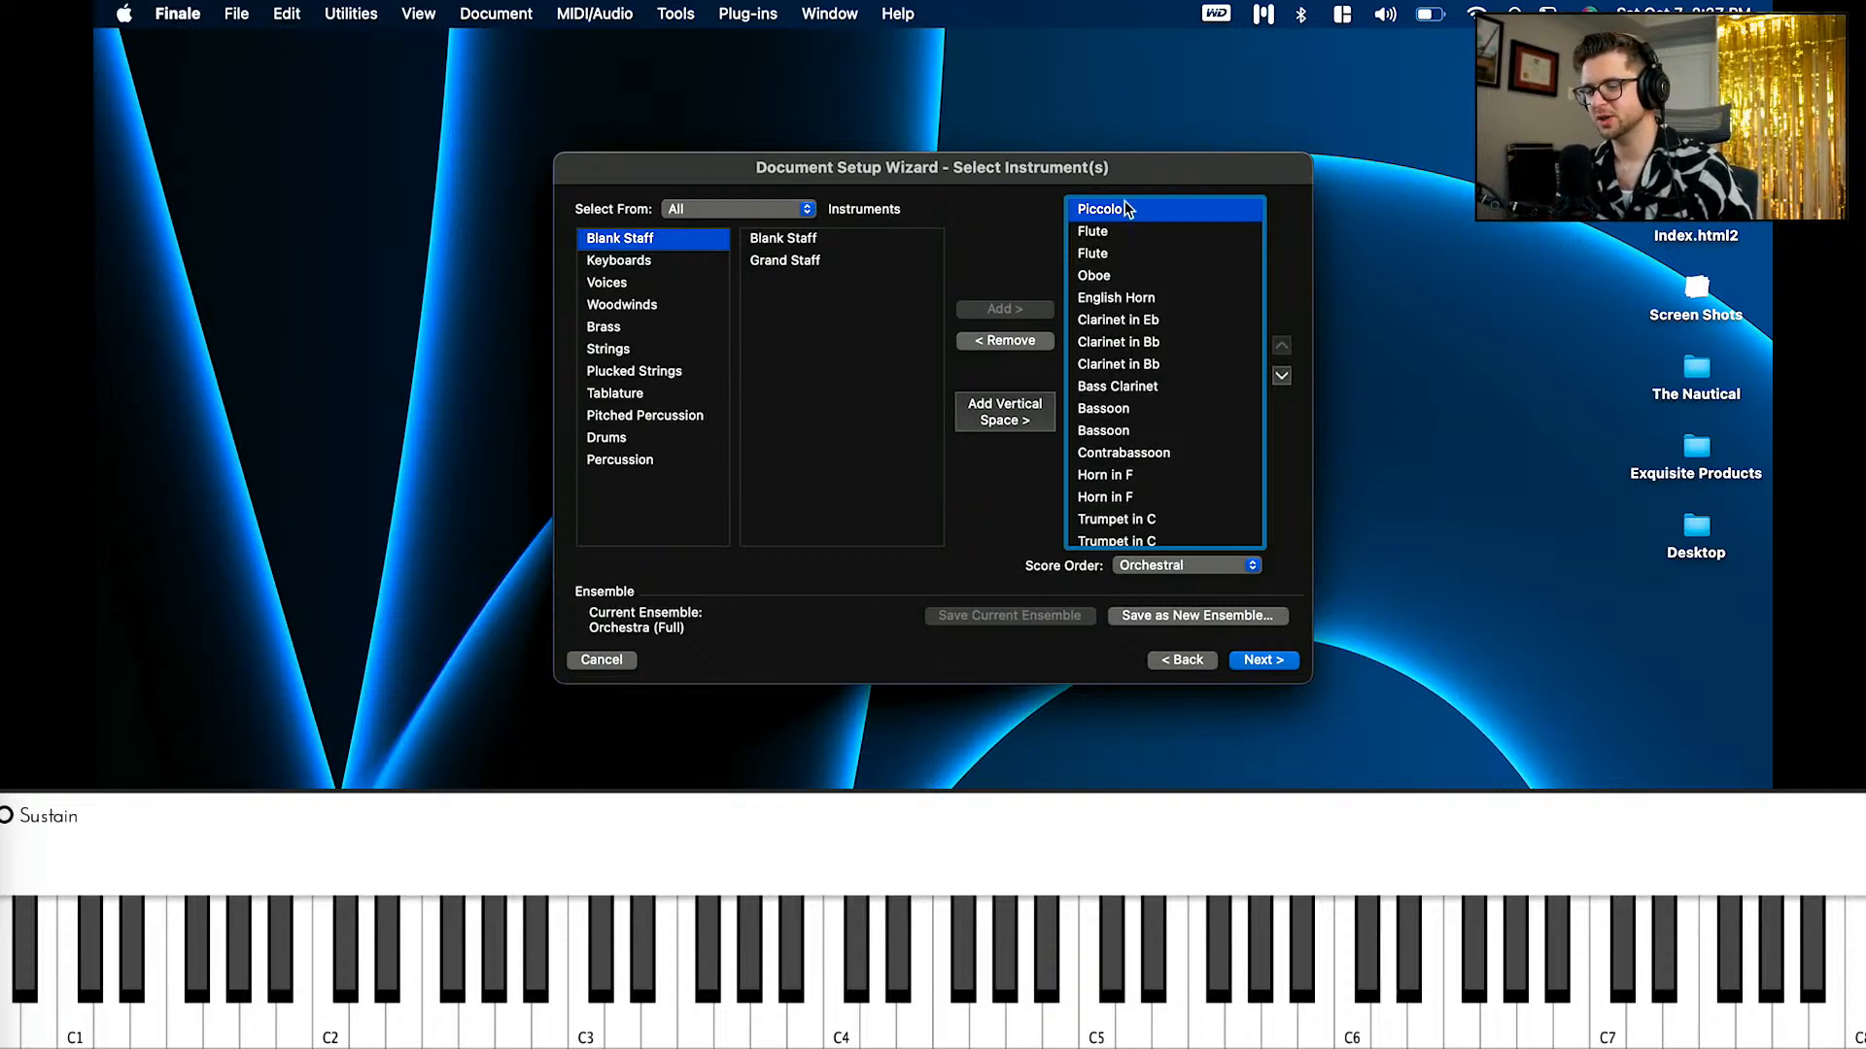
Step: Remove the English Horn and the Clarinet in Eb from the orchestra's instrument list
click(1124, 233)
click(1117, 278)
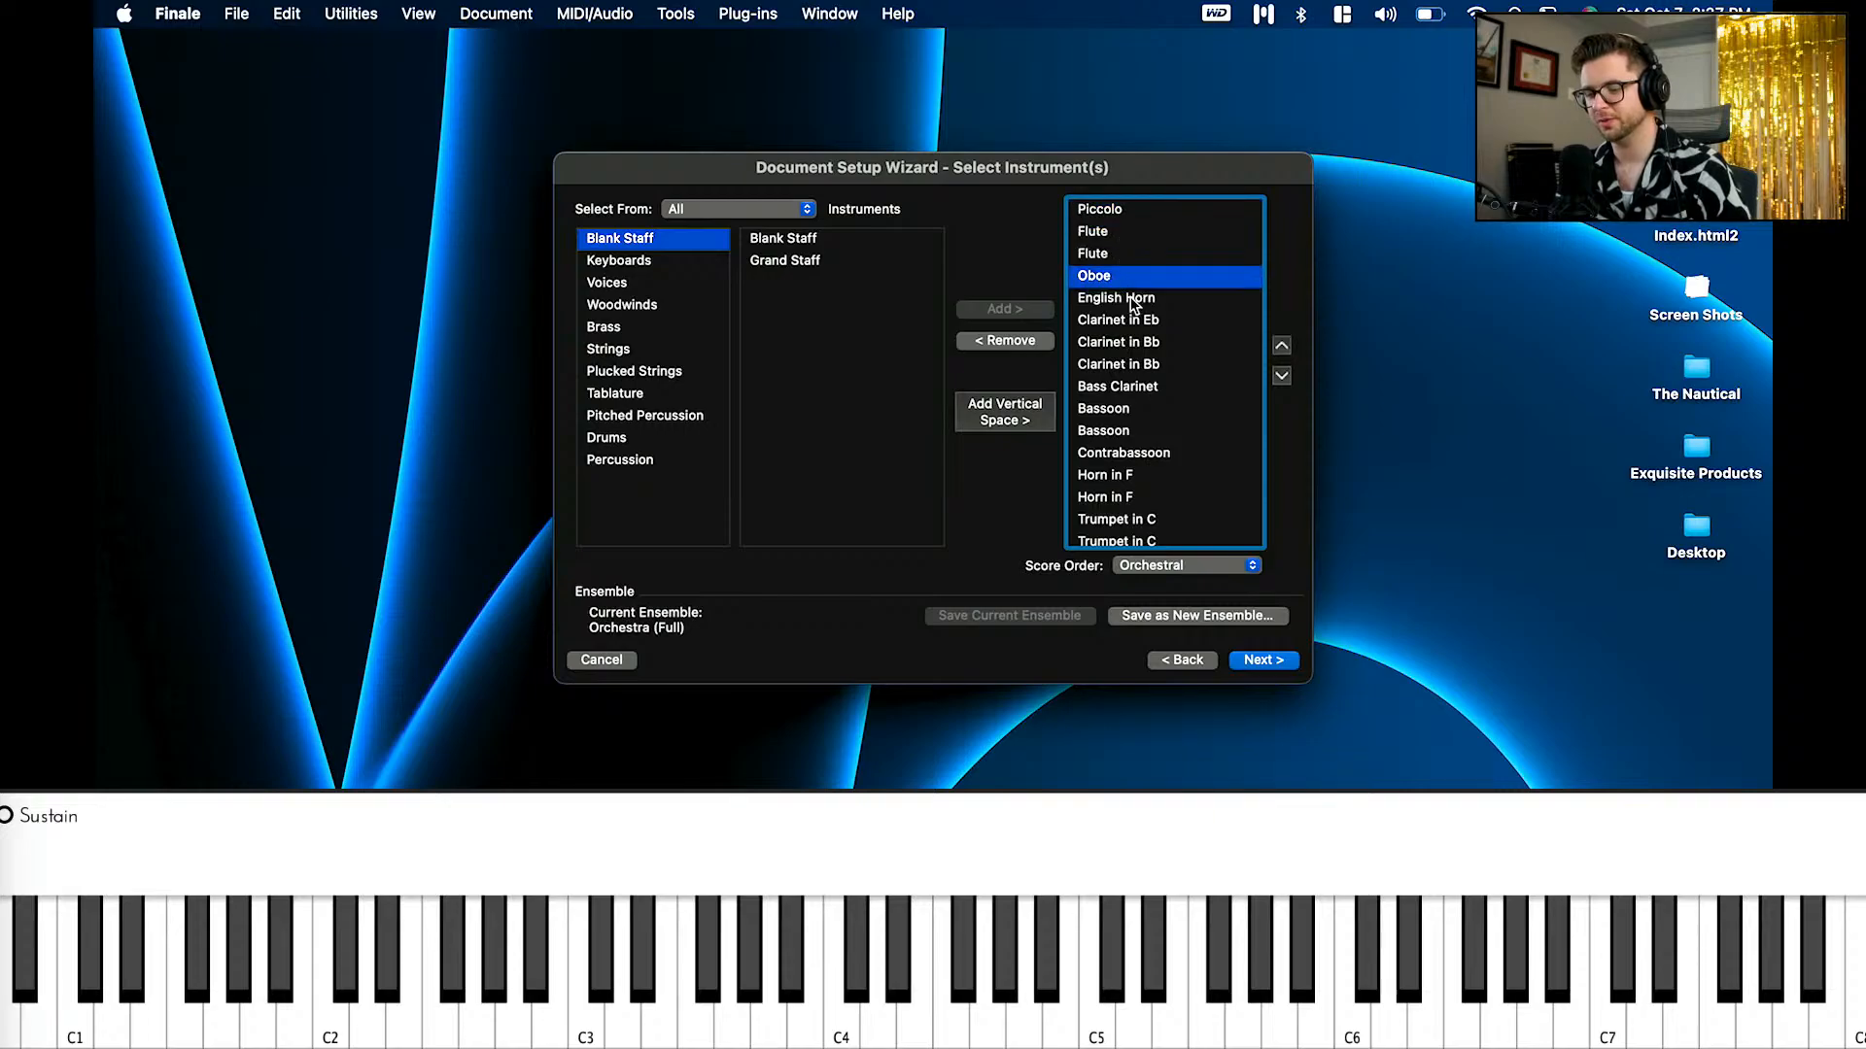
click(1139, 300)
click(1030, 342)
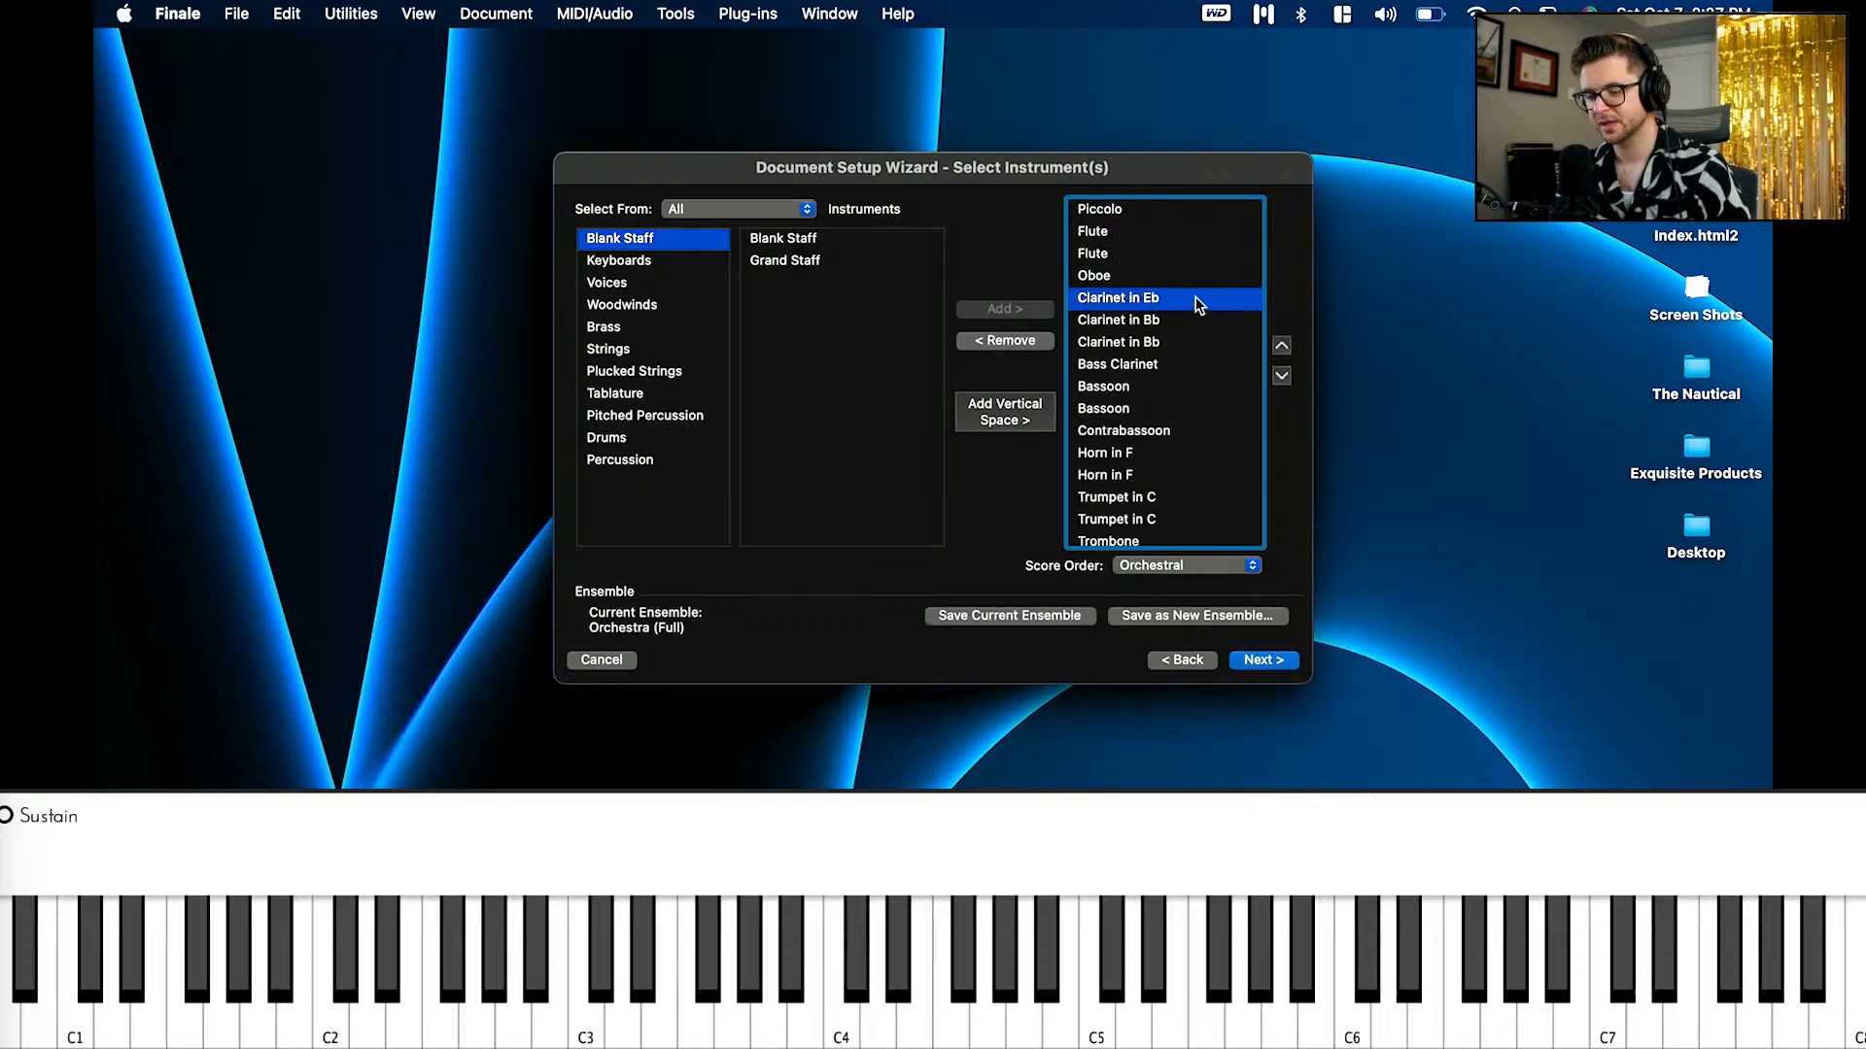
click(986, 343)
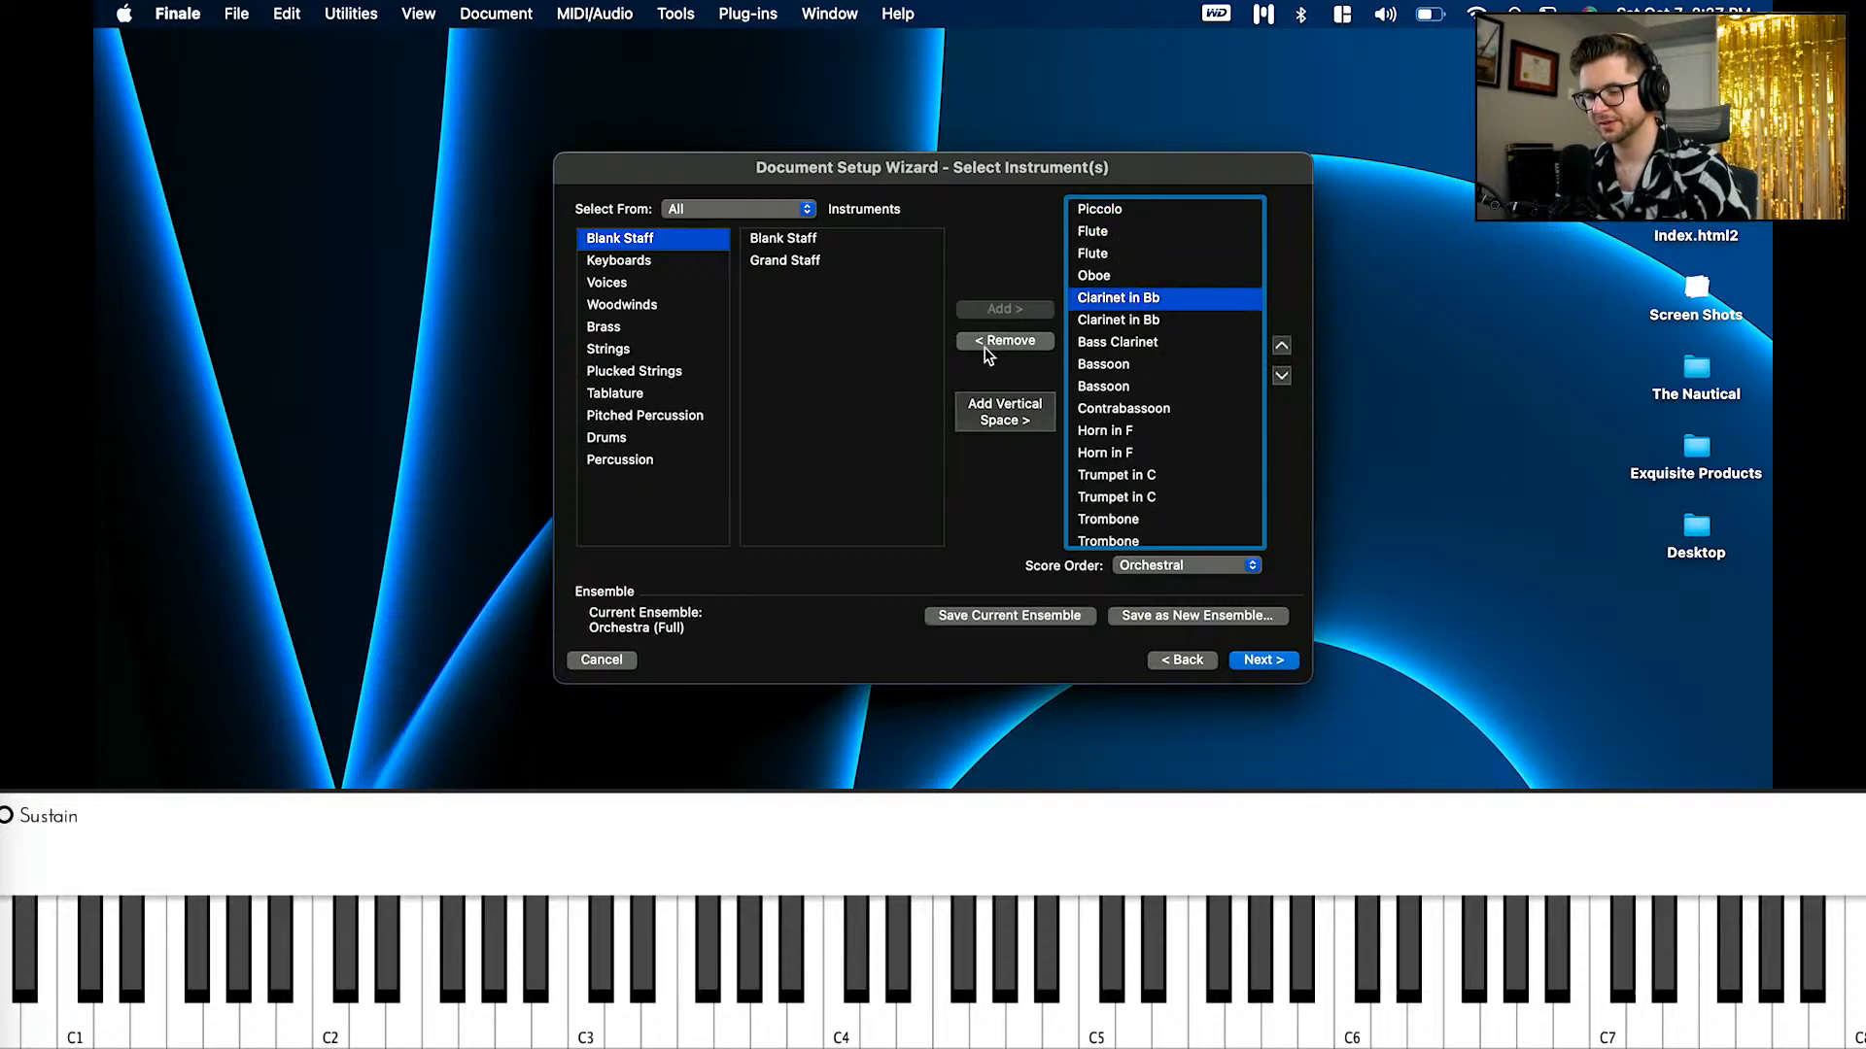
Step: Remove the Contrabassoon from the orchestra's instrument list
click(1139, 344)
click(1139, 366)
click(1139, 388)
click(1127, 432)
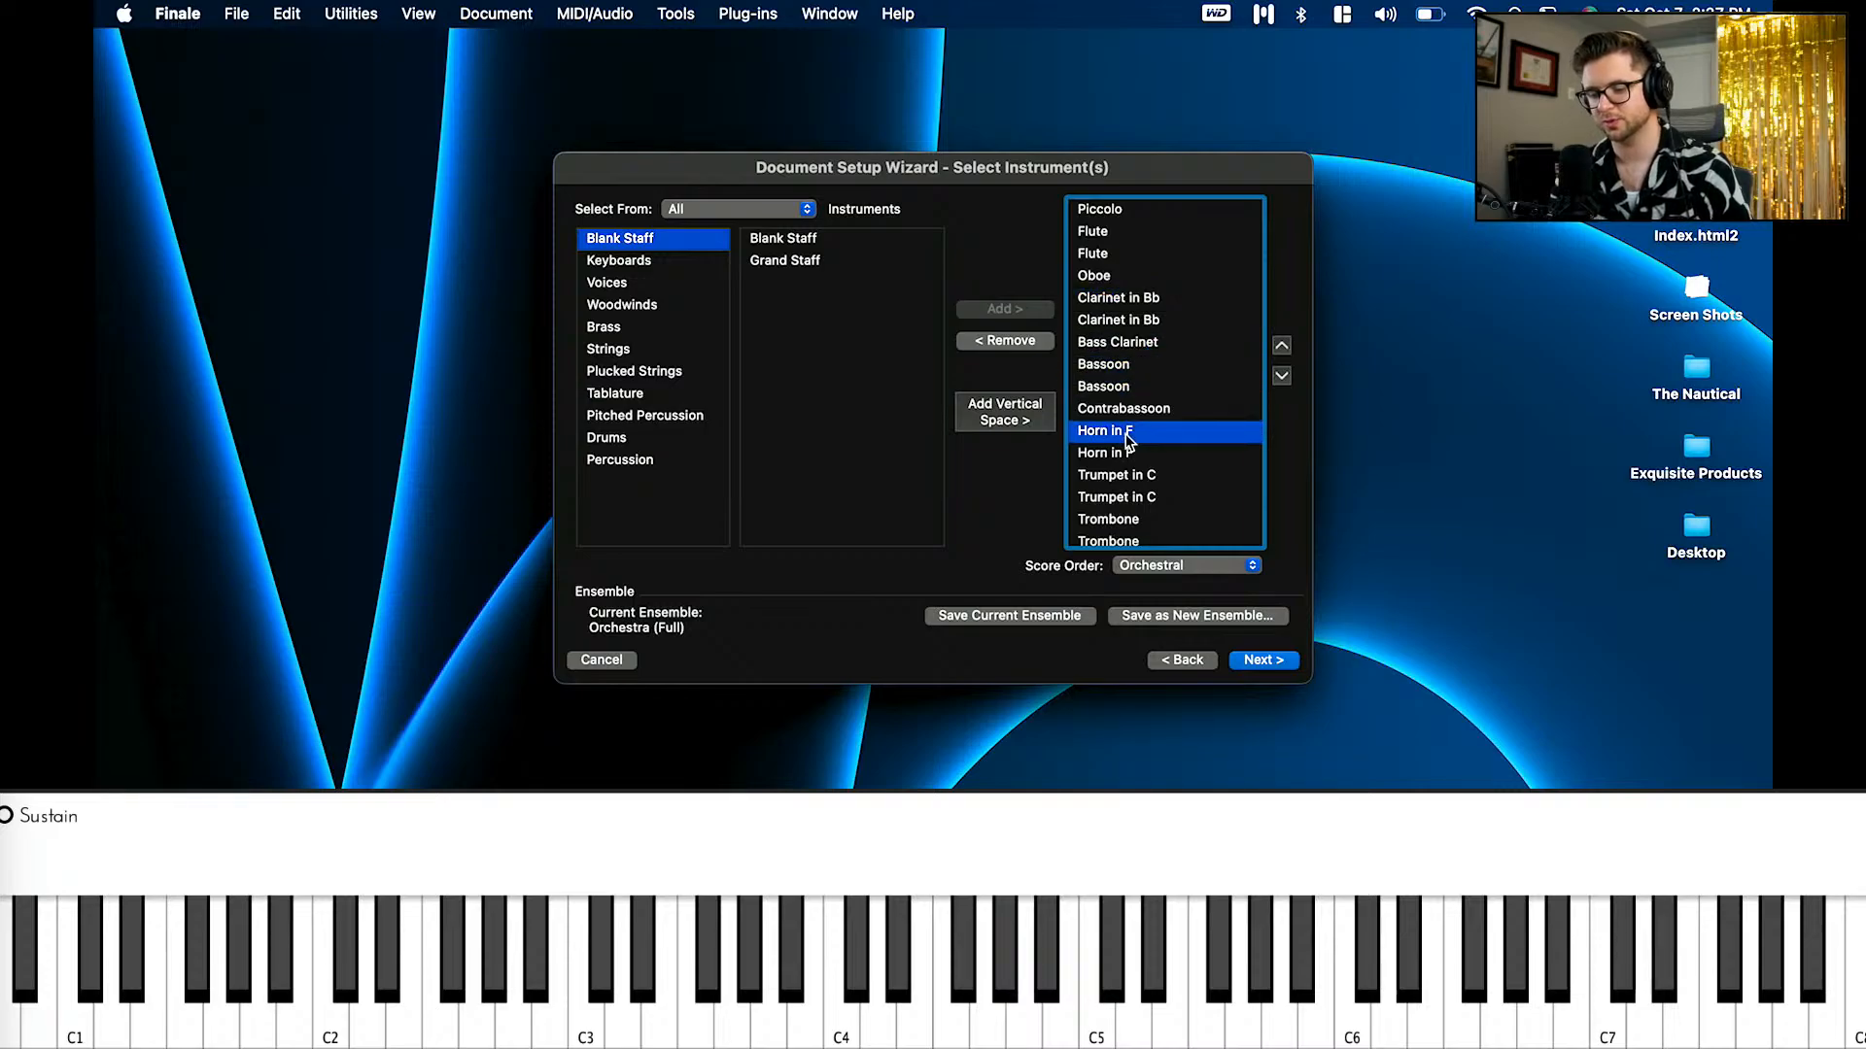
click(1152, 416)
click(1017, 338)
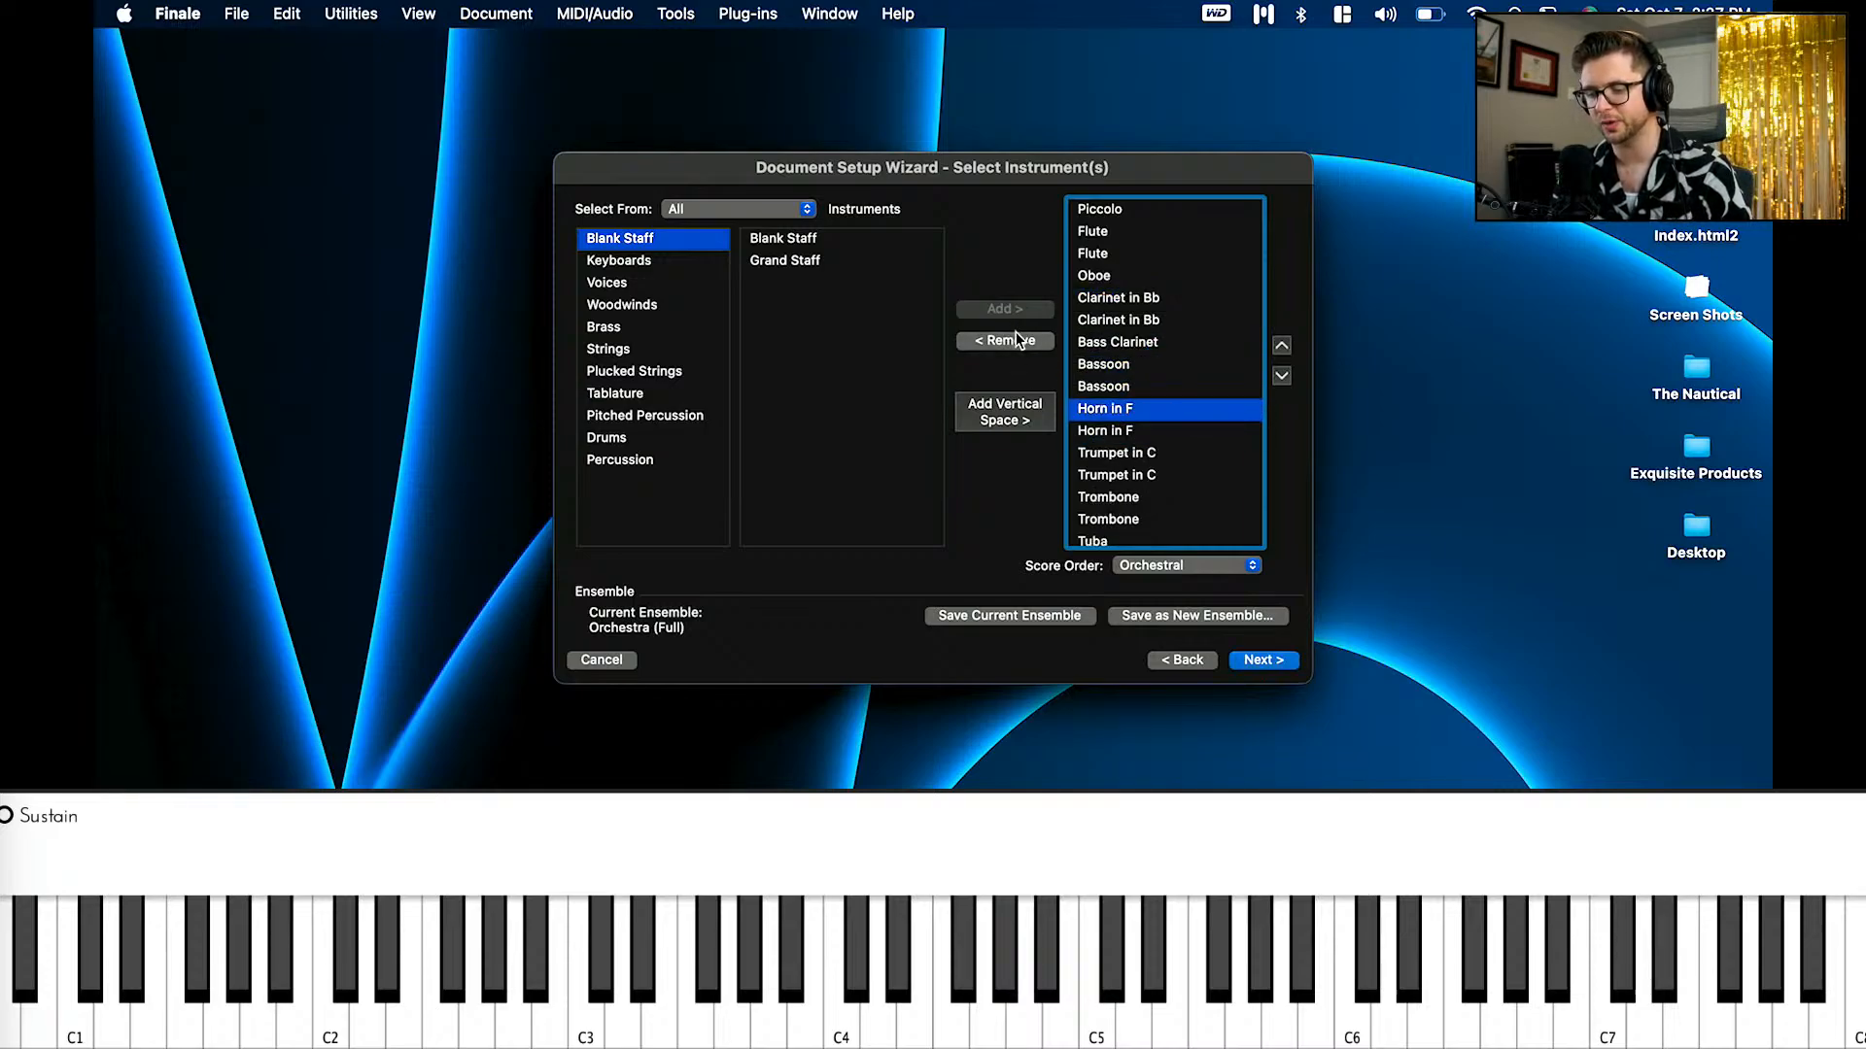
Step: Review the trumpets, trombones and timpani in the ensemble's instrument list
scroll(1227, 427, down, 2)
scroll(1163, 371, down, 1)
click(1163, 371)
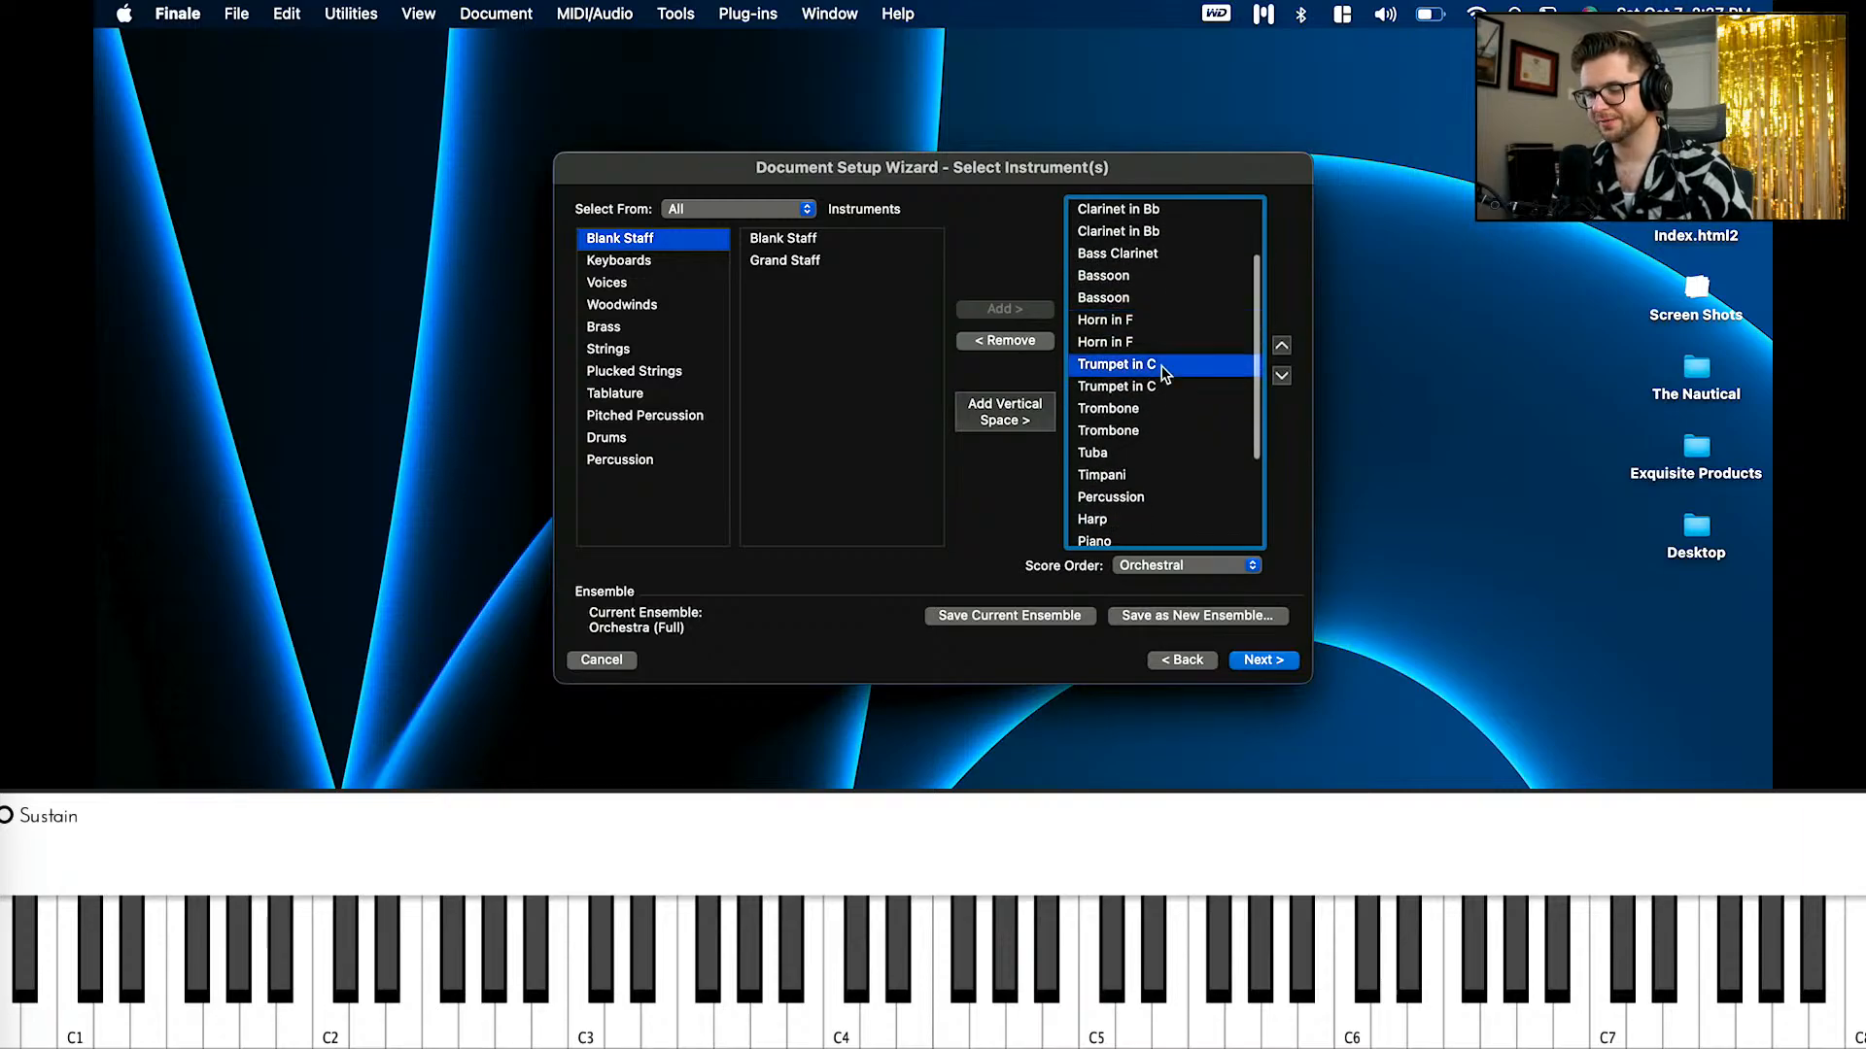
click(1160, 386)
click(1160, 409)
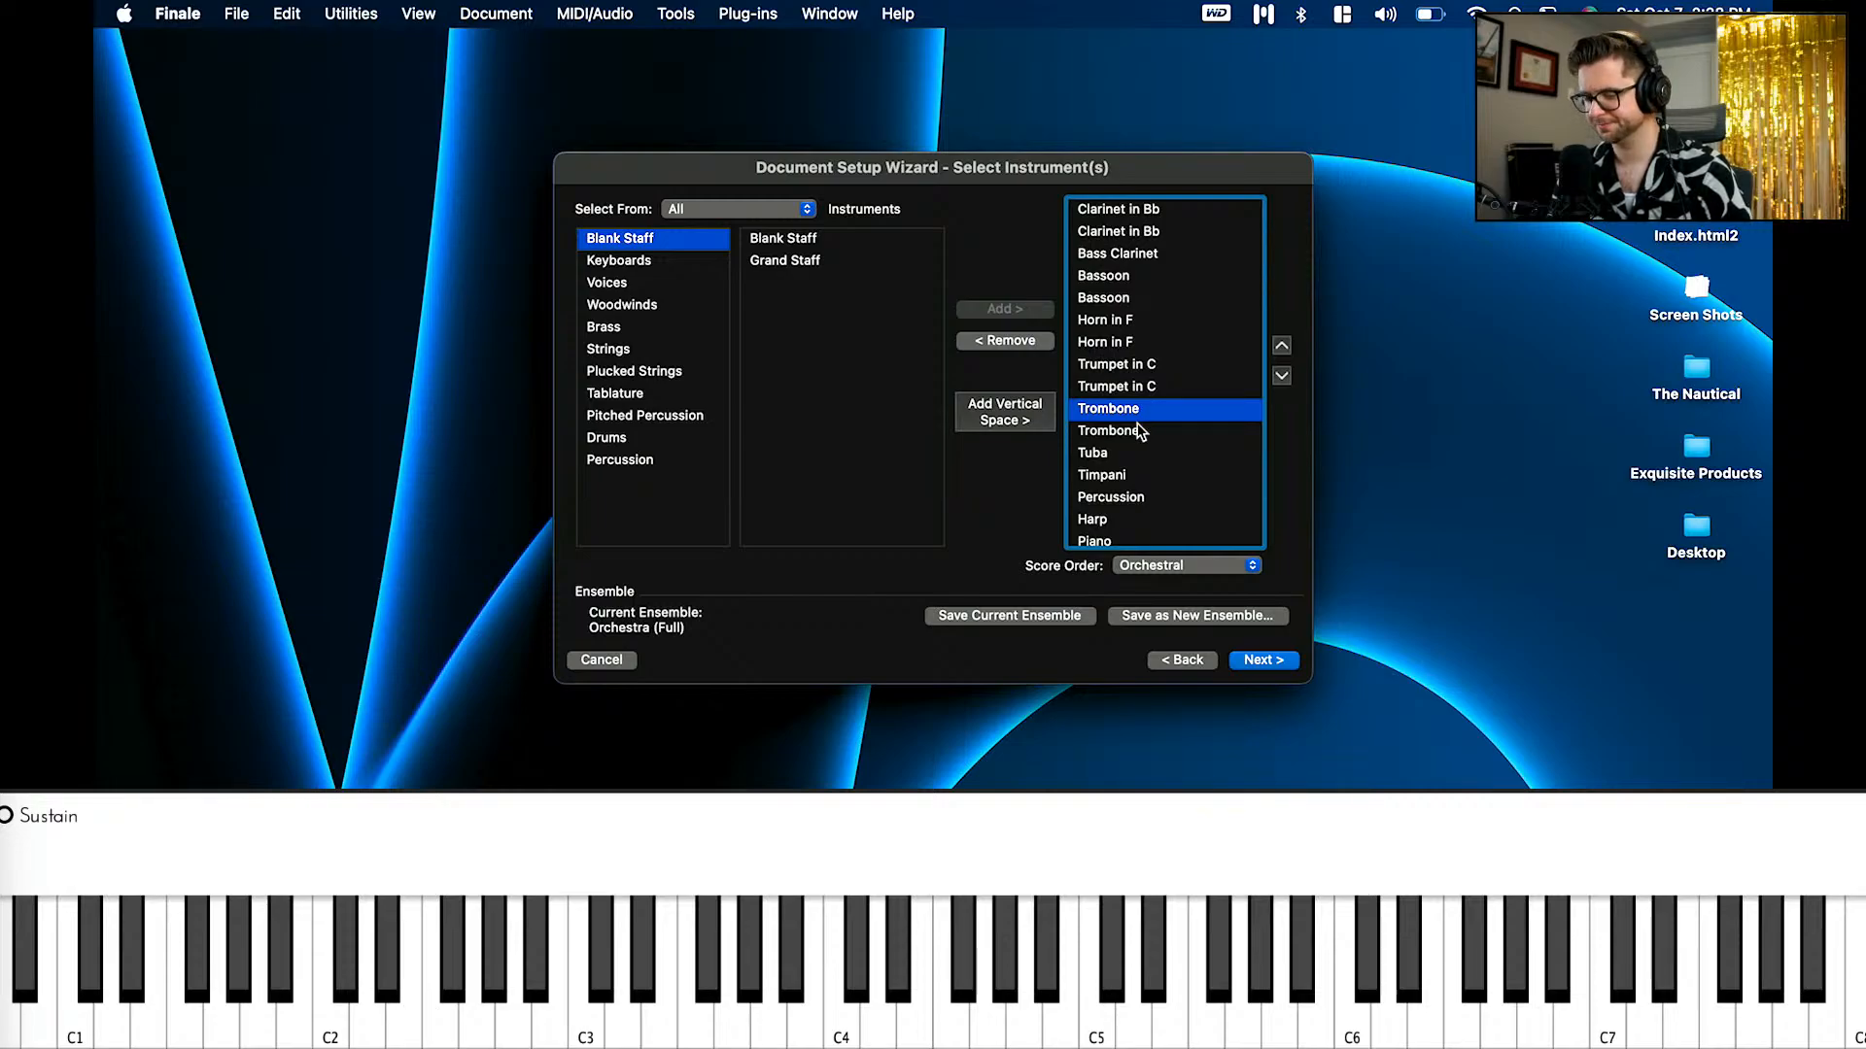
click(1139, 431)
click(1141, 416)
click(1132, 434)
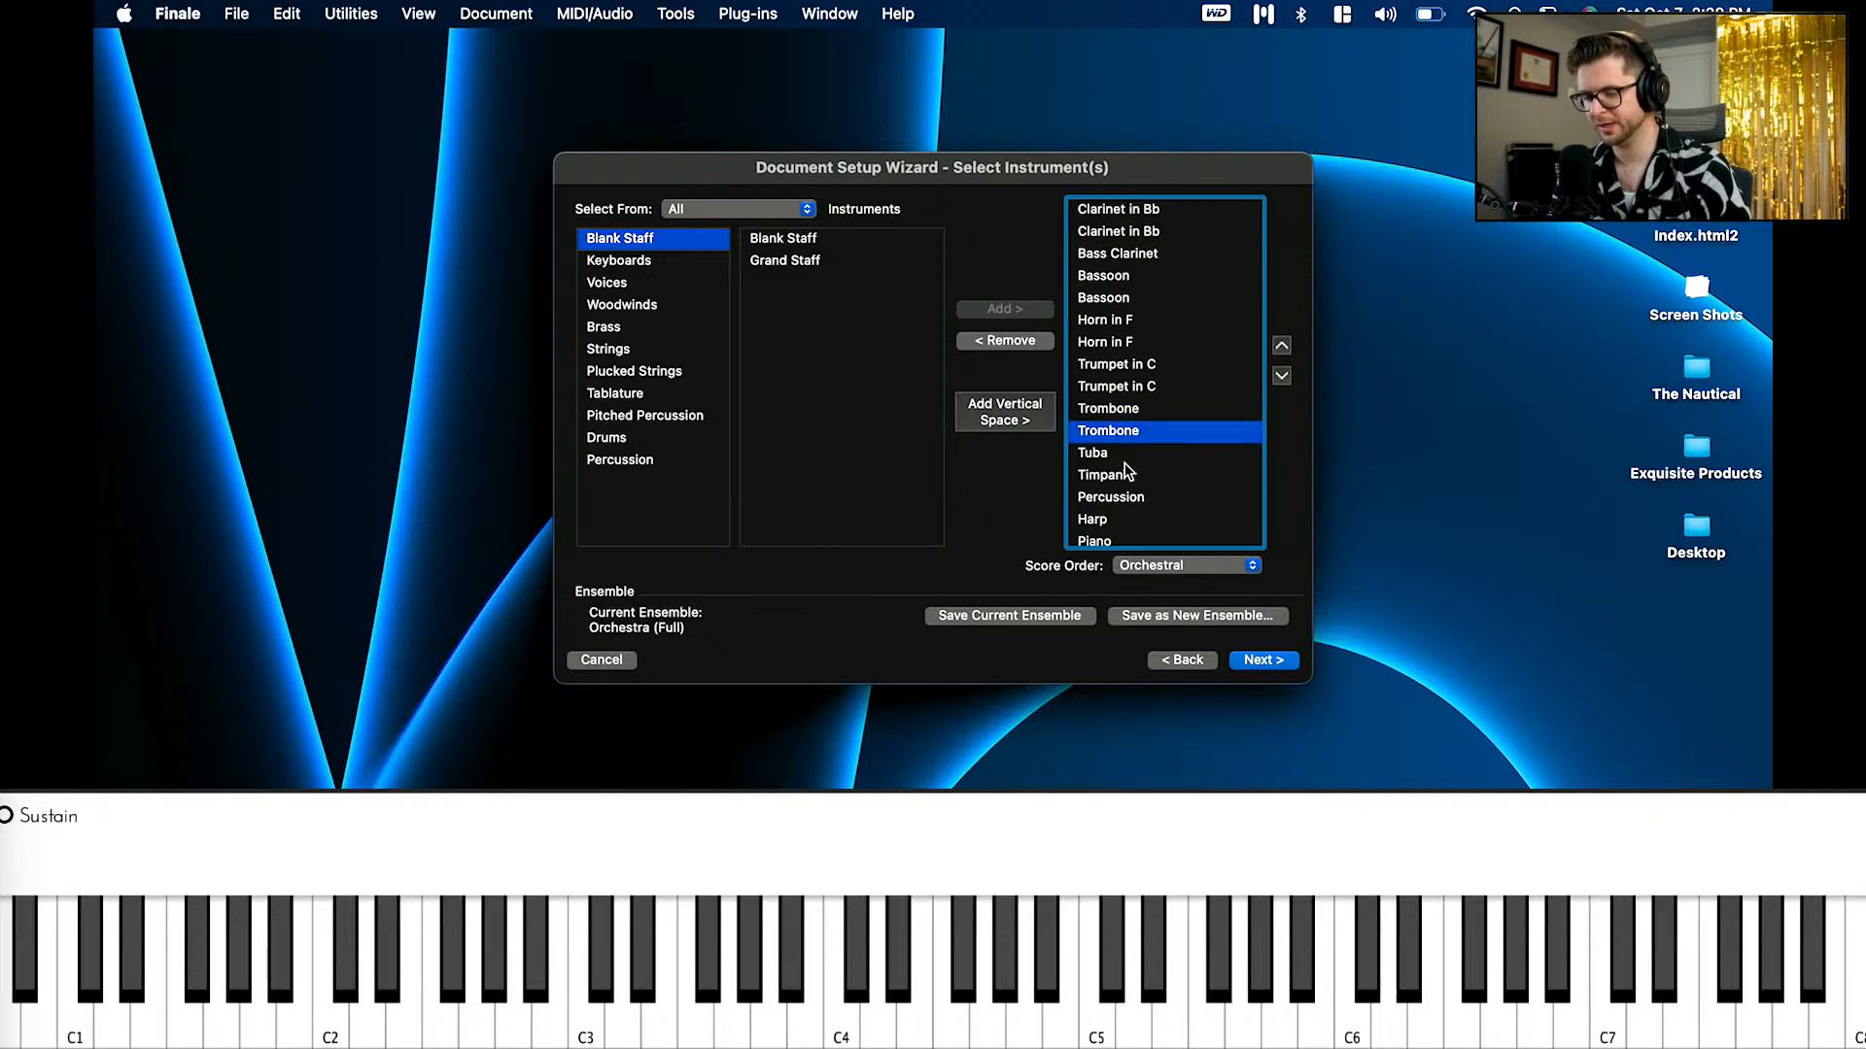
click(1129, 476)
Step: Remove the Piano from the orchestra's instrument list, keeping Percussion and Harp
scroll(1143, 447, down, 3)
click(1150, 411)
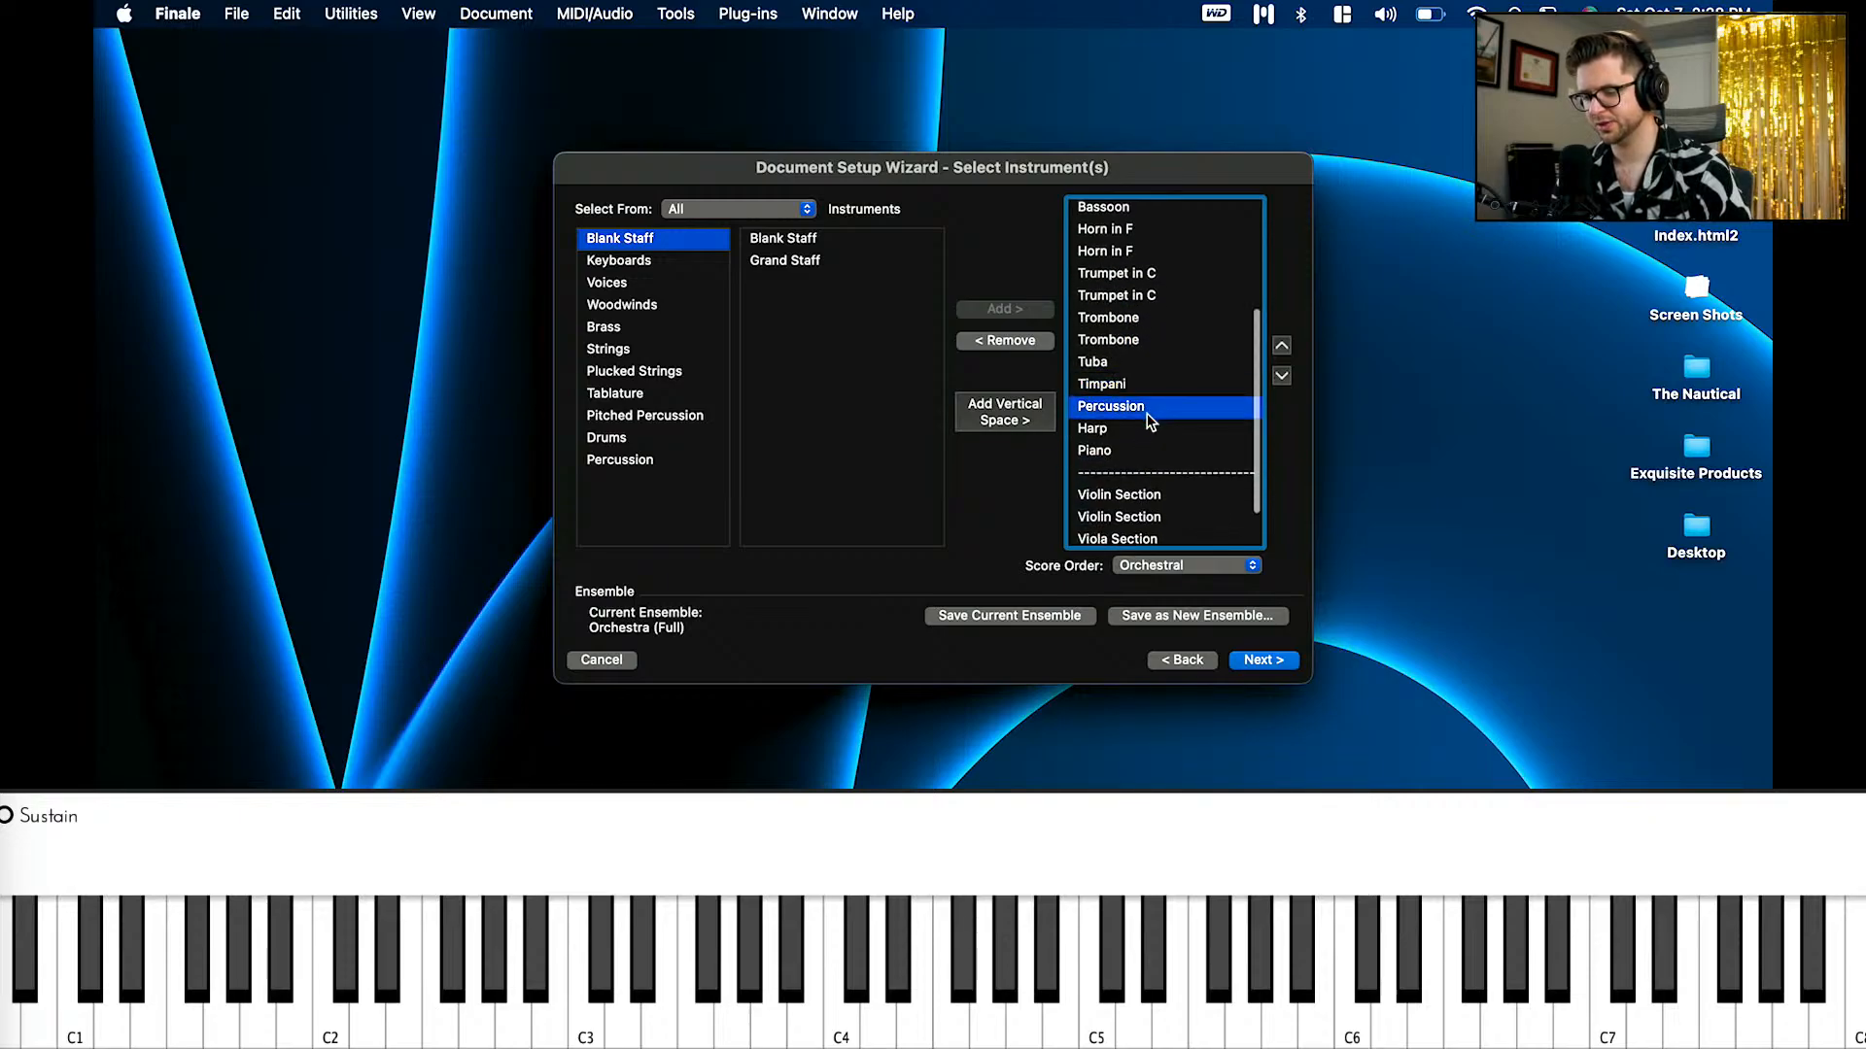
click(1144, 435)
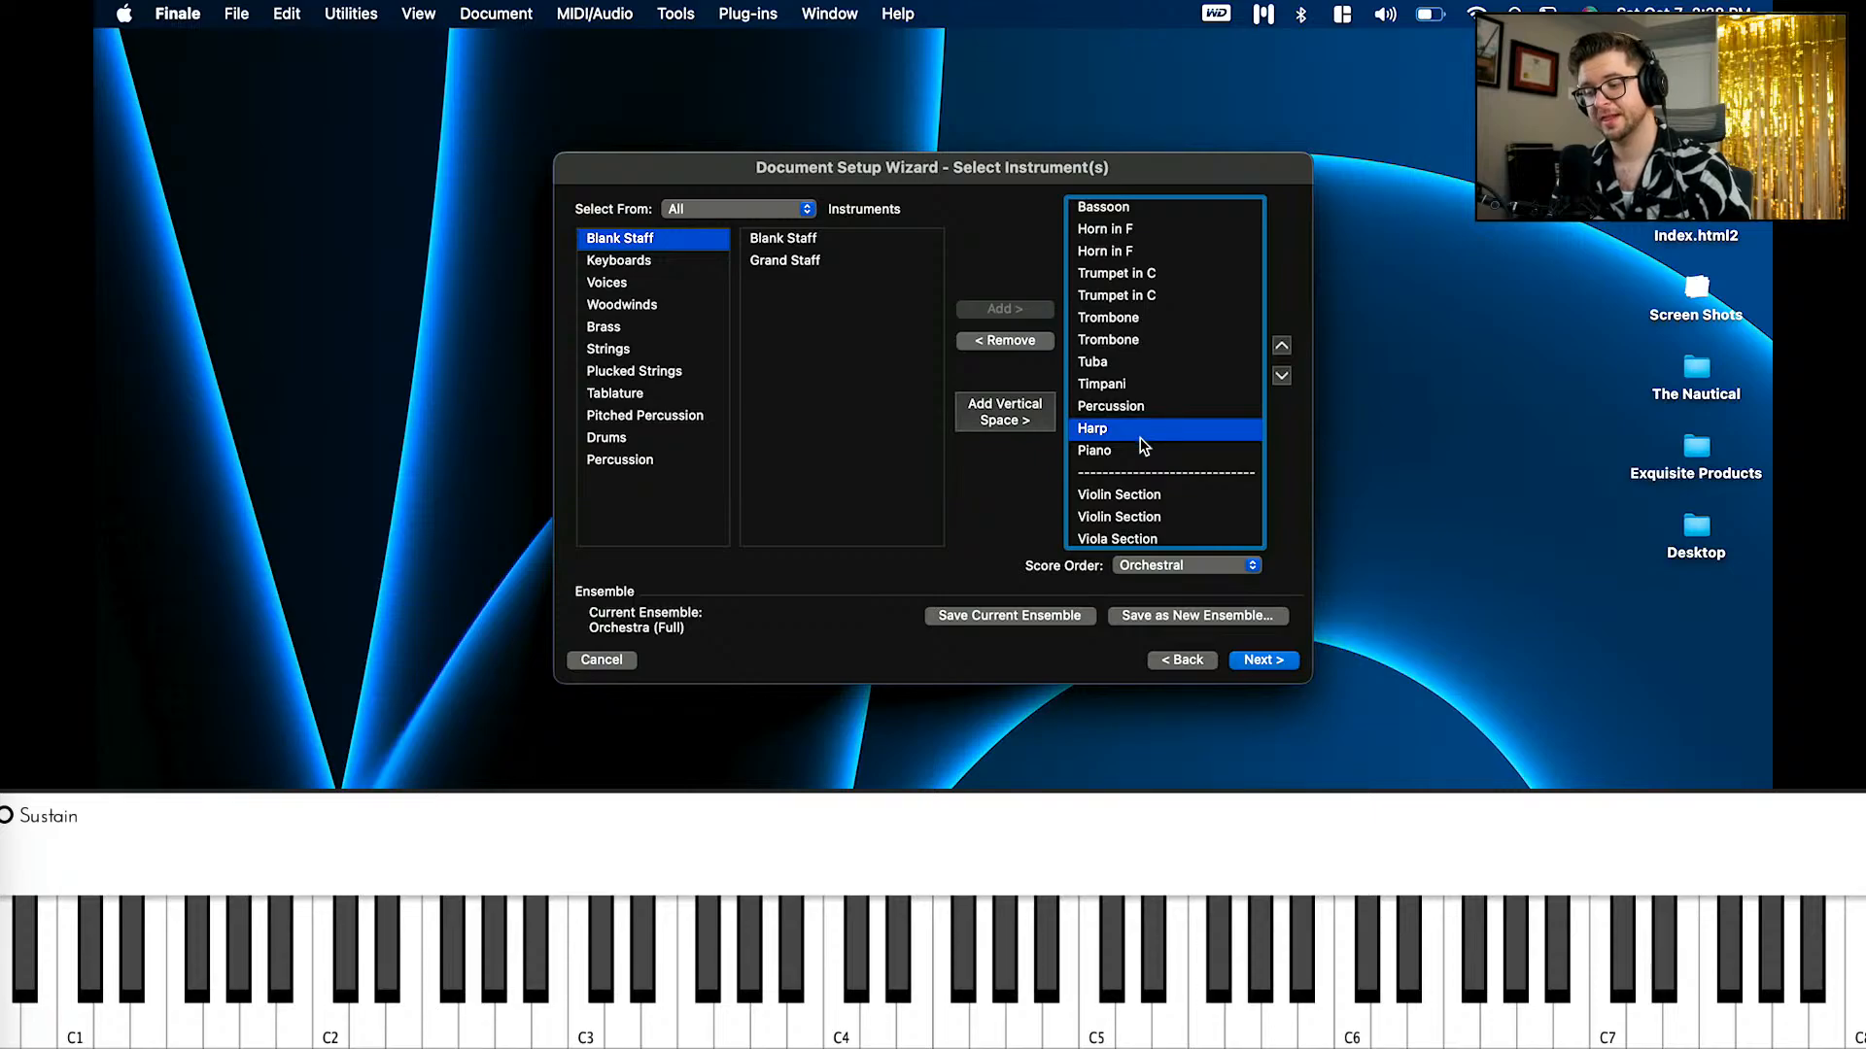
click(1141, 453)
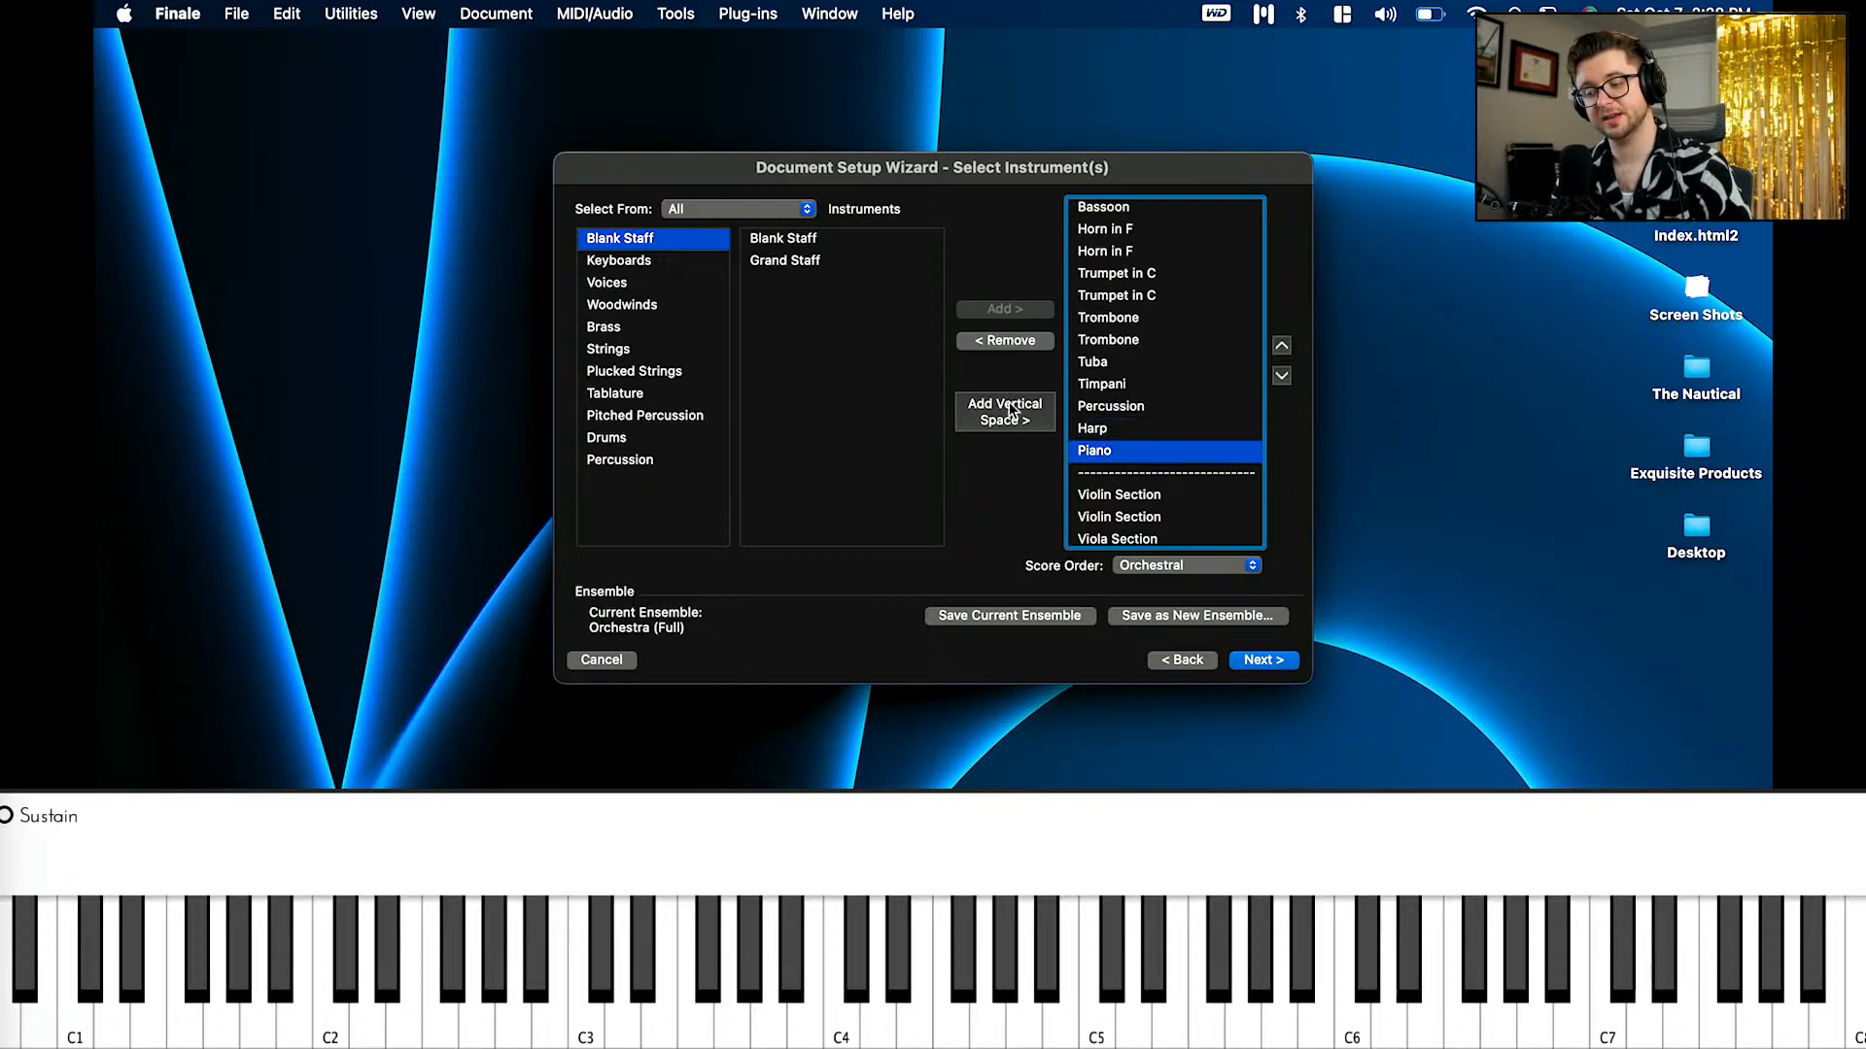
click(1028, 339)
Step: Check the remaining instruments and continue to the score information without saving the changes to the Orchestra (Full) ensemble
scroll(1103, 409, down, 2)
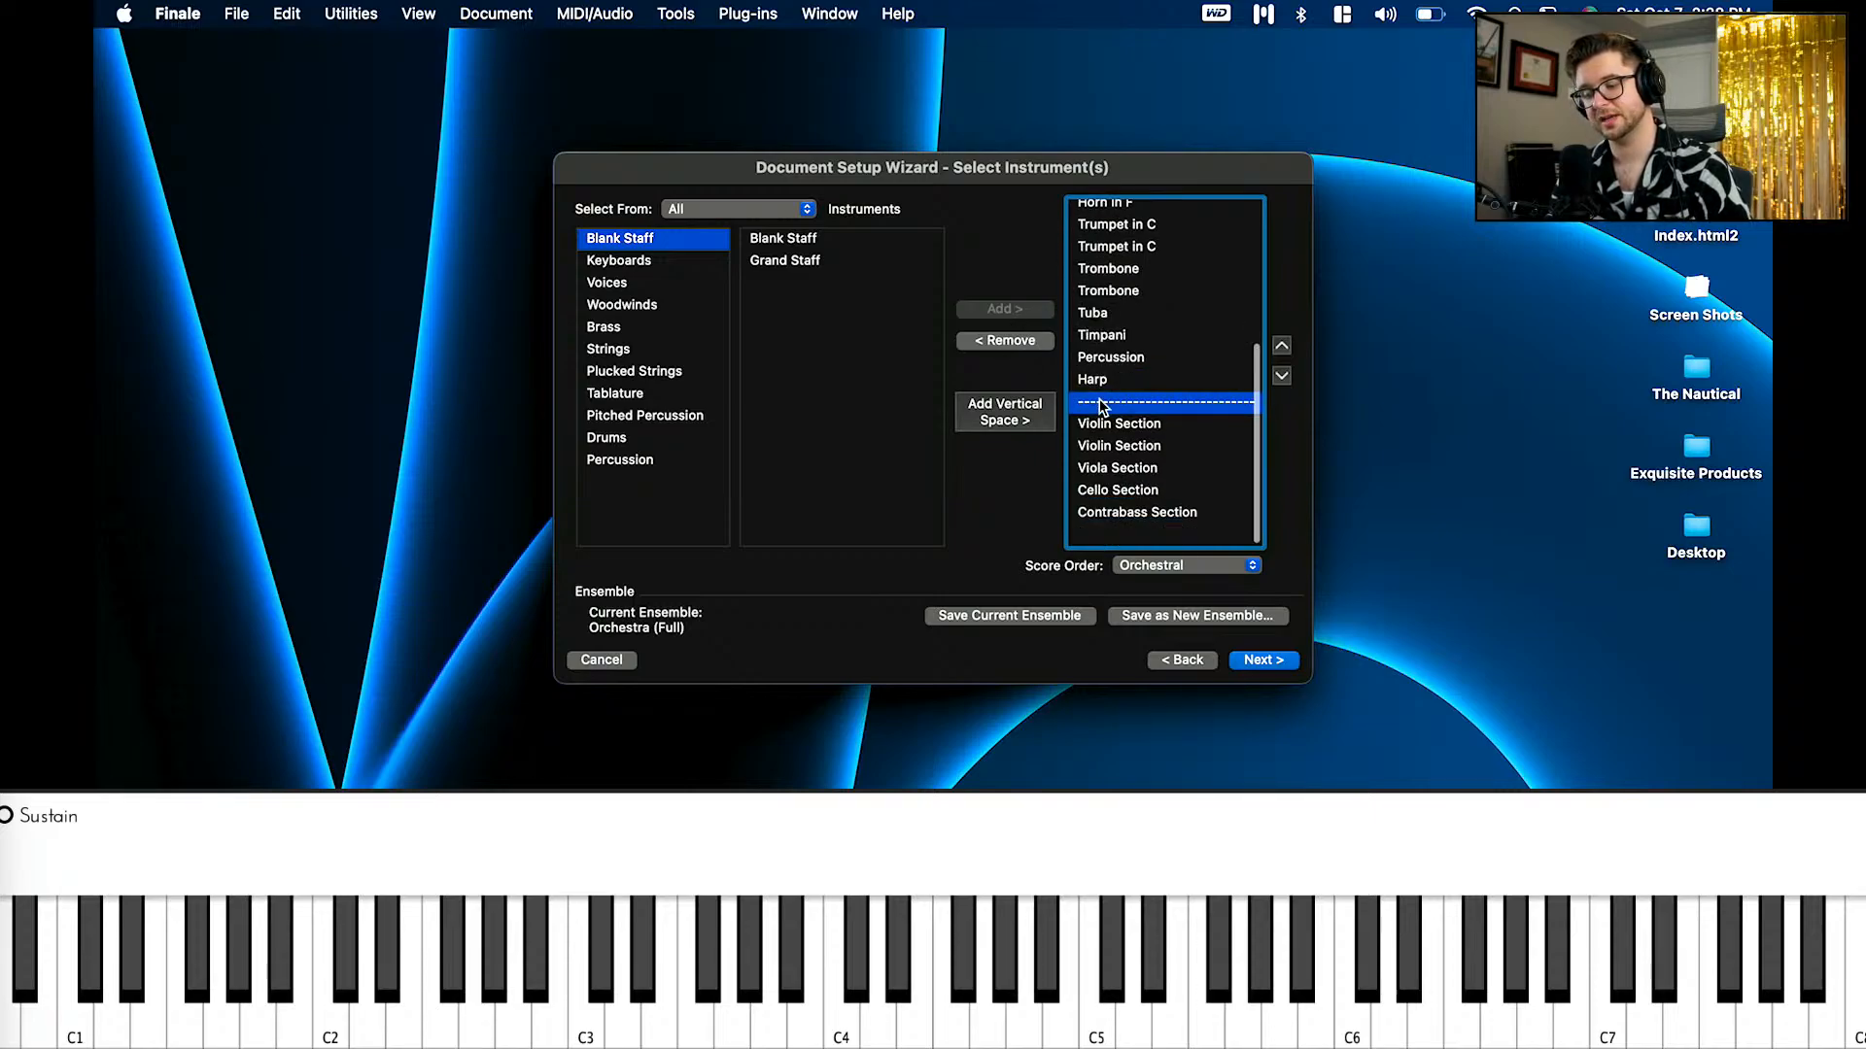
scroll(1205, 455, up, 2)
scroll(1205, 455, up, 1)
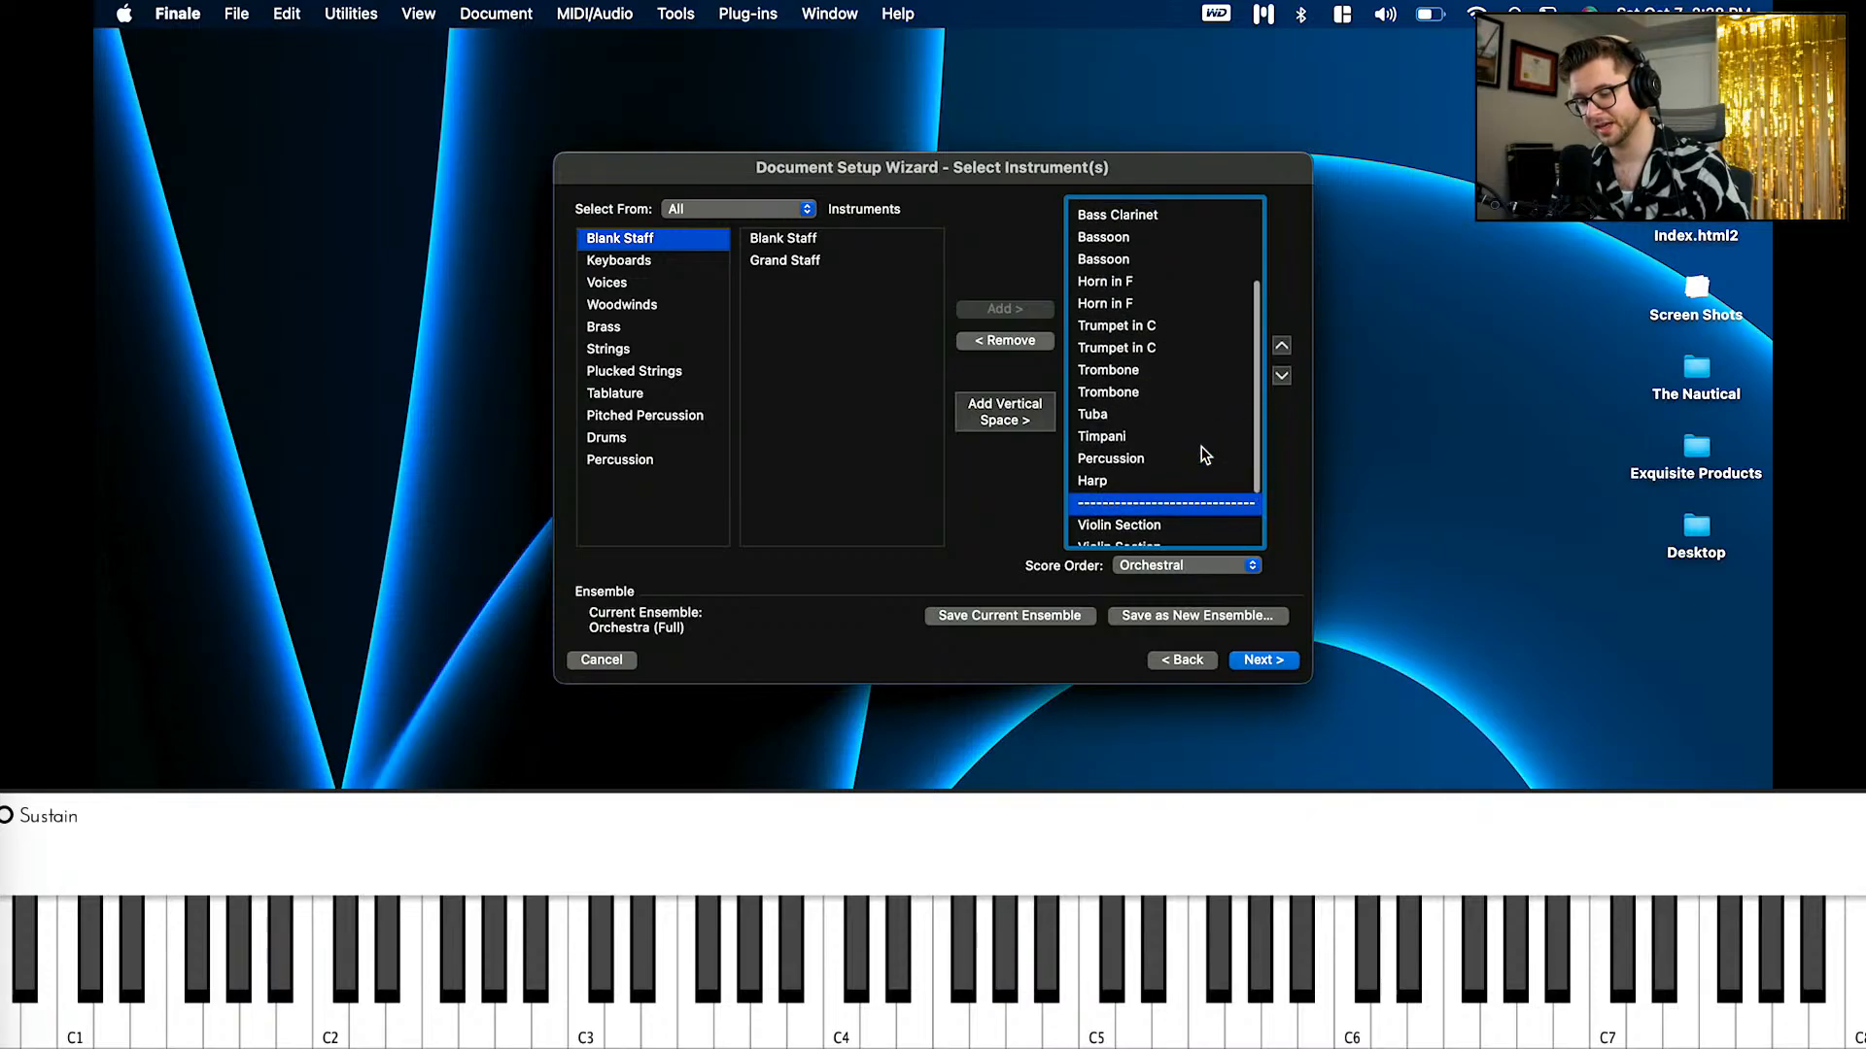
click(1201, 458)
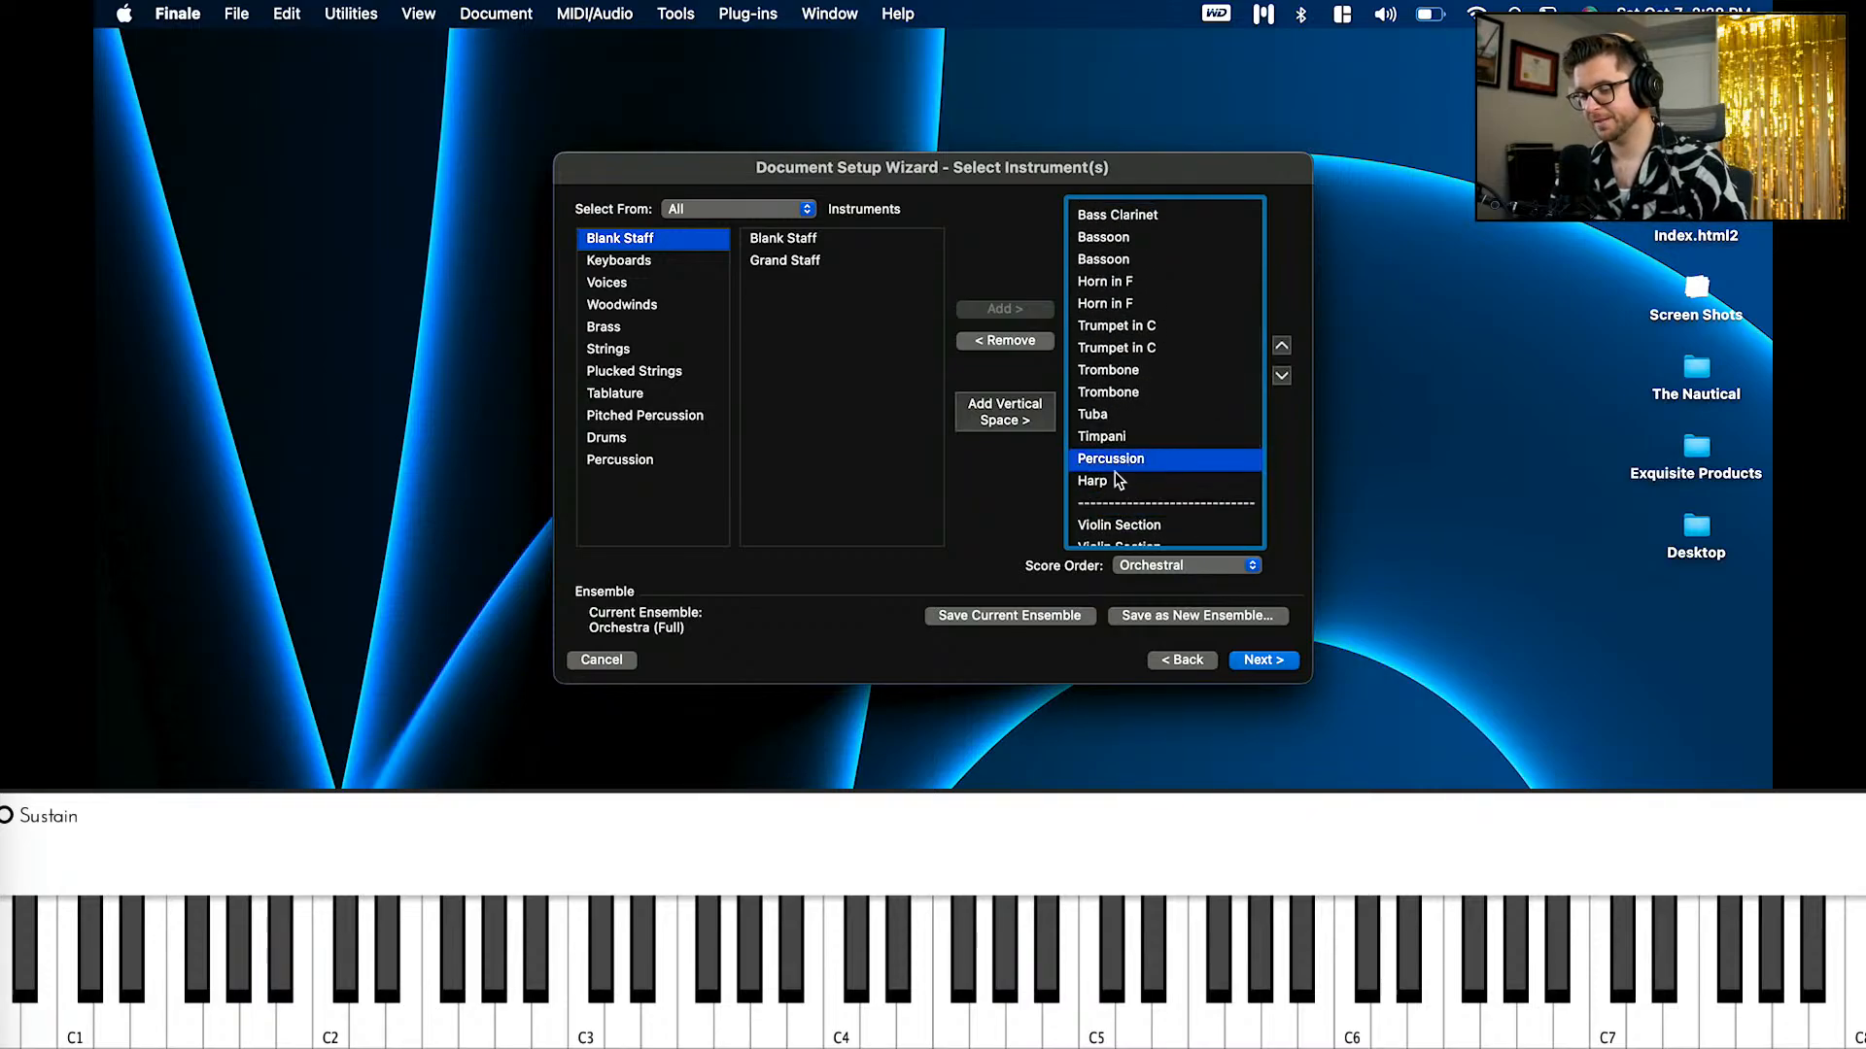
click(1117, 480)
click(1263, 663)
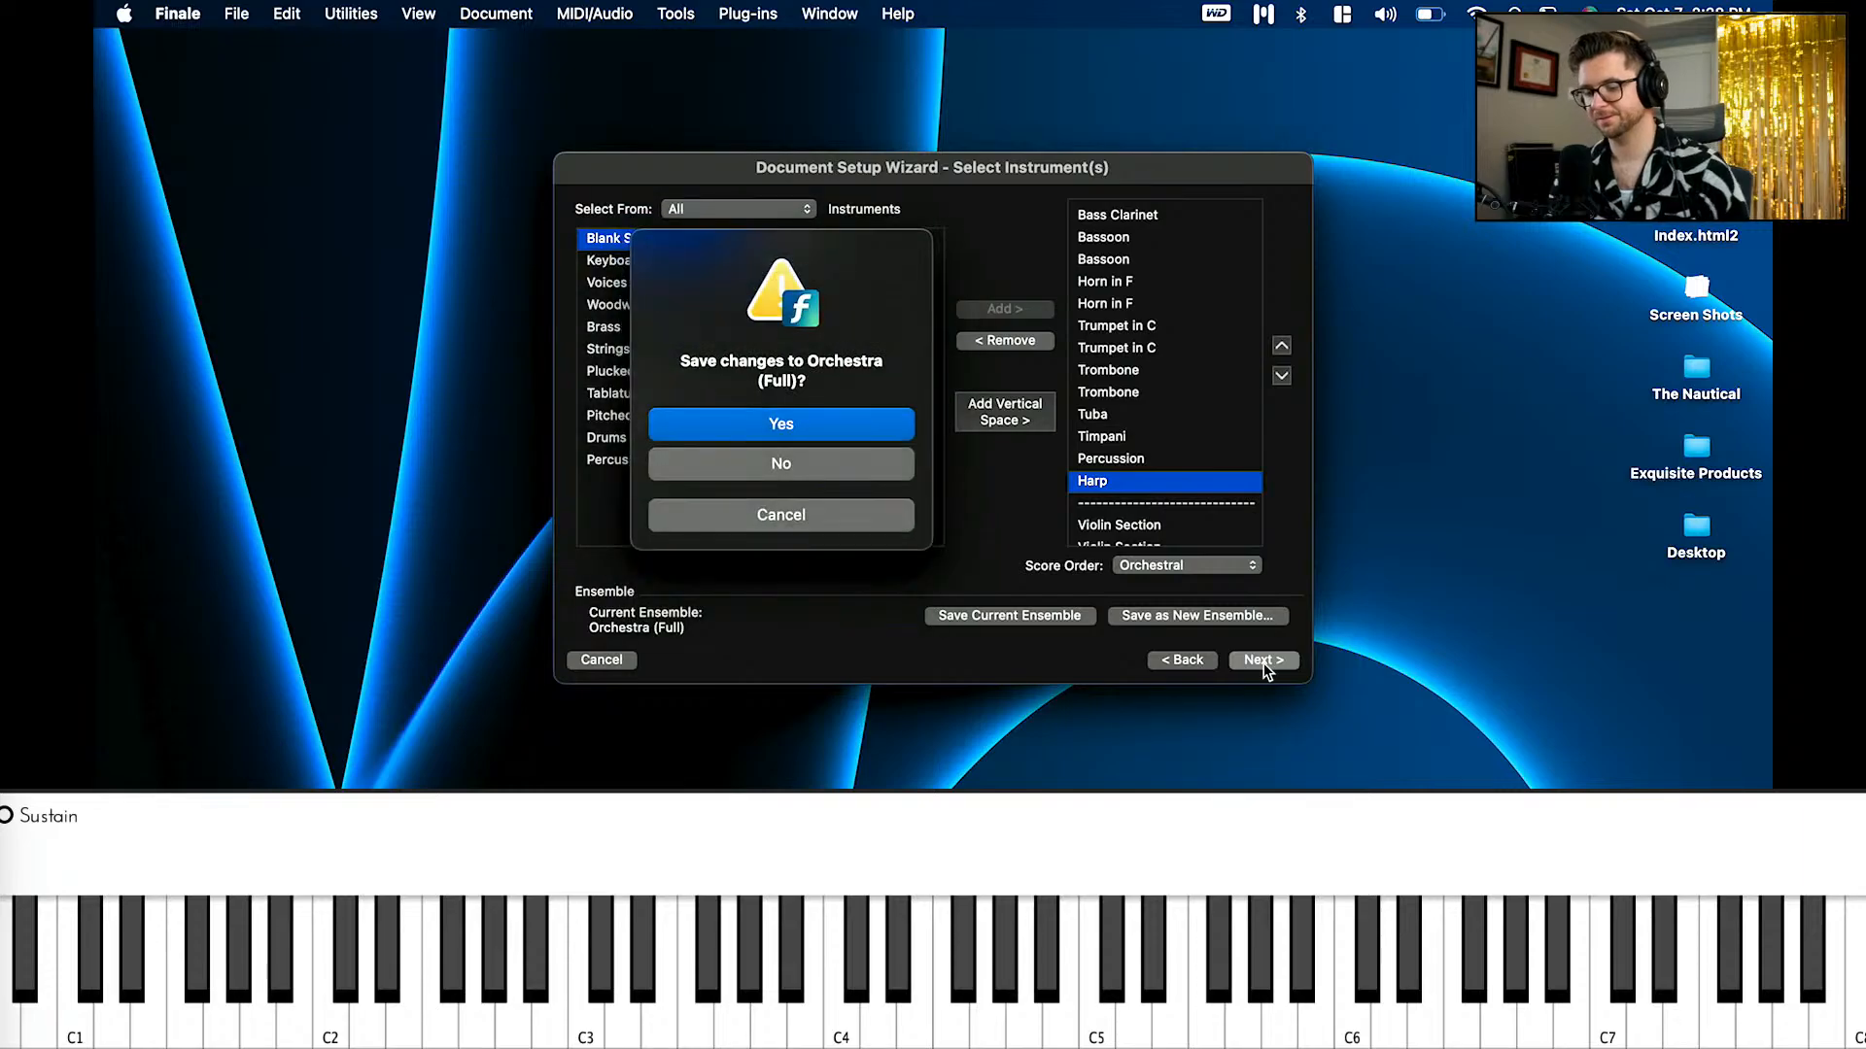
click(741, 466)
Step: Title the score "Spooky Orchestra", enter the composer's full name, and continue to the score settings
text(S)
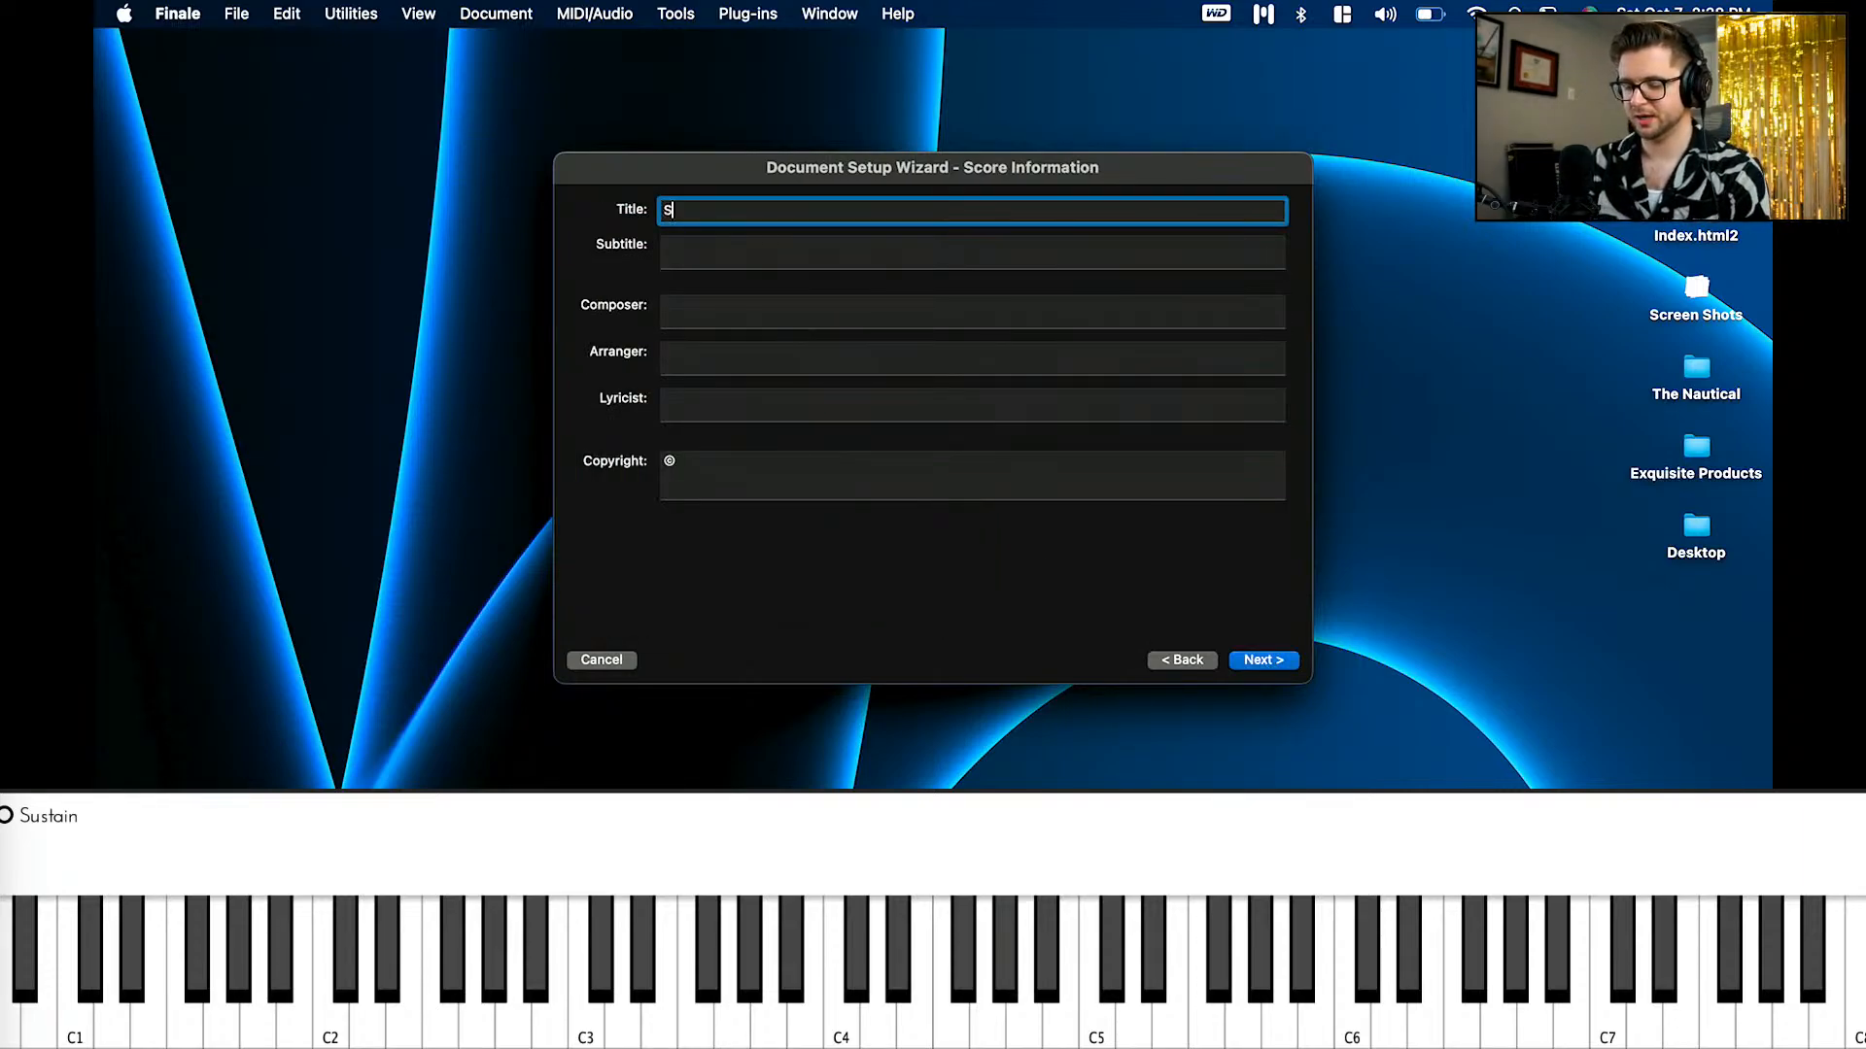
text(pooky Orchestra)
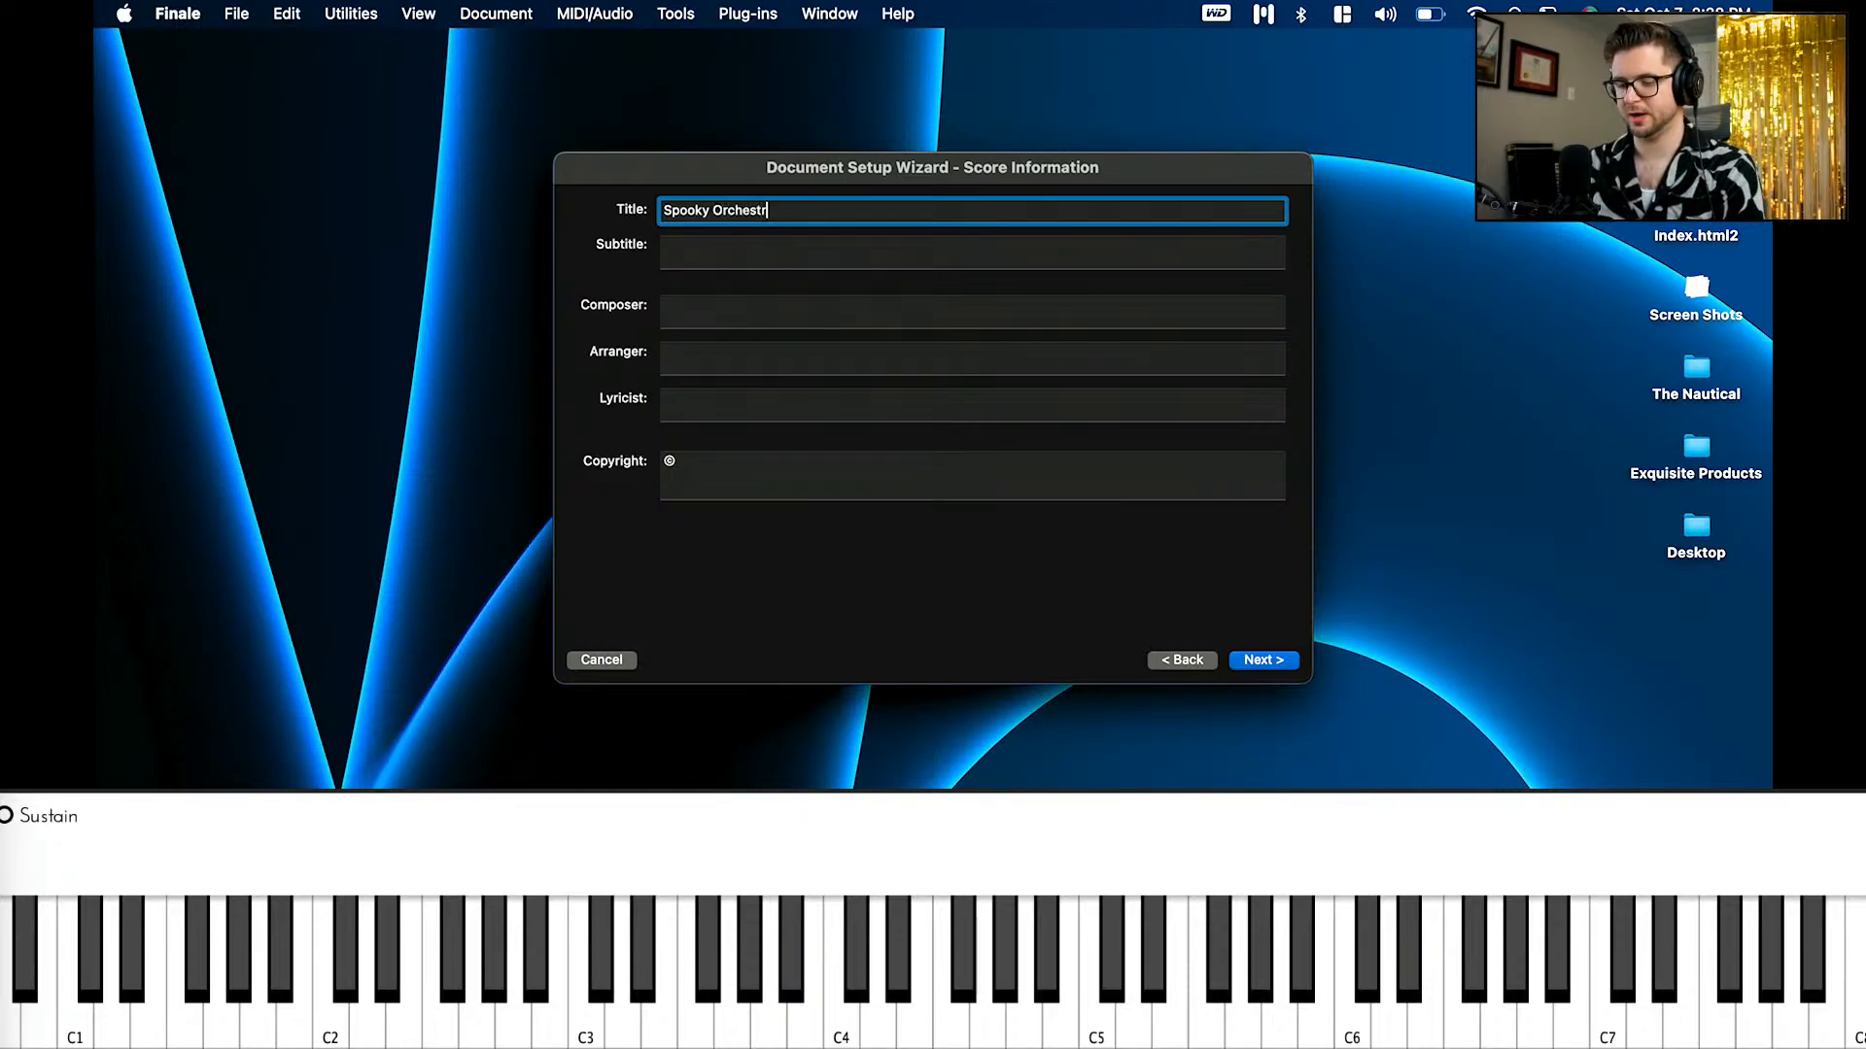
click(670, 318)
text(Sam )
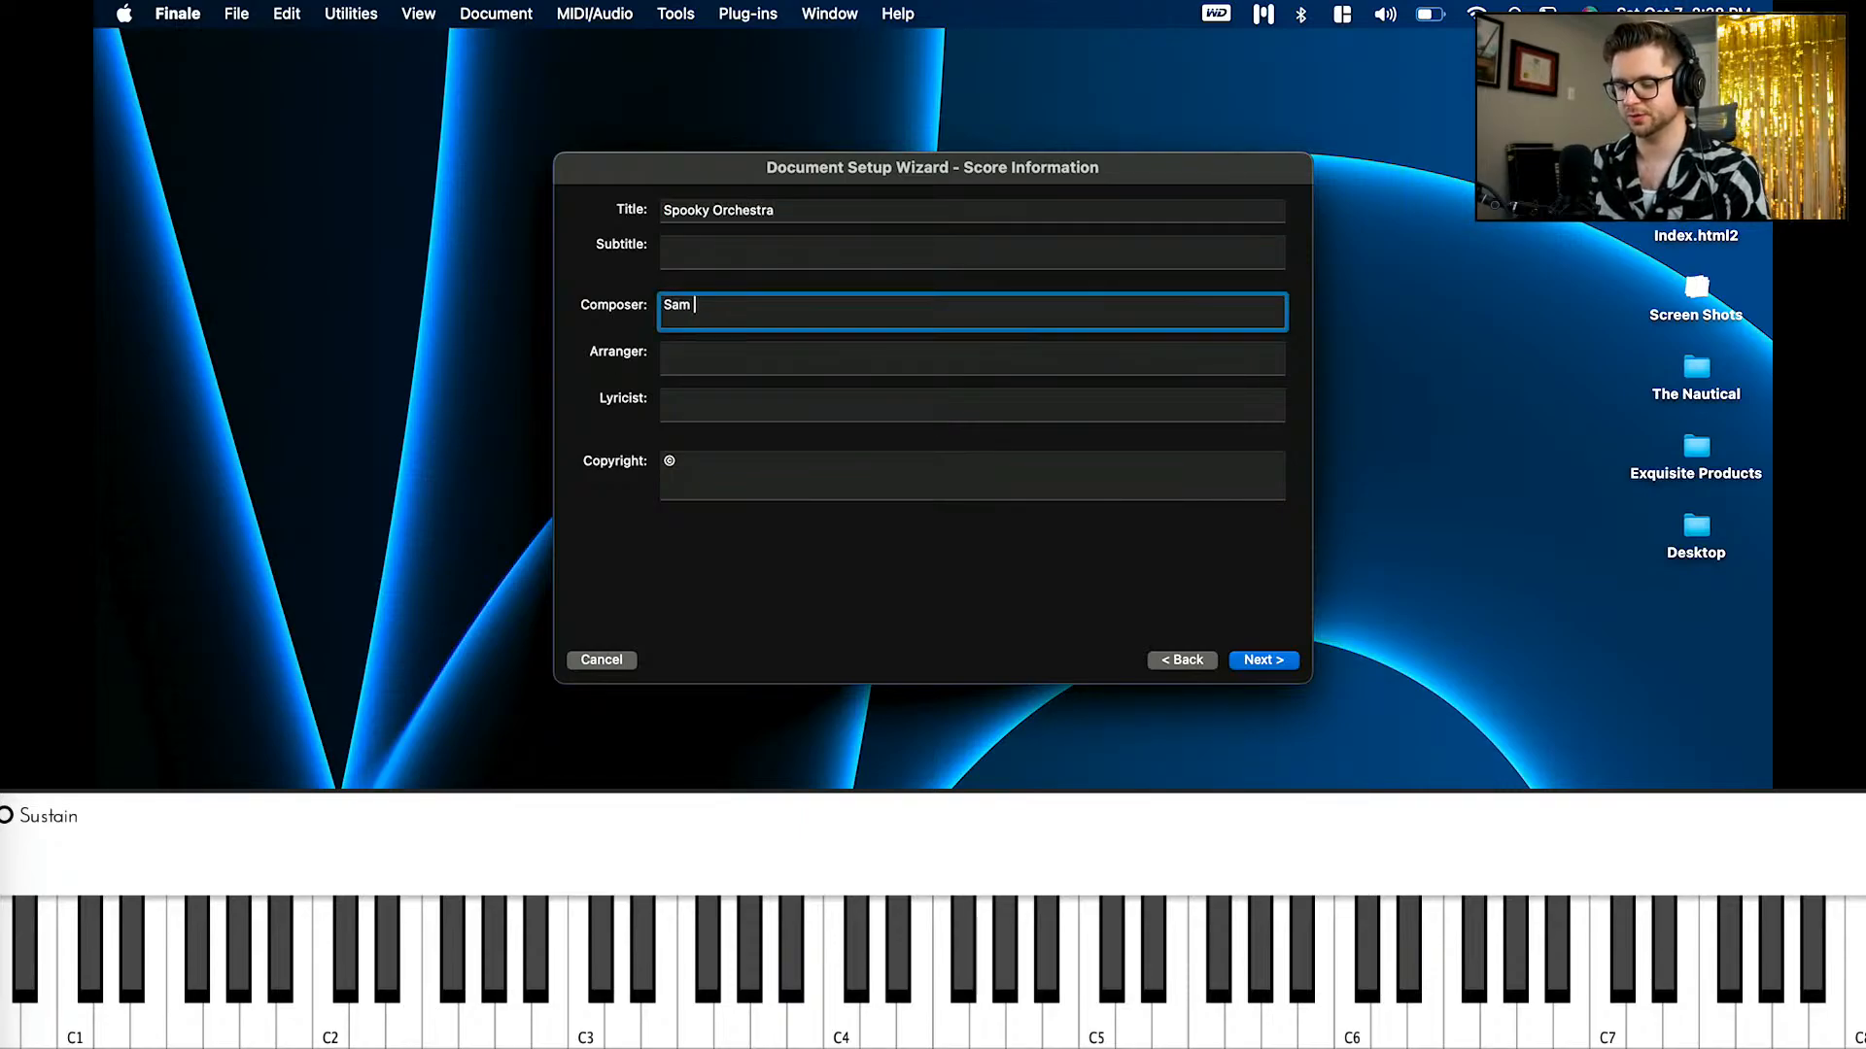
text(Vesely)
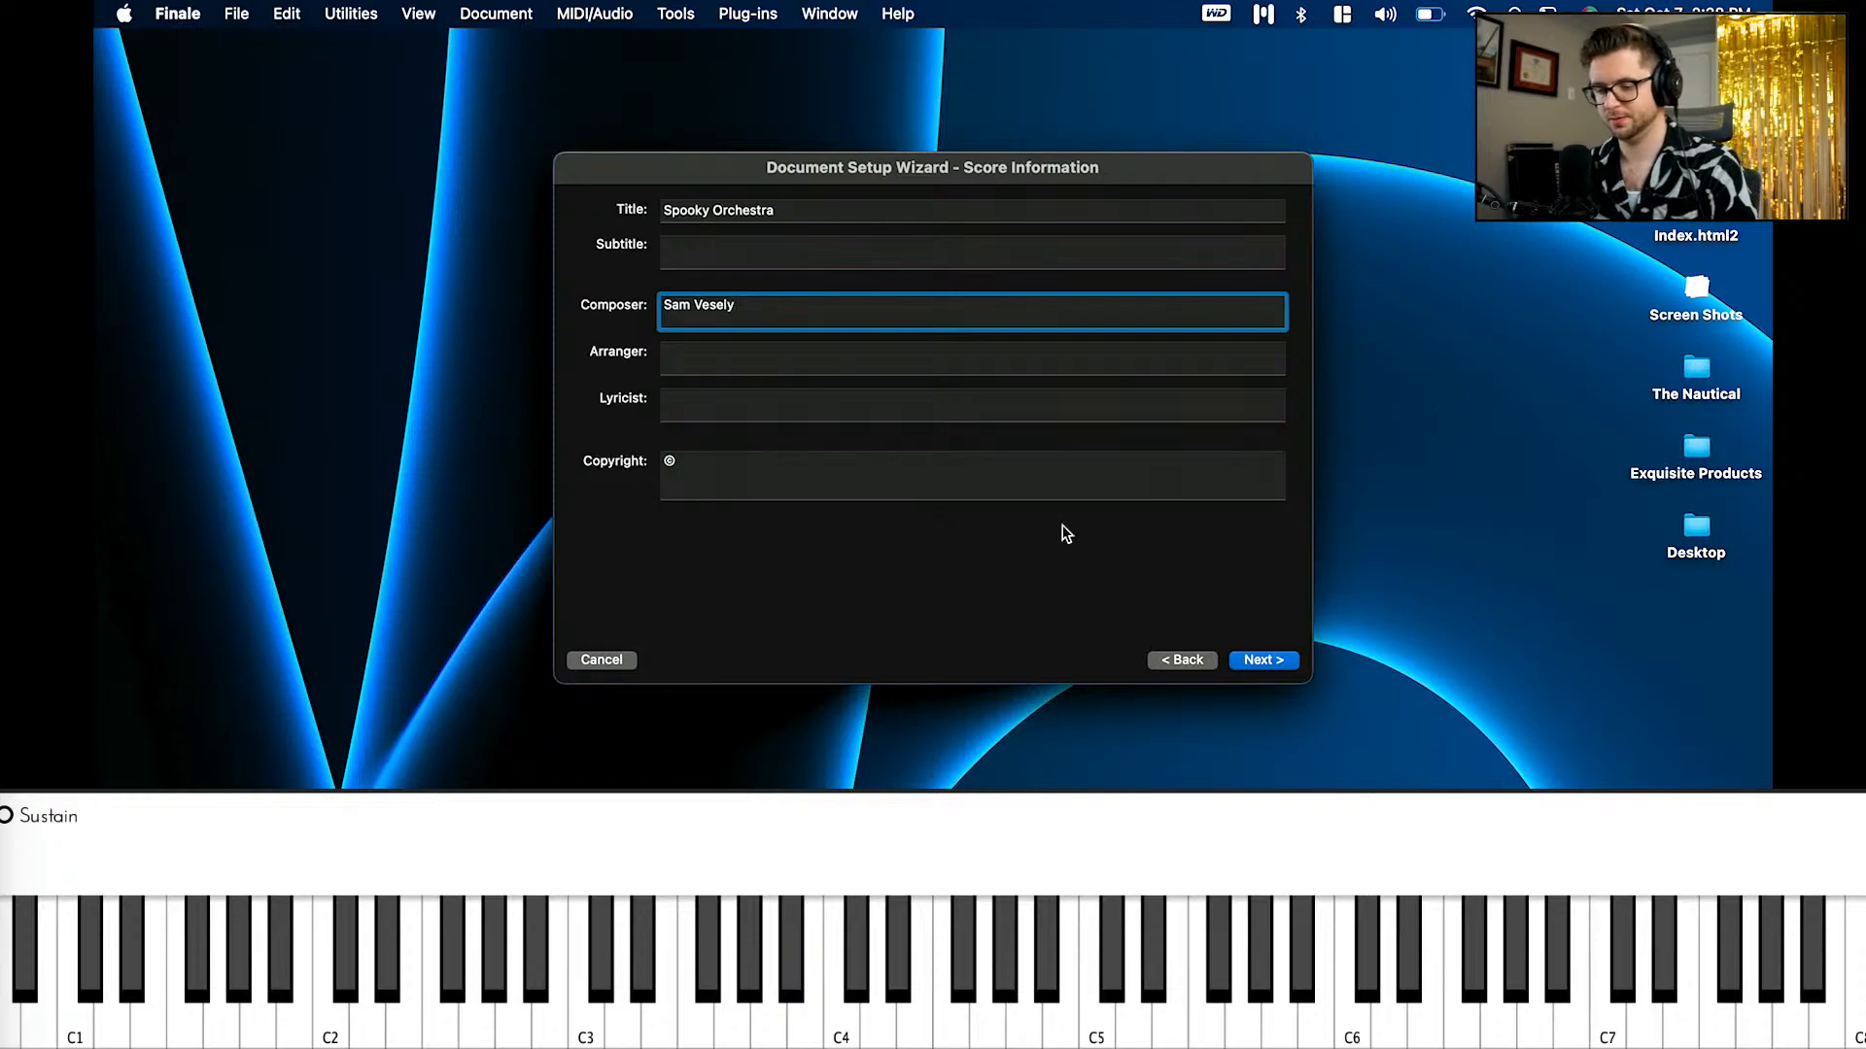
click(1260, 662)
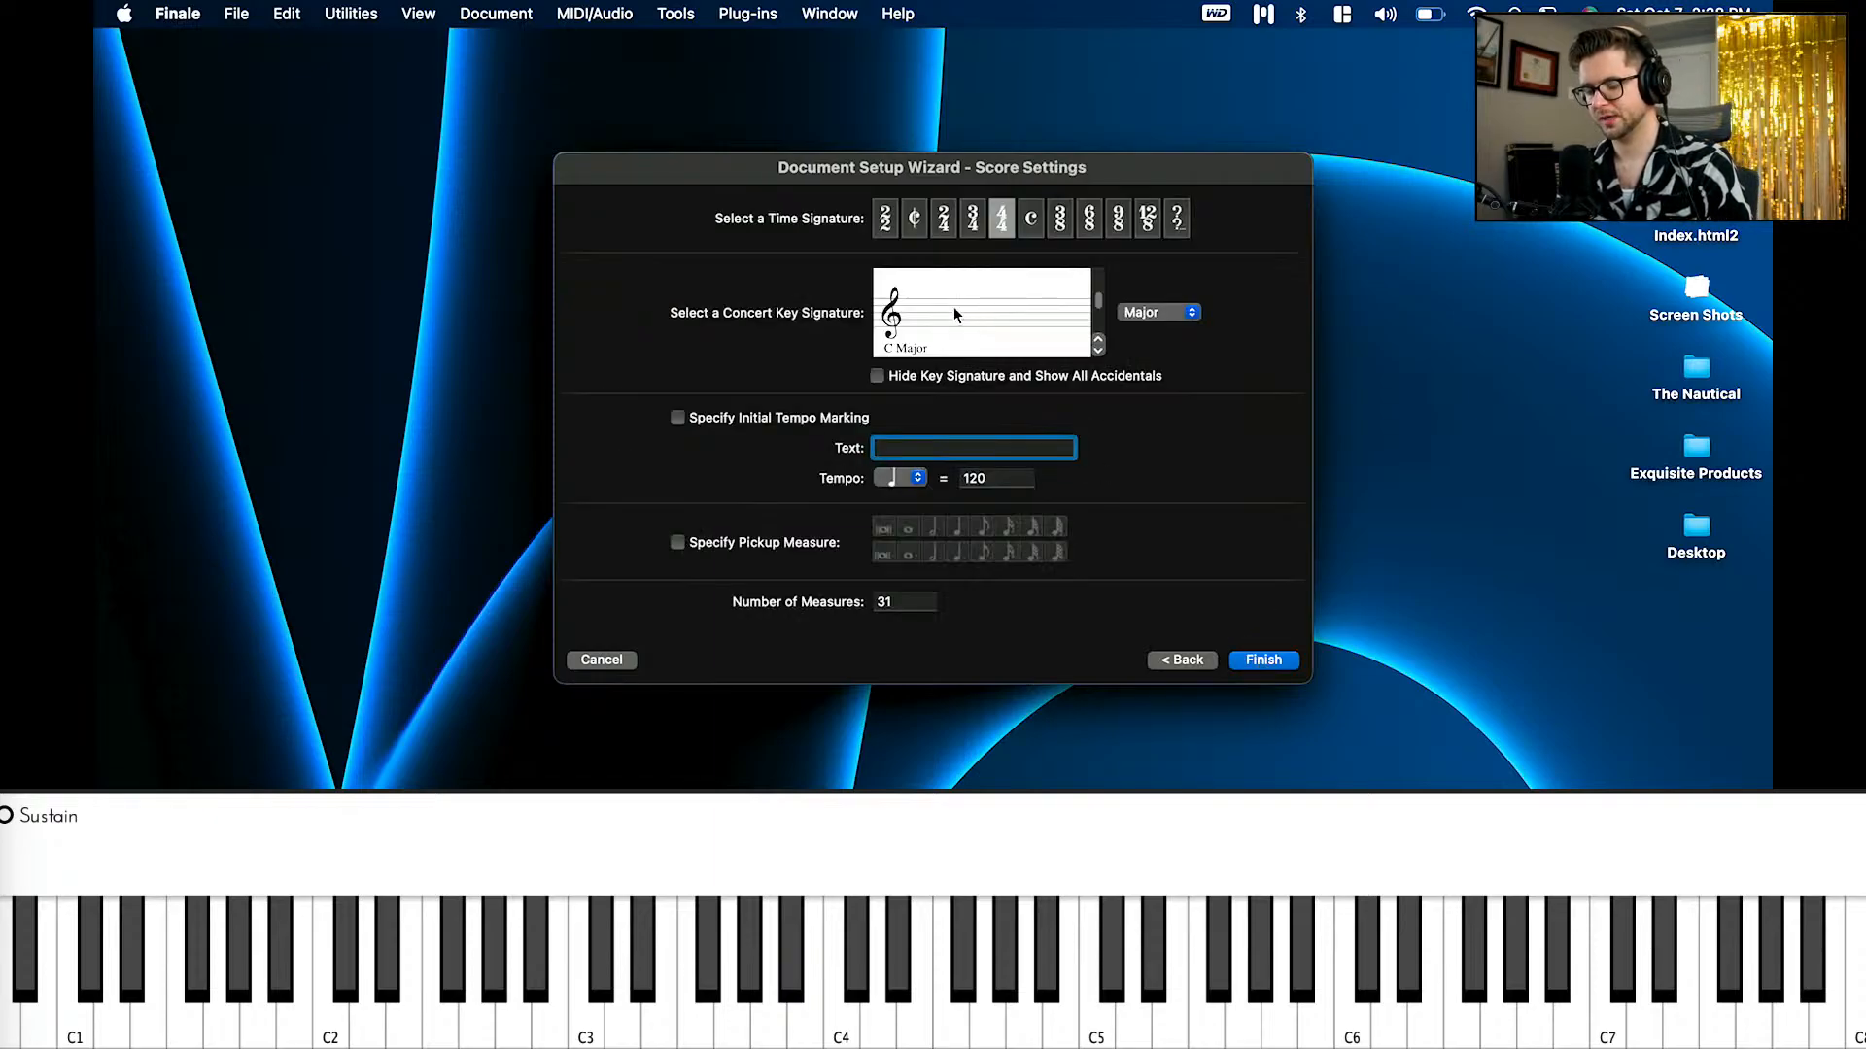
Step: Set the concert key signature to D Minor
scroll(957, 313, down, 3)
scroll(957, 313, up, 5)
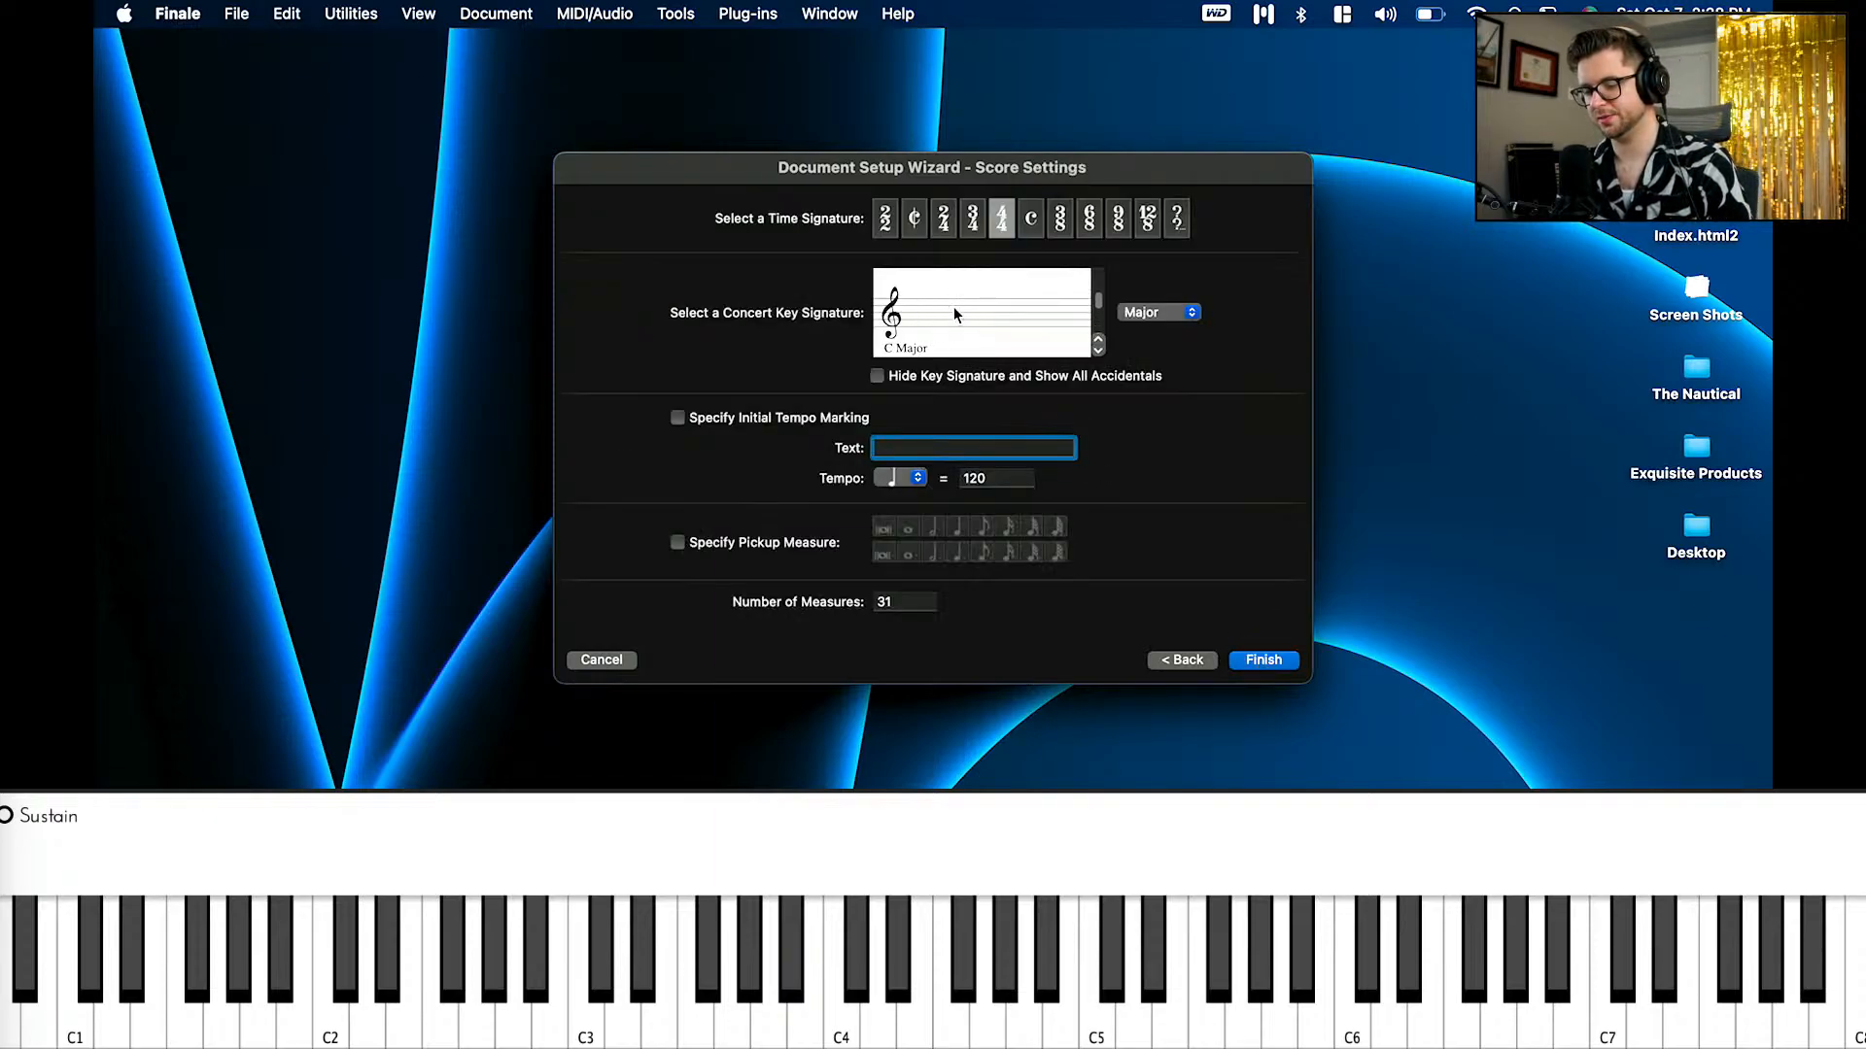
click(1174, 315)
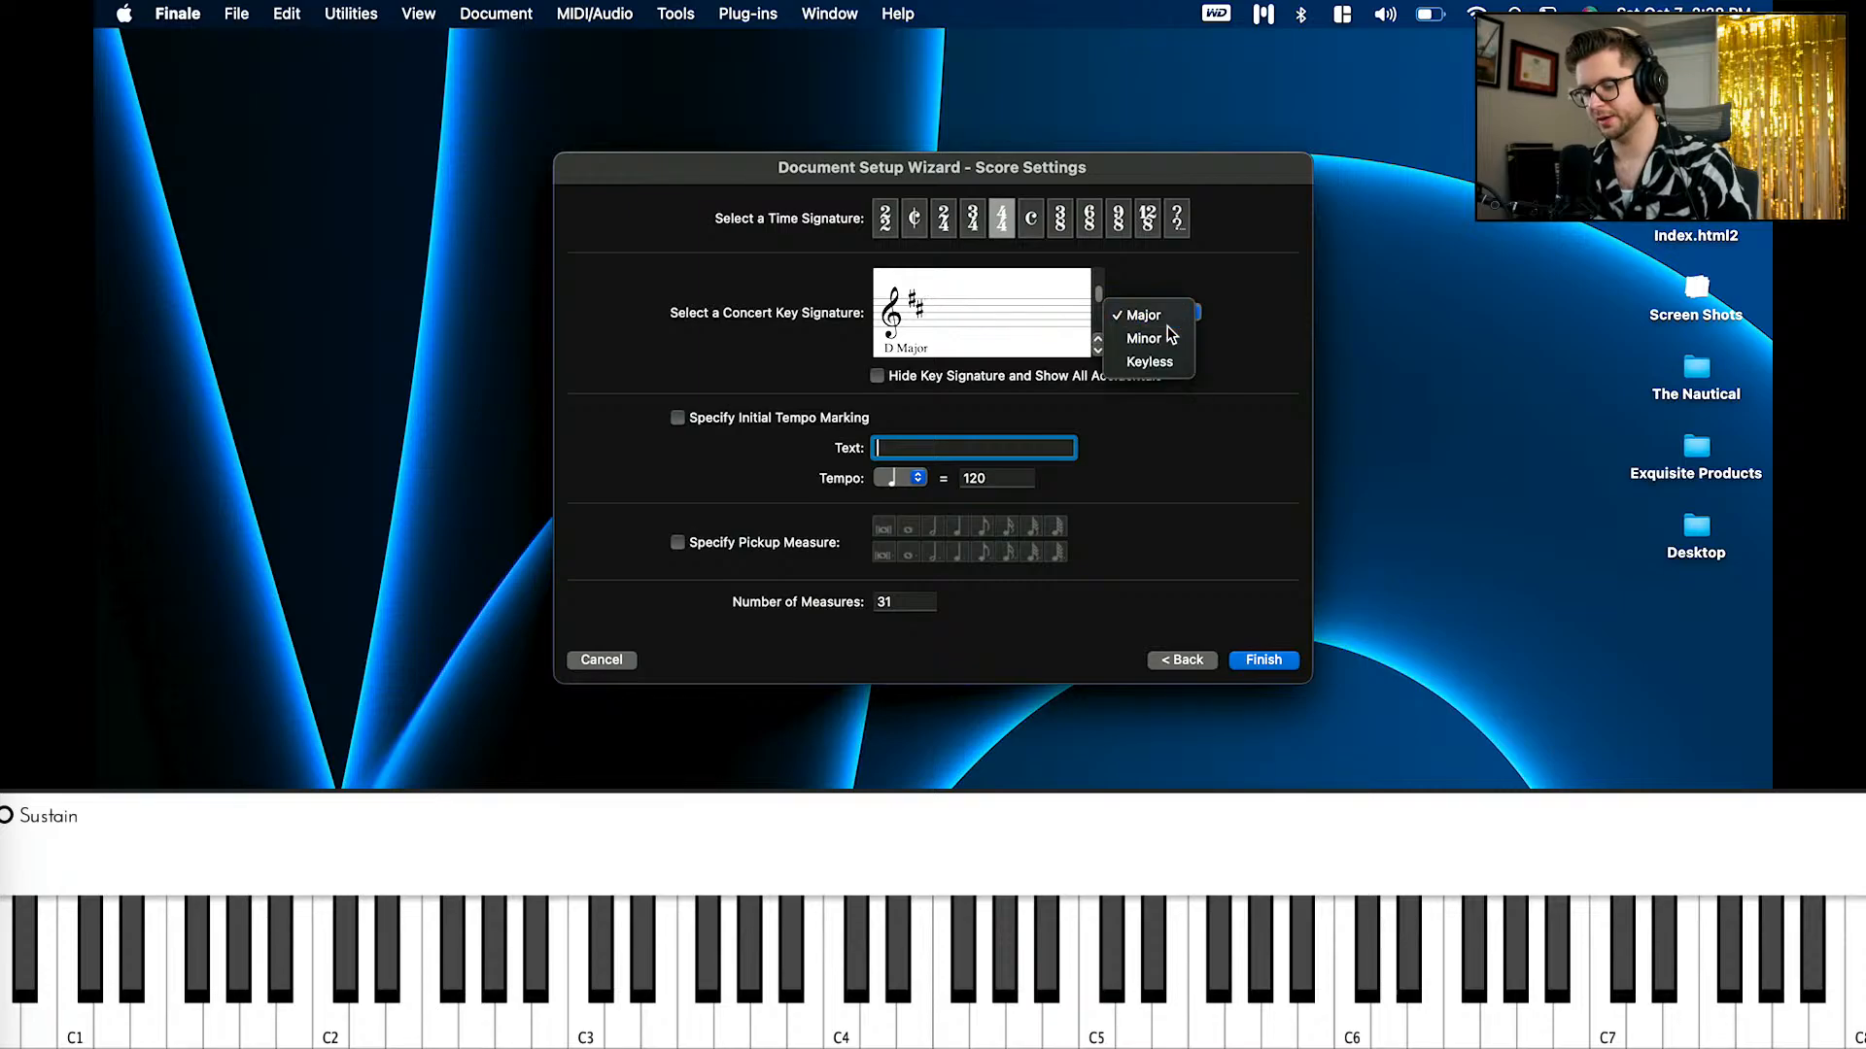
click(1164, 334)
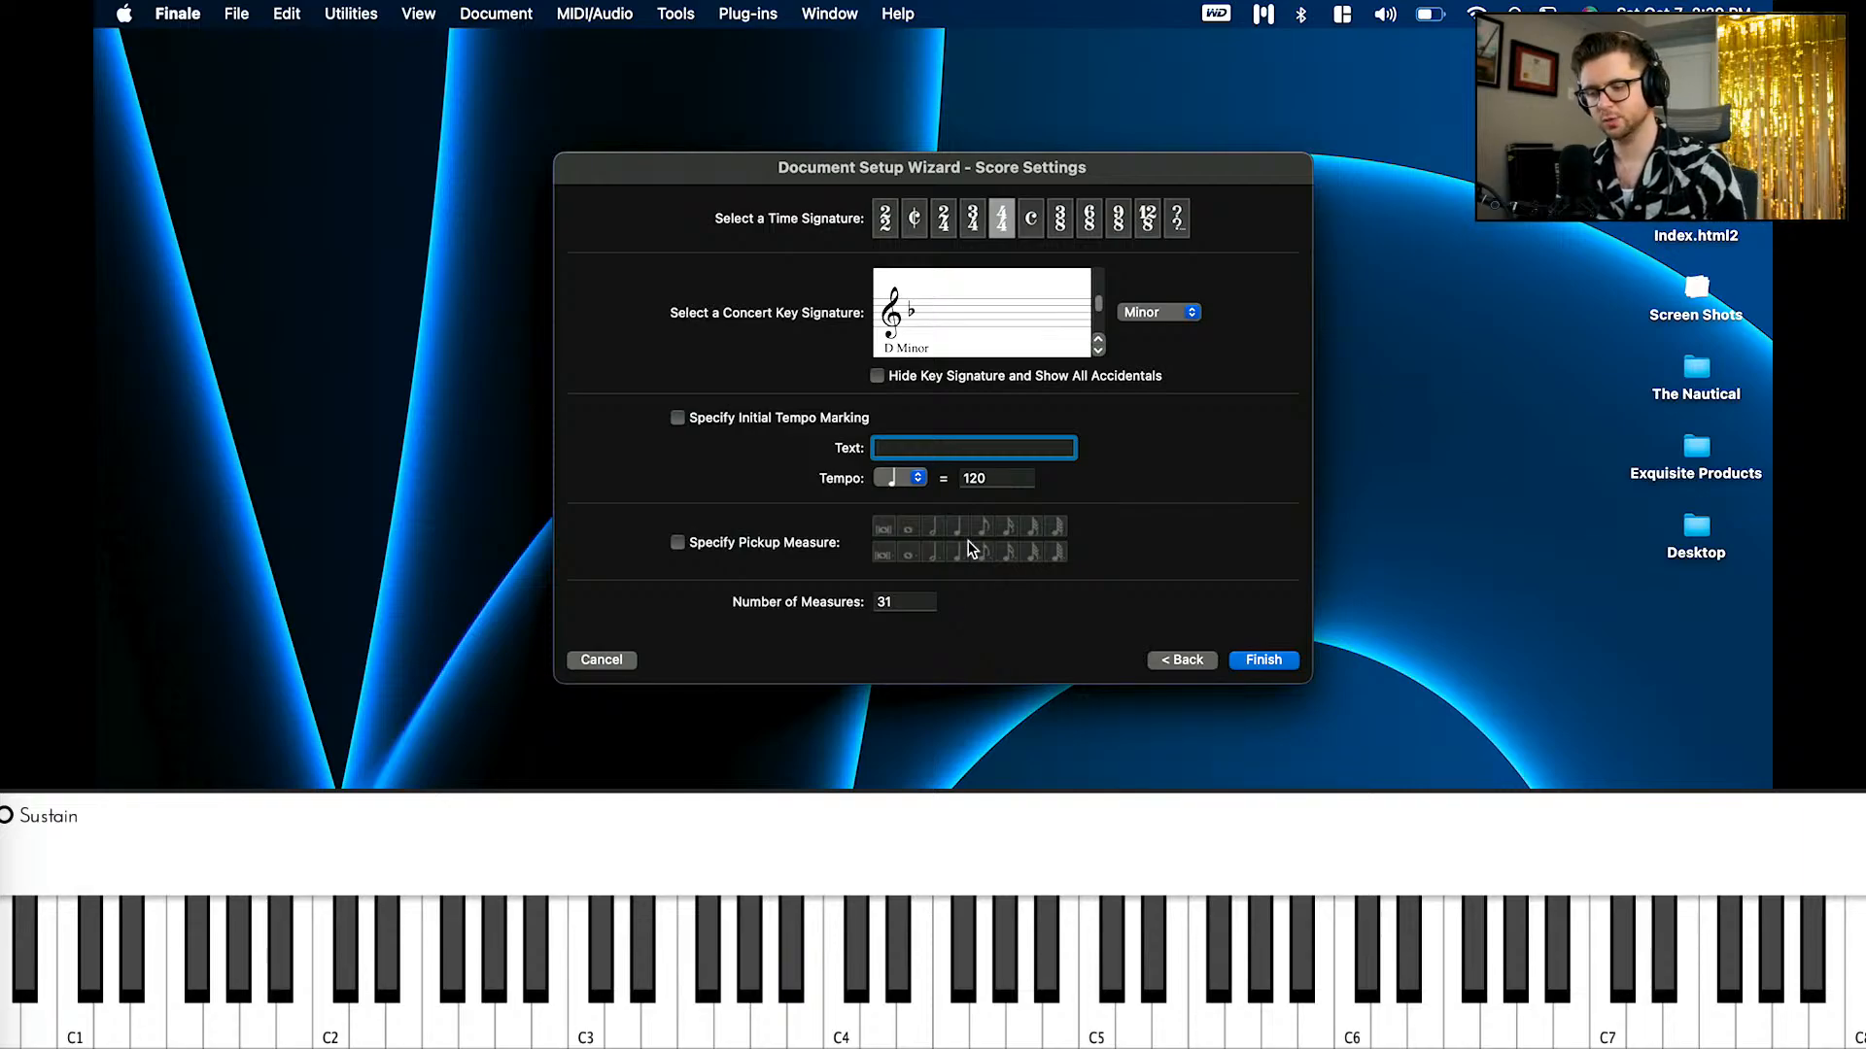
Step: Specify an initial tempo of quarter note = 128 and finish the document setup
click(990, 478)
key(BackSpace)
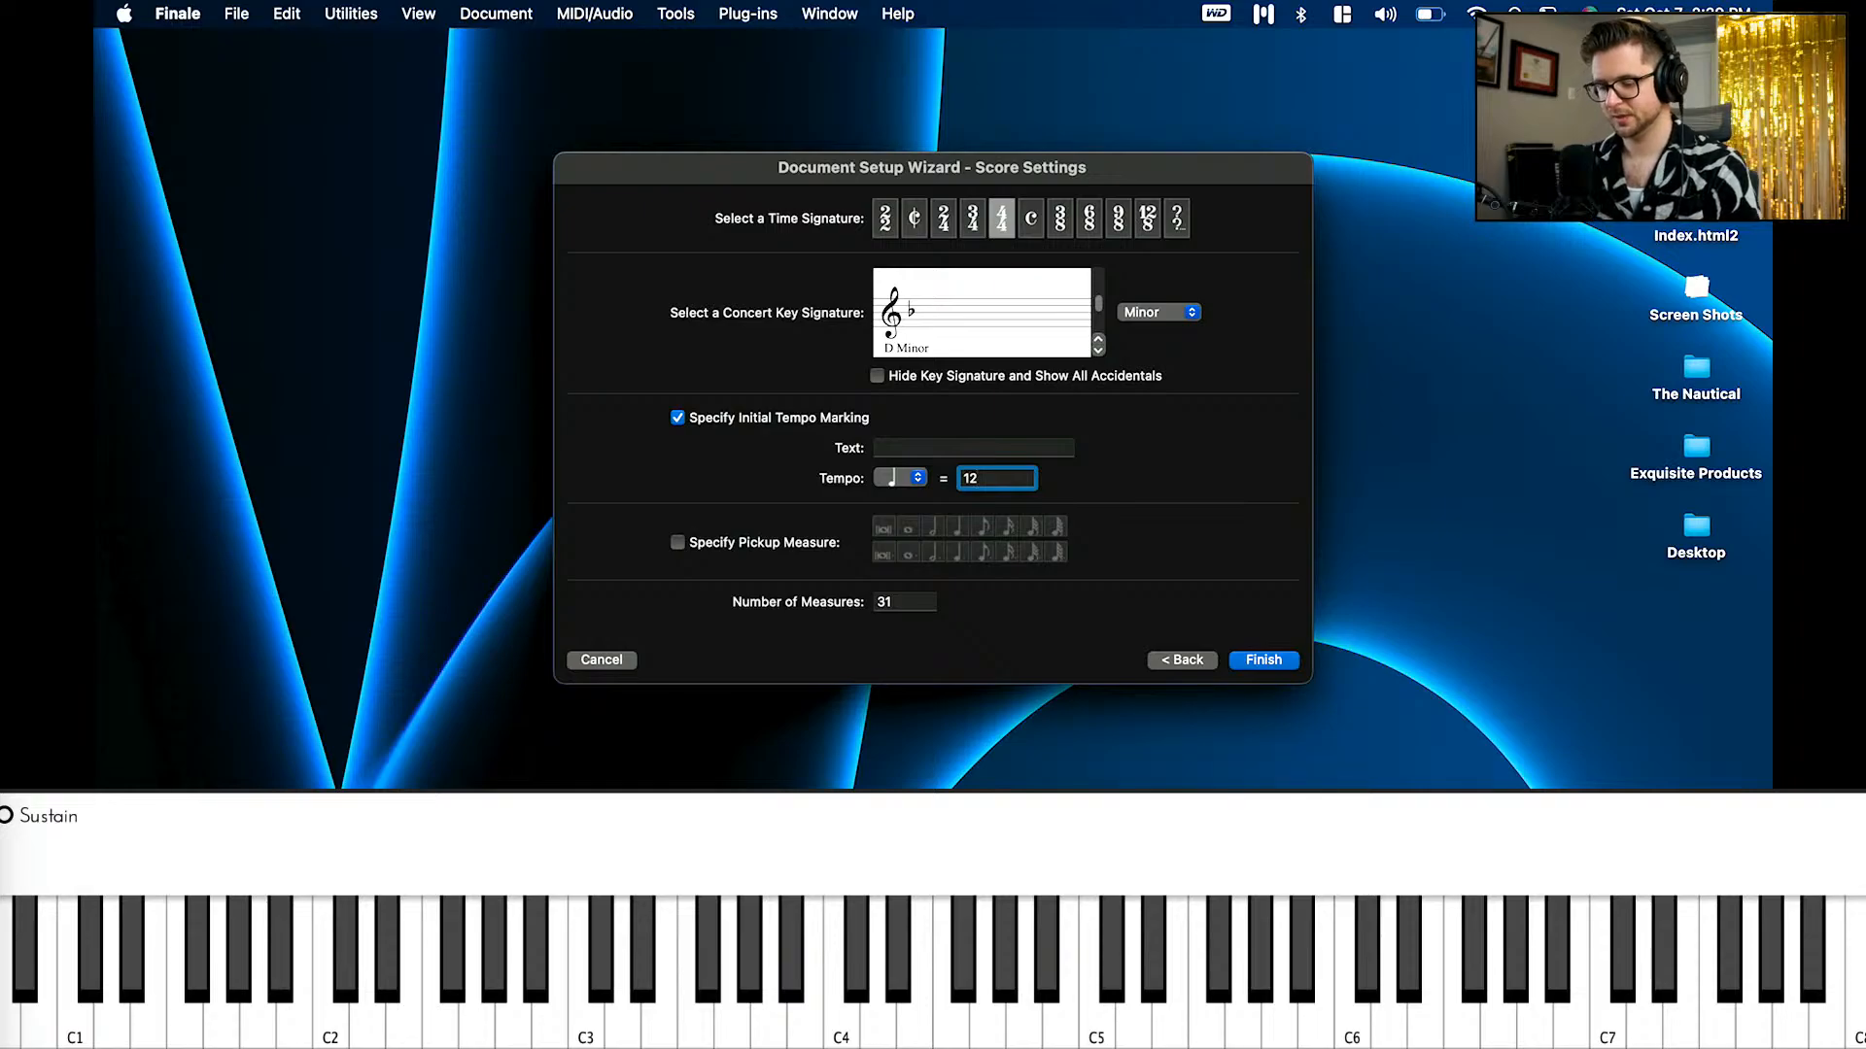
text(8)
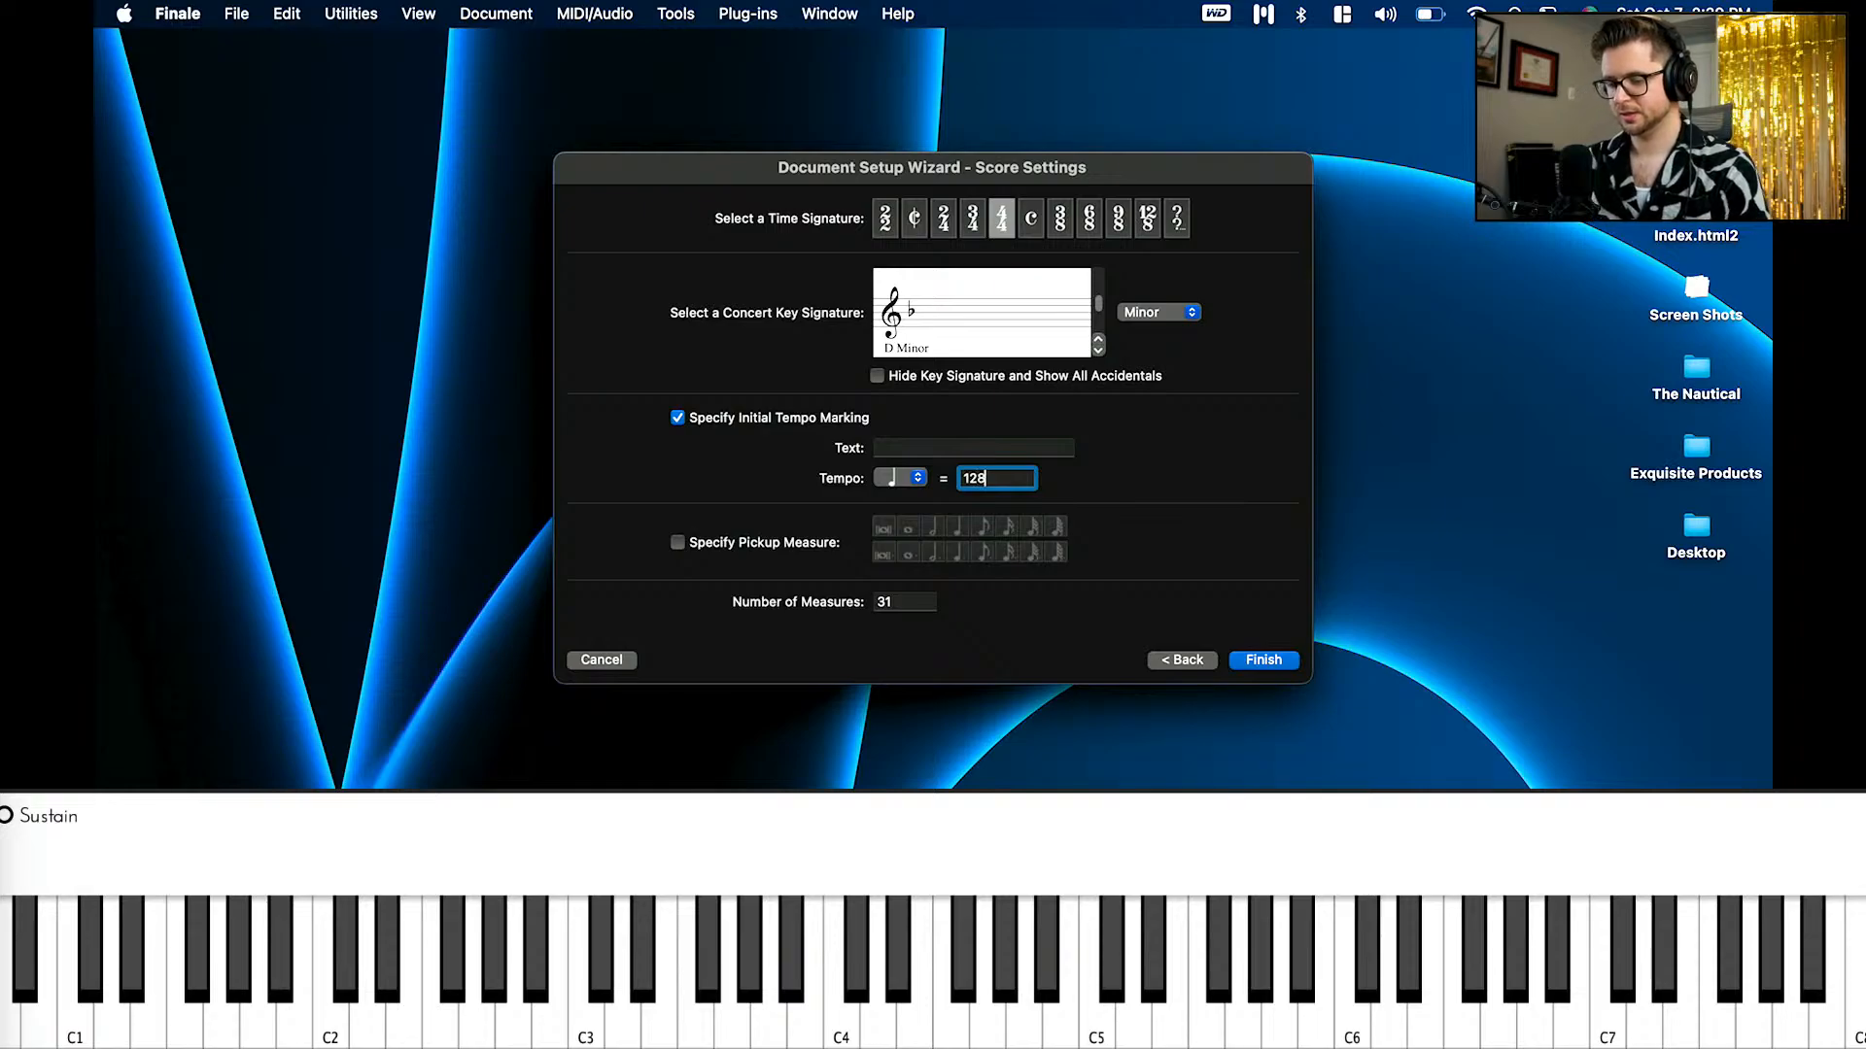
click(1263, 661)
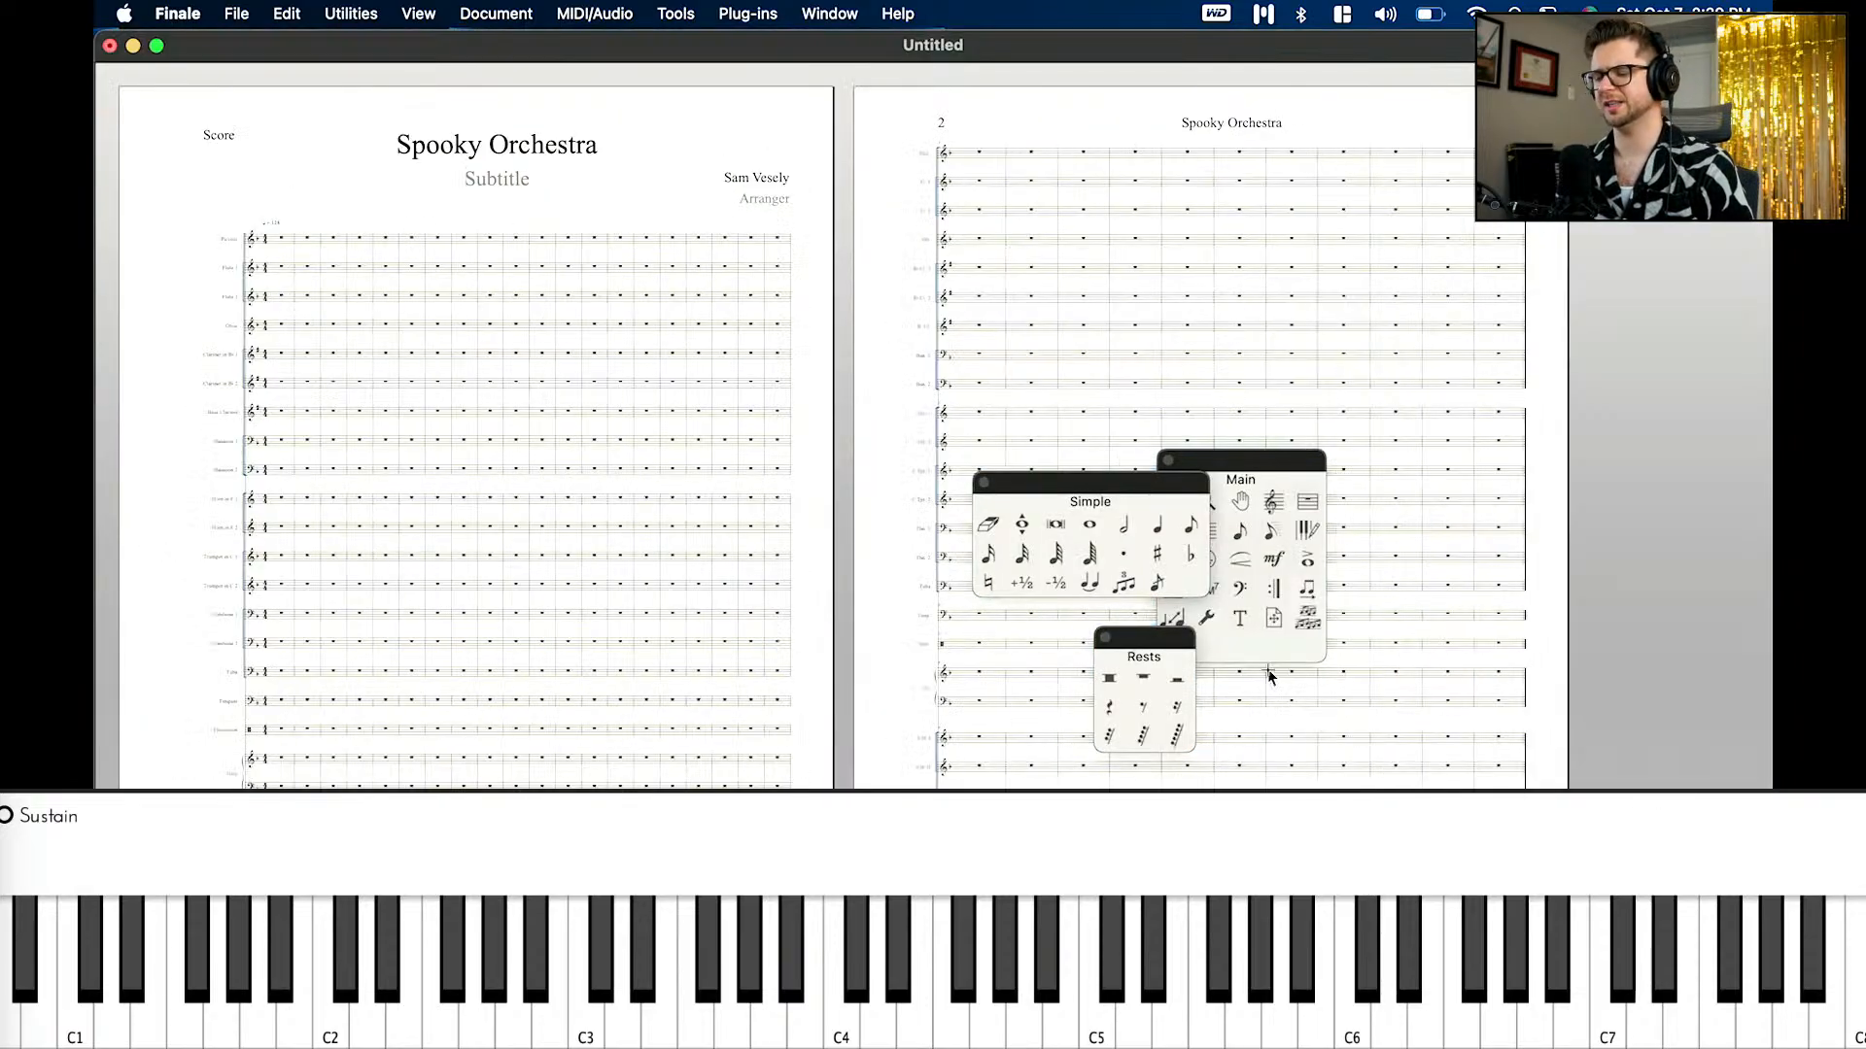
Step: Show the new score window in full screen
click(162, 51)
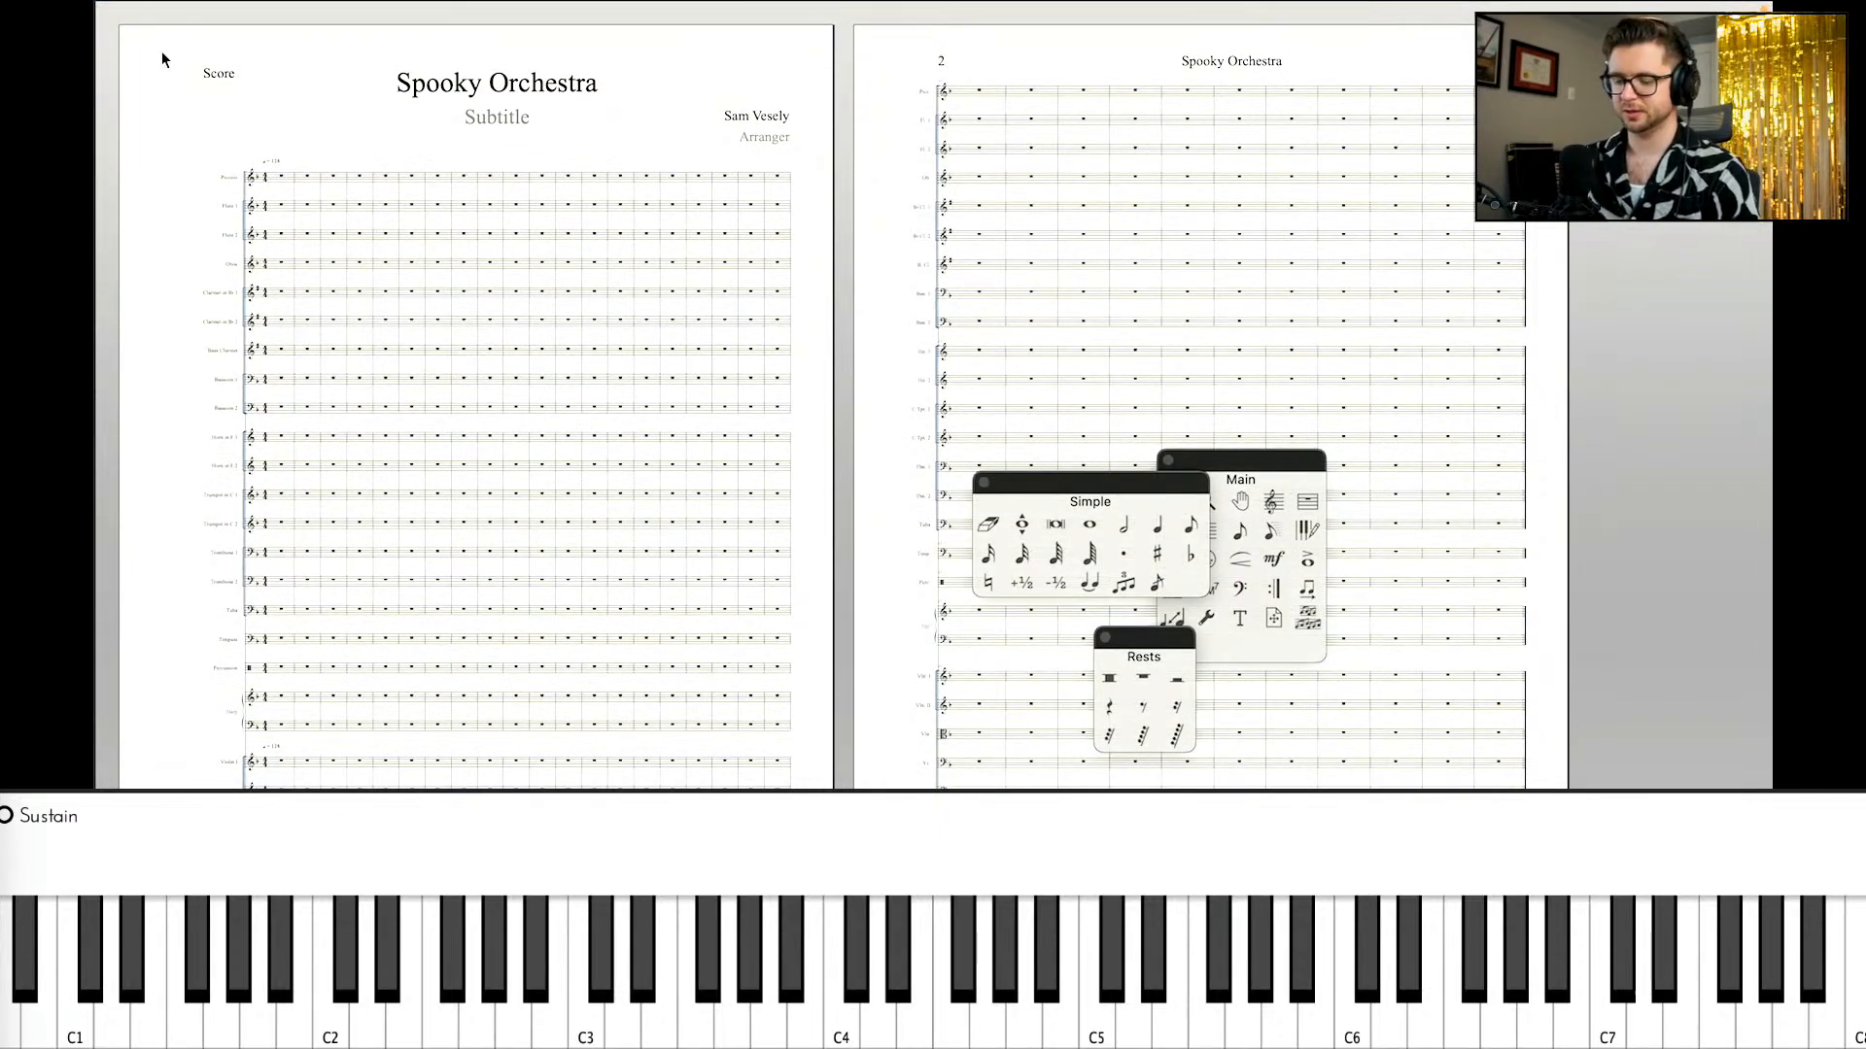
key(XF86MonBrightnessUp)
mouse_move(98, 8)
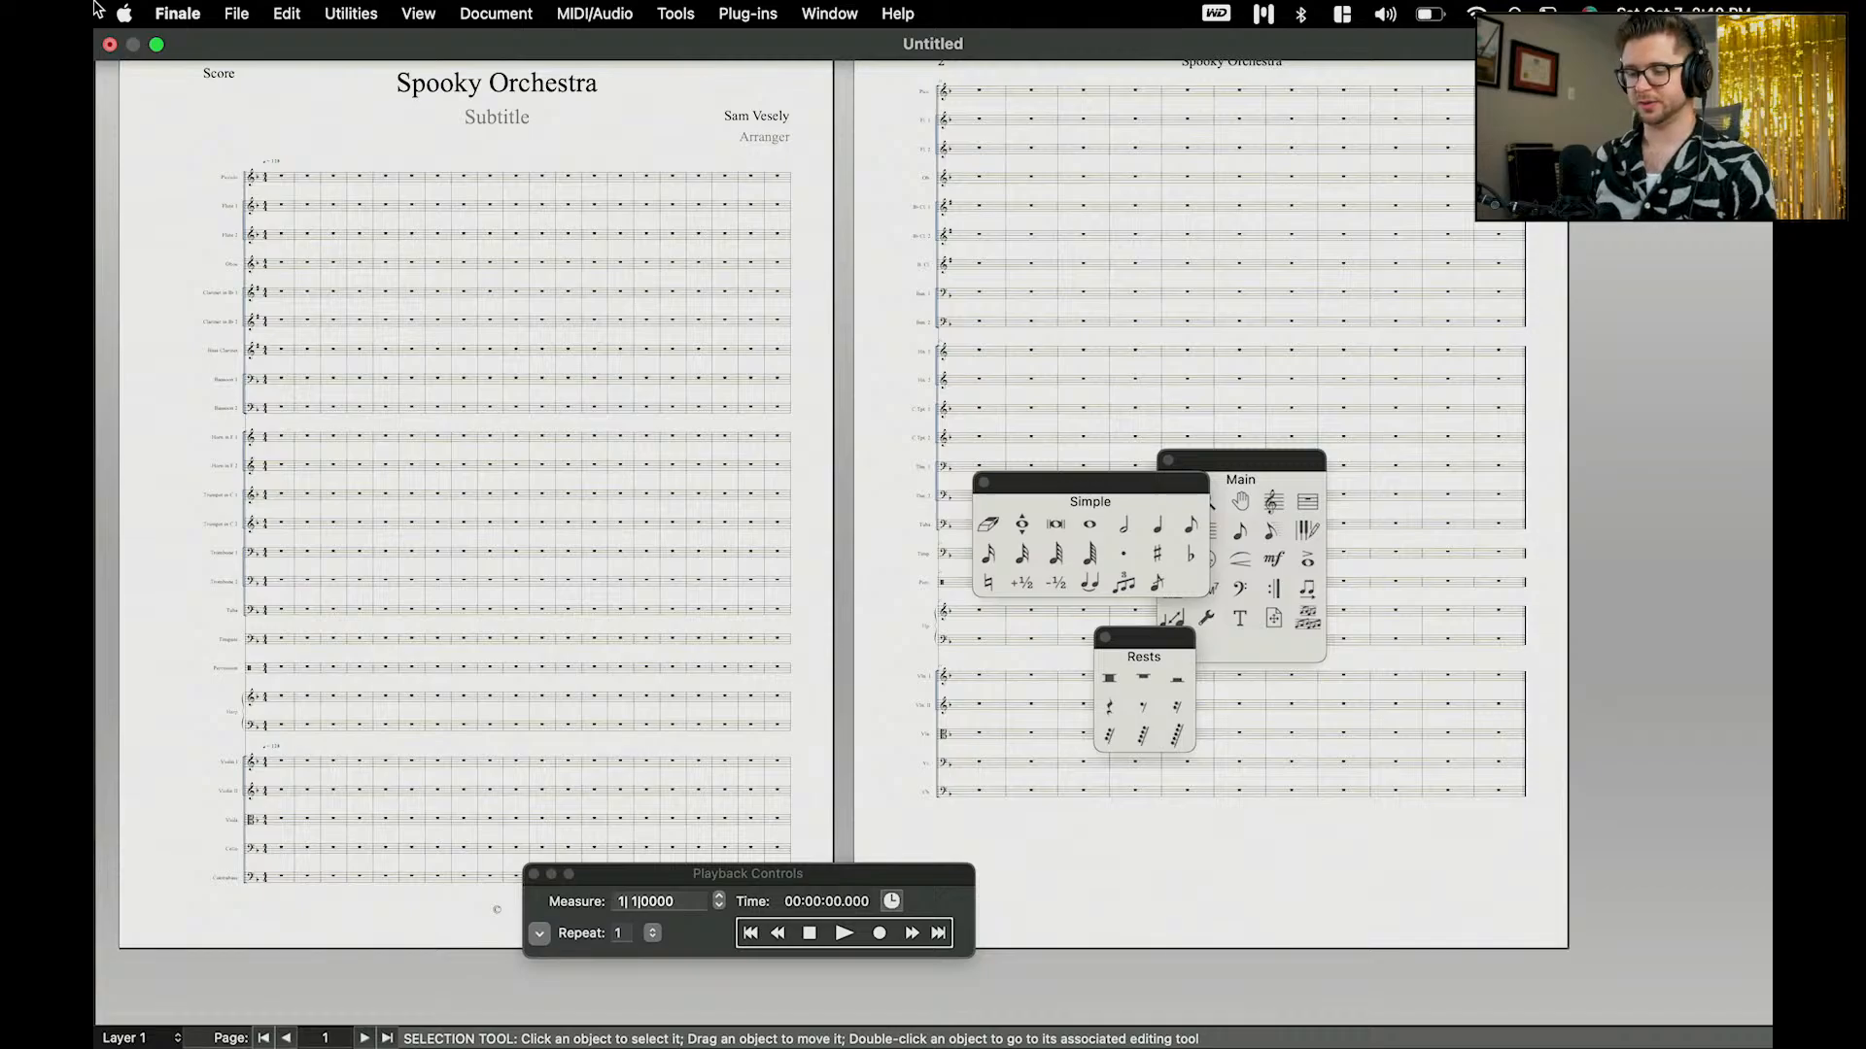
Step: Delete the Arranger placeholder text below the composer's name on the first page
scroll(526, 313, down, 3)
scroll(526, 313, up, 4)
scroll(539, 380, down, 2)
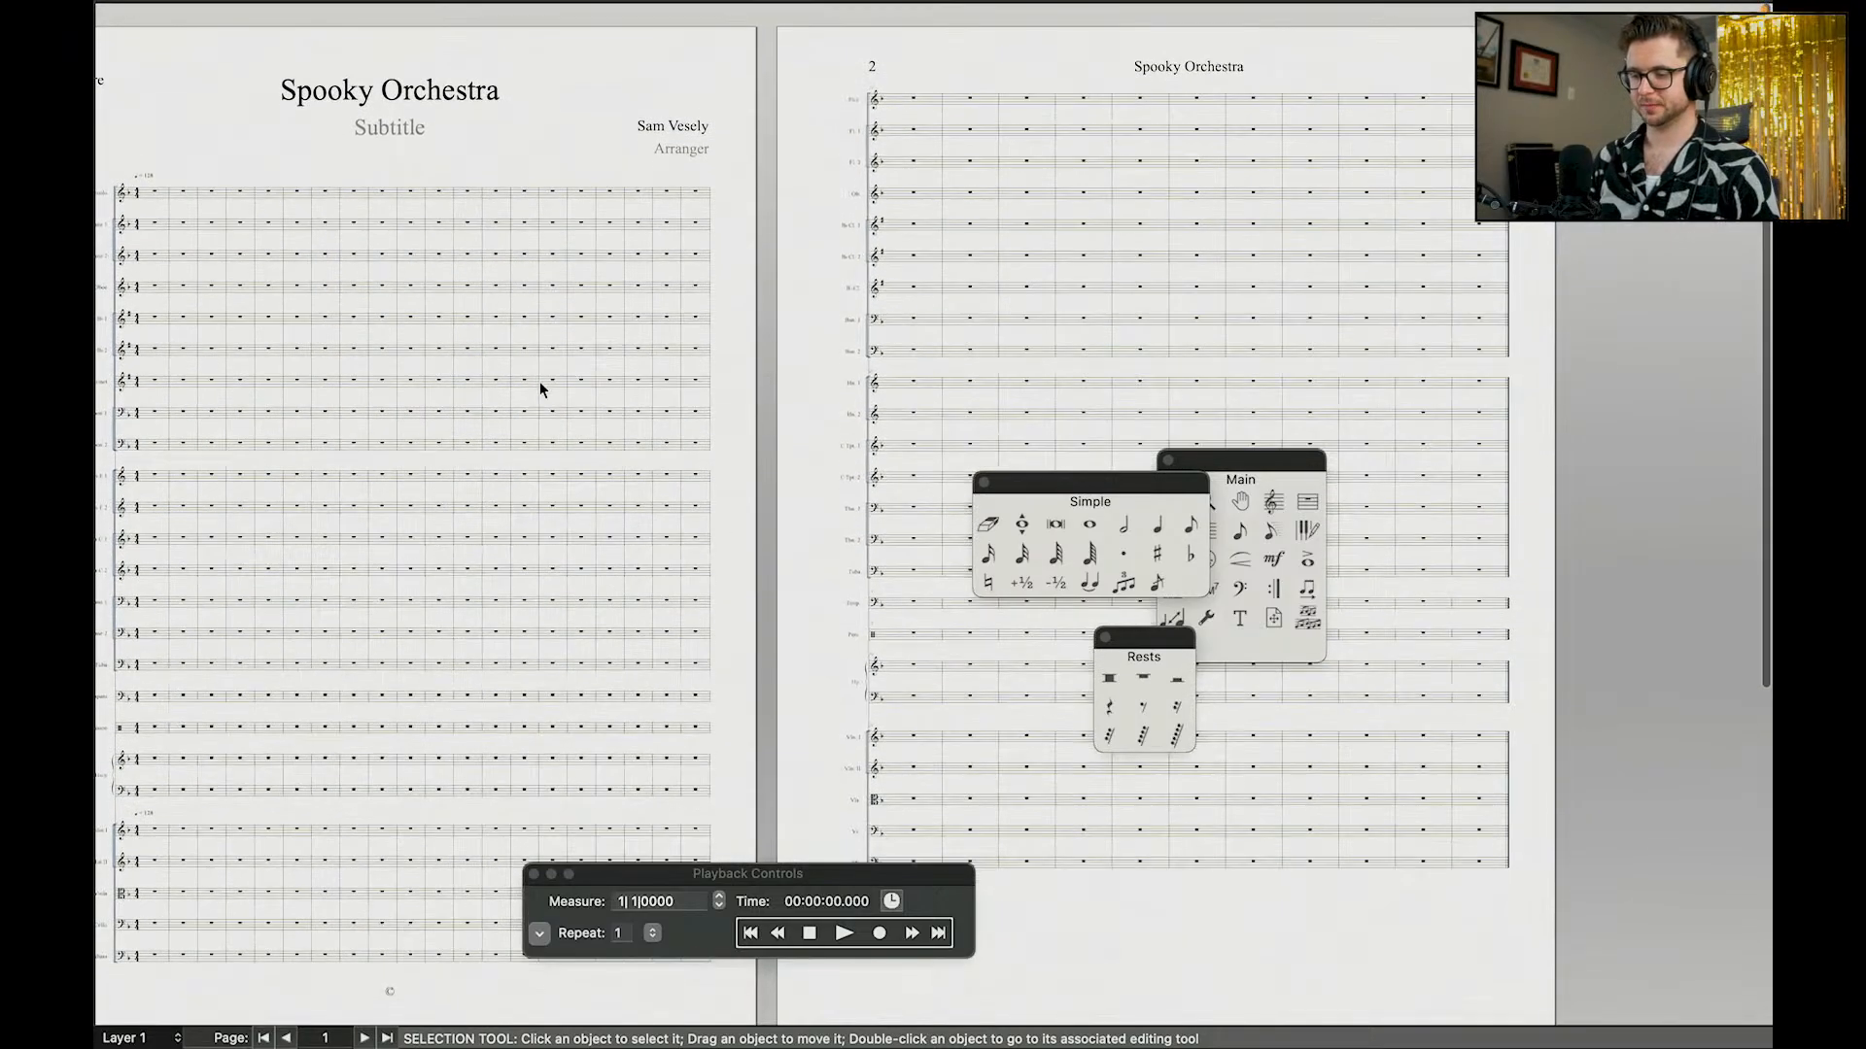
scroll(539, 381, up, 1)
double_click(844, 141)
key(BackSpace)
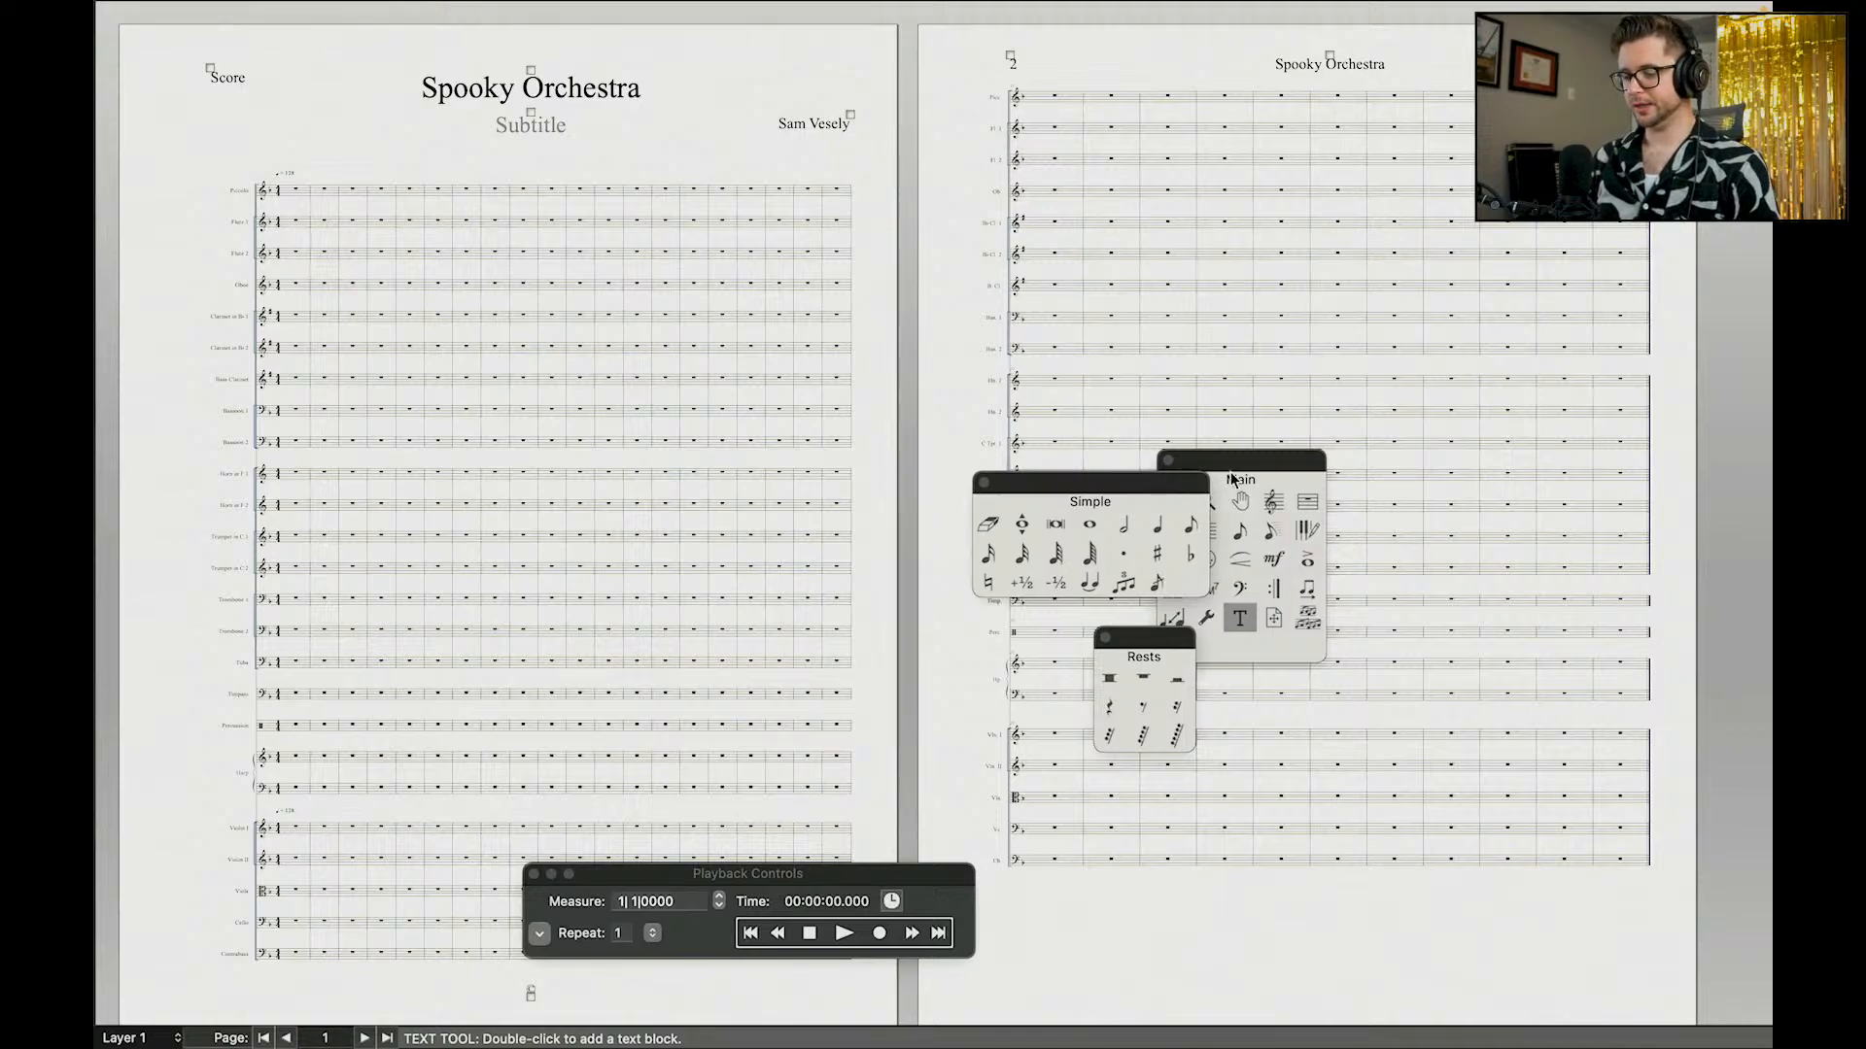
Step: Arrange the Main, Simple and Rests palettes side by side without overlap, and activate the Selection Tool
drag(1268, 476, 1329, 473)
click(1231, 504)
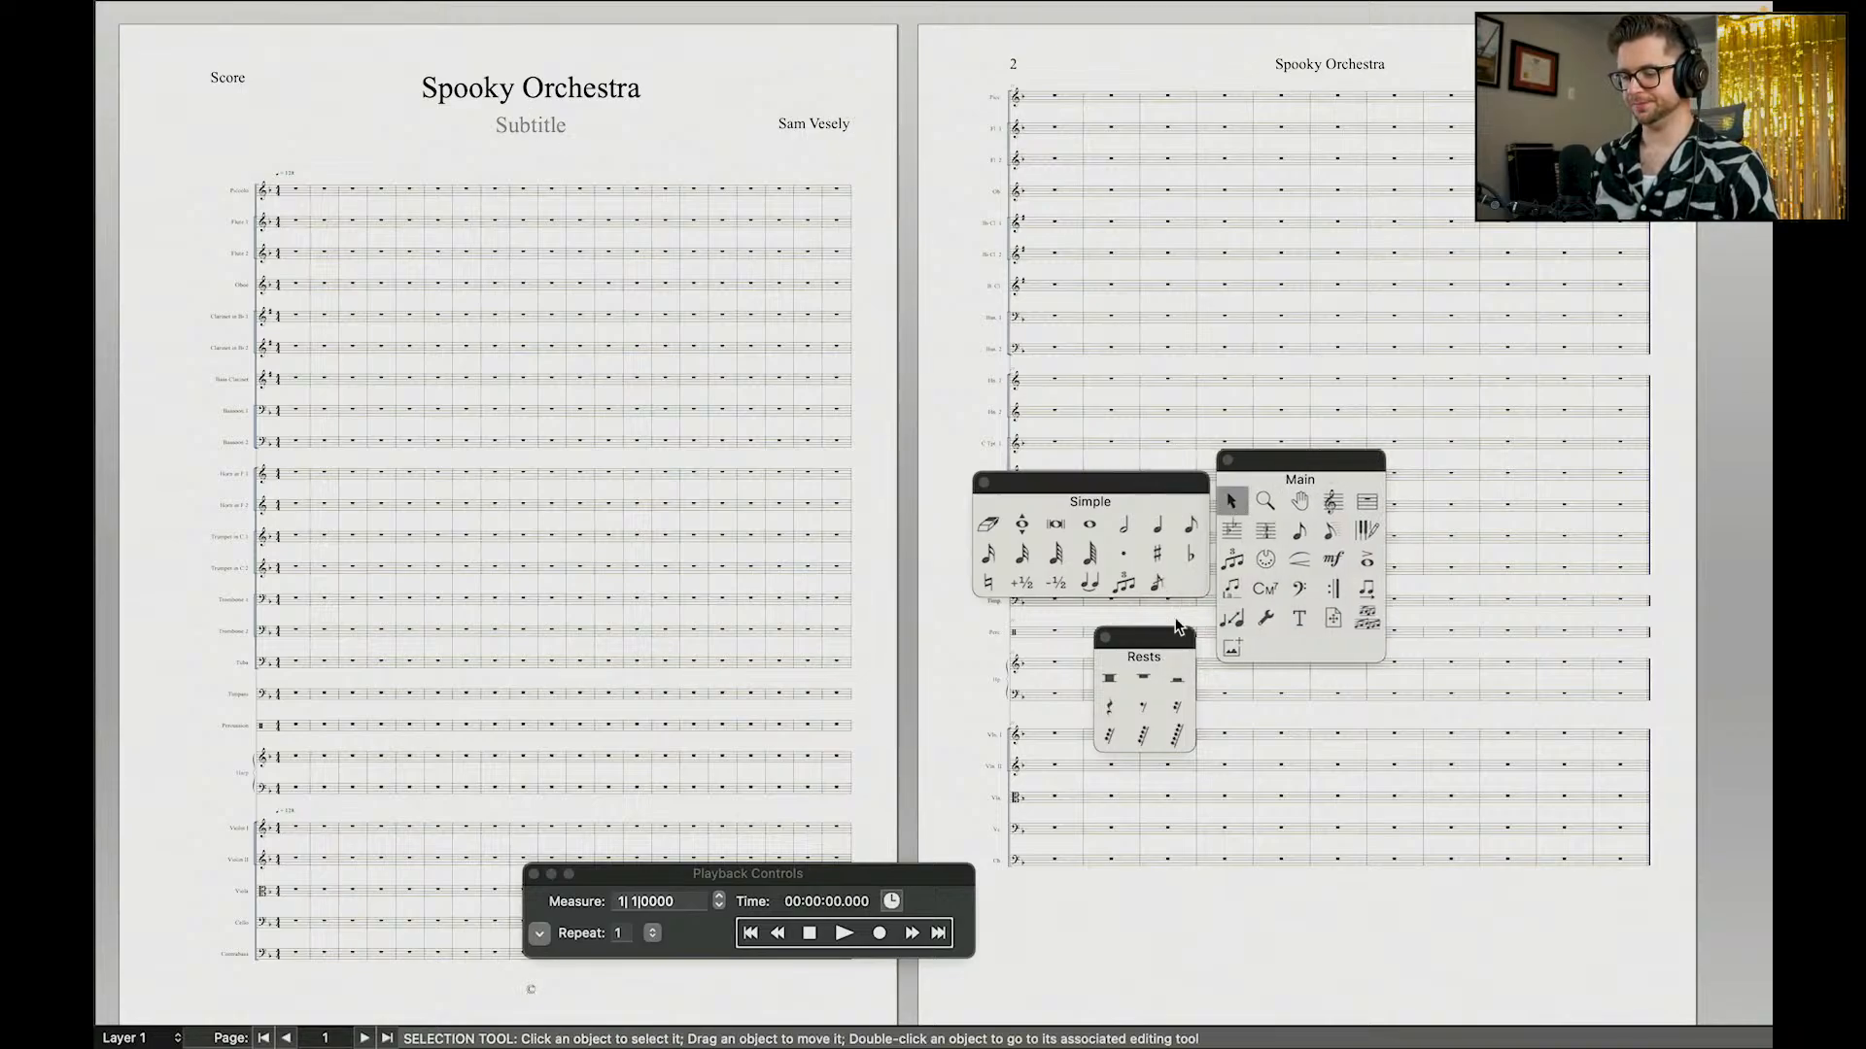
drag(1164, 638, 1177, 611)
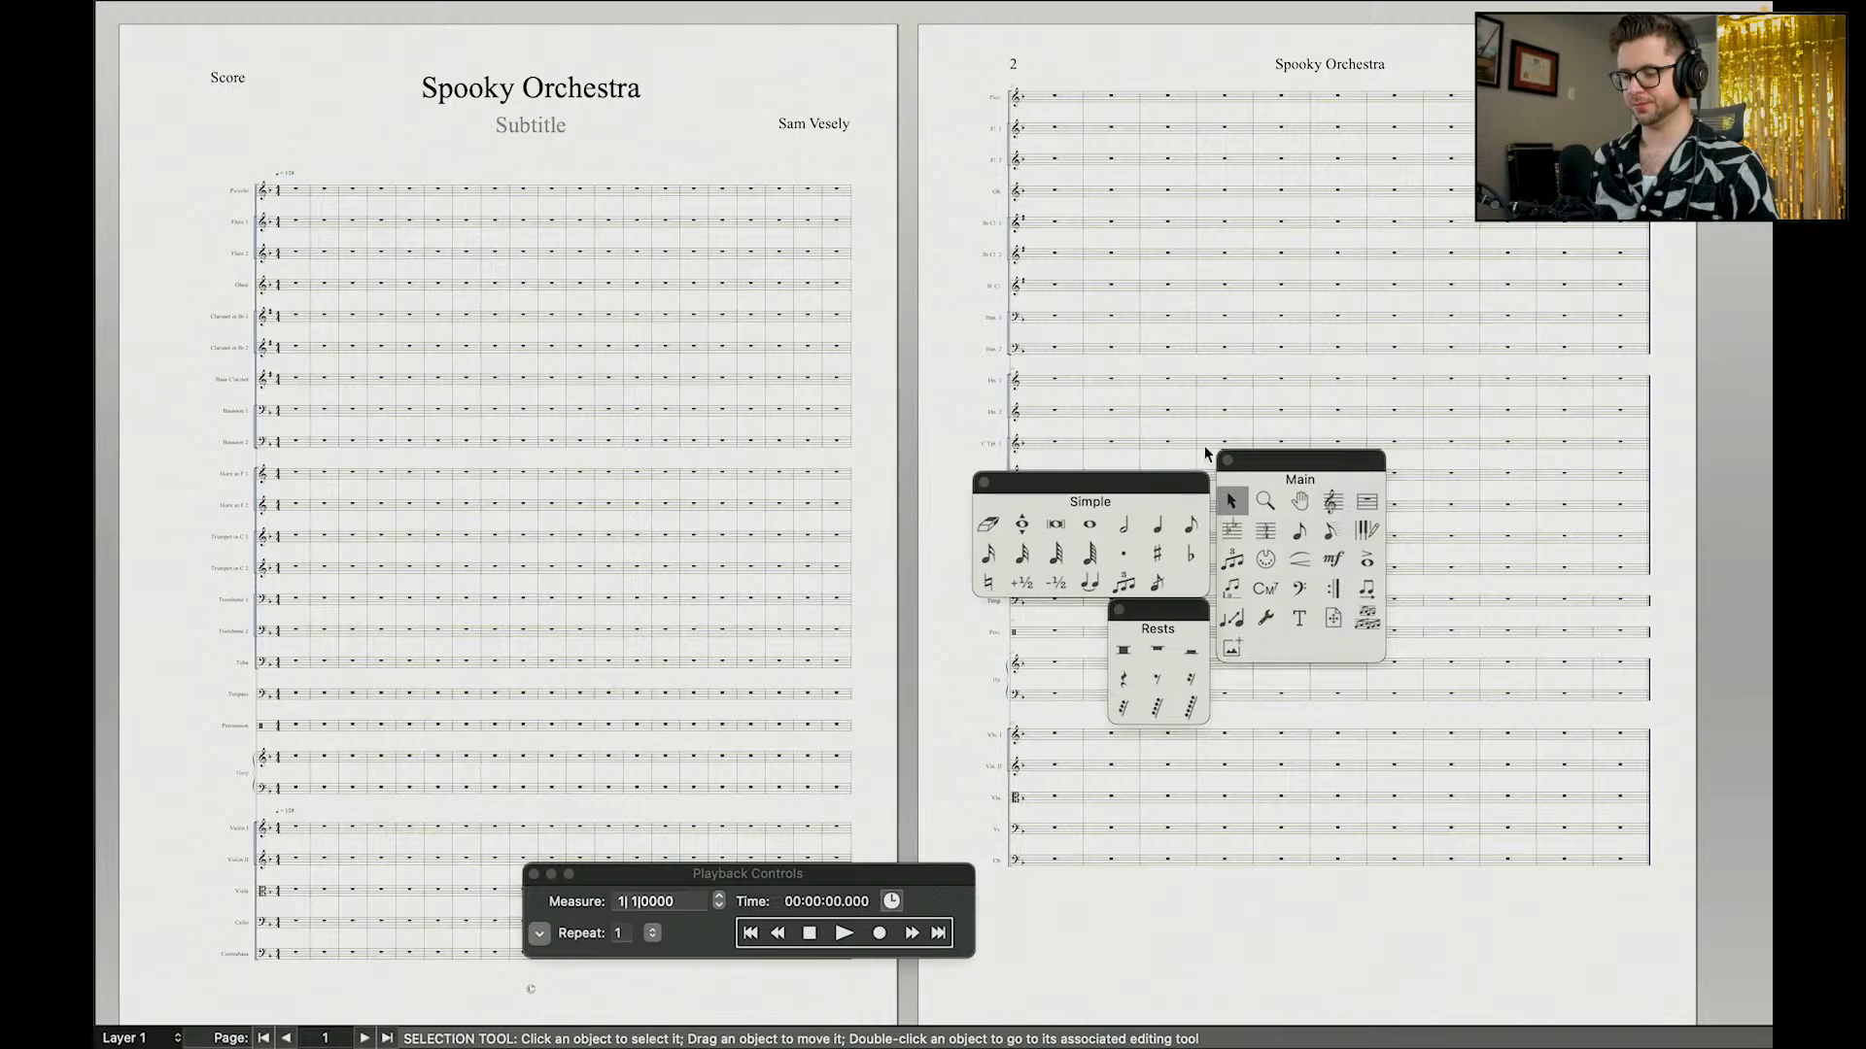
drag(1200, 481, 1184, 481)
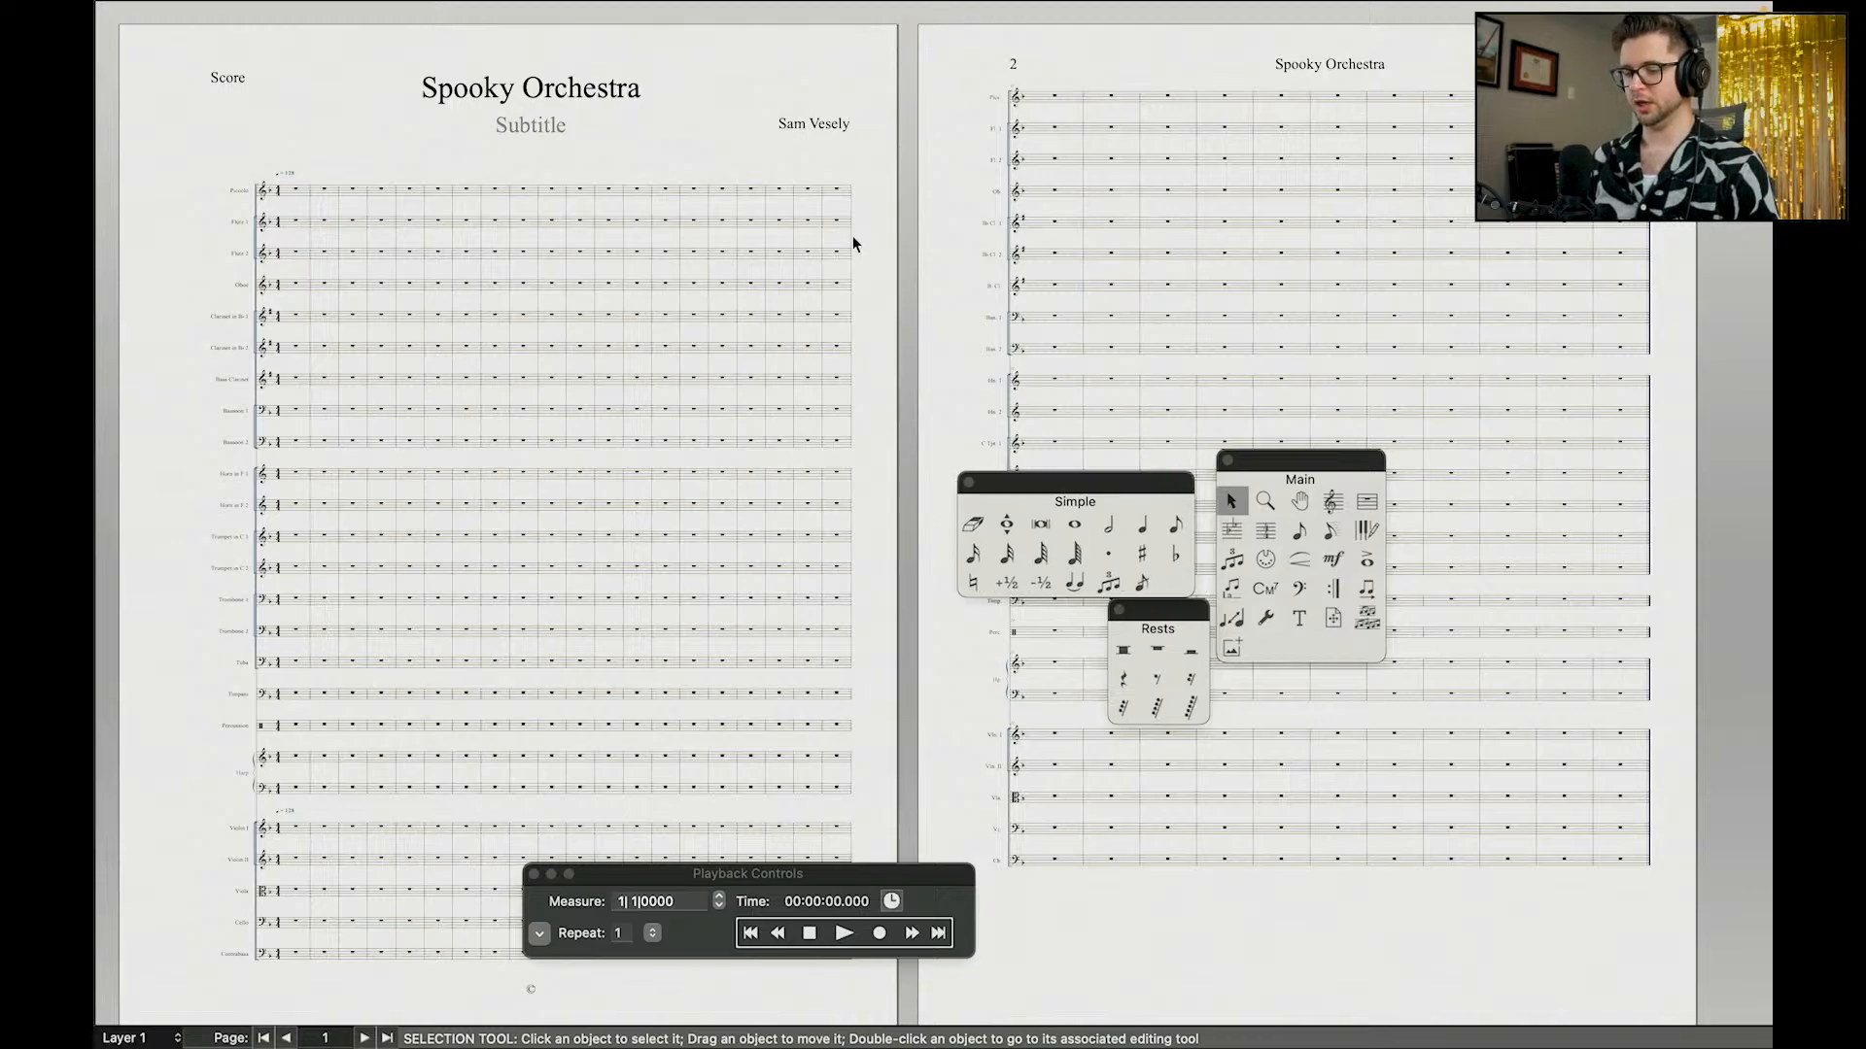
Step: Delete the Subtitle placeholder and move the "Spooky Orchestra" title slightly lower on the first page
click(540, 128)
key(Delete)
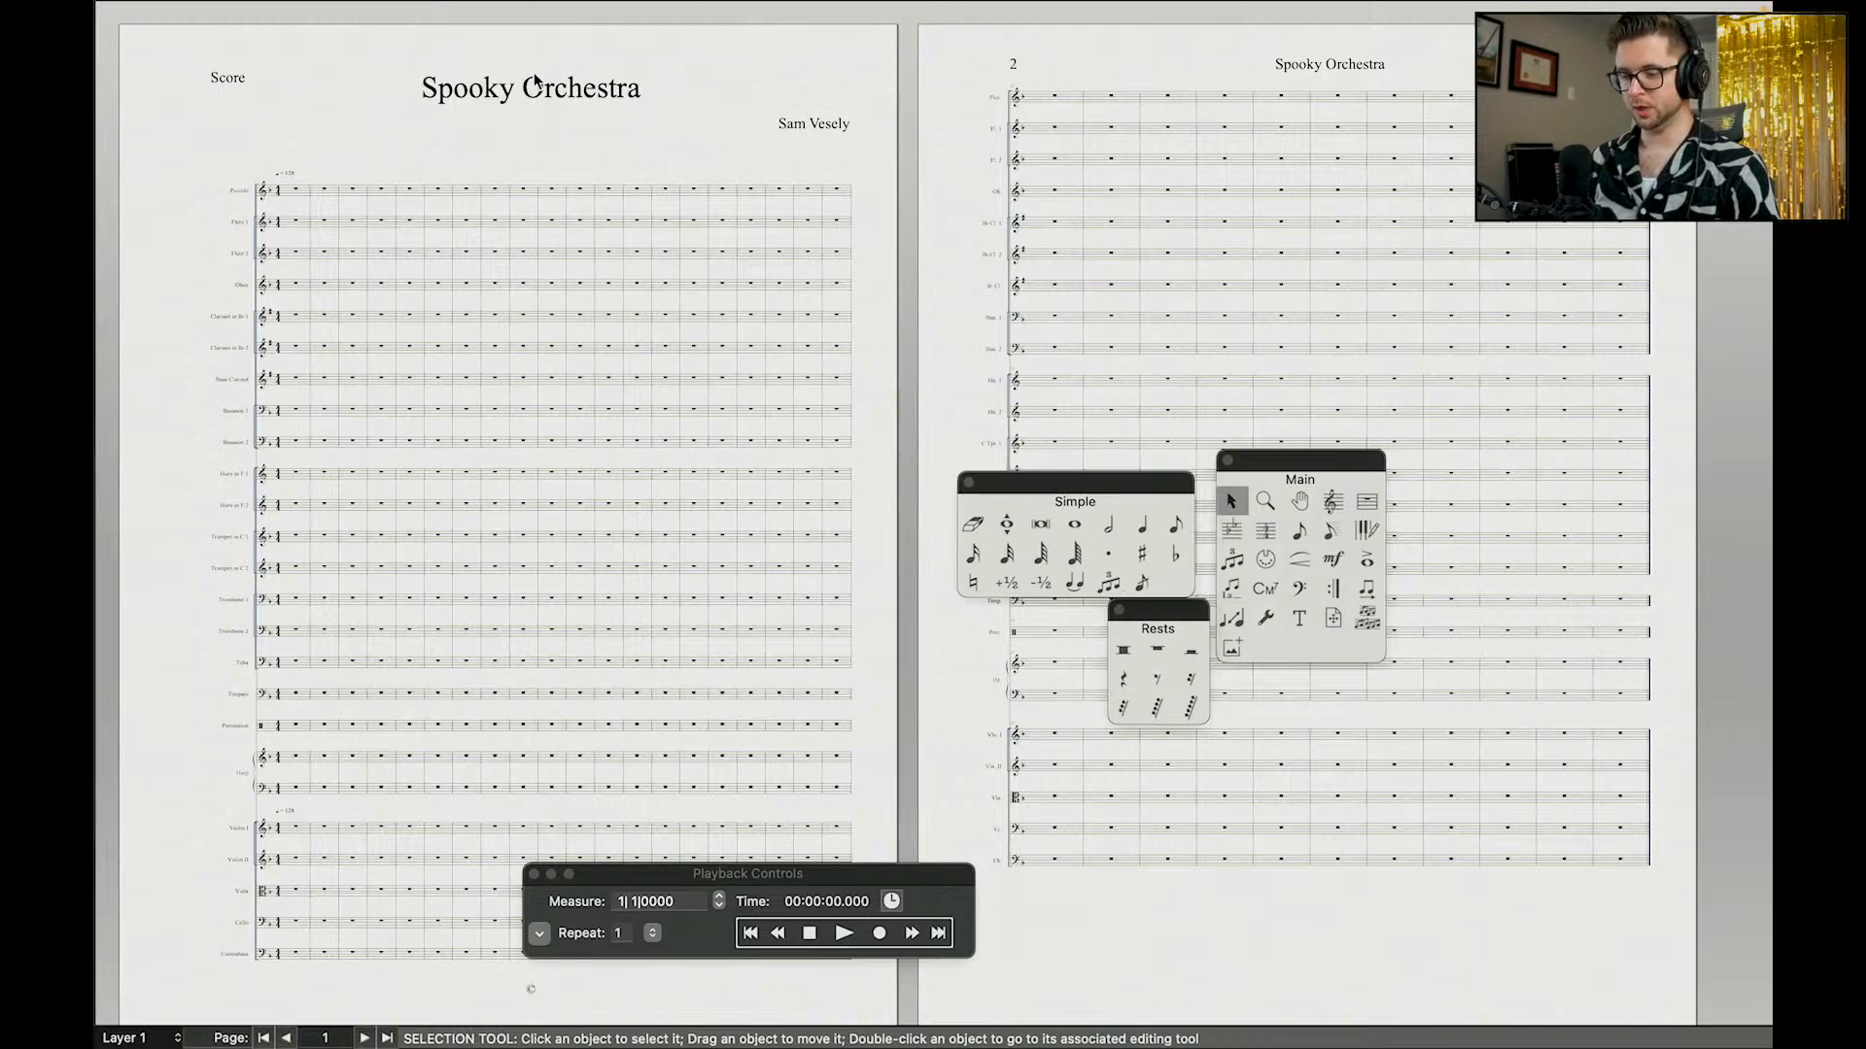
click(535, 92)
drag(536, 92, 544, 97)
Step: Make the "Spooky Orchestra" title on the first page bold and underlined
key(super+a)
double_click(557, 103)
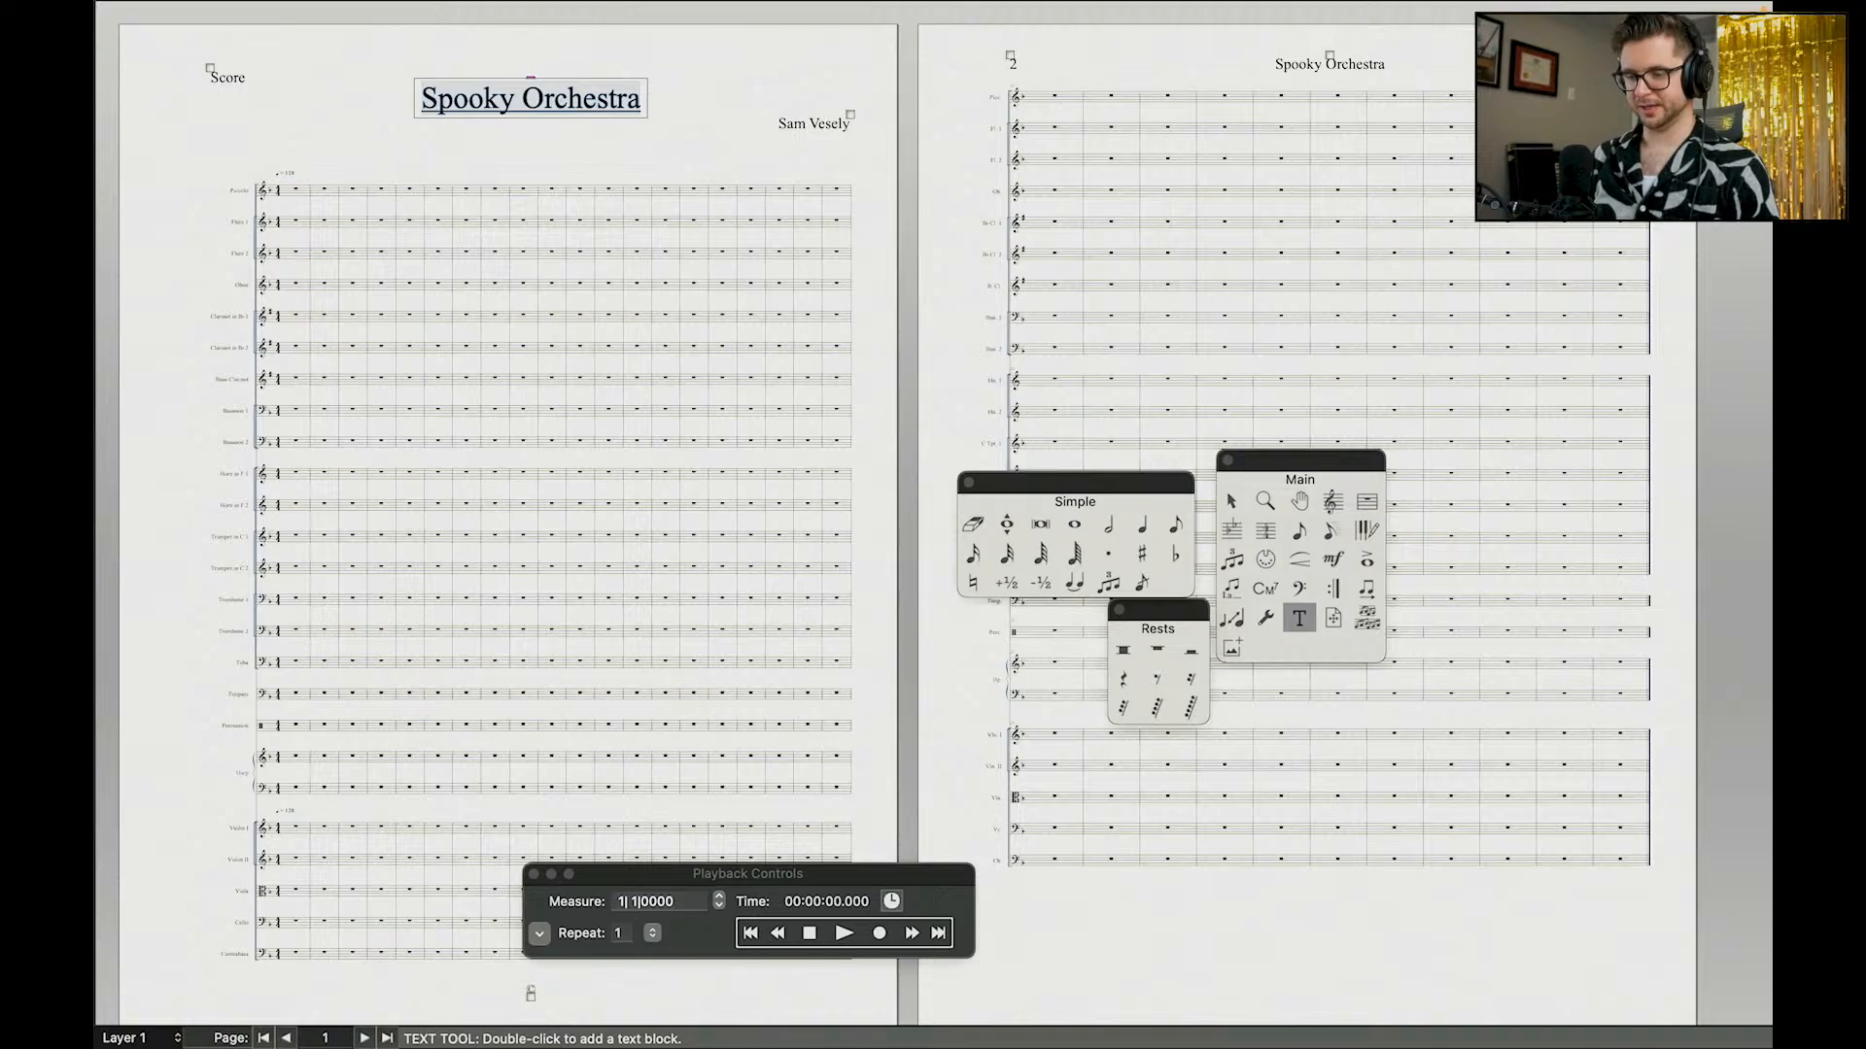
key(super+a)
key(super+b)
click(1231, 502)
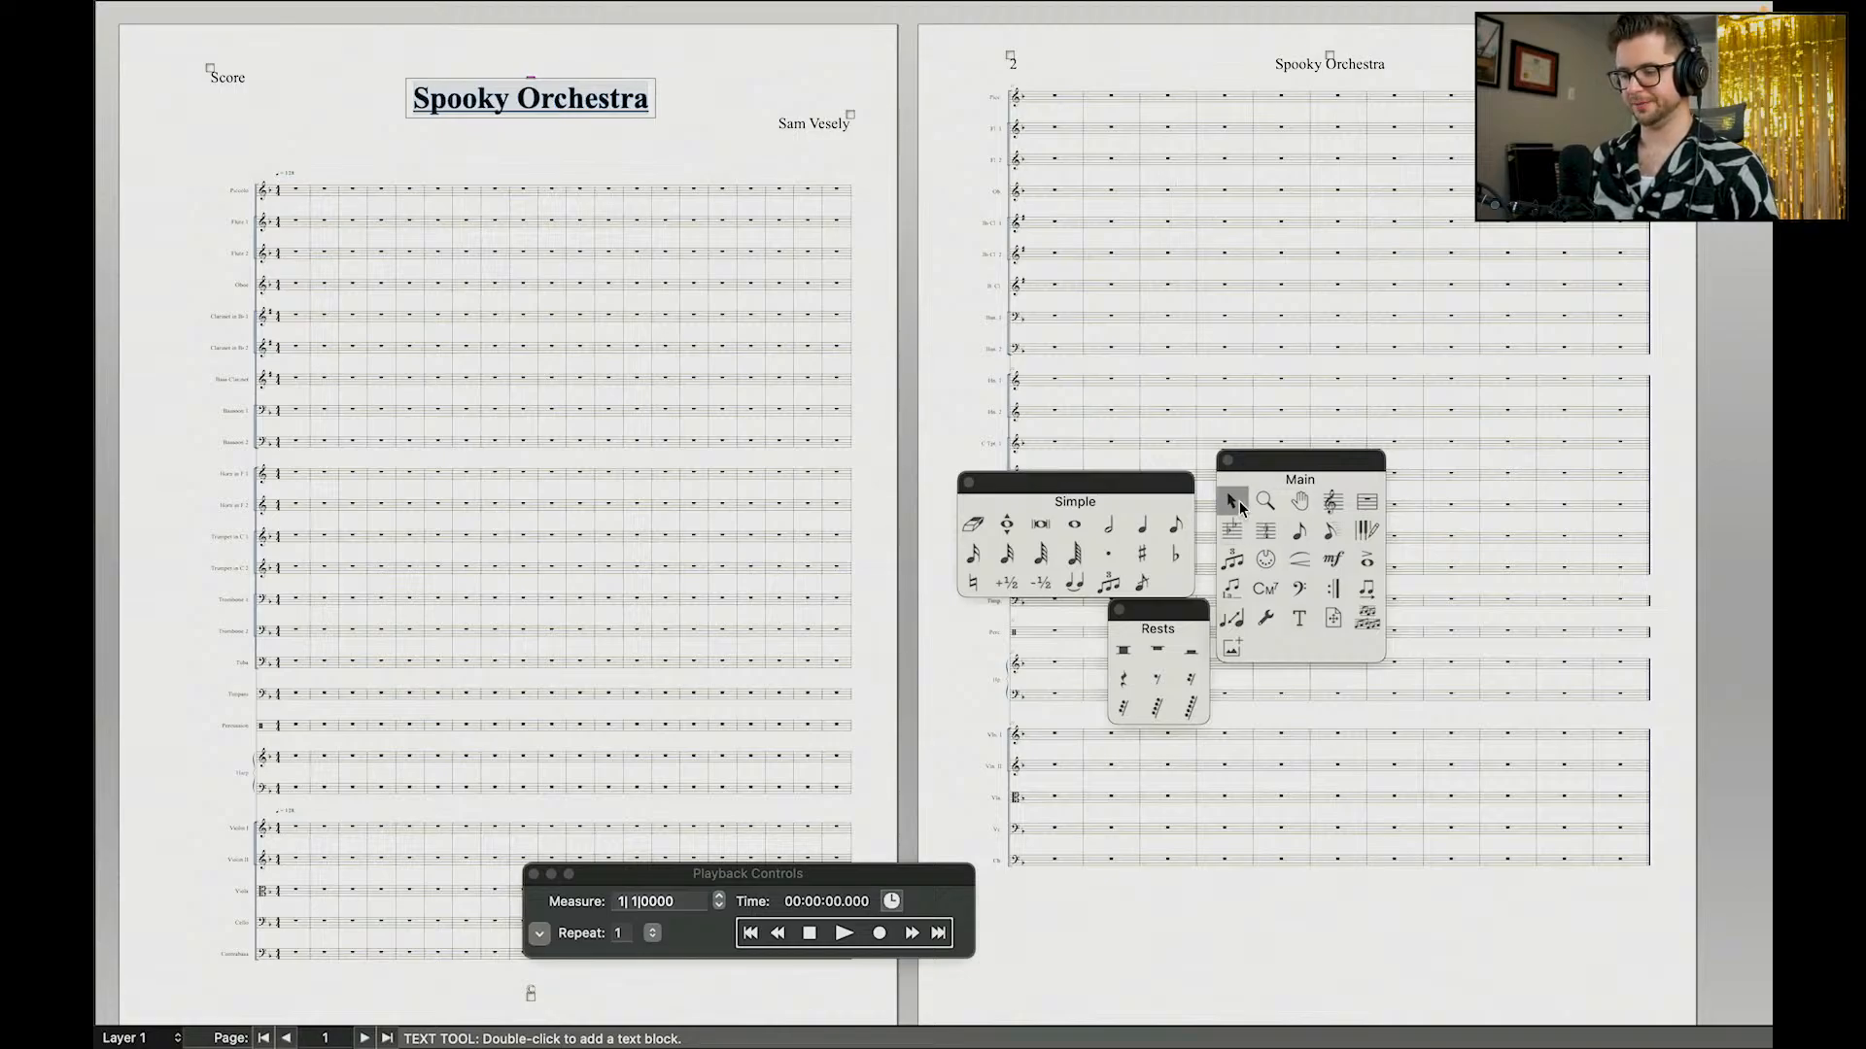
Step: Make the composer's name on the first page bold, and return to the Selection Tool
double_click(831, 120)
key(super+a)
key(super+b)
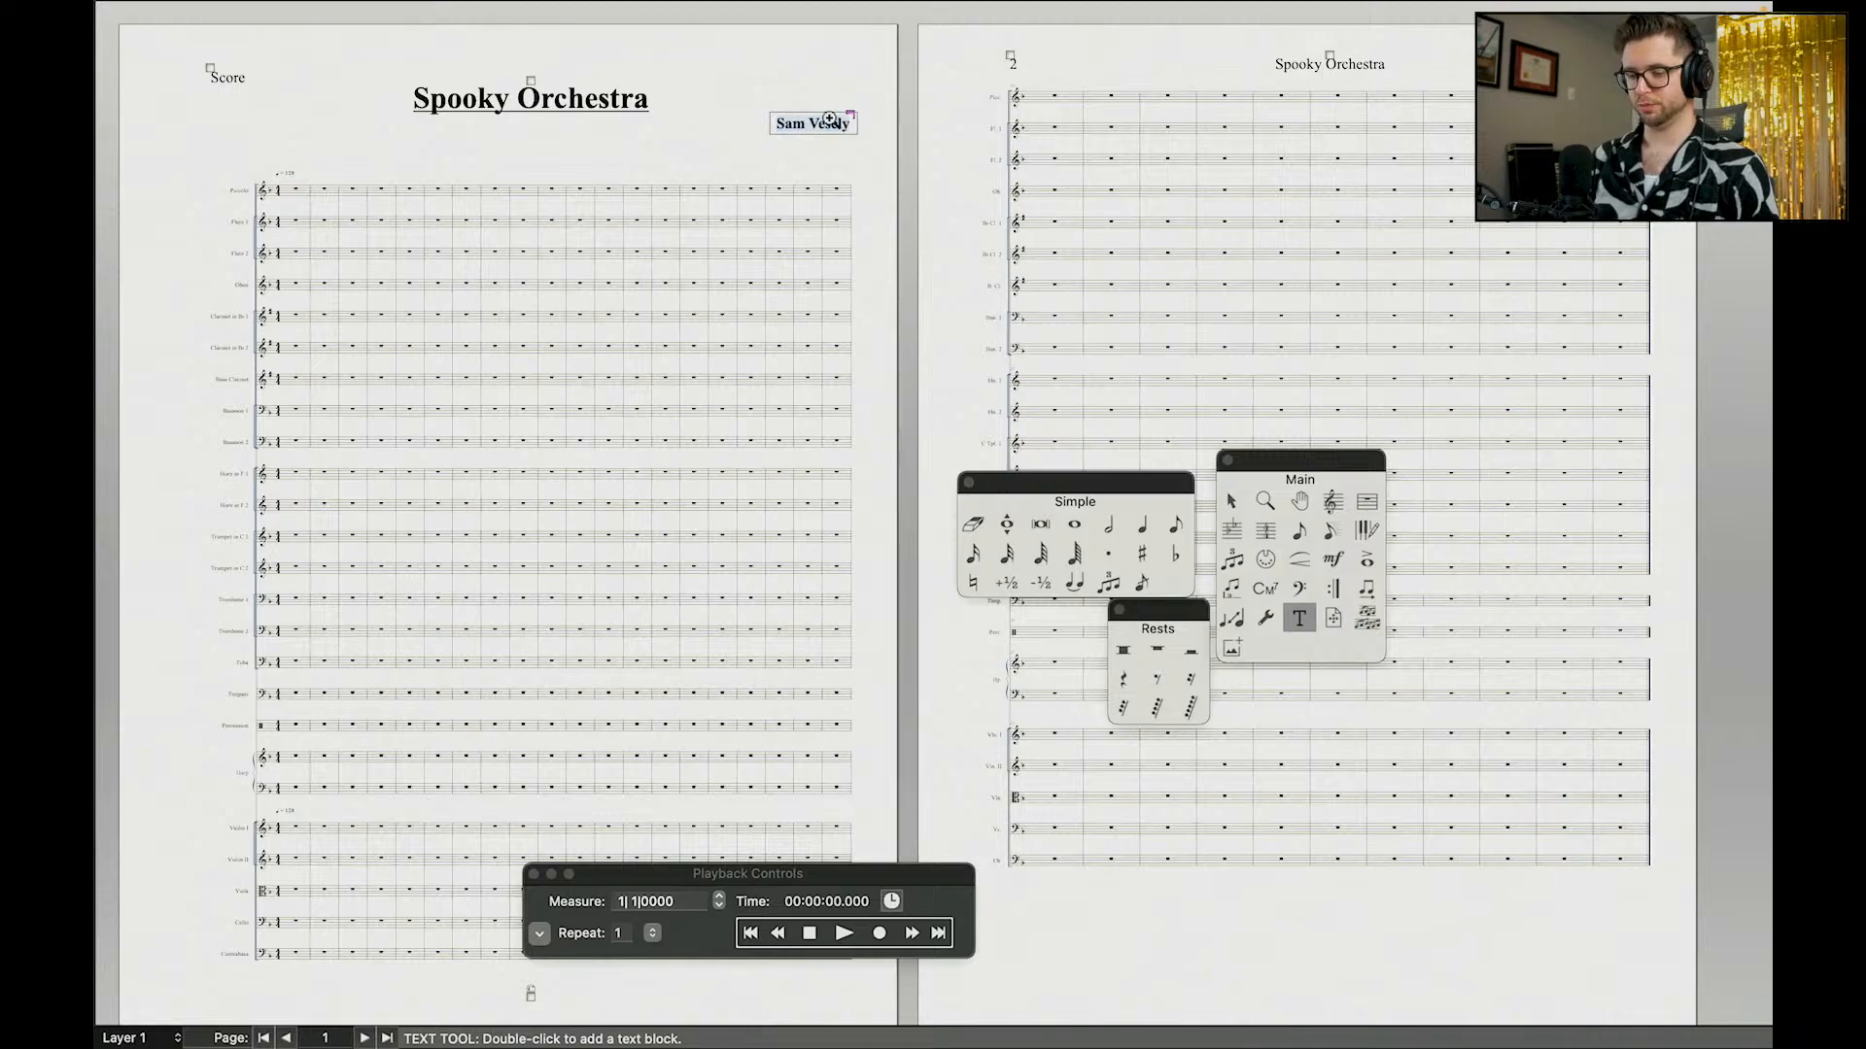
click(1231, 502)
Step: Examine the instrument staves, names, key signatures and tempo mark on the first page at larger magnification
key(super+equal)
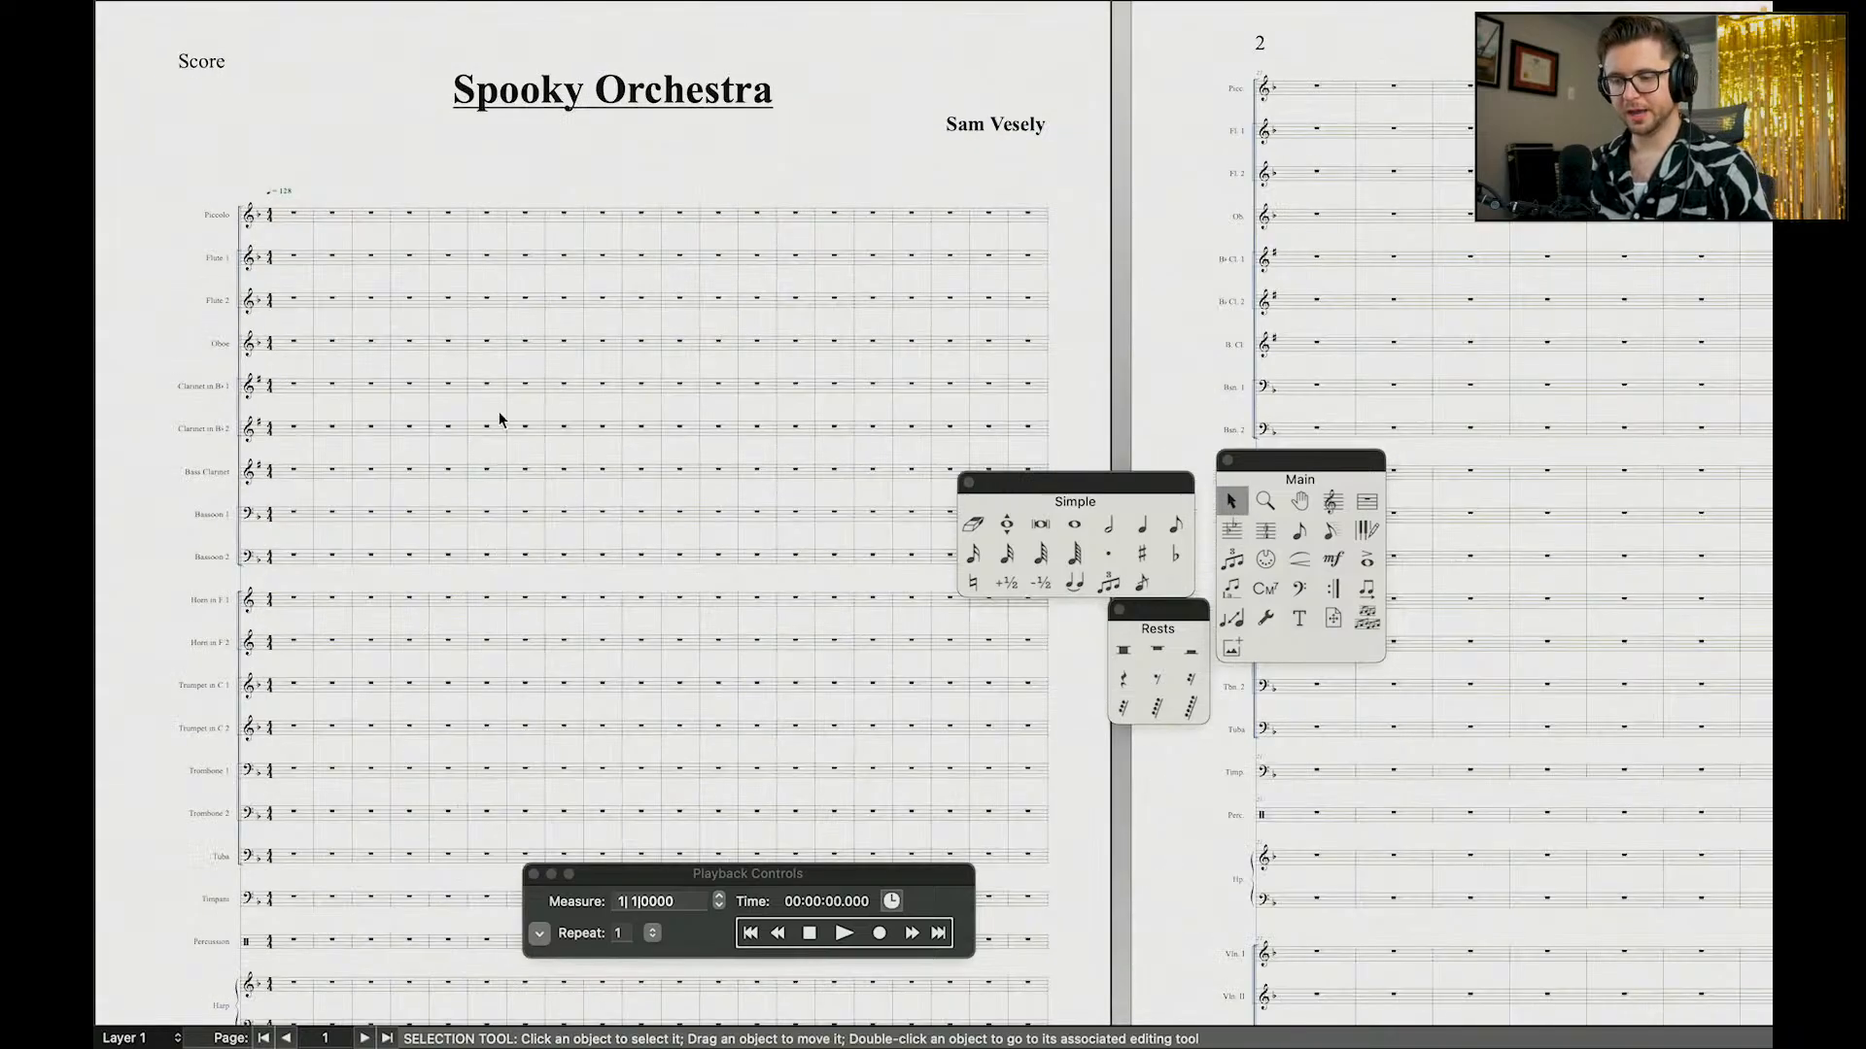
scroll(499, 417, down, 5)
scroll(414, 221, up, 4)
key(super+equal)
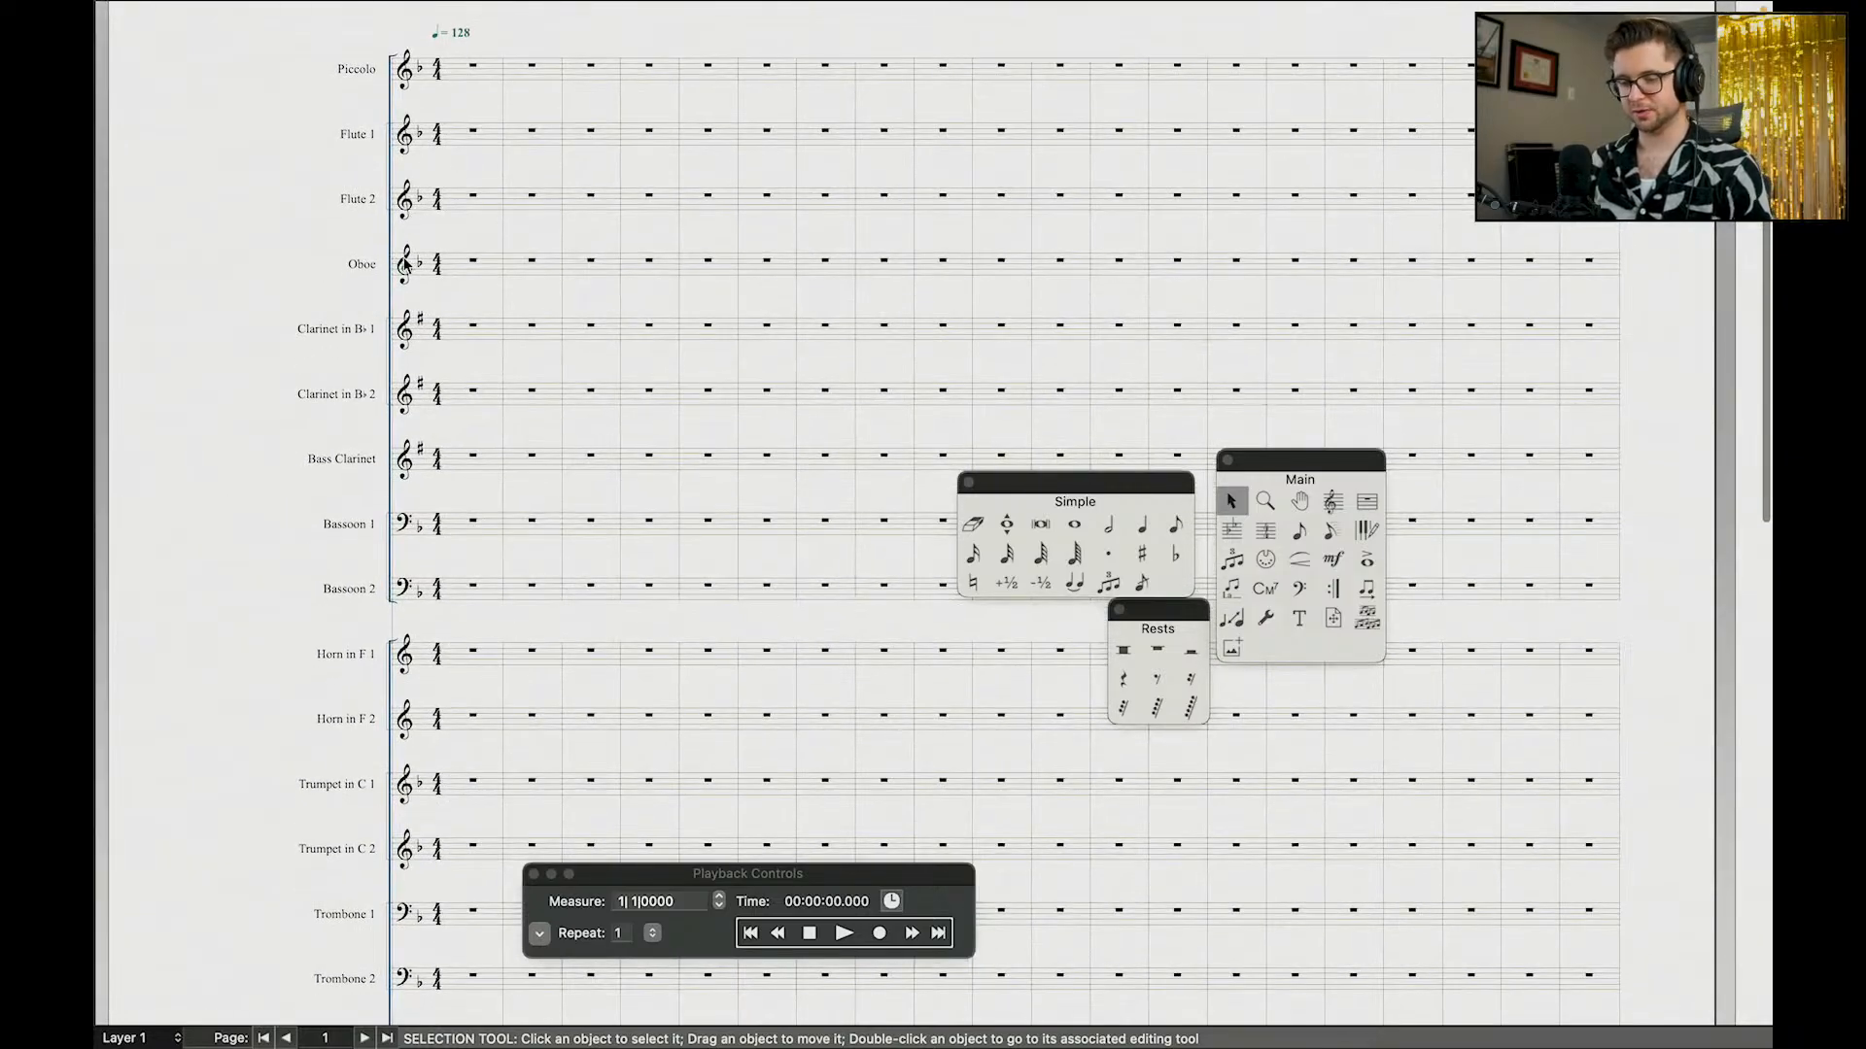
scroll(408, 527, down, 3)
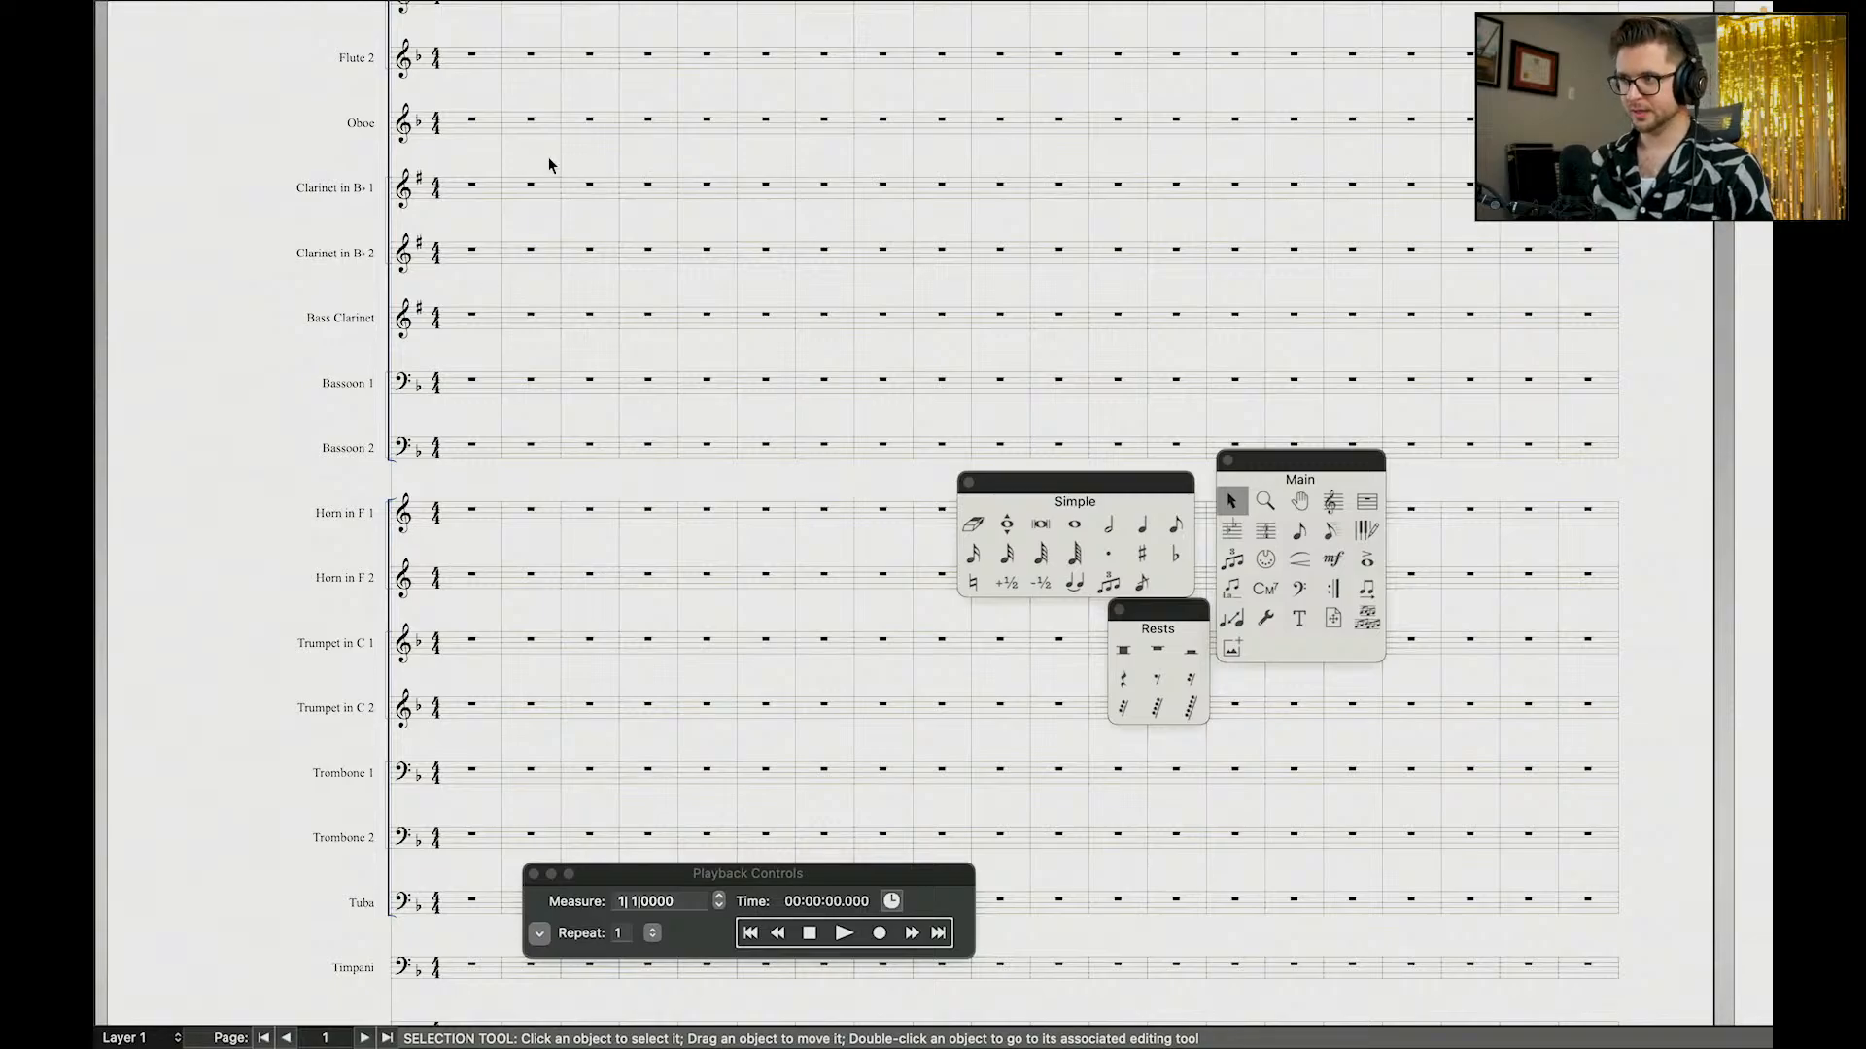
scroll(570, 321, up, 2)
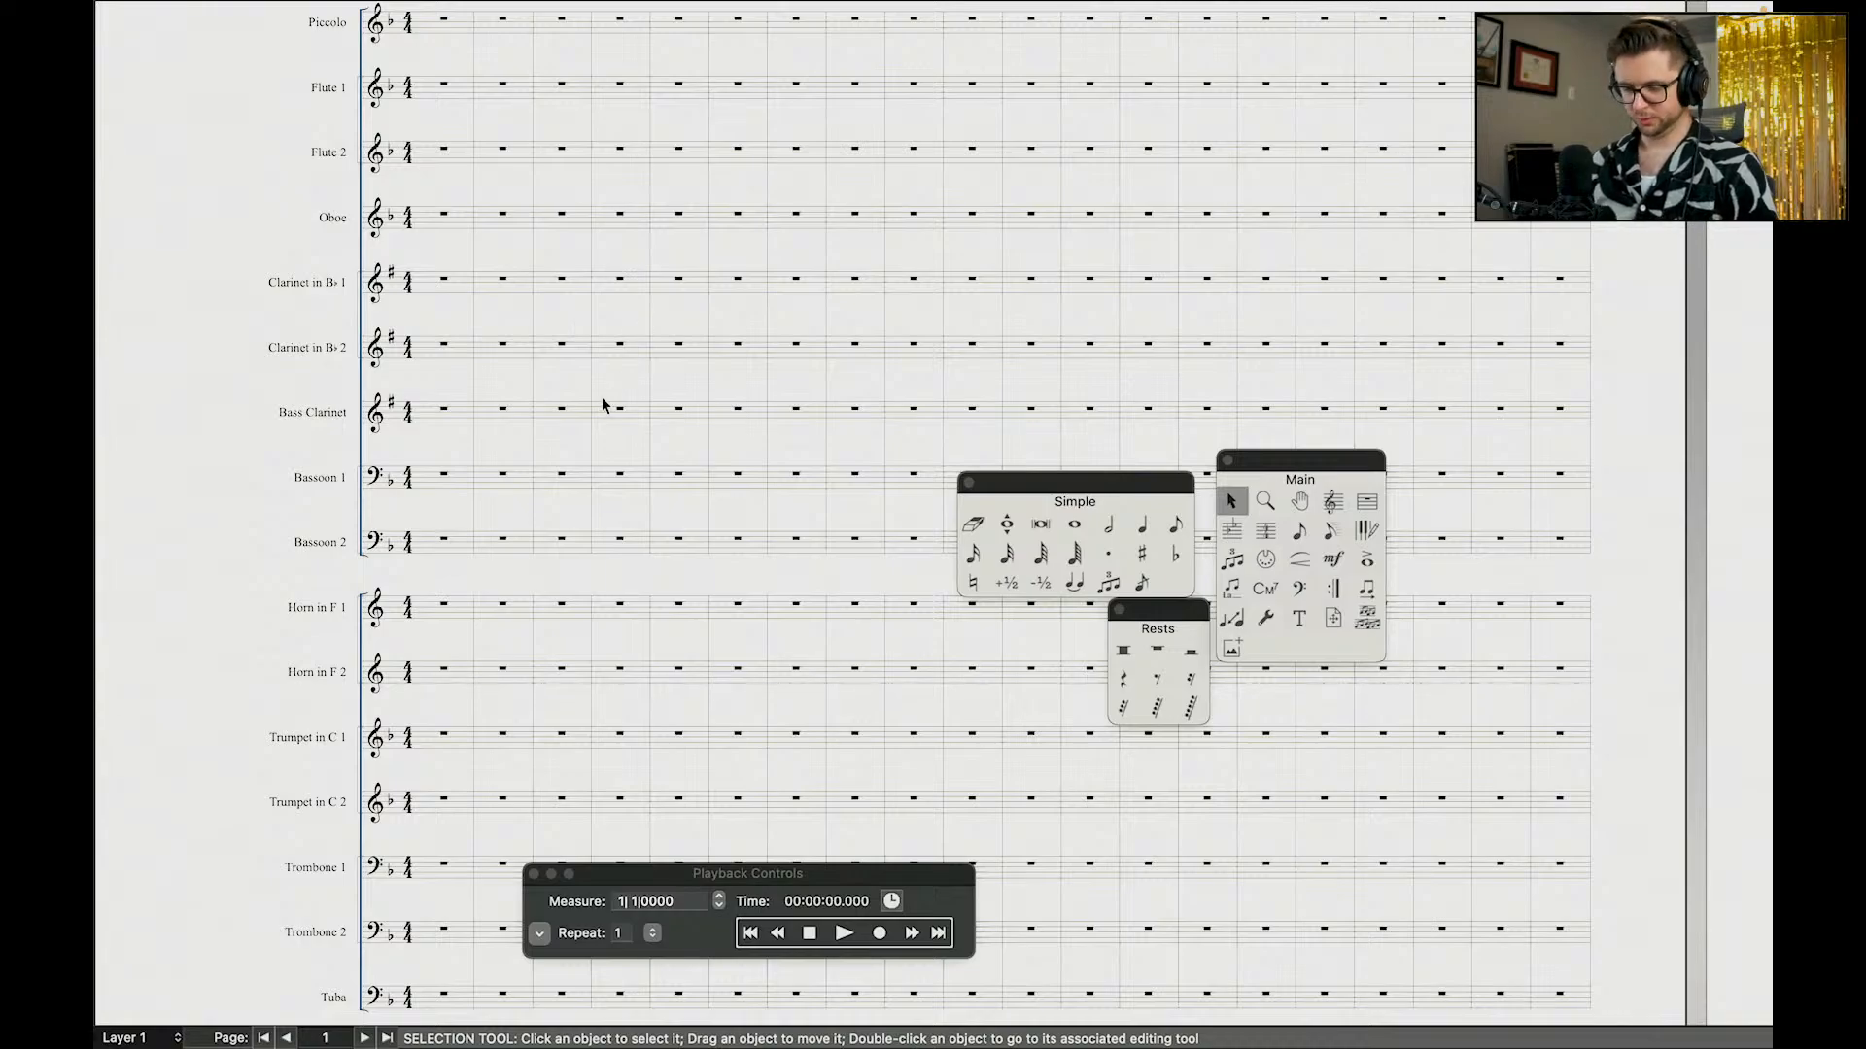
scroll(586, 355, up, 1)
scroll(587, 355, up, 4)
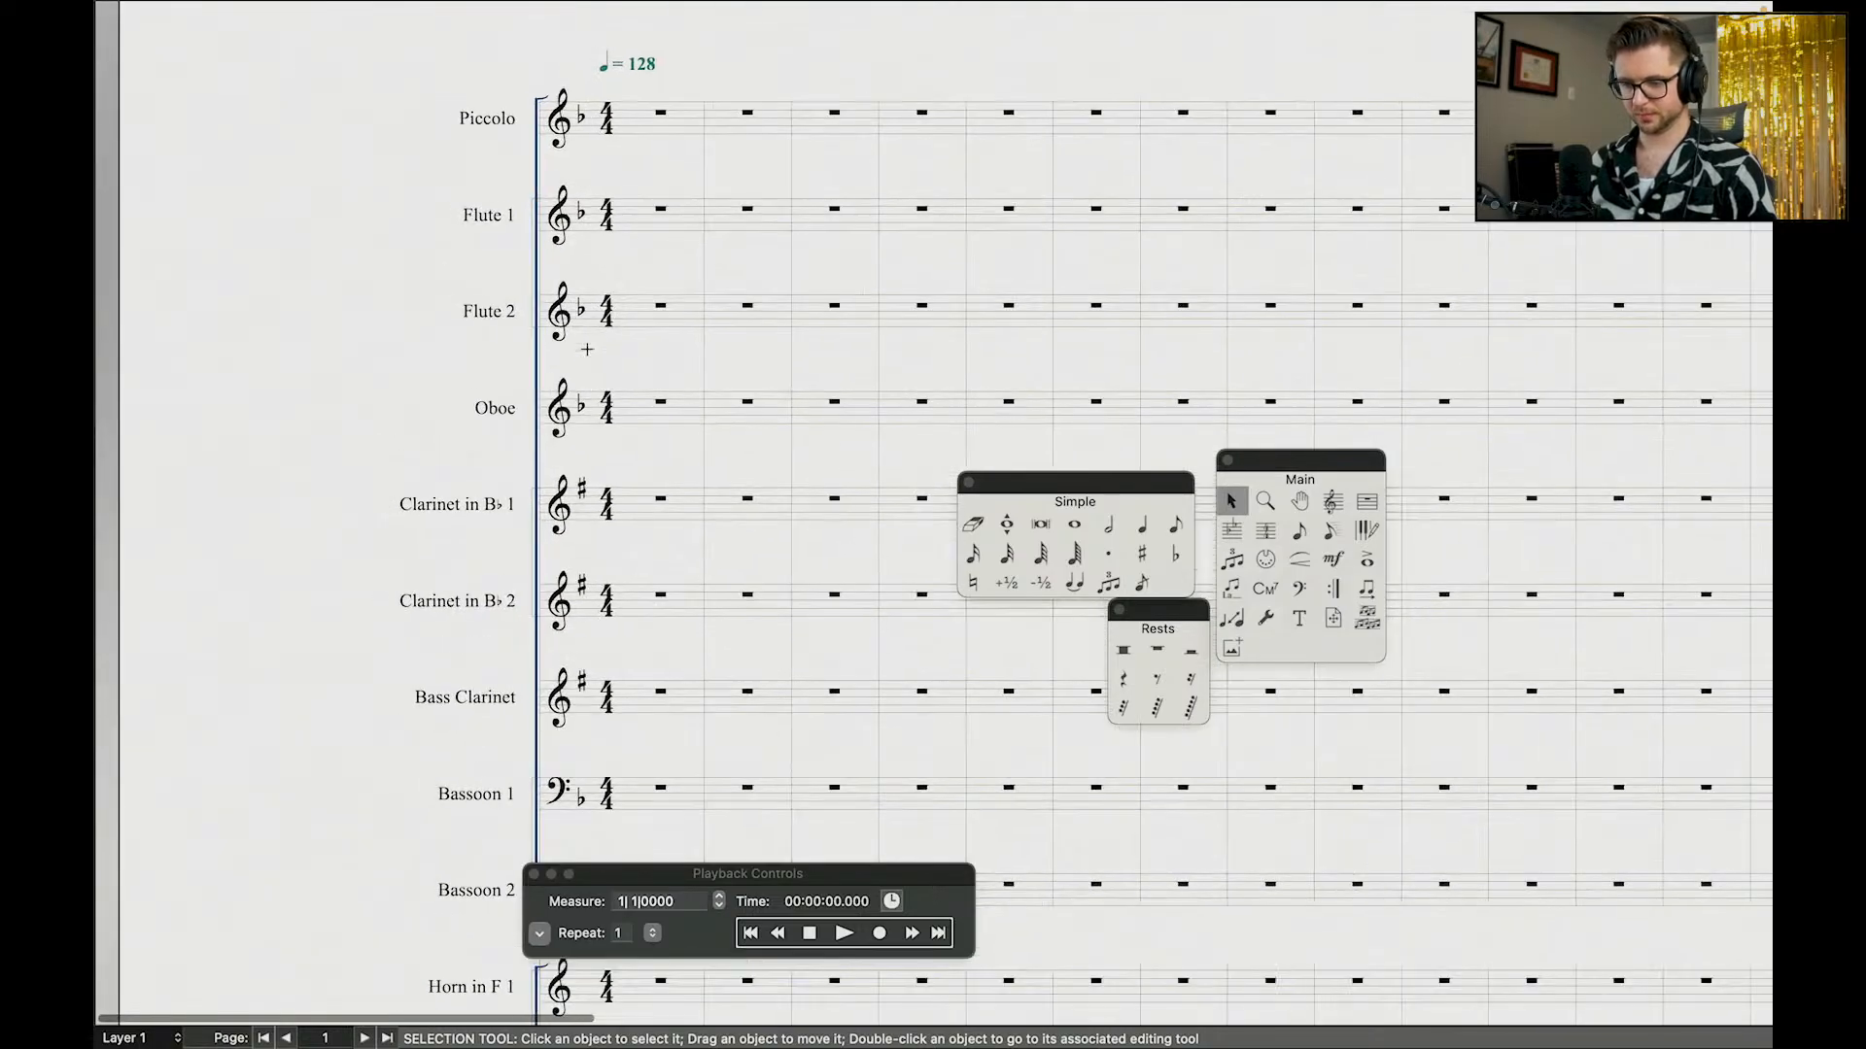
scroll(768, 289, down, 1)
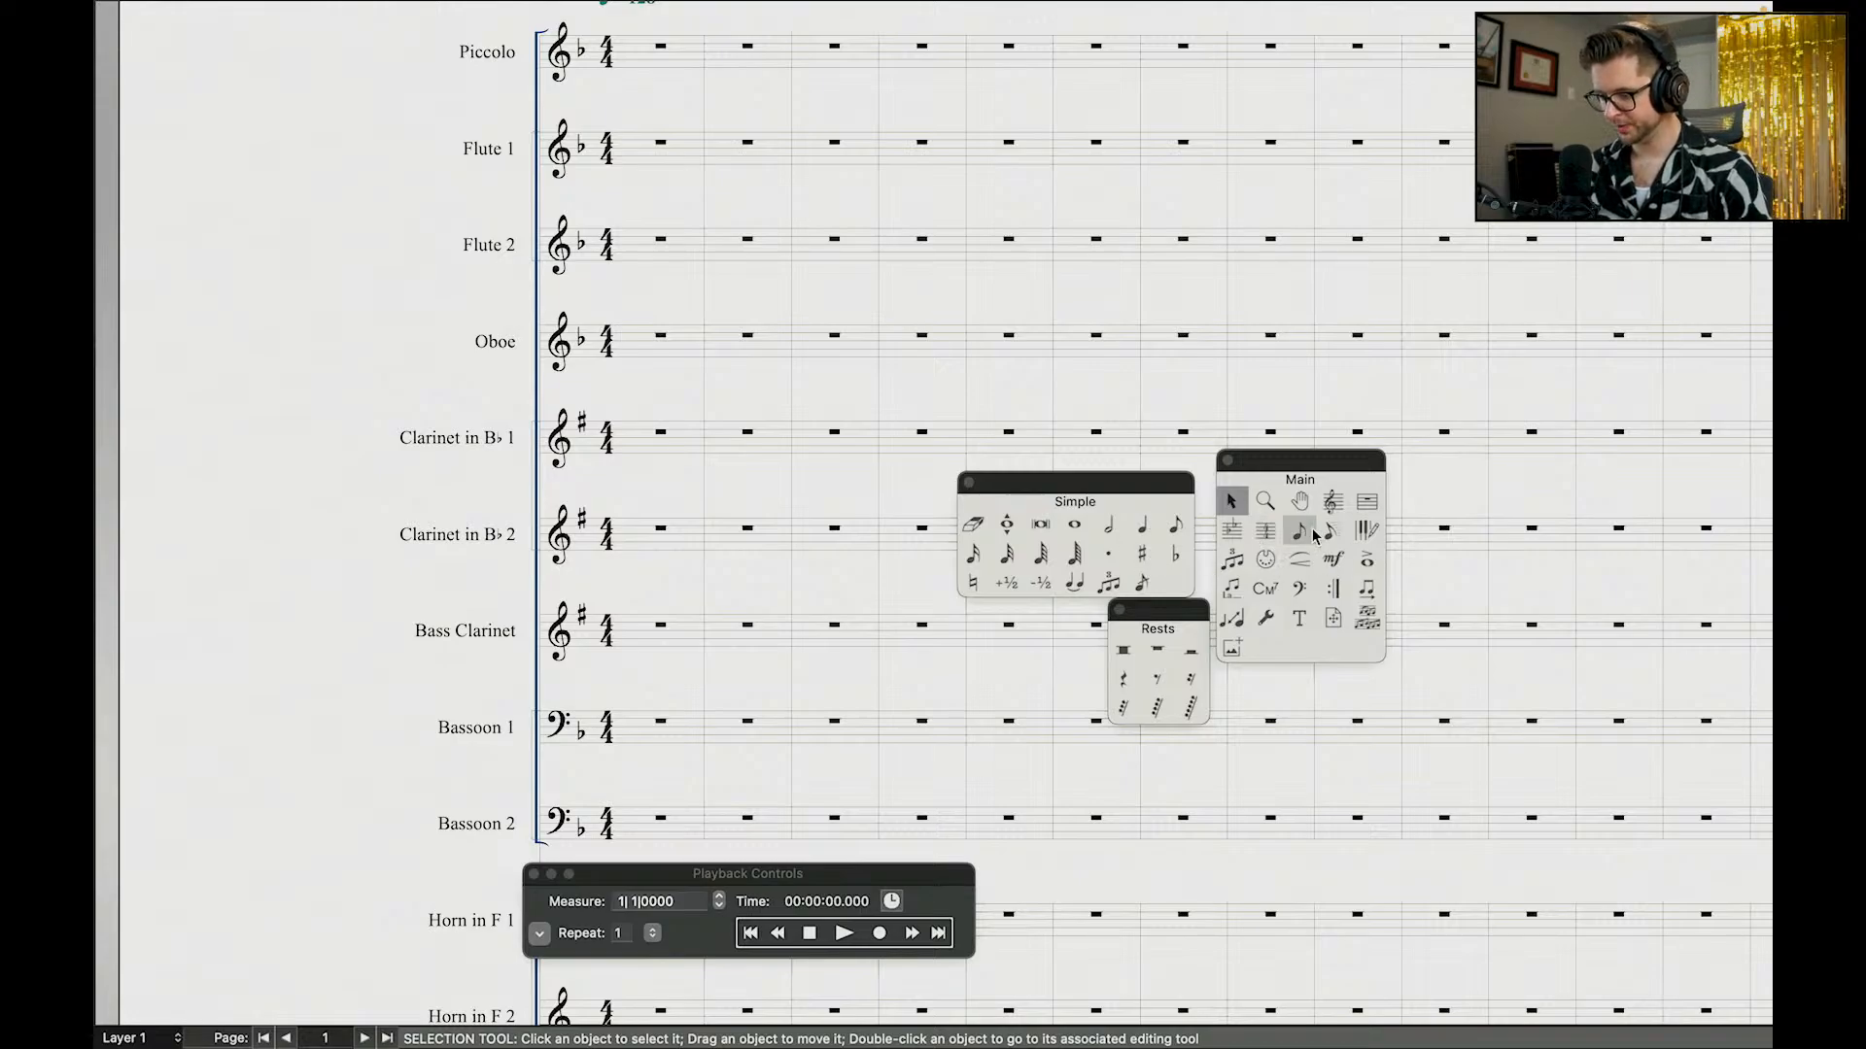
Step: With the Expression Tool, open the expression choices for Clarinet in B♭ 1's first measure and review the Tempo Marks, Dynamics and Expressive Text categories
click(1332, 559)
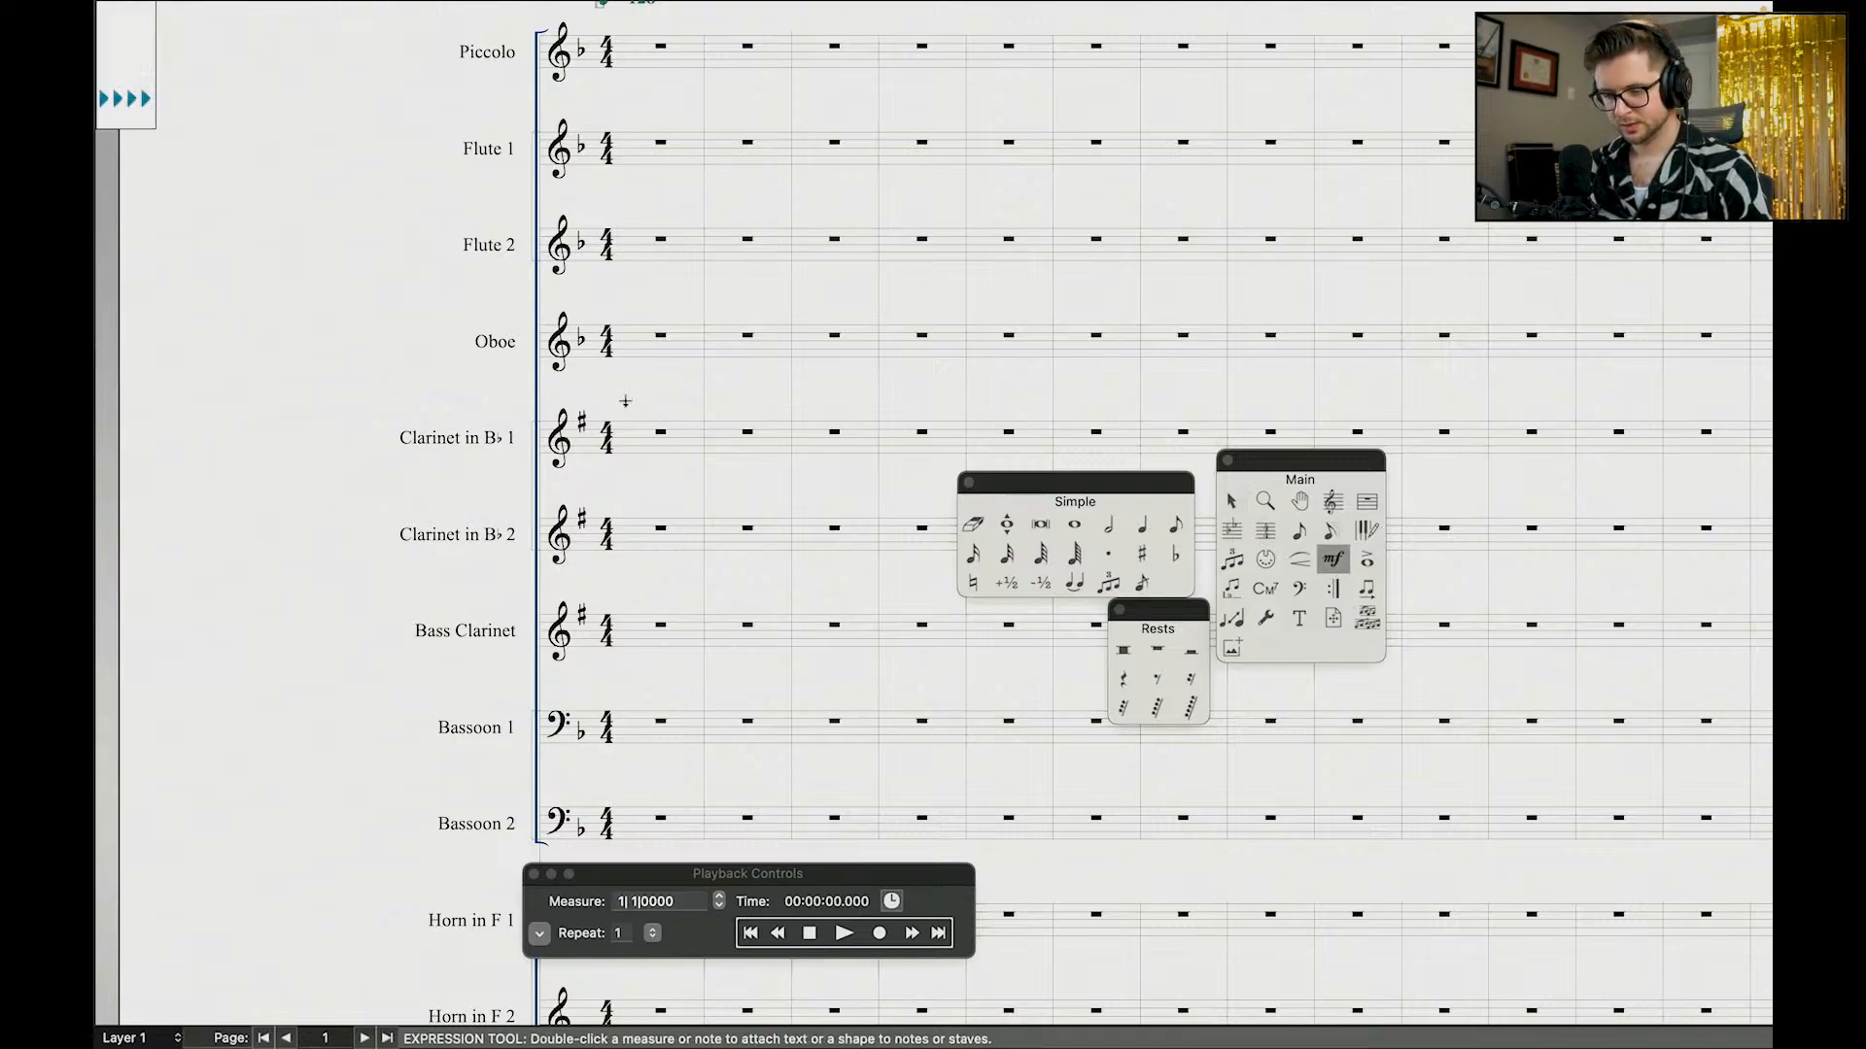
double_click(627, 401)
scroll(692, 425, down, 4)
scroll(692, 425, up, 4)
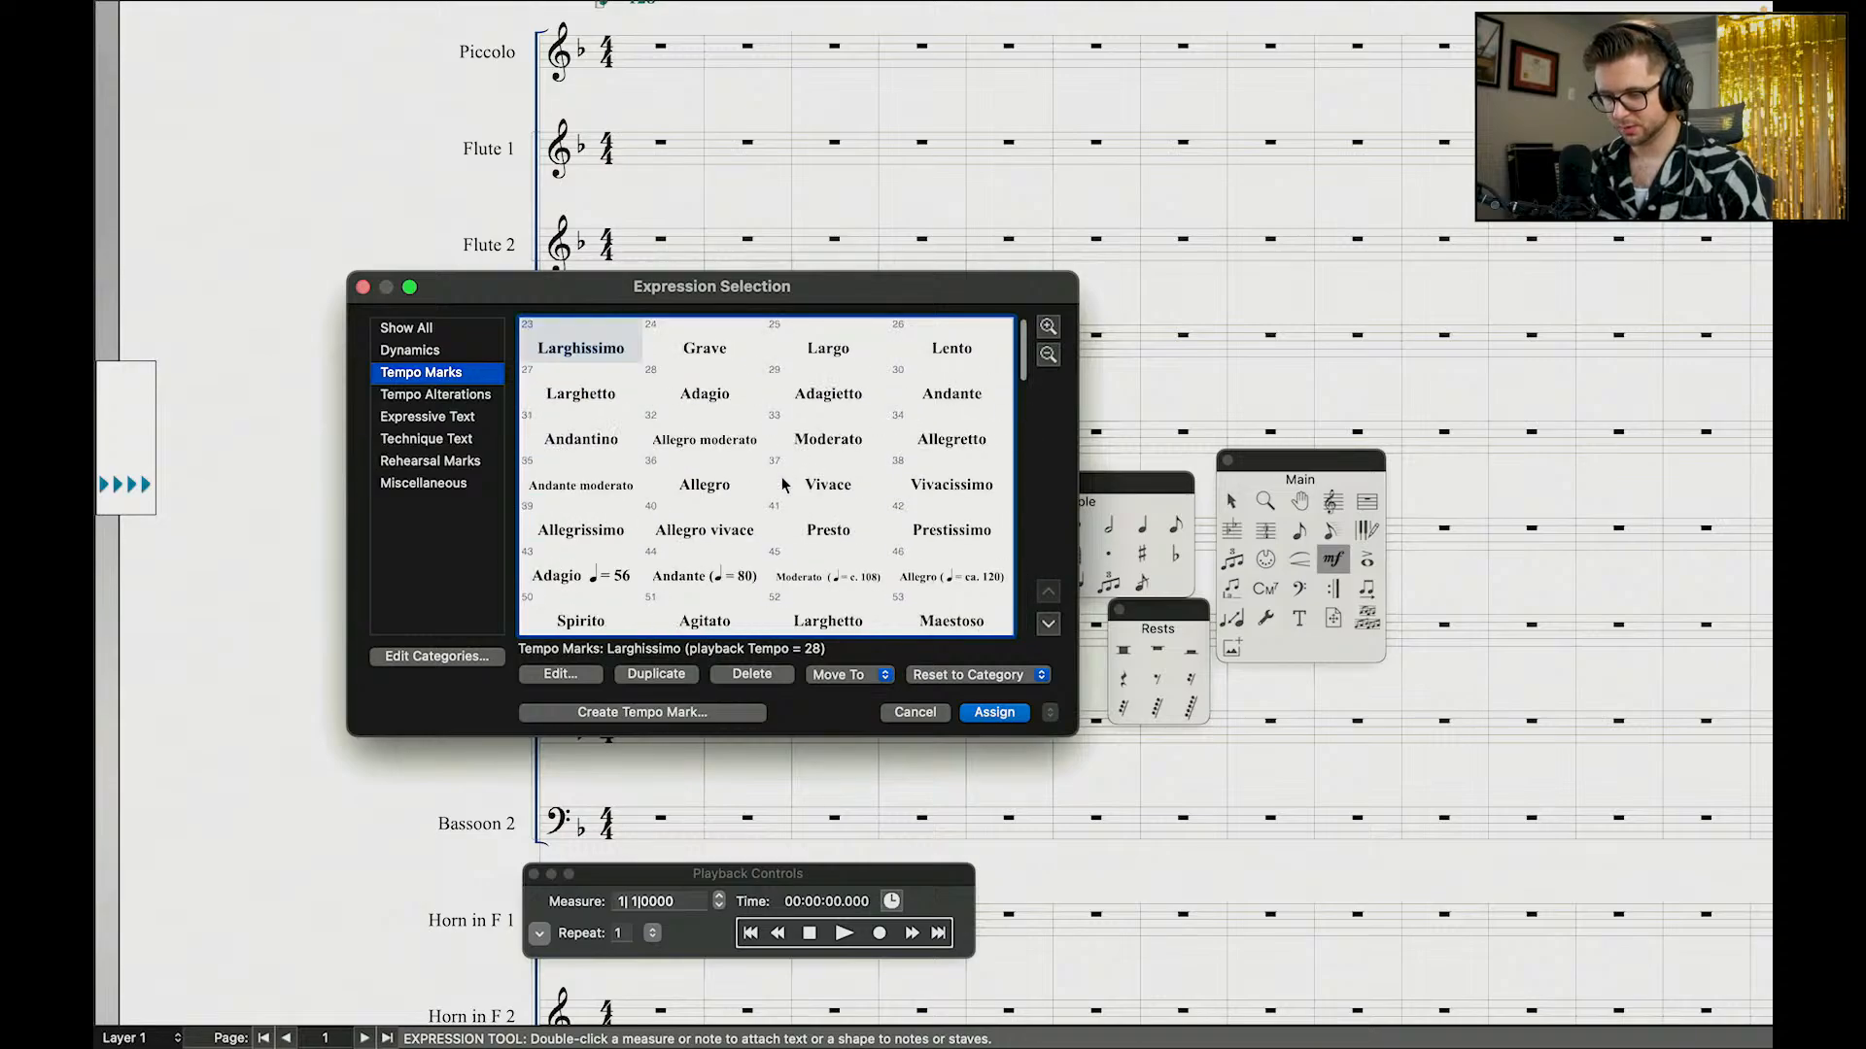
click(464, 354)
click(463, 379)
click(447, 416)
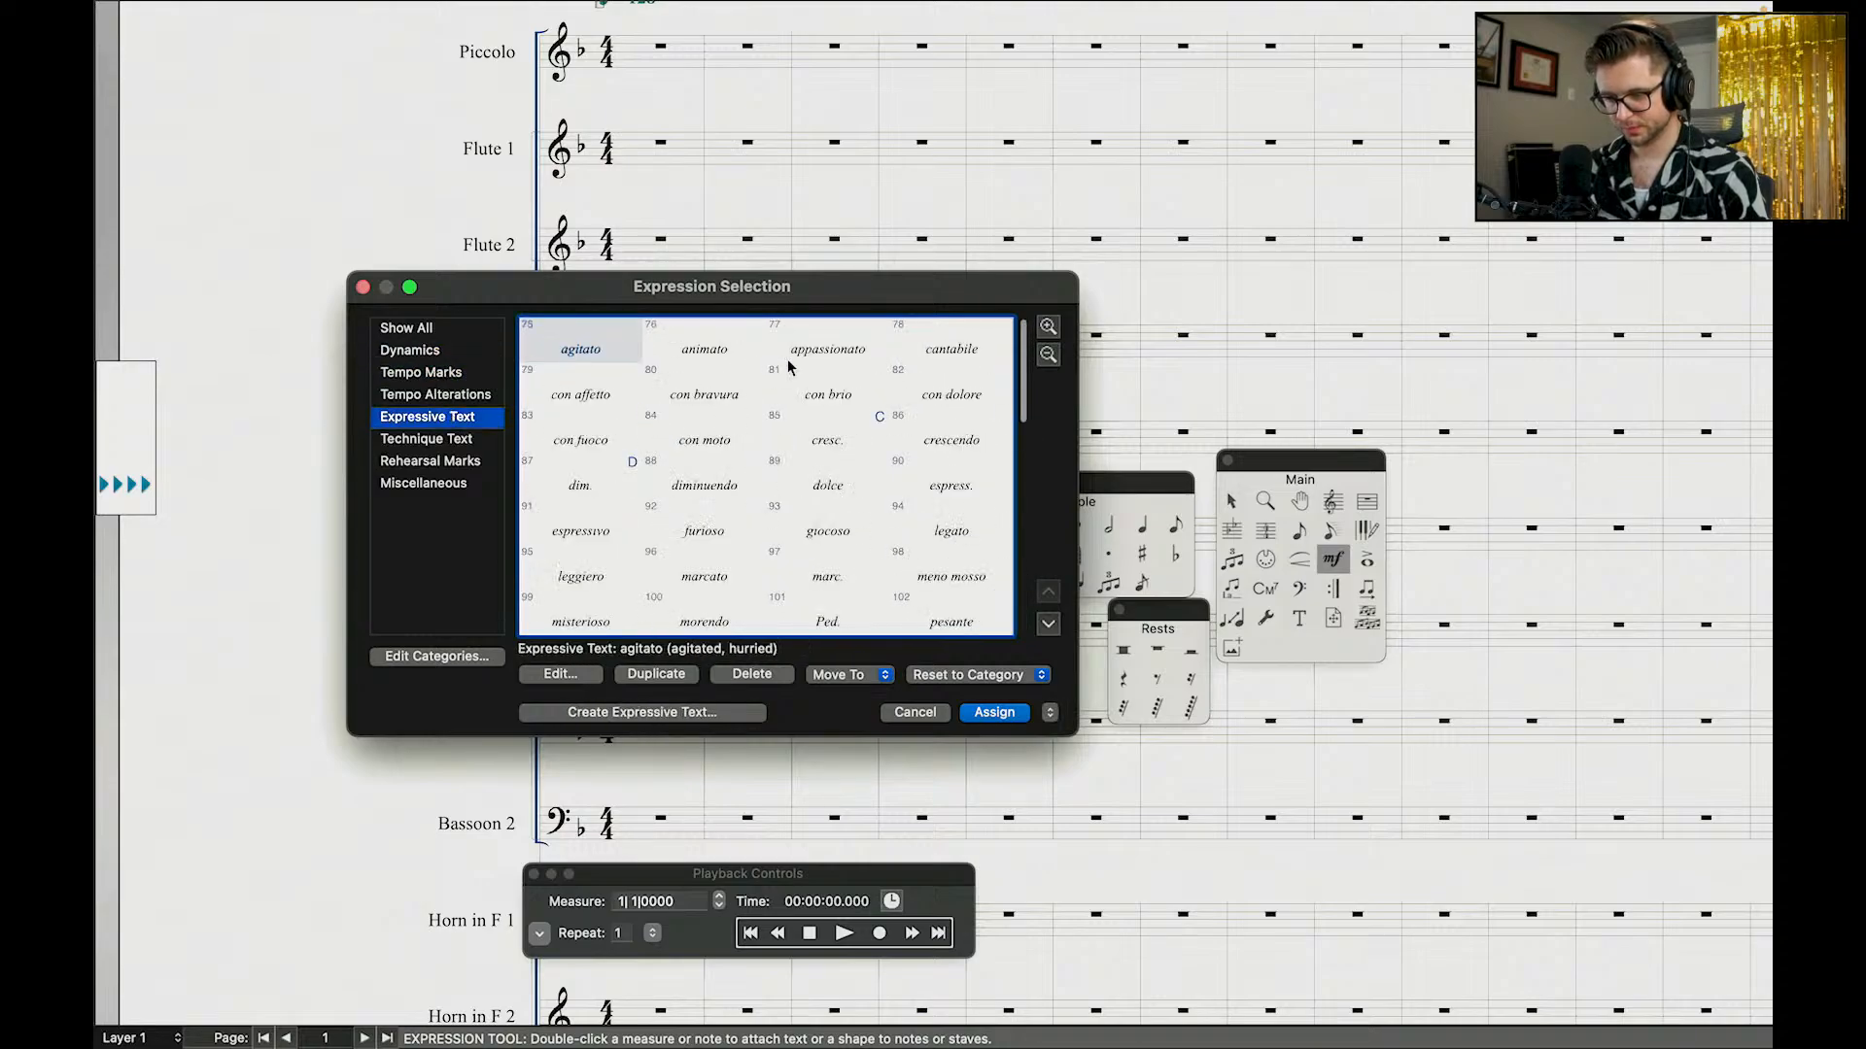
scroll(781, 409, down, 2)
click(946, 392)
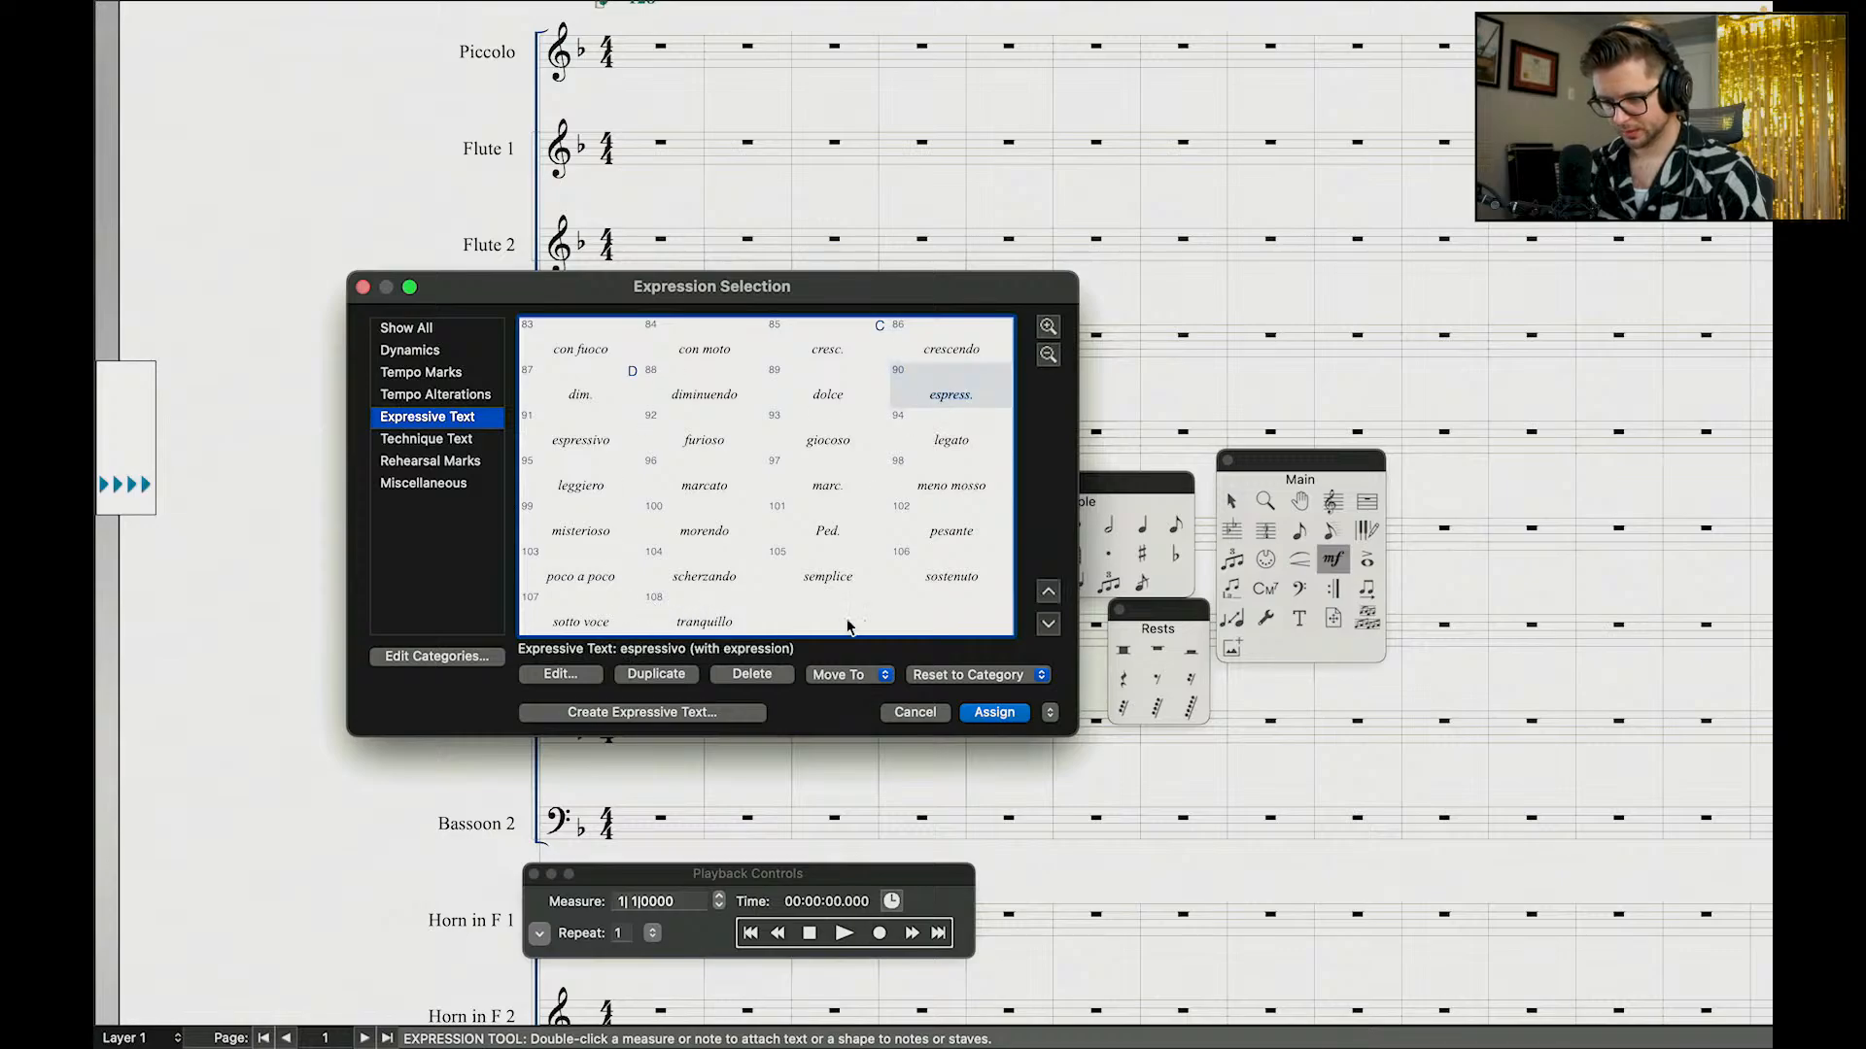
scroll(848, 626, up, 2)
Step: Assign the technique text "solo" above the first measure of Clarinet in B♭ 1 and nudge it slightly down and to the right
click(455, 442)
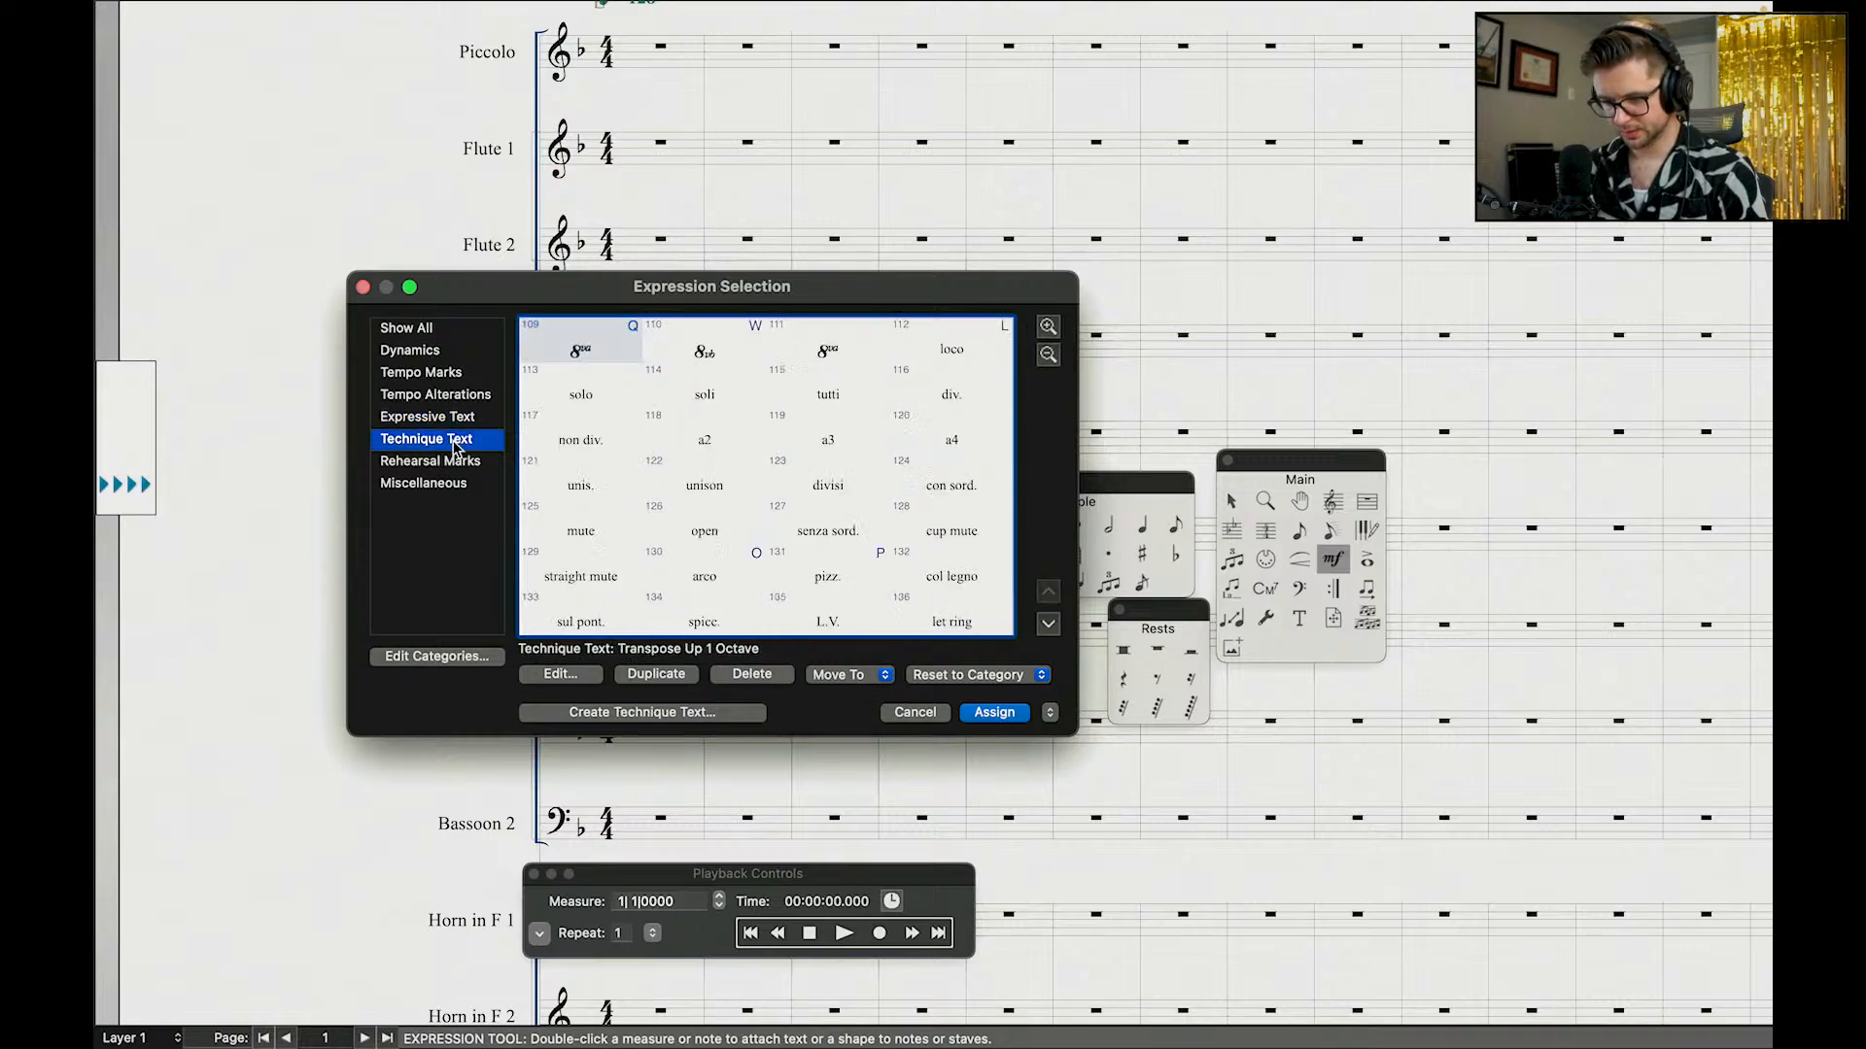
scroll(762, 416, down, 1)
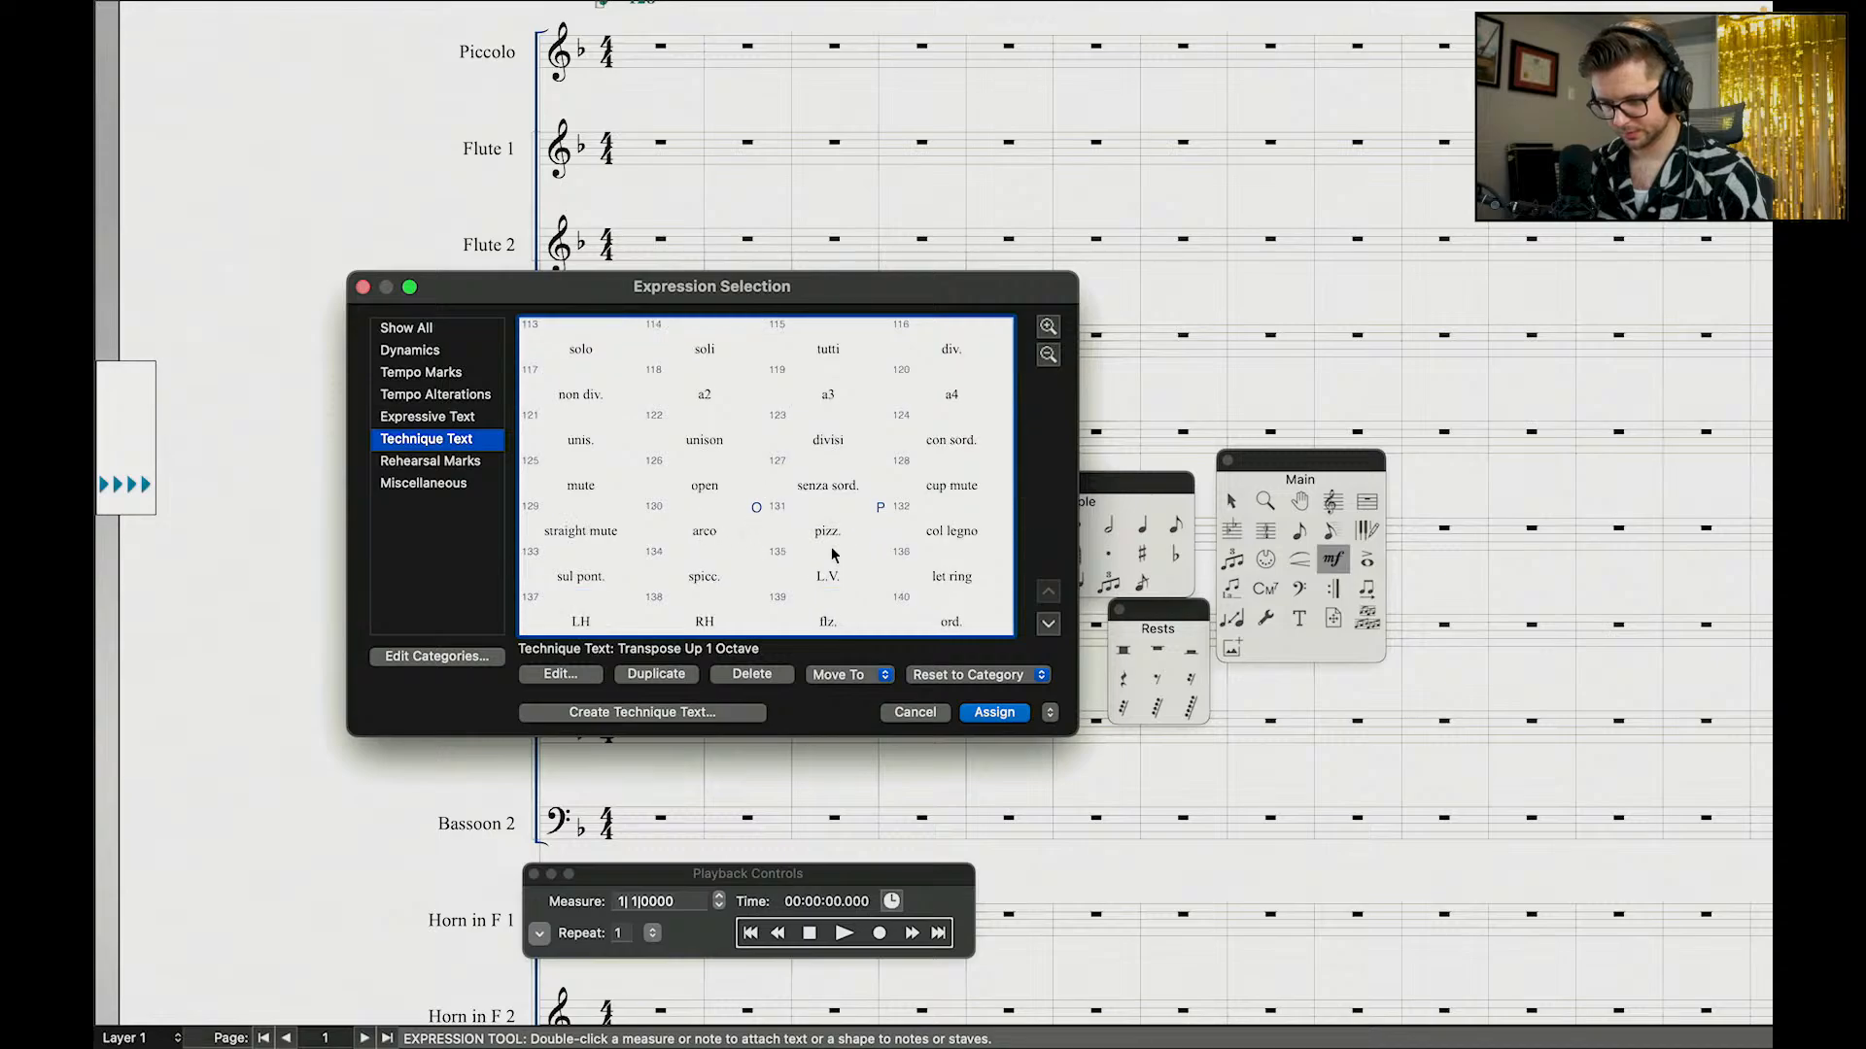
click(600, 350)
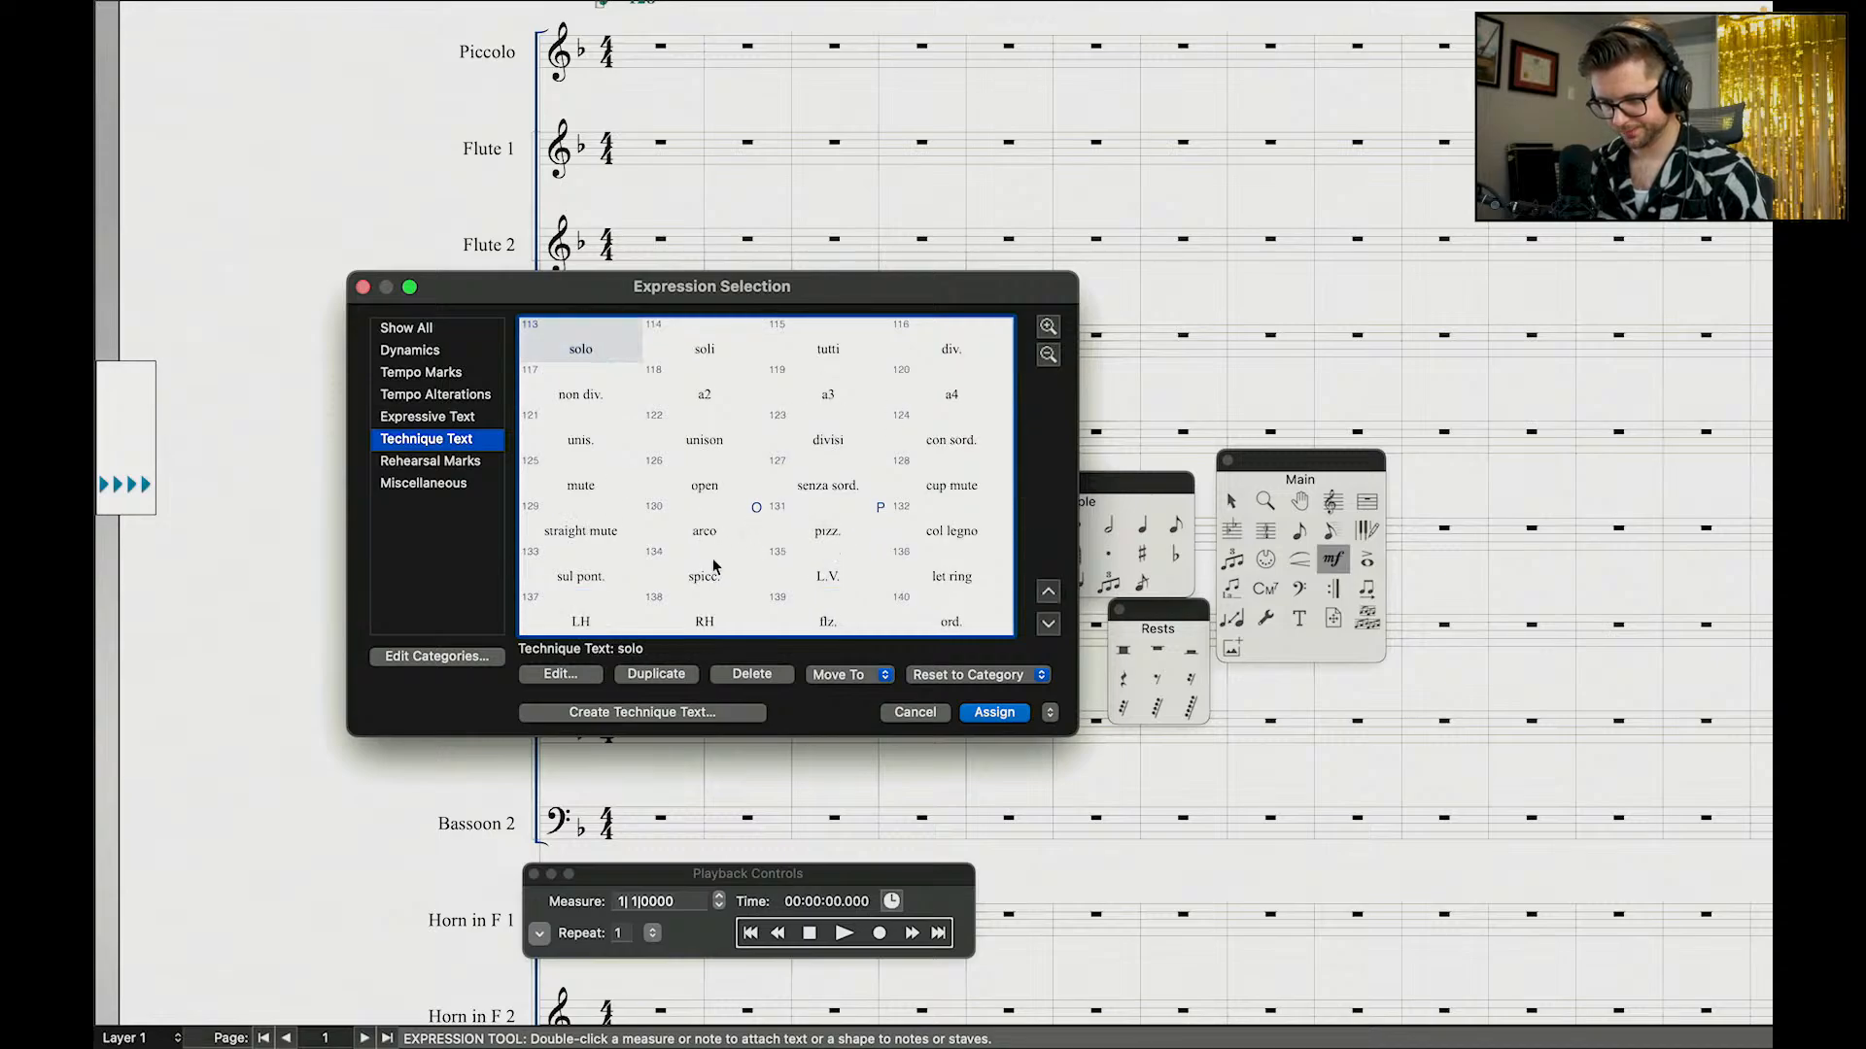
scroll(715, 566, up, 1)
key(Return)
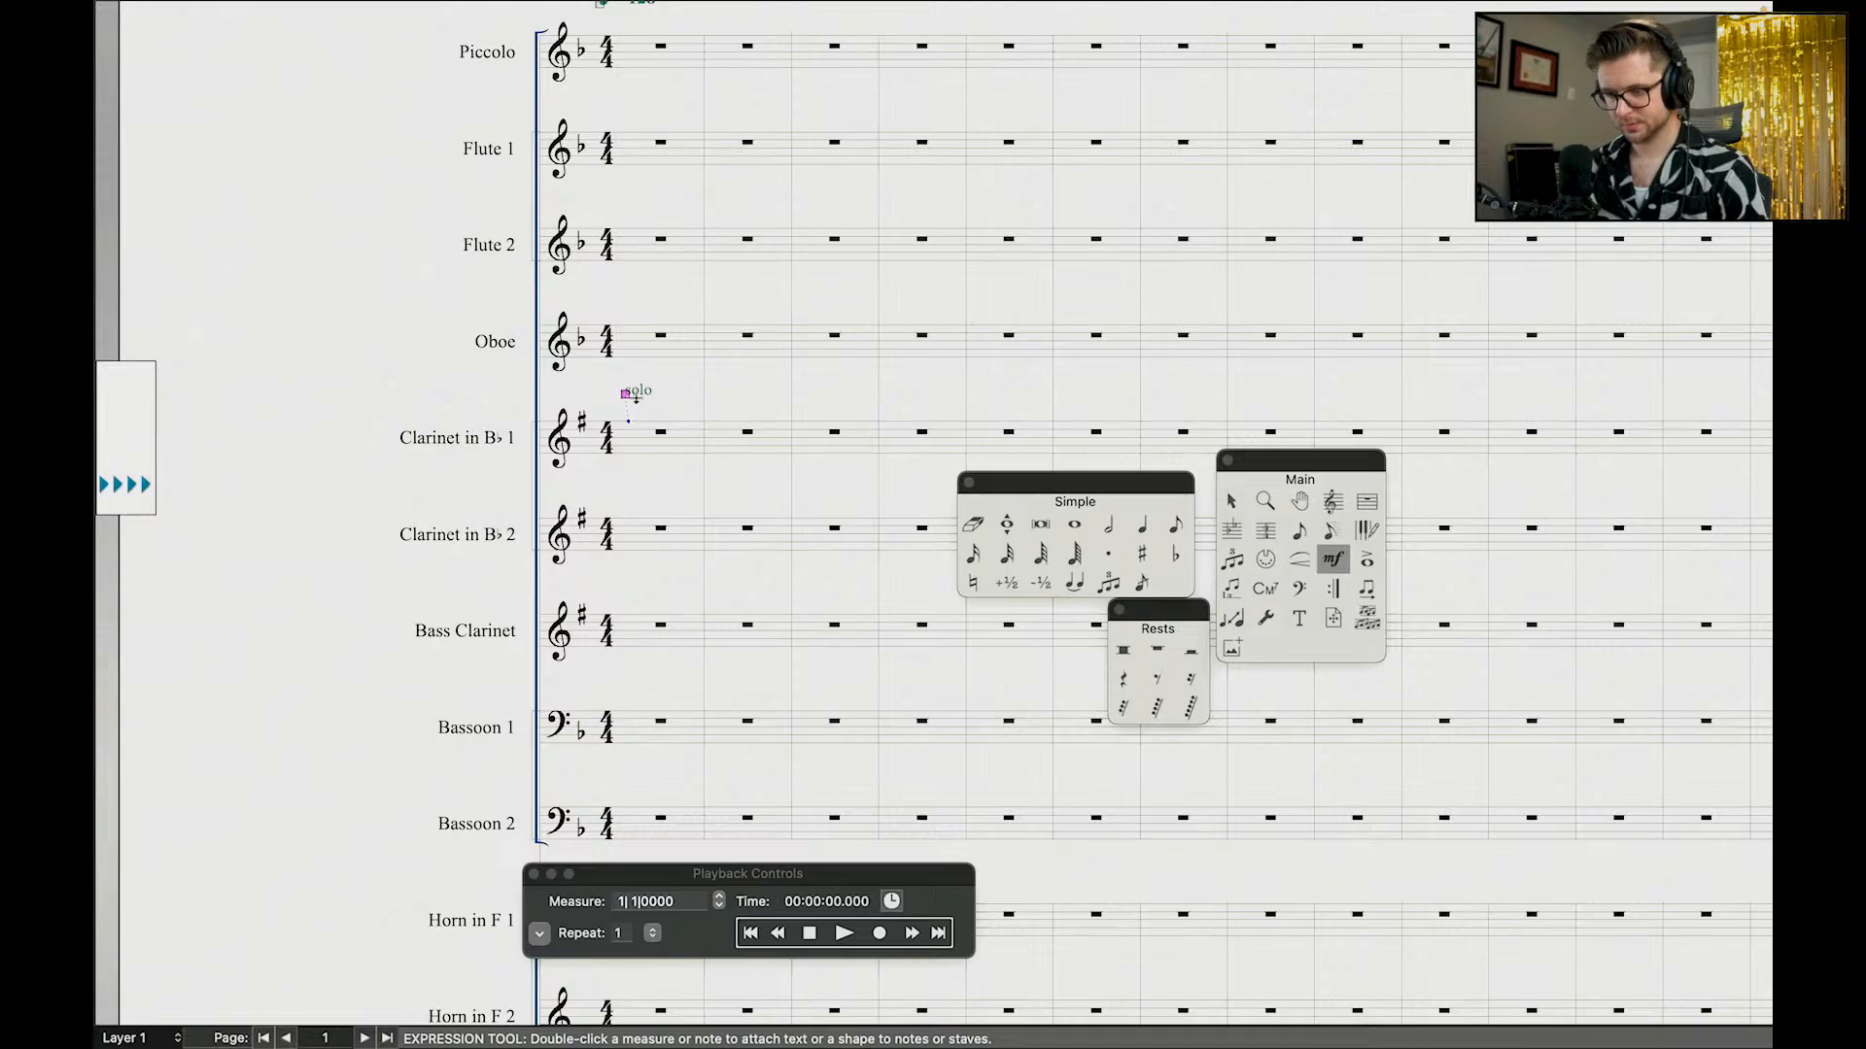
mouse_move(626, 395)
mouse_down()
mouse_move(632, 417)
mouse_move(630, 400)
mouse_up()
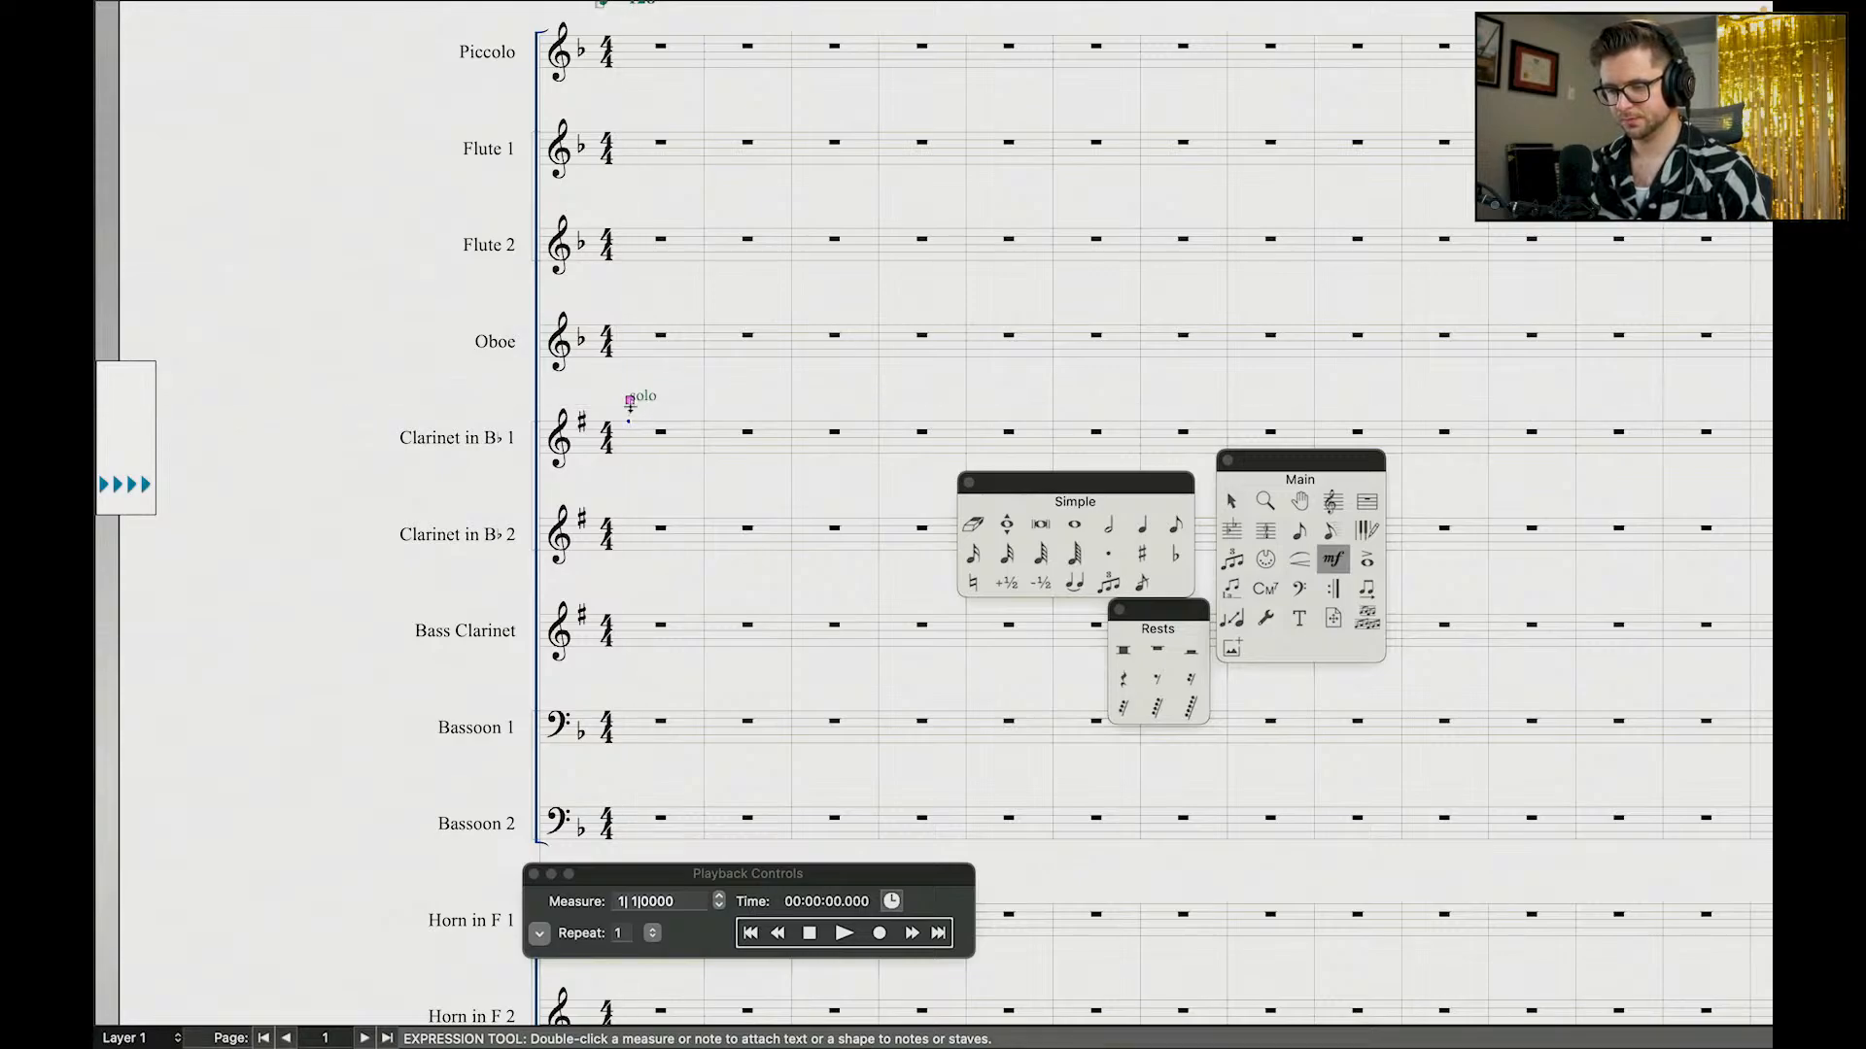
double_click(634, 393)
click(907, 709)
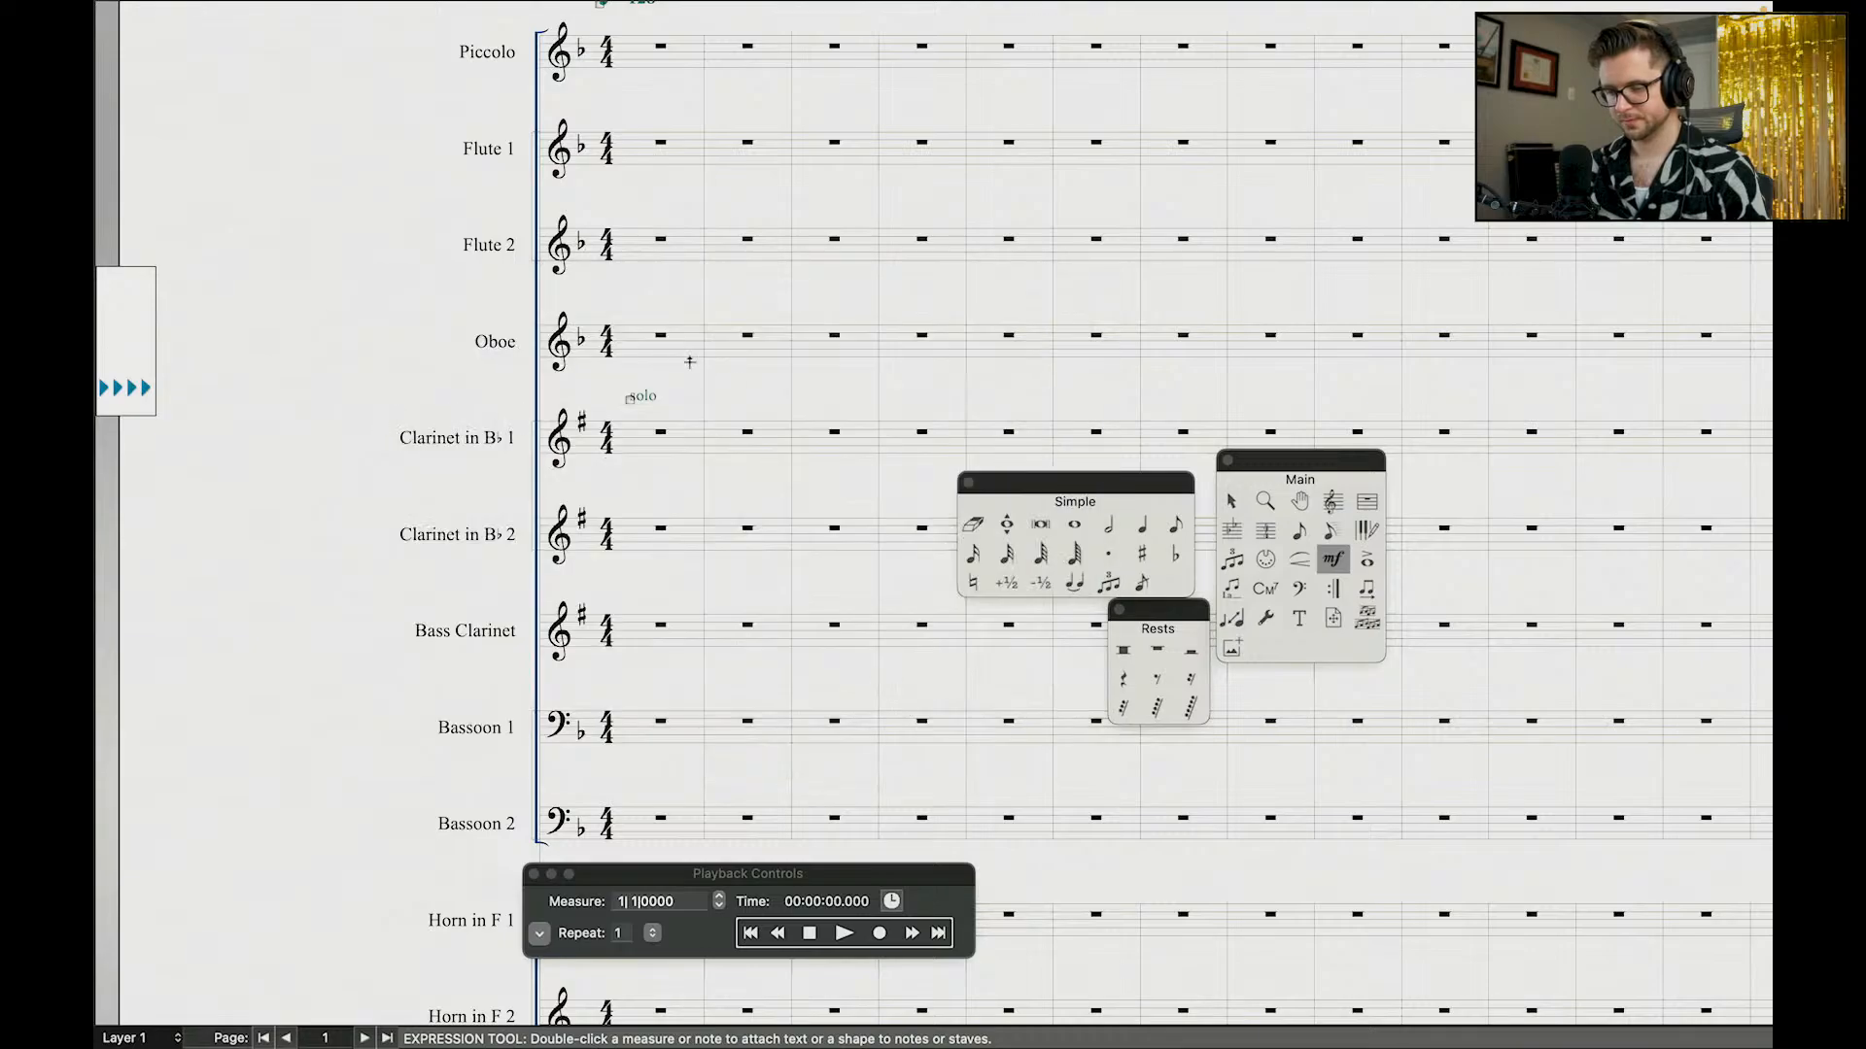
Step: Add the expressive text "tranquillo" to the first measure of Clarinet in B♭ 1
double_click(771, 379)
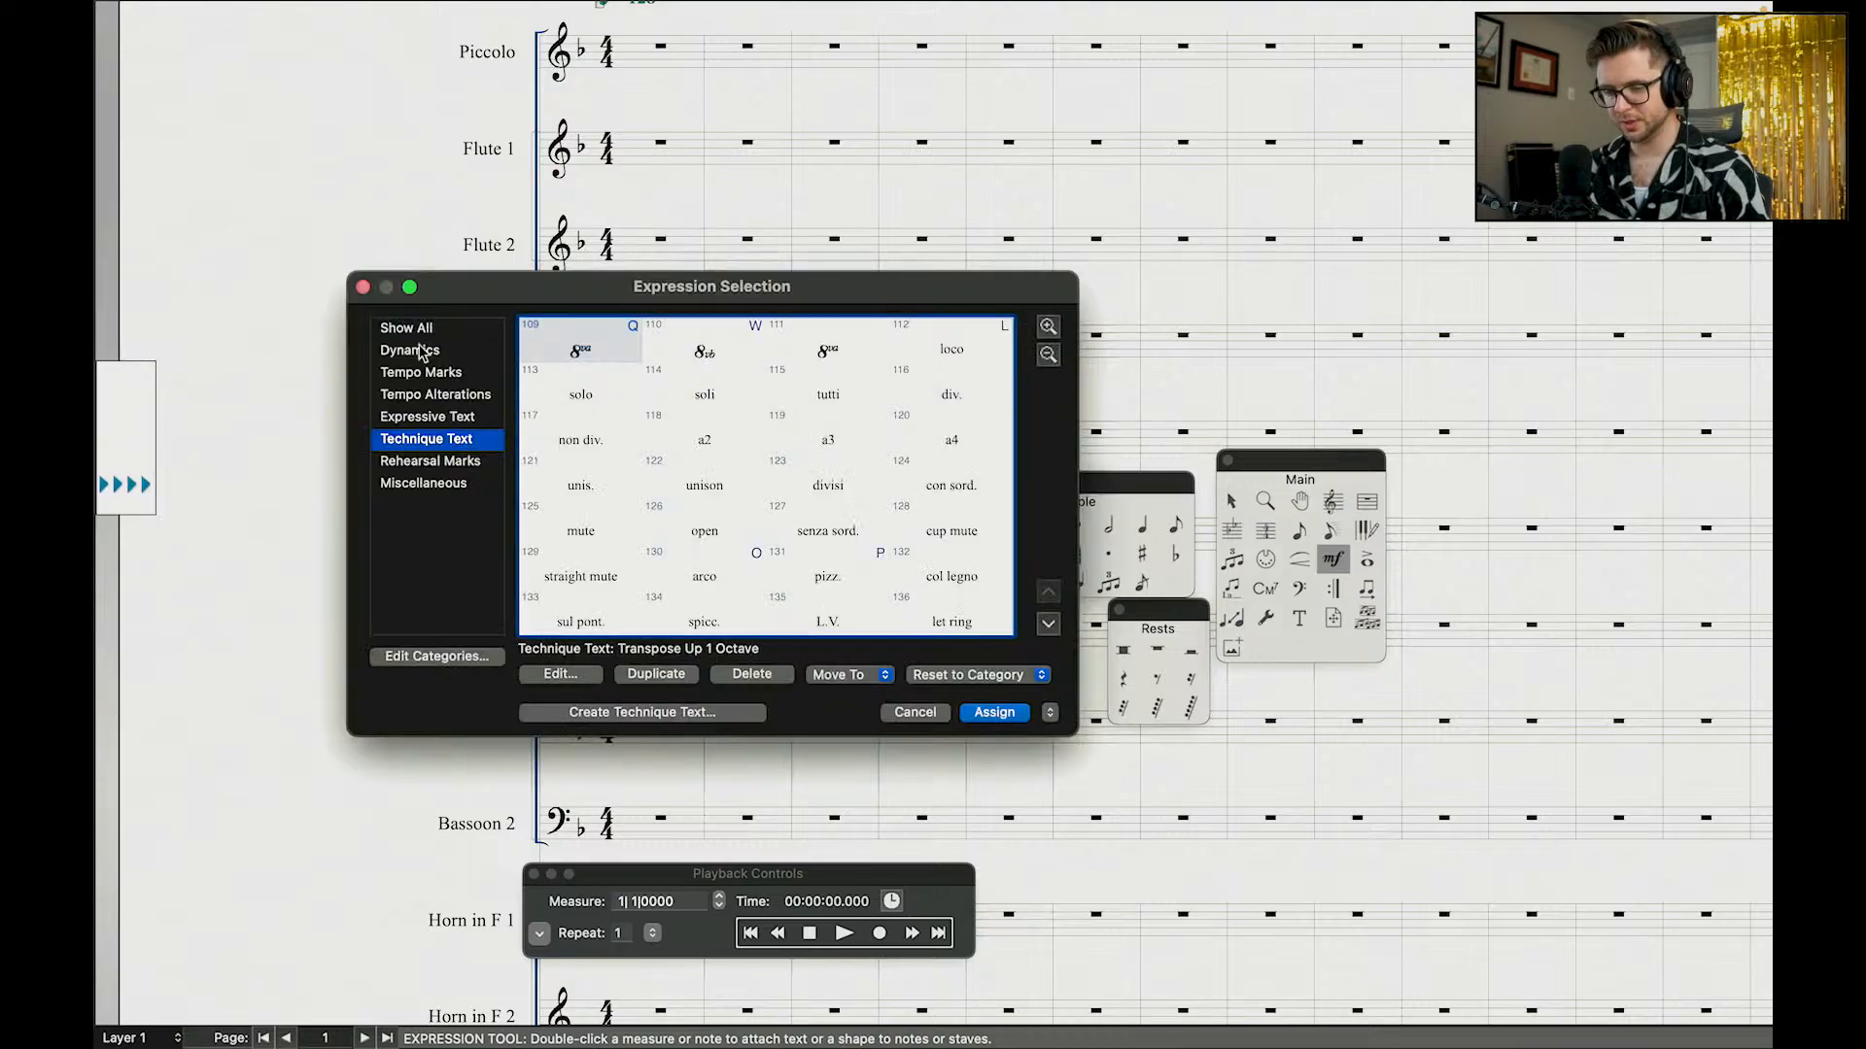
click(439, 418)
click(920, 489)
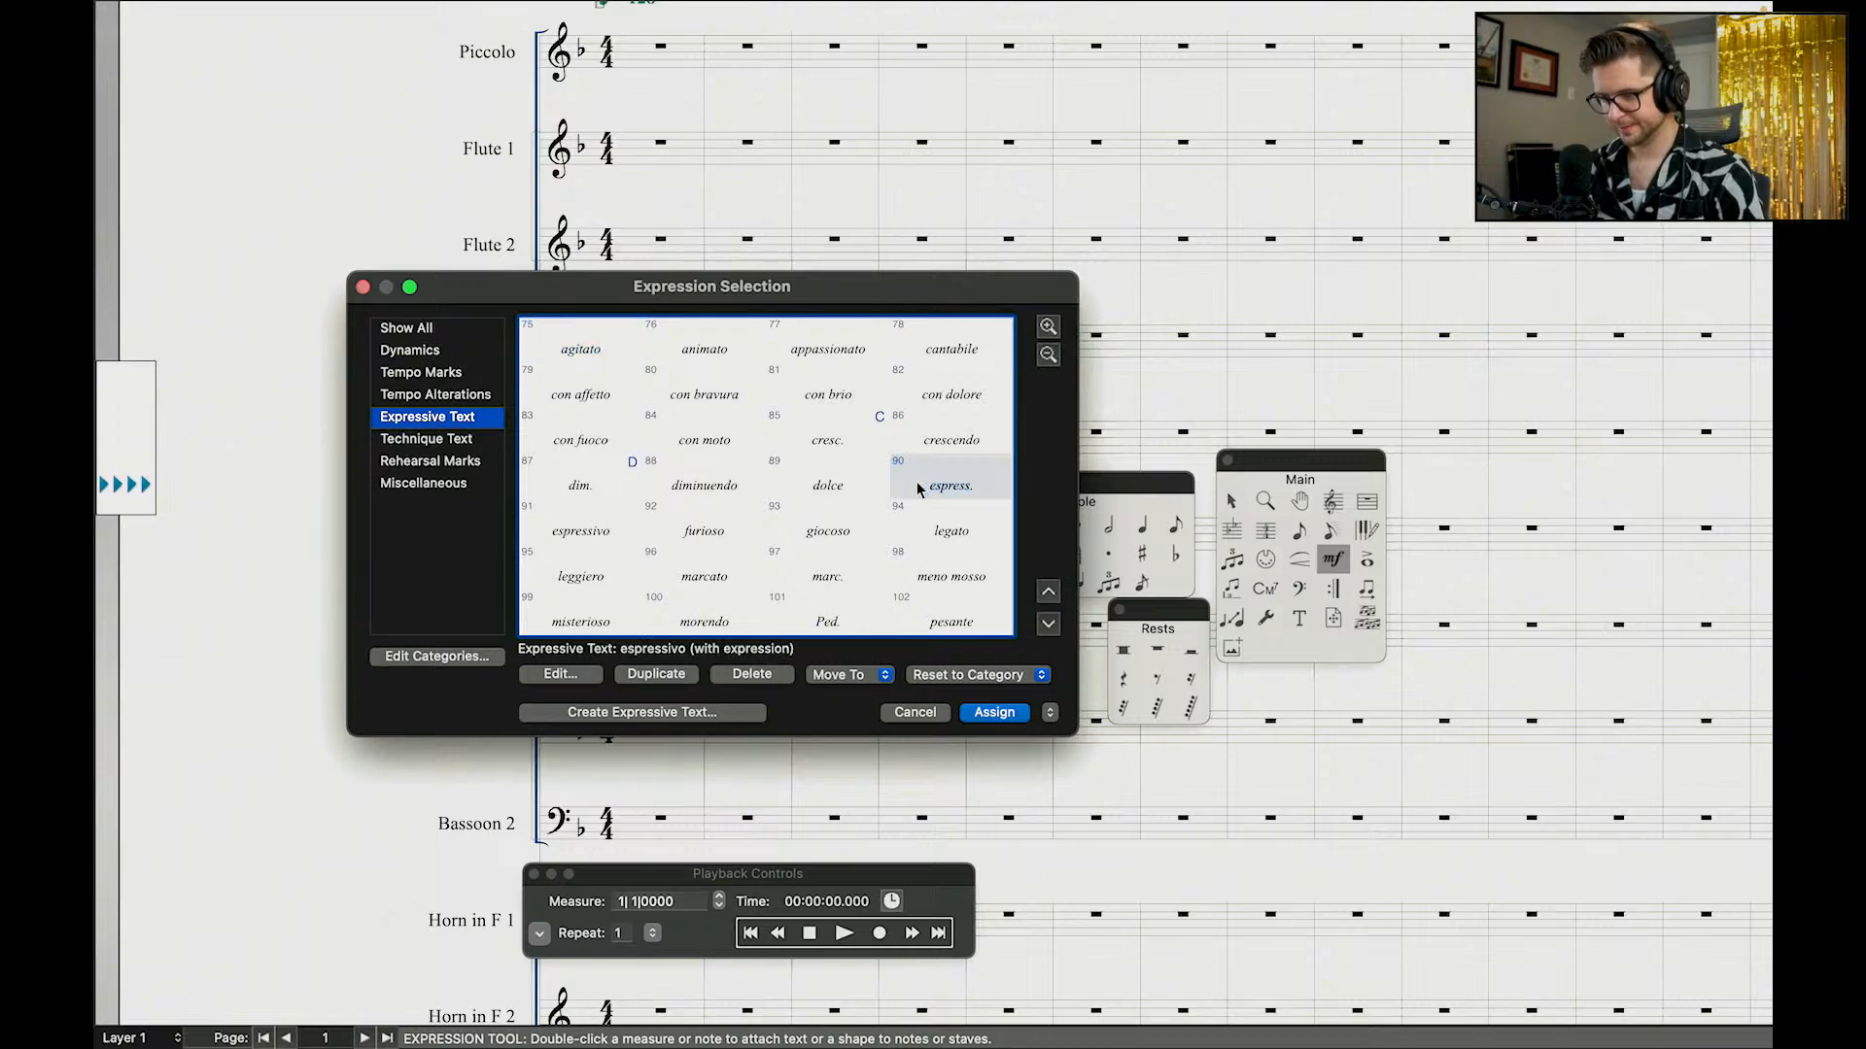
click(605, 532)
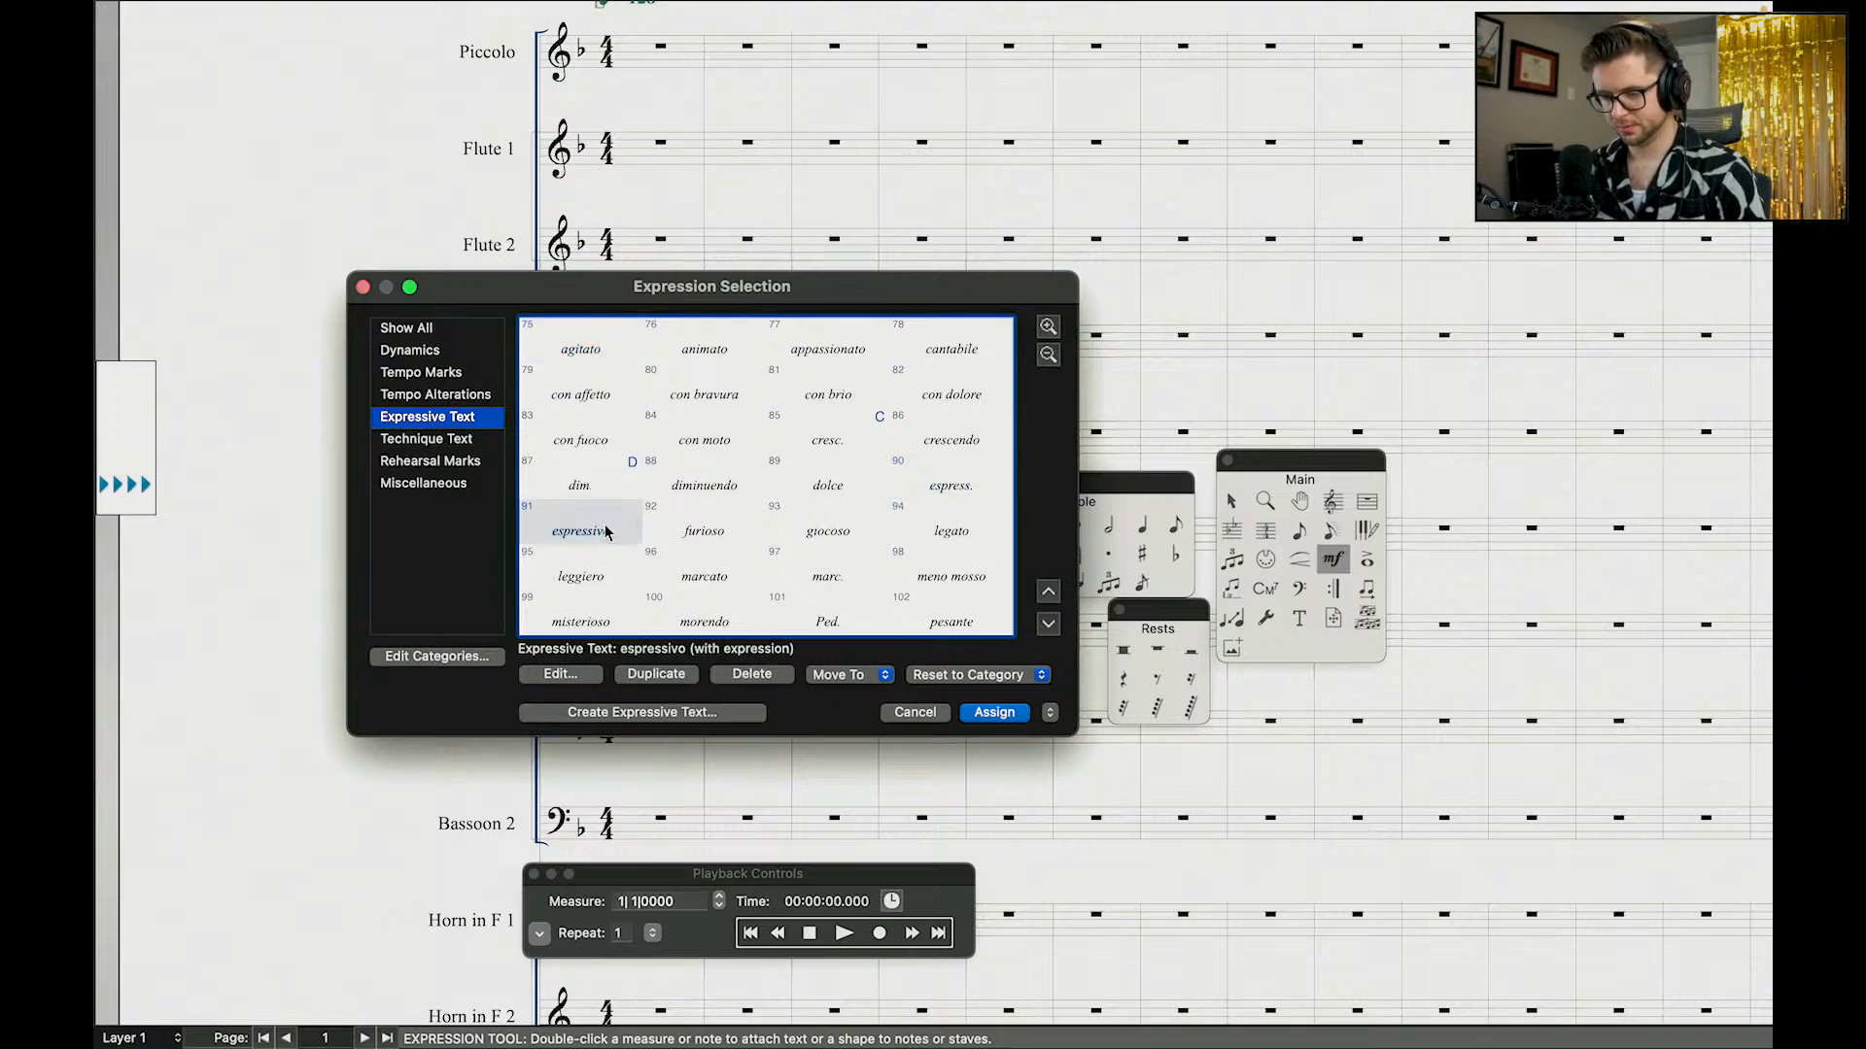
scroll(748, 527, down, 2)
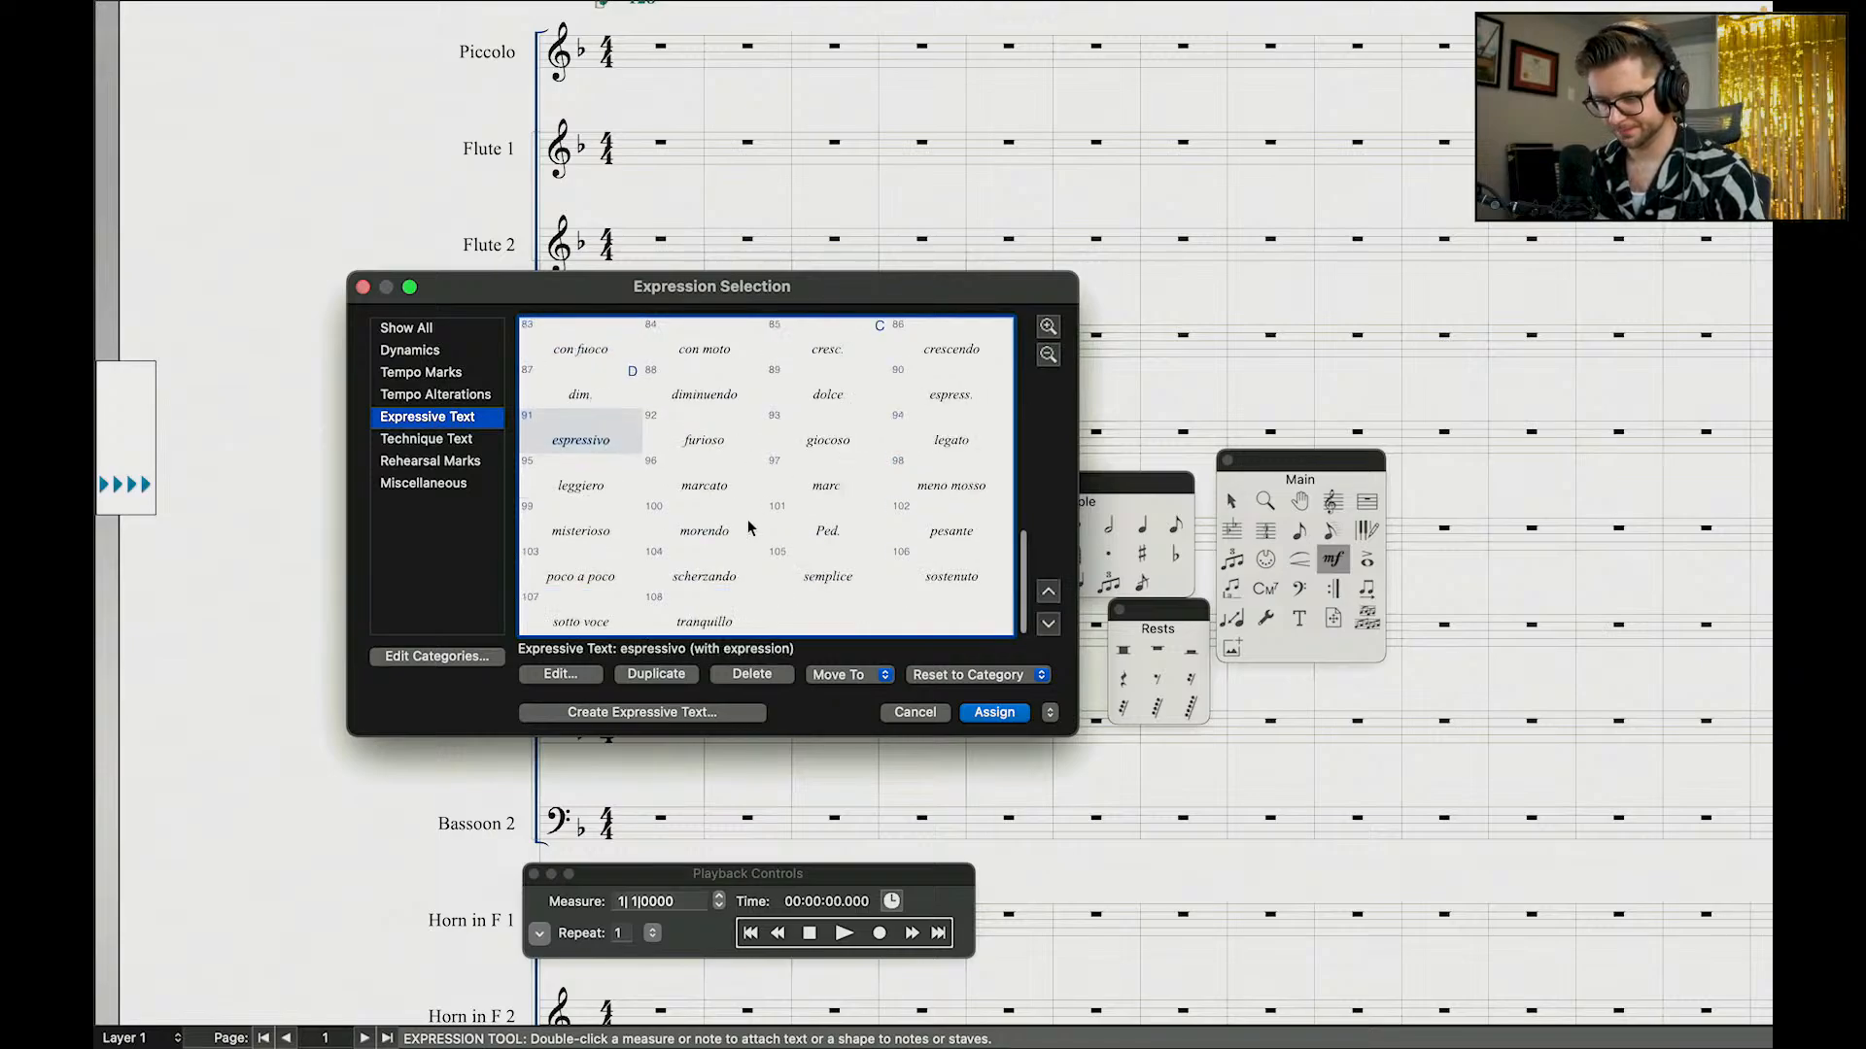
double_click(732, 617)
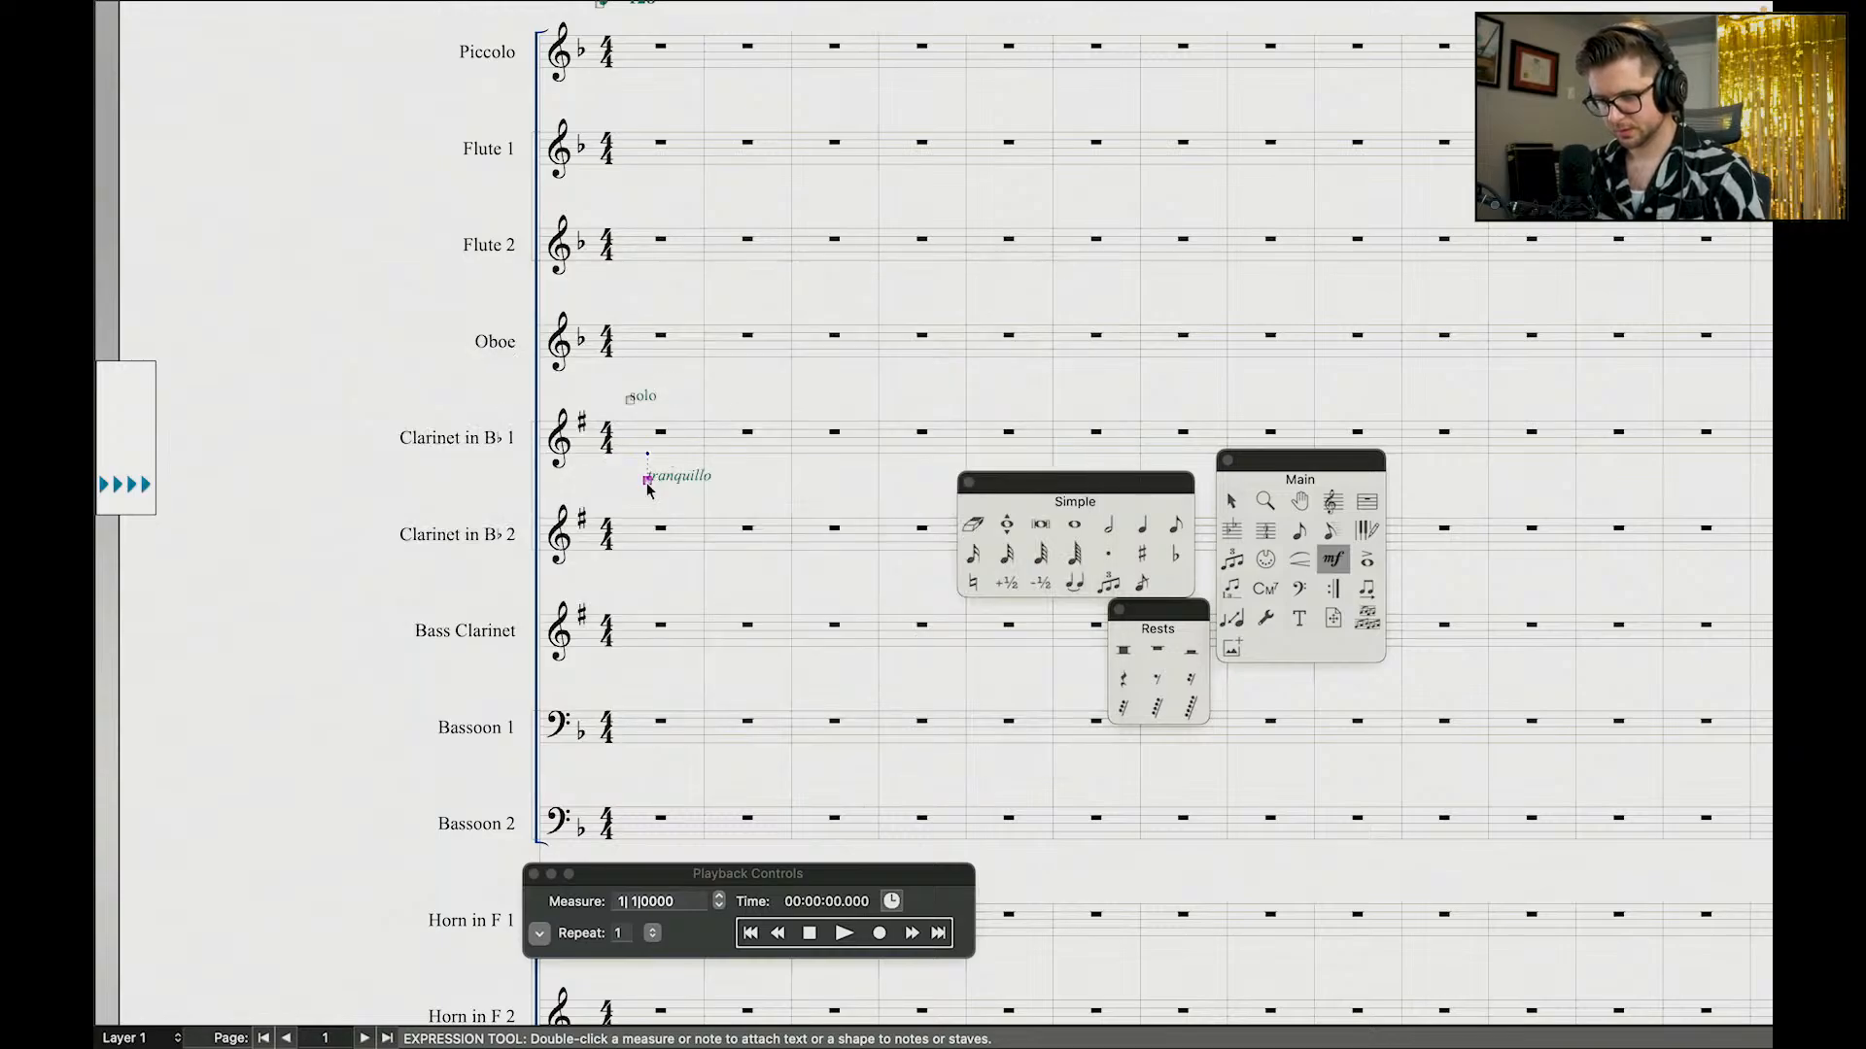
Step: Move "tranquillo" and "solo" left to the start of Clarinet in B♭ 1's first measure, and activate the Selection Tool
drag(647, 485, 620, 484)
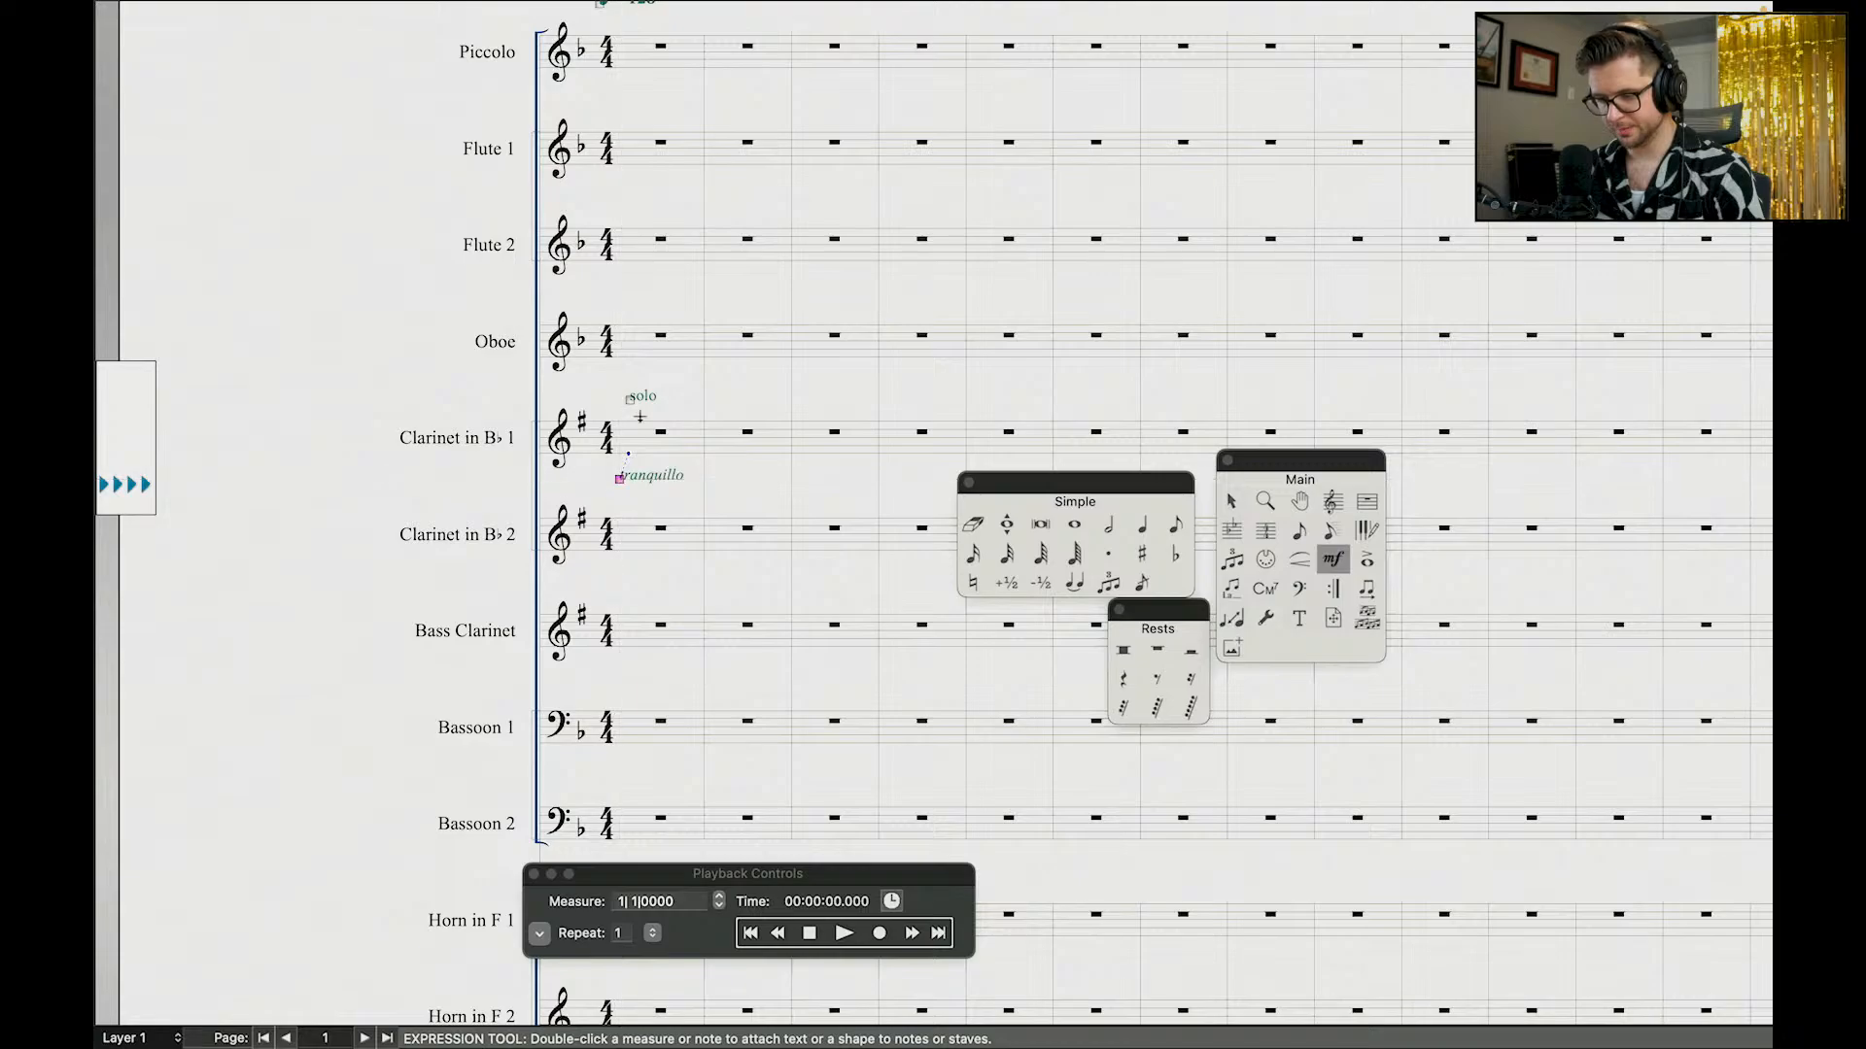
drag(631, 399, 614, 396)
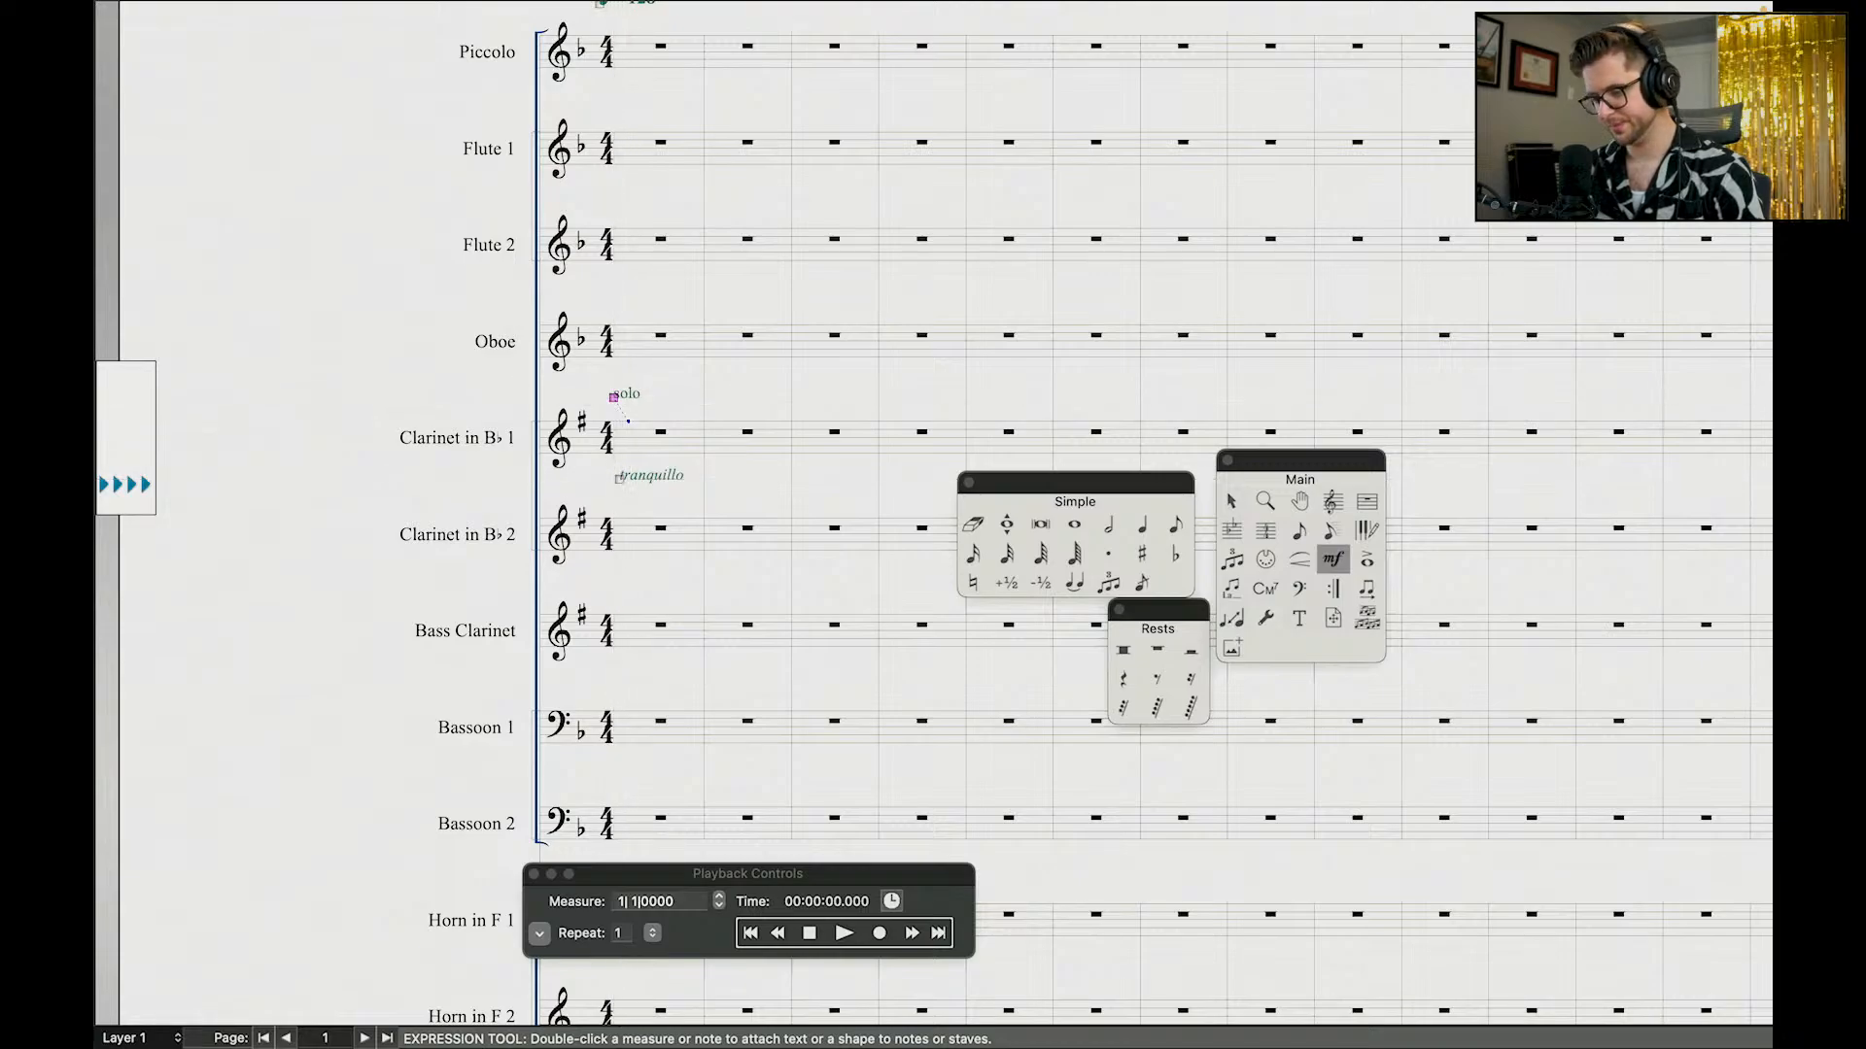
click(1233, 507)
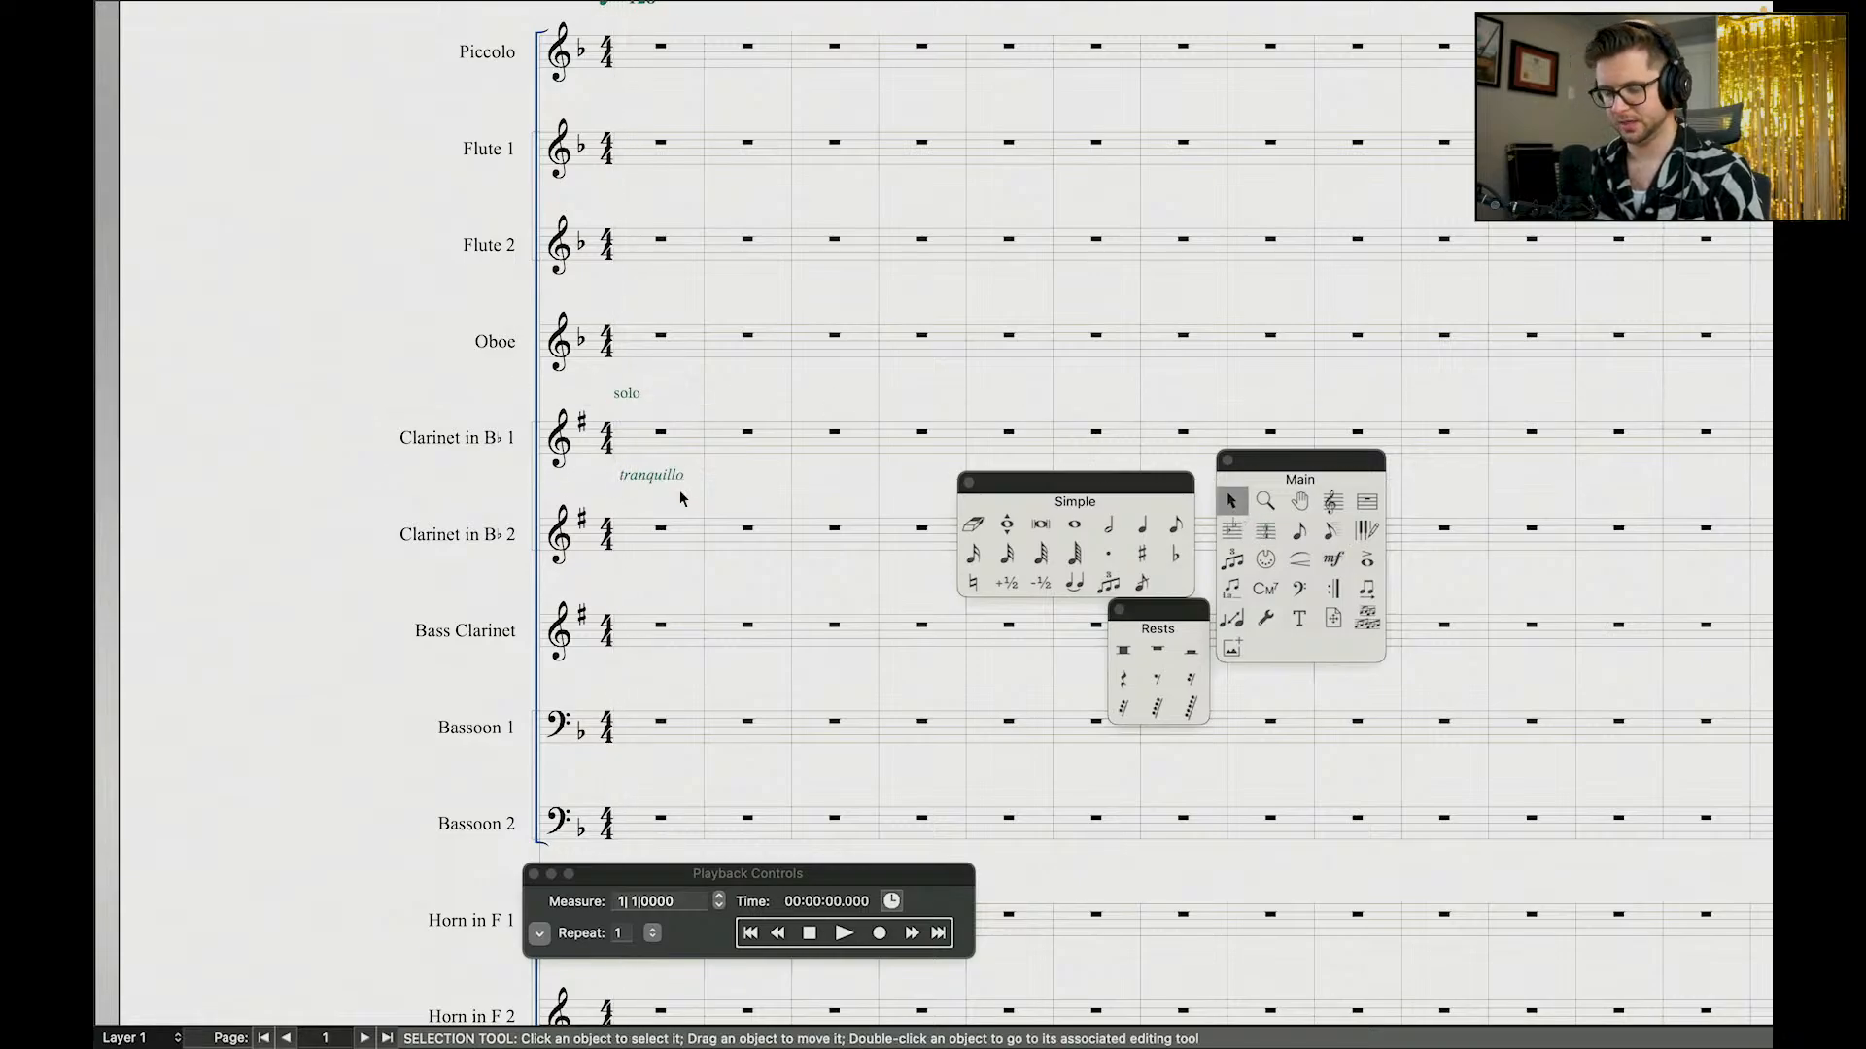
Step: Display the score in concert pitch and place a half note at the start of Clarinet in B♭ 1's first measure
scroll(680, 499, up, 3)
scroll(820, 356, down, 3)
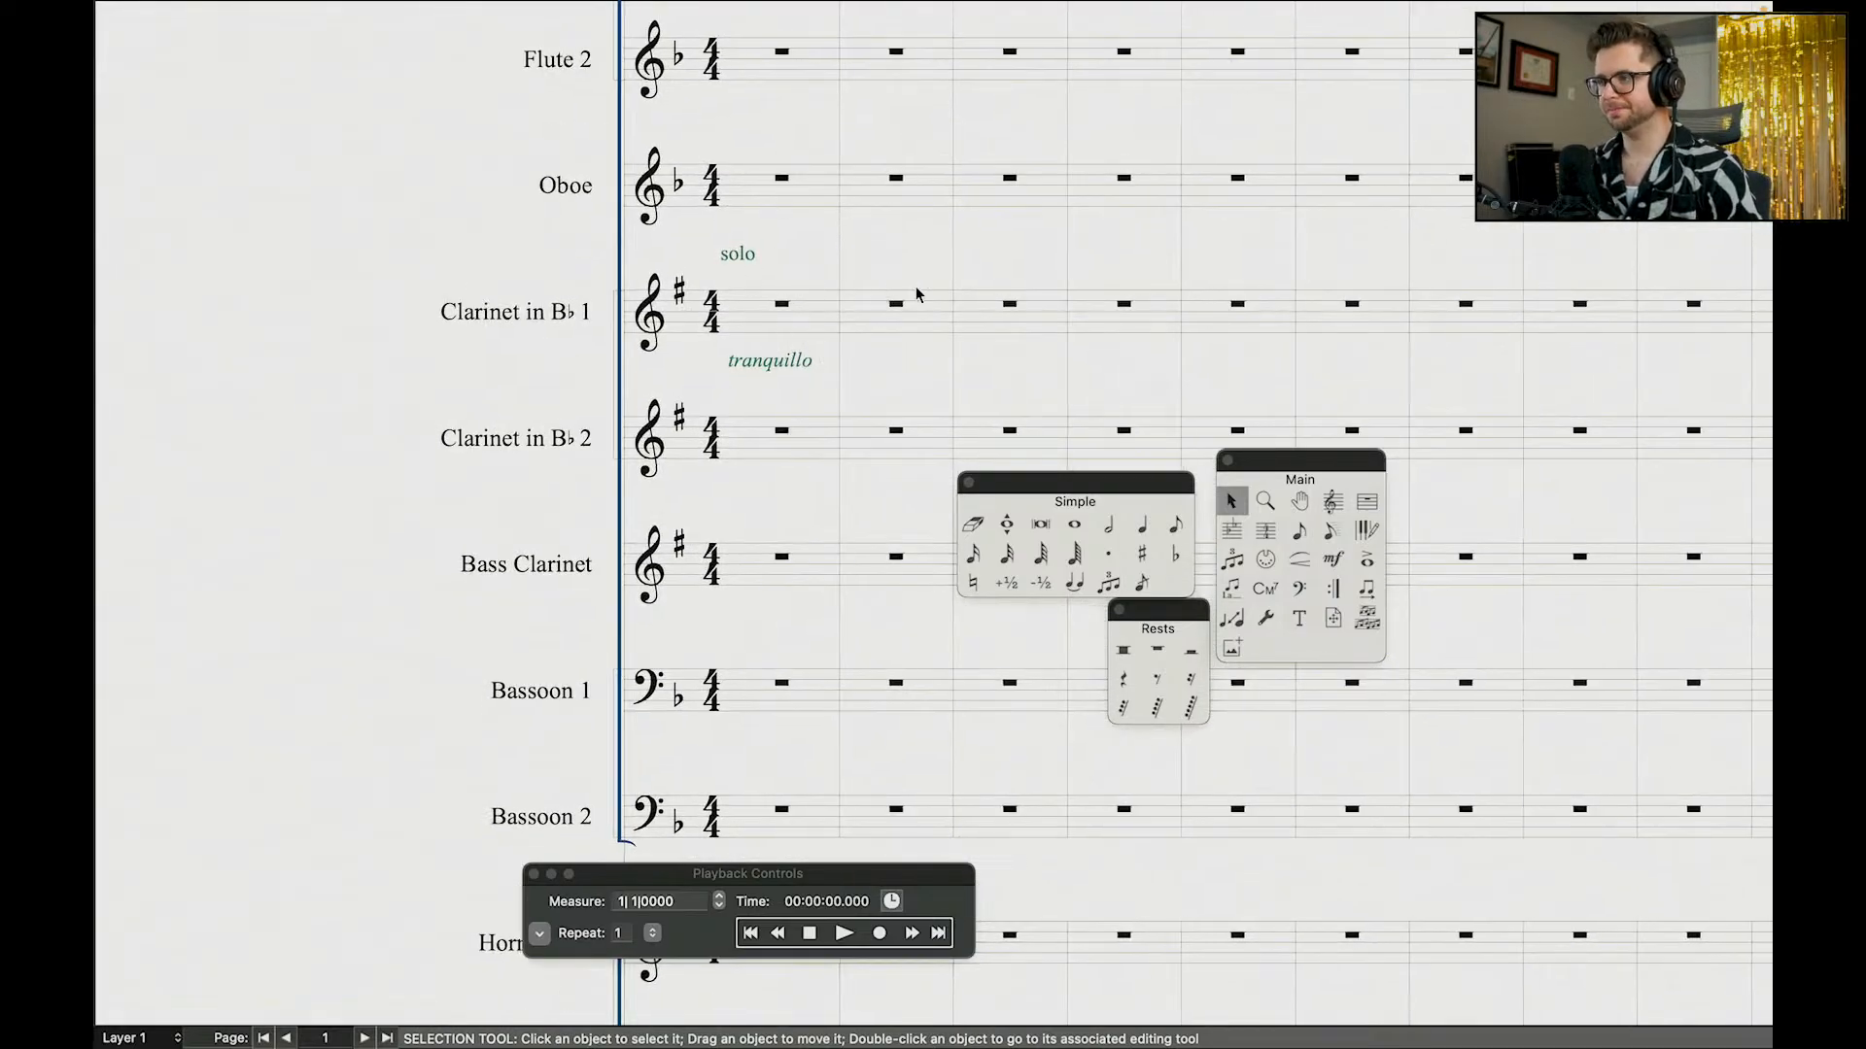
scroll(803, 312, up, 2)
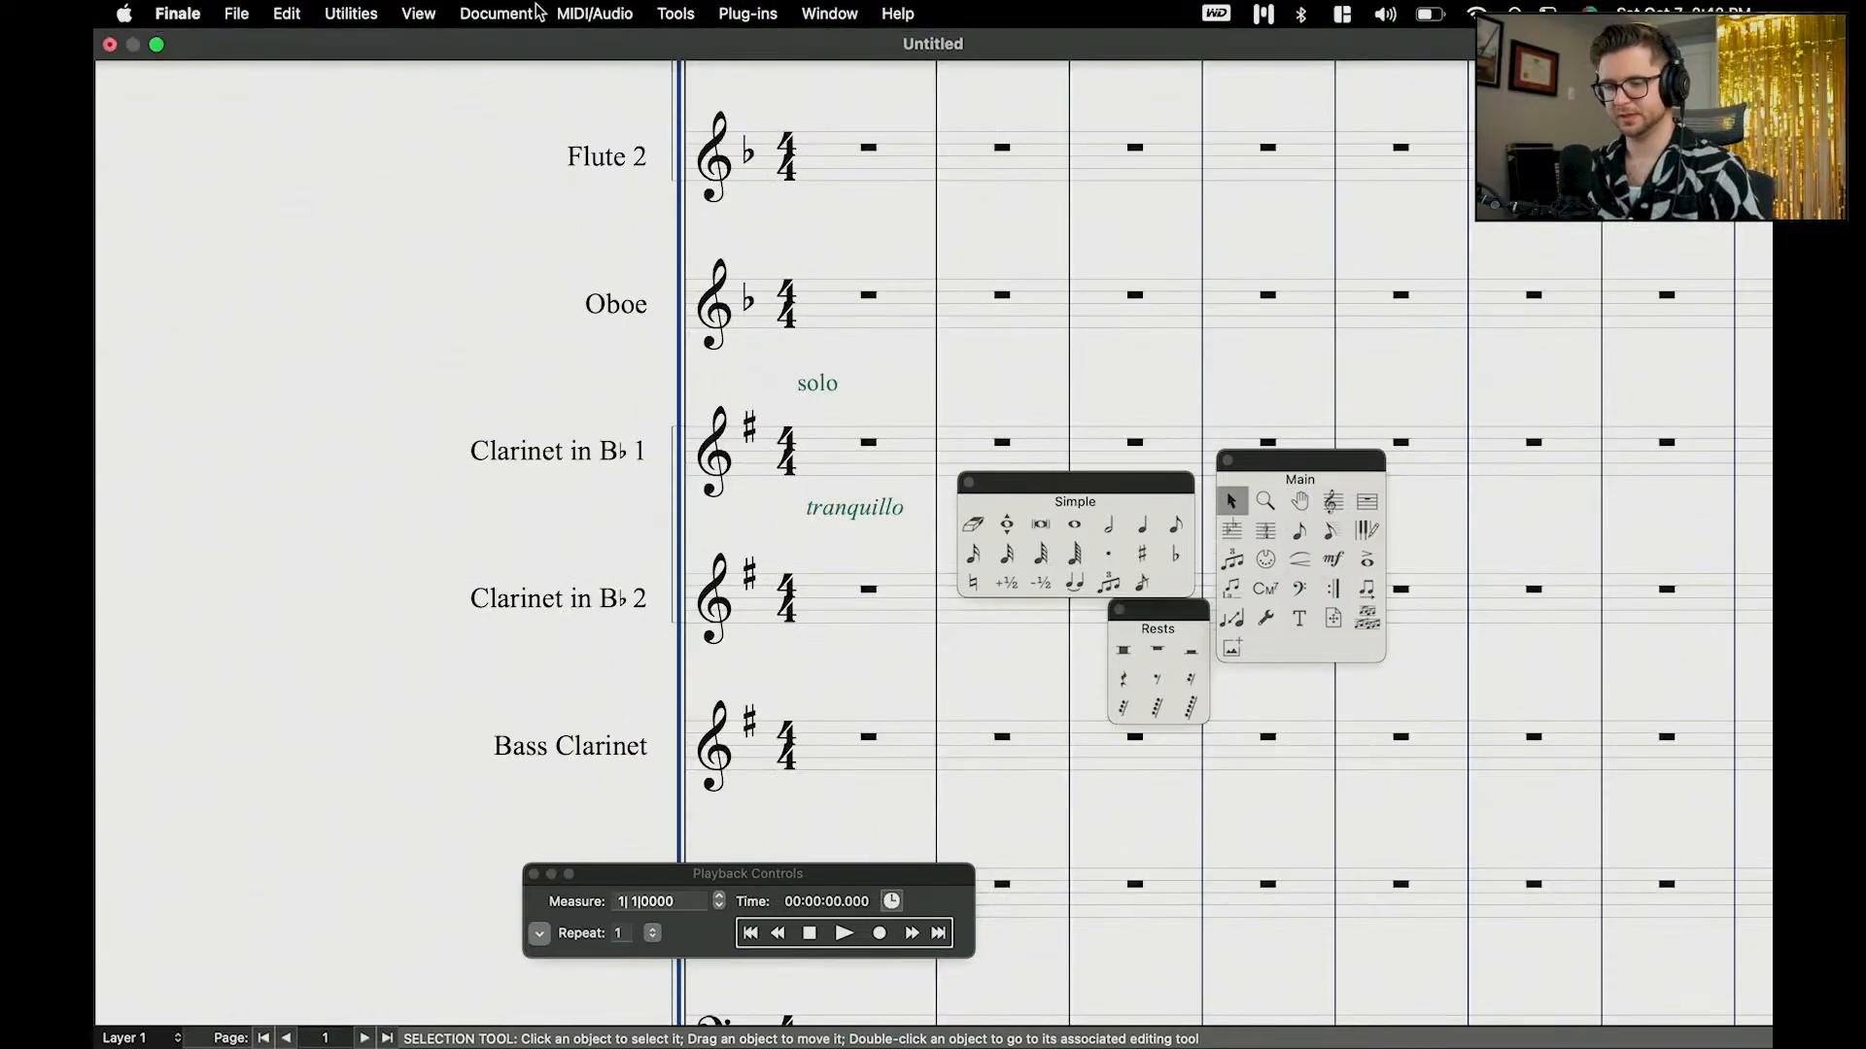
click(461, 17)
click(504, 253)
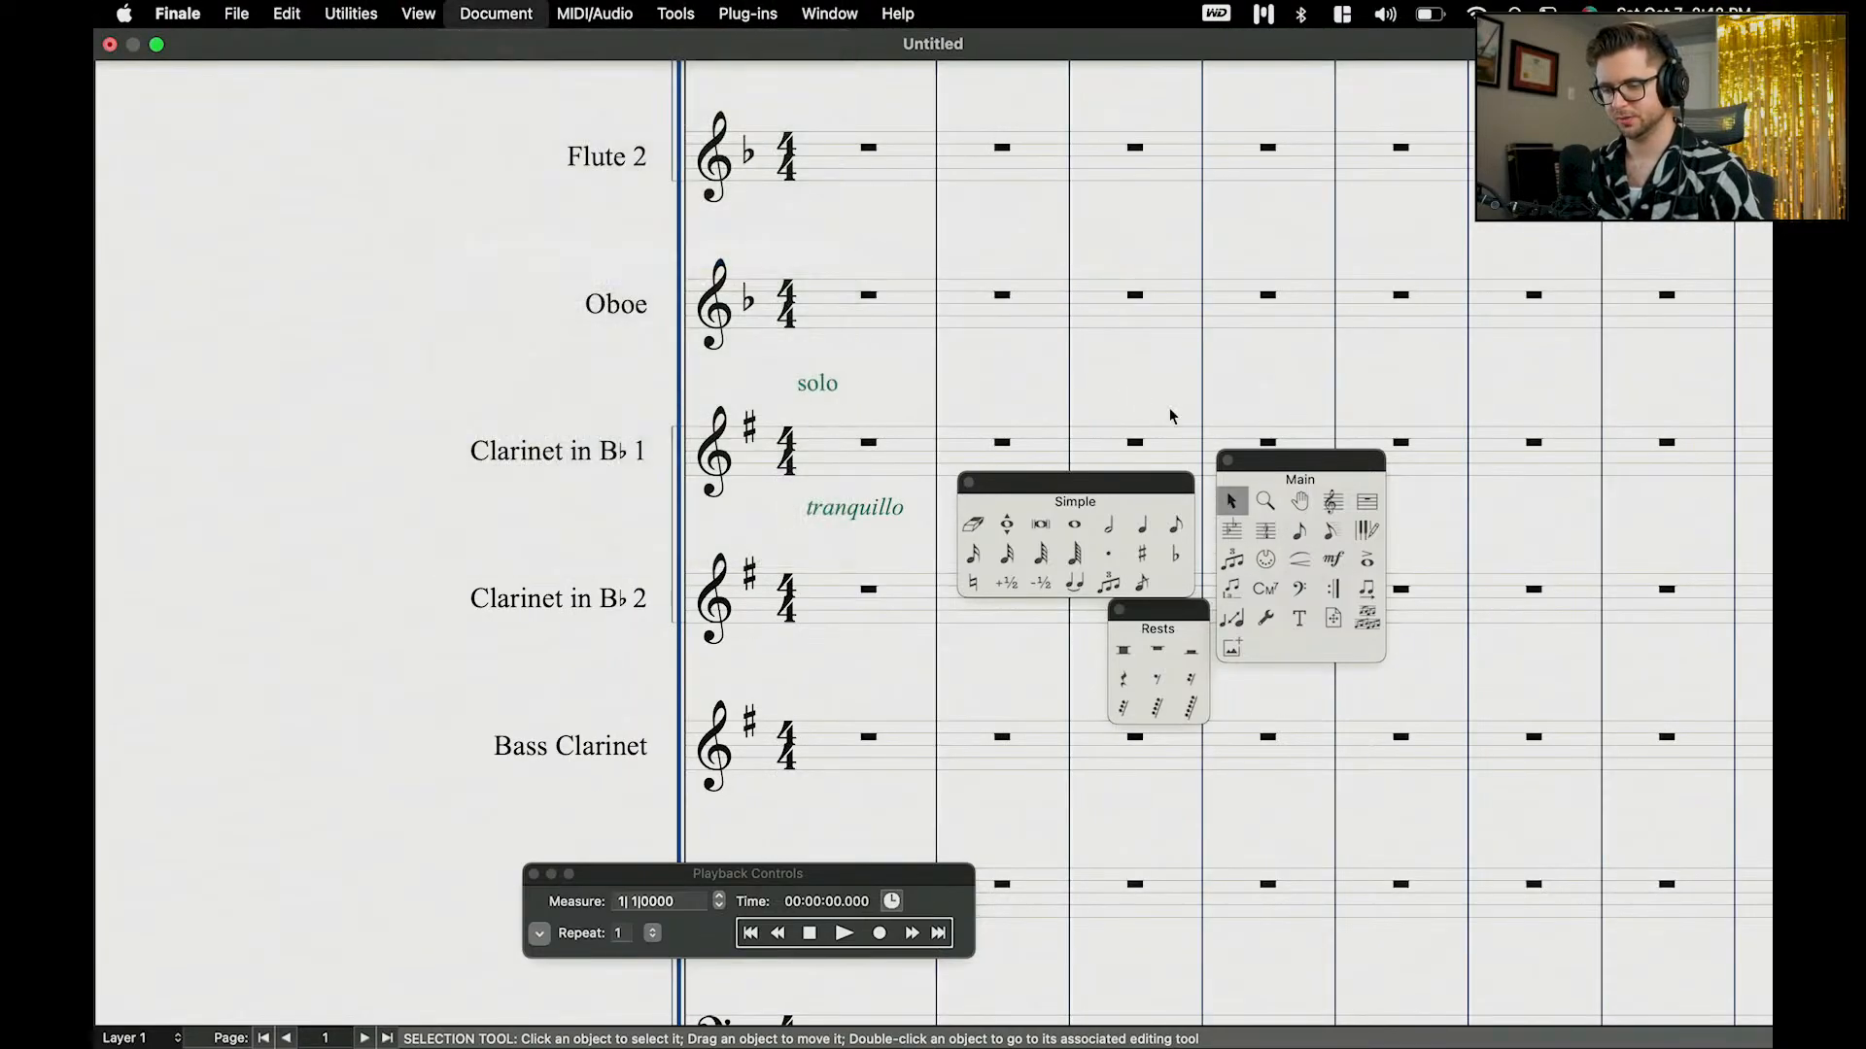
scroll(954, 404, down, 3)
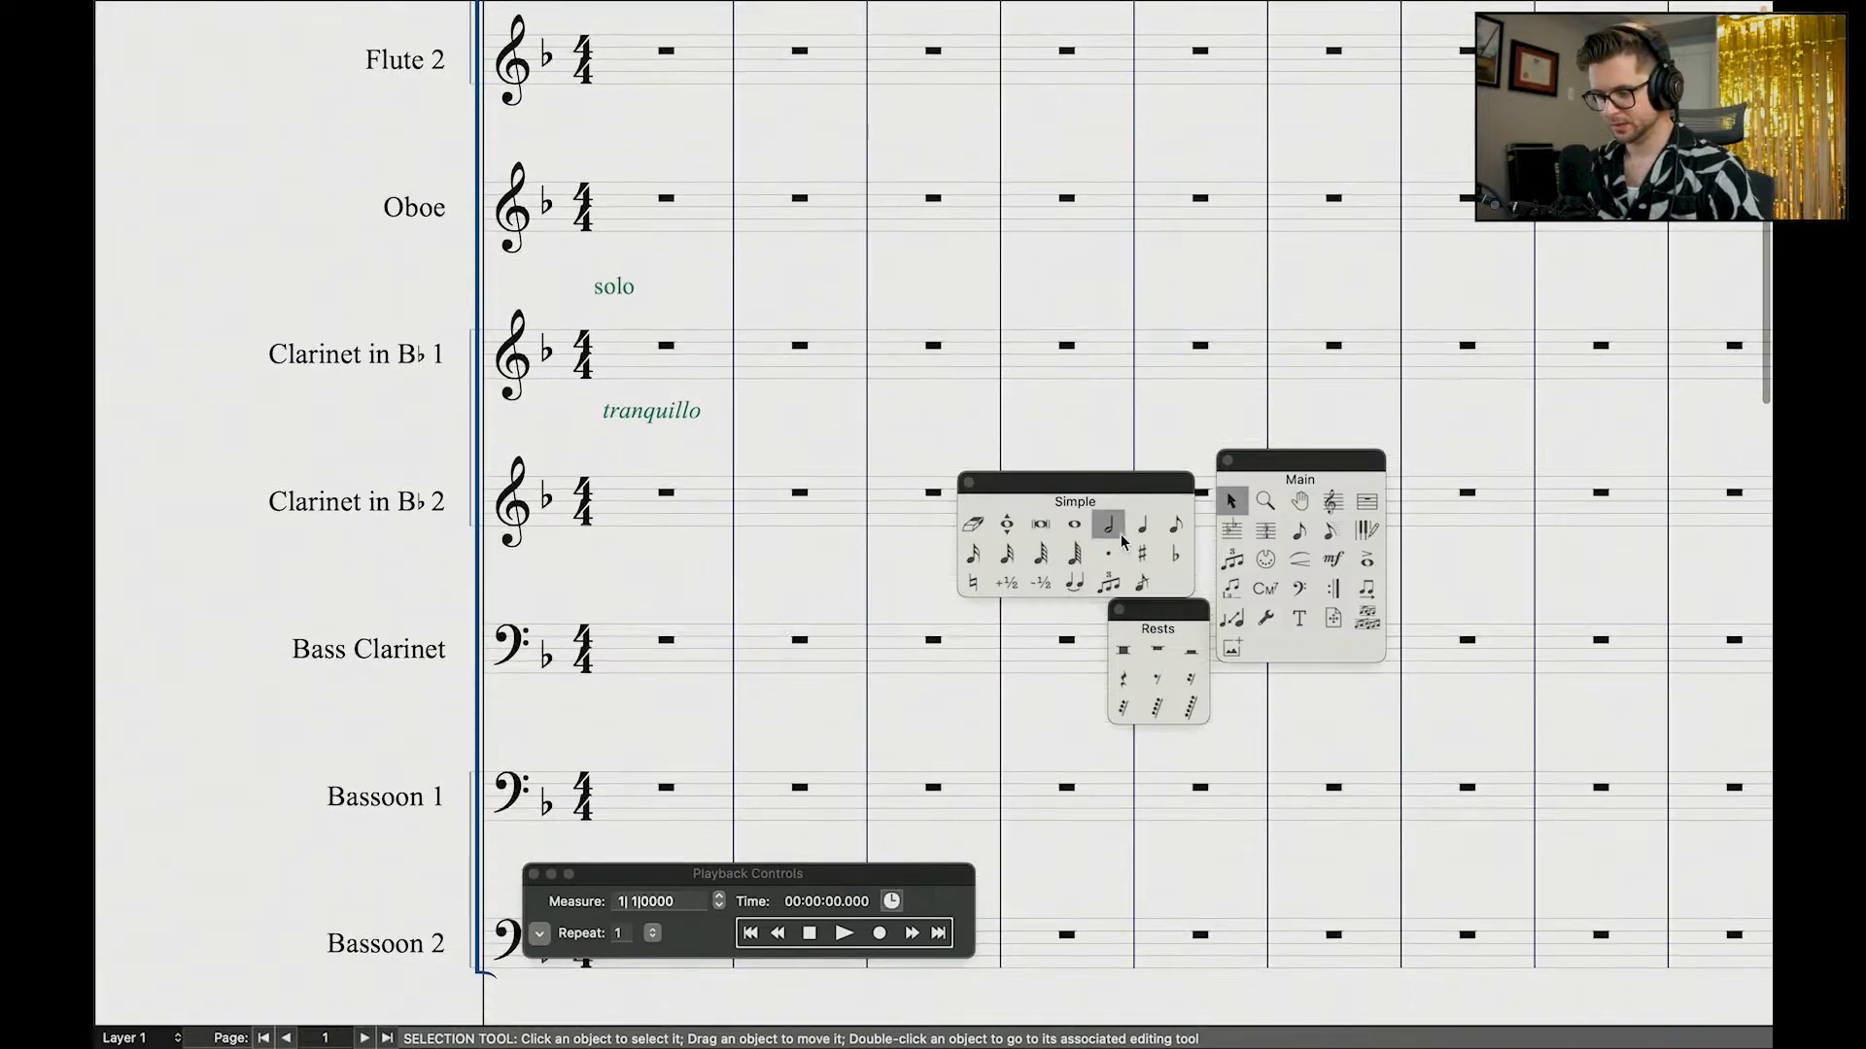
click(1108, 525)
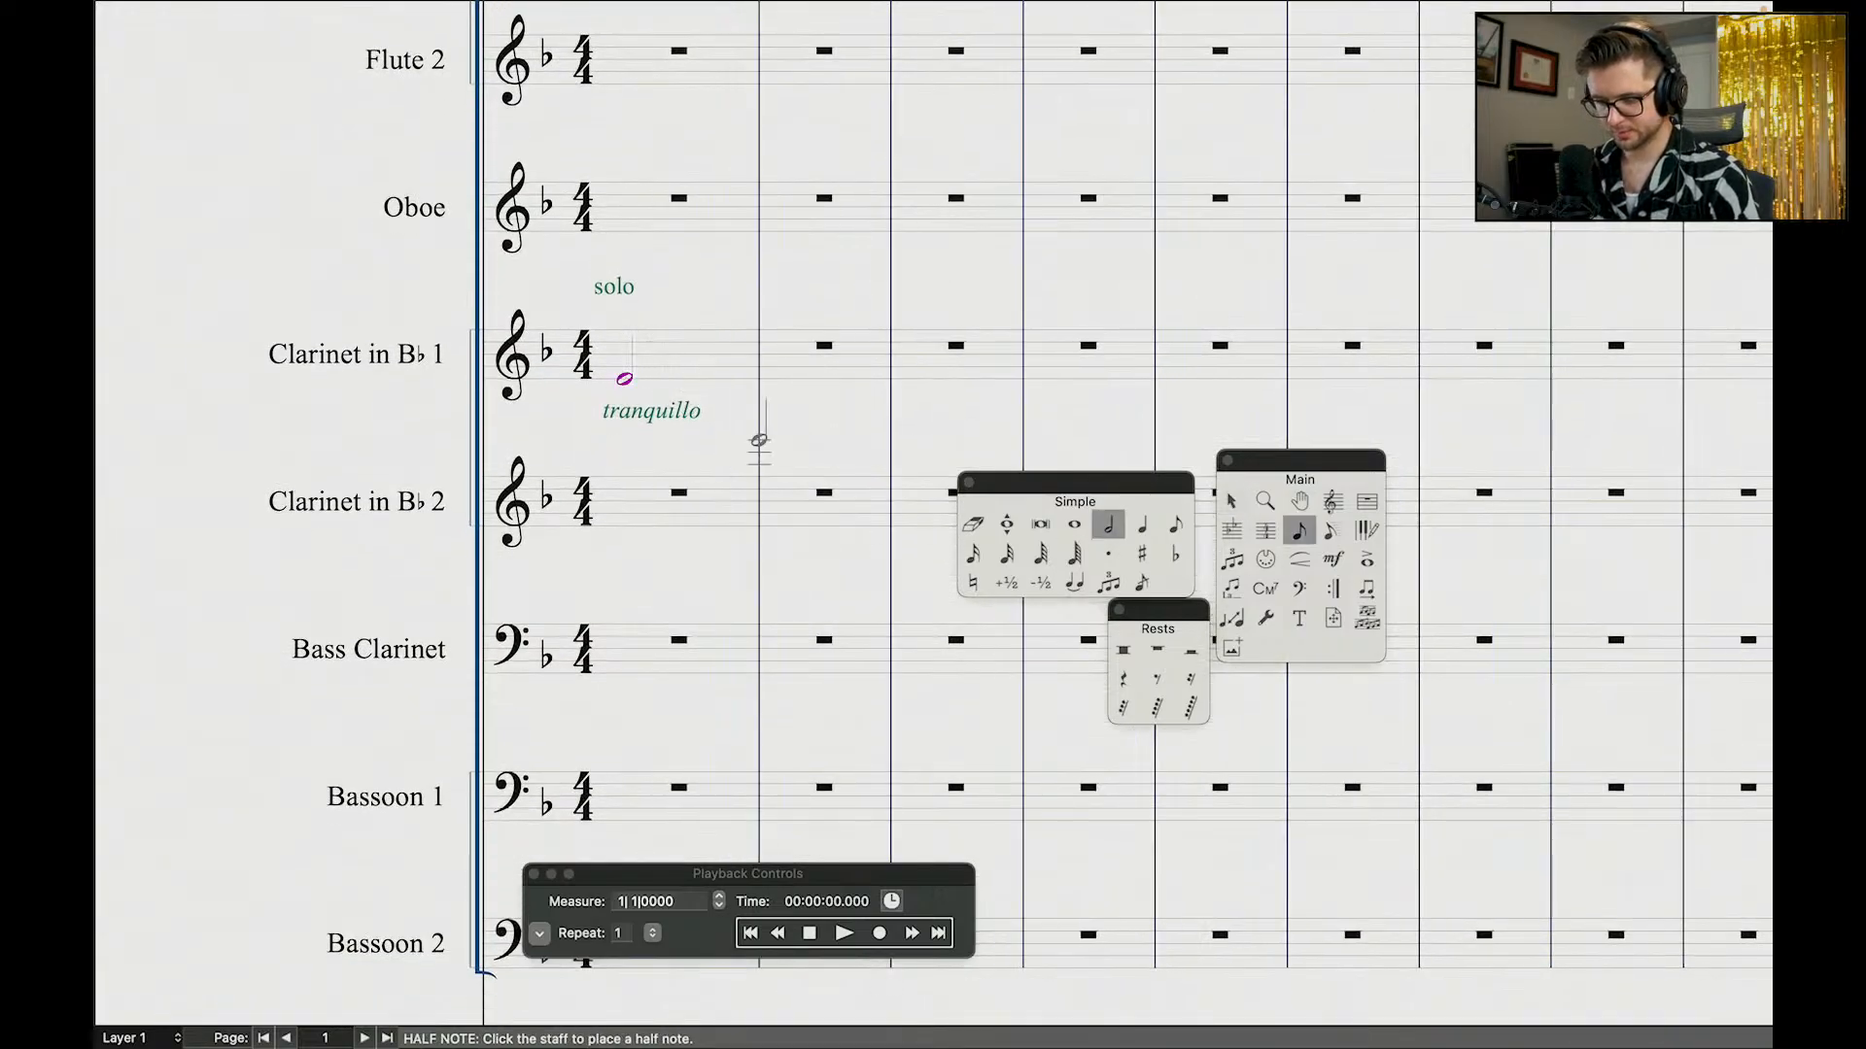
Step: Open the Audio Setup, reselect BMD HDMI as the output source and accept the settings
click(594, 13)
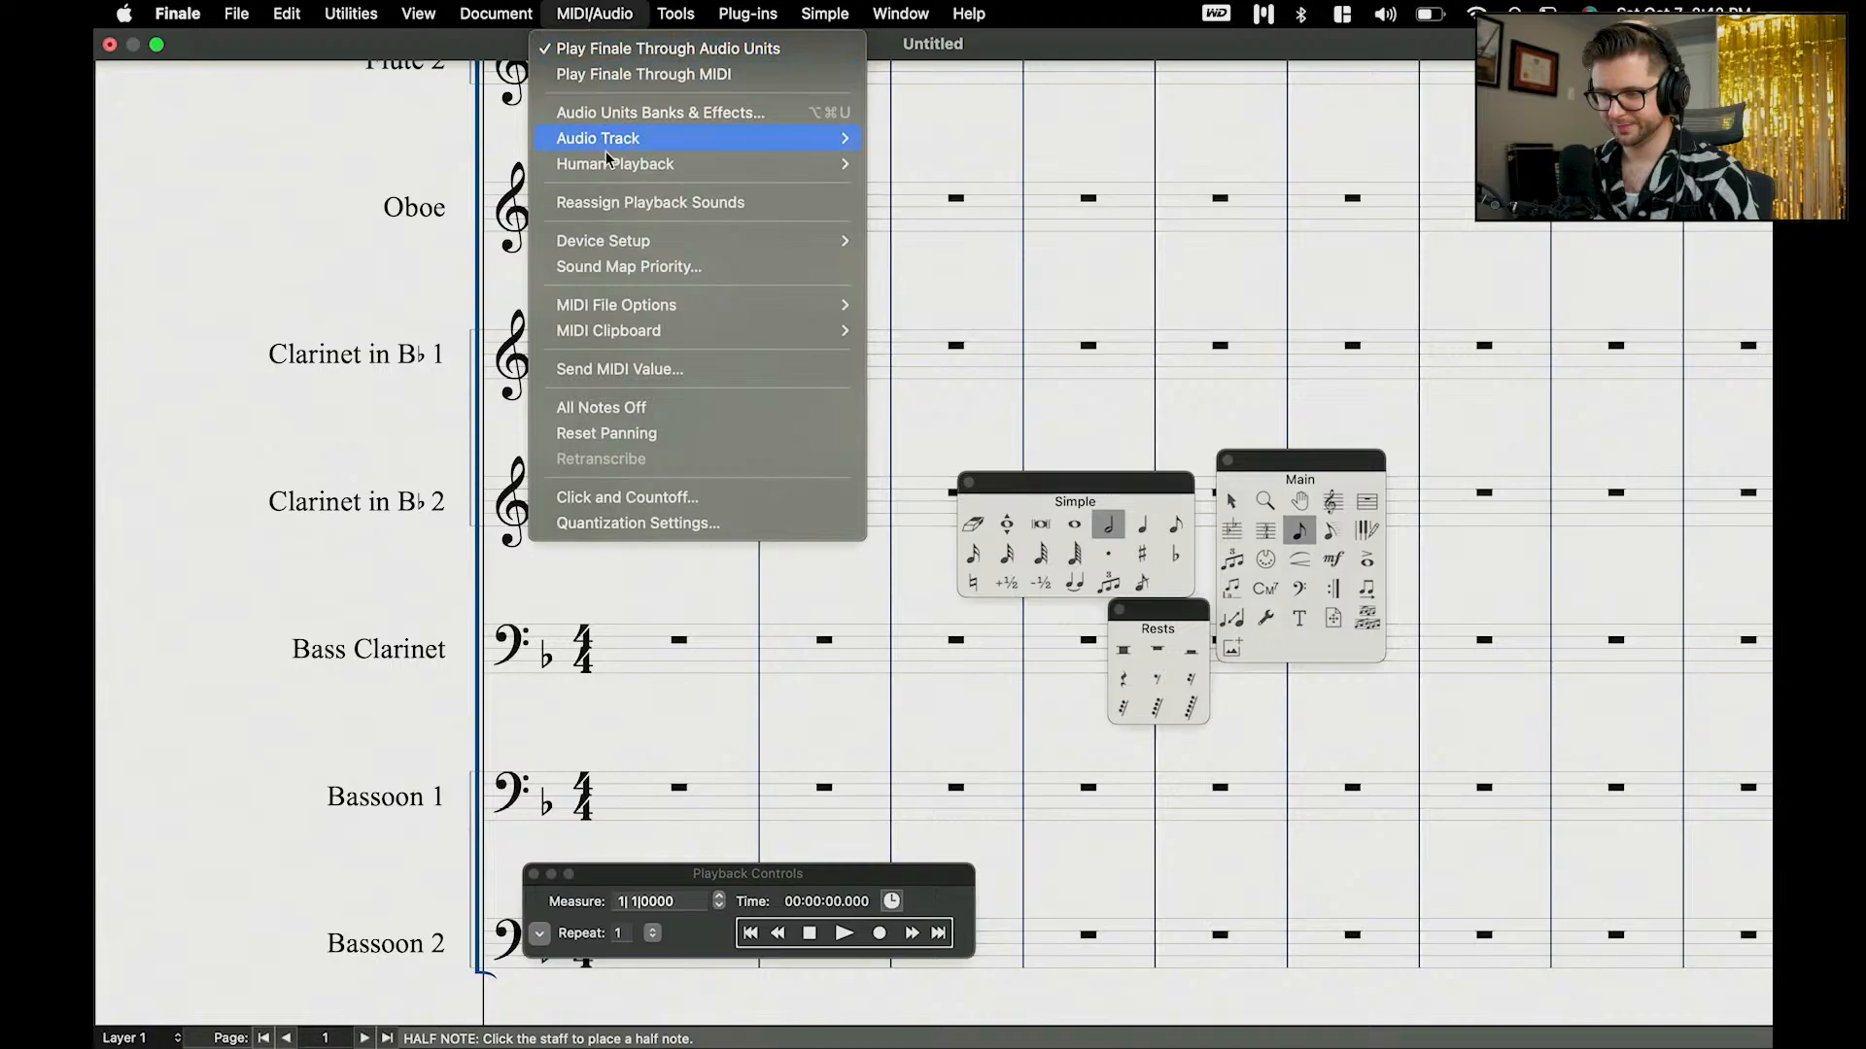
mouse_move(614, 243)
click(971, 241)
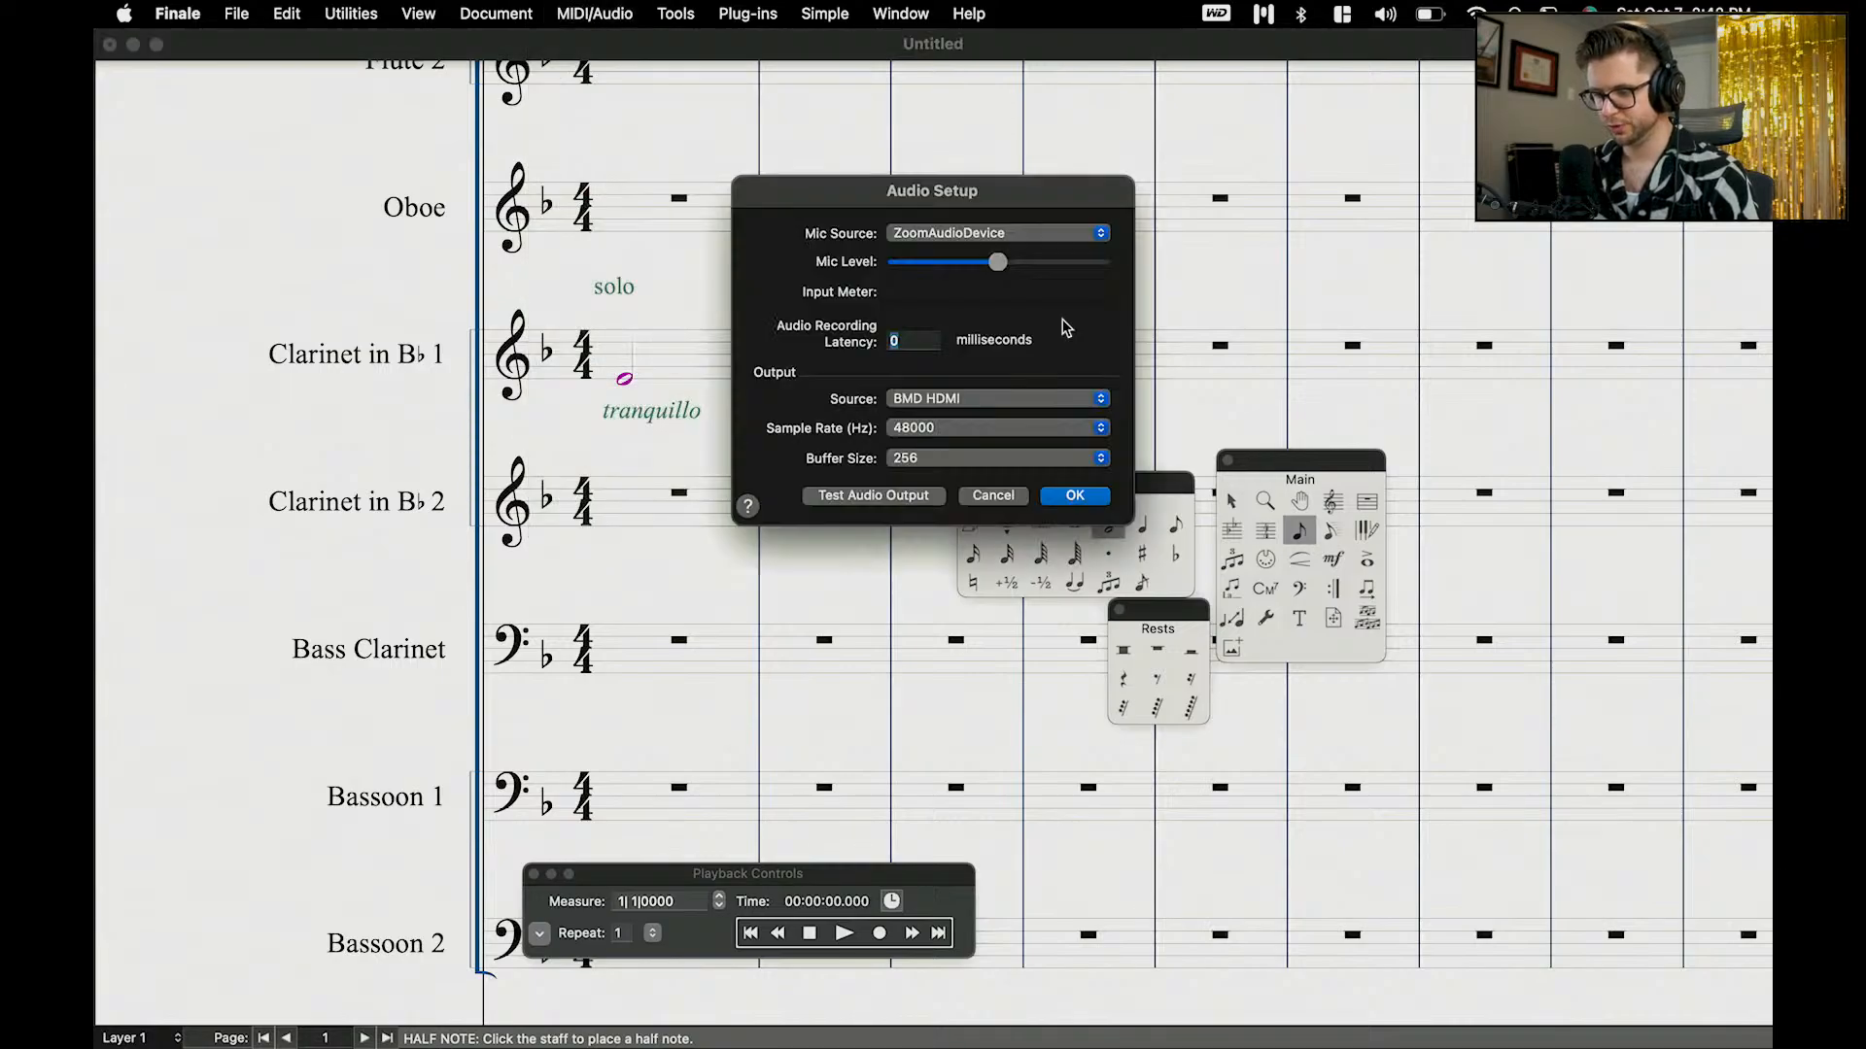
click(947, 400)
click(949, 399)
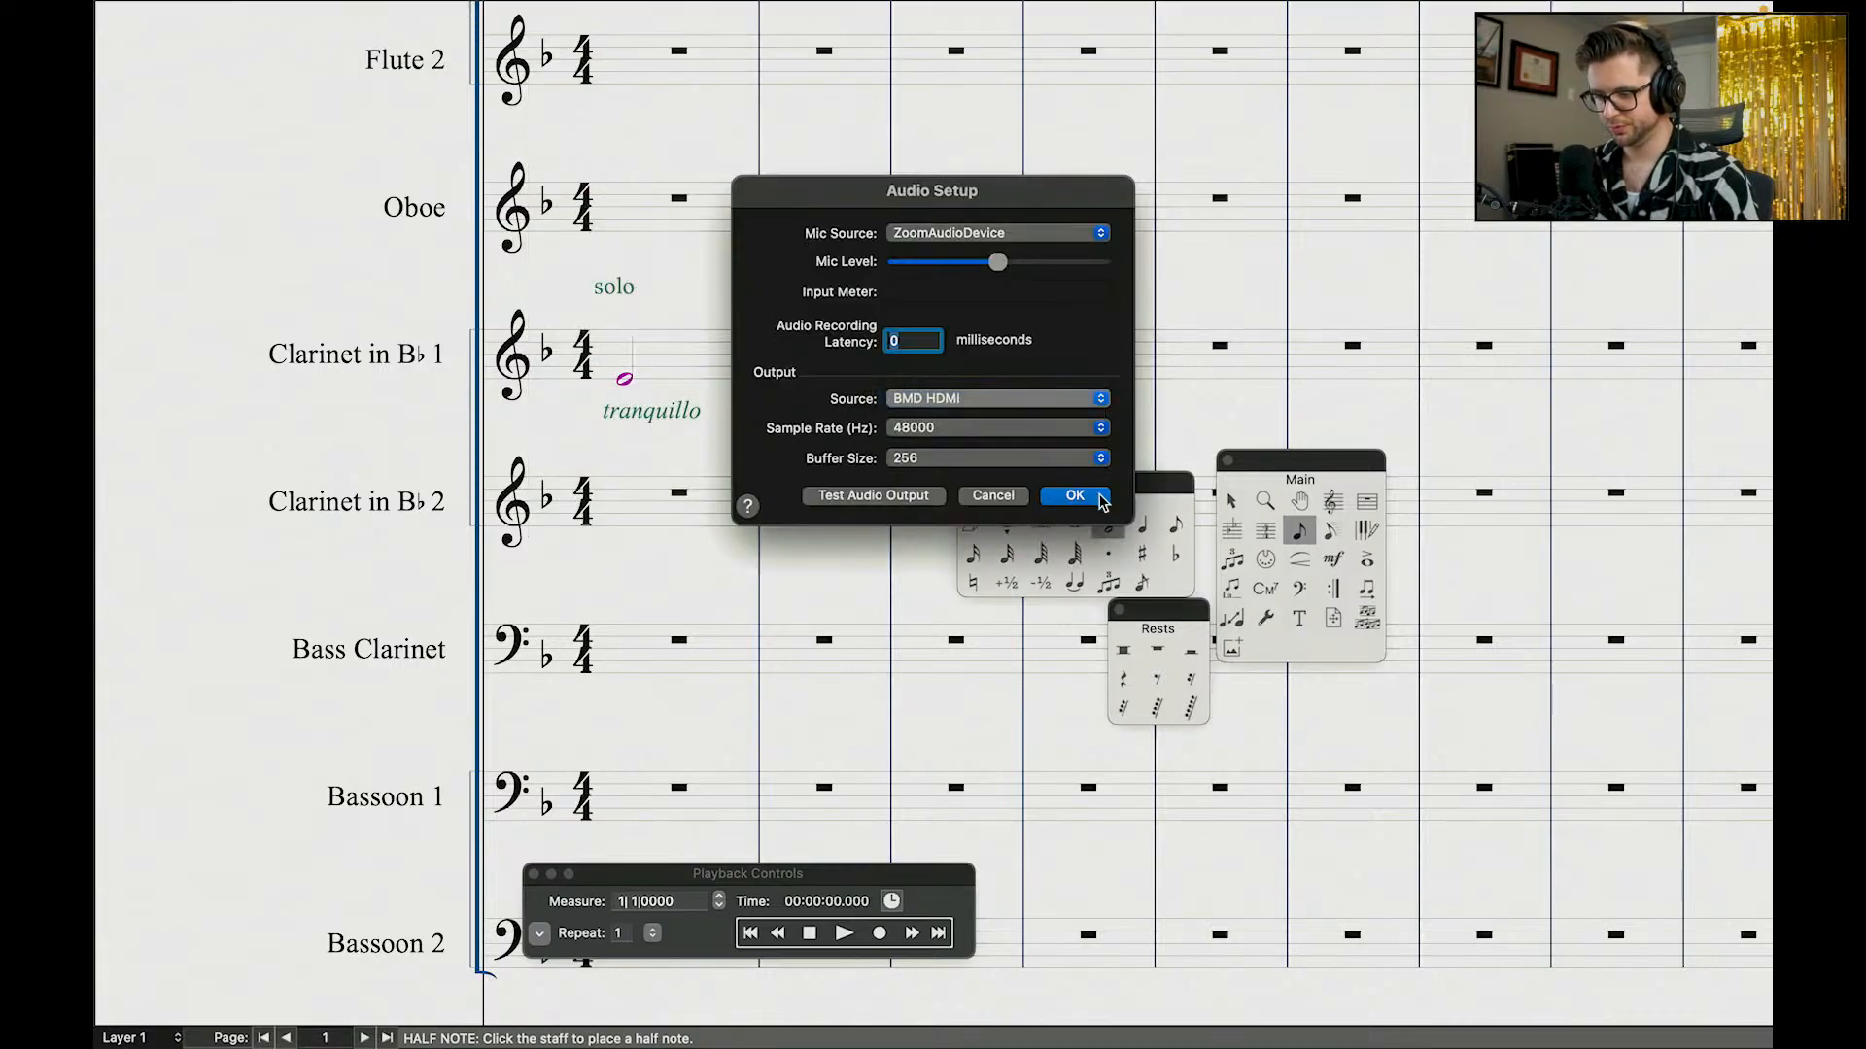
click(1090, 496)
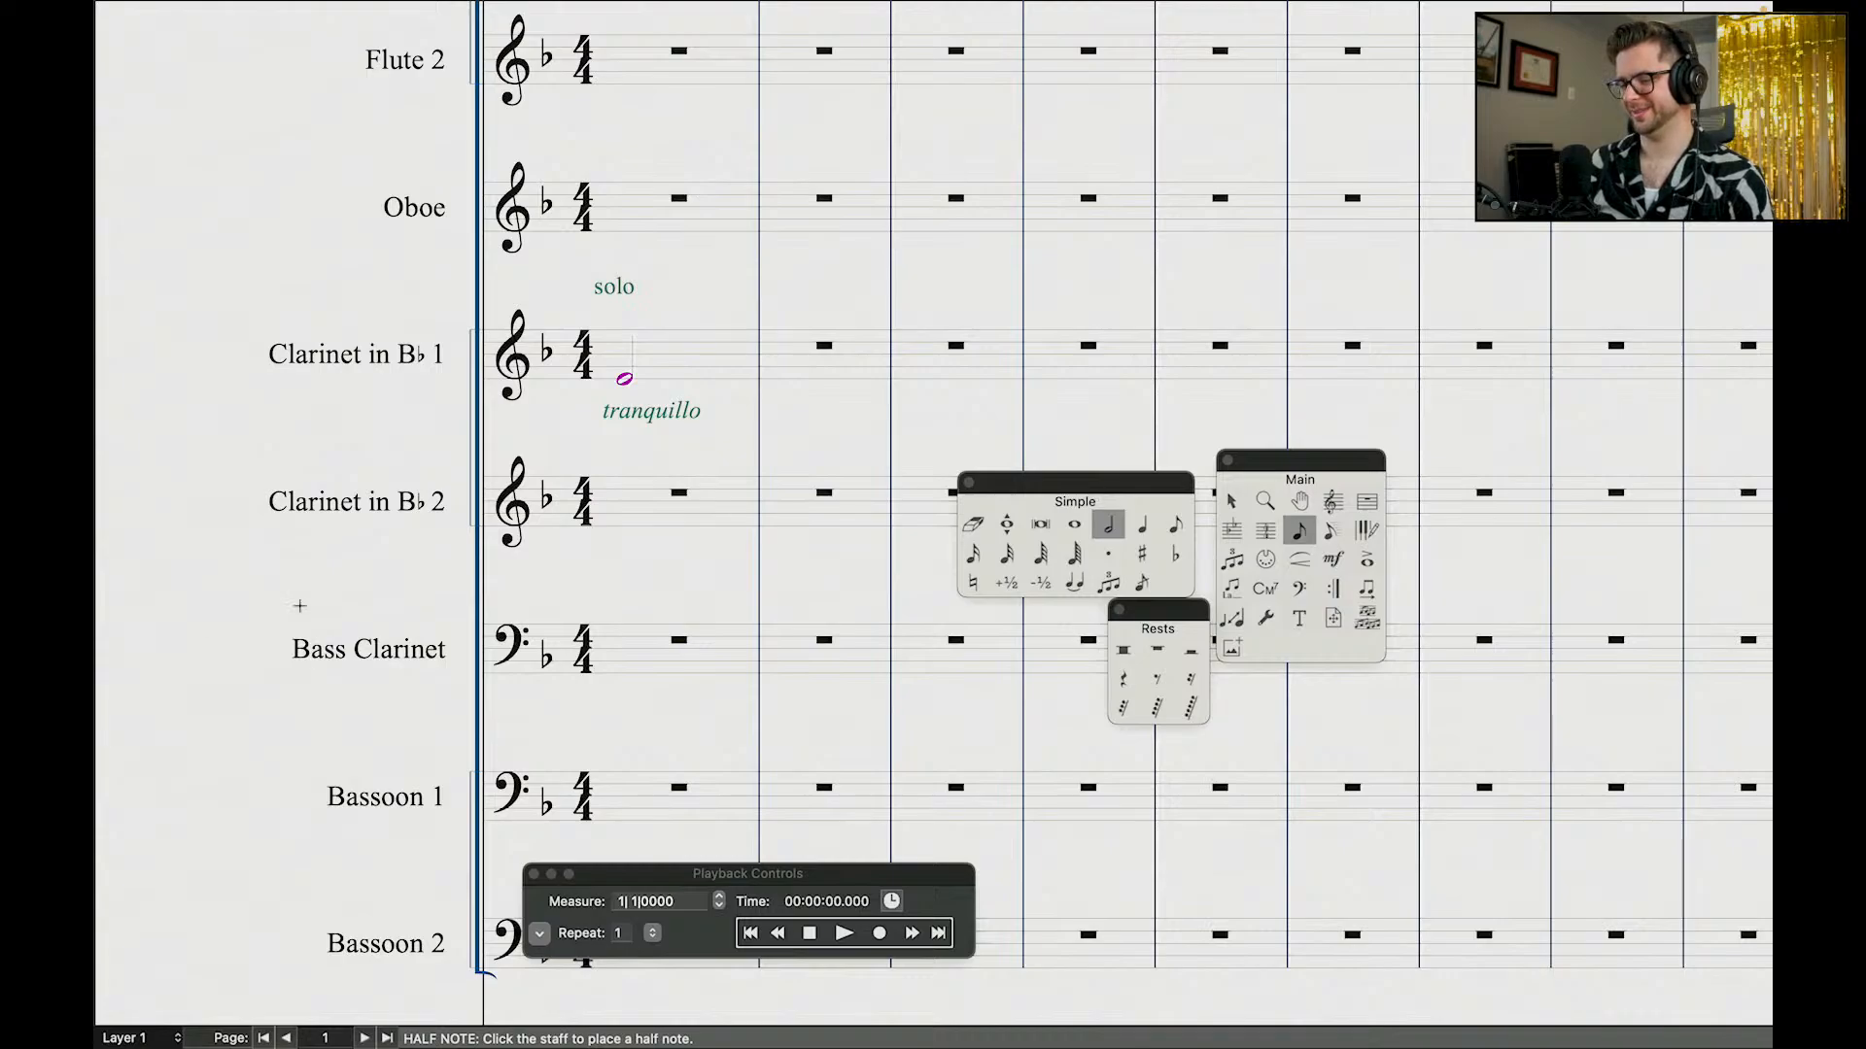
Step: Replace the half note in Clarinet in B♭ 1's first measure with the quarter notes D, A, B♭ and A
click(695, 384)
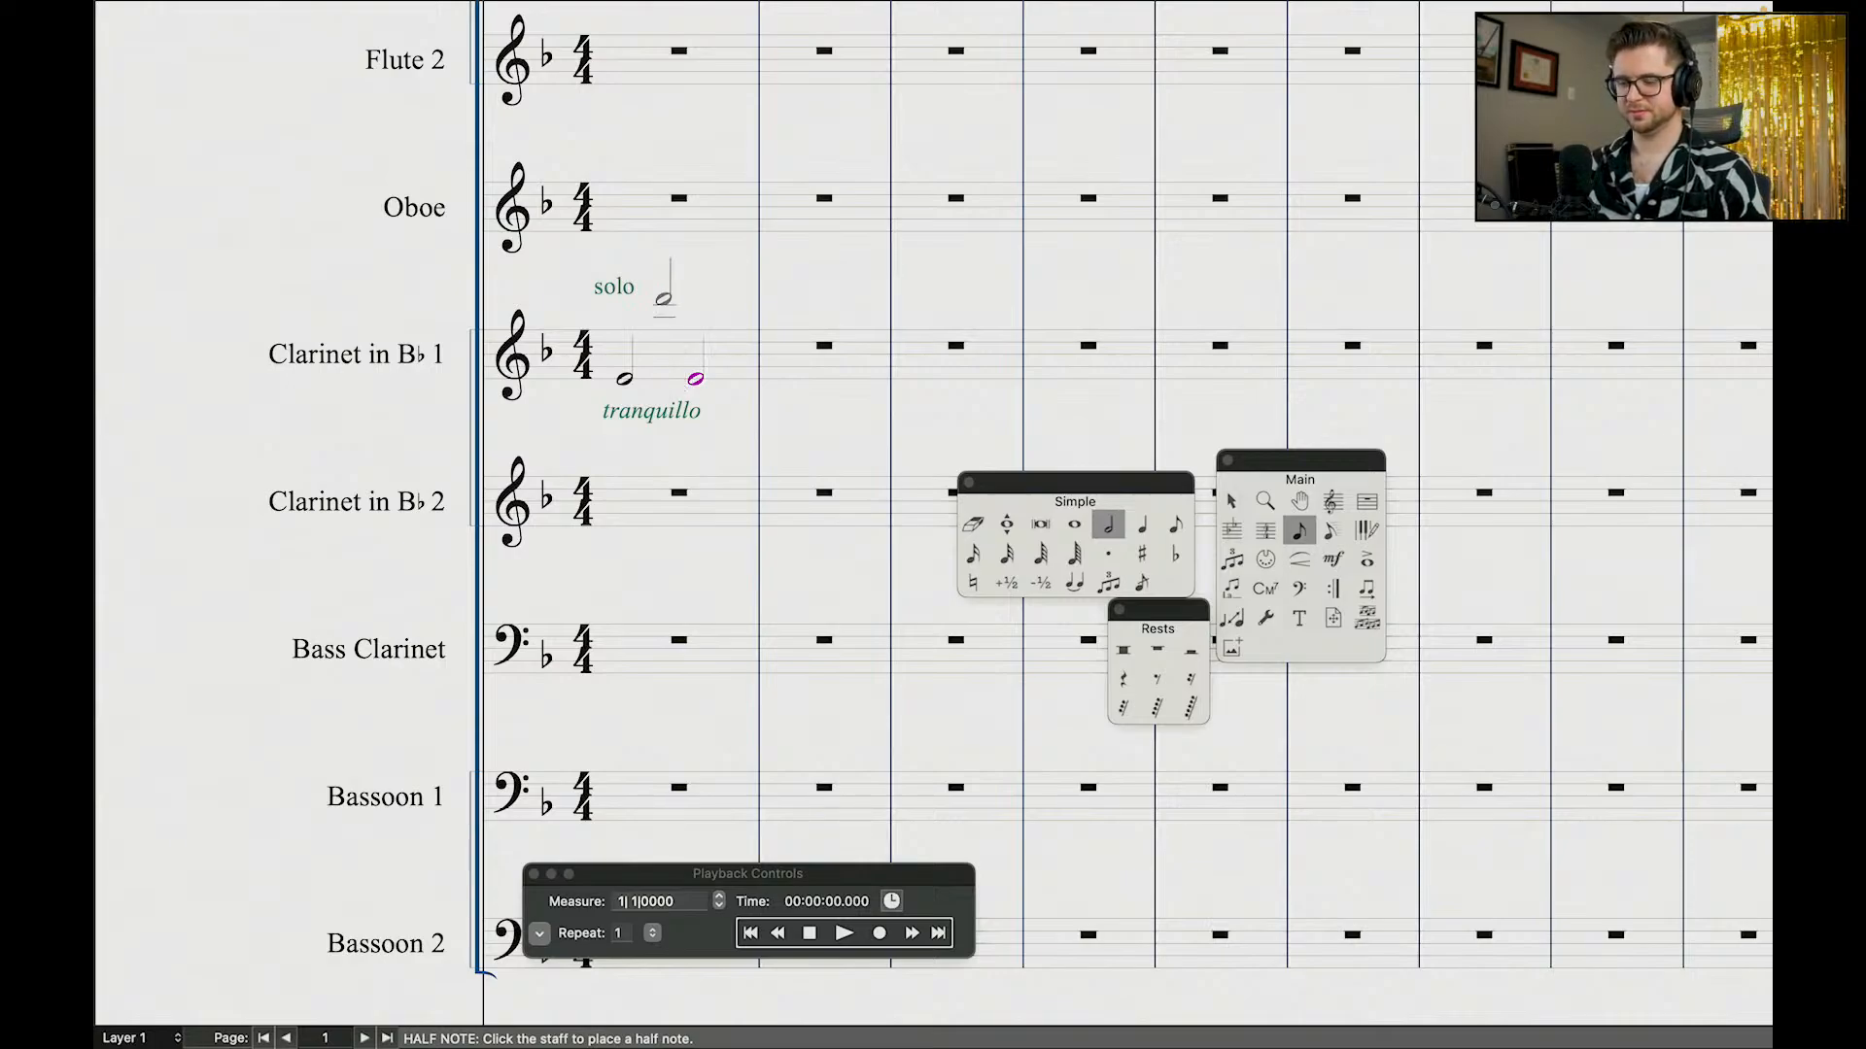
key(BackSpace)
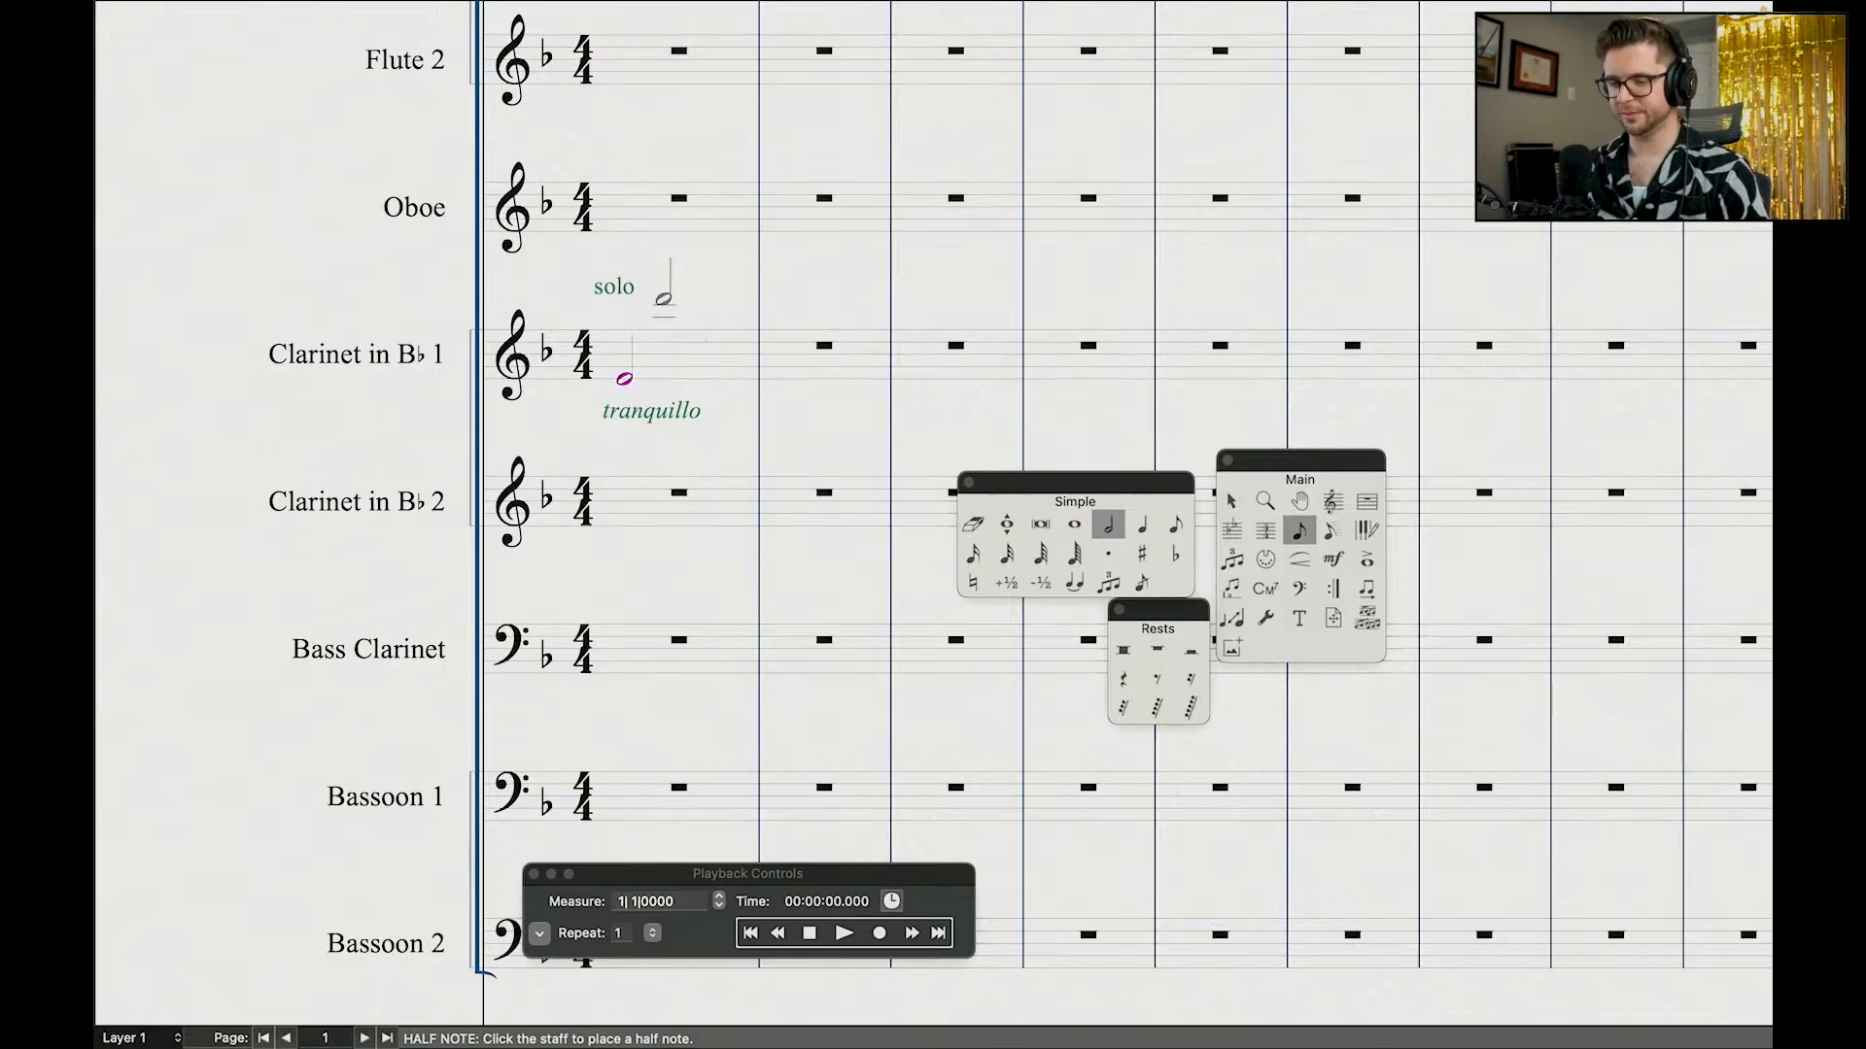
click(1142, 525)
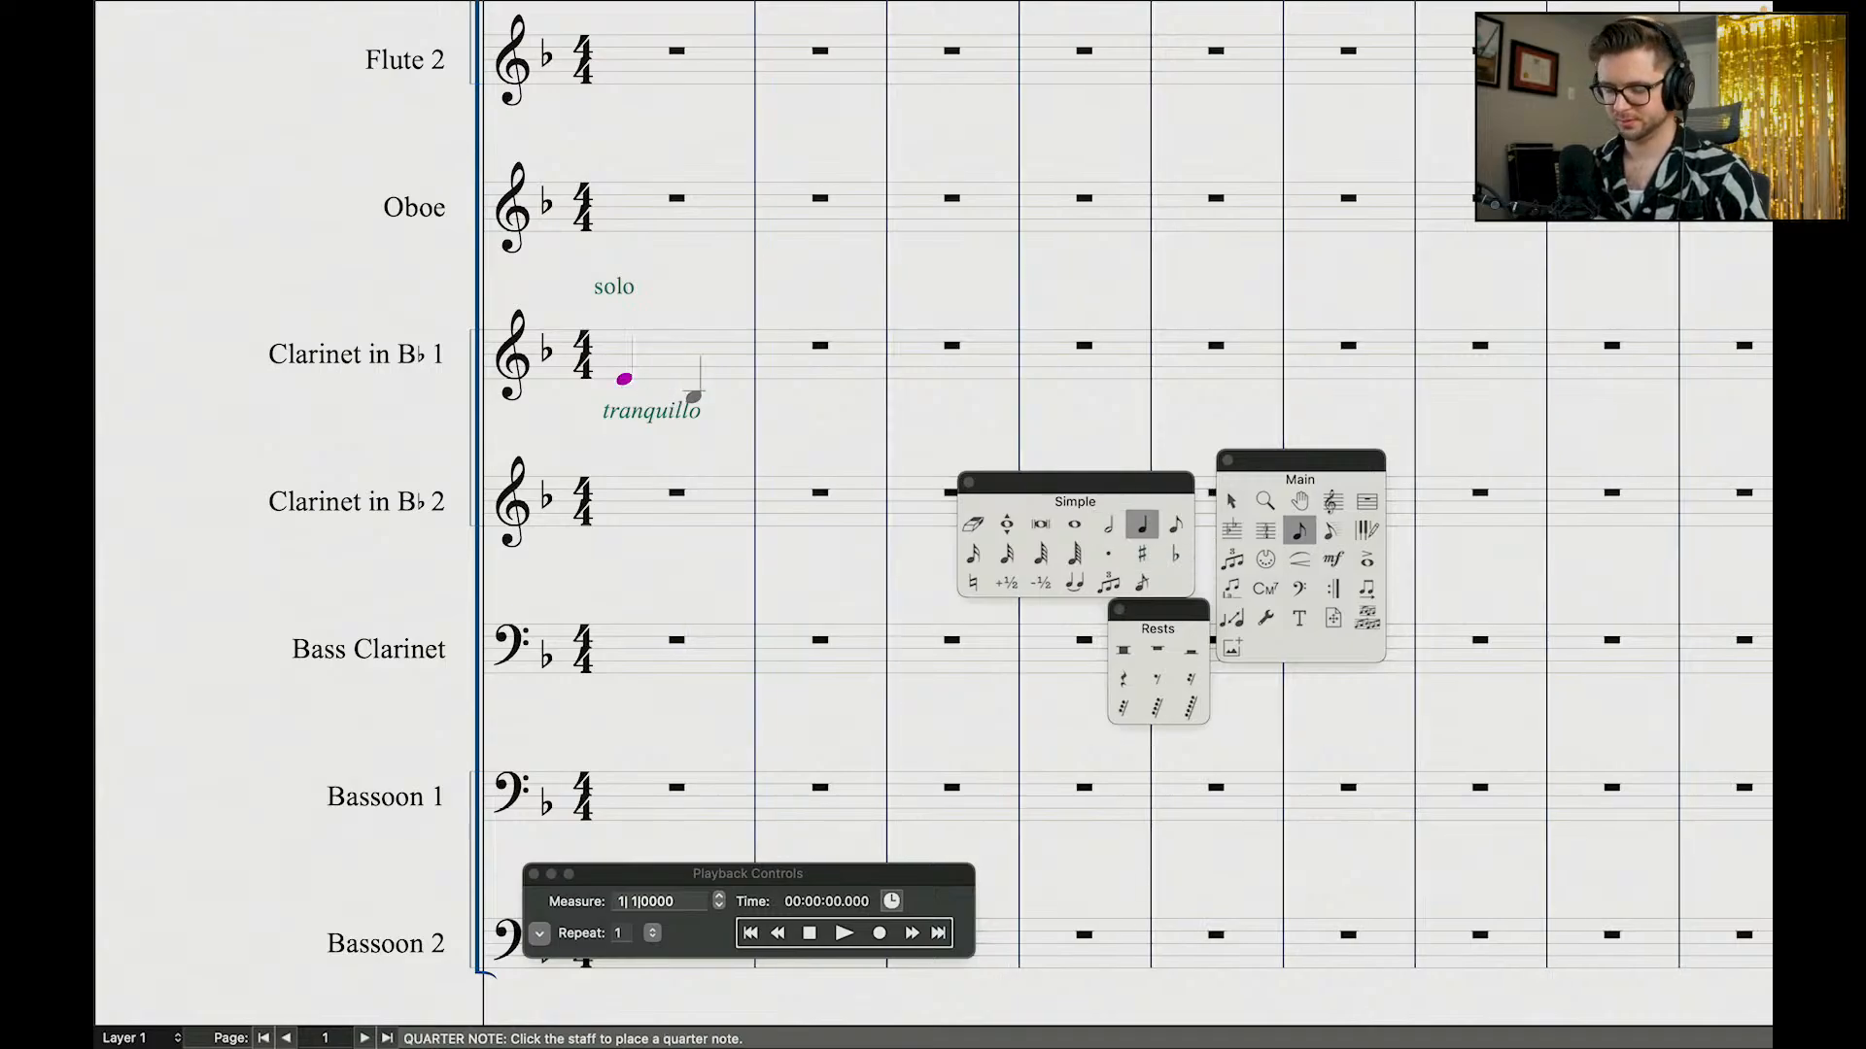
click(667, 361)
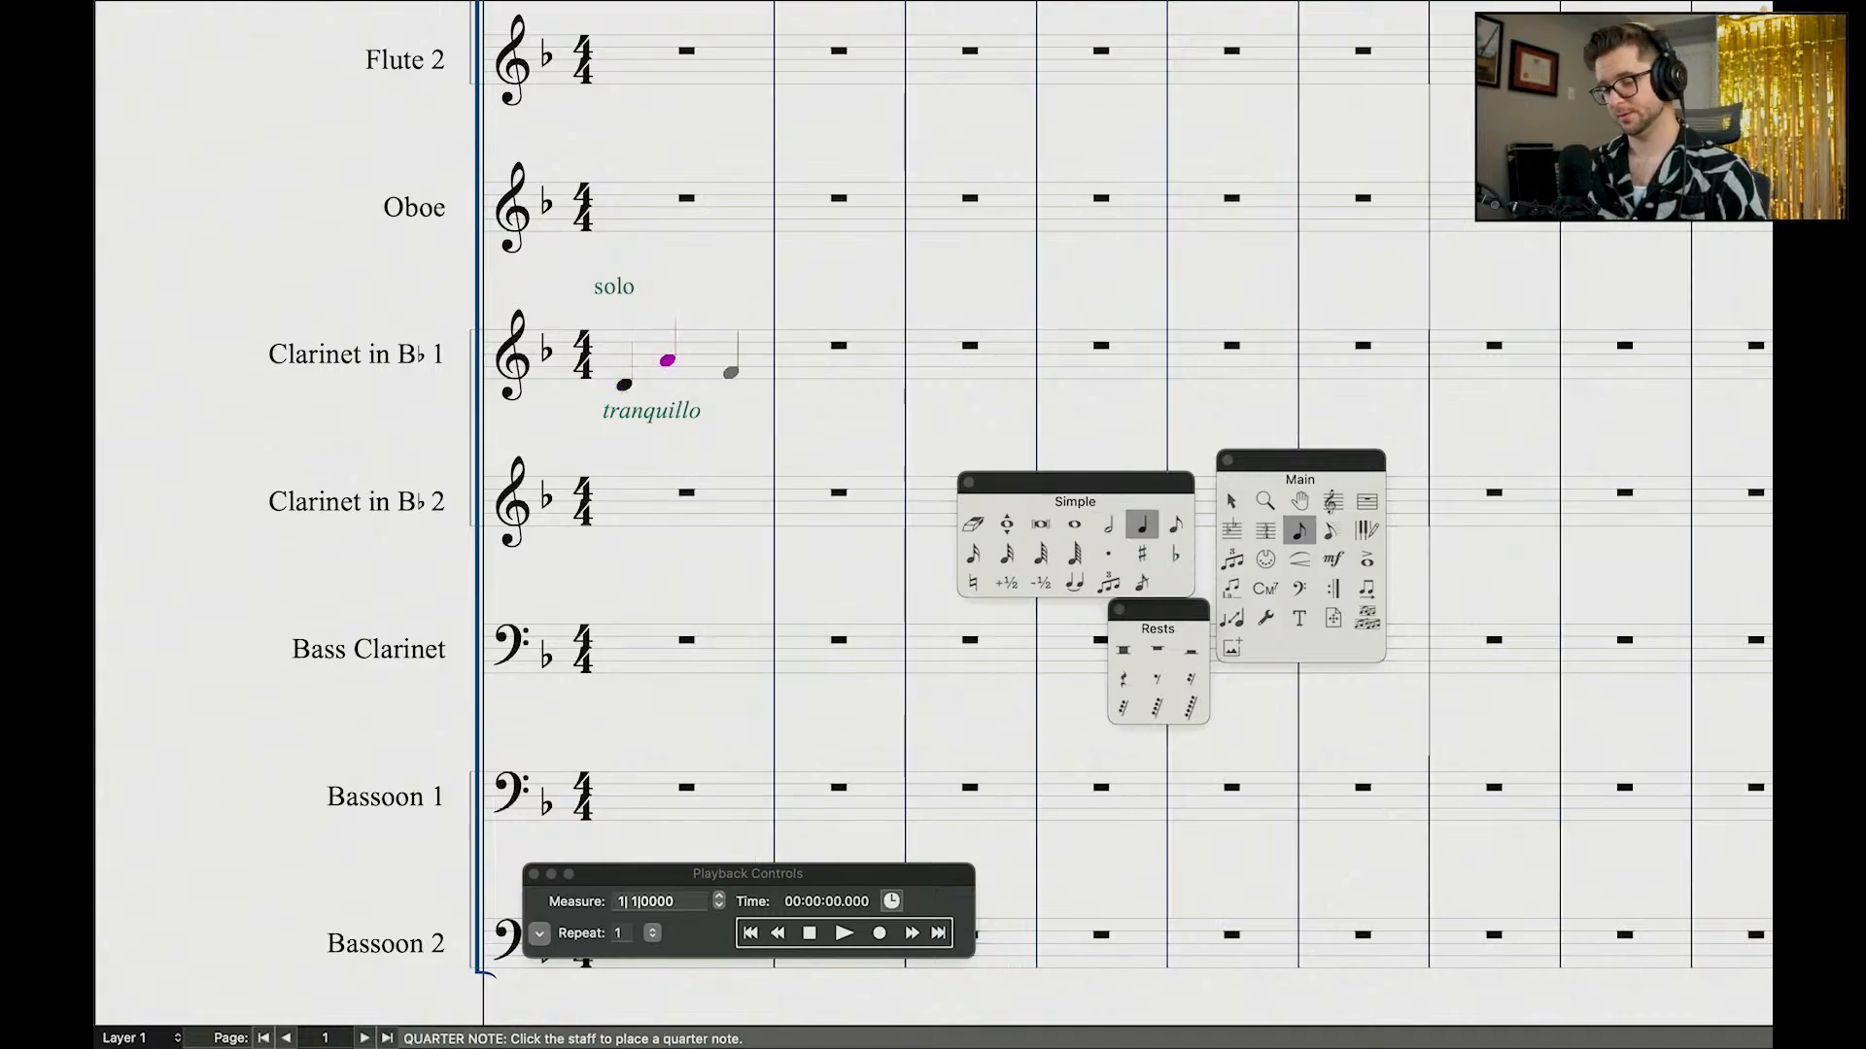
click(718, 355)
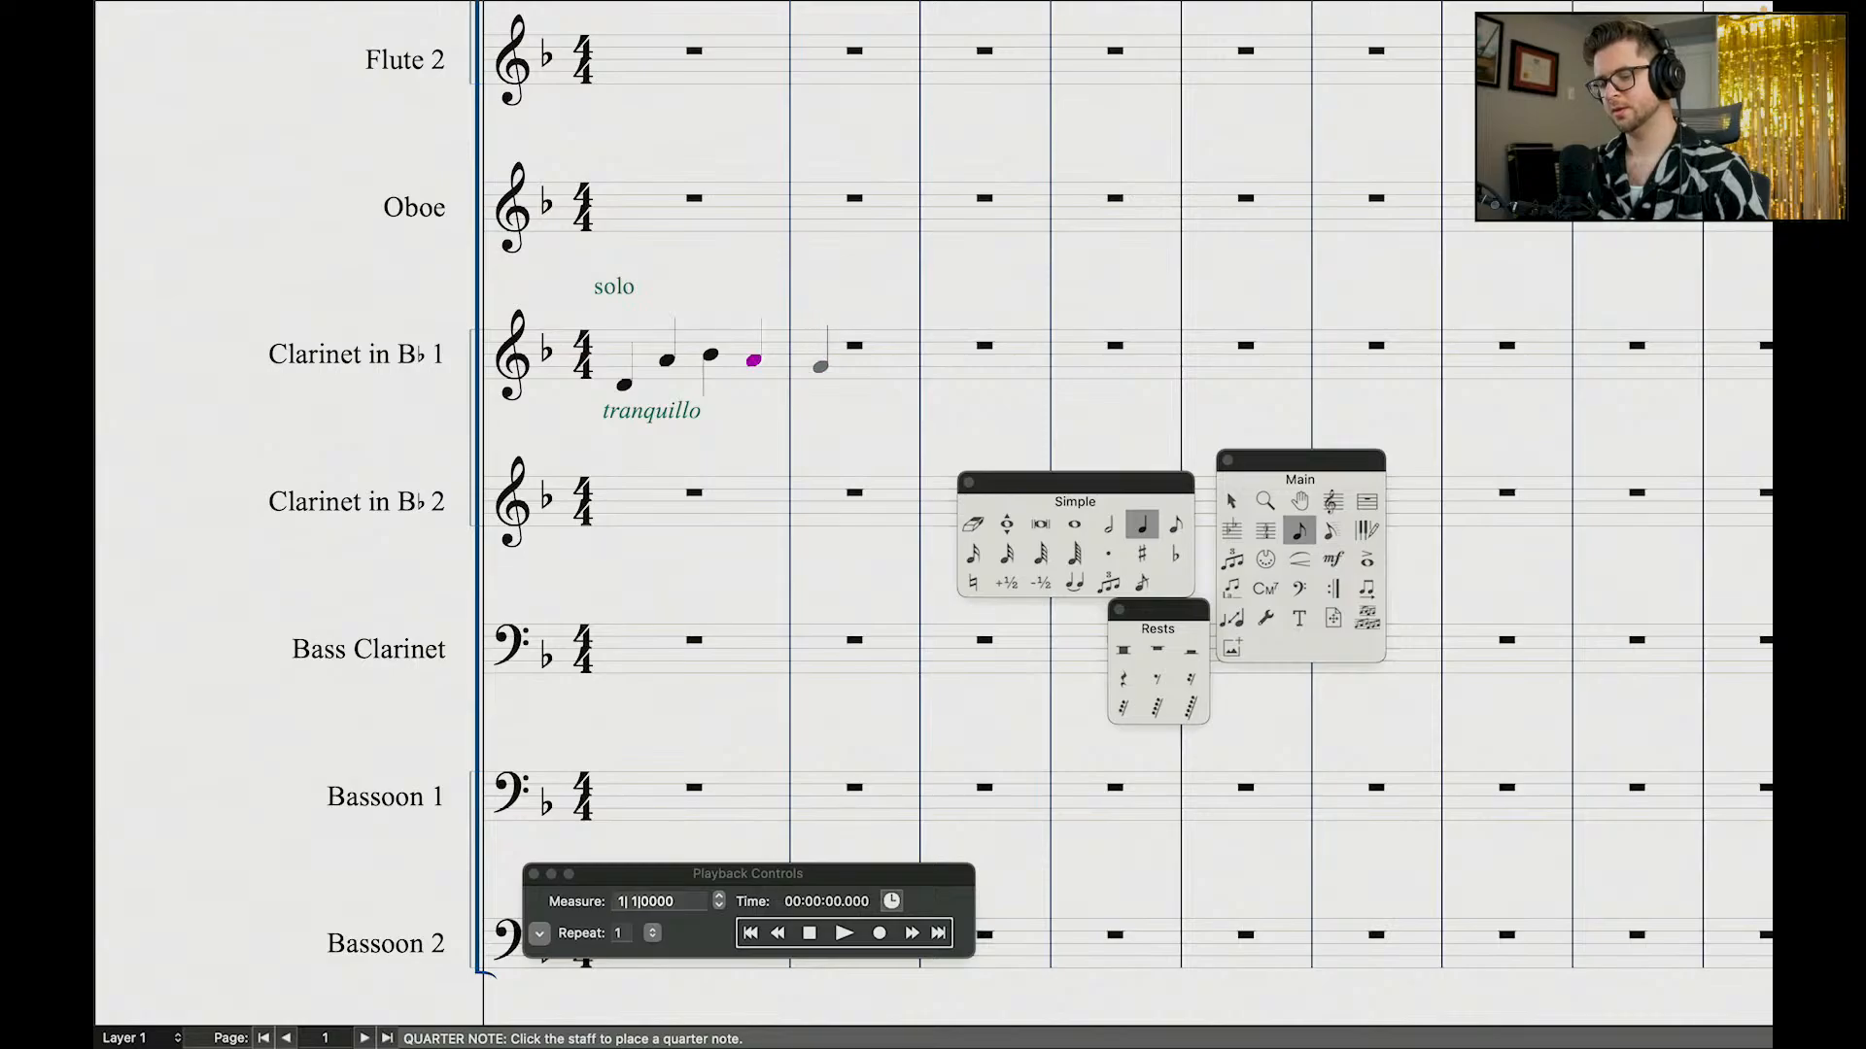
Step: Fill Clarinet in B♭ 1's second measure with a quarter G♯ and a quarter A tied to a half note A
click(821, 372)
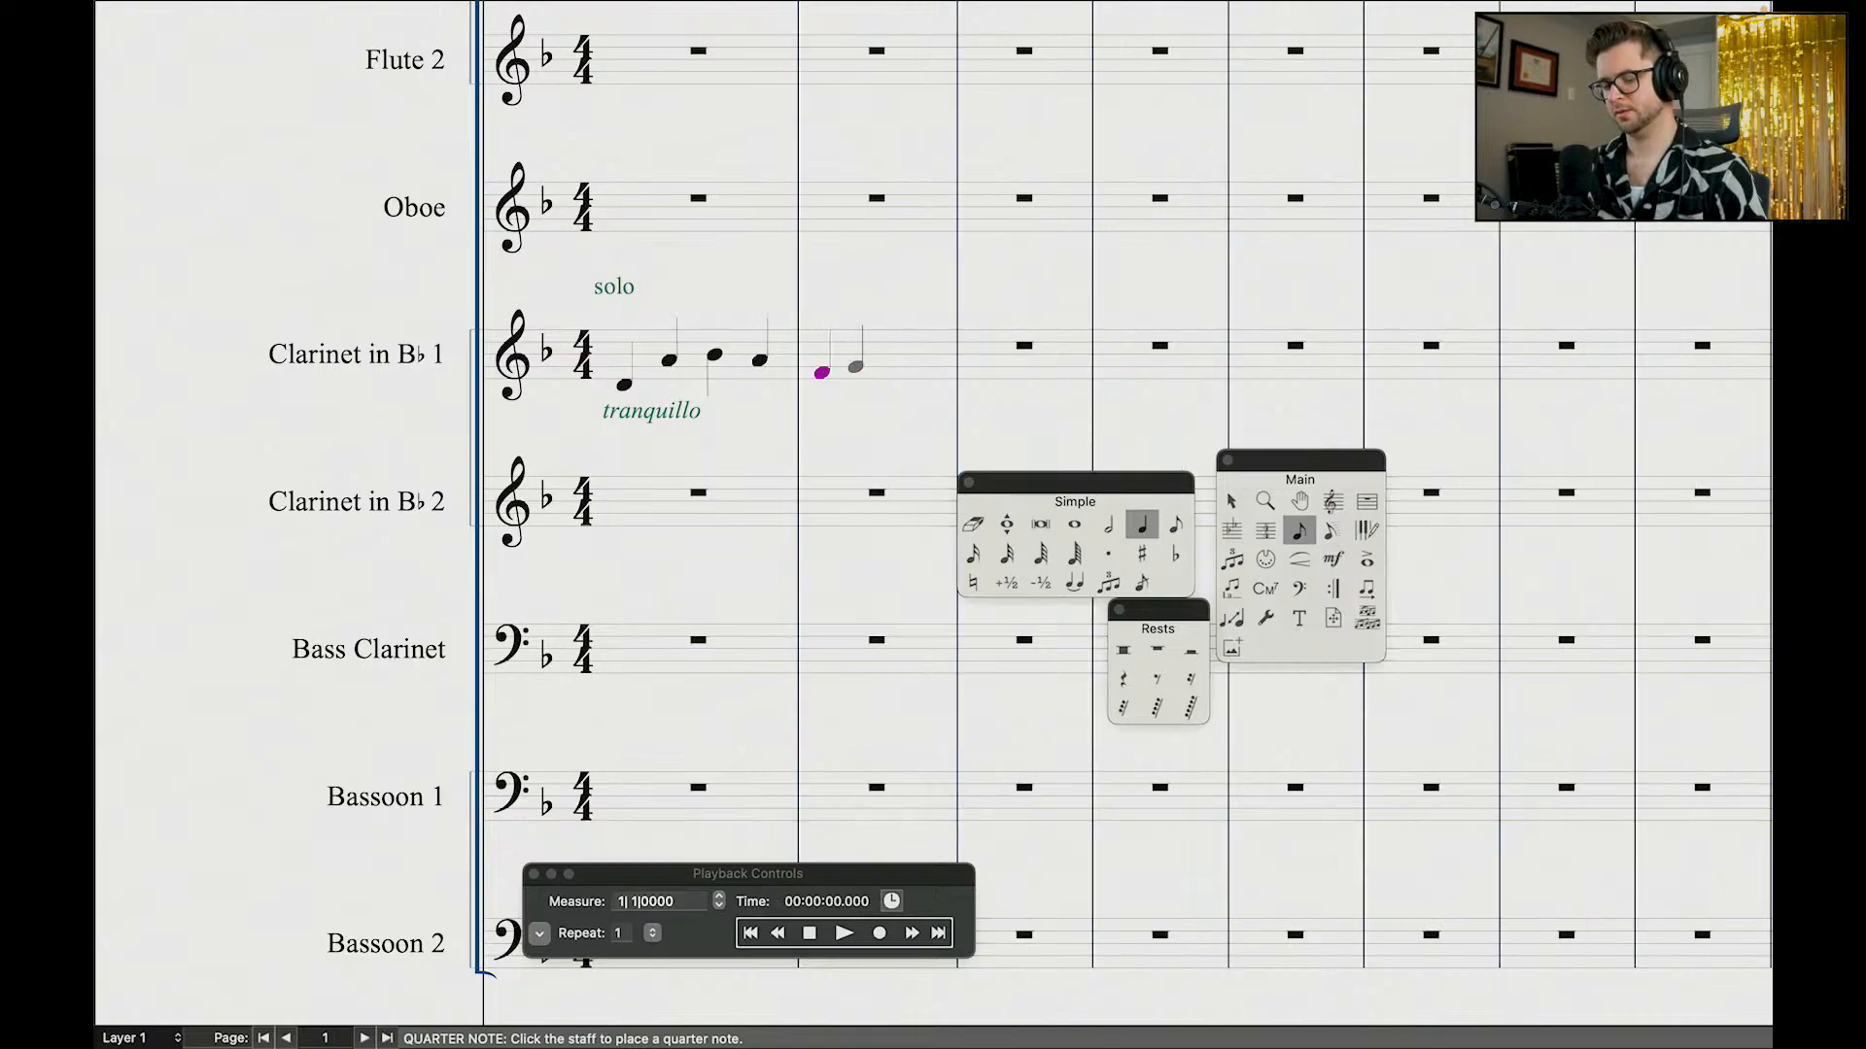
key(plus)
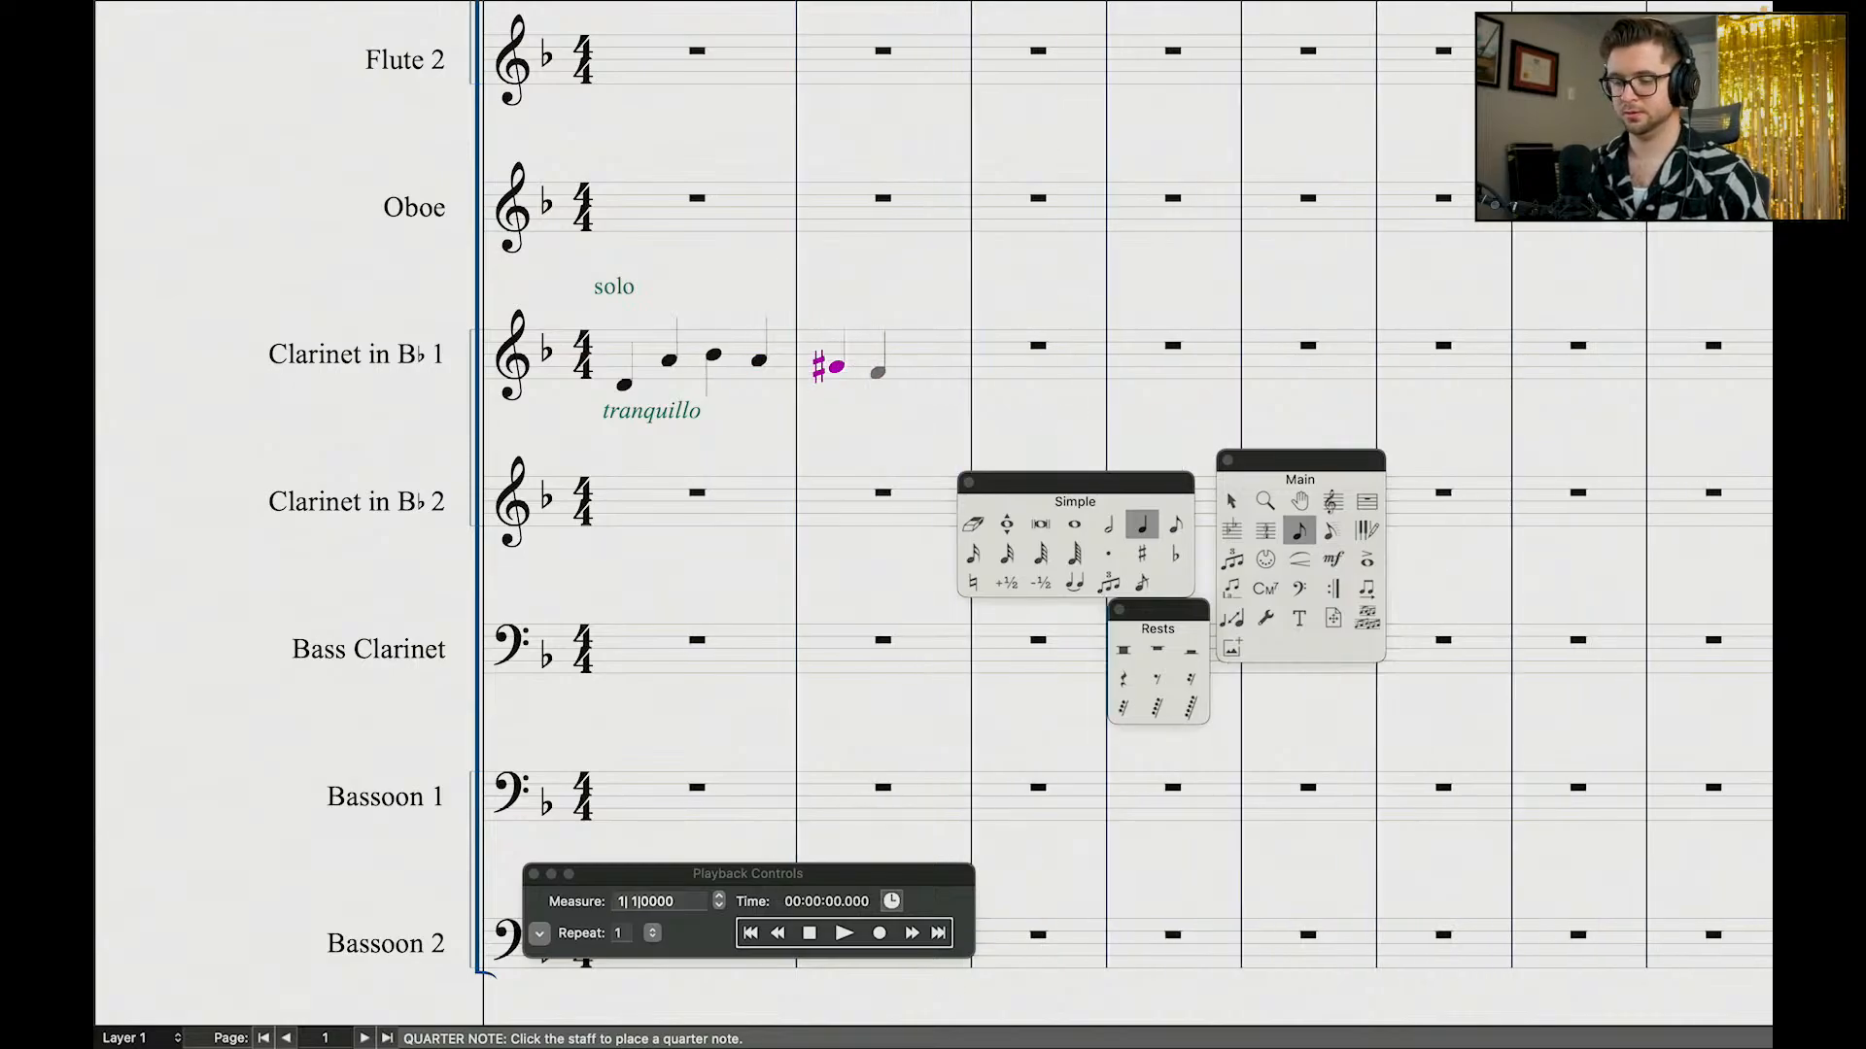
click(878, 361)
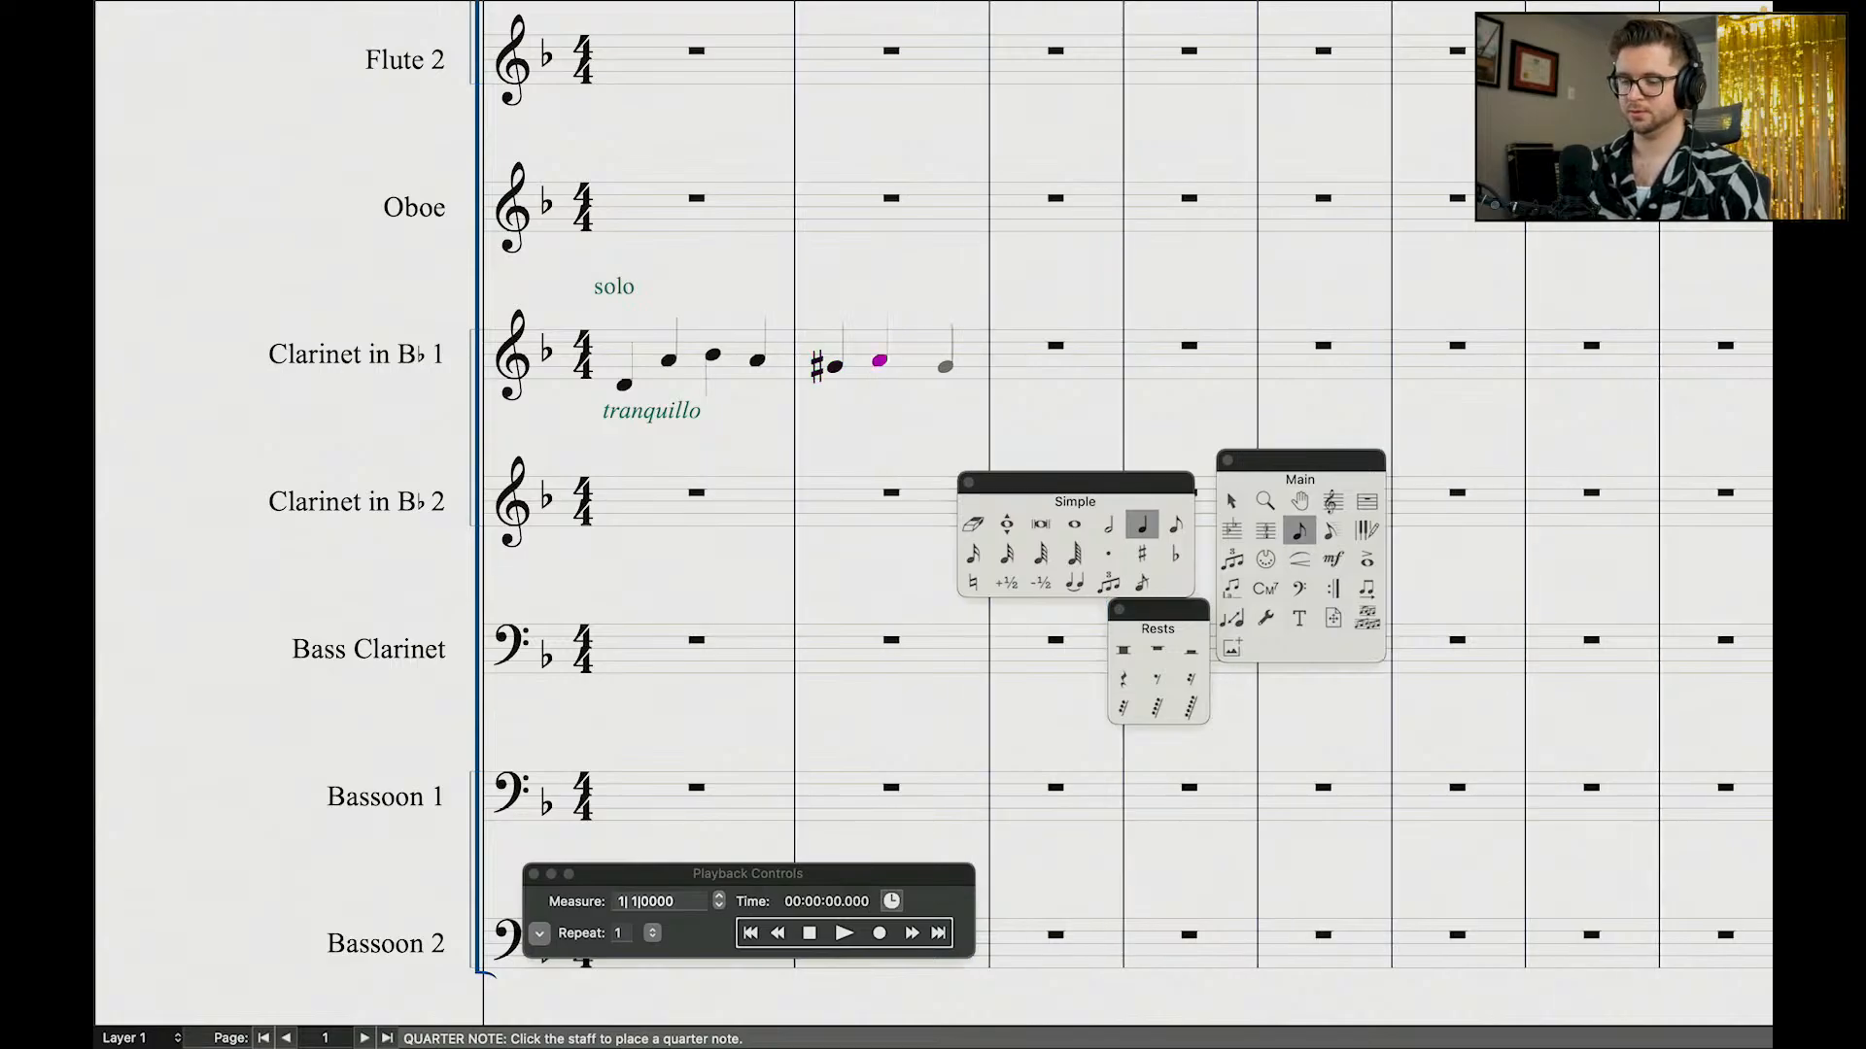
click(946, 364)
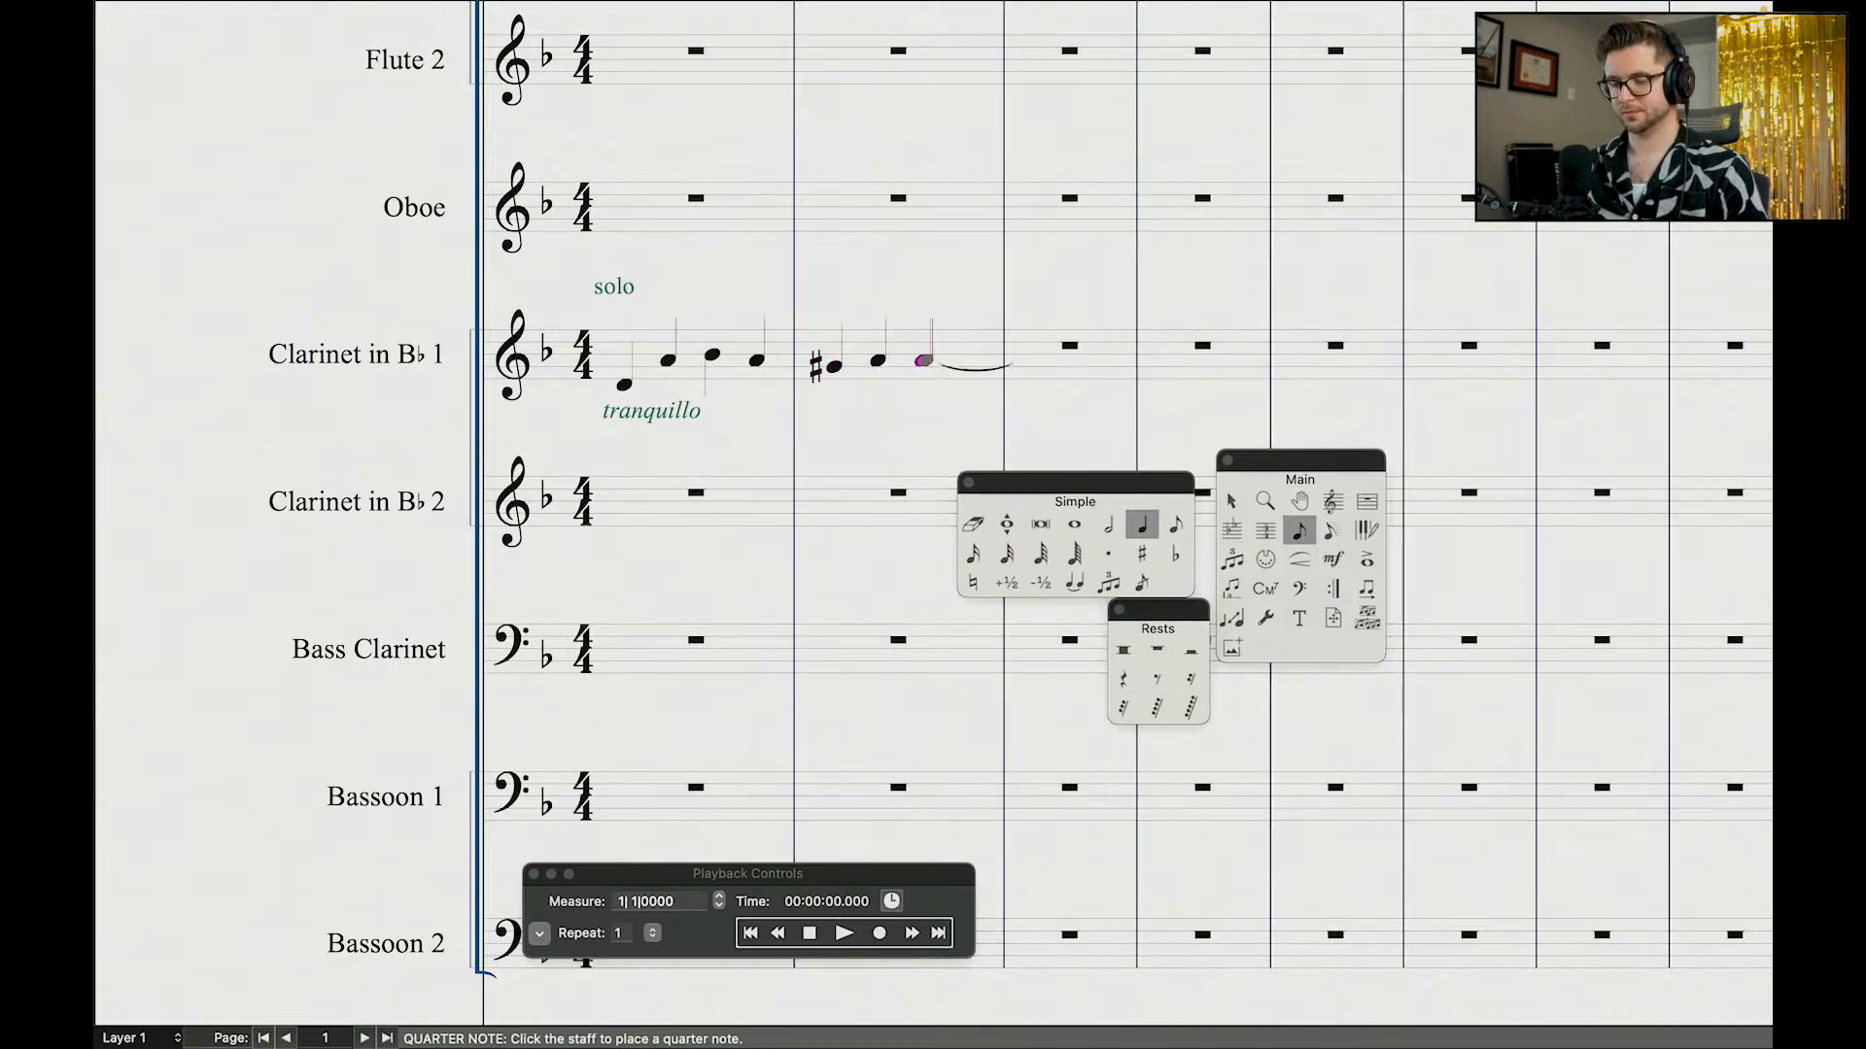
key(t)
key(Right)
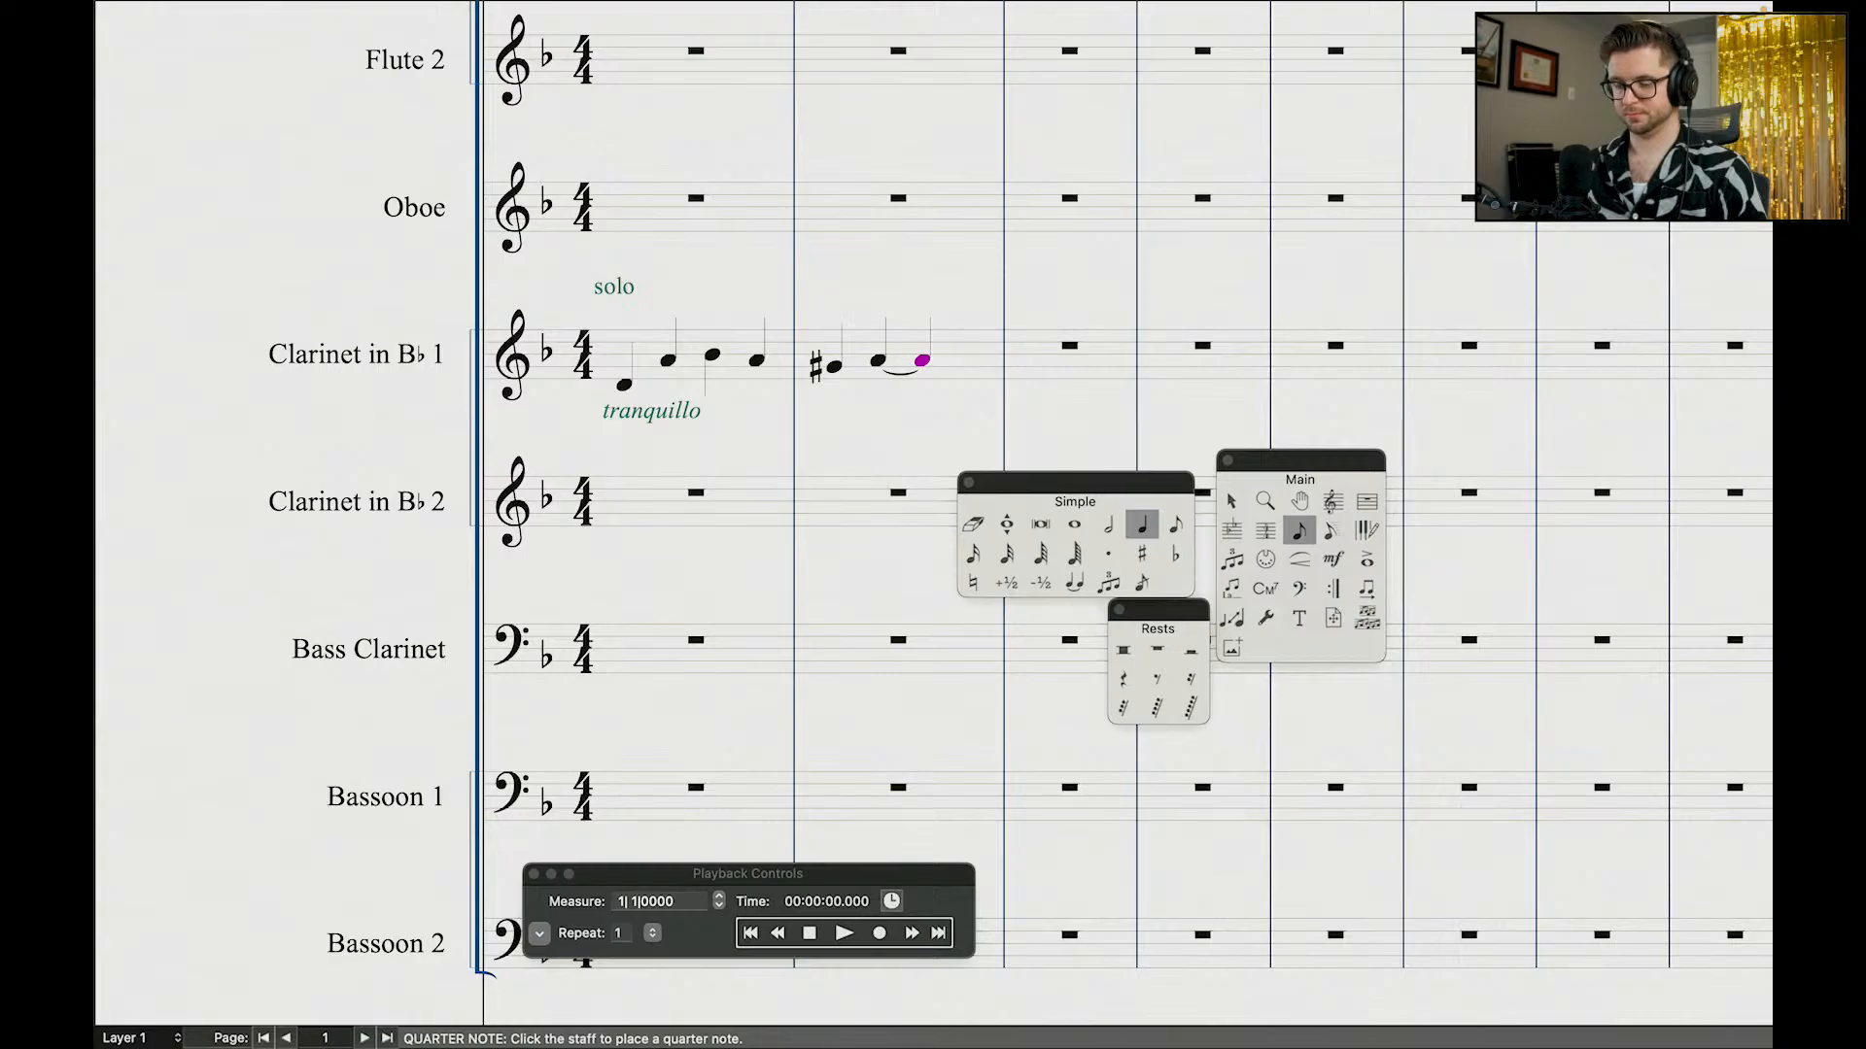
key(6)
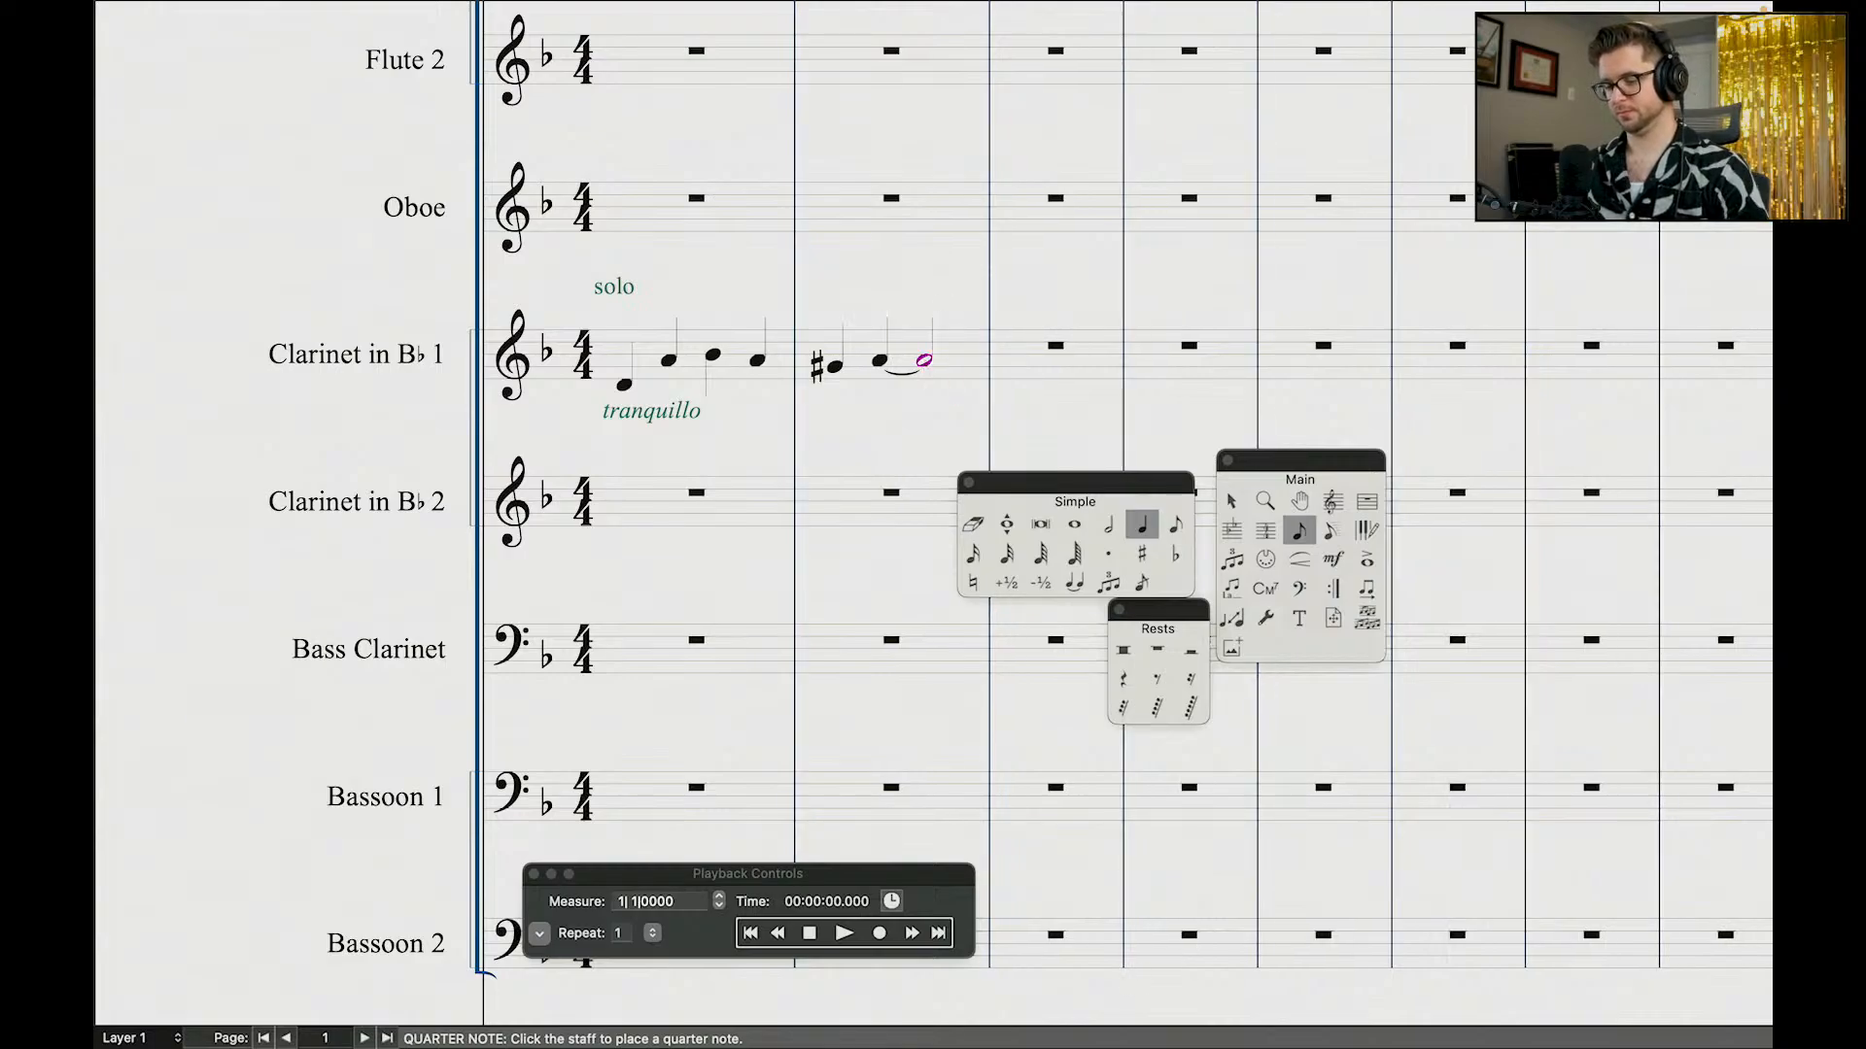
Step: Enter quarter notes D and G followed by eighth notes A and B♭ in Clarinet in B♭ 1's third measure
click(1004, 366)
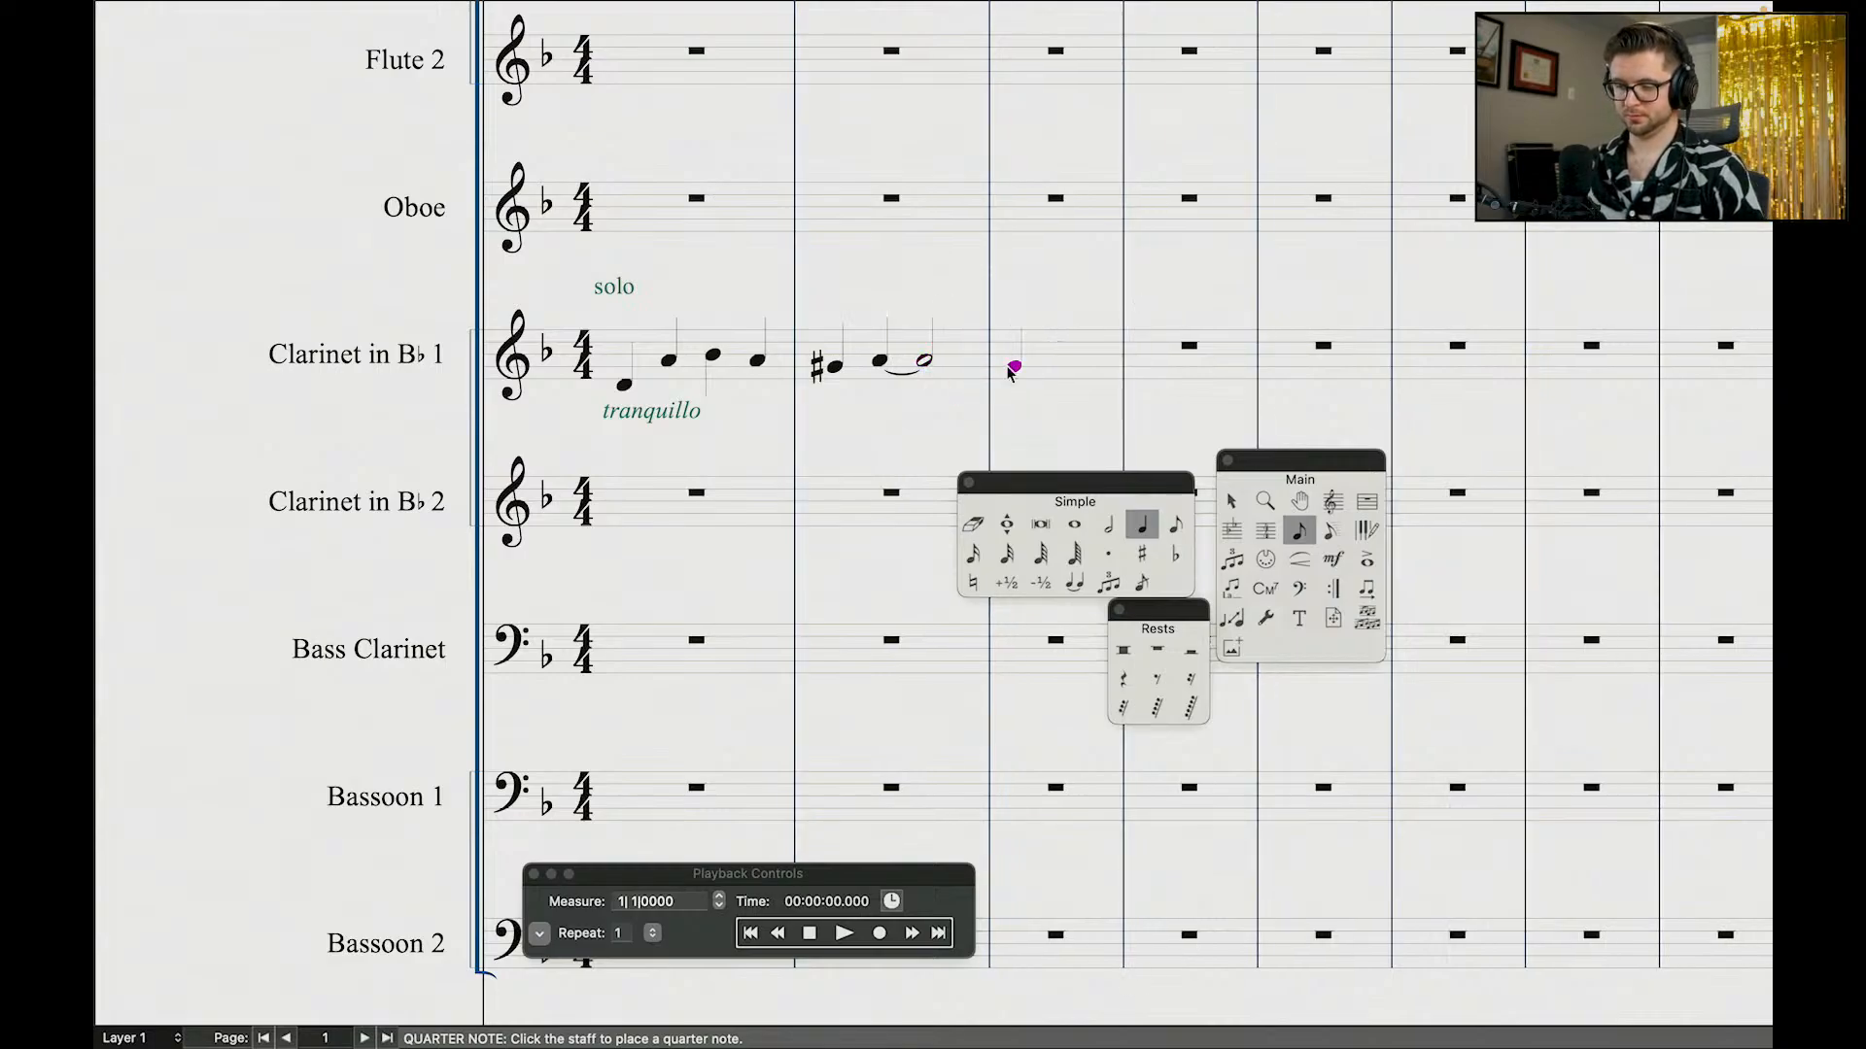
click(1229, 505)
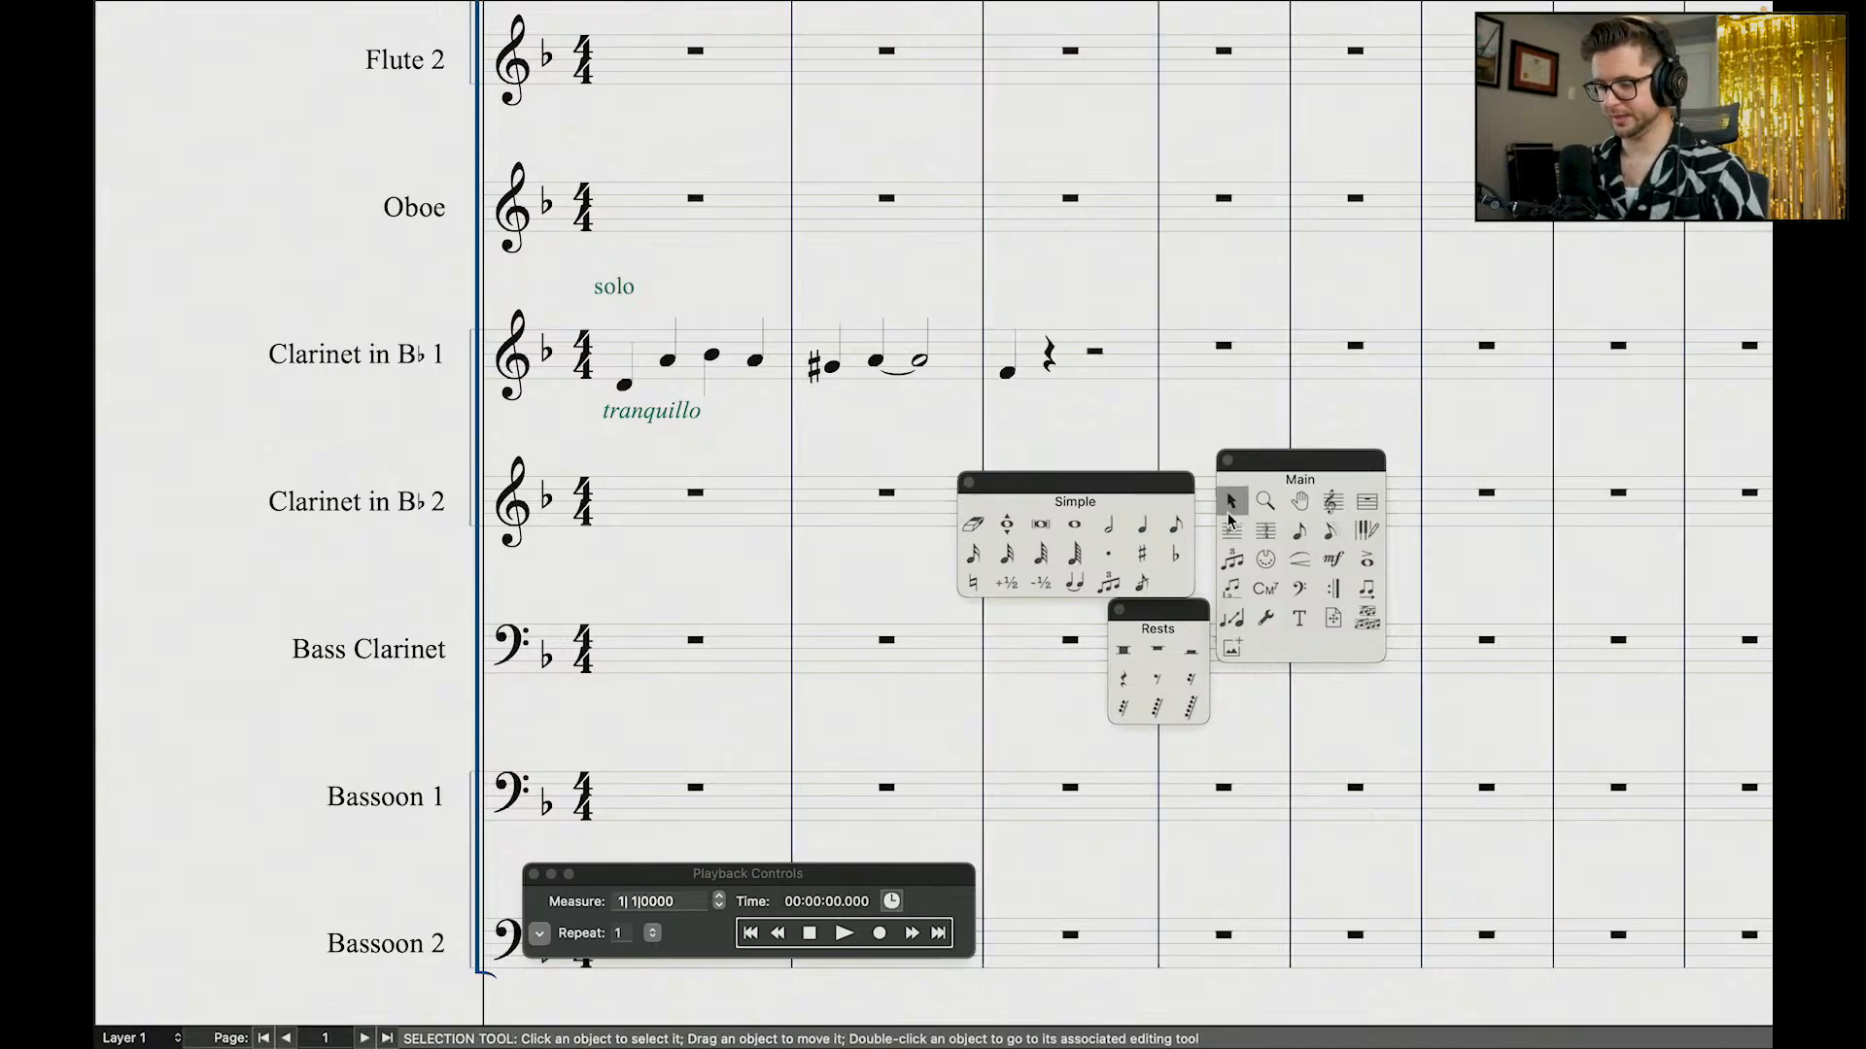
double_click(1008, 375)
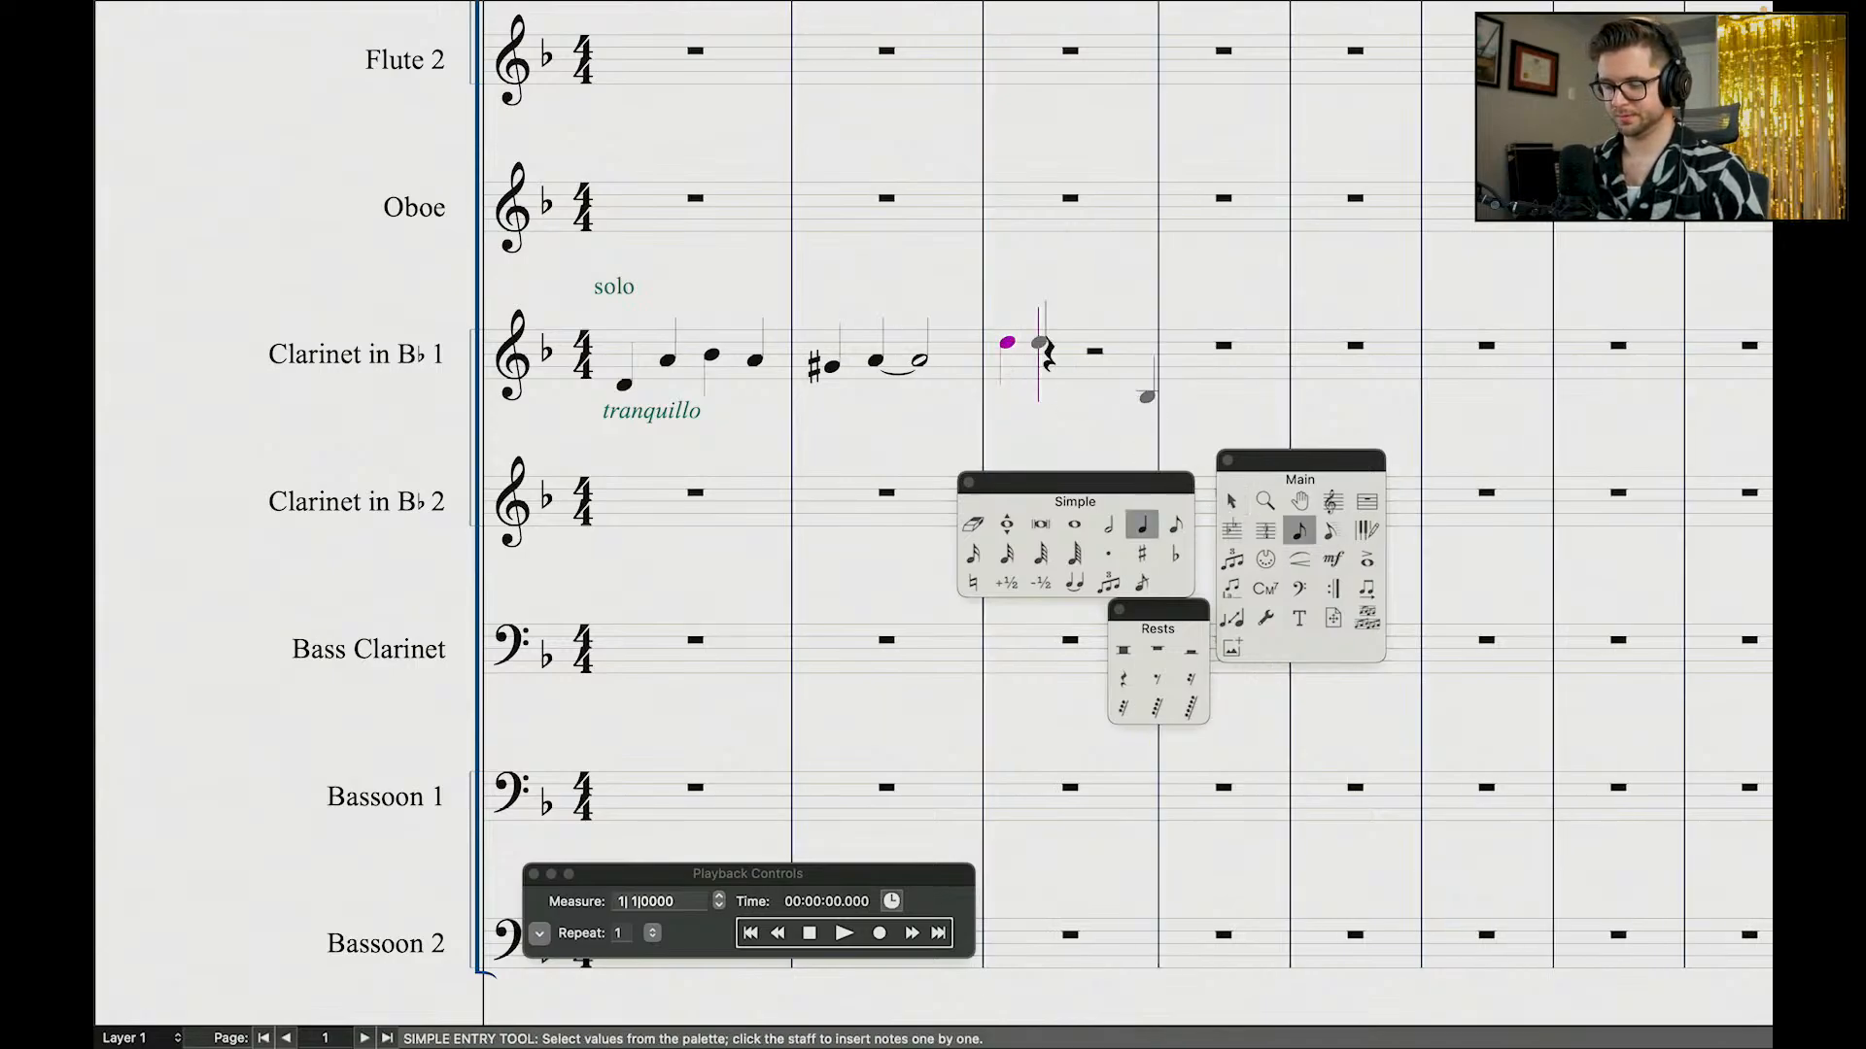
key(shift+Down)
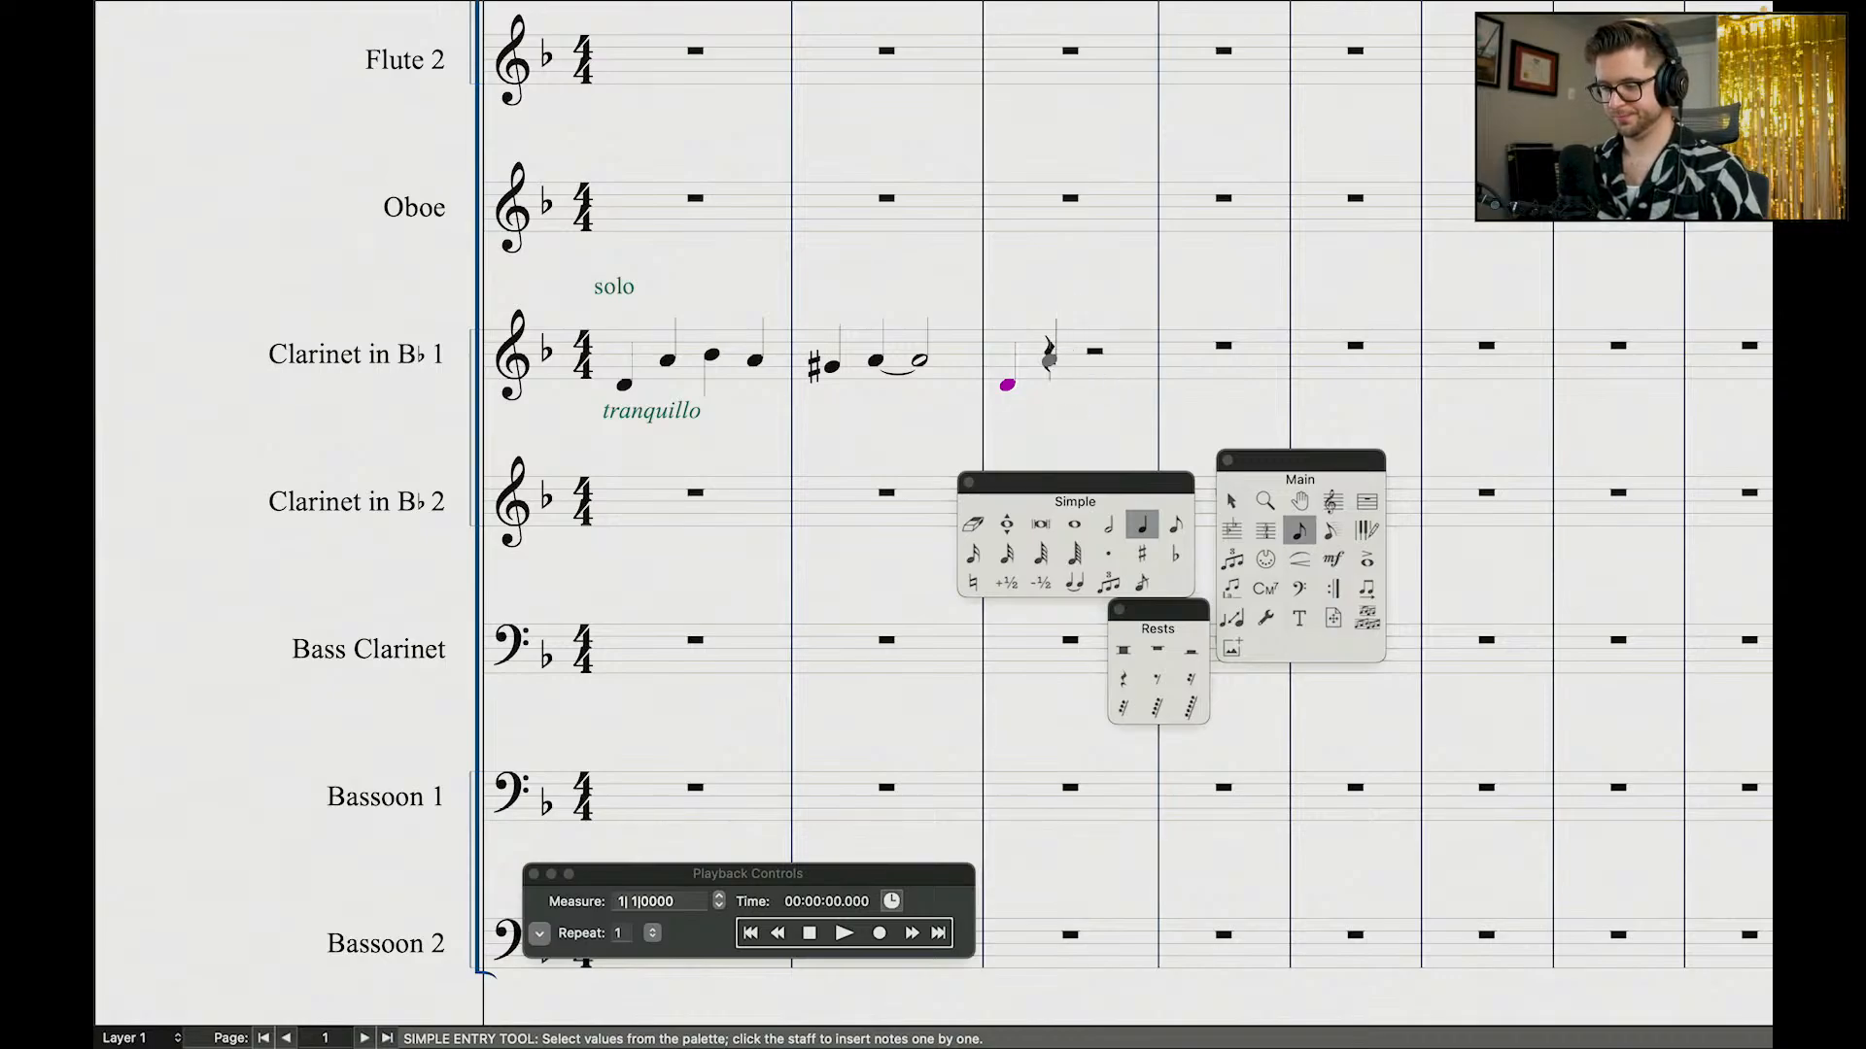
click(1049, 366)
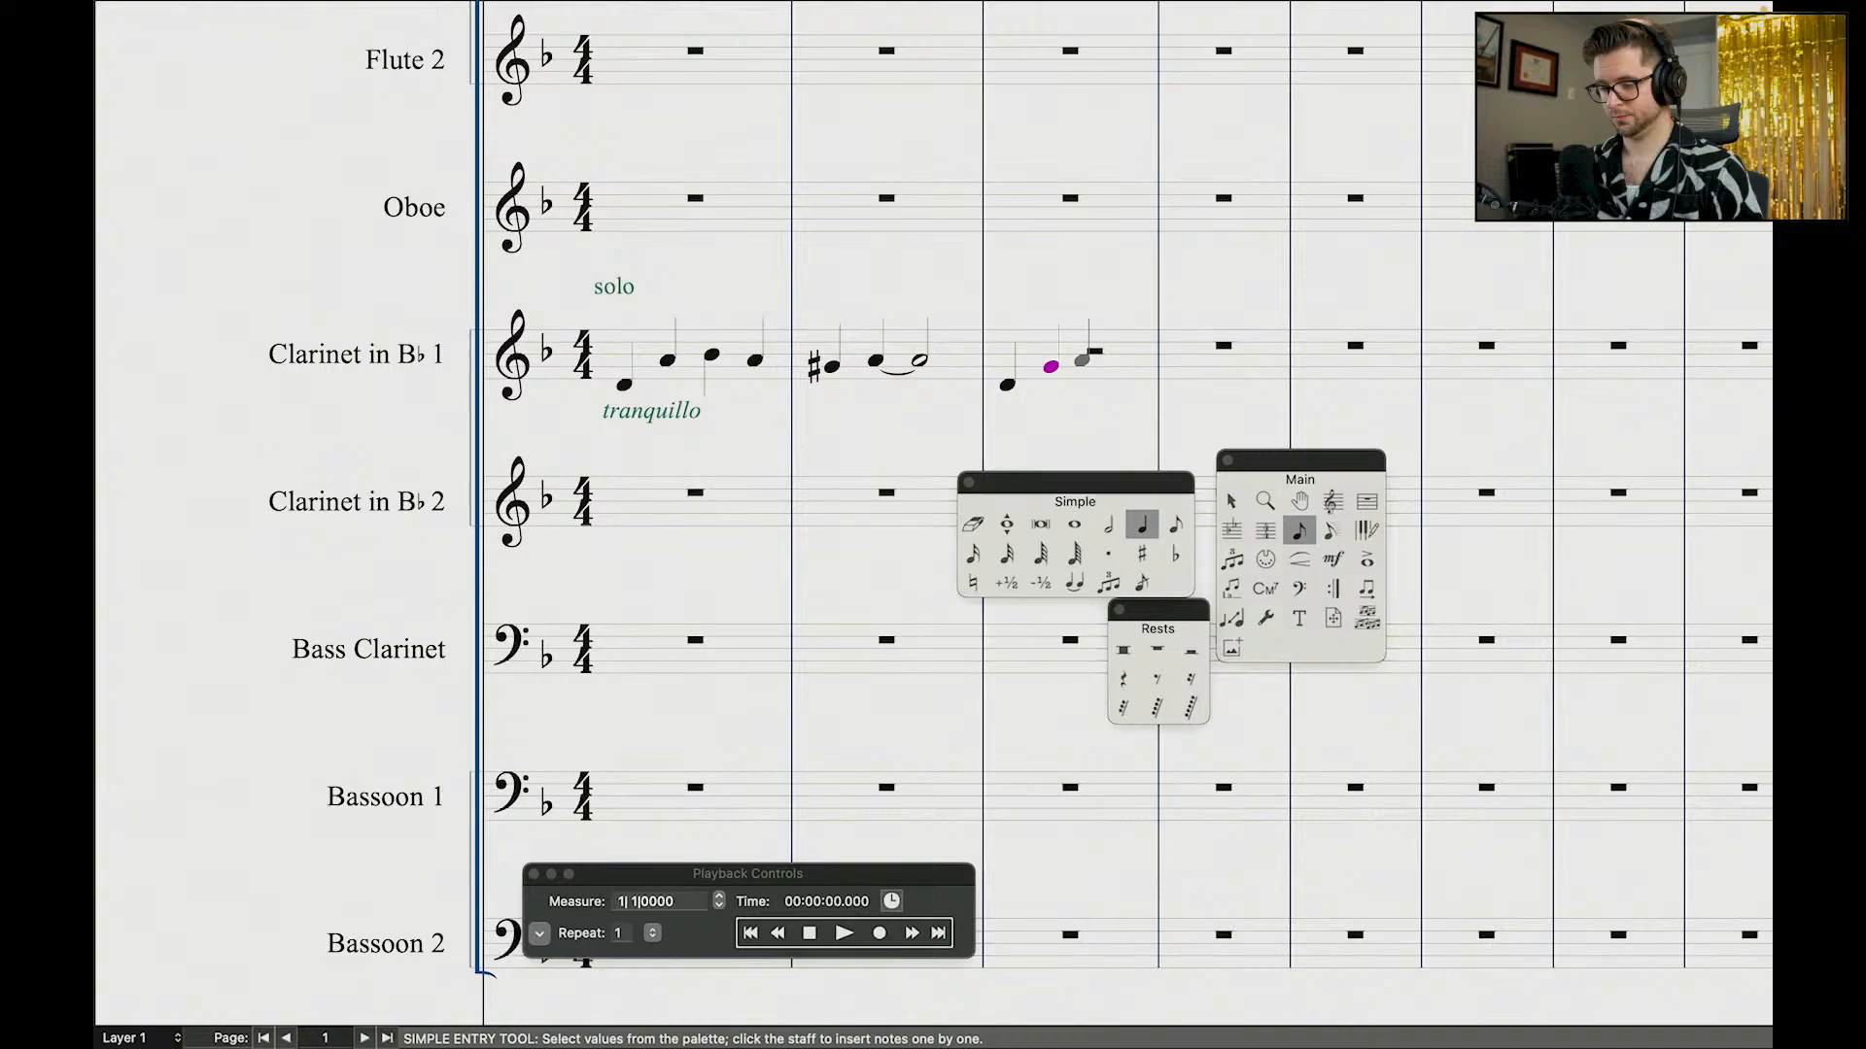
click(1176, 525)
click(1086, 361)
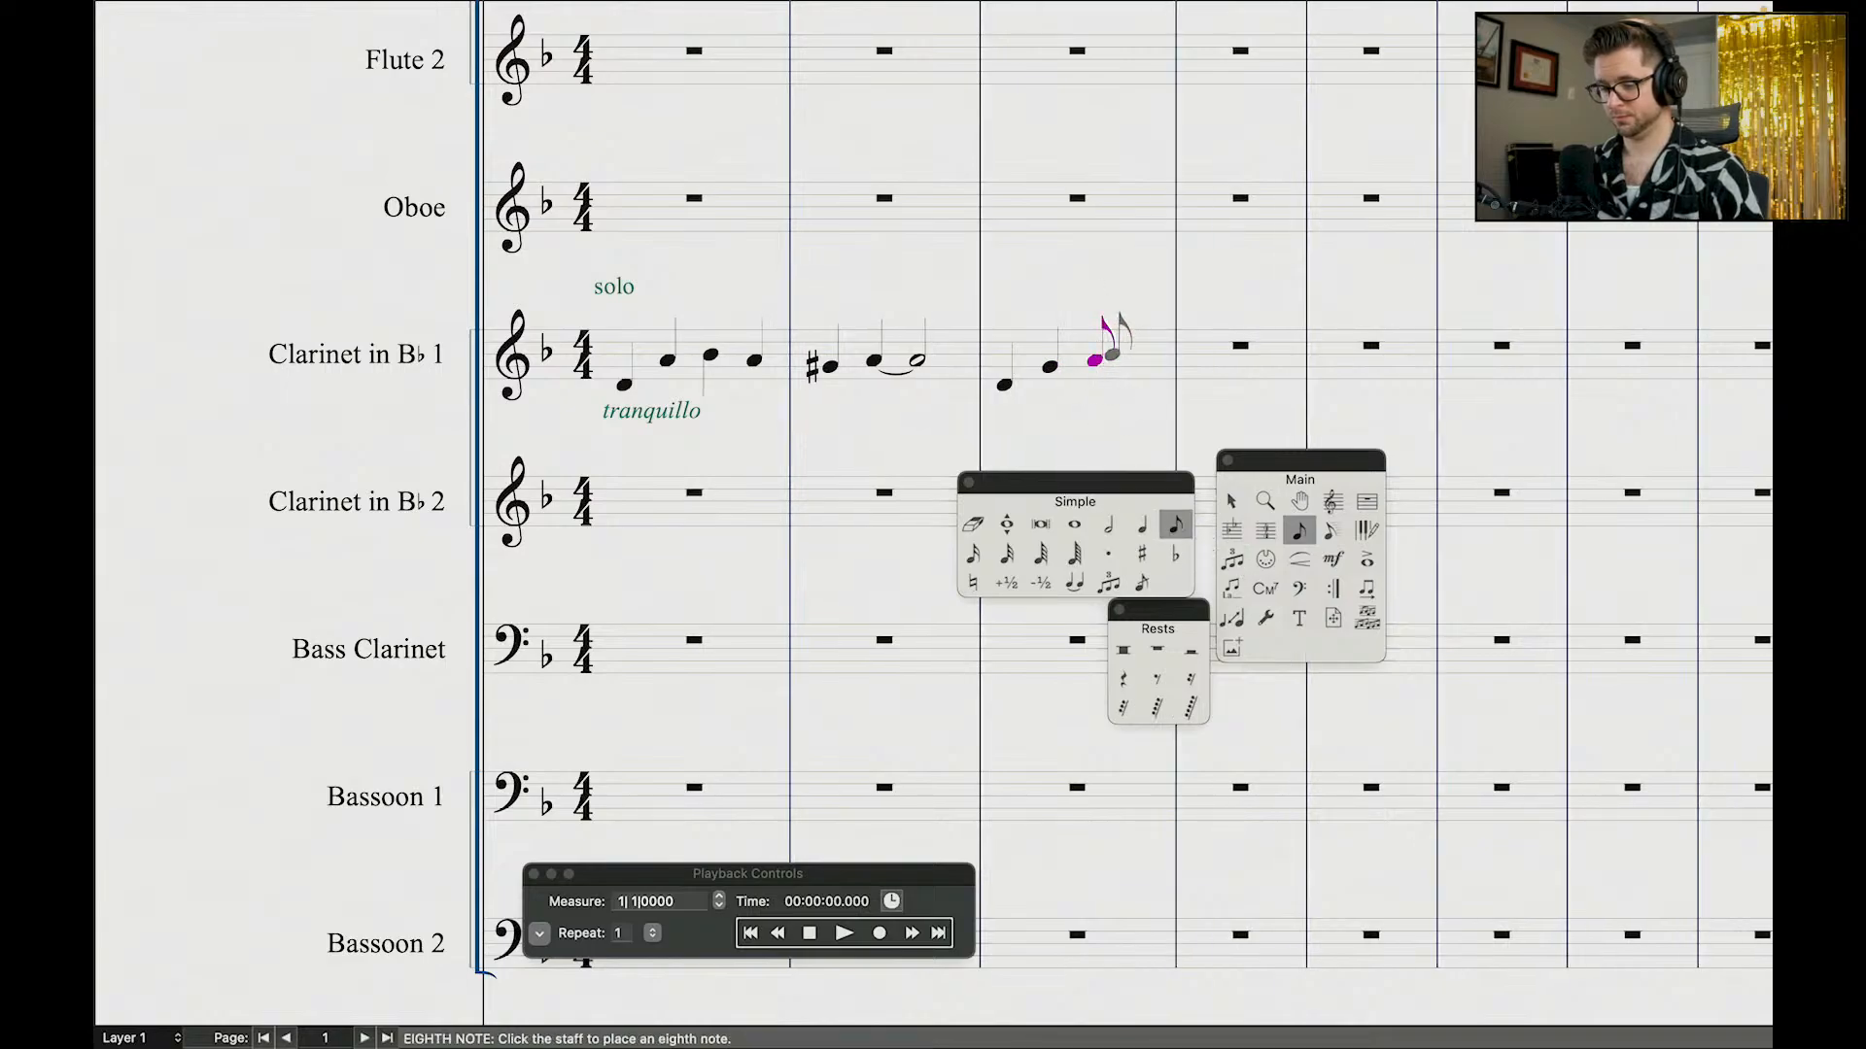
click(1144, 361)
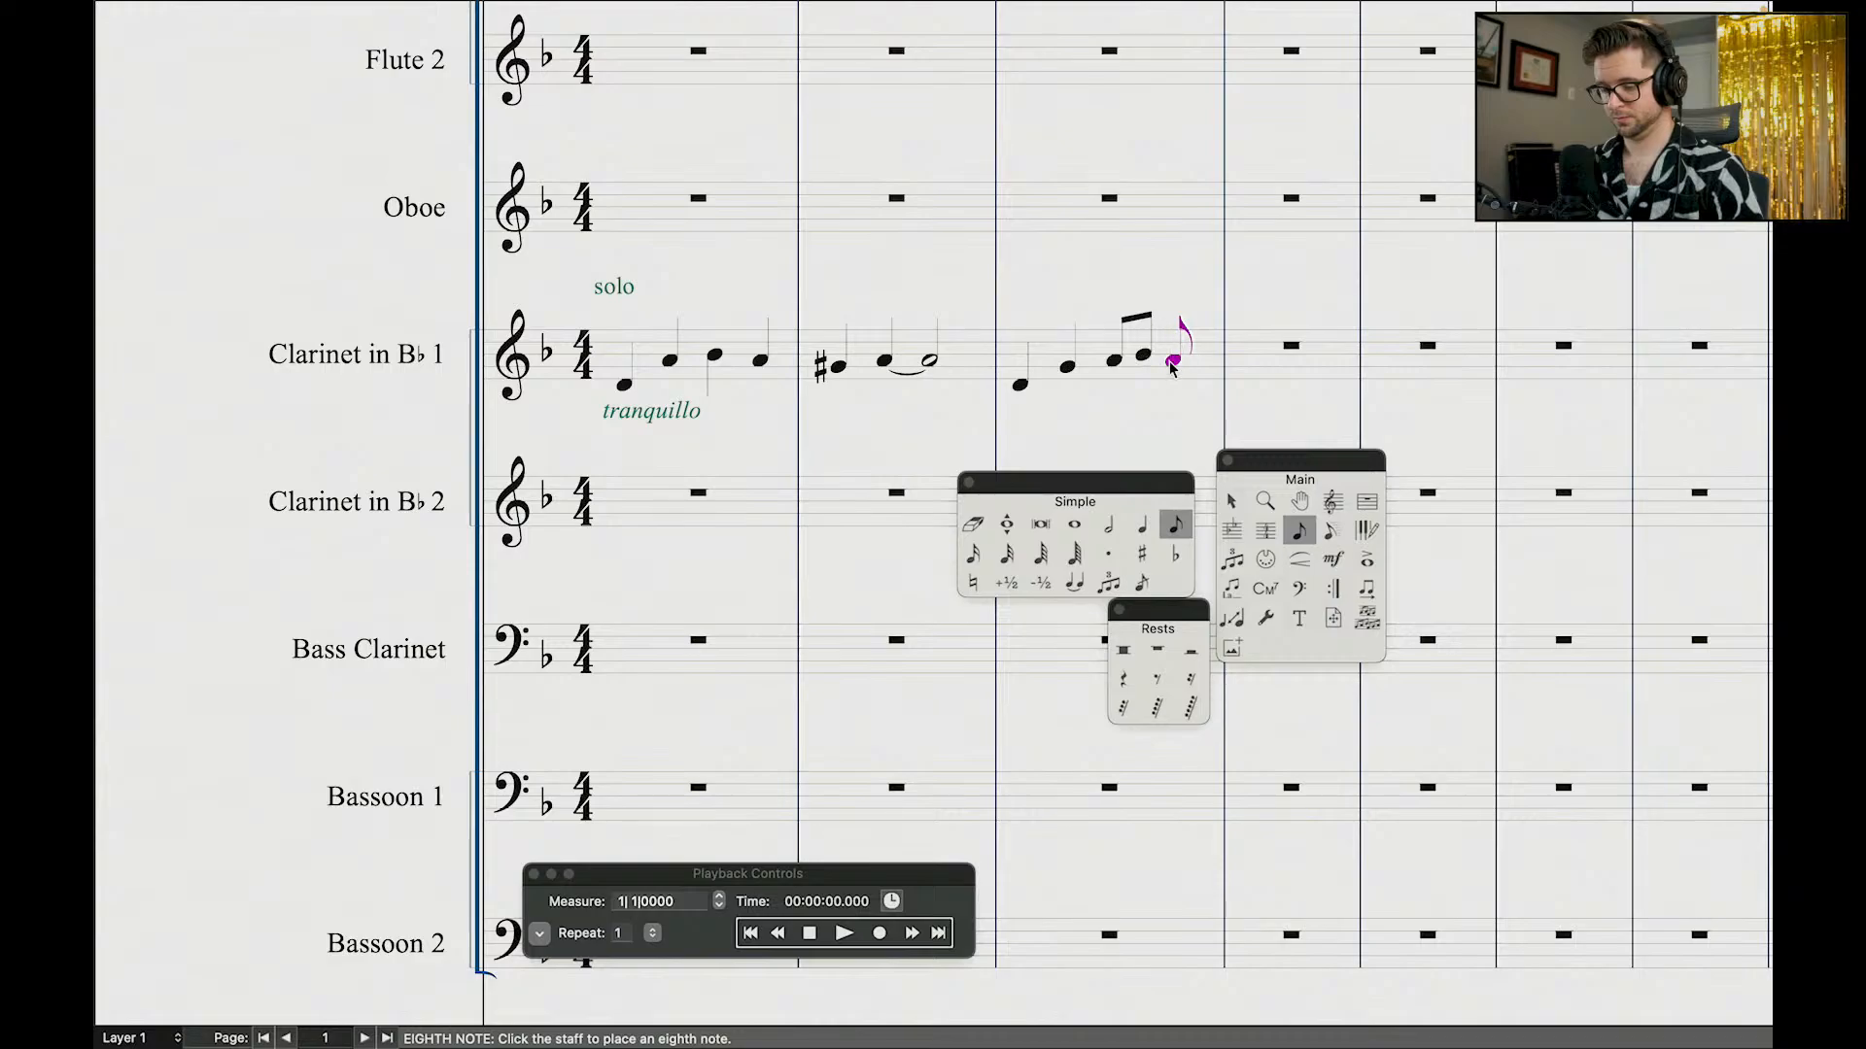
Step: Complete the third measure of Clarinet in B♭ 1 with a dotted eighth note A and a 16th note F
key(period)
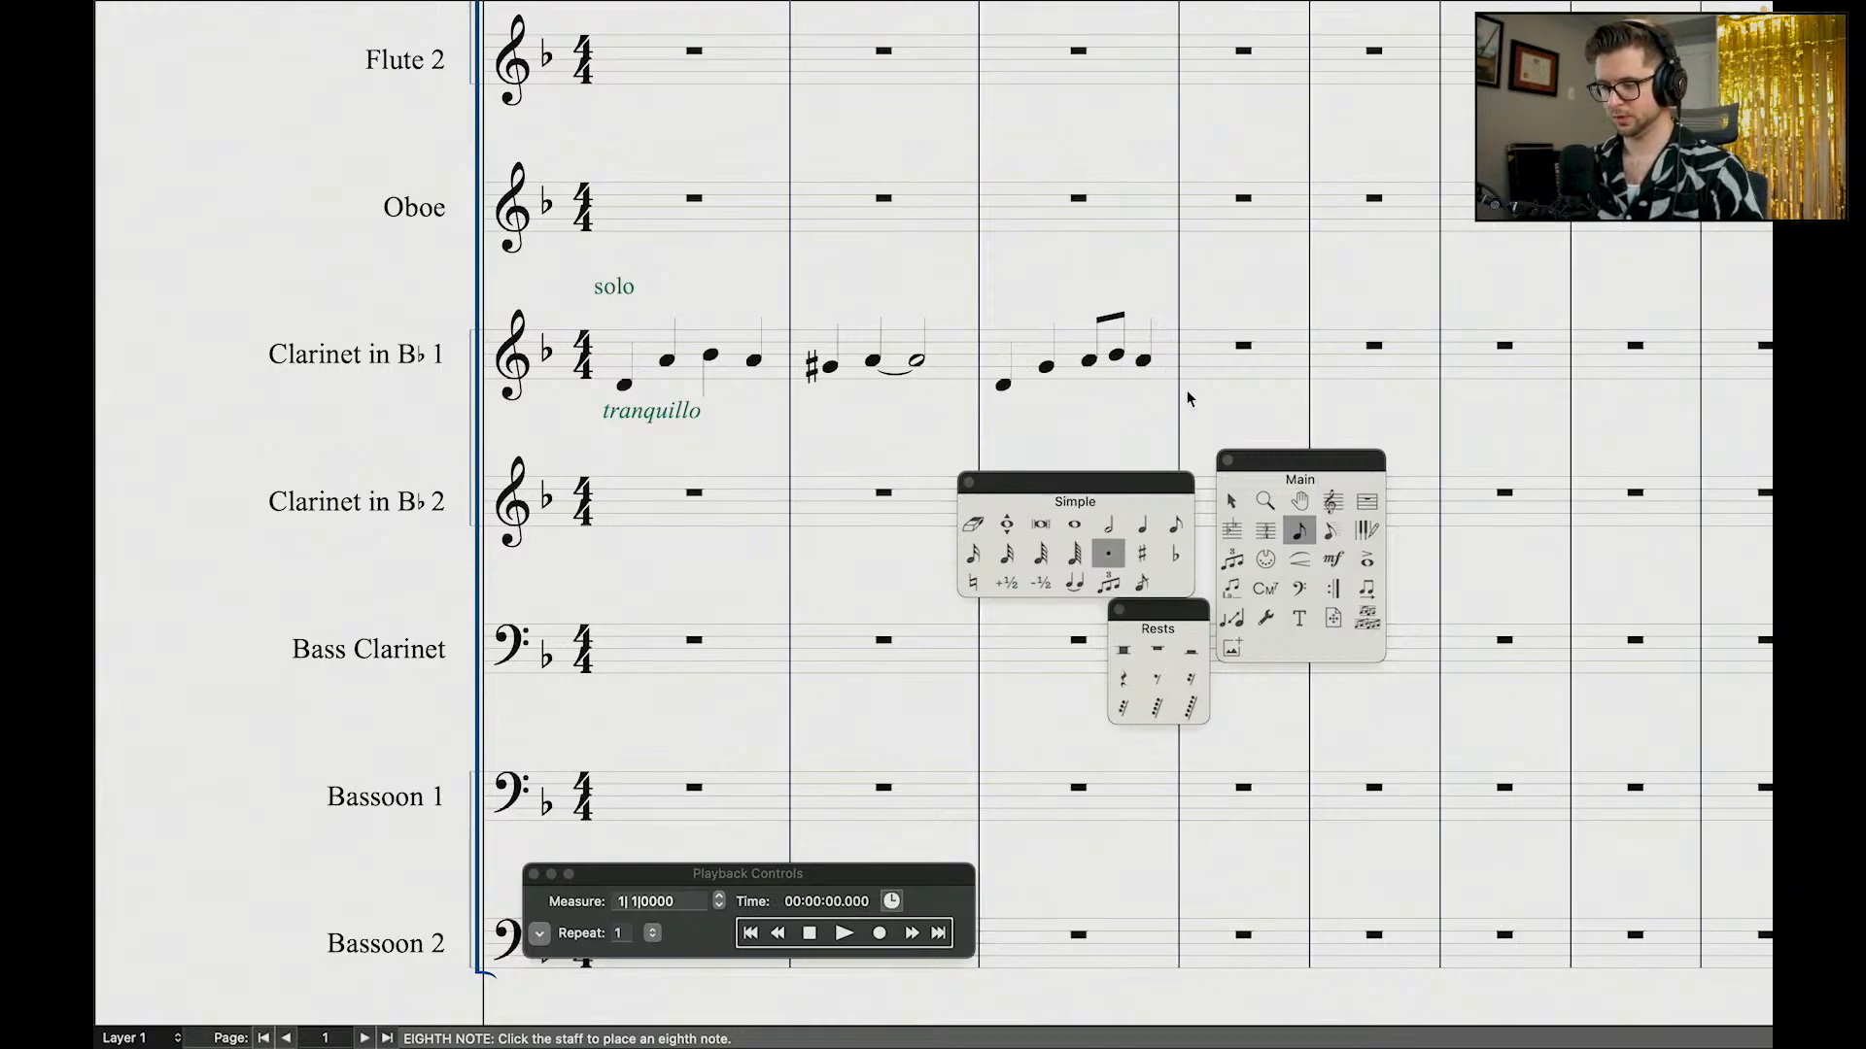
click(1141, 524)
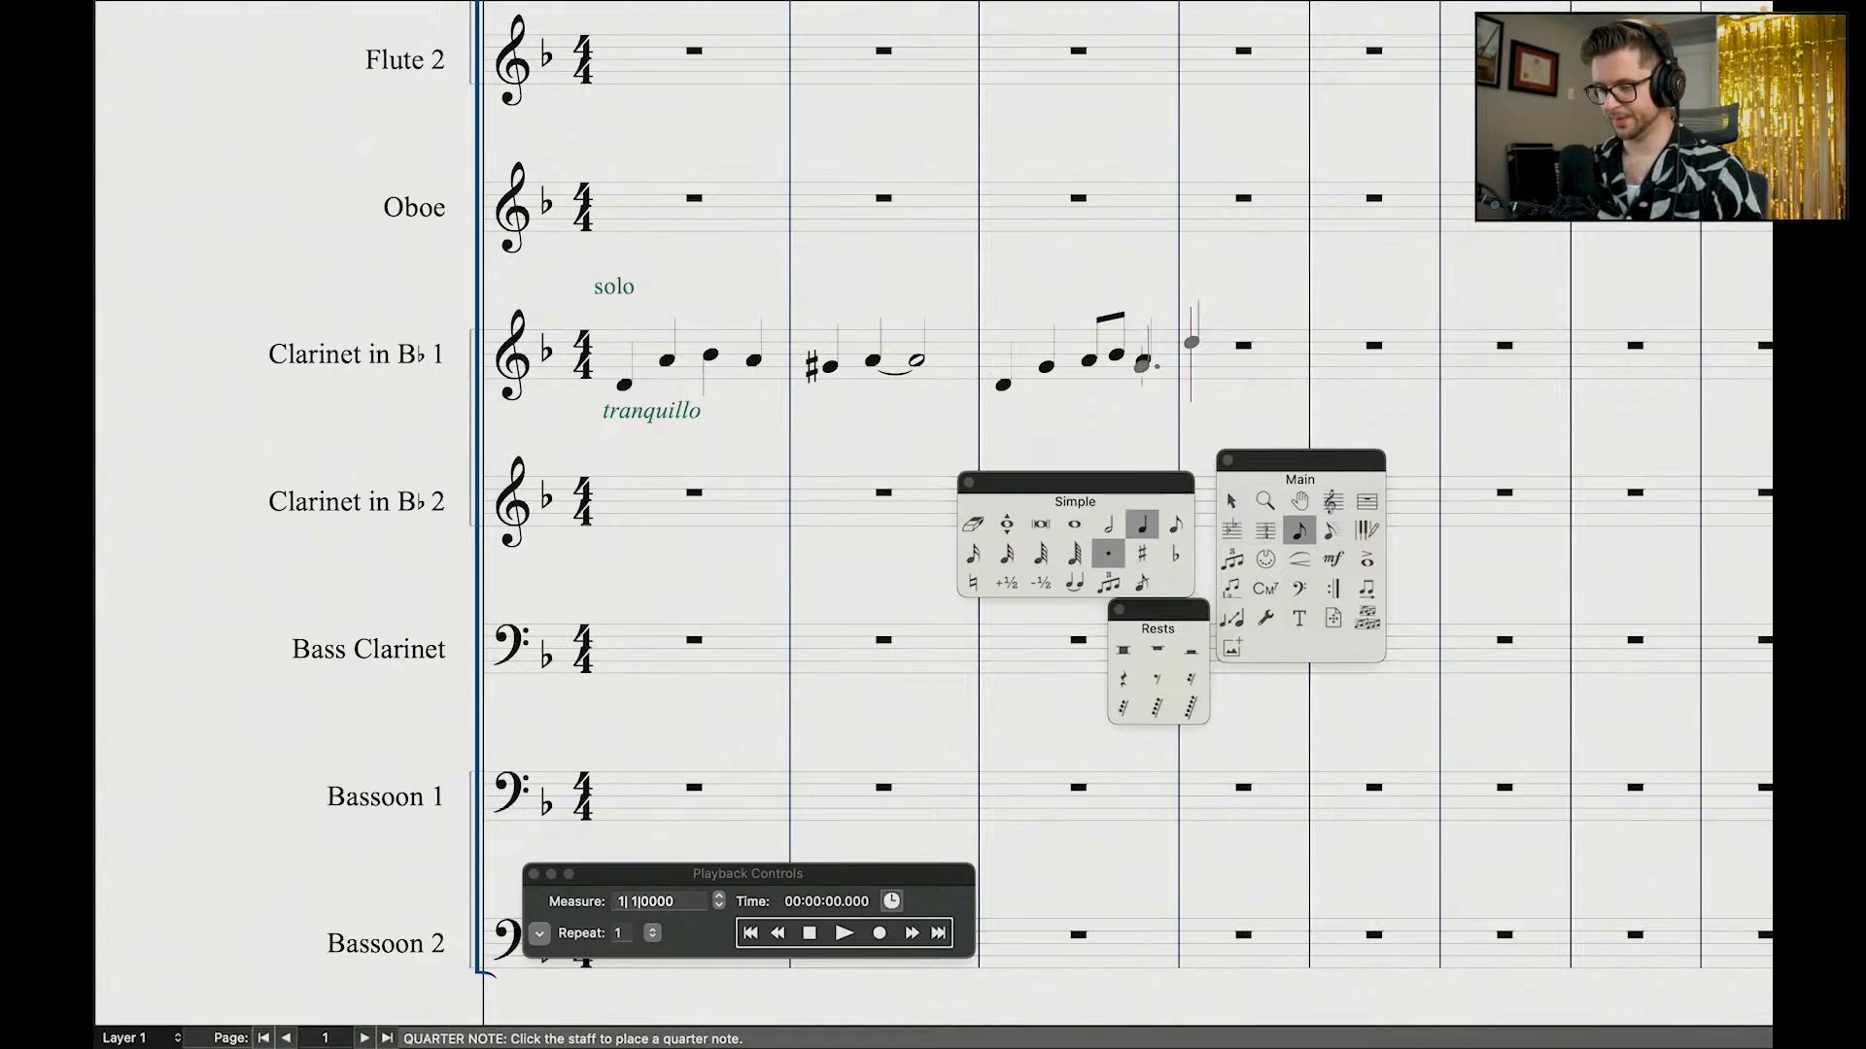
click(1146, 363)
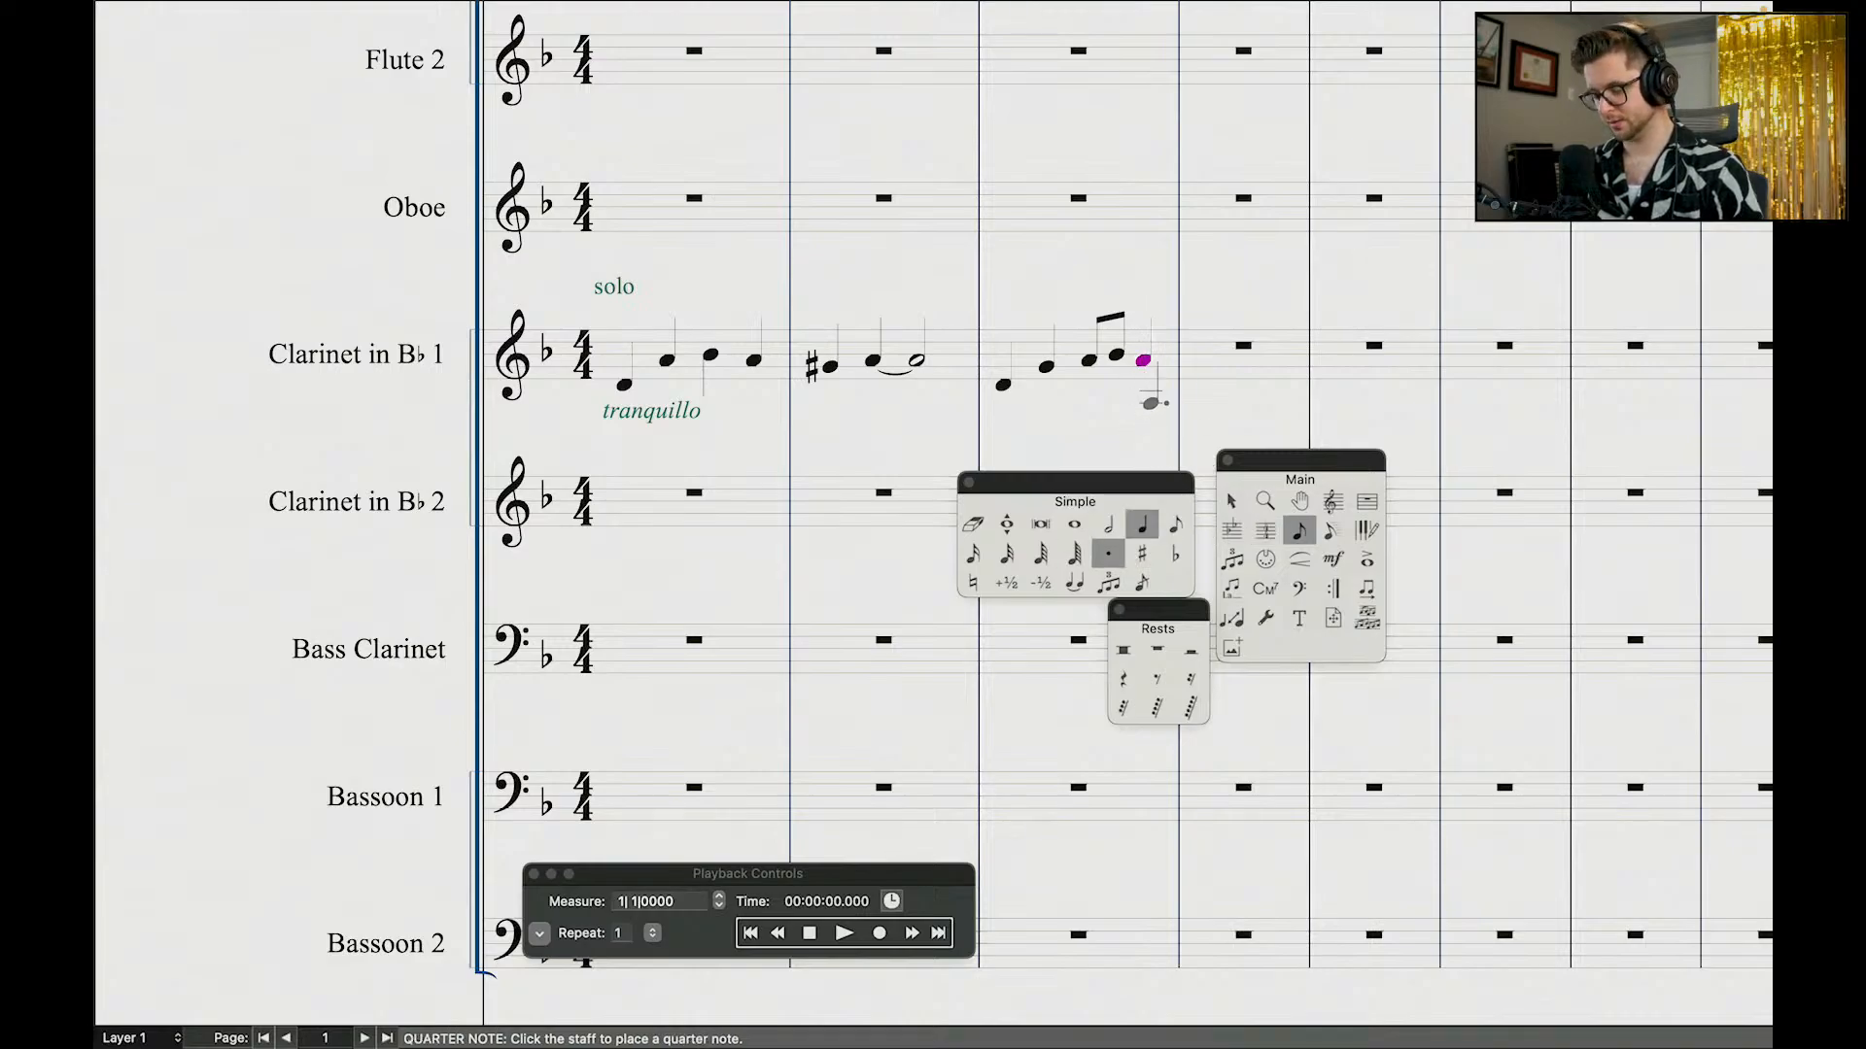
click(1175, 525)
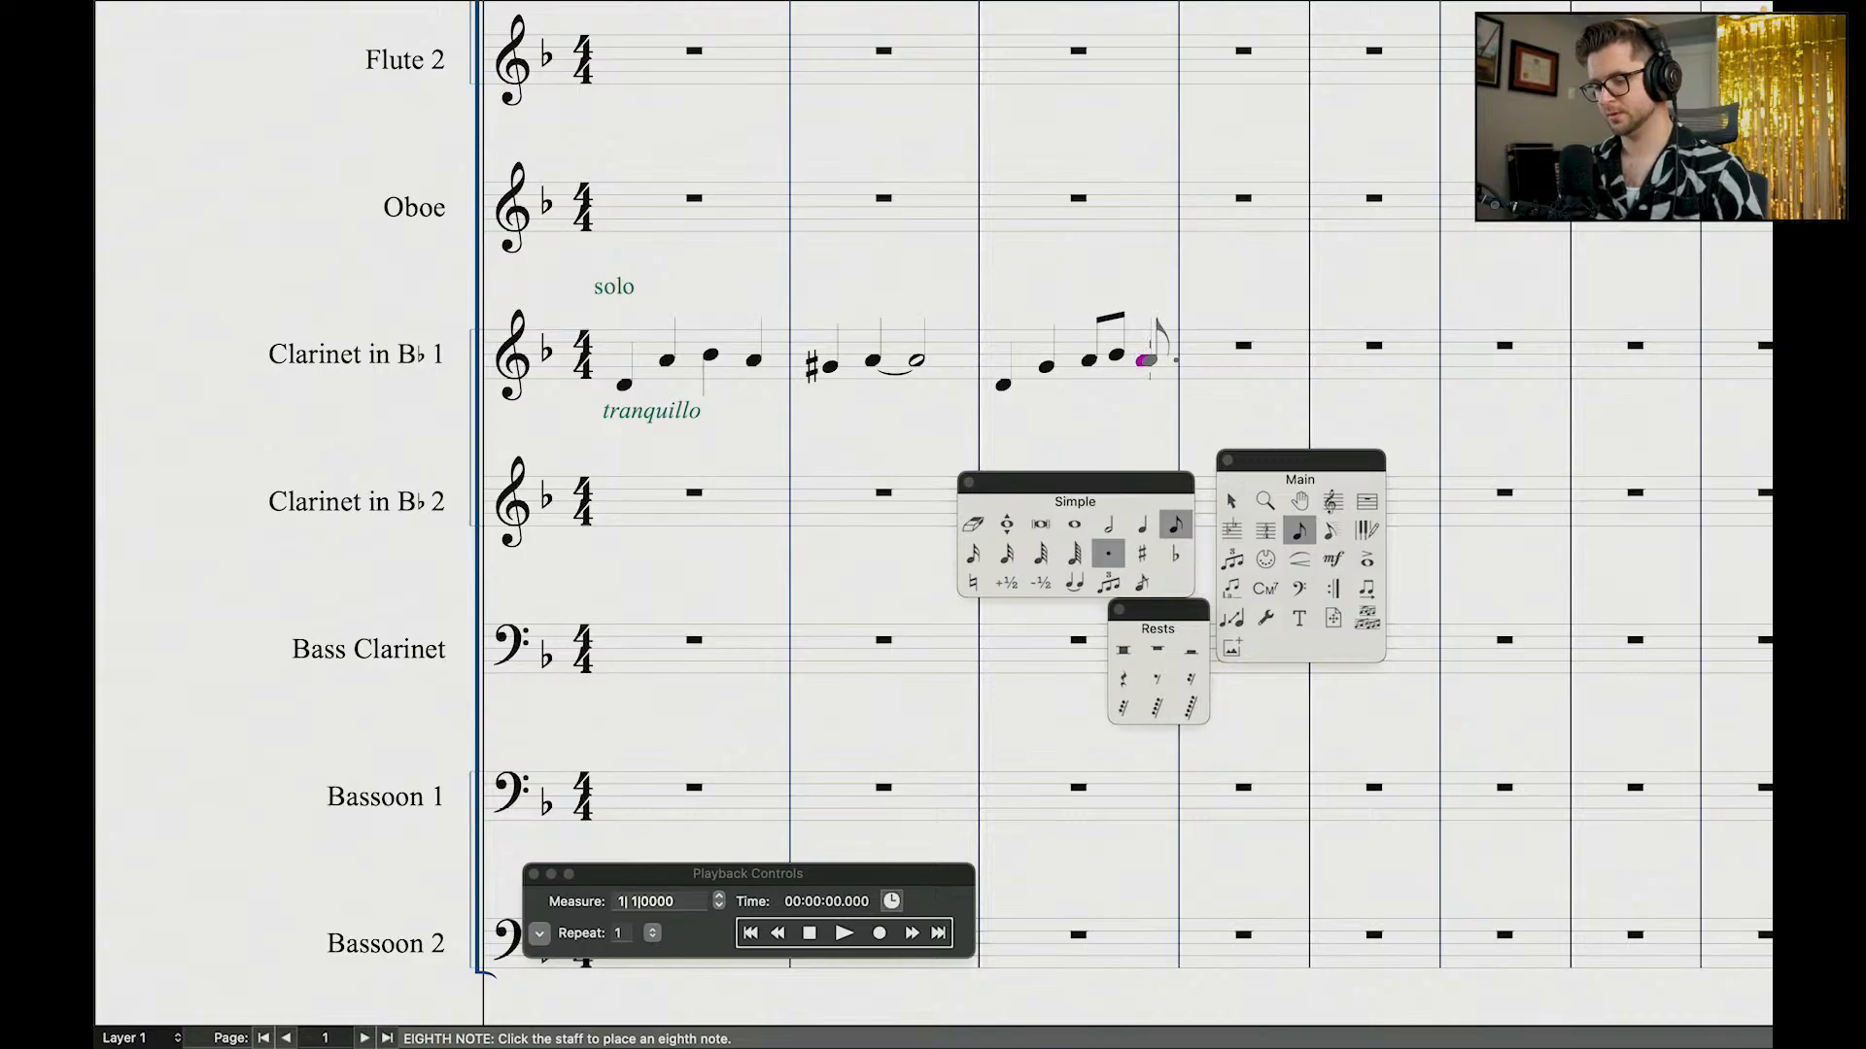
click(1147, 361)
click(972, 553)
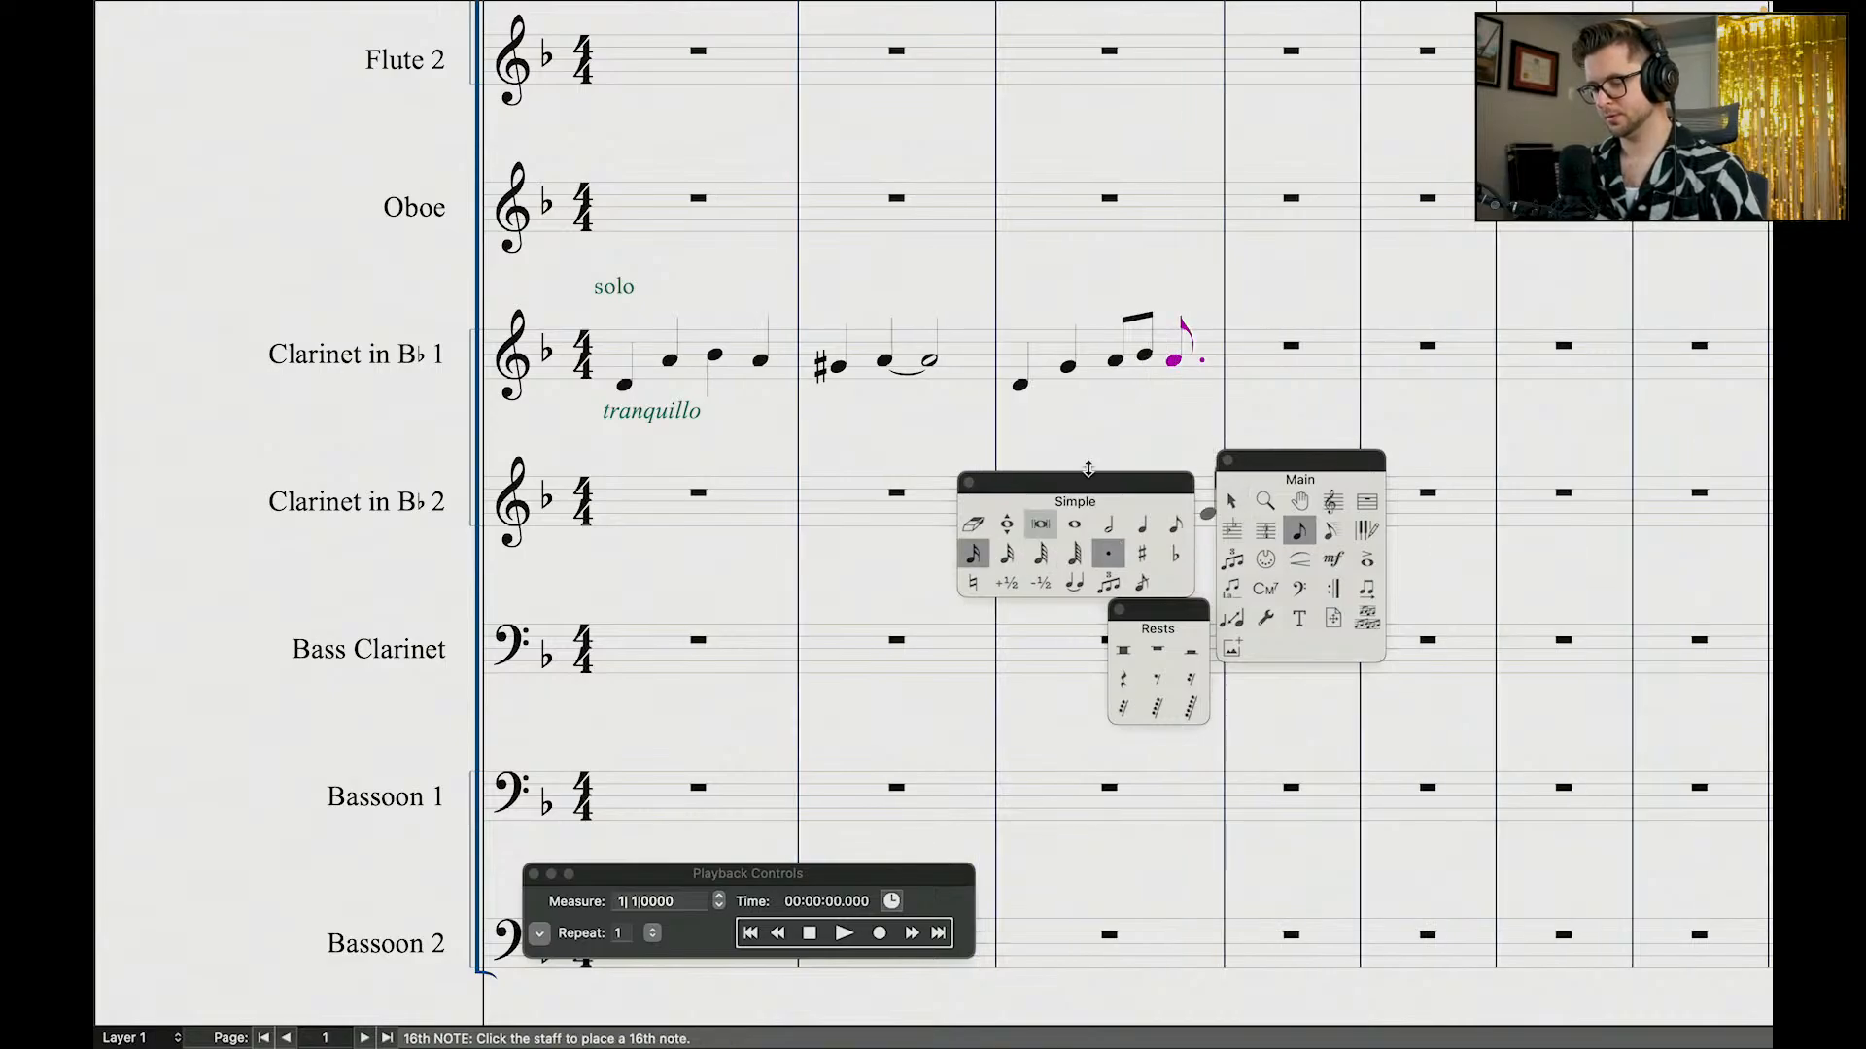
key(period)
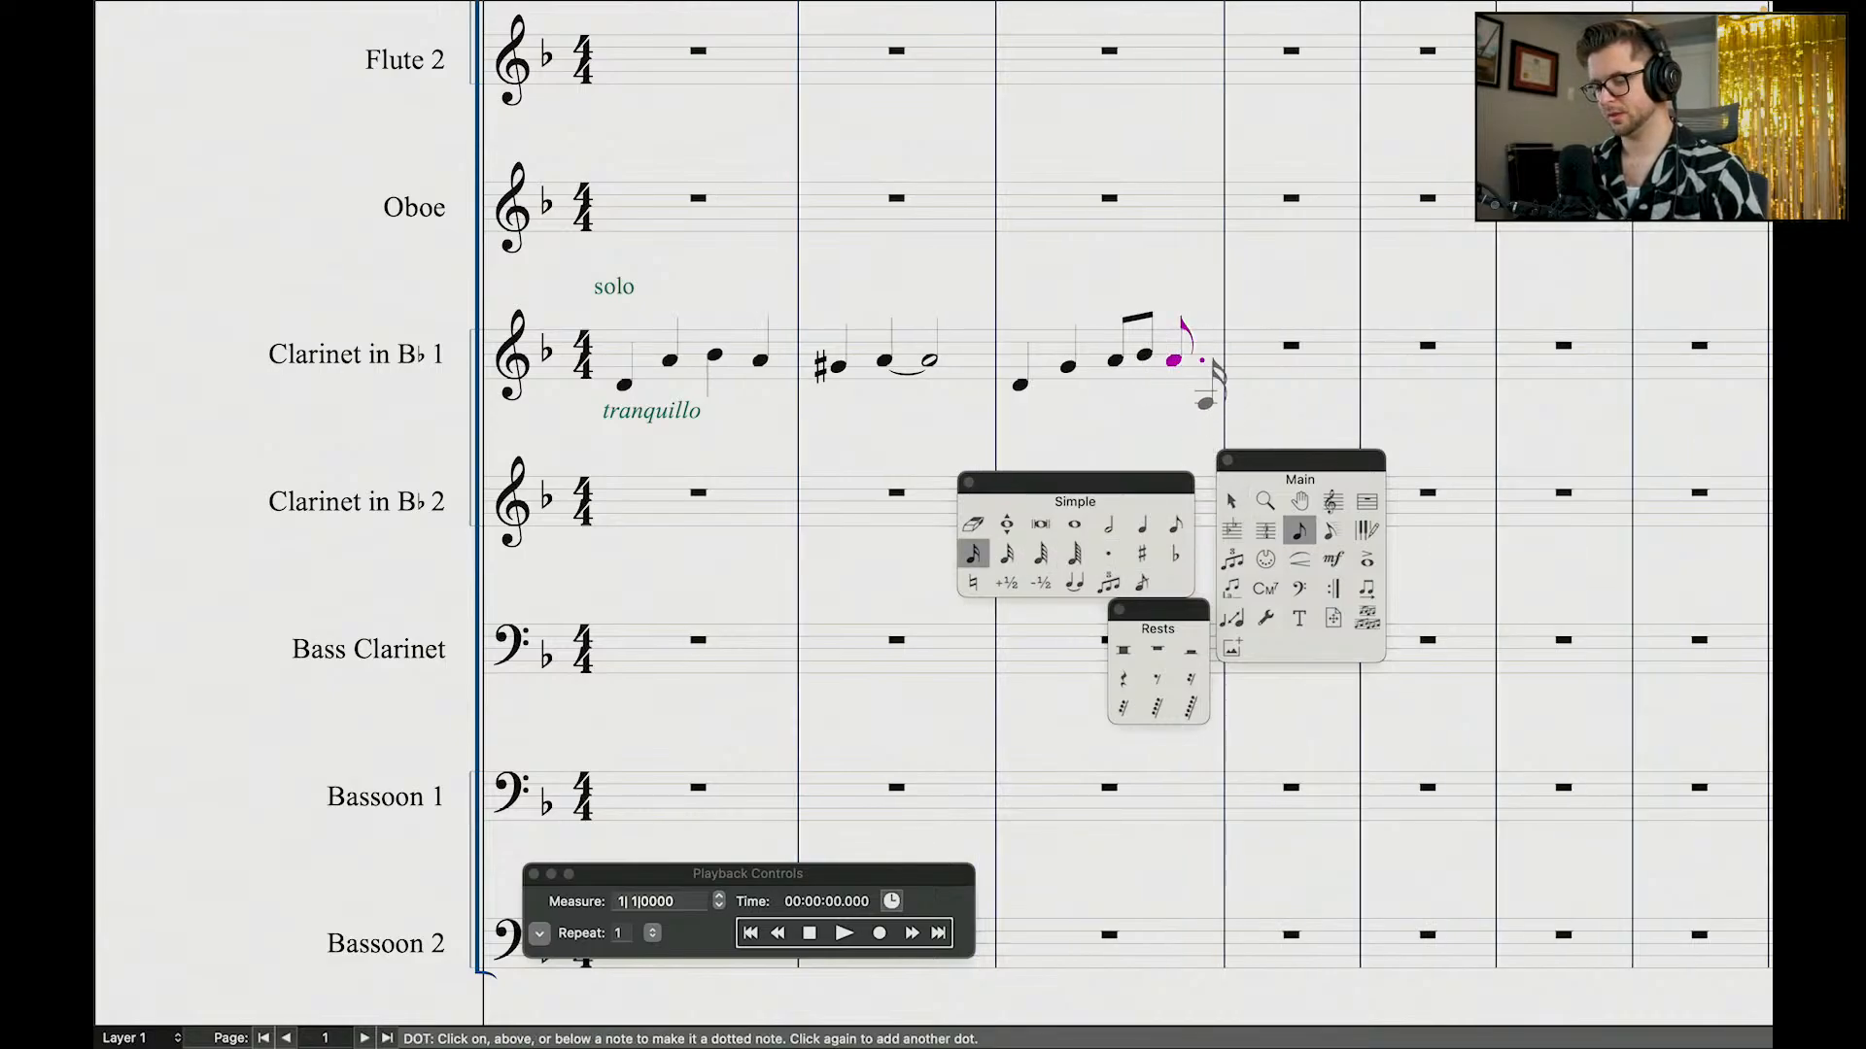
click(1207, 378)
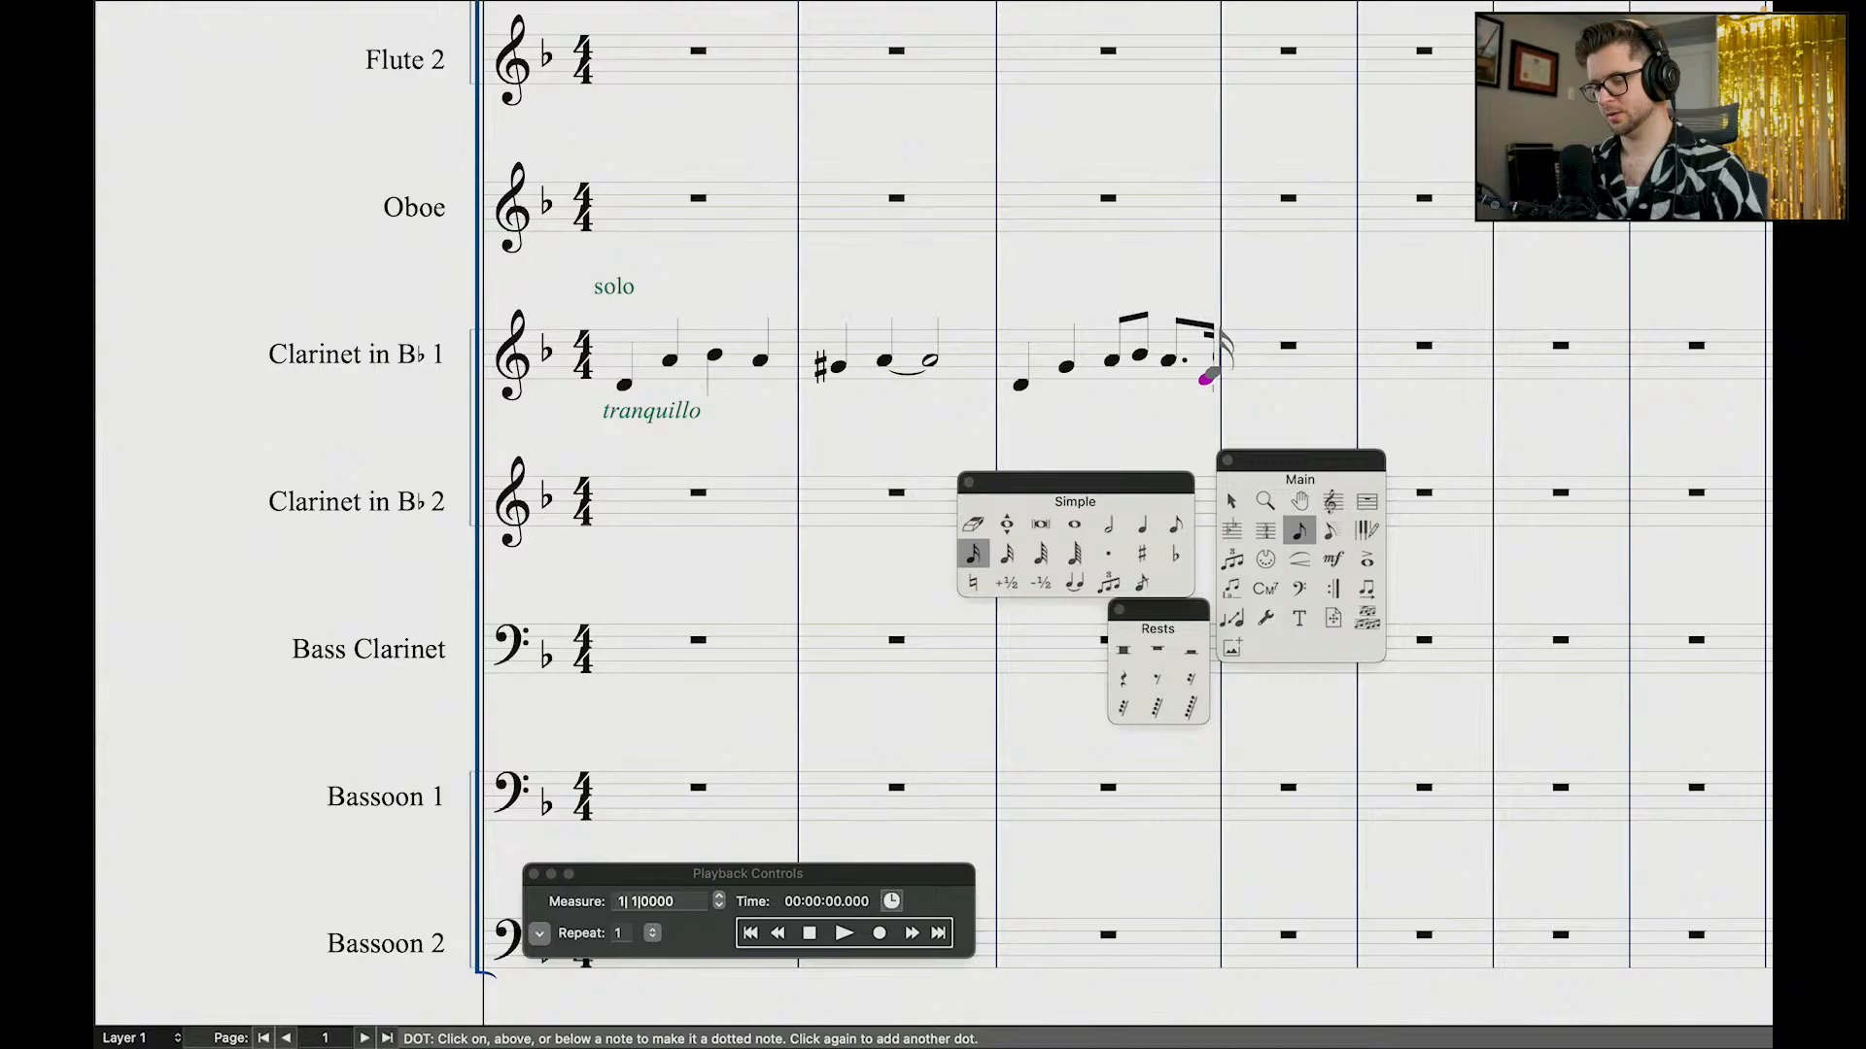
Step: Place a dotted half note G at the start of Clarinet in B♭ 1's fourth measure and activate the Selection Tool
click(1108, 524)
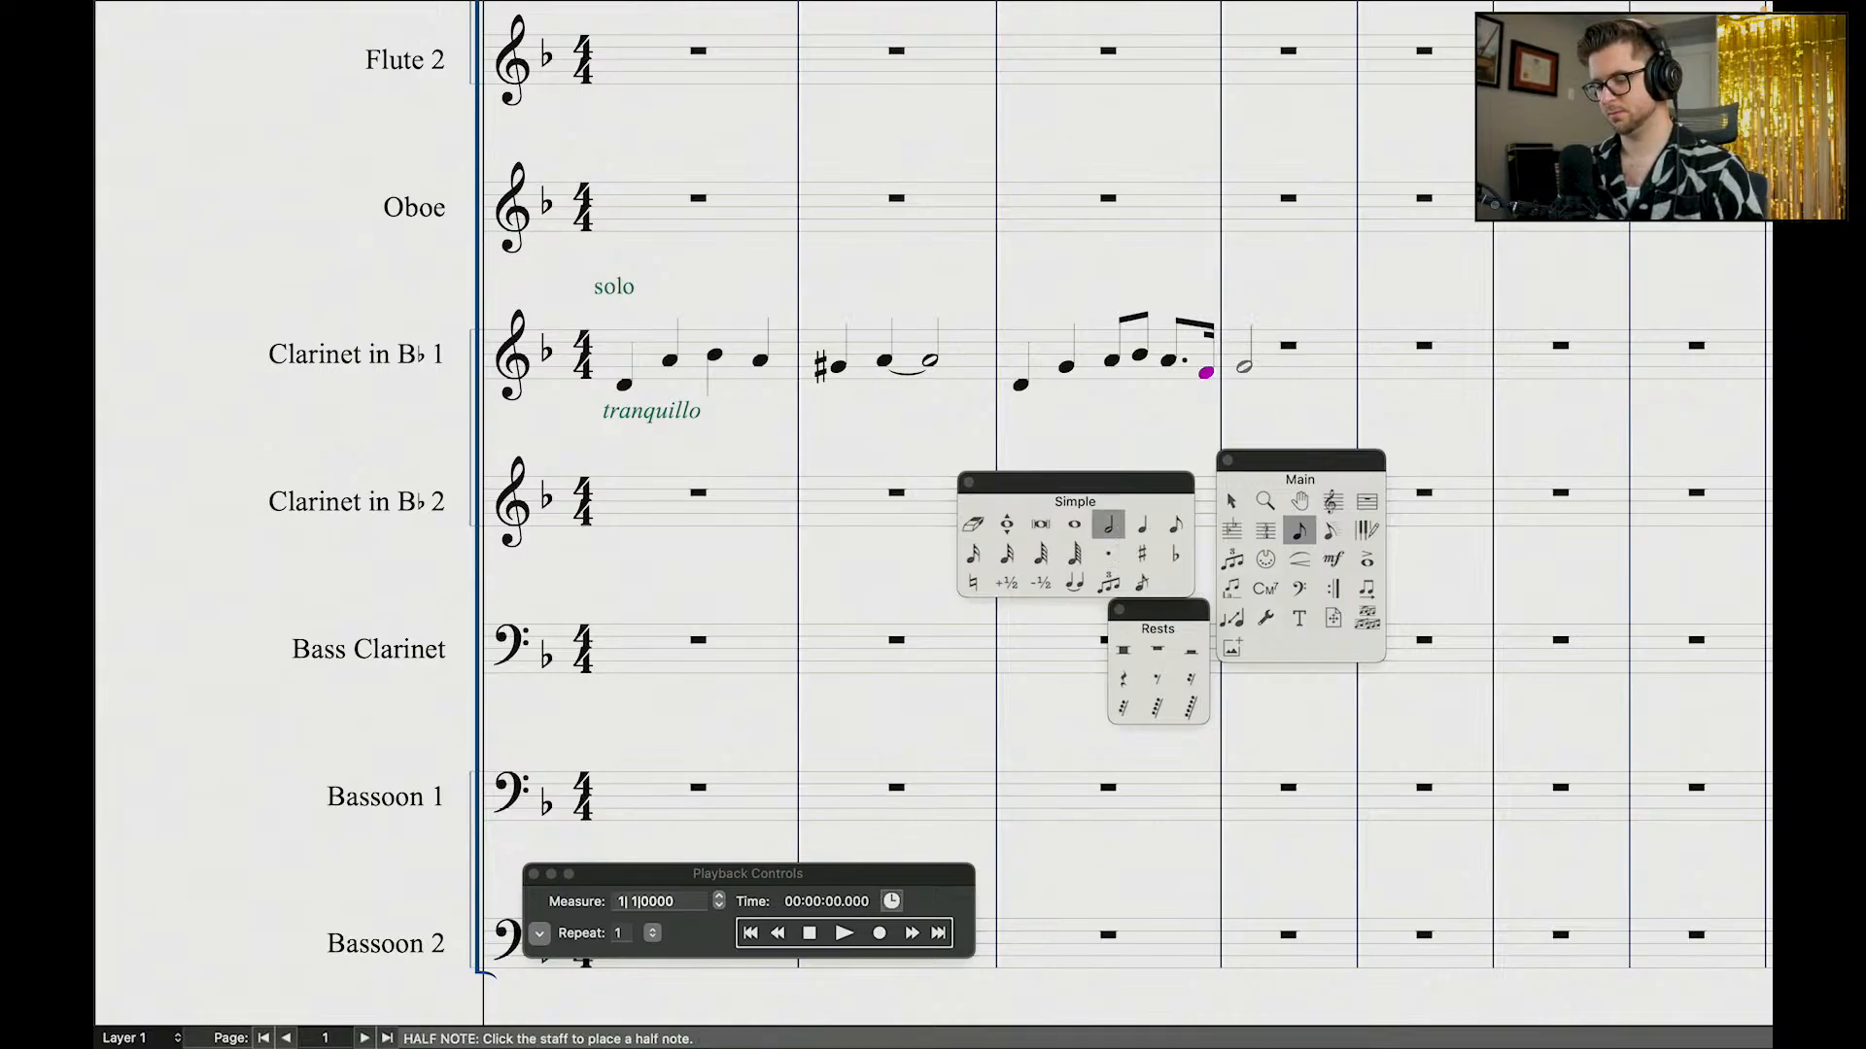
click(1243, 366)
key(period)
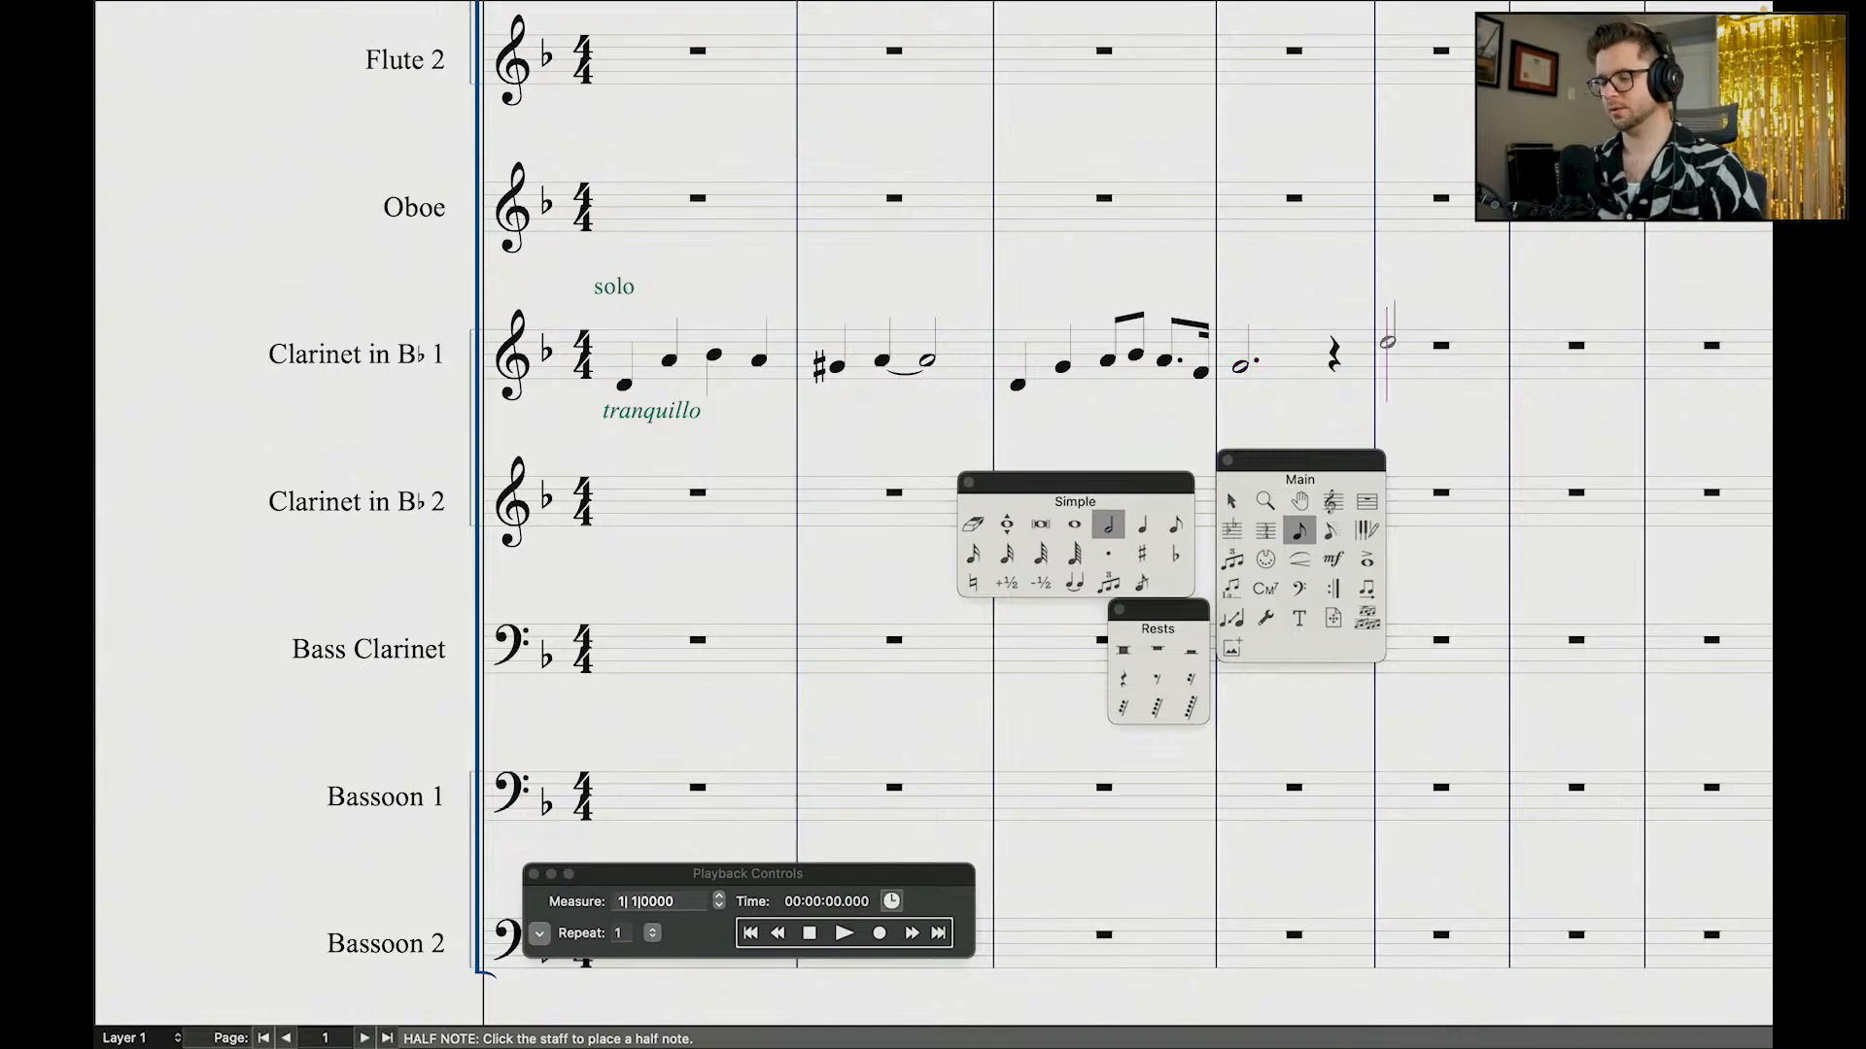
click(1231, 500)
Step: Group the Playback Controls, Main, Rests and Simple palettes together below the Clarinet in B♭ 1 staff
click(806, 873)
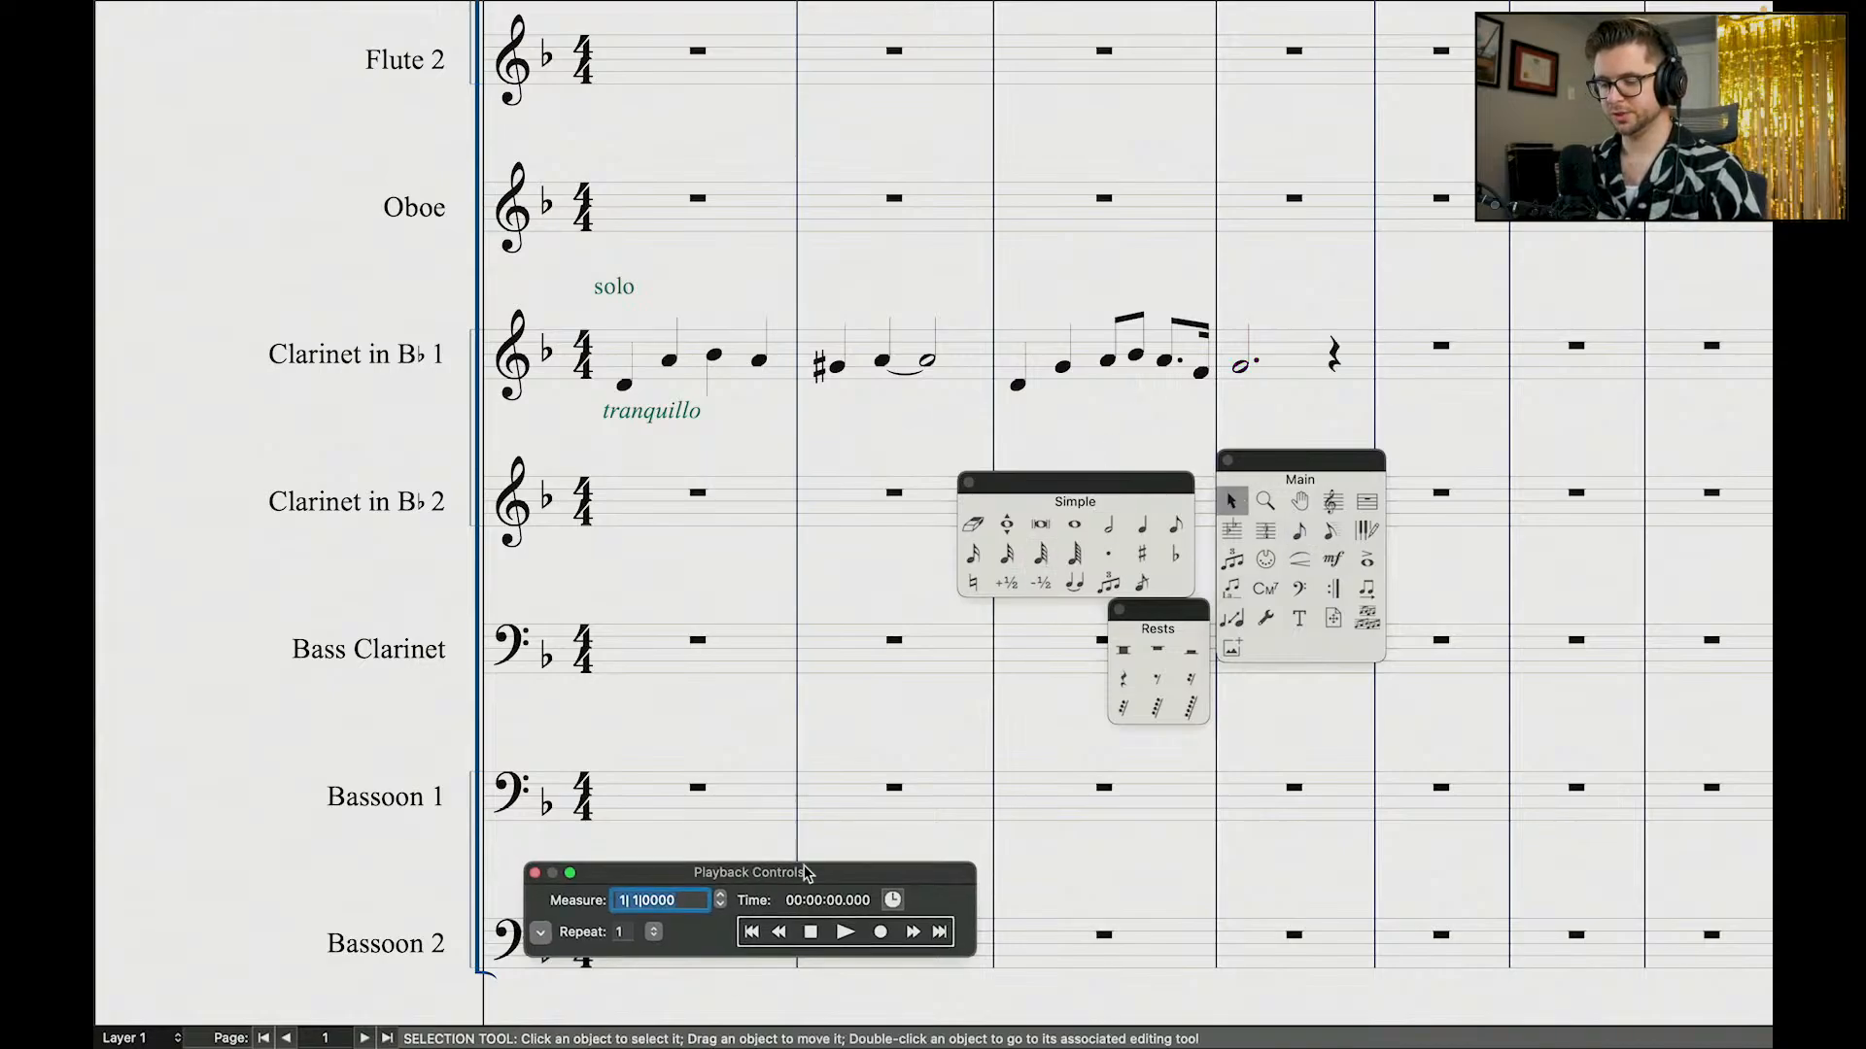
drag(805, 873, 1236, 735)
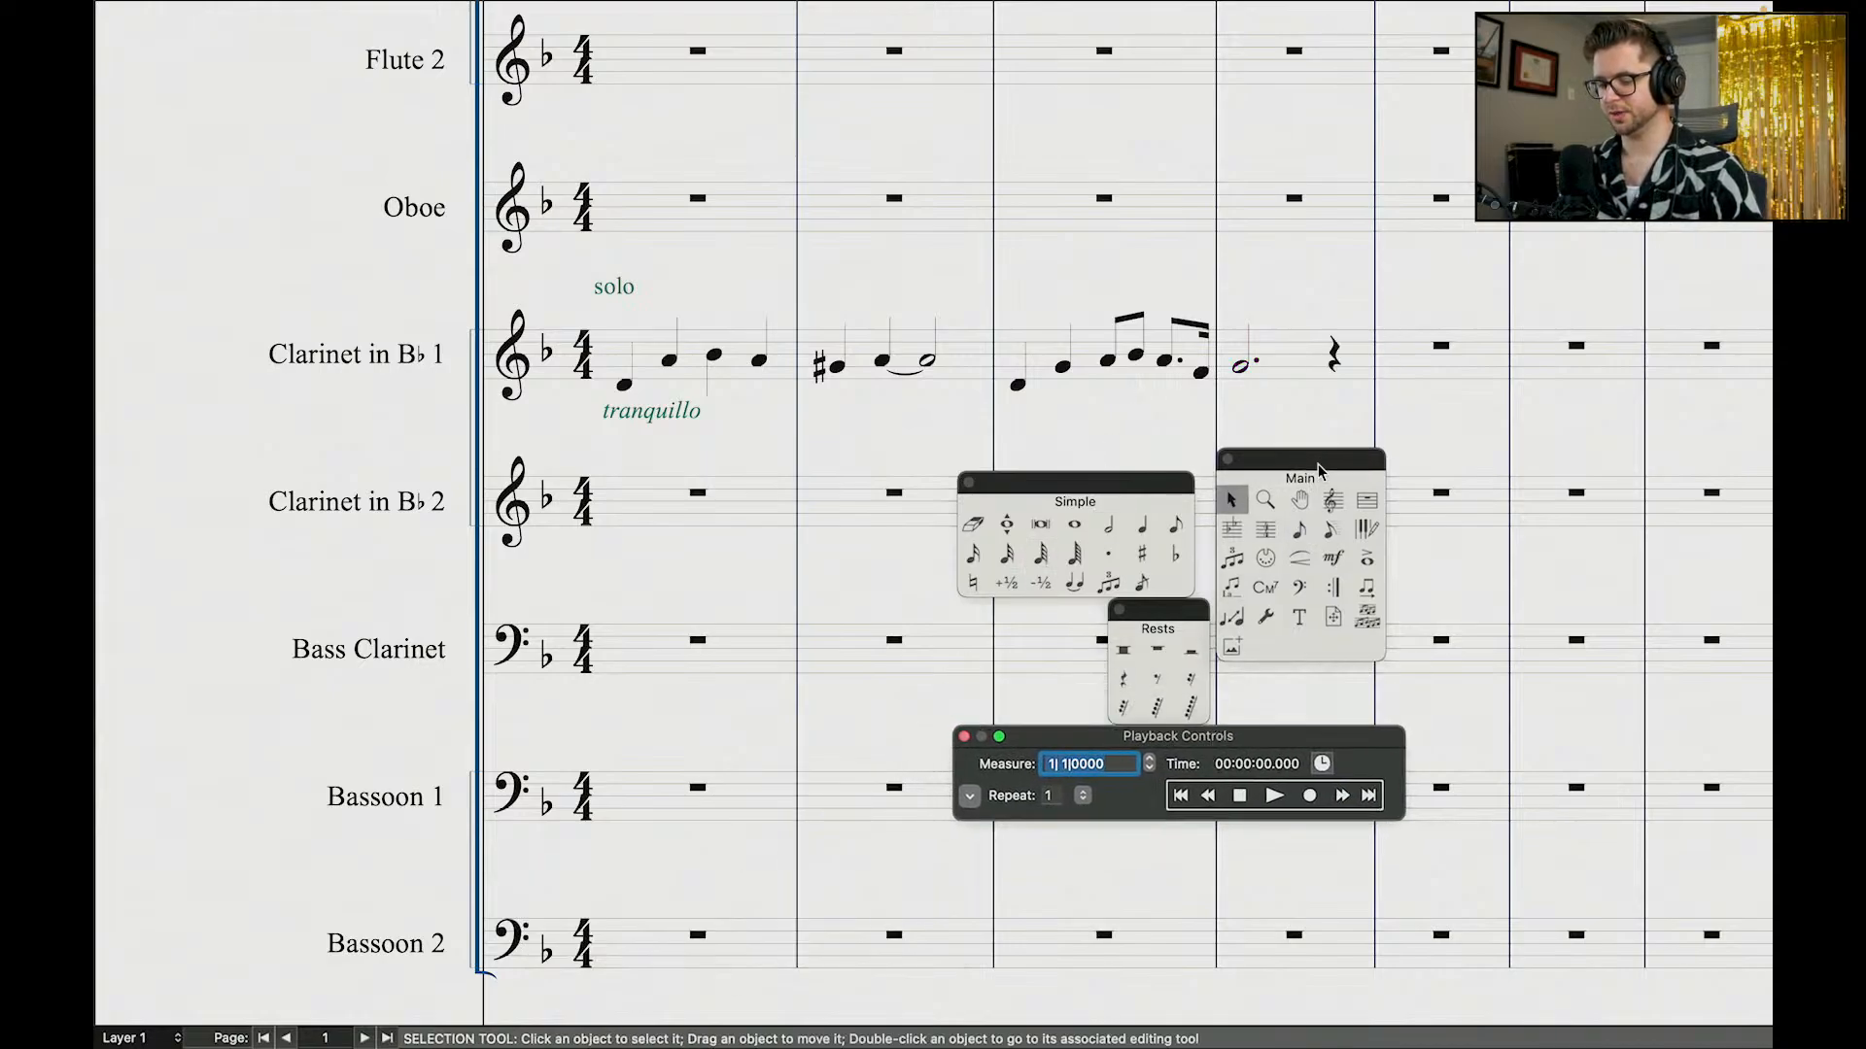
drag(1320, 472, 1341, 540)
drag(1168, 632, 1364, 420)
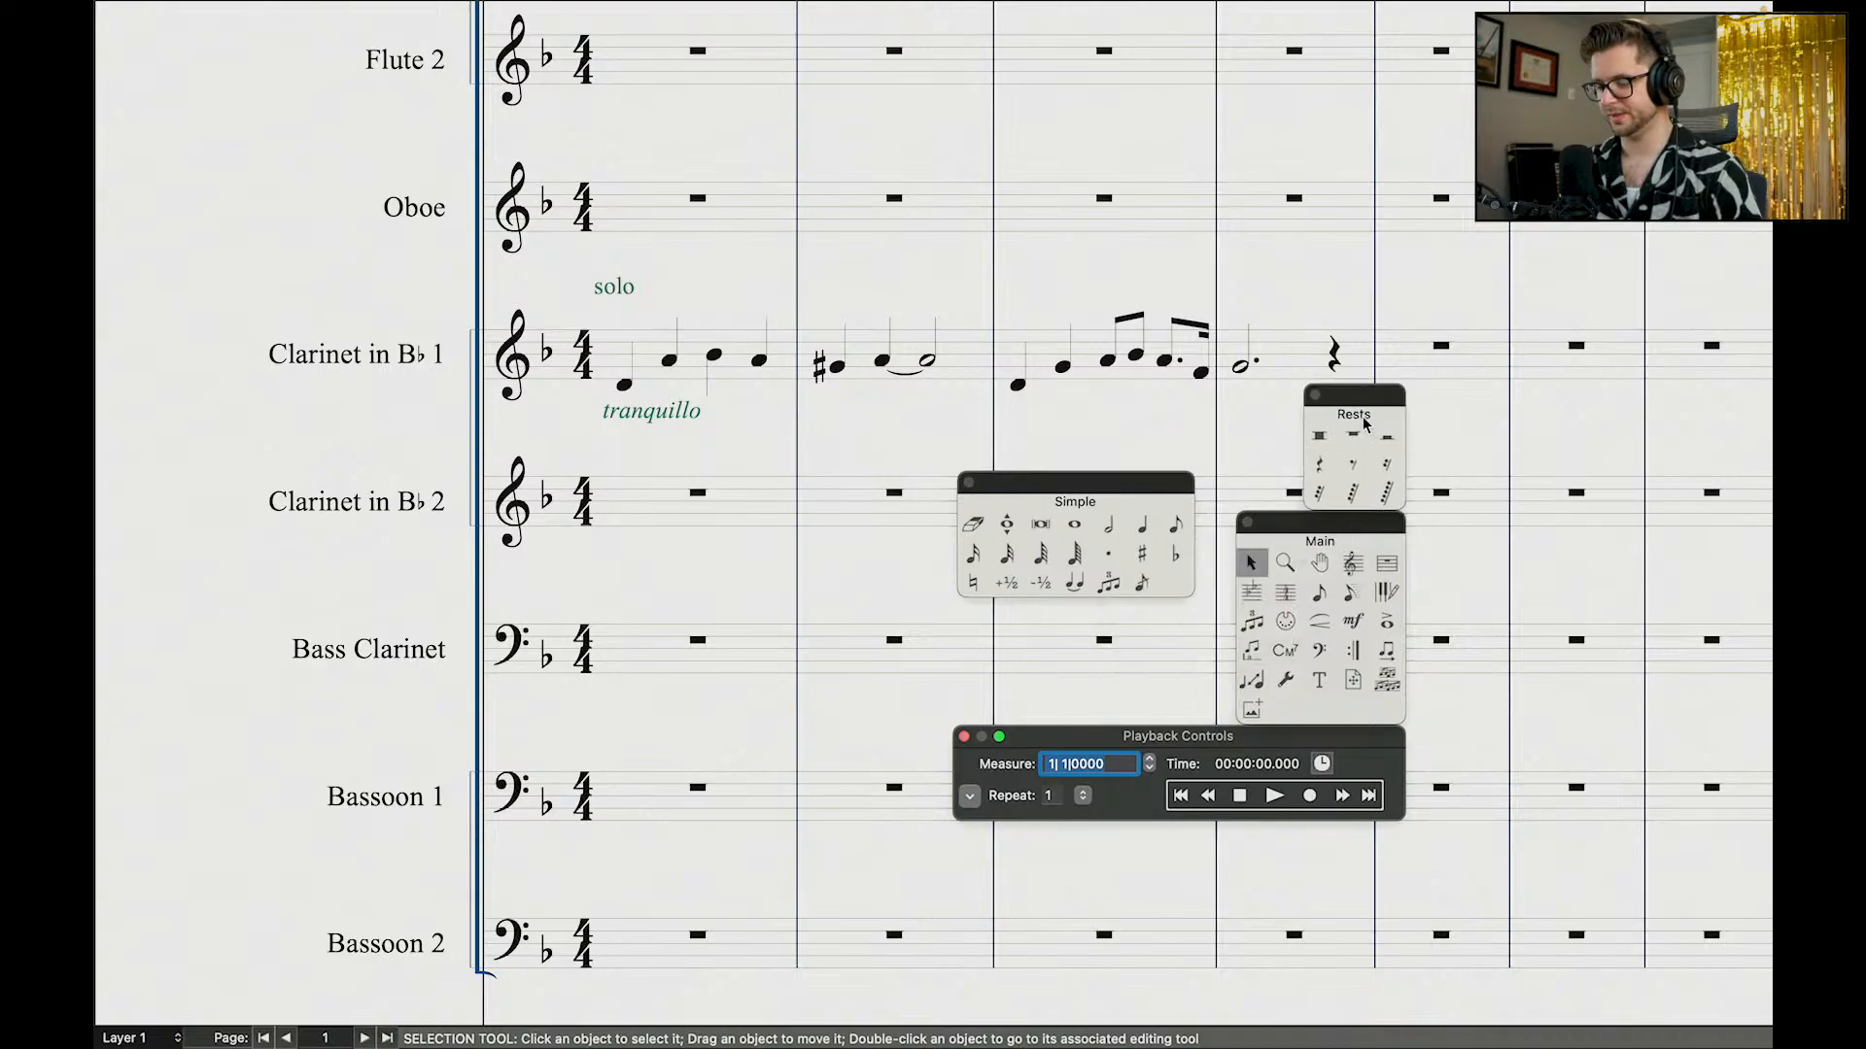
drag(1171, 494, 1212, 621)
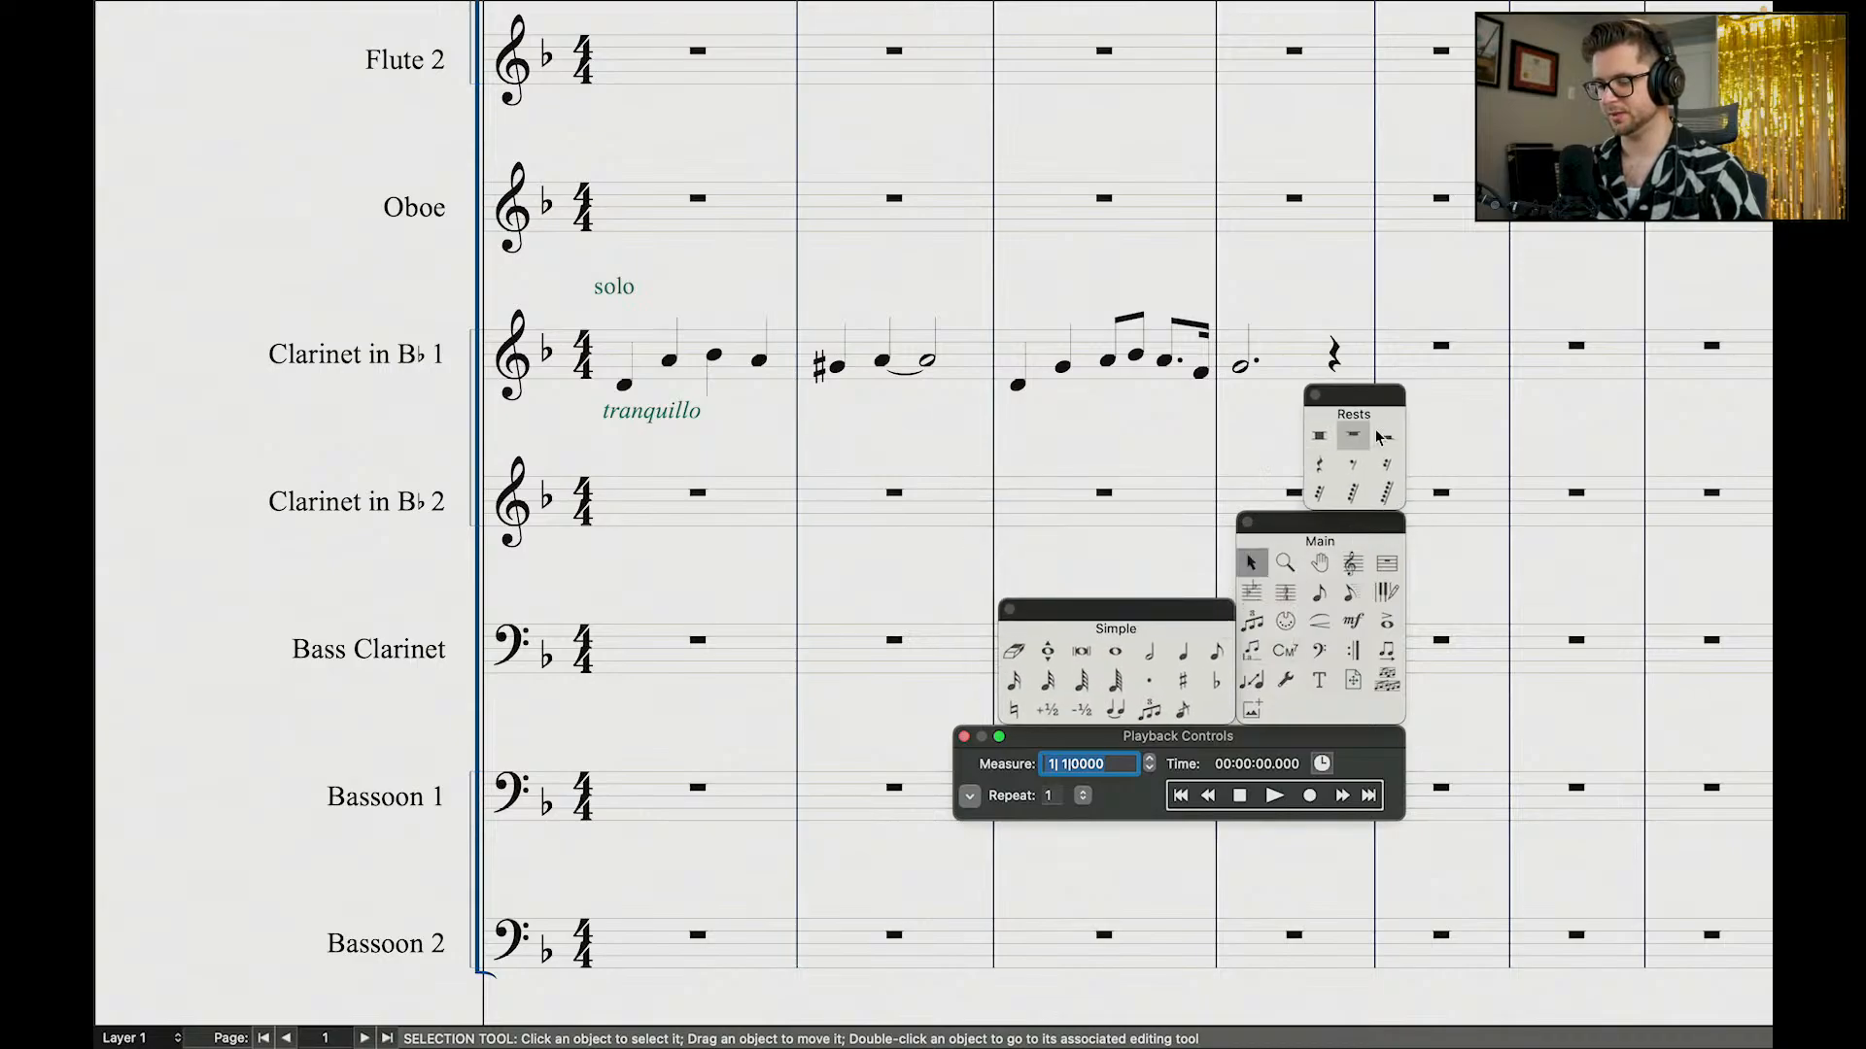
Step: Move the Rests palette directly above the Simple palette and play back the start of the clarinet melody
drag(1368, 401, 1197, 488)
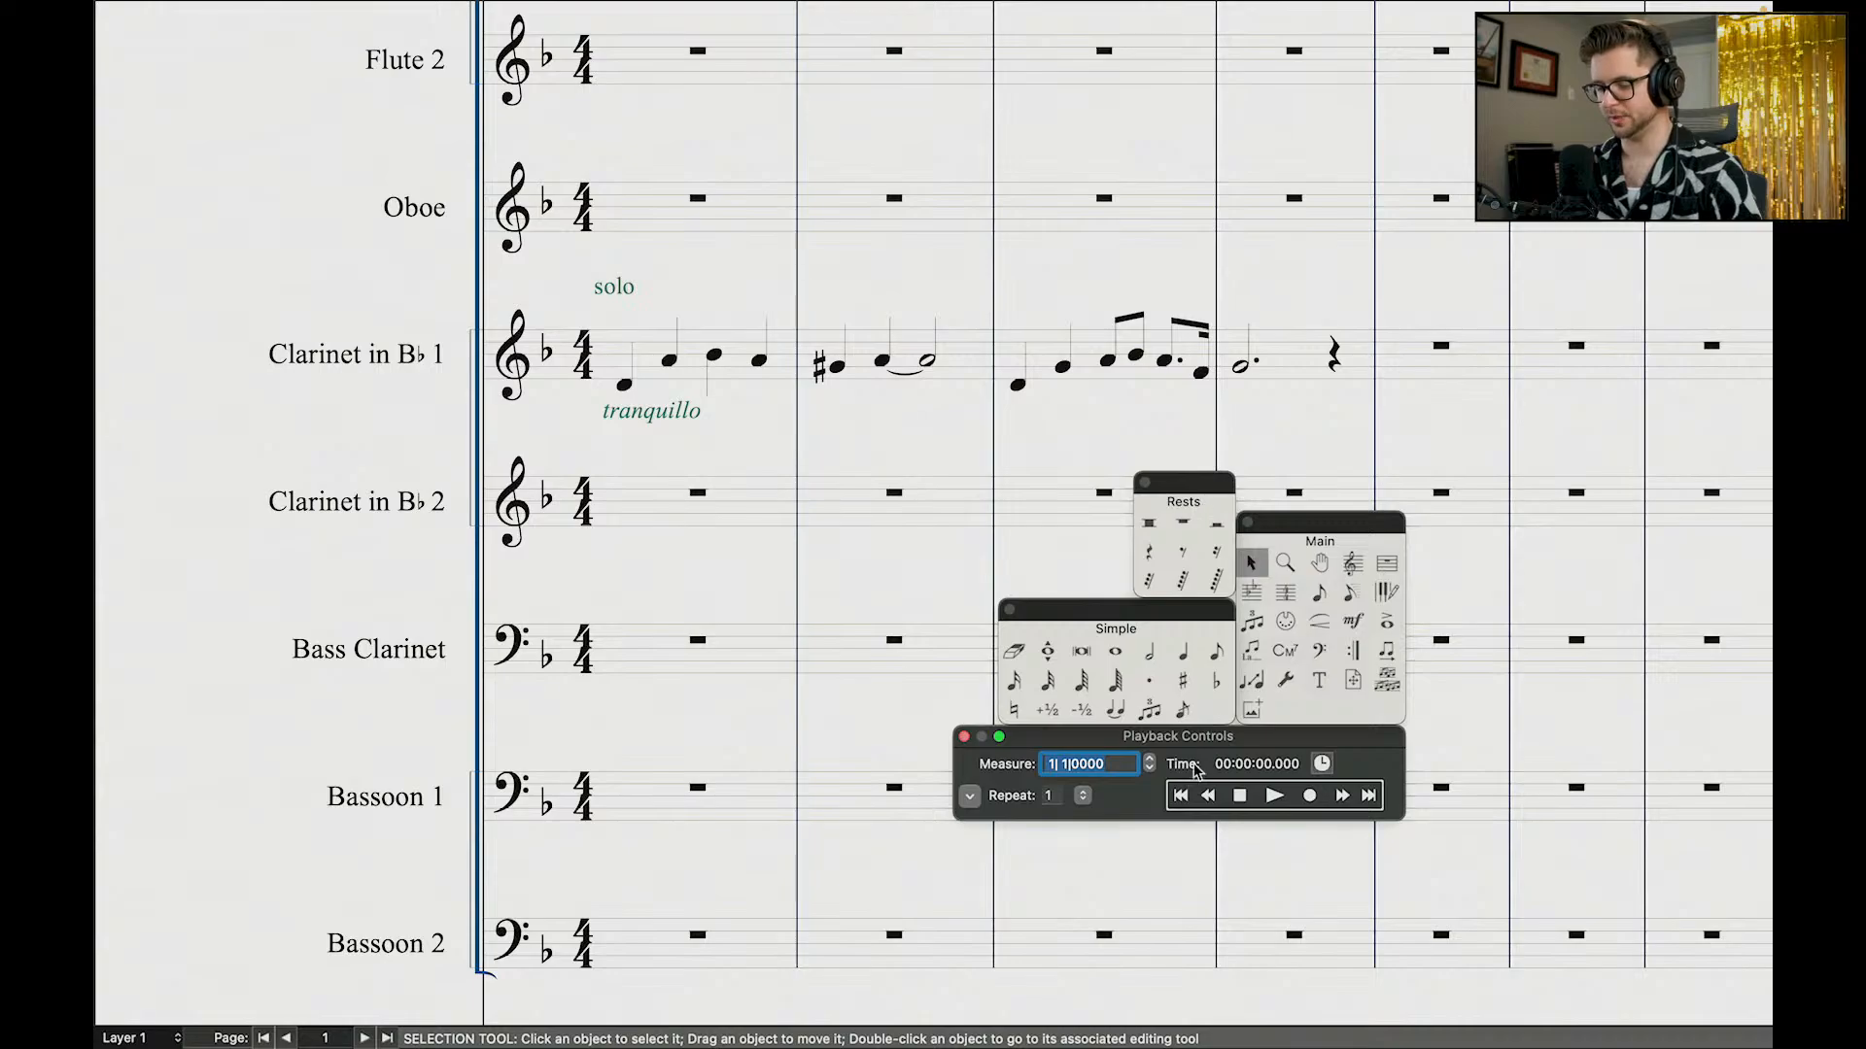
key(space)
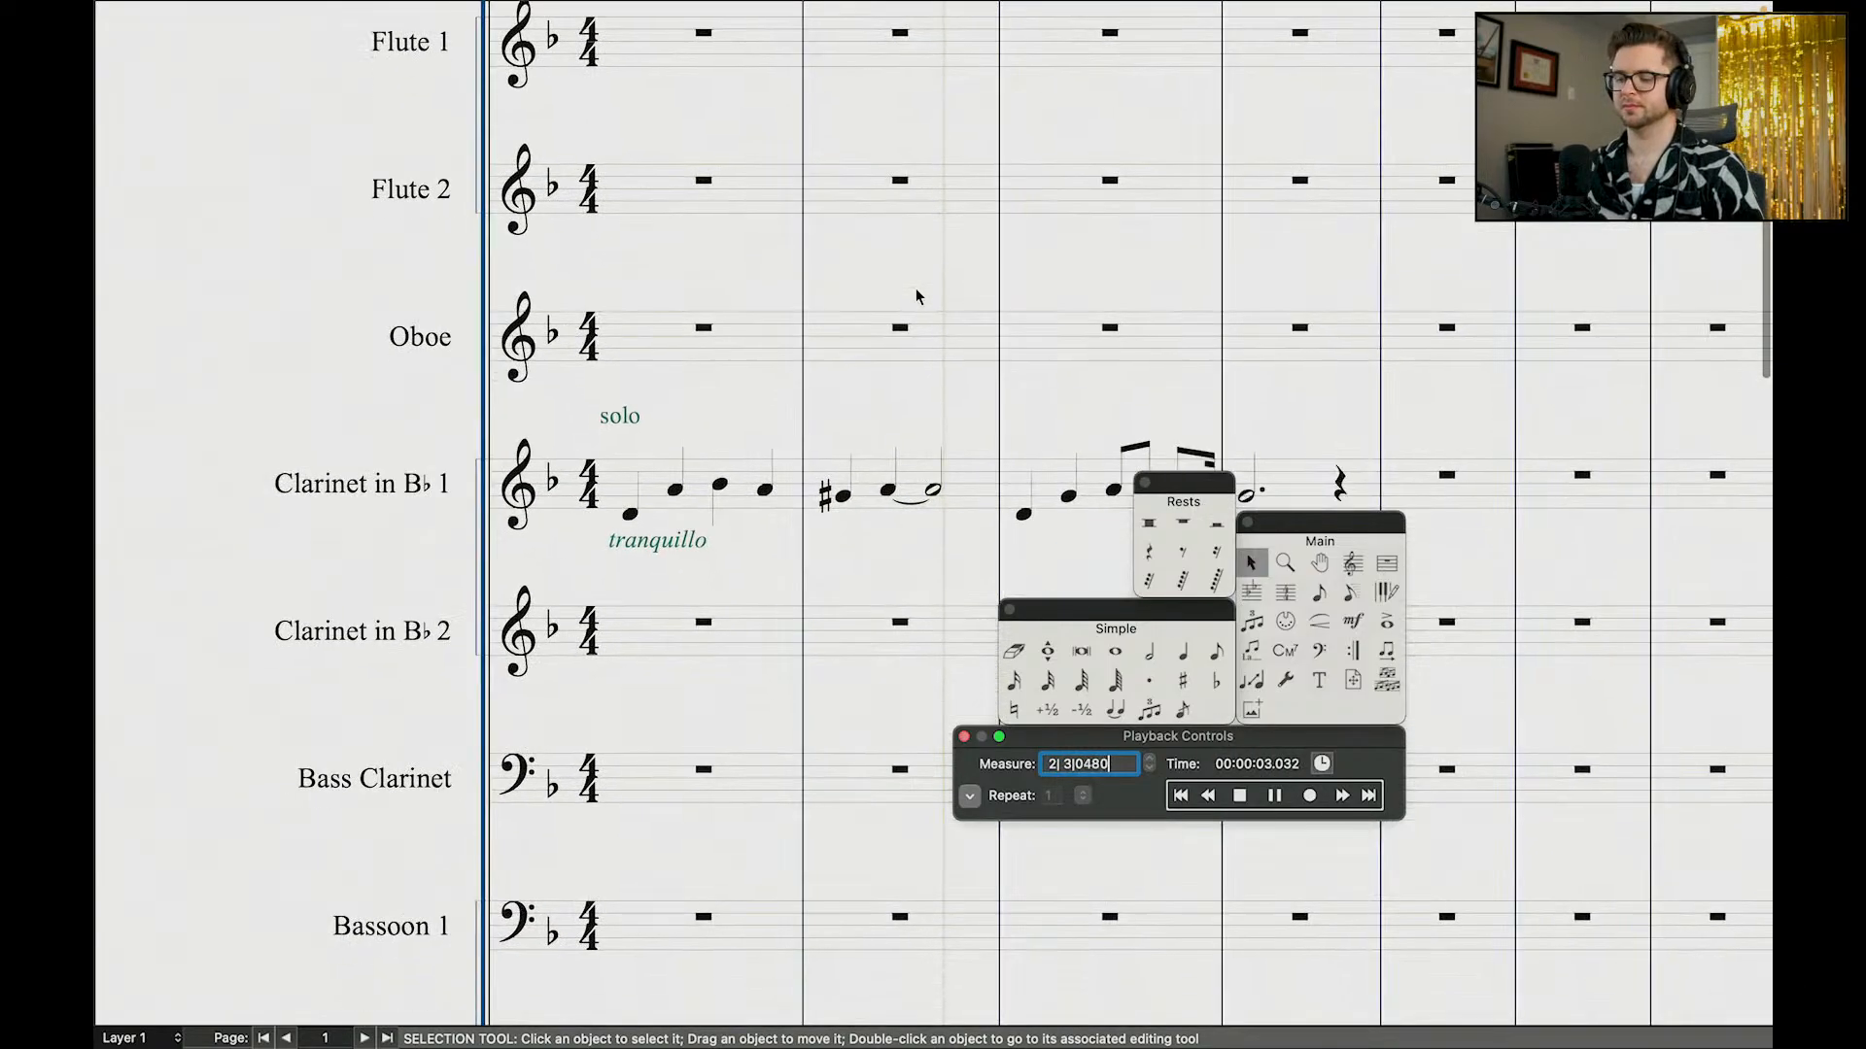
key(space)
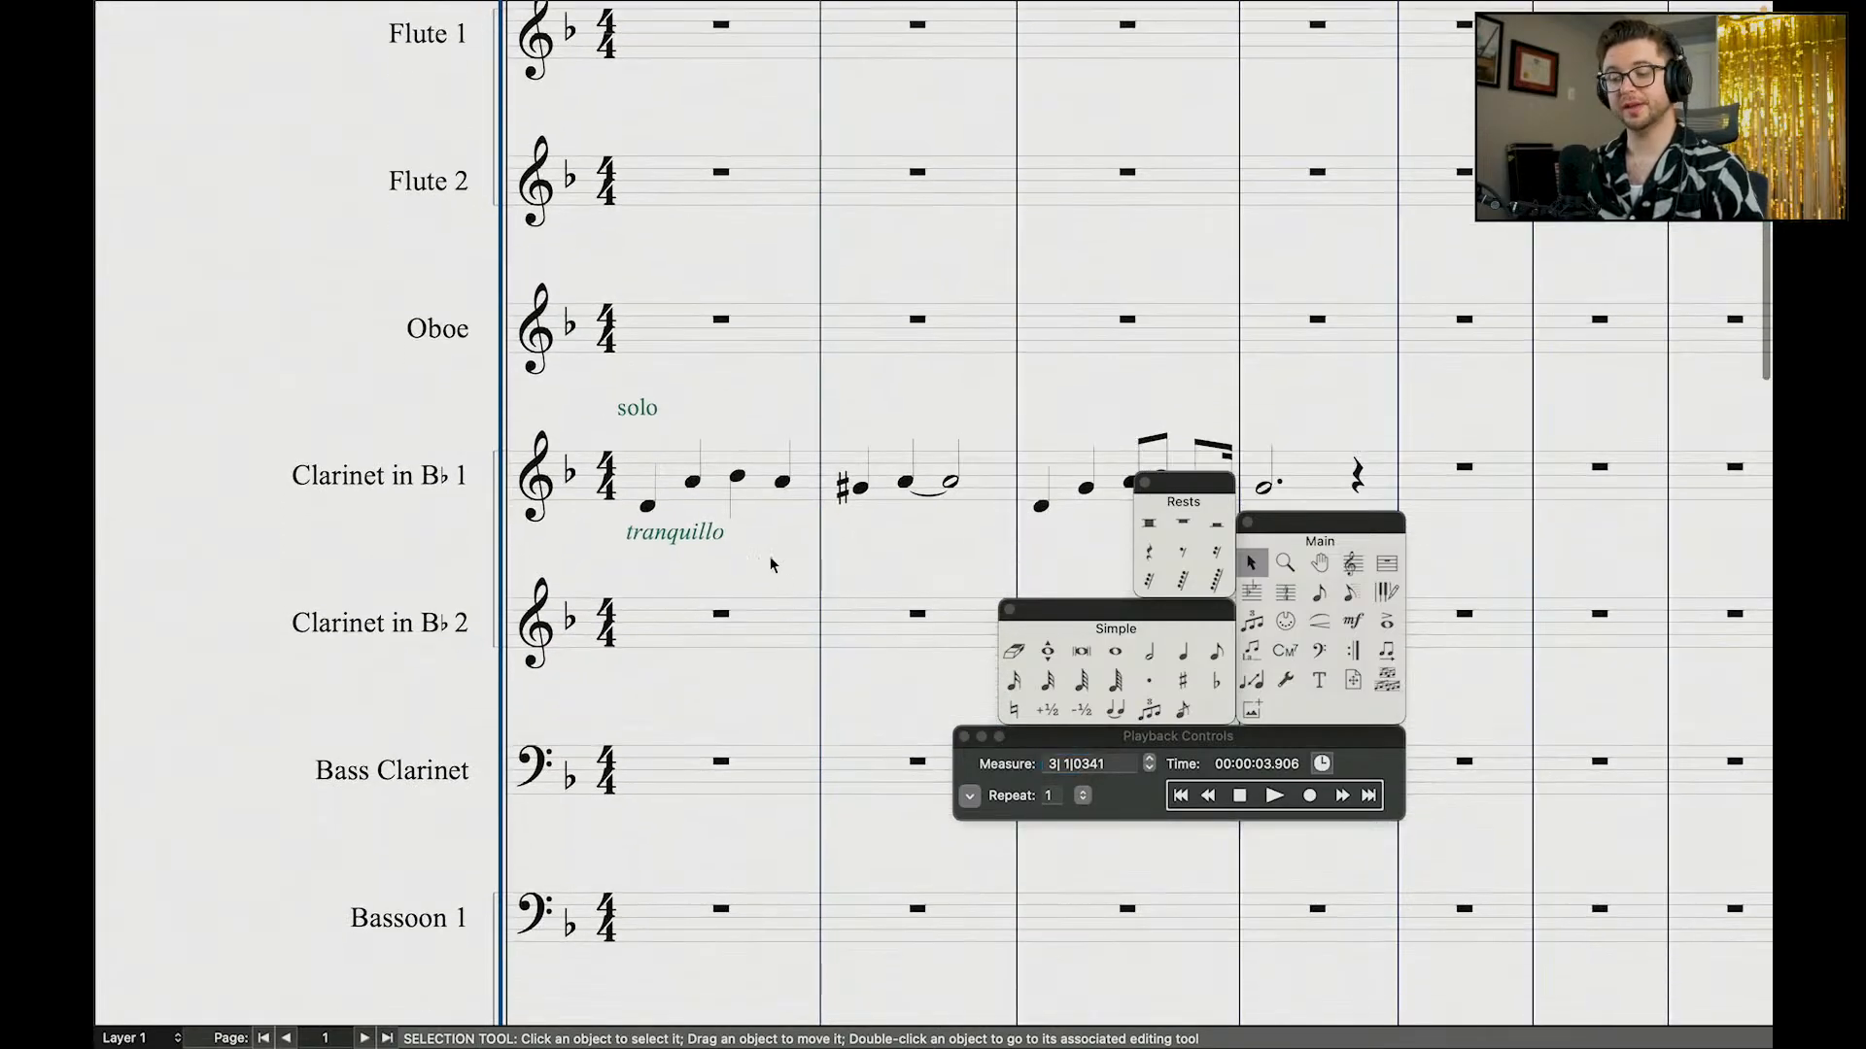
Step: Change the text of the tempo mark above the Piccolo staff to quarter note = 88 and assign it
click(1351, 620)
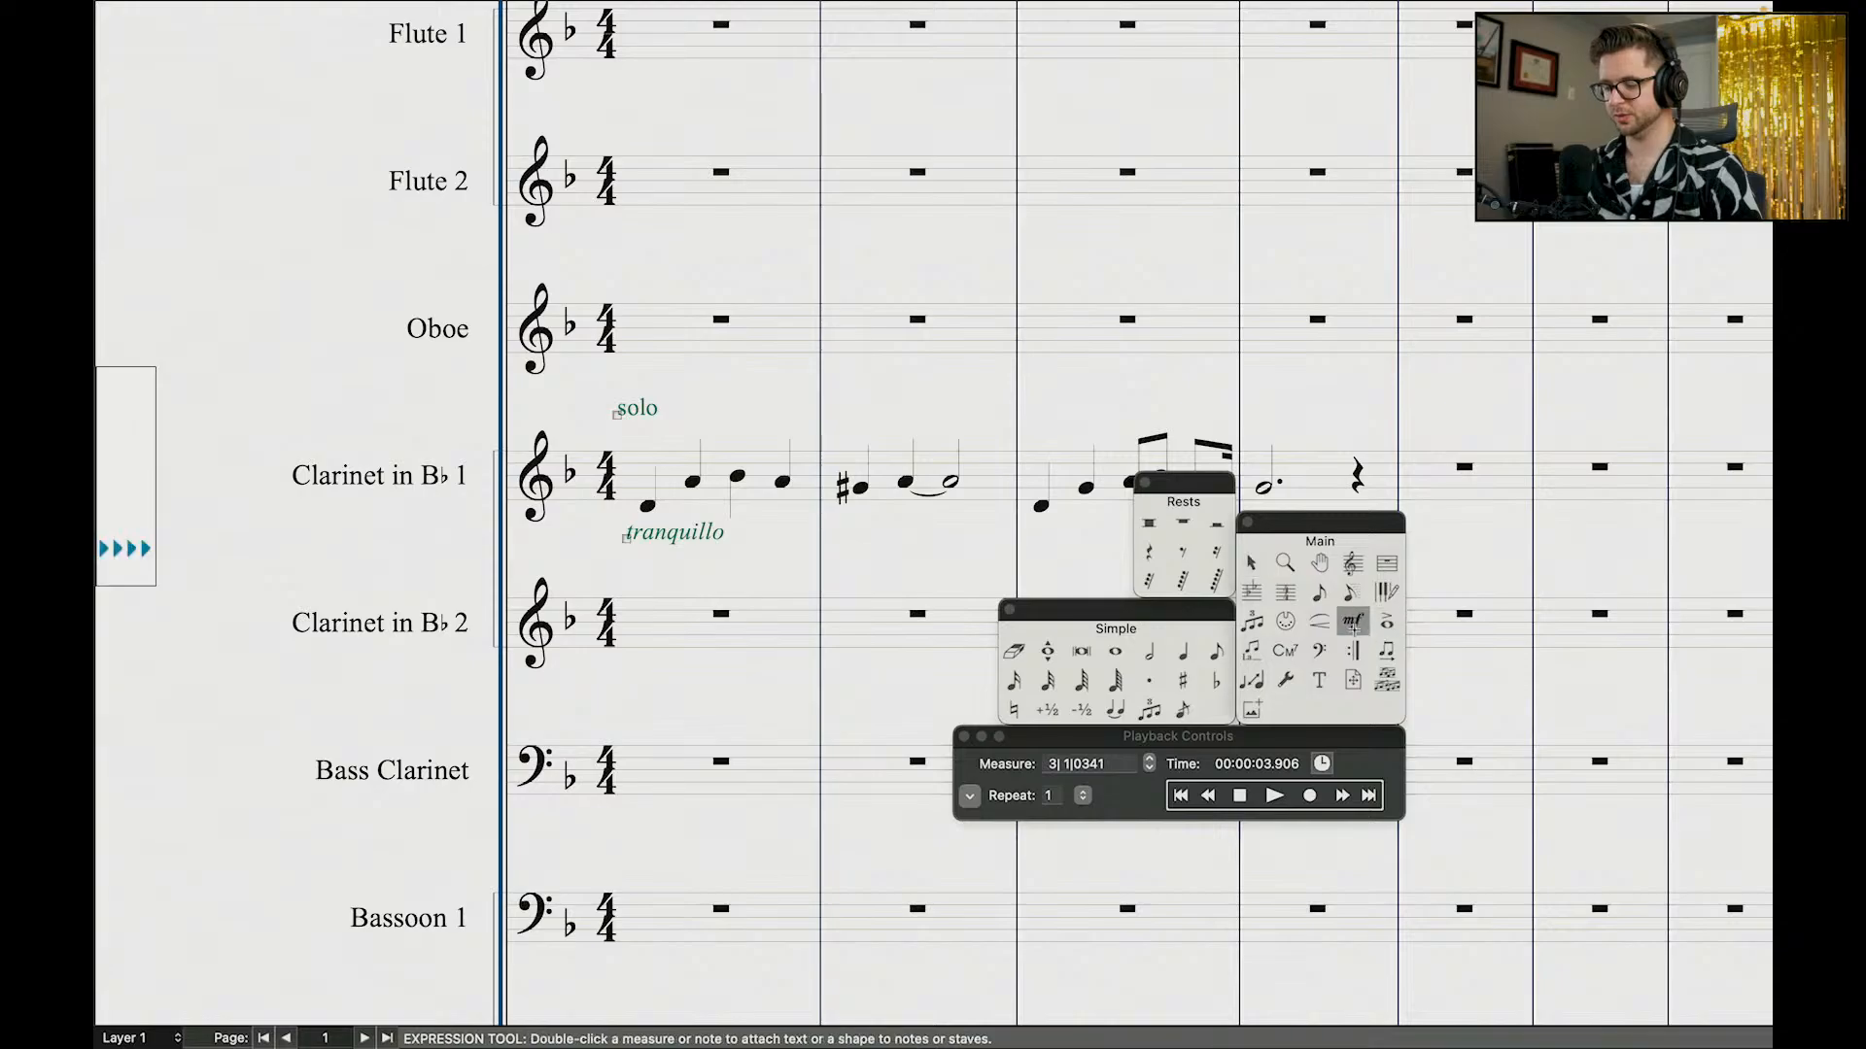
scroll(617, 337, up, 9)
scroll(594, 495, down, 3)
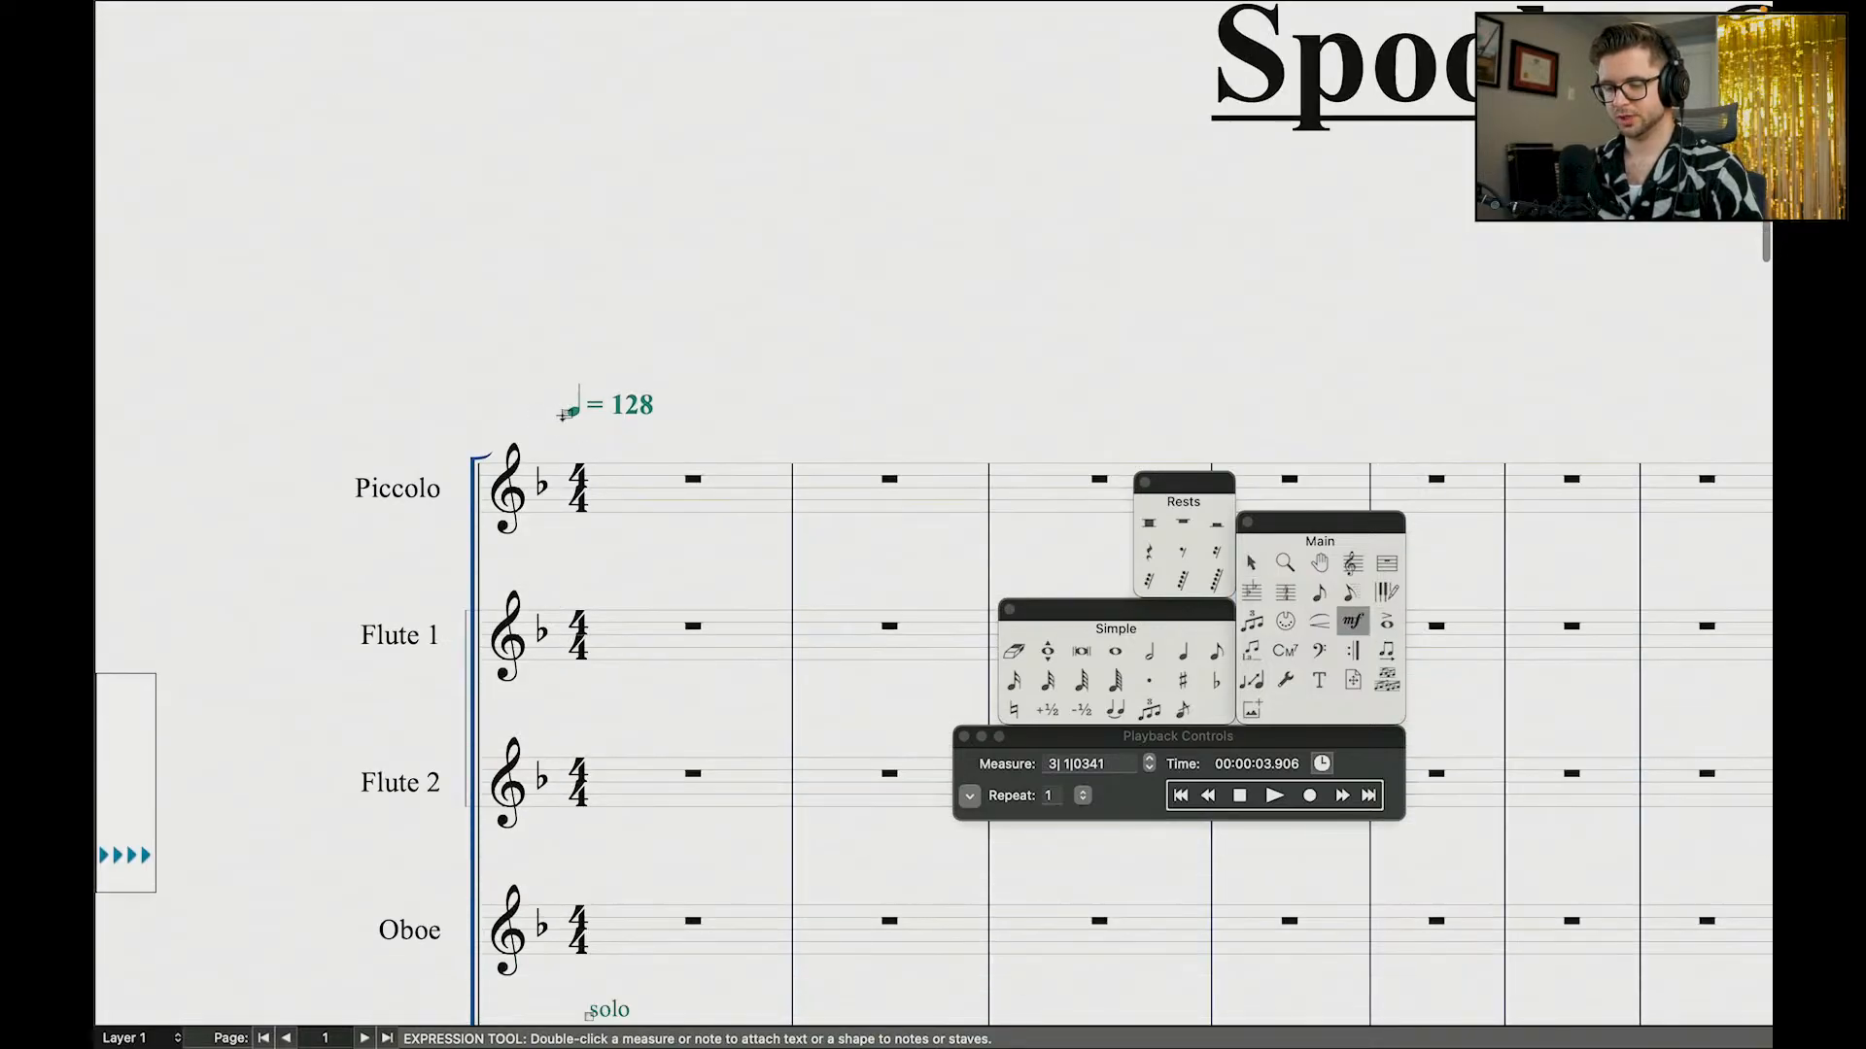
double_click(572, 416)
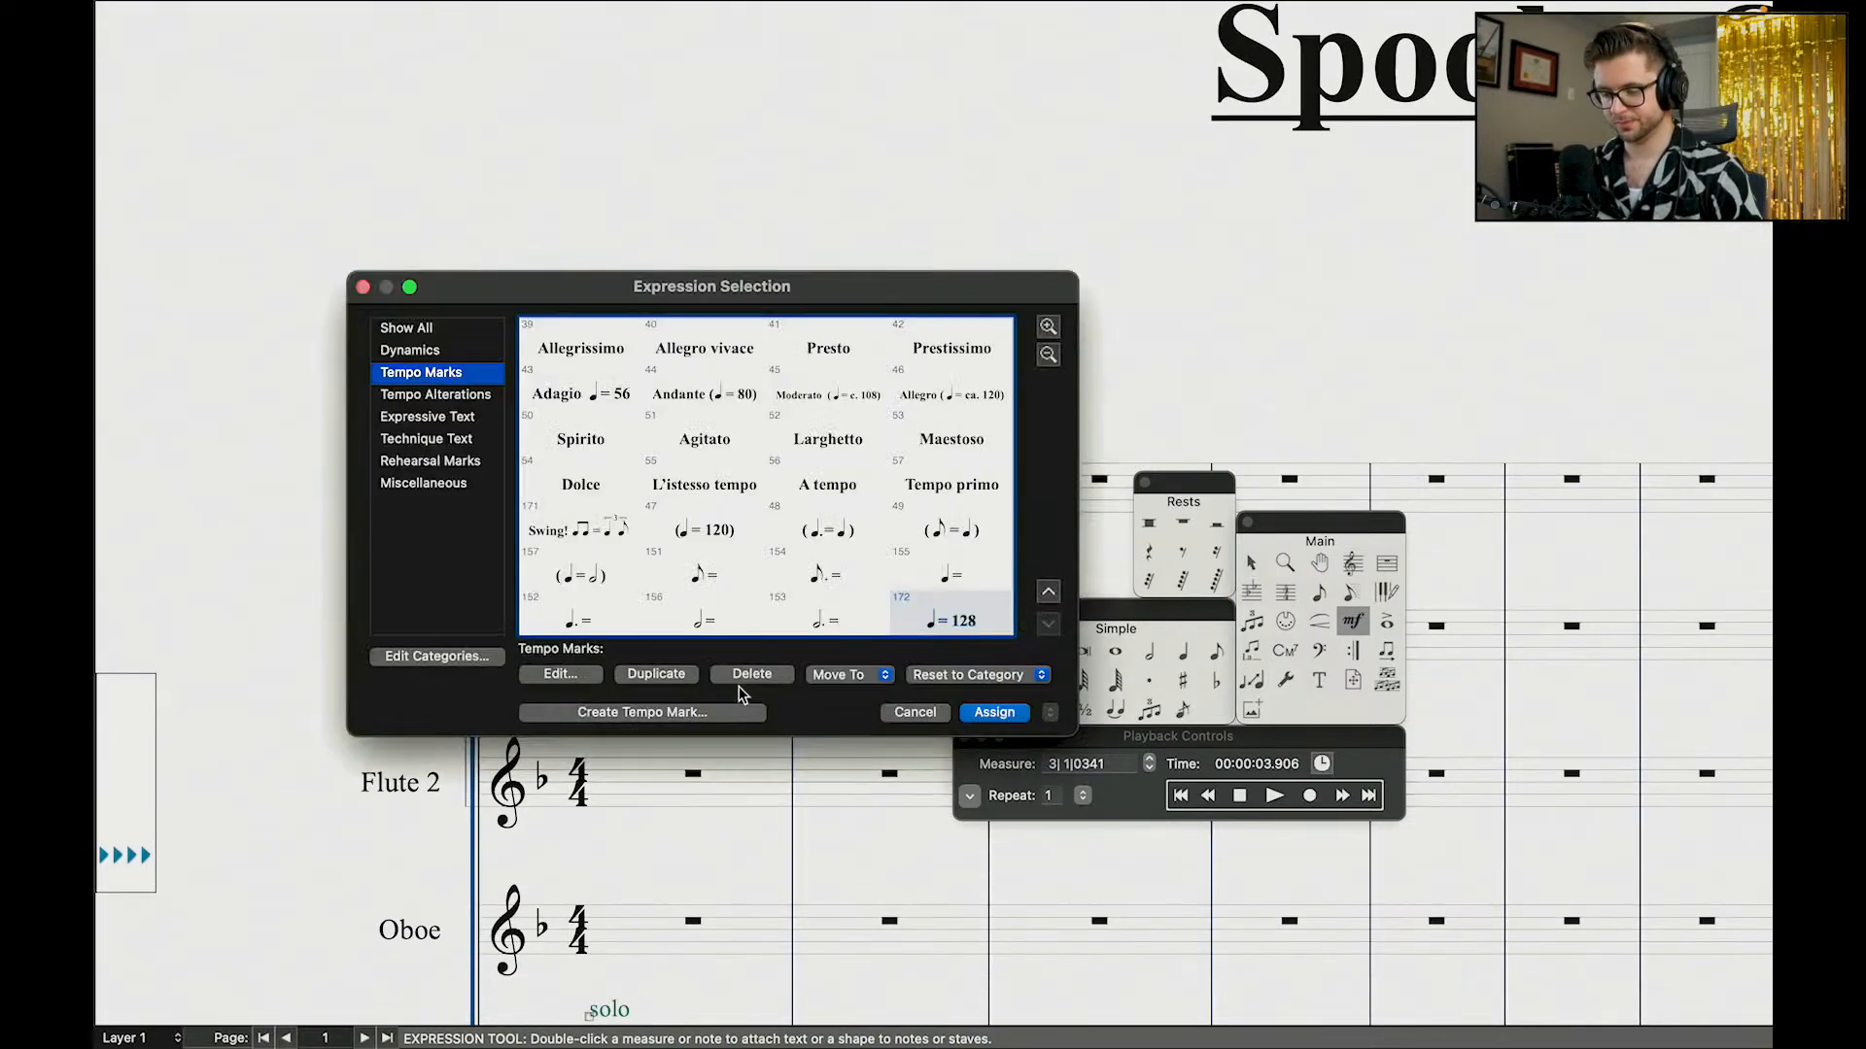
click(596, 668)
click(794, 277)
key(BackSpace)
key(BackSpace)
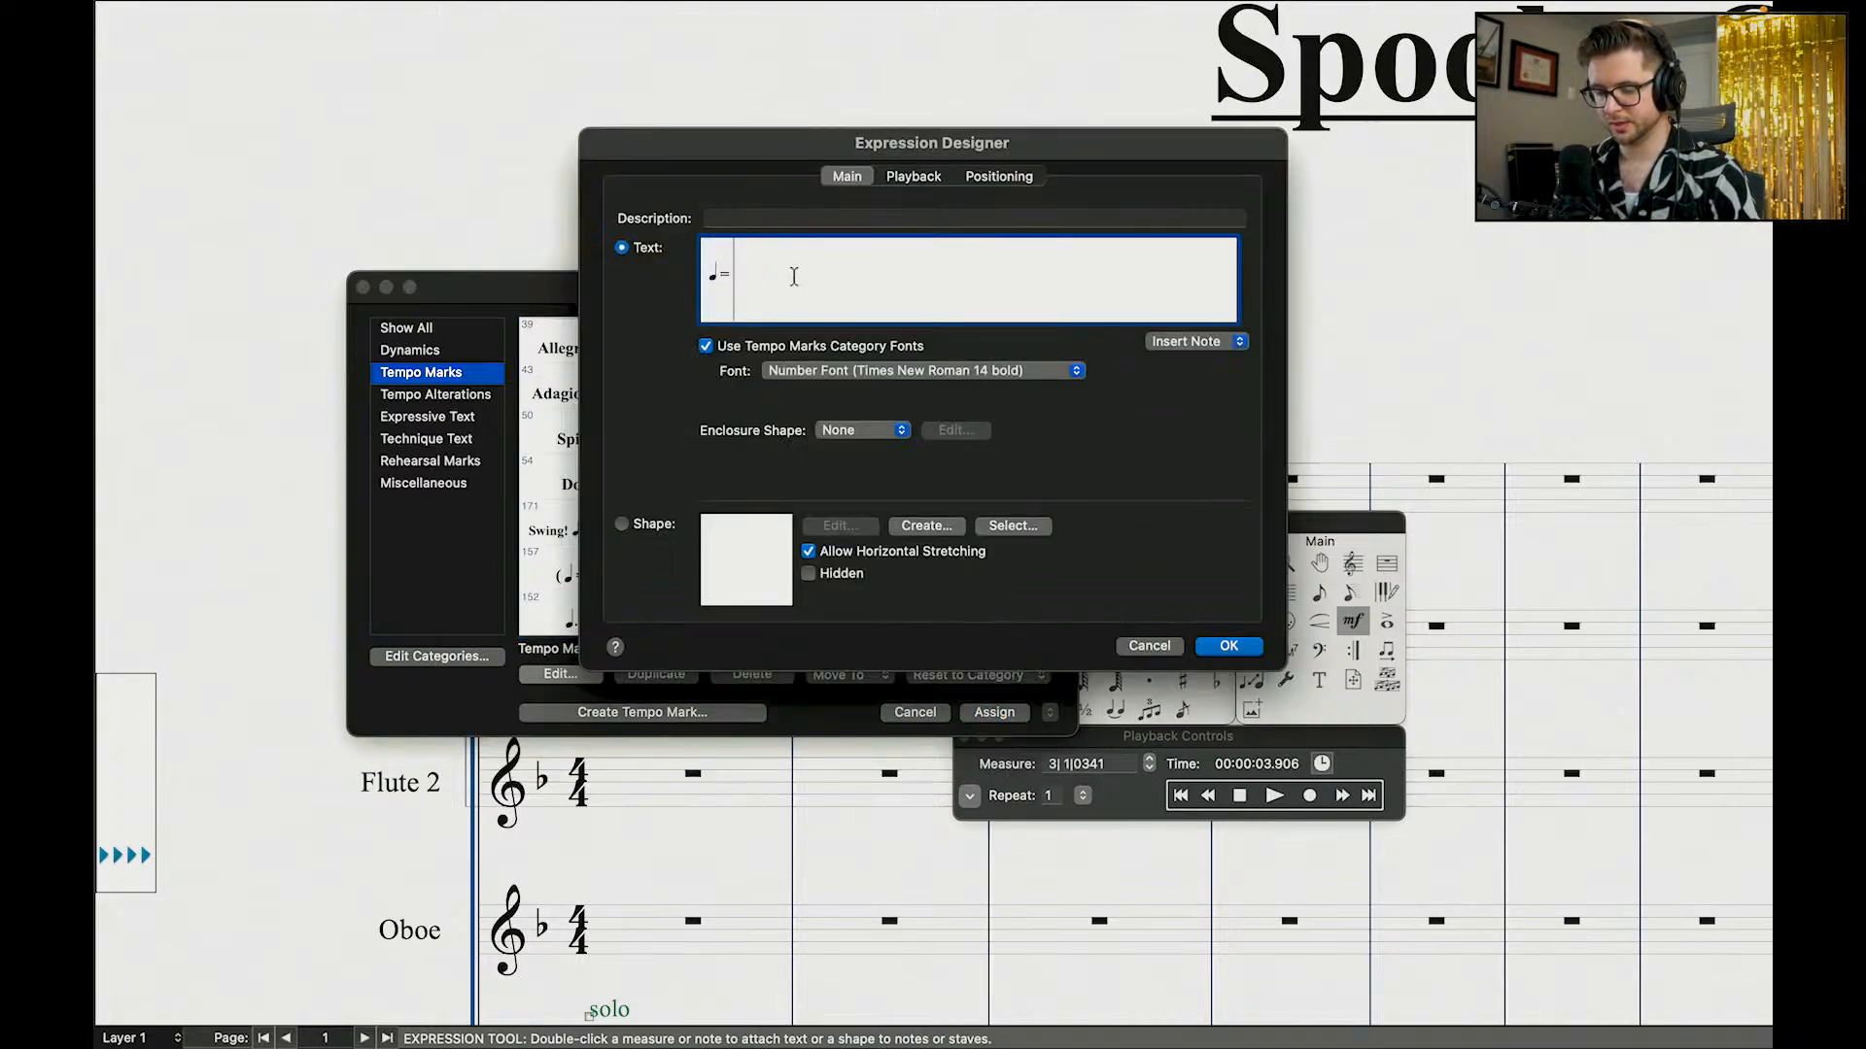
text(87)
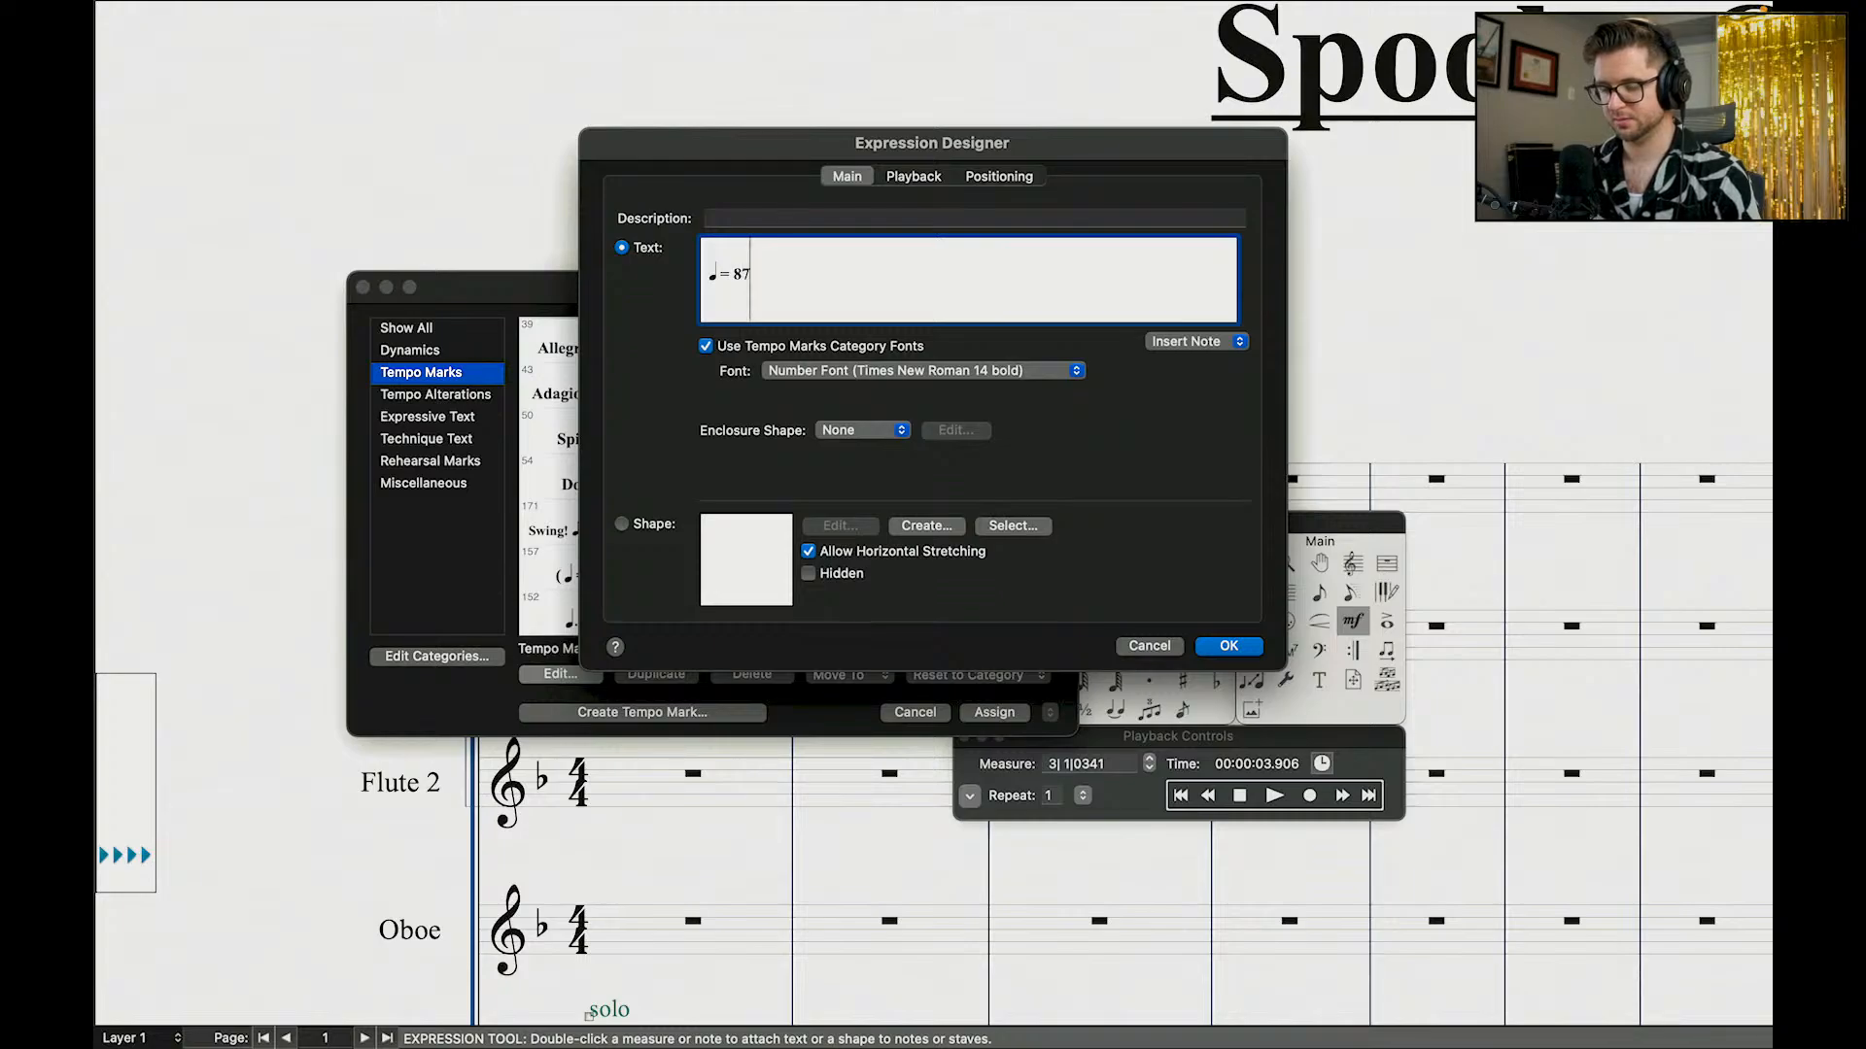
key(BackSpace)
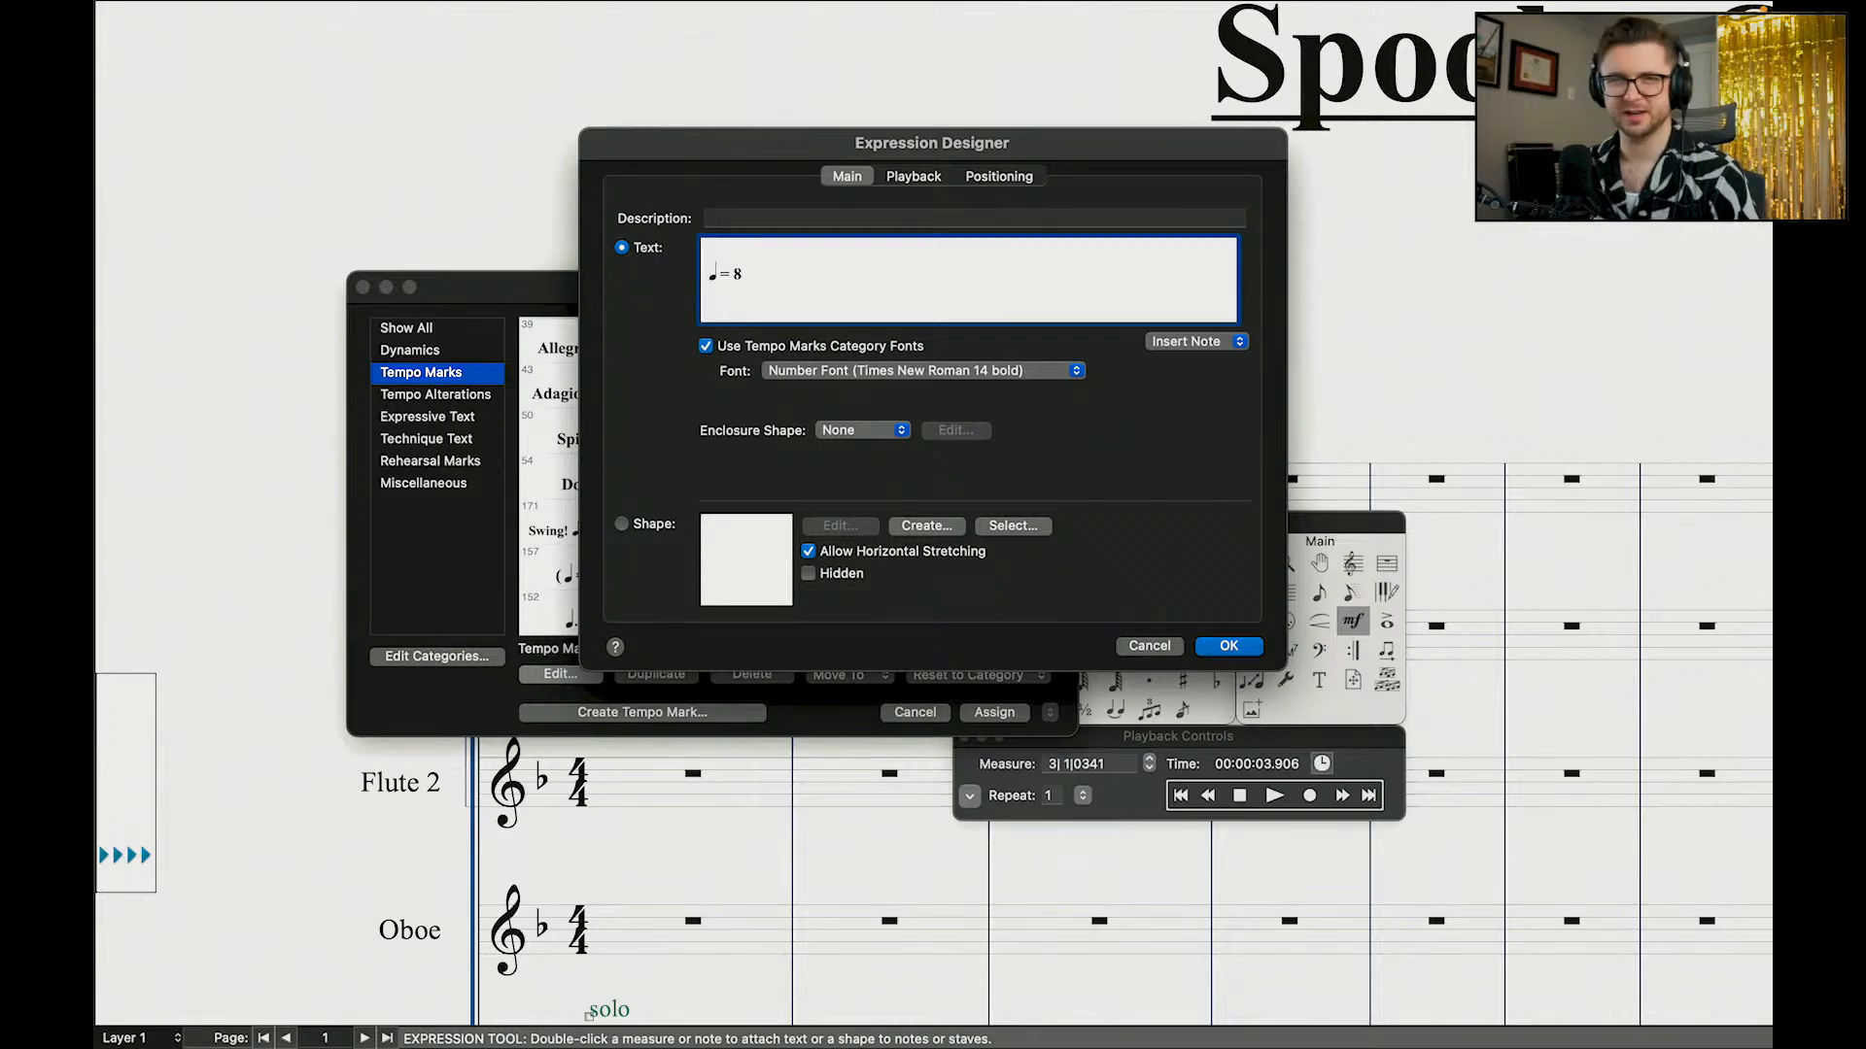
key(BackSpace)
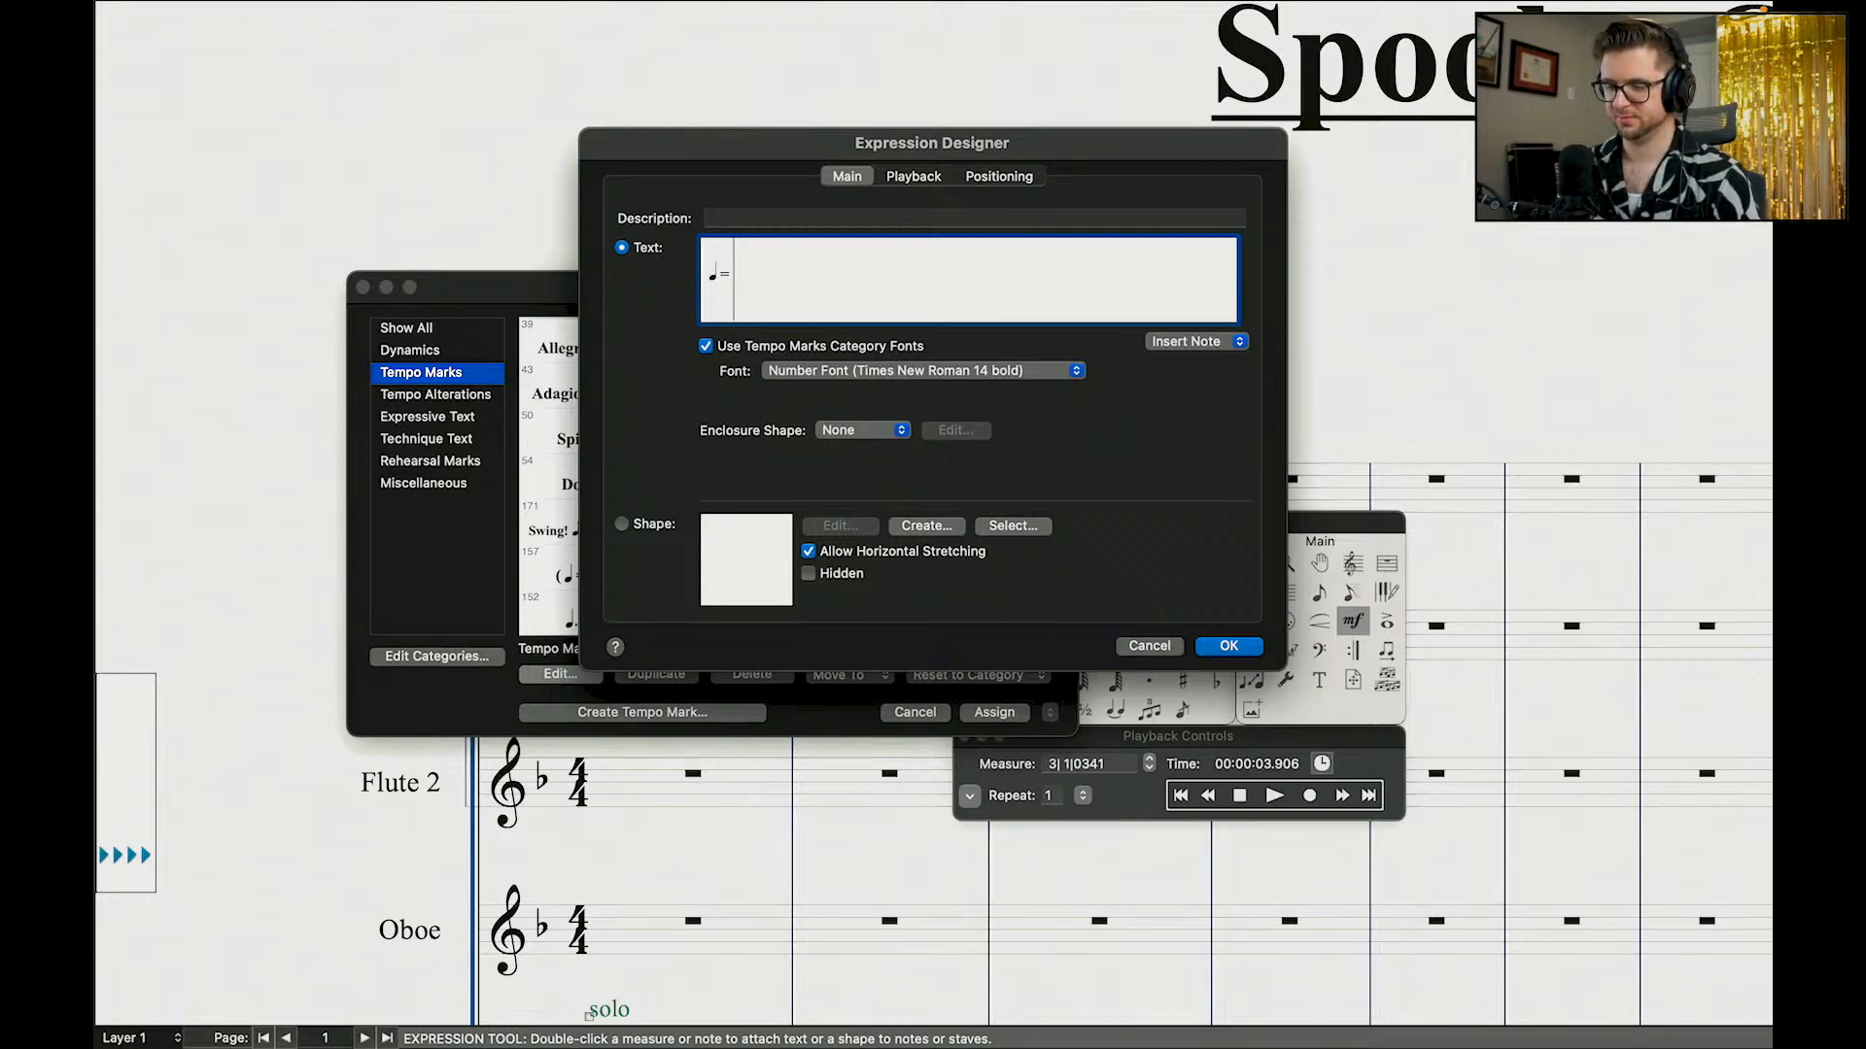
text(88)
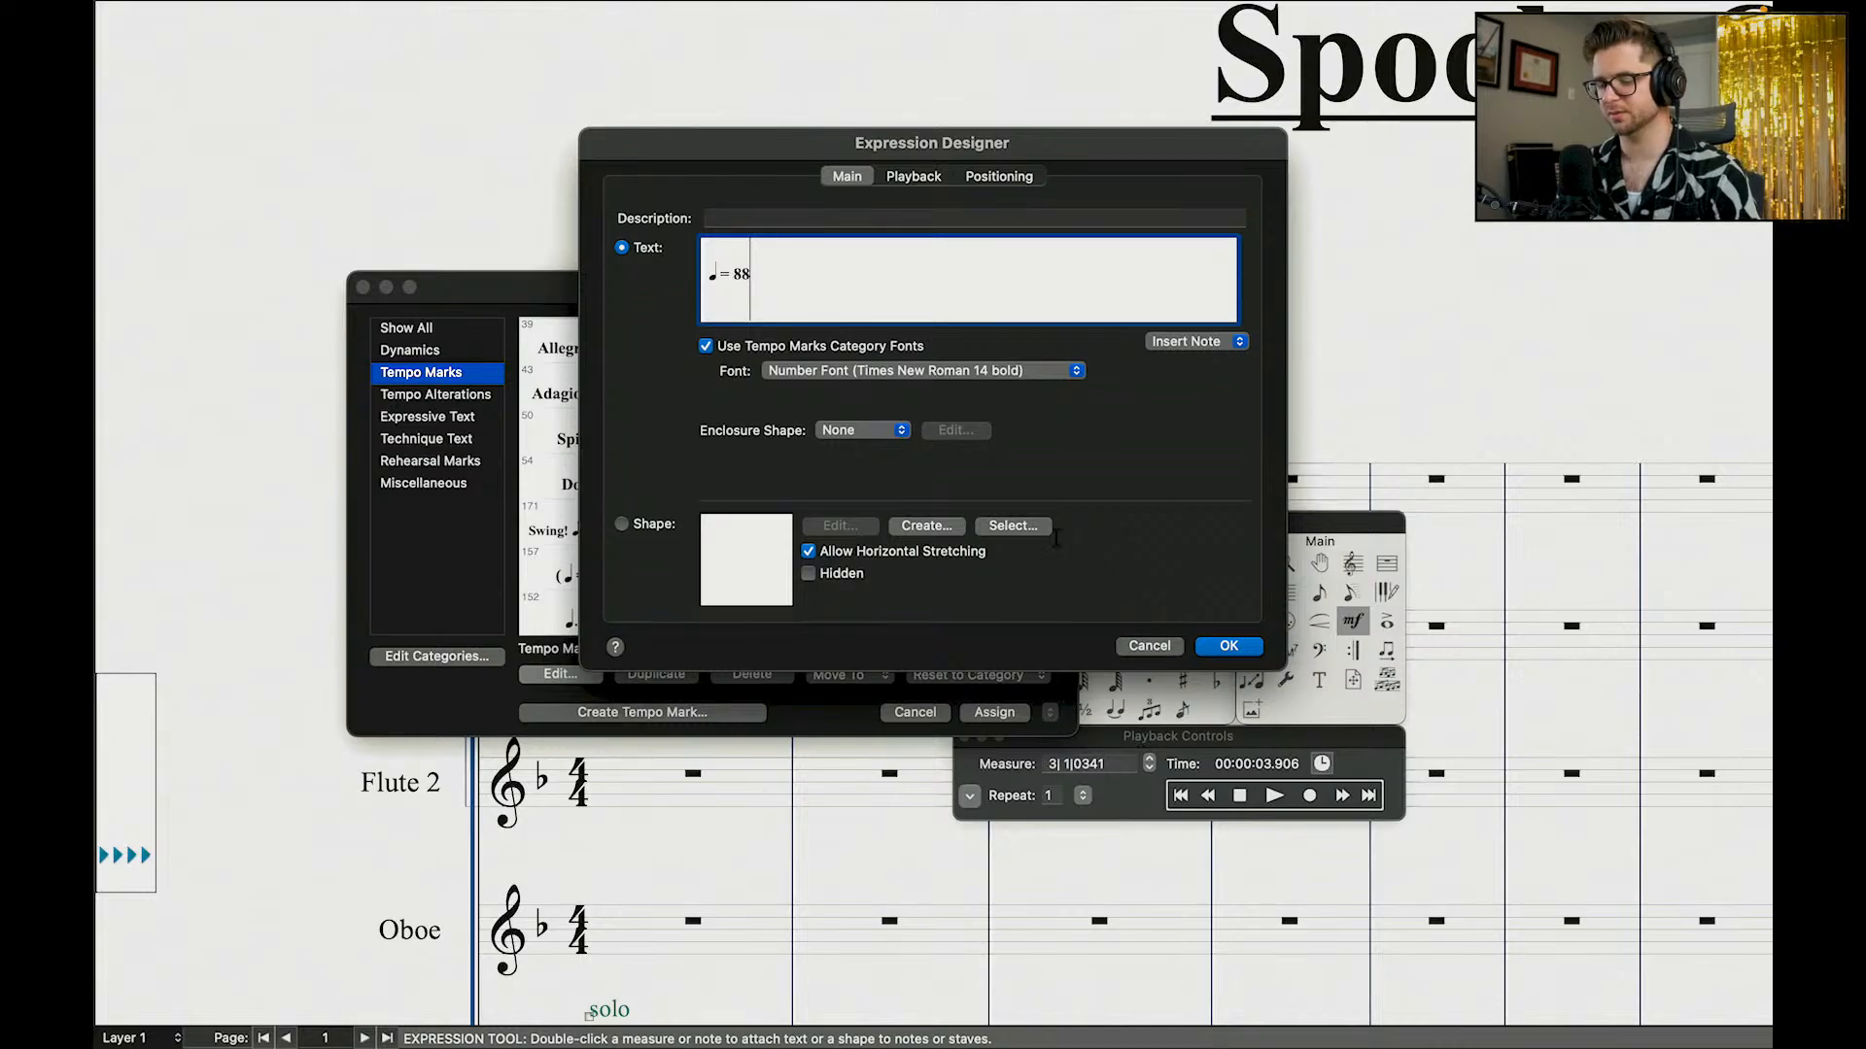
click(1229, 646)
key(Return)
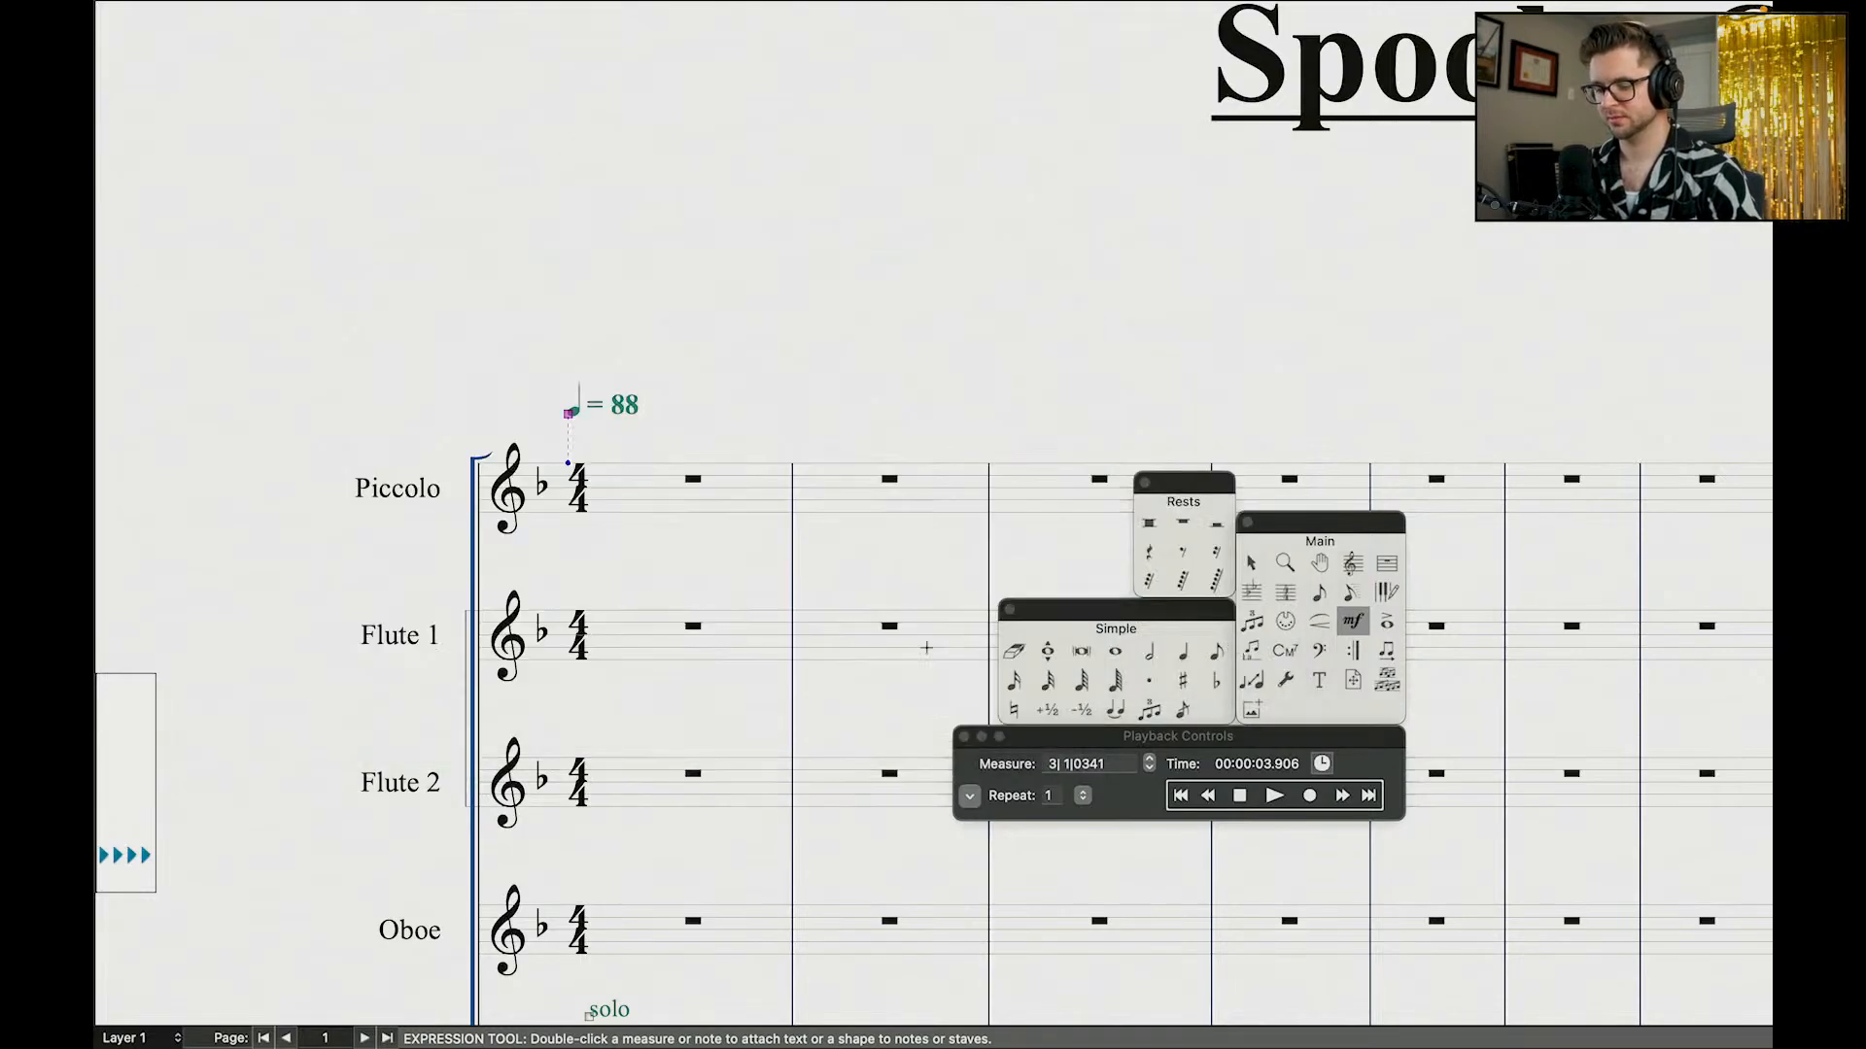
Step: Play the clarinet melody from the beginning and stop playback during the second measure
scroll(866, 366, down, 3)
click(1181, 797)
click(1274, 797)
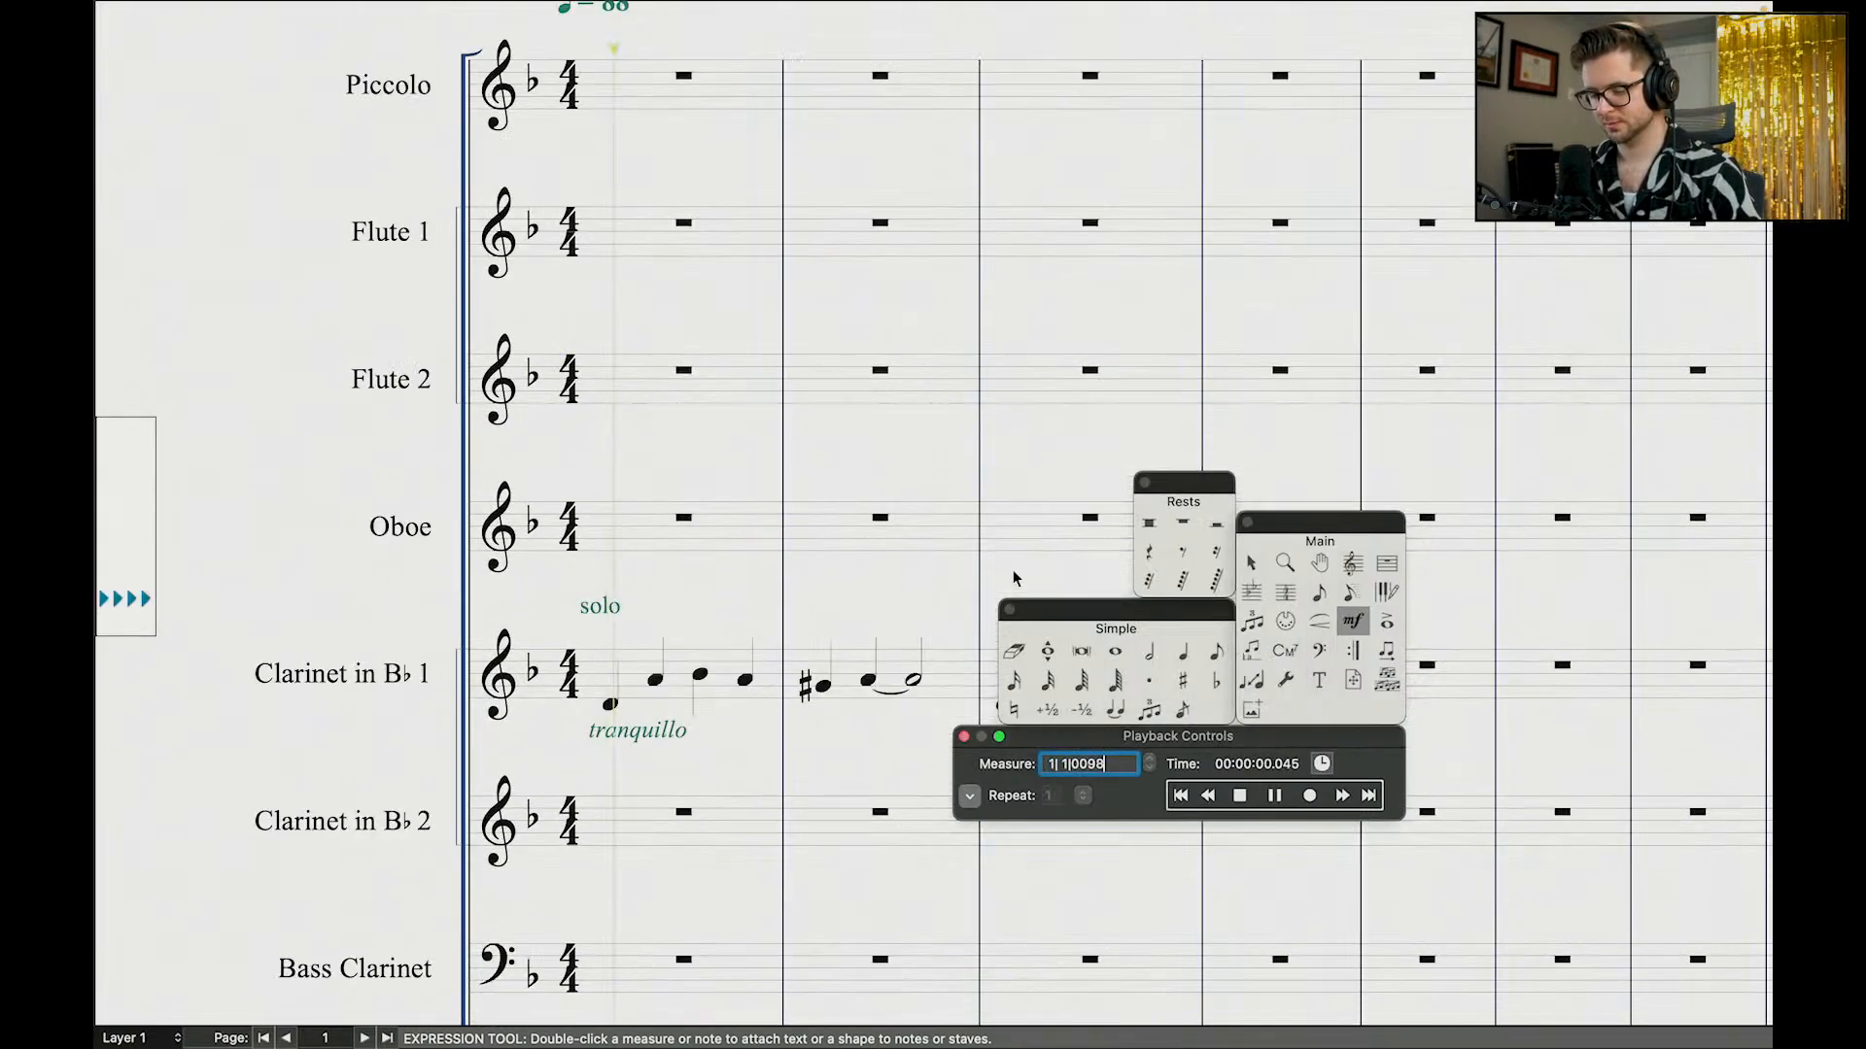
click(886, 432)
Step: Set the tempo mark's playback to match its metronome marking text and reassign the expression
scroll(635, 379, up, 3)
click(554, 232)
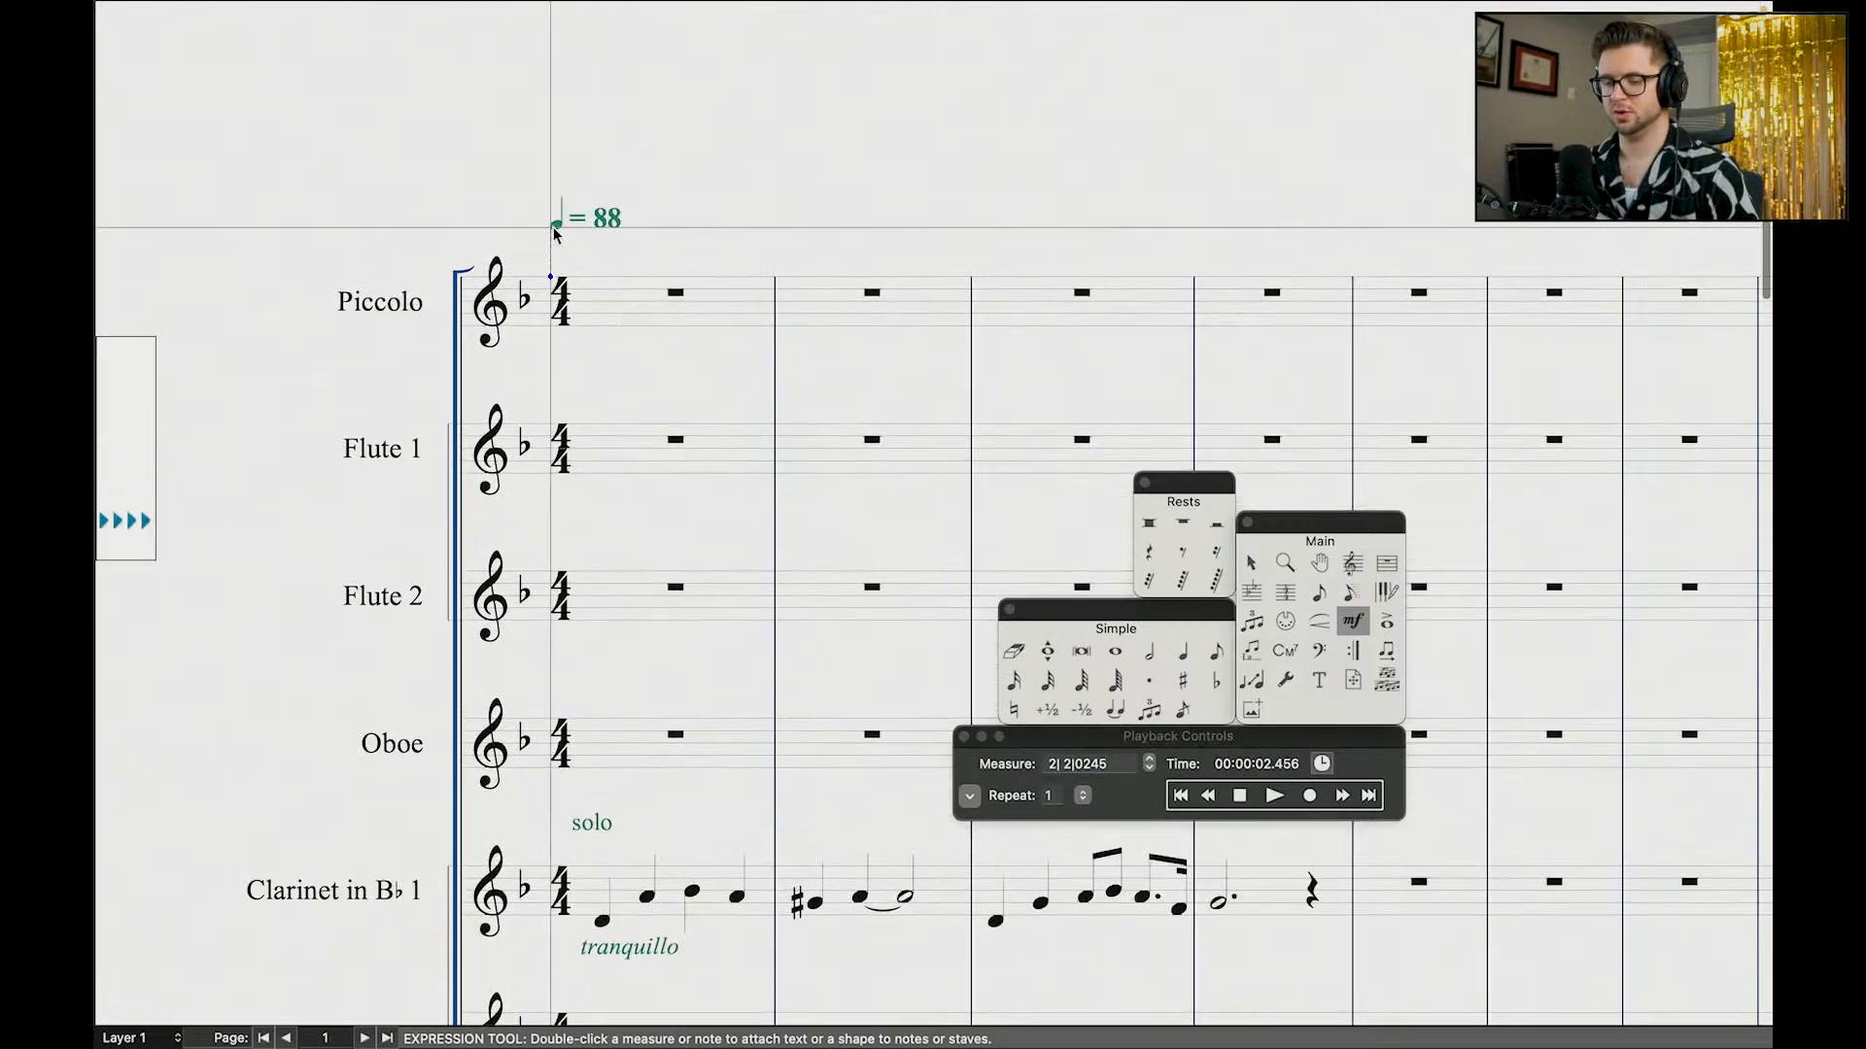
double_click(555, 235)
click(560, 674)
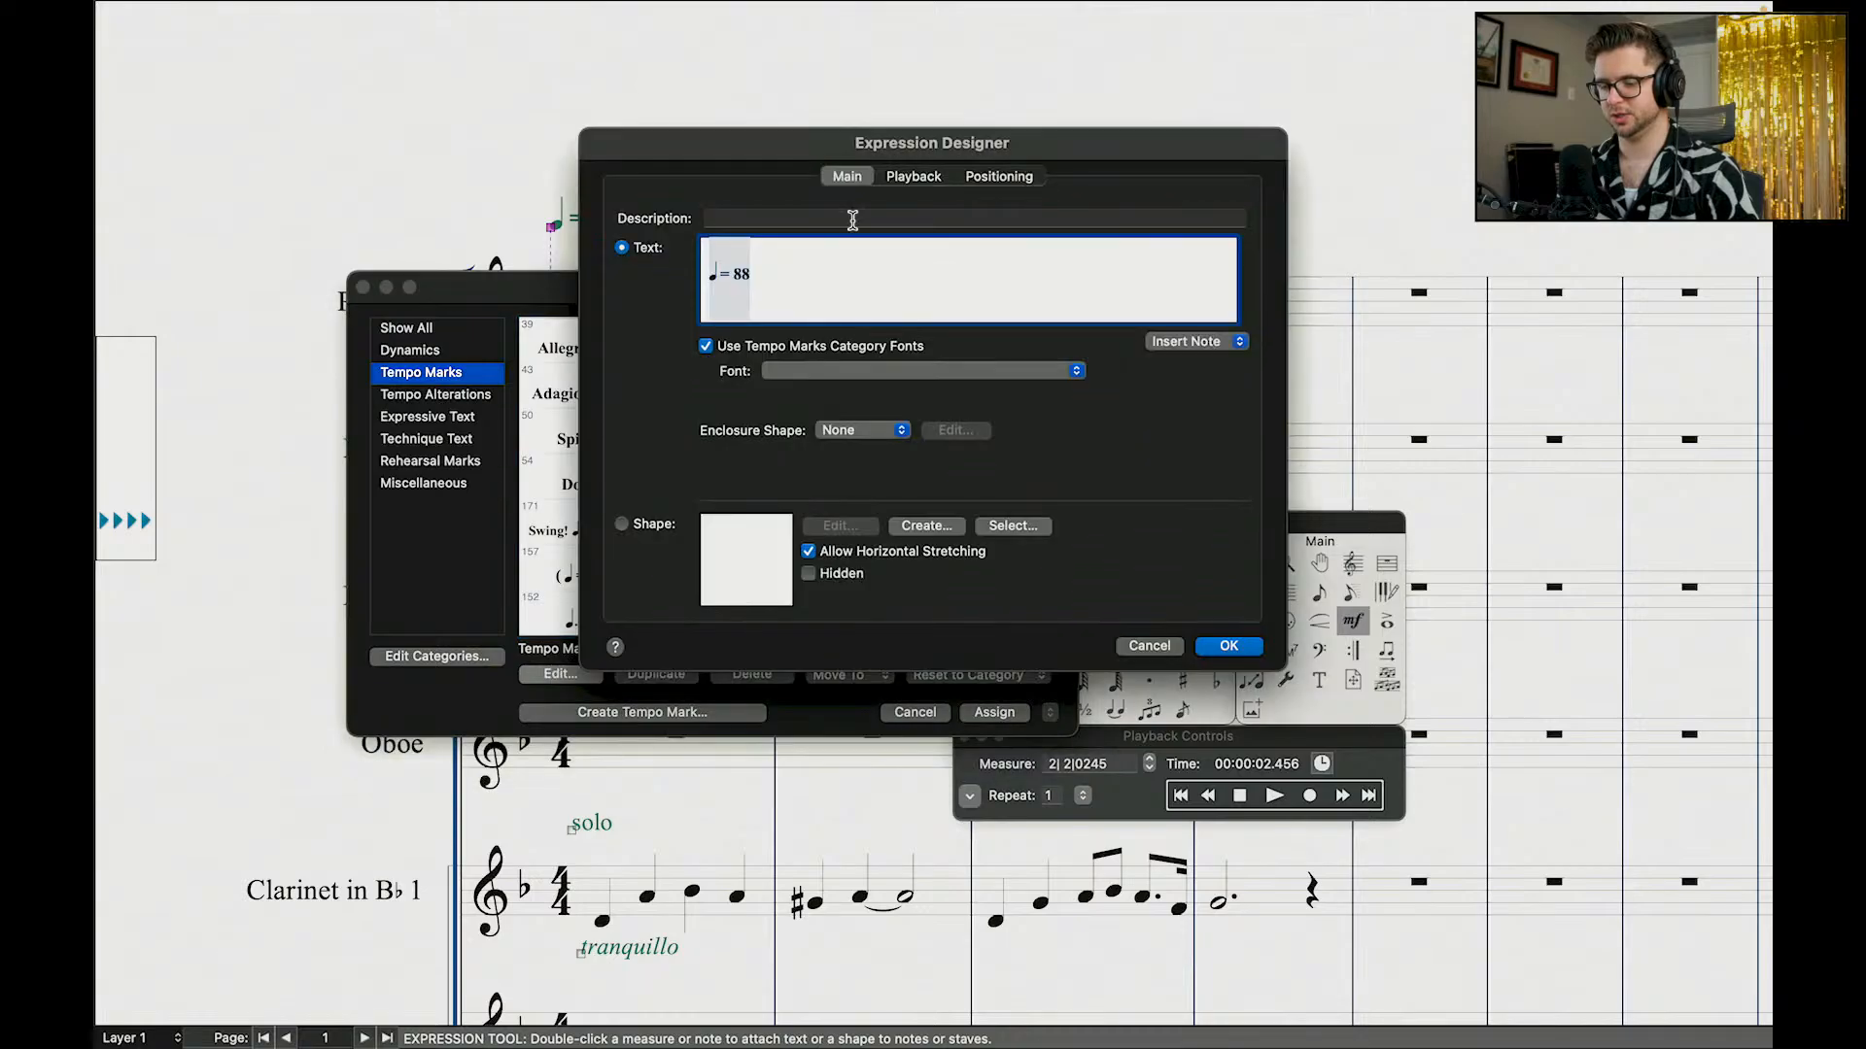
click(913, 176)
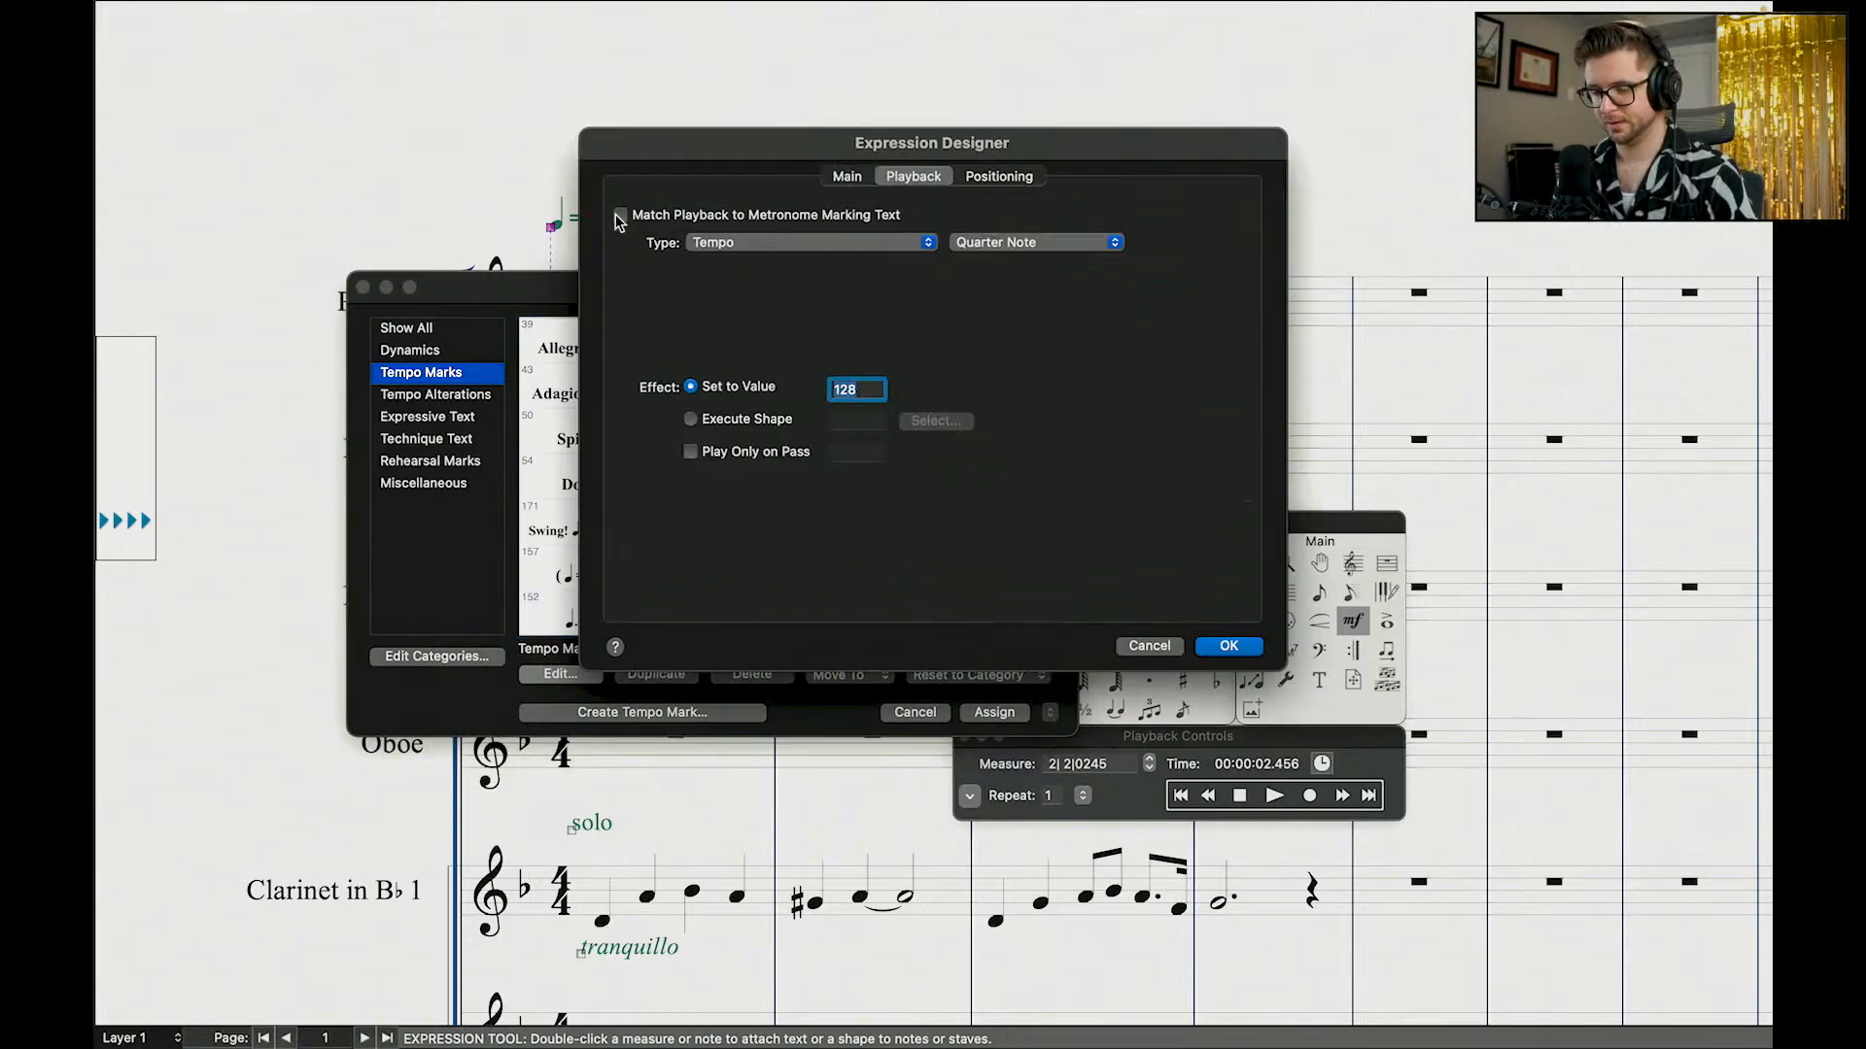
click(620, 215)
click(1230, 646)
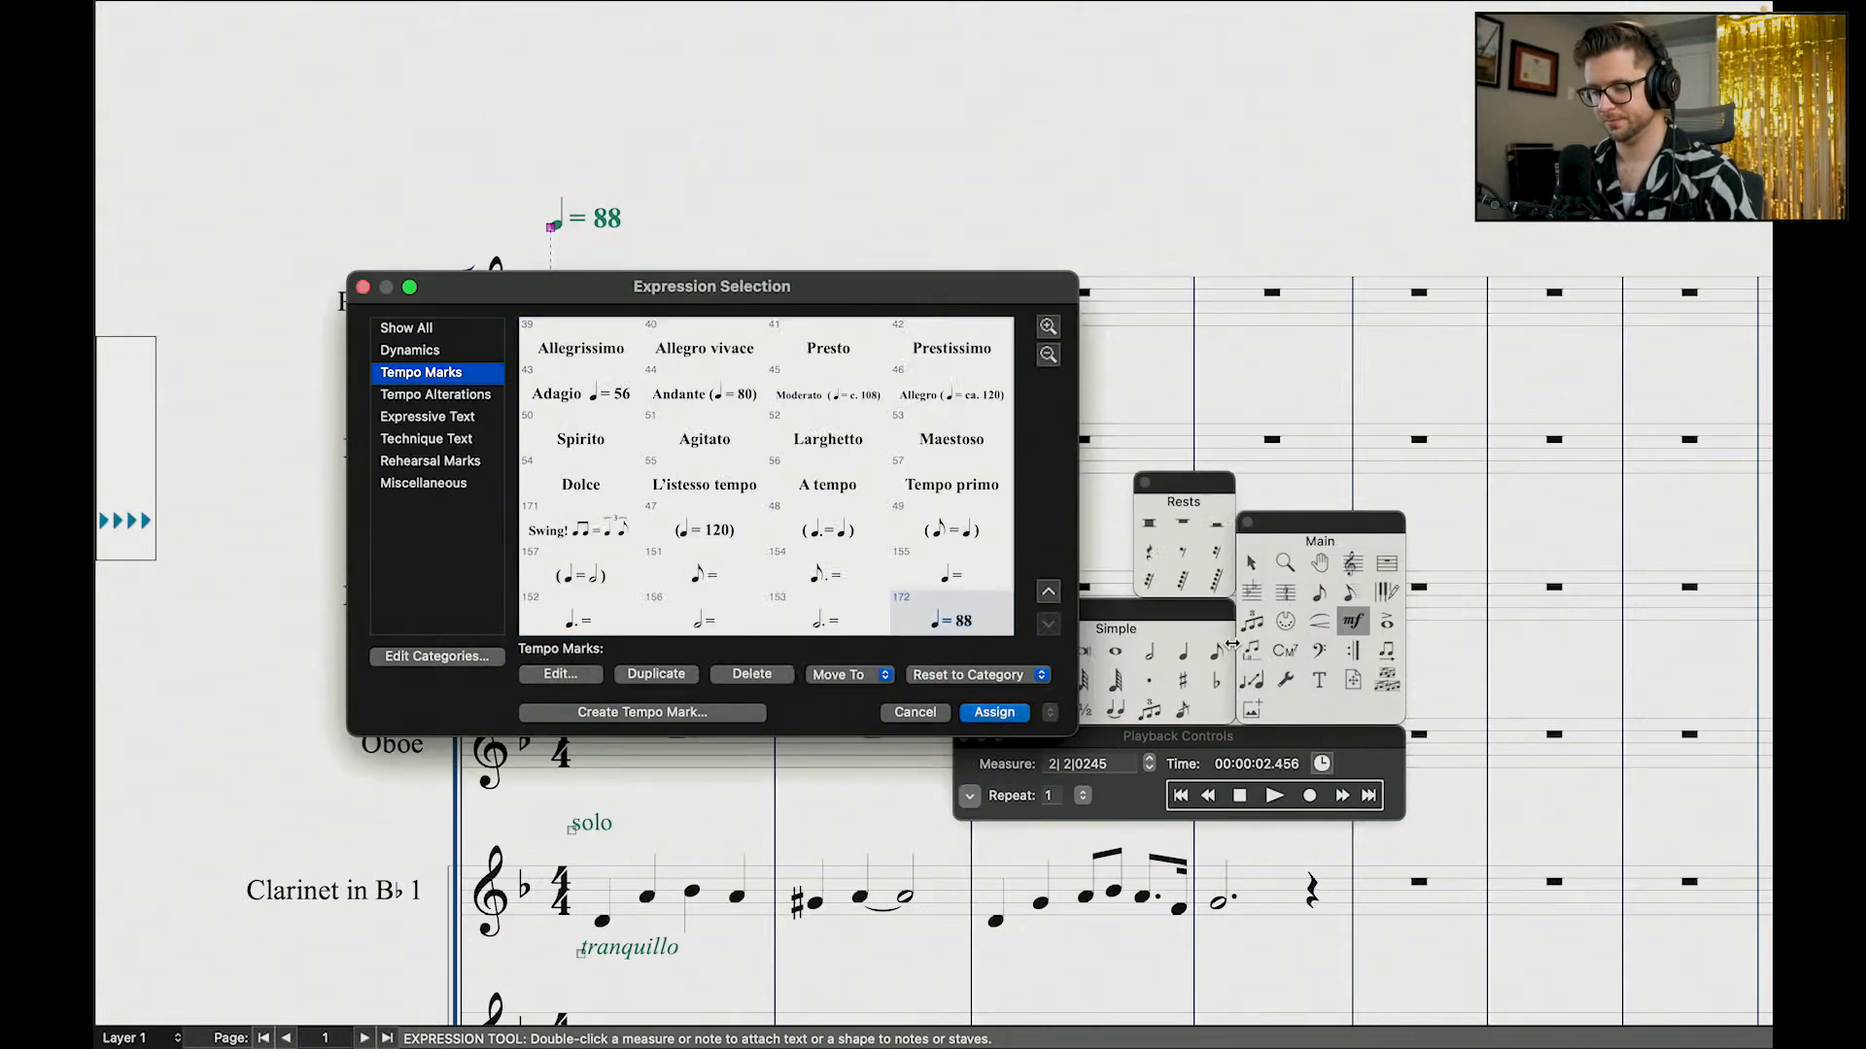
click(1001, 714)
Step: Rewind to measure 1 and listen to the clarinet solo again with the corrected playback tempo
click(1181, 798)
click(1275, 797)
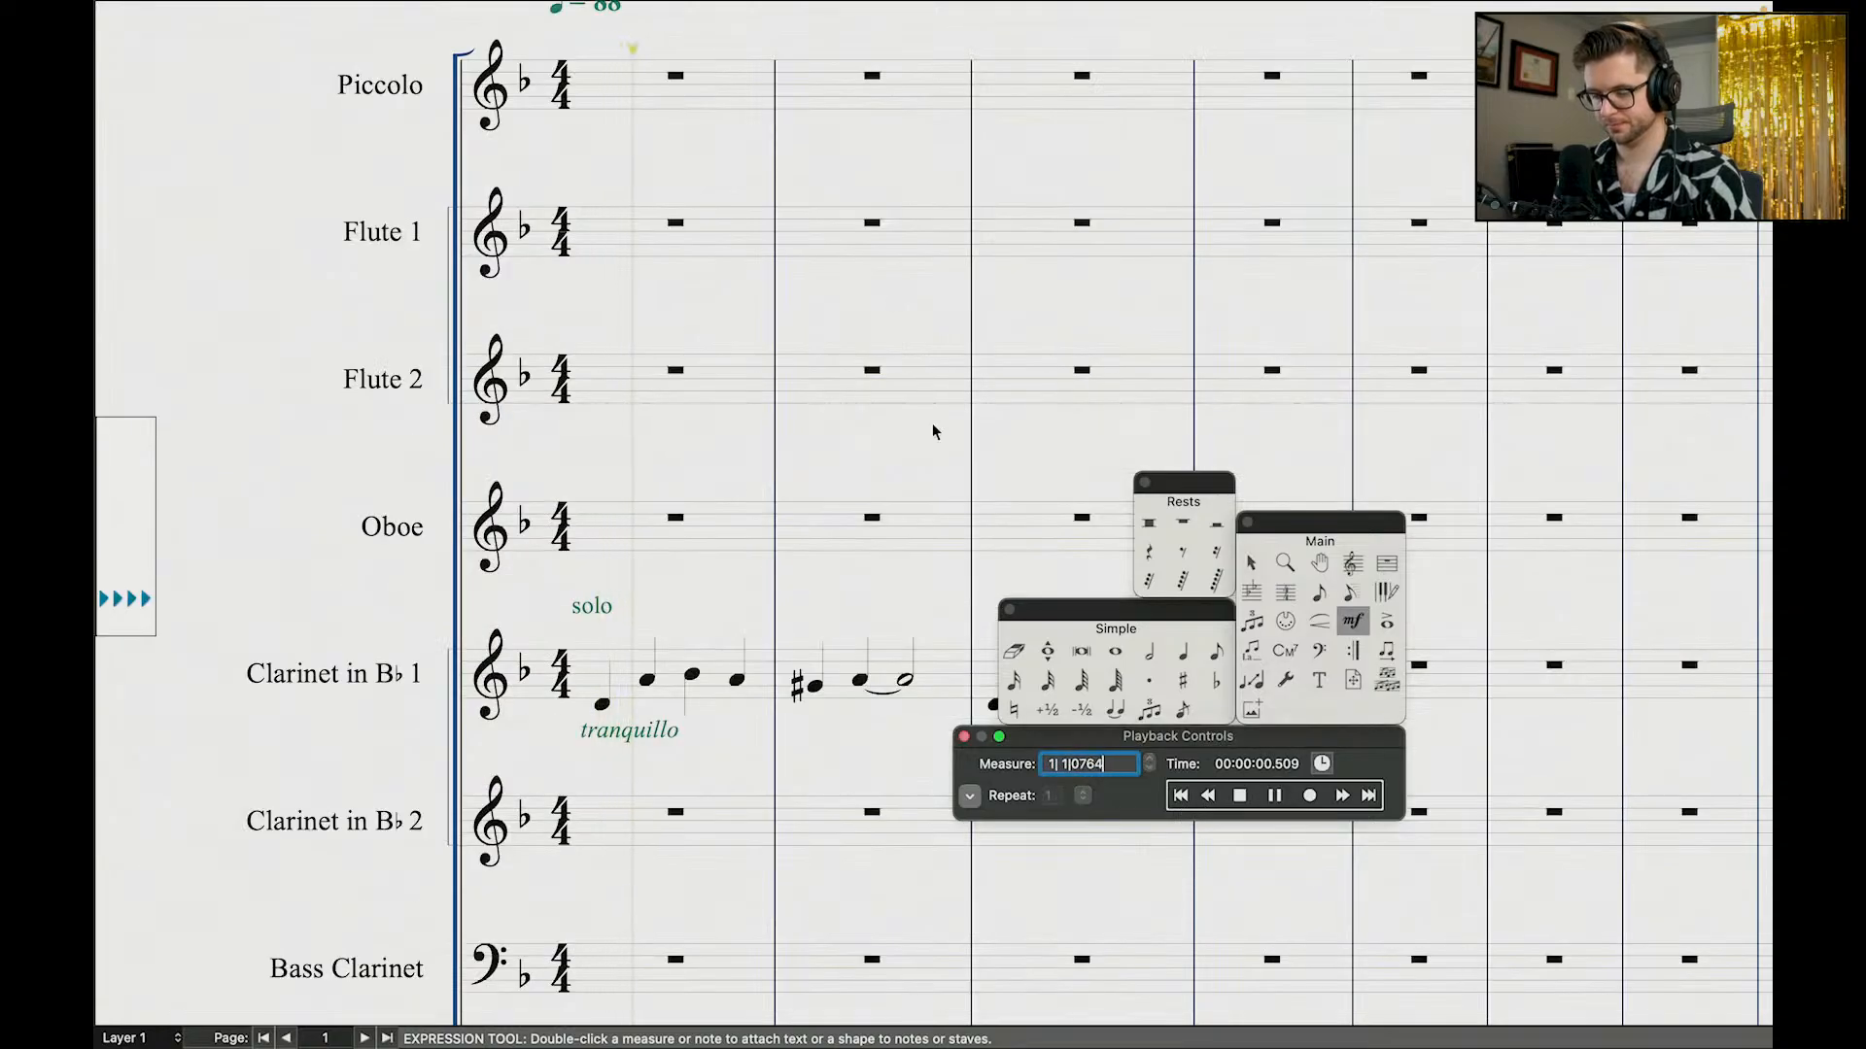
scroll(933, 430, down, 2)
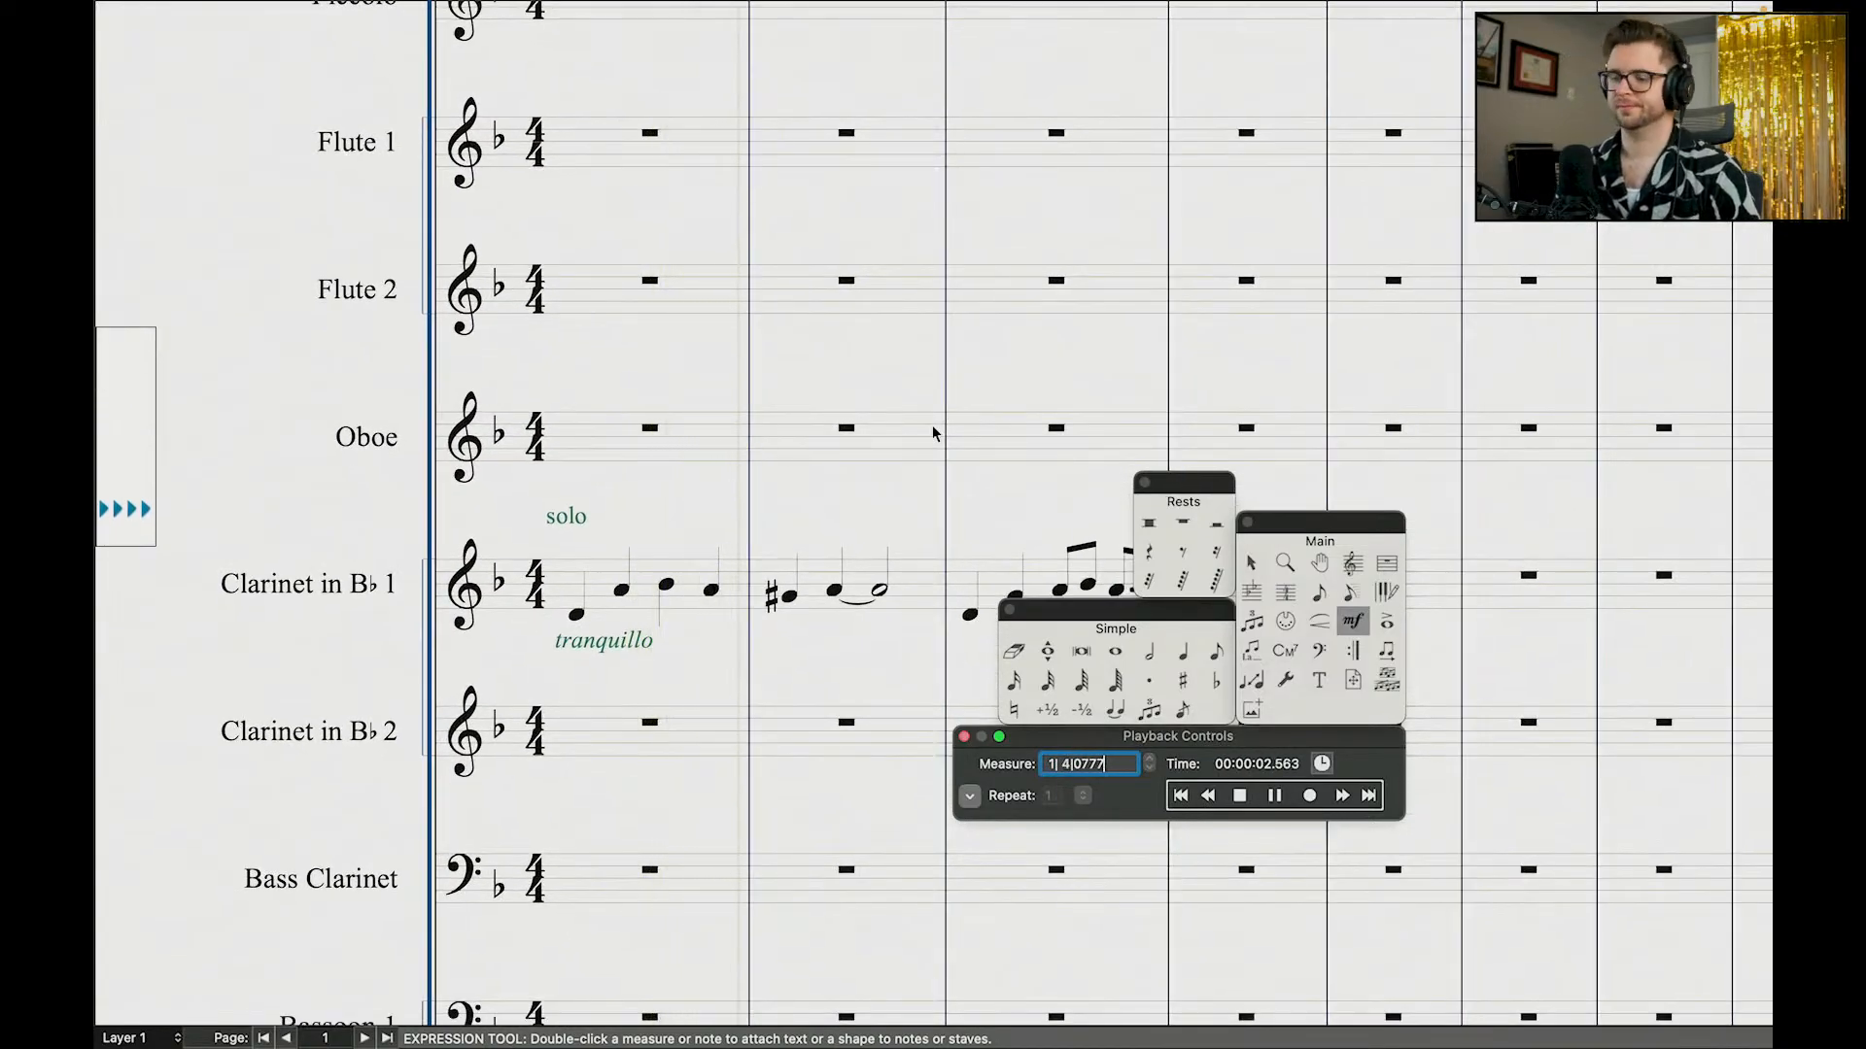
scroll(930, 423, up, 2)
scroll(904, 552, down, 1)
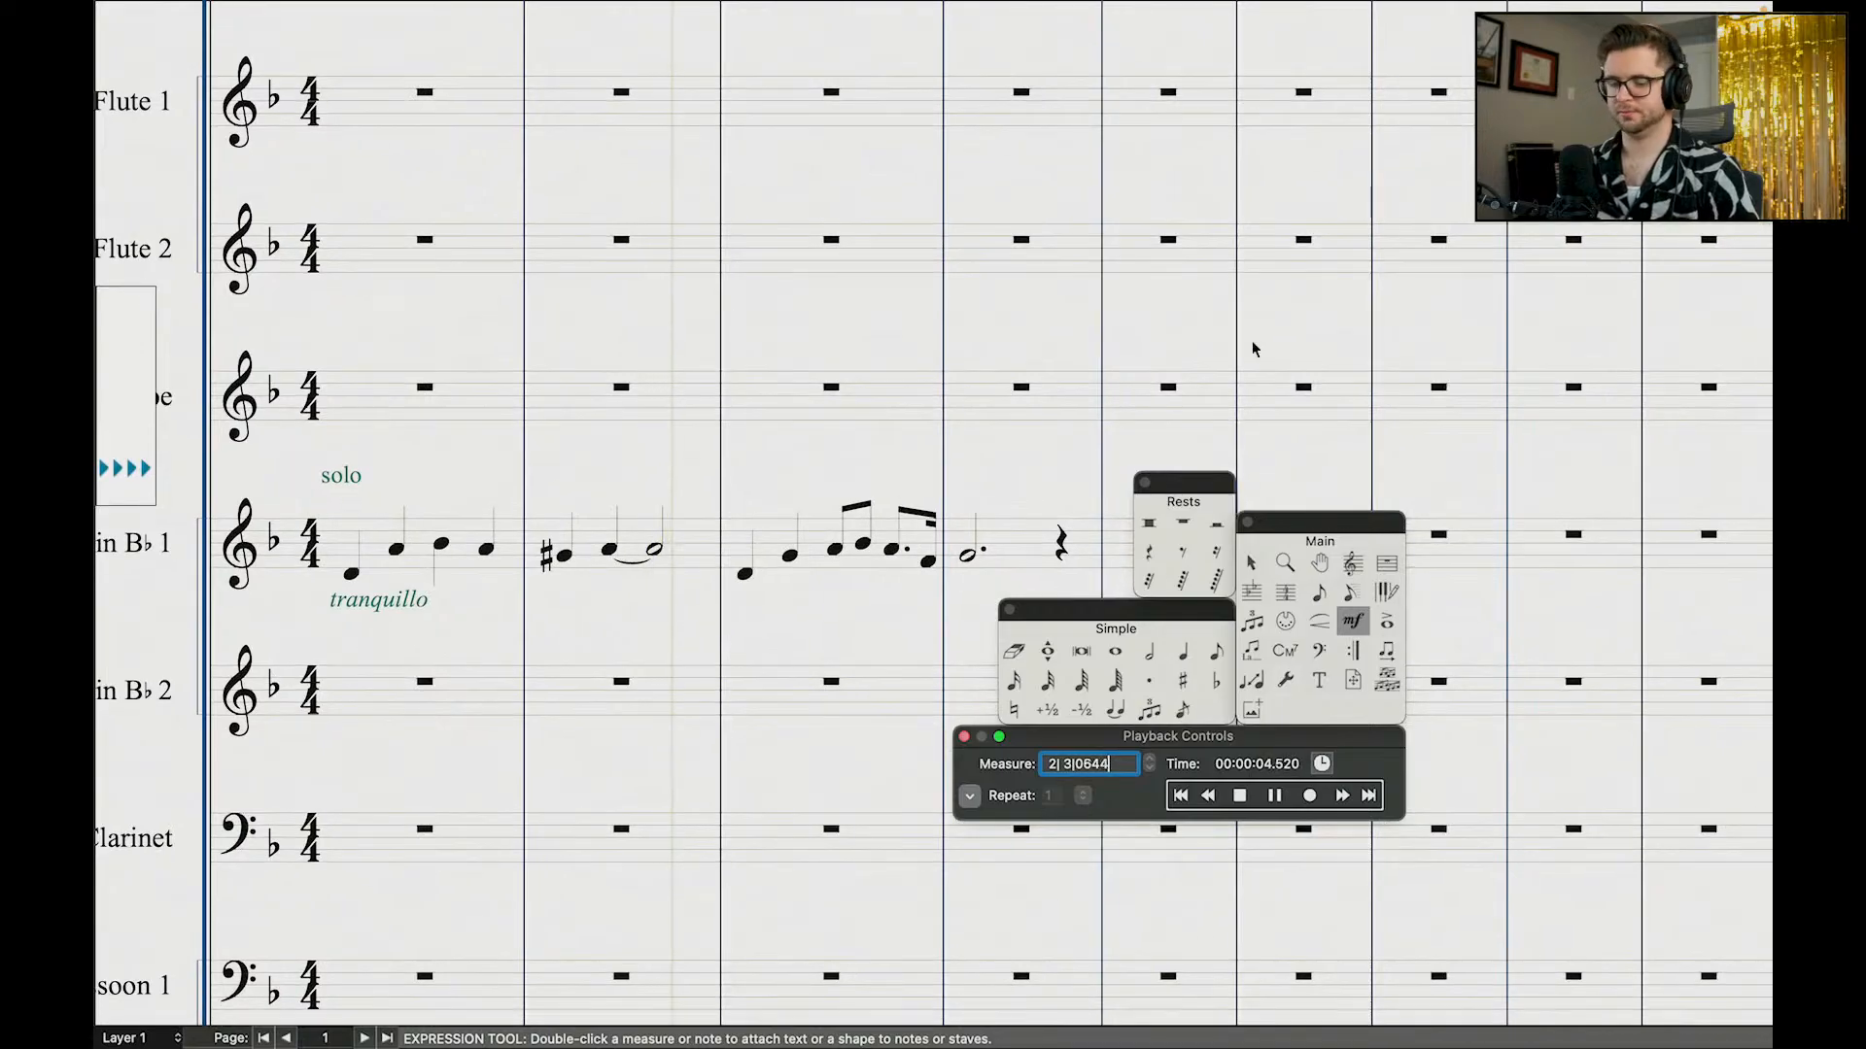
key(space)
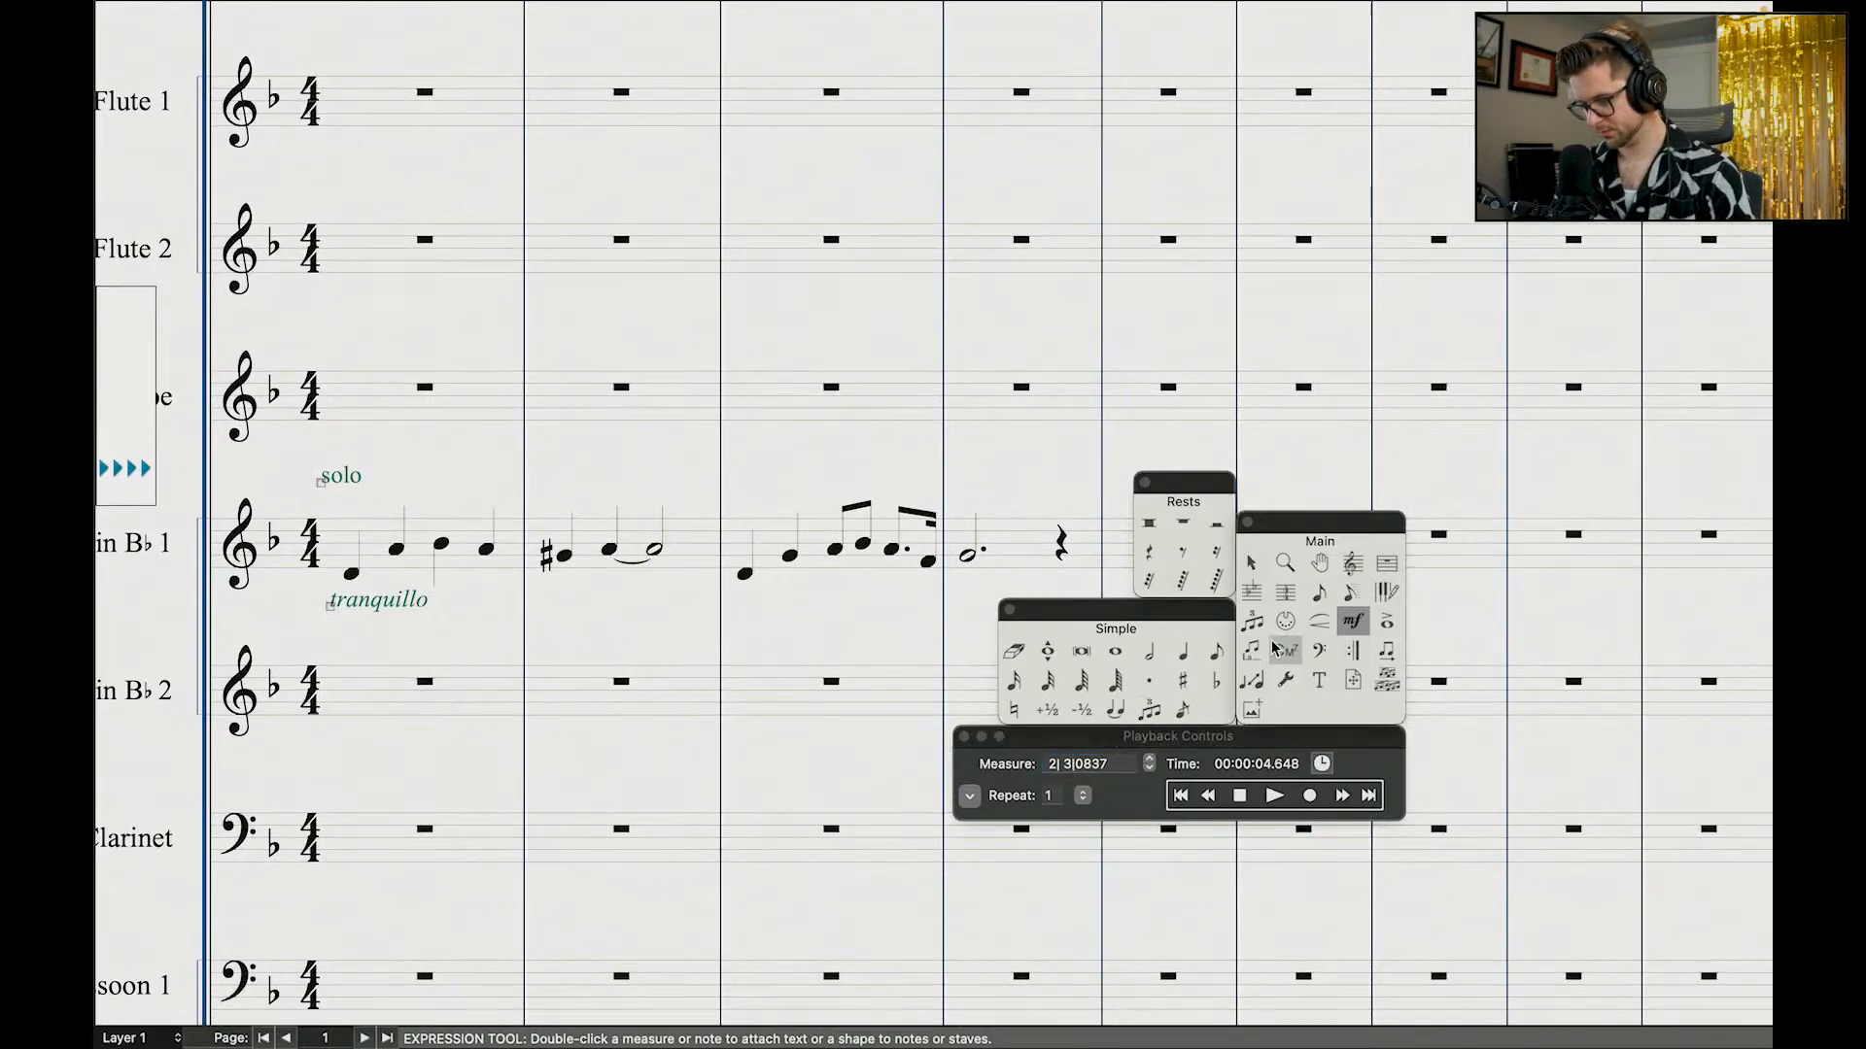
Step: Add a fermata above the opening G♯ of Clarinet in B♭ 1's second measure with the Articulation Tool
click(1387, 621)
click(567, 495)
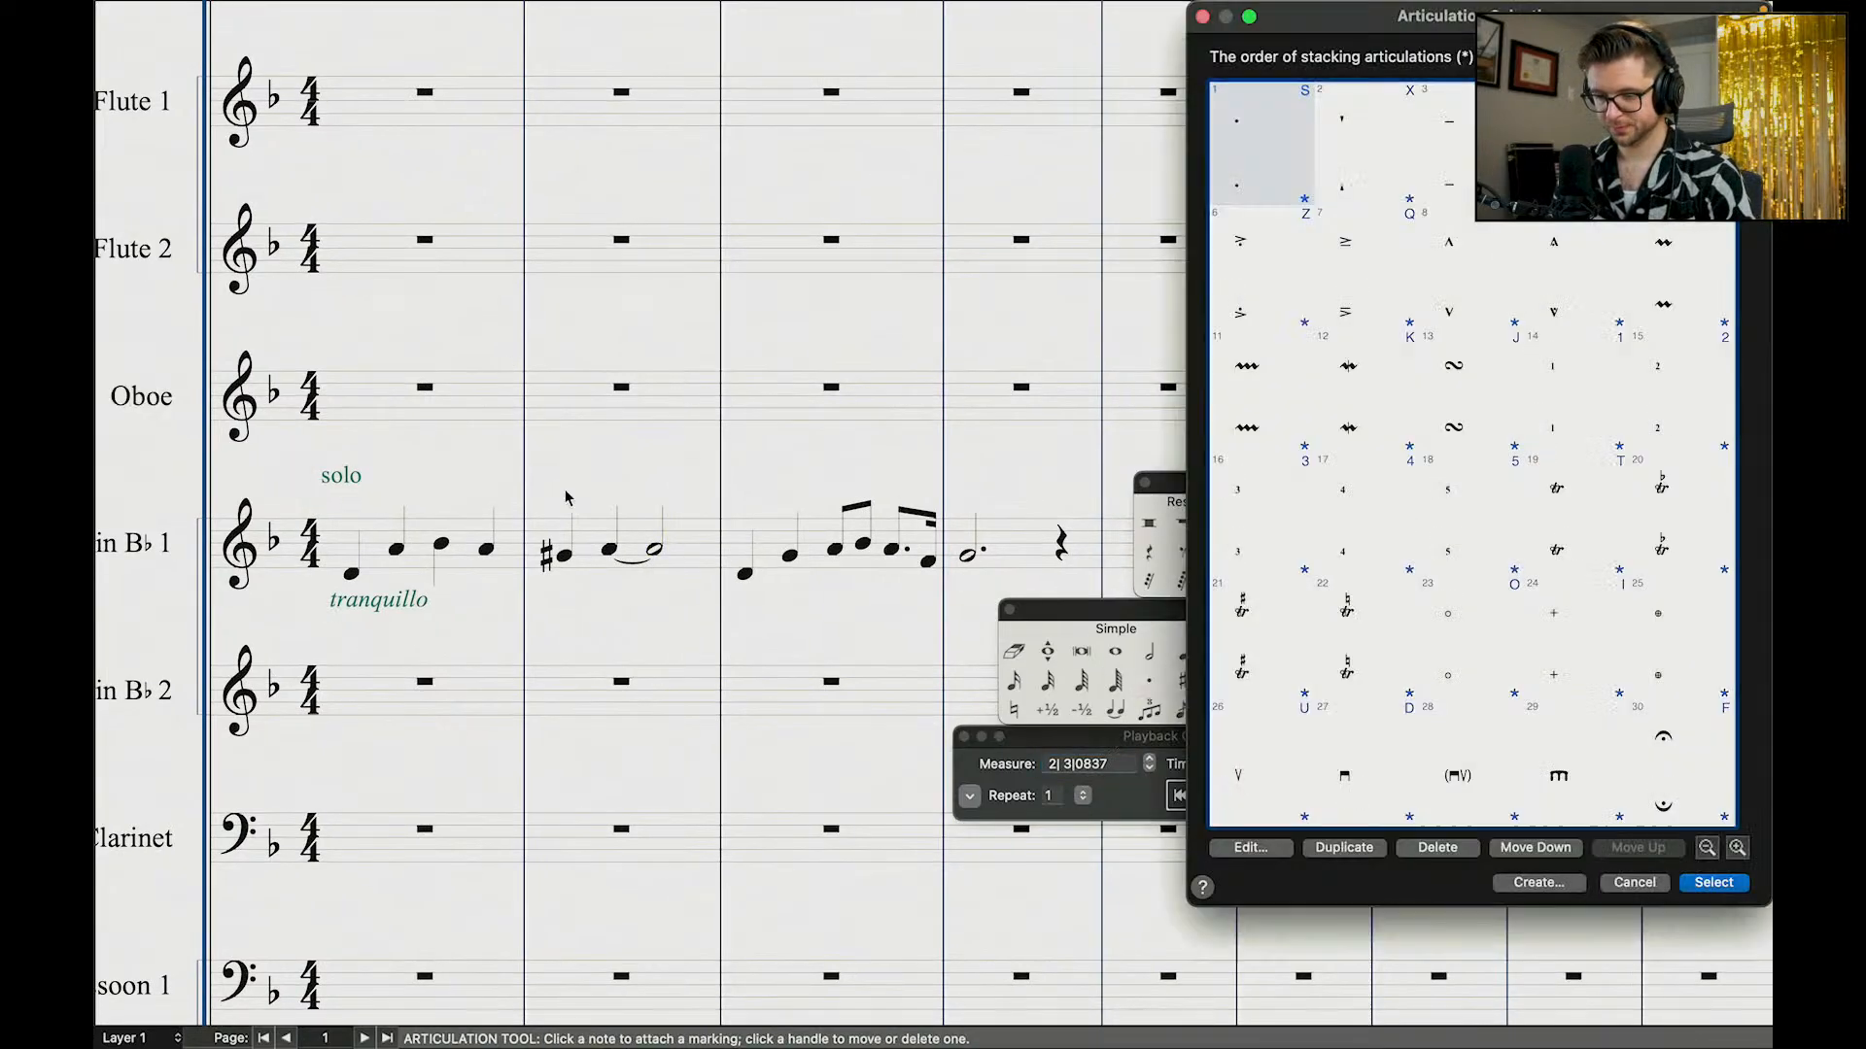
double_click(1691, 780)
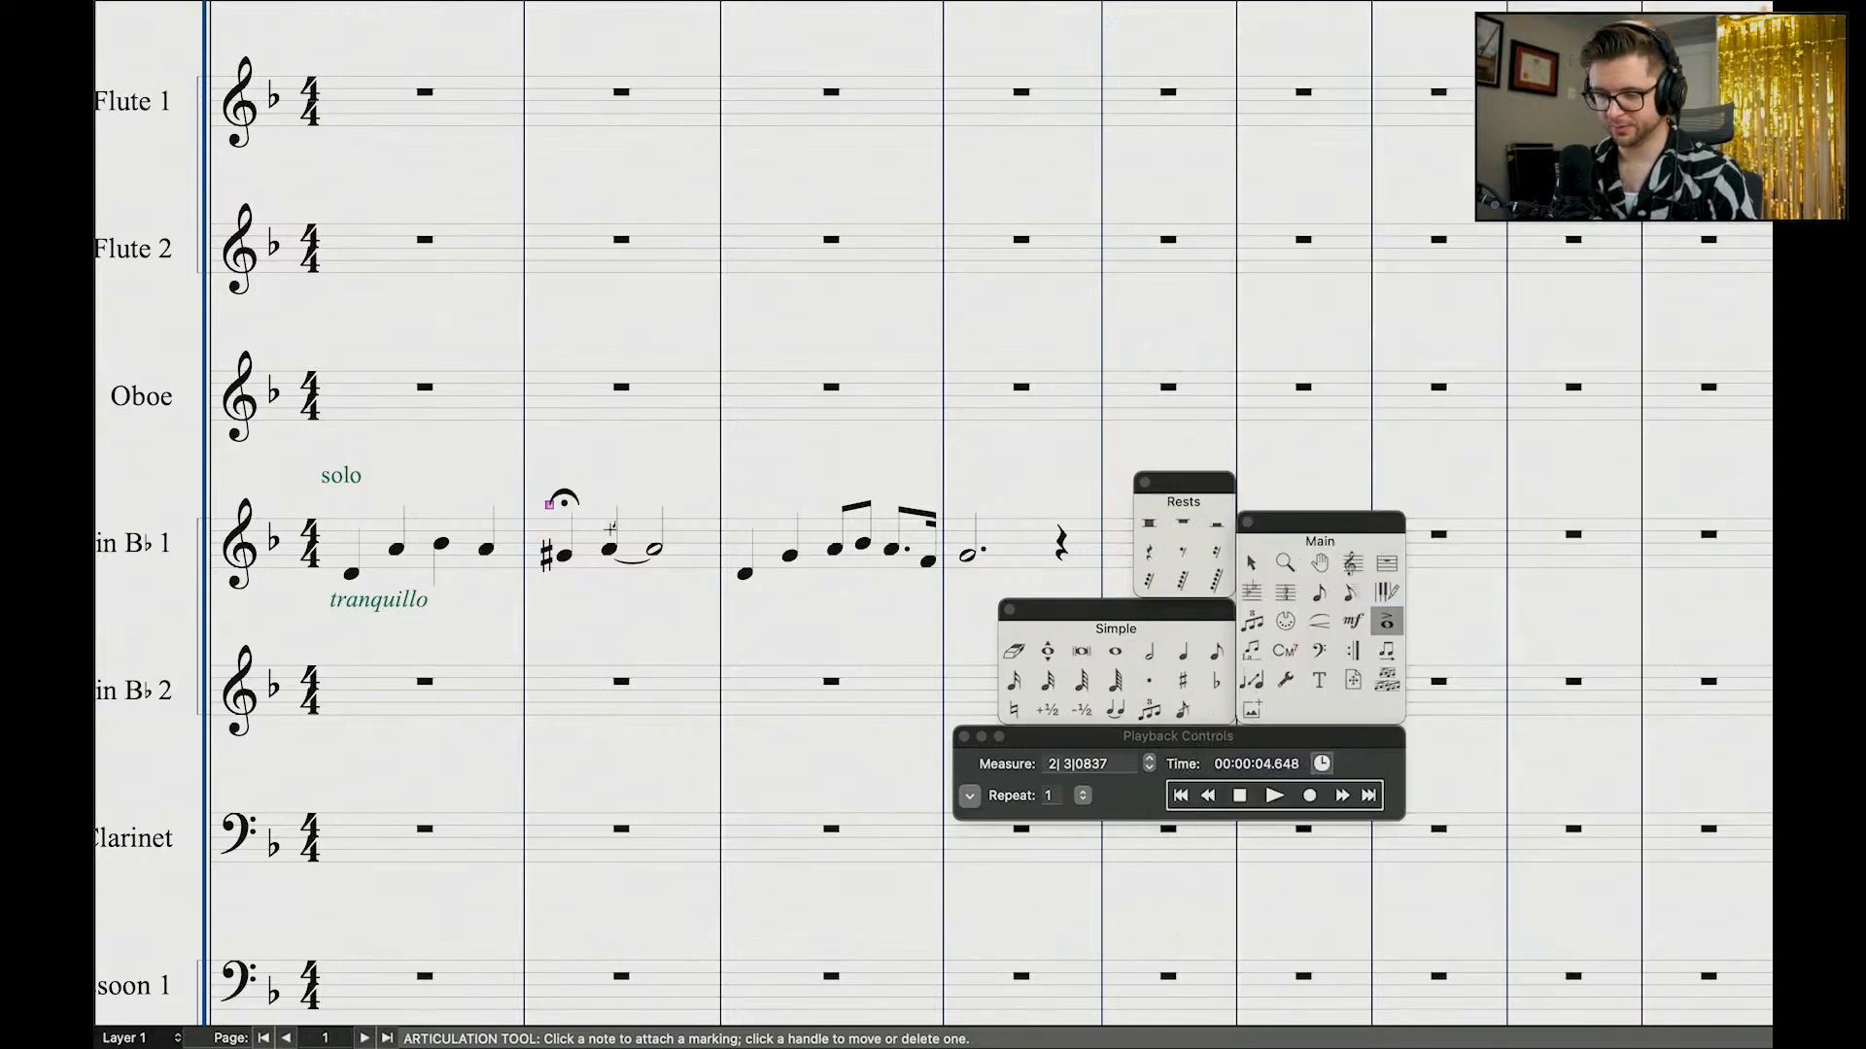
click(968, 555)
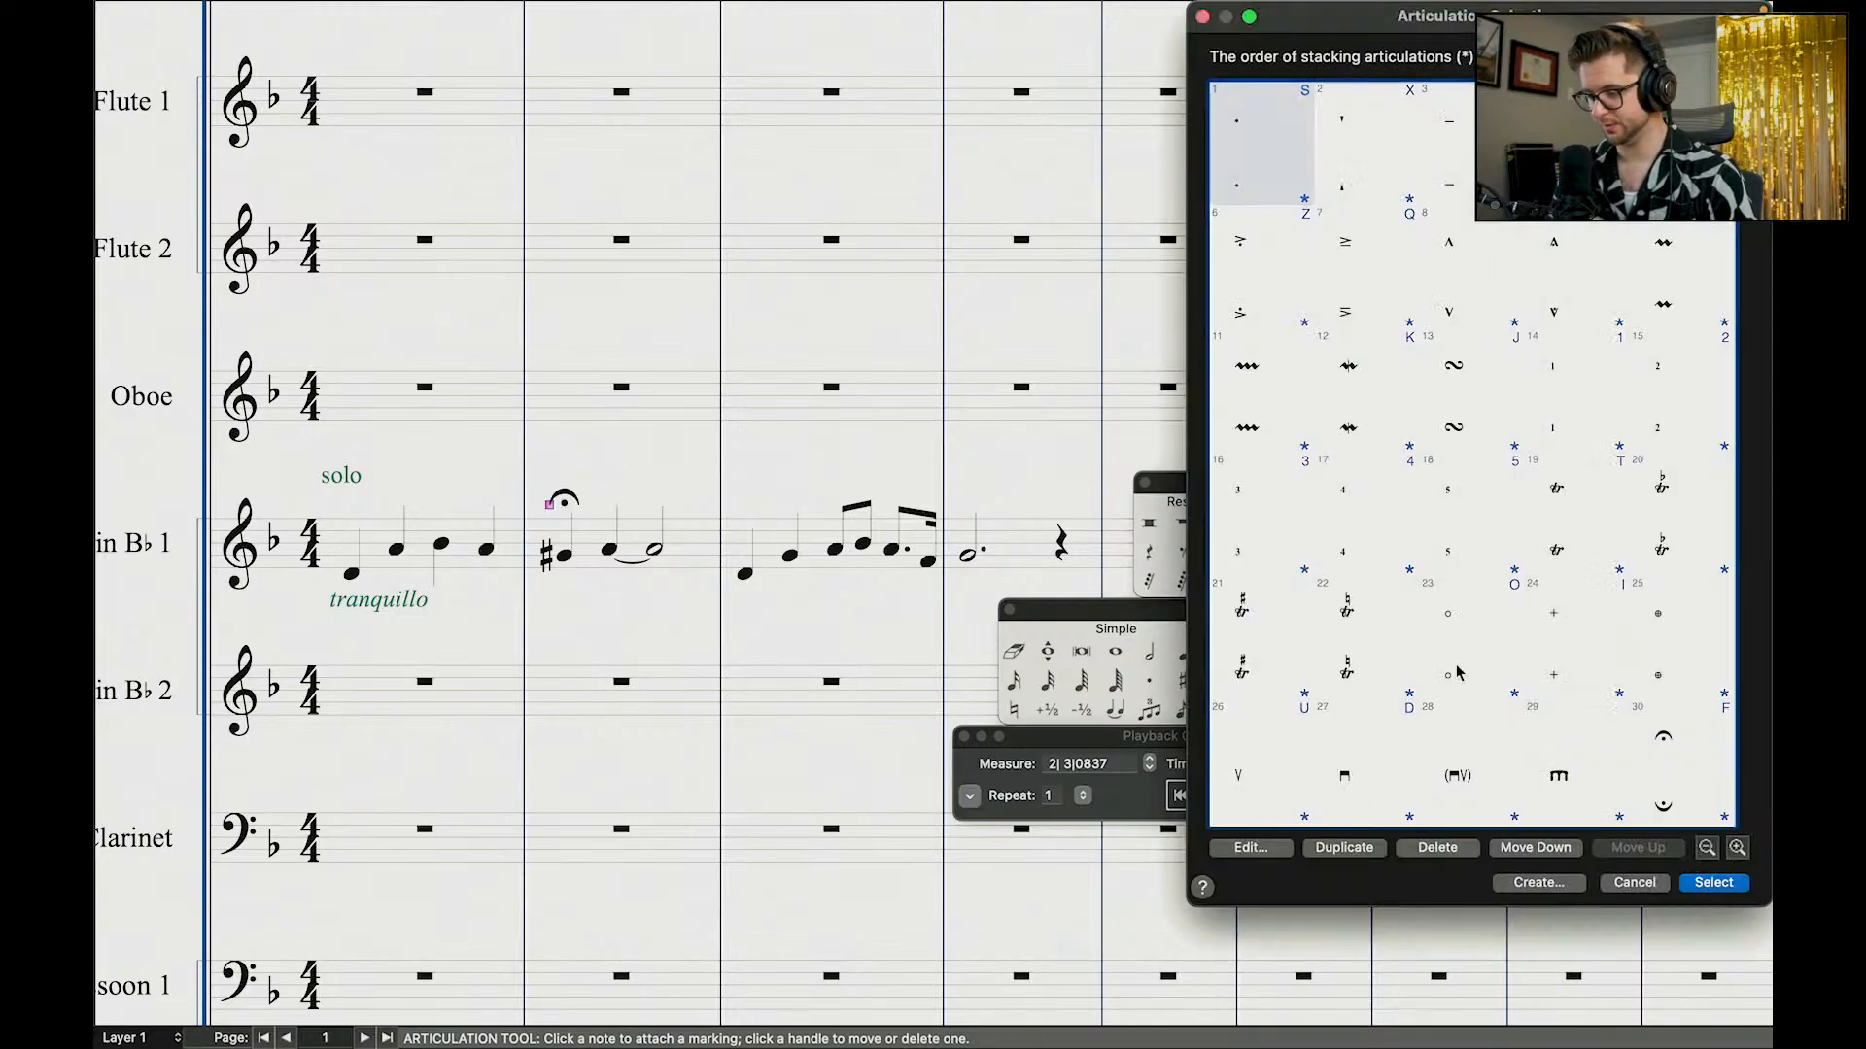
click(1631, 883)
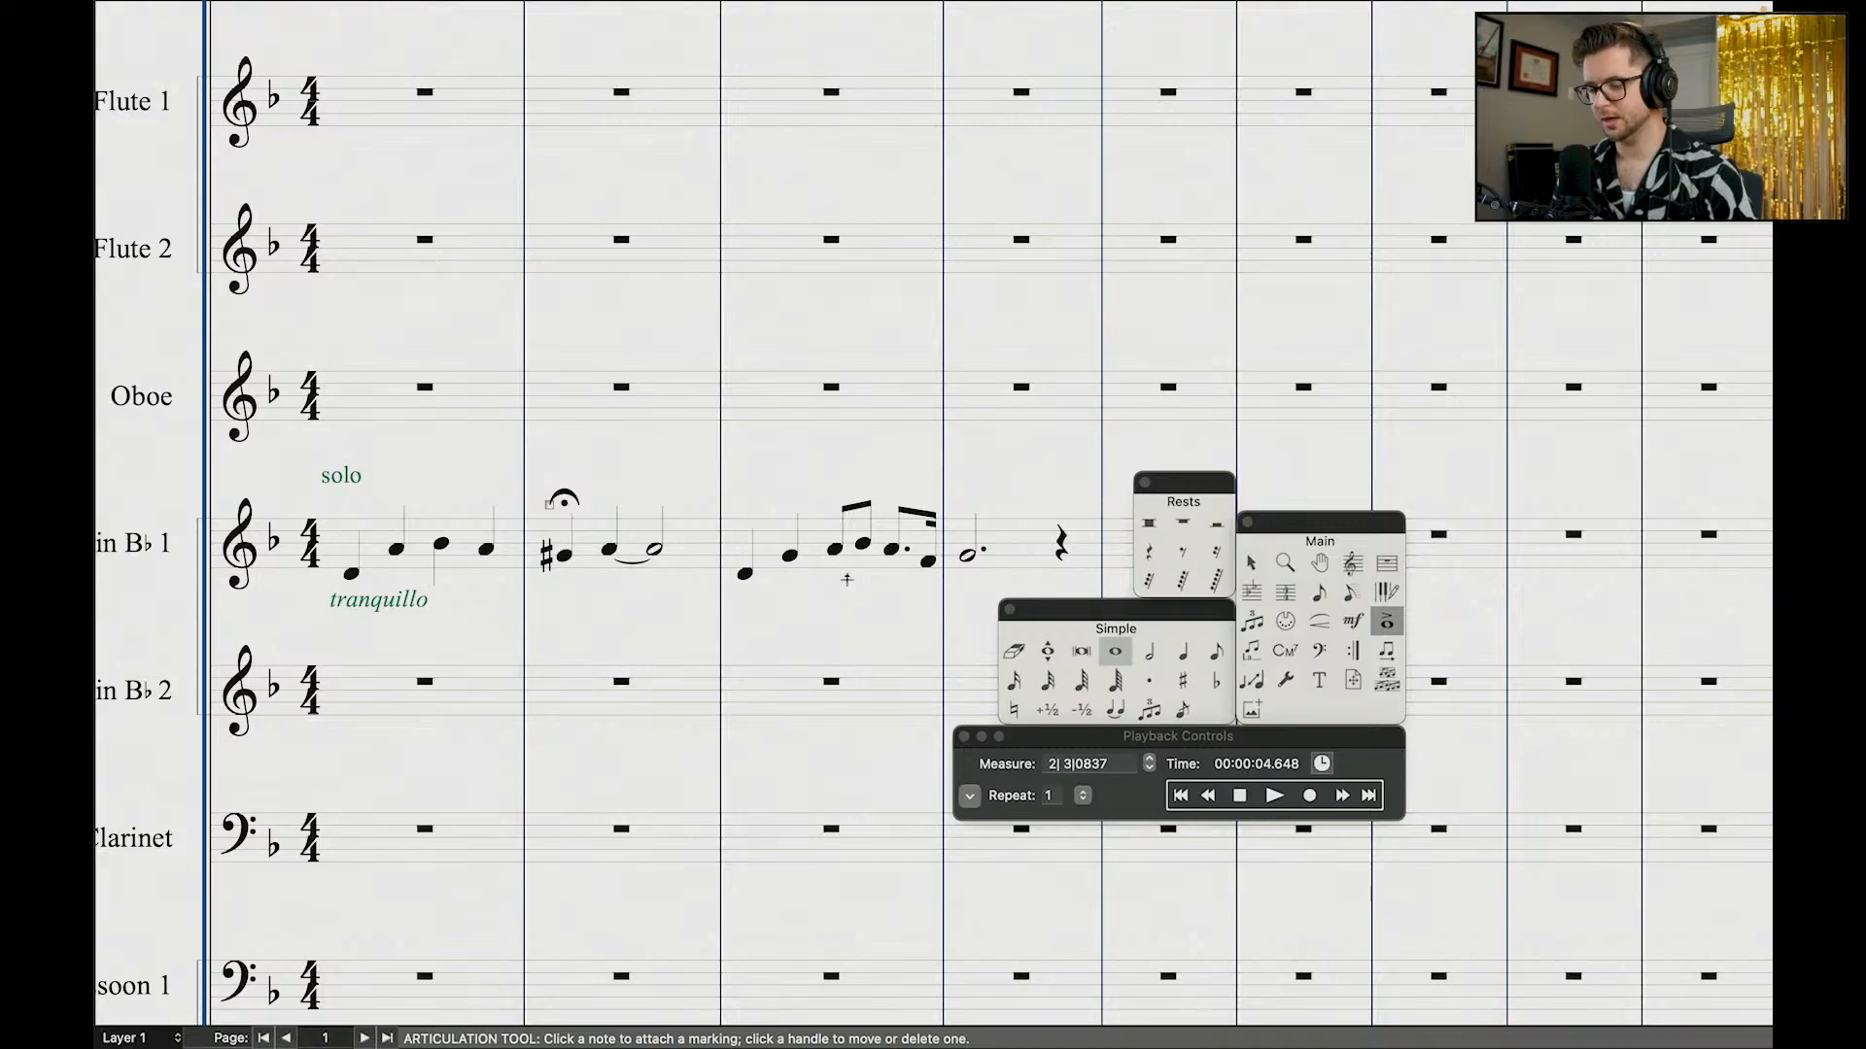
Step: Add a fermata above the tied half note at the end of Clarinet in B♭ 1's second measure
click(662, 498)
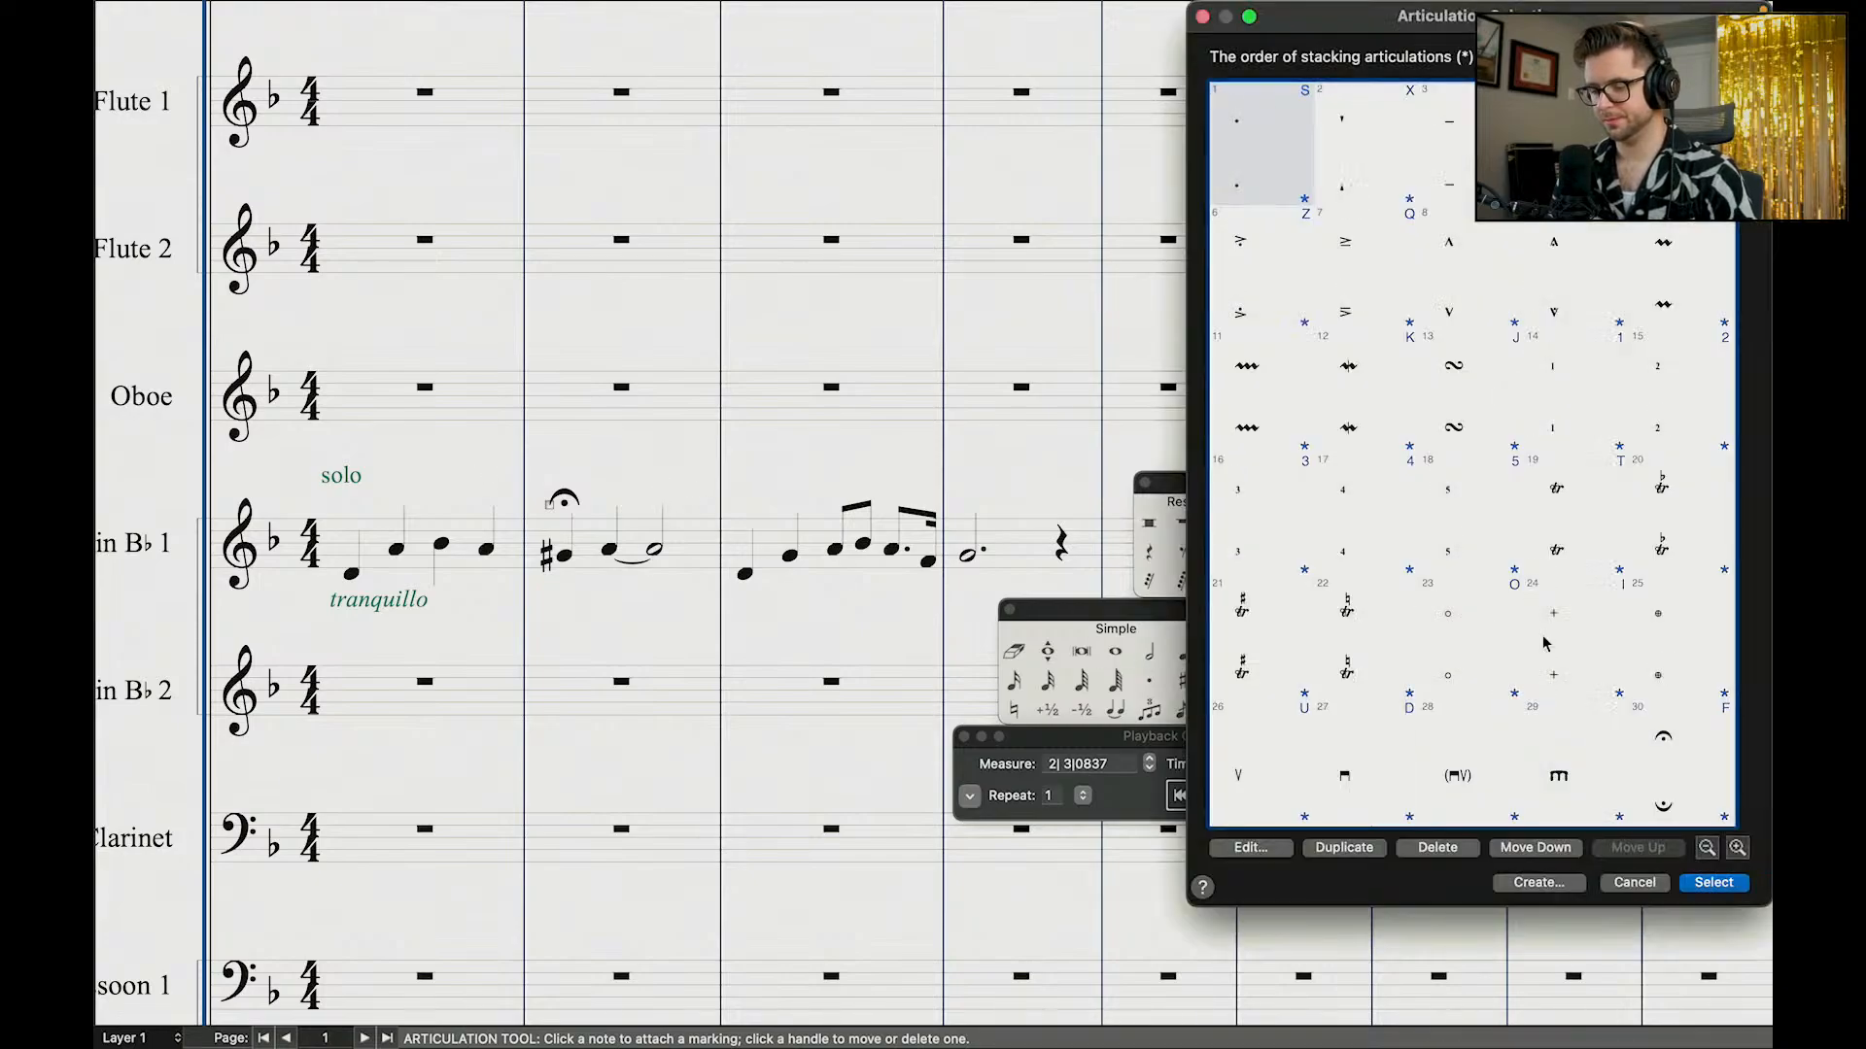
double_click(1684, 769)
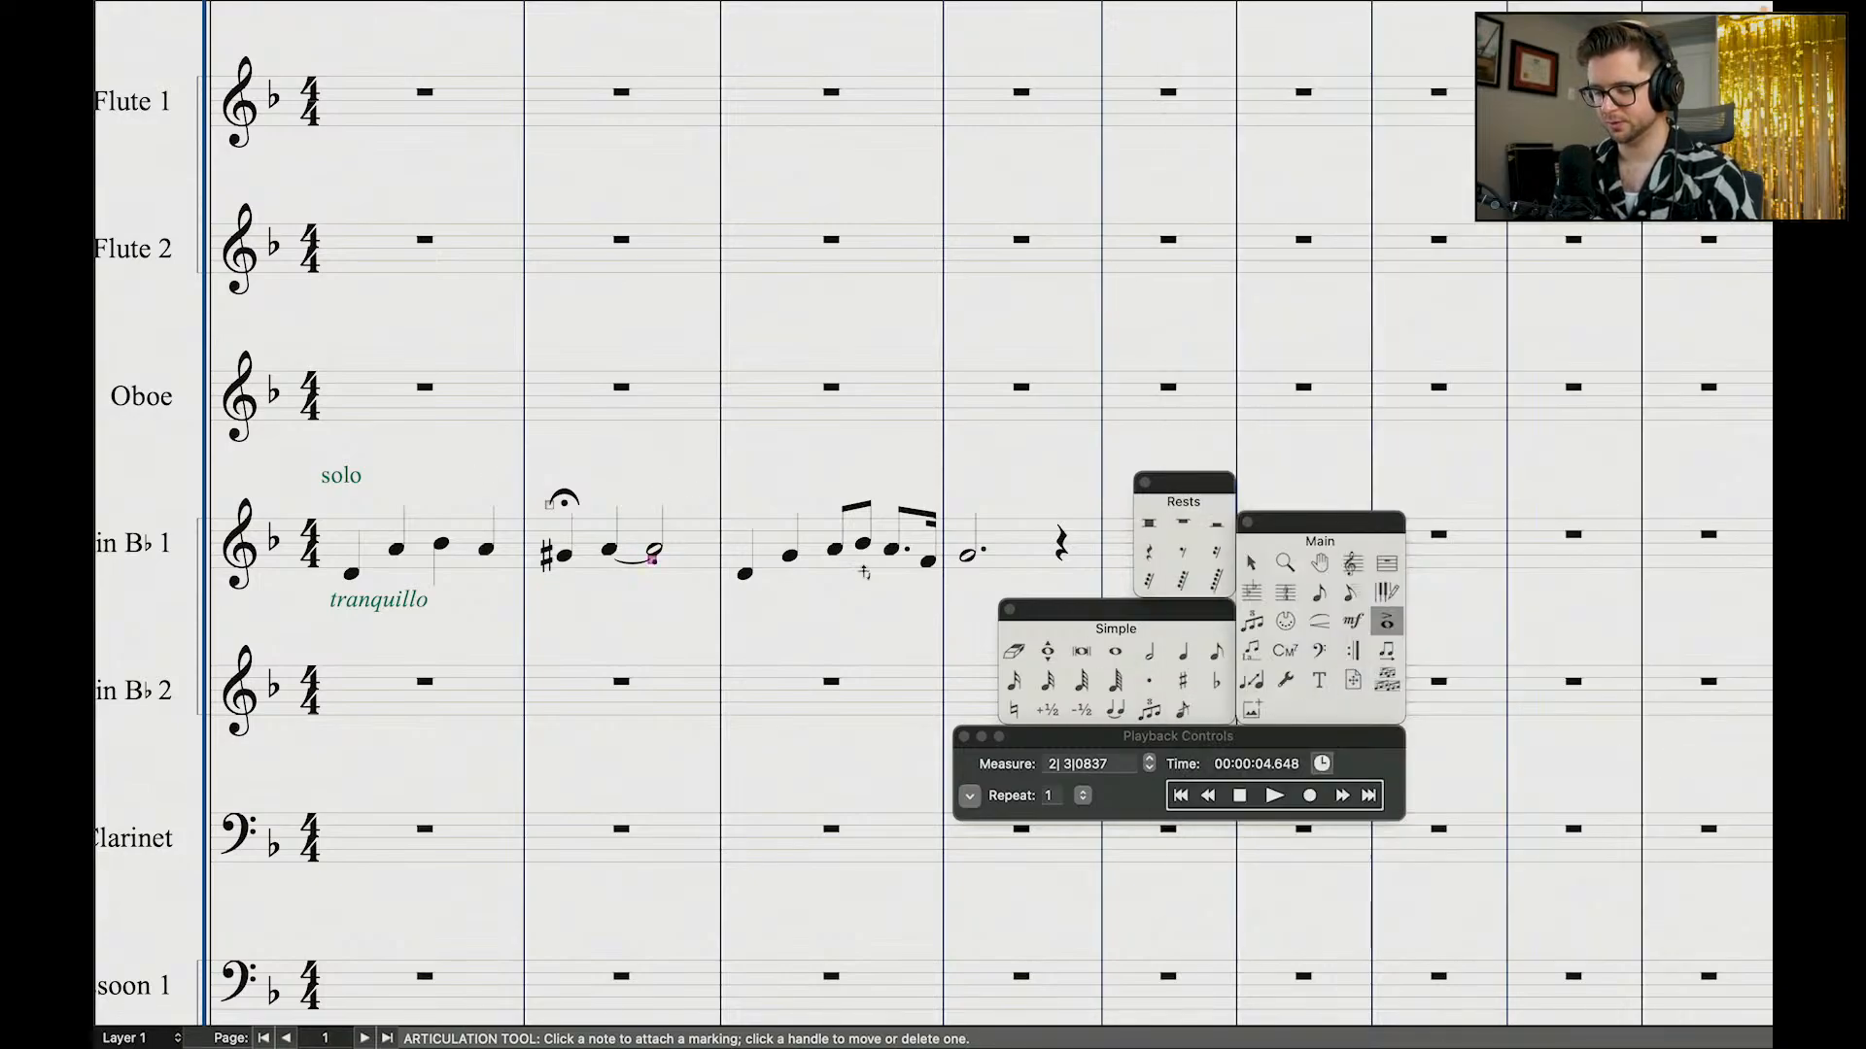
click(662, 495)
double_click(1682, 762)
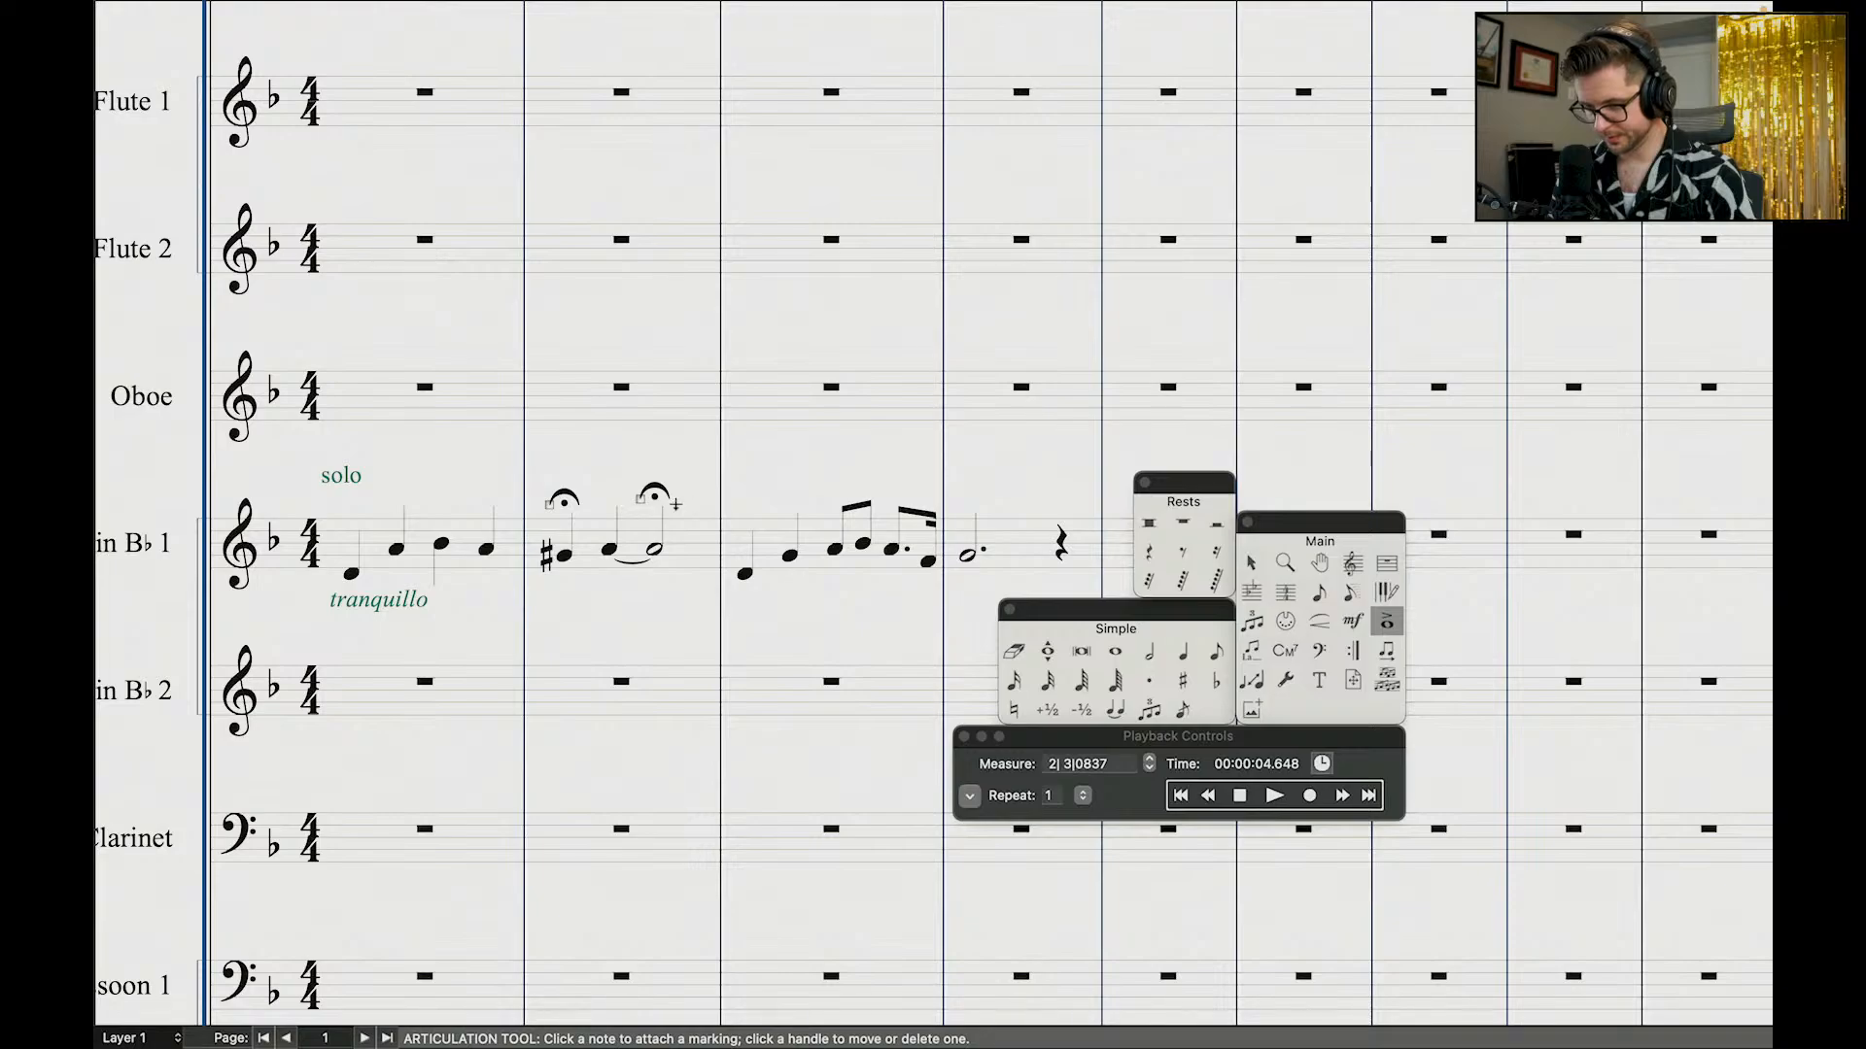
Step: Add a comma breath mark to the tied half note in Clarinet in B♭ 1's second measure and shift it clear of the fermata
click(656, 559)
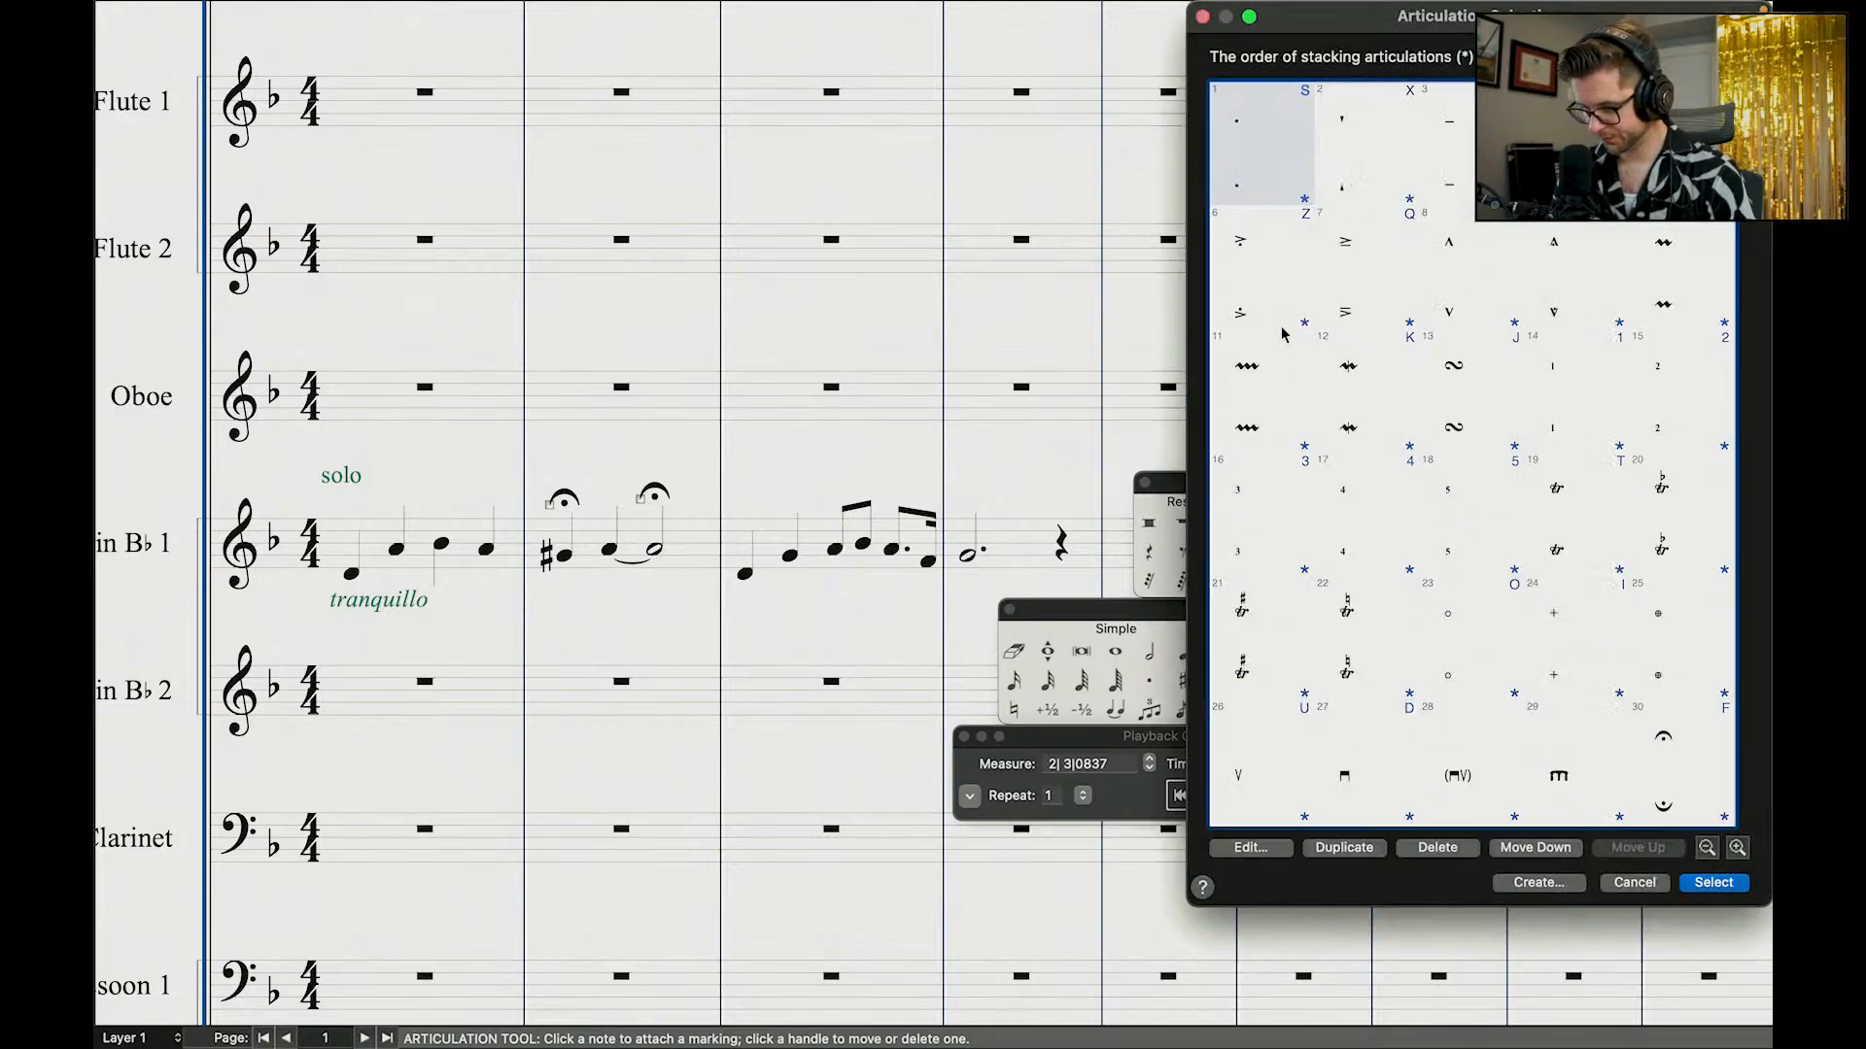
scroll(1631, 381, down, 9)
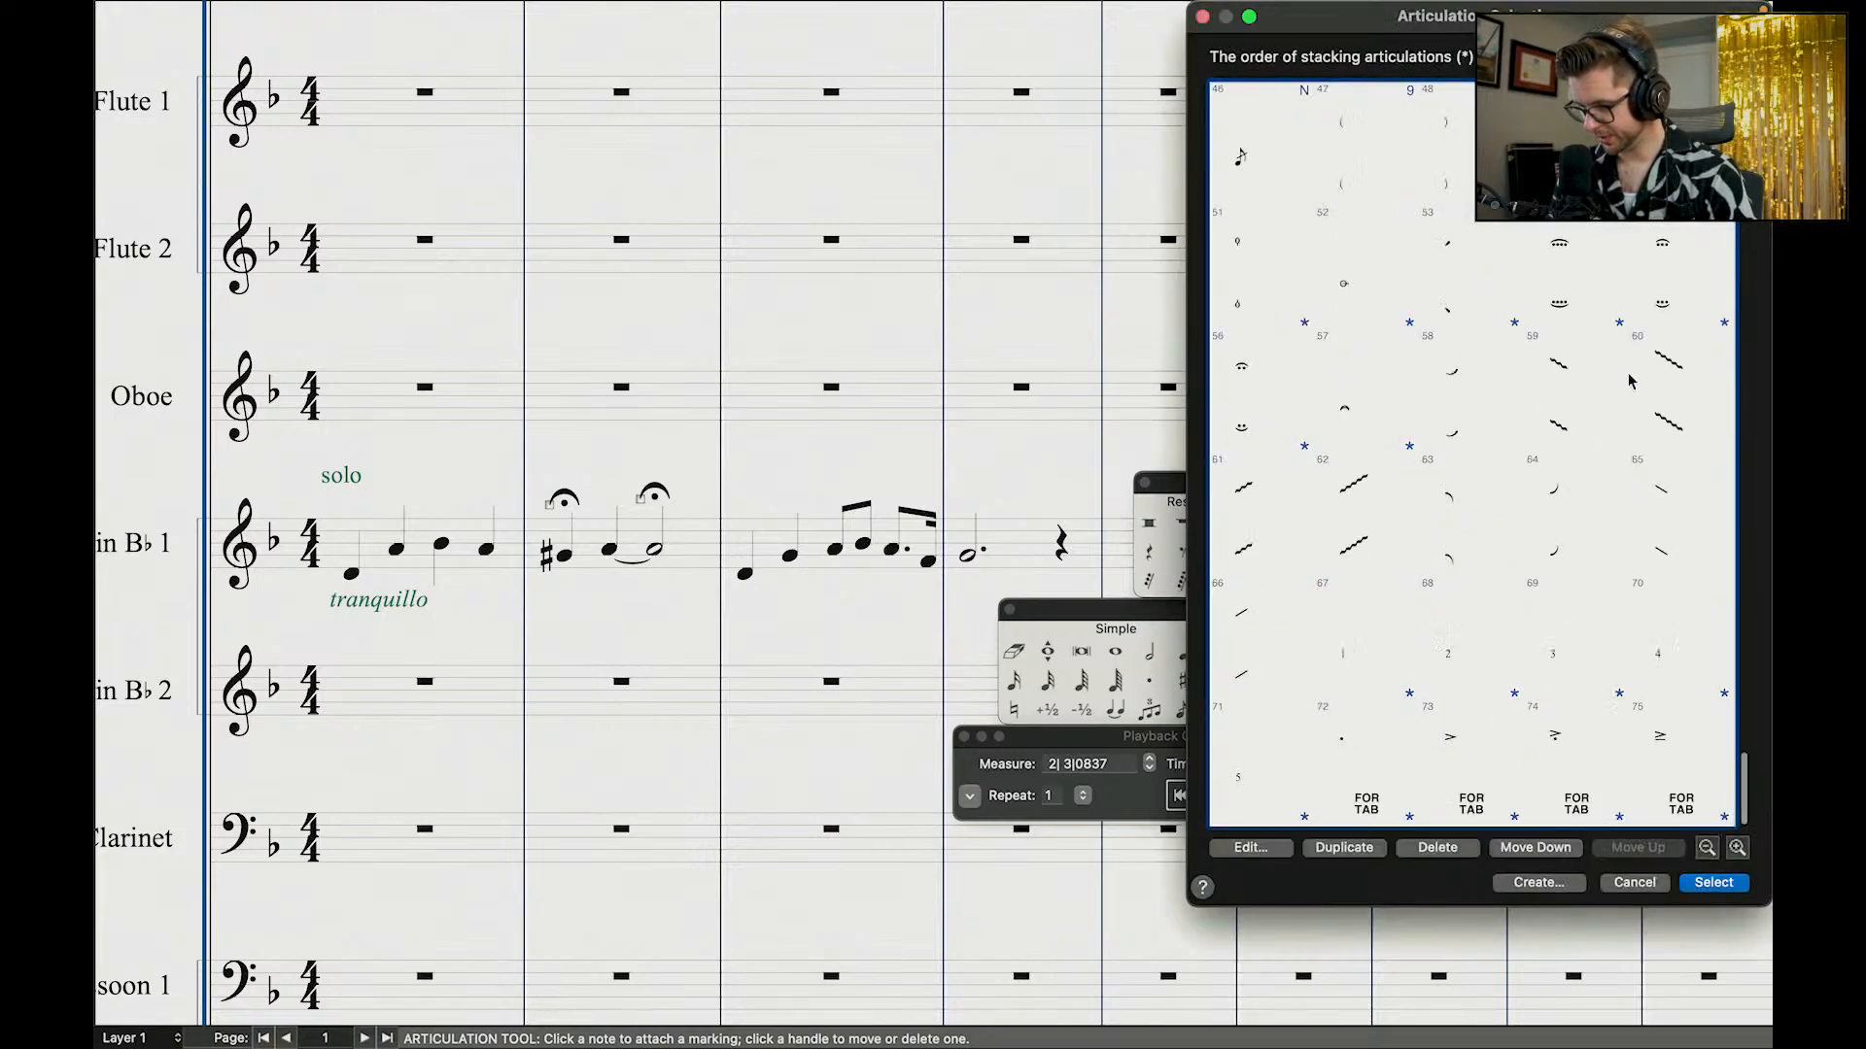
scroll(1335, 777, up, 4)
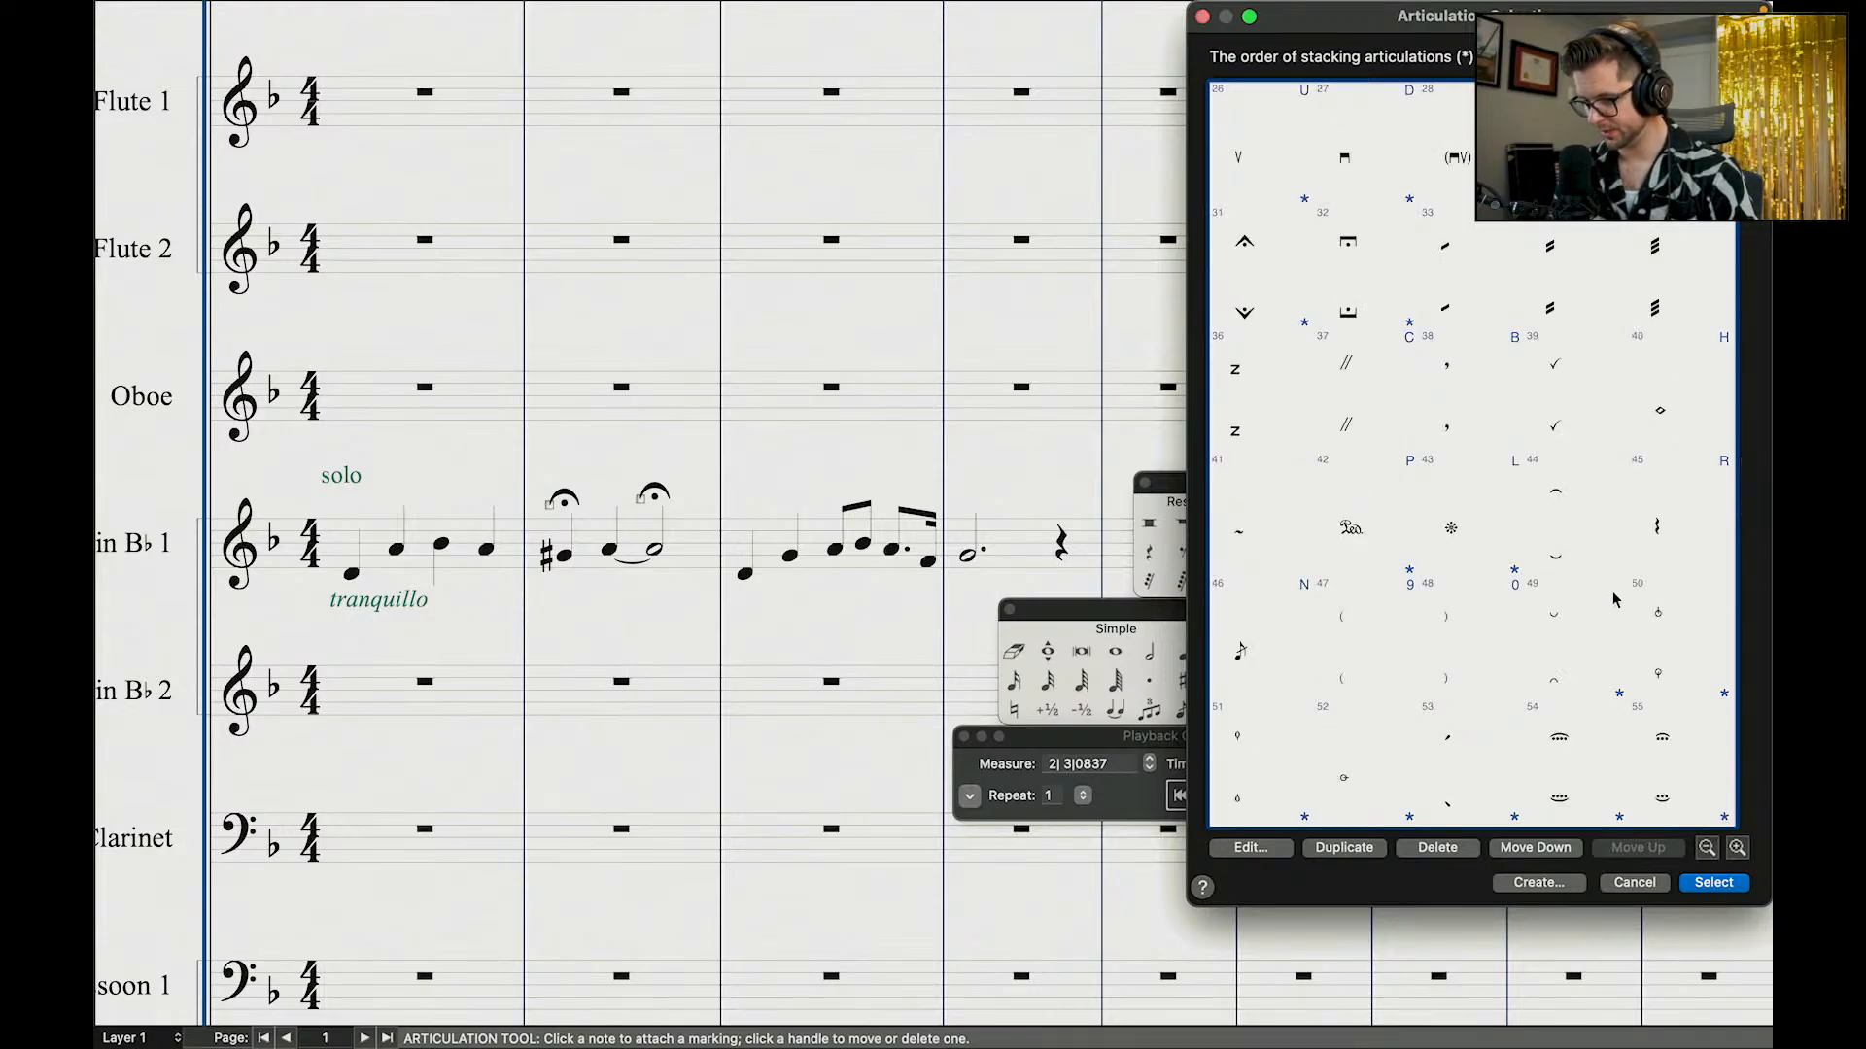
scroll(1613, 599, down, 4)
click(1381, 783)
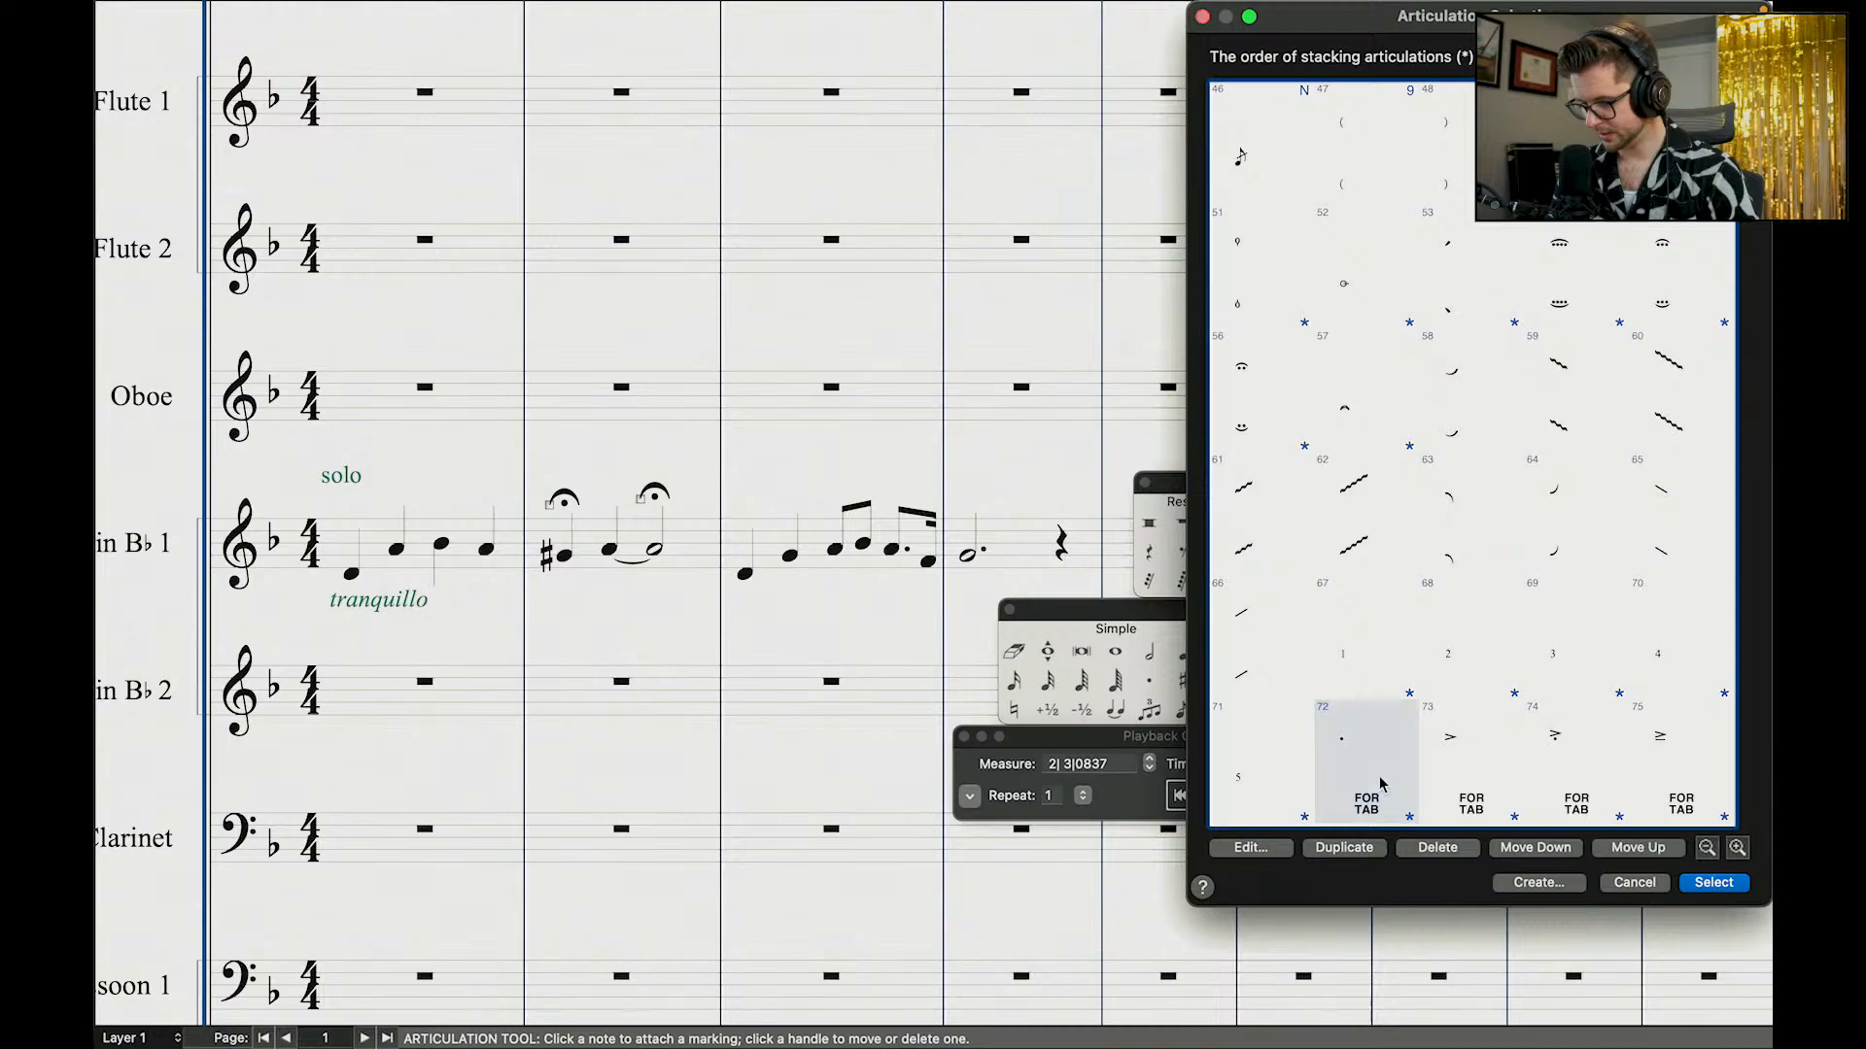
scroll(1382, 783, up, 8)
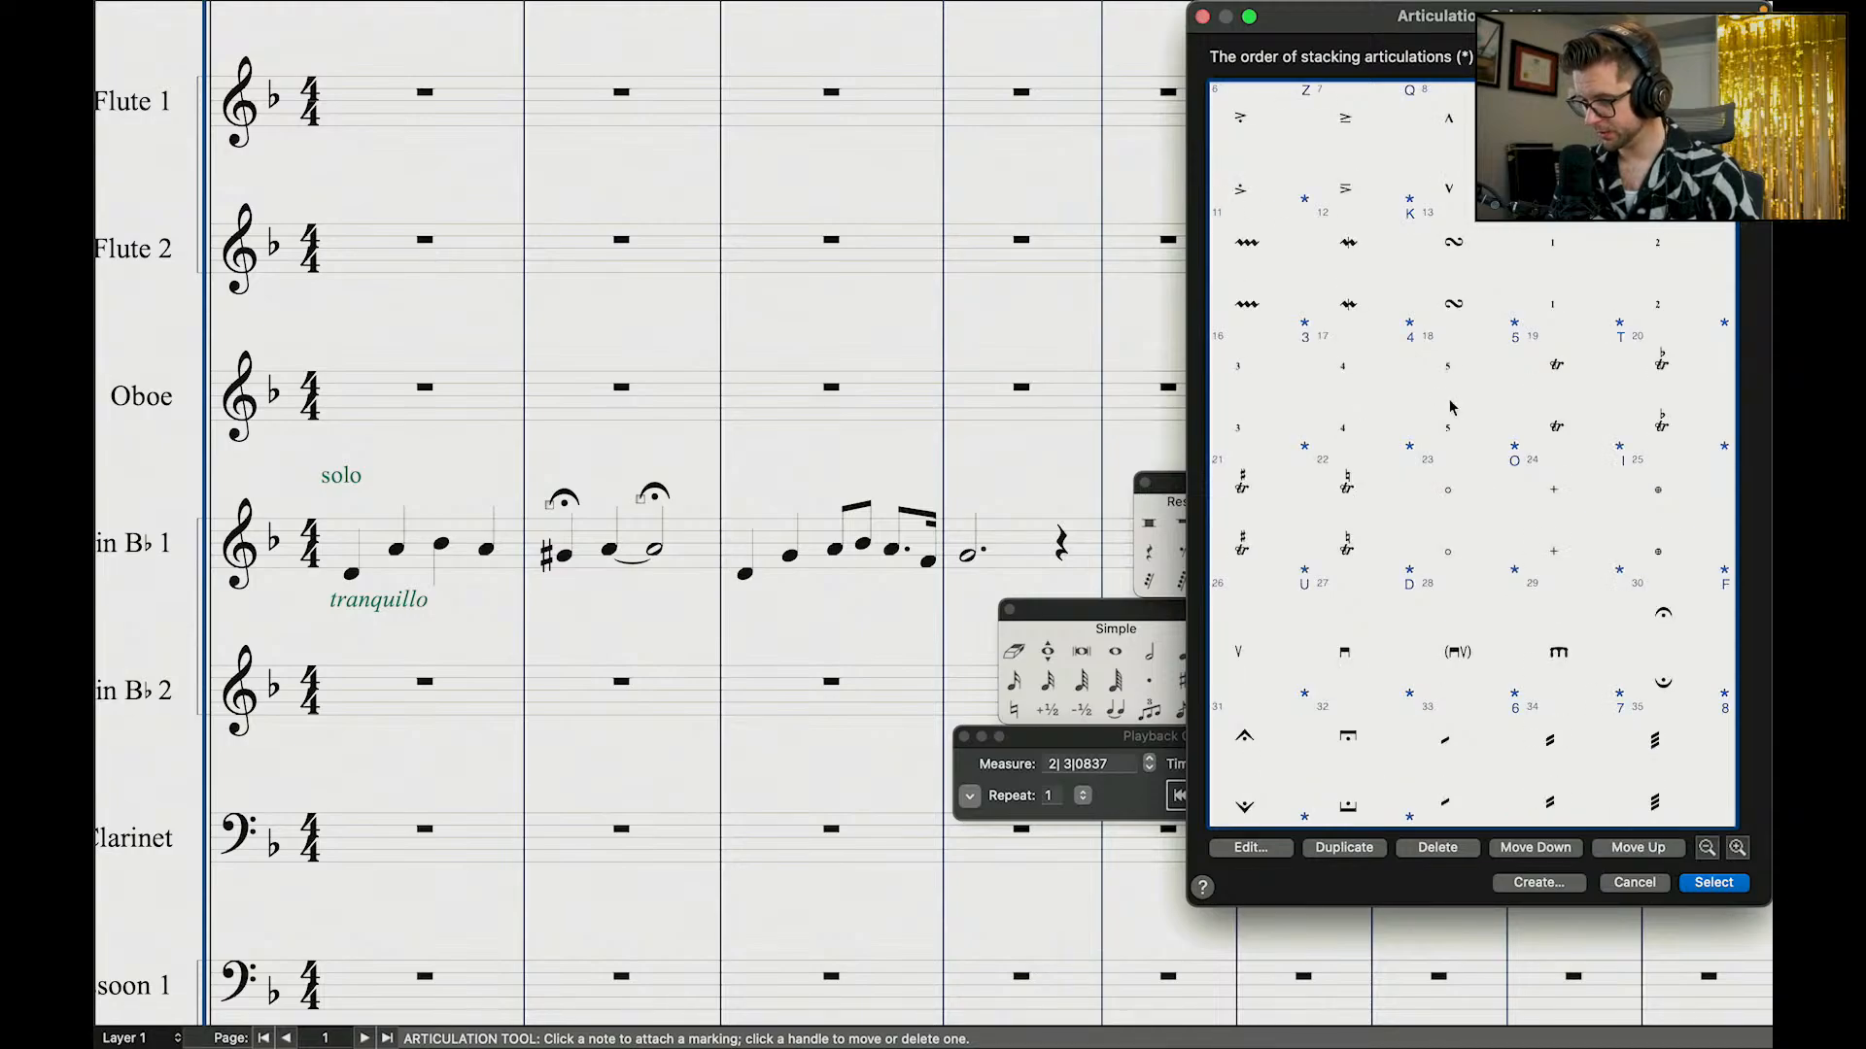
scroll(1657, 547, down, 1)
scroll(1548, 626, up, 2)
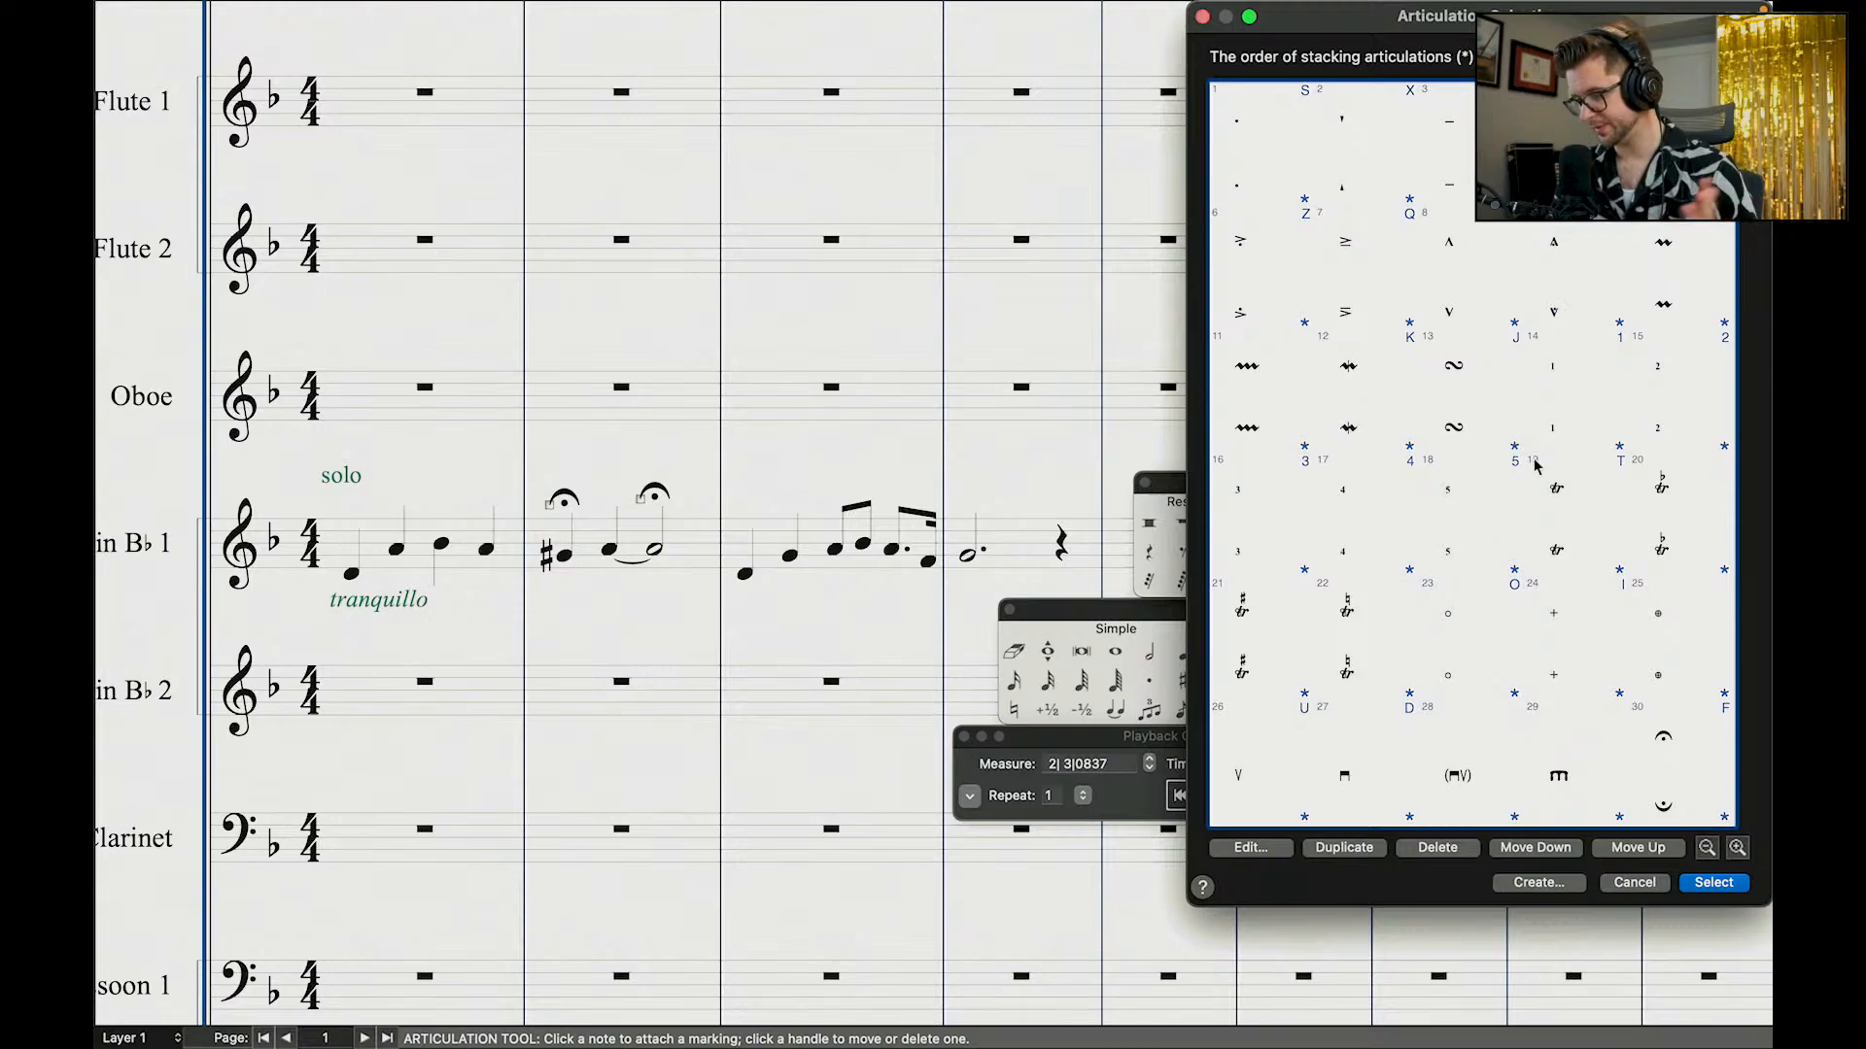
scroll(1545, 452, down, 7)
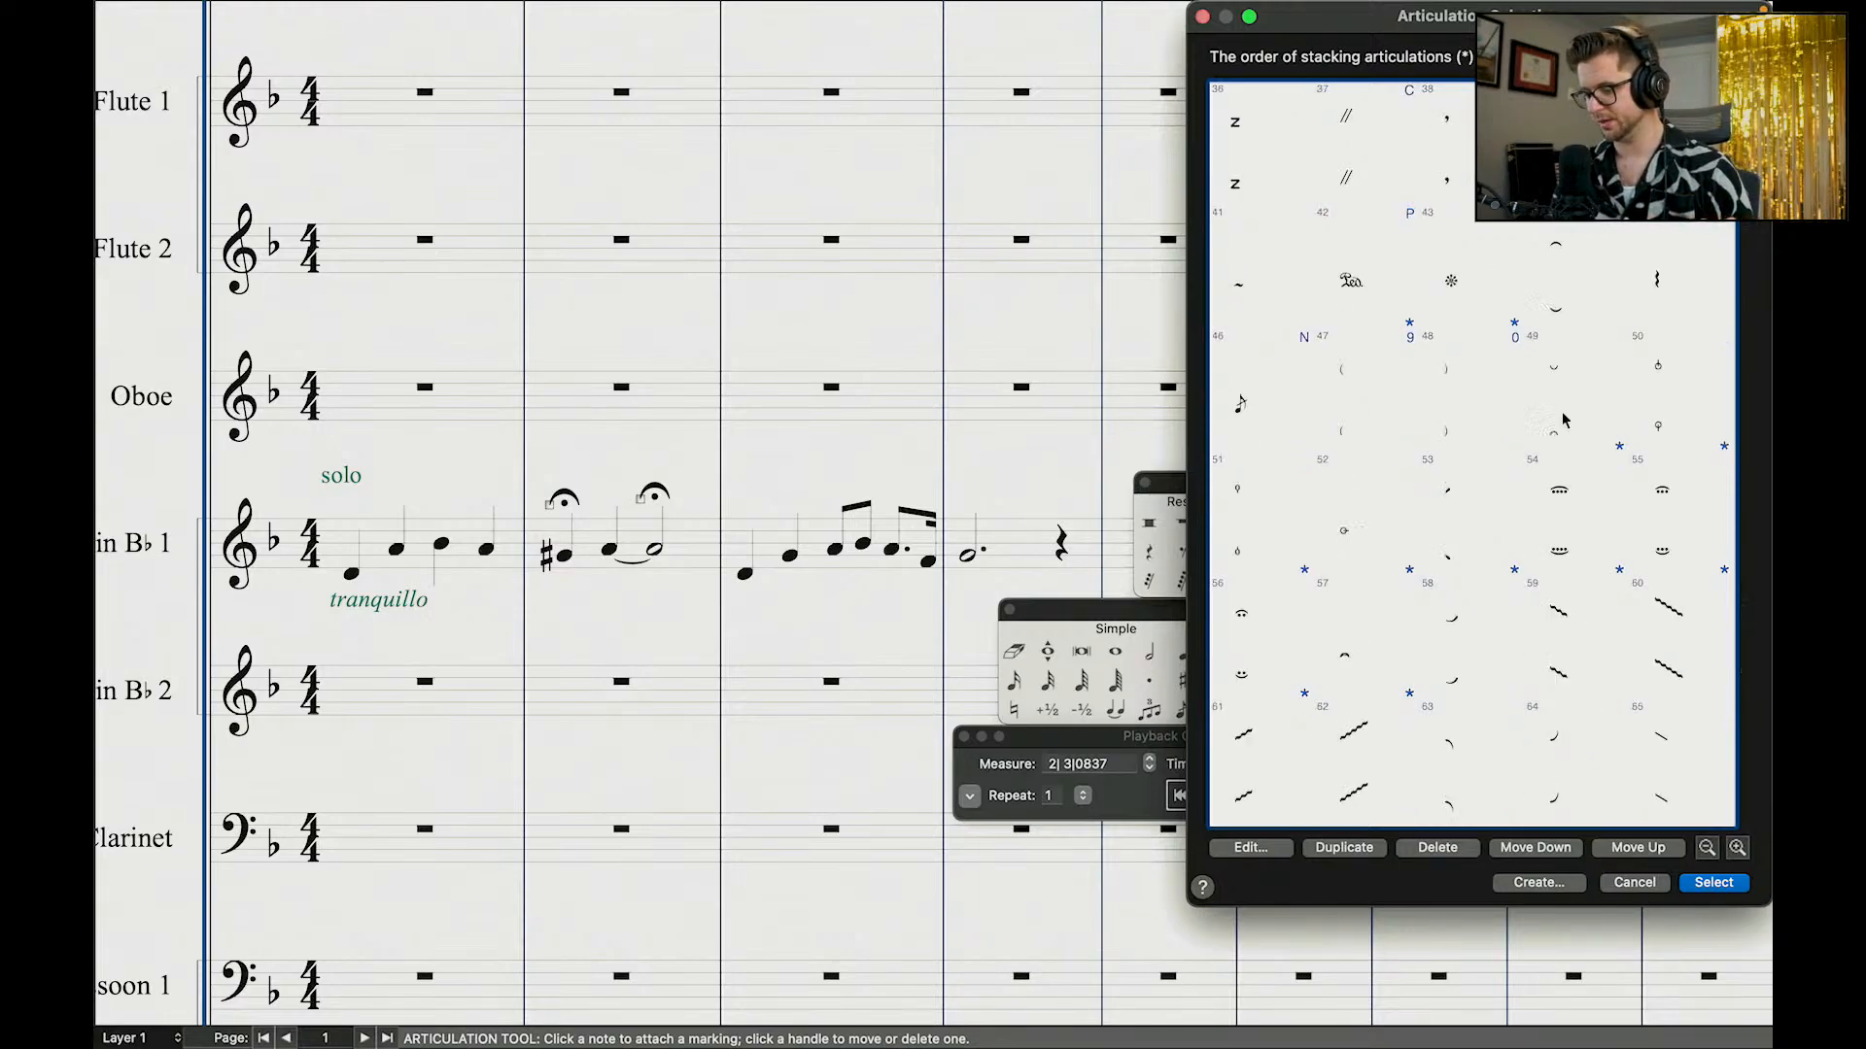
scroll(1360, 270, up, 1)
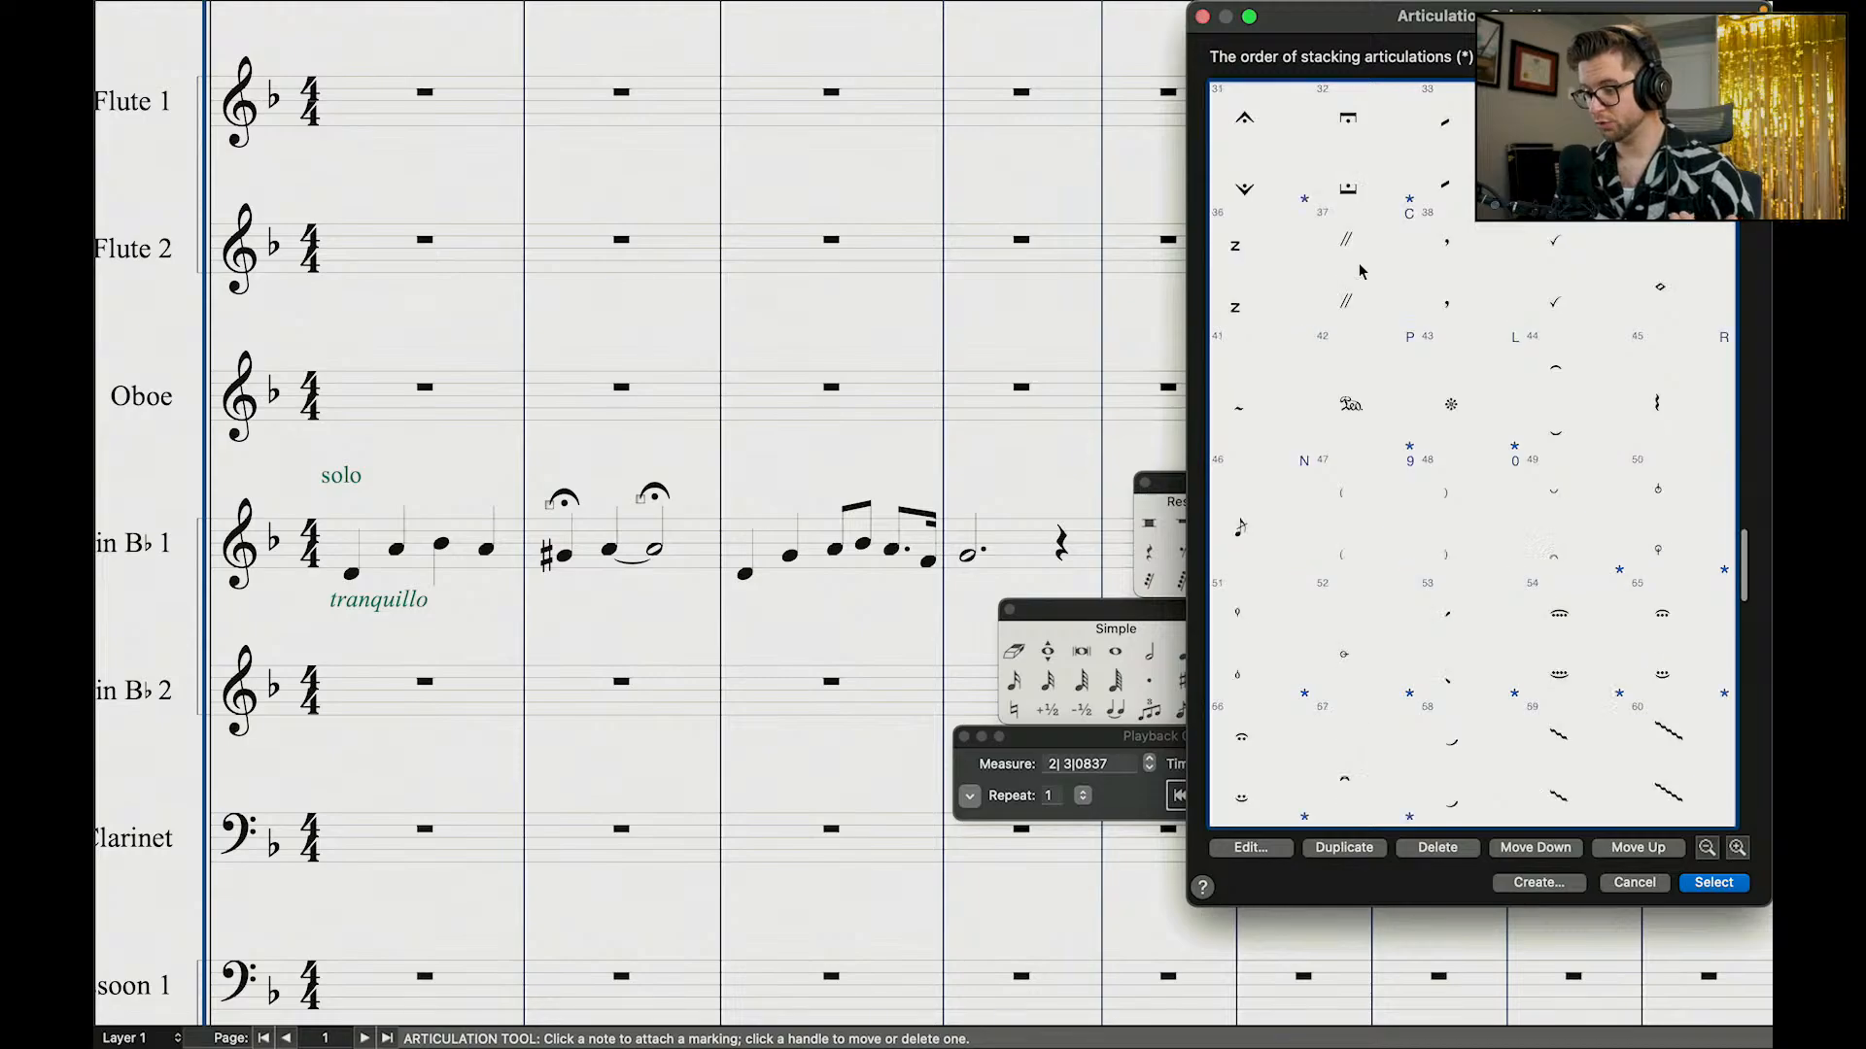
double_click(1466, 279)
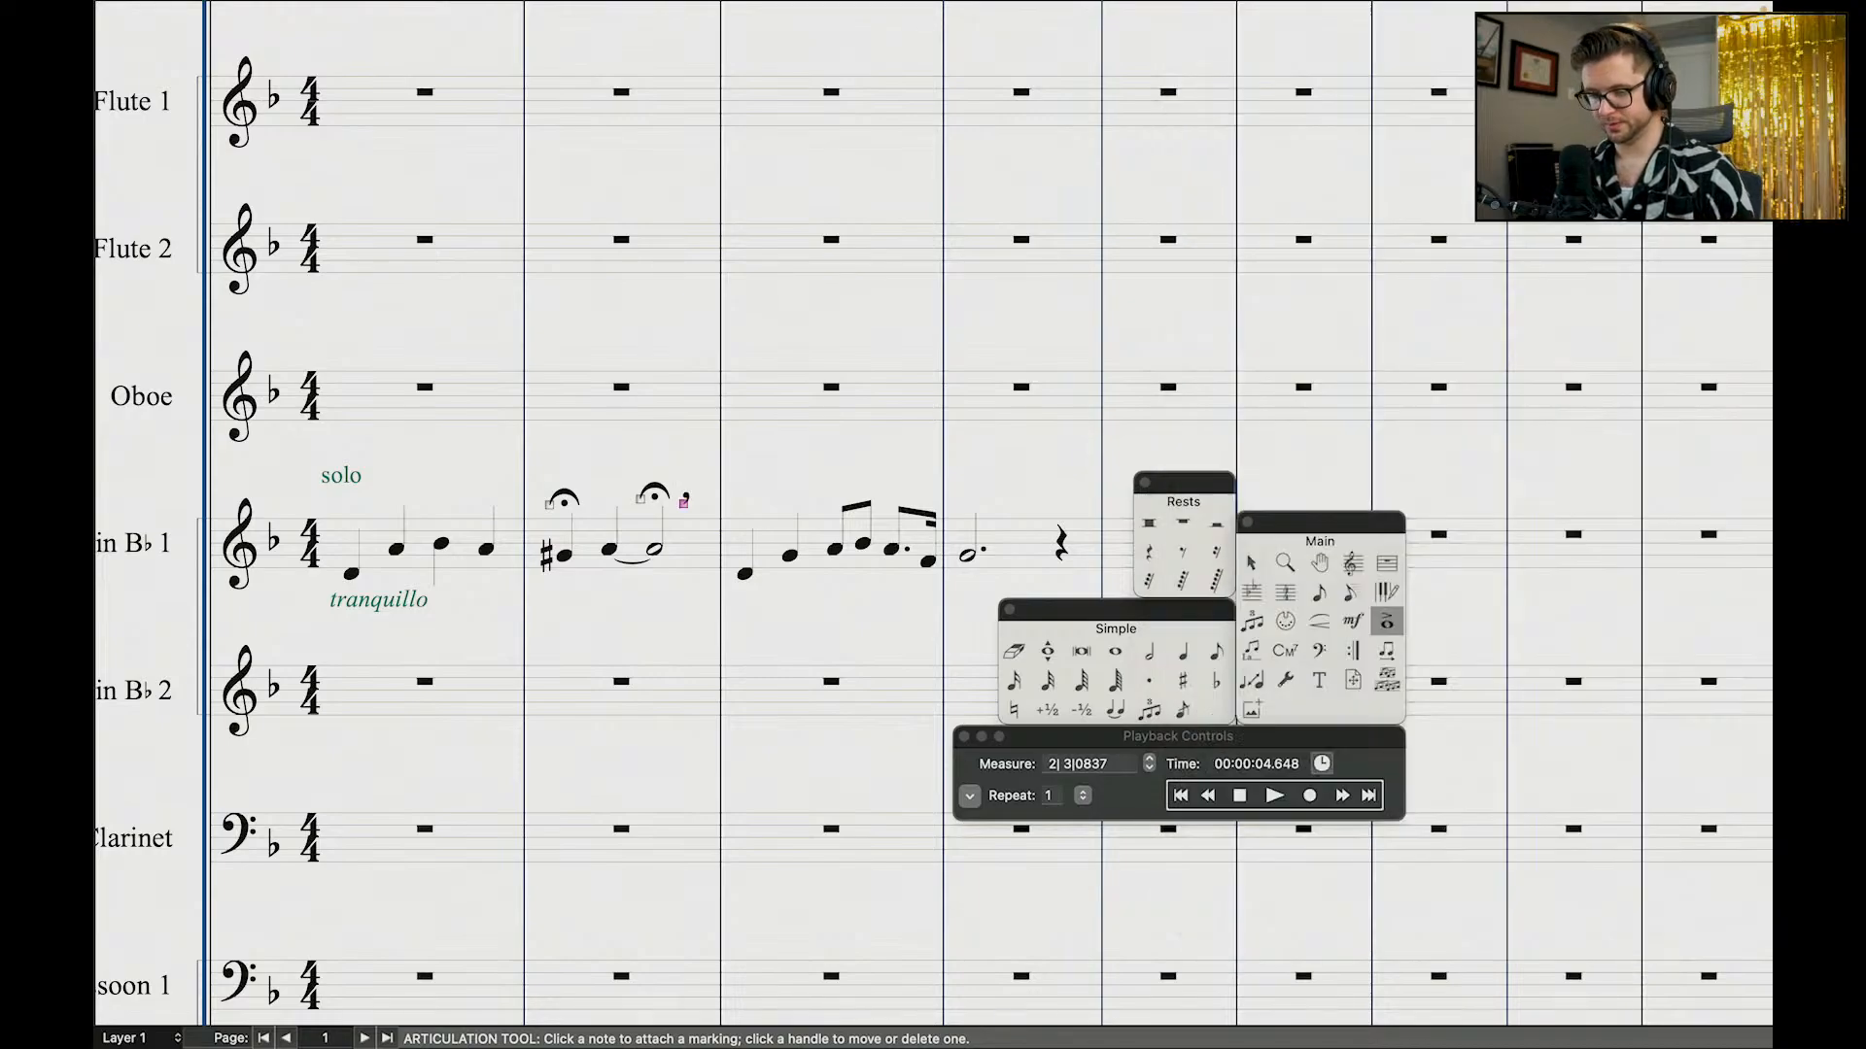
click(1250, 563)
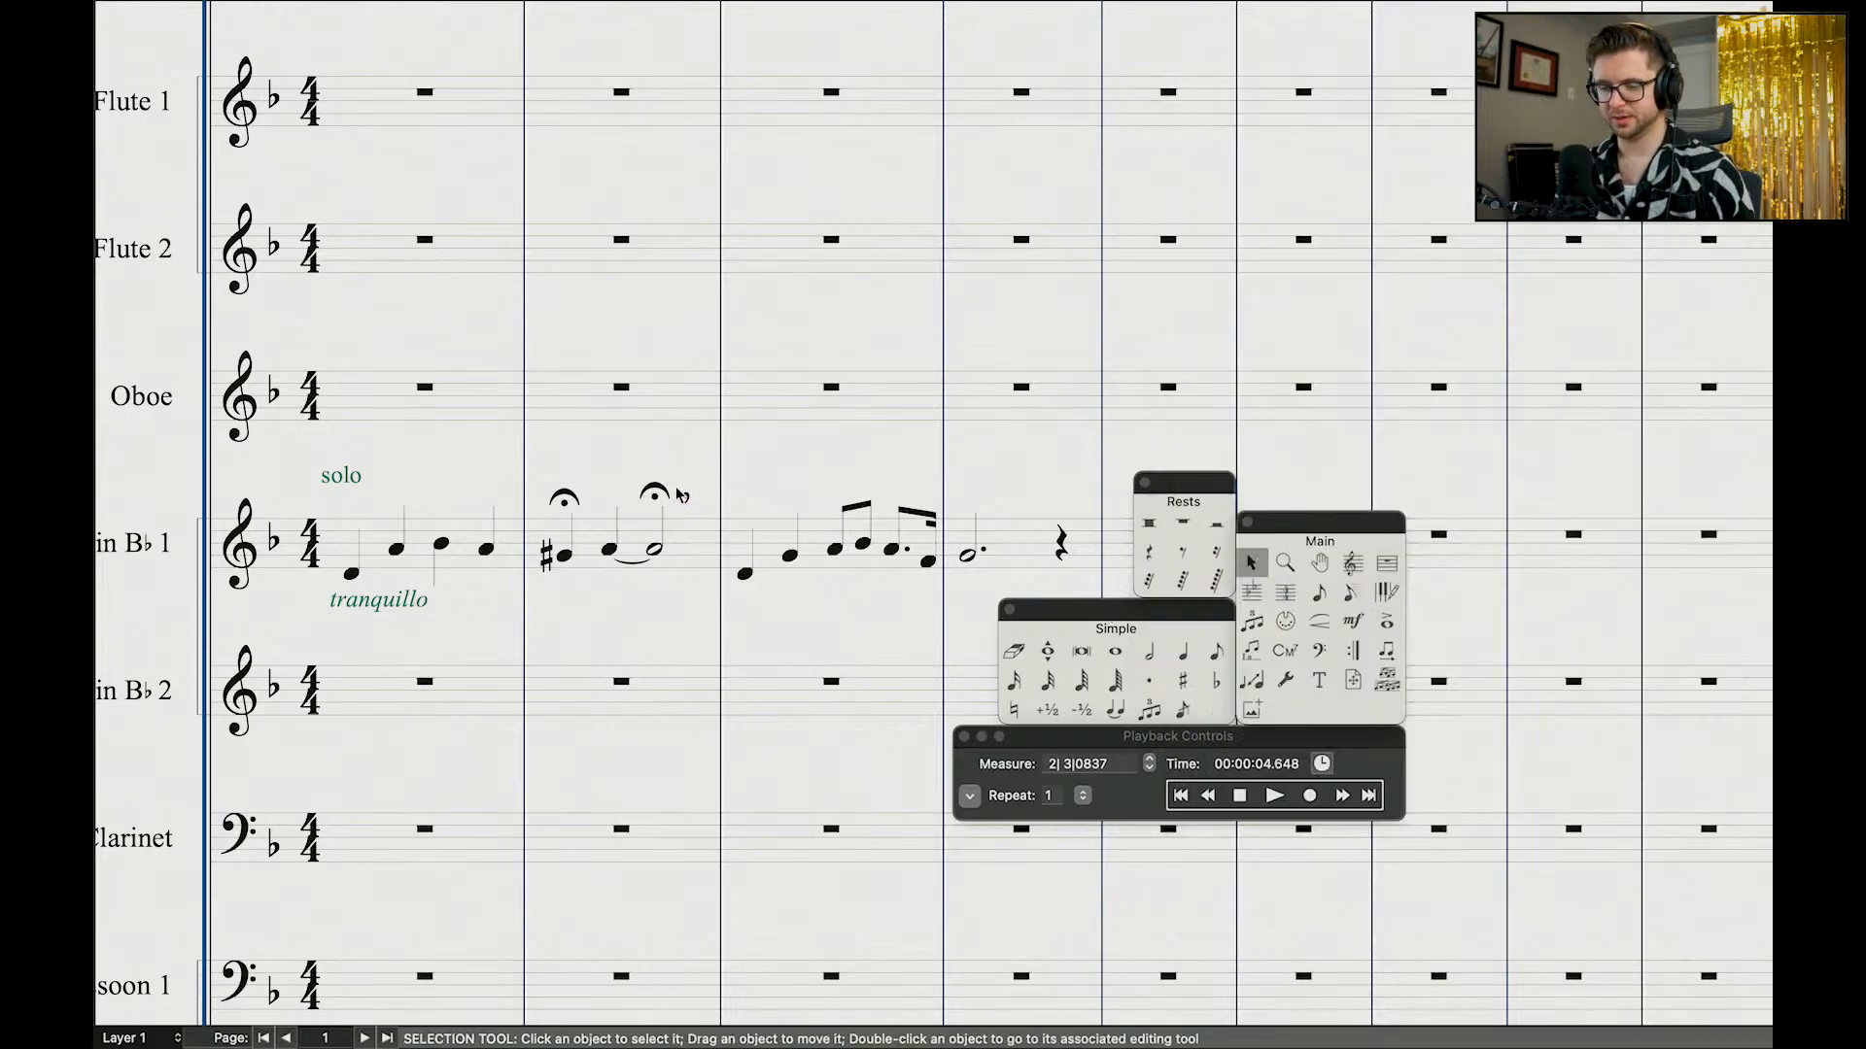
drag(683, 497, 698, 501)
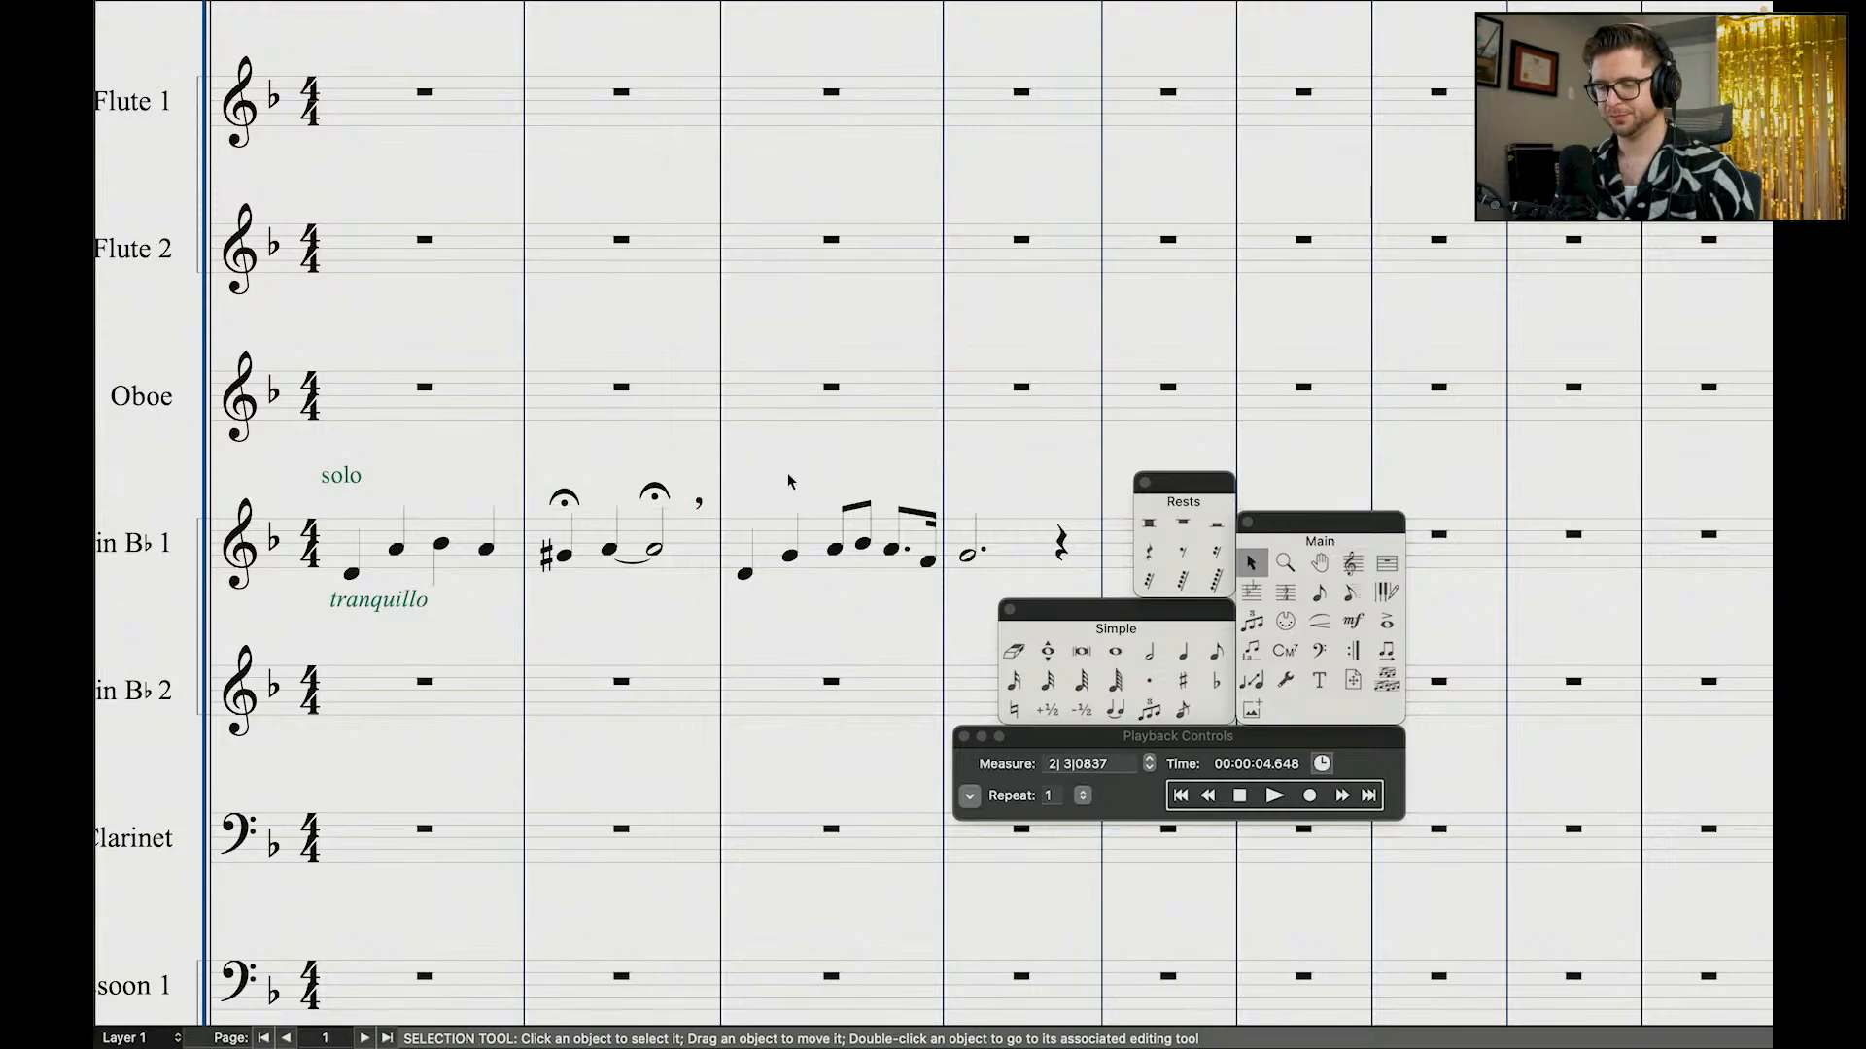
Step: Play back the clarinet solo from measure 1 to hear the fermatas and breath mark, stopping in measure 4
click(1181, 796)
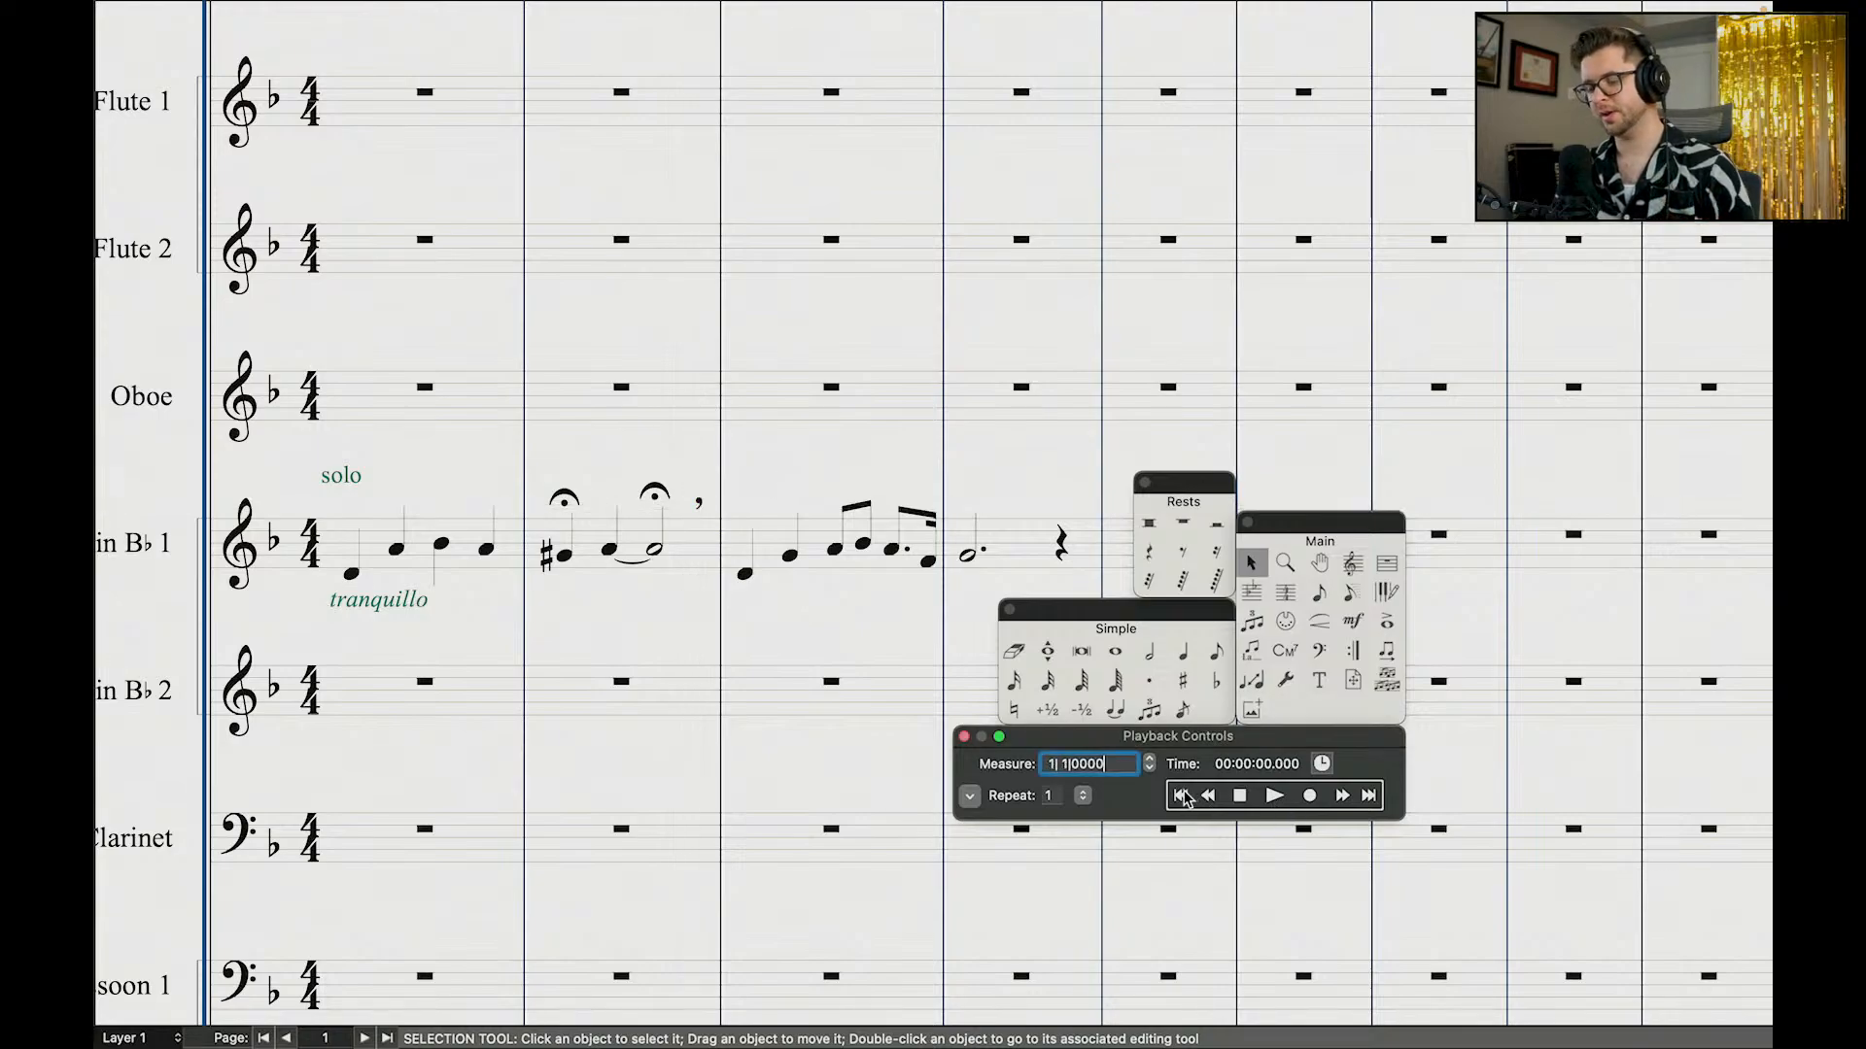
click(1274, 796)
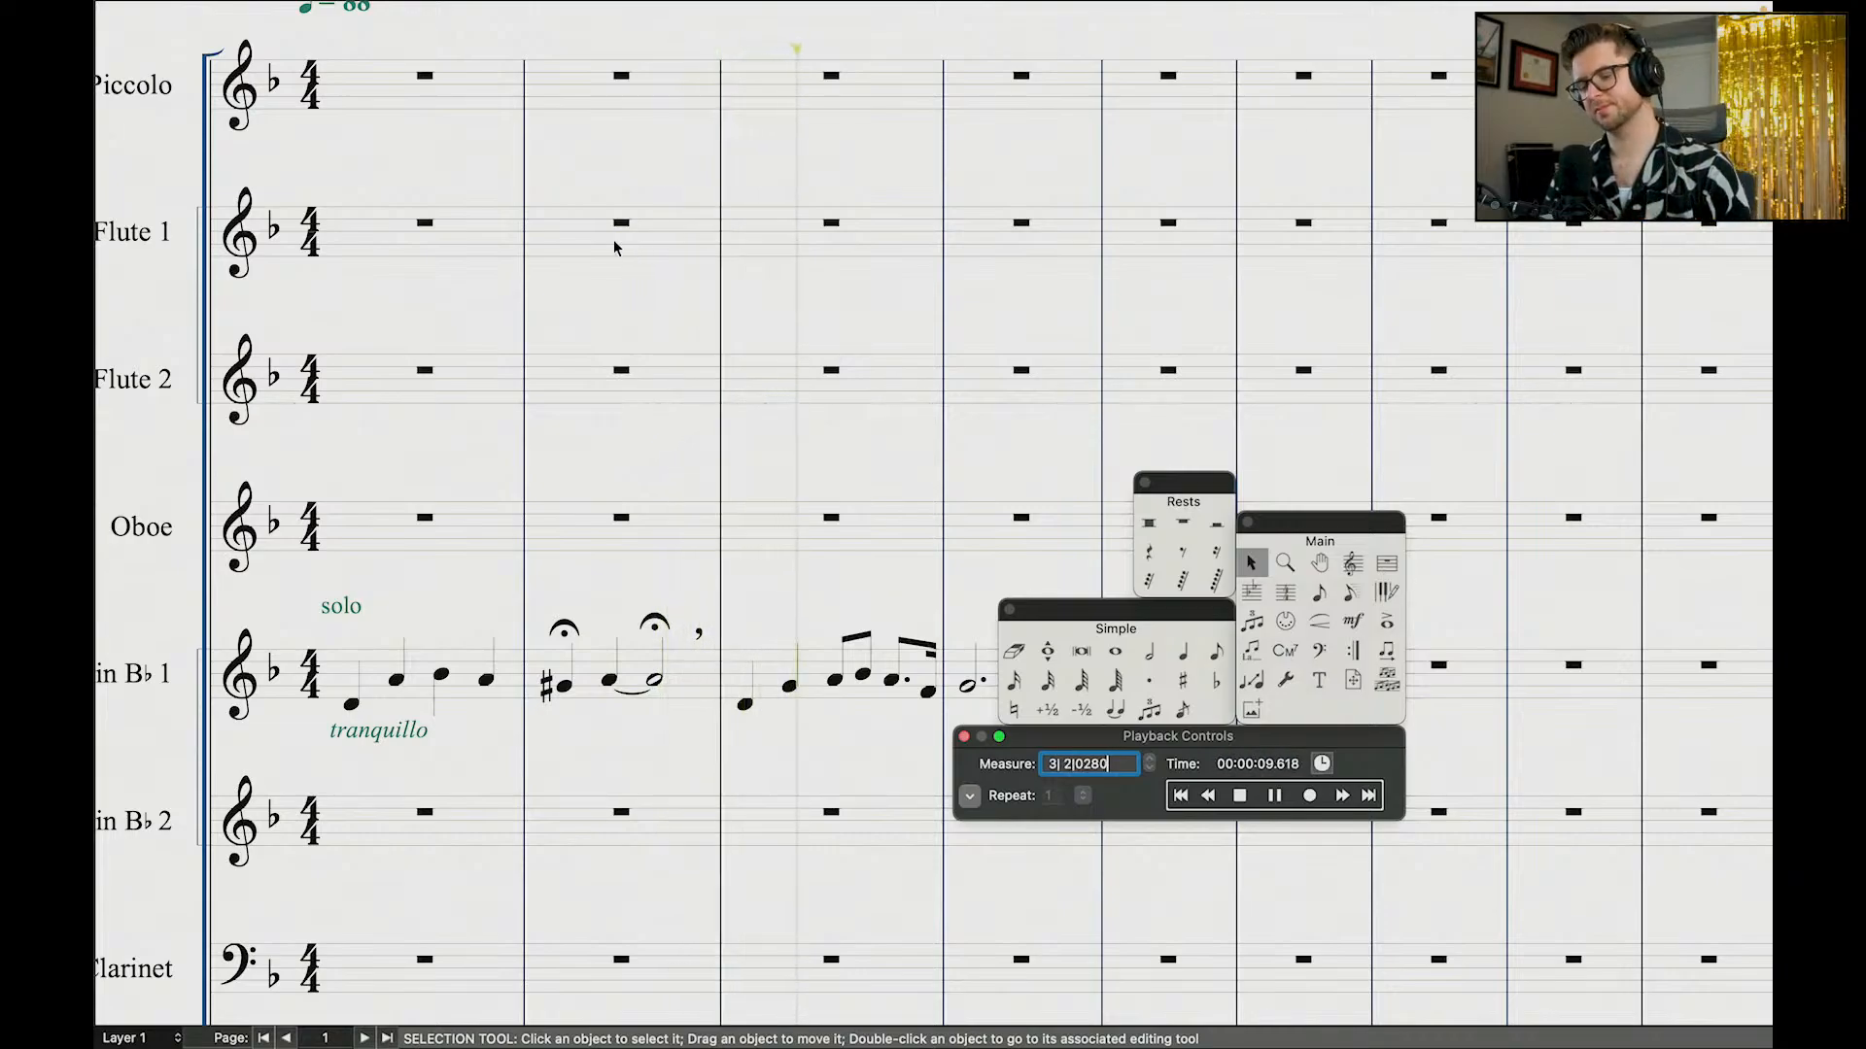
scroll(975, 488, right, 3)
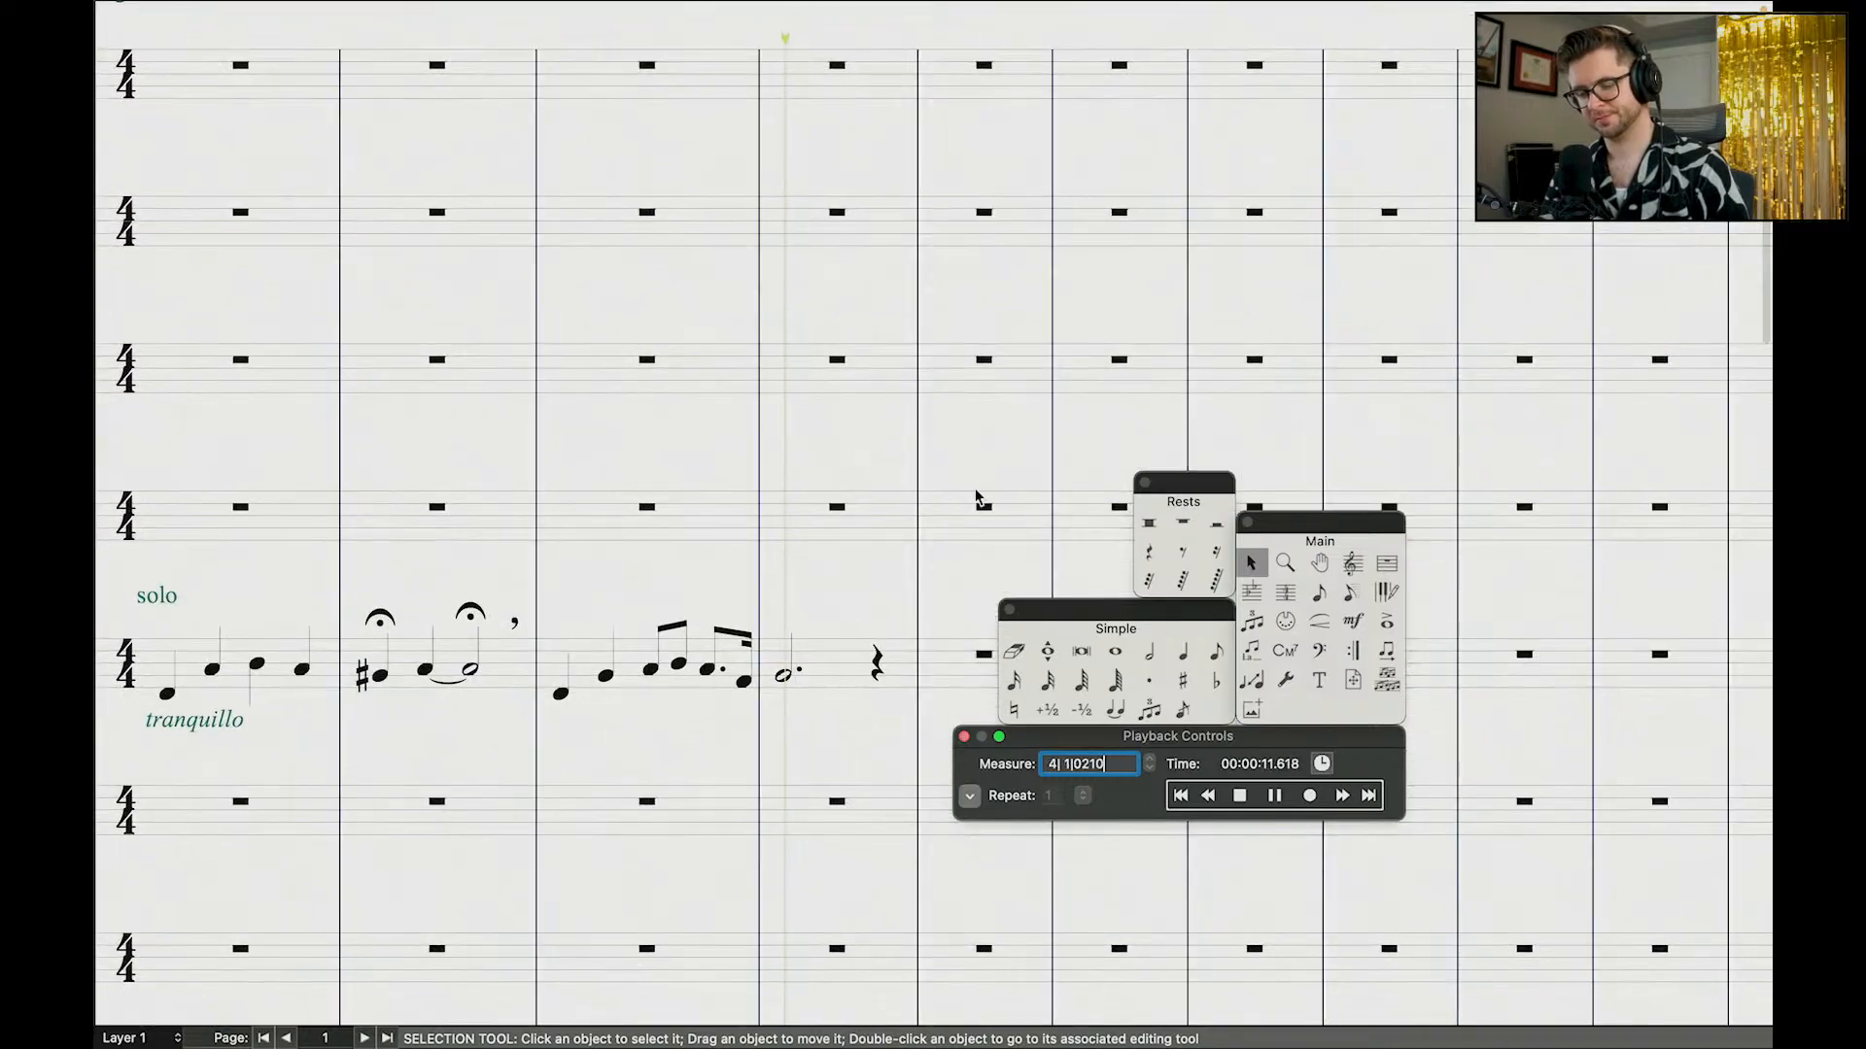
key(space)
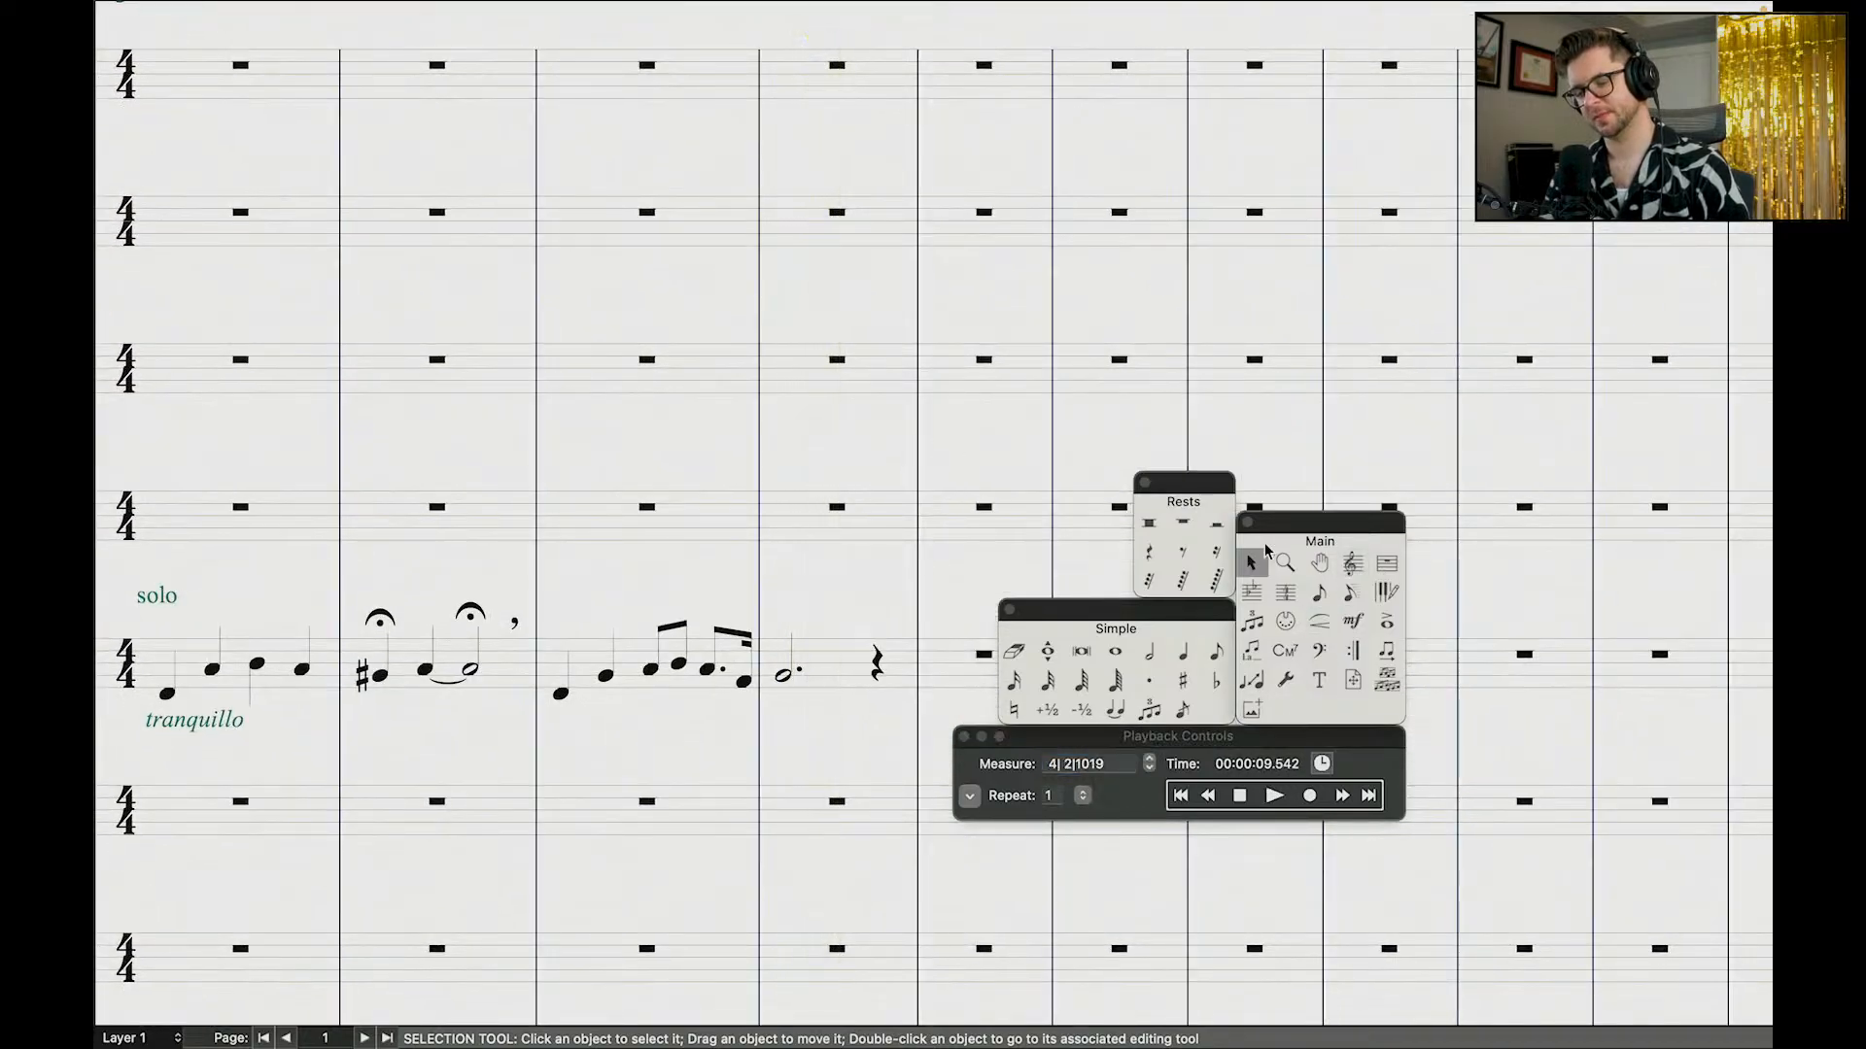
click(1321, 626)
scroll(724, 508, down, 1)
scroll(725, 508, left, 1)
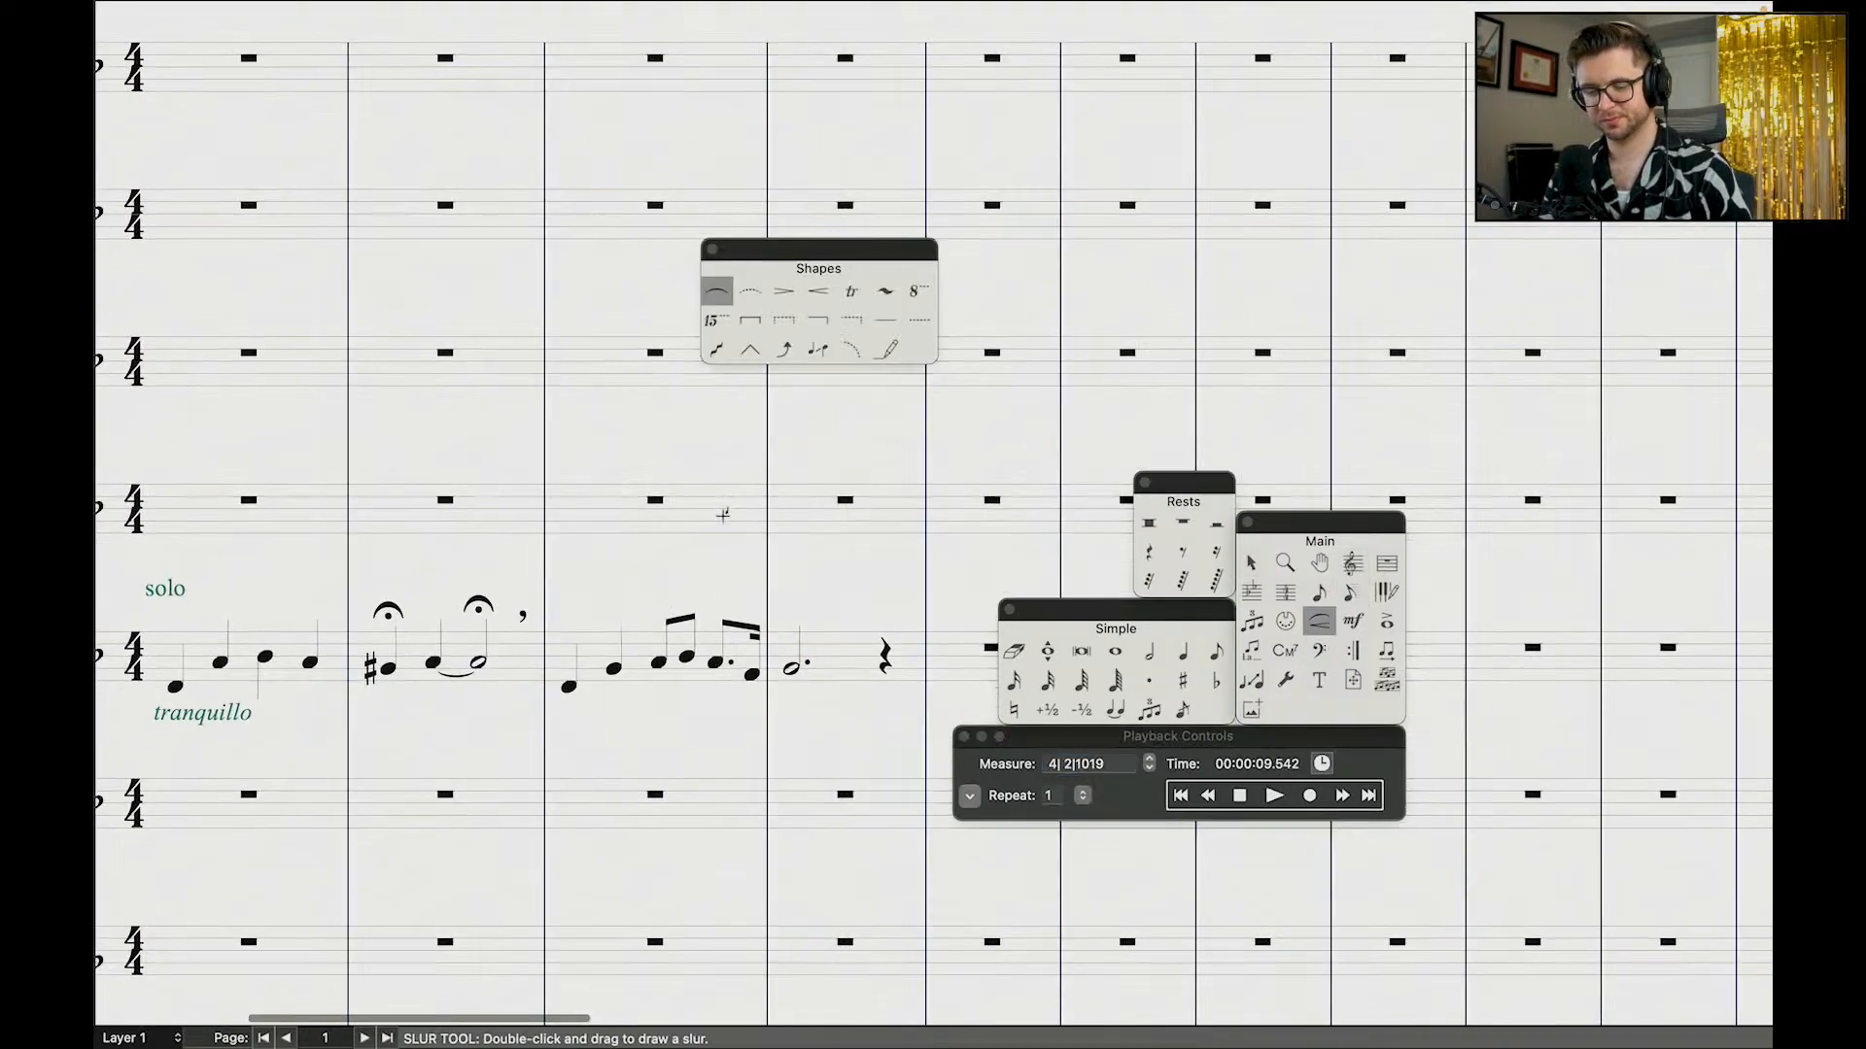
click(1250, 563)
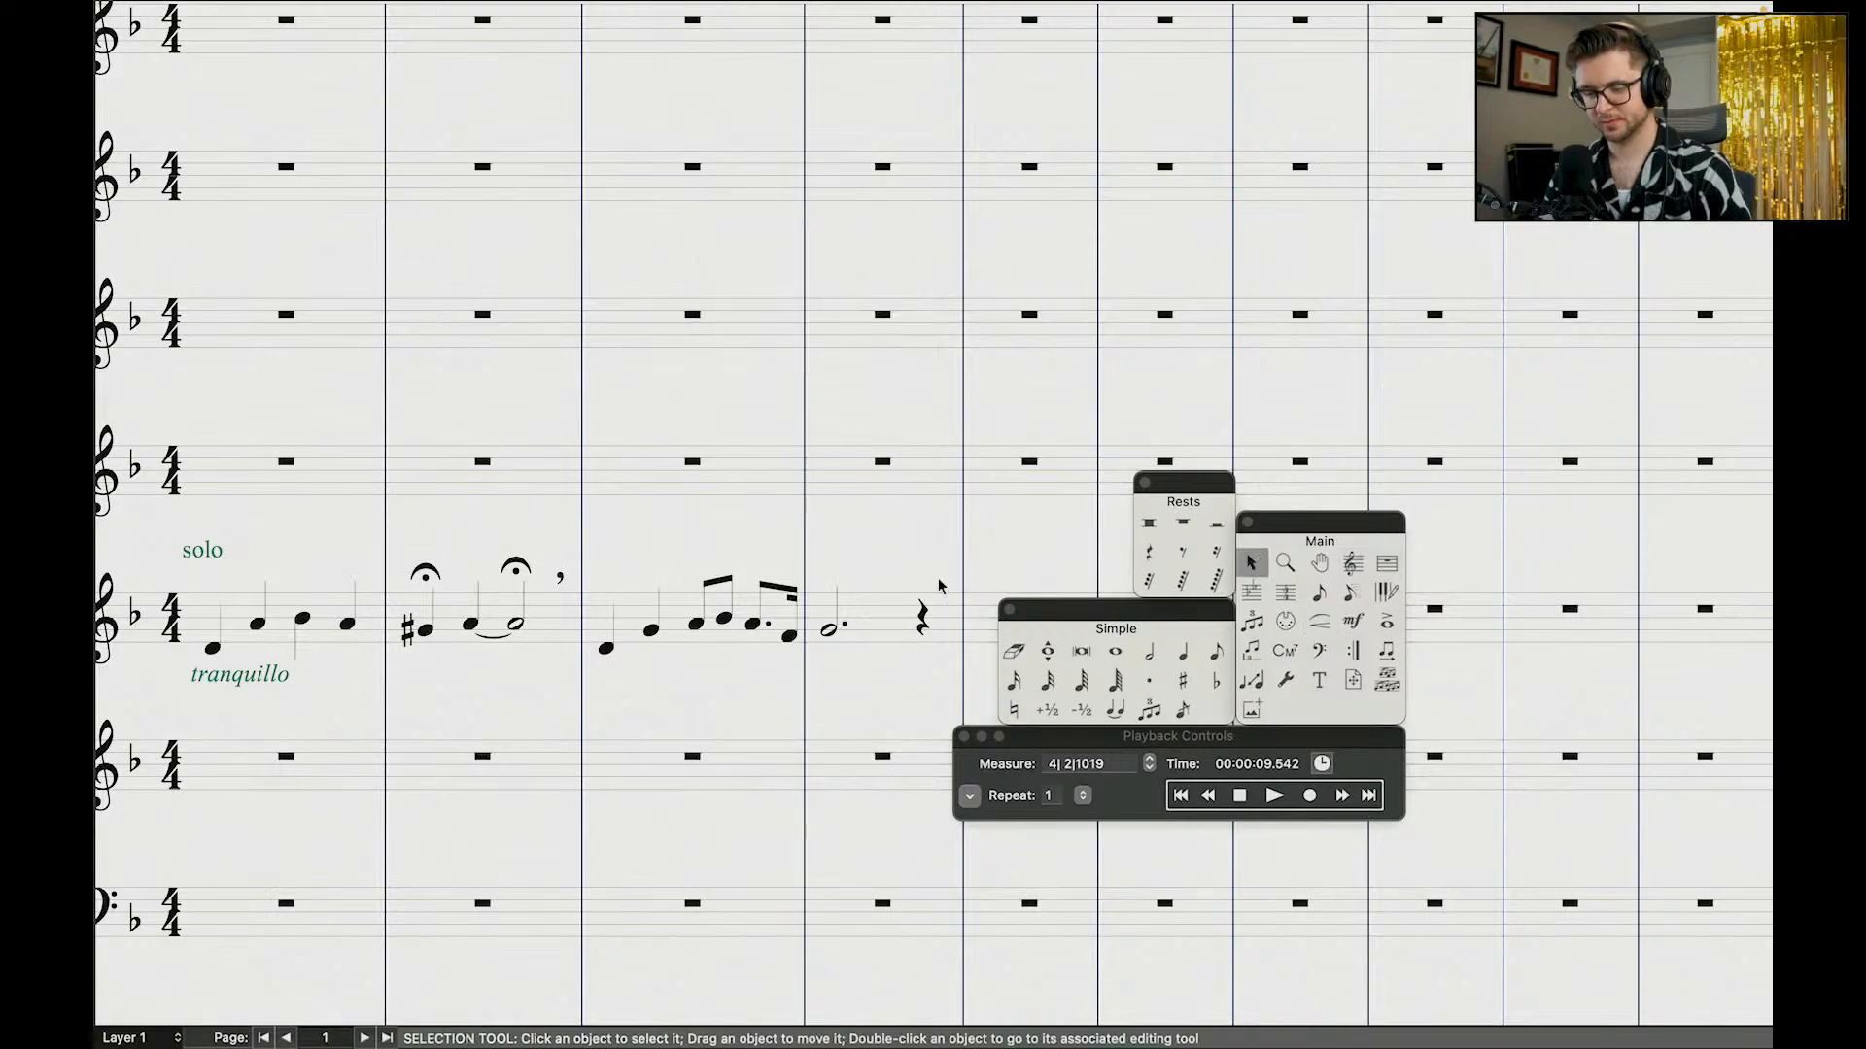
click(1351, 620)
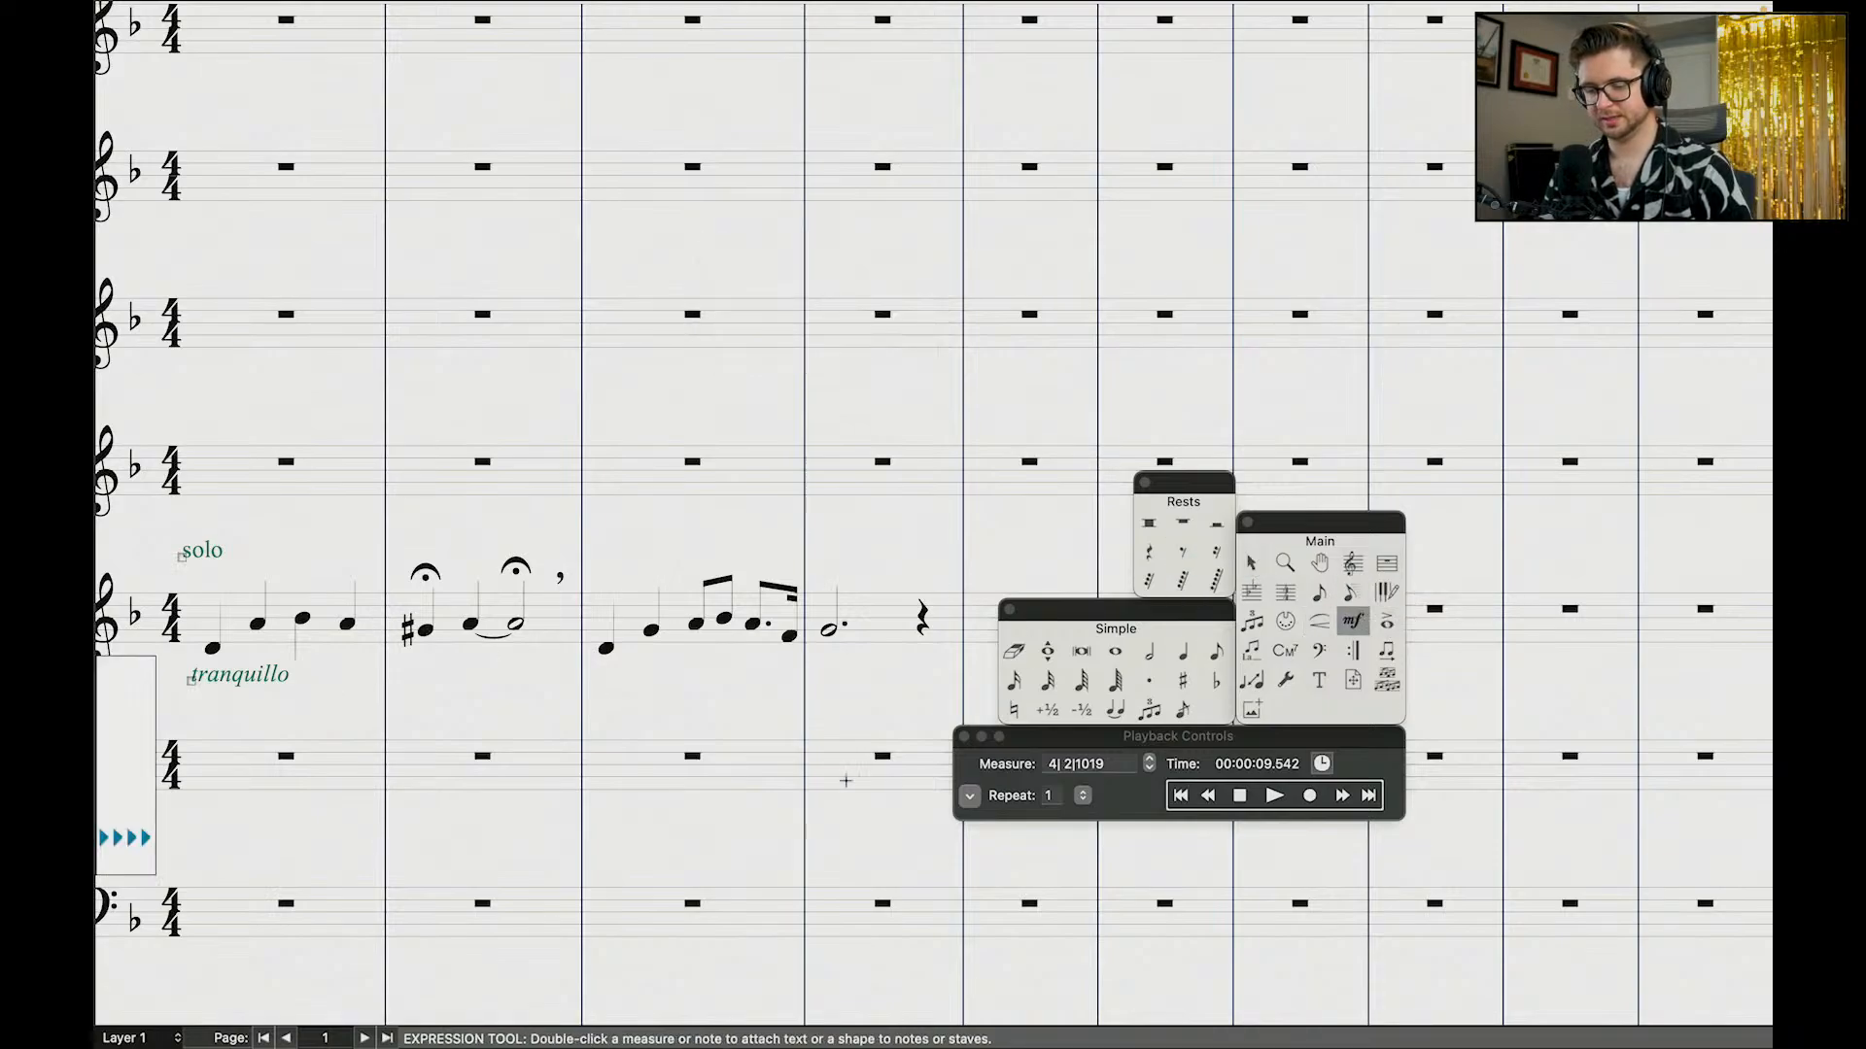
click(1318, 620)
scroll(972, 486, down, 1)
scroll(972, 486, left, 1)
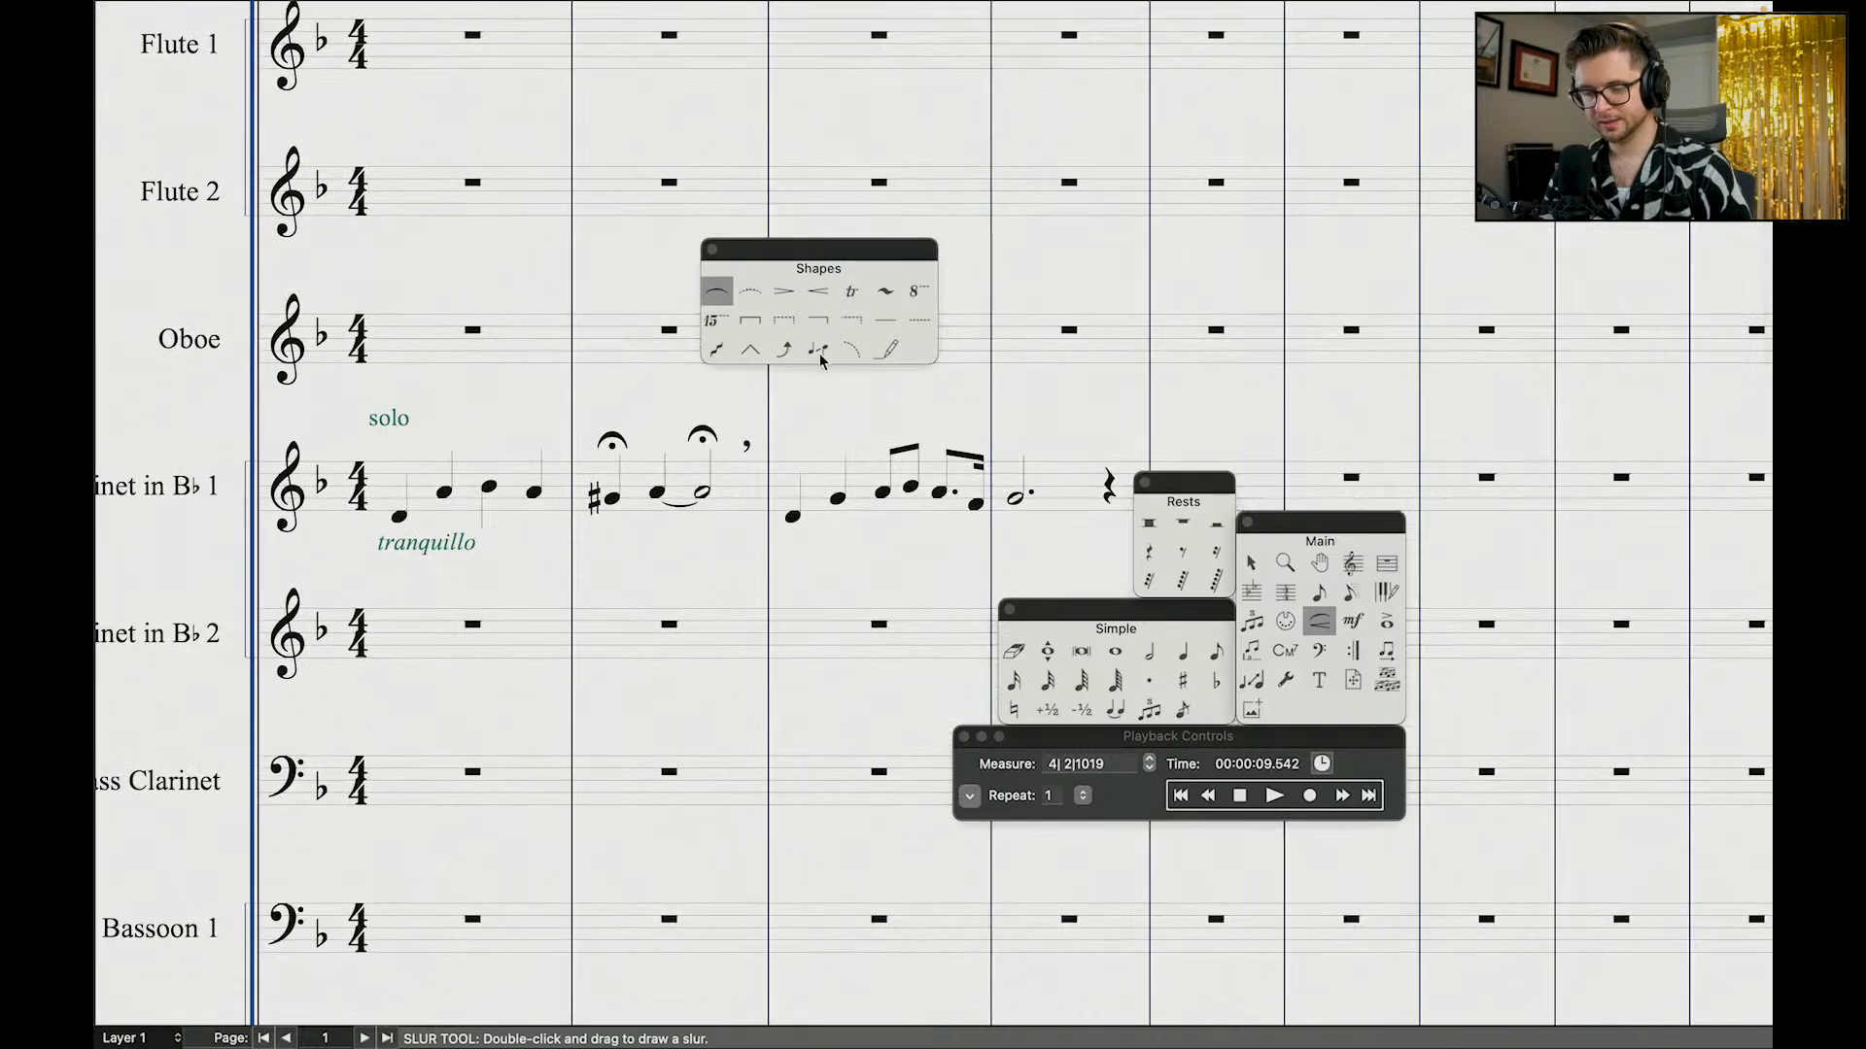
click(818, 290)
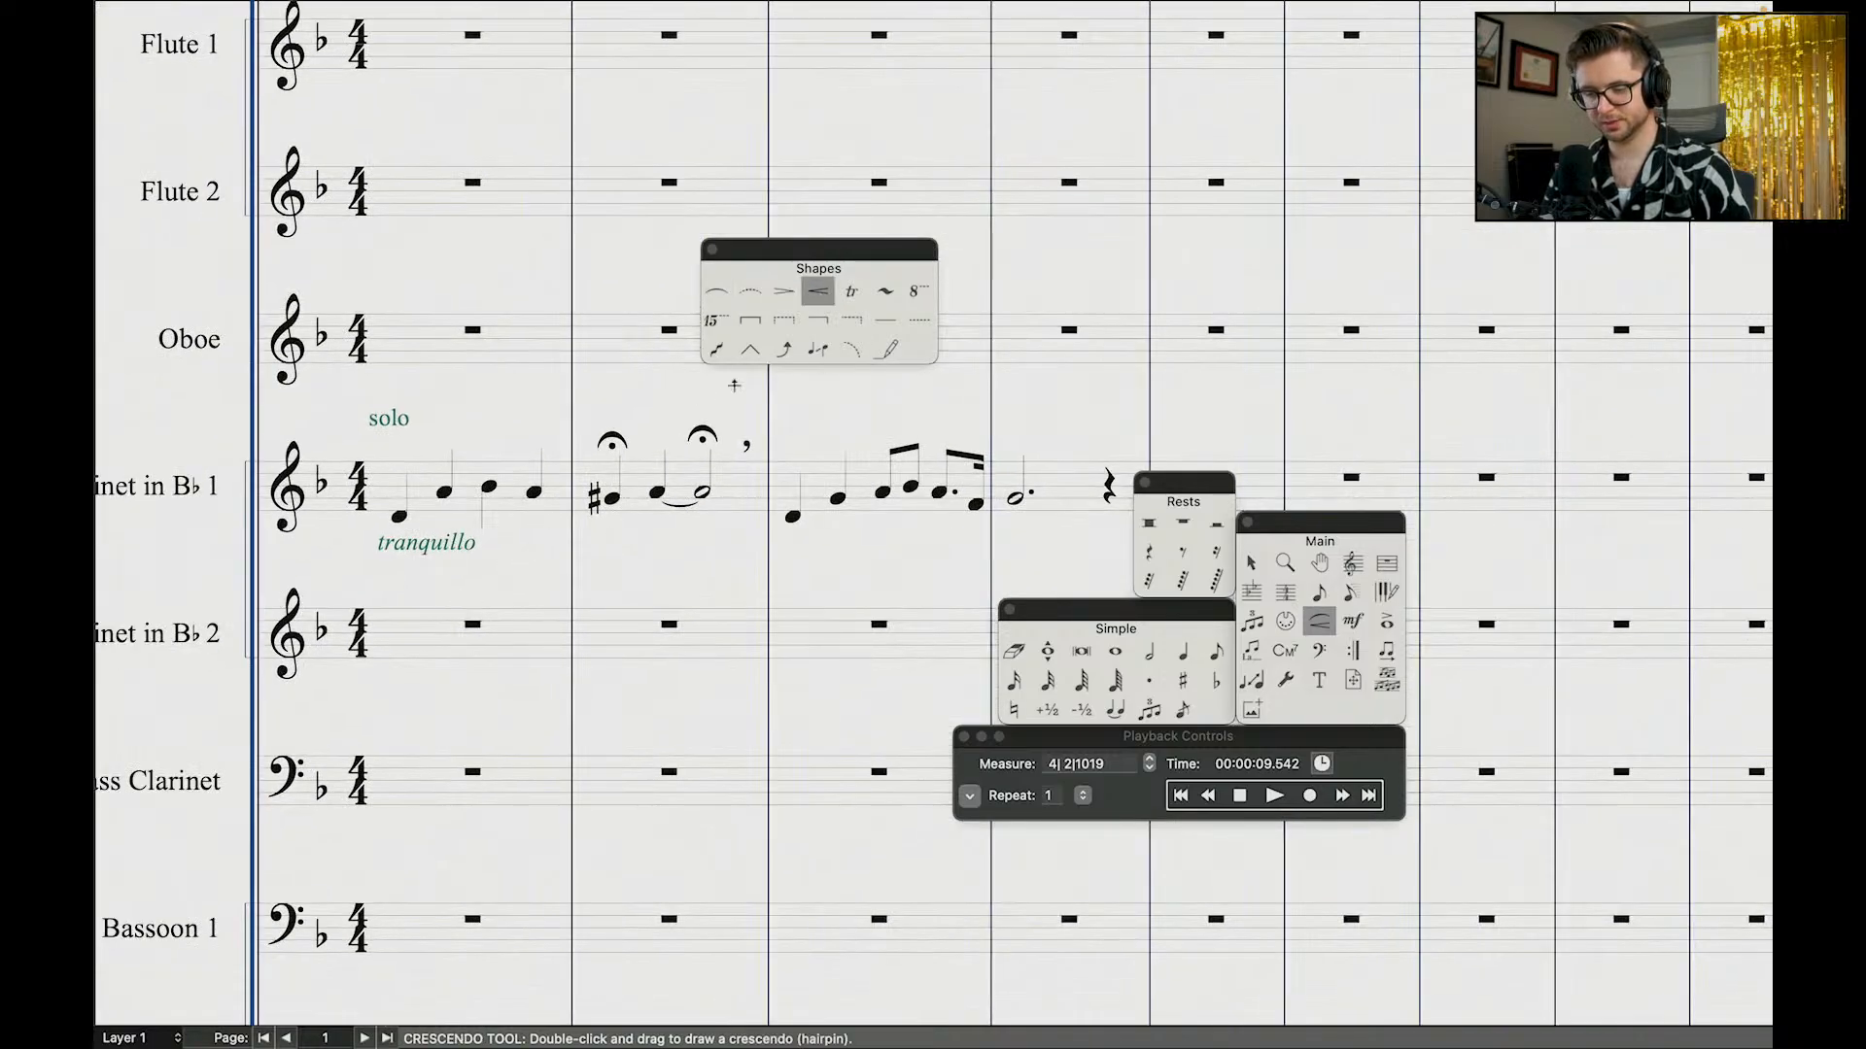
Step: Lower the tranquillo marking and assign a piano (p) dynamic below the first note of Clarinet in B♭ 1
click(1352, 620)
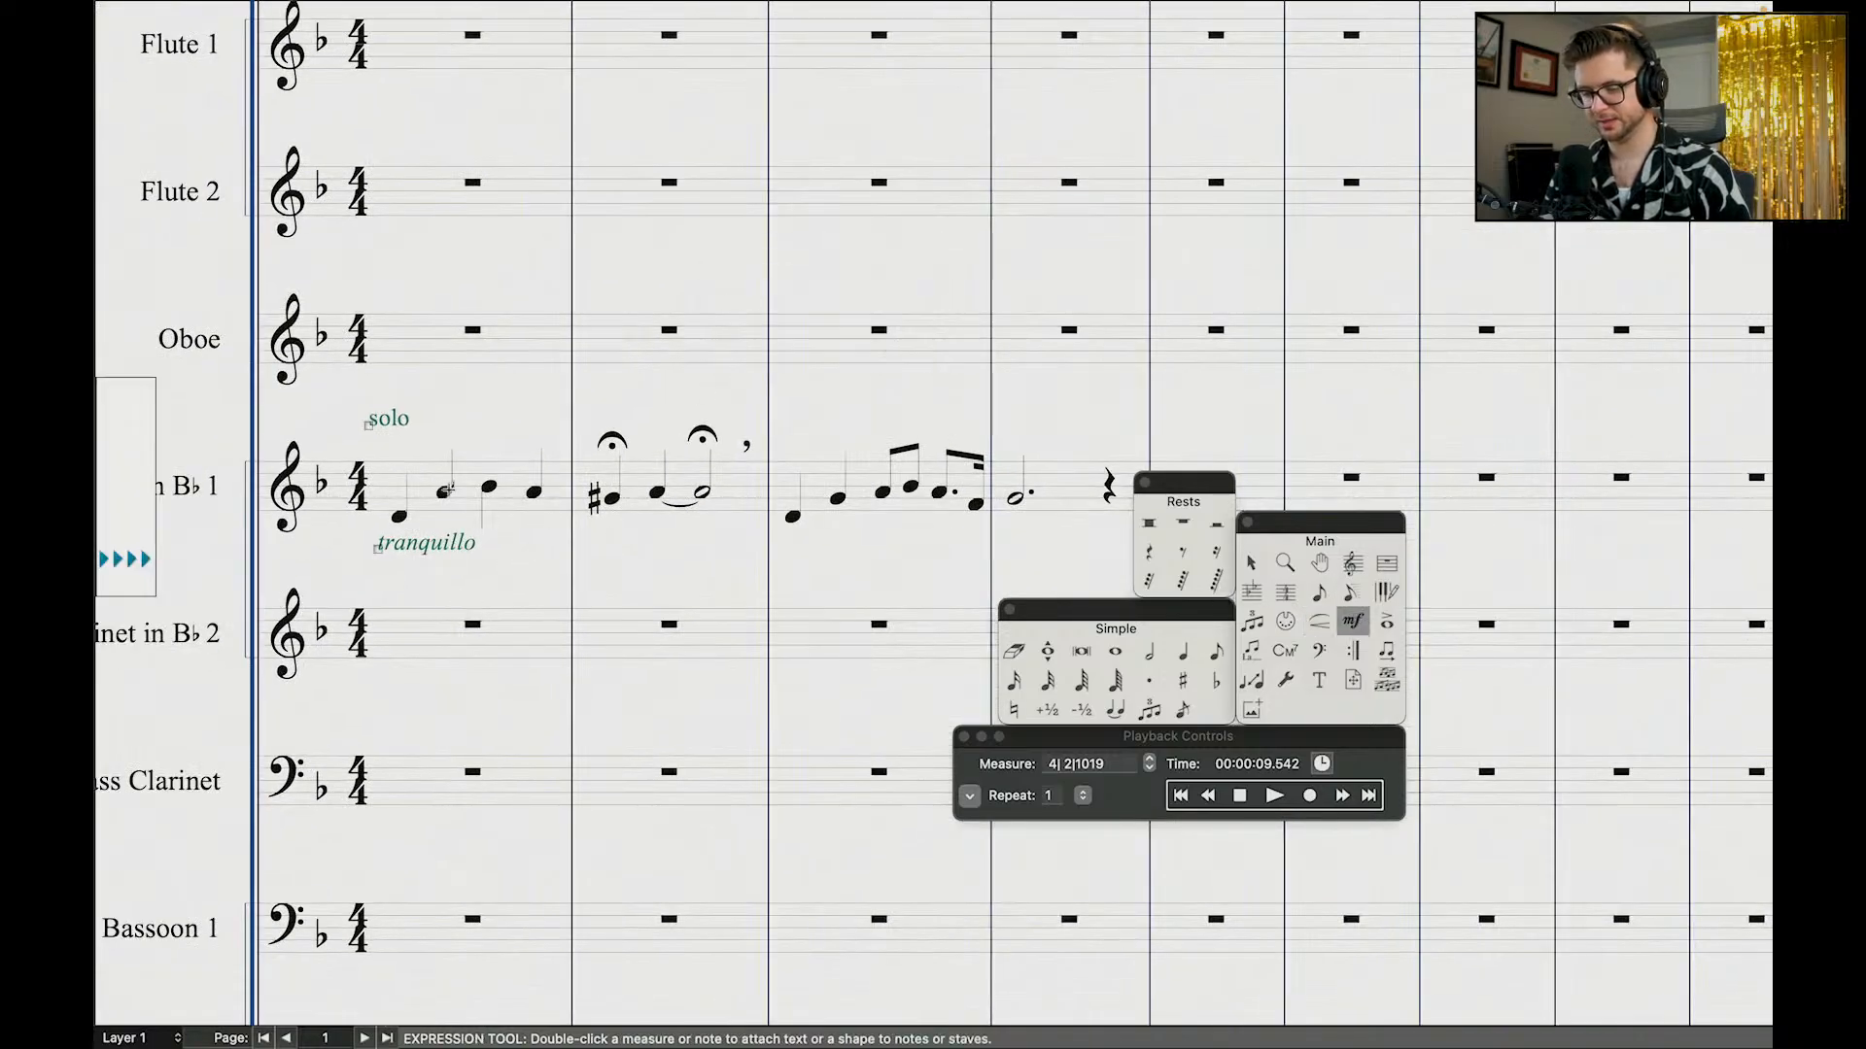
drag(370, 546, 389, 588)
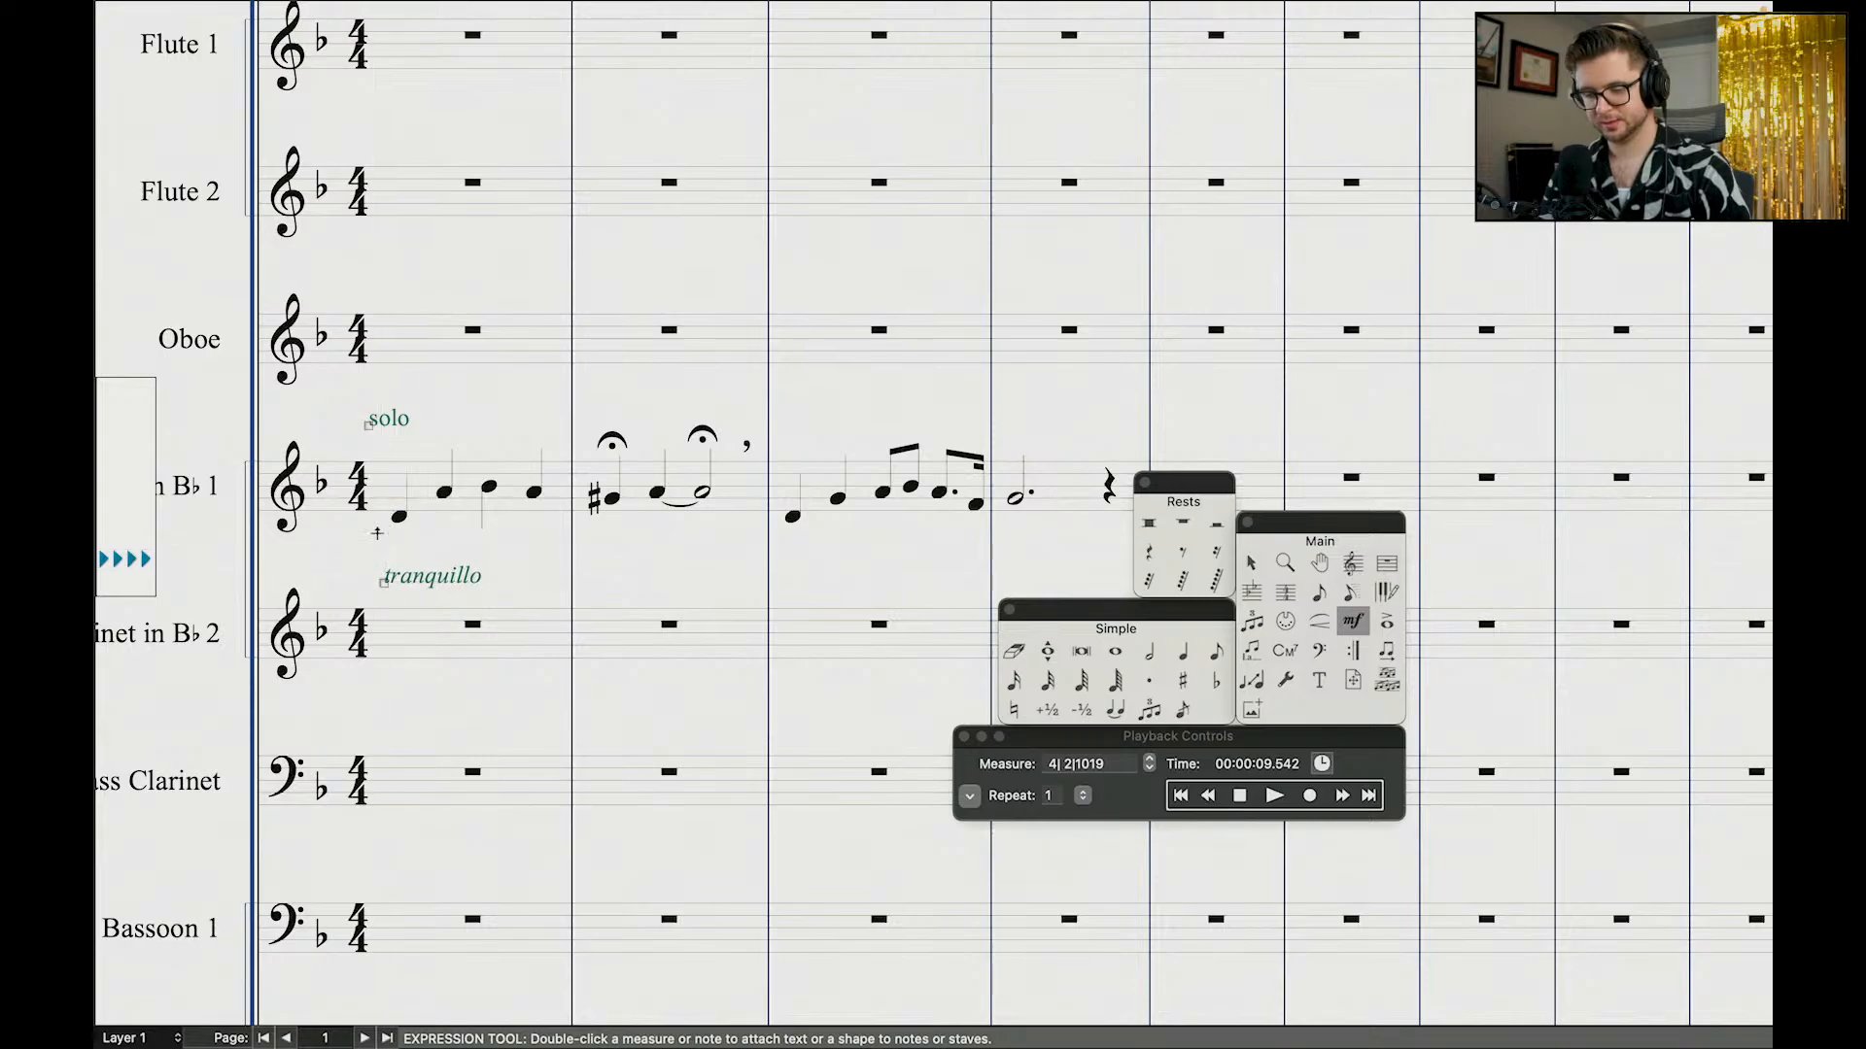
double_click(377, 532)
click(387, 352)
double_click(874, 402)
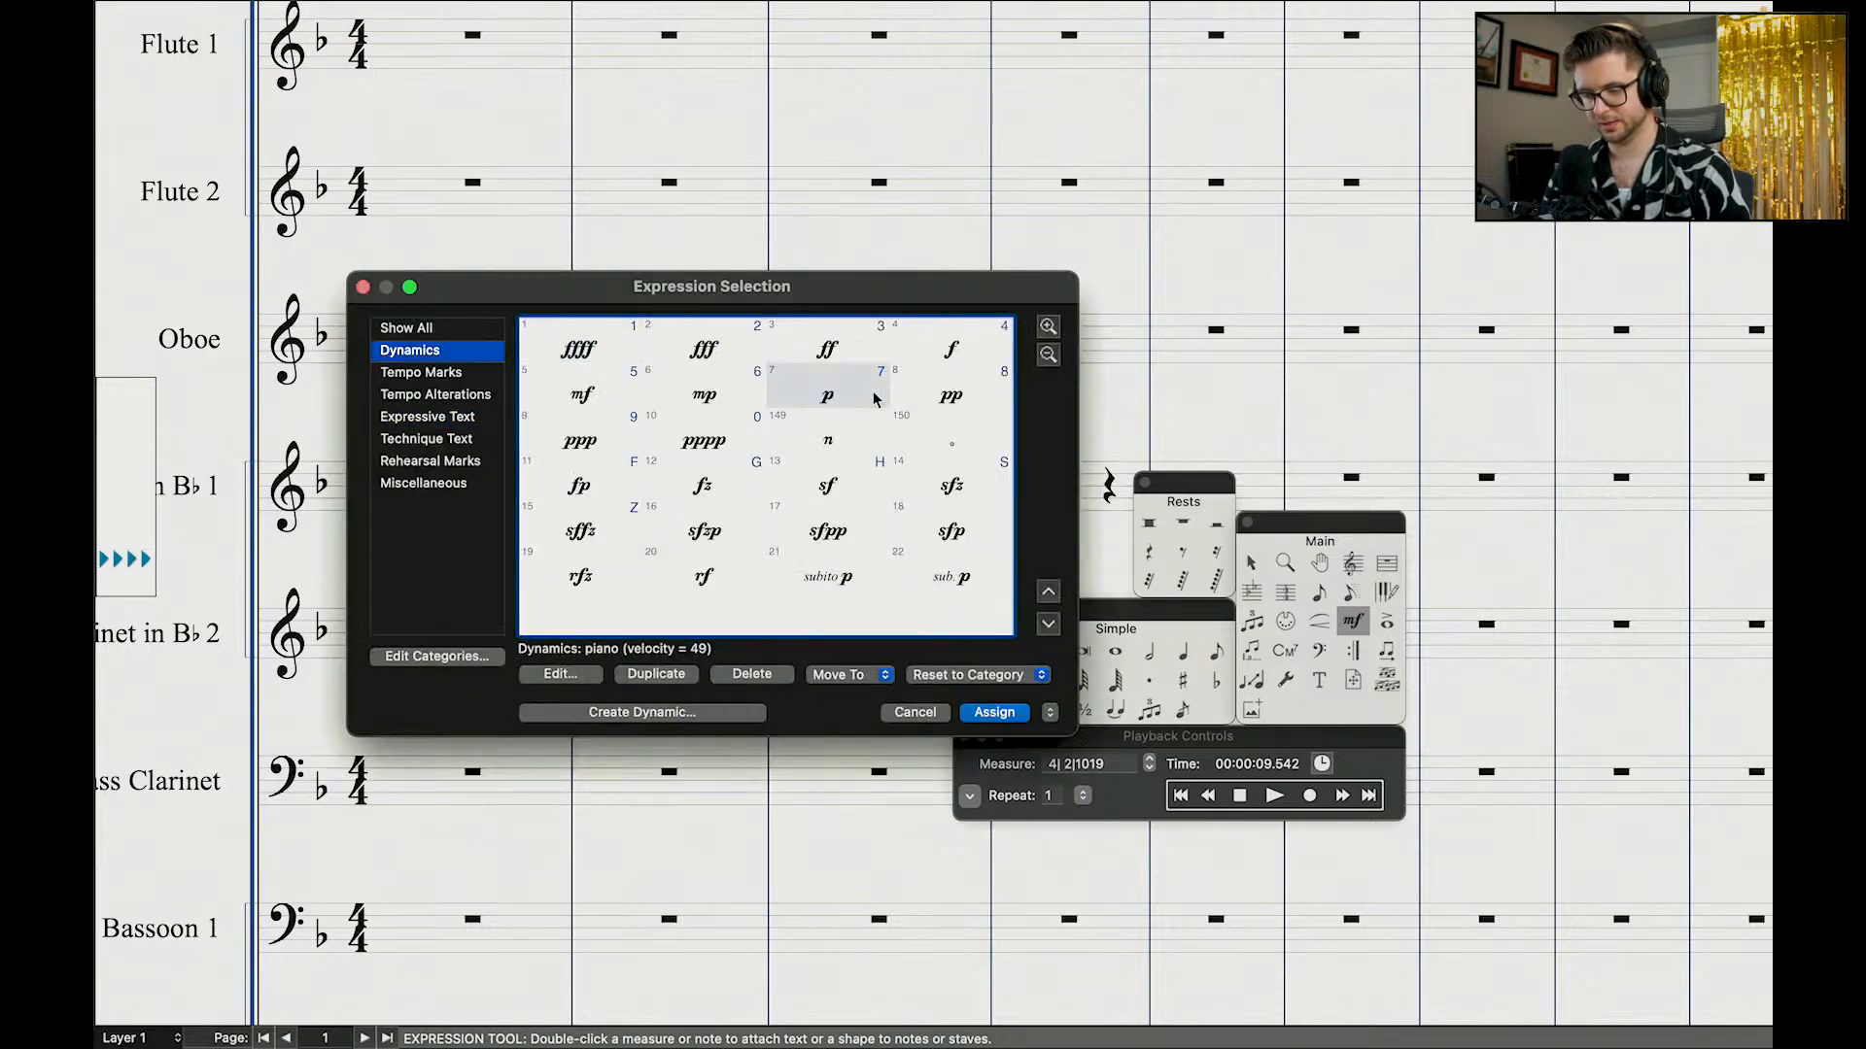
Step: Rewind and listen to the clarinet solo with the piano dynamic
click(1197, 796)
click(1273, 796)
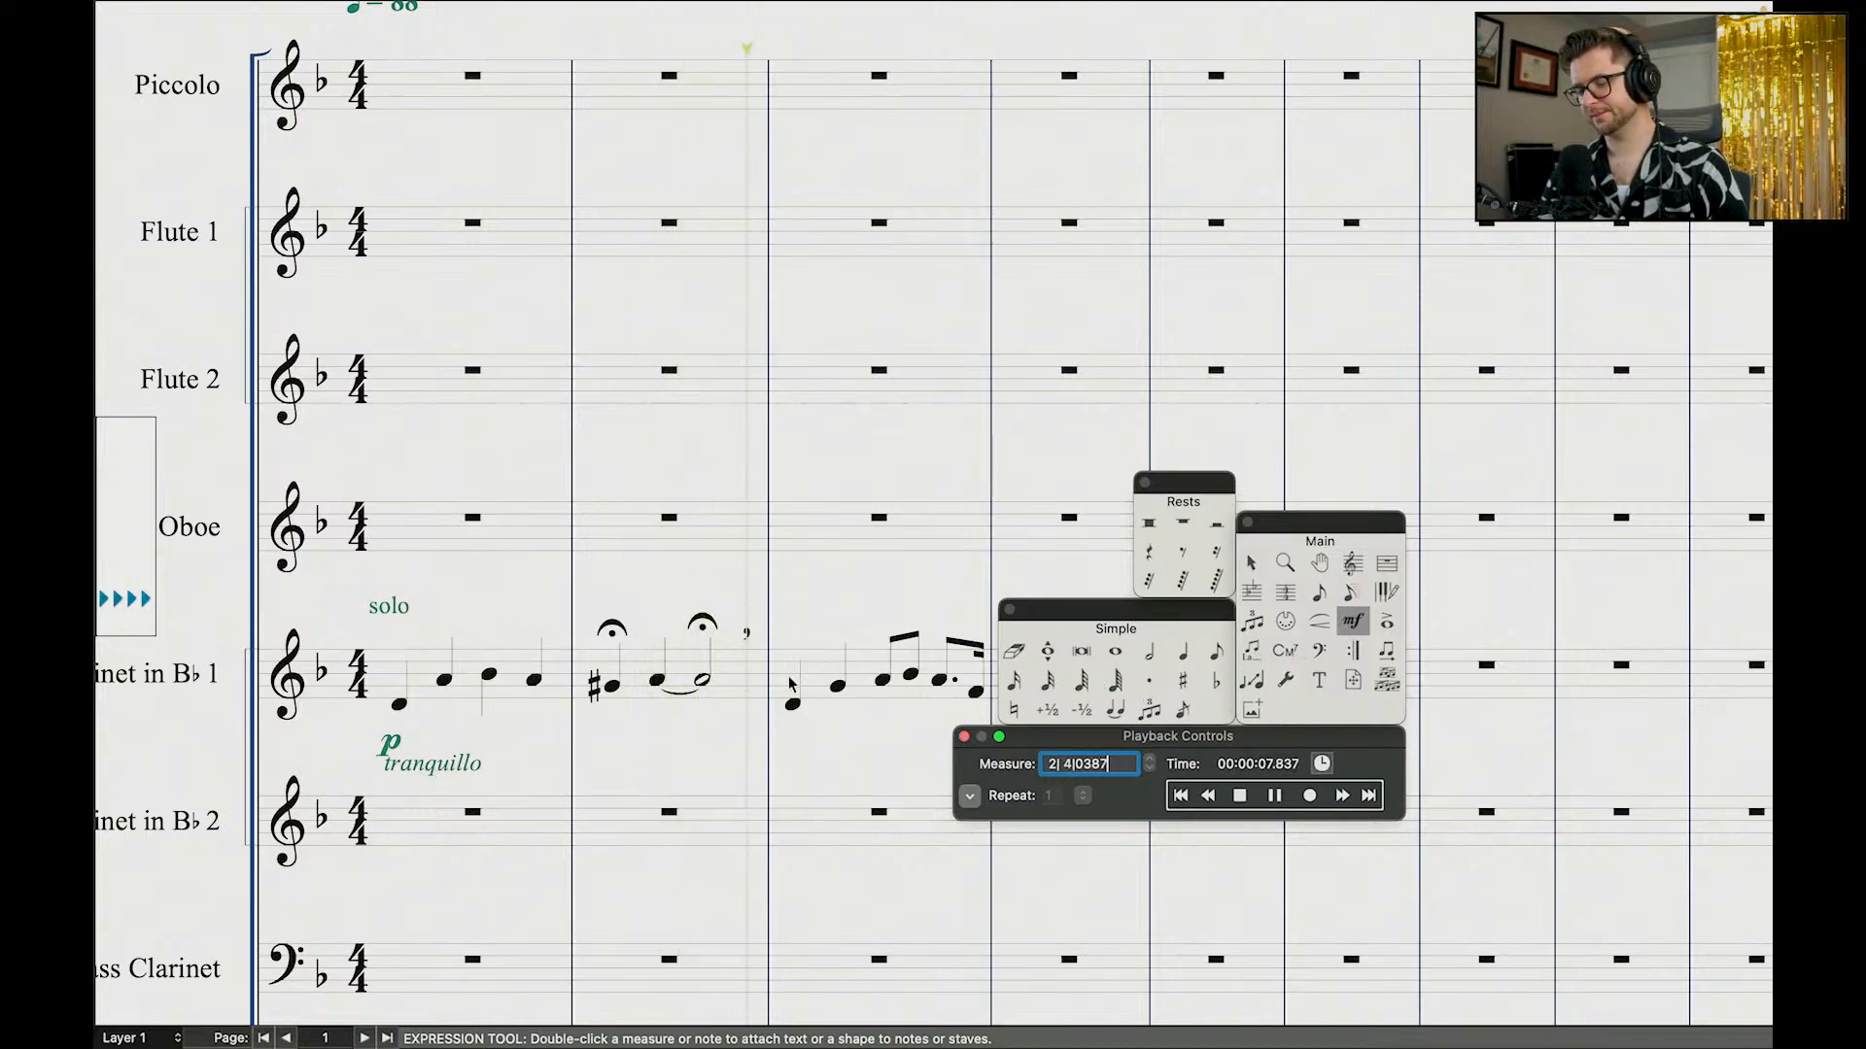
Step: Stop playback and move the p dynamic slightly up, clear of the tranquillo text
click(392, 749)
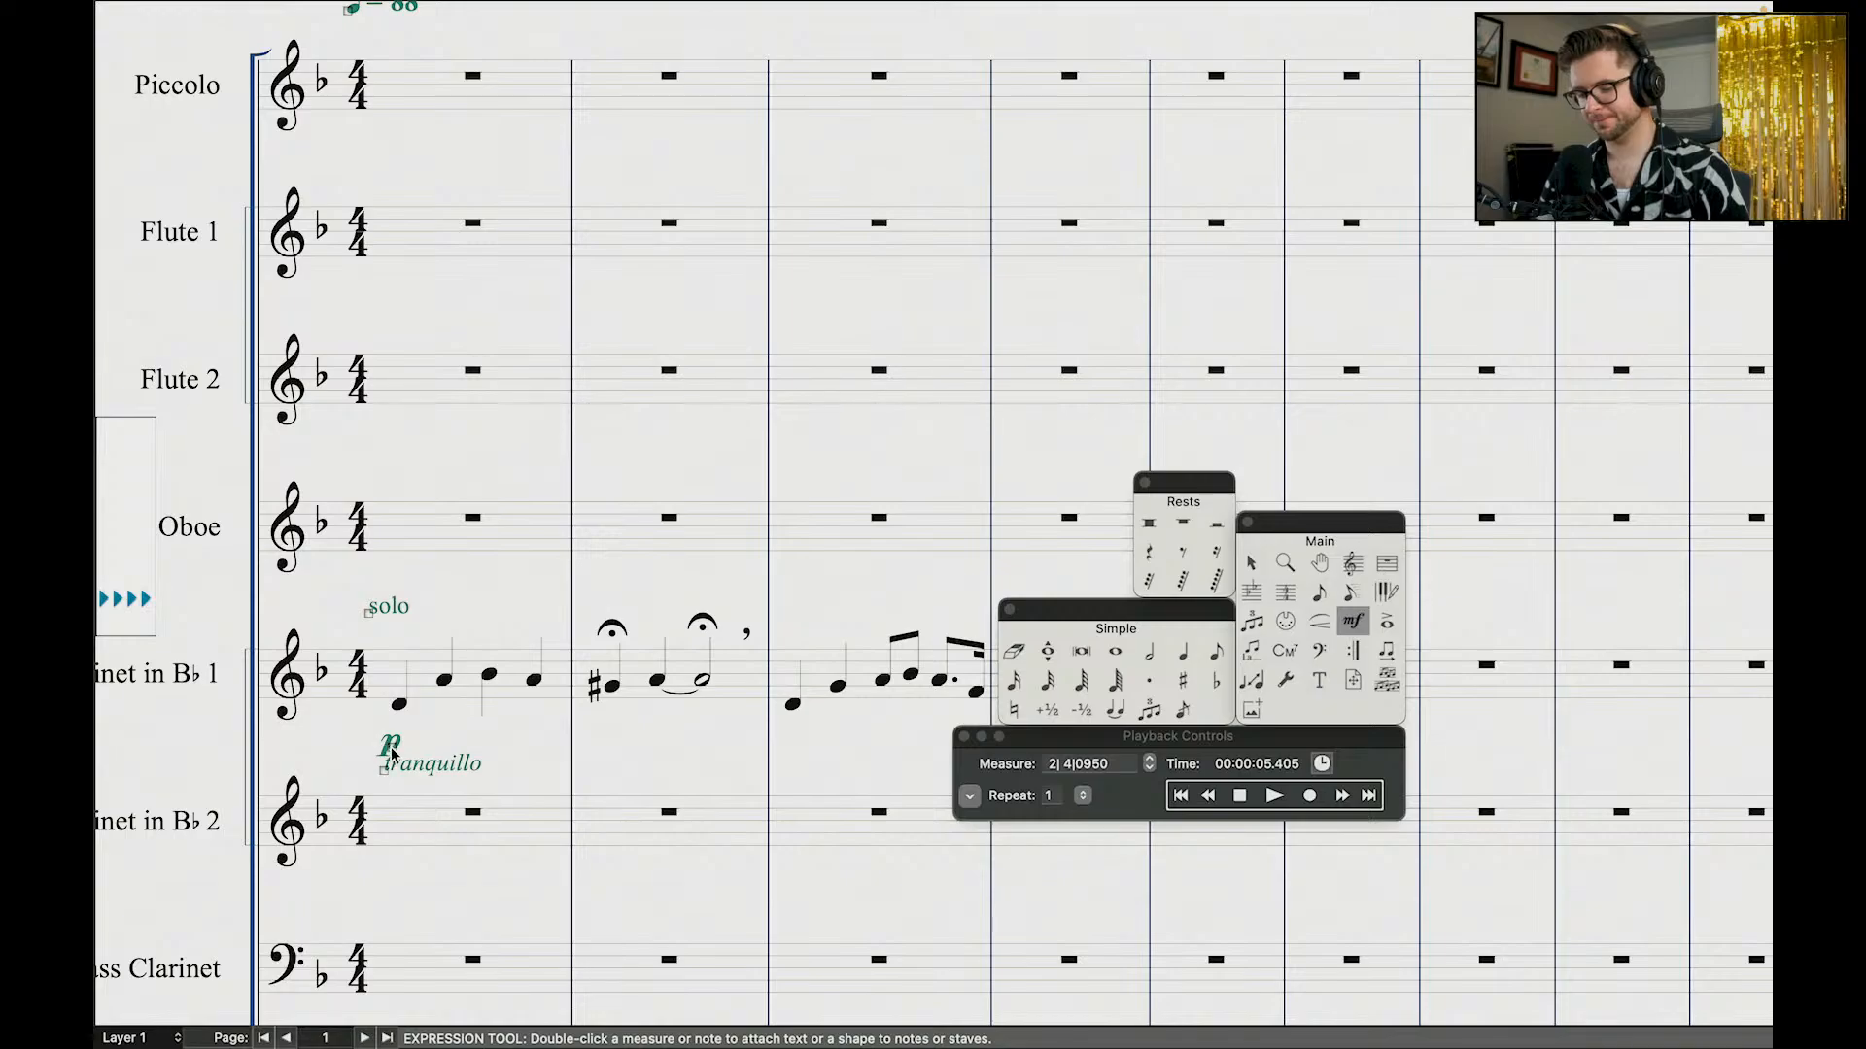
drag(391, 748, 397, 739)
Step: Raise the opening D of Clarinet in B♭ 1's third measure an octave and re-pitch its beamed notes to descend B♭, A, G, F
click(1252, 563)
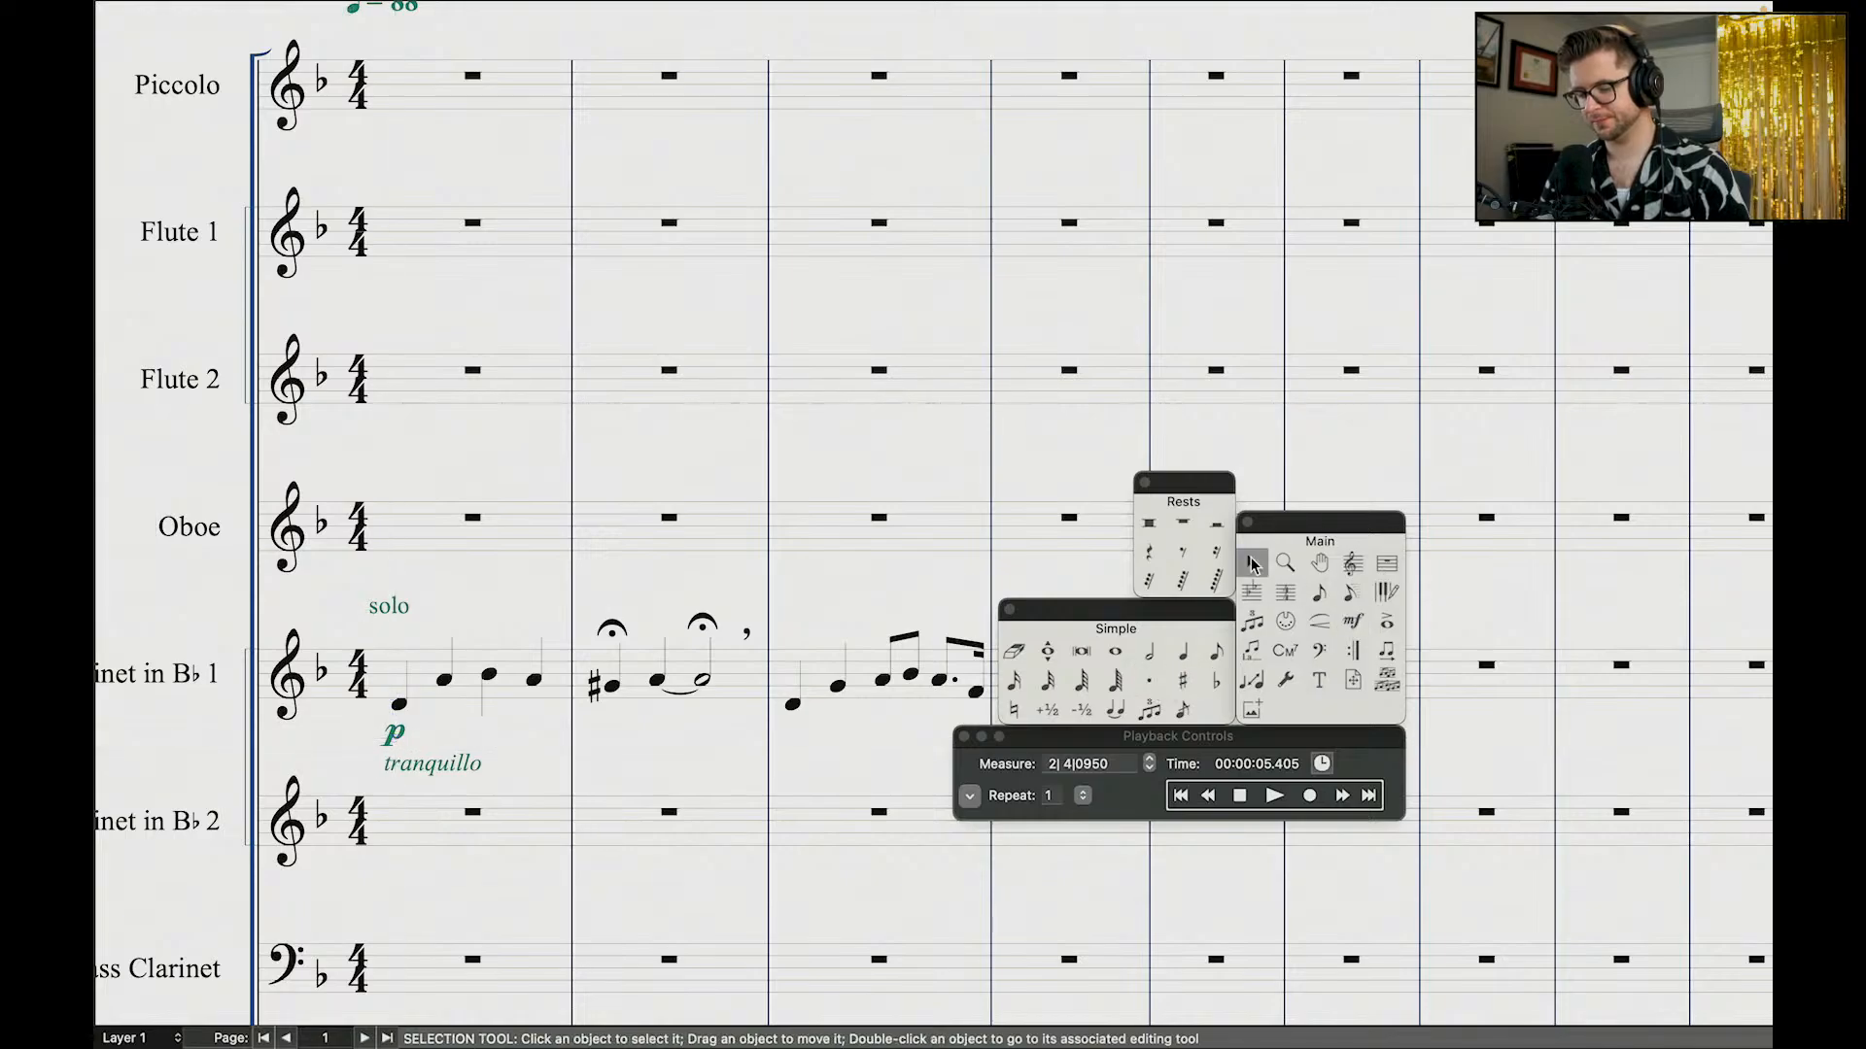
double_click(794, 707)
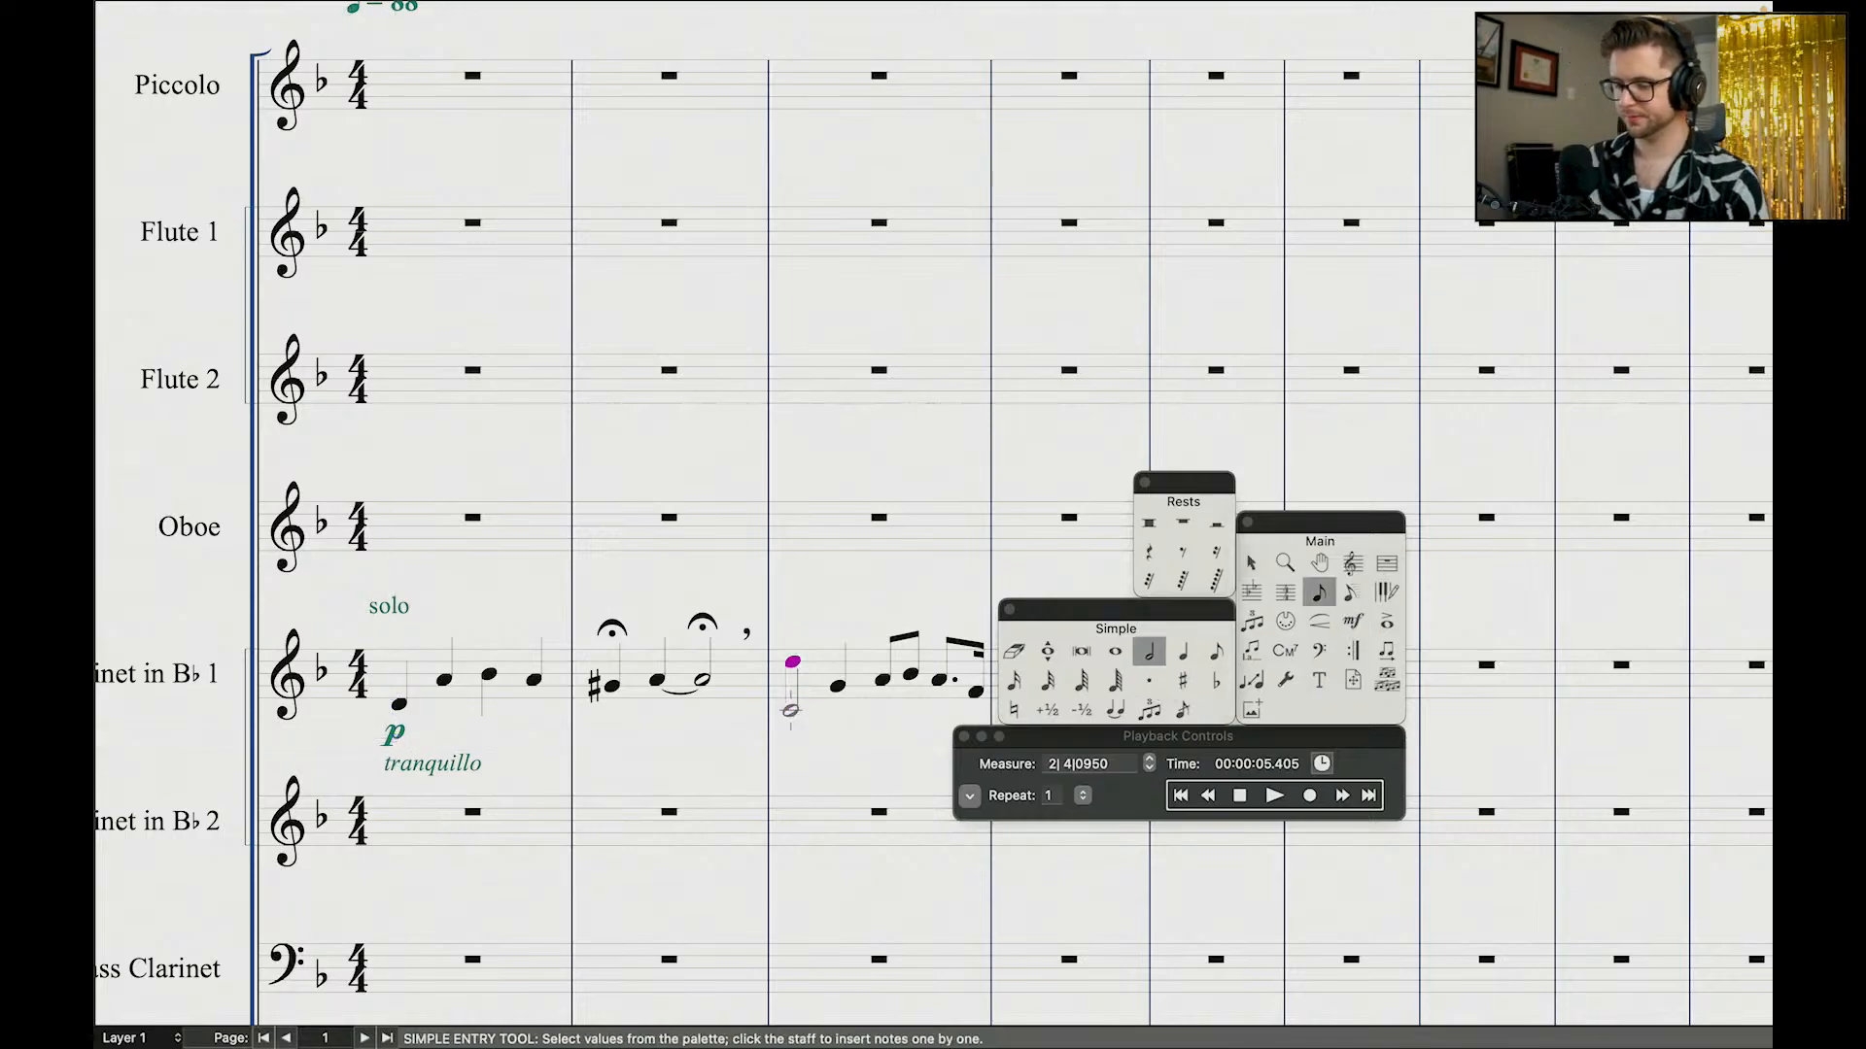
key(Right)
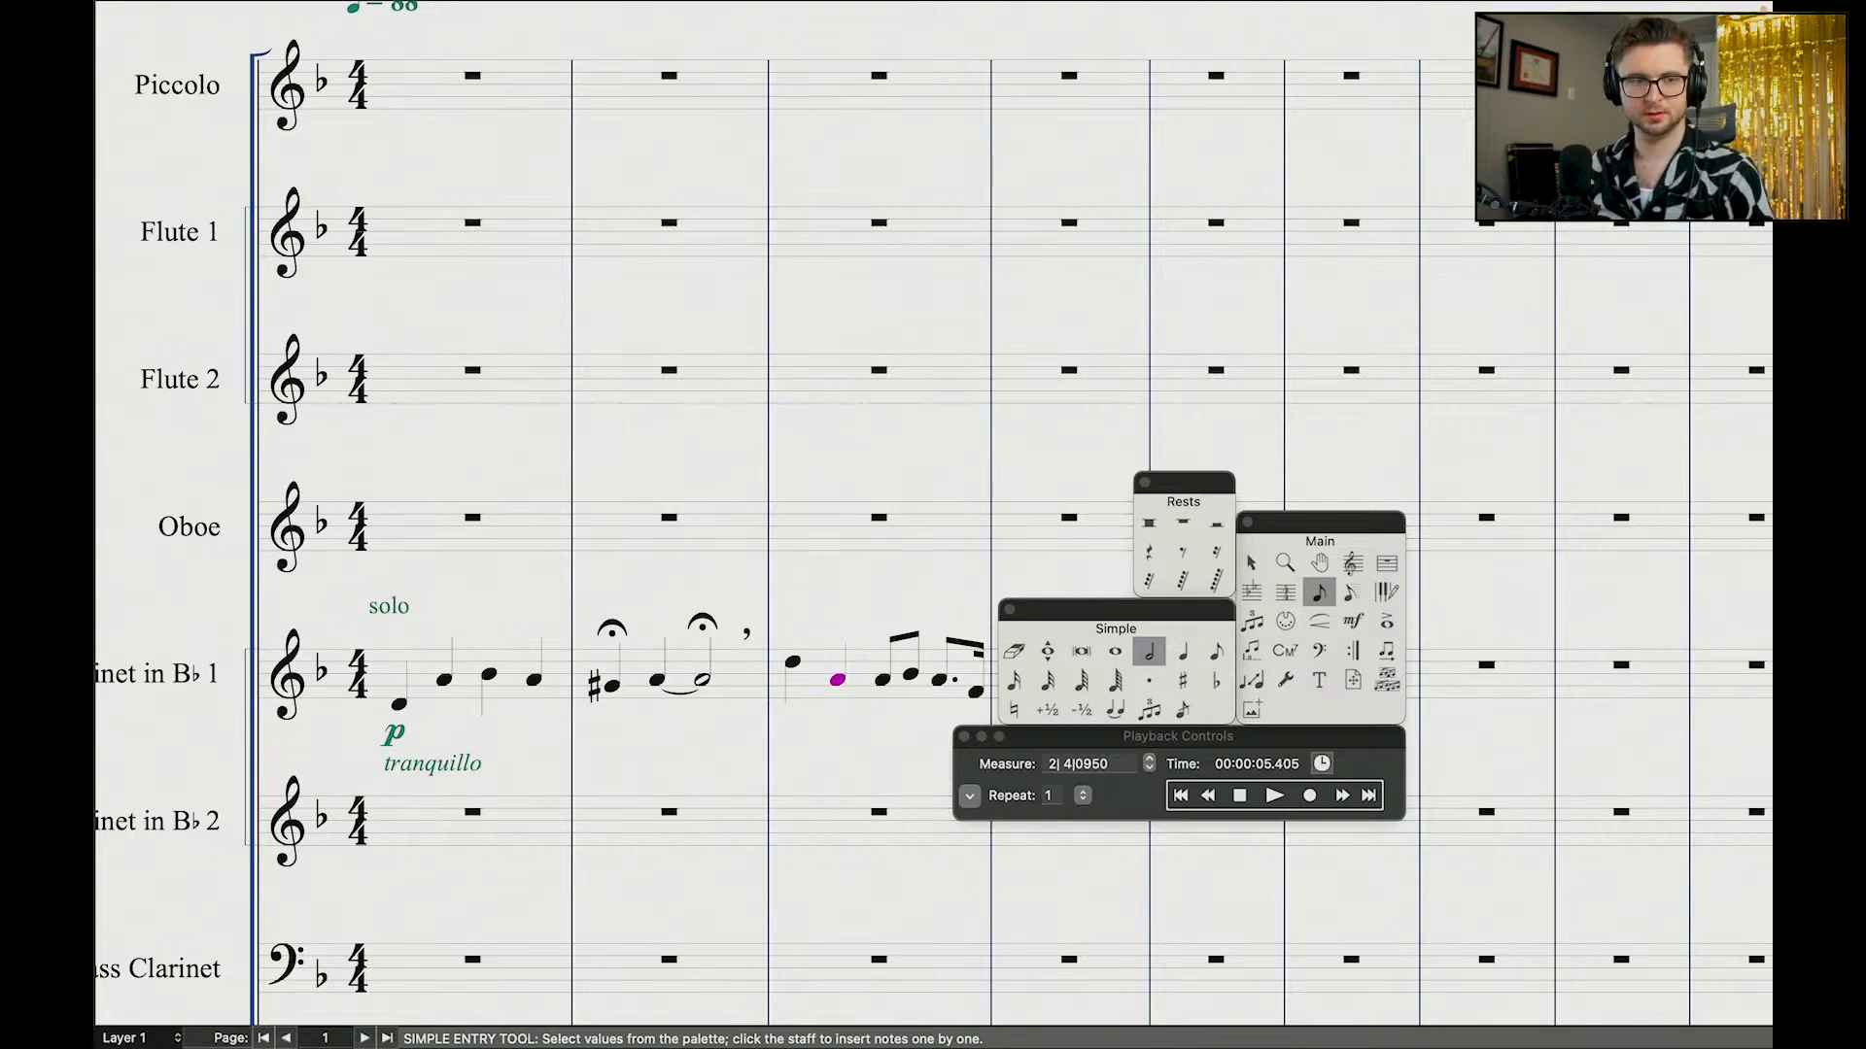
key(Right)
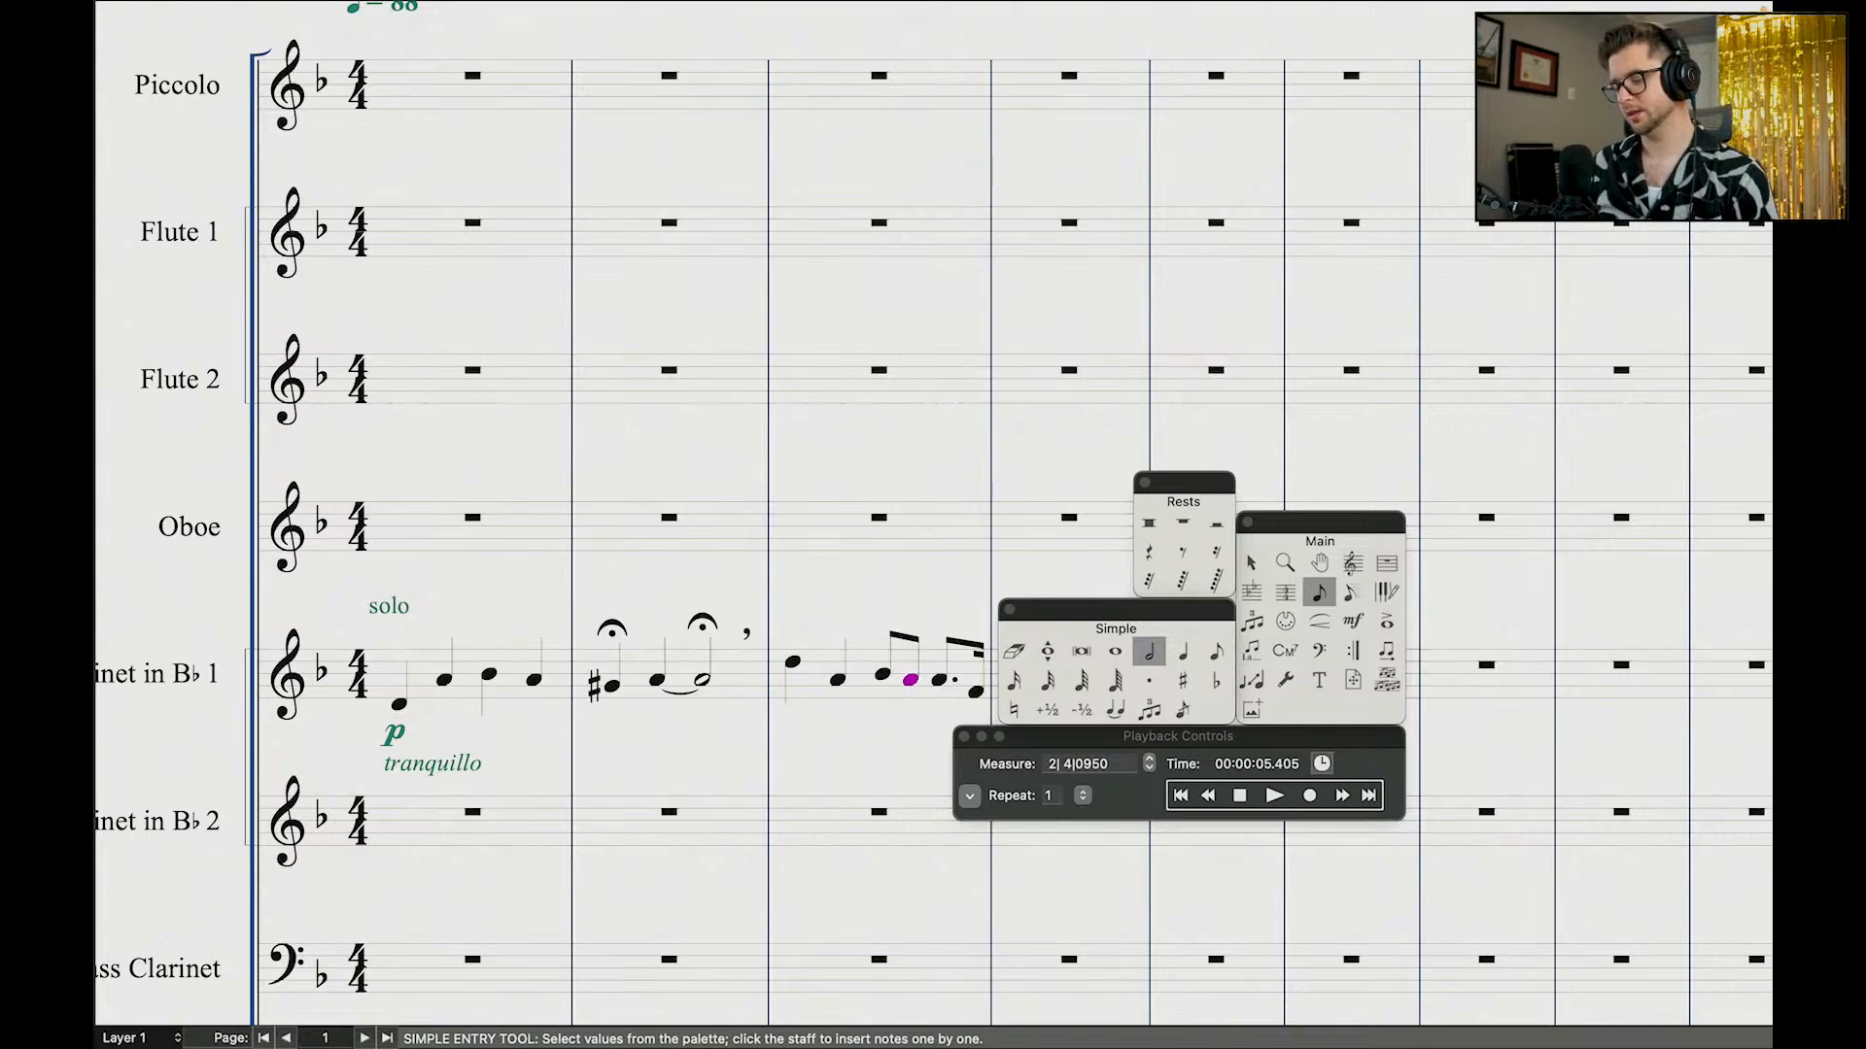
key(Down)
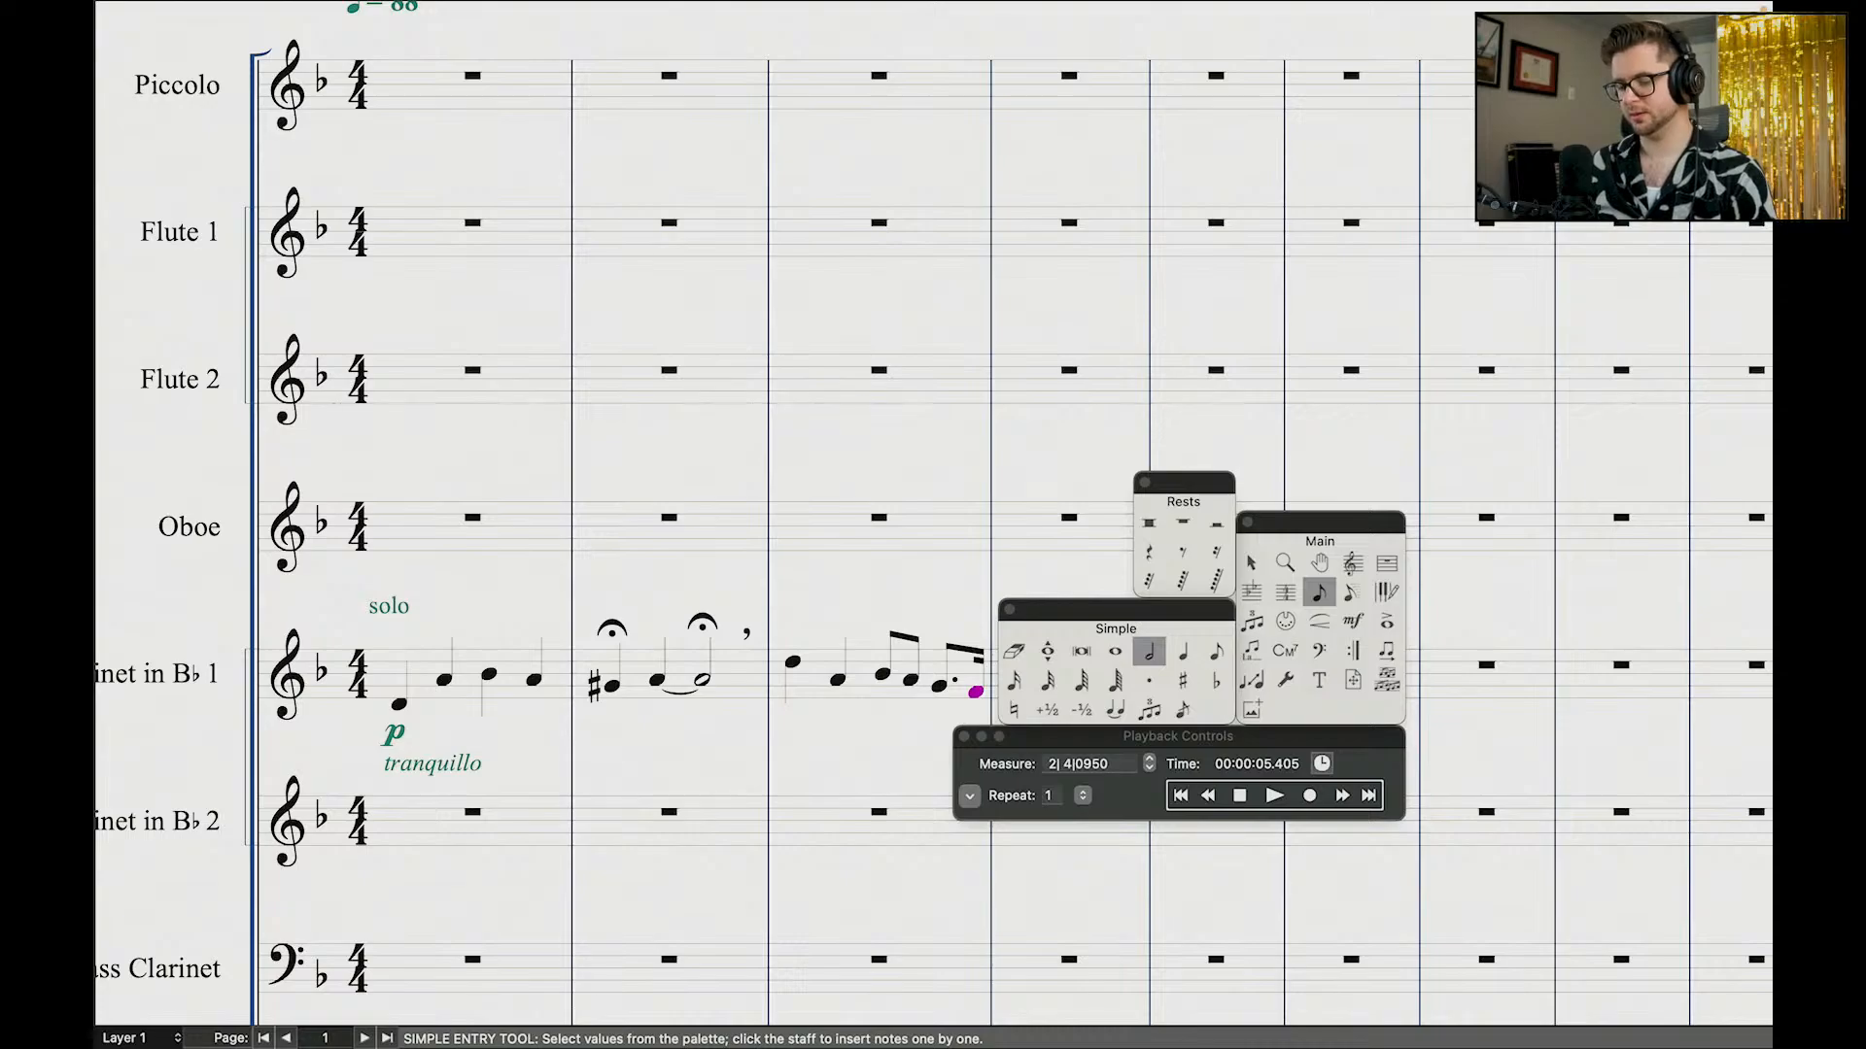
Step: Listen to the revised clarinet phrase, restarting playback from measure 3
scroll(792, 705, right, 5)
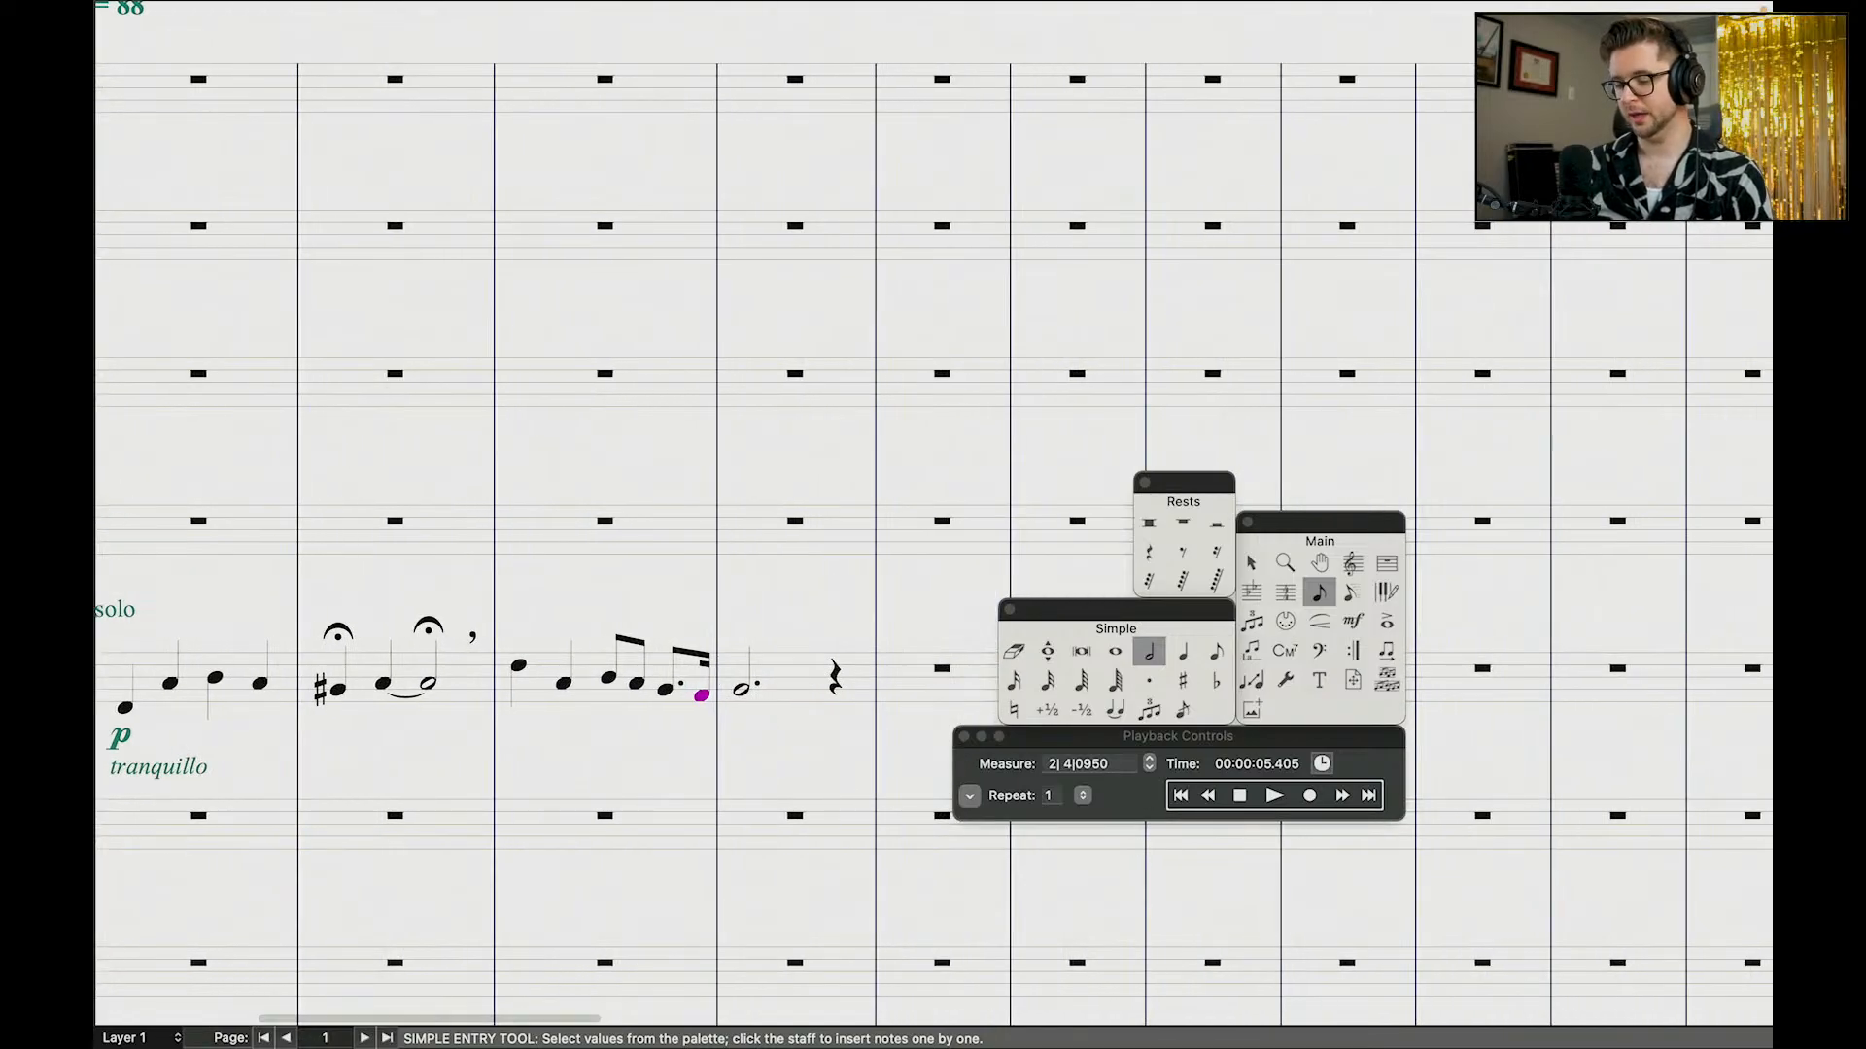
click(1209, 797)
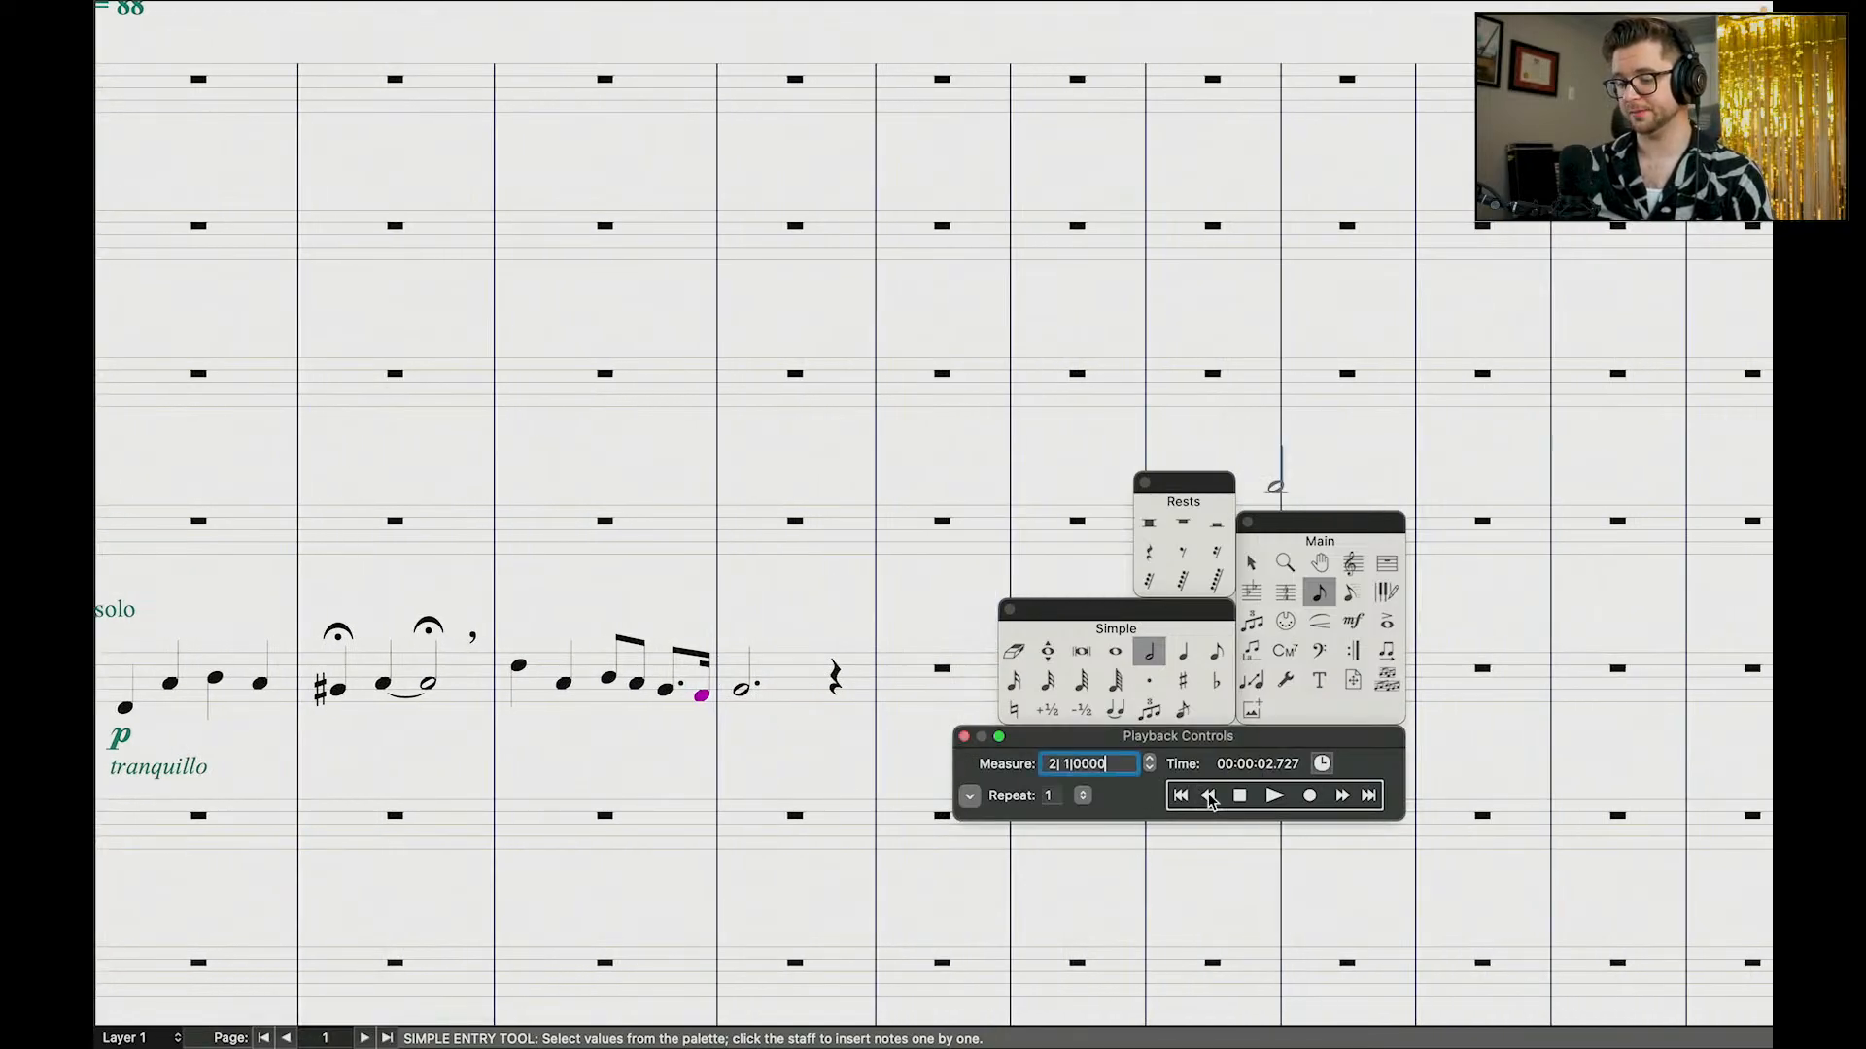
click(1275, 797)
scroll(978, 702, down, 1)
click(883, 576)
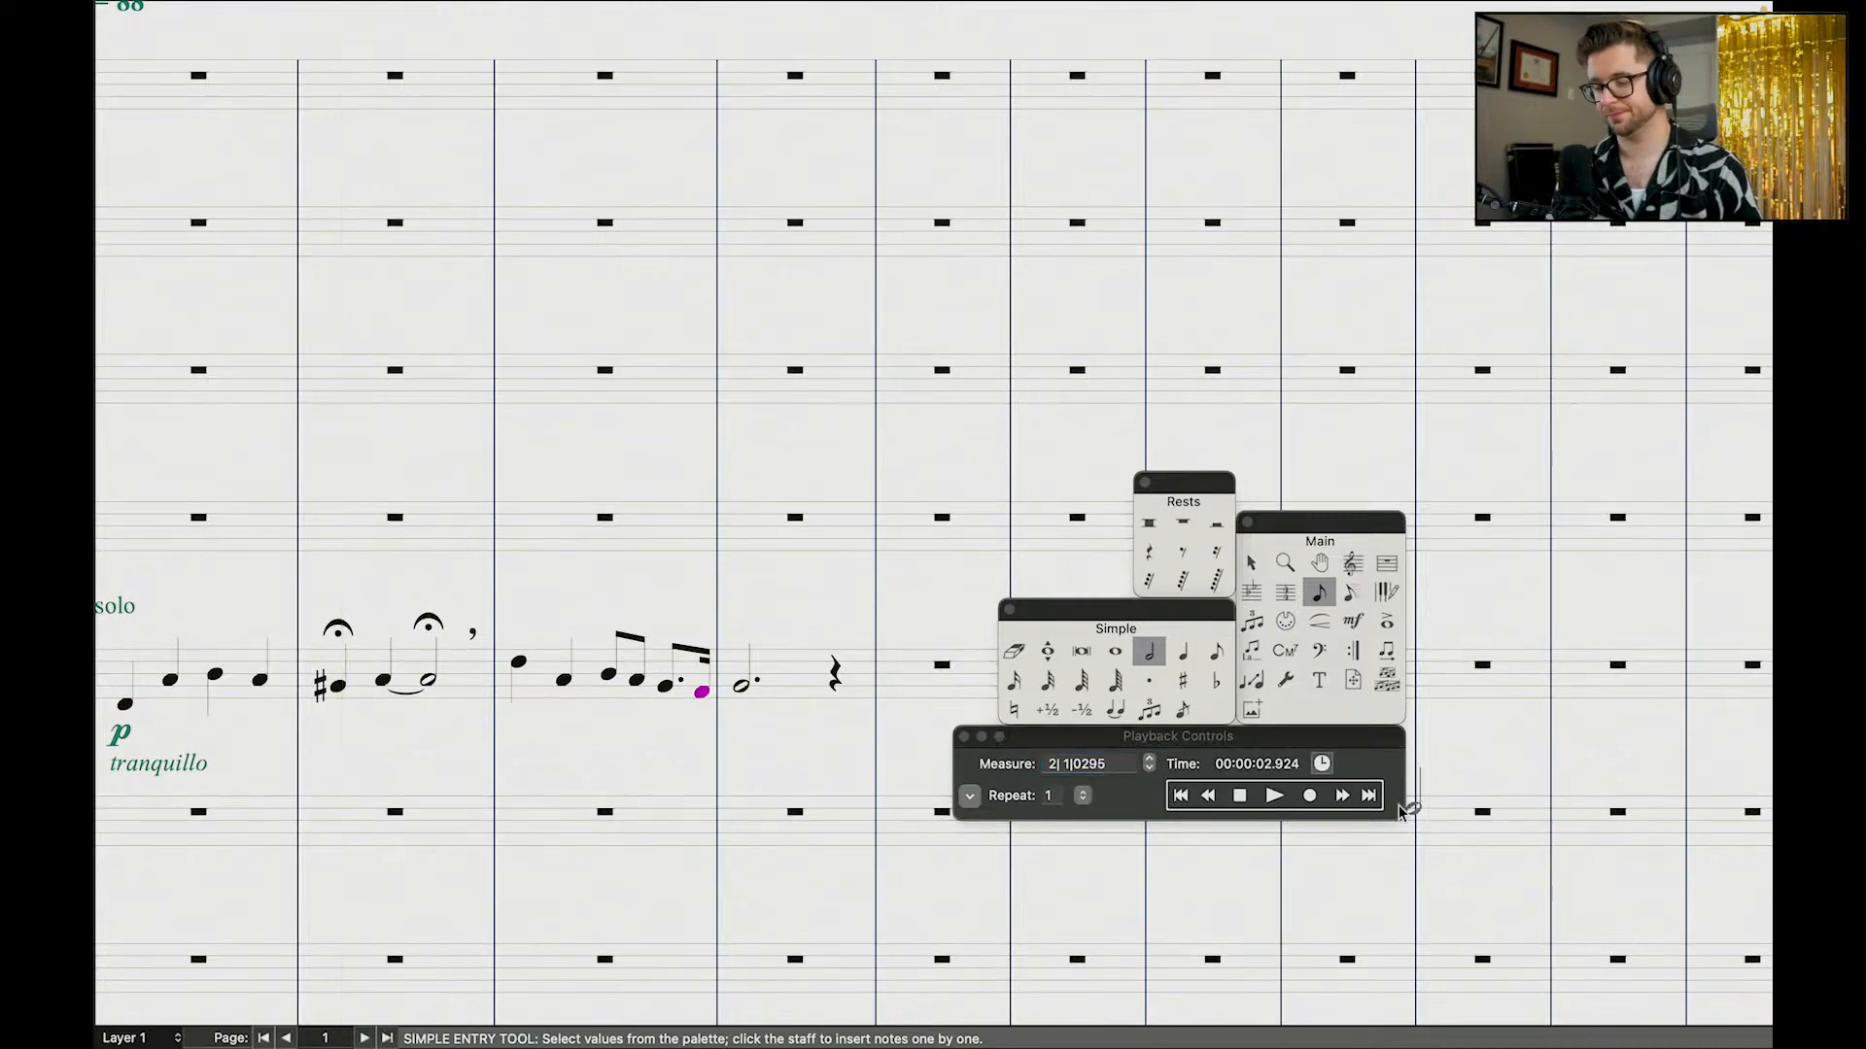
click(1339, 800)
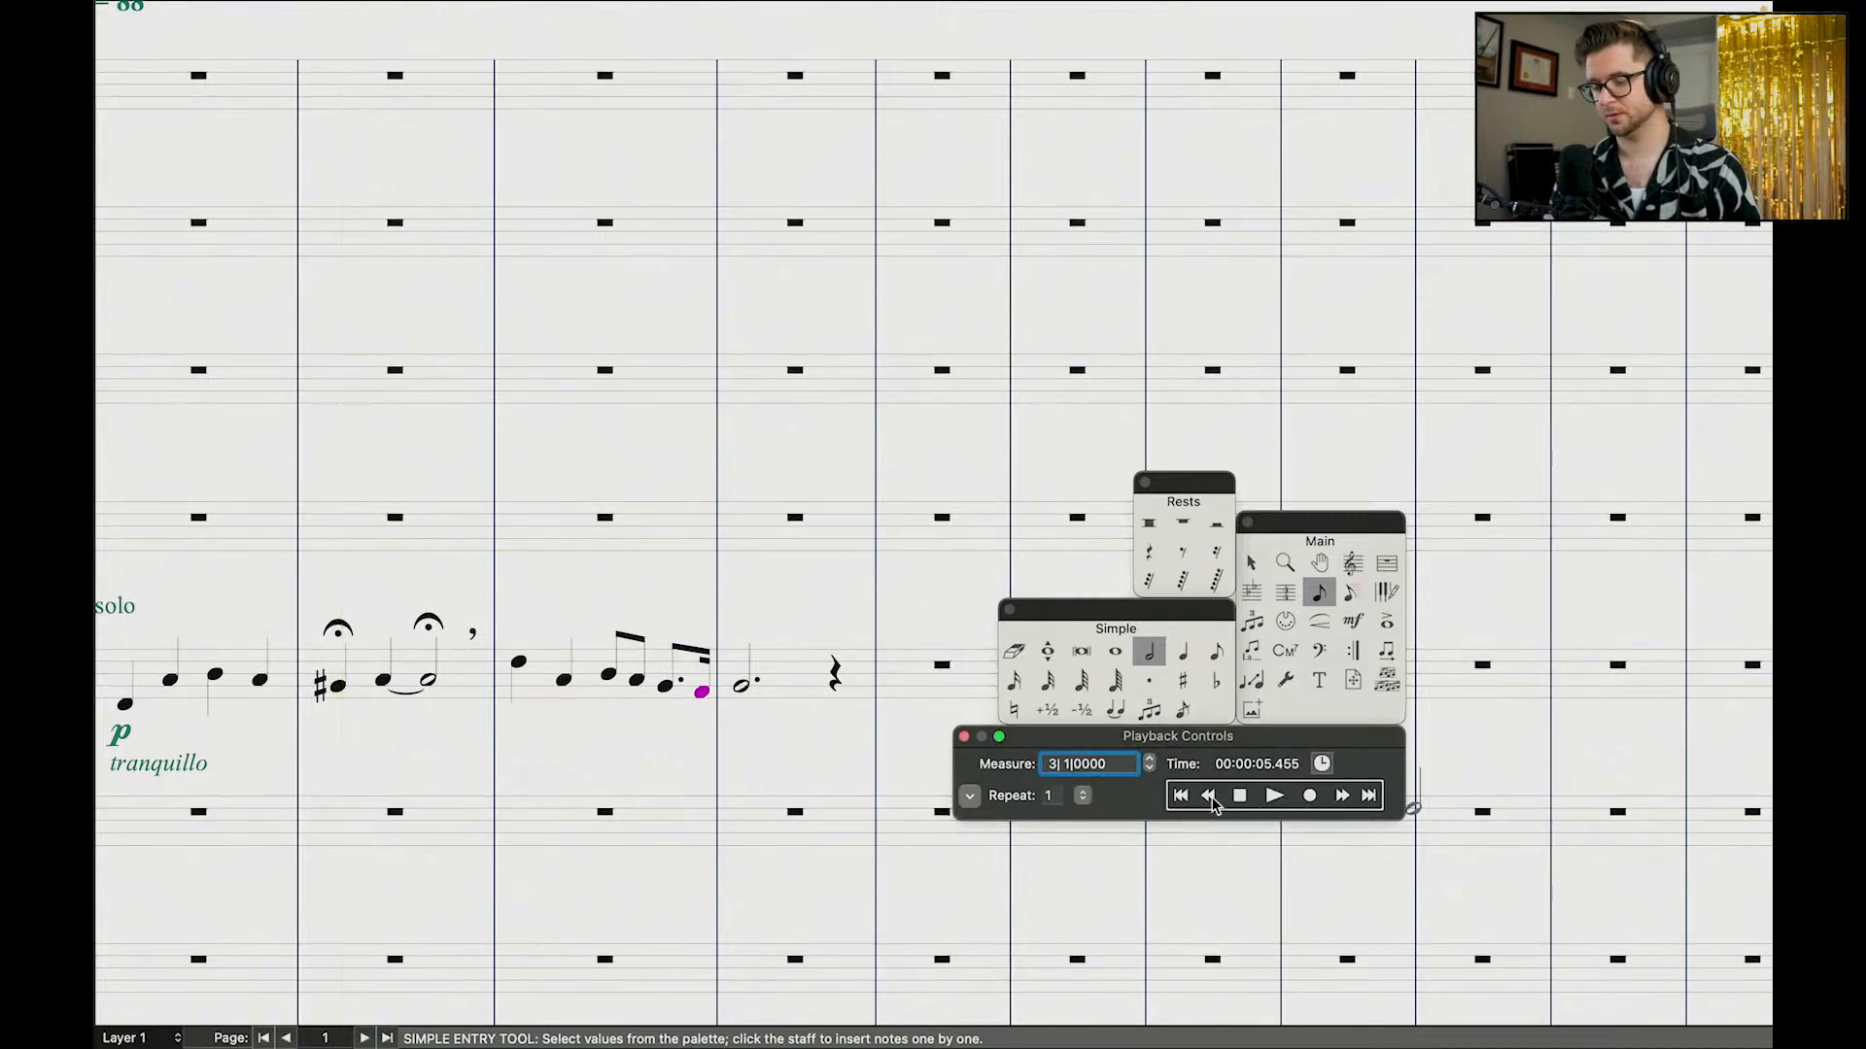
click(1275, 797)
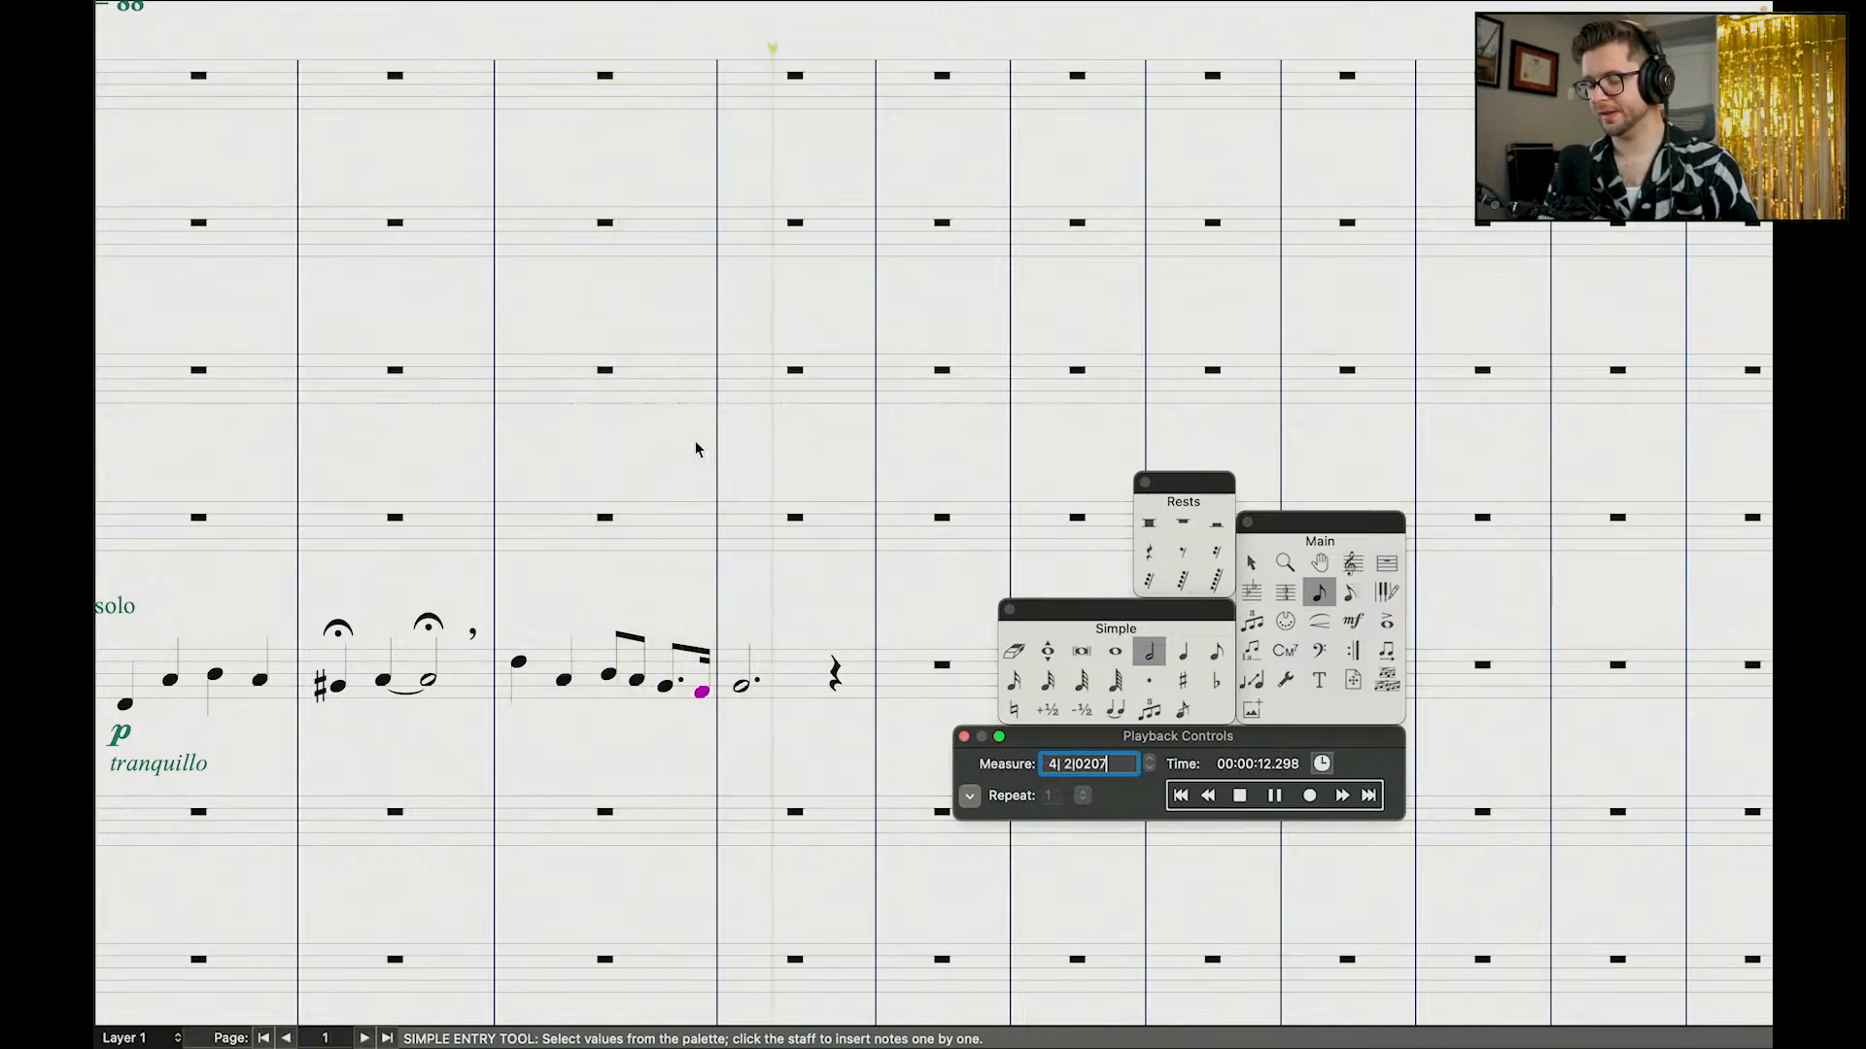
Step: Stop playback and move the Playback Controls window down, clear of the save dialog, dismissing that dialog without saving
scroll(818, 602, left, 3)
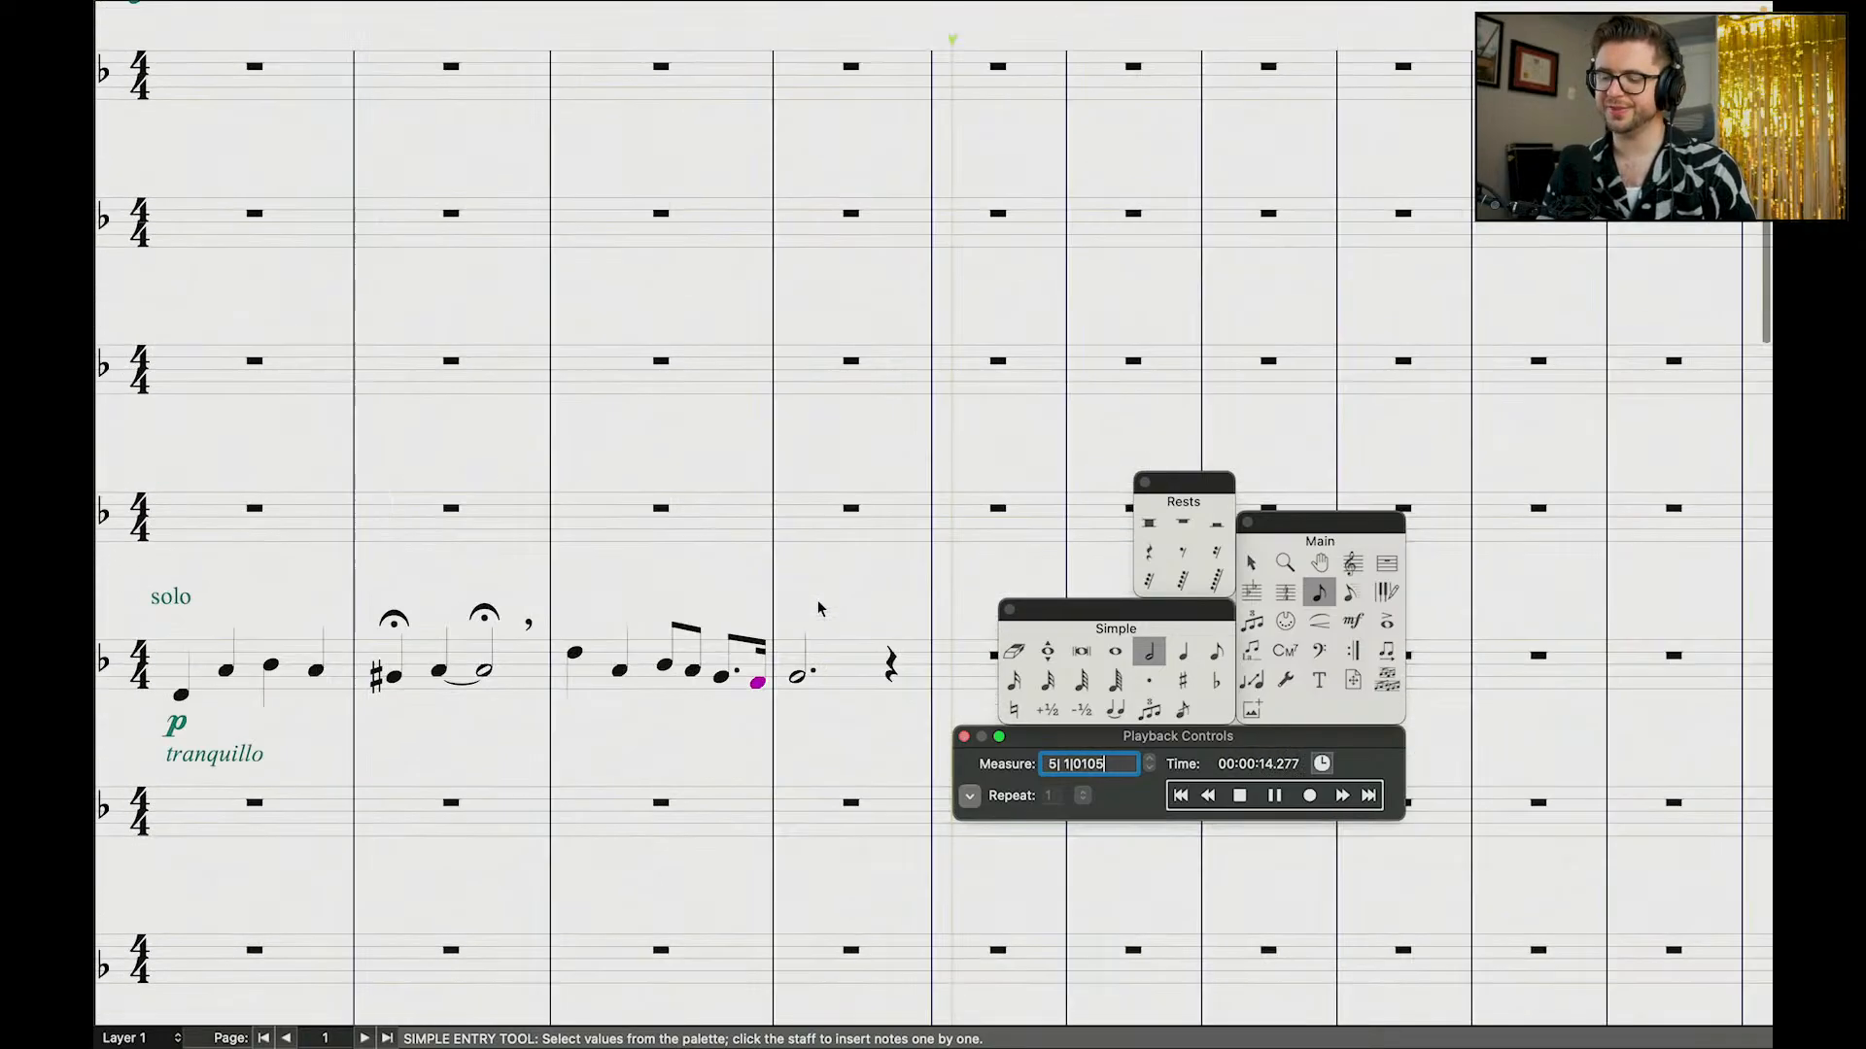
click(818, 609)
scroll(818, 608, down, 3)
key(super+s)
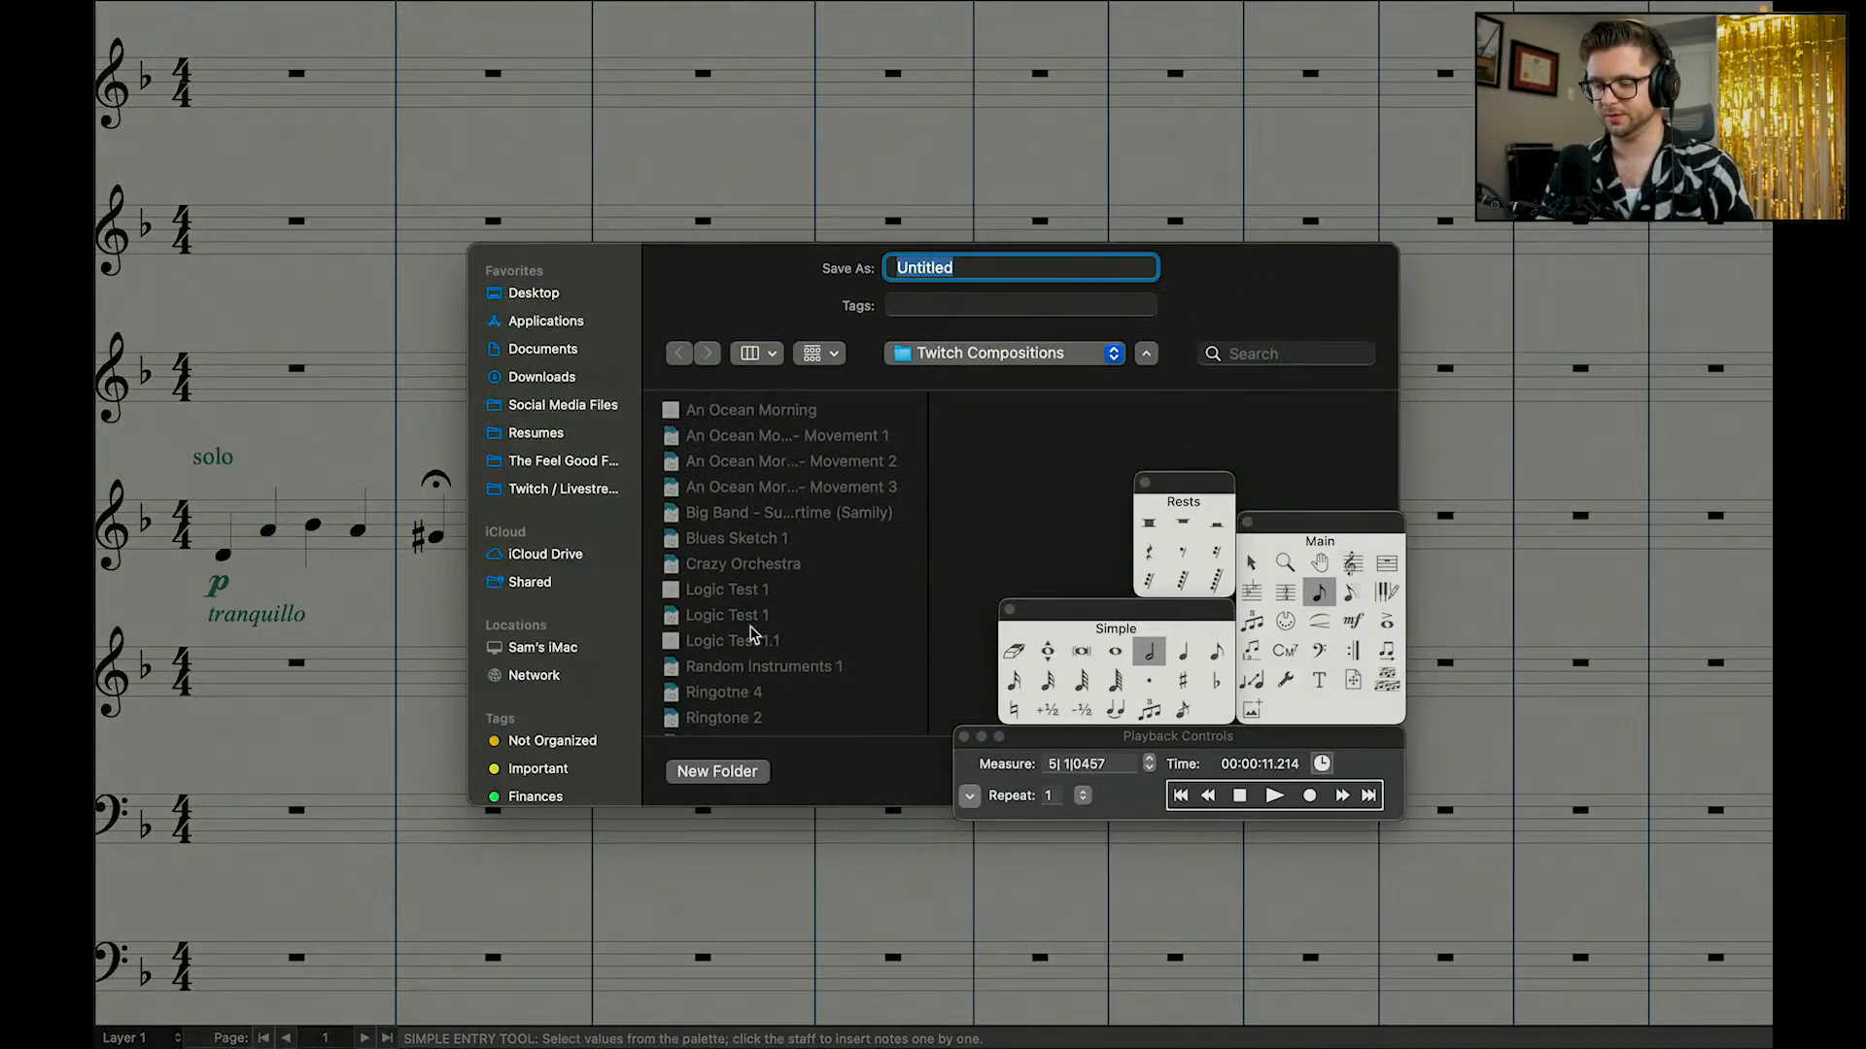
drag(1177, 742, 1178, 857)
click(1236, 770)
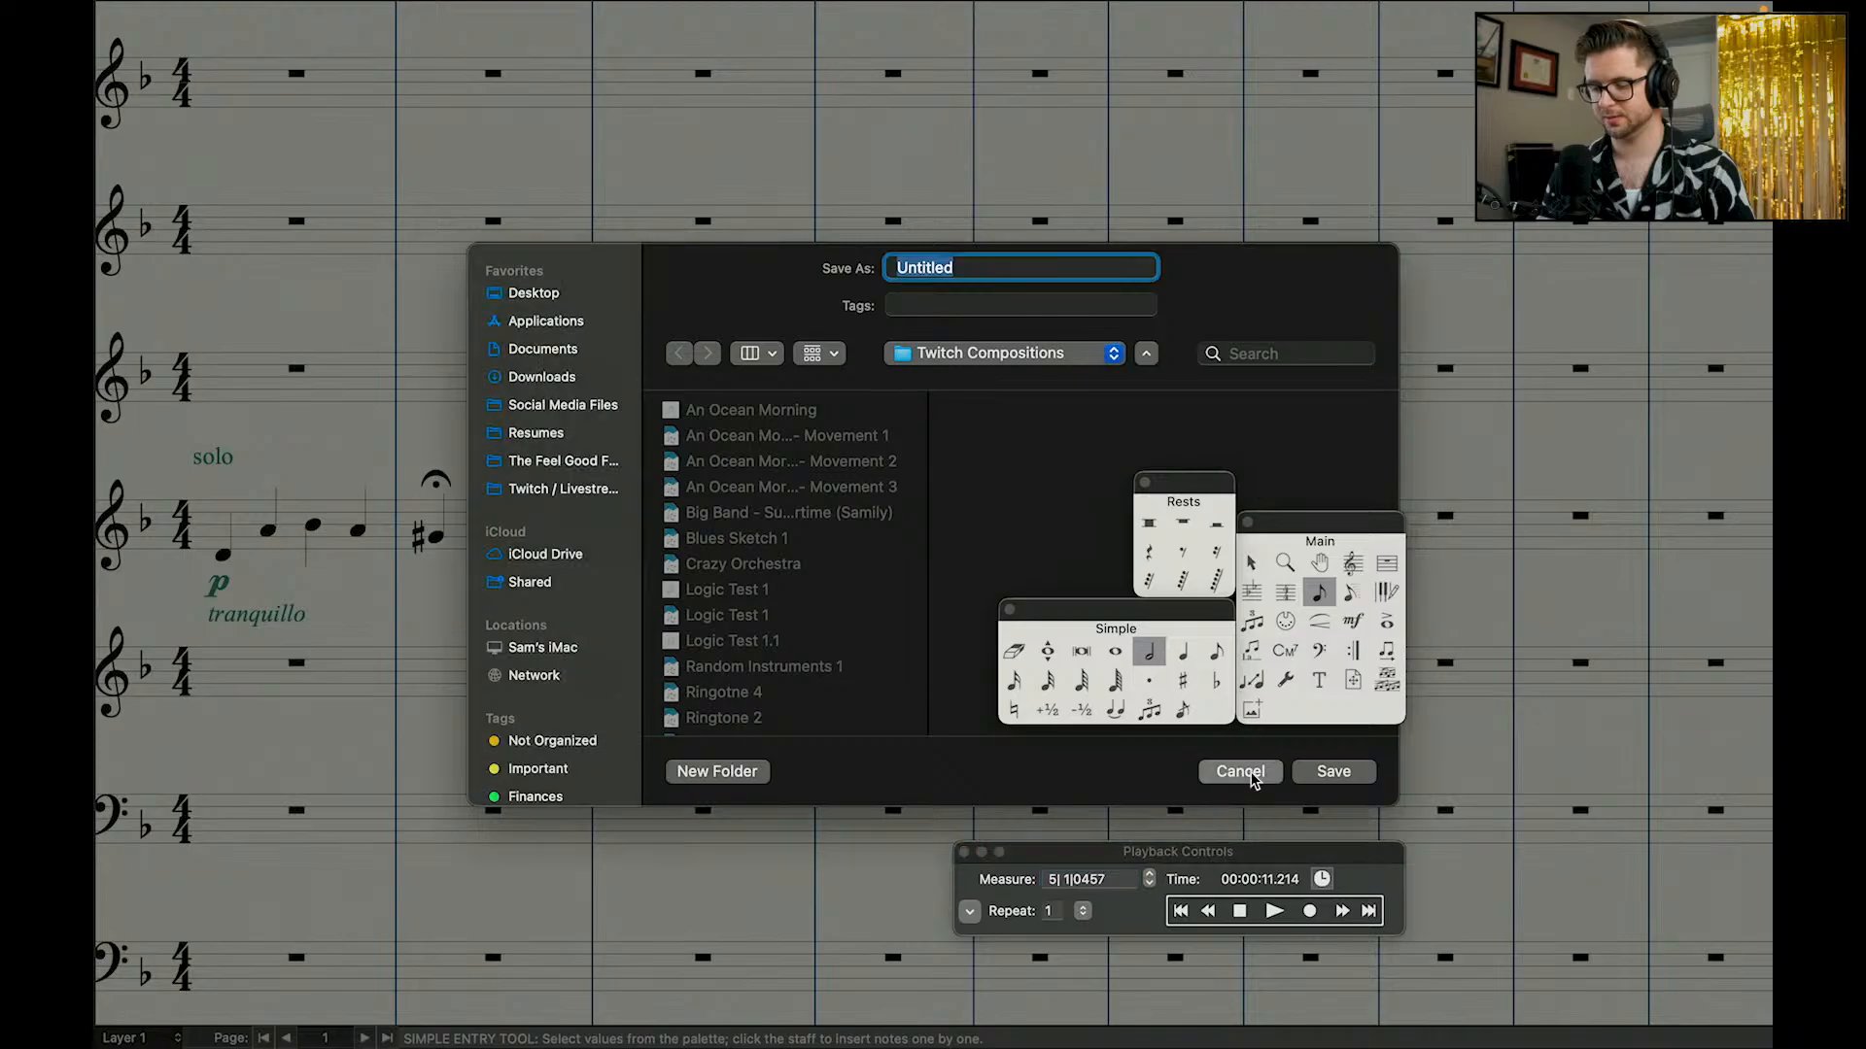
click(1253, 564)
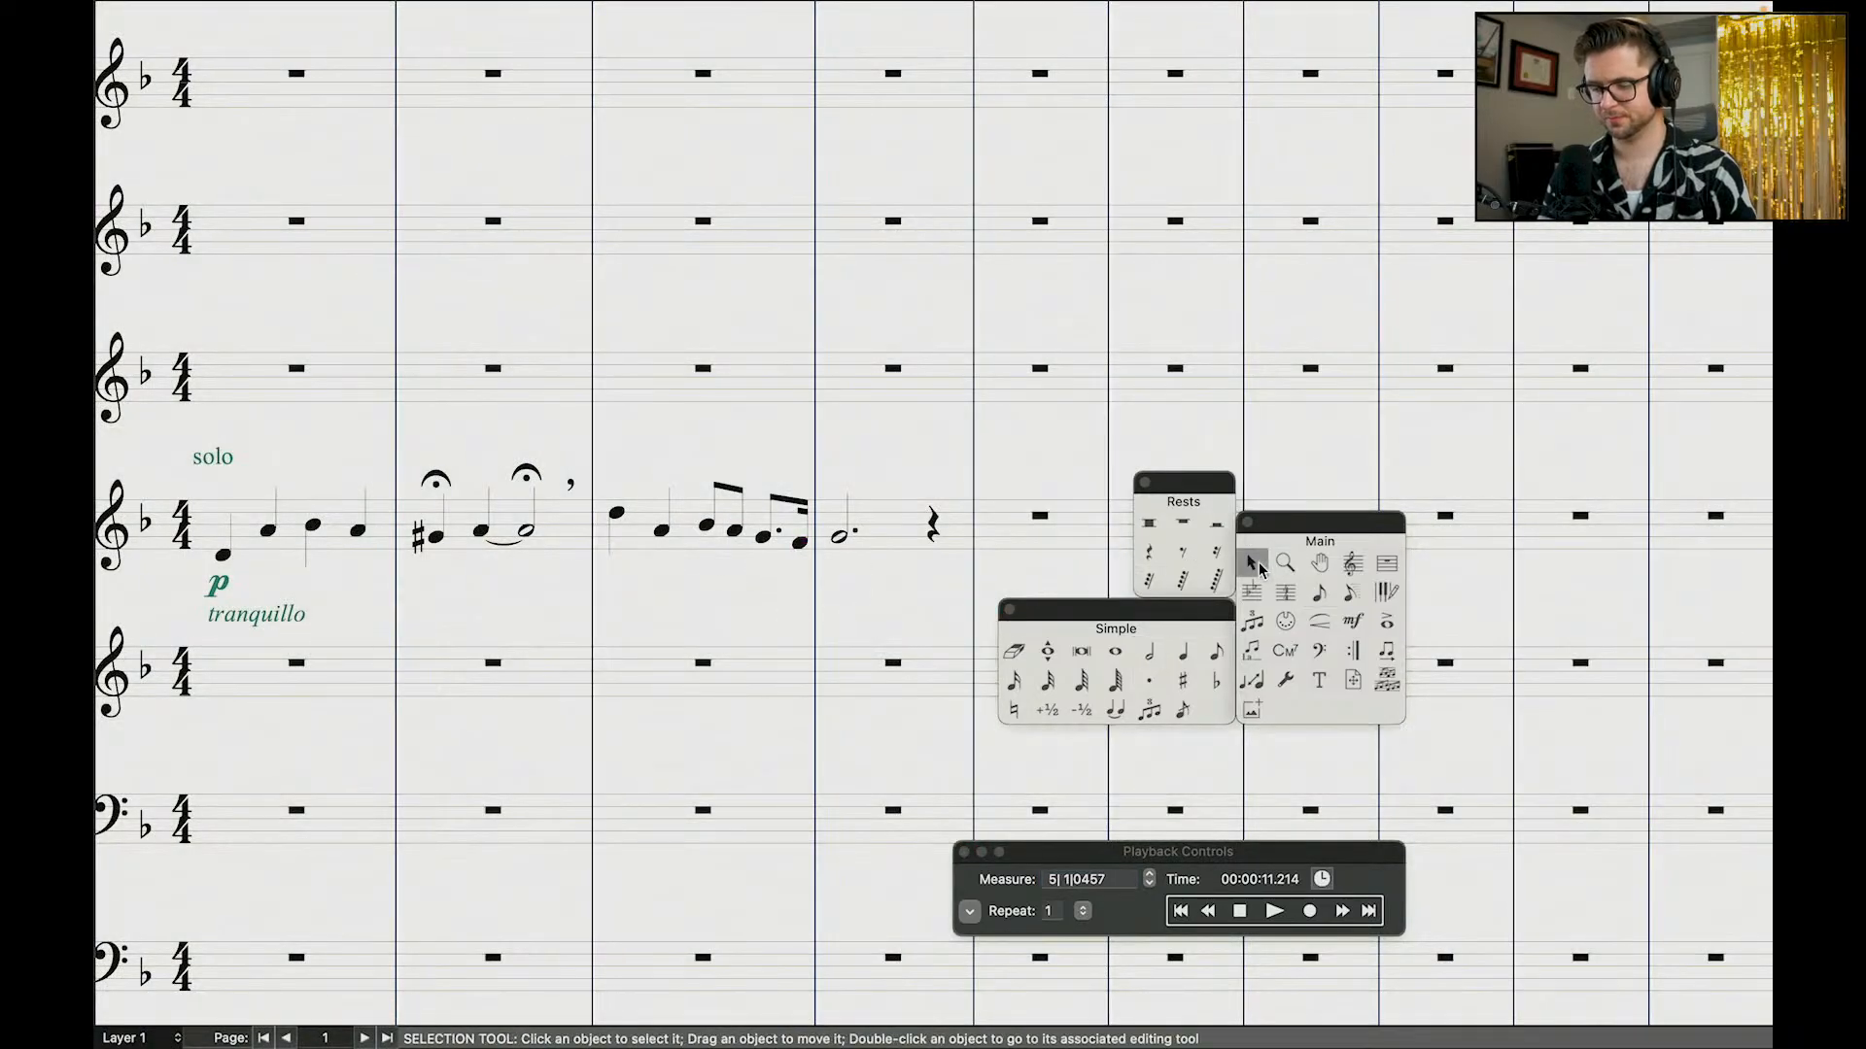
Step: Save the score as "Spooky Orchestra" in the Twitch Compositions folder
scroll(747, 476, up, 3)
scroll(746, 476, down, 3)
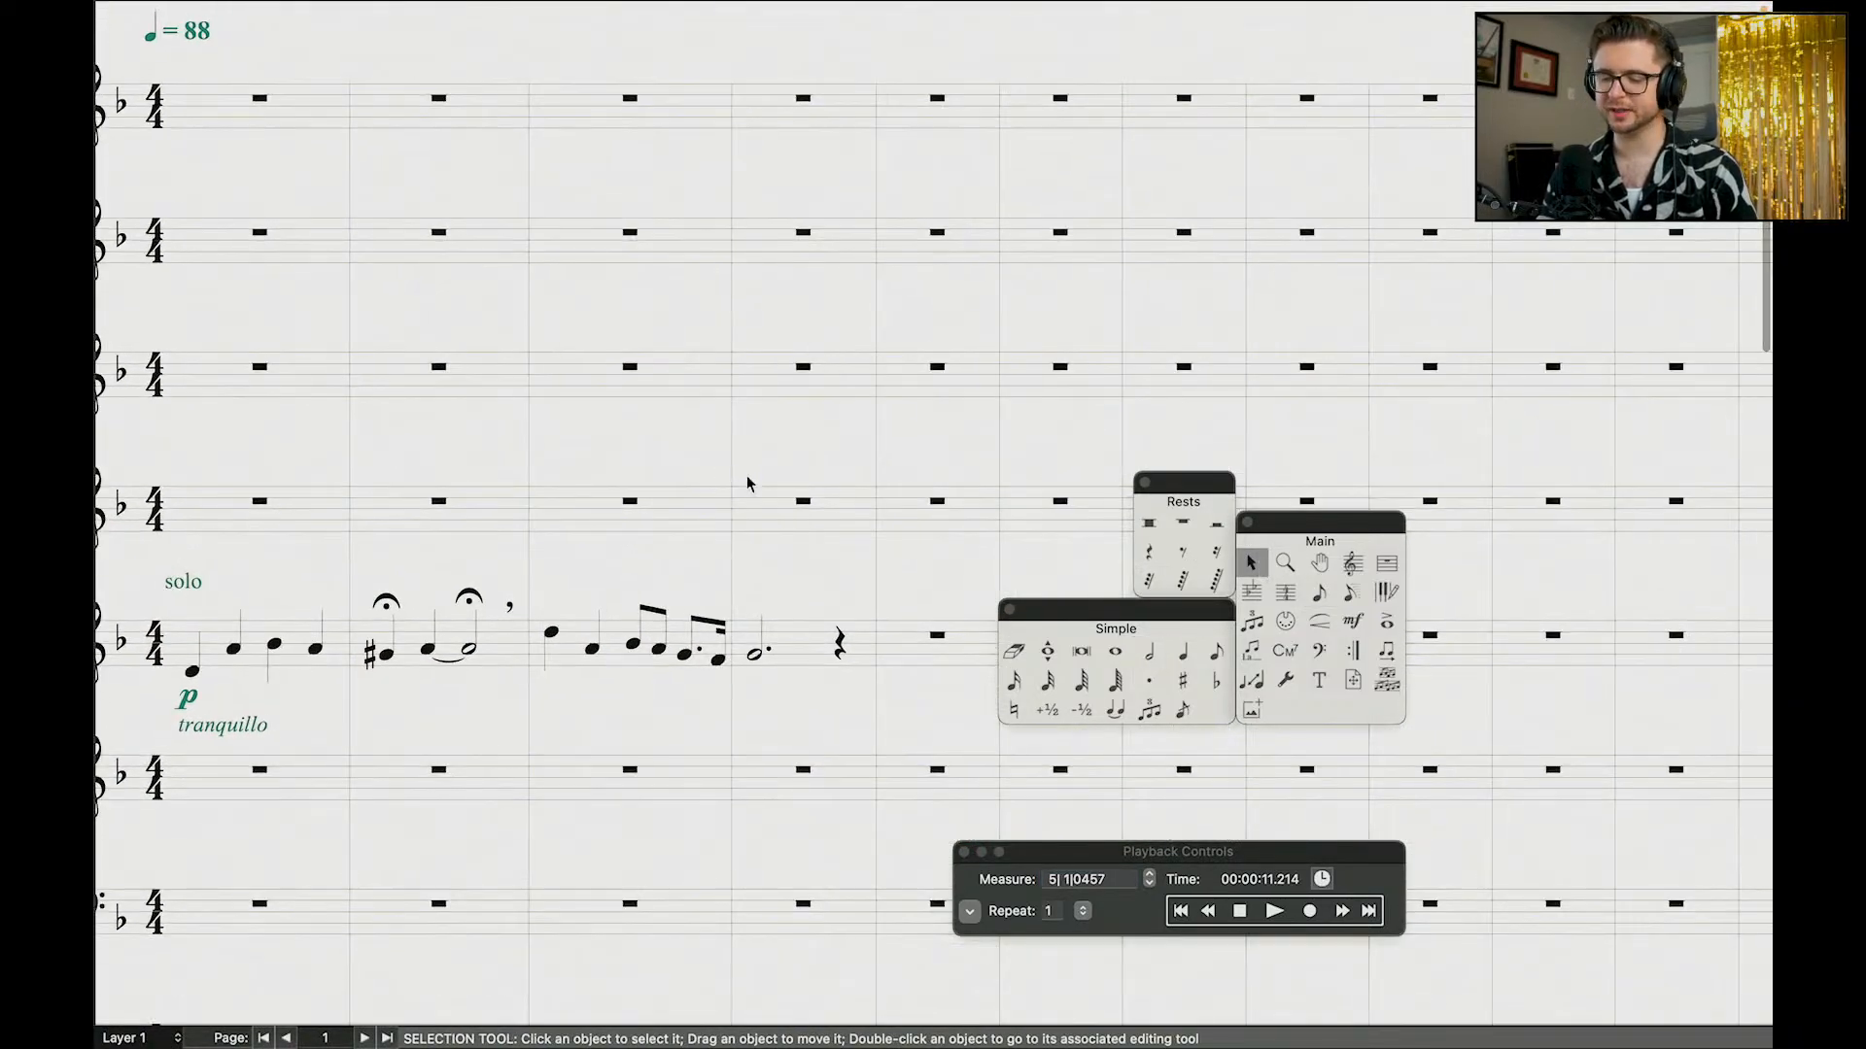
scroll(746, 476, down, 2)
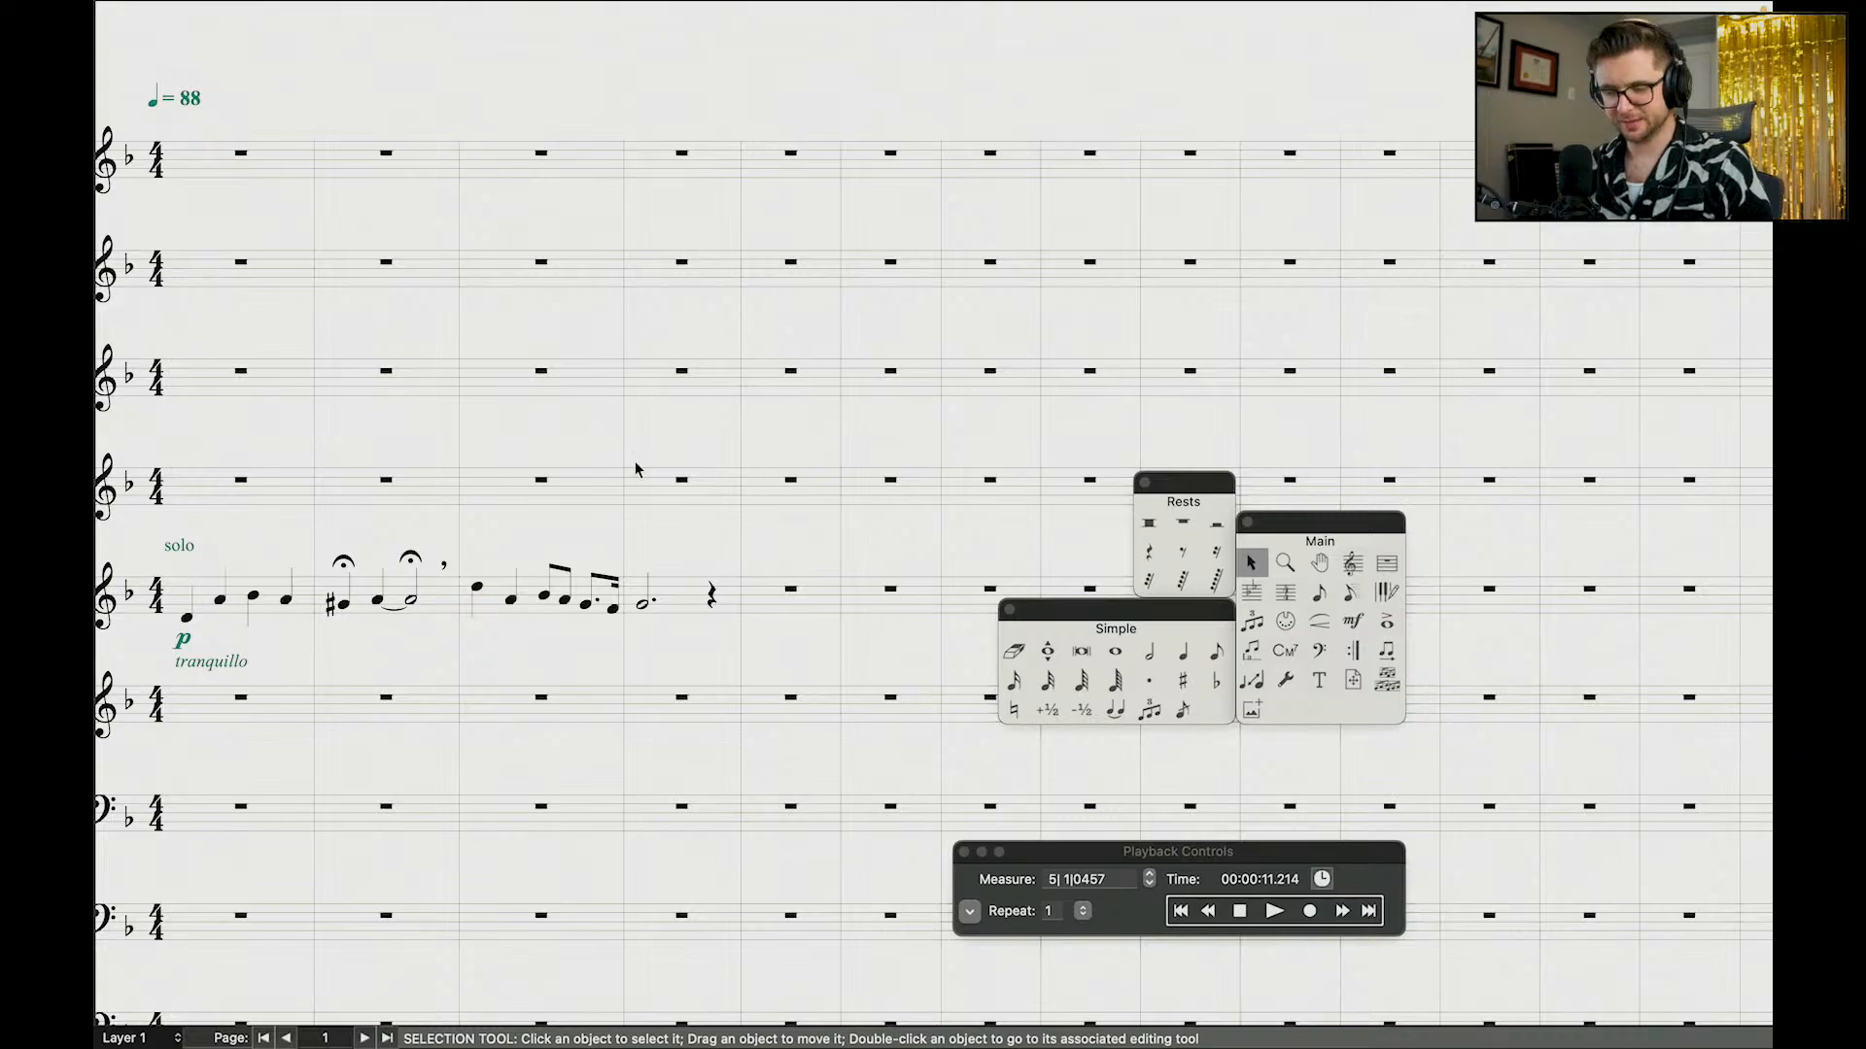
scroll(636, 470, down, 3)
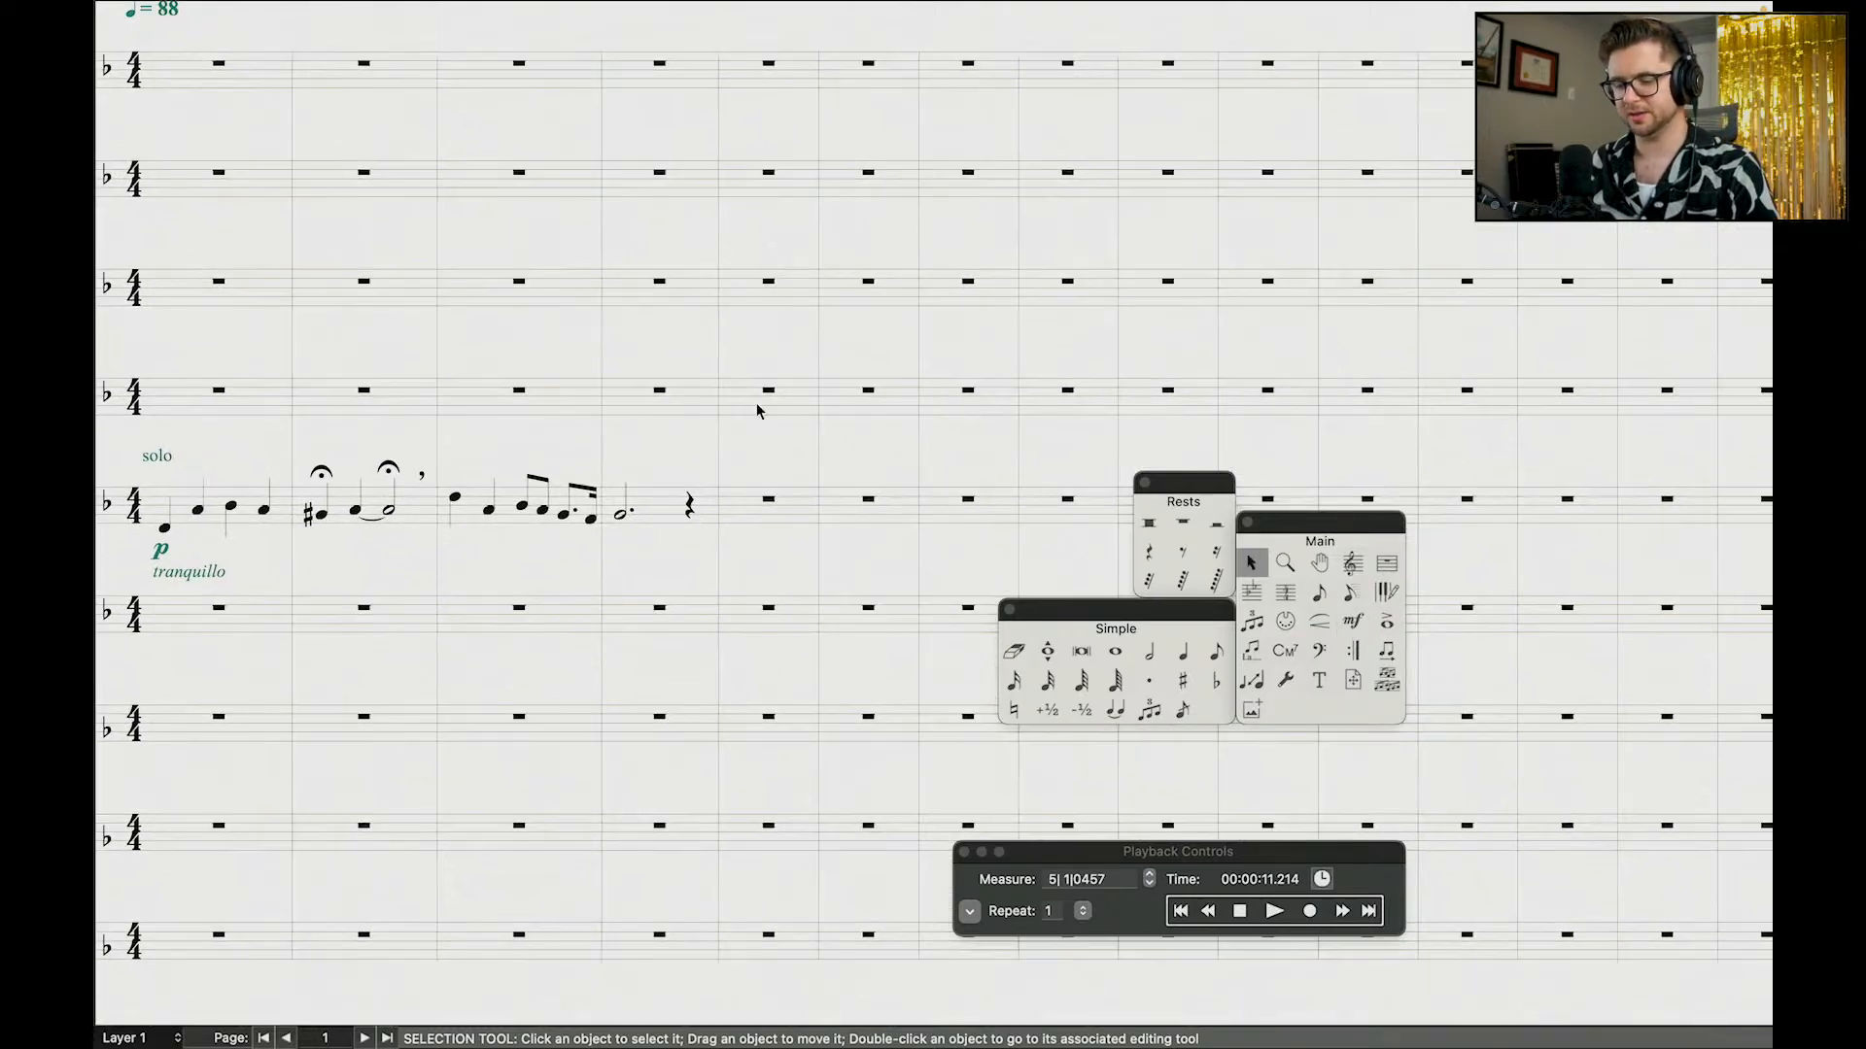
scroll(758, 411, left, 3)
key(super+s)
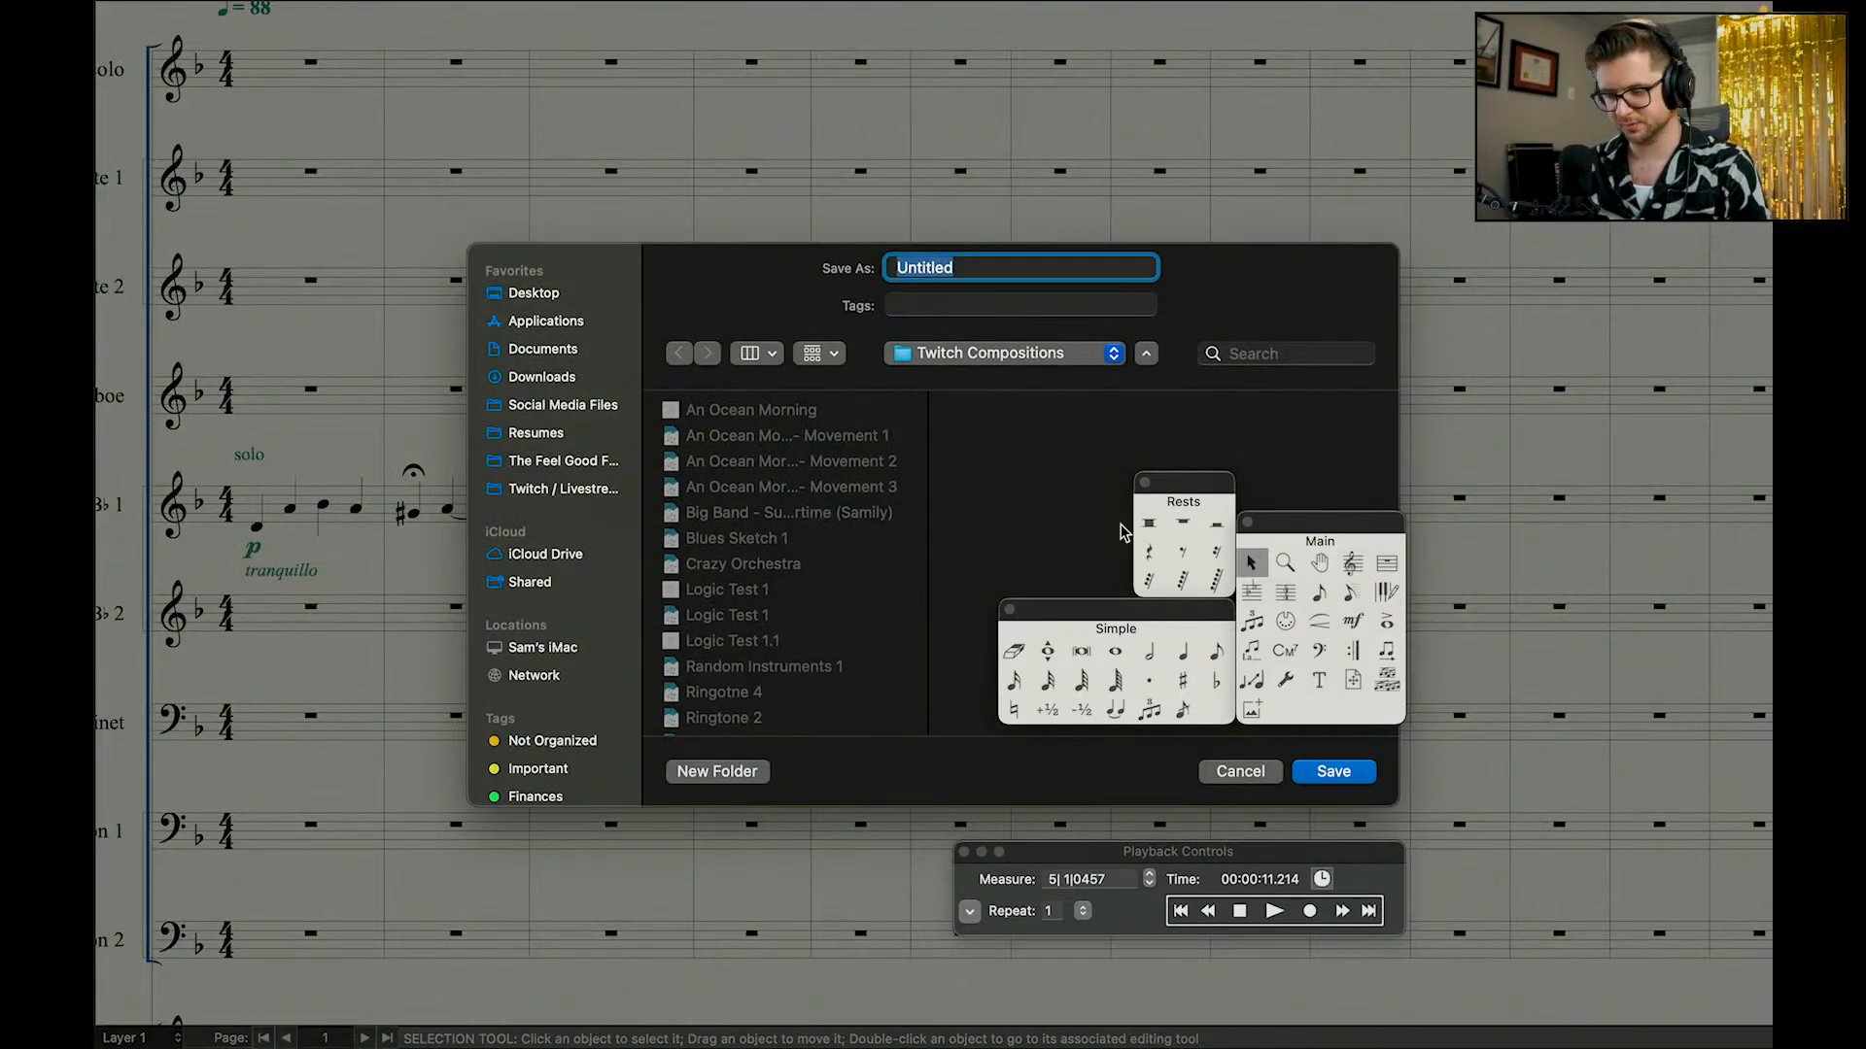
text(Spooky O)
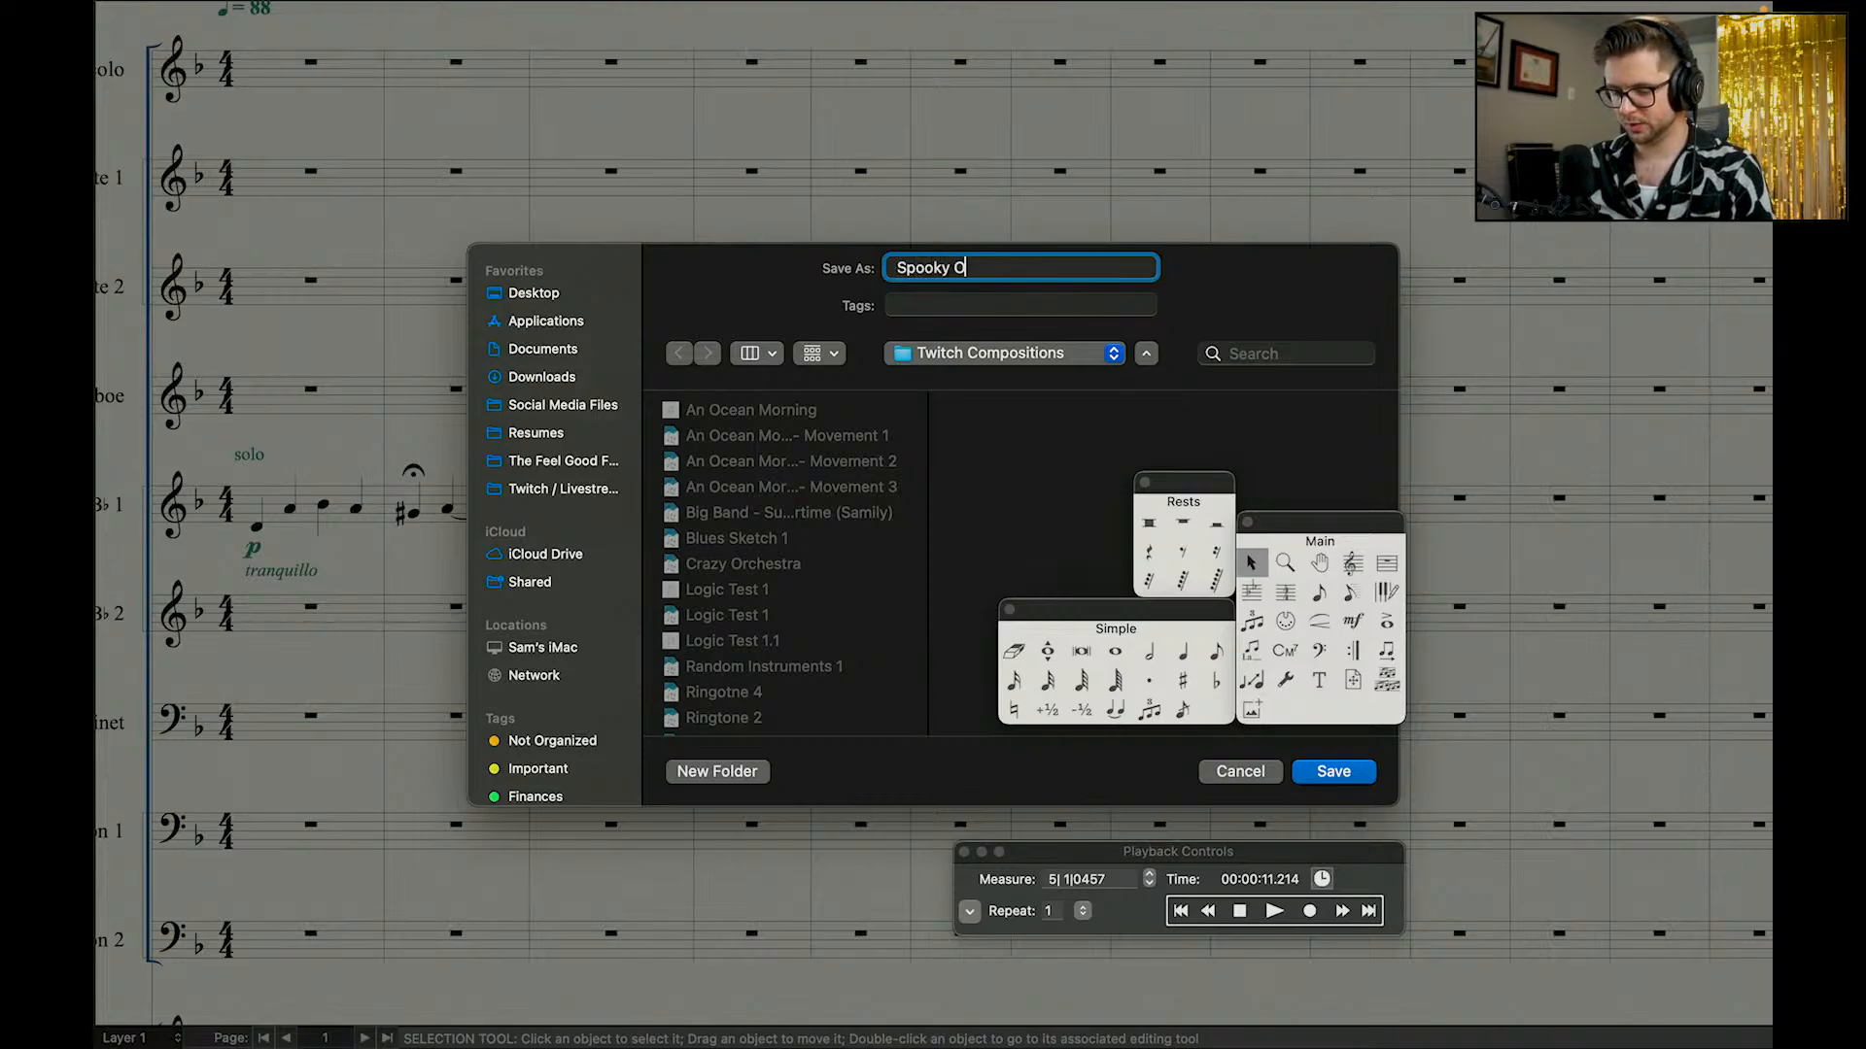
text(rchestra)
key(Return)
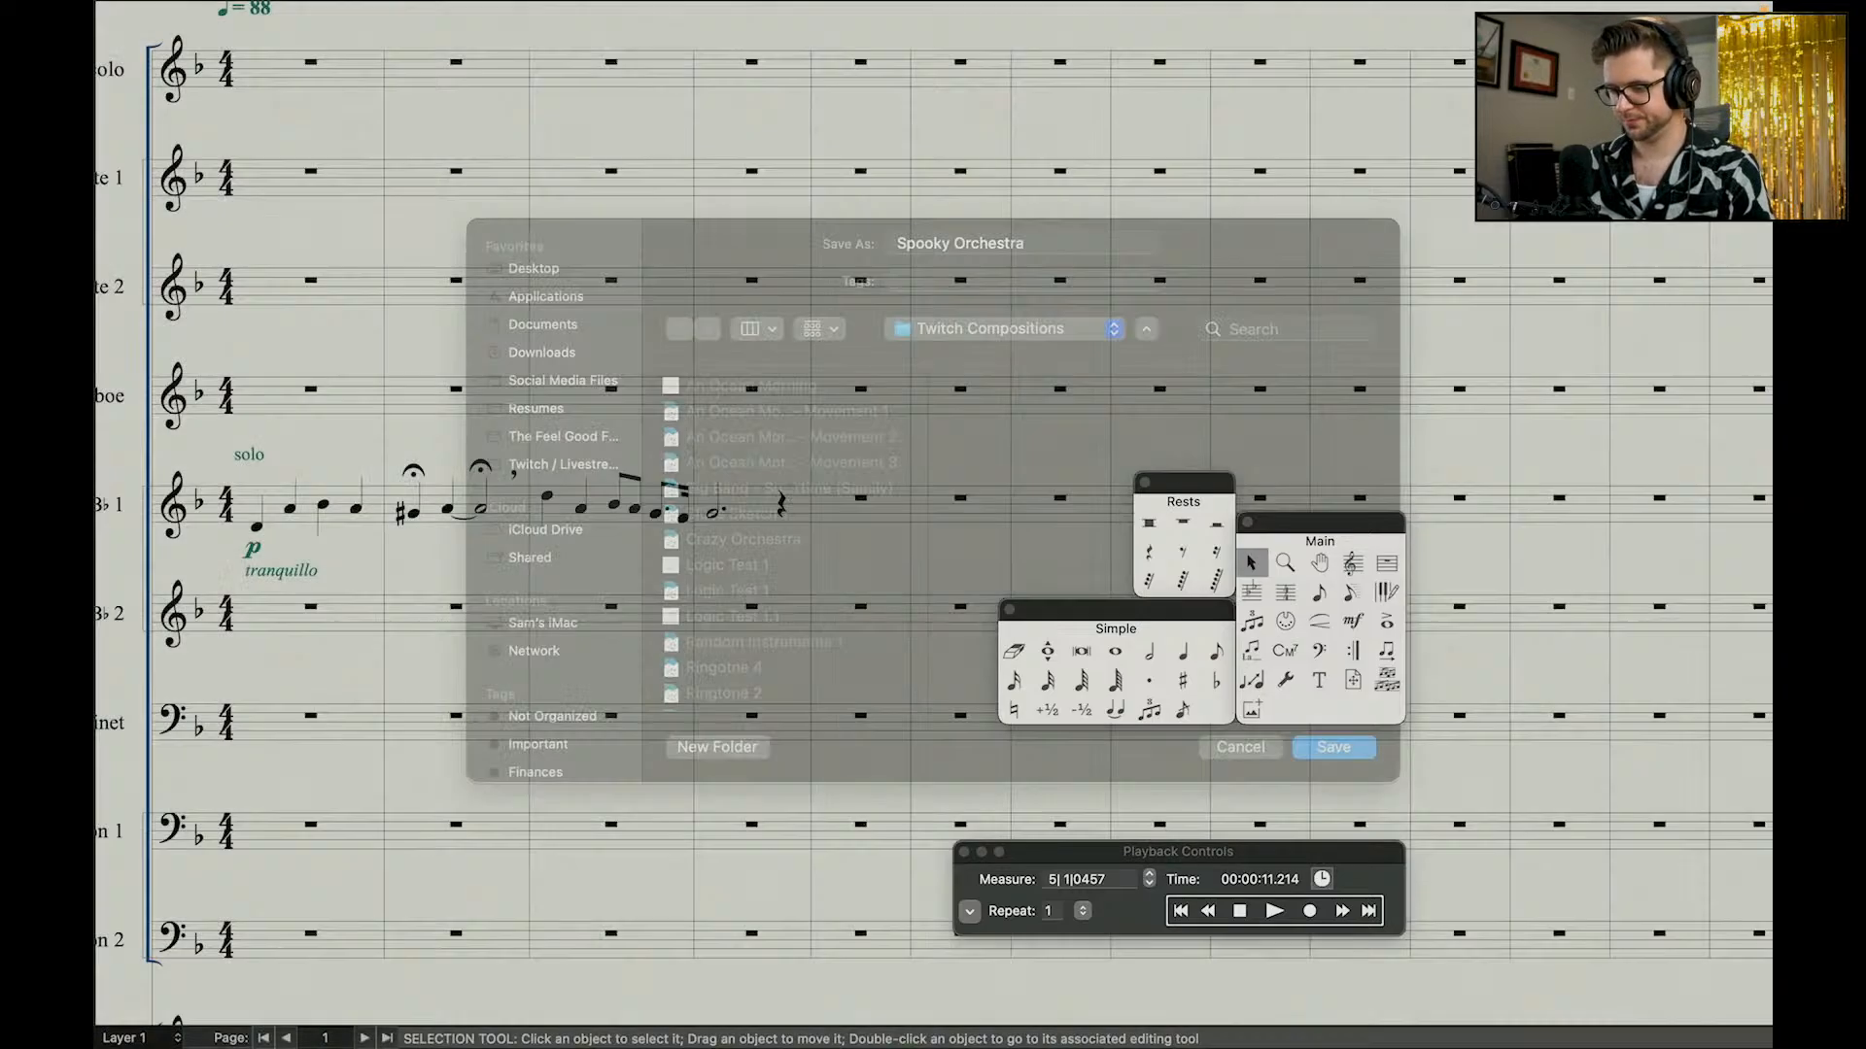
Step: Rewind and listen to the closing measures of the clarinet solo, stopping playback after the phrase ends
scroll(927, 562, down, 2)
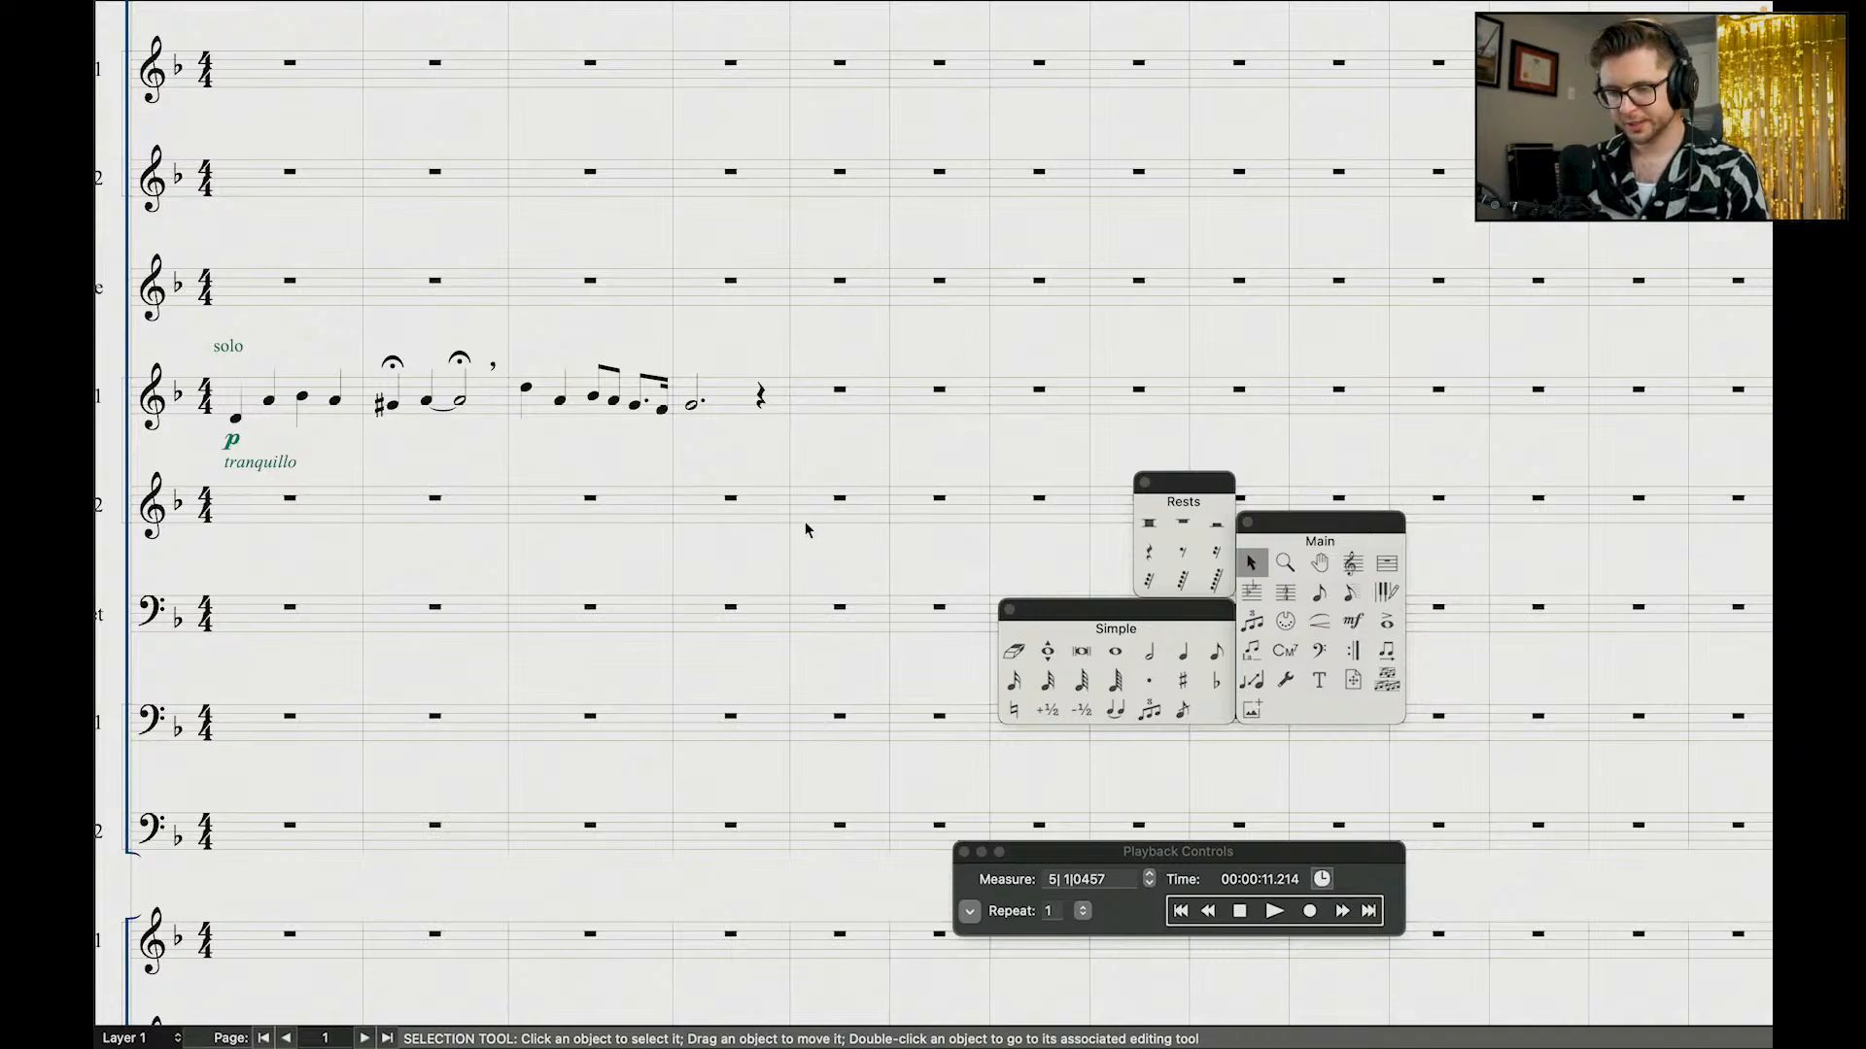
scroll(807, 531, up, 2)
scroll(807, 530, left, 2)
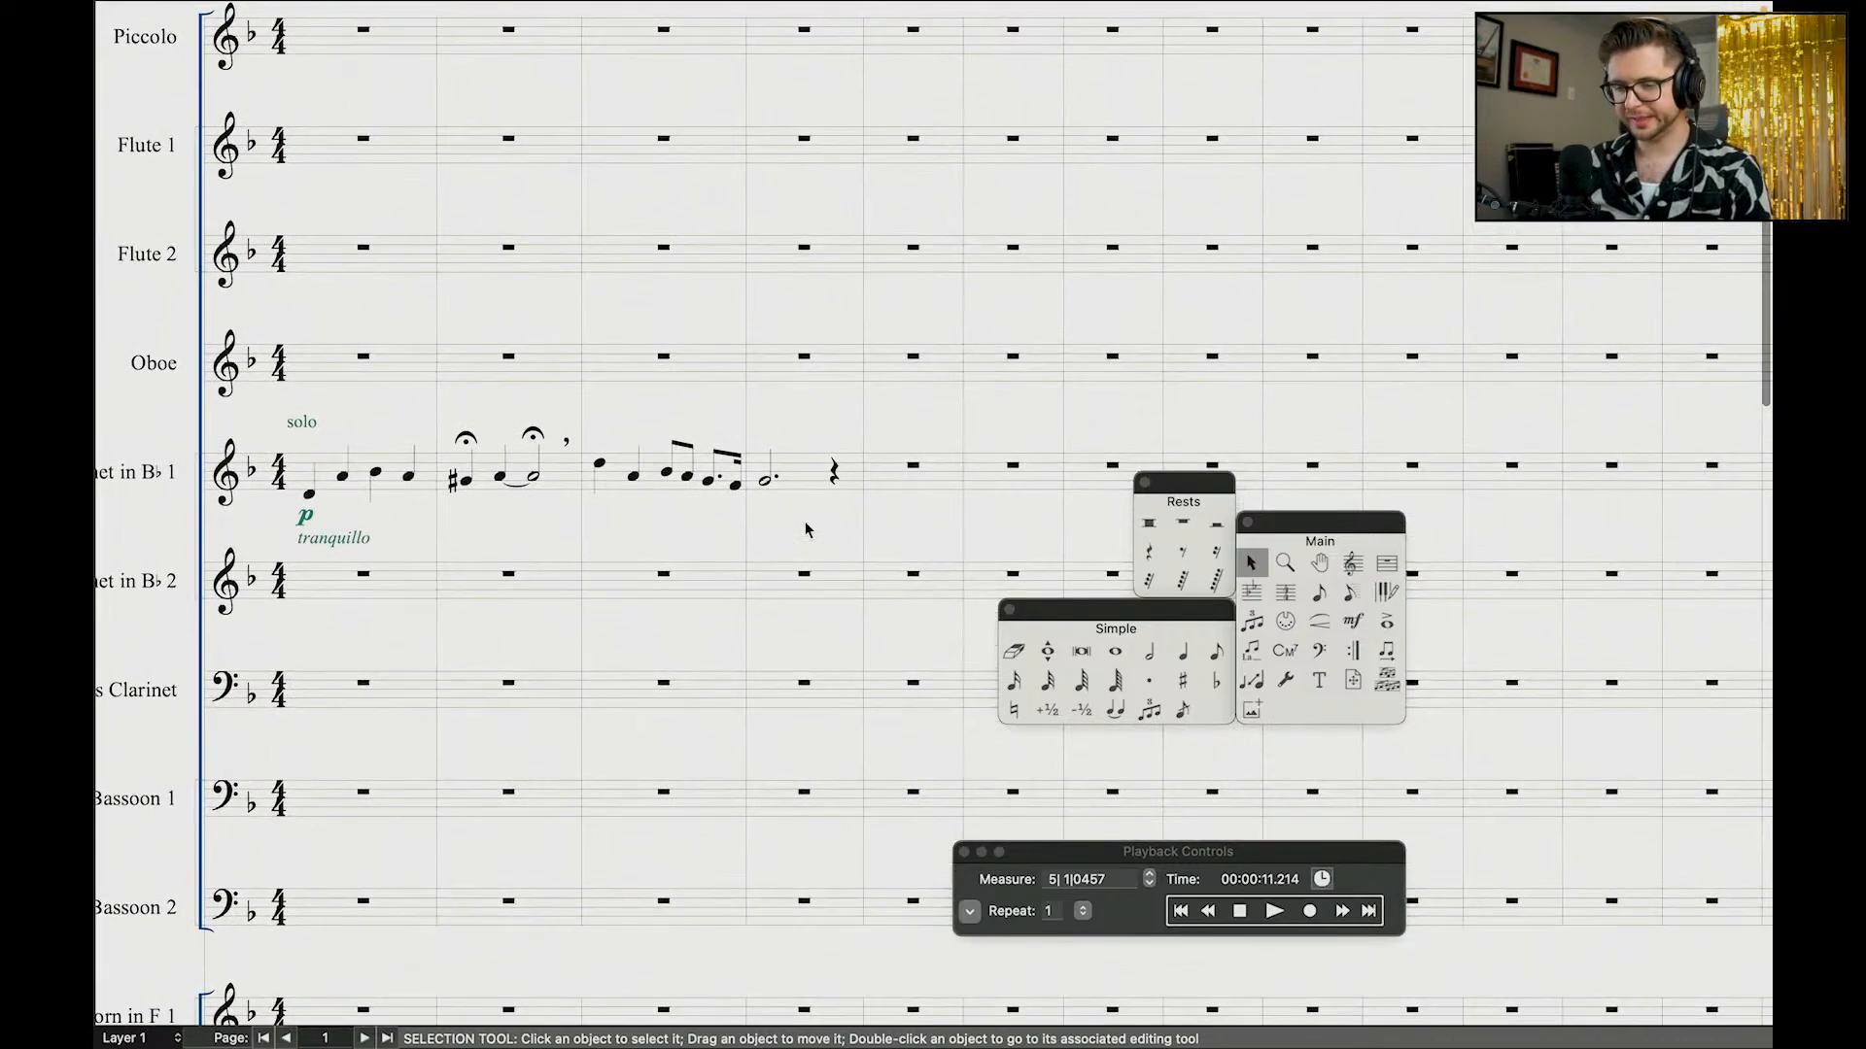
click(1208, 911)
click(1207, 914)
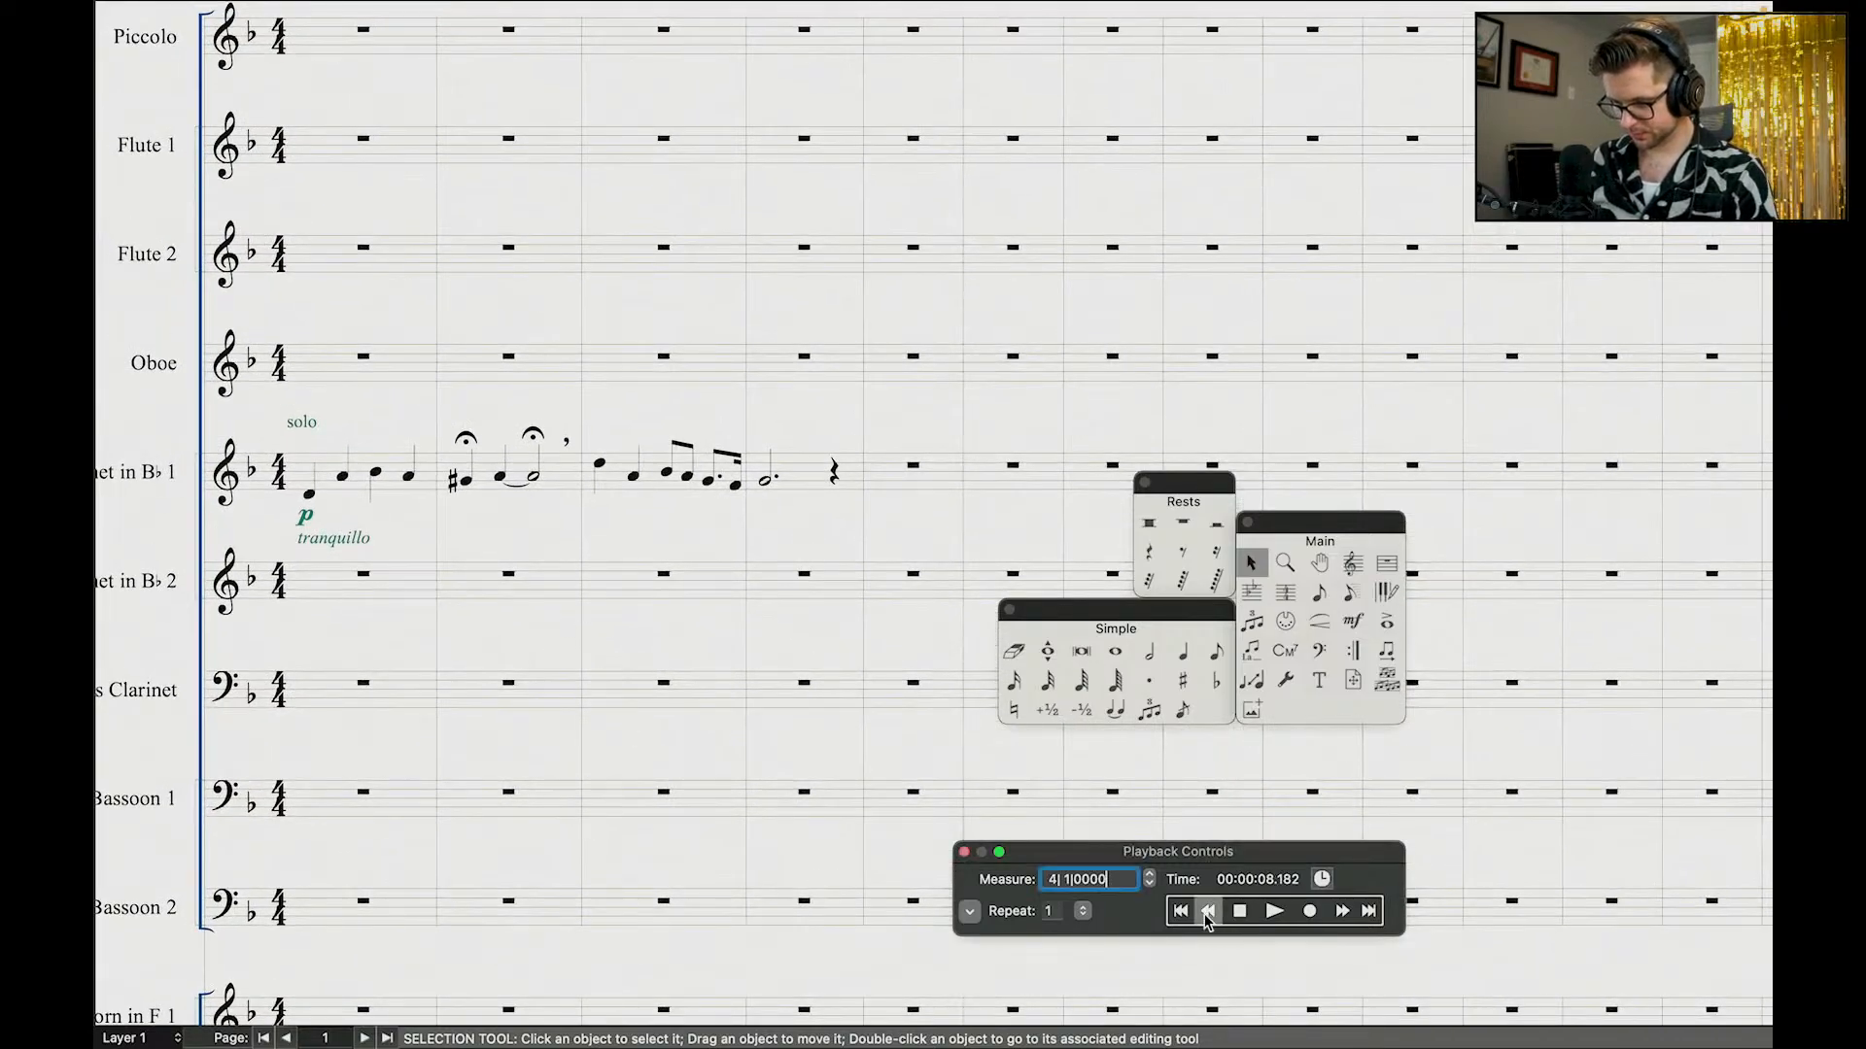
click(1207, 913)
click(1274, 912)
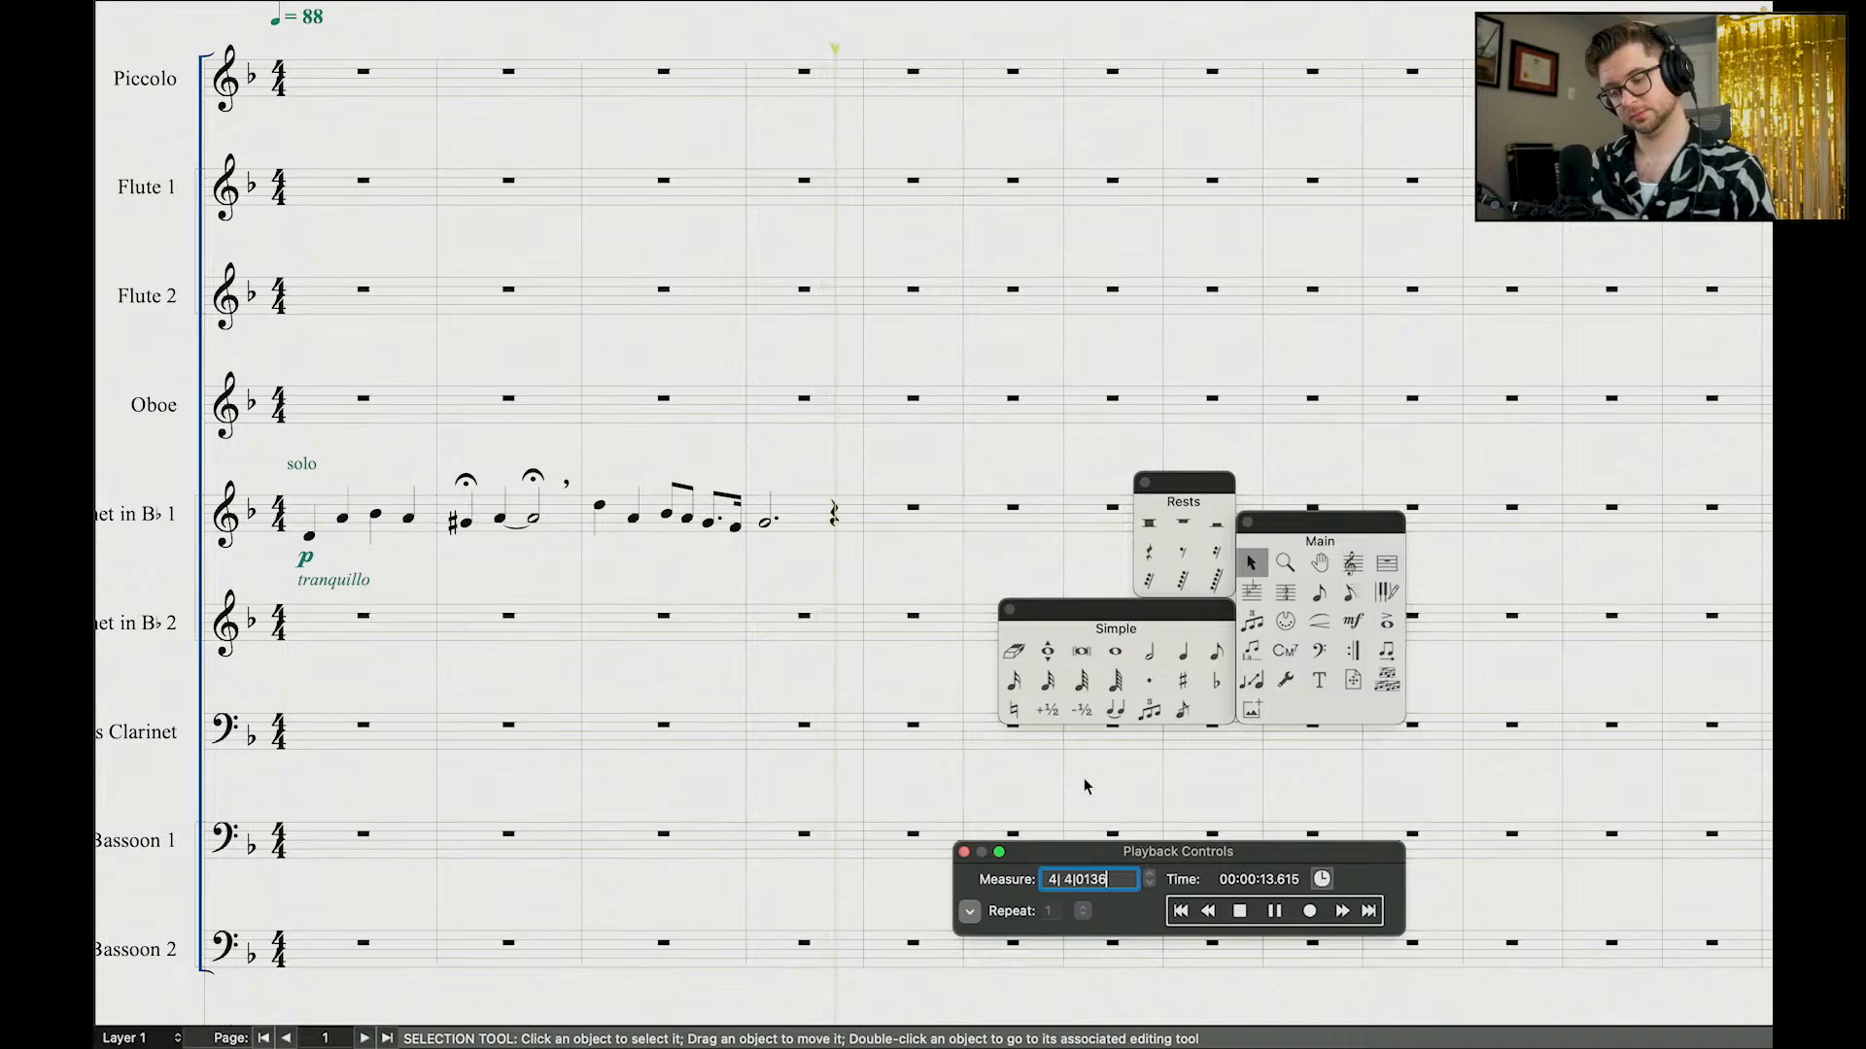
click(868, 558)
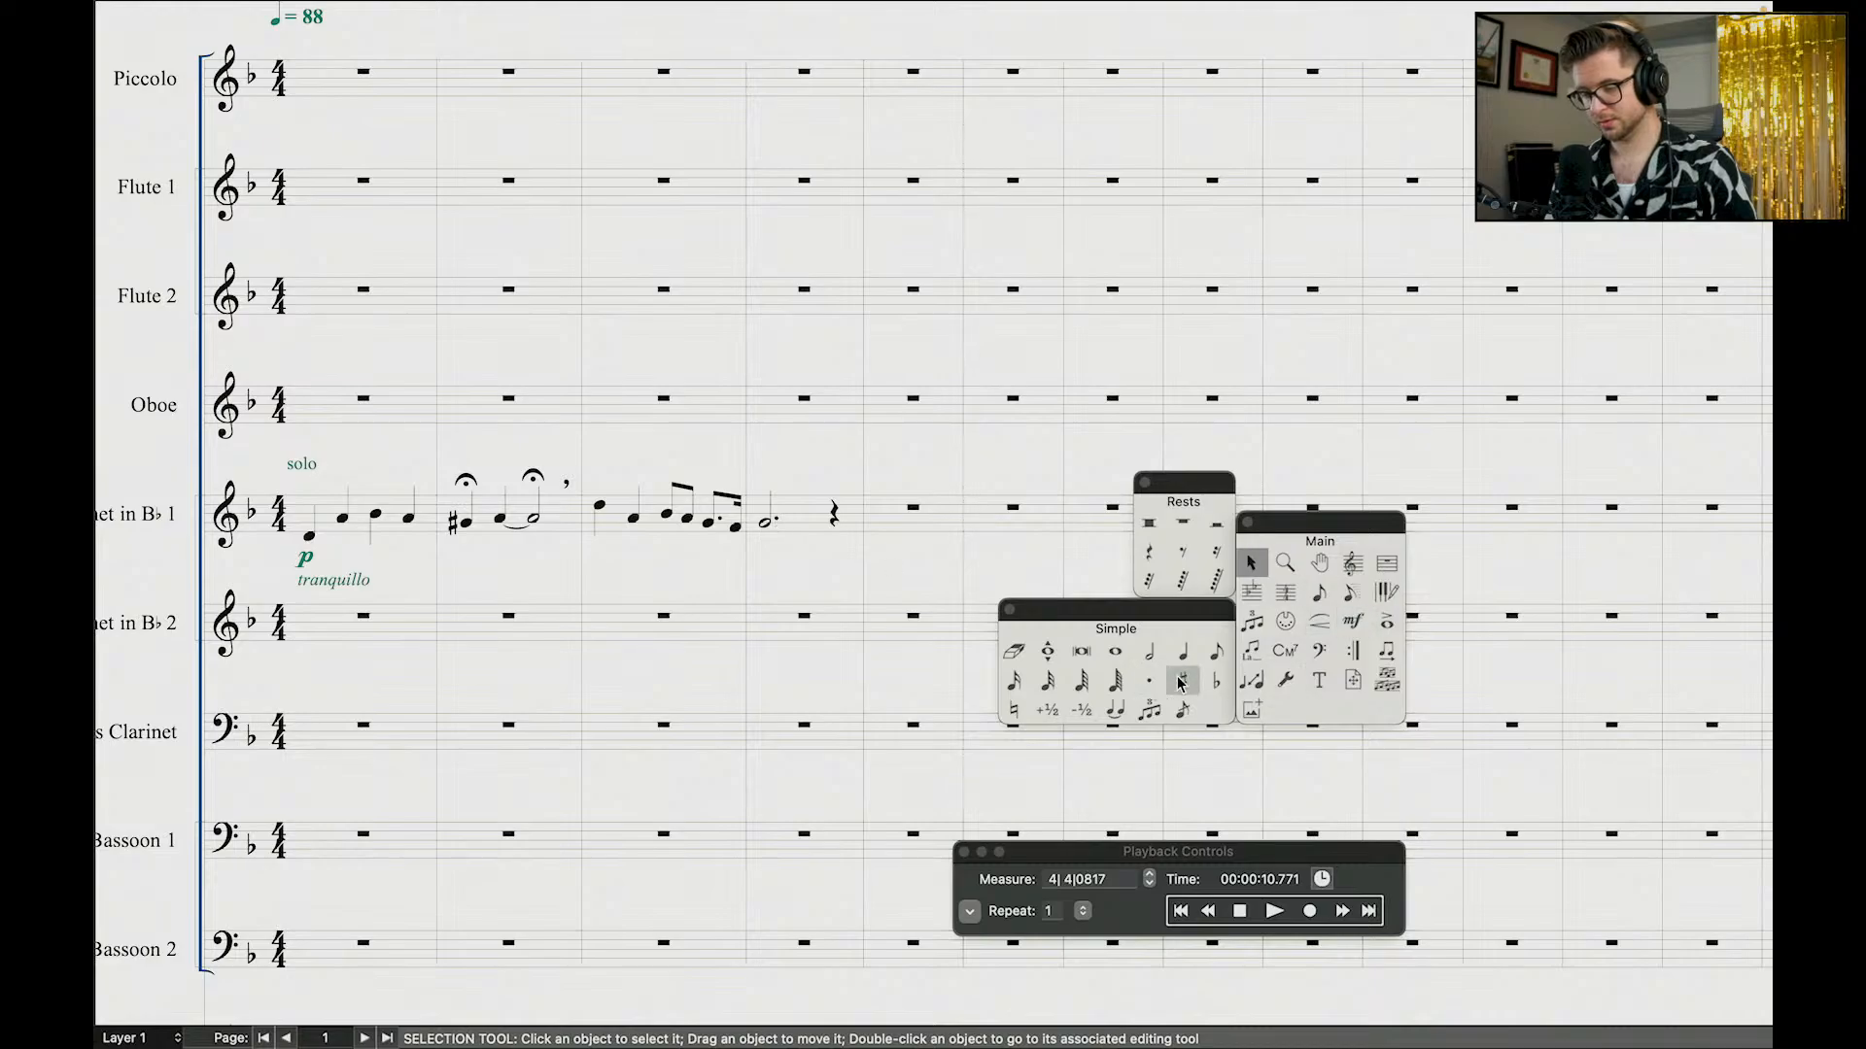
Step: Shorten the G in Clarinet in B♭ 1's fourth measure to a half note and follow it with a sixteenth-note C♯
click(1150, 653)
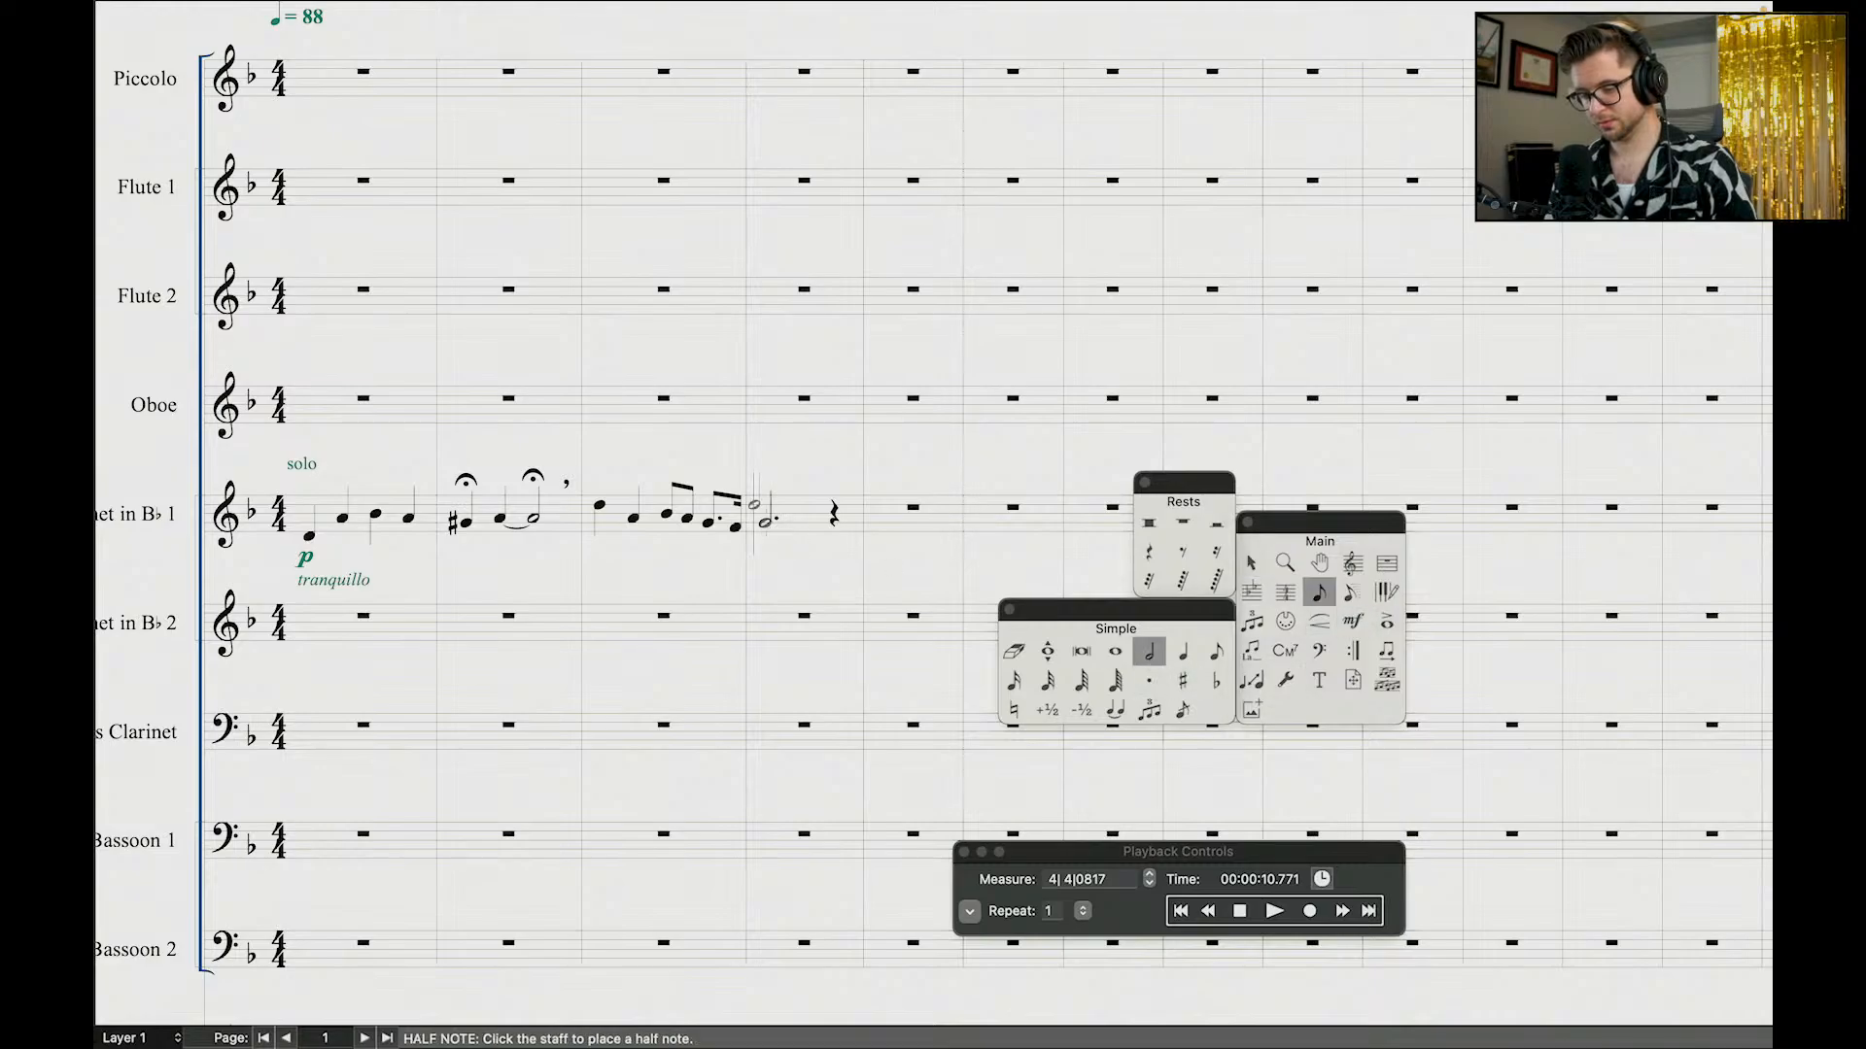
click(759, 522)
click(814, 530)
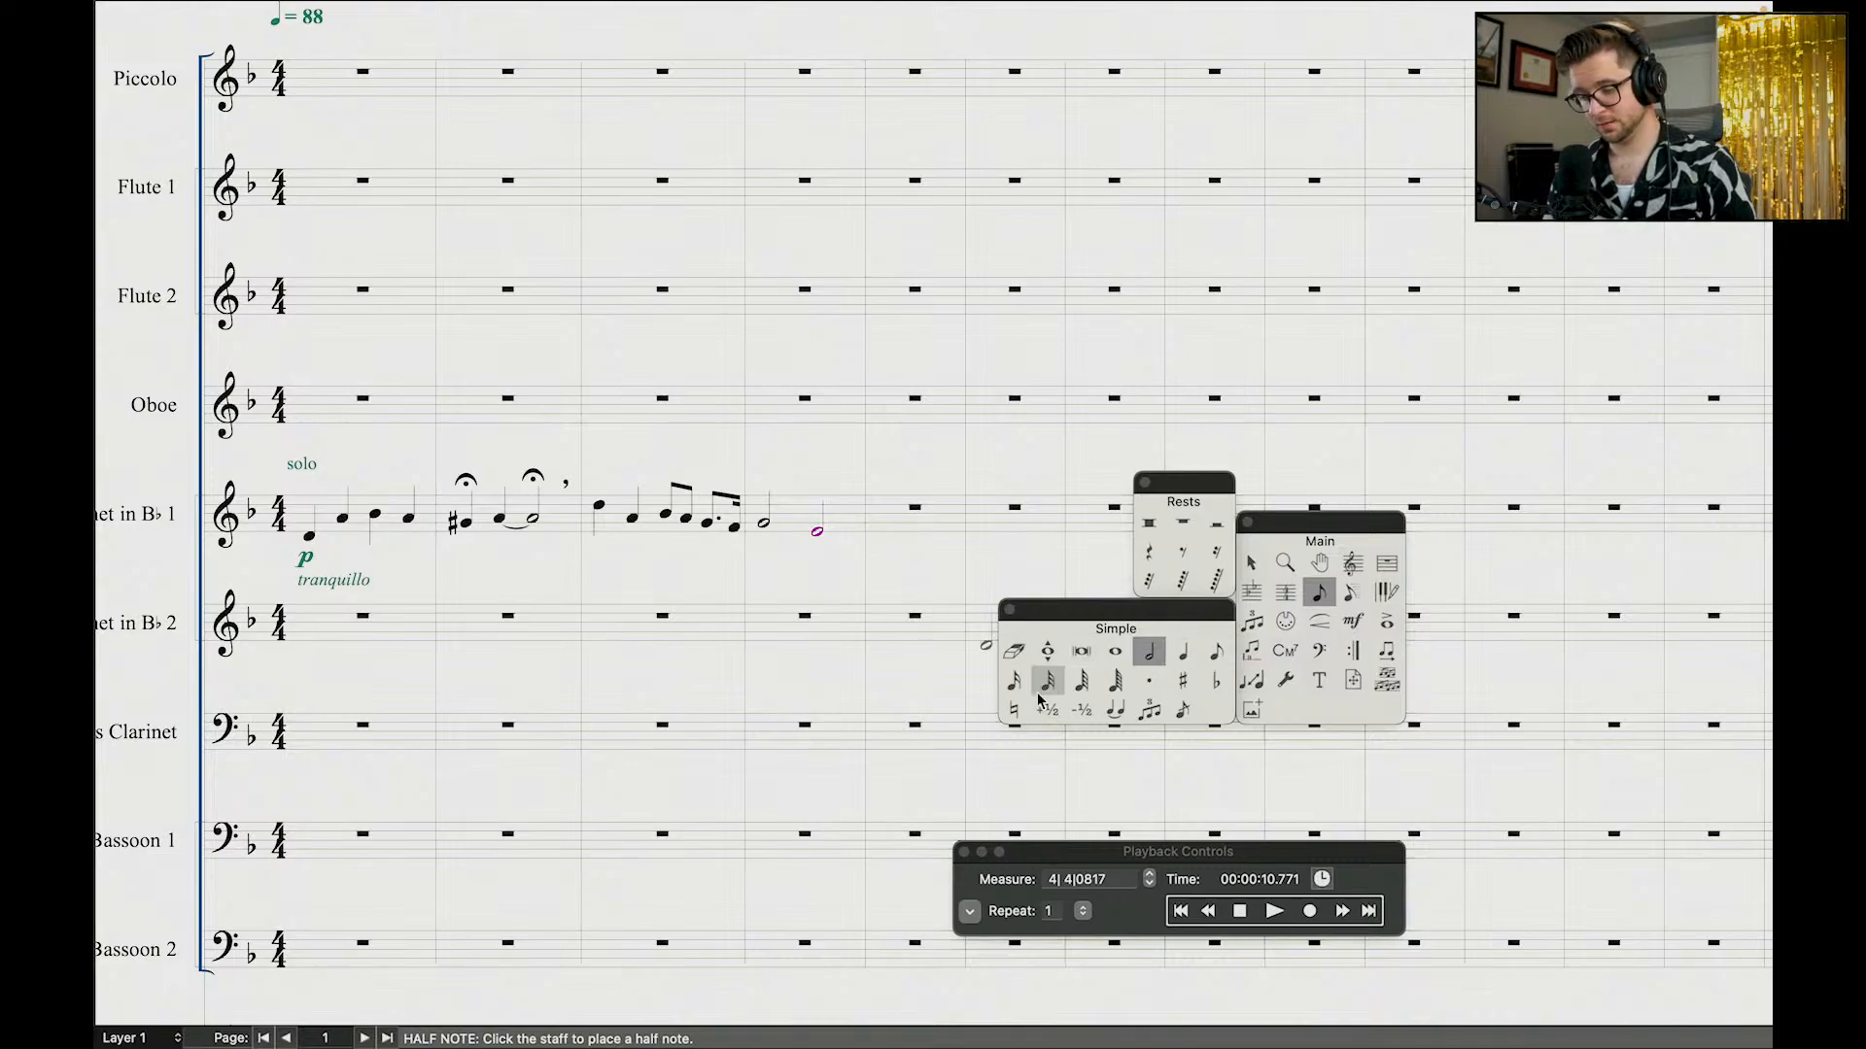
click(1014, 680)
click(819, 531)
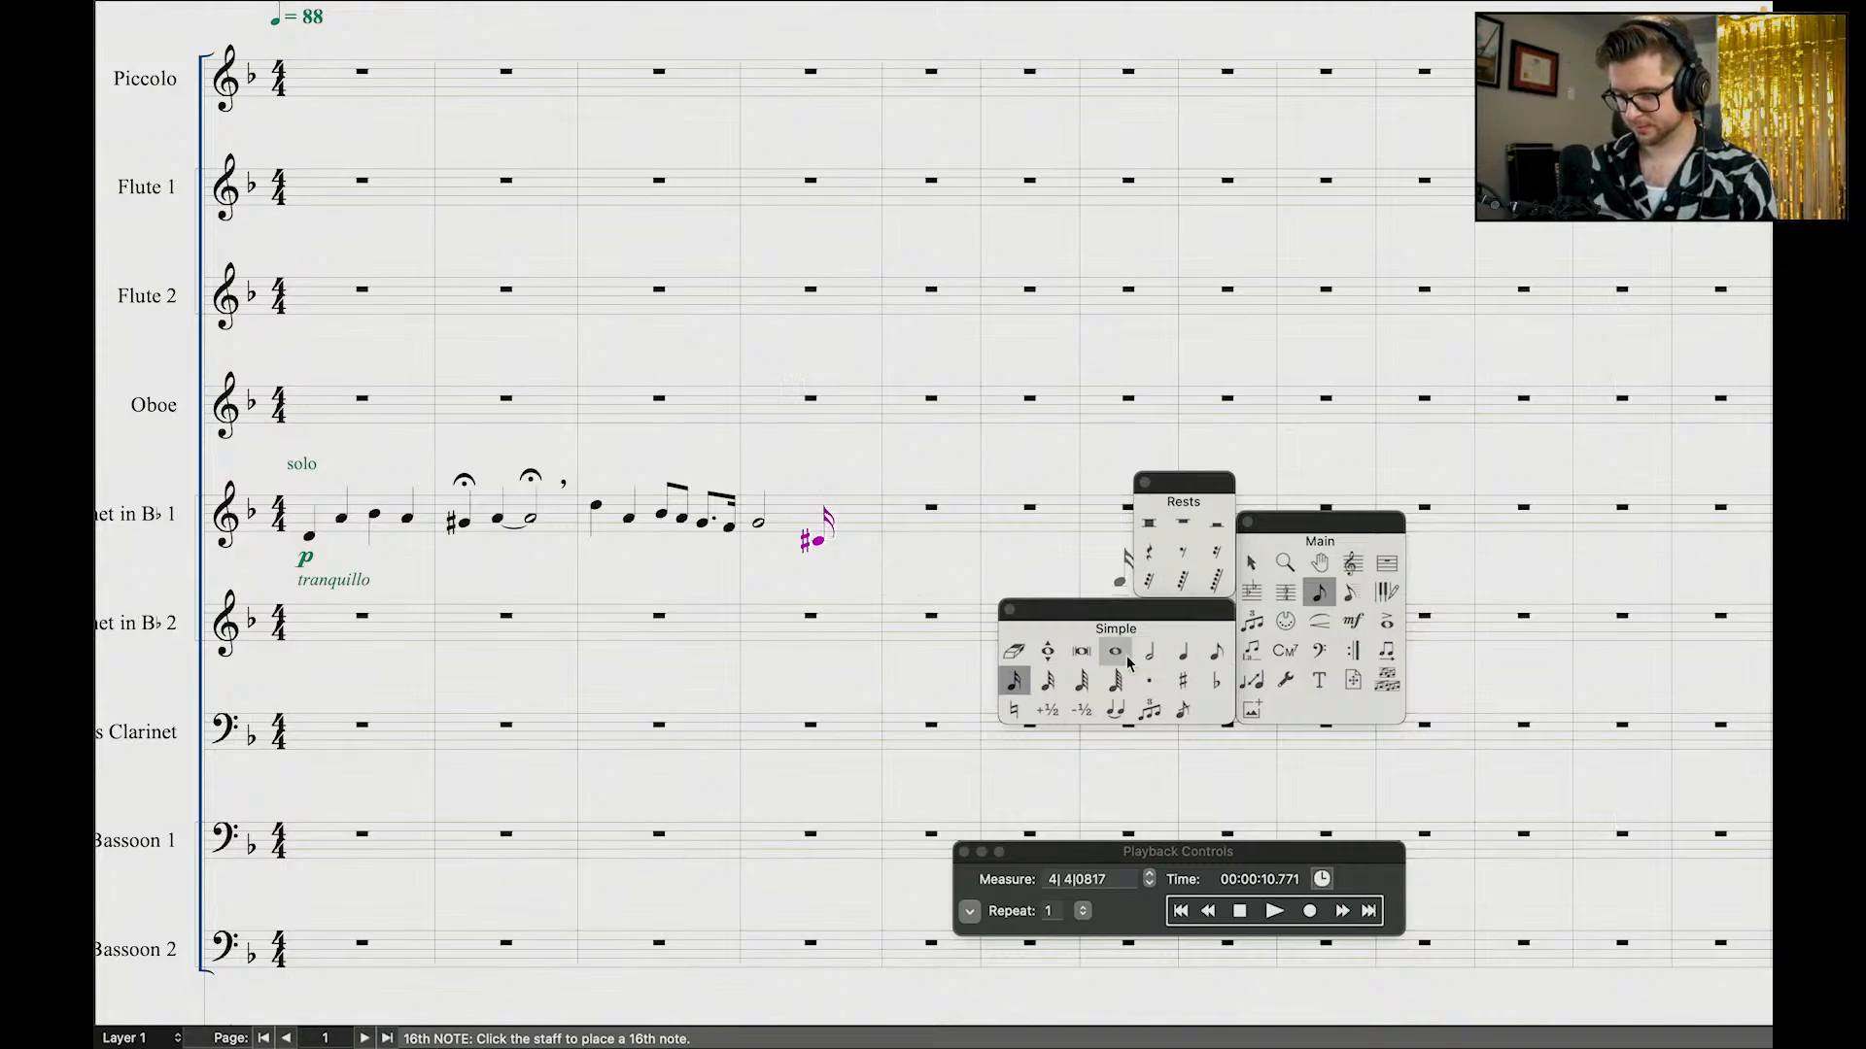
Step: Complete Clarinet in B♭ 1's fourth measure with a sixteenth-note A tied to a dotted quarter-note A
click(1150, 652)
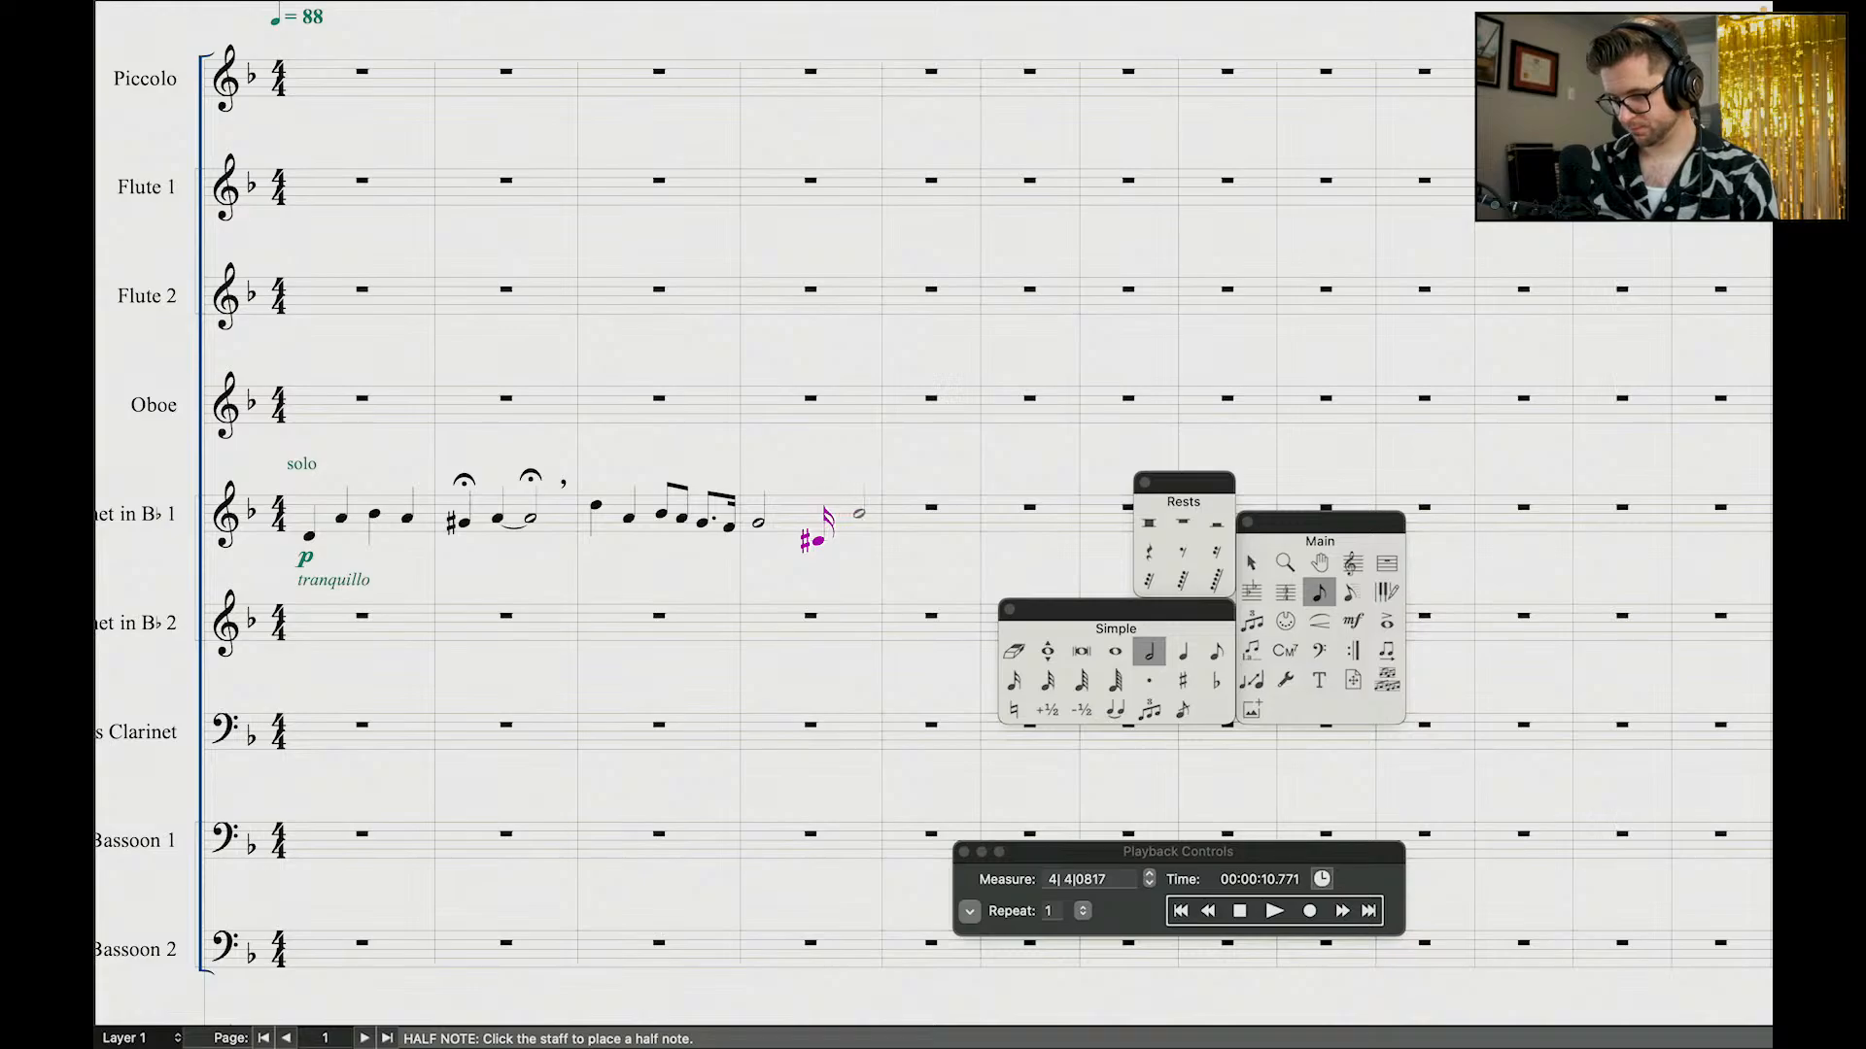
key(5)
key(4)
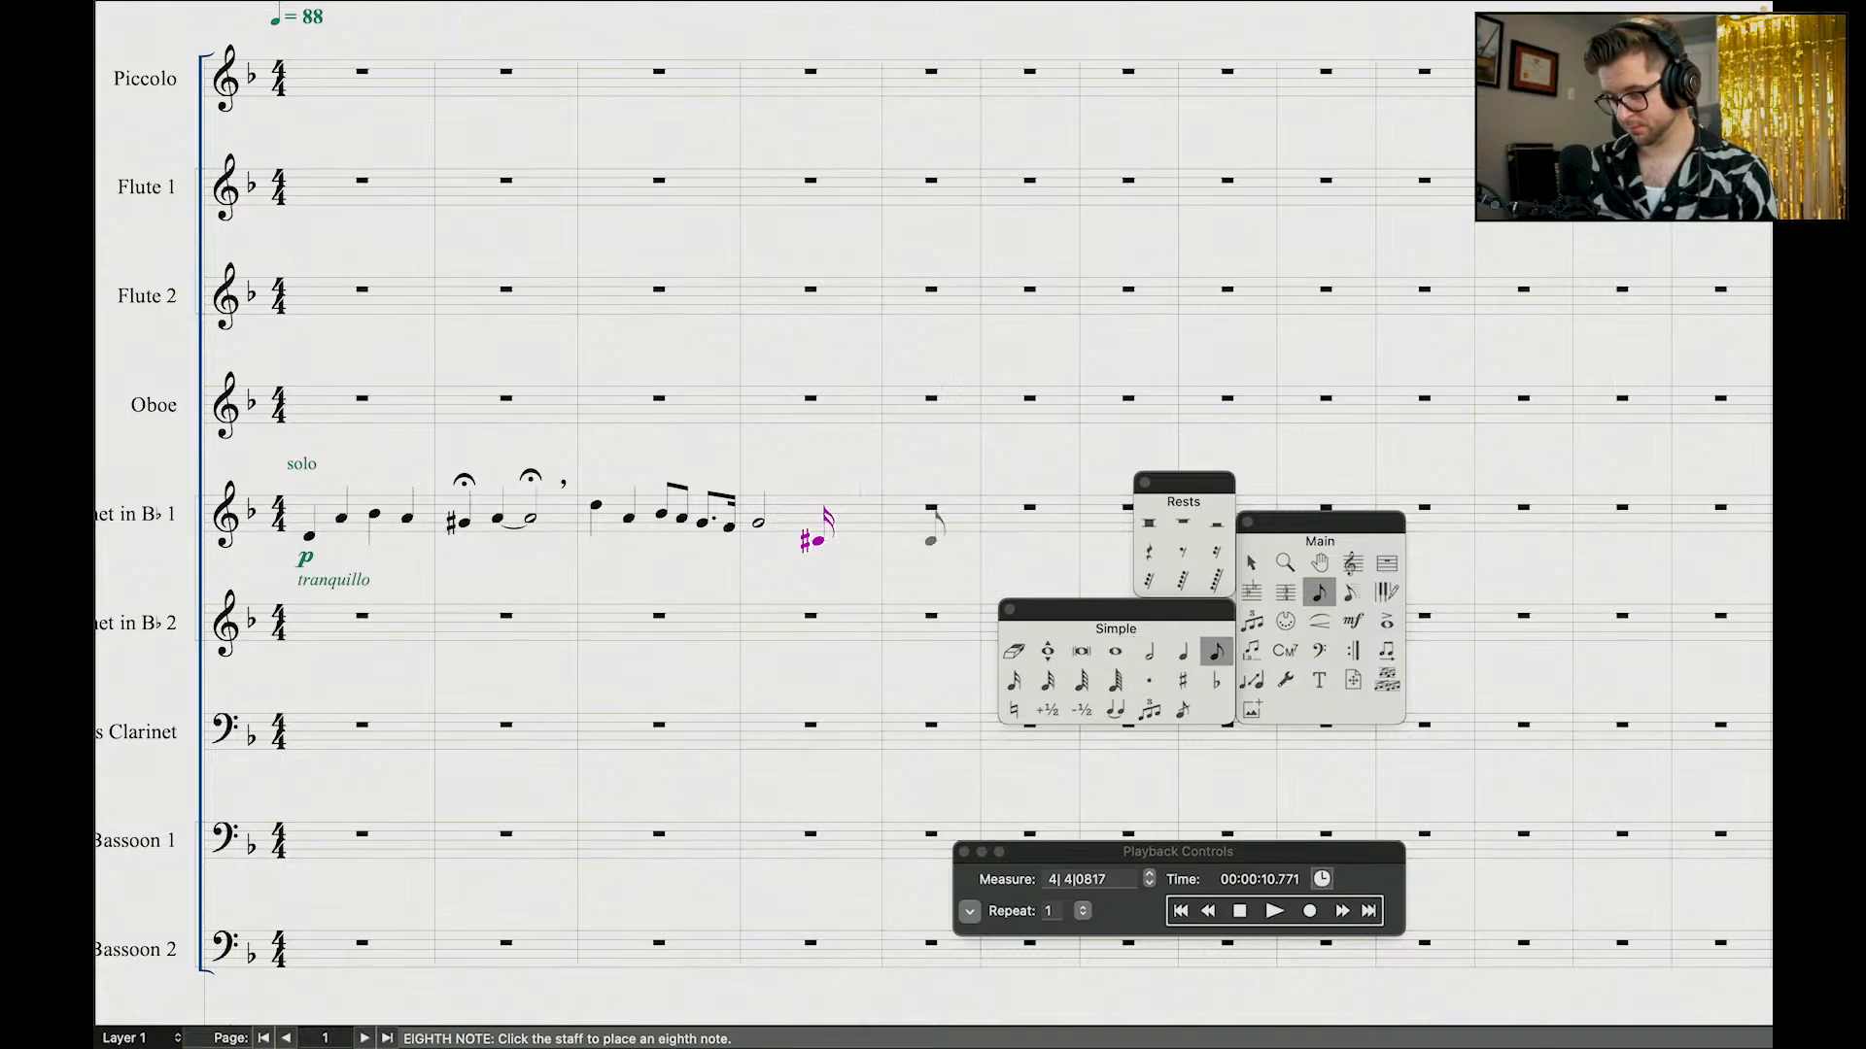
click(858, 519)
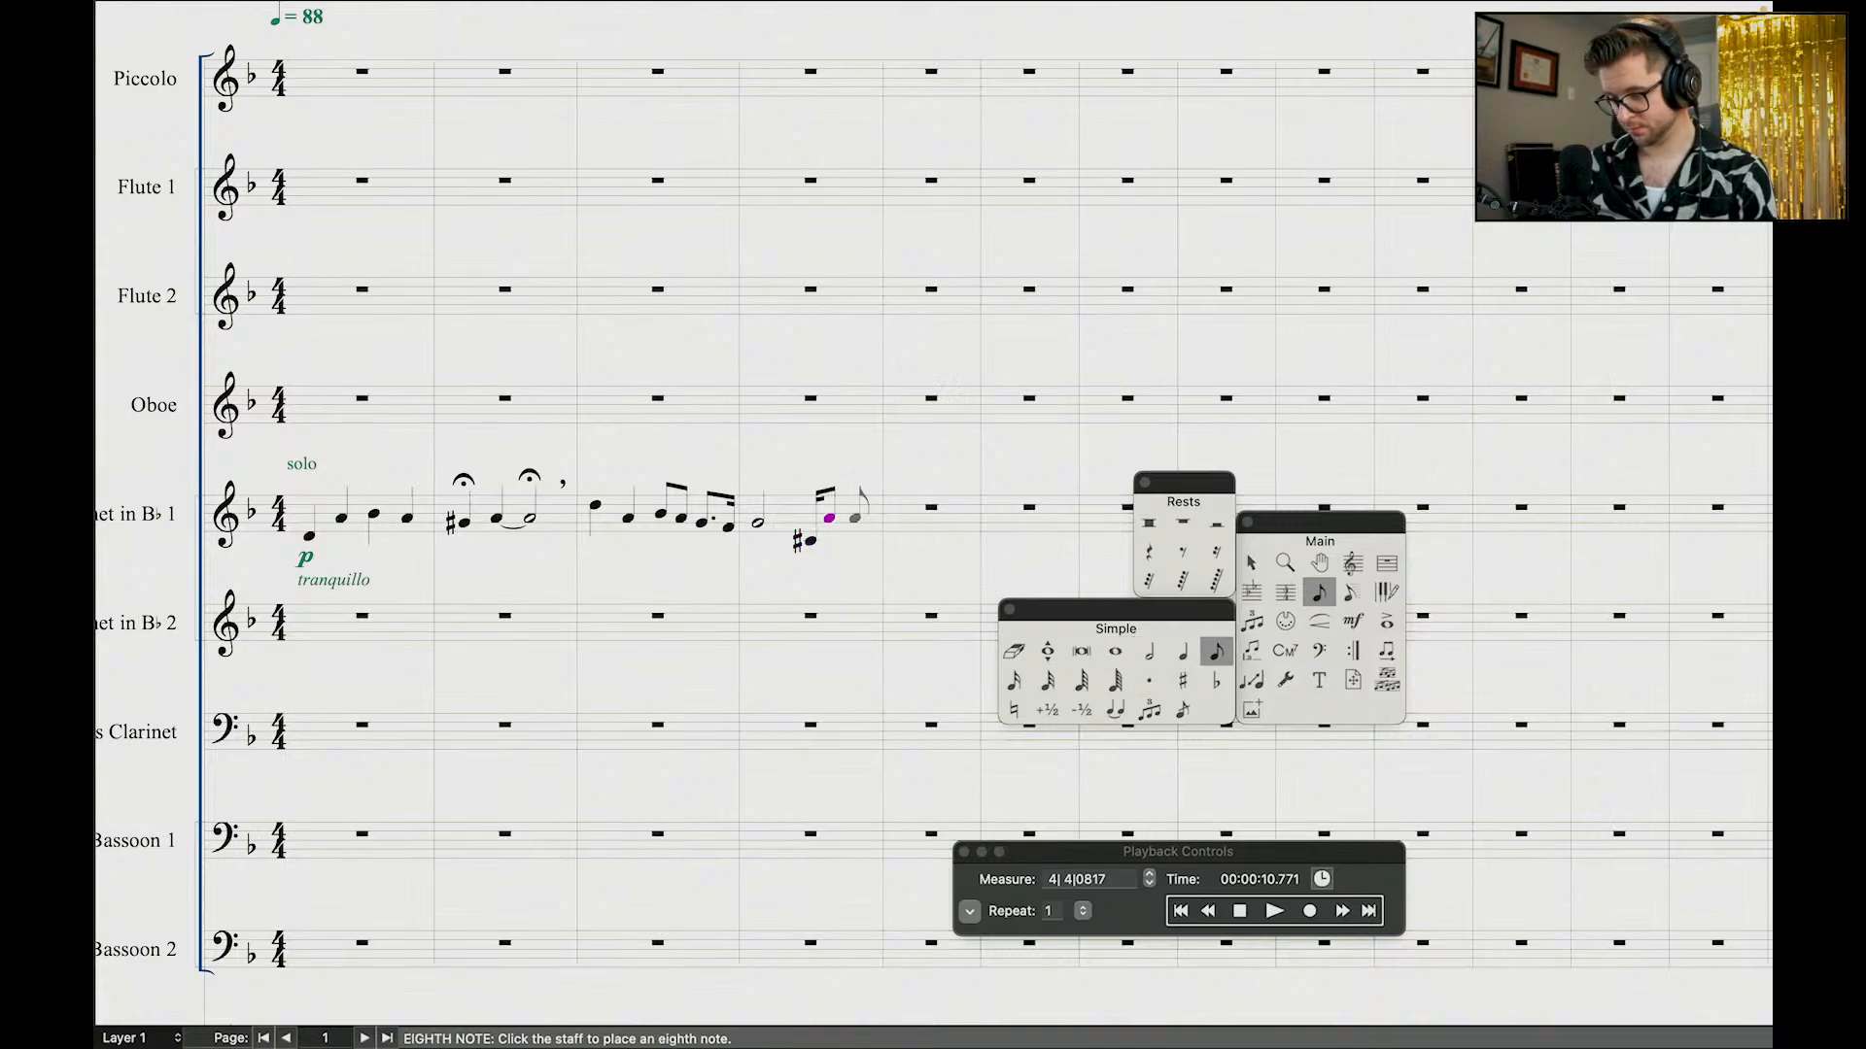
key(3)
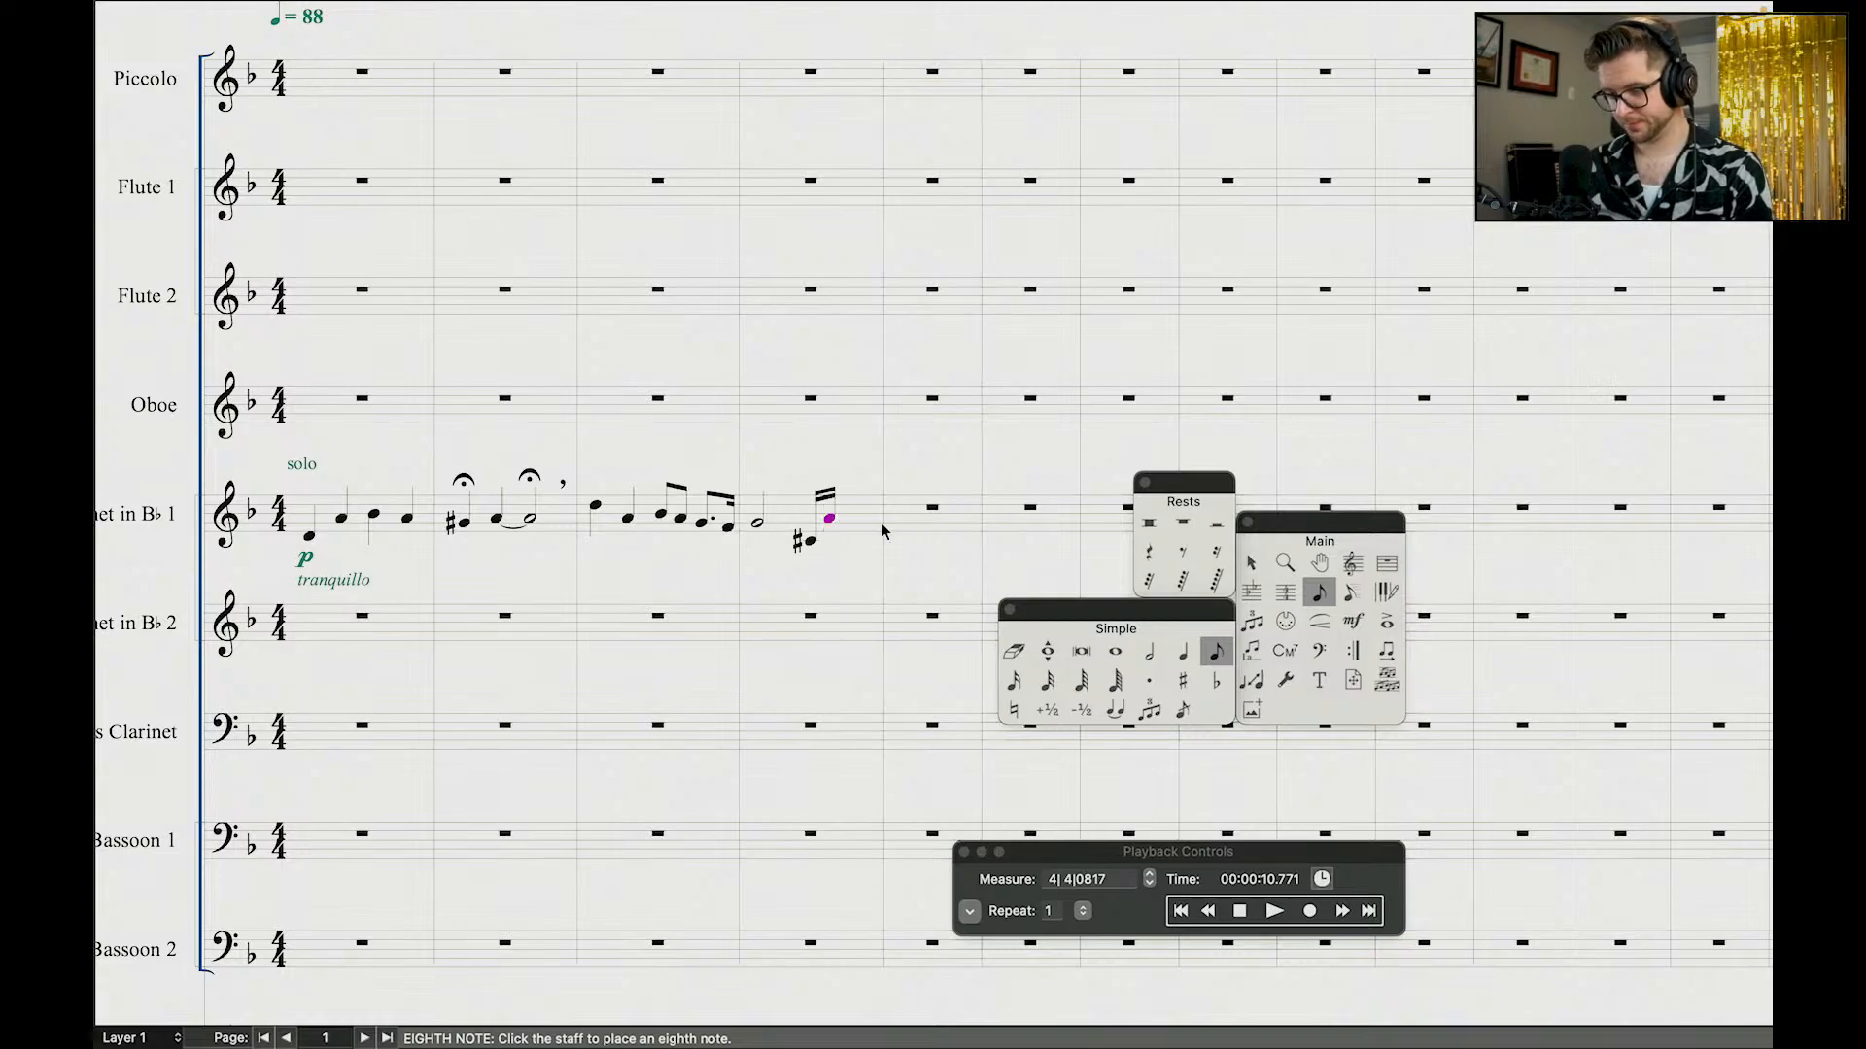
click(857, 517)
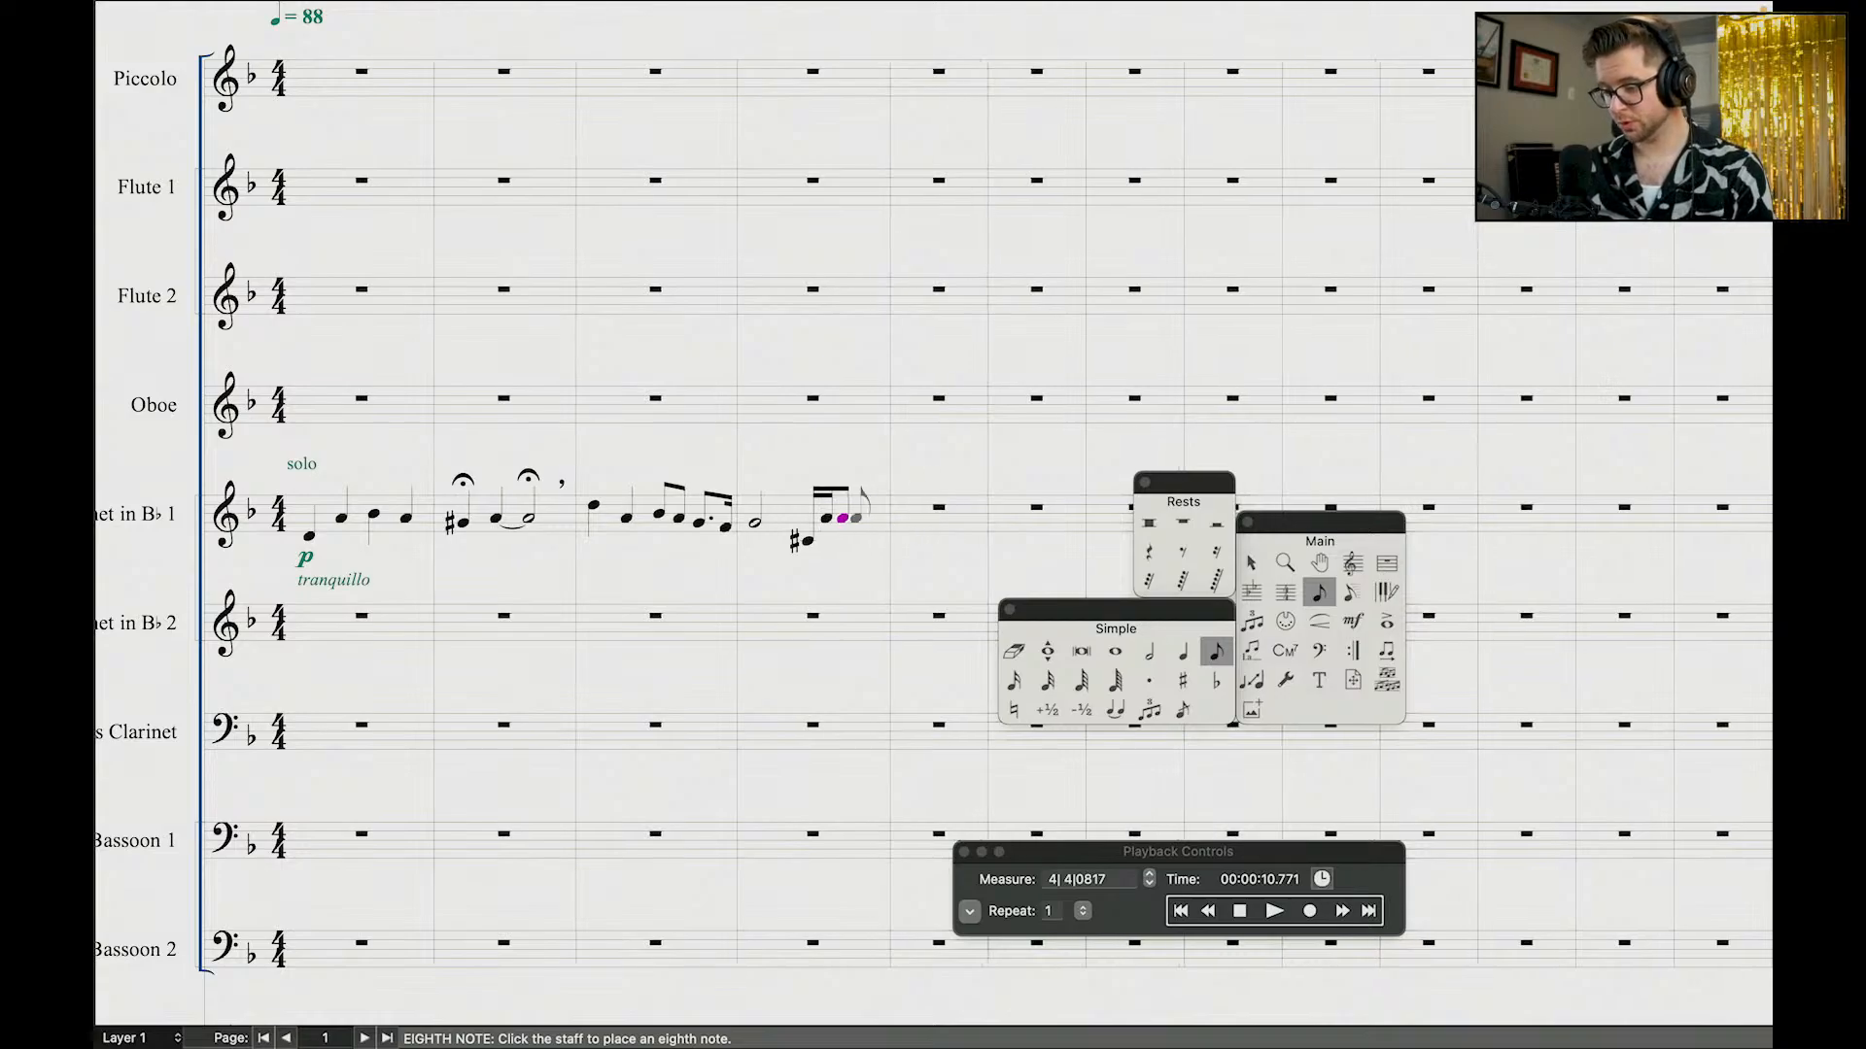
click(842, 518)
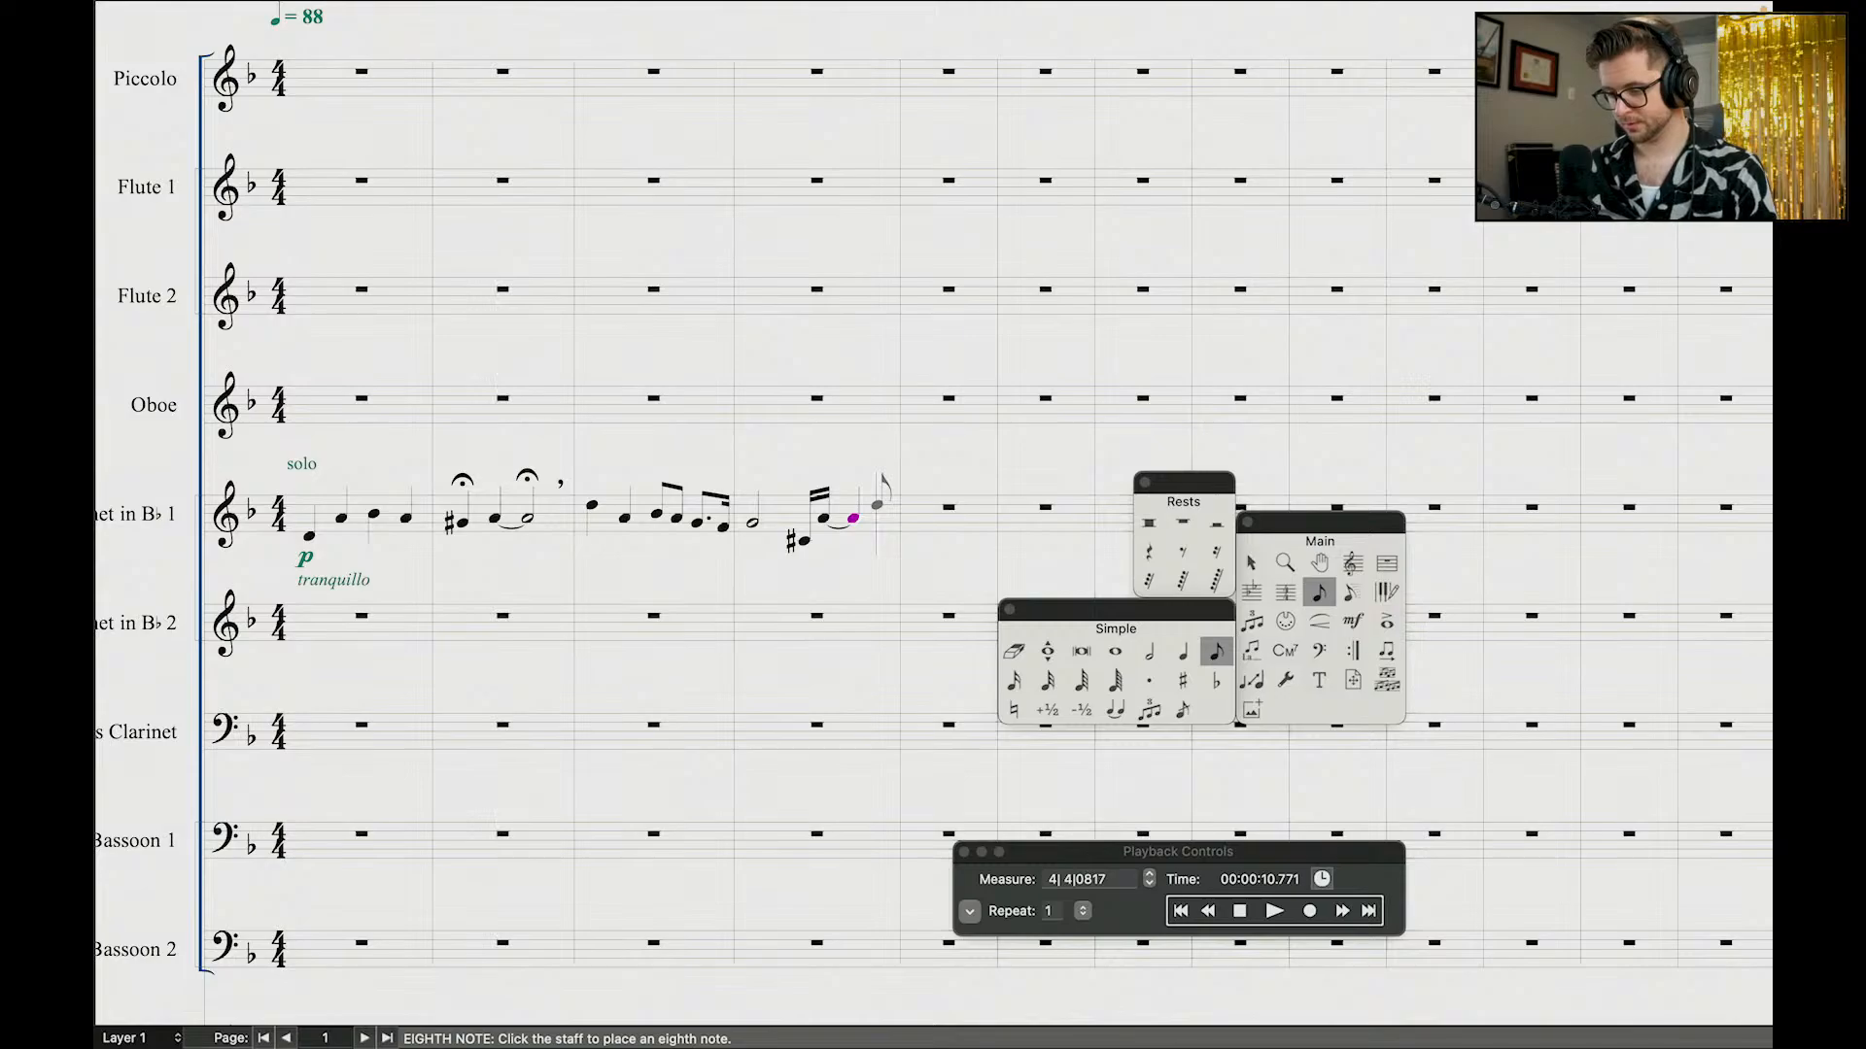
click(877, 505)
key(period)
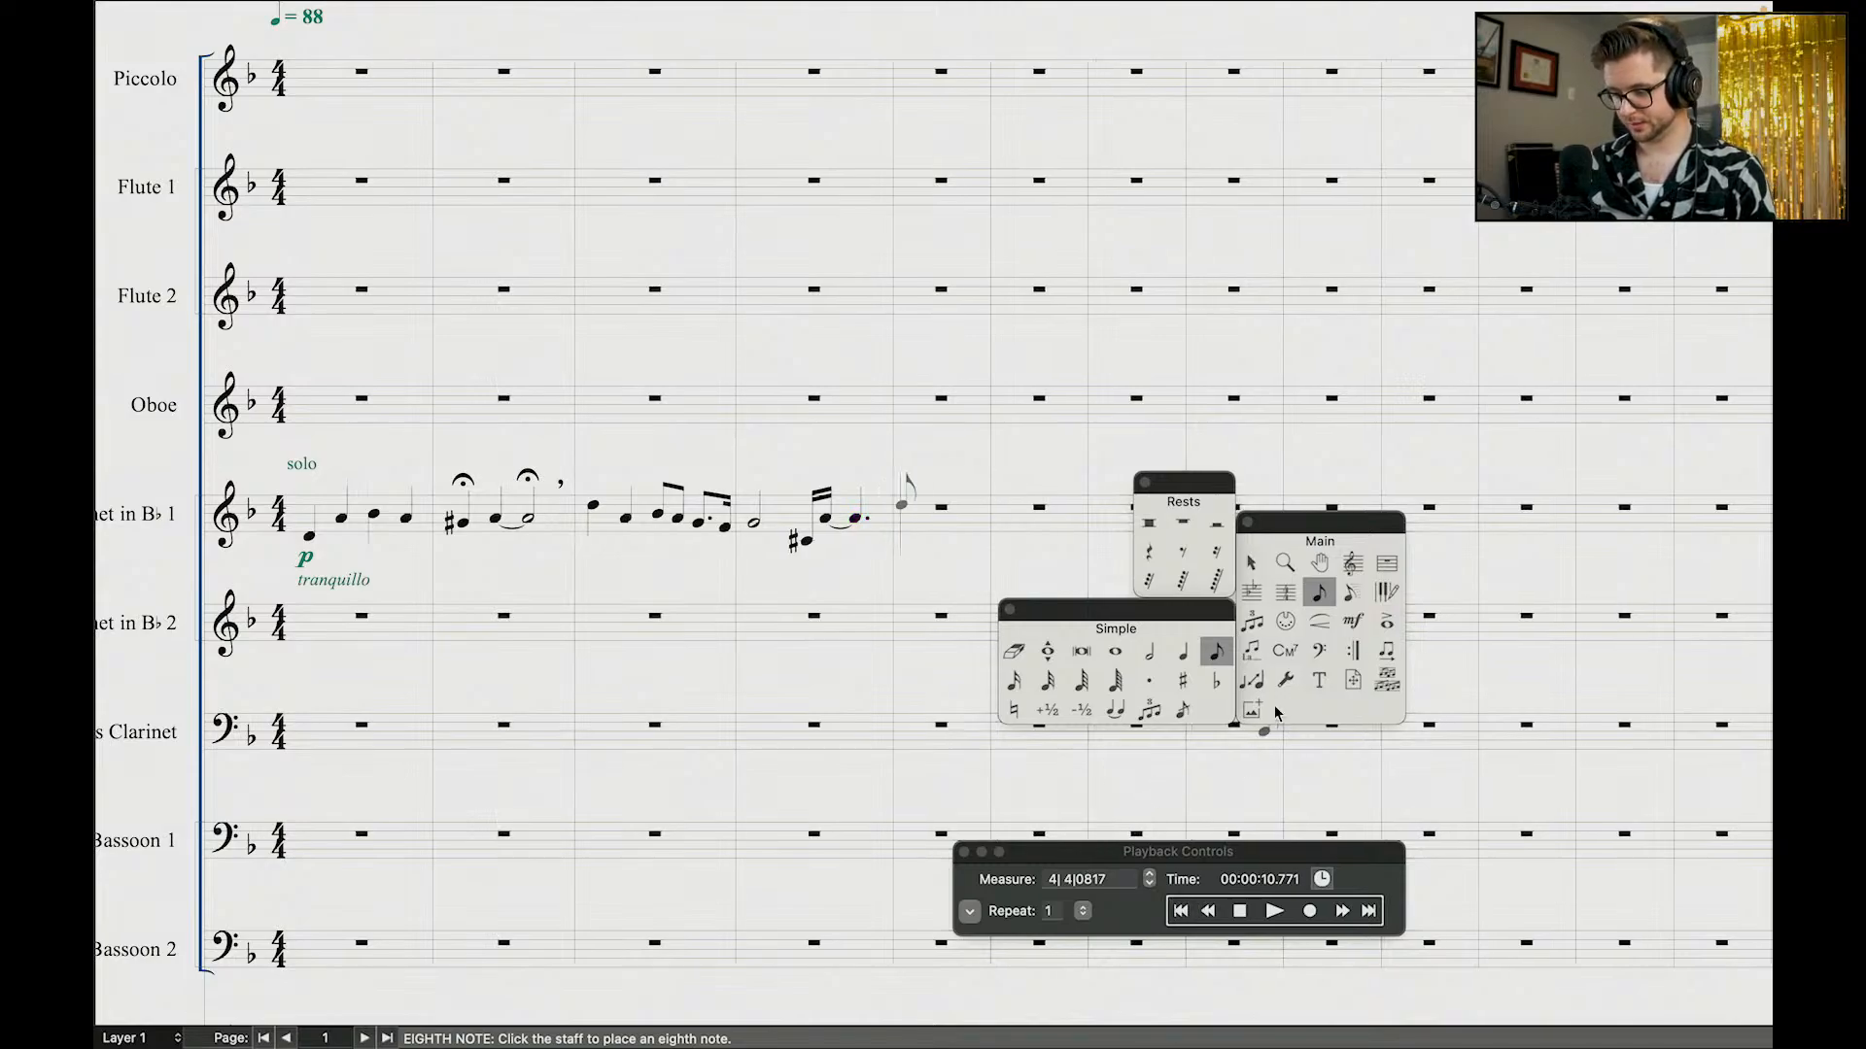
Step: Add a fermata to the dotted quarter-note A in Clarinet in B♭ 1's fourth measure
click(1384, 623)
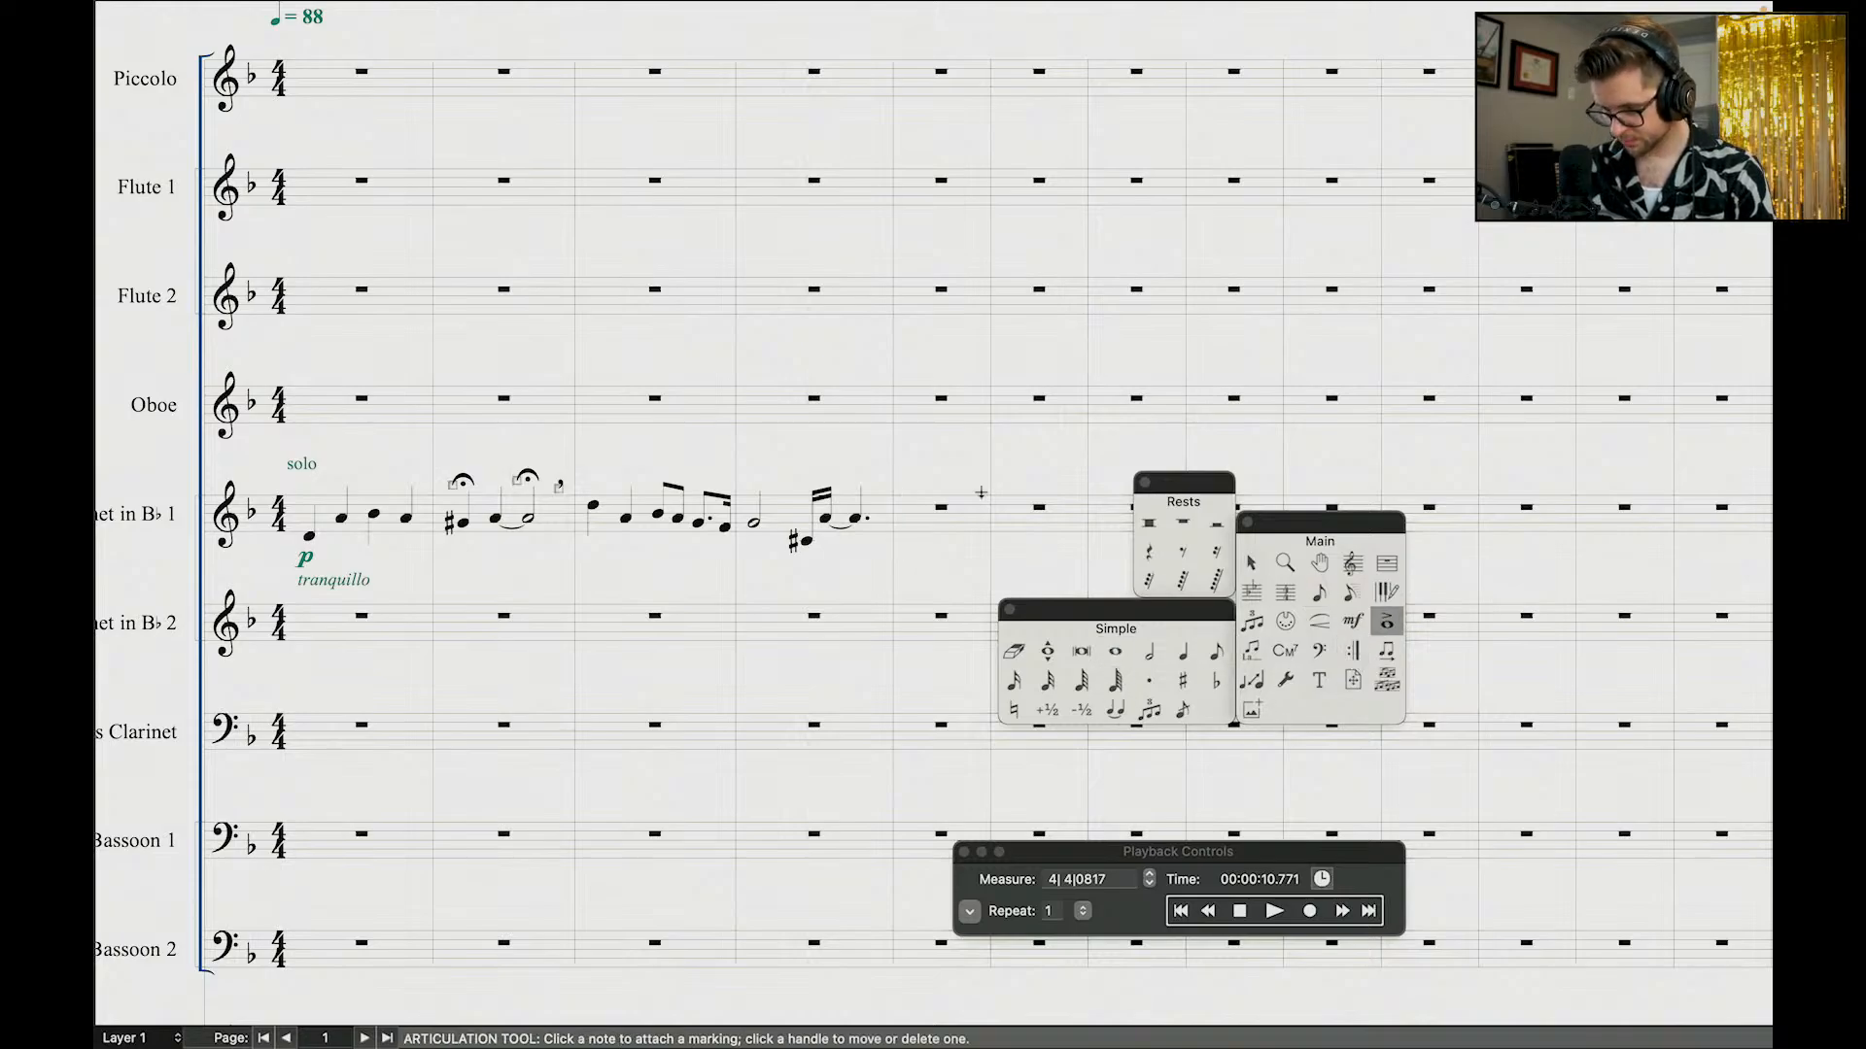
click(859, 470)
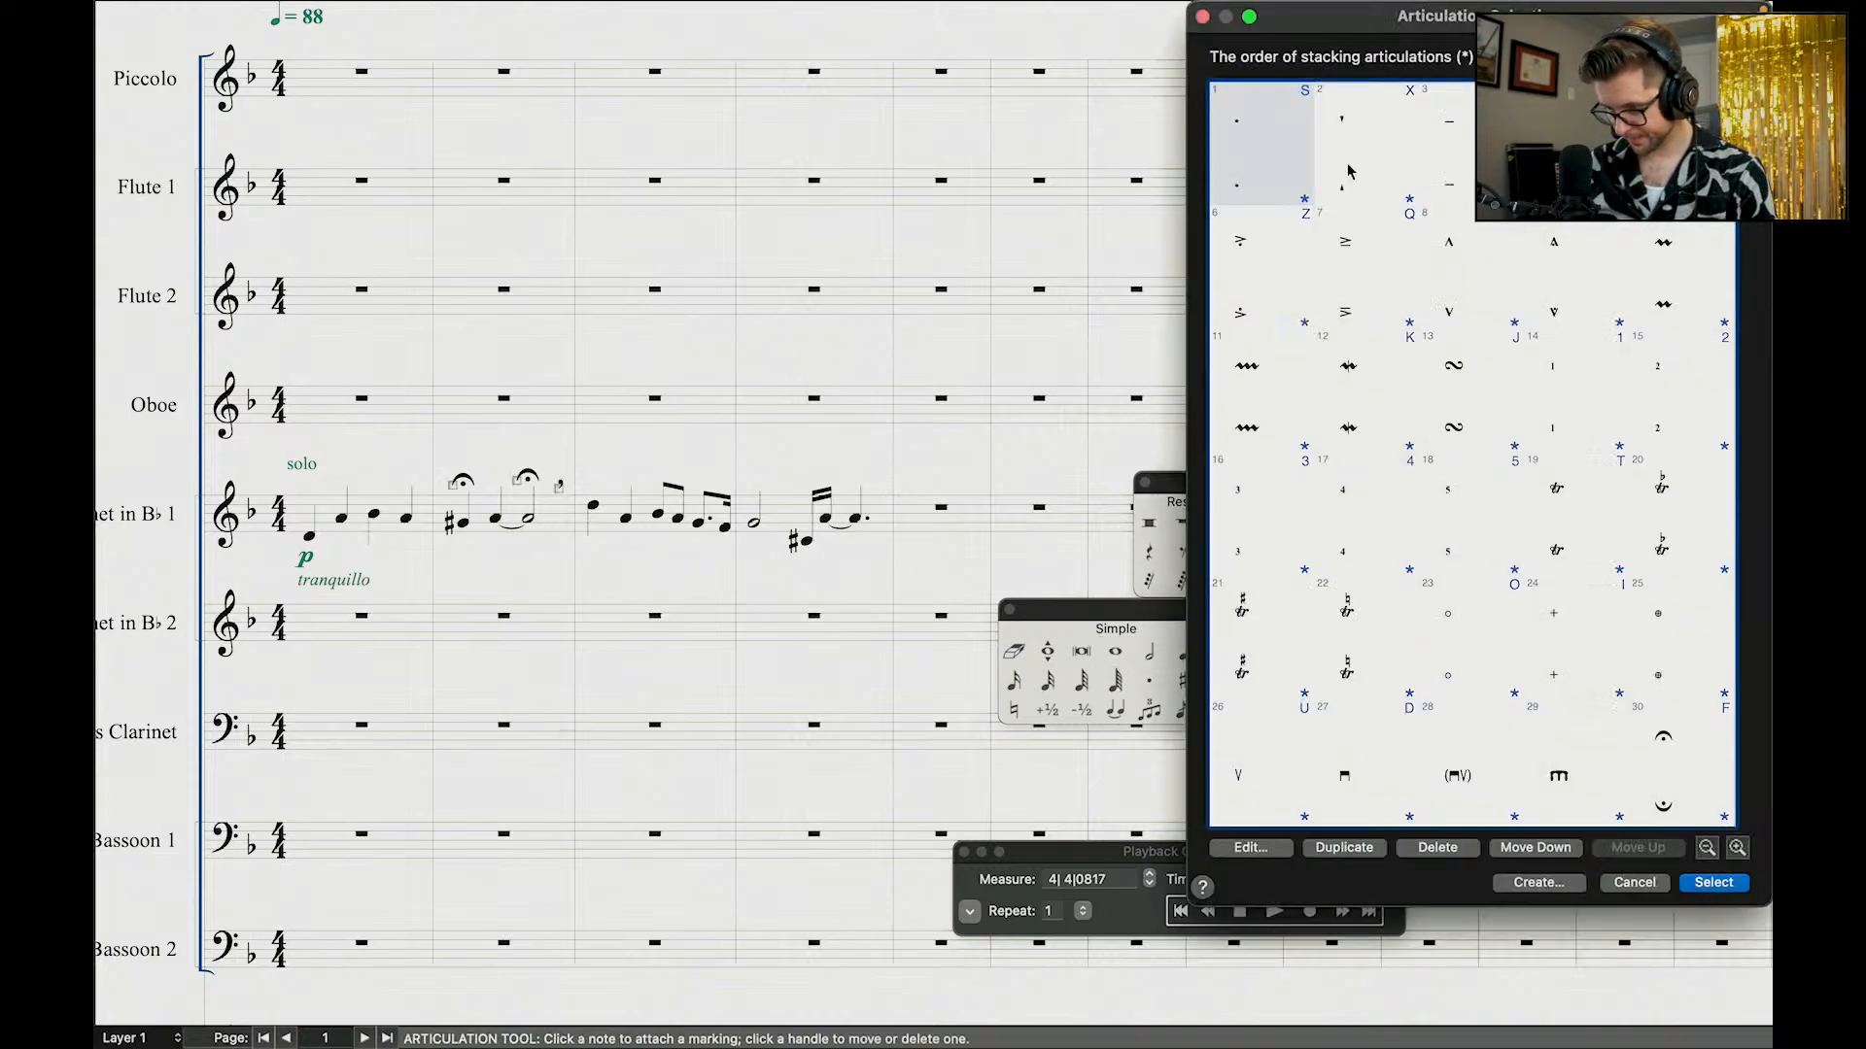
double_click(1662, 775)
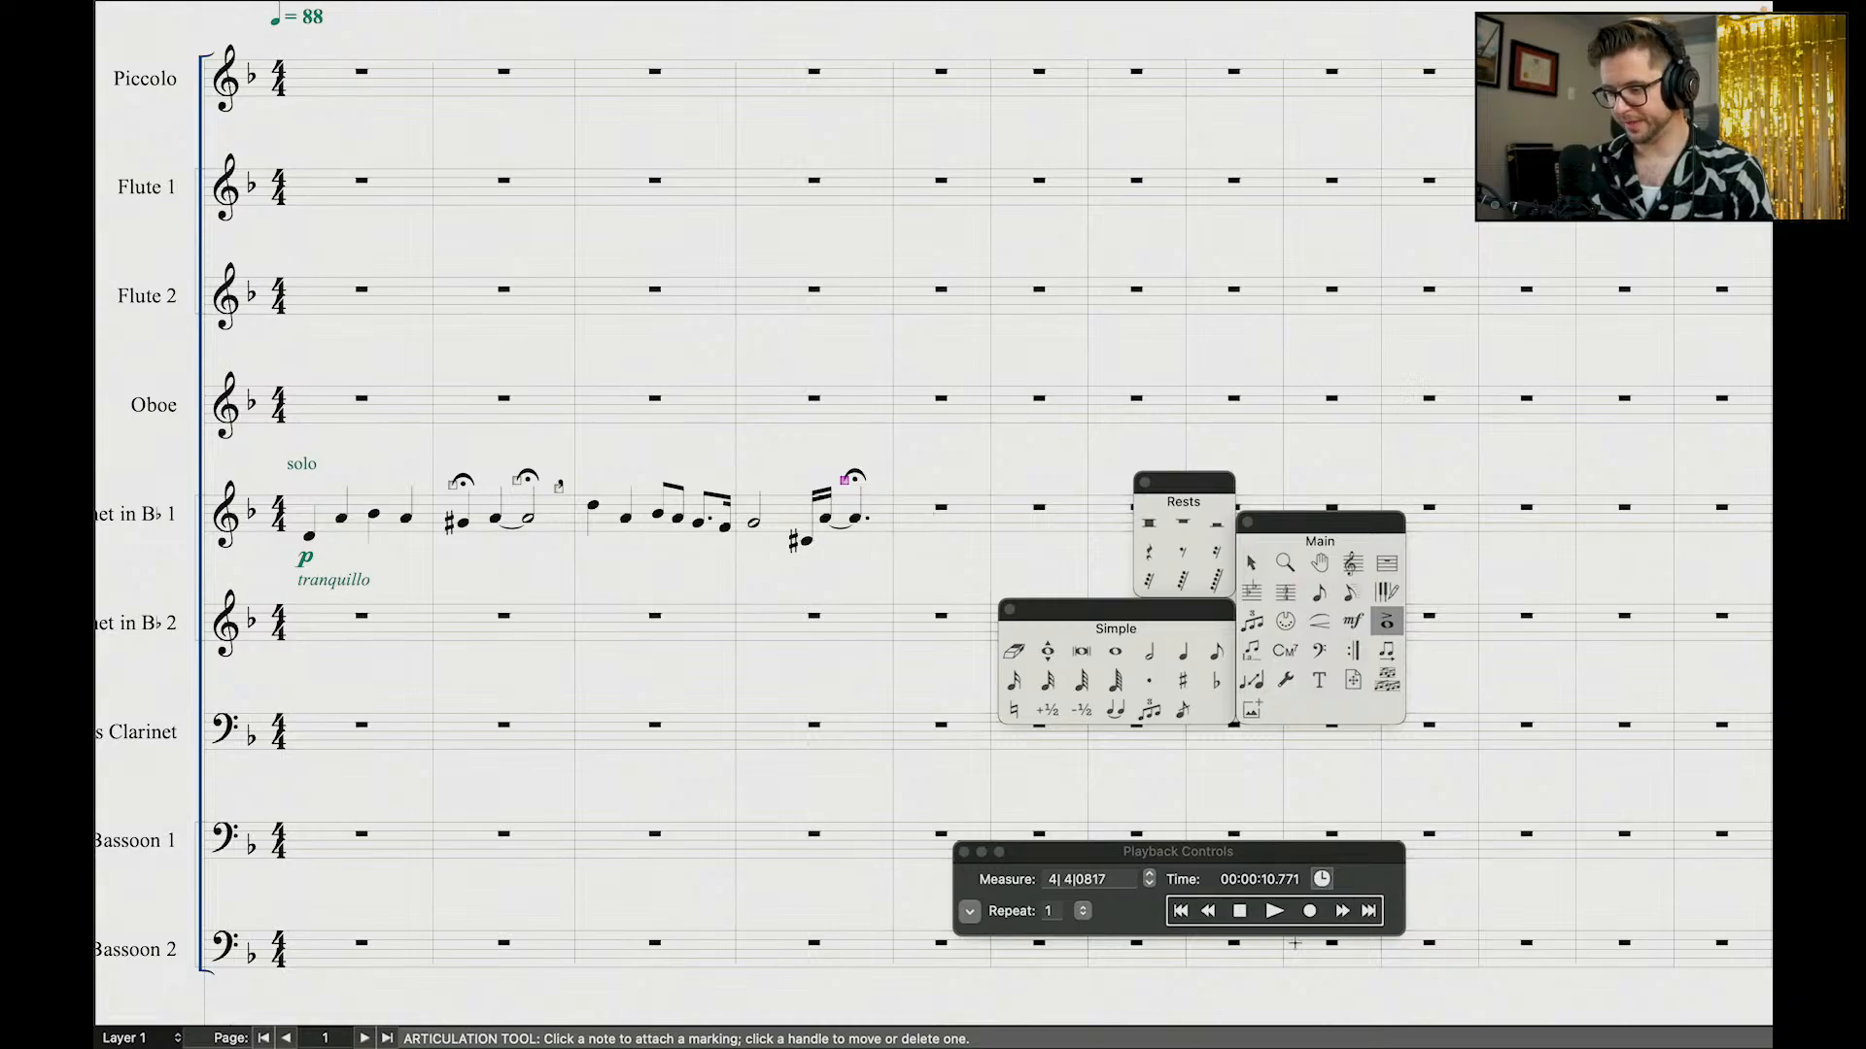
click(1251, 563)
Step: Enter a whole-note A in Clarinet in B♭ 1's fifth measure, tied from the preceding dotted quarter note
scroll(879, 233, down, 5)
scroll(879, 233, right, 2)
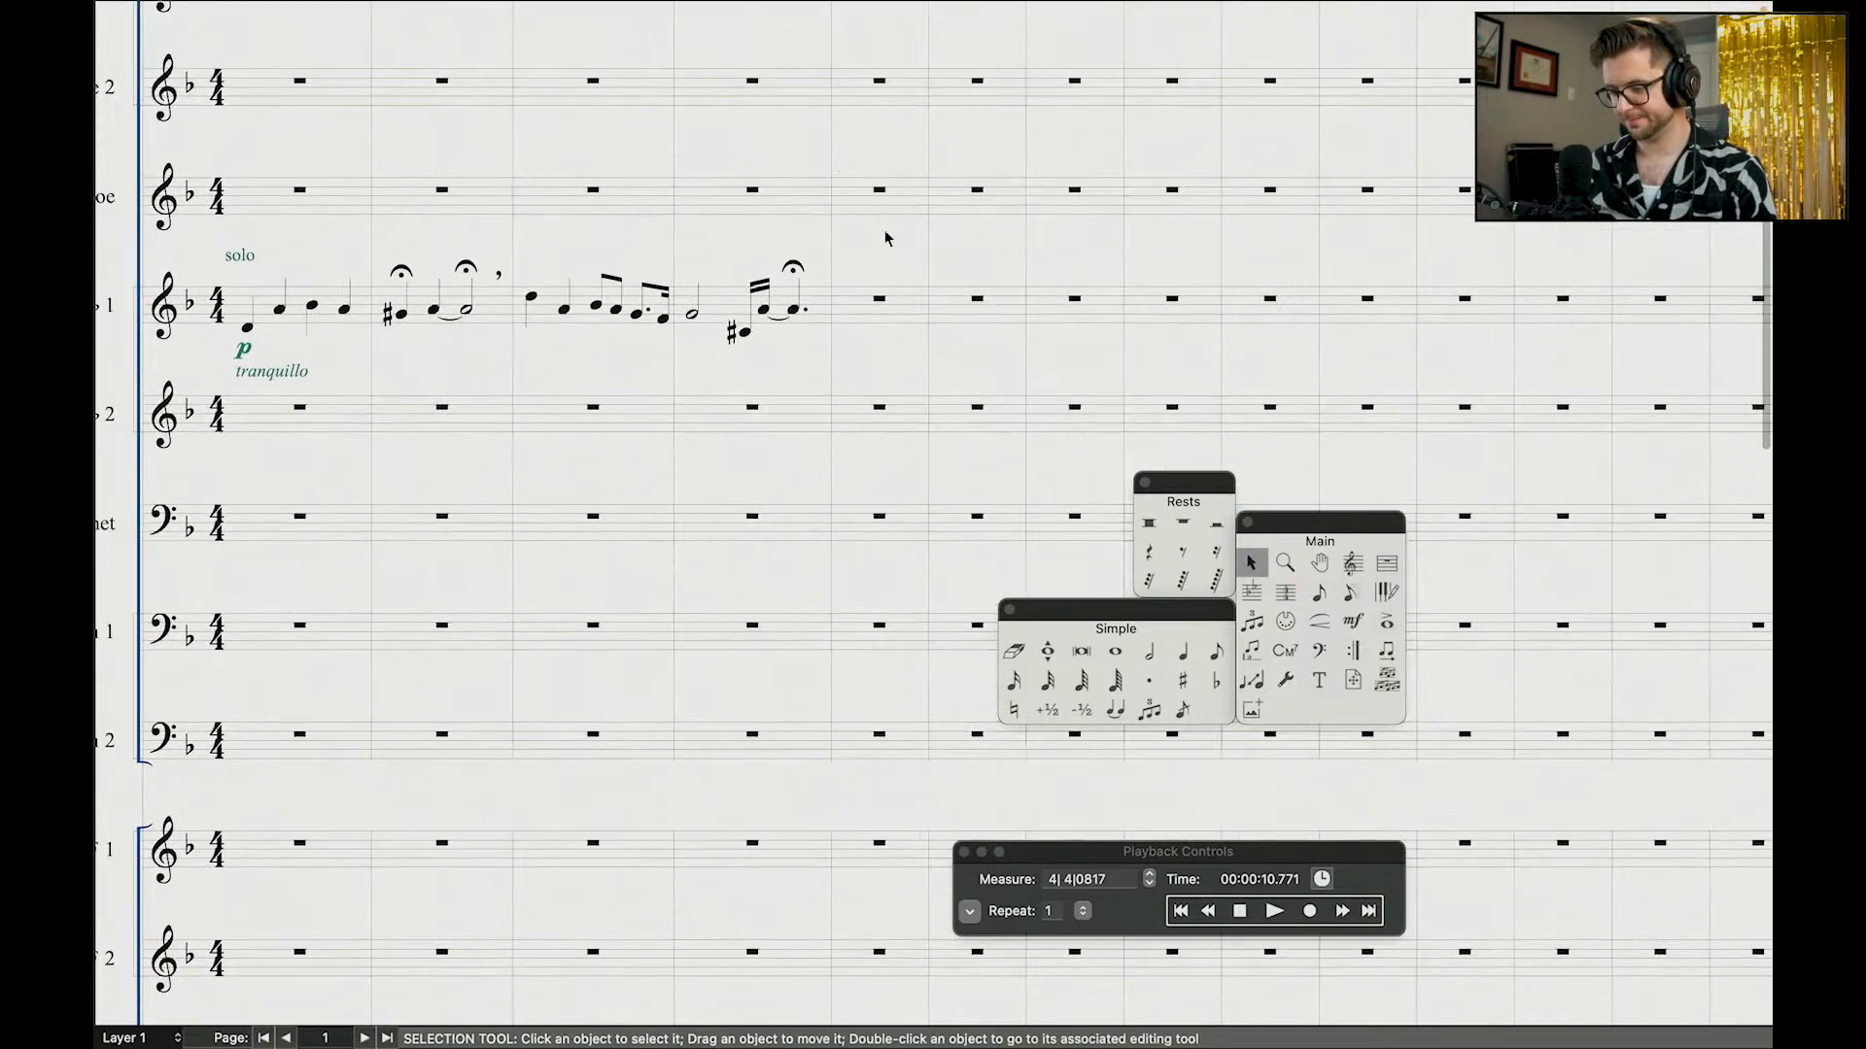
click(1115, 651)
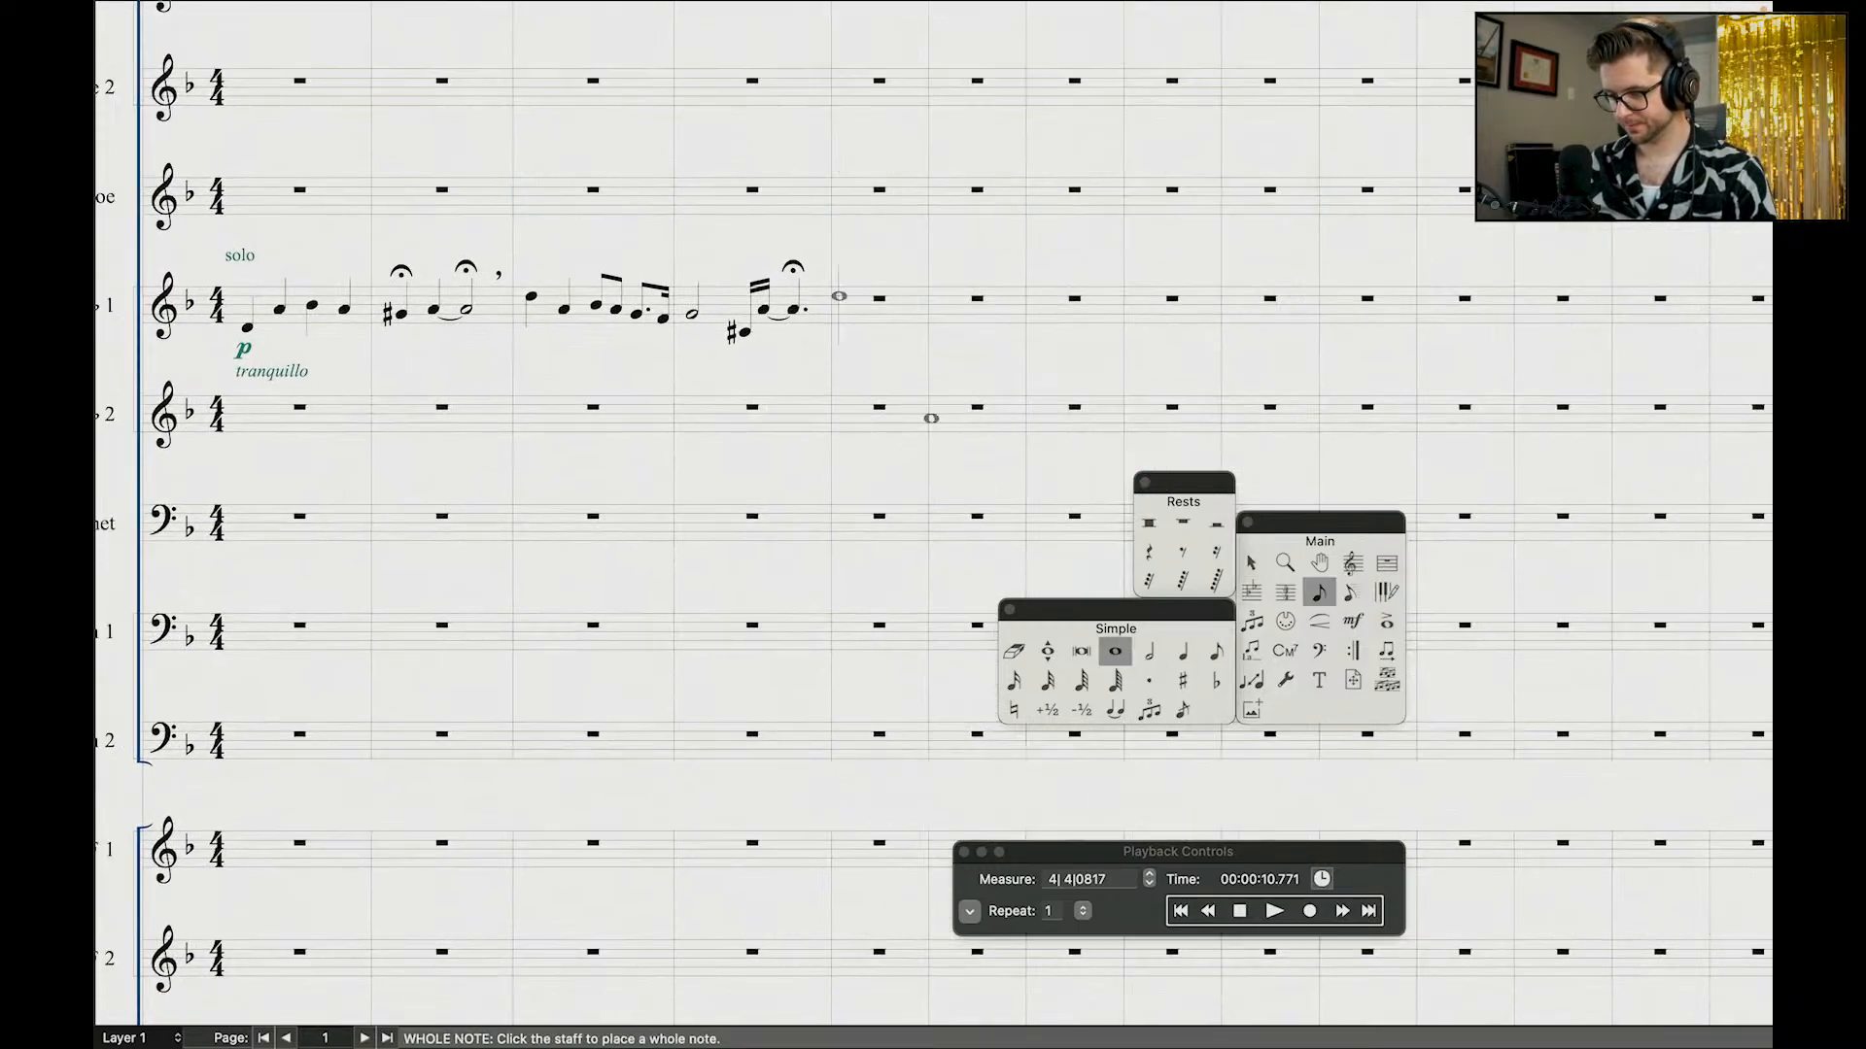
click(850, 309)
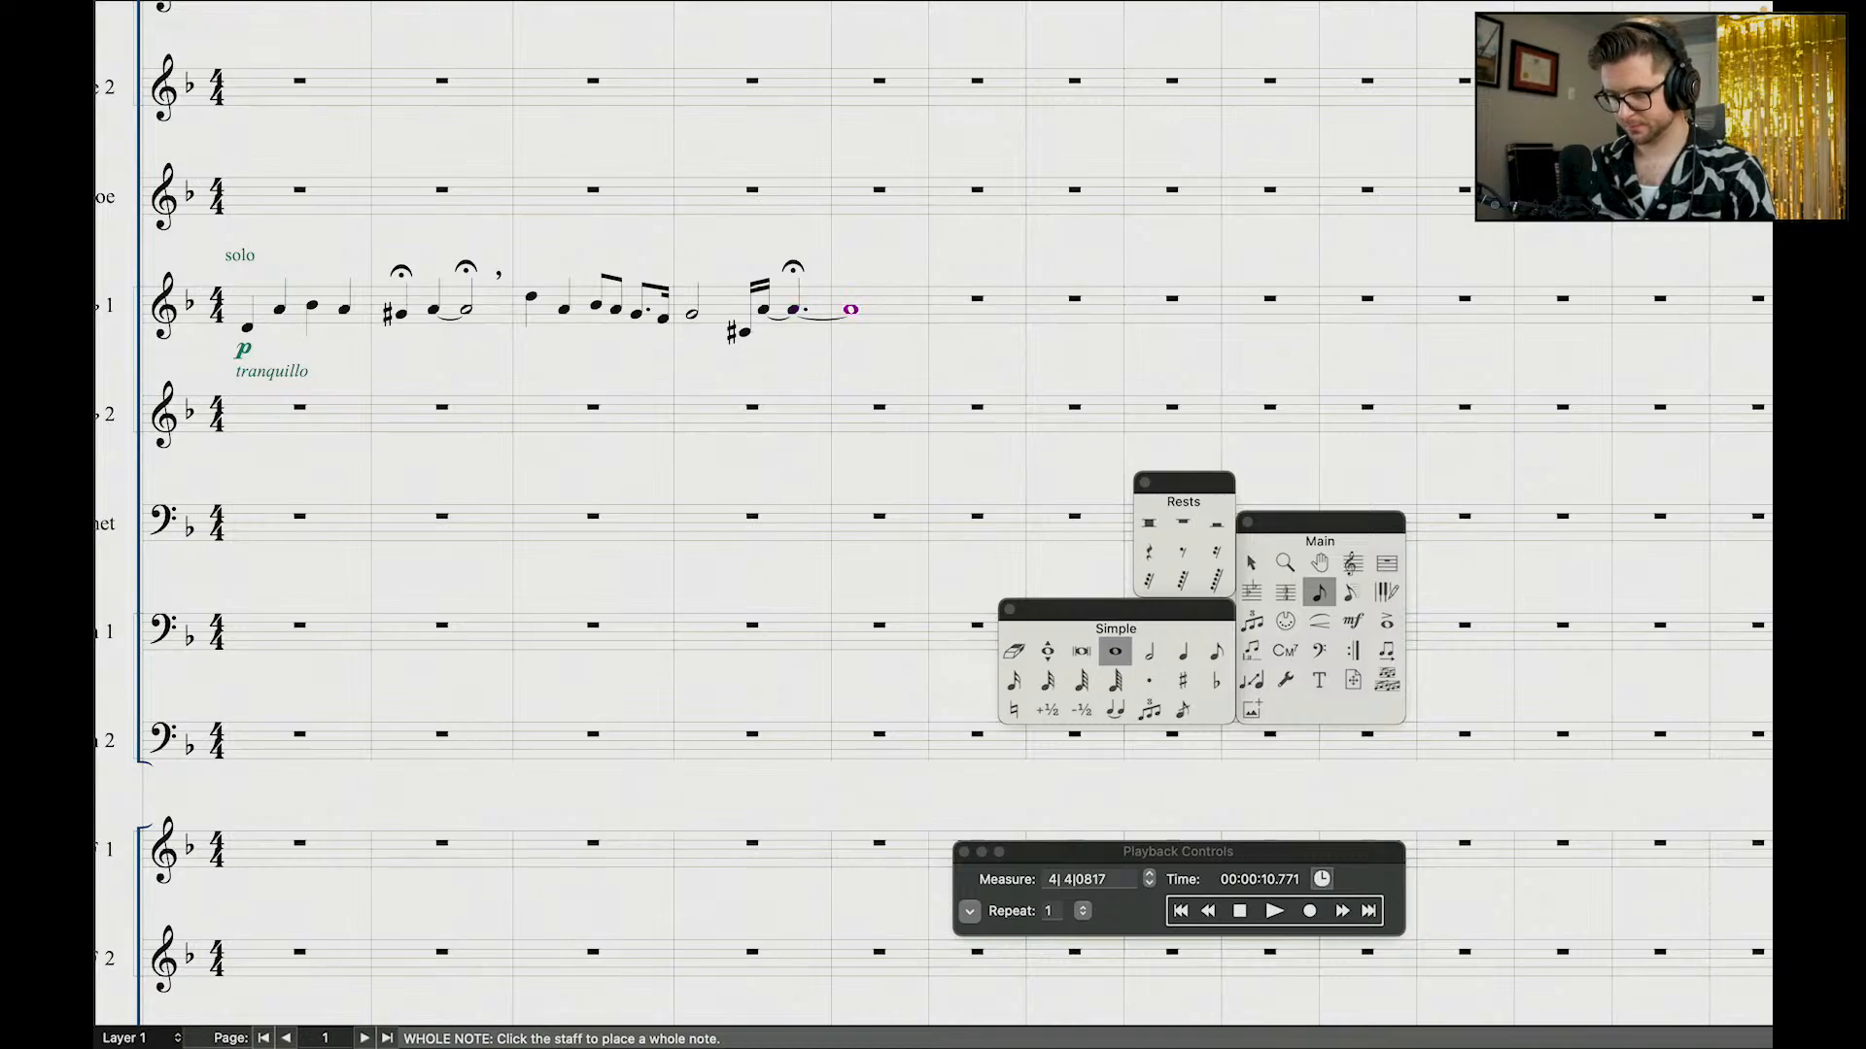
Step: Remove the fermata from the dotted quarter-note A and add one to the tied whole note in the fifth measure
click(1251, 562)
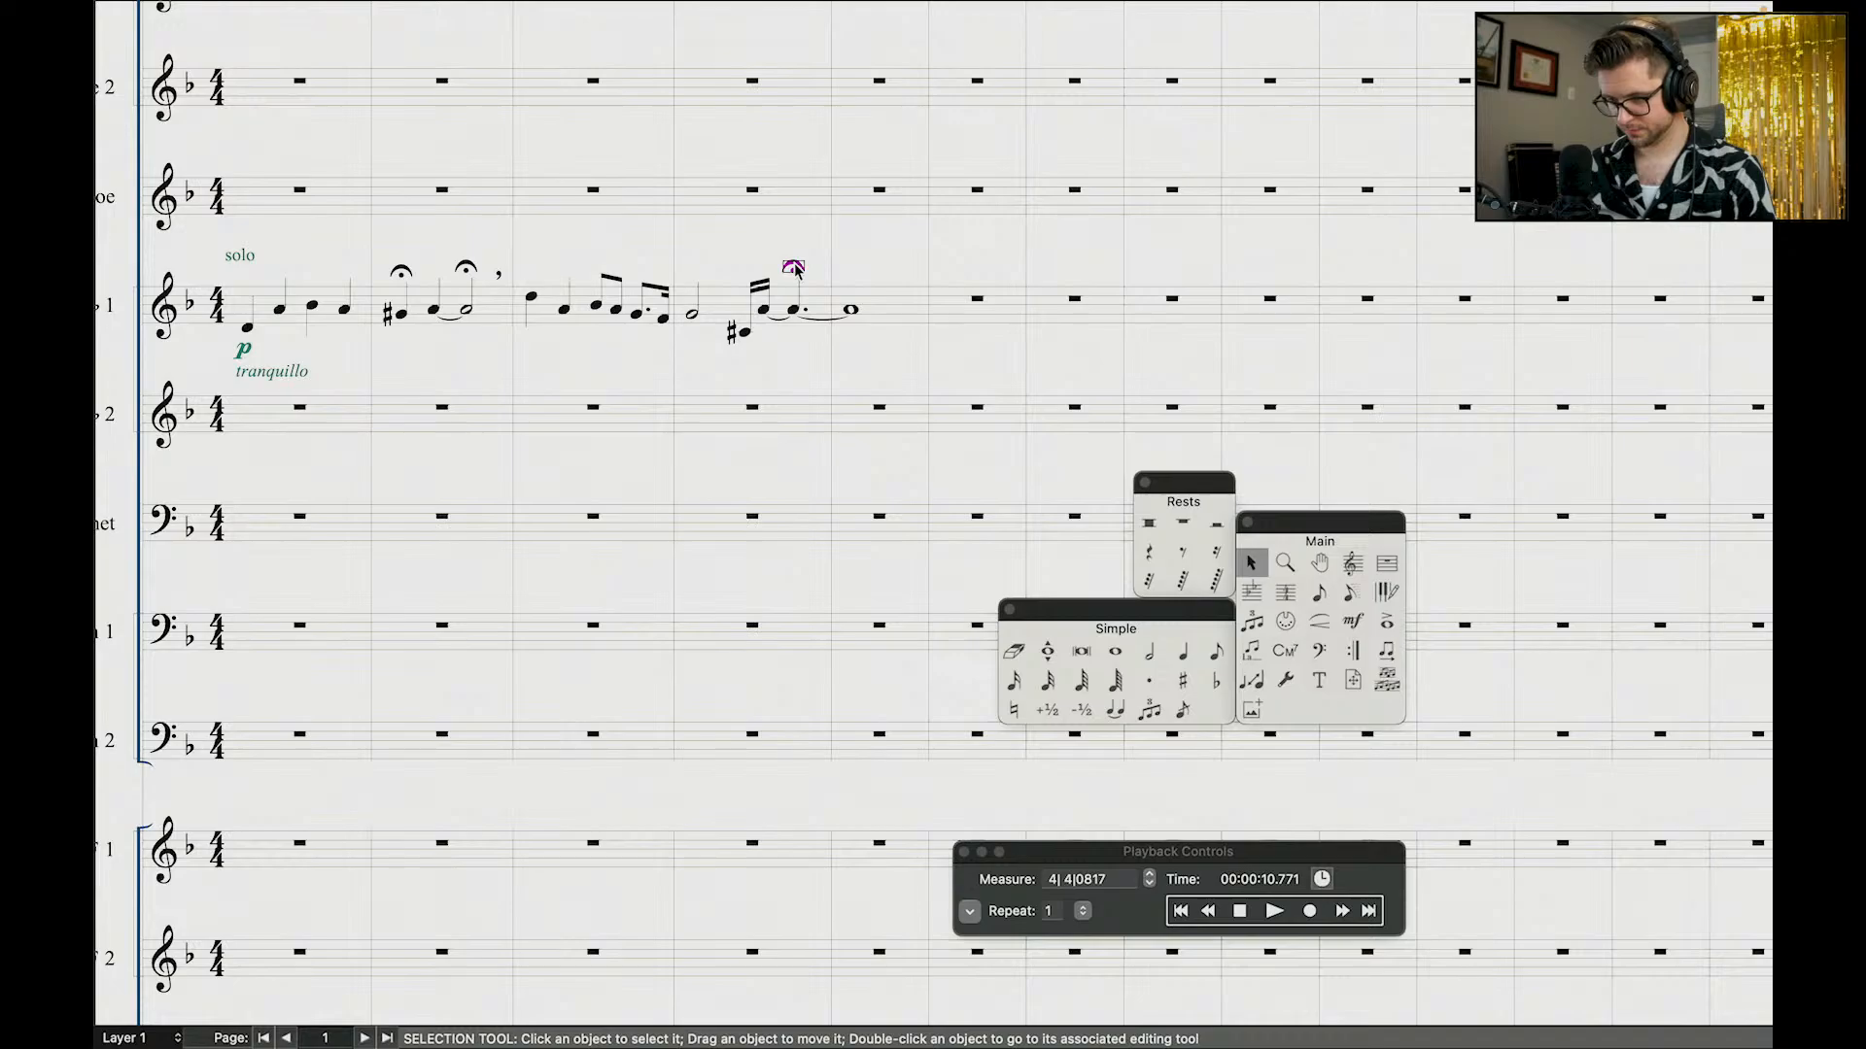
click(1387, 620)
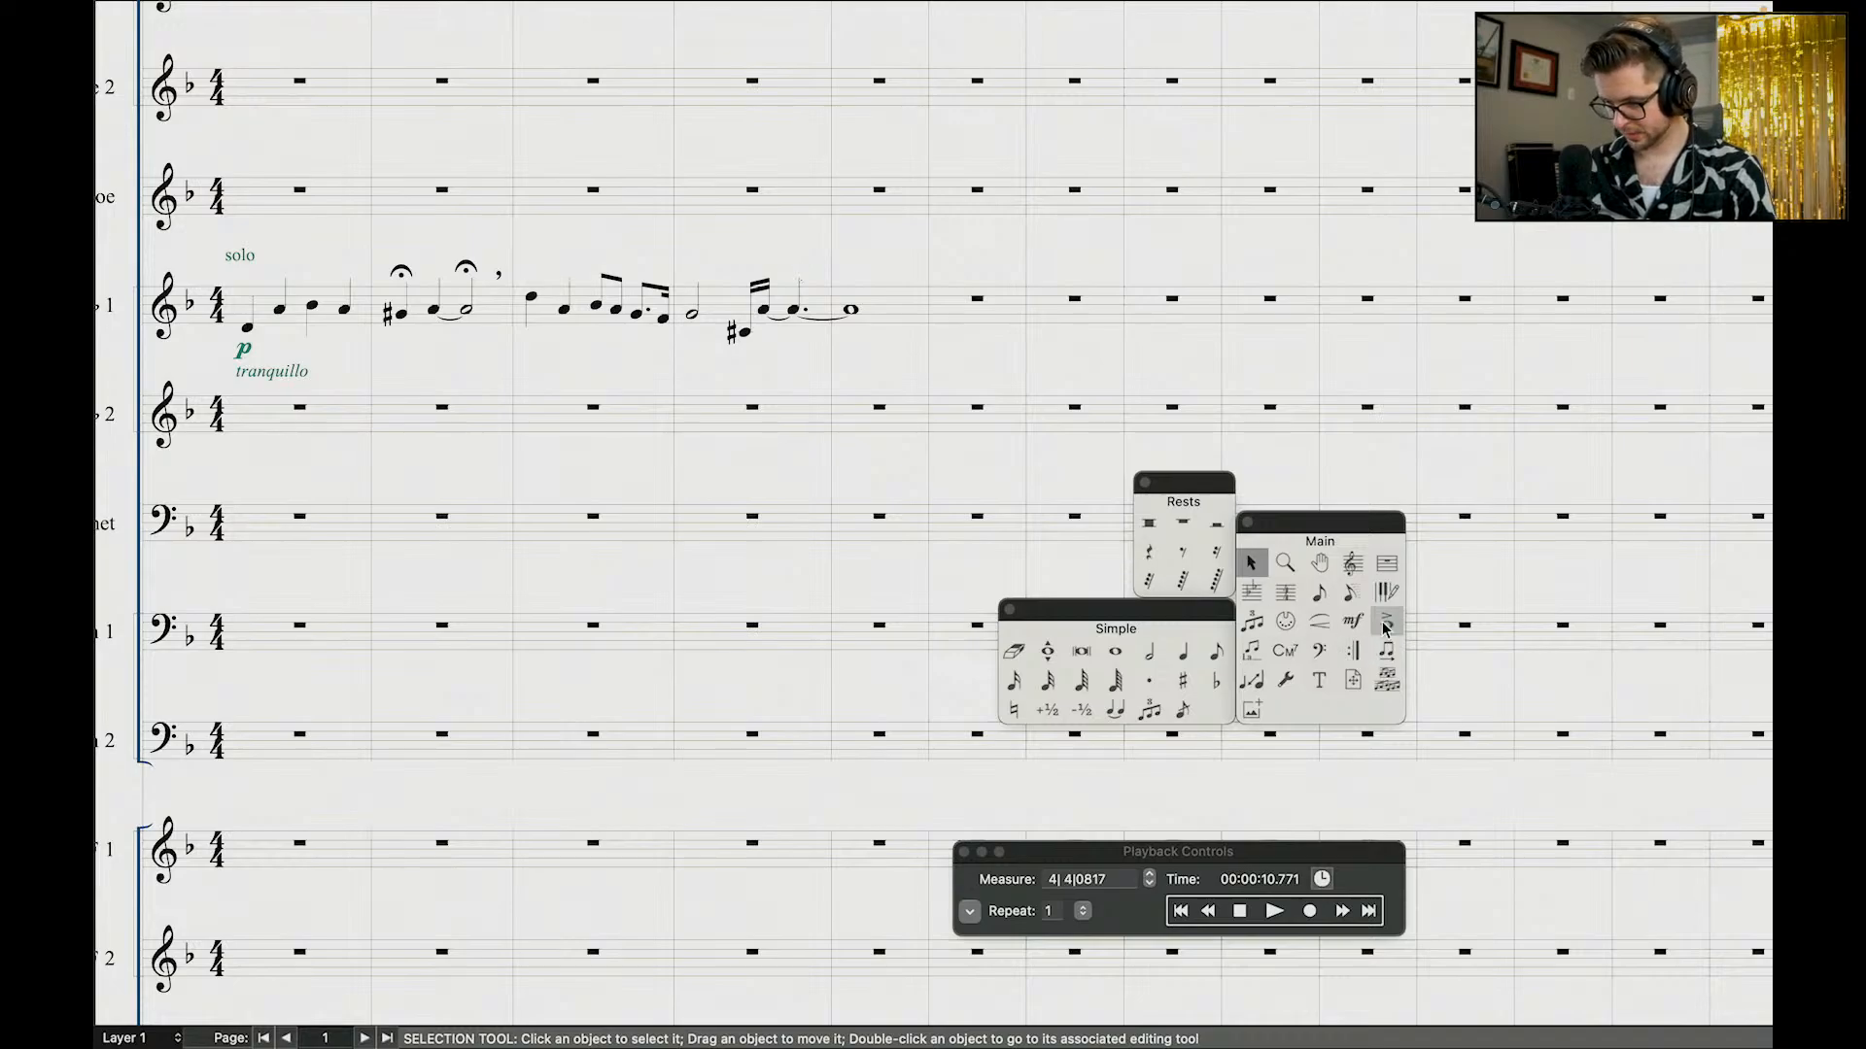
click(849, 264)
double_click(1671, 729)
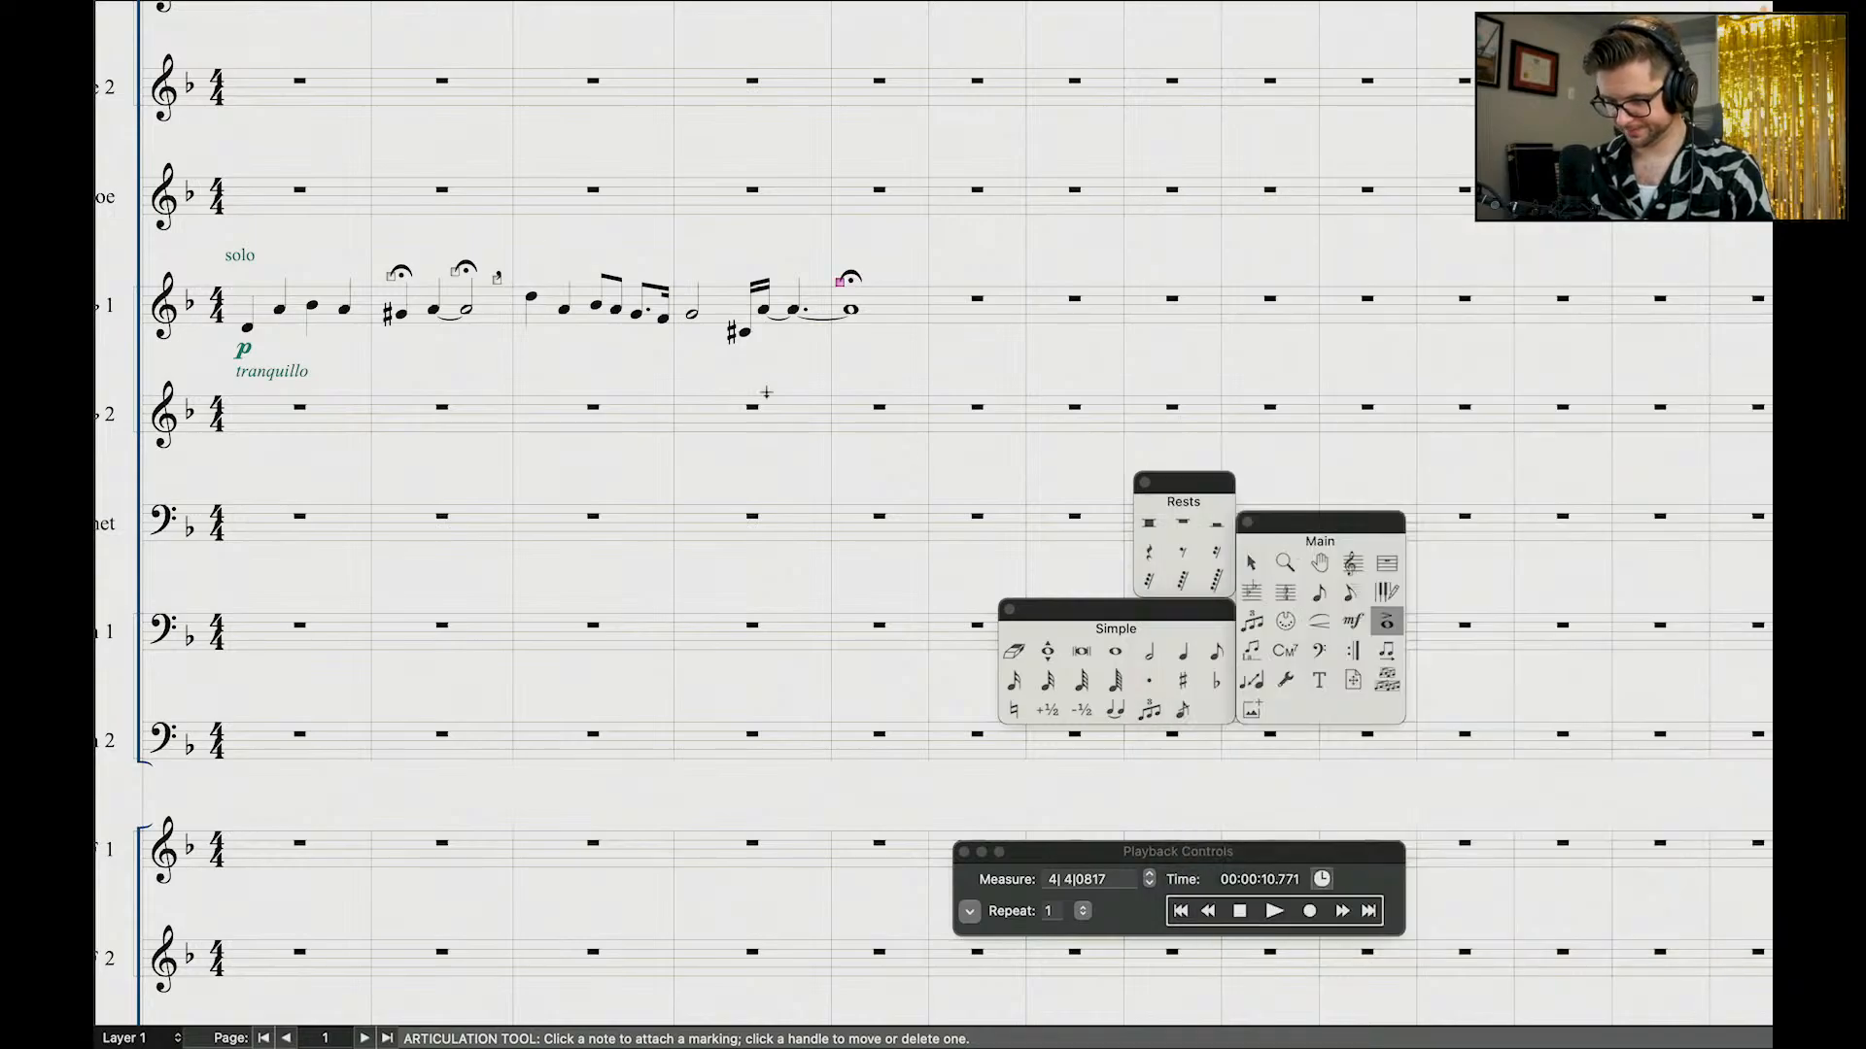
click(1253, 564)
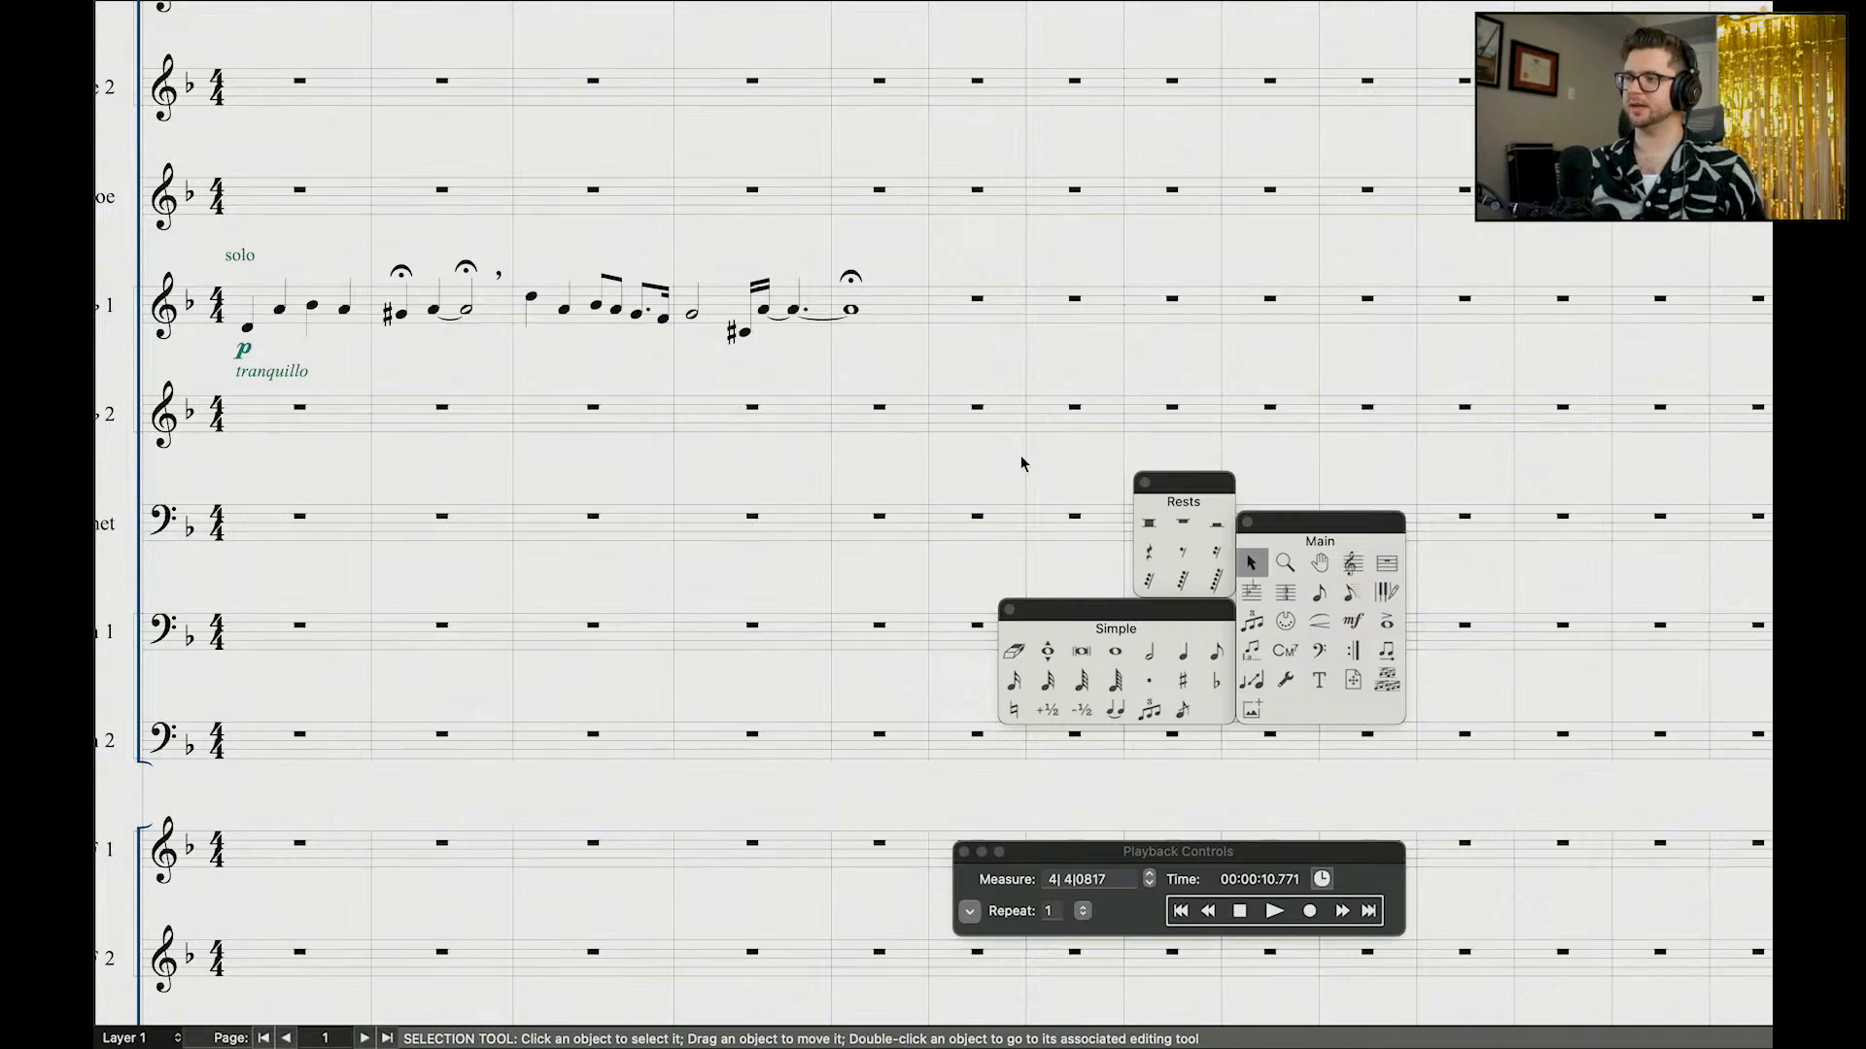
Step: Change the tempo mark above the first measure to quarter note = 79
scroll(1021, 463, up, 10)
scroll(301, 340, down, 5)
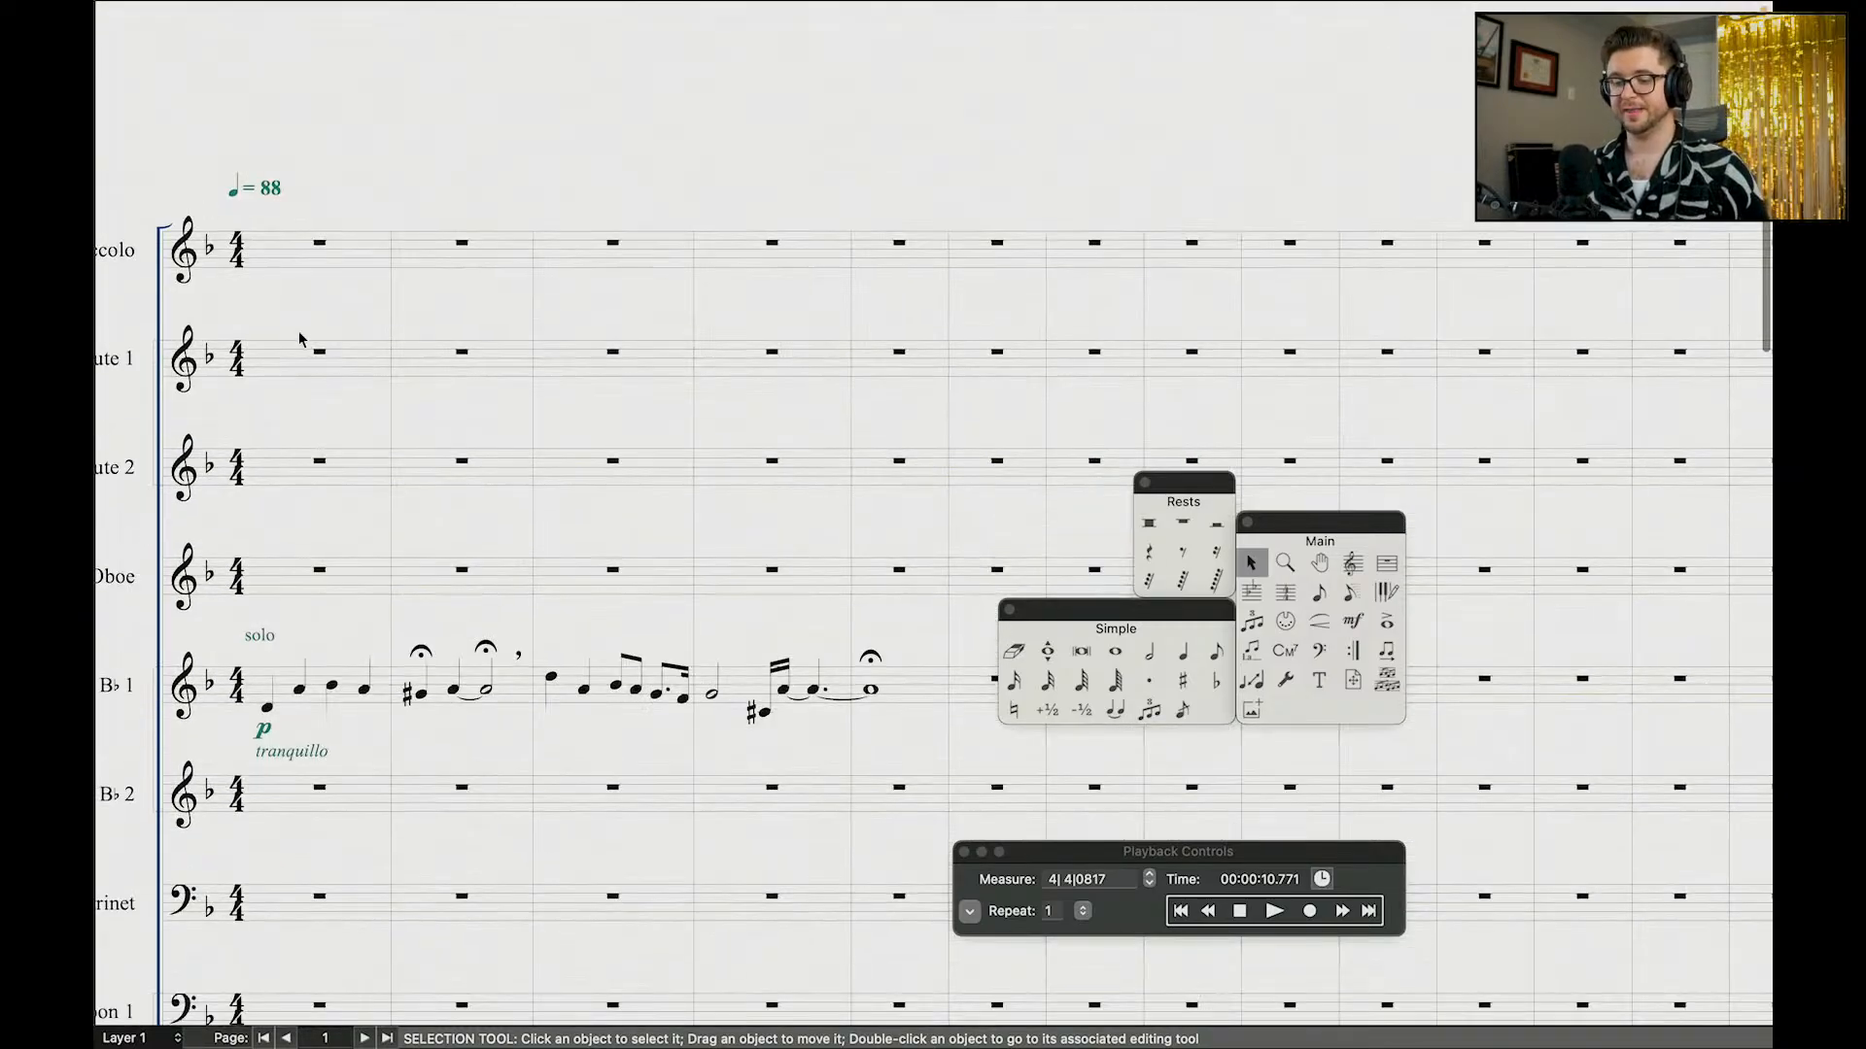
click(243, 187)
double_click(240, 185)
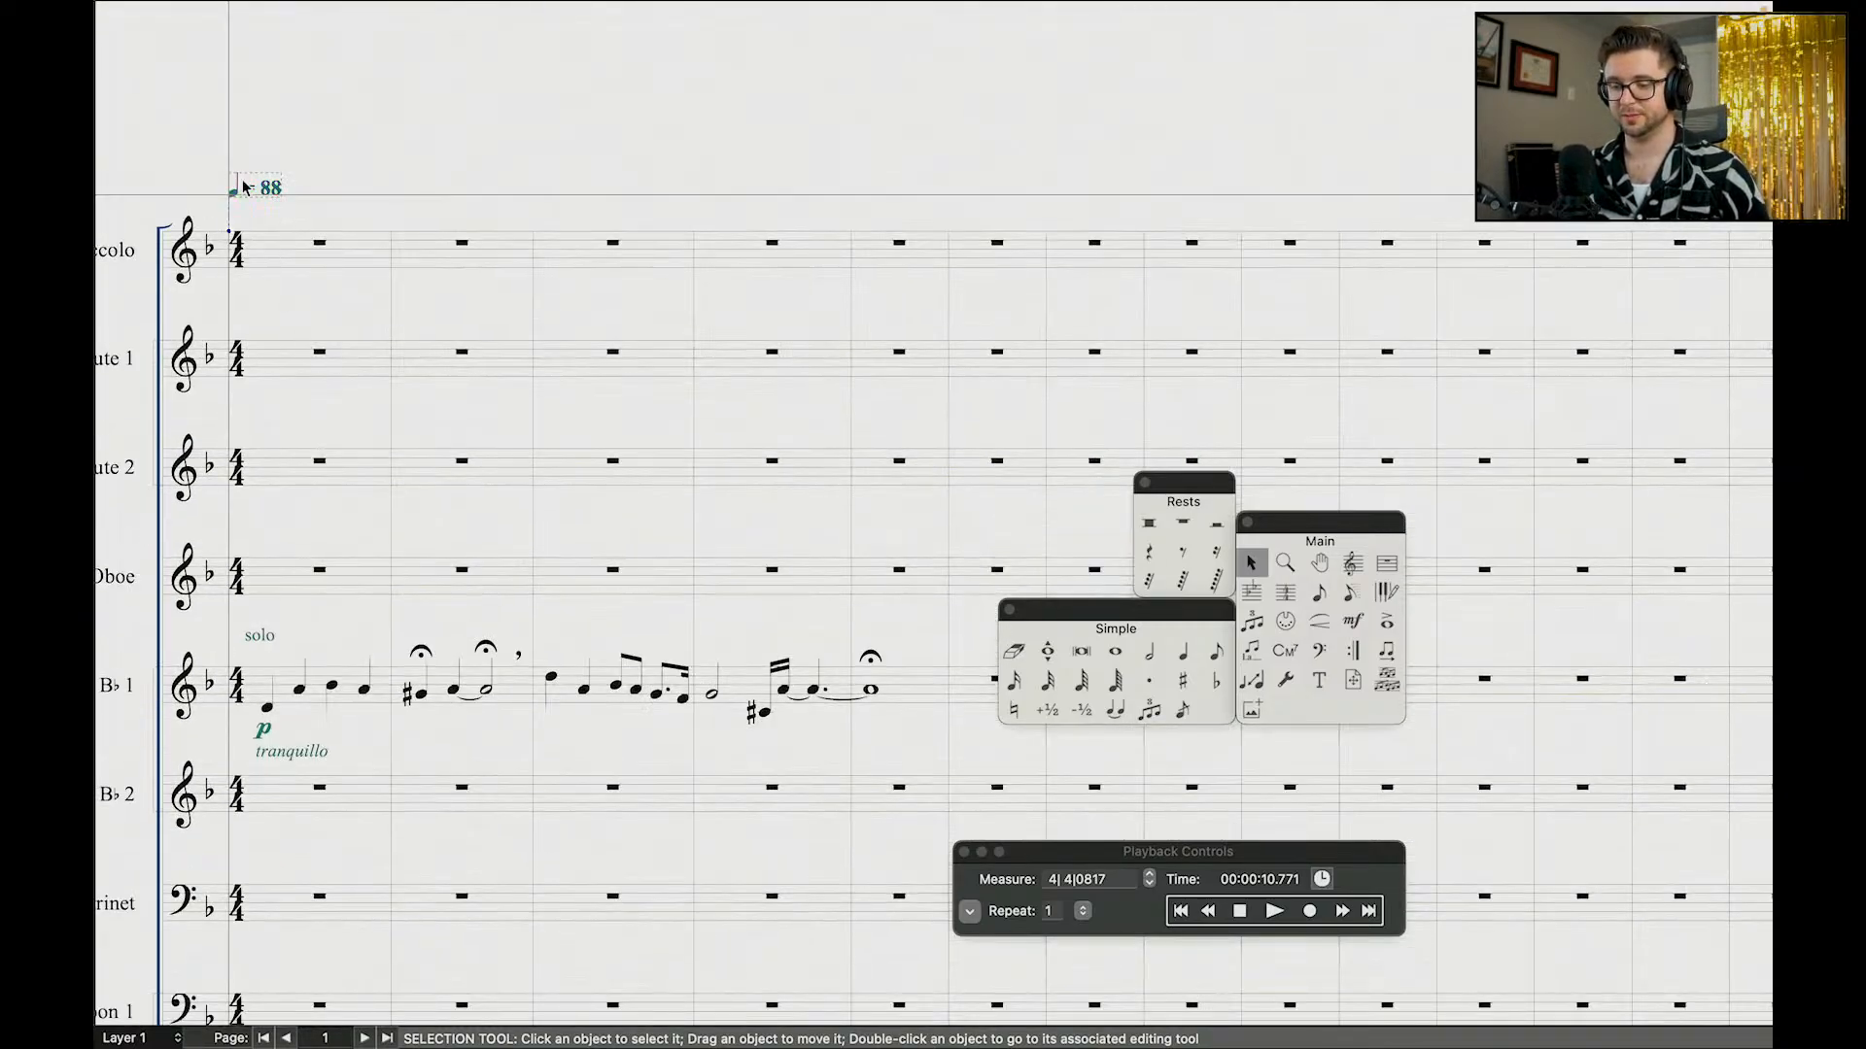
right_click(232, 198)
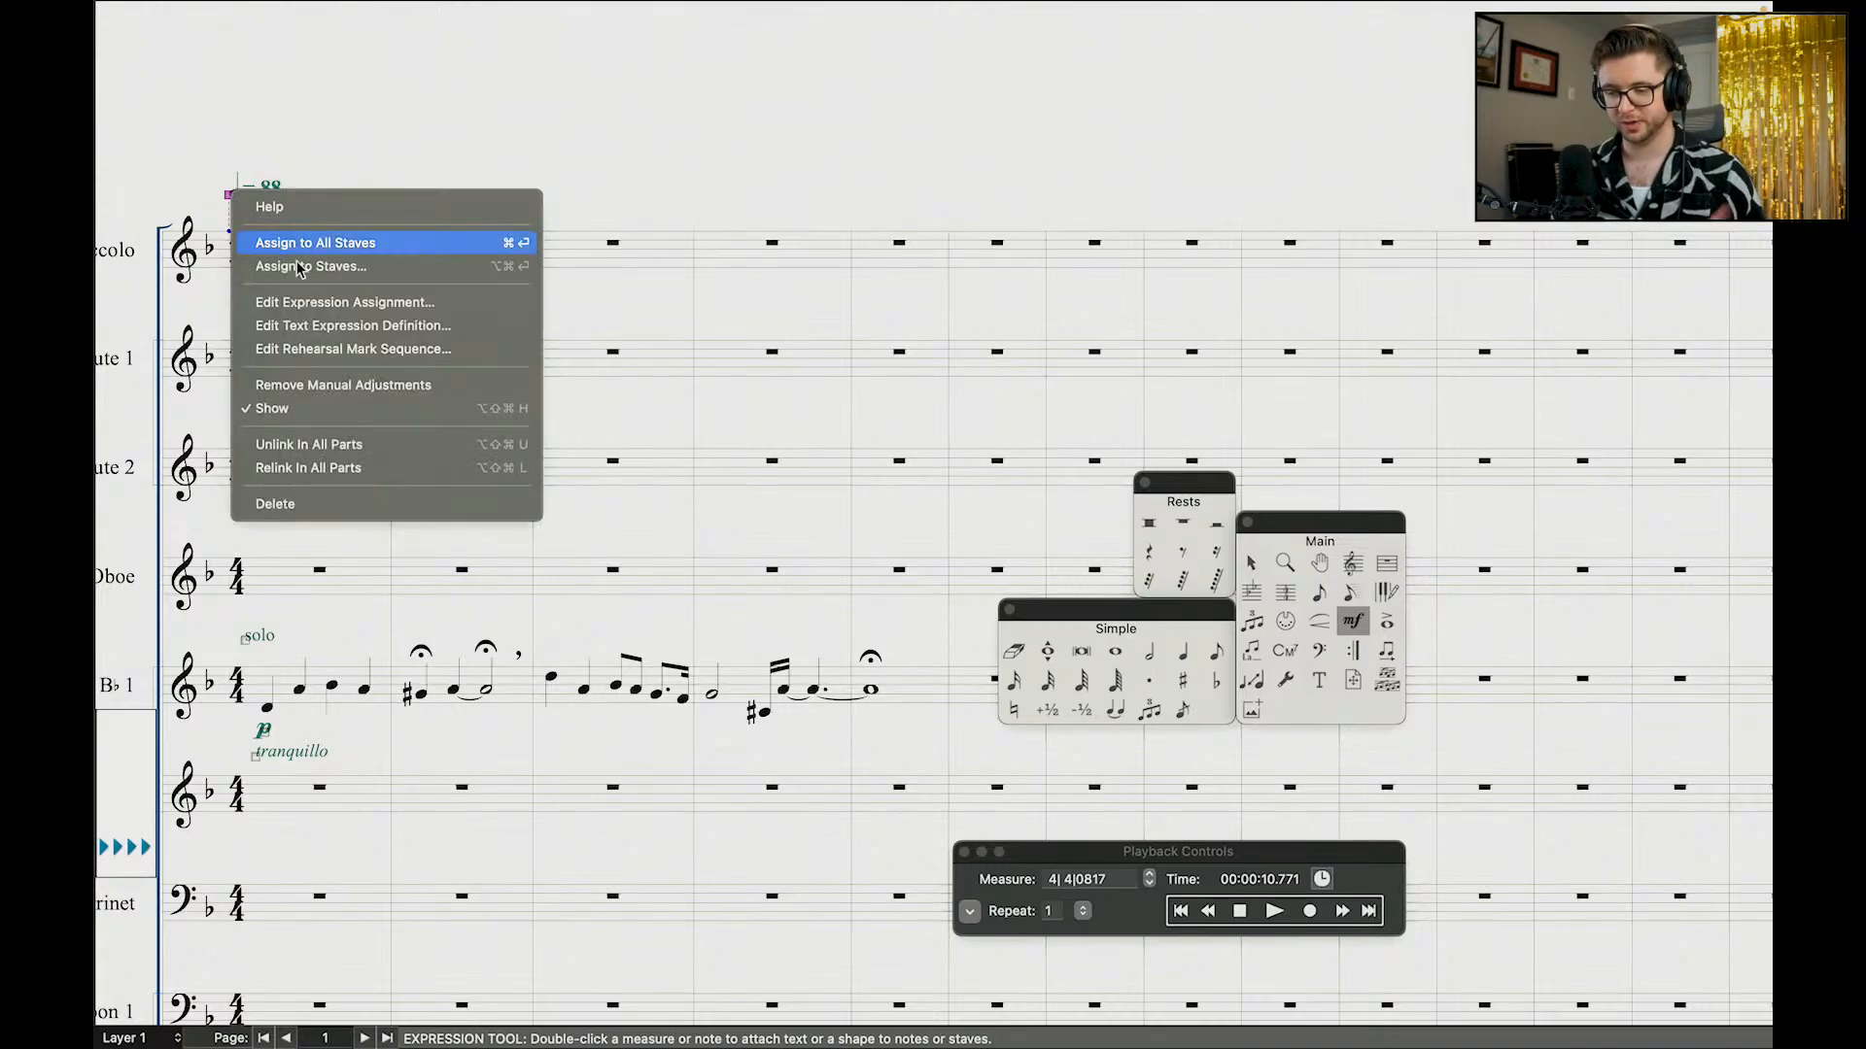
click(328, 327)
click(824, 295)
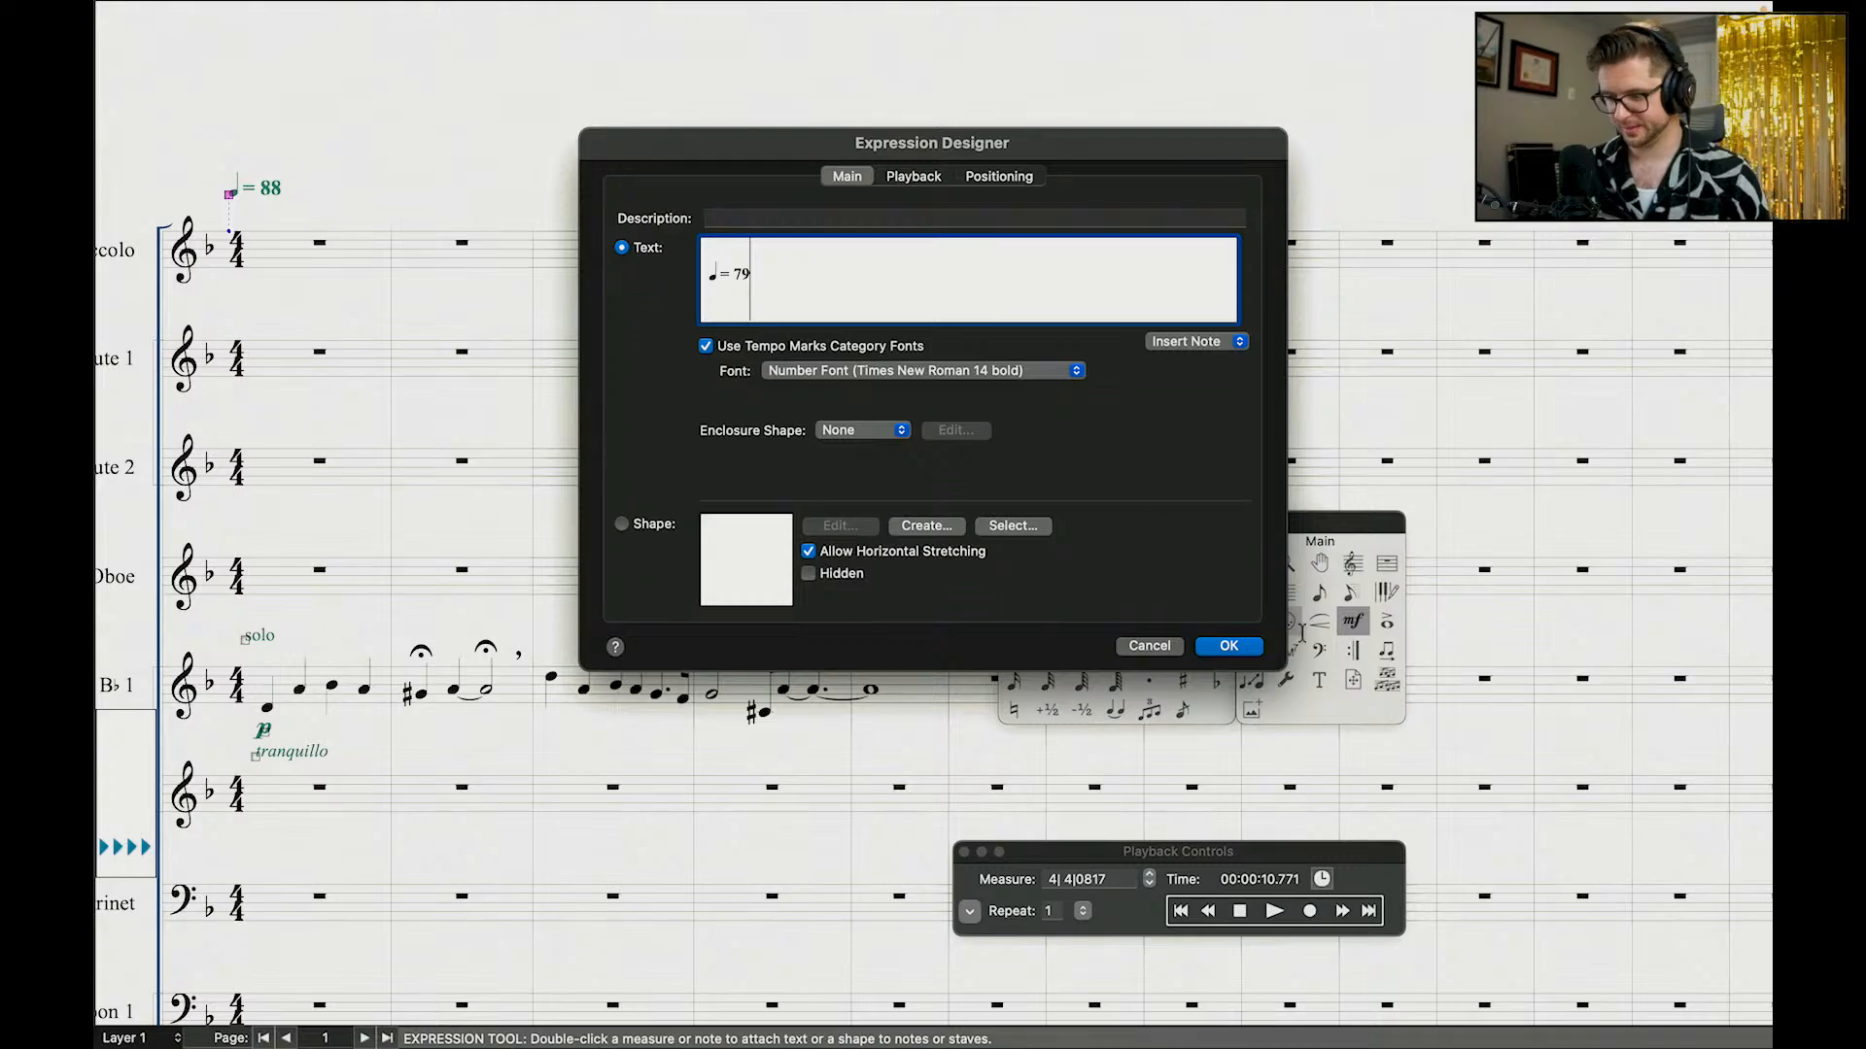
text(79)
click(1228, 646)
Step: Play back the Clarinet in B♭ 1 solo from the beginning of the score to review it at the new tempo
click(1181, 911)
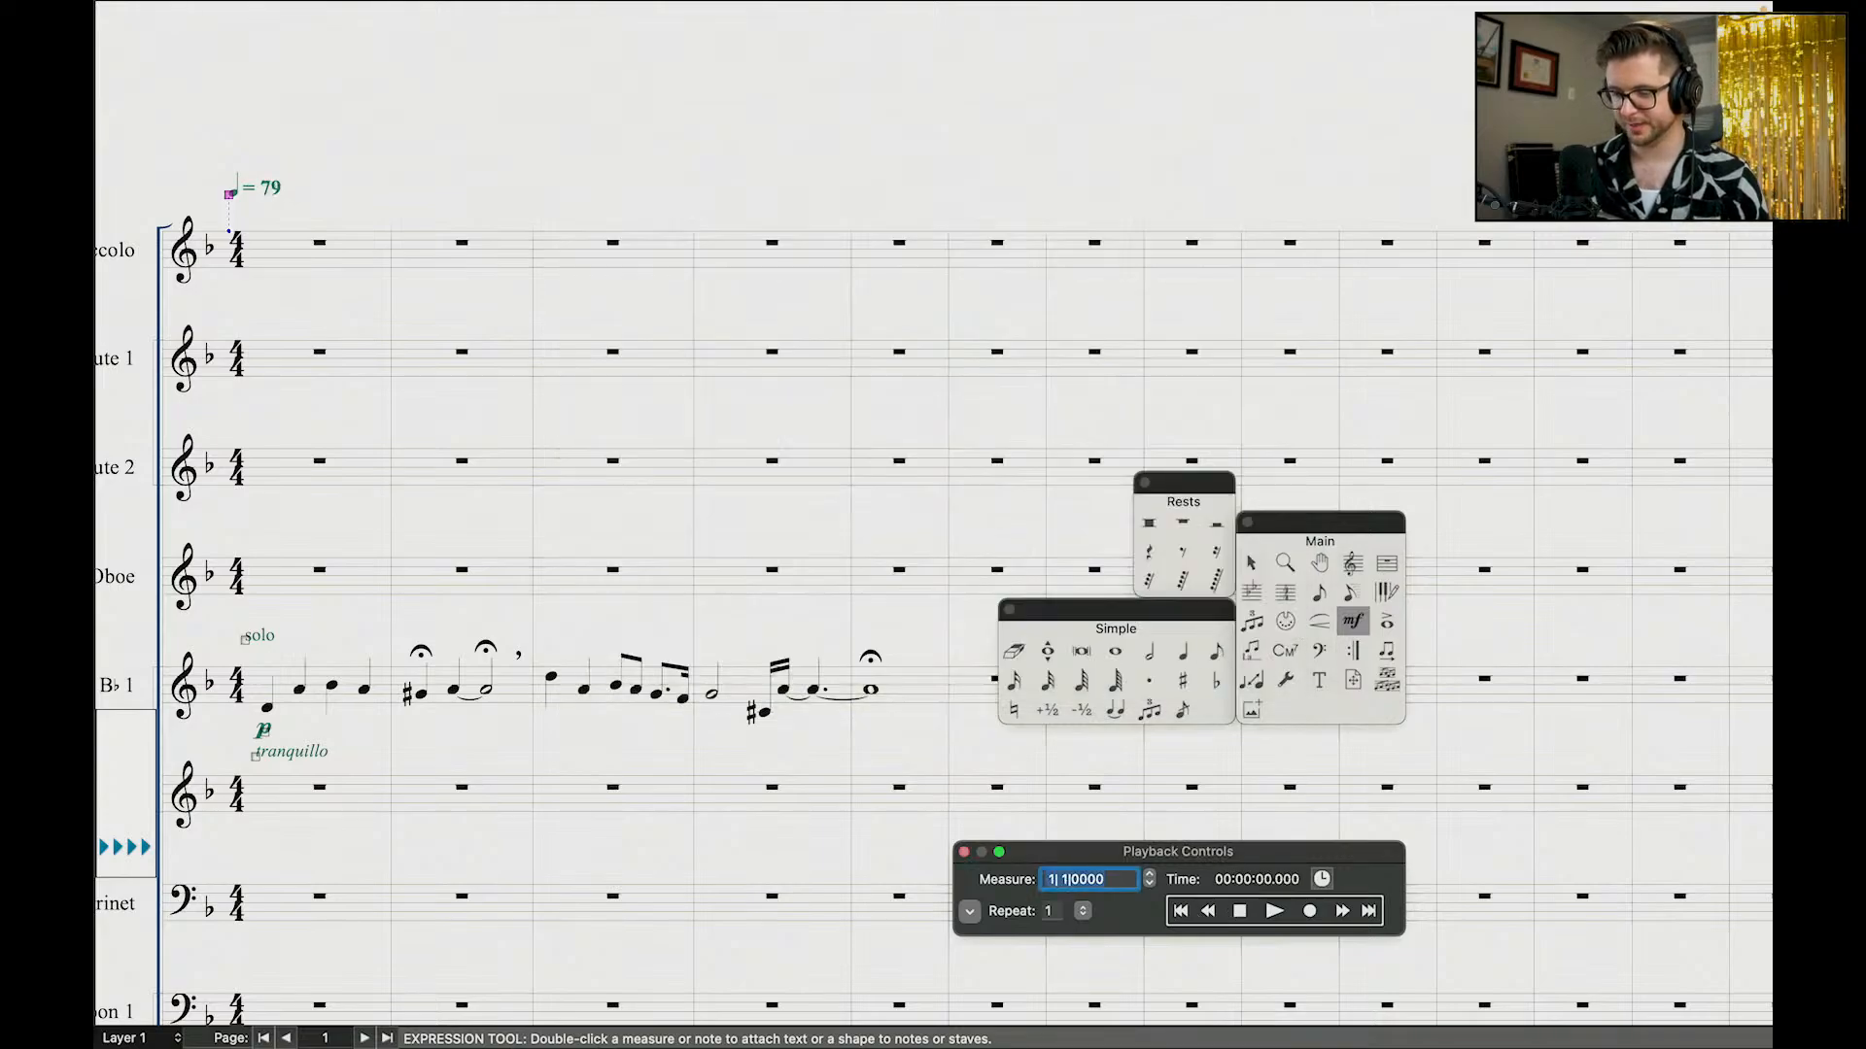
key(space)
scroll(720, 376, down, 5)
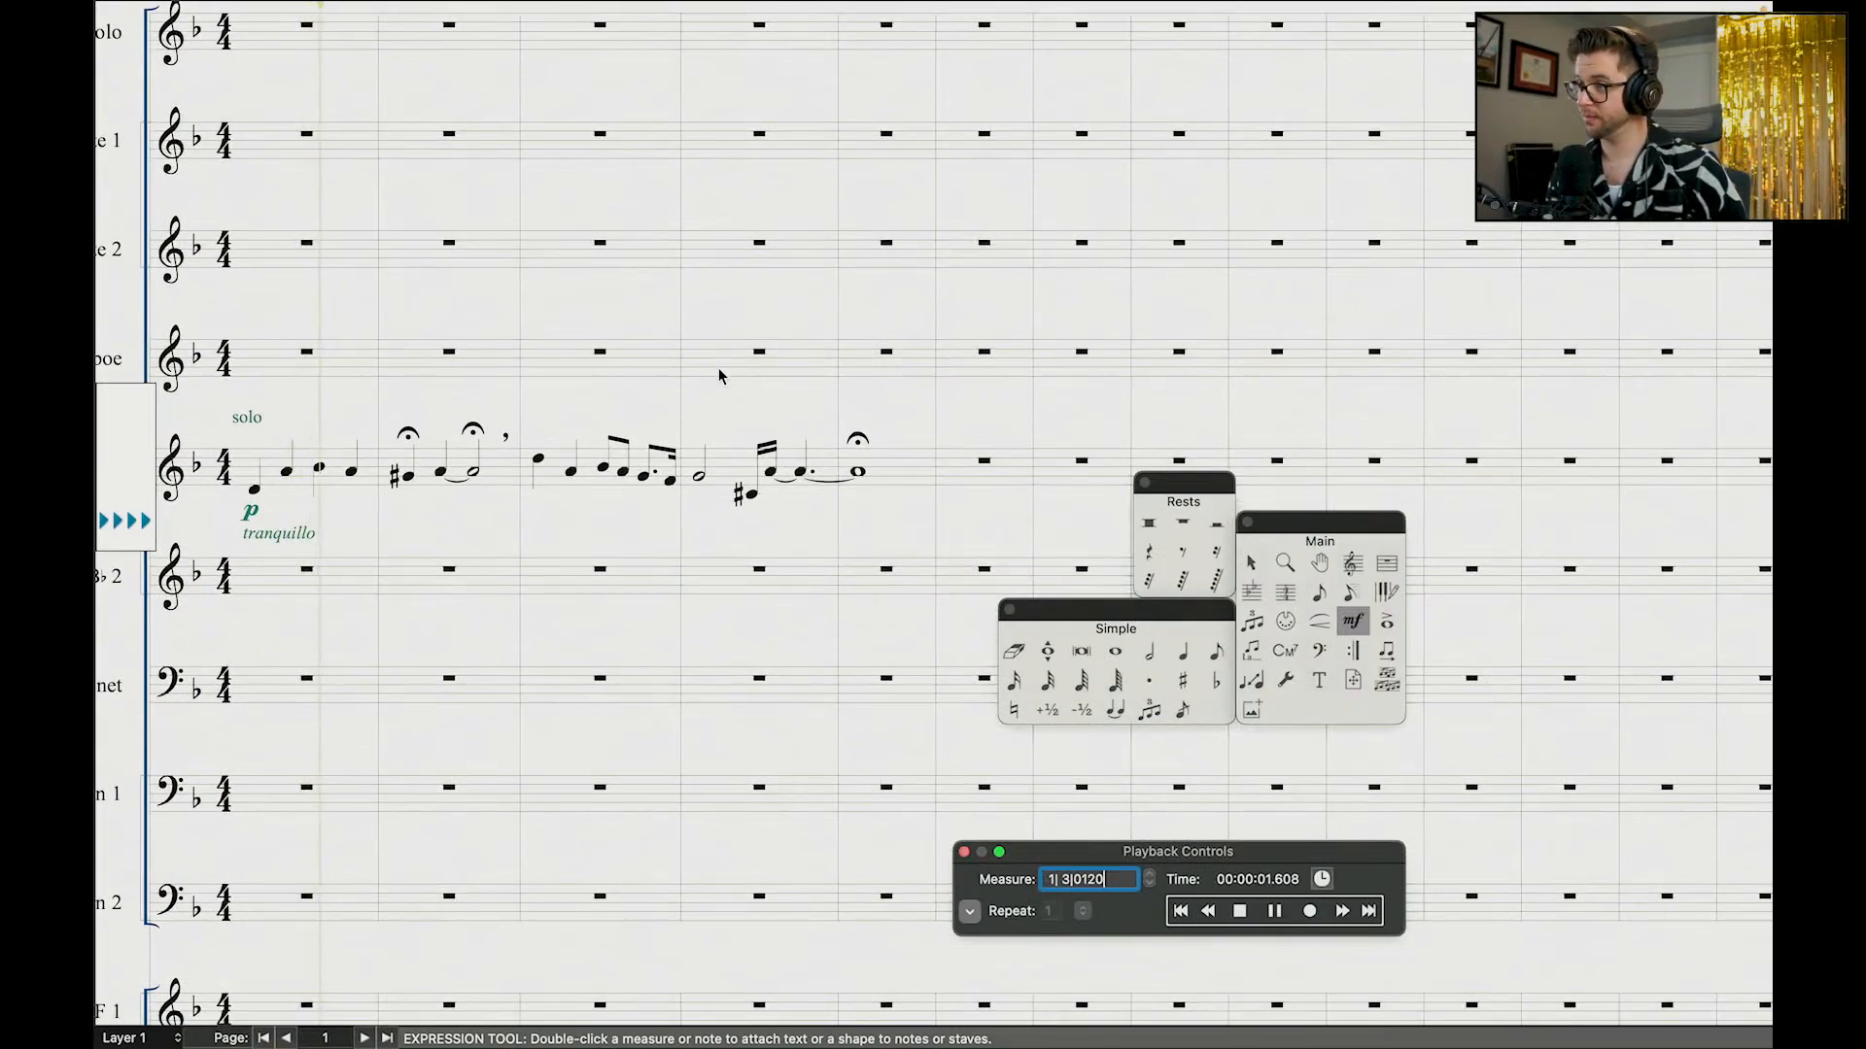
scroll(719, 376, up, 1)
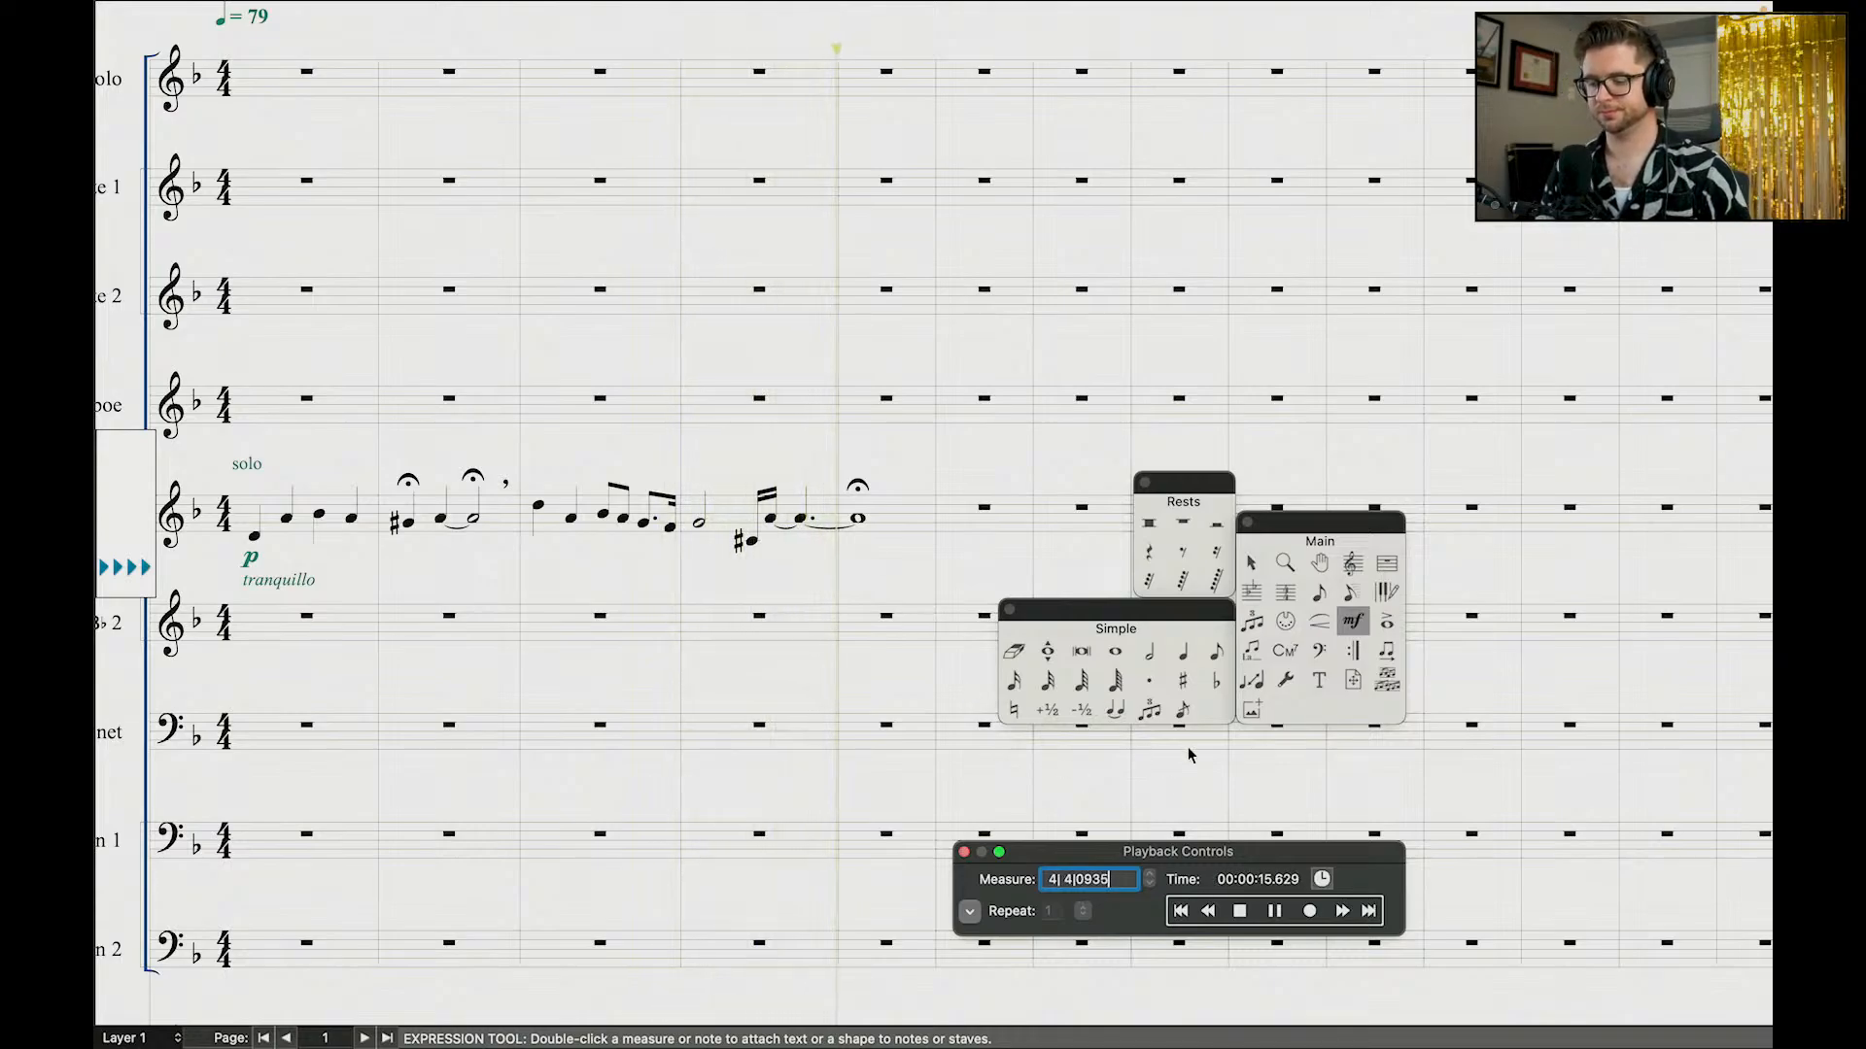
key(space)
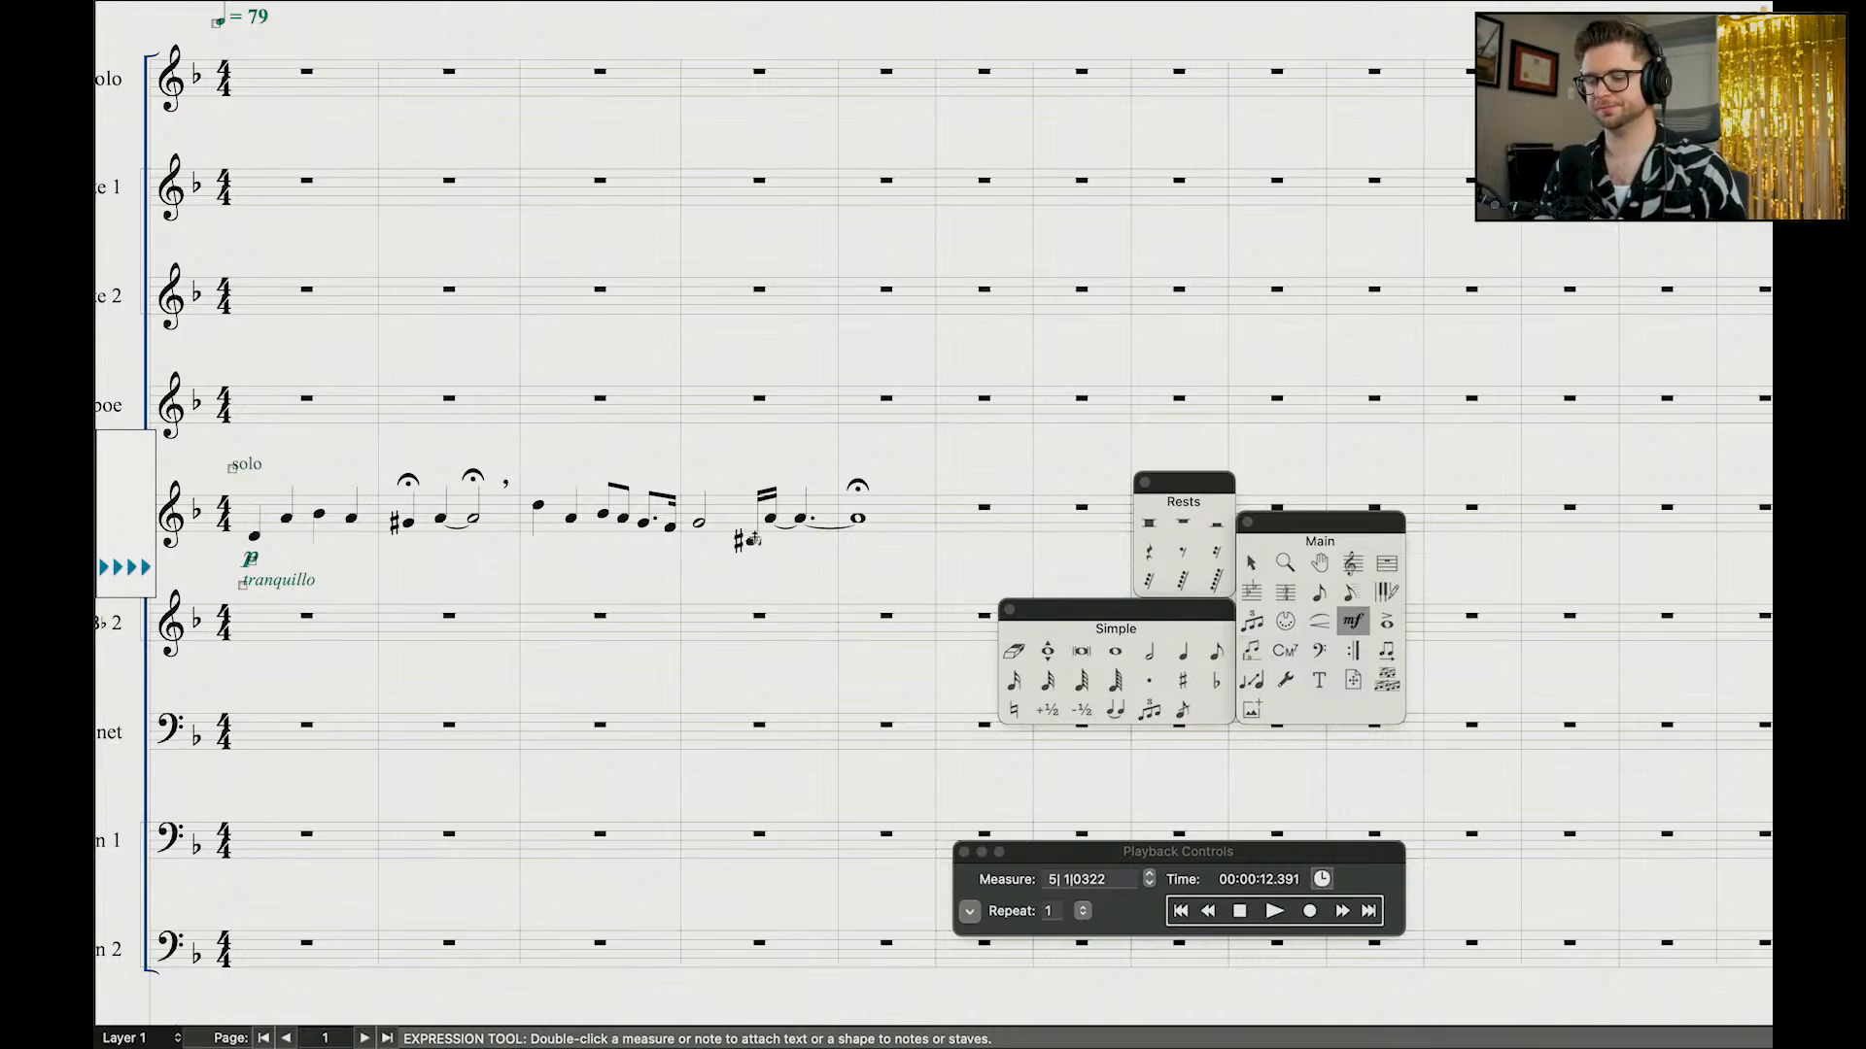
Step: Rework Clarinet in B♭ 1's fourth measure as a dotted quarter-note G, an eighth-note C-sharp and a half-note A tied to the whole note
click(1253, 564)
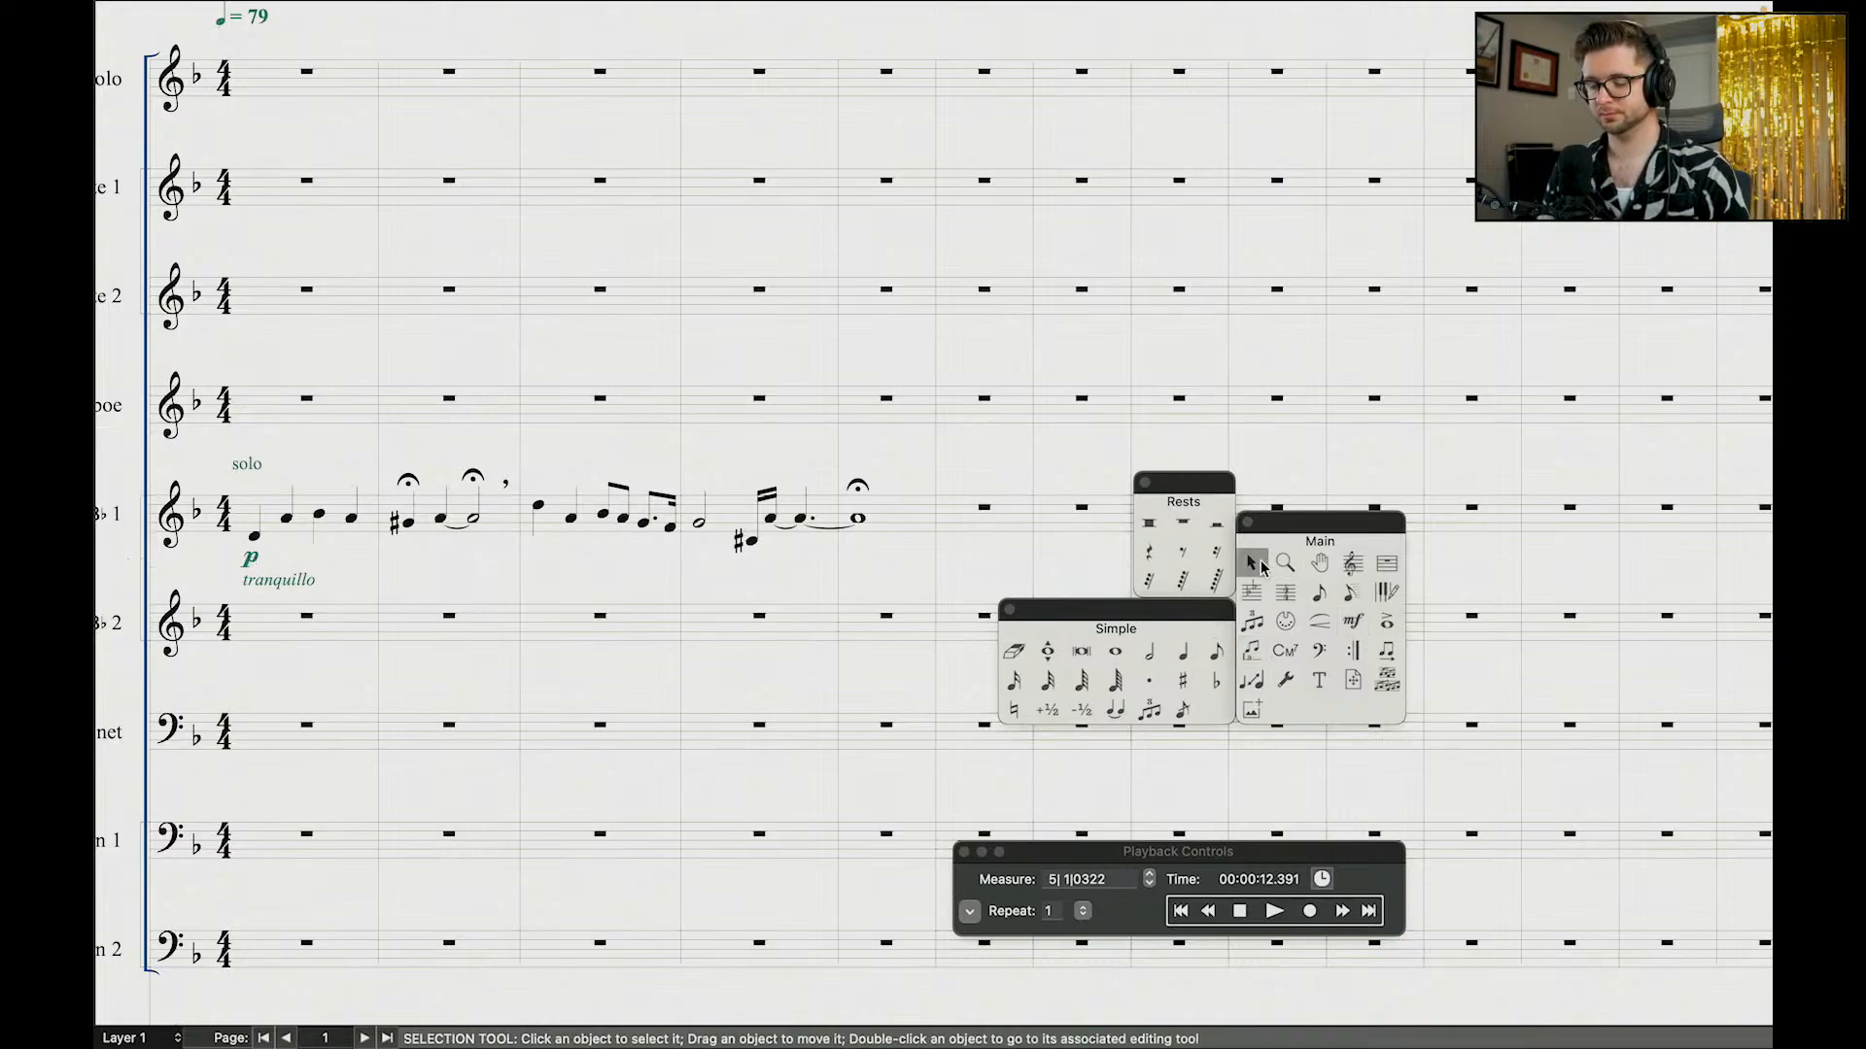
click(1183, 653)
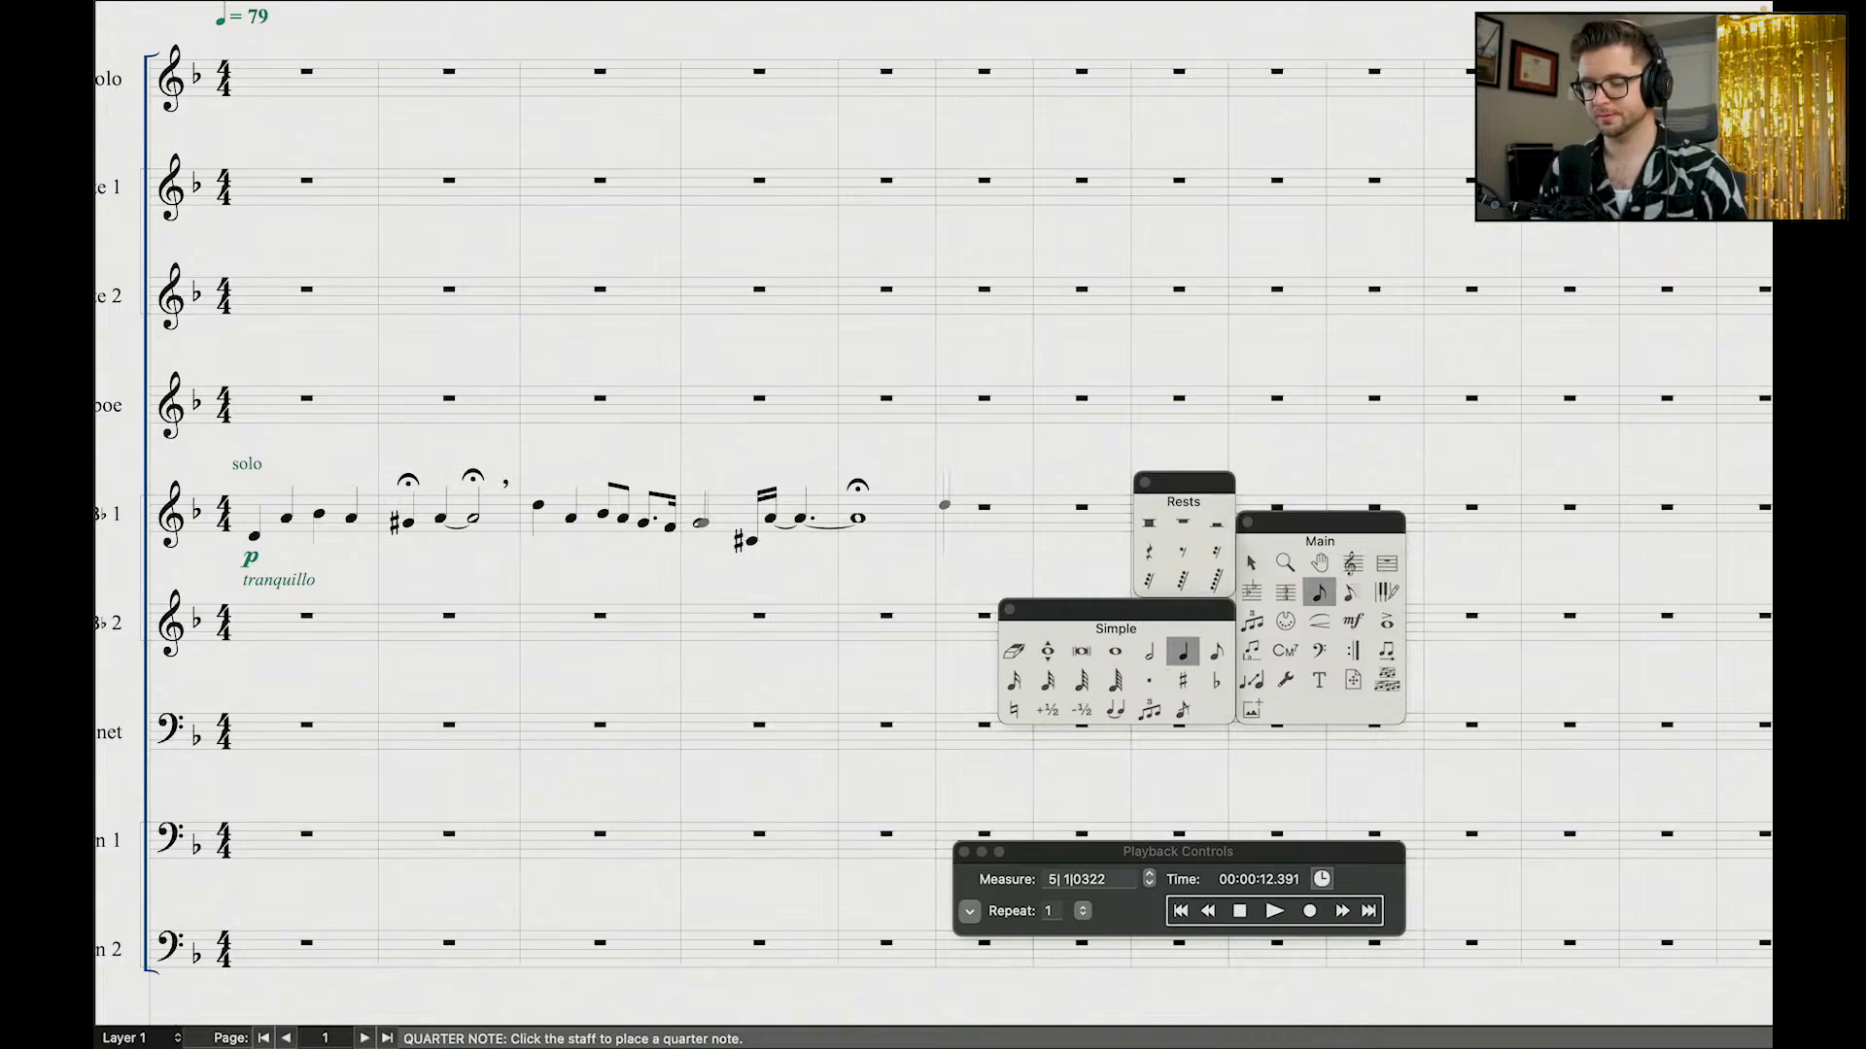
click(702, 523)
key(period)
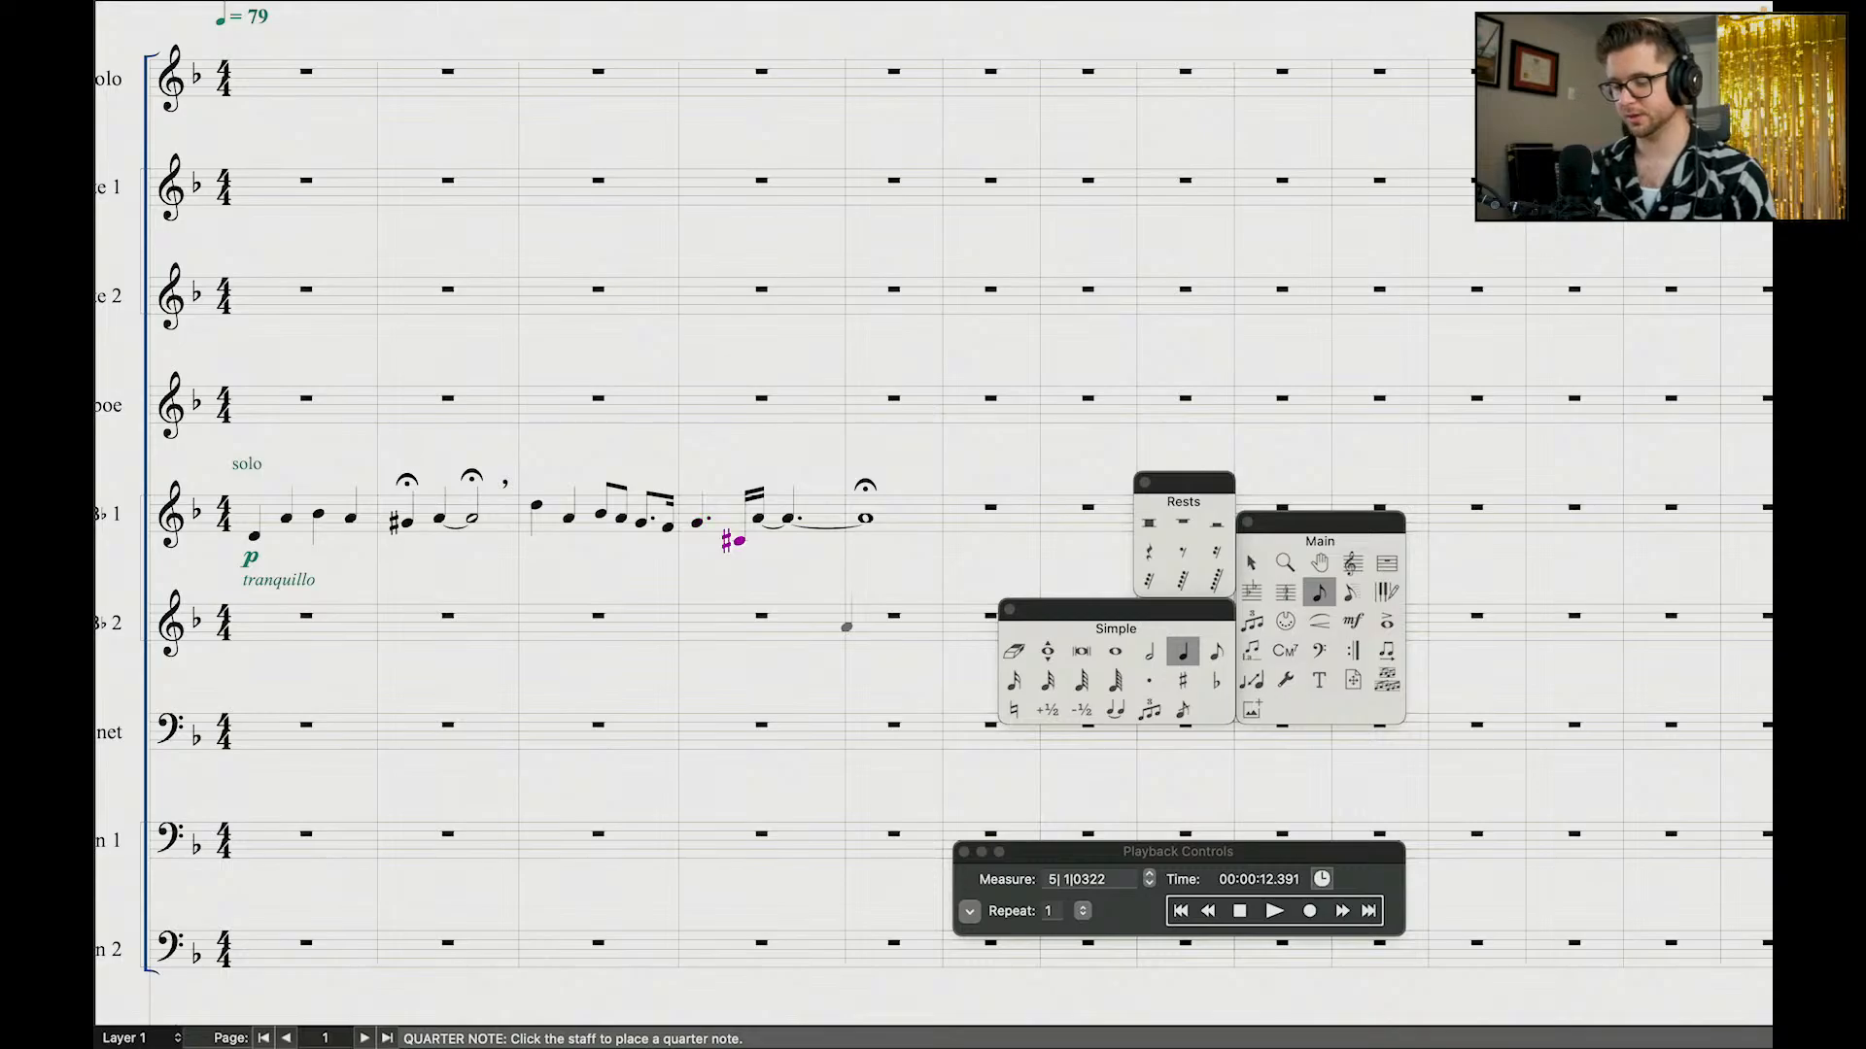
key(4)
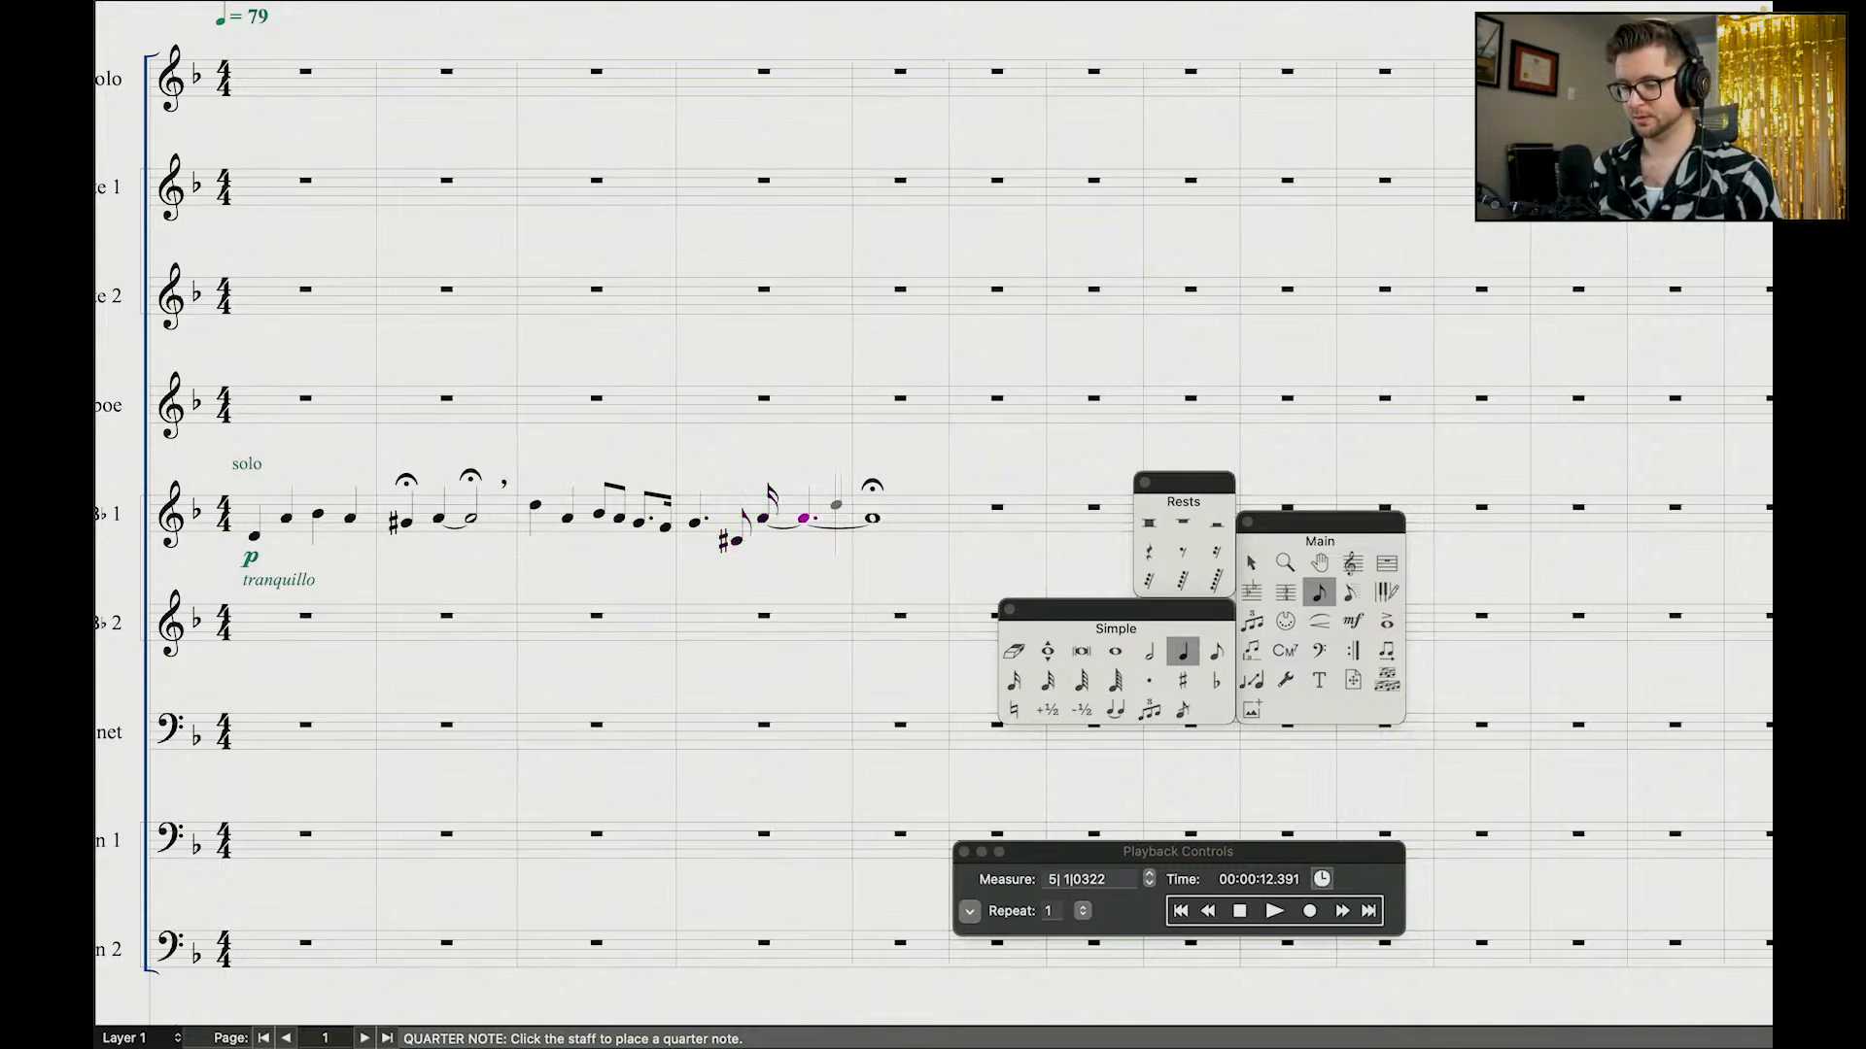
key(Right)
key(Right)
key(BackSpace)
key(BackSpace)
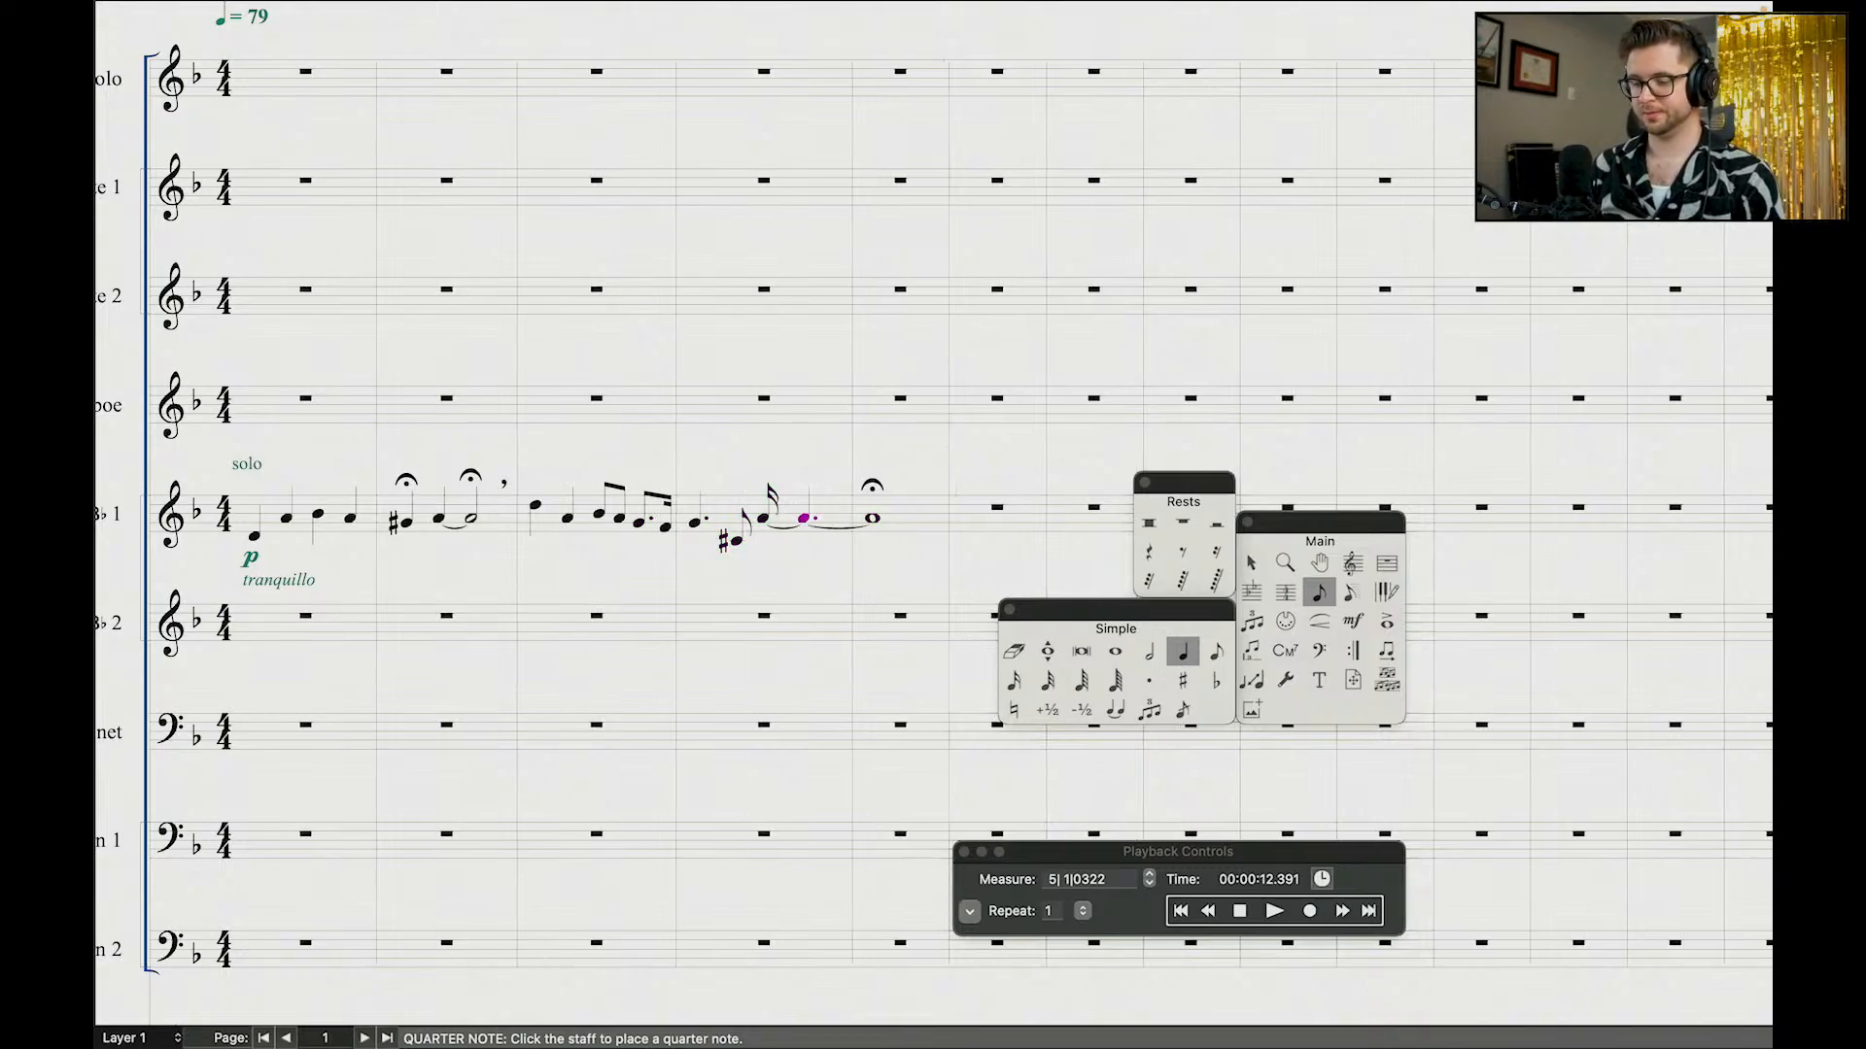
key(7)
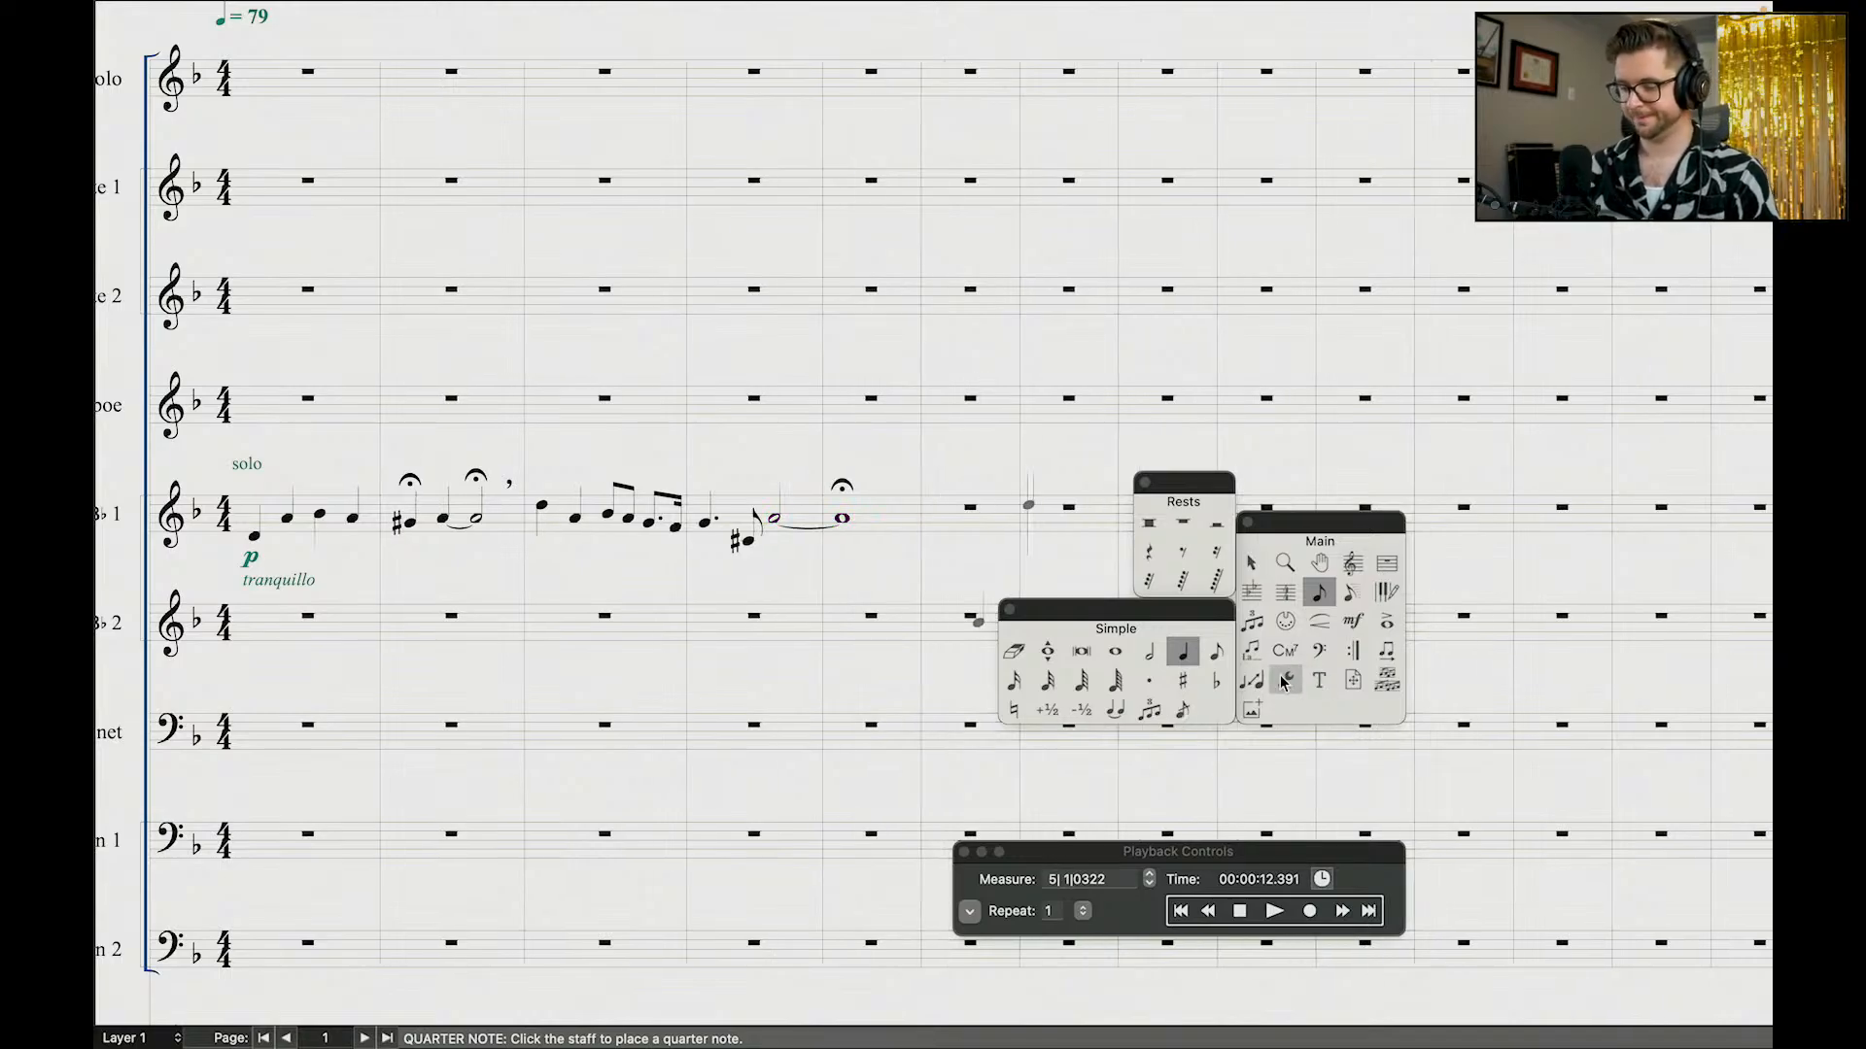
Step: Add an accent to the half-note A in Clarinet in B♭ 1's fourth measure
click(1387, 622)
click(822, 489)
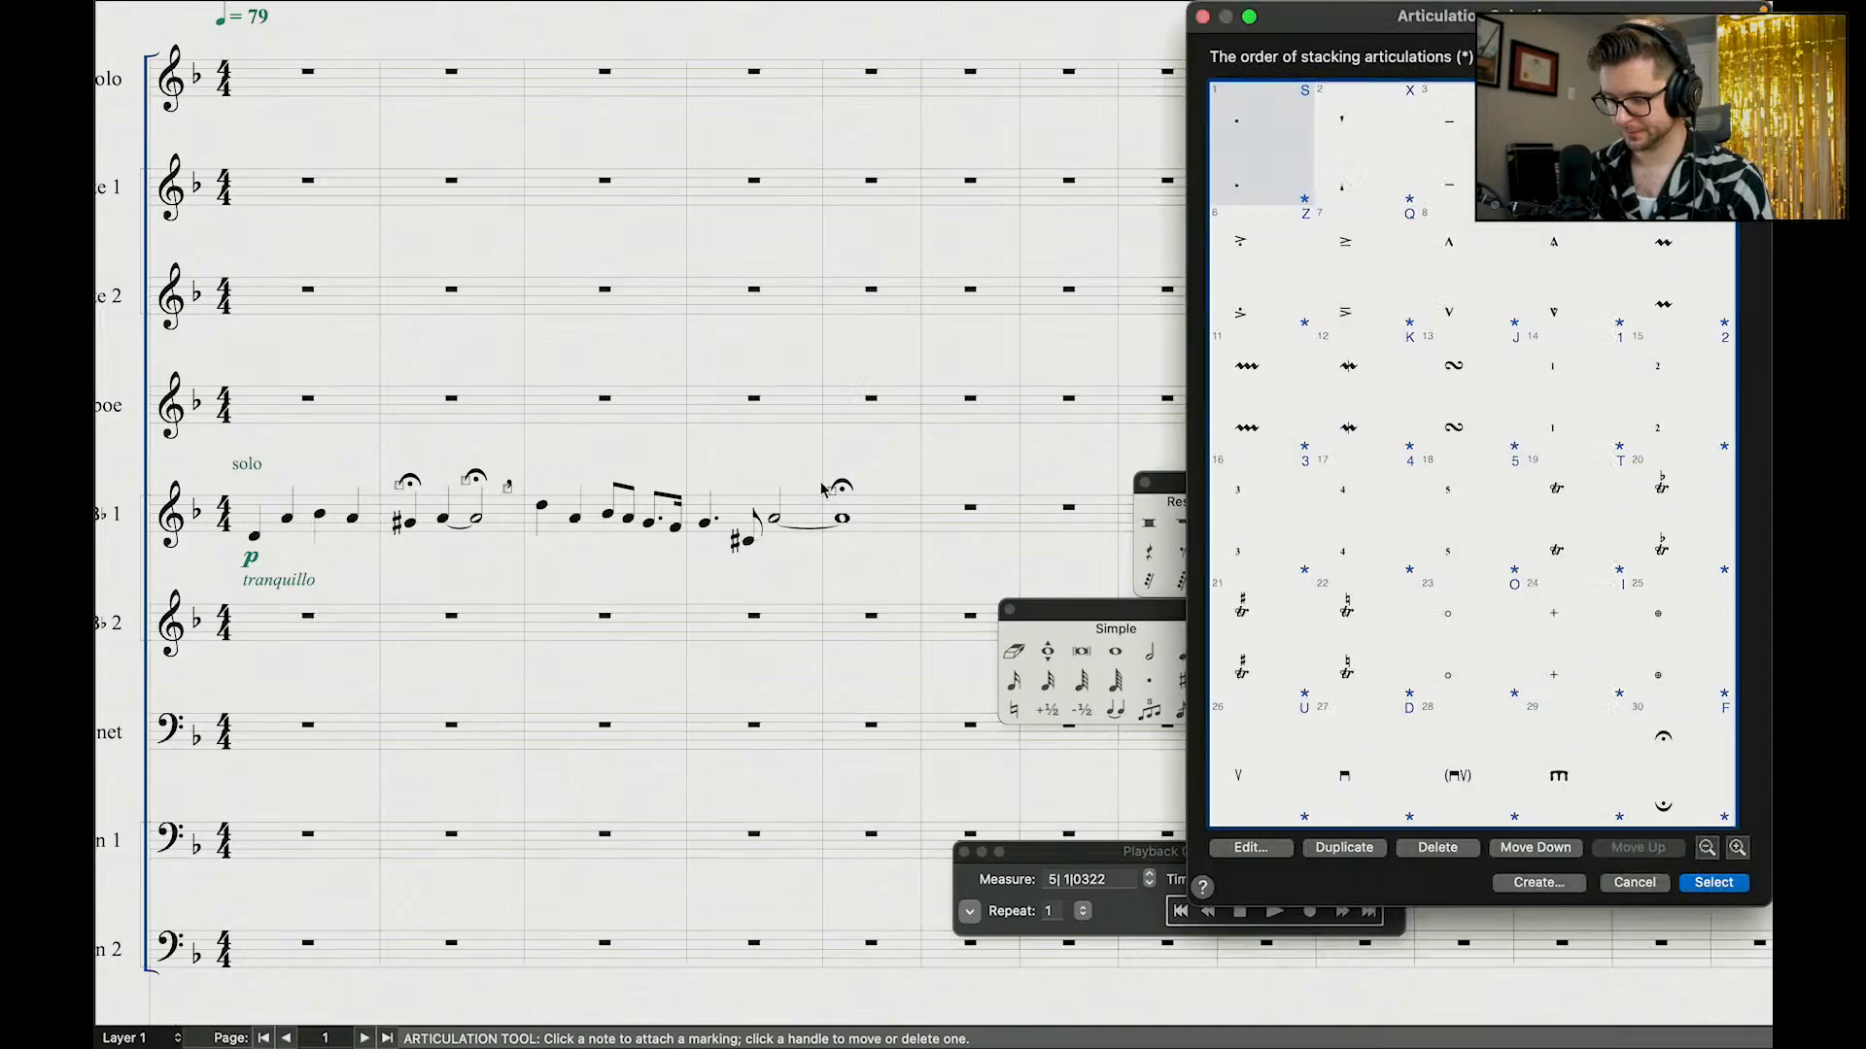
double_click(1681, 146)
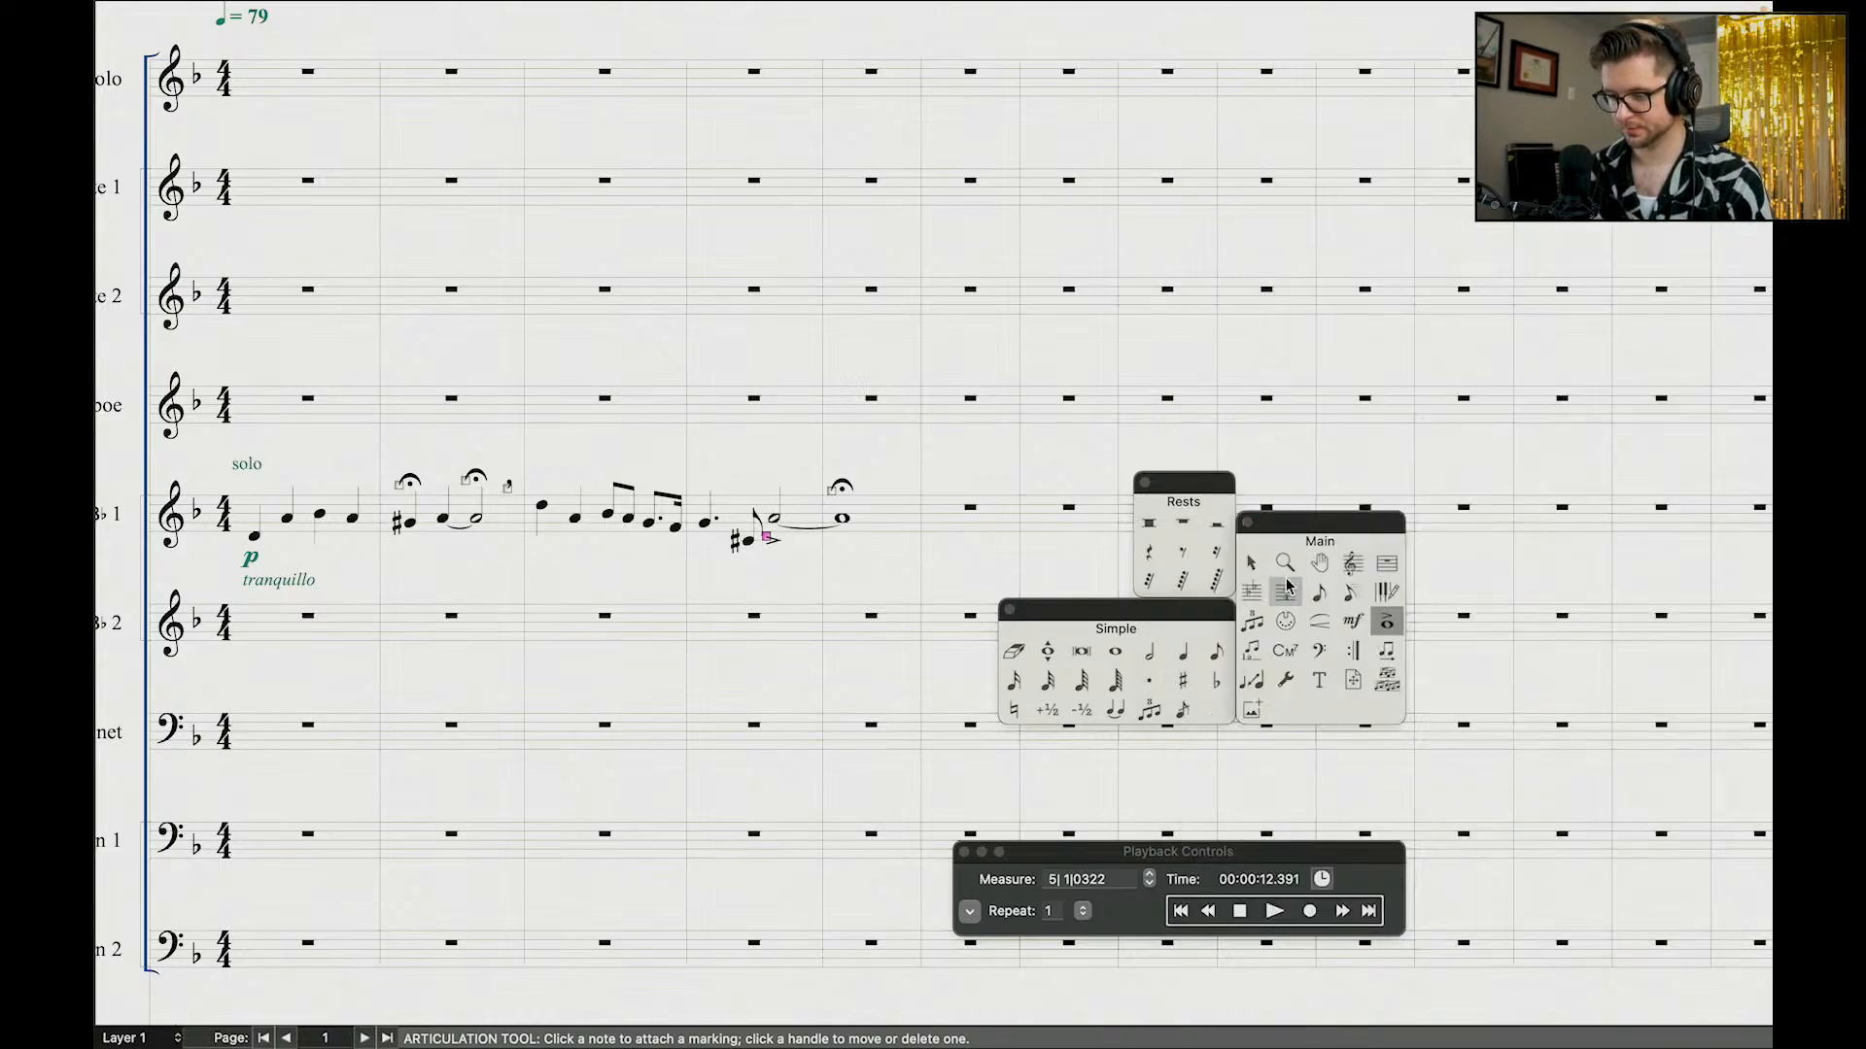
click(1244, 559)
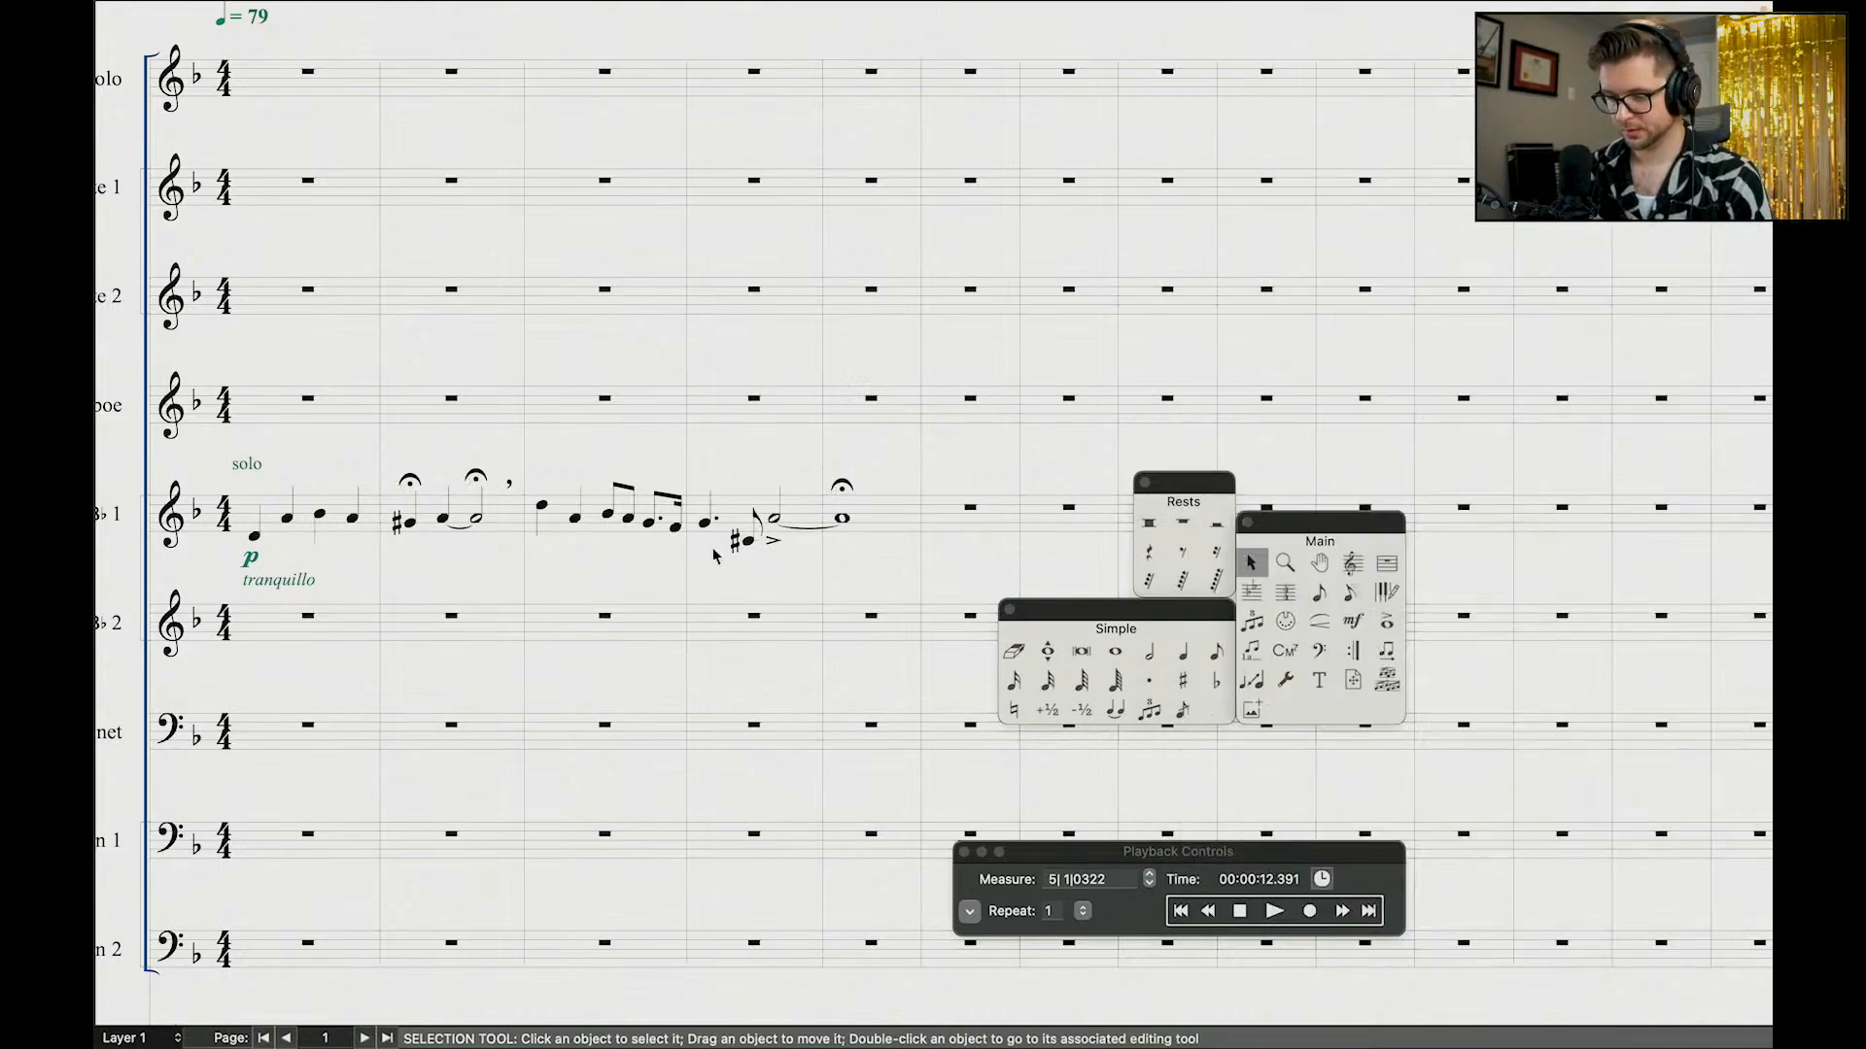
Step: Play back the revised ending of the Clarinet in B♭ 1 solo through the fifth measure
click(1208, 913)
click(1208, 913)
key(space)
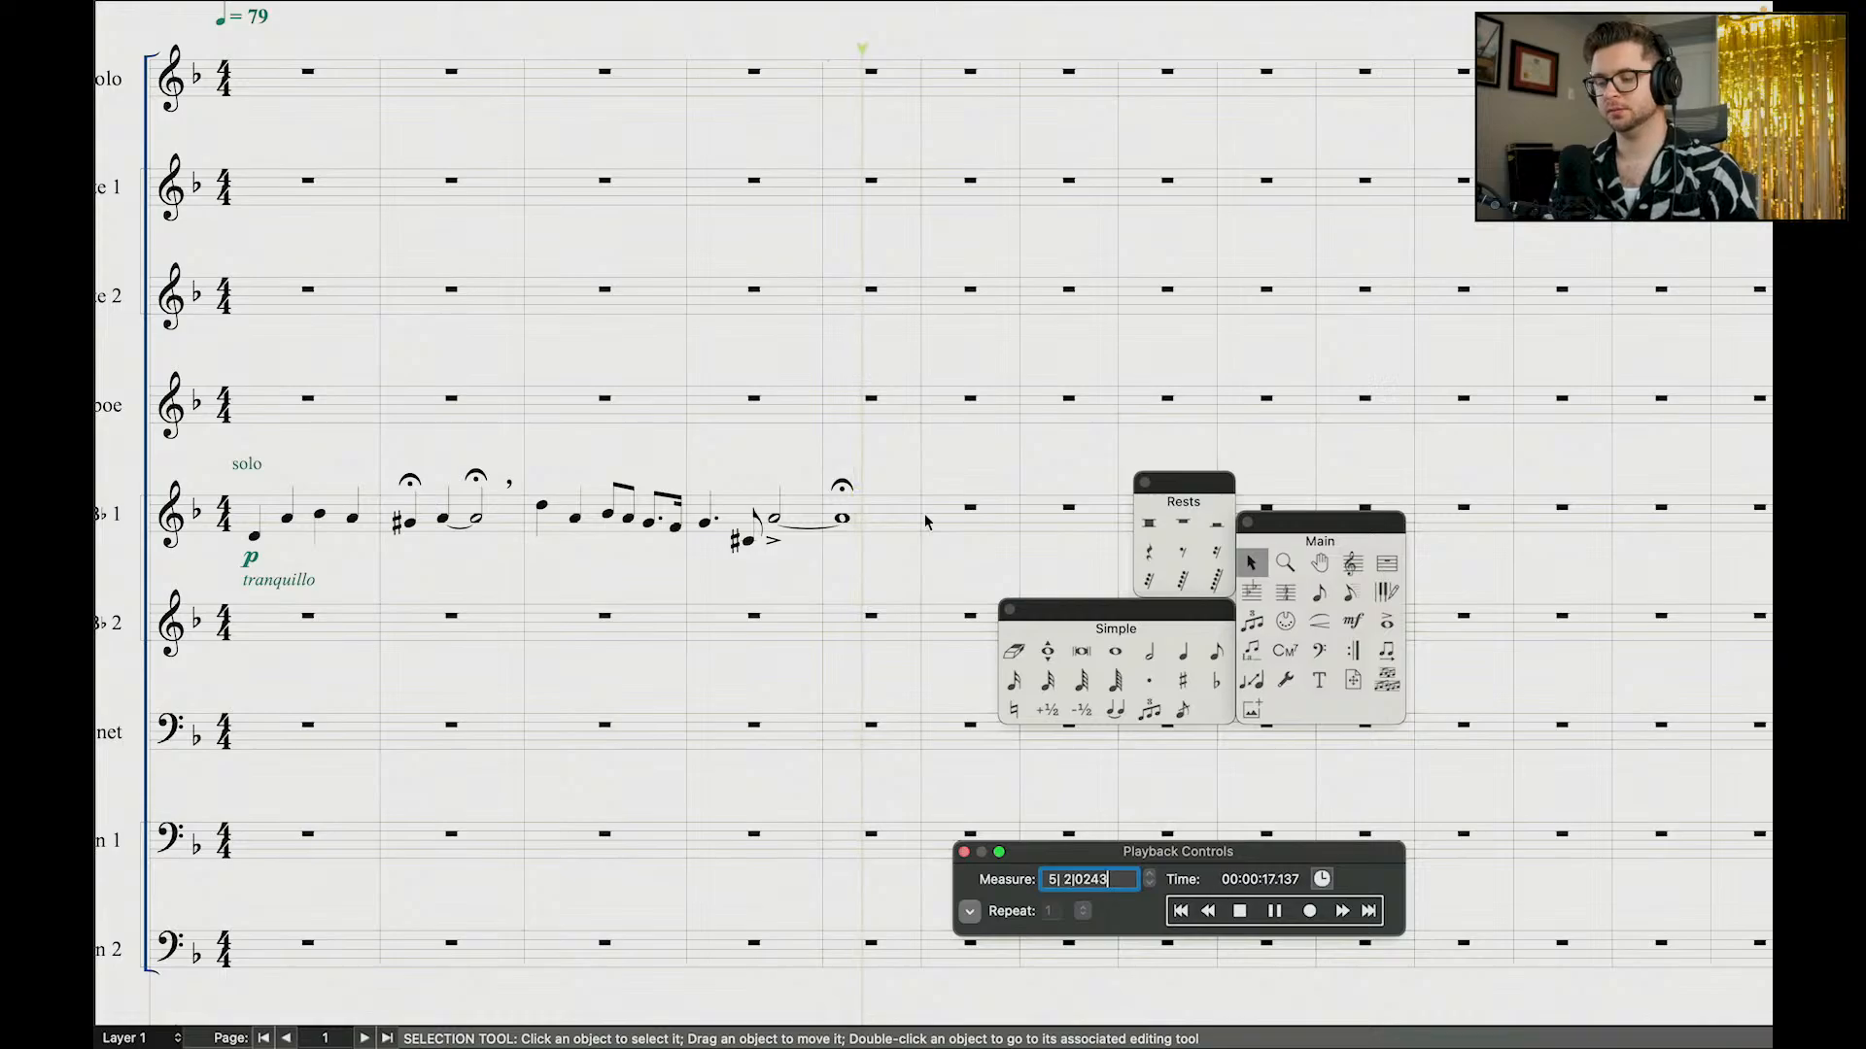
scroll(923, 506, down, 3)
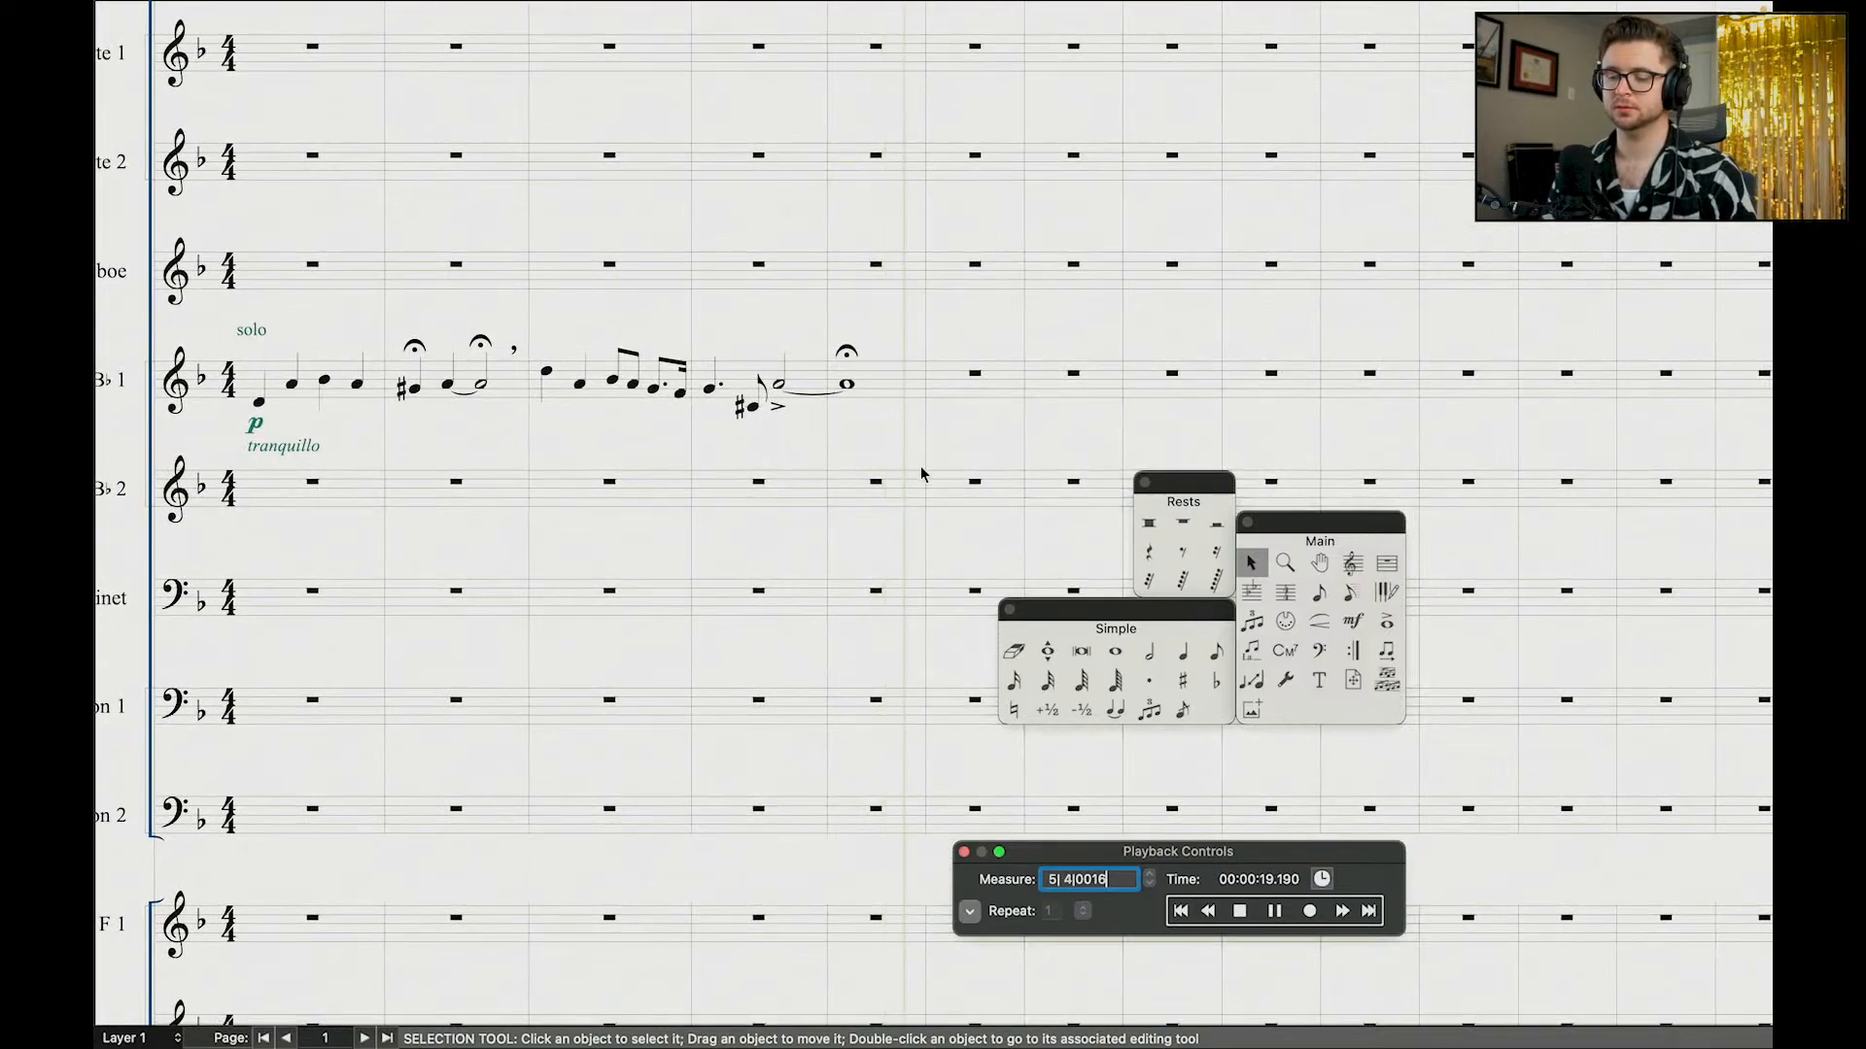
click(923, 472)
Step: Place an eighth note at the start of Trumpet in C 2's fifth measure
scroll(989, 458, down, 5)
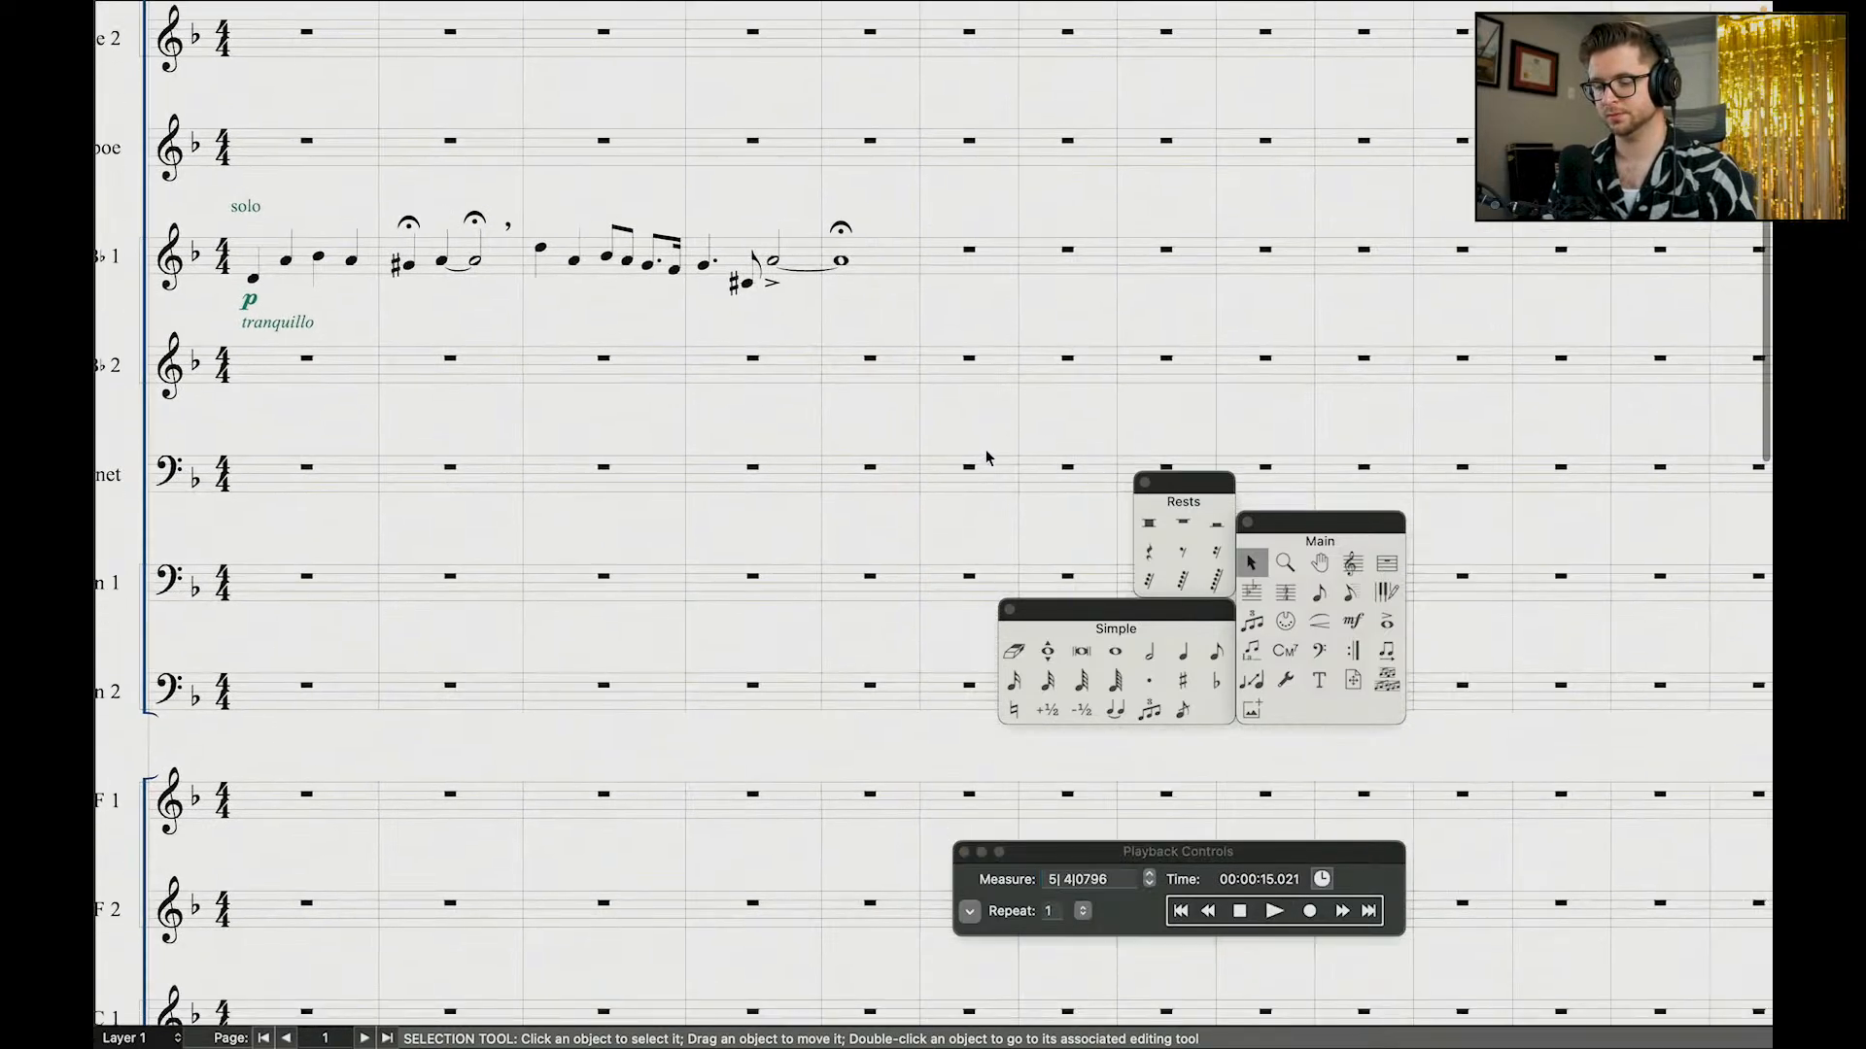
scroll(987, 469, down, 2)
scroll(914, 689, down, 3)
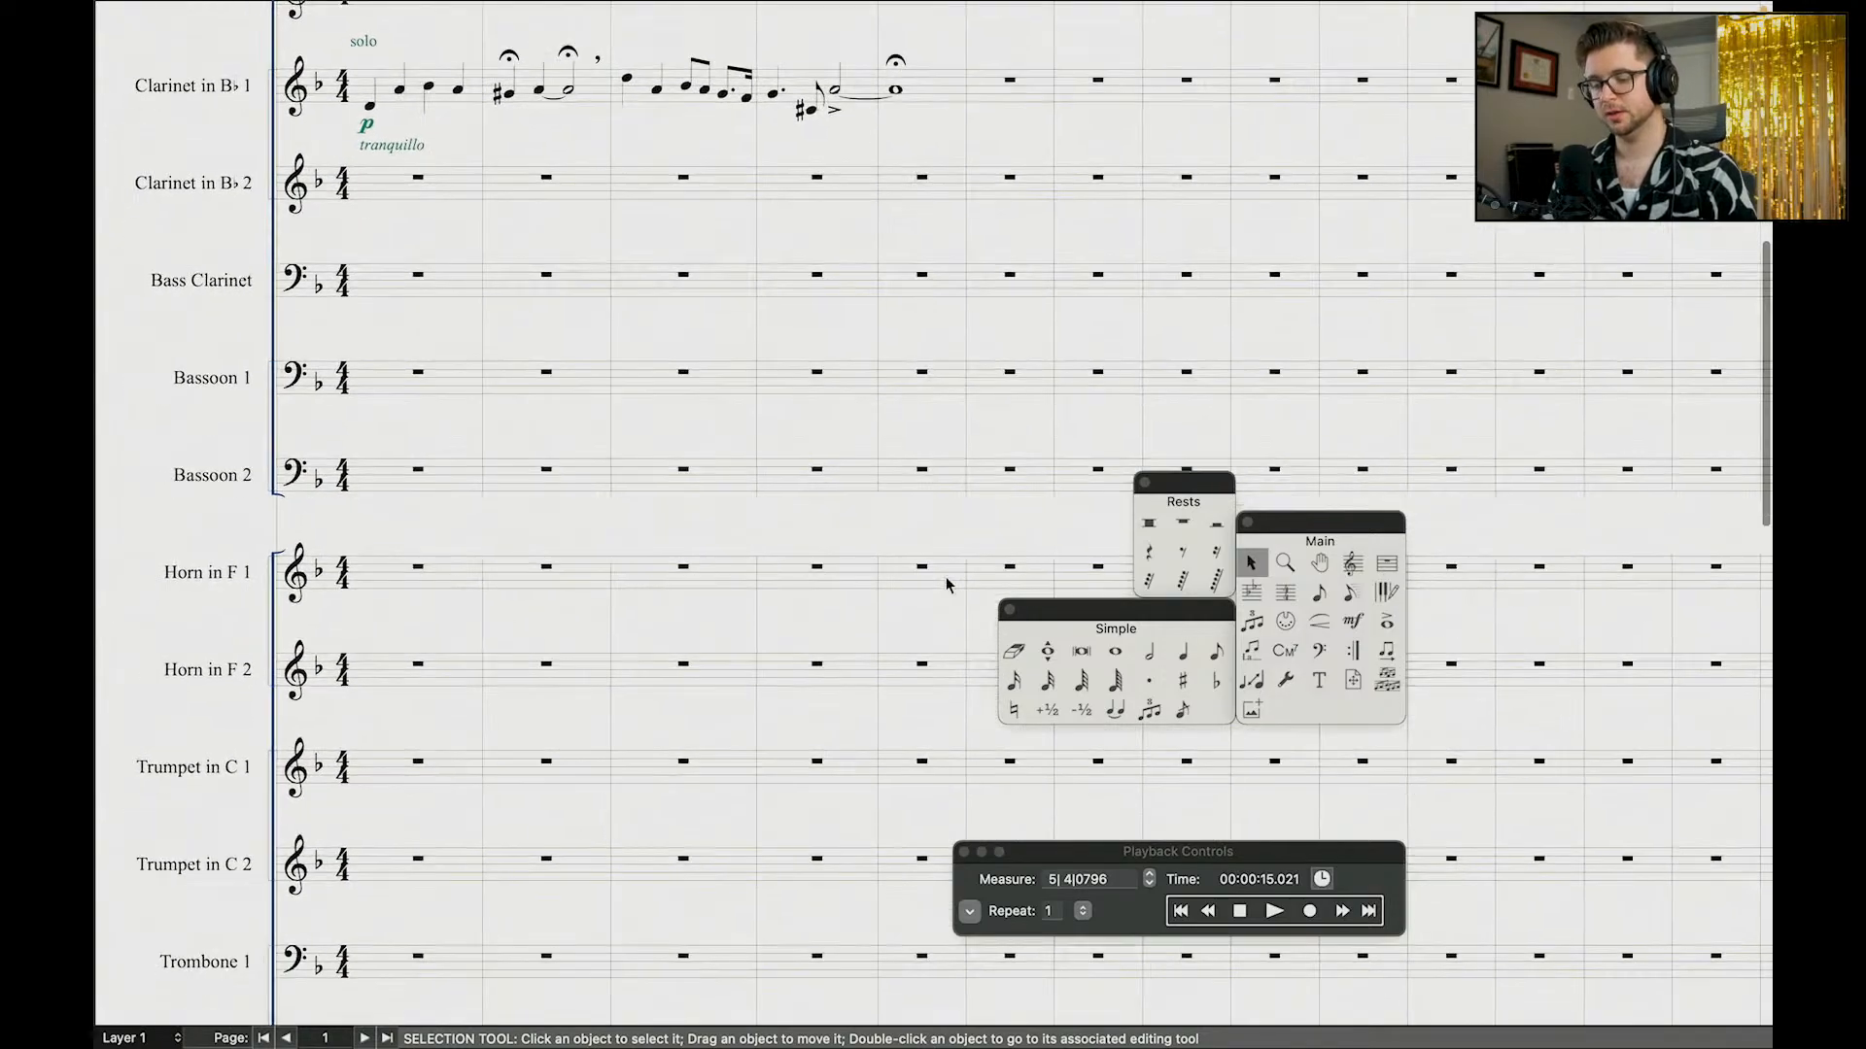
scroll(886, 330, up, 3)
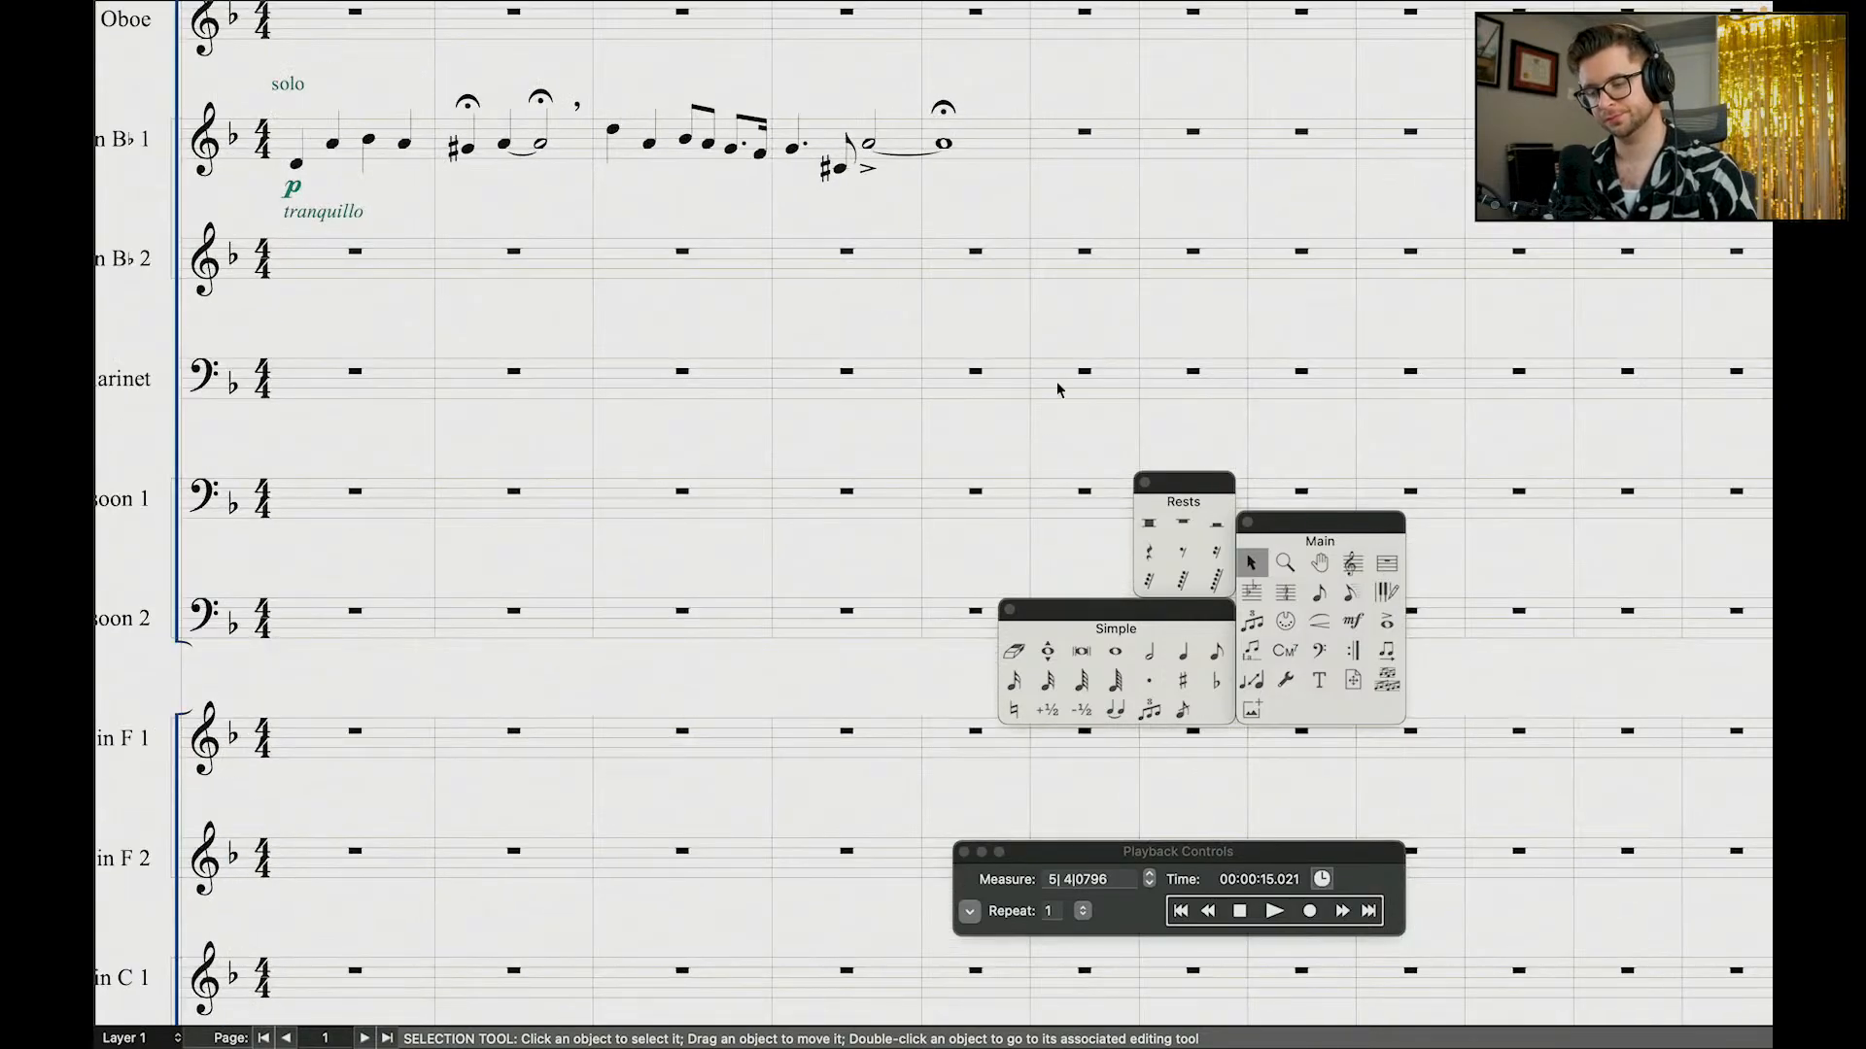
click(1314, 593)
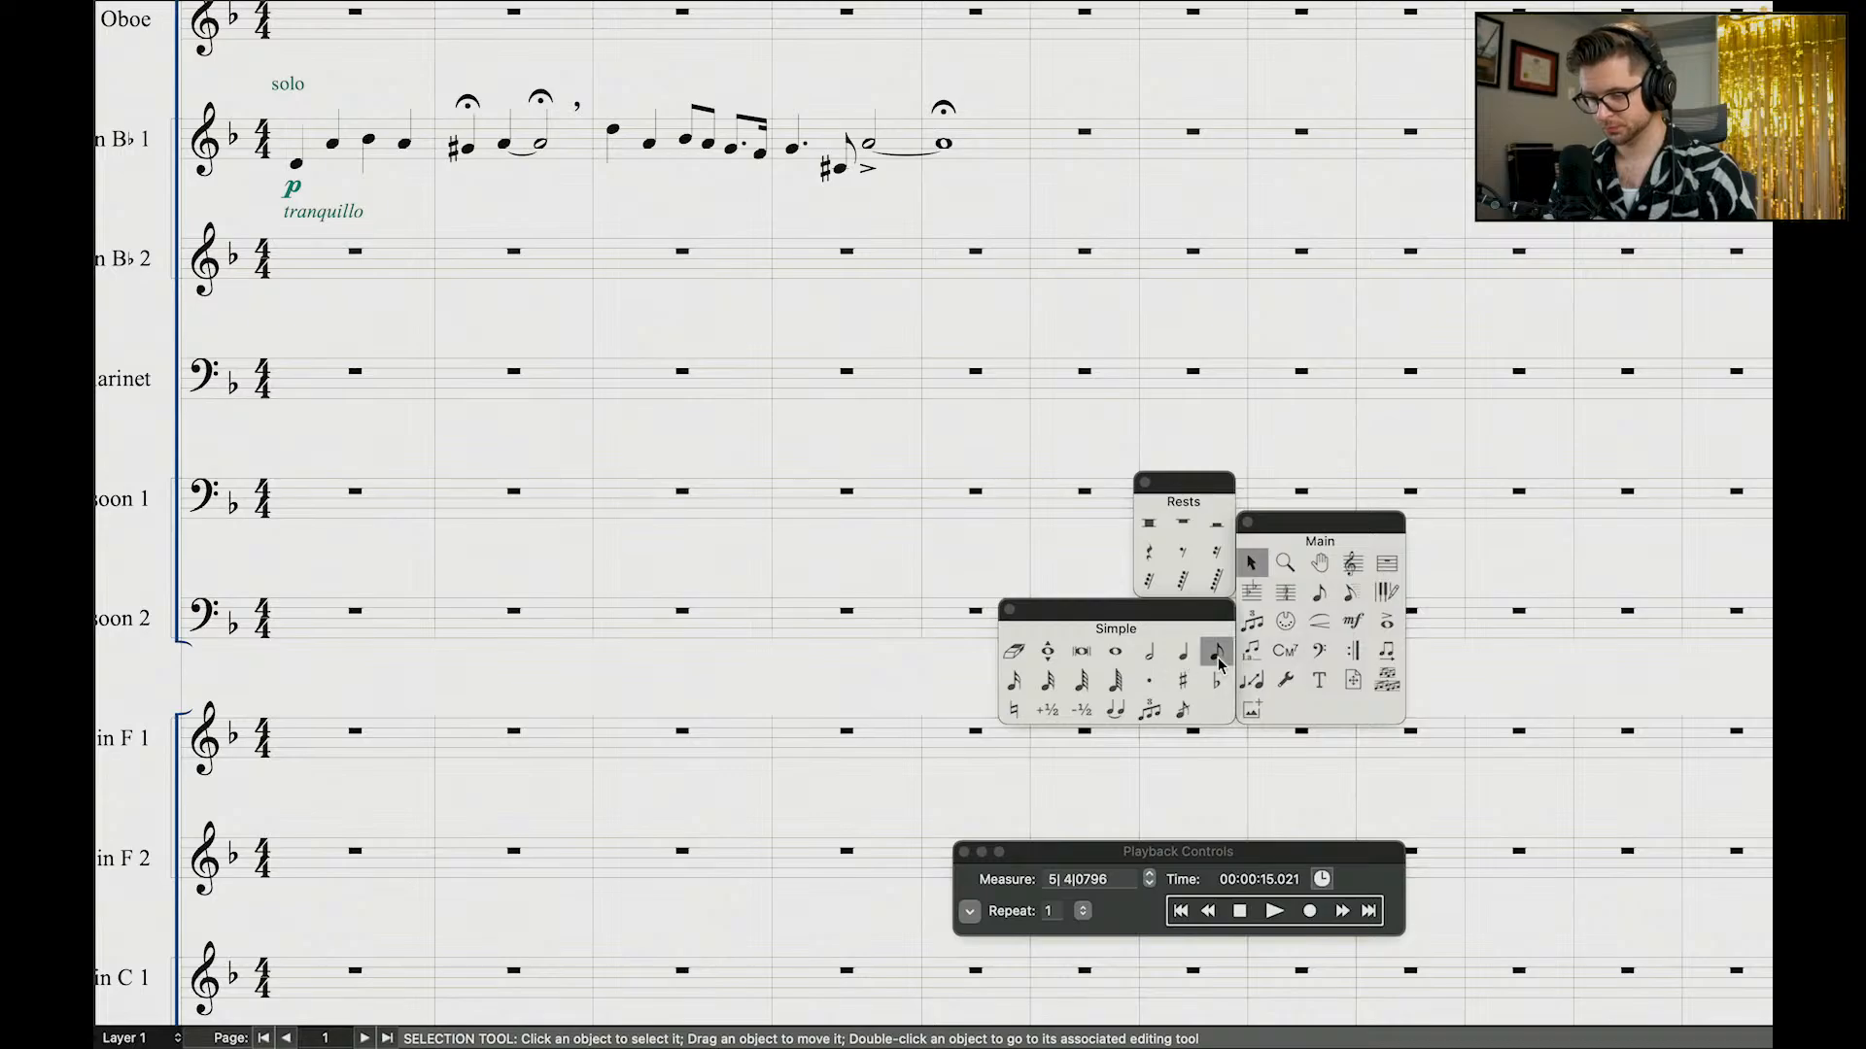
scroll(1296, 114, down, 5)
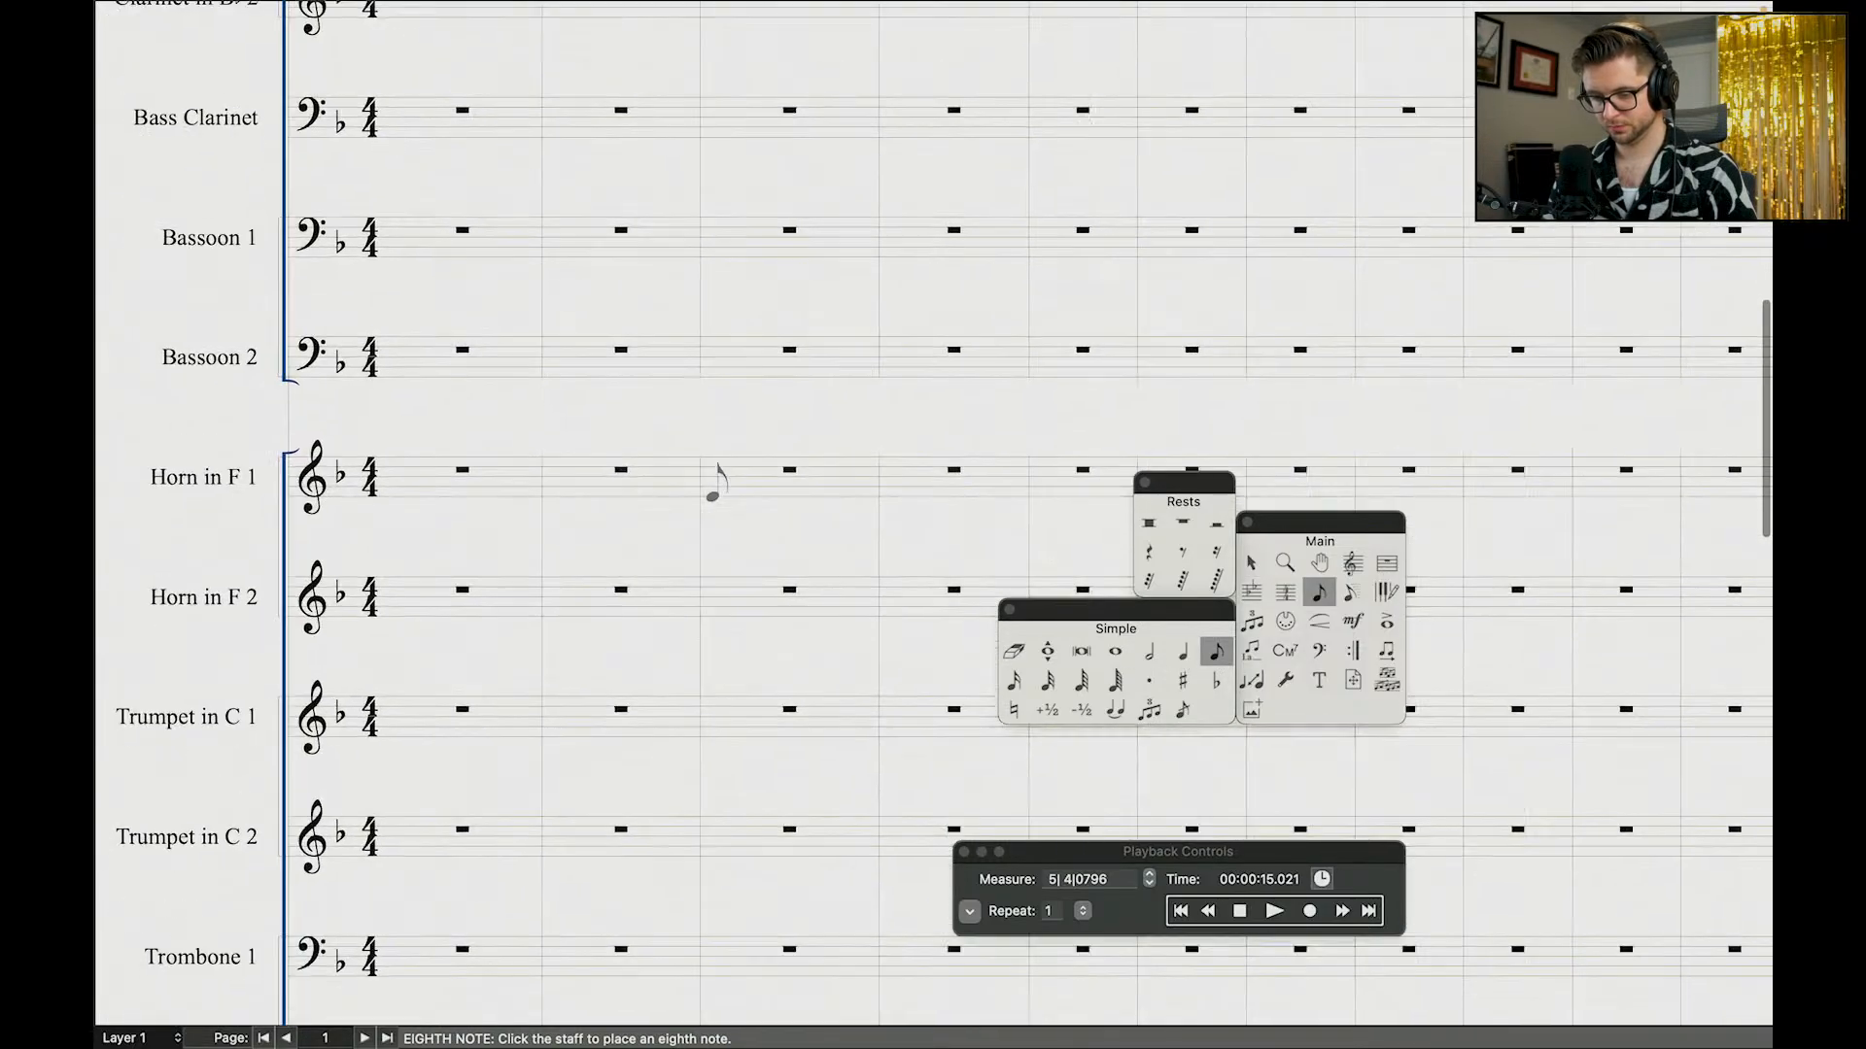
scroll(972, 446, down, 3)
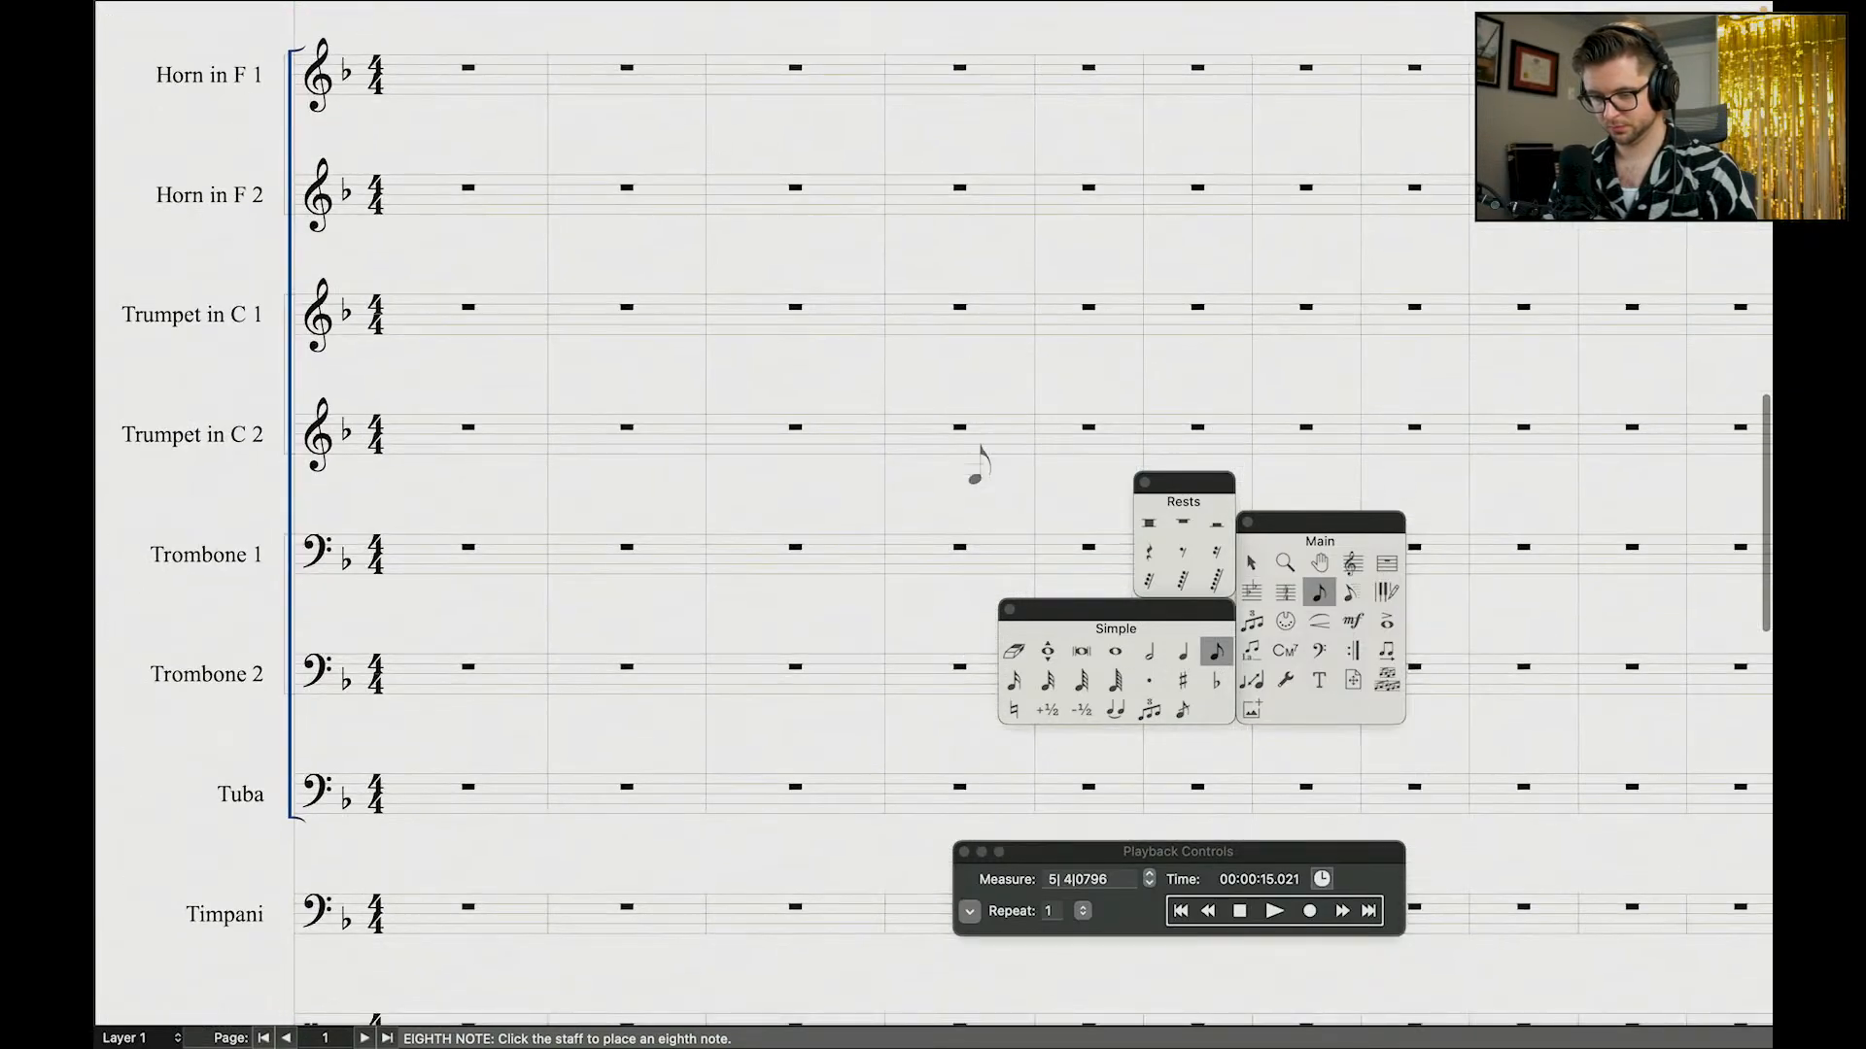
scroll(988, 529, up, 2)
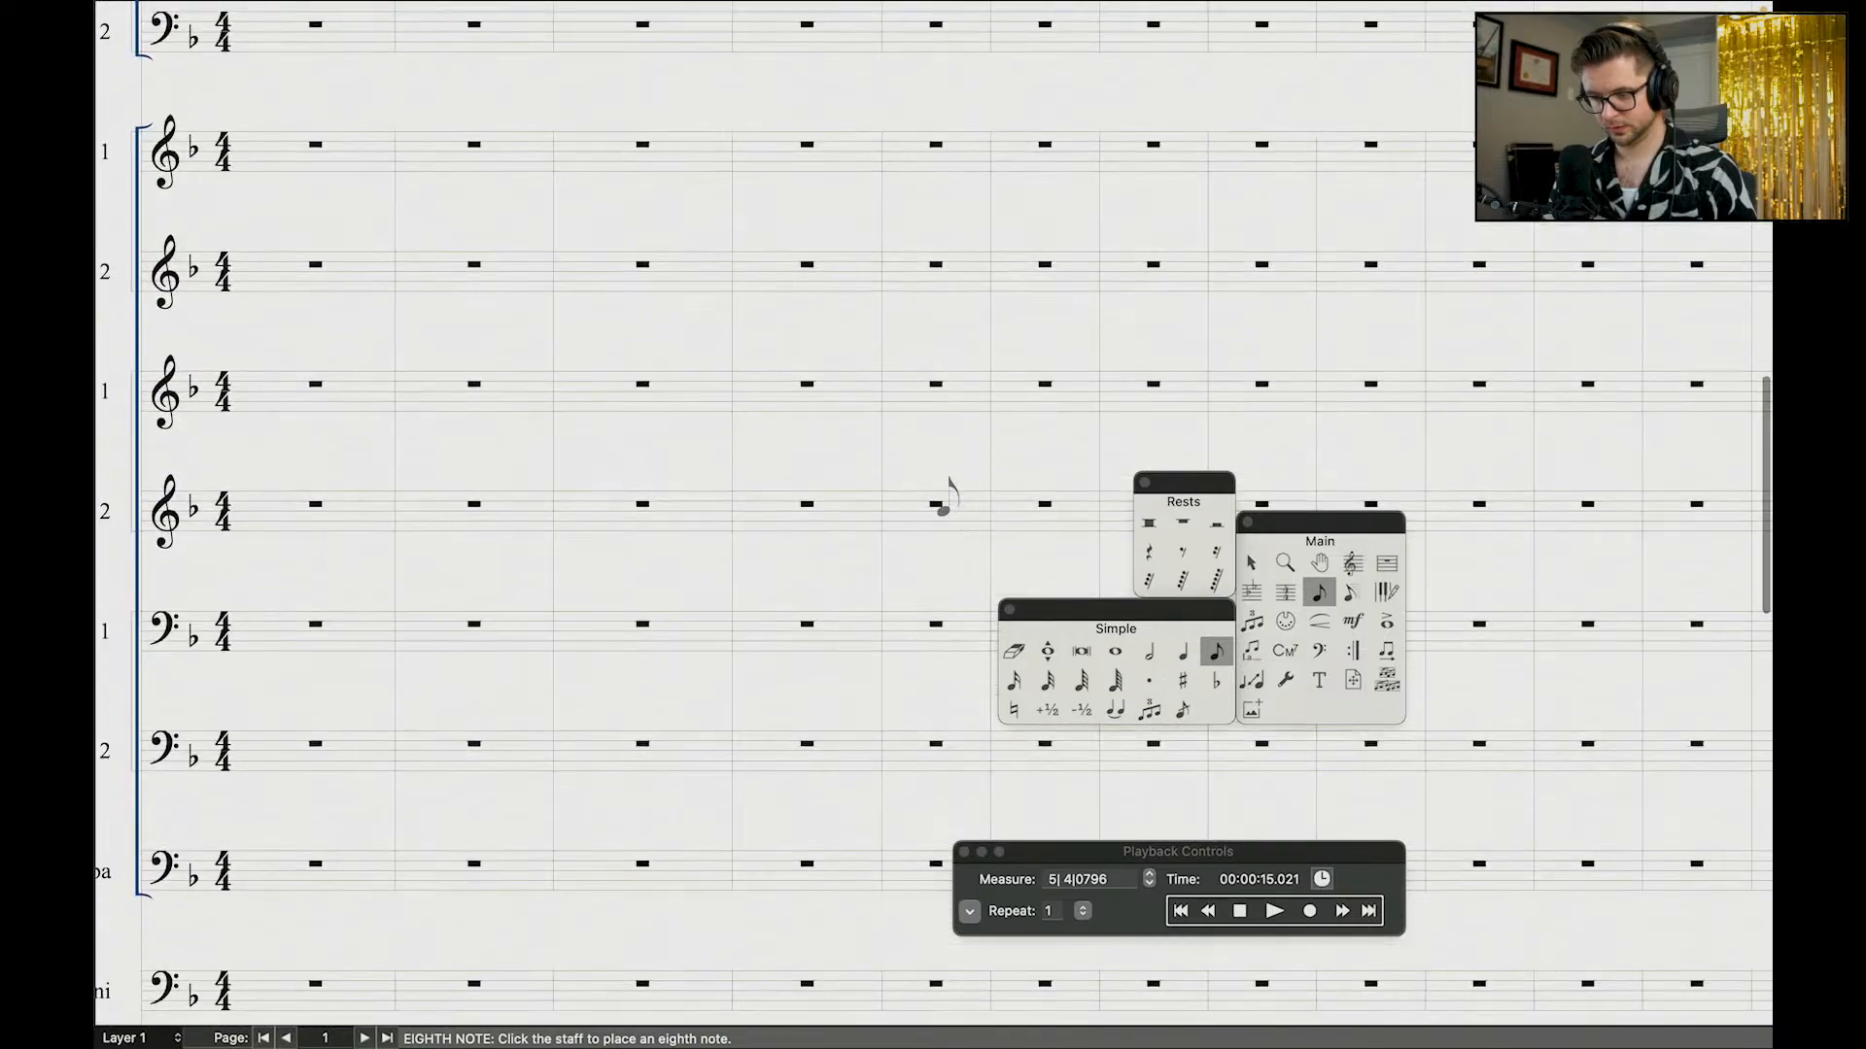
click(904, 519)
key(super+equal)
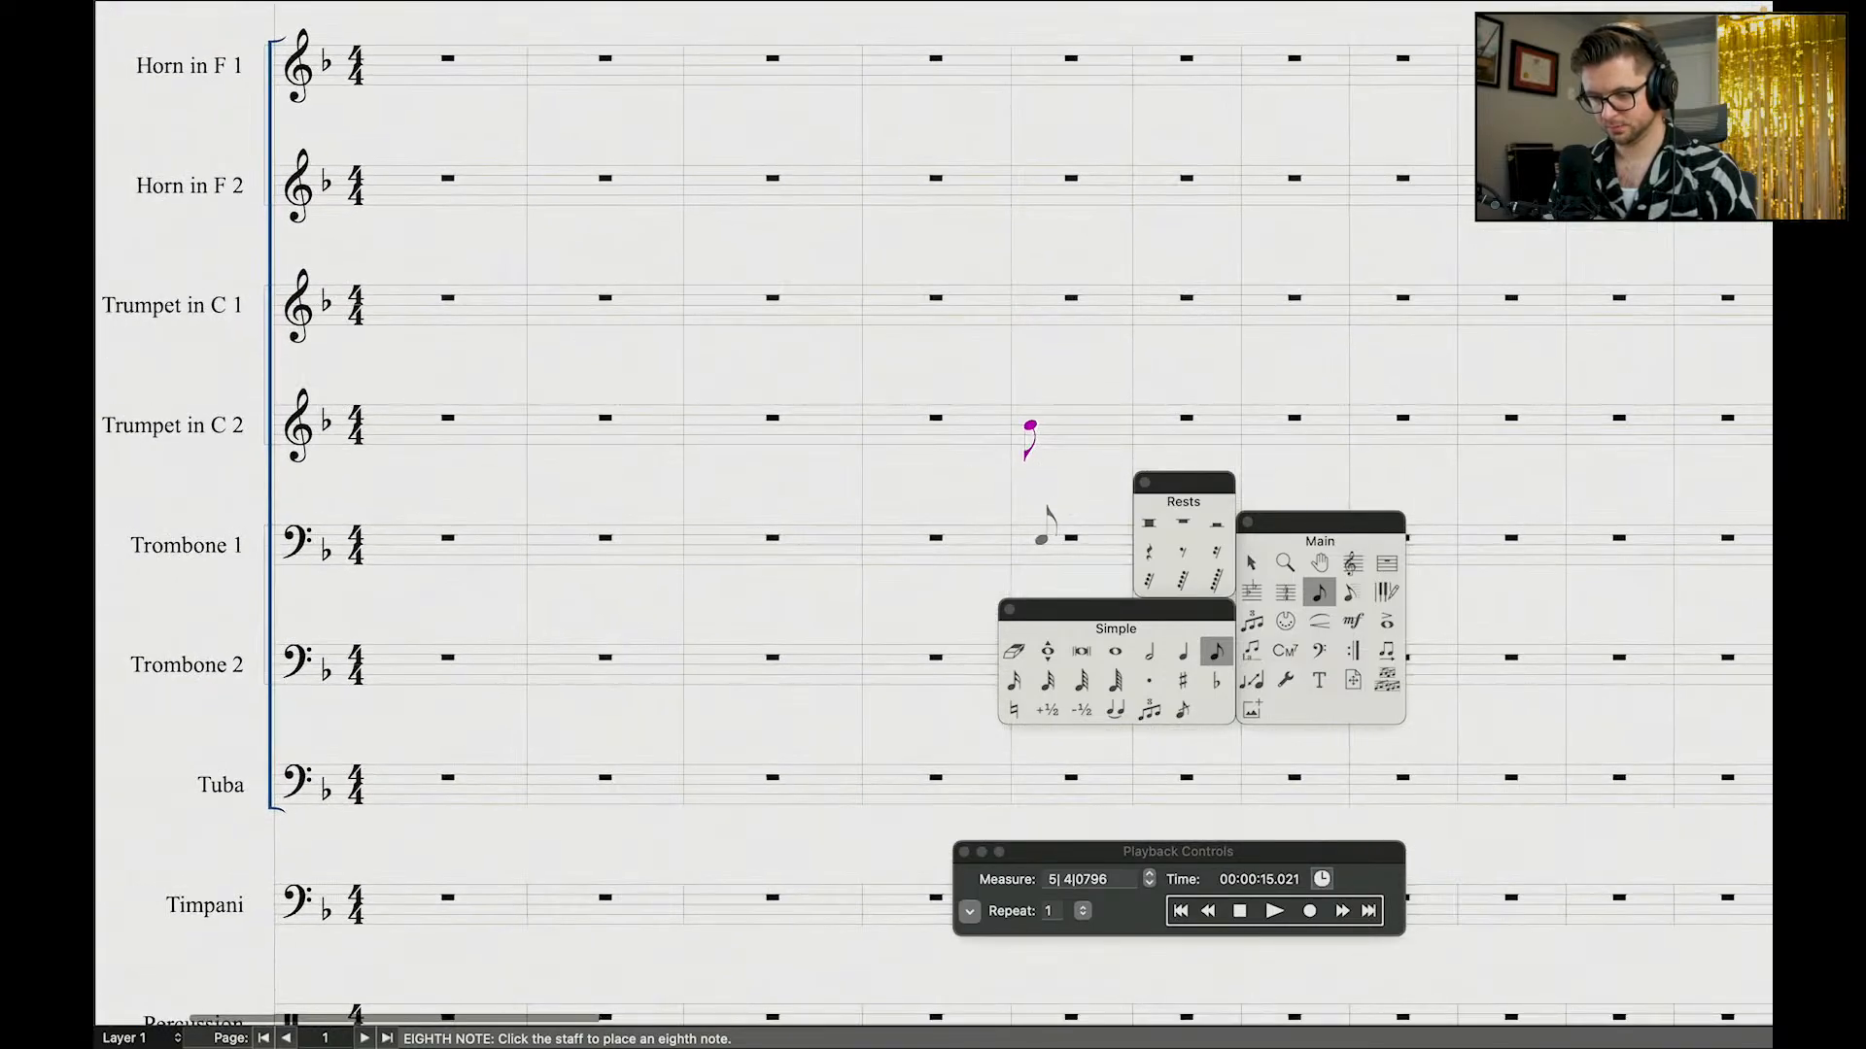
Step: Start Trombone 1's fifth measure with an eighth-note G and delete the stray eighth note in Trumpet in C 2
click(1042, 539)
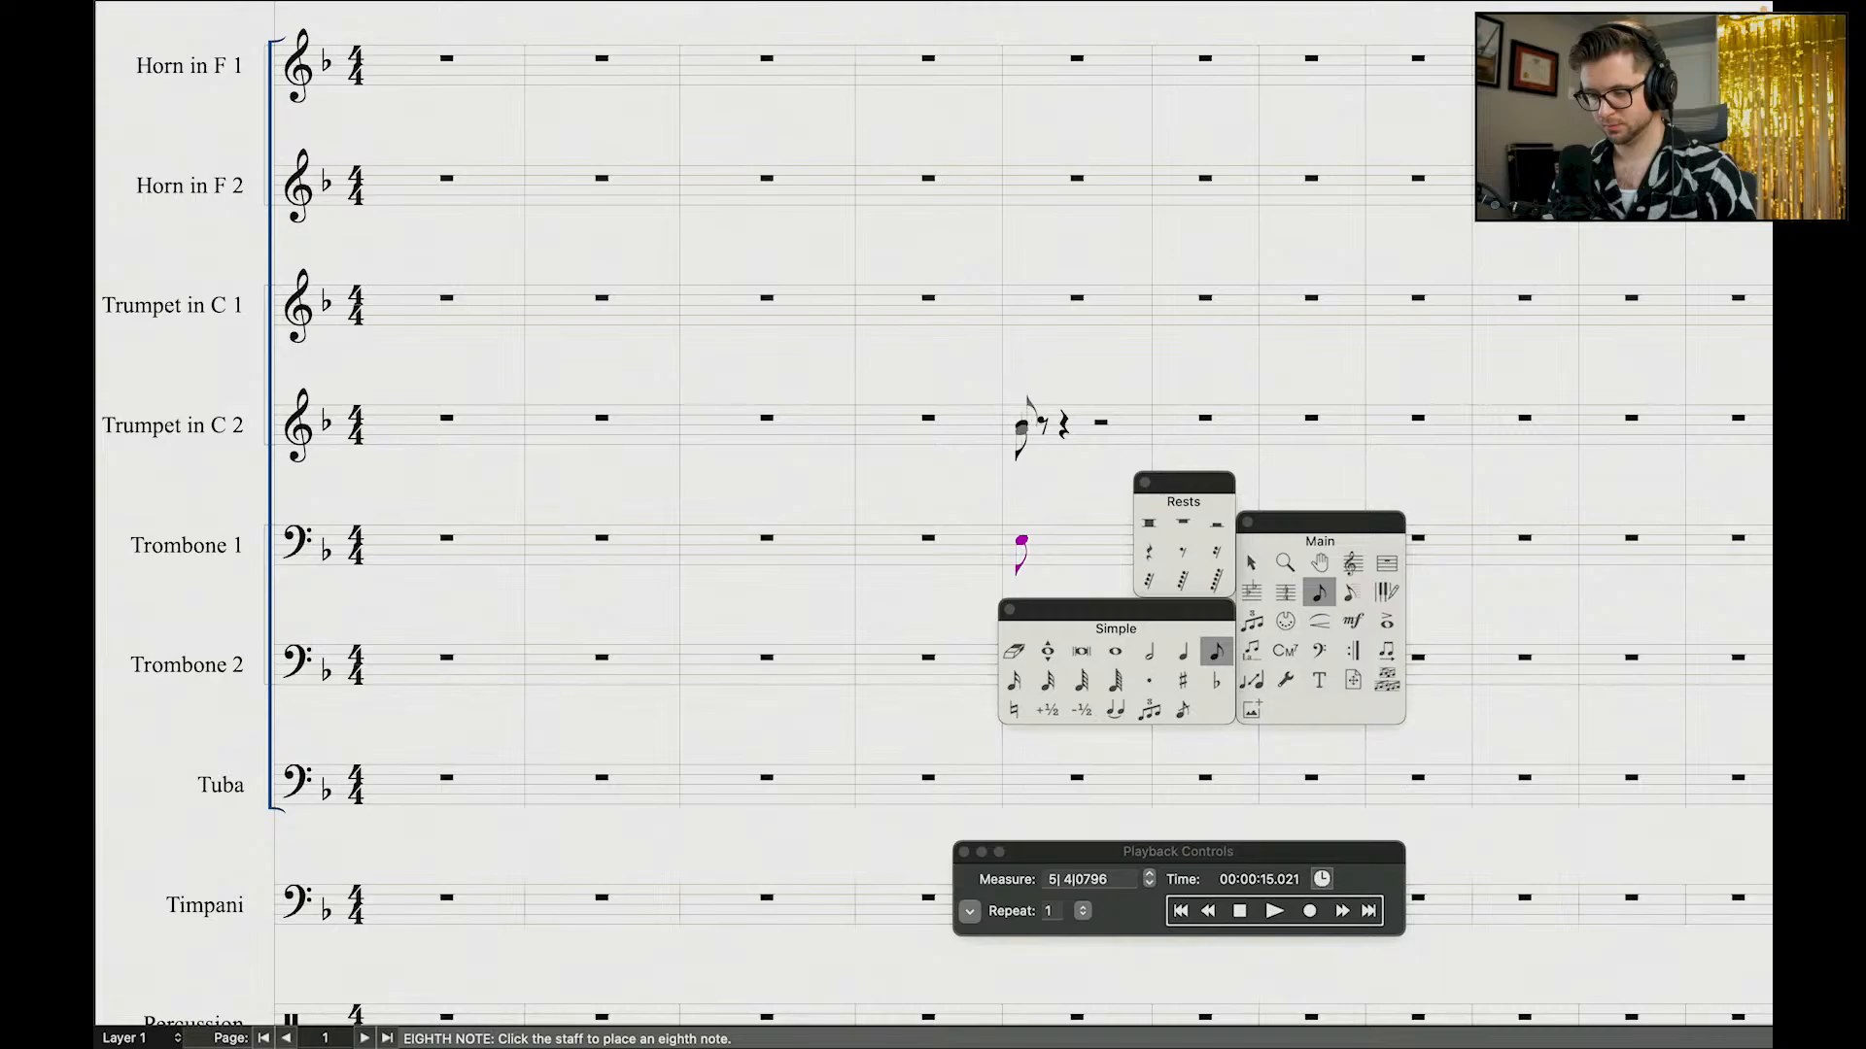
key(Delete)
key(Delete)
key(Delete)
key(Delete)
Step: Complete Trombone 1's fifth measure with descending eighth notes F, E and D and a half-note C-sharp
scroll(1022, 427, down, 5)
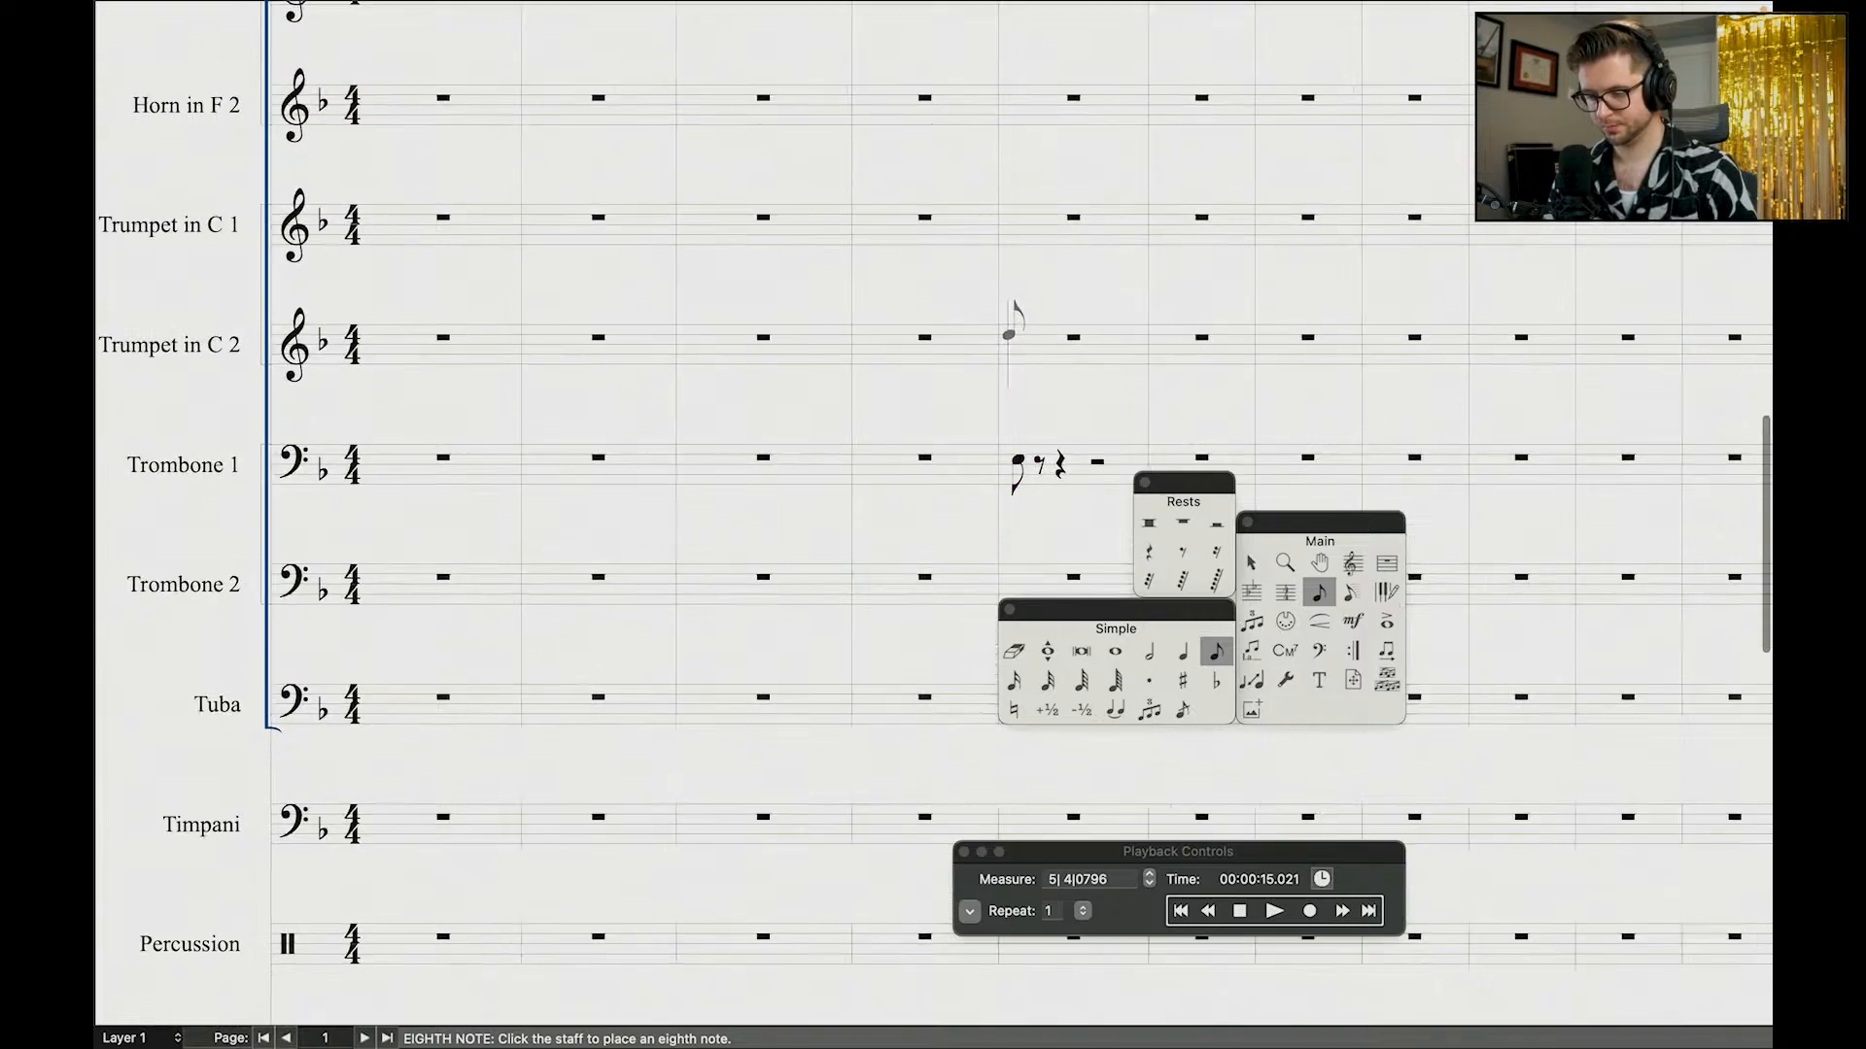
key(super+Down)
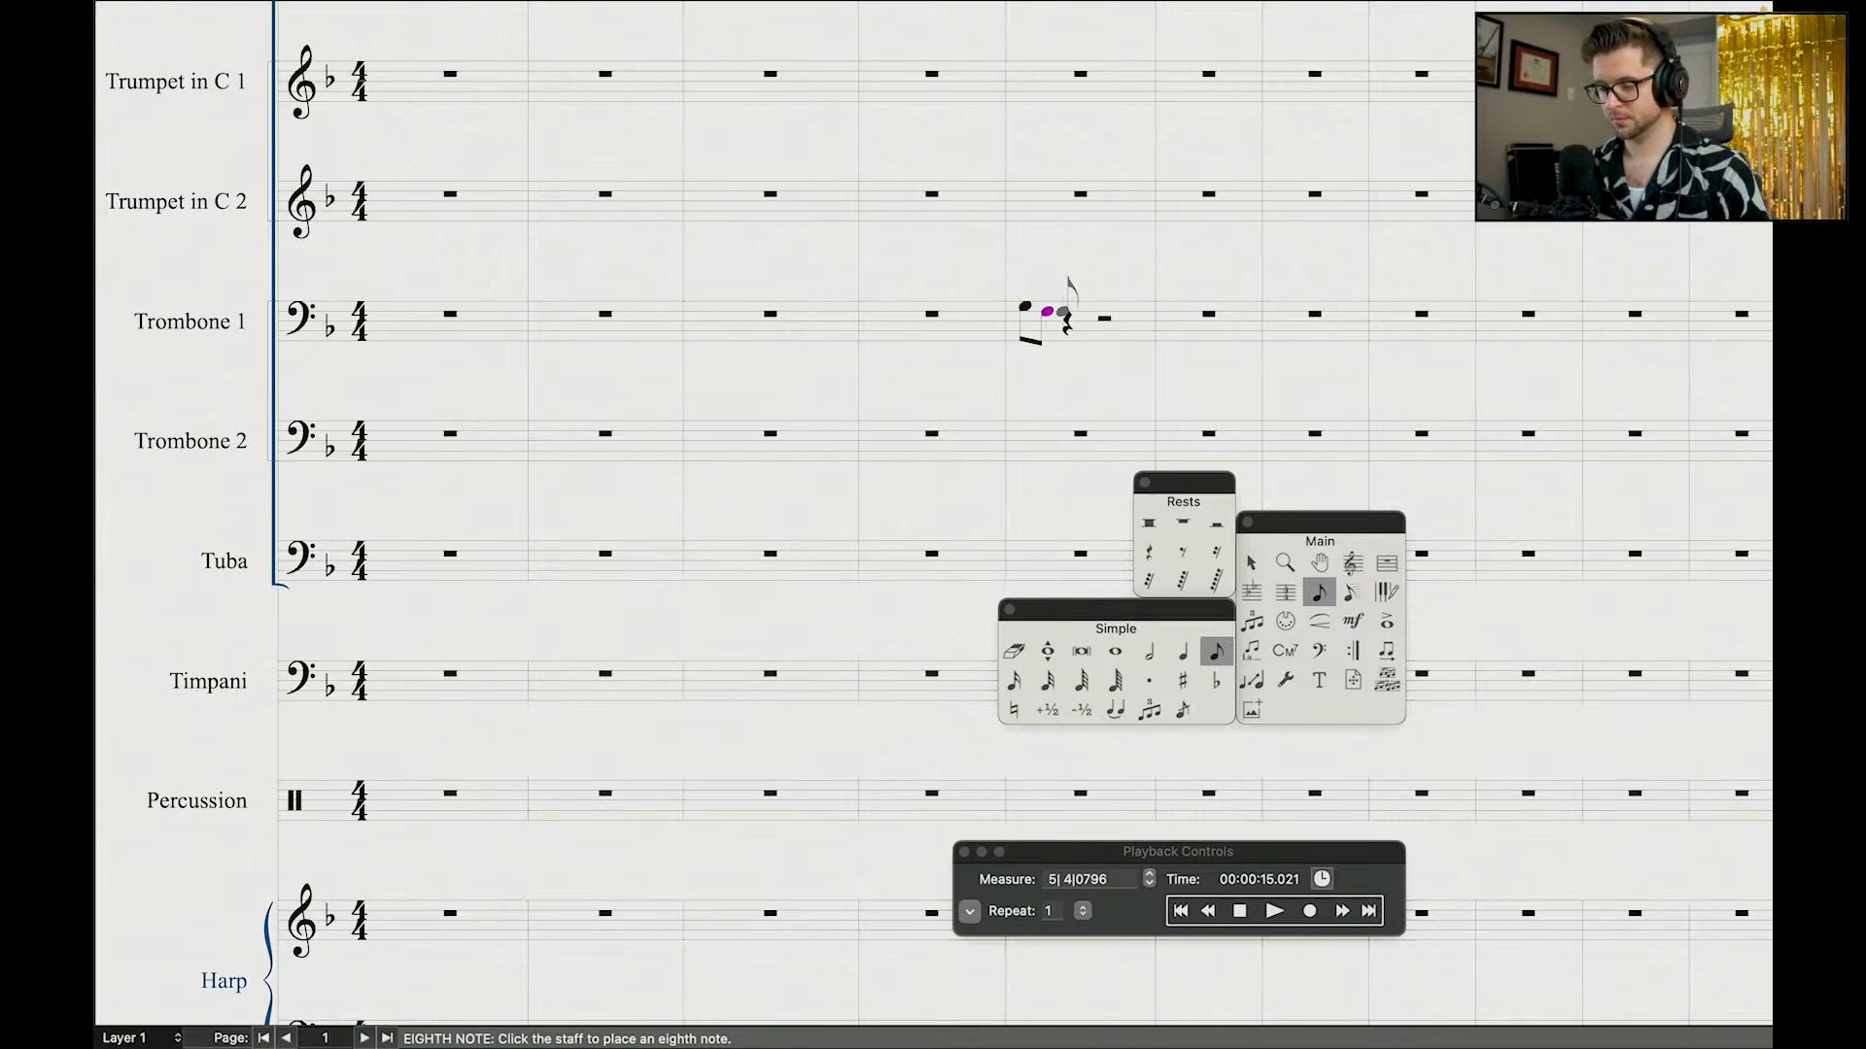
click(1063, 312)
click(1088, 319)
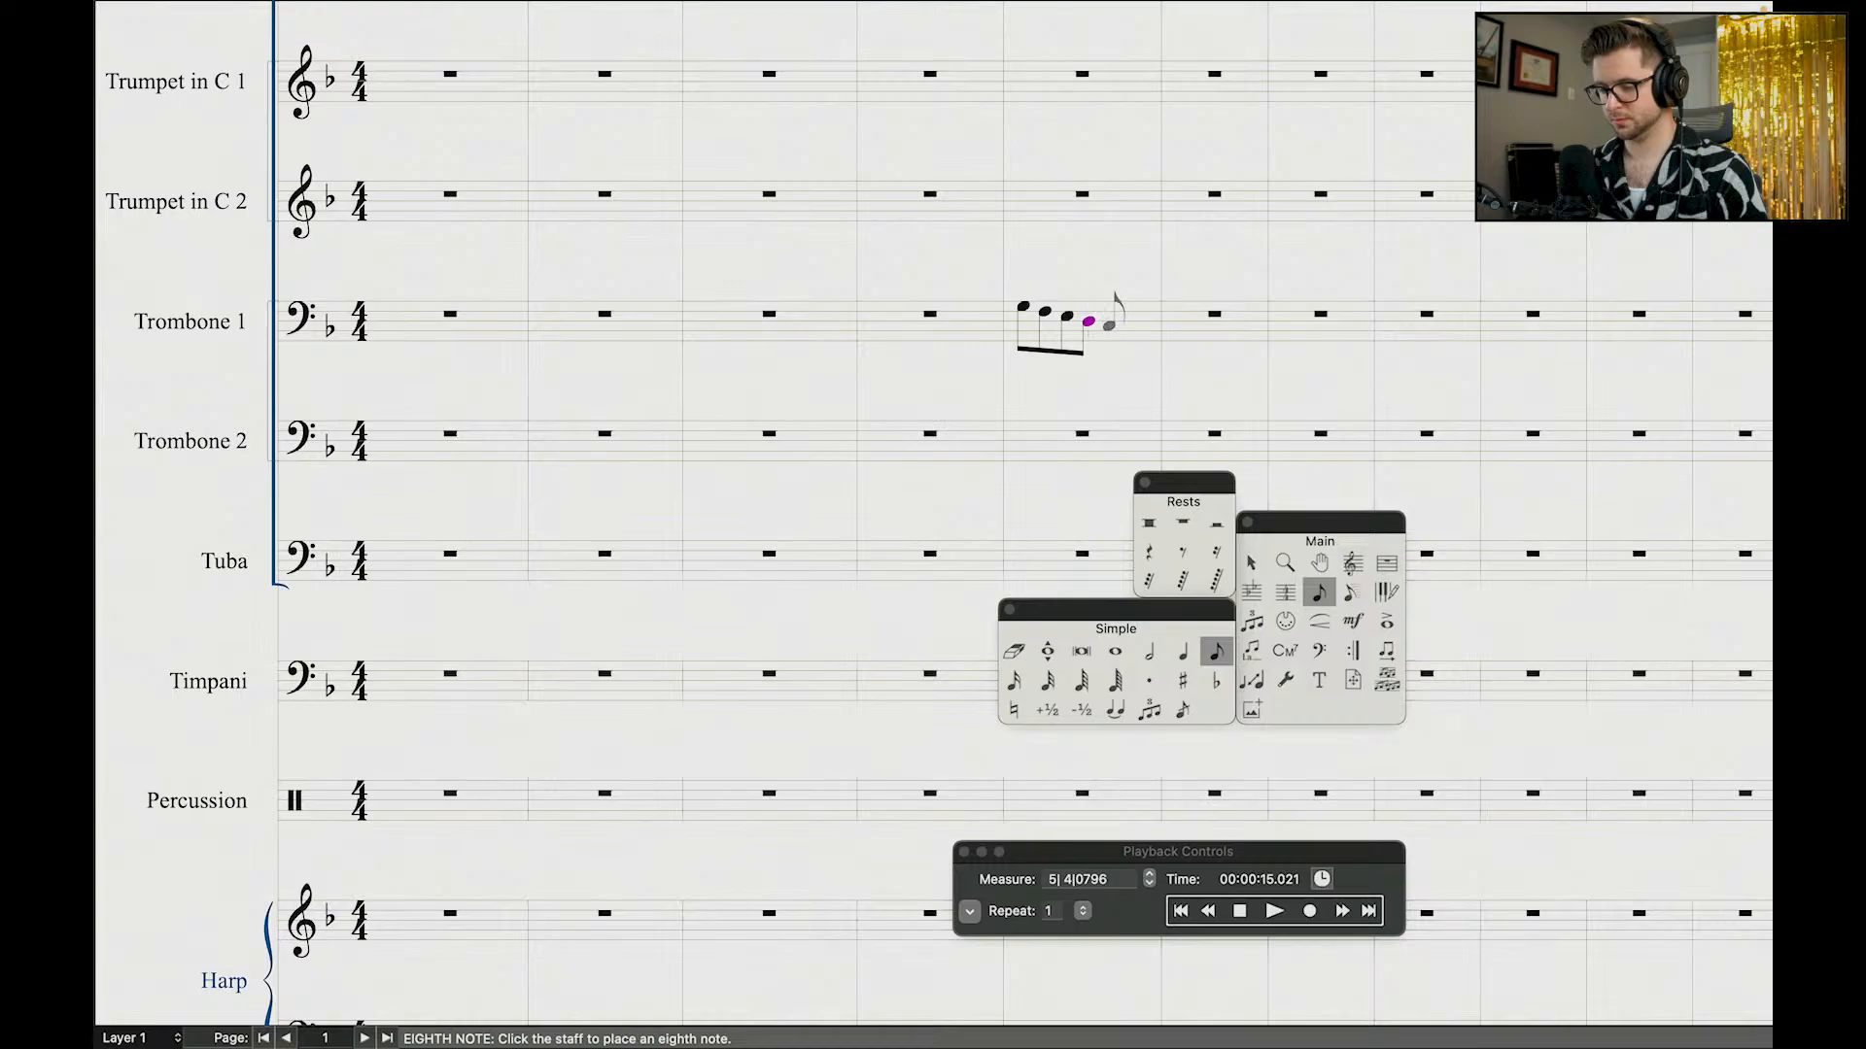
click(1110, 325)
key(alt+6)
key(plus)
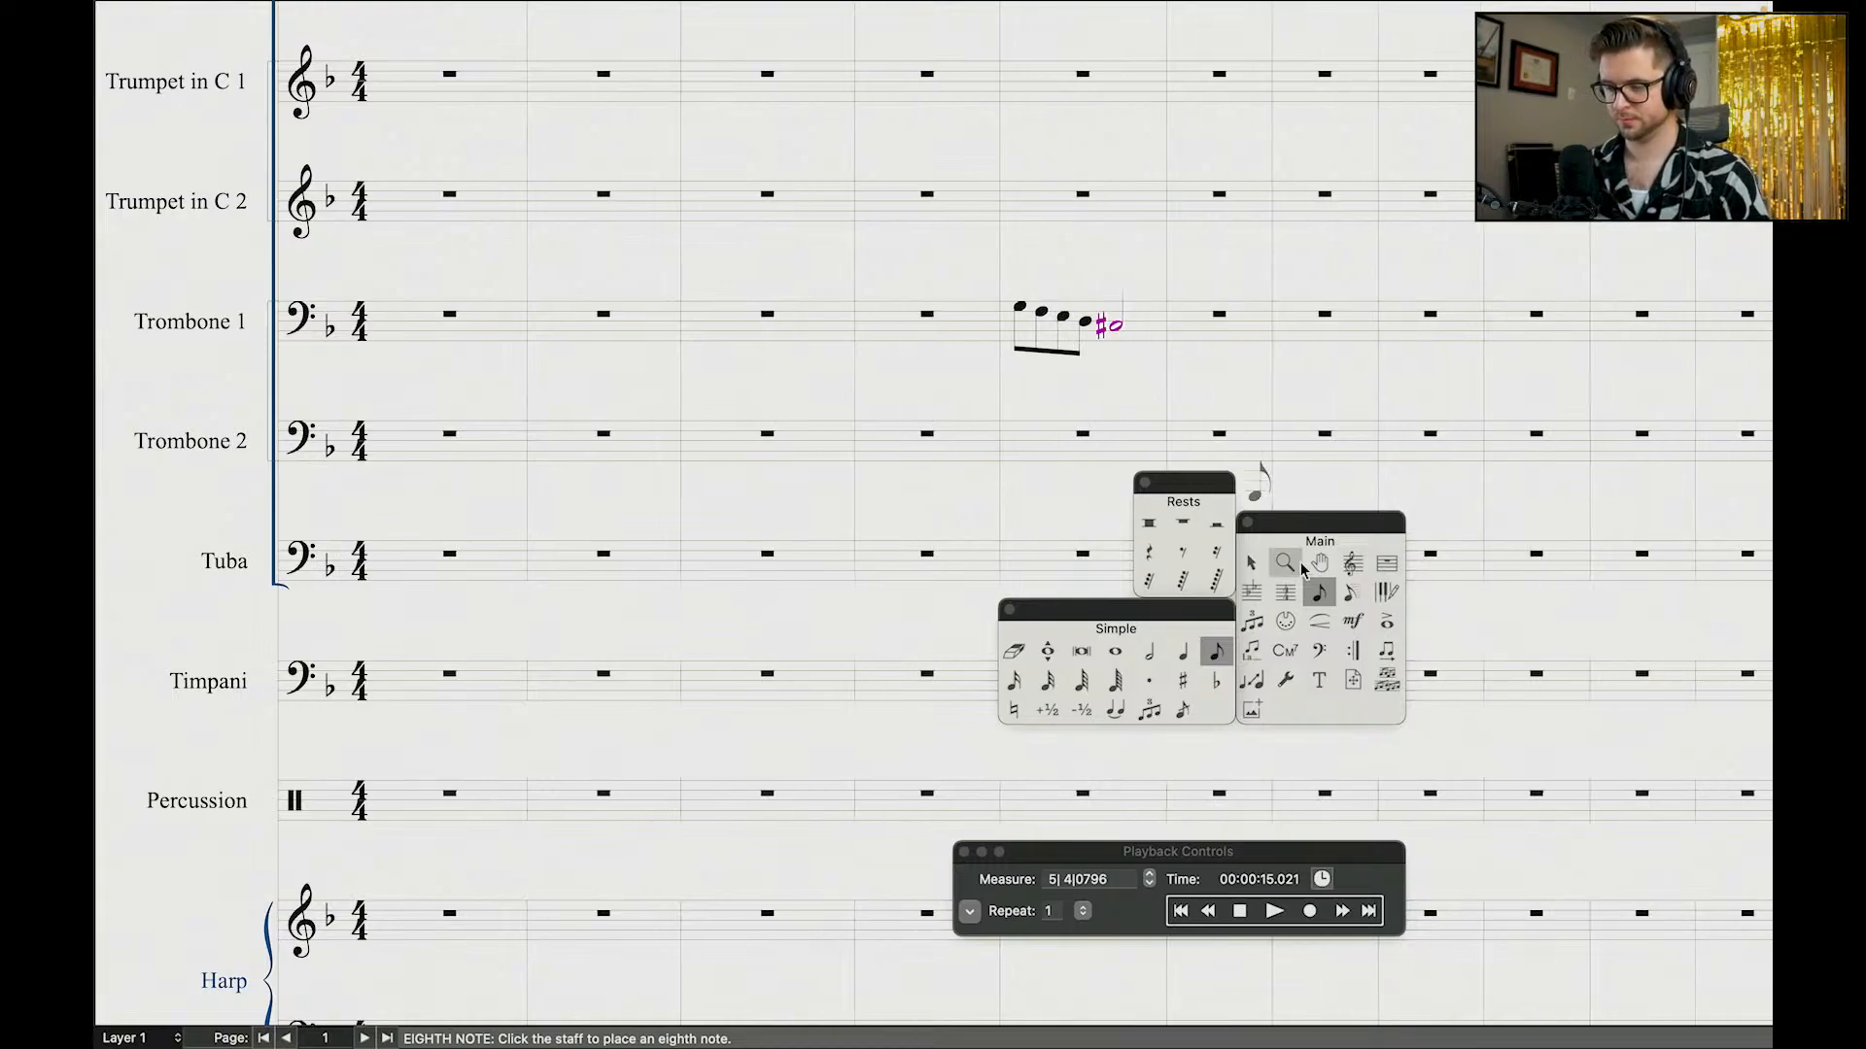
Step: Add a fermata to the half-note C-sharp in Trombone 1's fifth measure
click(1385, 622)
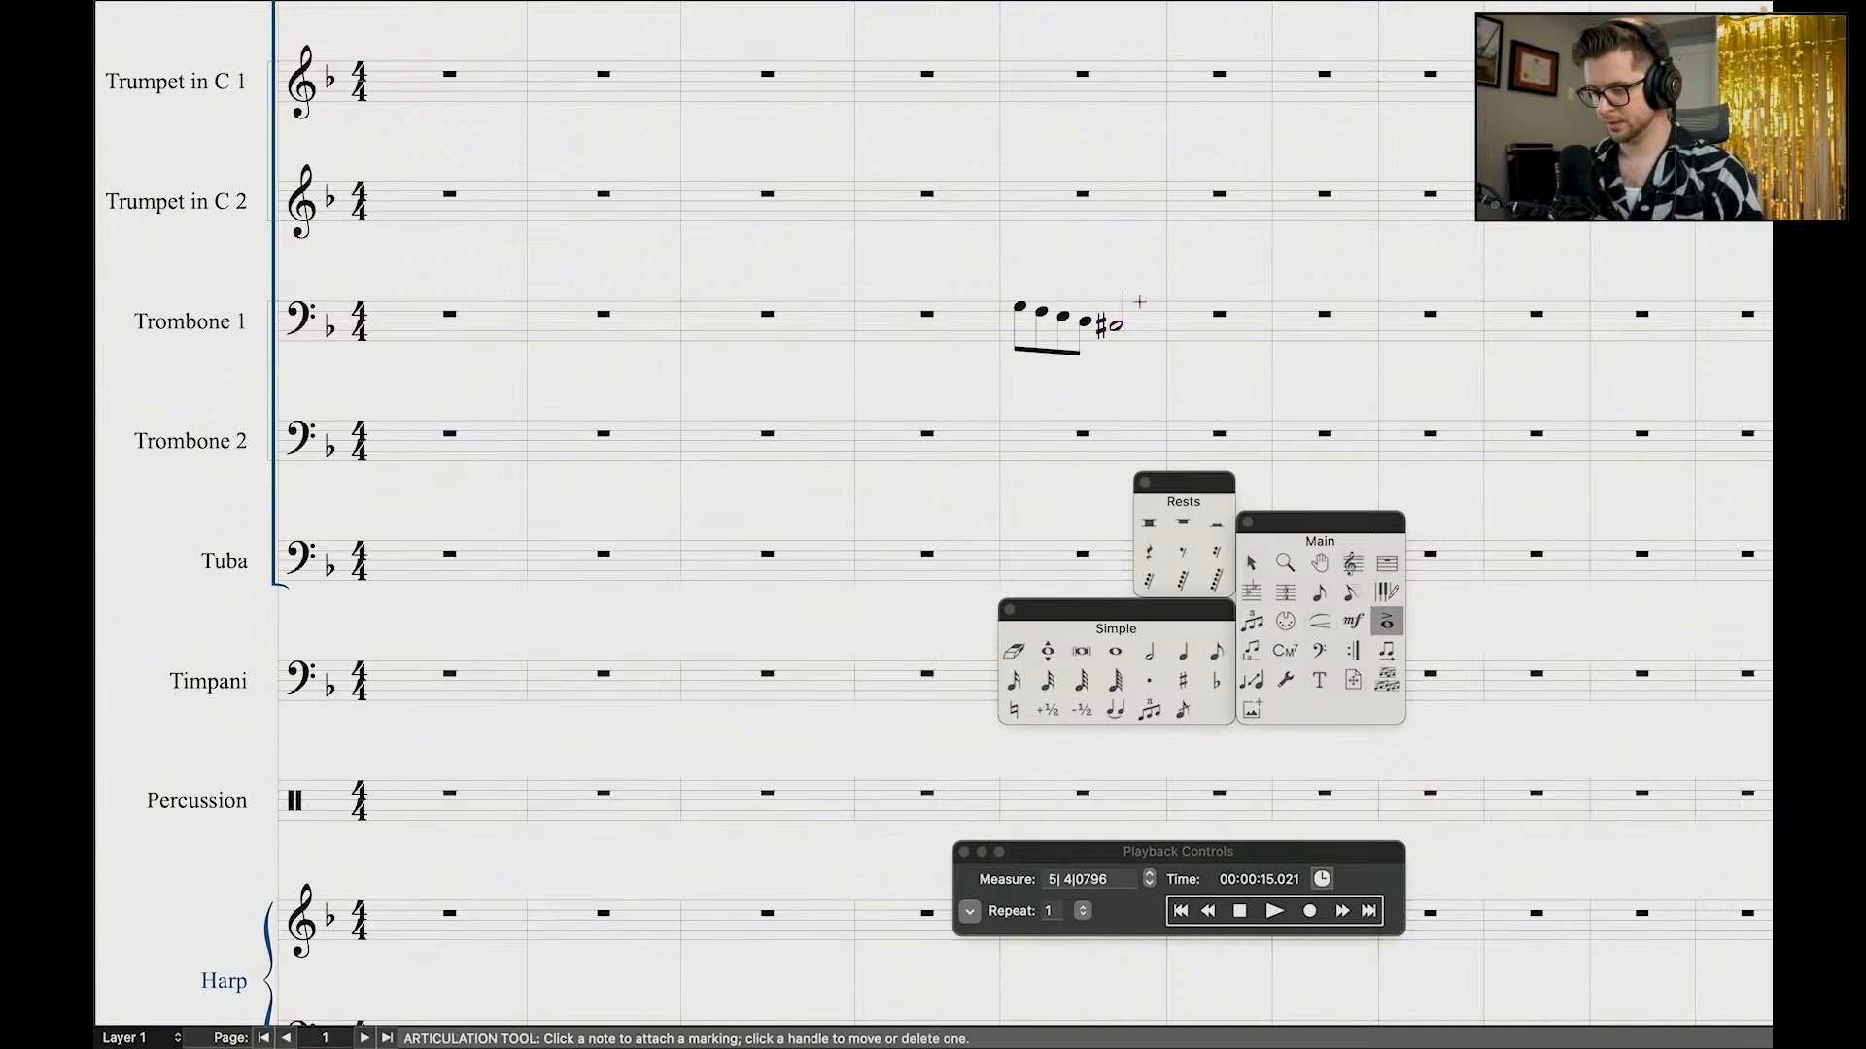
click(1119, 280)
click(1658, 747)
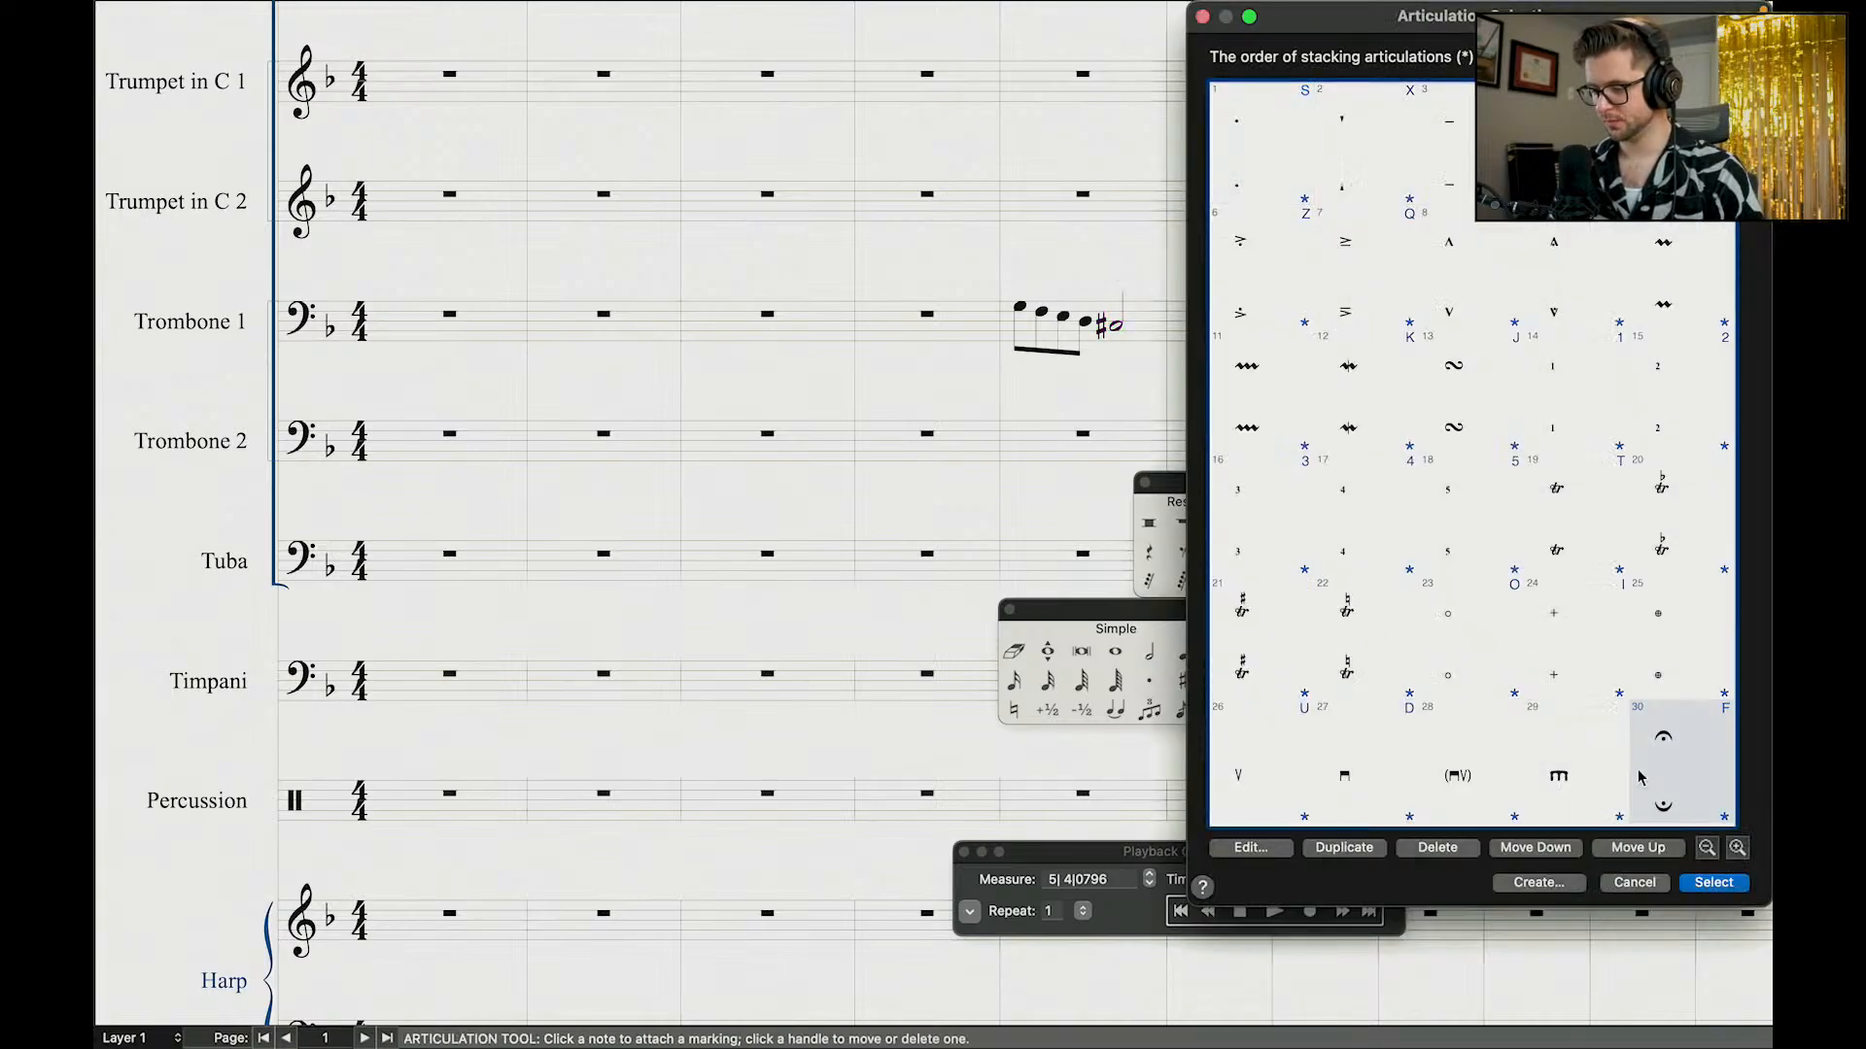
key(Return)
Step: Play back the score from measure 4 through the Trombone 1 entry in measure 5
scroll(1237, 341, up, 5)
click(1215, 911)
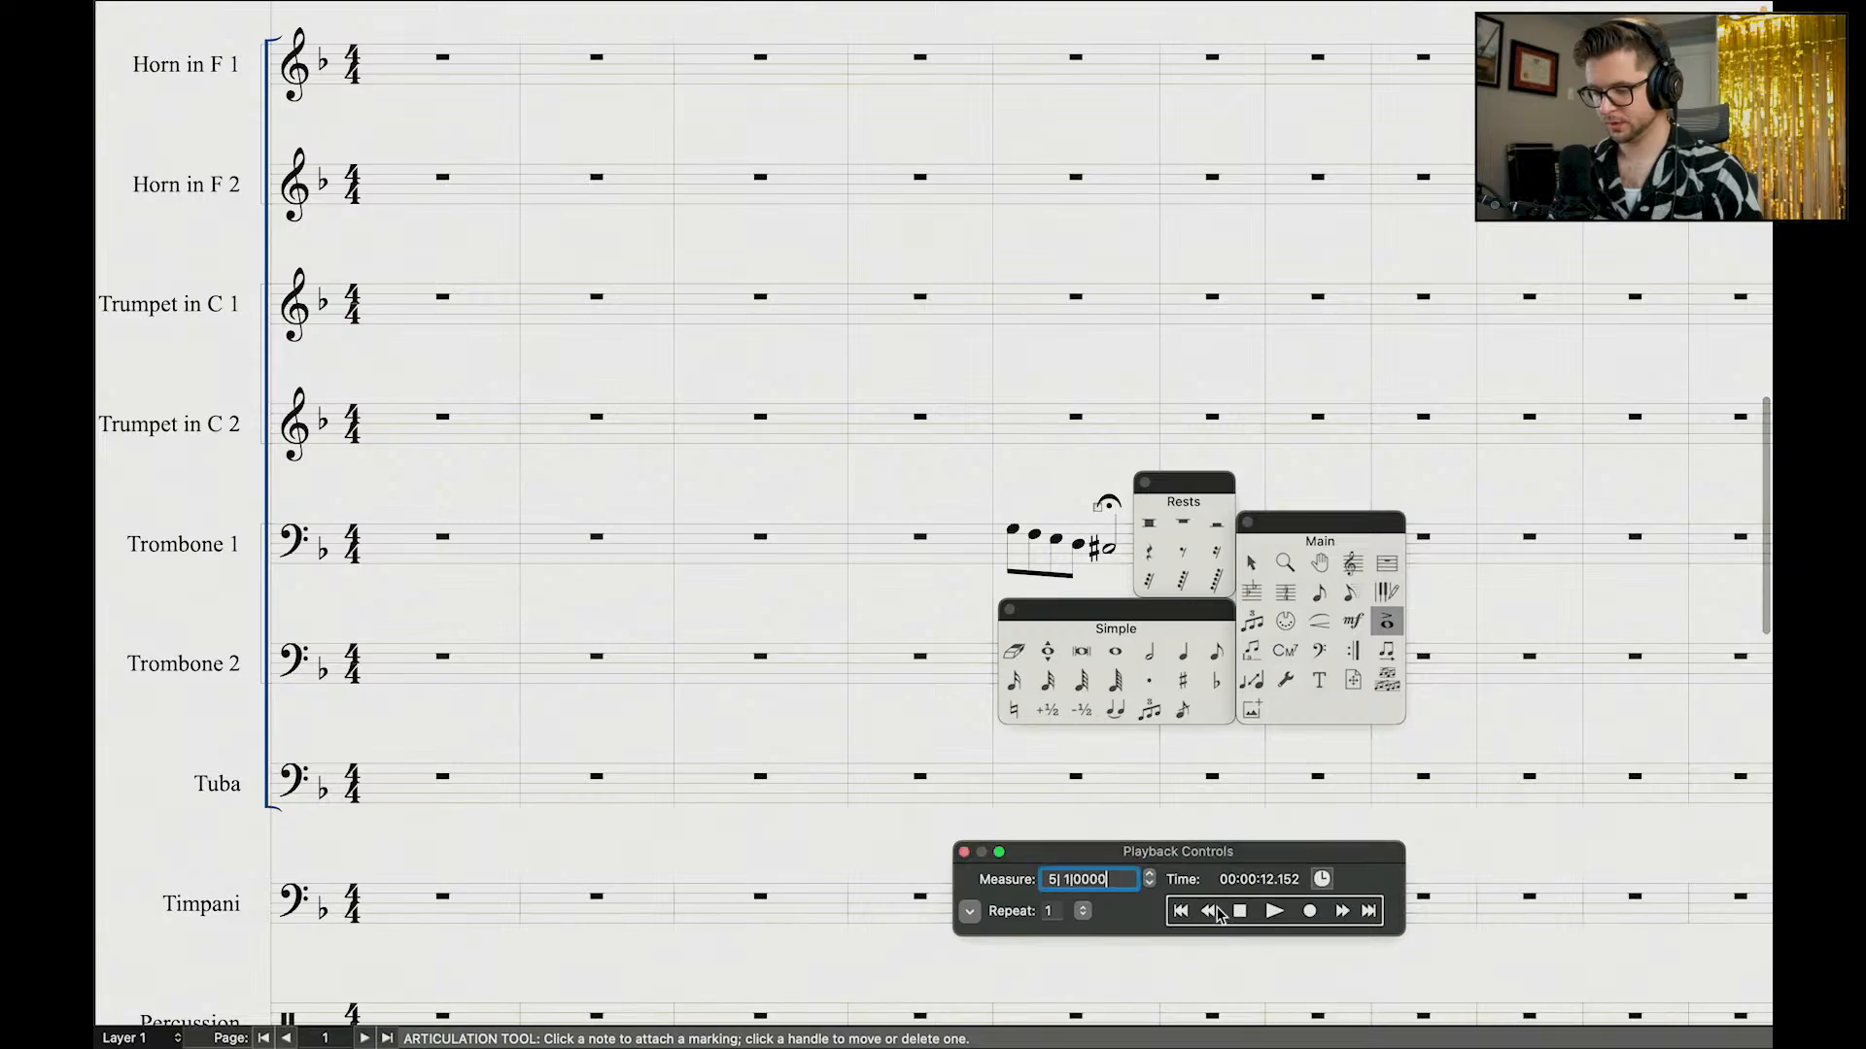
click(1215, 911)
click(1274, 911)
scroll(911, 691, up, 4)
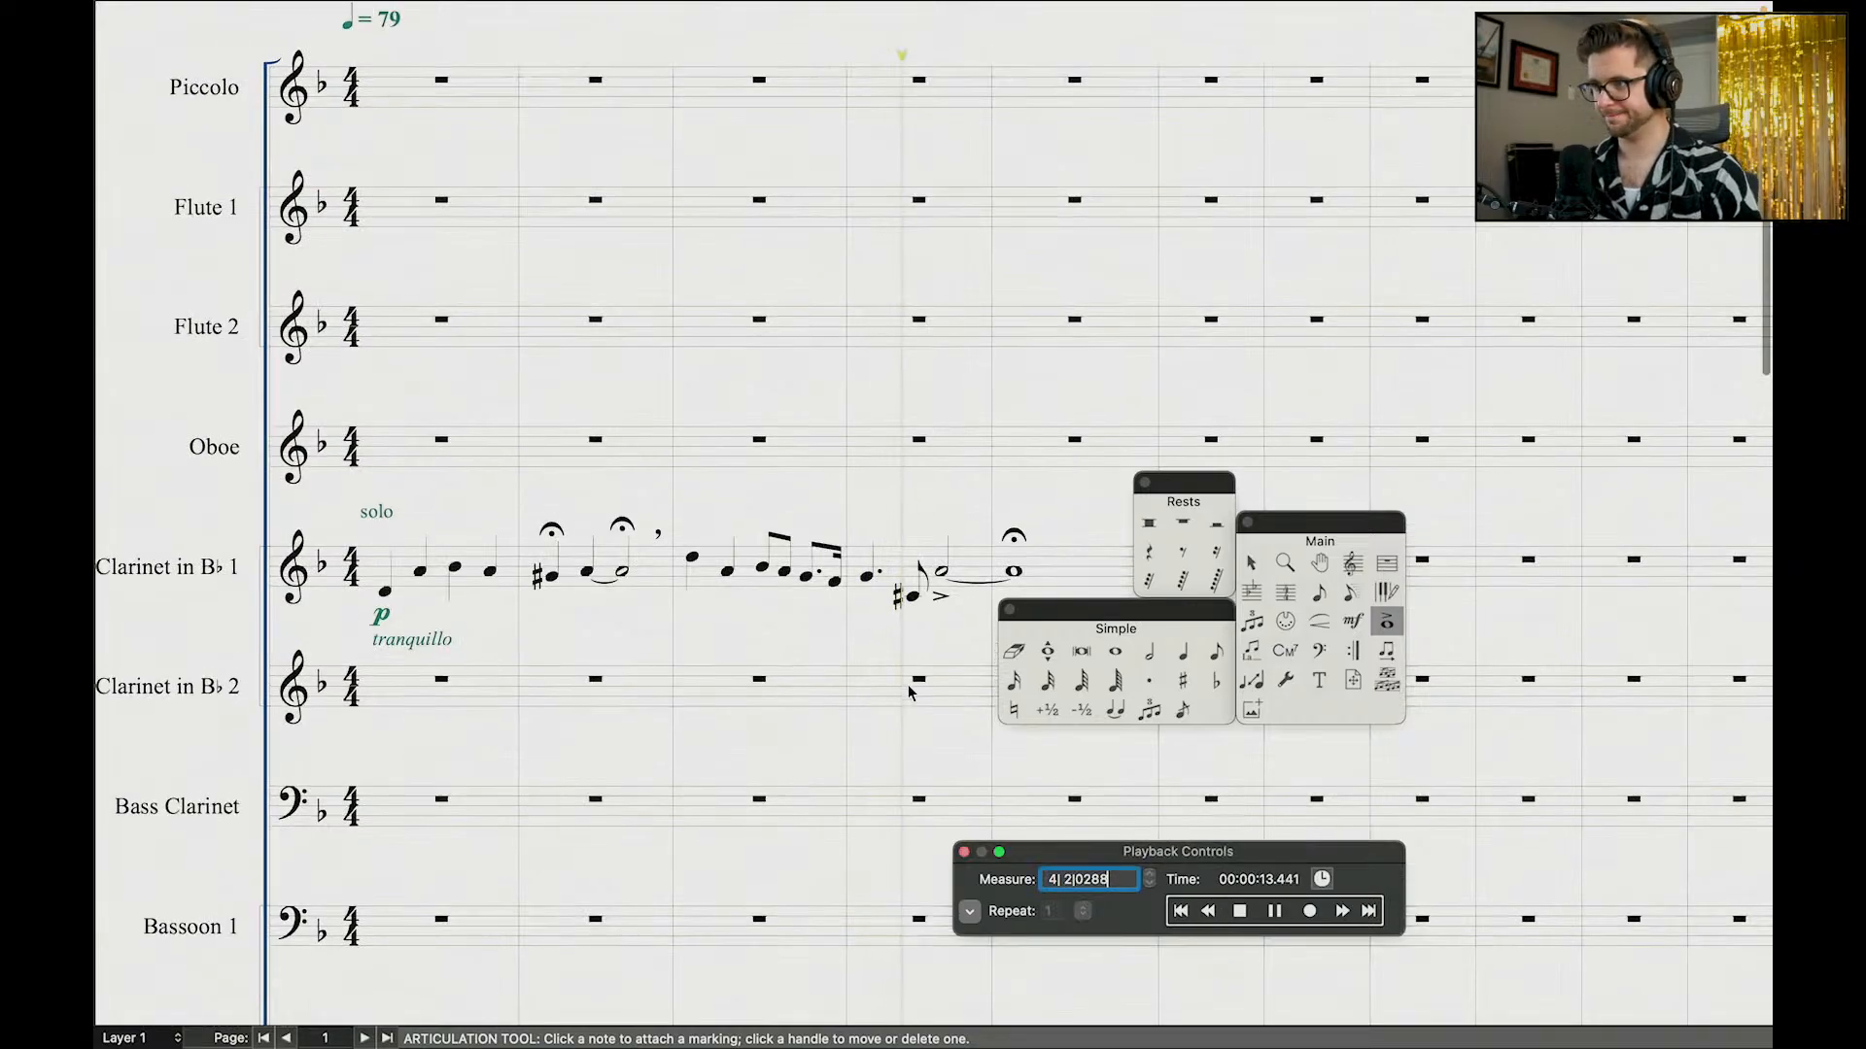
scroll(910, 692, right, 2)
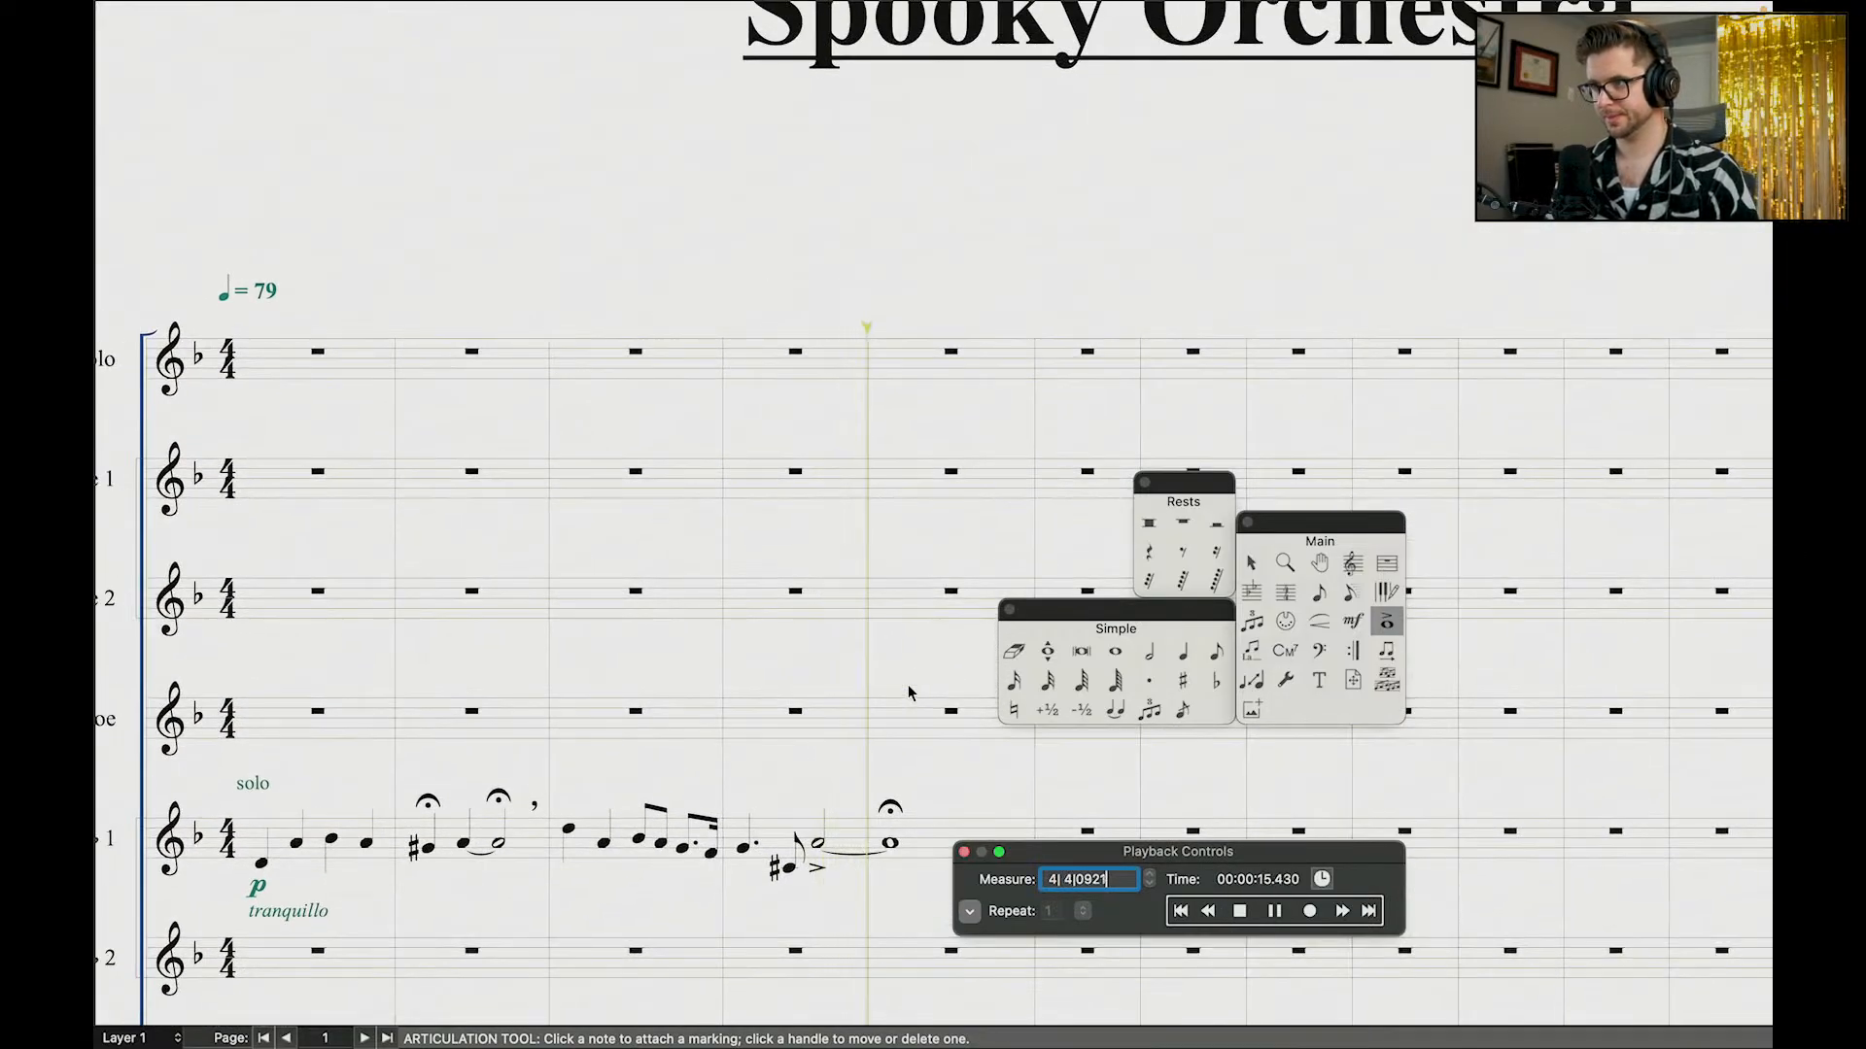
scroll(910, 692, down, 3)
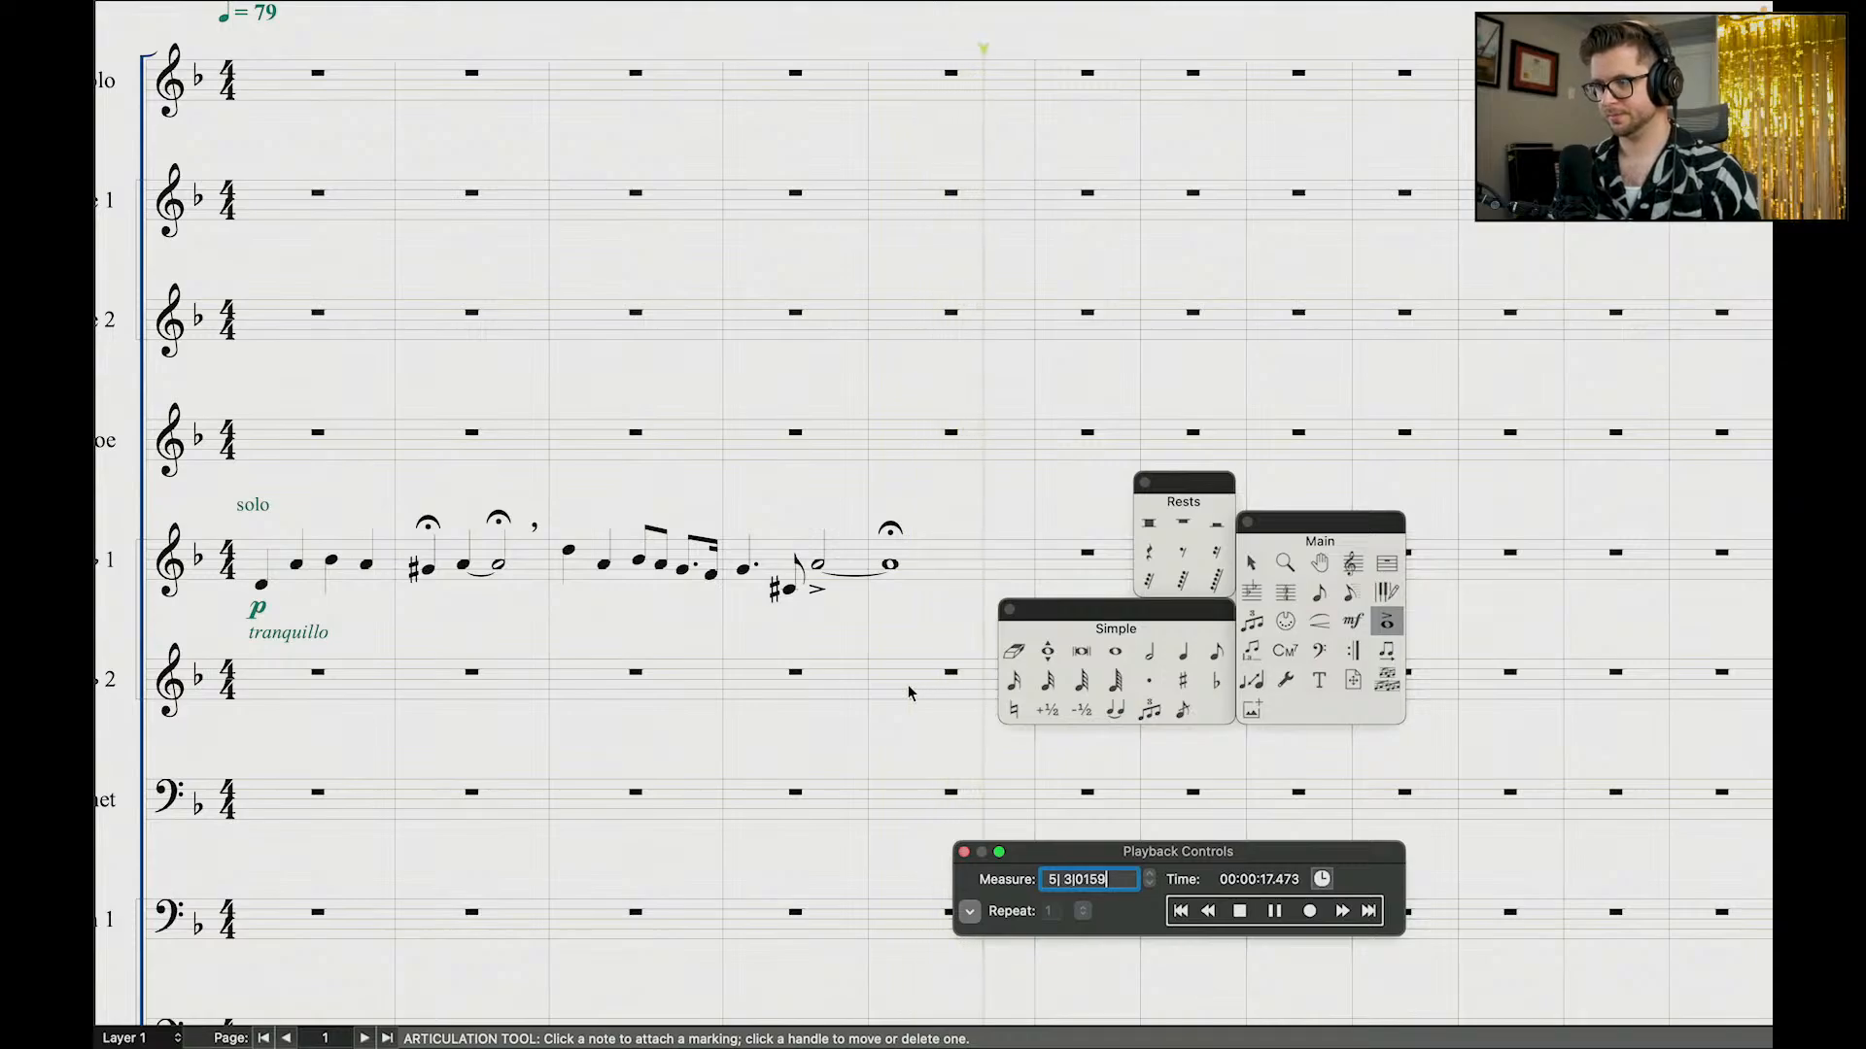
scroll(1021, 442, down, 2)
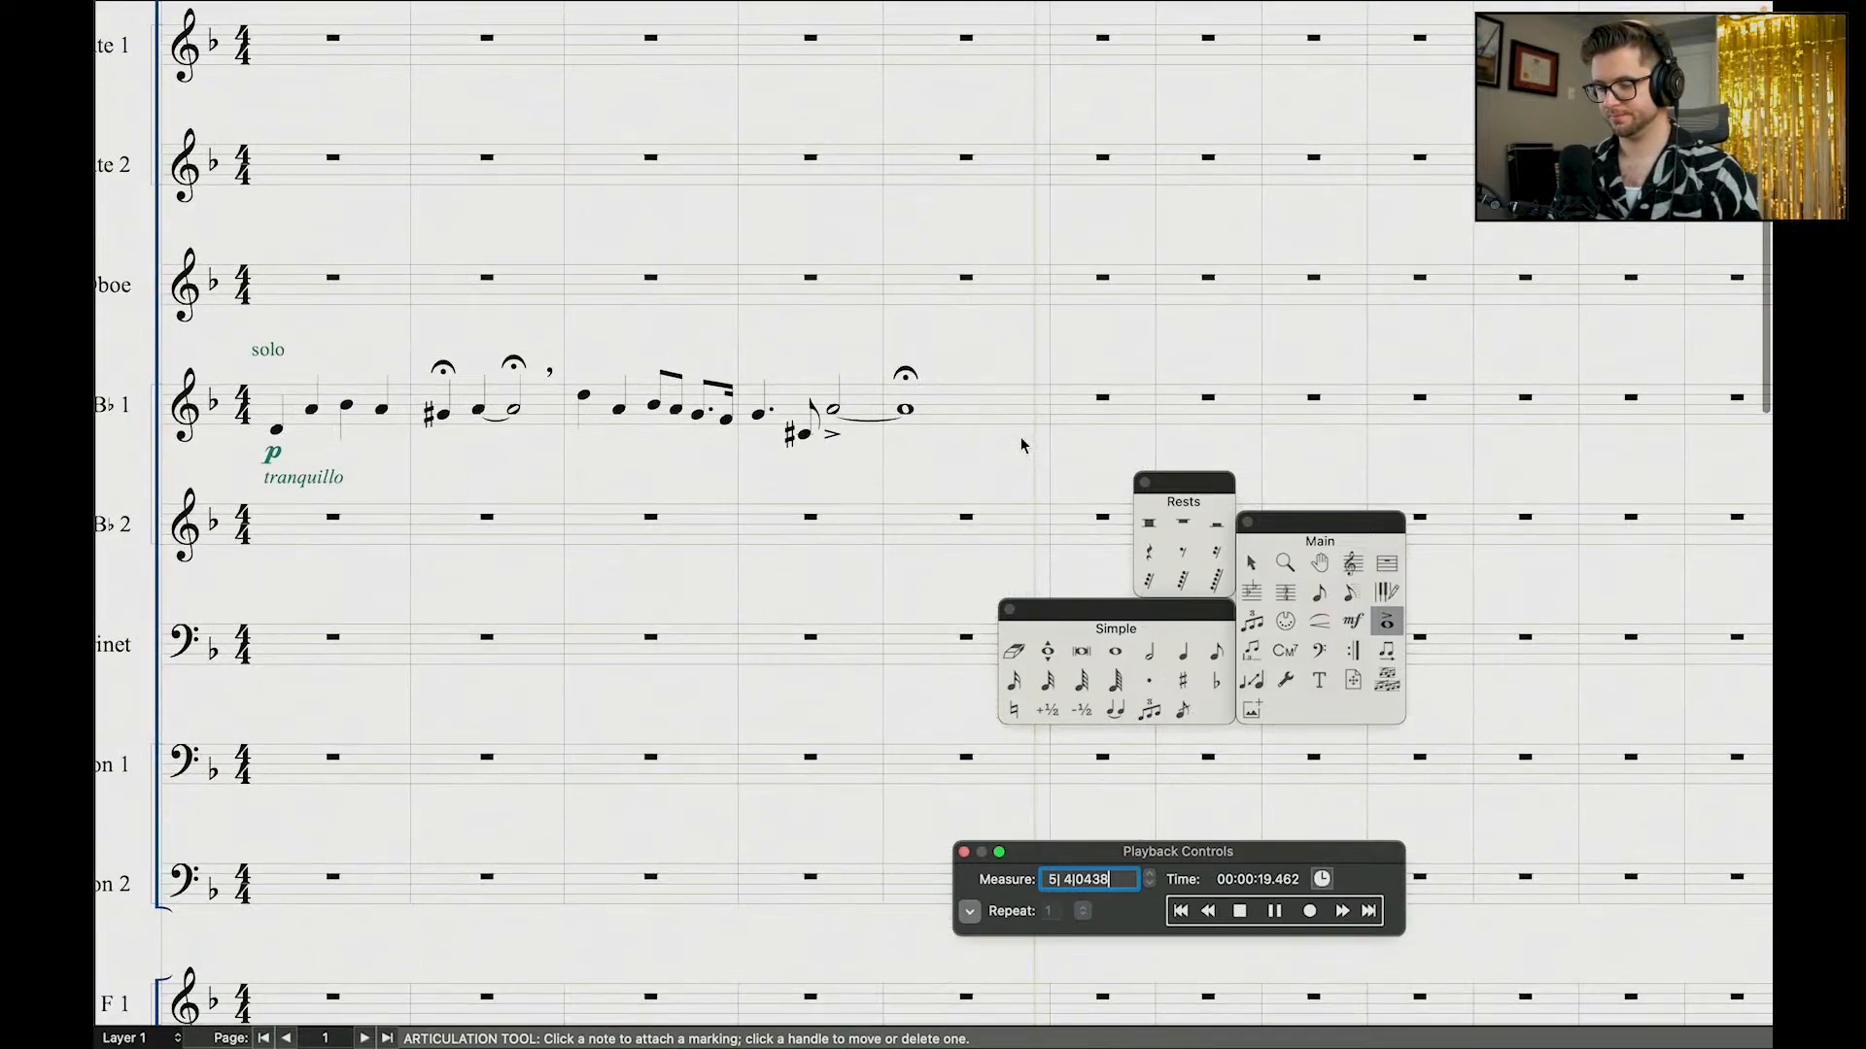
key(space)
scroll(1072, 389, down, 6)
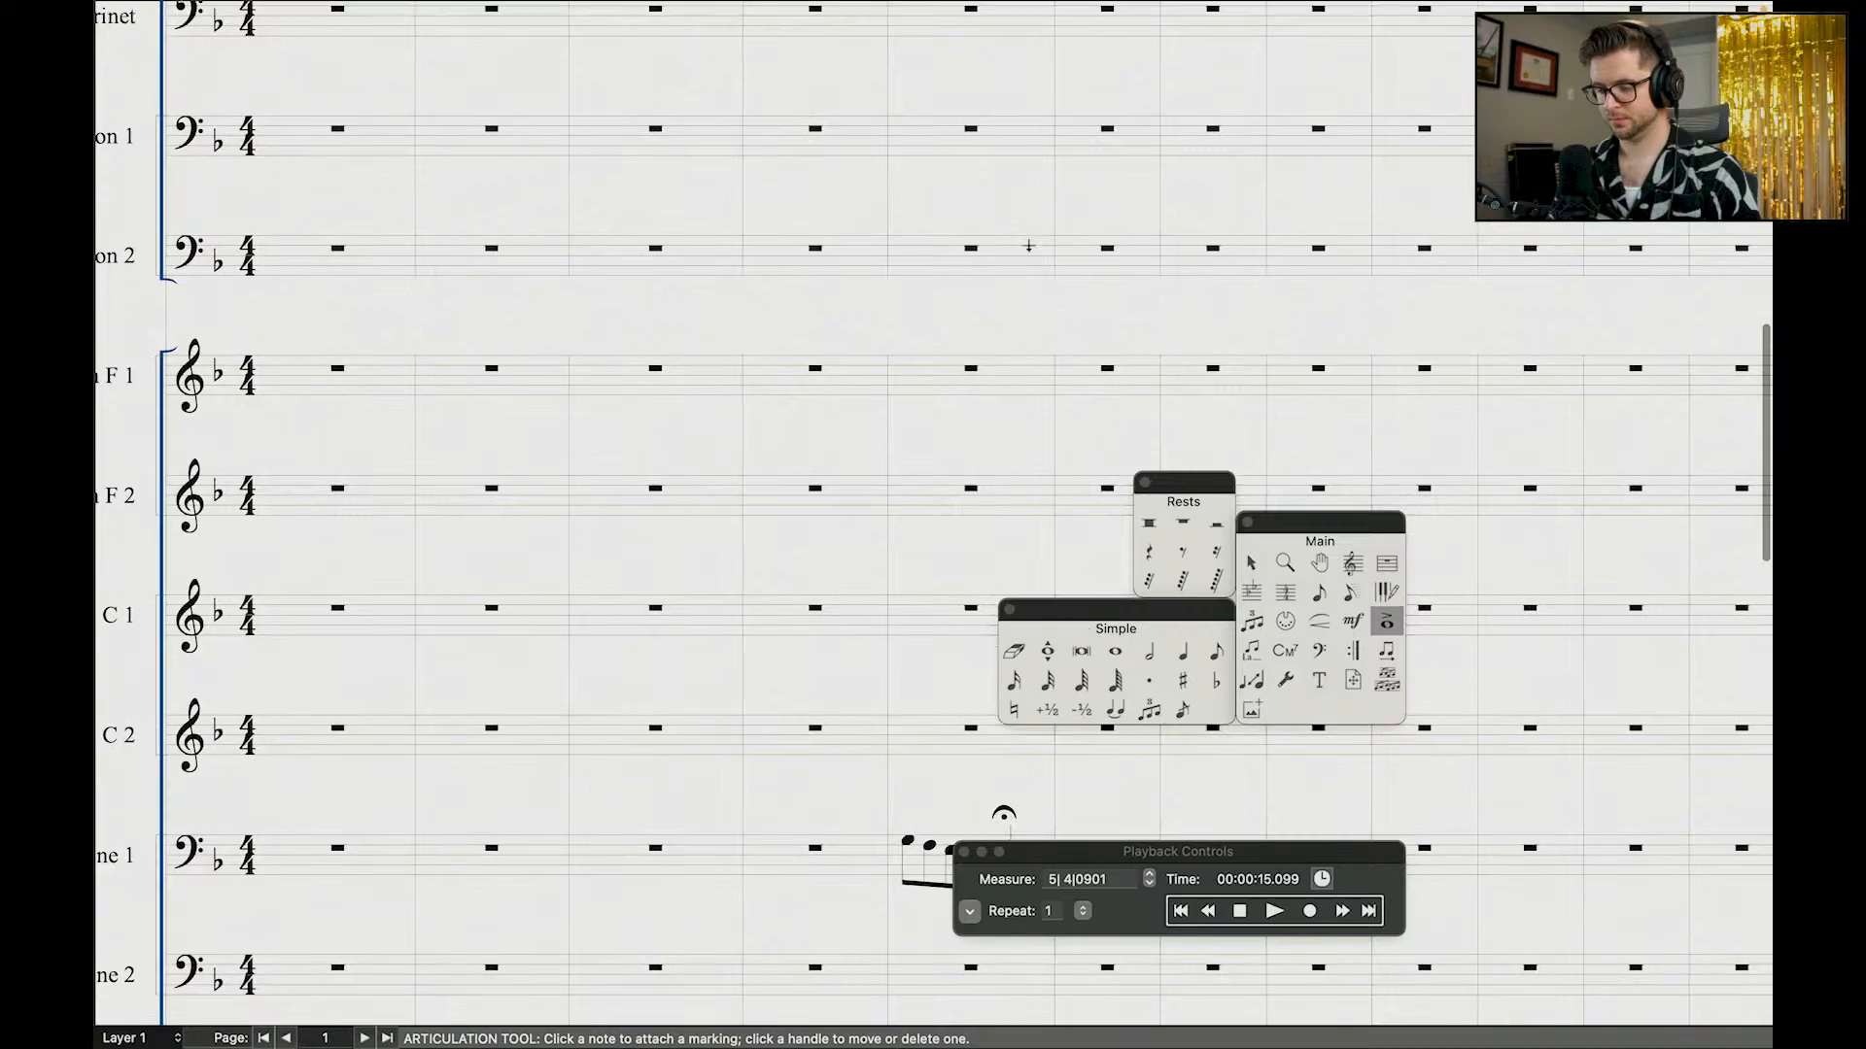
scroll(987, 431, down, 15)
scroll(986, 431, up, 11)
scroll(987, 431, up, 1)
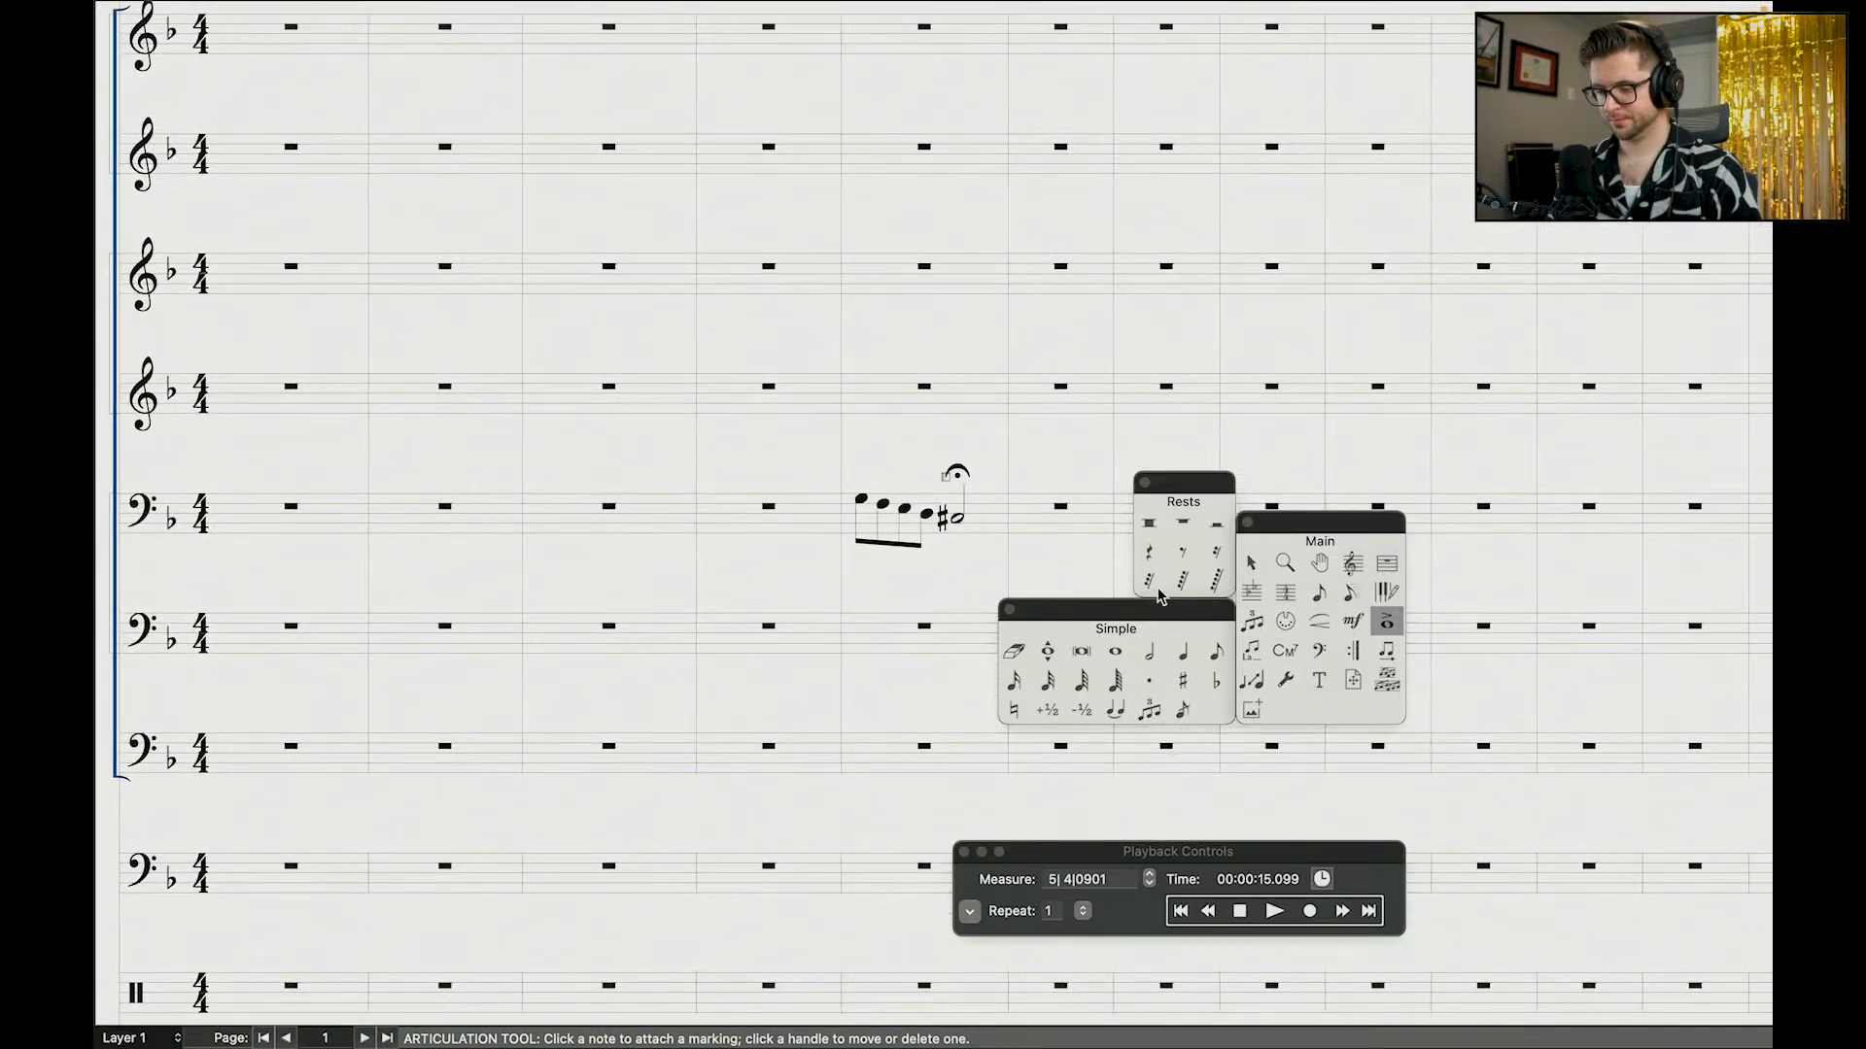
click(1213, 661)
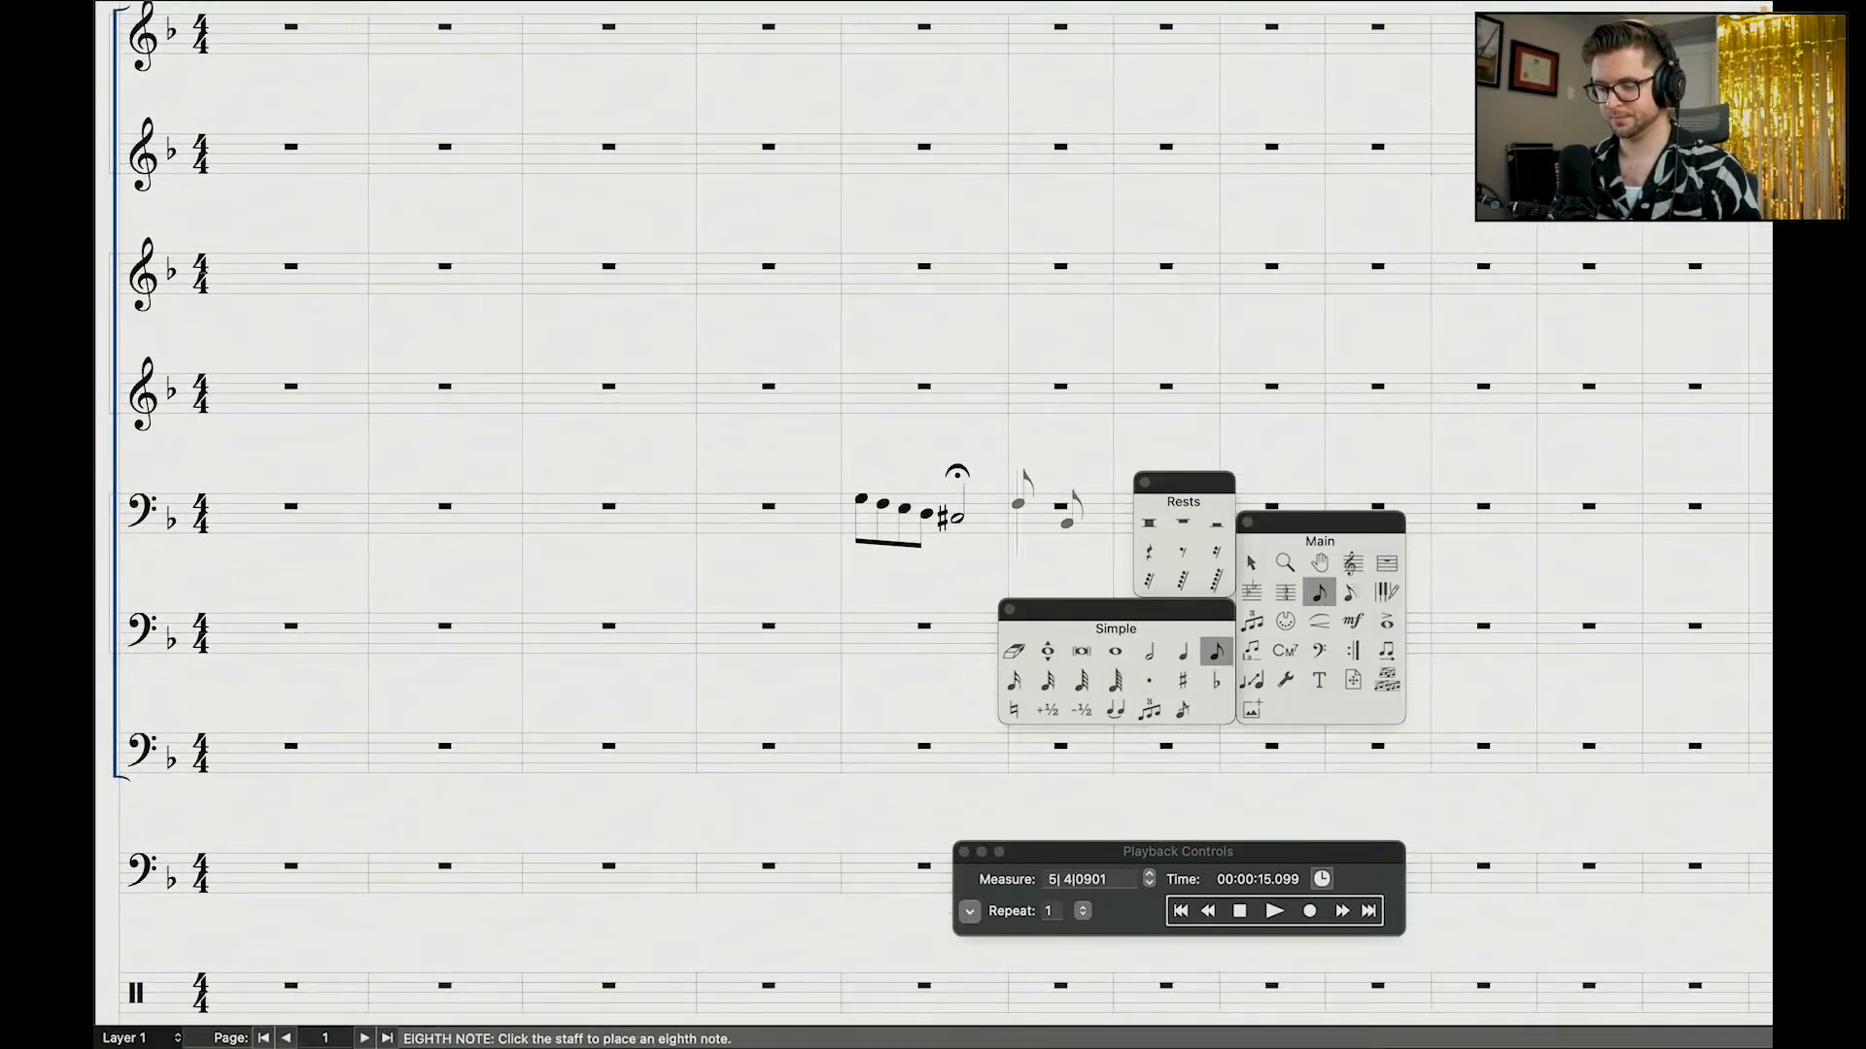
click(1029, 524)
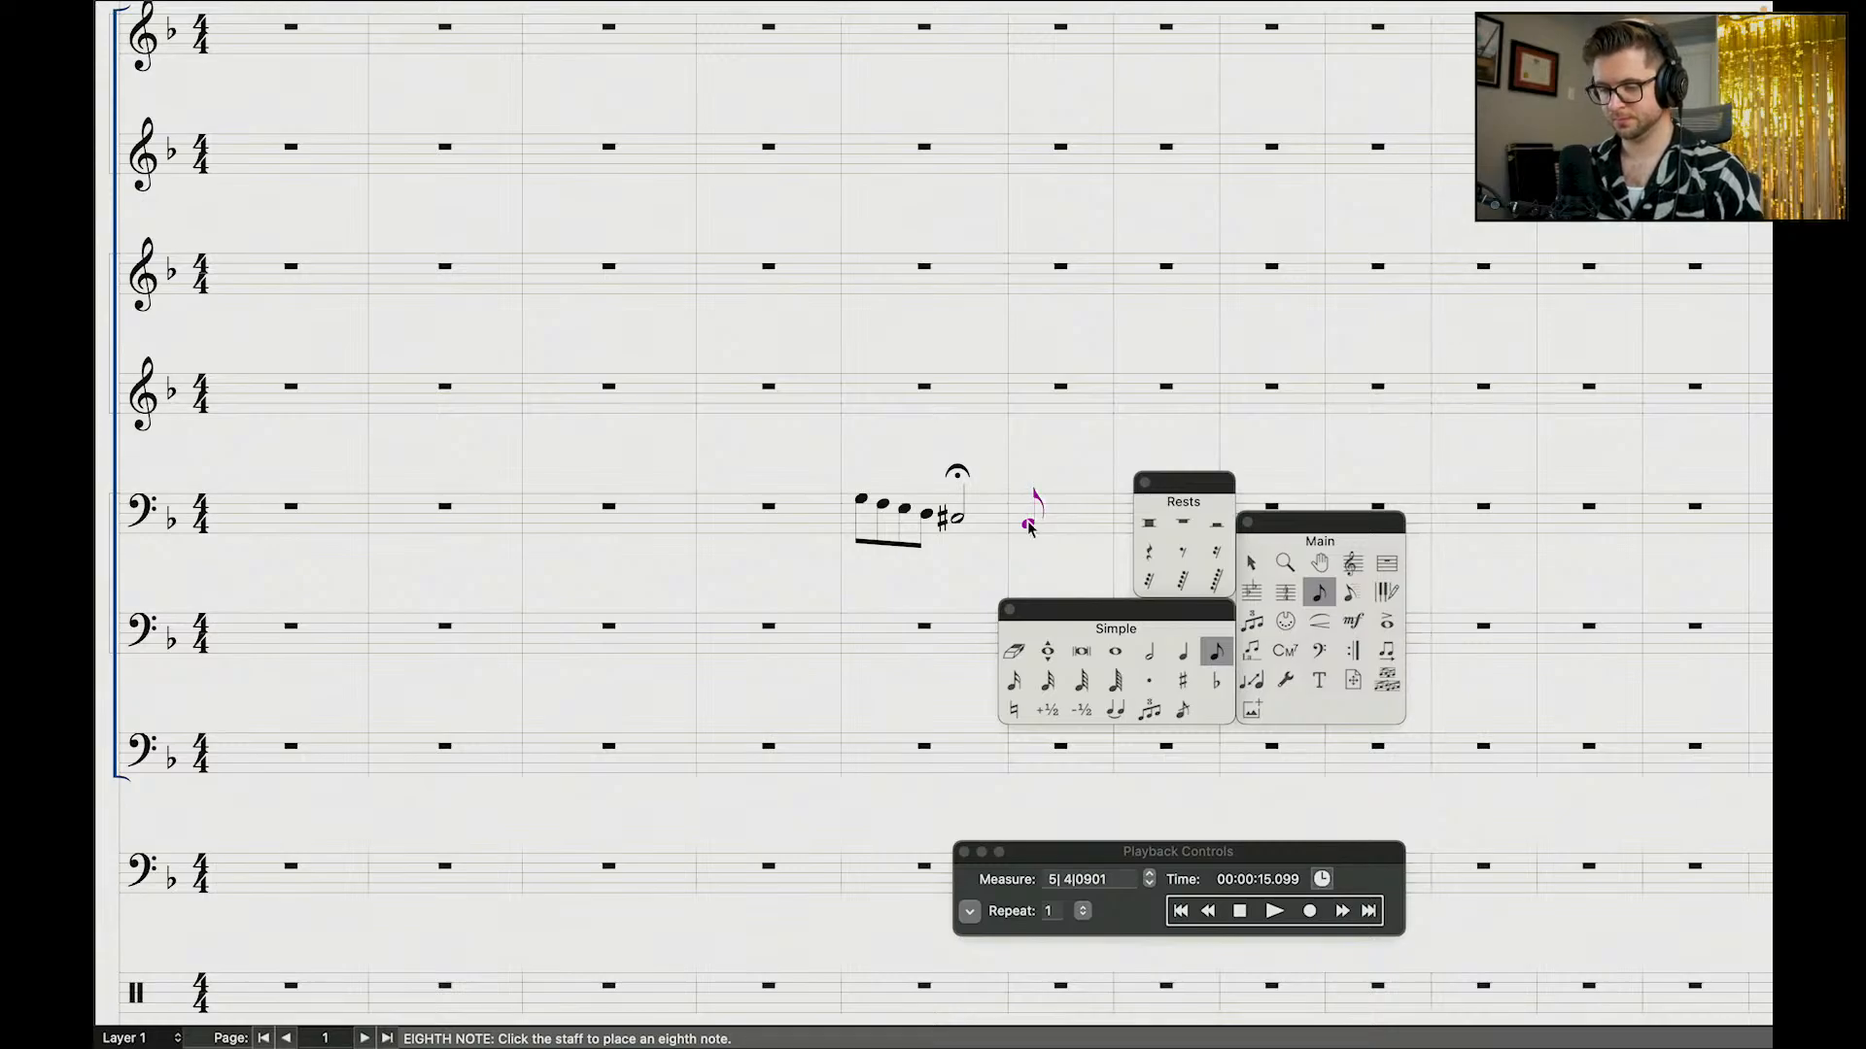
key(BackSpace)
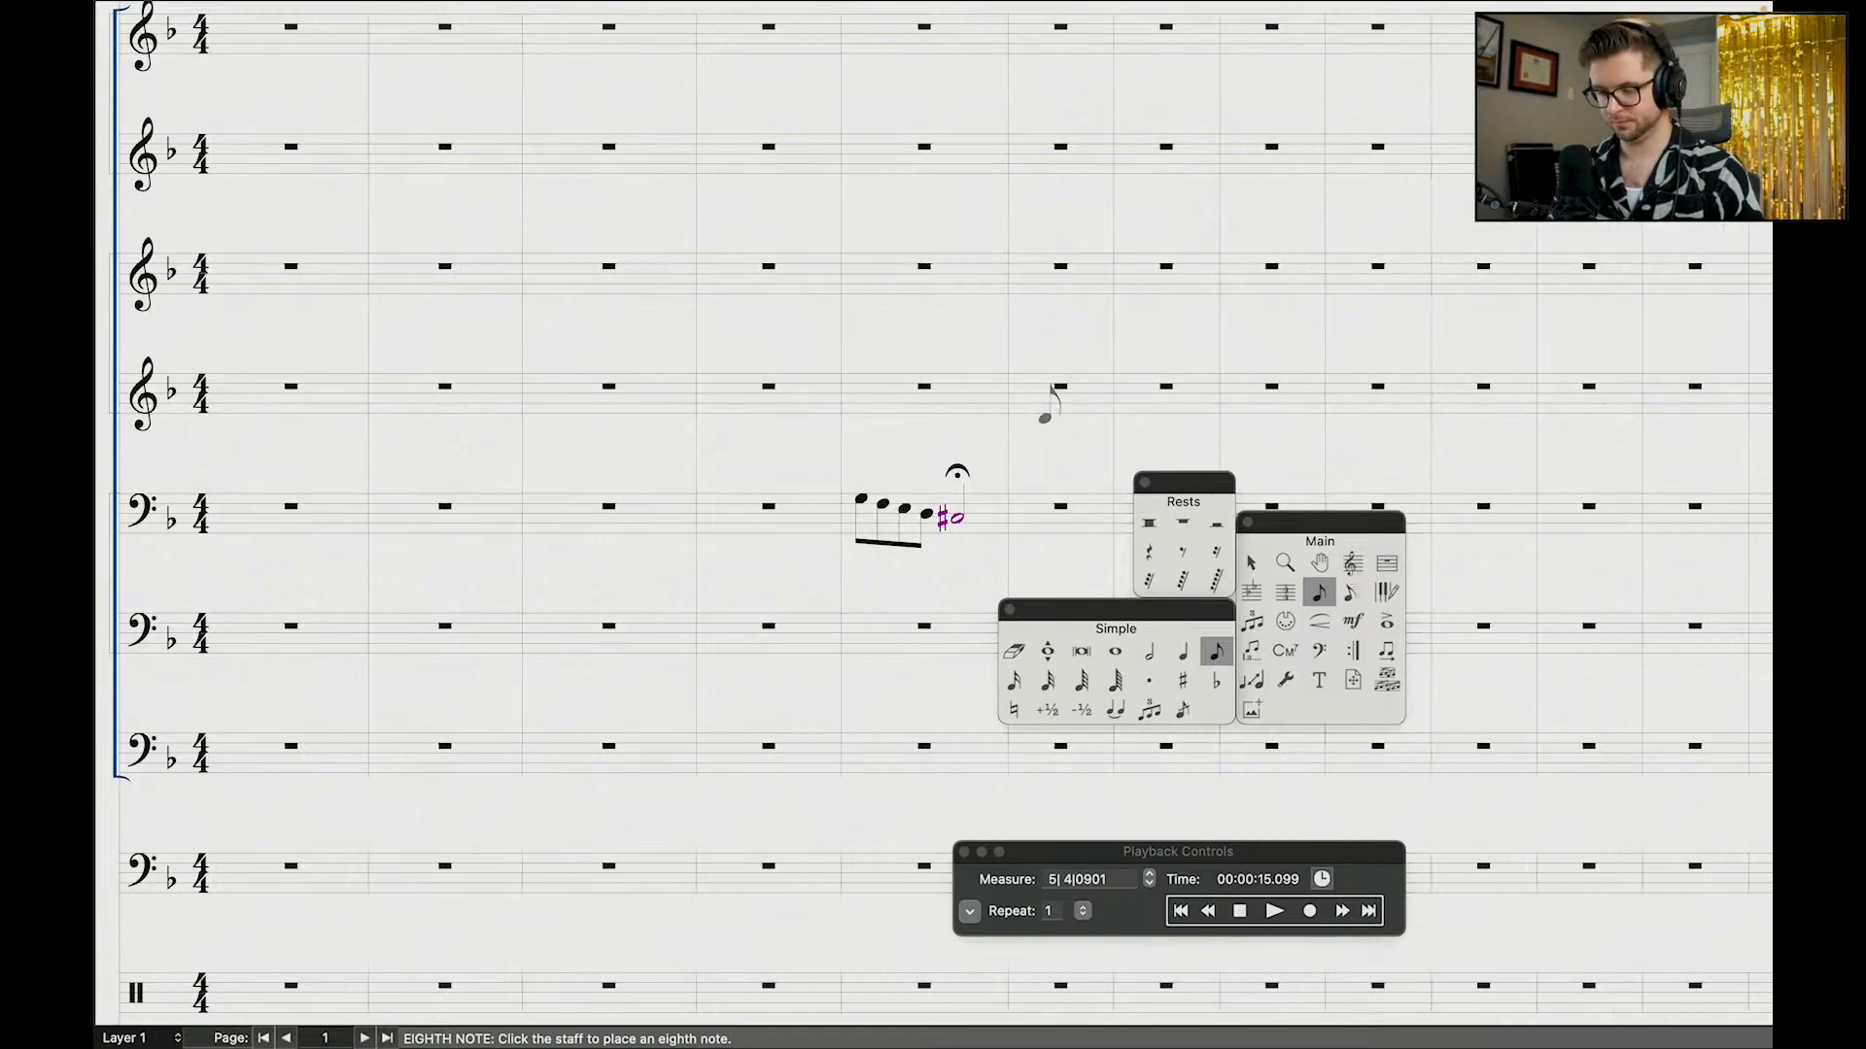
Step: Place a quarter-note D on beat 1 and a low quarter-note A on beat 4 of Trombone 1's sixth measure
scroll(1047, 403, down, 5)
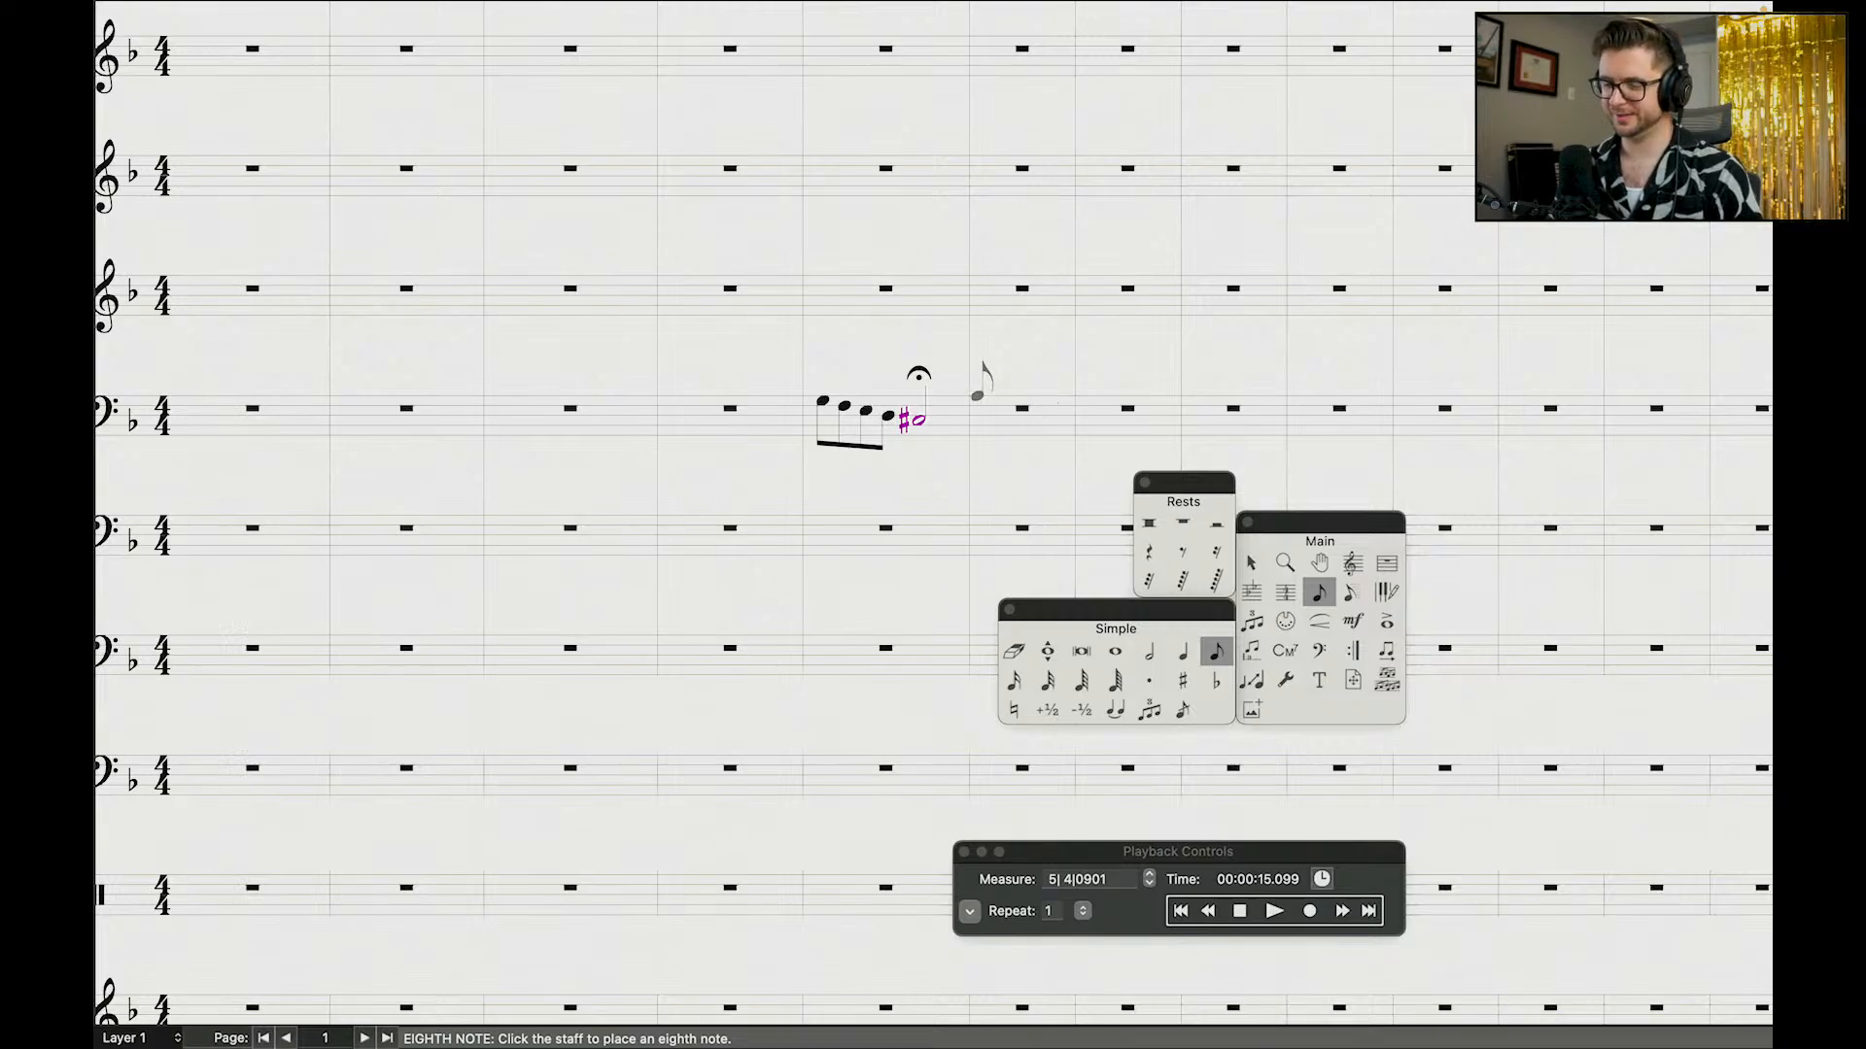
click(1180, 657)
click(986, 424)
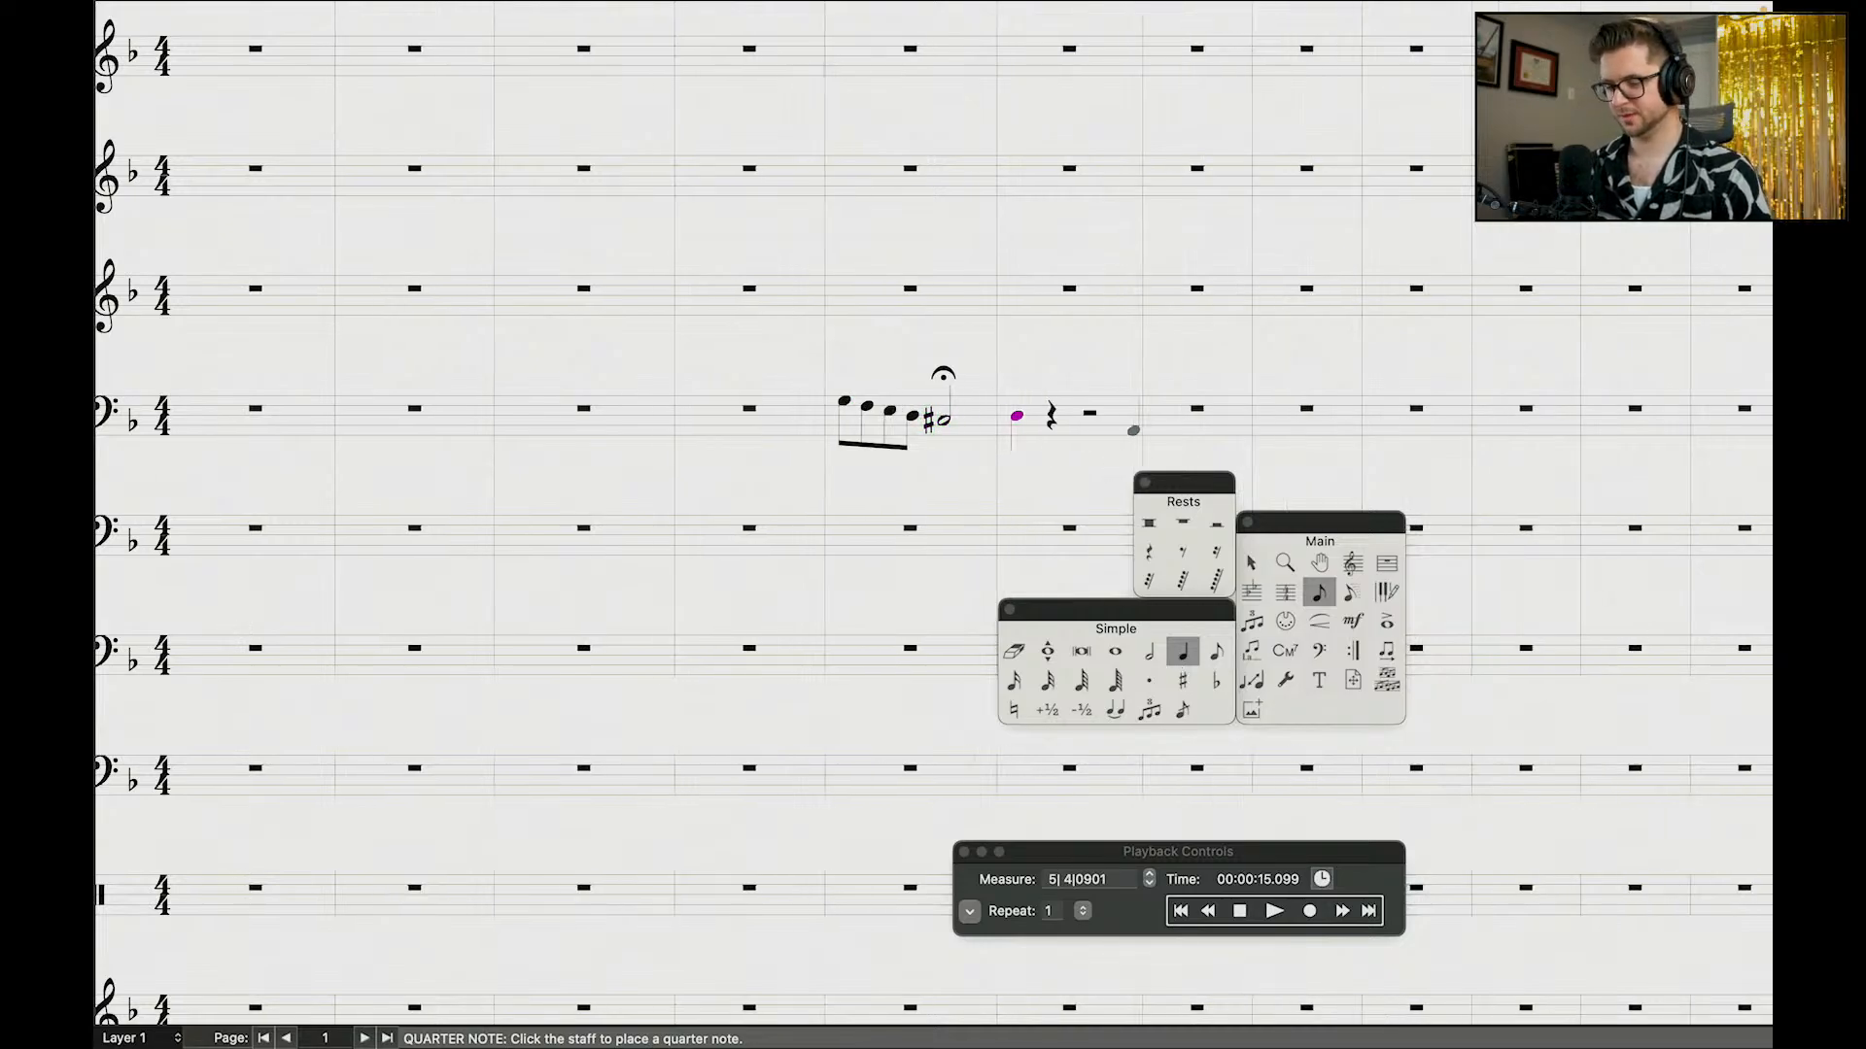
click(1088, 416)
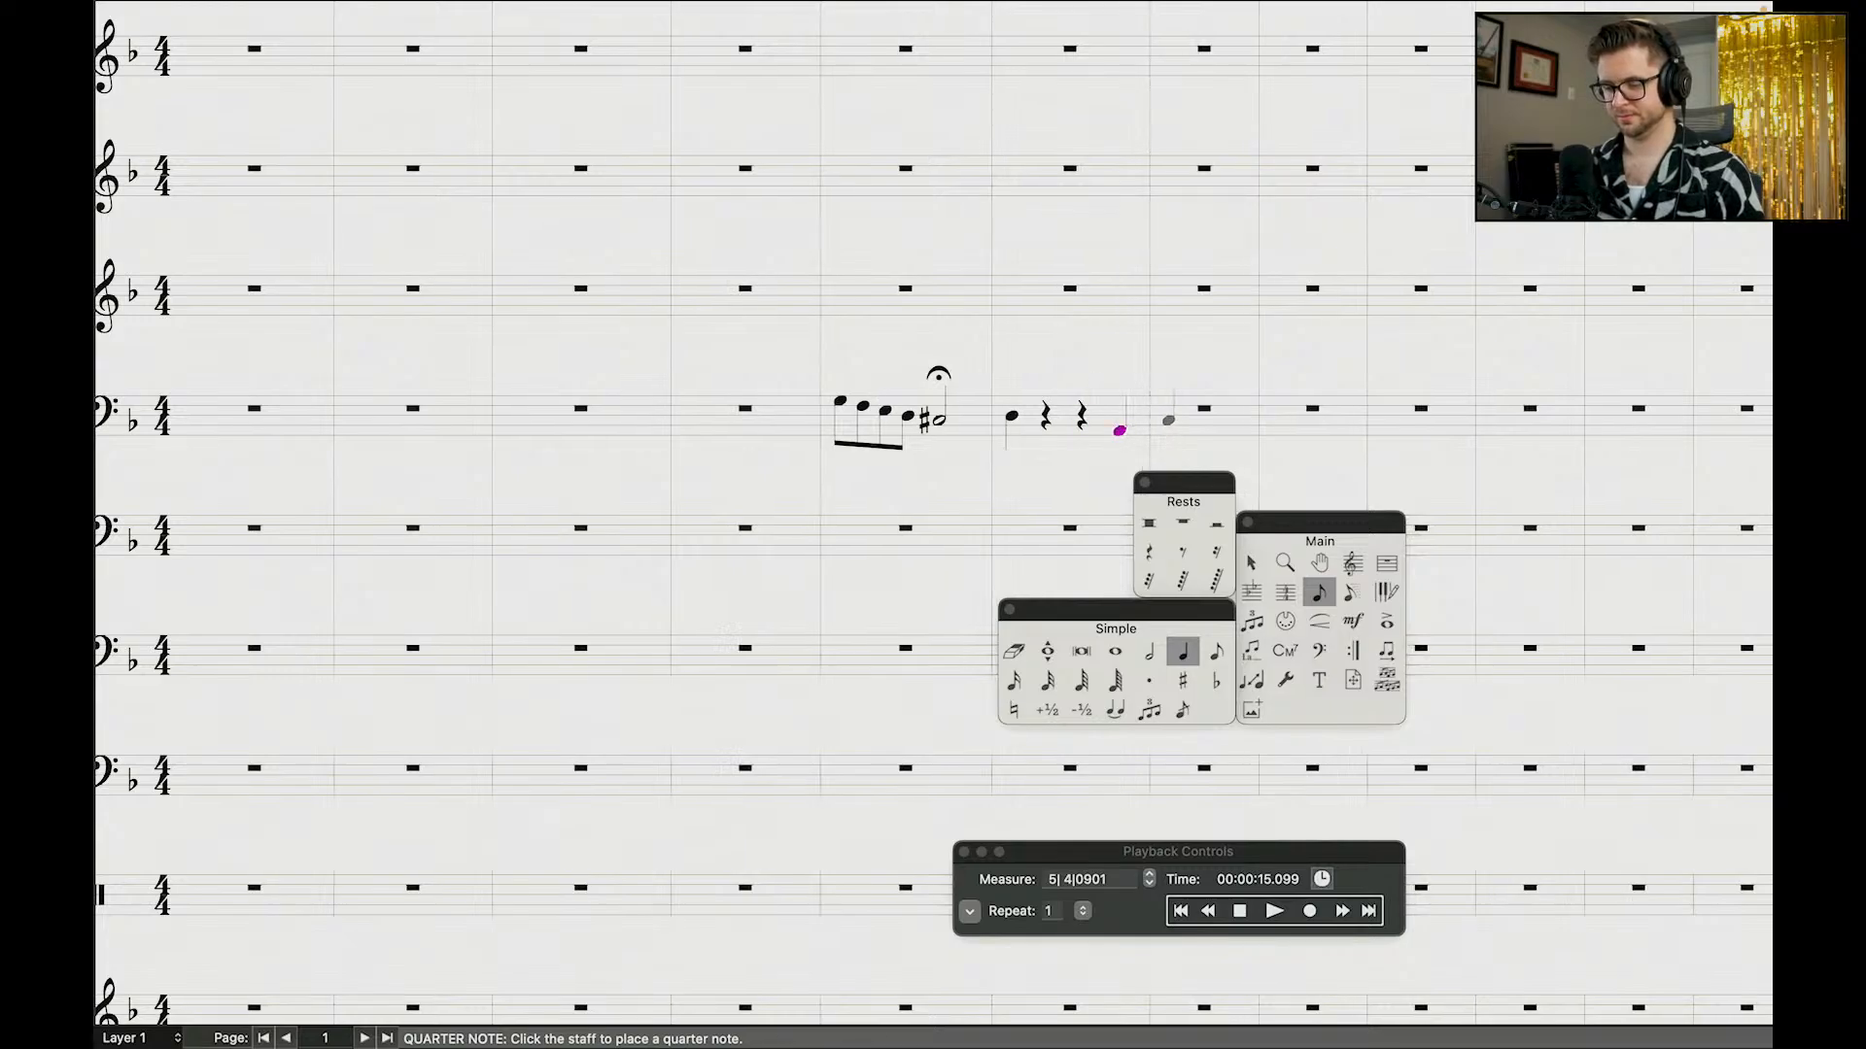
Step: Fill Trombone 1's seventh measure with a quarter-note D, two quarter rests and a low quarter-note A
click(1167, 416)
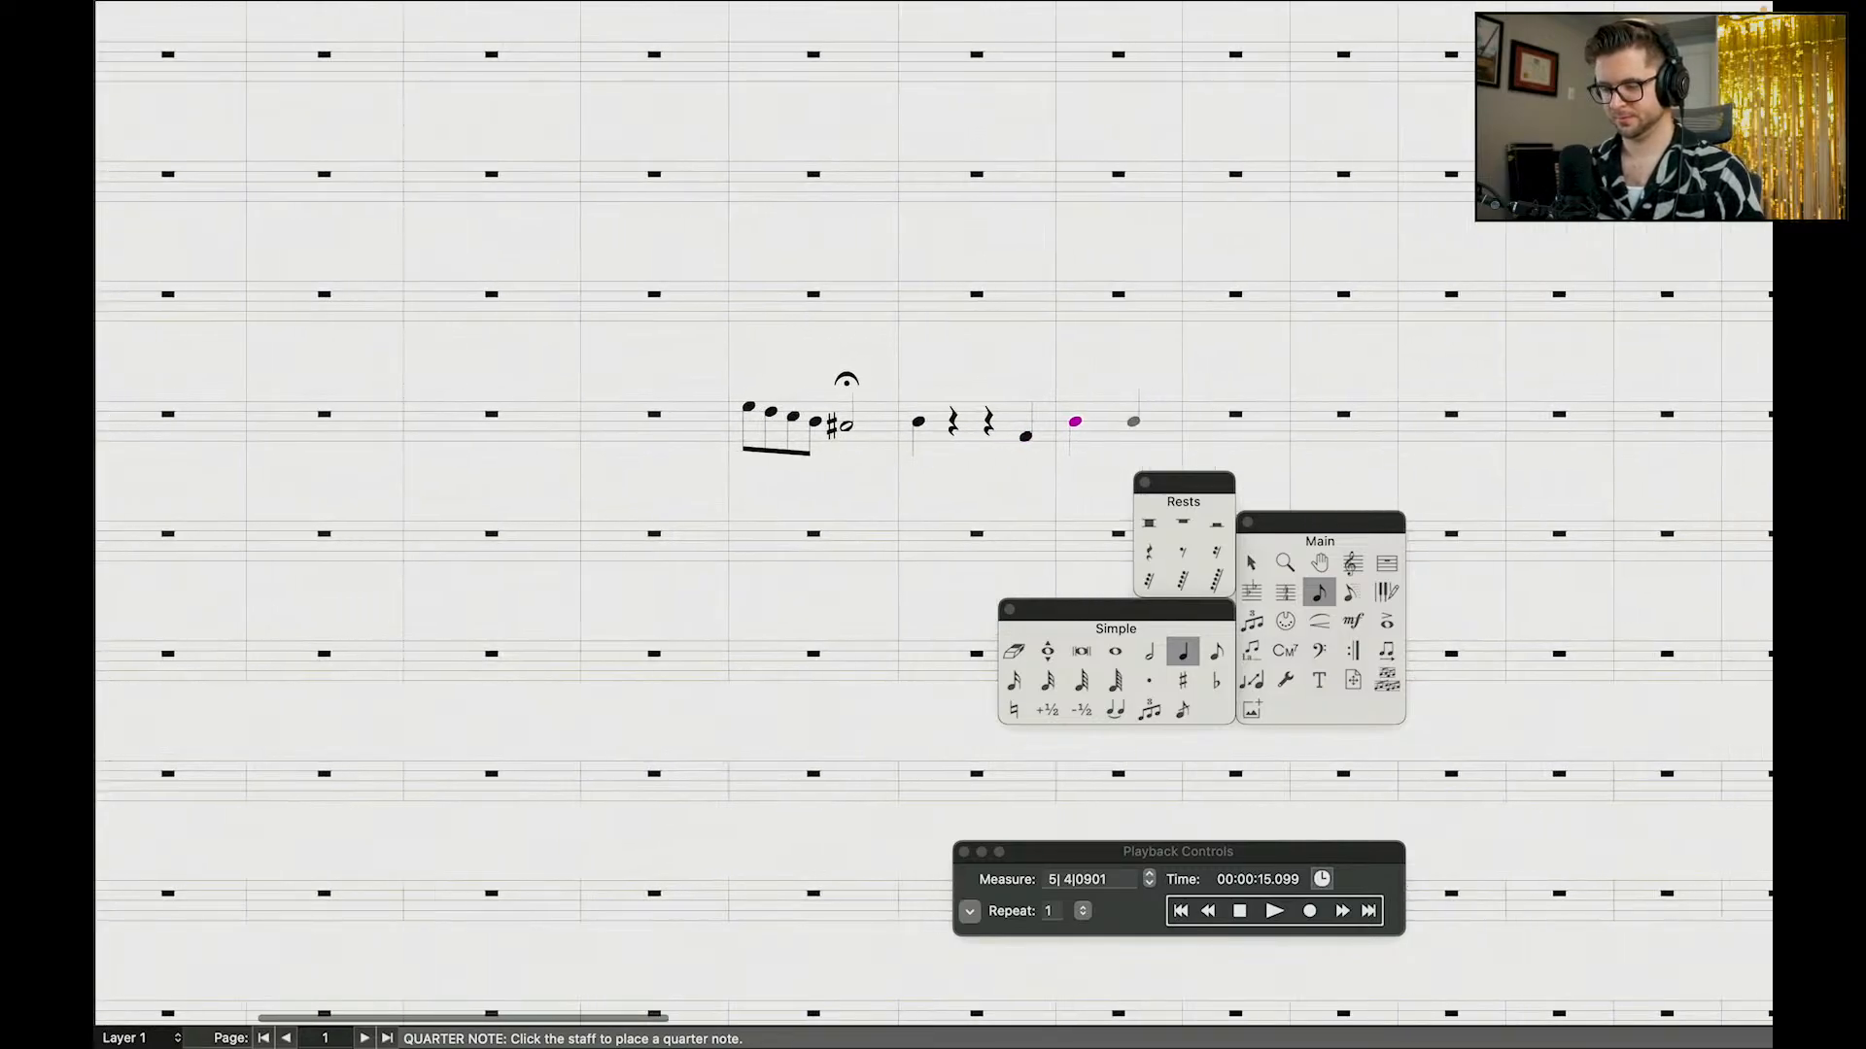
click(1117, 422)
key(Delete)
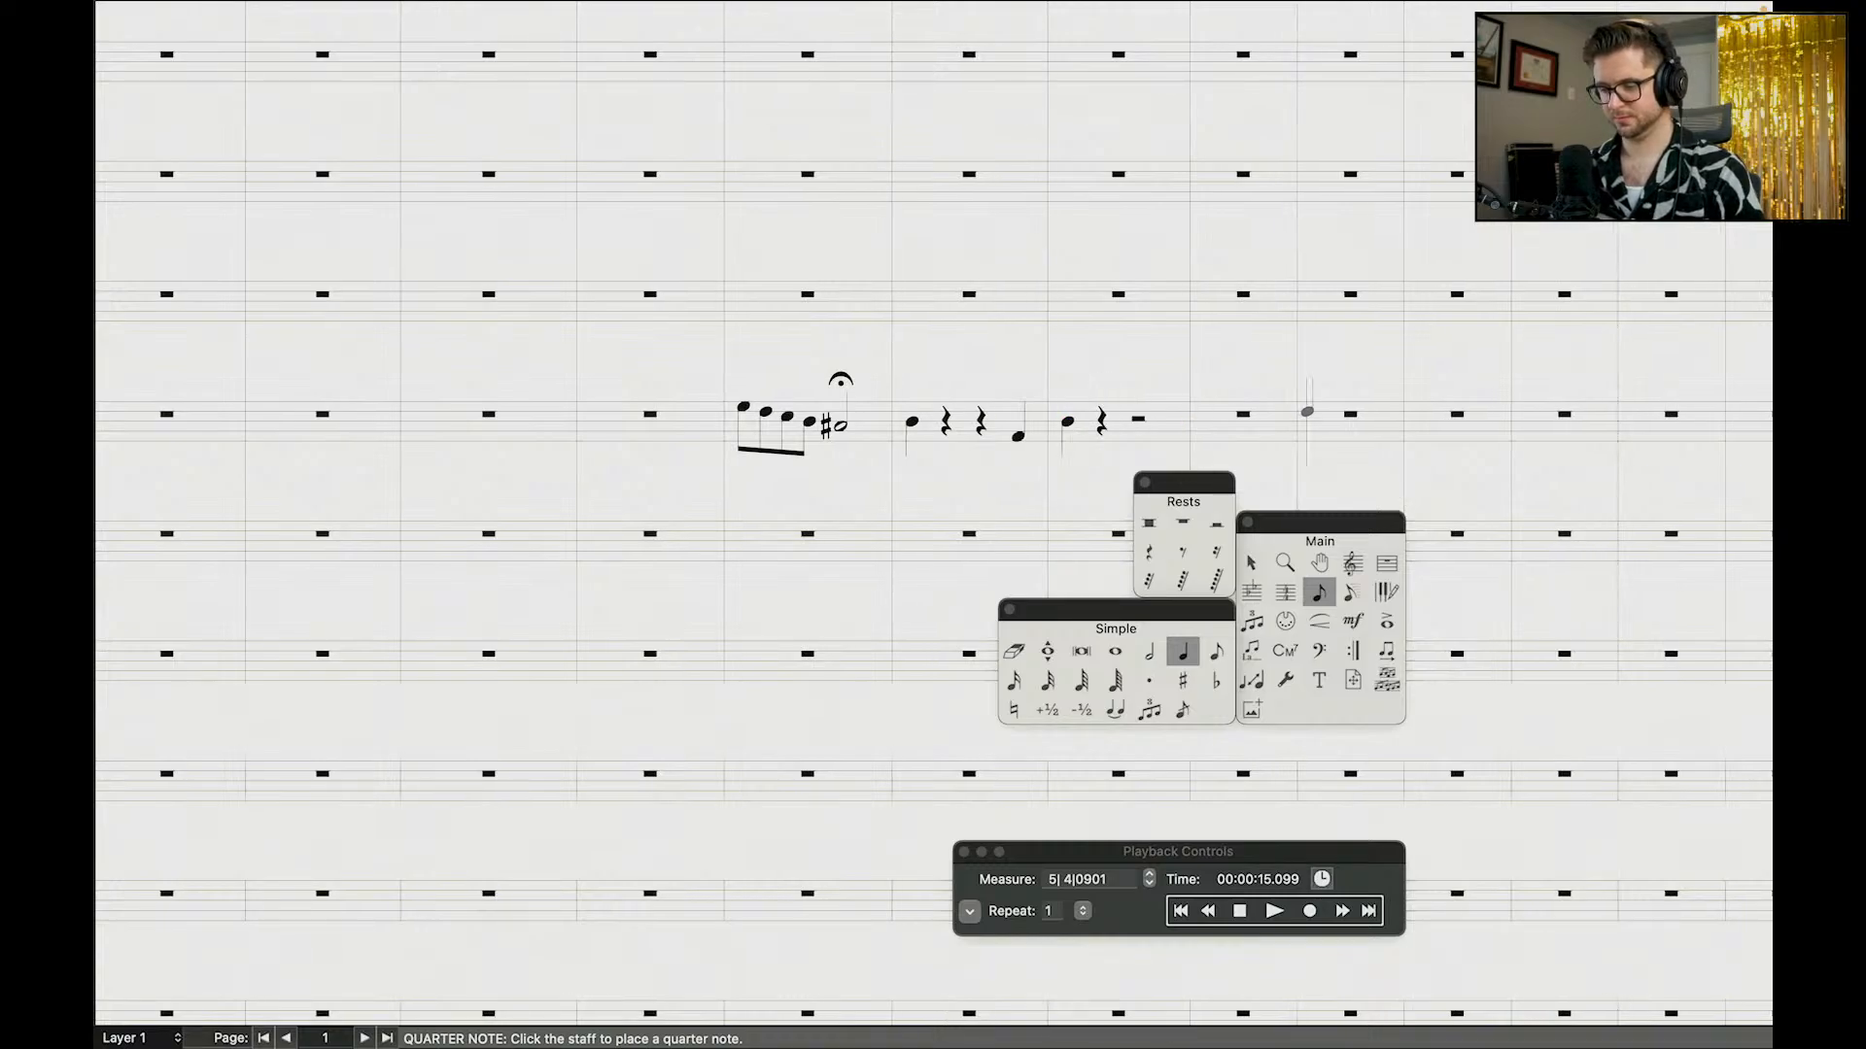
click(1139, 416)
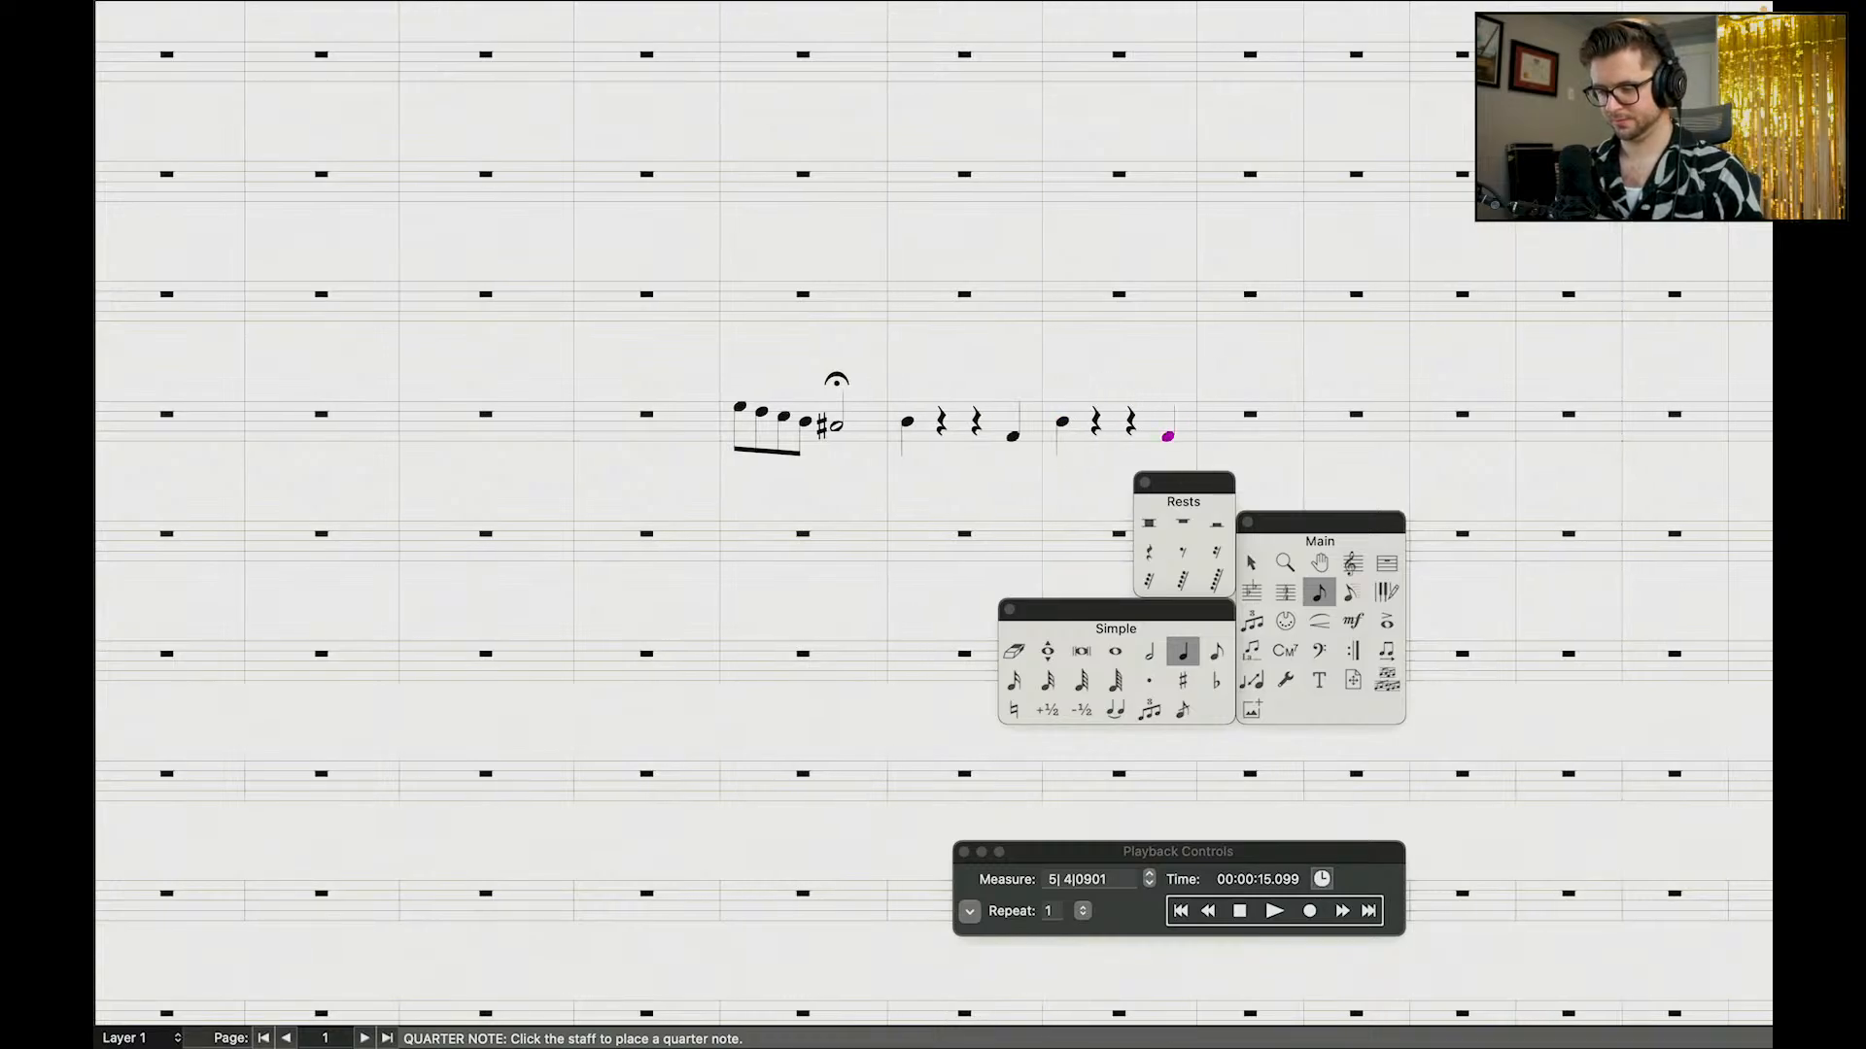
scroll(1229, 384, down, 2)
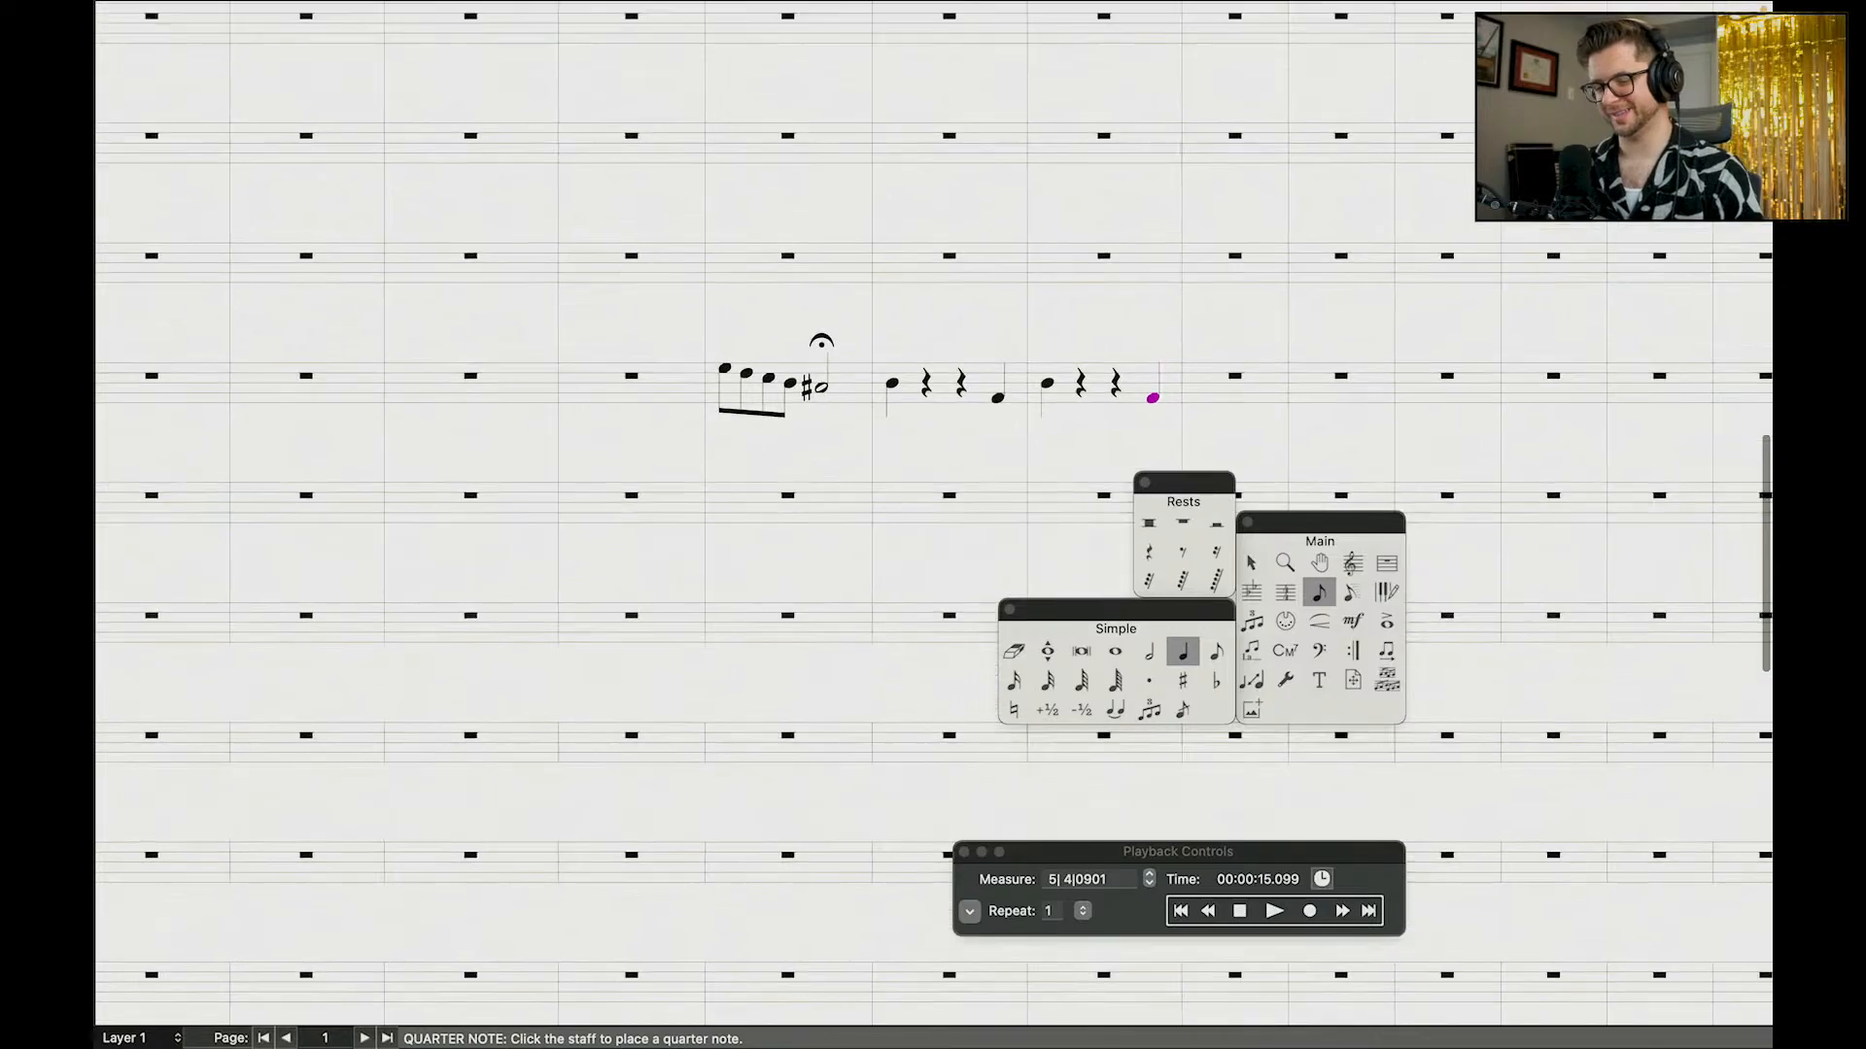
scroll(1025, 462, up, 3)
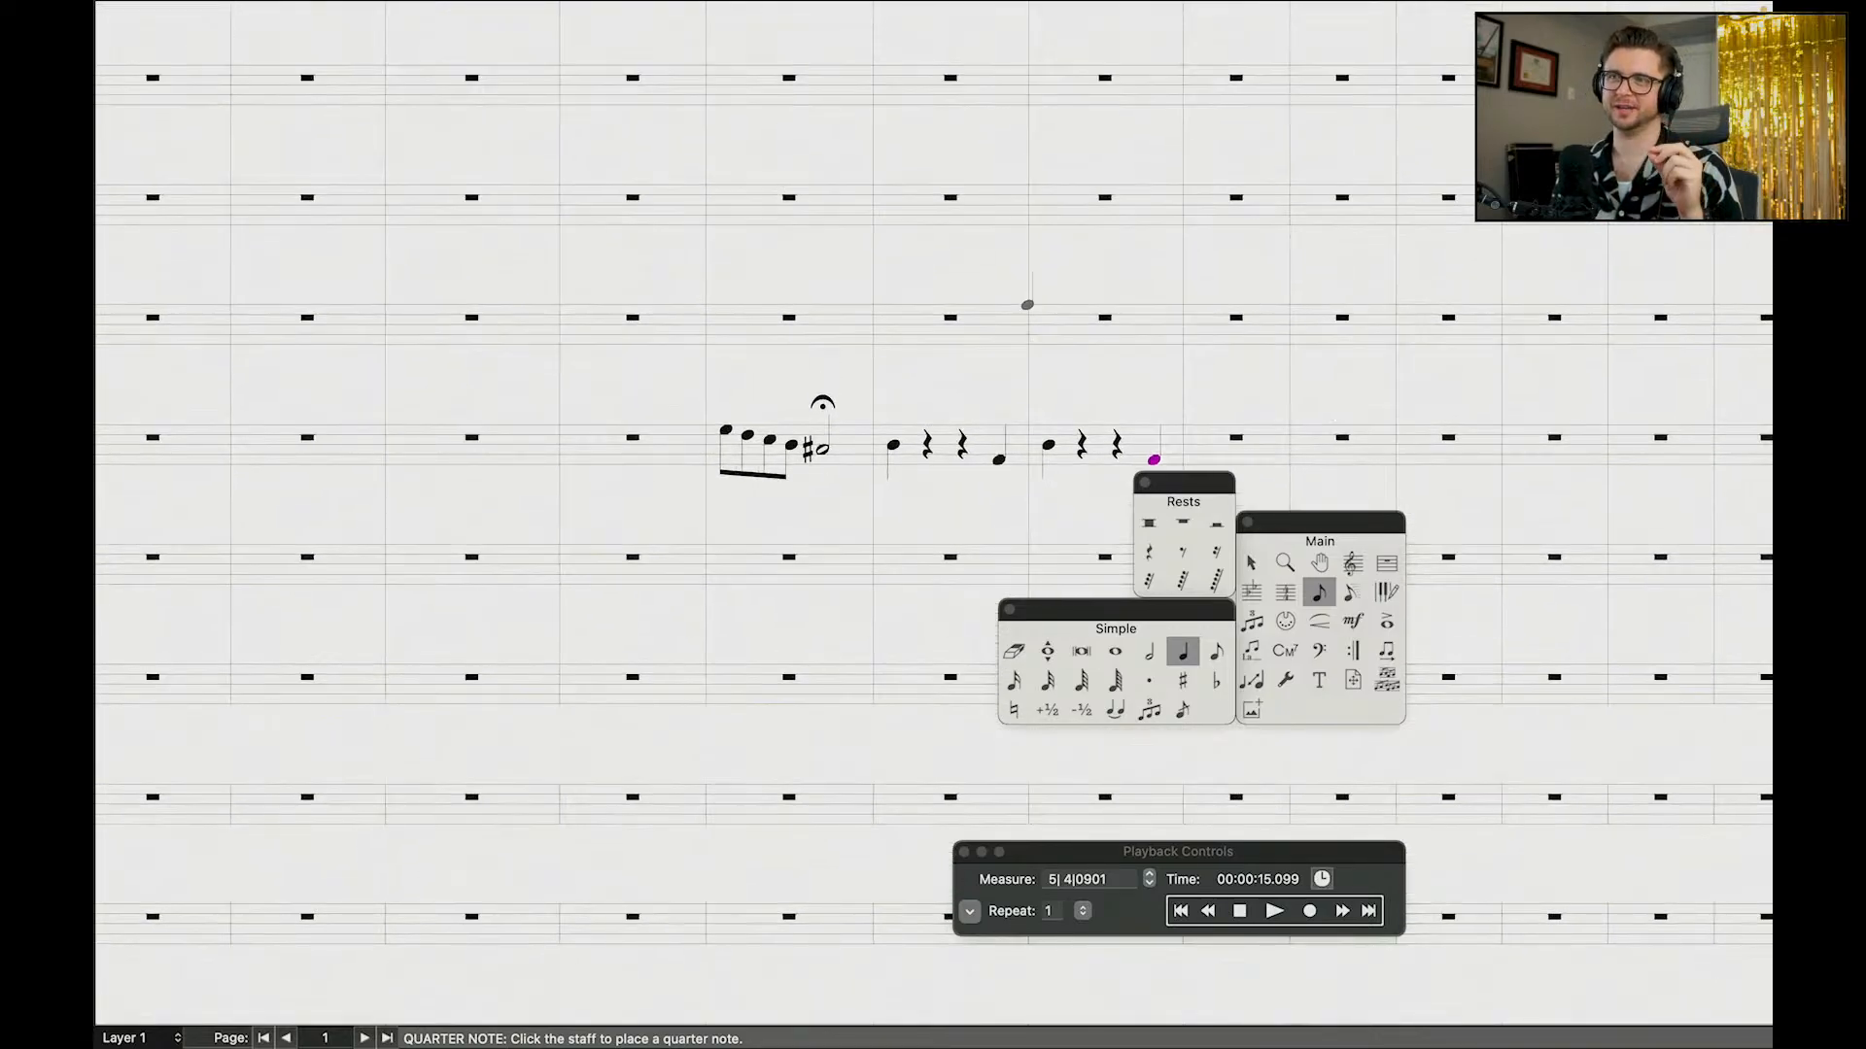
scroll(772, 258, left, 2)
scroll(921, 621, up, 12)
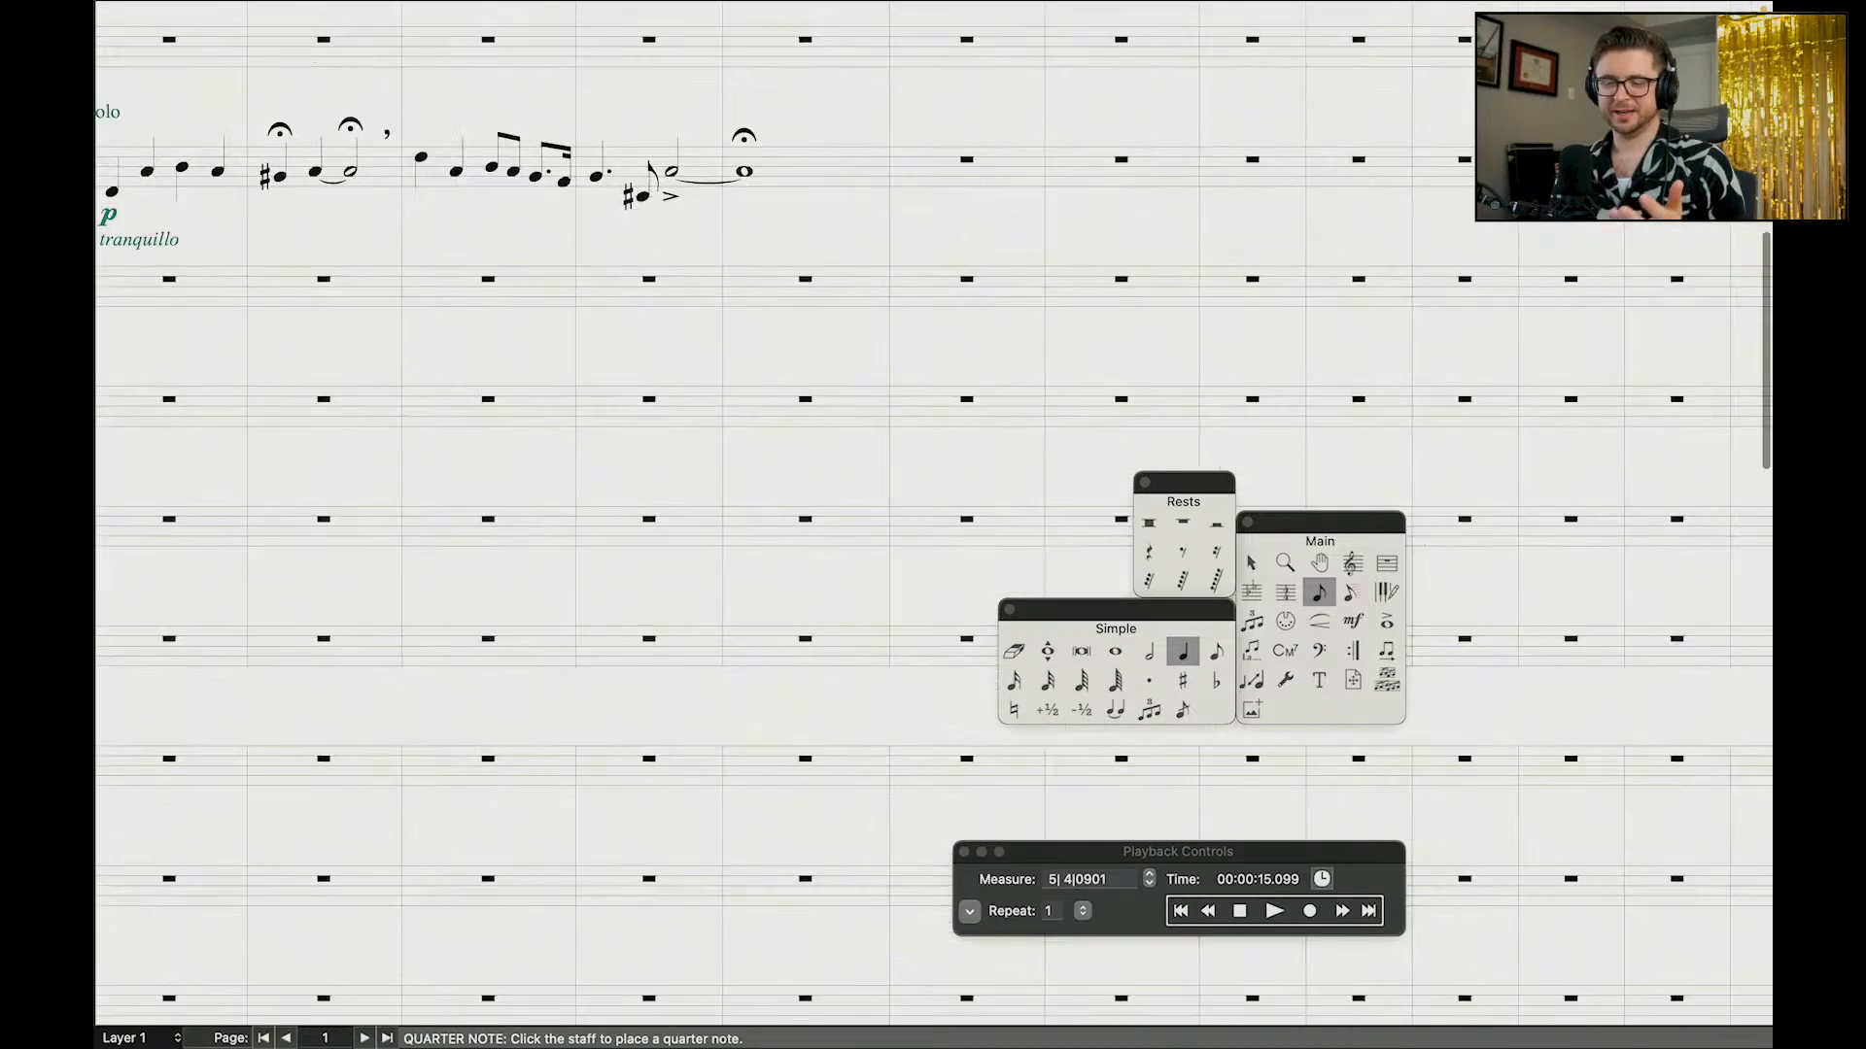
scroll(933, 166, up, 5)
scroll(933, 164, down, 15)
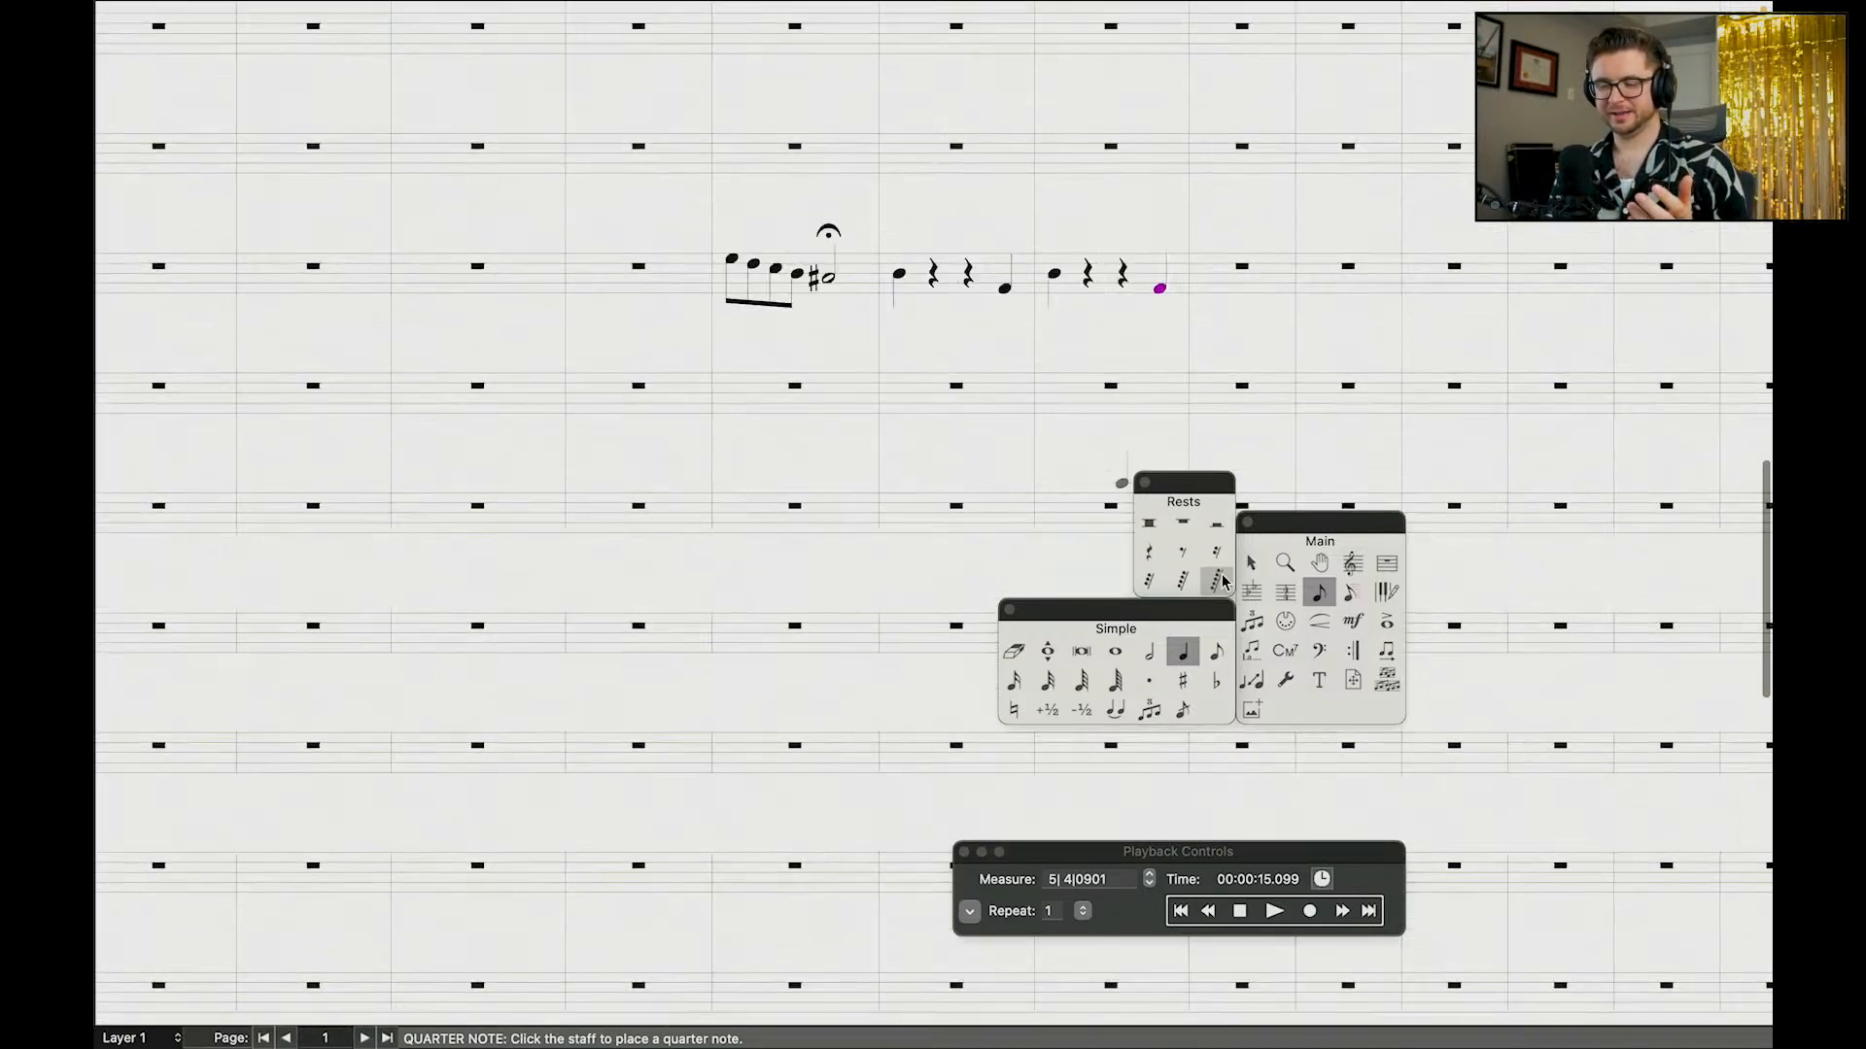
click(1252, 562)
click(957, 280)
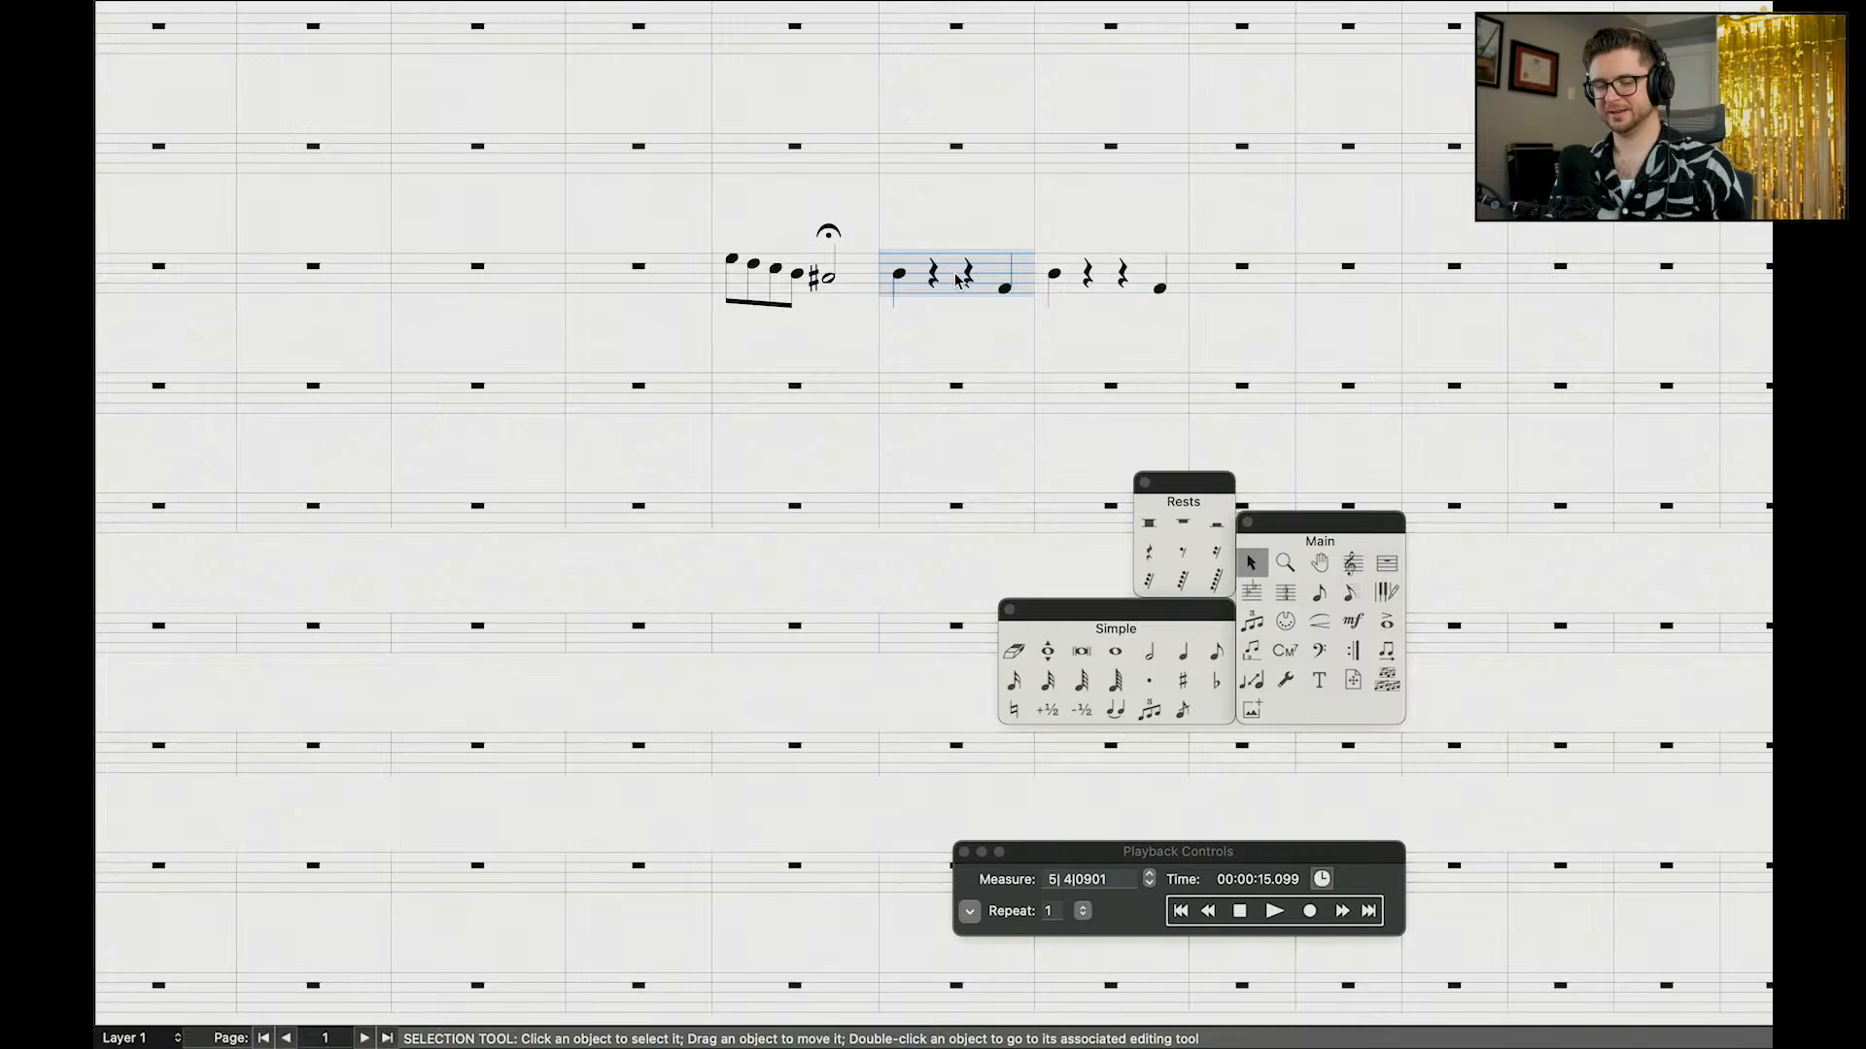
shift+click(1173, 281)
click(1047, 340)
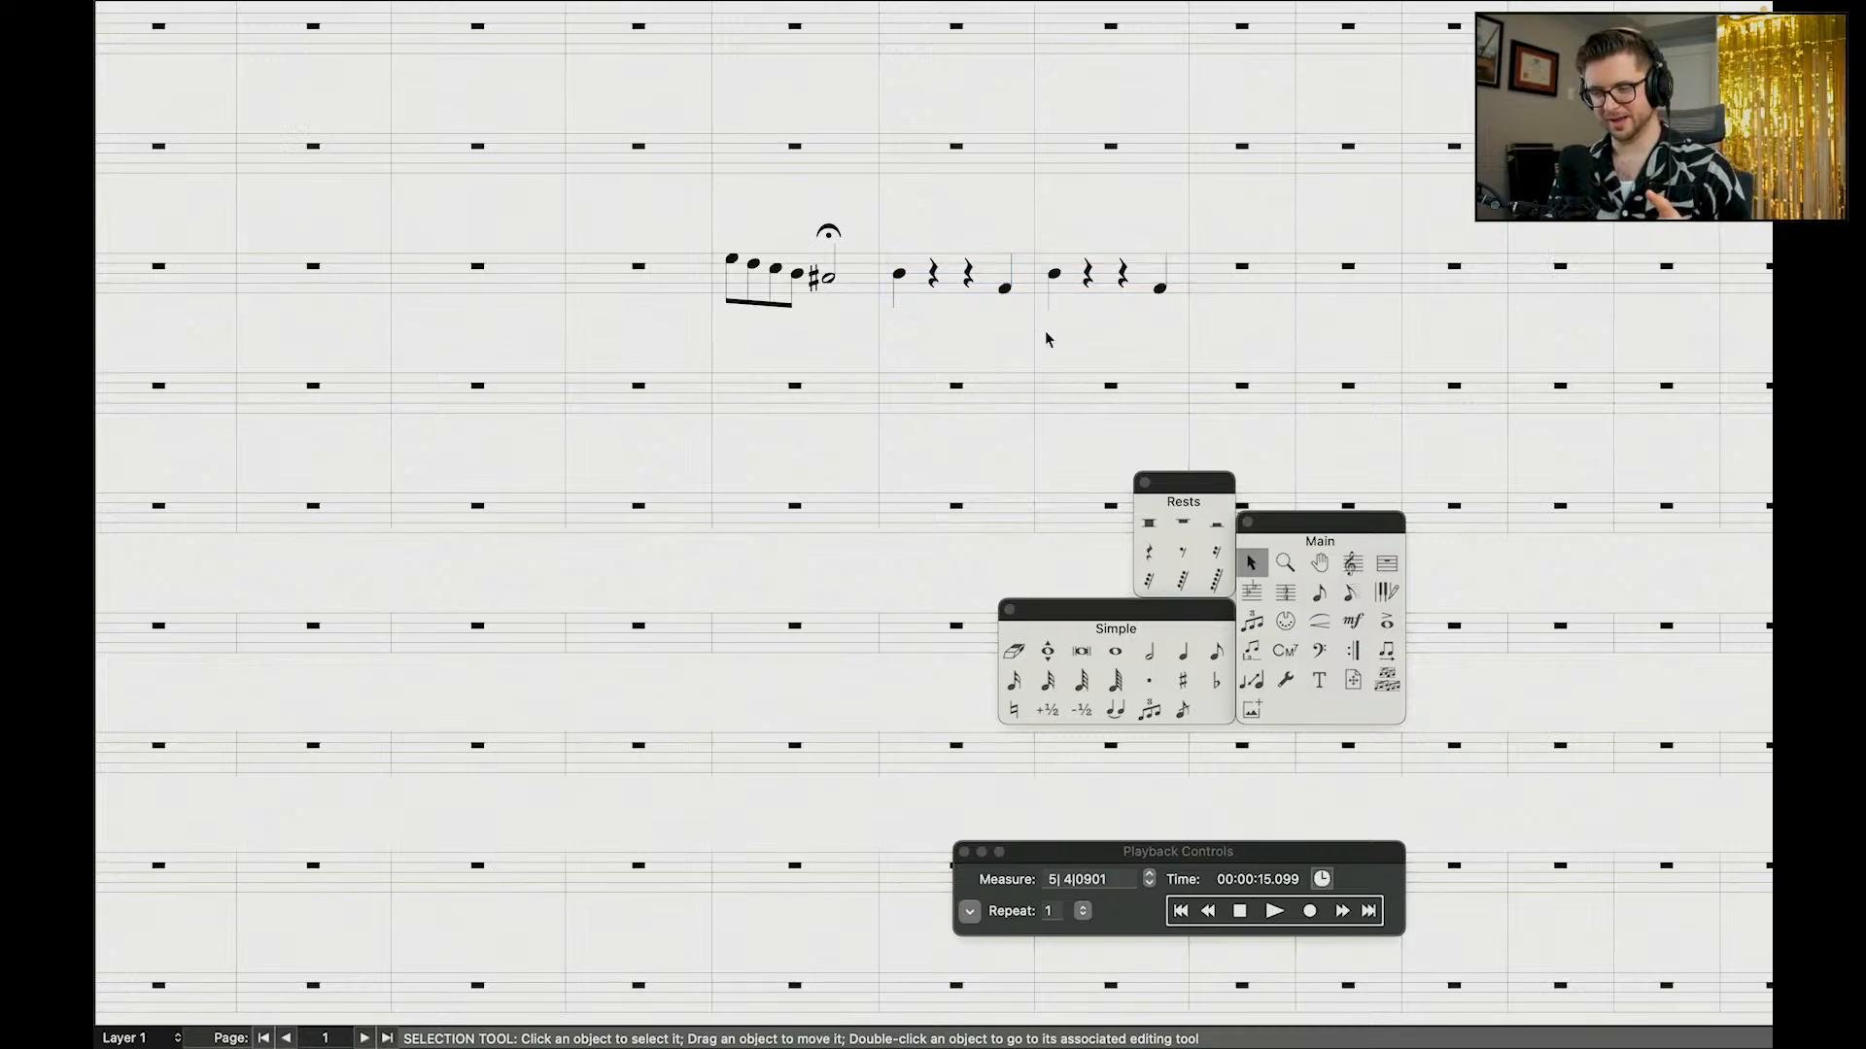
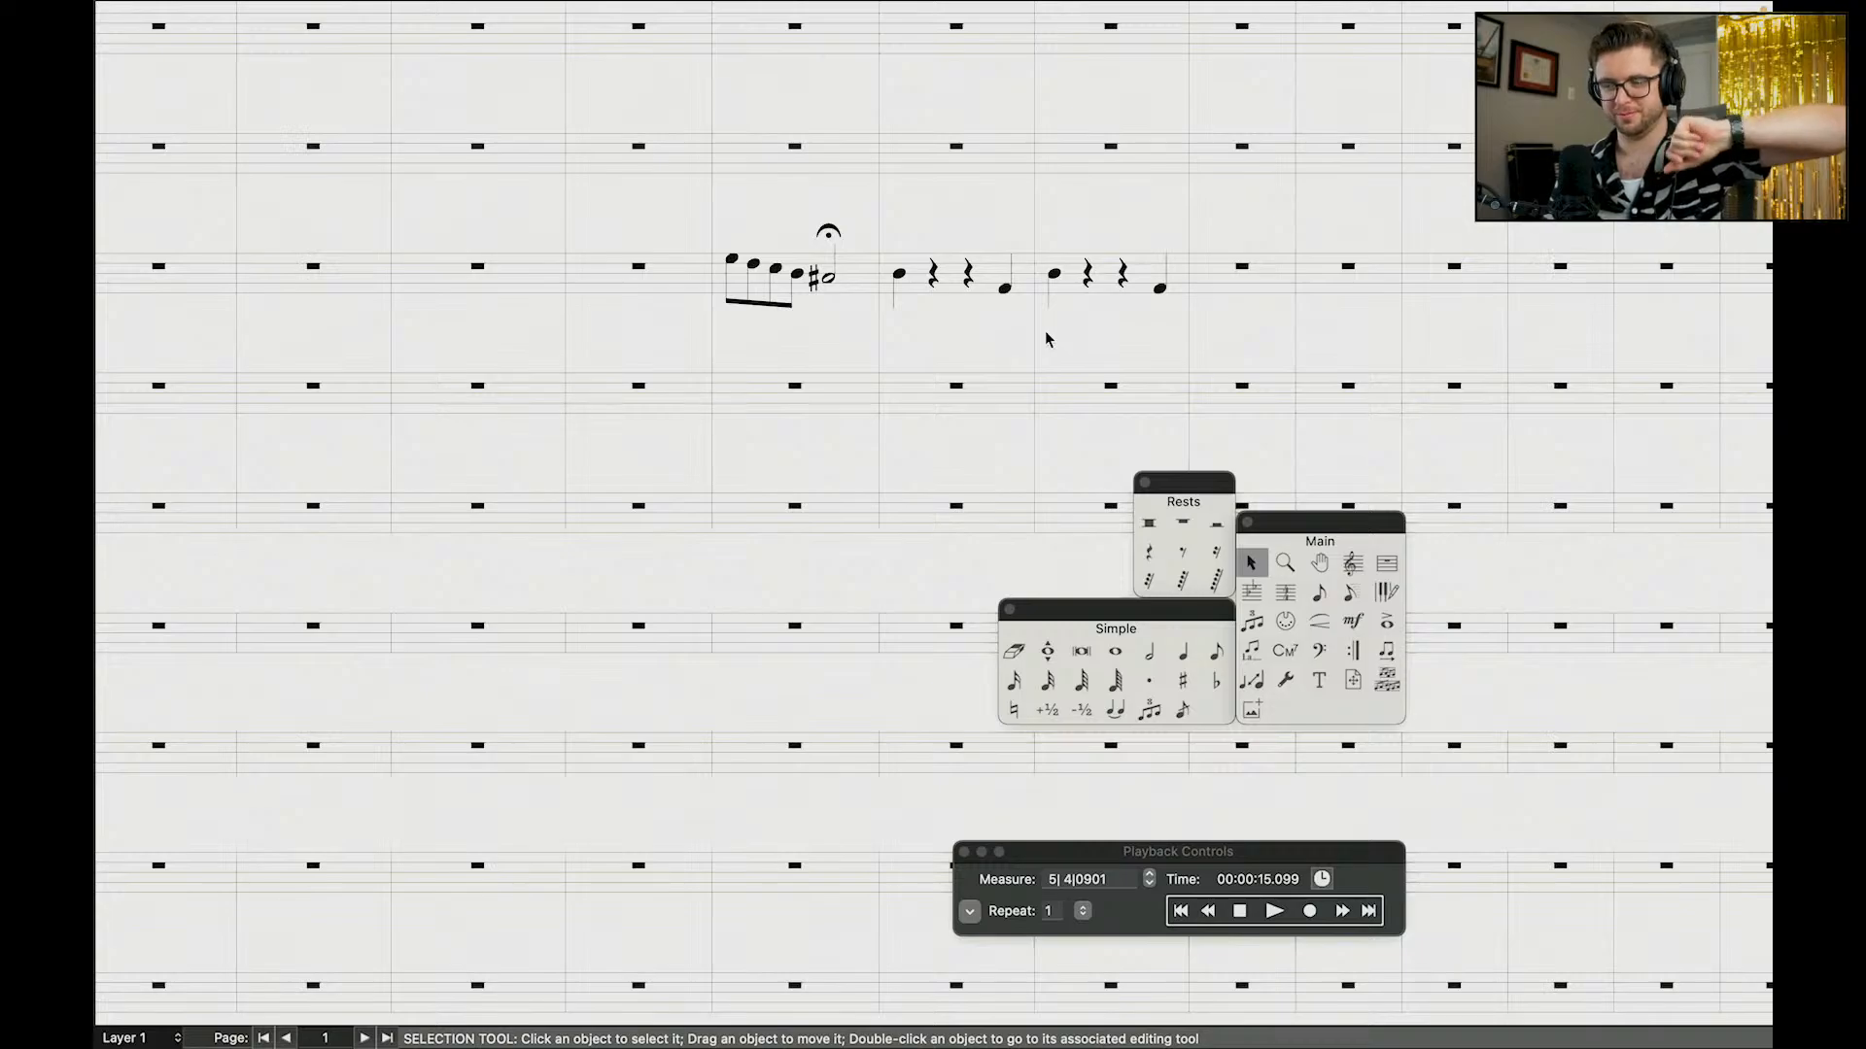
Step: Play back the score from measure 5 through the new Trombone 1 notes in measures 6 and 7
click(1207, 915)
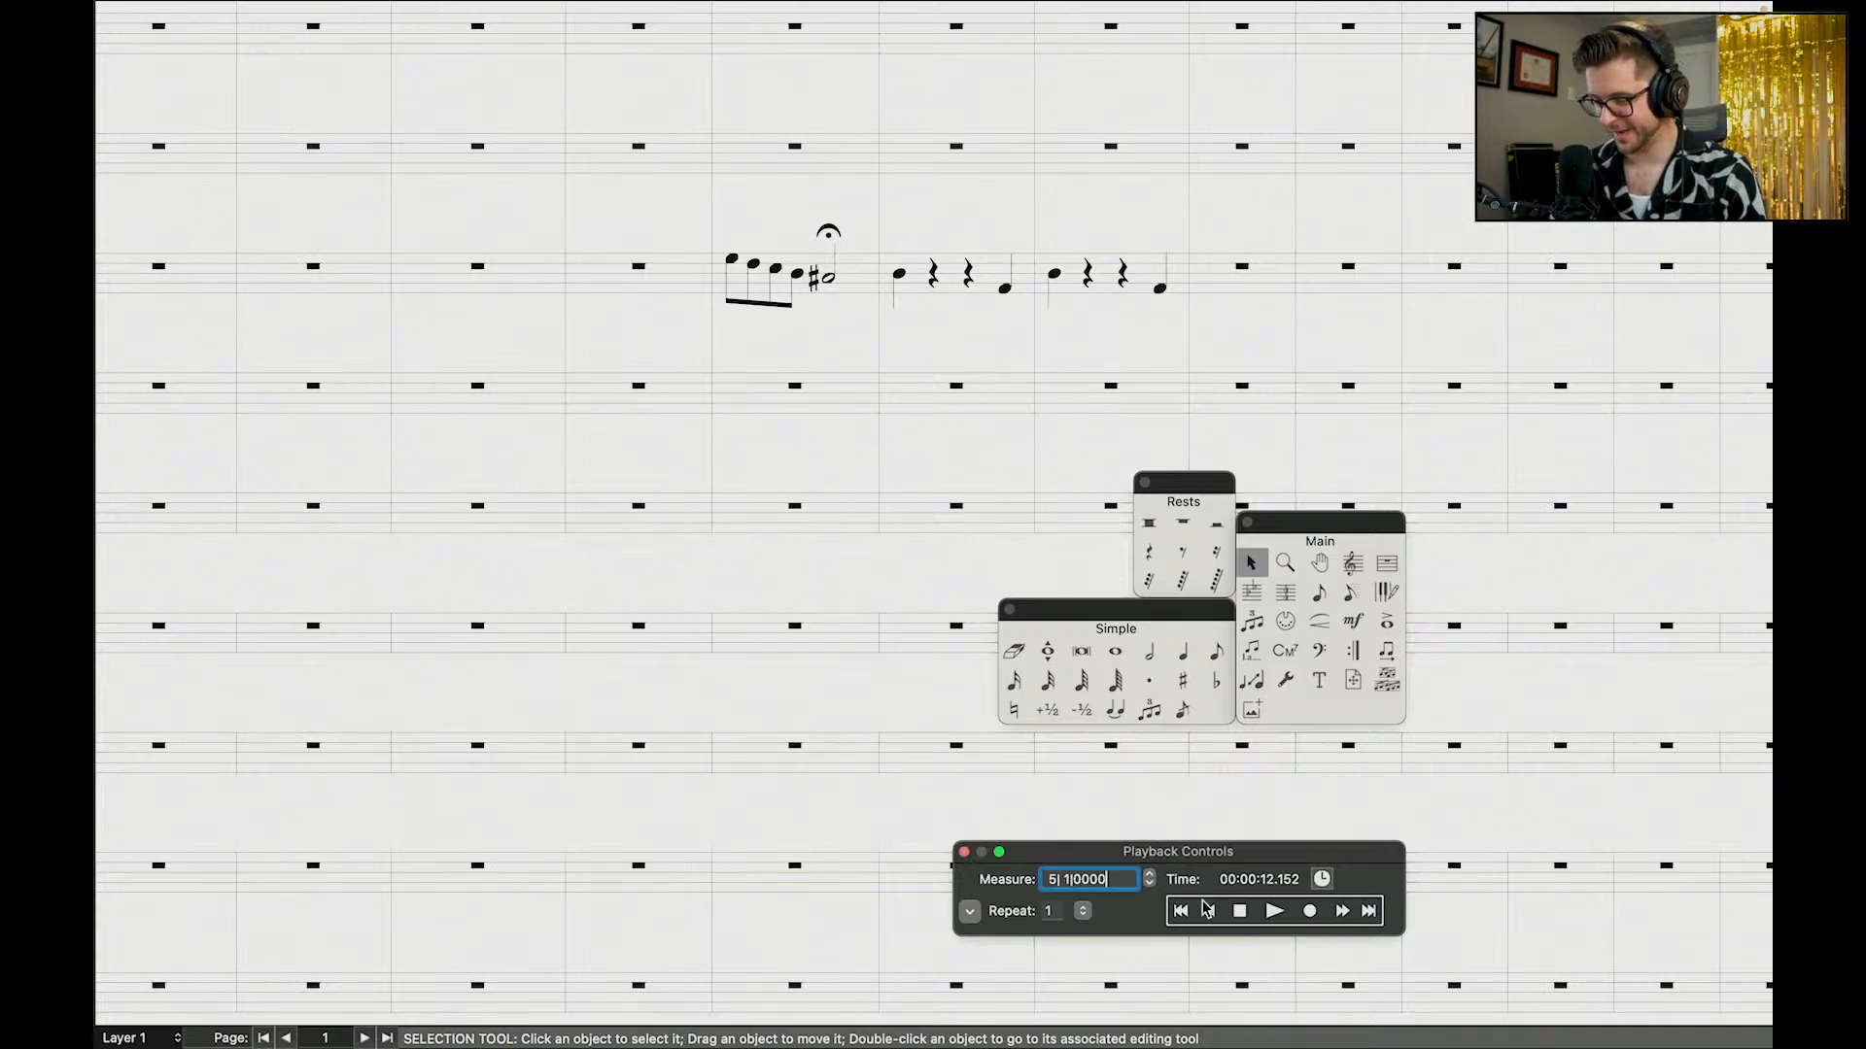
key(space)
scroll(1030, 309, down, 6)
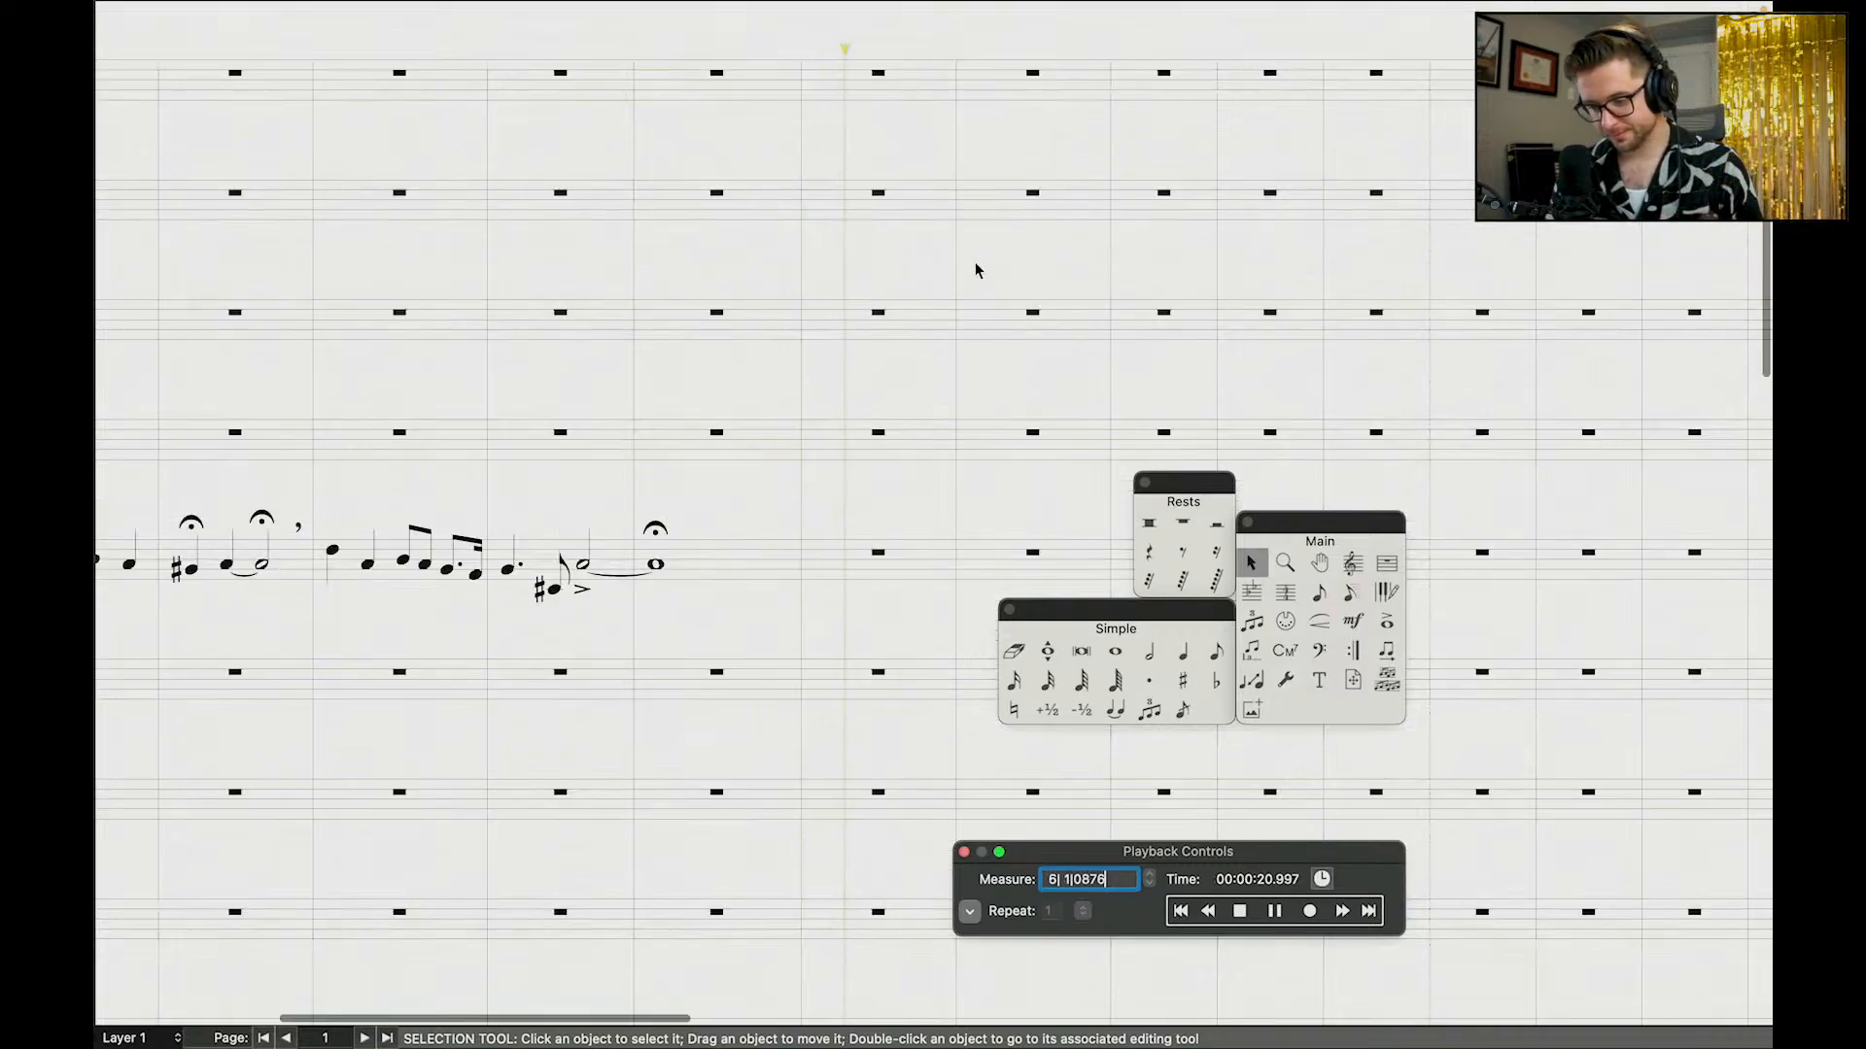
scroll(625, 481, down, 1)
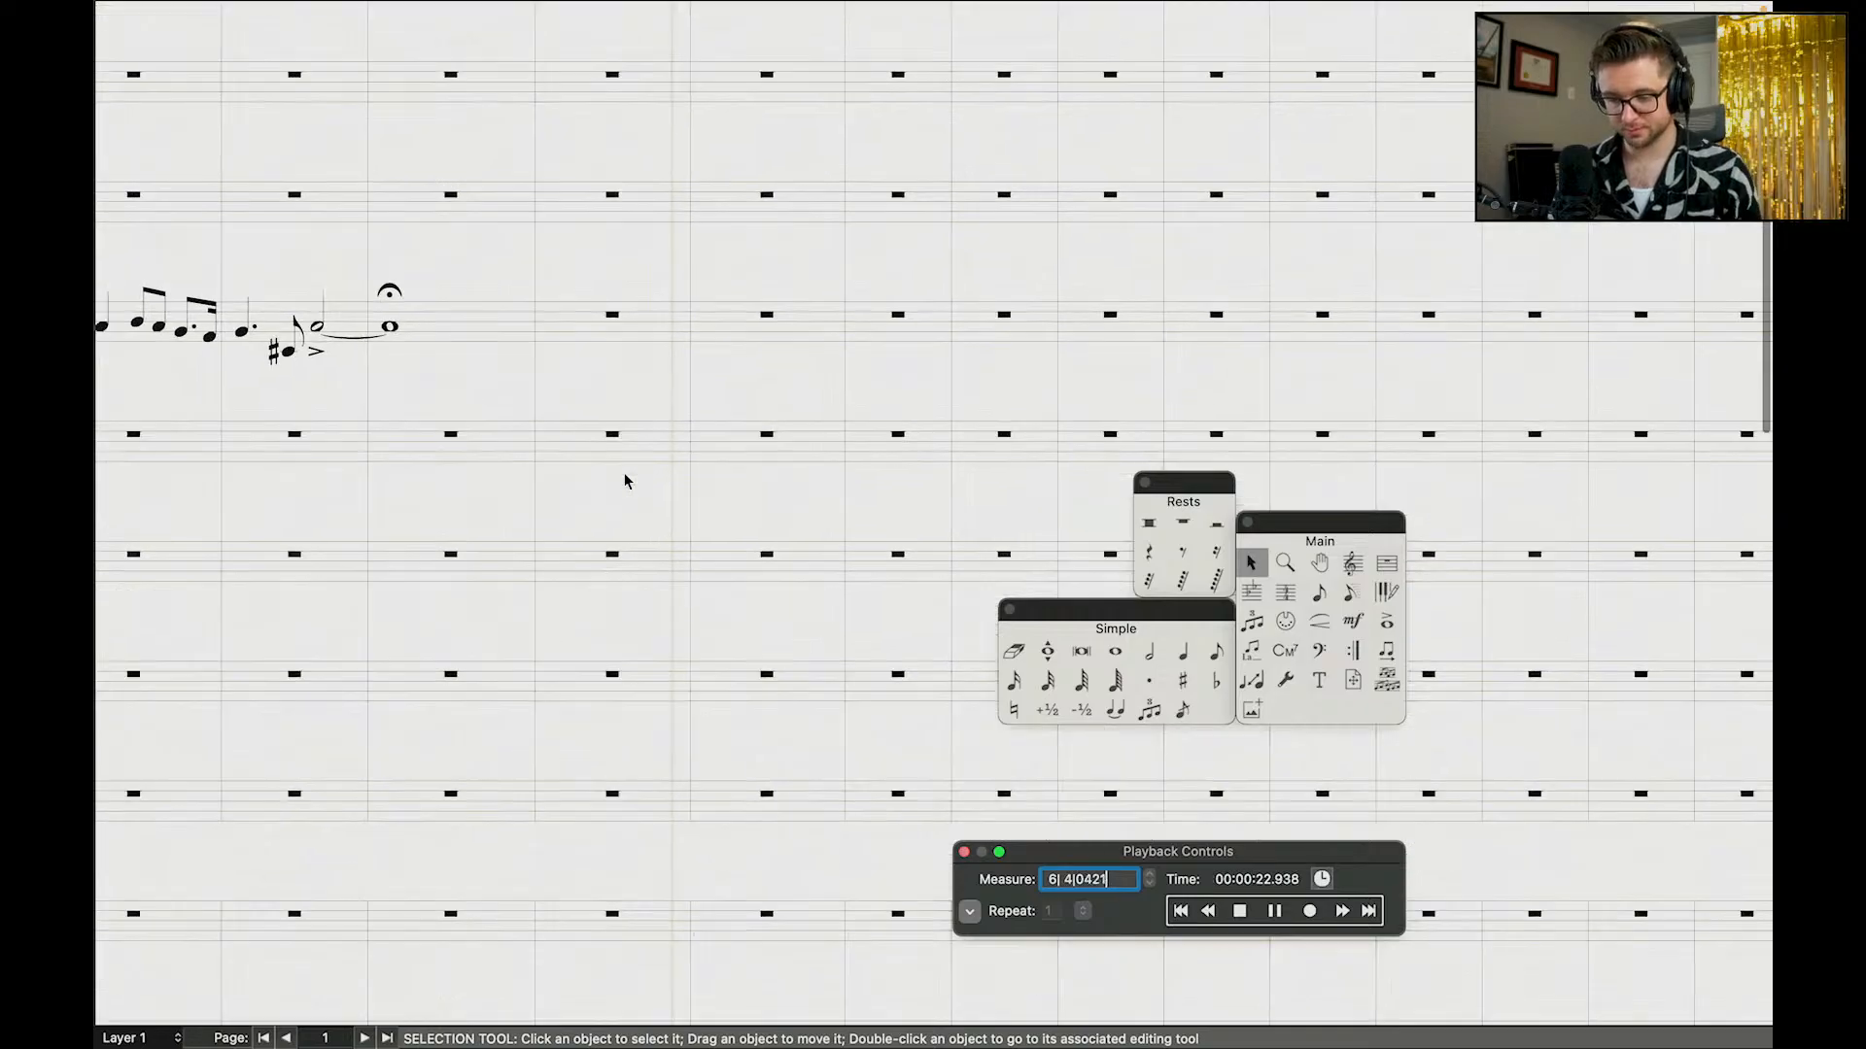
scroll(625, 481, up, 5)
scroll(625, 481, down, 10)
key(space)
scroll(933, 513, down, 10)
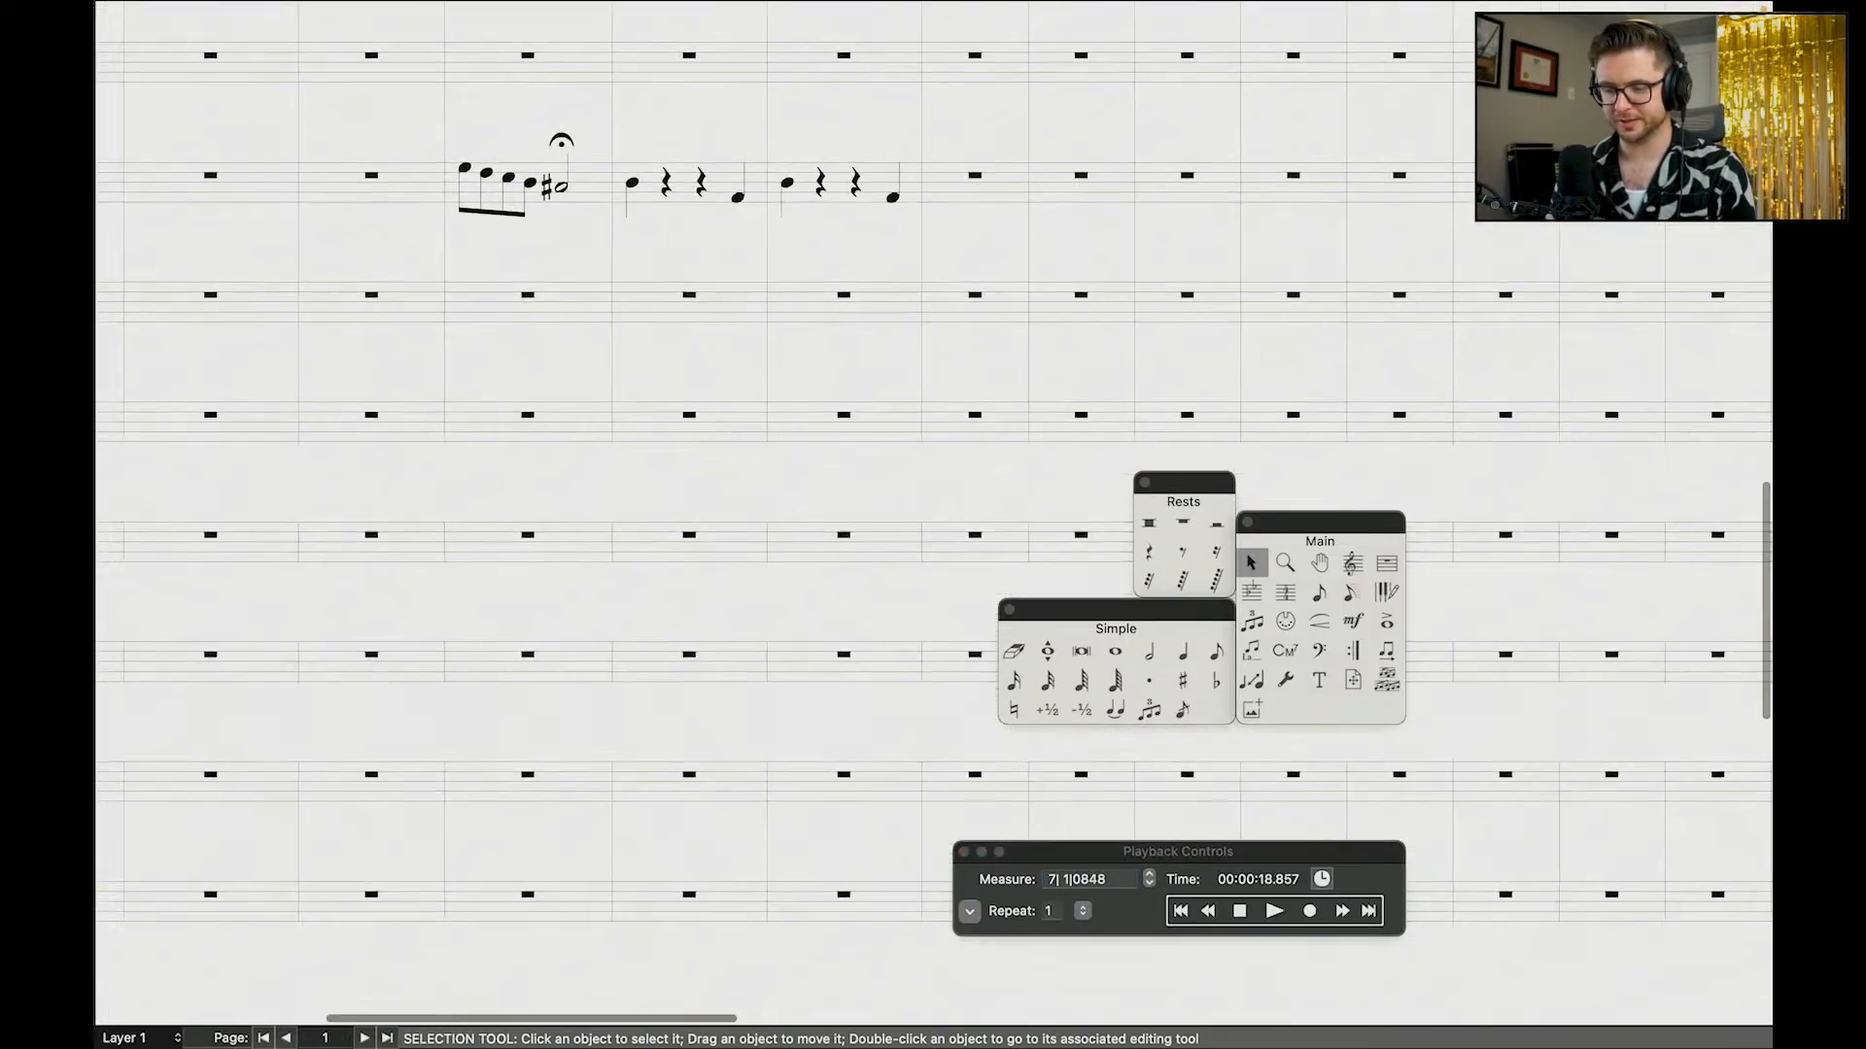
Step: Open the expression selection for the sixth measure of the top staff and show the Tempo Marks category
scroll(933, 513, up, 6)
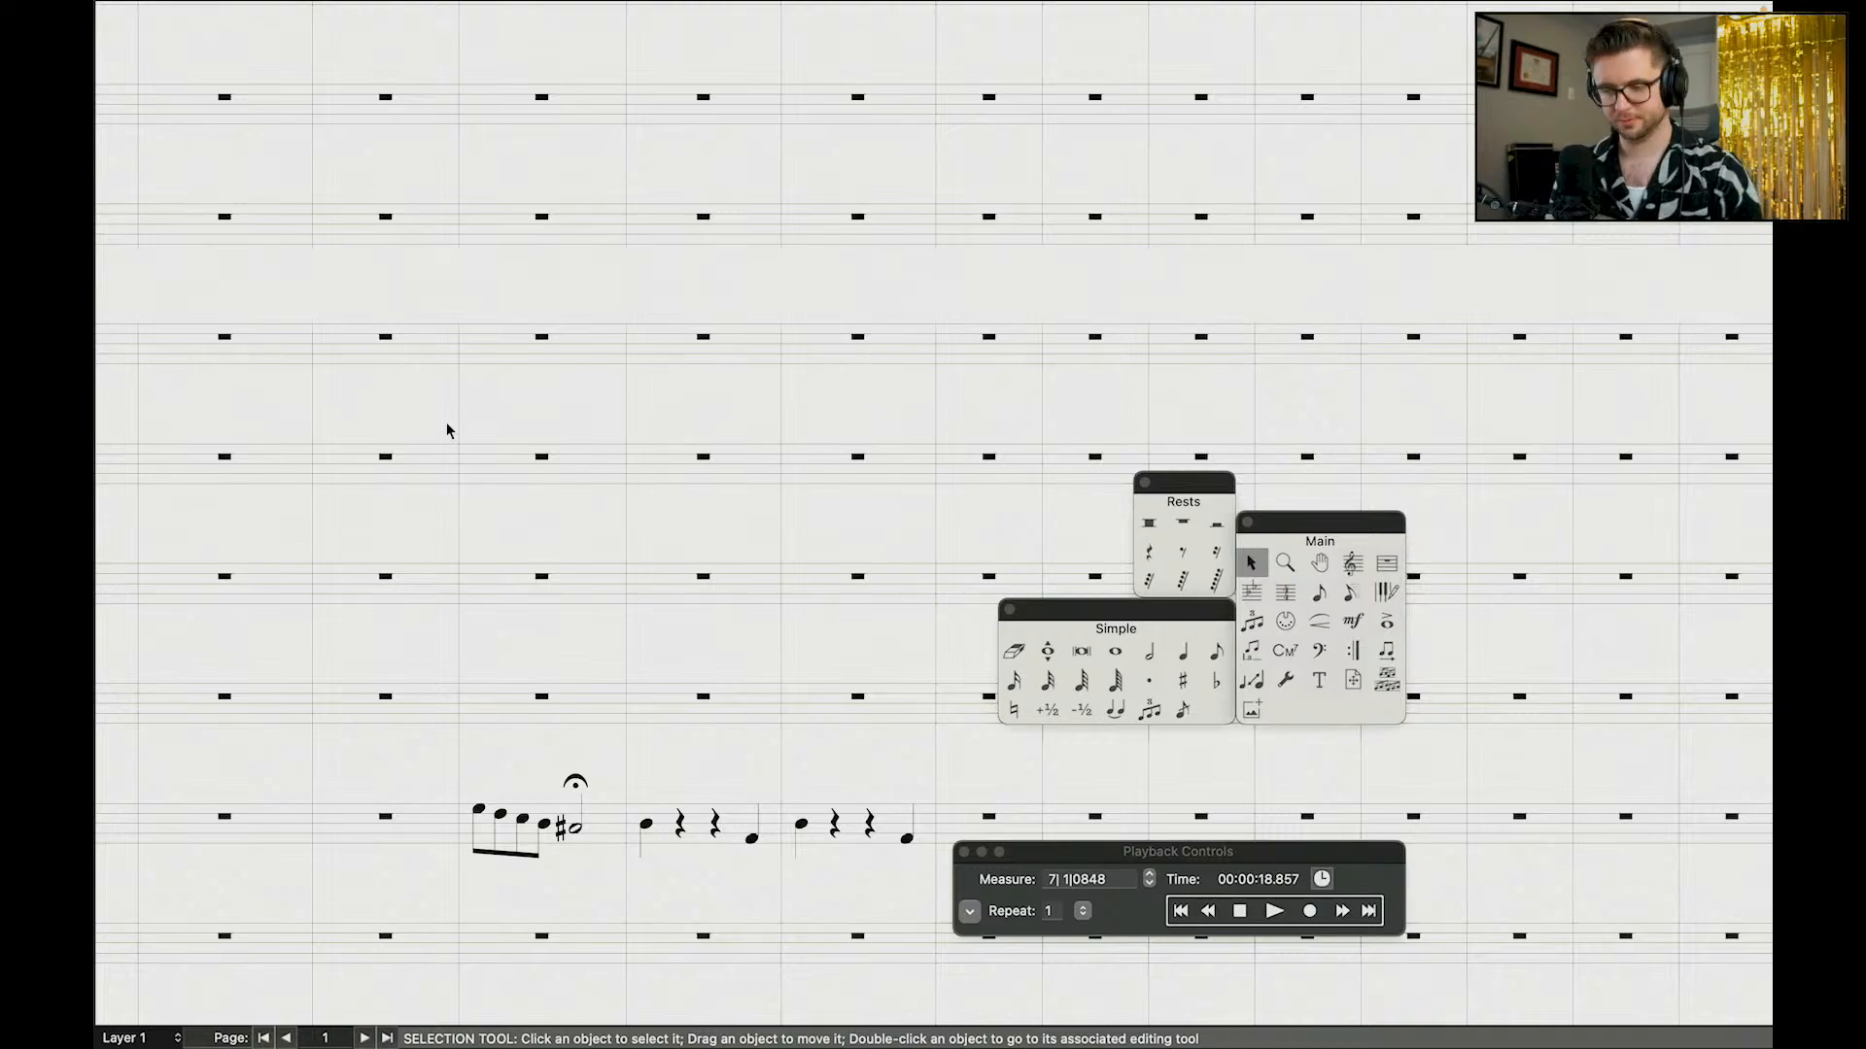
scroll(350, 459, up, 10)
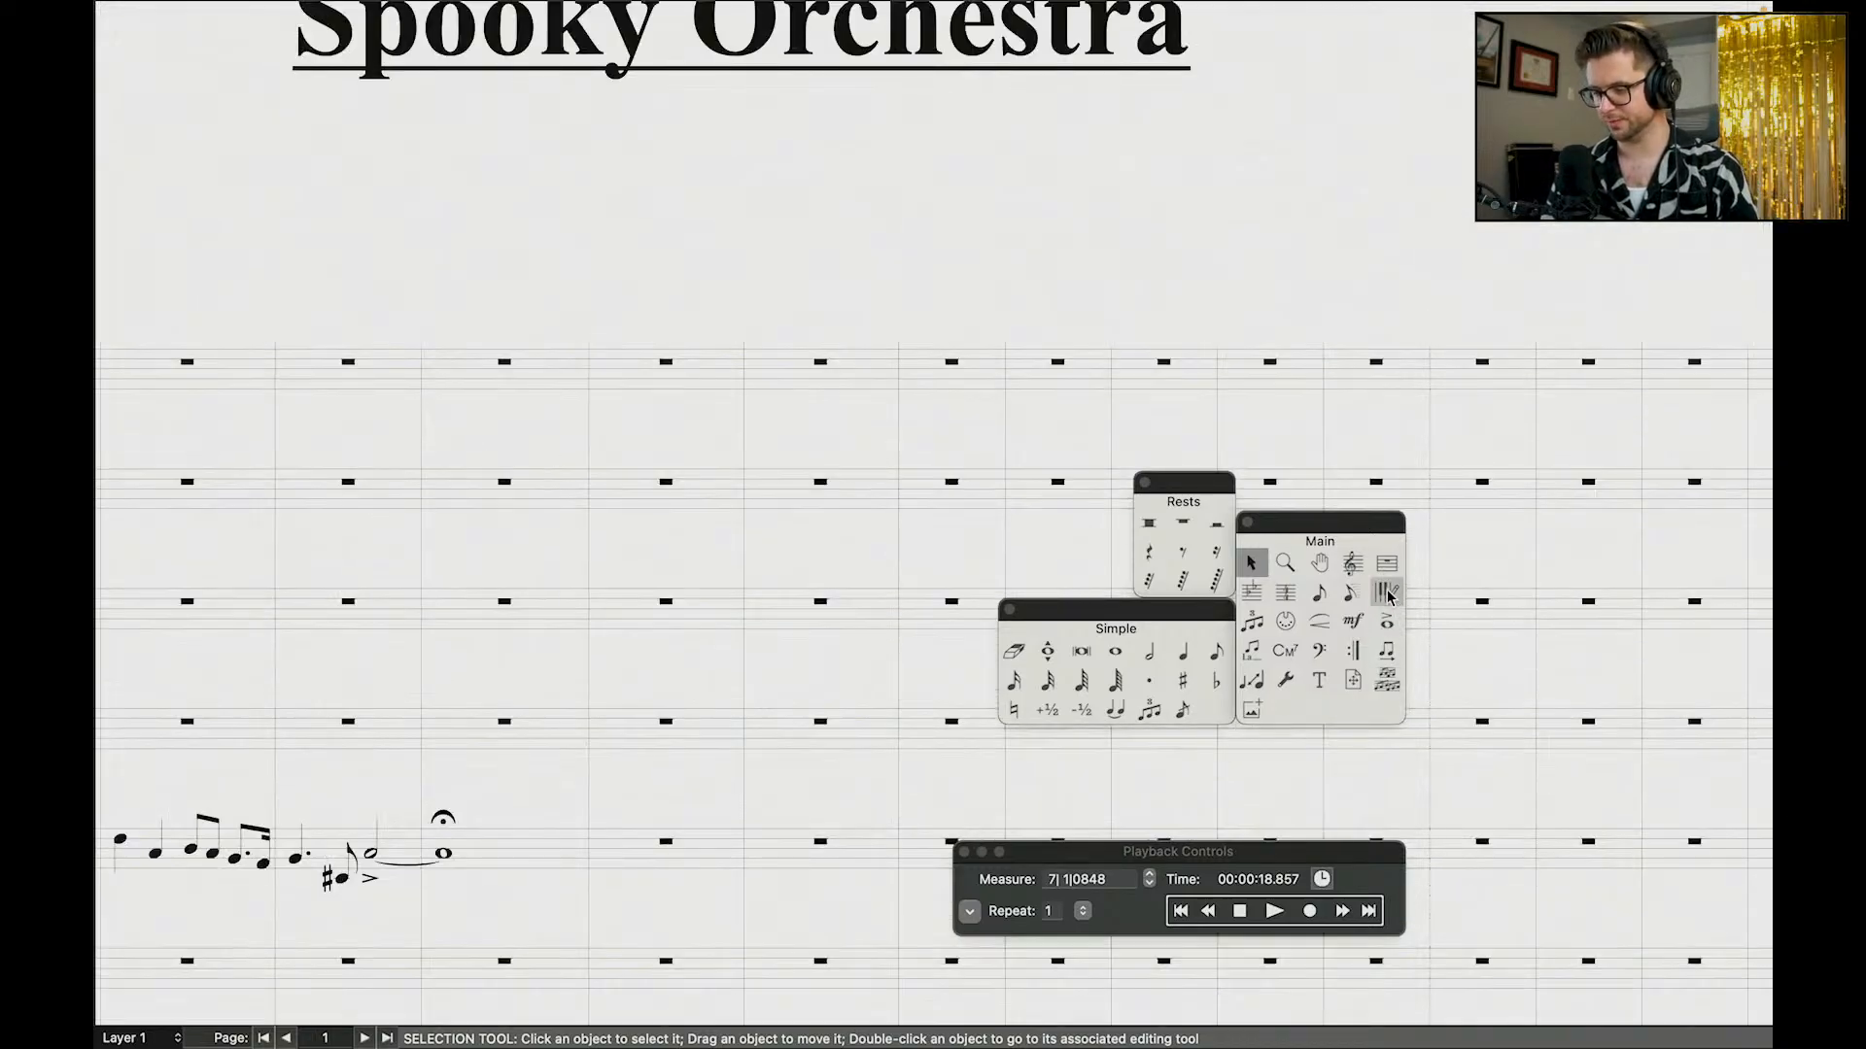
click(1352, 621)
double_click(614, 309)
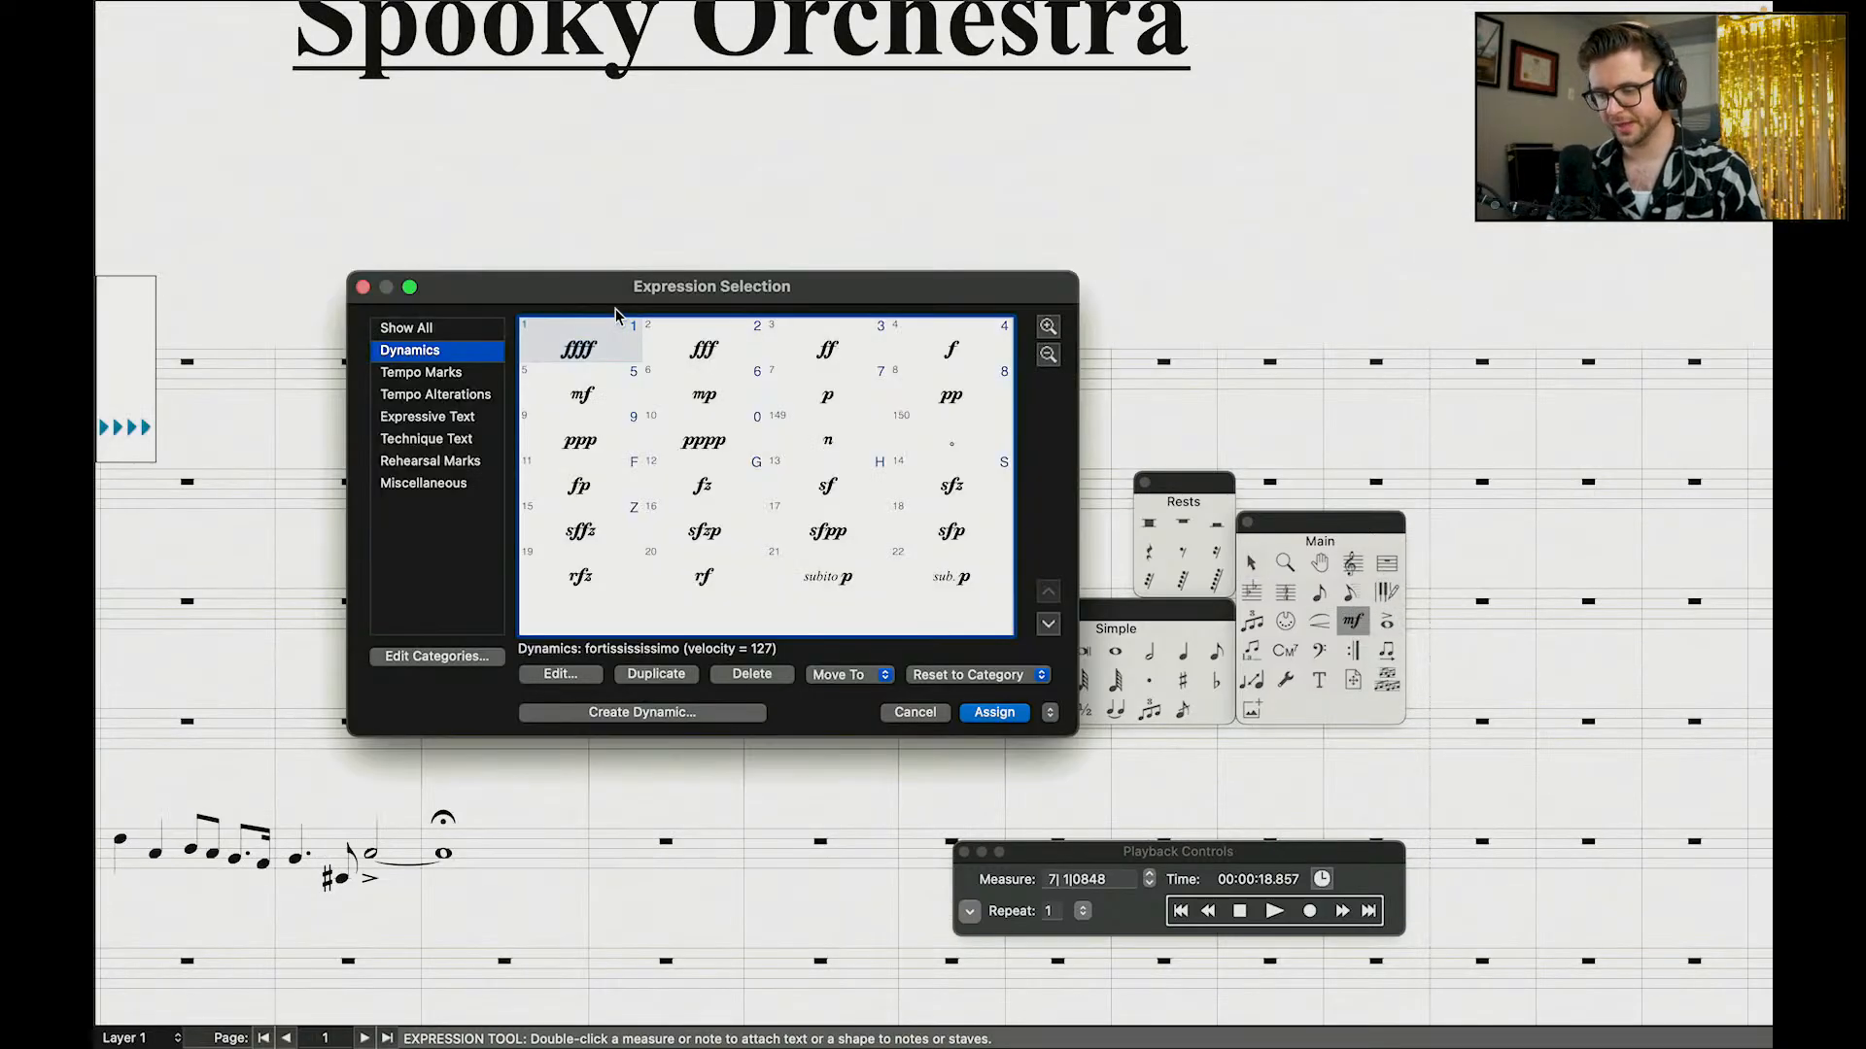
click(416, 442)
click(435, 417)
click(437, 396)
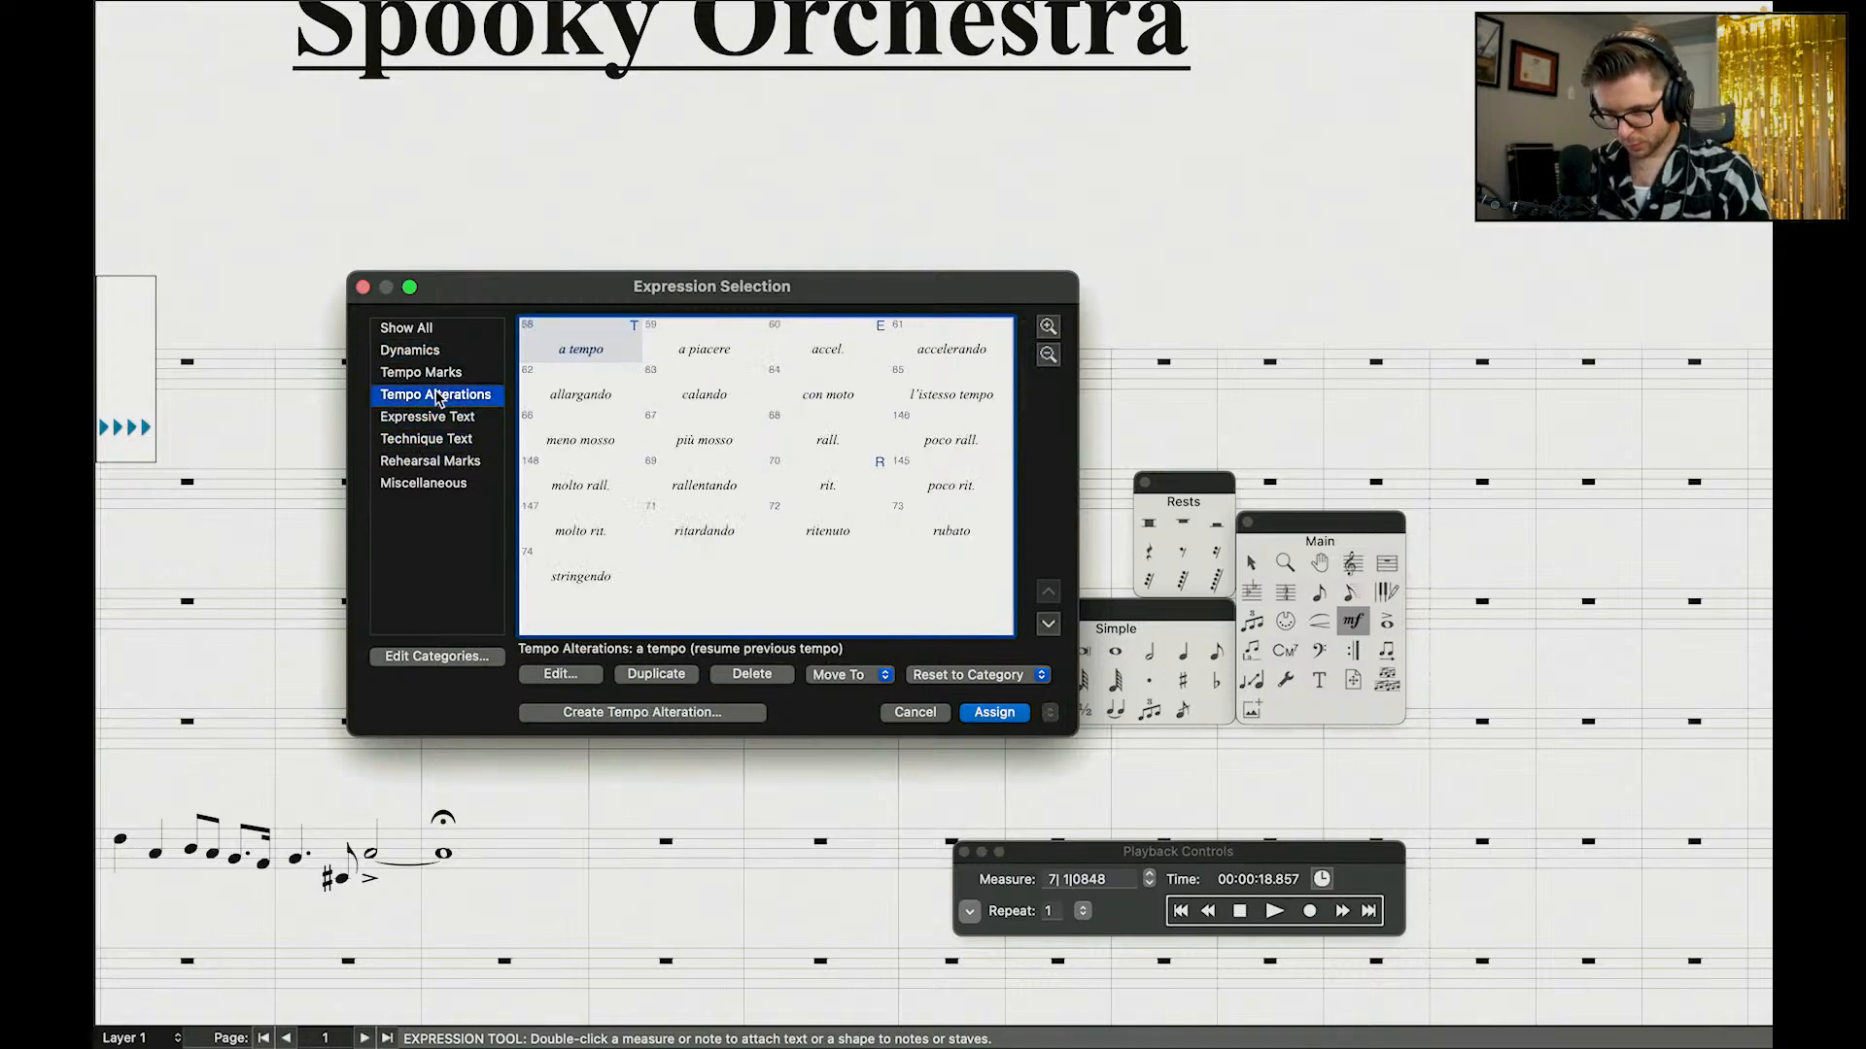
click(442, 375)
scroll(933, 471, down, 4)
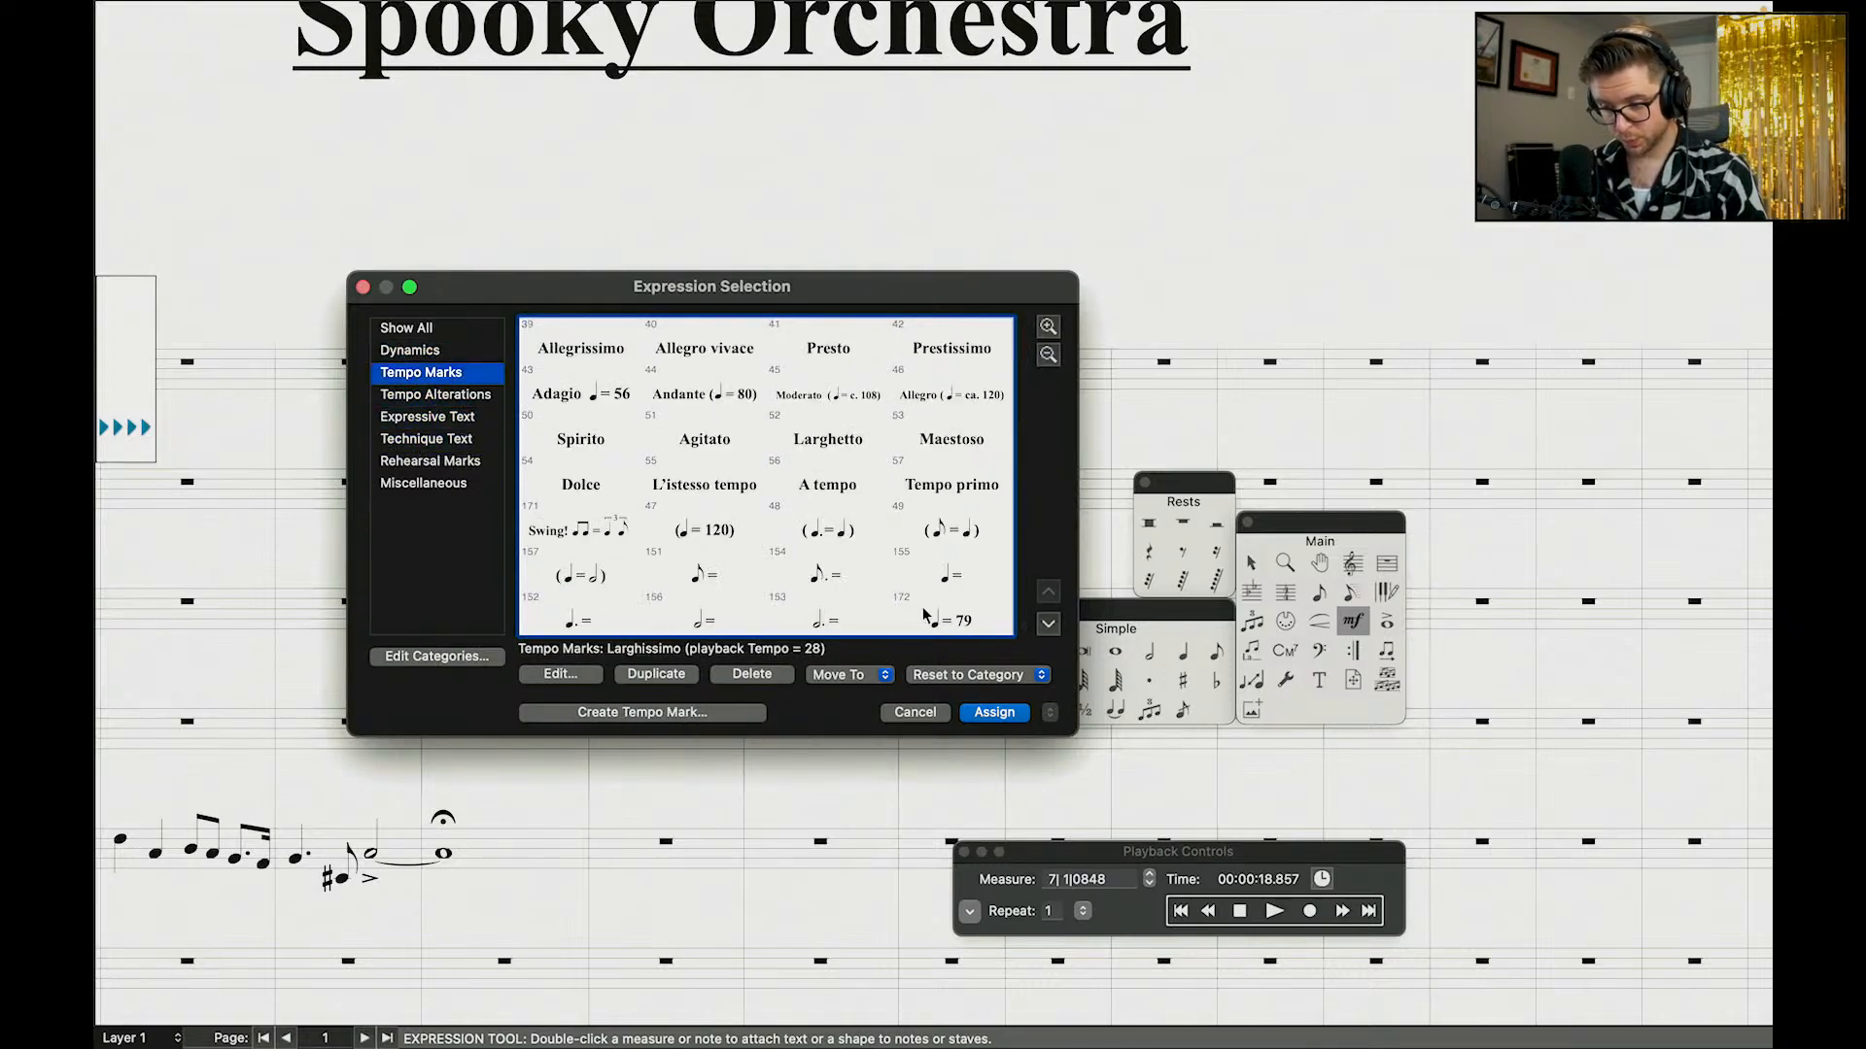
Step: Create a new tempo mark reading quarter note = 105 and assign it to measure 6 above the top staff
click(714, 715)
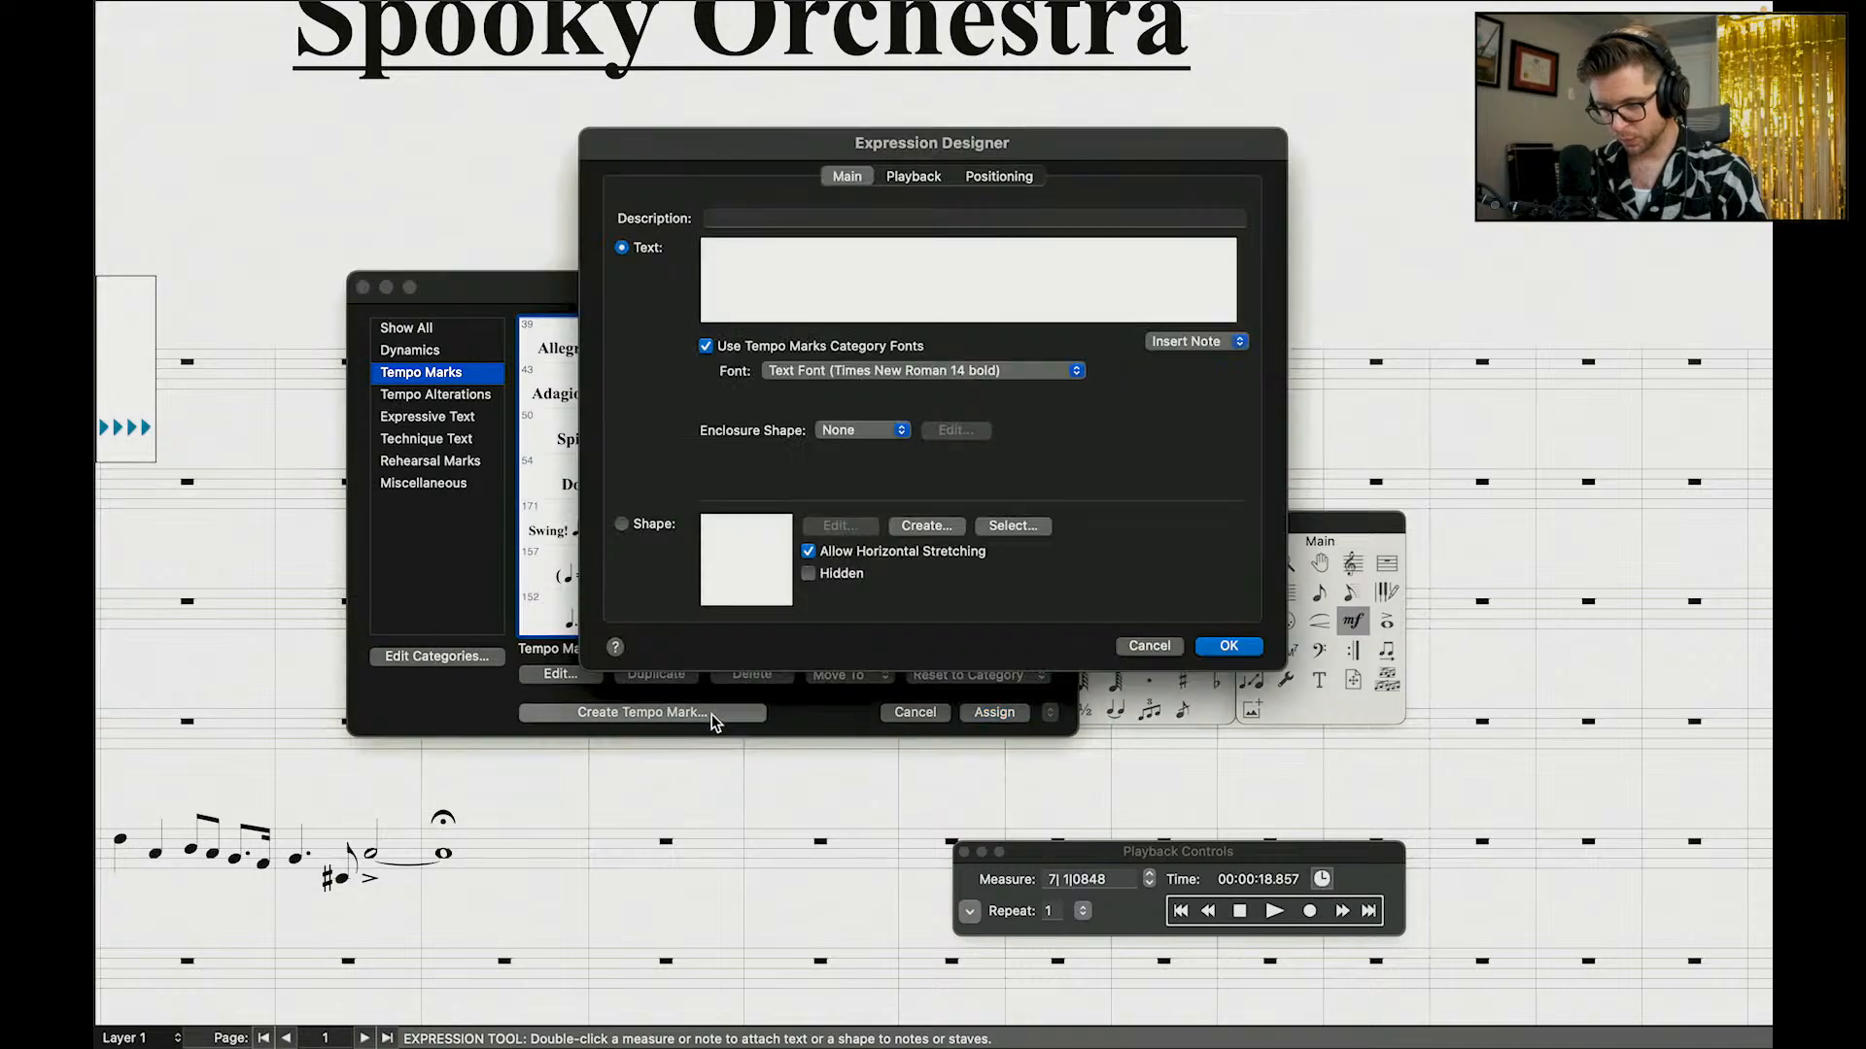
click(1239, 342)
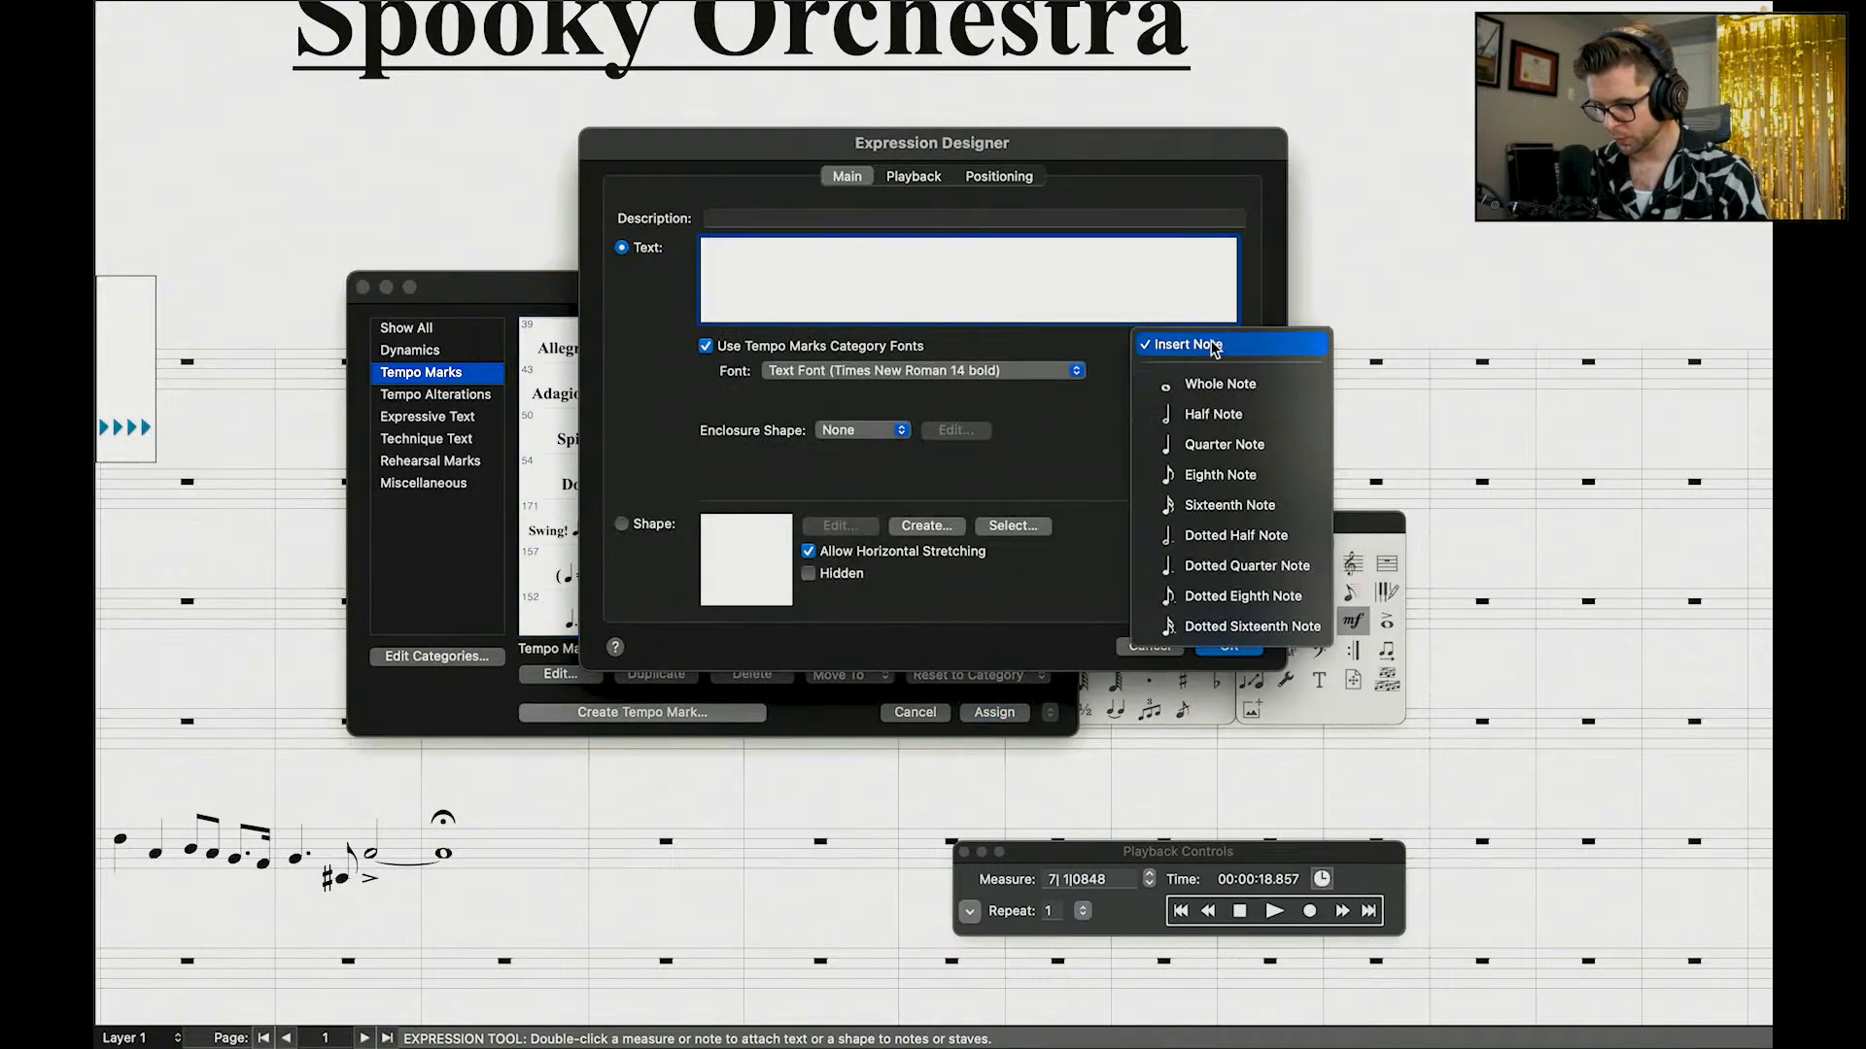
click(1225, 439)
text(= )
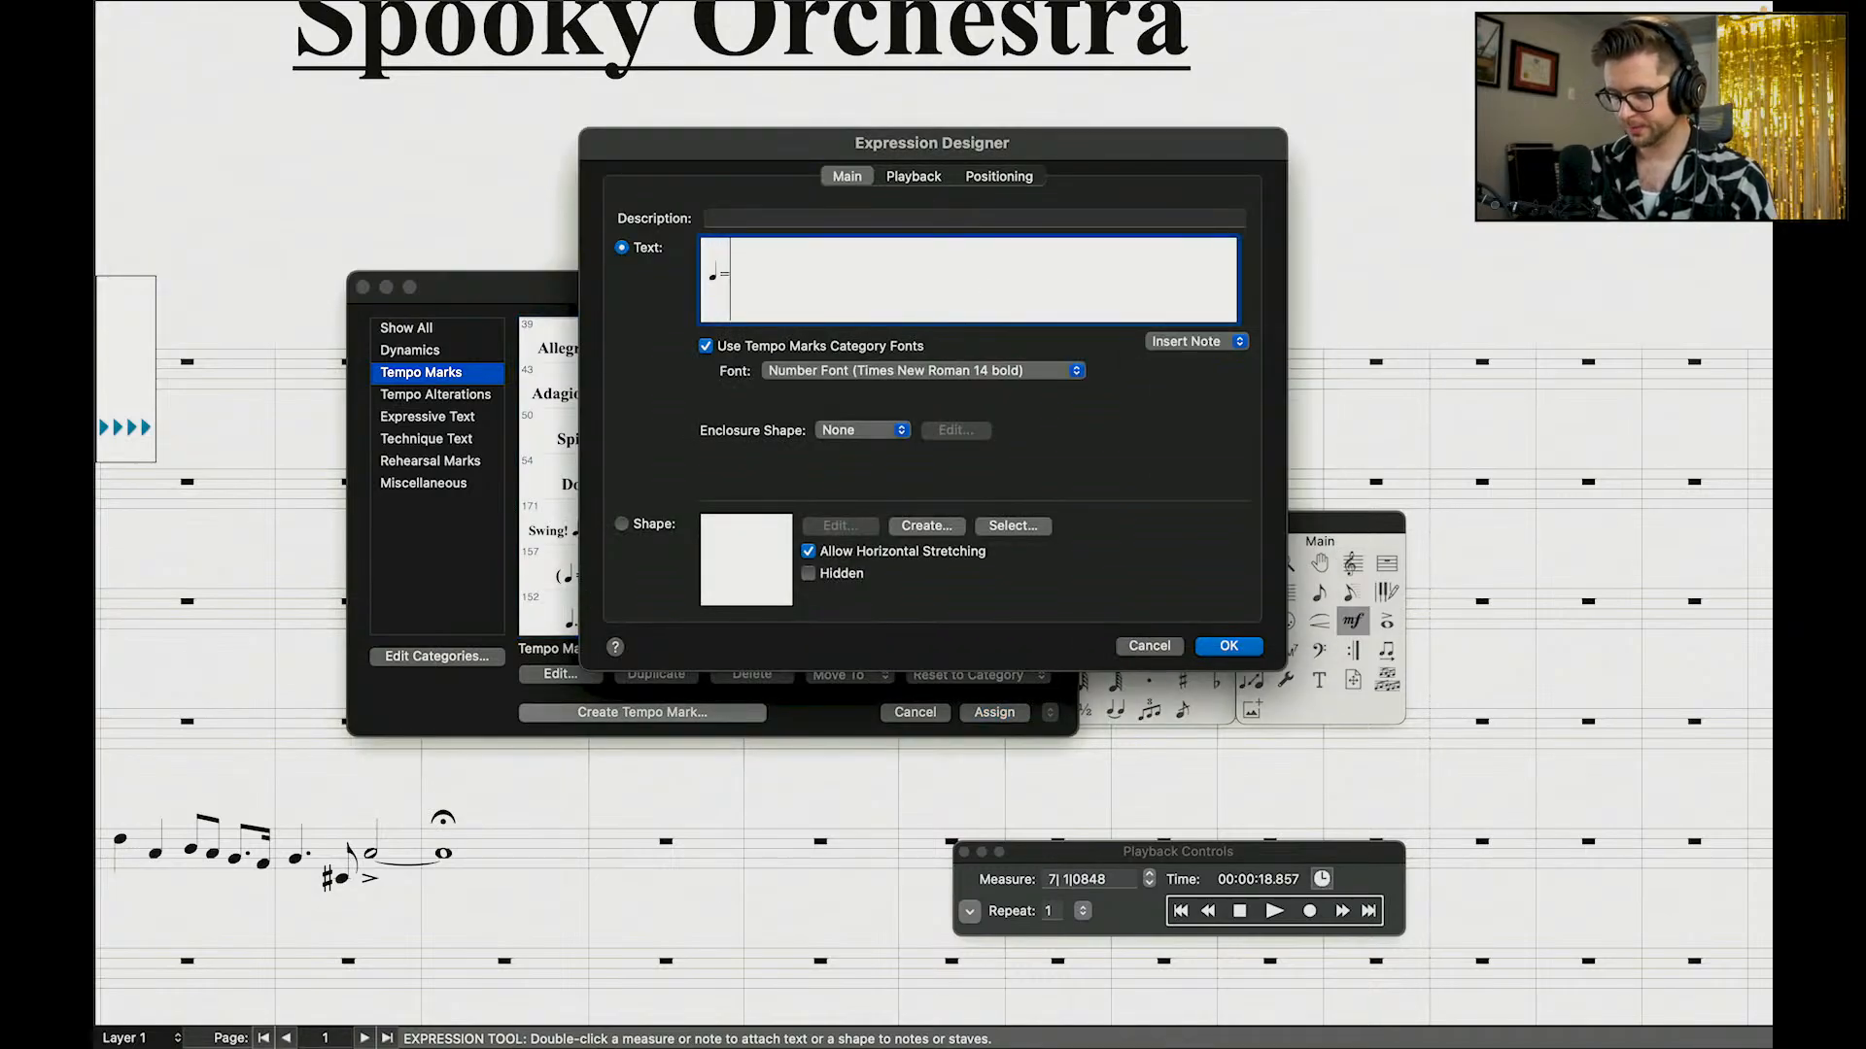
text(105)
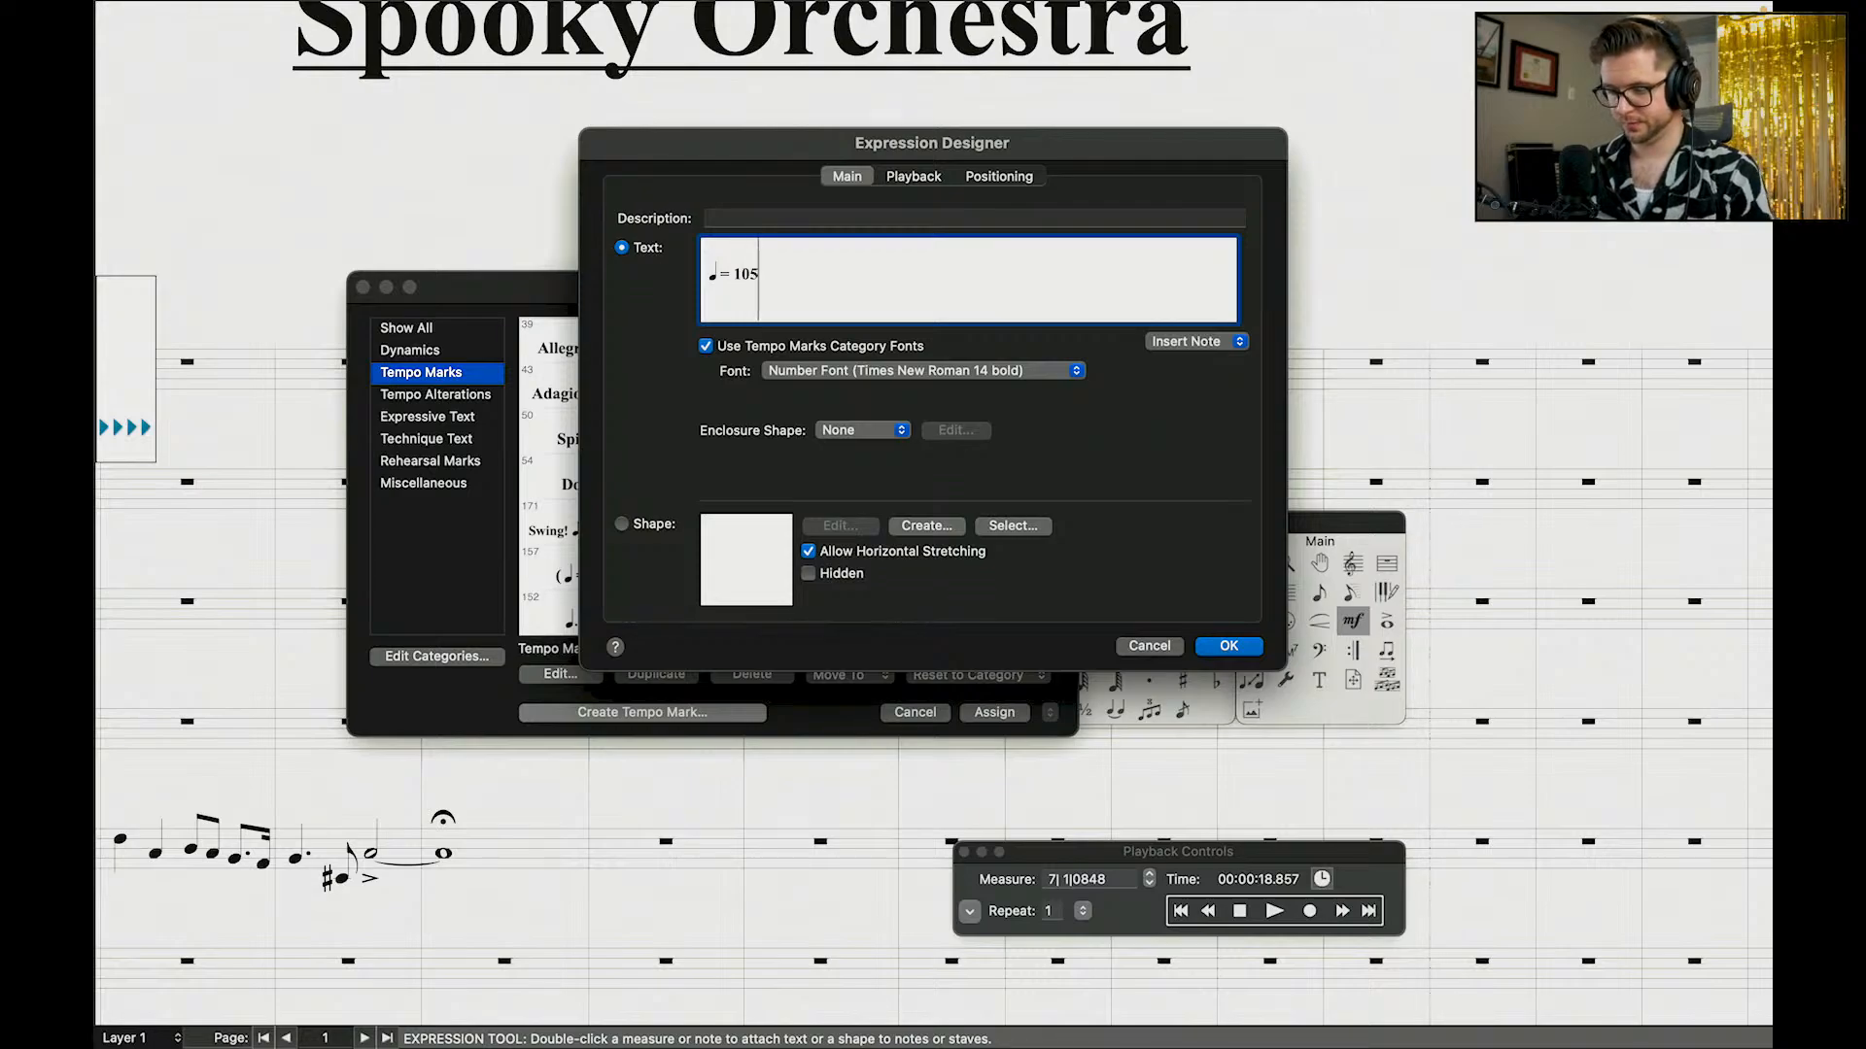
click(1242, 646)
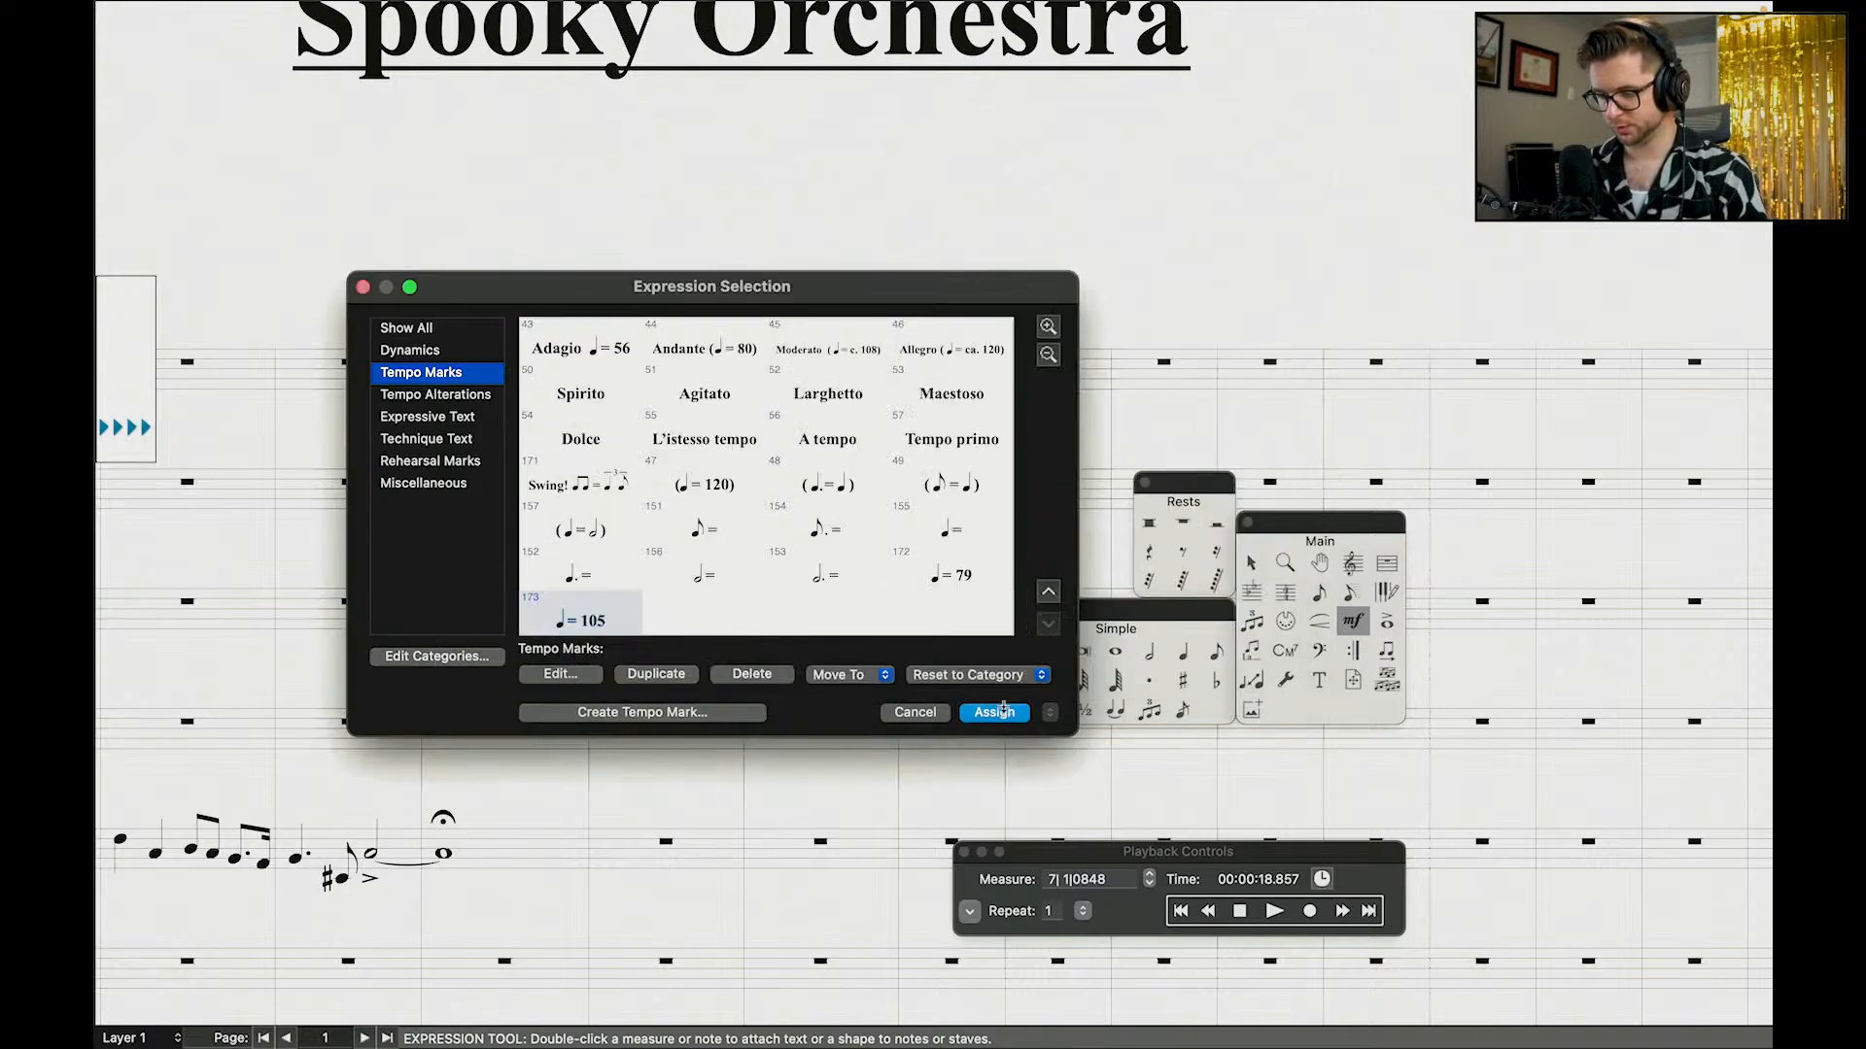
click(994, 712)
Step: Play back the score from measure 5 through measure 7 to hear the new tempo mark
click(1182, 912)
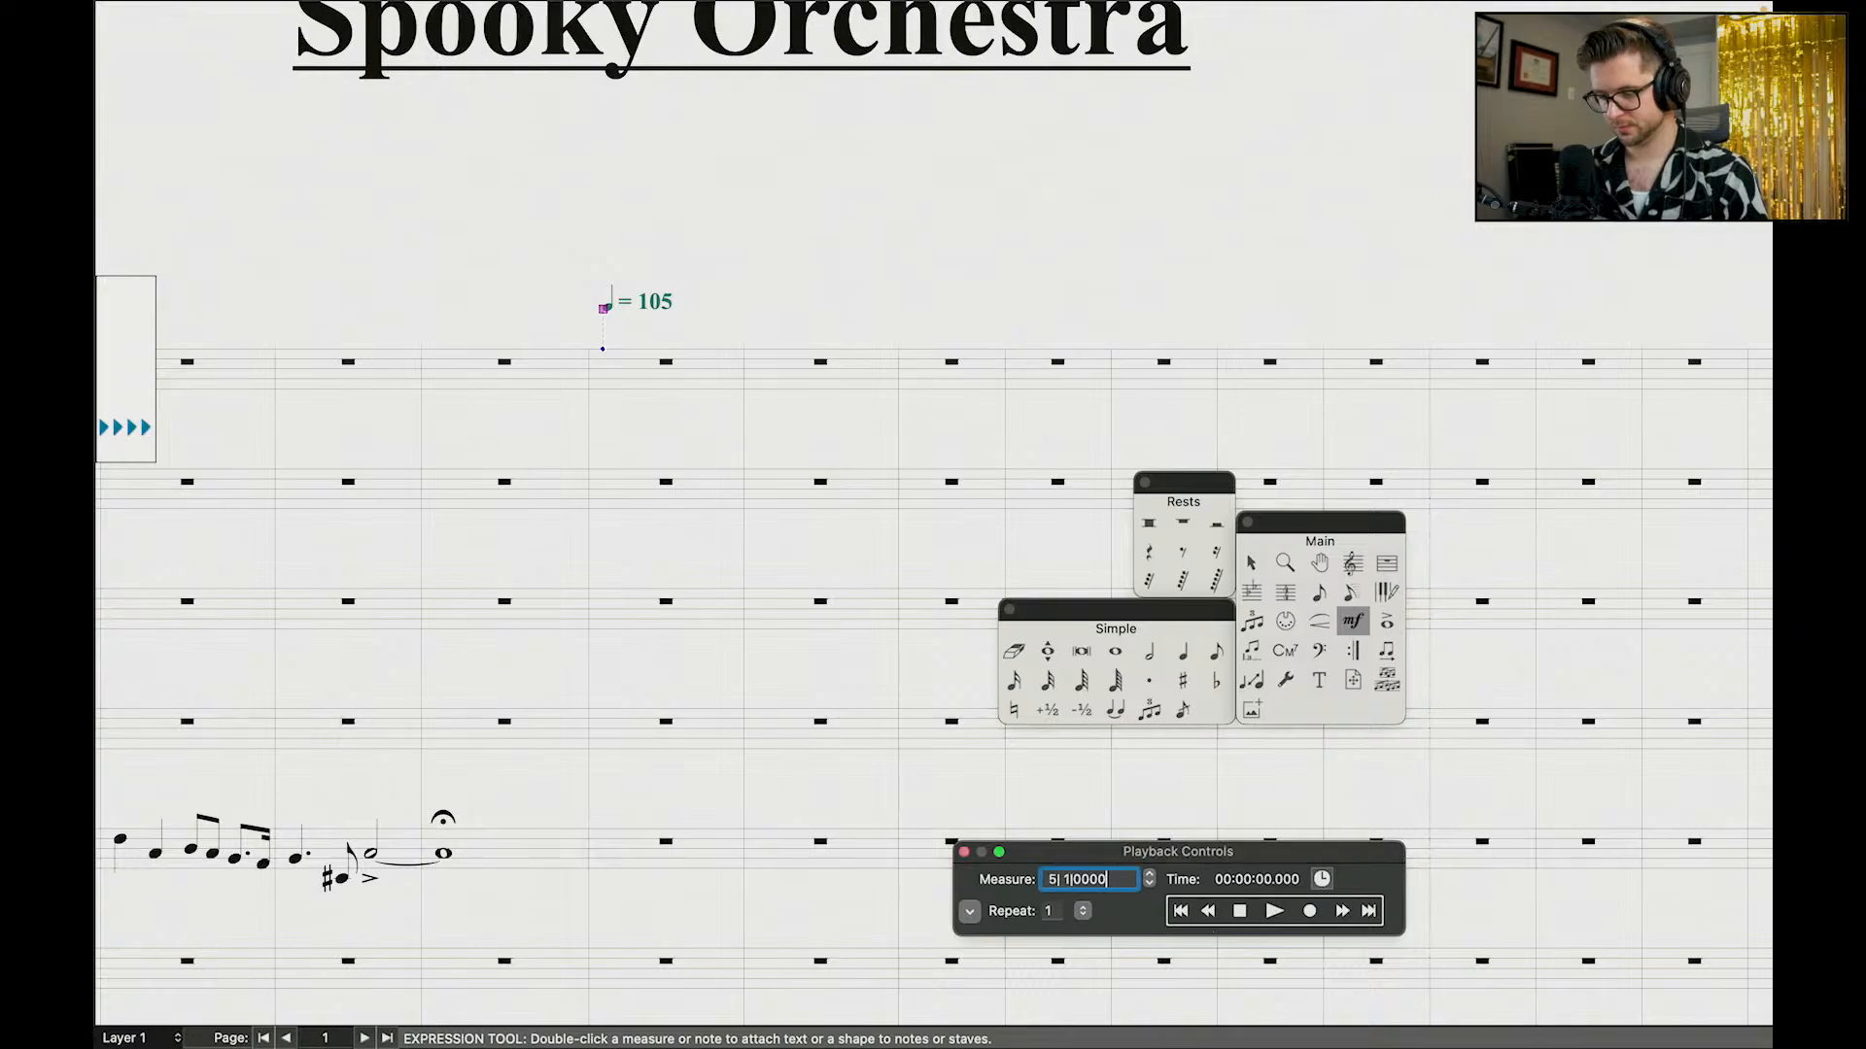
key(space)
scroll(879, 487, down, 5)
scroll(893, 322, down, 7)
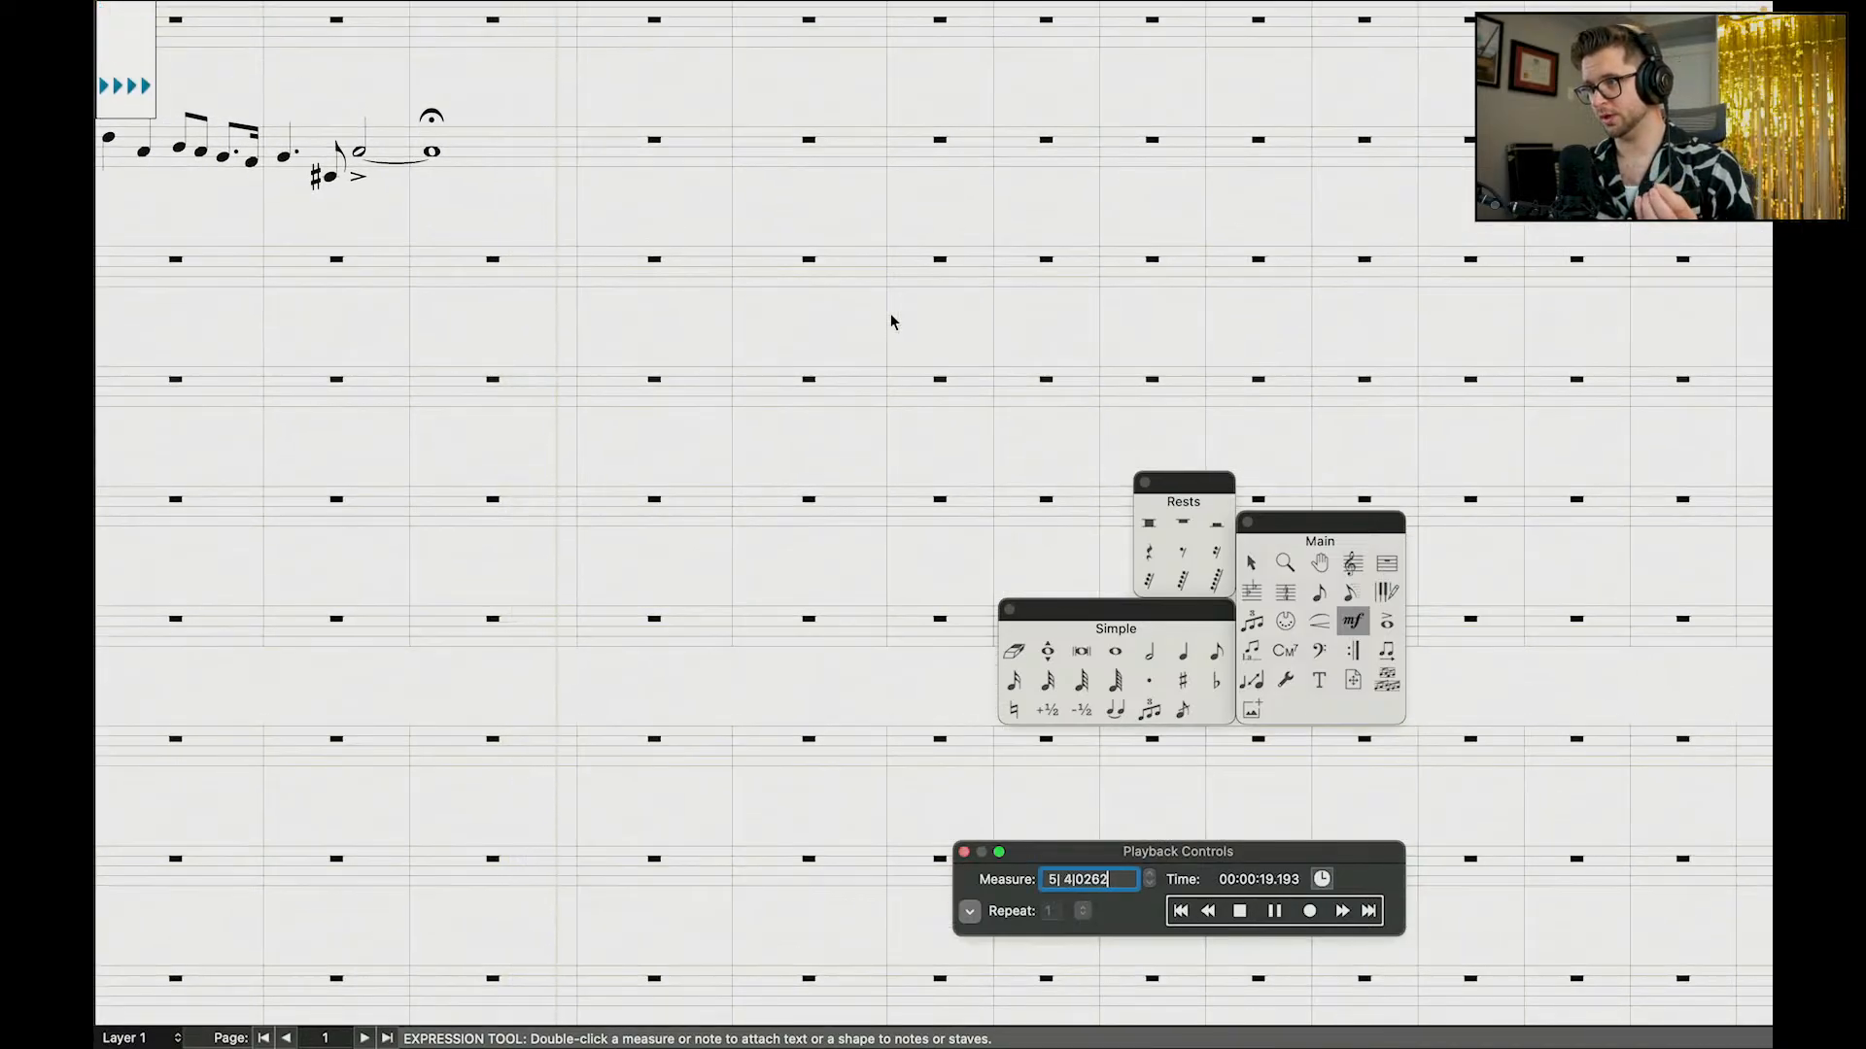
scroll(893, 322, up, 5)
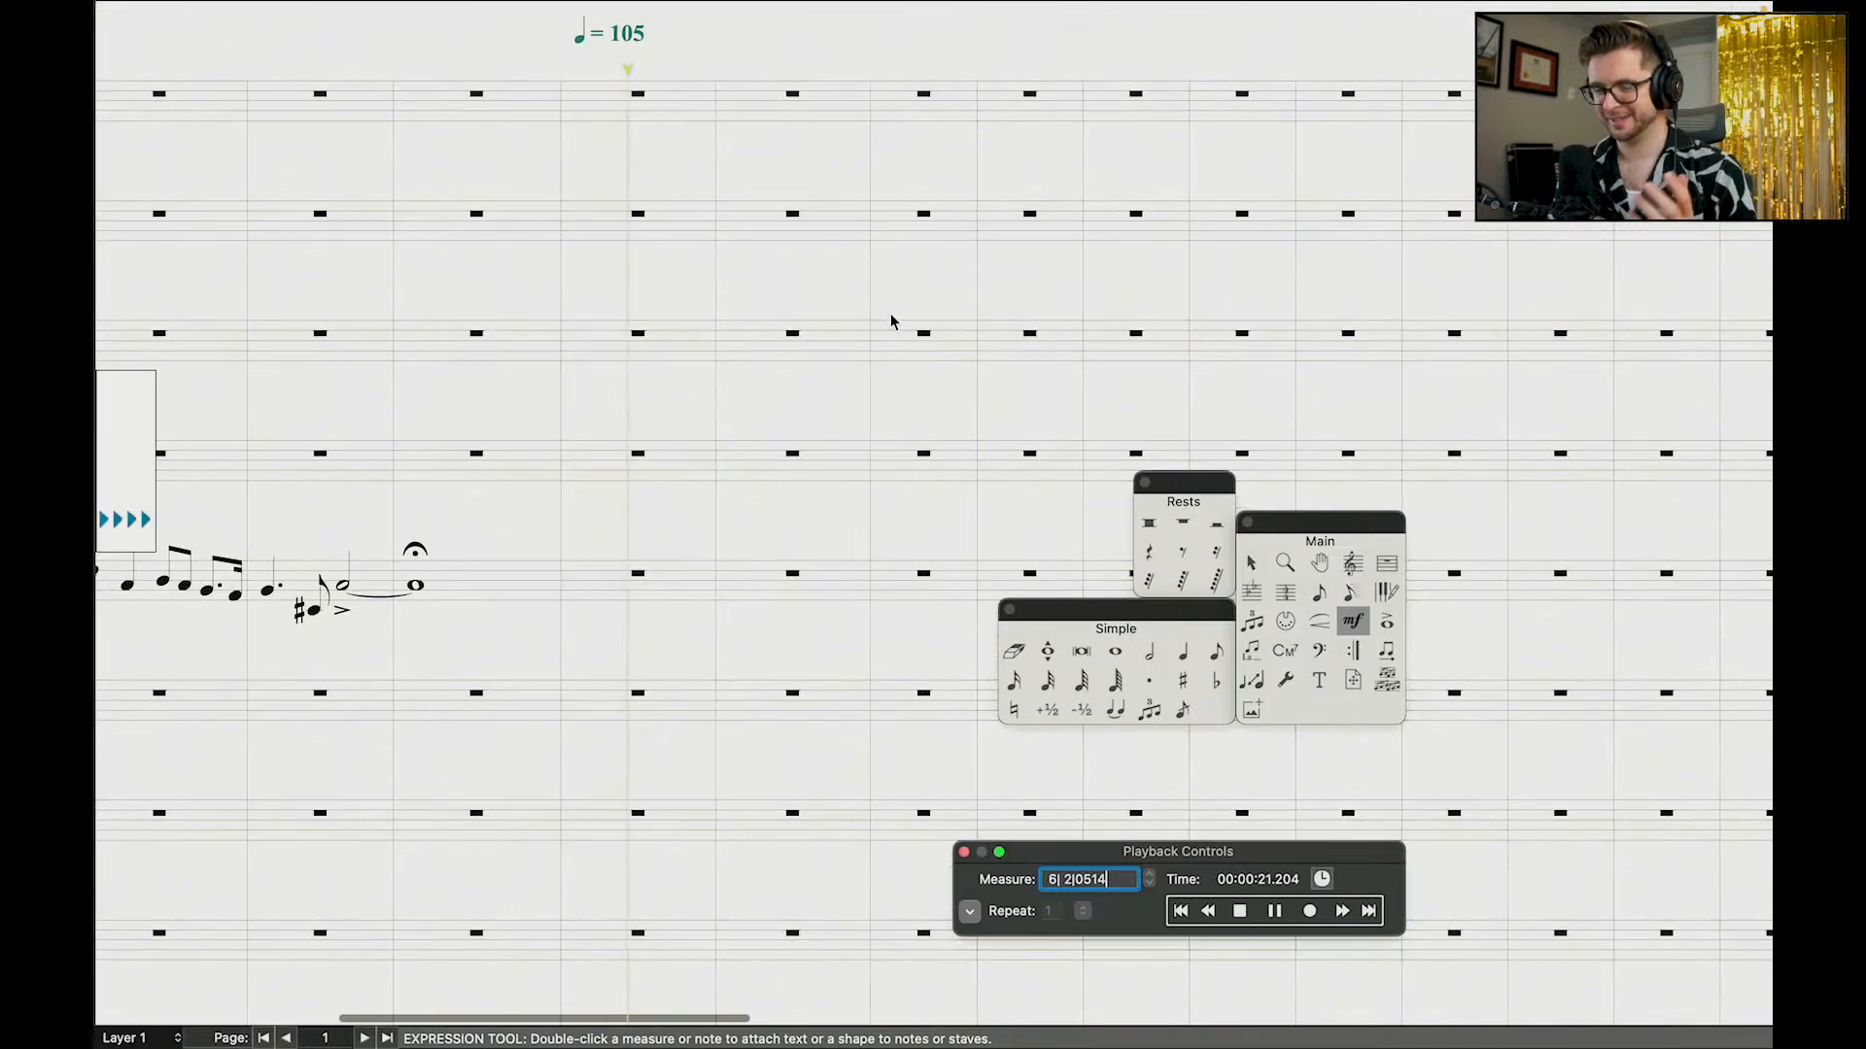
scroll(893, 322, down, 5)
scroll(893, 322, up, 5)
scroll(893, 322, down, 10)
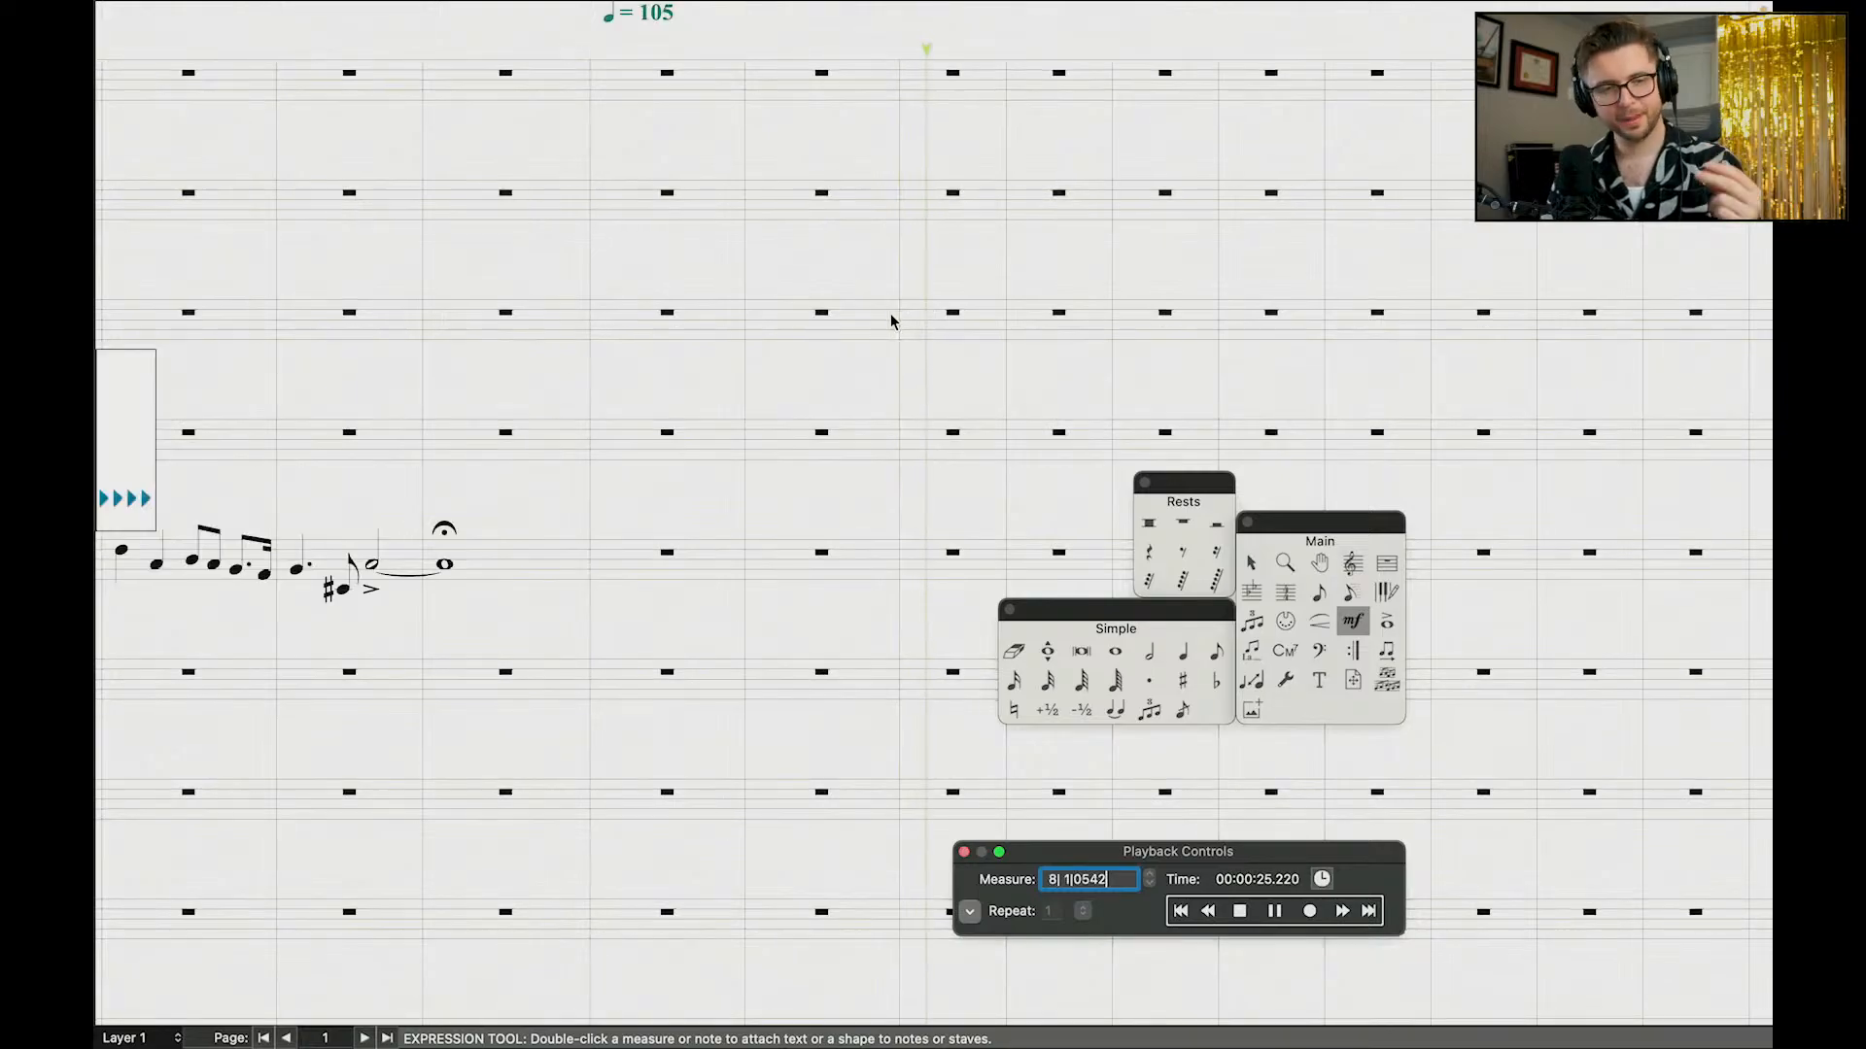
key(space)
Step: Place an eighth-note A after an eighth rest on beat 1 of Horn in F 1's sixth measure
scroll(891, 315, down, 7)
scroll(891, 315, up, 8)
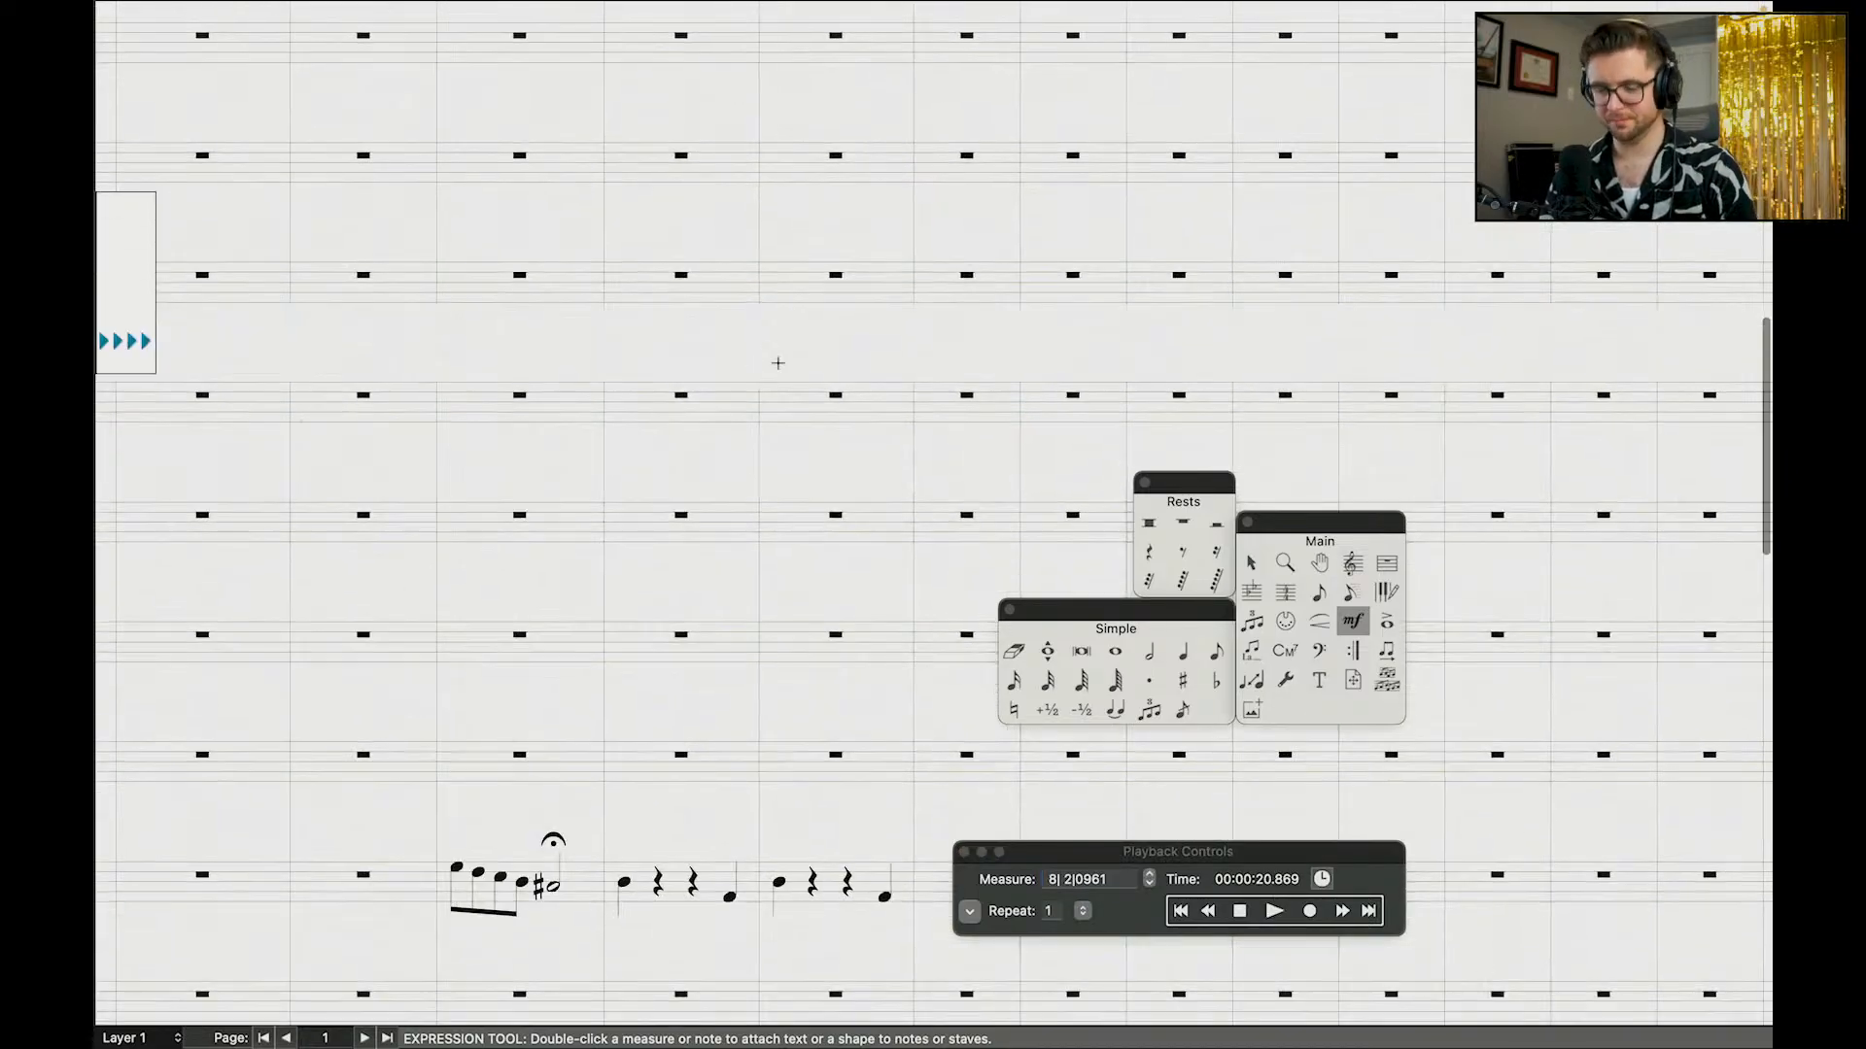
scroll(775, 363, down, 3)
scroll(775, 363, left, 4)
scroll(810, 480, left, 3)
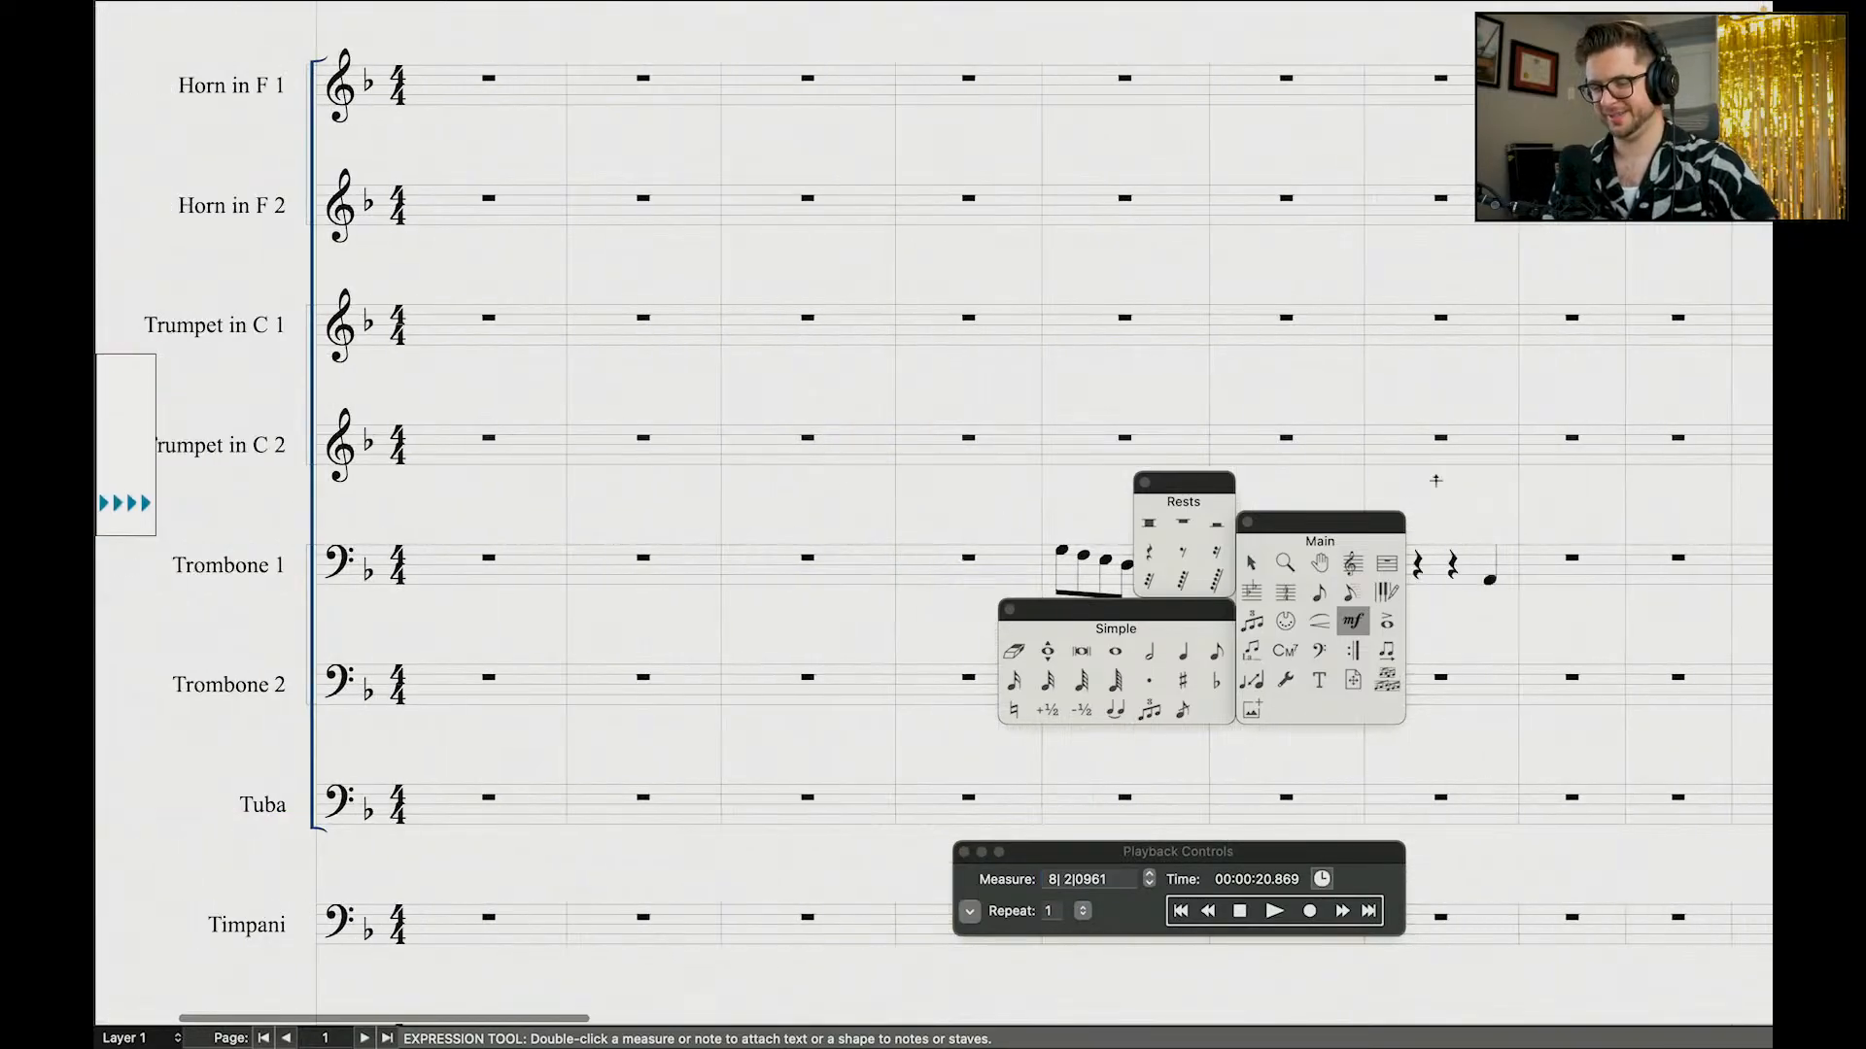
click(1319, 592)
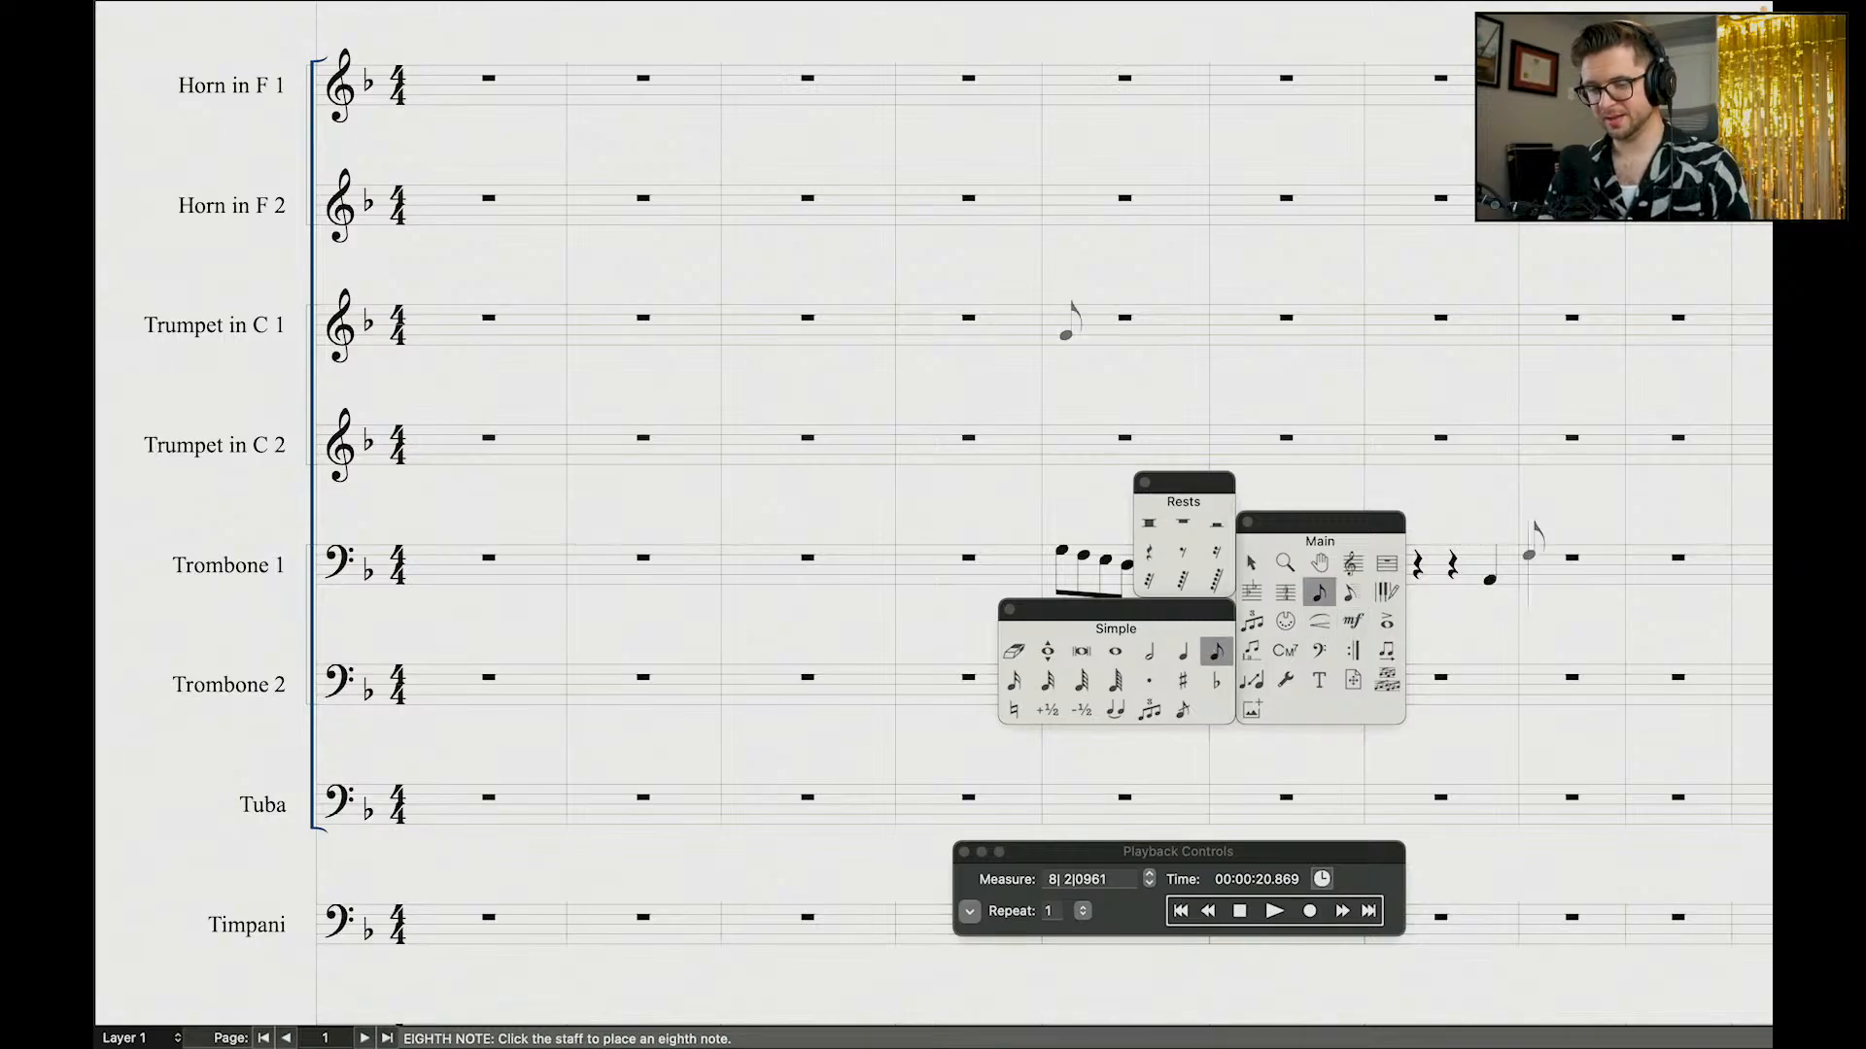
scroll(1068, 325, down, 2)
scroll(1120, 221, down, 3)
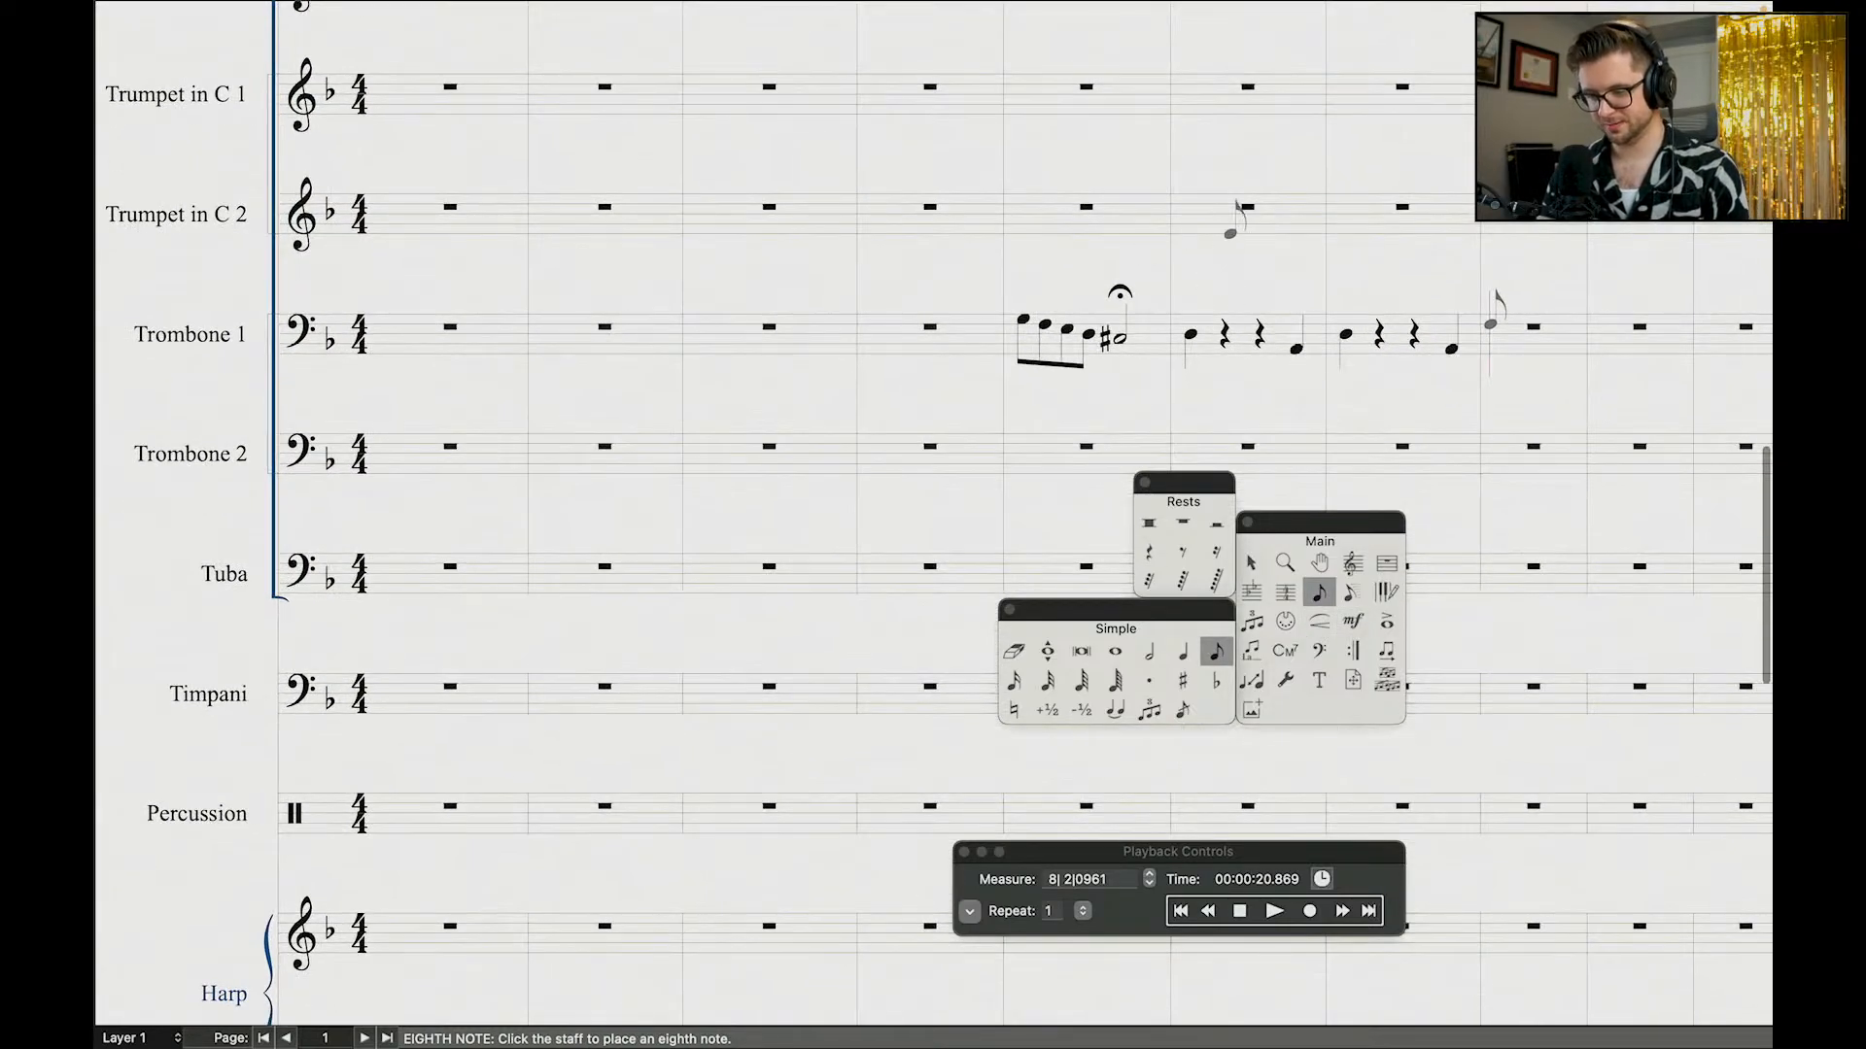
scroll(1236, 229, up, 4)
scroll(1231, 198, up, 1)
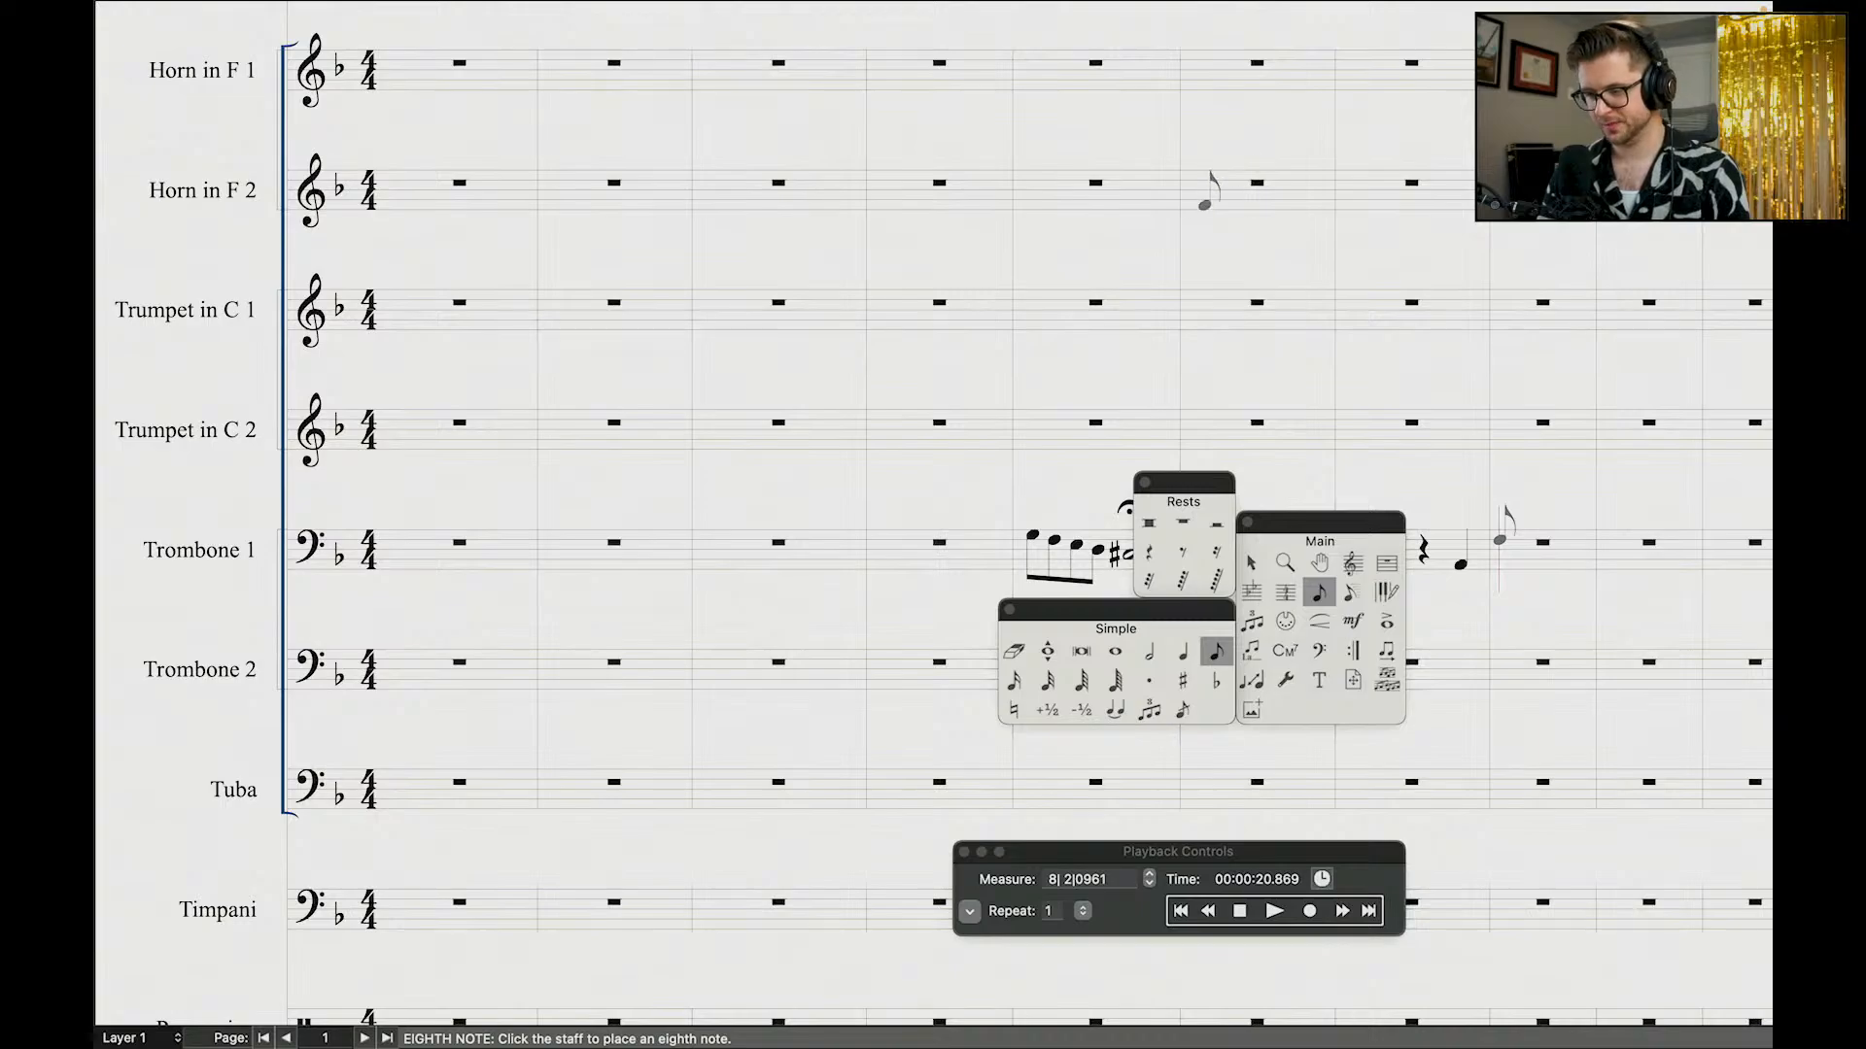
scroll(1207, 200, down, 2)
scroll(933, 515, up, 2)
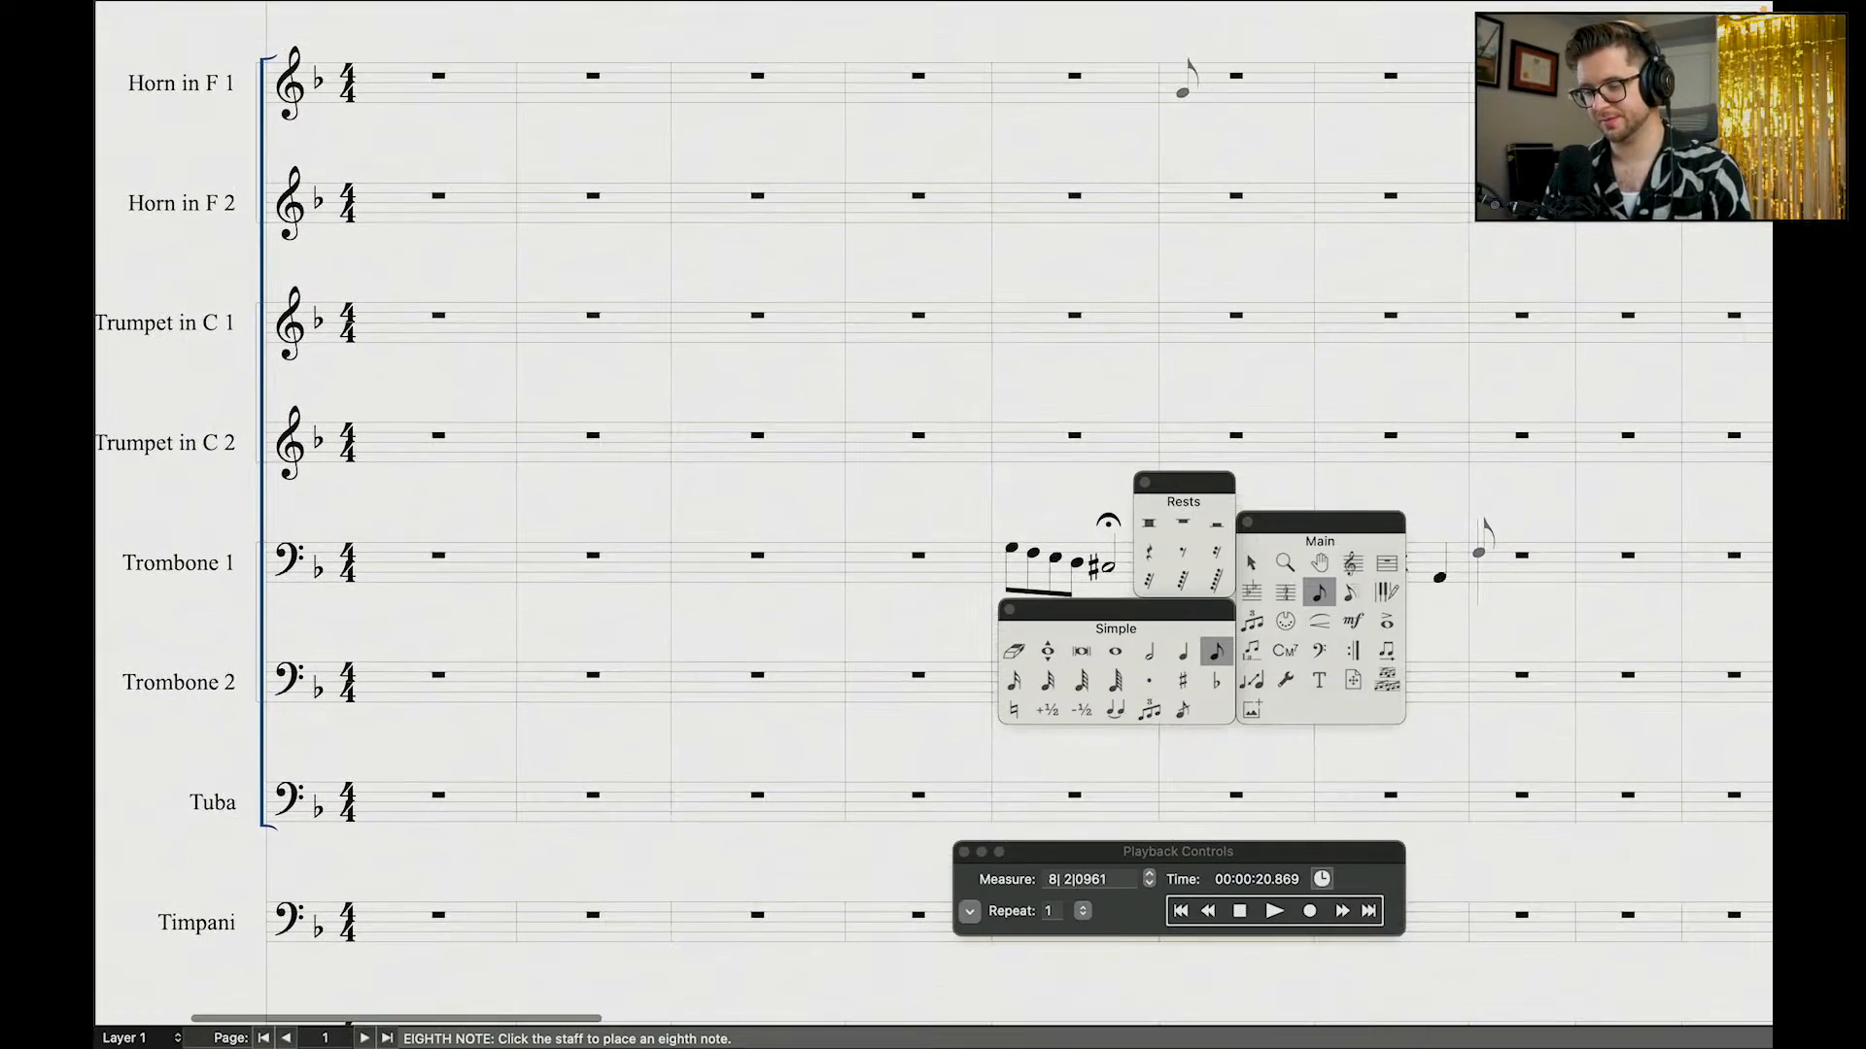
click(1191, 84)
scroll(1185, 68, down, 1)
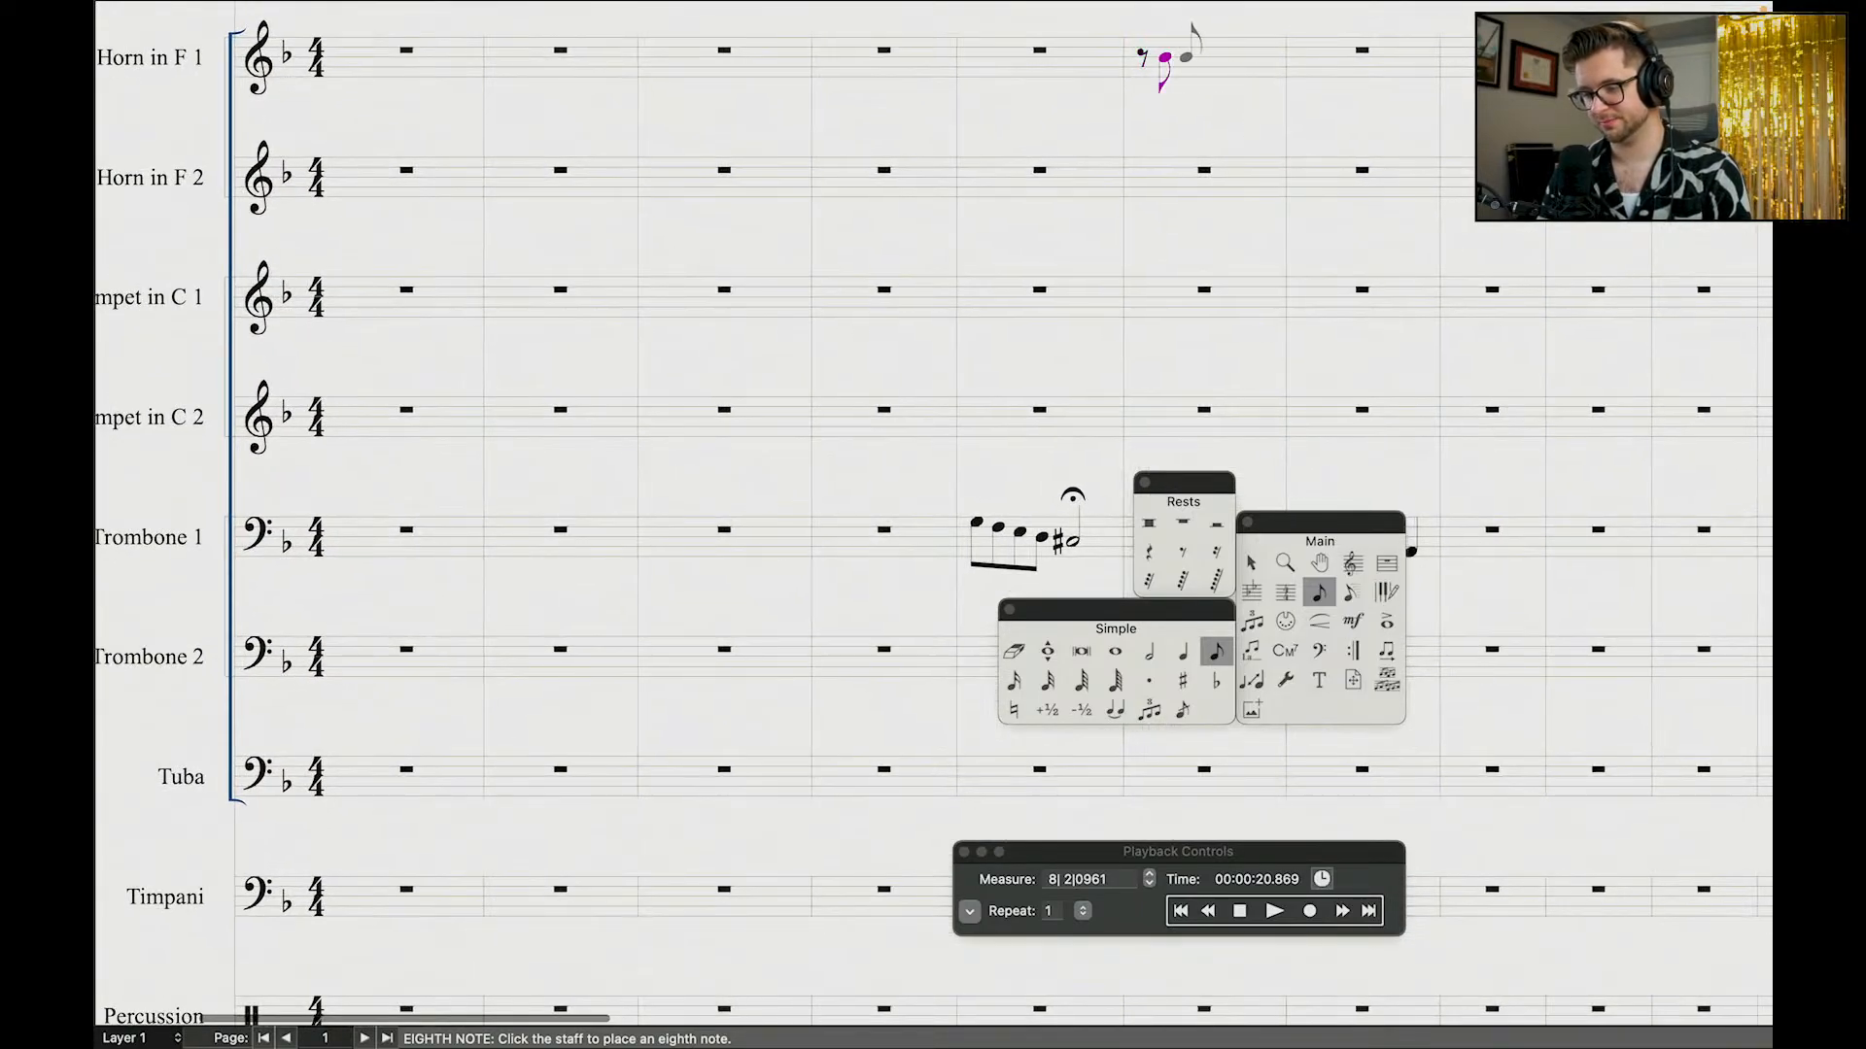
scroll(1222, 54, right, 2)
key(Down)
key(Down)
key(Down)
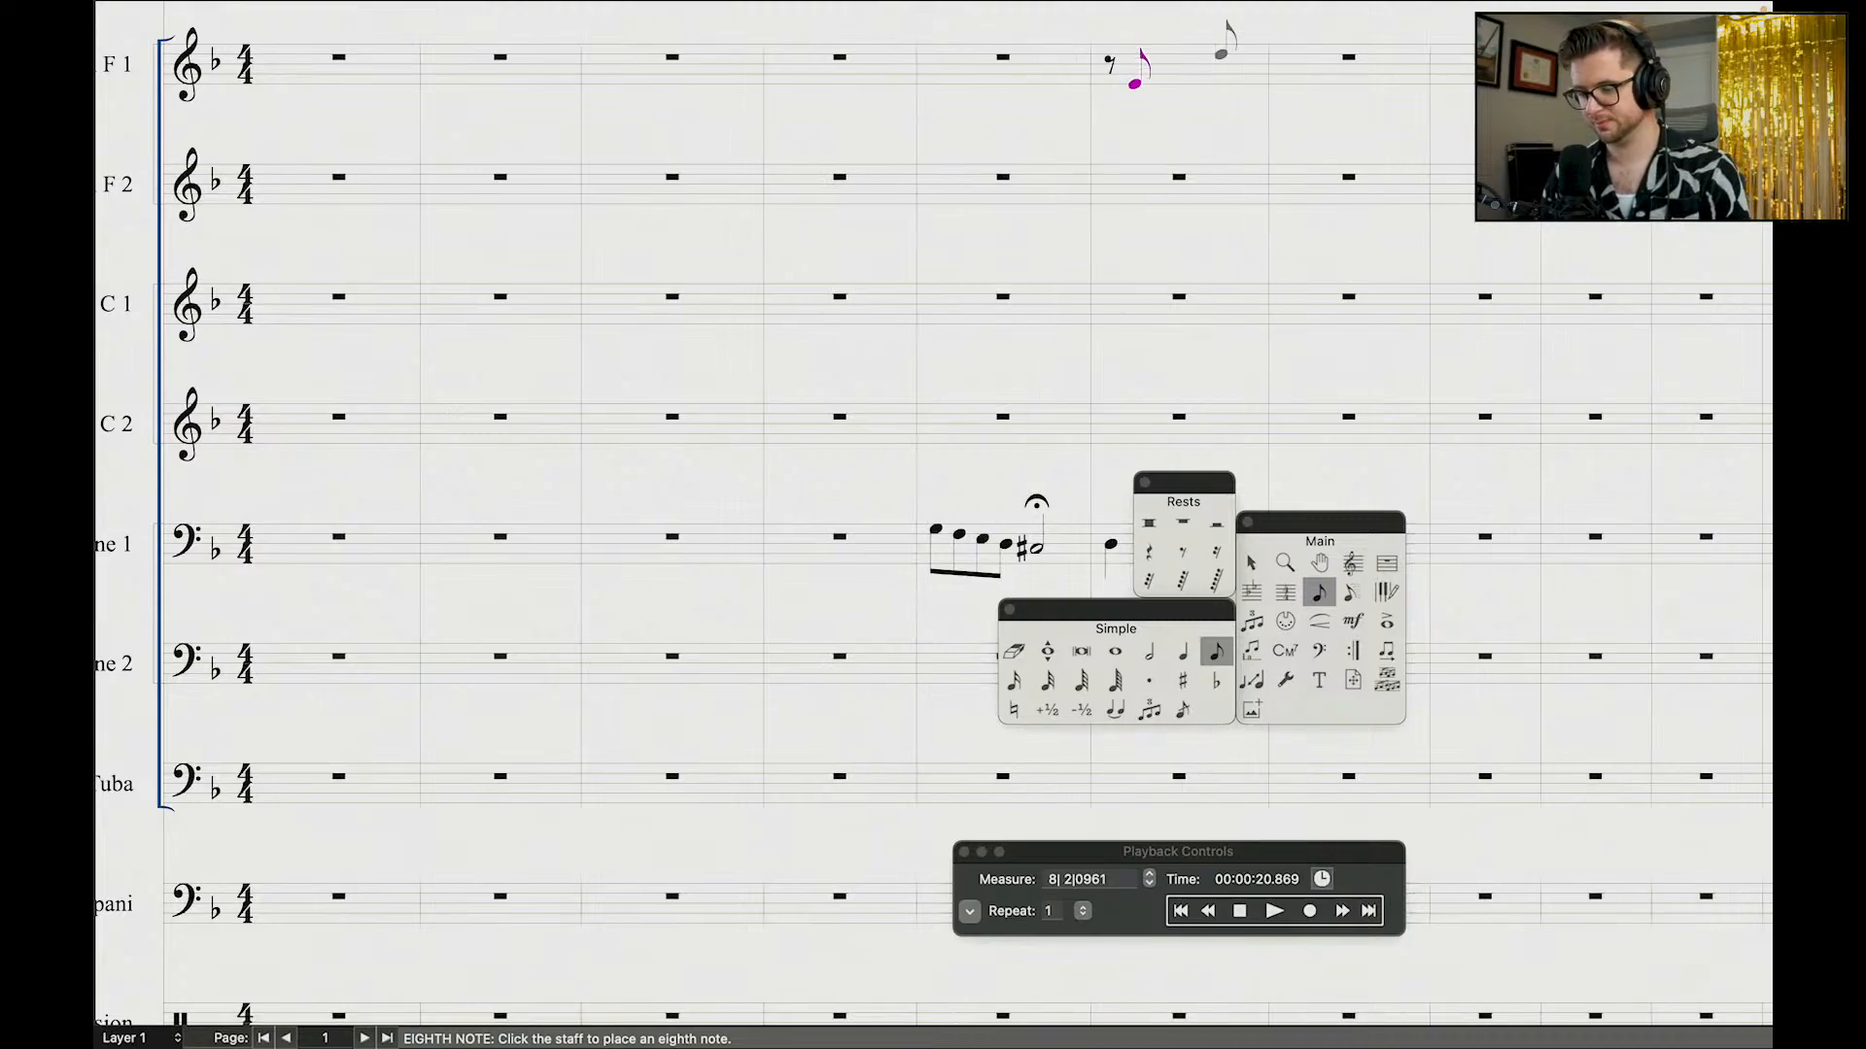
key(Down)
scroll(1182, 58, right, 4)
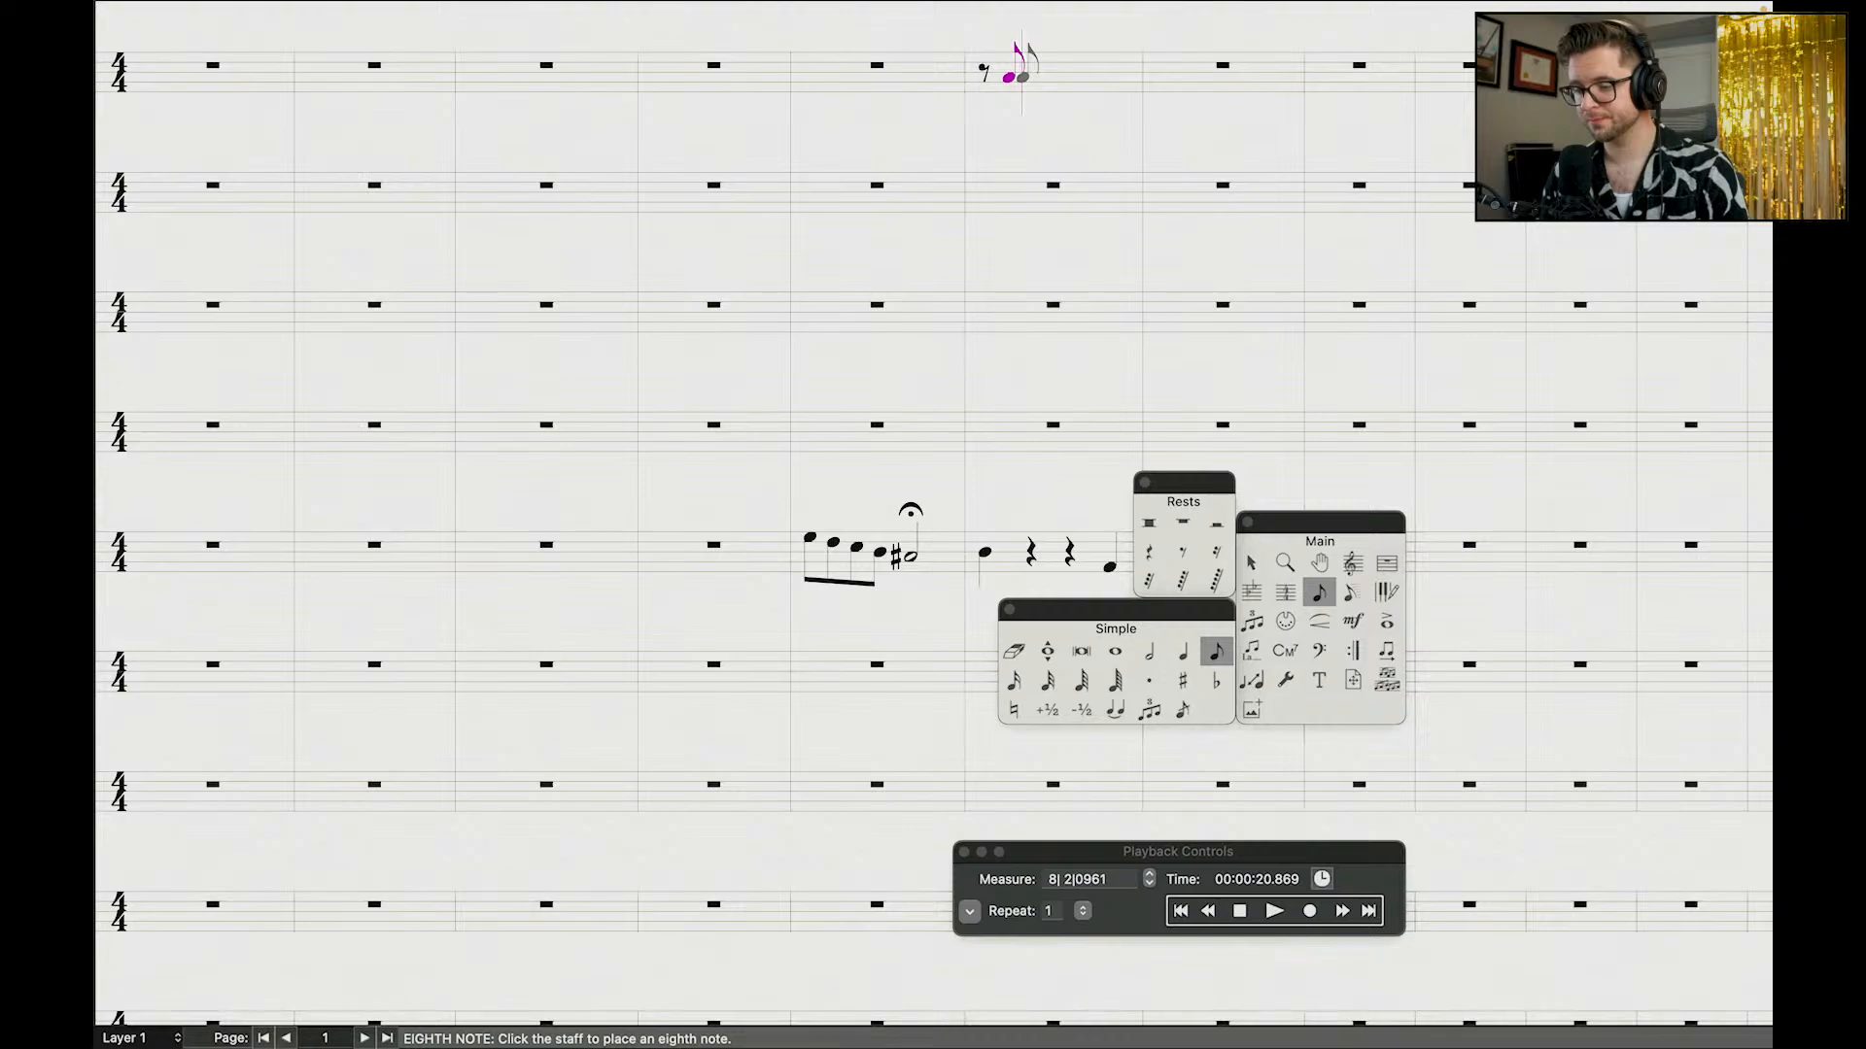
Step: Fill beats 2 and 3 of Horn in F 1's sixth measure with an eighth rest and an offbeat eighth-note A each
click(1069, 77)
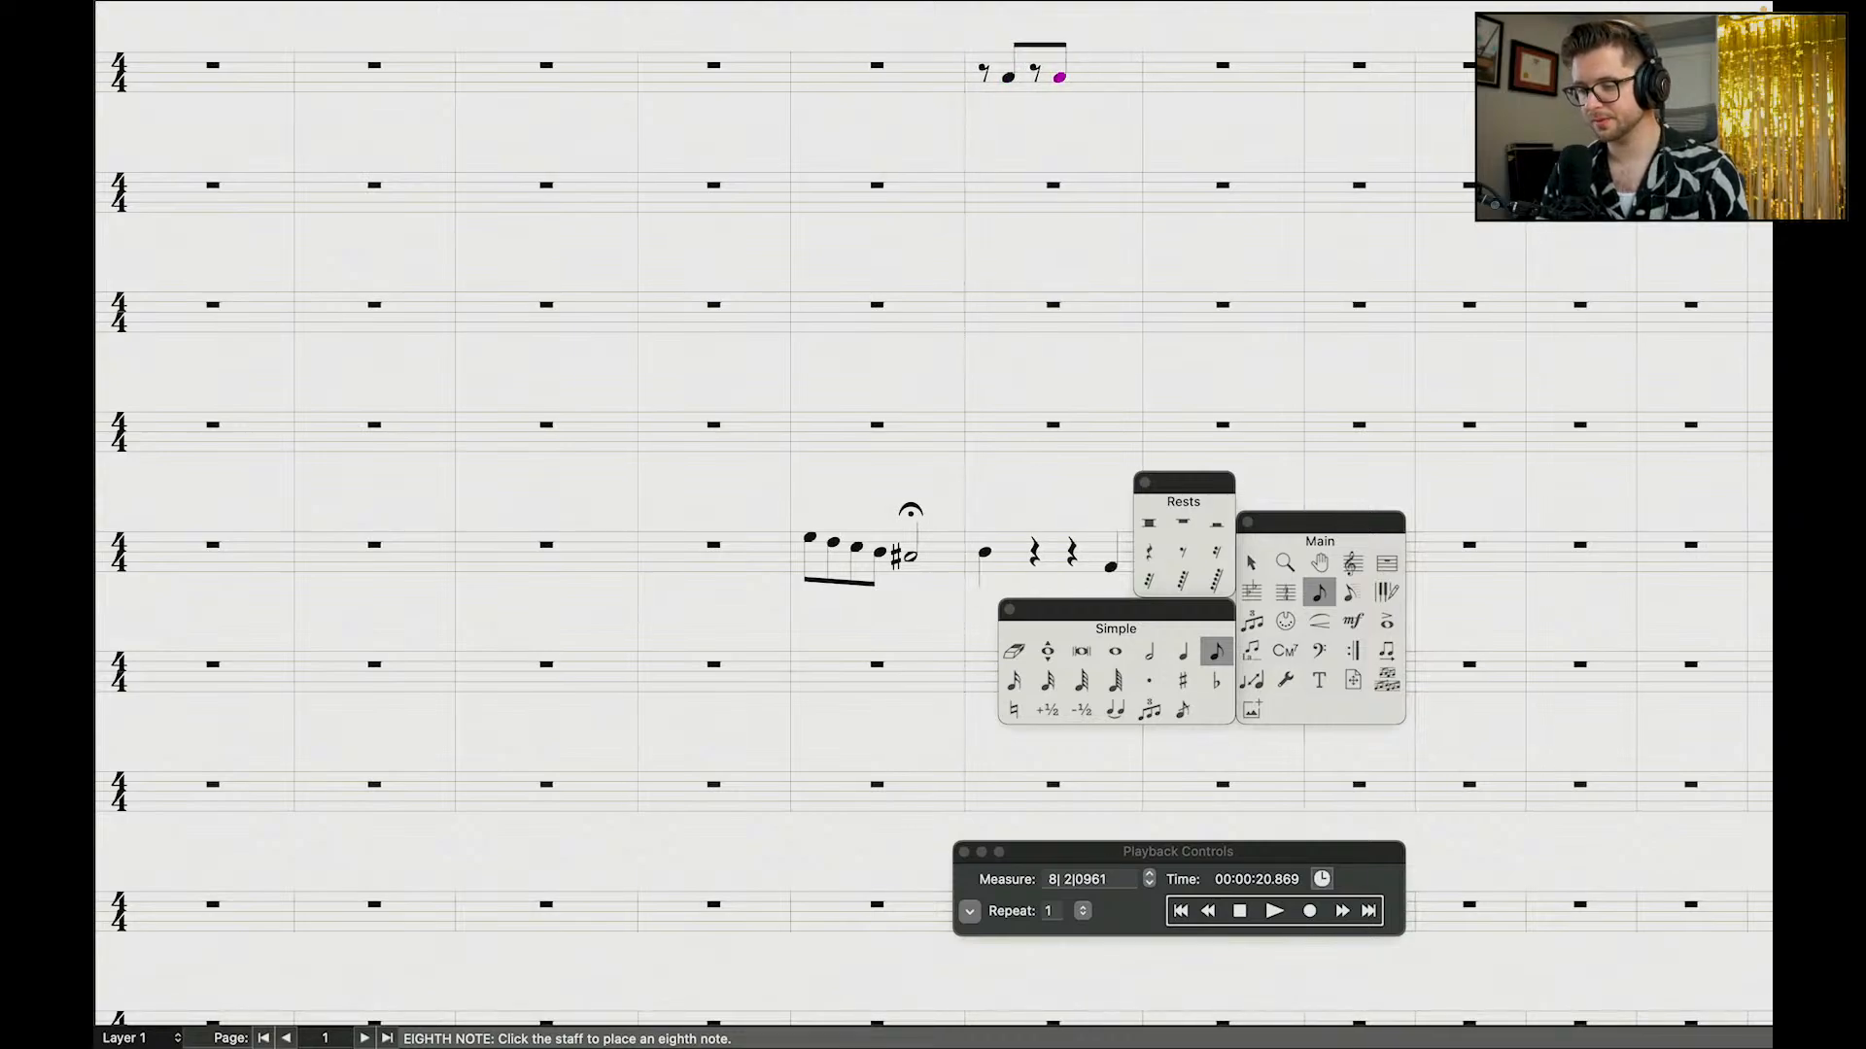
key(r)
click(1068, 76)
click(1111, 77)
key(r)
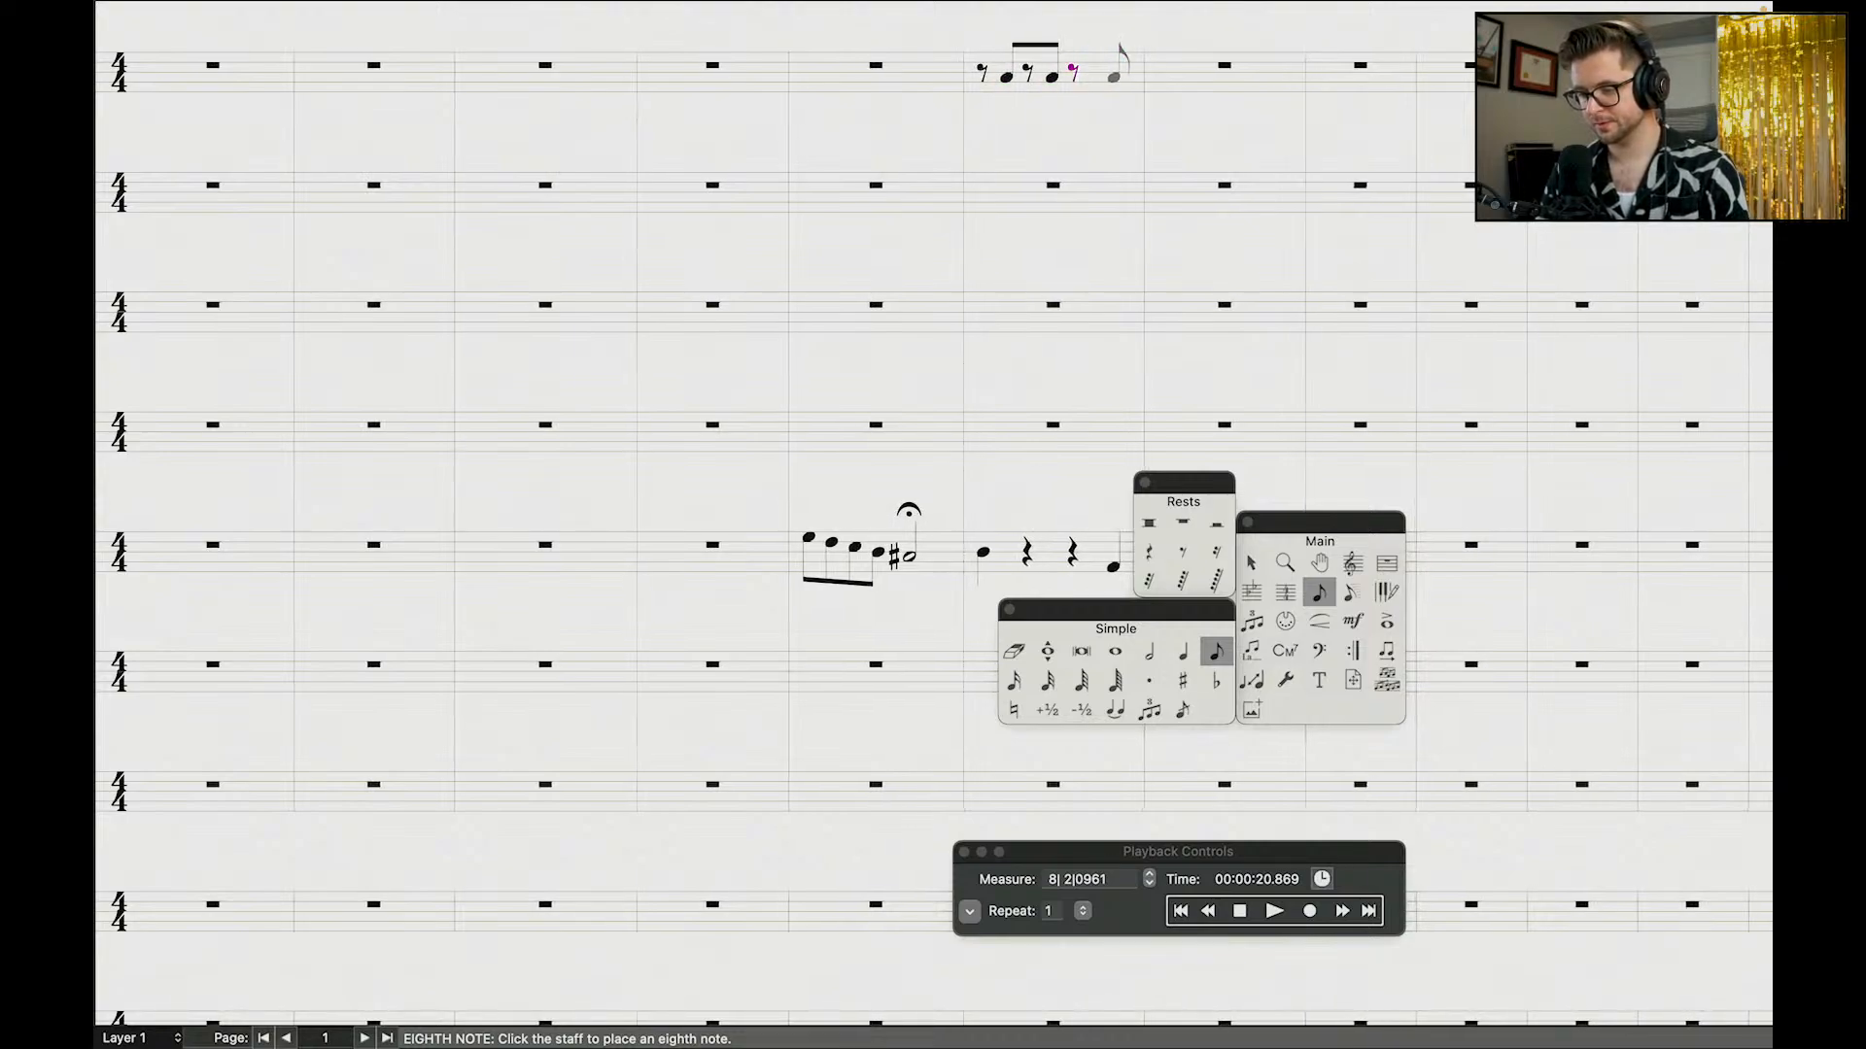
click(1114, 77)
Step: Fill beat 4 of Horn in F 1's sixth measure with an eighth rest and an eighth-note A
click(1161, 77)
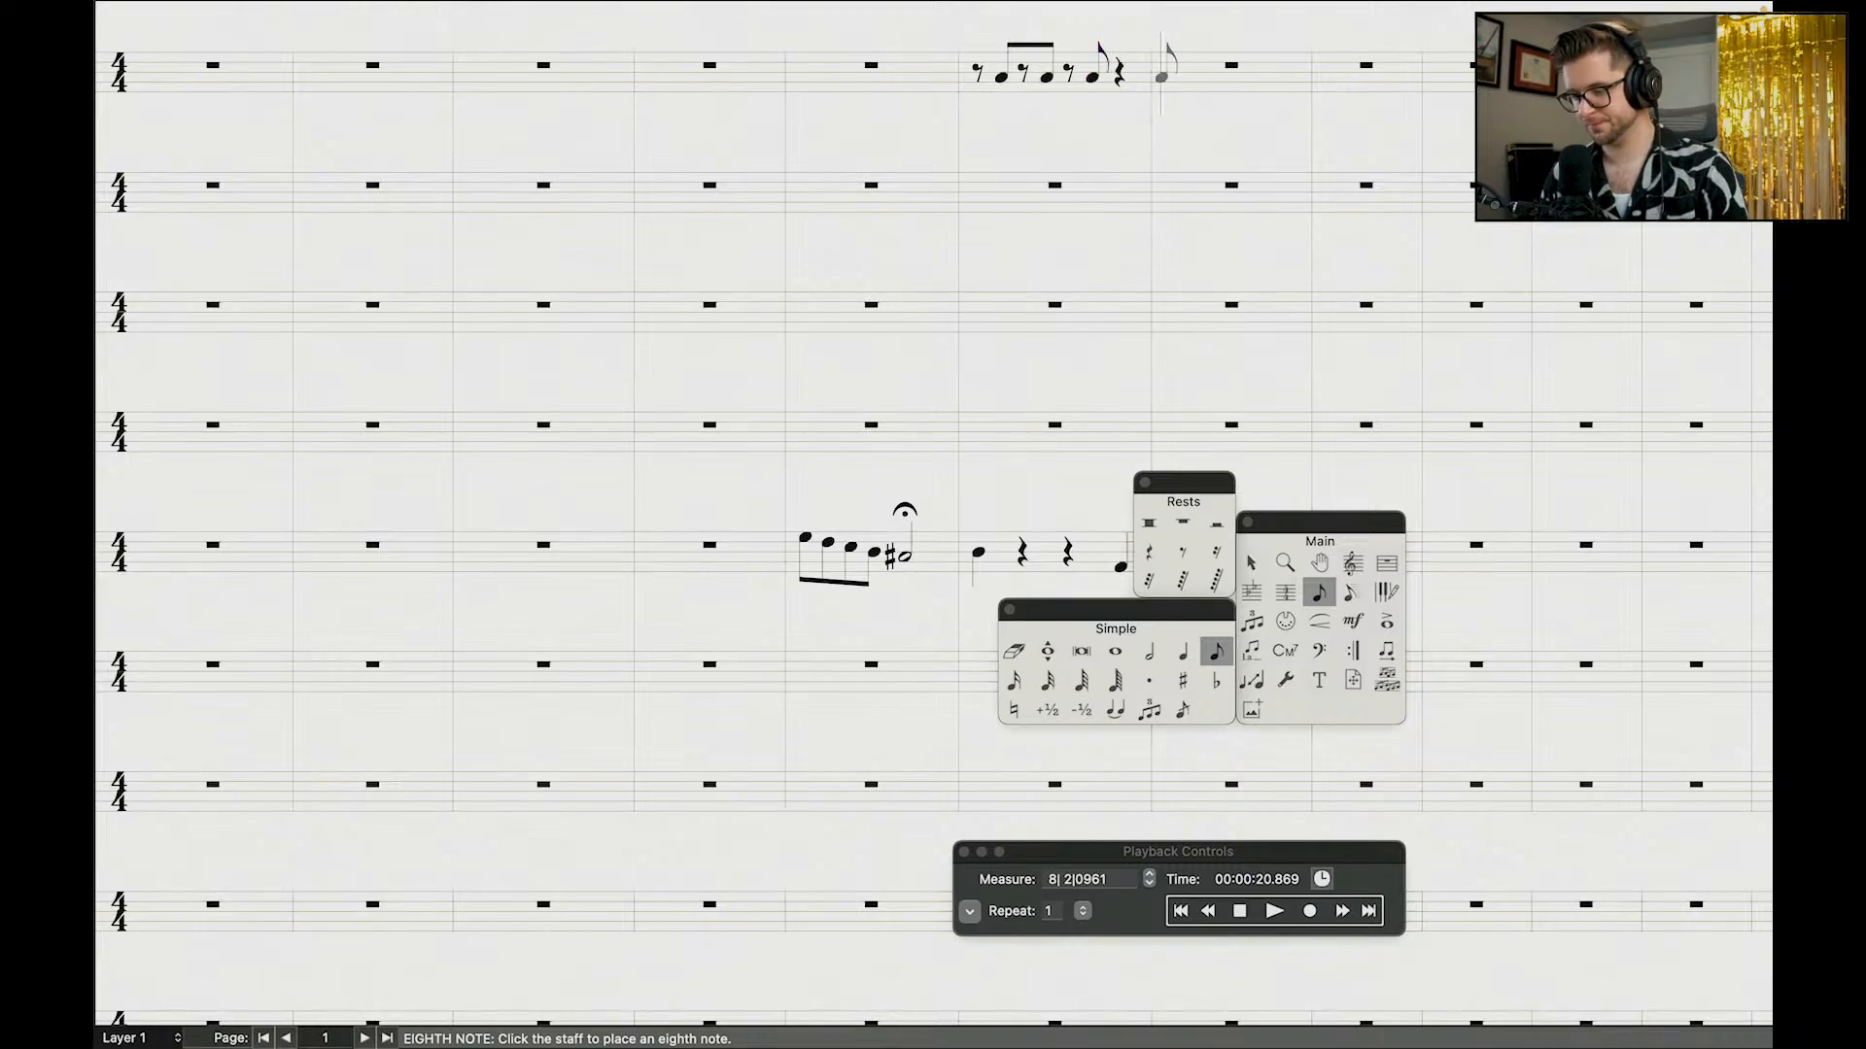
scroll(1127, 77, right, 3)
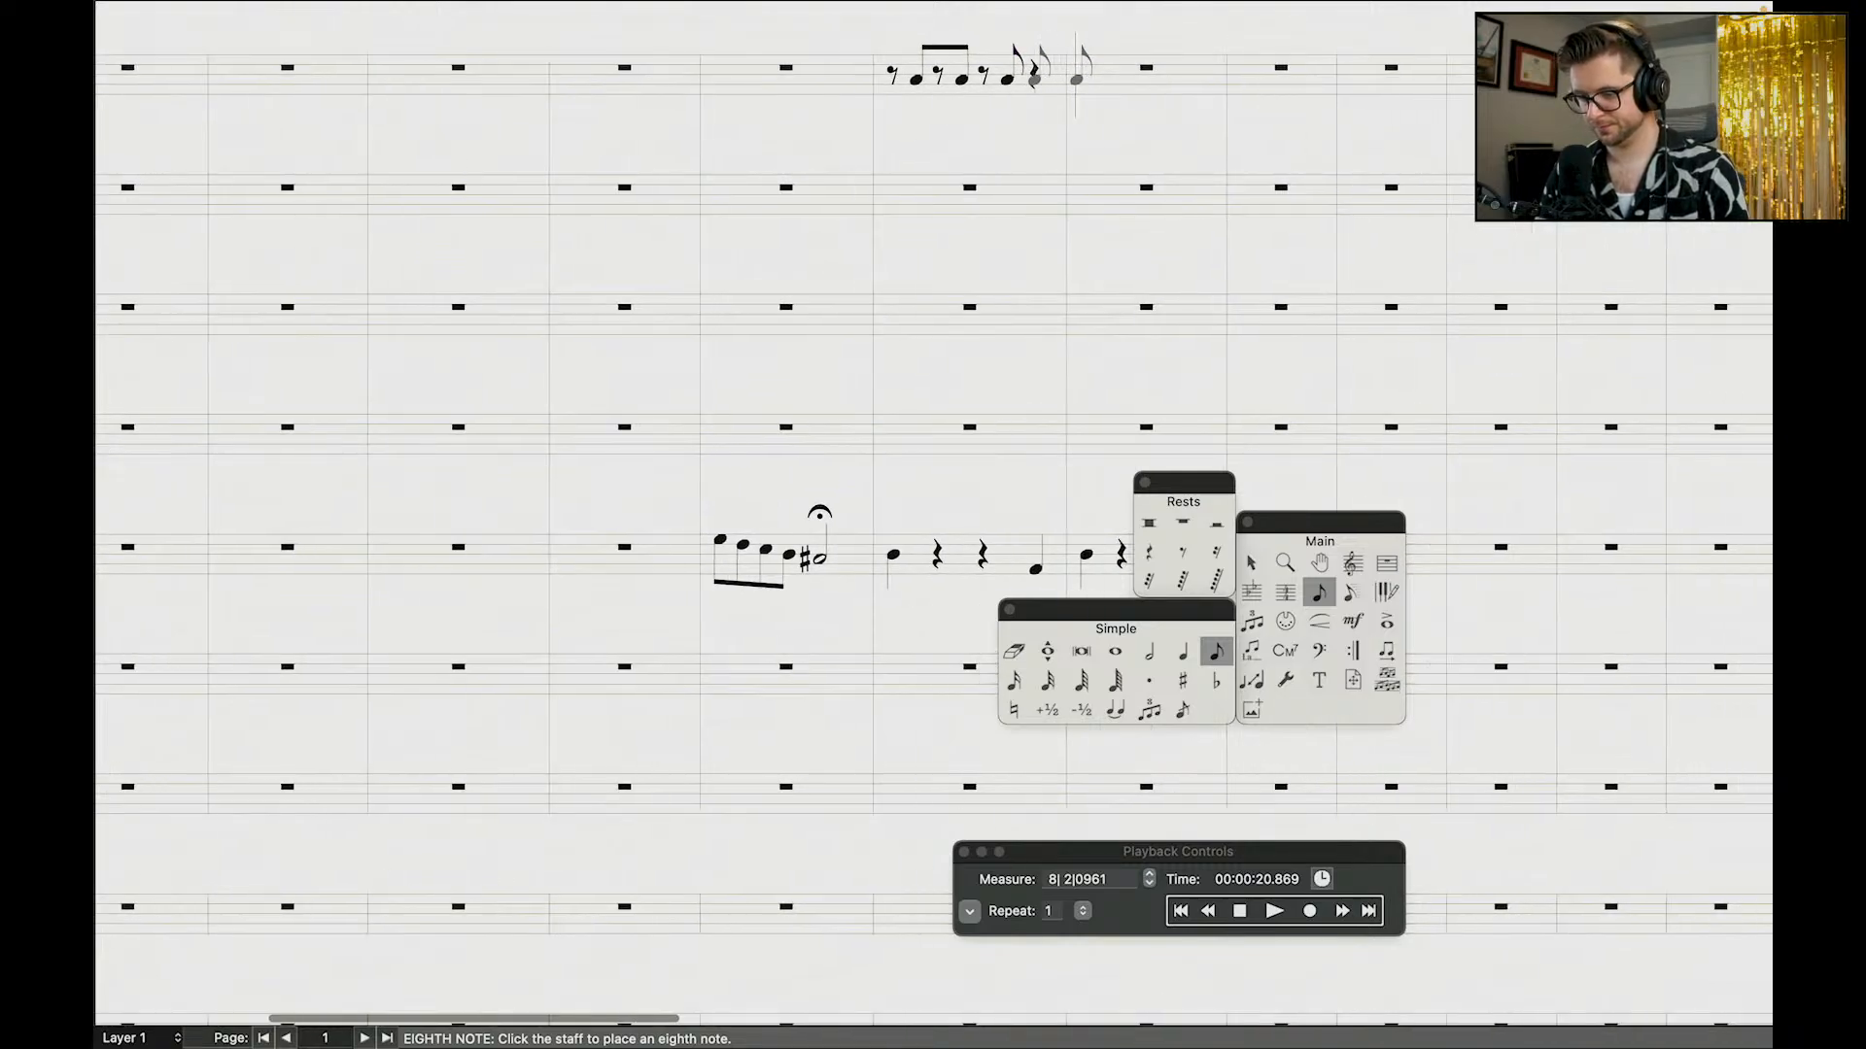
click(1032, 77)
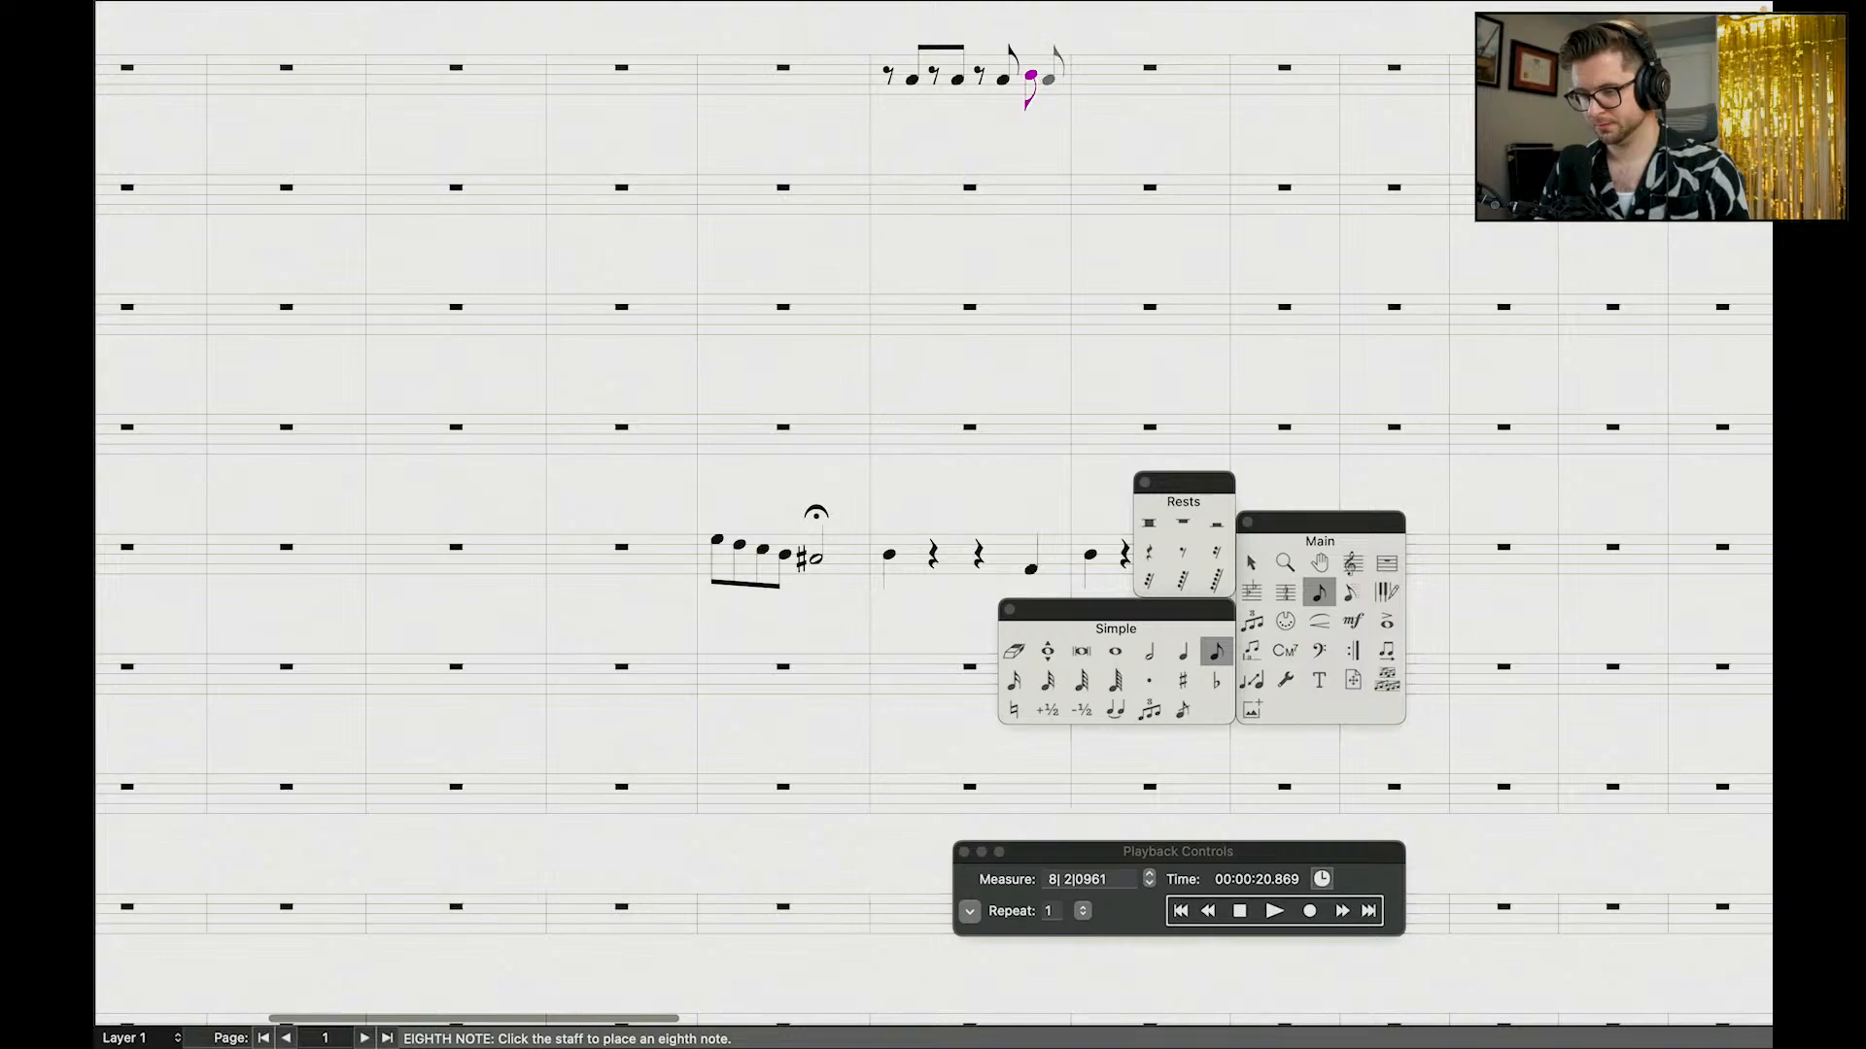
click(1052, 78)
key(Left)
key(r)
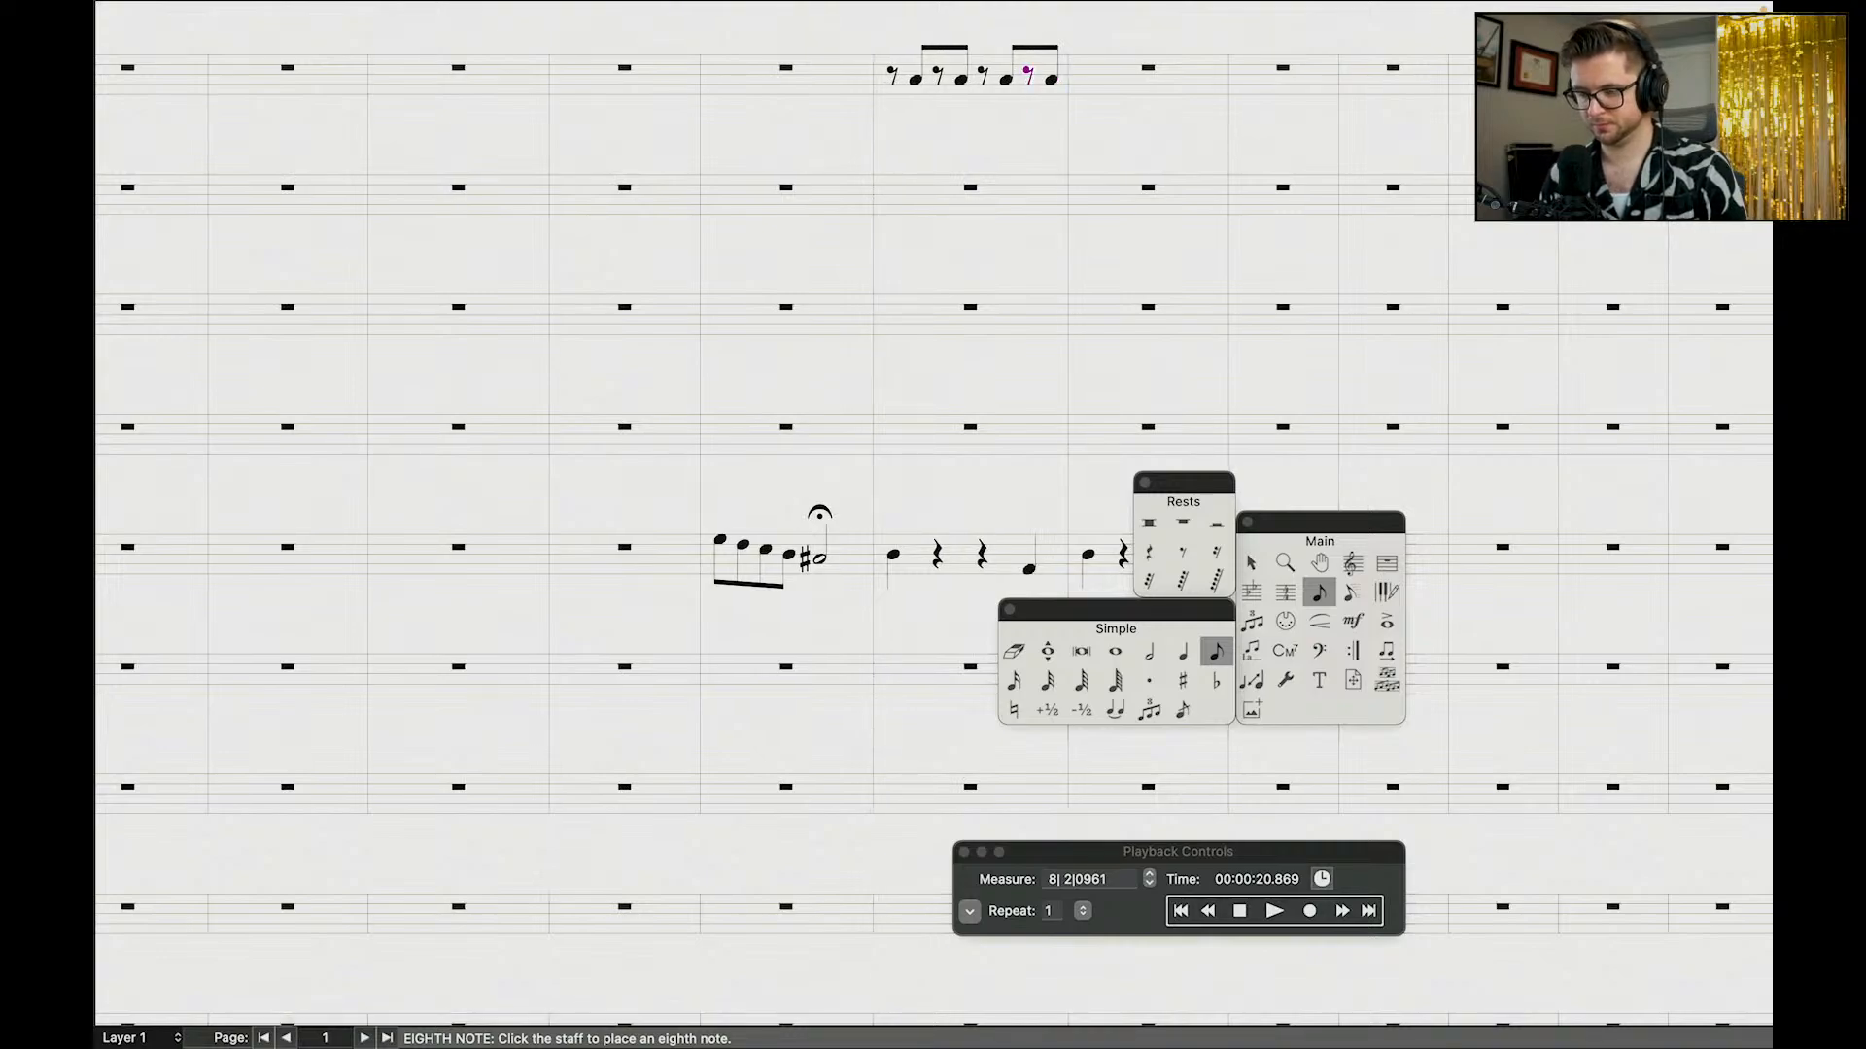
Step: Copy Horn in F 1's sixth measure into its seventh measure
click(1251, 563)
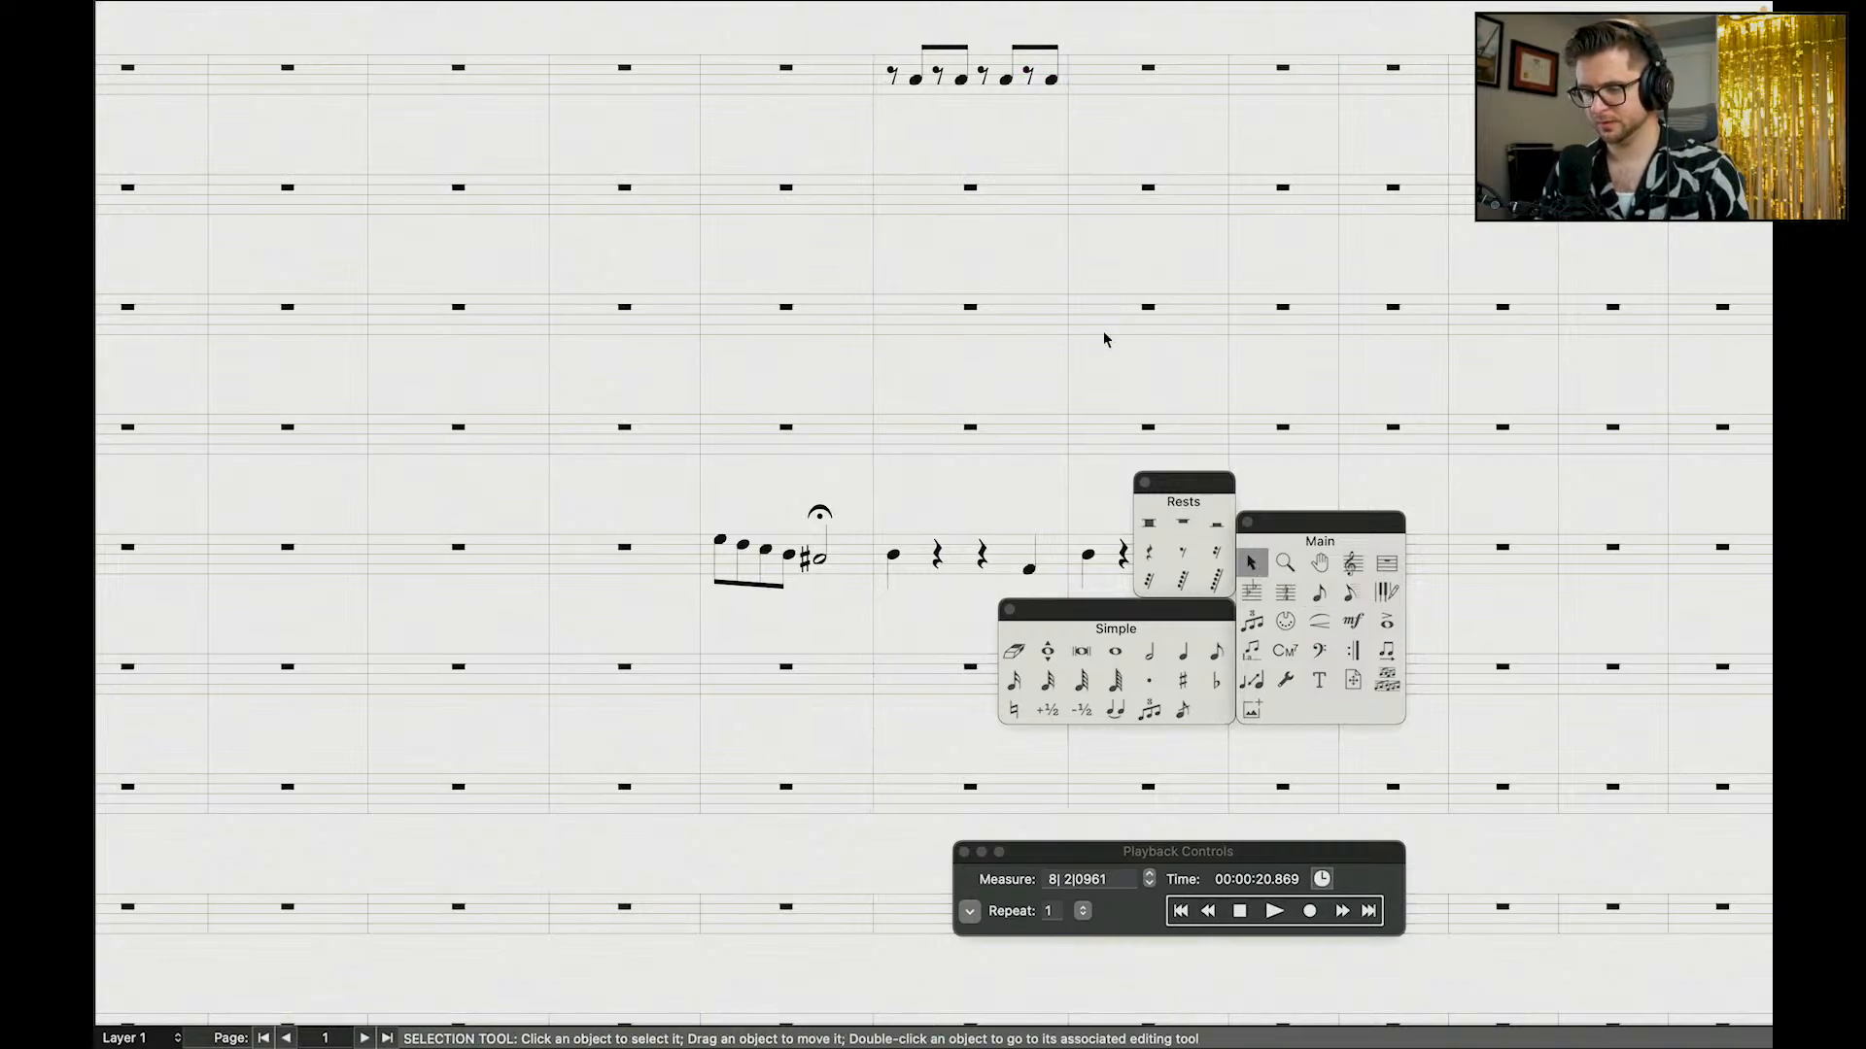
click(1006, 78)
alt+click(1123, 81)
Step: Copy Horn in F 1's measures 6 and 7 to Horn in F 2 and transpose the copy down an octave
click(980, 179)
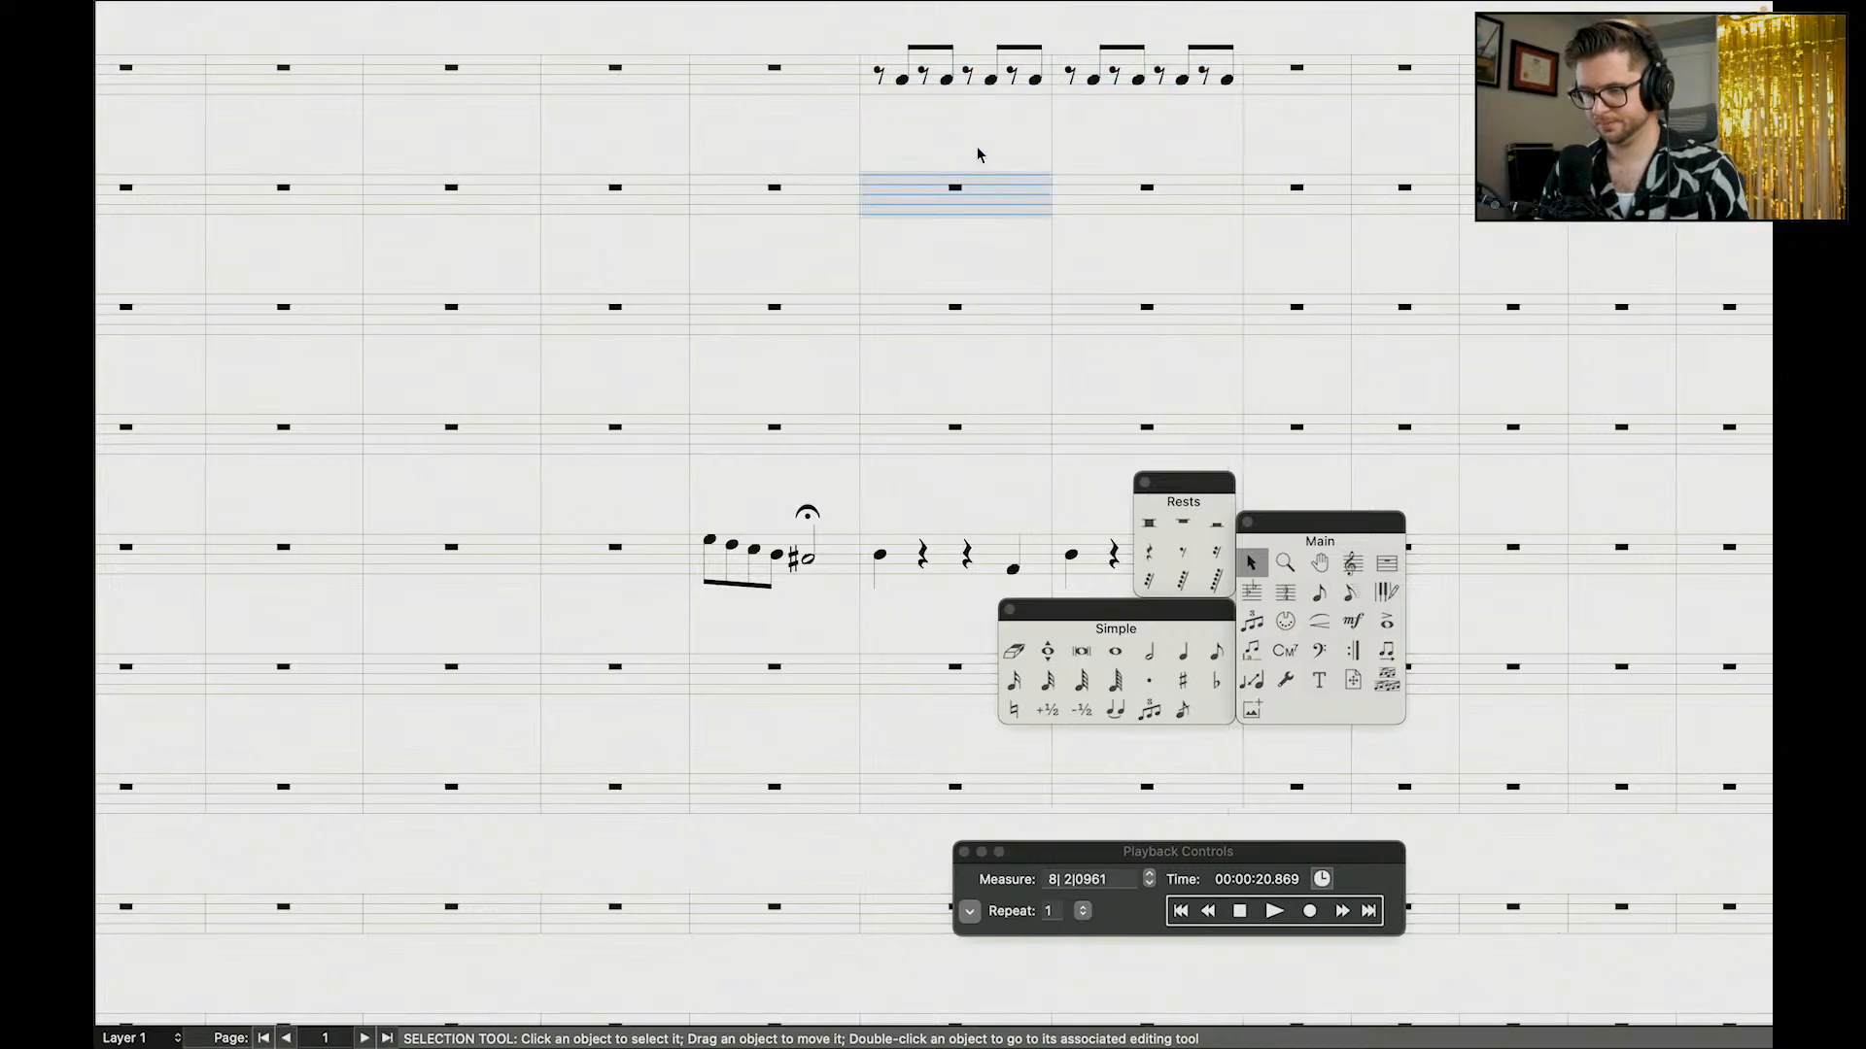
click(1017, 68)
shift+click(1148, 84)
alt+click(1028, 167)
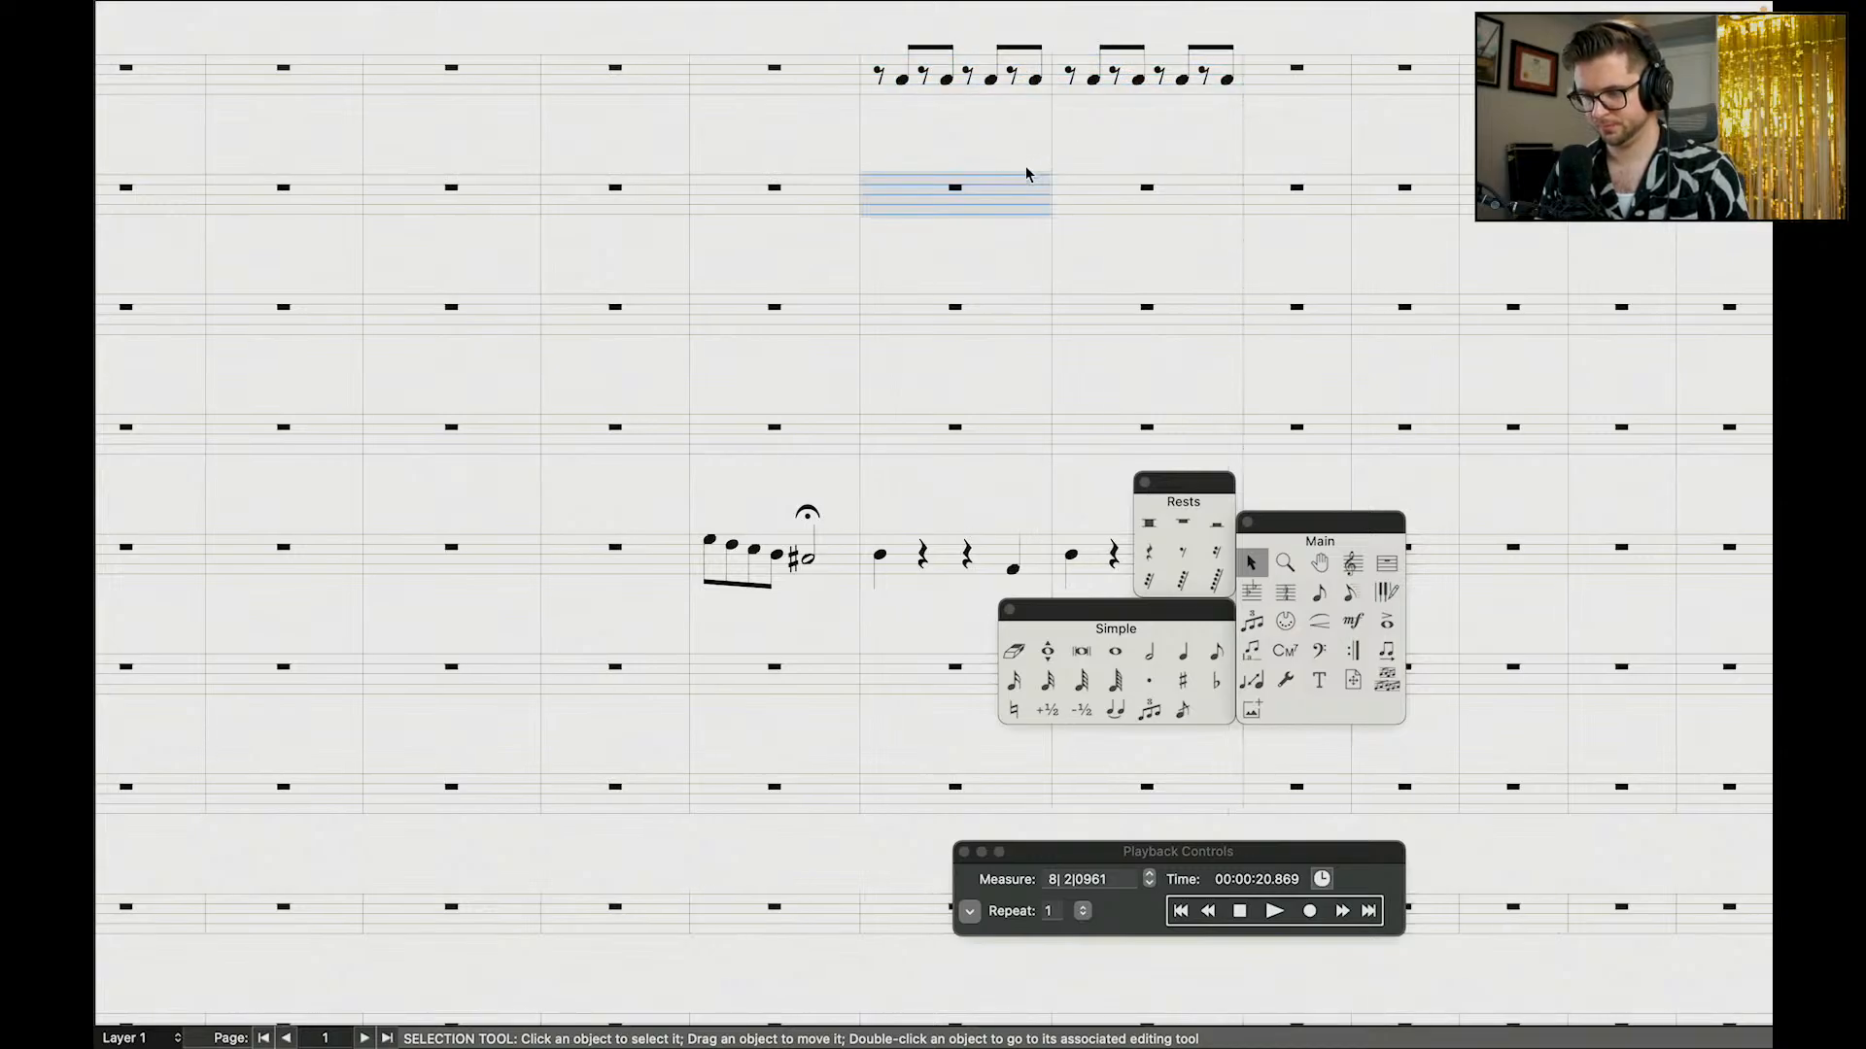
key(8)
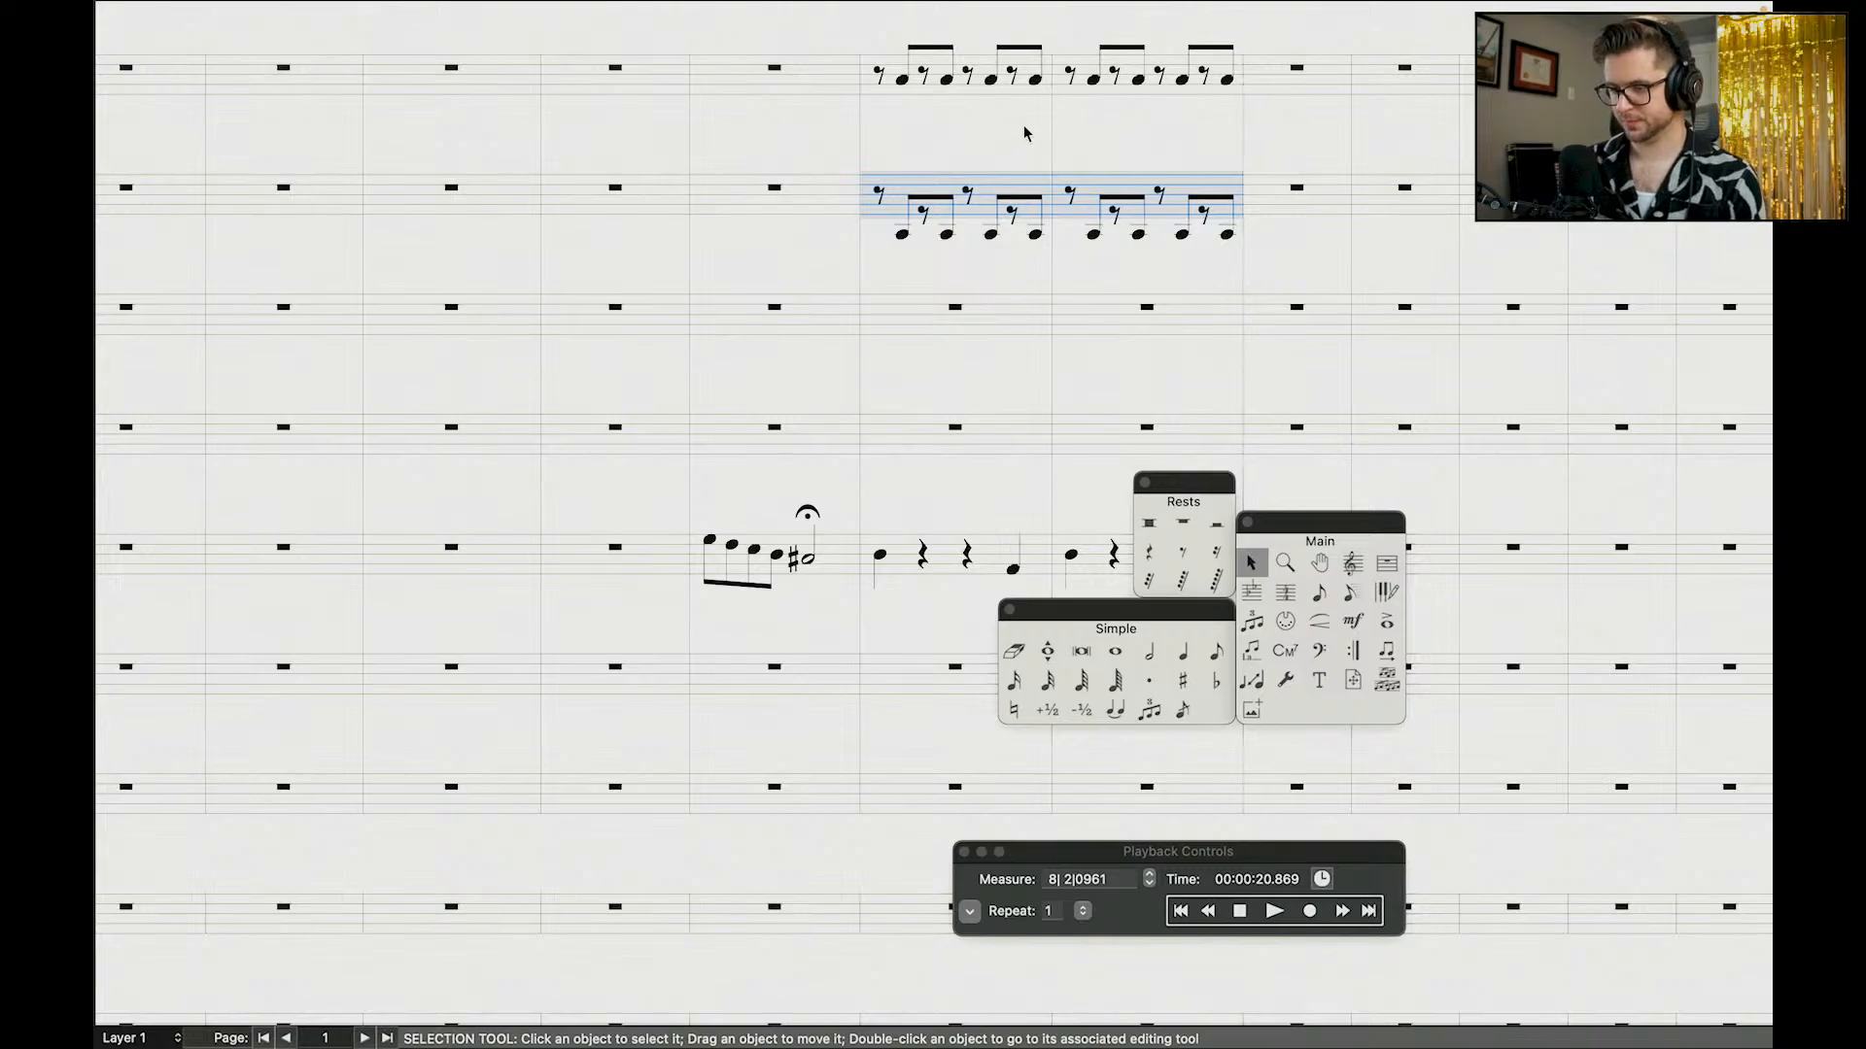
Step: Transpose Horn in F 1's measures 6 and 7 down an octave
click(1028, 81)
shift+click(1127, 83)
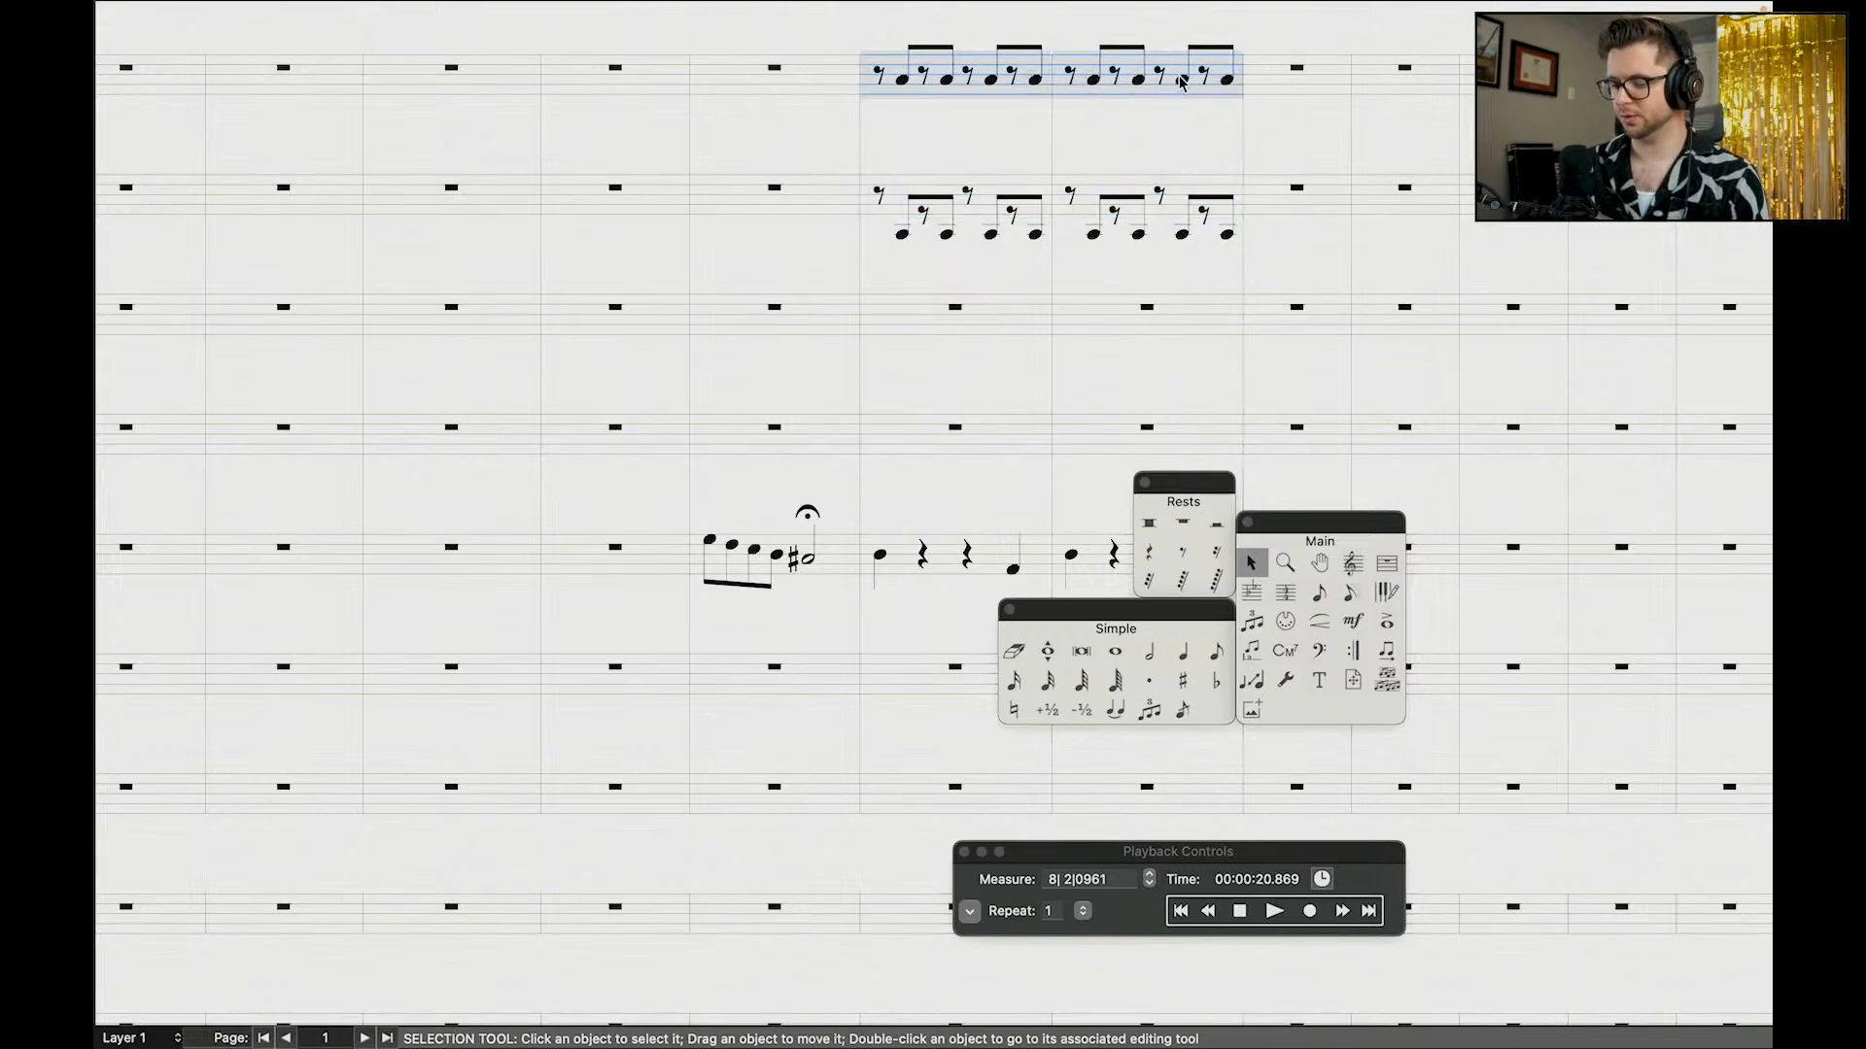
key(8)
Step: Add staccato dots to all the notes of both horn parts in measures 6 and 7
click(1386, 624)
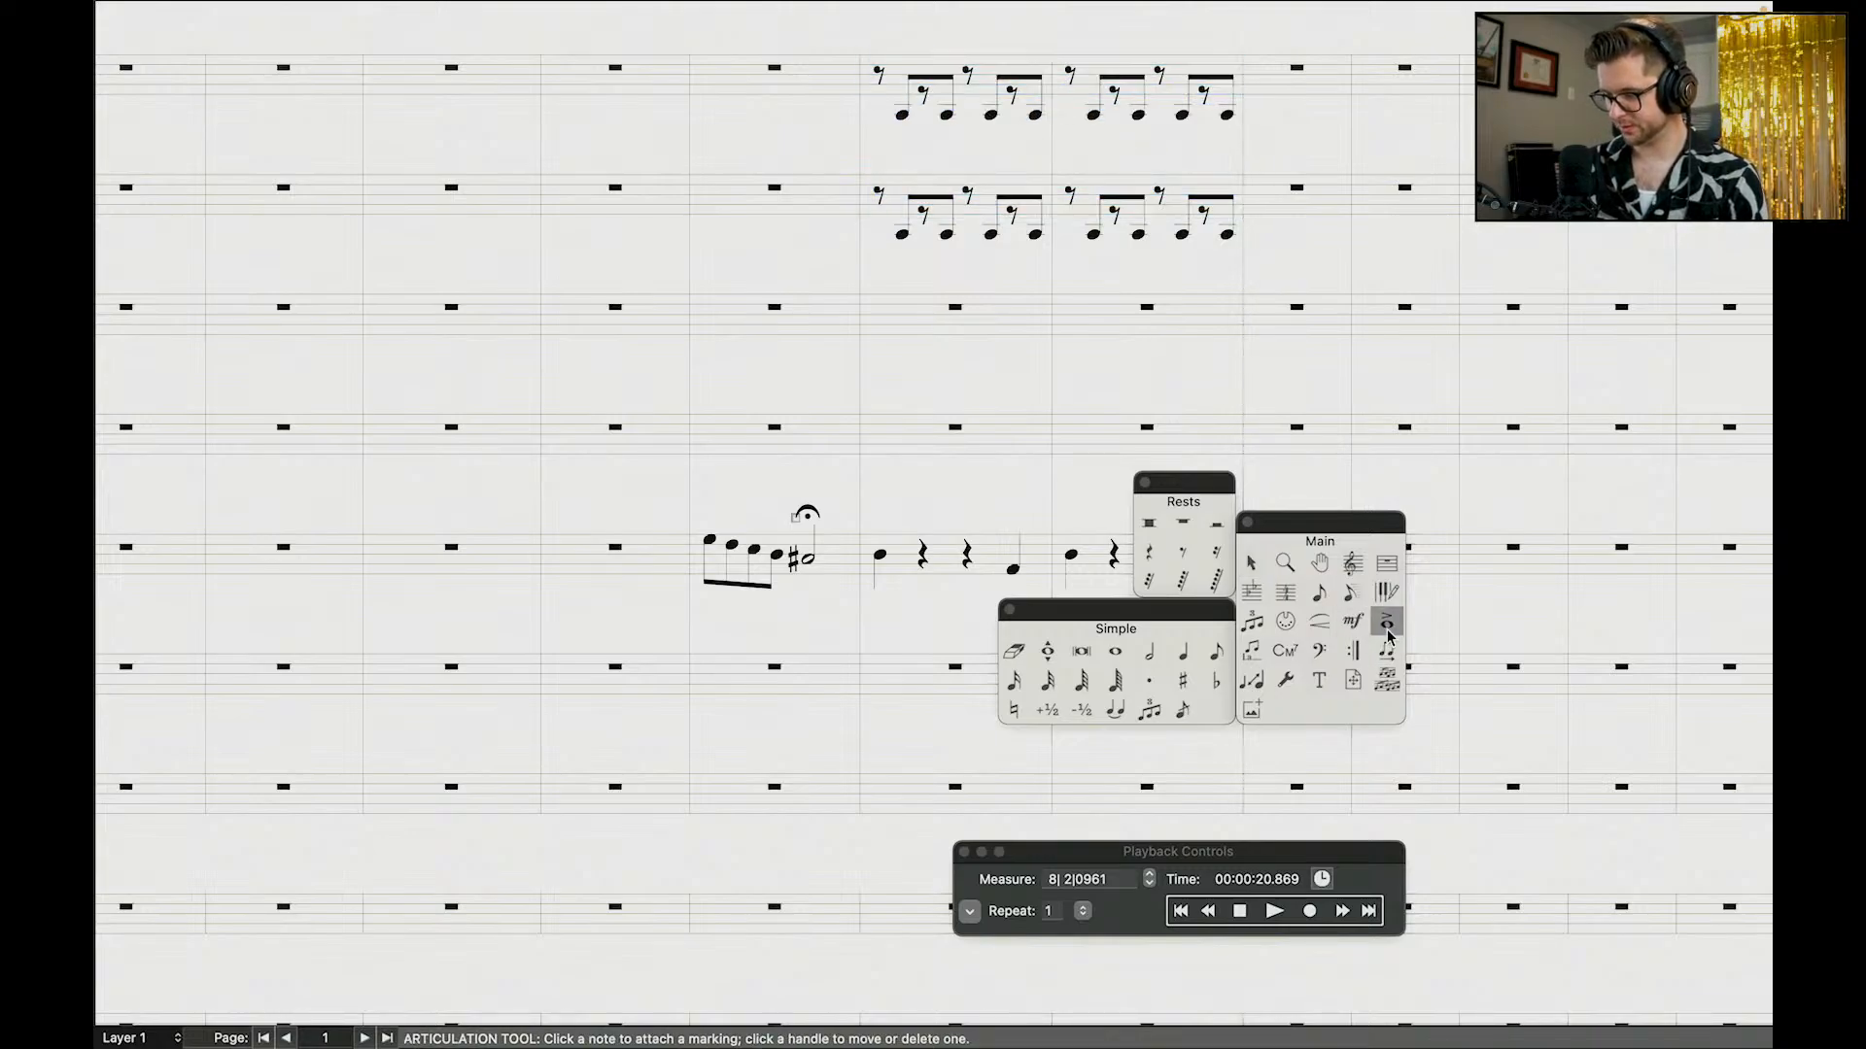
drag(850, 49, 1253, 257)
click(1187, 504)
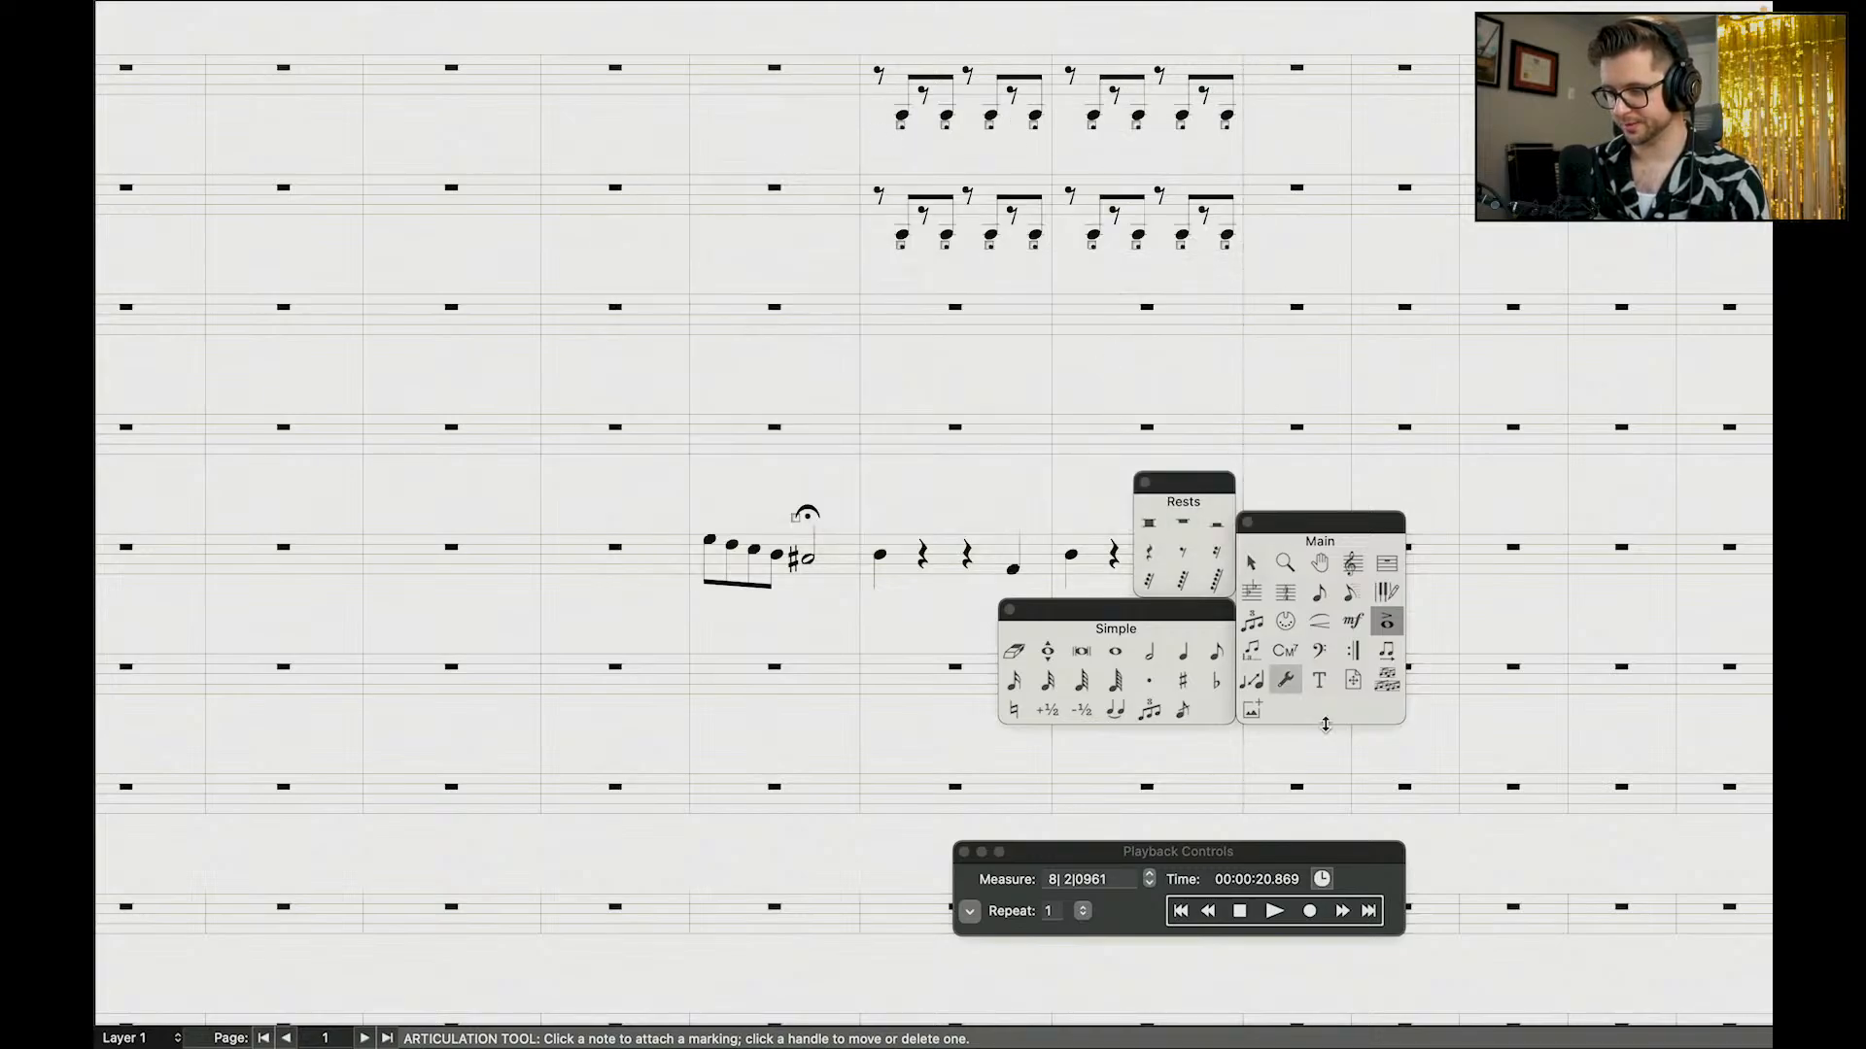
Step: Play back measures 6 and 7 to hear the horn offbeats together with the Trombone 1 line
click(1210, 914)
click(1211, 915)
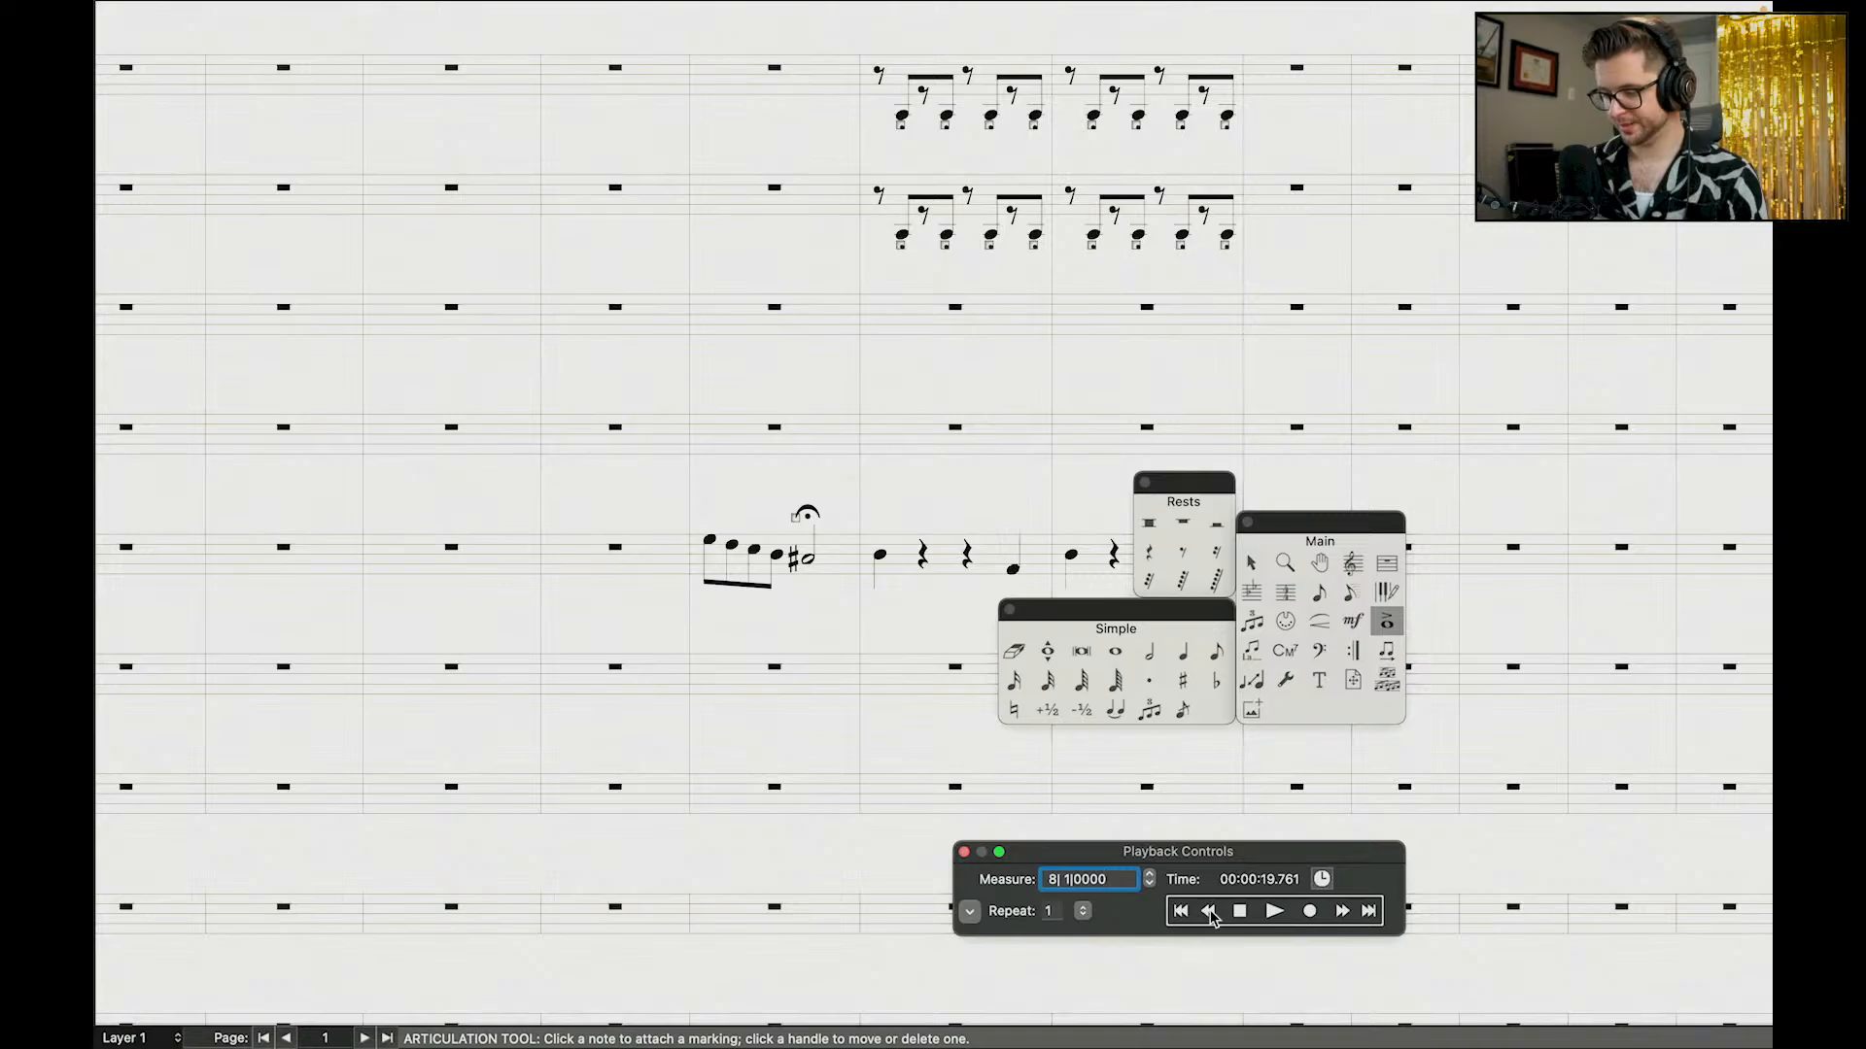
click(1274, 913)
scroll(829, 404, down, 5)
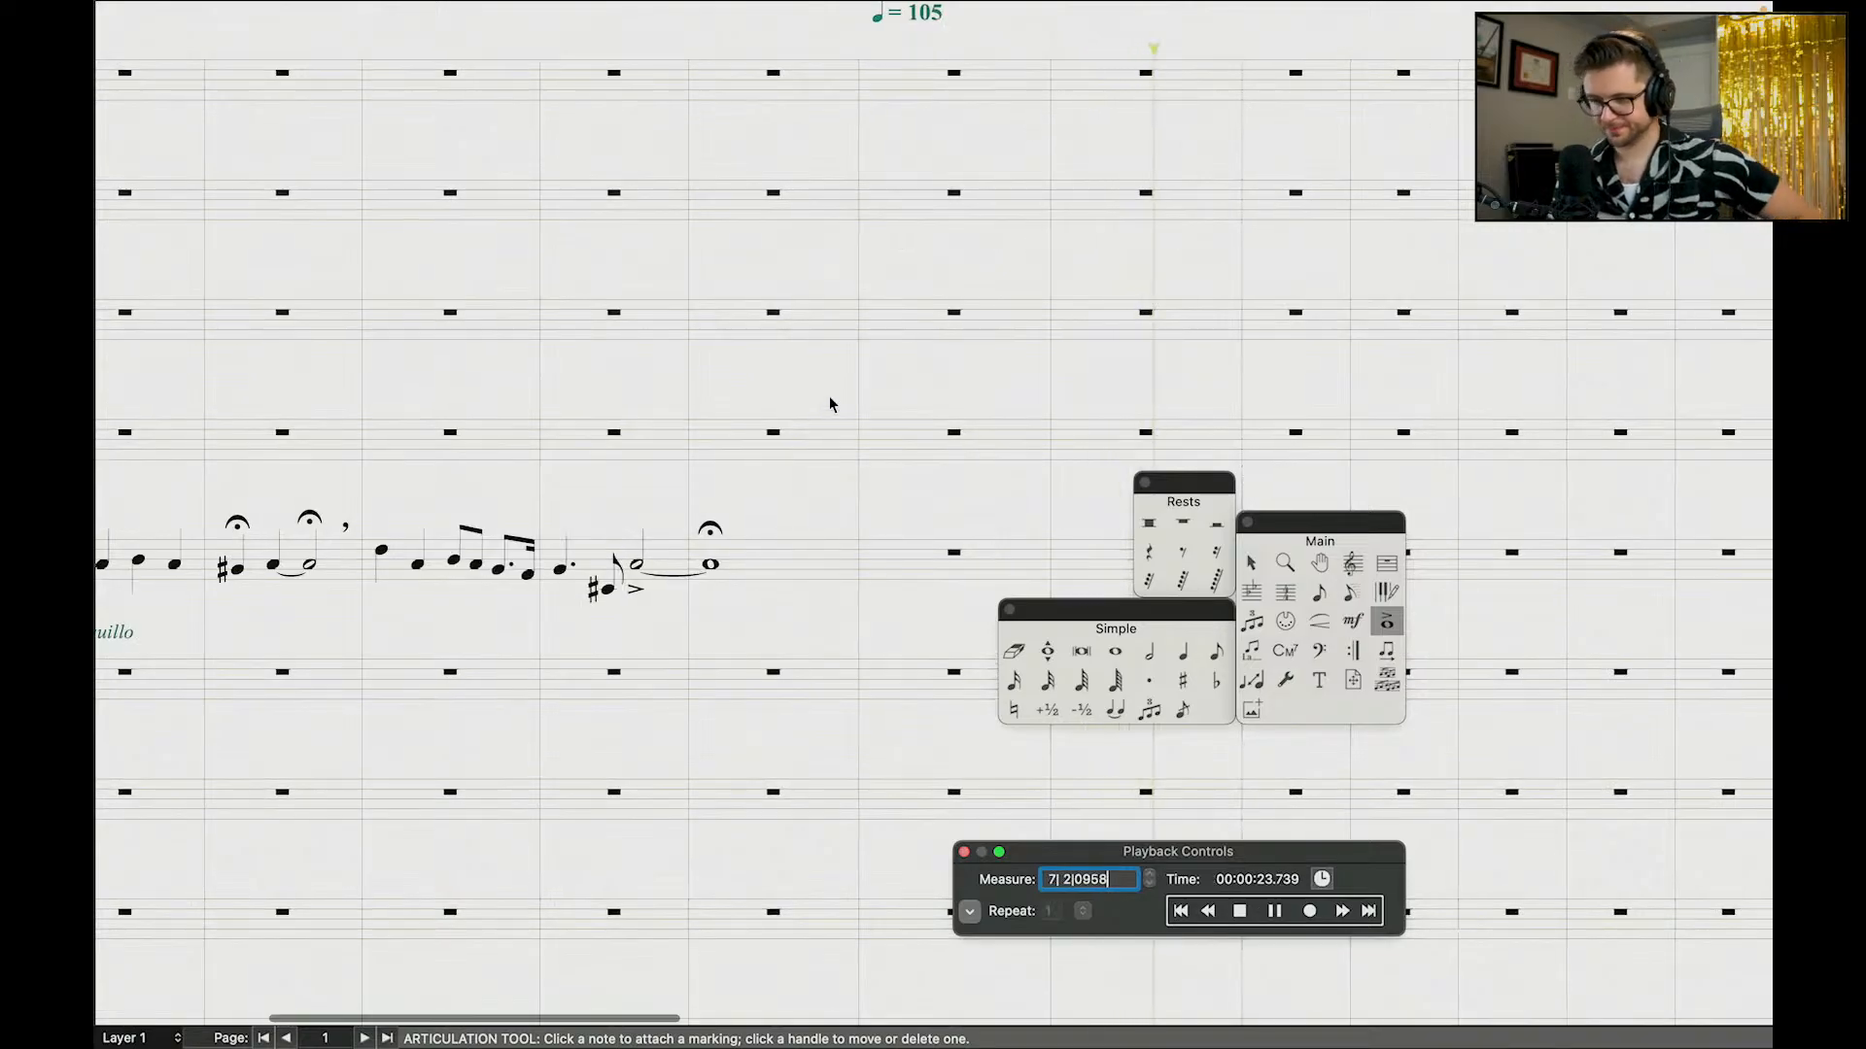
scroll(830, 404, down, 3)
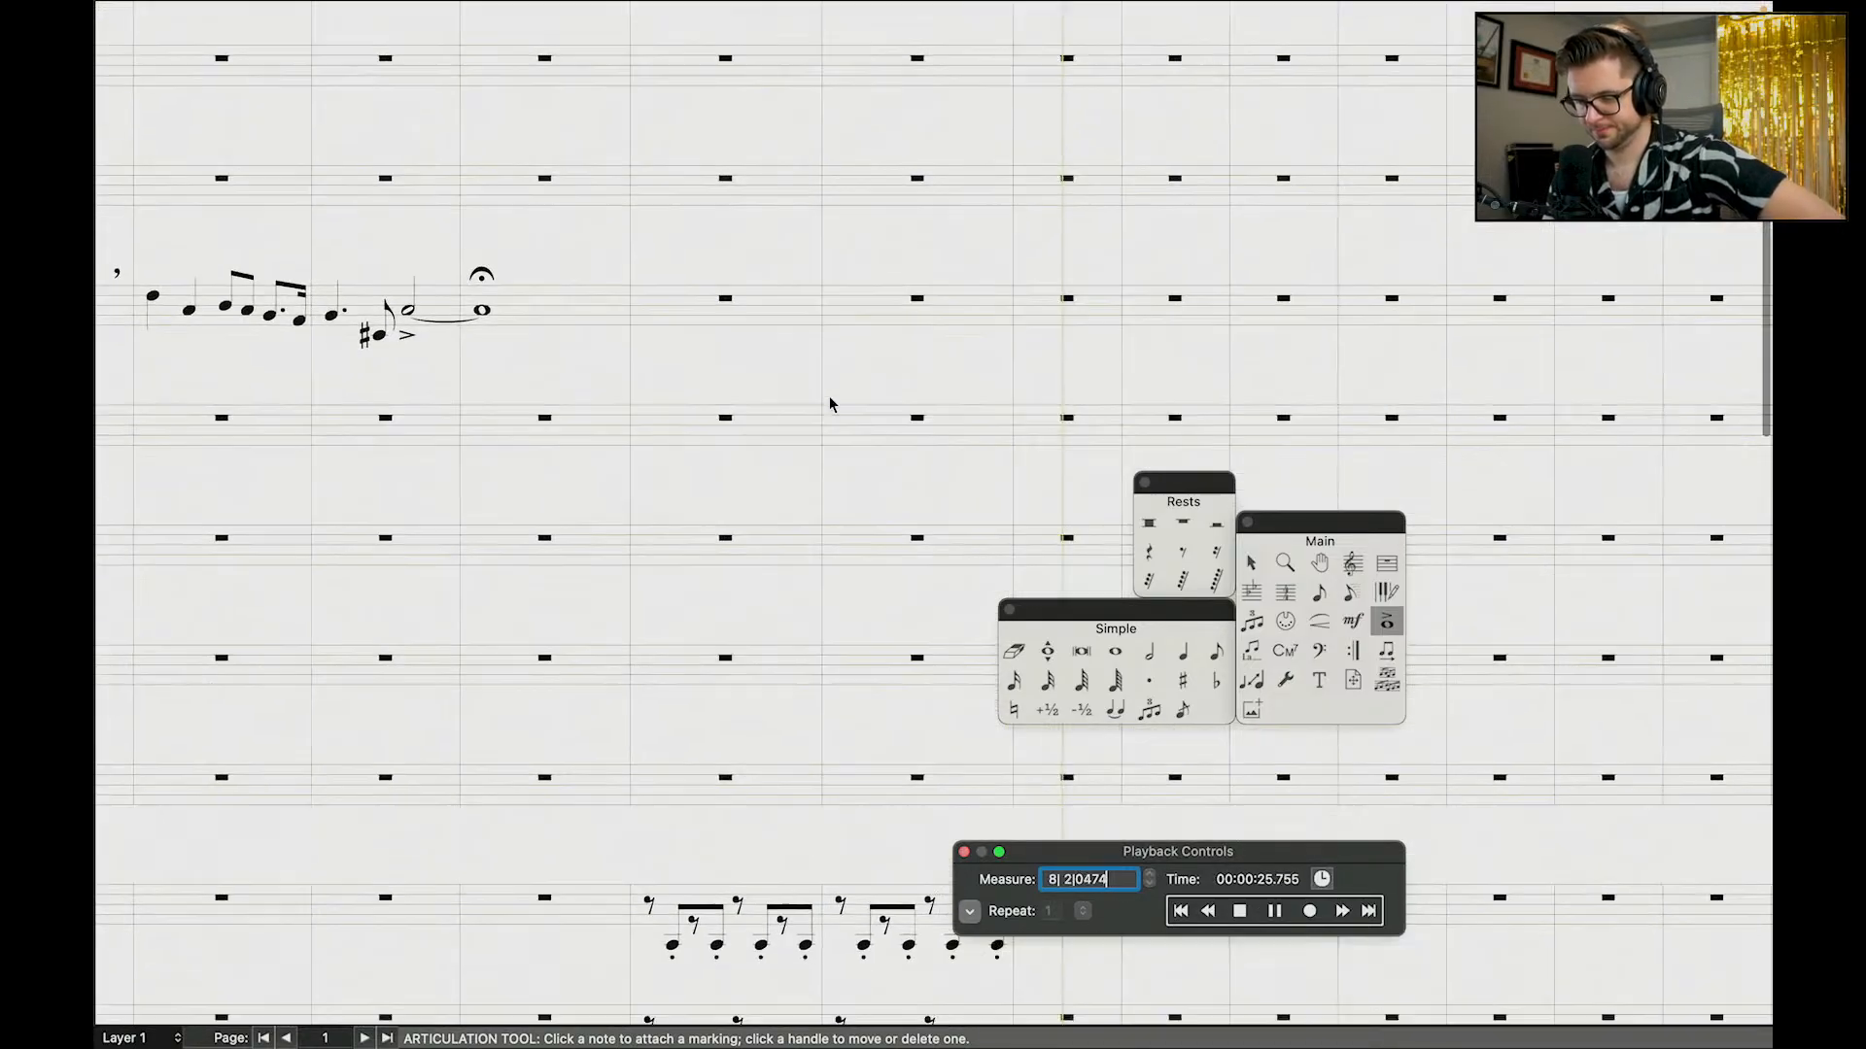
click(935, 435)
scroll(940, 437, down, 6)
Step: Move the playback position back to measure 4, play a short passage from there, and stop playback
click(1210, 912)
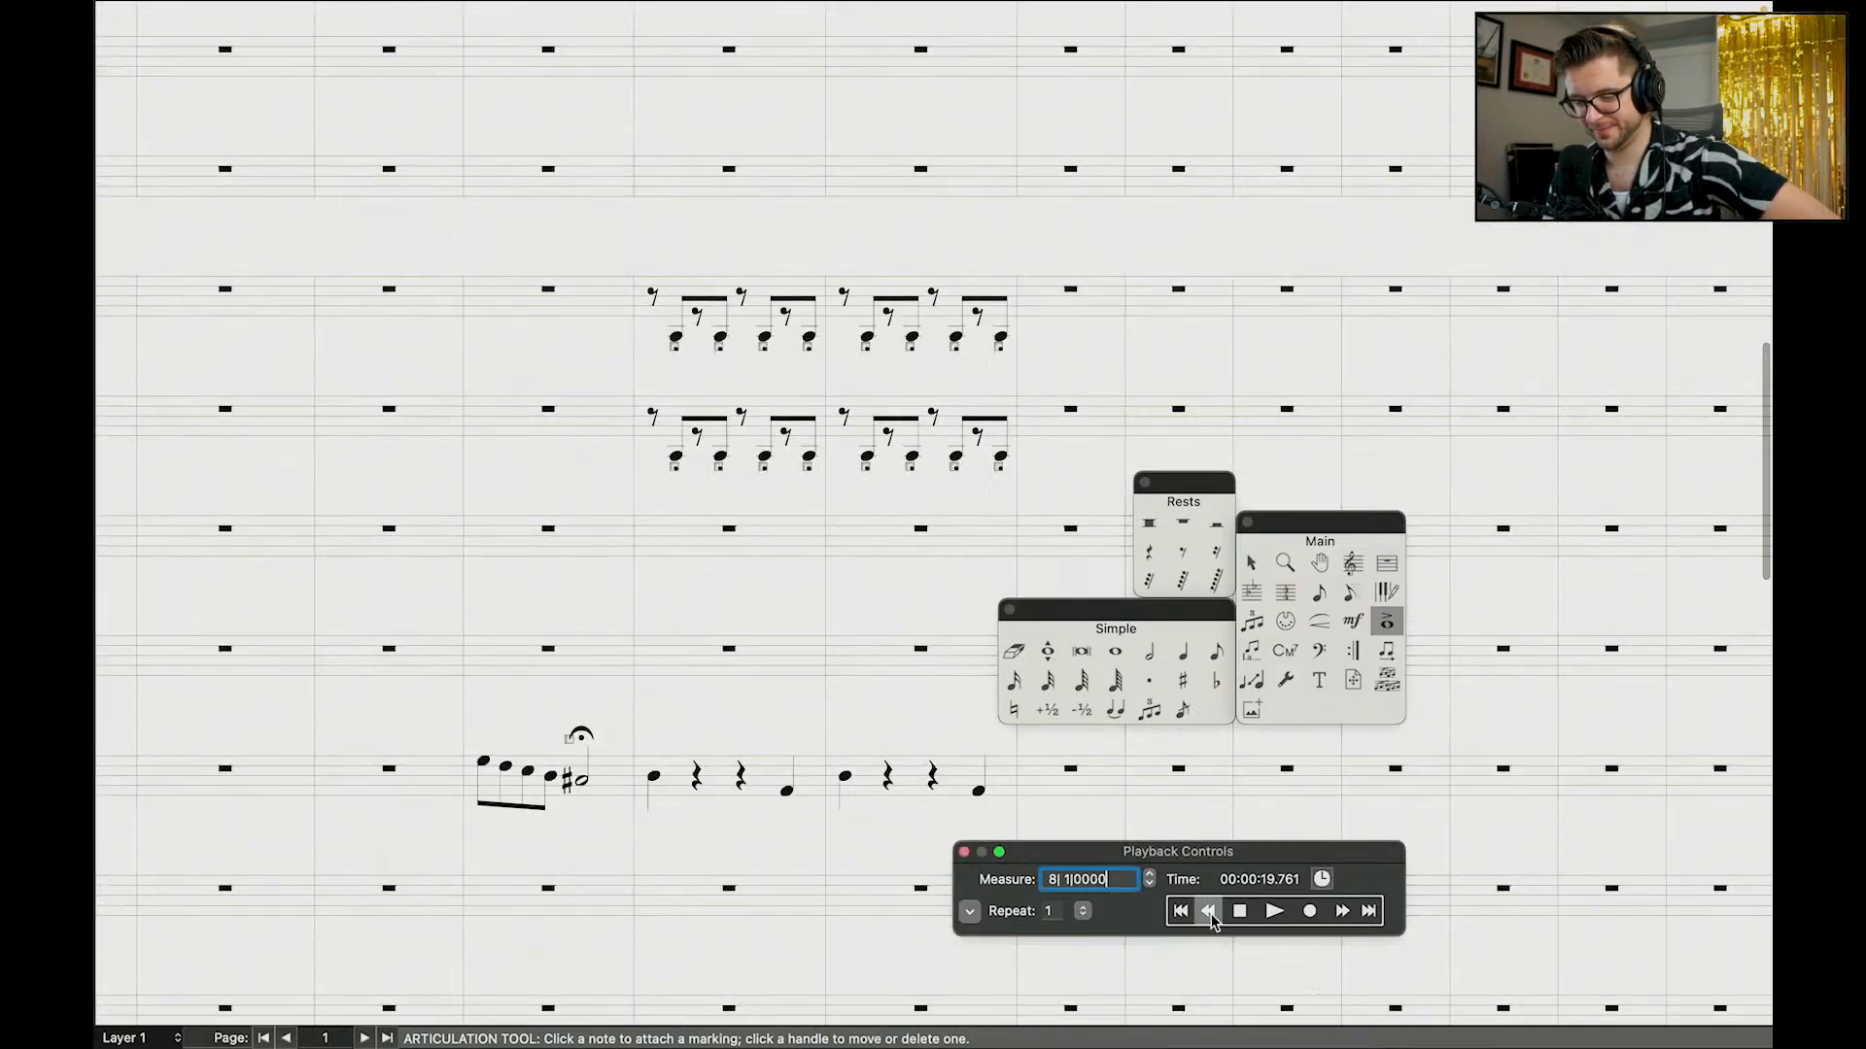
click(1210, 912)
click(1210, 913)
click(1211, 915)
click(1274, 913)
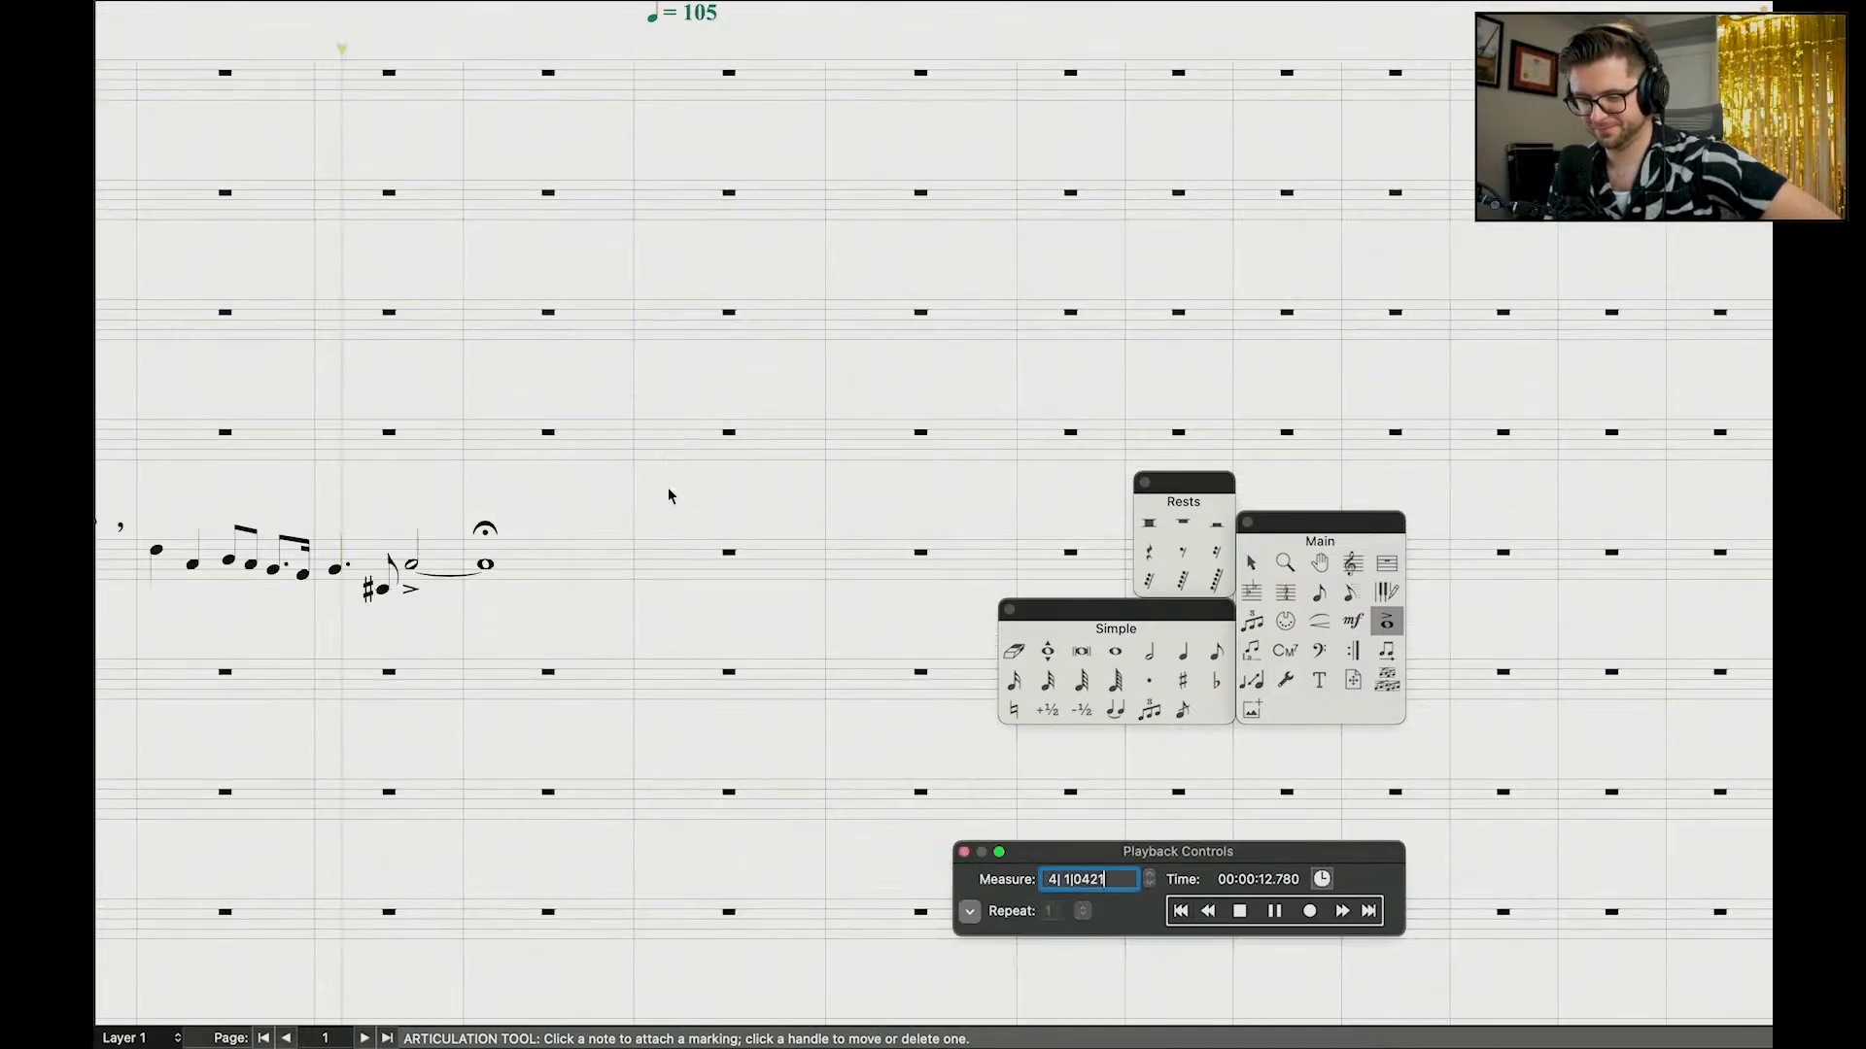
click(667, 487)
Step: Return the playback position to measure 1 and switch from the Articulation tool to the Selection tool
scroll(667, 487, down, 4)
drag(432, 333, 896, 470)
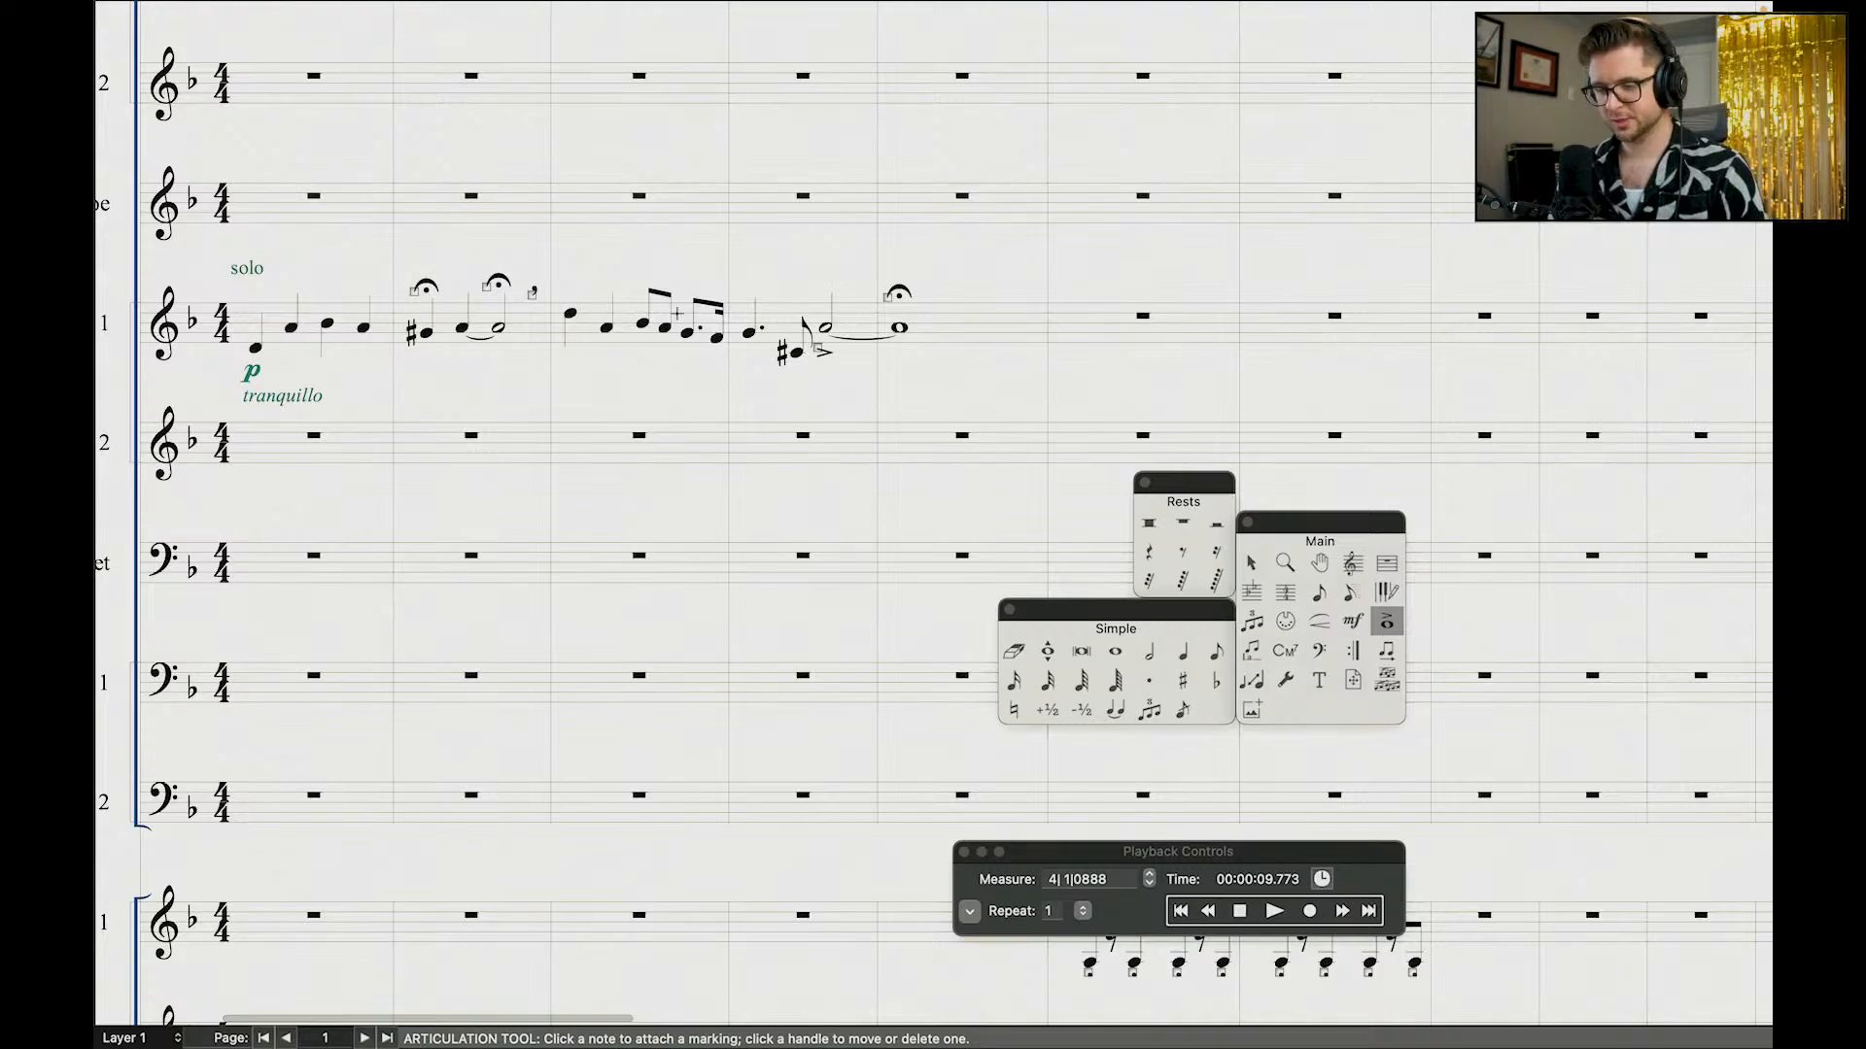
click(1184, 913)
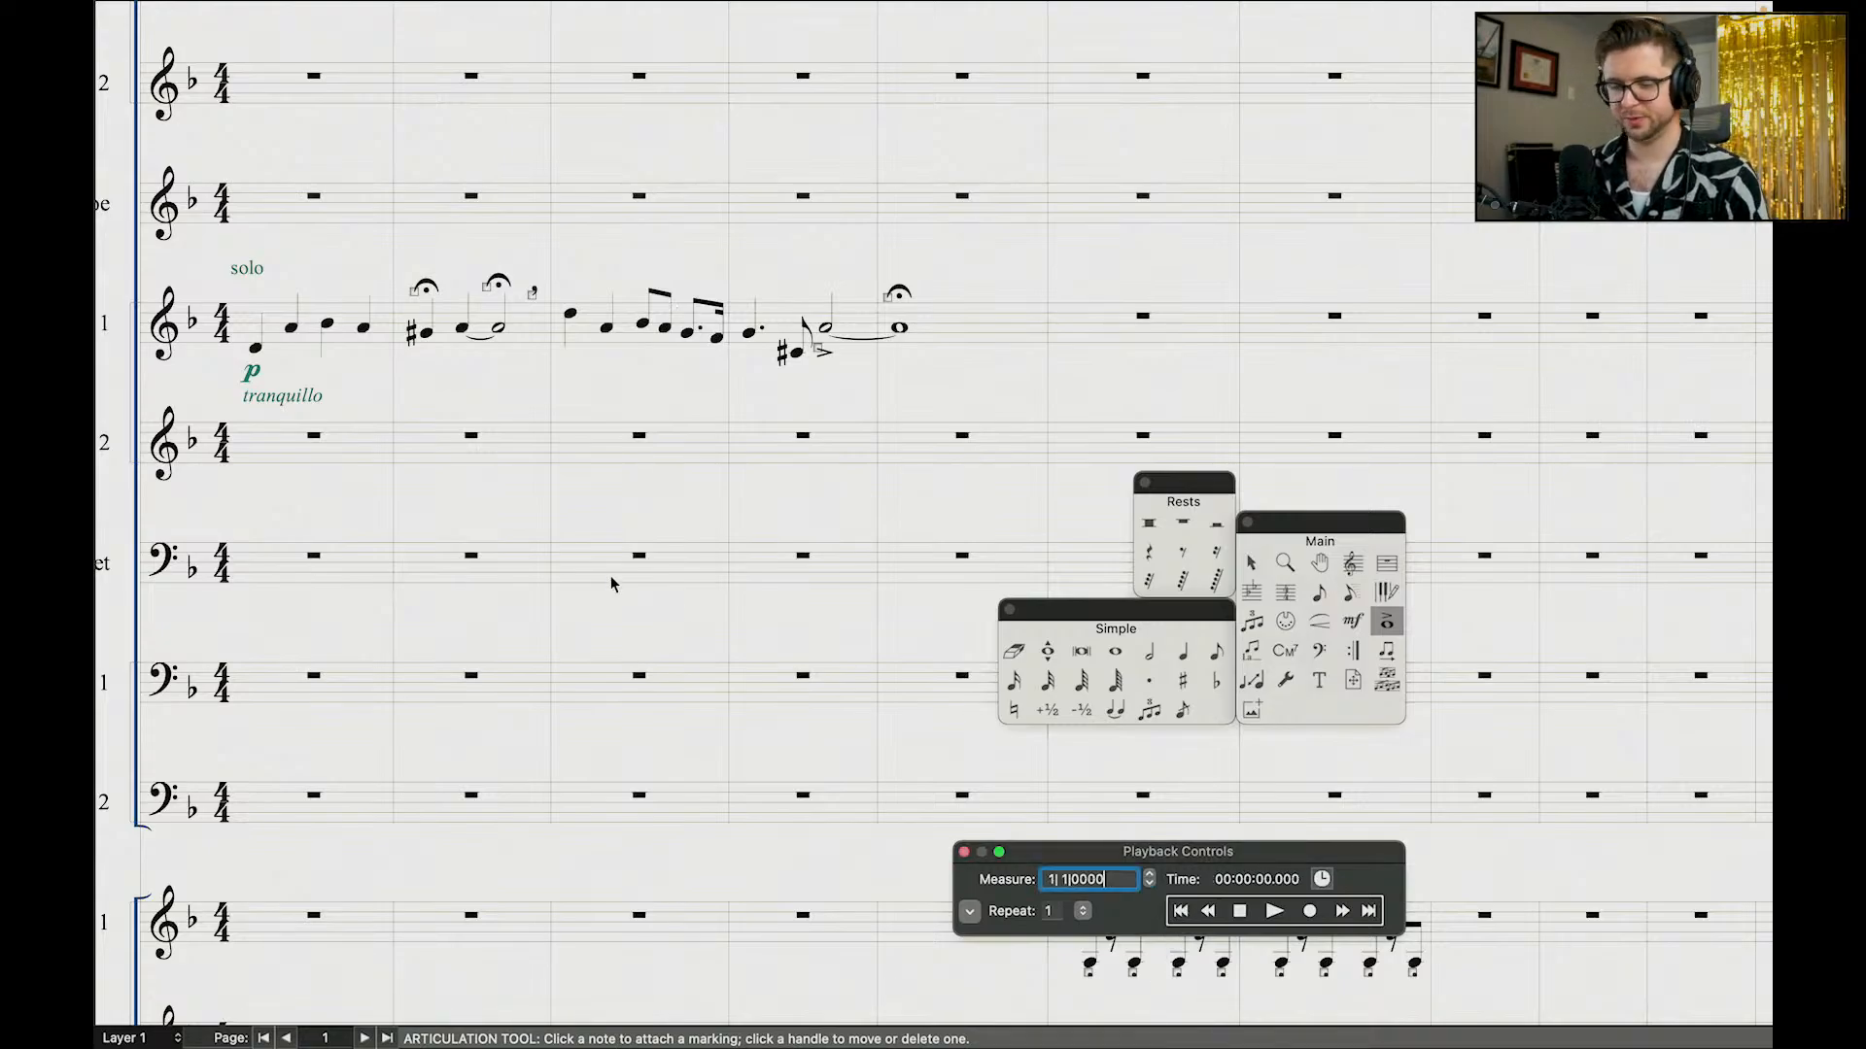
scroll(509, 489, up, 7)
scroll(509, 489, down, 4)
scroll(509, 489, left, 2)
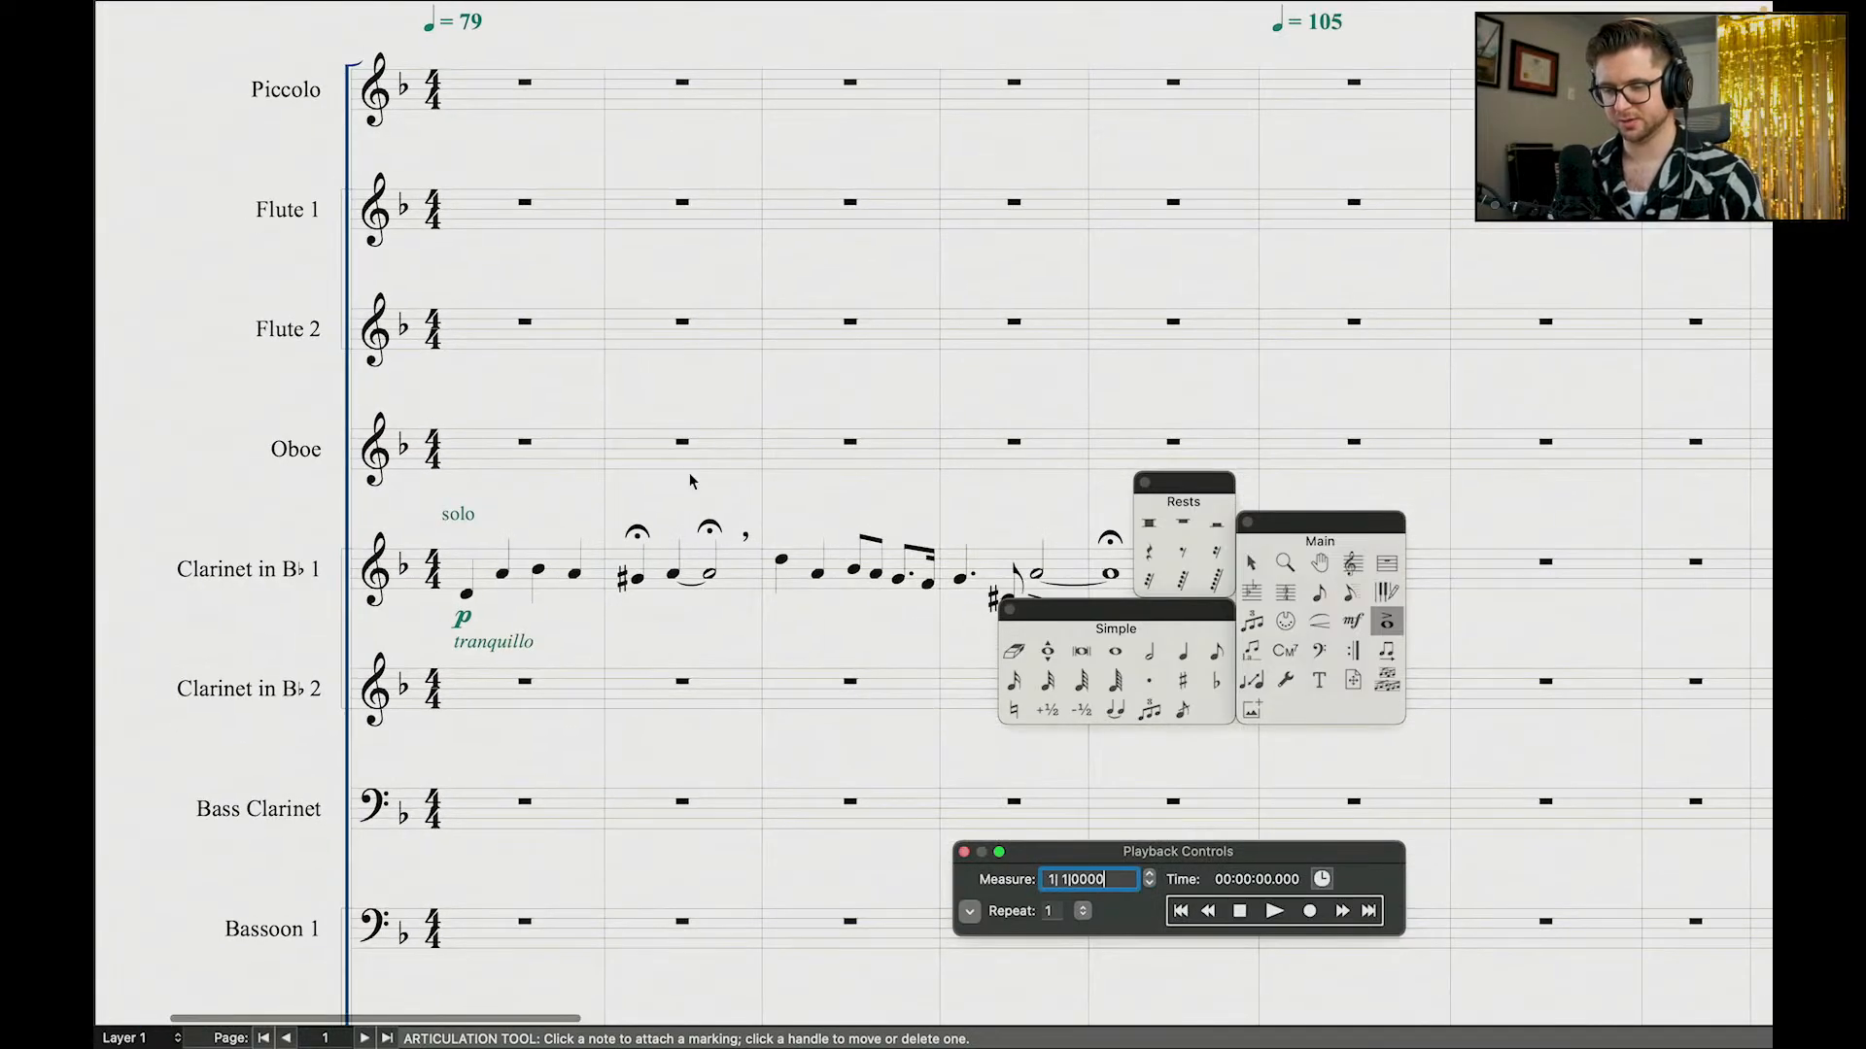
scroll(690, 480, down, 2)
click(545, 529)
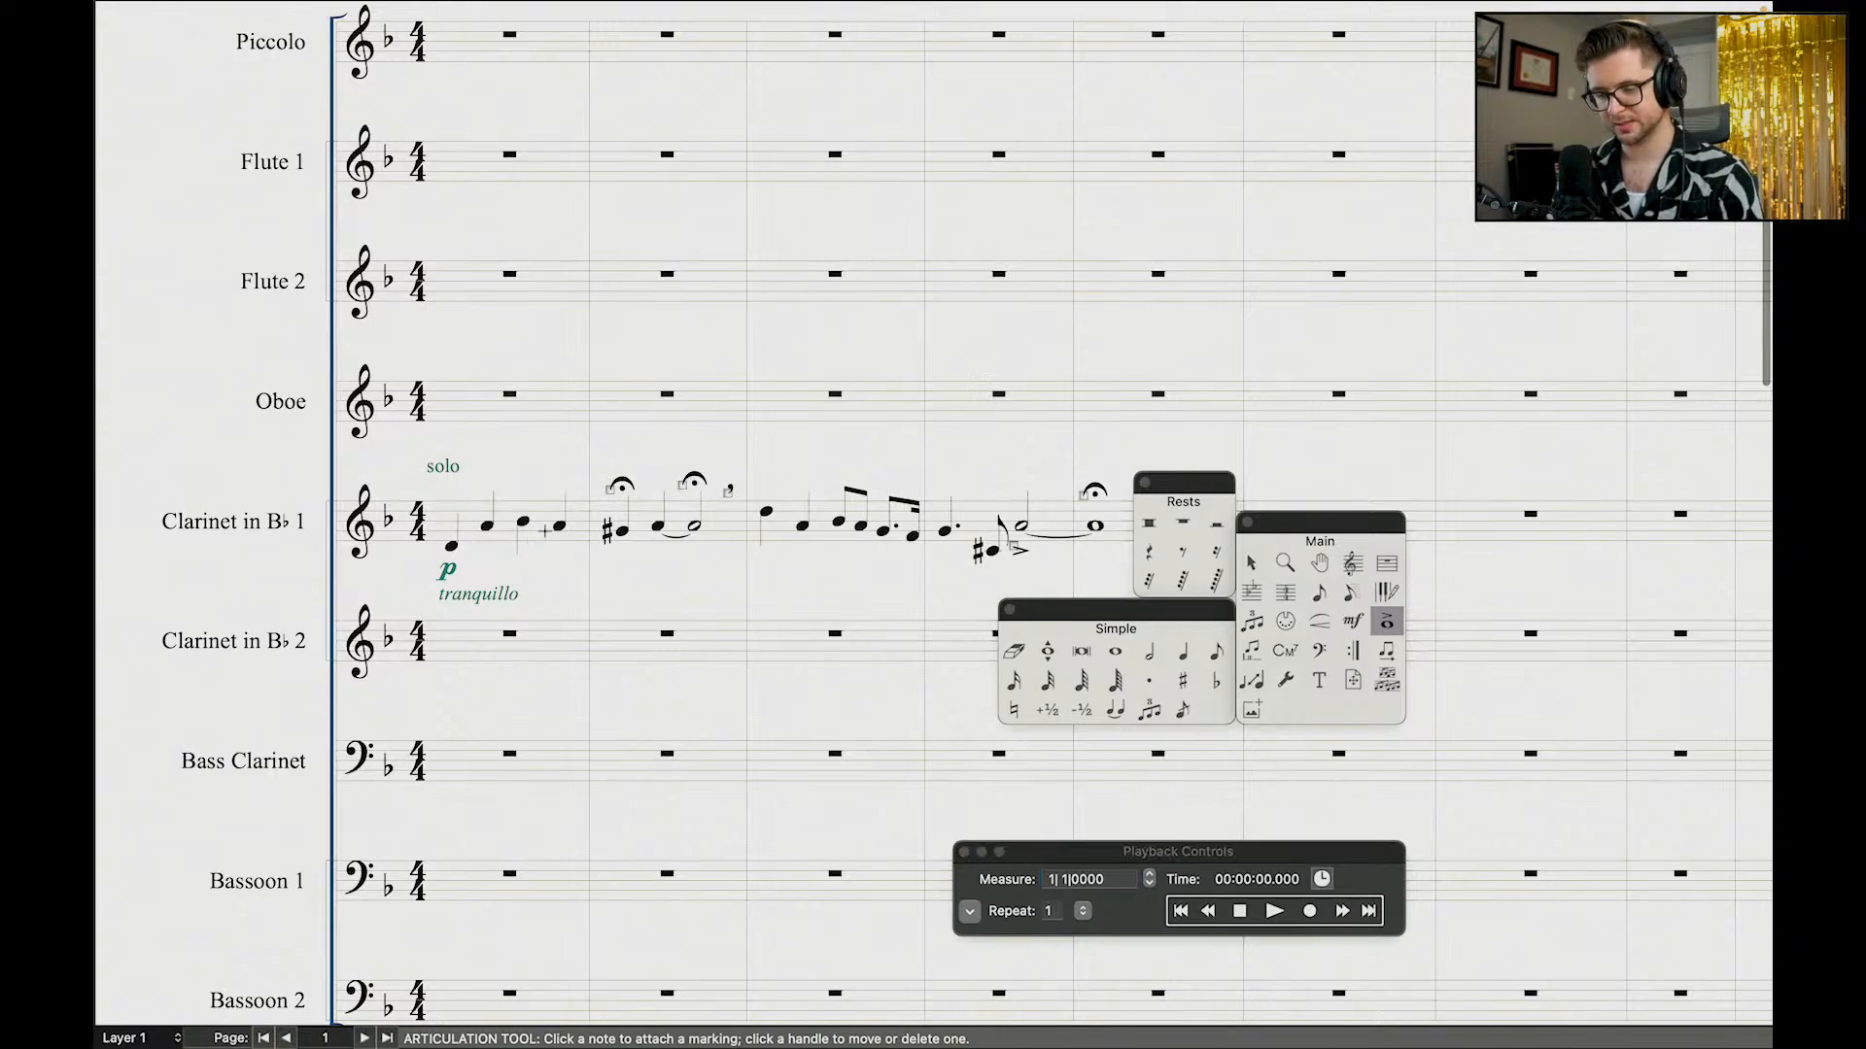
click(1251, 561)
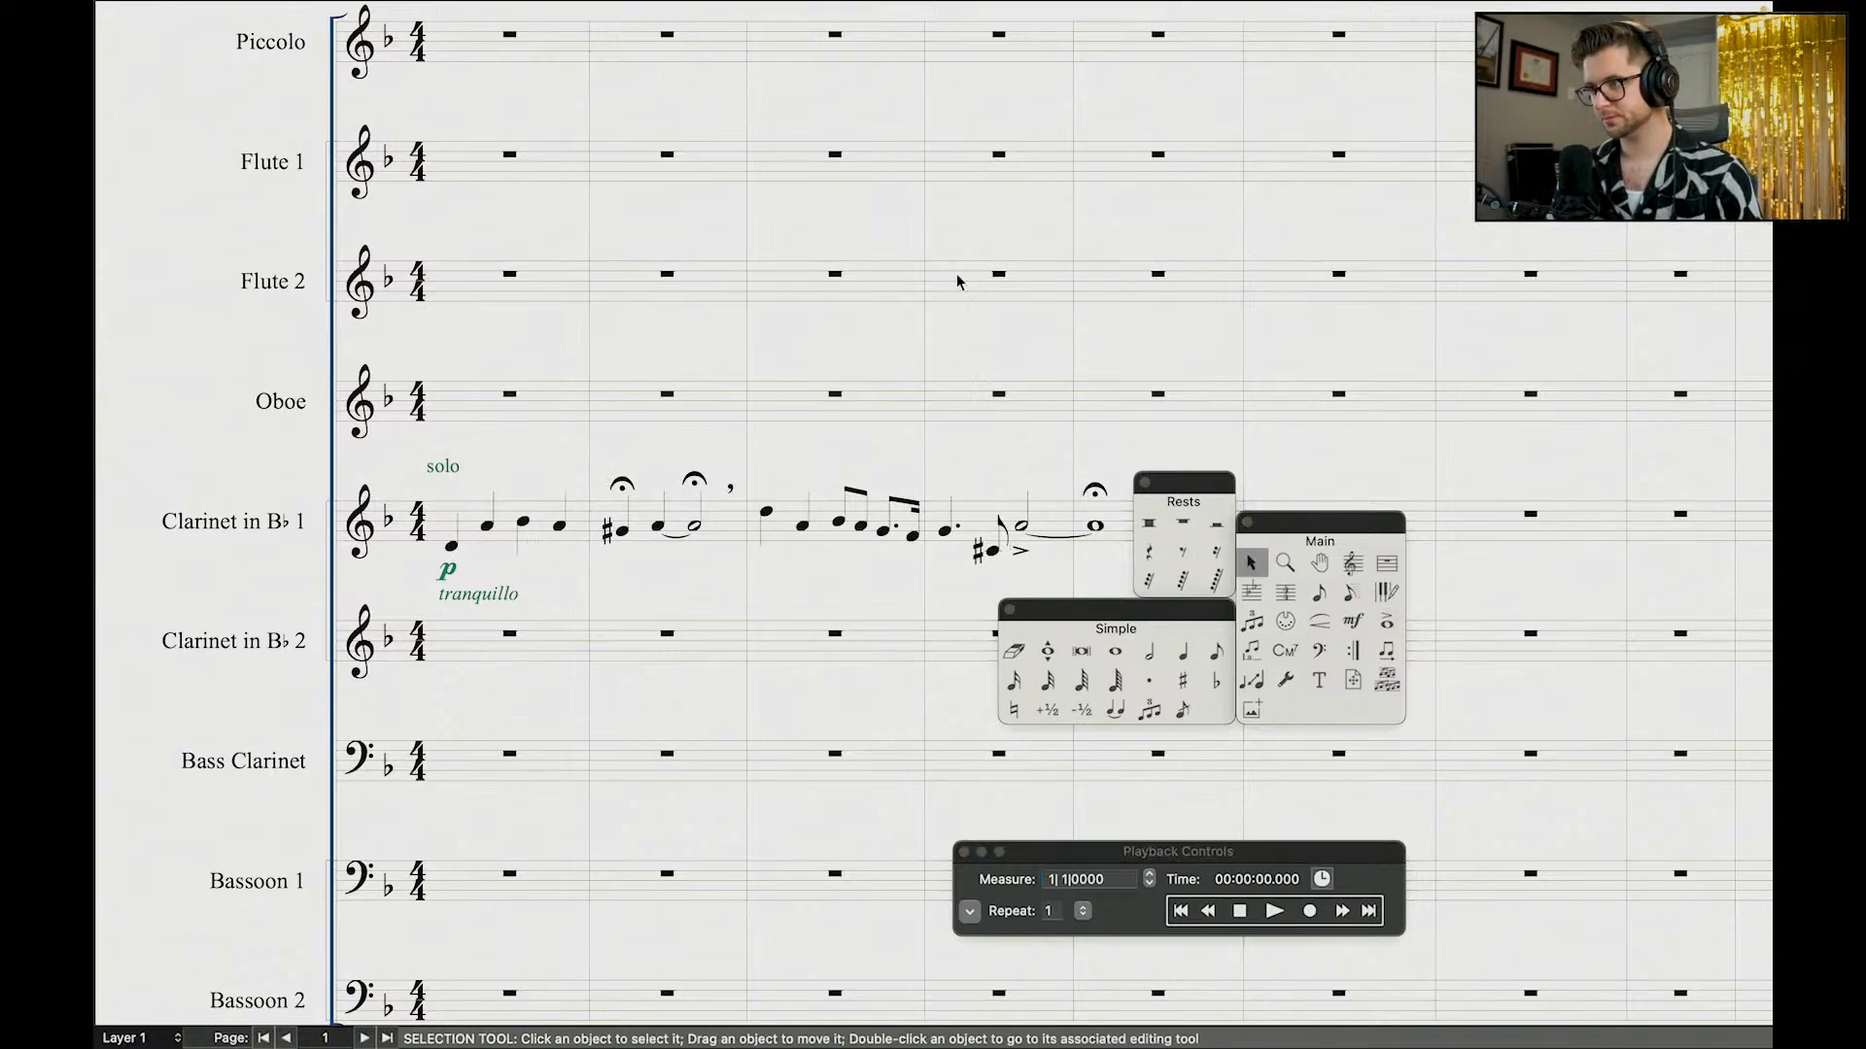
scroll(958, 282, right, 3)
scroll(941, 349, right, 5)
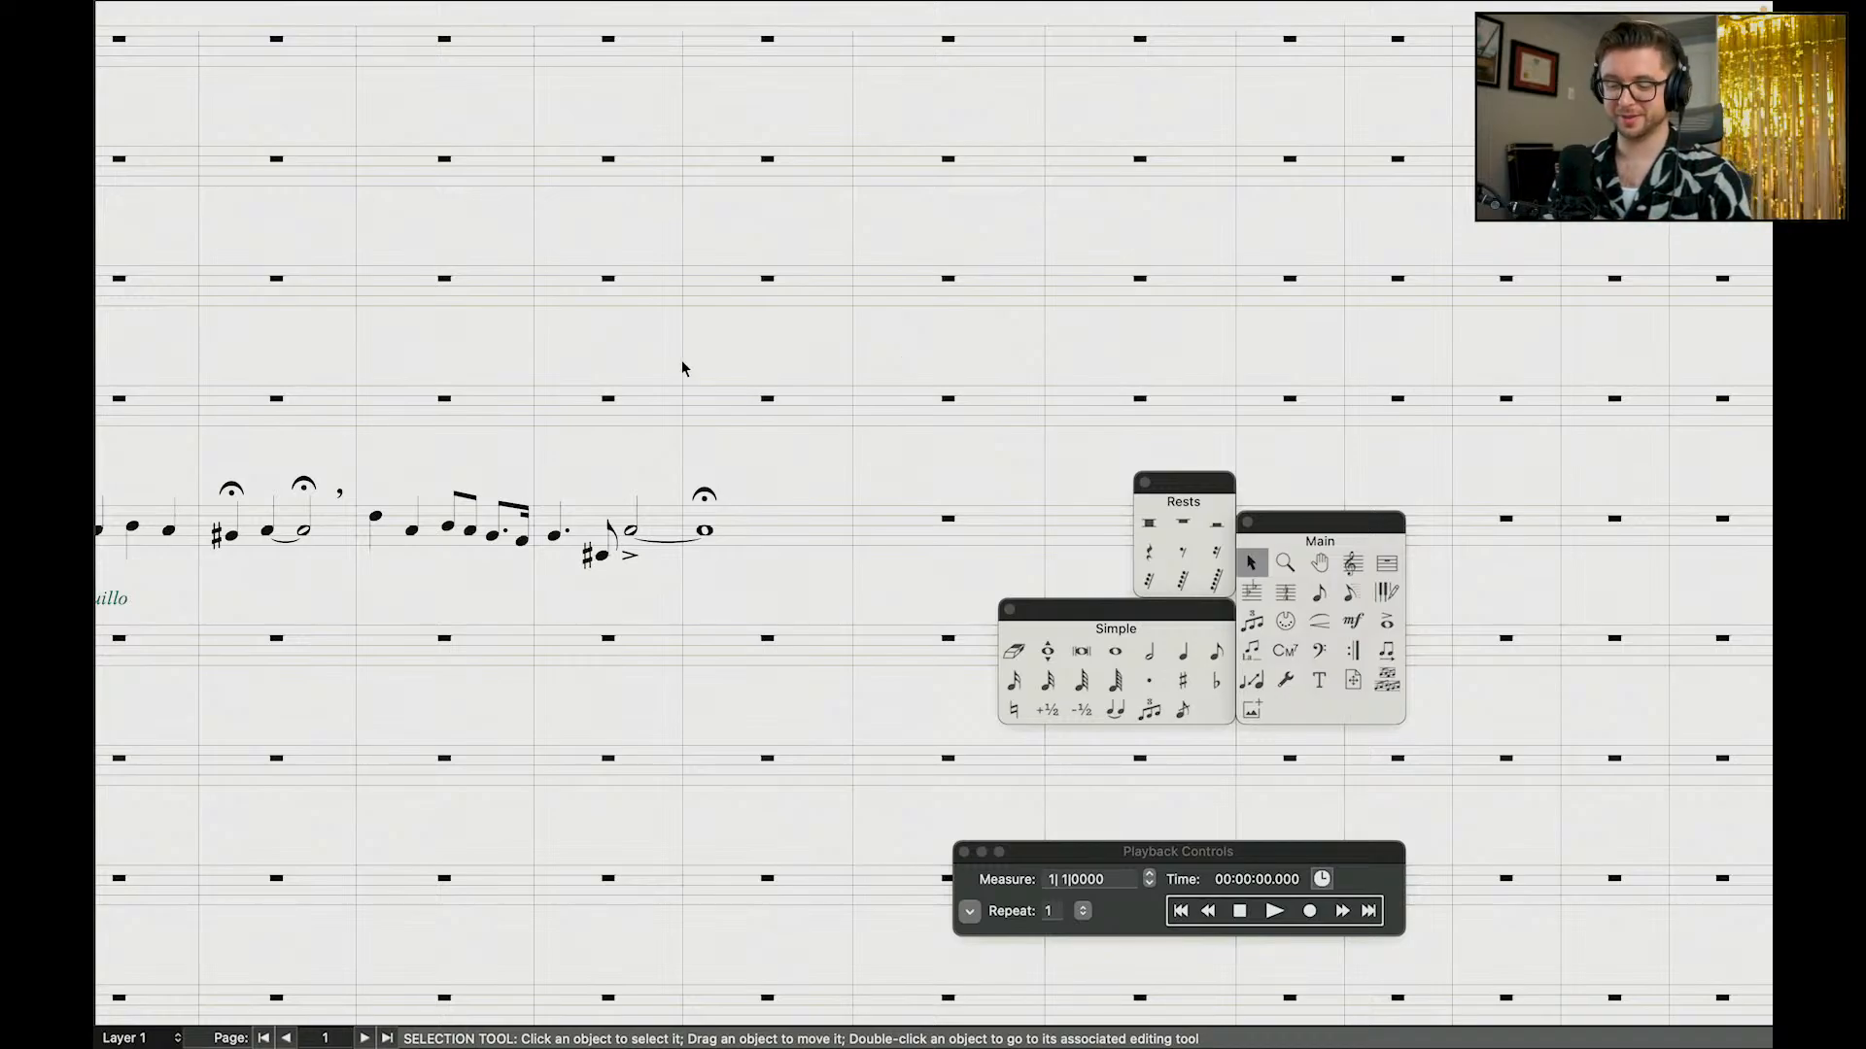
Step: Play back the score from measure 1 through the clarinet solo, stopping in measure 4
scroll(804, 456, left, 3)
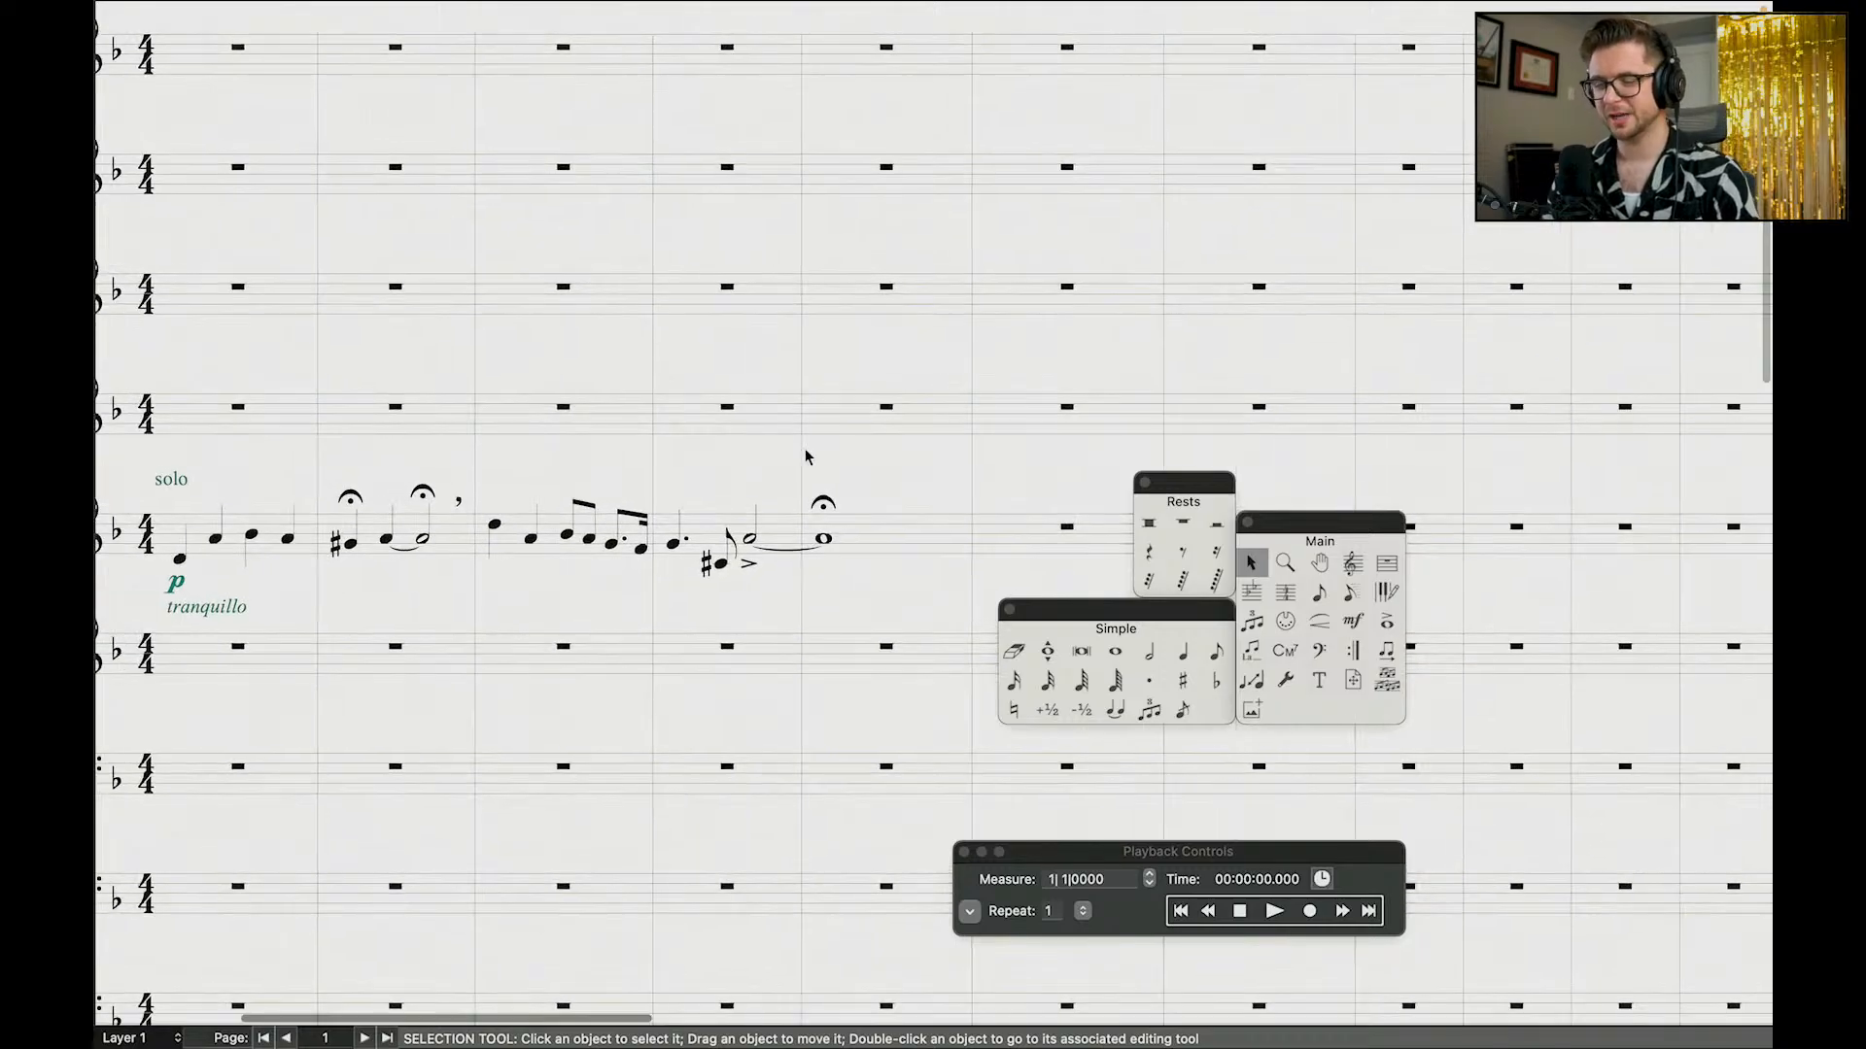
scroll(804, 457, left, 2)
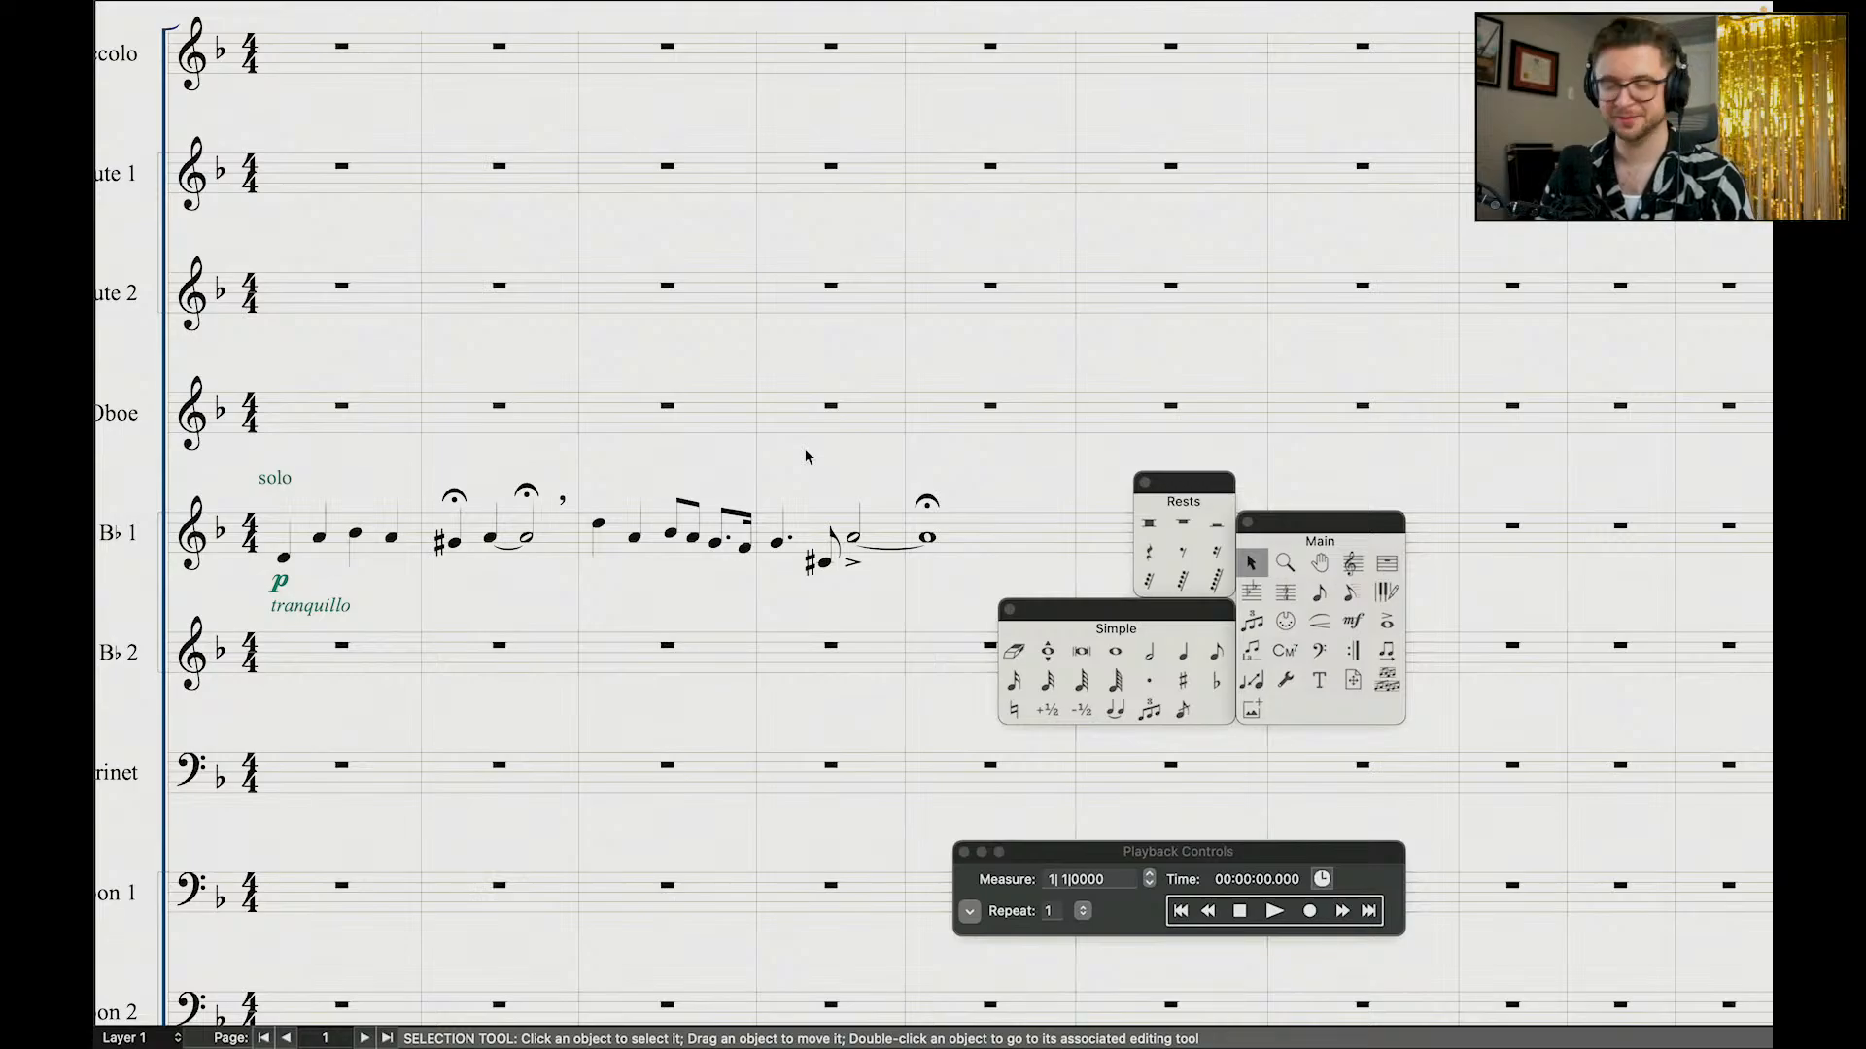
scroll(772, 315, down, 3)
click(1211, 912)
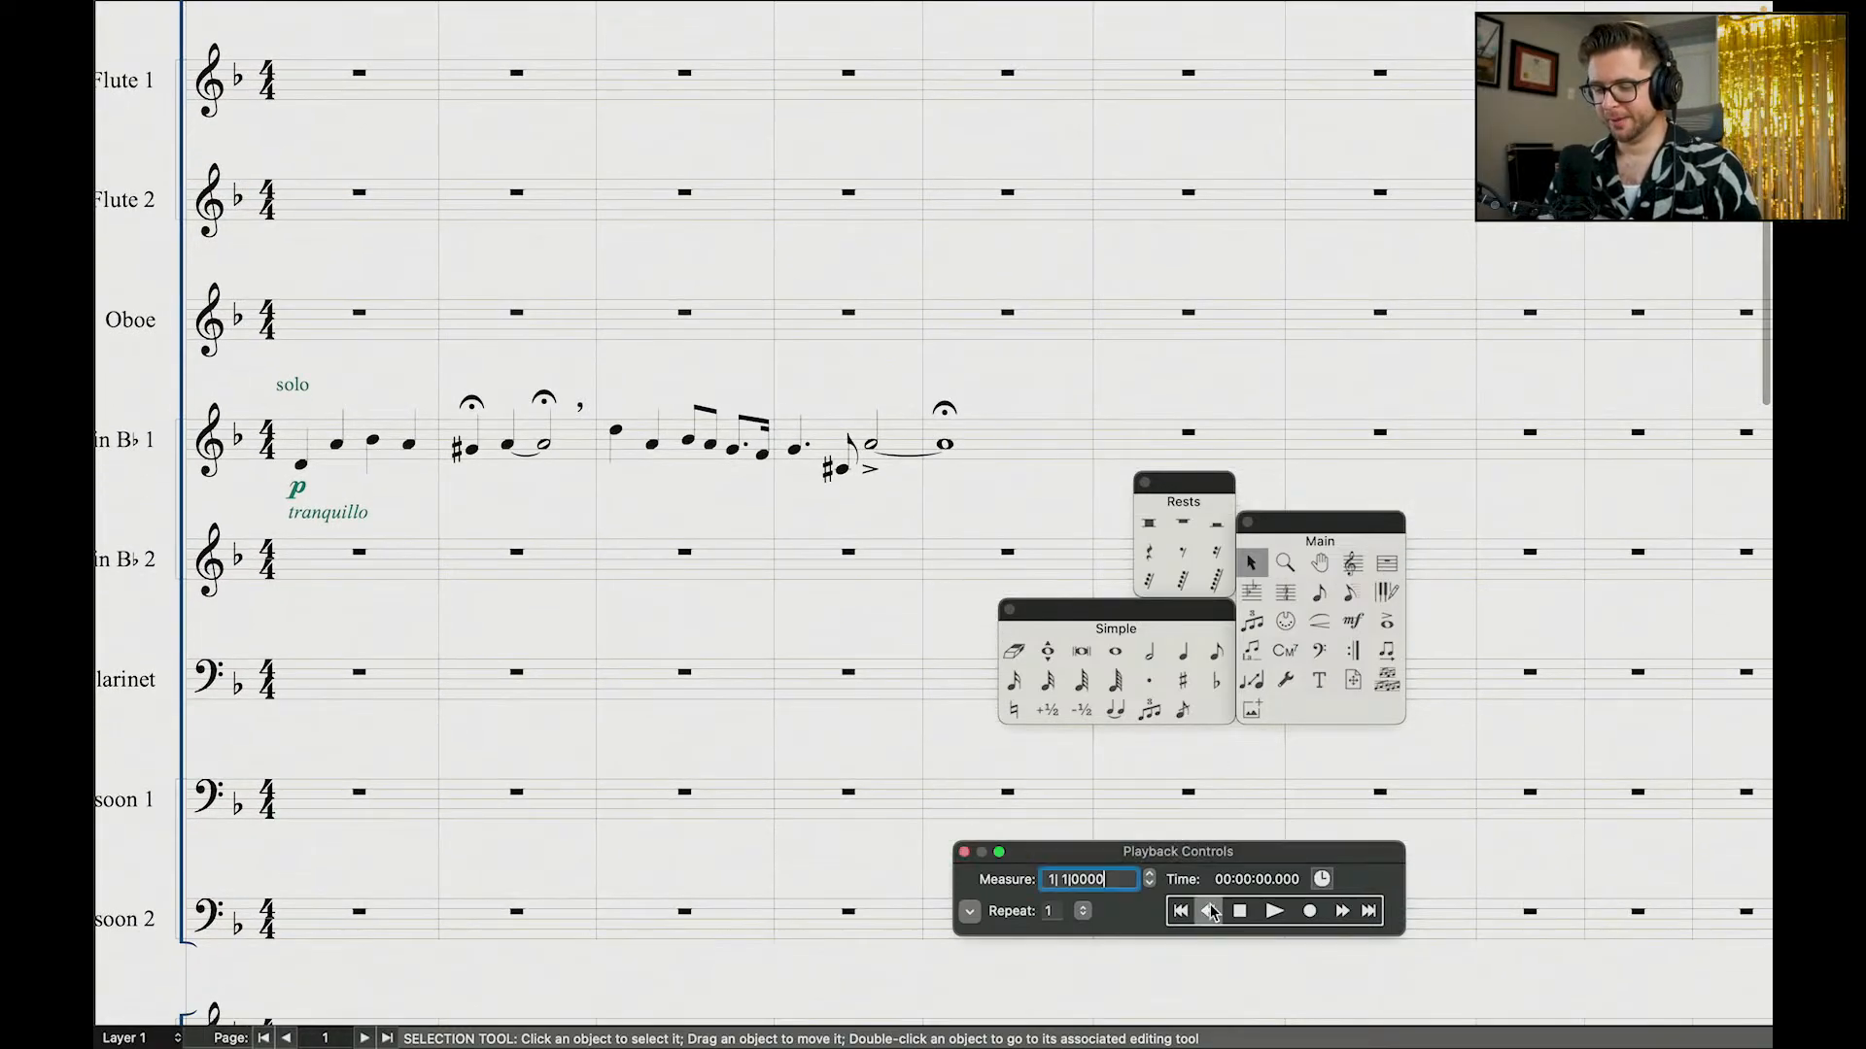
mouse_move(1091, 10)
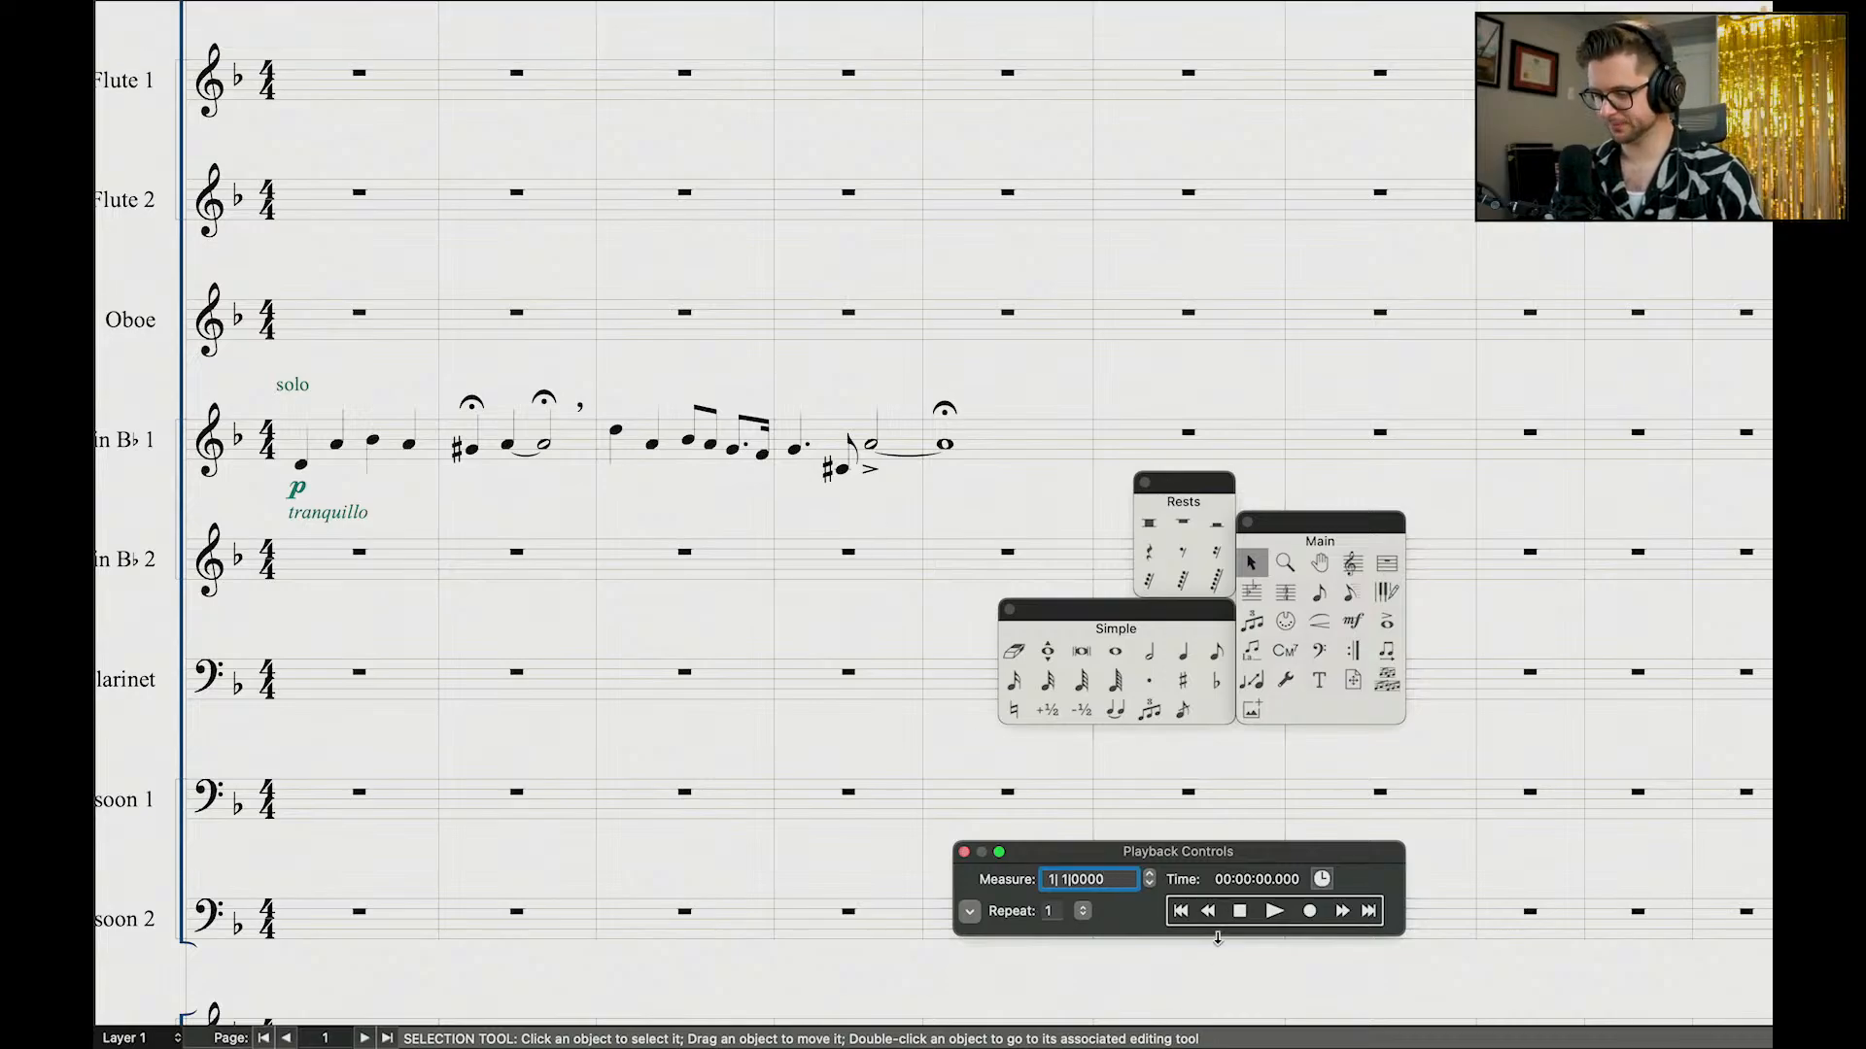
key(space)
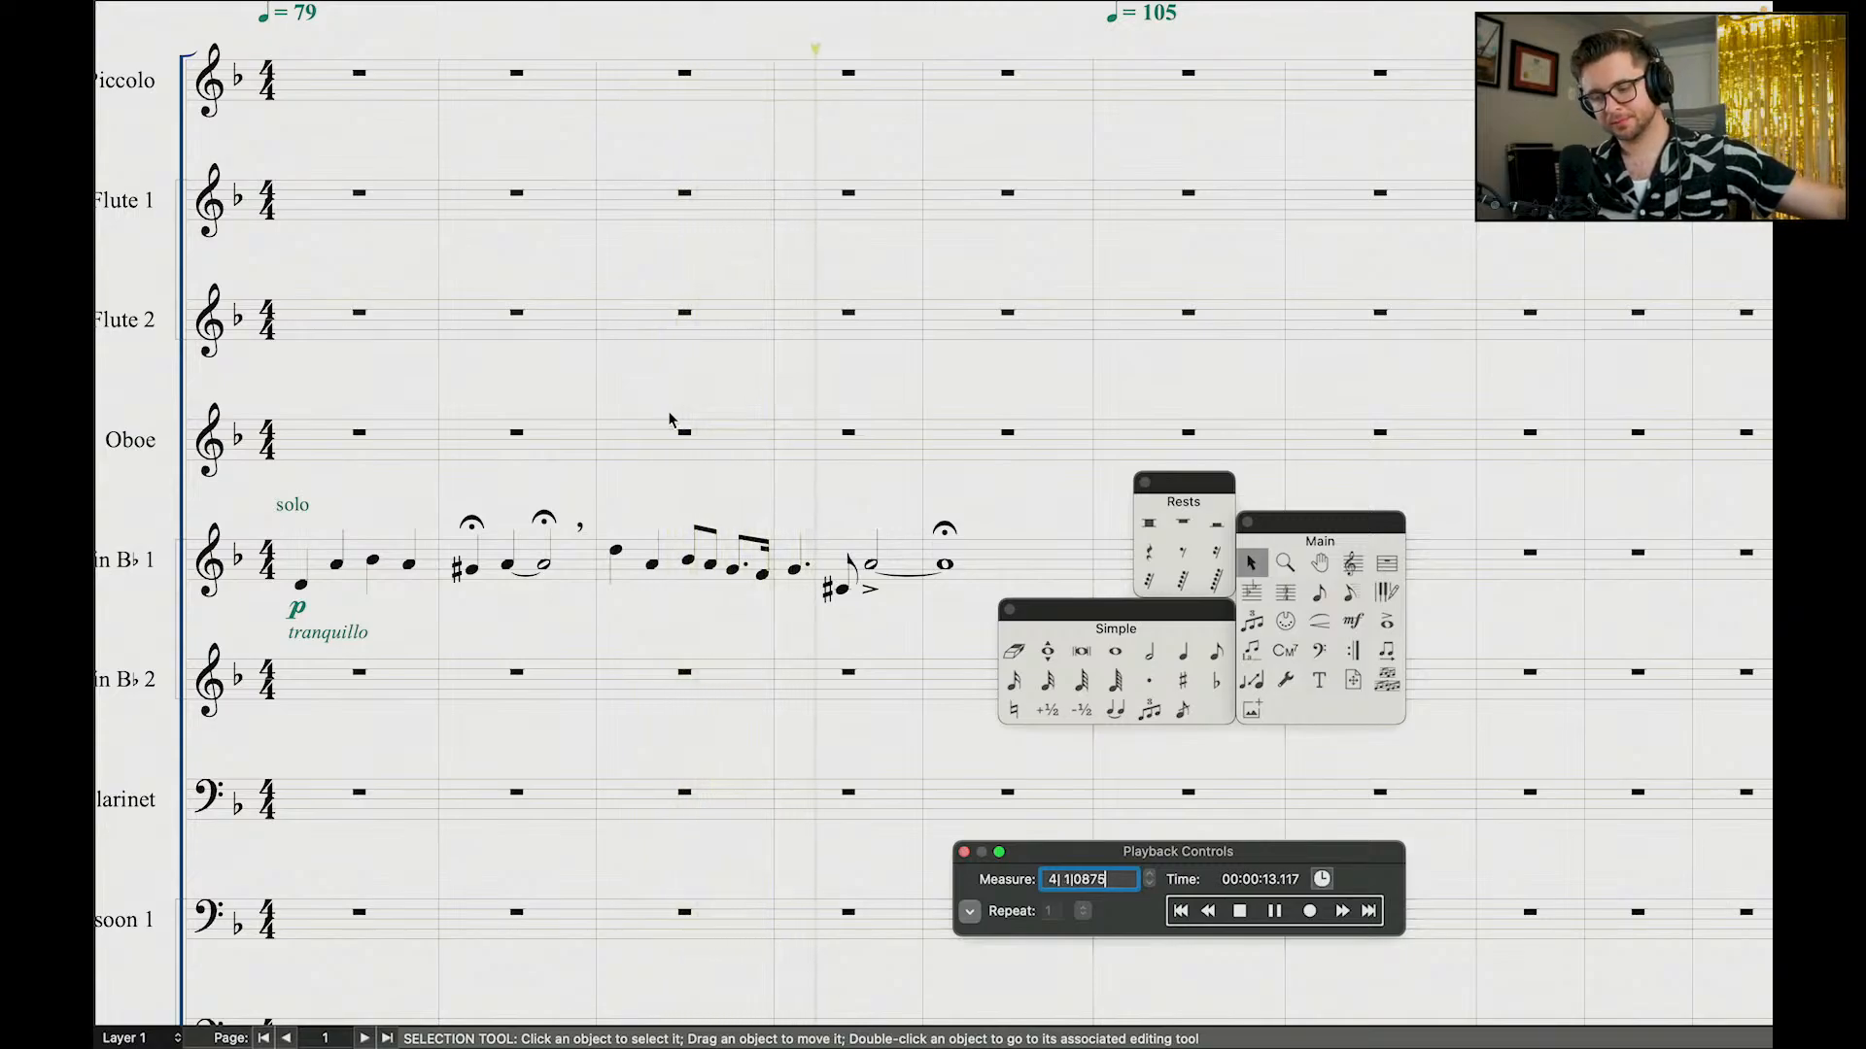
click(903, 282)
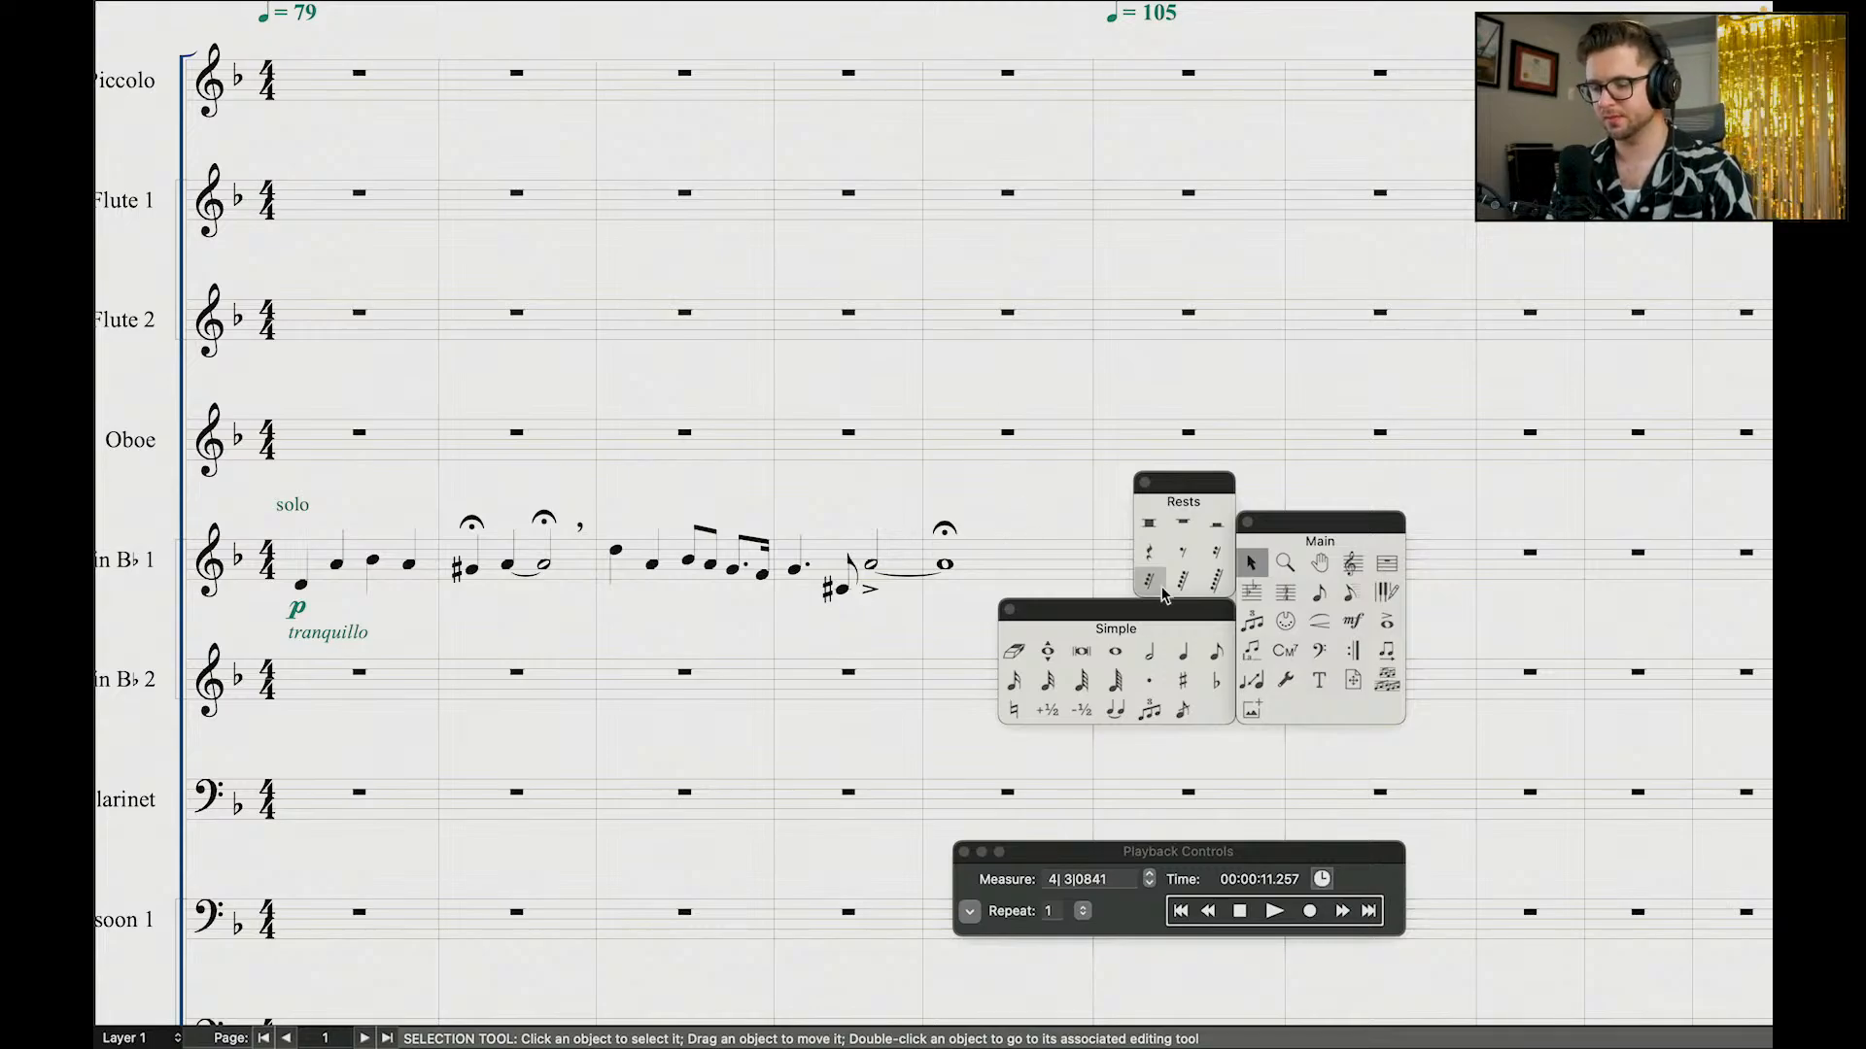
Step: Enter a half rest followed by a high half note in measure 4 of the Trombone 1 staff
click(1159, 663)
scroll(883, 425, down, 12)
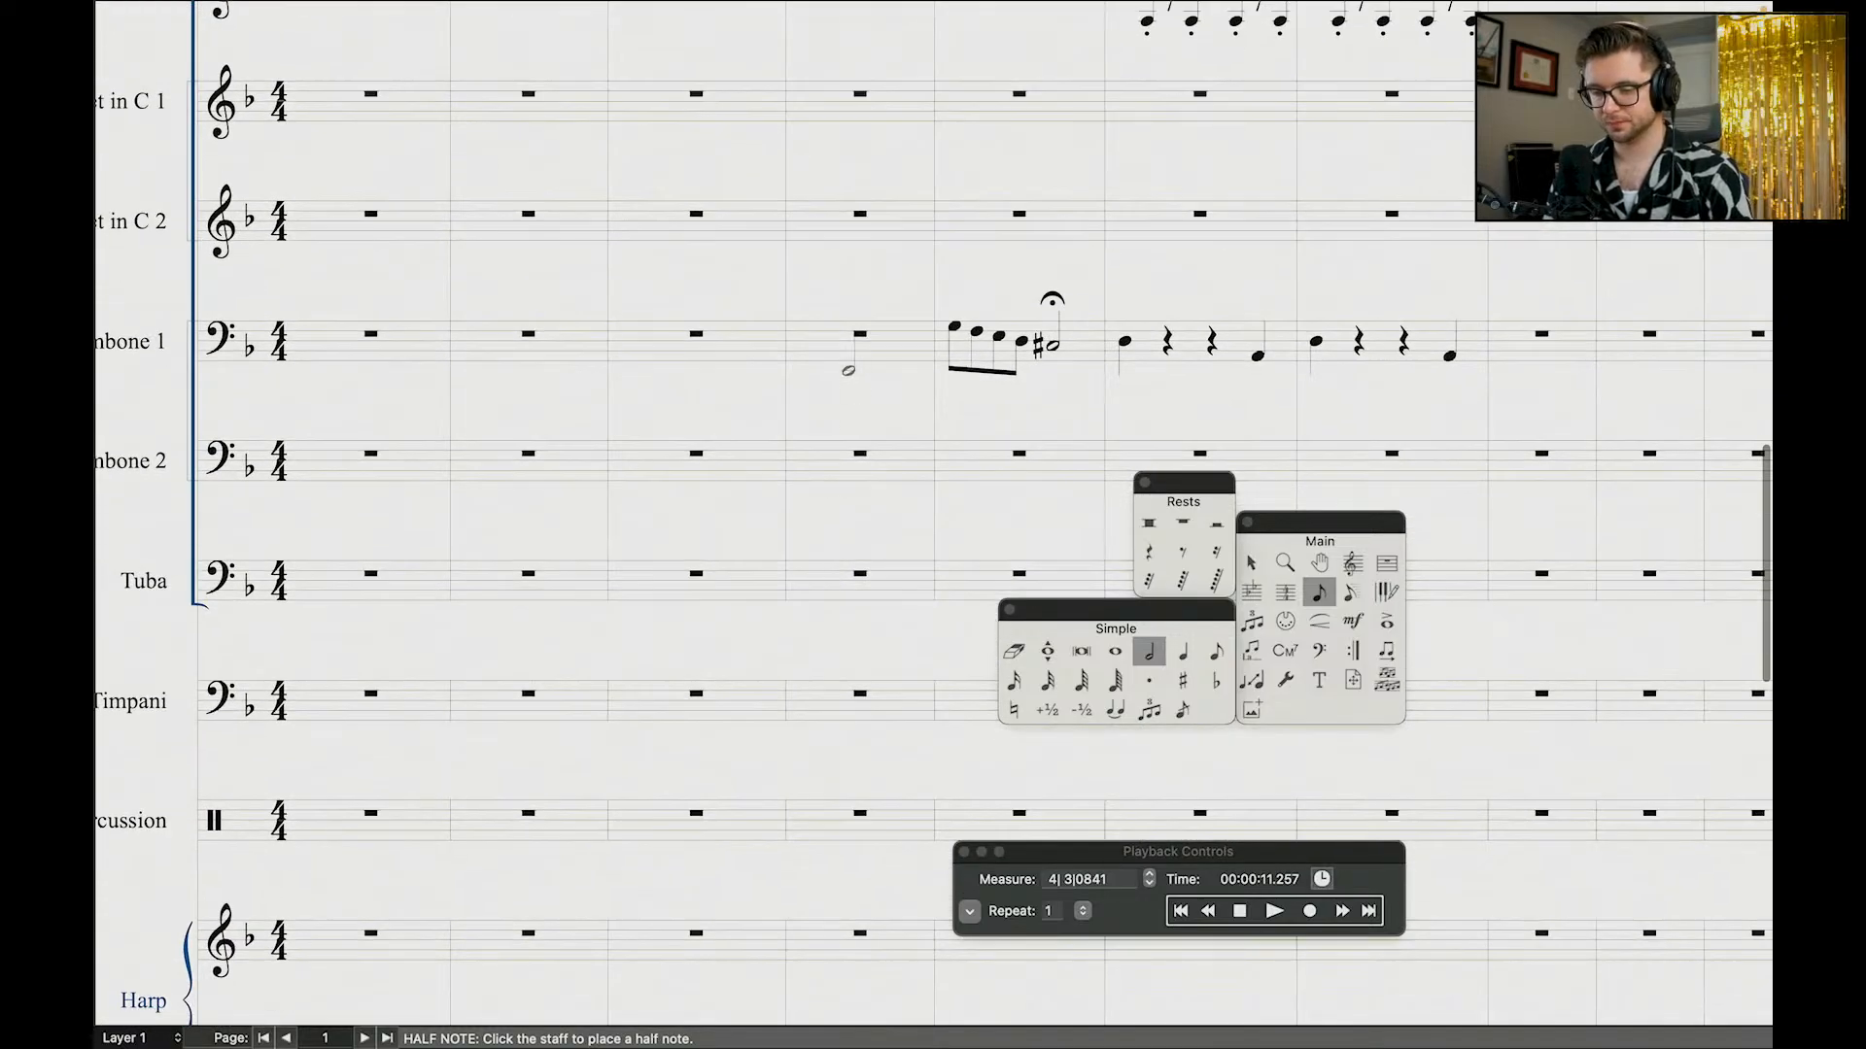
scroll(853, 384, down, 1)
click(850, 322)
key(r)
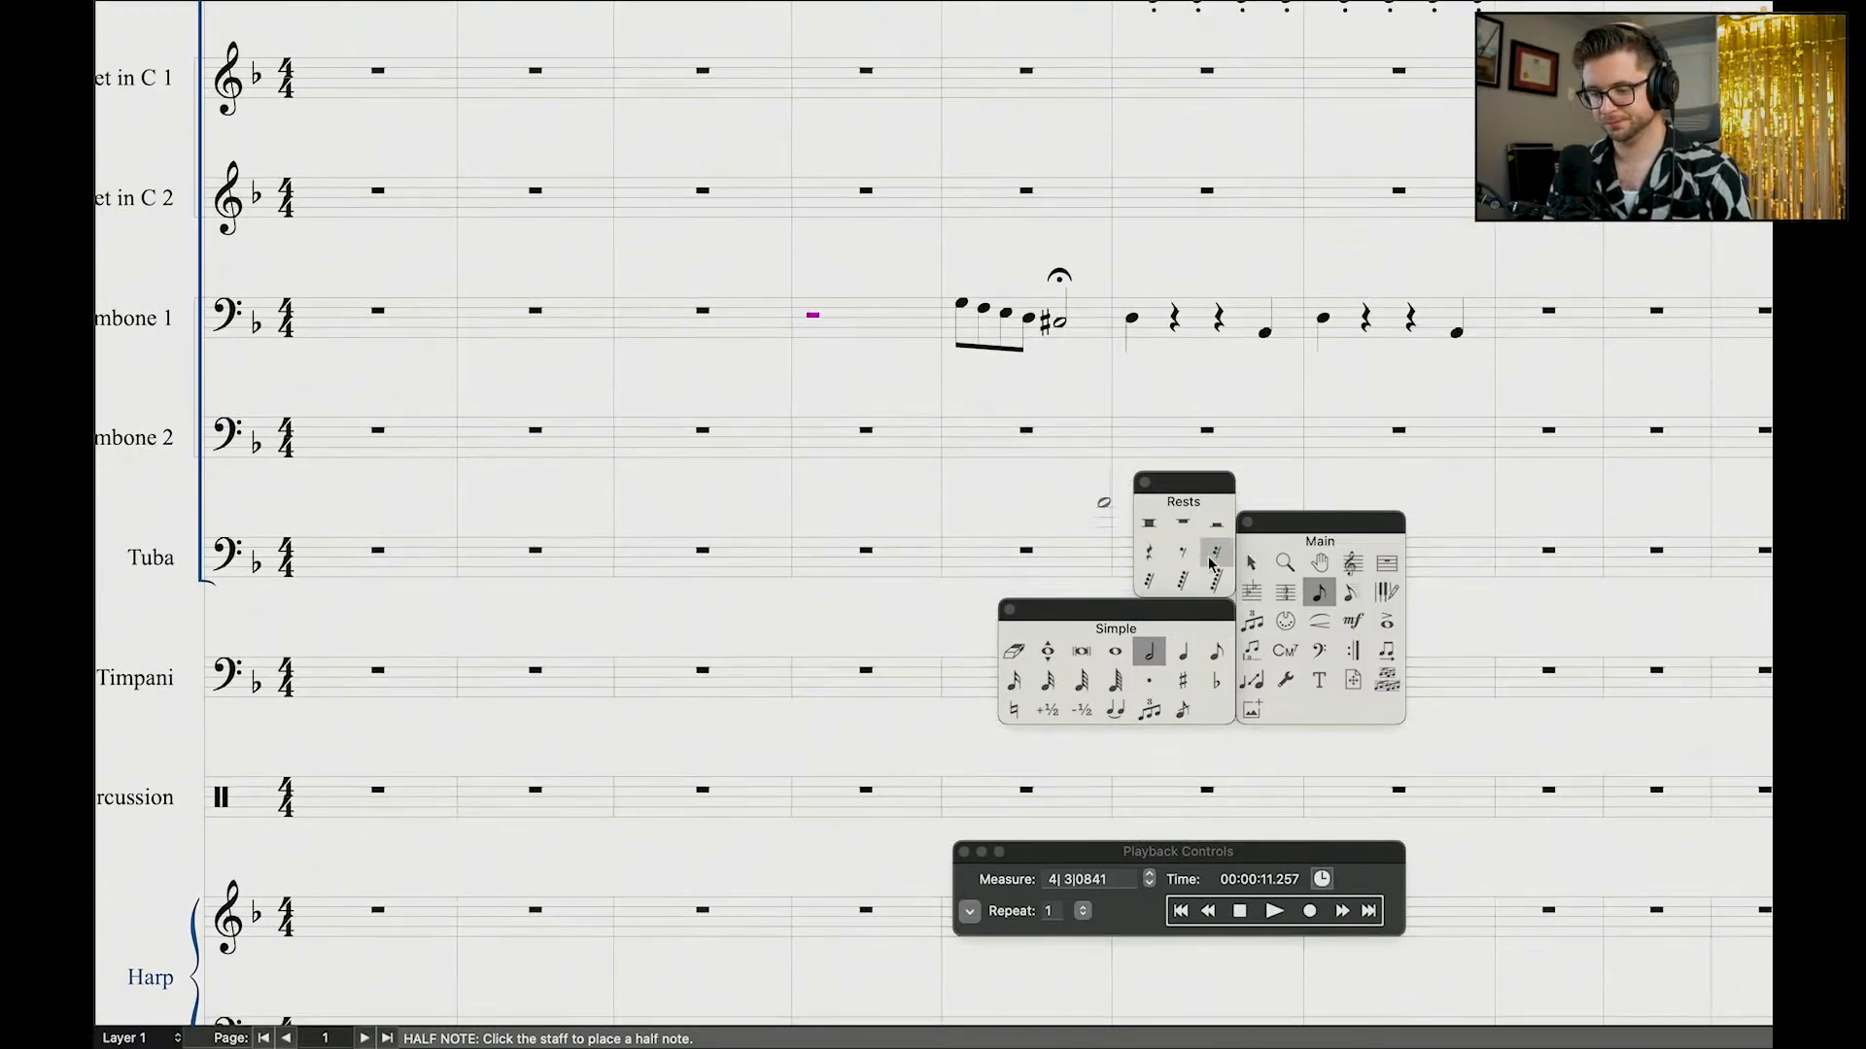
click(1183, 657)
scroll(789, 217, up, 10)
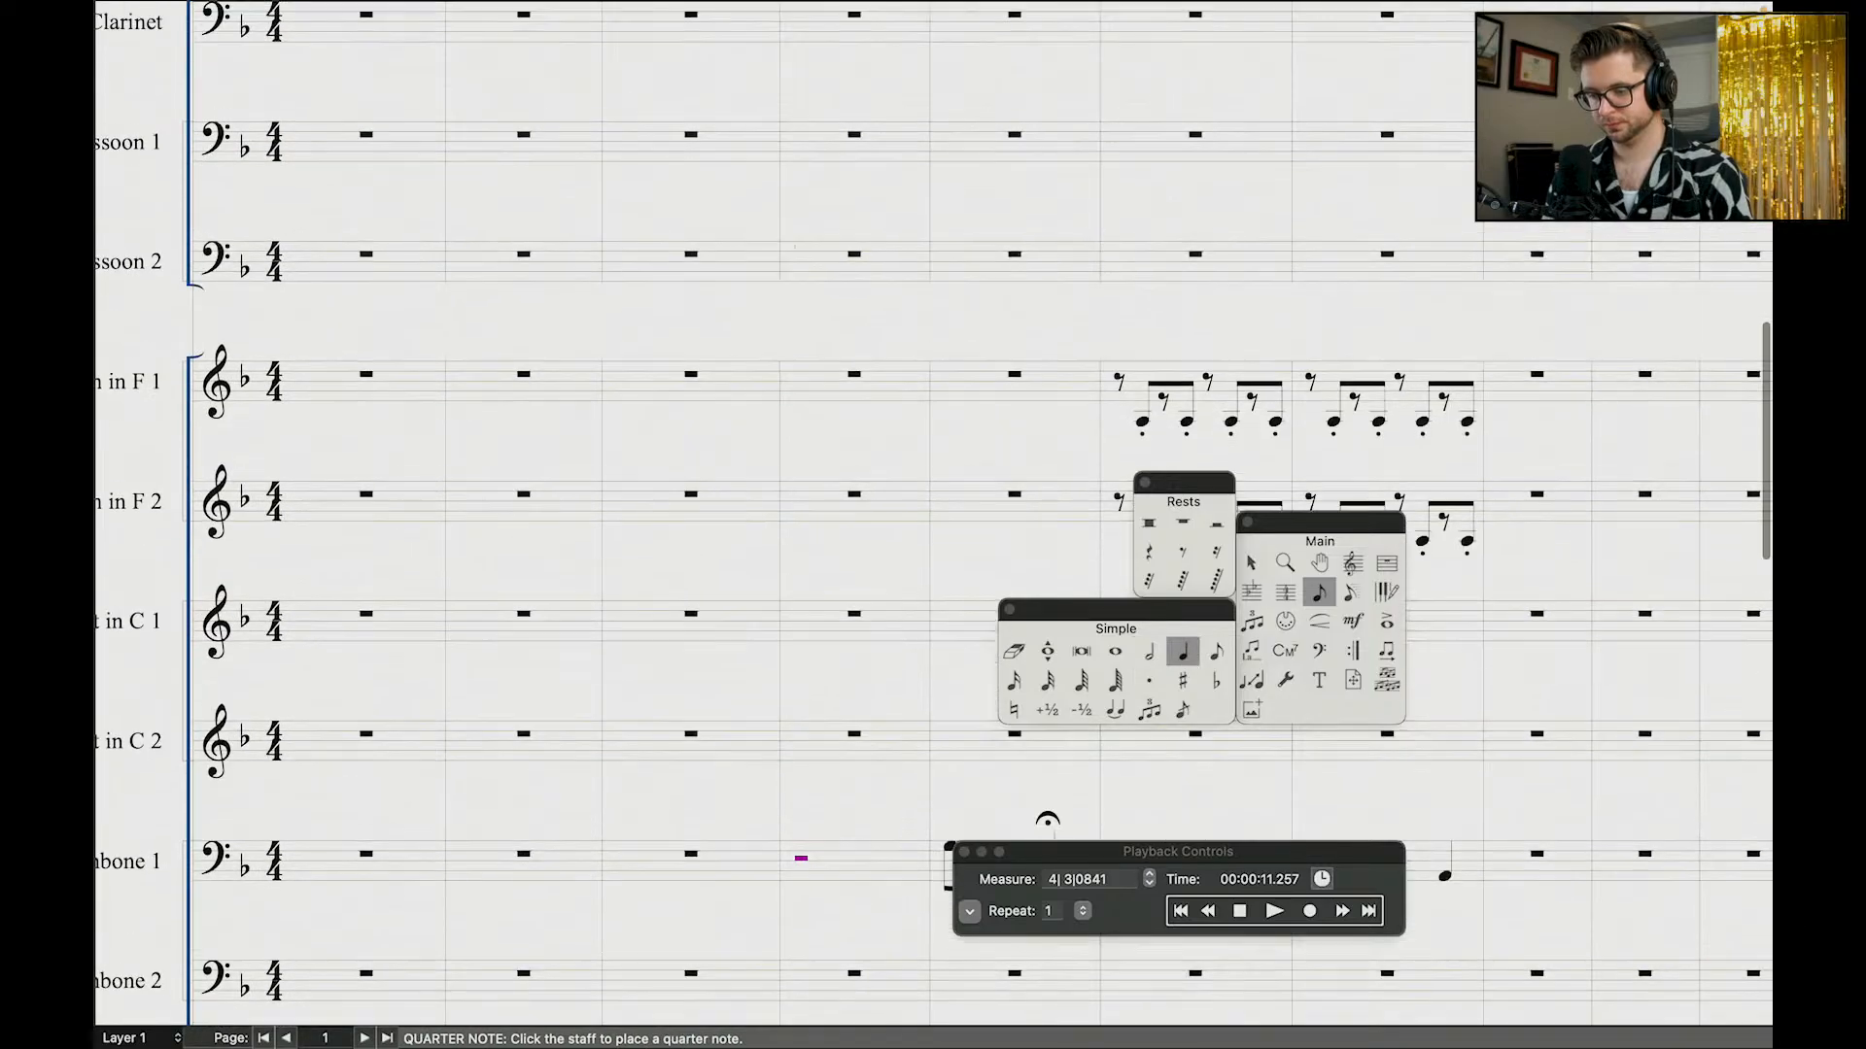
scroll(789, 217, down, 10)
click(1148, 651)
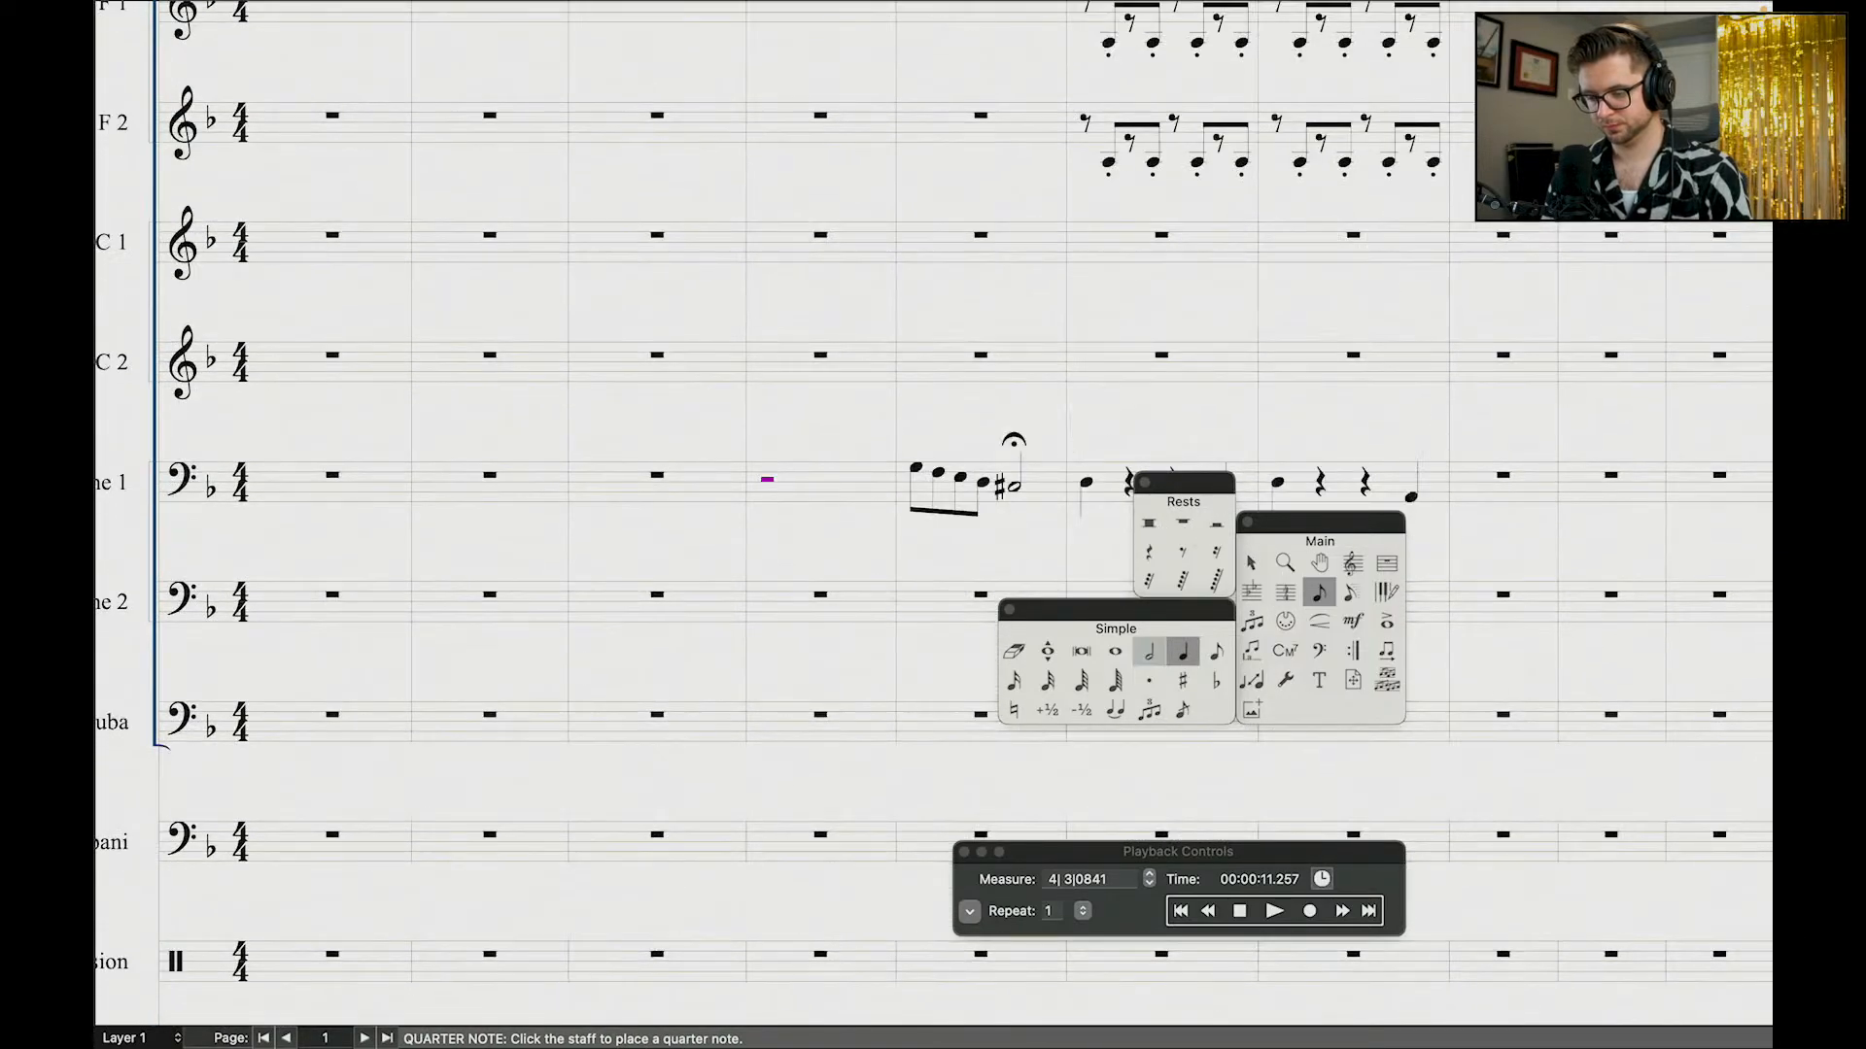
click(844, 477)
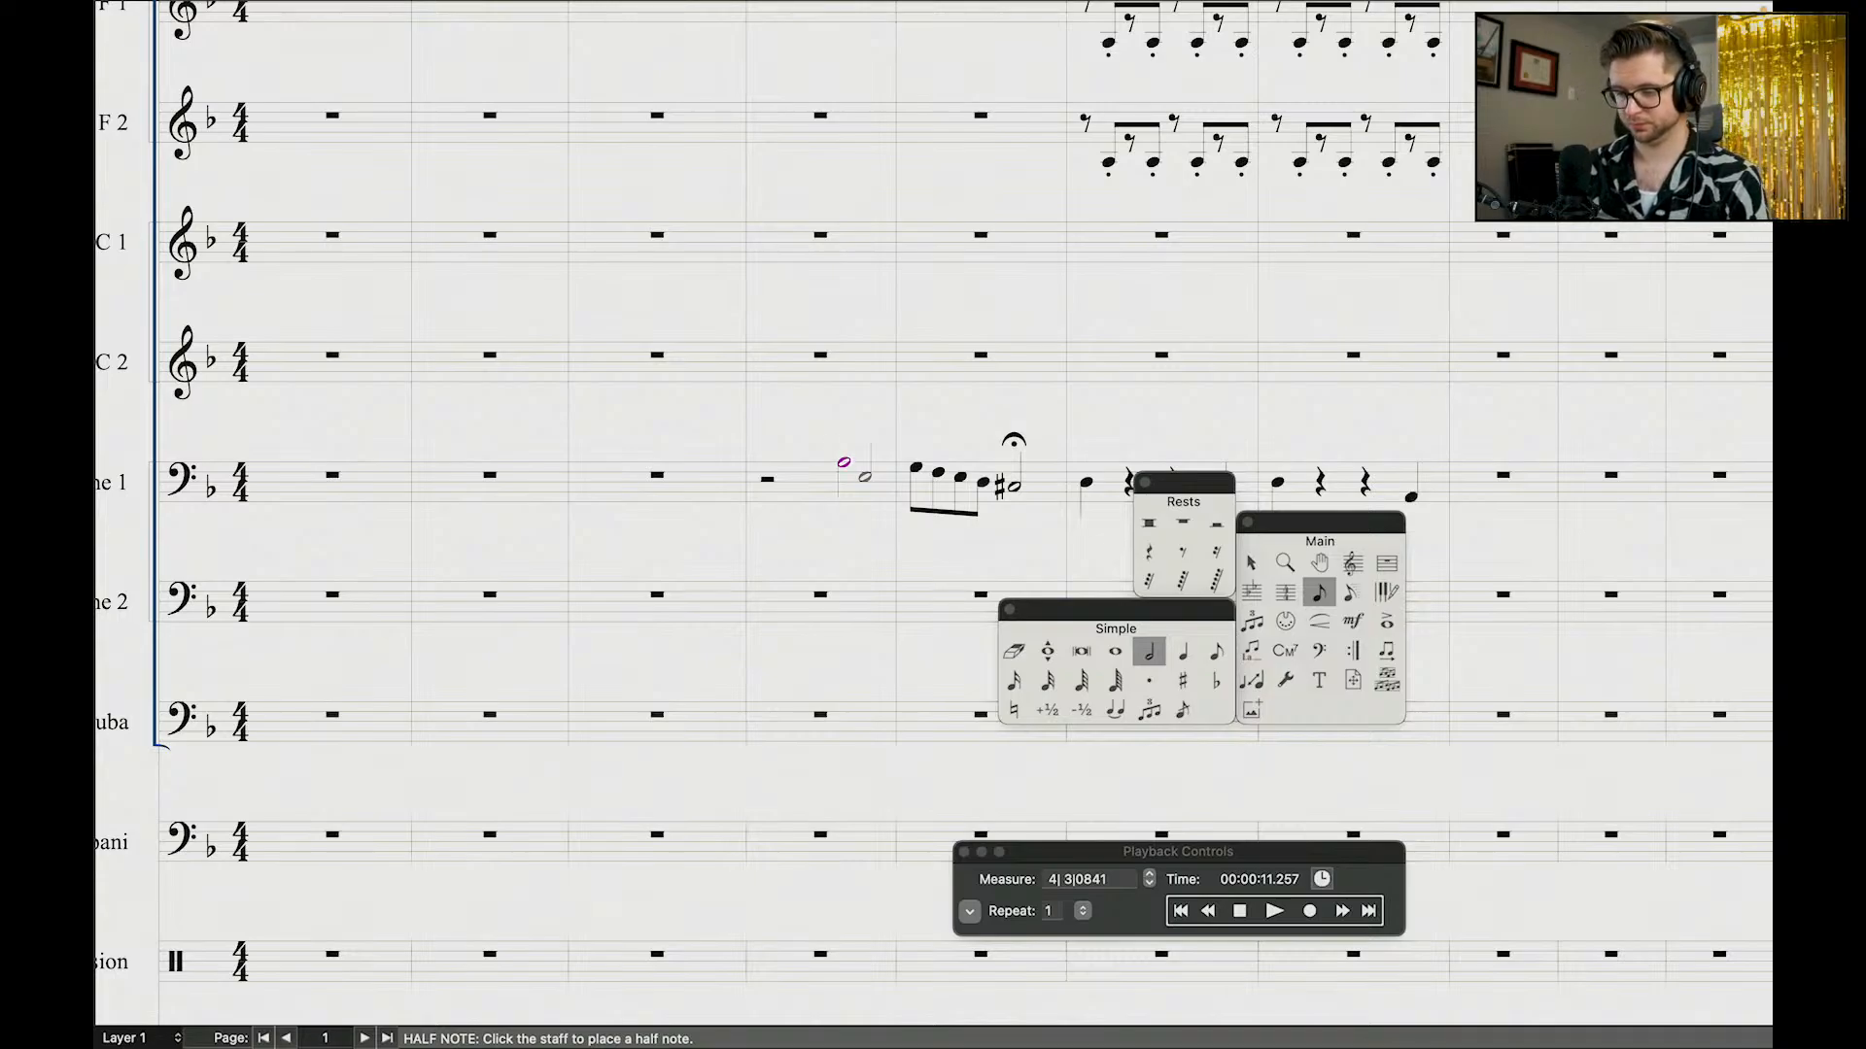
Step: Raise the four eighth notes and the fermata half note in measure 5 of Trombone 1 by a third, leaving the half note without its sharp
key(Right)
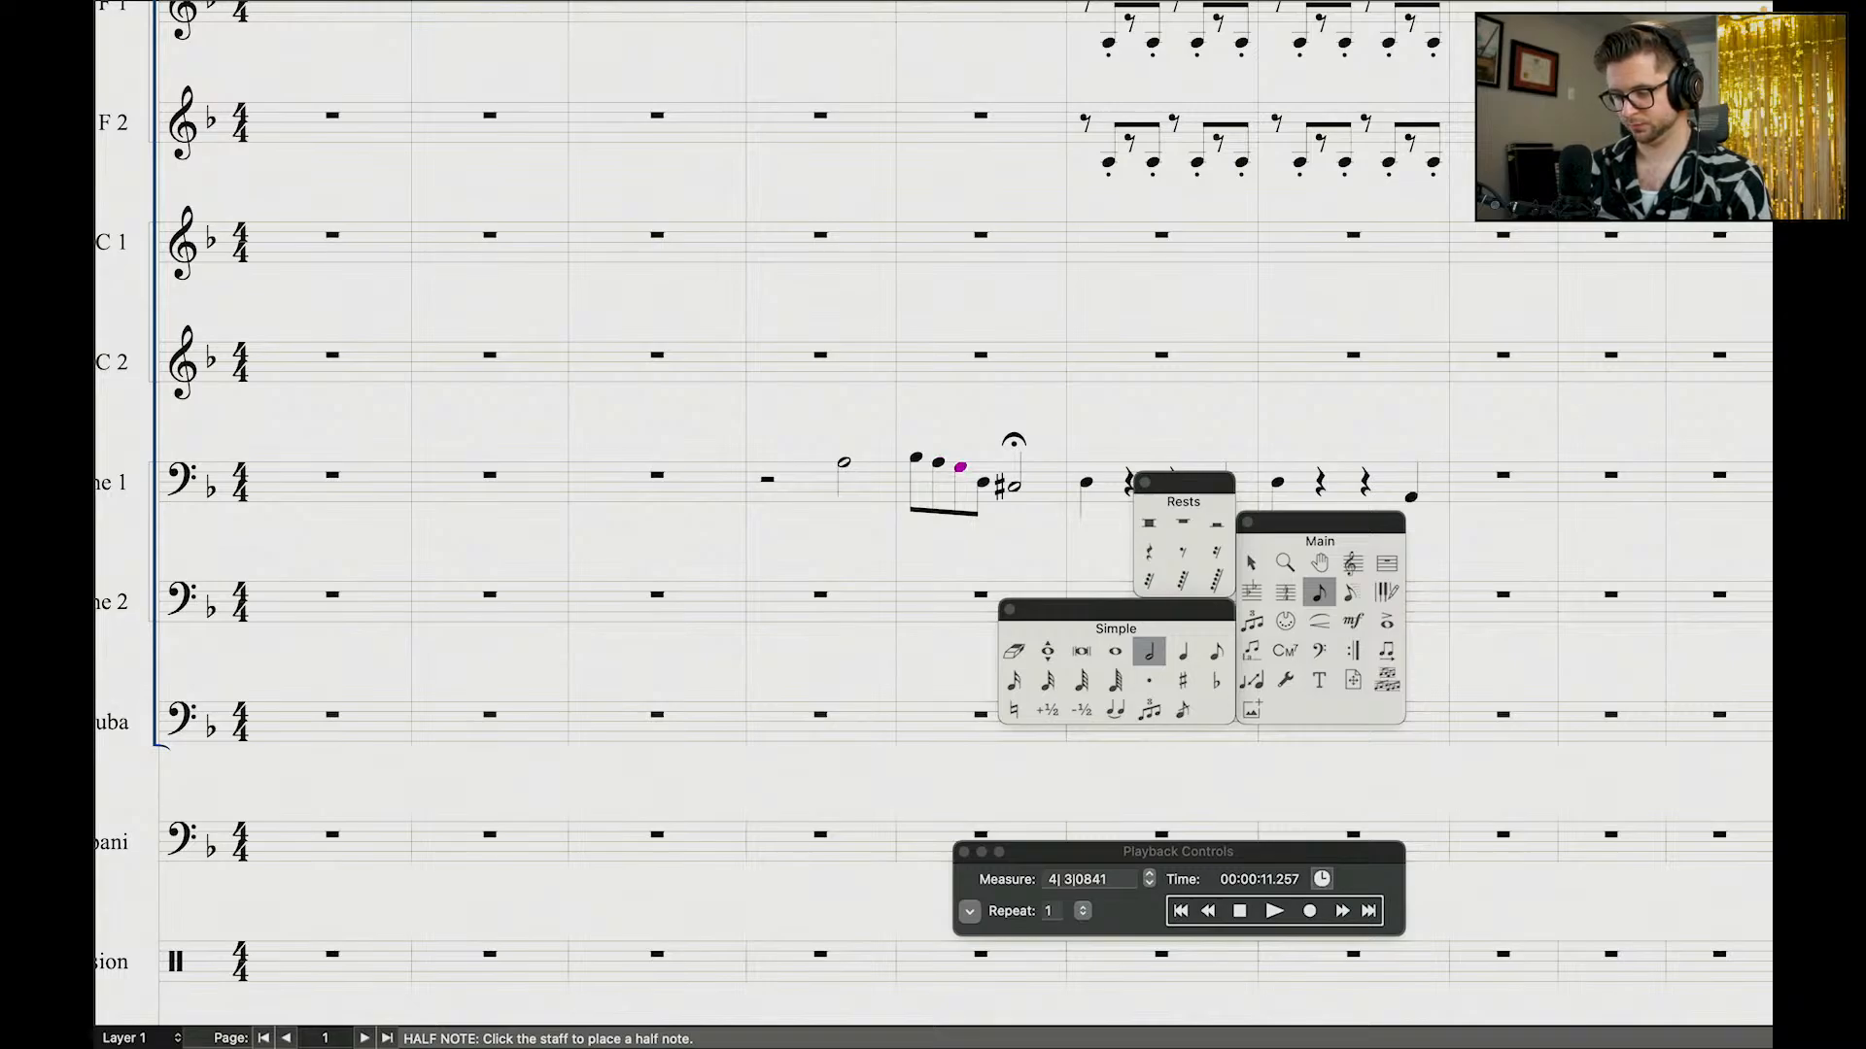
key(Right)
key(Up)
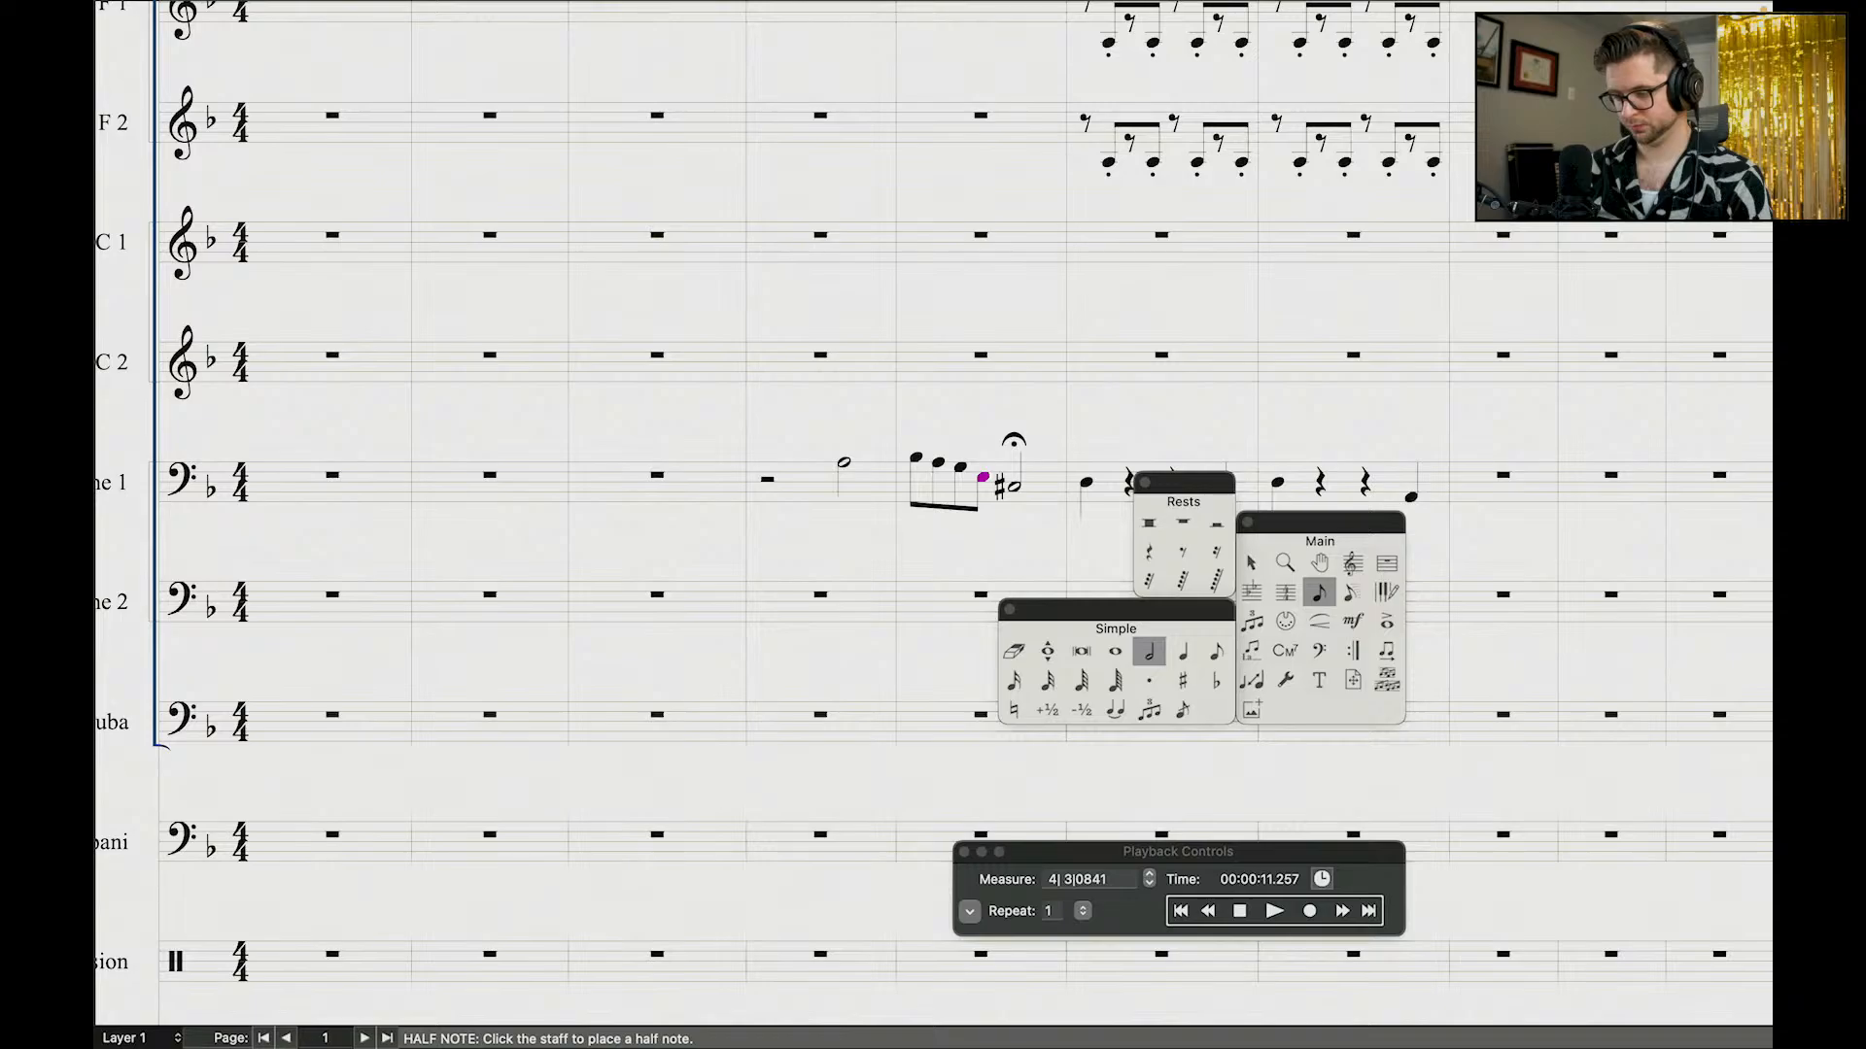
key(Up)
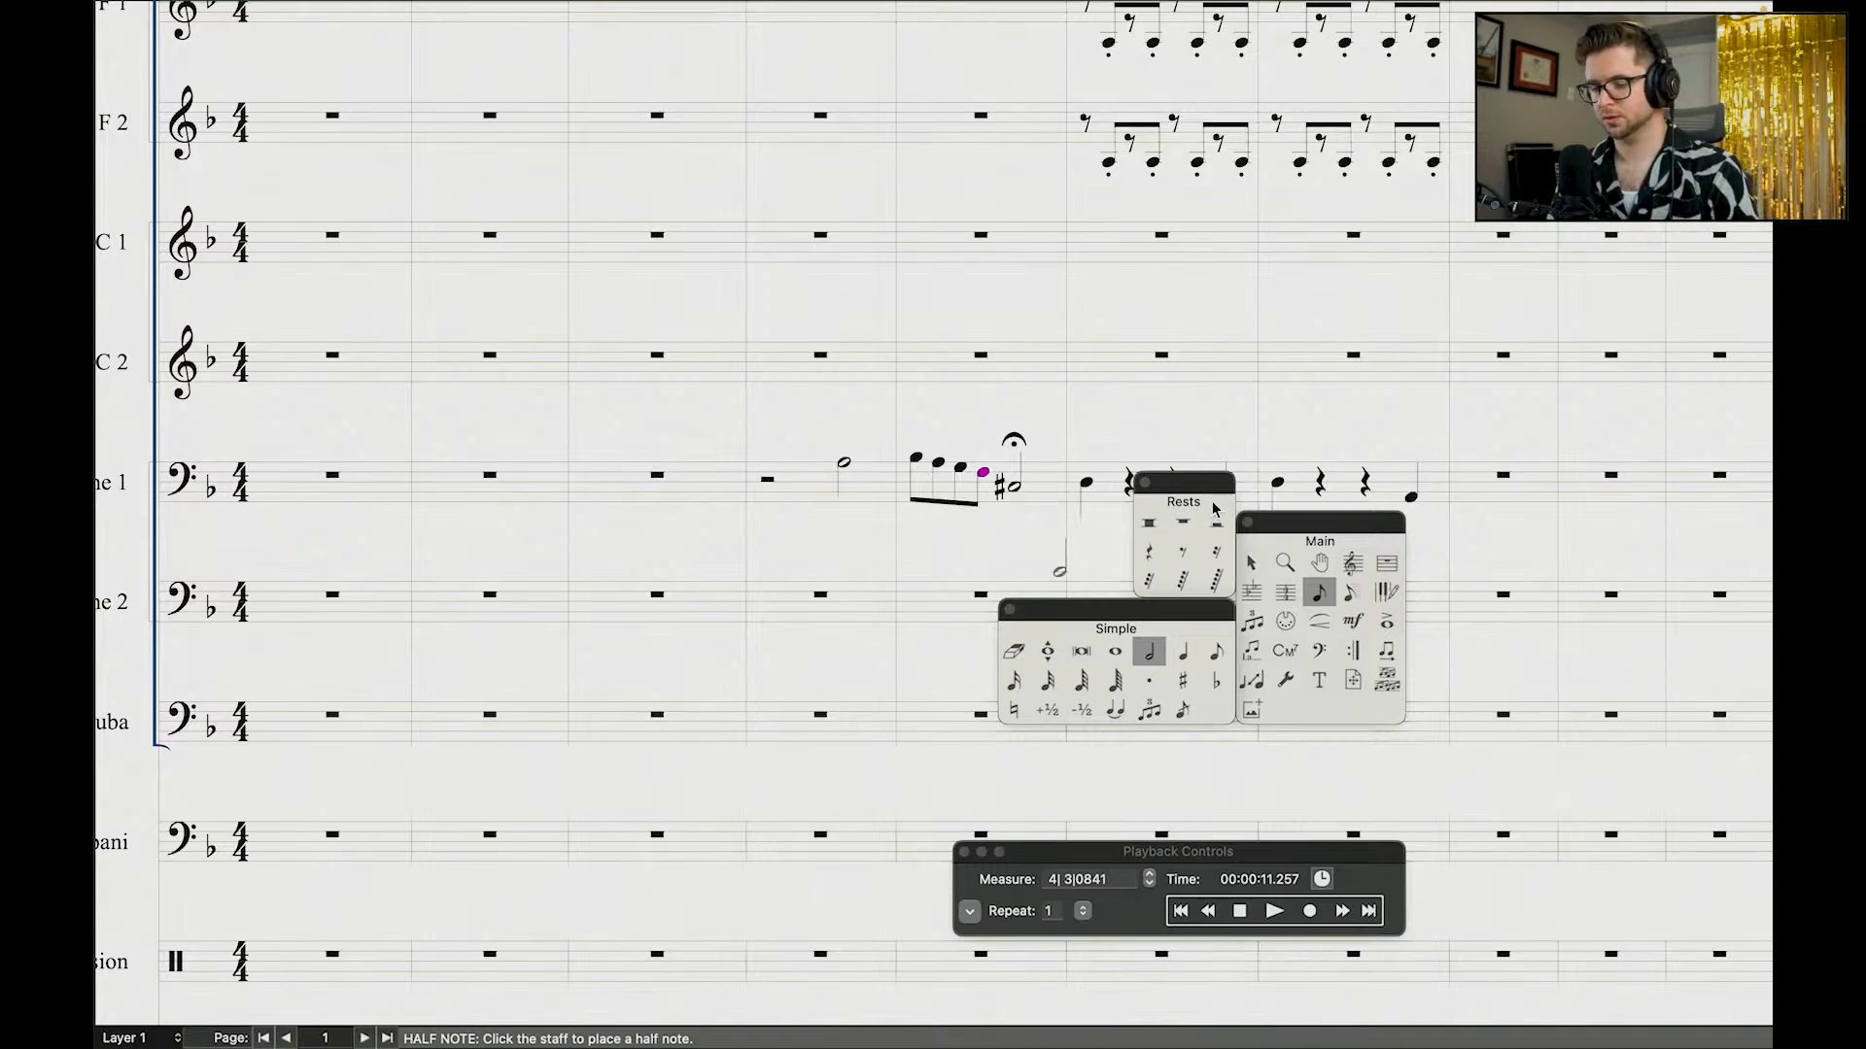
key(Right)
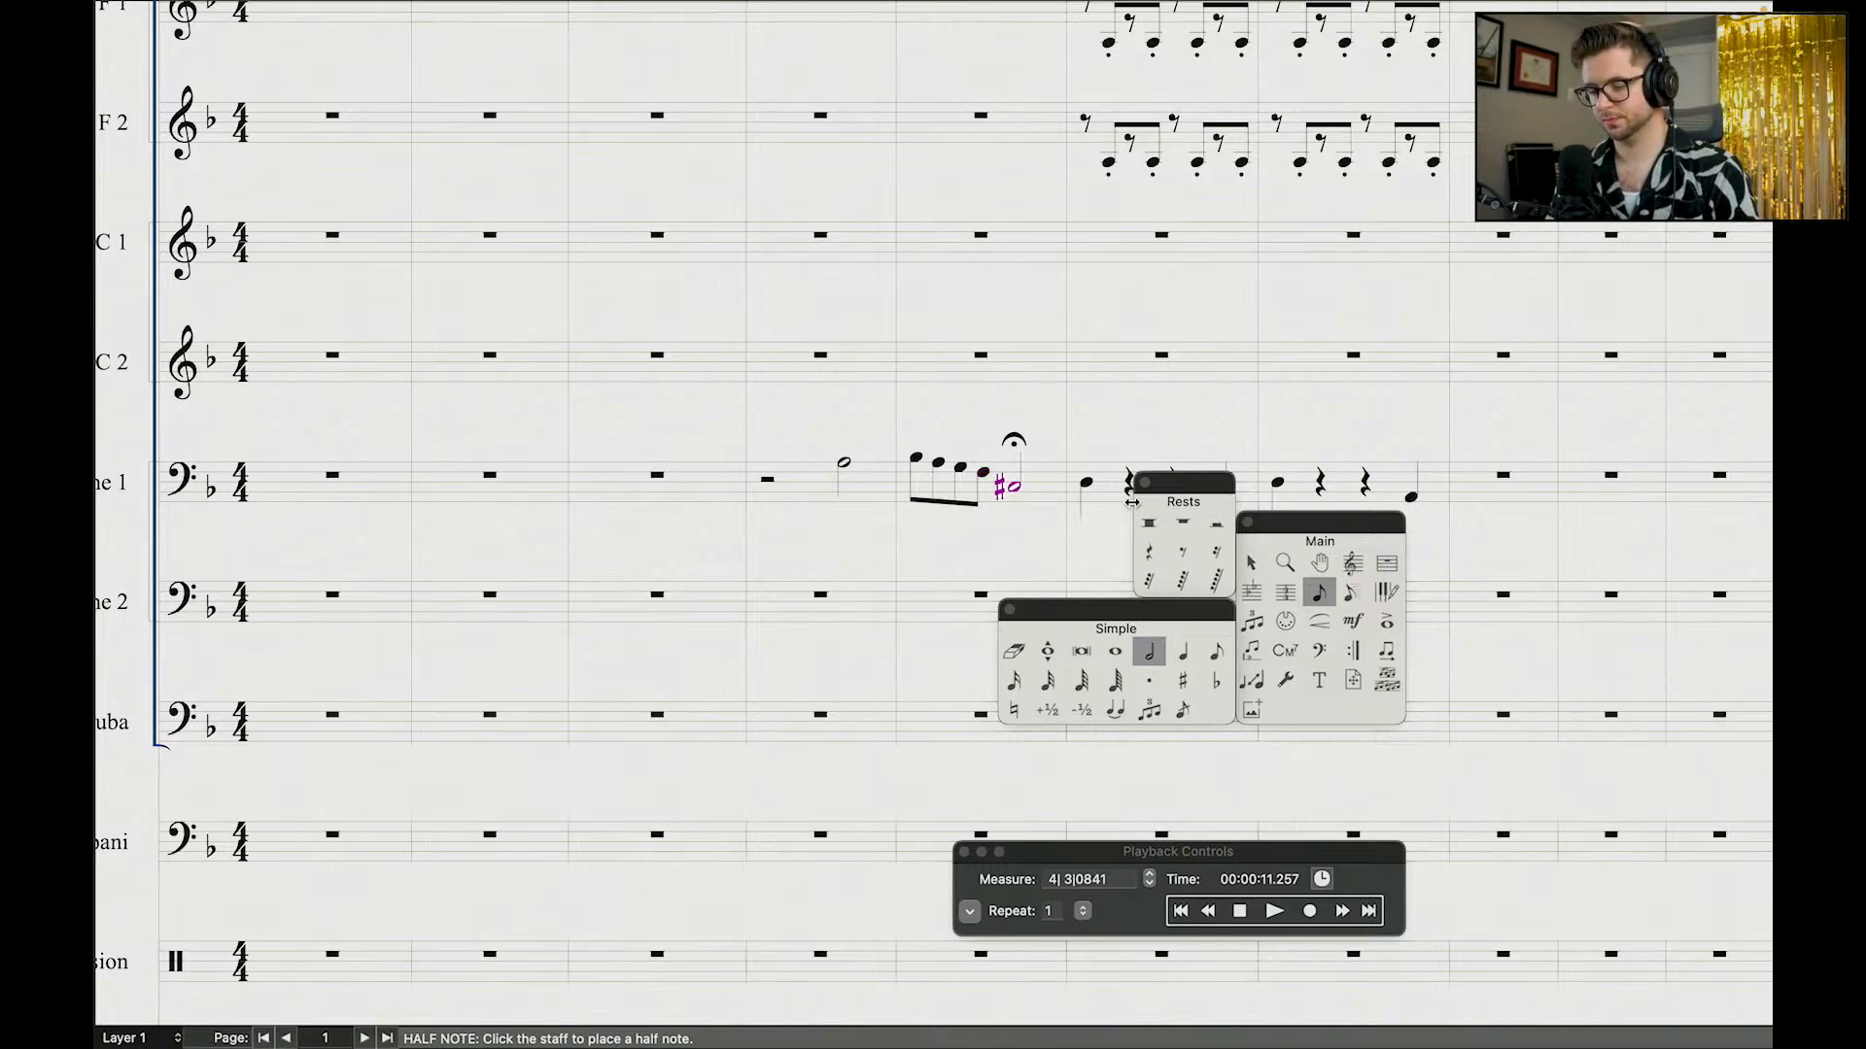
key(Up)
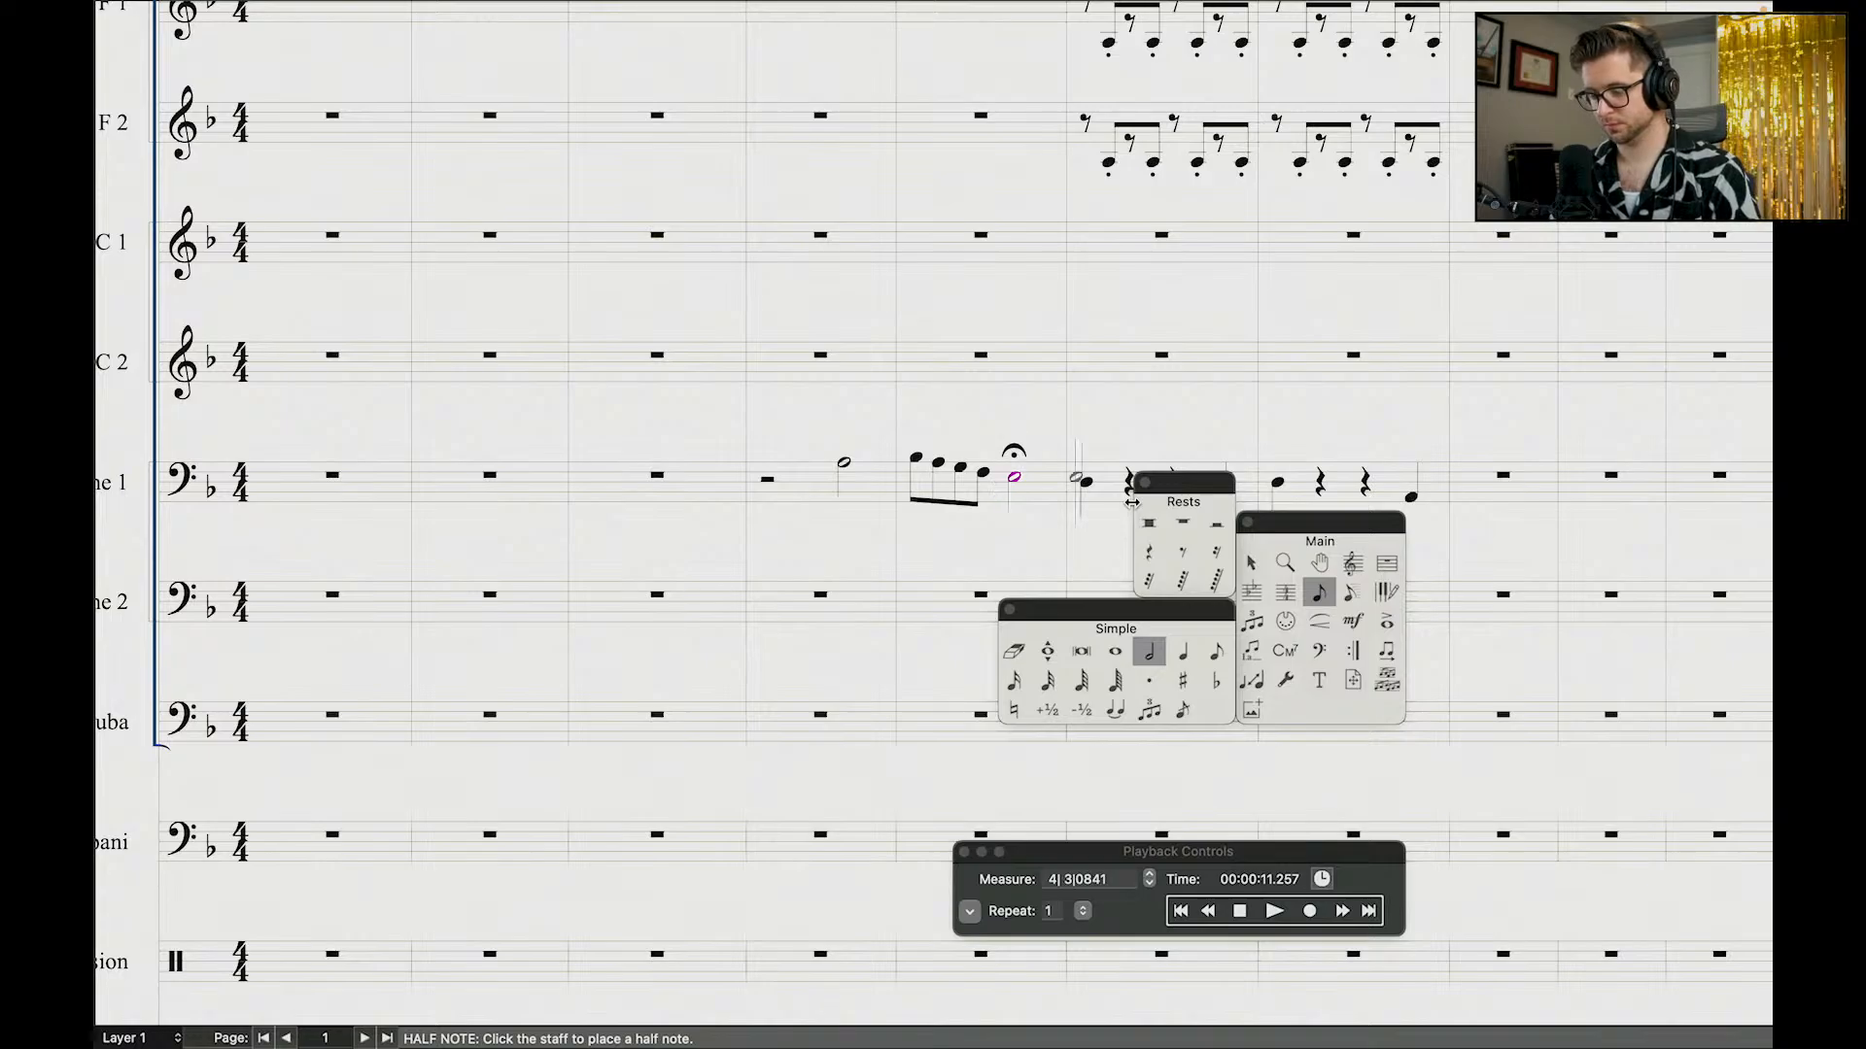
scroll(971, 486, down, 2)
click(1250, 563)
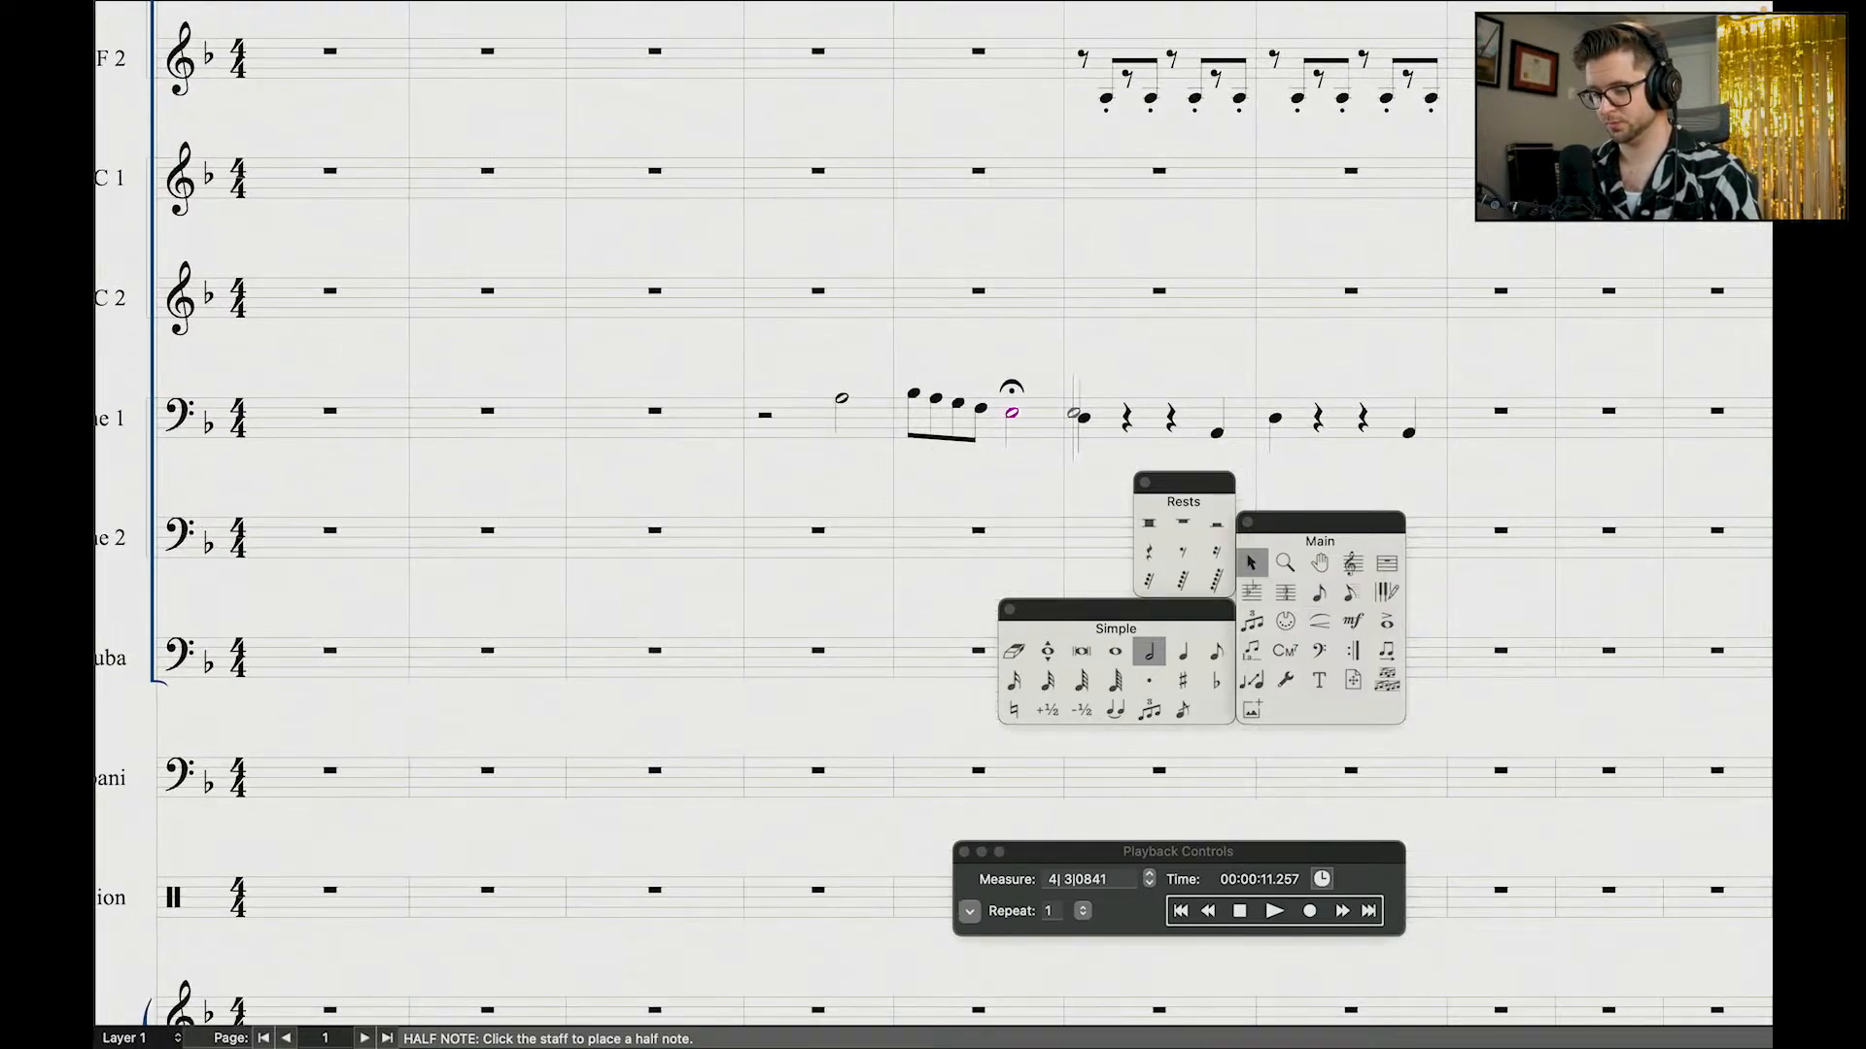
click(1319, 620)
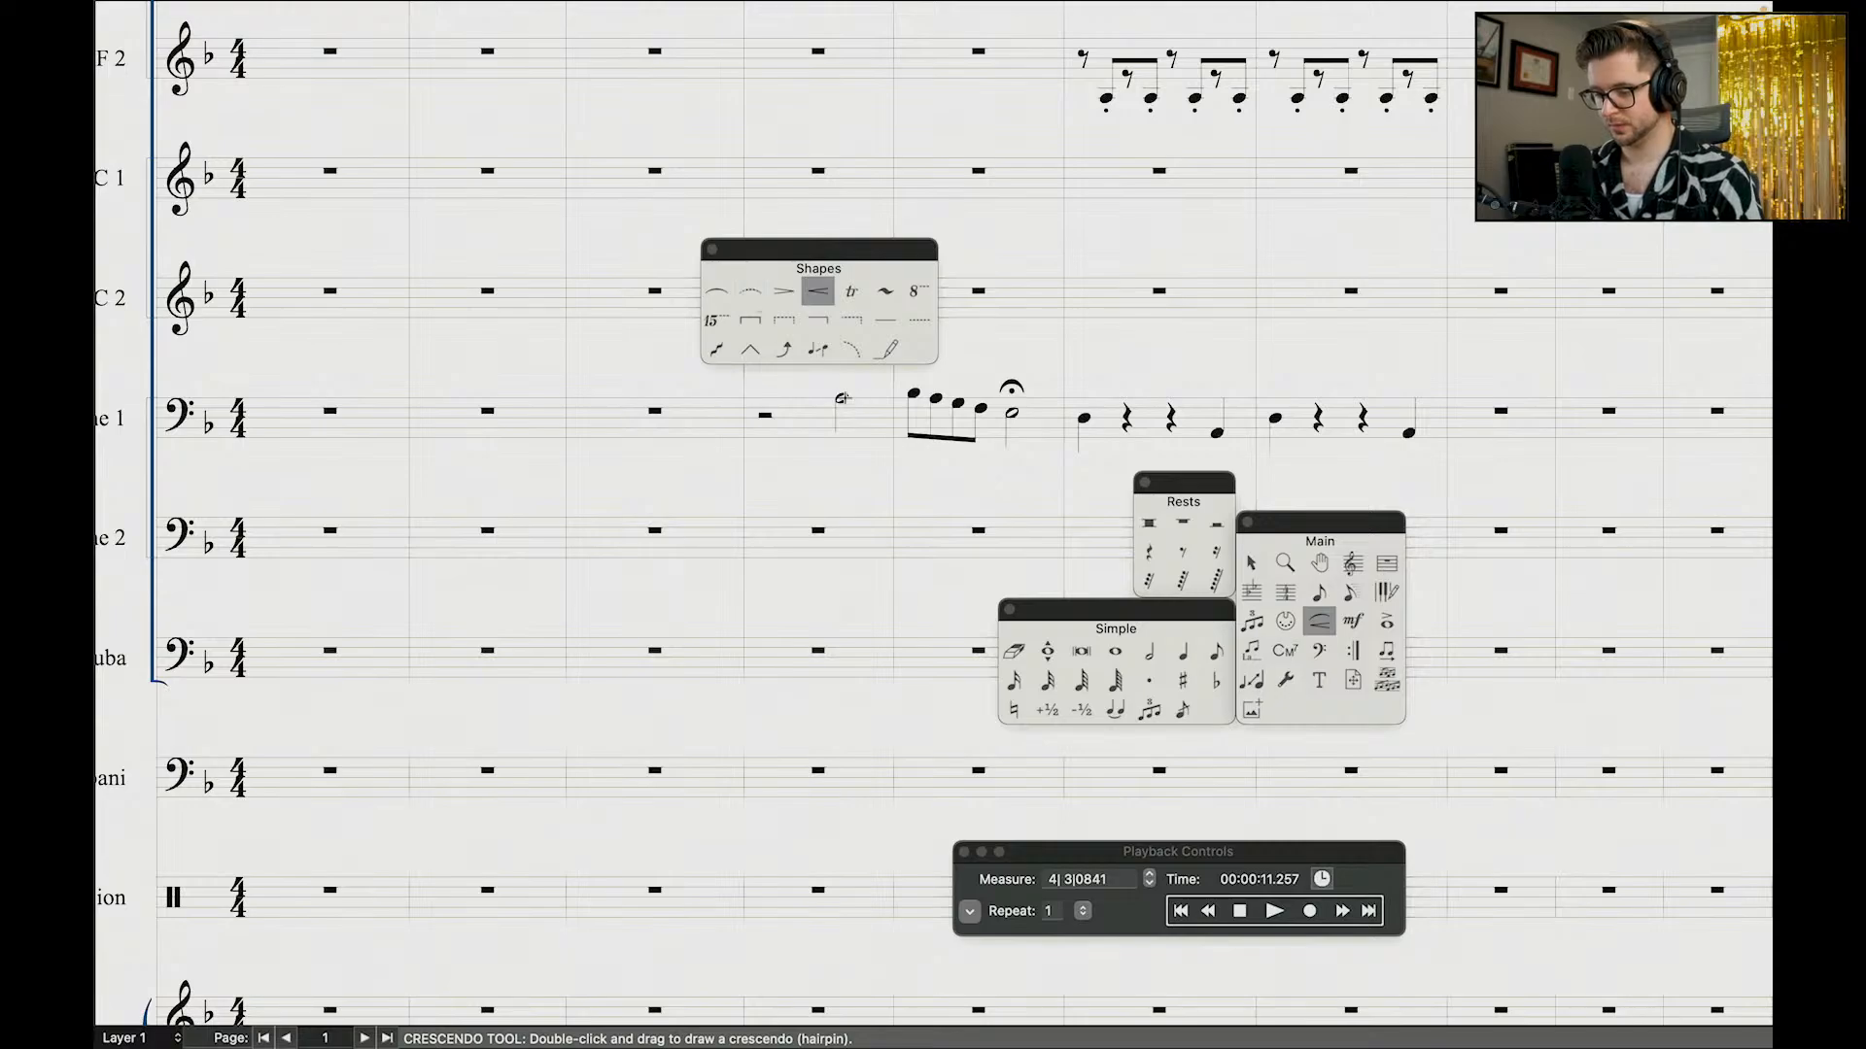
click(719, 295)
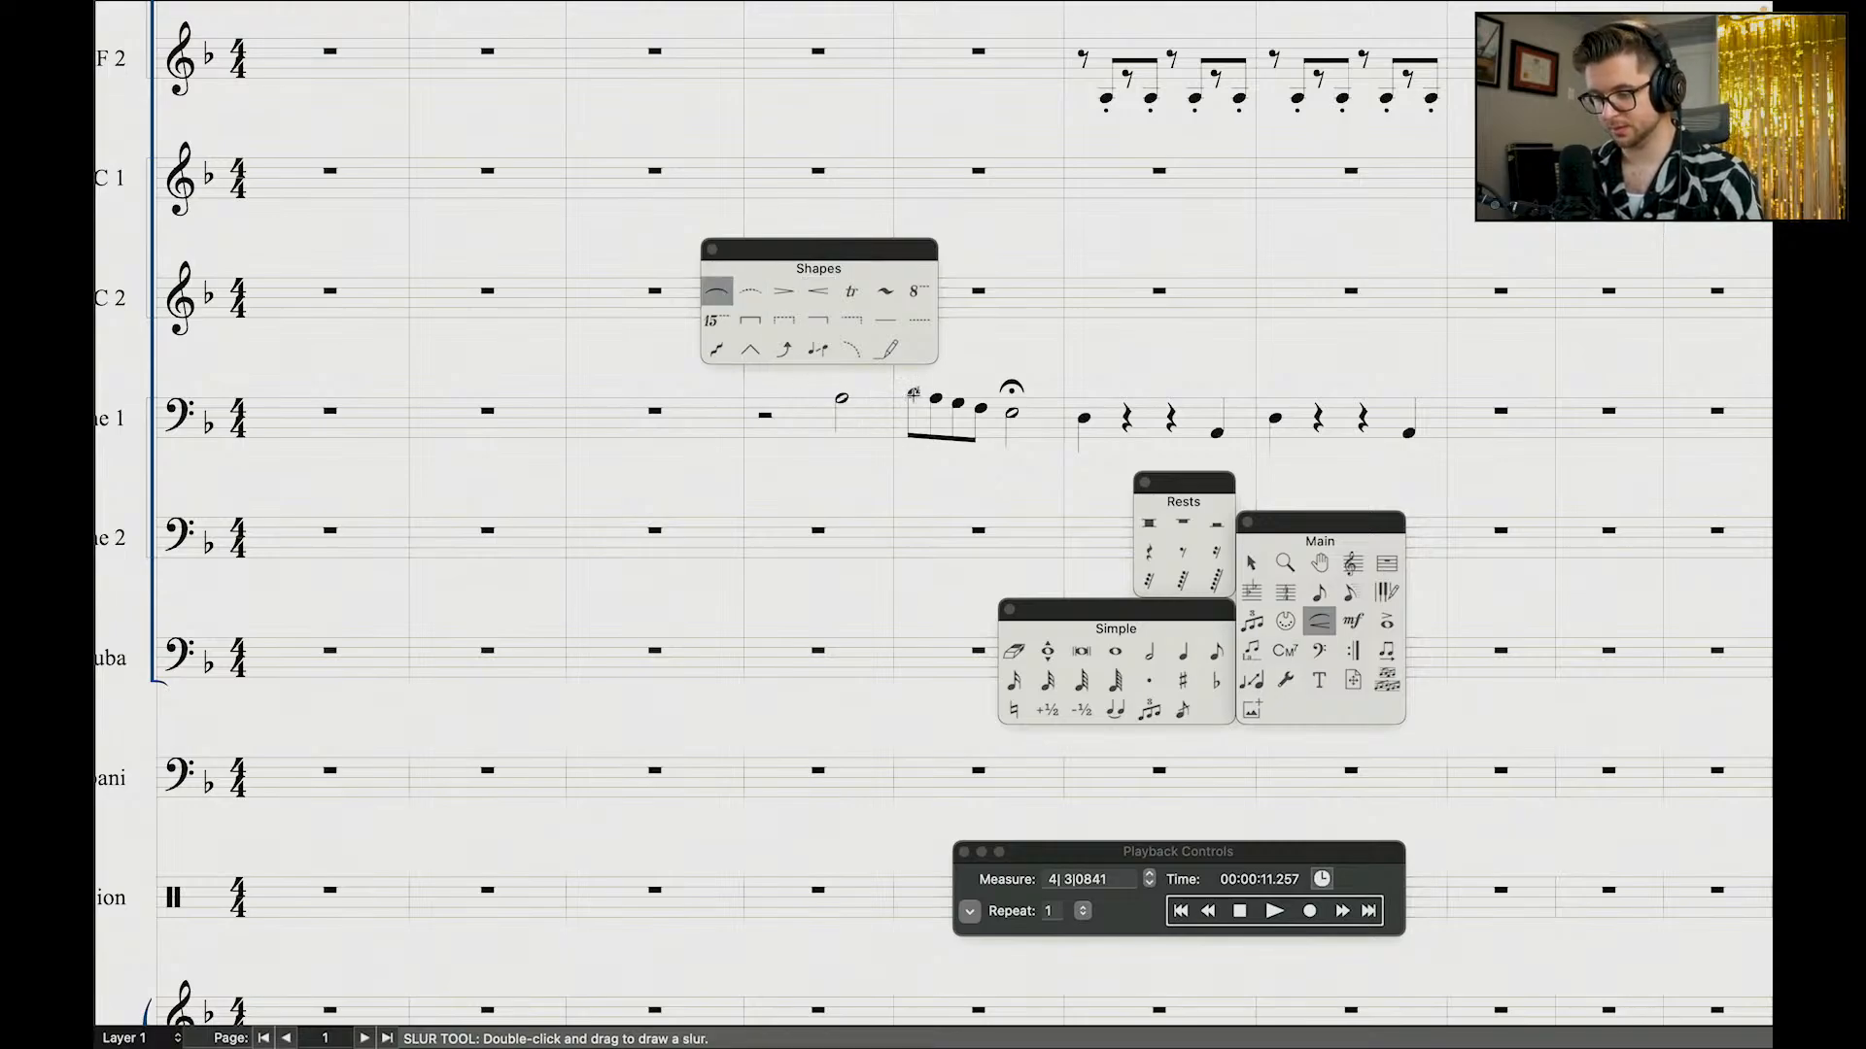
click(1251, 563)
click(1319, 620)
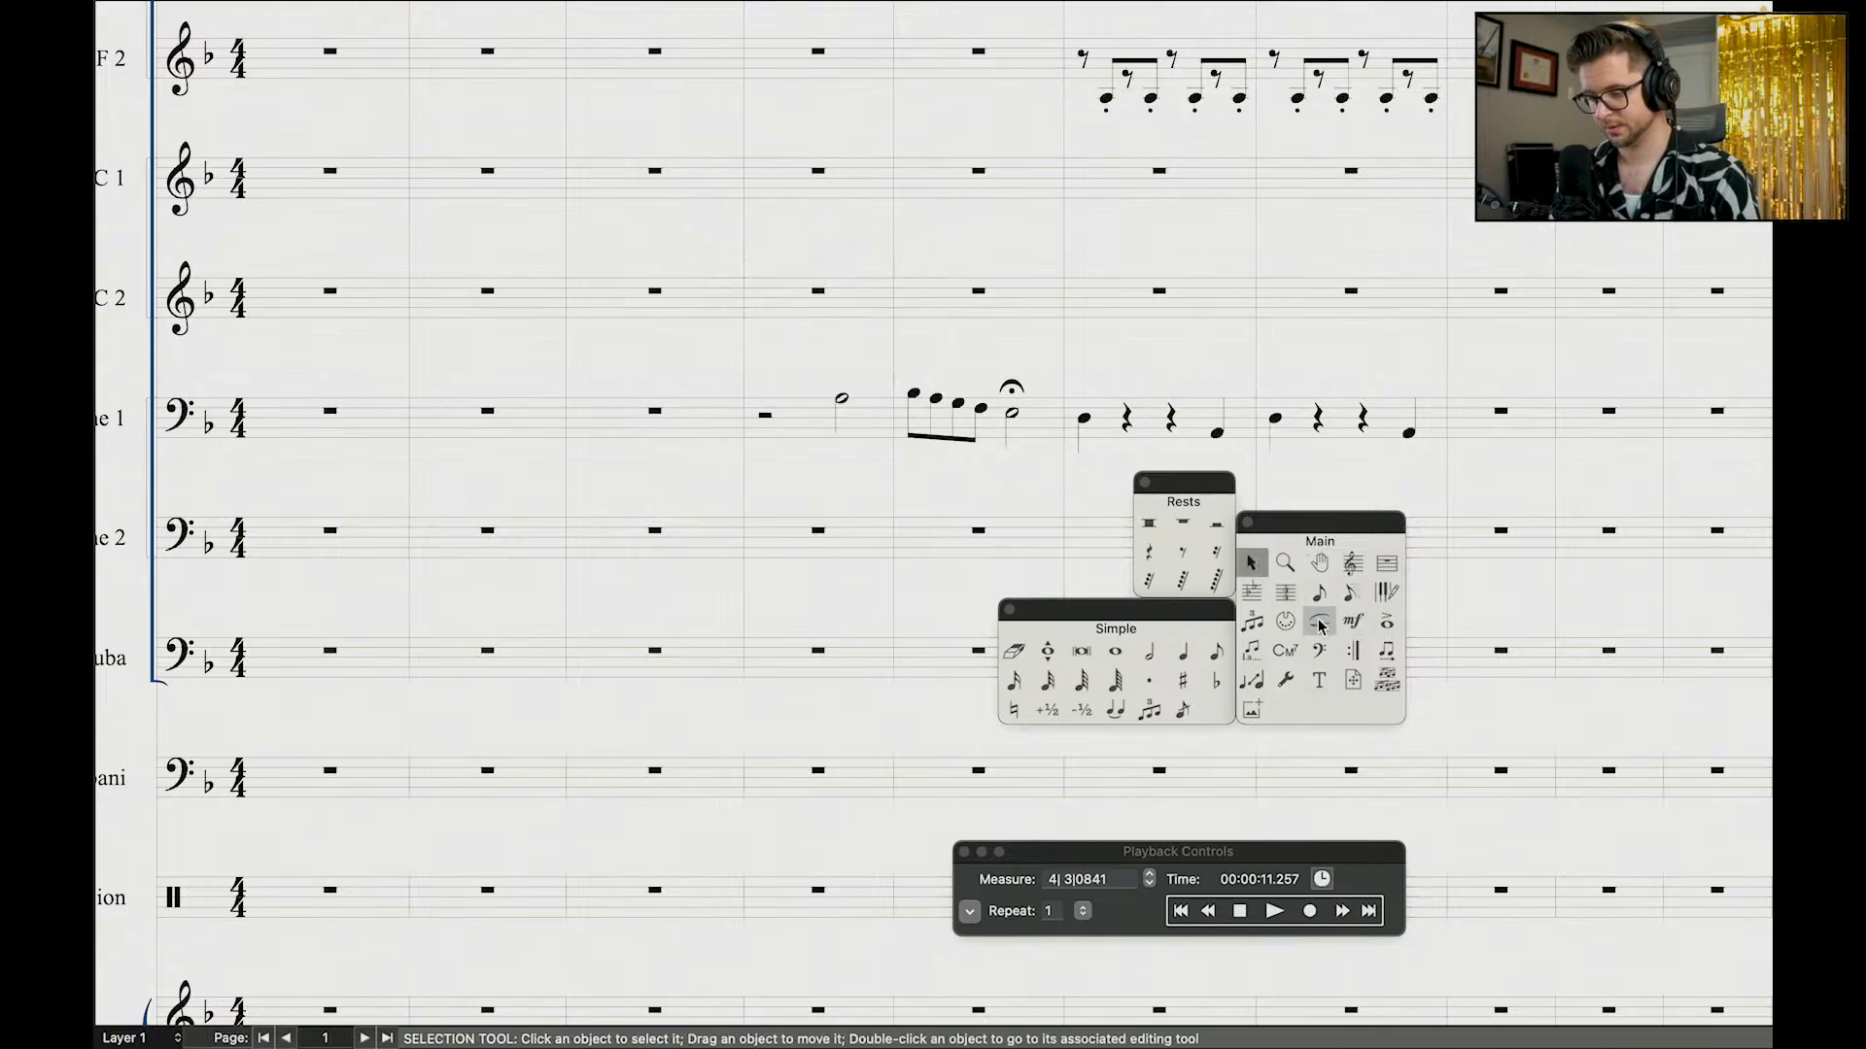
Step: Apply the combined accent-tenuto articulation to the four eighth notes in measure 5 of Trombone 1
click(1386, 625)
drag(991, 370, 891, 444)
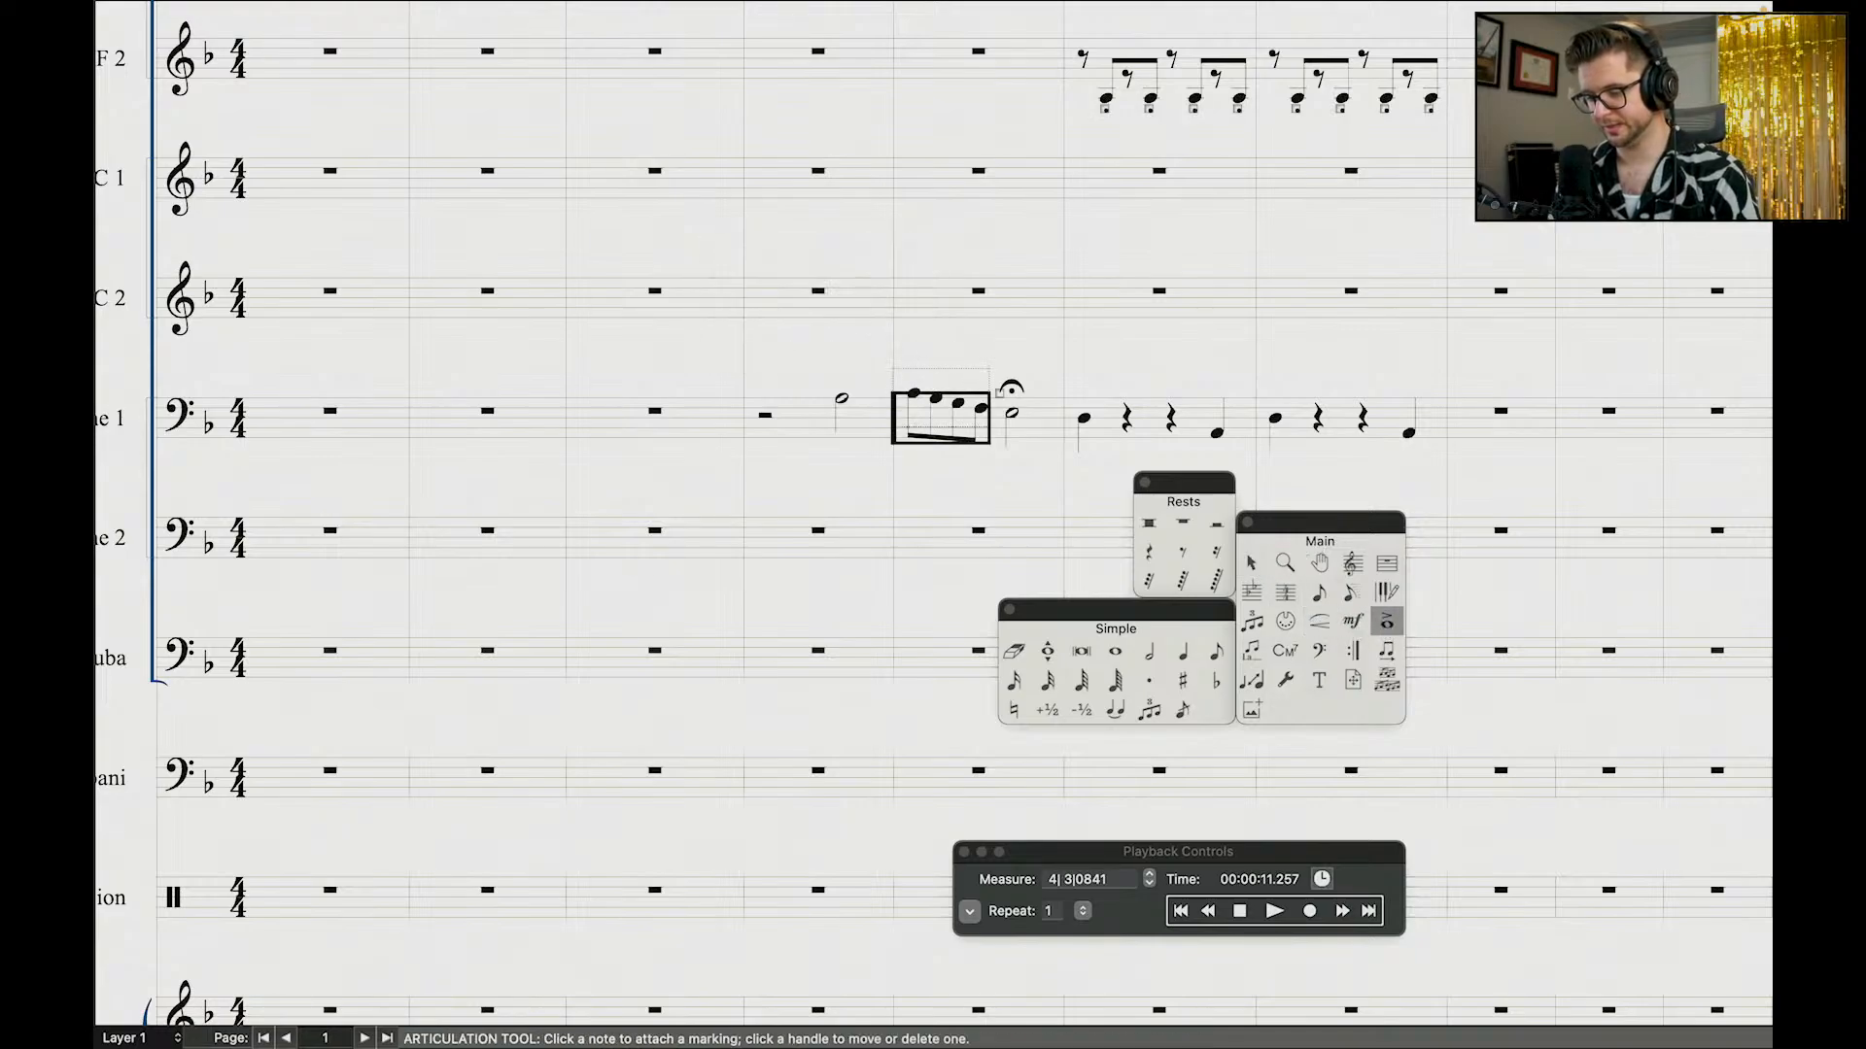
click(907, 236)
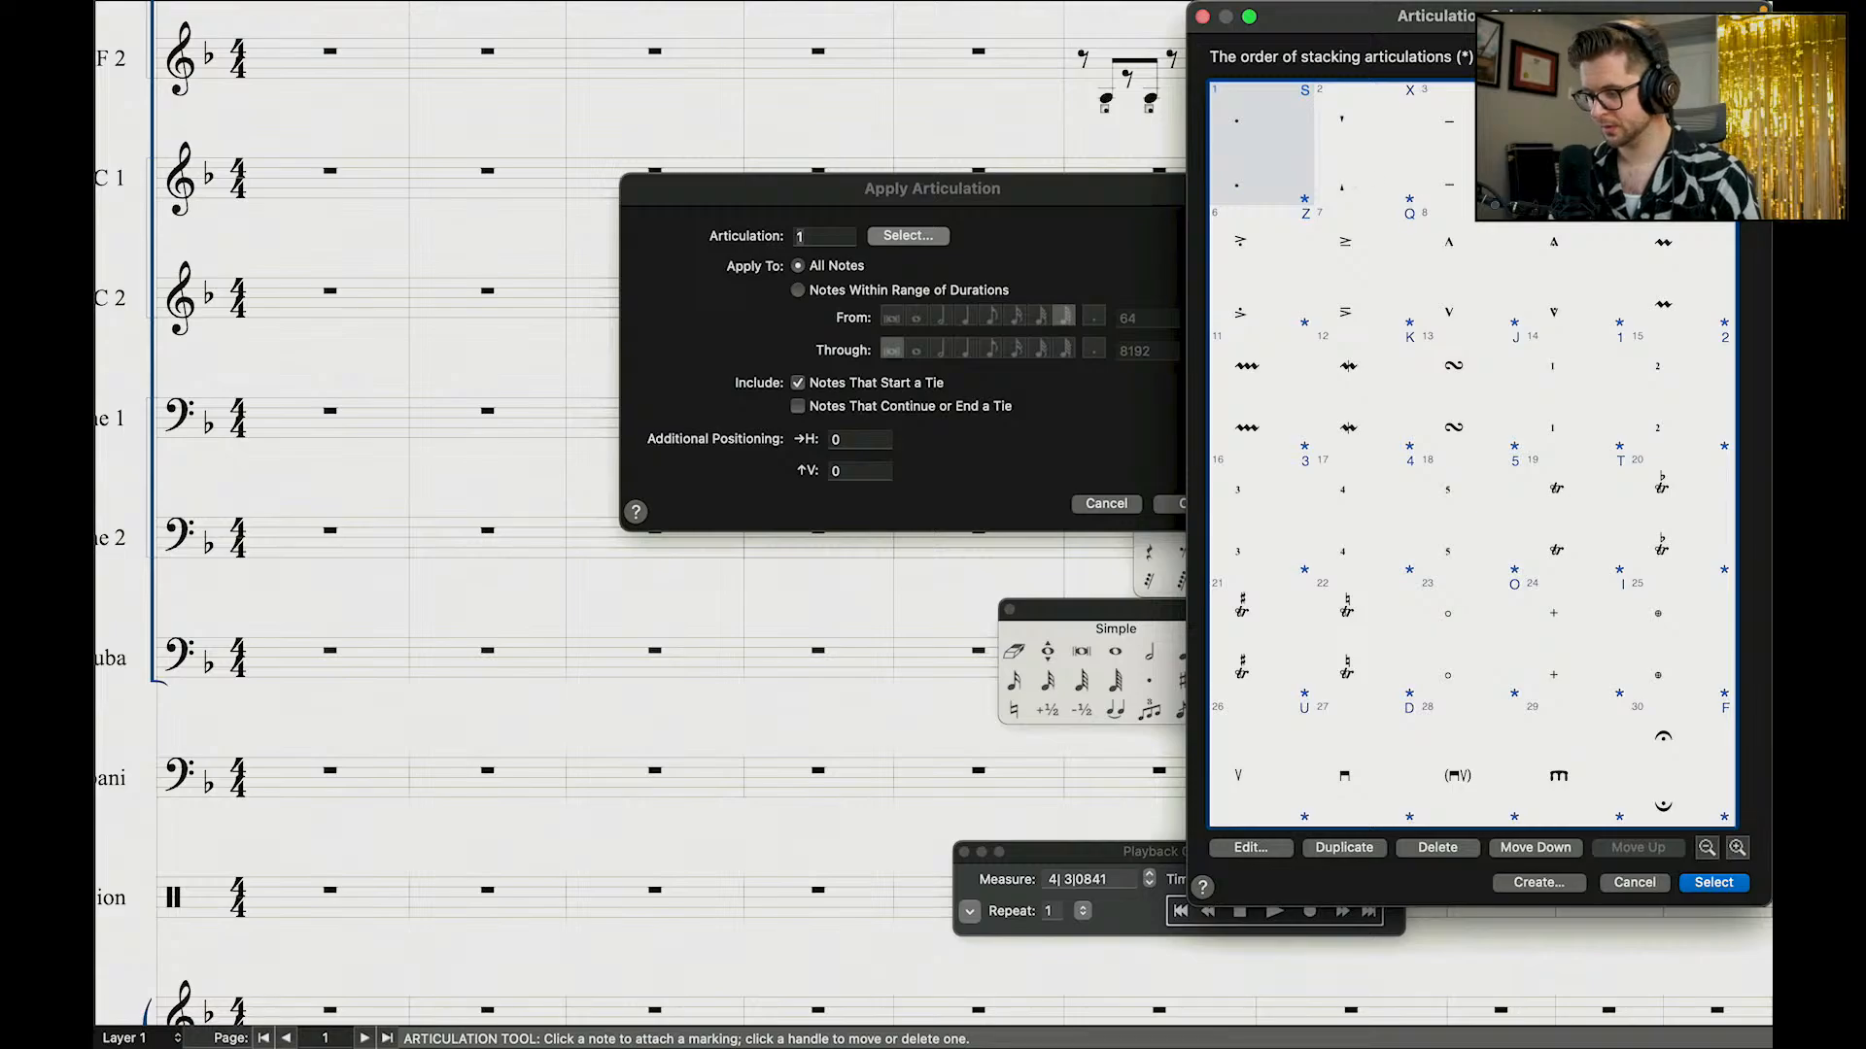
click(1676, 146)
double_click(1349, 263)
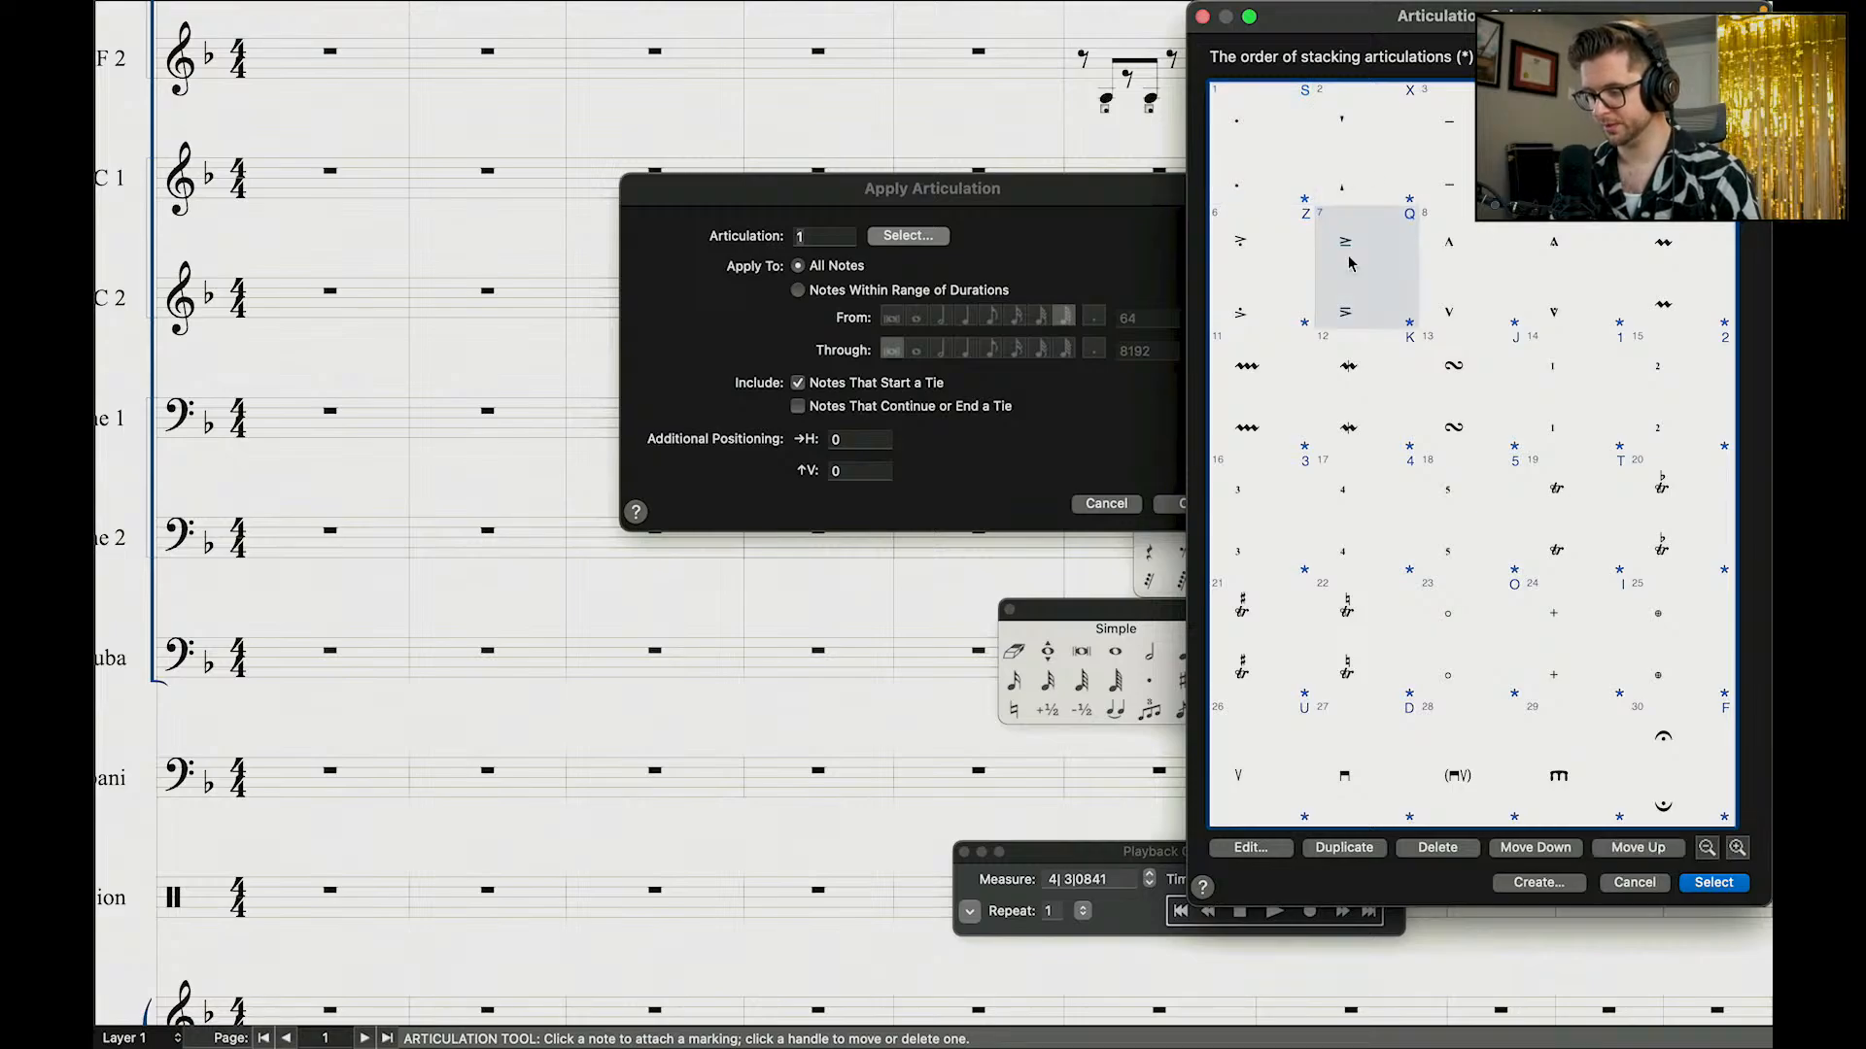
click(1195, 505)
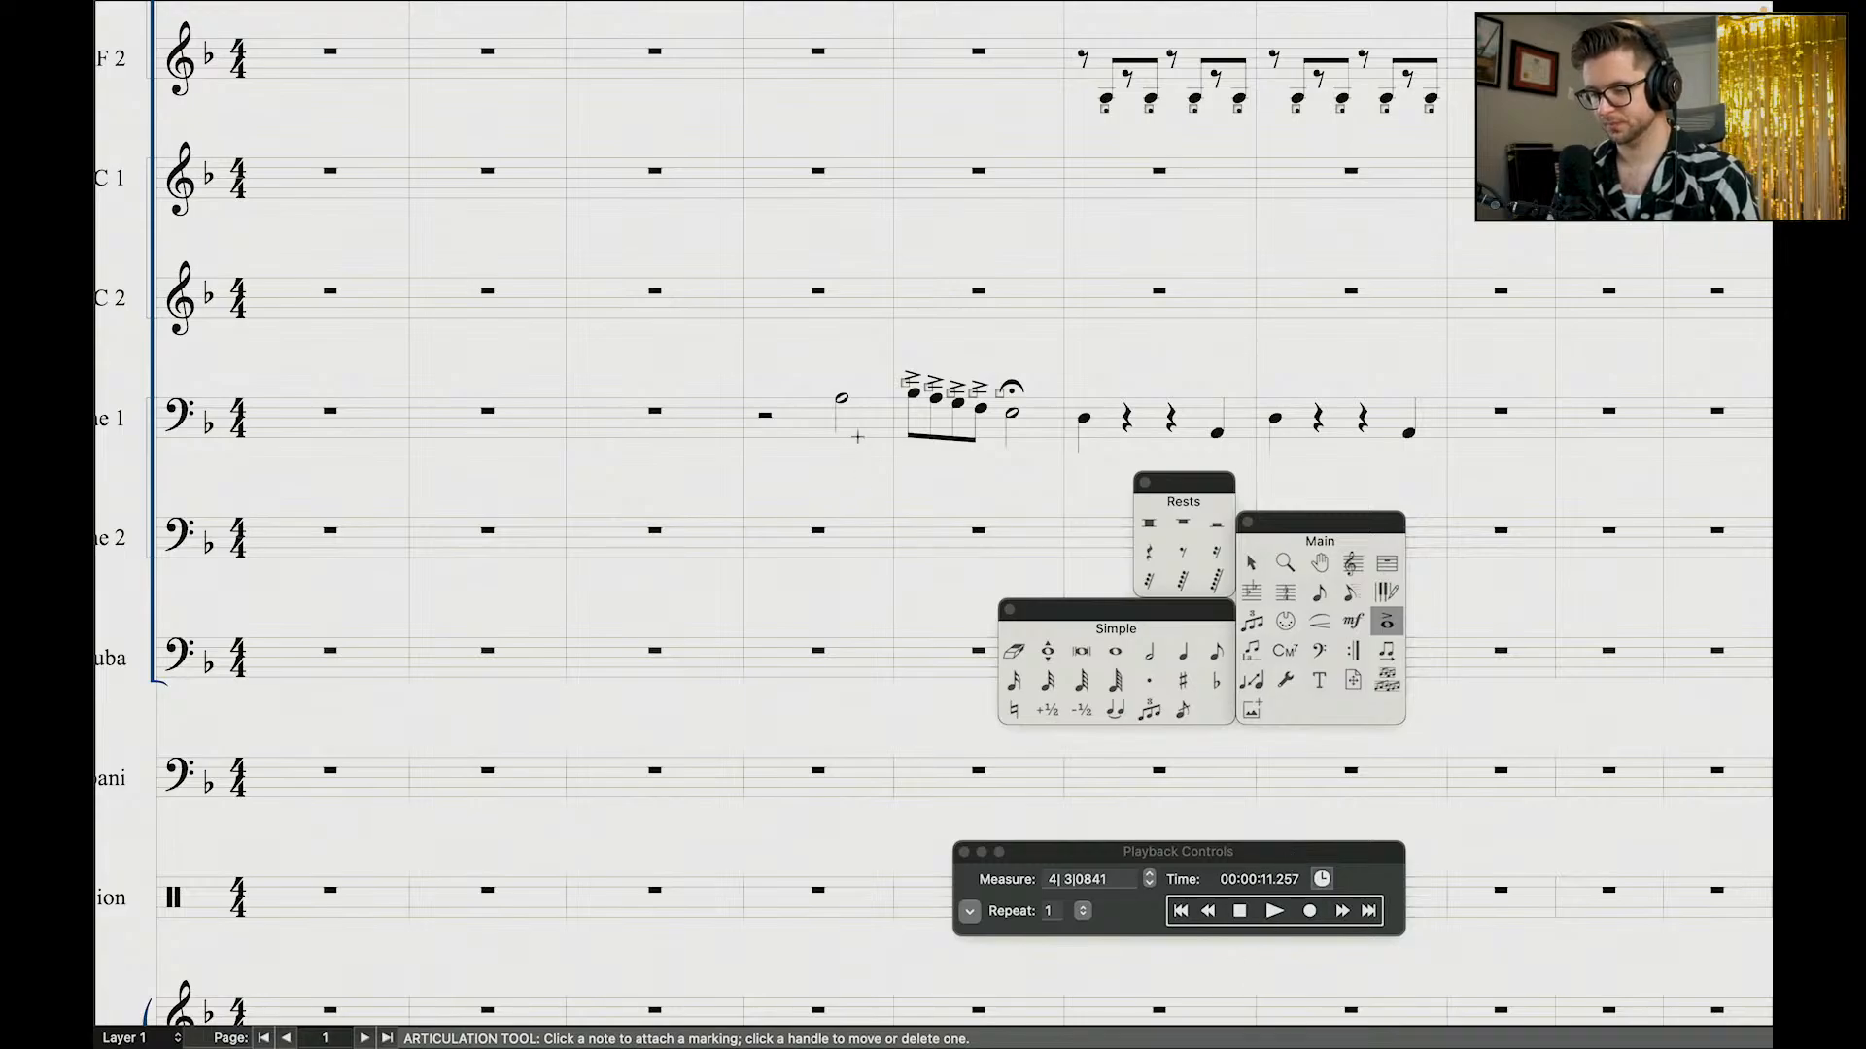
Step: Apply the same accent-tenuto articulation to the half note in measure 4 of Trombone 1
scroll(855, 438, down, 3)
click(1253, 567)
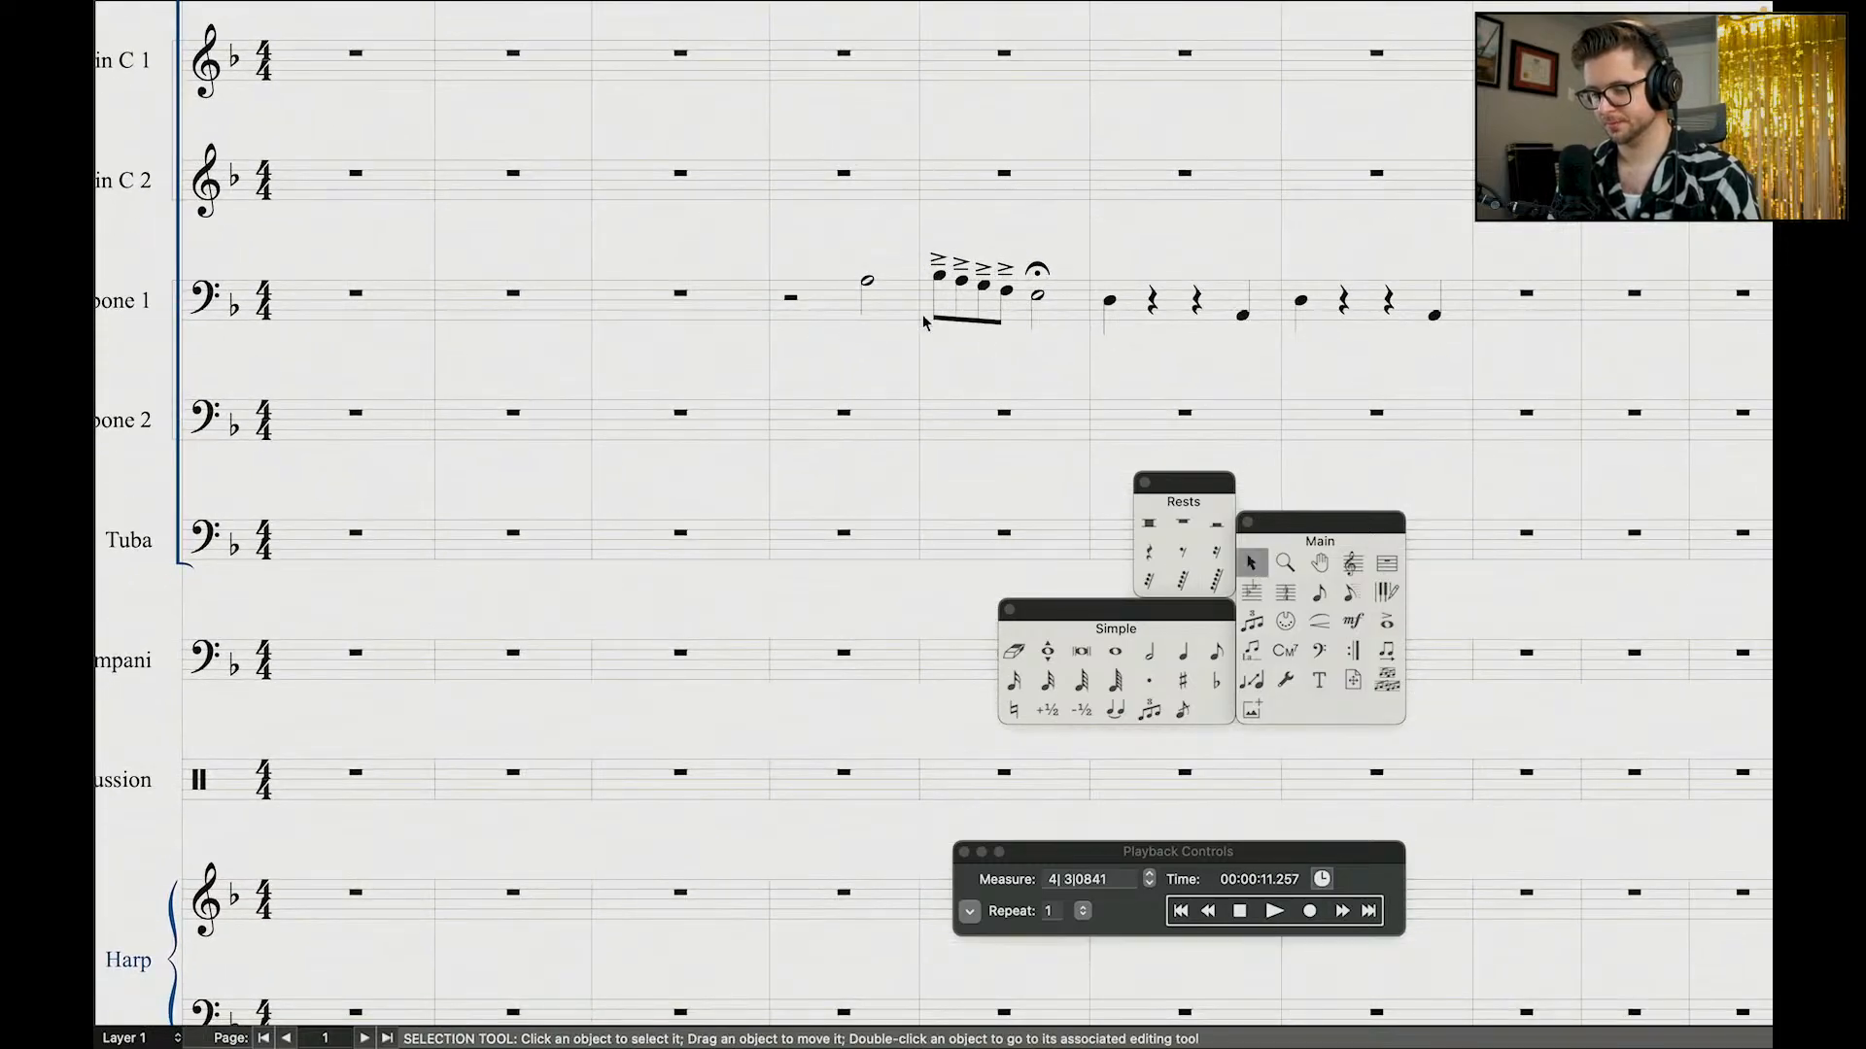
click(1387, 623)
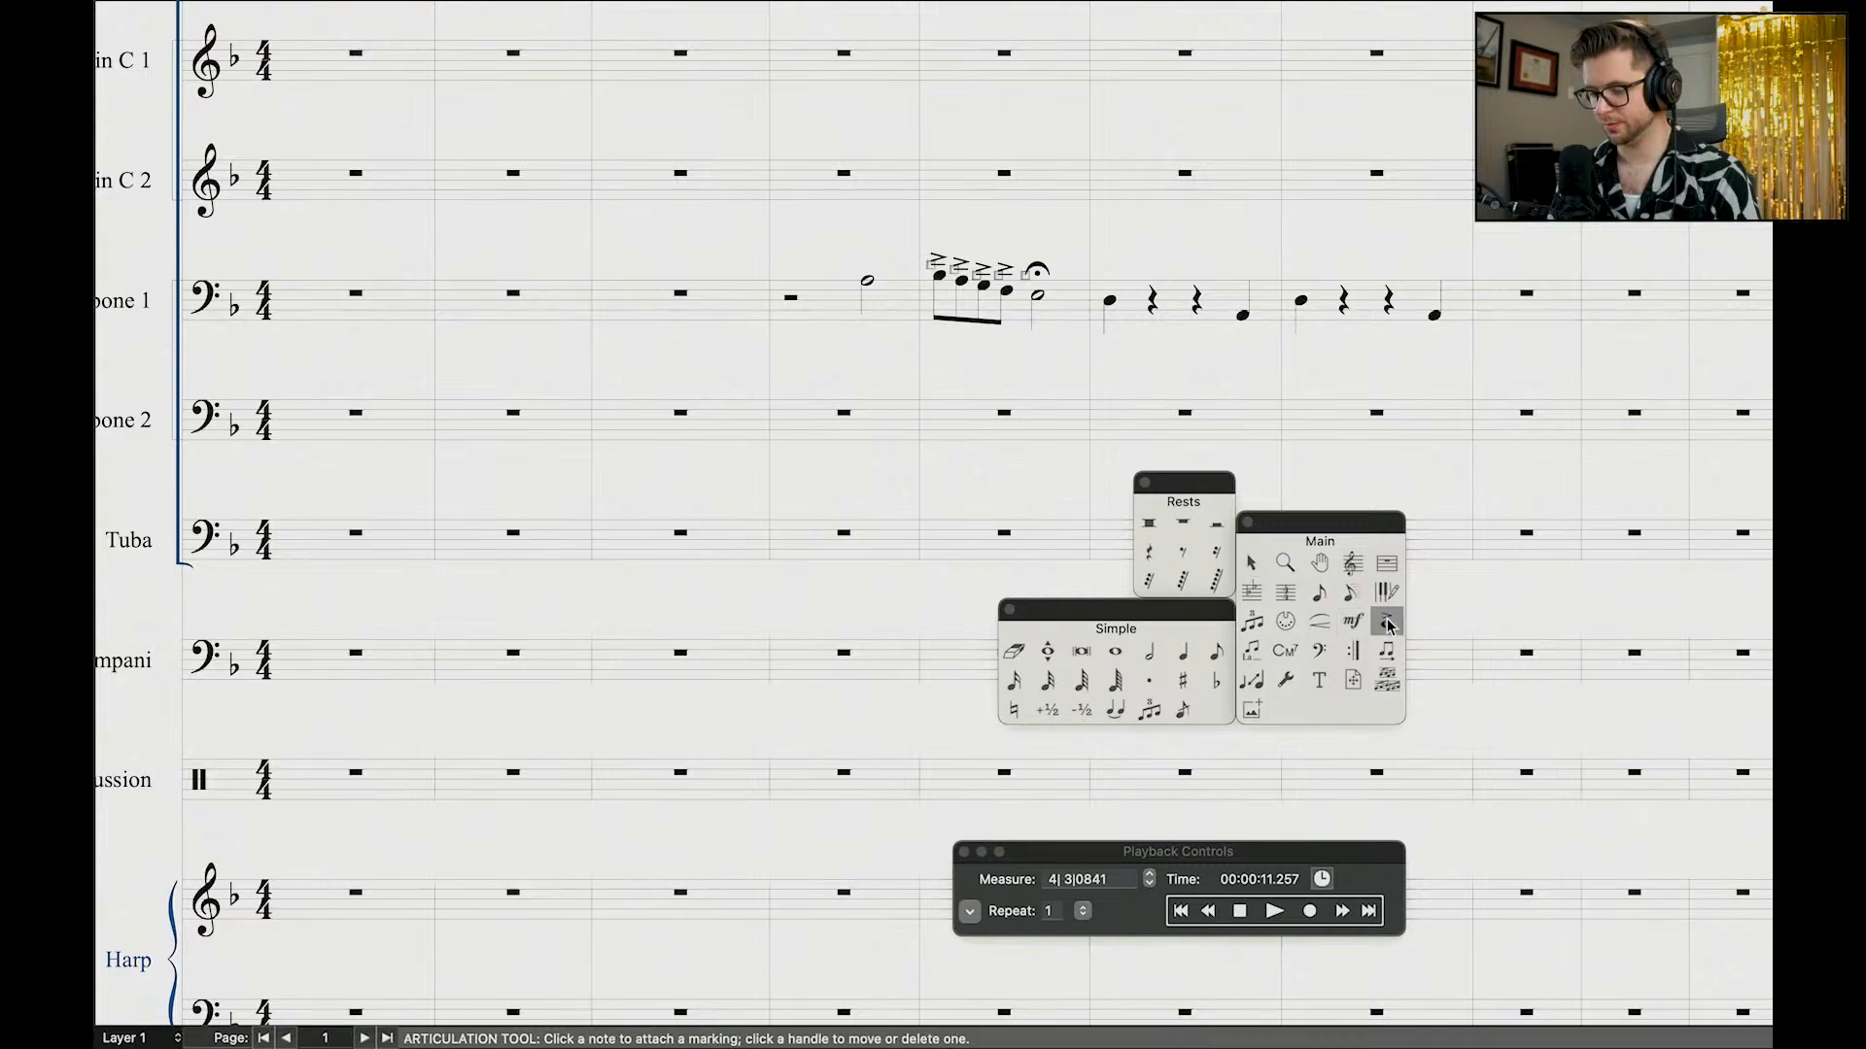
drag(860, 236, 926, 425)
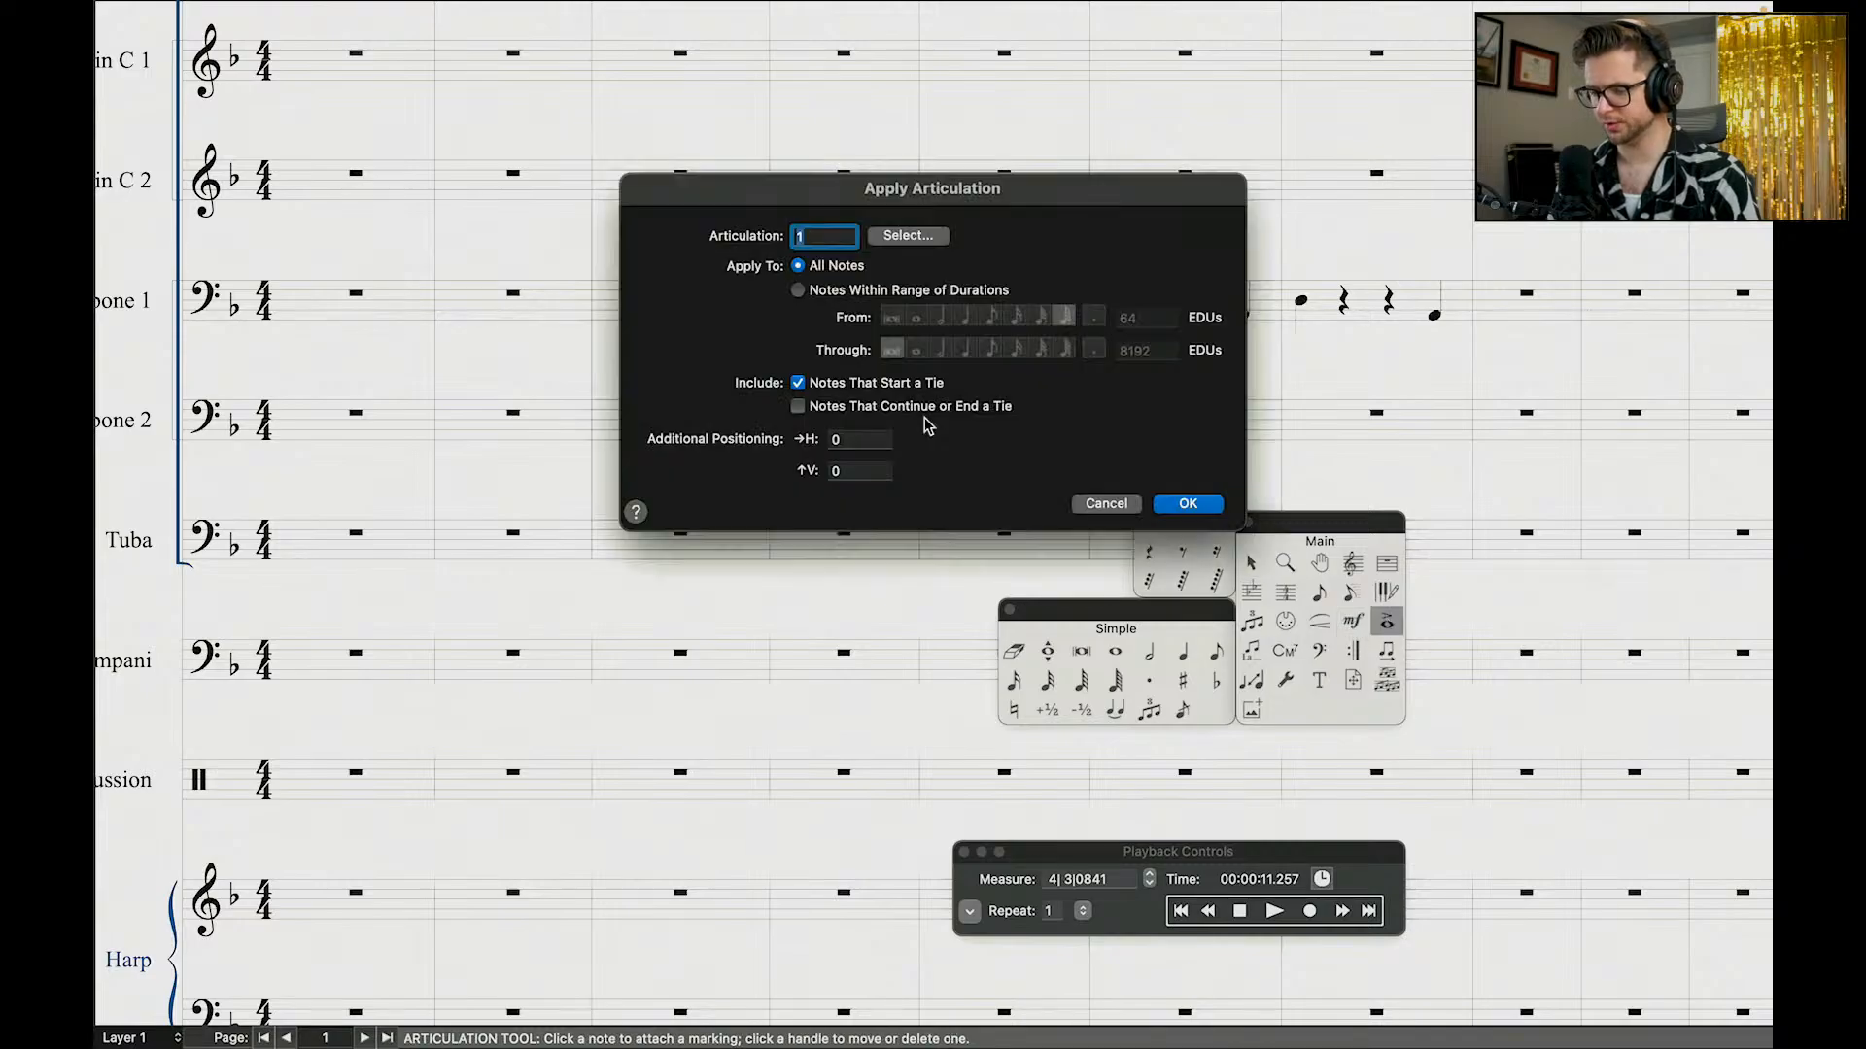
click(1106, 504)
drag(904, 326, 921, 347)
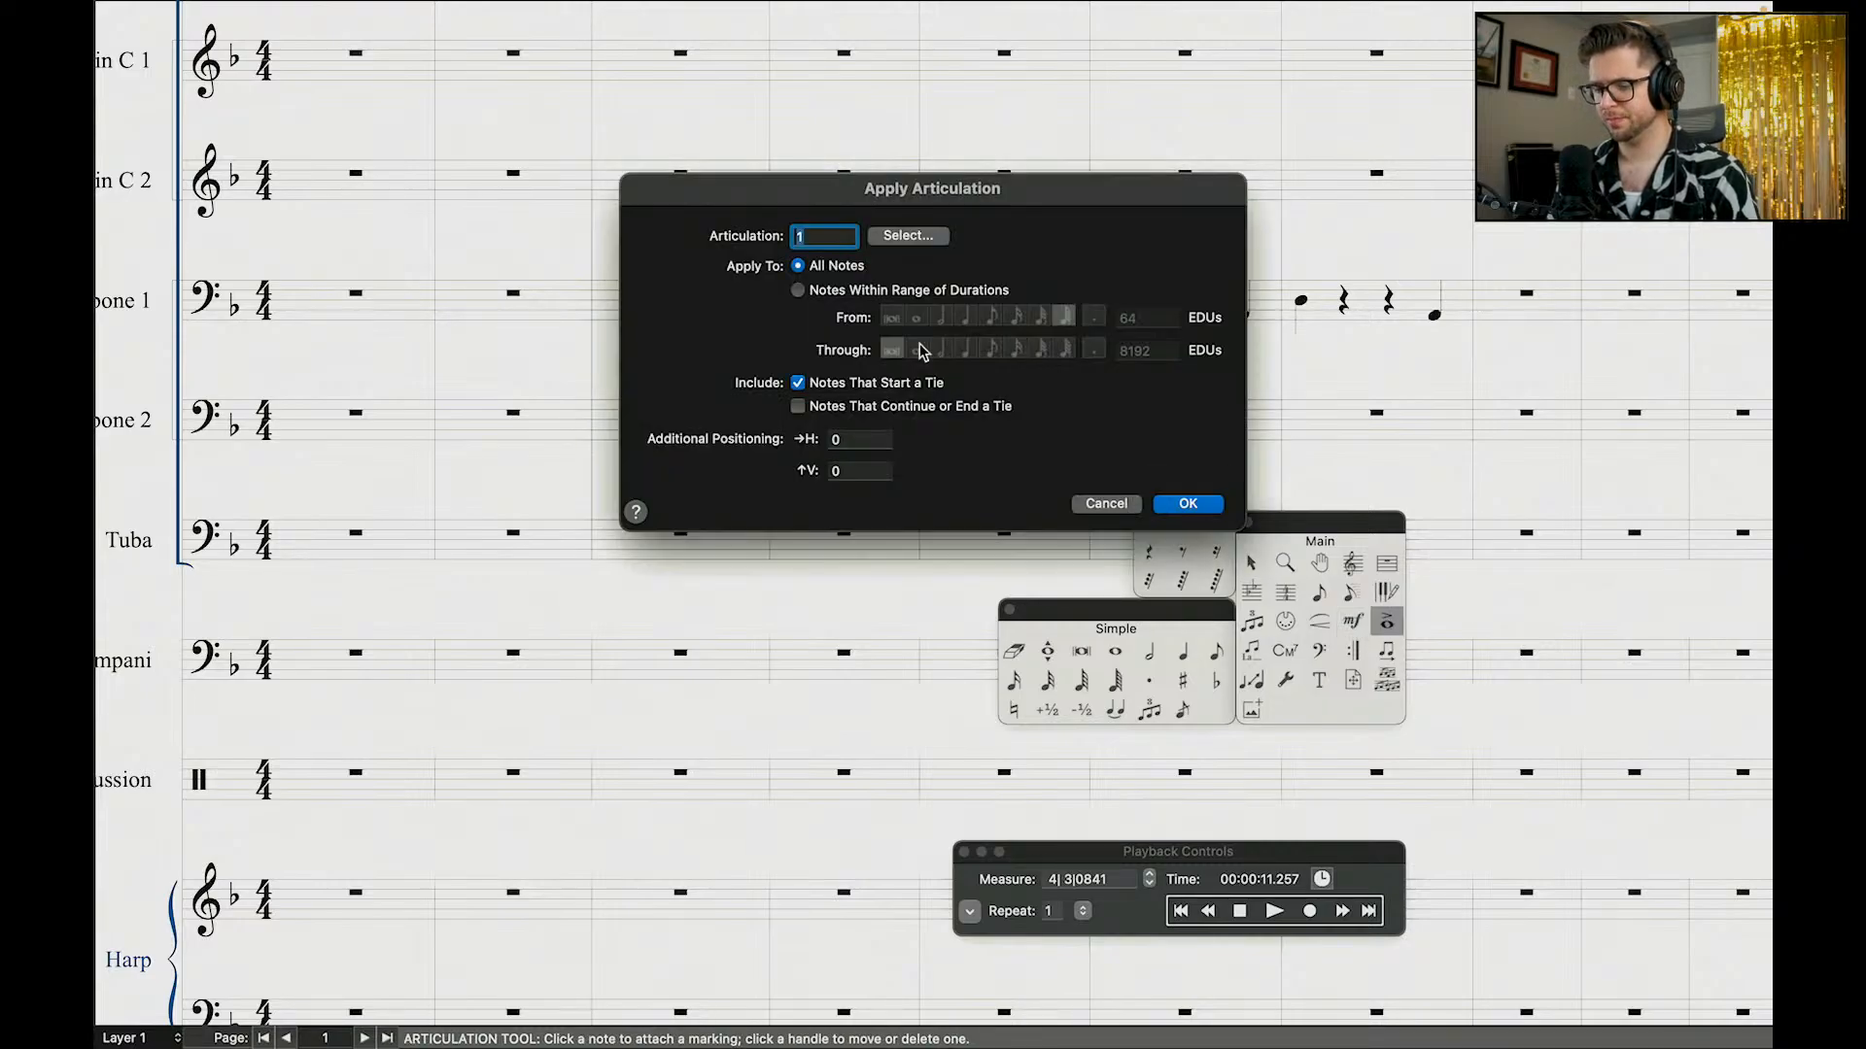
click(908, 236)
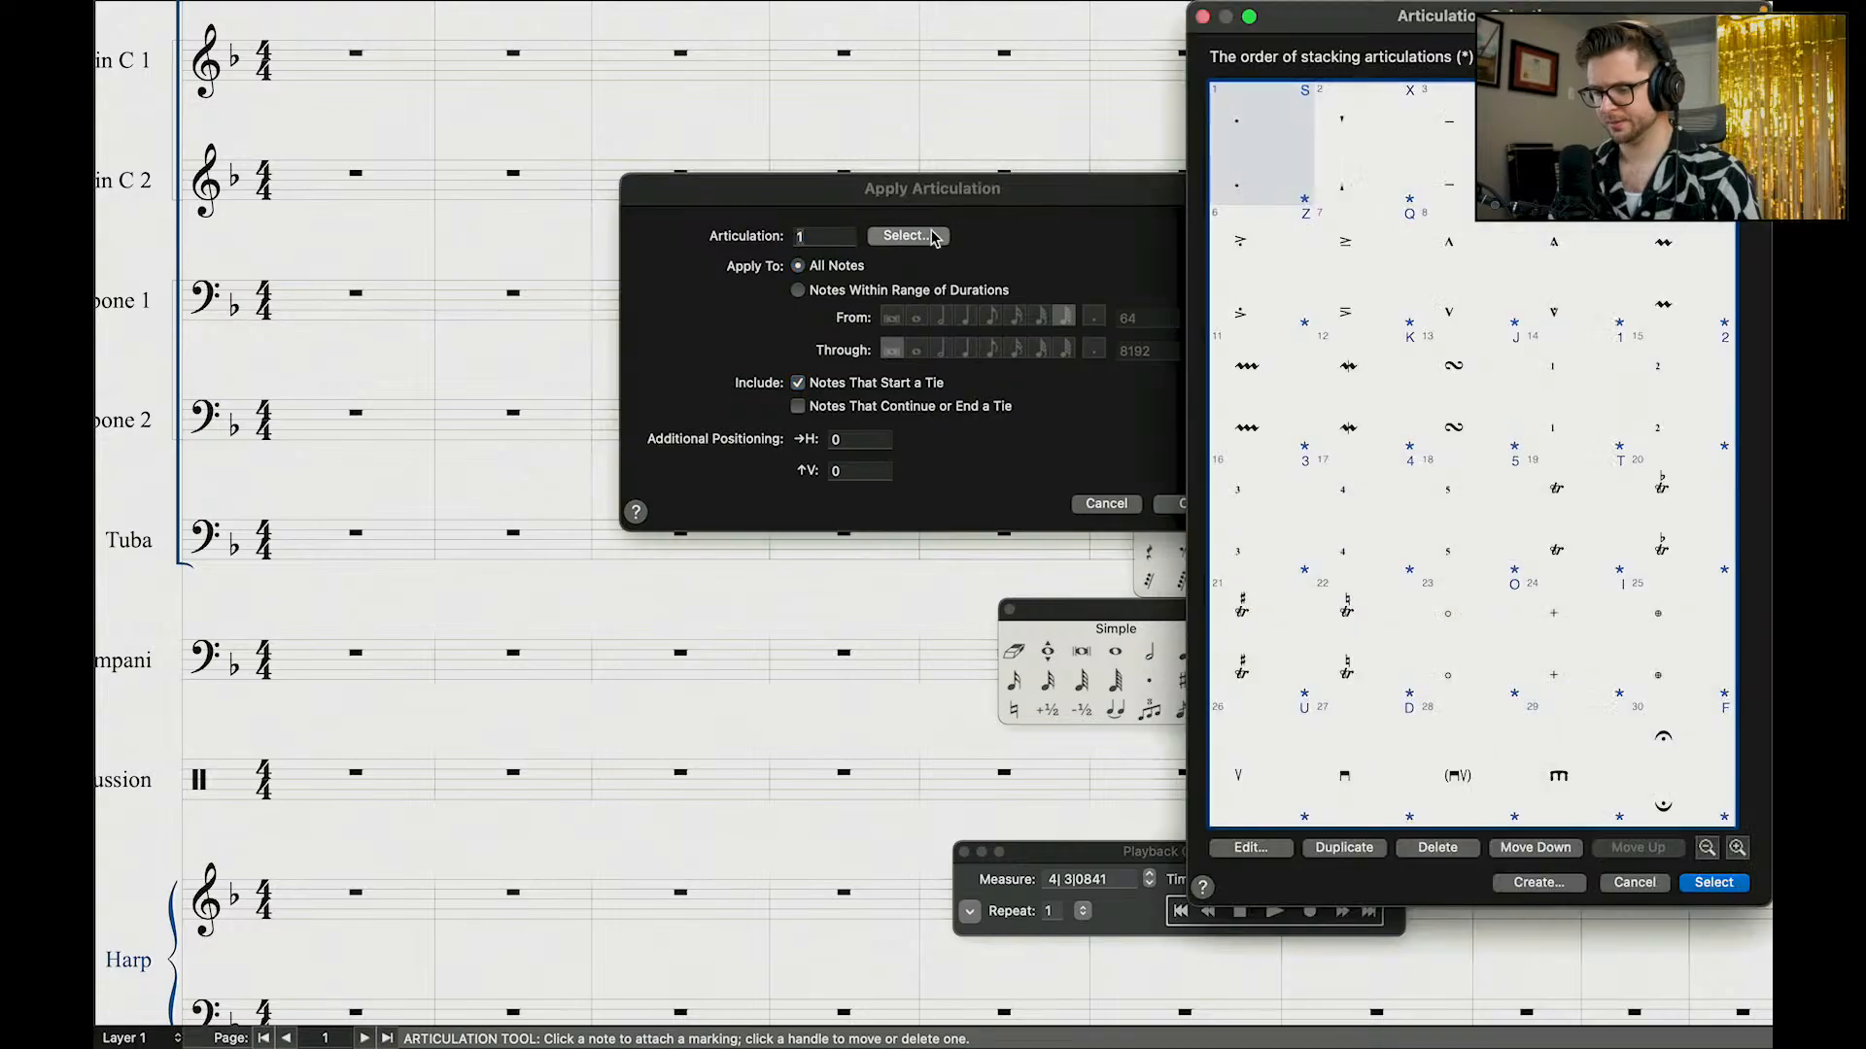
double_click(1344, 287)
click(1187, 504)
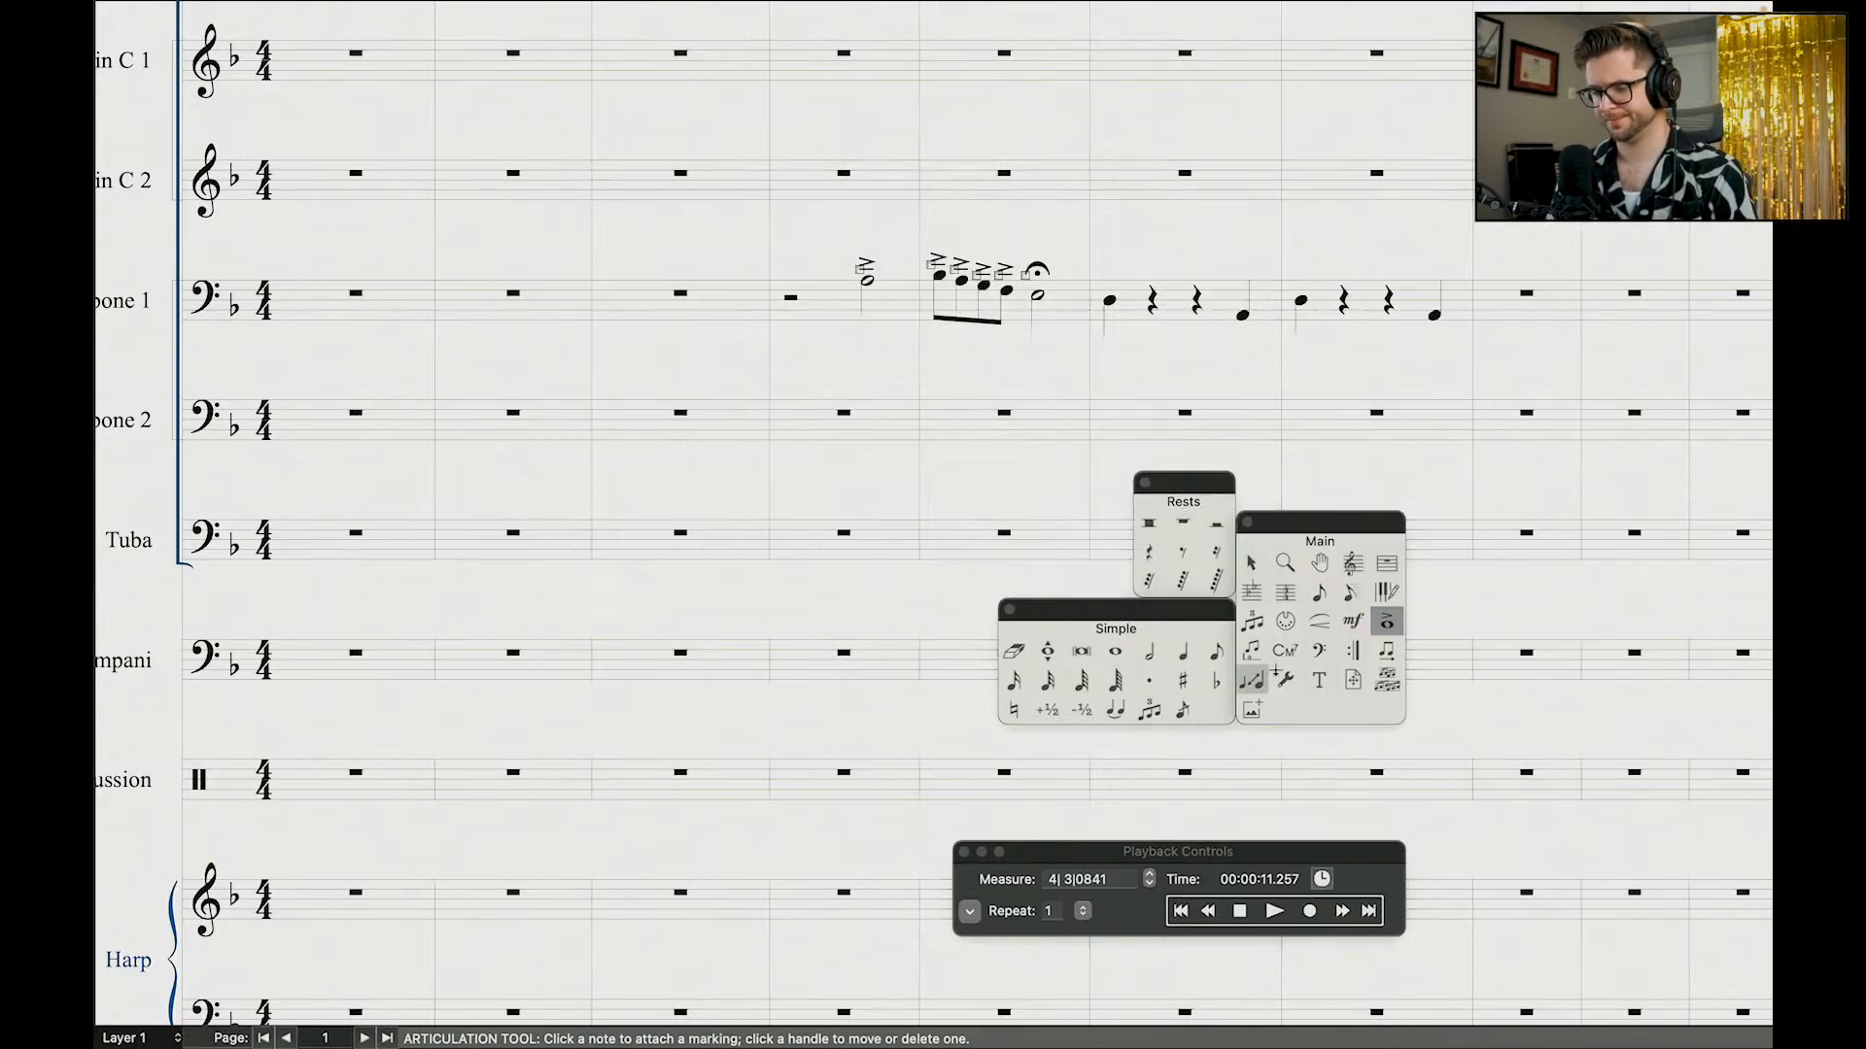
click(1250, 562)
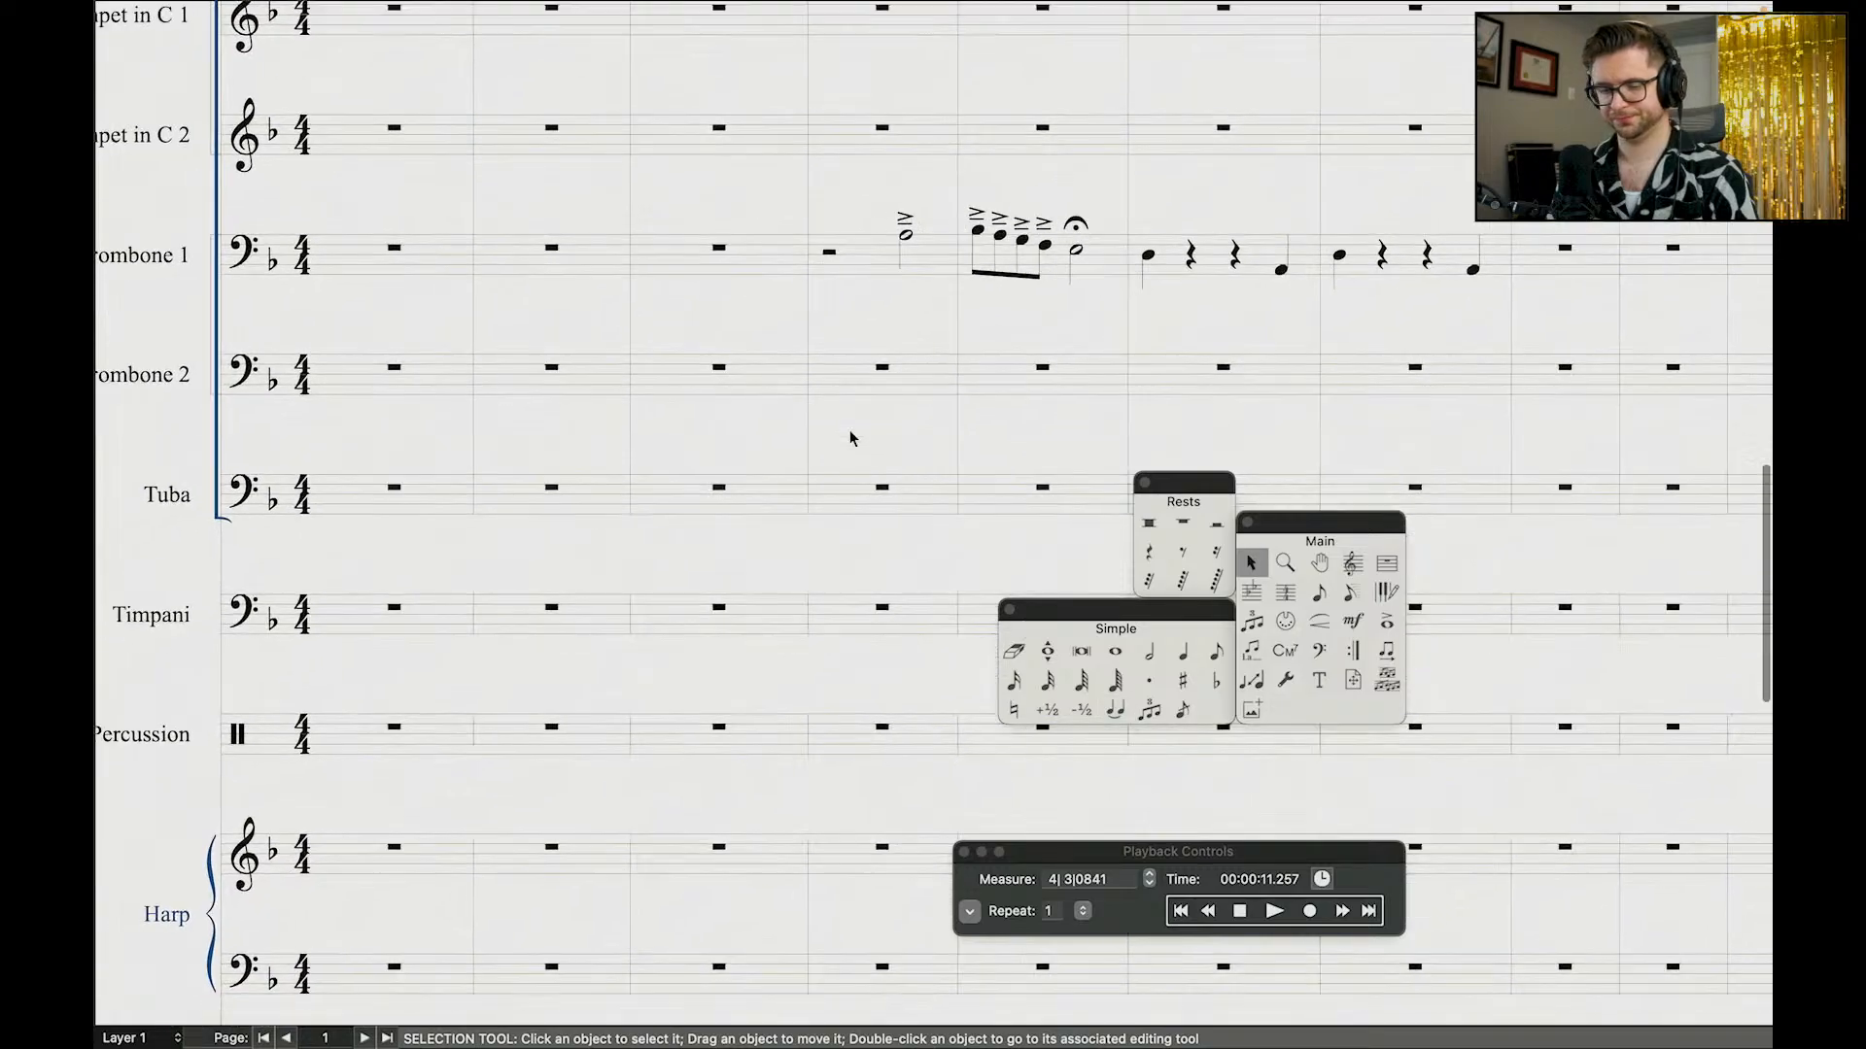
Step: Copy measures 4 and 5 of Trombone 1 to the Trombone 2 staff and transpose the copies down an octave
scroll(854, 439, left, 2)
scroll(854, 439, up, 1)
click(909, 275)
drag(908, 275, 928, 385)
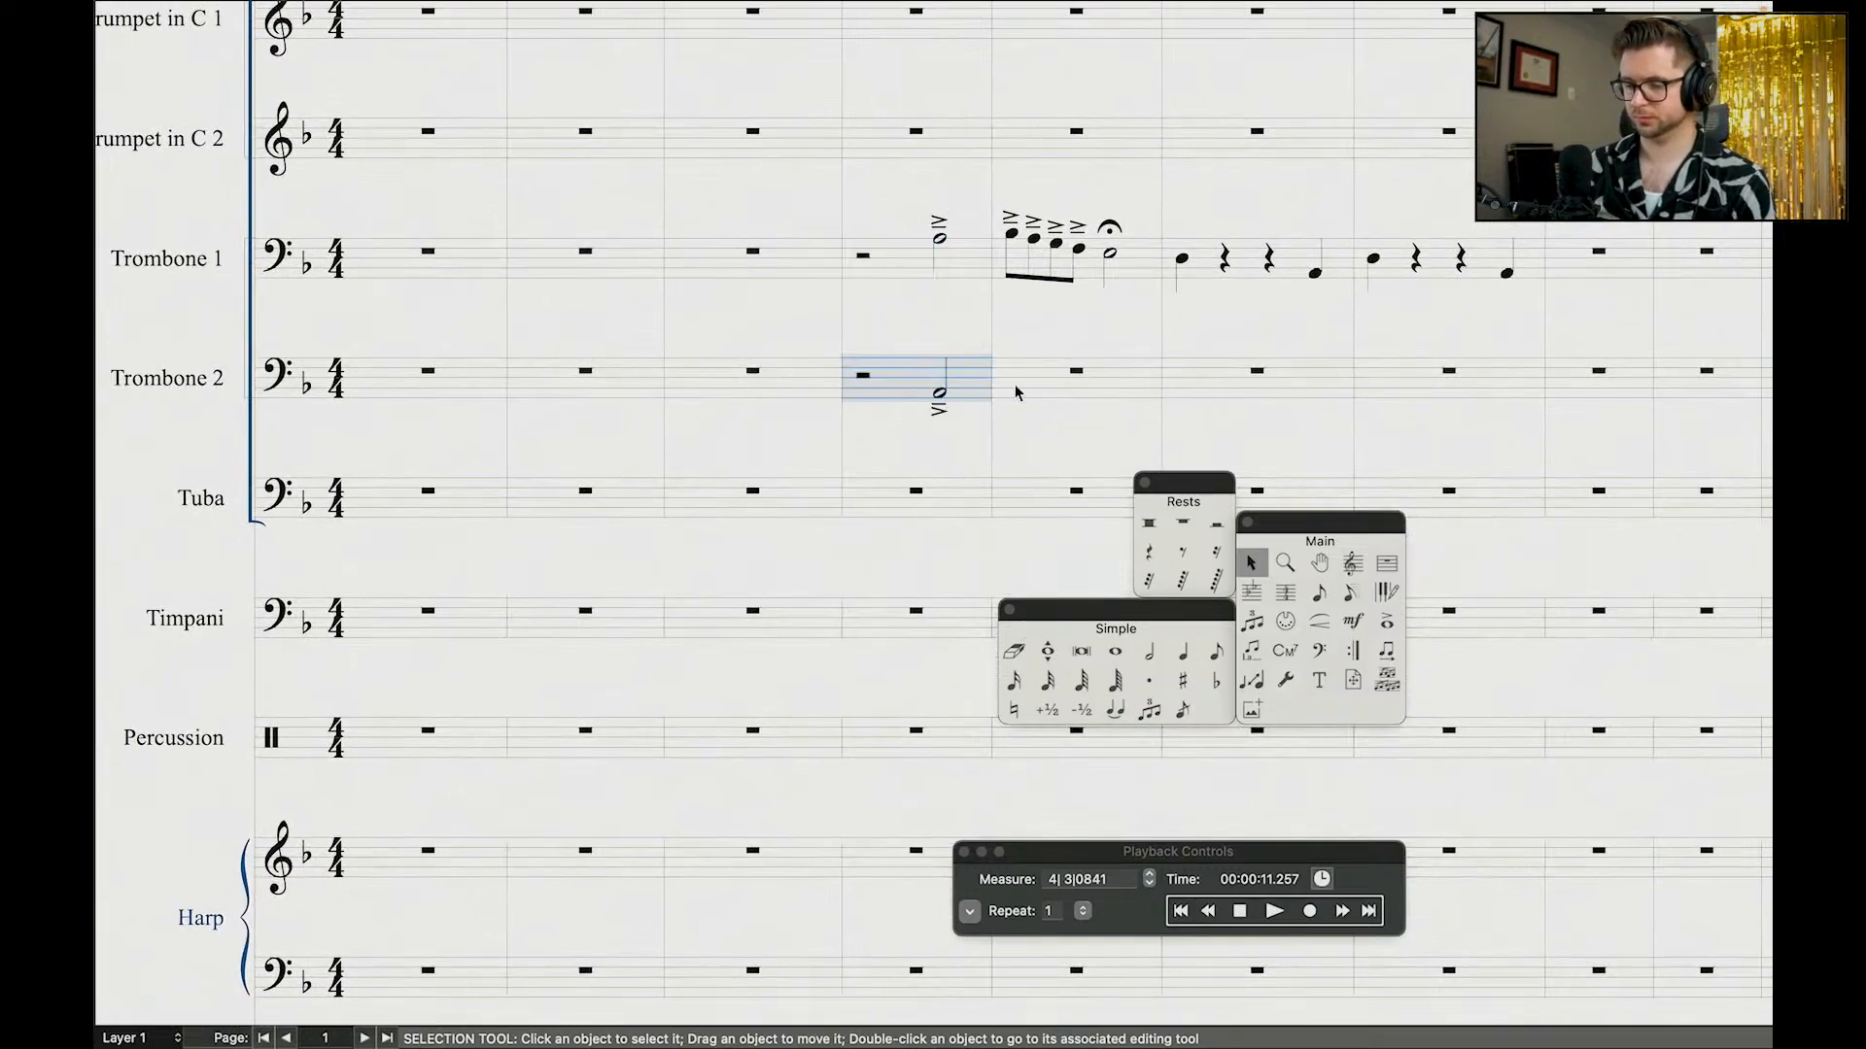
drag(936, 384, 1049, 405)
click(1057, 281)
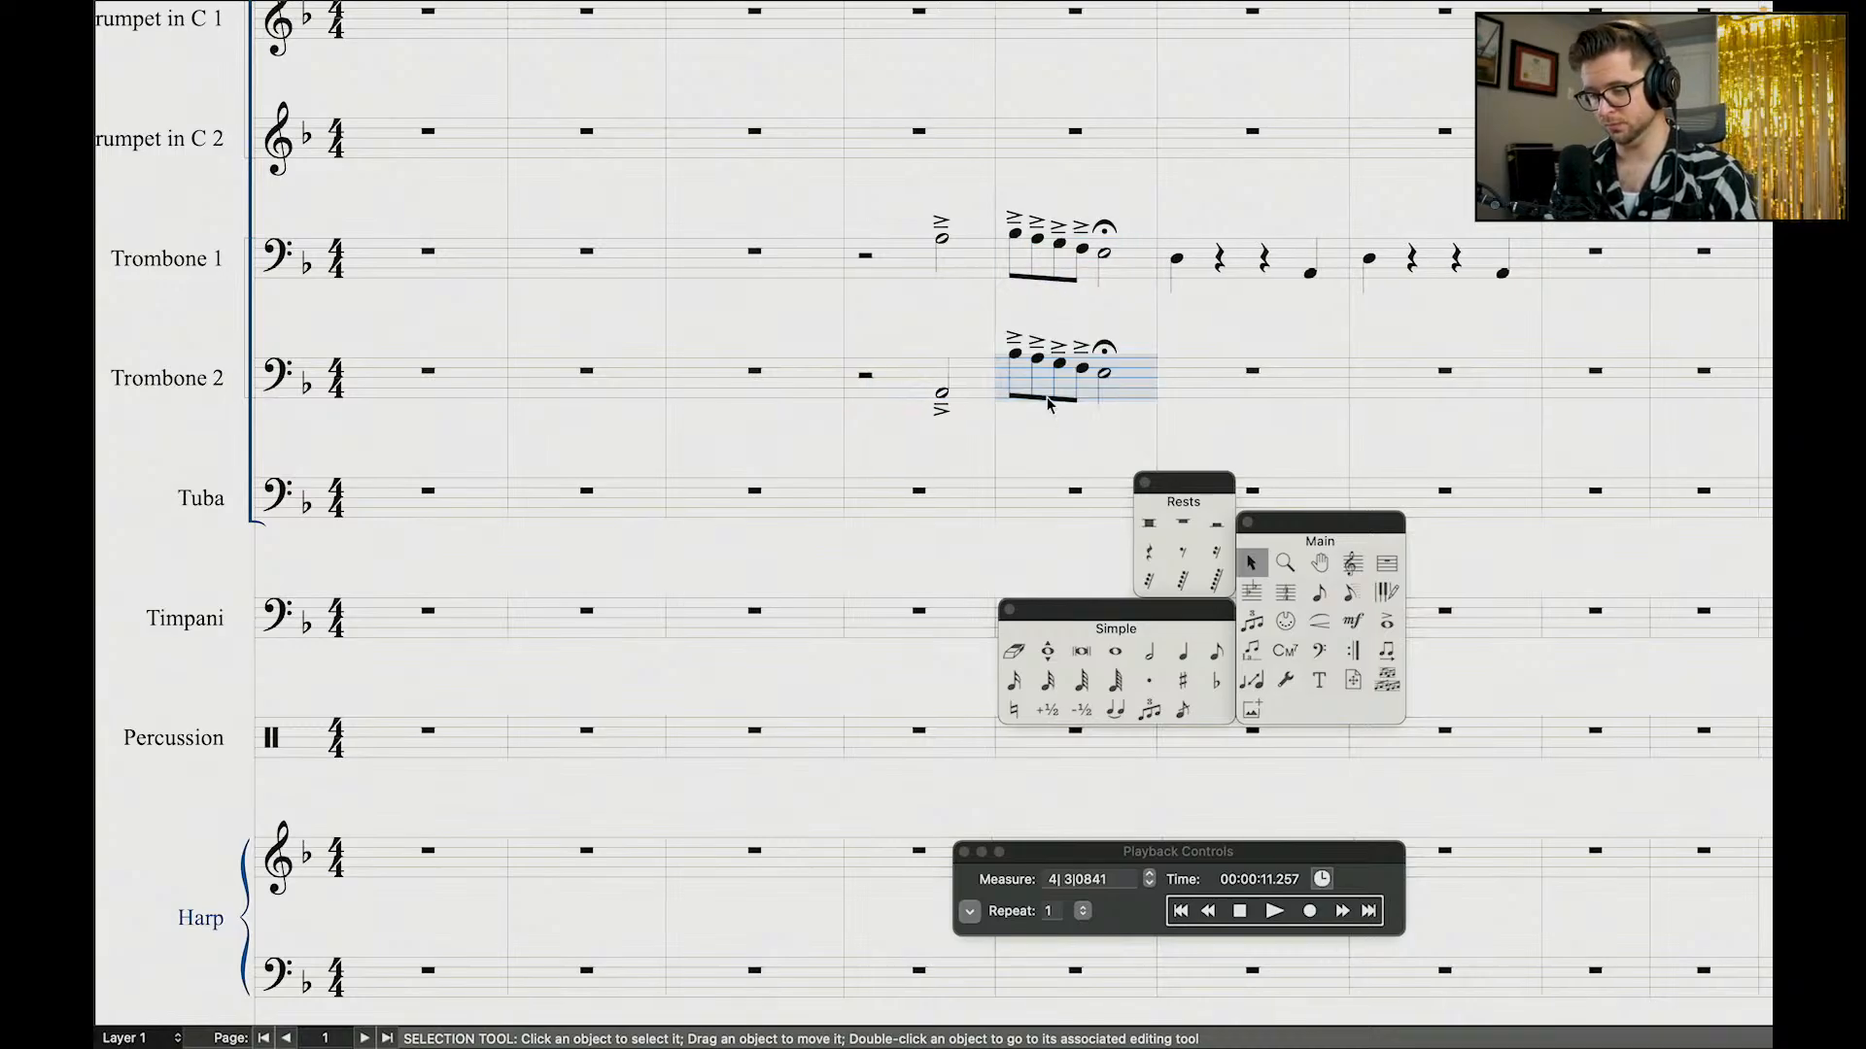
key(8)
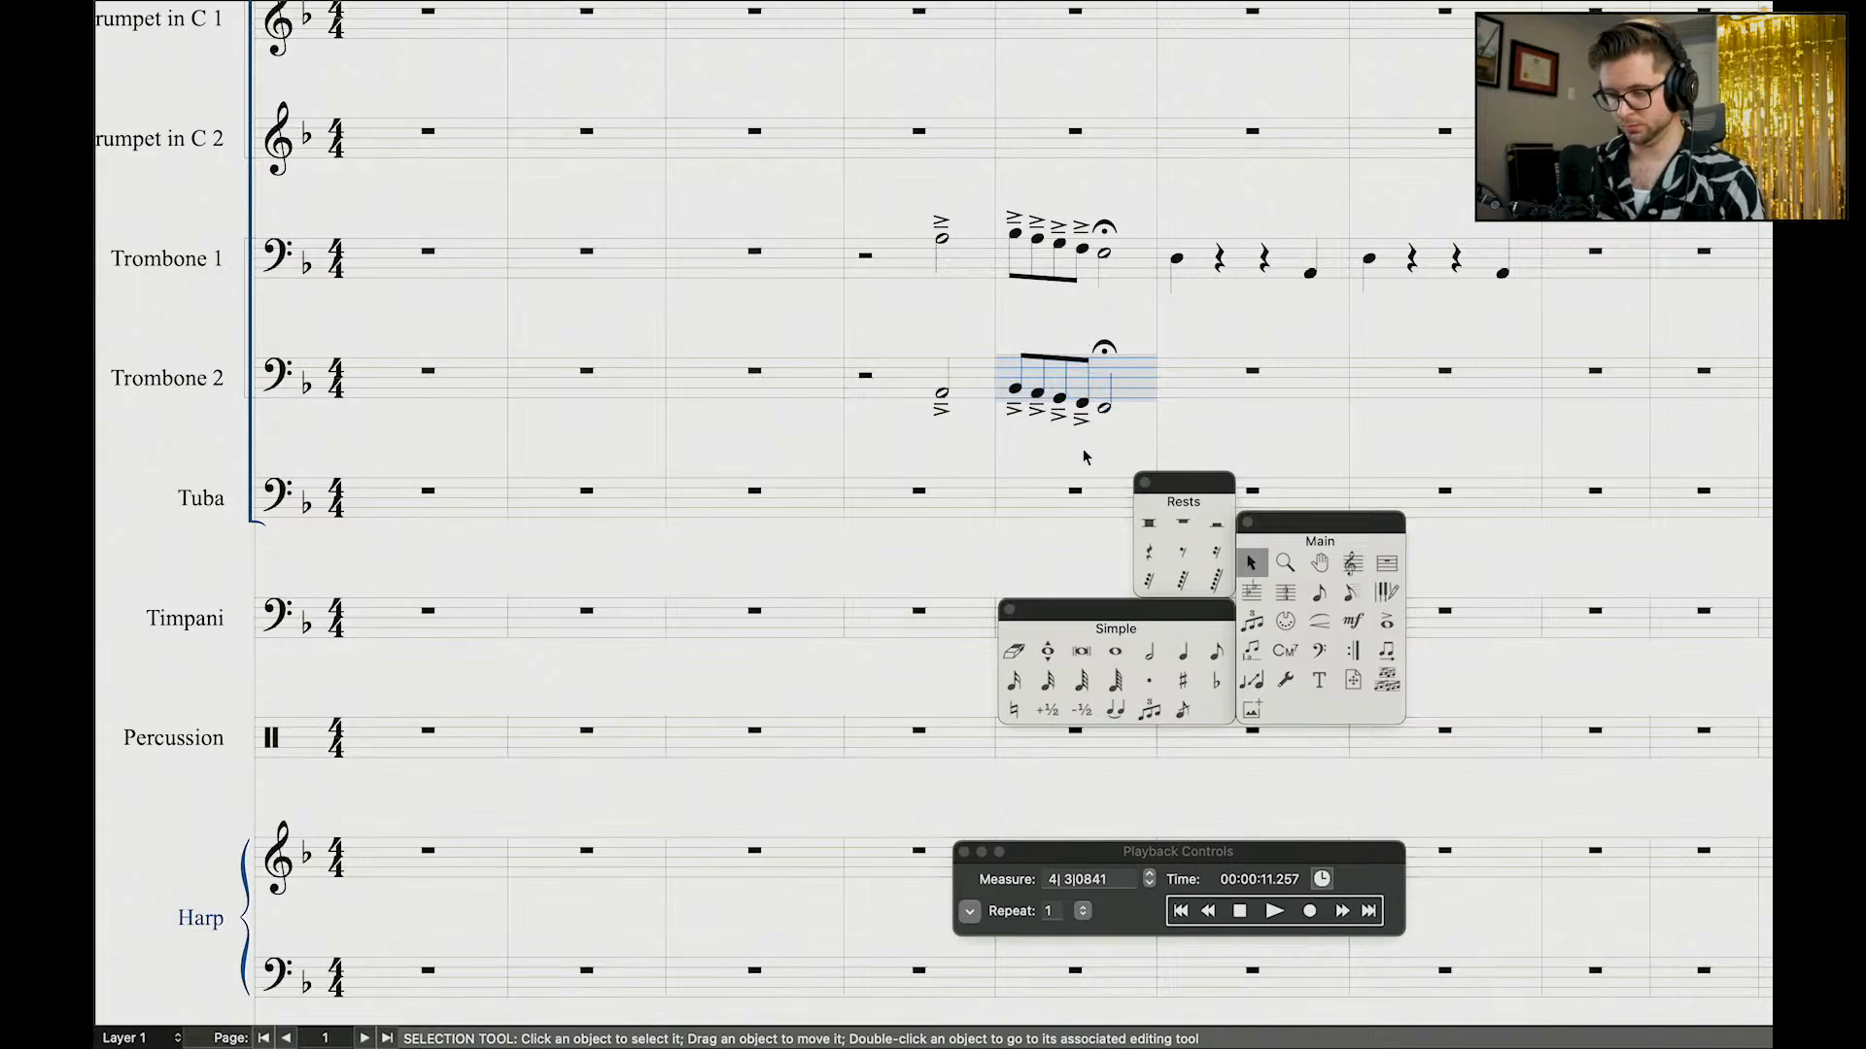
Step: Play the score back from the start of measure 4 to hear the clarinet solo with the two trombones
click(1215, 914)
key(space)
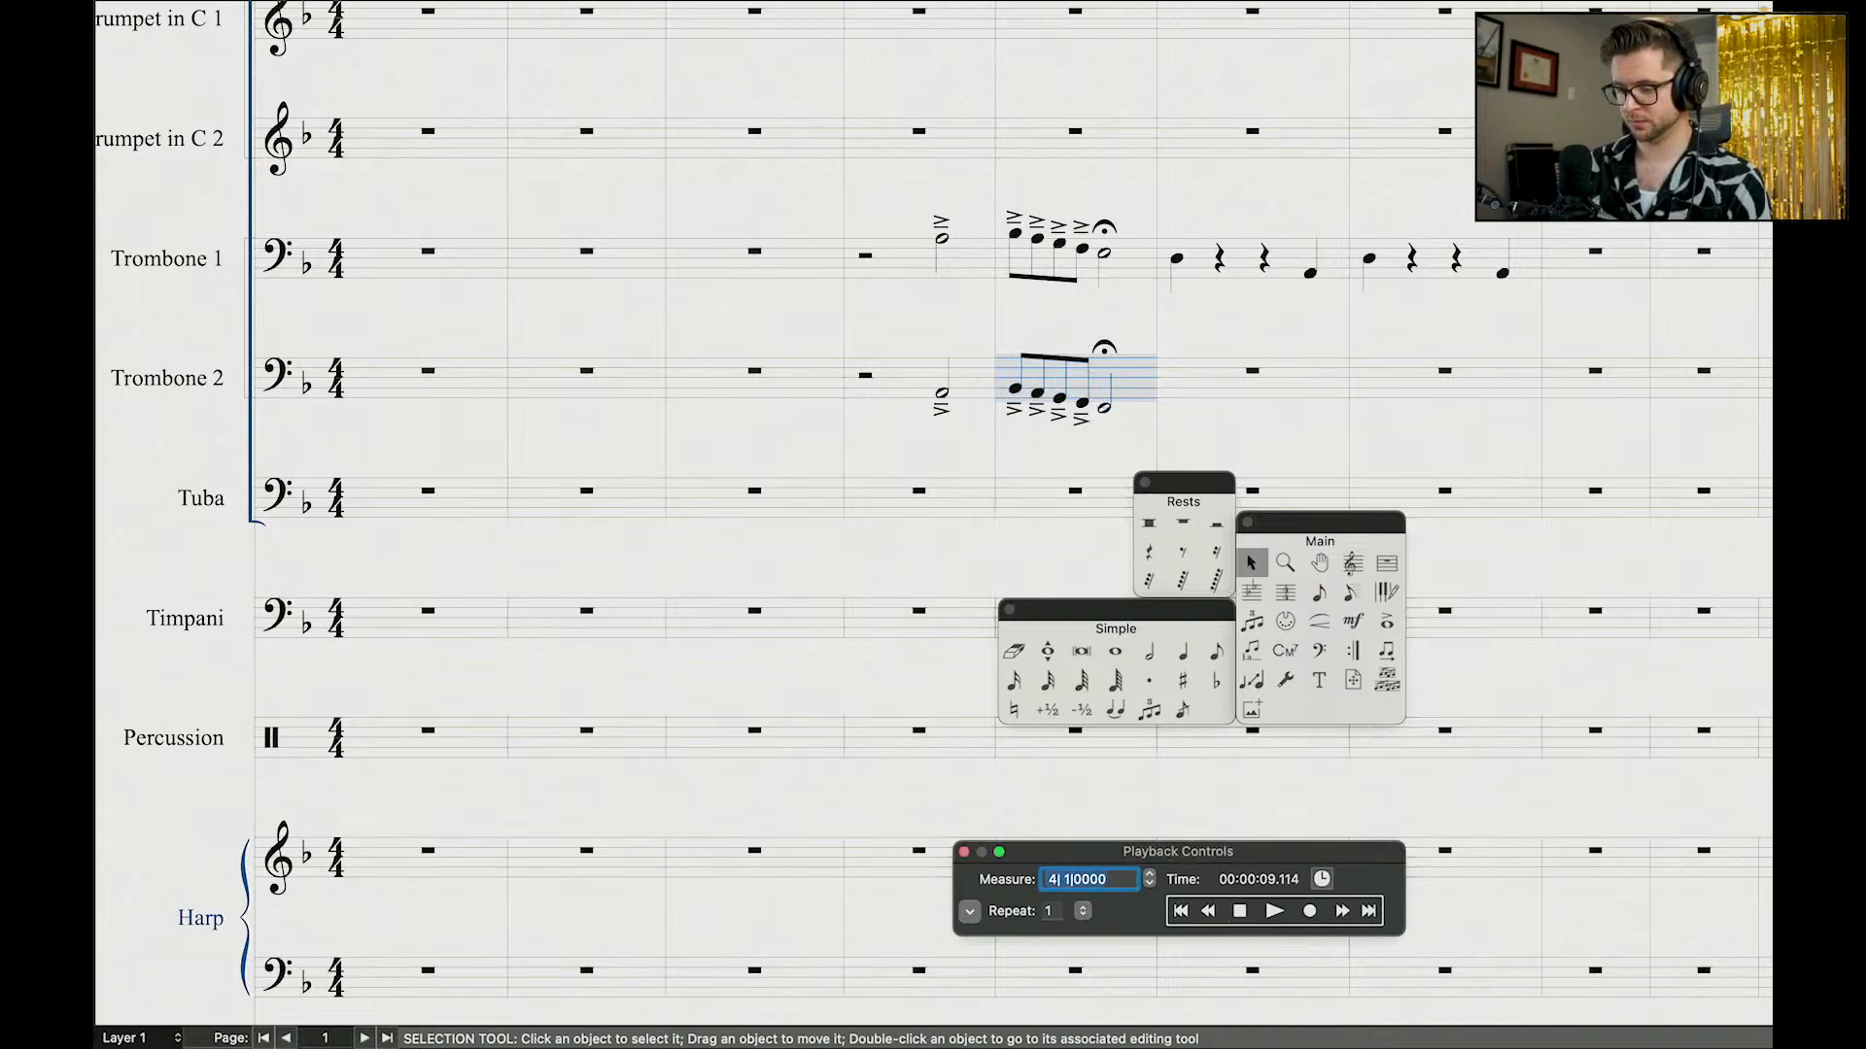
scroll(1053, 427, down, 3)
scroll(1053, 426, down, 1)
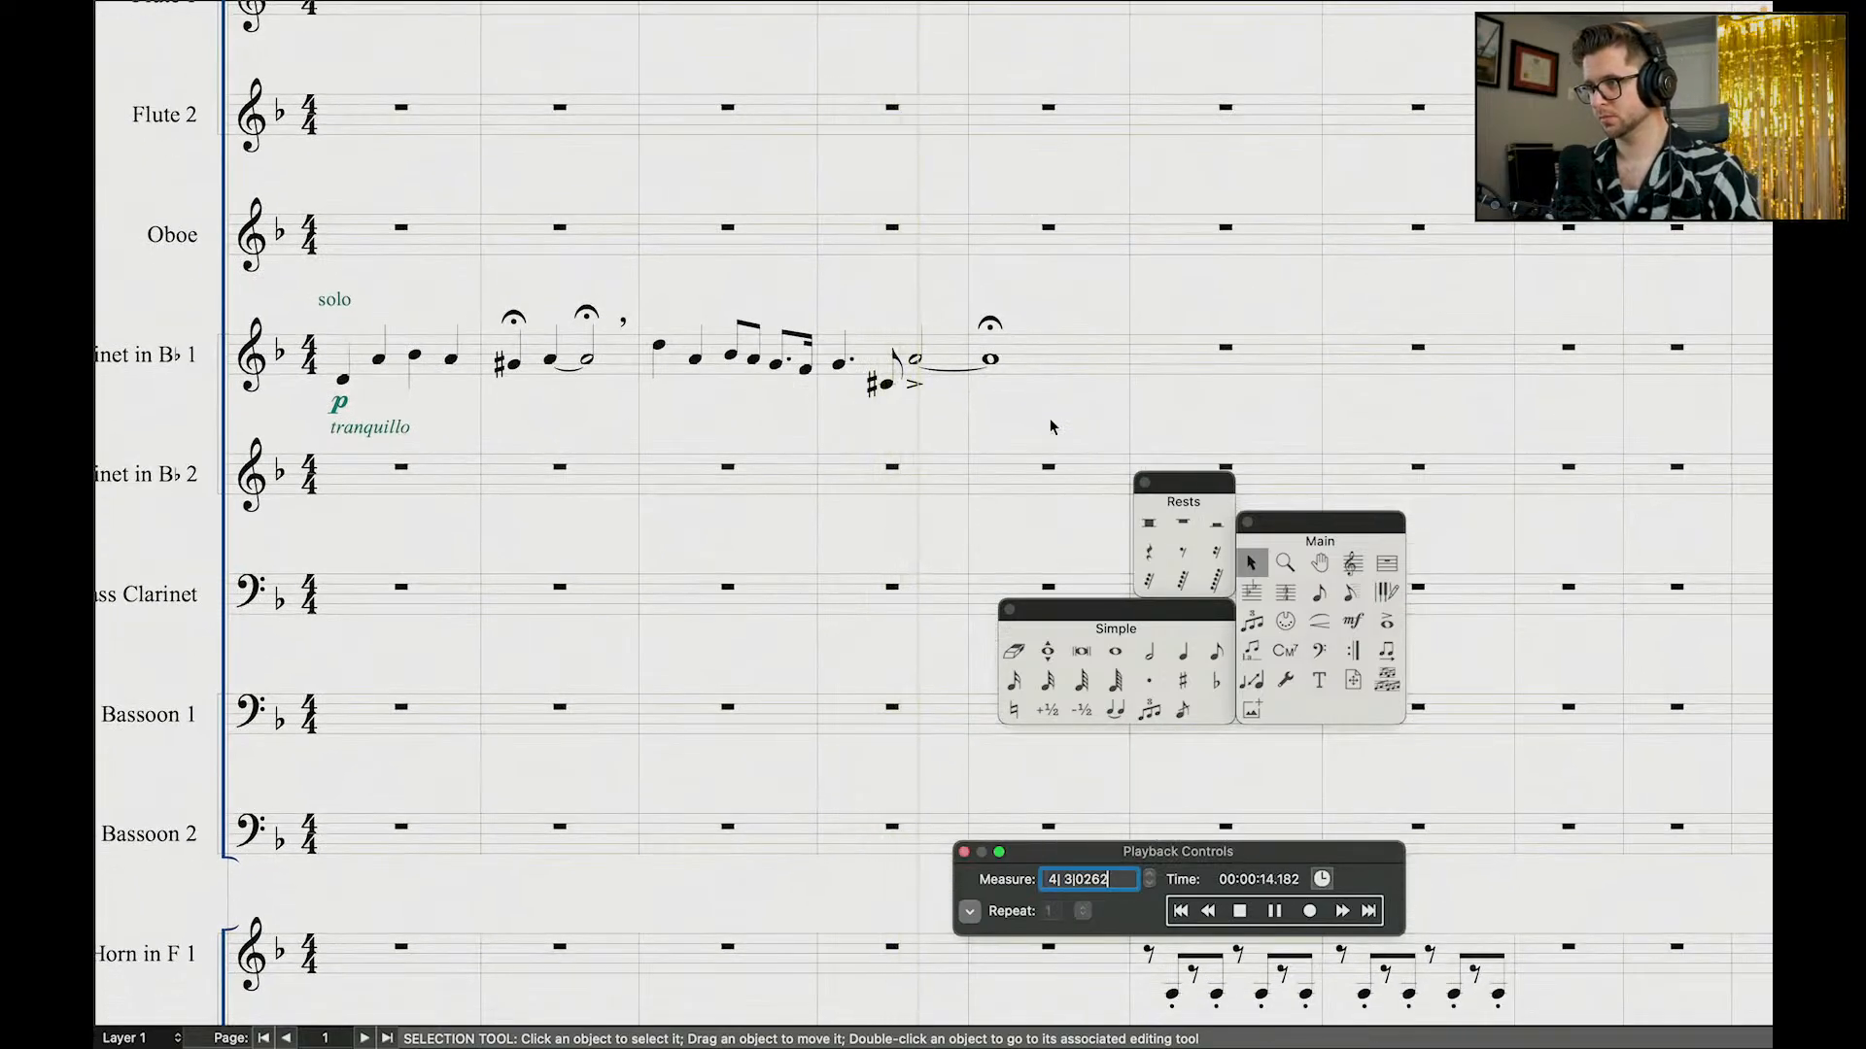
scroll(1041, 316, down, 15)
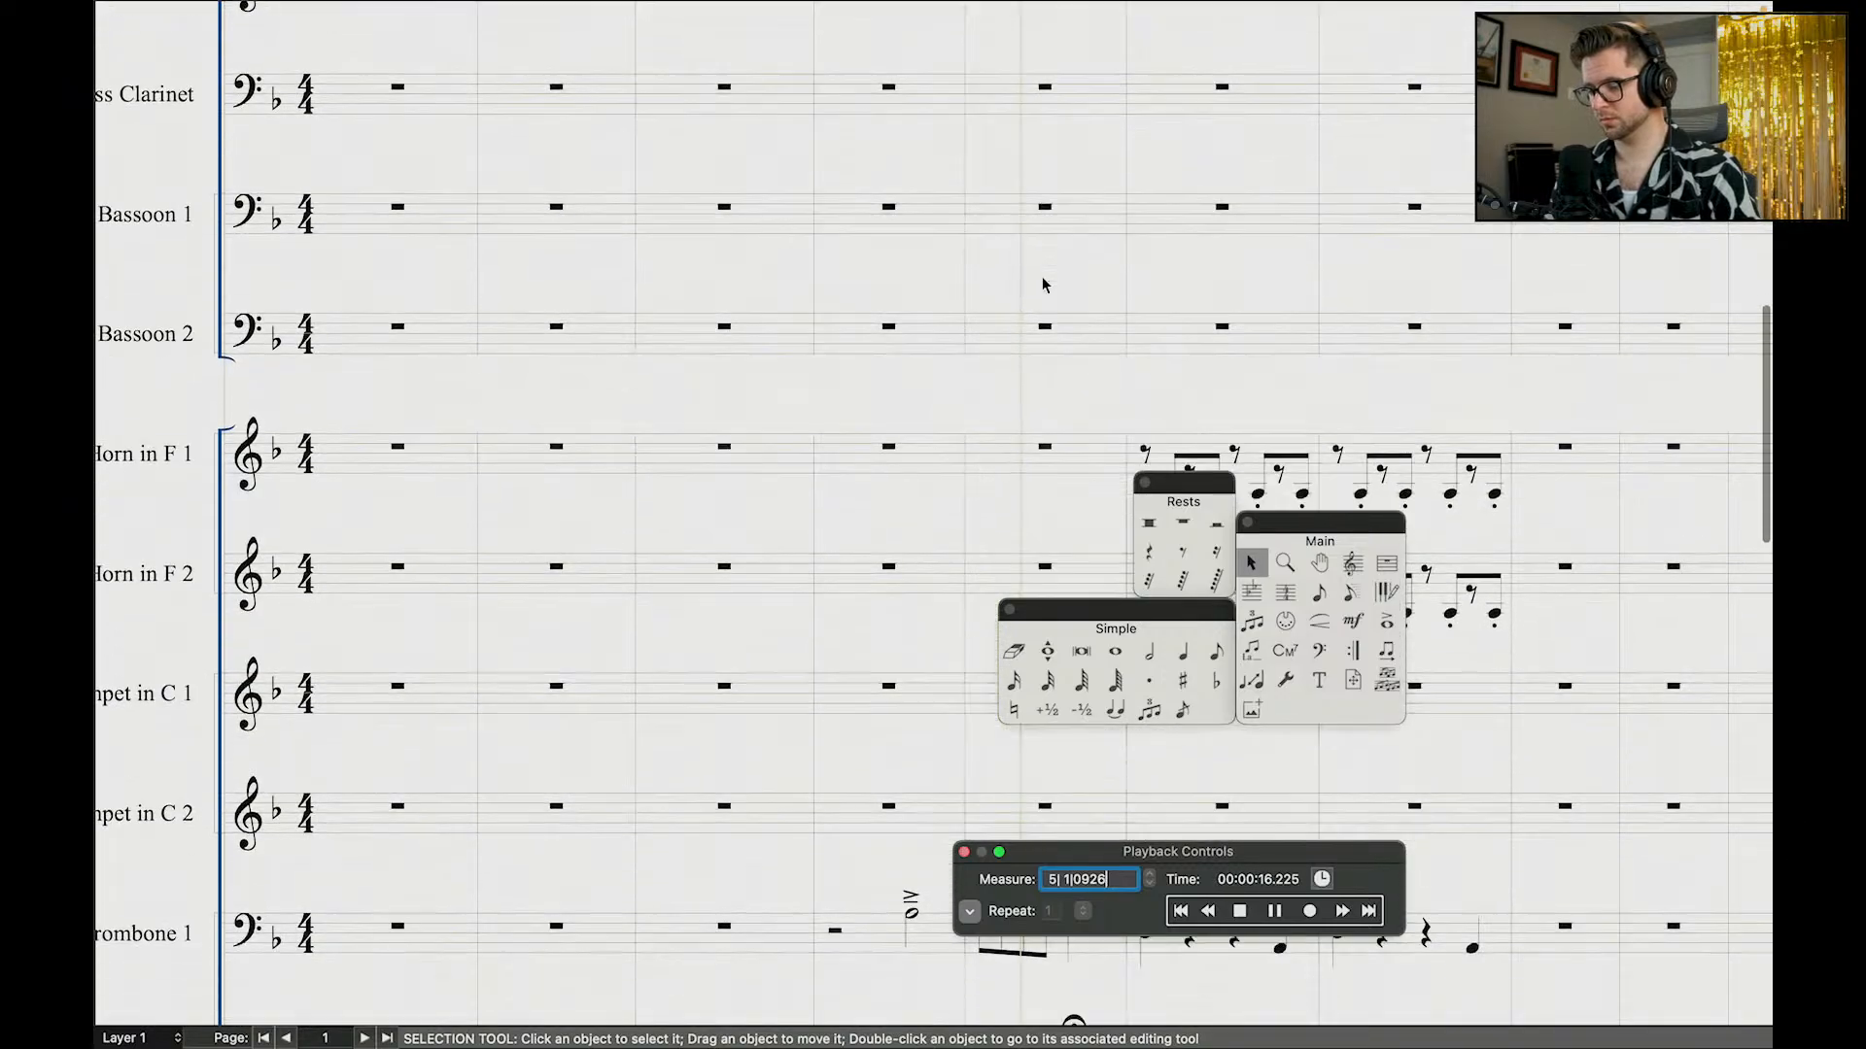
scroll(1118, 238, right, 2)
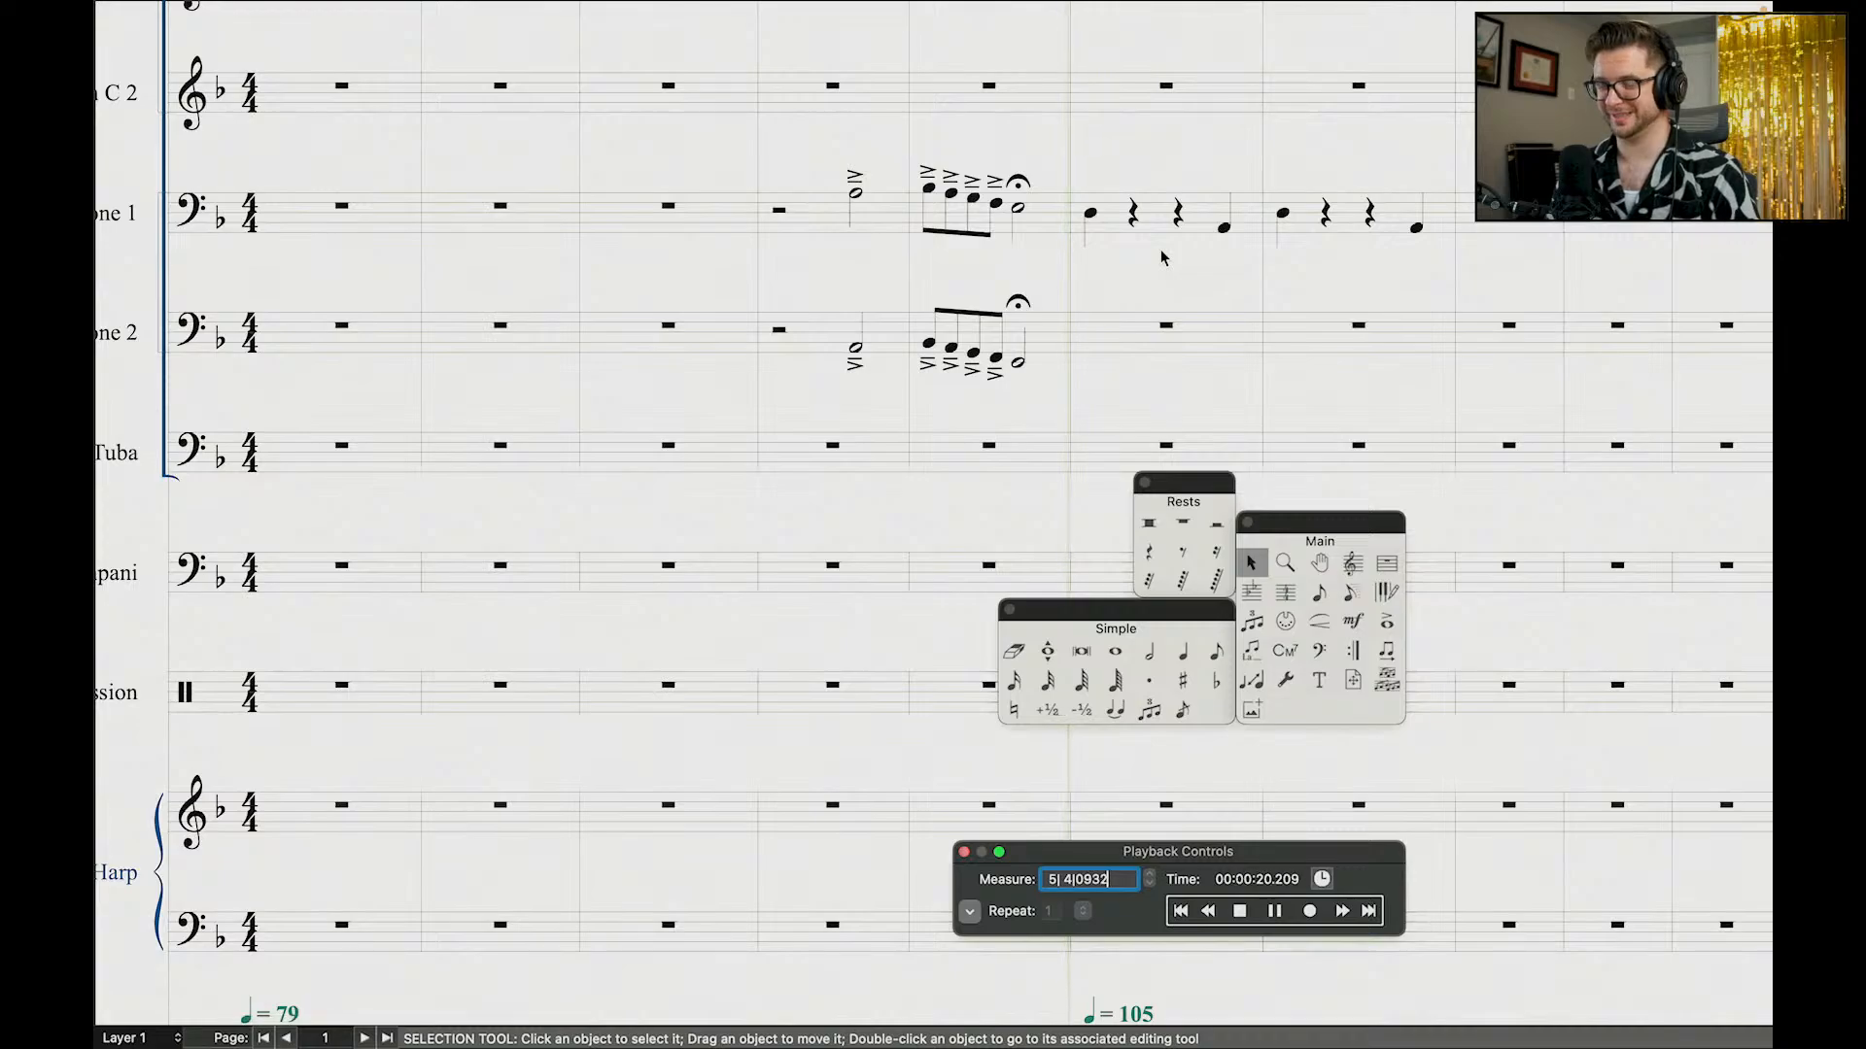
key(space)
Step: Copy measures 4 and 5 of Trombone 2 to the Tuba staff and move the playback position back to measure 5
scroll(1002, 420, down, 1)
scroll(1002, 420, down, 10)
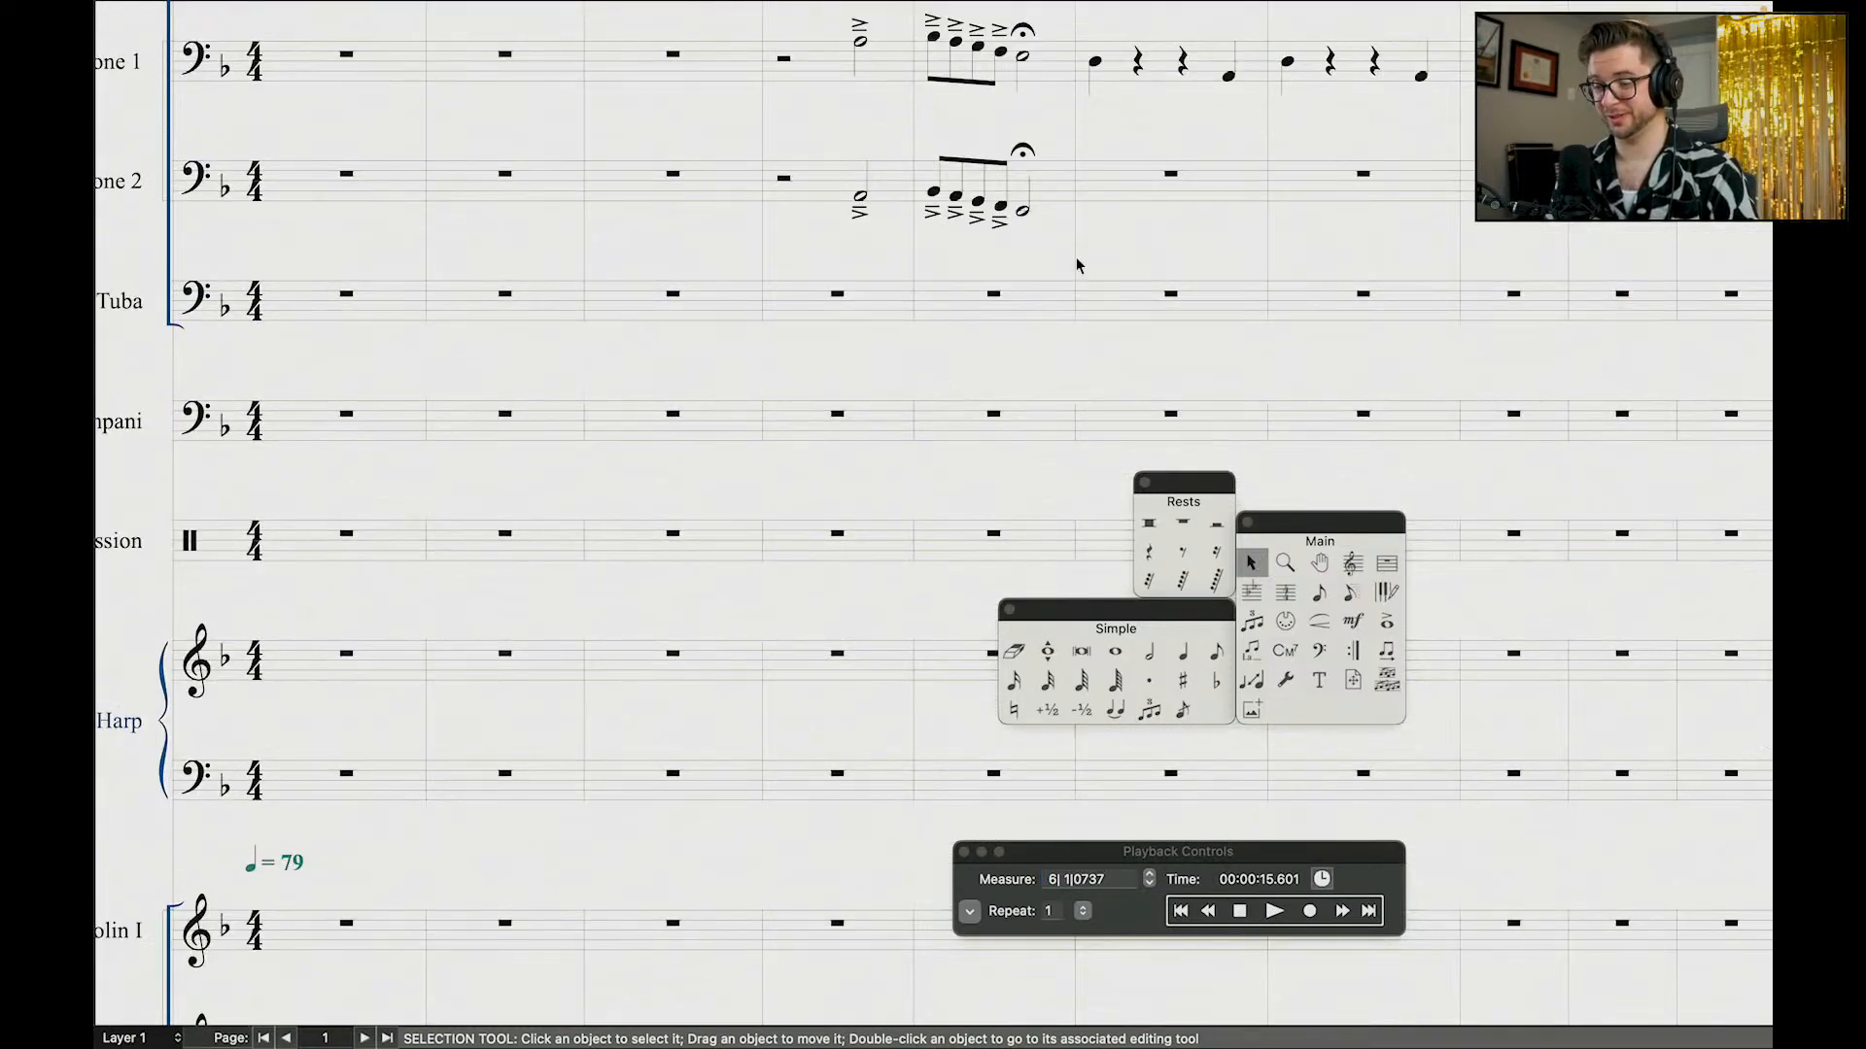
scroll(1013, 286, left, 2)
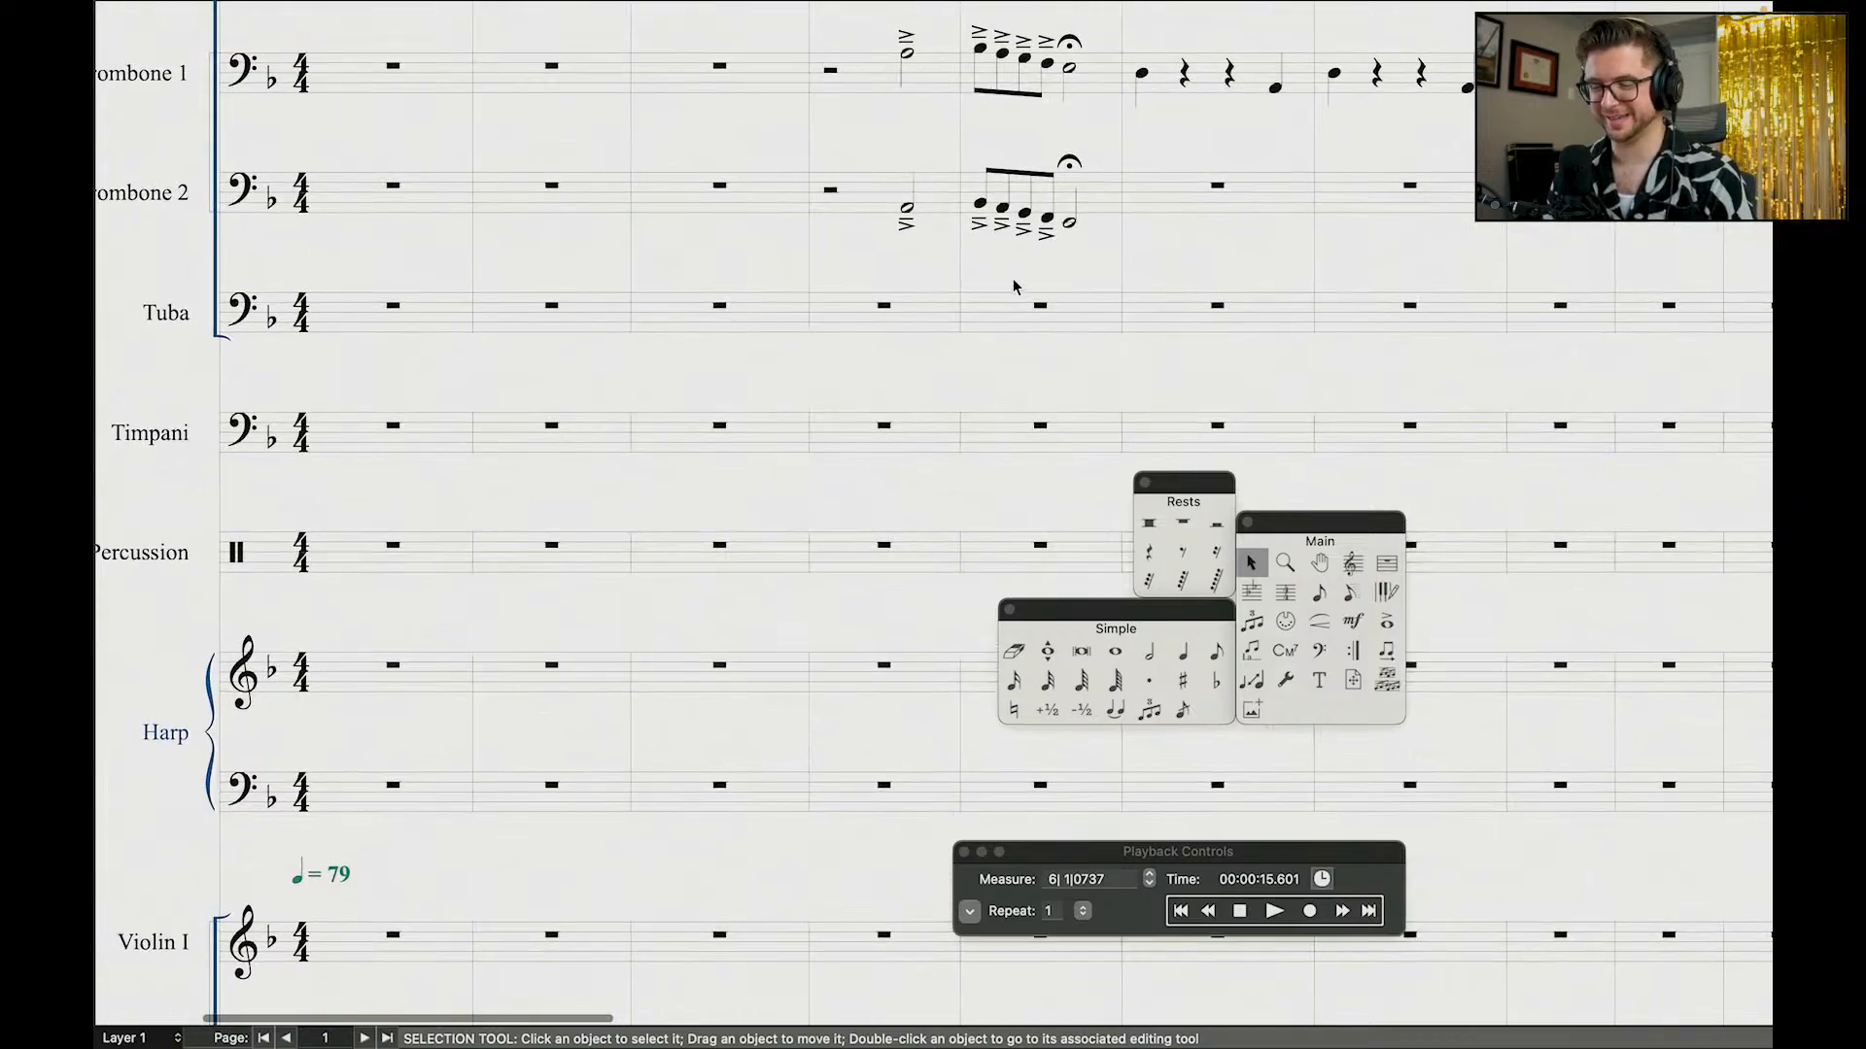
click(923, 223)
shift+click(1014, 207)
alt+click(913, 313)
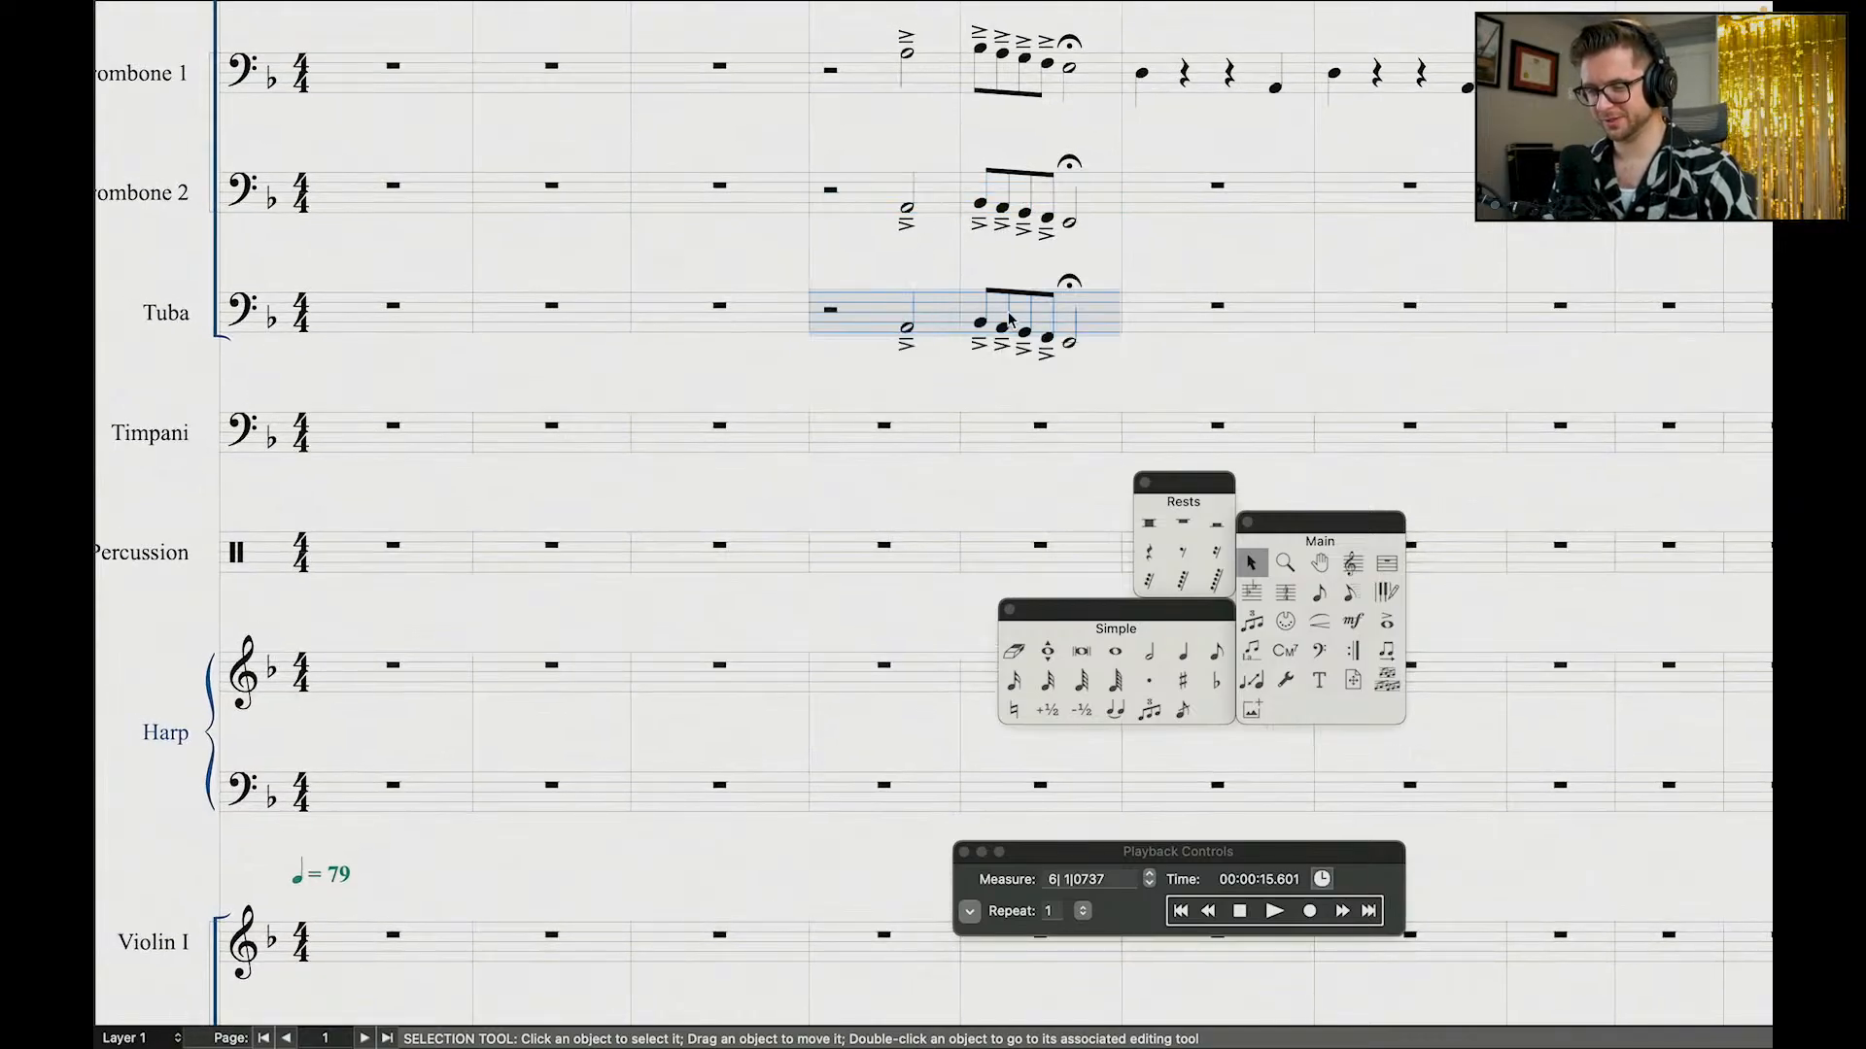
click(1211, 912)
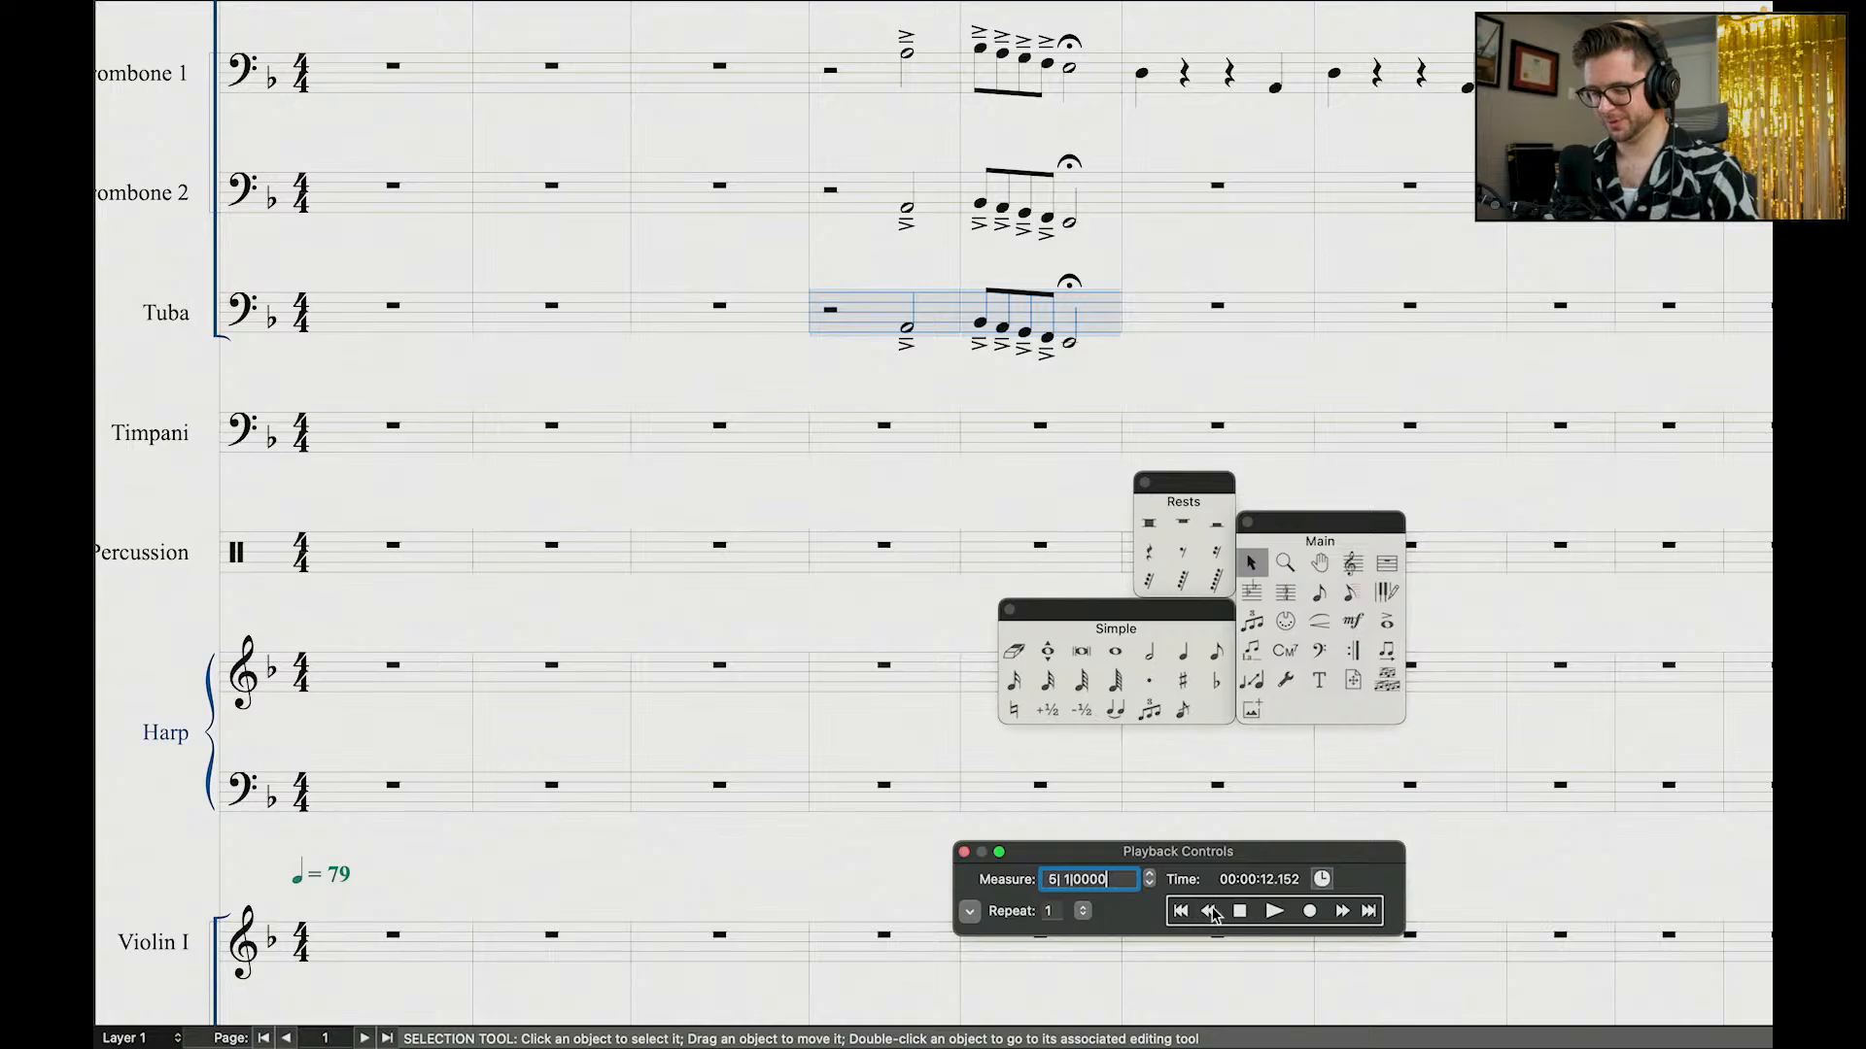
Step: Enter a half note A on beat 3 of measure 4 in the Timpani, tied to a whole note A in measure 5
scroll(921, 420, down, 2)
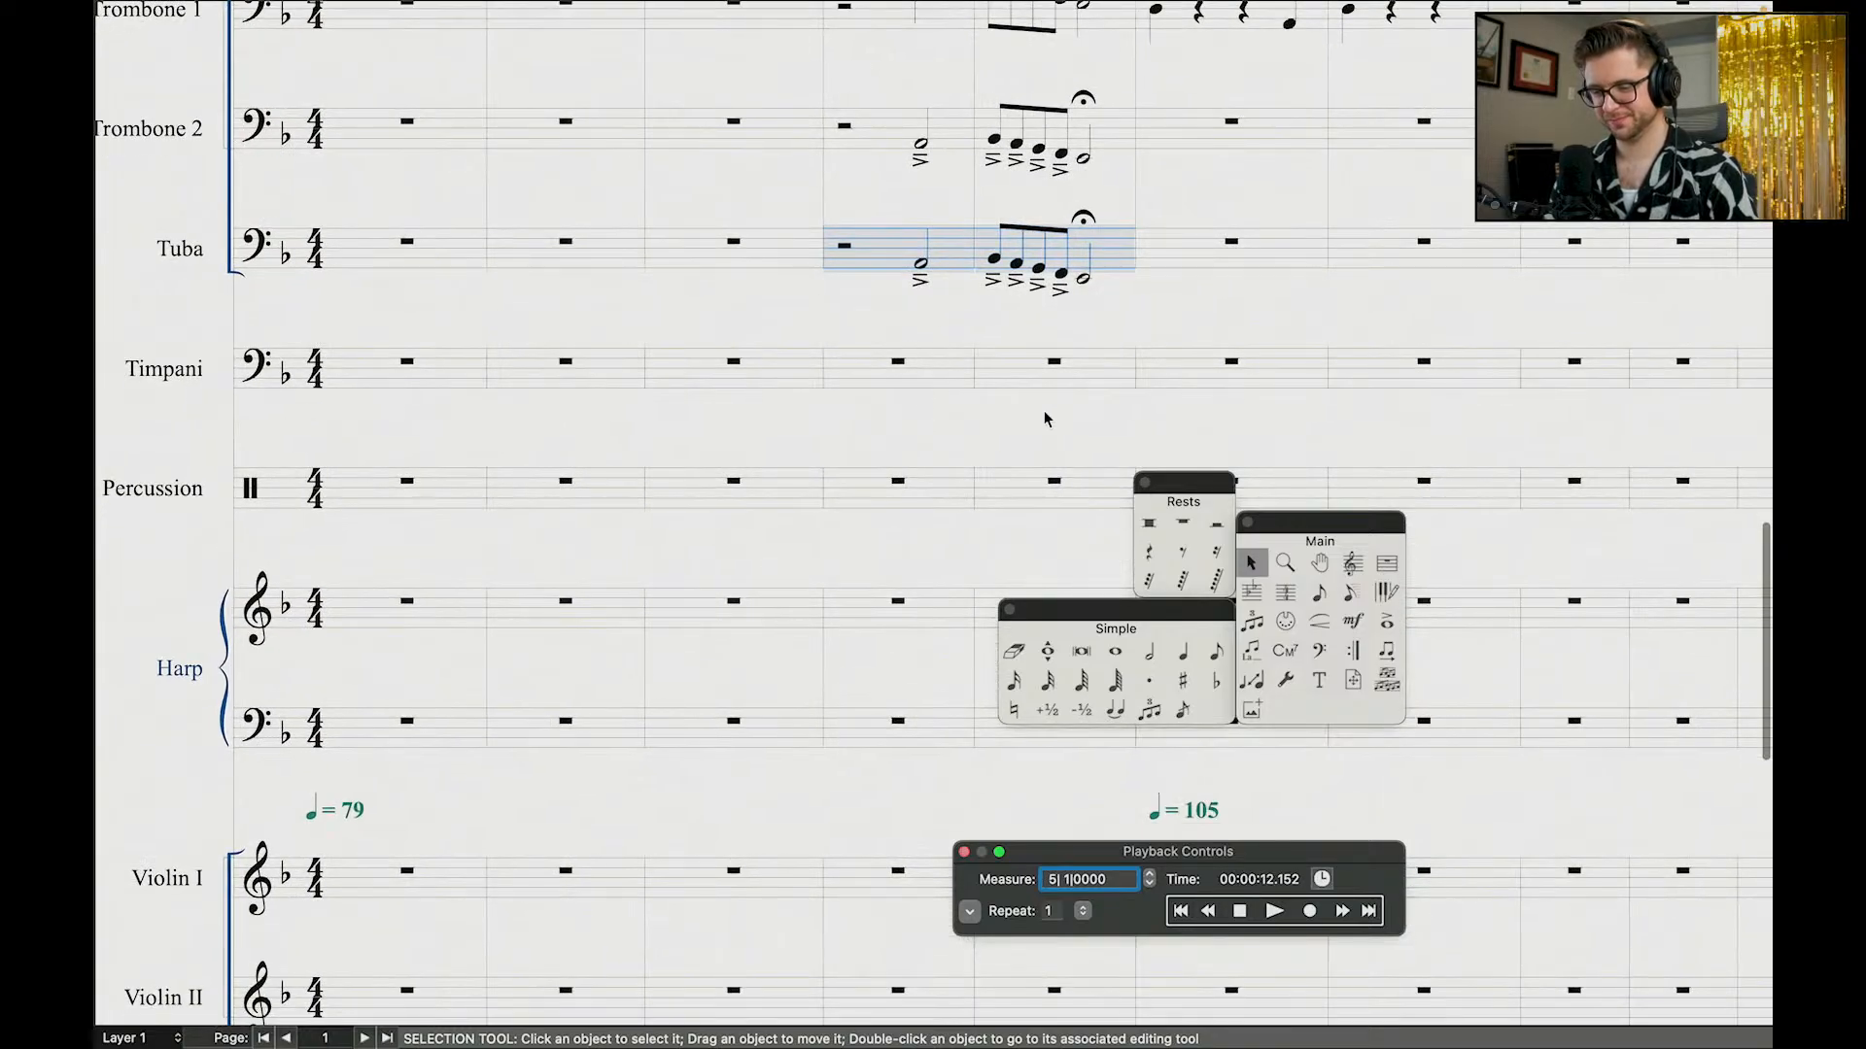
click(1318, 591)
click(1150, 651)
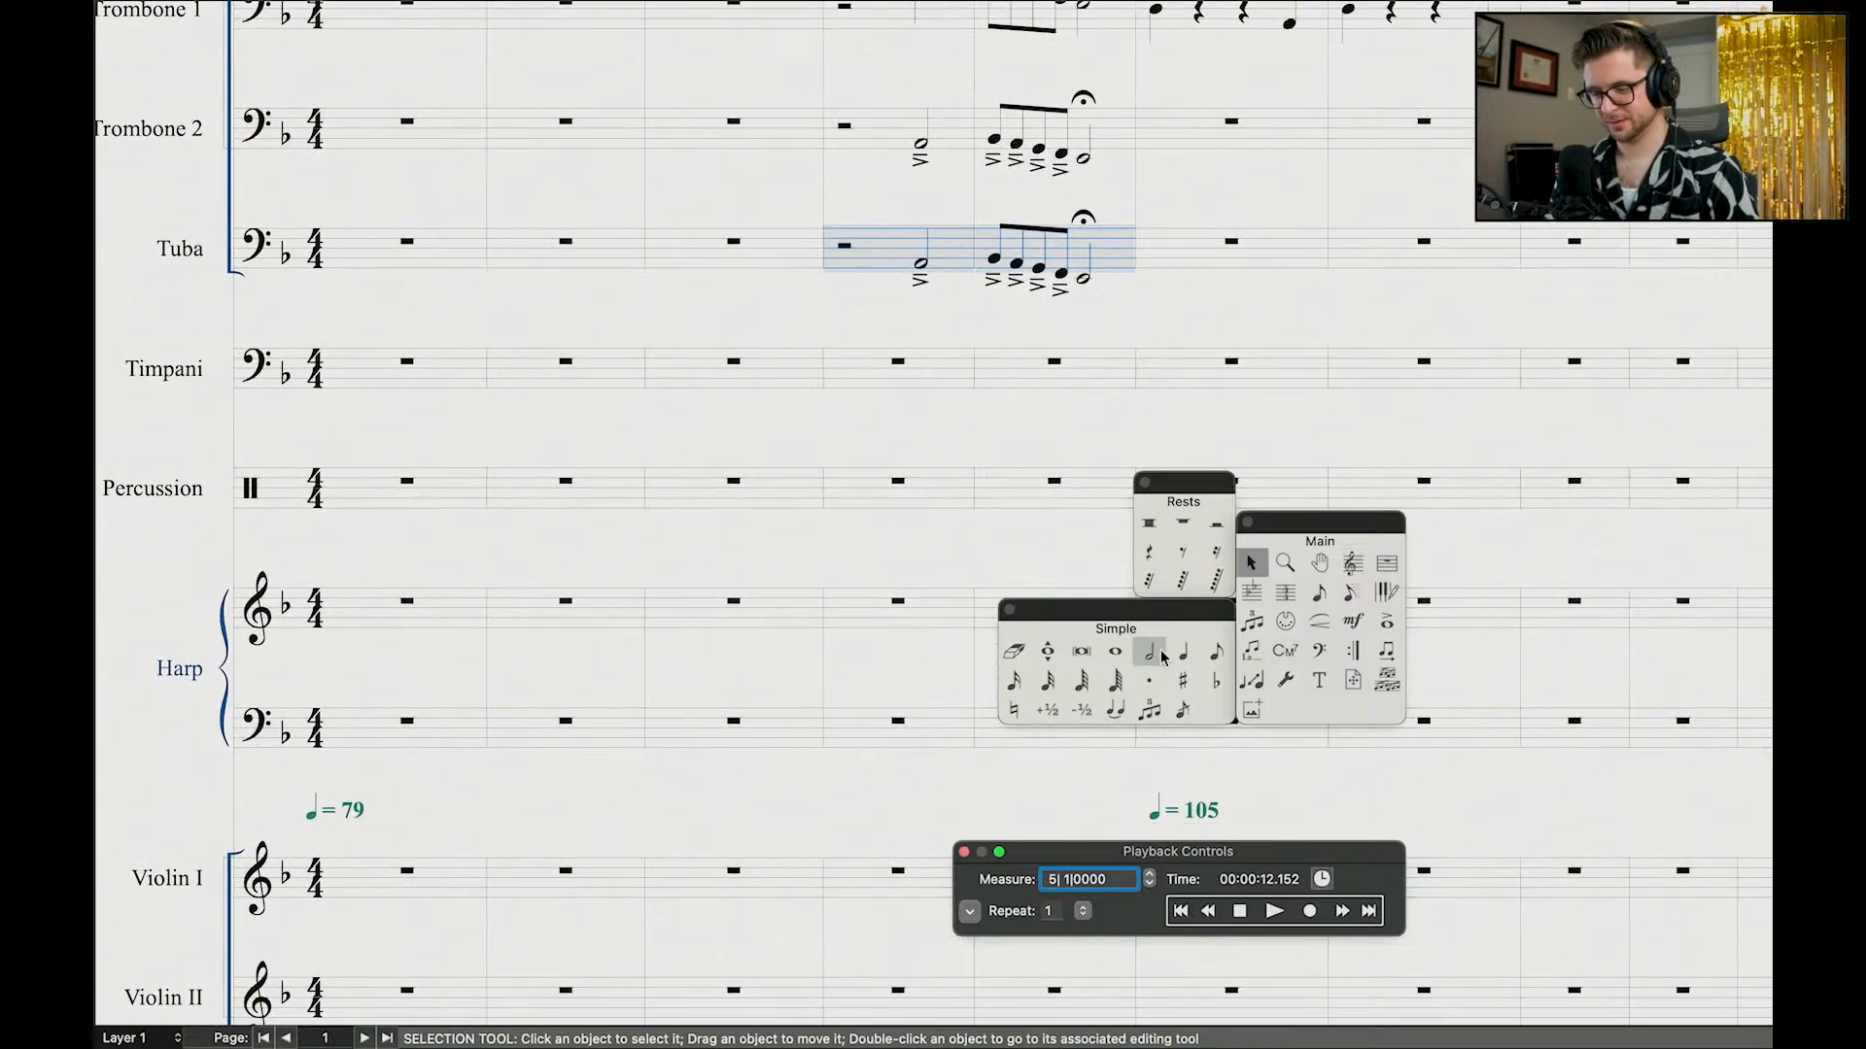
click(939, 368)
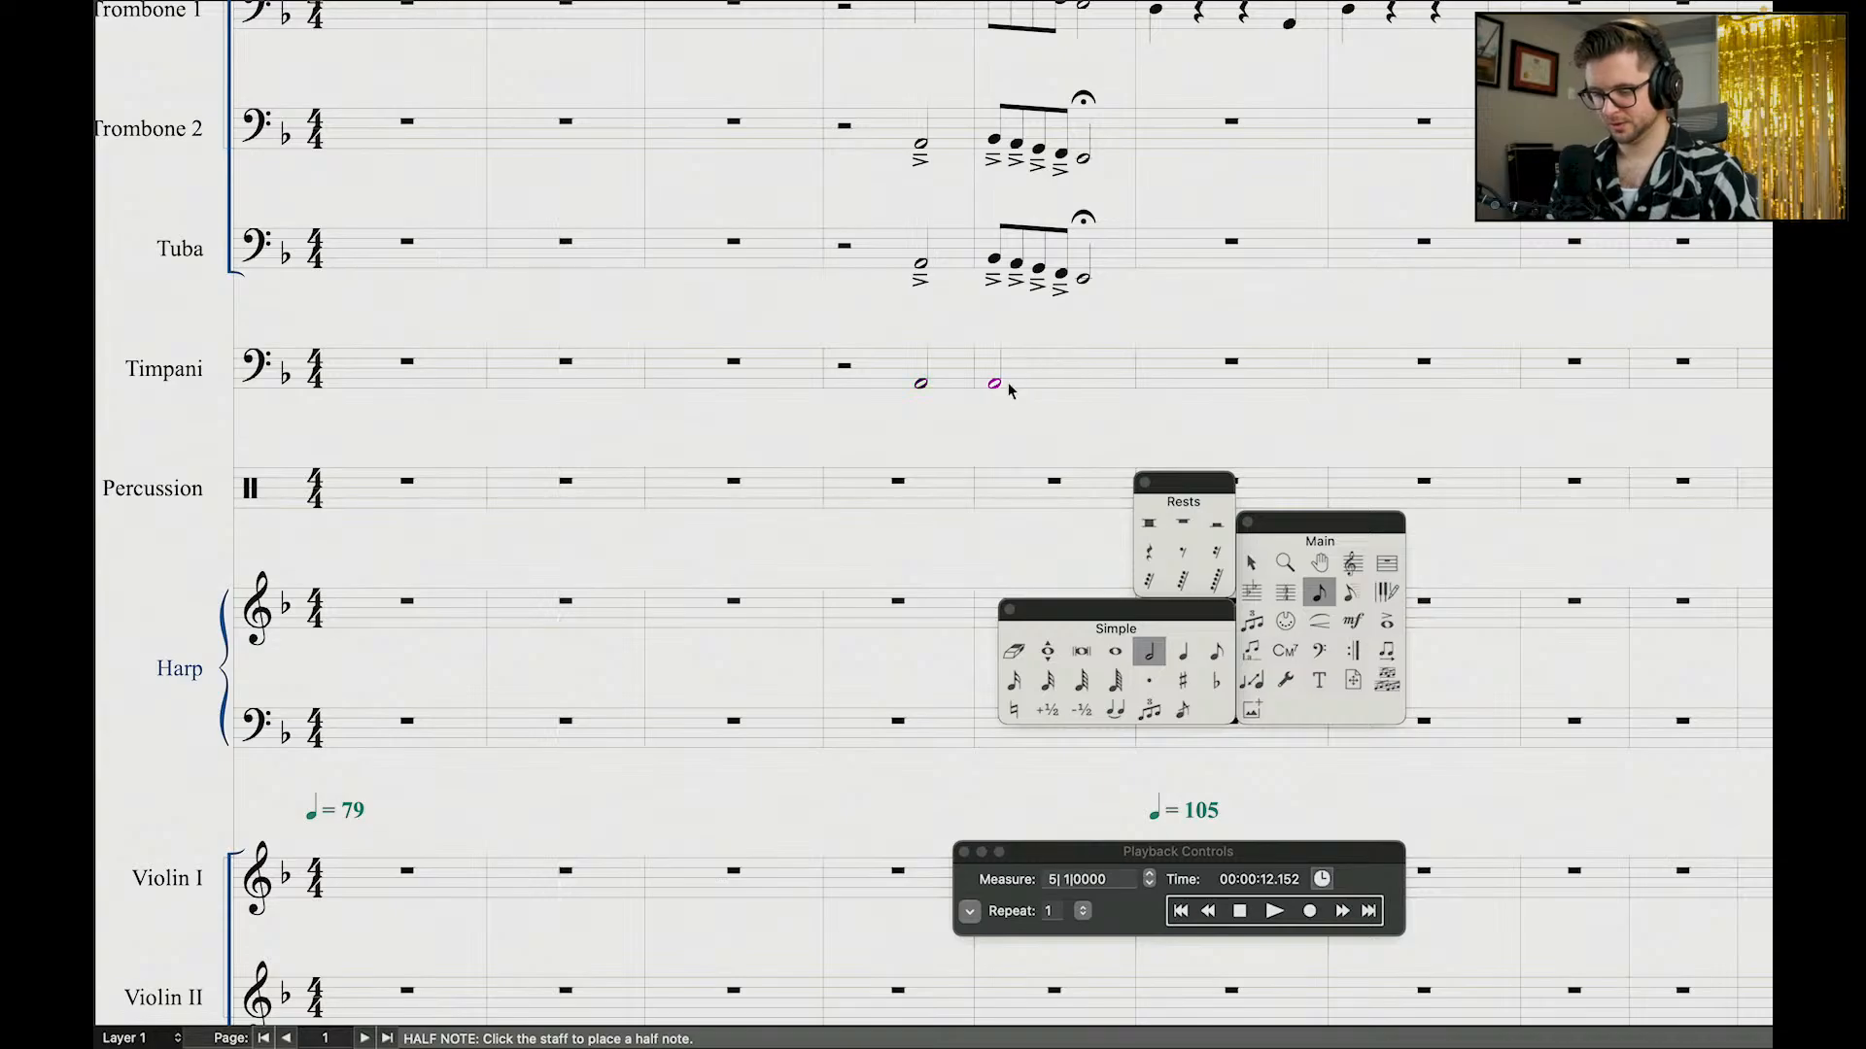
key(alt+9)
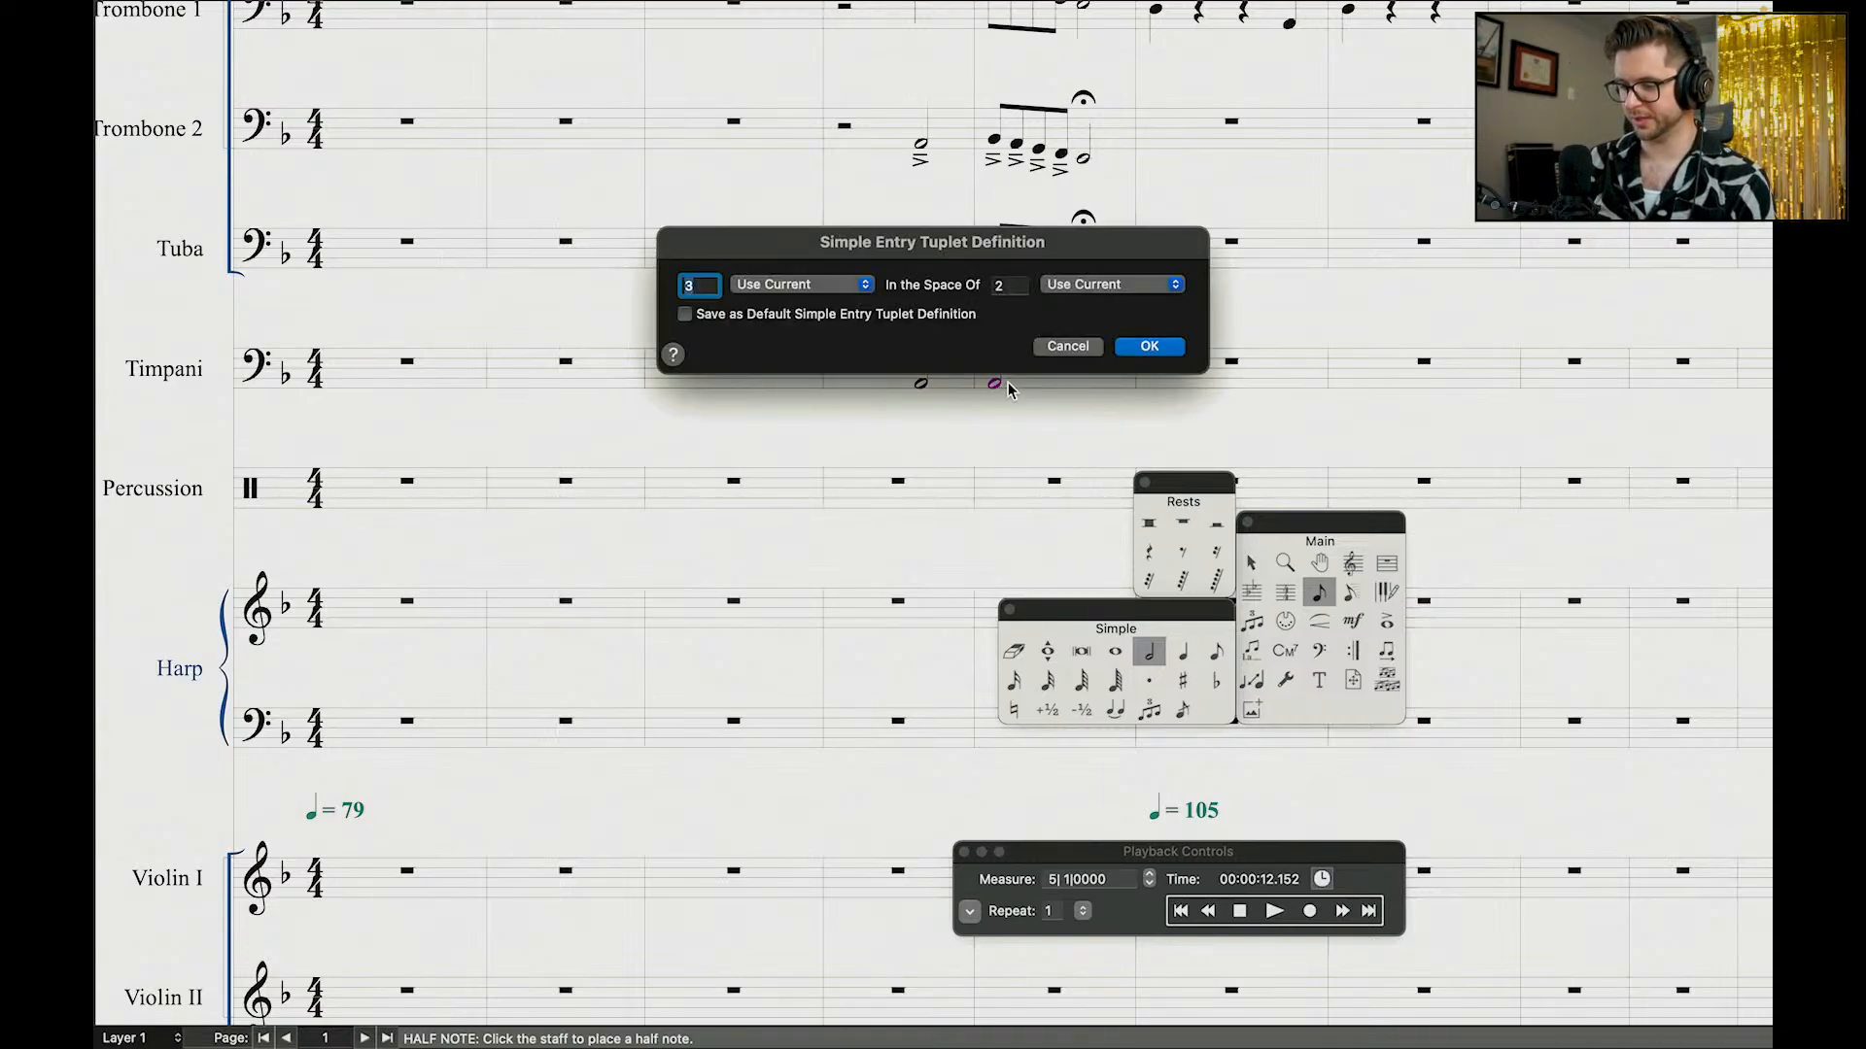
click(1067, 347)
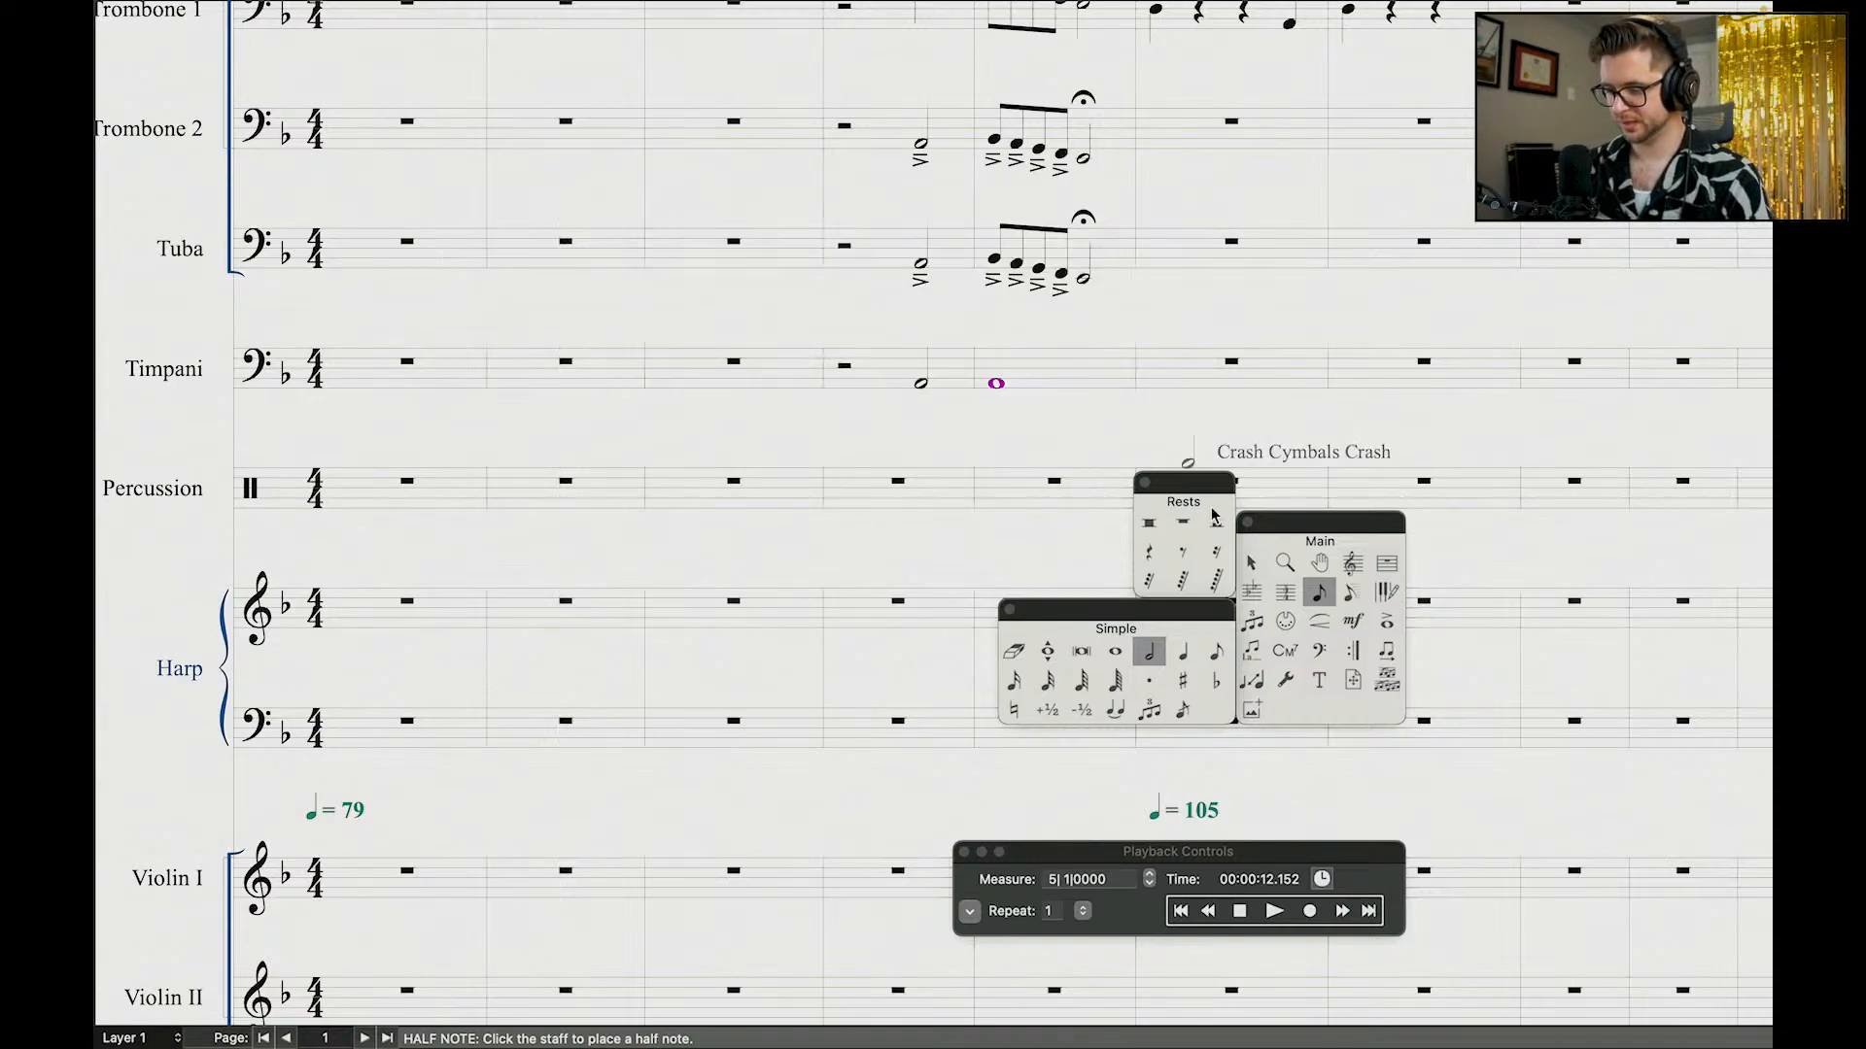
key(t)
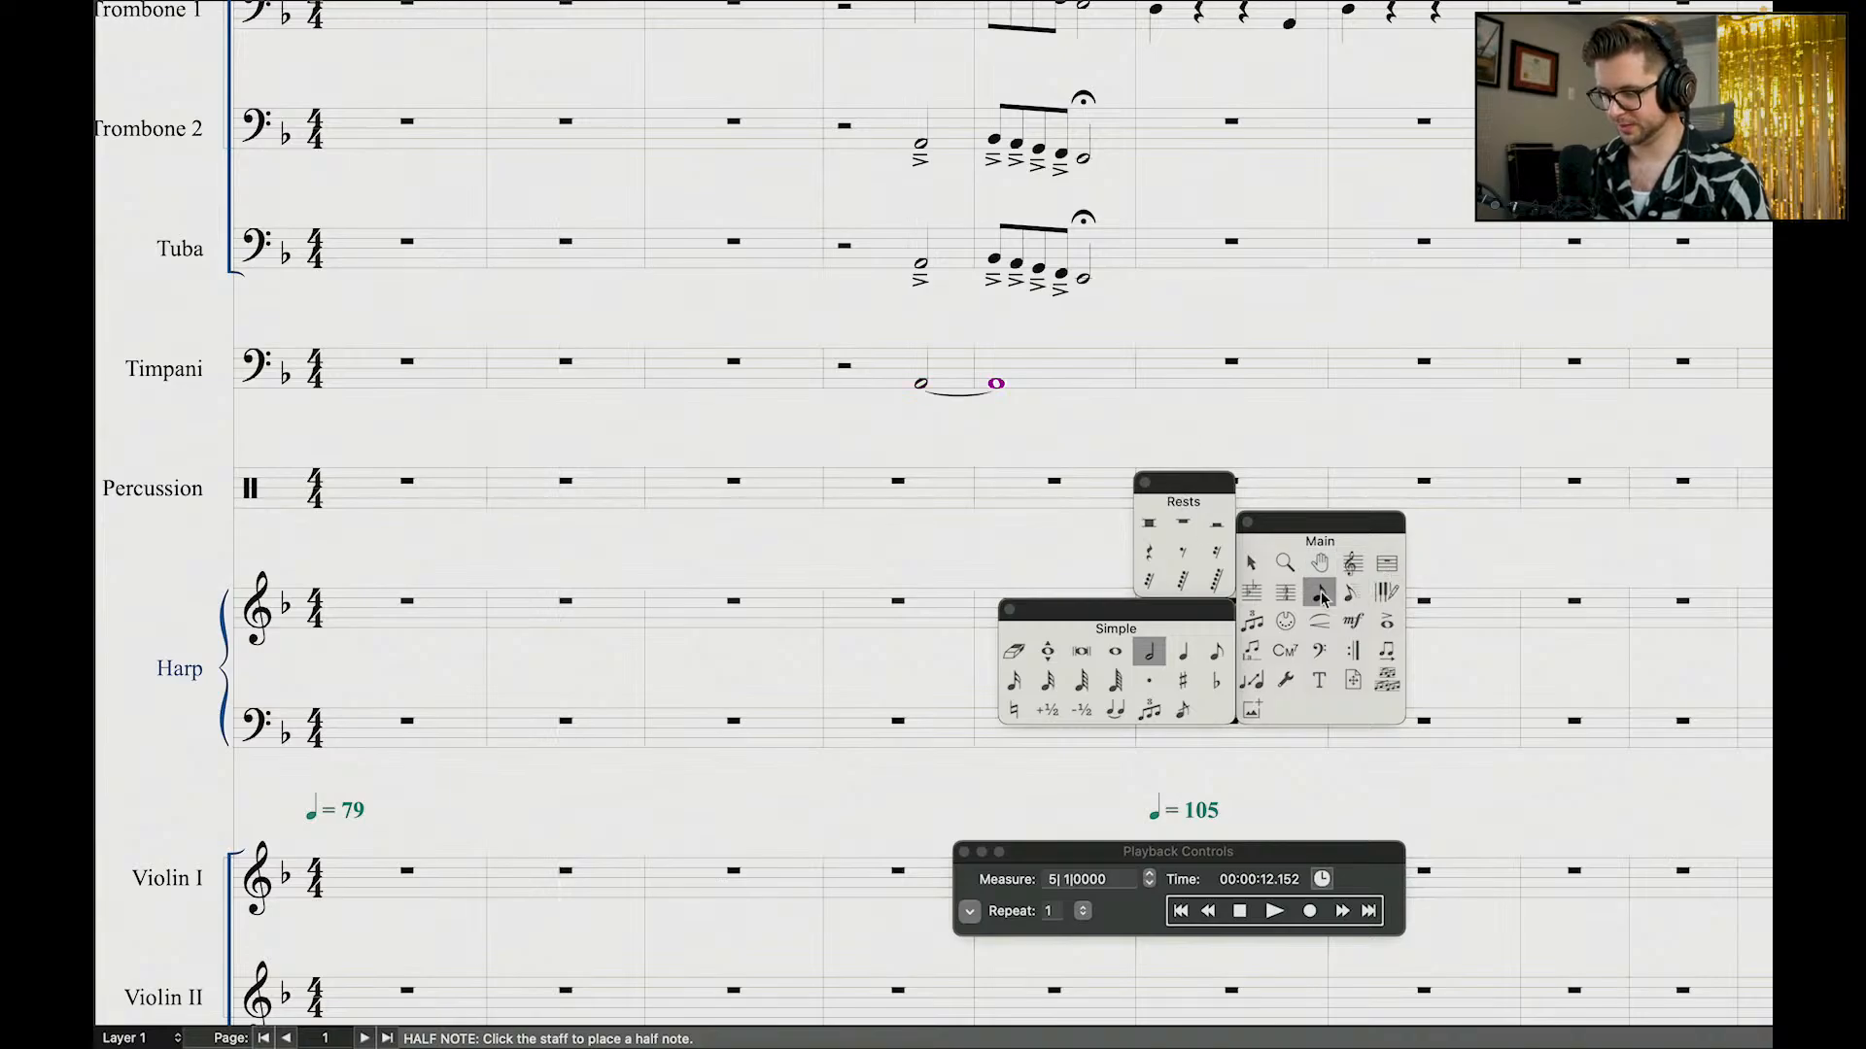
Step: Attach the long wavy-line ornament to the Timpani half note in measure 4 and shift it above the whole note in measure 5
click(1386, 621)
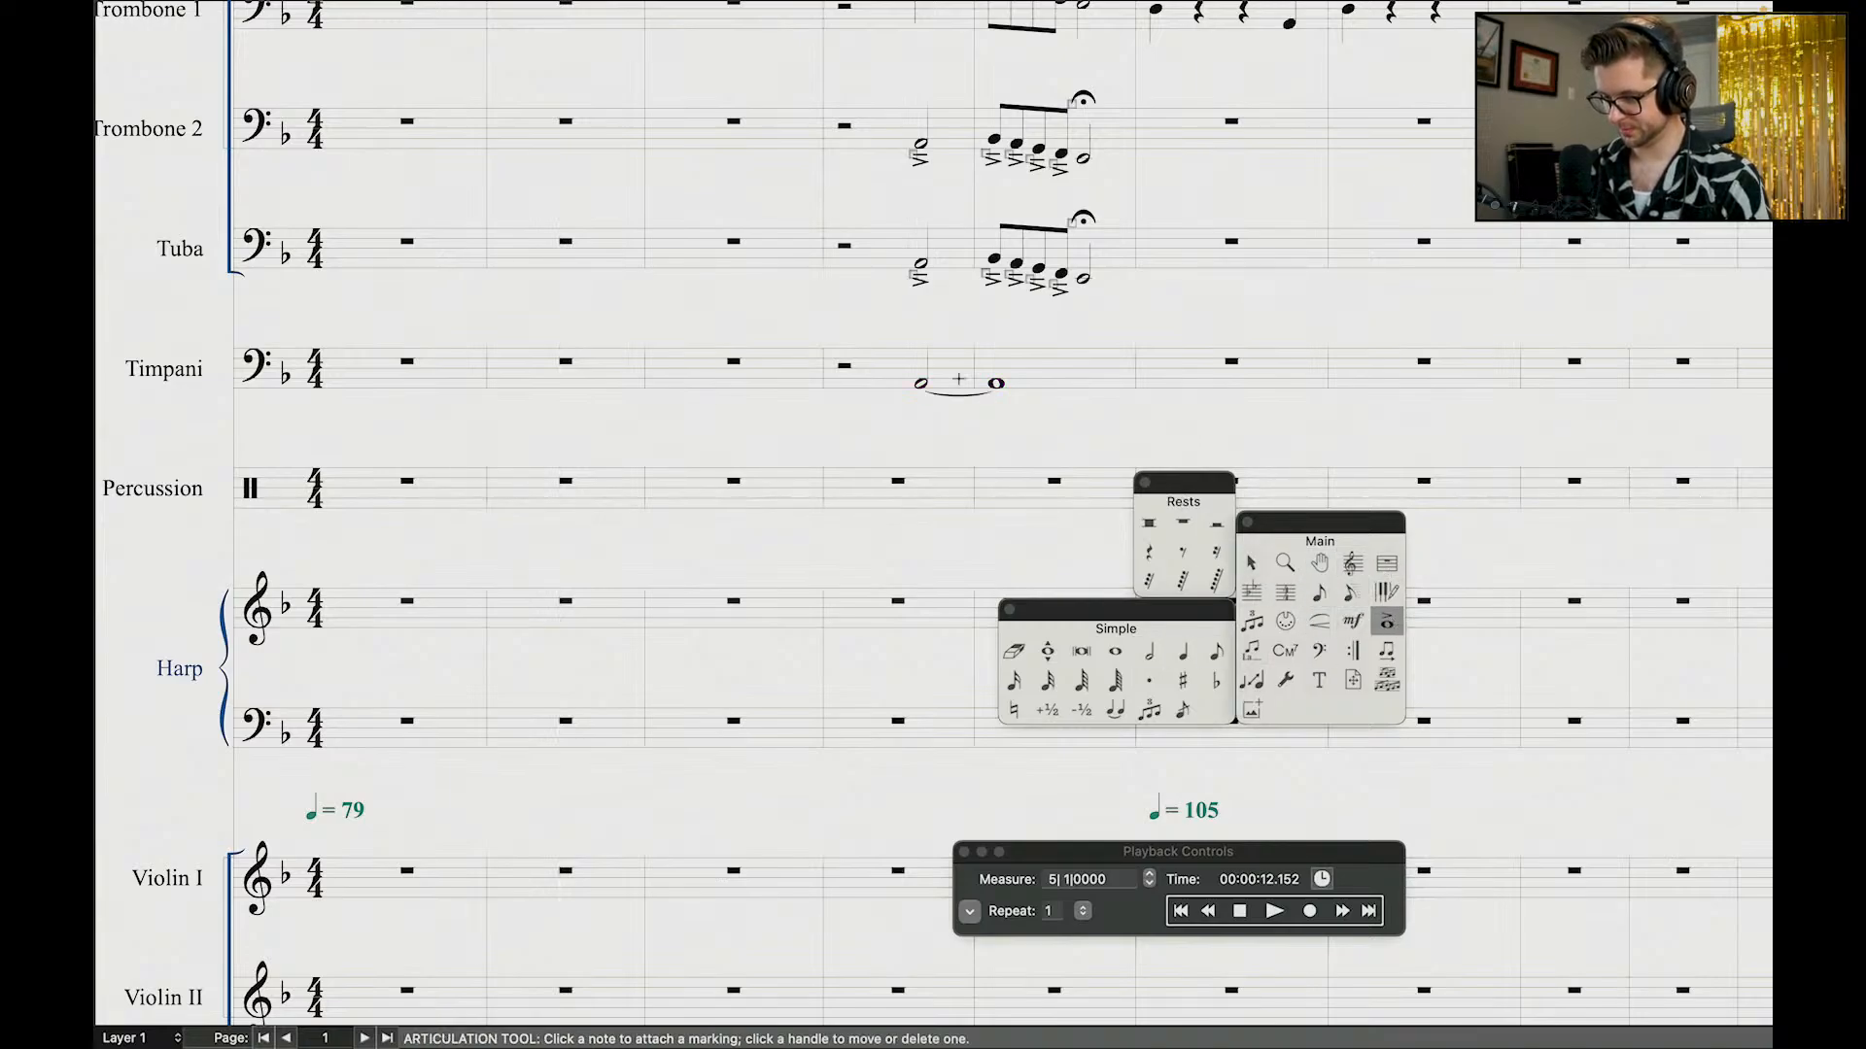
click(919, 386)
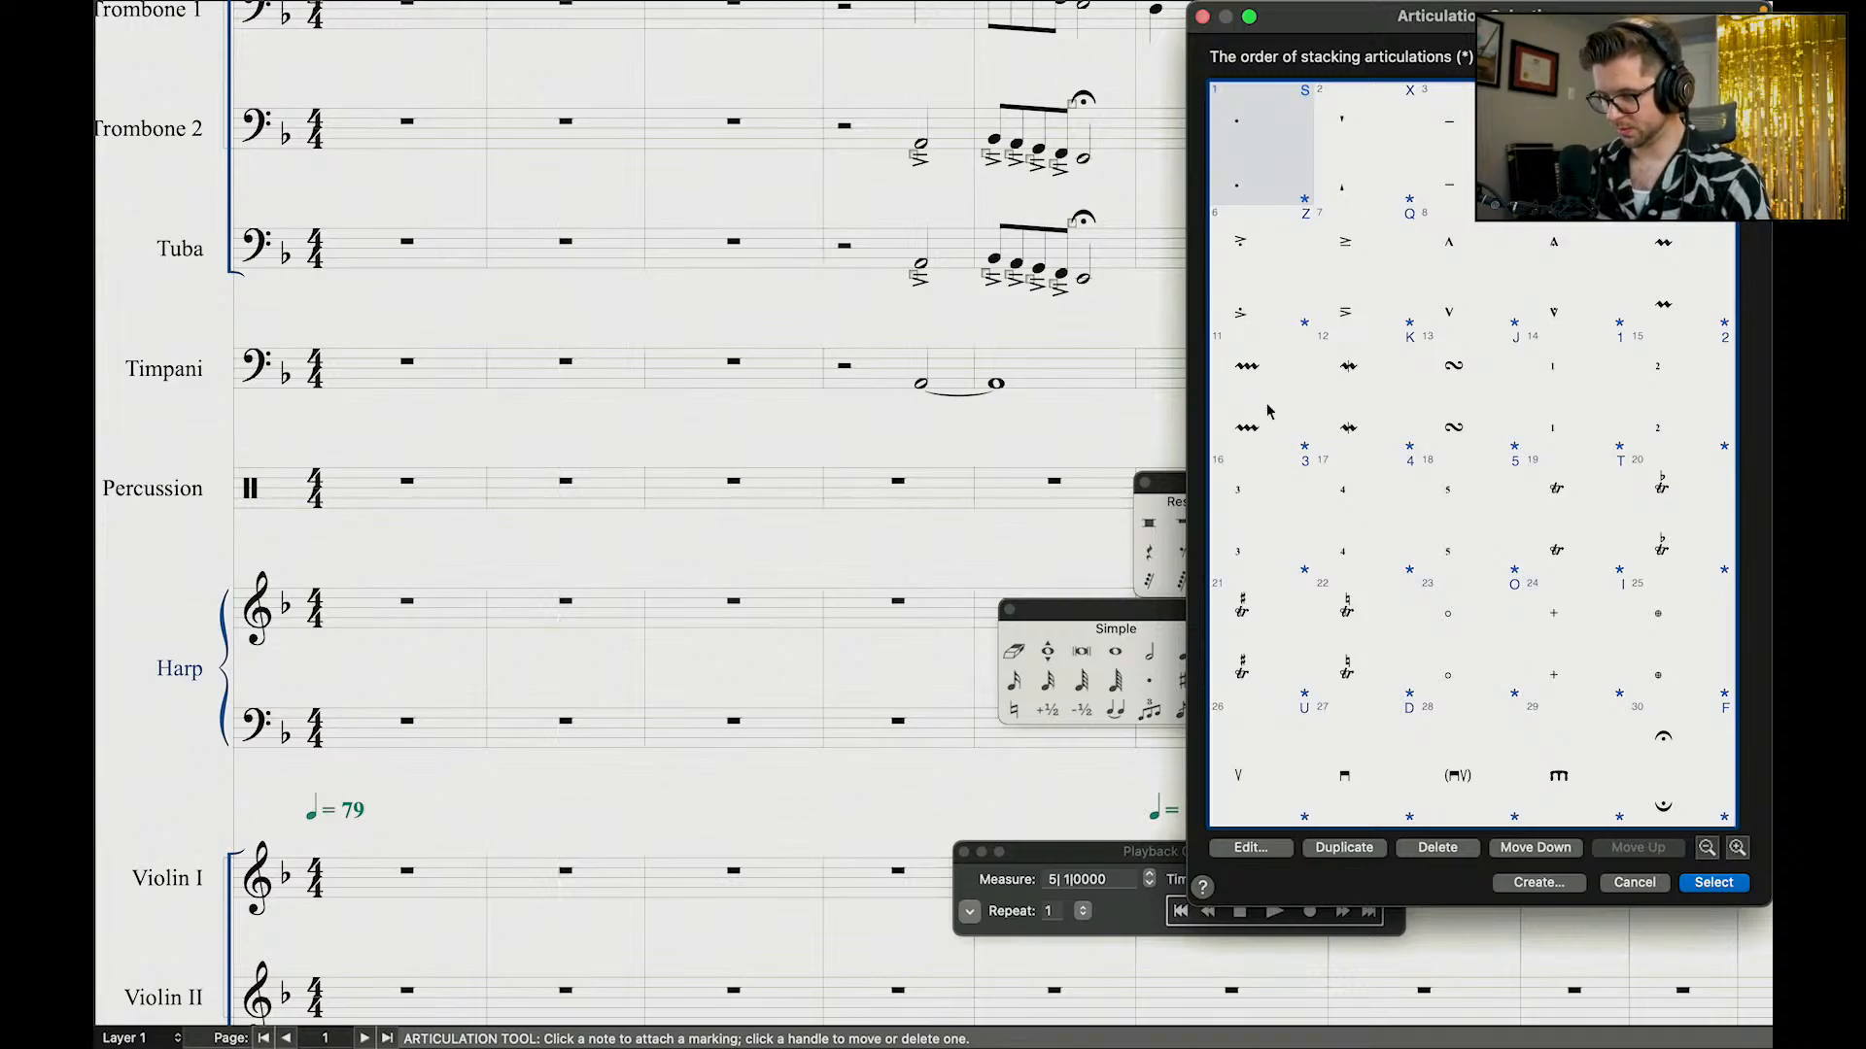
scroll(1268, 411, down, 10)
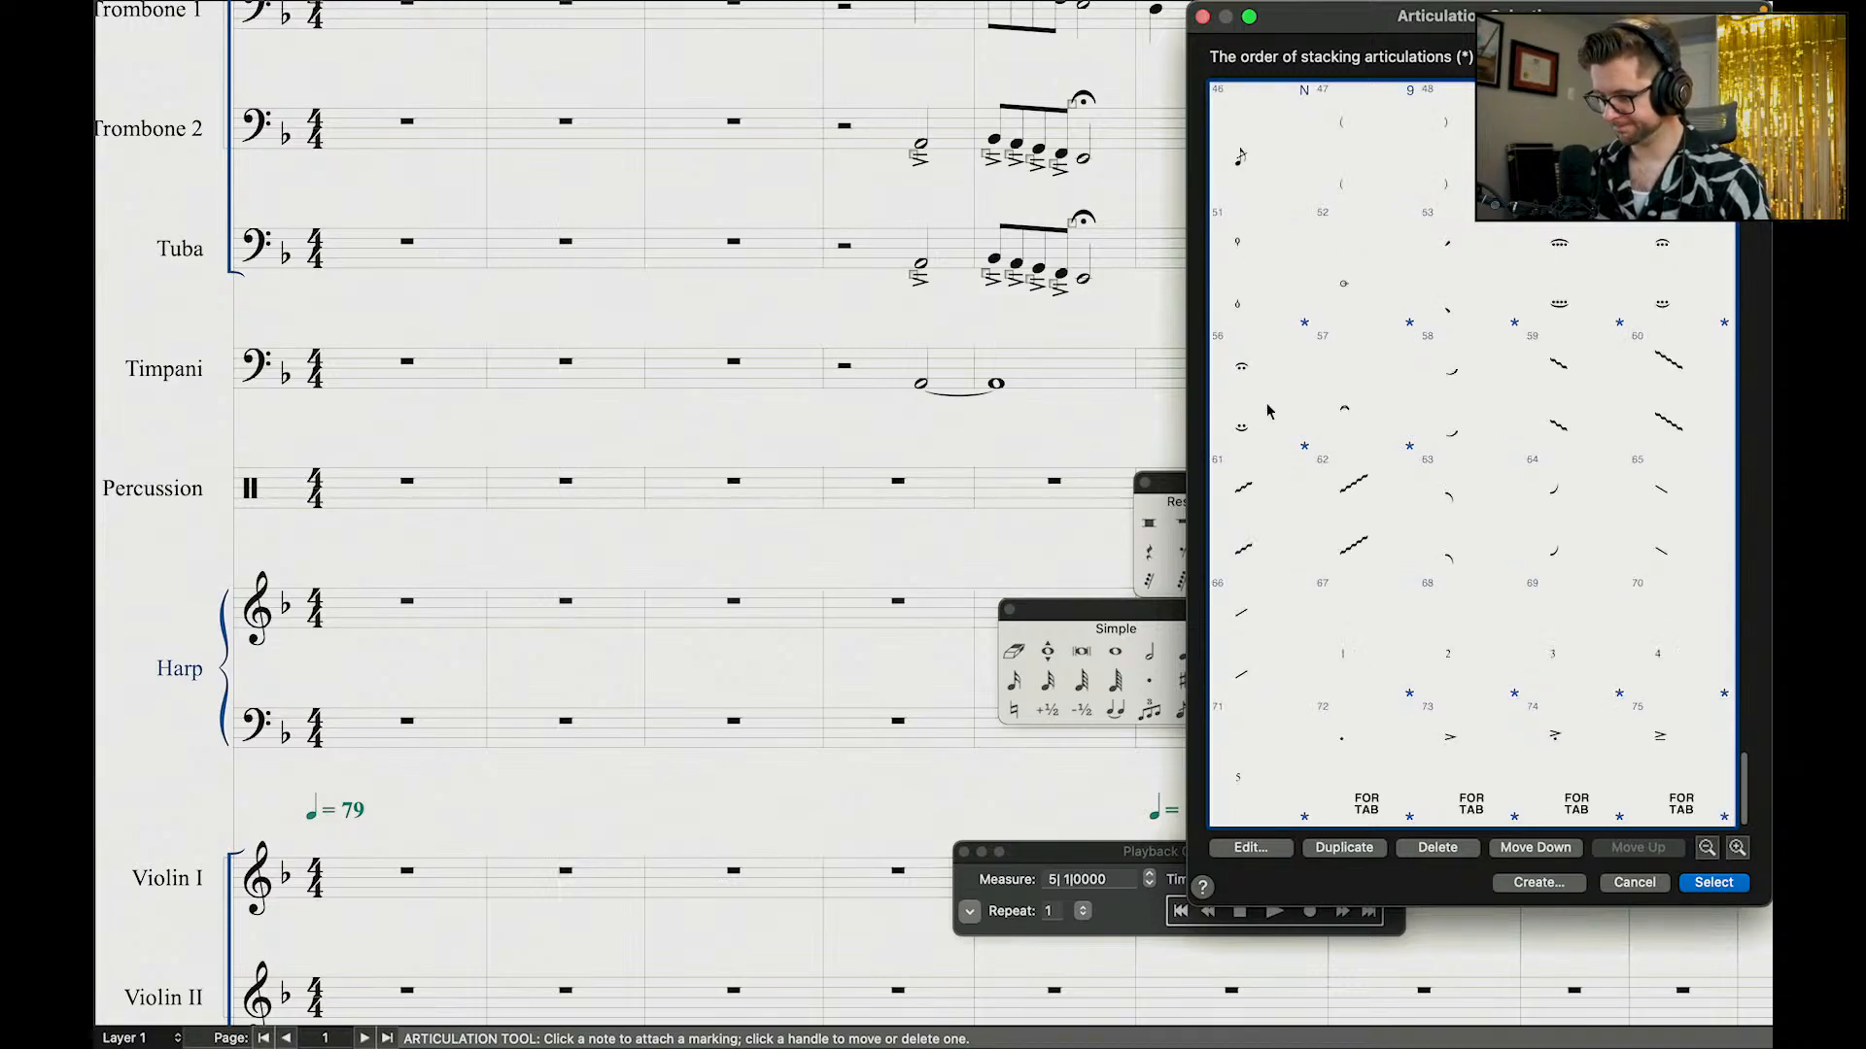
scroll(1268, 411, up, 10)
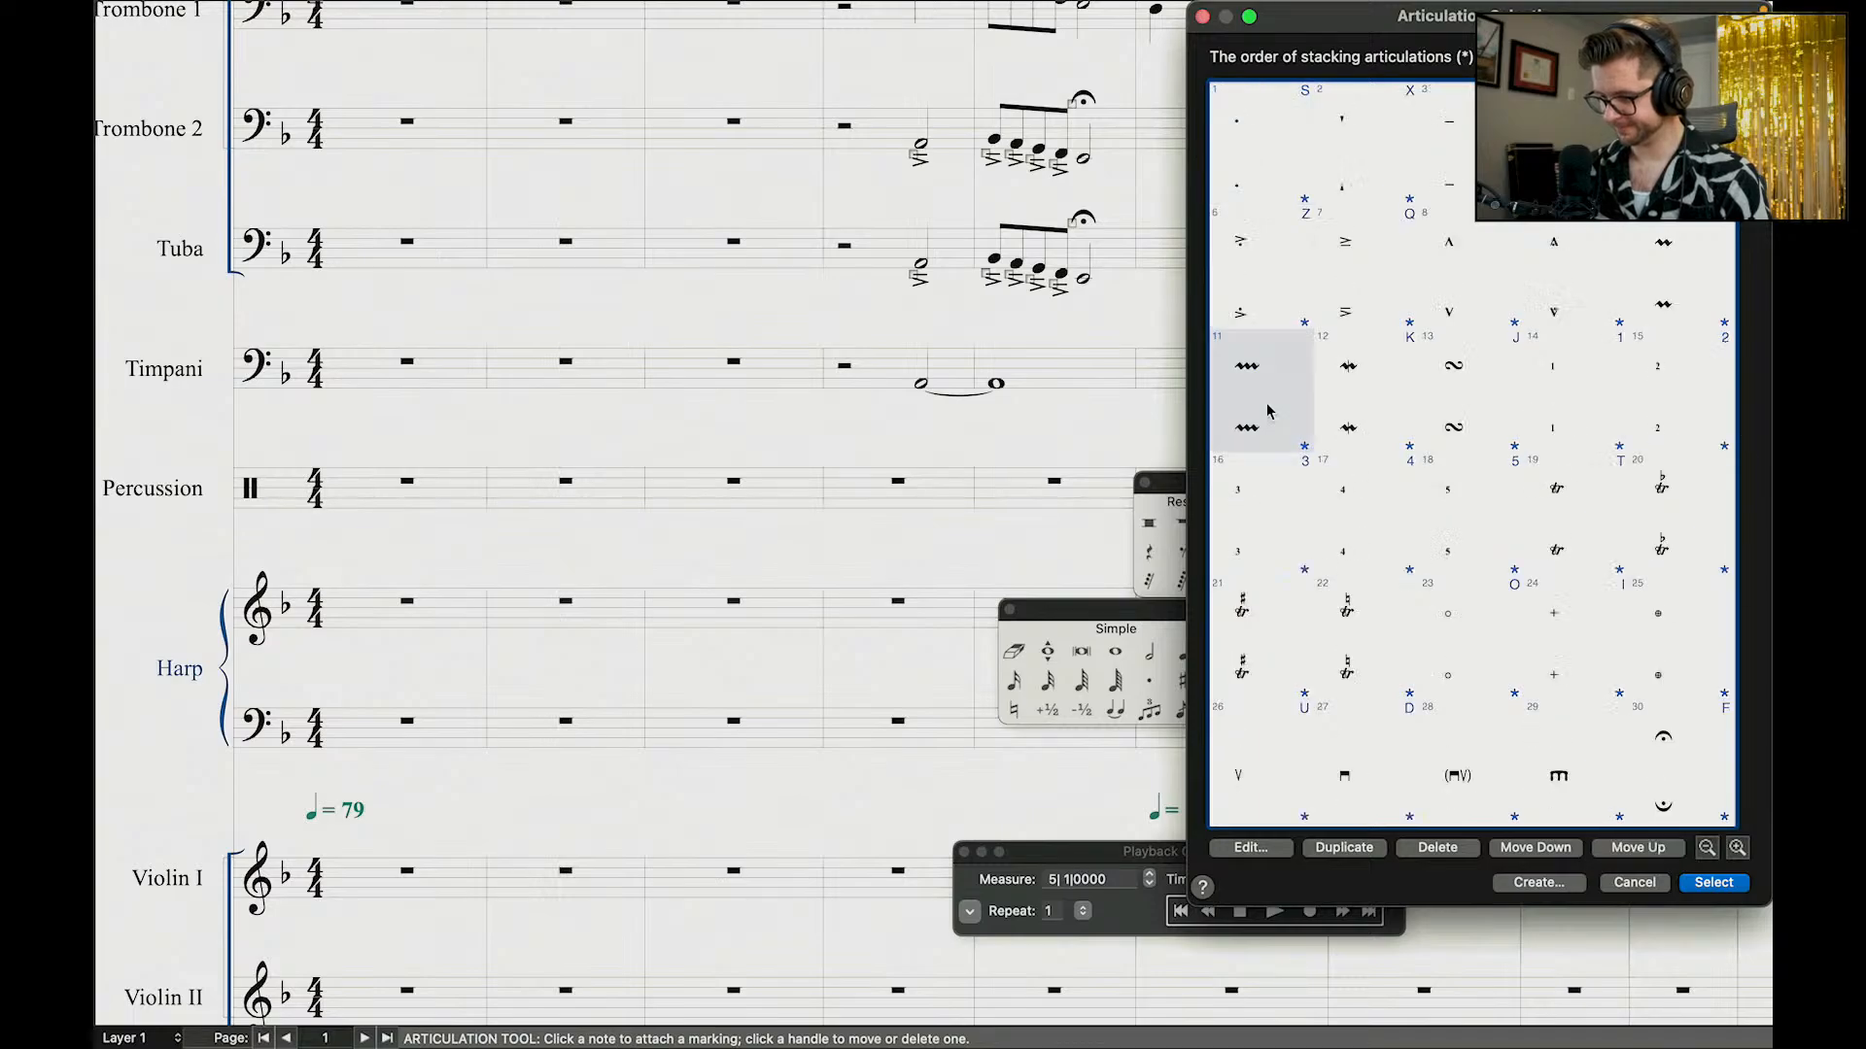
double_click(1267, 408)
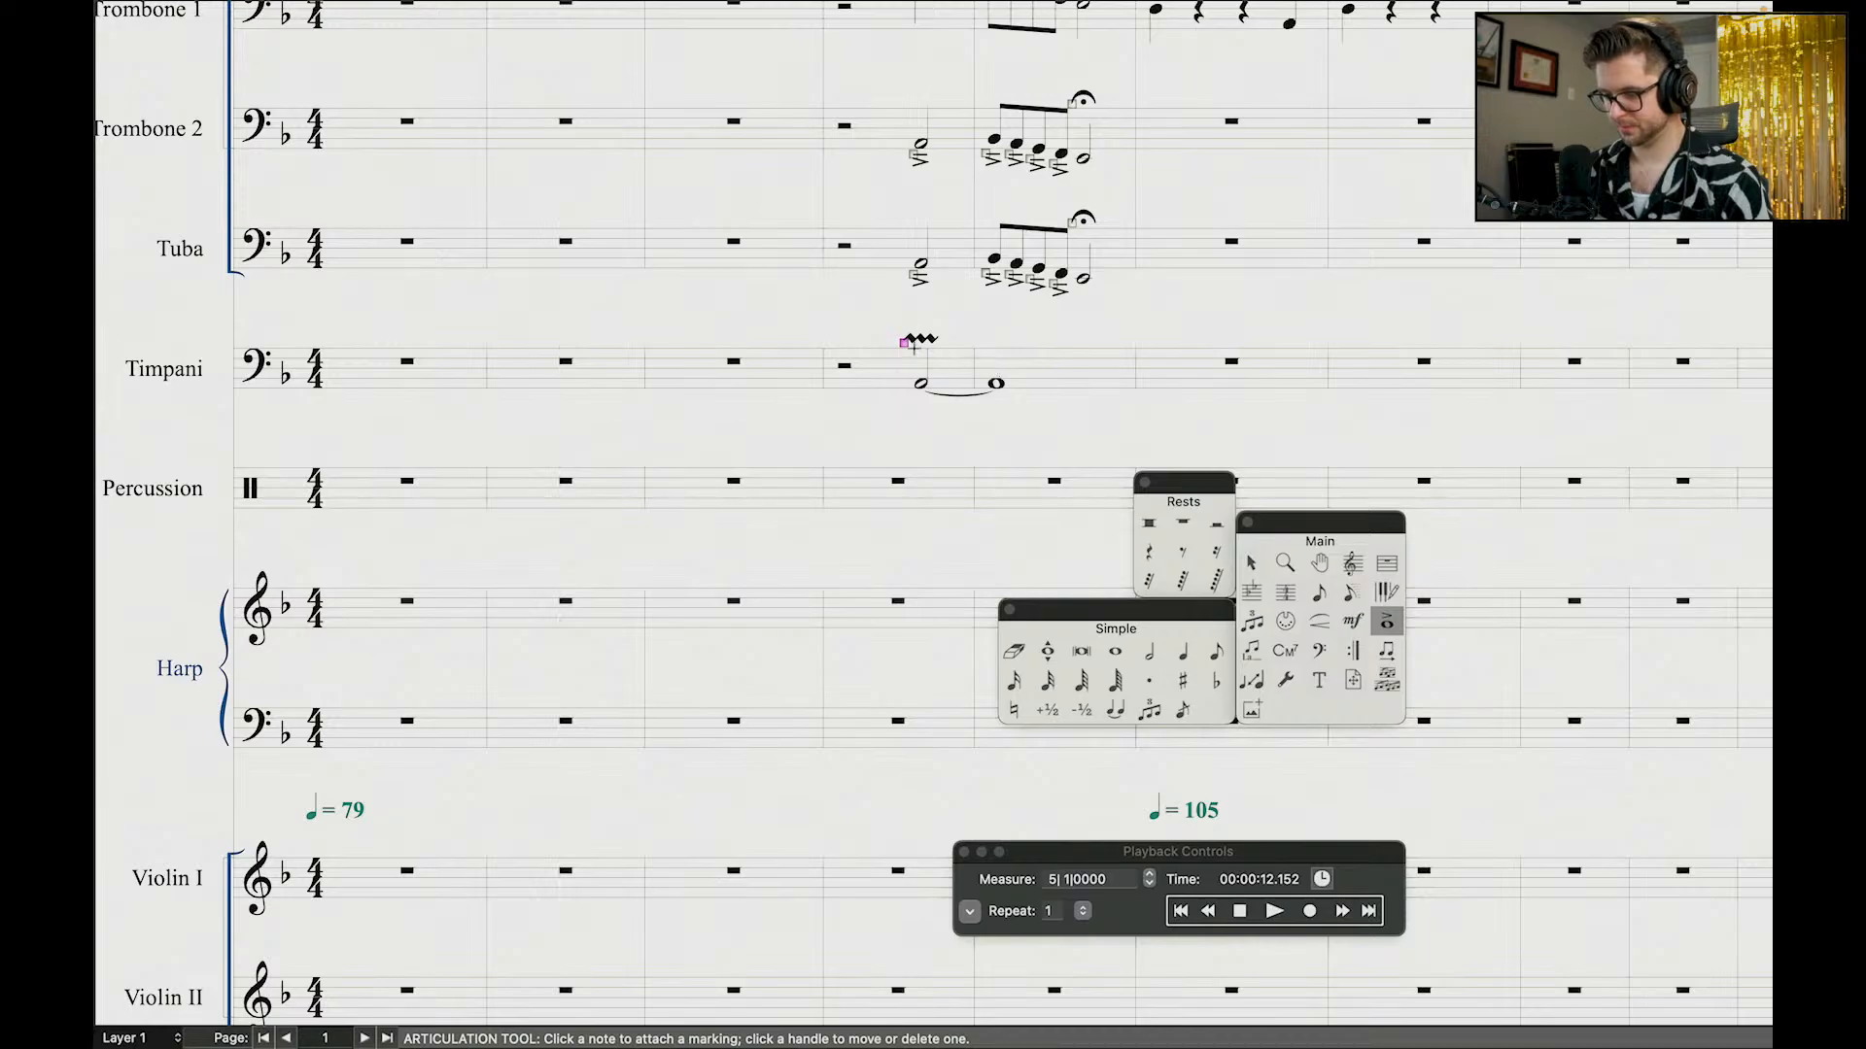
drag(904, 343, 987, 344)
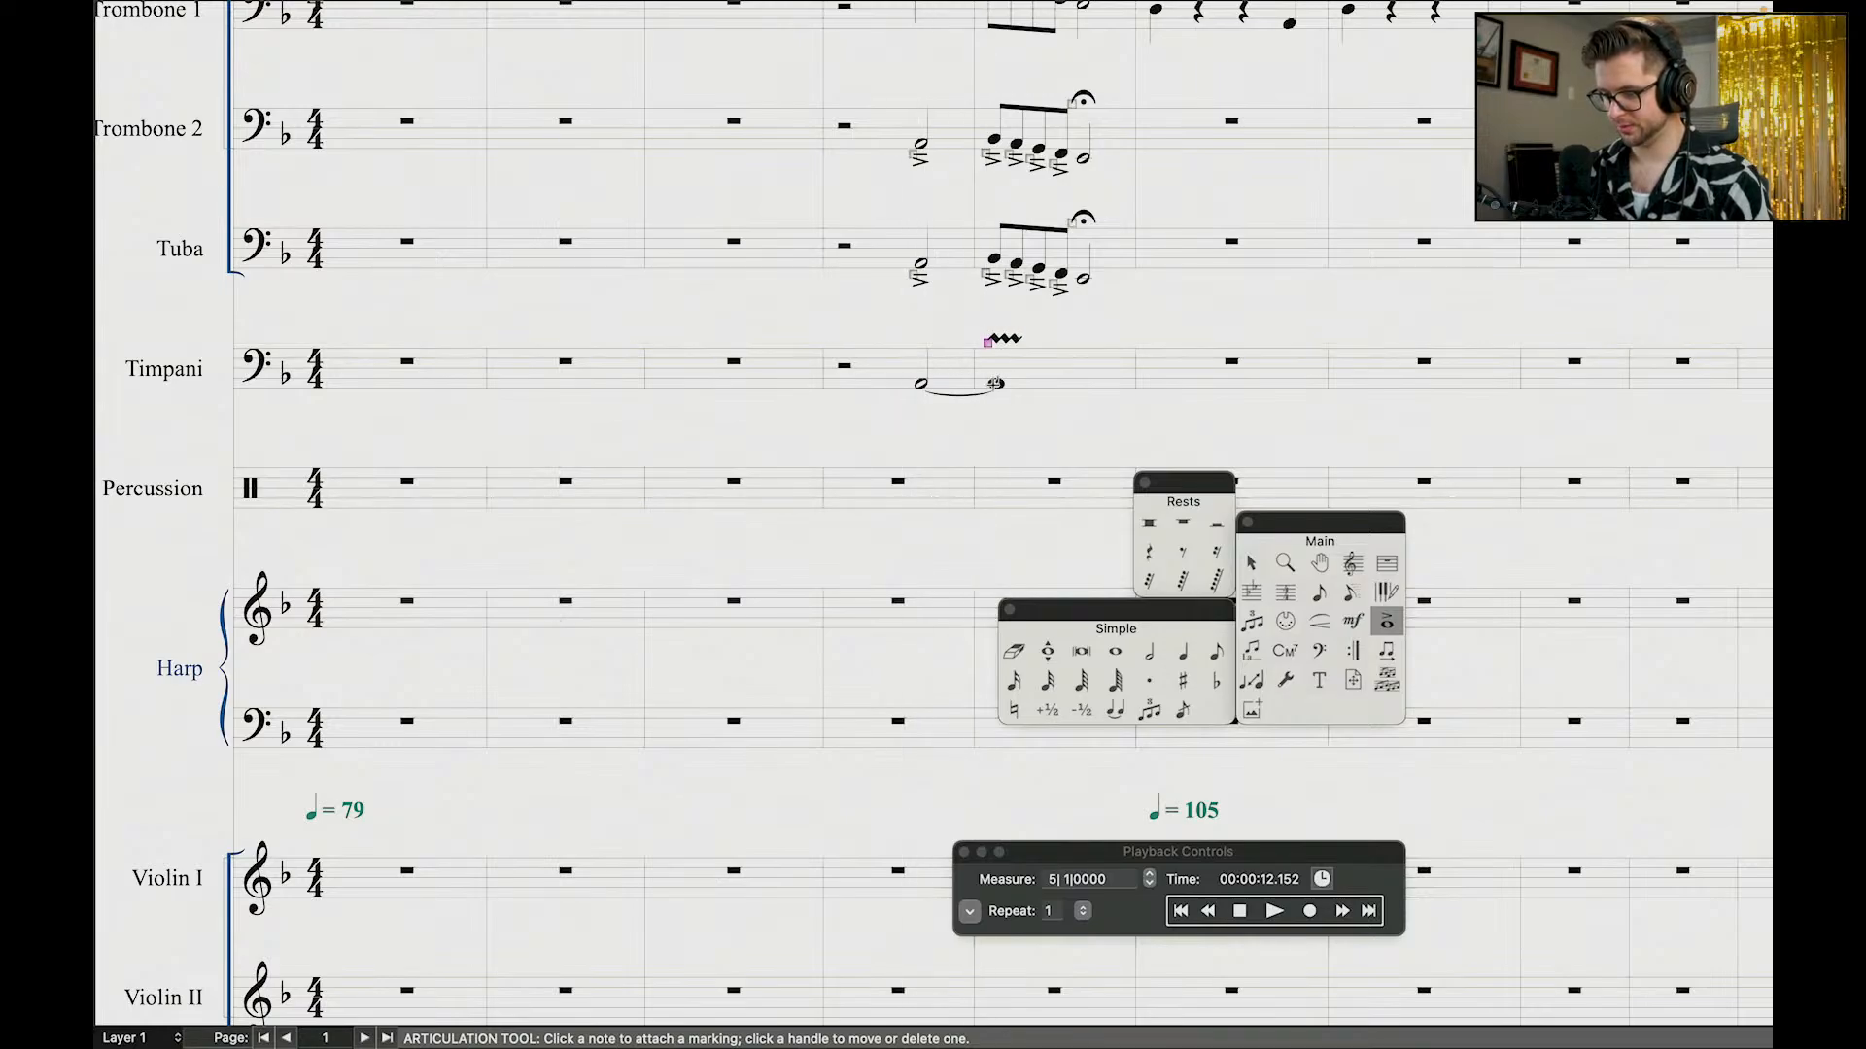
Step: Play the score back from measure 4 through the fermata to hear the low brass with the timpani
click(1217, 913)
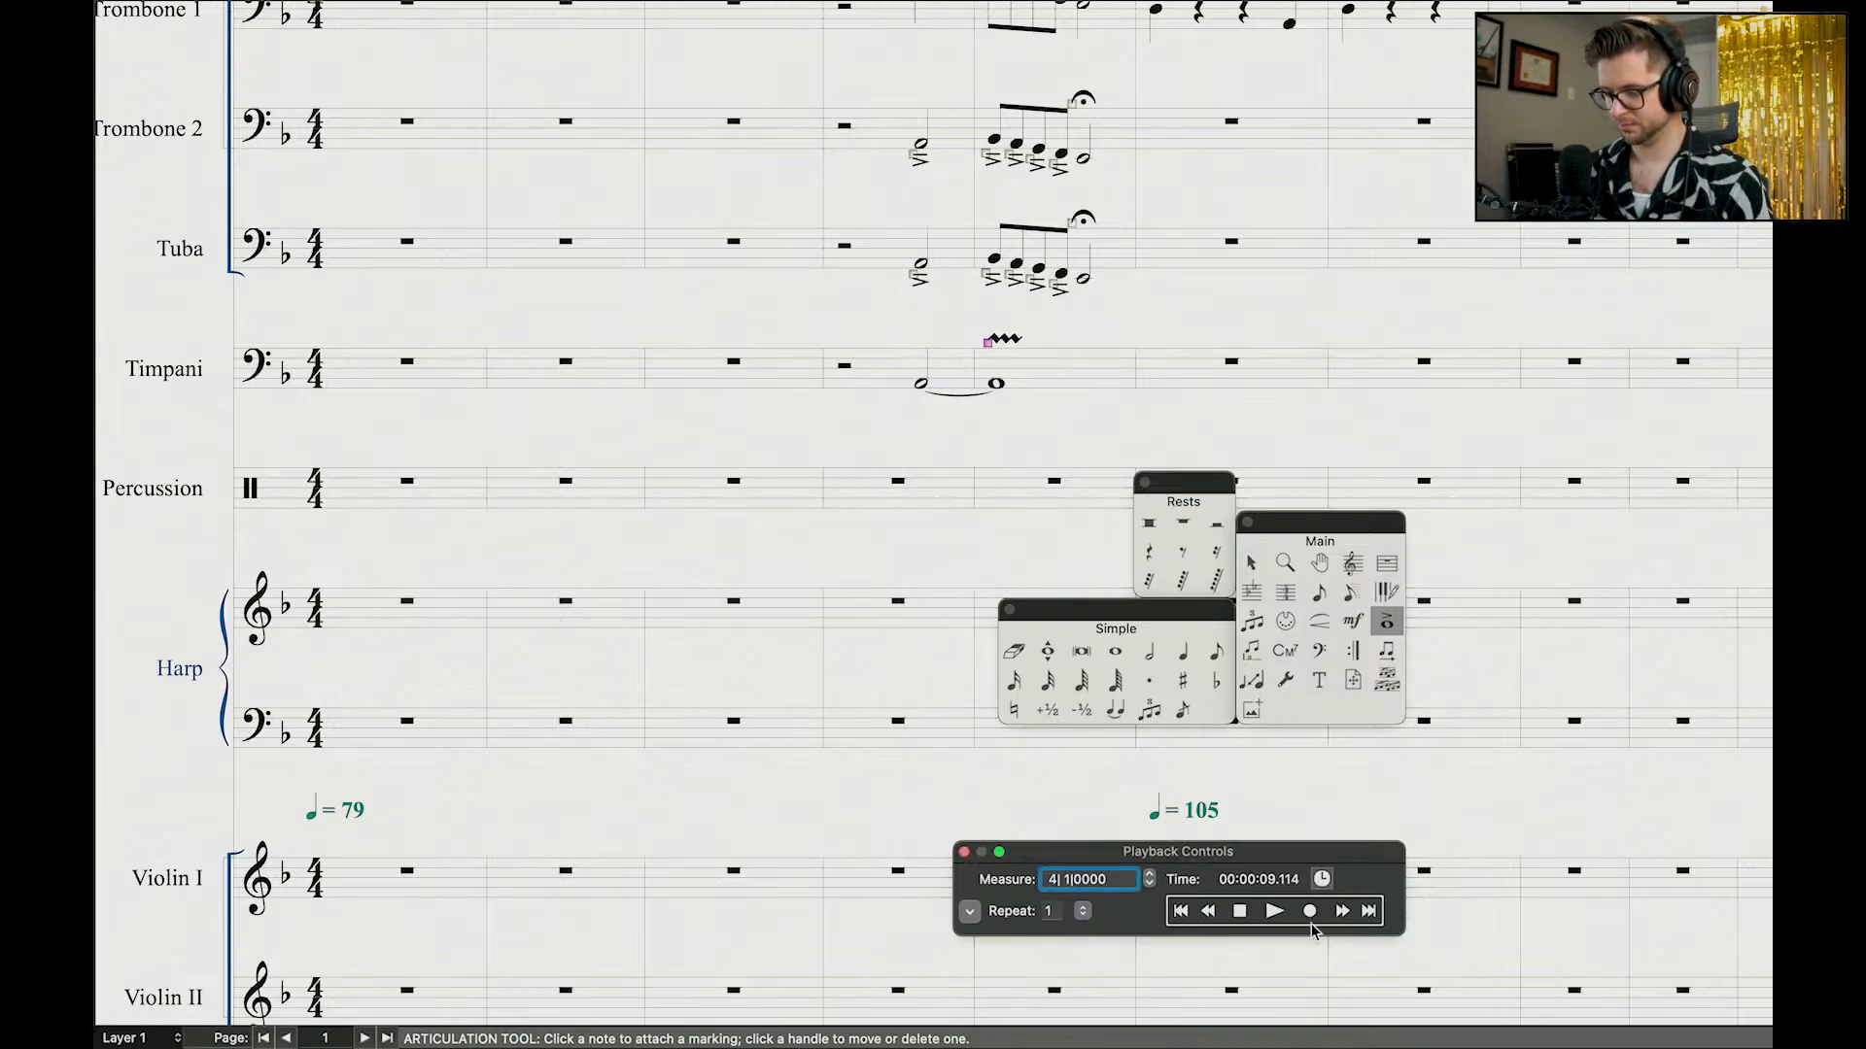
key(space)
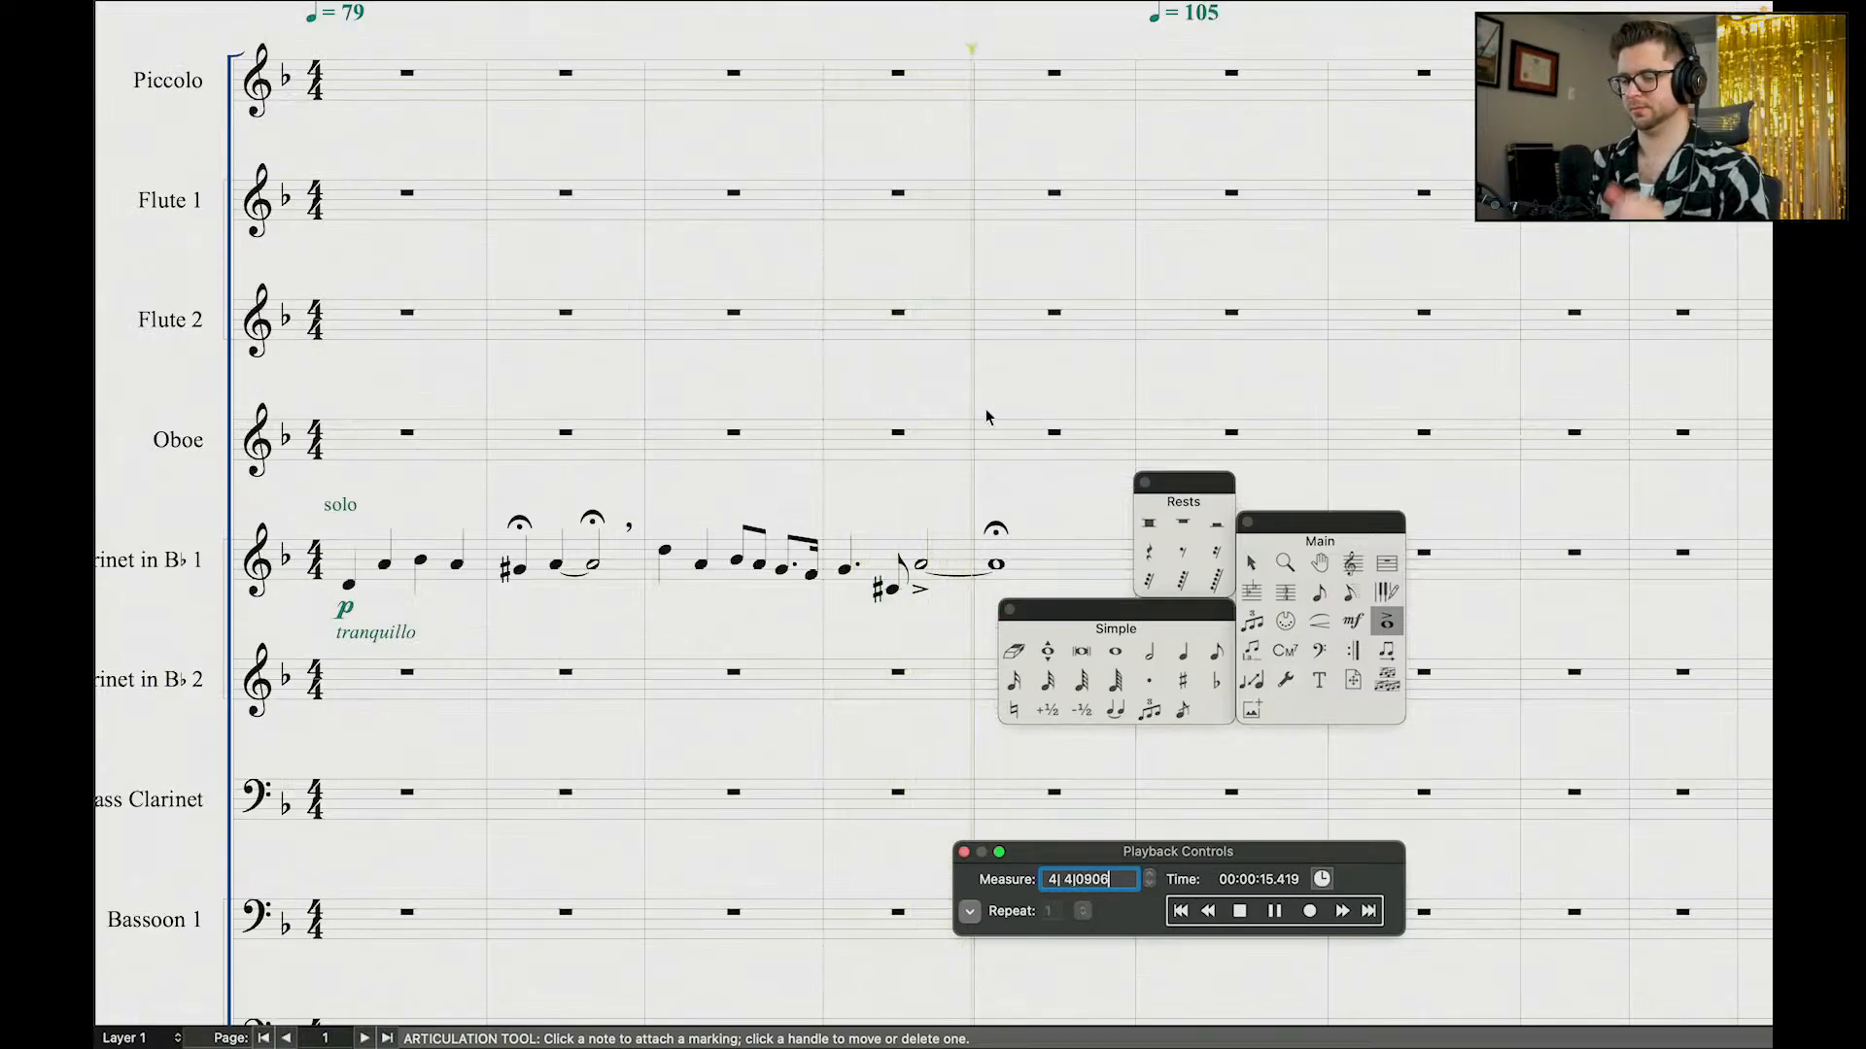
scroll(950, 404, down, 10)
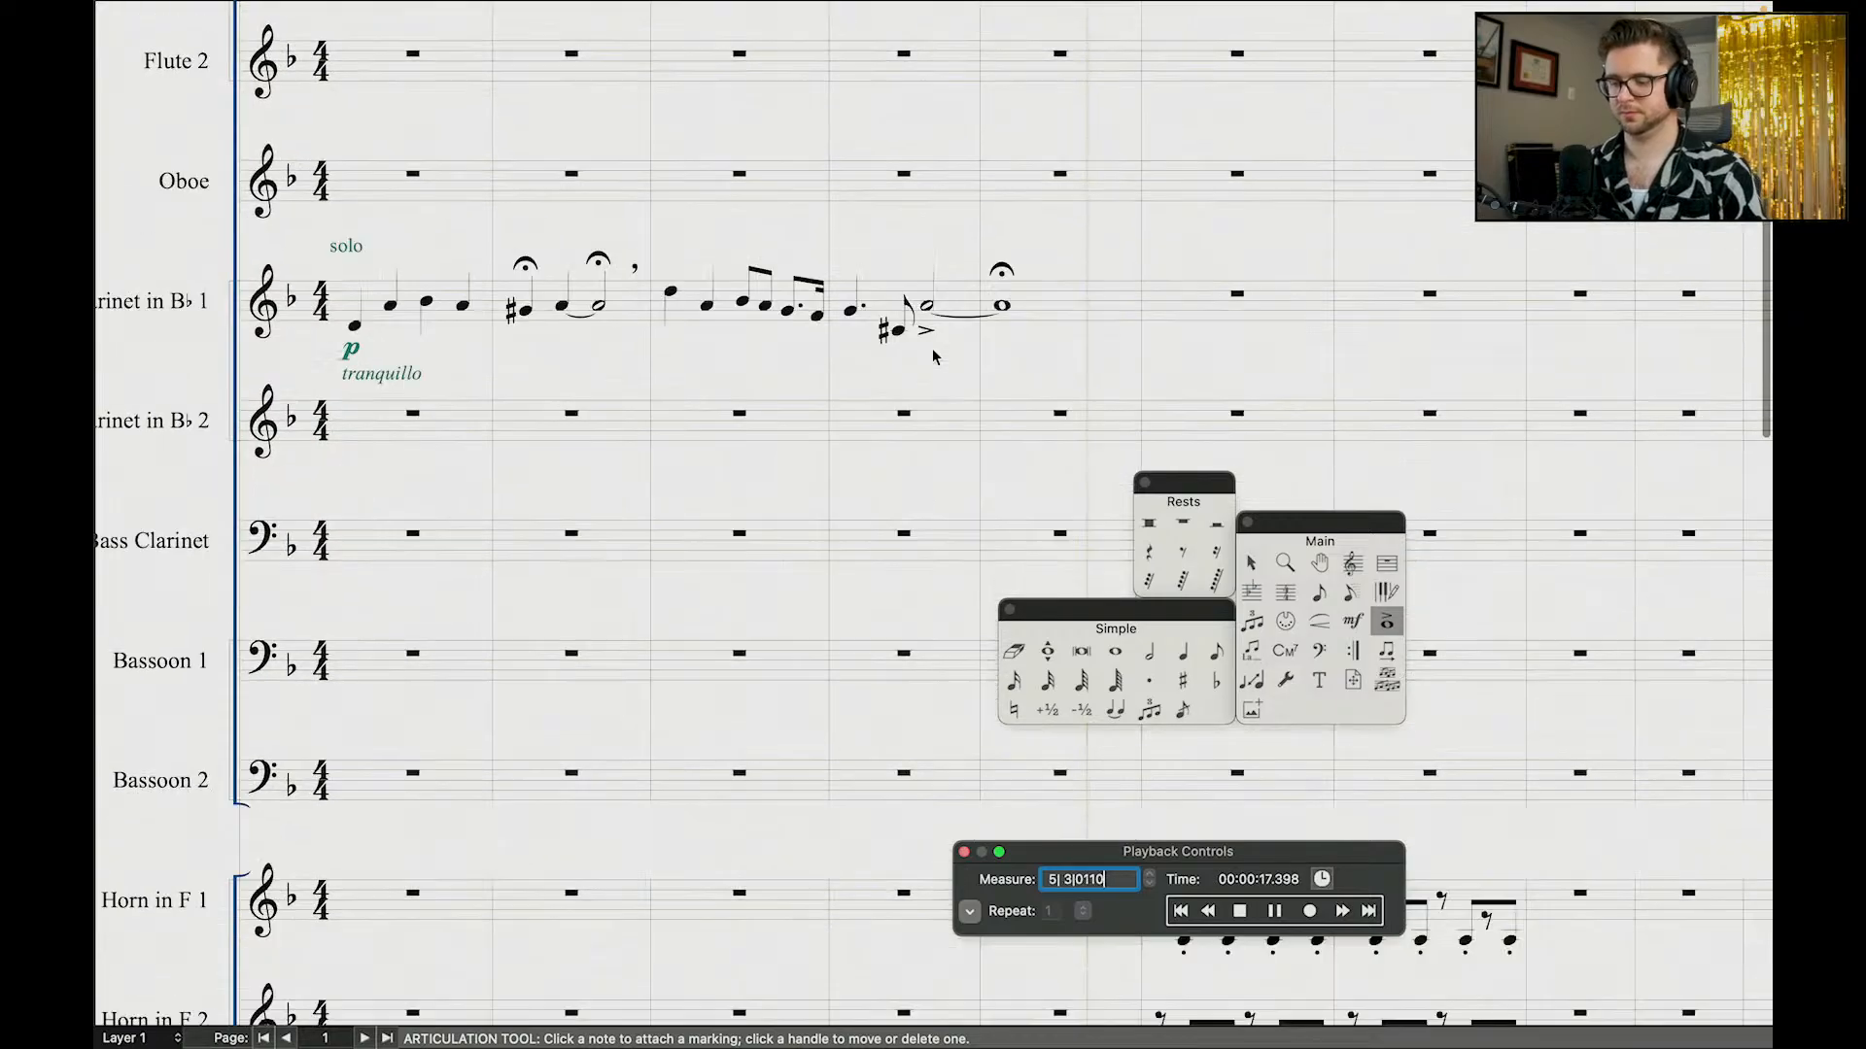
scroll(977, 488, down, 15)
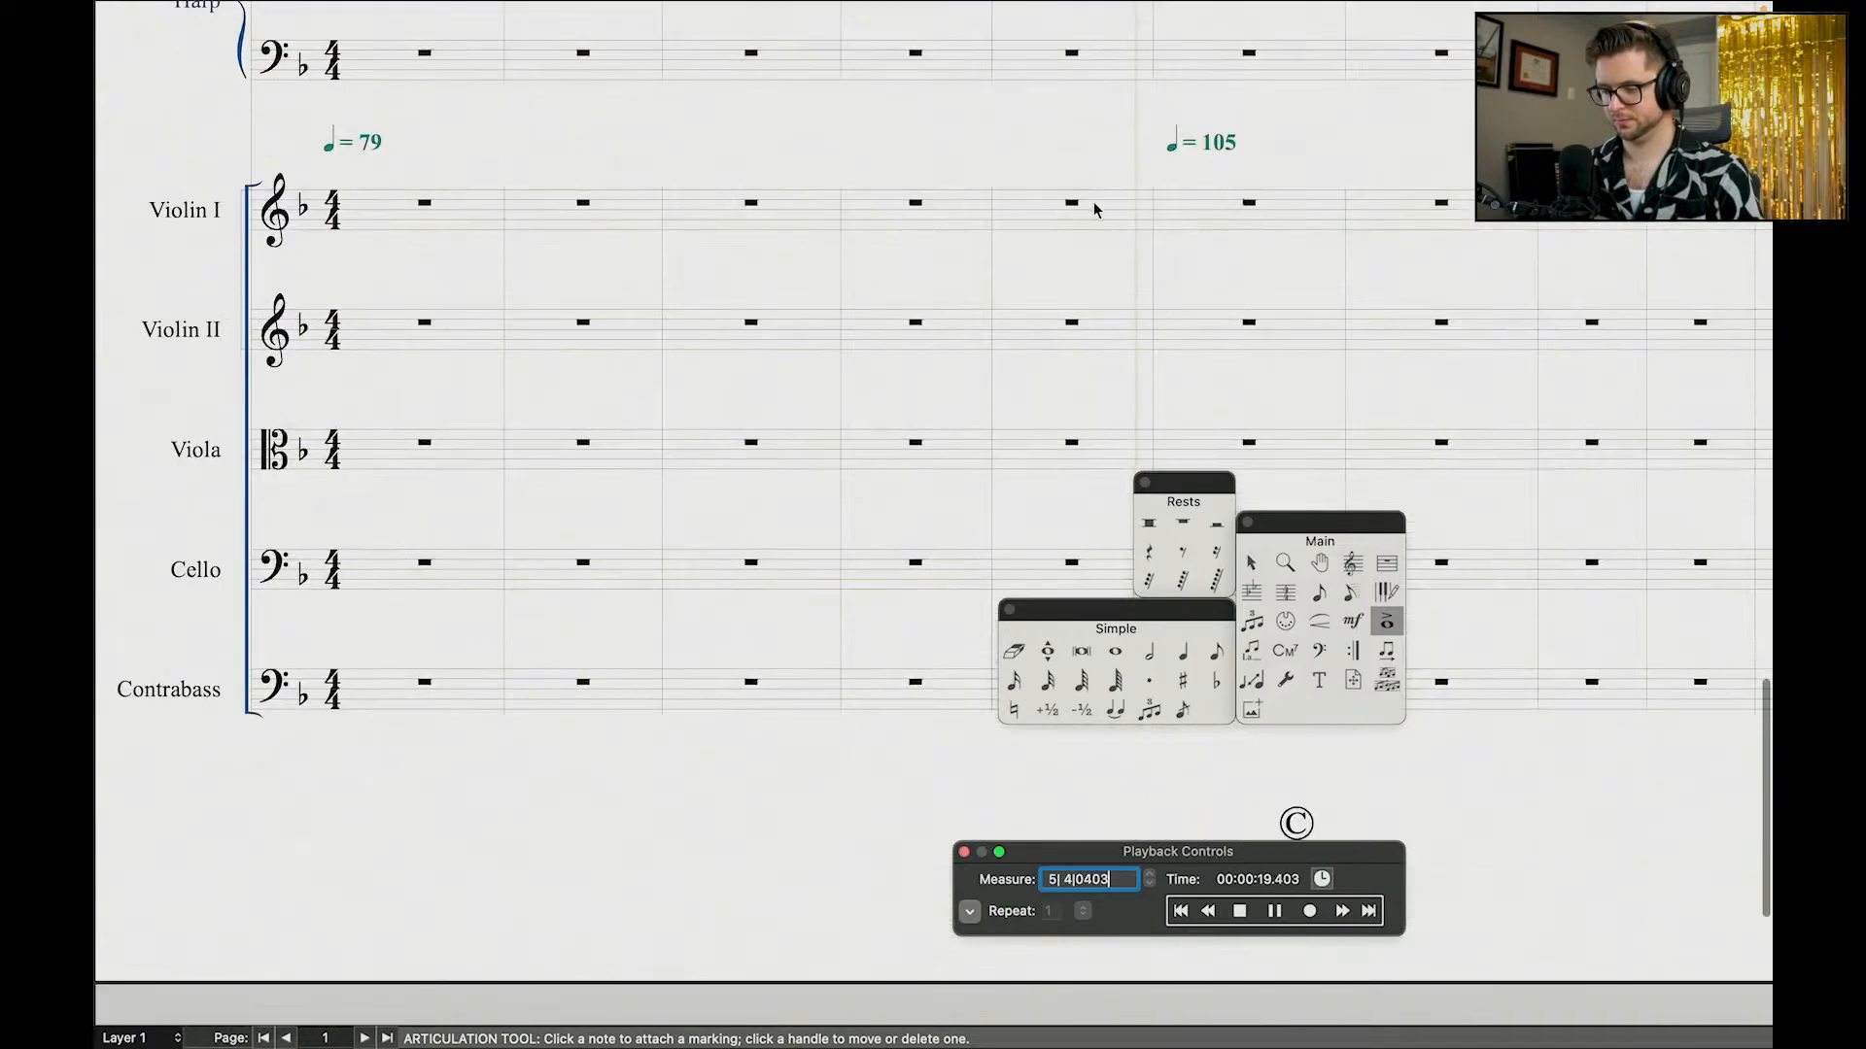
scroll(1096, 210, up, 20)
key(space)
Step: Clear the tied notes and the ornament from measures 4 and 5 of the Timpani
scroll(1095, 208, down, 11)
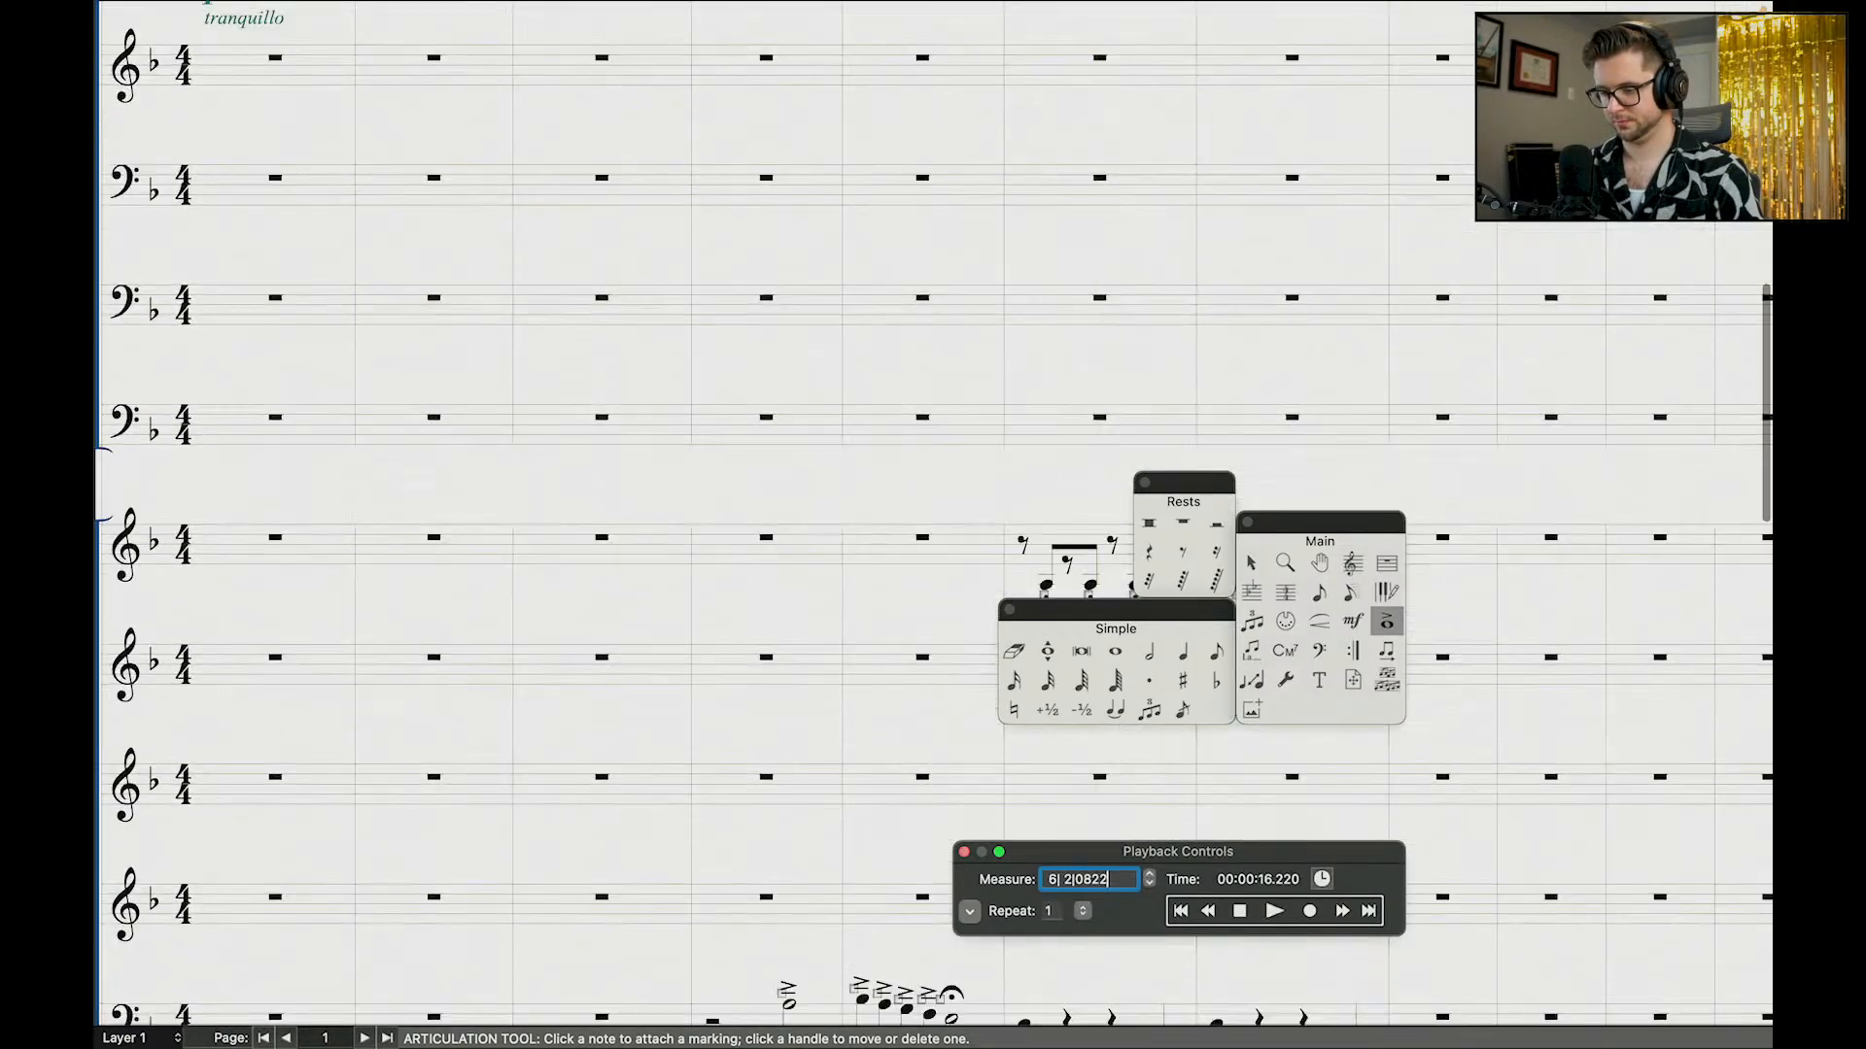
scroll(913, 195, down, 15)
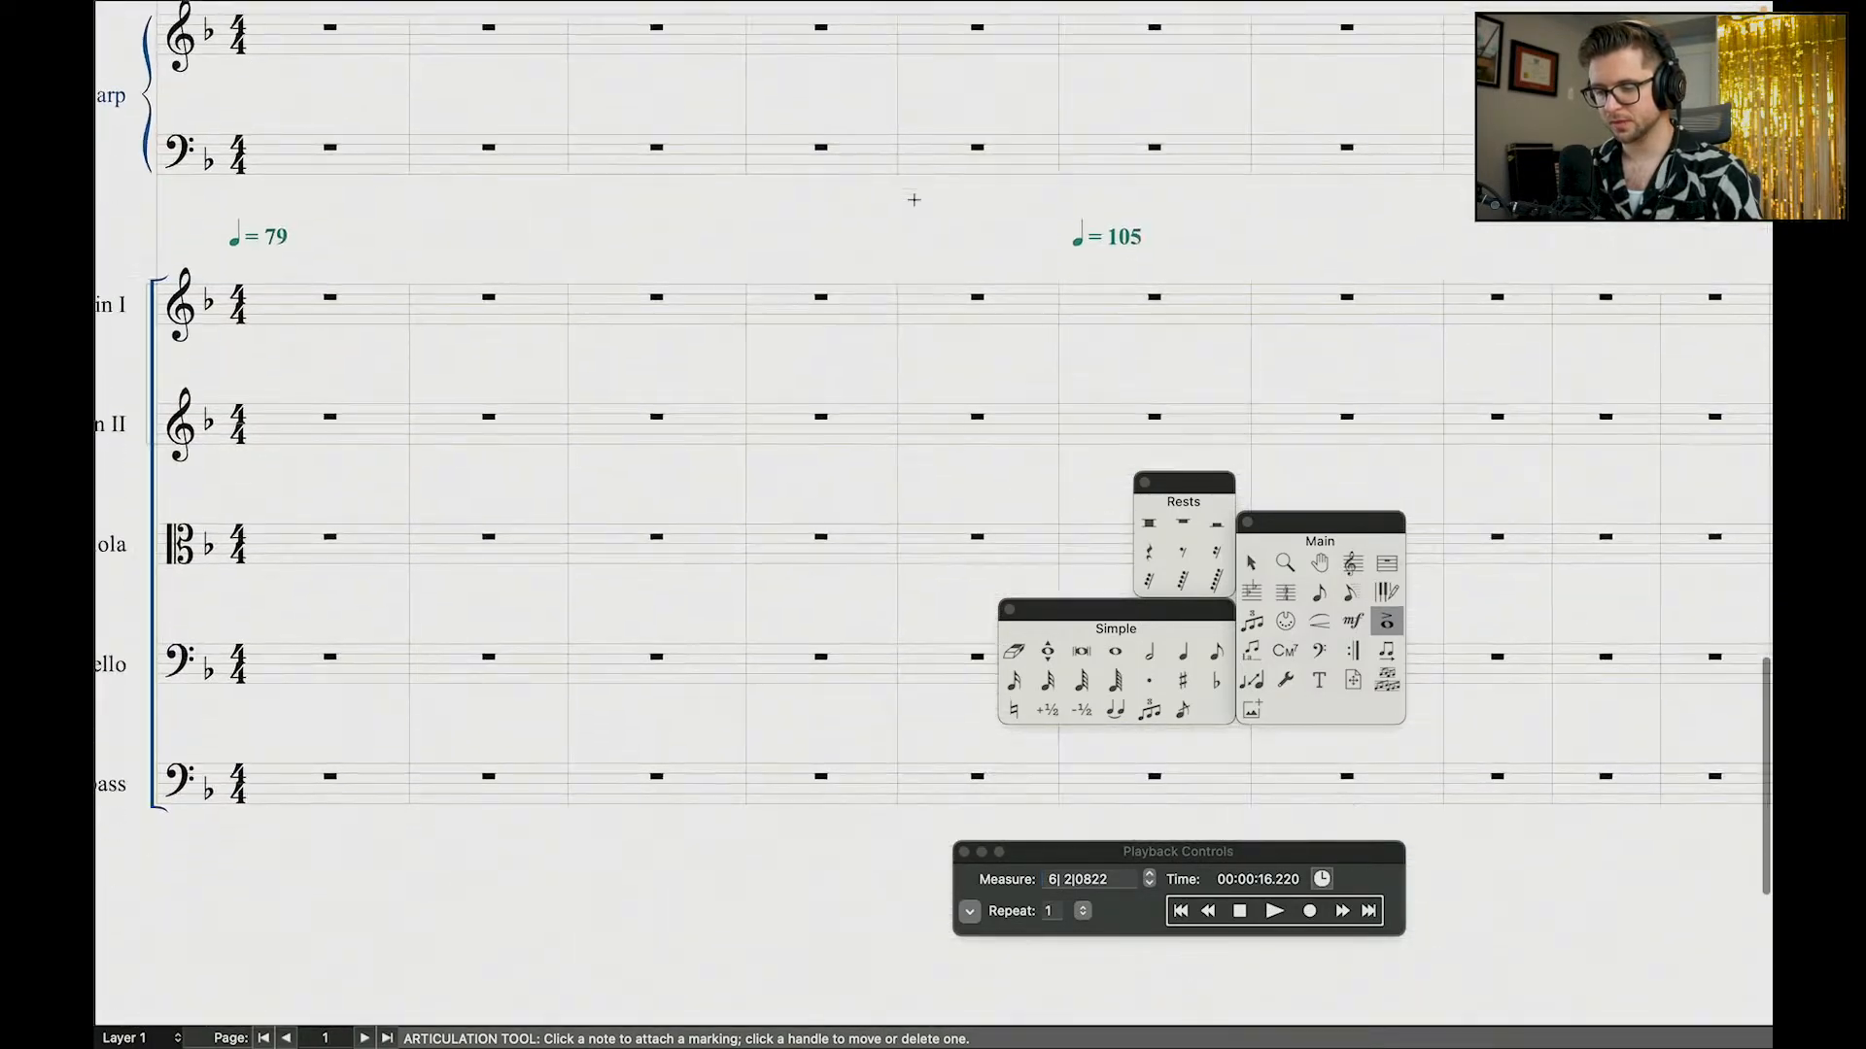
scroll(913, 200, up, 10)
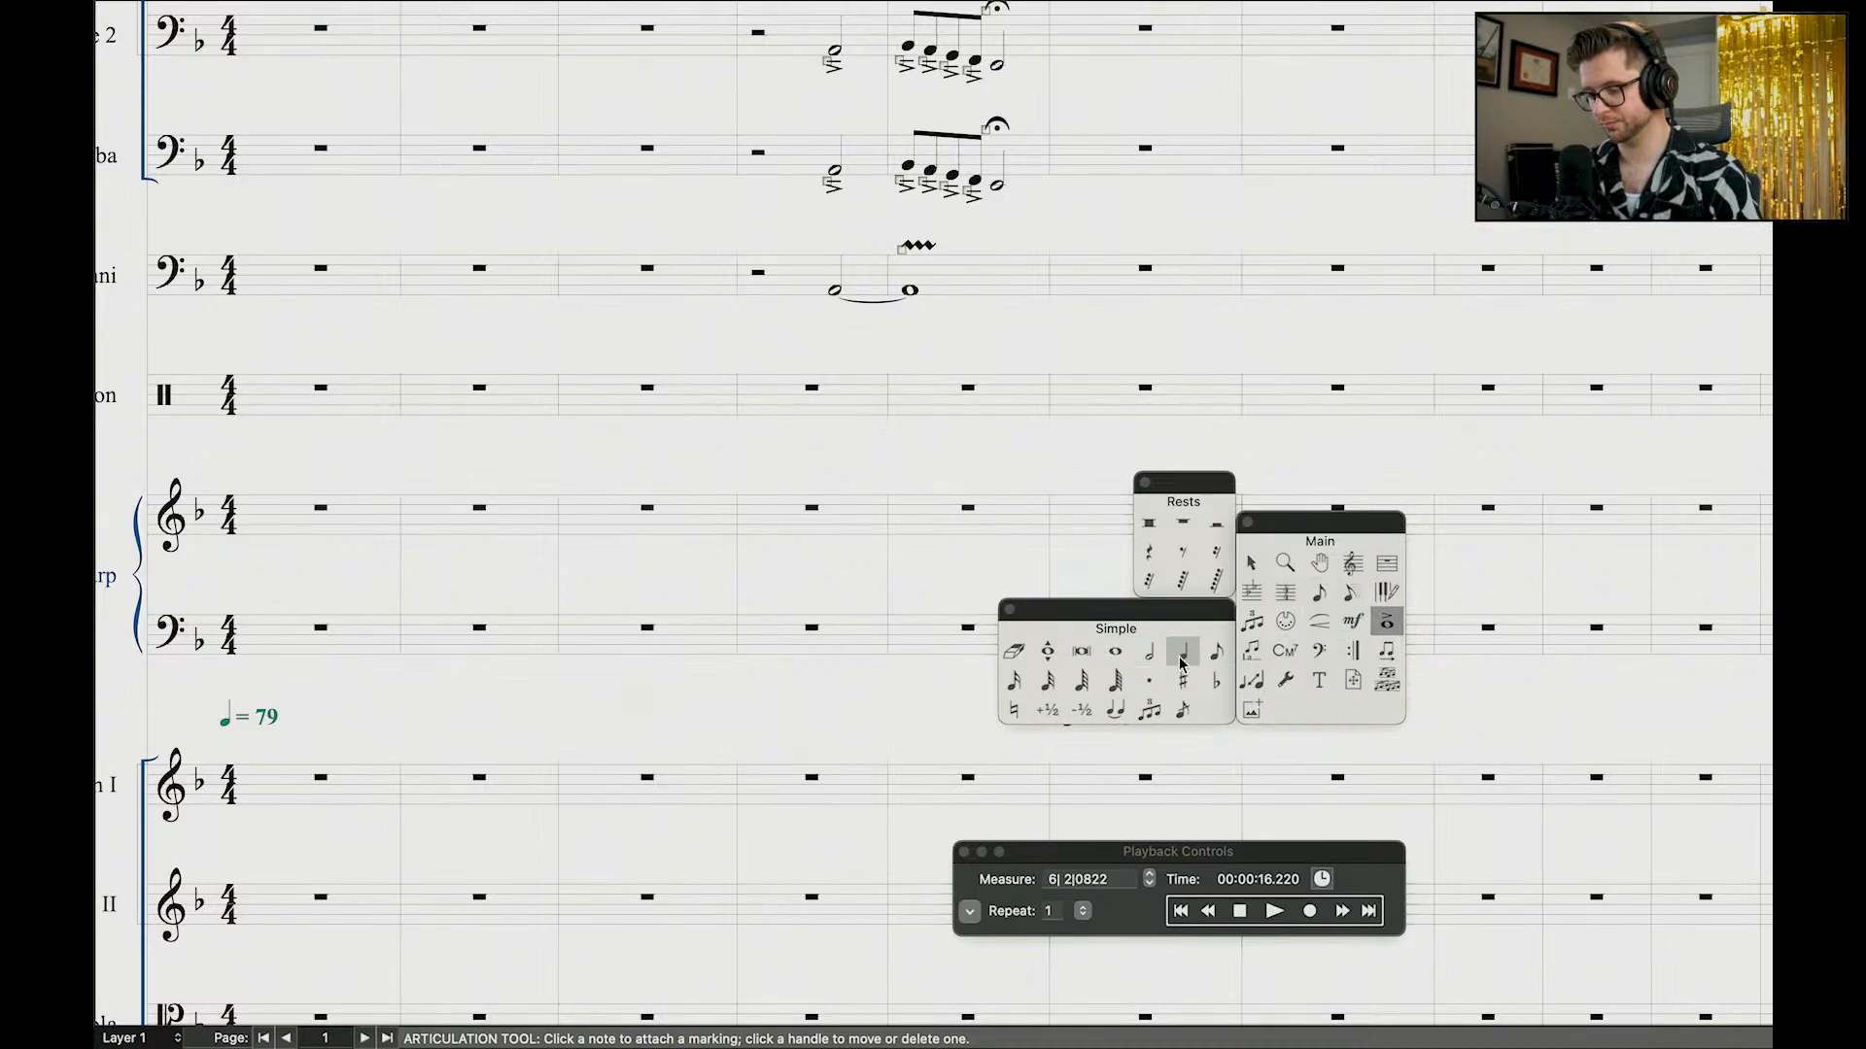
click(1251, 563)
click(964, 276)
shift+click(829, 282)
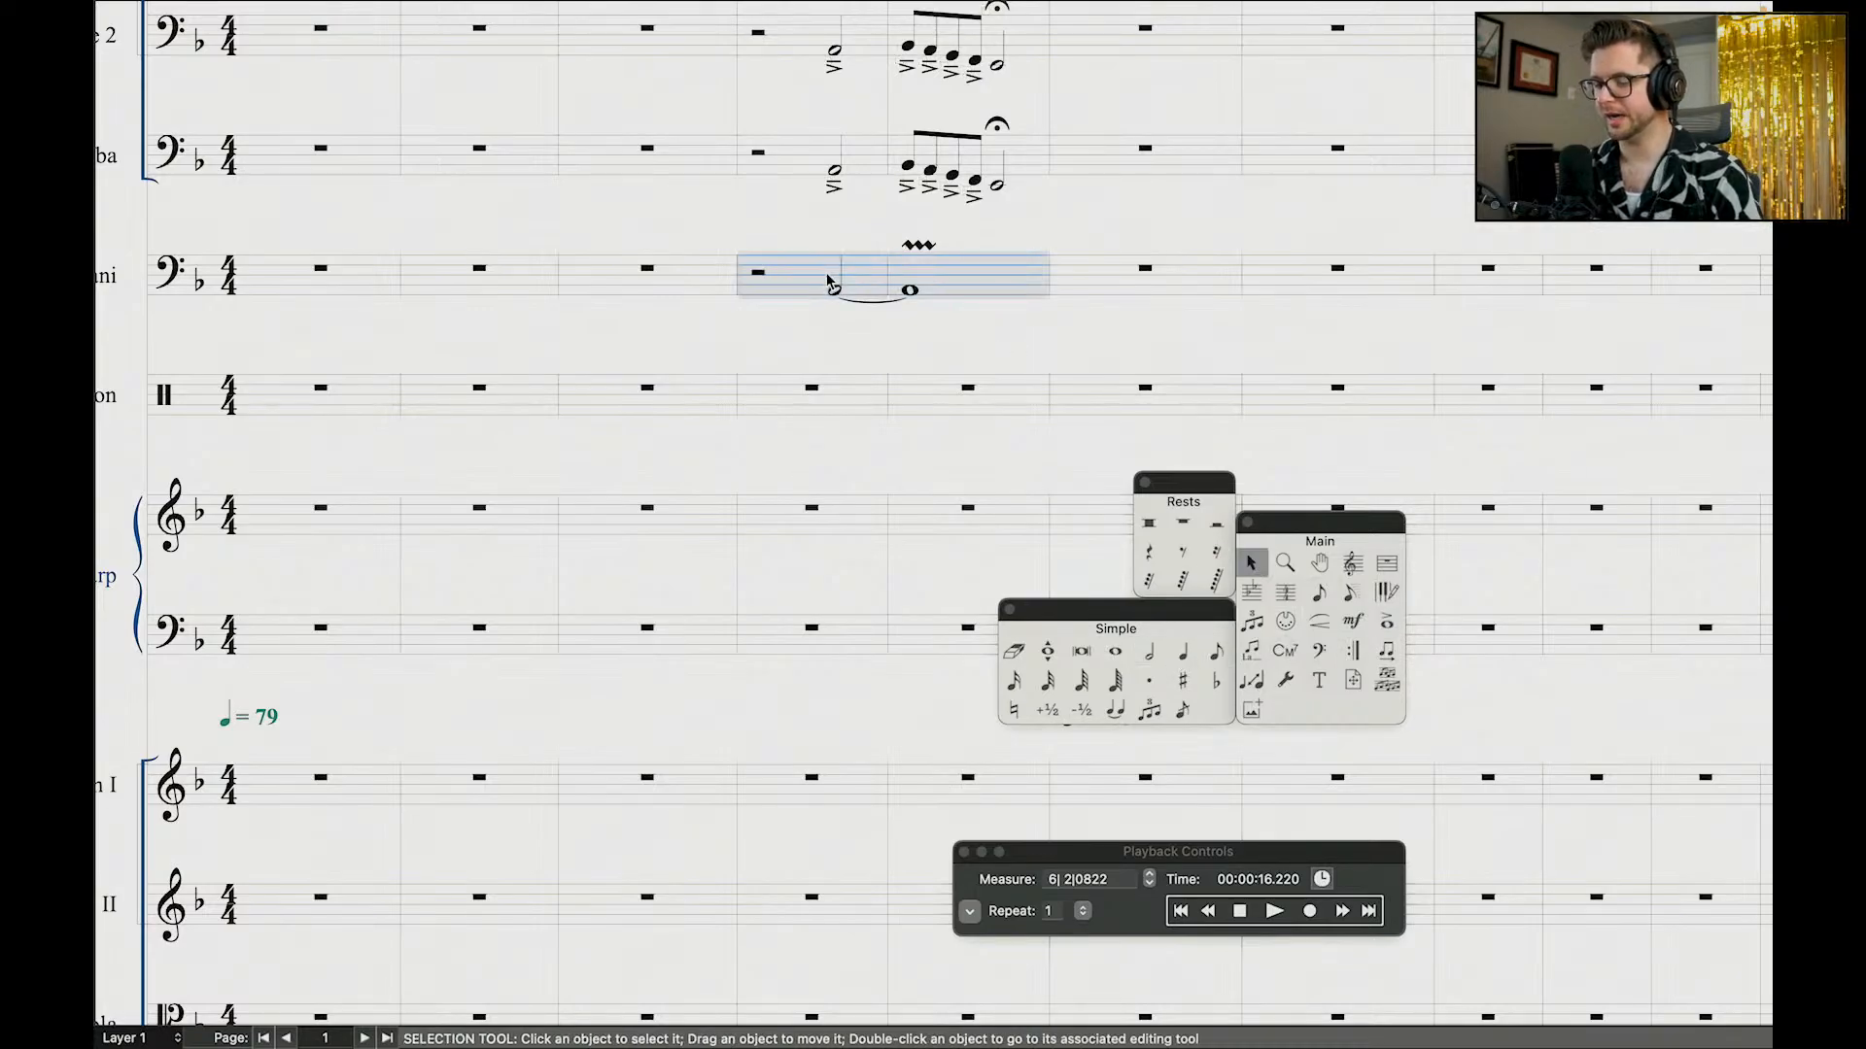
key(Delete)
Step: Enter a single half note A on beat 3 of measure 4 in the Timpani
click(926, 379)
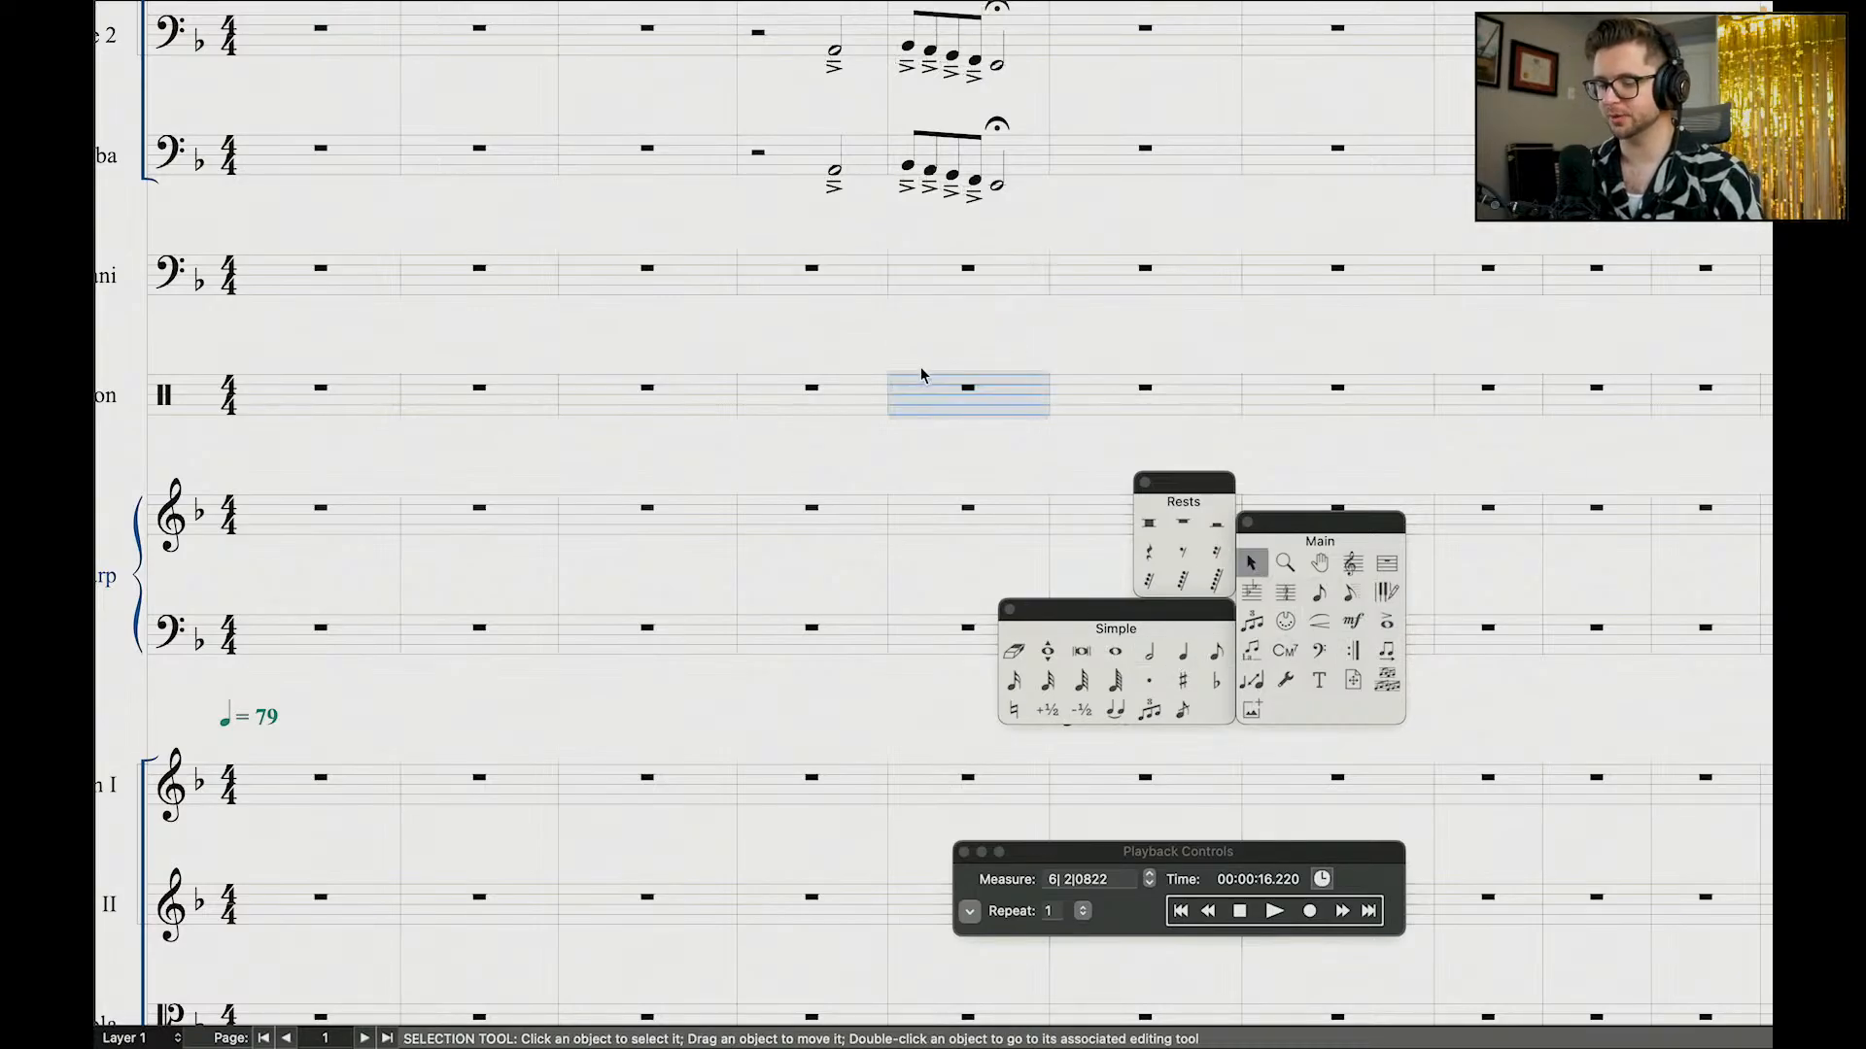
click(1160, 661)
click(1183, 652)
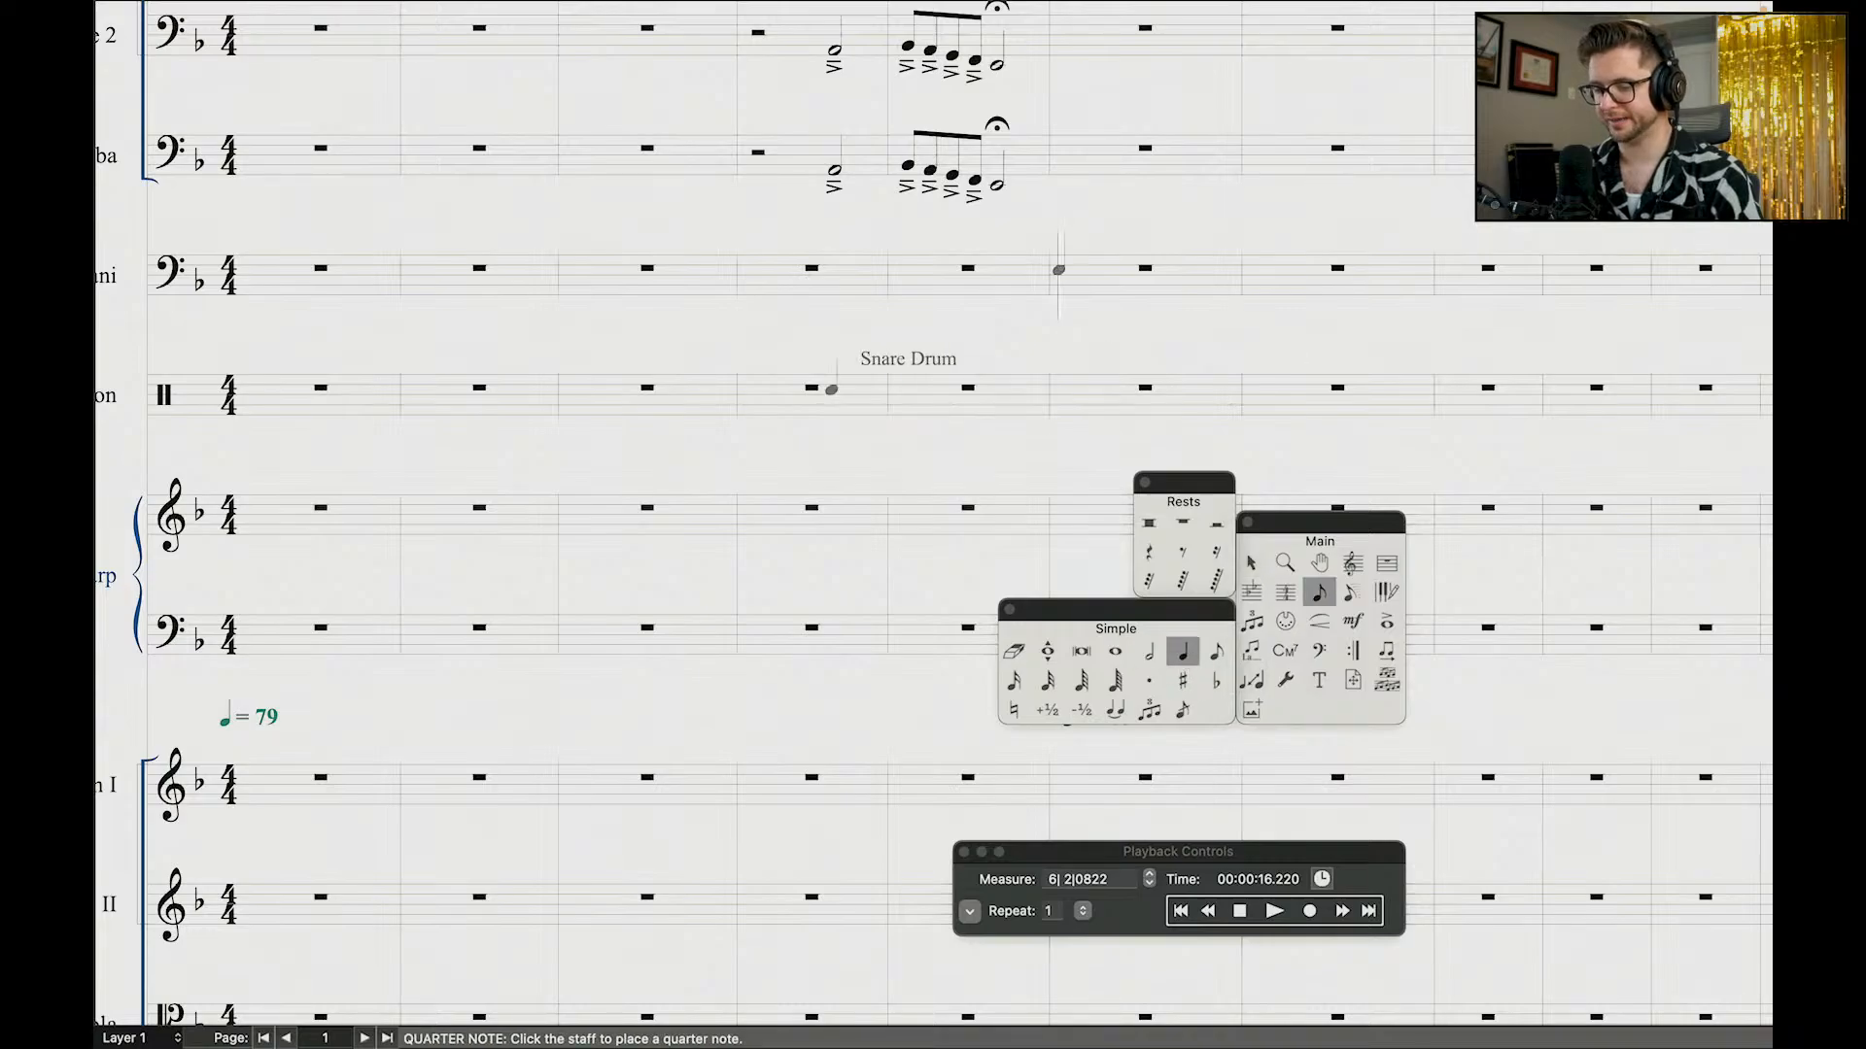
click(1148, 653)
click(758, 285)
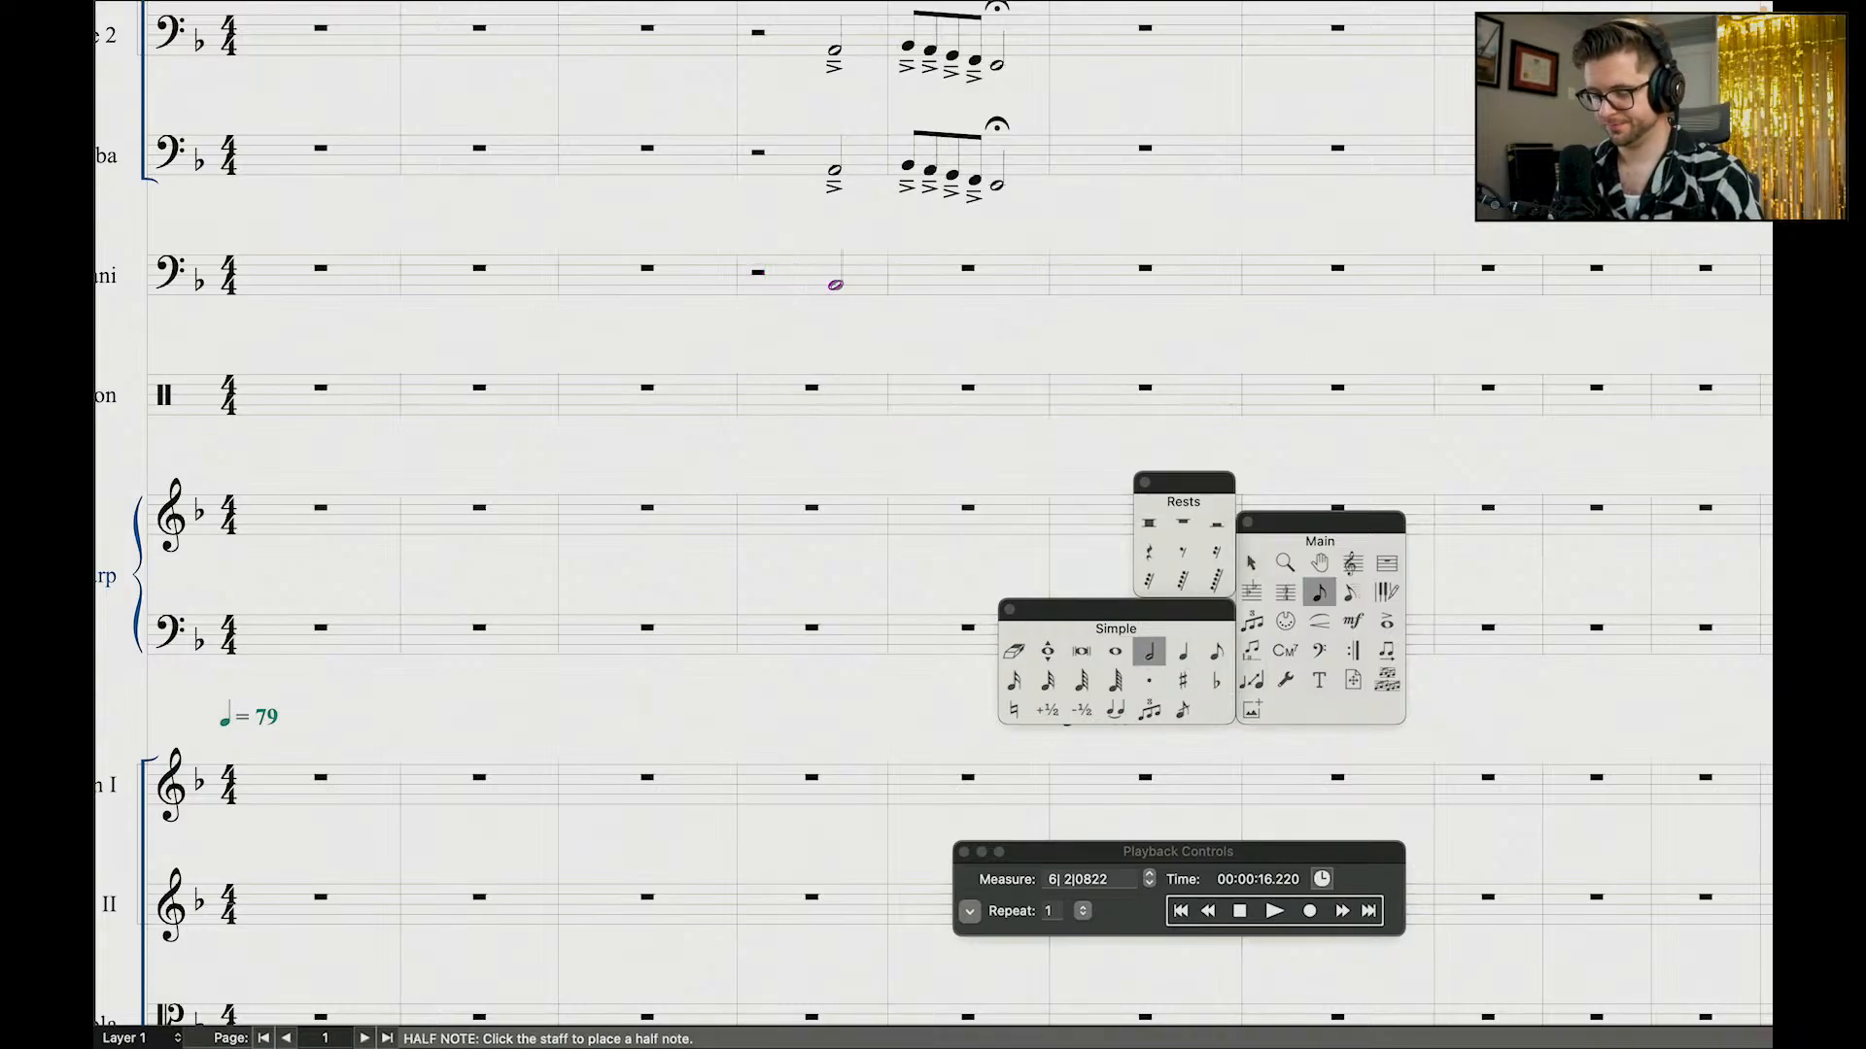
Step: Apply the combined accent-tenuto articulation to the Timpani half note in measure 4 and move playback to the start of measure 6
click(1251, 563)
click(1387, 621)
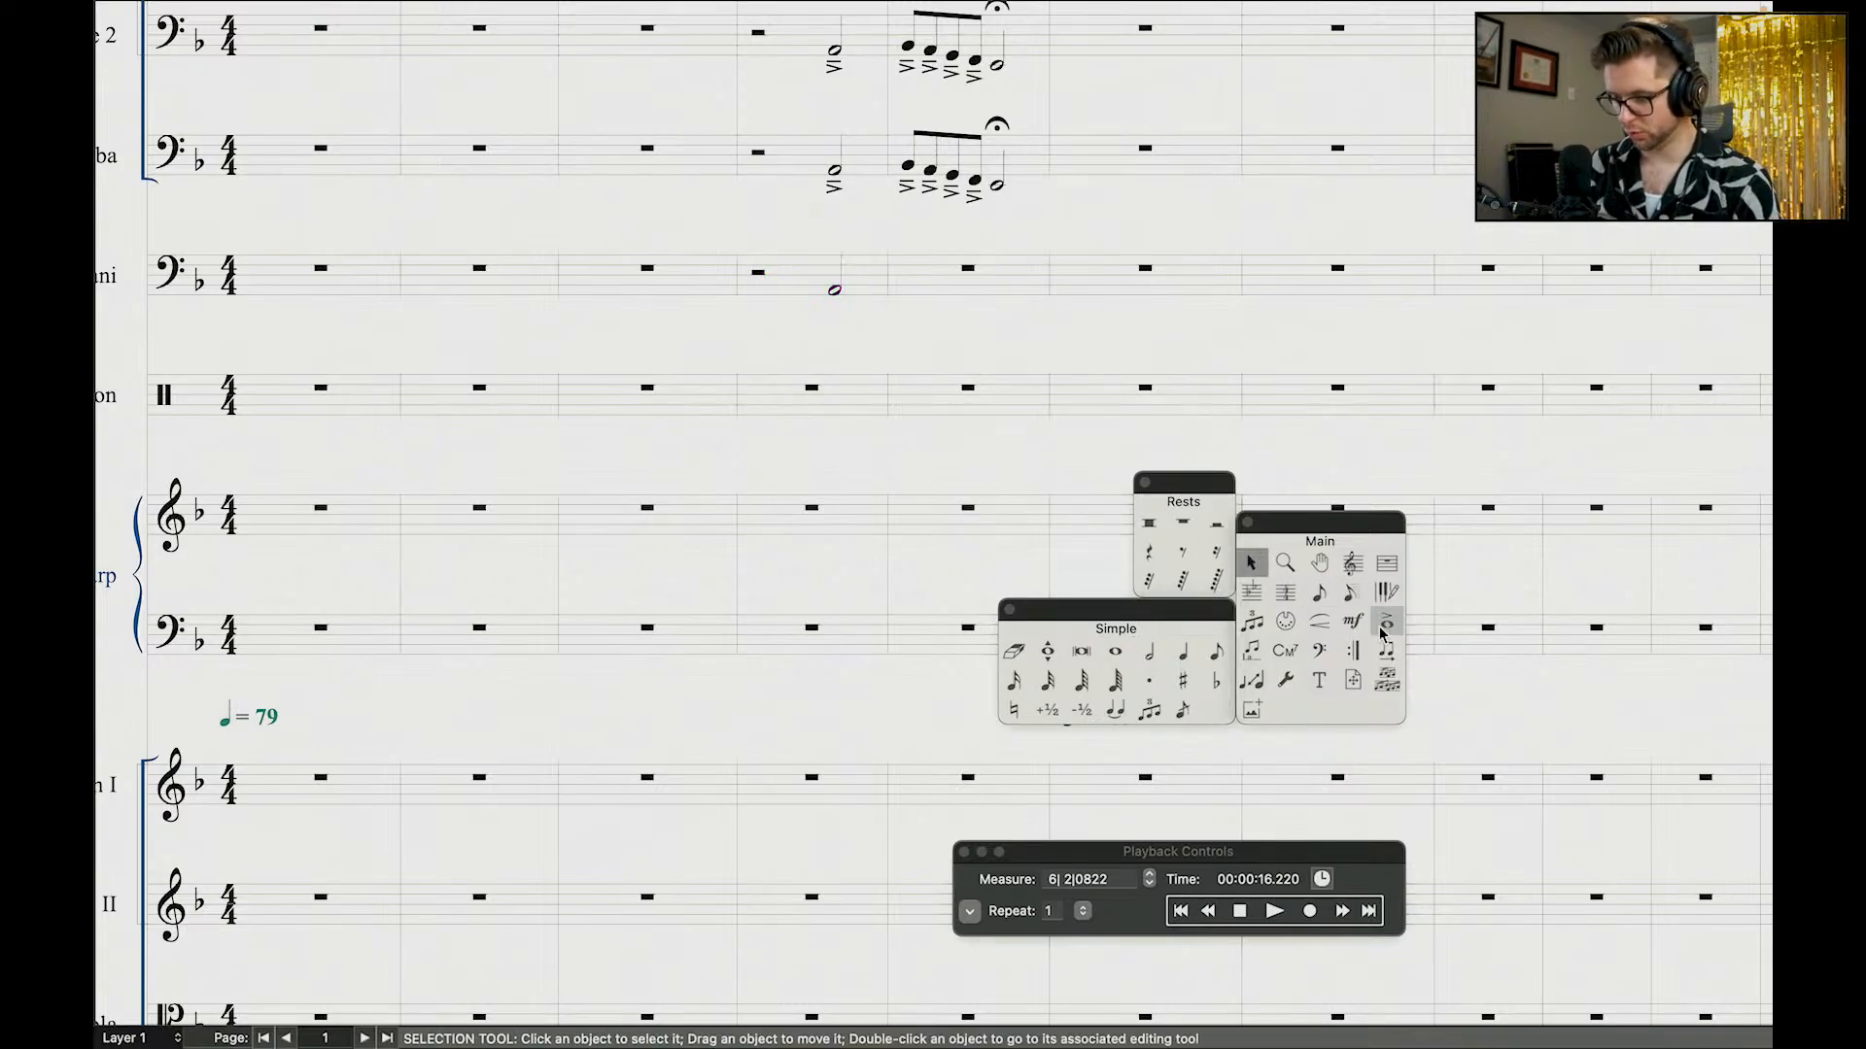
click(834, 289)
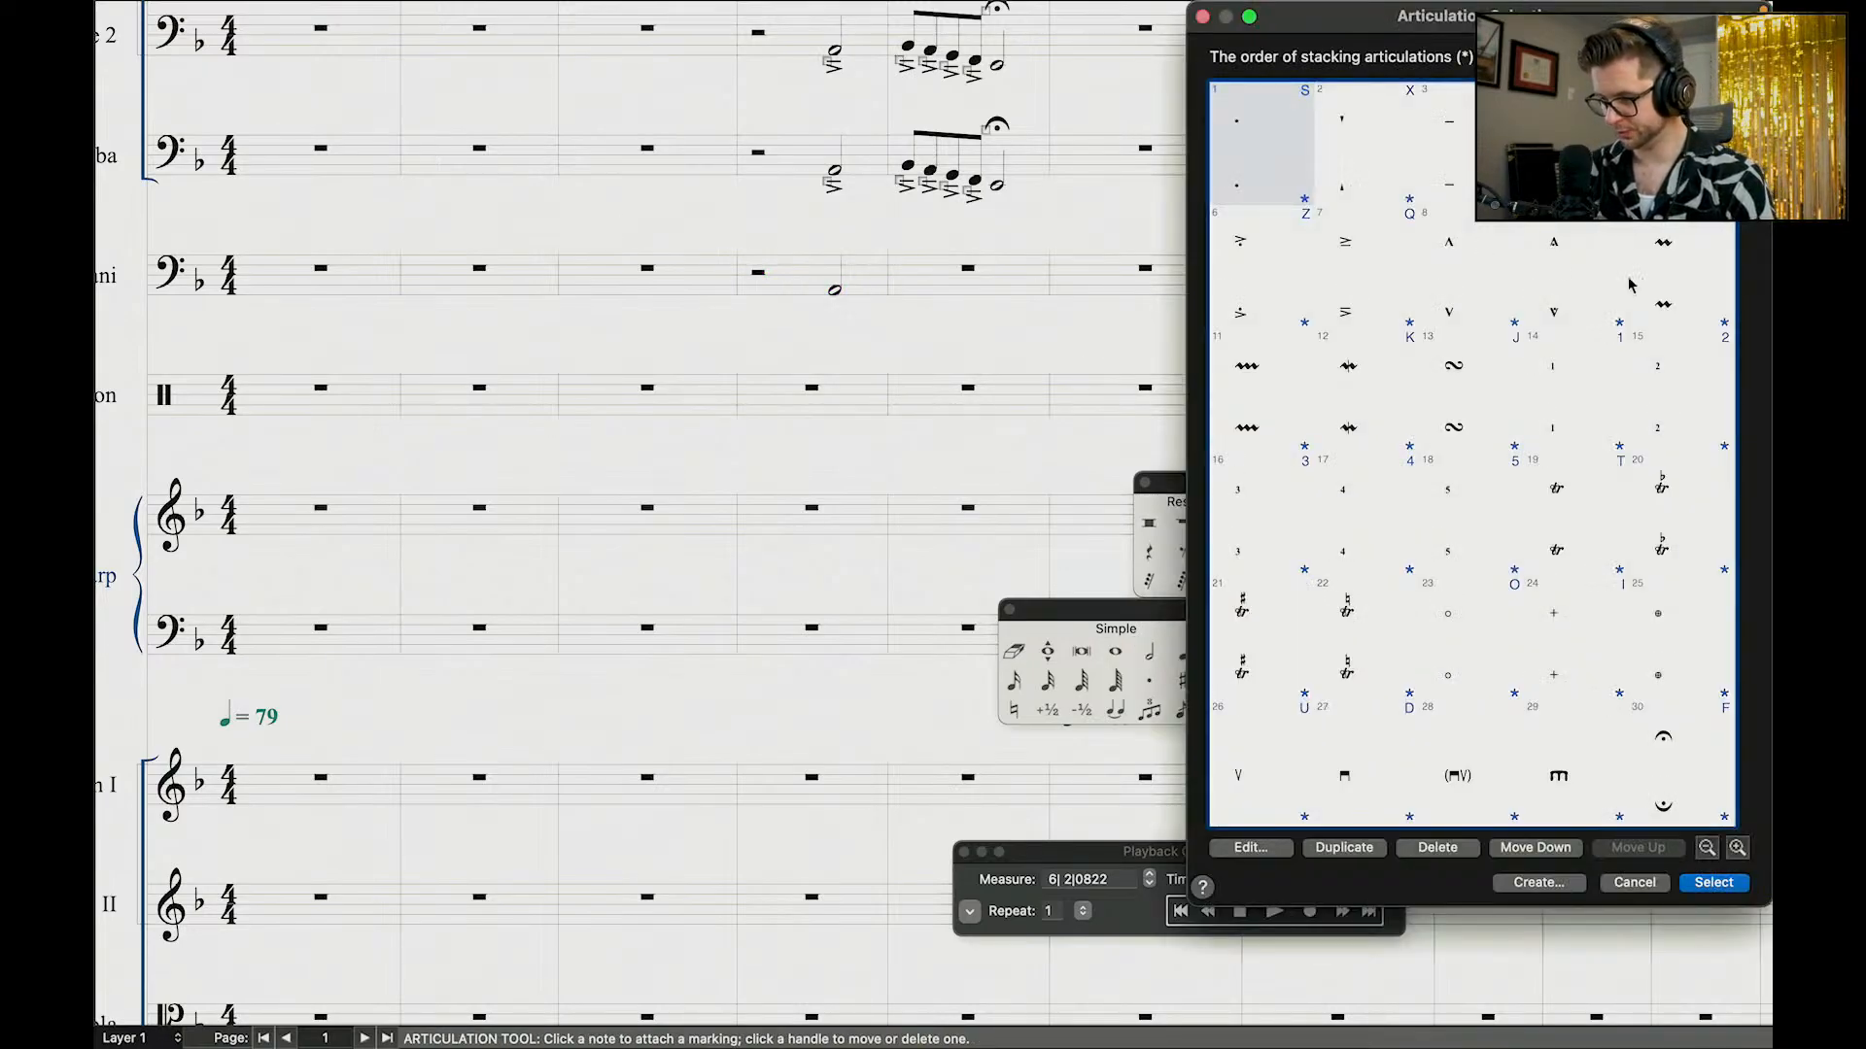
double_click(1320, 282)
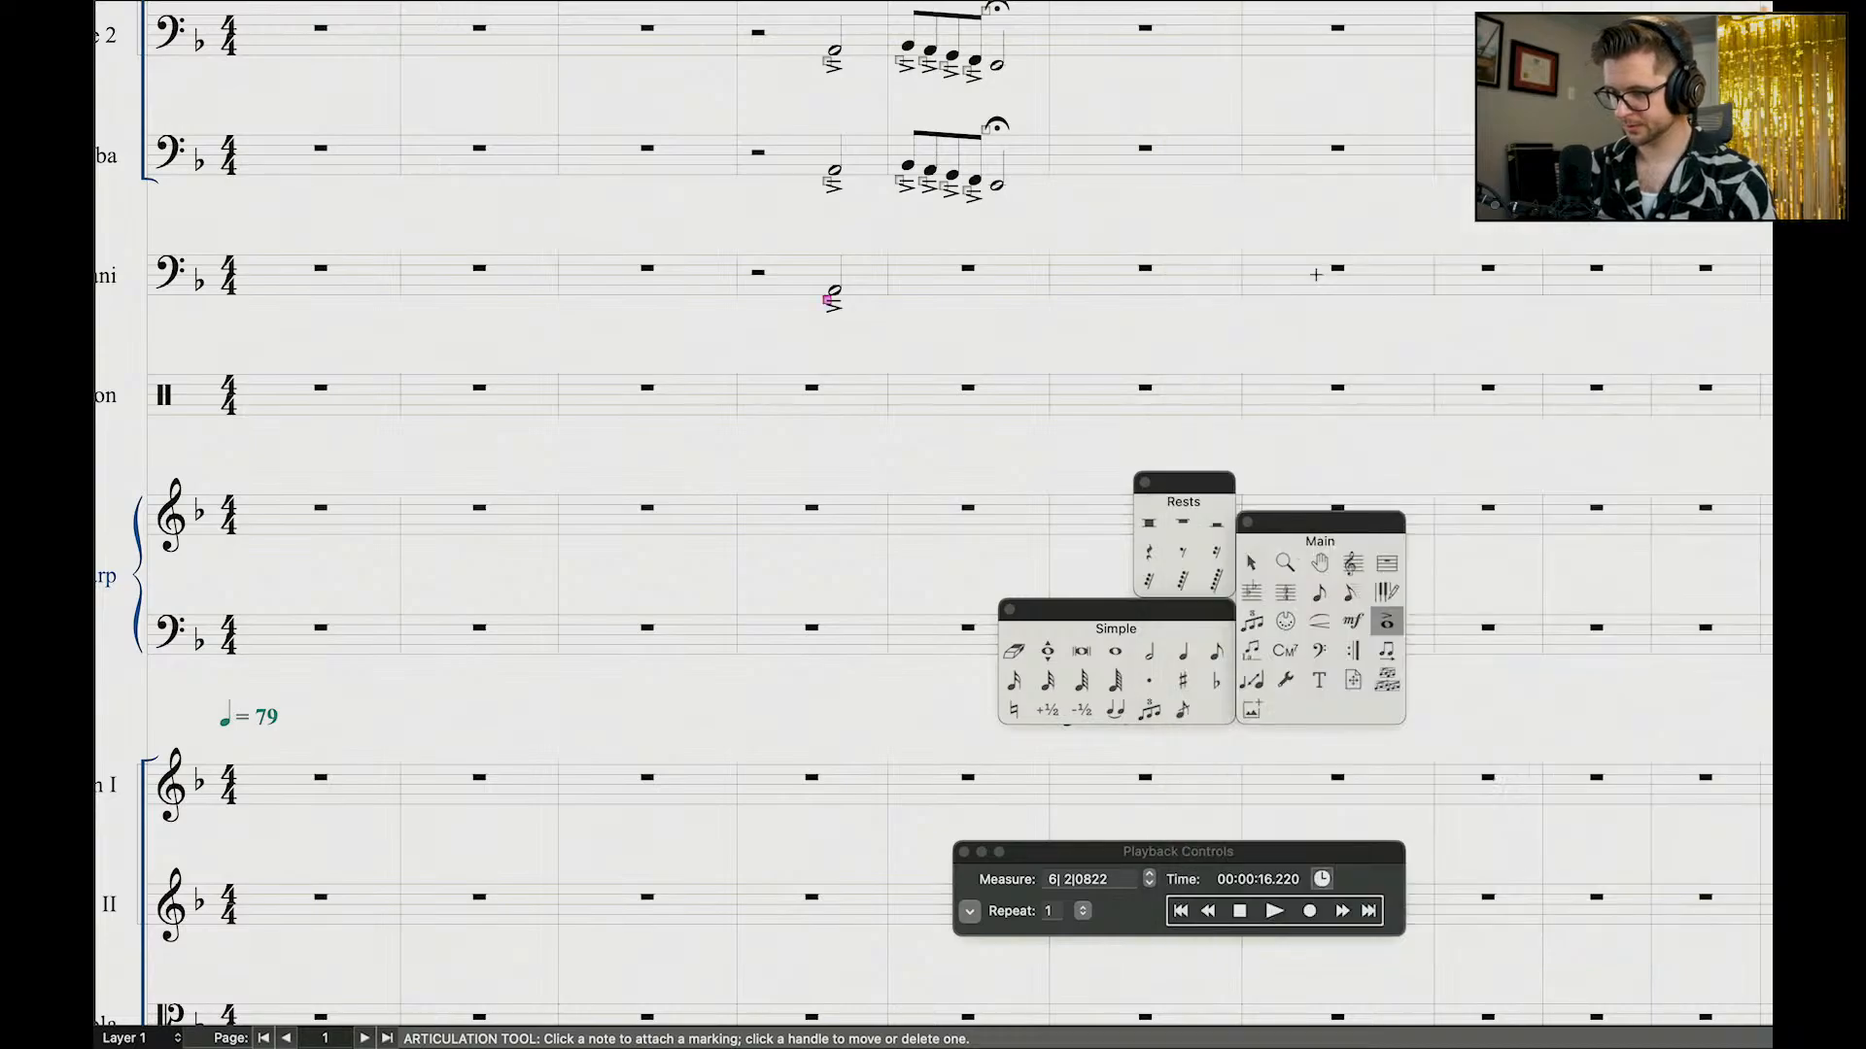
click(1208, 911)
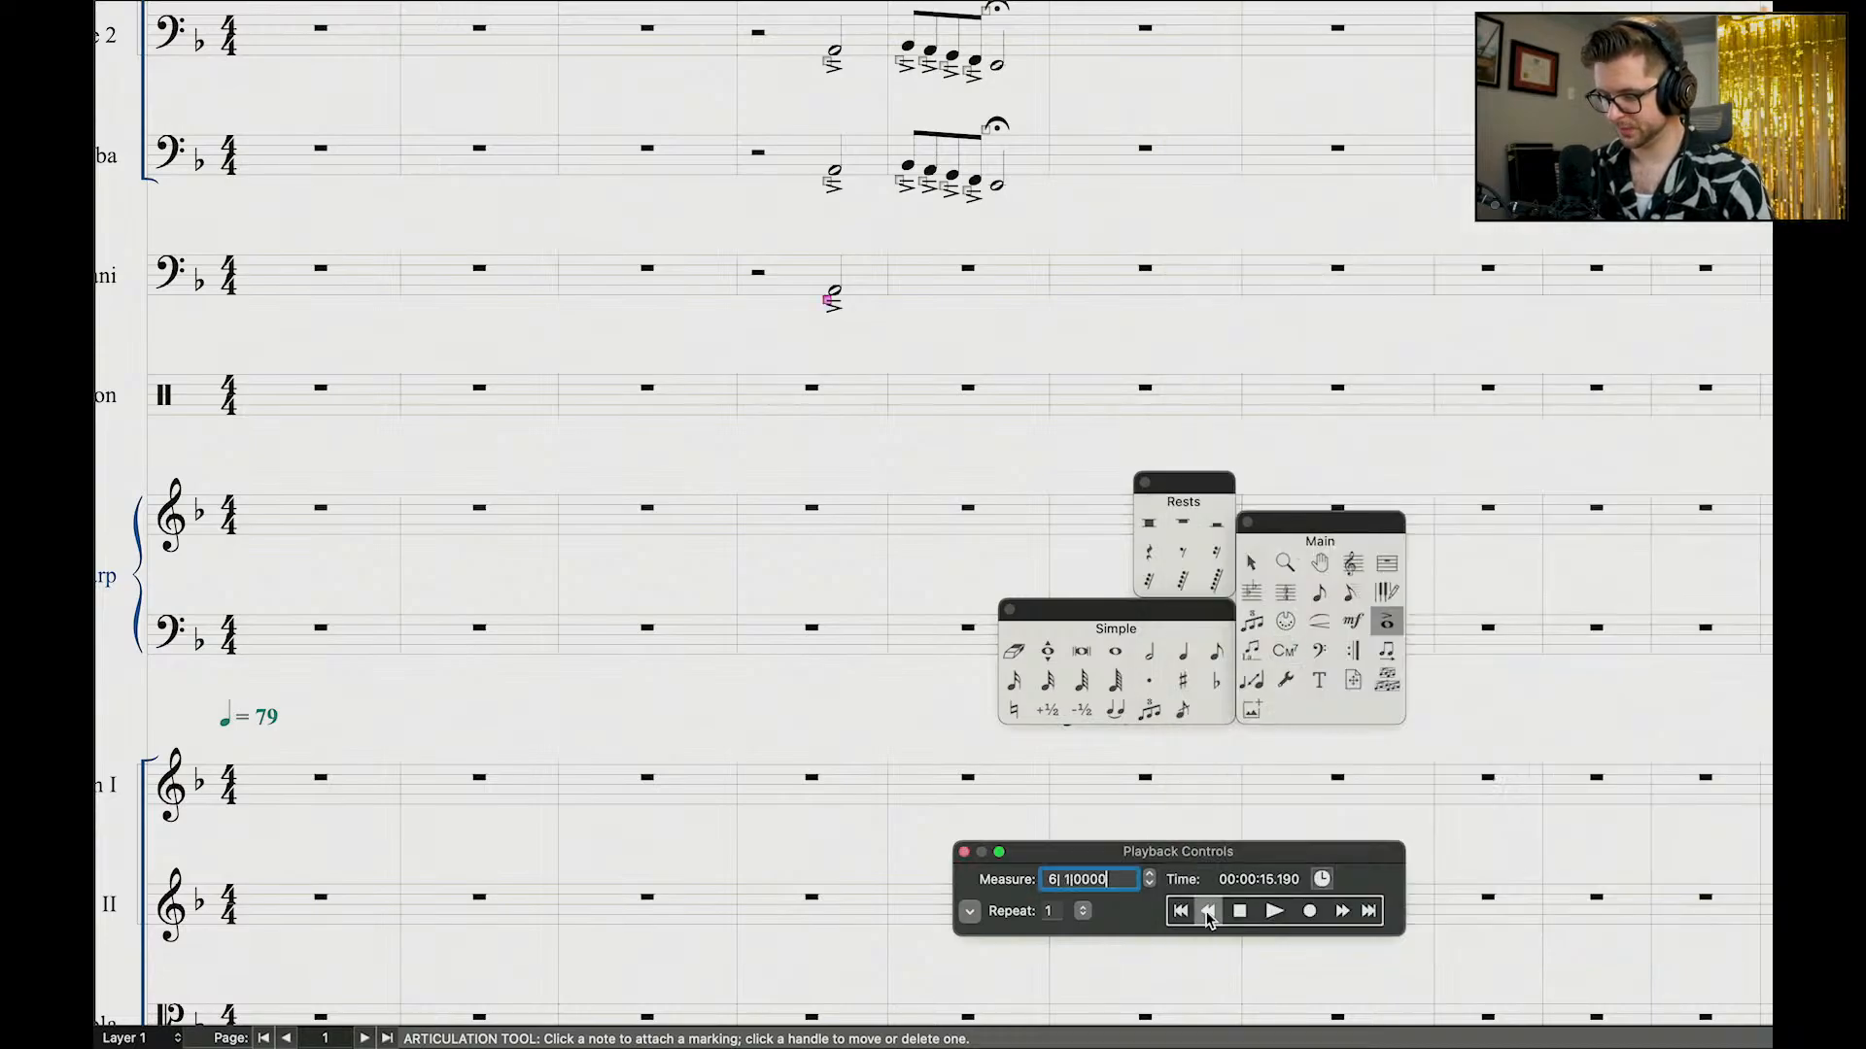
Step: Look over the staves around measures 4 to 7, from the horns and low brass down to the strings
scroll(783, 385, down, 2)
scroll(783, 384, left, 3)
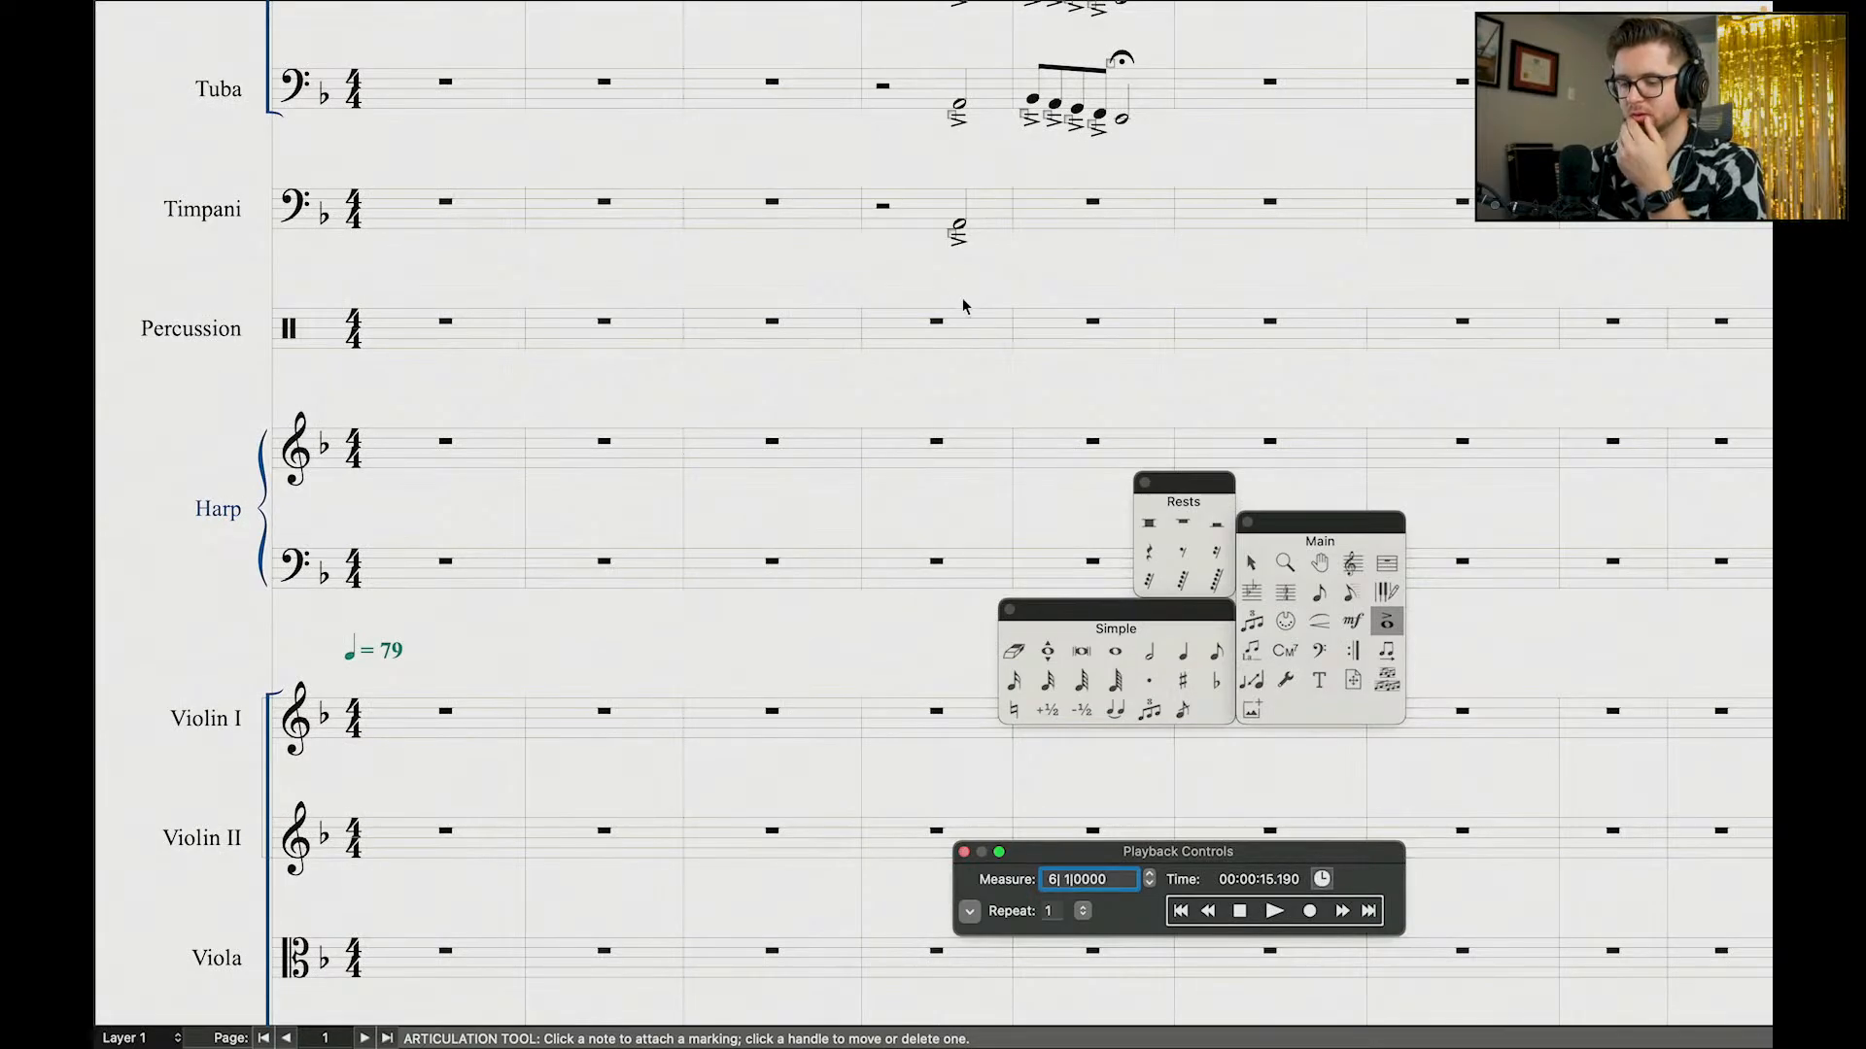
scroll(963, 306, down, 2)
scroll(963, 306, left, 1)
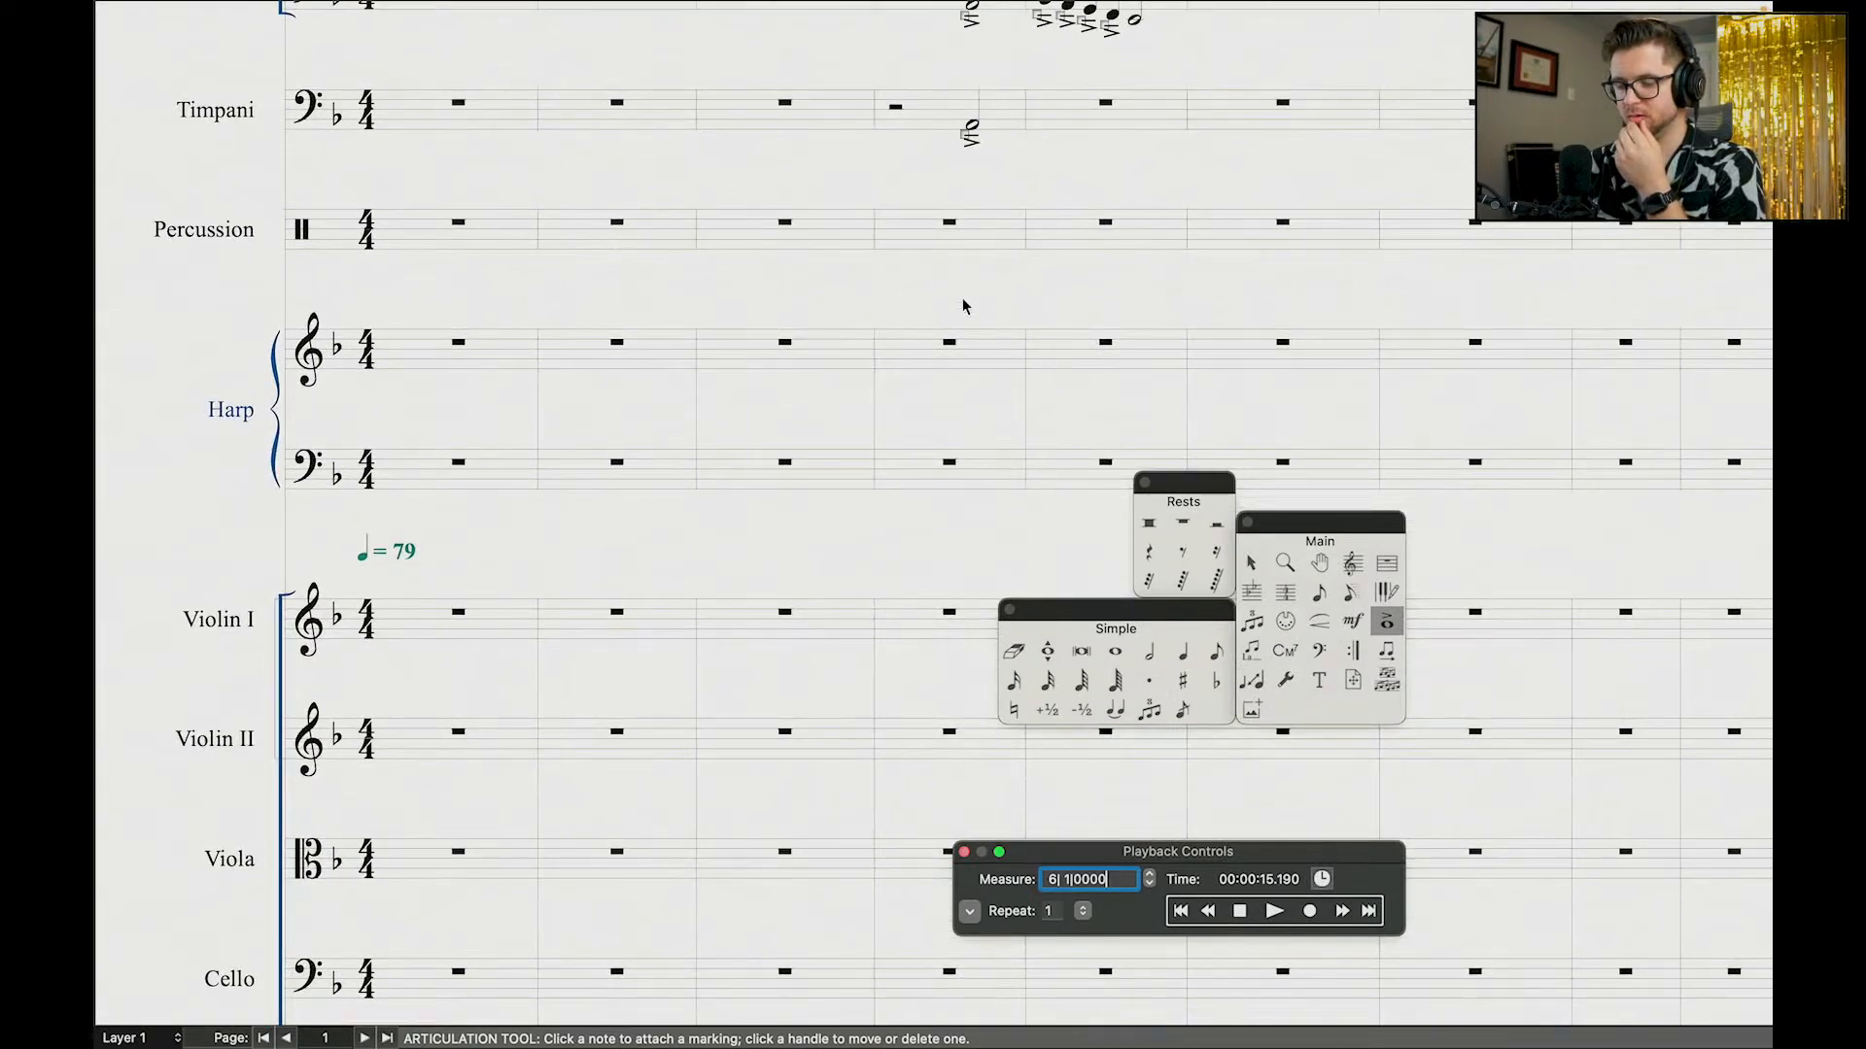
scroll(1047, 270, down, 1)
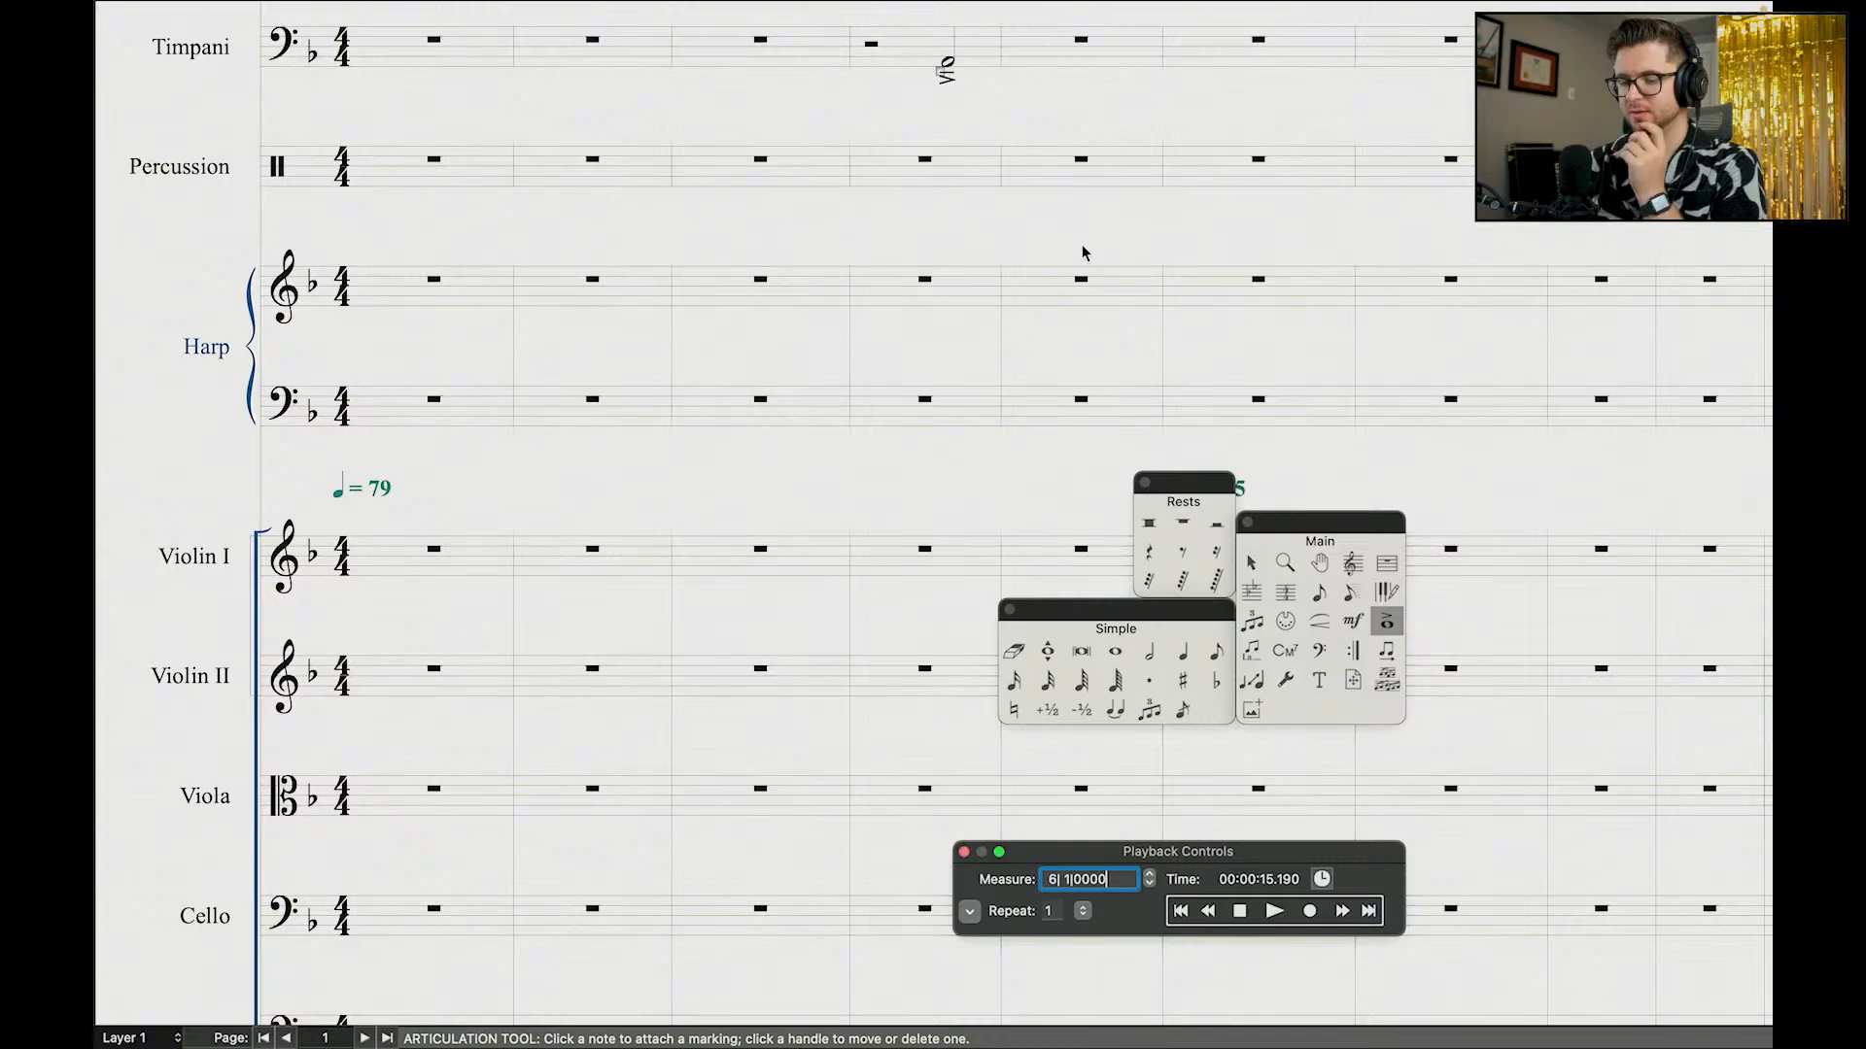
scroll(1082, 243, up, 5)
scroll(1082, 243, right, 3)
scroll(992, 146, up, 7)
scroll(991, 145, right, 1)
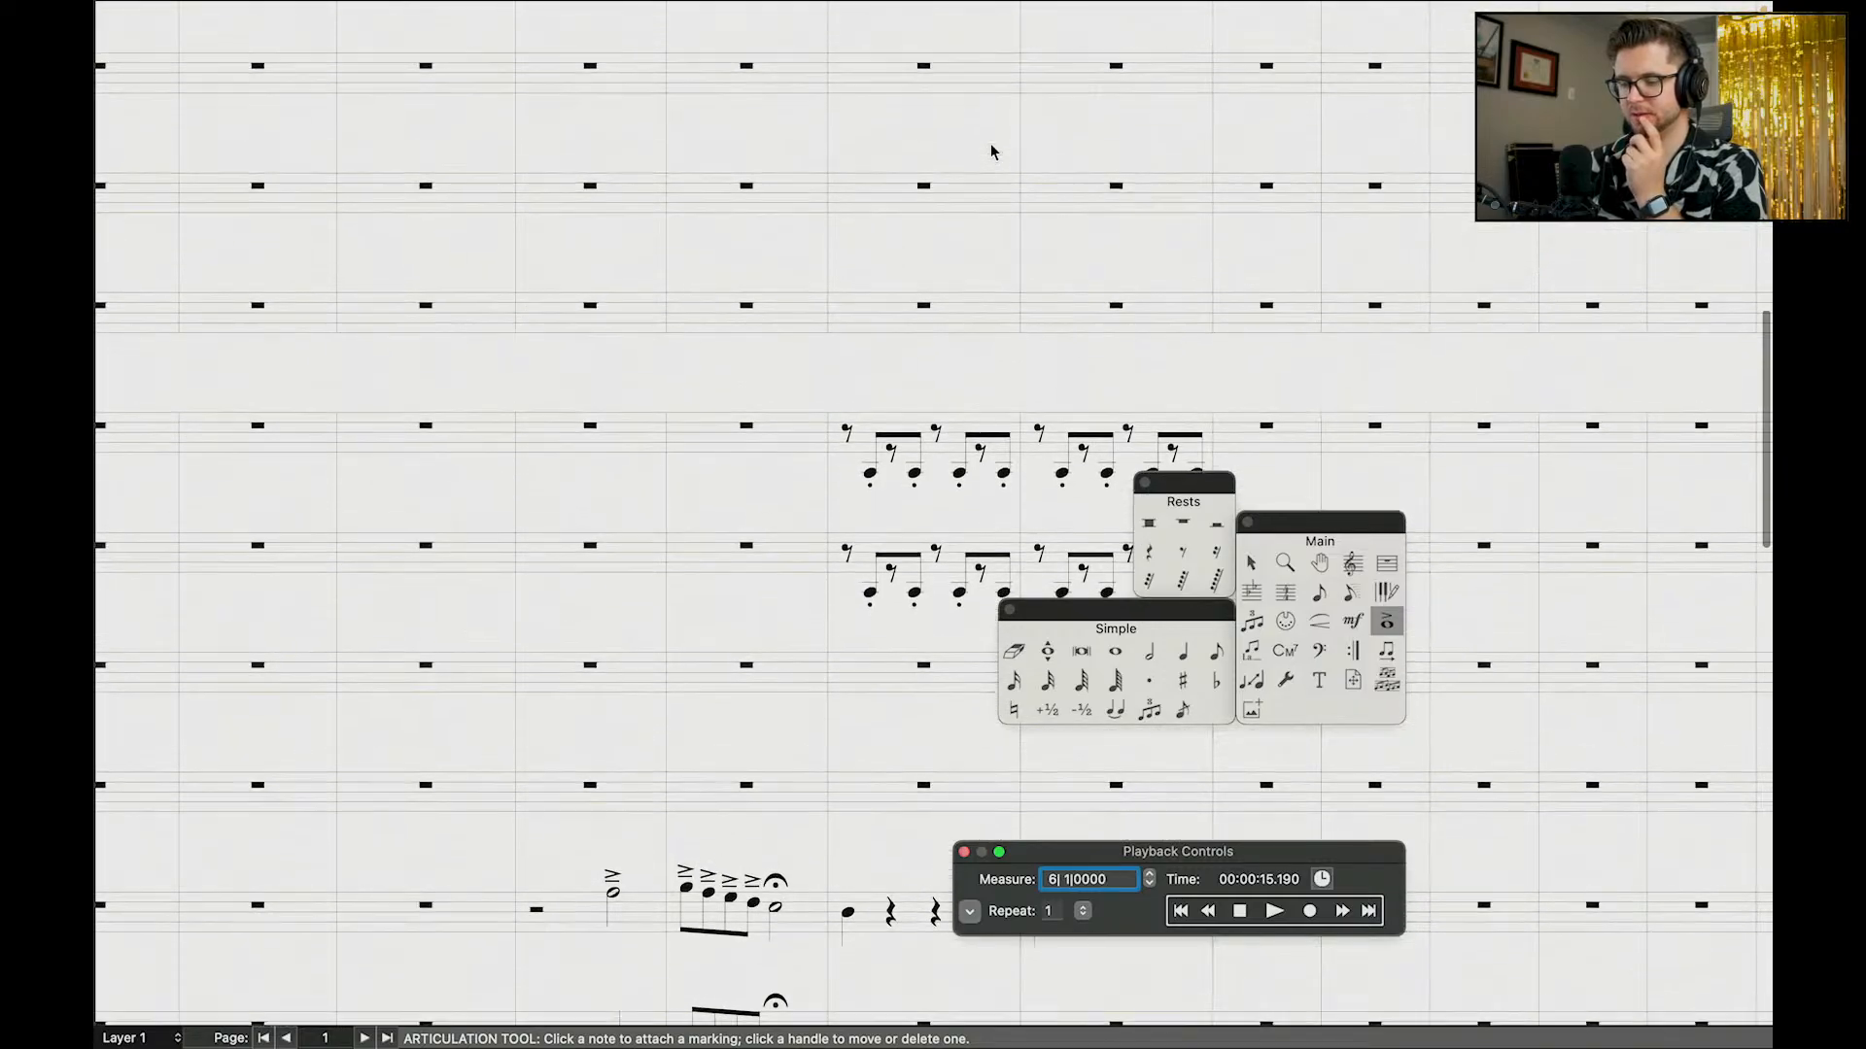
scroll(991, 158, down, 9)
scroll(837, 536, down, 8)
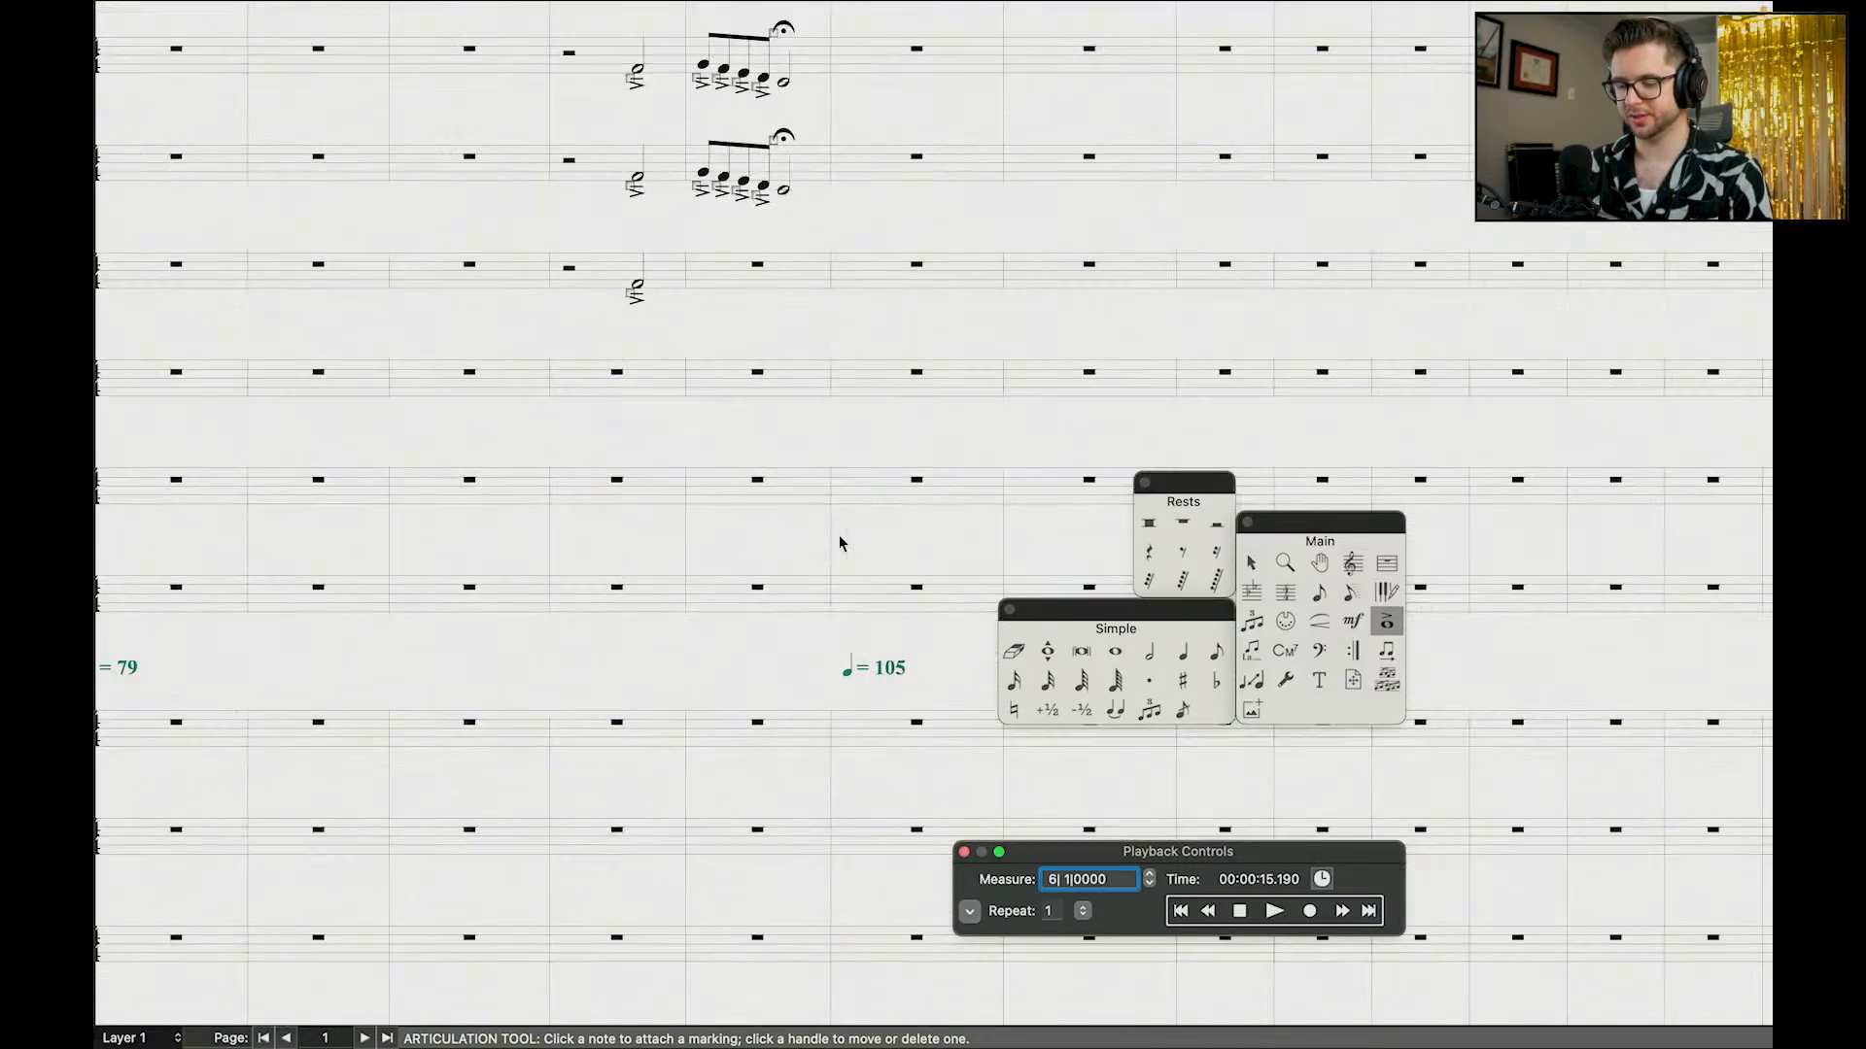
scroll(840, 542, left, 2)
scroll(840, 542, up, 4)
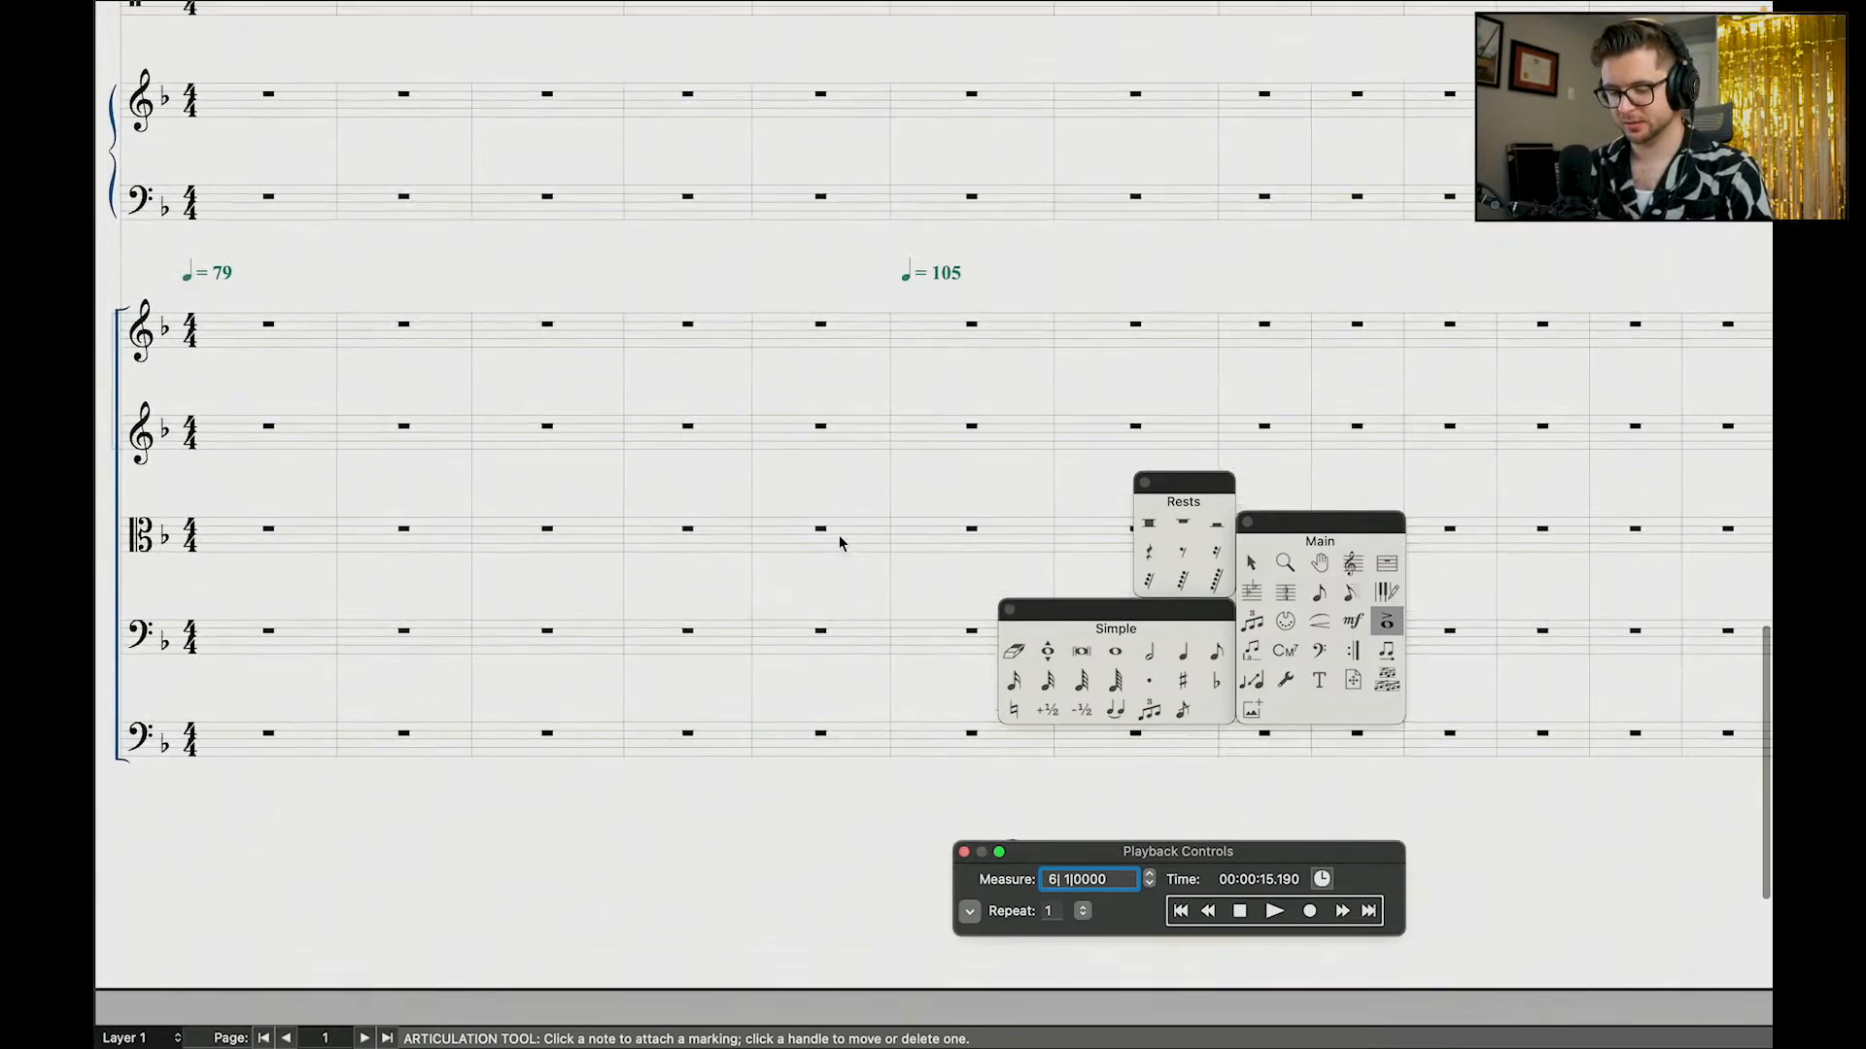
scroll(839, 542, up, 6)
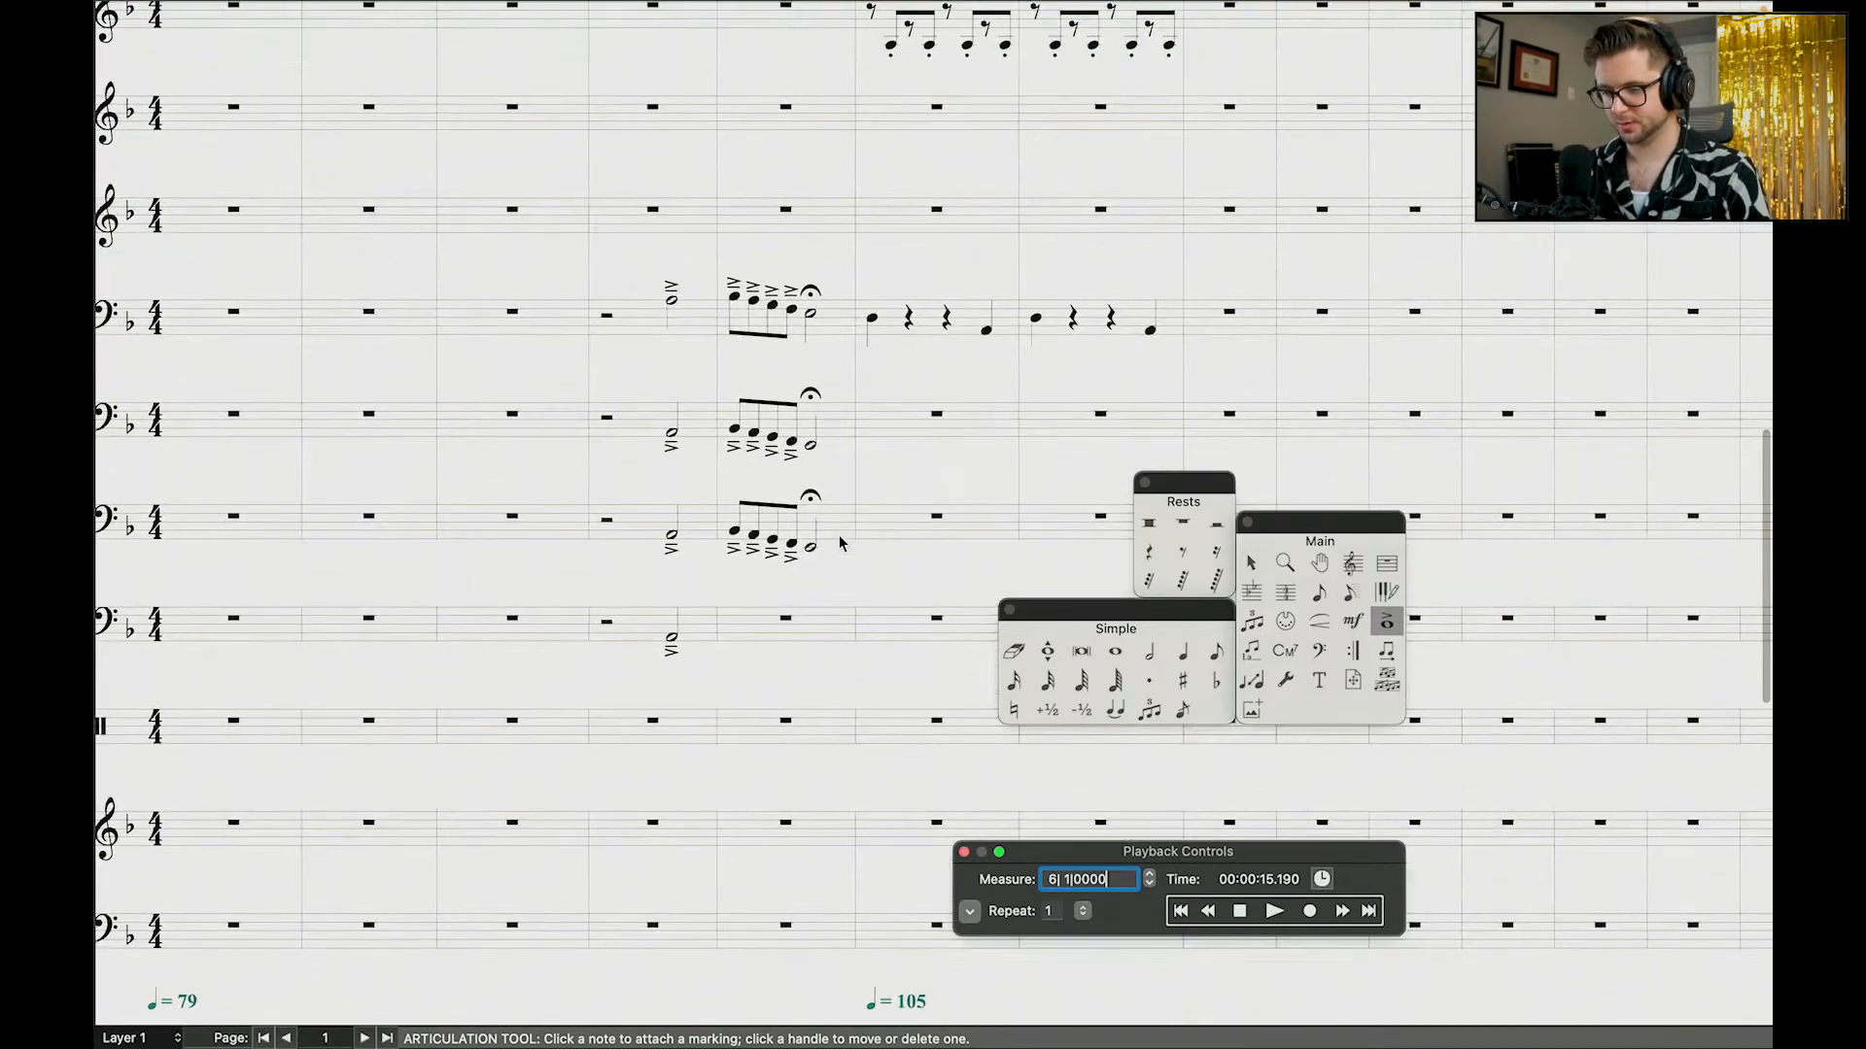
Step: Copy measures 4 and 5 of Trombone 1 into the same measures of the Cello and Contrabass
click(642, 312)
click(1250, 563)
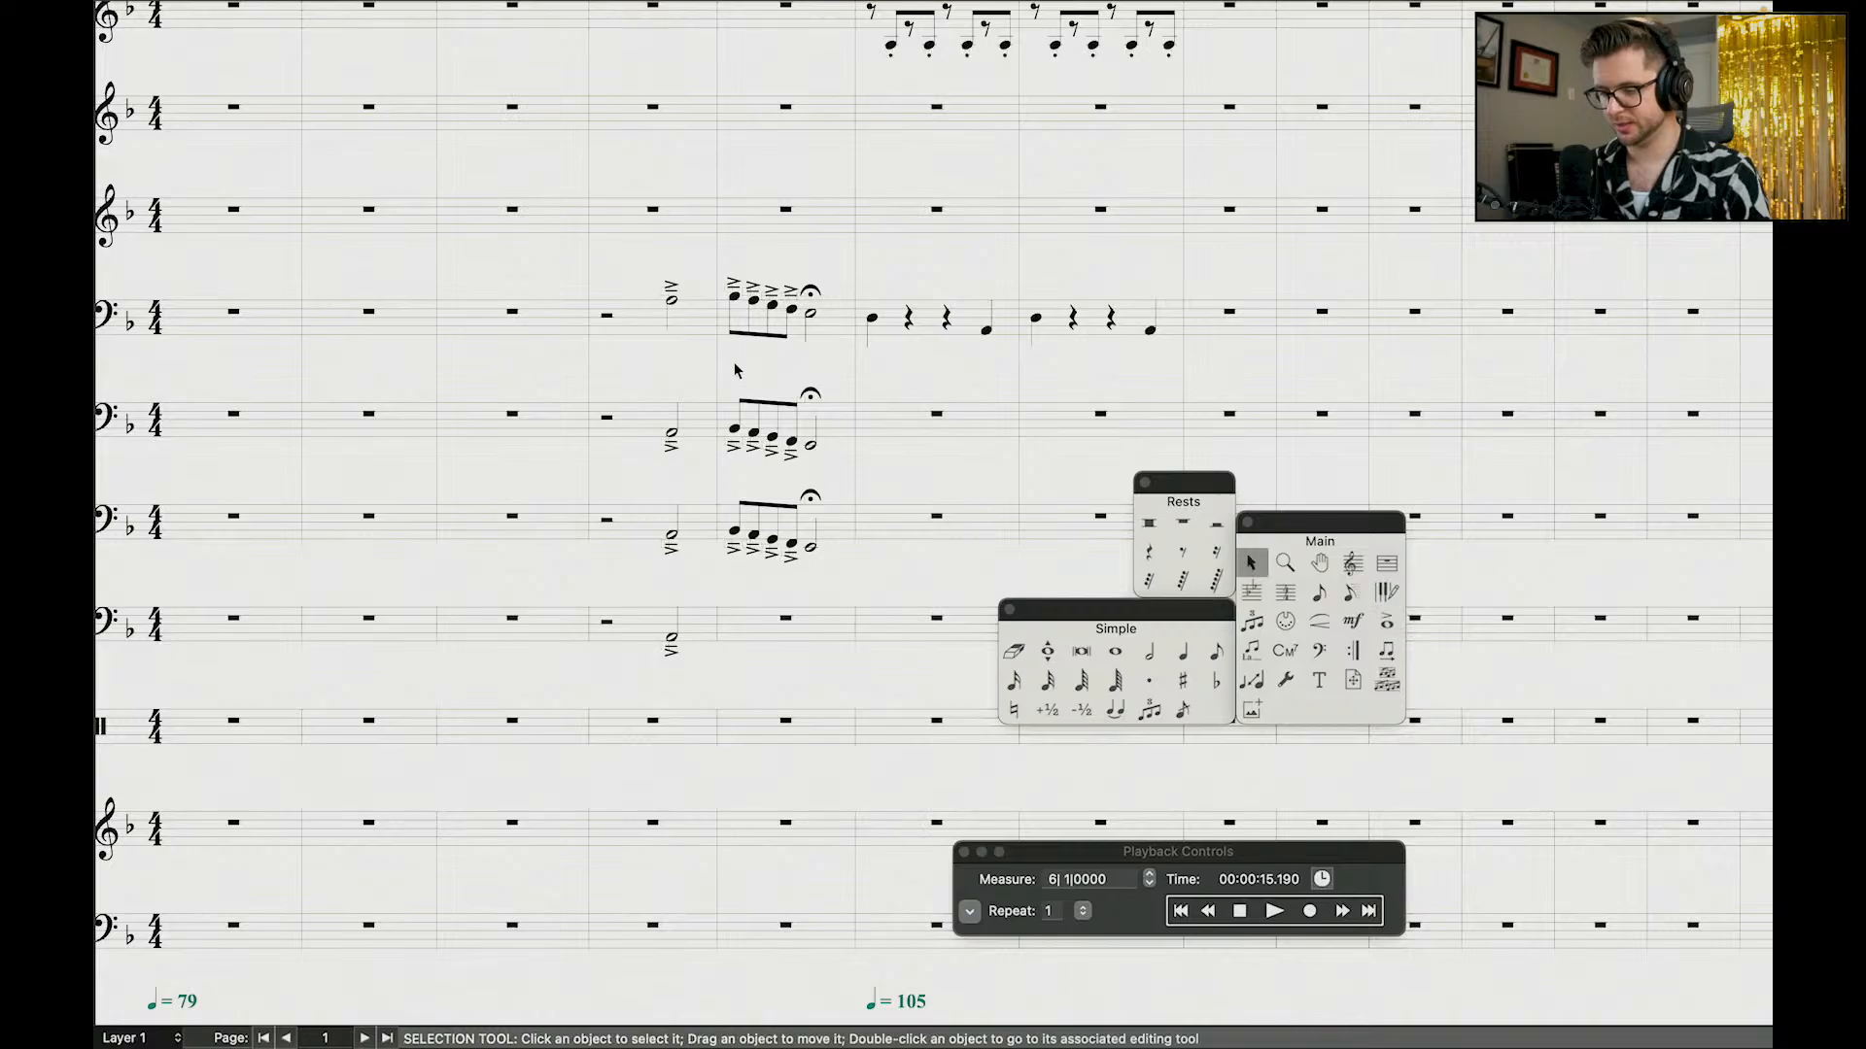
click(659, 321)
shift+click(802, 398)
scroll(804, 472, down, 10)
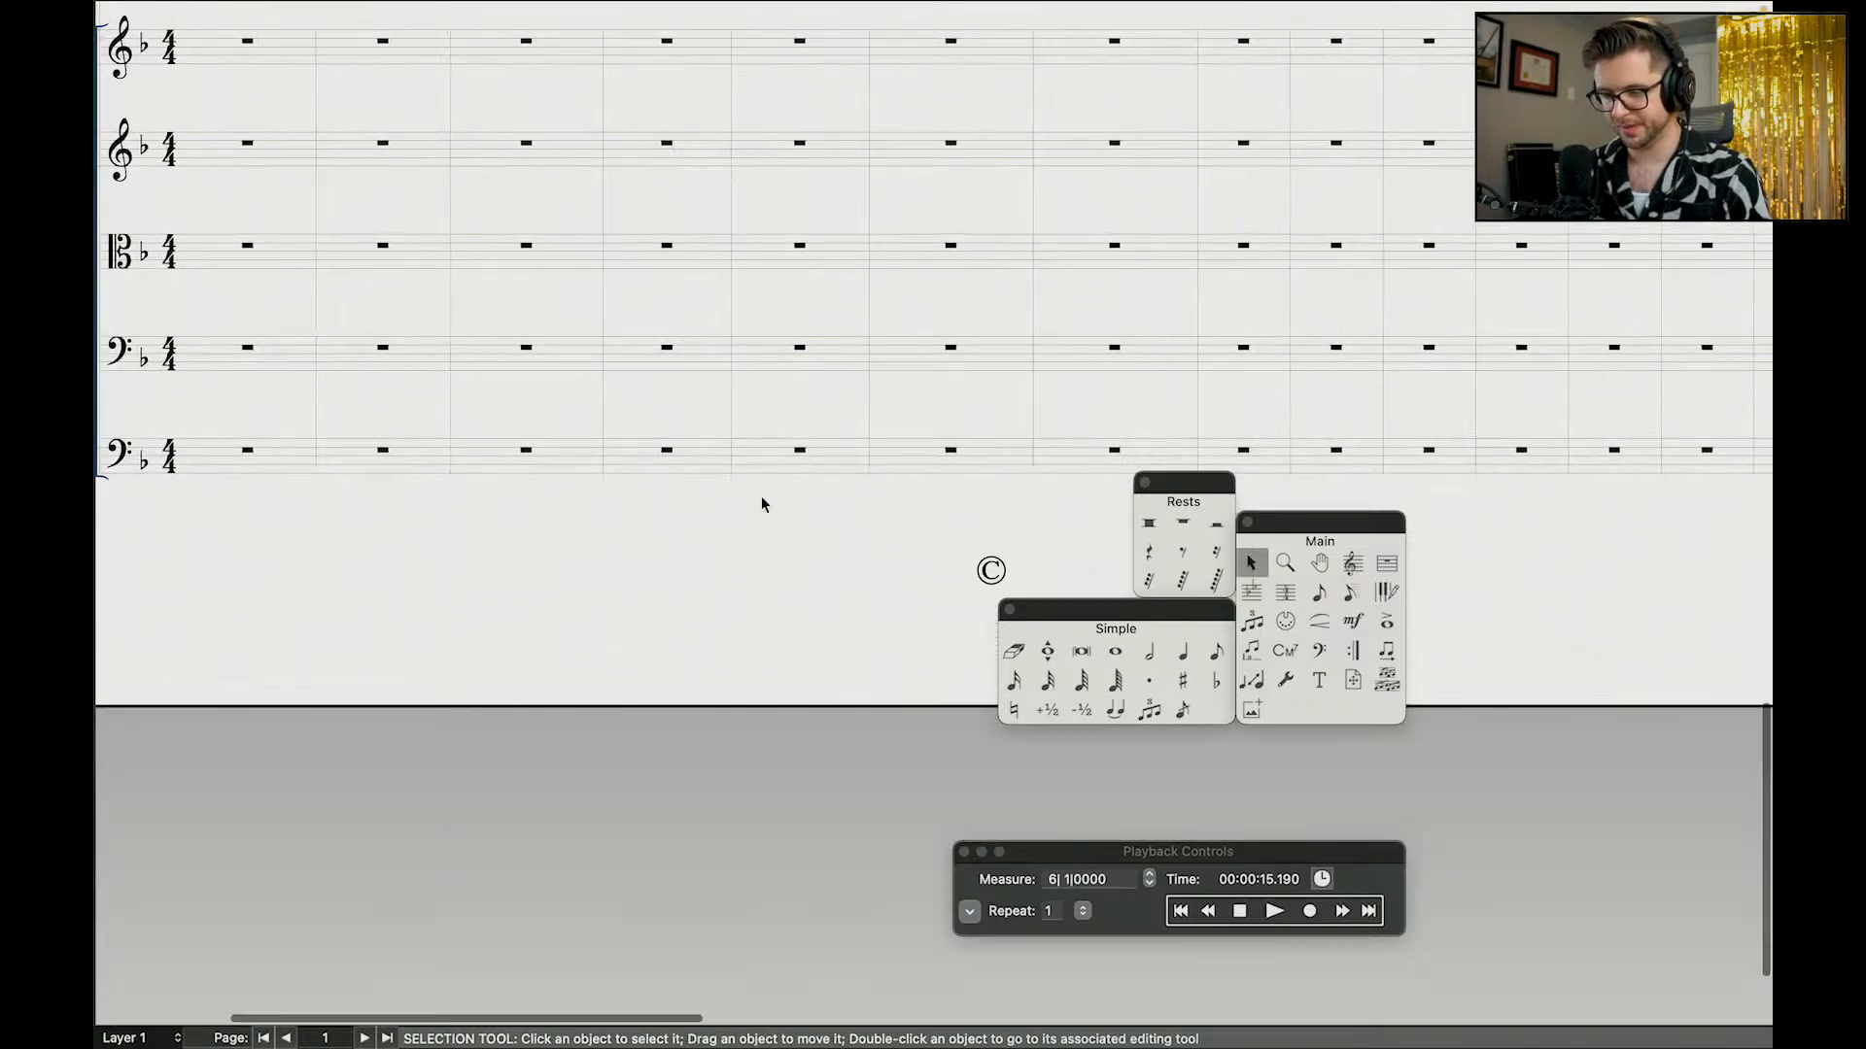
scroll(807, 437, left, 2)
scroll(819, 363, up, 7)
scroll(819, 359, down, 7)
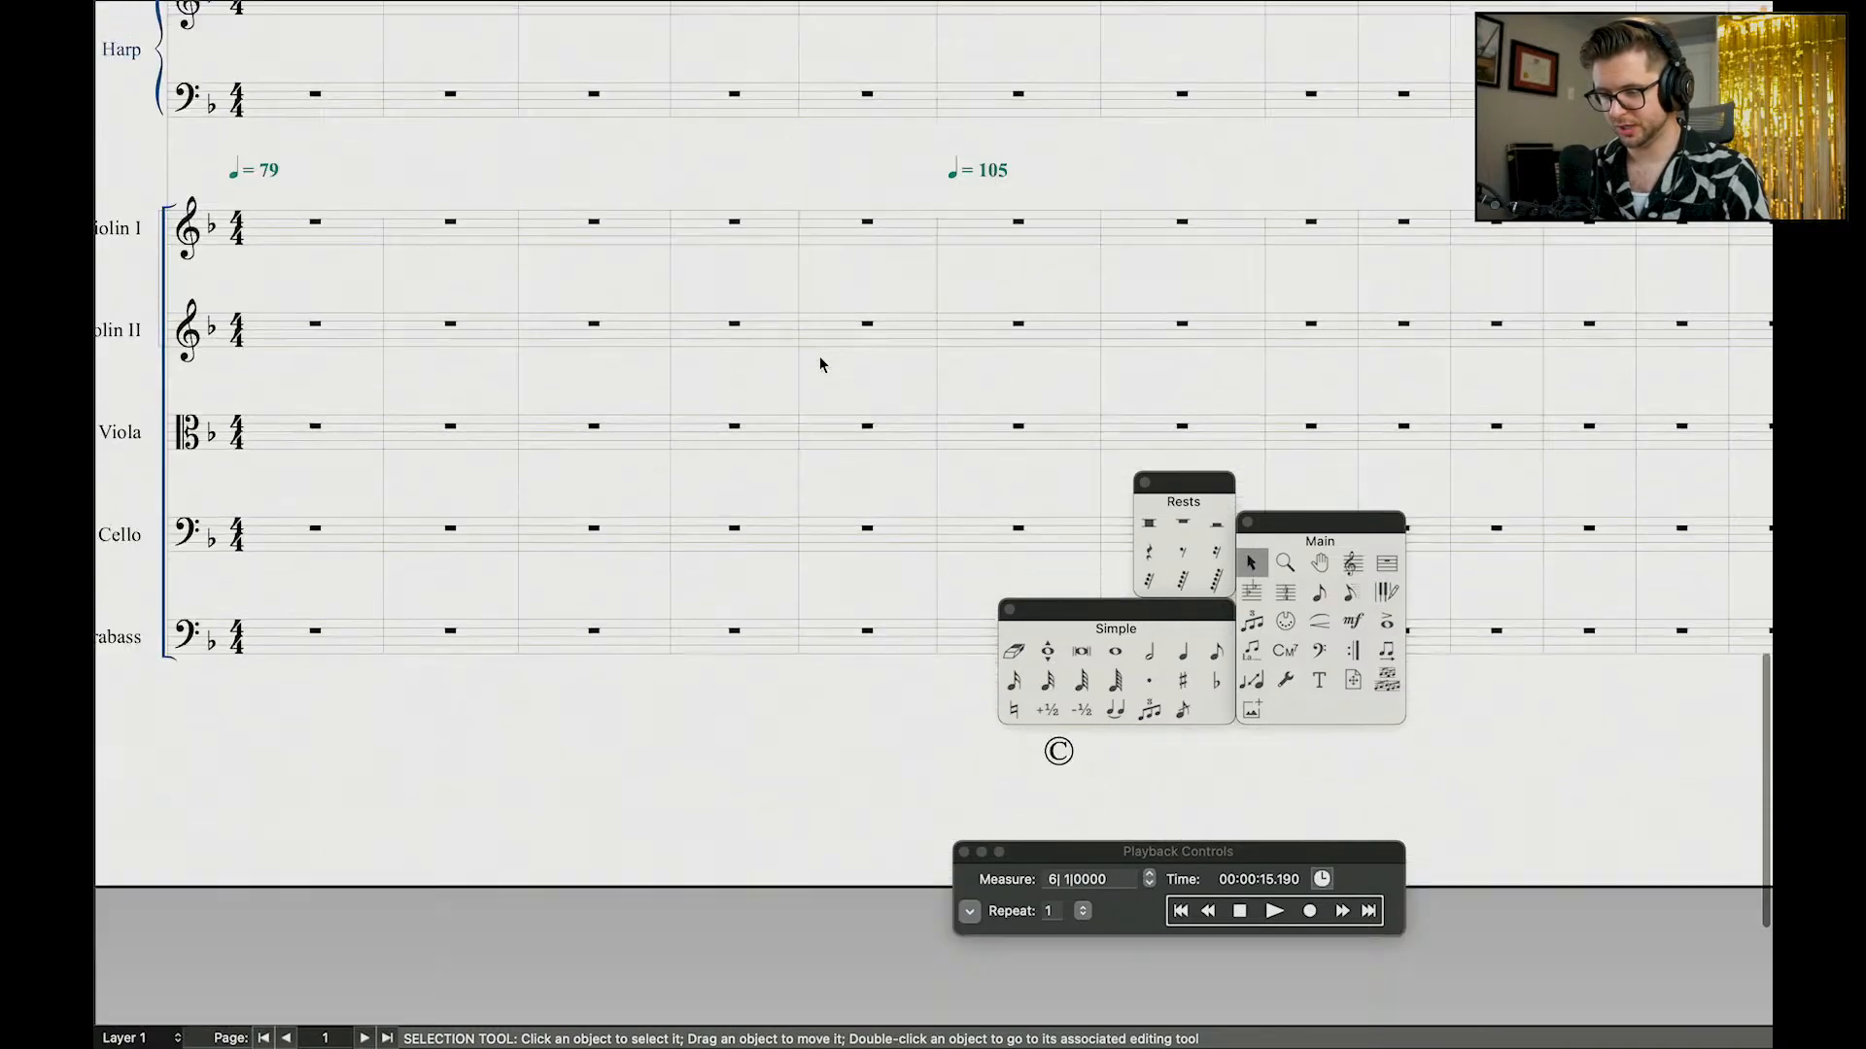
click(735, 436)
key(super+v)
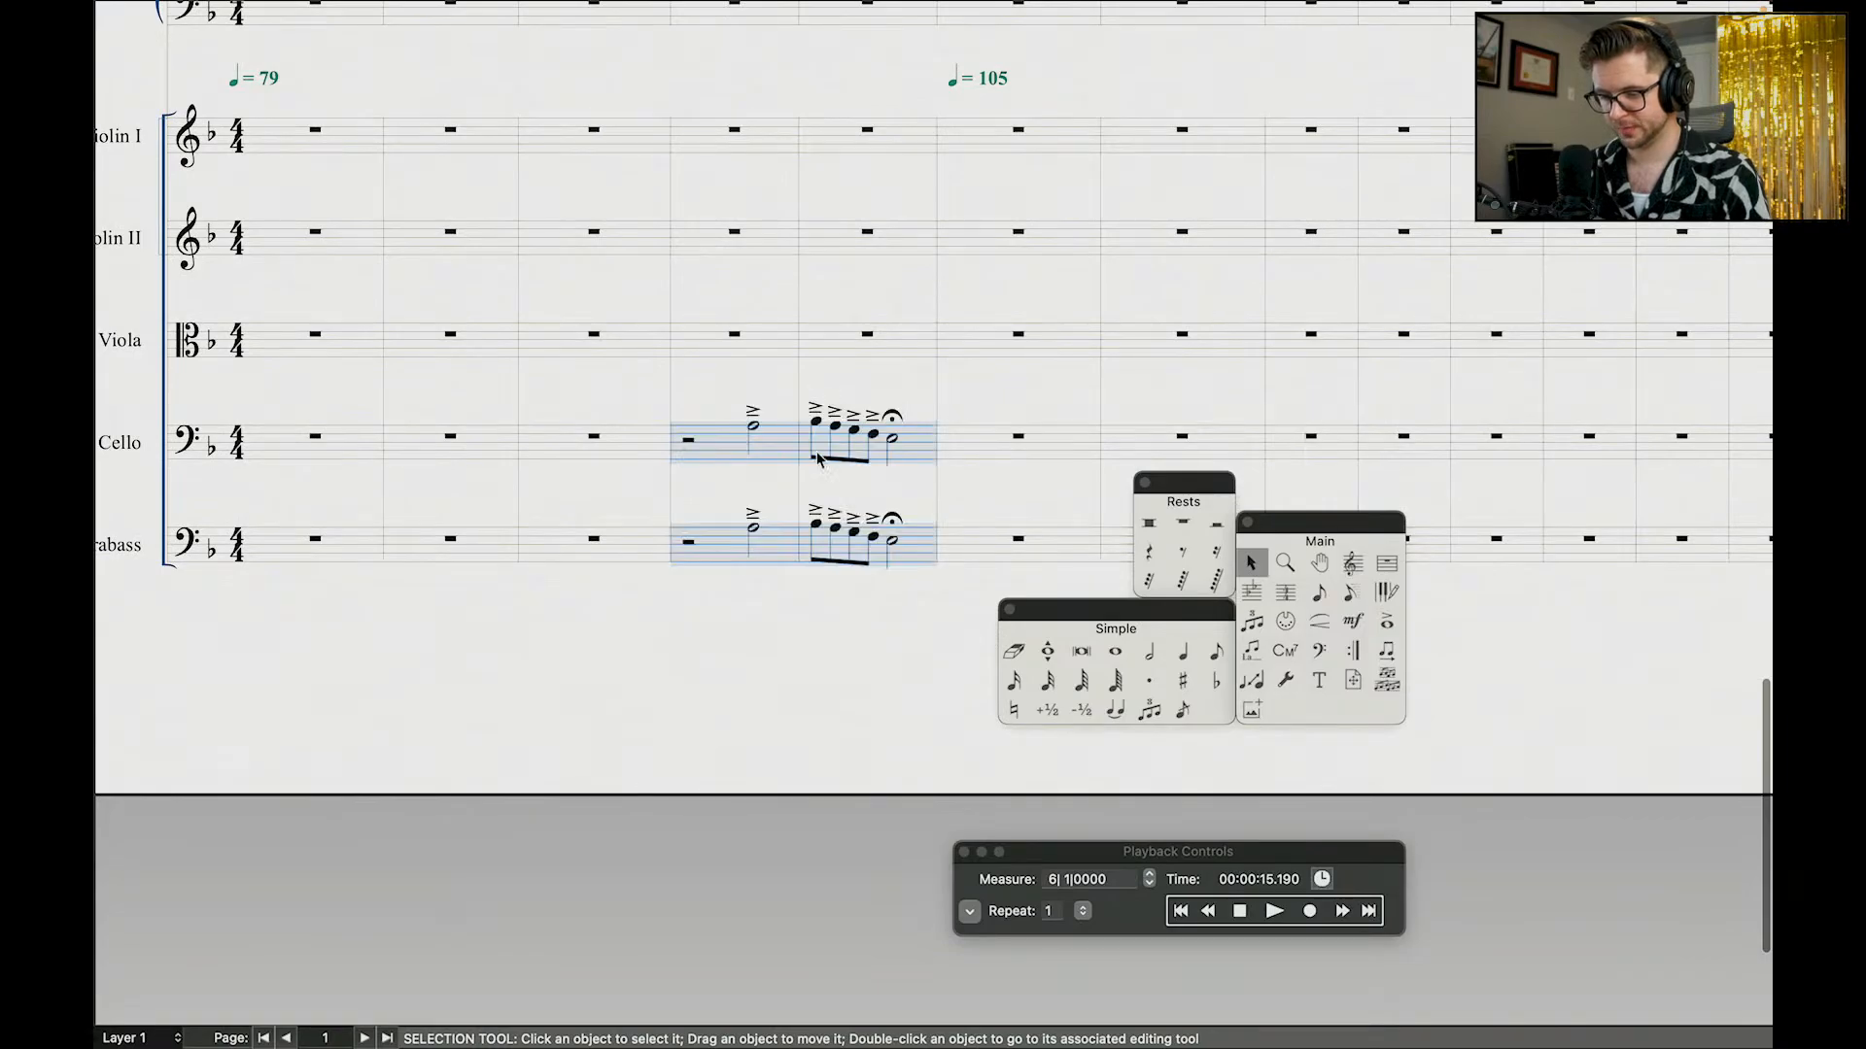
Step: Play back the accented passage through the fermata in measure 5 with the low strings doubling, and stop before the next section
click(1205, 914)
key(space)
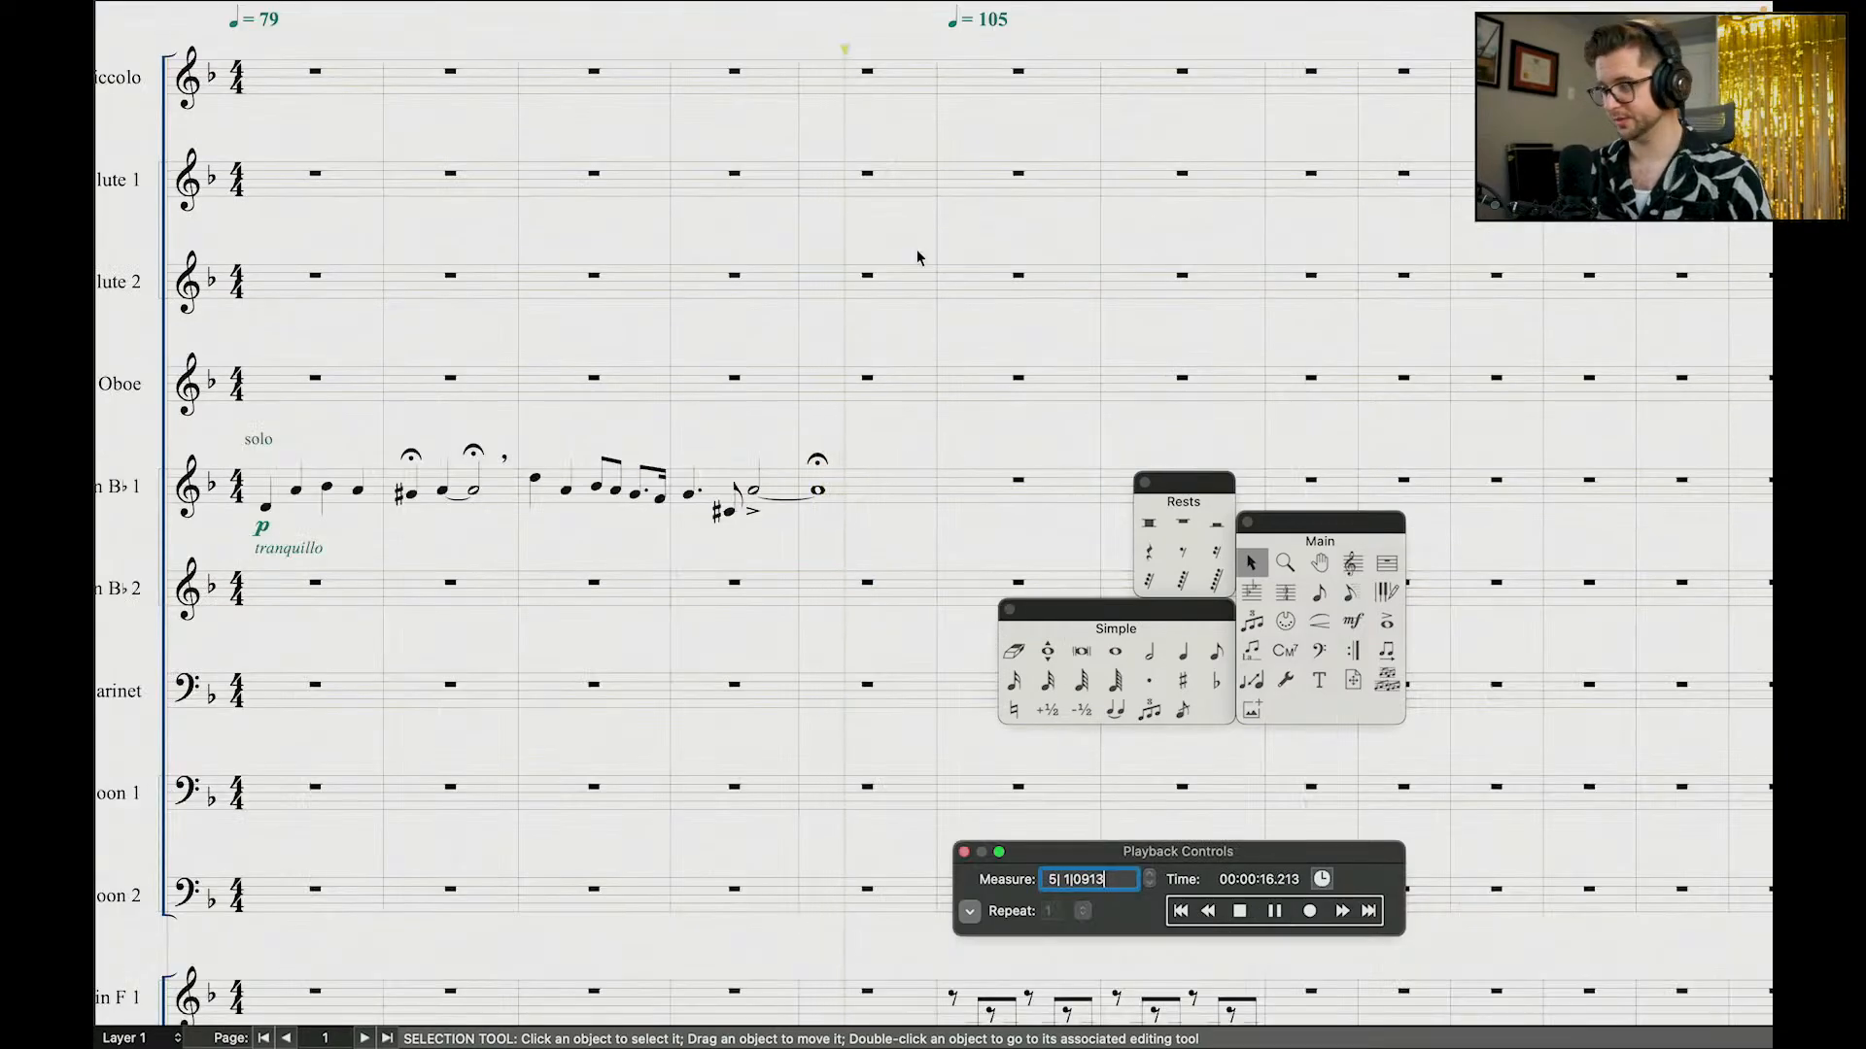
scroll(917, 258, down, 15)
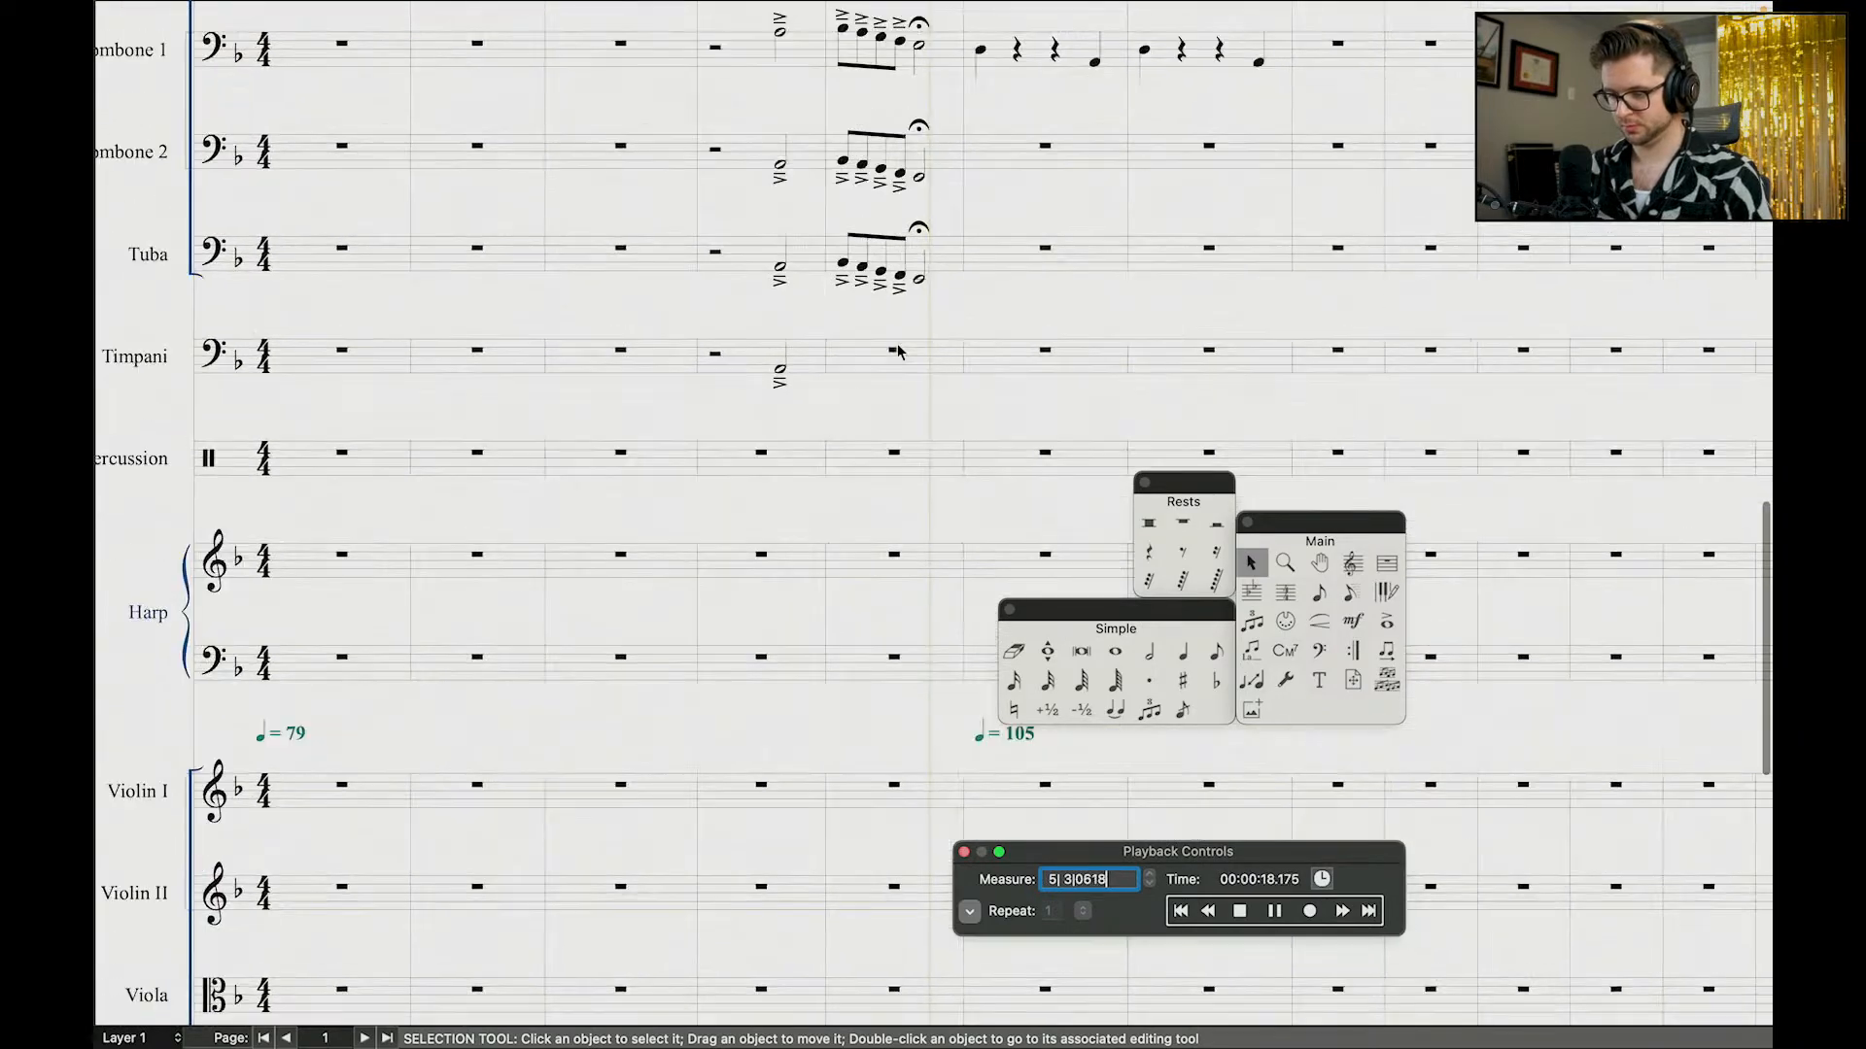
scroll(896, 349, down, 10)
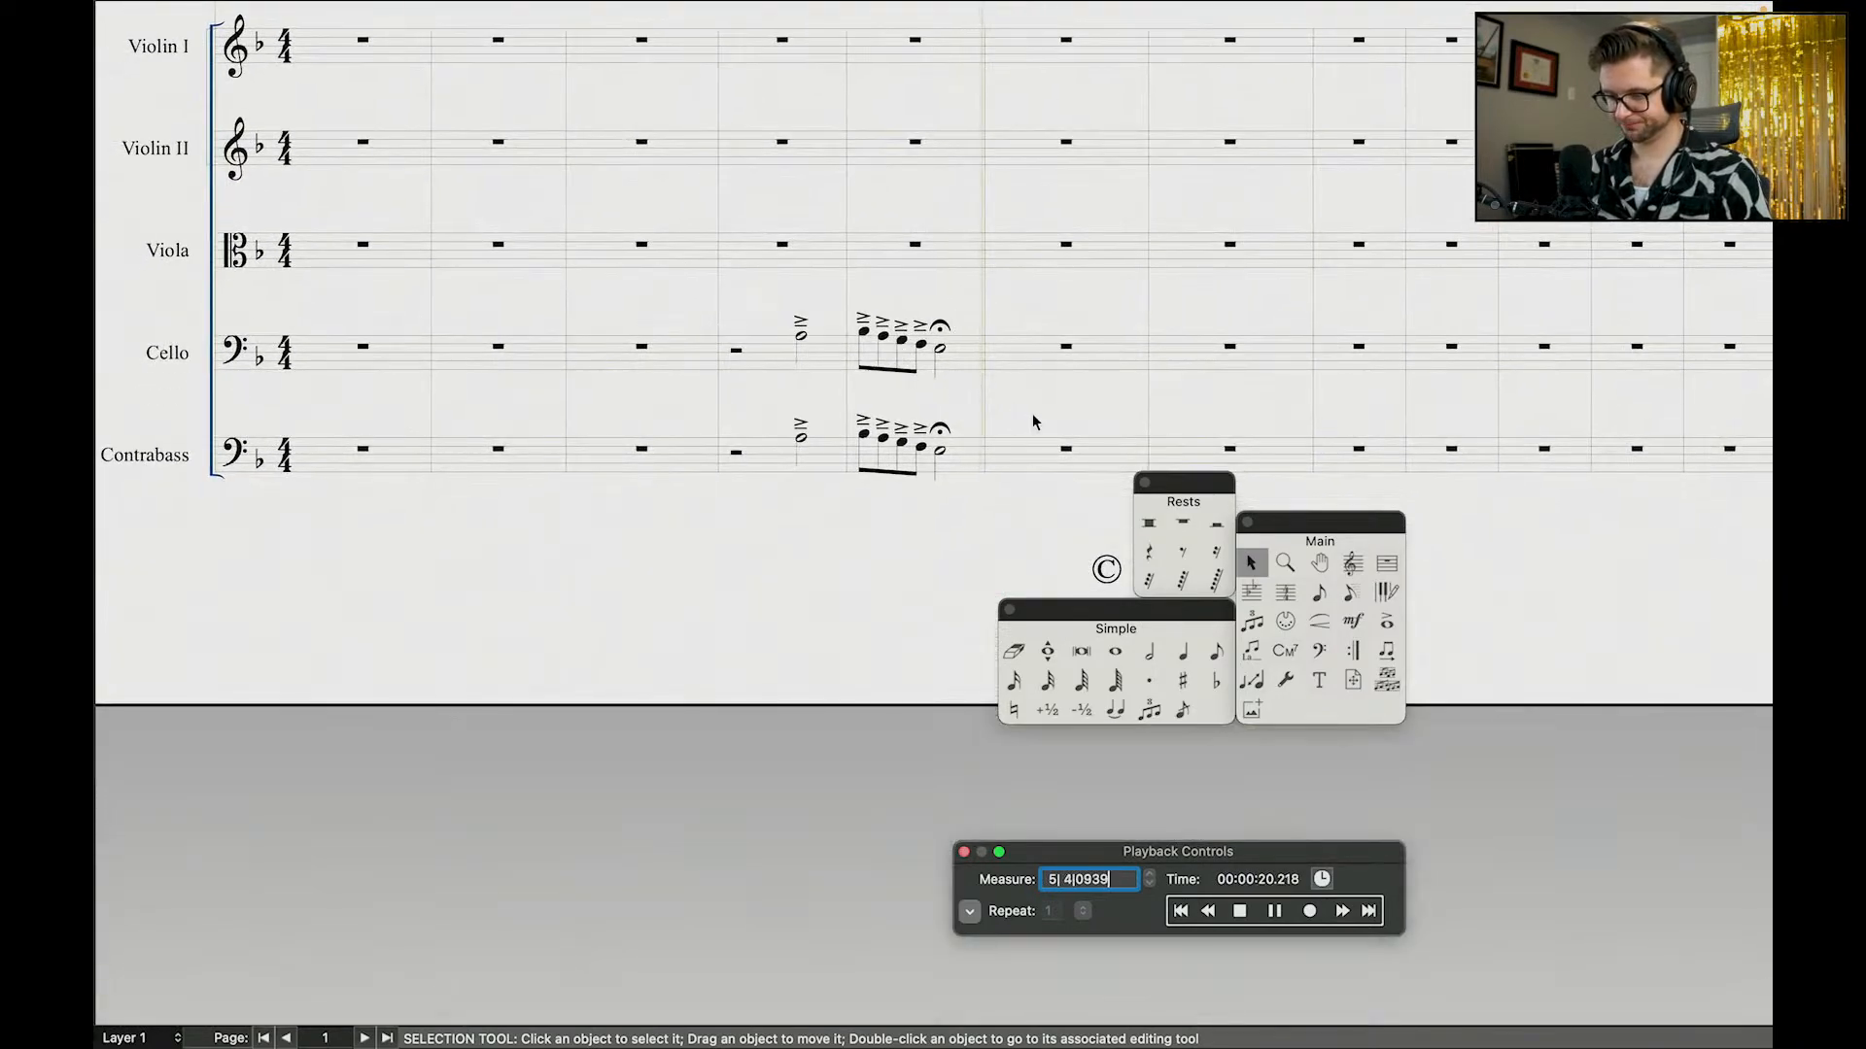
click(1035, 423)
Step: Copy measures 6 and 7 of Trombone 1 into the same measures of the Cello and the Contrabass
scroll(1038, 331, down, 10)
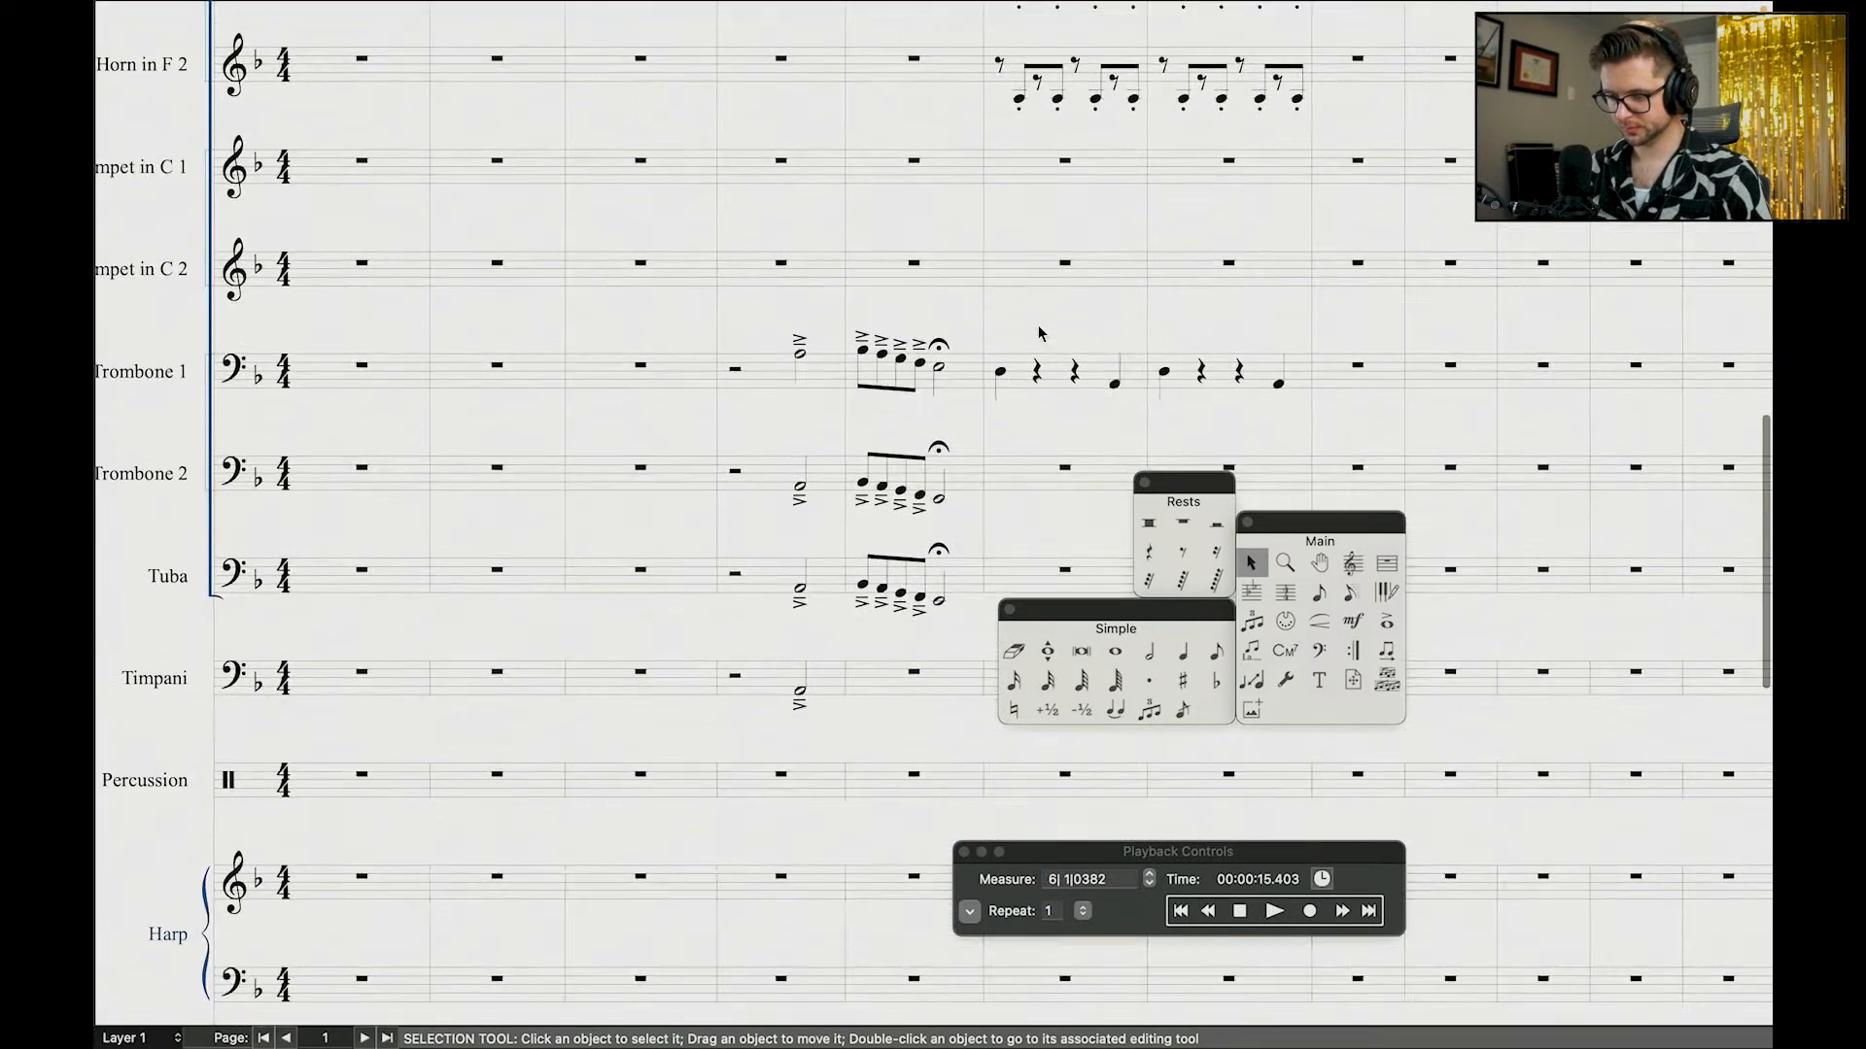
click(1060, 387)
shift+click(1236, 382)
scroll(1086, 340, down, 10)
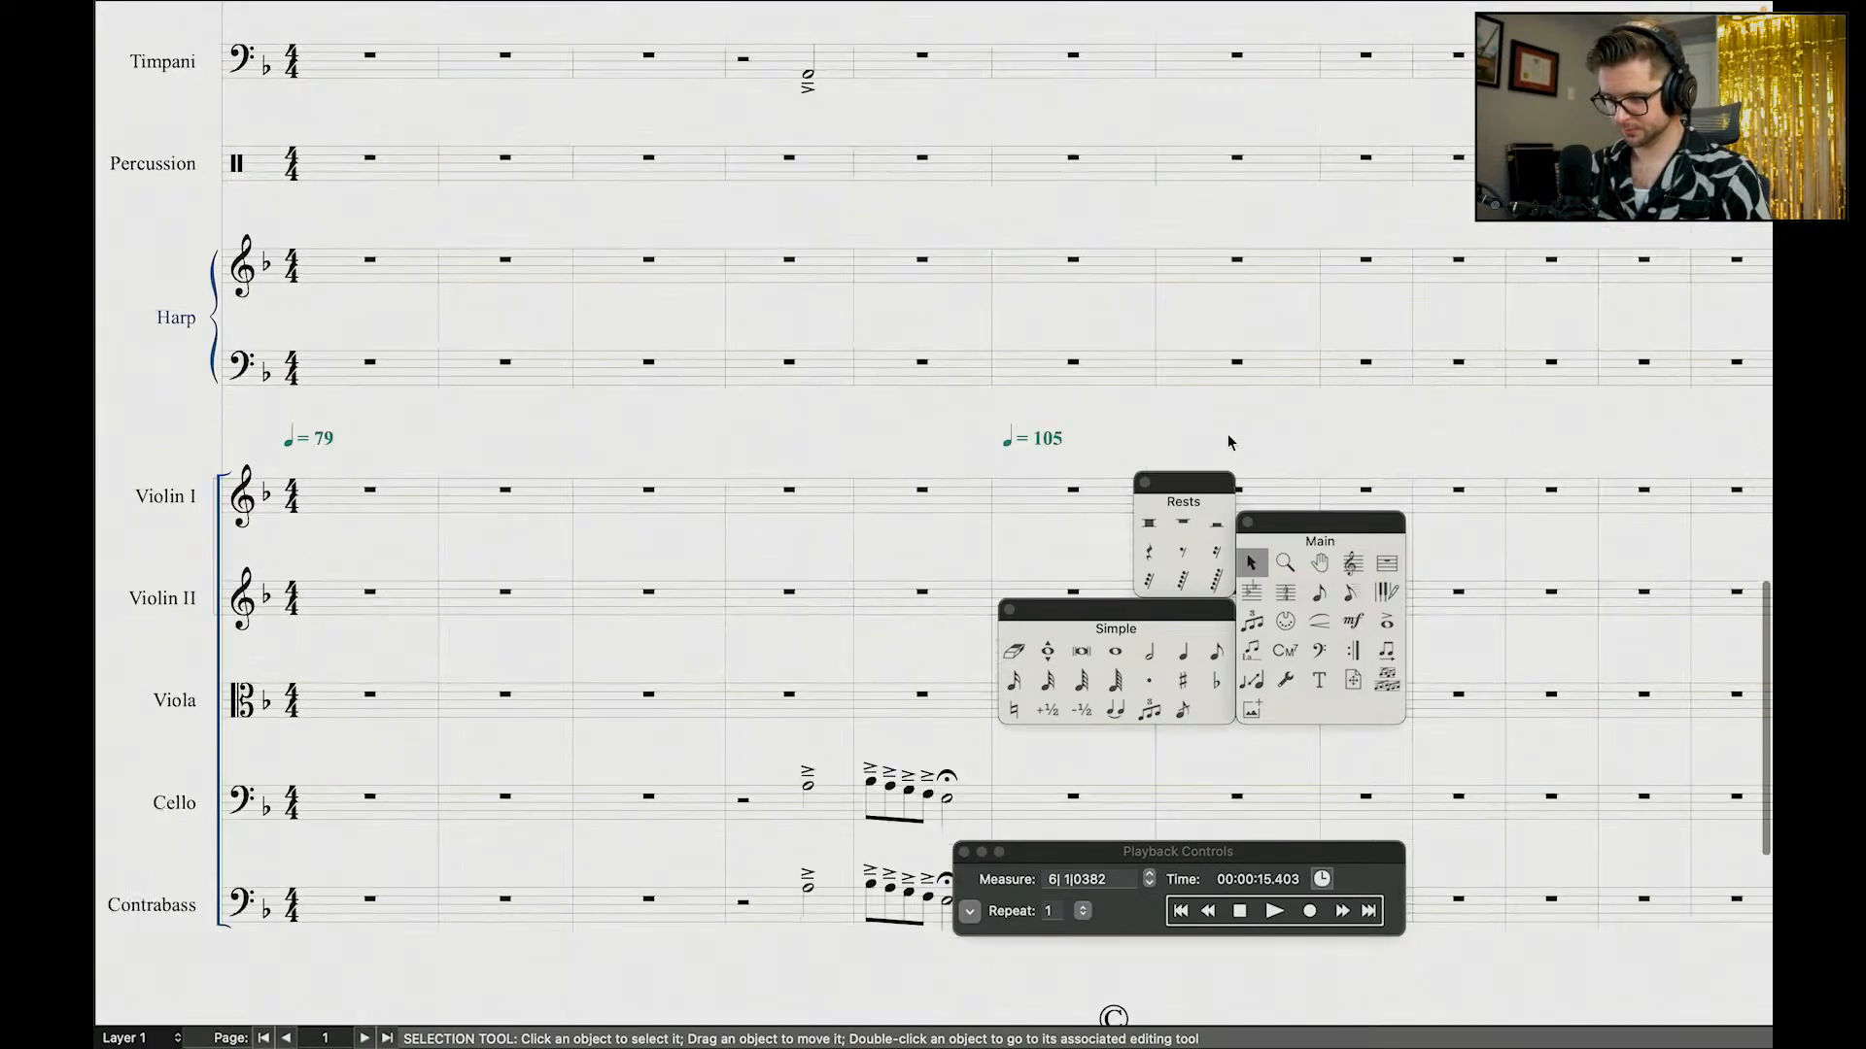
scroll(1085, 339, down, 5)
click(1041, 347)
key(super+v)
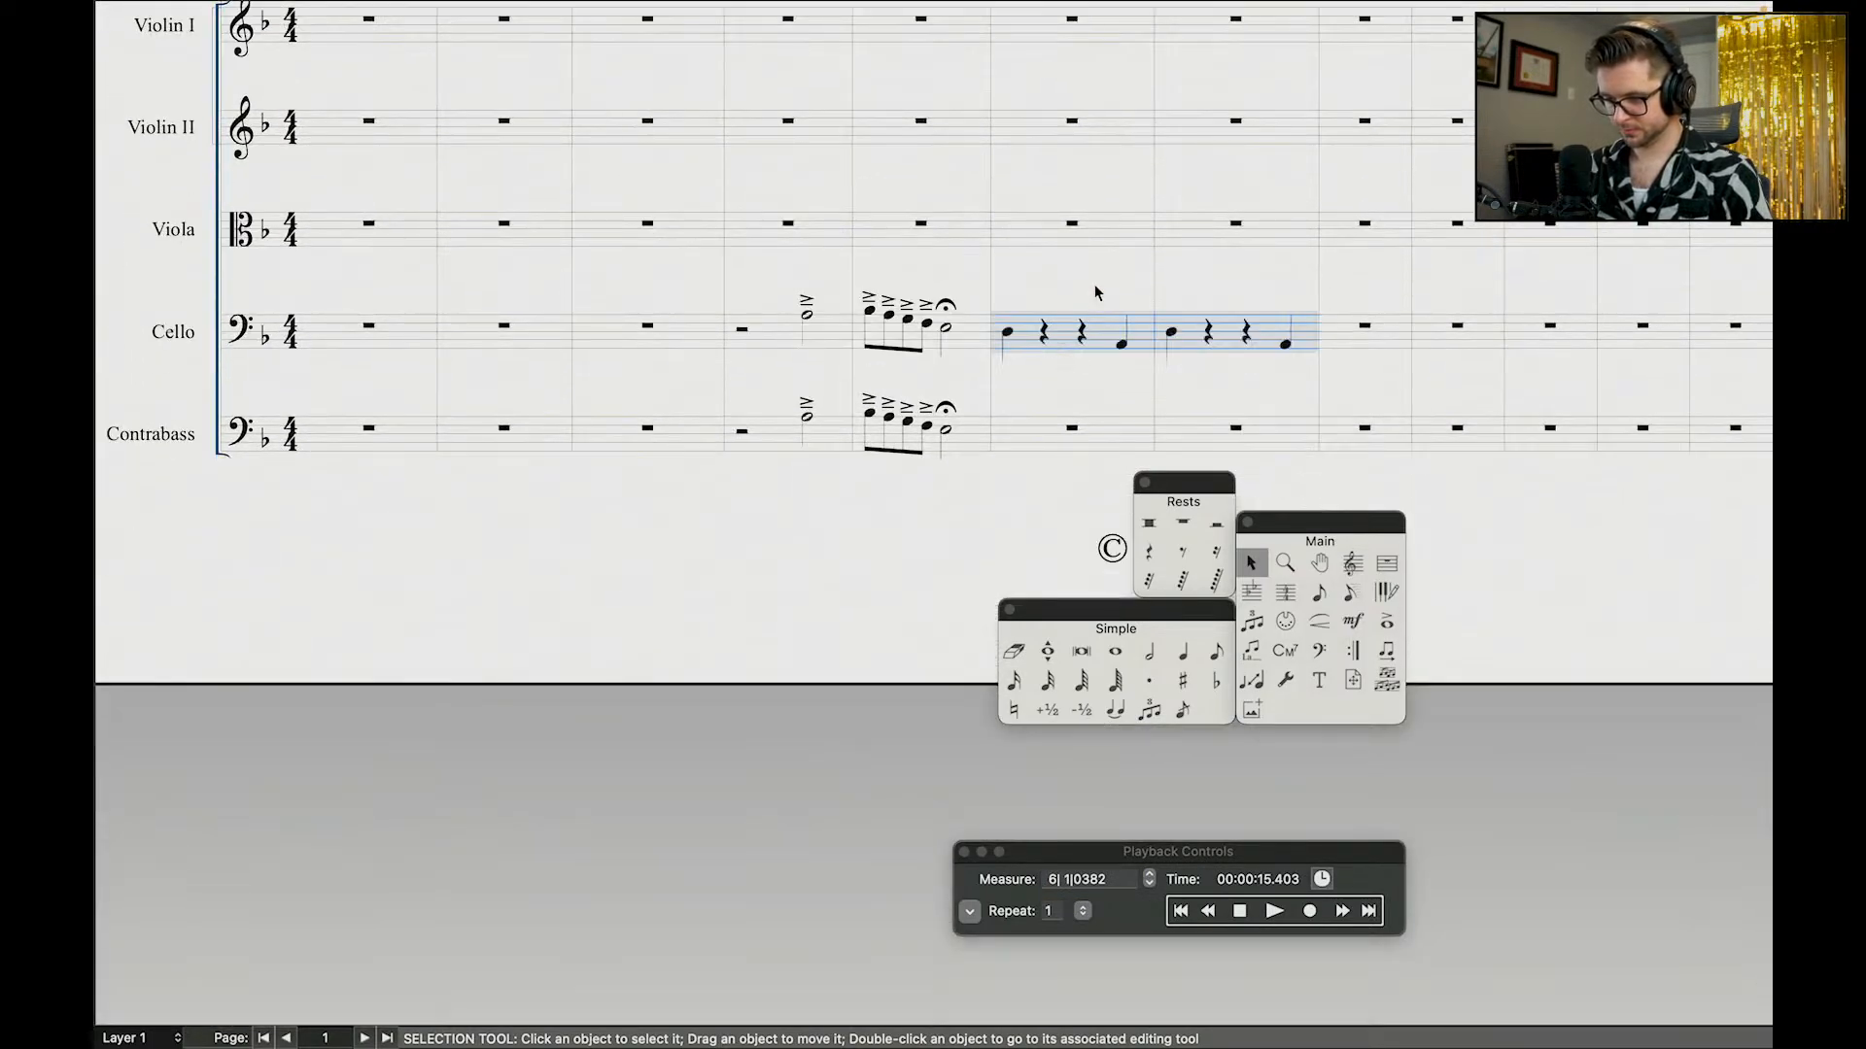
click(1046, 445)
key(super+v)
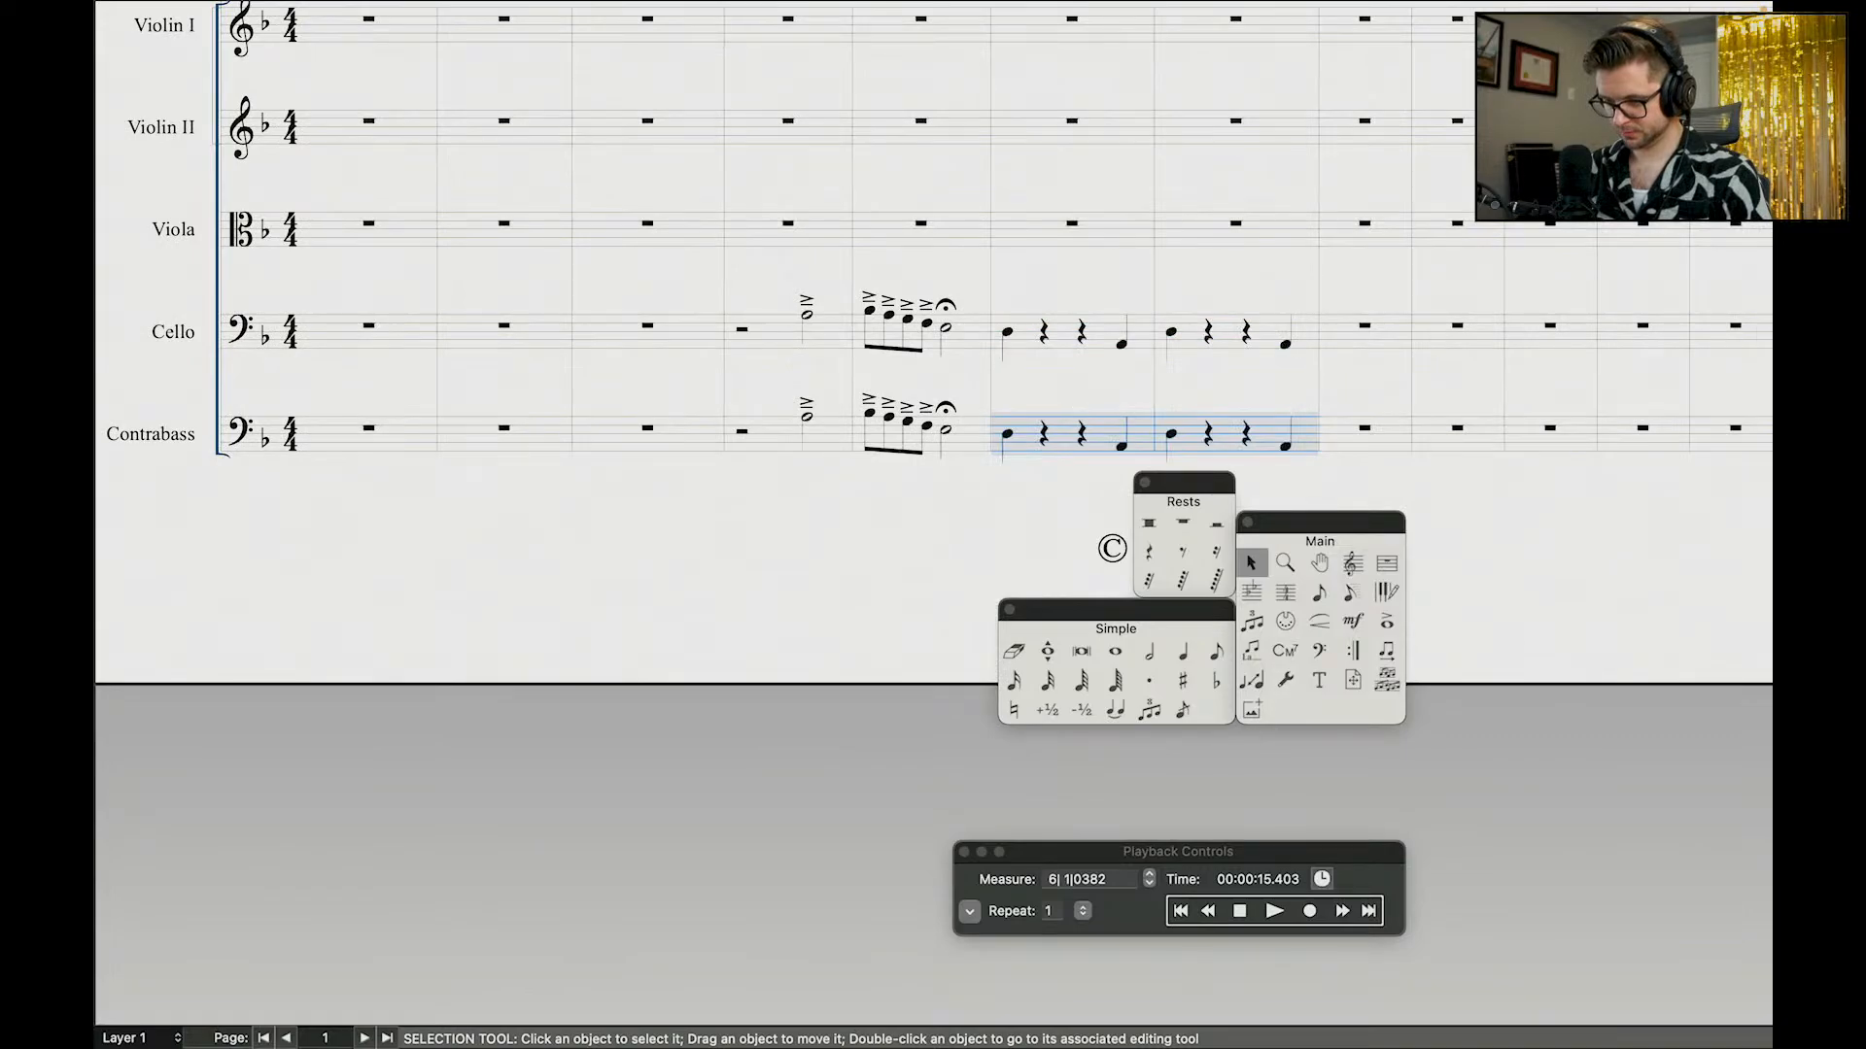
click(1069, 391)
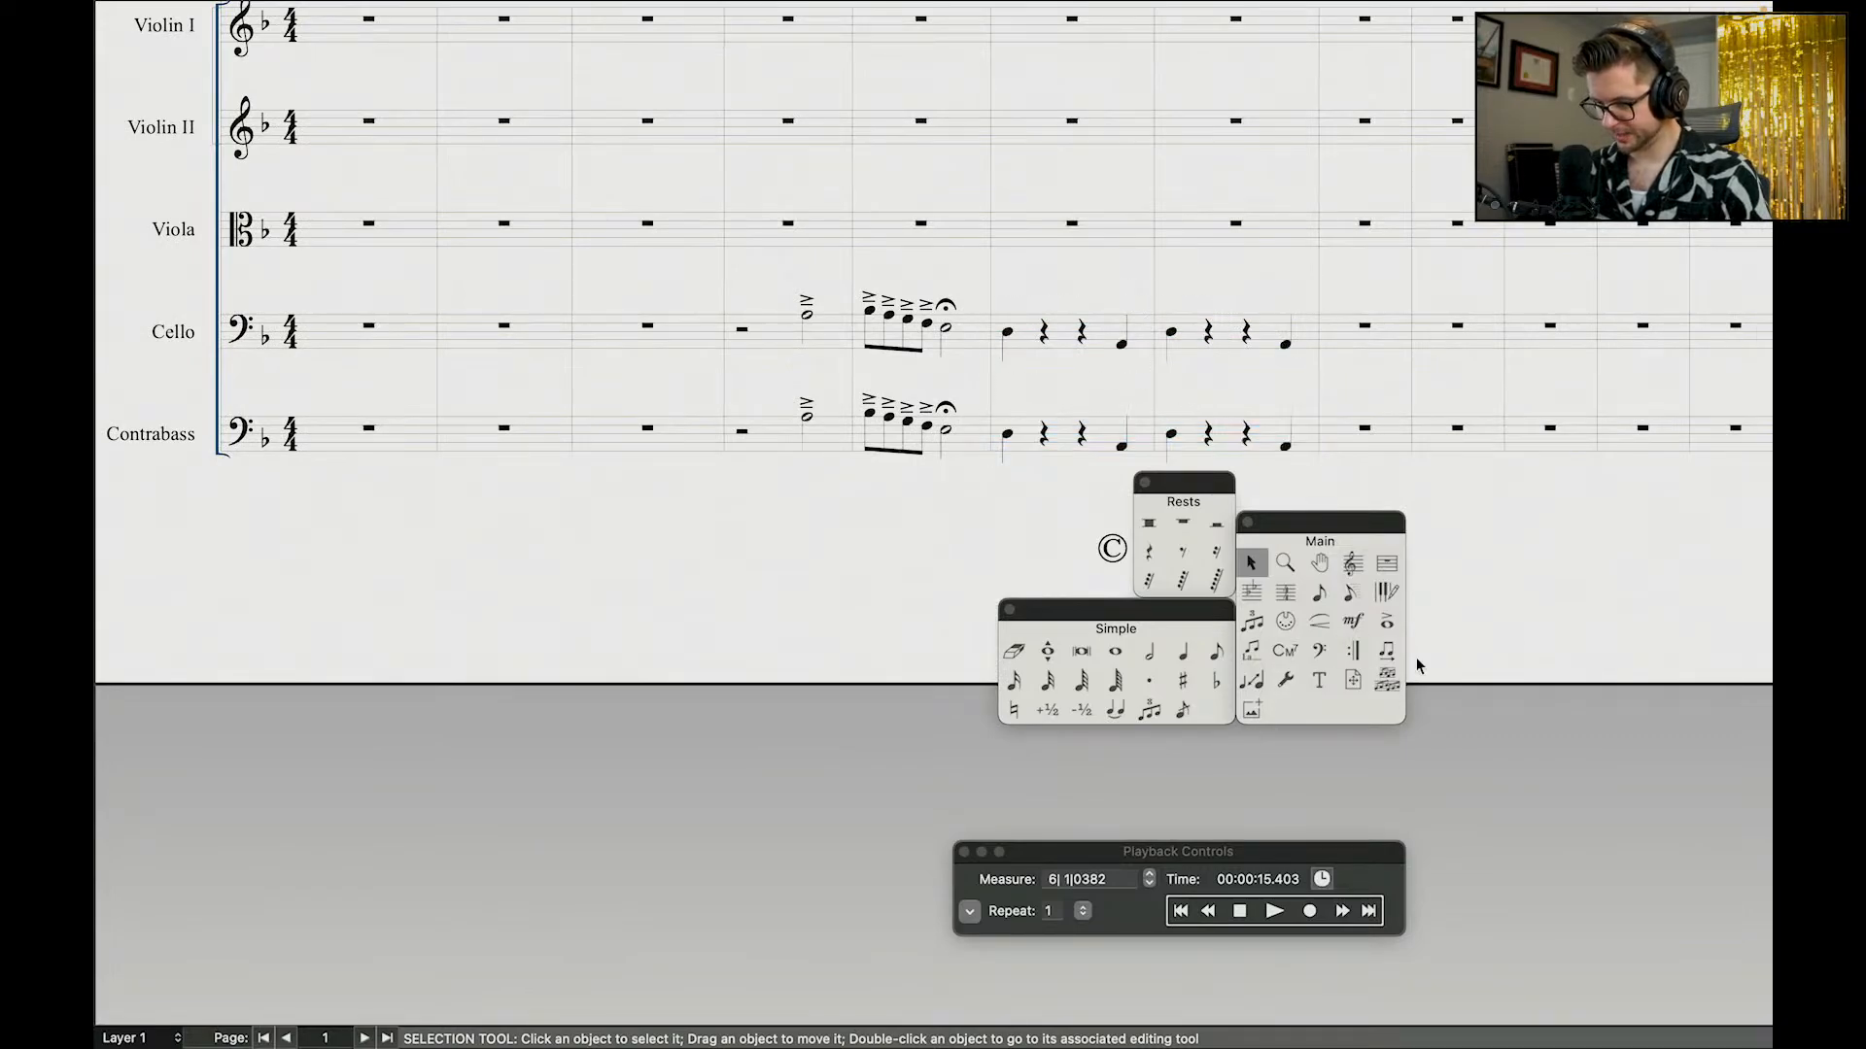
Step: Apply the staccato articulation to all Cello and Contrabass notes in measures 6 and 7
click(1387, 621)
scroll(1039, 274, down, 1)
drag(981, 245, 1317, 386)
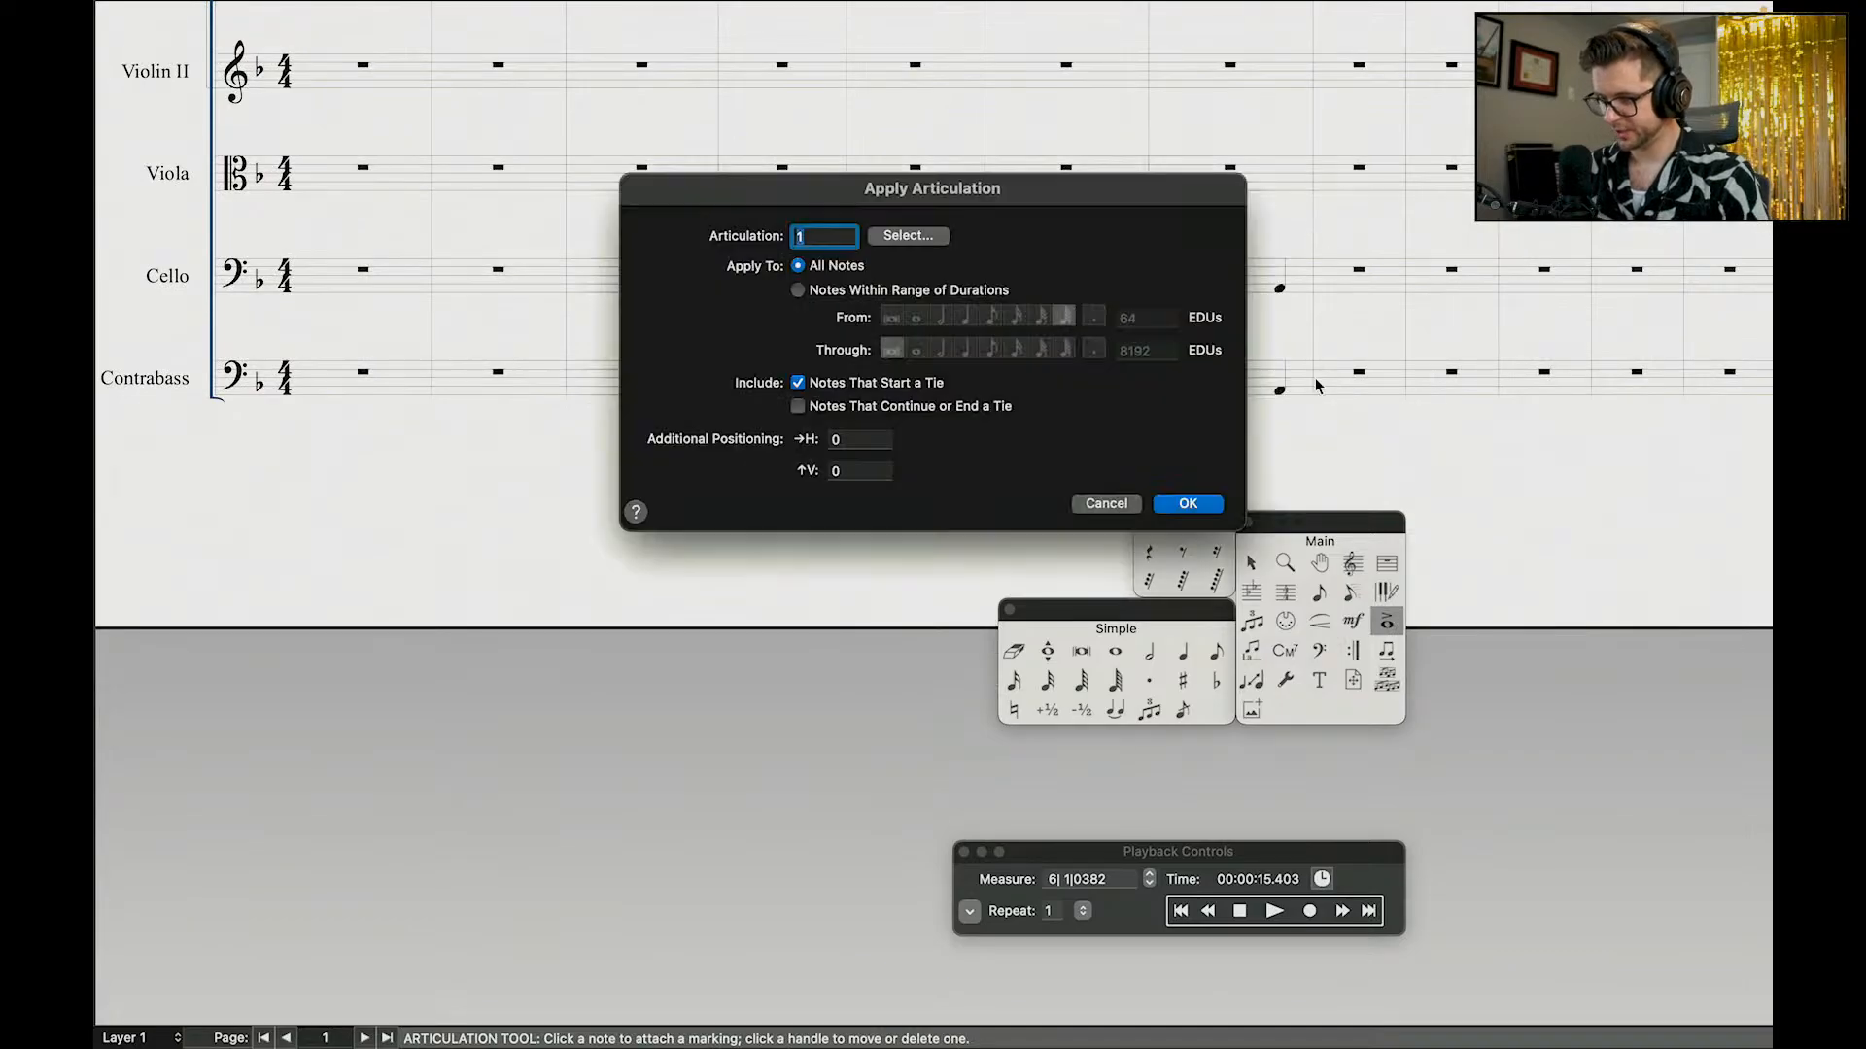
click(900, 235)
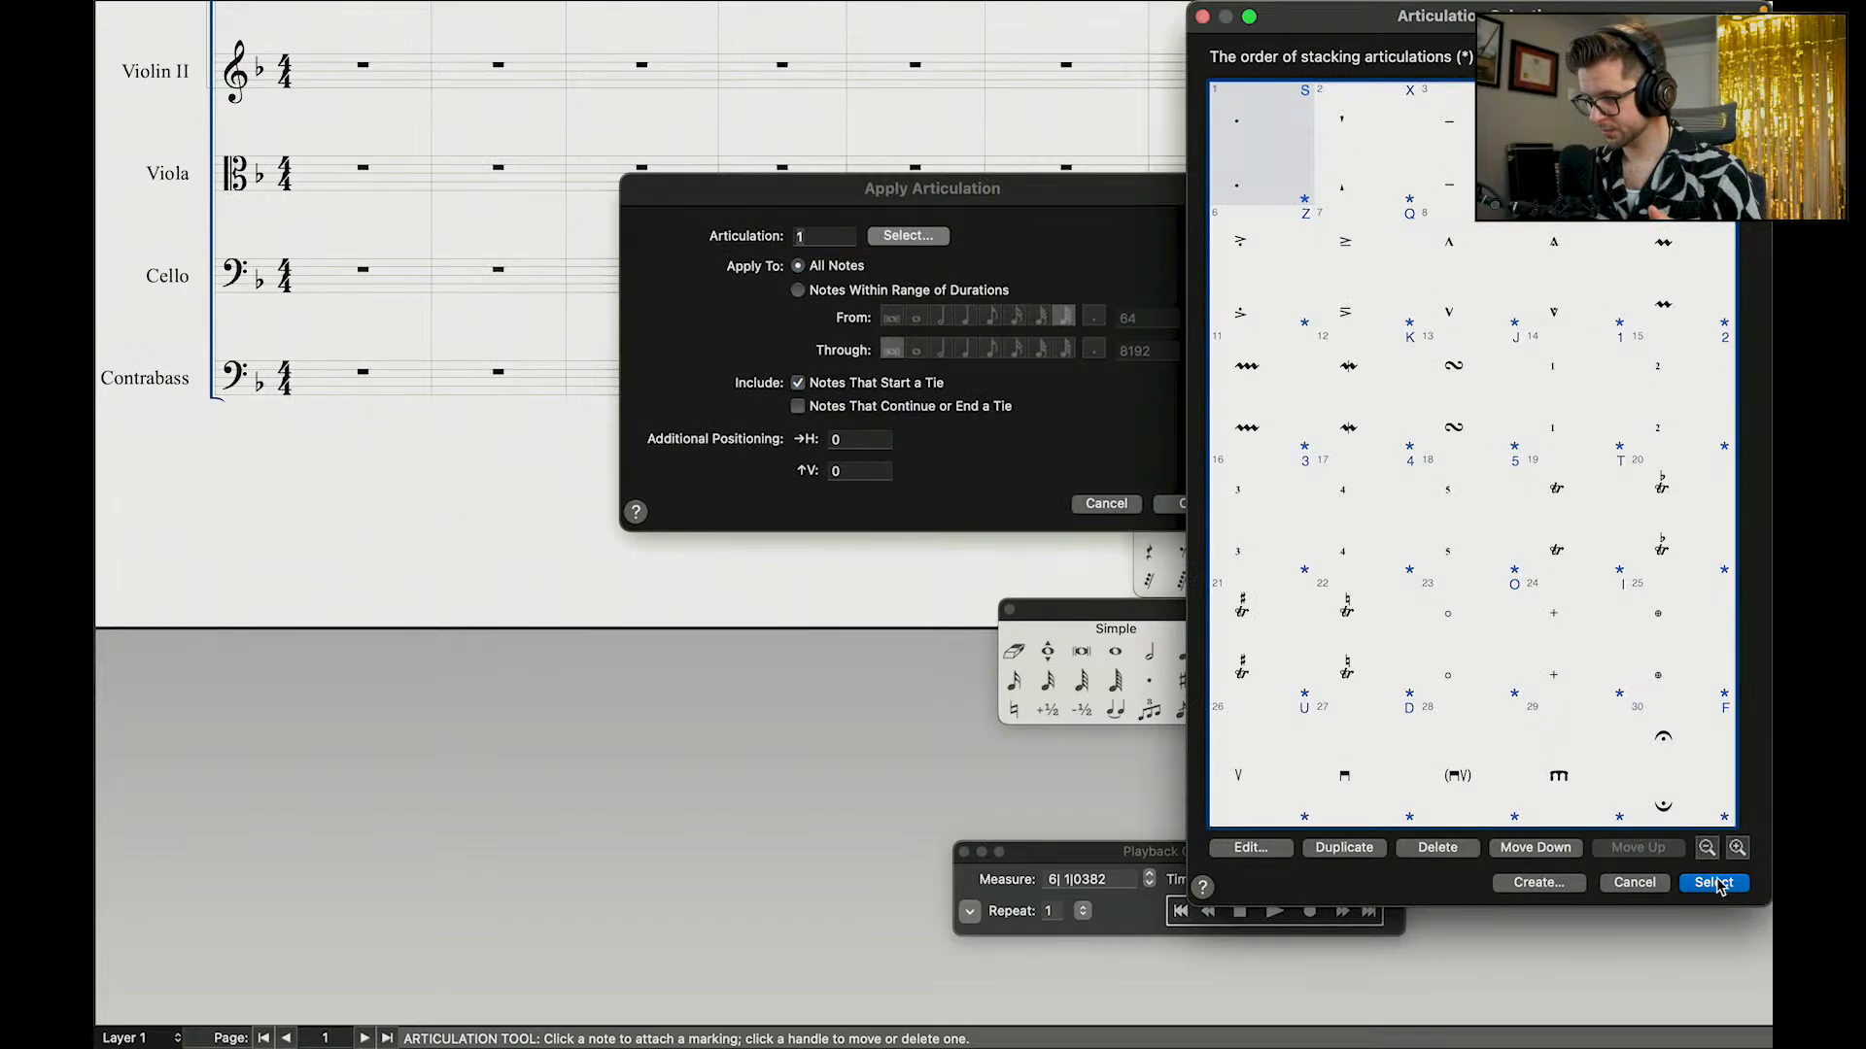
click(1406, 134)
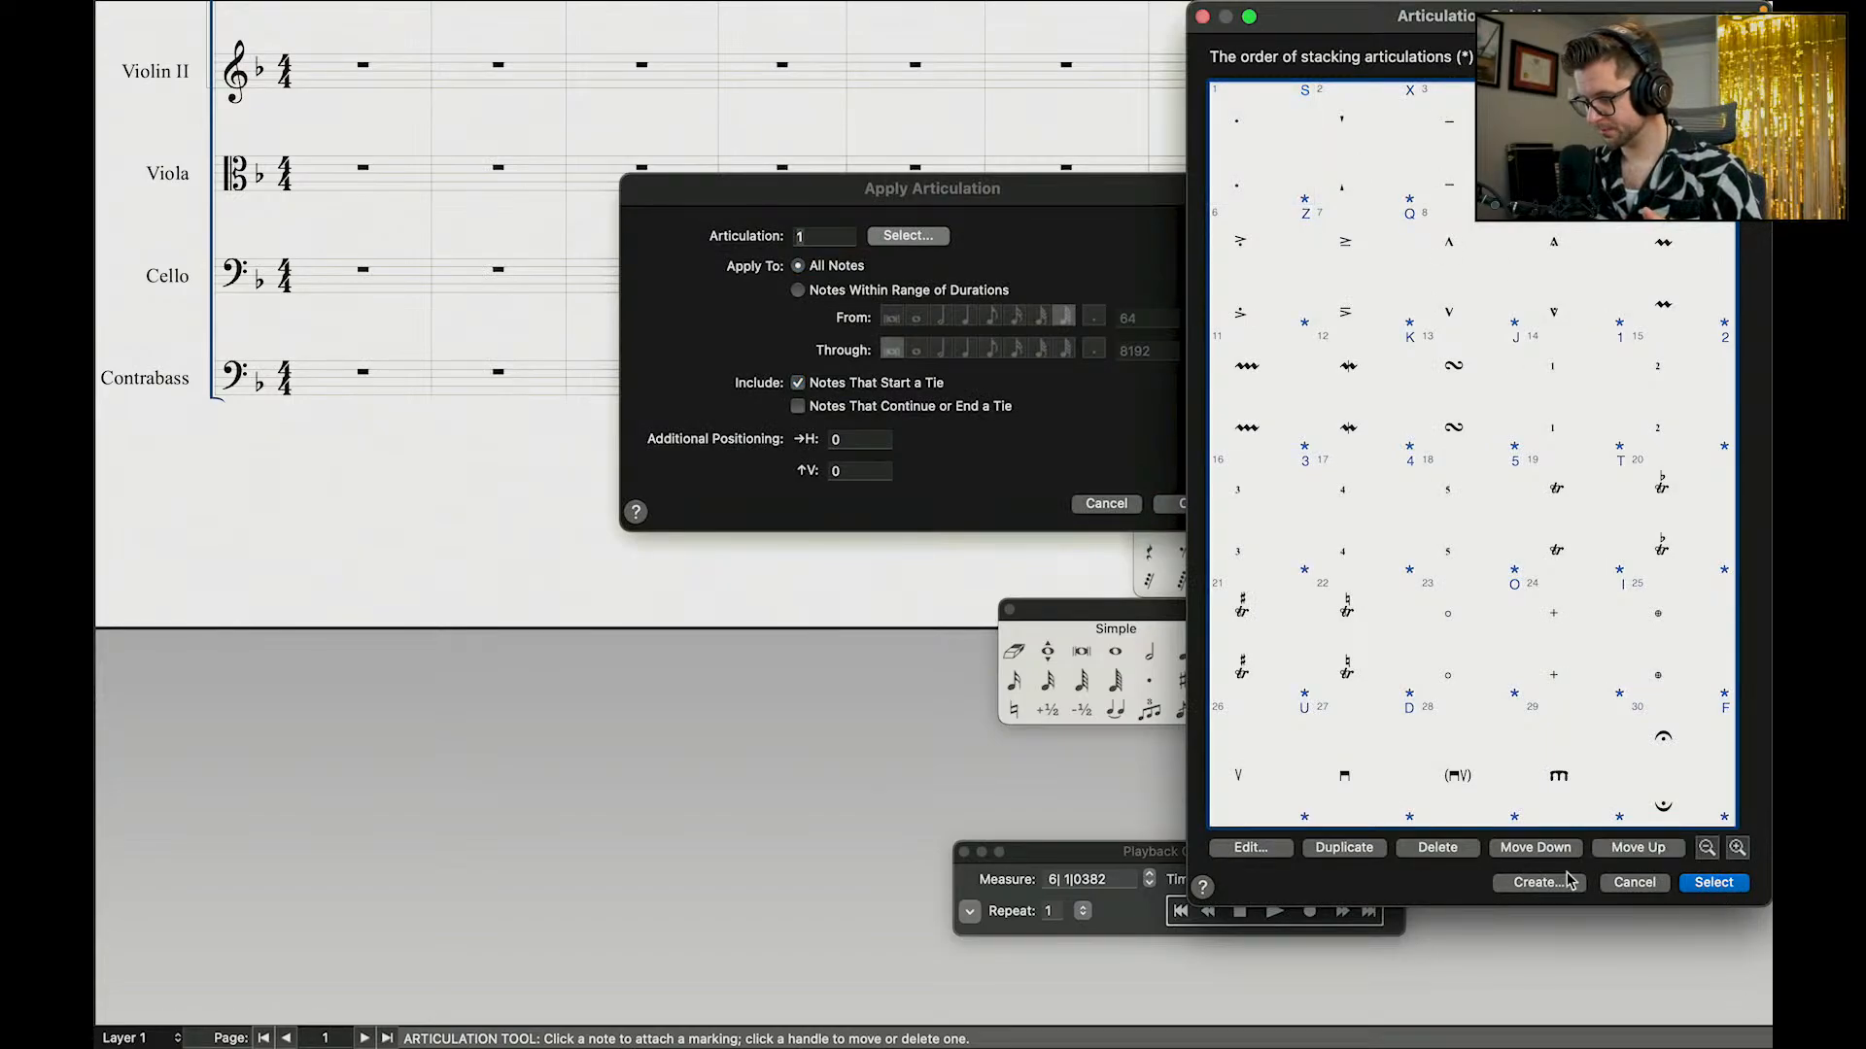
click(1293, 174)
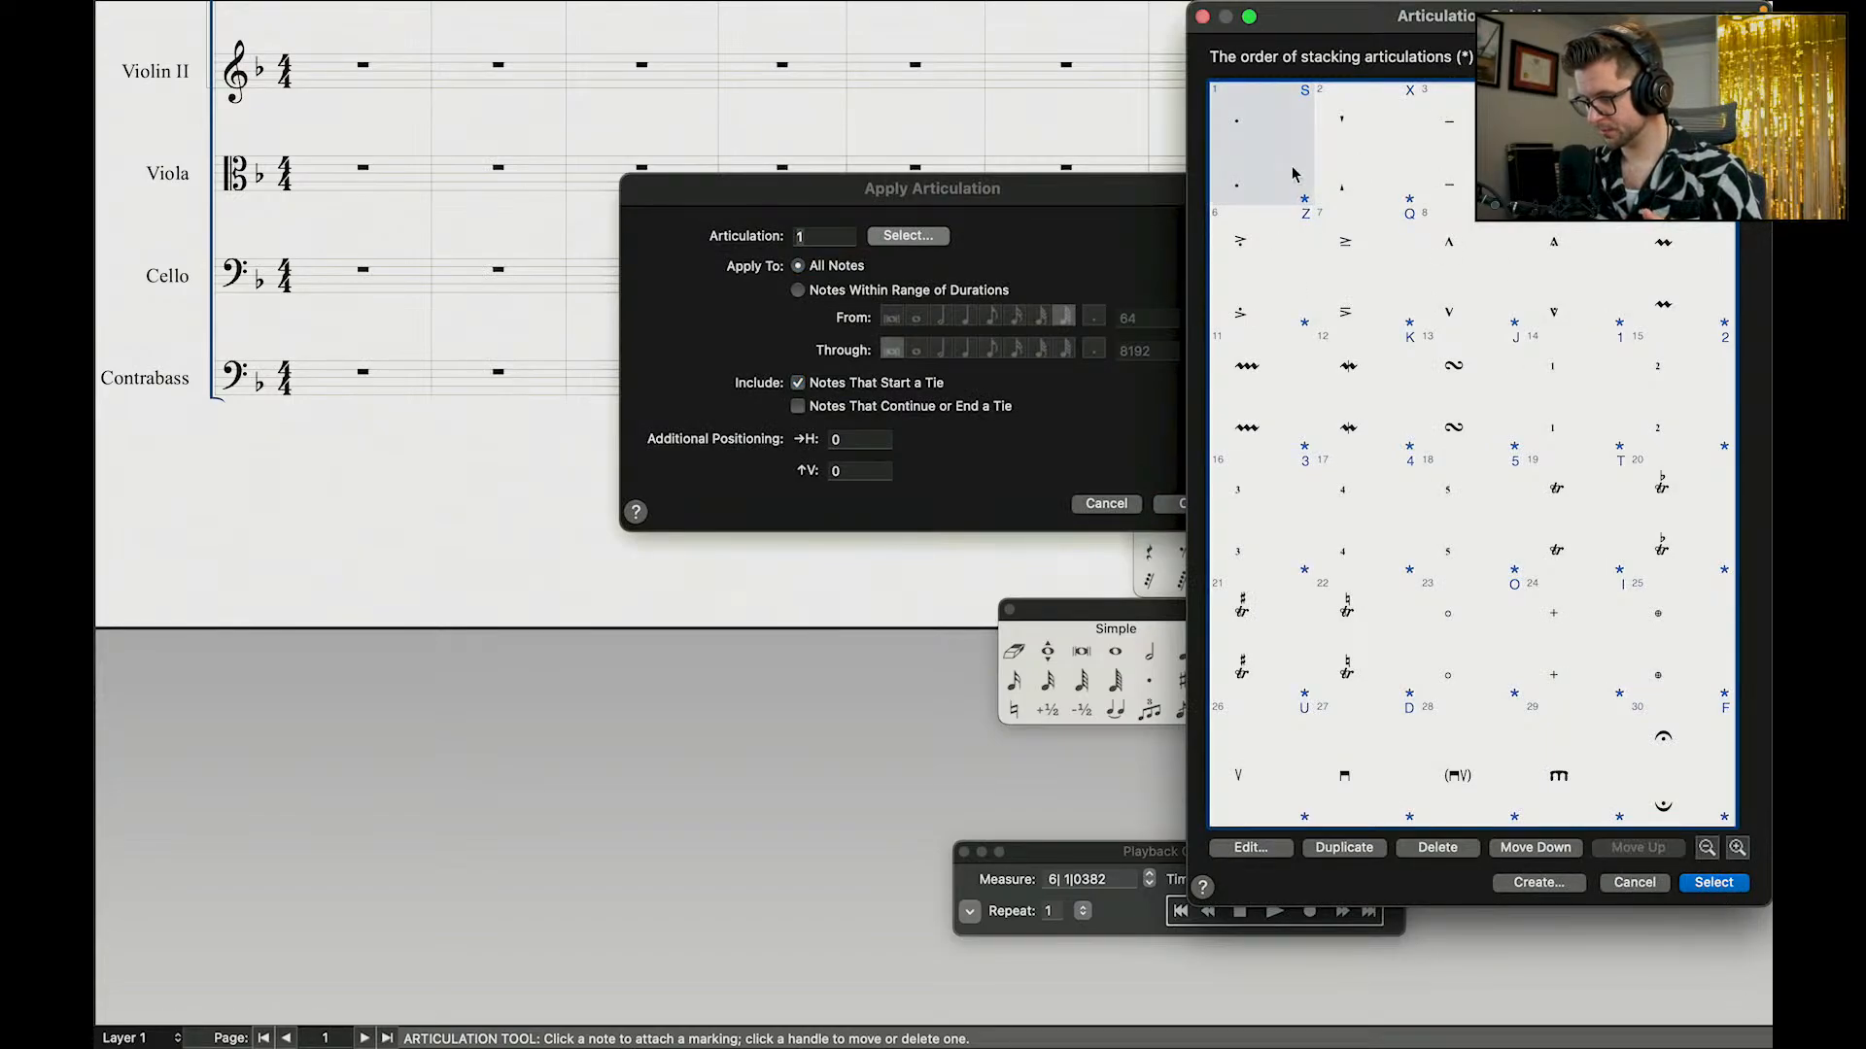
click(1707, 882)
click(1188, 504)
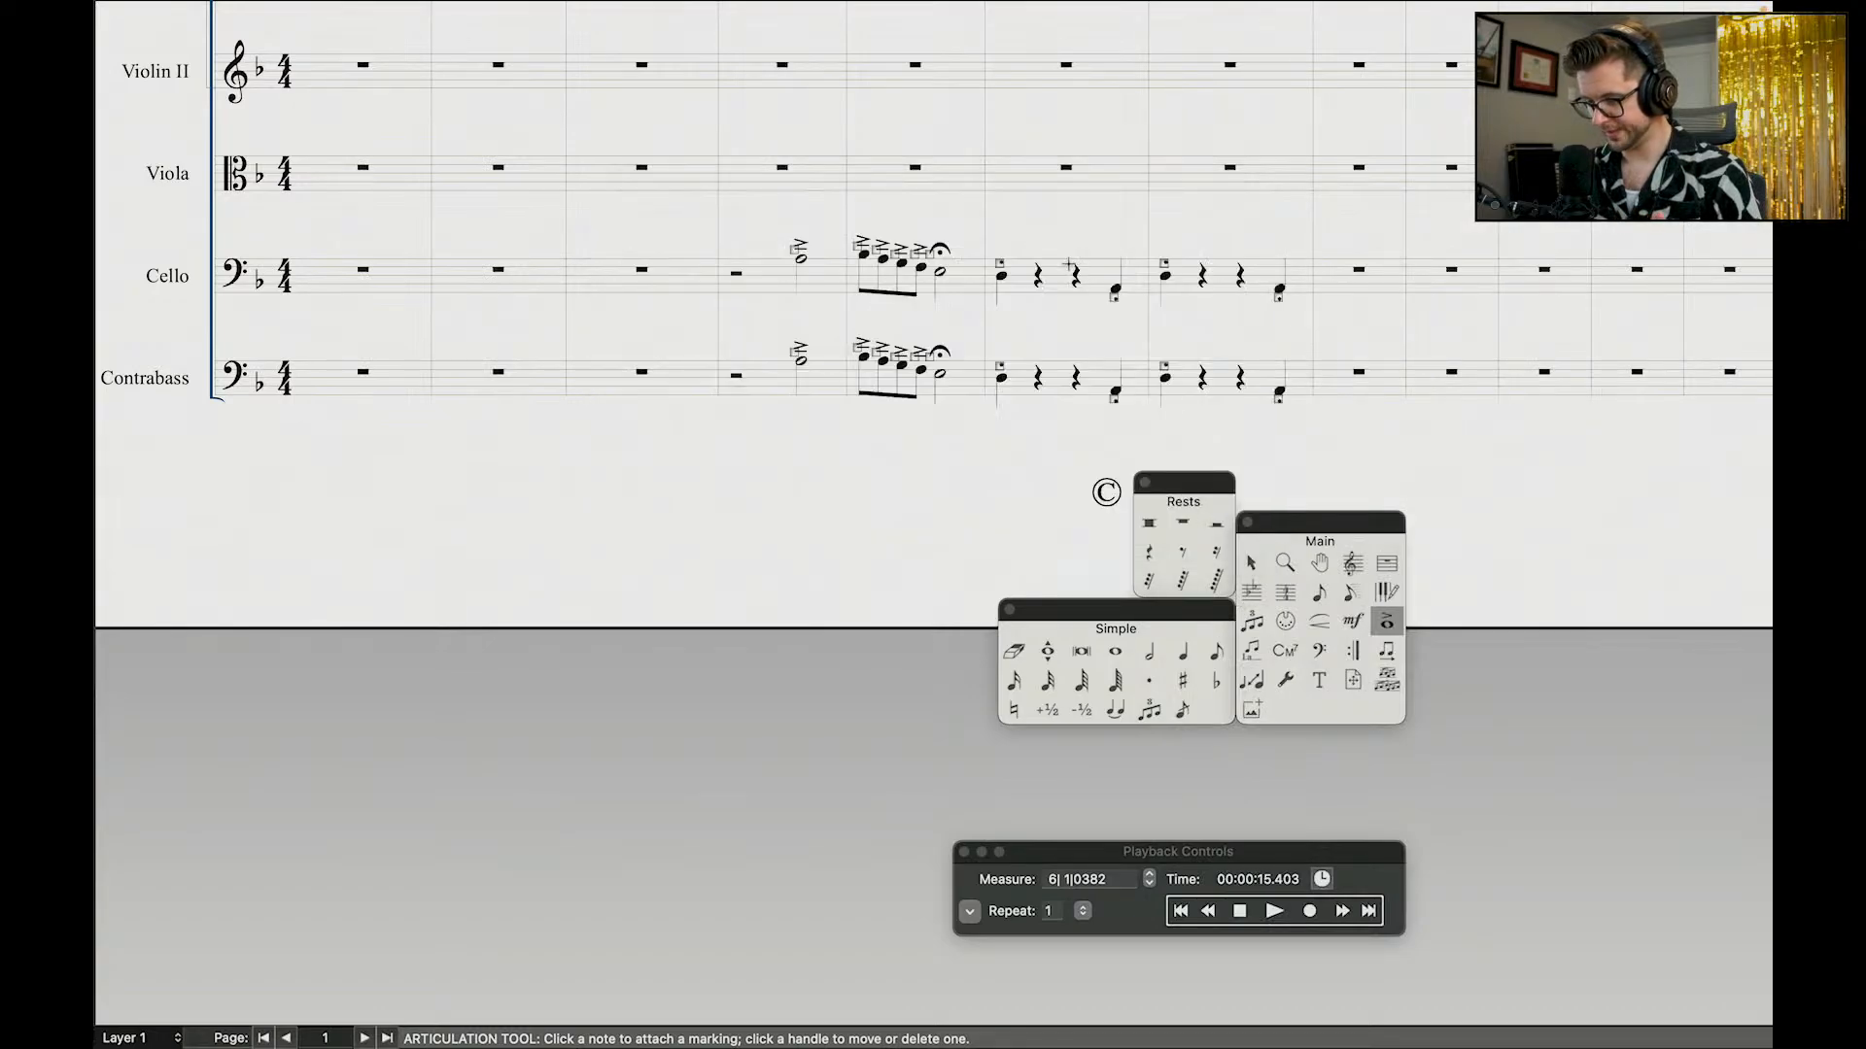
Step: Attach the technique text "pizz." to the Cello and the Contrabass at the first note of measure 6
click(1005, 236)
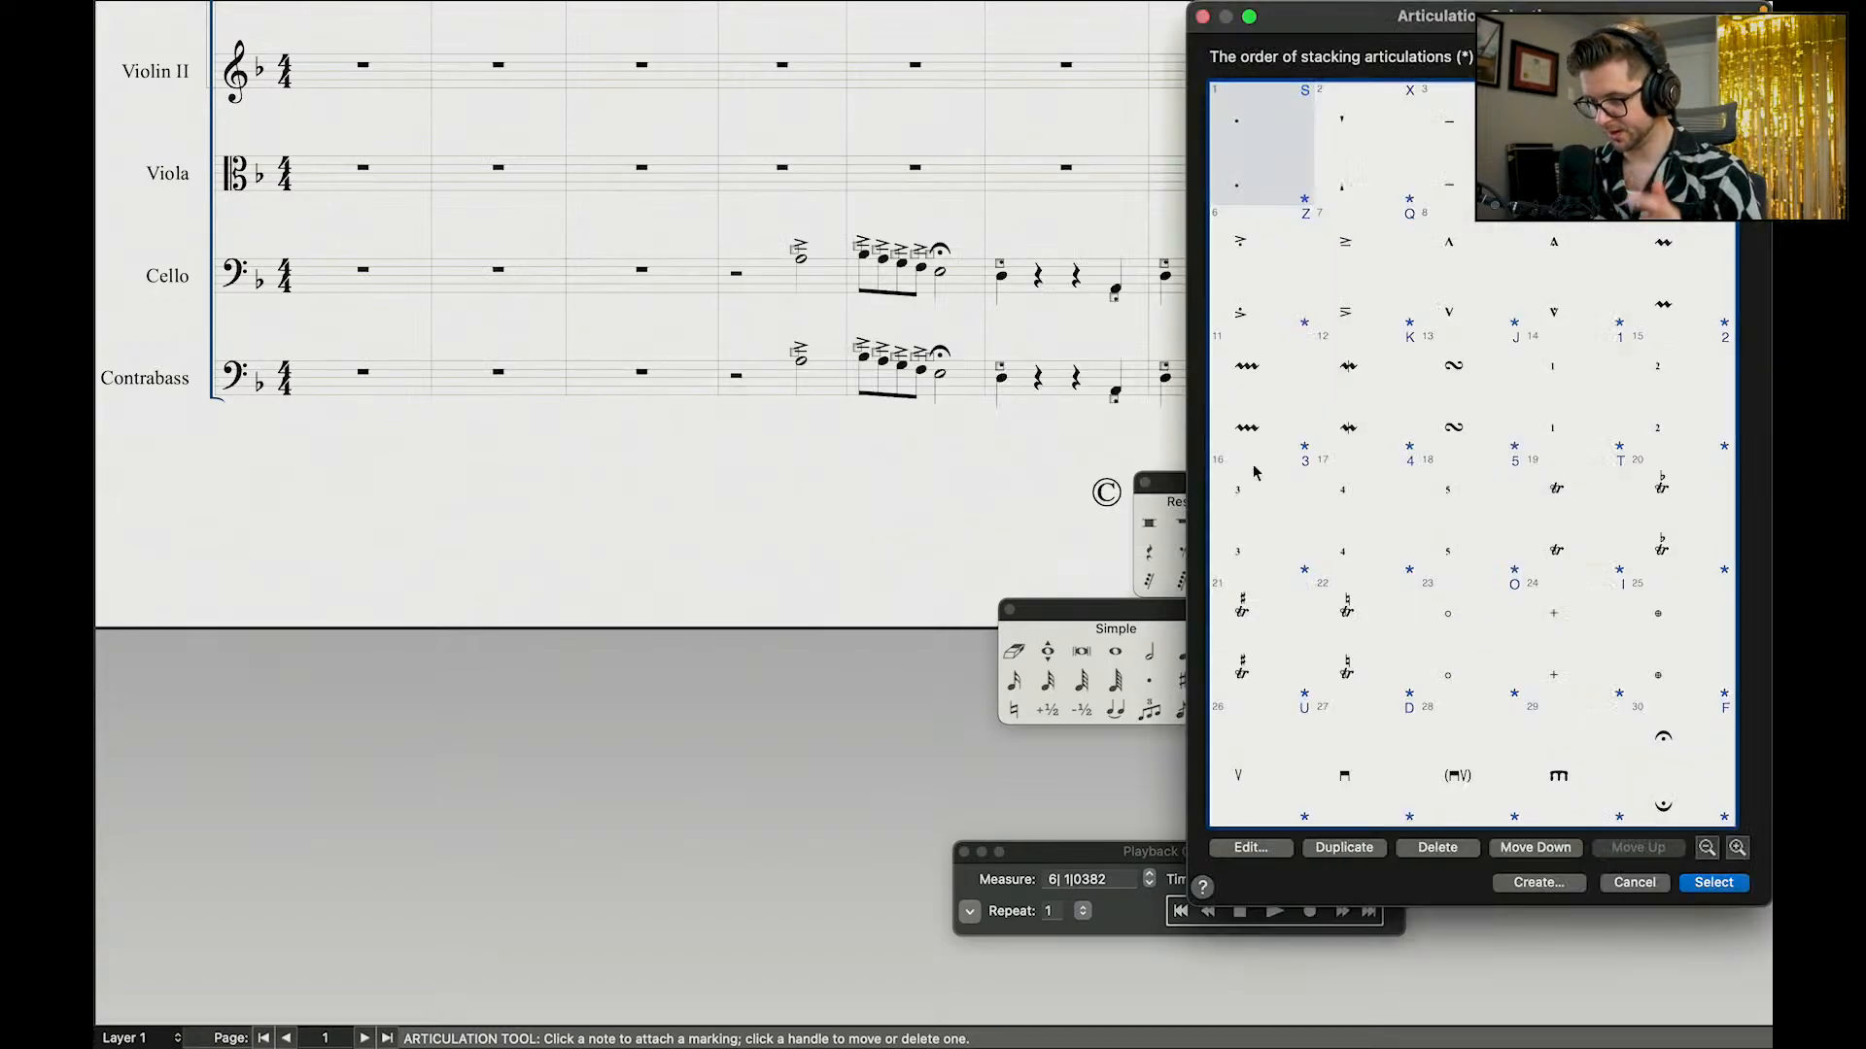
click(1629, 885)
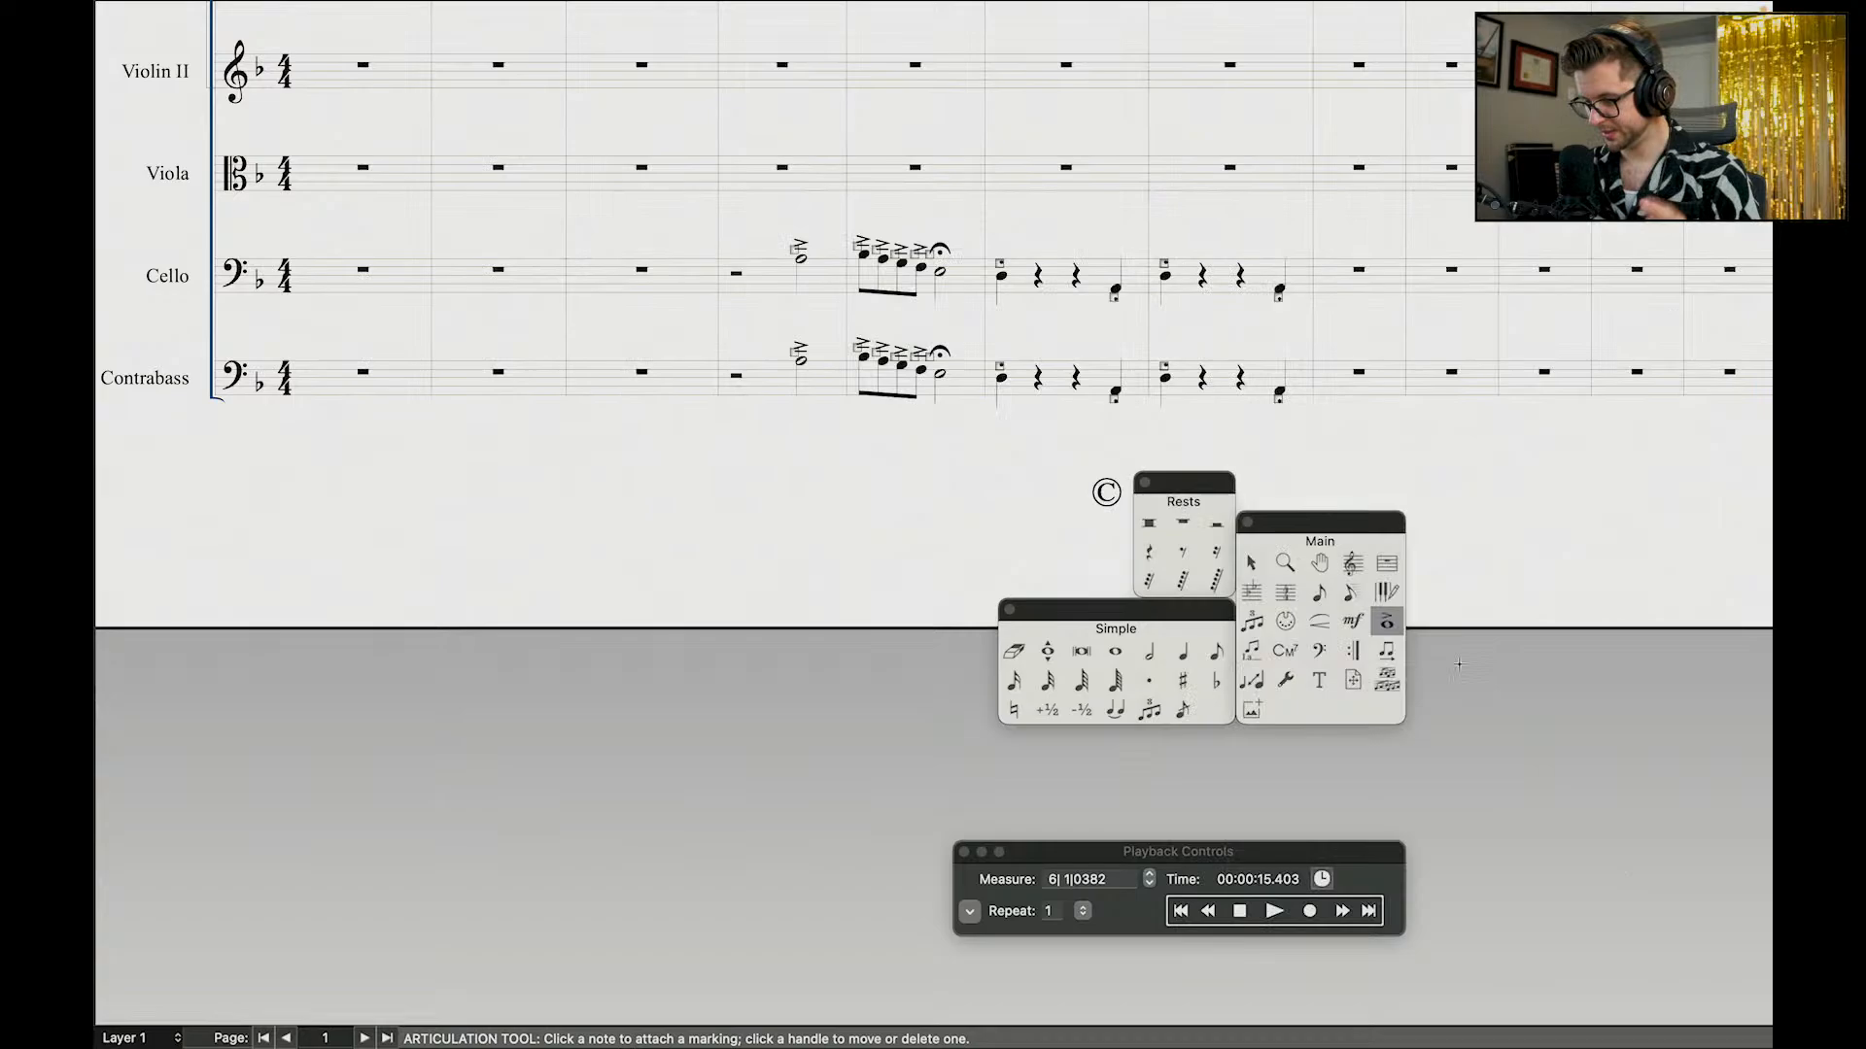
click(1352, 619)
double_click(992, 235)
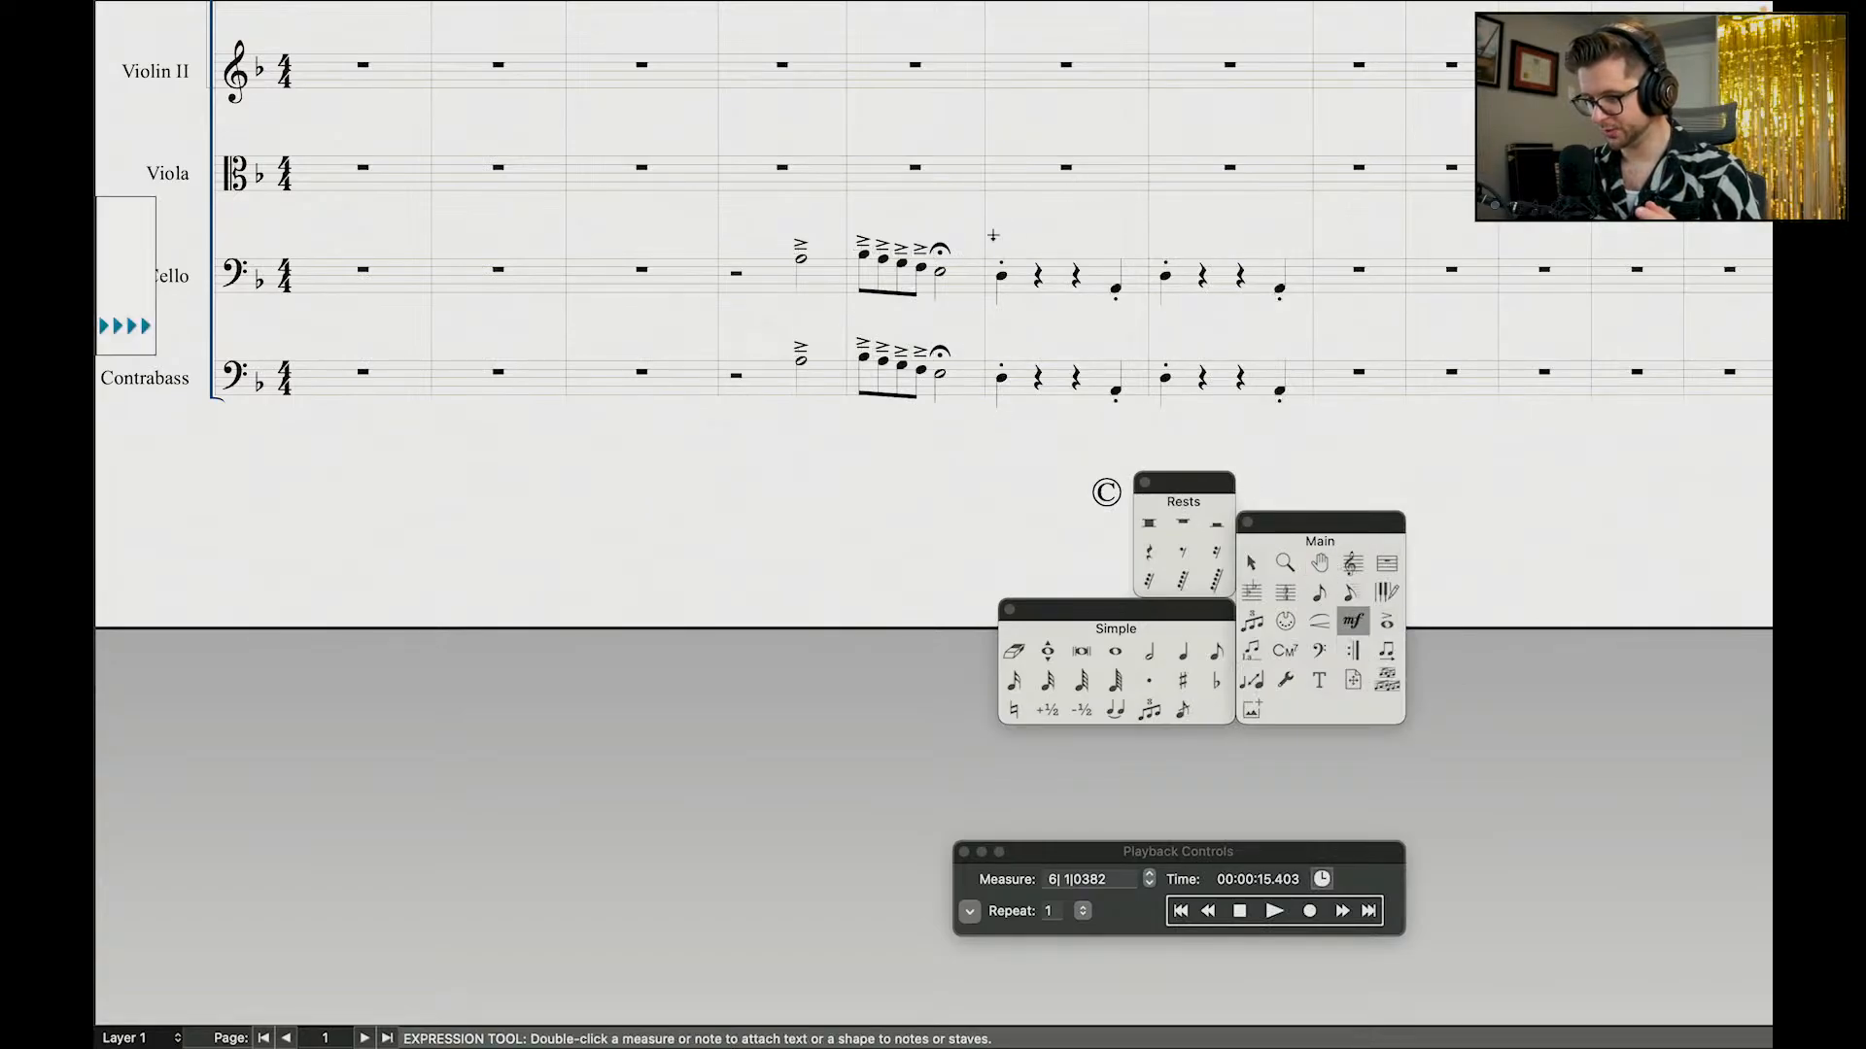
scroll(789, 440, down, 5)
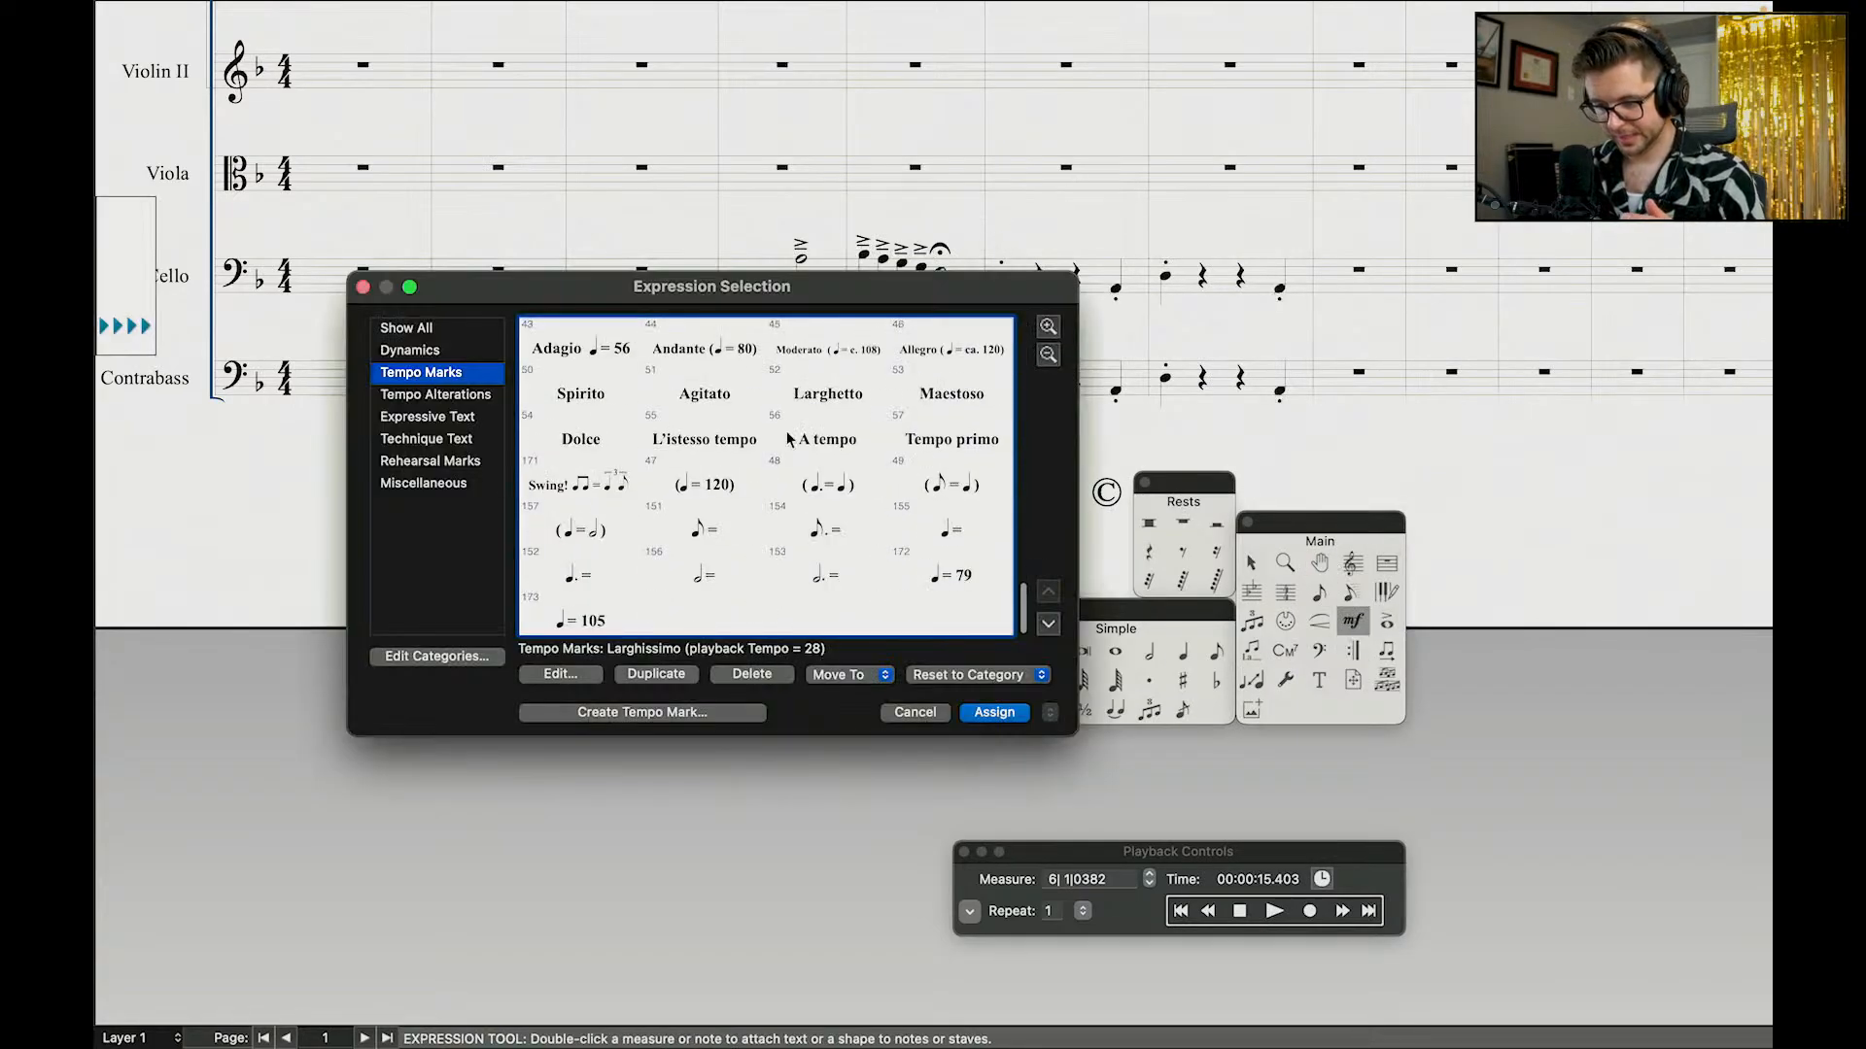
key(Down)
key(Down)
key(Down)
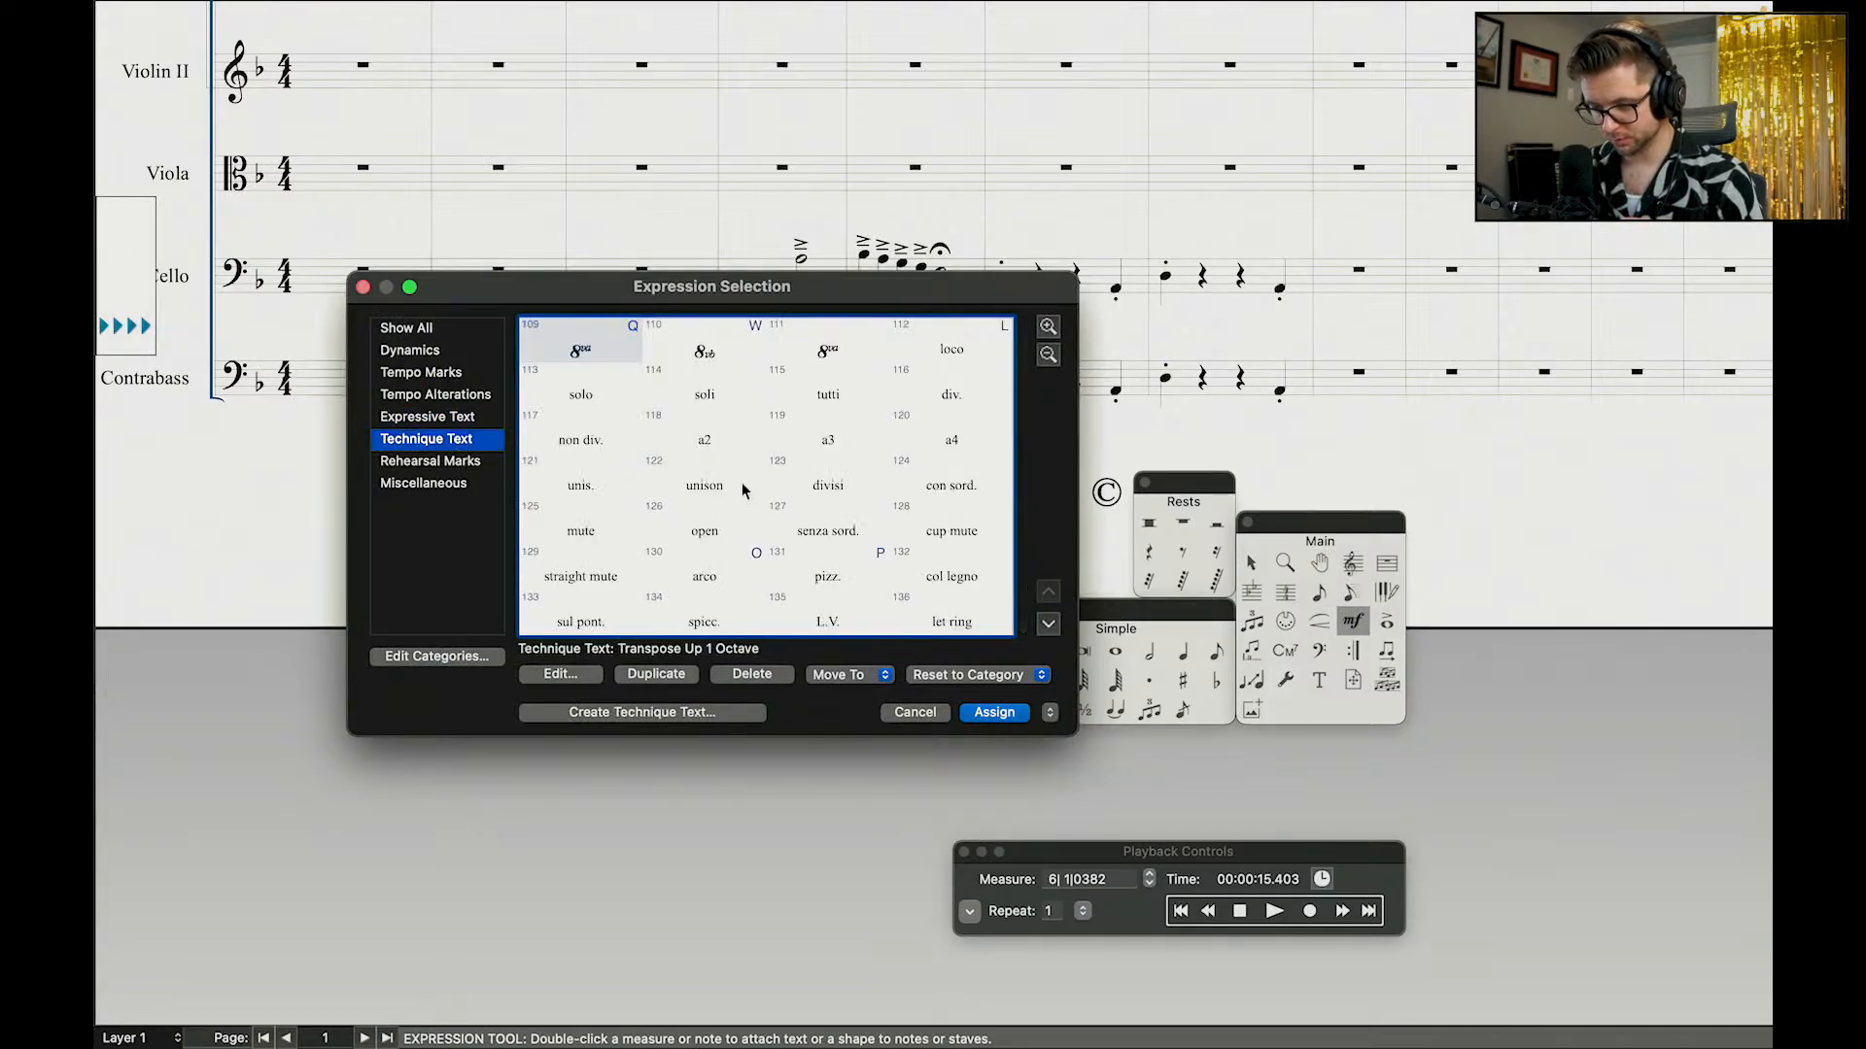
scroll(742, 491, down, 3)
double_click(828, 478)
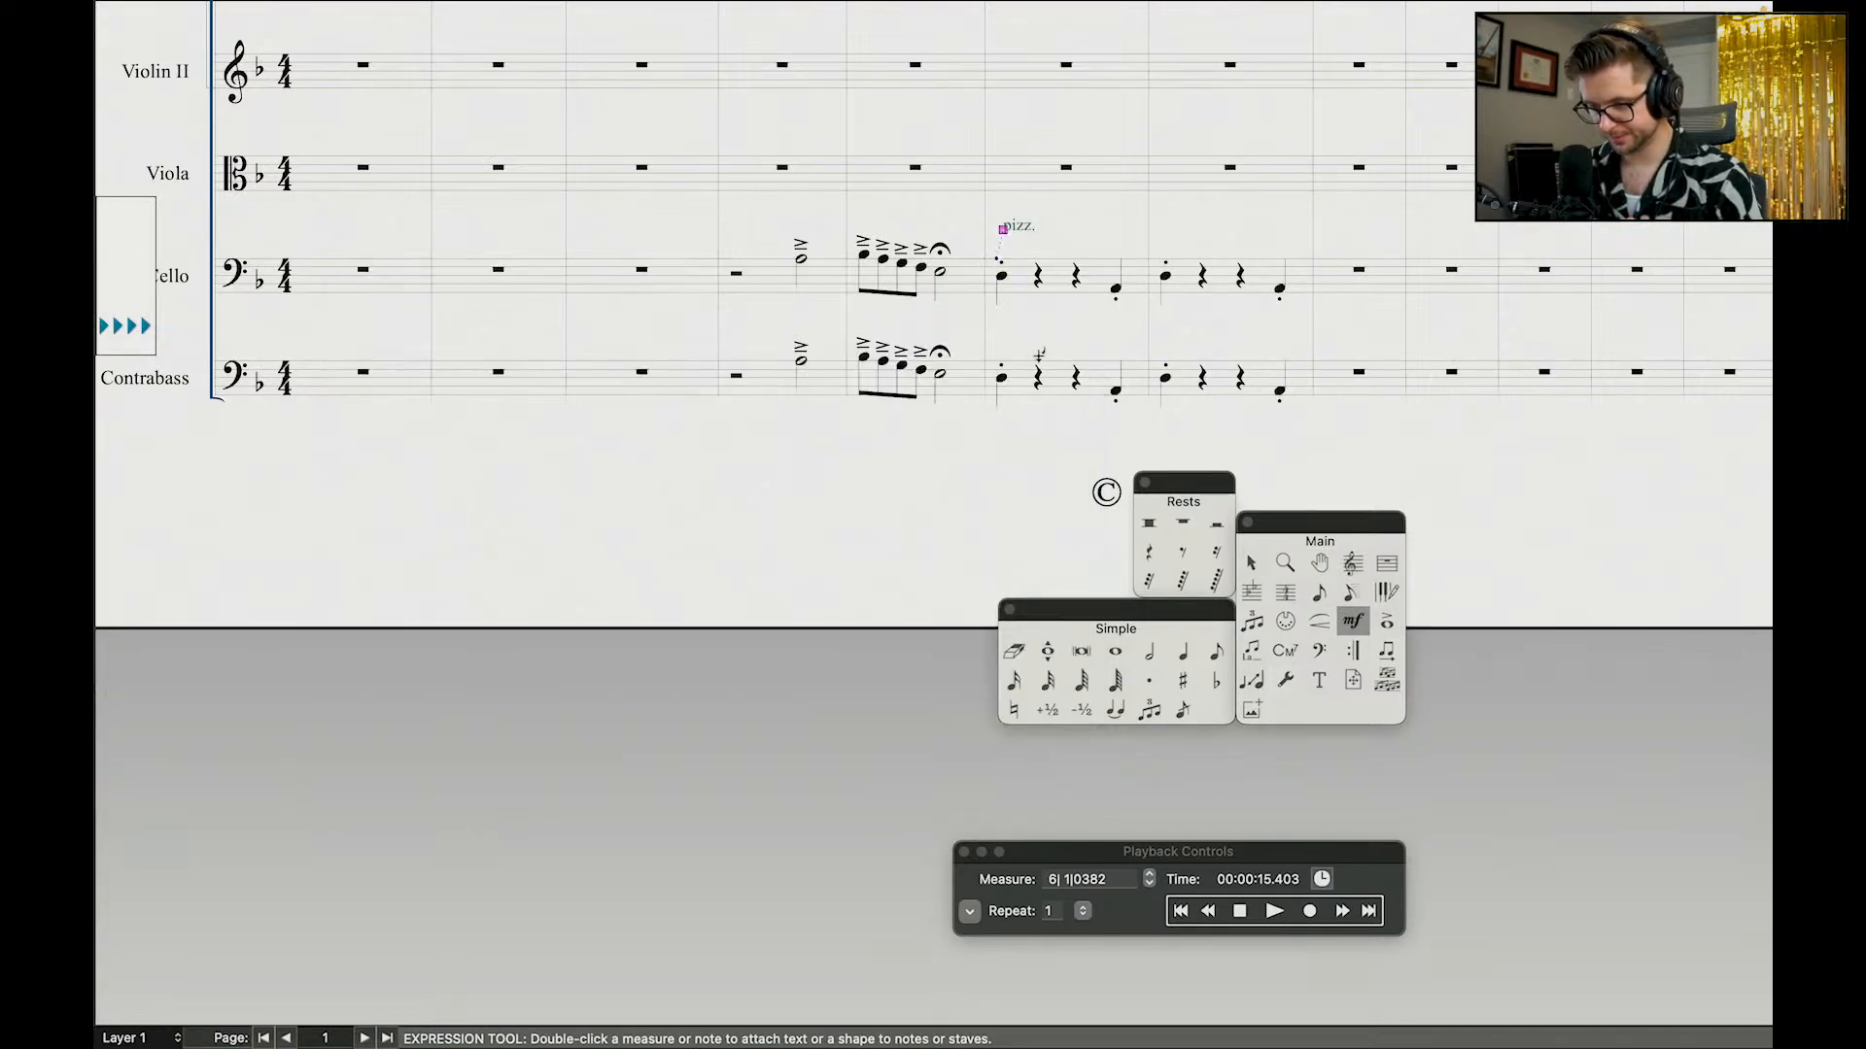
double_click(1004, 341)
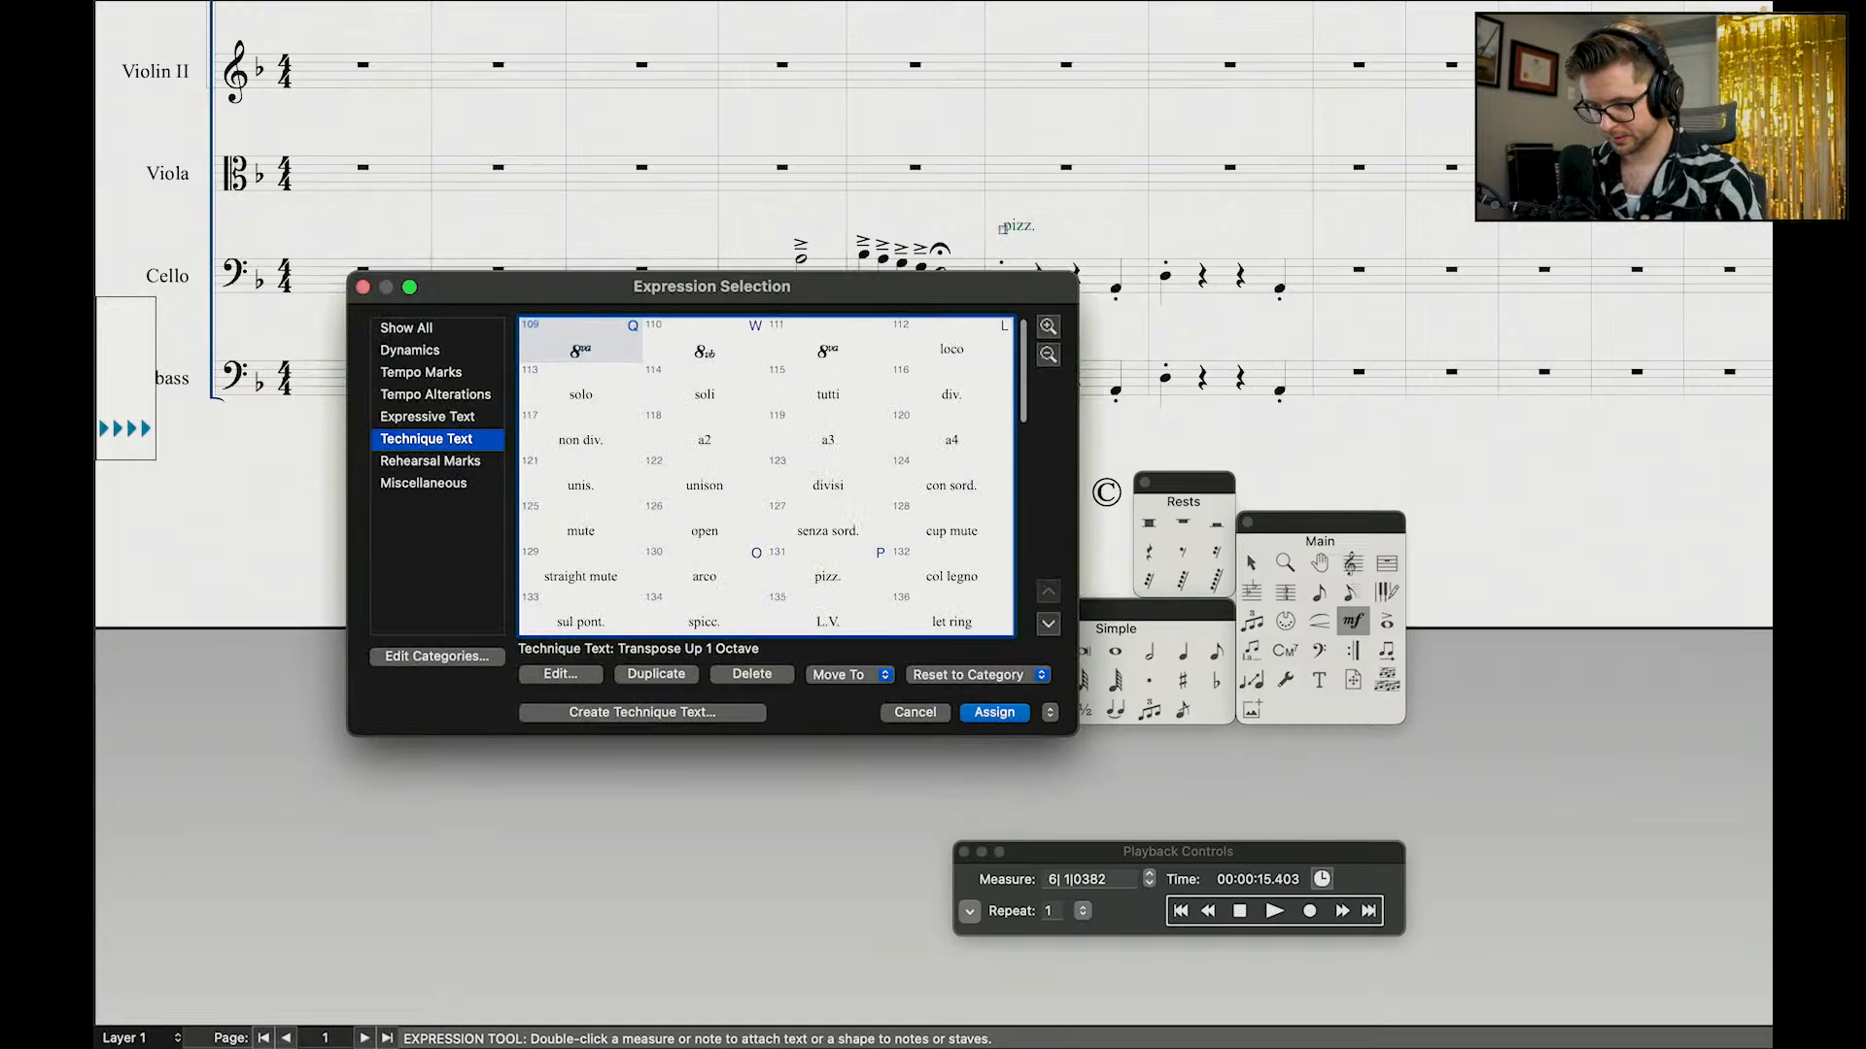
double_click(816, 577)
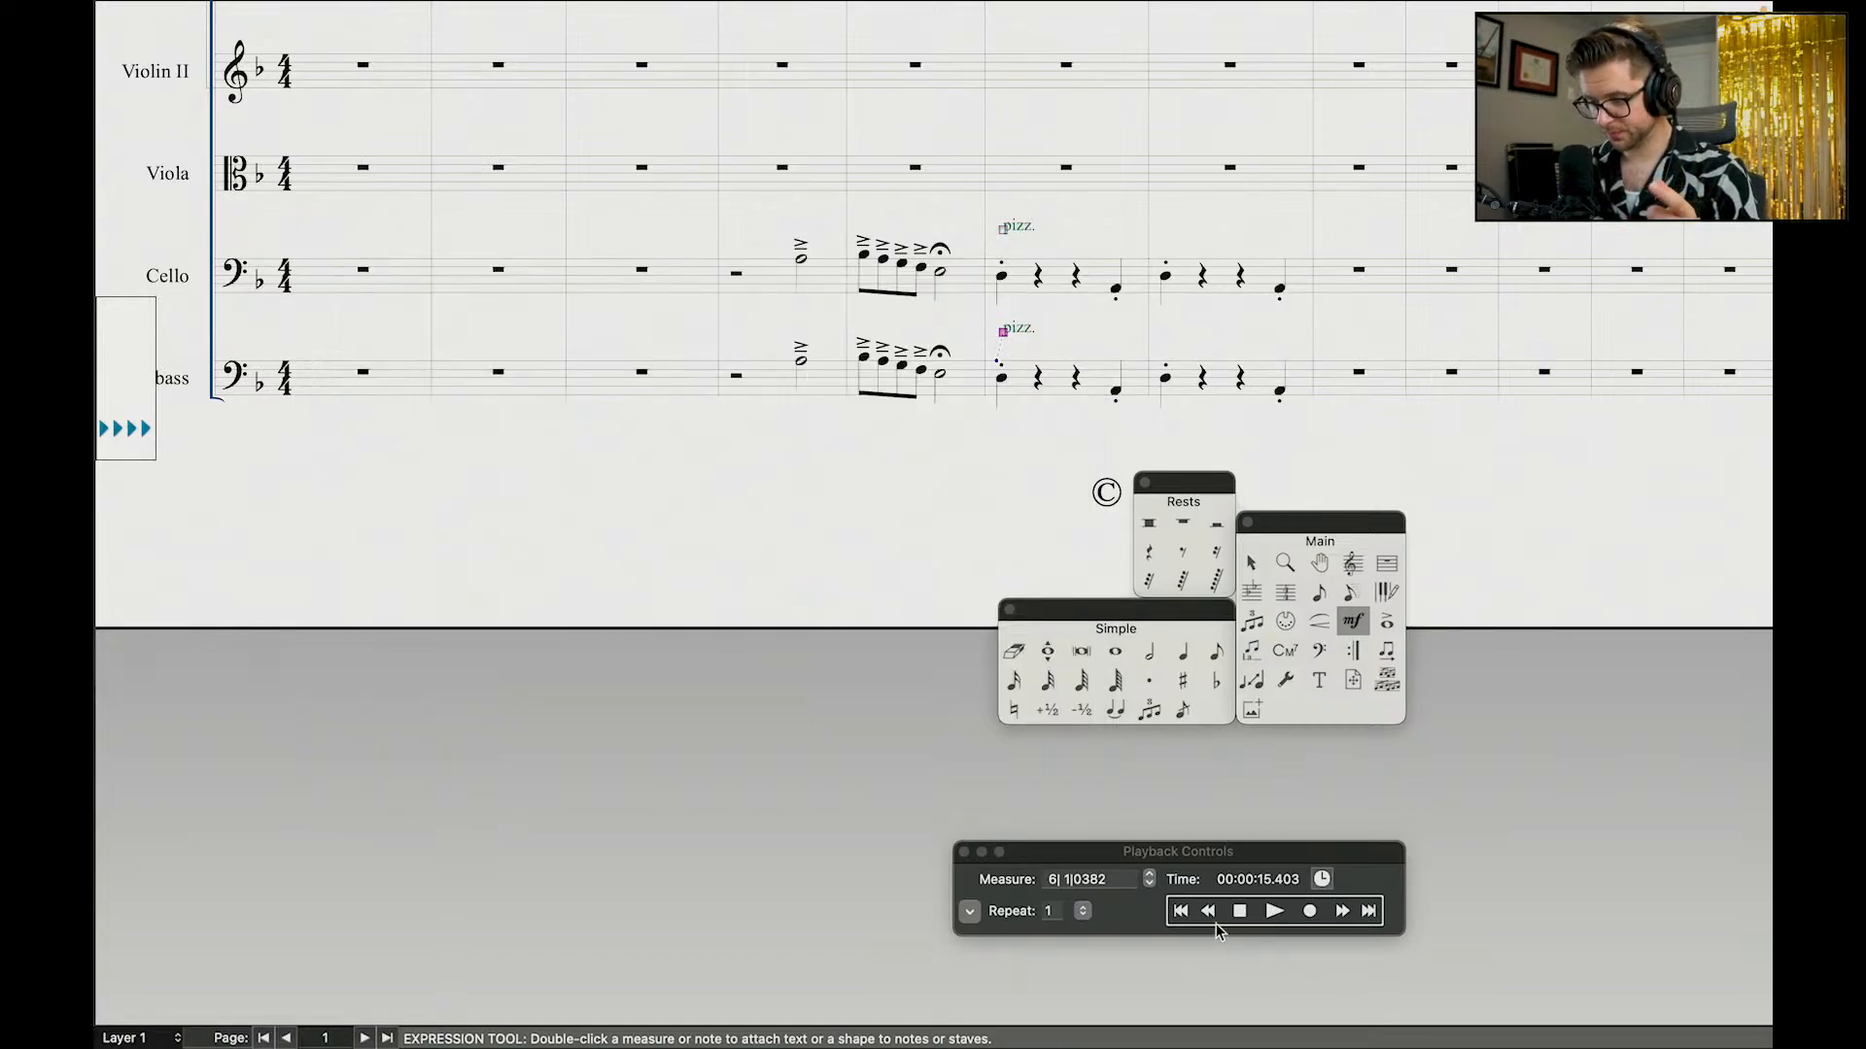
Step: Delete the staccato dots from the Cello and Contrabass notes in measures 6 and 7
click(1251, 563)
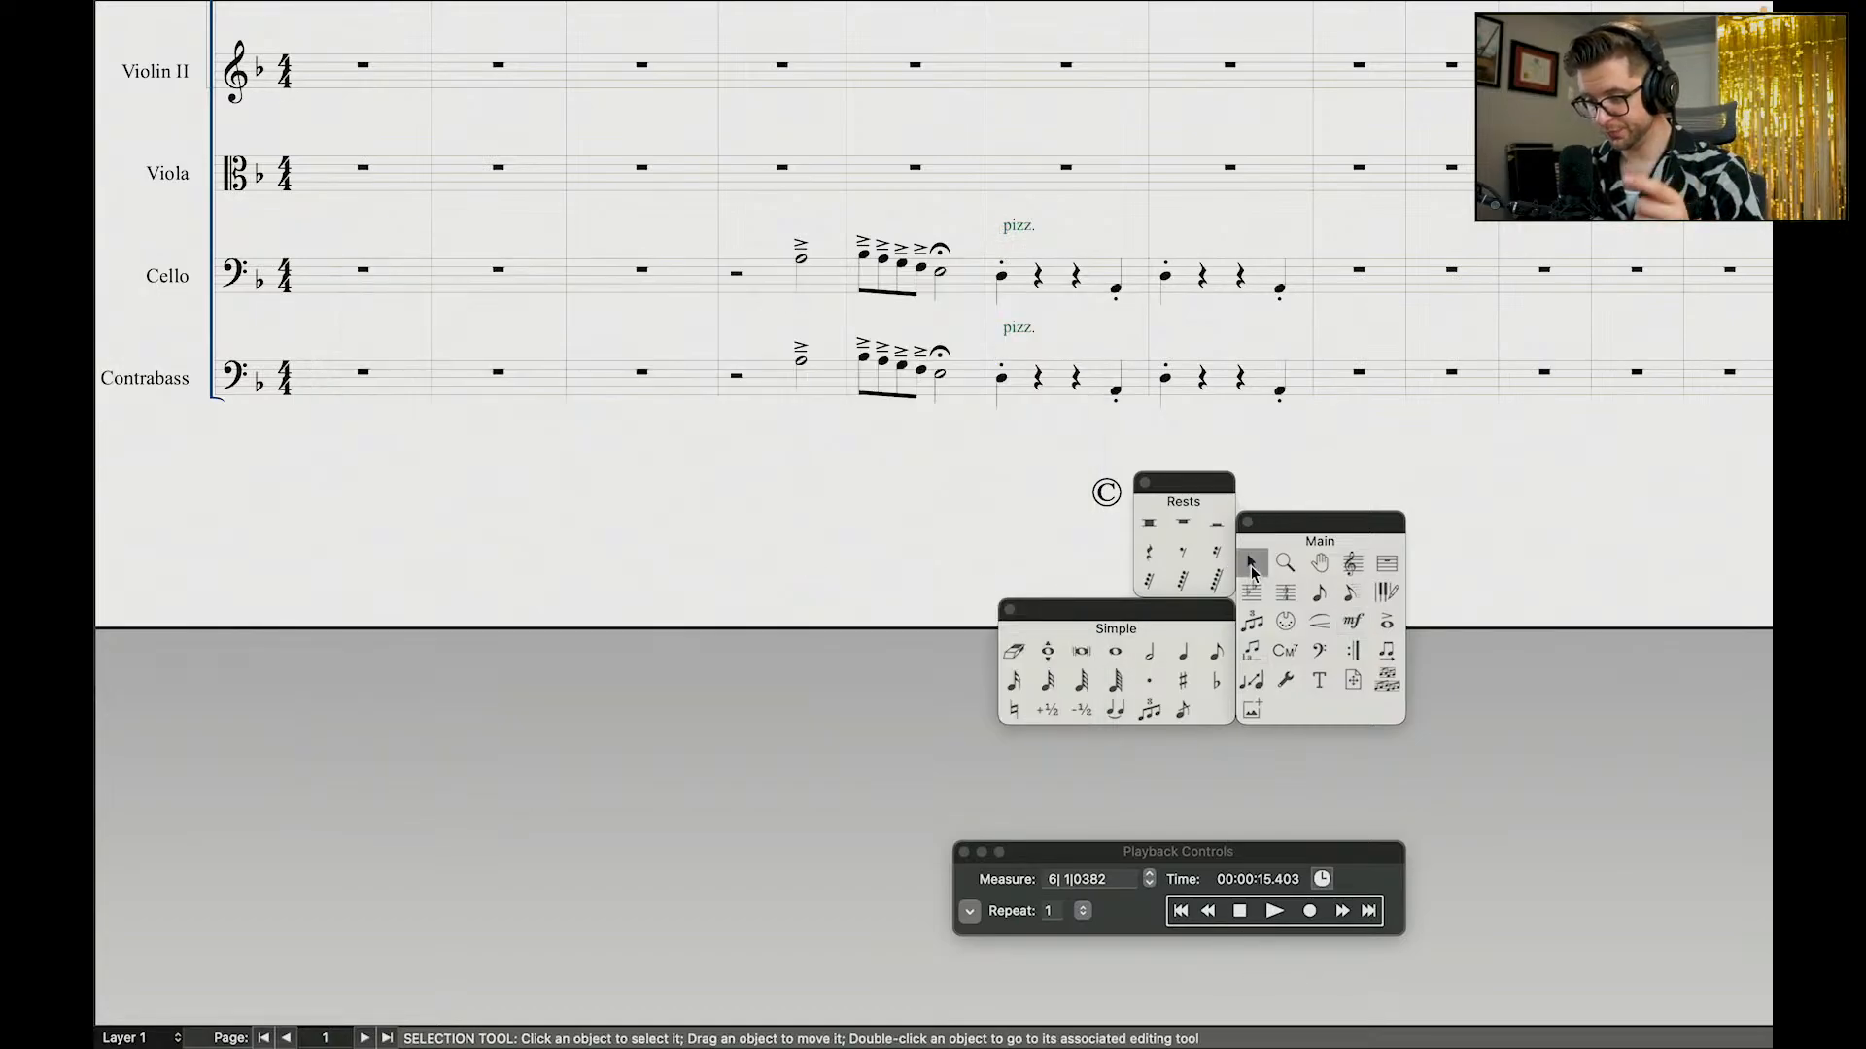
double_click(1000, 261)
drag(989, 245, 1405, 410)
key(Delete)
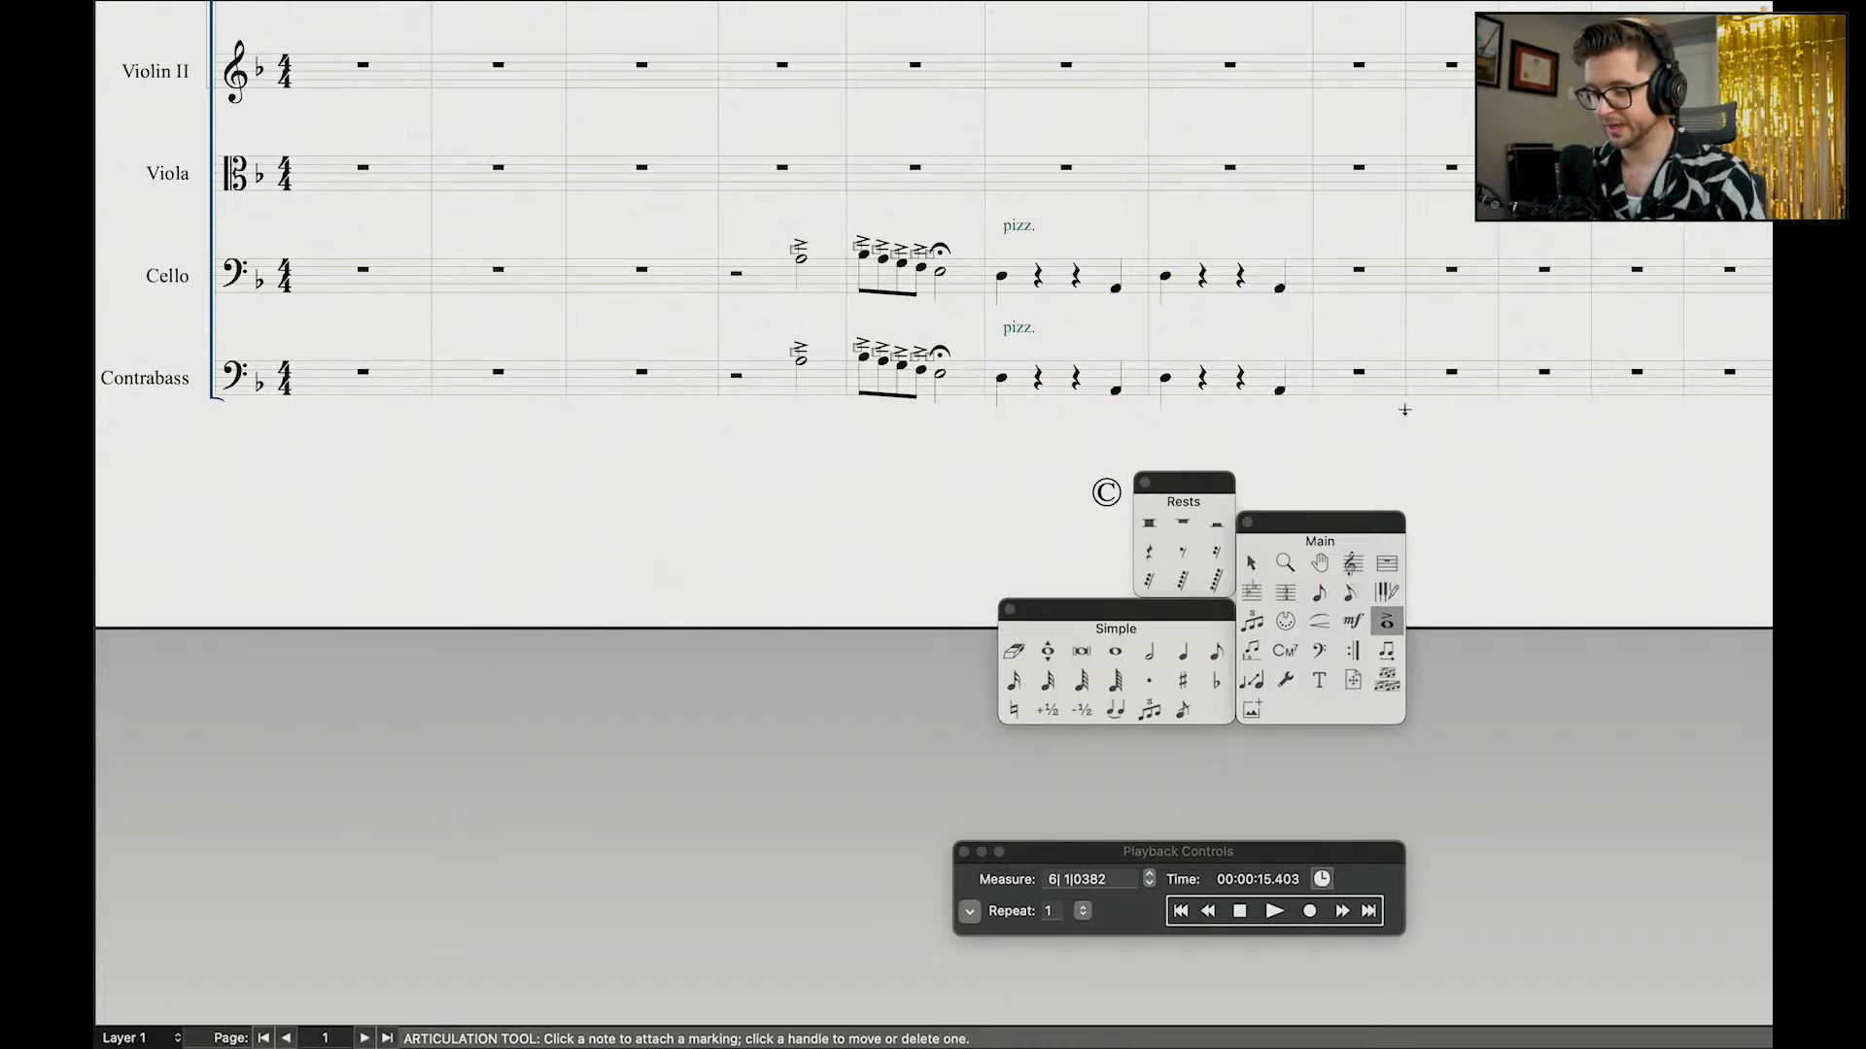
Step: Play back the score from measure 6 to check the plucked Cello and Contrabass line, and stop in measure 7
click(1208, 911)
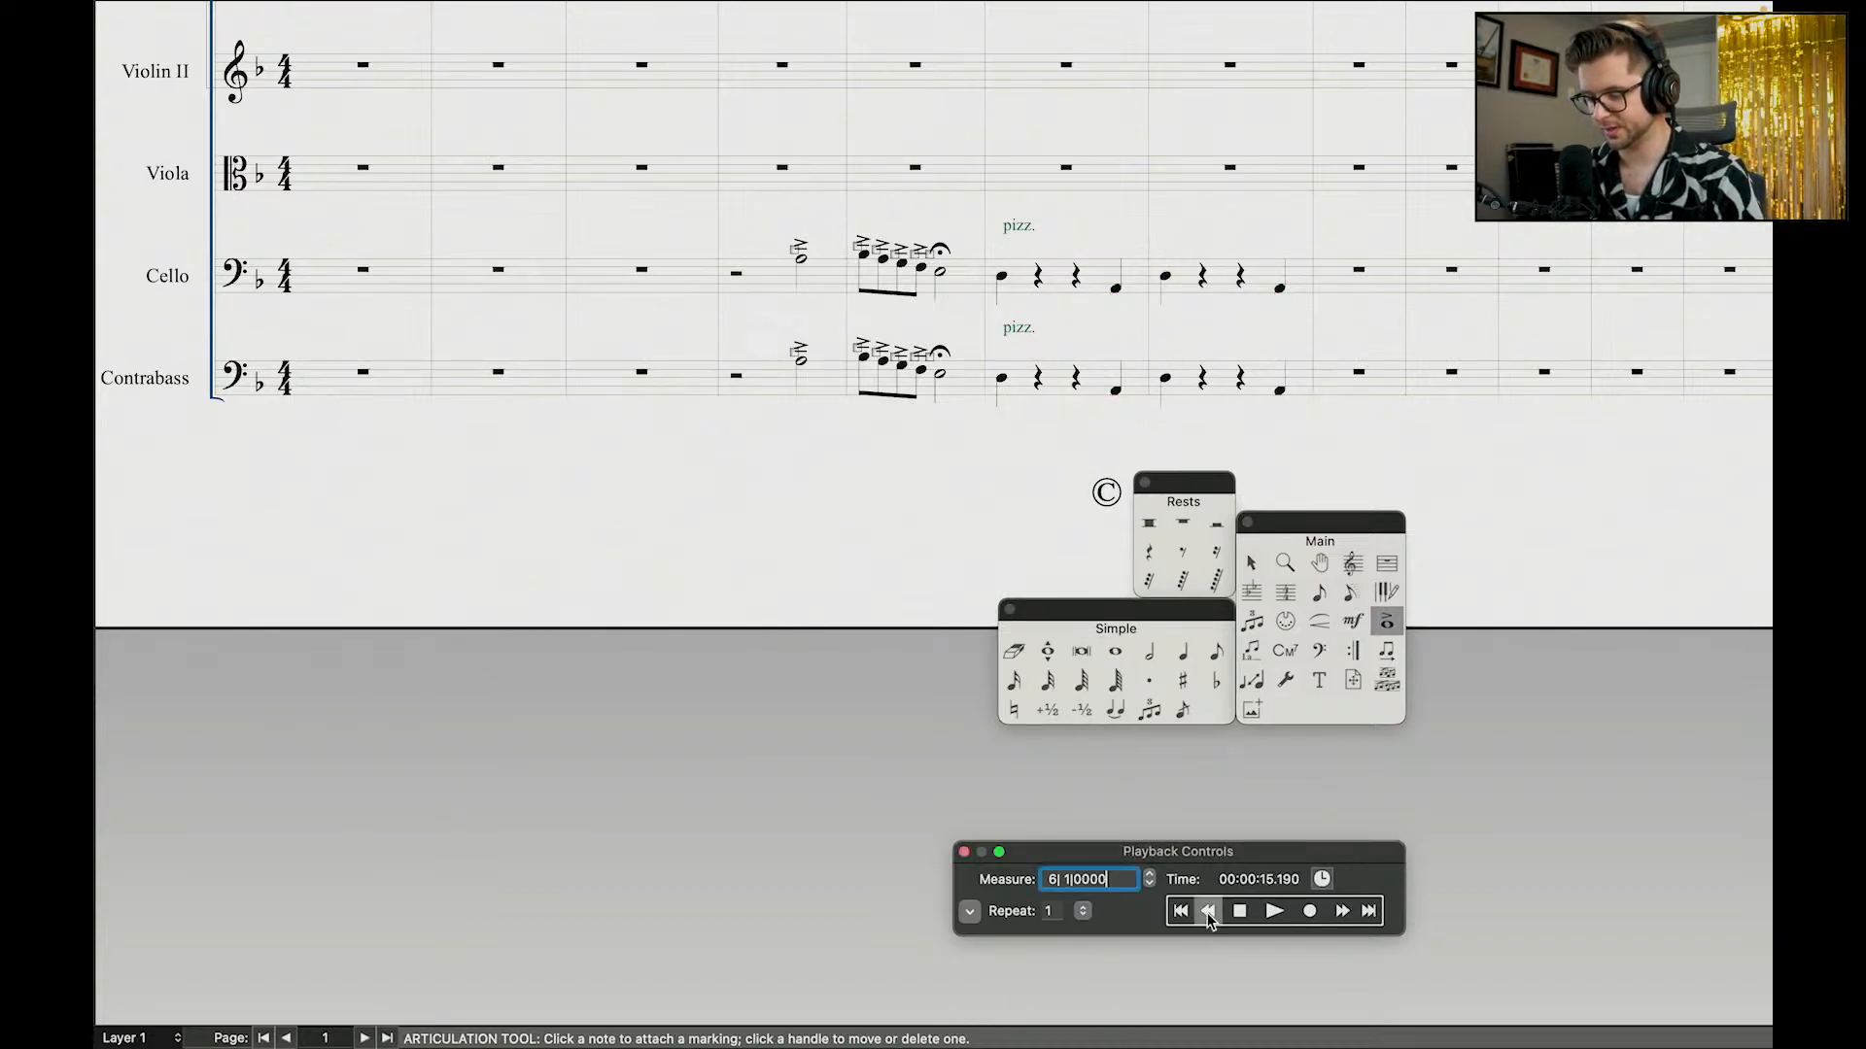
click(1275, 912)
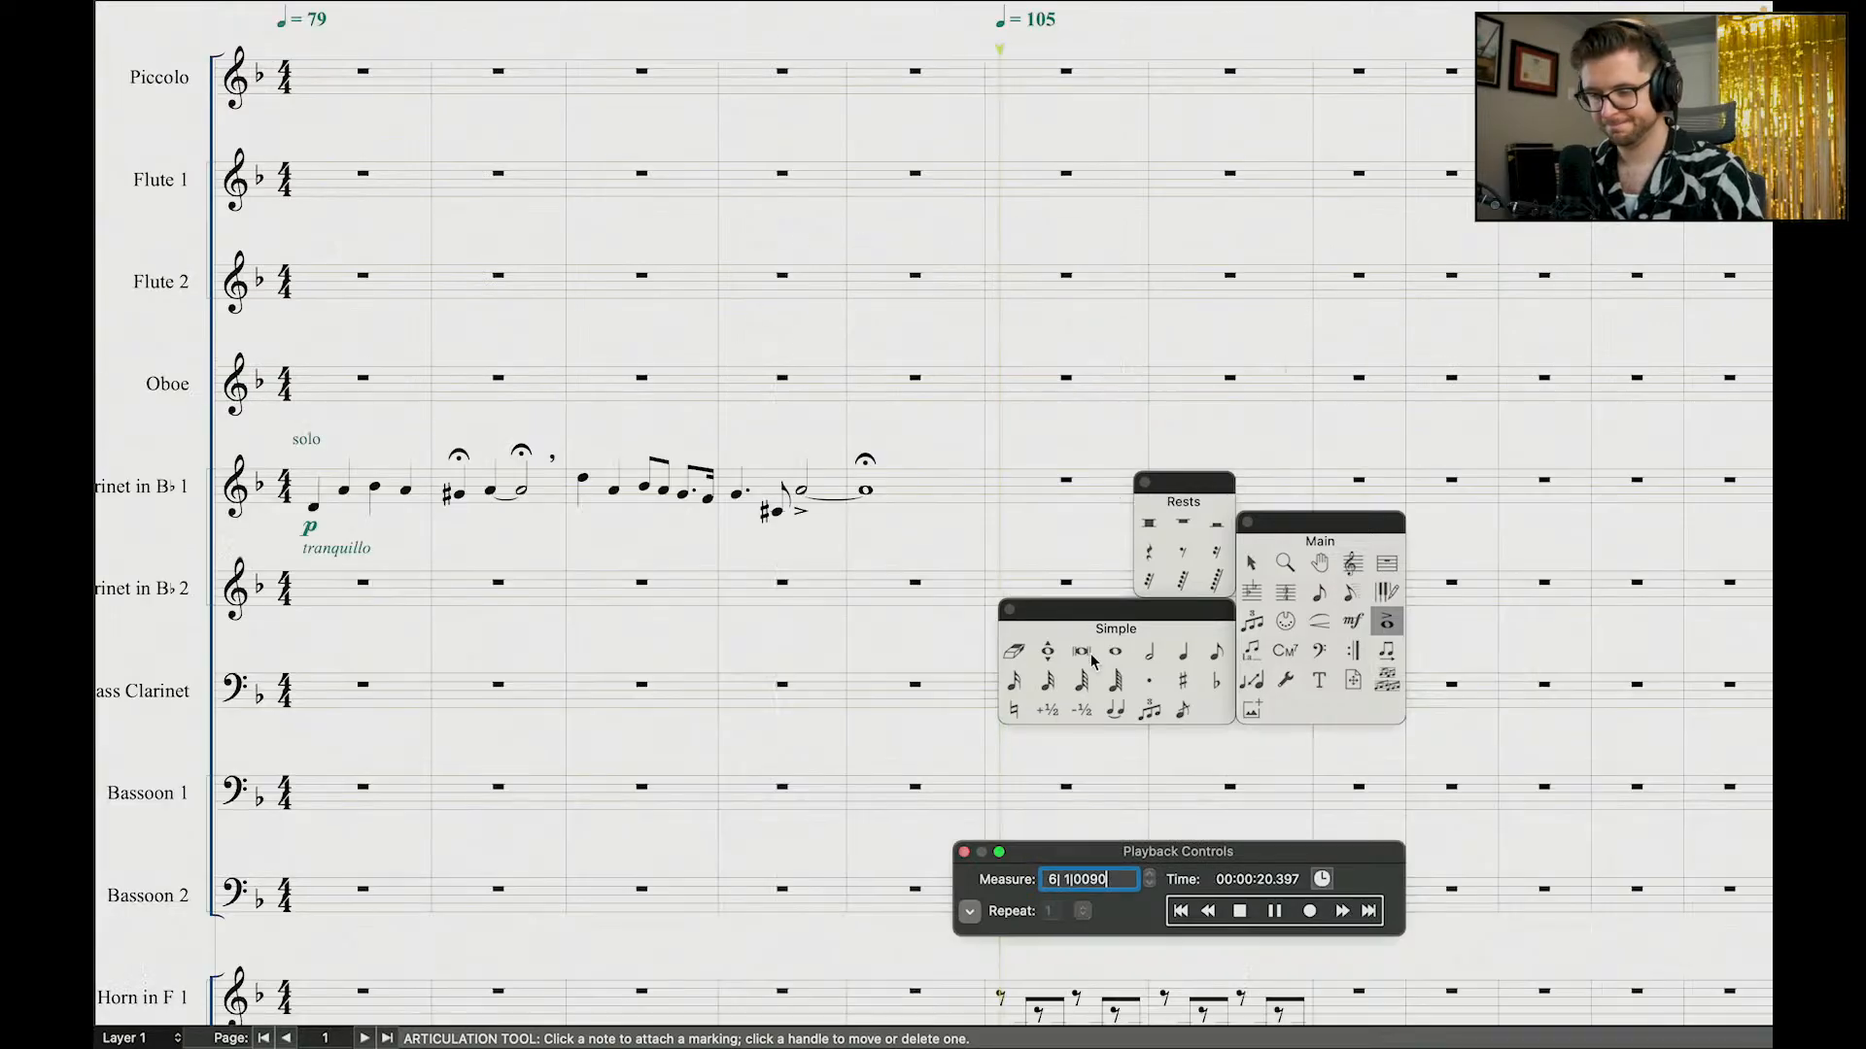
scroll(1091, 277, down, 10)
scroll(1135, 307, right, 2)
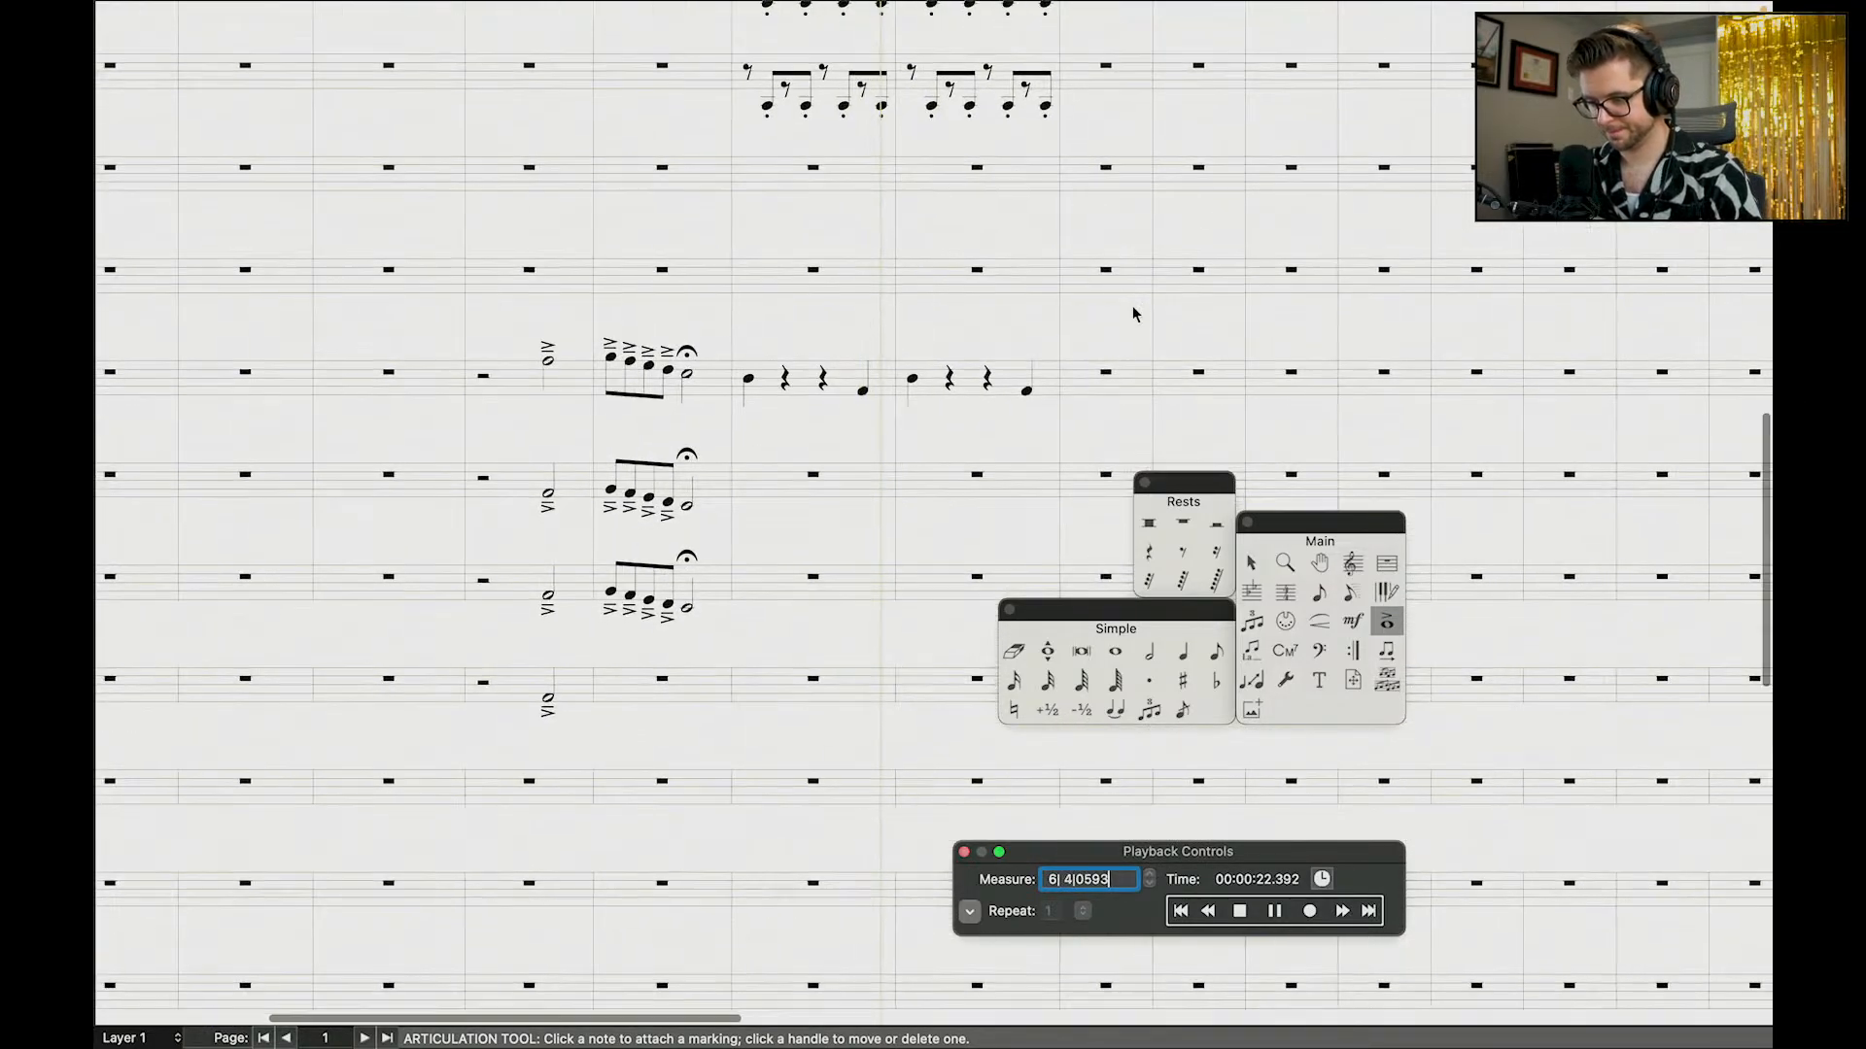
scroll(1133, 309, up, 8)
scroll(1117, 282, down, 10)
scroll(1100, 142, down, 10)
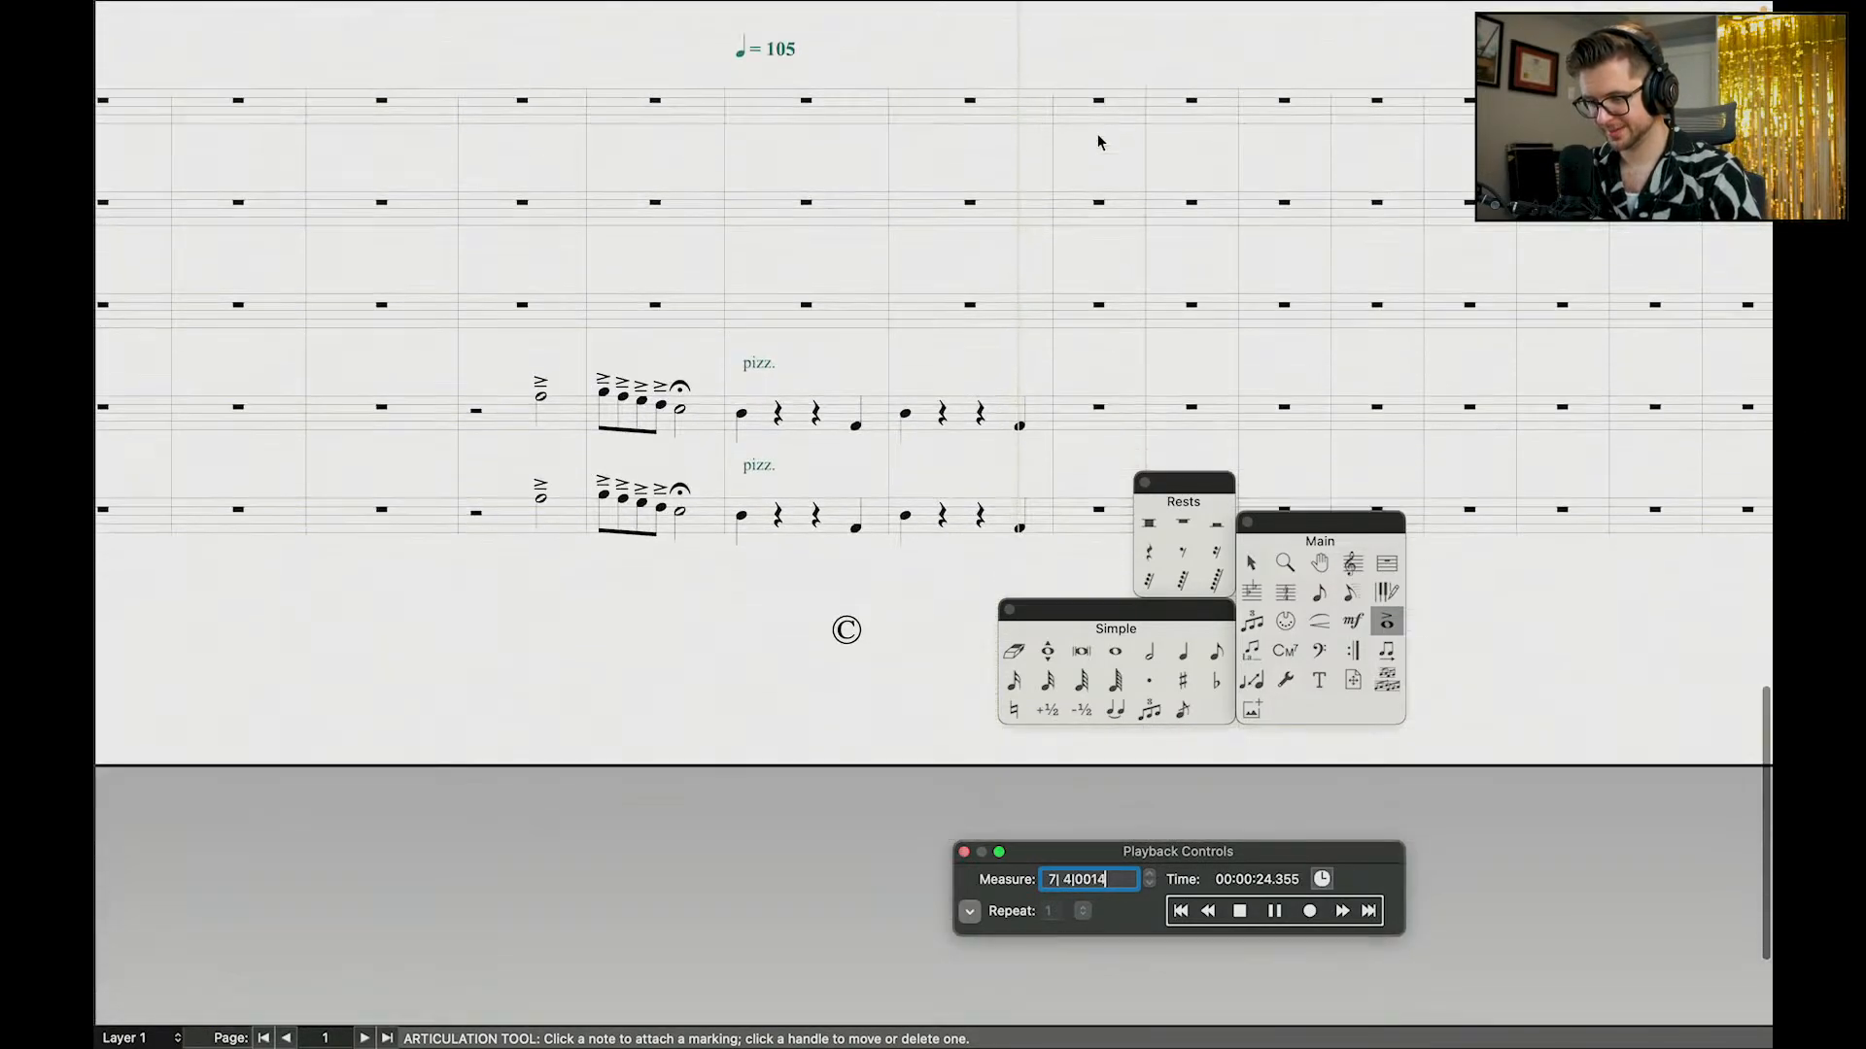
key(space)
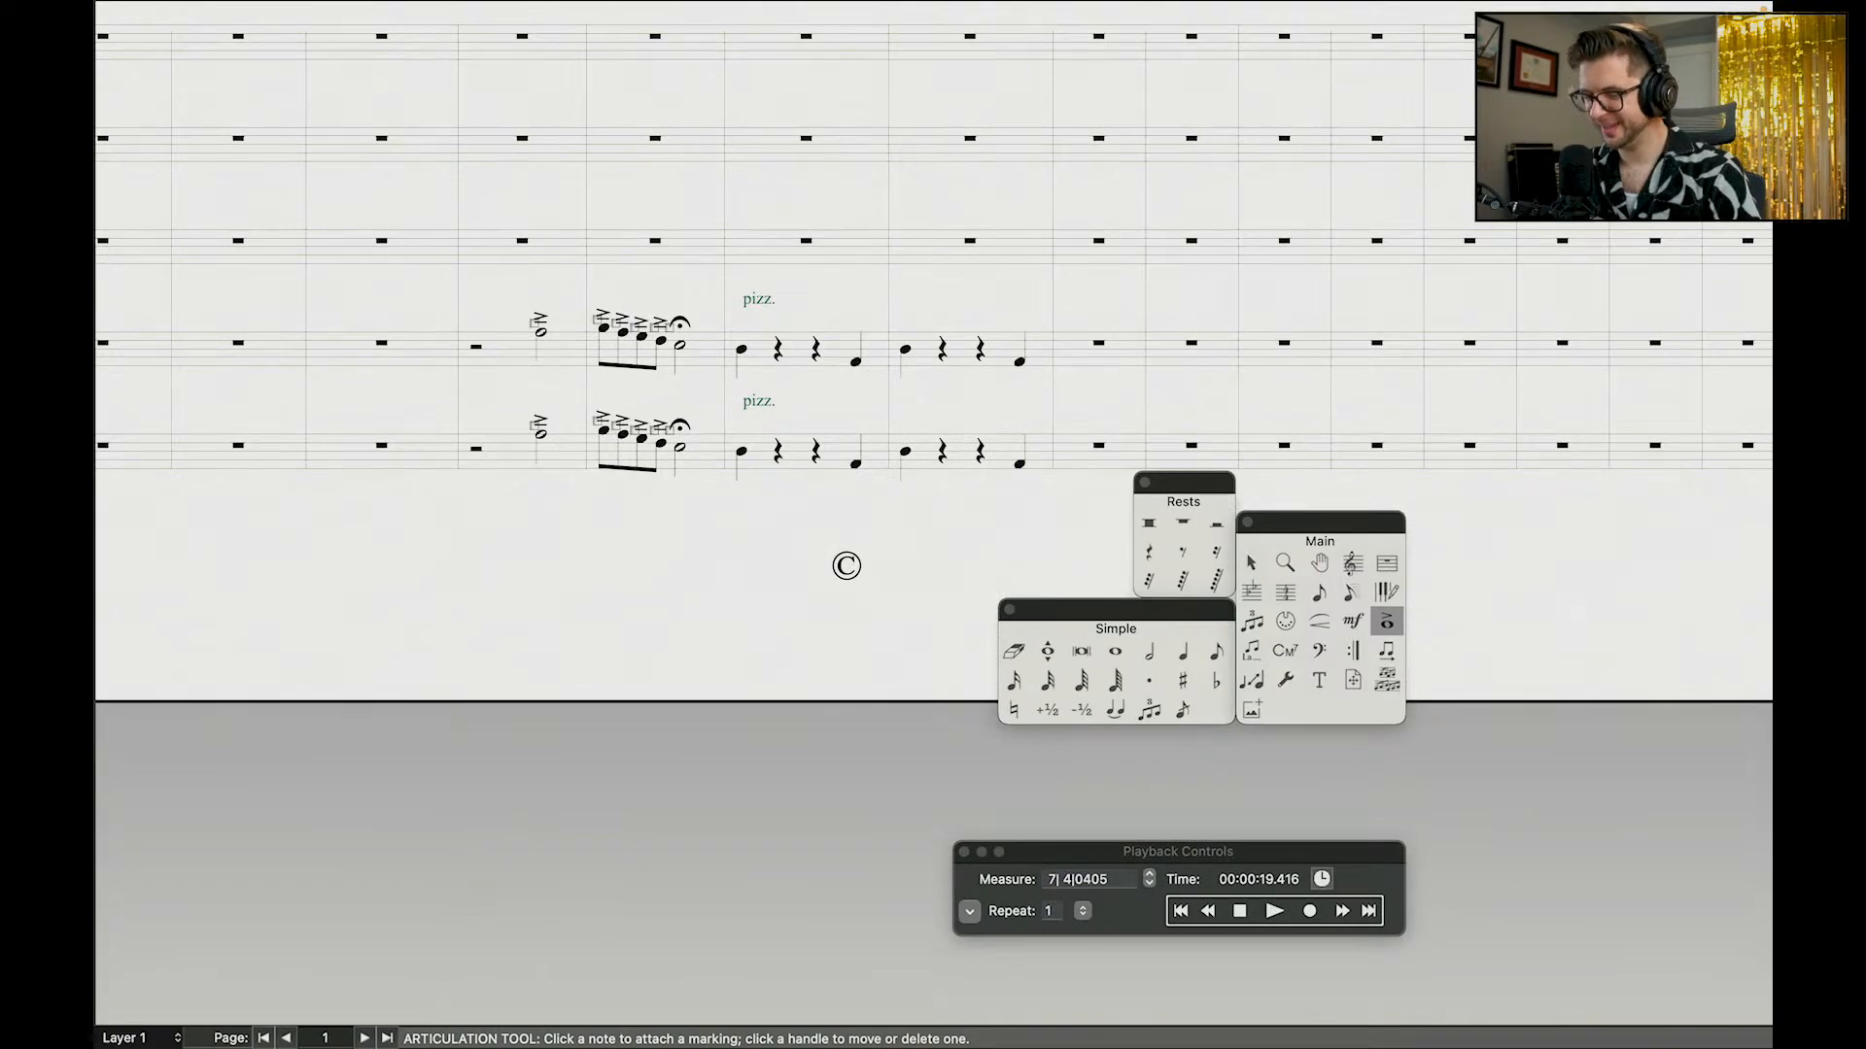
Step: Copy measures 6 and 7 of the Cello and Contrabass twice, into measures 8 to 11 of the same staves
click(1251, 562)
drag(841, 362, 979, 467)
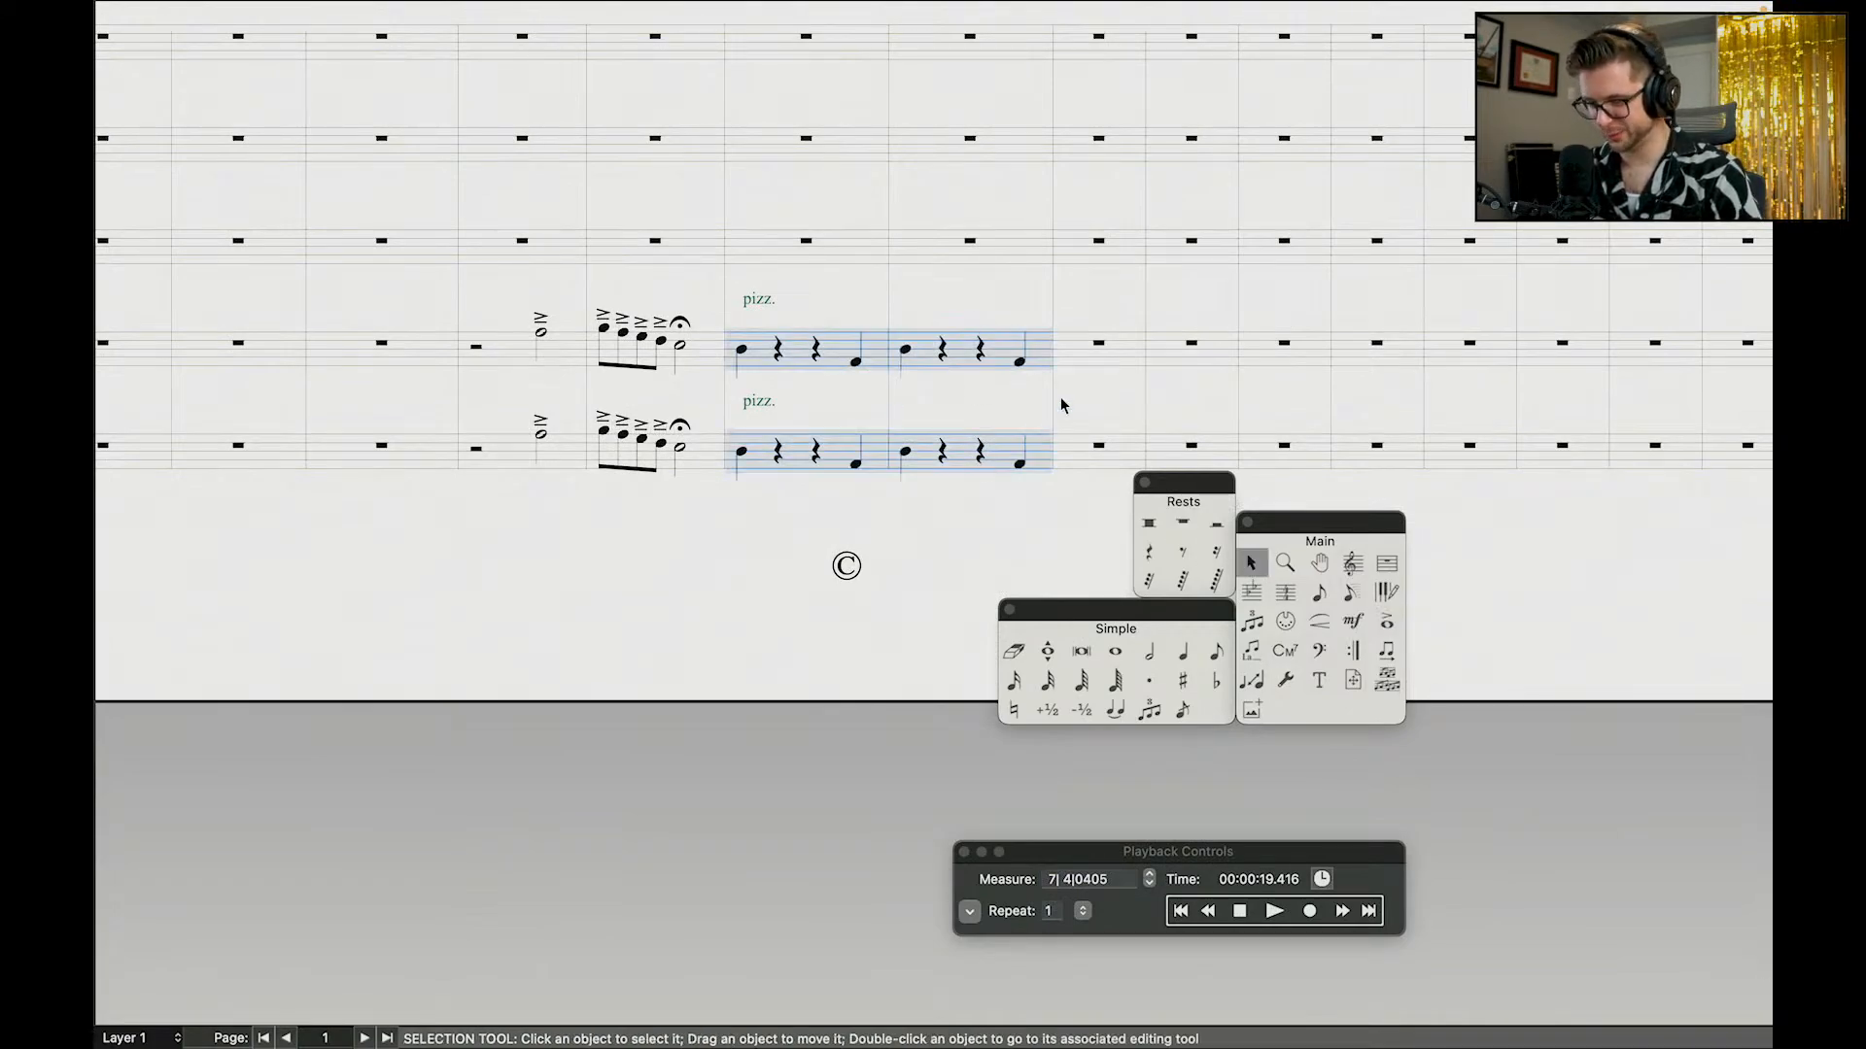
alt+click(1087, 370)
key(super+v)
click(1123, 262)
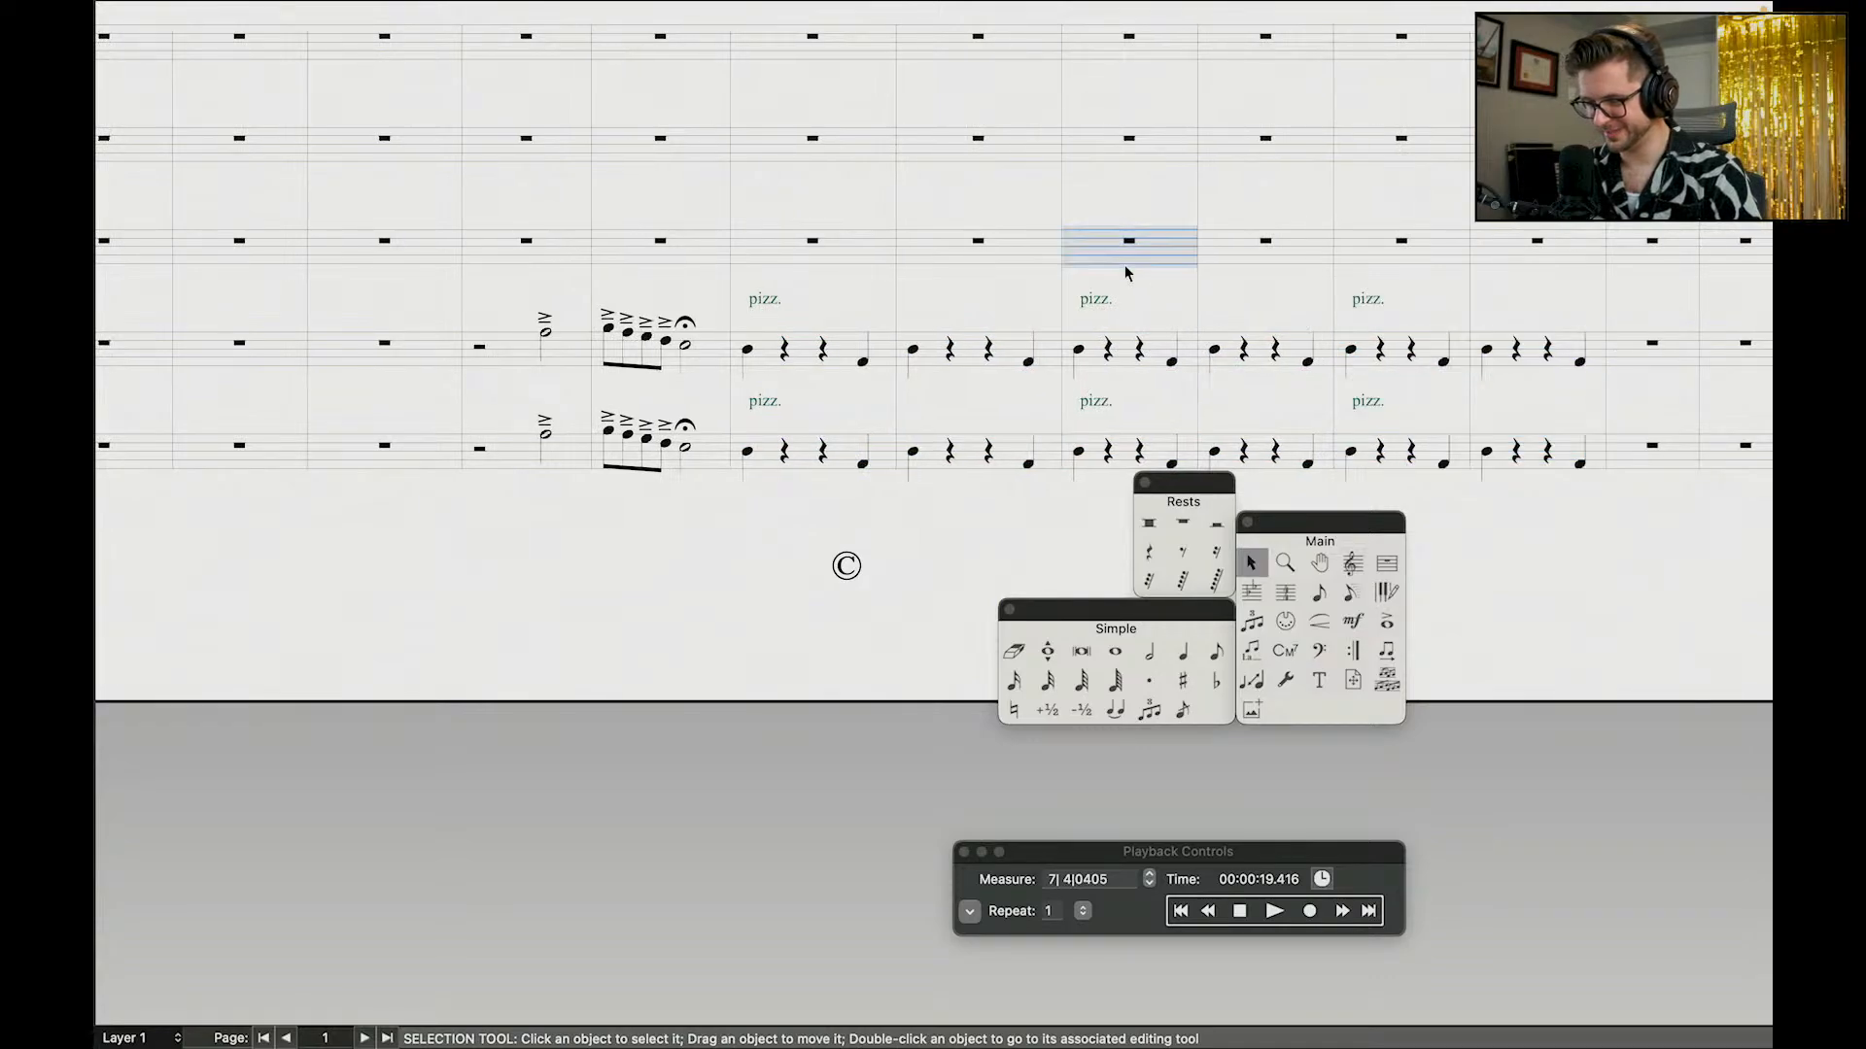
Step: Delete the duplicate "pizz." markings from measures 8 and 10 of the Cello and Contrabass
double_click(1100, 302)
drag(1073, 273, 1387, 461)
key(Delete)
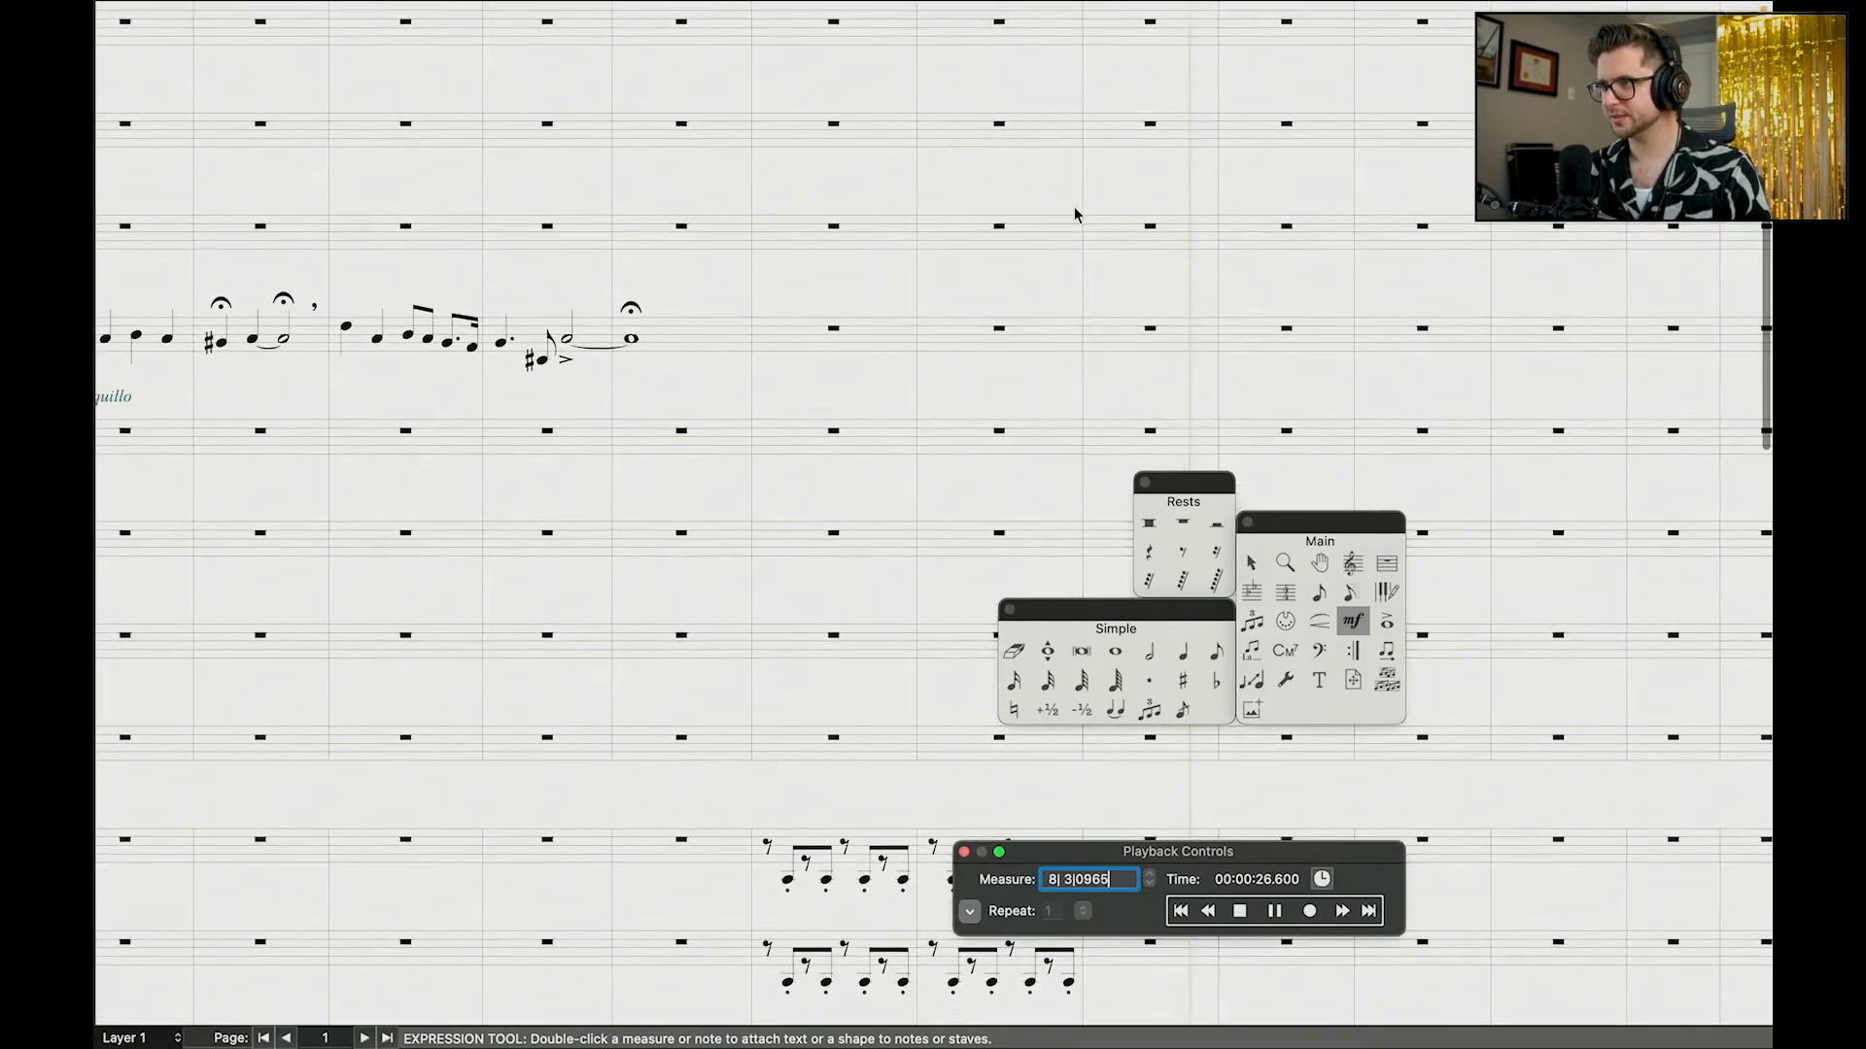
Step: Listen to the repeated Cello and Contrabass line, stop playback in measure 9 and view both staves
scroll(939, 245, down, 7)
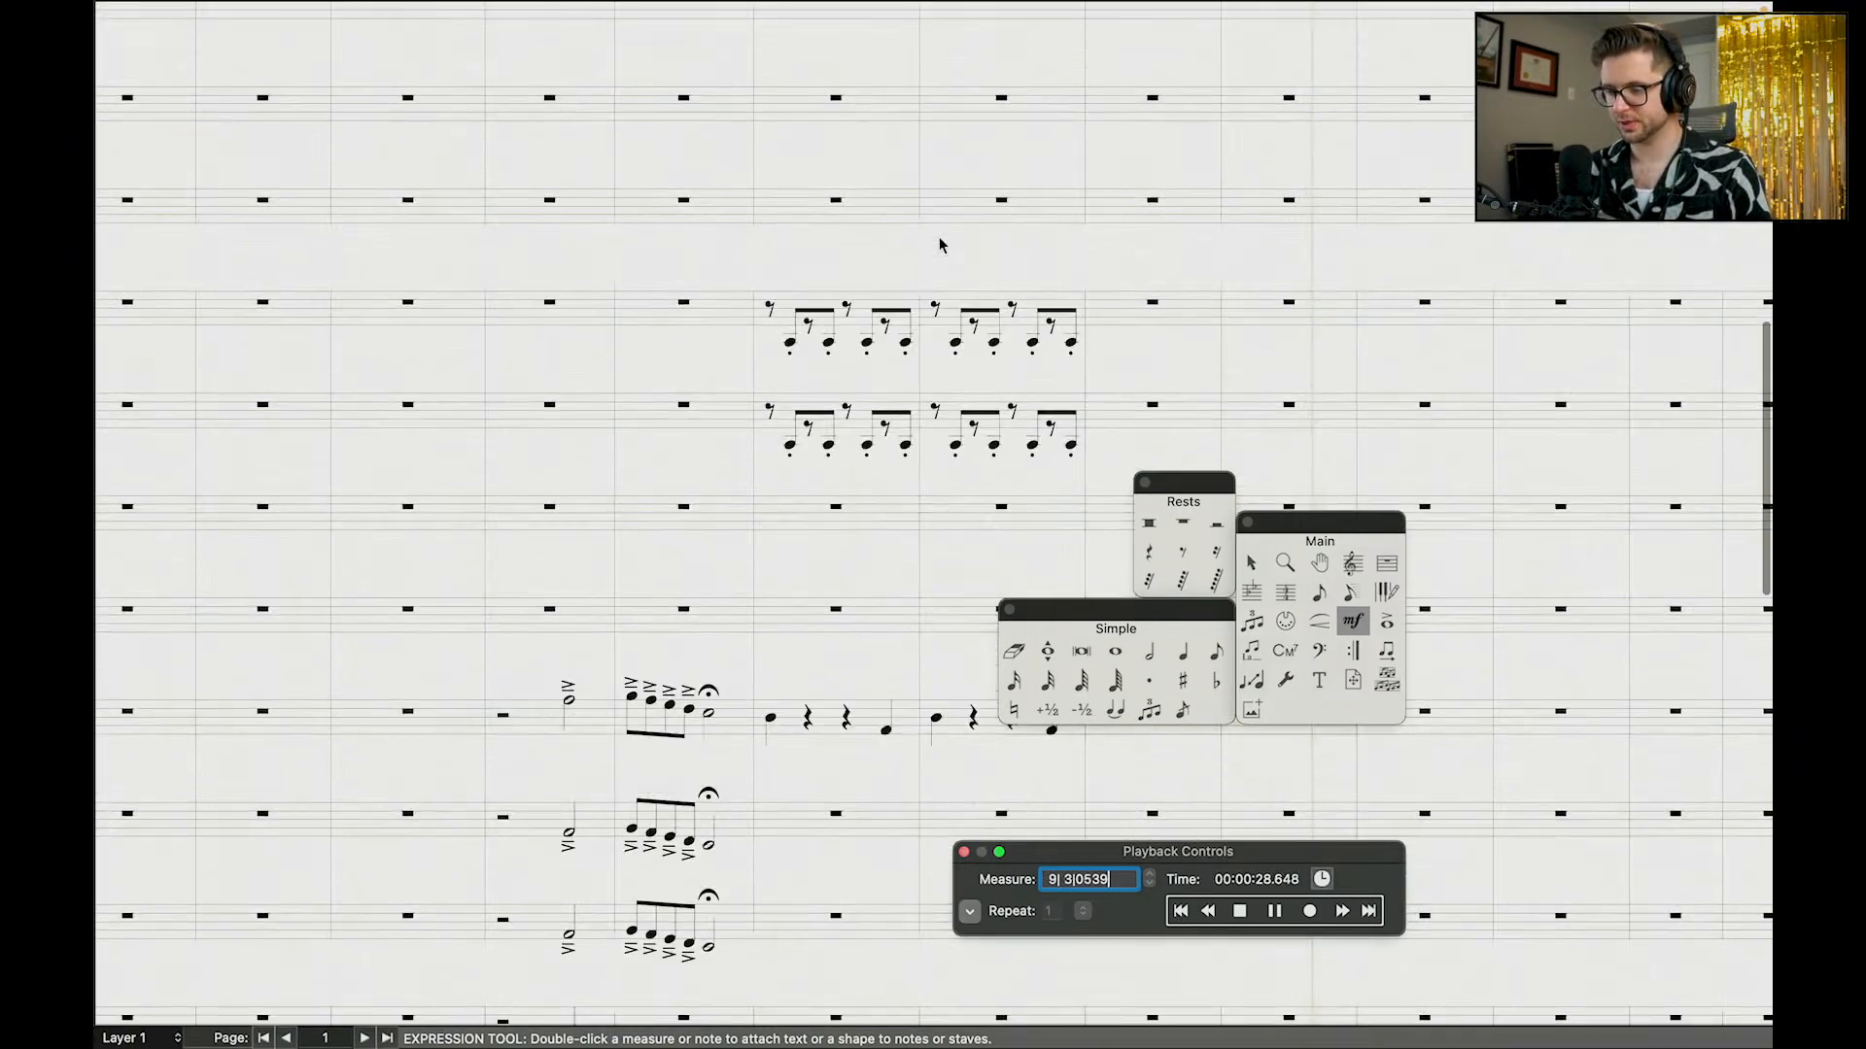
key(space)
scroll(940, 245, down, 11)
scroll(1280, 42, down, 7)
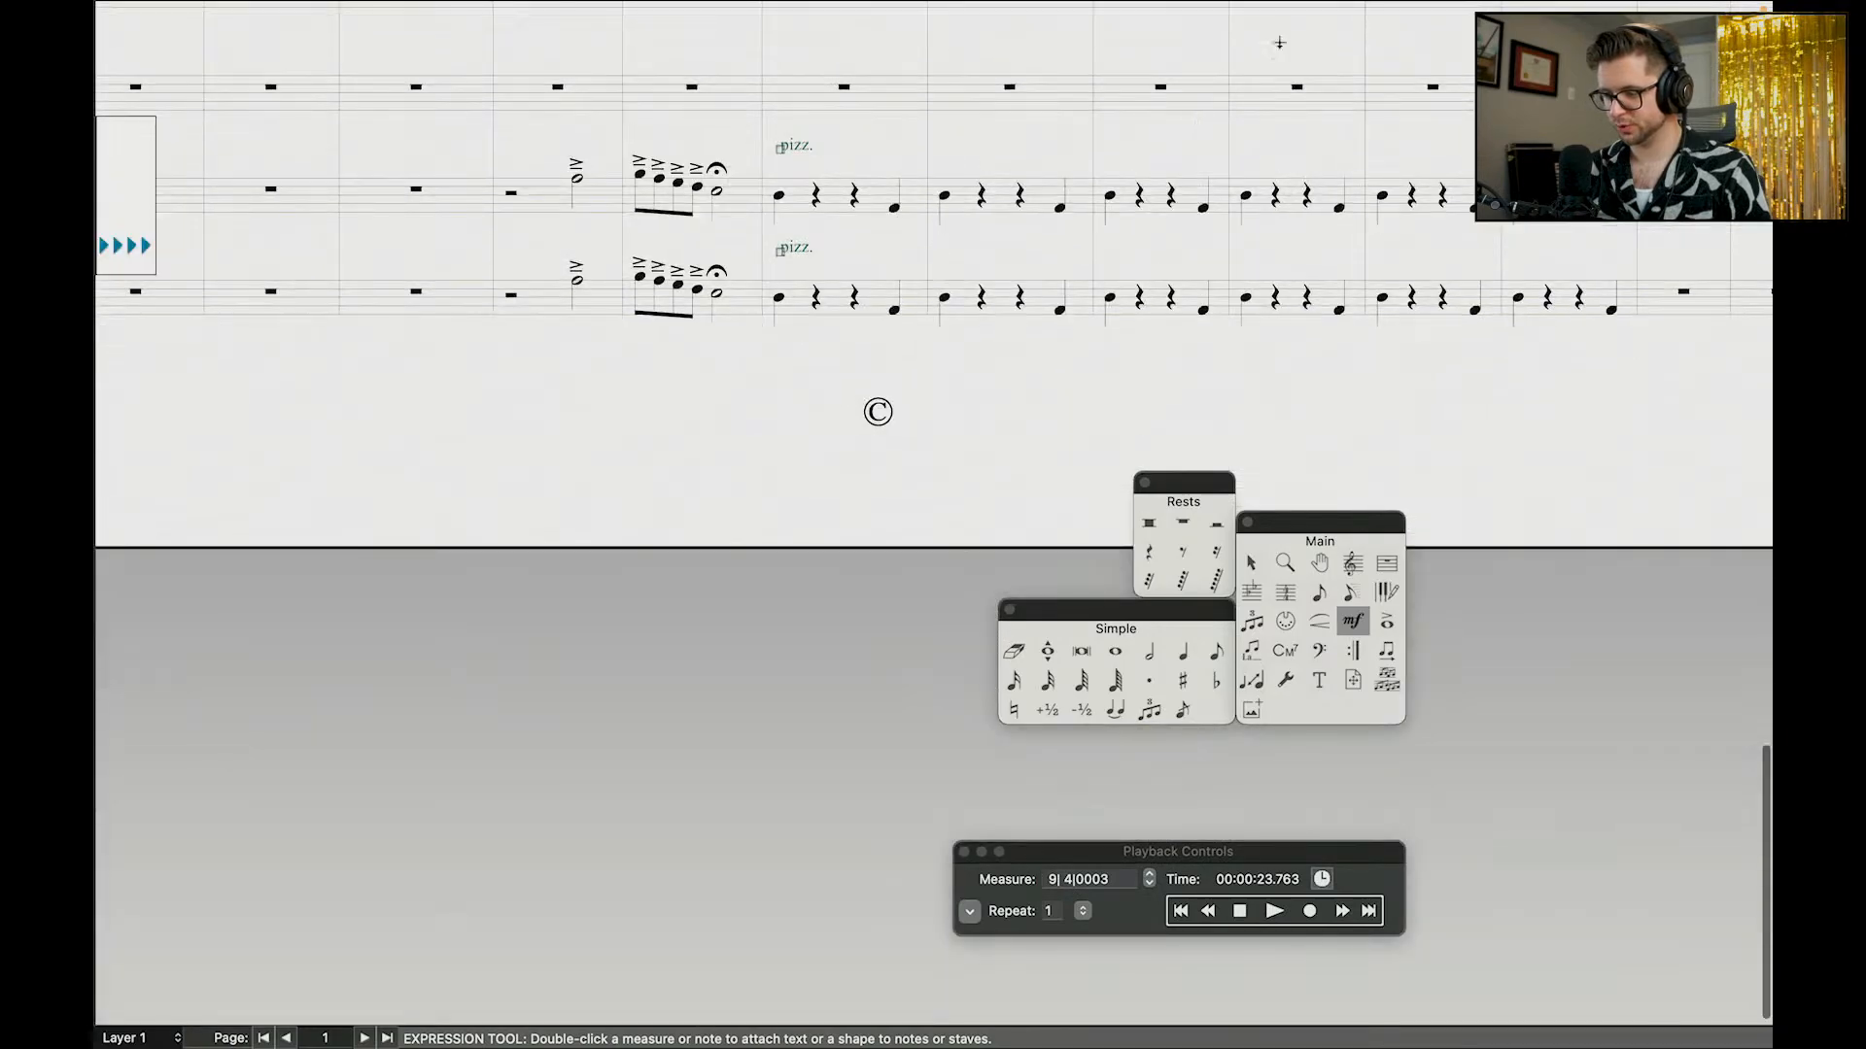
Step: Copy measures 6 and 7 of Trombone 1 twice, into measures 8 to 11 of the same staff
scroll(915, 432, up, 14)
scroll(915, 433, up, 5)
scroll(915, 433, right, 2)
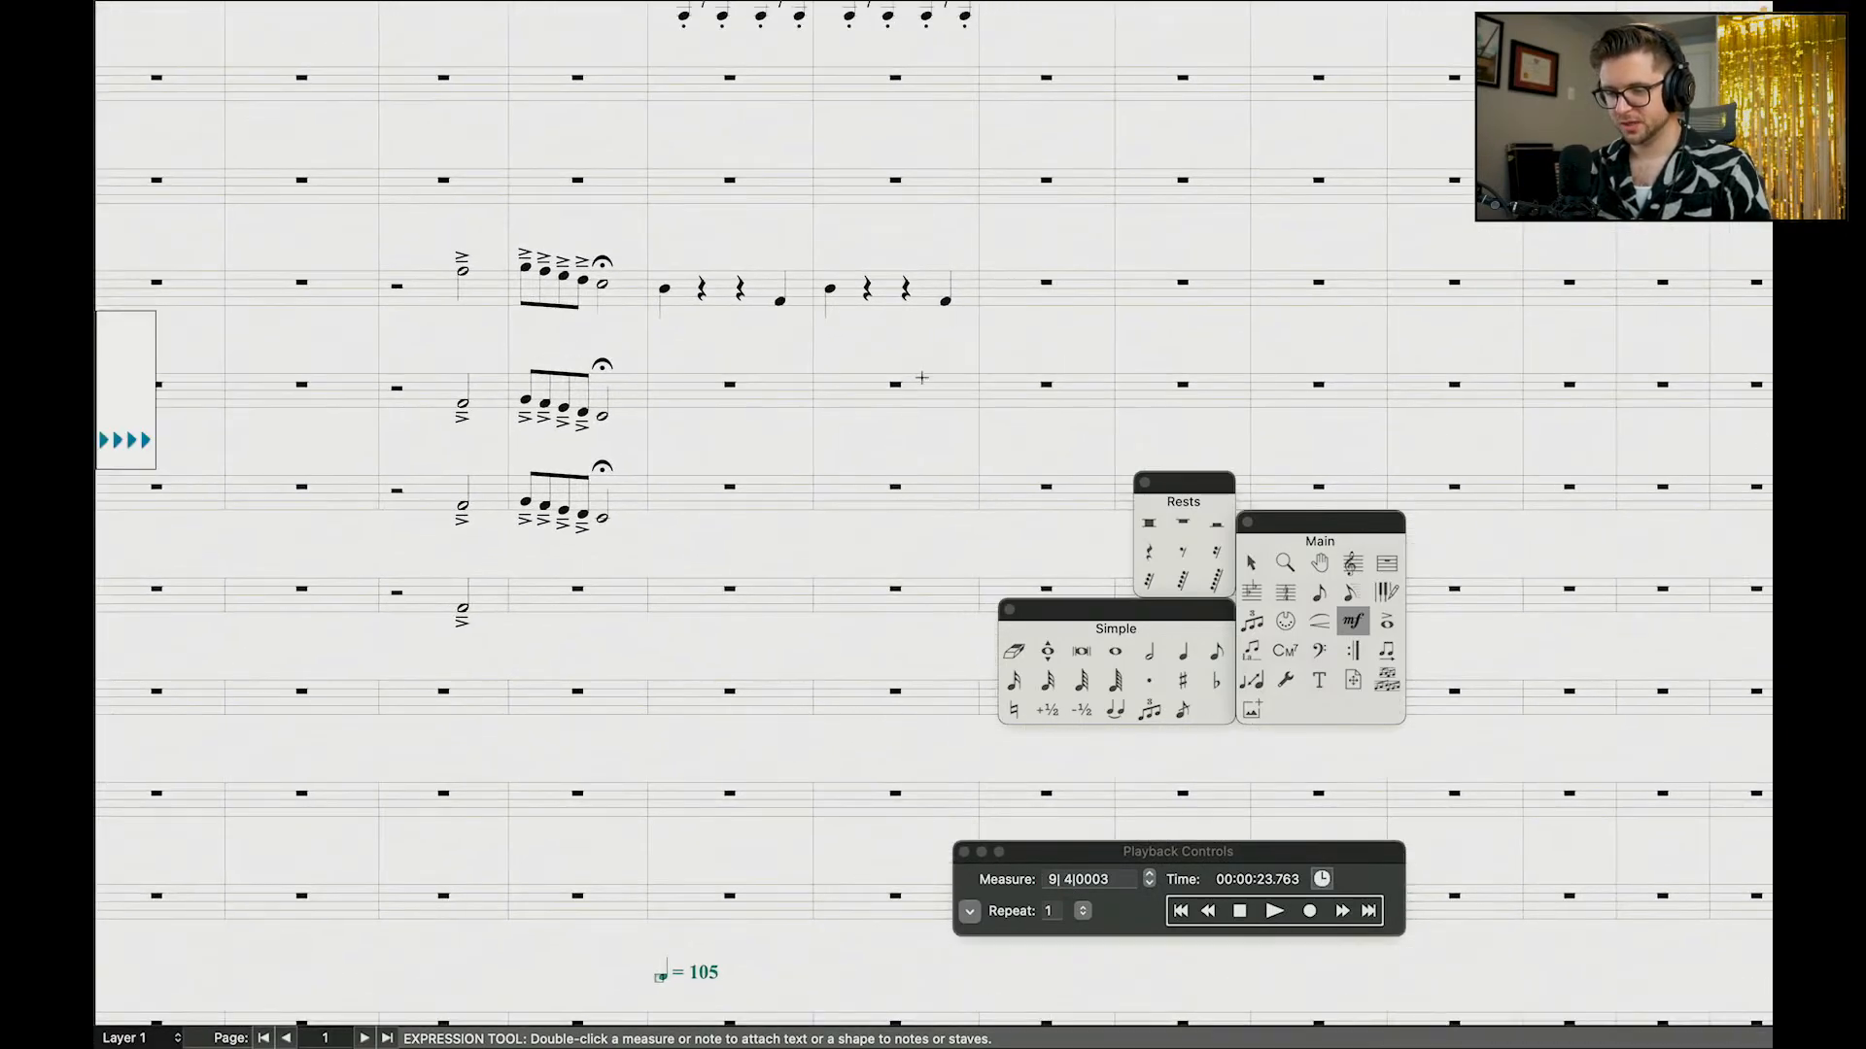
key(Escape)
click(741, 453)
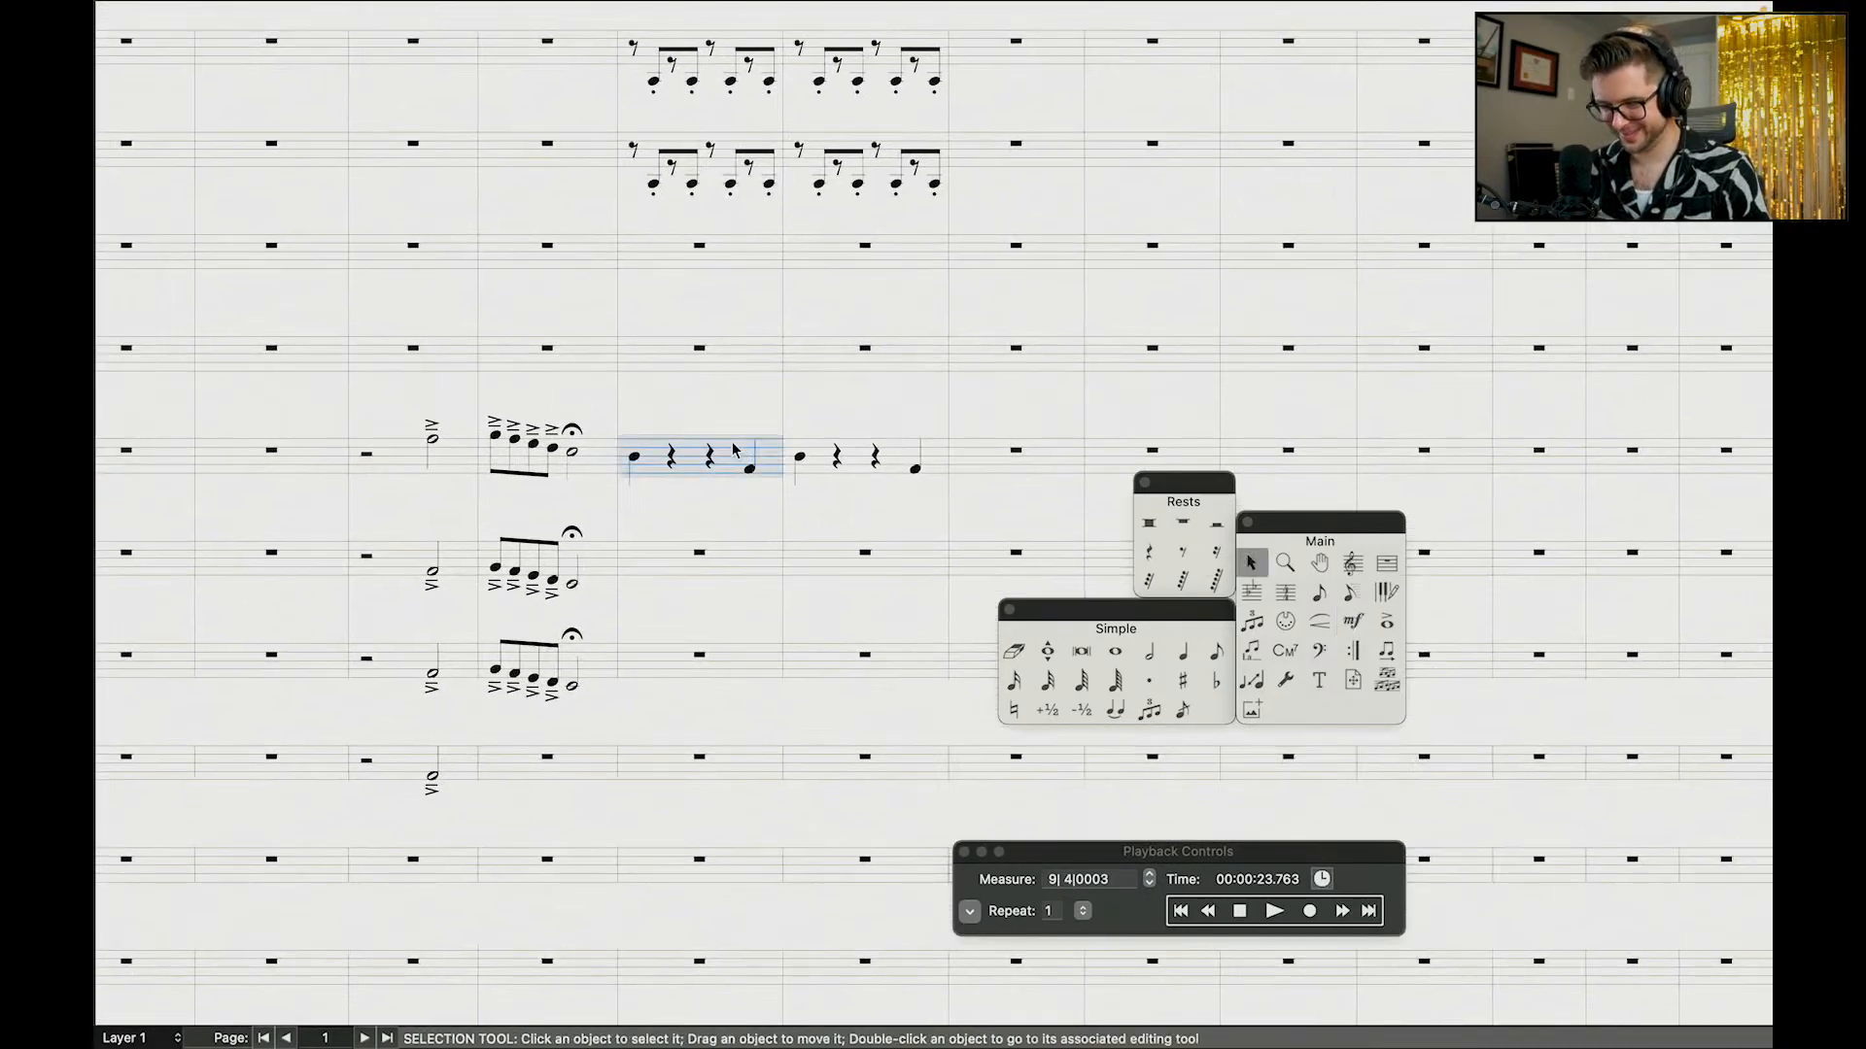
shift+click(895, 478)
alt+click(985, 457)
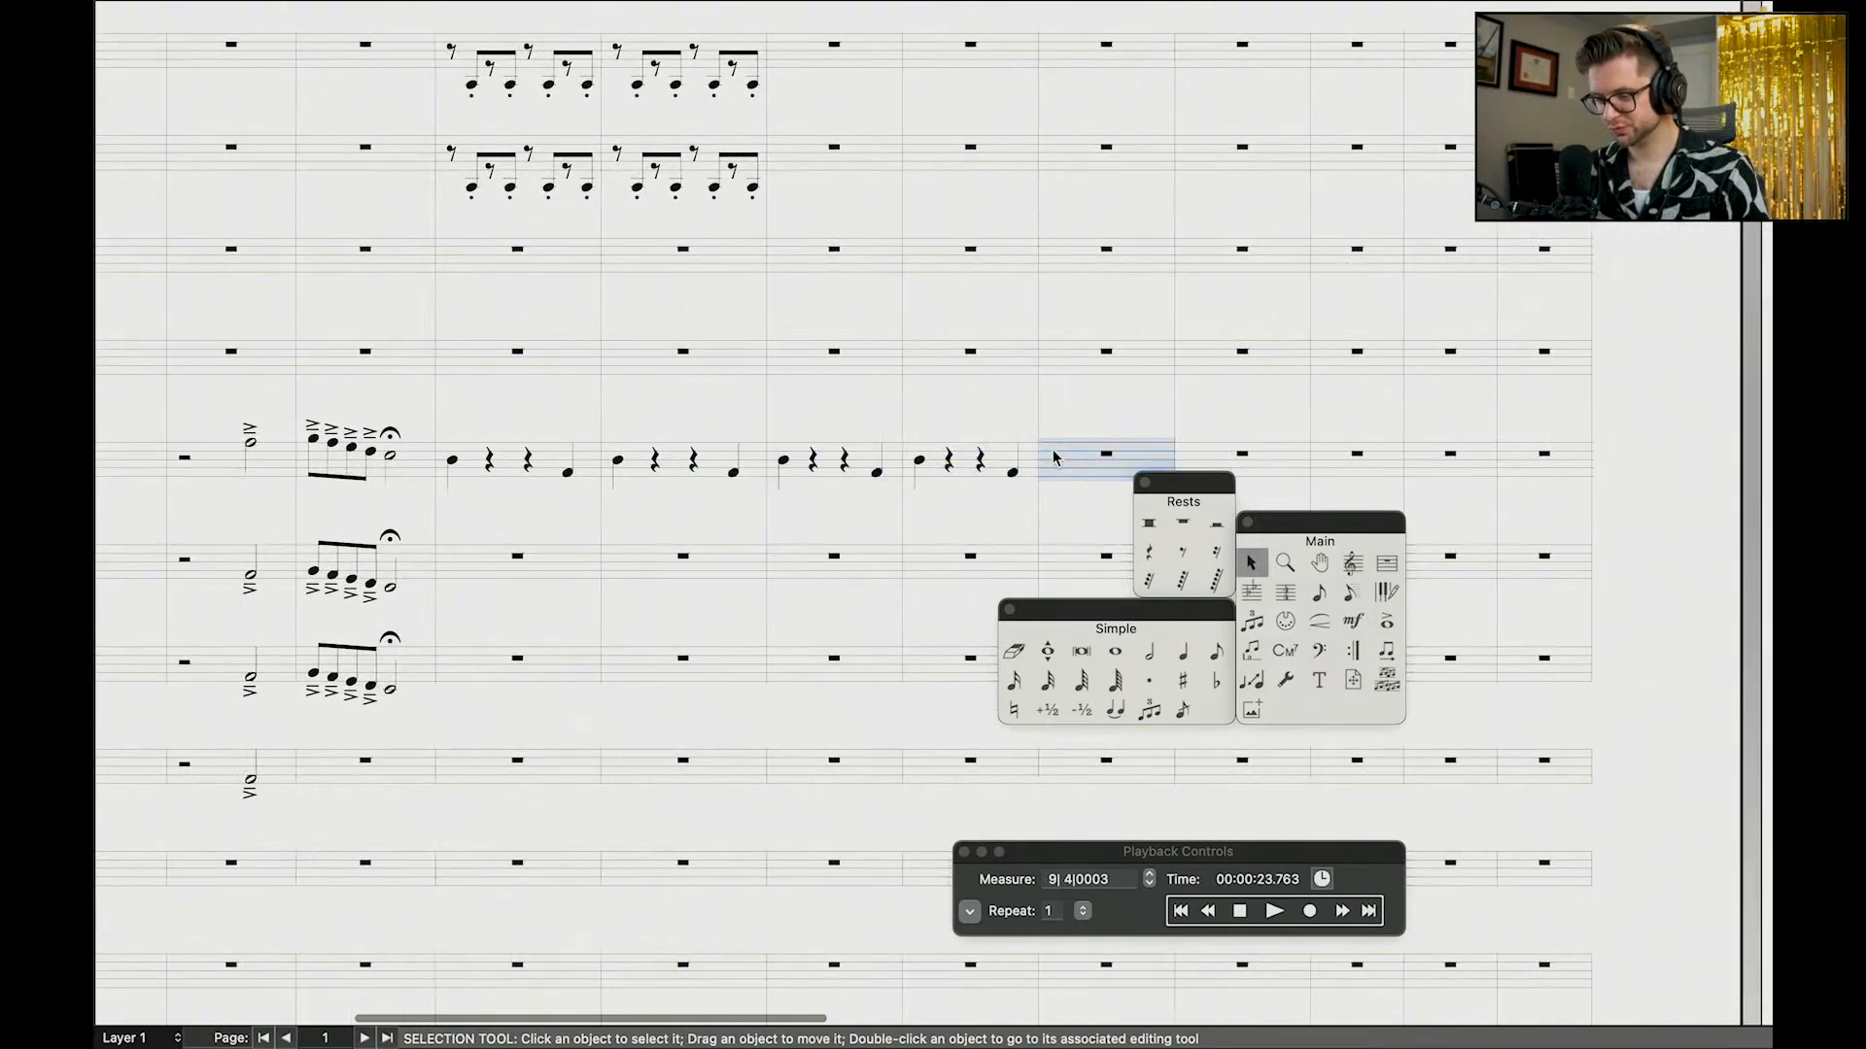
scroll(1052, 449, down, 10)
scroll(1053, 449, up, 10)
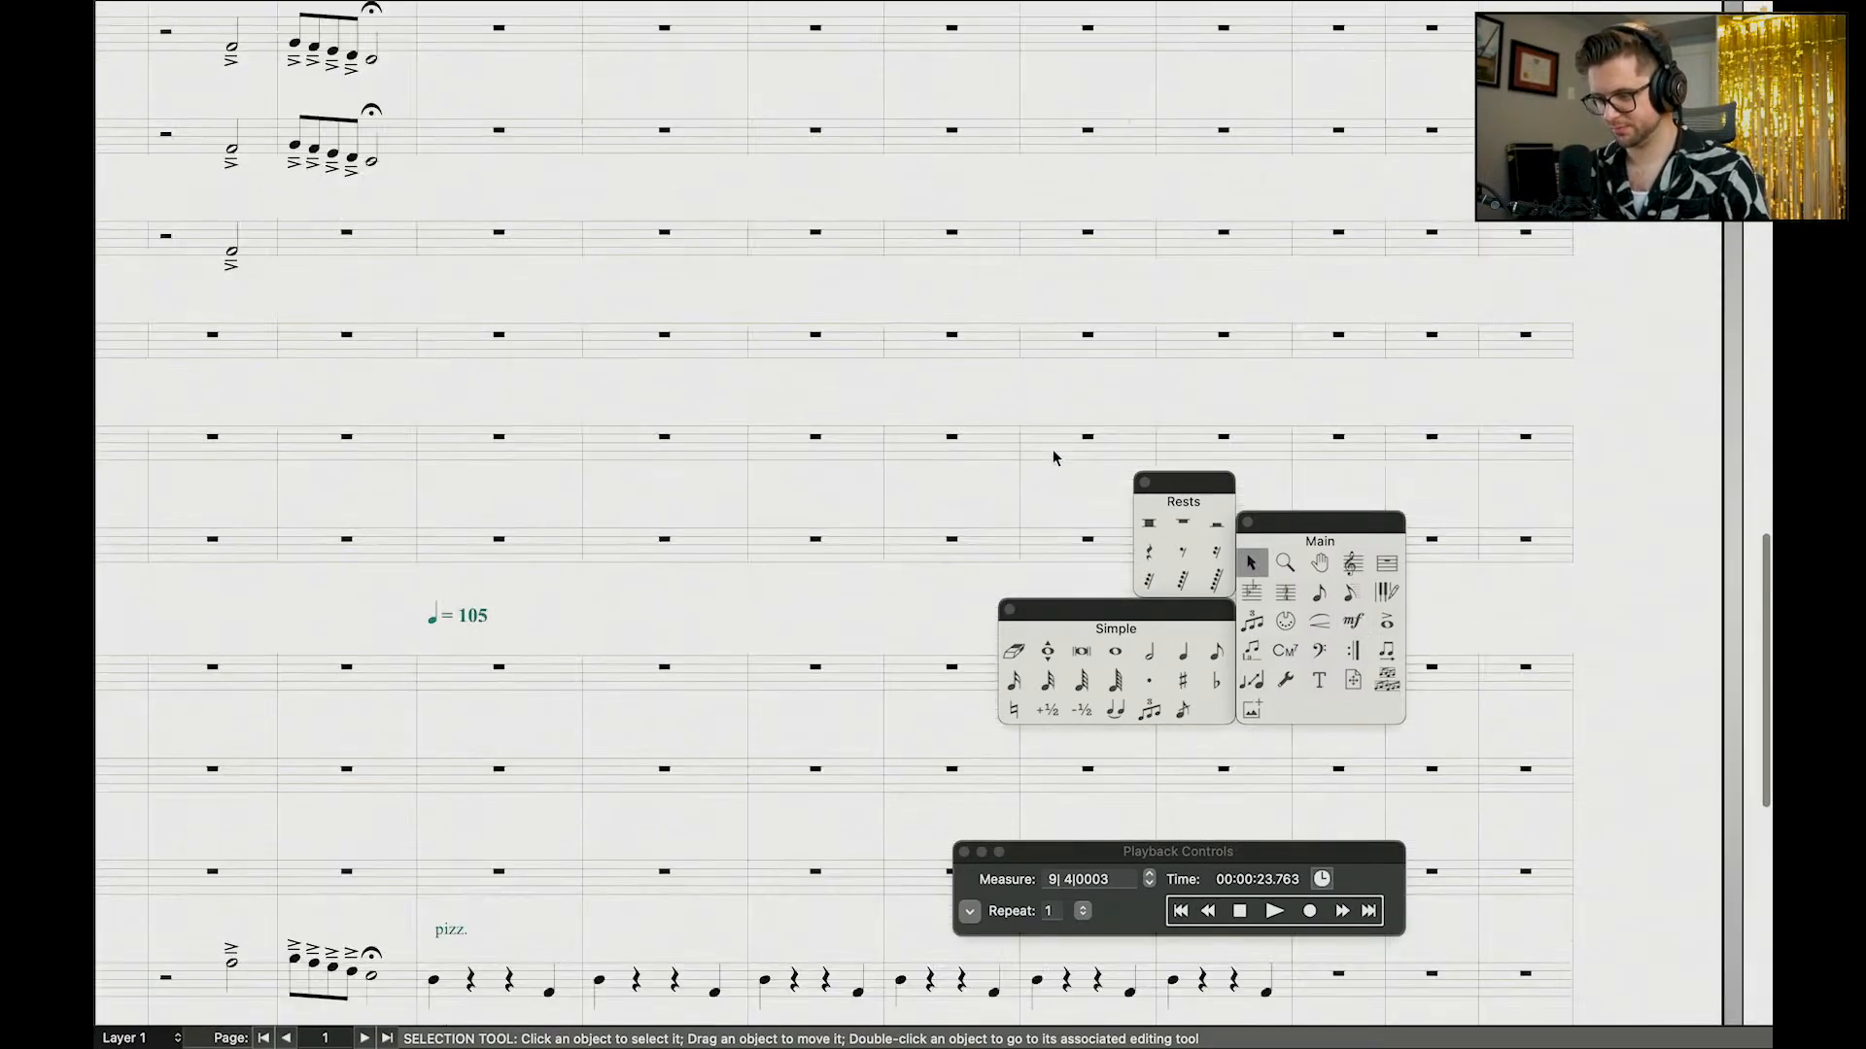
scroll(1052, 449, down, 1)
scroll(1052, 449, left, 1)
Step: Copy measures 6 to 11 of Trombone 1 into the same measures of the two staves directly below it
click(653, 382)
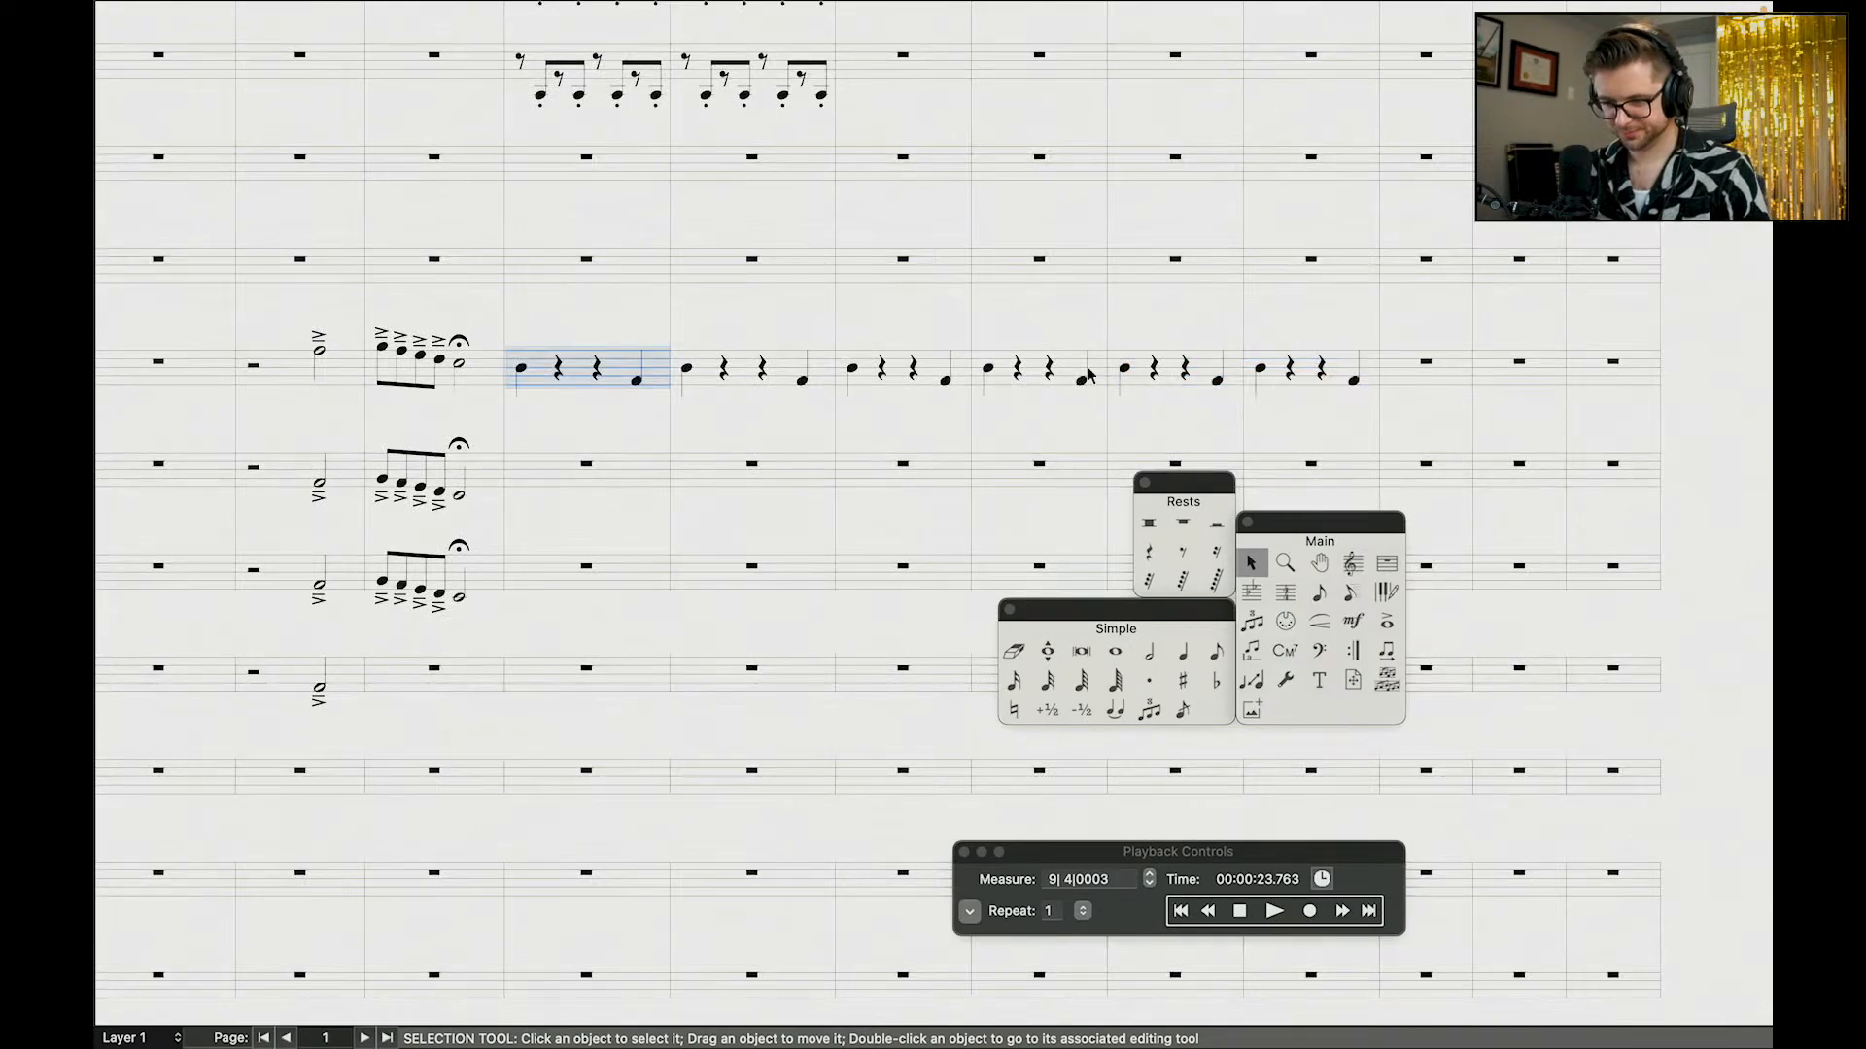
shift+click(1360, 362)
click(630, 495)
key(super+v)
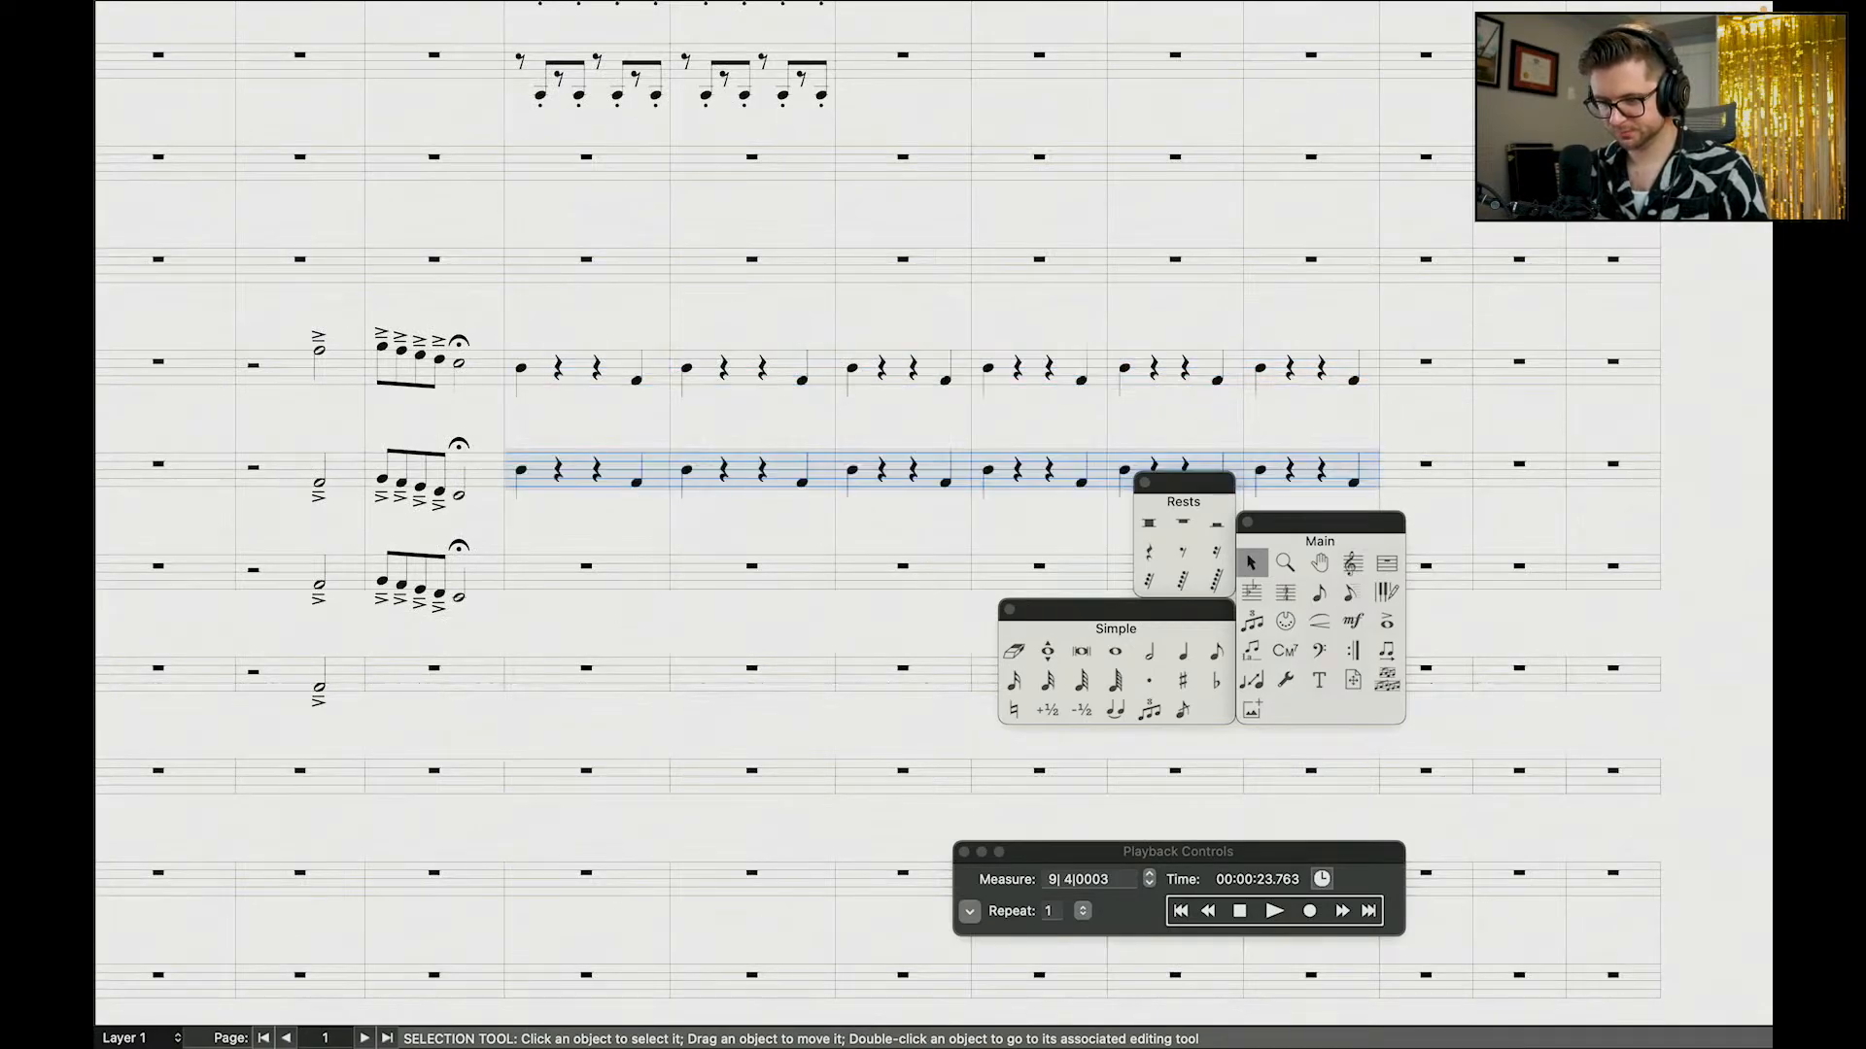
click(625, 577)
scroll(778, 409, left, 5)
key(super+v)
scroll(956, 233, down, 4)
scroll(956, 233, right, 6)
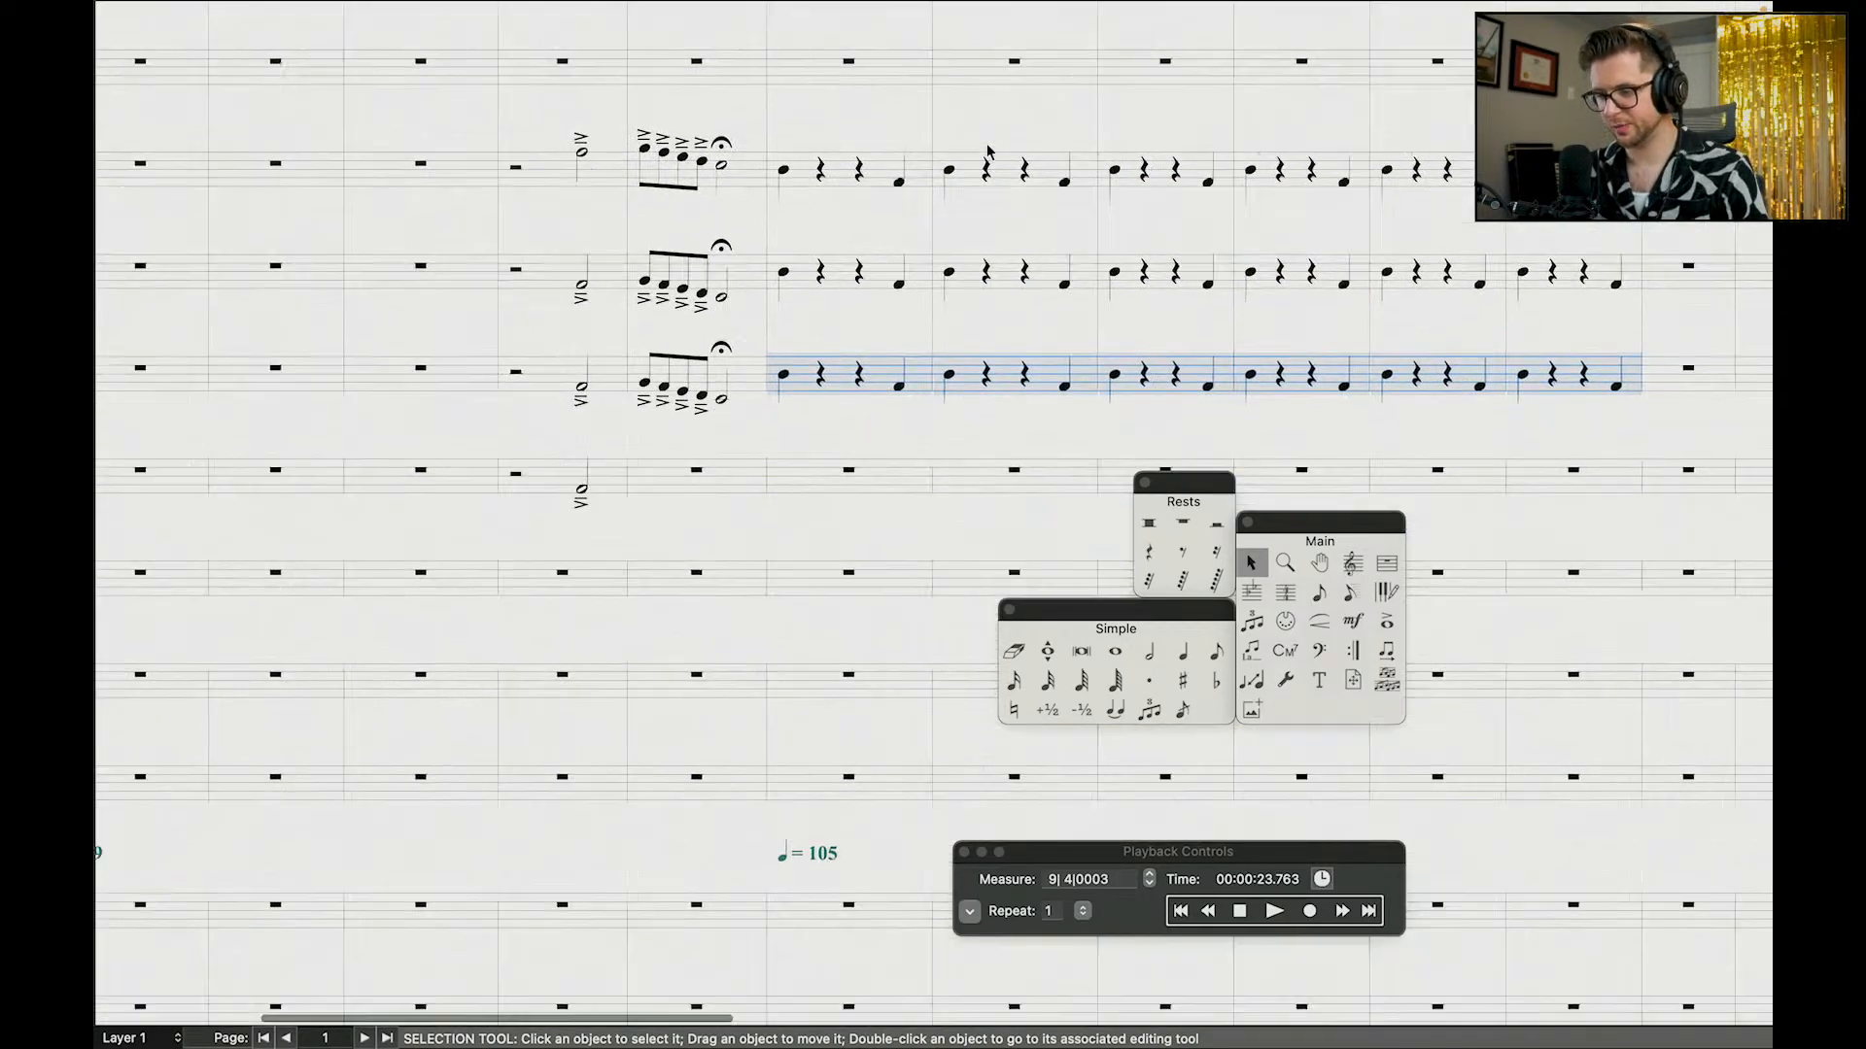
Step: Play back the score from measure 8 to hear the doubled low brass line, and stop in measure 9
click(1207, 911)
click(1274, 910)
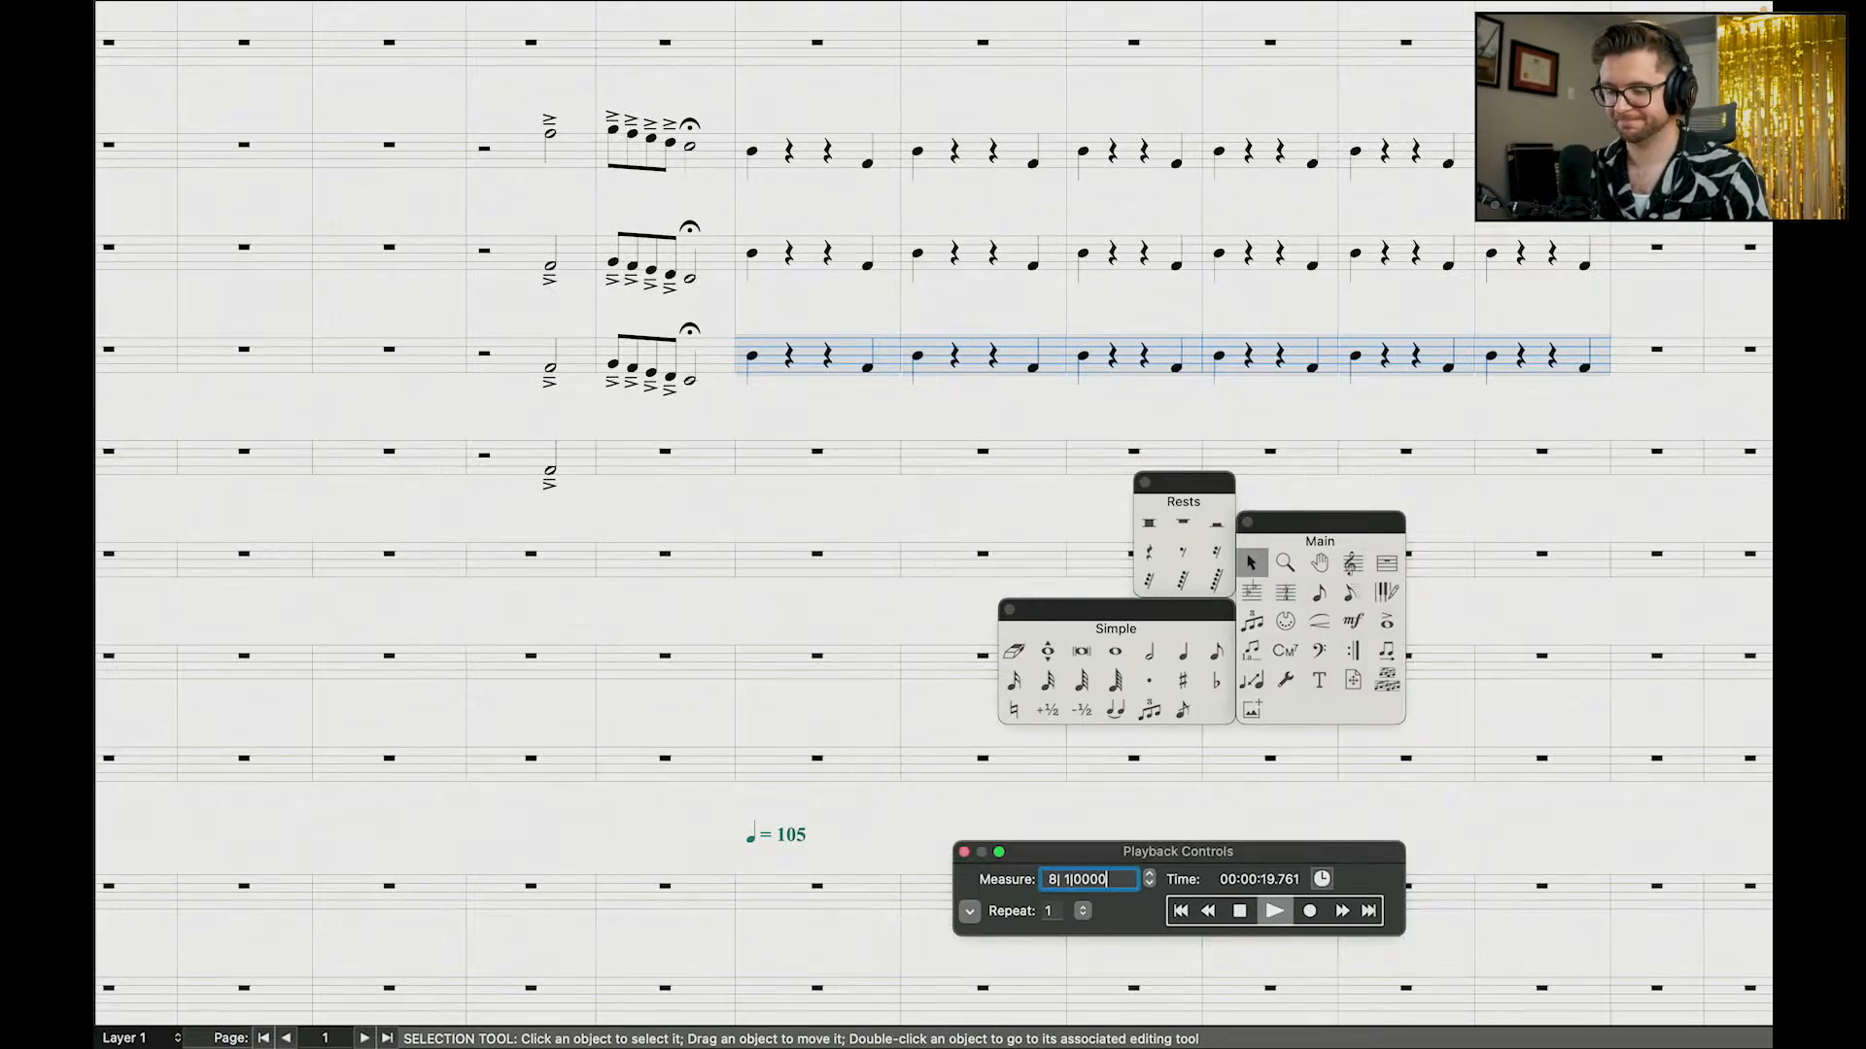
scroll(1213, 44, right, 4)
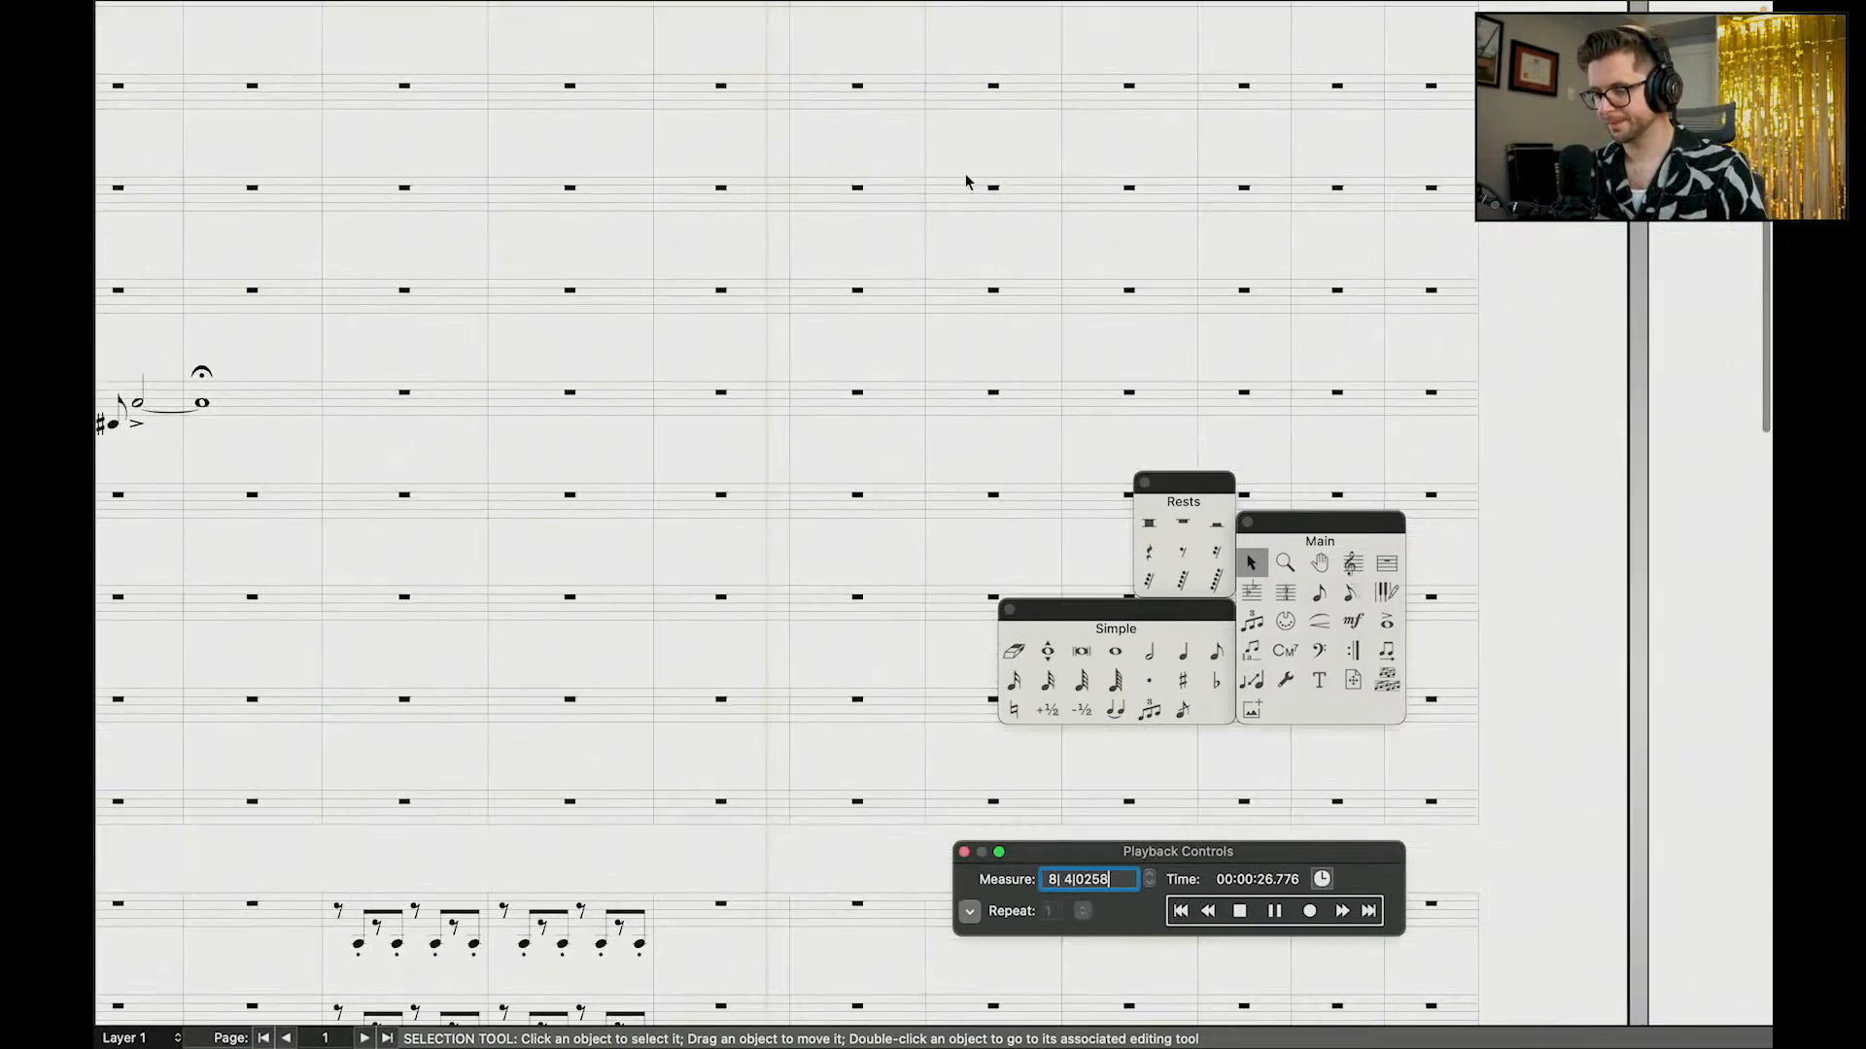
scroll(803, 237, down, 5)
scroll(791, 545, down, 7)
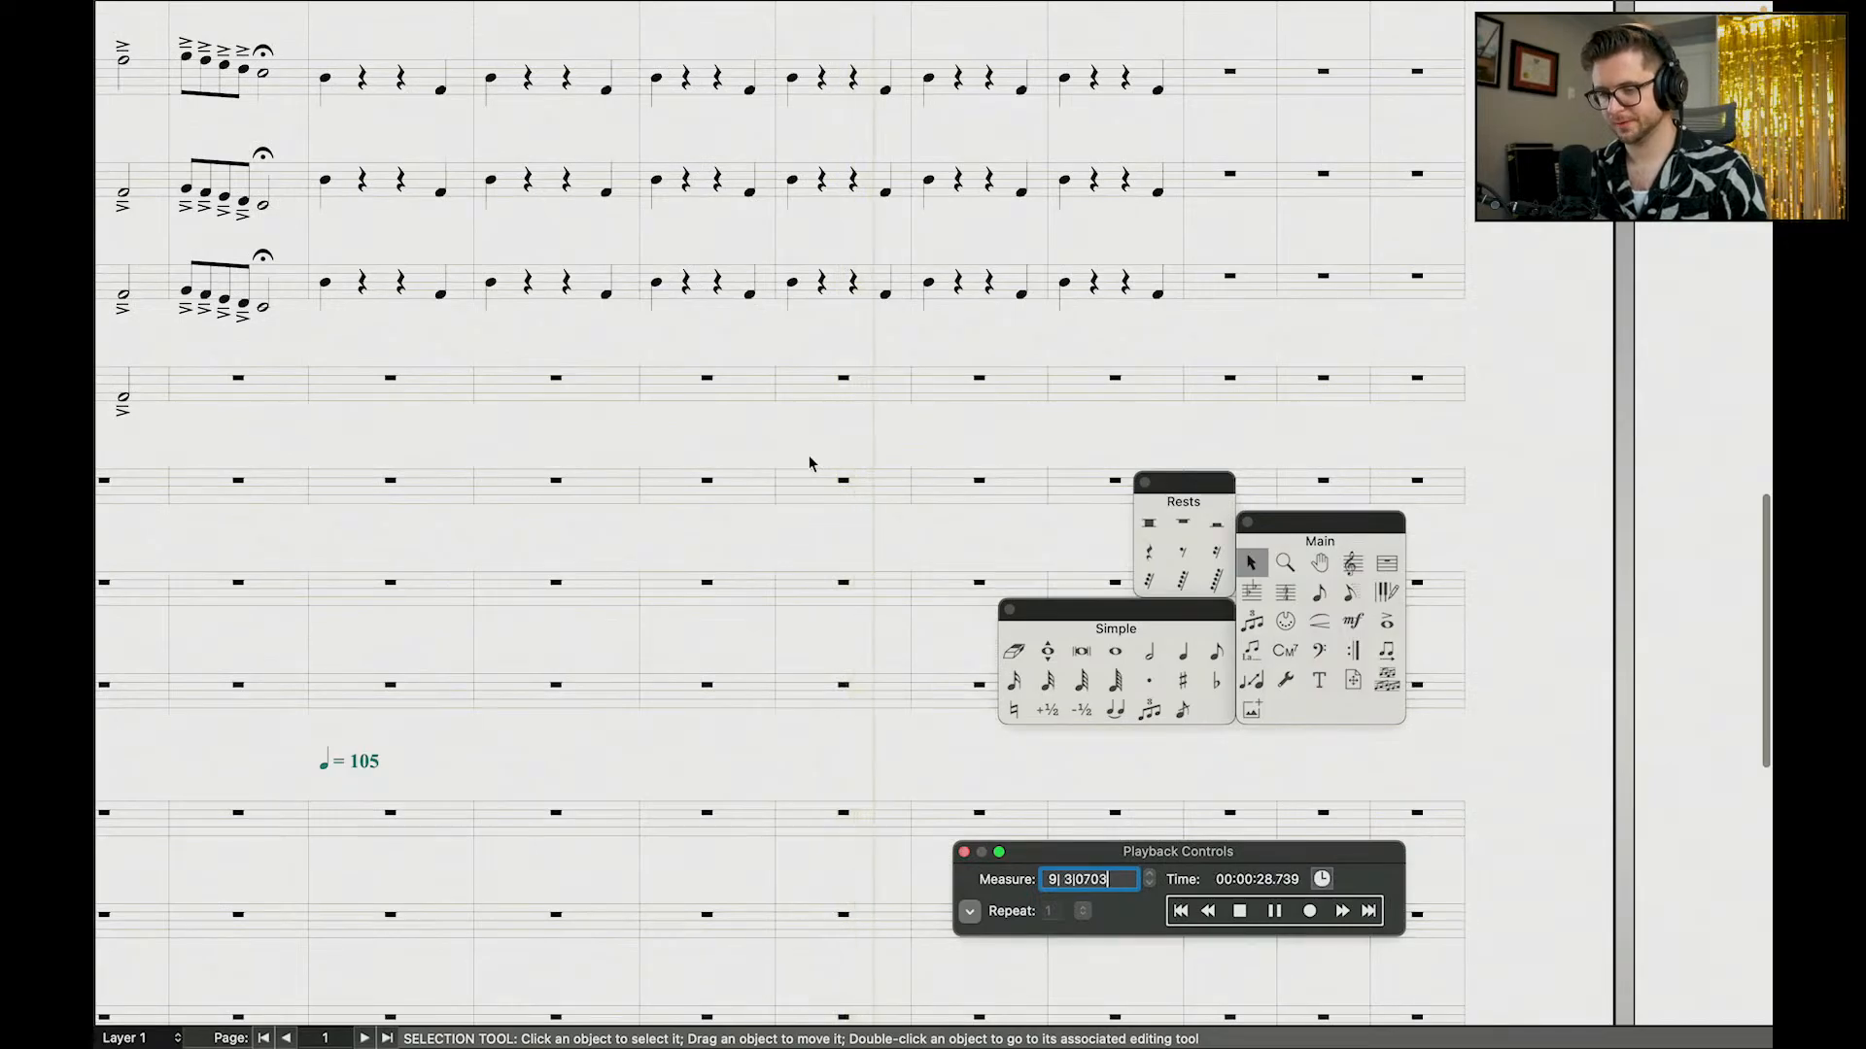
click(968, 421)
Step: Apply the staccato articulation to all notes in measures 6 to 11 of Trombone 1 and the two staves below it
click(1385, 627)
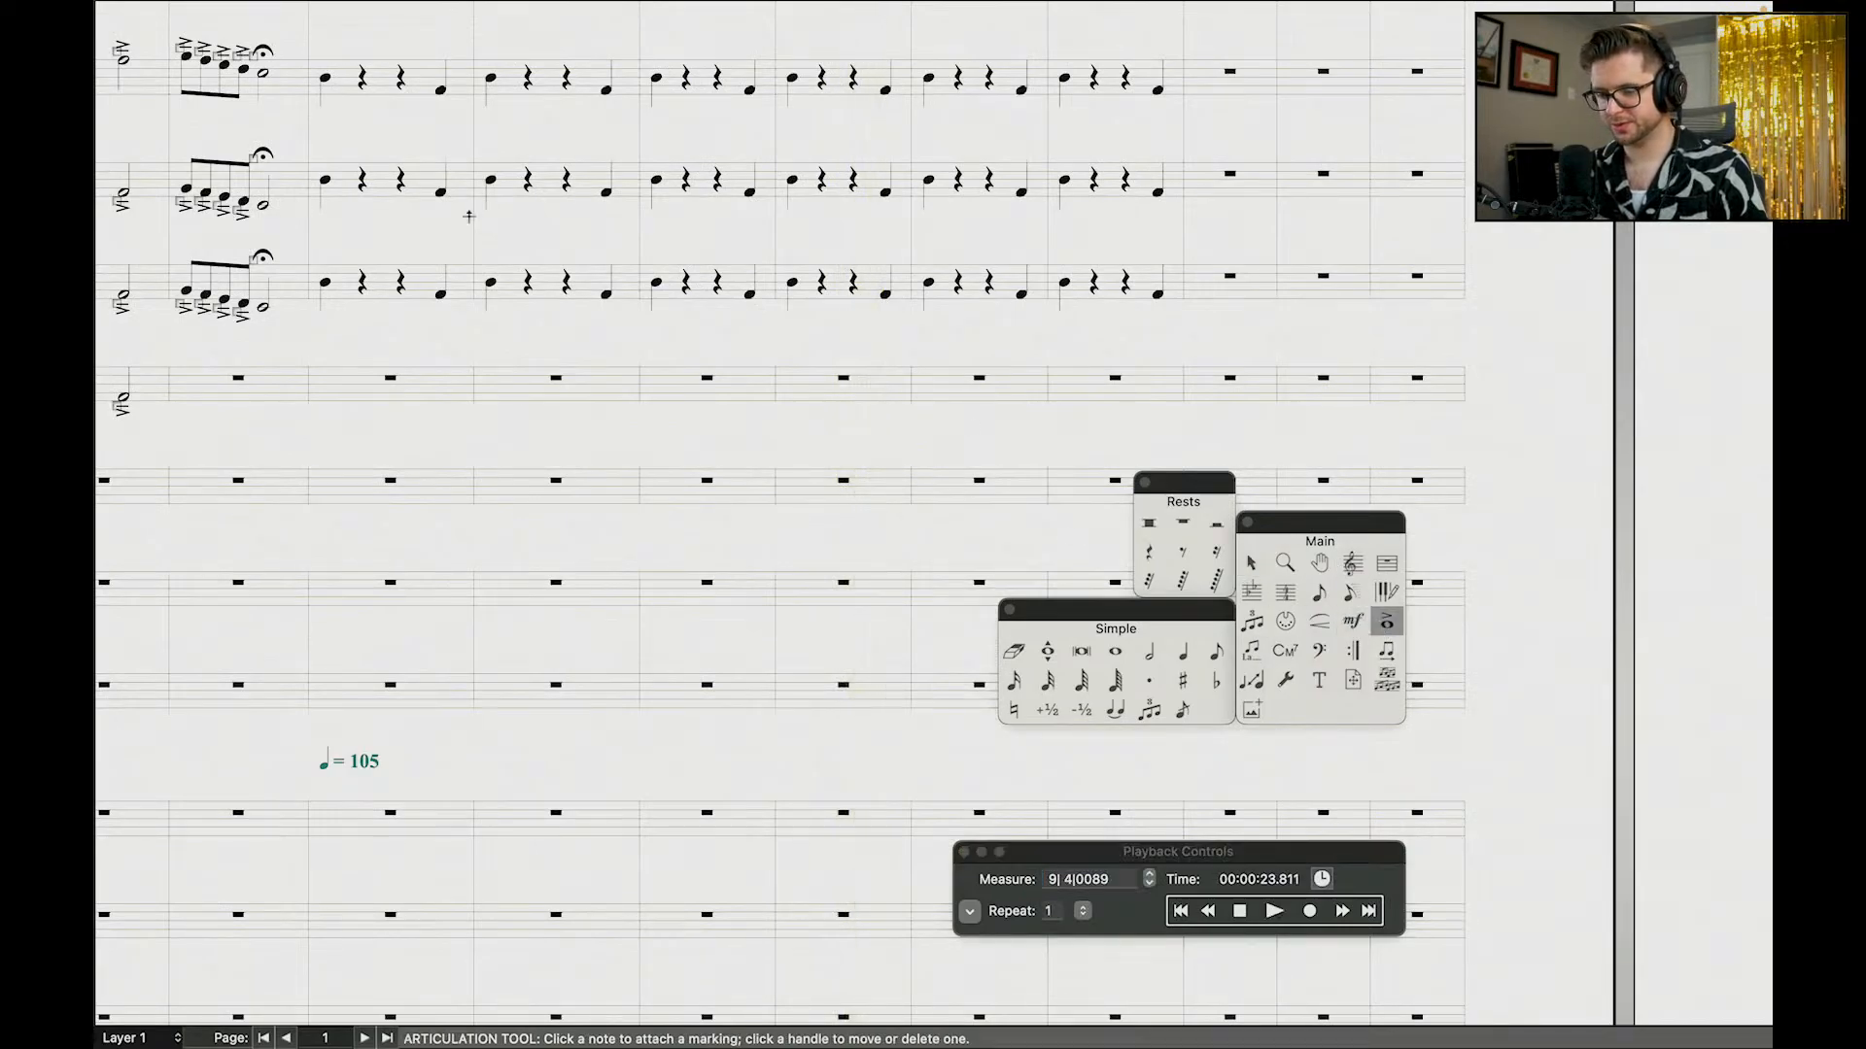
scroll(423, 156, up, 5)
drag(305, 172, 1189, 458)
click(914, 236)
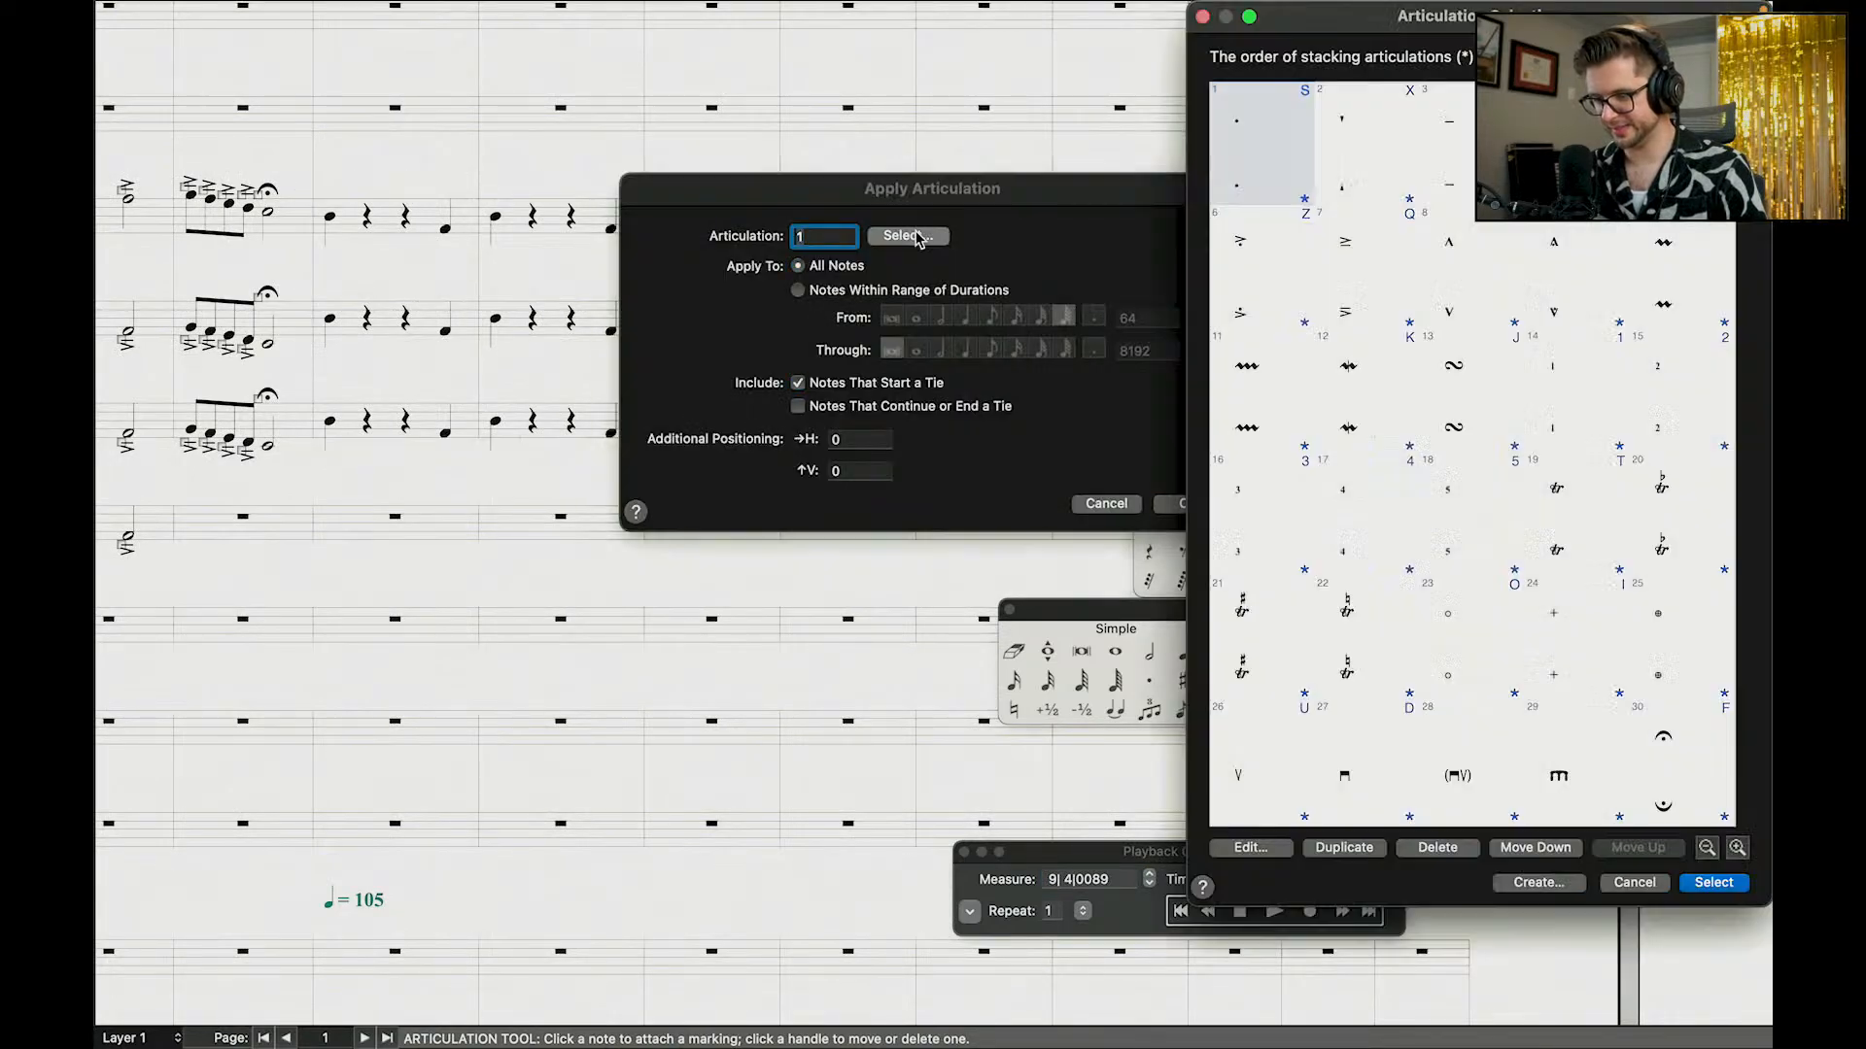
double_click(1247, 160)
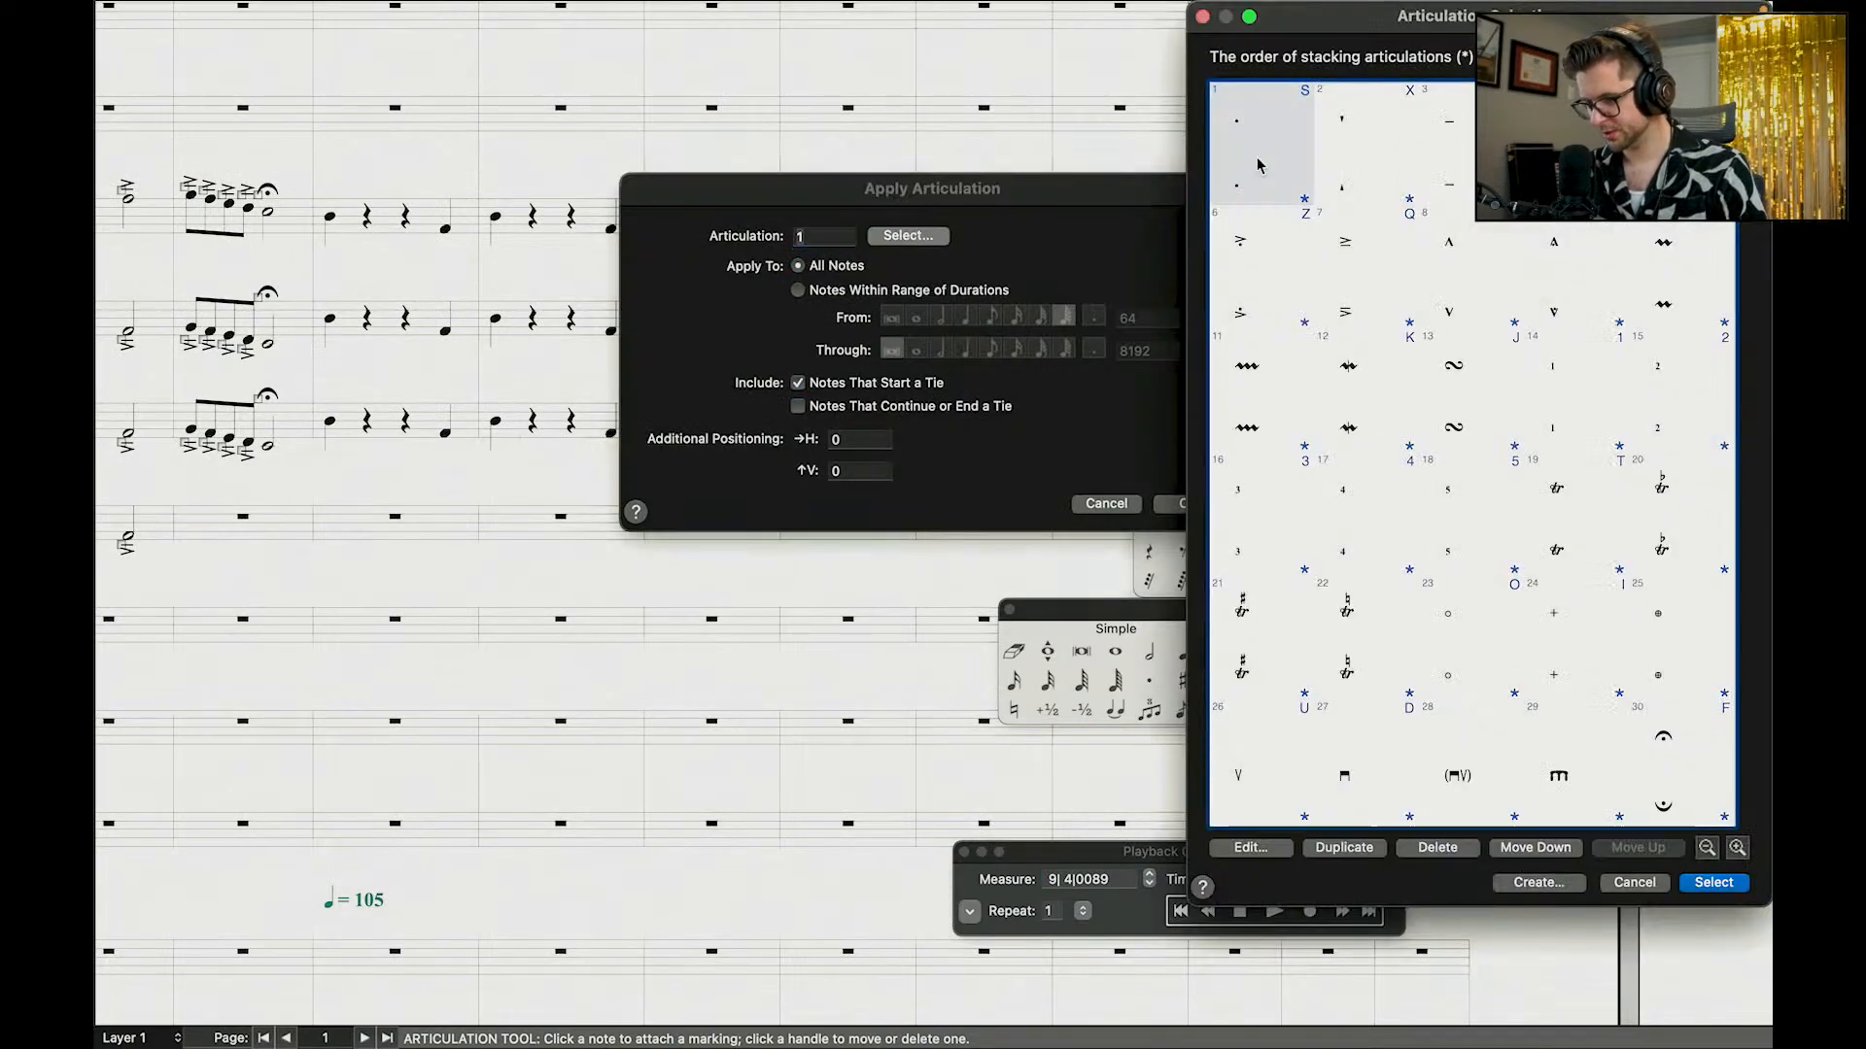
click(1186, 503)
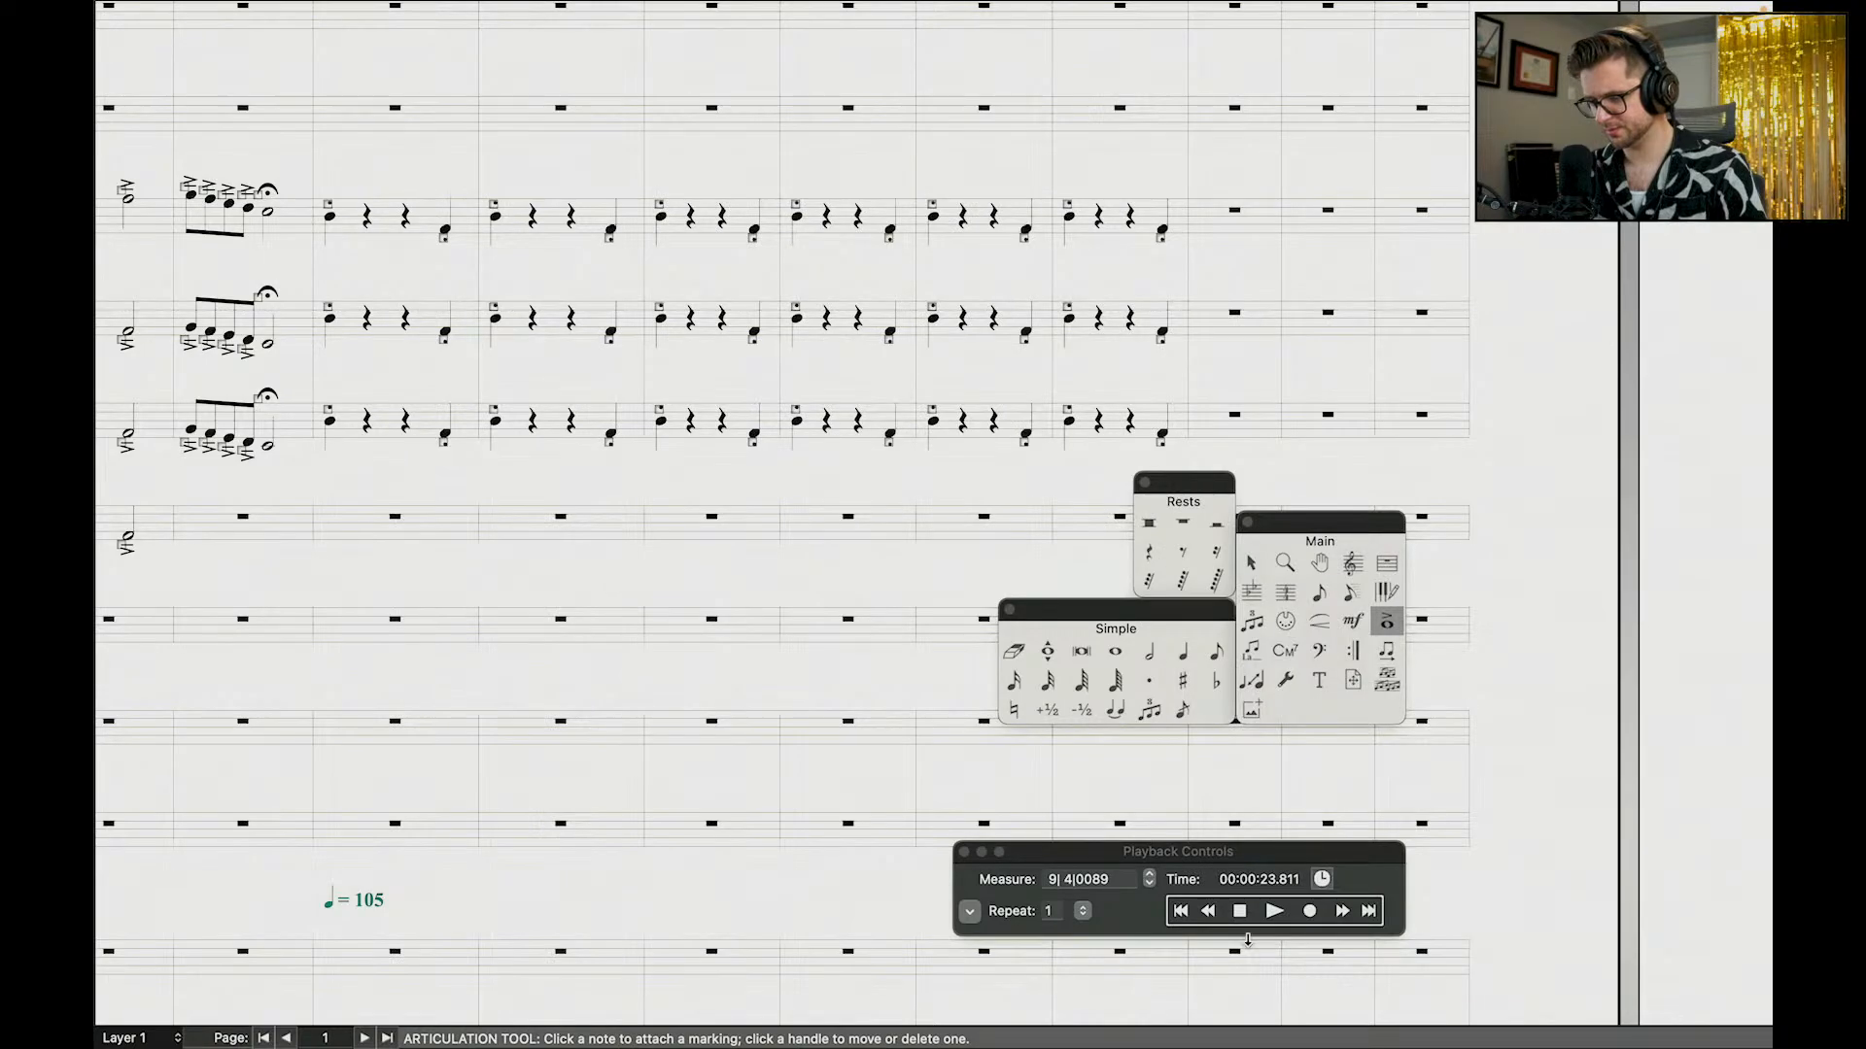
Step: Play back the score from measure 6 to check the staccato low brass, and stop in measure 9
click(1206, 917)
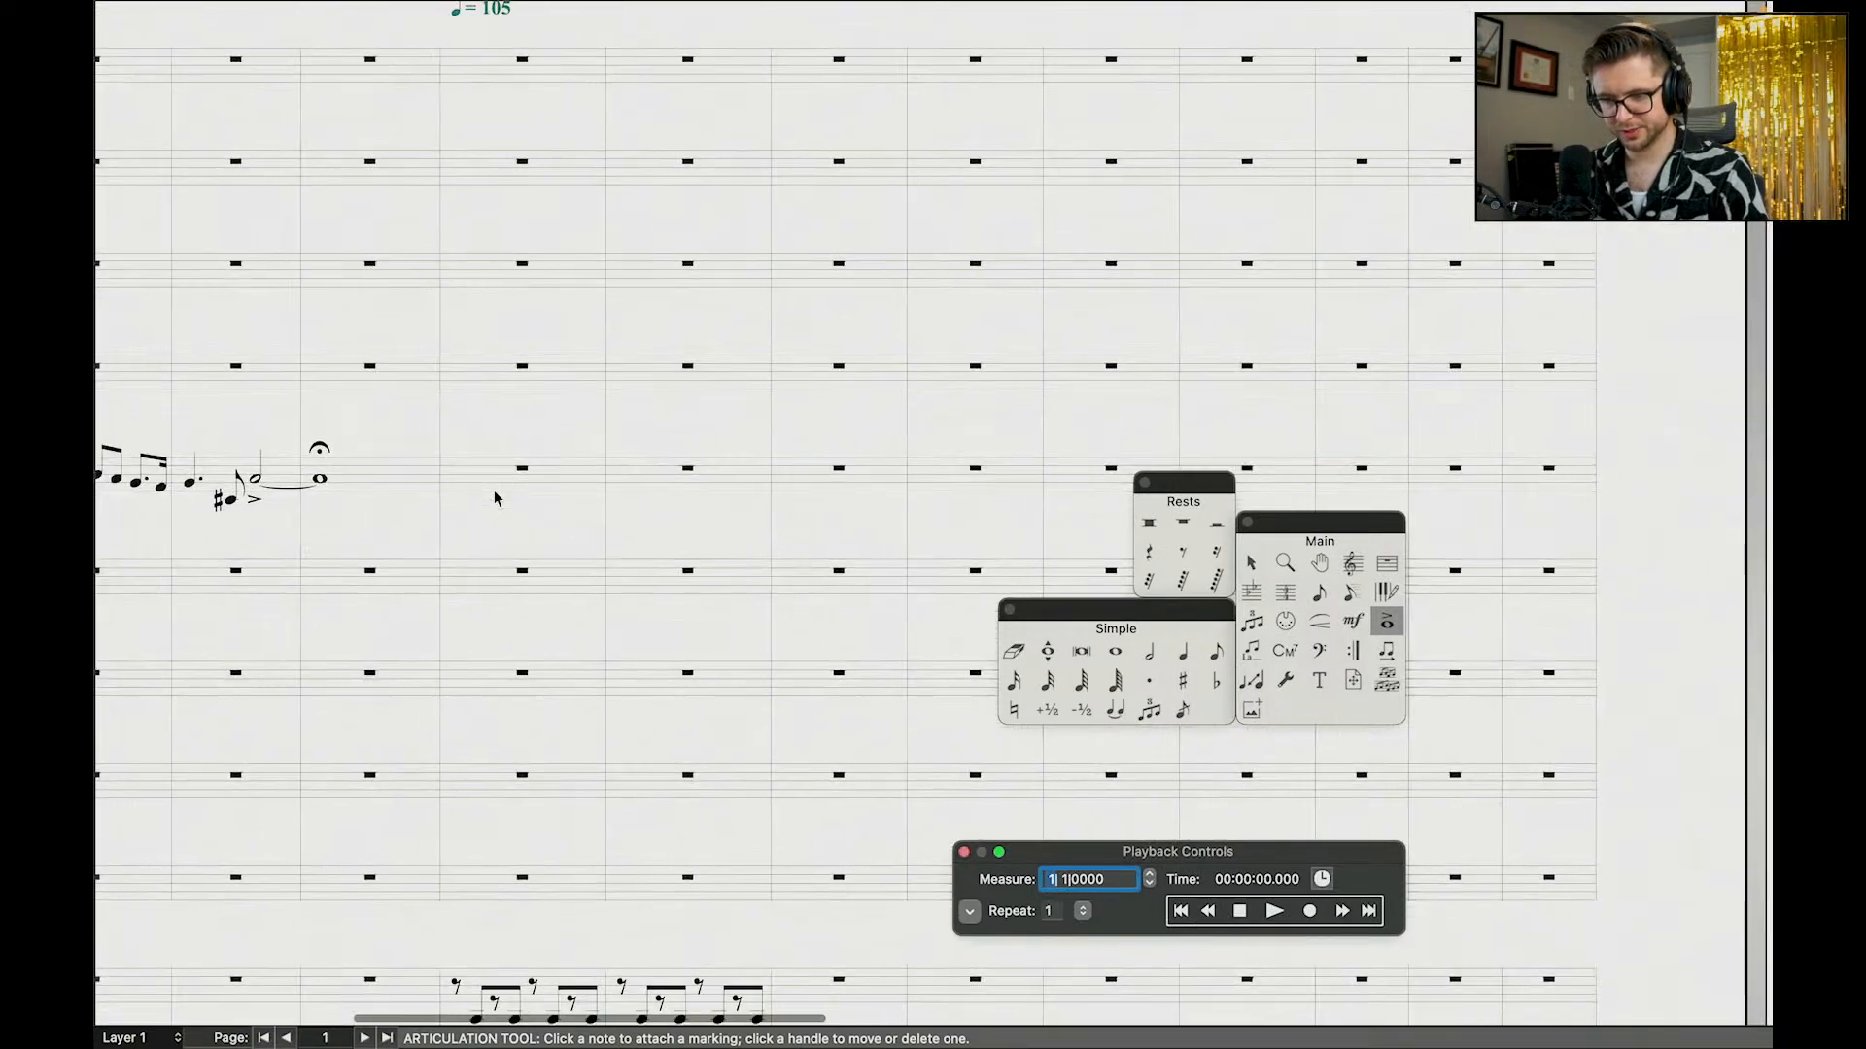
key(space)
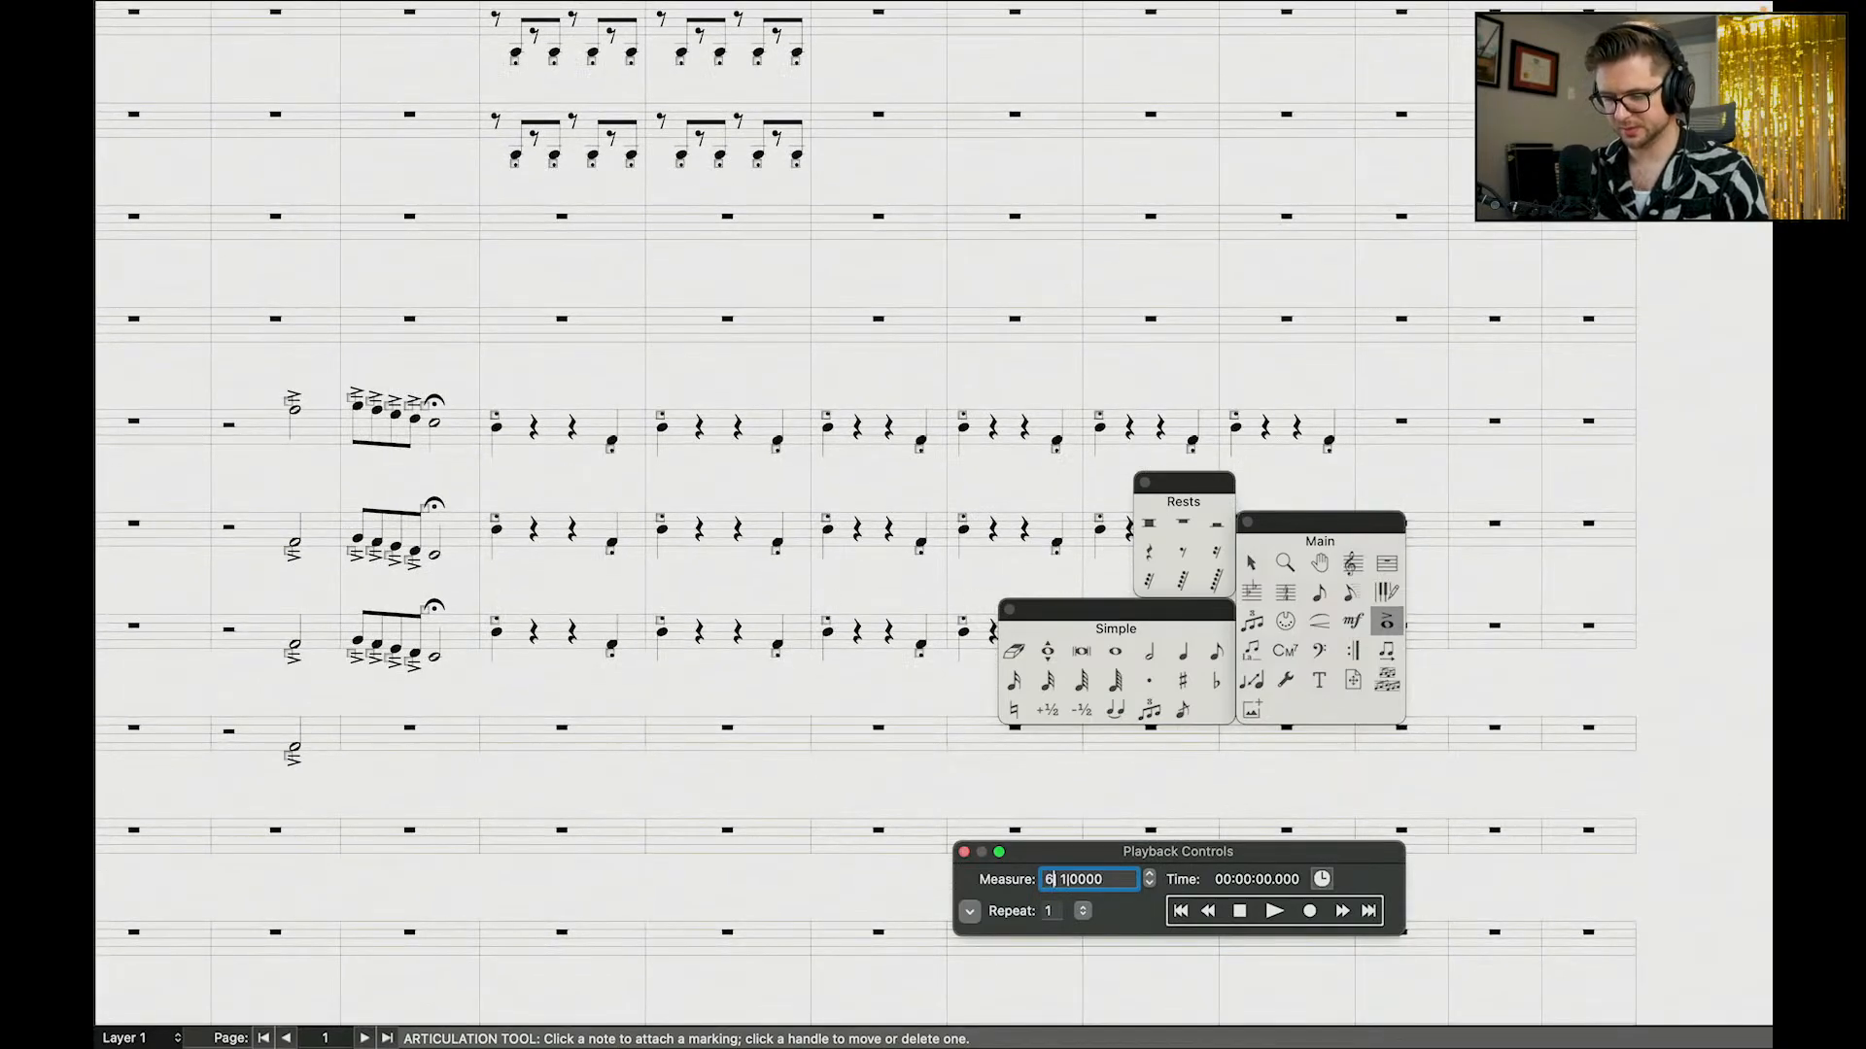
scroll(798, 367, down, 3)
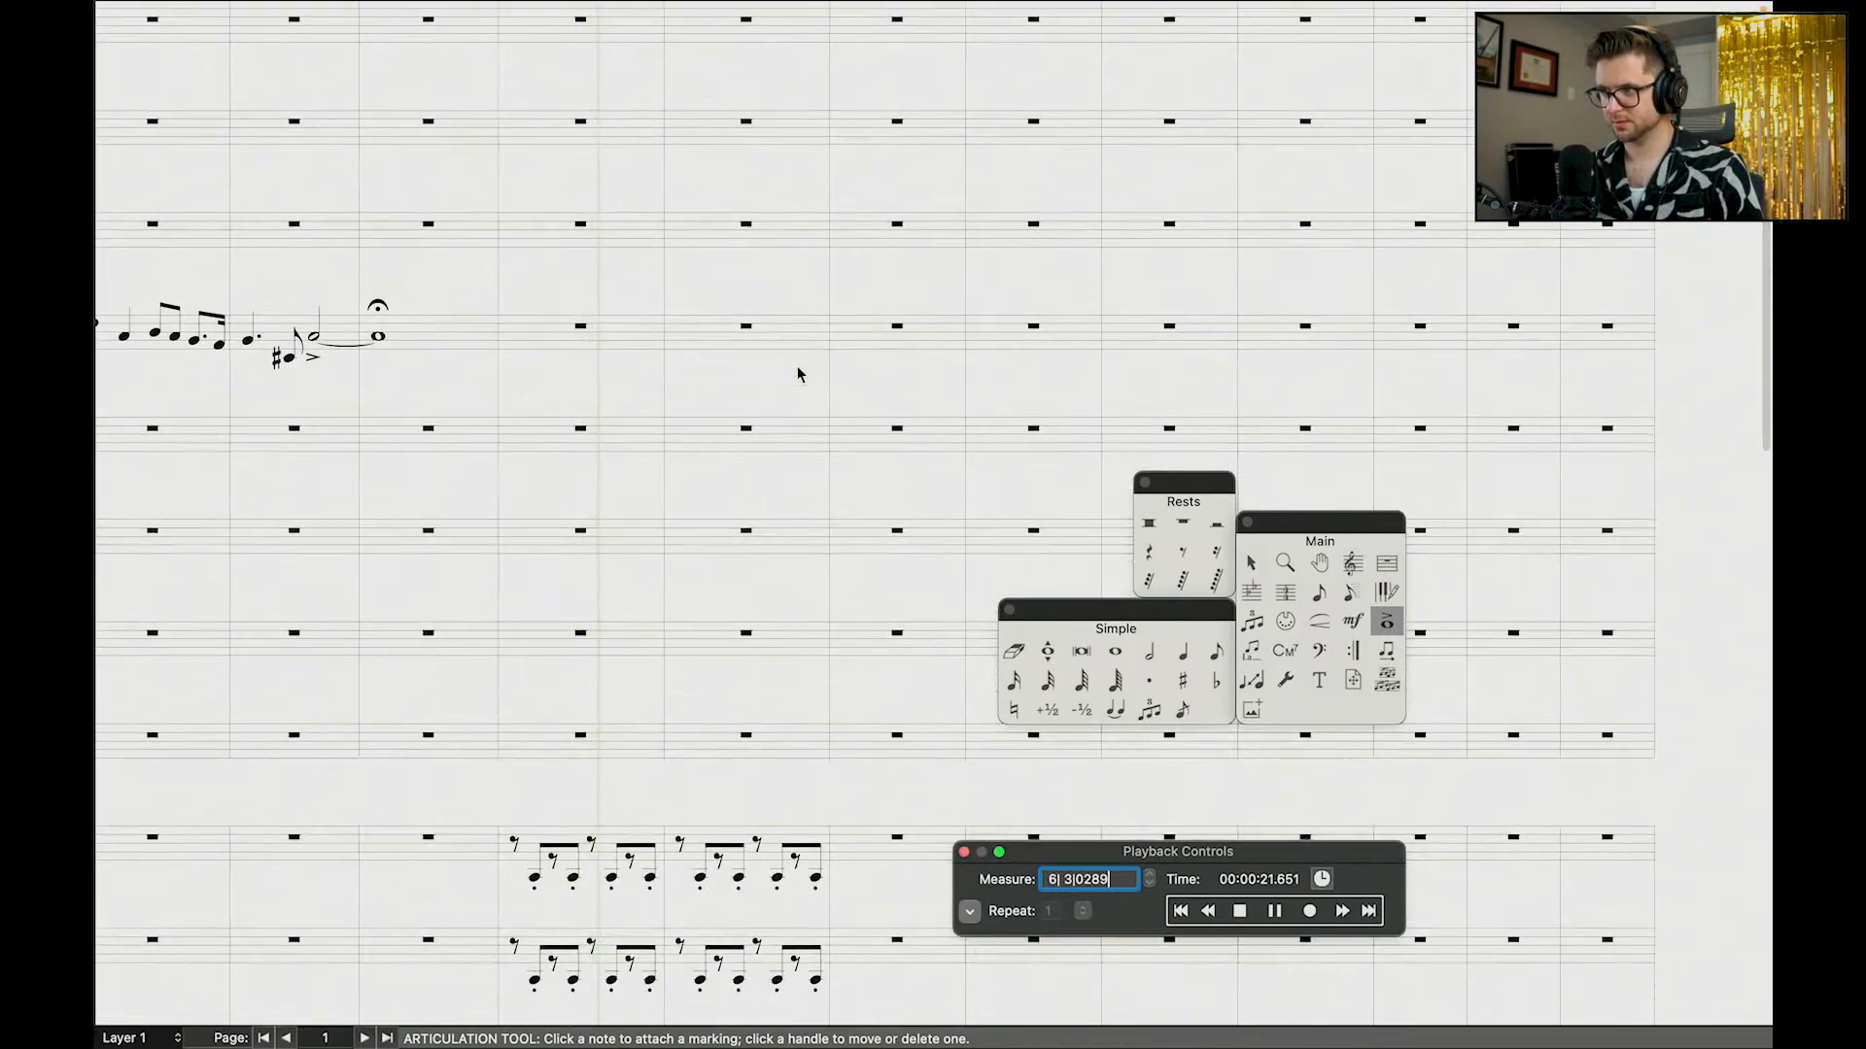
scroll(839, 253, down, 4)
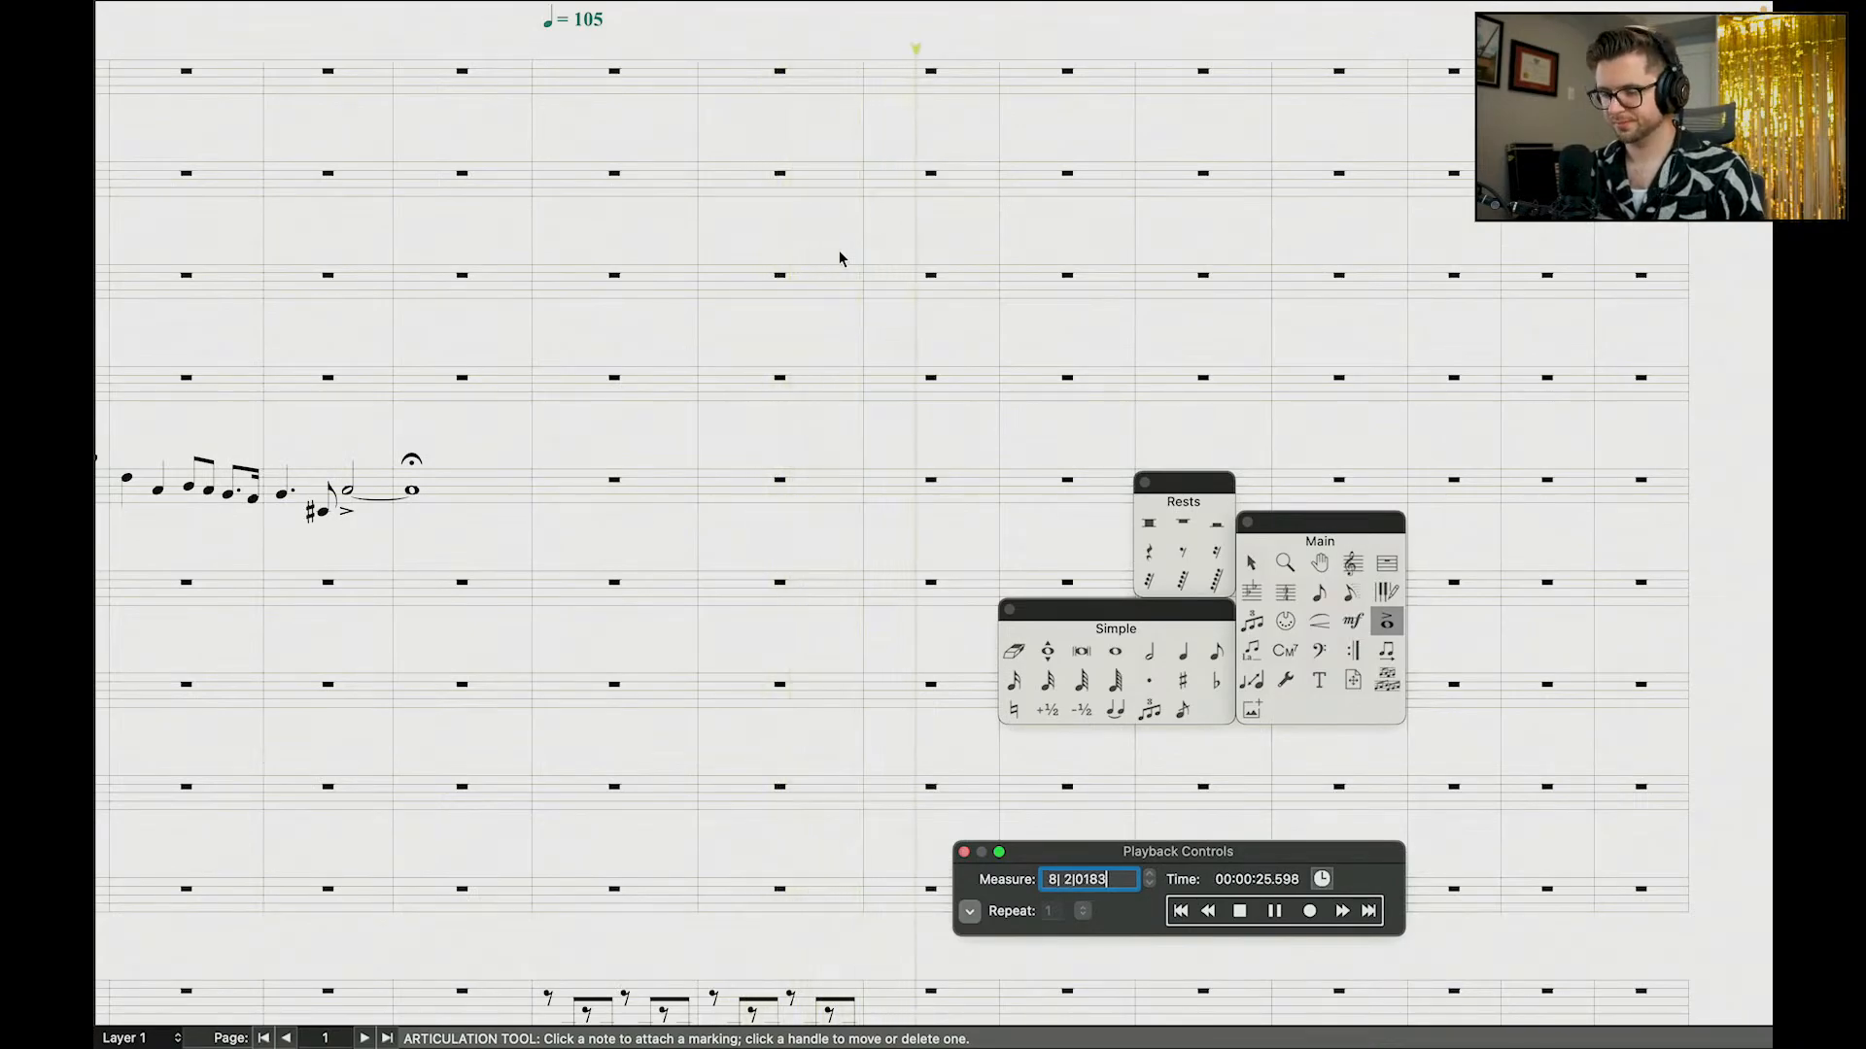
scroll(841, 258, down, 5)
scroll(842, 258, down, 2)
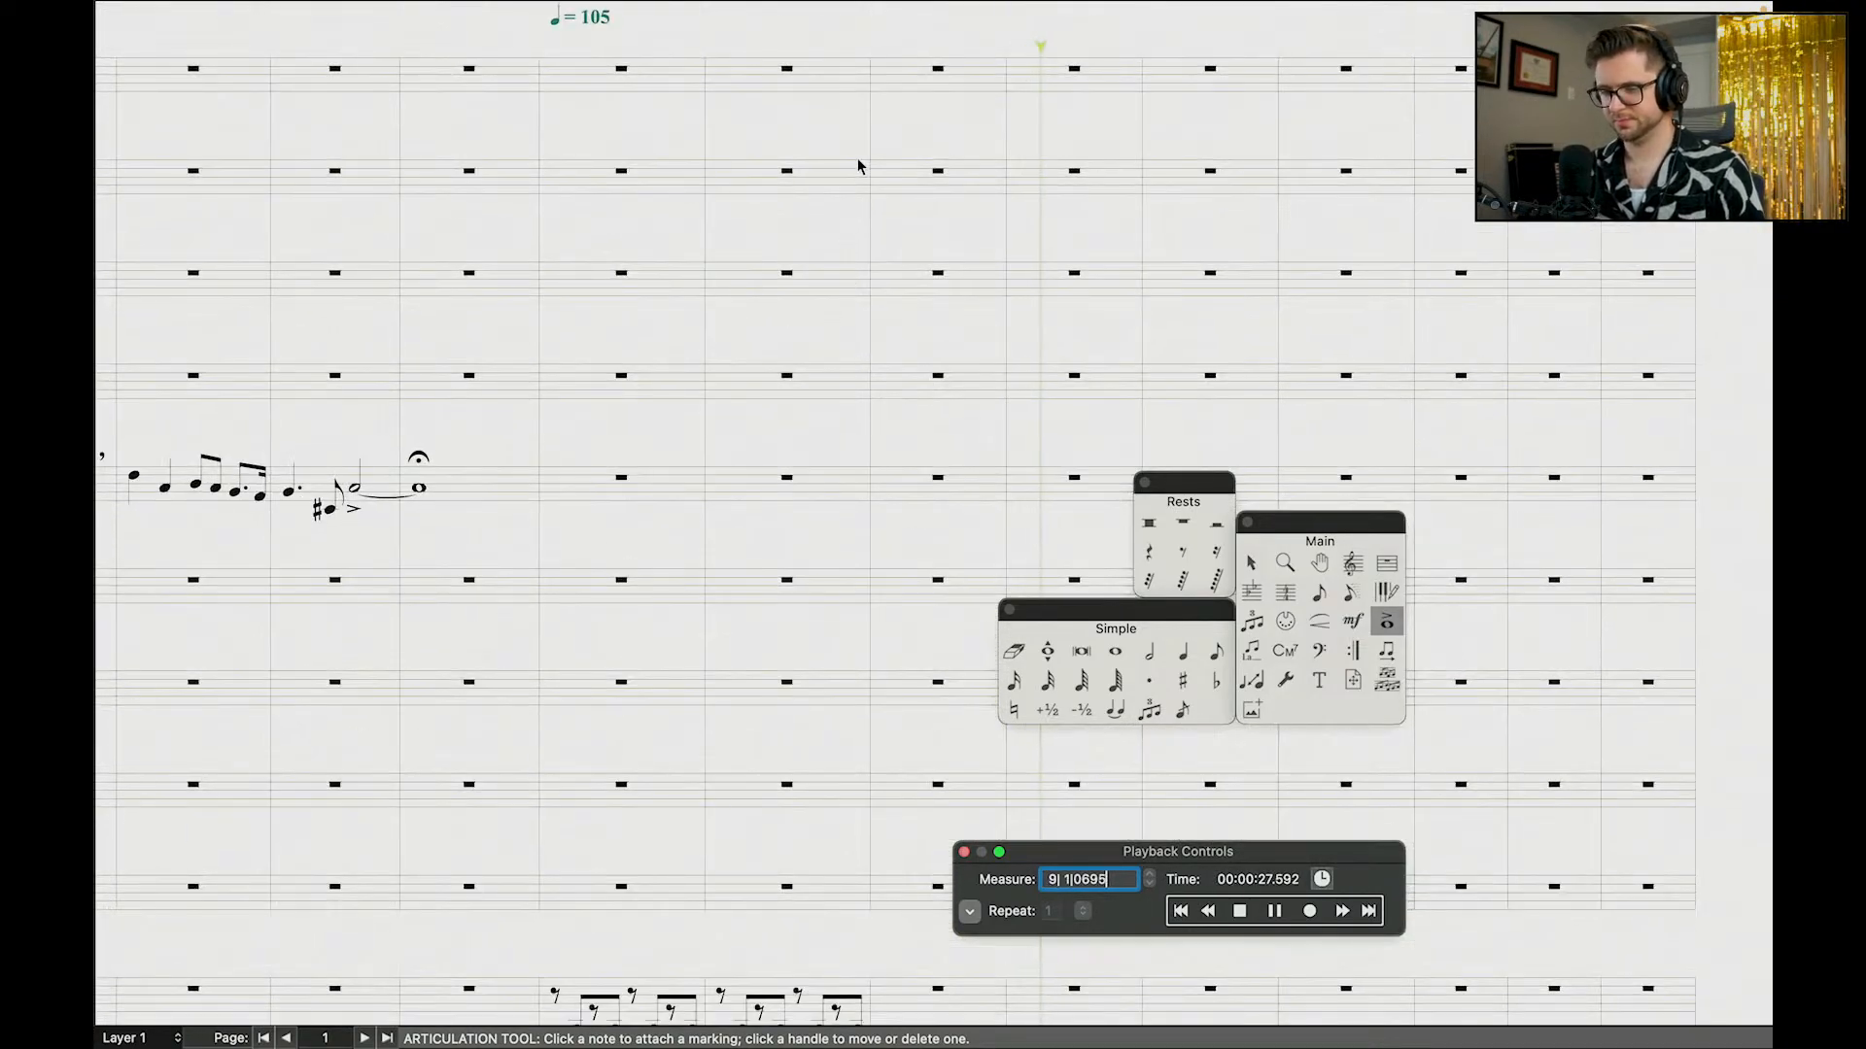
scroll(858, 167, down, 7)
key(space)
Step: Copy the offbeat figures in measures 6 and 7 of the two upper horn staves twice, into measures 8 to 11
scroll(724, 134, up, 1)
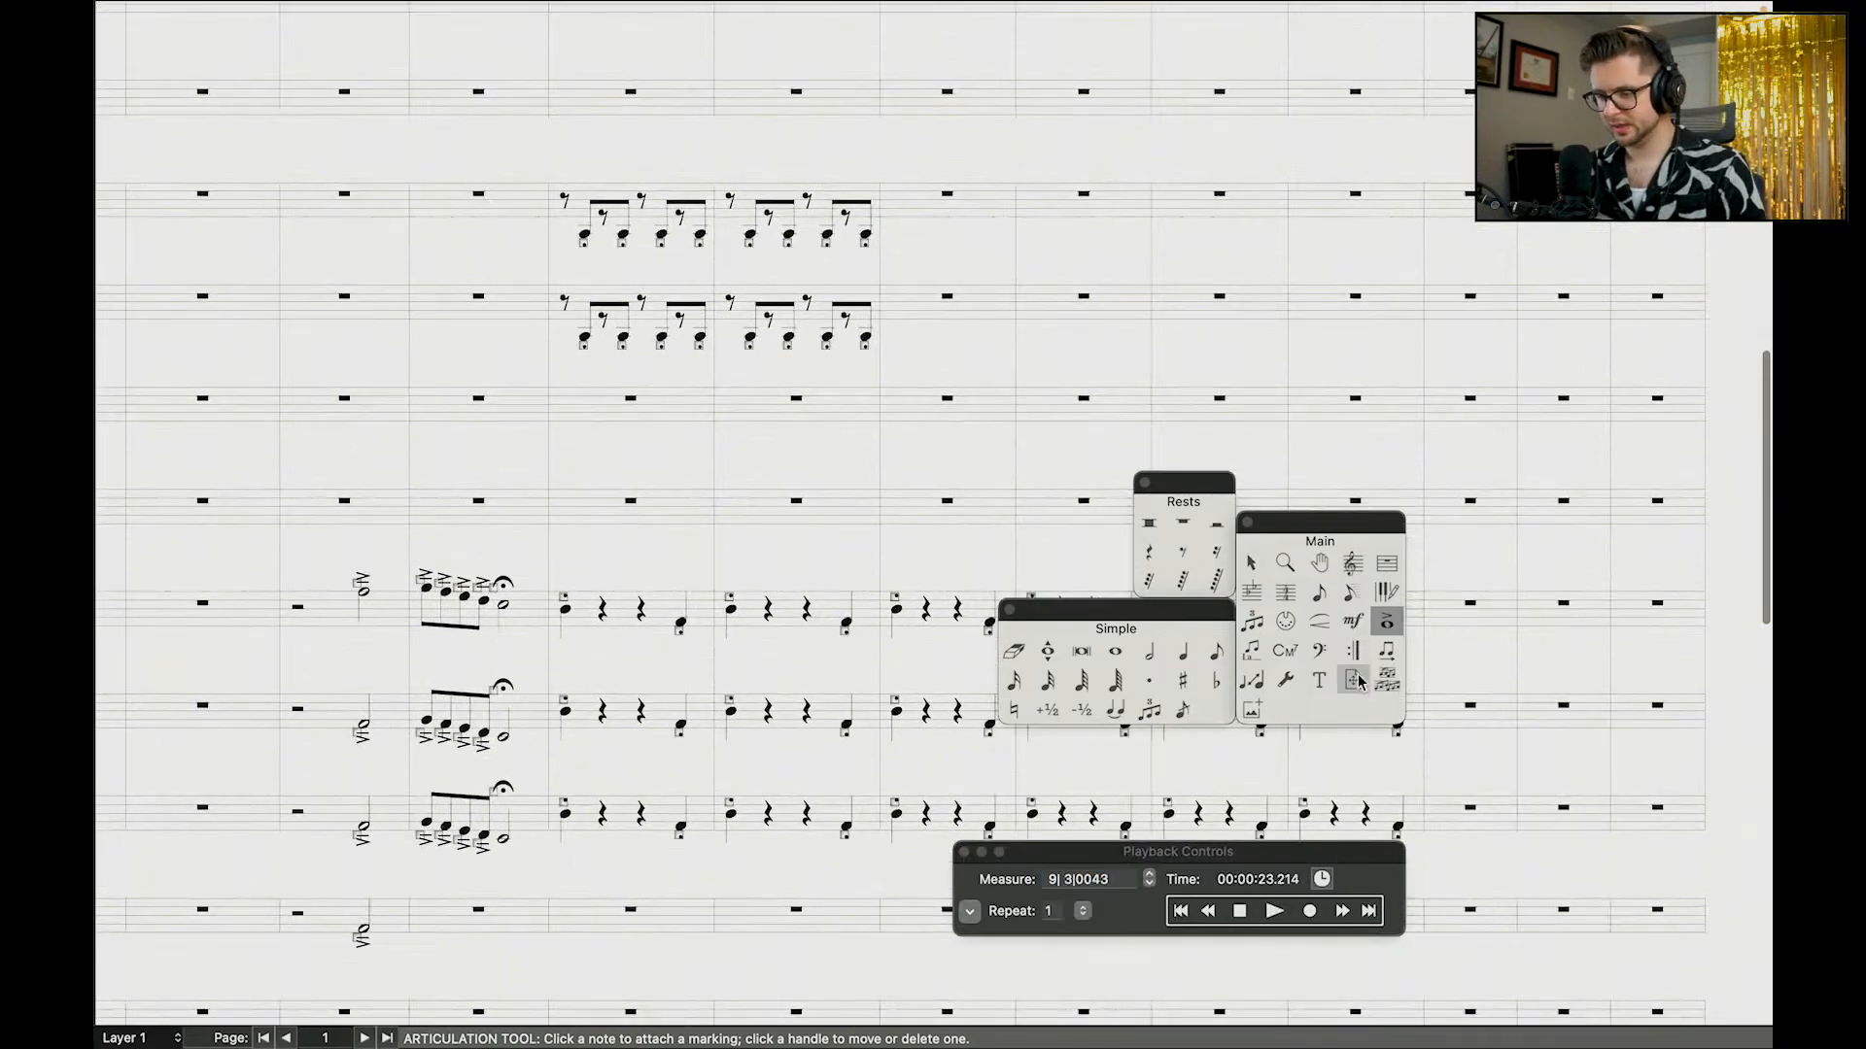
click(1250, 563)
drag(648, 205, 815, 326)
key(super+c)
click(953, 178)
key(super+v)
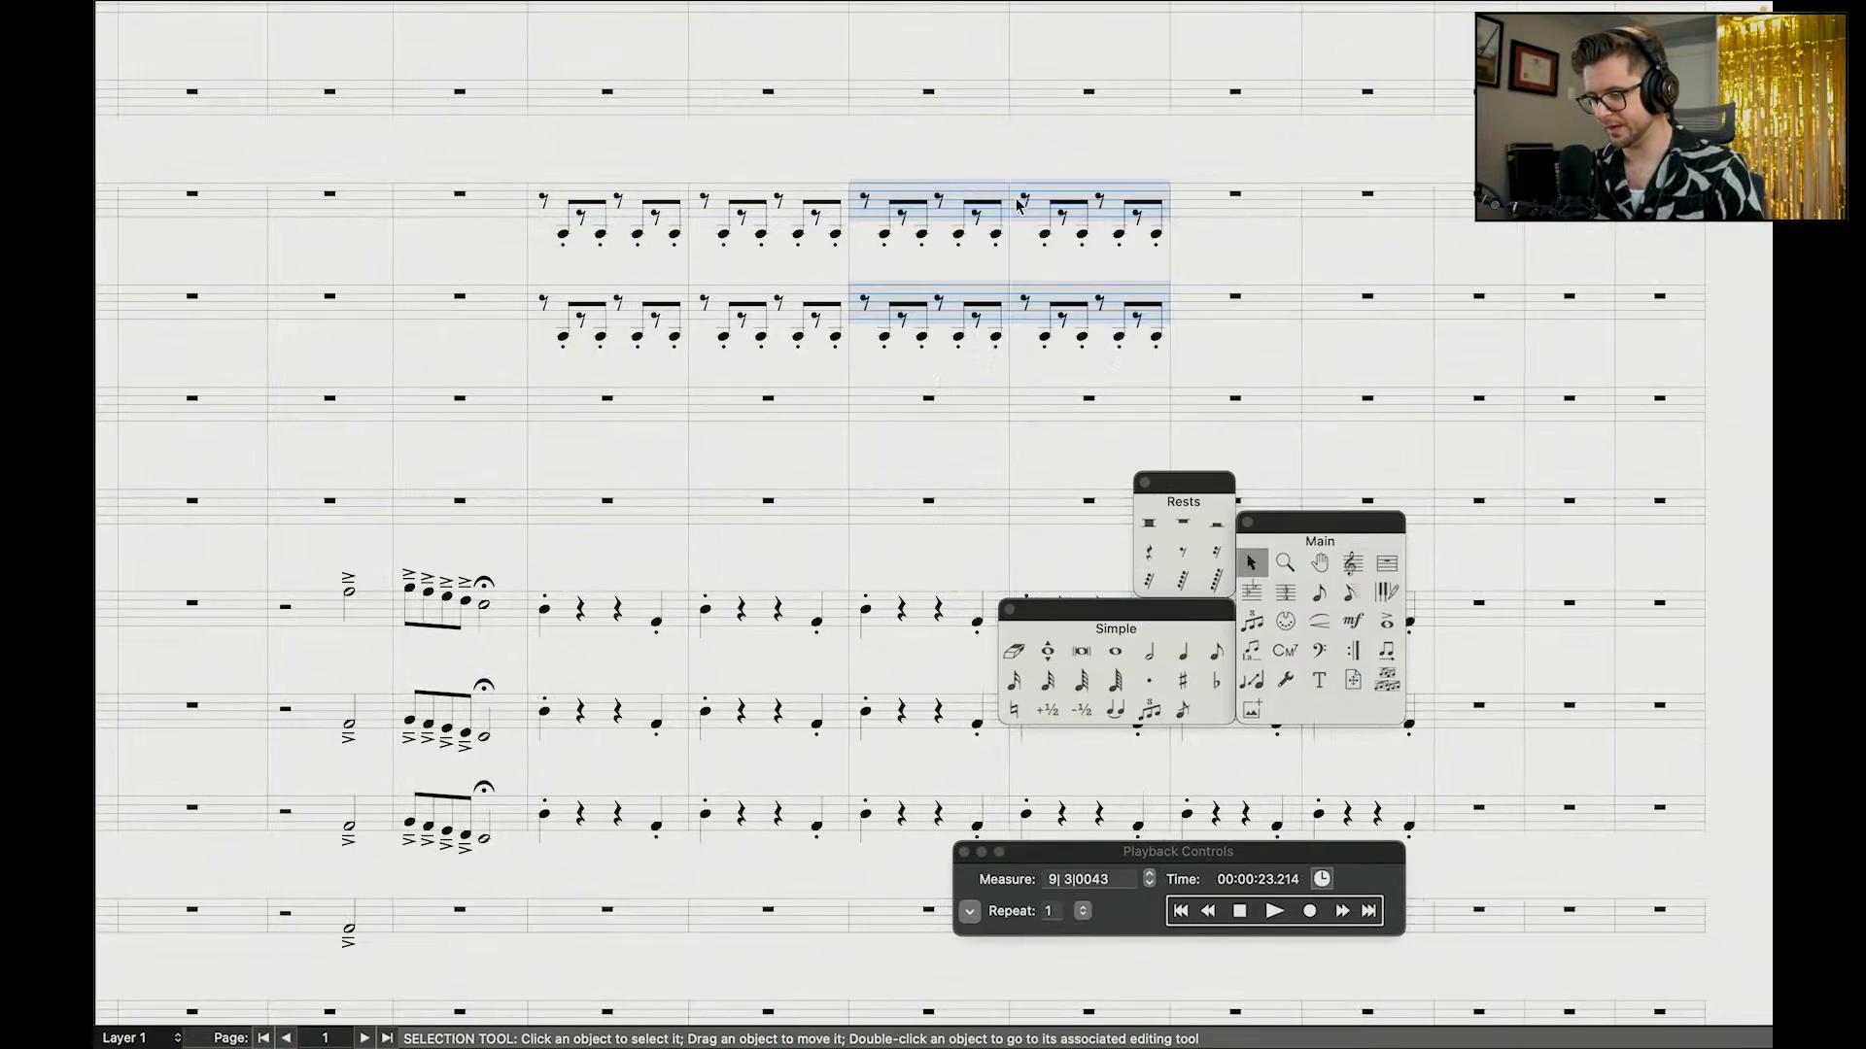
click(1215, 204)
key(super+v)
Step: Look over the horn, low brass and string staves from measure 6 onward
scroll(1246, 281, down, 5)
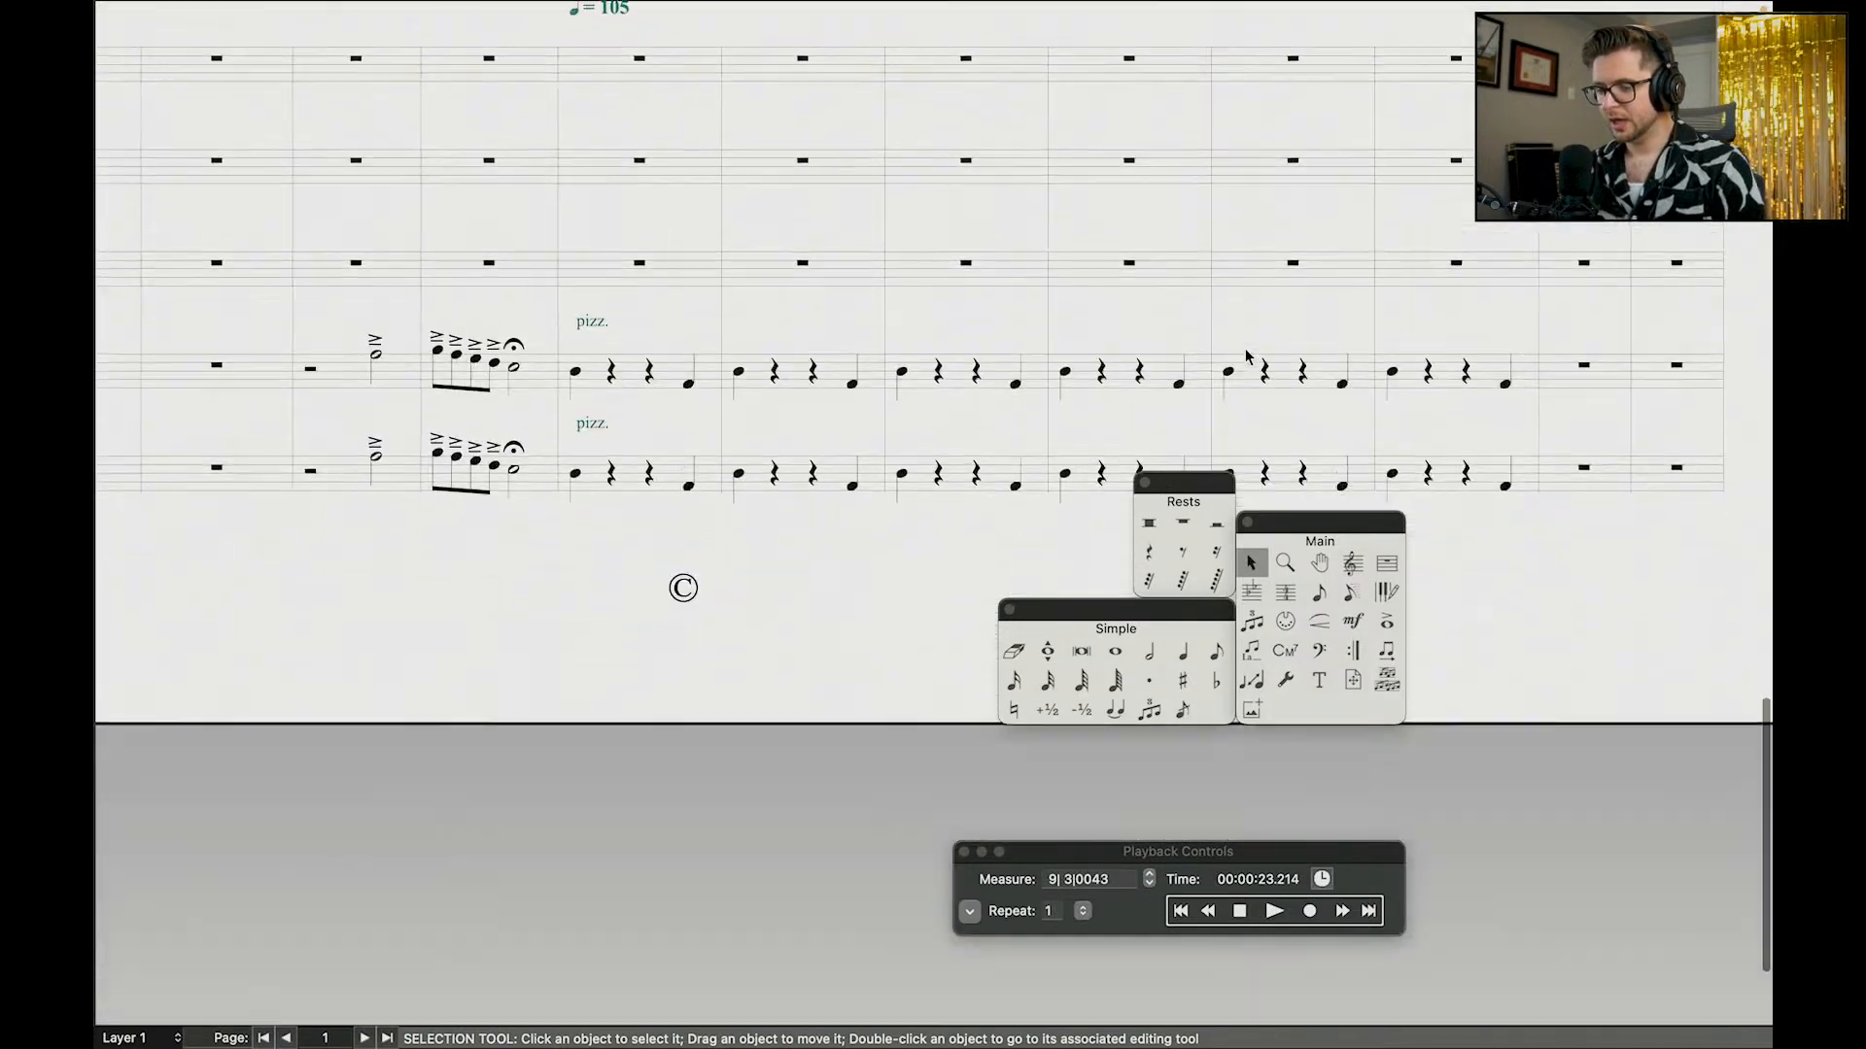
scroll(1245, 349, up, 1)
scroll(999, 409, up, 1)
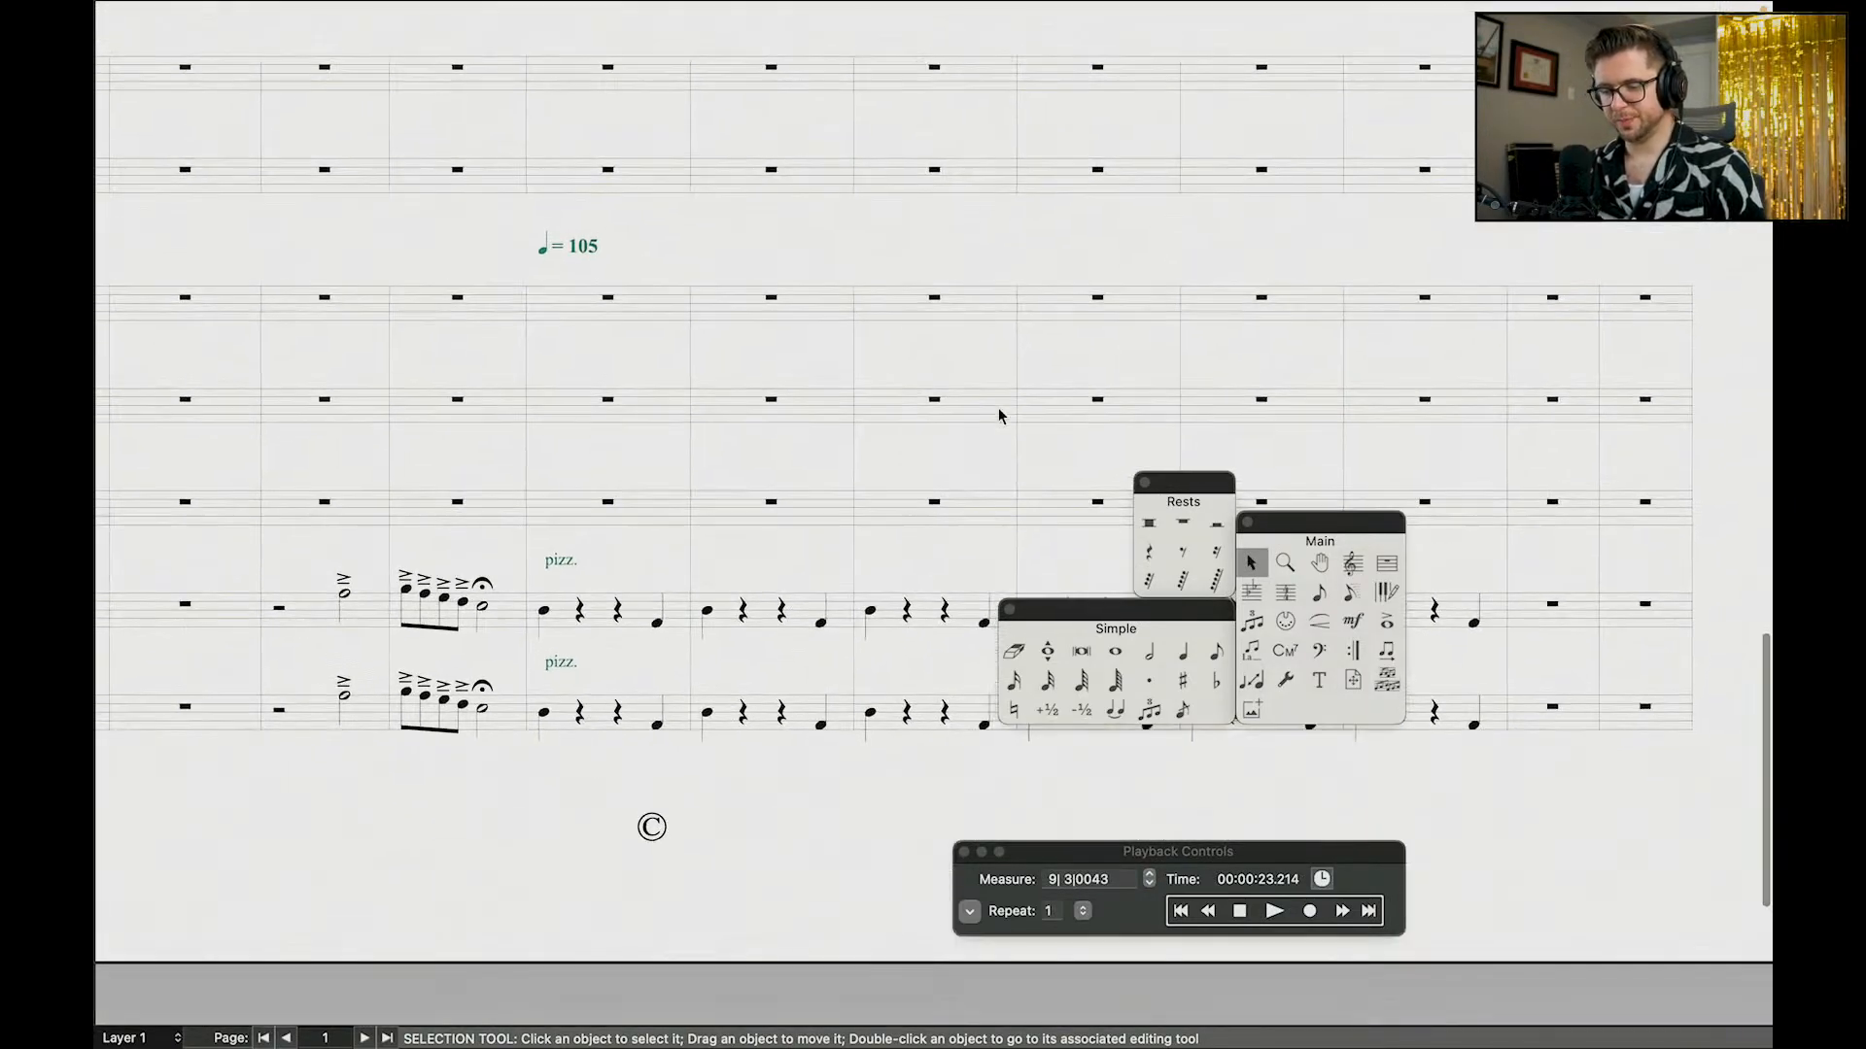
scroll(999, 409, left, 5)
scroll(999, 416, up, 3)
scroll(998, 416, right, 2)
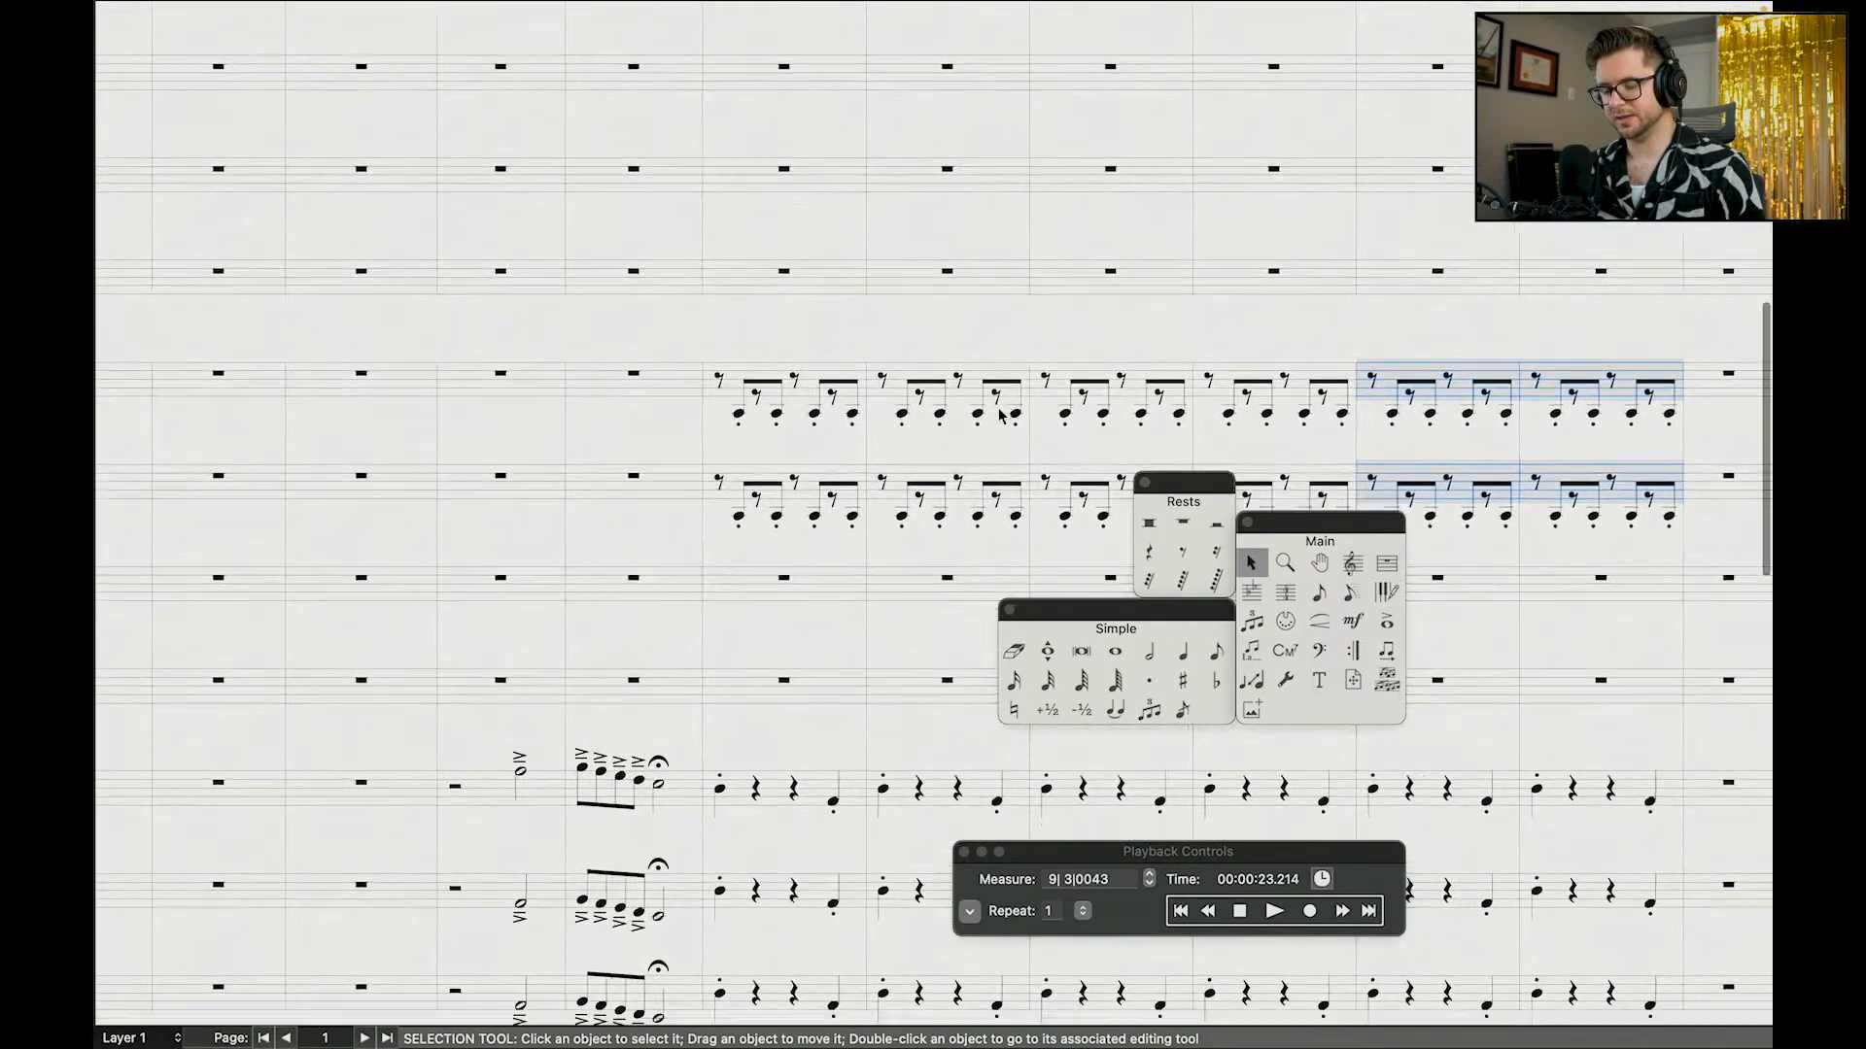
scroll(998, 416, down, 8)
scroll(998, 416, up, 10)
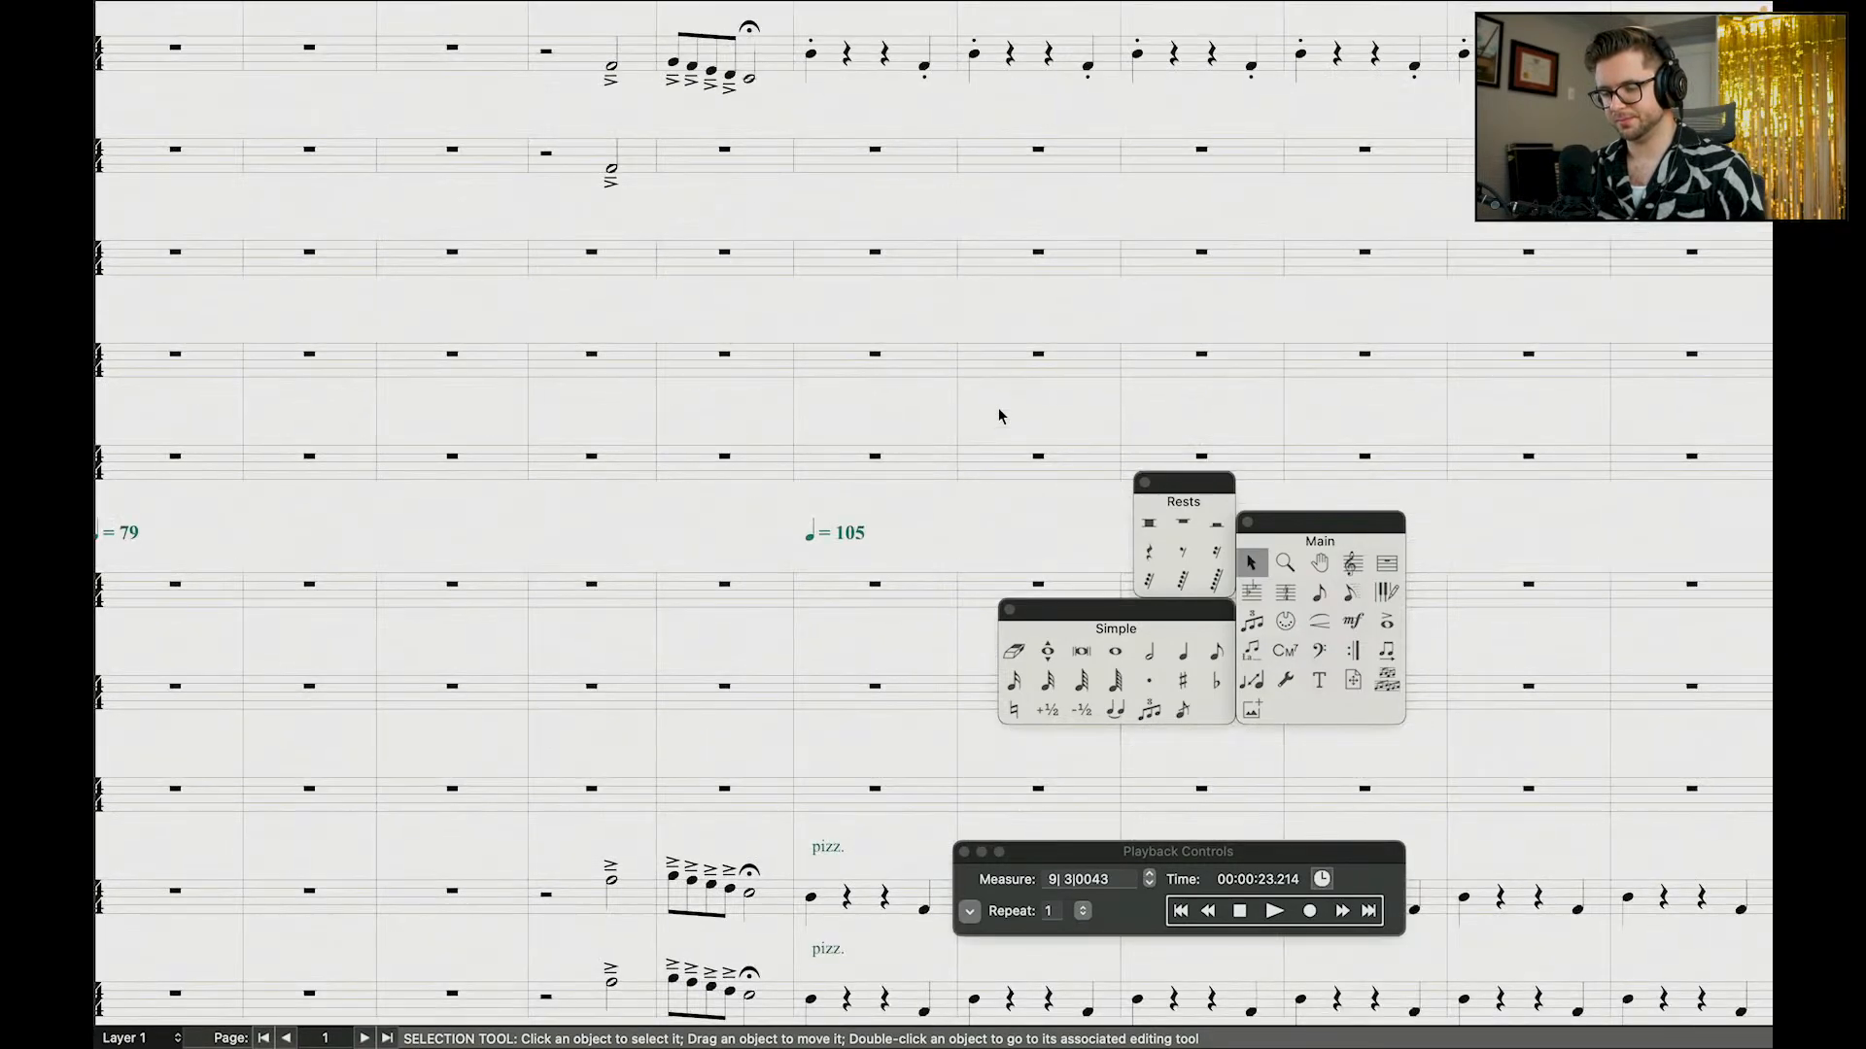
Step: Look over the opening measures of the woodwind and horn staves, from Piccolo down to the horns
scroll(898, 235, up, 3)
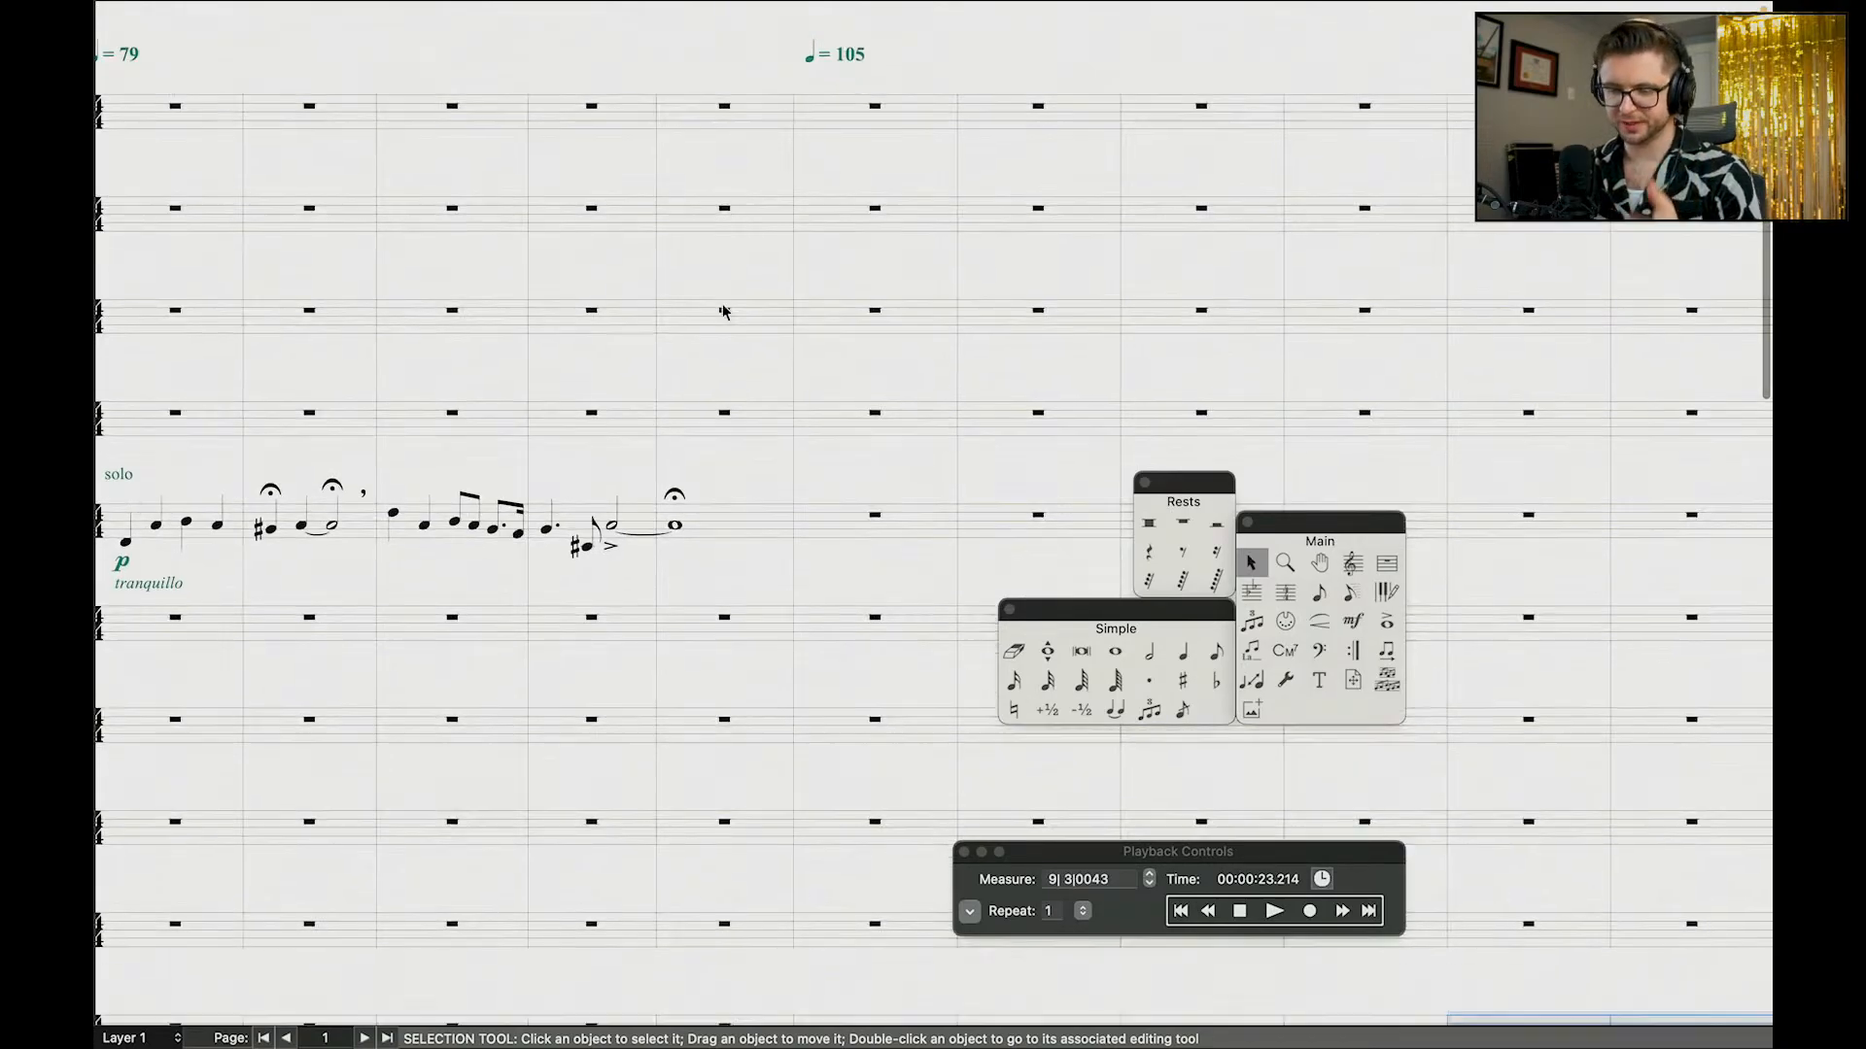
scroll(721, 304, left, 5)
scroll(723, 312, down, 5)
scroll(723, 312, right, 3)
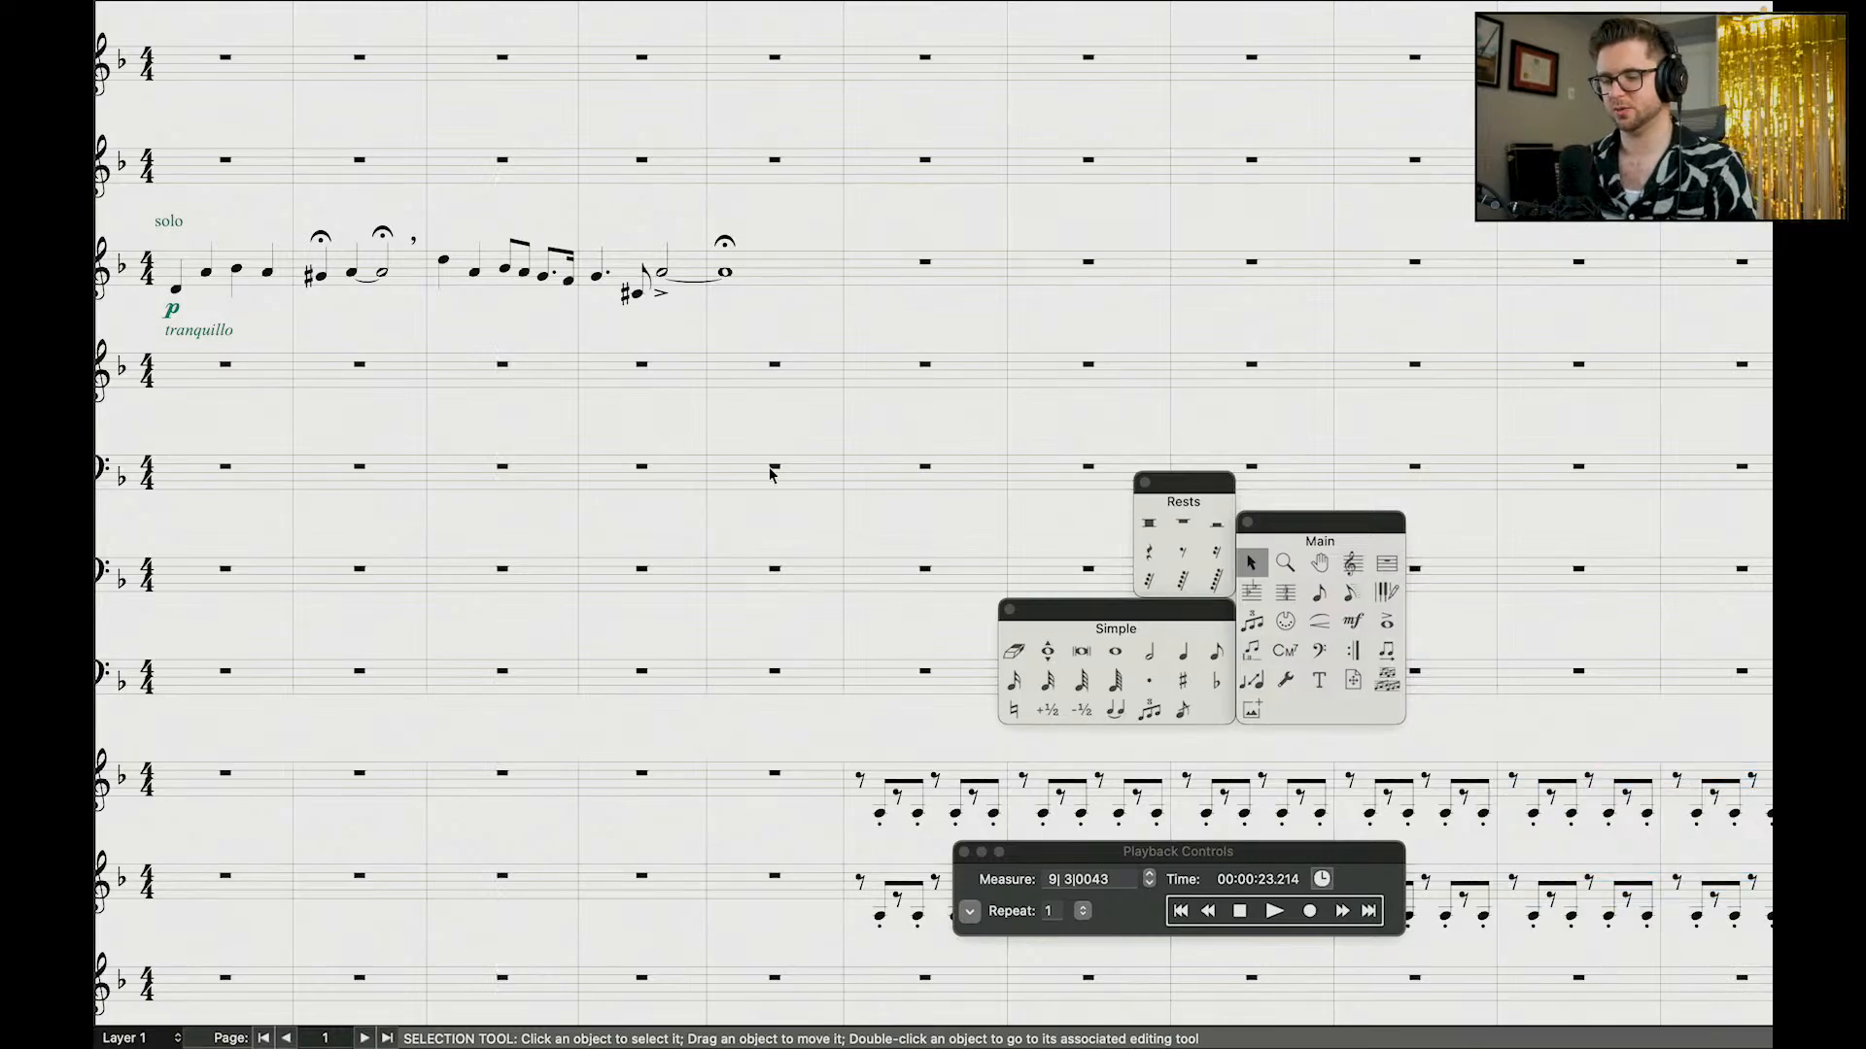
scroll(770, 471, up, 5)
scroll(771, 472, left, 4)
scroll(967, 416, down, 2)
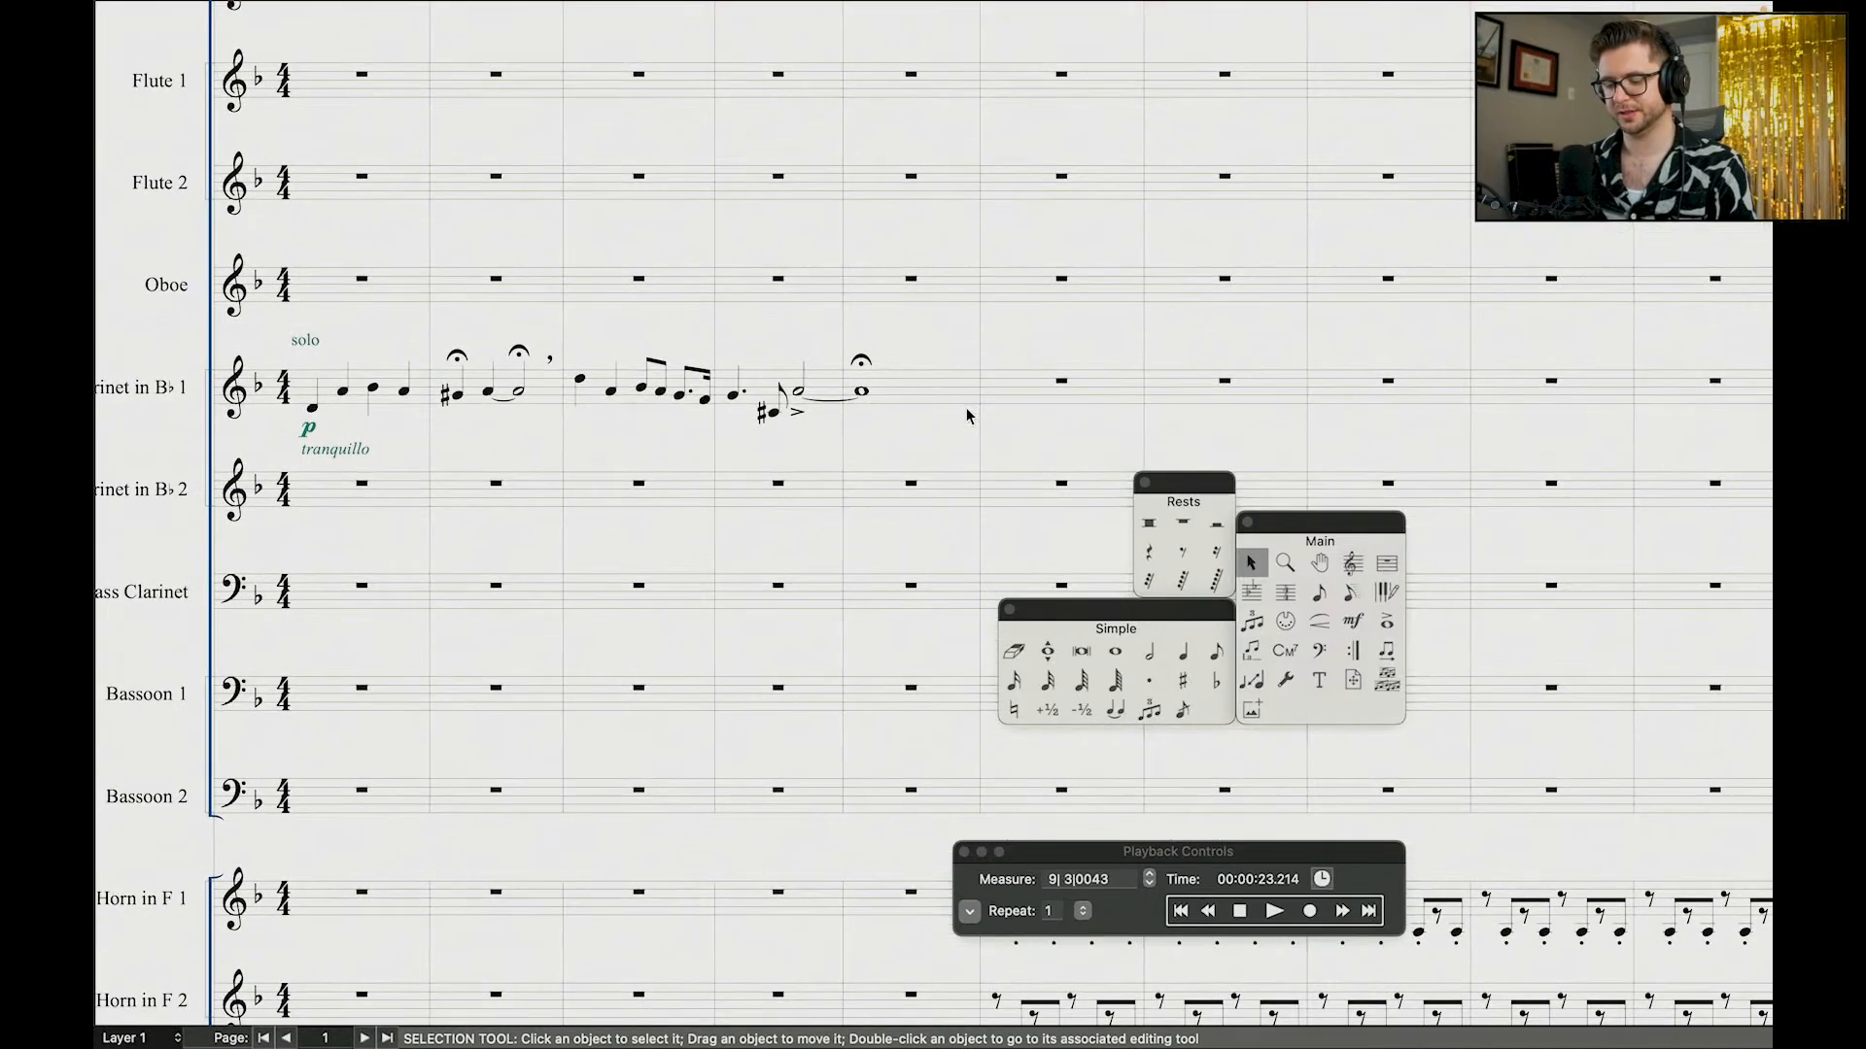
key(XF86AudioRaiseVolume)
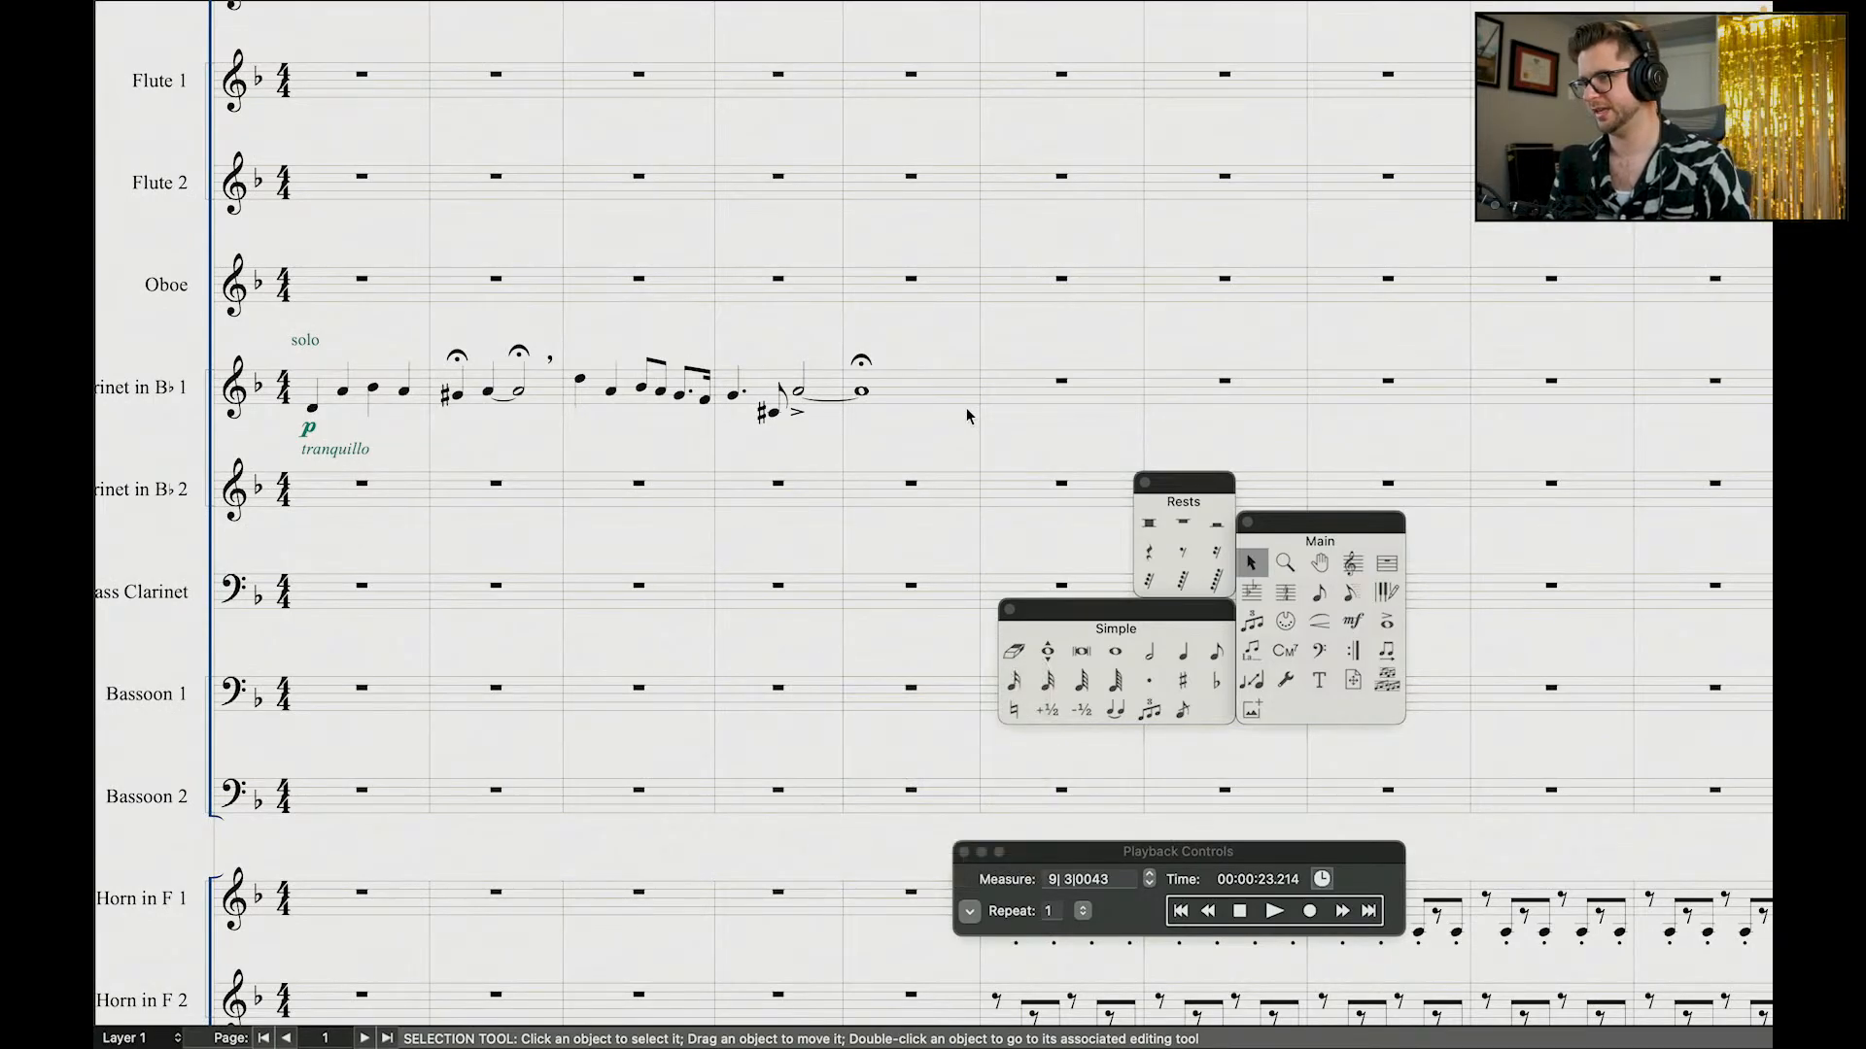
scroll(1007, 268, down, 6)
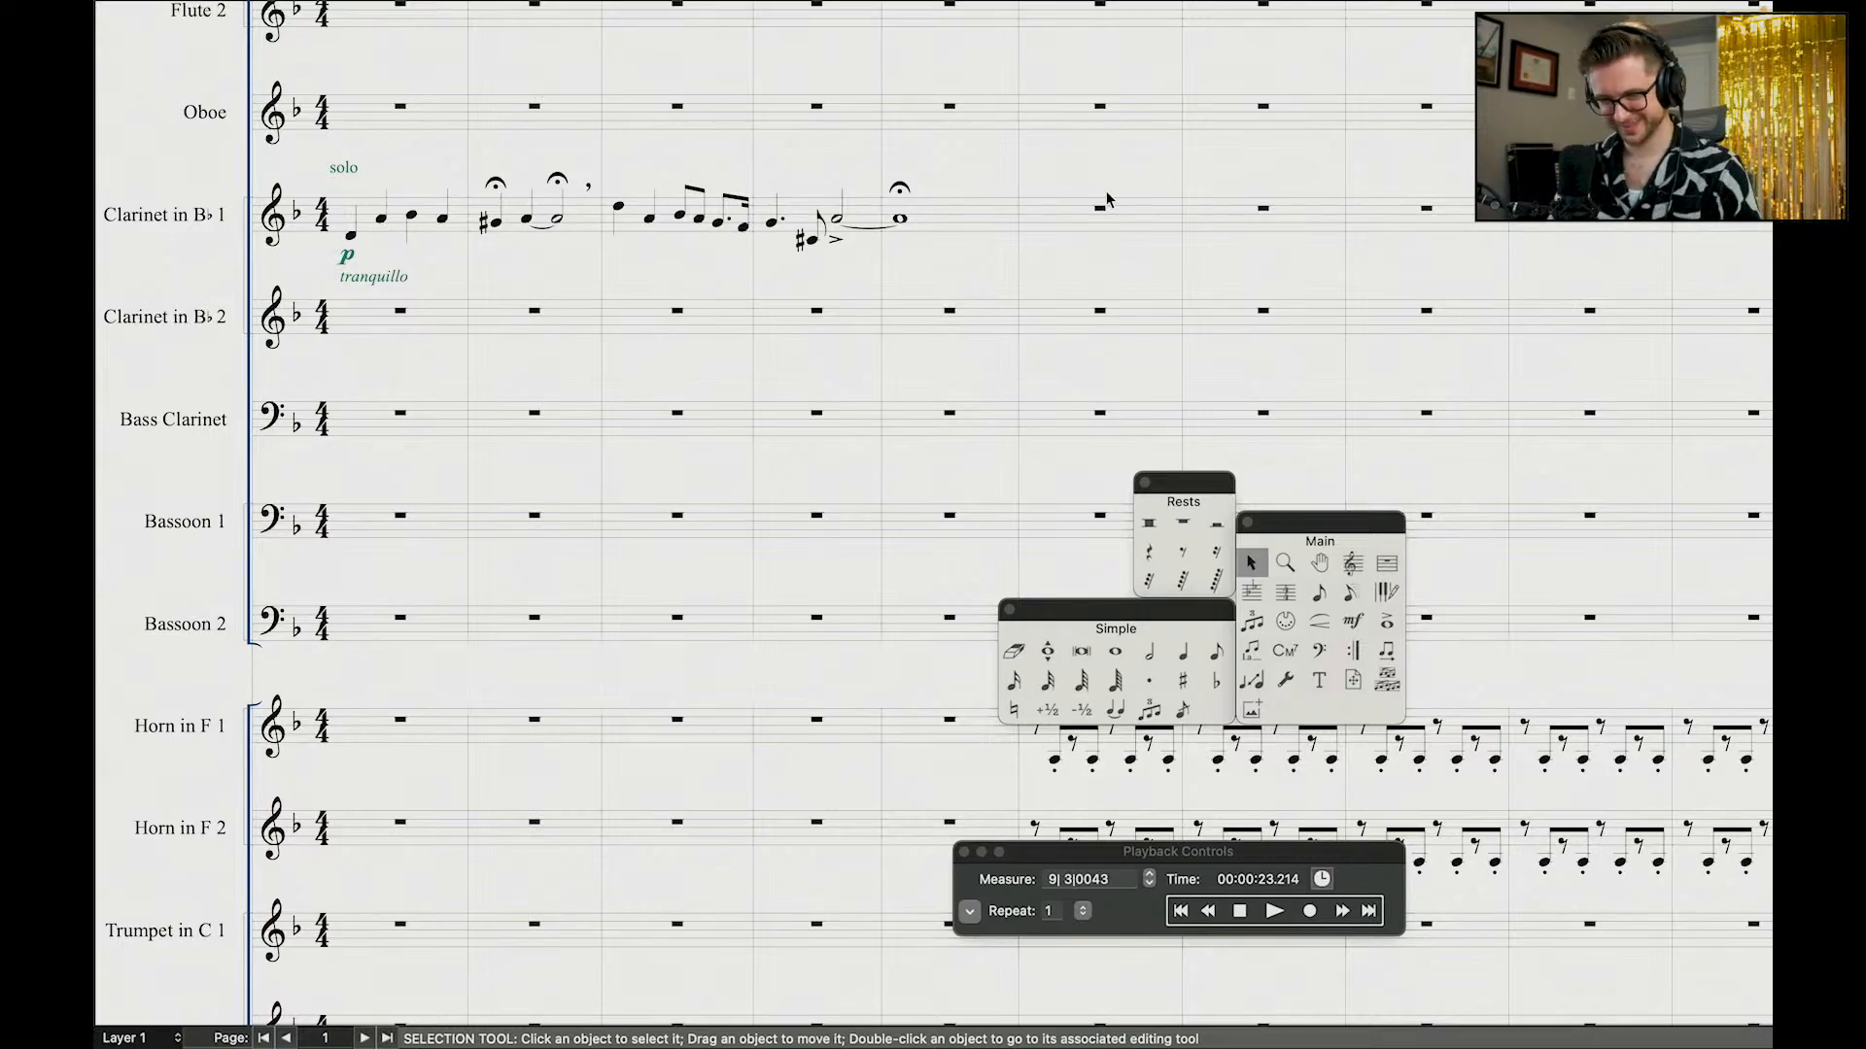
scroll(853, 342, up, 5)
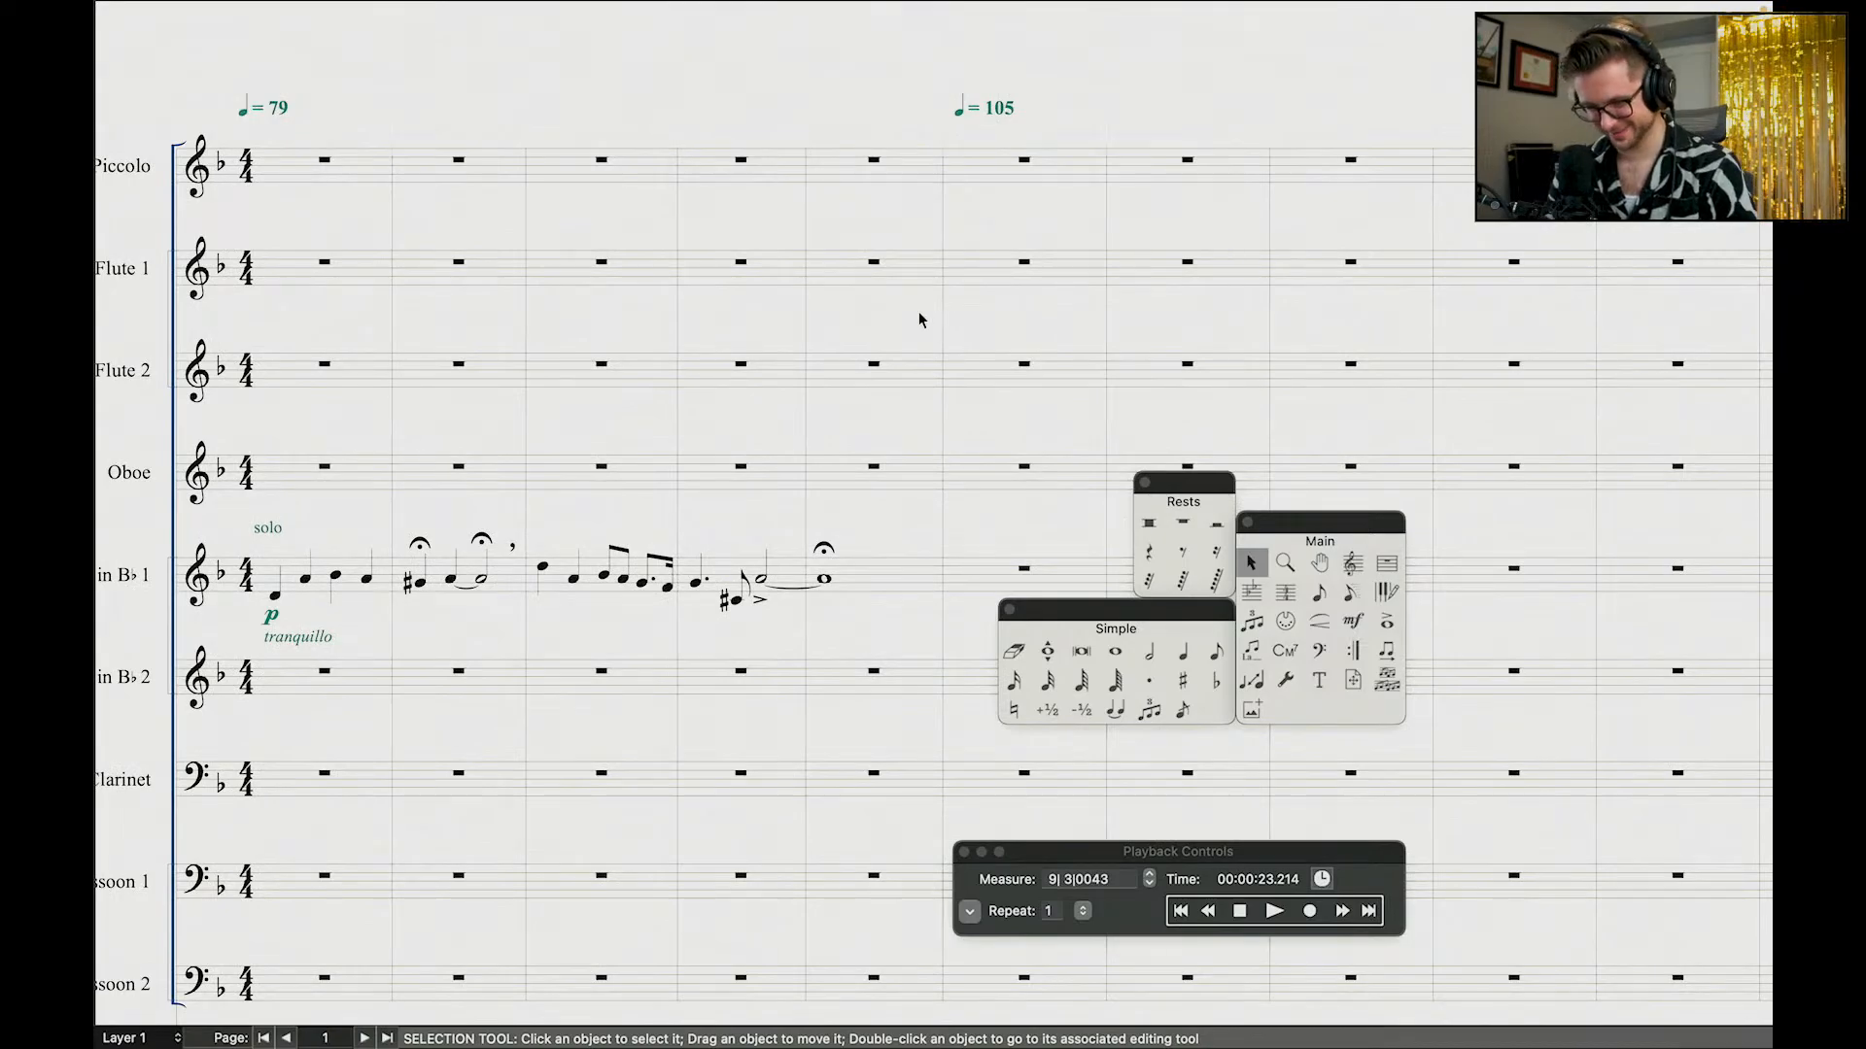
scroll(922, 318, left, 3)
scroll(950, 217, down, 4)
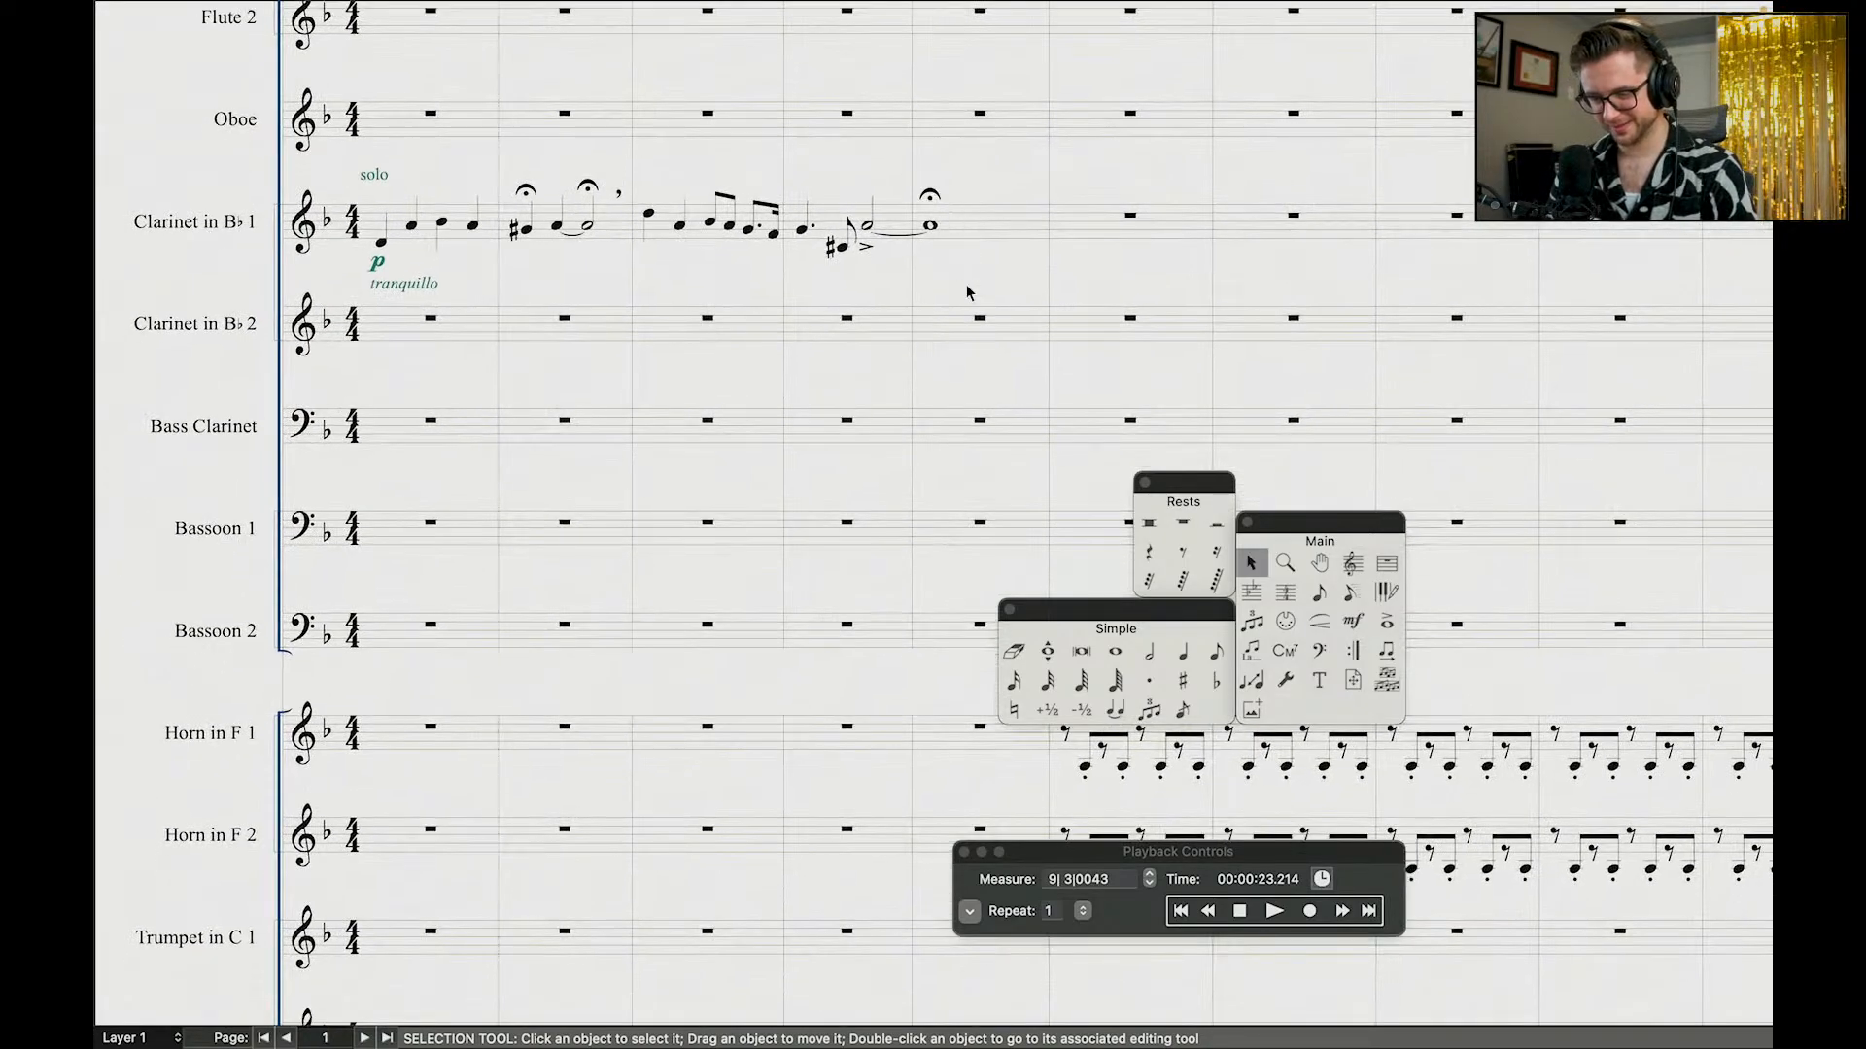
Step: Enter whole notes in measure 5: E in Clarinet 2, low A in Bass Clarinet, C-sharp in Bassoon 1 and G in Bassoon 2
click(1115, 651)
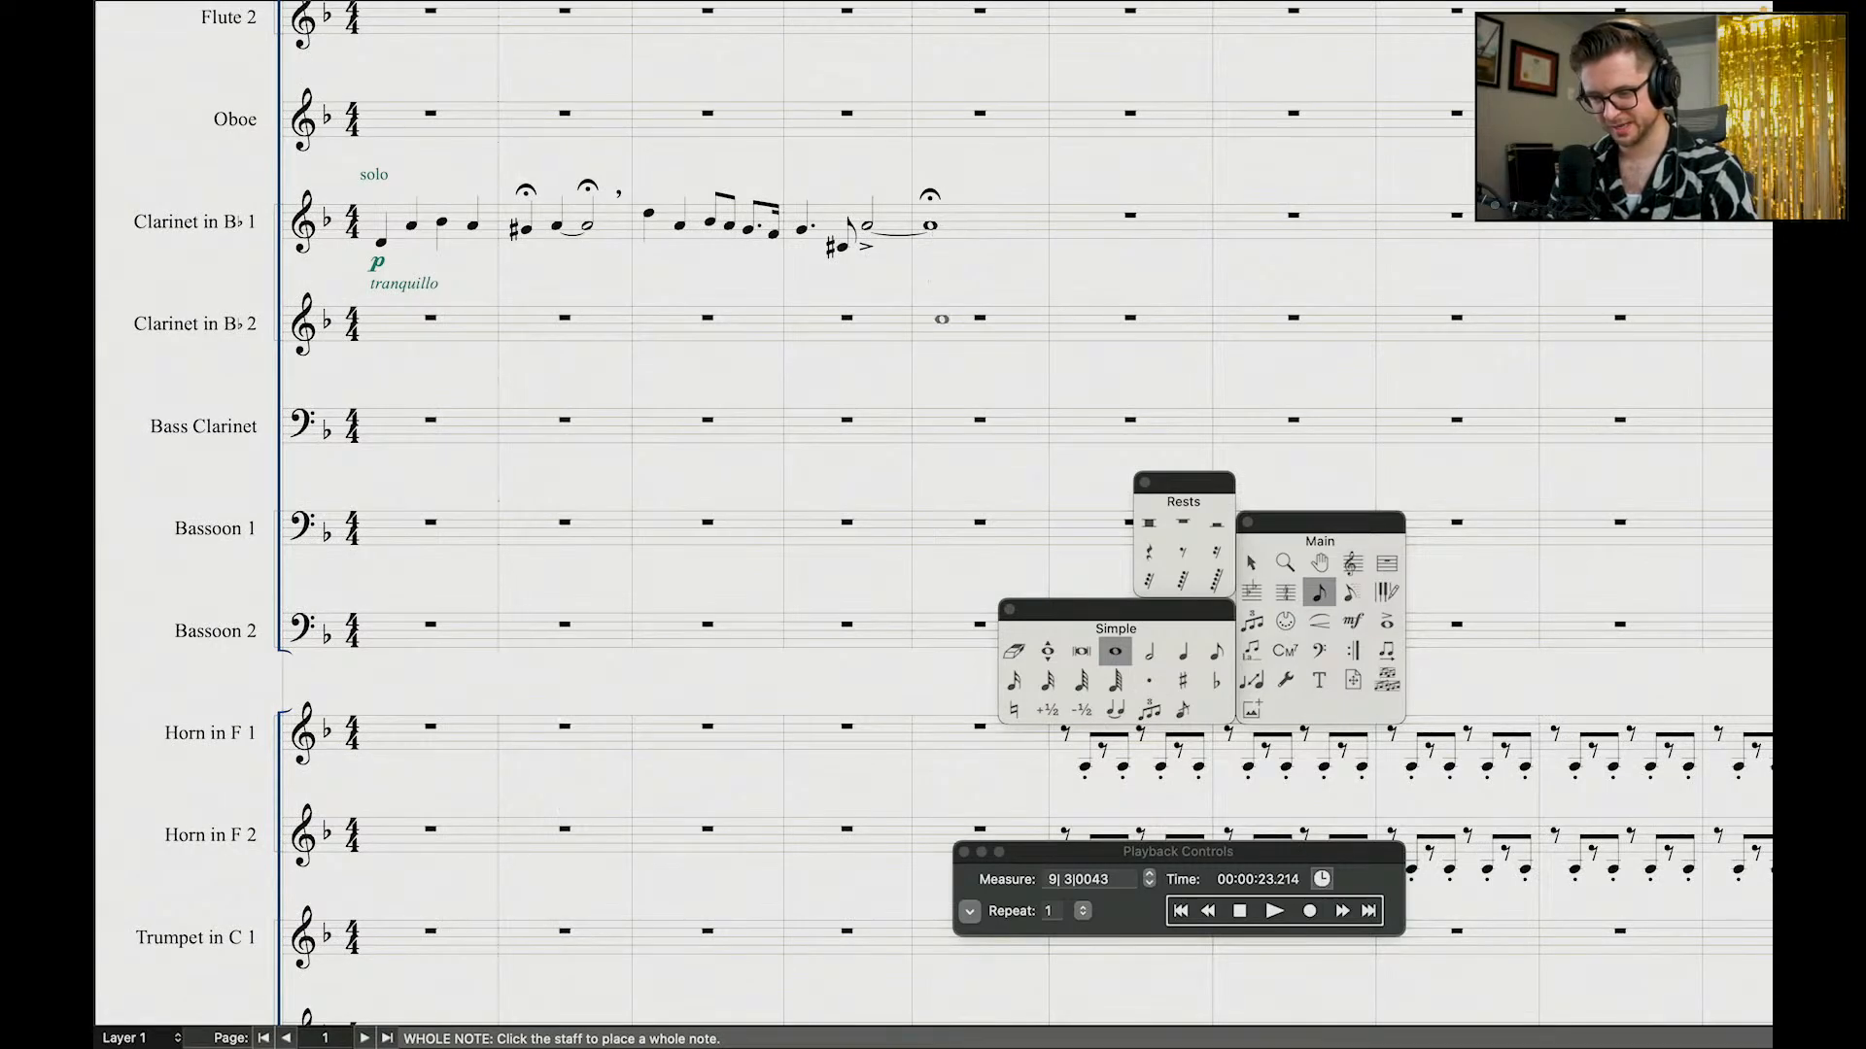
click(930, 331)
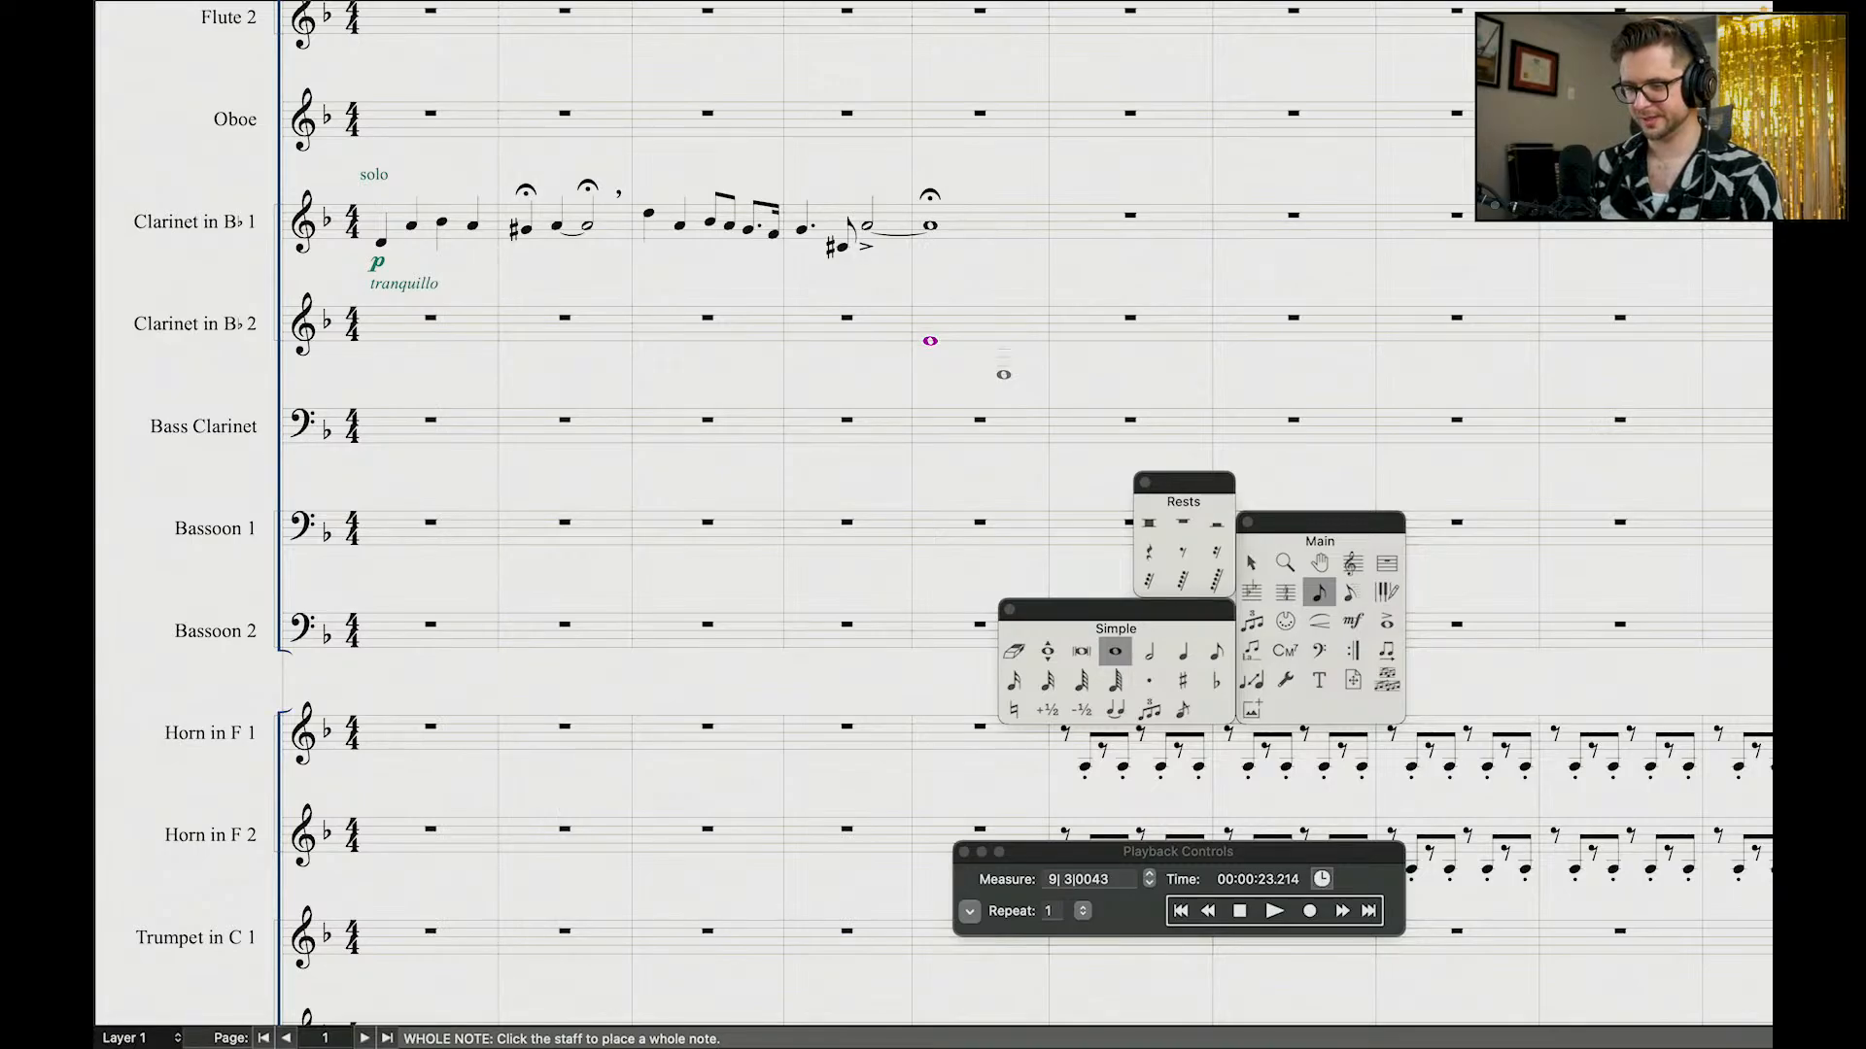
scroll(988, 434, down, 1)
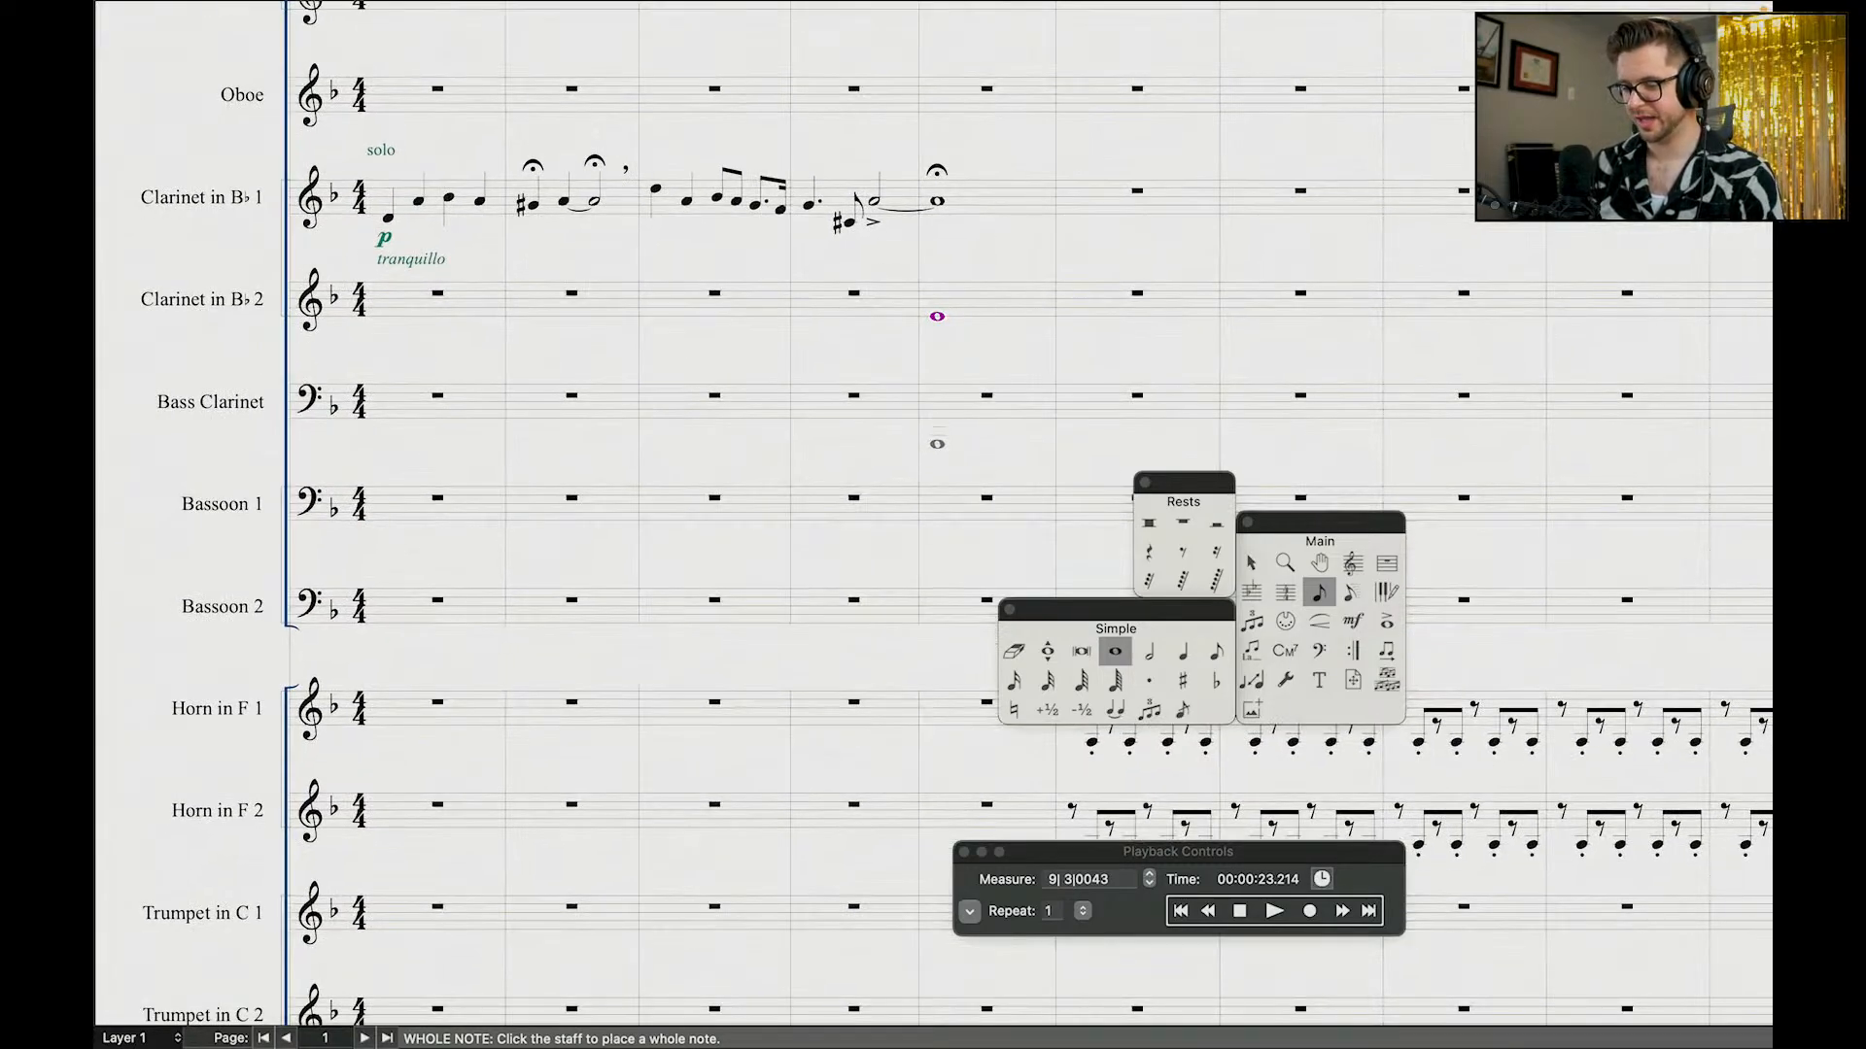
click(938, 443)
click(939, 384)
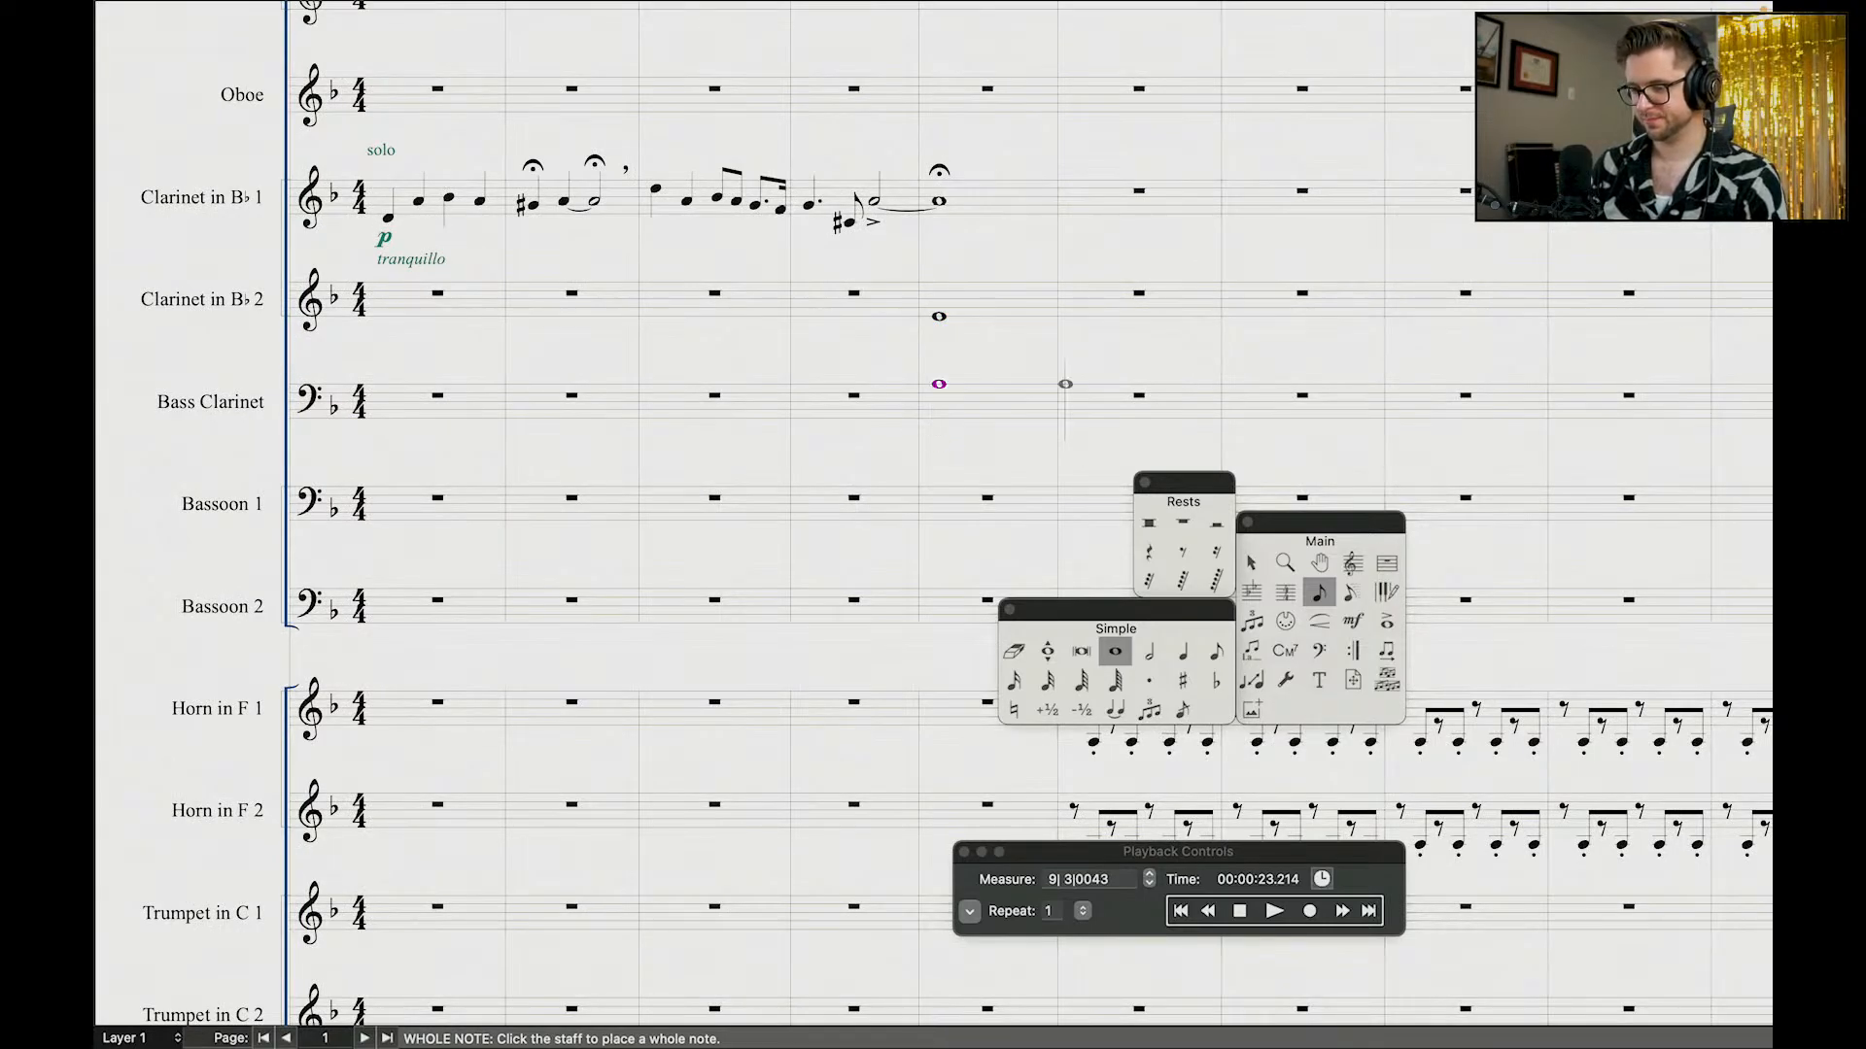
key(shift+Down)
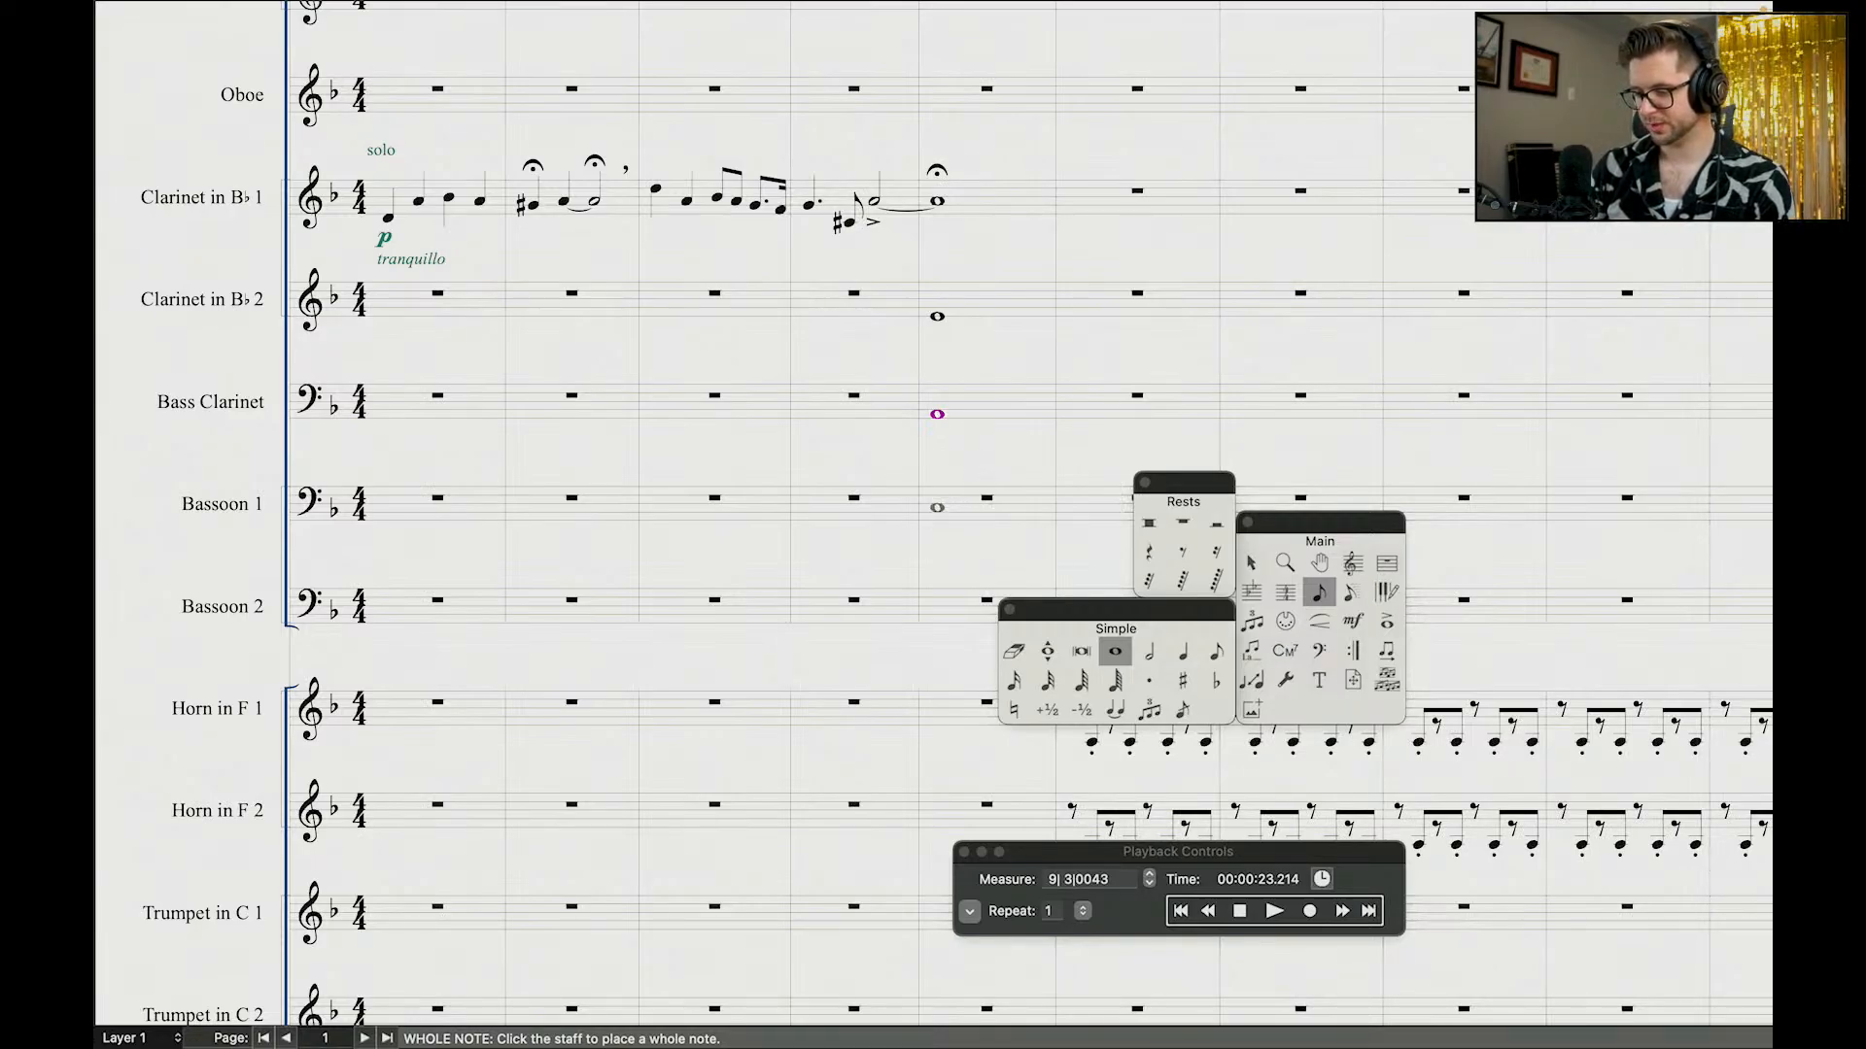
click(937, 506)
key(plus)
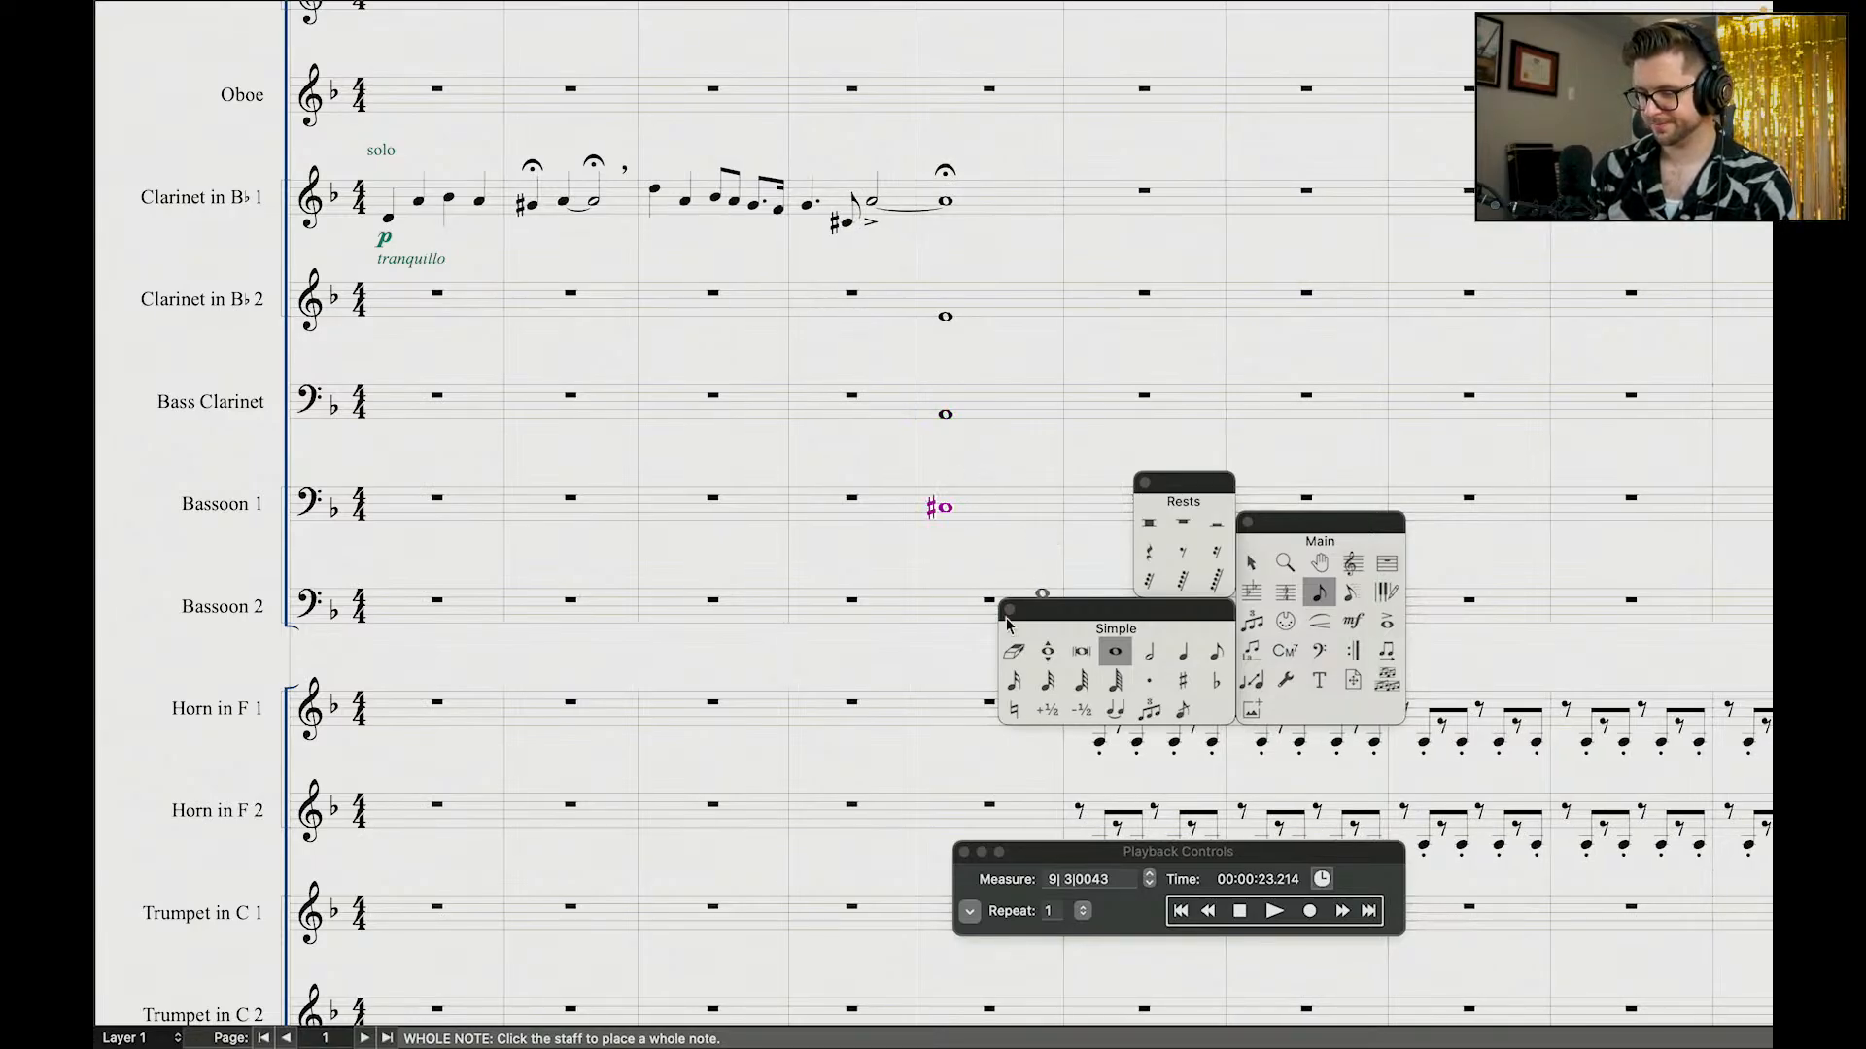
scroll(938, 506, down, 2)
click(944, 509)
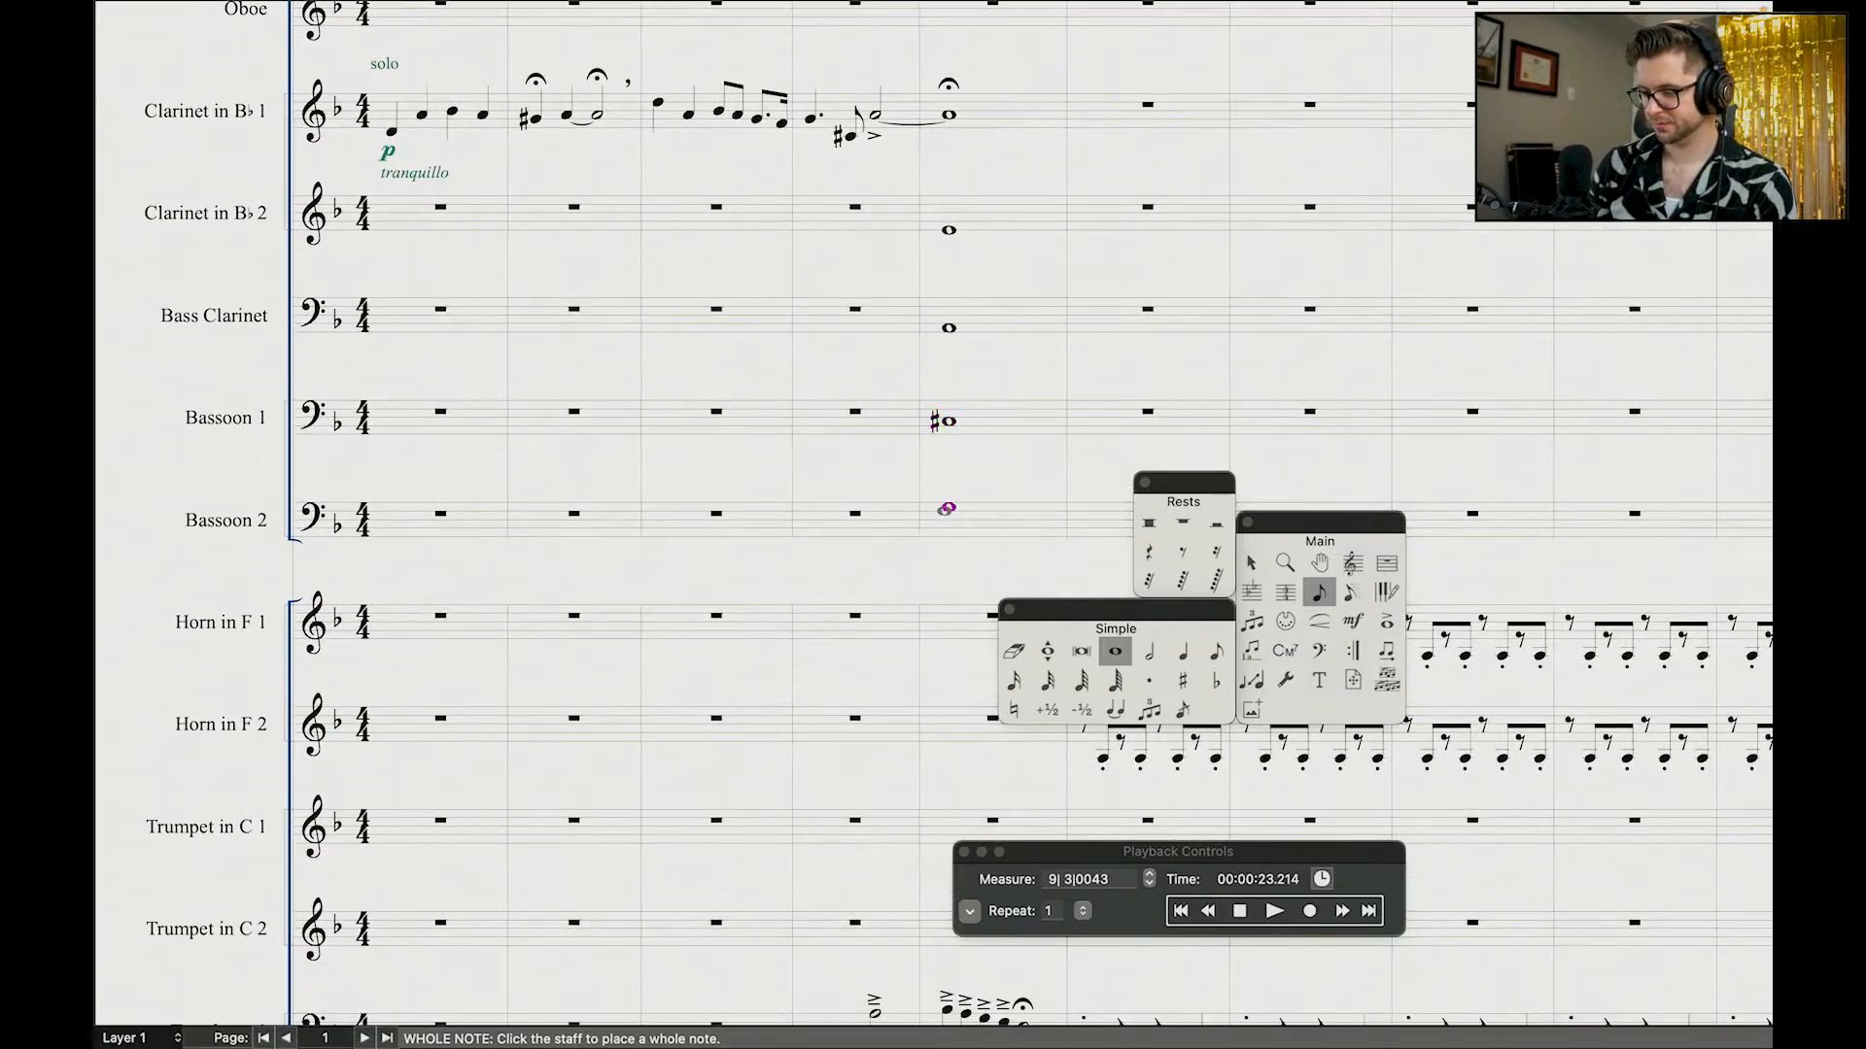
click(1208, 911)
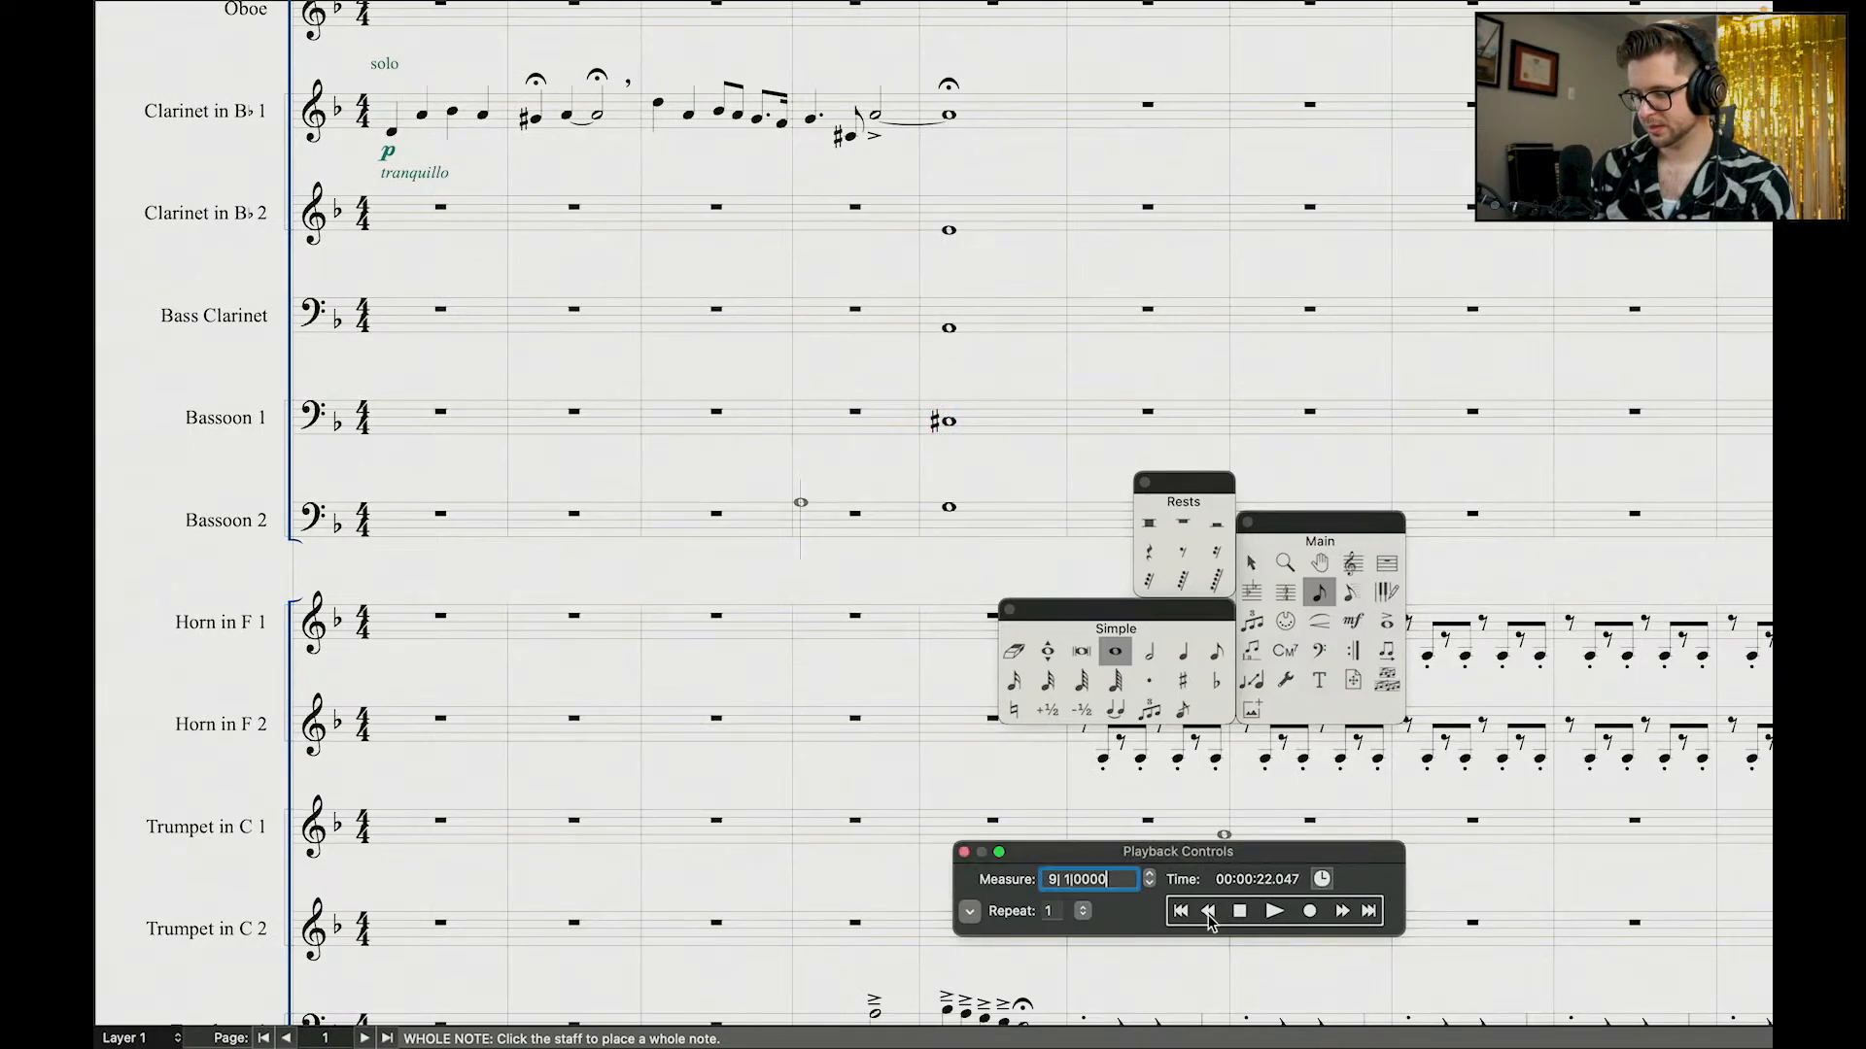
click(1274, 911)
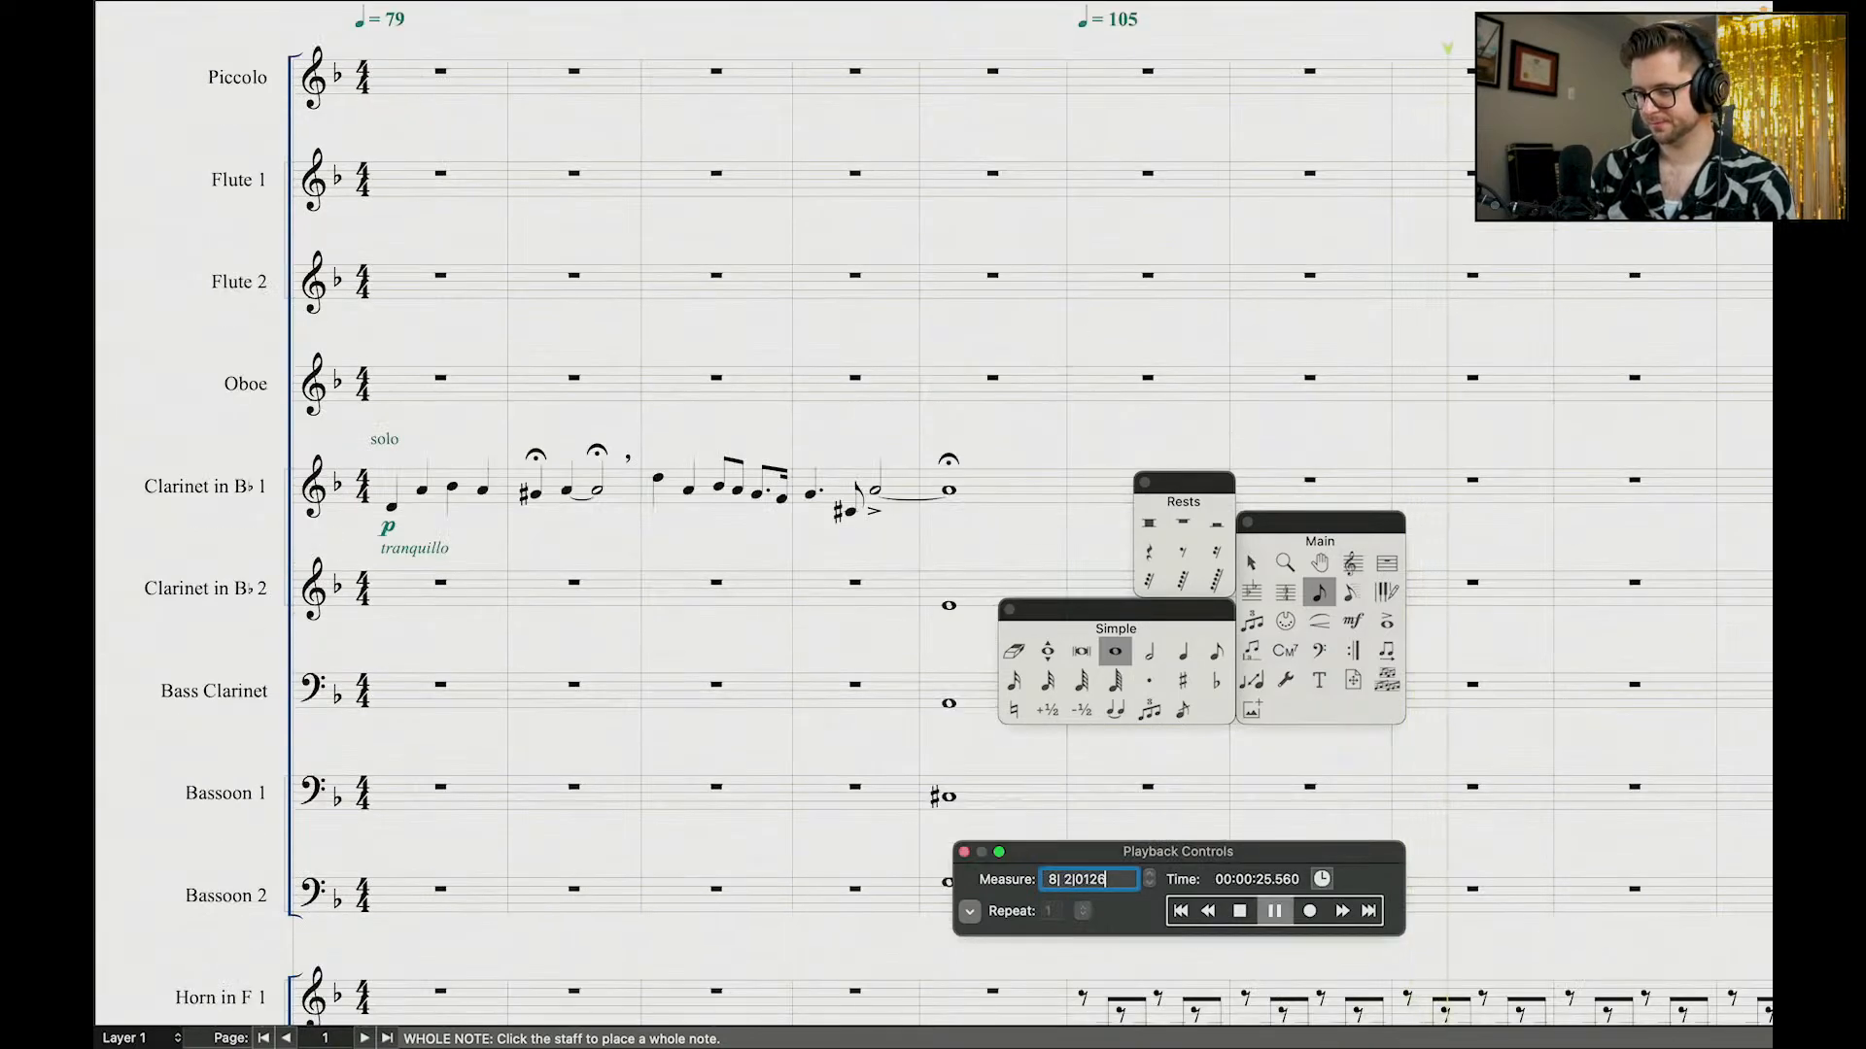
click(801, 877)
Step: Play back the score from measure 4 to check the woodwind chord in measure 5, stop, and leave note entry
click(1212, 918)
click(1212, 918)
click(1212, 918)
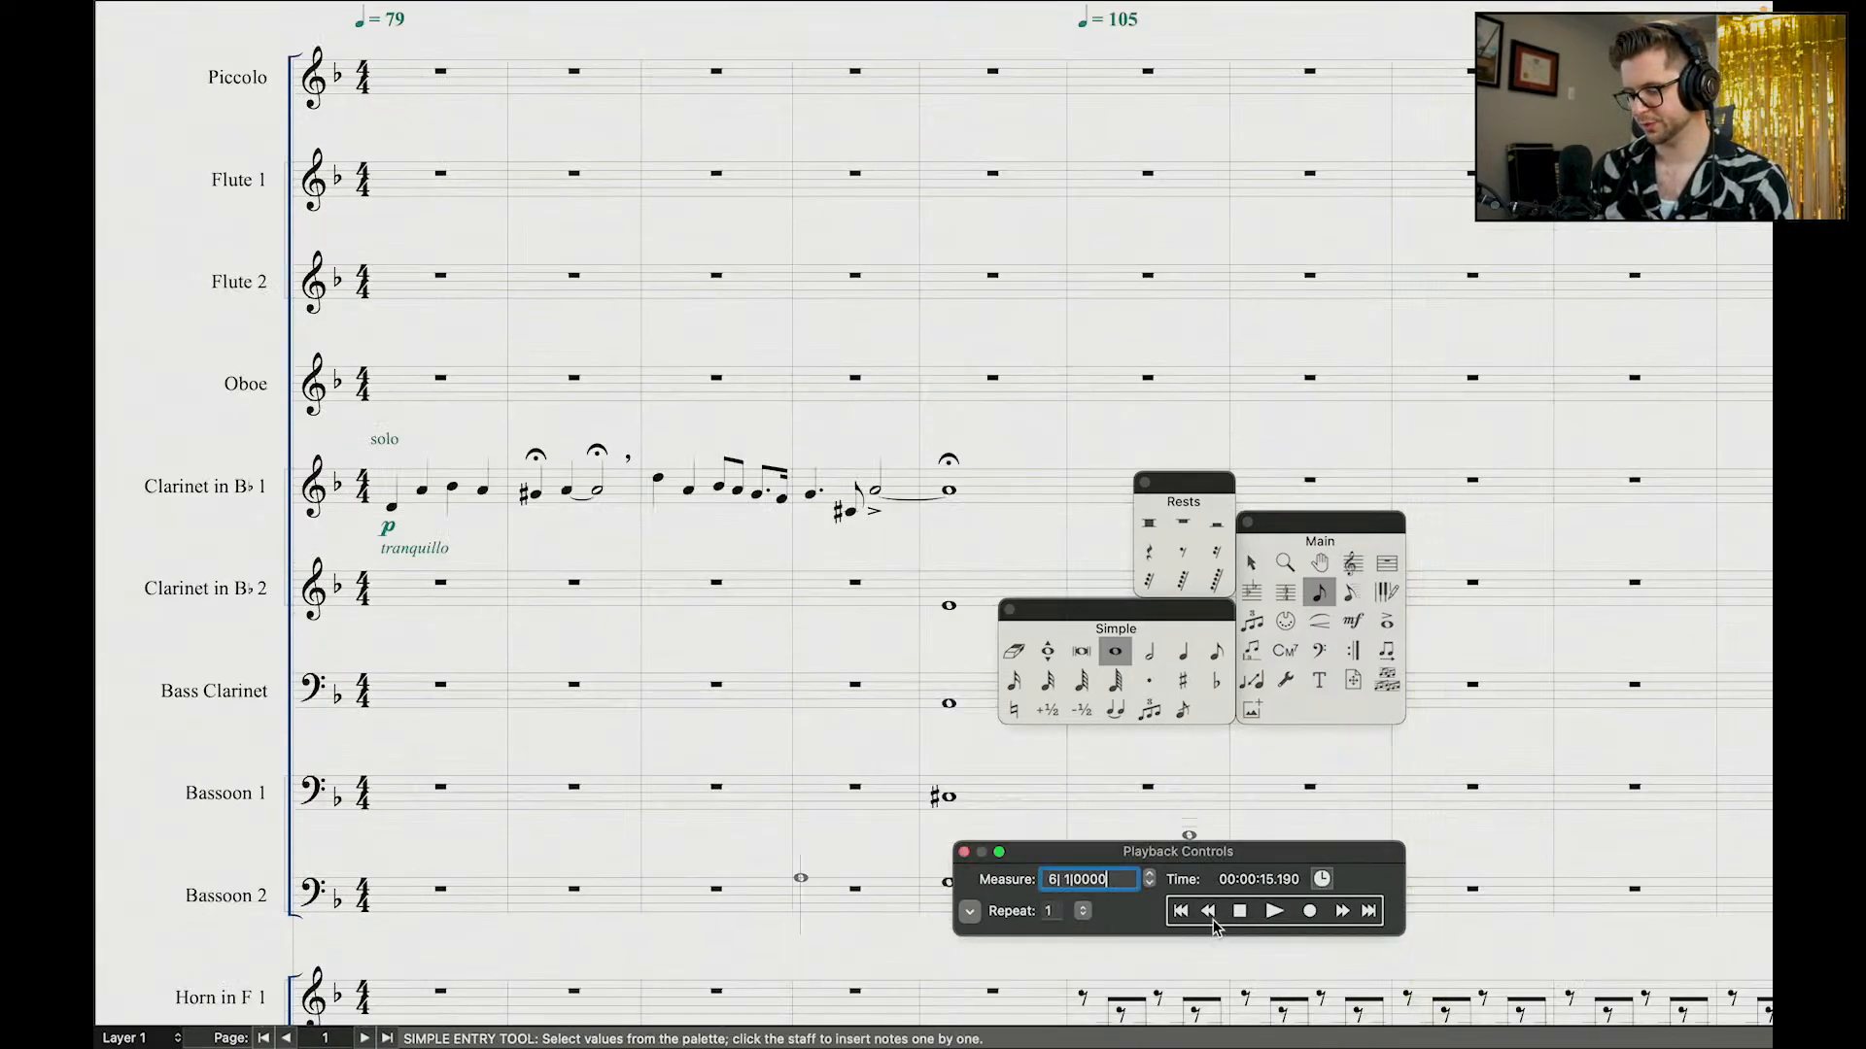
click(1210, 911)
click(1210, 912)
click(1274, 910)
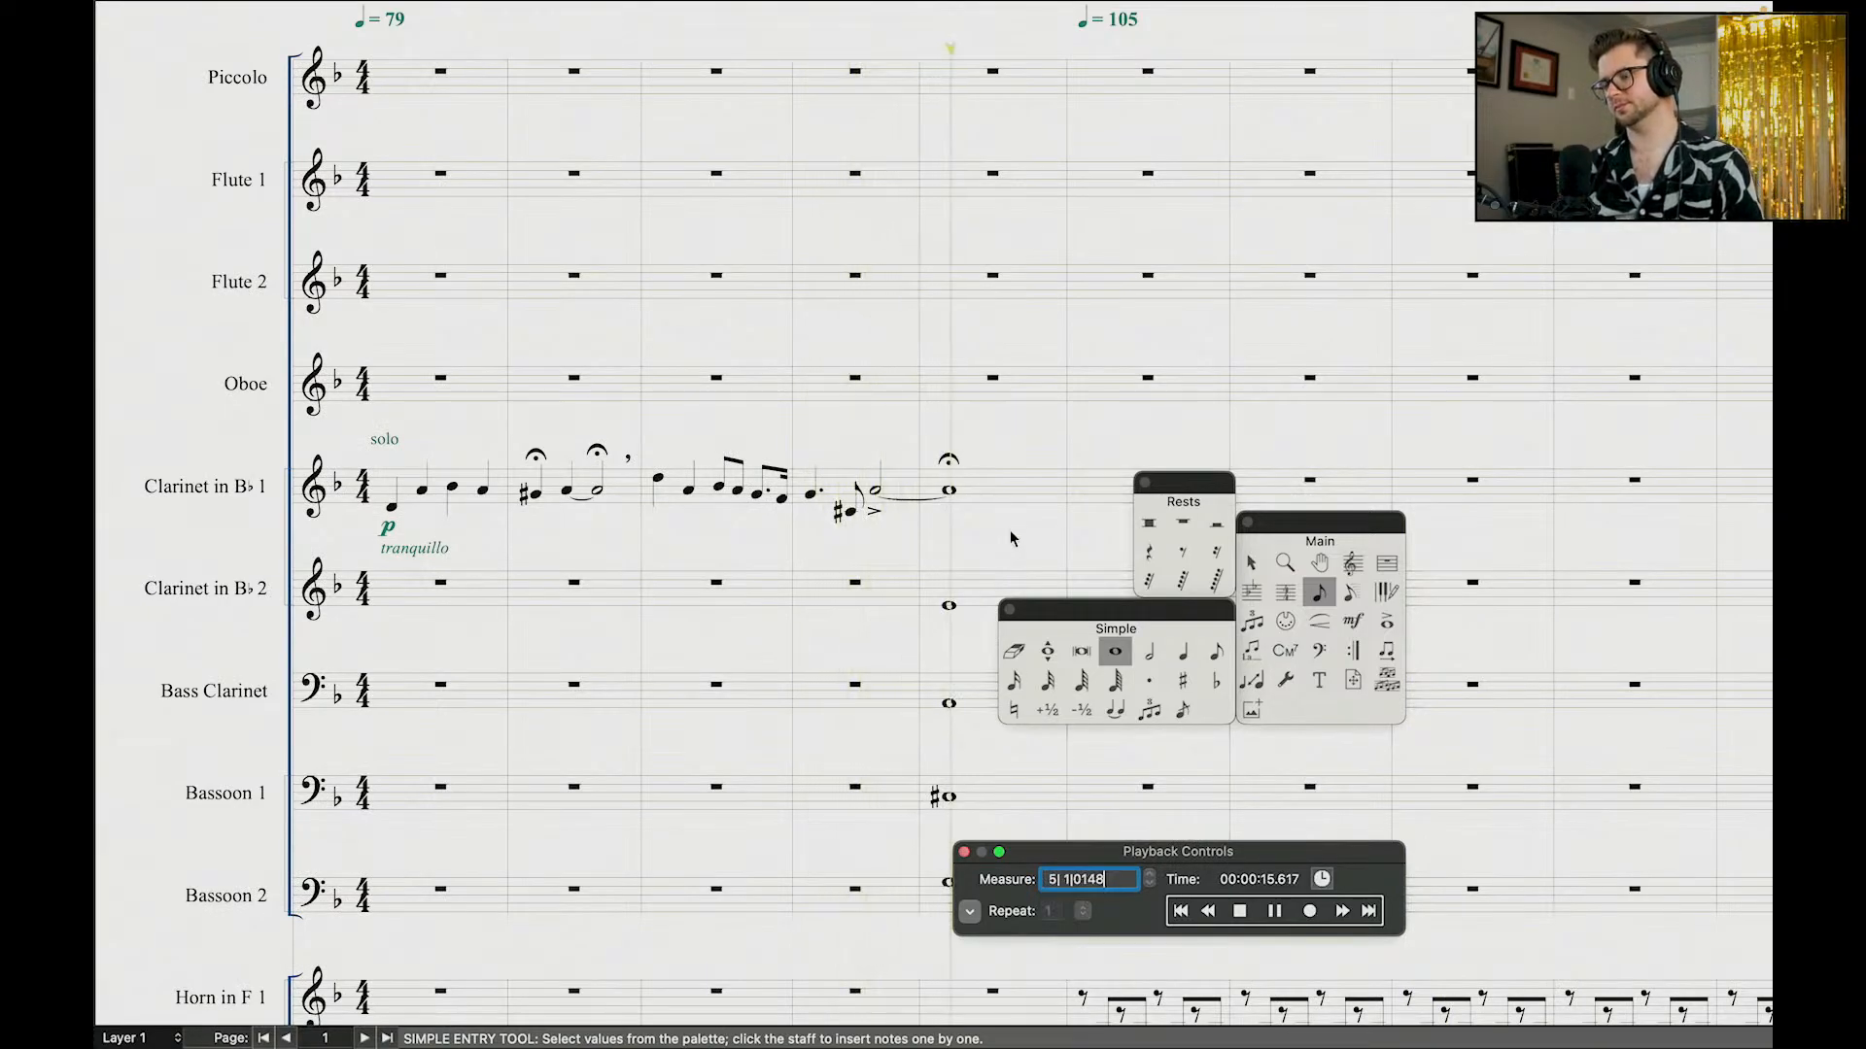
scroll(958, 243, down, 5)
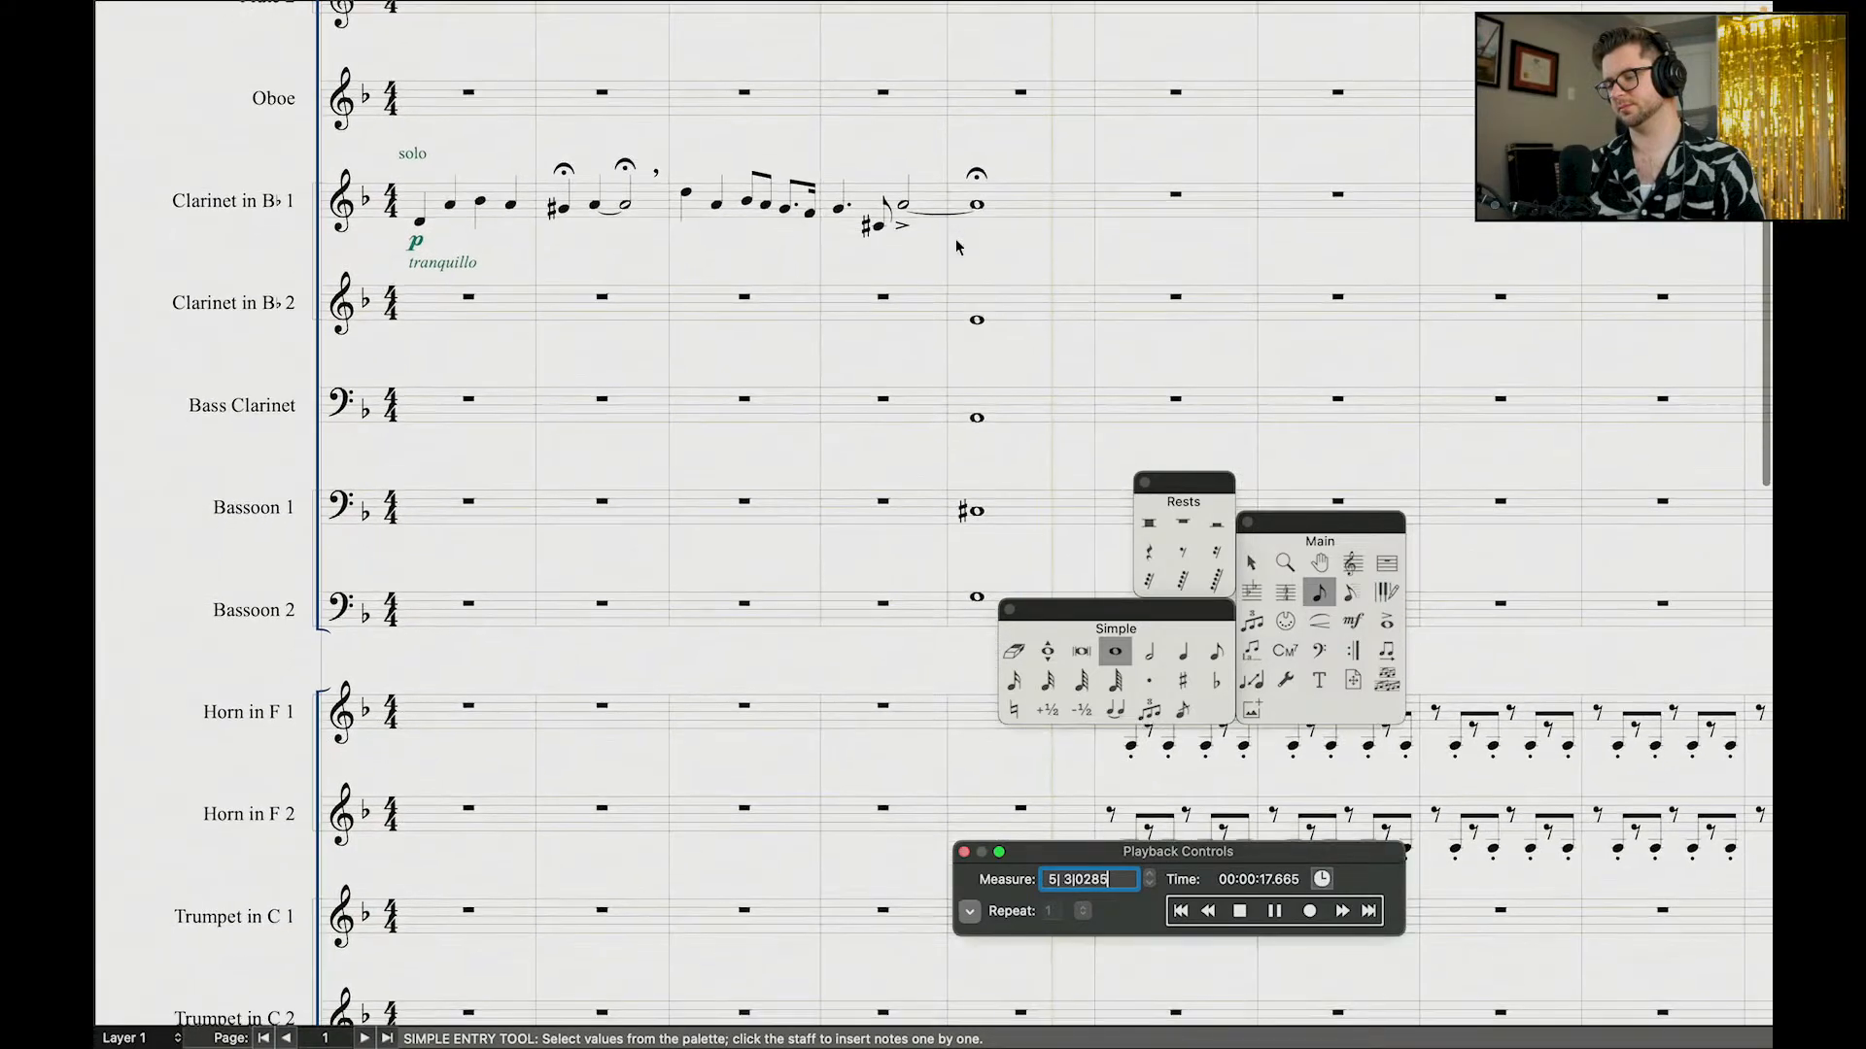
scroll(958, 243, down, 5)
scroll(1034, 234, right, 2)
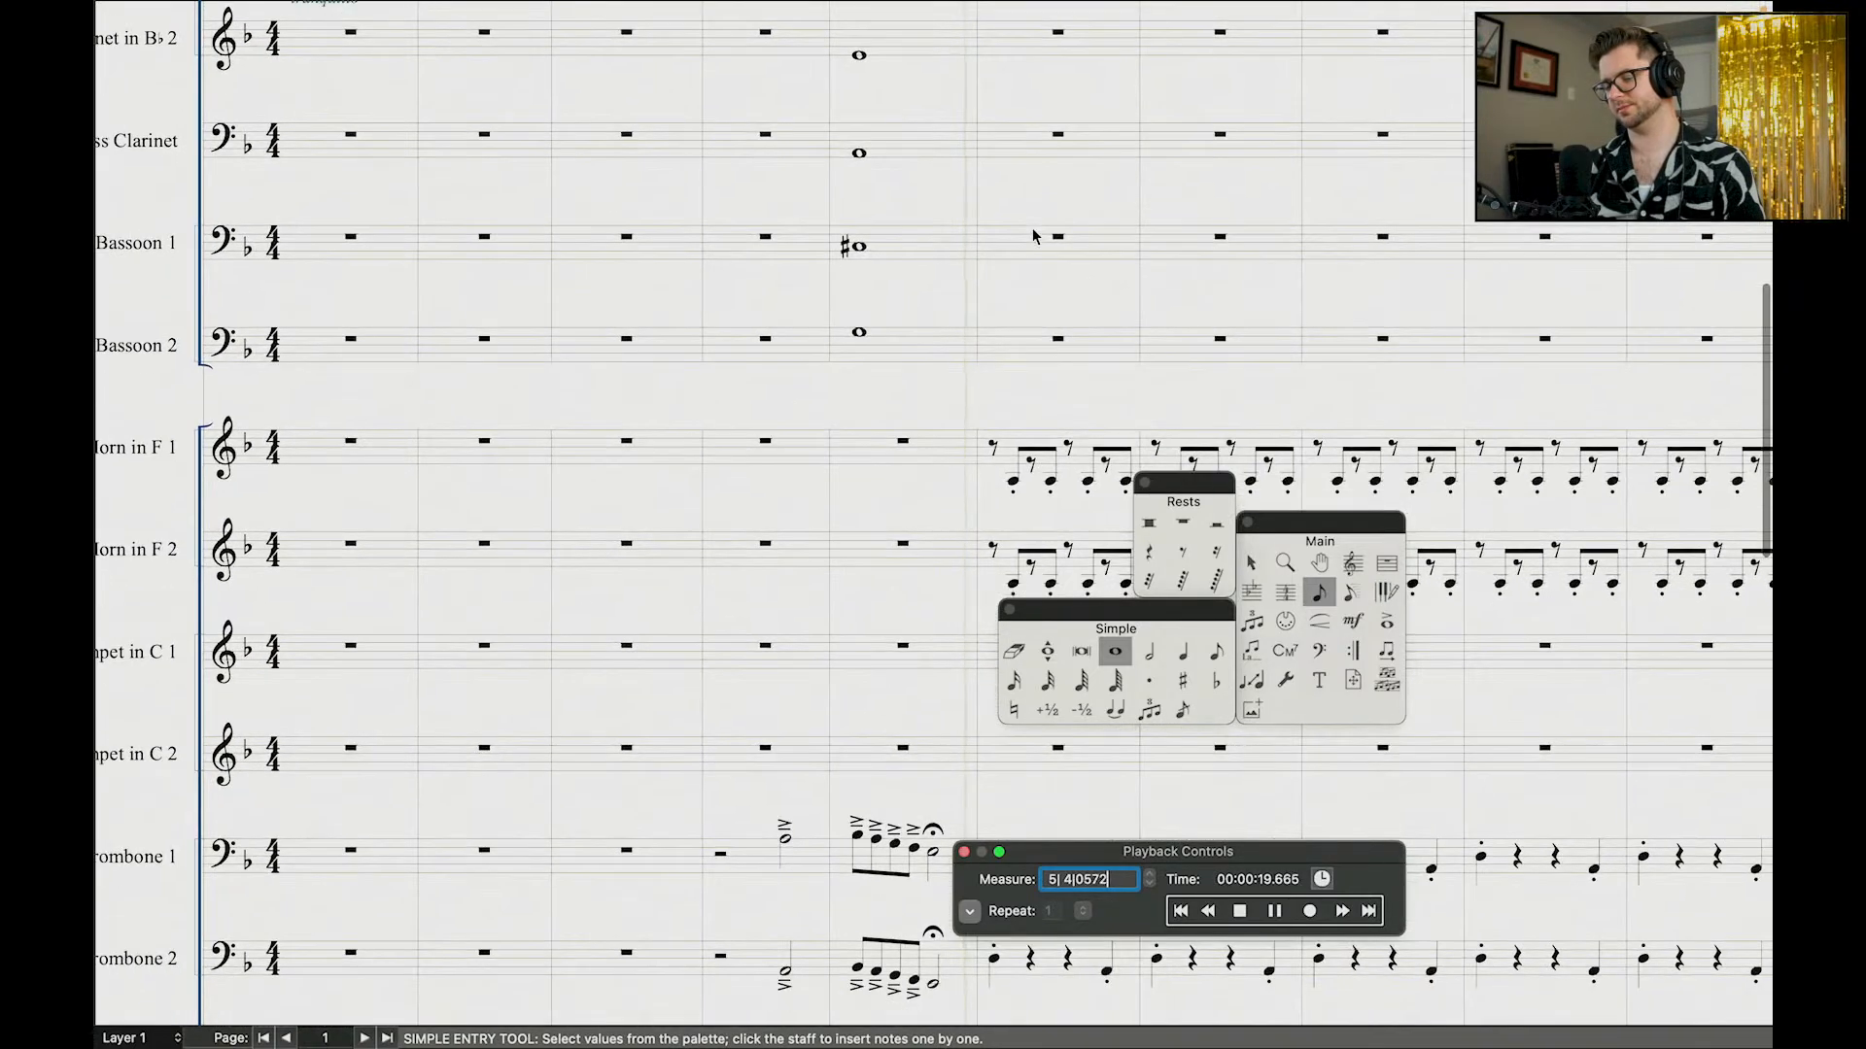
click(1034, 236)
scroll(1033, 291, up, 3)
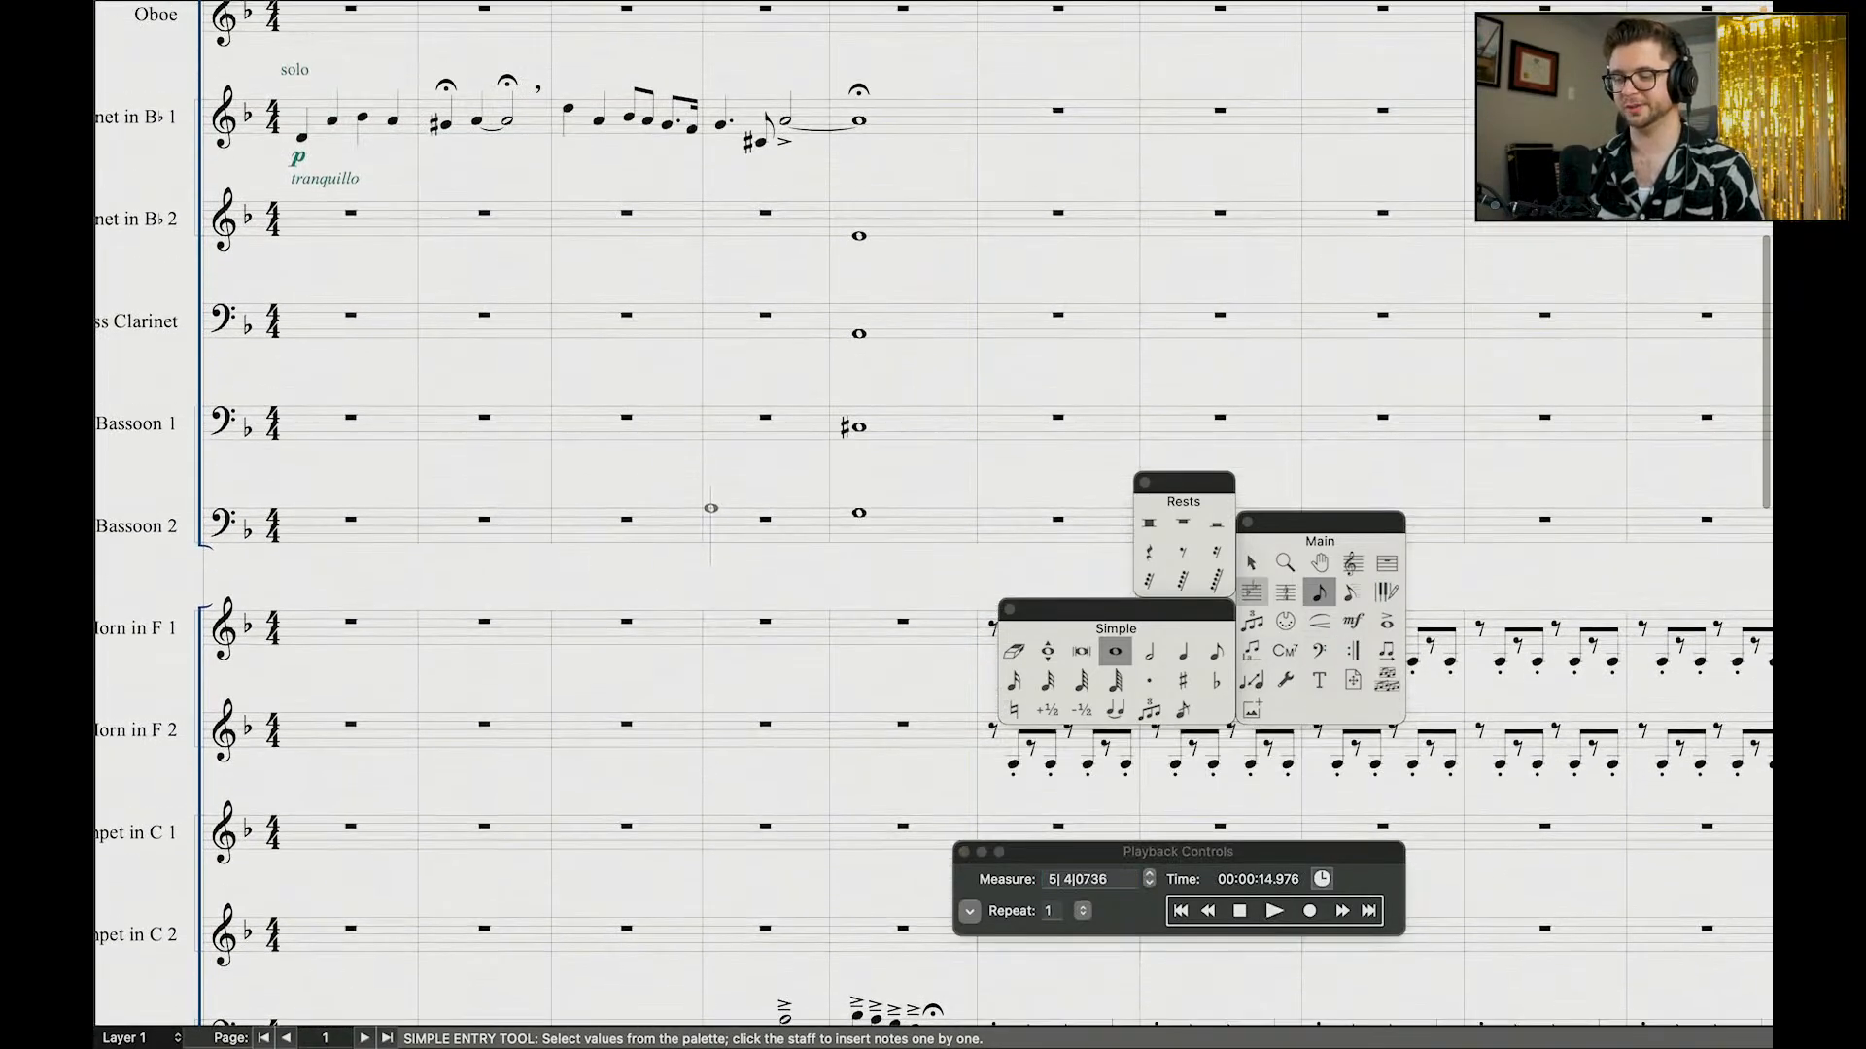
key(Escape)
Step: Play back the score from measure 3 to hear the clarinet solo leading into the chord, and stop in measure 5
scroll(820, 367, down, 2)
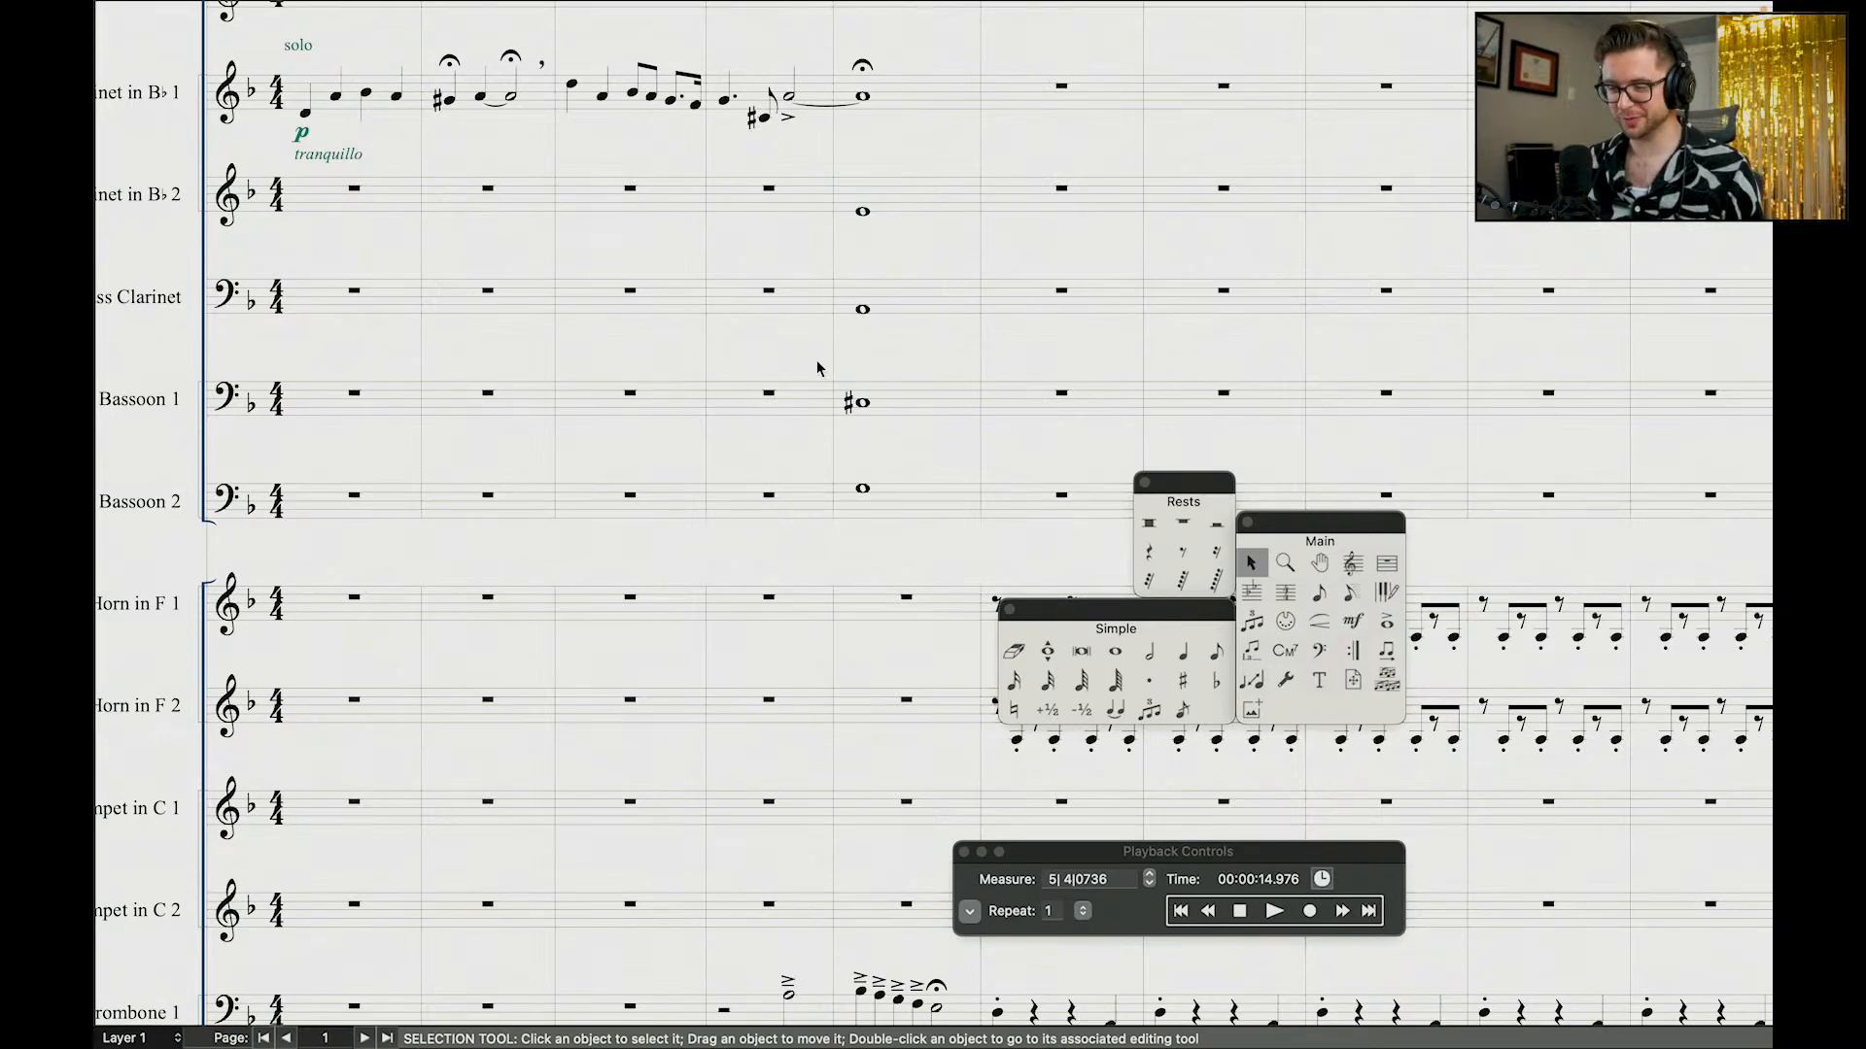
click(1210, 912)
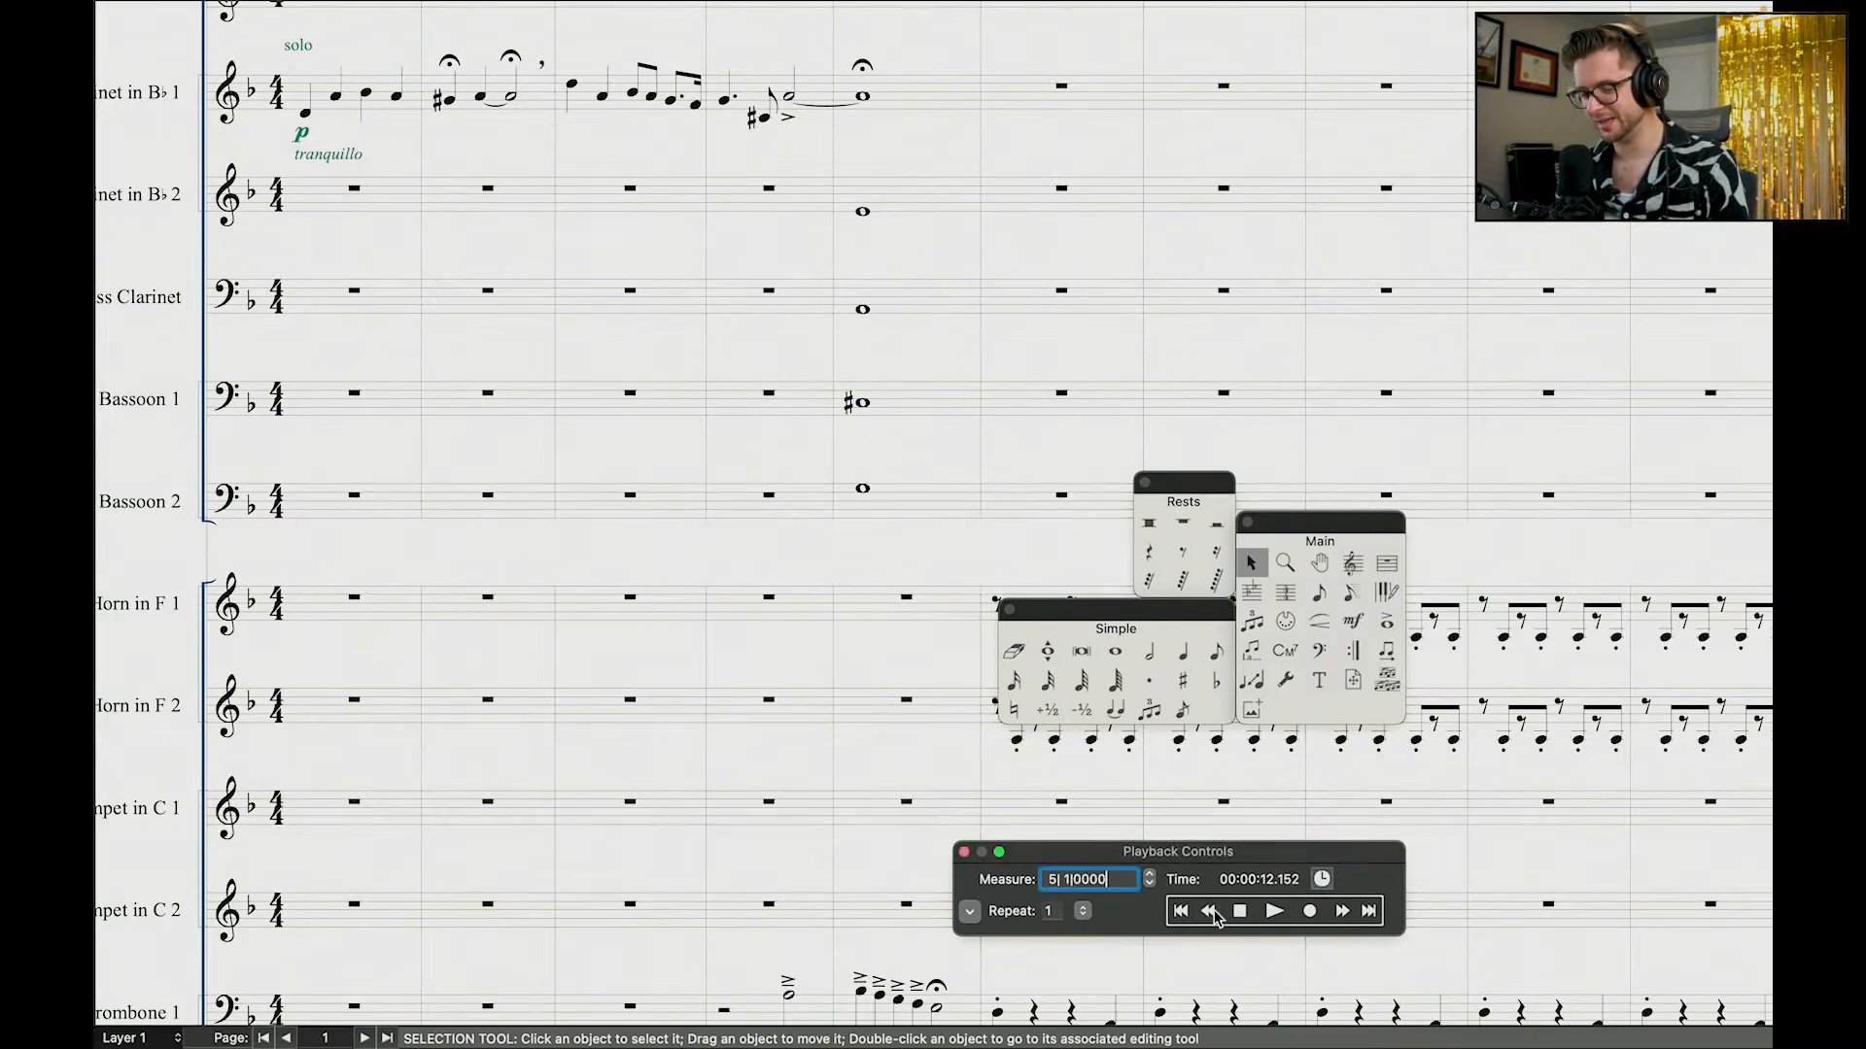
click(1209, 912)
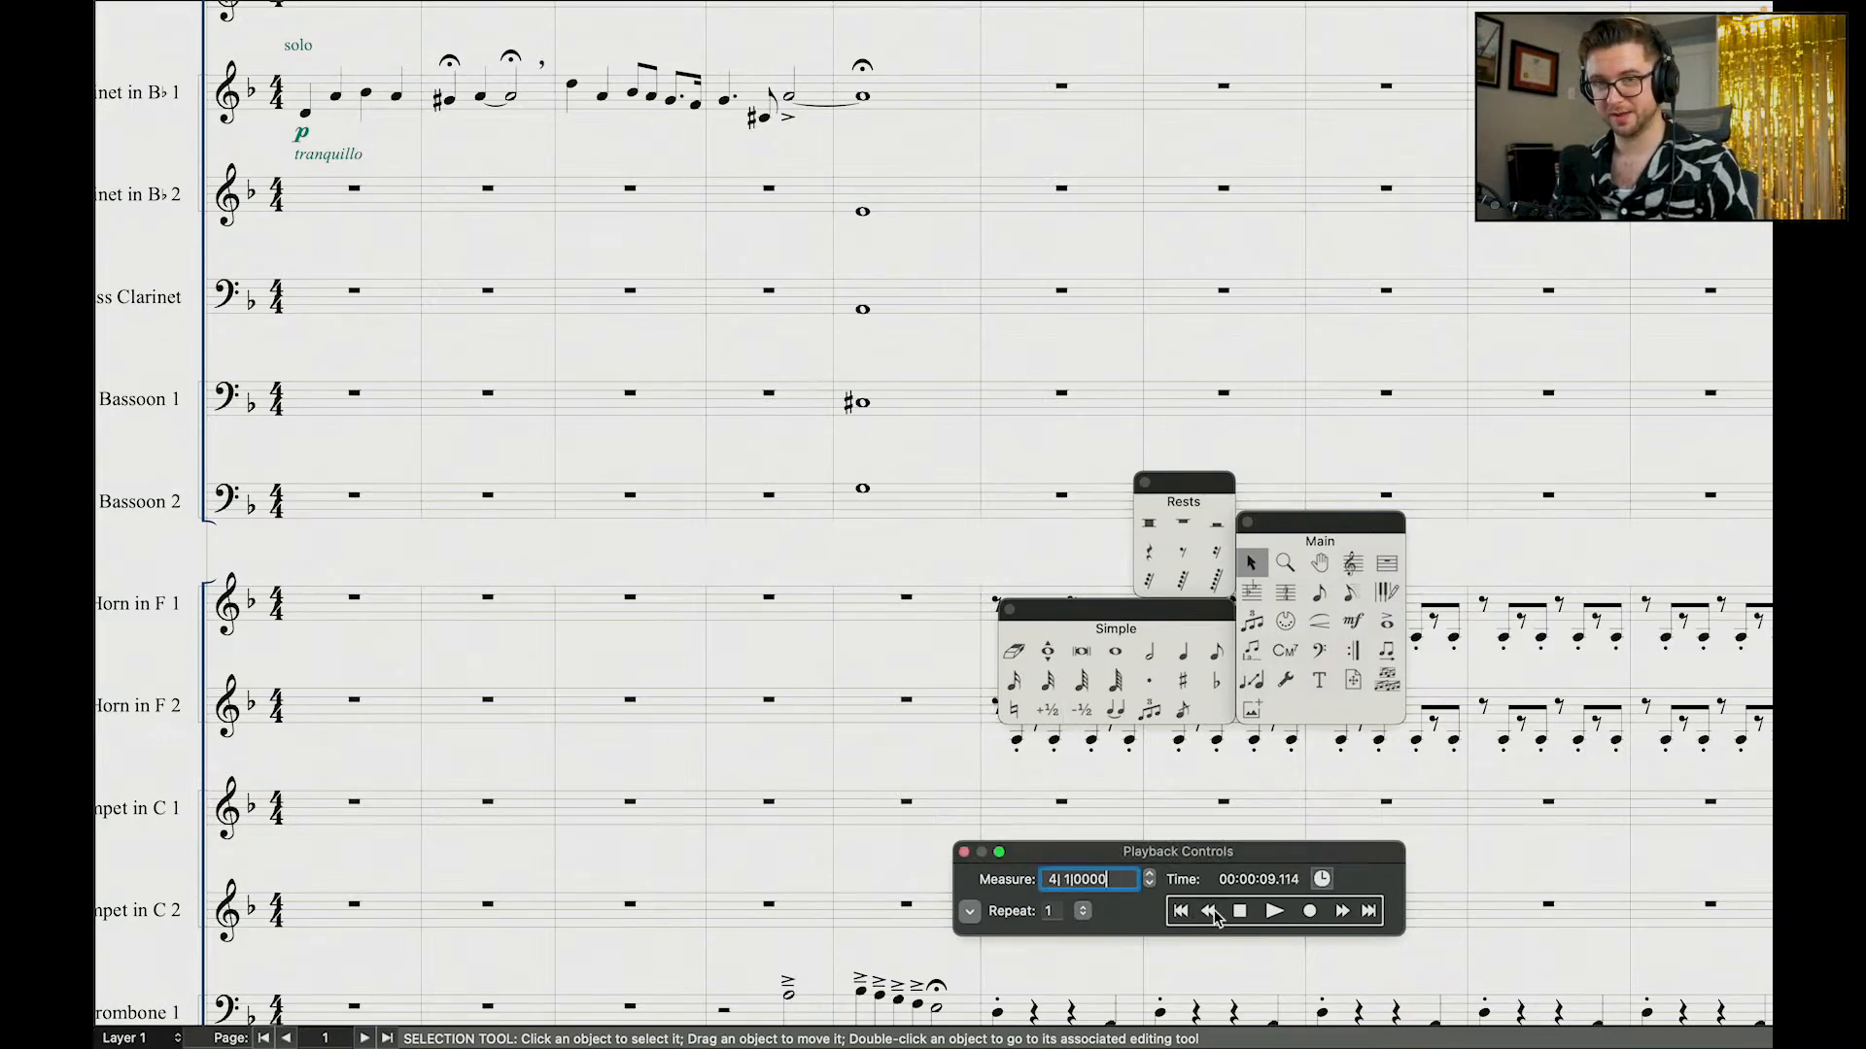
click(1211, 912)
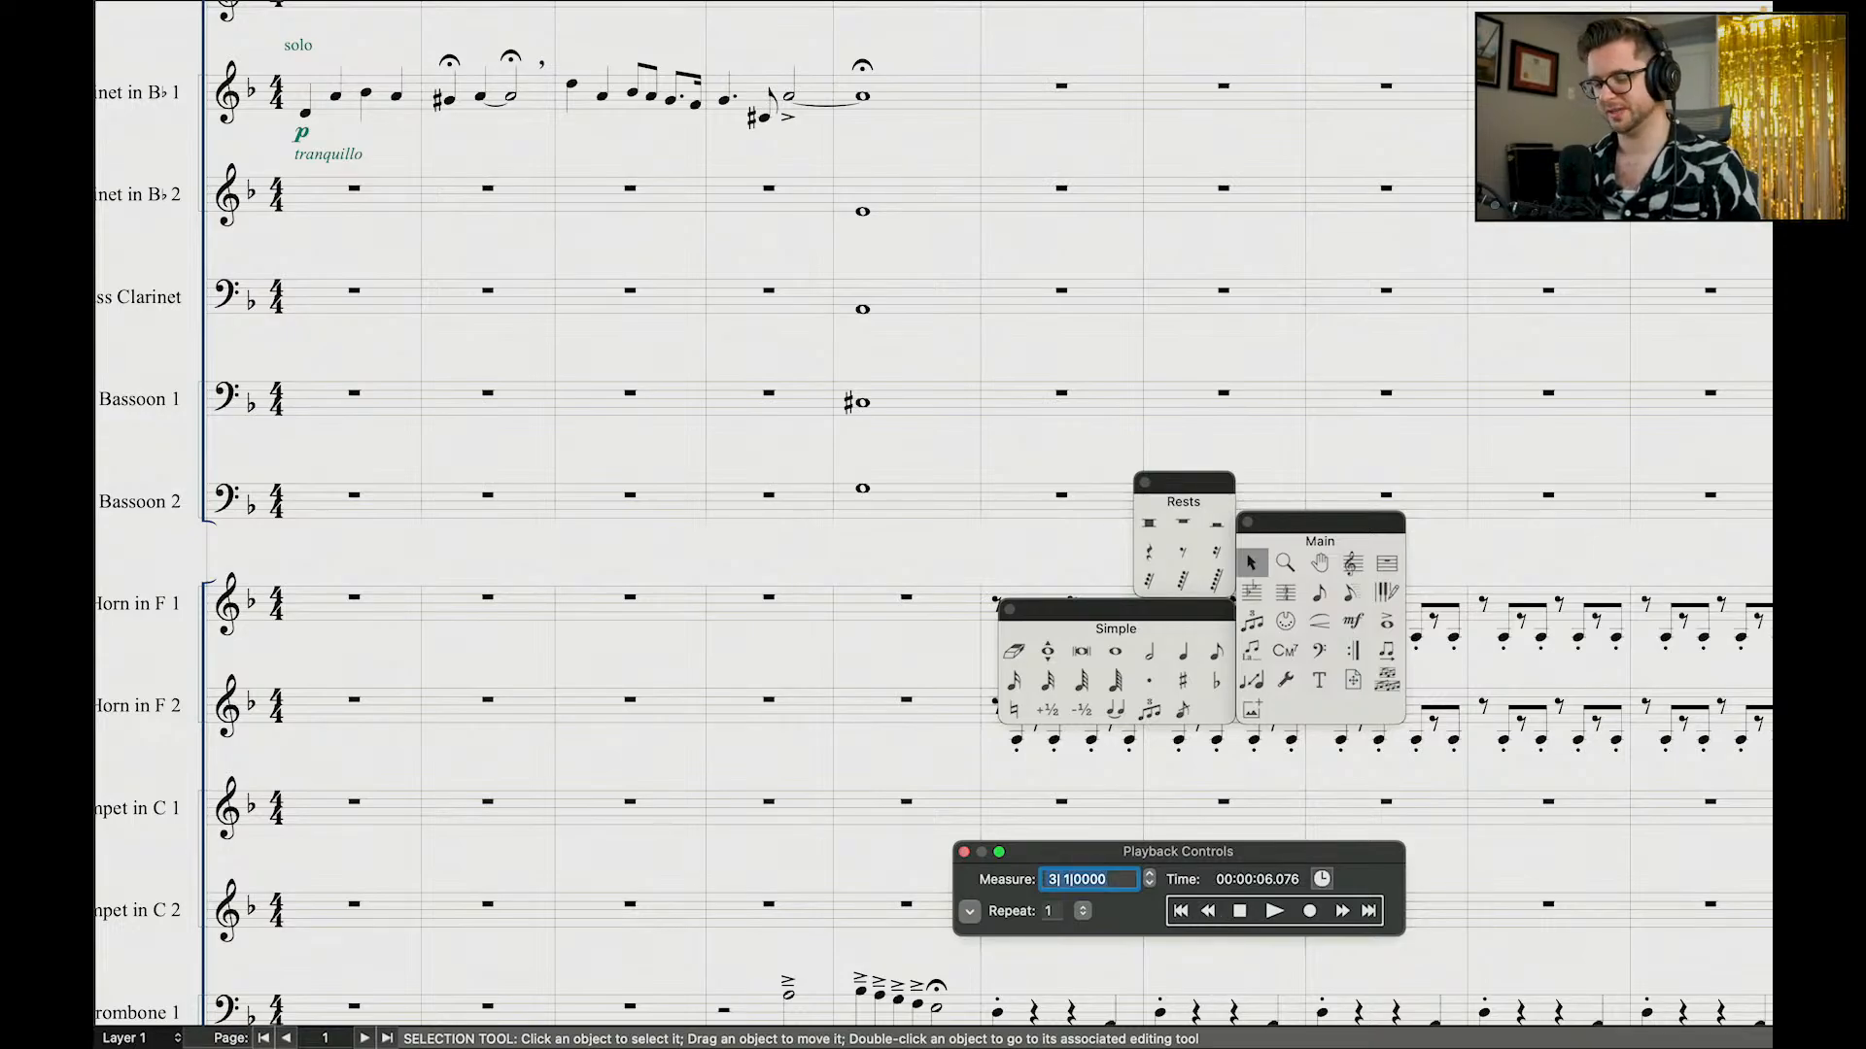
key(space)
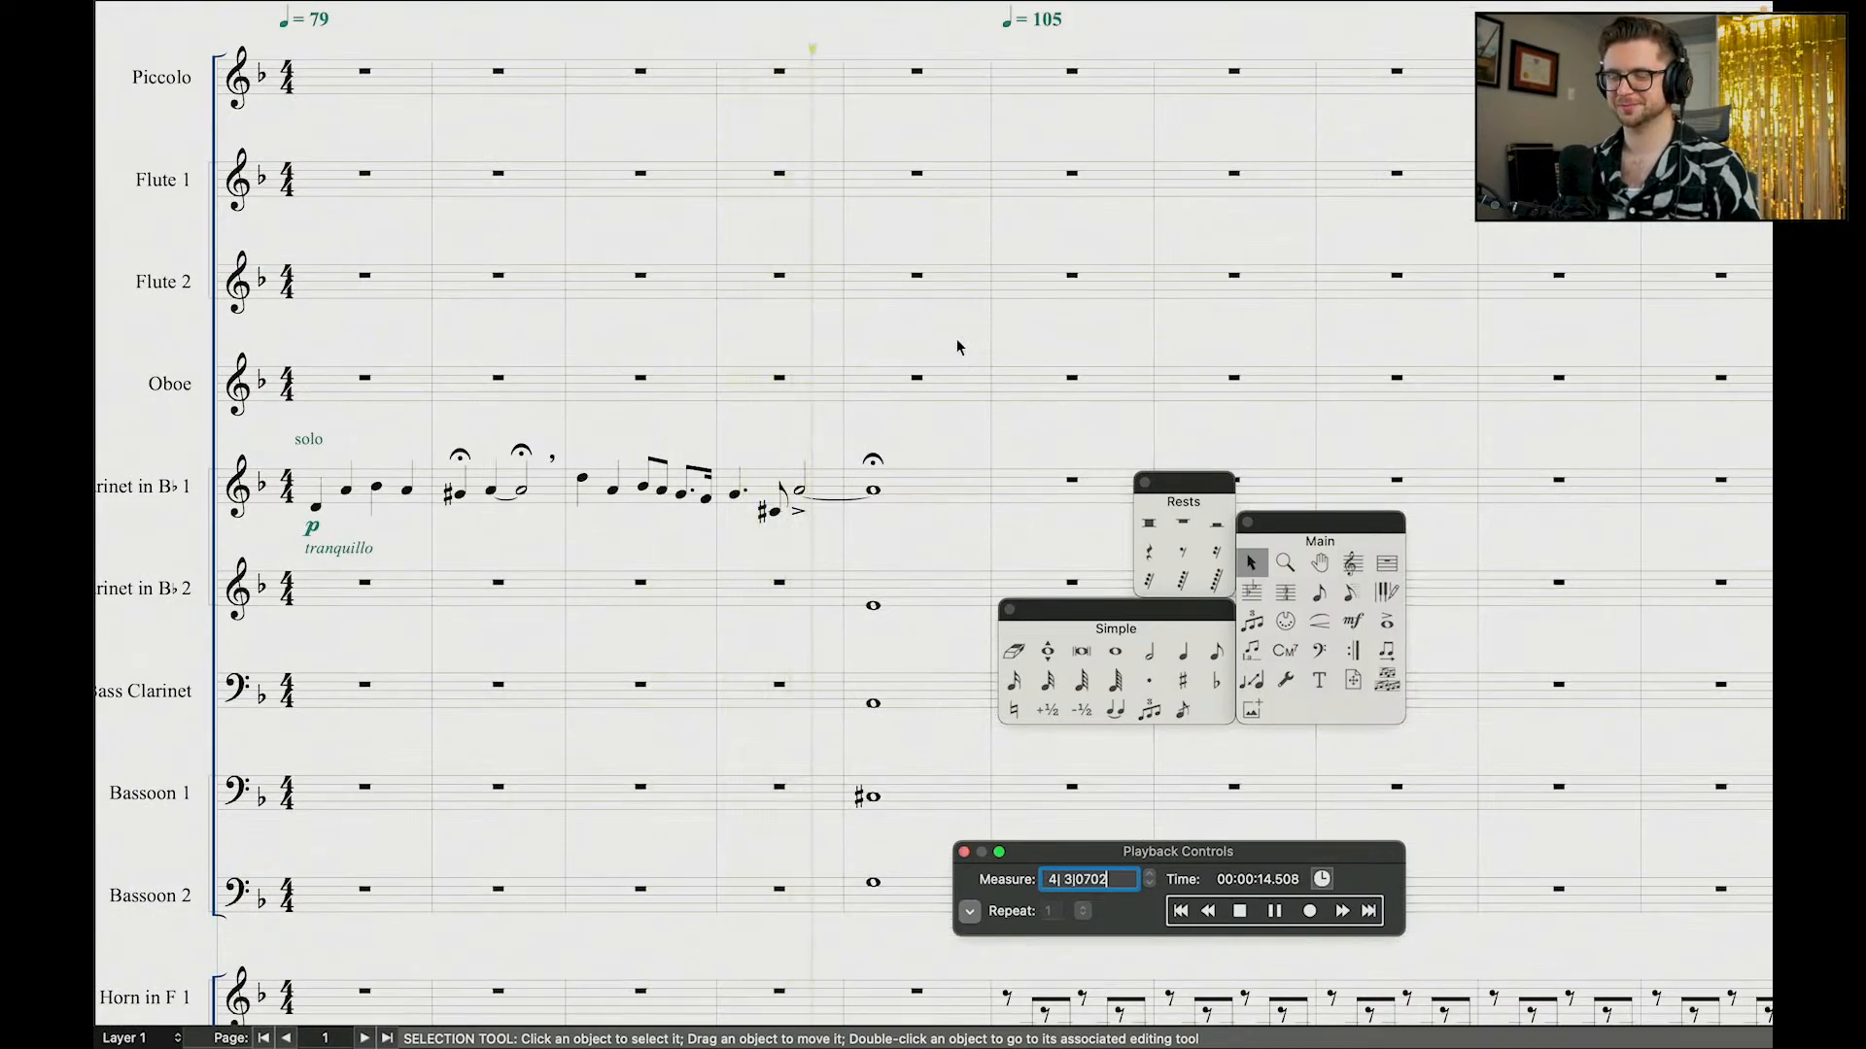
scroll(957, 347, down, 3)
scroll(958, 347, down, 5)
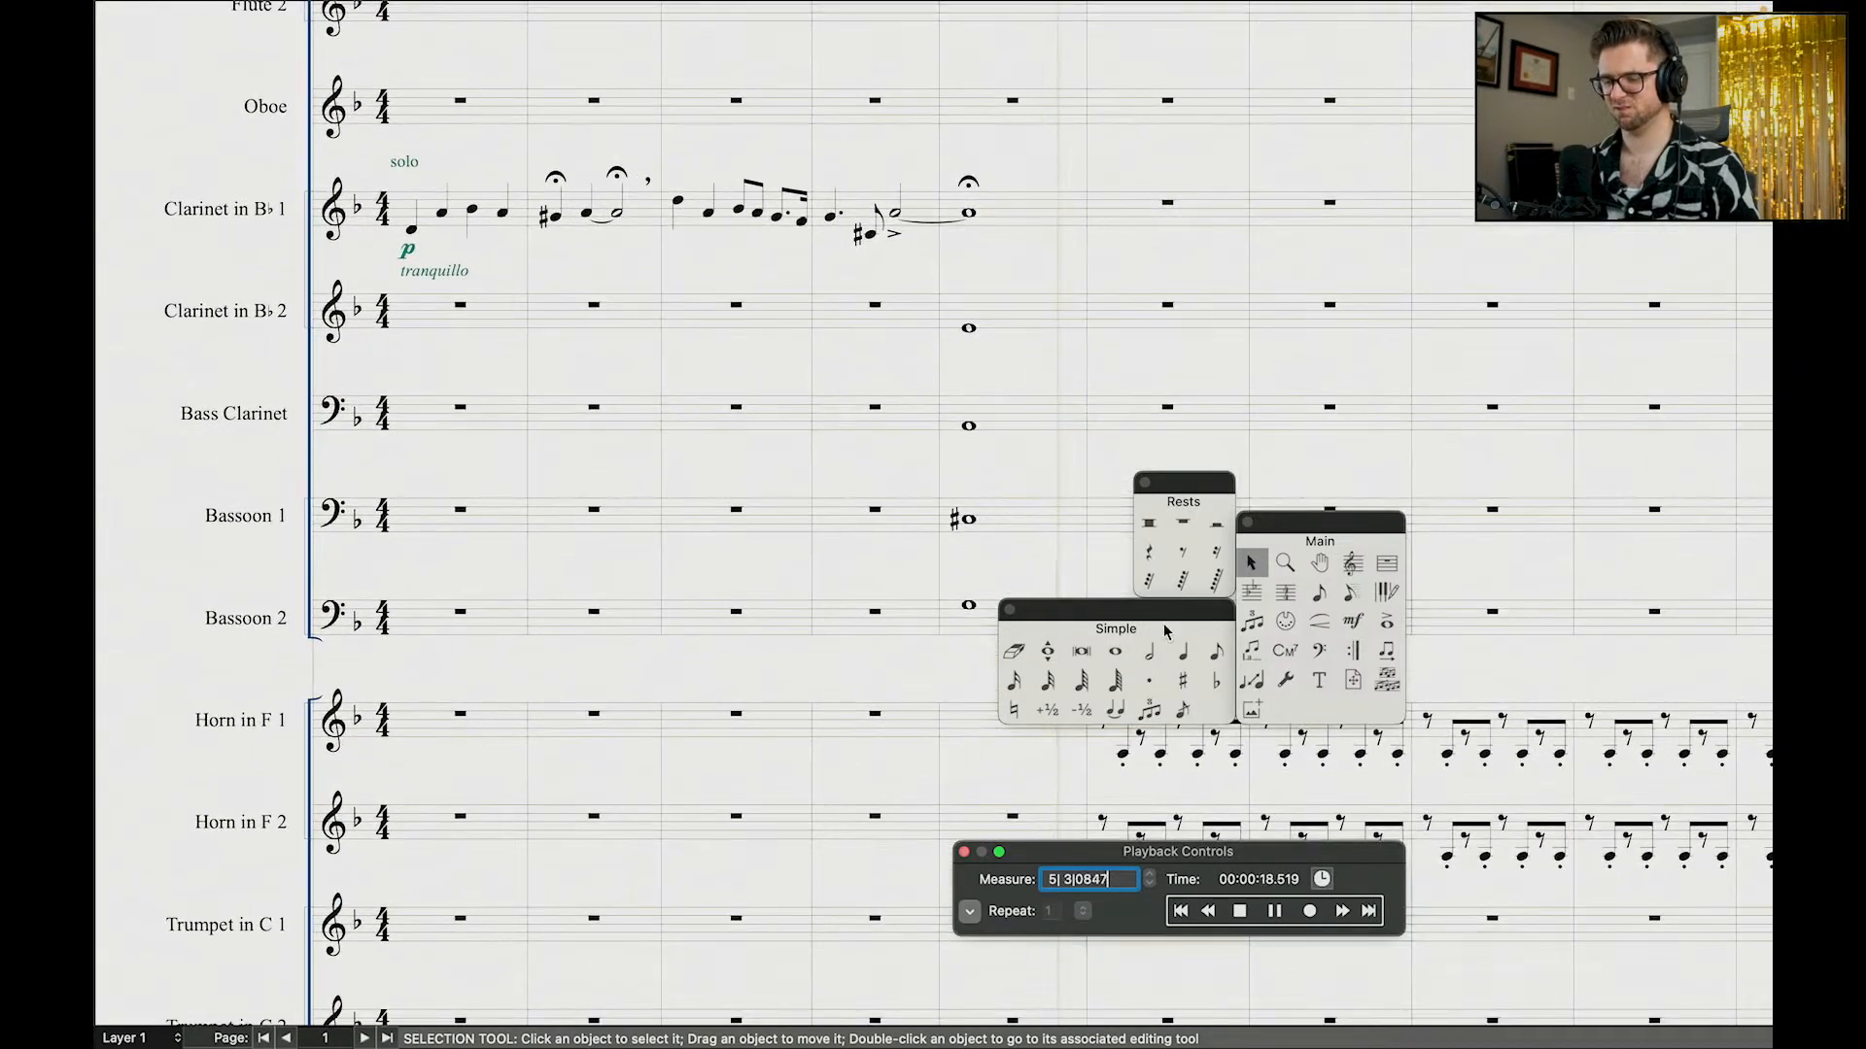
key(space)
Step: Enter half notes on beat 3 of measure 4 in Clarinet 2, Bass Clarinet and both bassoons, tied to their whole notes in measure 5
click(1151, 653)
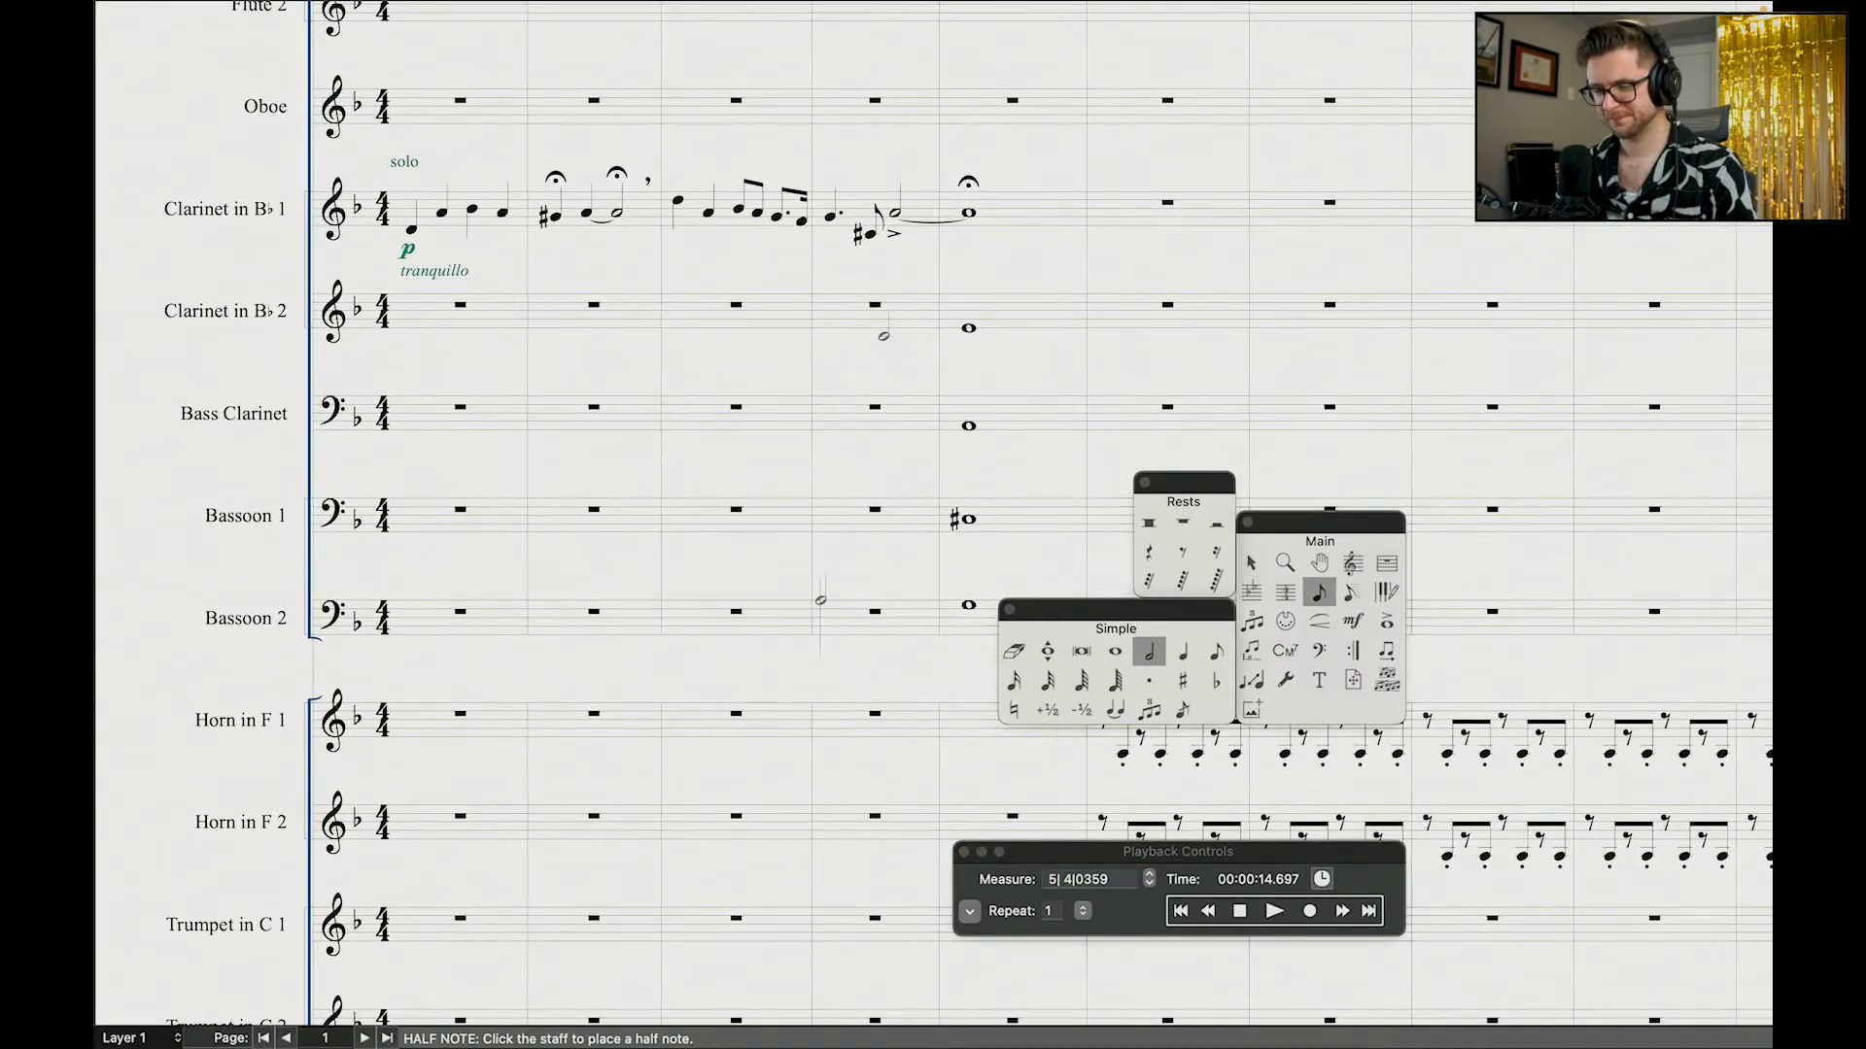
click(850, 309)
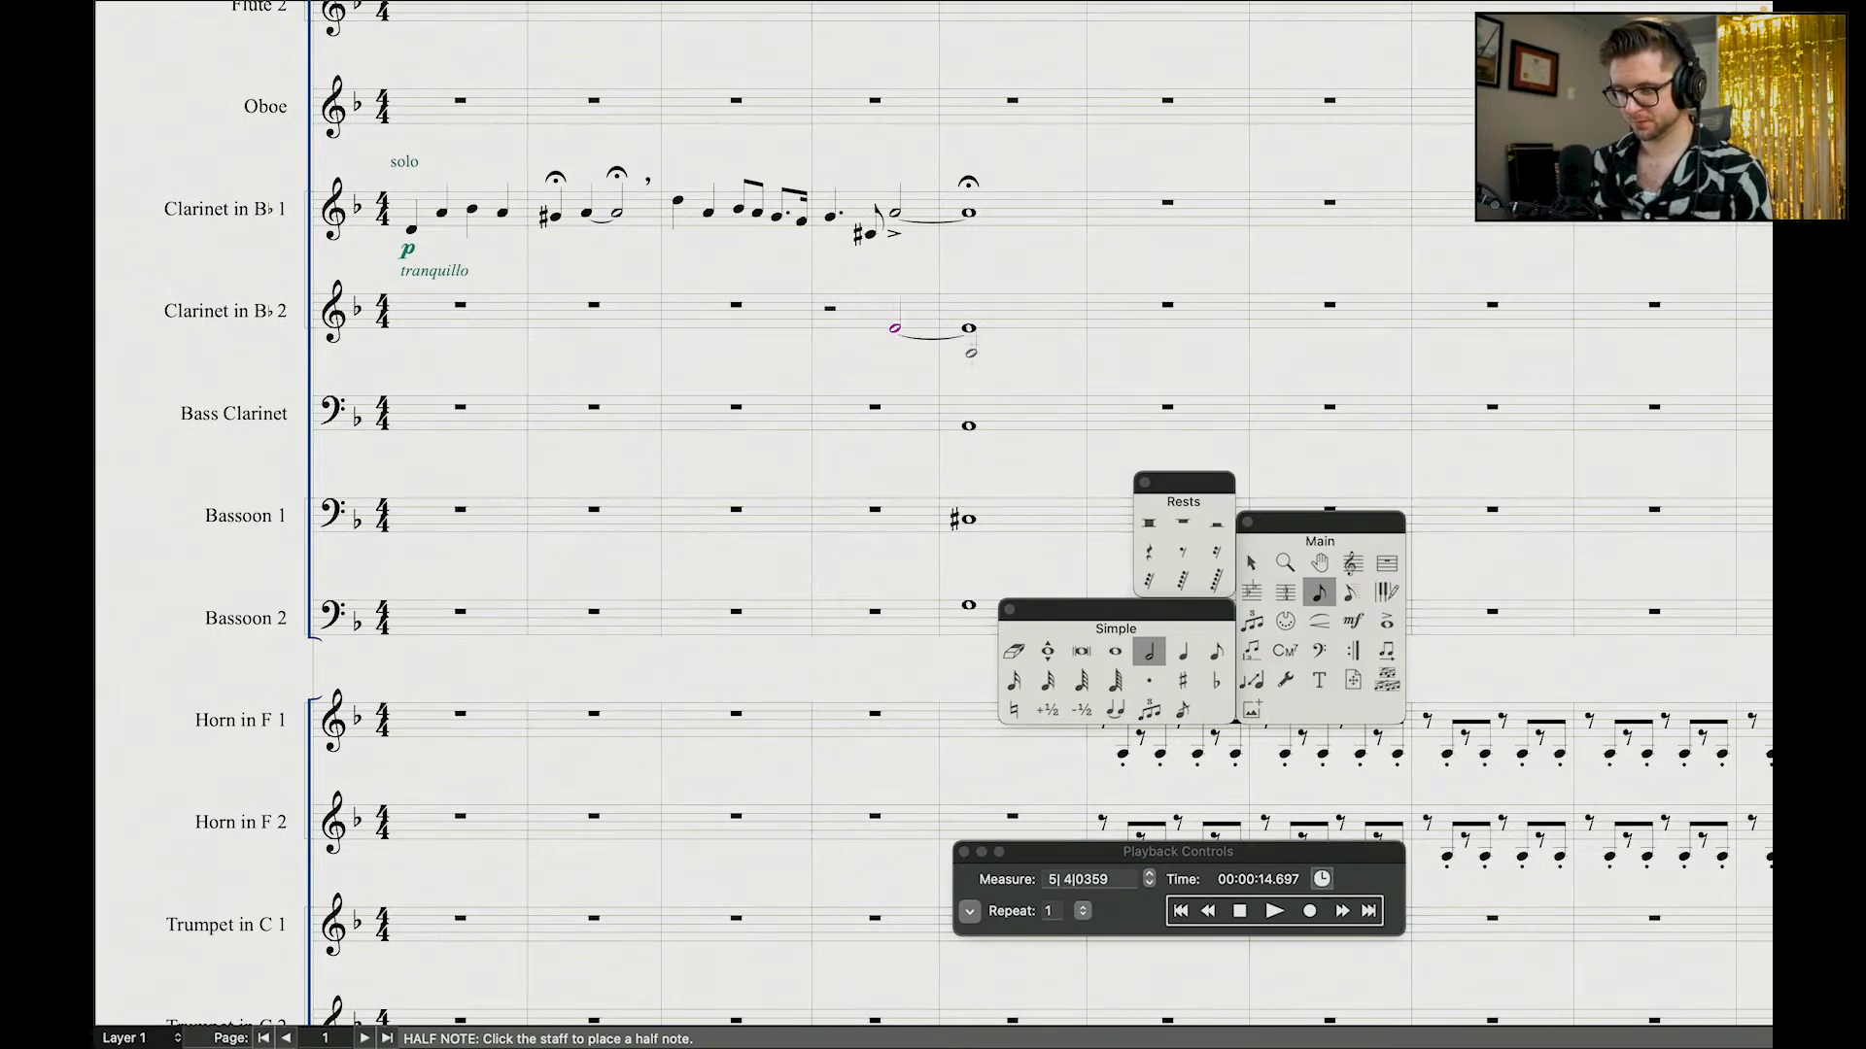
click(831, 430)
click(891, 425)
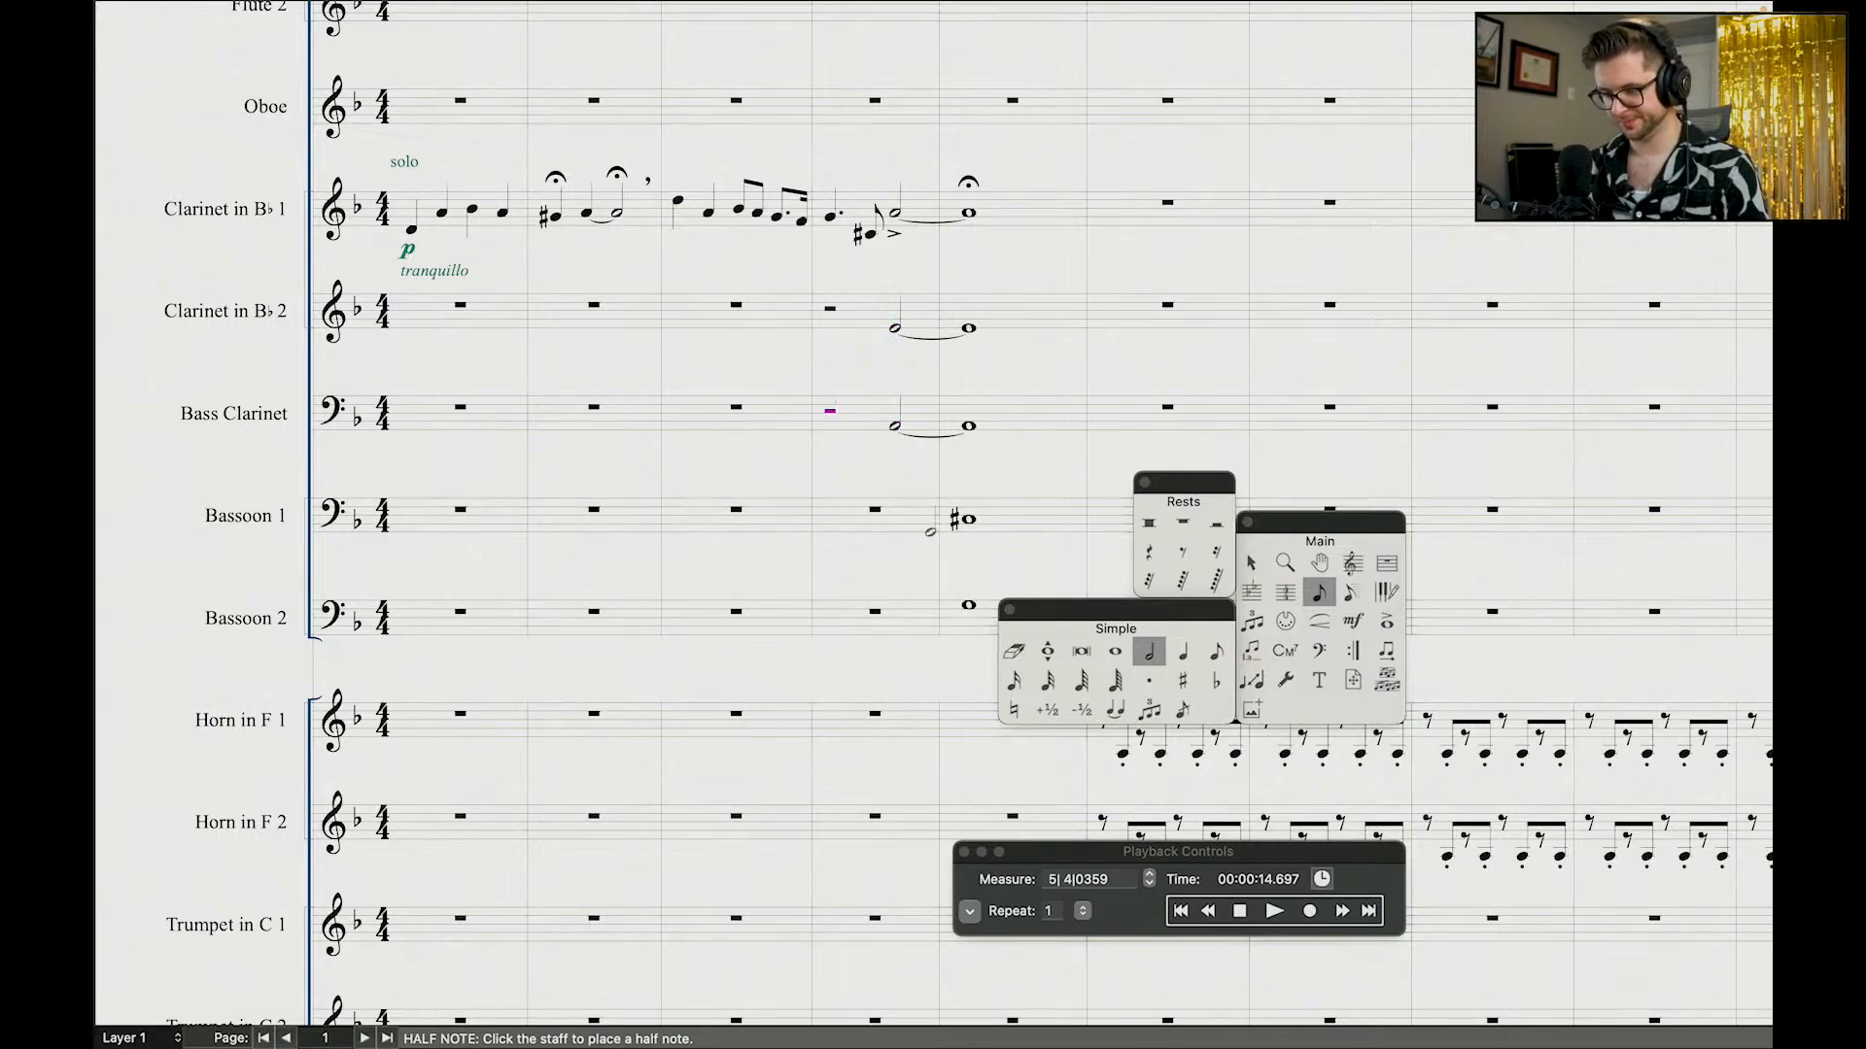
click(861, 526)
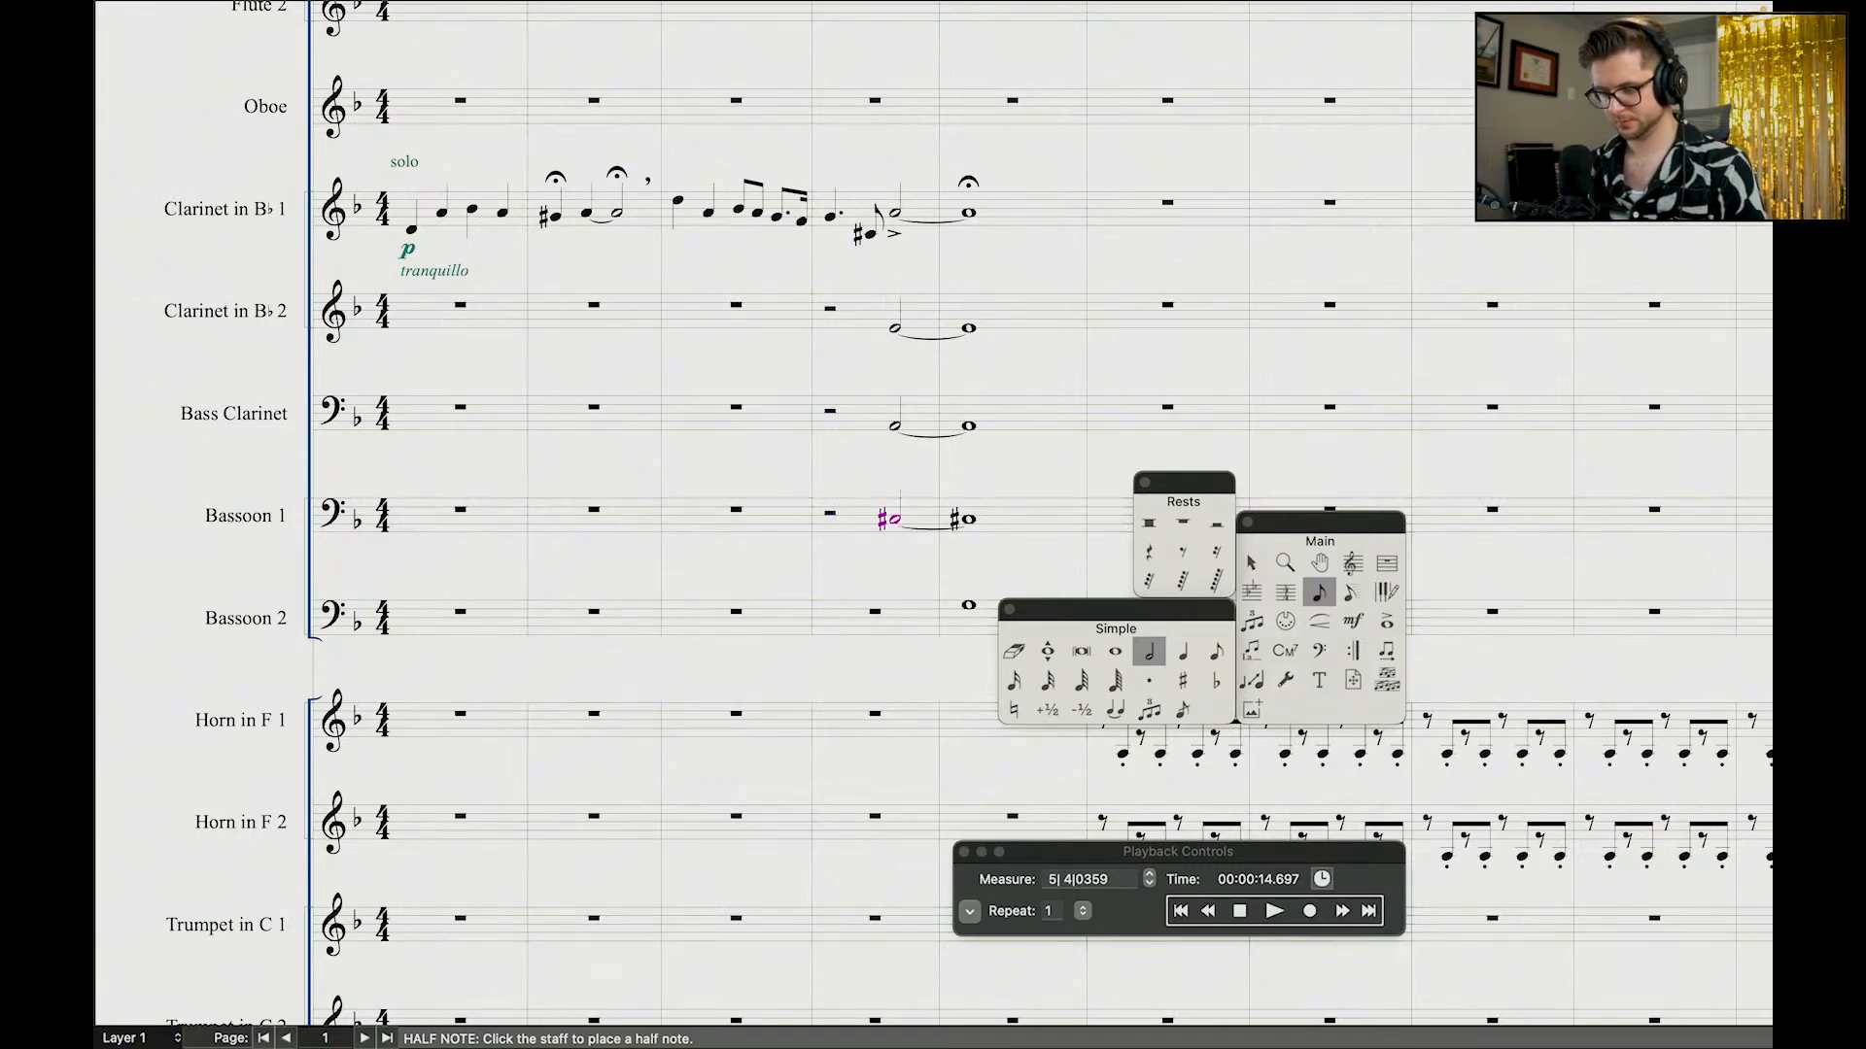
click(830, 604)
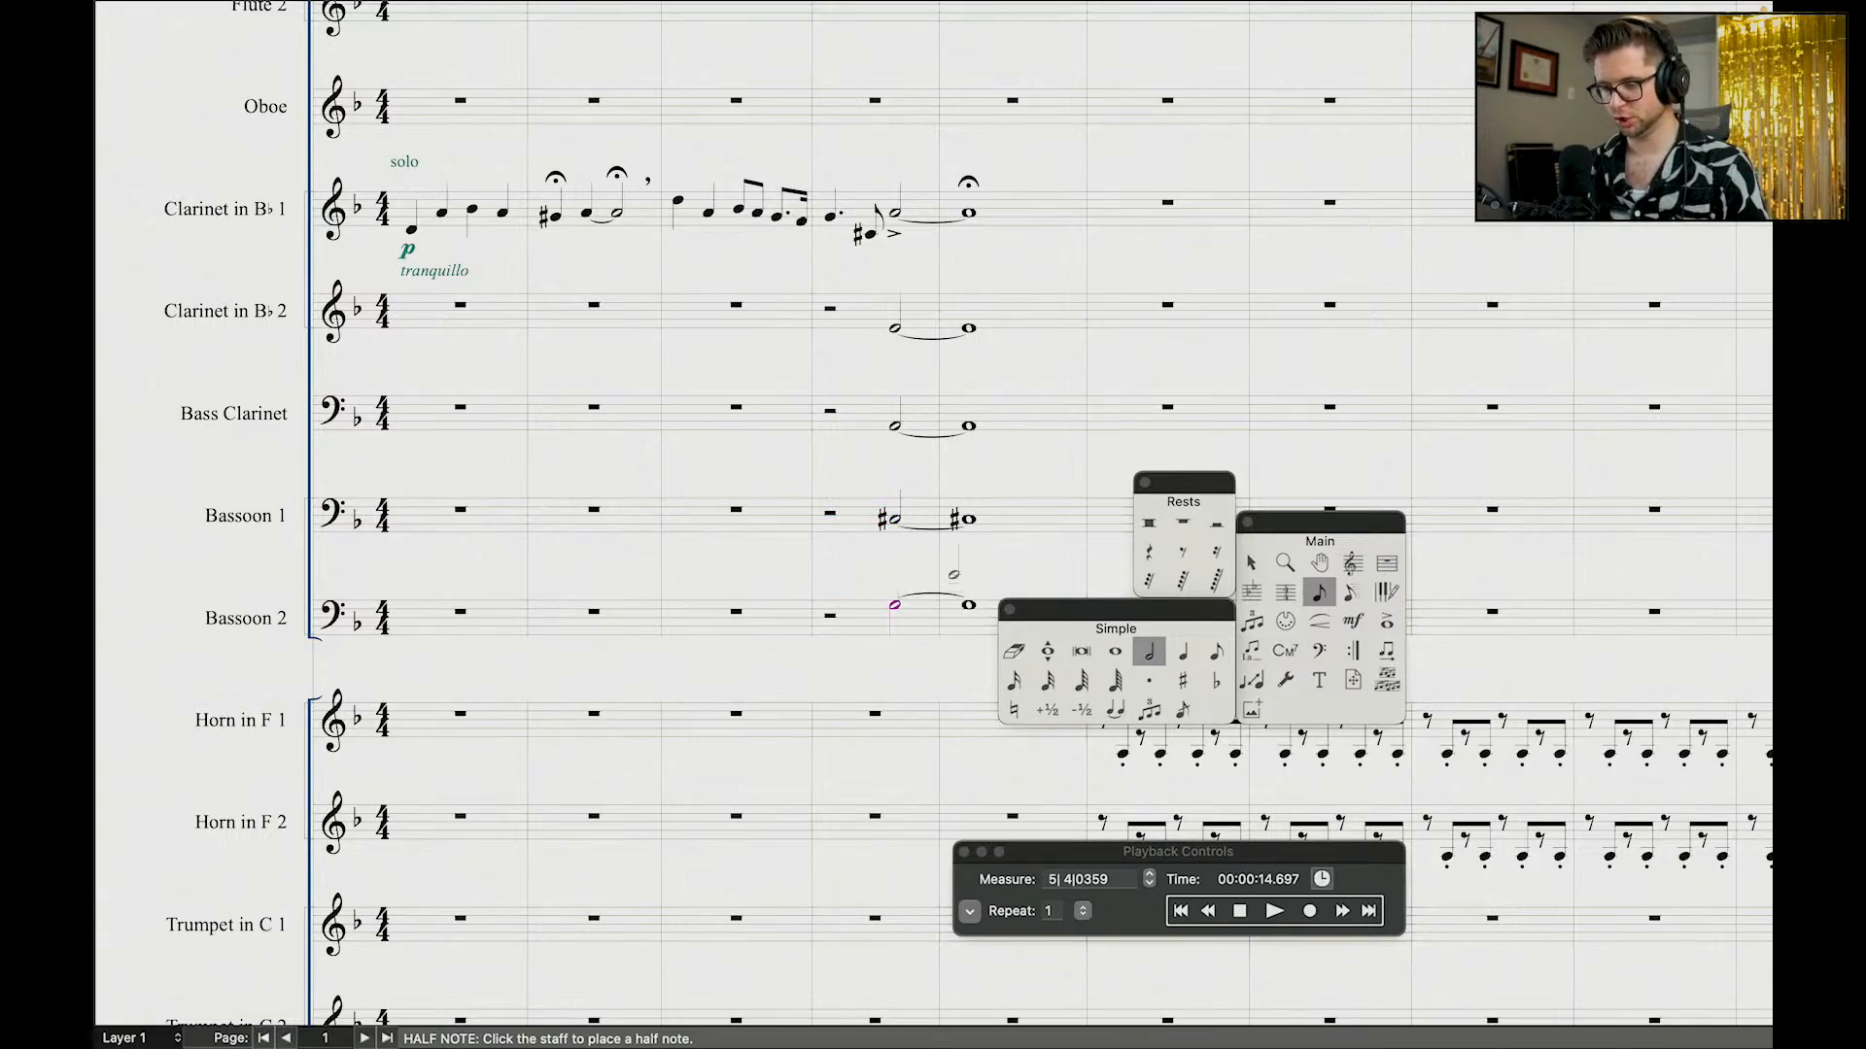
Step: Try to apply a fermata to the measure 5 whole notes from Clarinet 2 down to Bassoon 2 as one group
scroll(953, 574, down, 10)
scroll(1333, 677, up, 5)
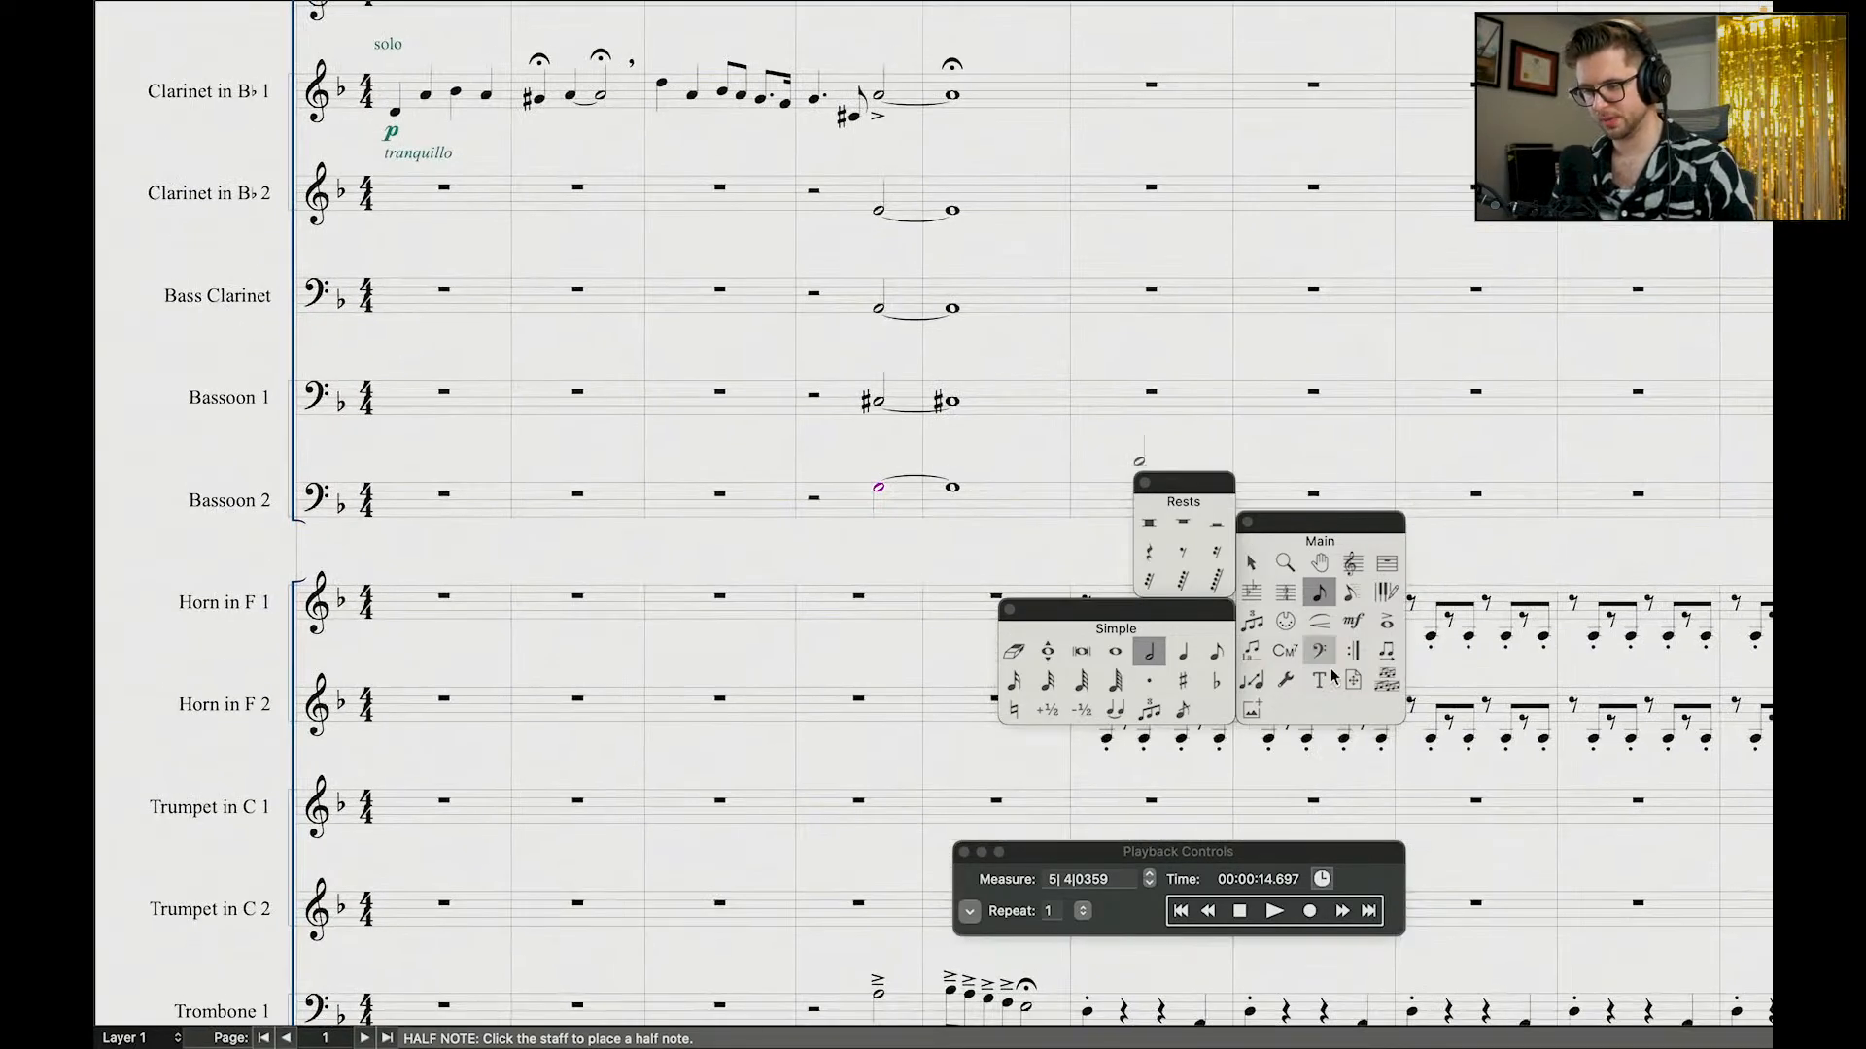
click(1386, 620)
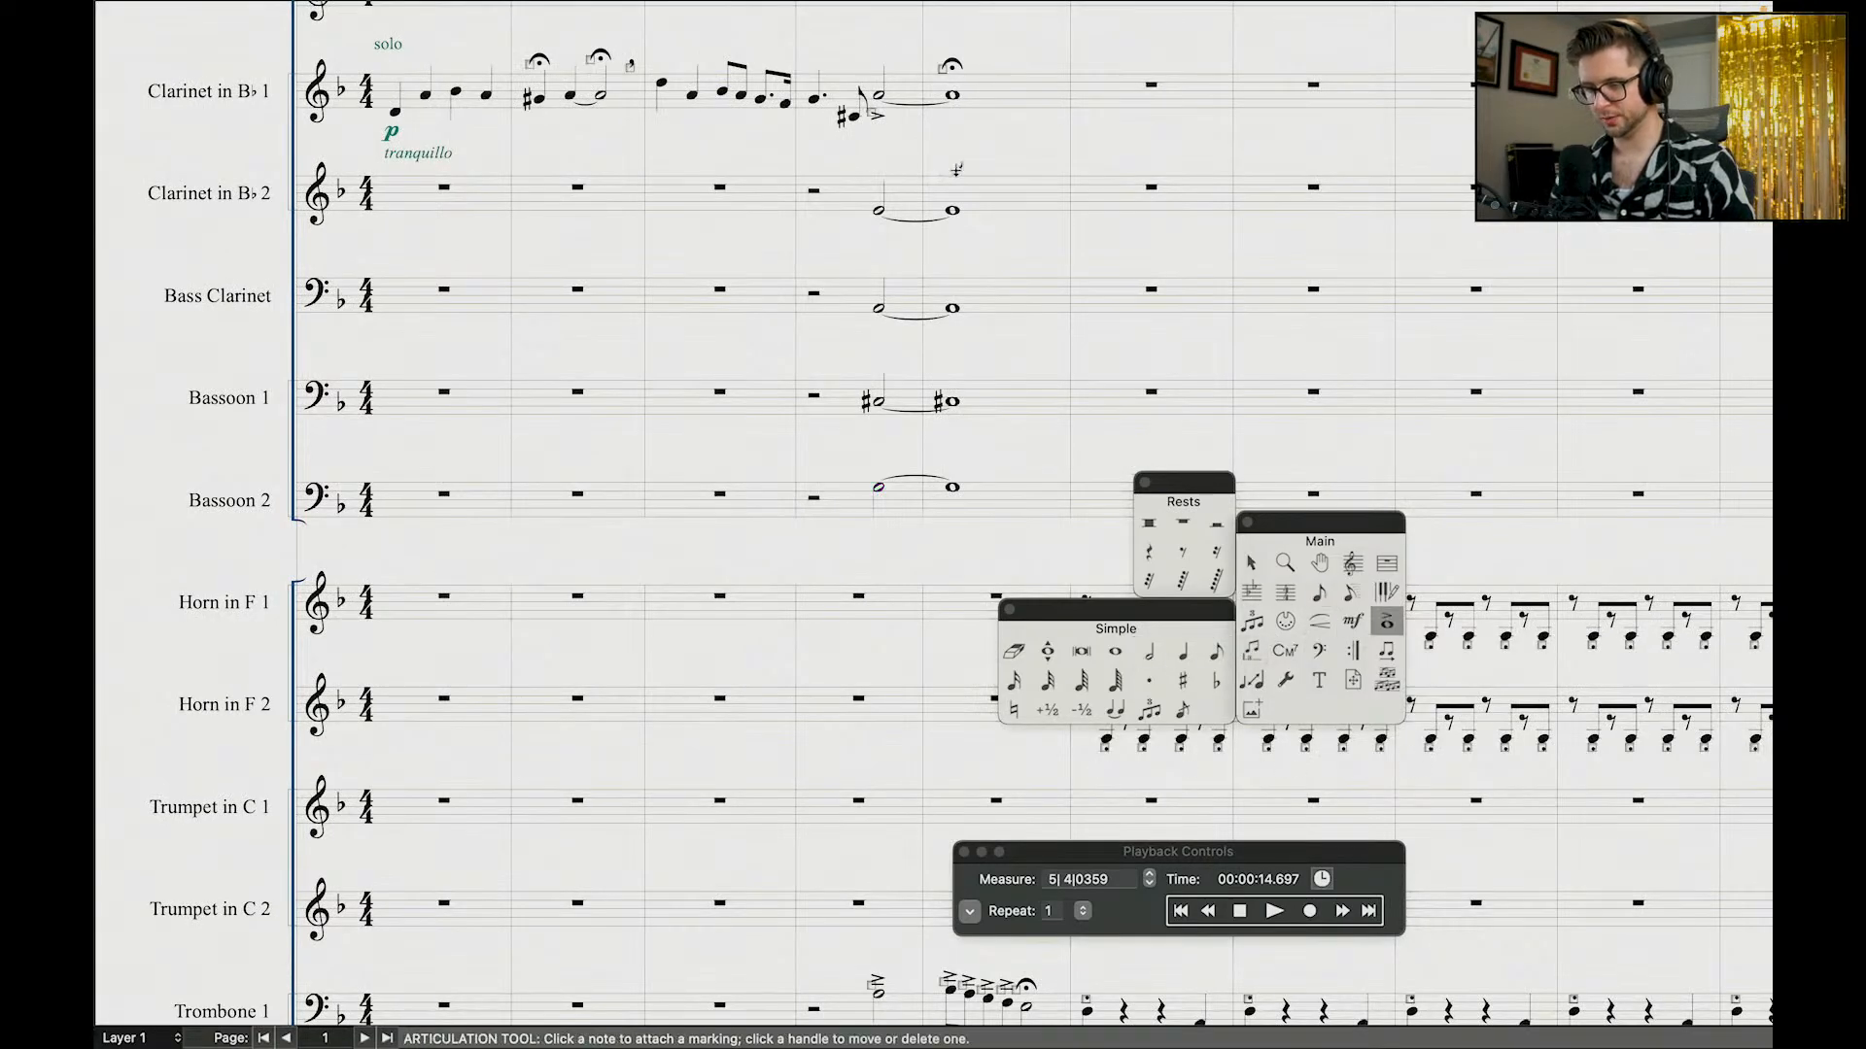
drag(919, 171, 1071, 520)
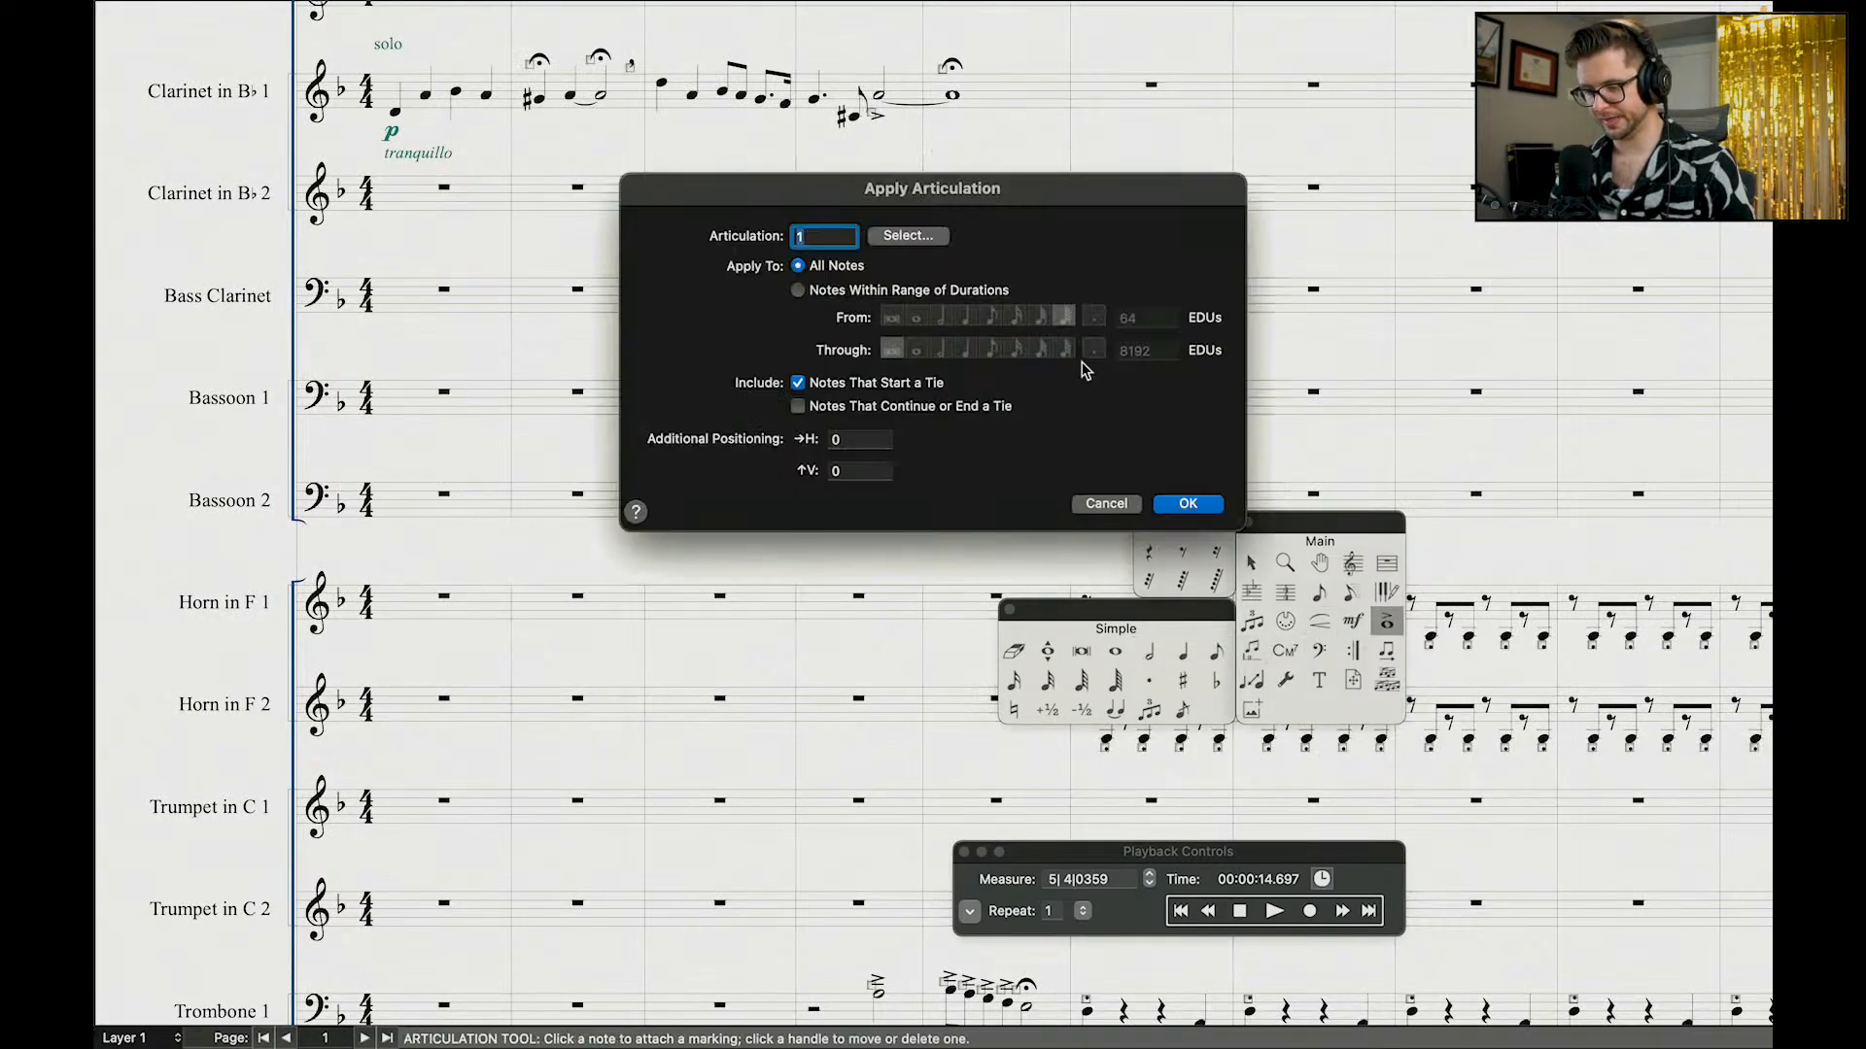
click(919, 238)
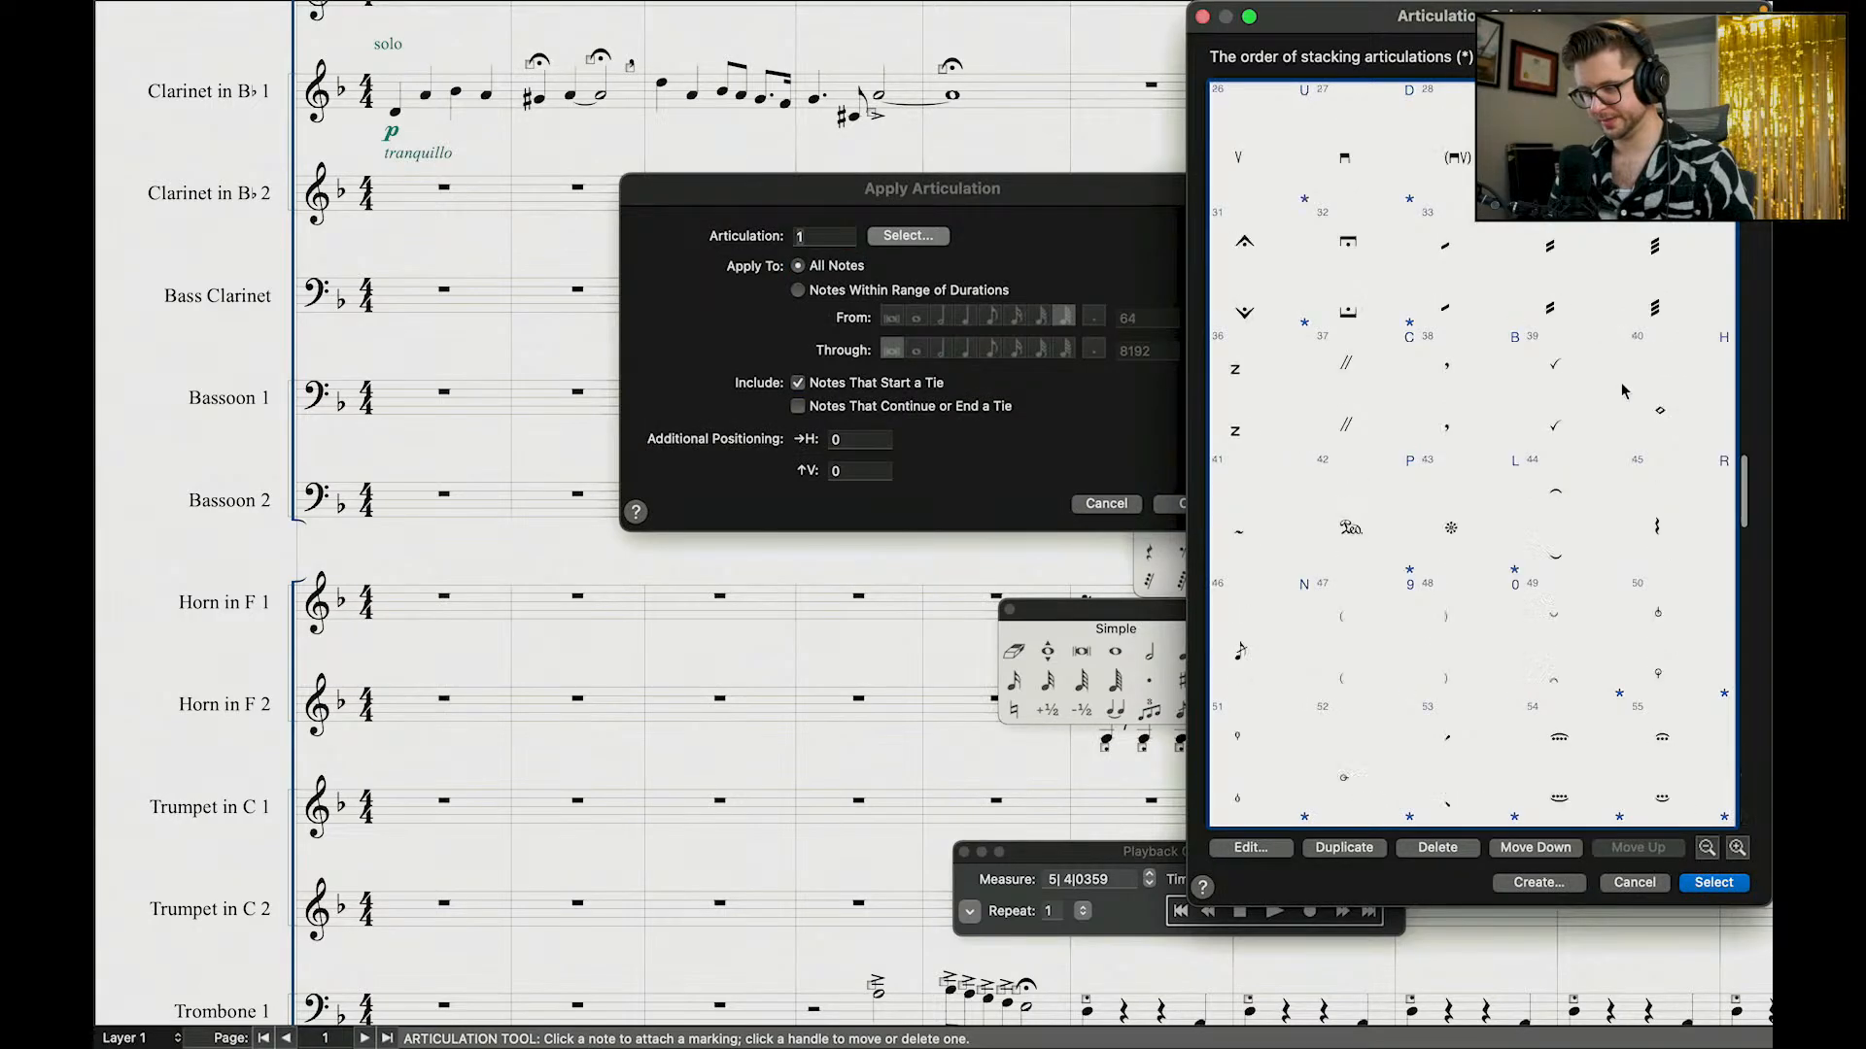
double_click(1680, 683)
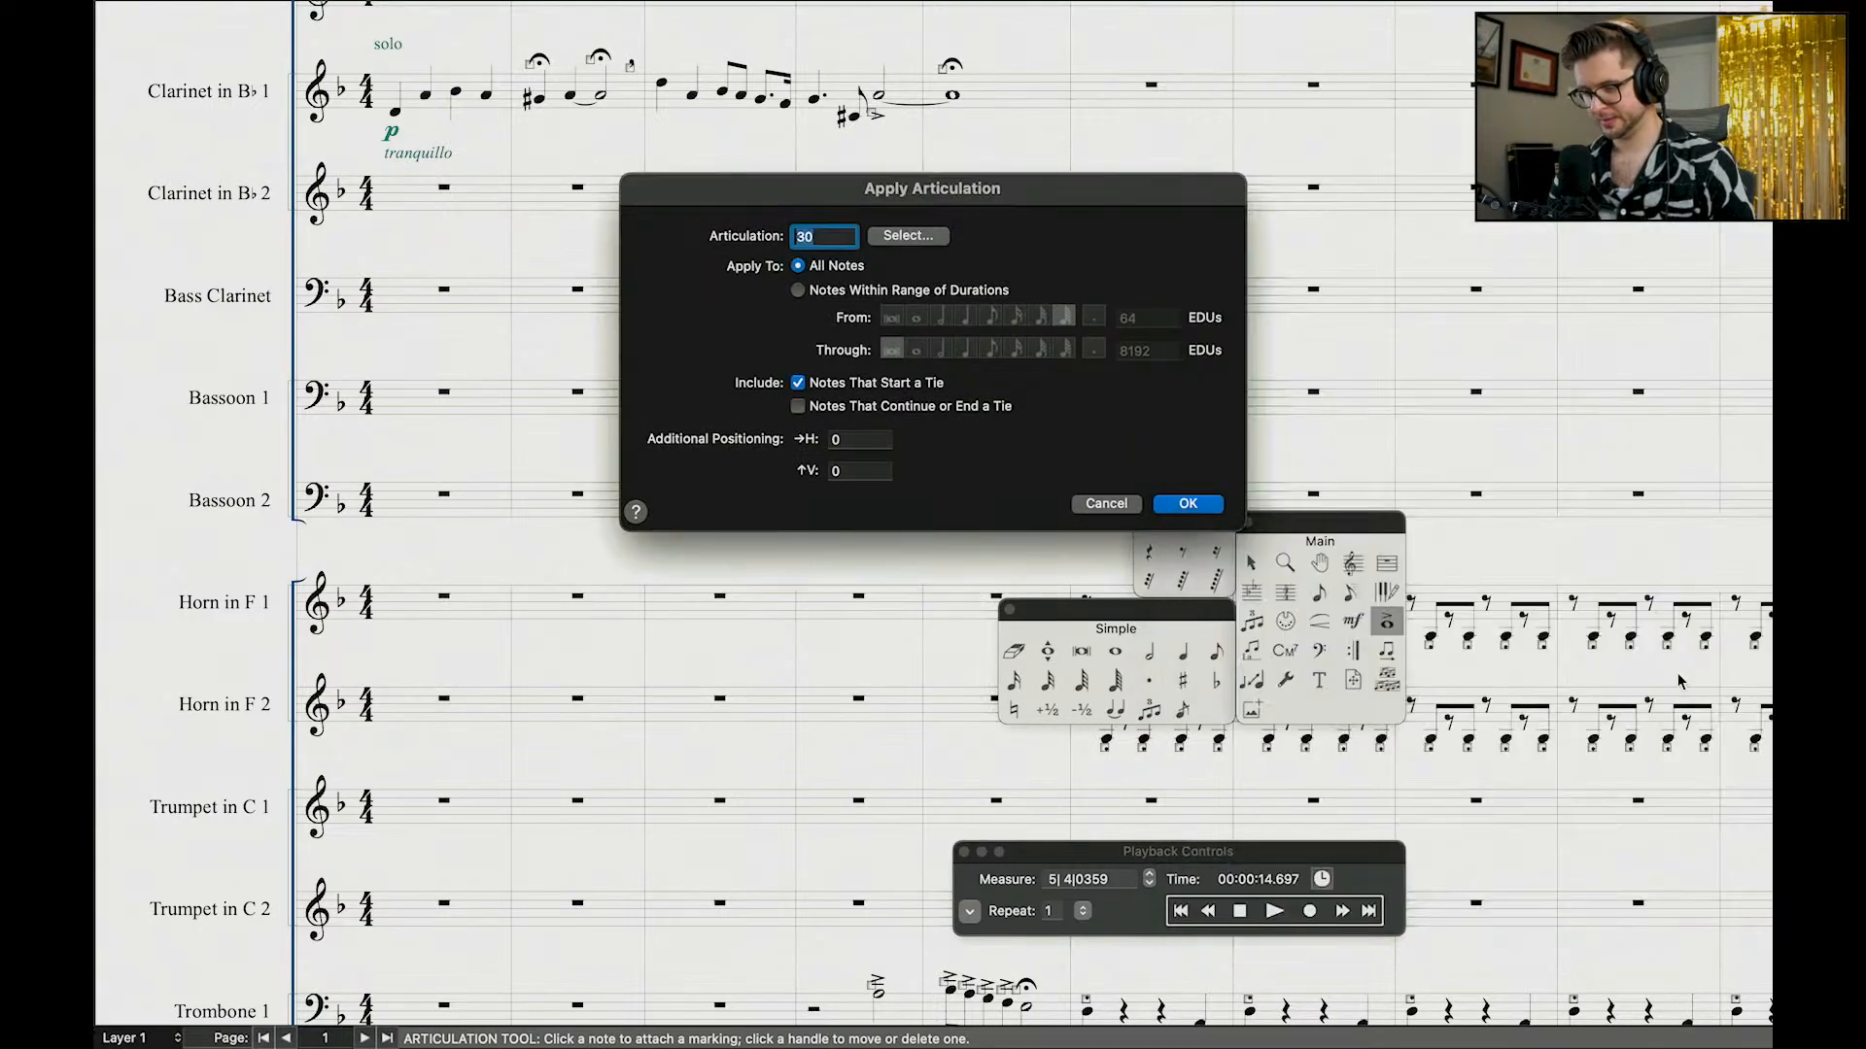
click(1218, 499)
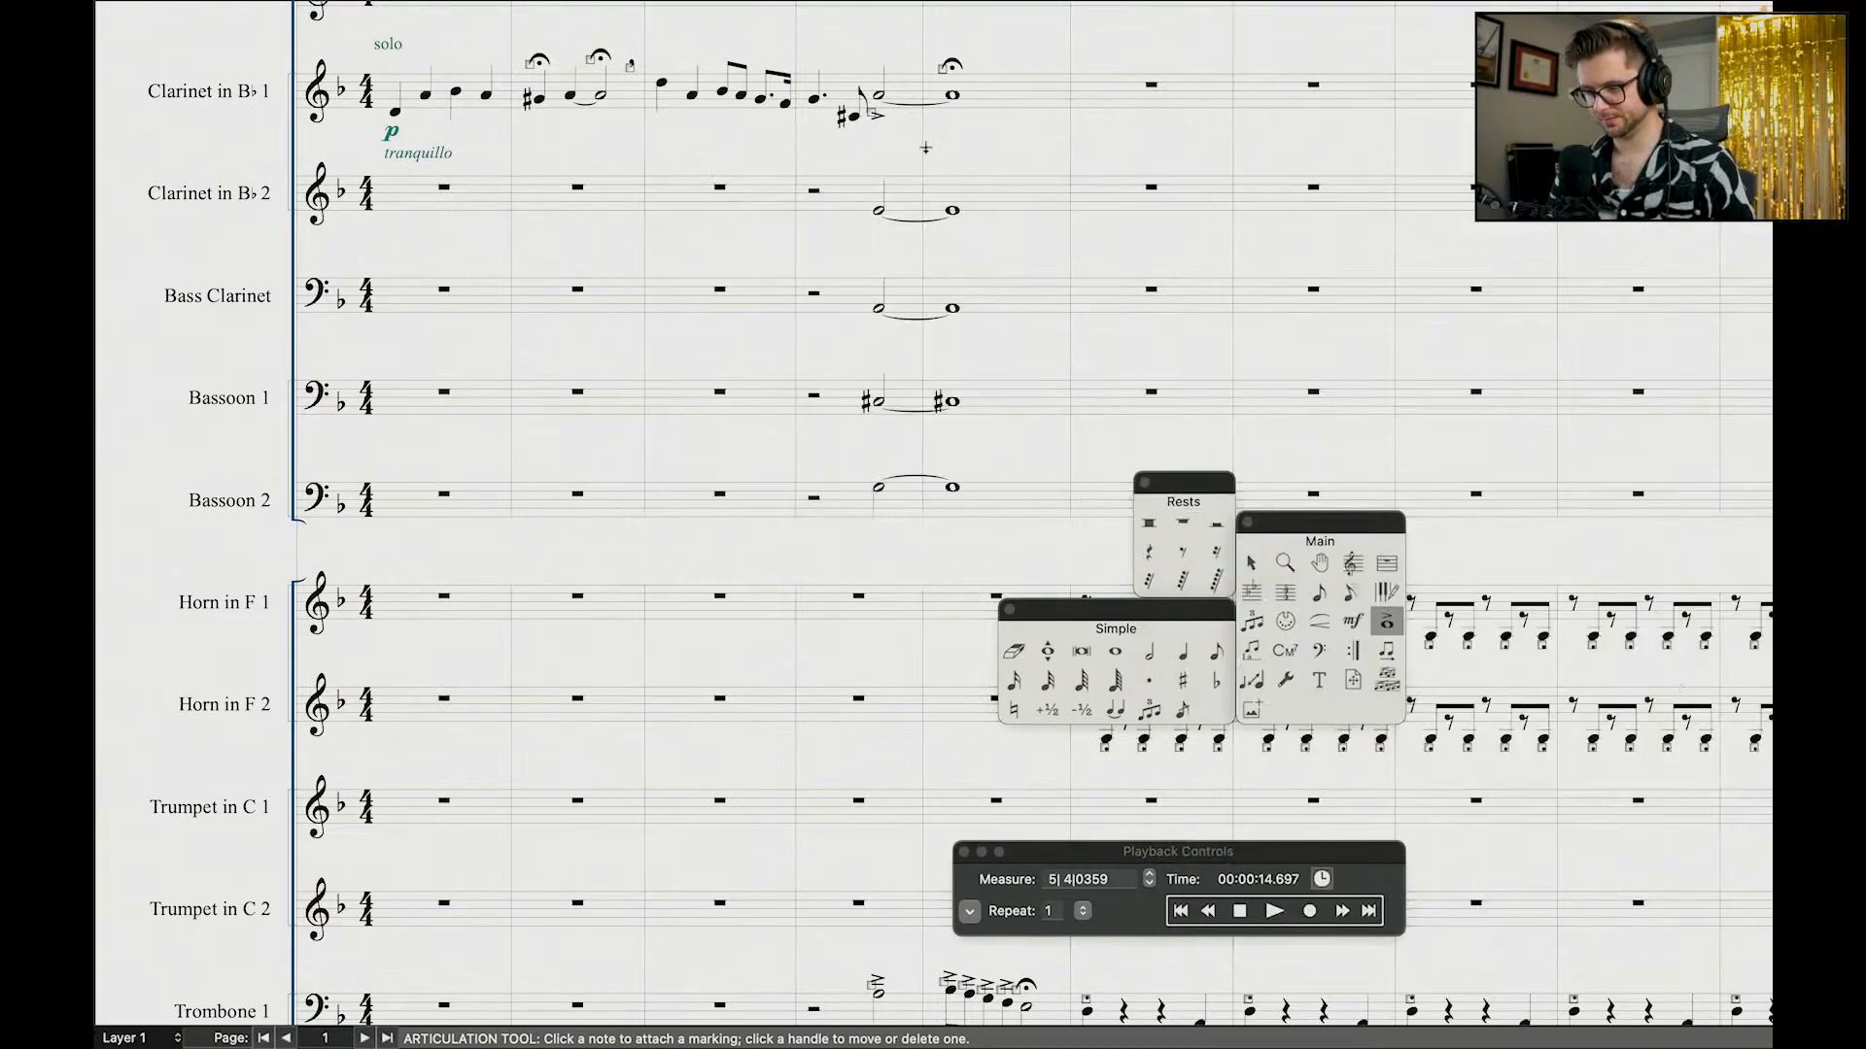
drag(925, 148, 1042, 524)
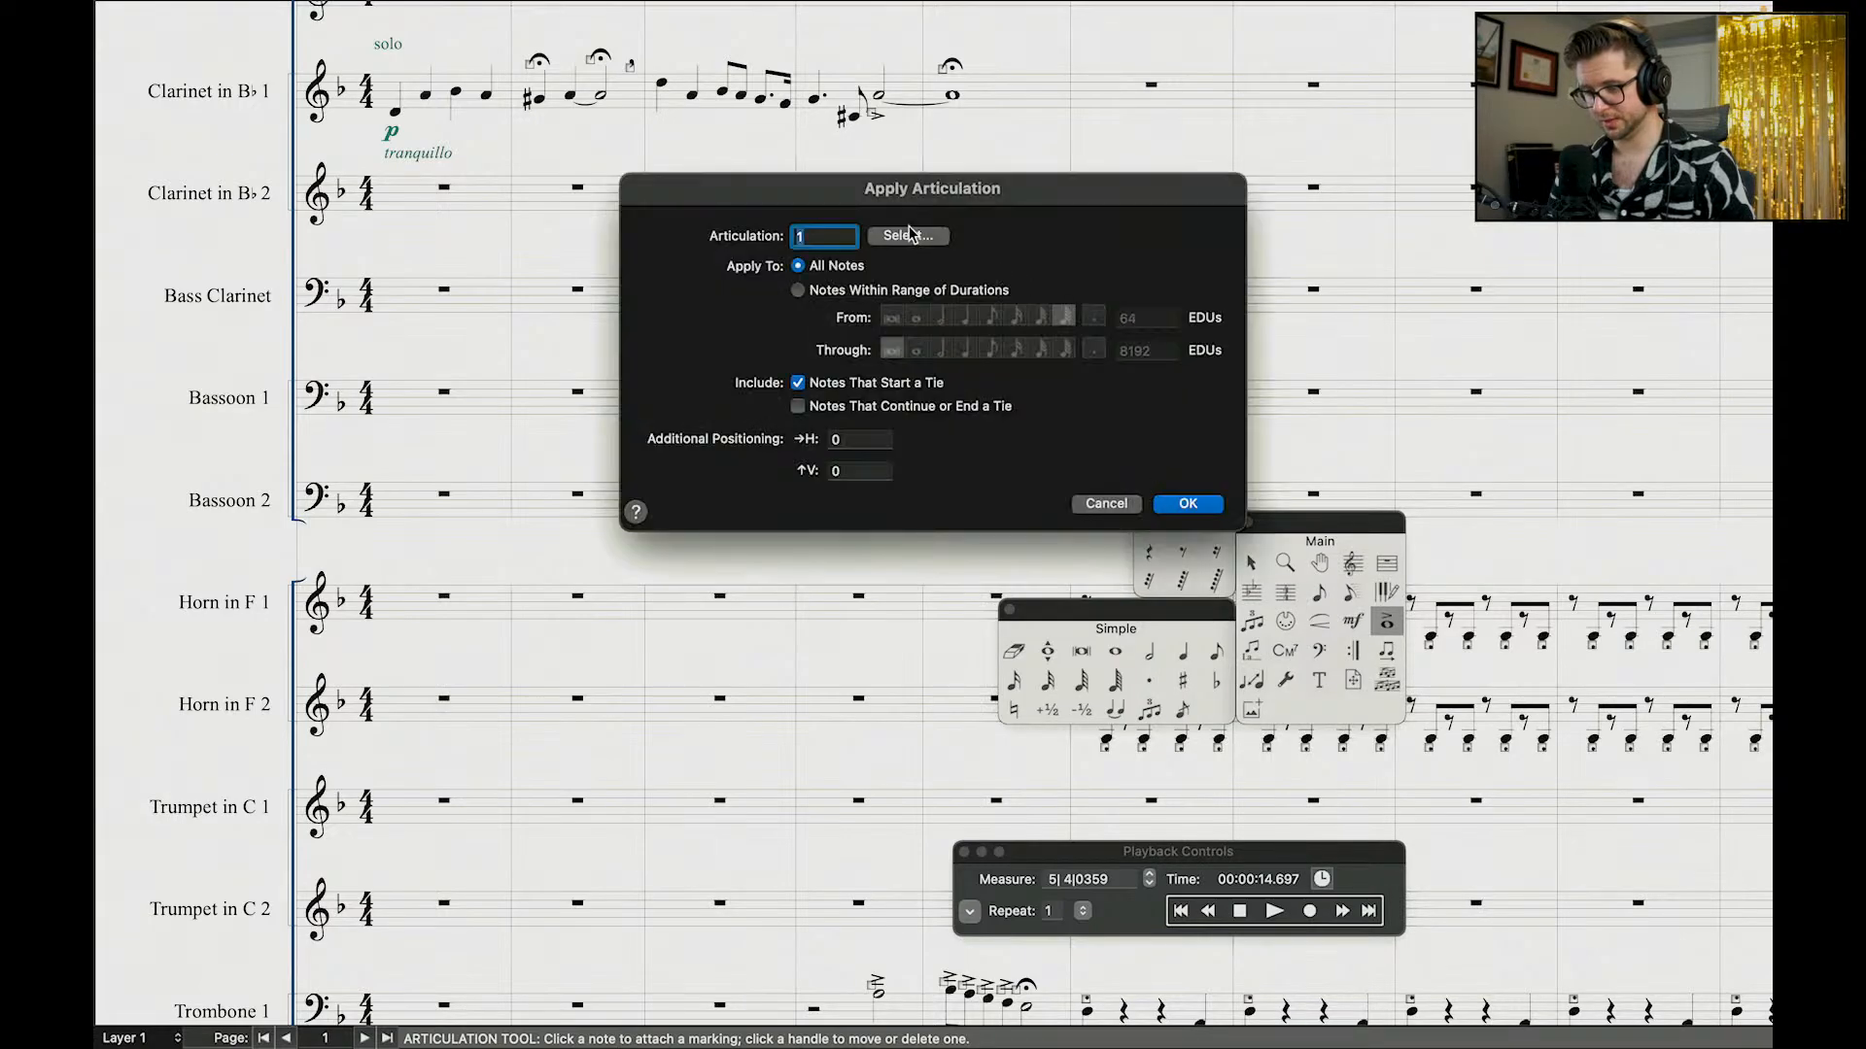
key(Return)
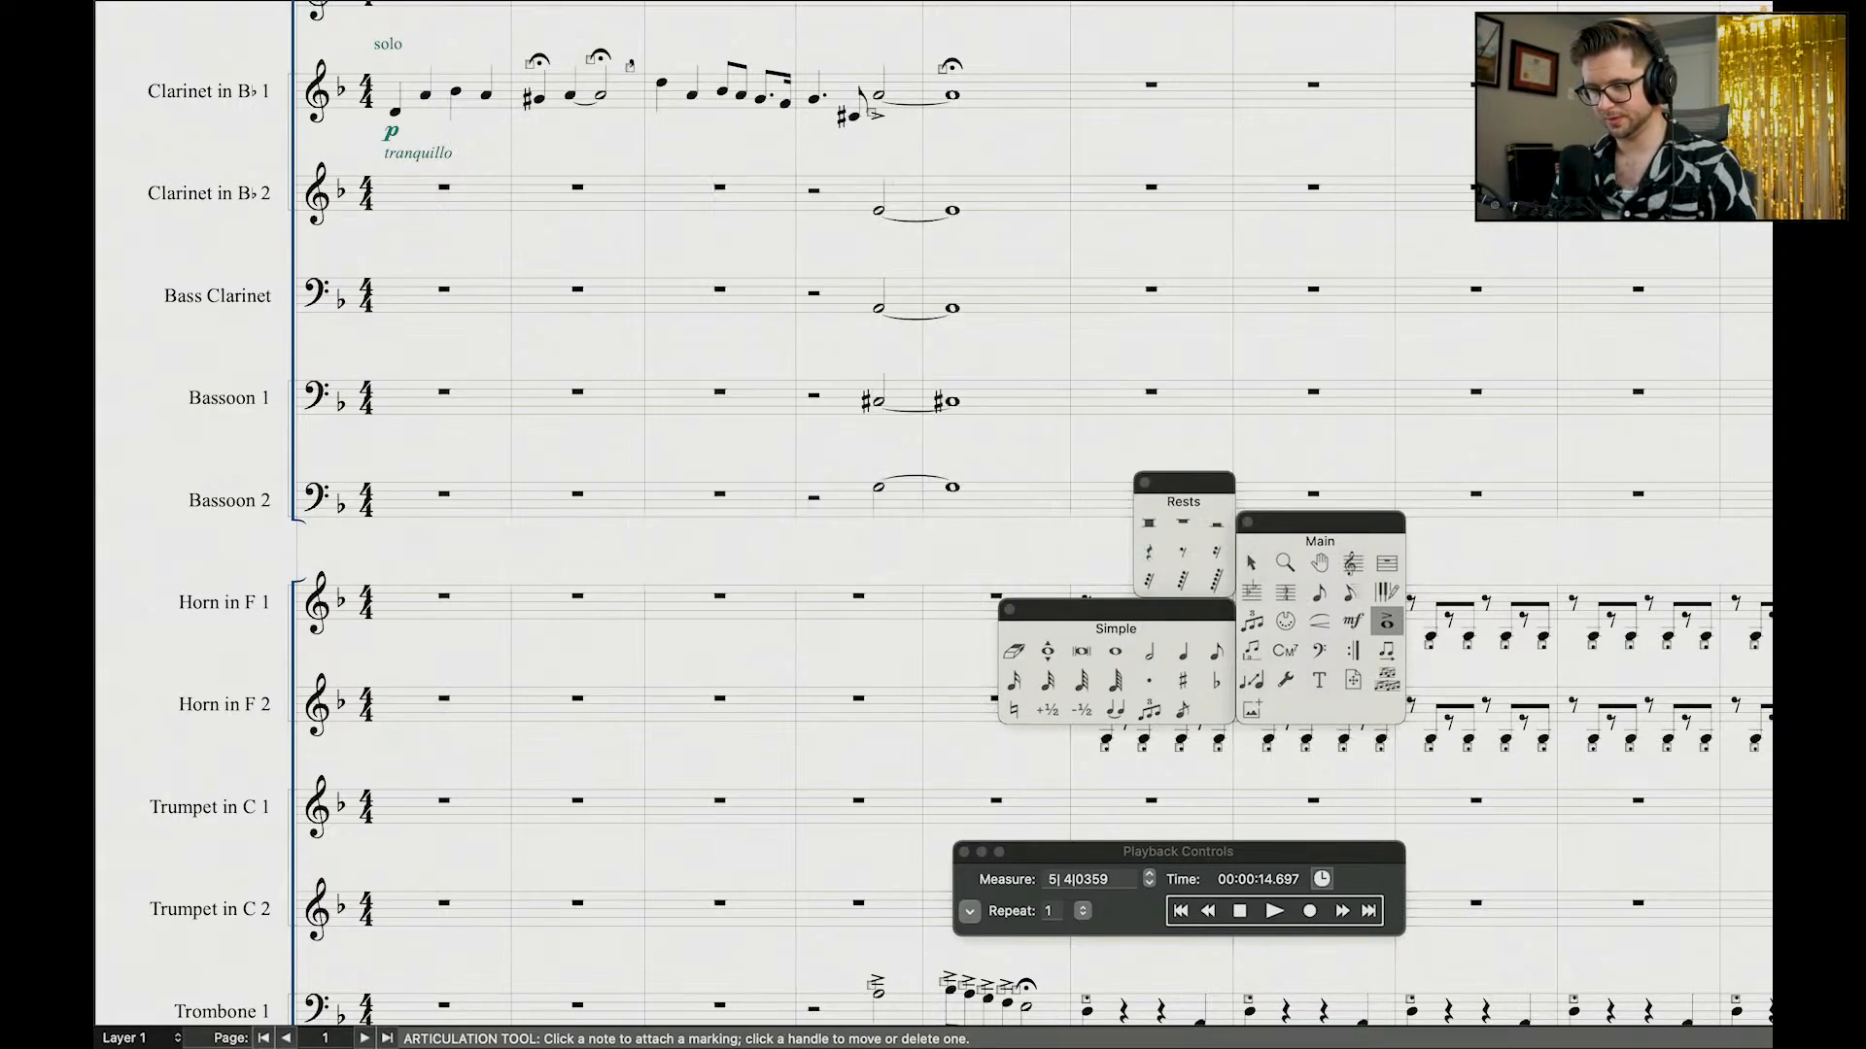
Step: Attach a fermata to each measure 5 whole note in Clarinet 2, Bass Clarinet, Bassoon 1 and Bassoon 2
click(954, 211)
double_click(1670, 752)
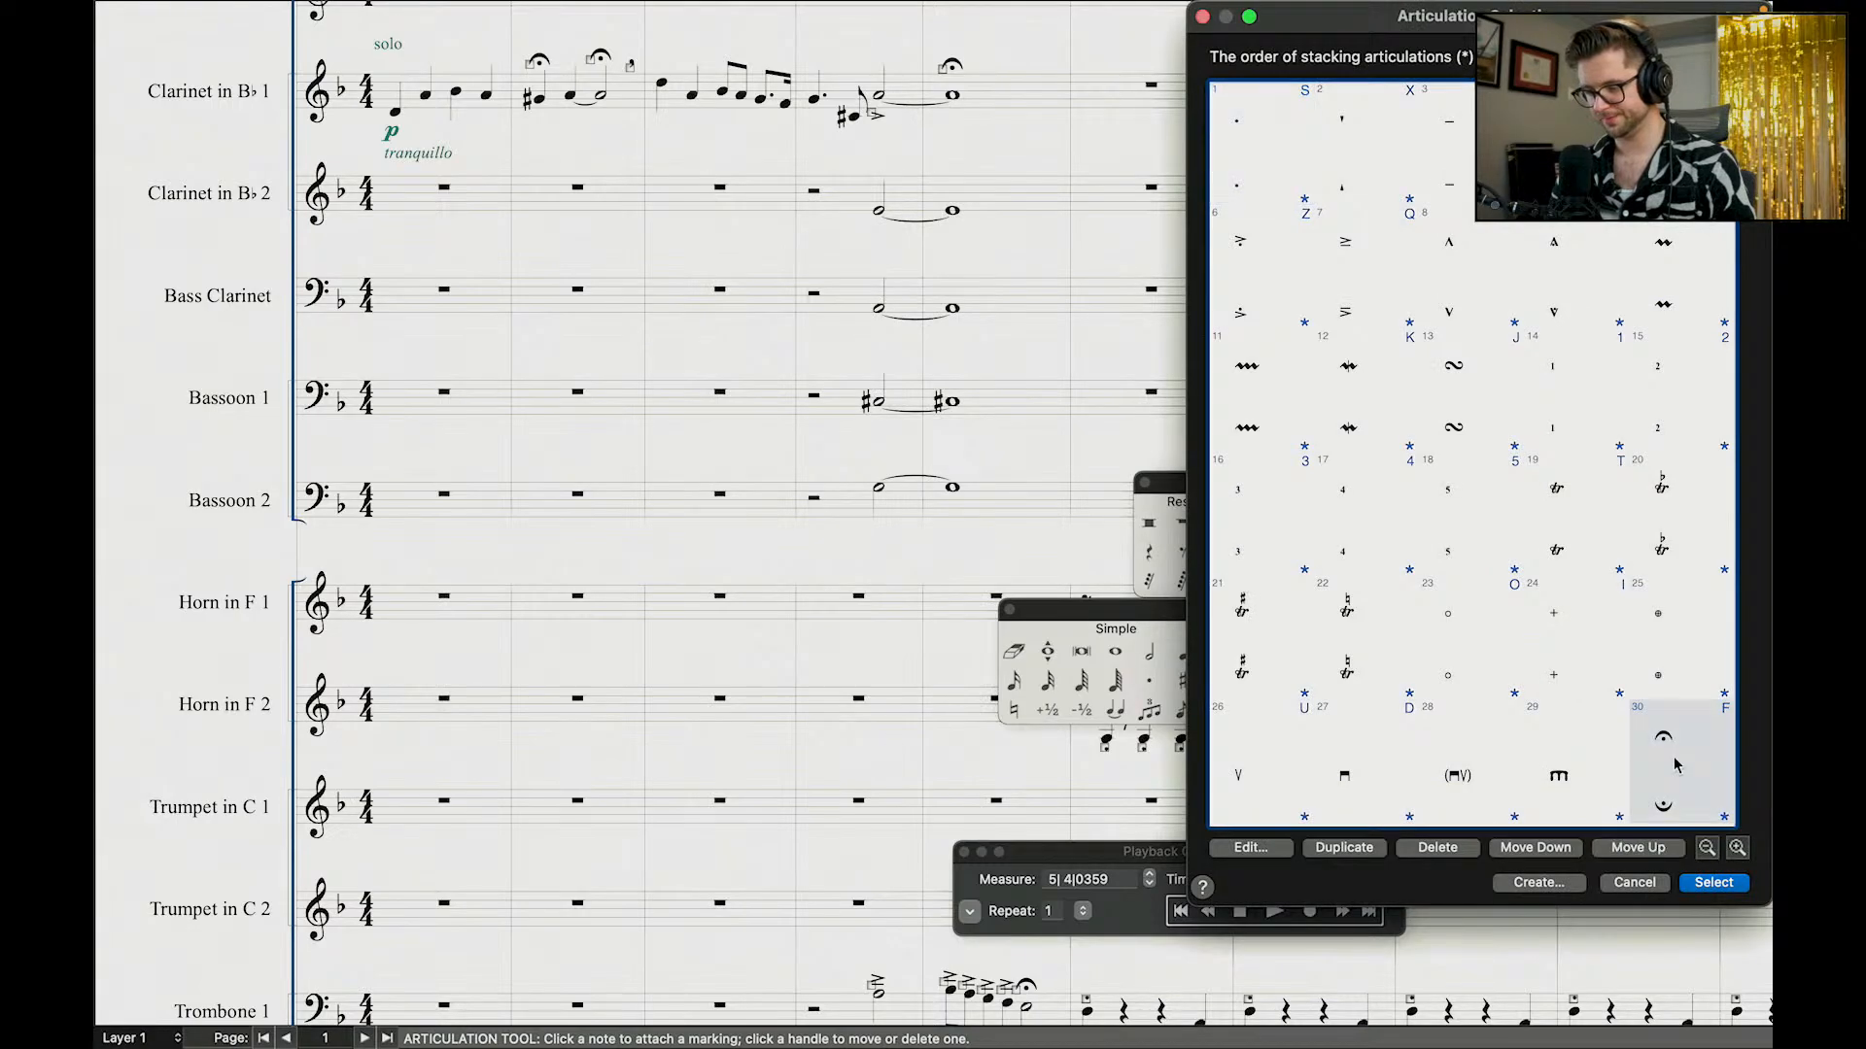
click(947, 309)
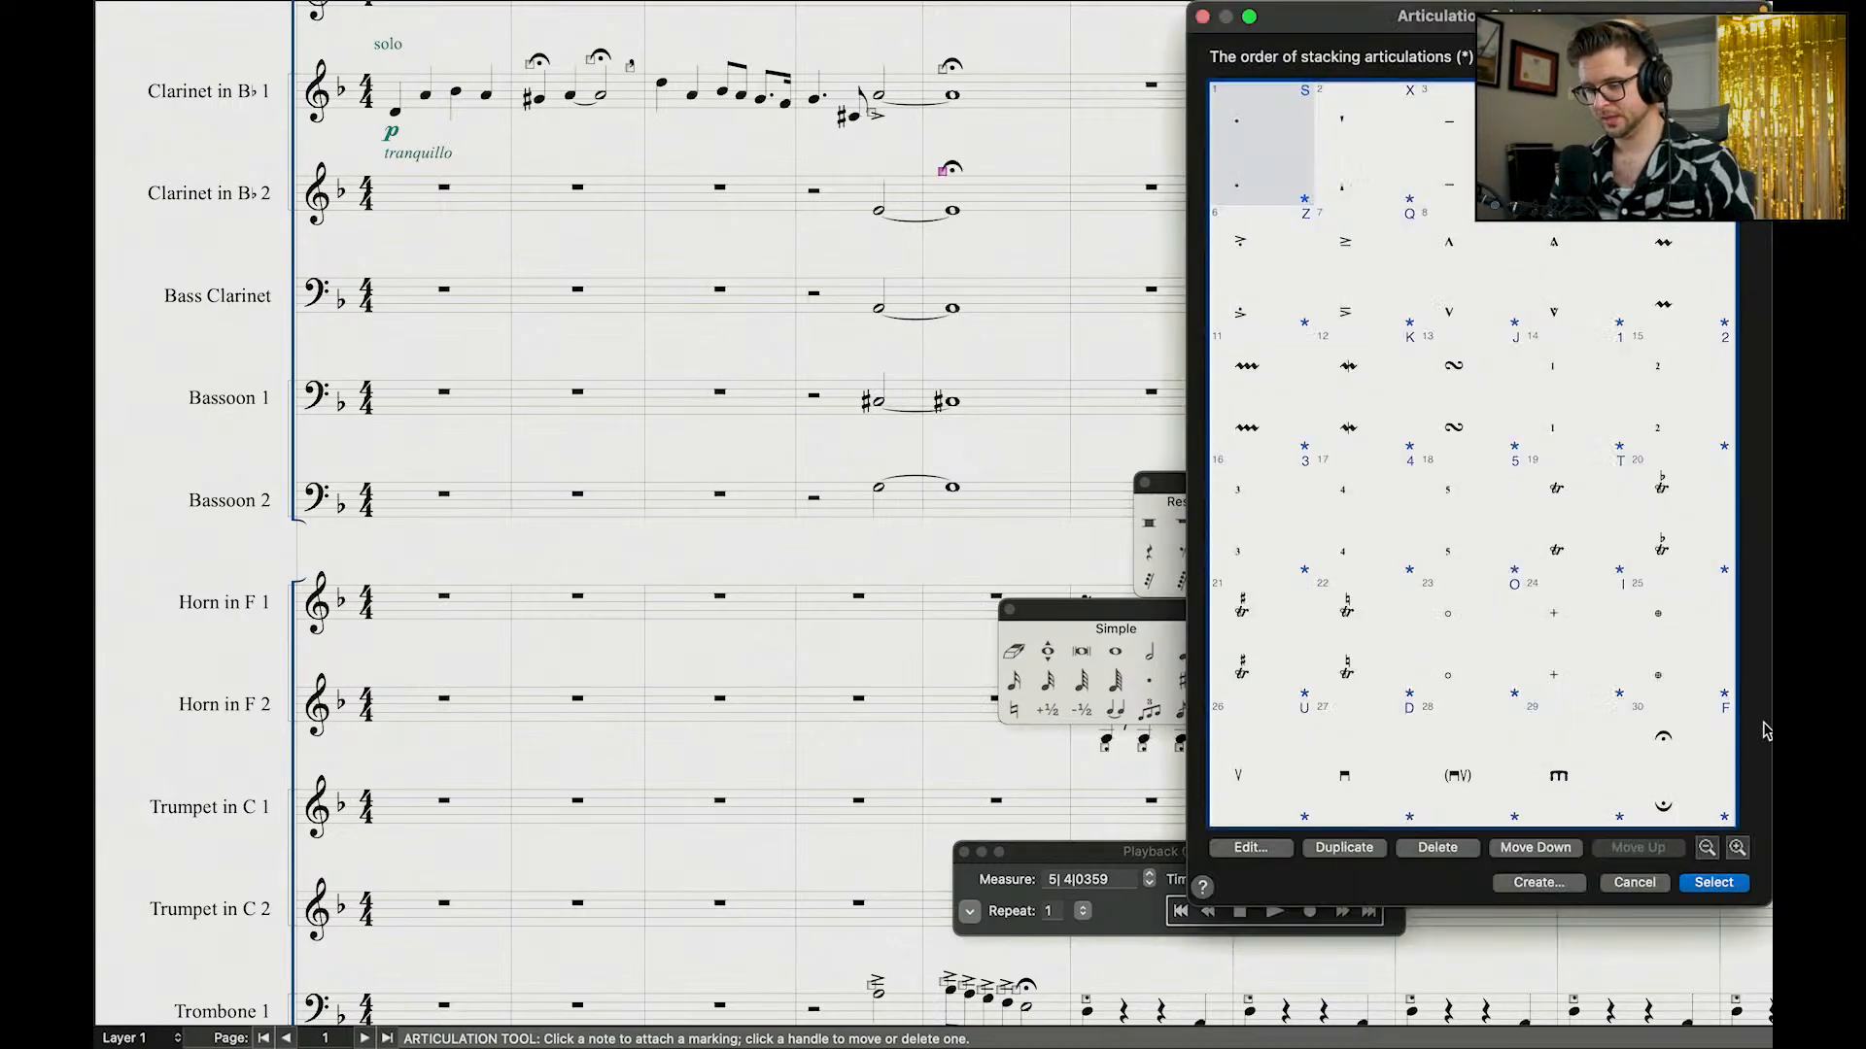
double_click(1670, 748)
click(954, 400)
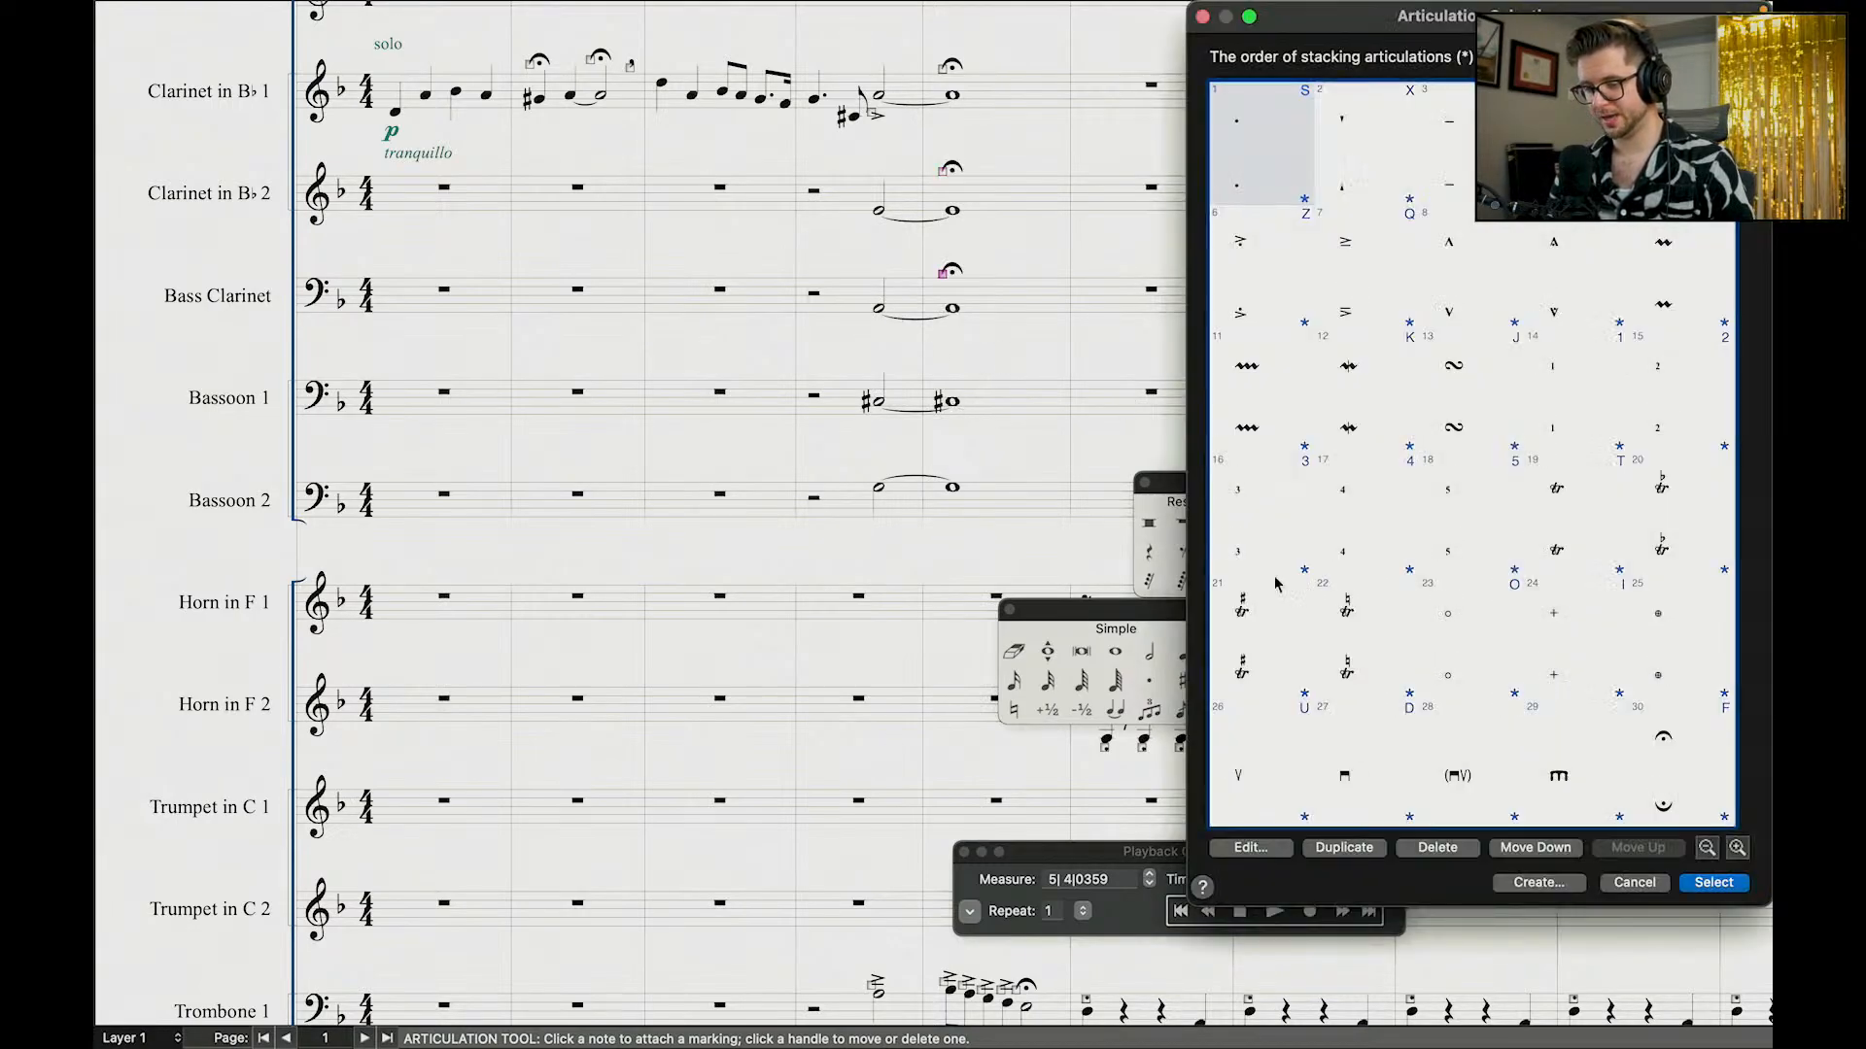
double_click(1650, 750)
click(955, 487)
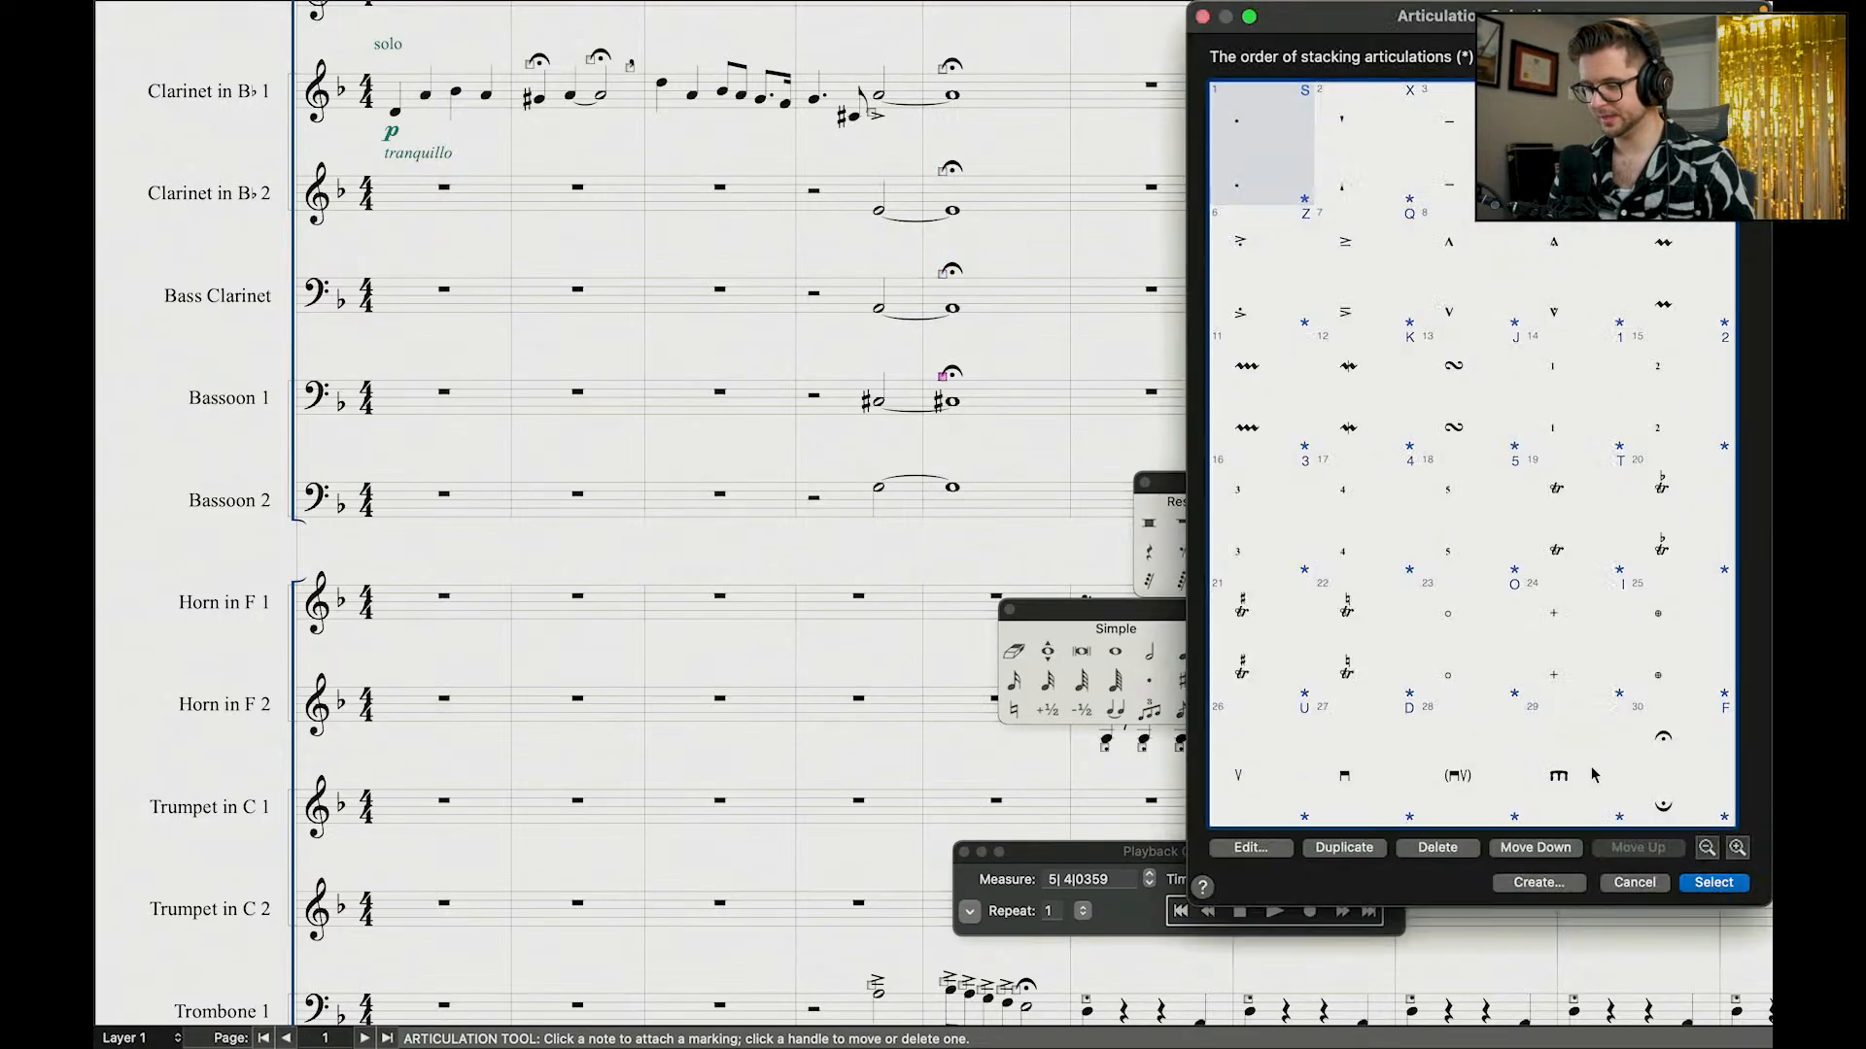
double_click(1657, 735)
Step: Apply accents as a group to the beat 3 half notes in measure 4, from Clarinet 2 down to Bassoon 2
scroll(977, 129, up, 10)
scroll(976, 129, down, 15)
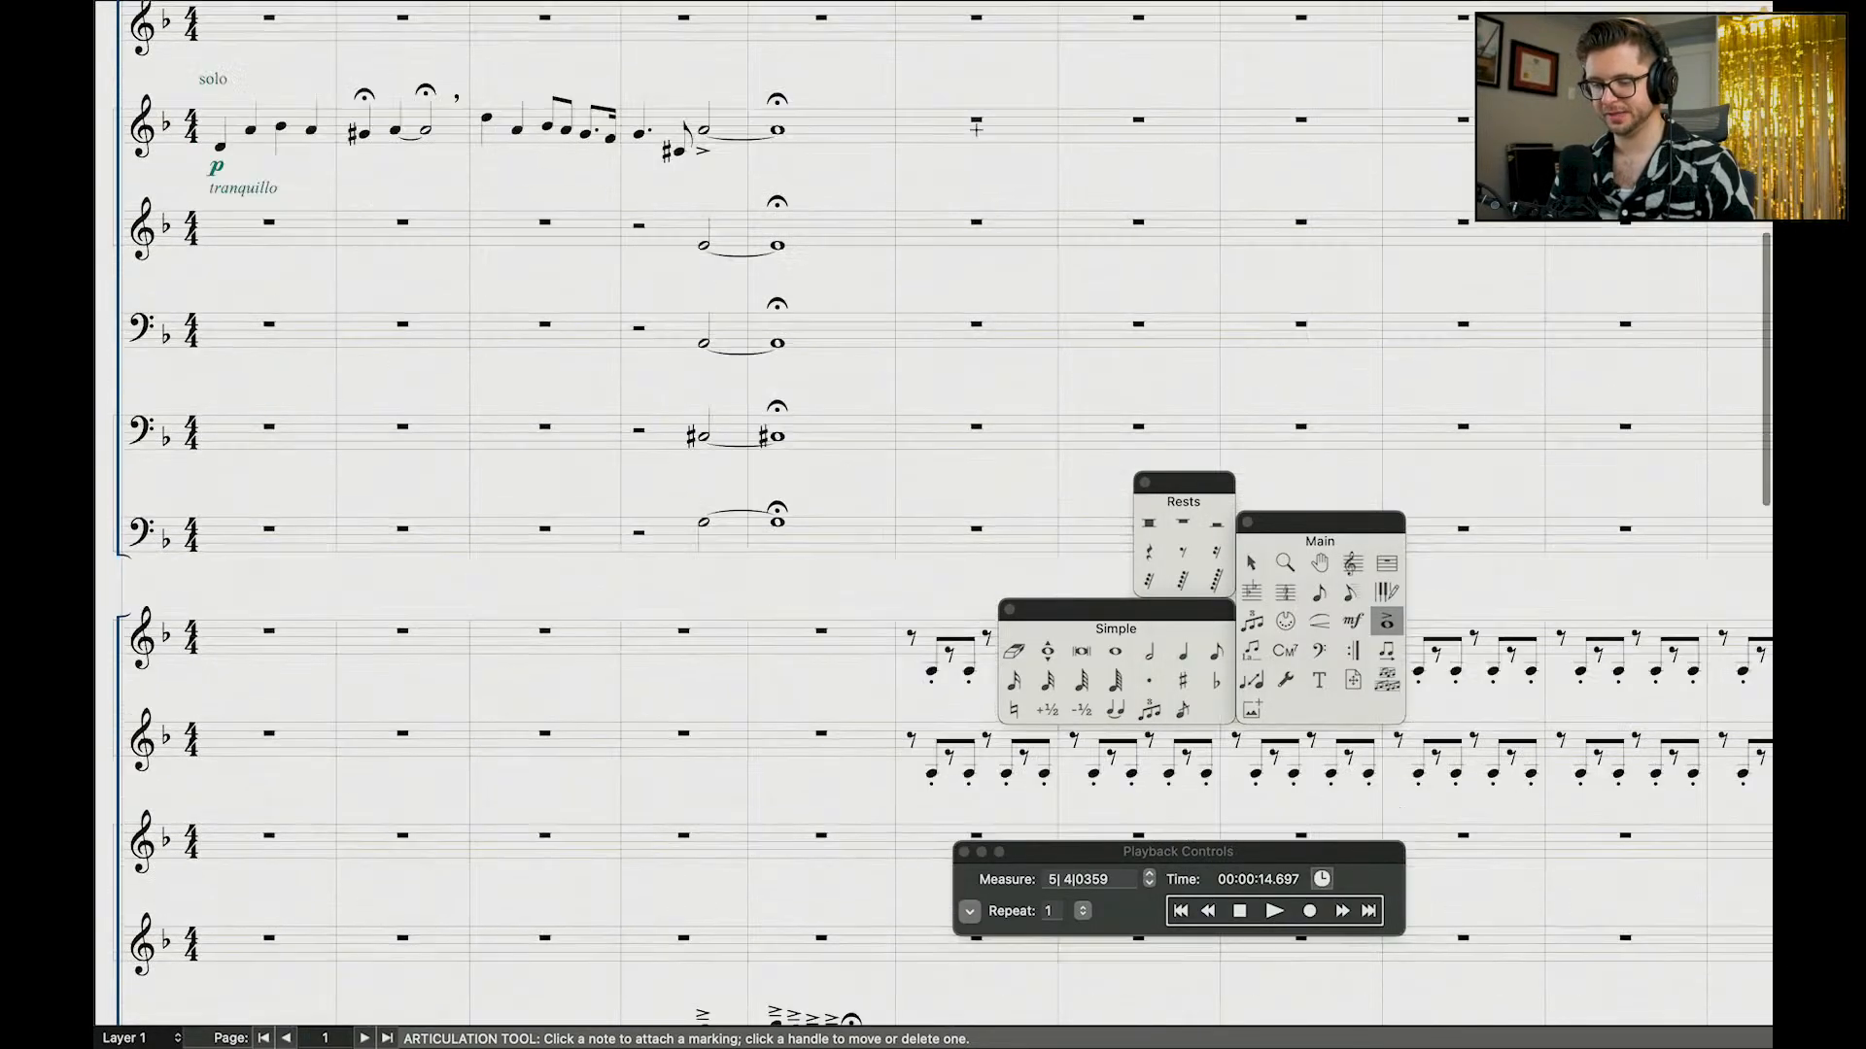
mouse_move(768, 8)
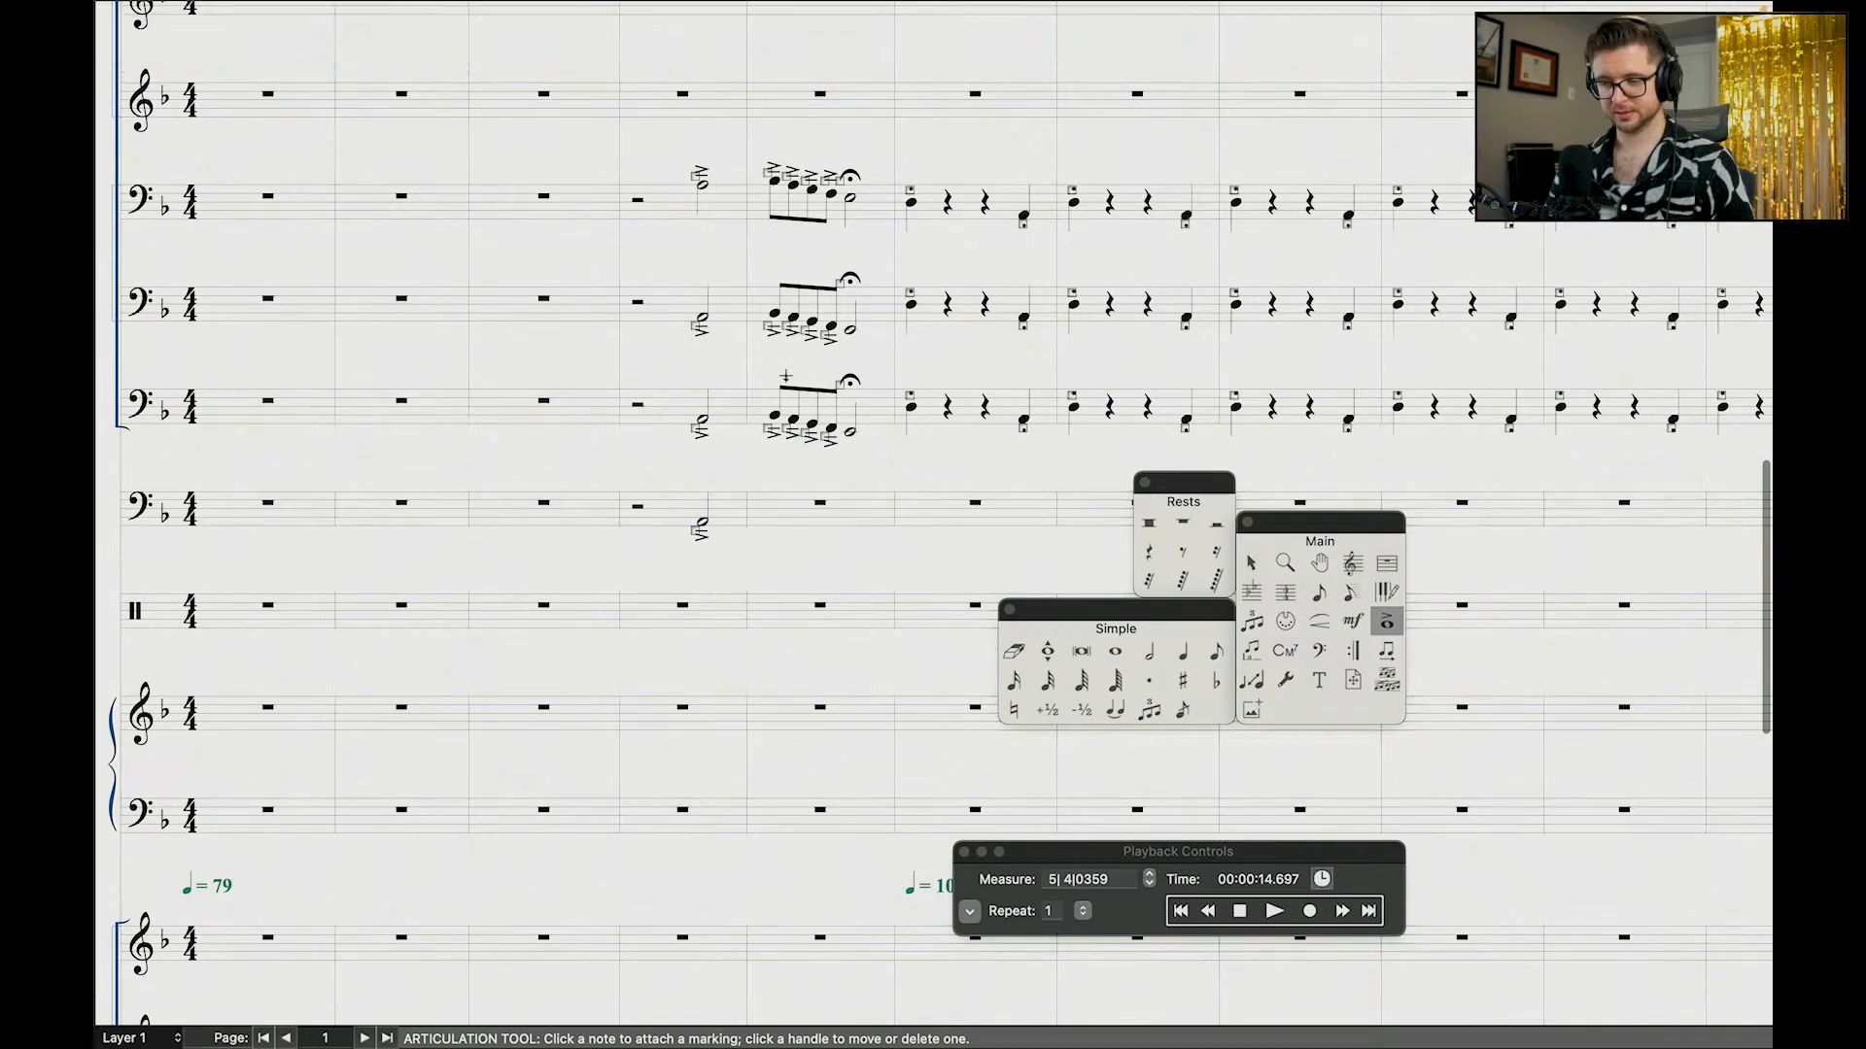
scroll(933, 525, up, 6)
scroll(1003, 429, up, 2)
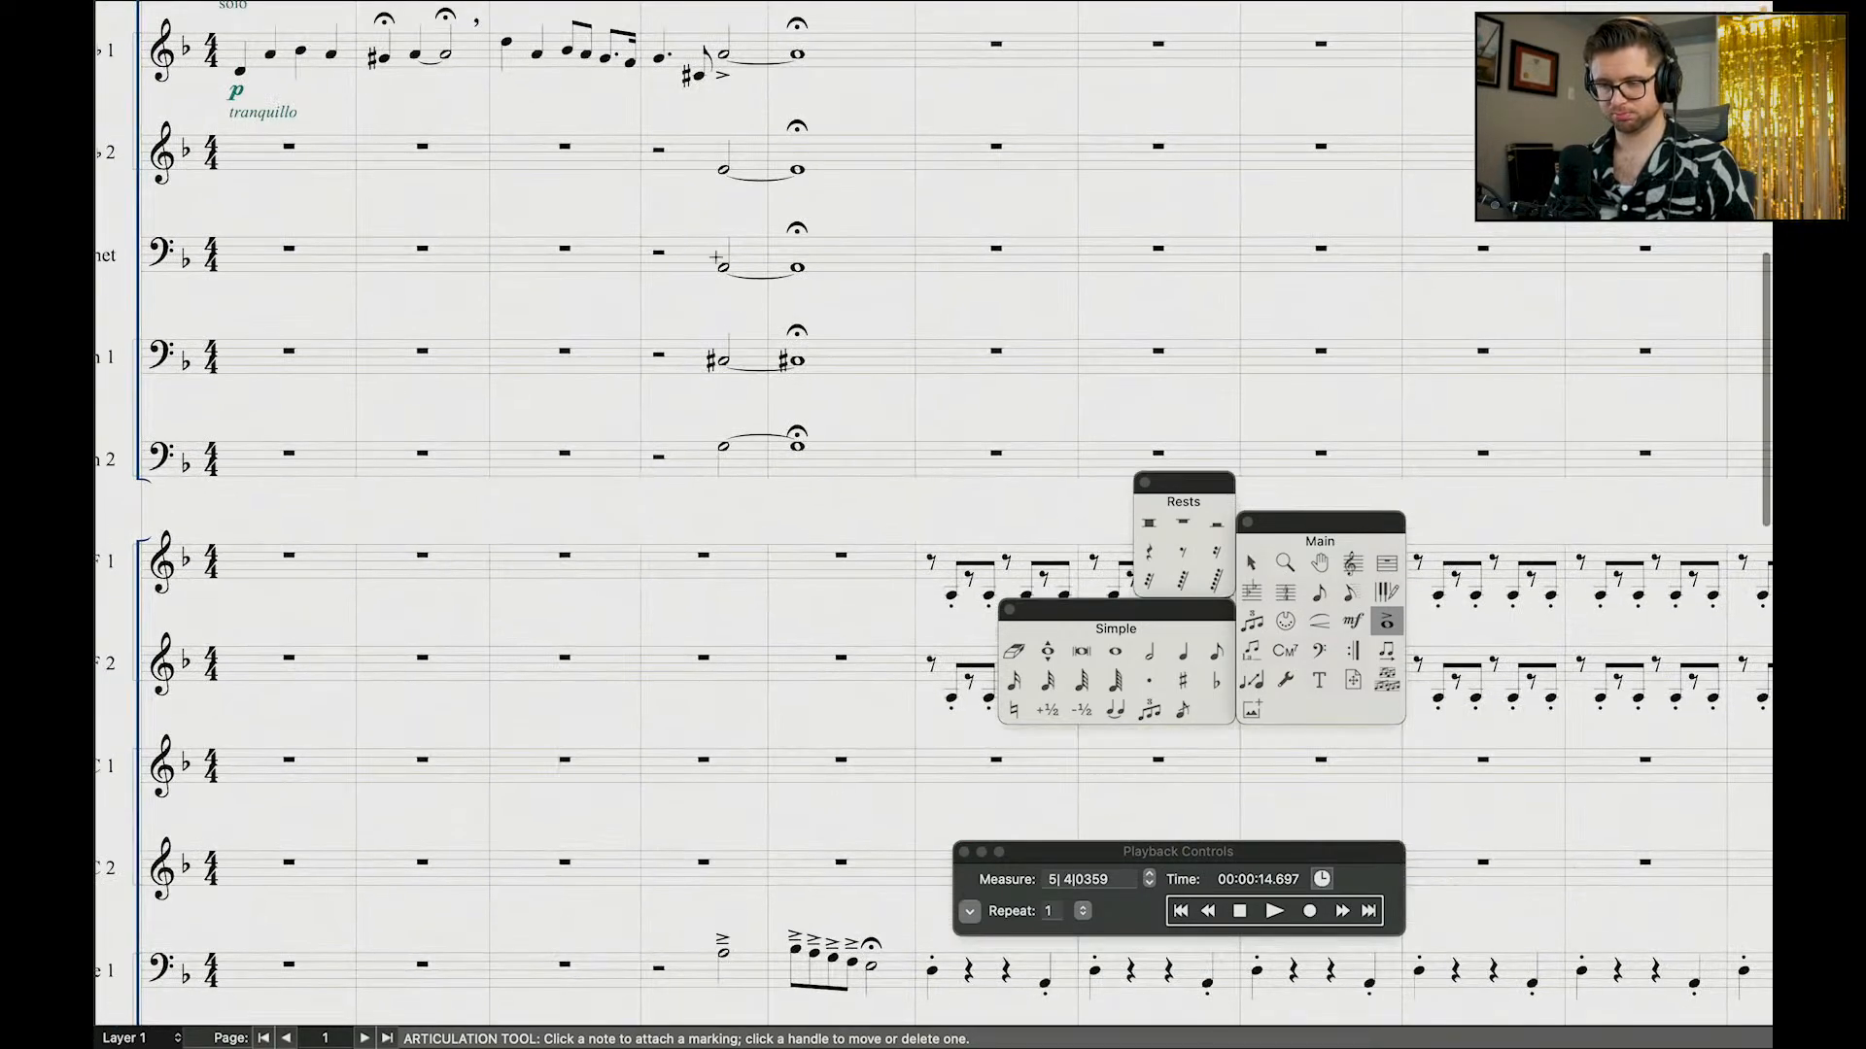
click(1250, 563)
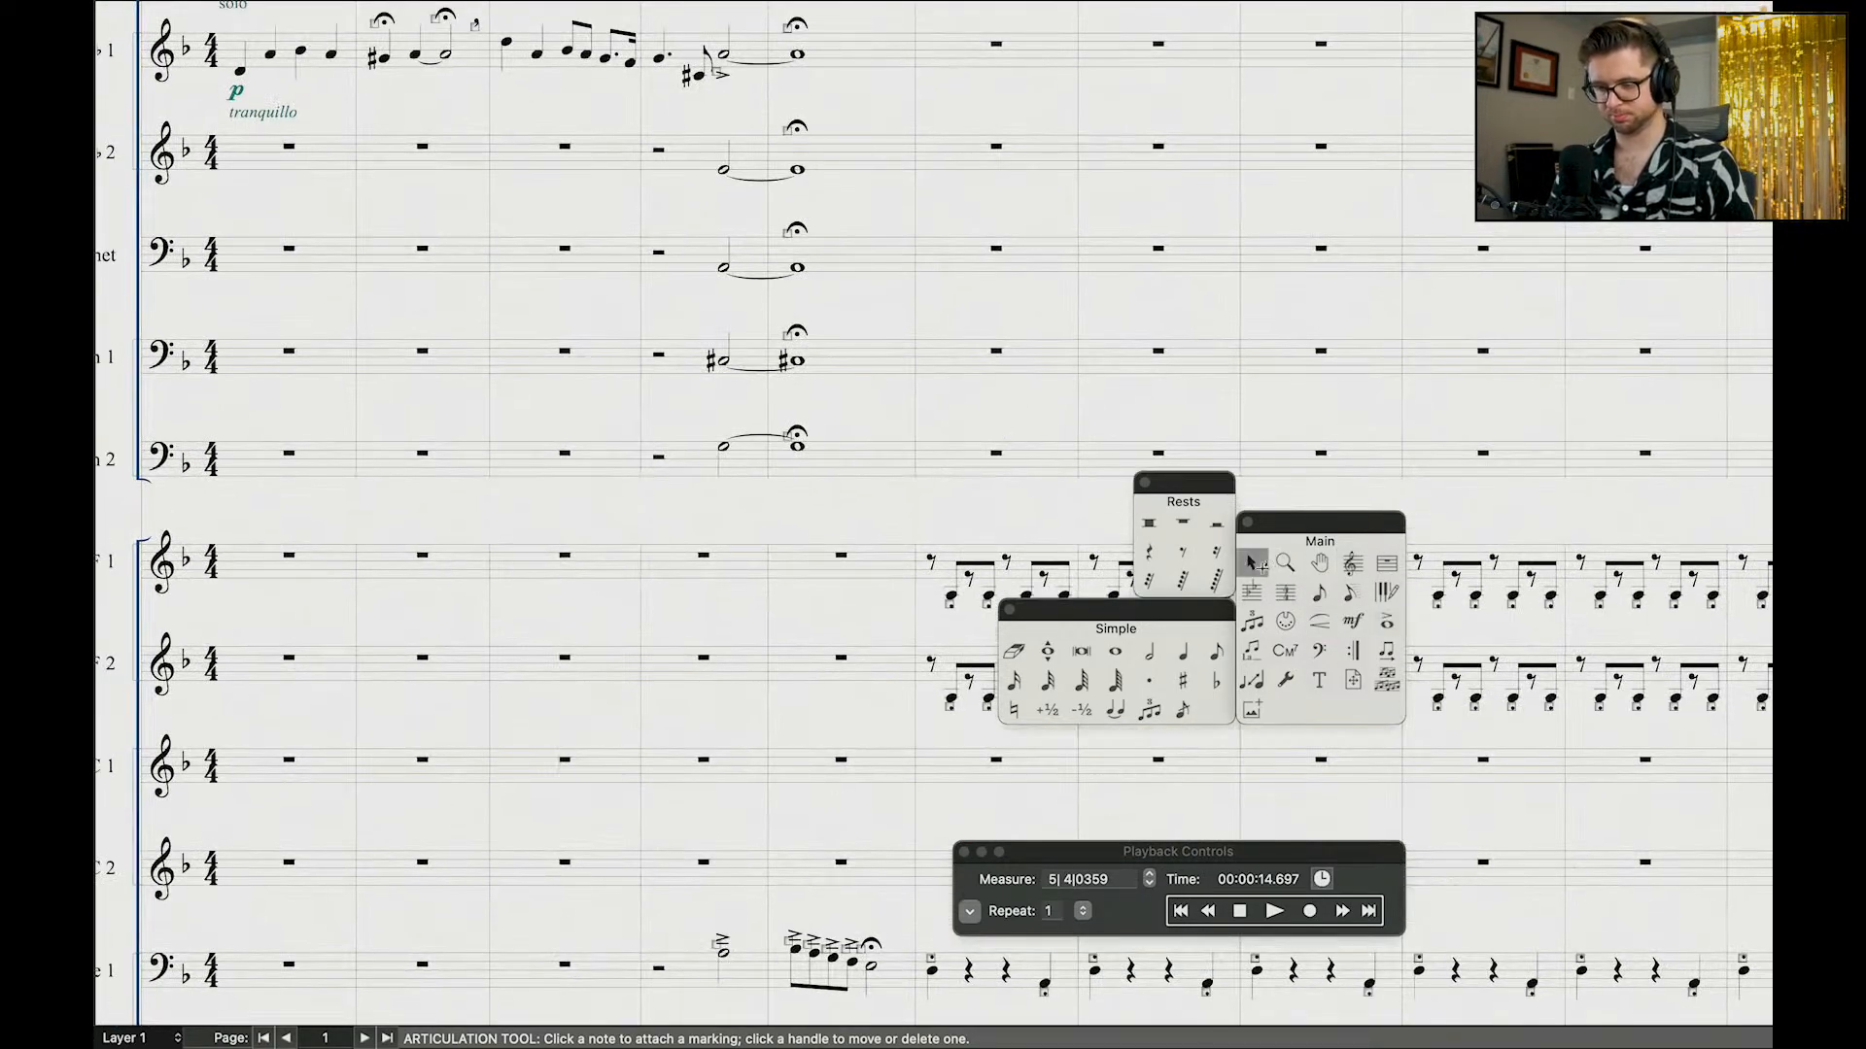
click(761, 545)
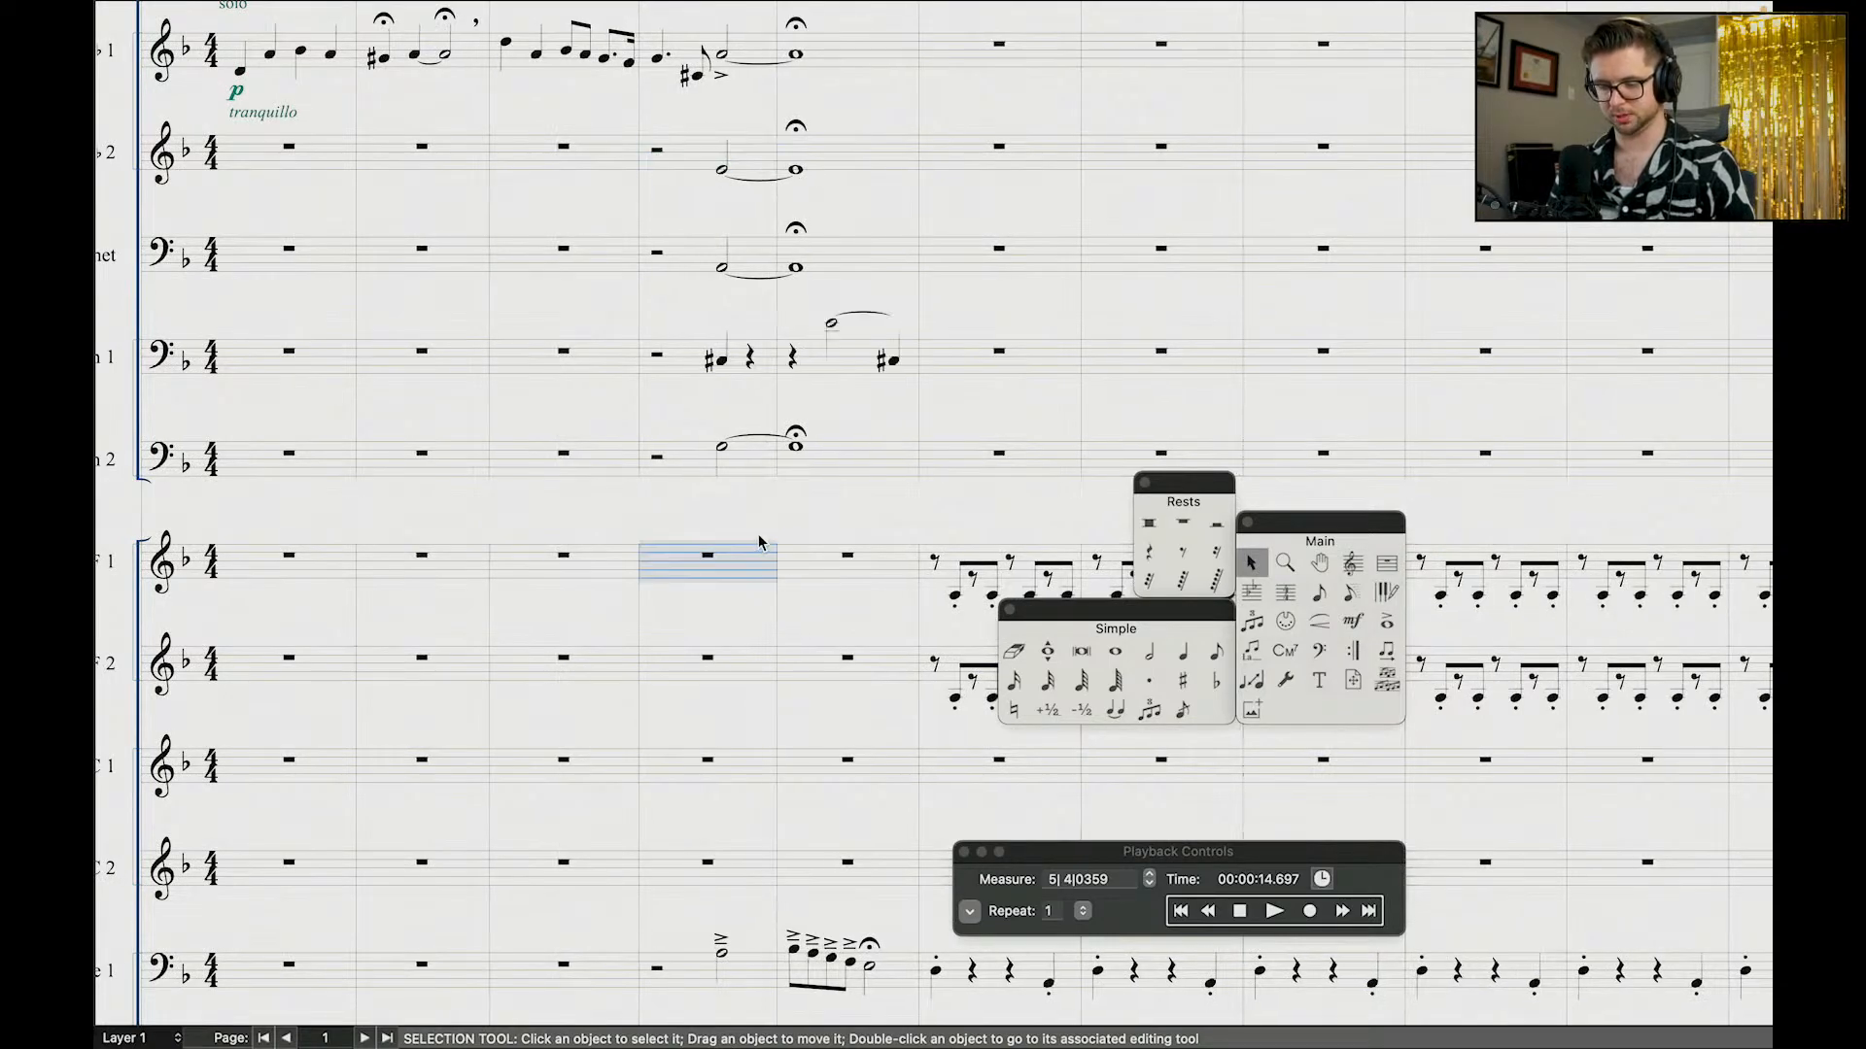
click(1387, 621)
drag(704, 122, 793, 554)
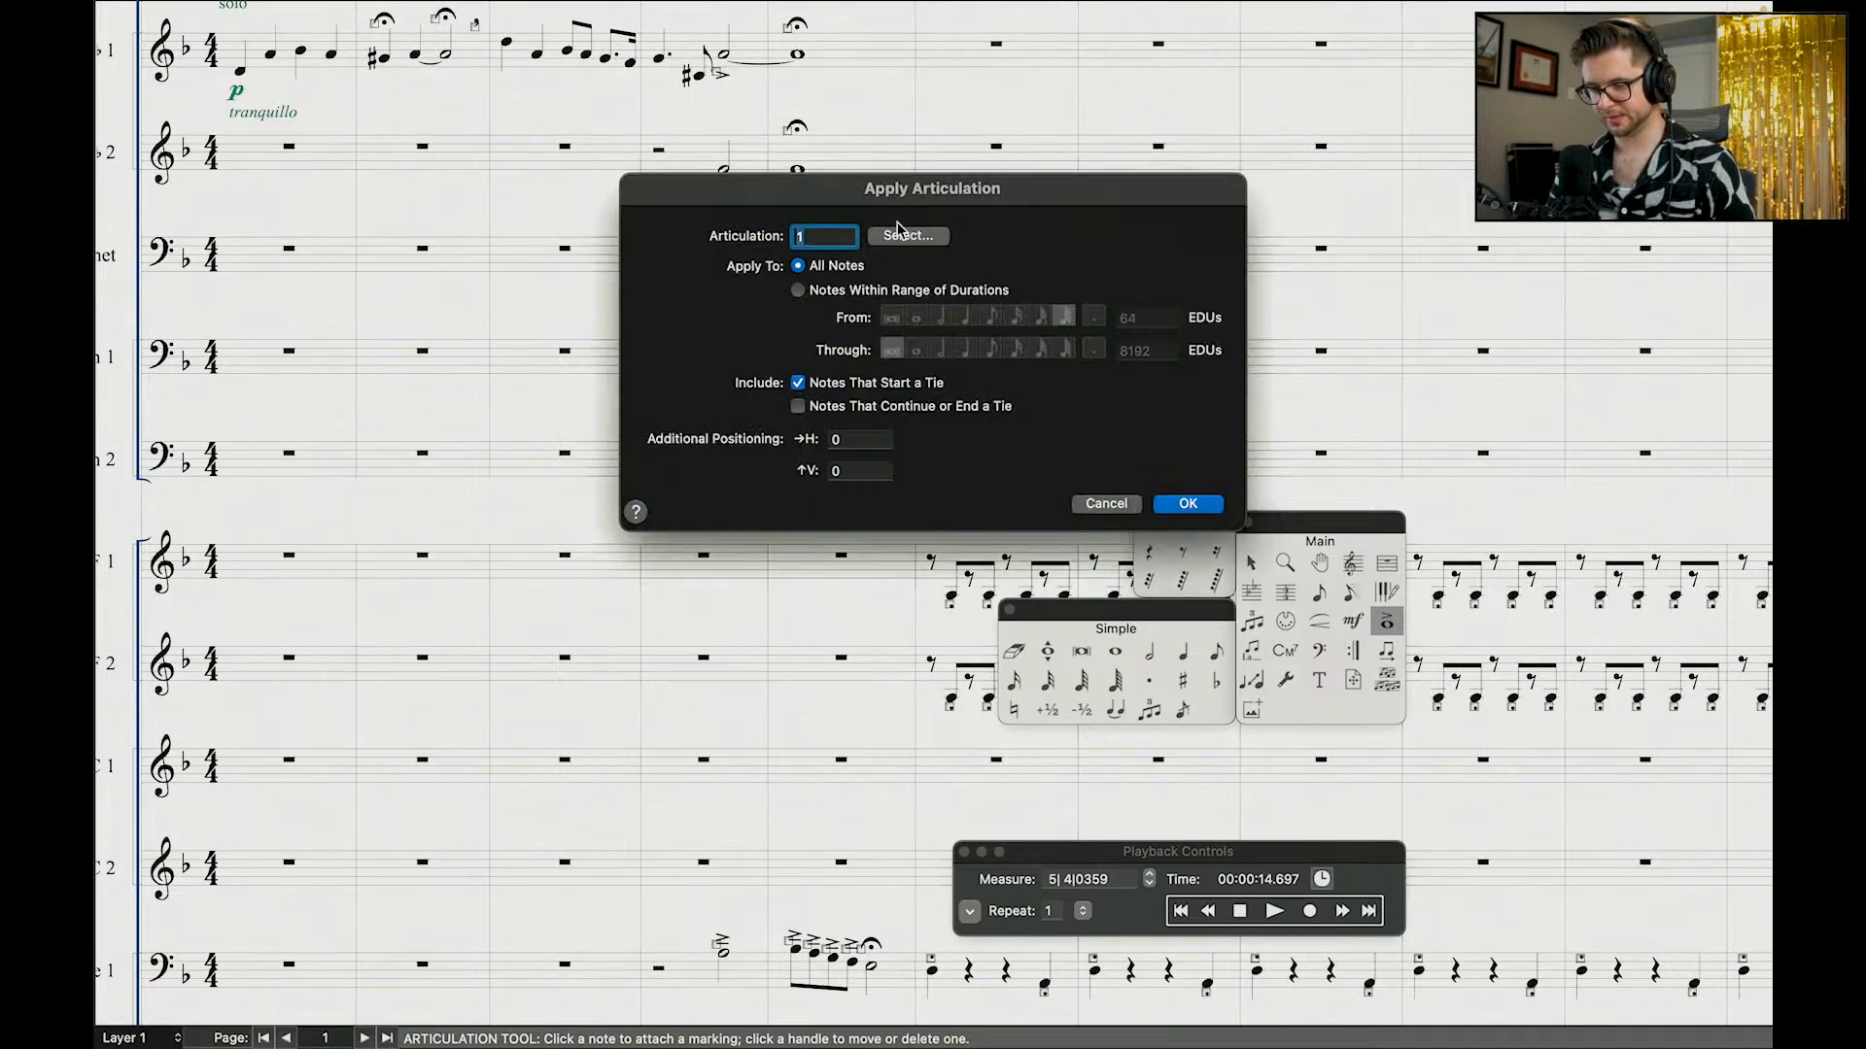
click(900, 235)
double_click(1663, 145)
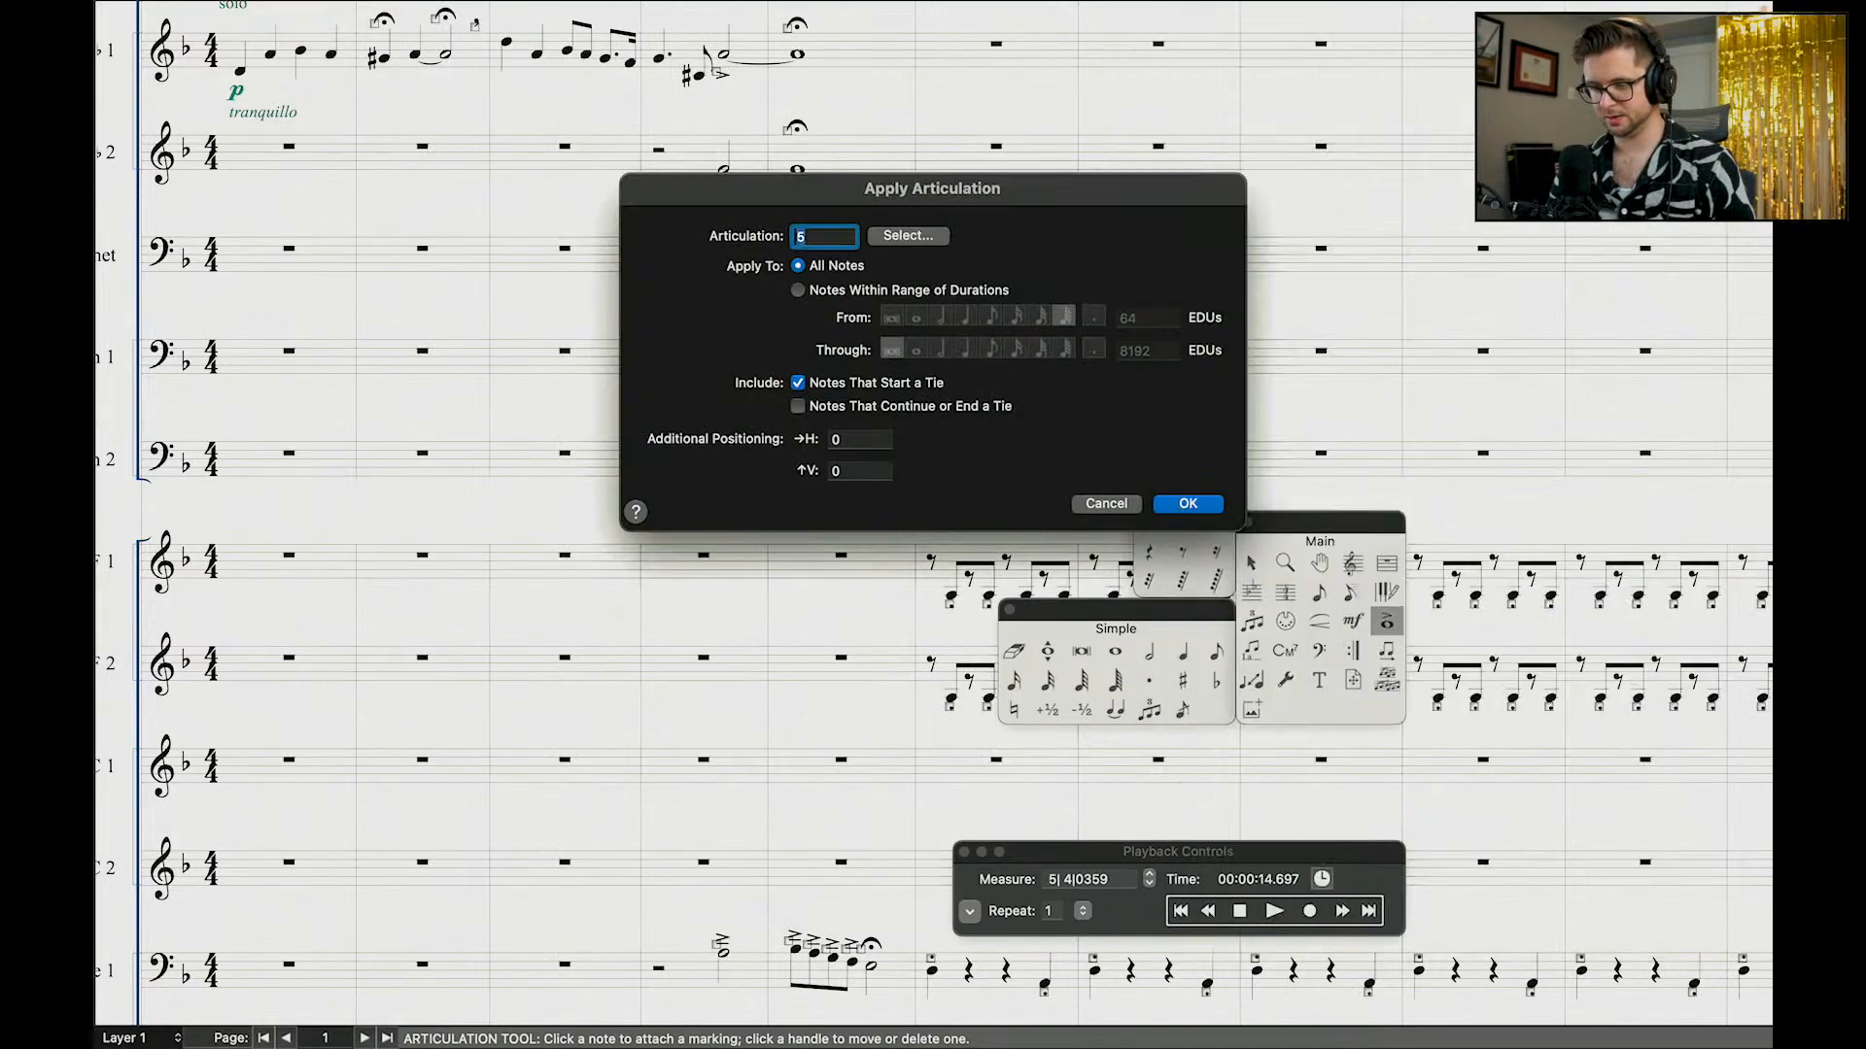
click(1187, 503)
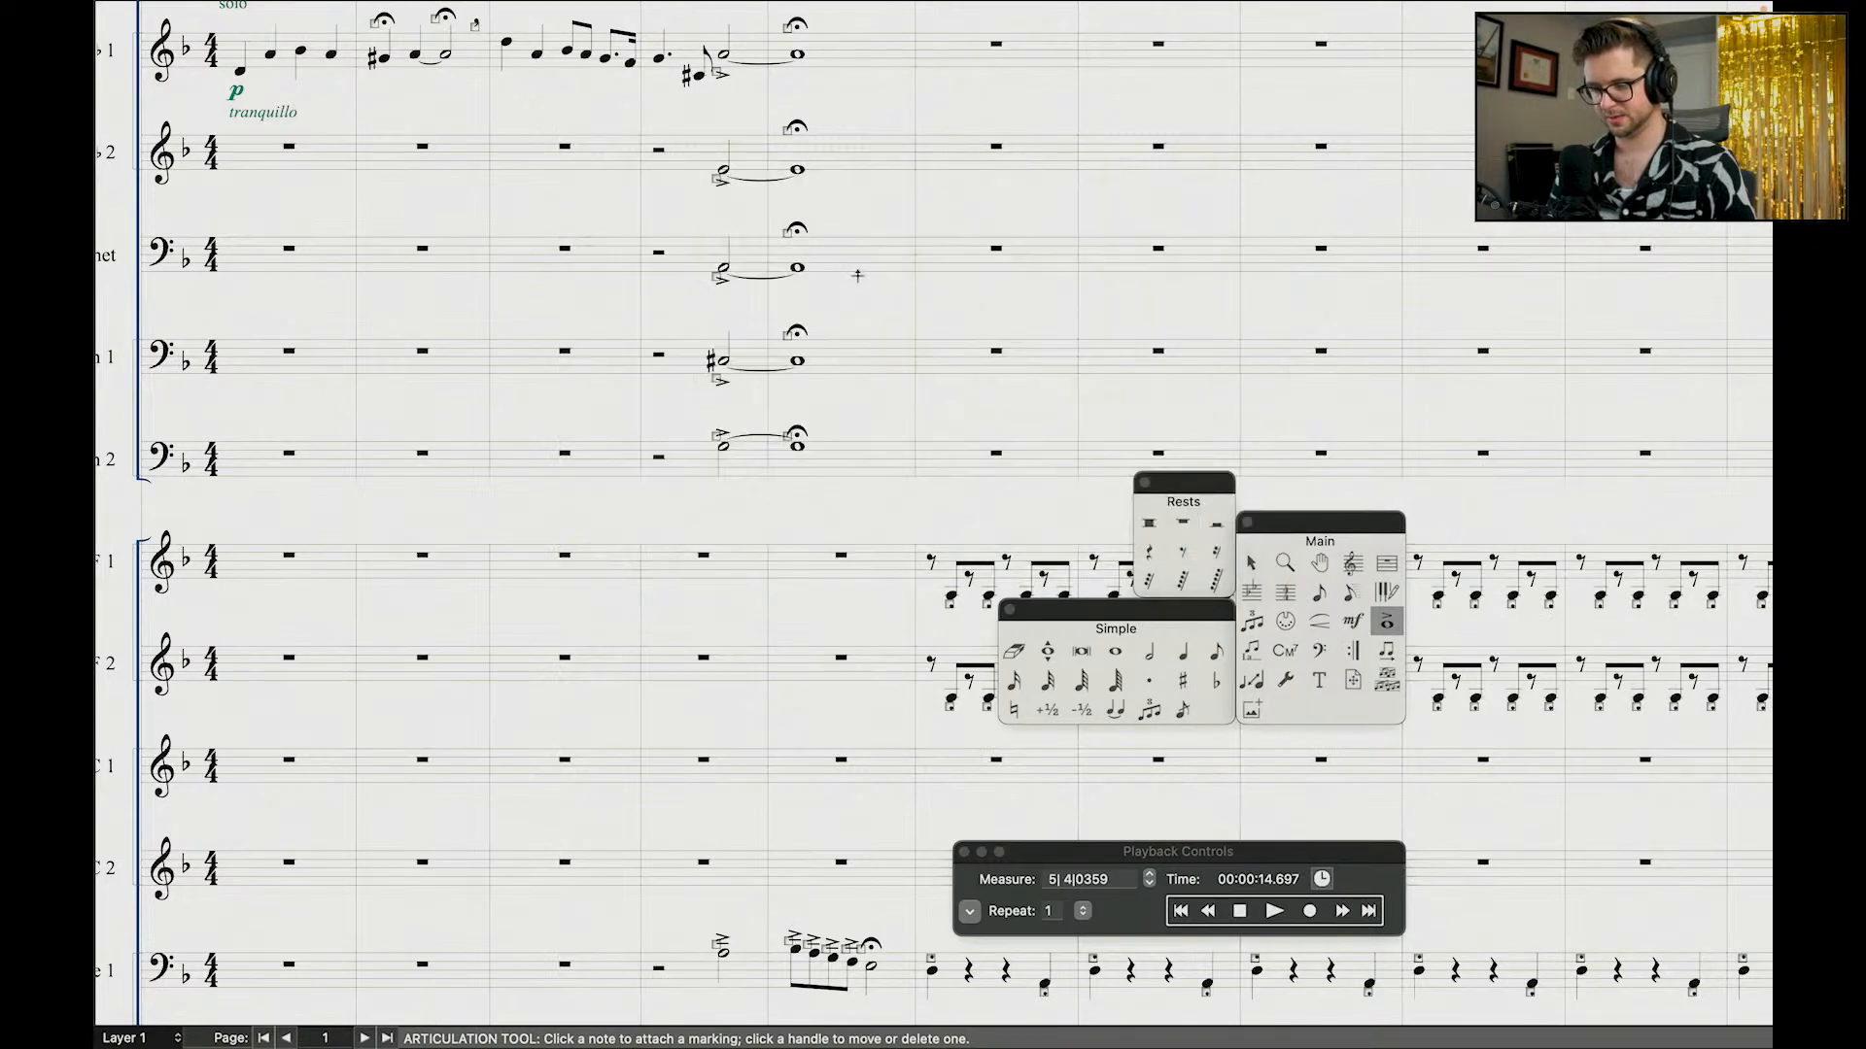
Step: Play back the score from measure 4 to hear the accented woodwind chord, and stop in measure 6
click(1208, 912)
click(1208, 912)
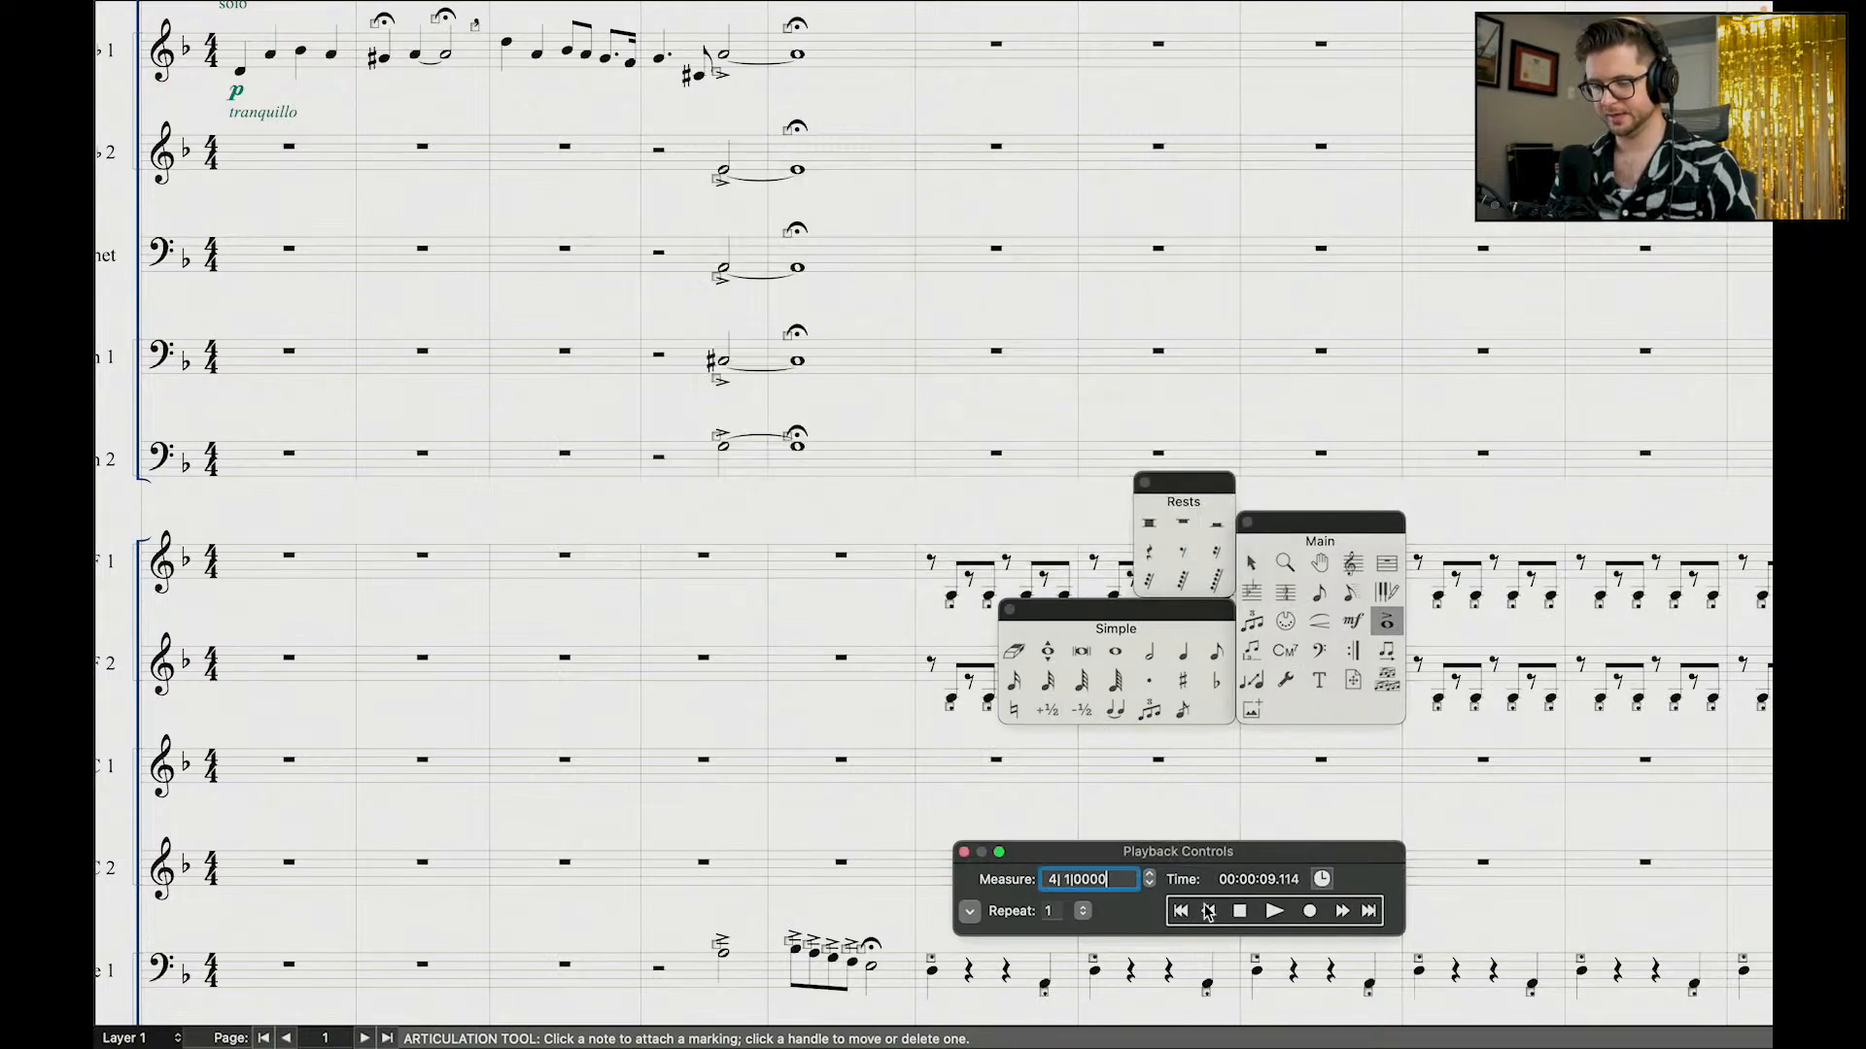
click(1274, 912)
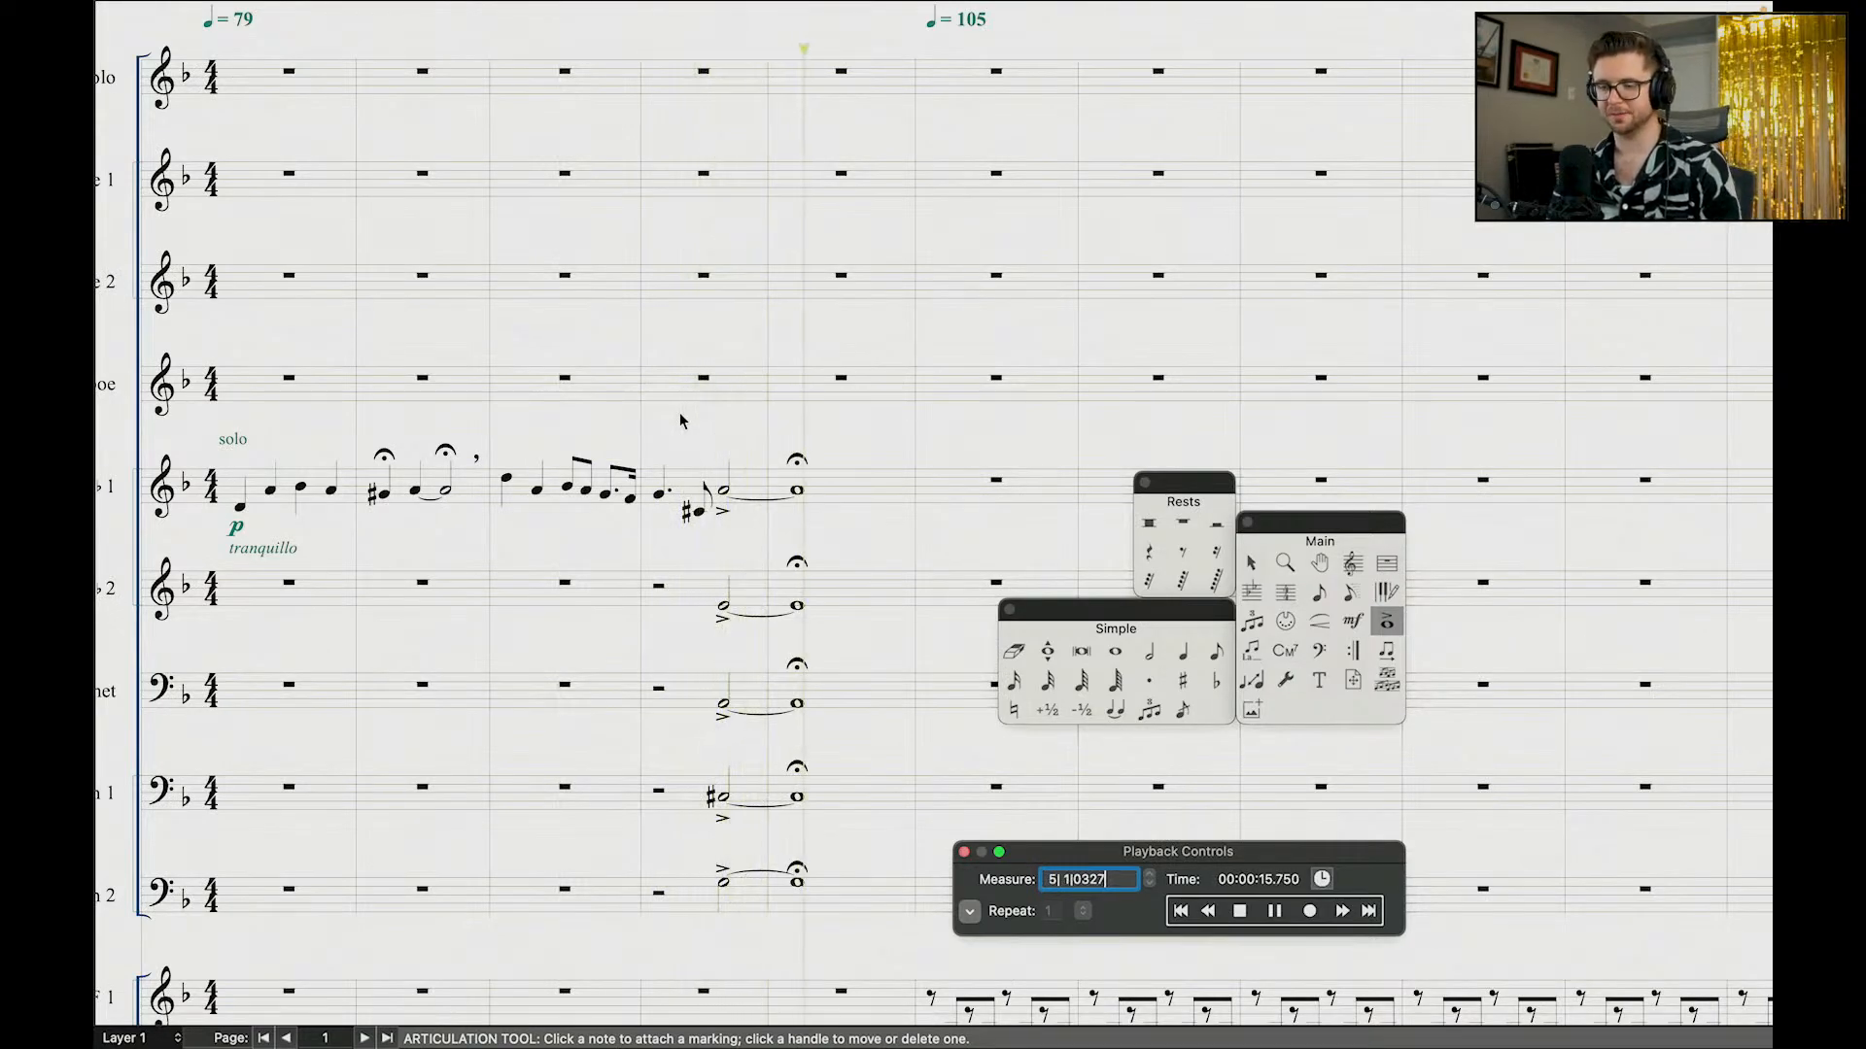
scroll(960, 445, down, 4)
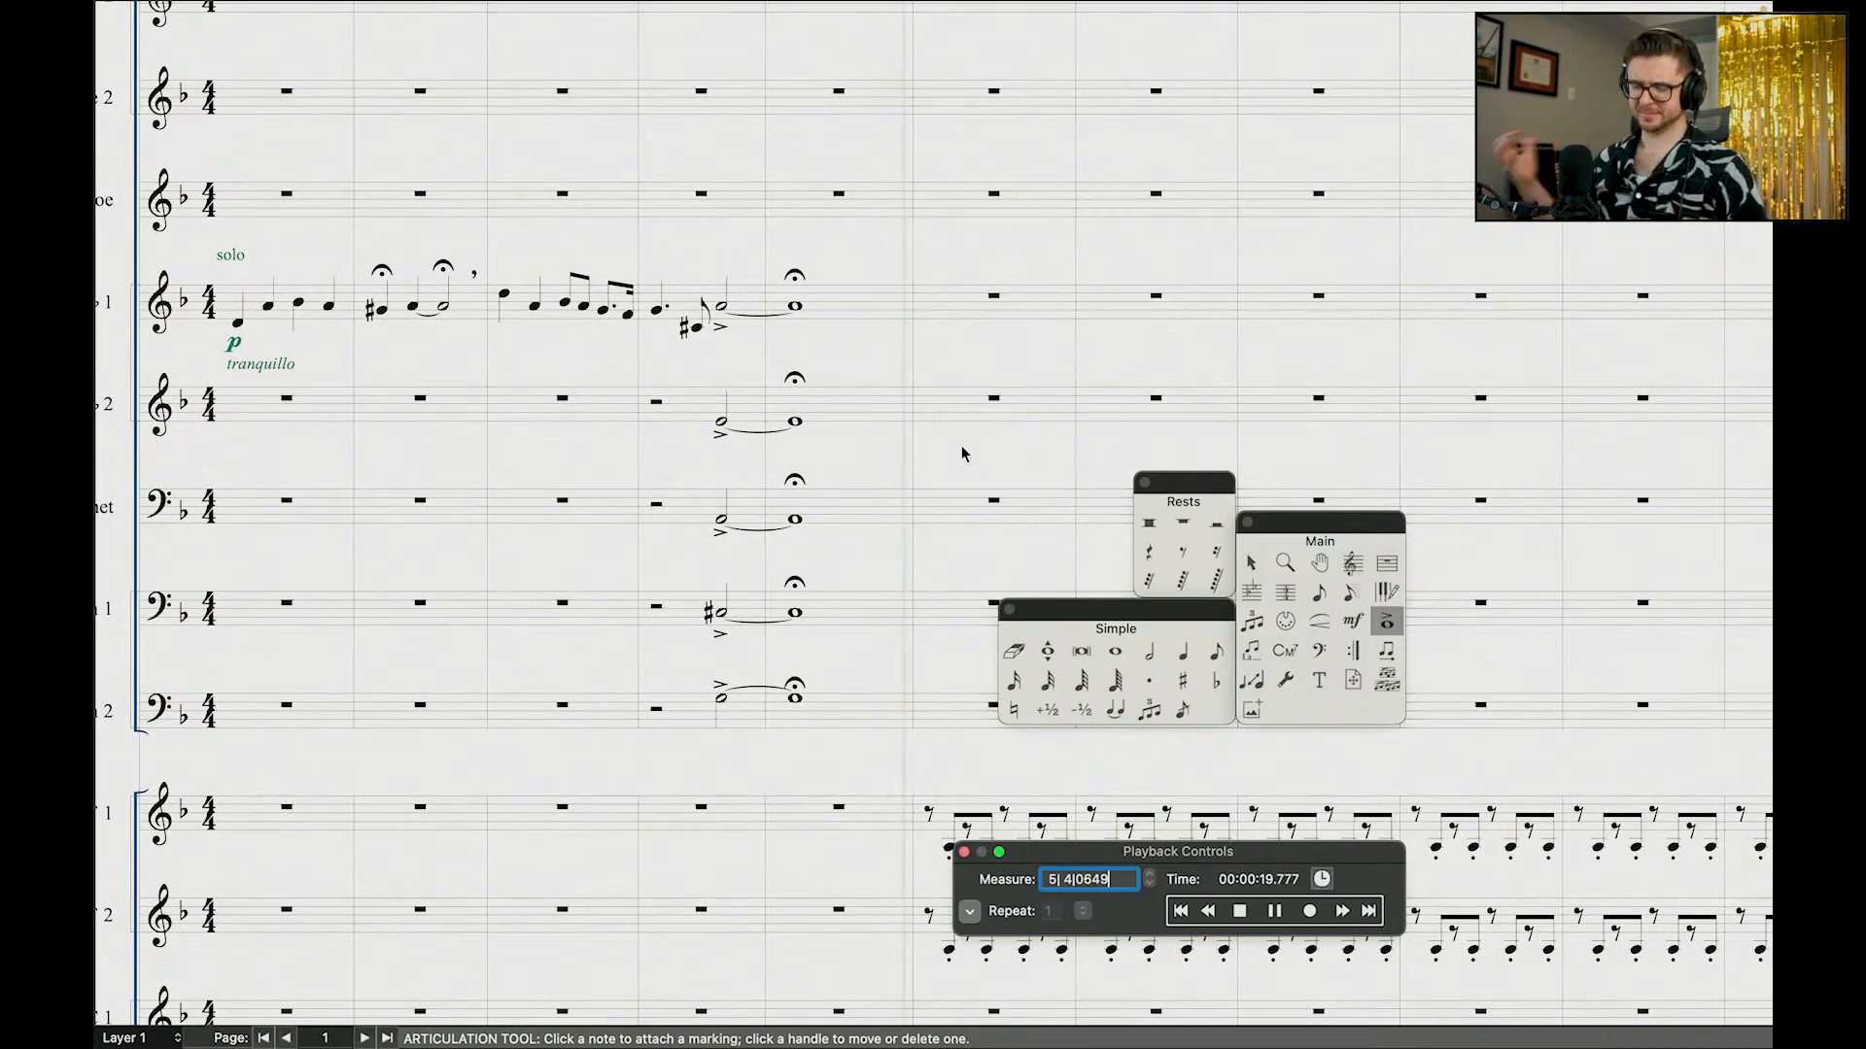
click(962, 454)
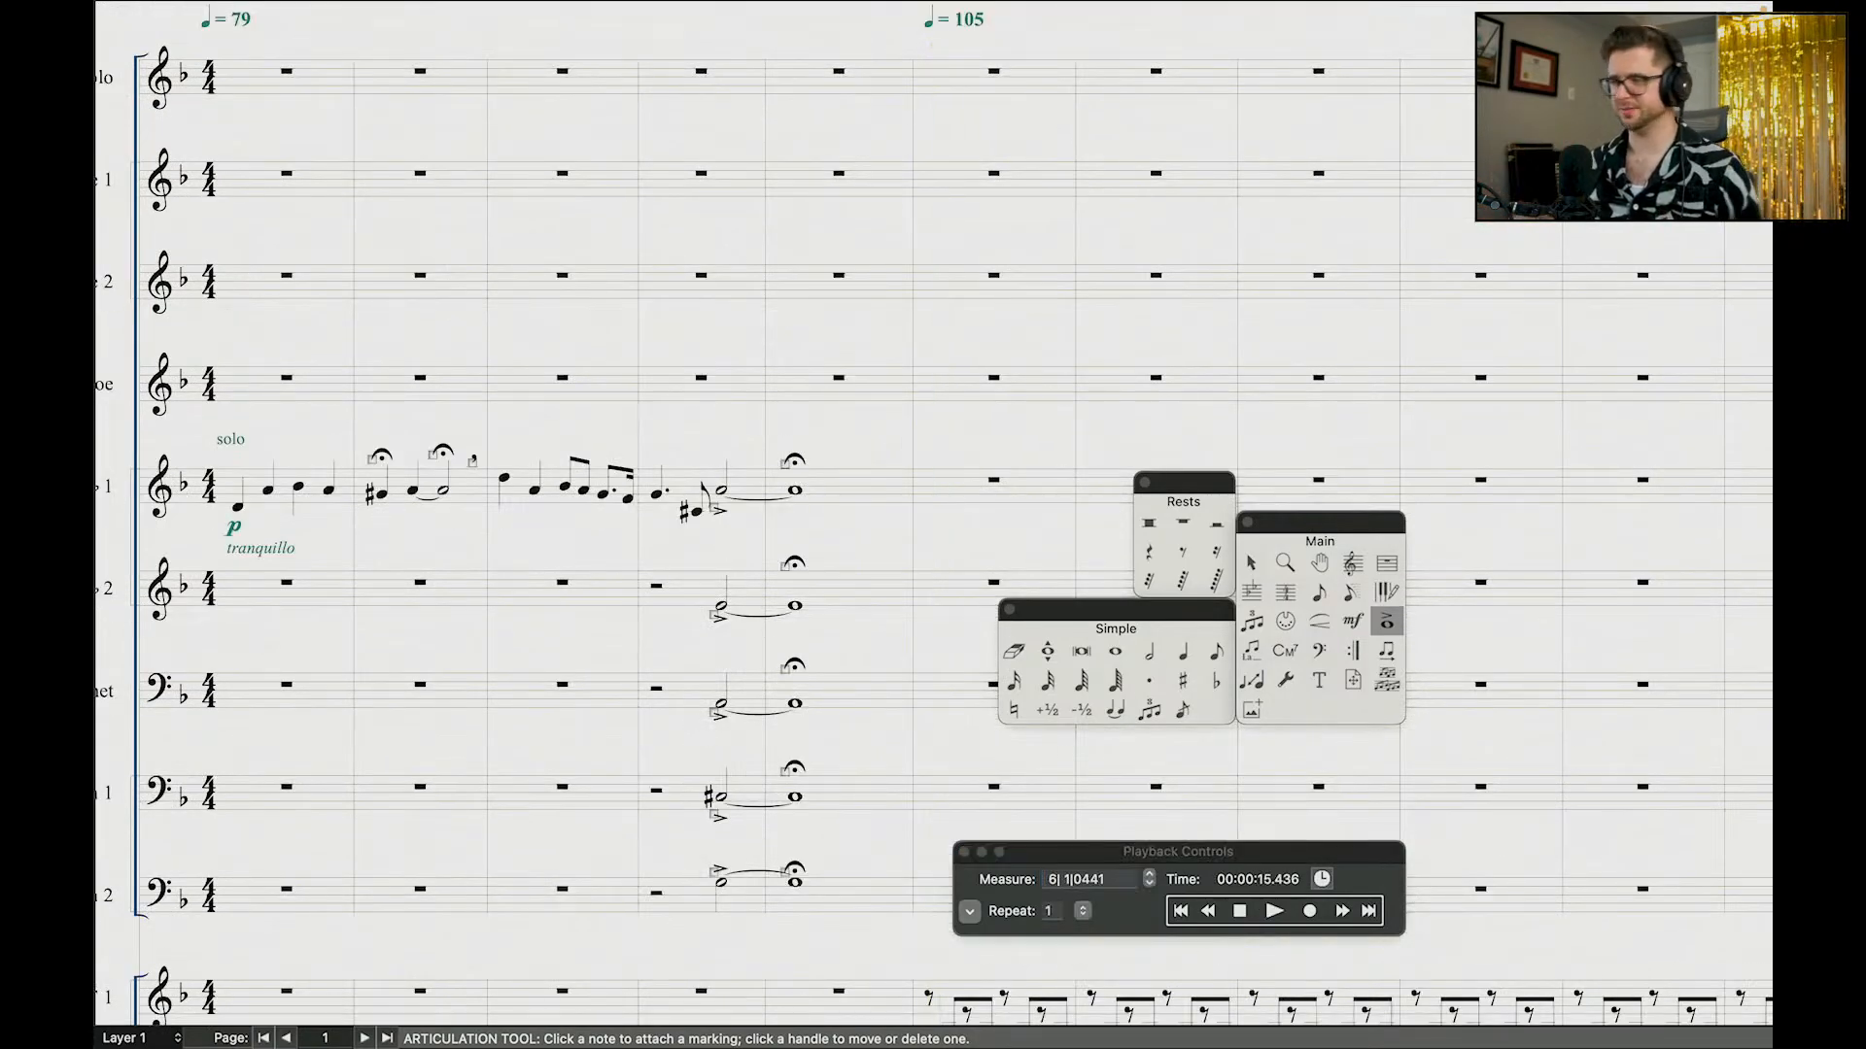
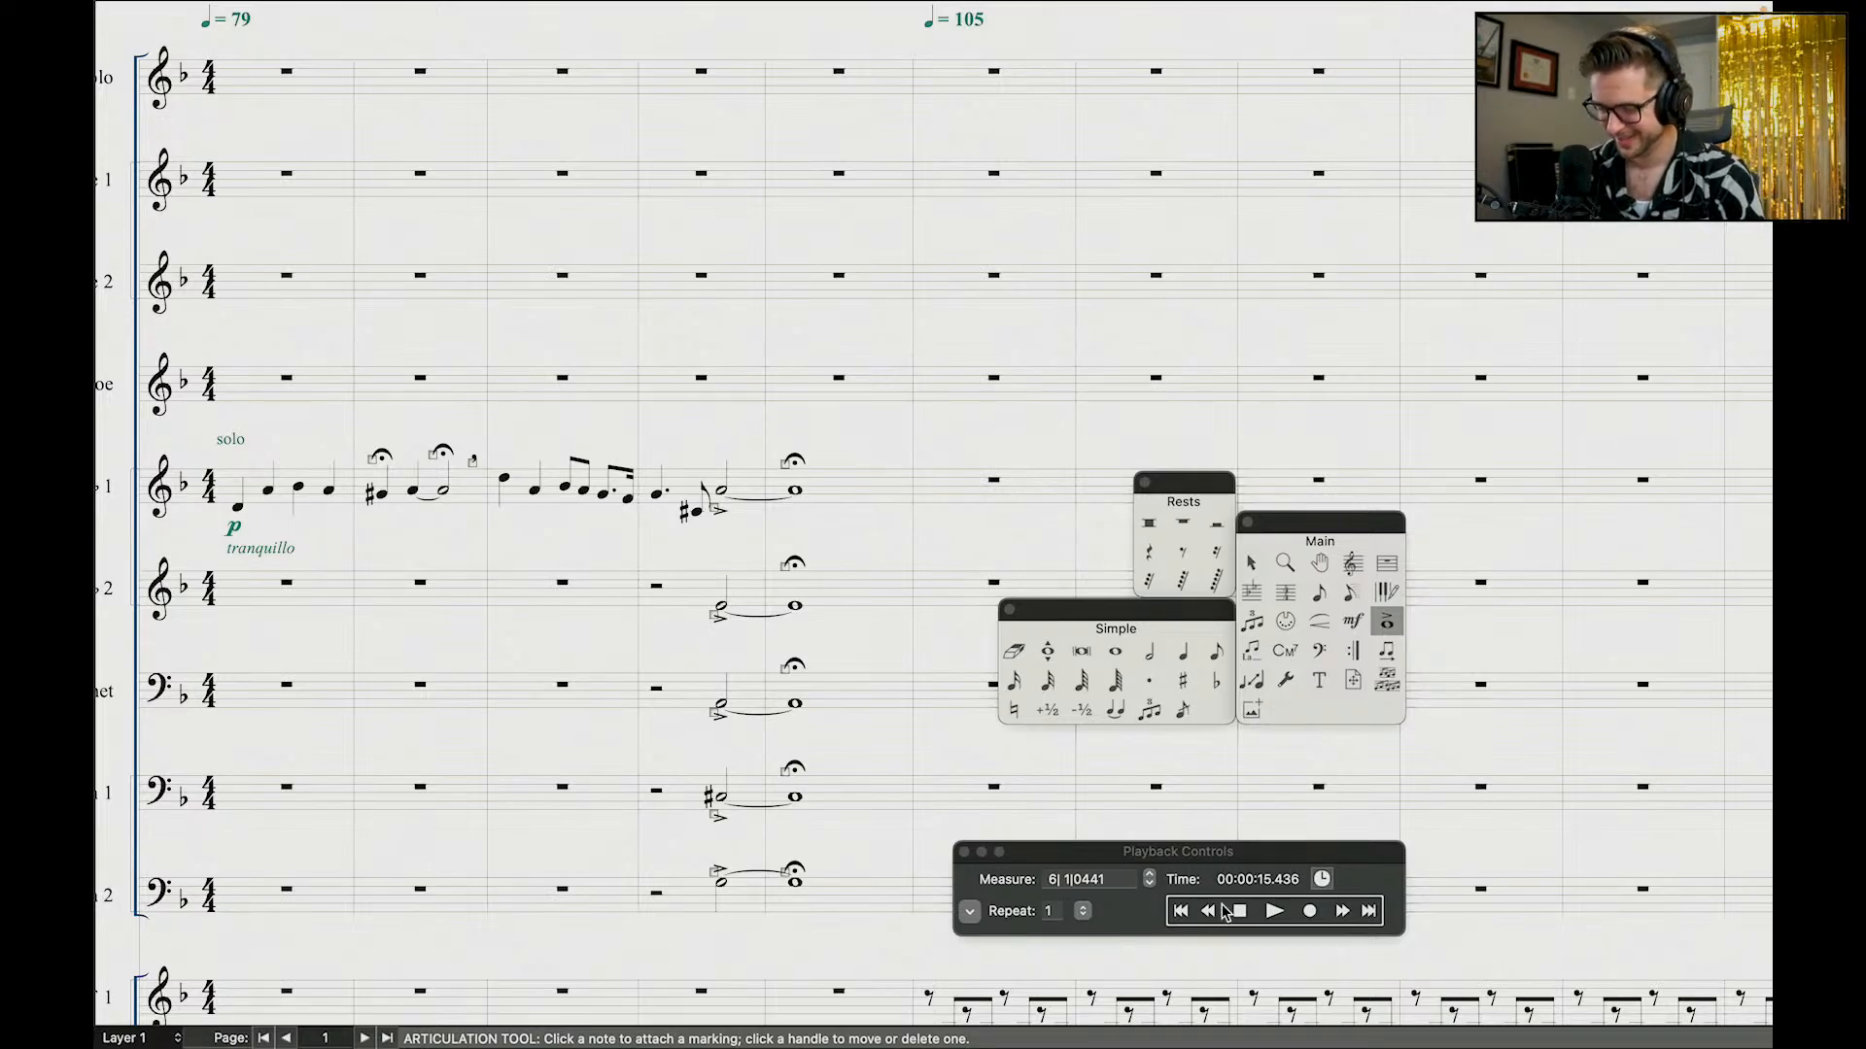
Step: Play back the score from the beginning through the solo, the chord and the tempo change, and stop in measure 8
click(1185, 915)
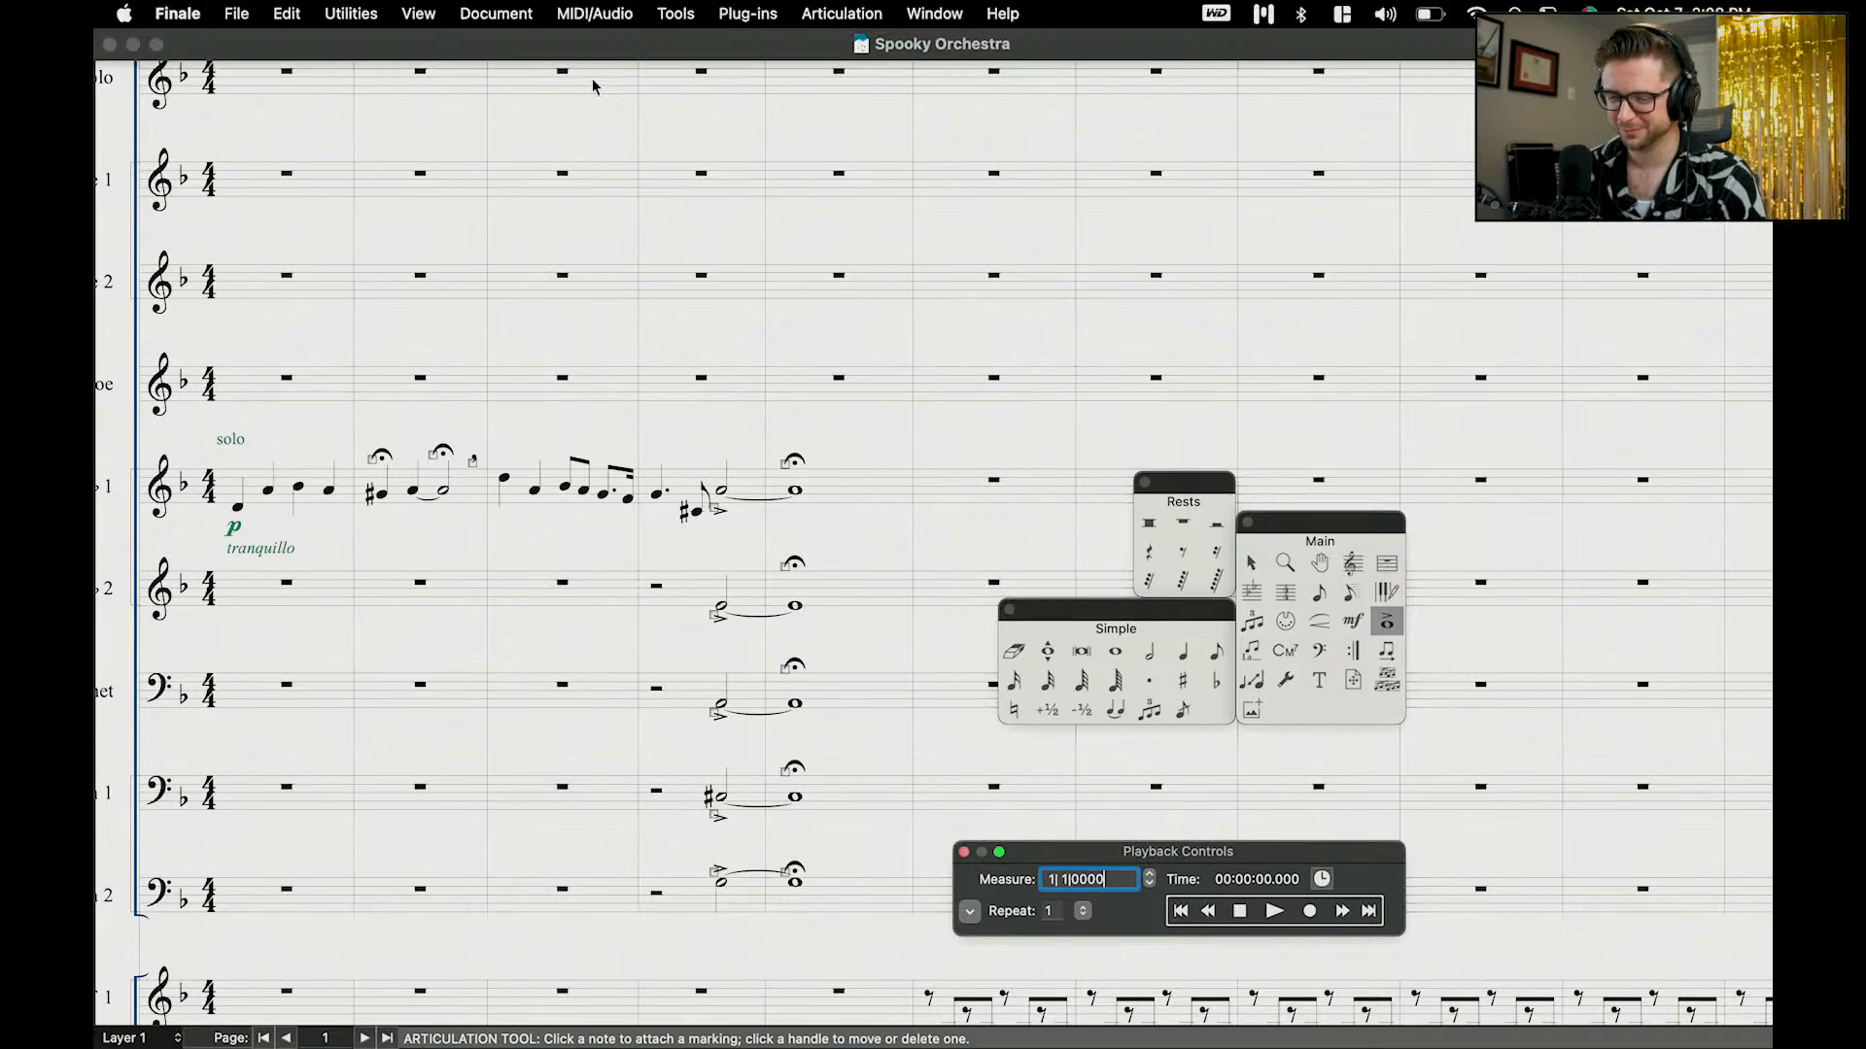
scroll(632, 347, left, 3)
key(space)
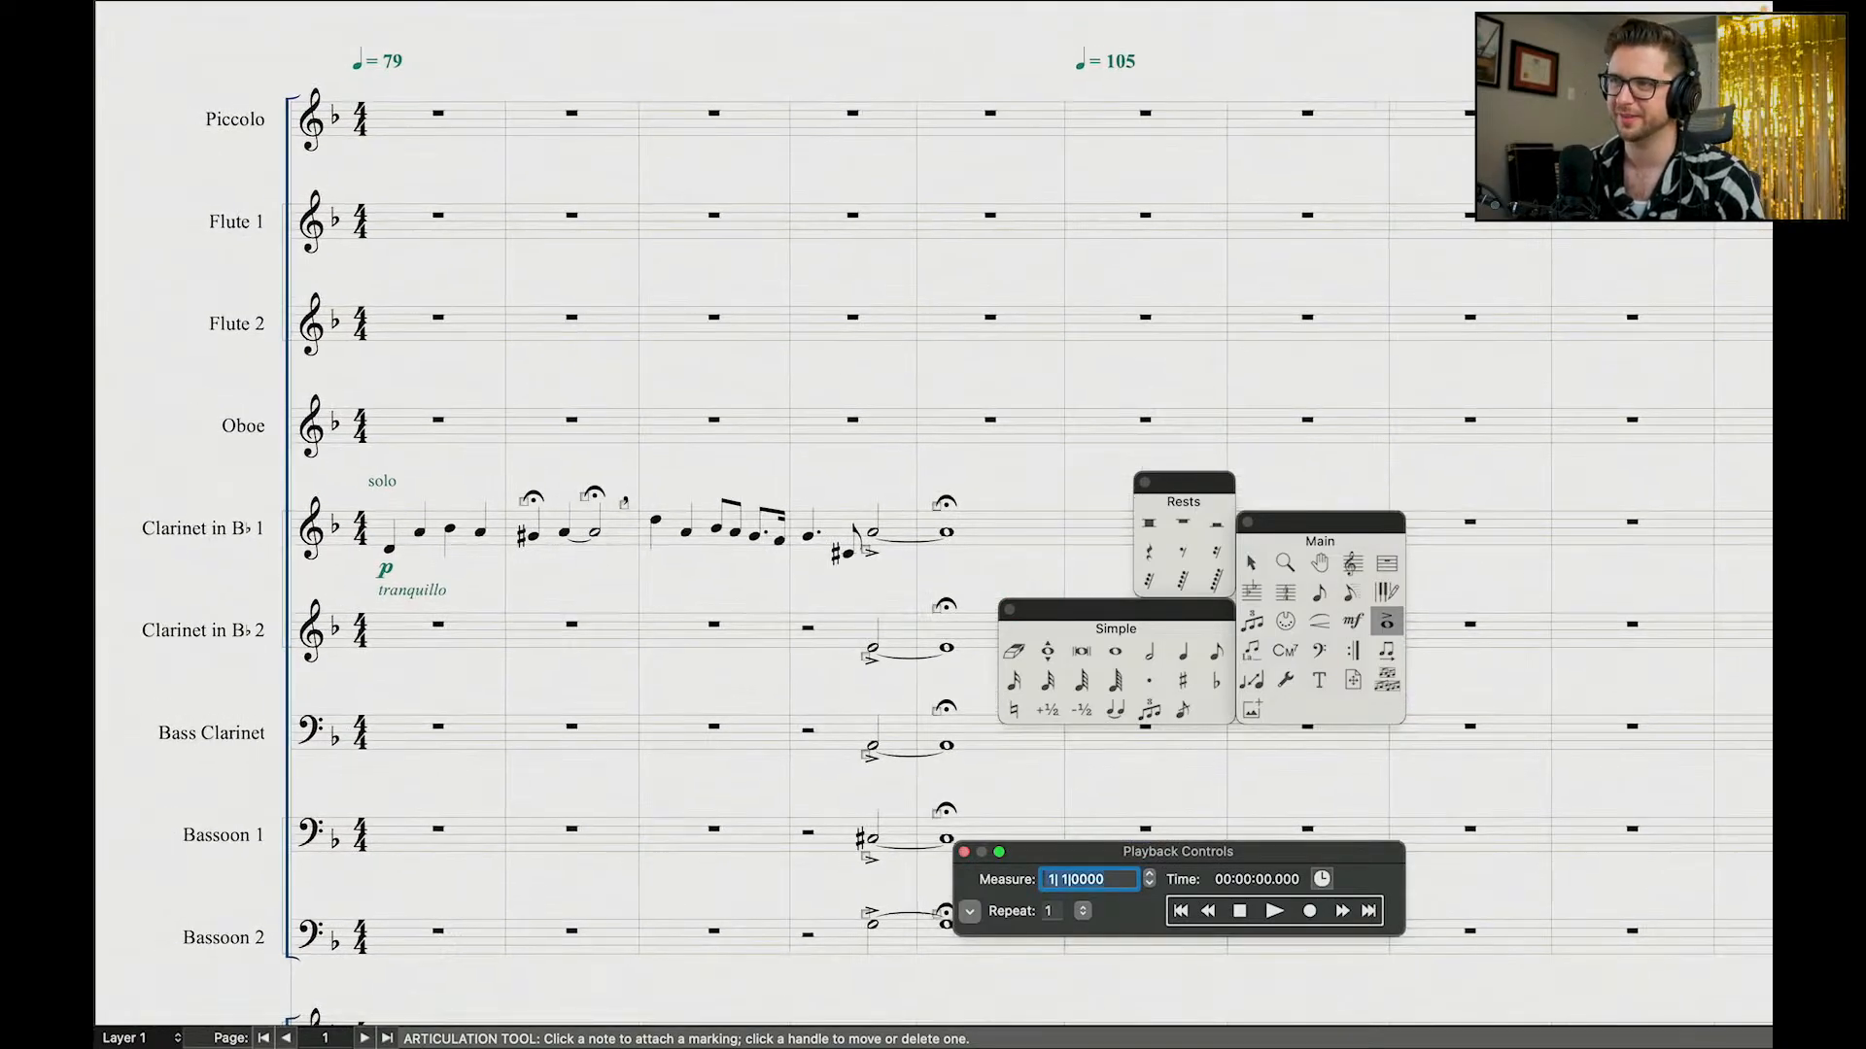
key(space)
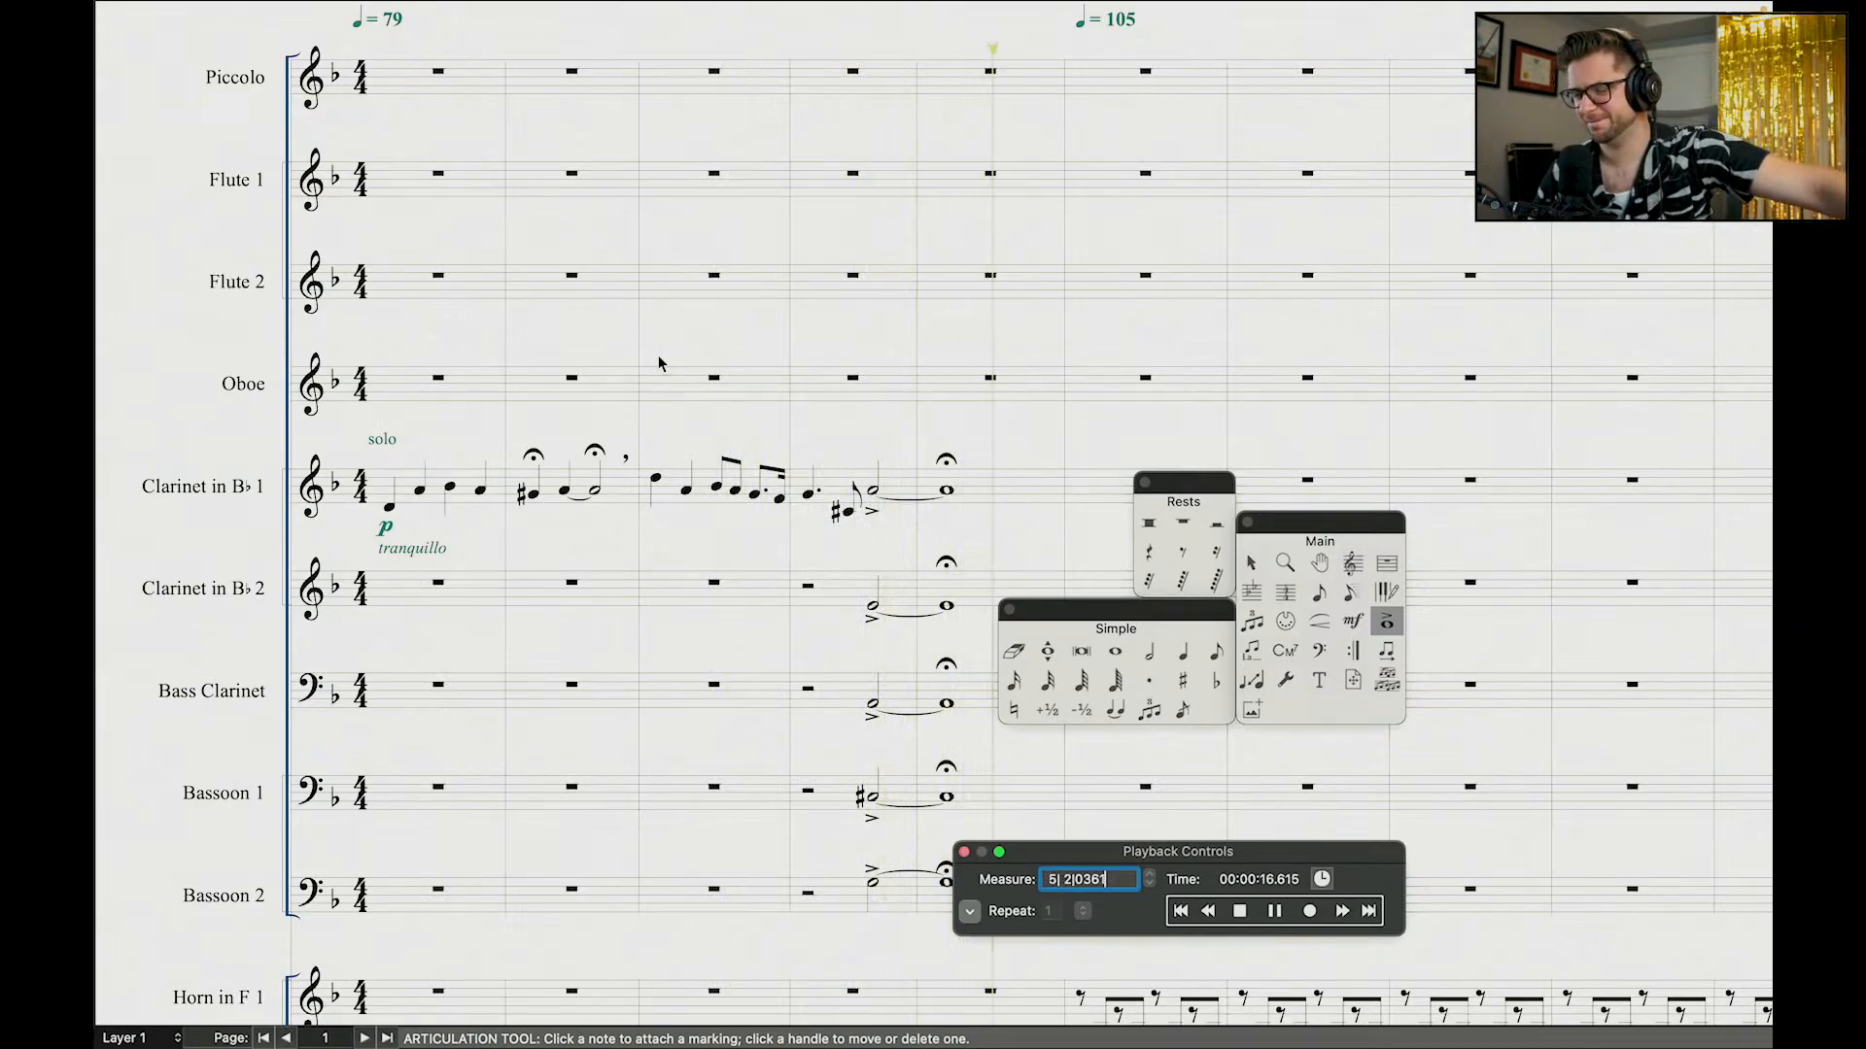
scroll(1058, 296, down, 2)
scroll(1057, 297, down, 10)
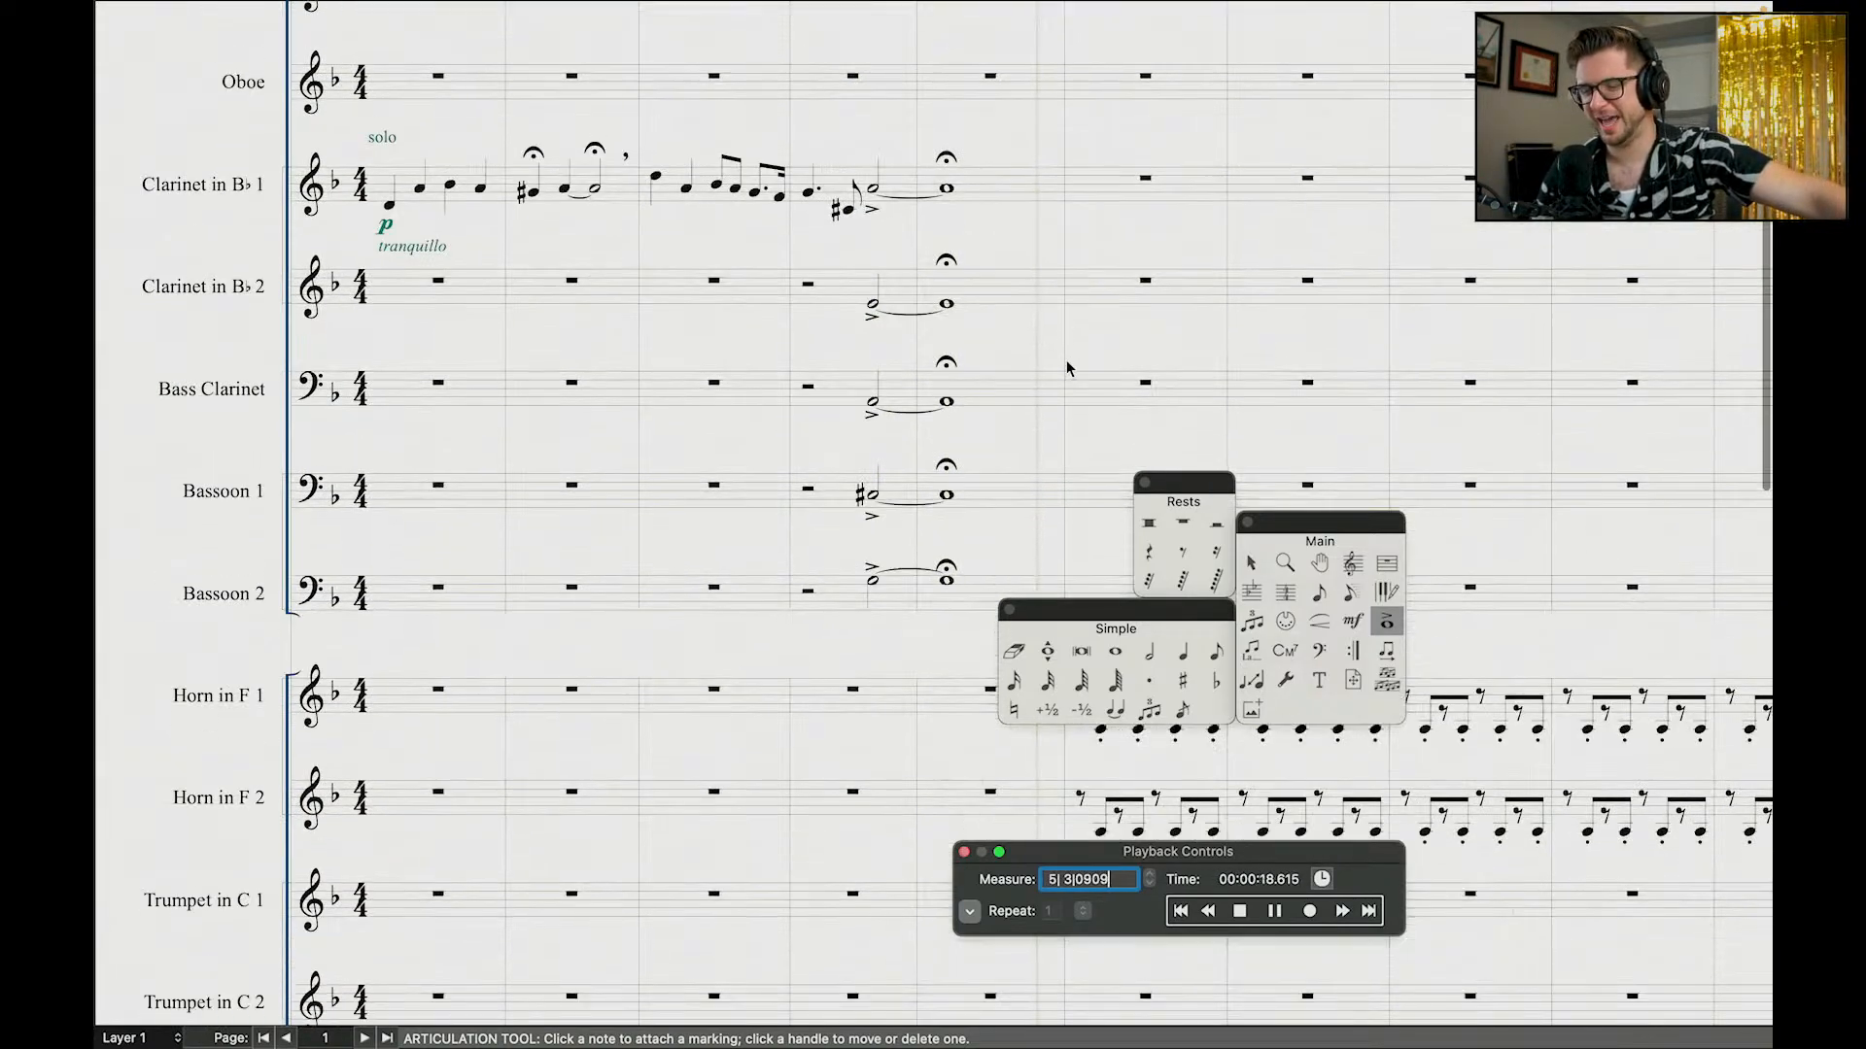
scroll(1062, 367, right, 4)
scroll(722, 268, up, 11)
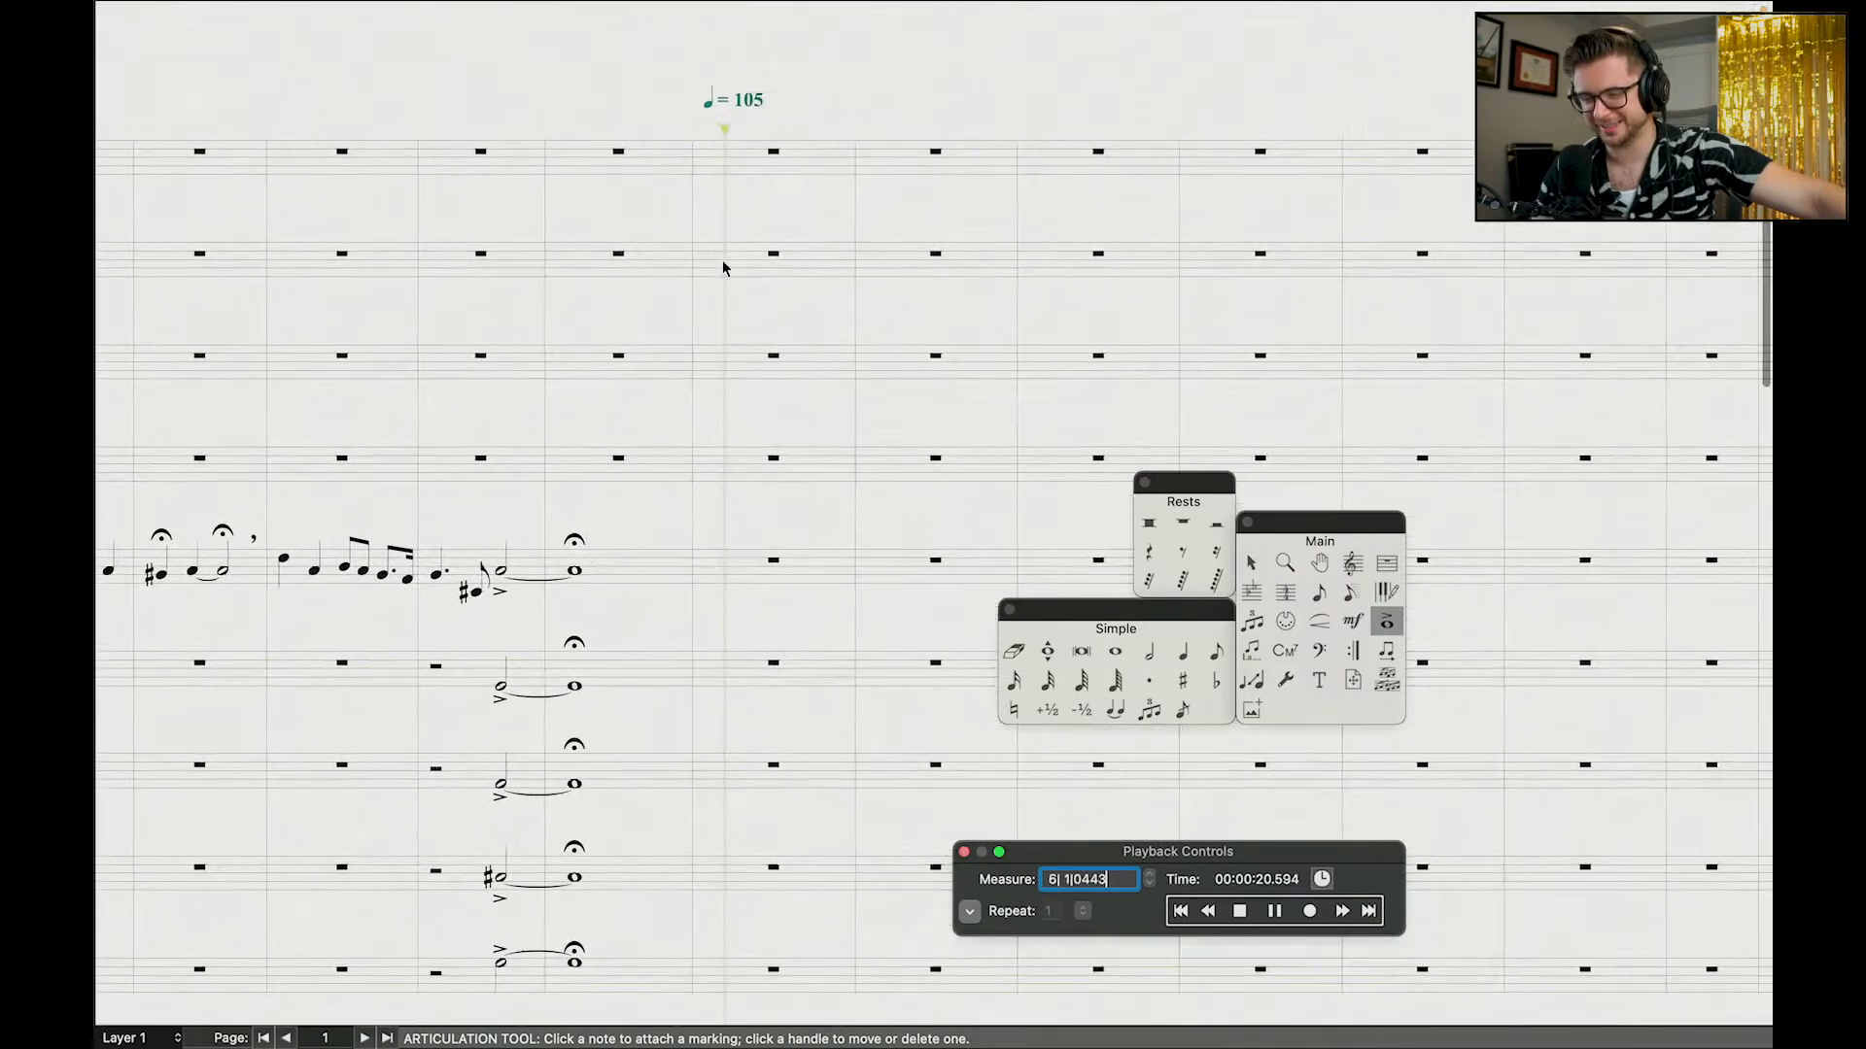
scroll(722, 268, down, 10)
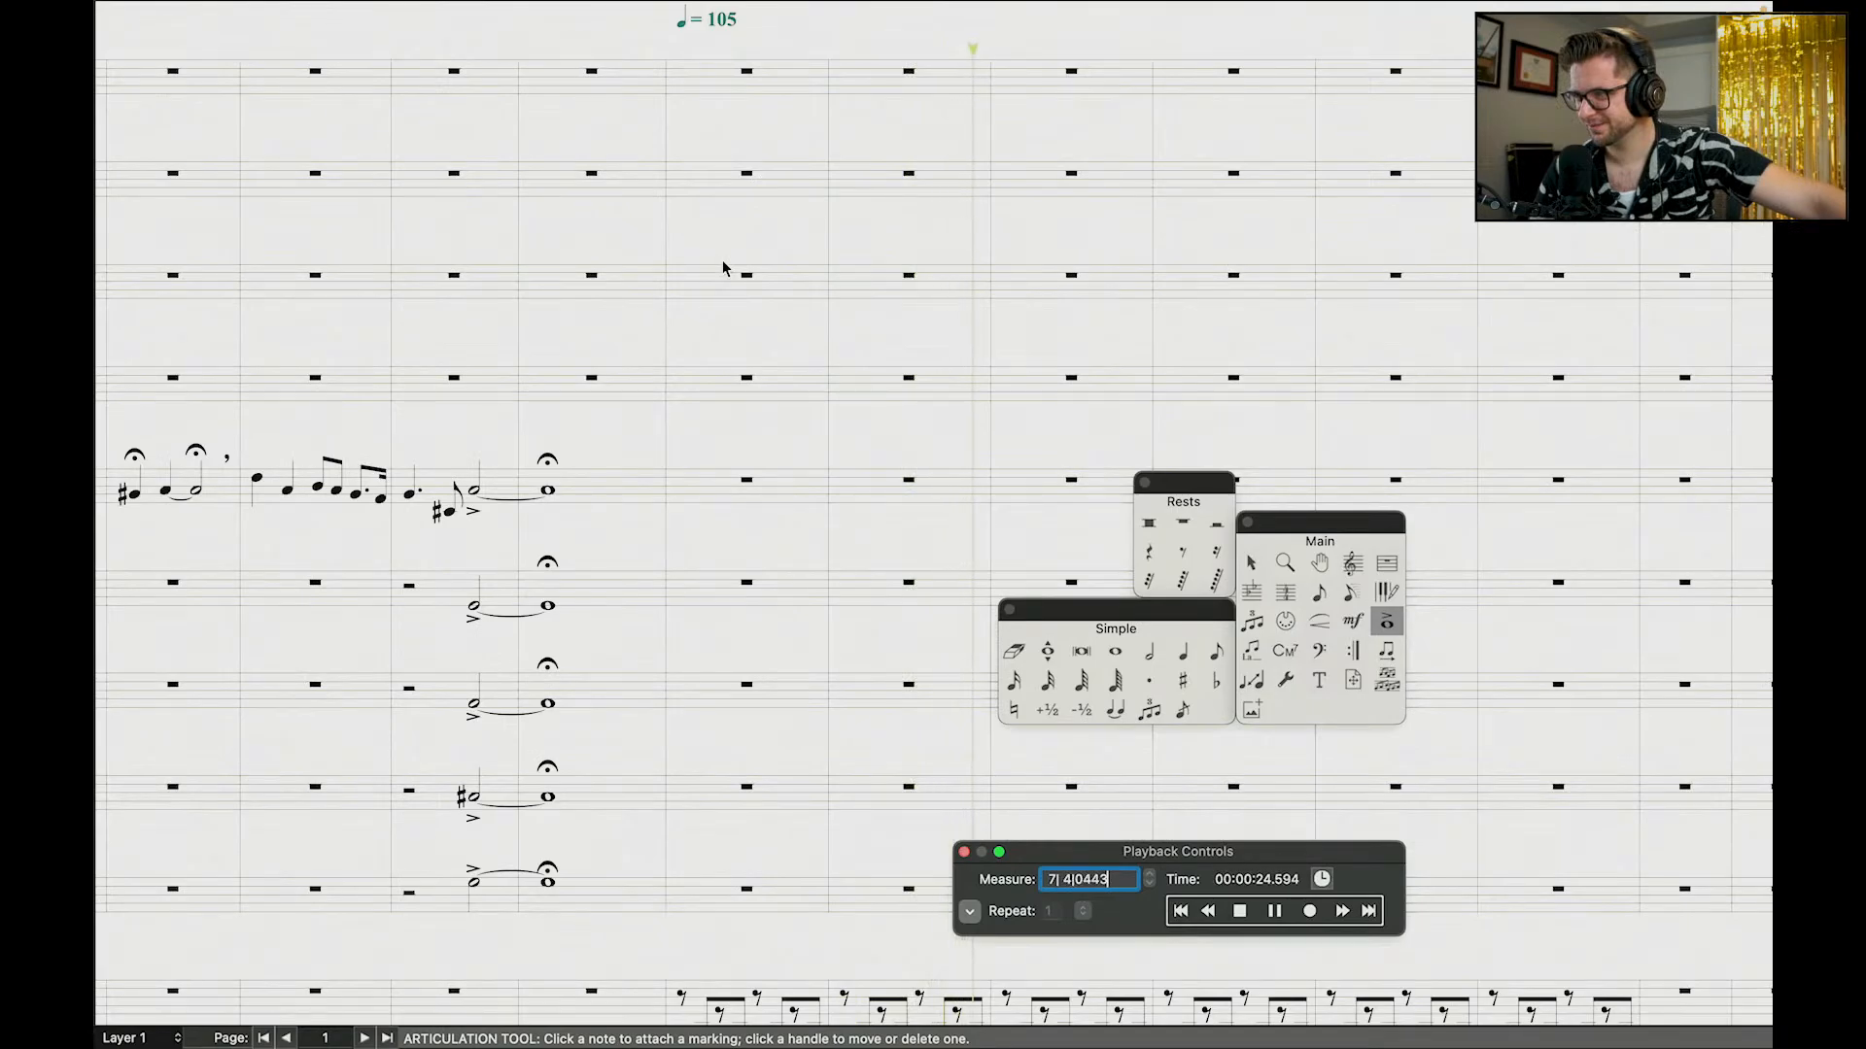
click(722, 268)
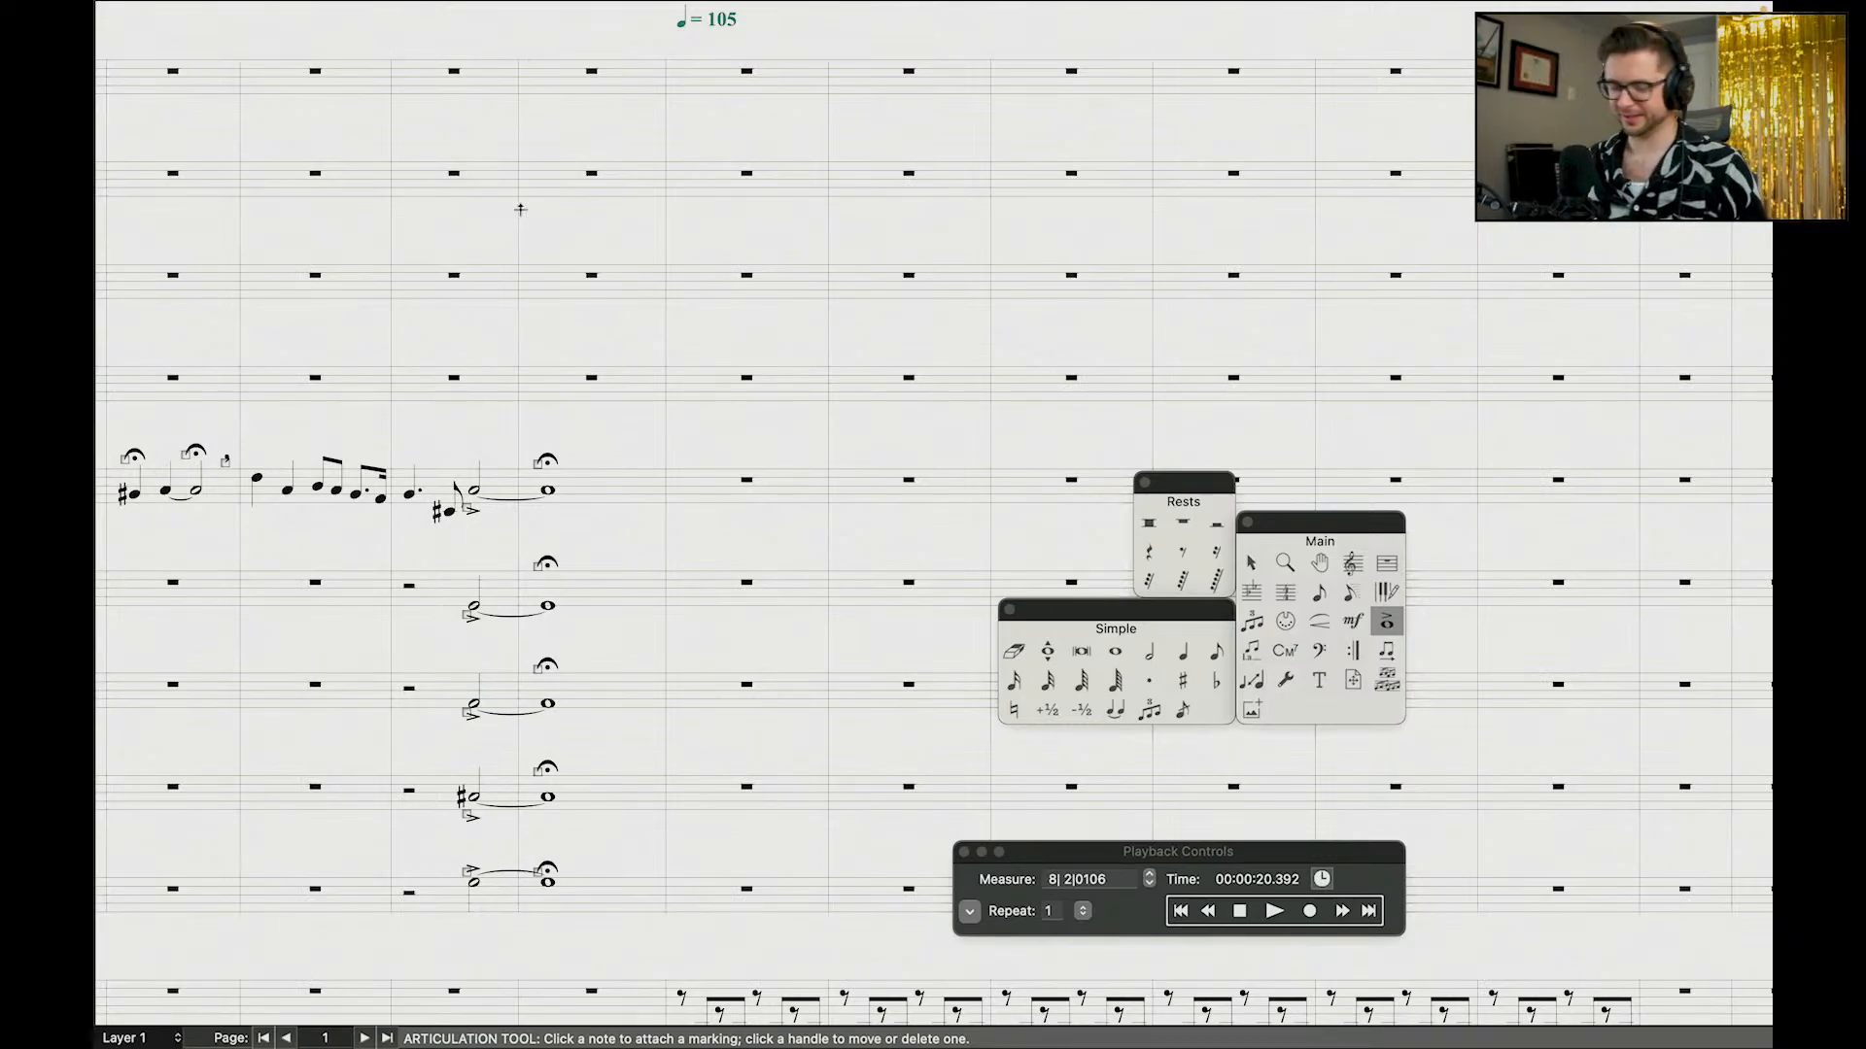
Step: Switch from the Articulation tool to the Selection tool and move the Playback Controls up against the Simple palette
scroll(846, 458, left, 10)
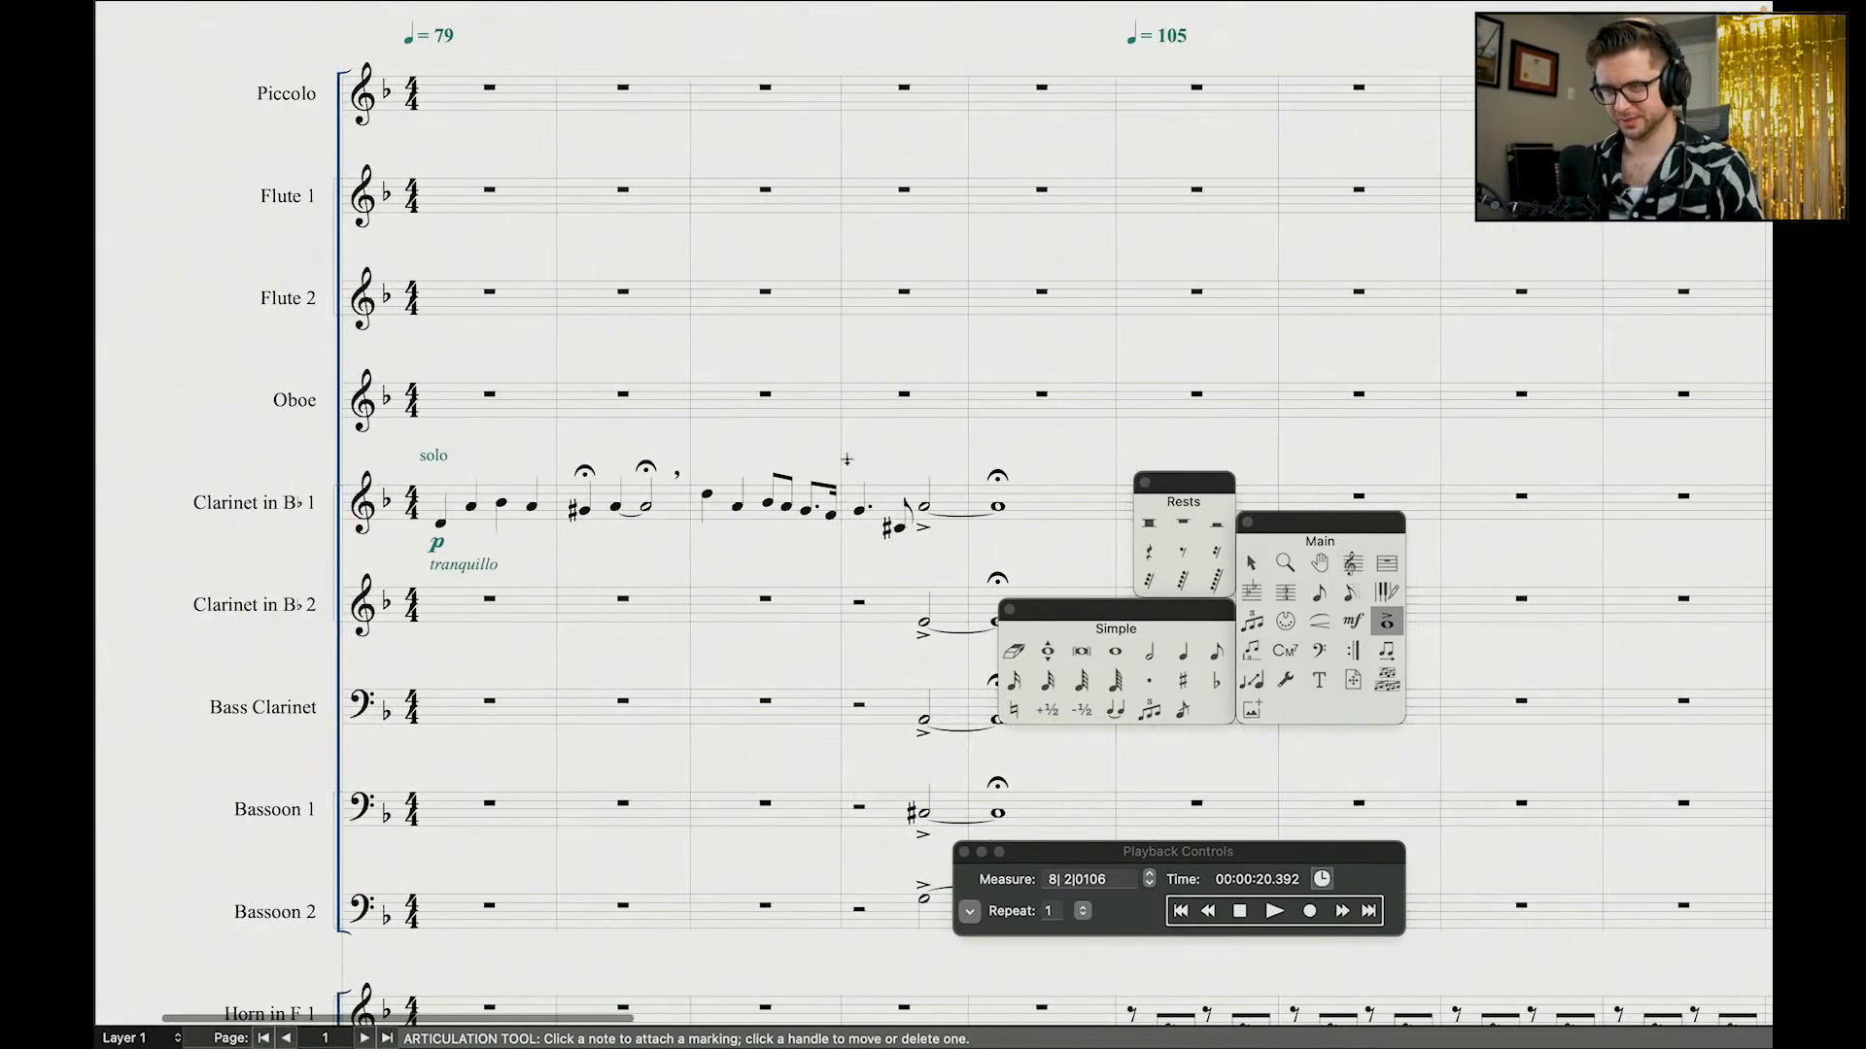
scroll(846, 459, left, 2)
scroll(846, 458, down, 1)
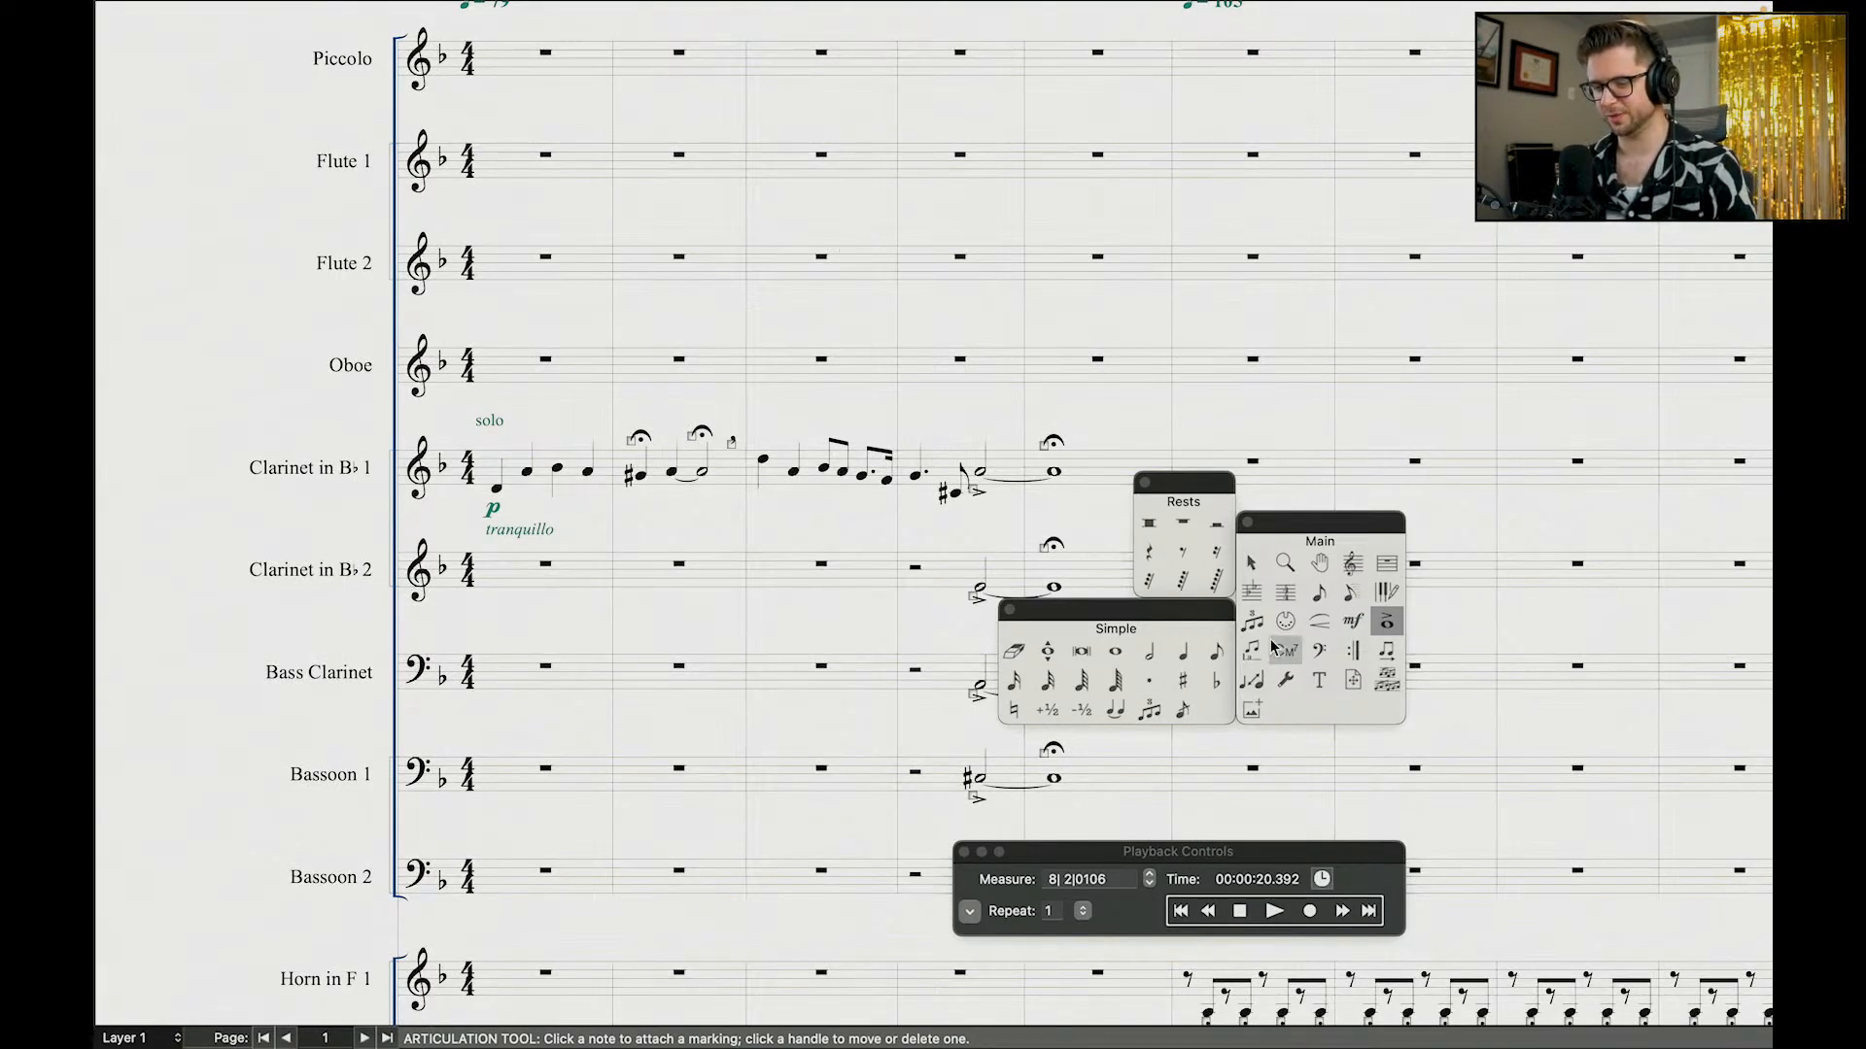
click(1251, 563)
drag(1229, 855, 1230, 735)
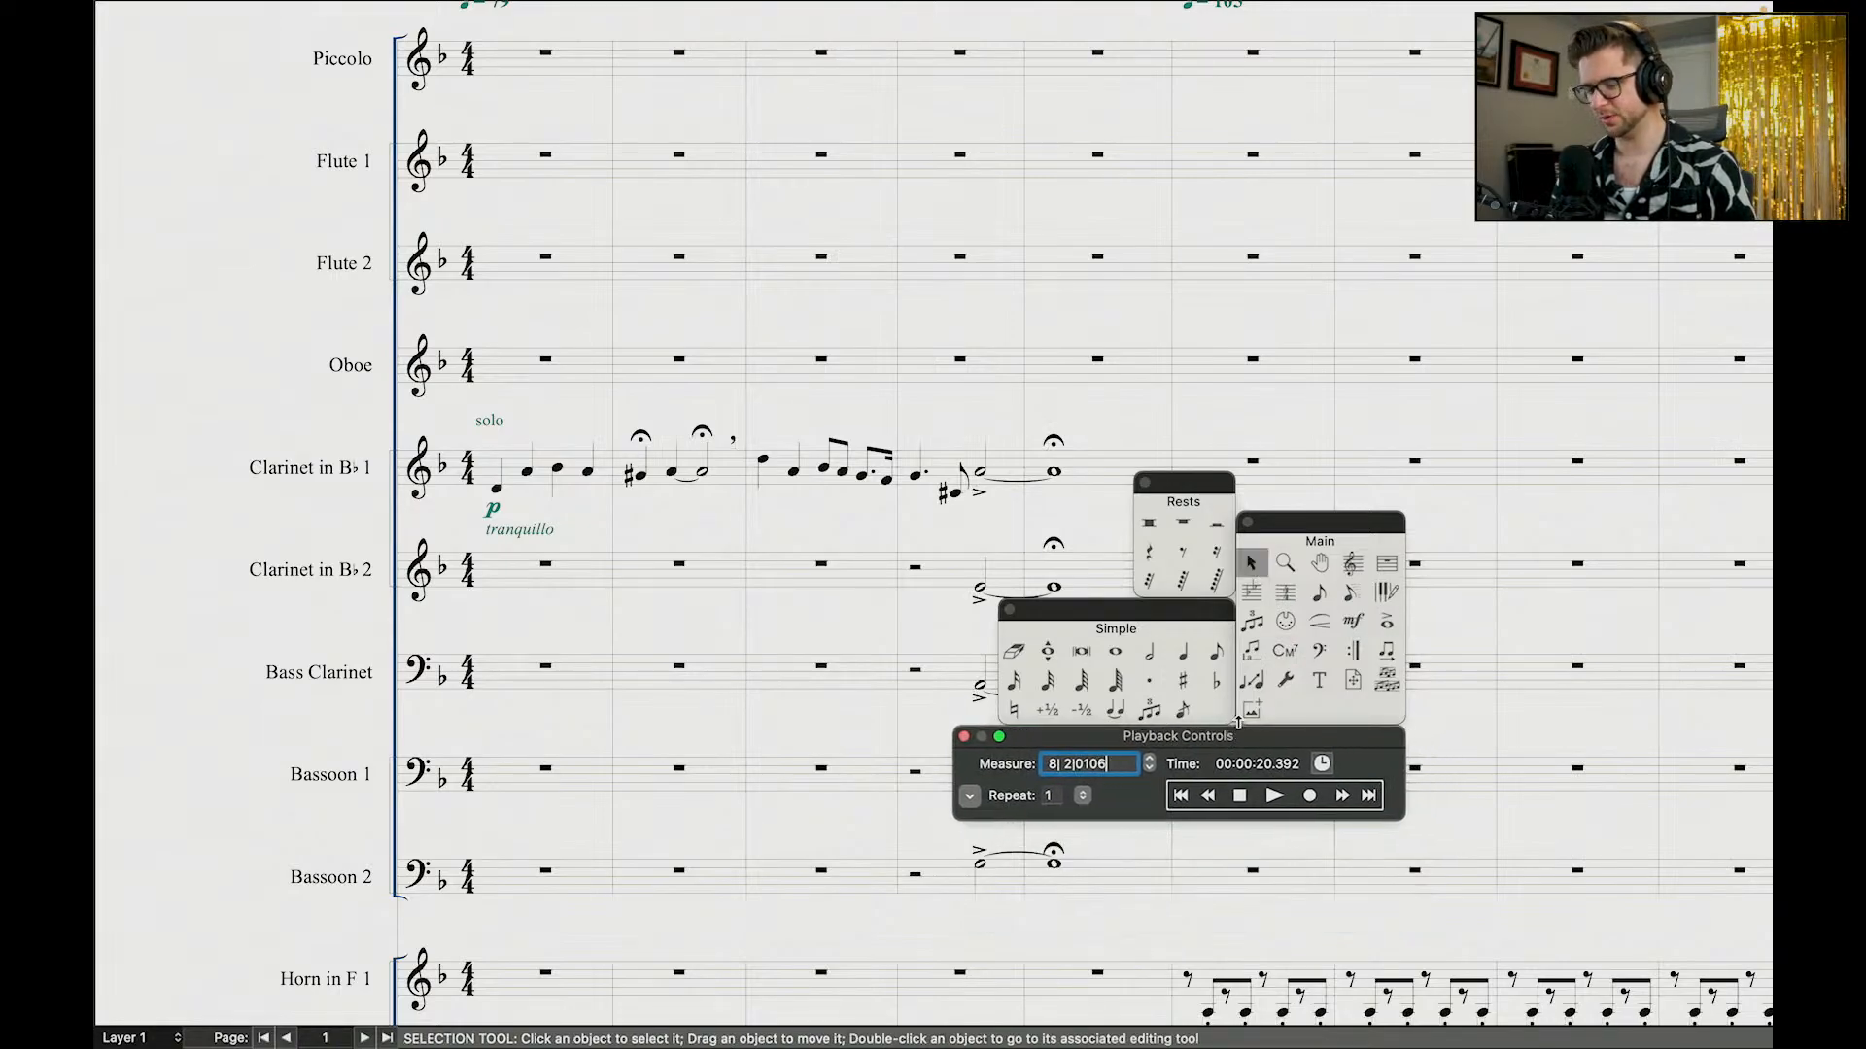
Step: Review the brass and timpani parts in the opening measures, then rewind and briefly play the score from the beginning
scroll(917, 515, down, 3)
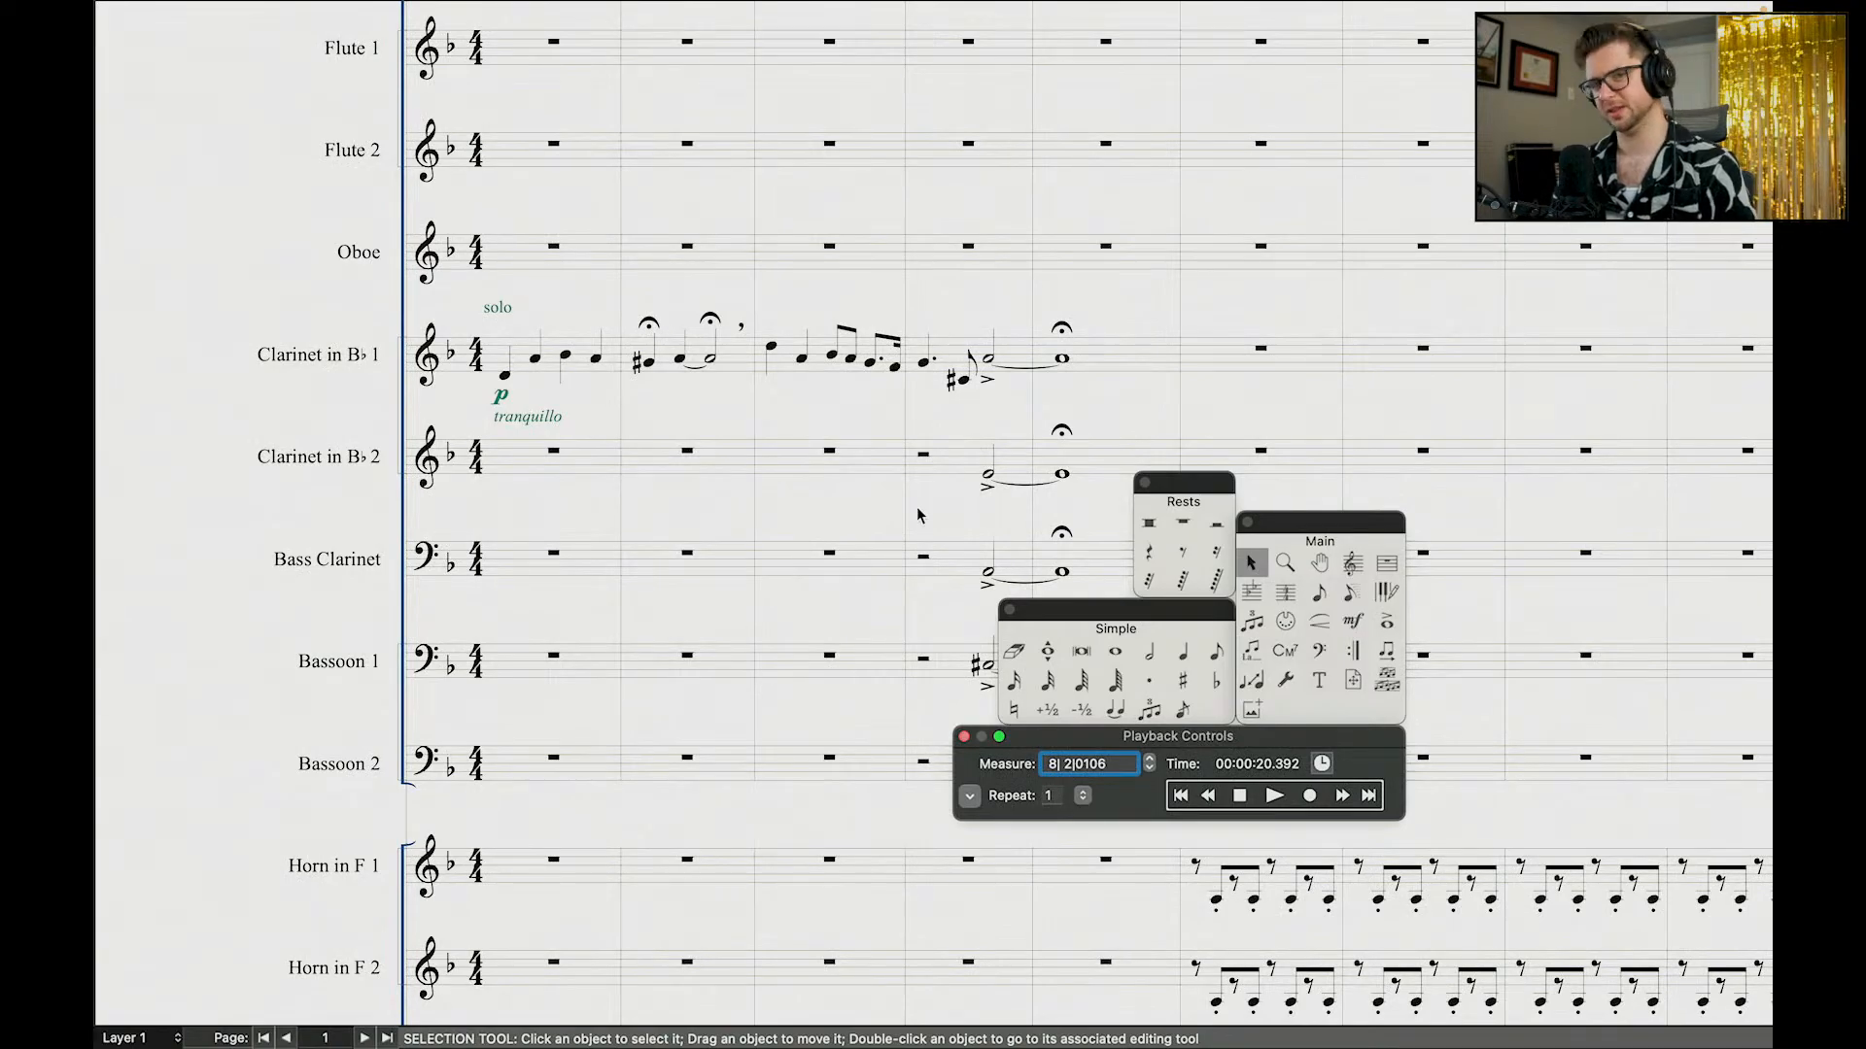
scroll(768, 507, down, 18)
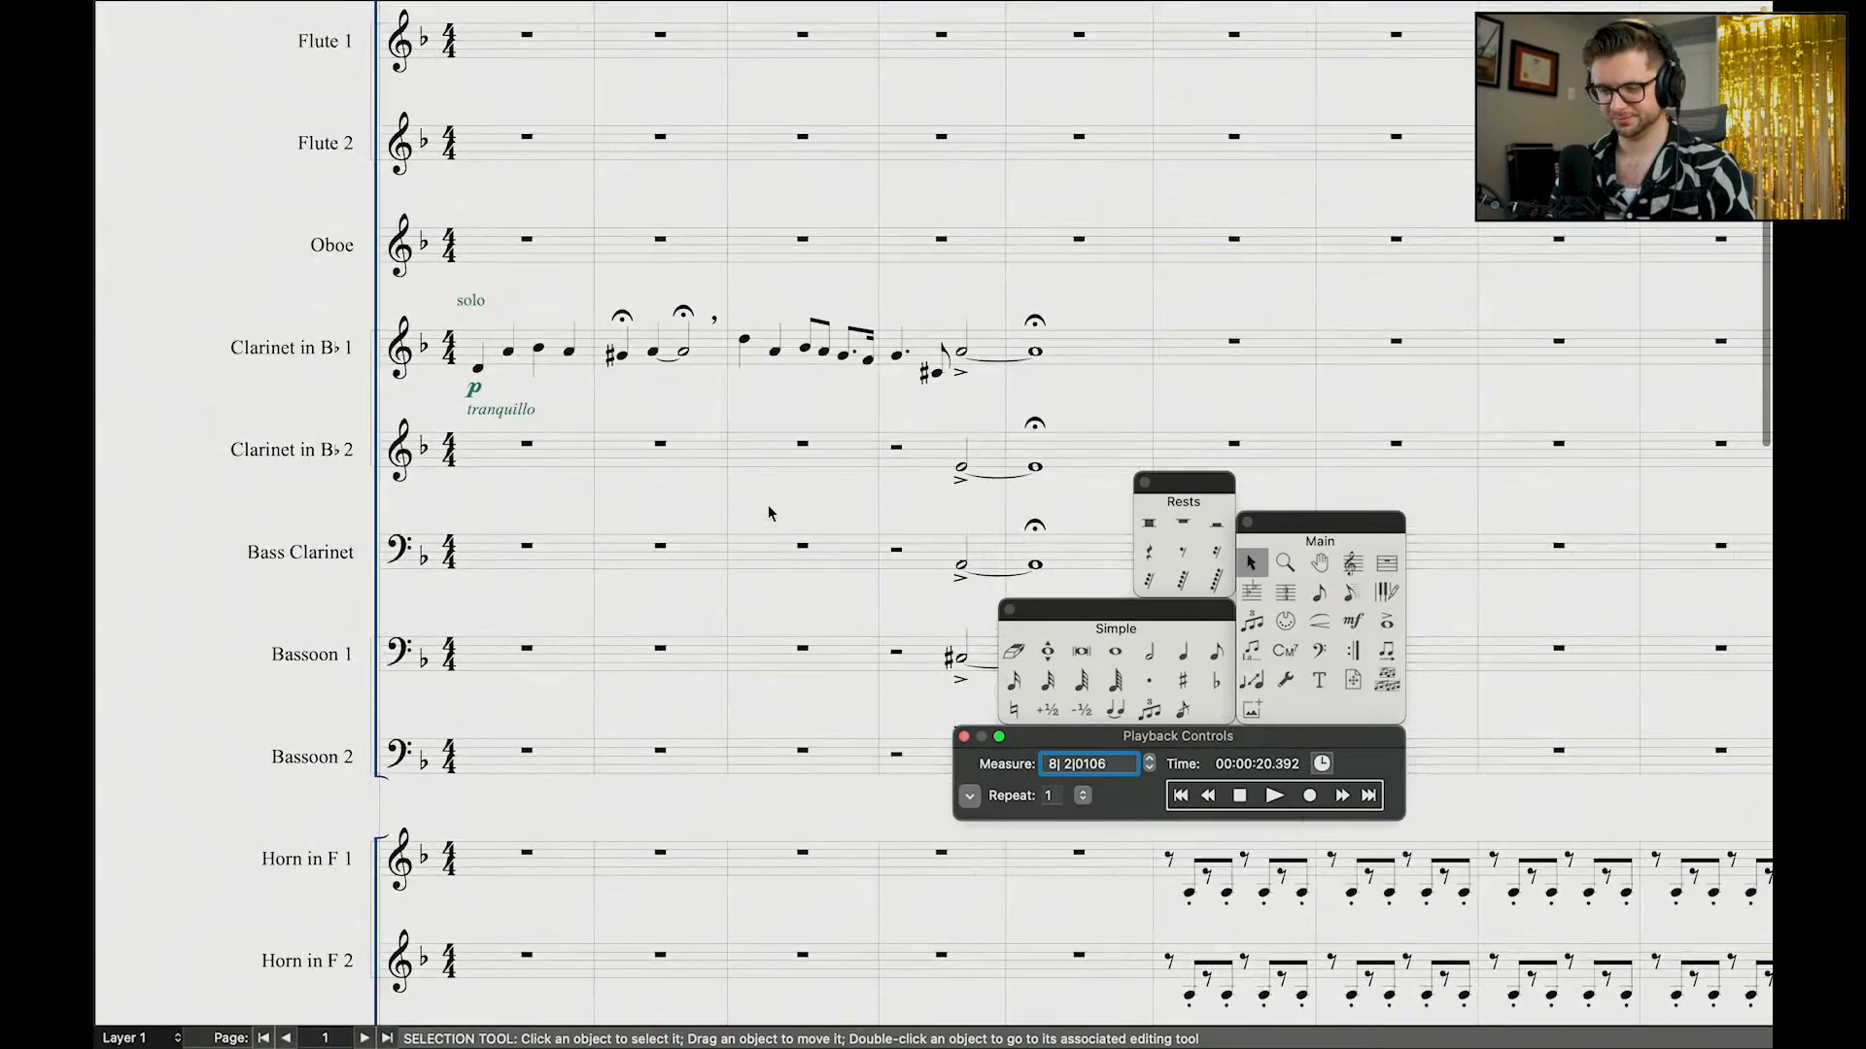
scroll(769, 506, down, 2)
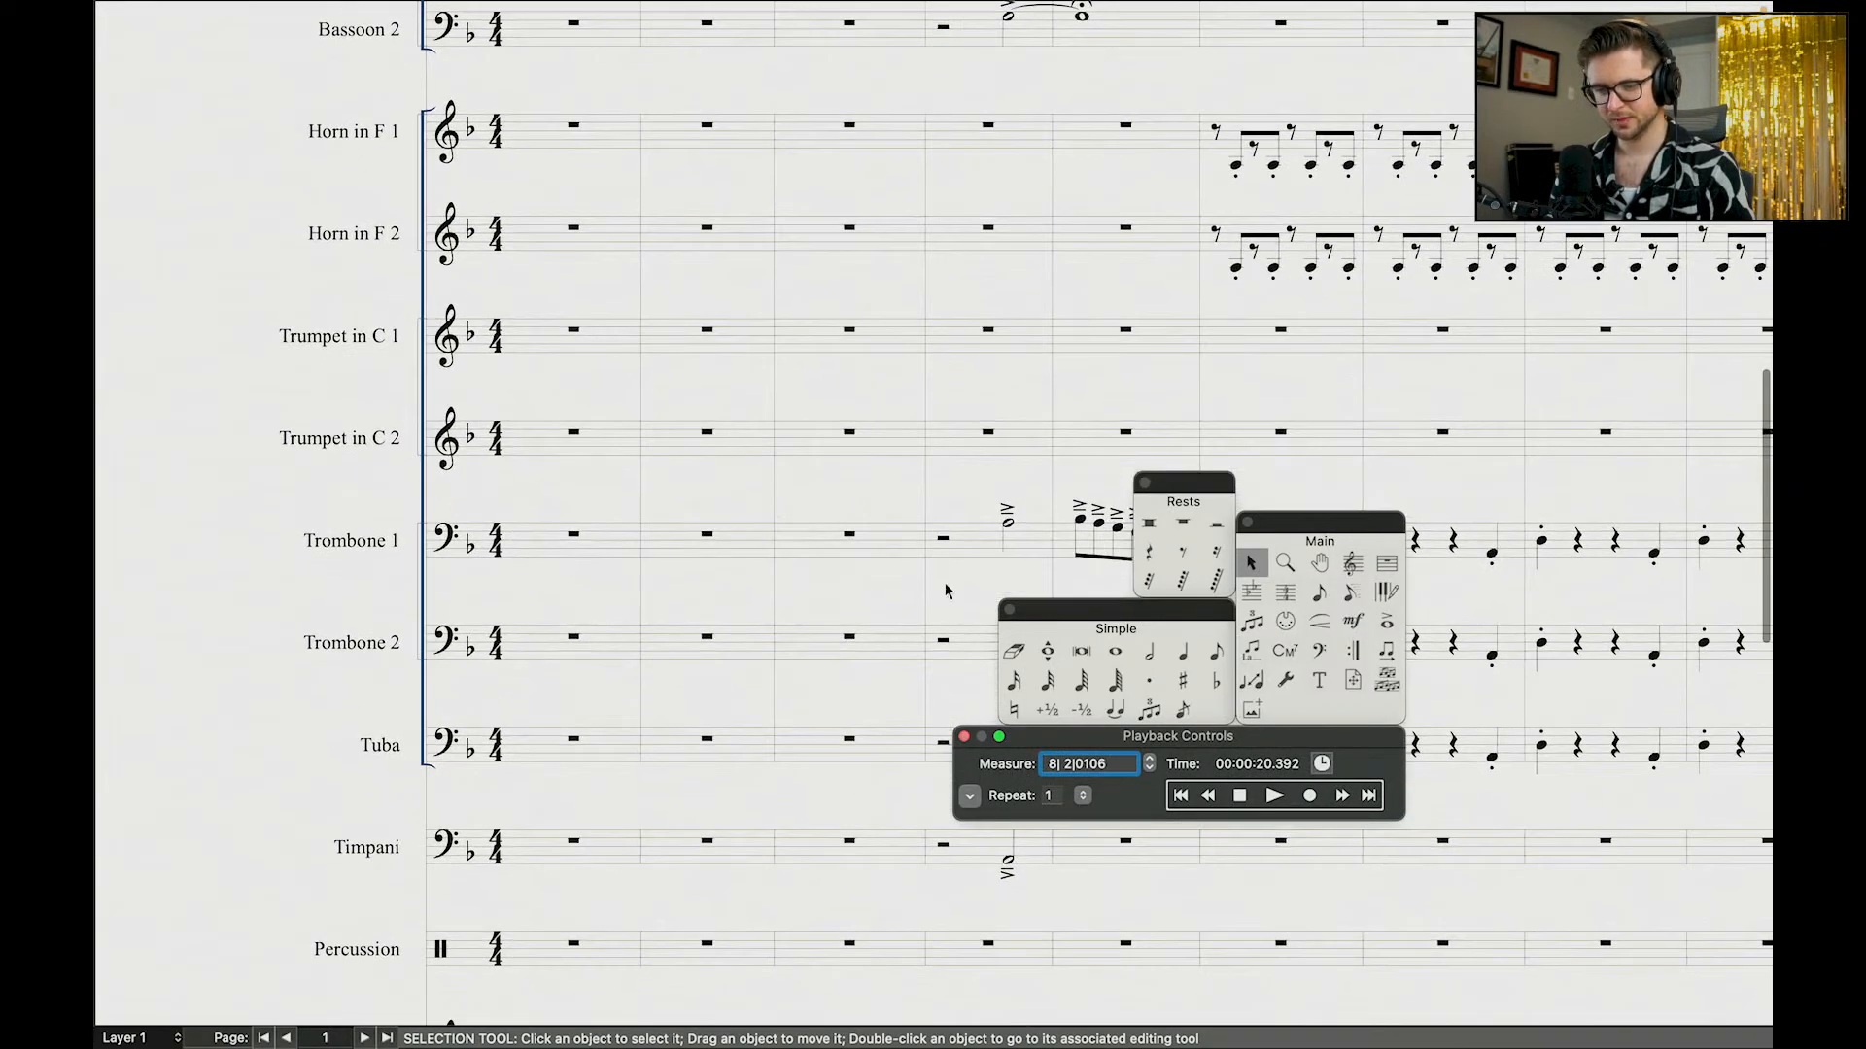
click(1181, 796)
scroll(1022, 370, up, 3)
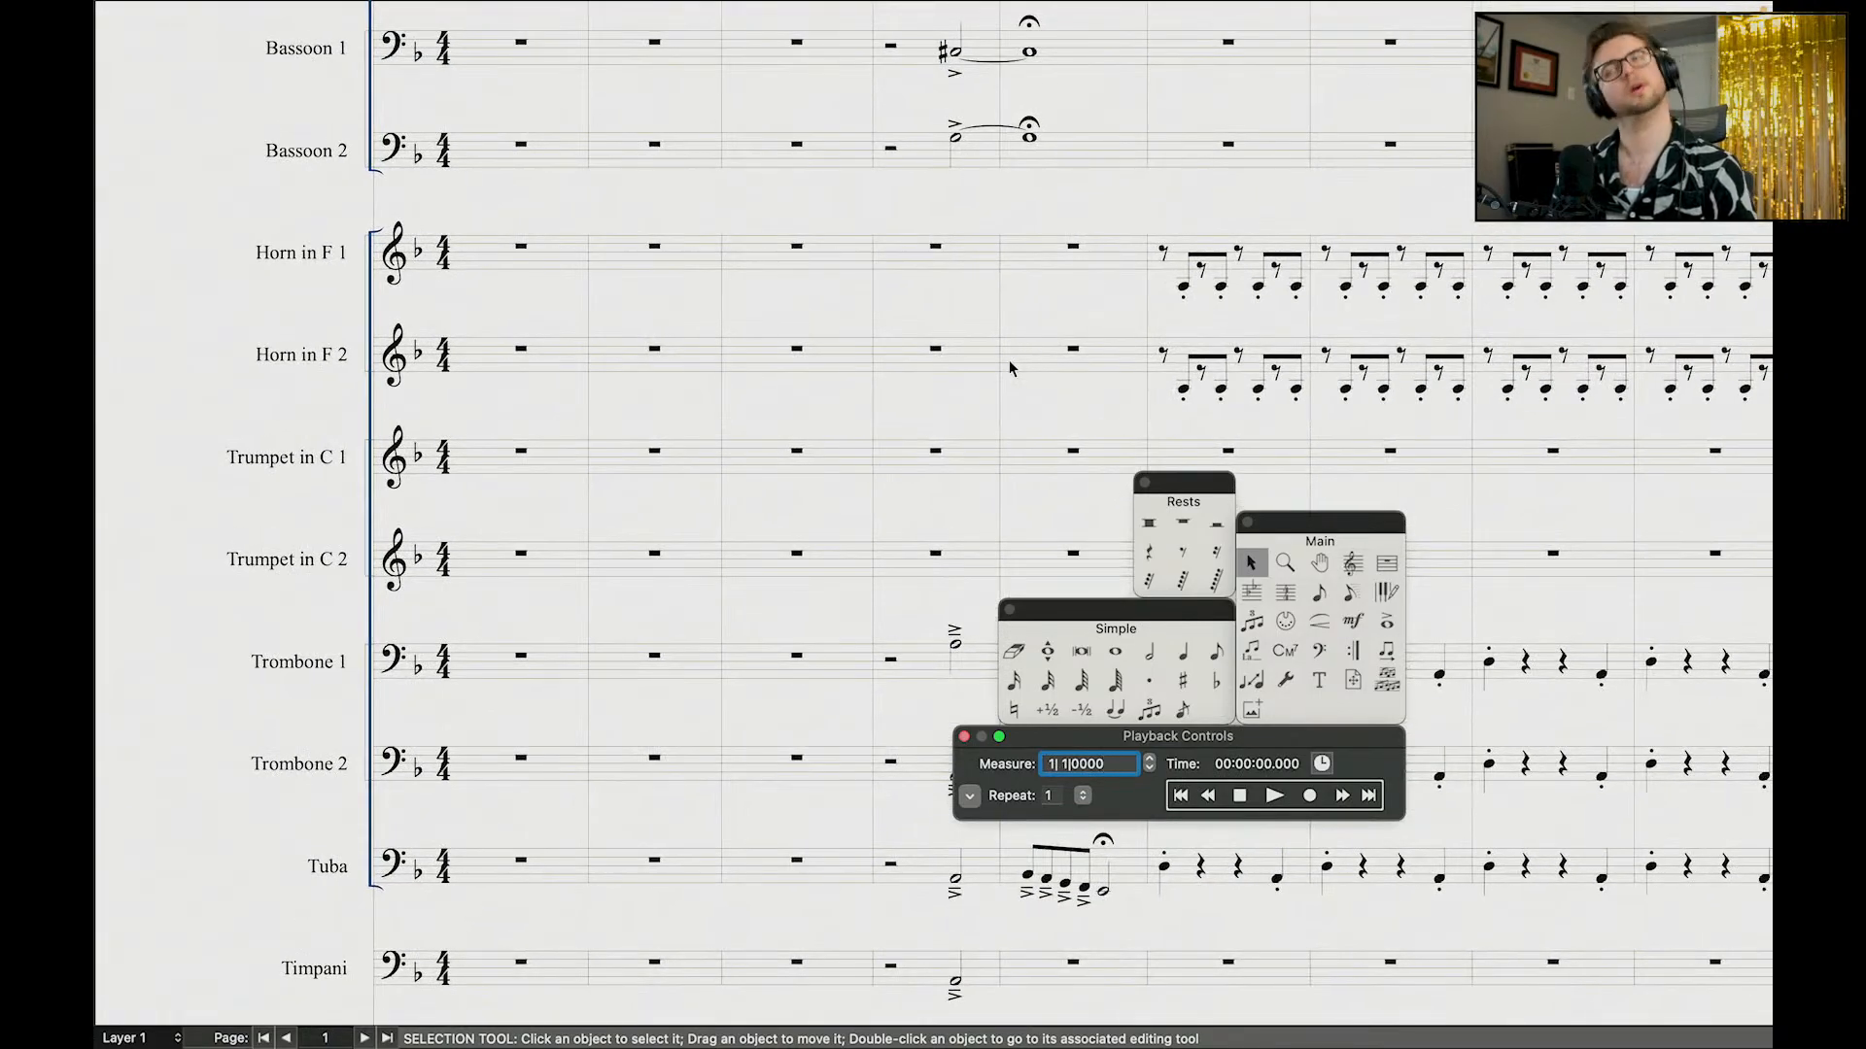
scroll(1009, 368, down, 3)
scroll(955, 304, up, 3)
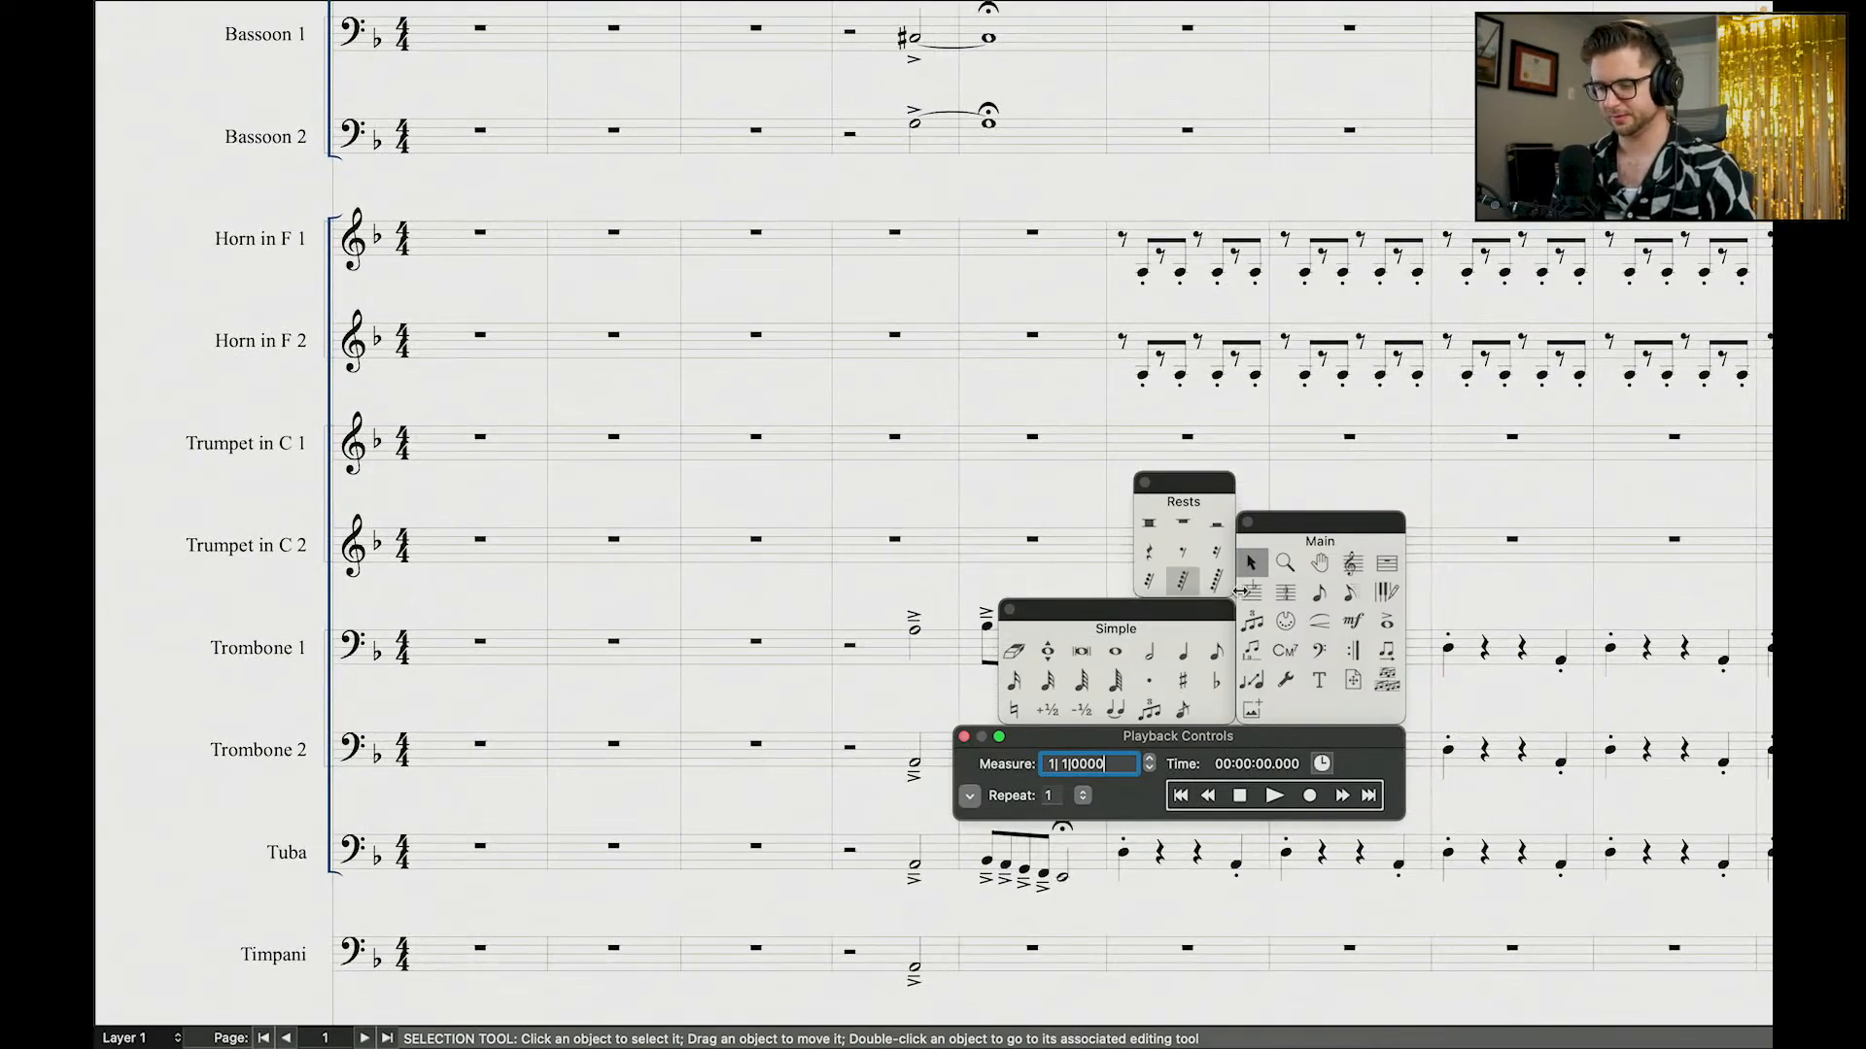
key(space)
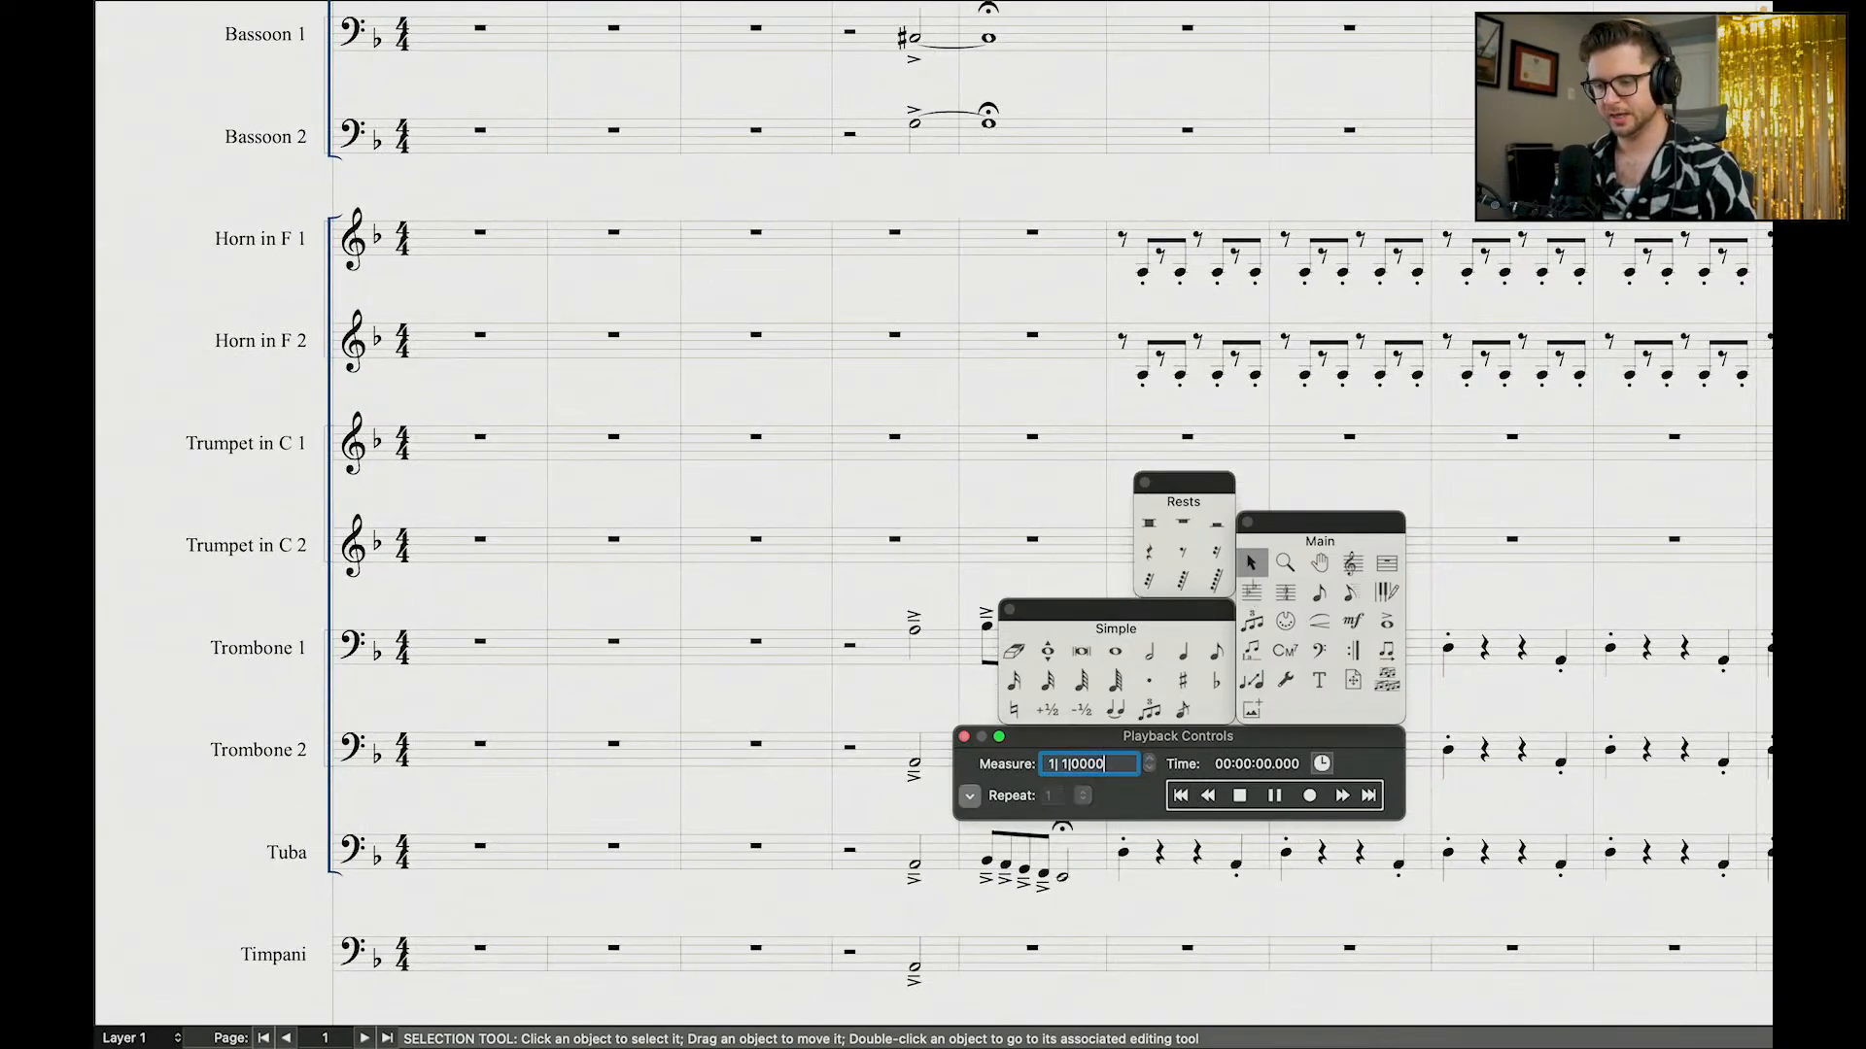
key(space)
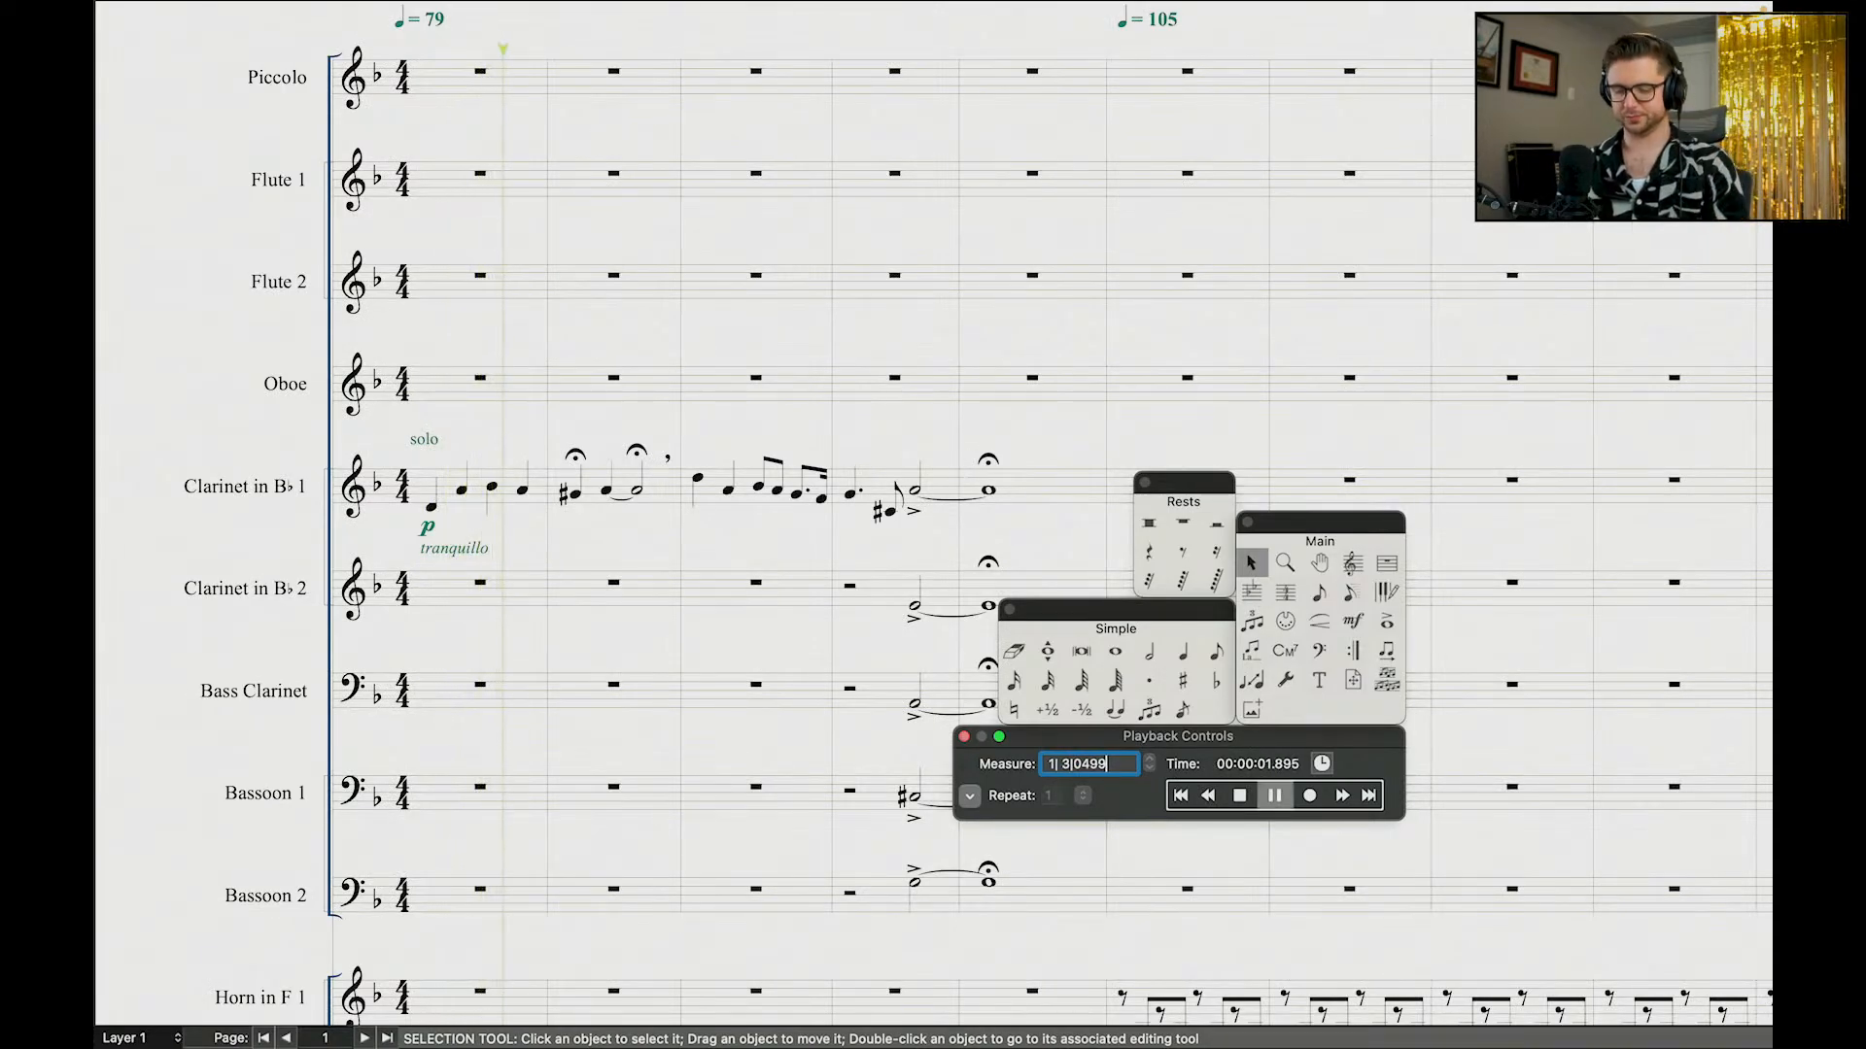
Step: Skip playback ahead past the start of the clarinet solo and listen to the brass figure in measure 5
click(1341, 801)
click(1341, 801)
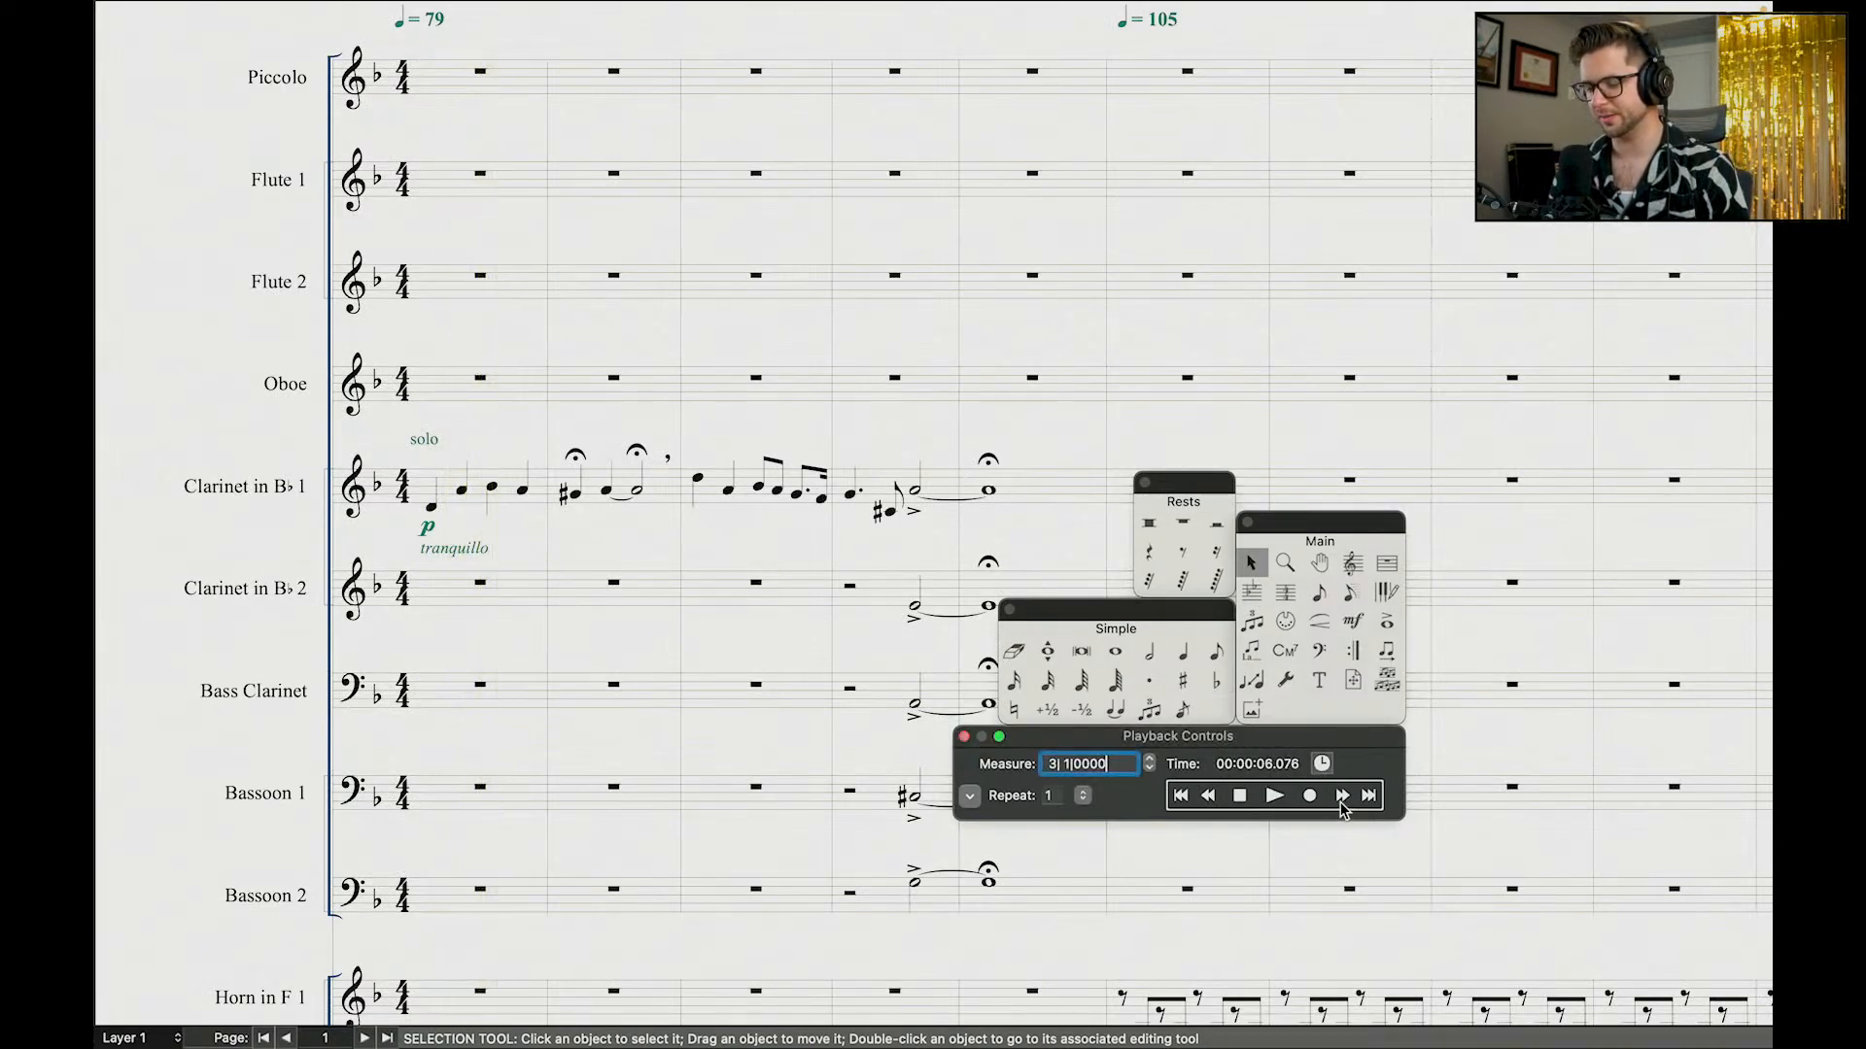
click(1341, 801)
click(1276, 795)
key(space)
click(1345, 802)
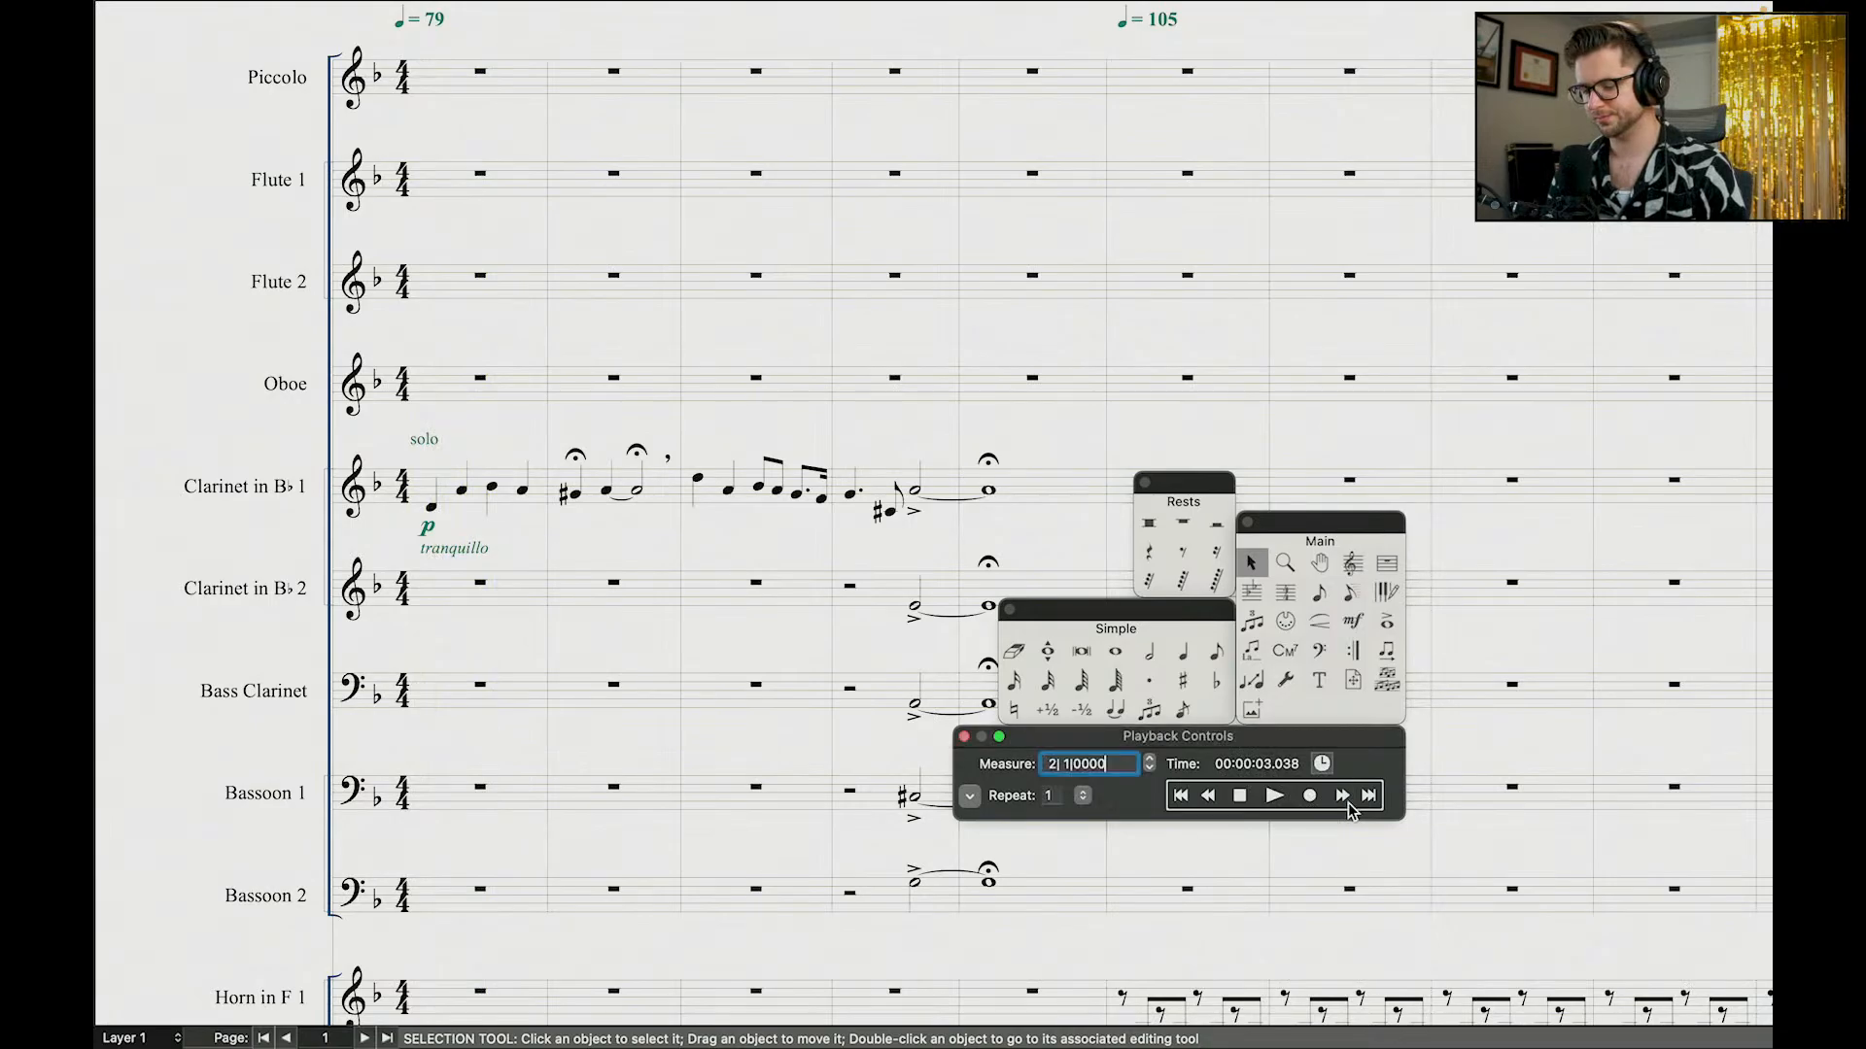
click(1345, 801)
click(1345, 802)
key(space)
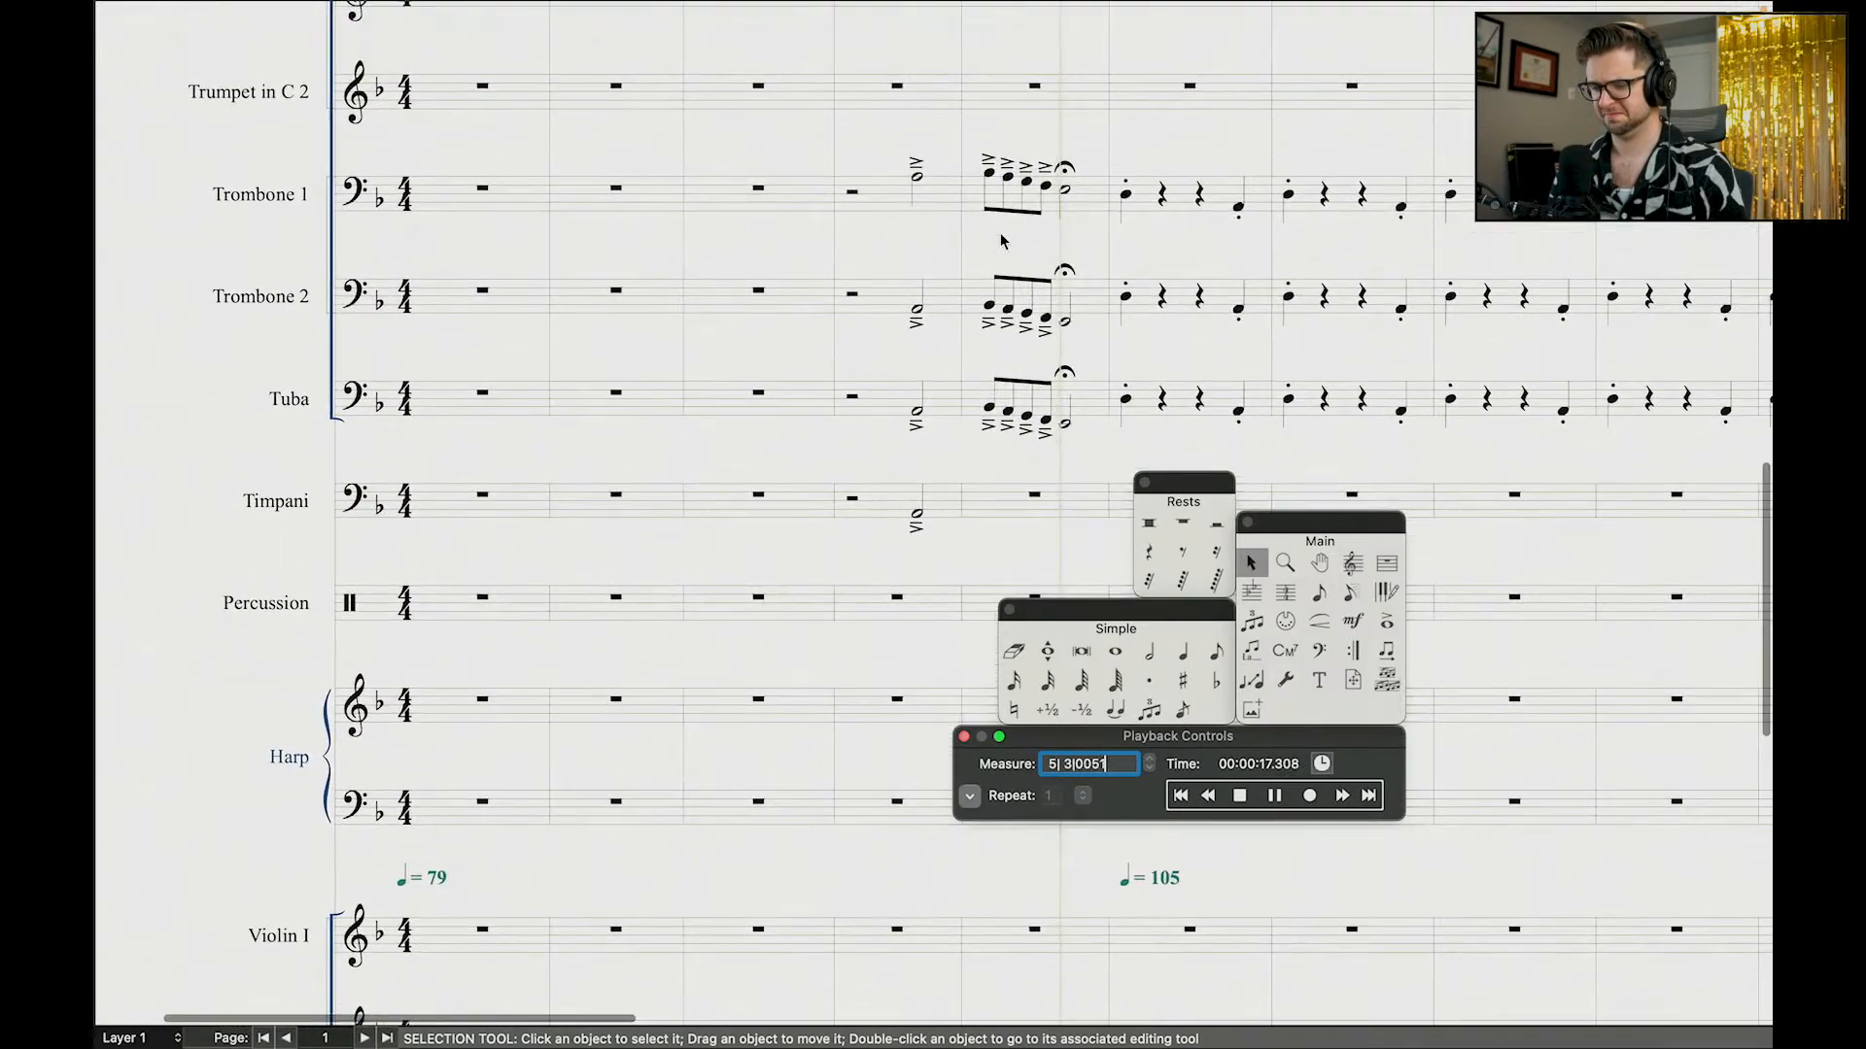
click(988, 526)
Step: Enter four eighth notes and a half note in the Timpani in measure 5, on the pitch of its measure 4 note
scroll(996, 302, down, 4)
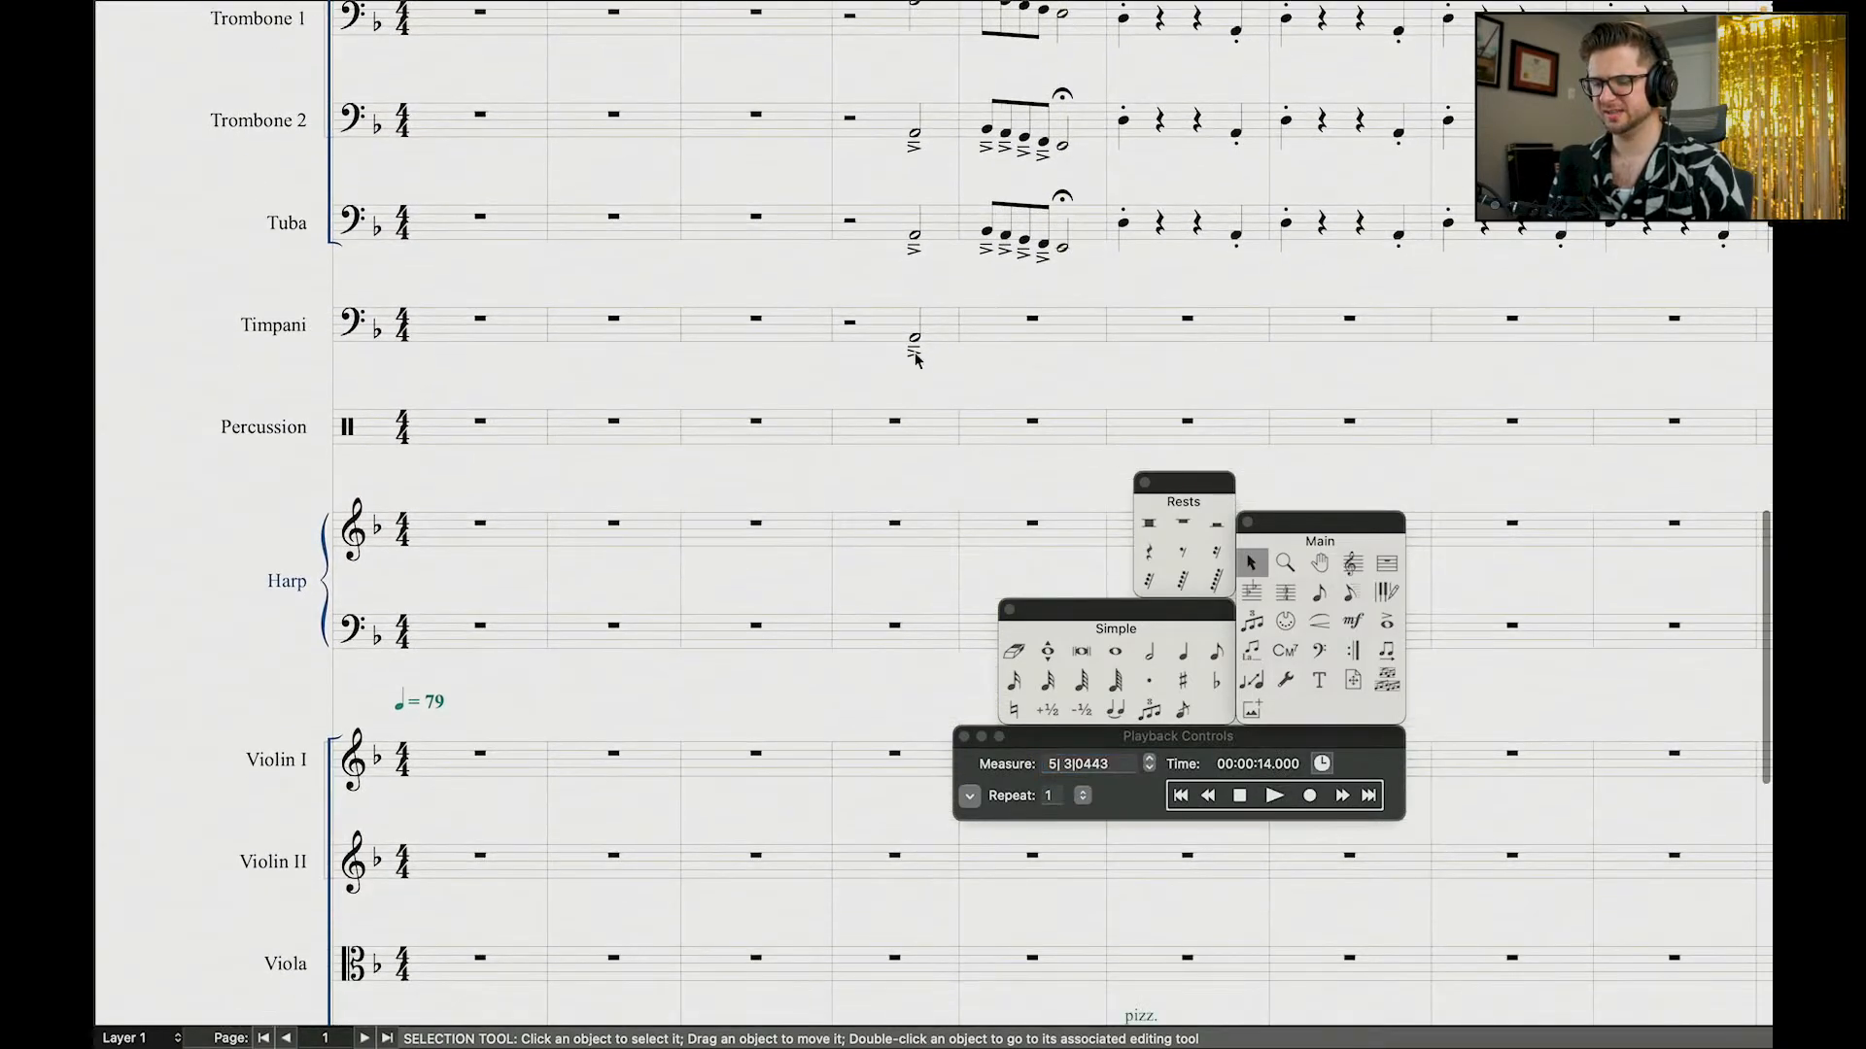
scroll(1025, 337, up, 1)
click(1184, 653)
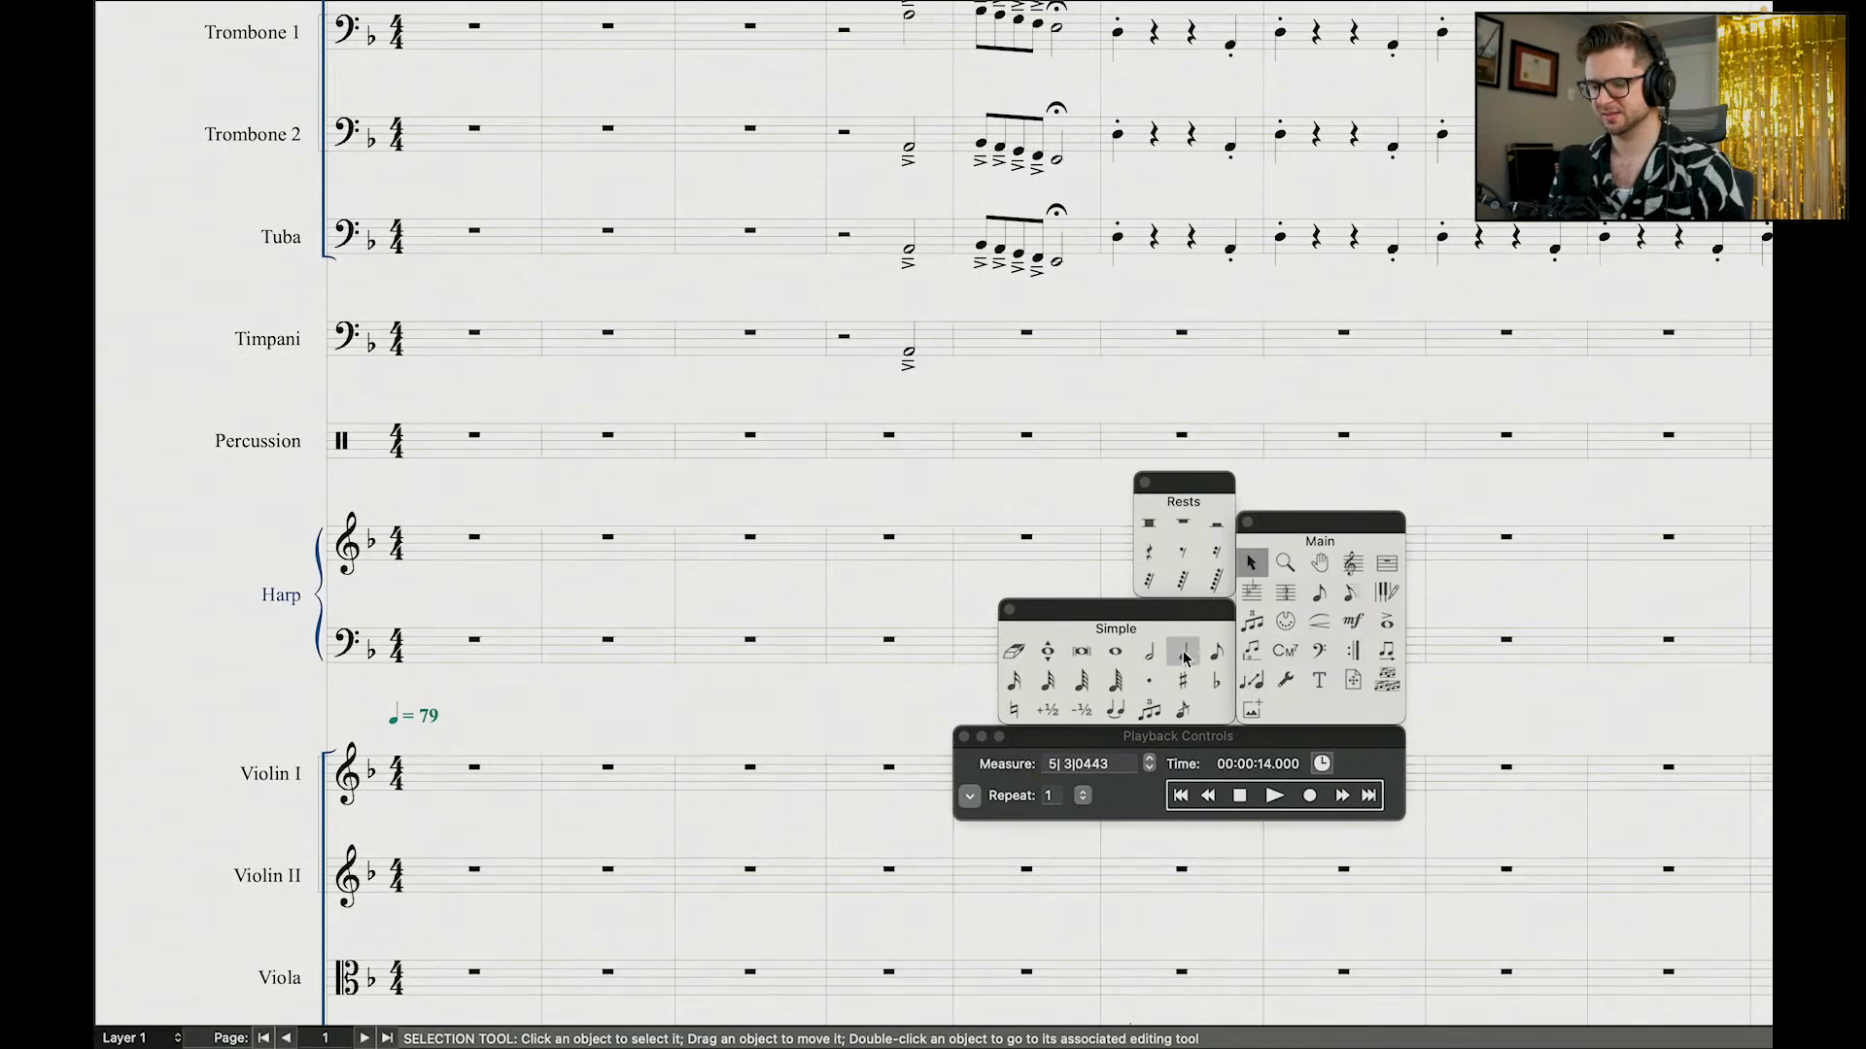
click(1215, 652)
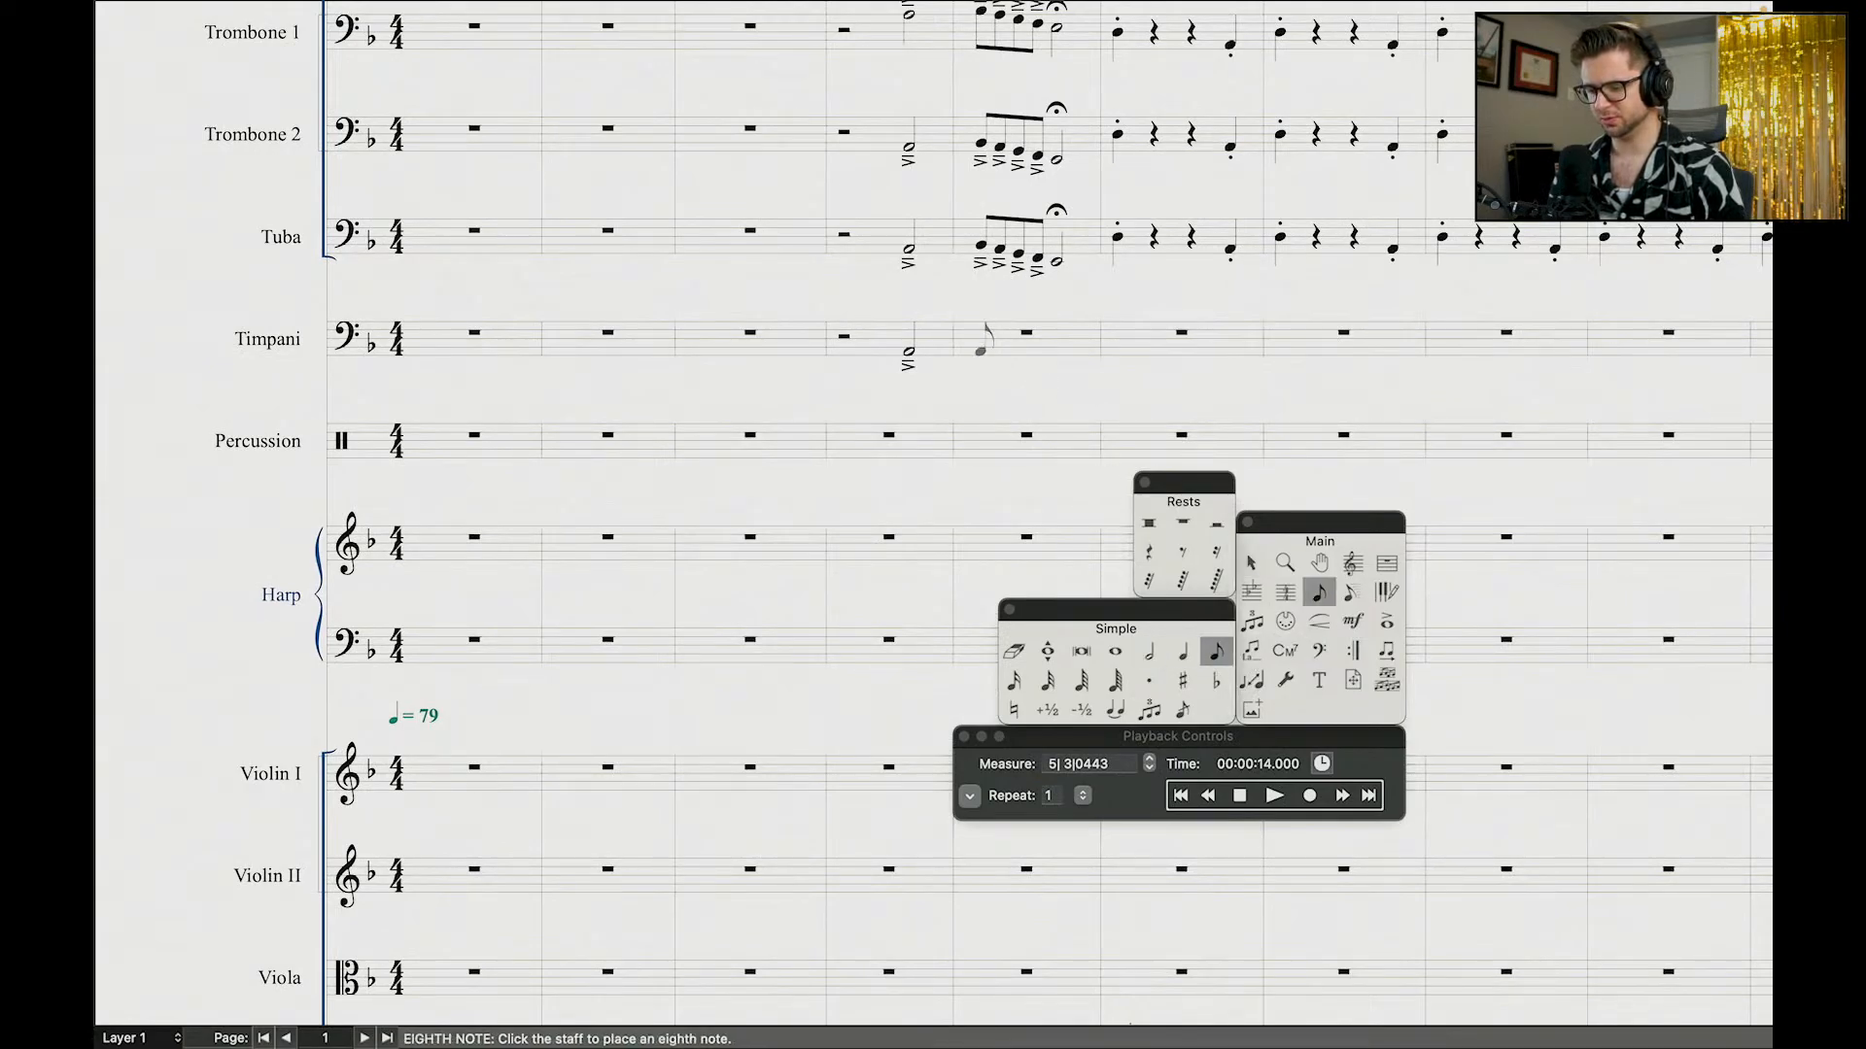
click(981, 349)
click(995, 350)
click(1012, 350)
click(1030, 350)
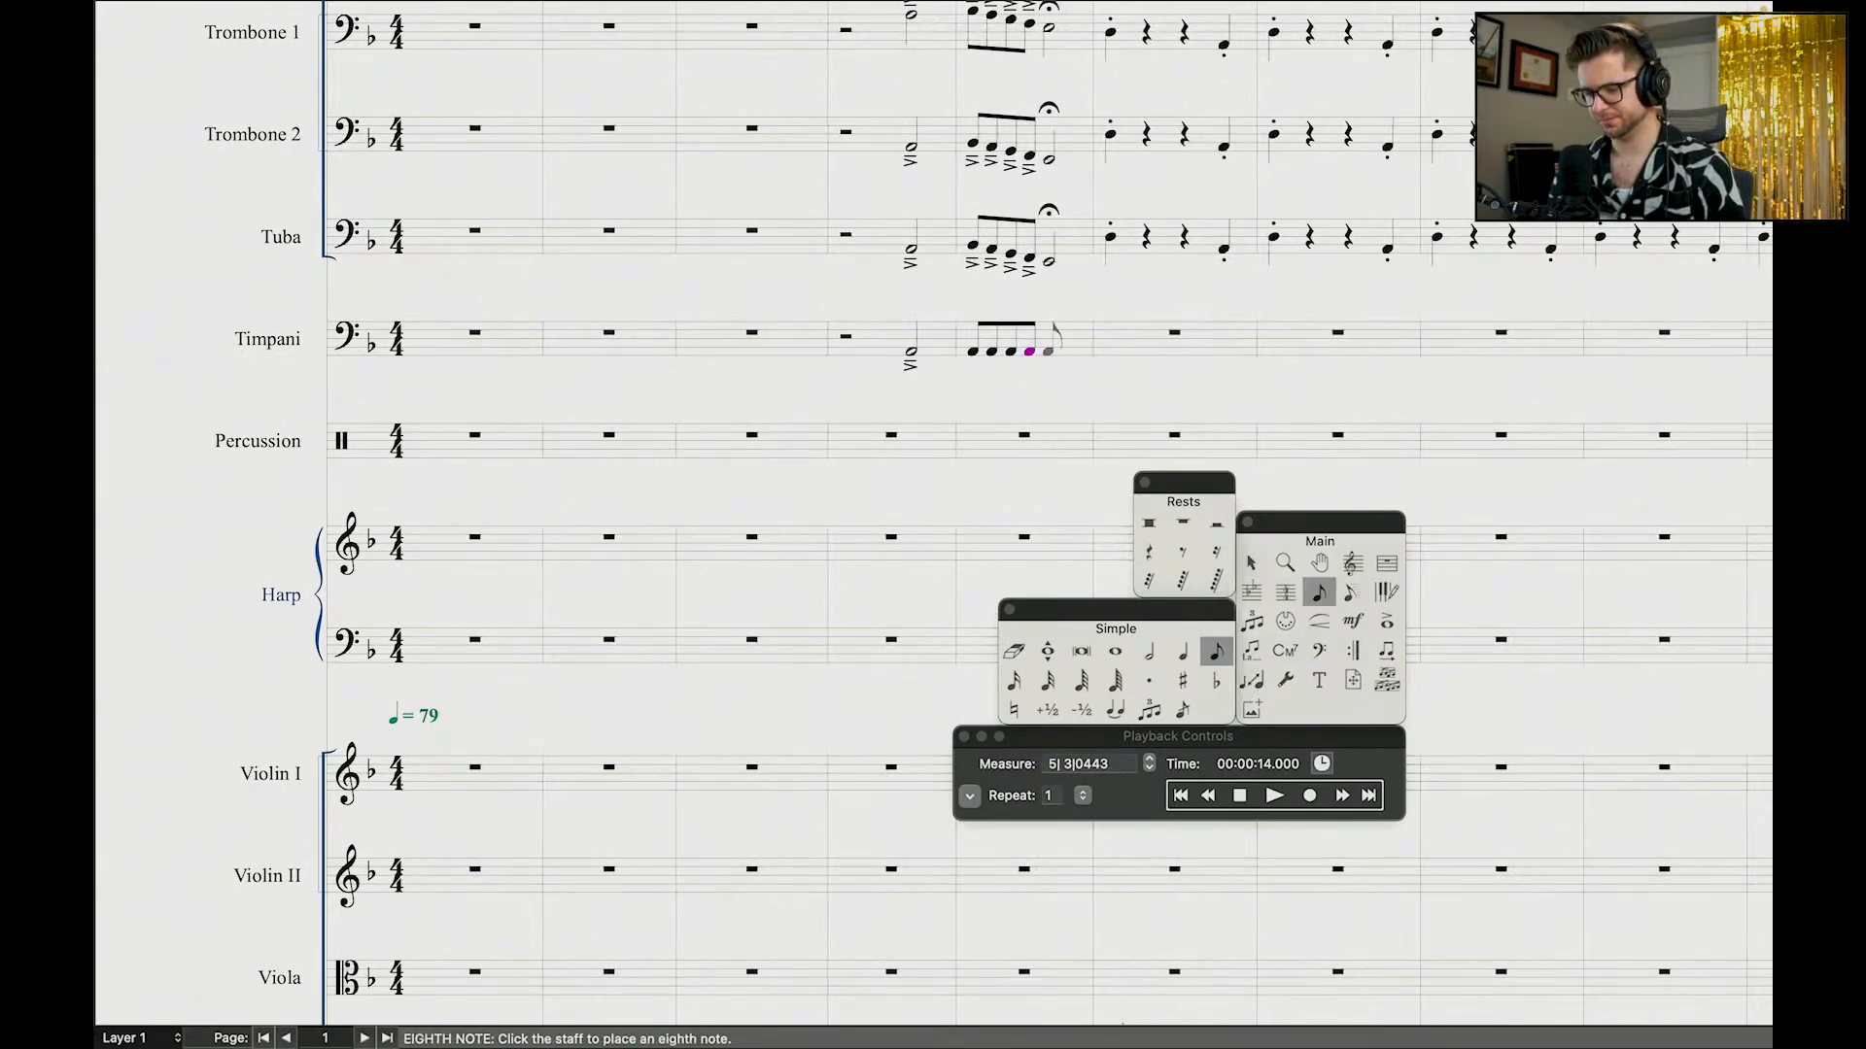
click(1048, 349)
key(alt+6)
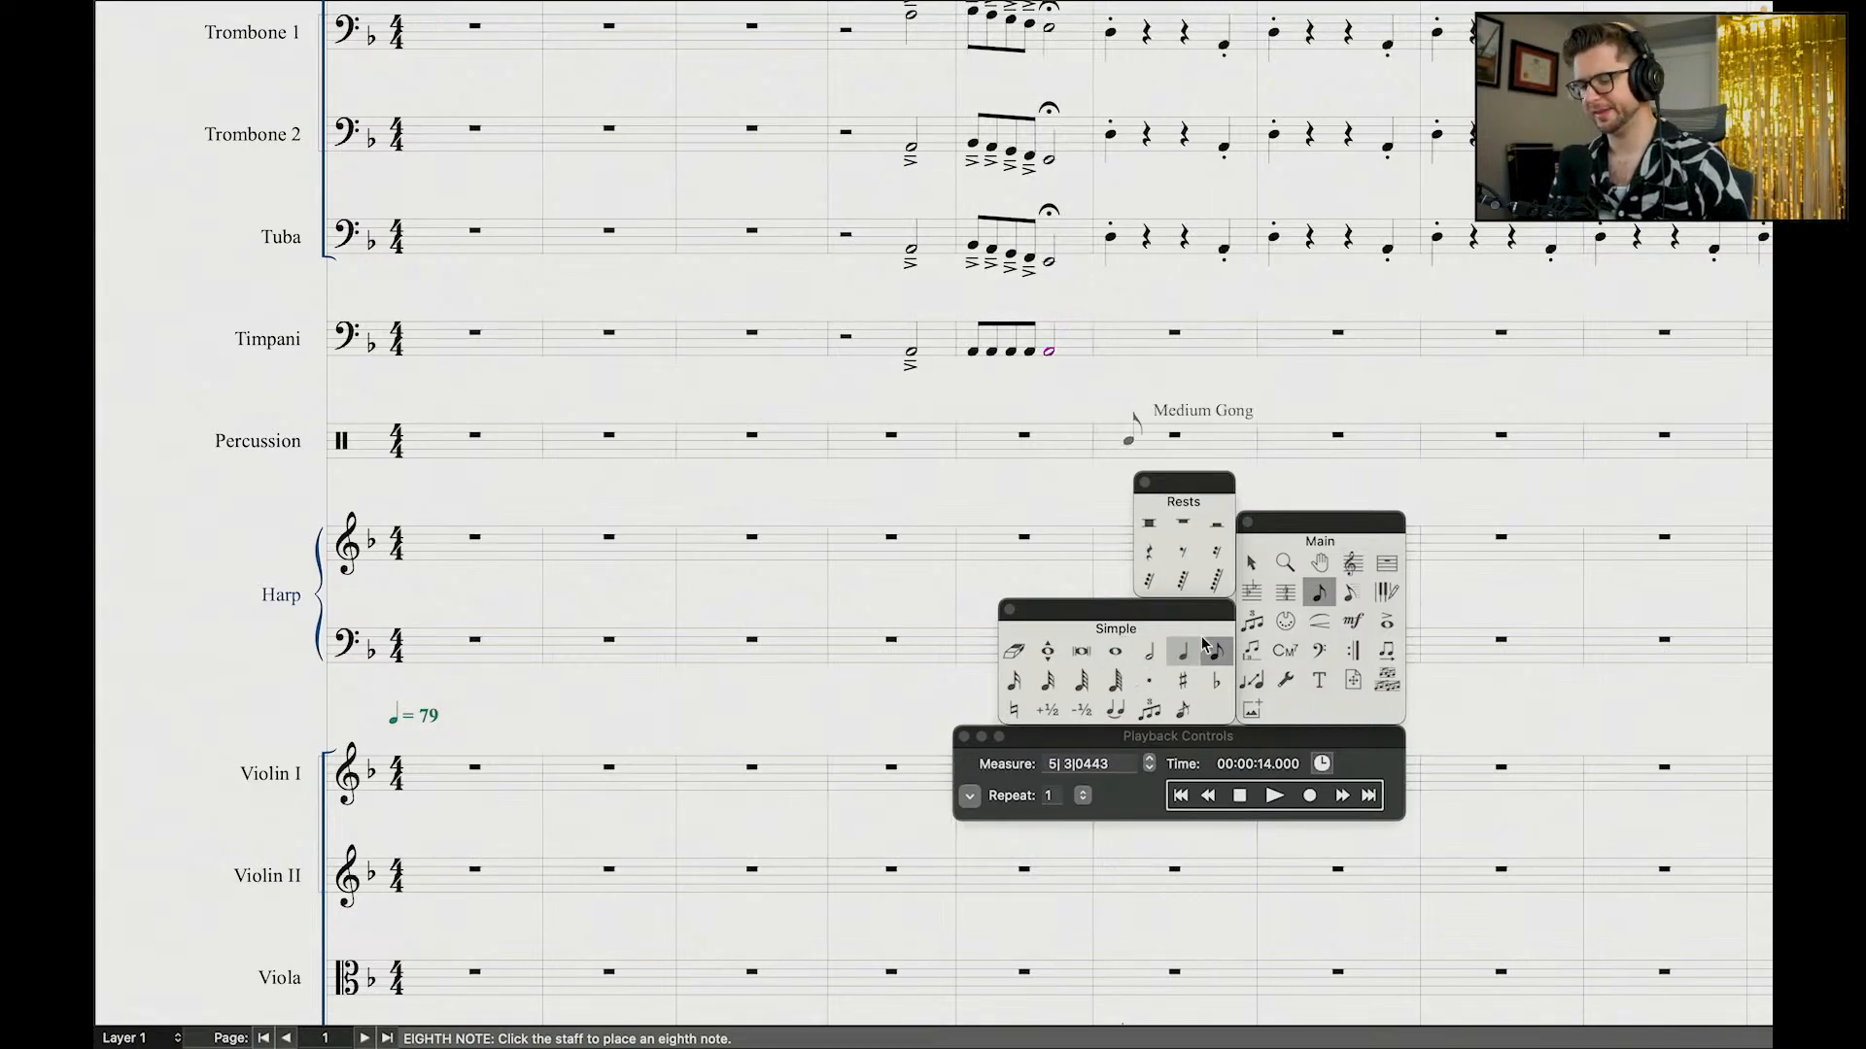
Step: Add an accent to the Timpani half note in measure 5 with the Articulation tool
click(1387, 621)
click(1050, 354)
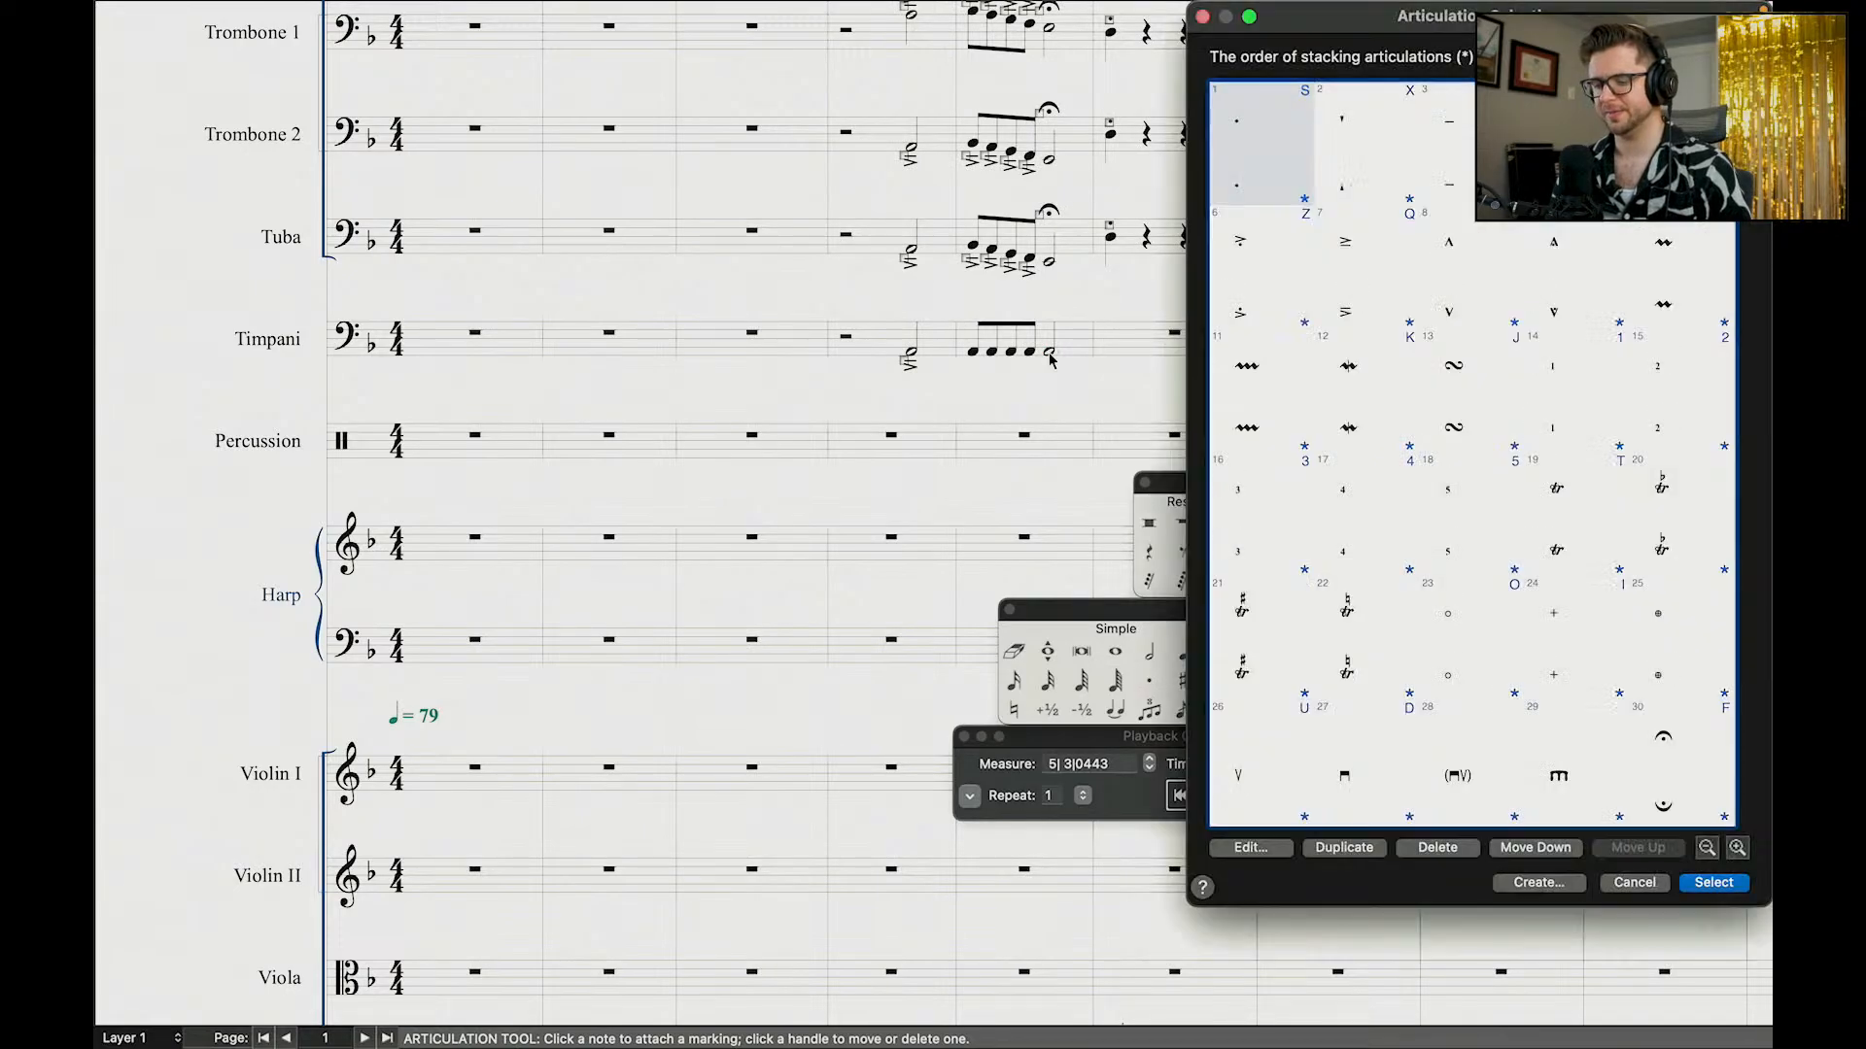
double_click(1561, 151)
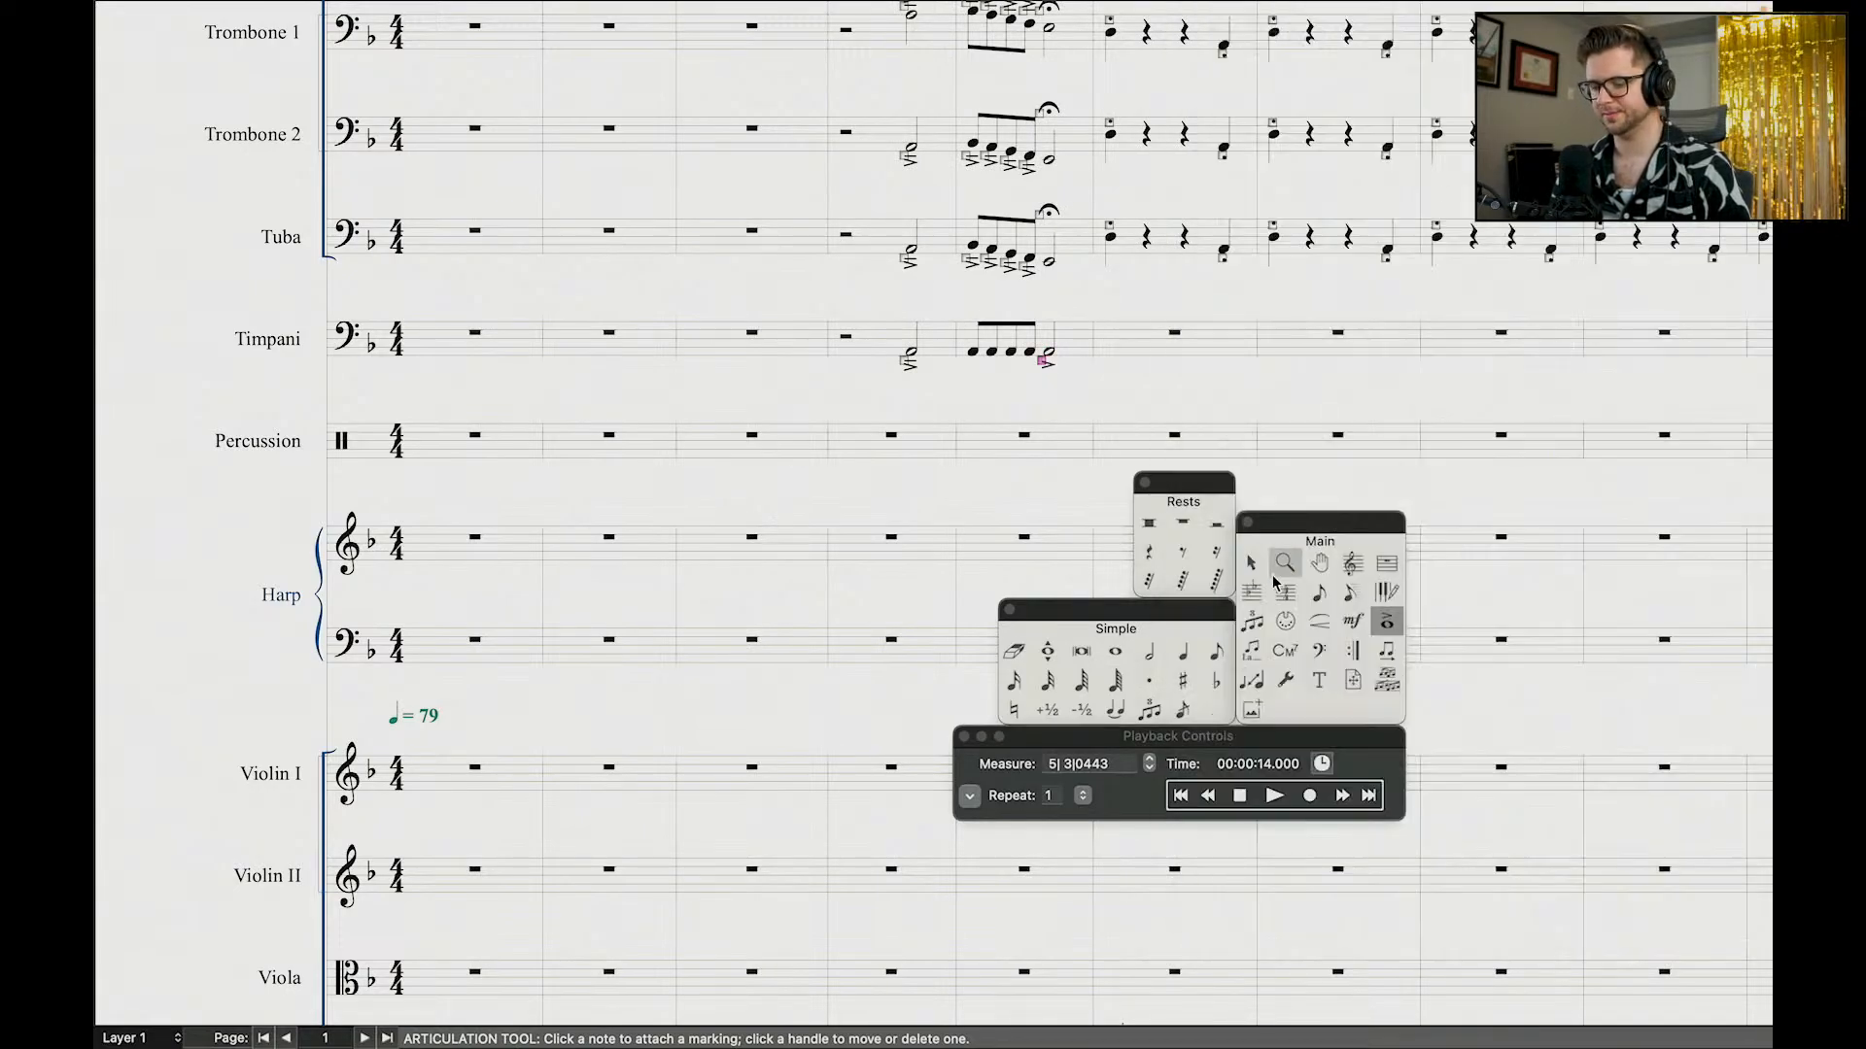
Step: Play back the score from measure 3, following the woodwinds, brass and timpani, and stop in measure 5
click(1209, 799)
click(1209, 799)
click(1210, 798)
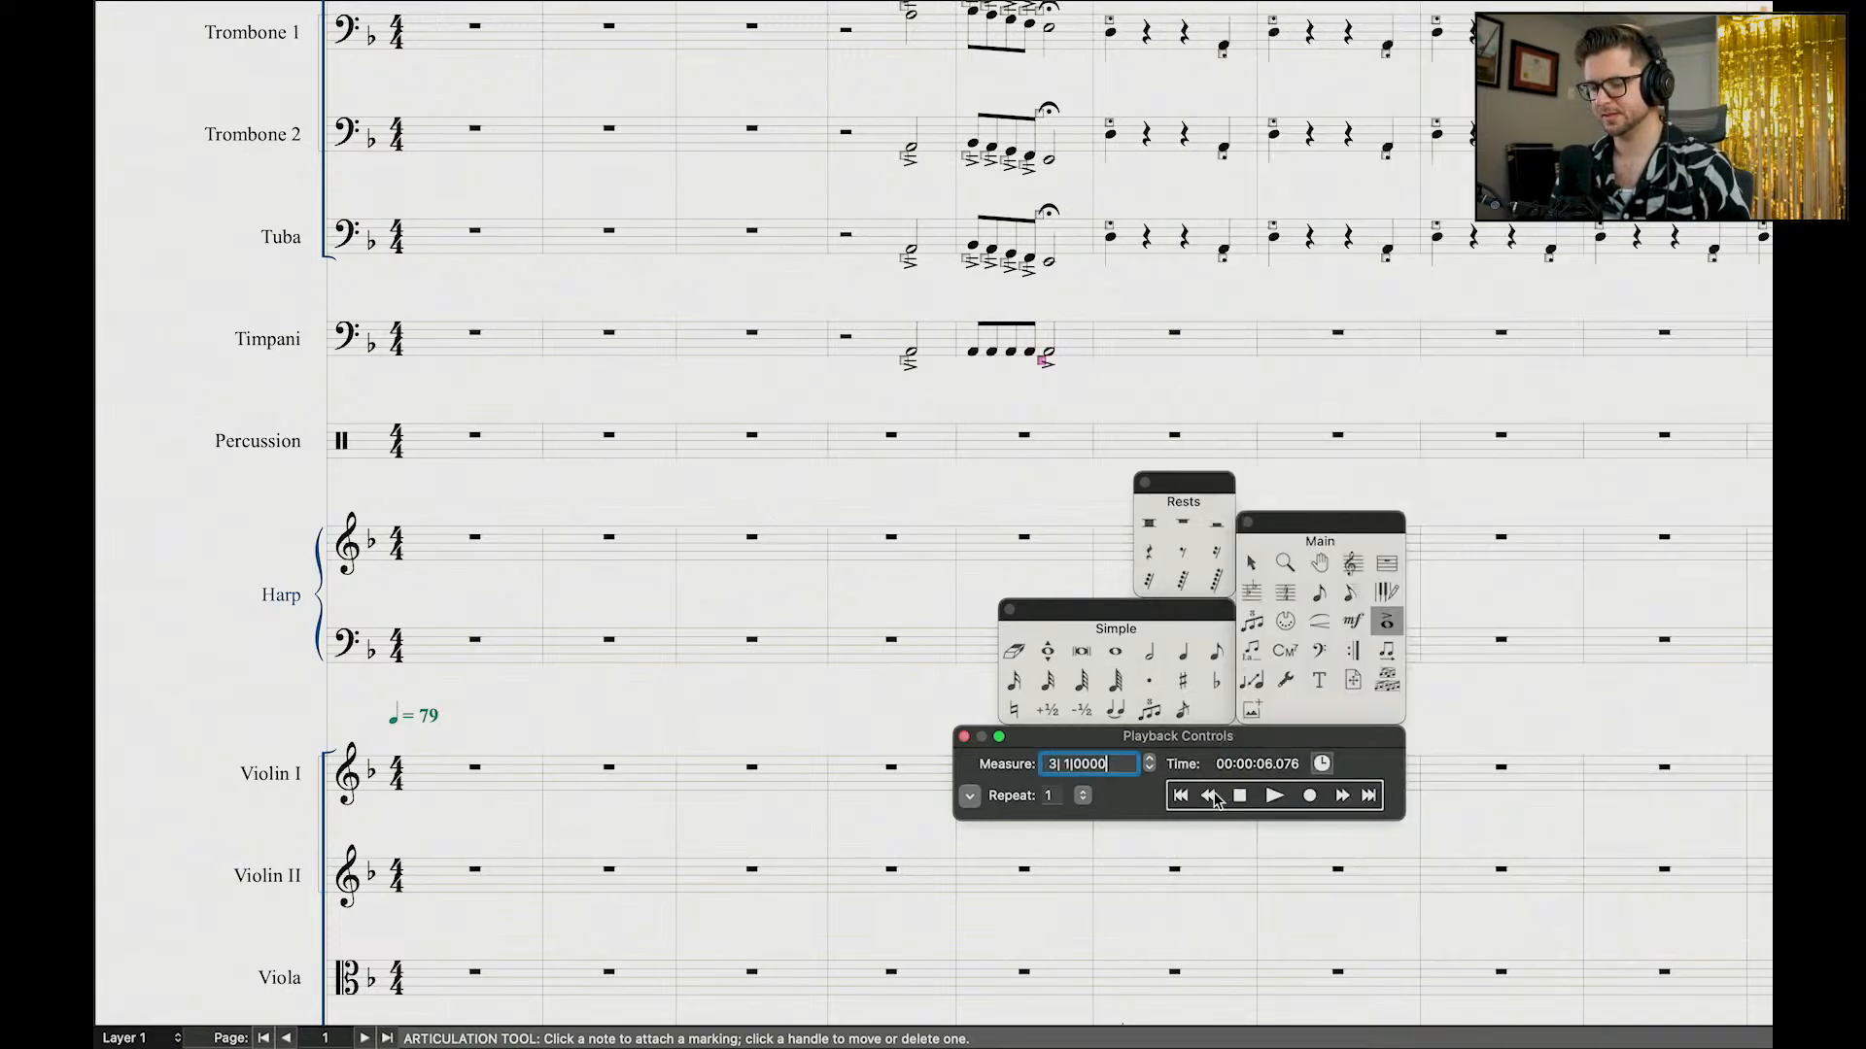
click(1274, 797)
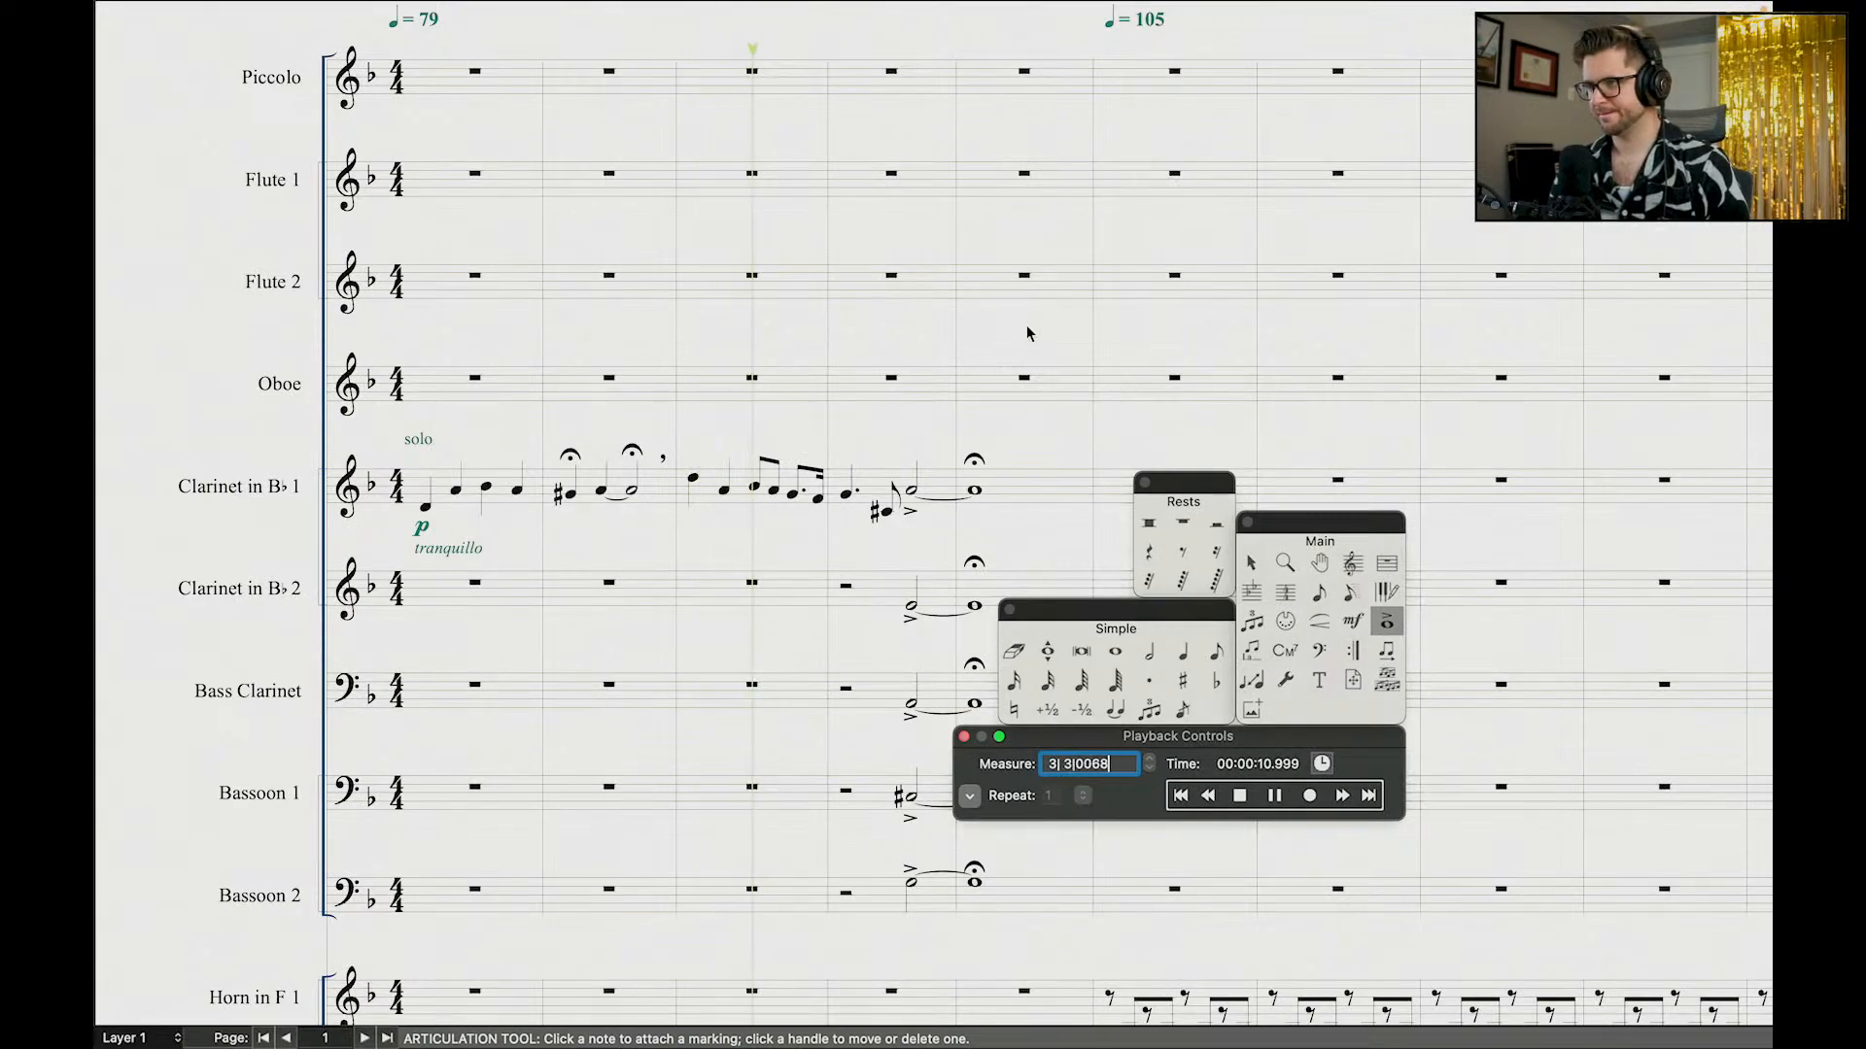
scroll(1041, 250, down, 5)
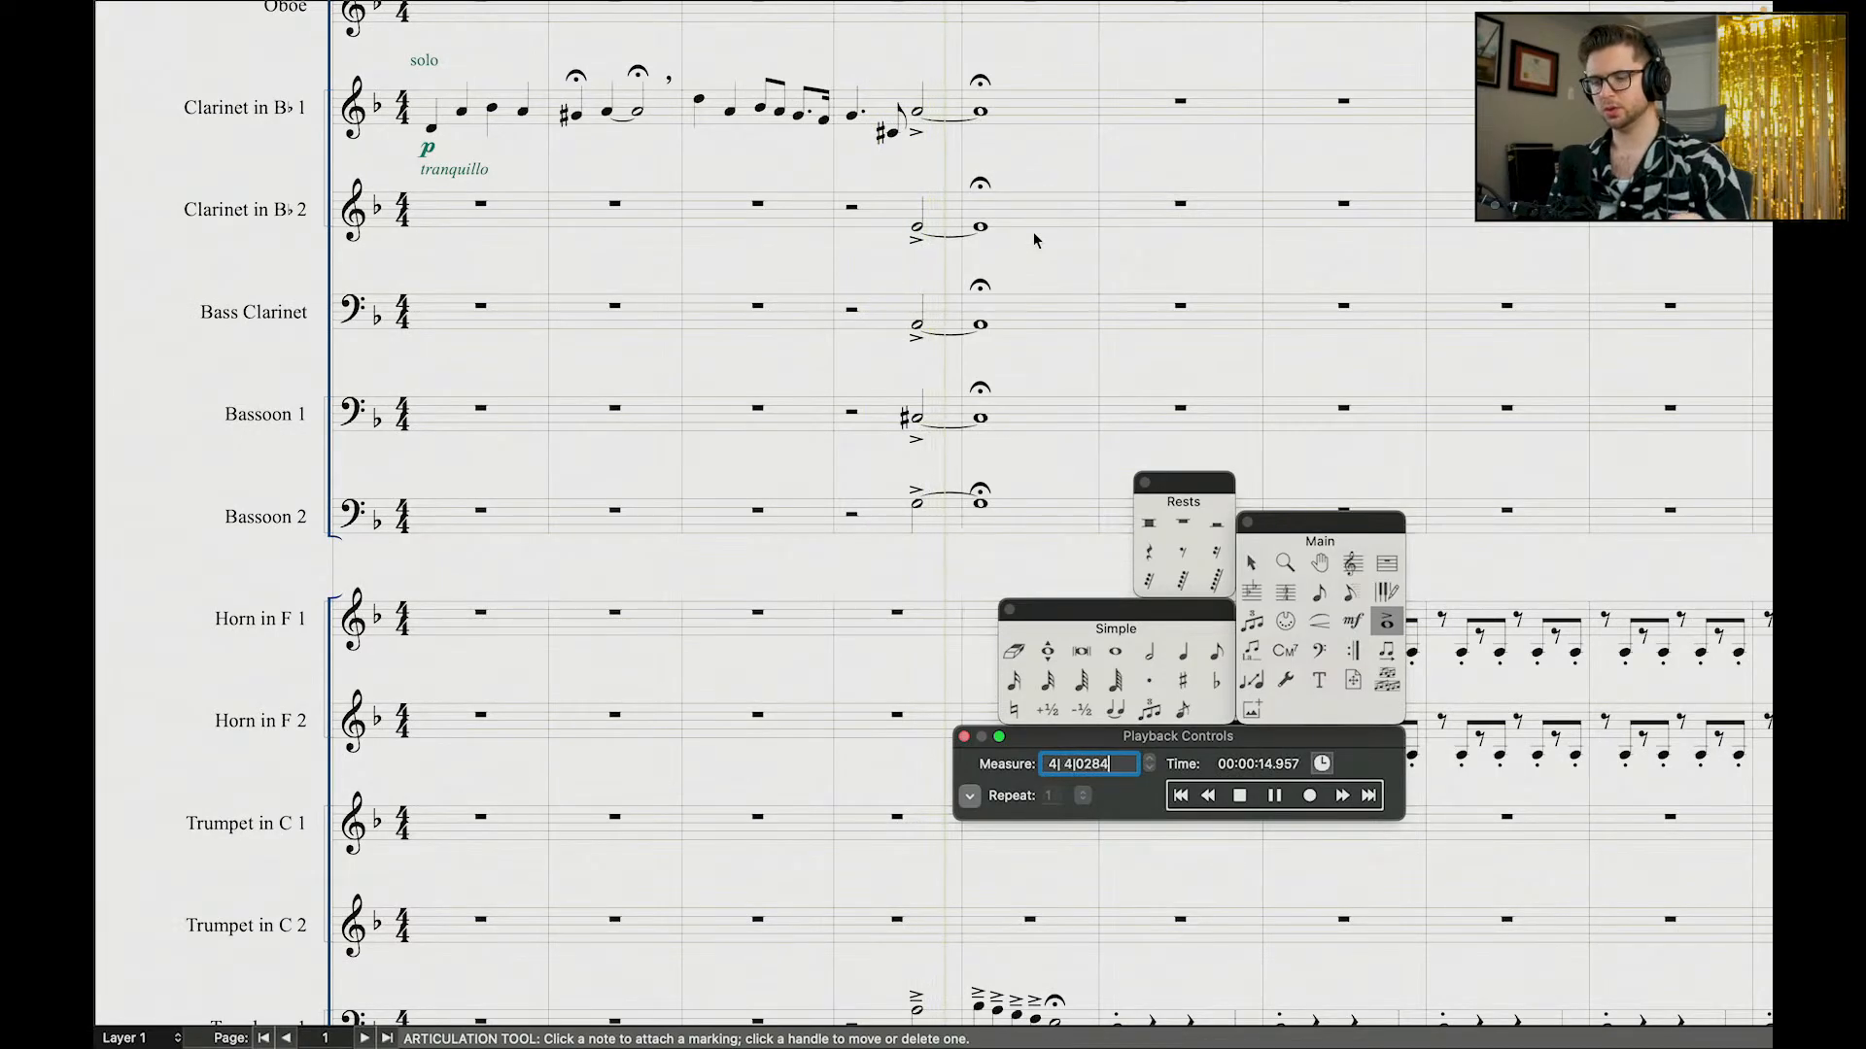
scroll(1034, 239, up, 4)
scroll(1095, 156, down, 9)
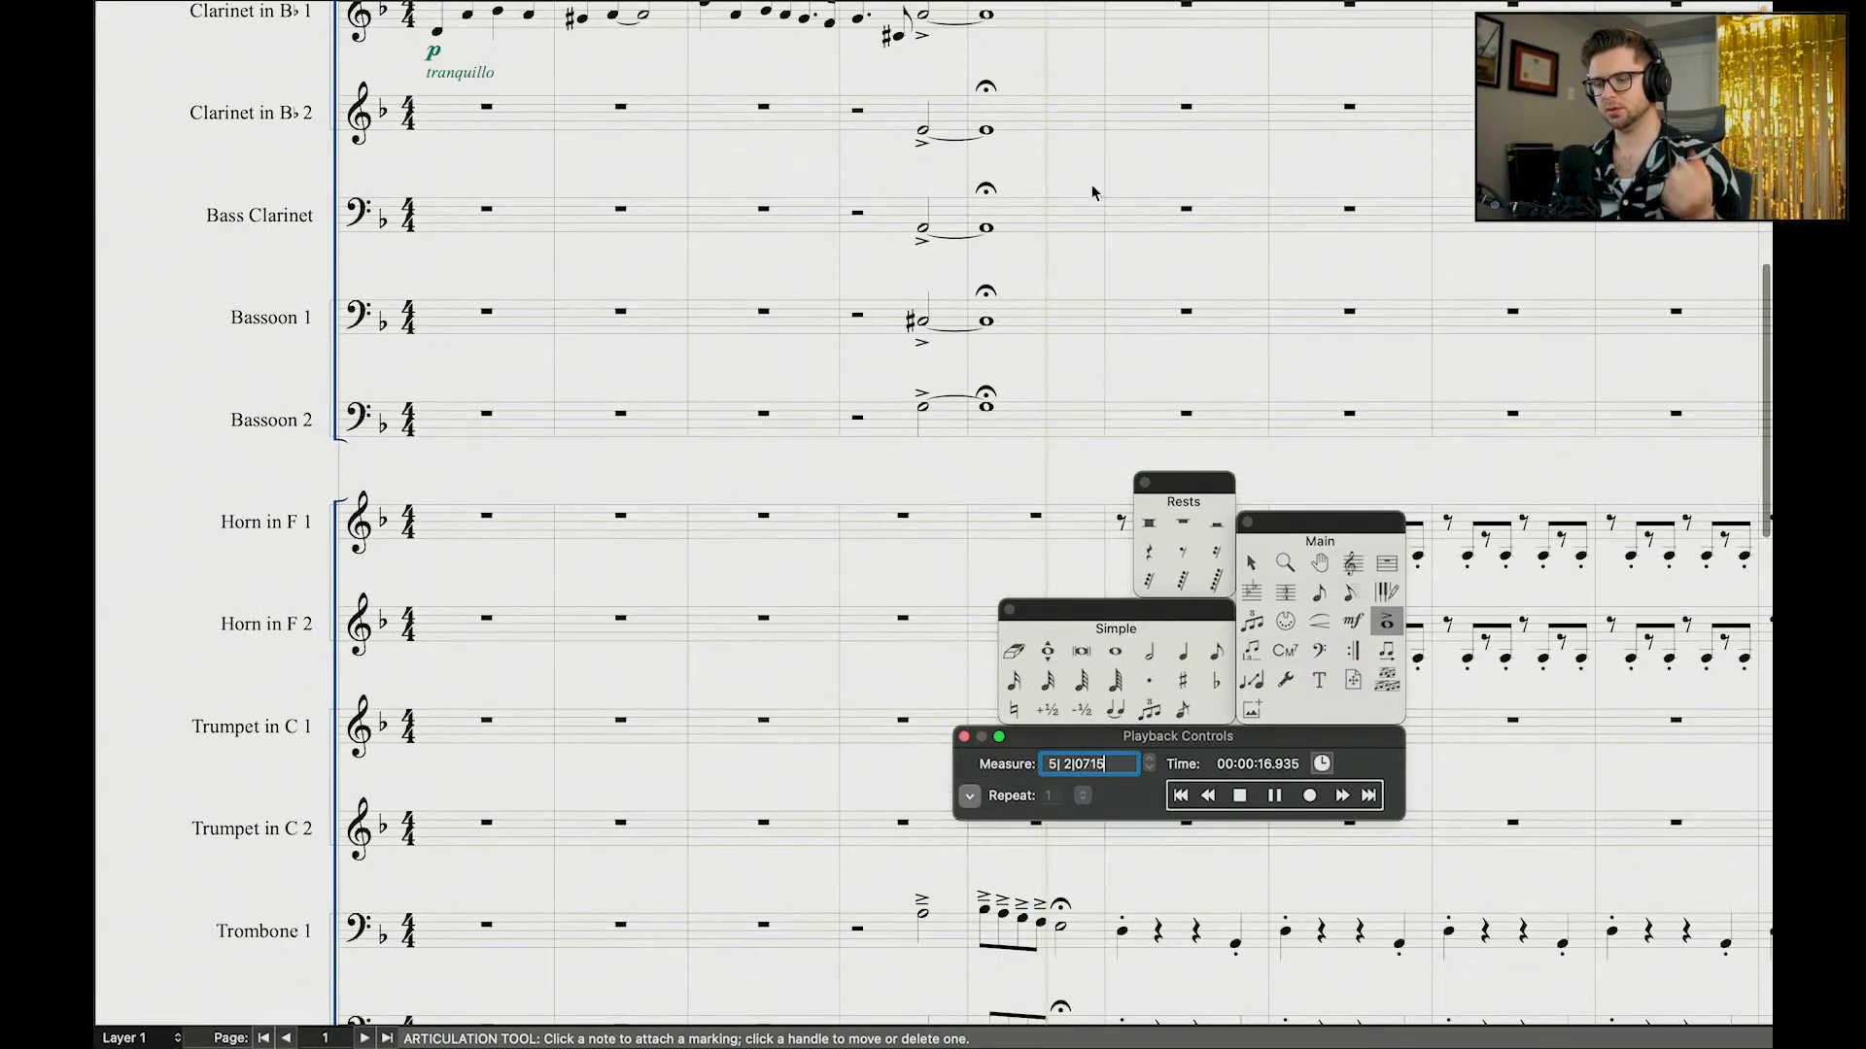
scroll(1092, 191, down, 6)
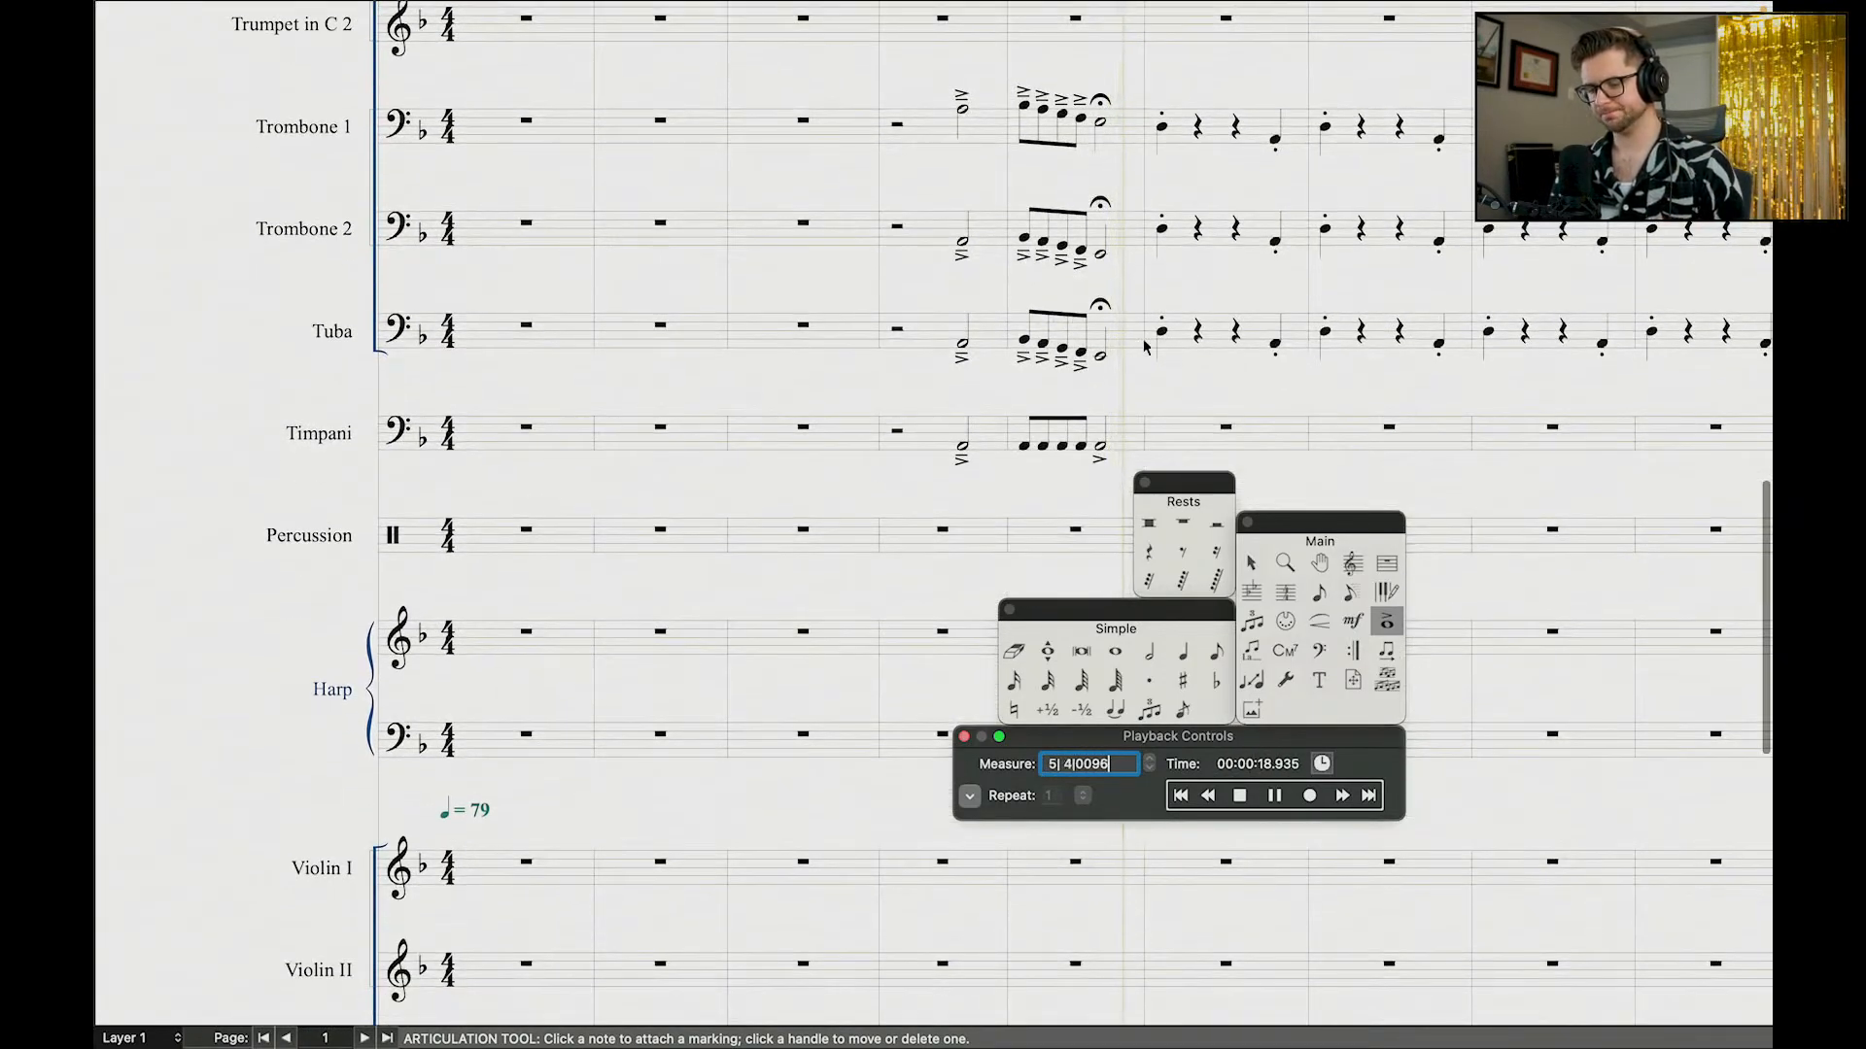
key(space)
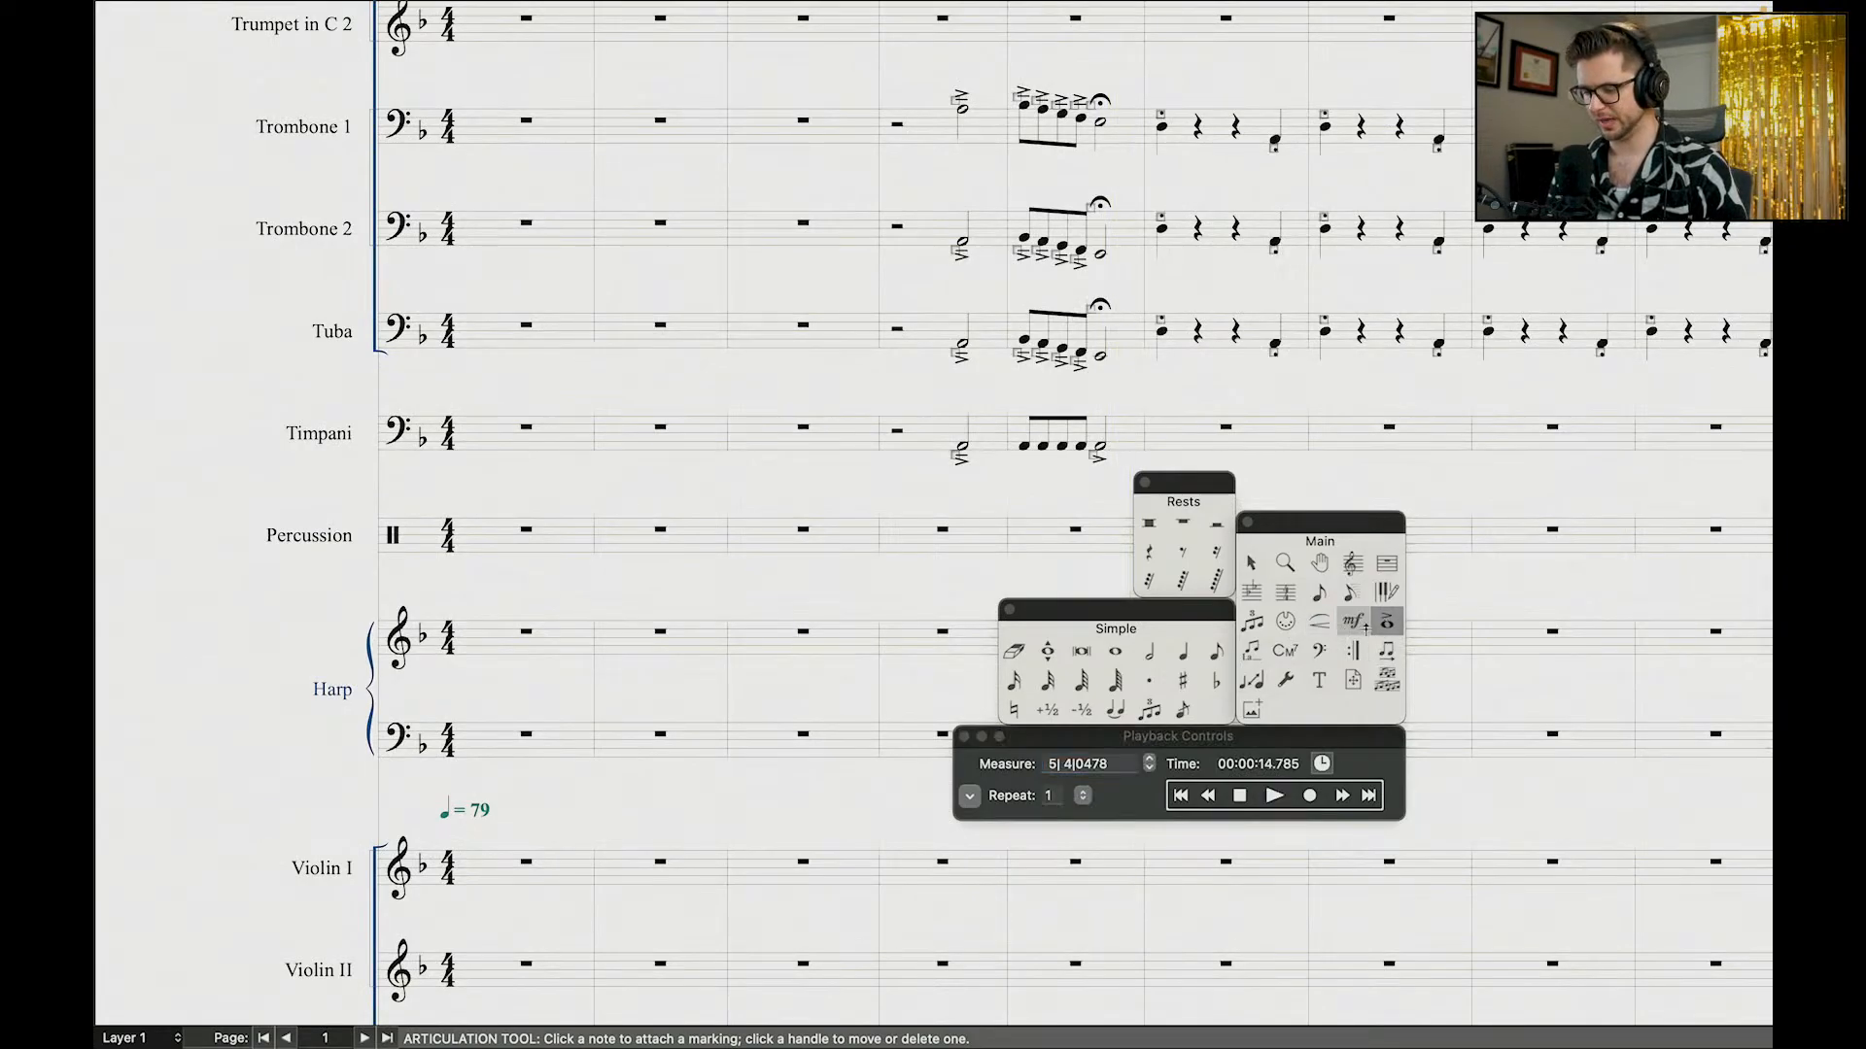
Step: Attach a two-slash tremolo articulation to the Timpani half note in measure 5
click(1105, 430)
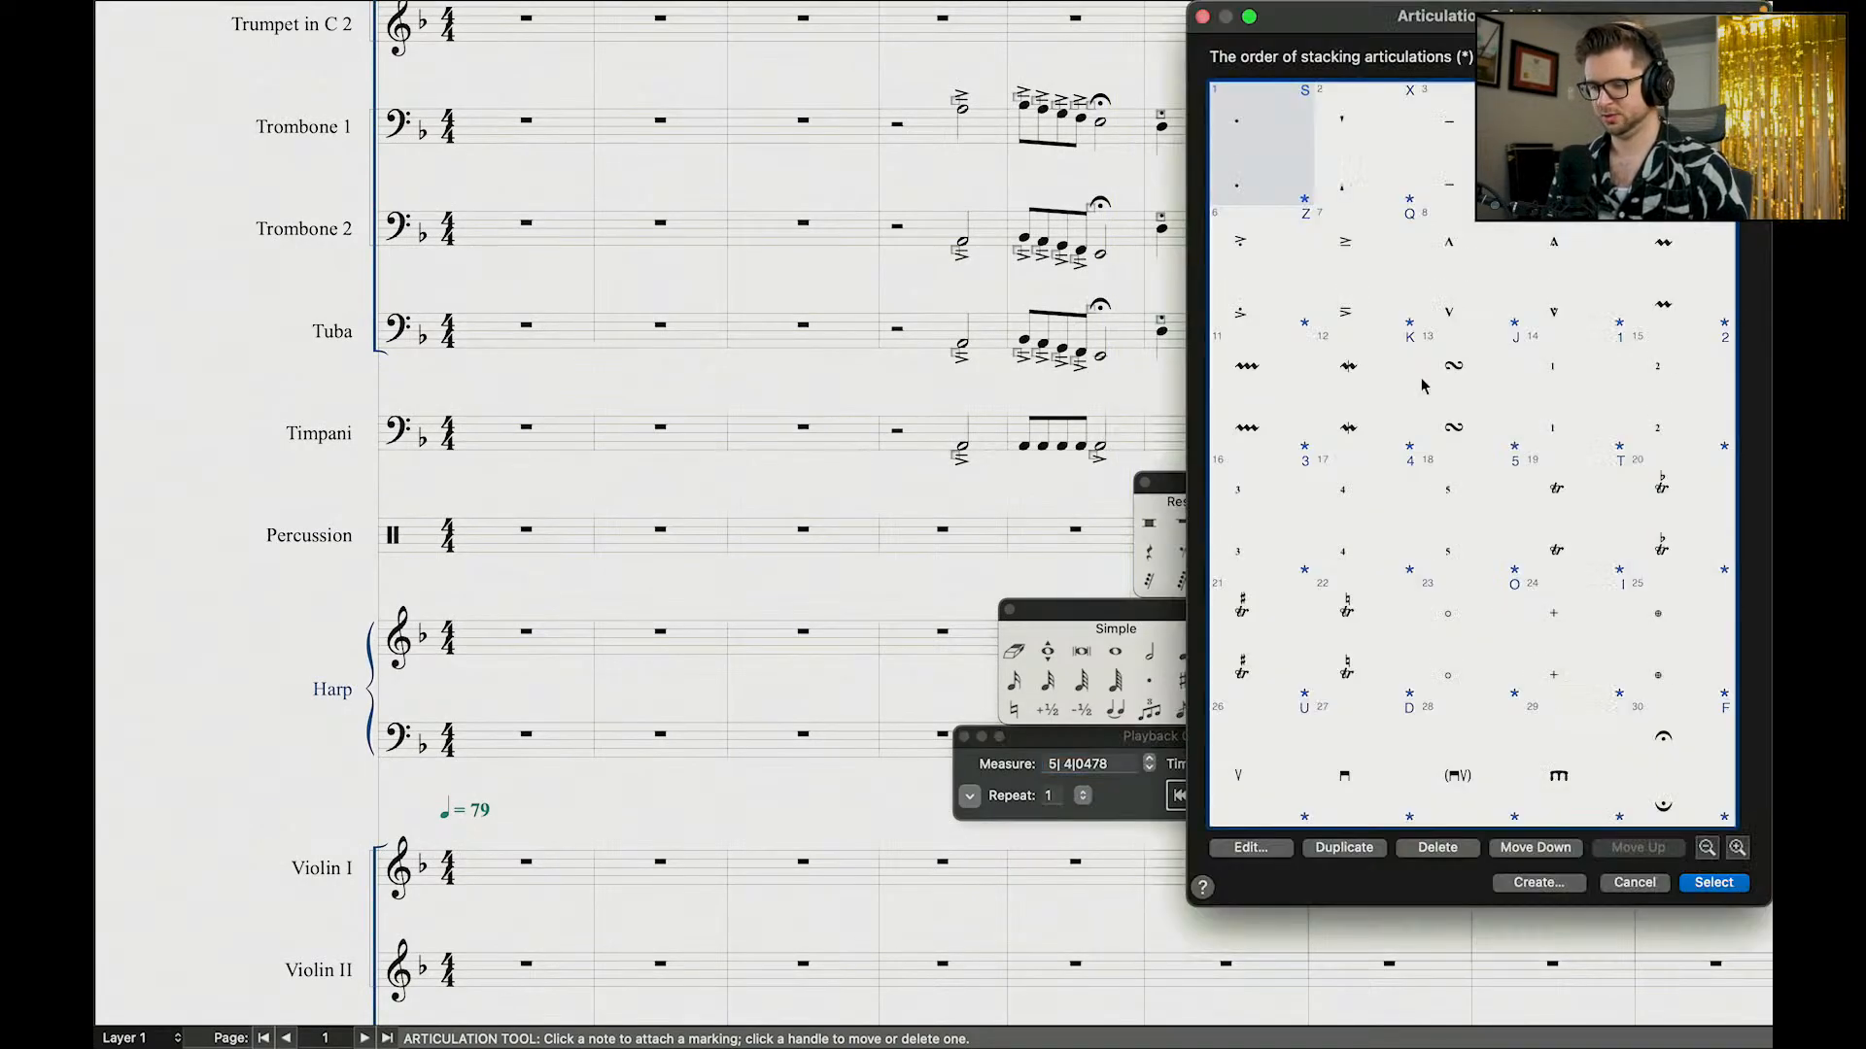
scroll(1546, 286, down, 5)
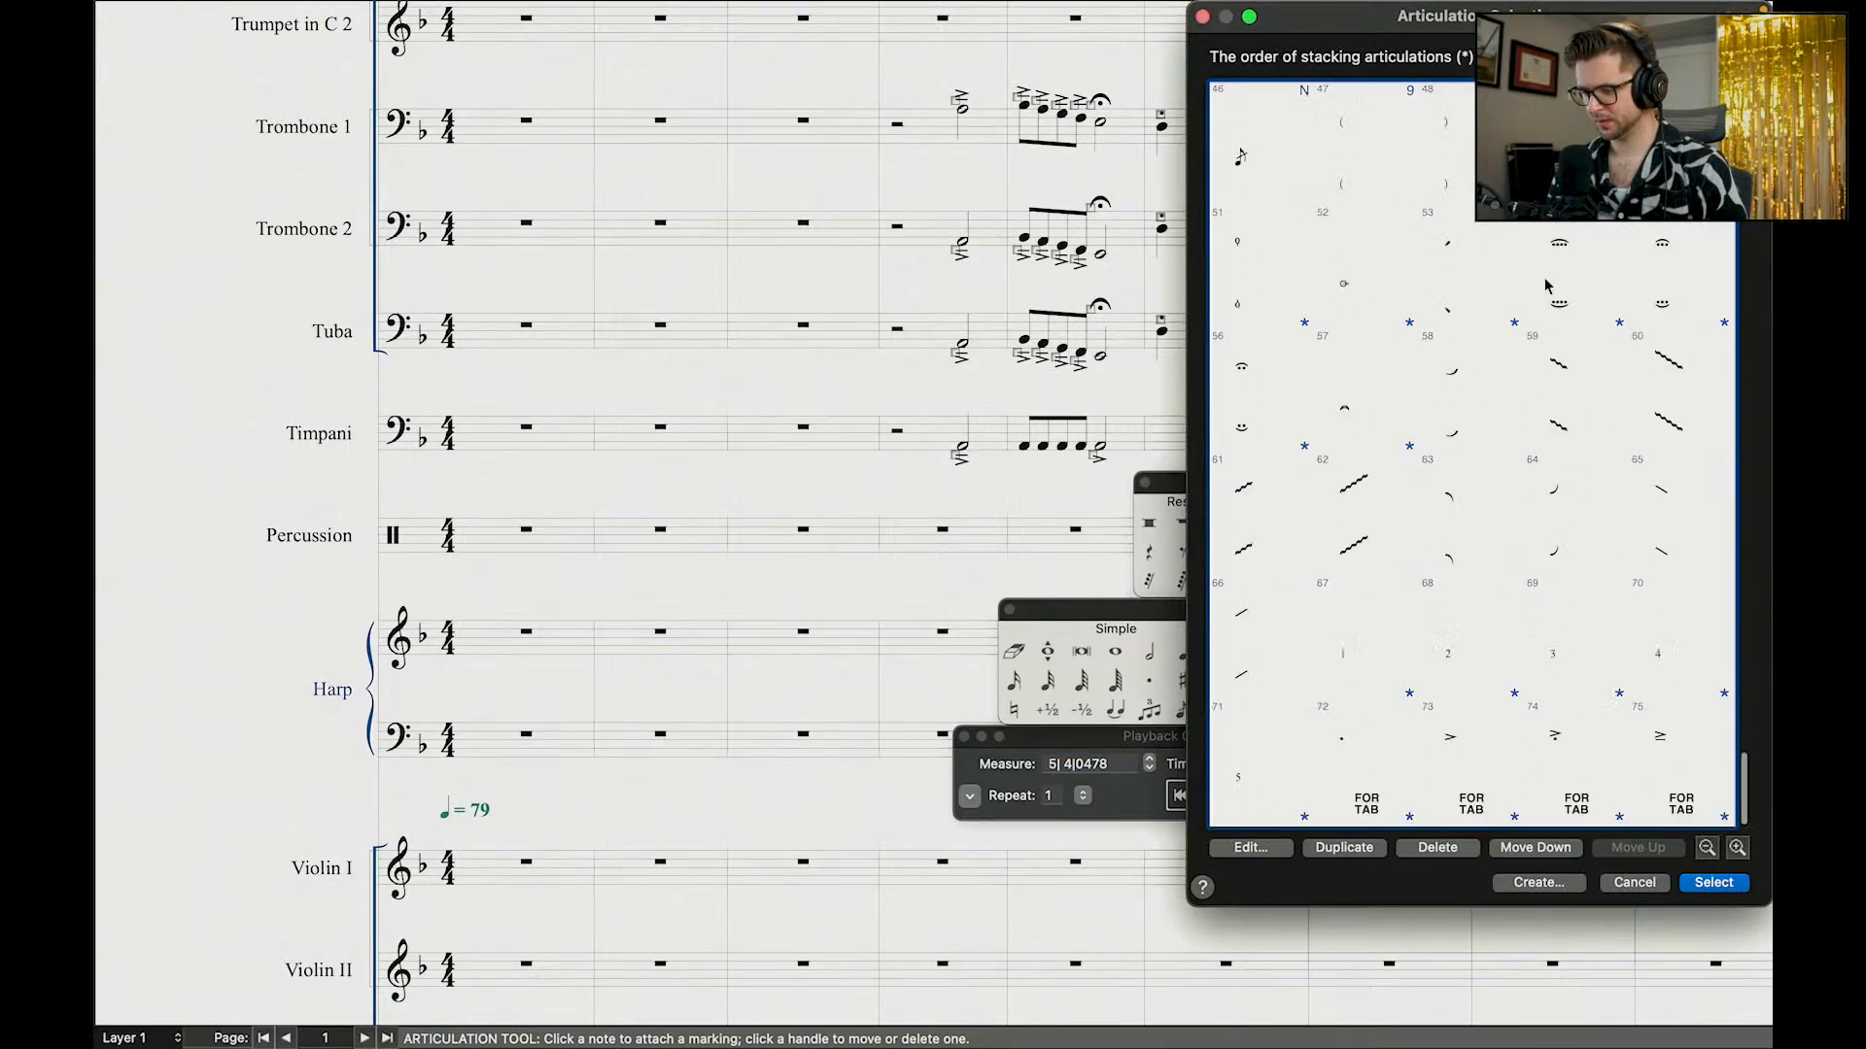
scroll(1380, 538, up, 2)
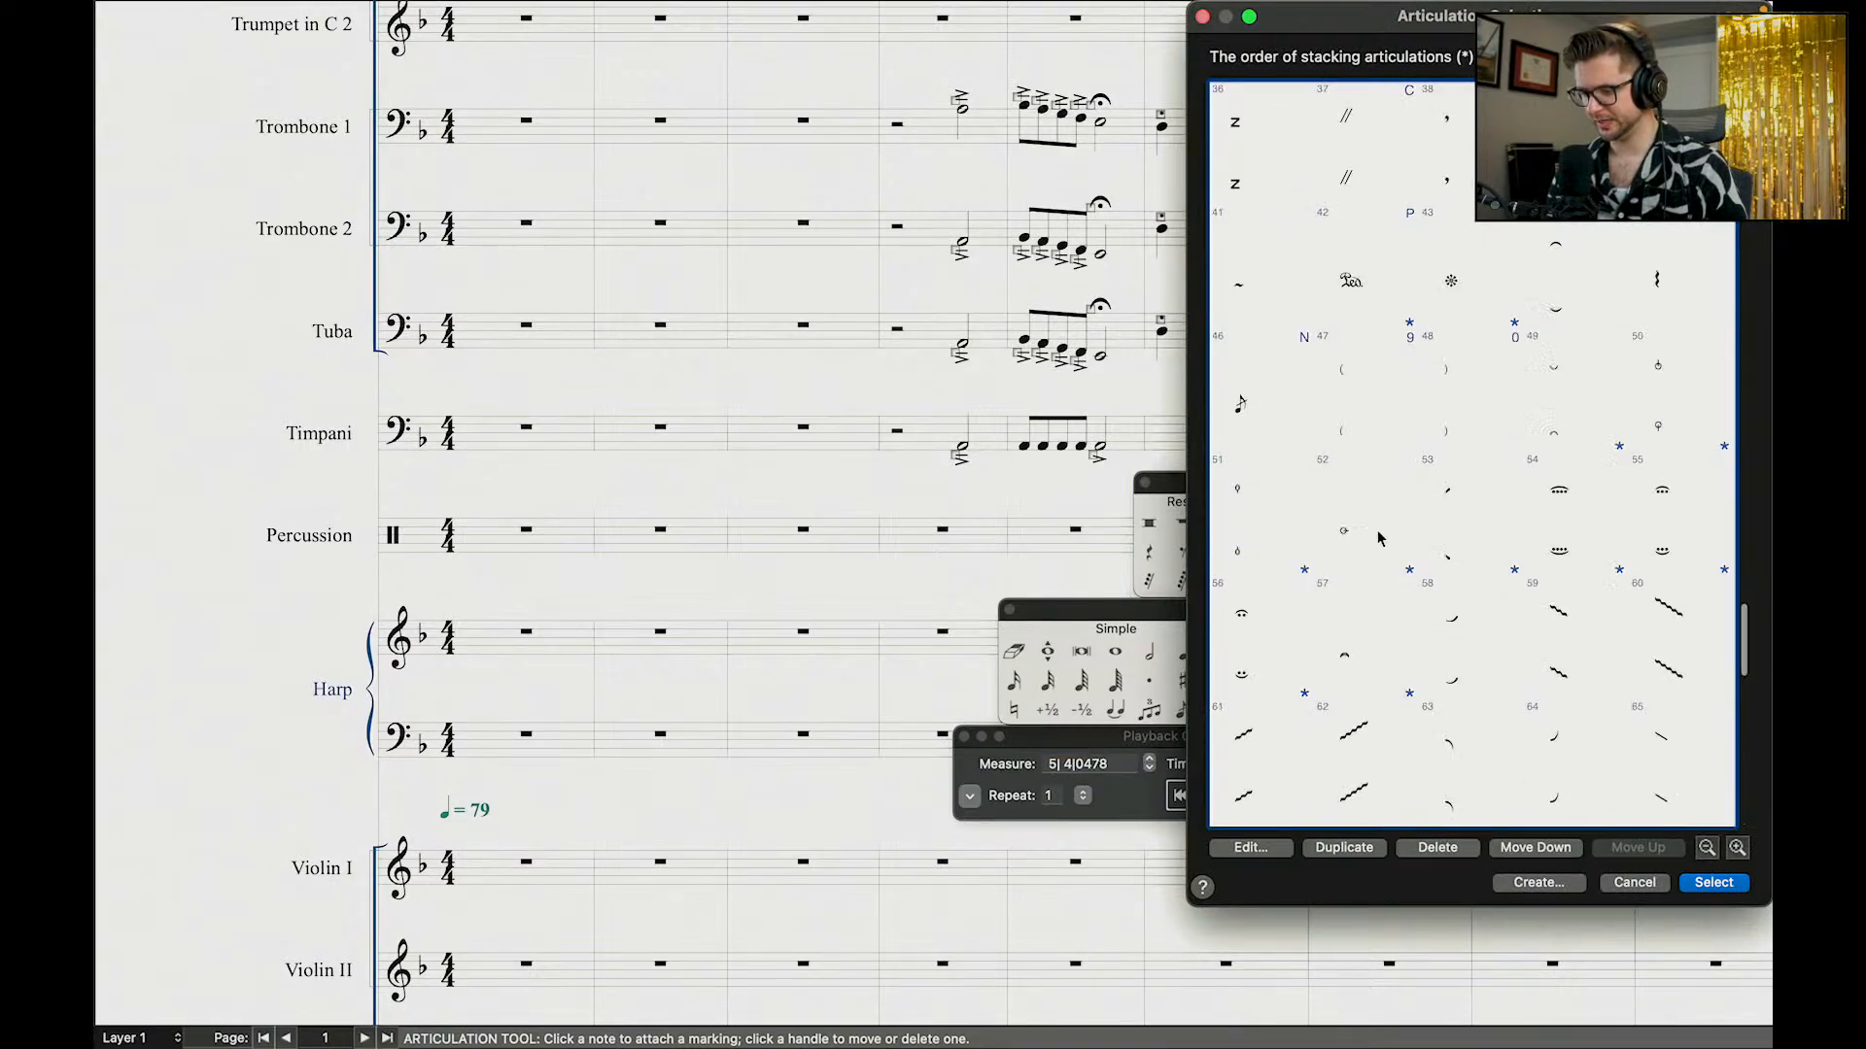
scroll(1380, 538, up, 4)
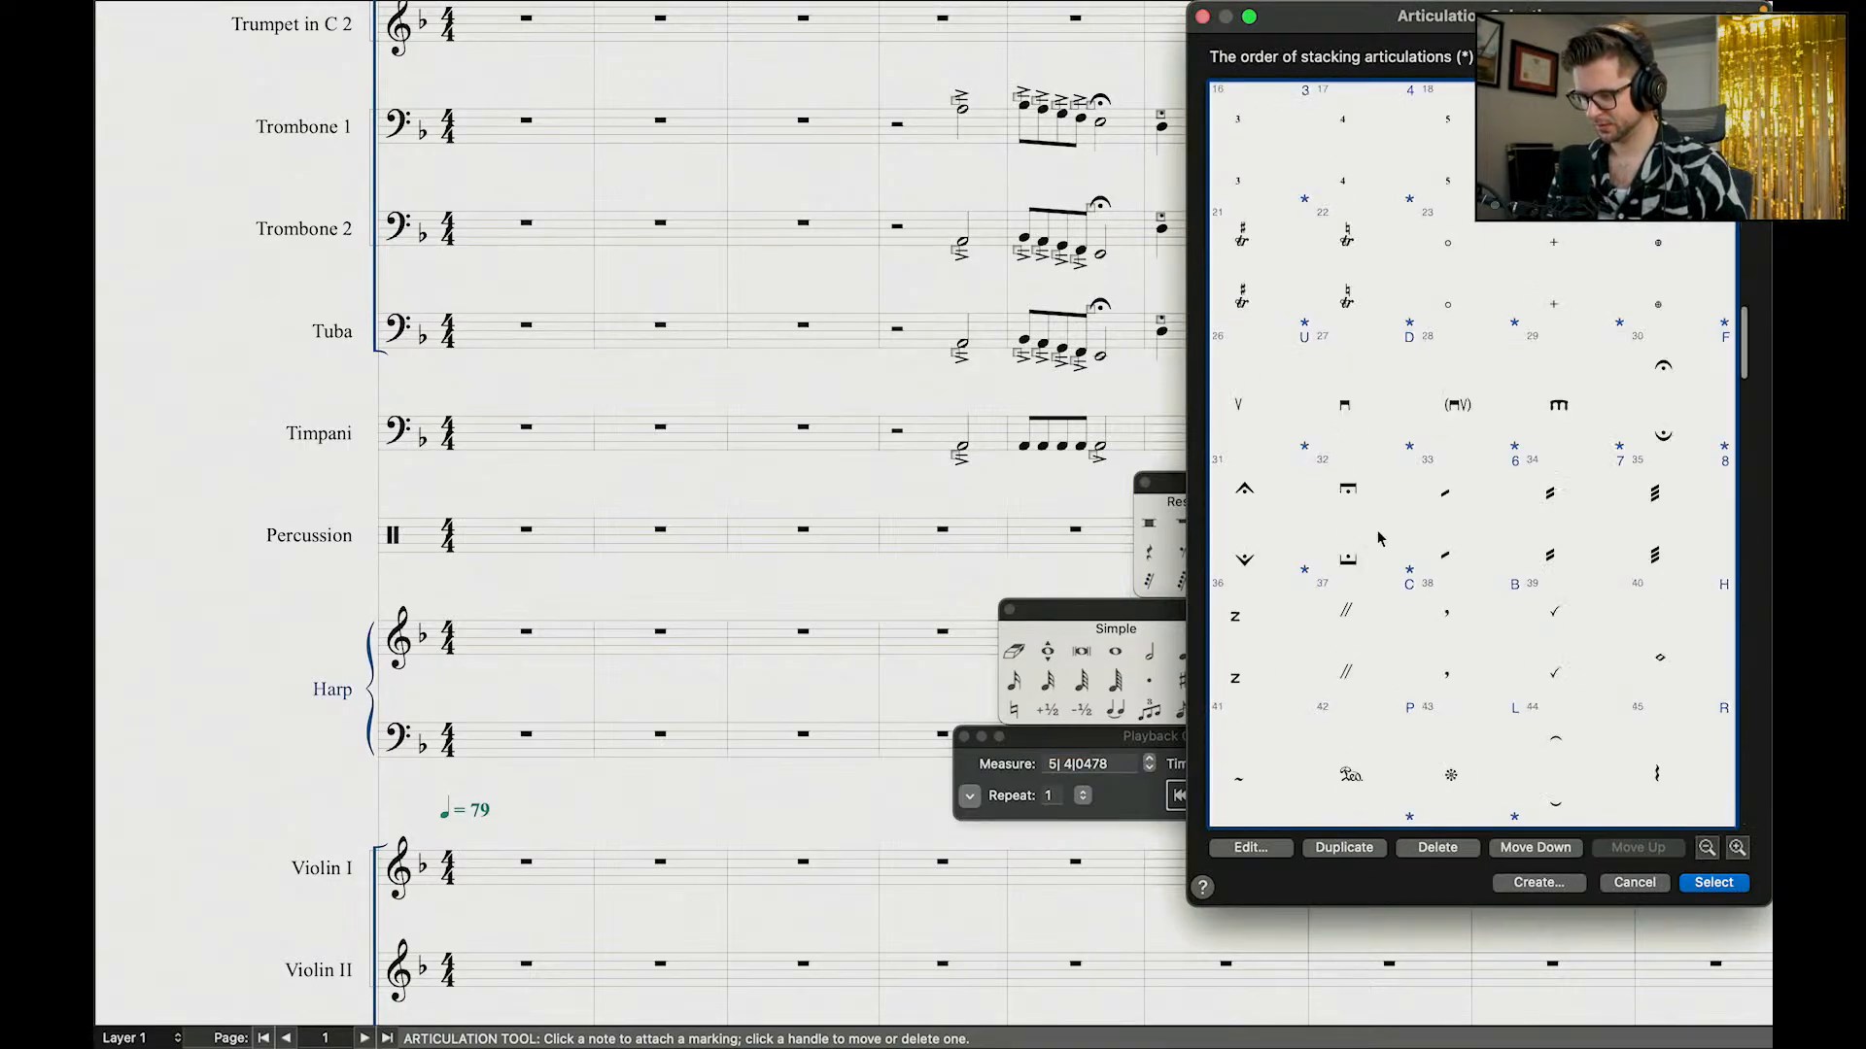
click(1686, 538)
double_click(1604, 530)
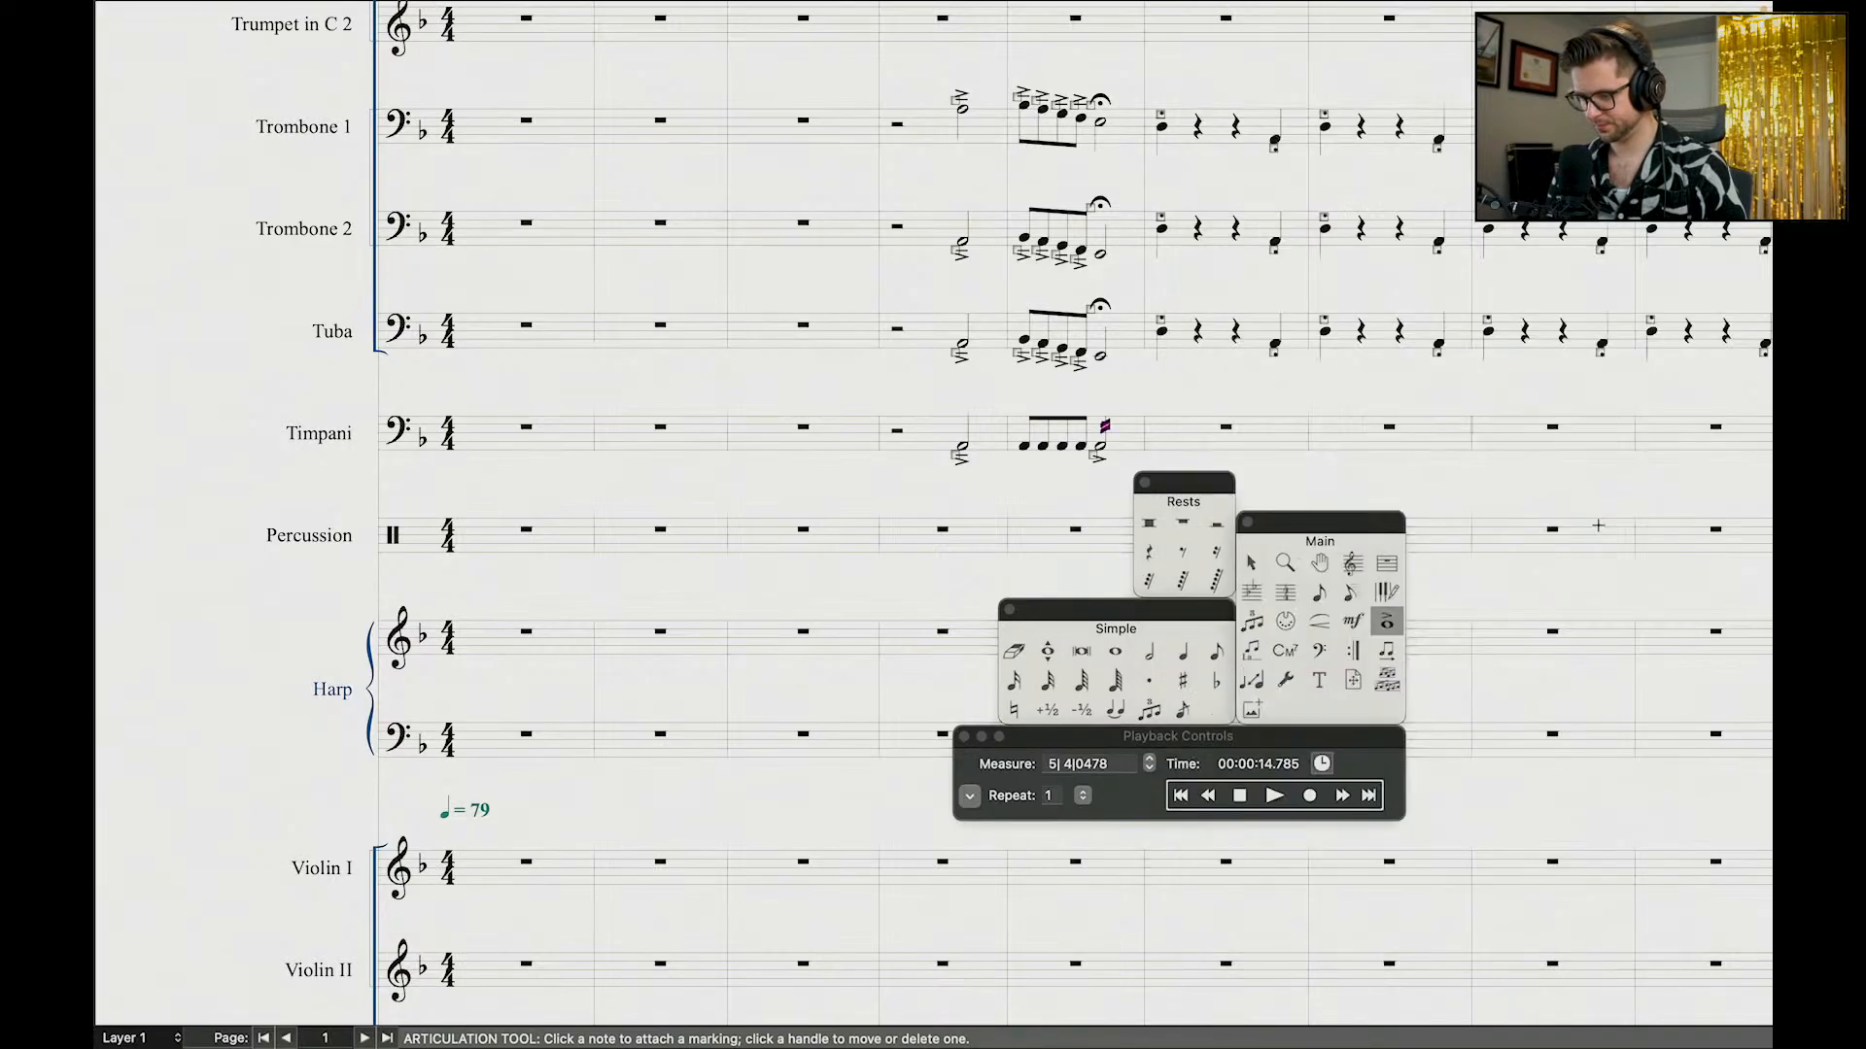
Step: Move playback back to measure 5, examine the timpani tremolo up close, and play through to measure 6
click(1208, 796)
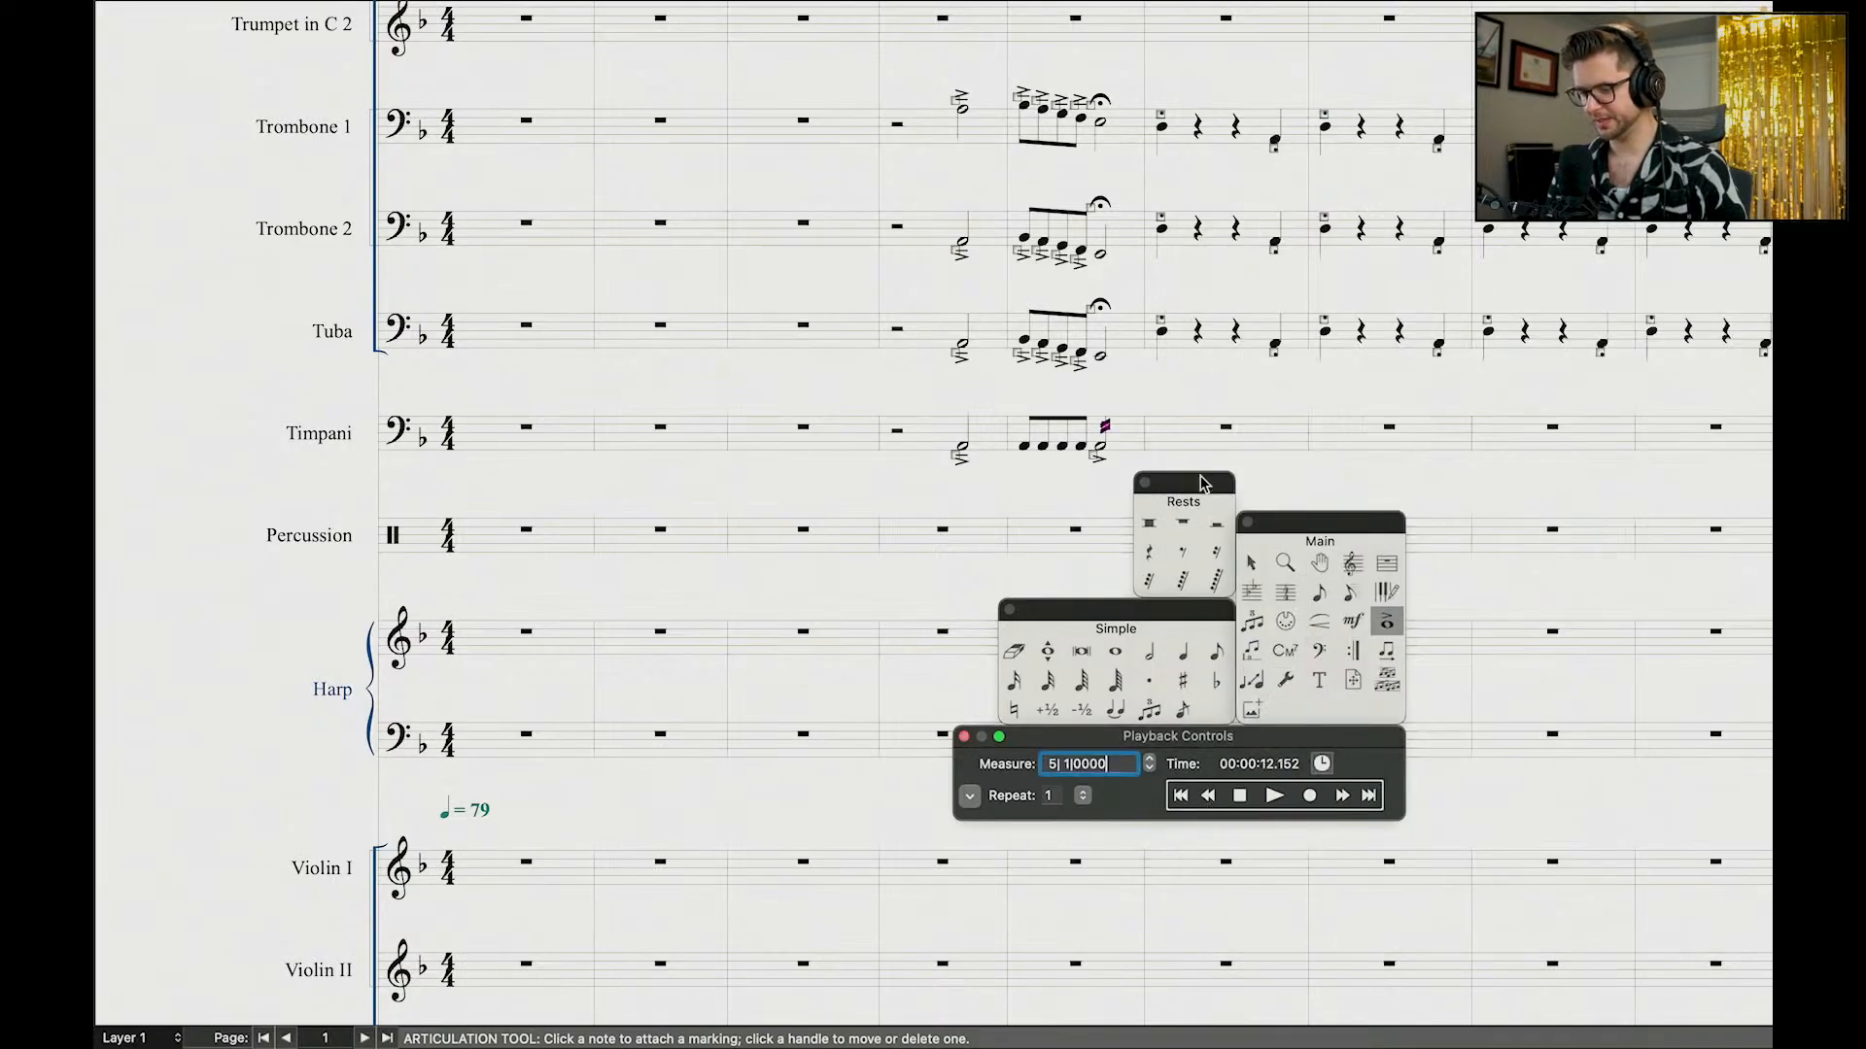
scroll(1141, 438, down, 3)
key(super+equal)
scroll(1120, 330, right, 4)
scroll(1120, 329, up, 3)
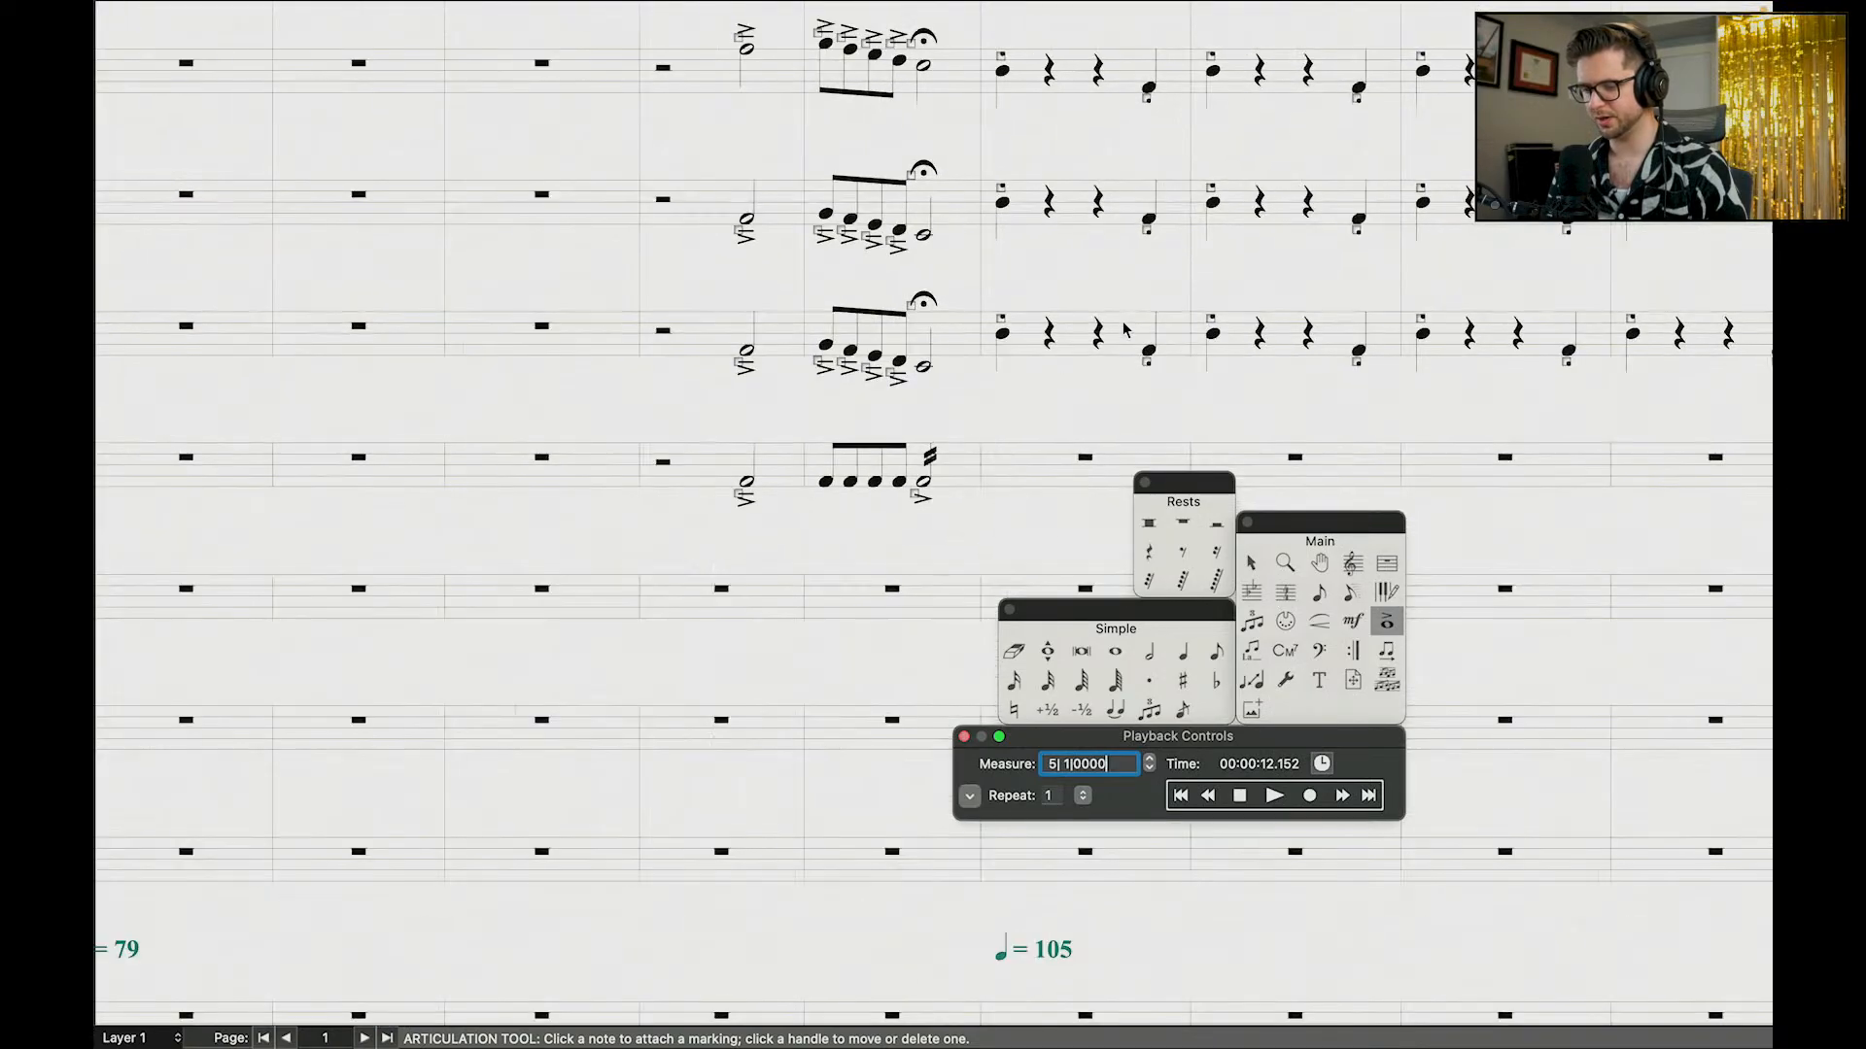
scroll(953, 483, down, 2)
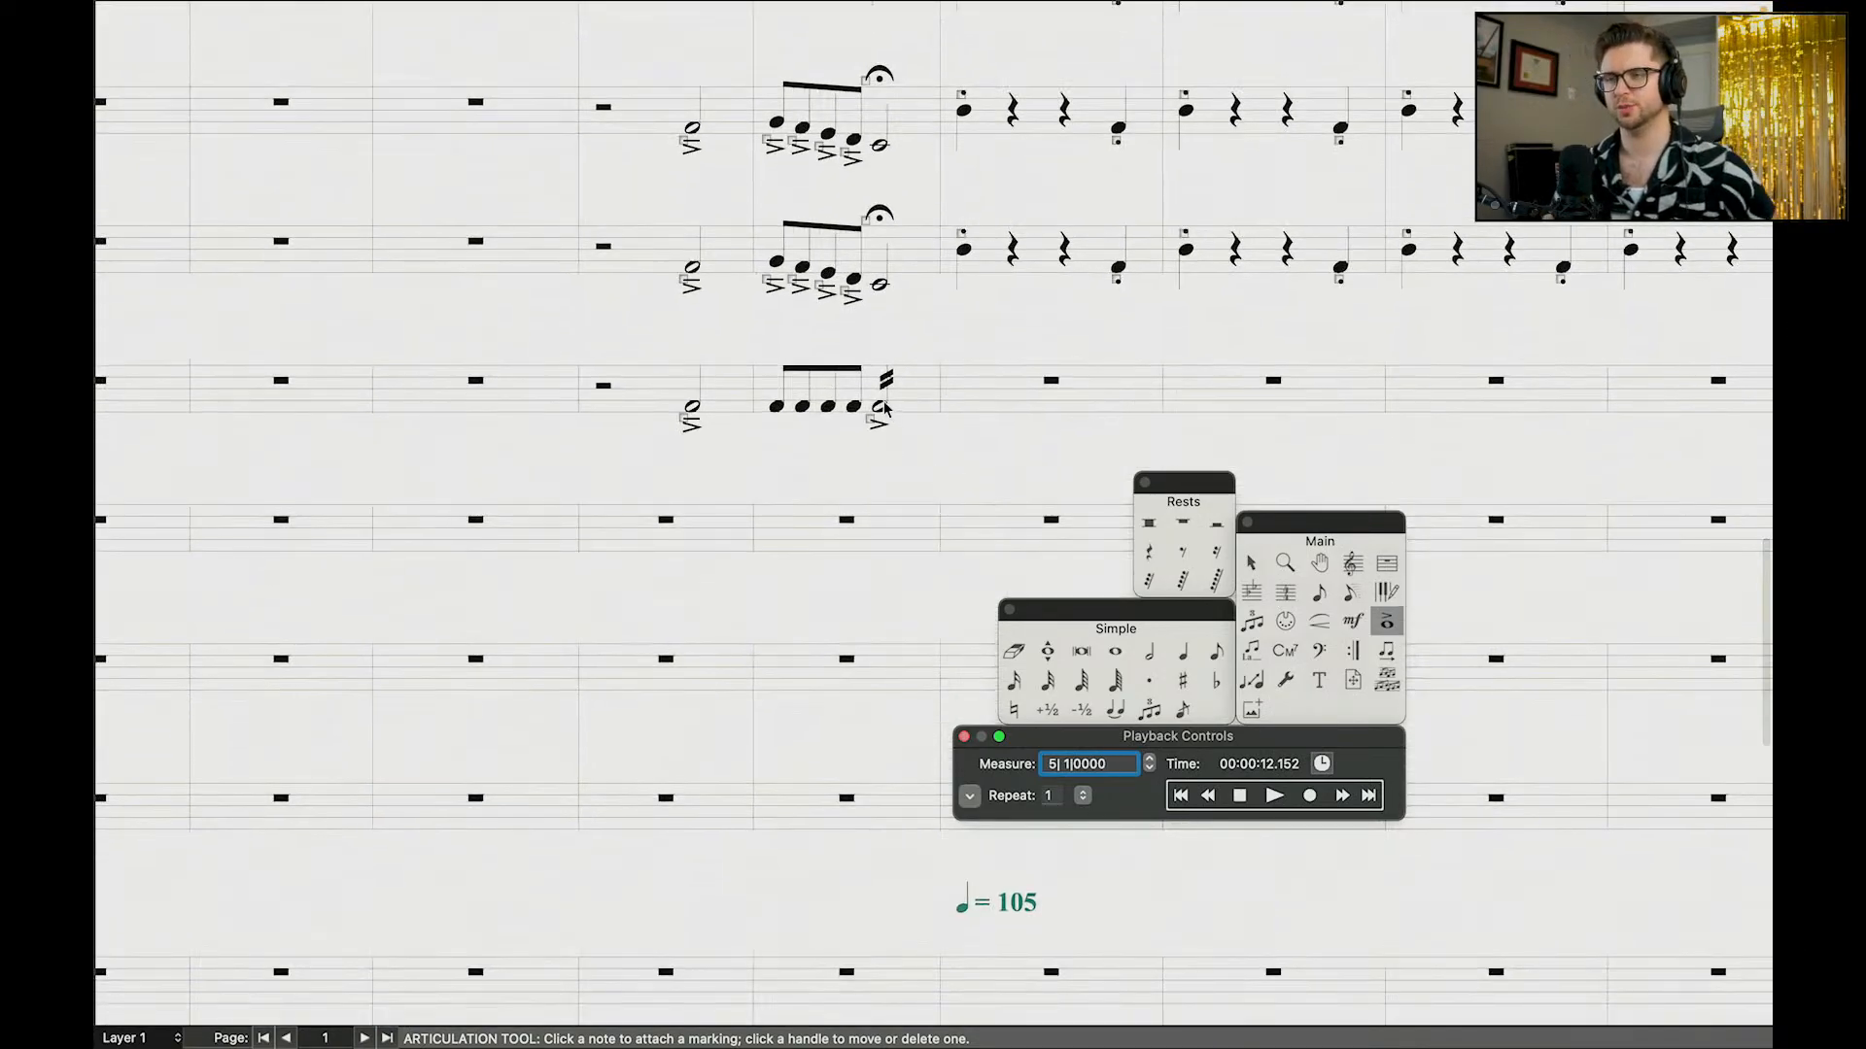
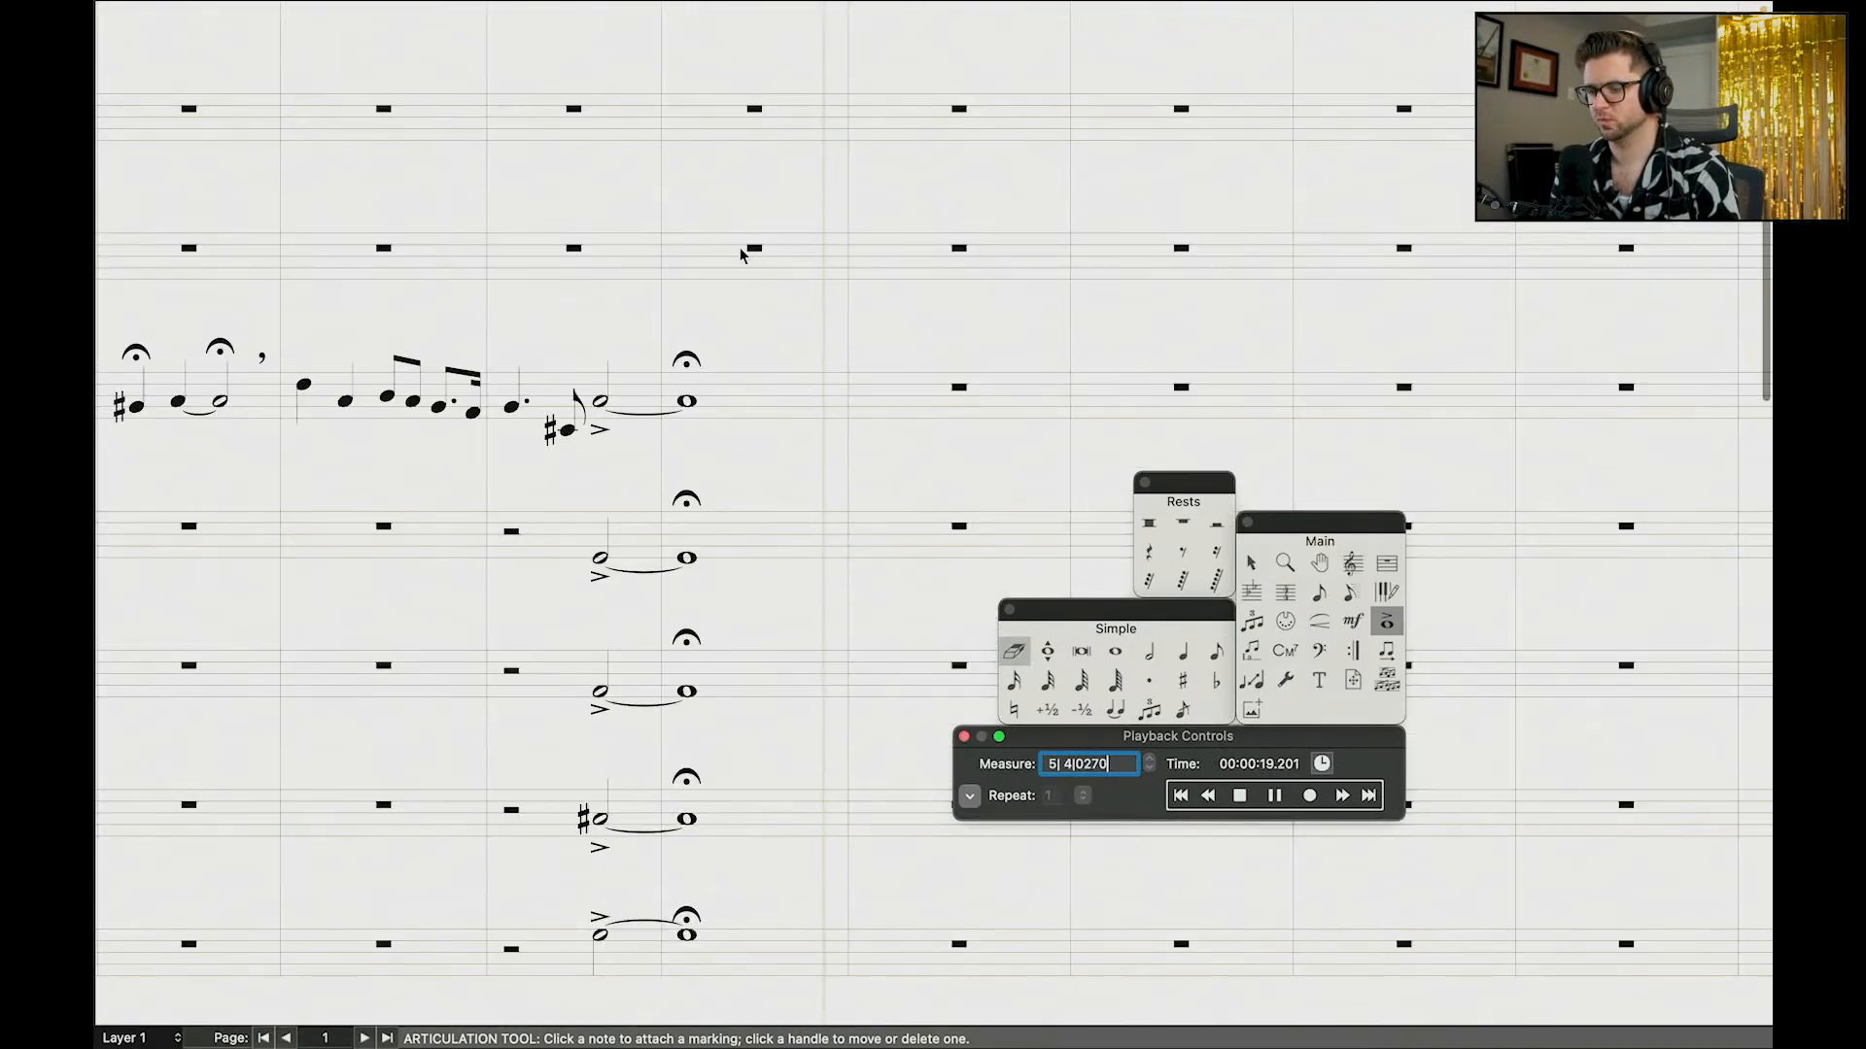
key(space)
Step: Check the articulation settings of the two-slash tremolo on the Timpani half note in measure 5, and delete that tremolo
scroll(760, 655, down, 11)
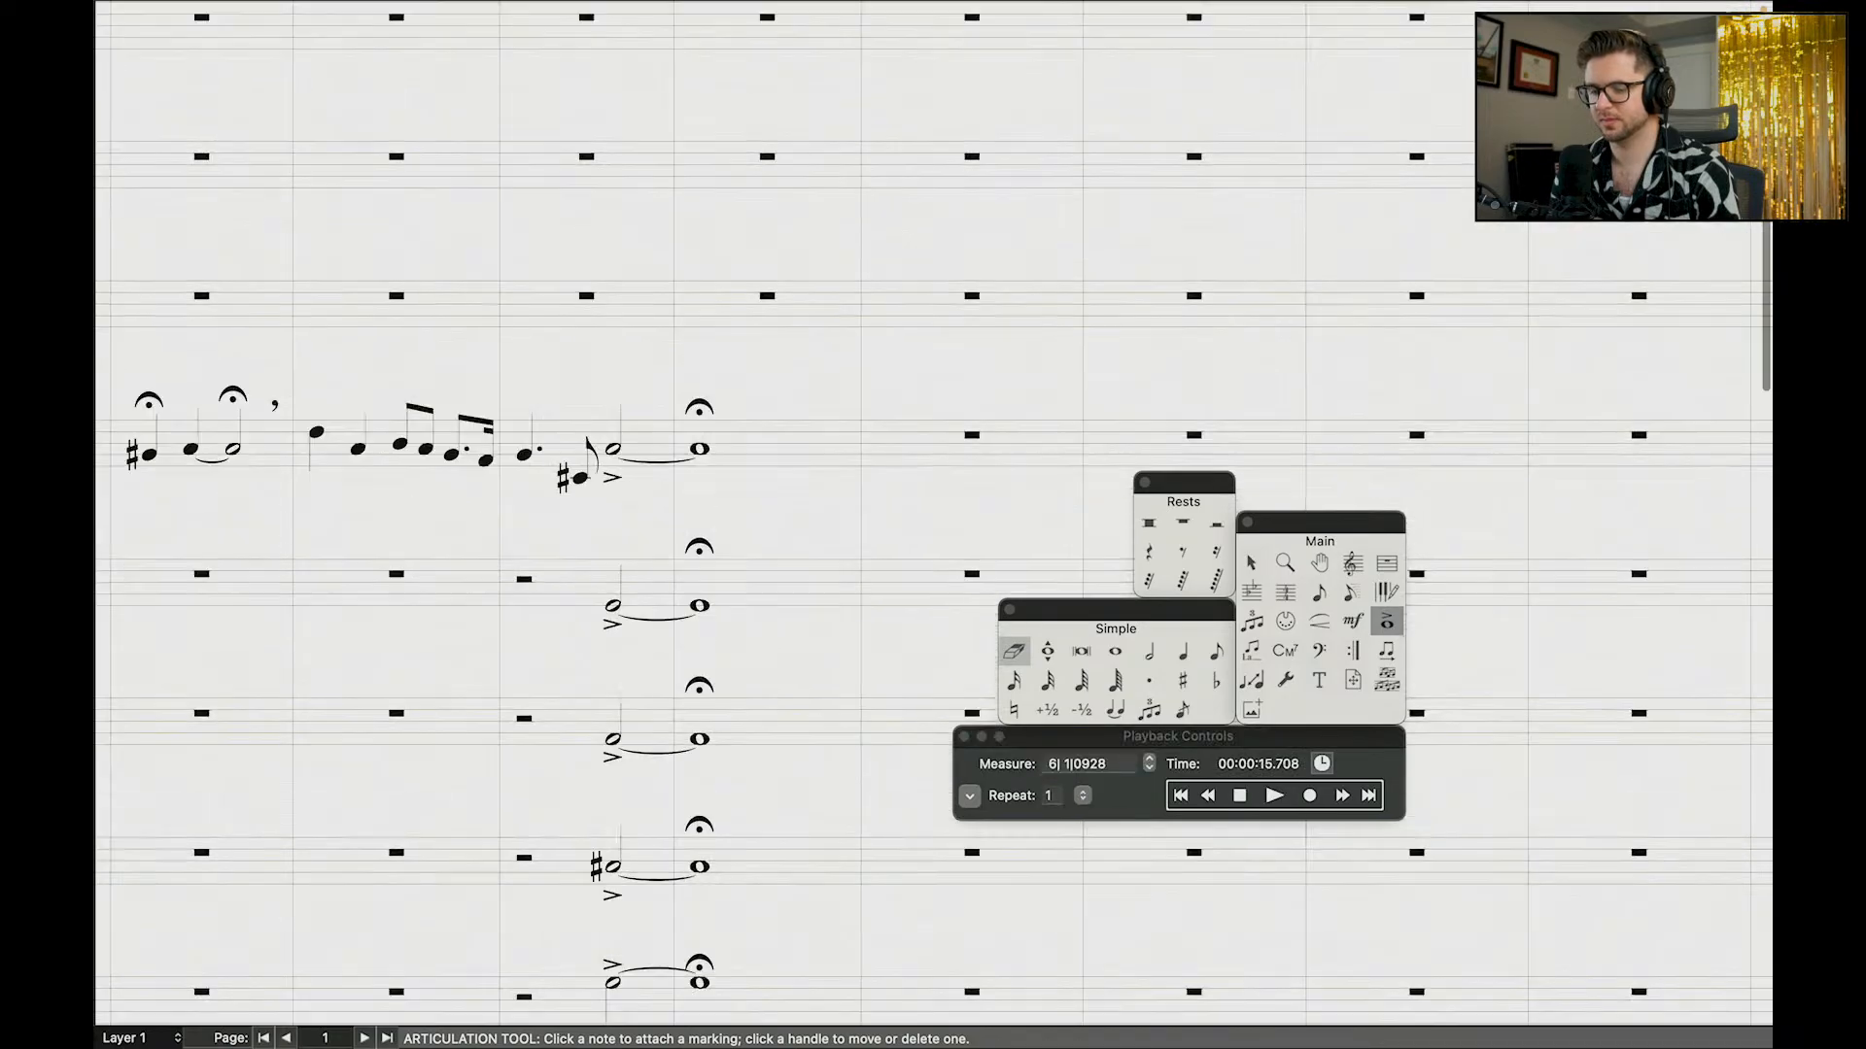
scroll(717, 748, down, 10)
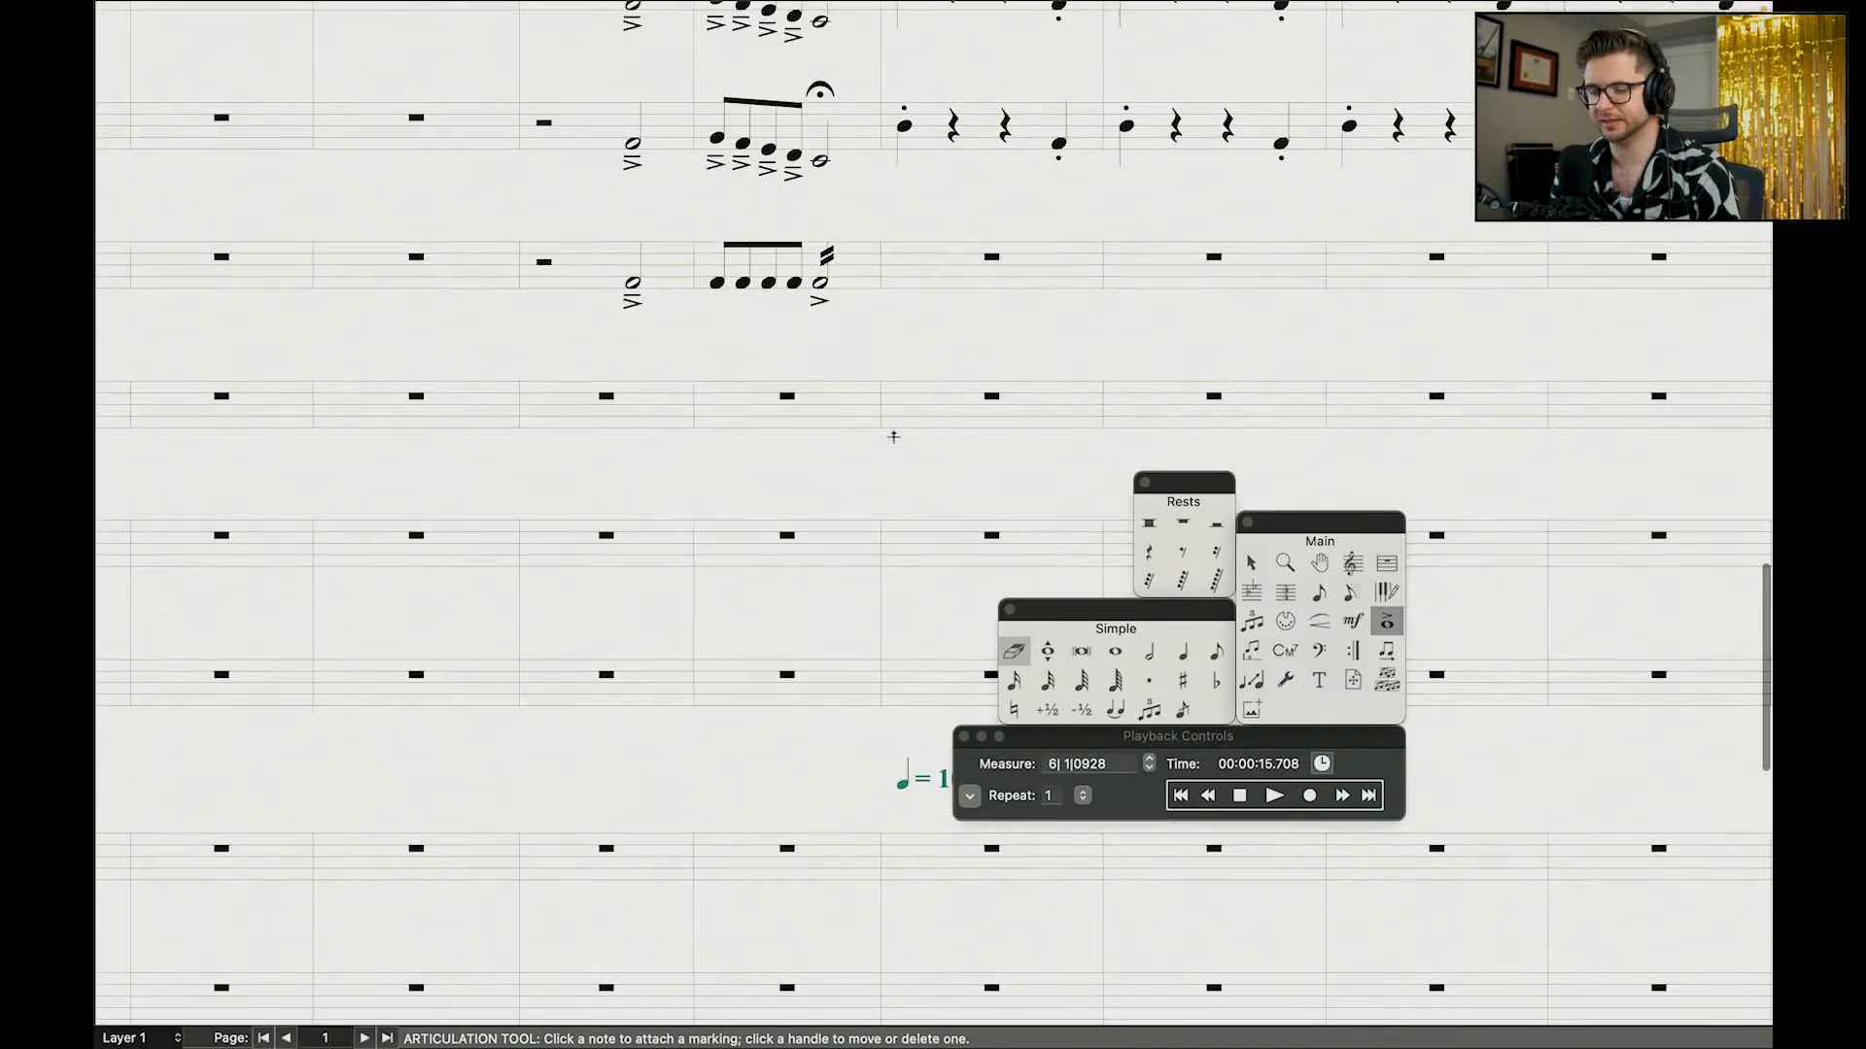
click(827, 258)
double_click(827, 258)
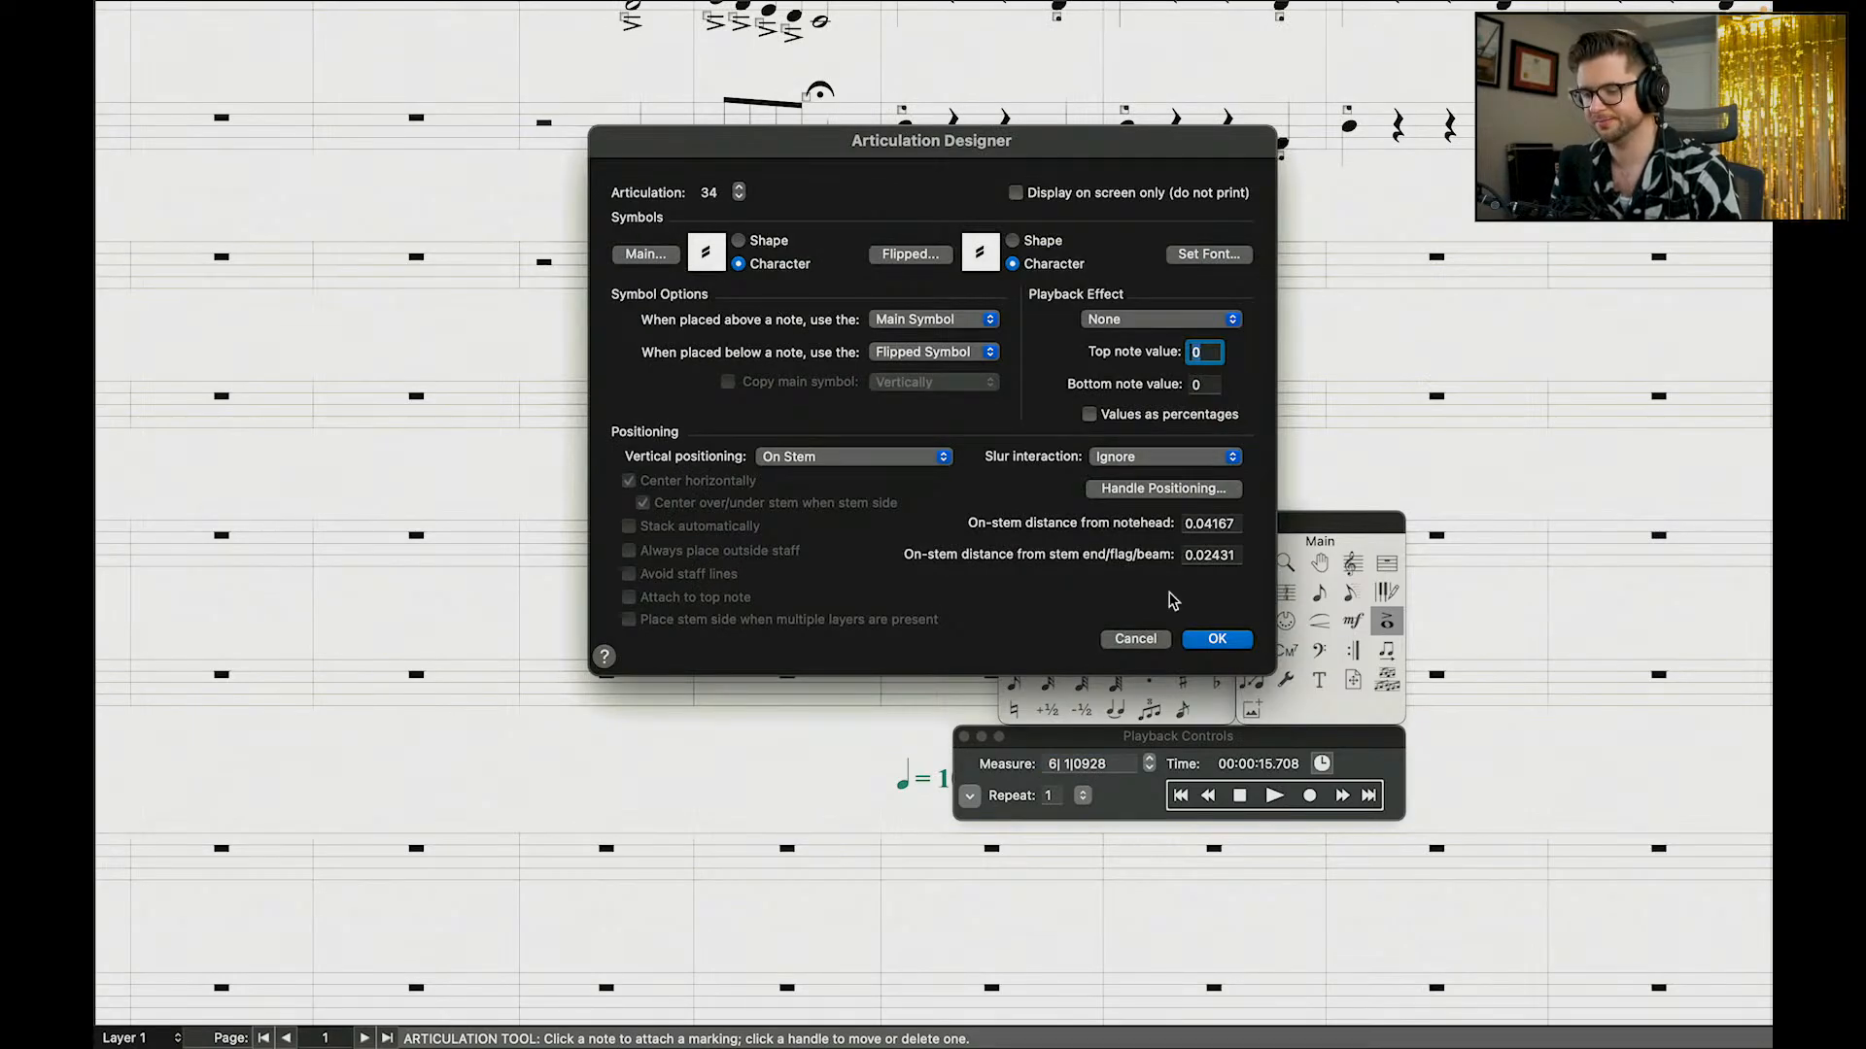
click(1149, 637)
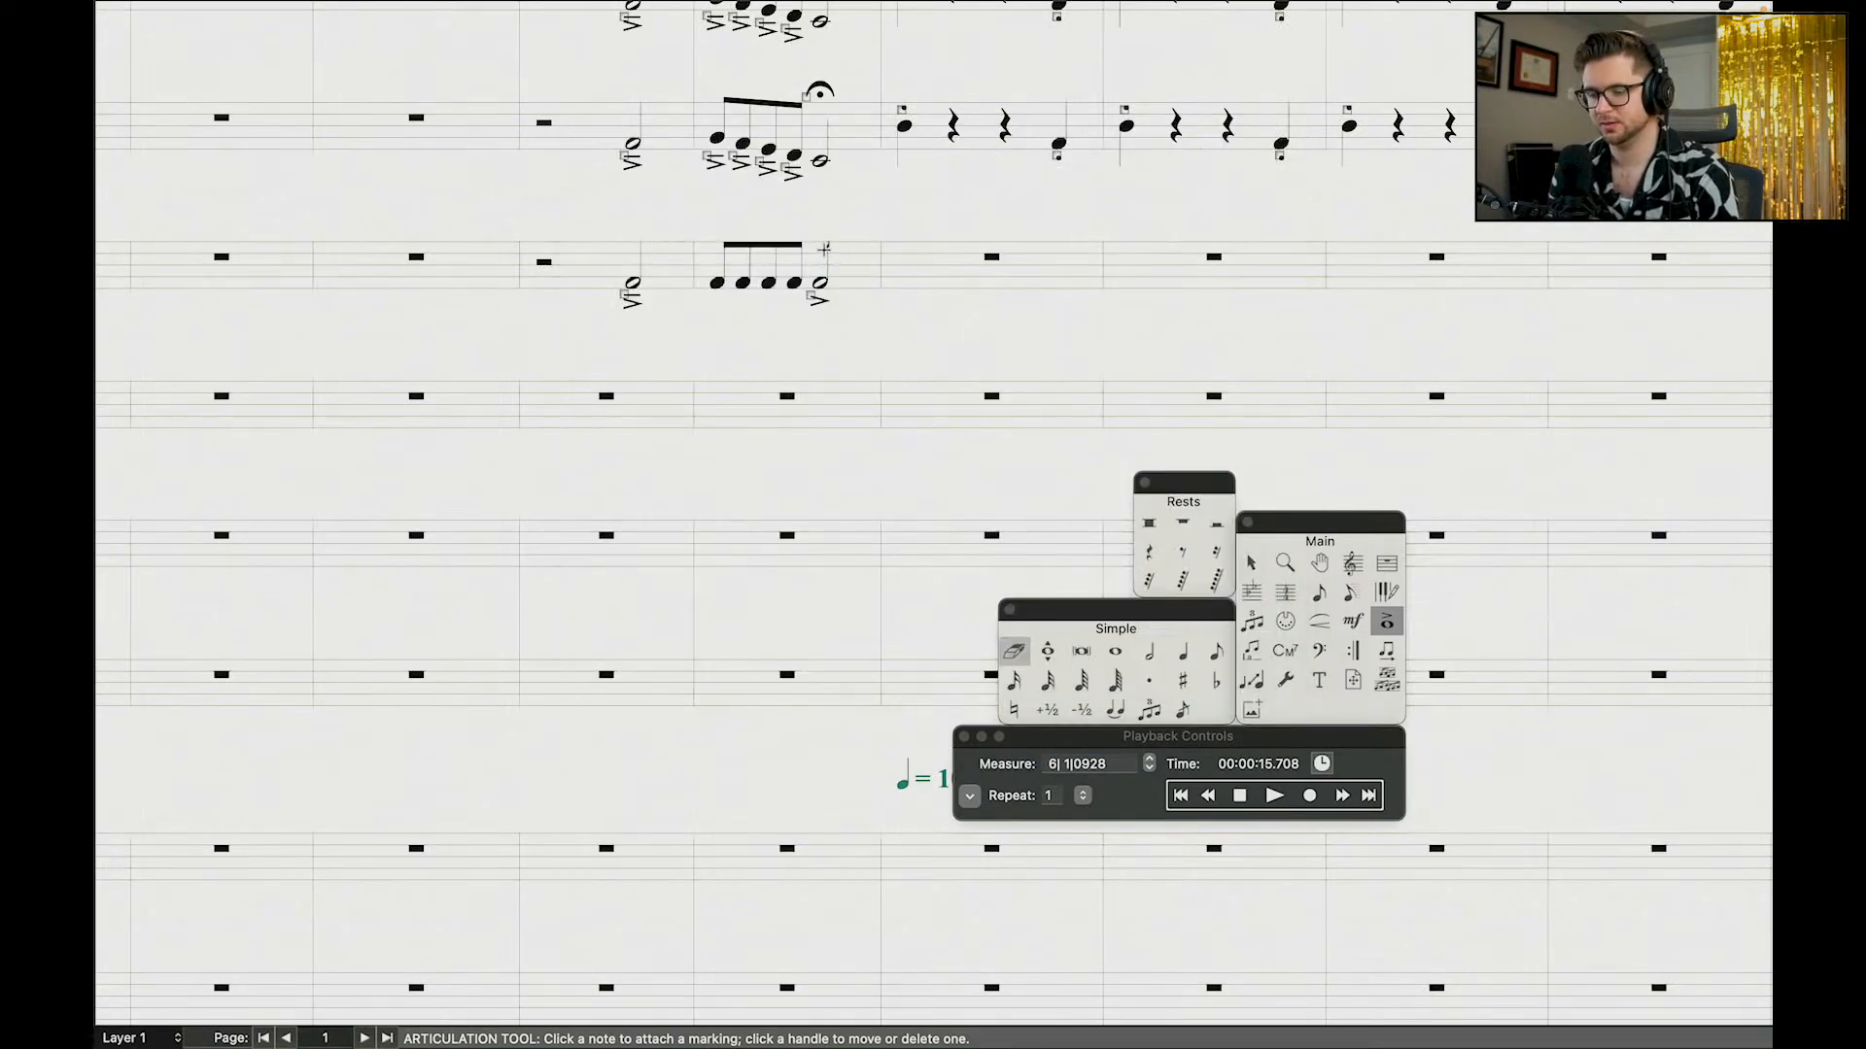
Step: Attach a three-slash tremolo articulation to the Timpani half note in measure 5
click(824, 250)
scroll(1640, 429, down, 10)
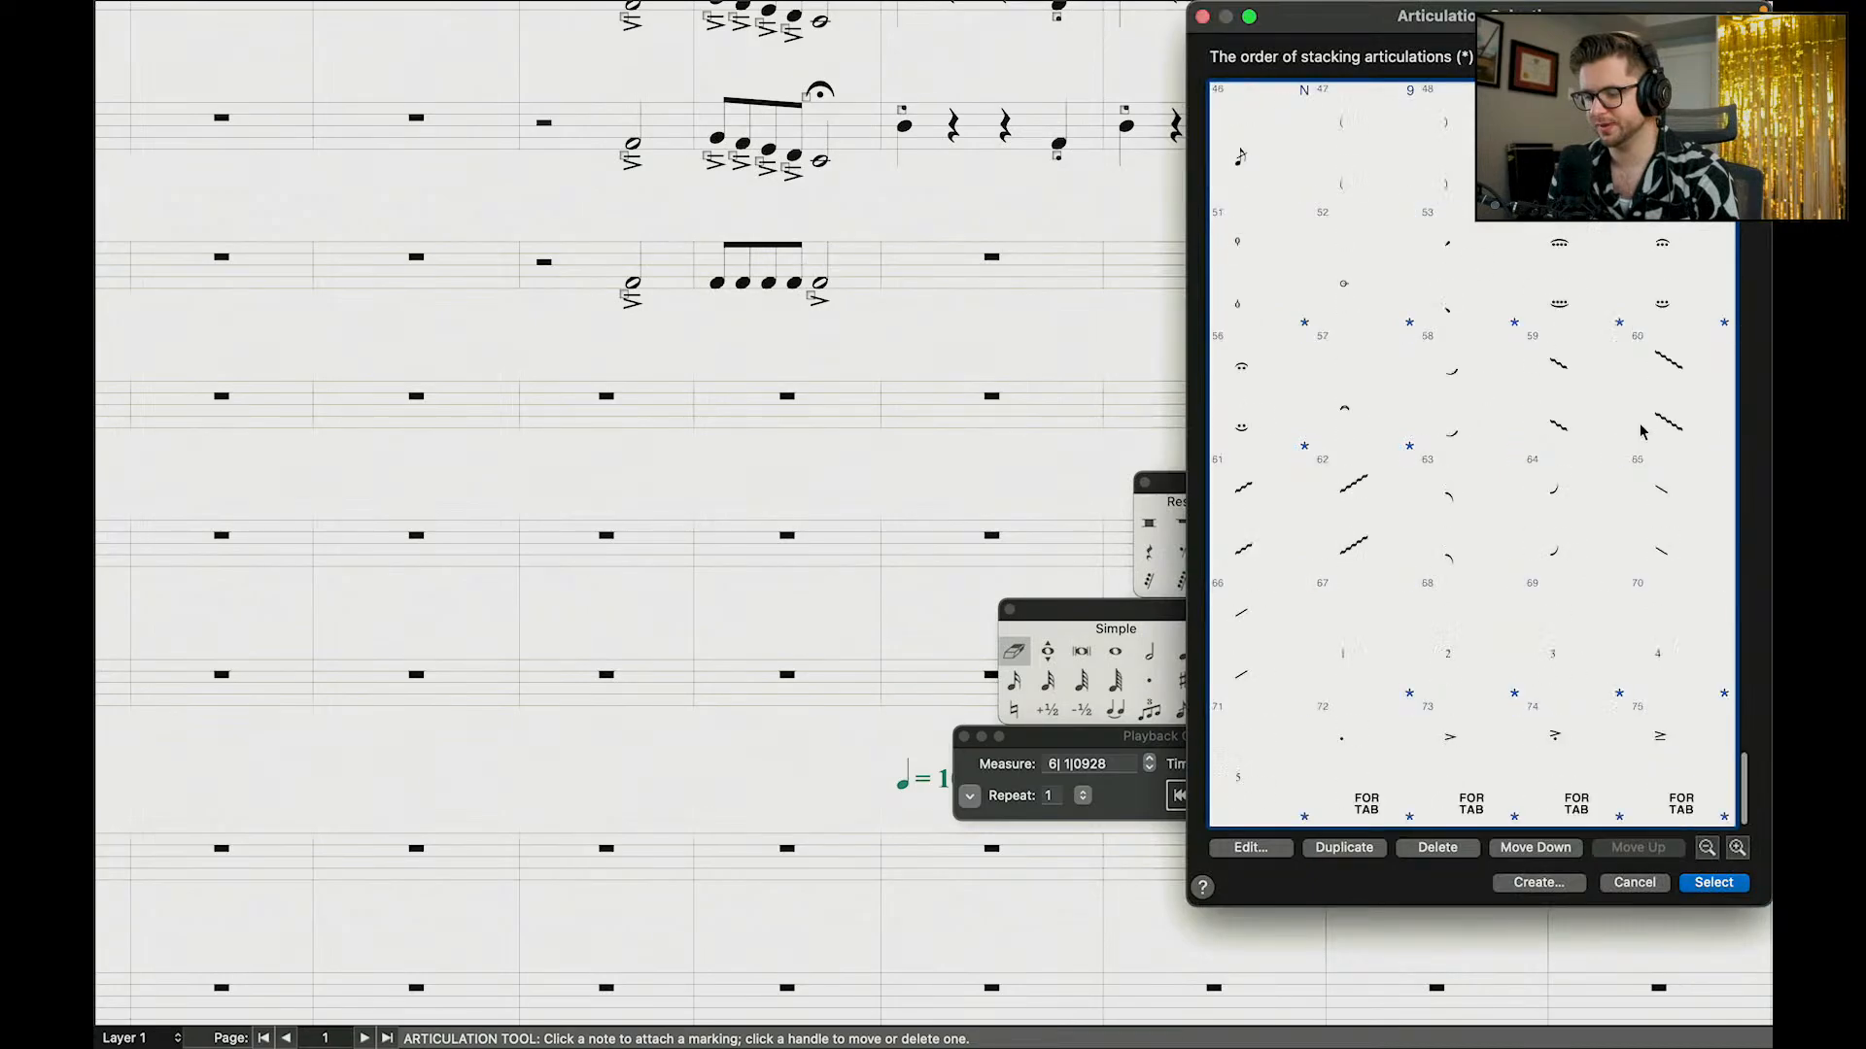
scroll(1678, 284, up, 8)
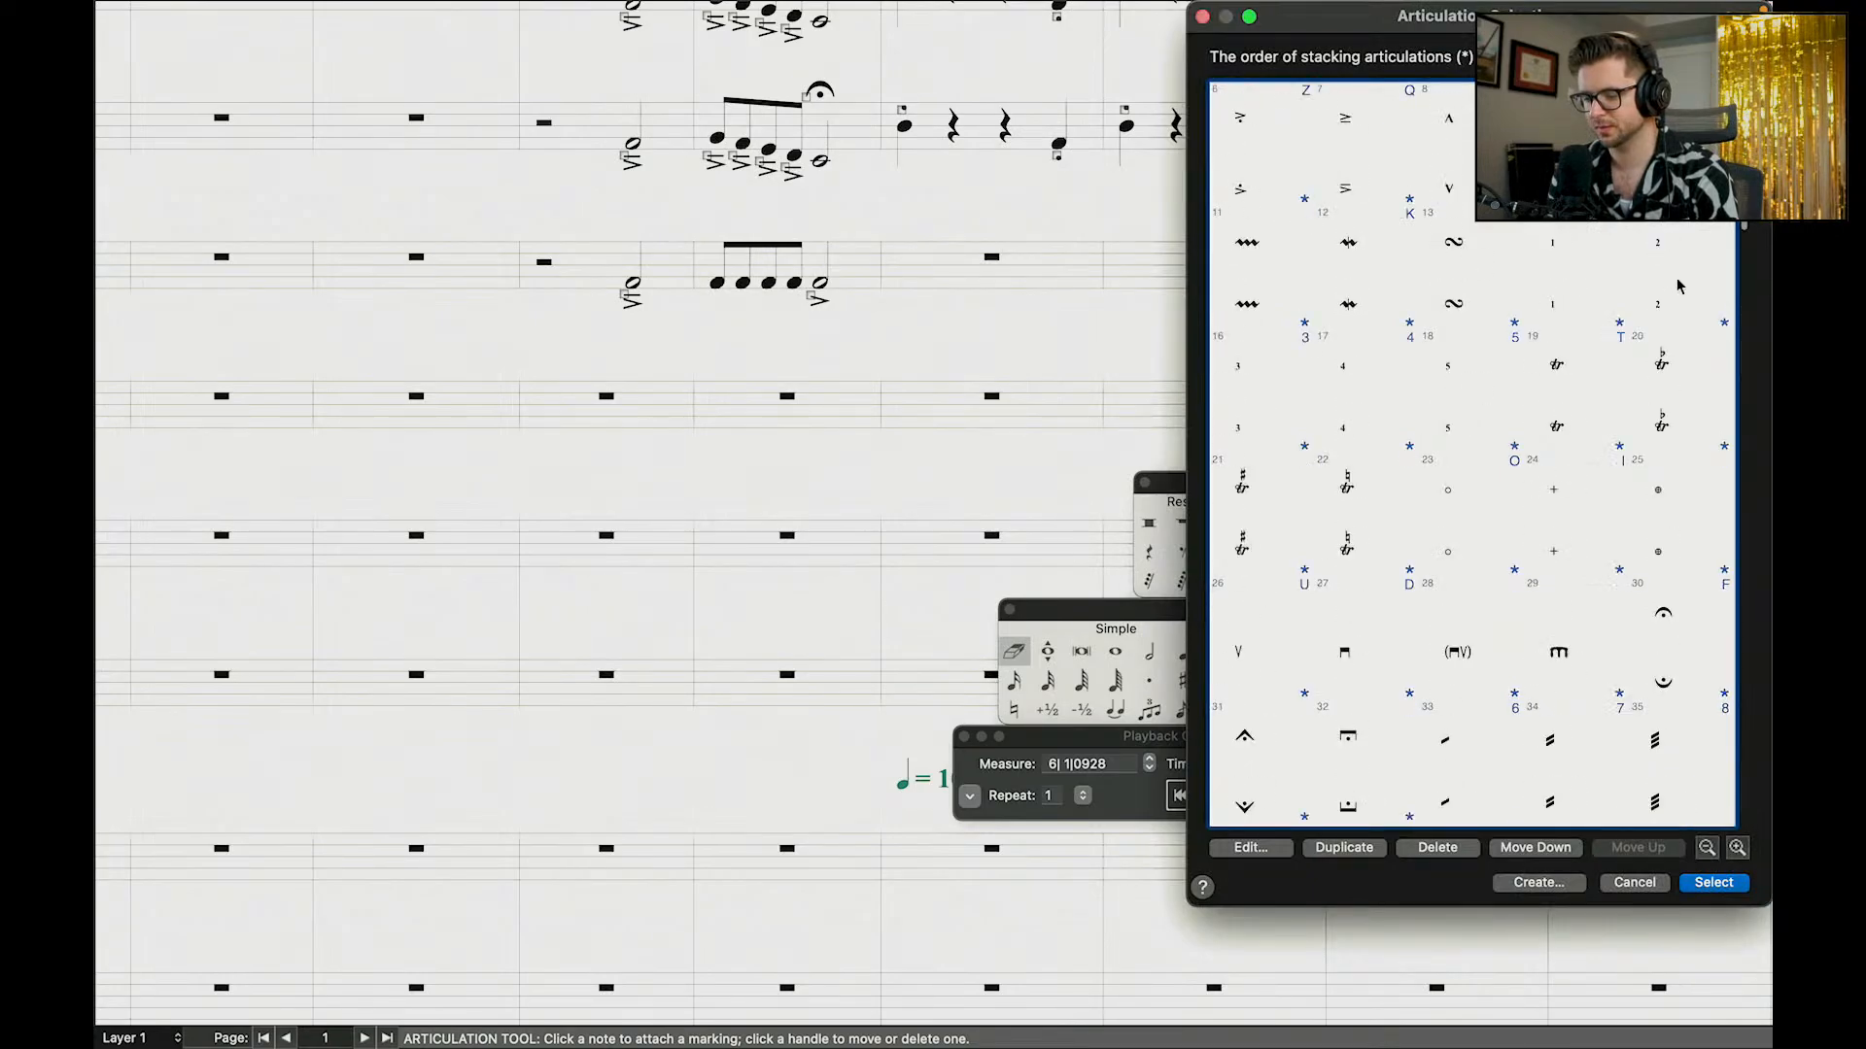
scroll(1679, 367, down, 3)
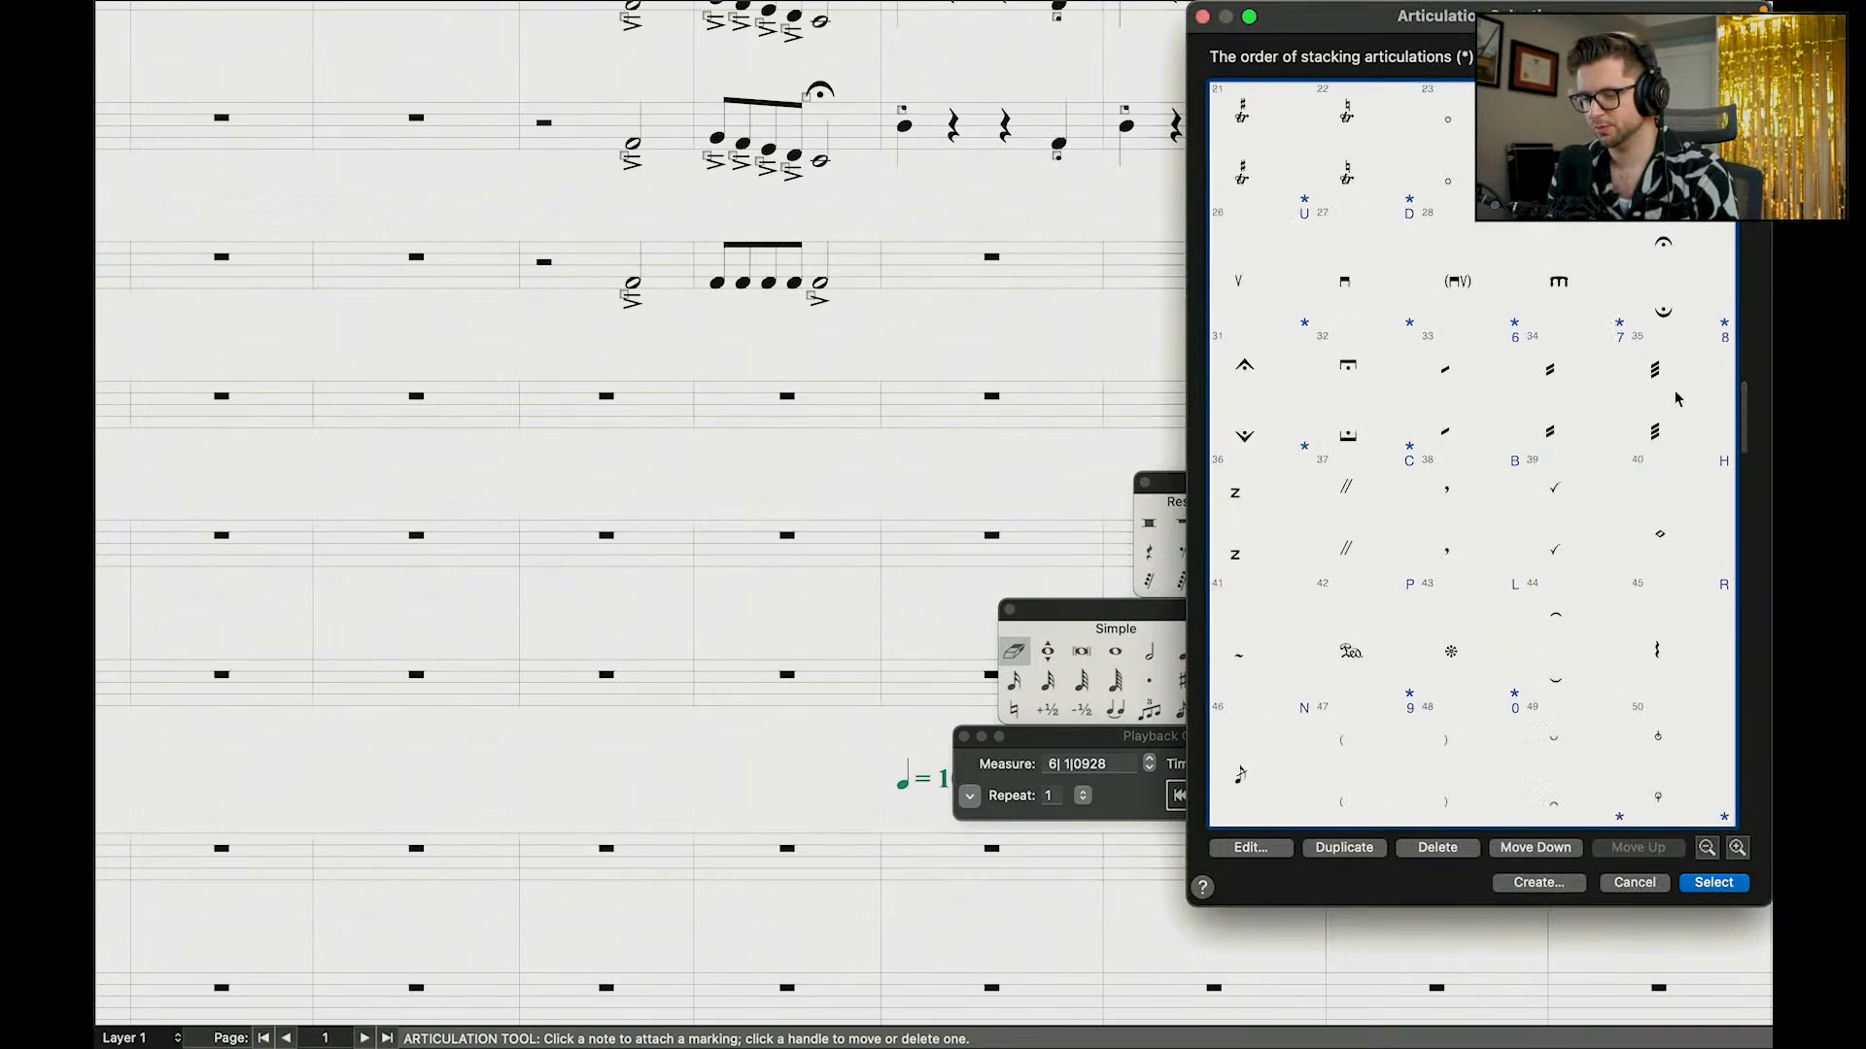
click(1679, 398)
key(Return)
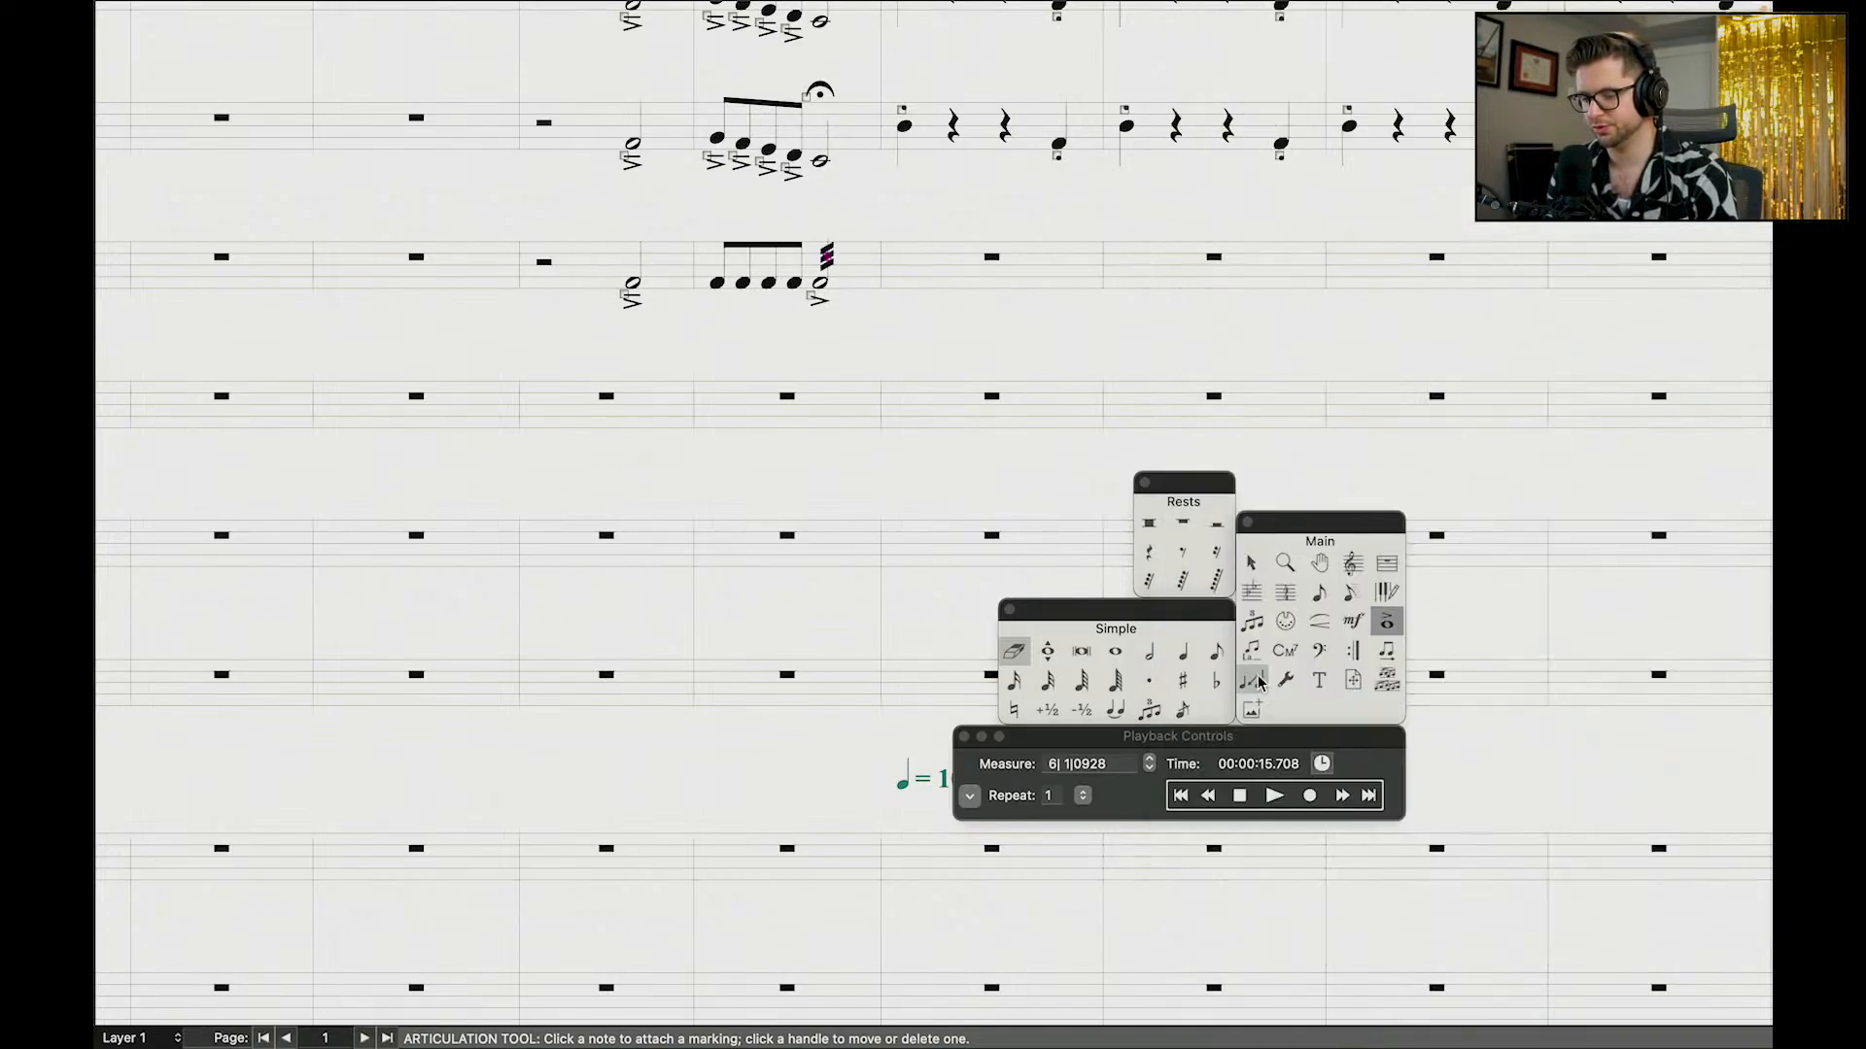
Step: Move playback back to measure 5 and listen through measure 6 to check the three-slash timpani tremolo
click(1208, 796)
click(1207, 796)
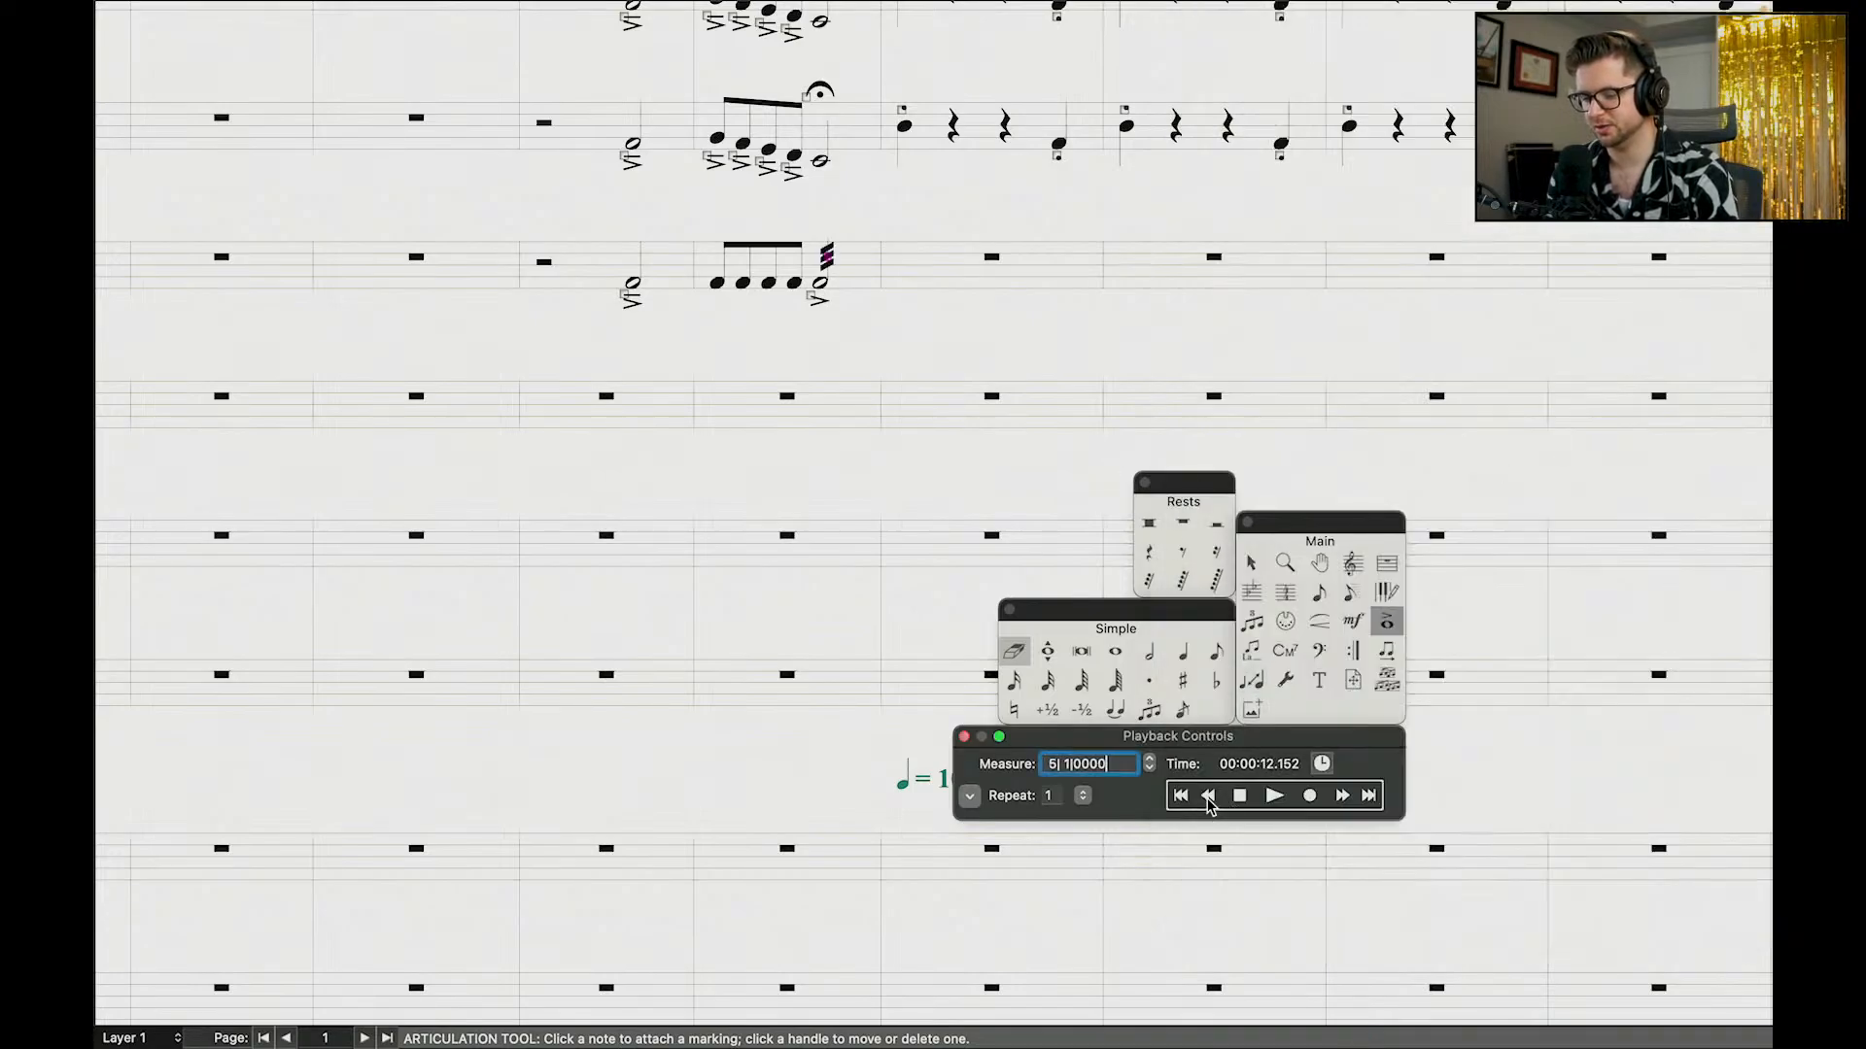
key(space)
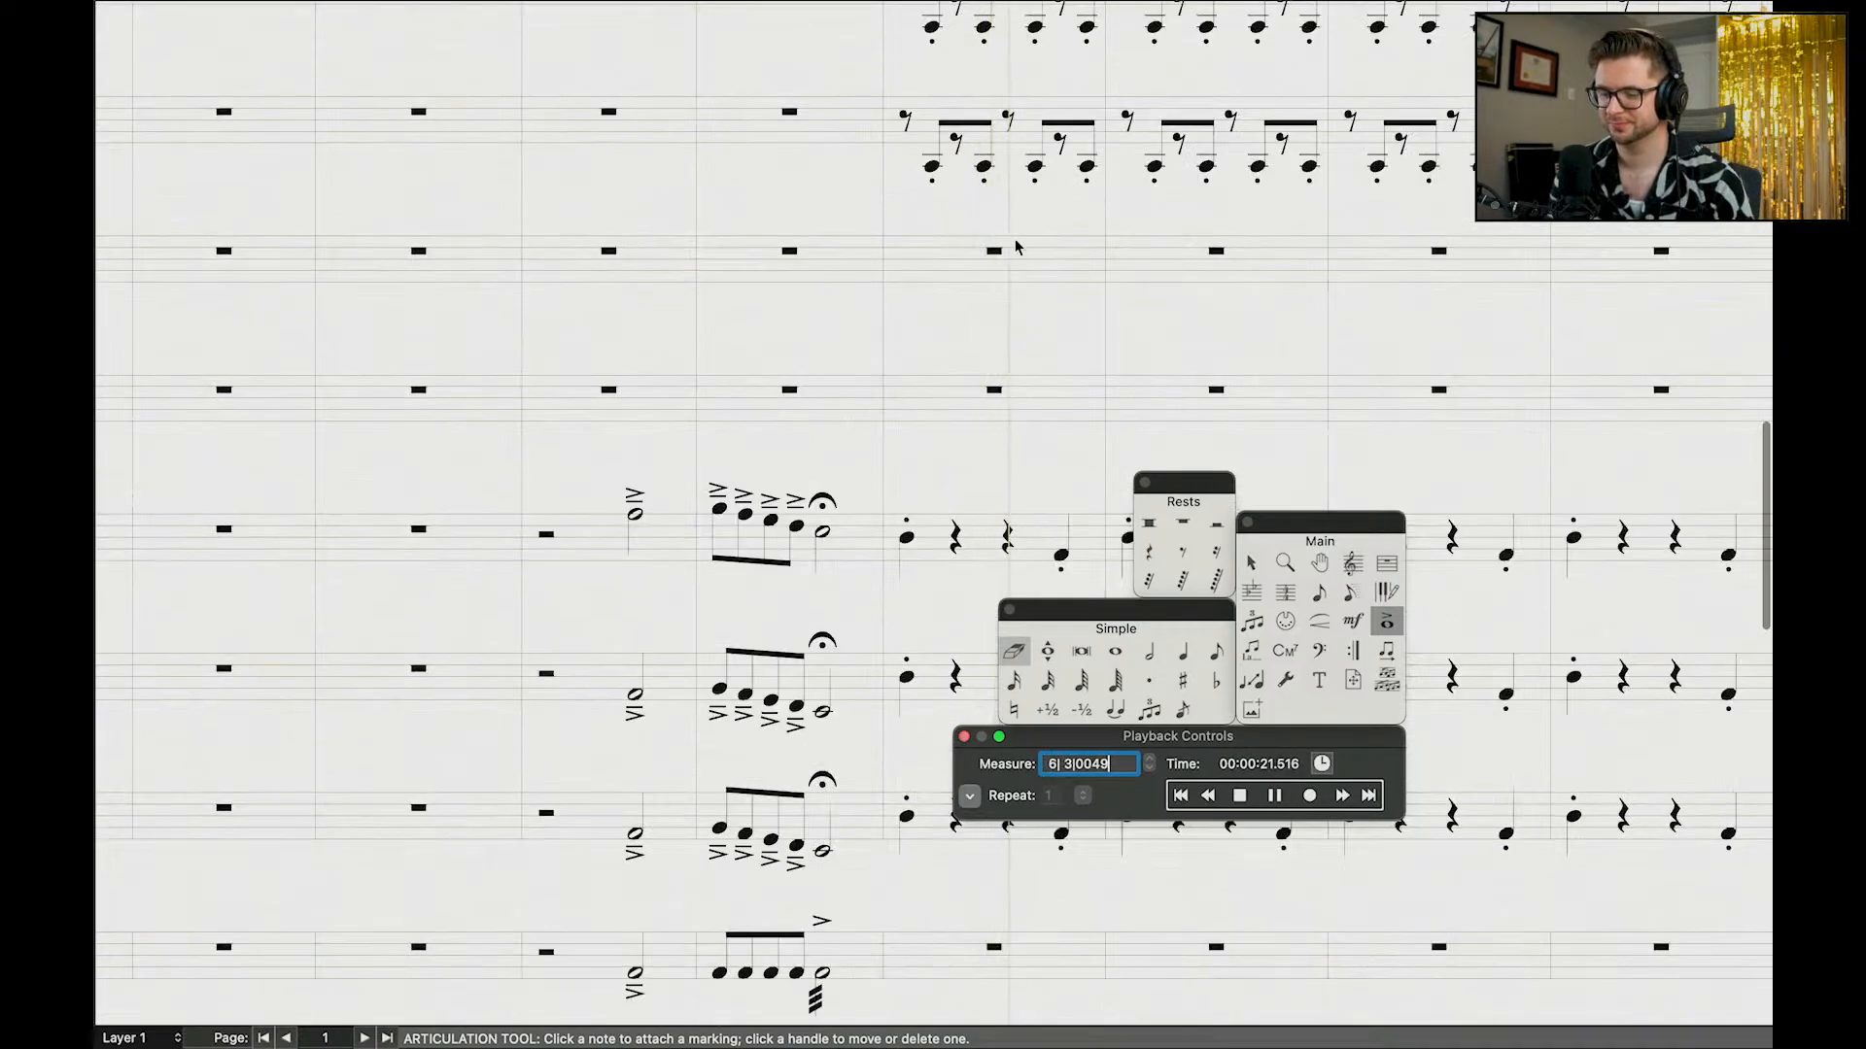
key(space)
scroll(1030, 301, down, 5)
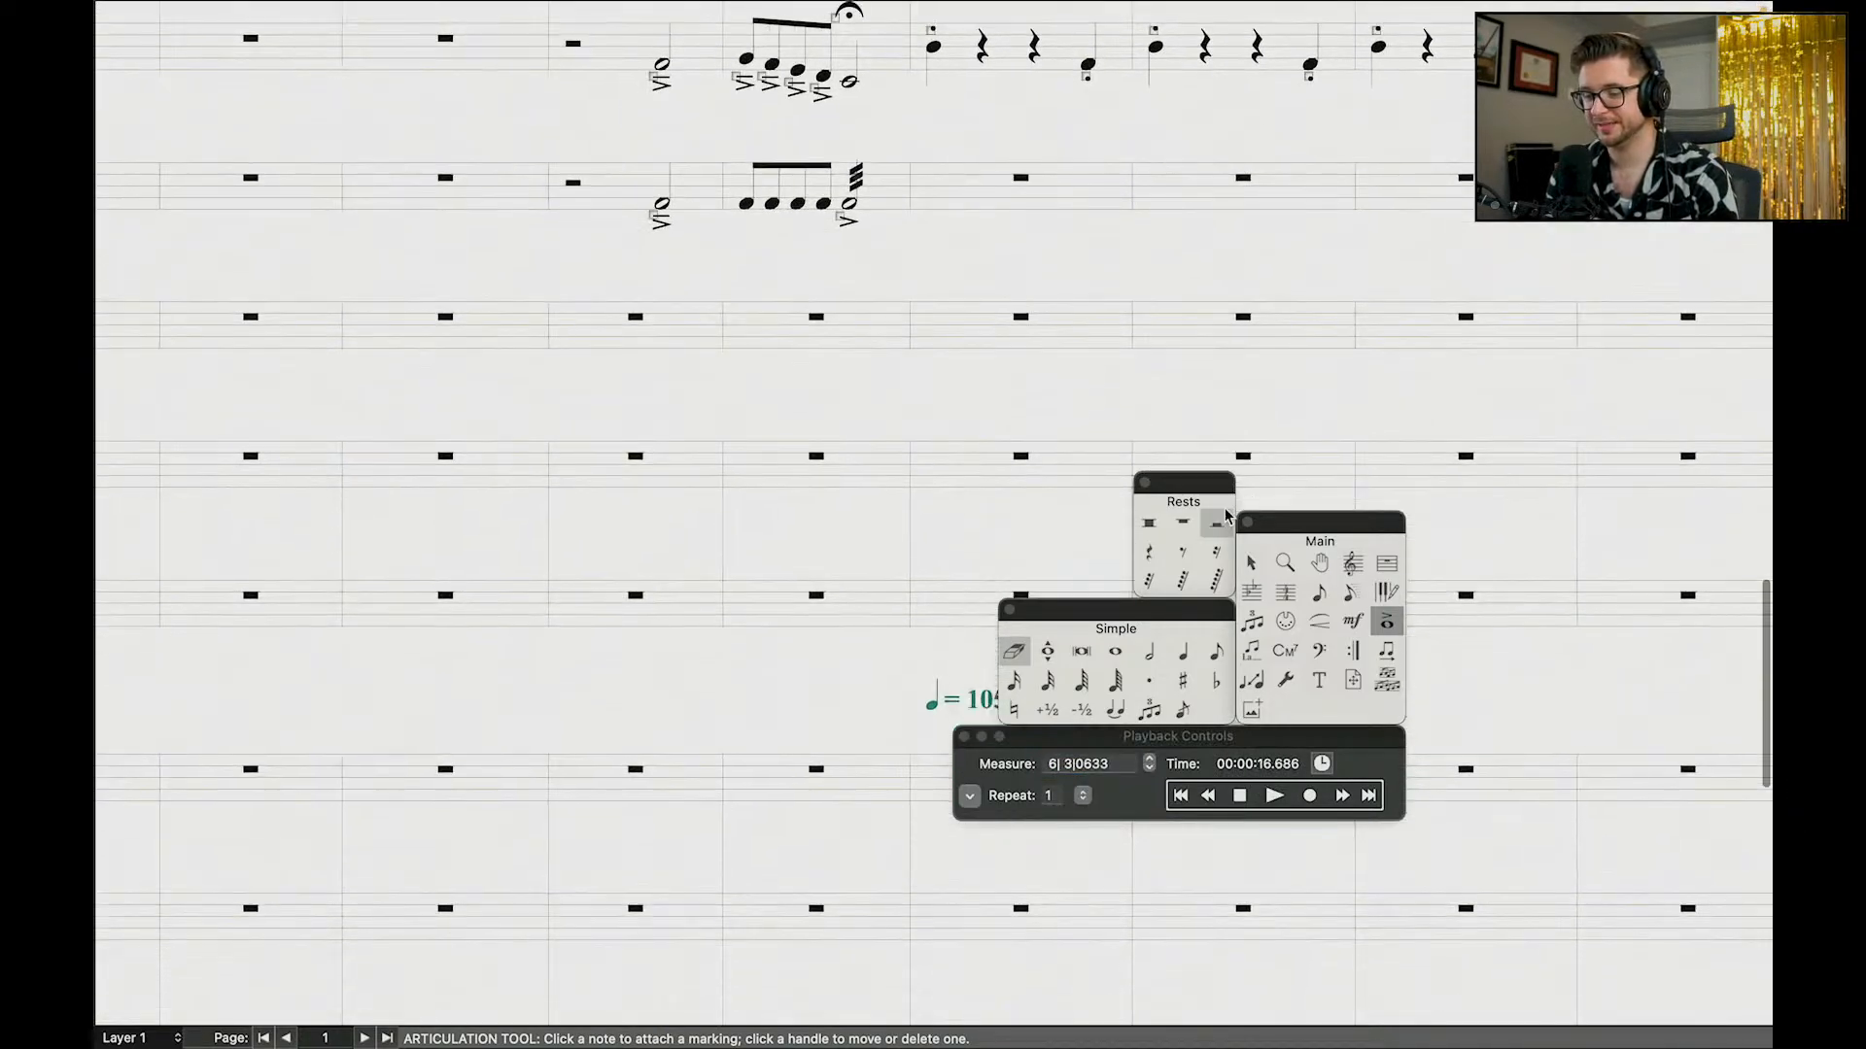
Step: Draw a short decrescendo hairpin beneath the Timpani half note in measure 5
click(1319, 622)
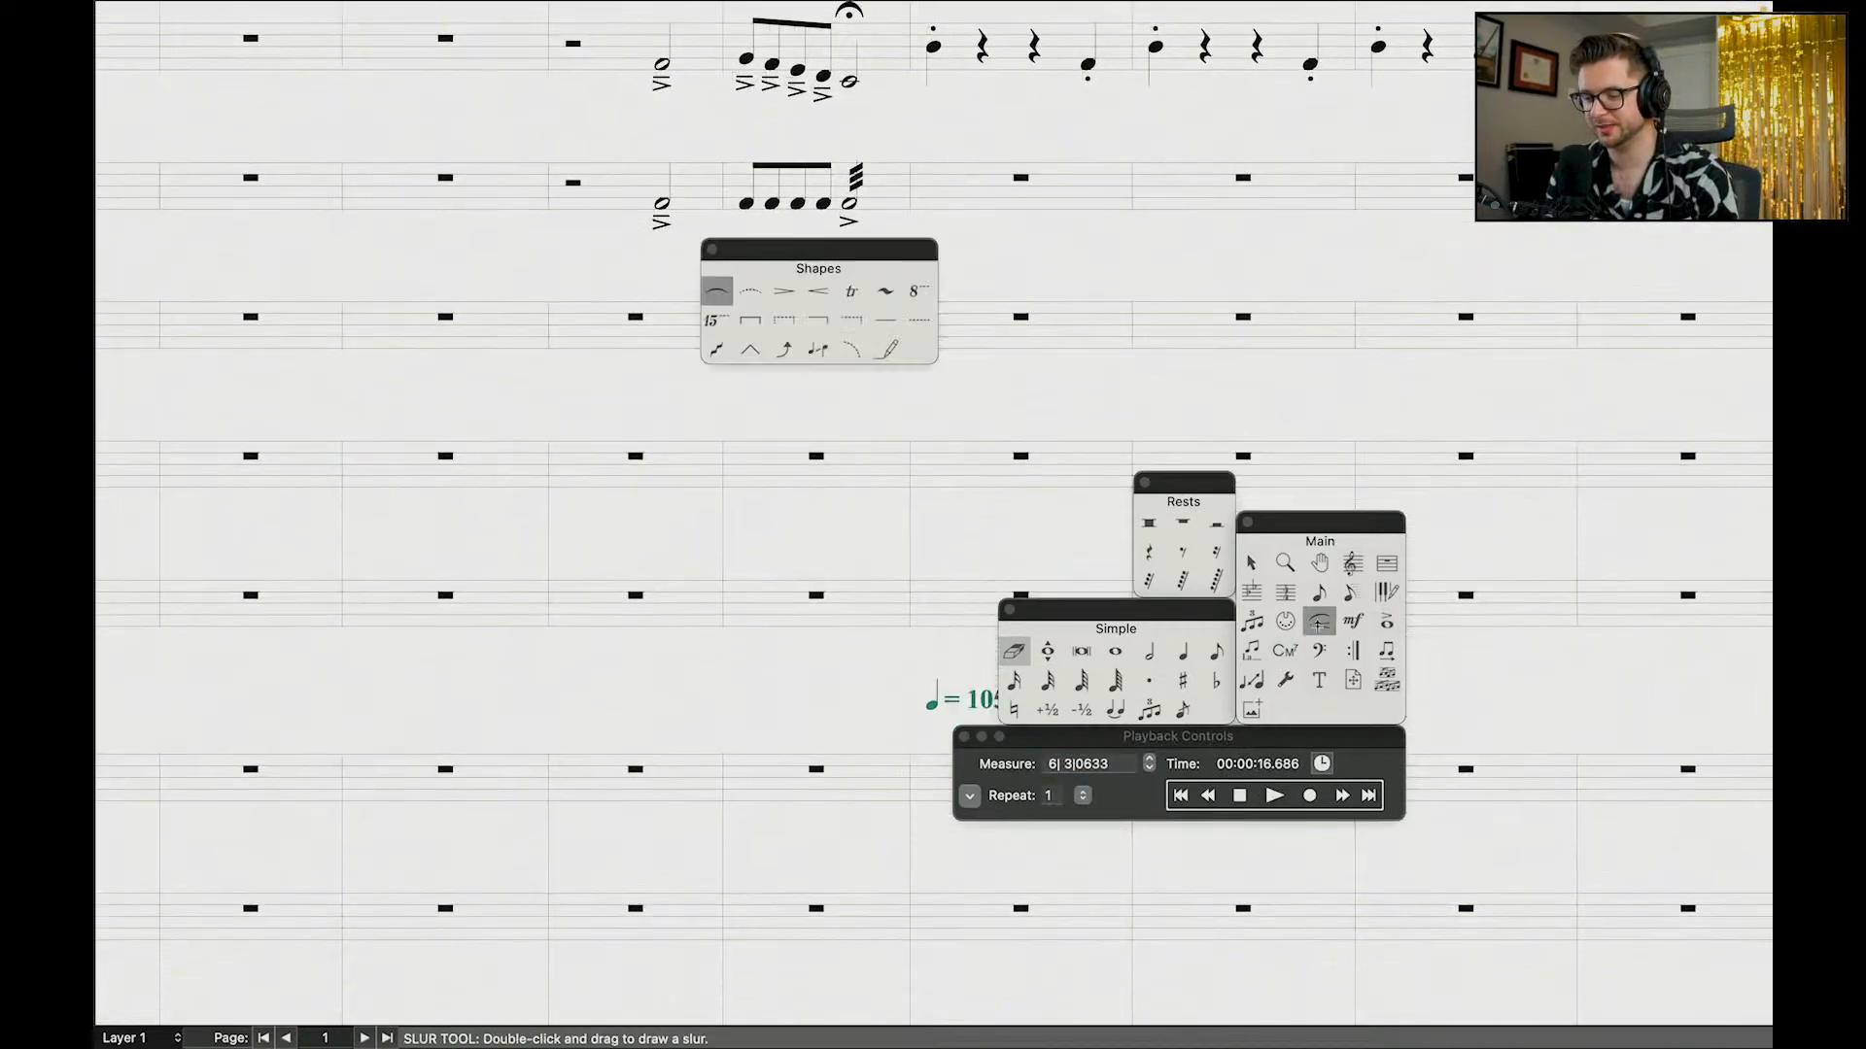
click(785, 294)
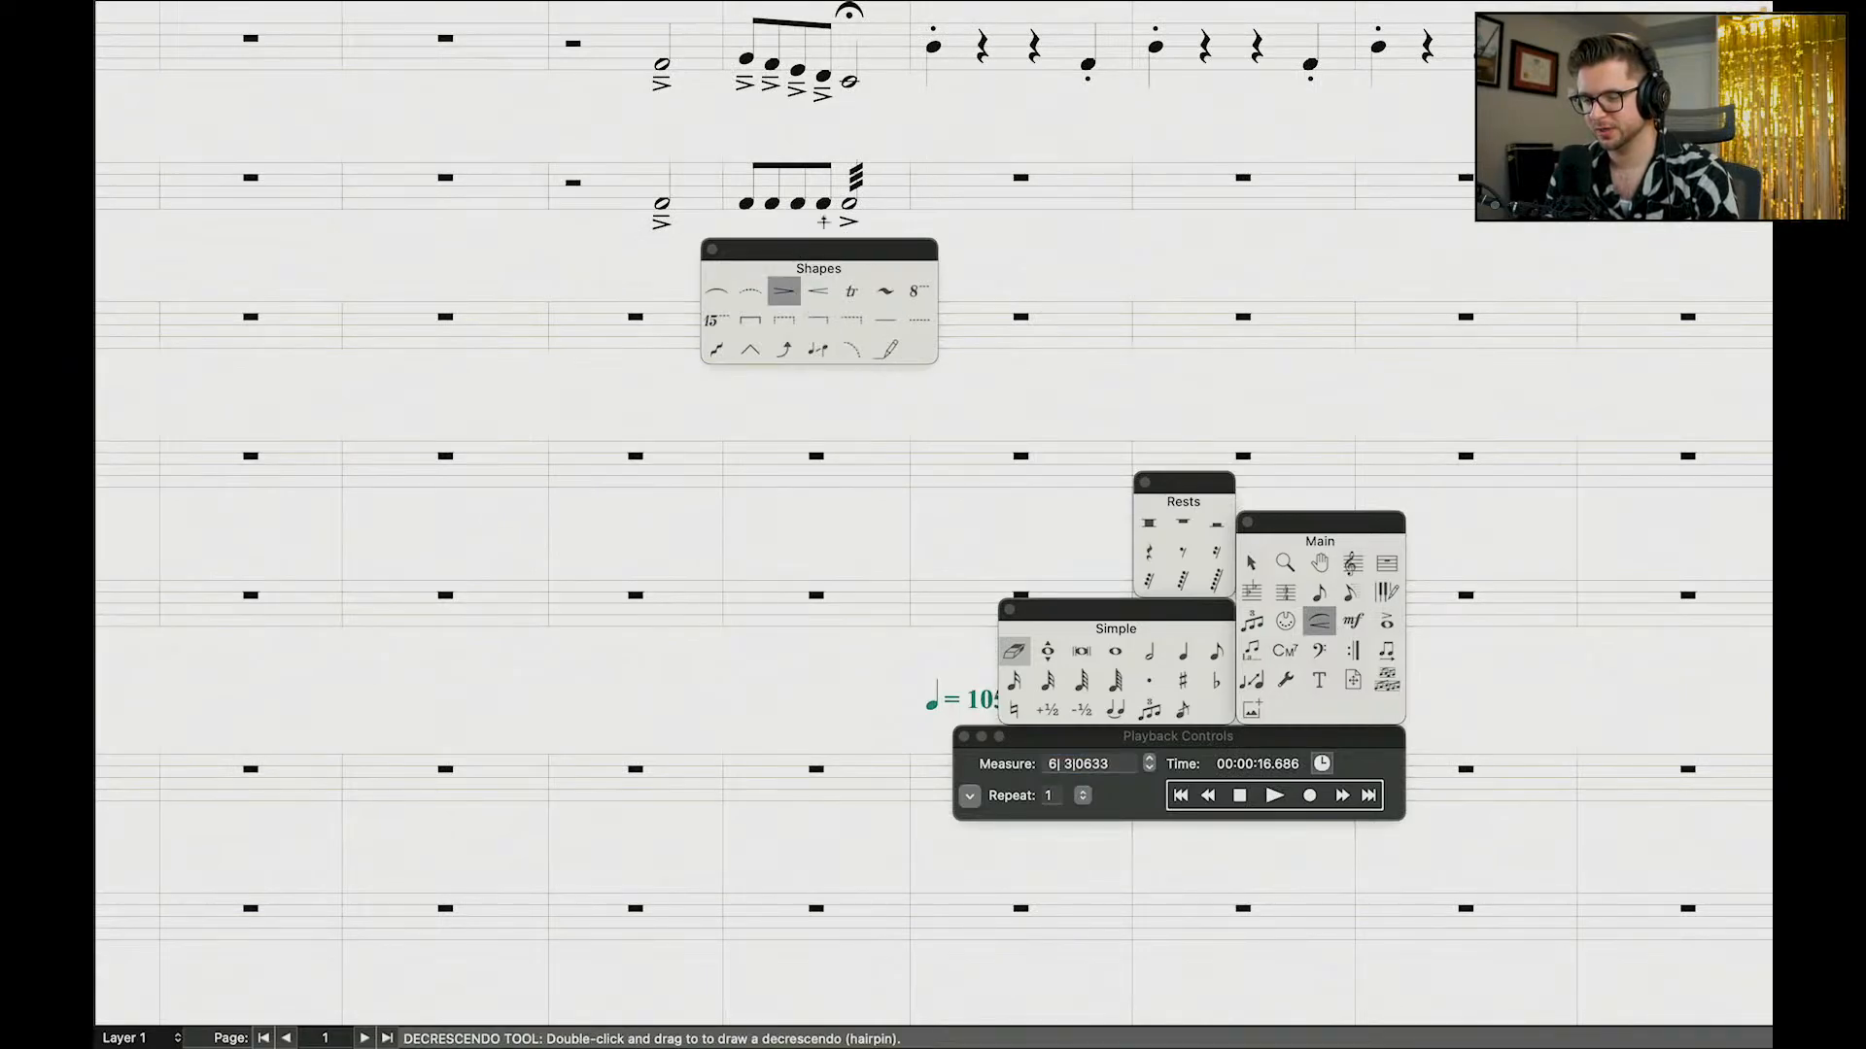
scroll(825, 228, down, 1)
drag(842, 255, 842, 425)
scroll(933, 515, up, 3)
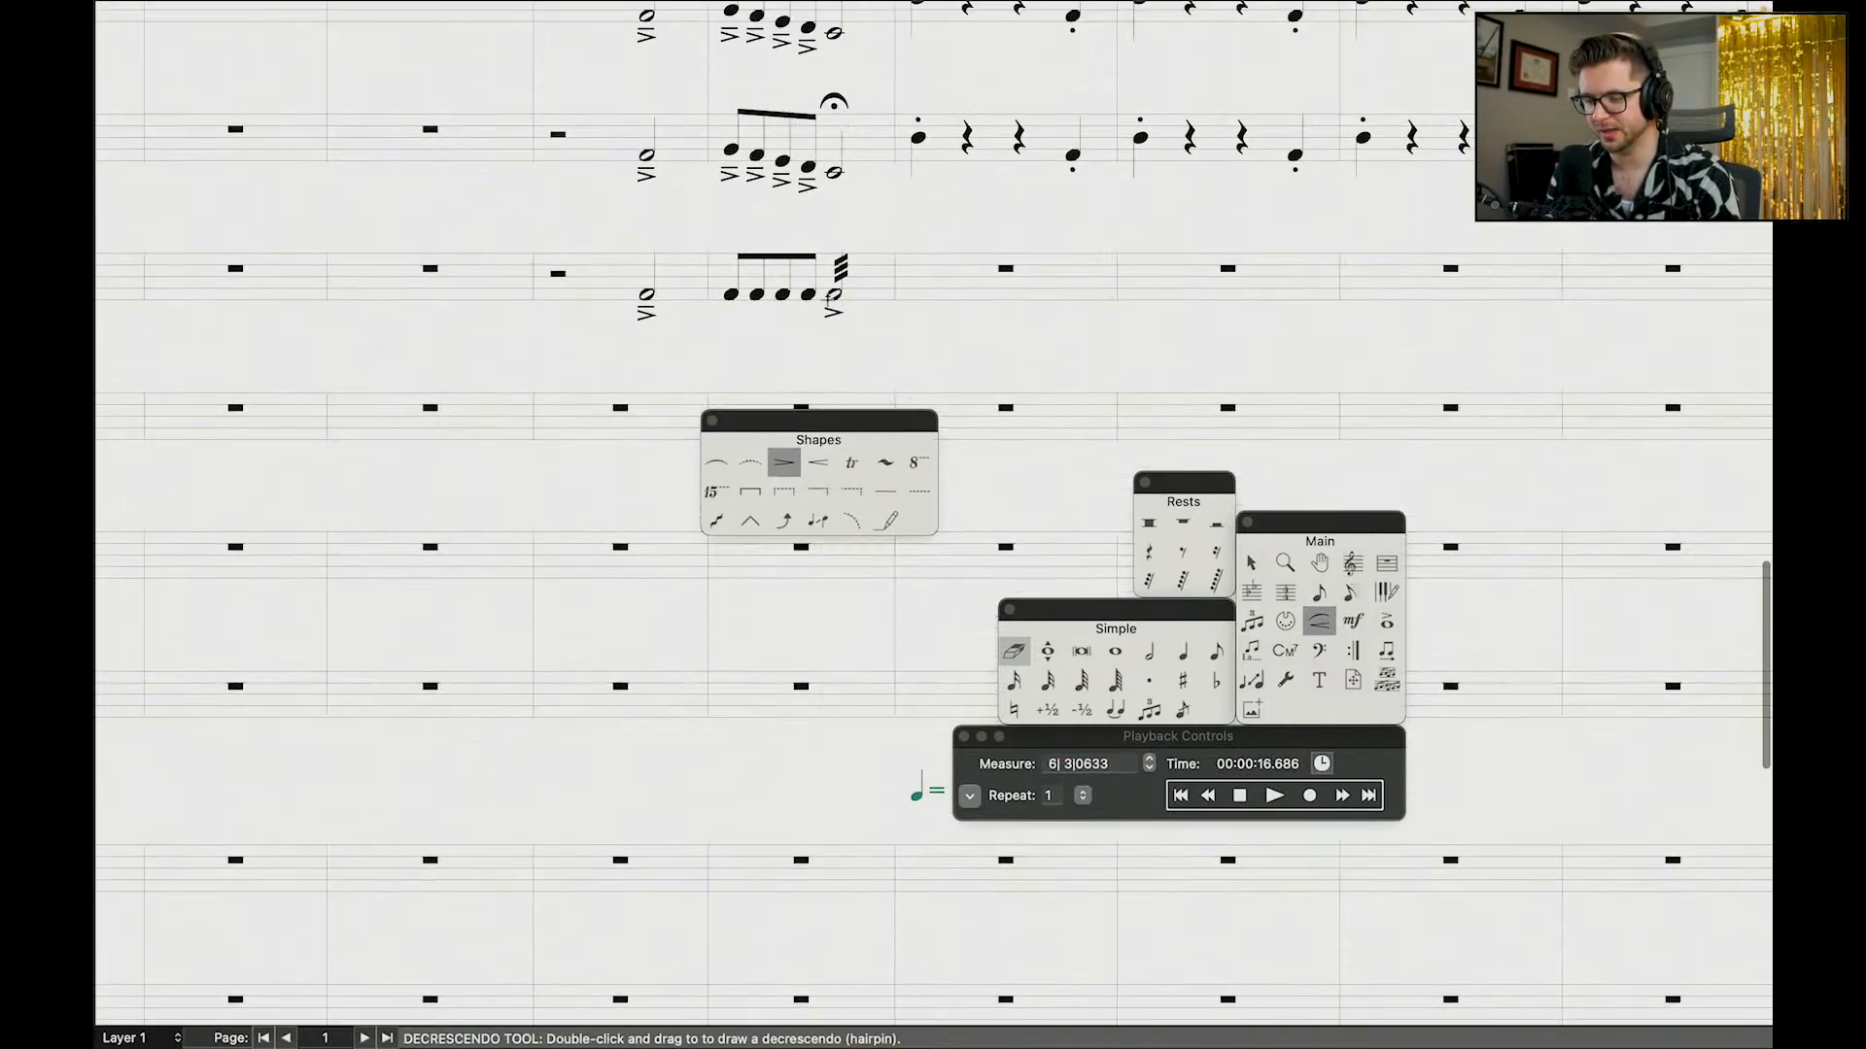
mouse_move(820, 326)
mouse_down()
mouse_move(860, 349)
mouse_move(839, 327)
mouse_up()
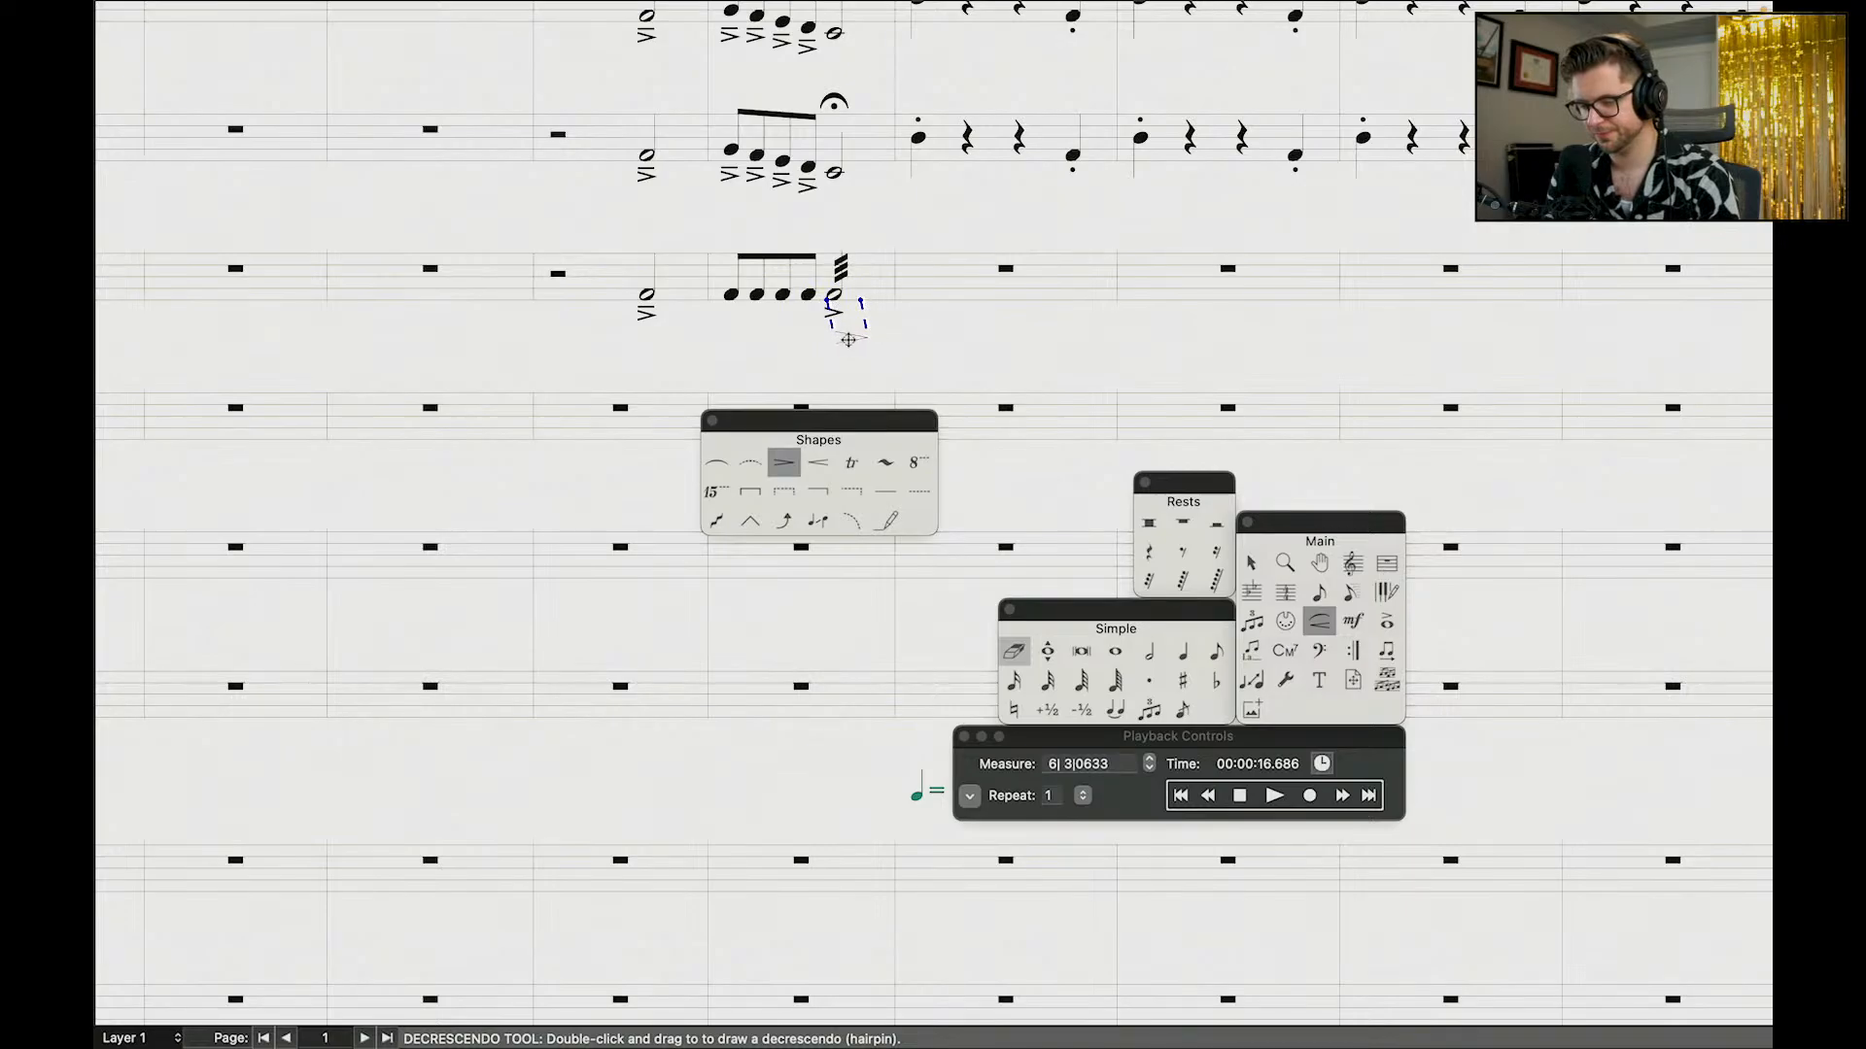
Step: Draw a short crescendo hairpin directly after the timpani decrescendo in measure 5 and line up the two hairpins
click(819, 462)
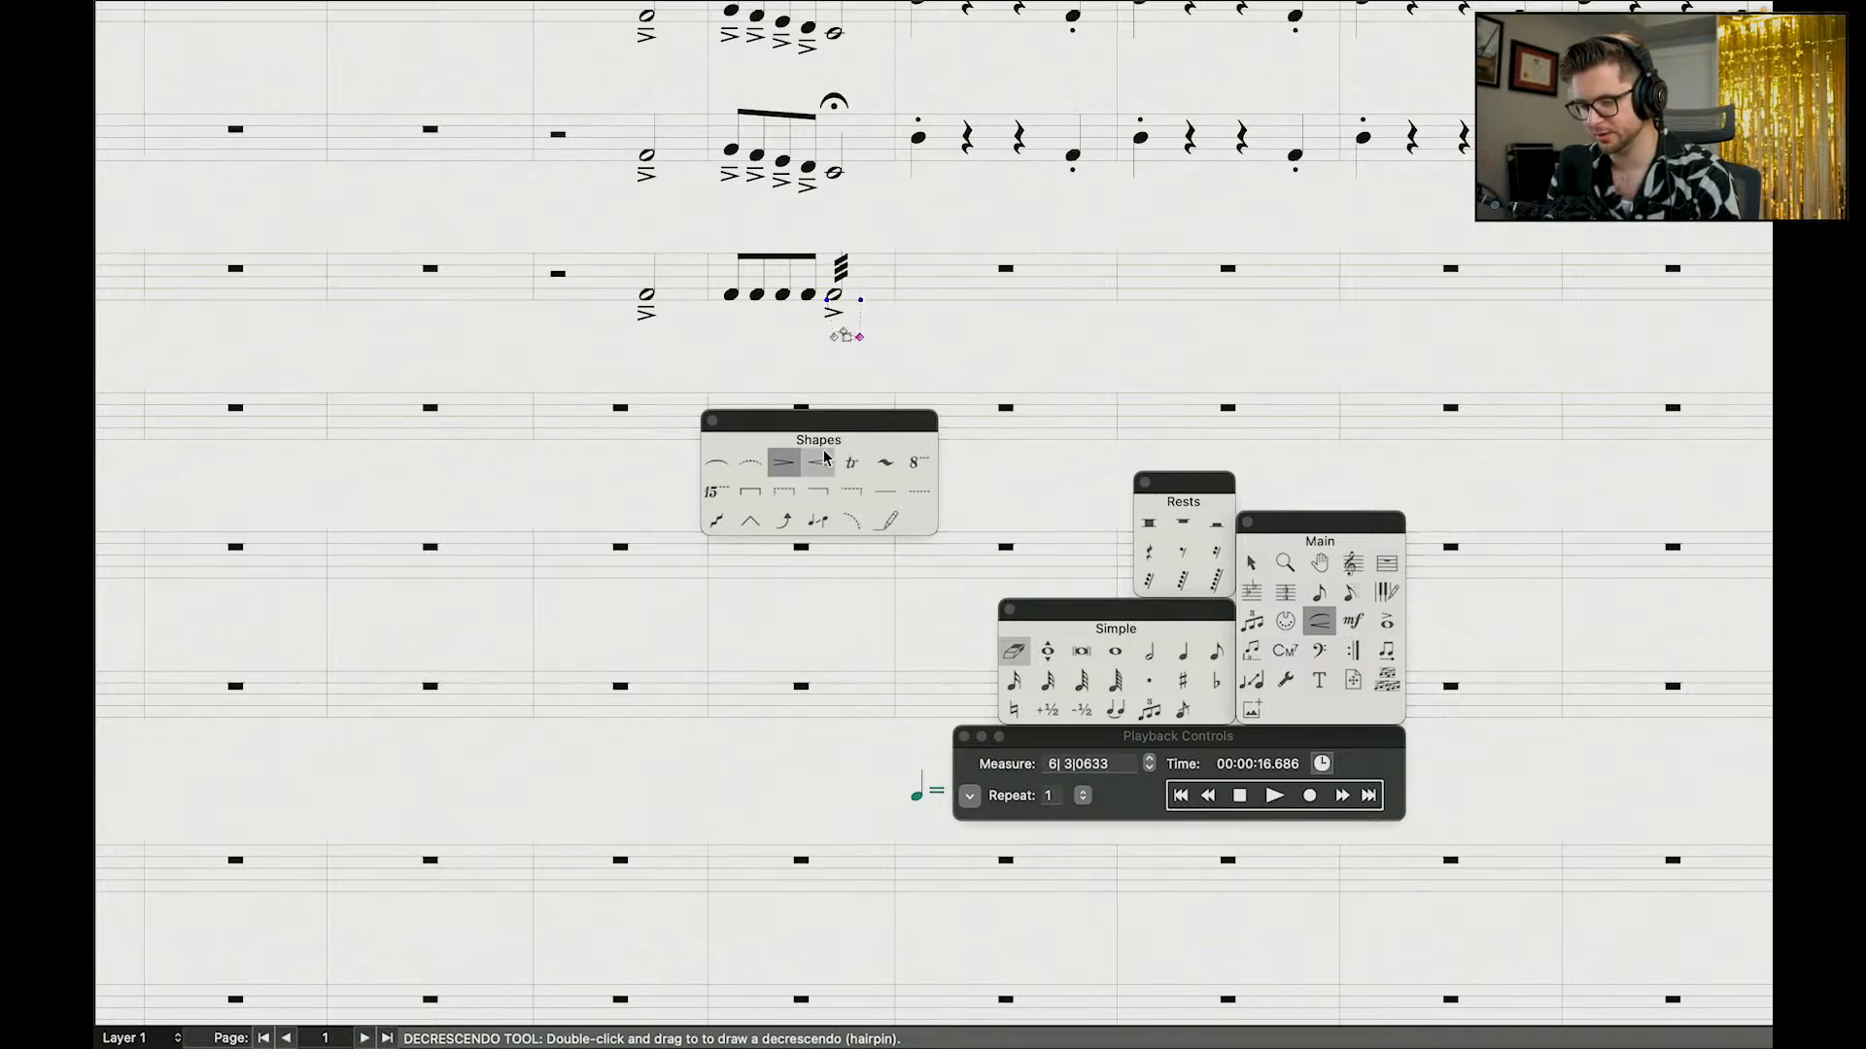
double_click(845, 337)
mouse_move(845, 337)
mouse_down()
mouse_move(914, 344)
mouse_move(896, 340)
mouse_up()
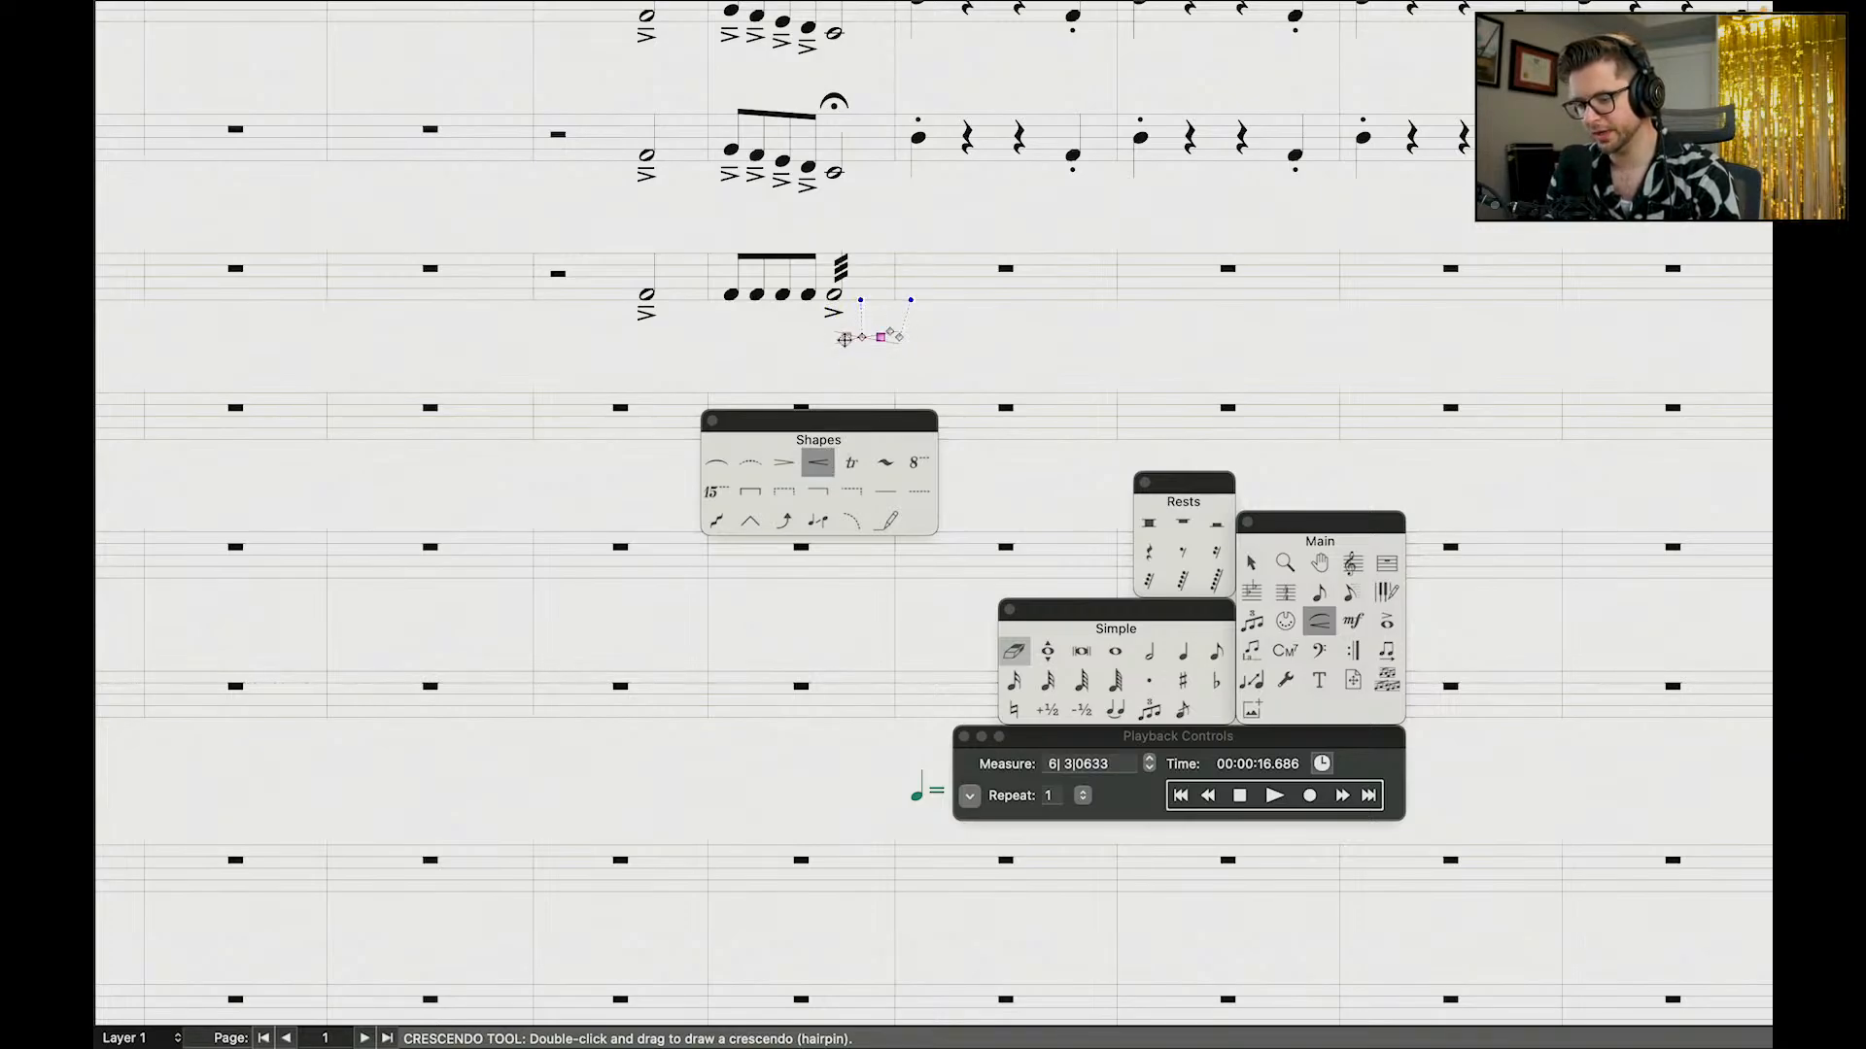
mouse_move(845, 340)
mouse_down()
mouse_move(904, 336)
mouse_move(866, 336)
mouse_up()
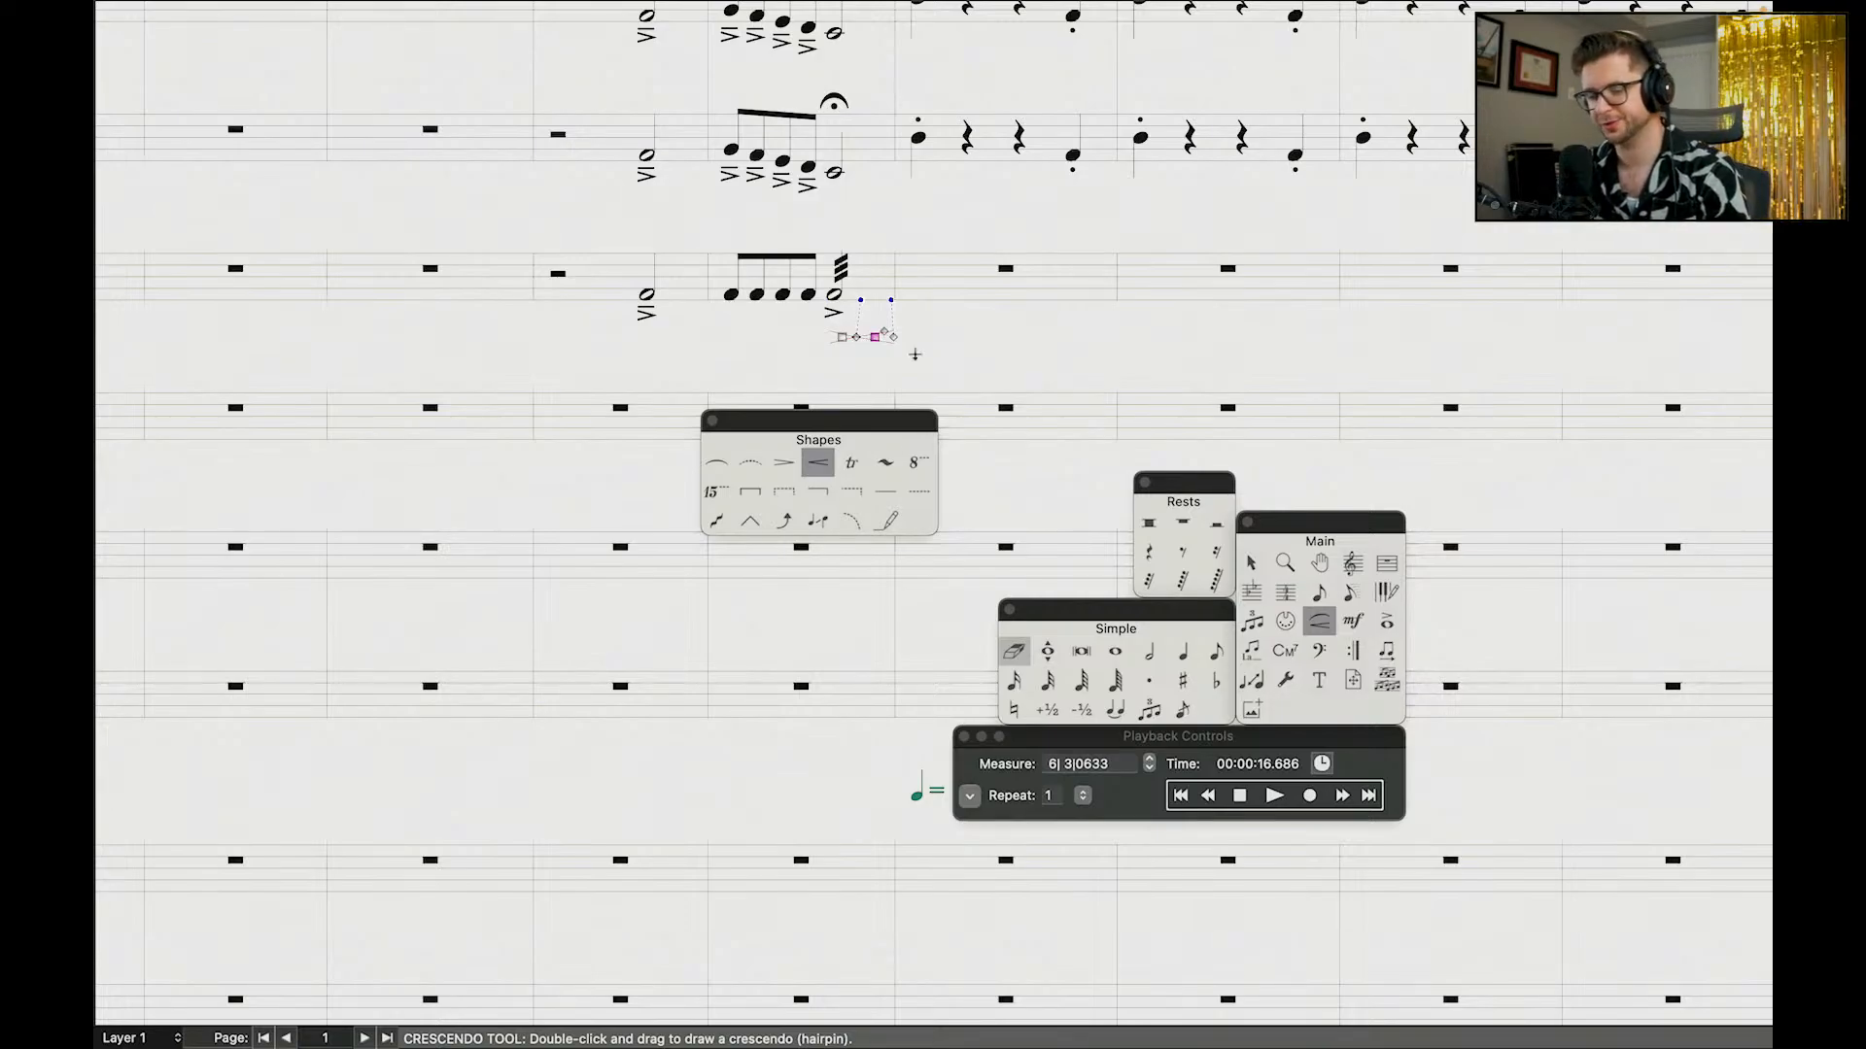
click(1251, 562)
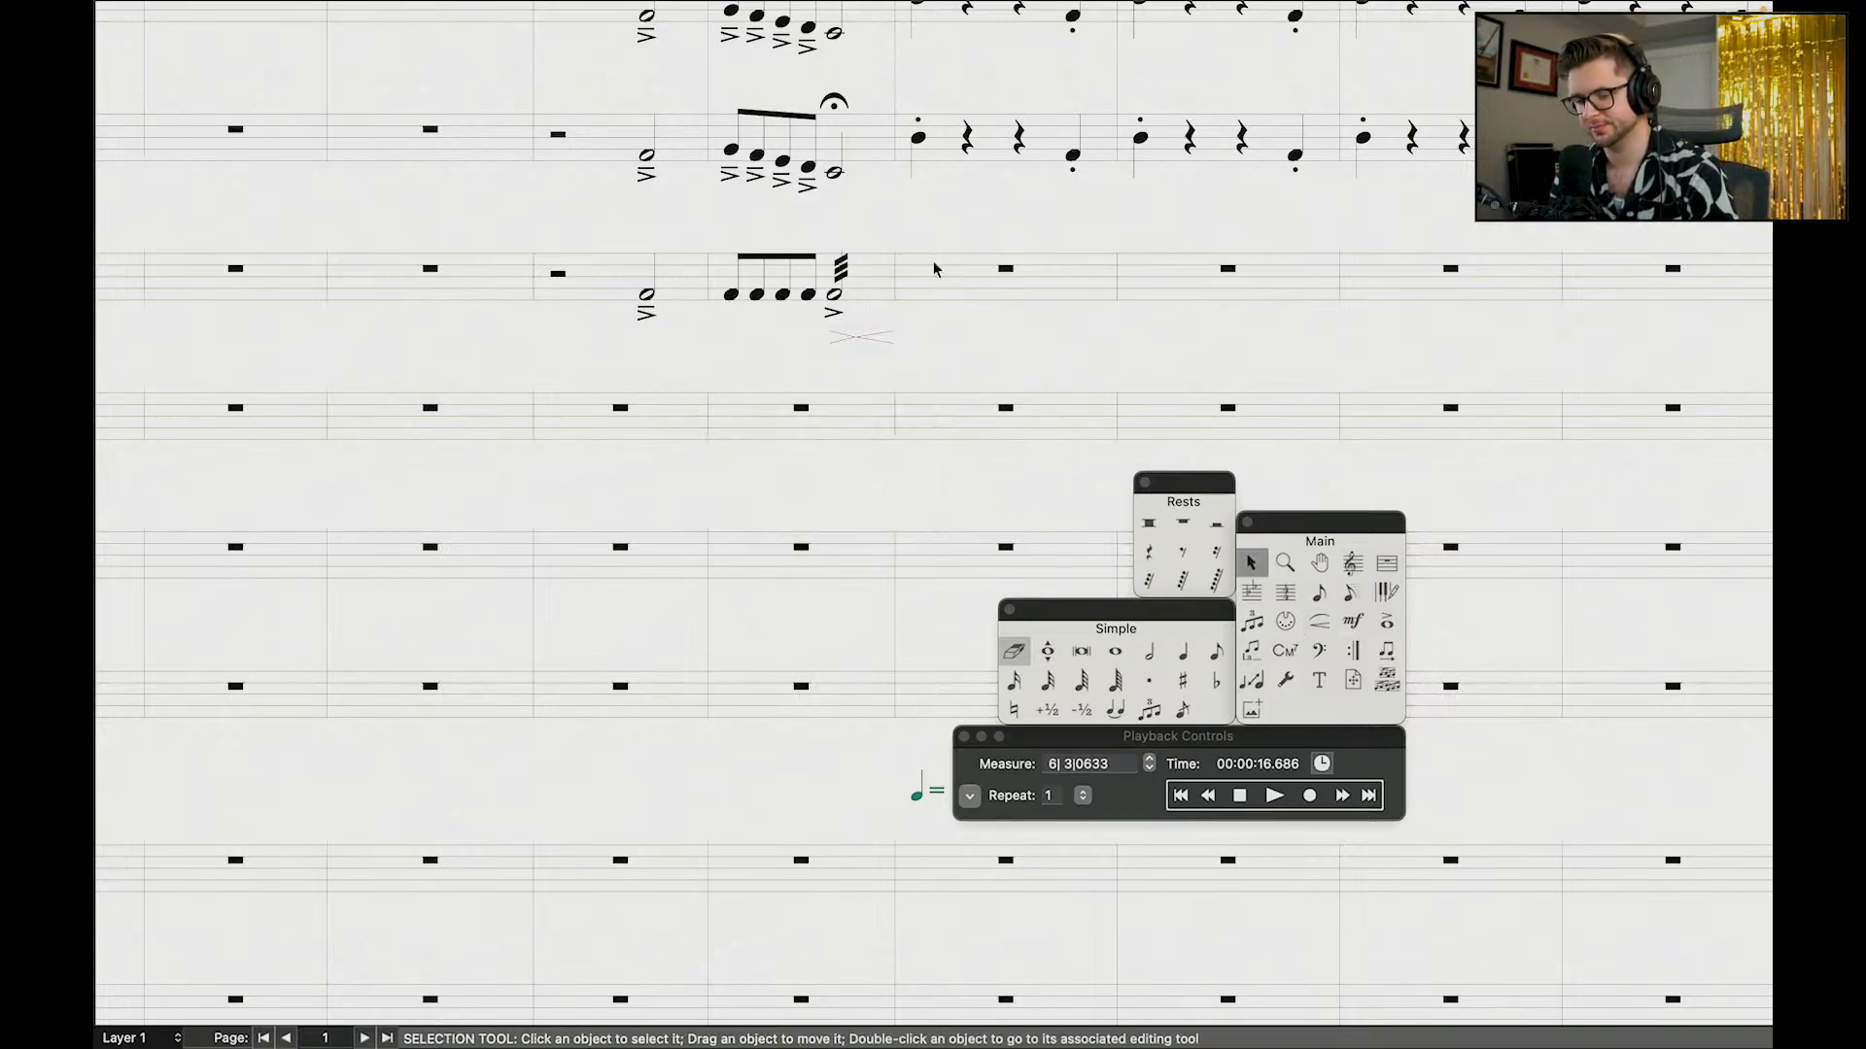
drag(875, 339, 881, 339)
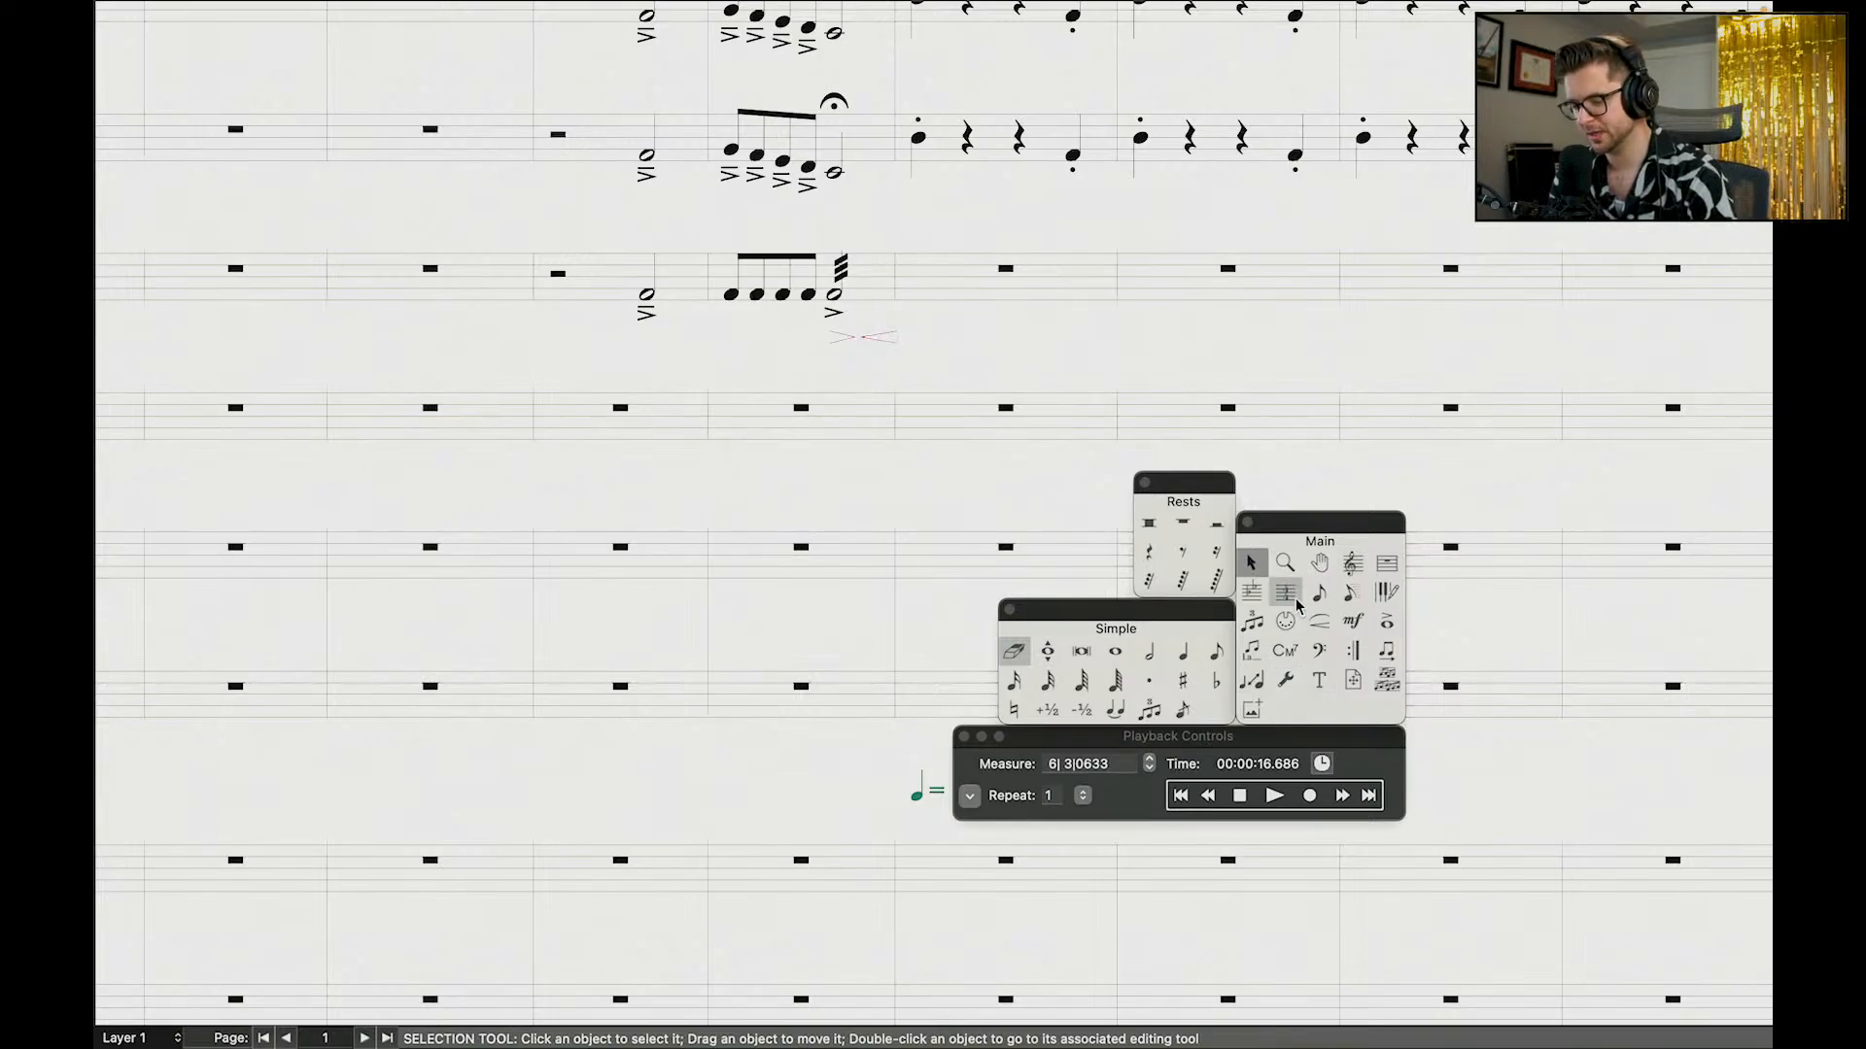
Step: Delete the crescendo hairpin from the Timpani part in measure 5, keeping only the decrescendo
click(1183, 652)
click(1150, 652)
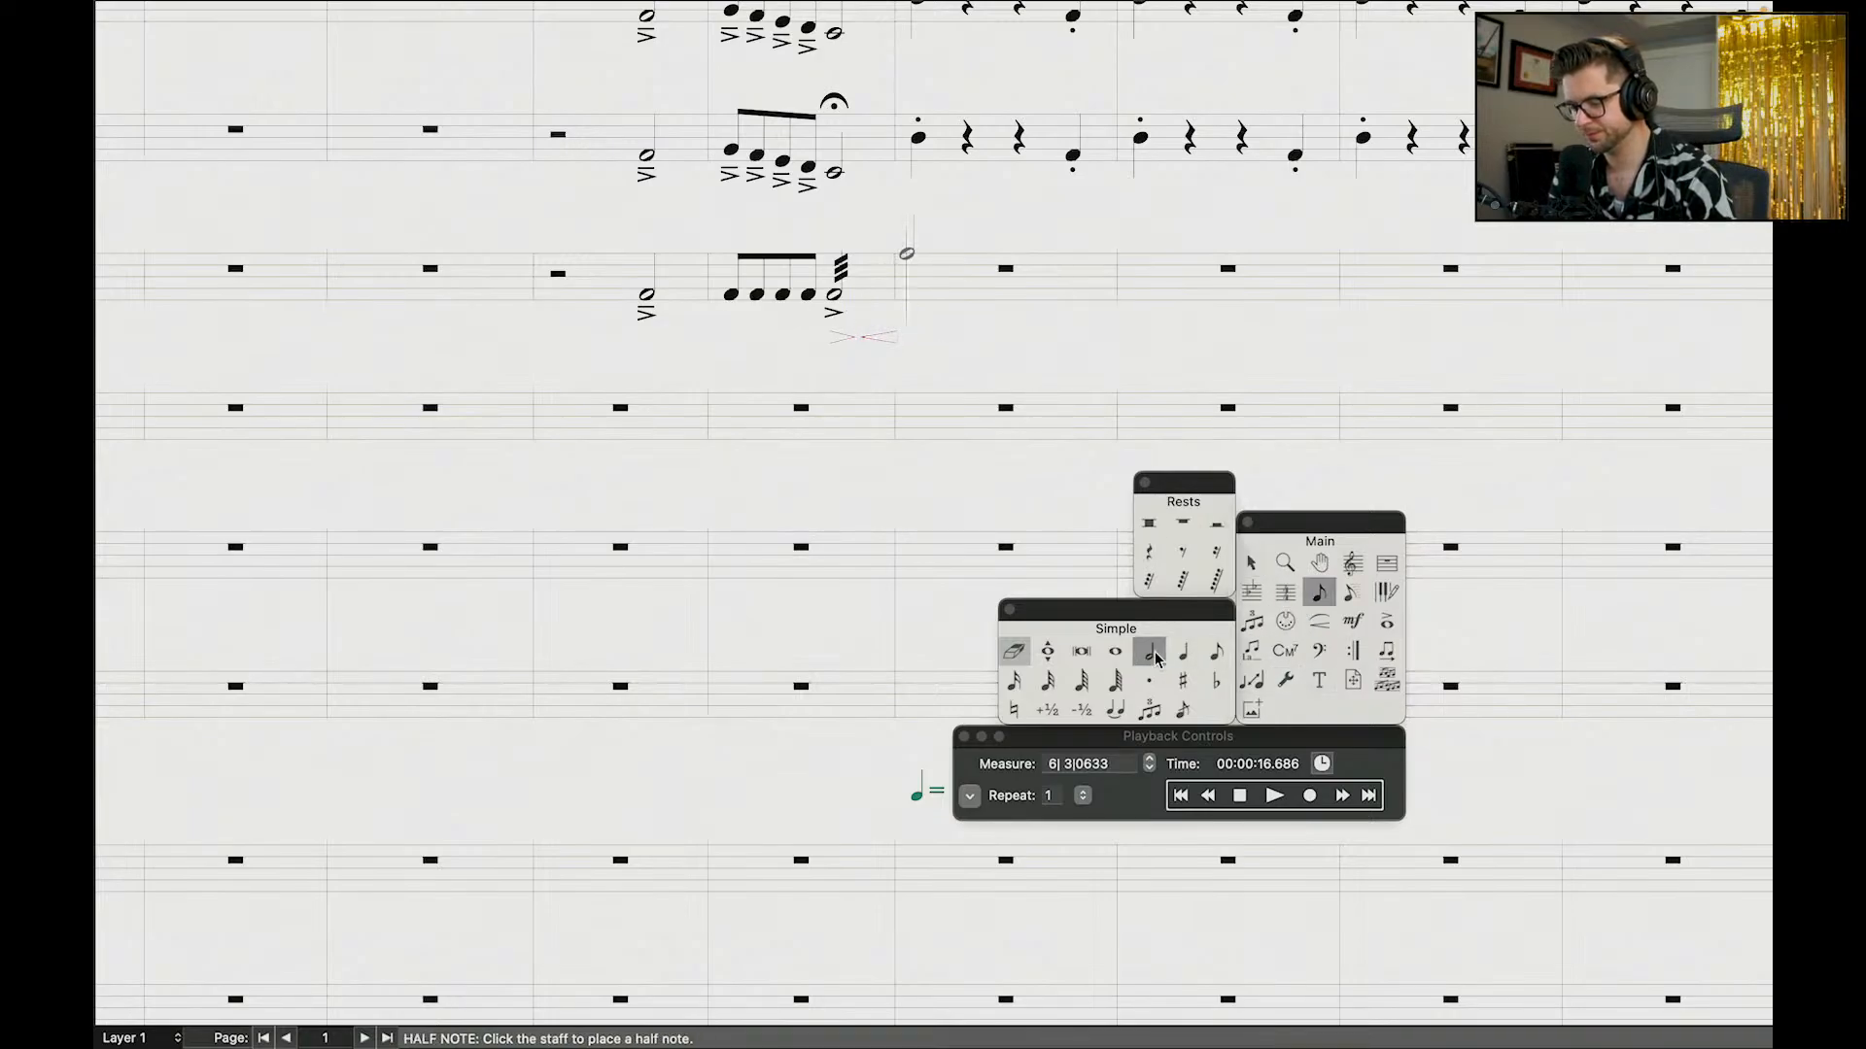
click(1250, 562)
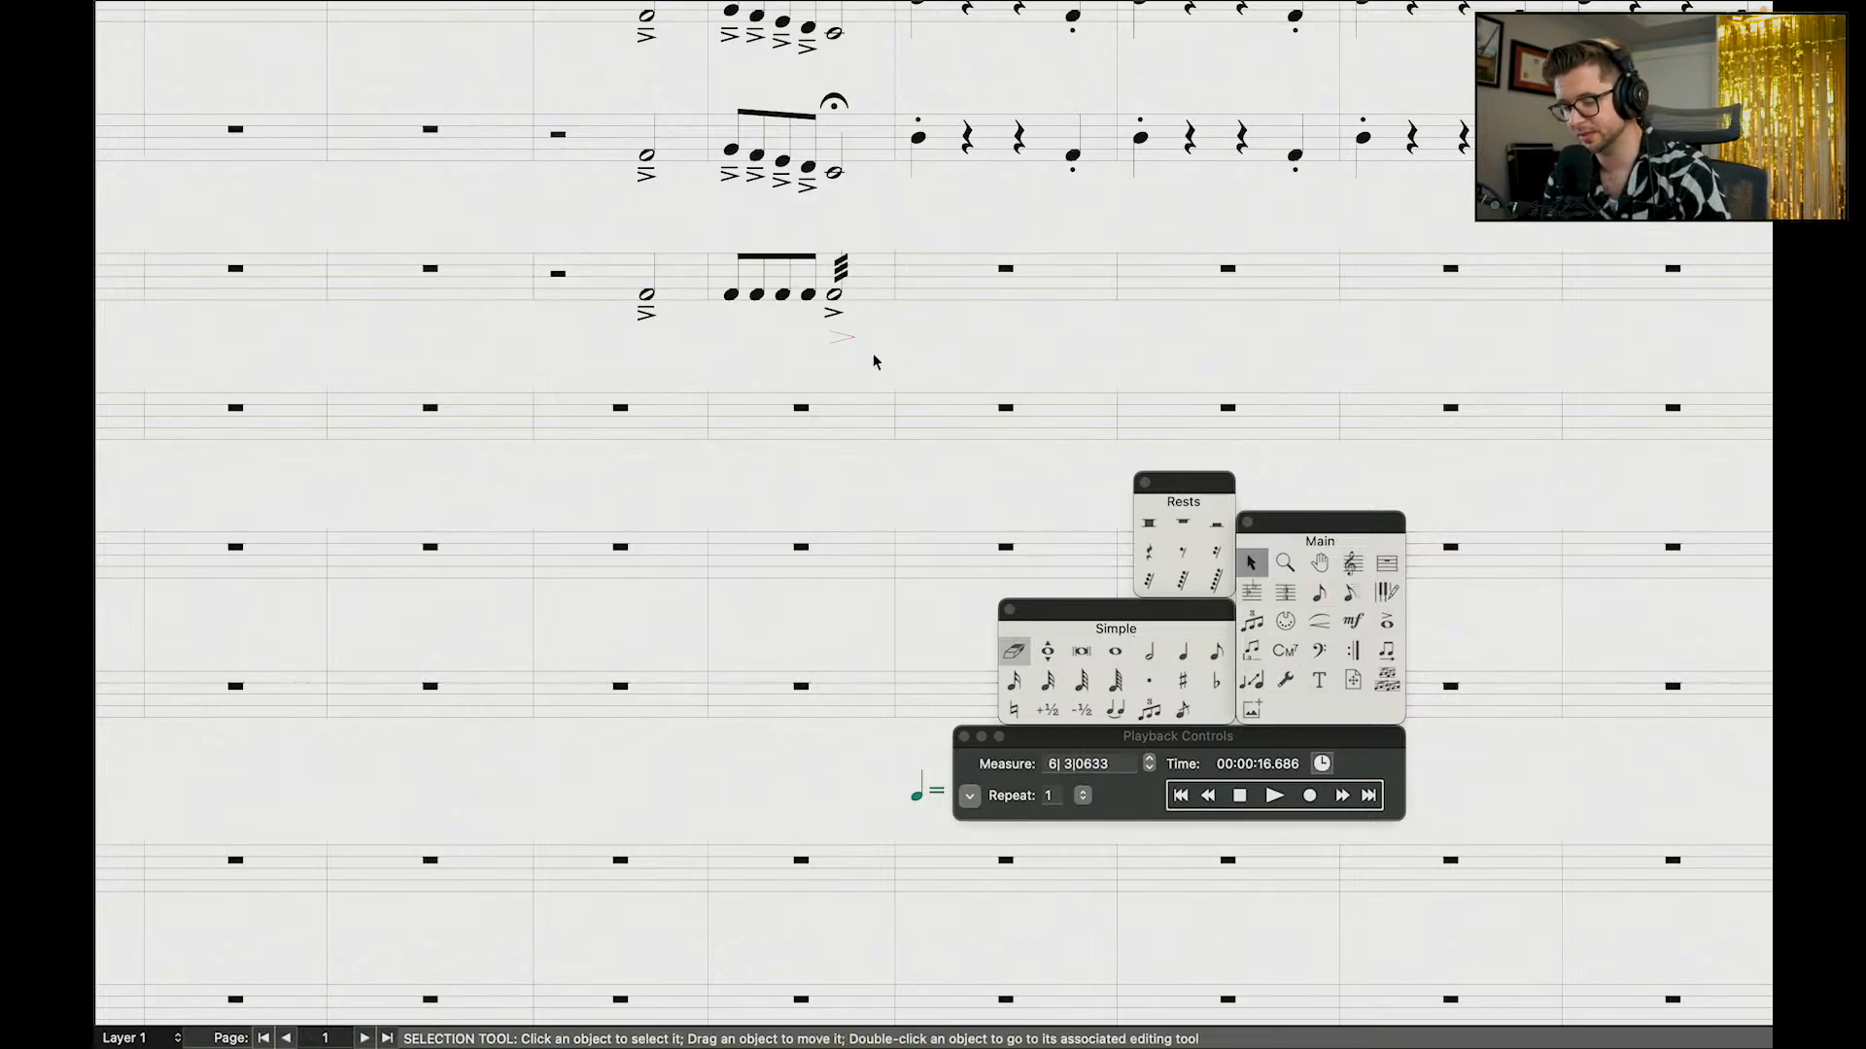
Step: Enter a quarter note on the first beat of measure 6 in the Timpani staff and lower it an octave
click(1183, 651)
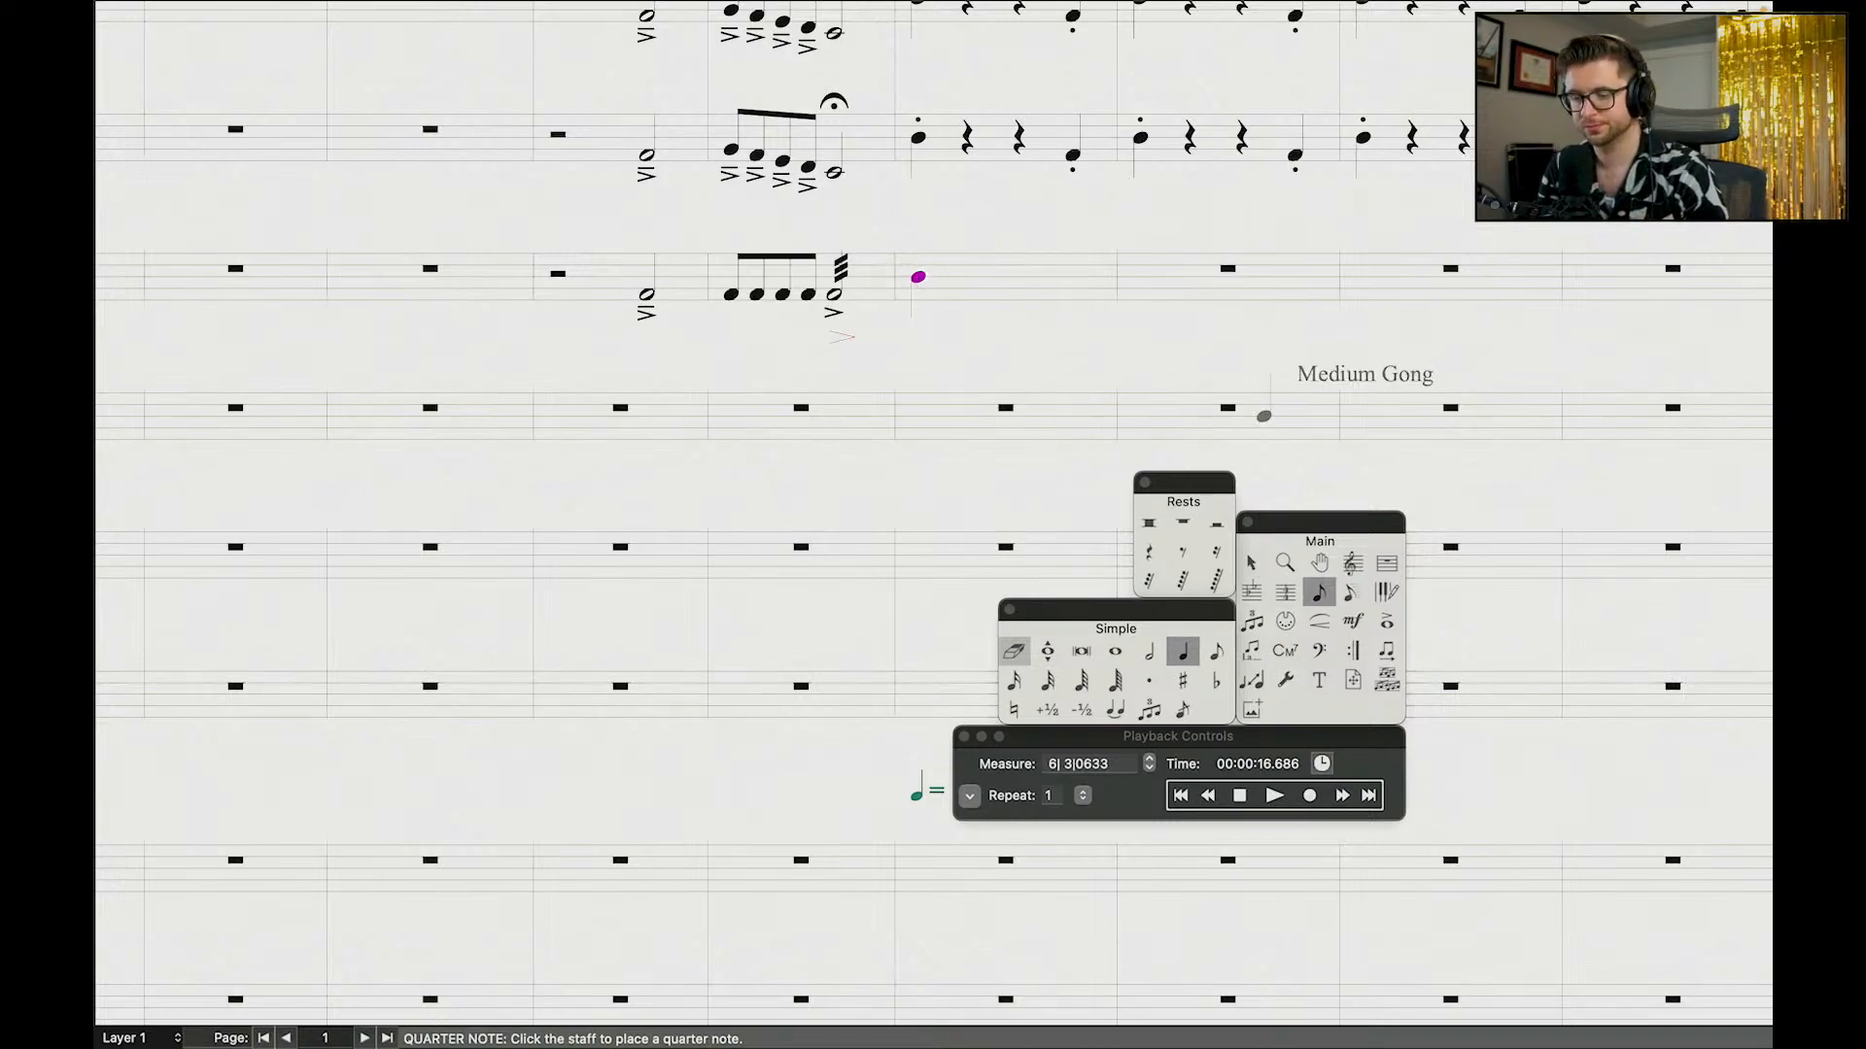
key(shift+Down)
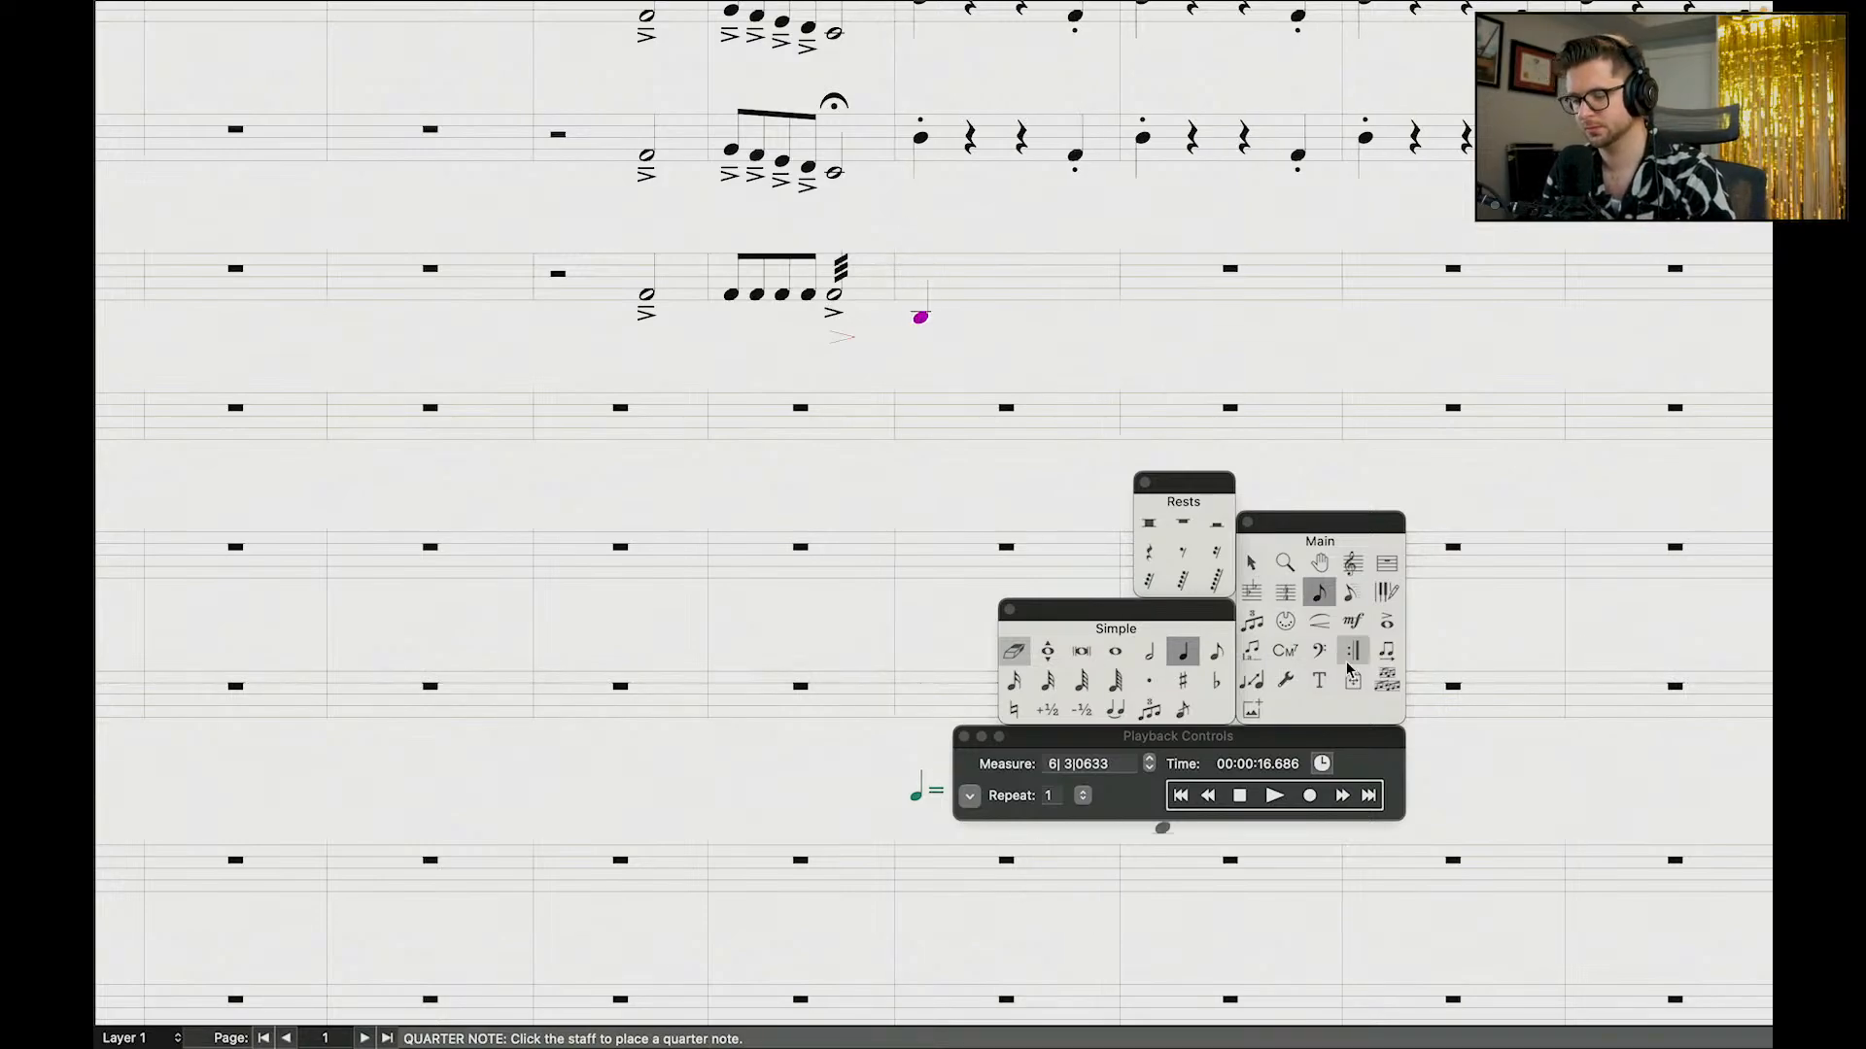
Step: Try an accent on the Timpani quarter note in measure 6, checking its articulation settings before removing it
click(1387, 621)
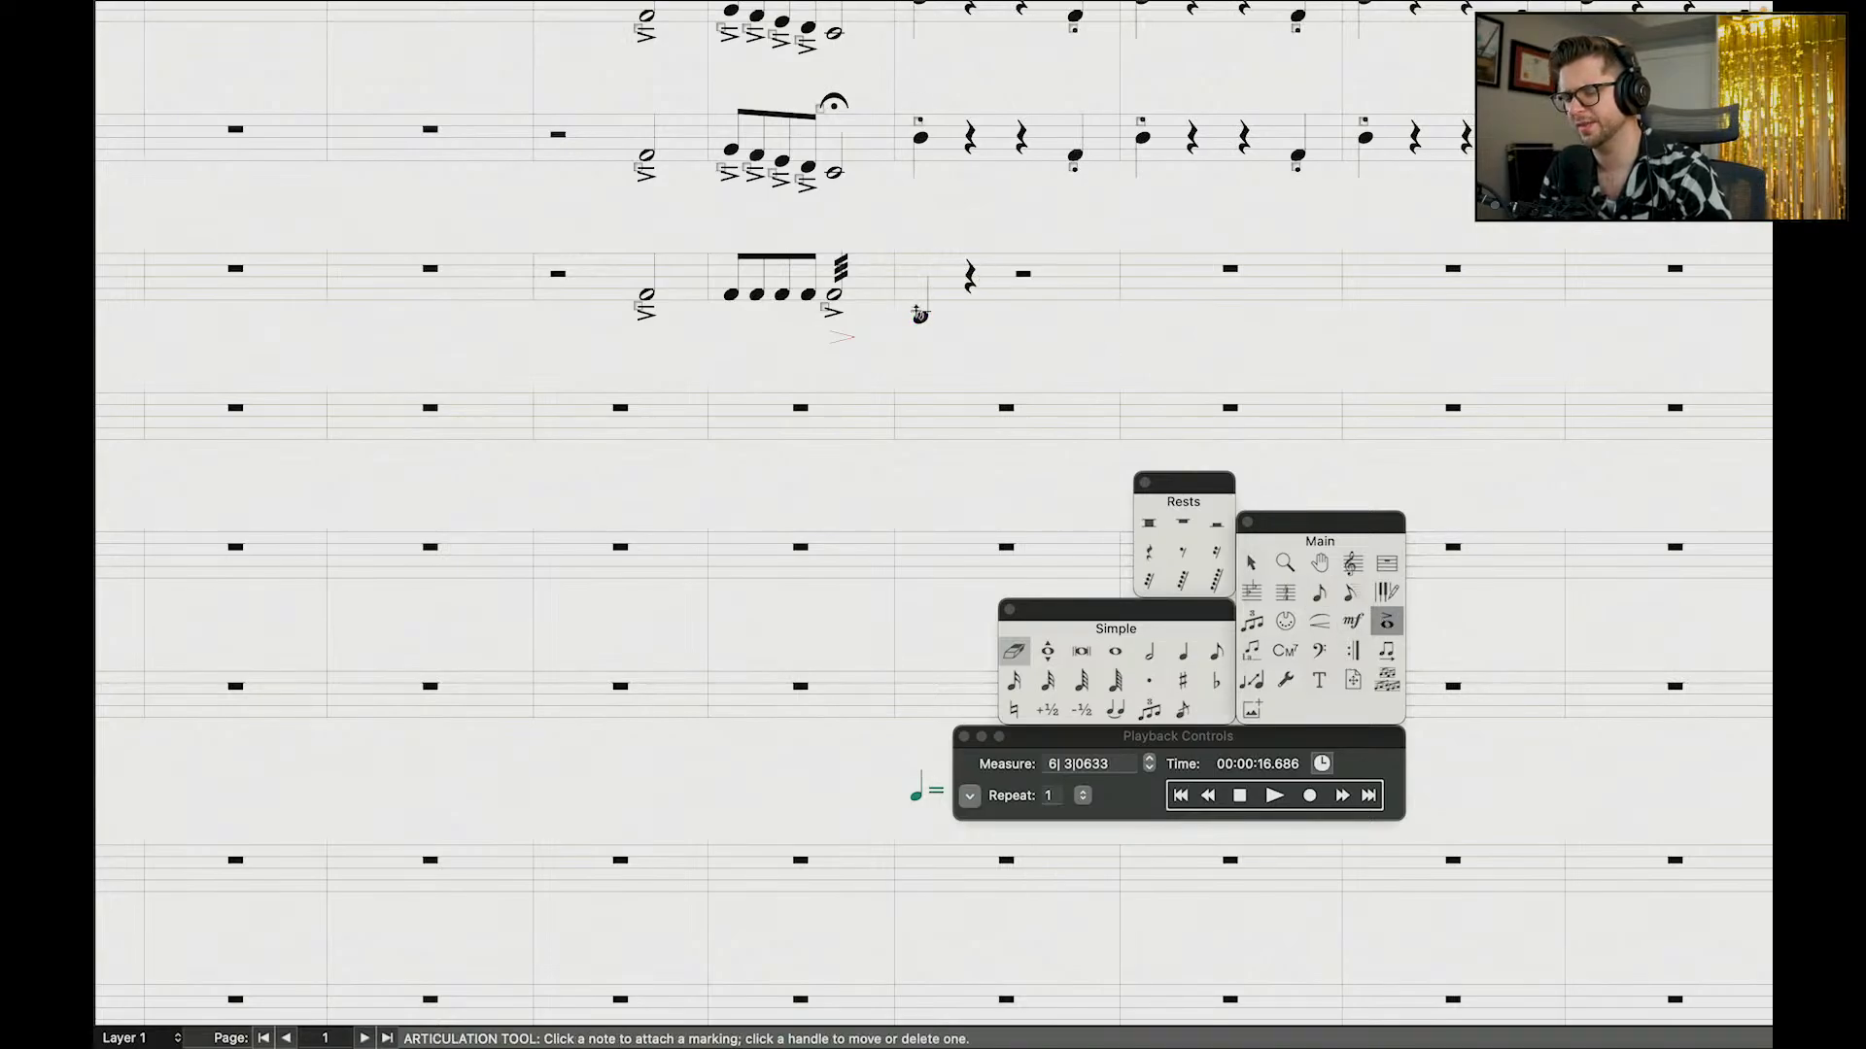
click(920, 316)
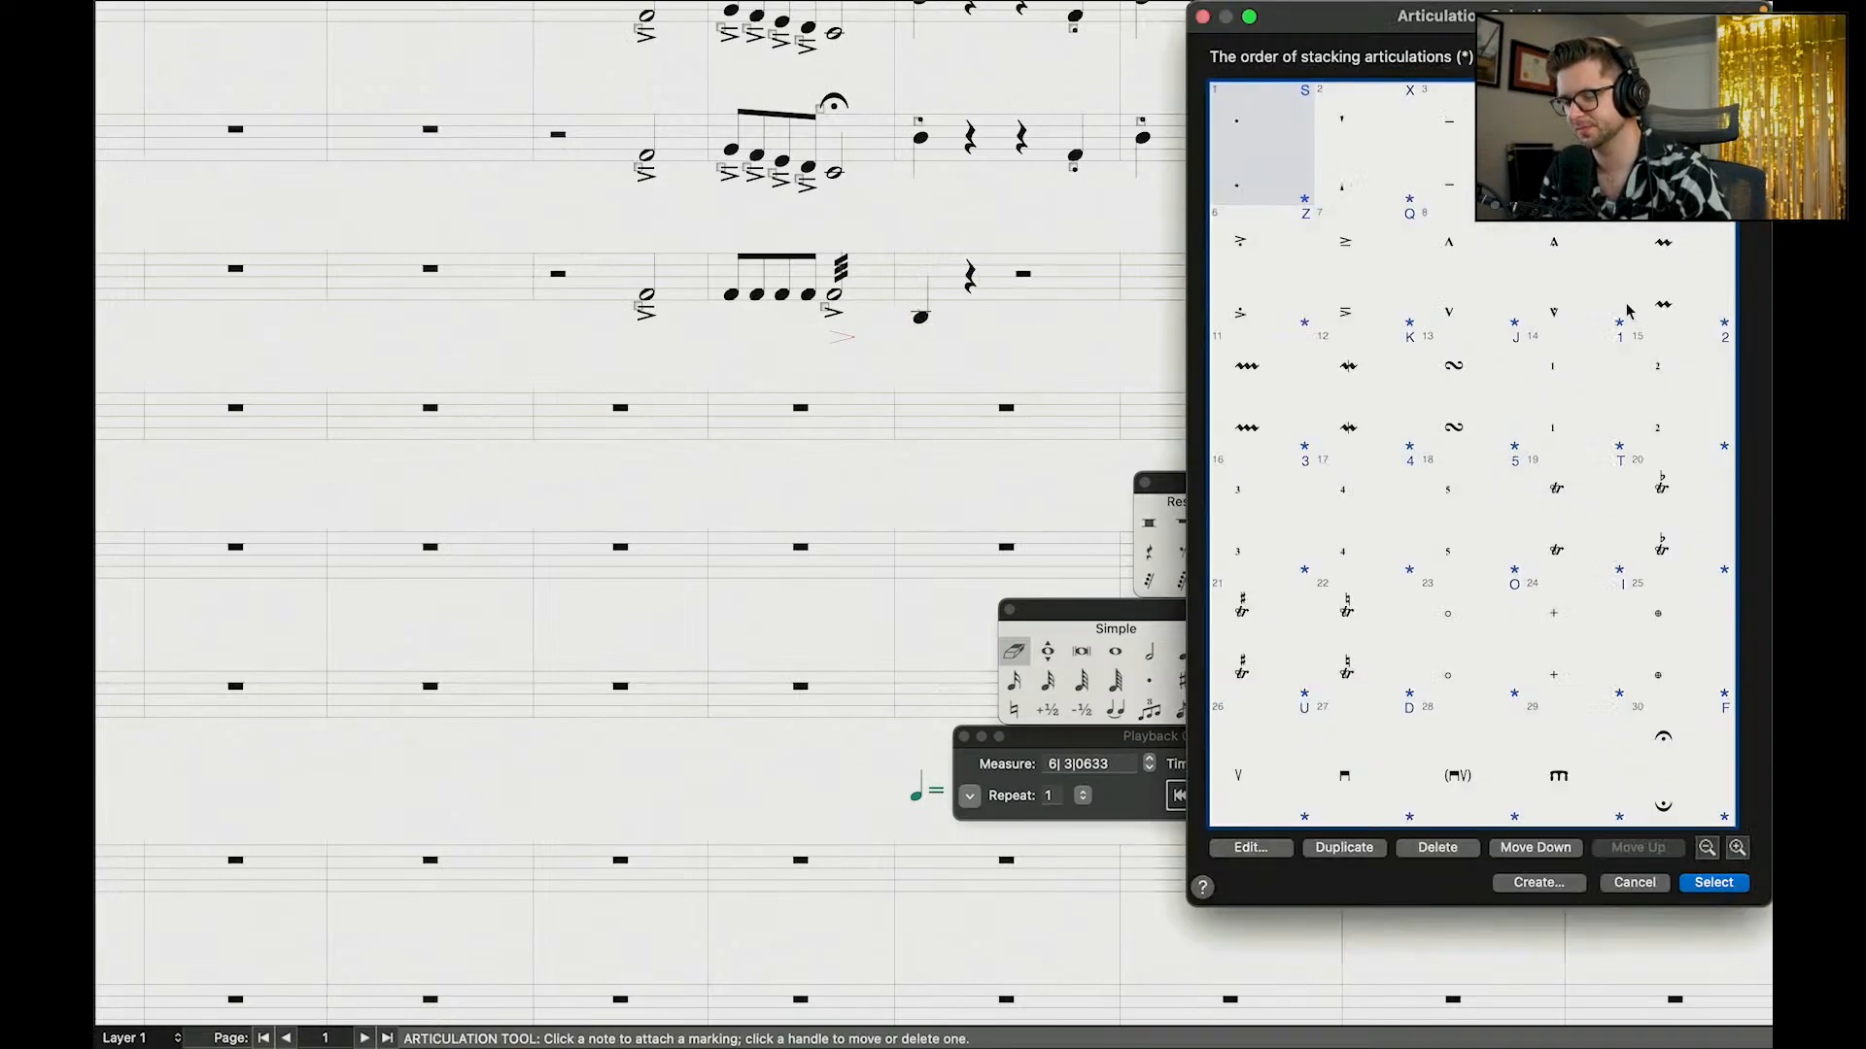
click(1577, 145)
key(Return)
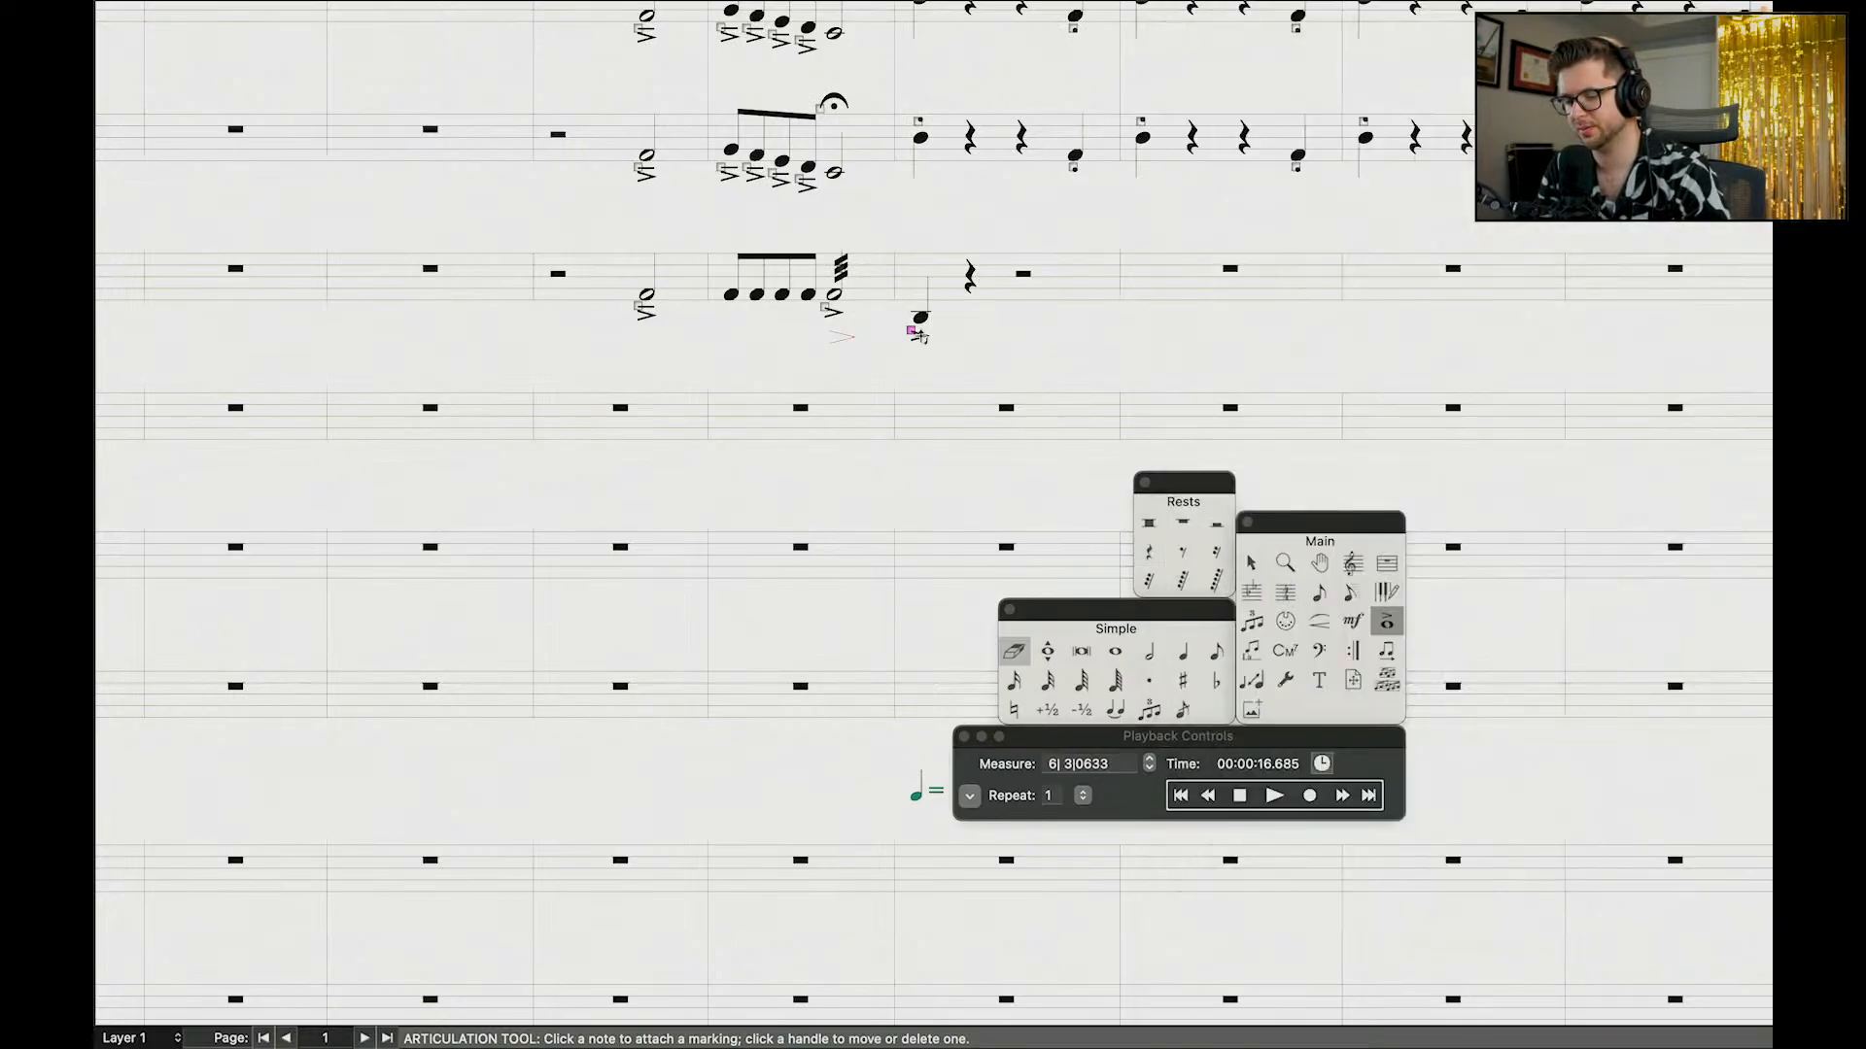
double_click(913, 332)
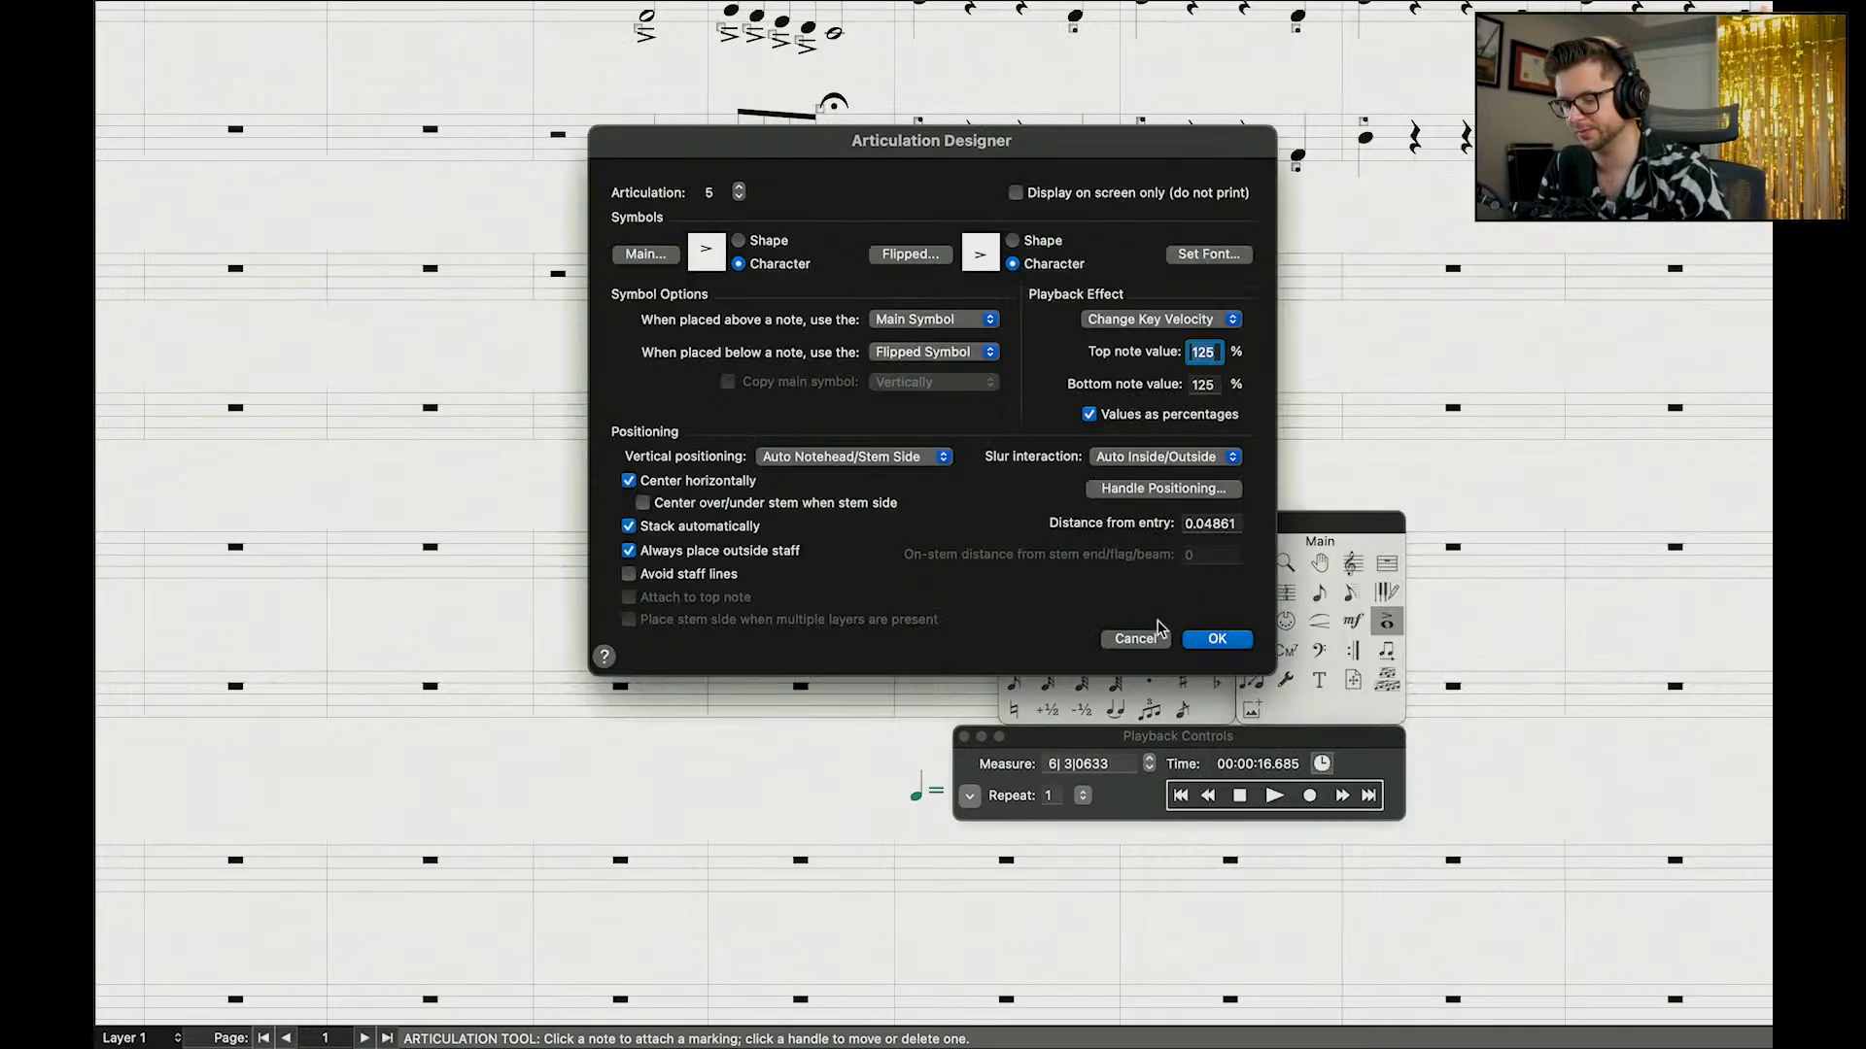
click(1139, 637)
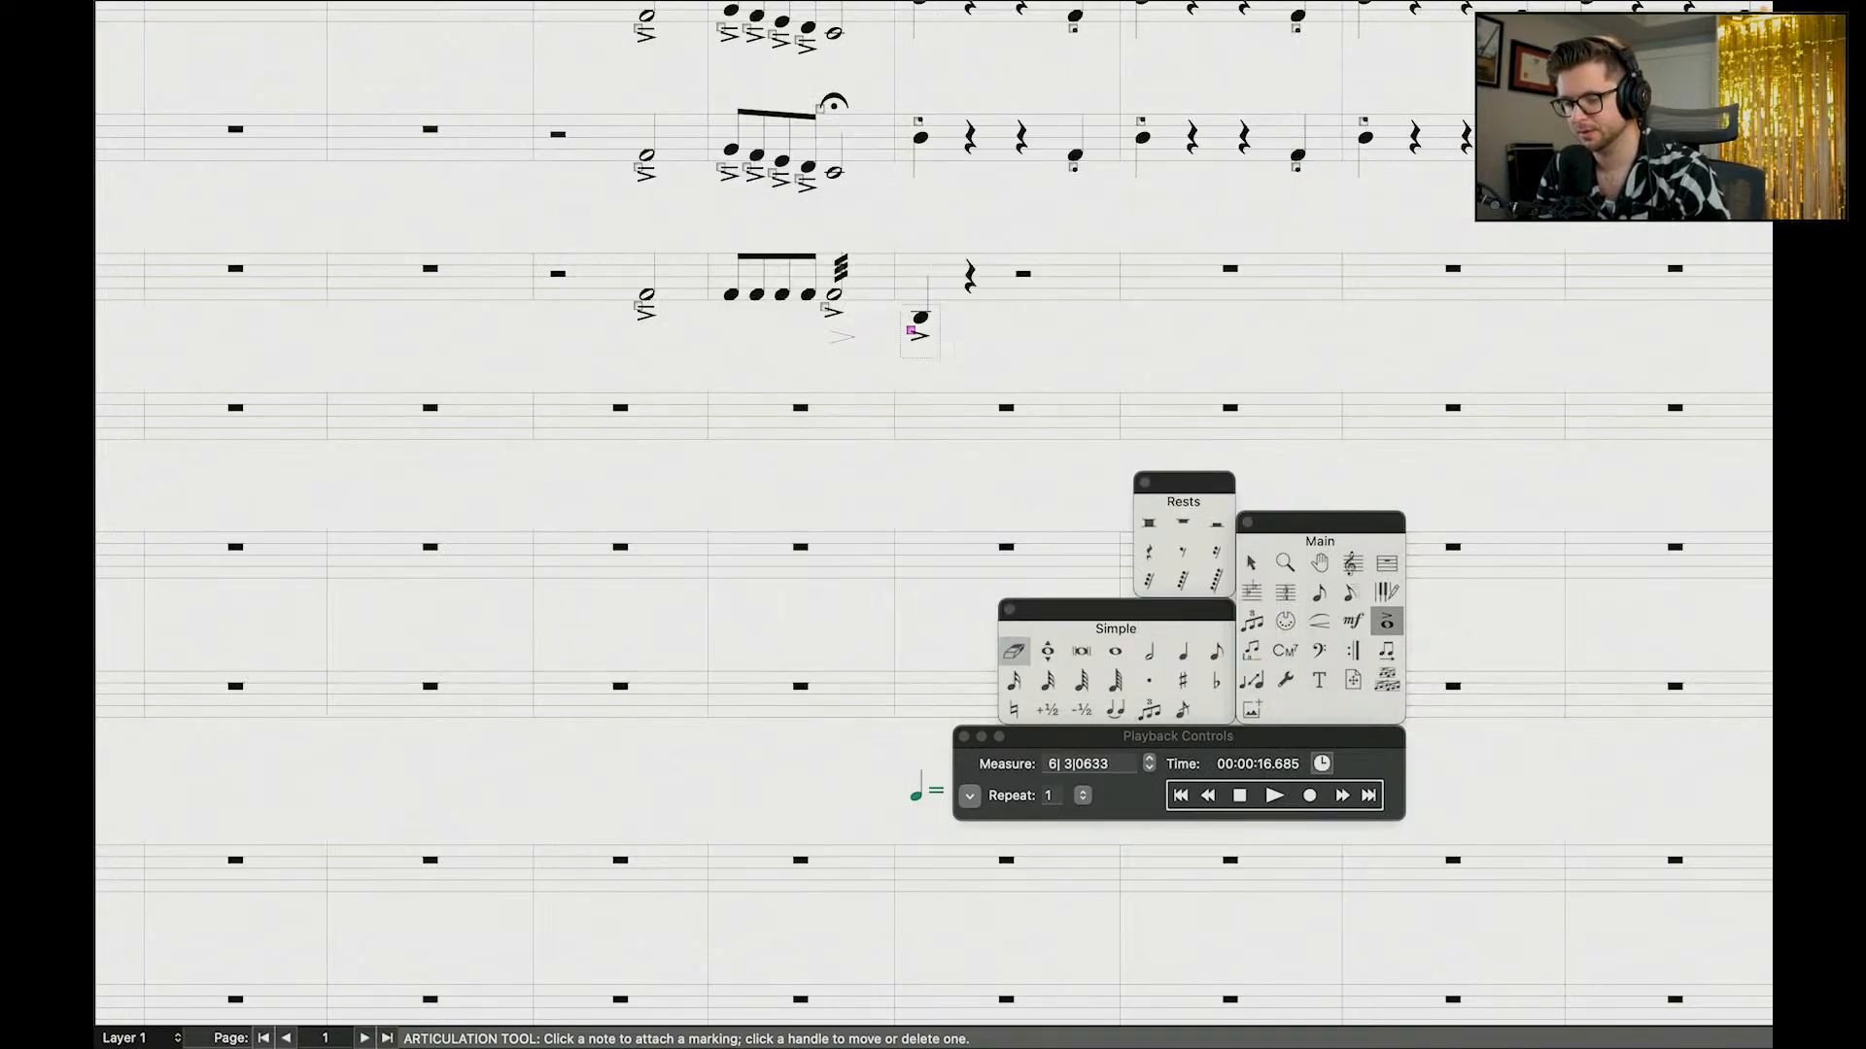
Step: Attach the combined accent-and-tenuto articulation to the Timpani quarter note in measure 6
click(921, 322)
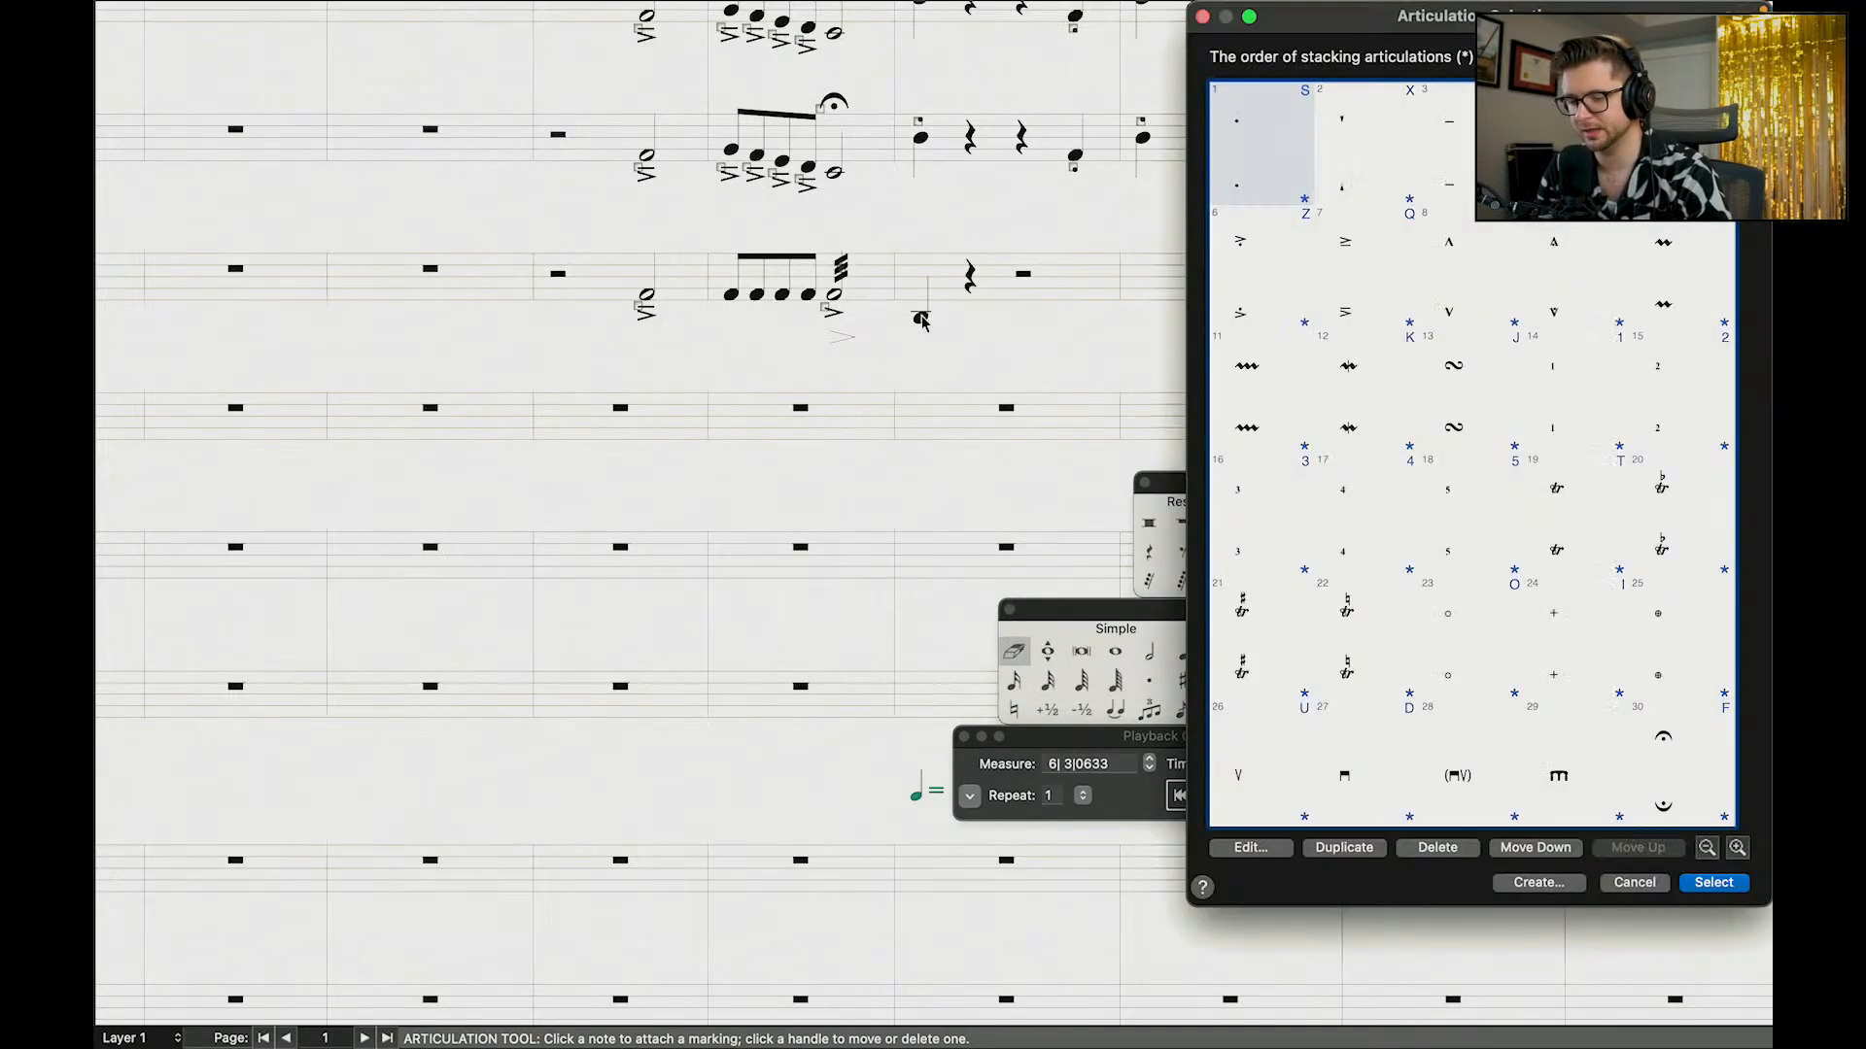
click(1328, 268)
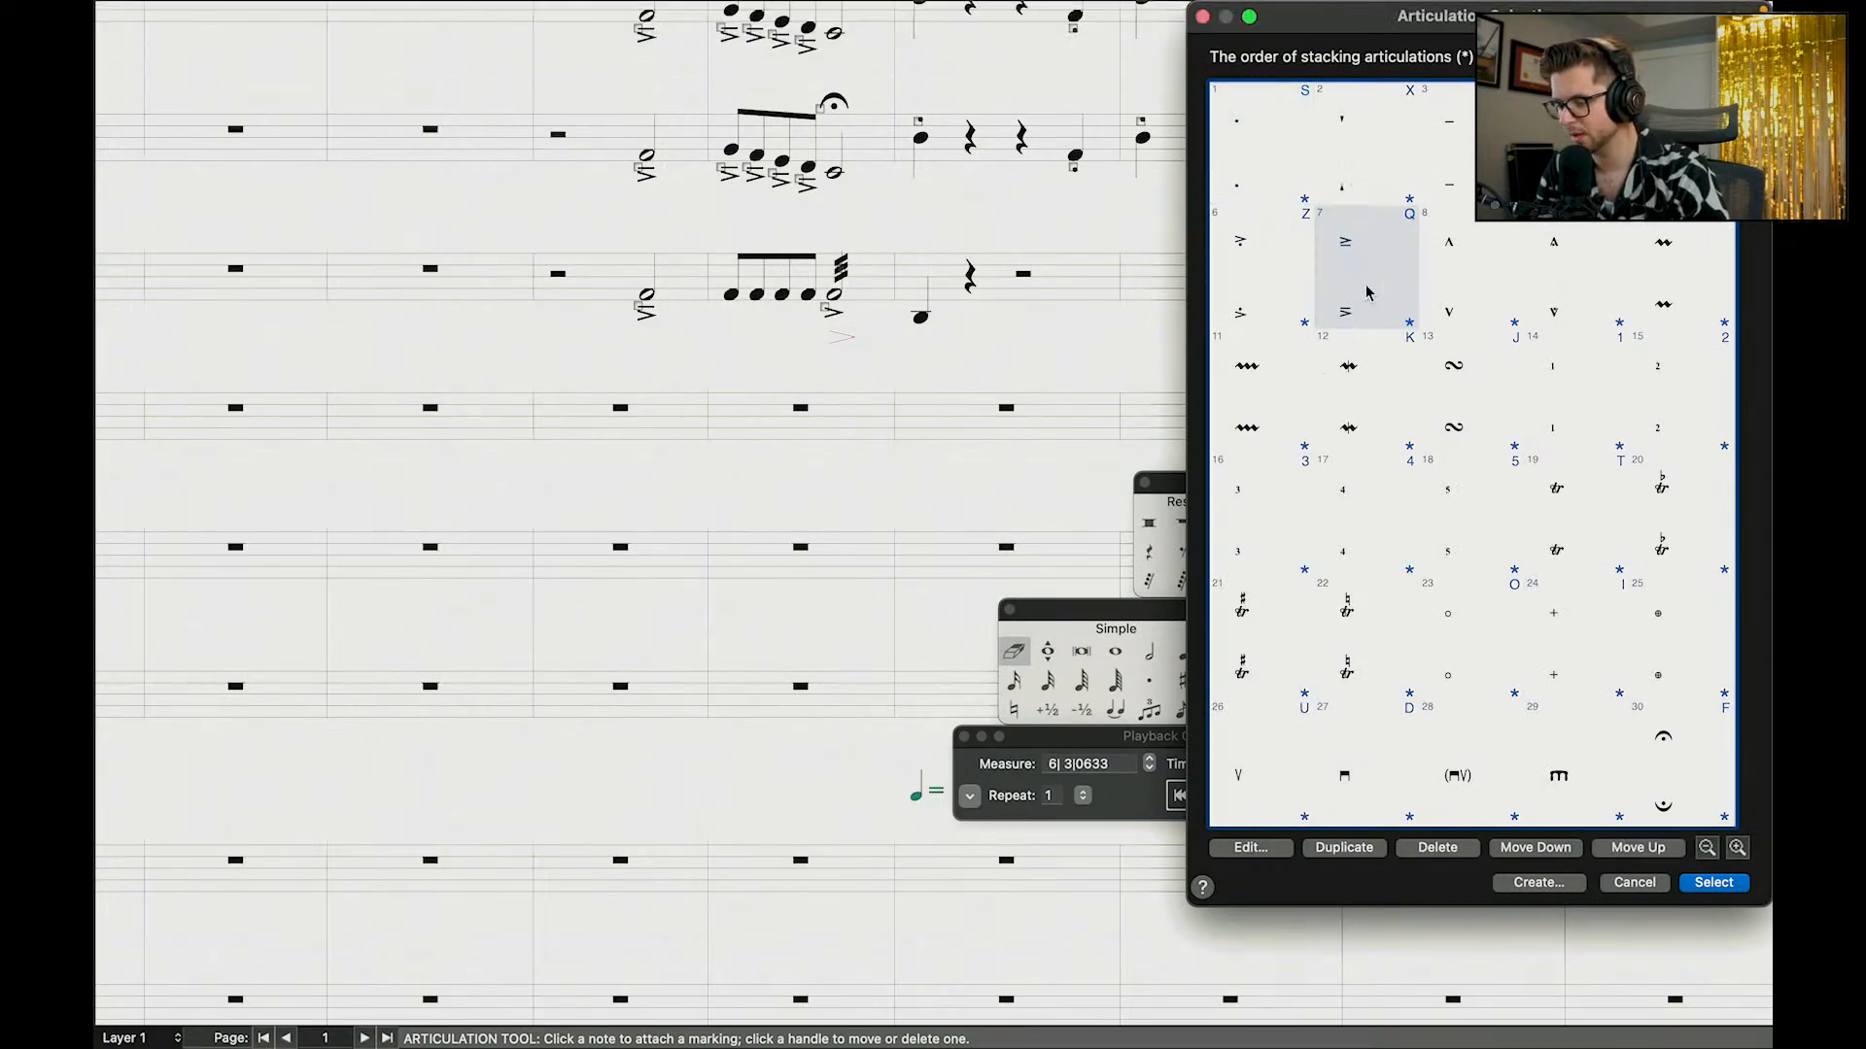
double_click(1397, 251)
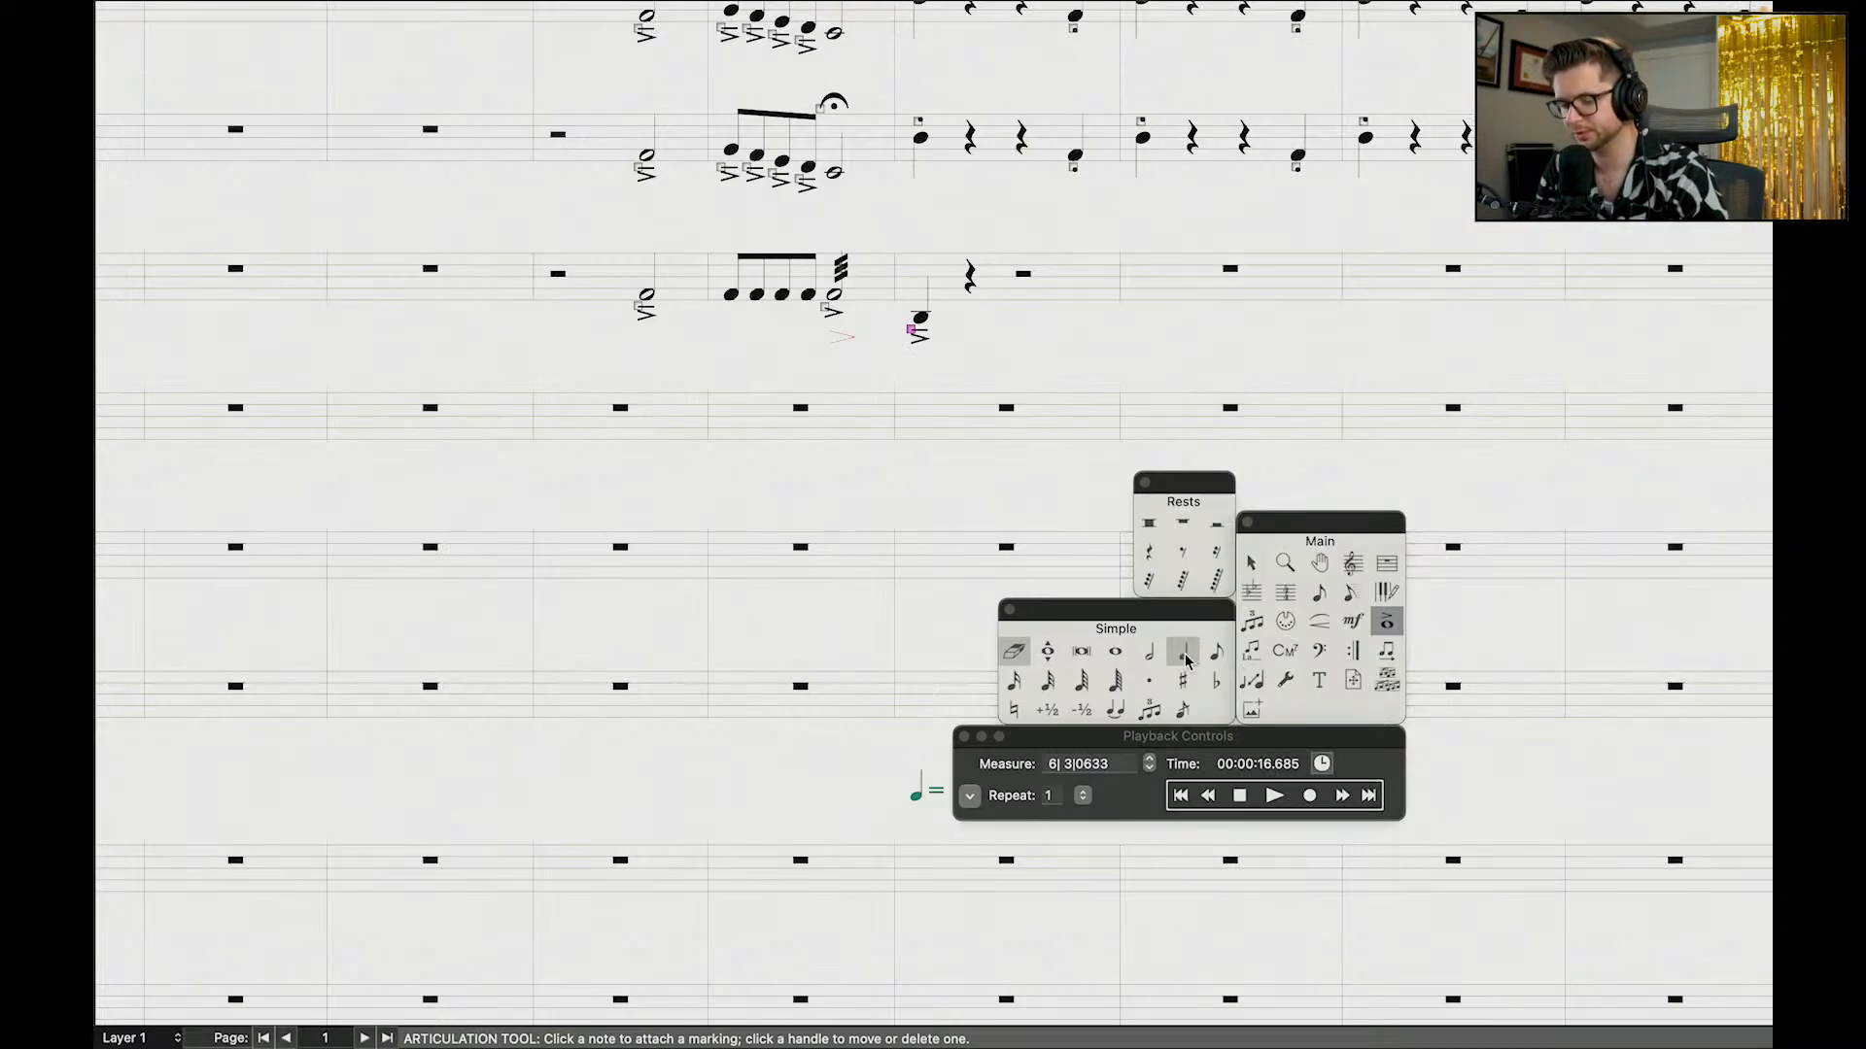
Step: Raise the Timpani quarter note on the first beat of measure 6 by an octave
click(1251, 562)
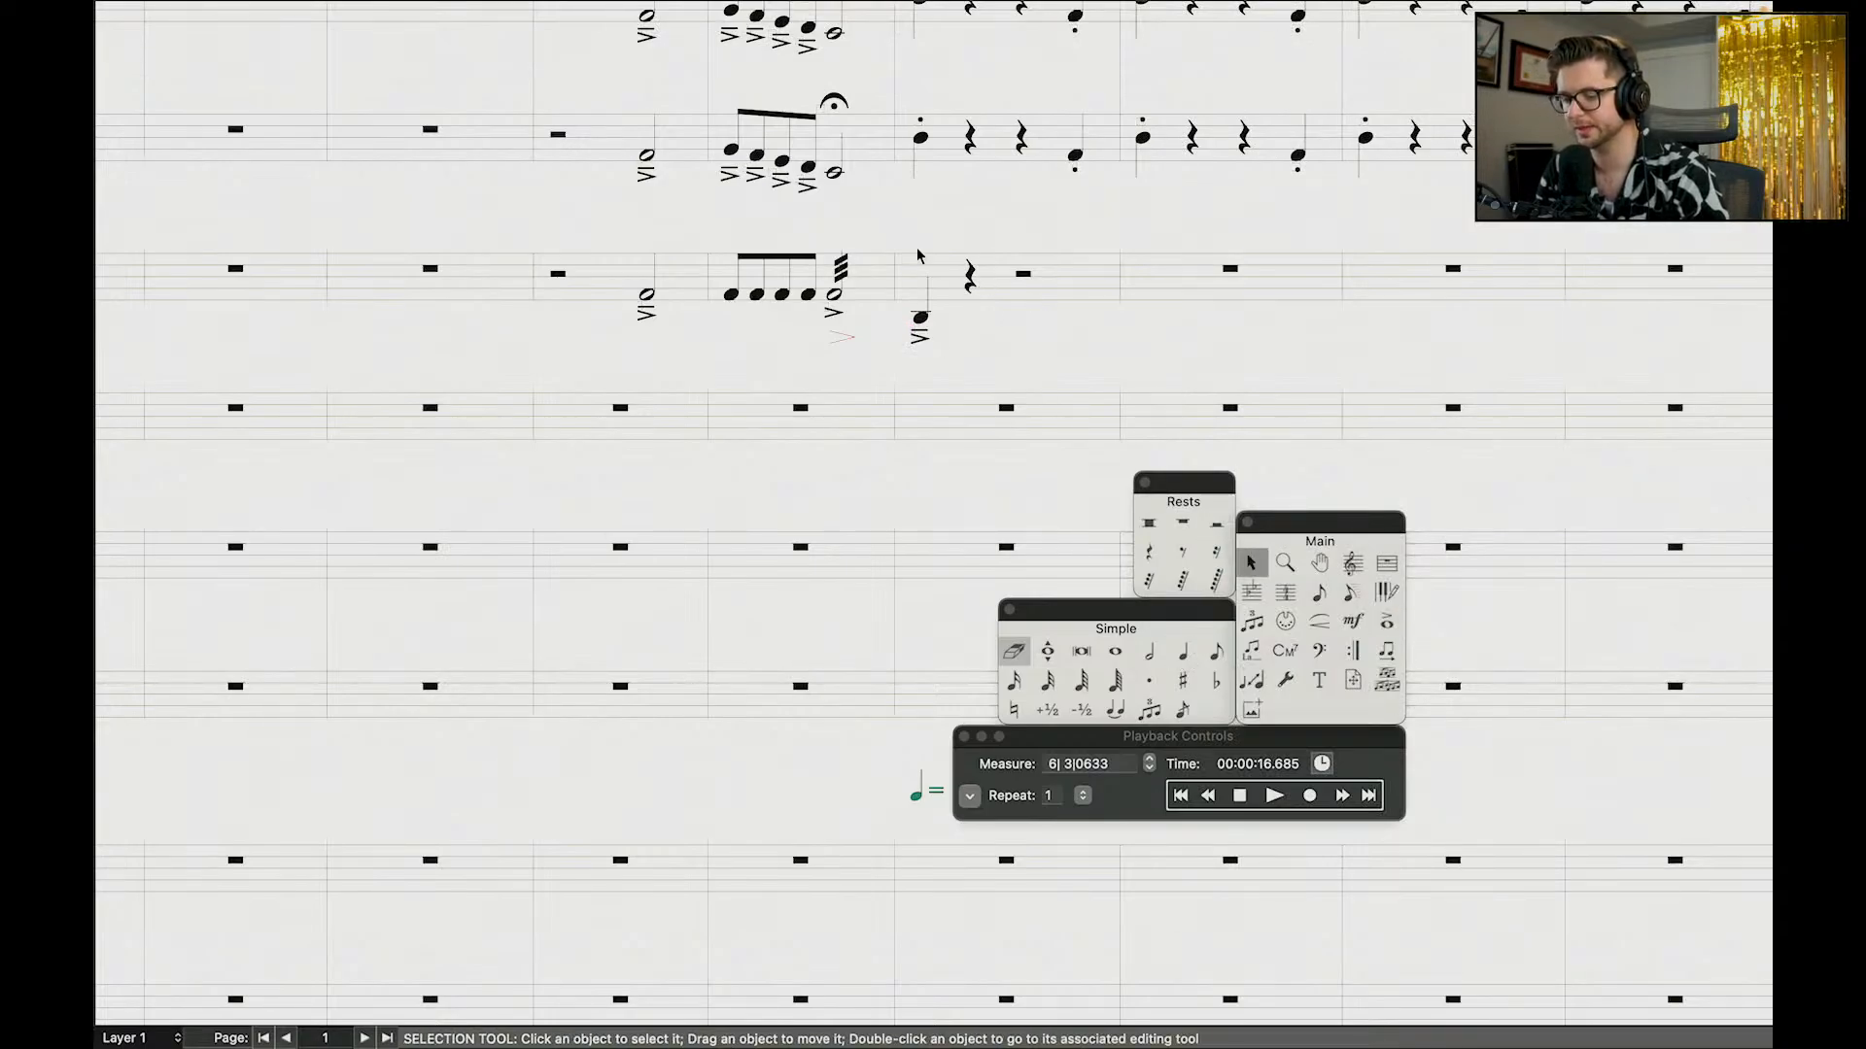
double_click(920, 318)
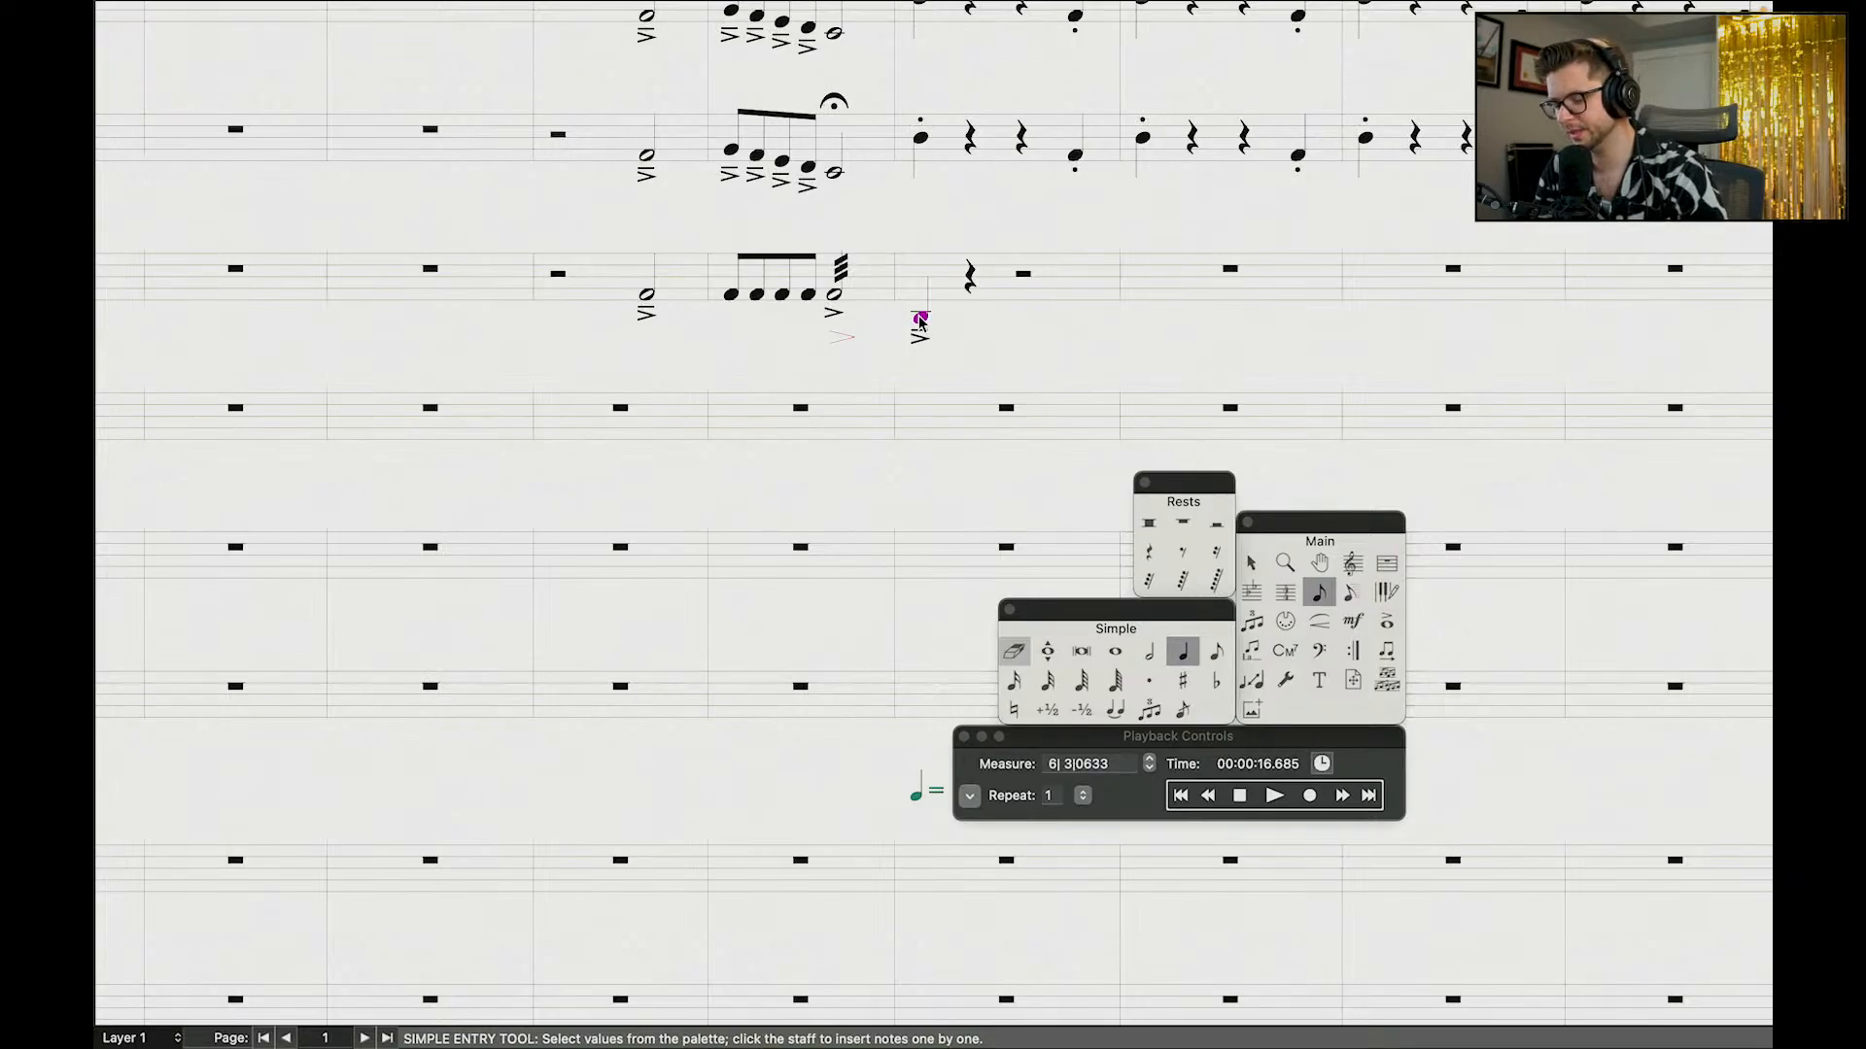
click(918, 318)
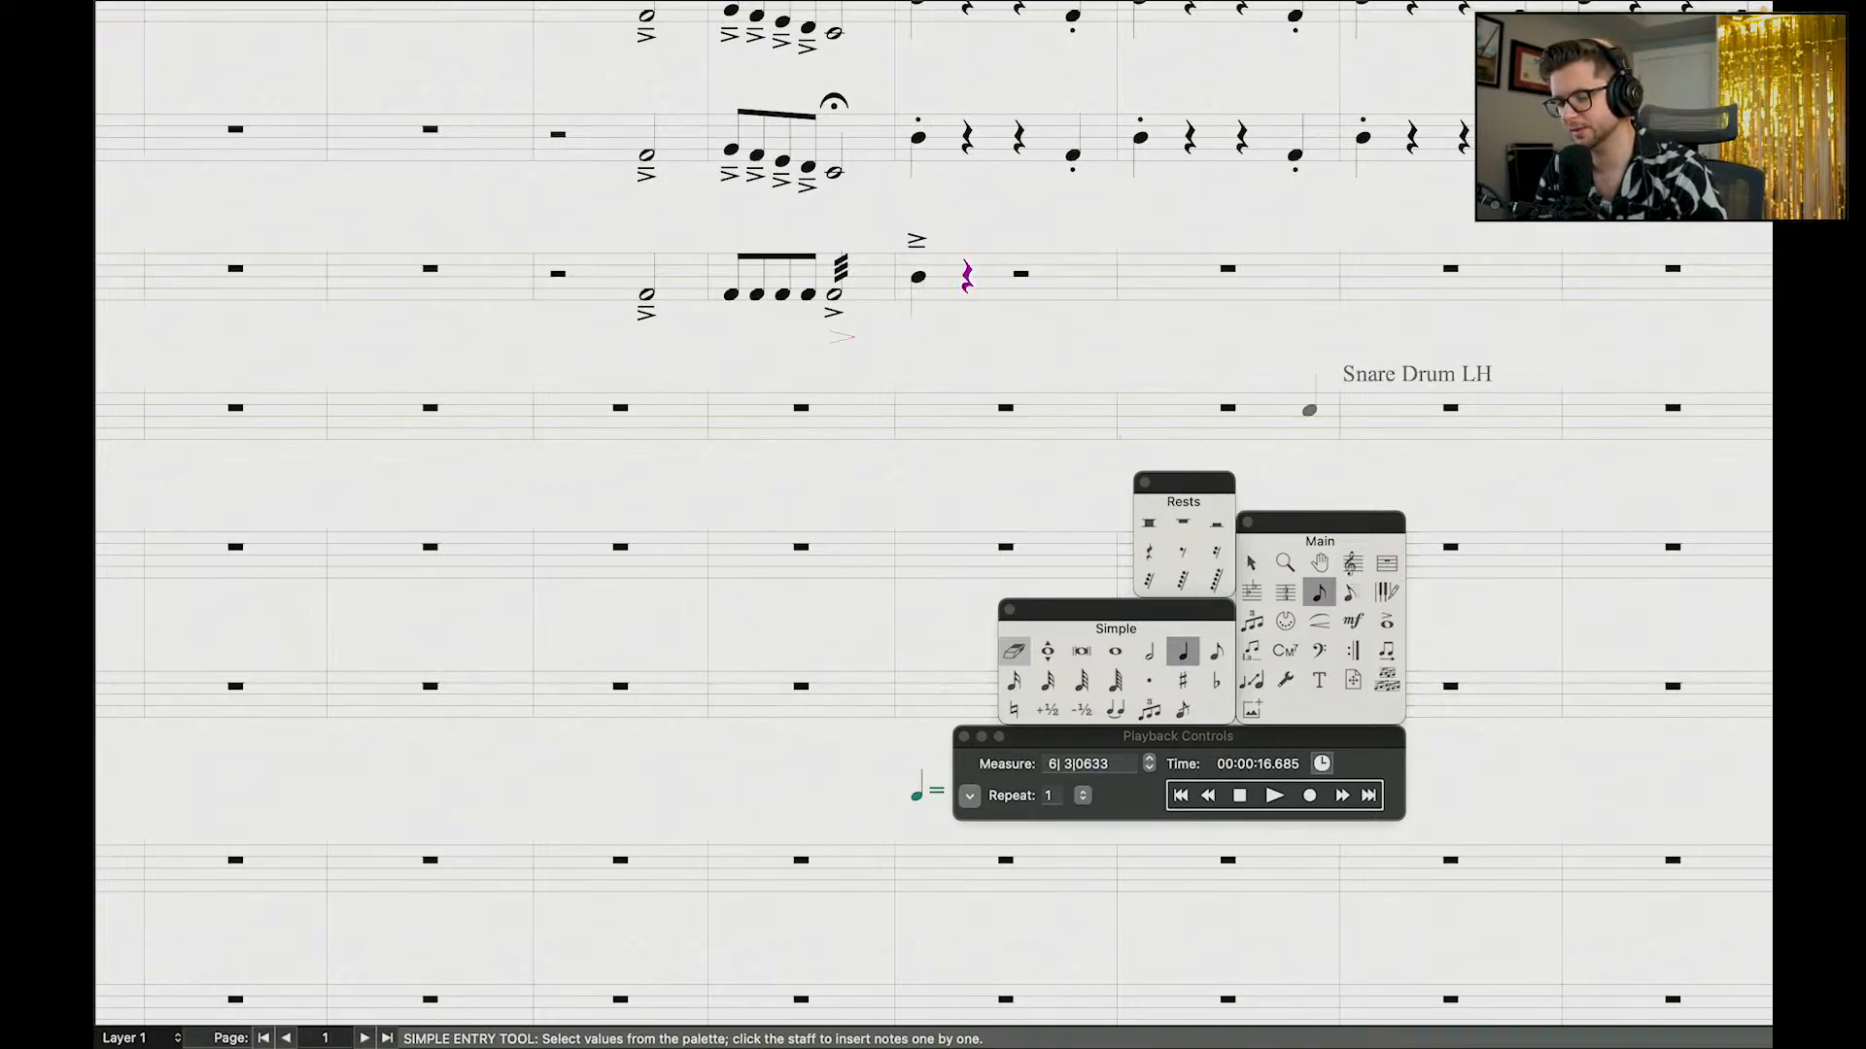
Step: Complete Timpani measure 6 with a quarter rest on beat 3 and a lower quarter note on beat 4
click(1251, 565)
click(1182, 651)
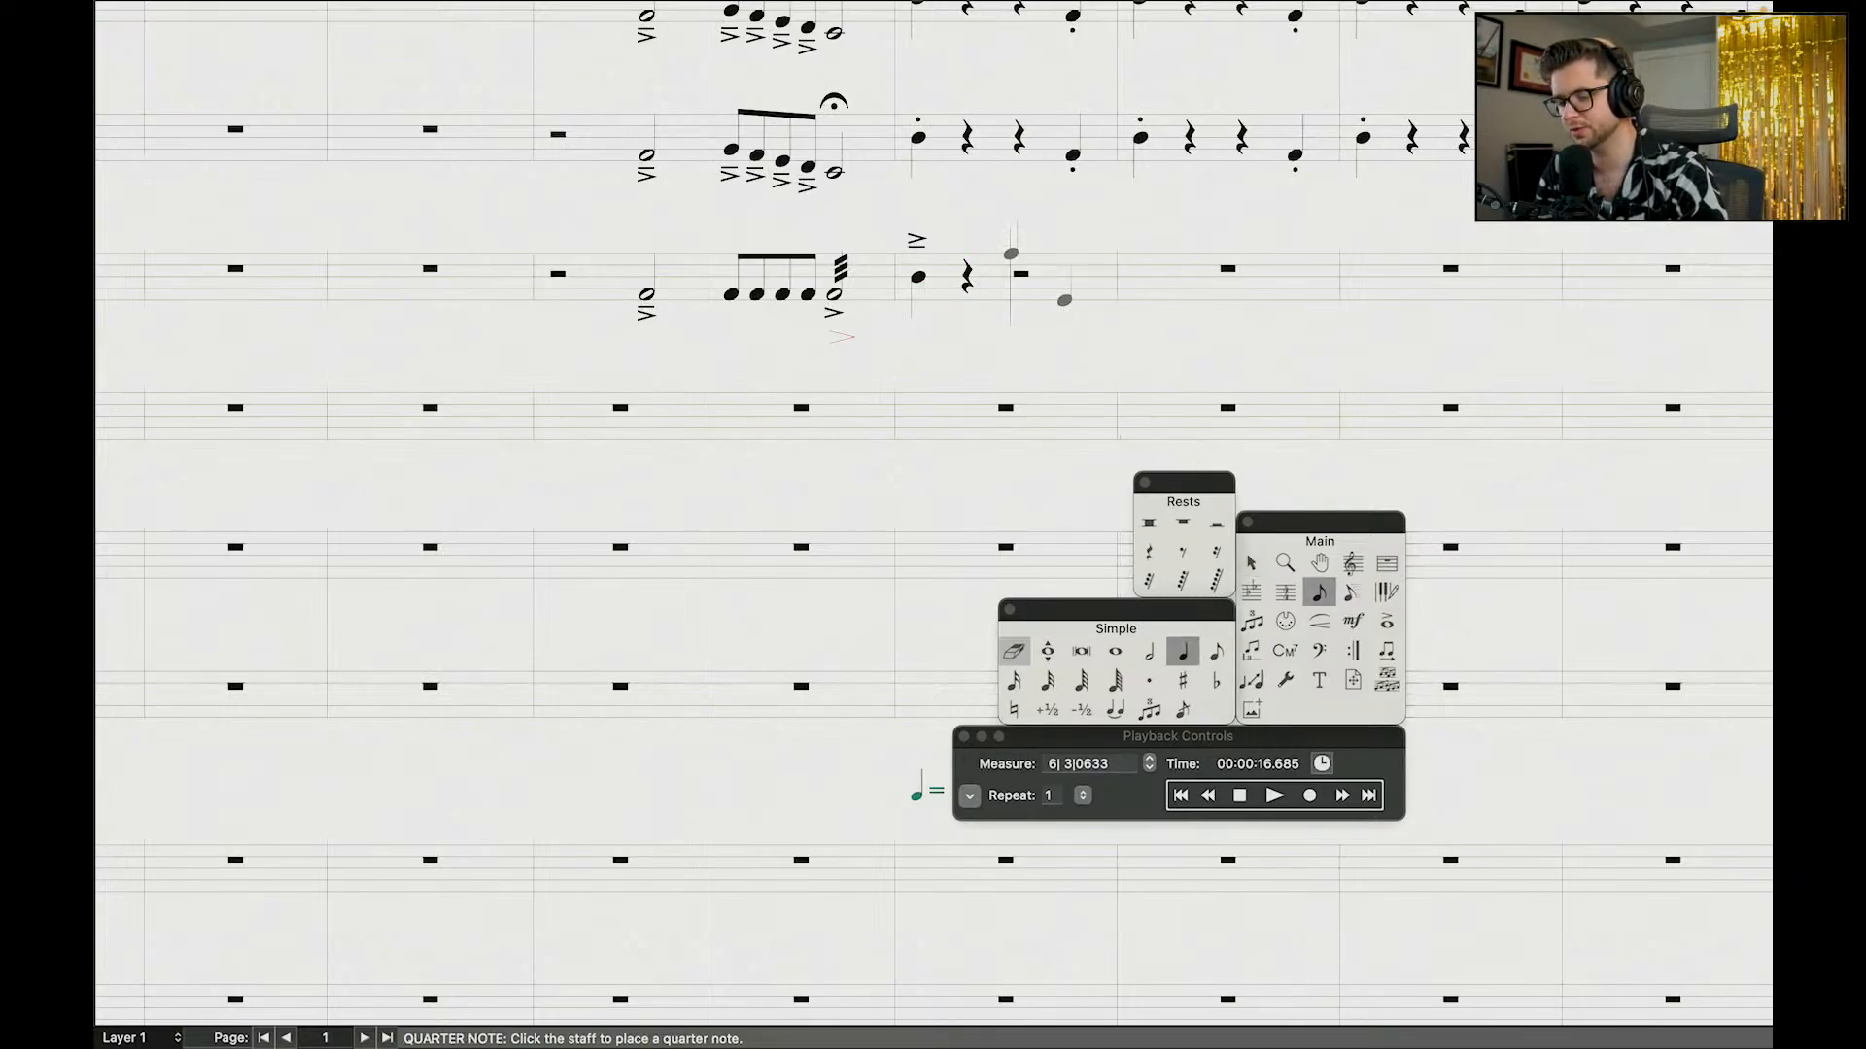
click(1021, 272)
key(r)
click(1074, 290)
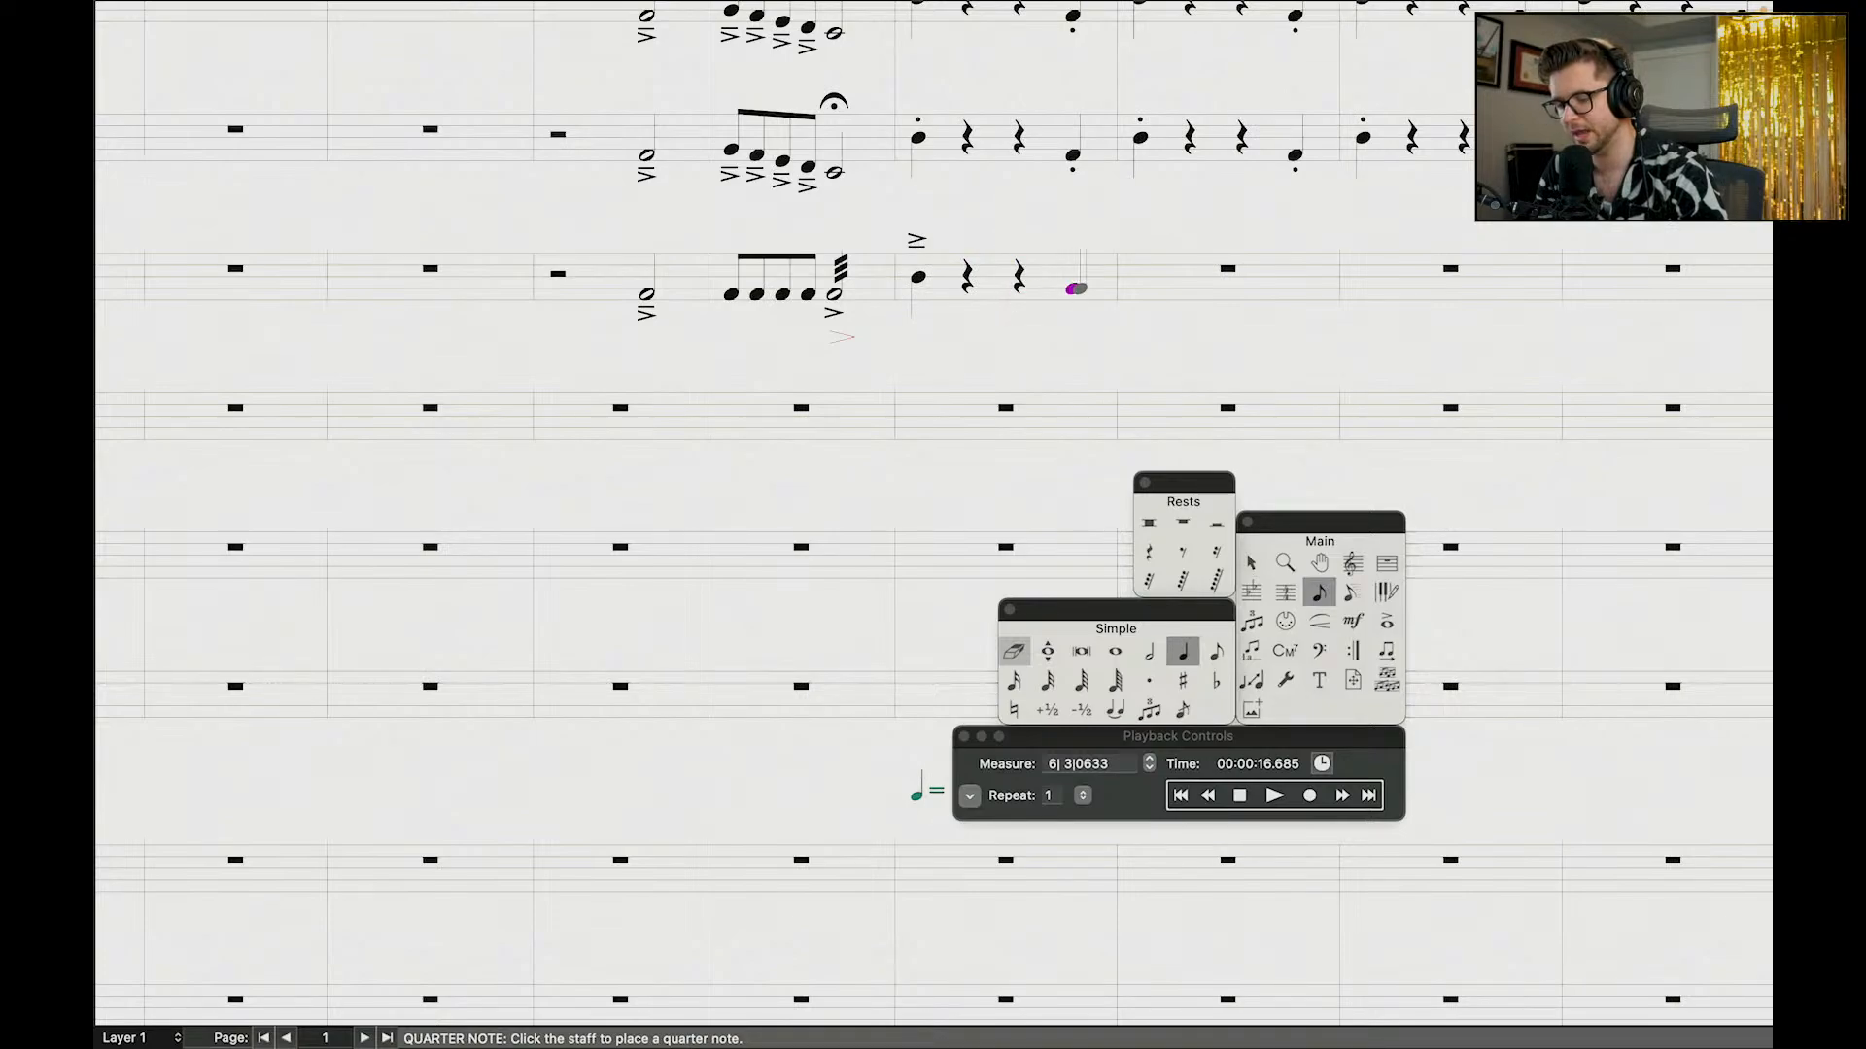
Step: Attach a staccato articulation to the Timpani quarter note on beat 4 of measure 6
click(1250, 563)
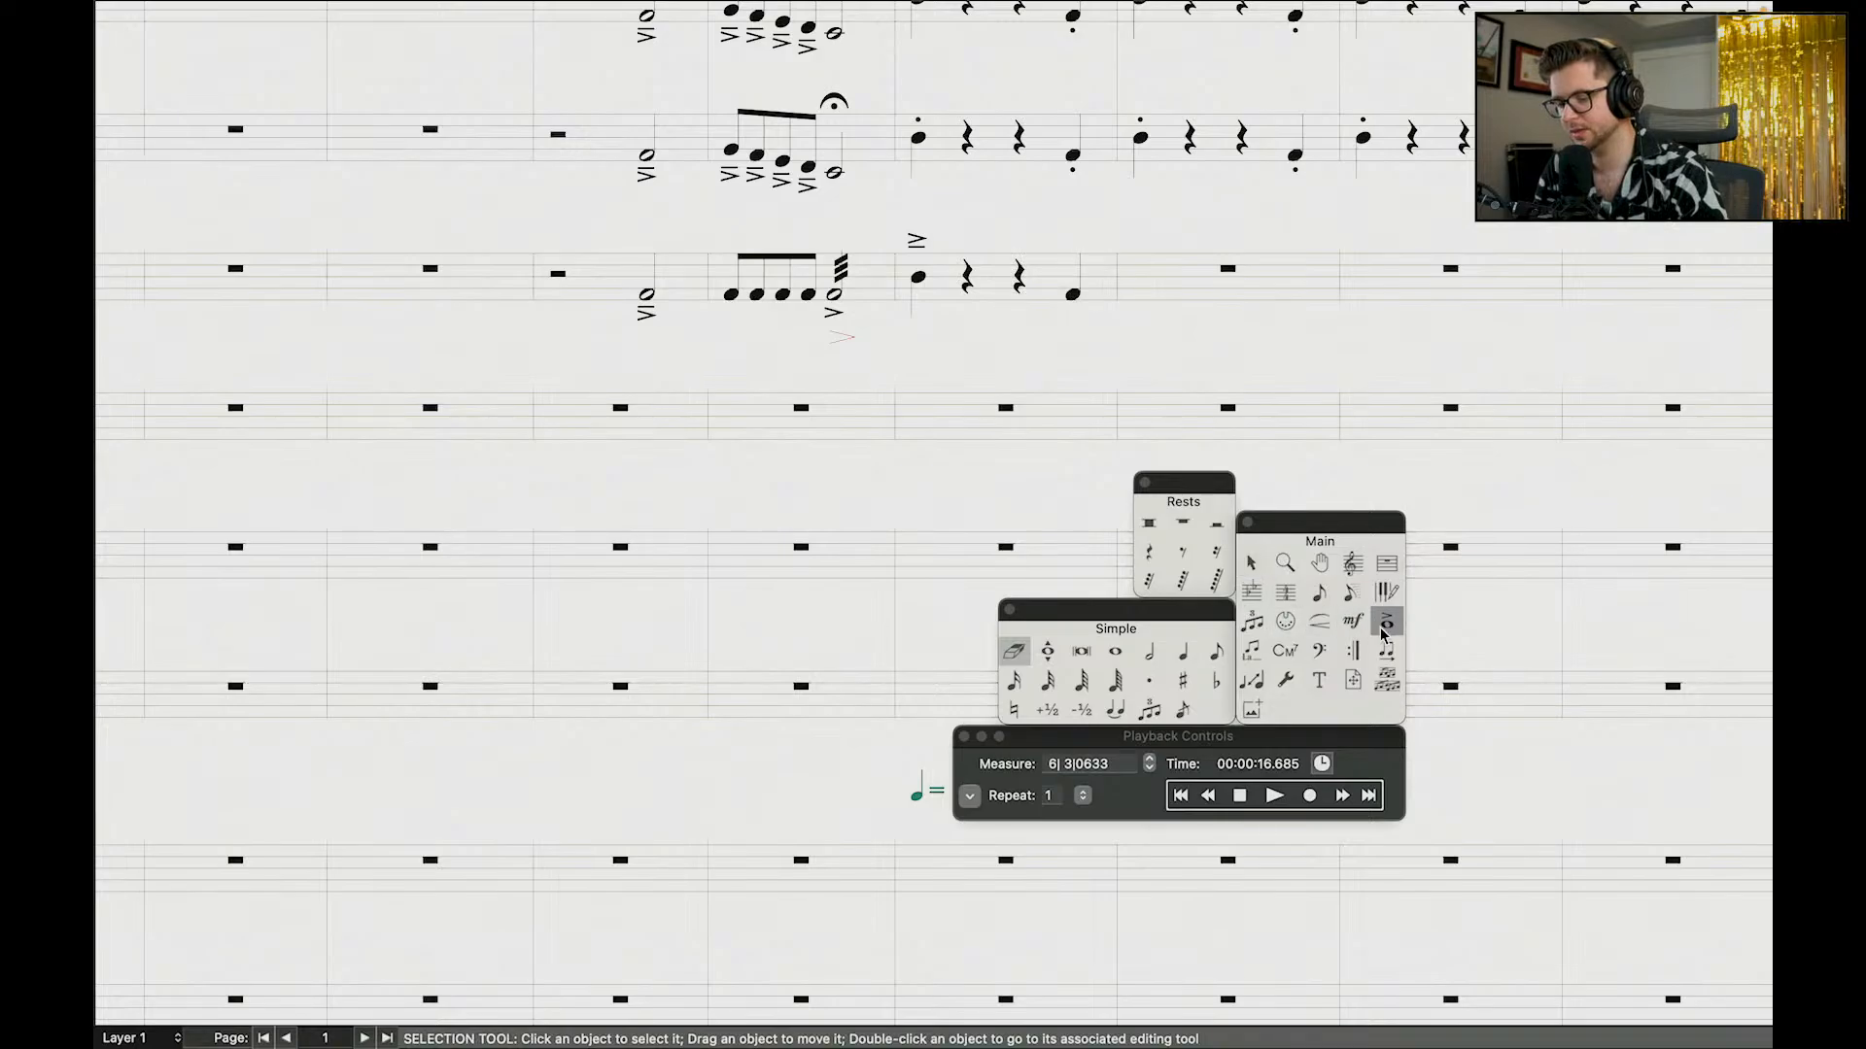
click(1386, 621)
click(1076, 295)
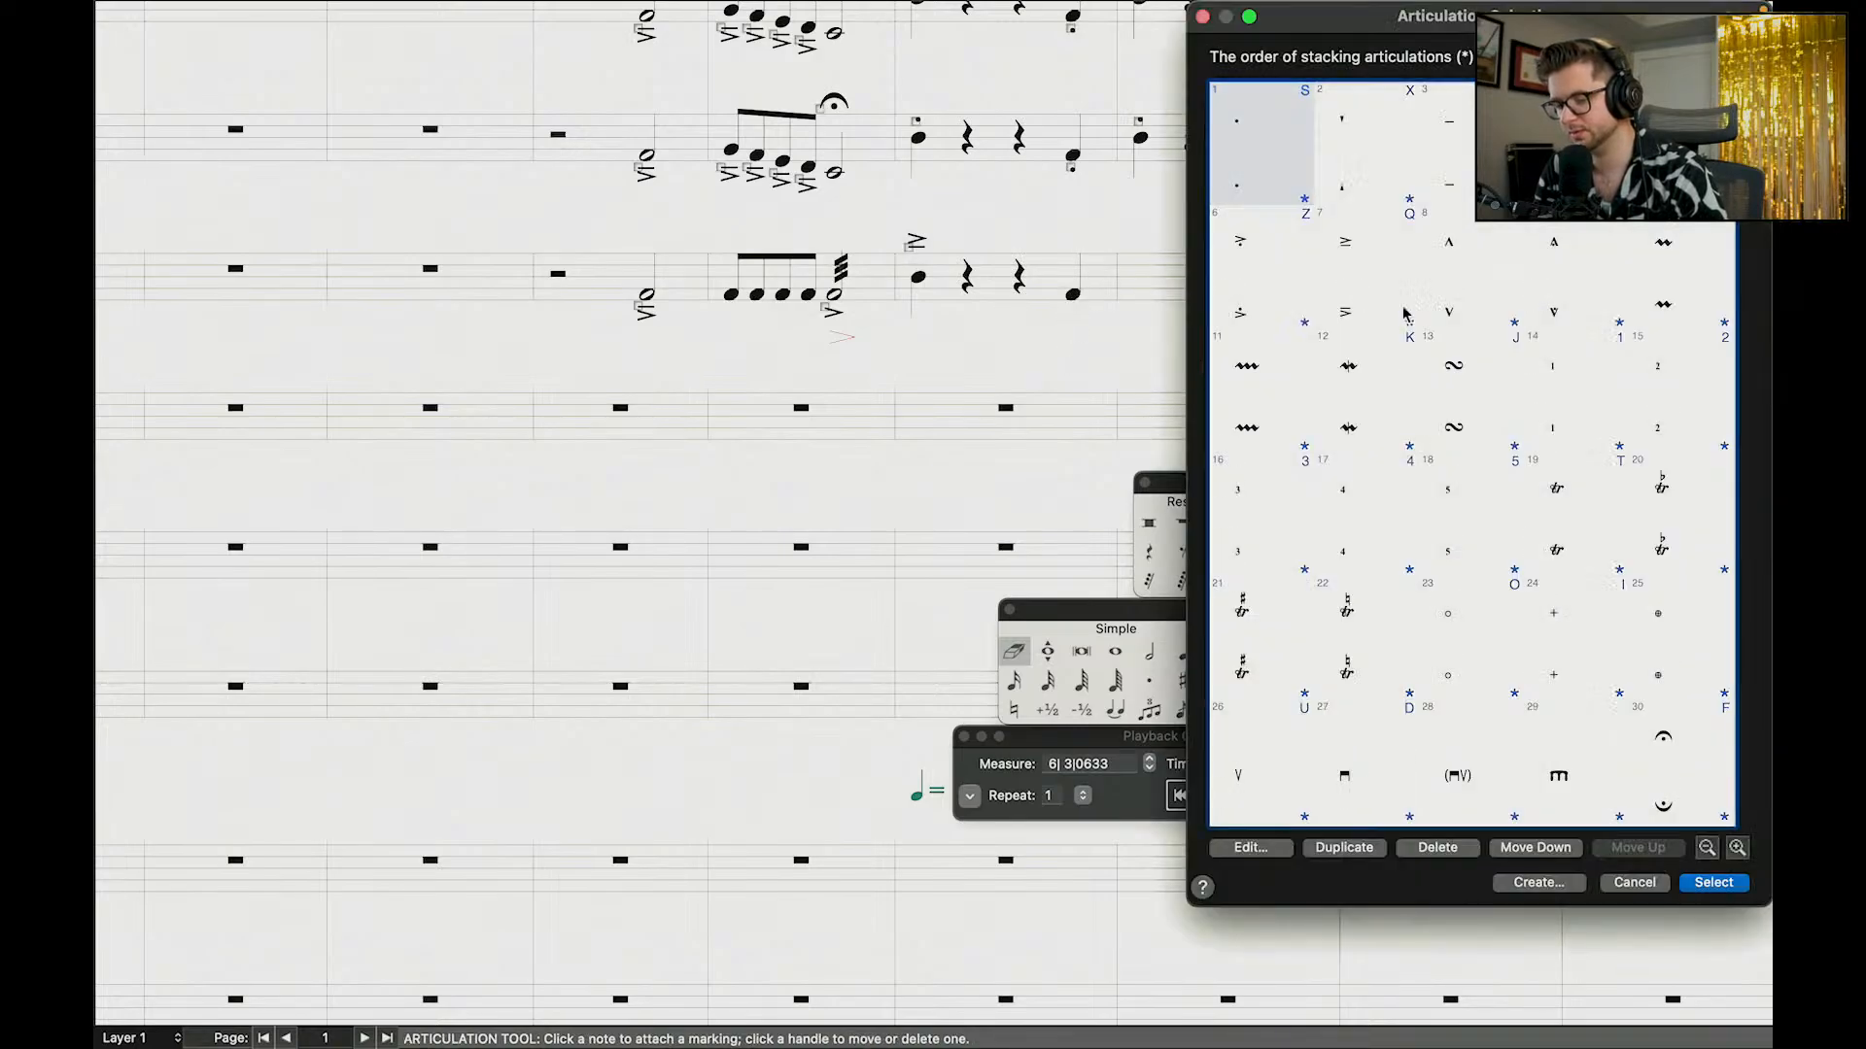
double_click(1359, 156)
click(1250, 564)
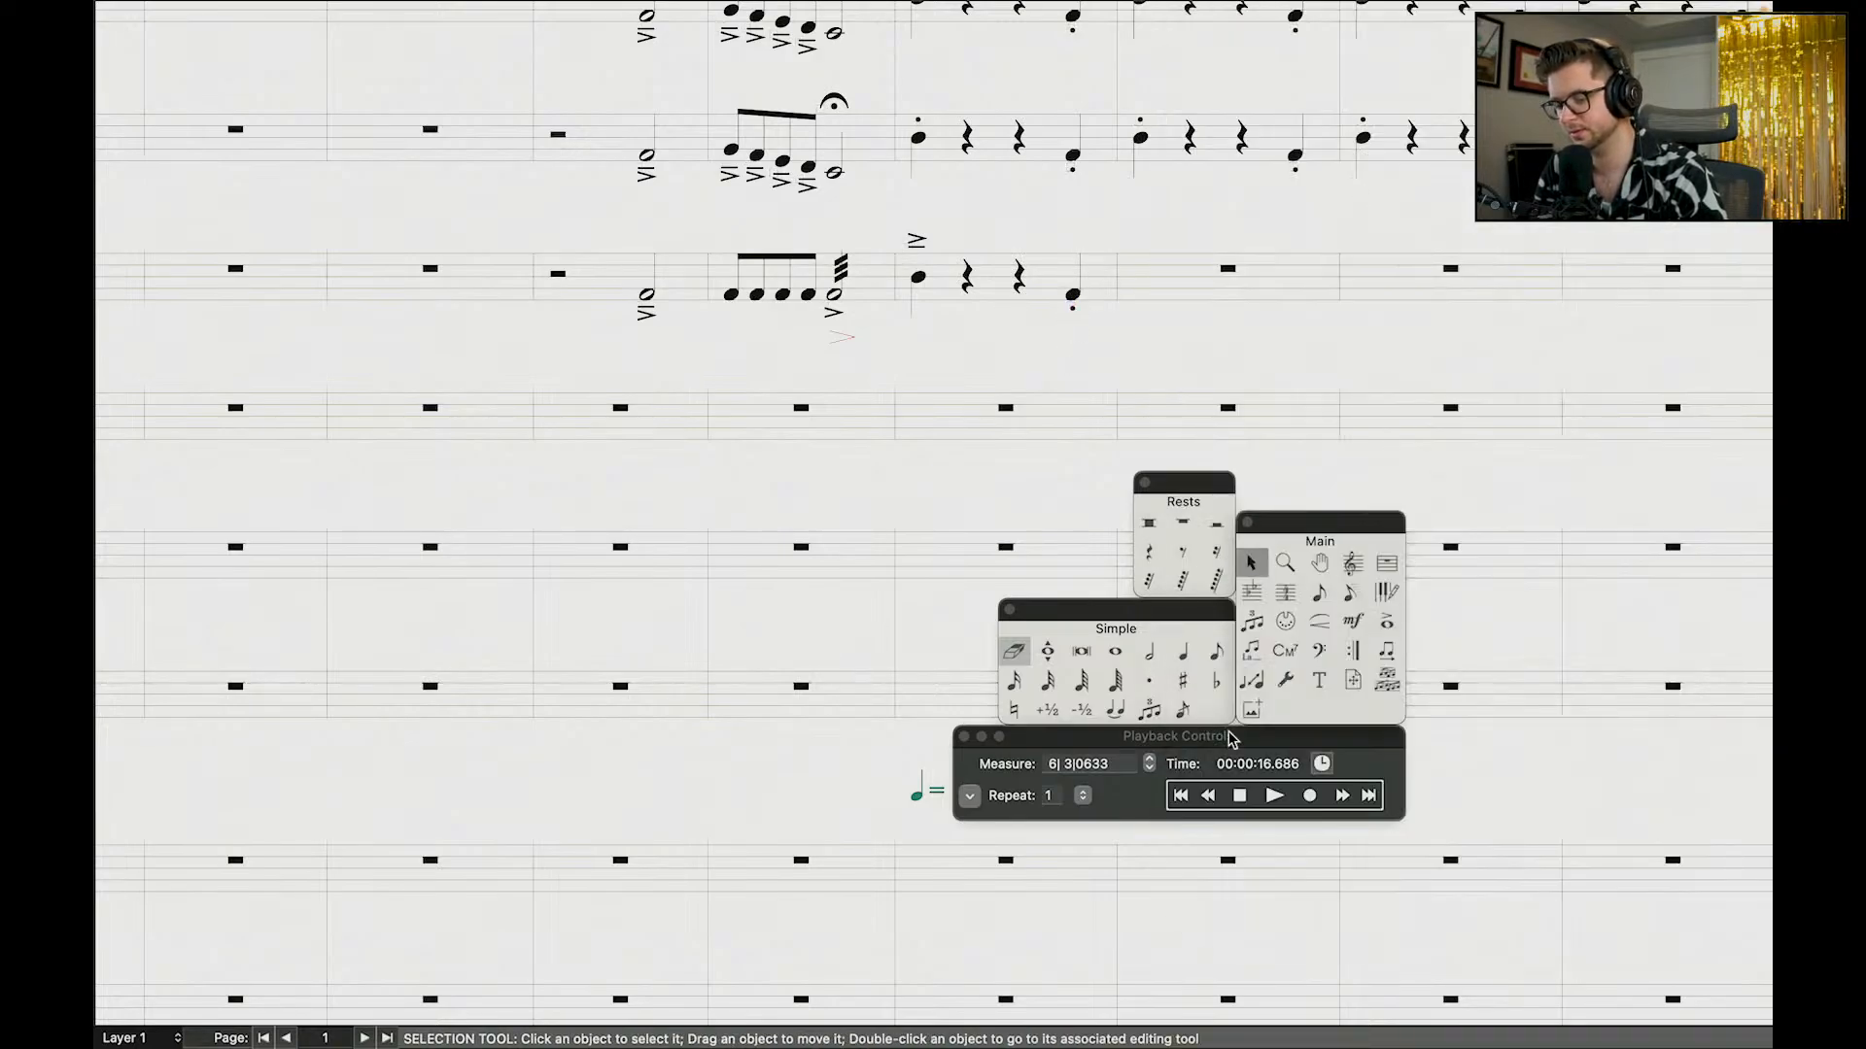
Step: Play back the passage around measure 6 to check the new Timpani notes
click(1207, 796)
key(space)
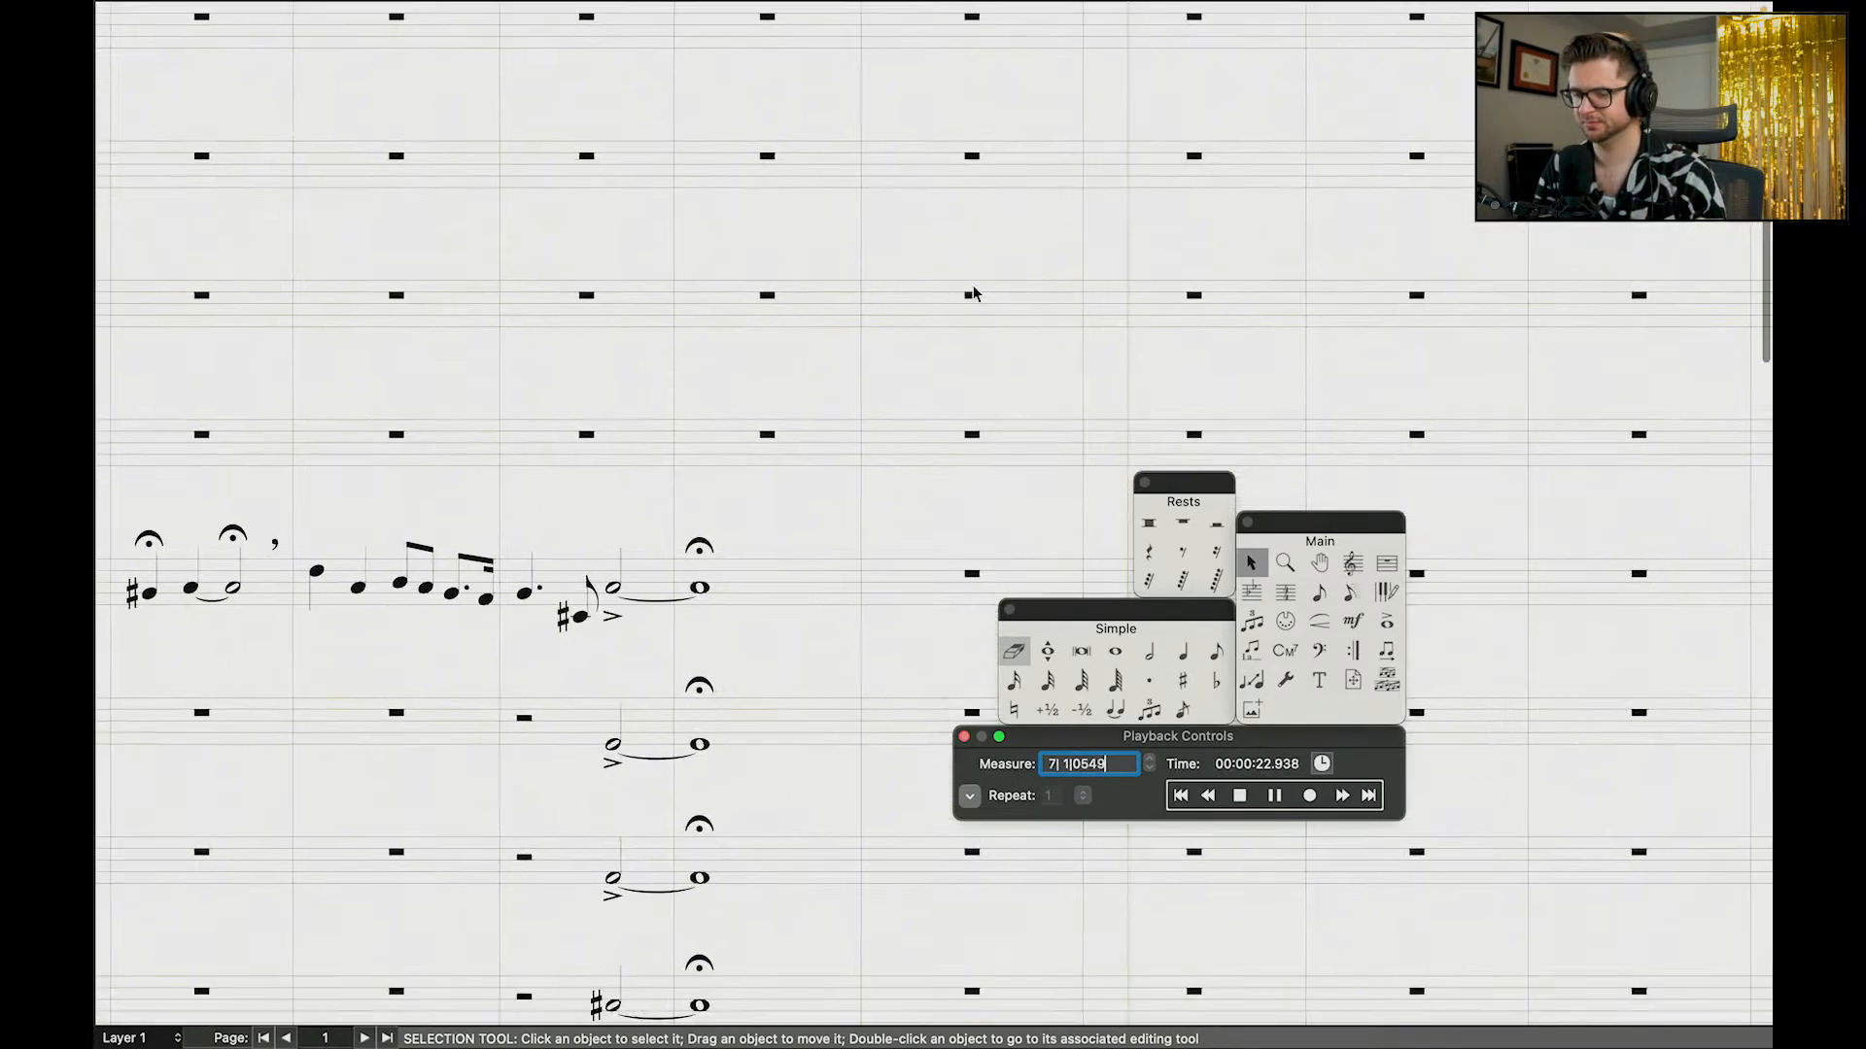
click(975, 294)
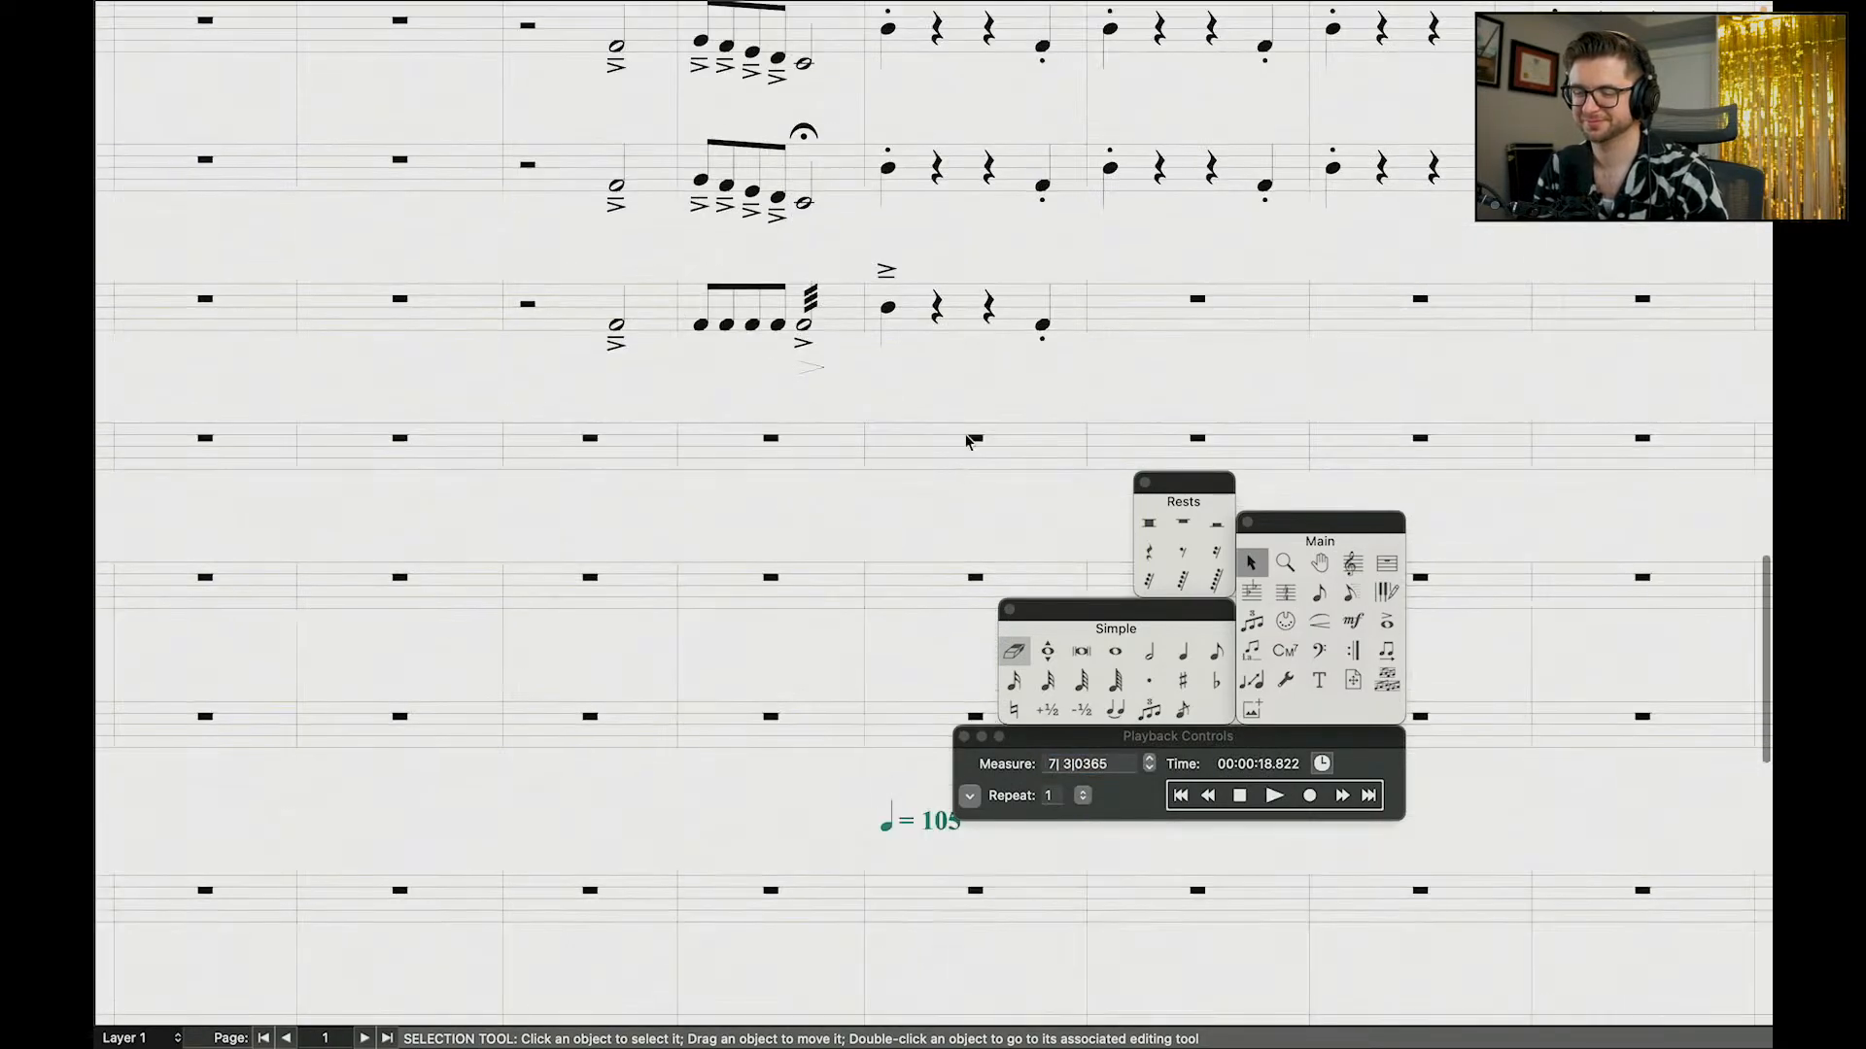
Step: Copy Timpani measure 6 into measures 7 to 11 of the same staff
click(1020, 311)
alt+click(1151, 335)
alt+click(1360, 326)
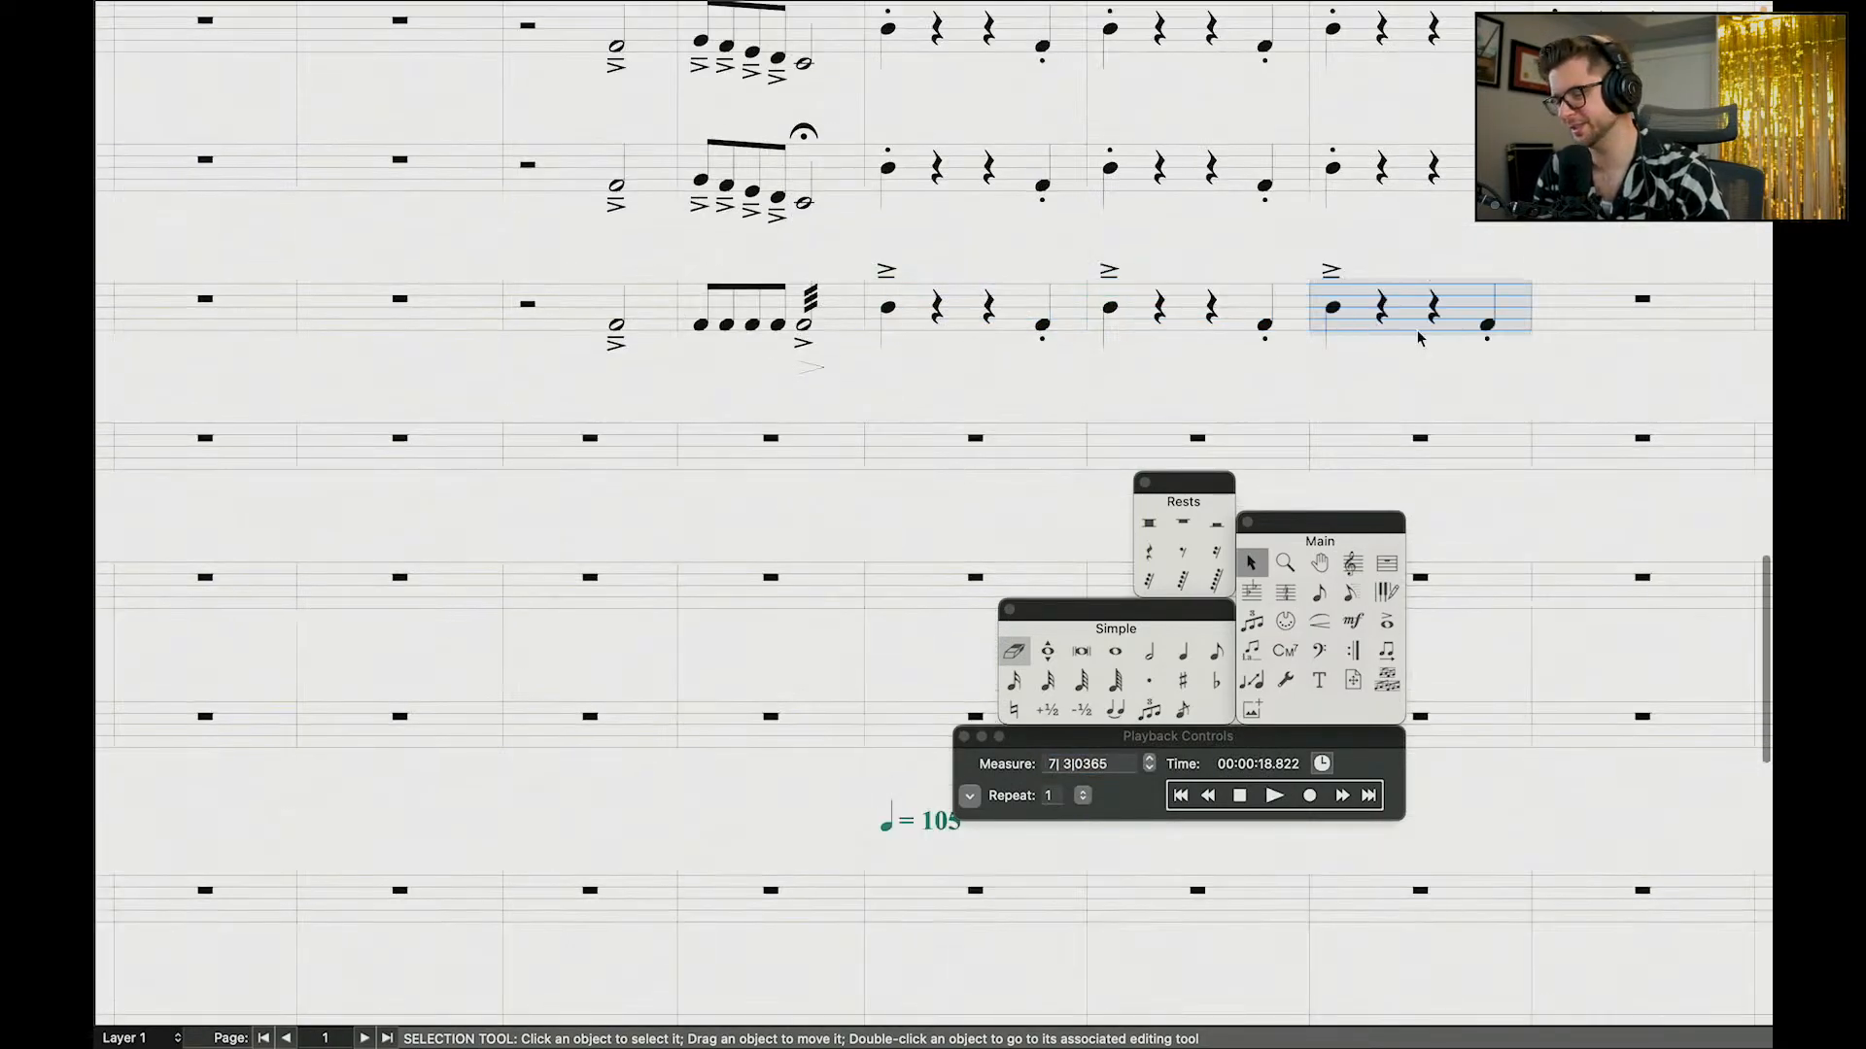
scroll(1416, 329, right, 3)
alt+click(1515, 327)
alt+click(1565, 320)
scroll(1594, 311, right, 5)
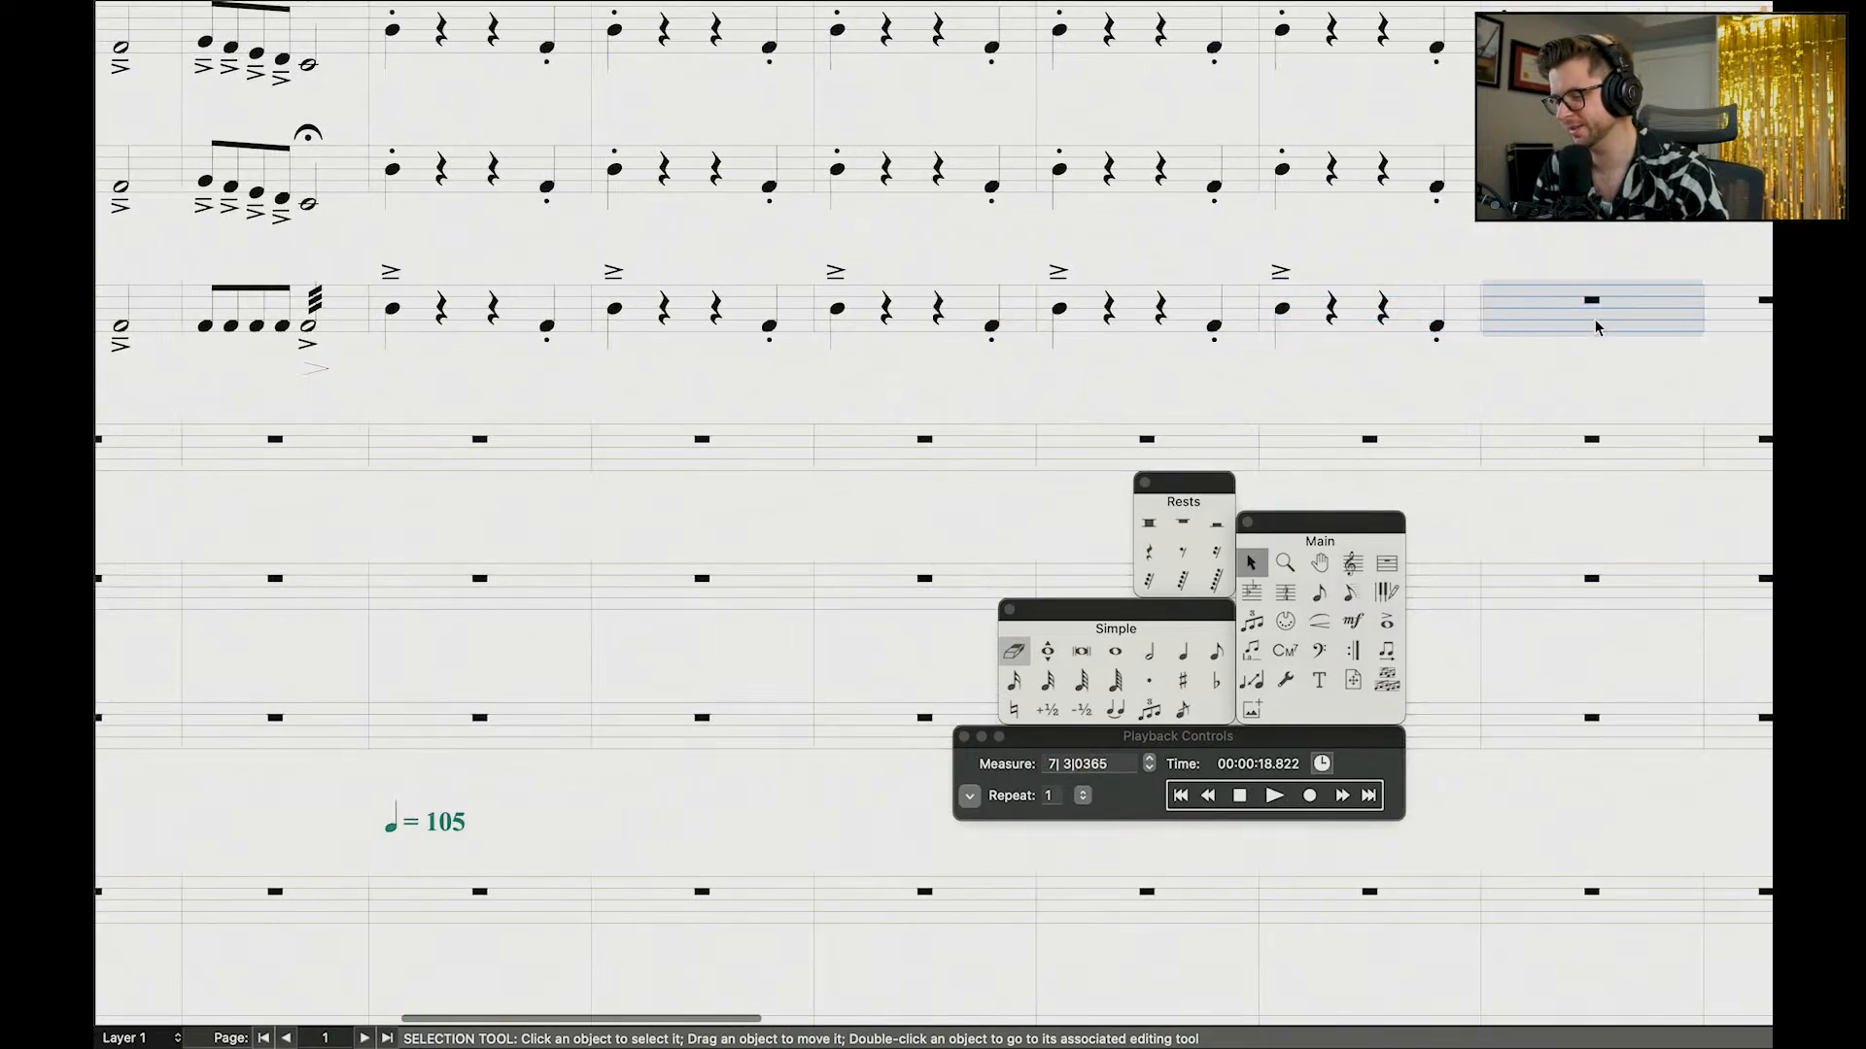
click(1255, 219)
scroll(1255, 218, left, 2)
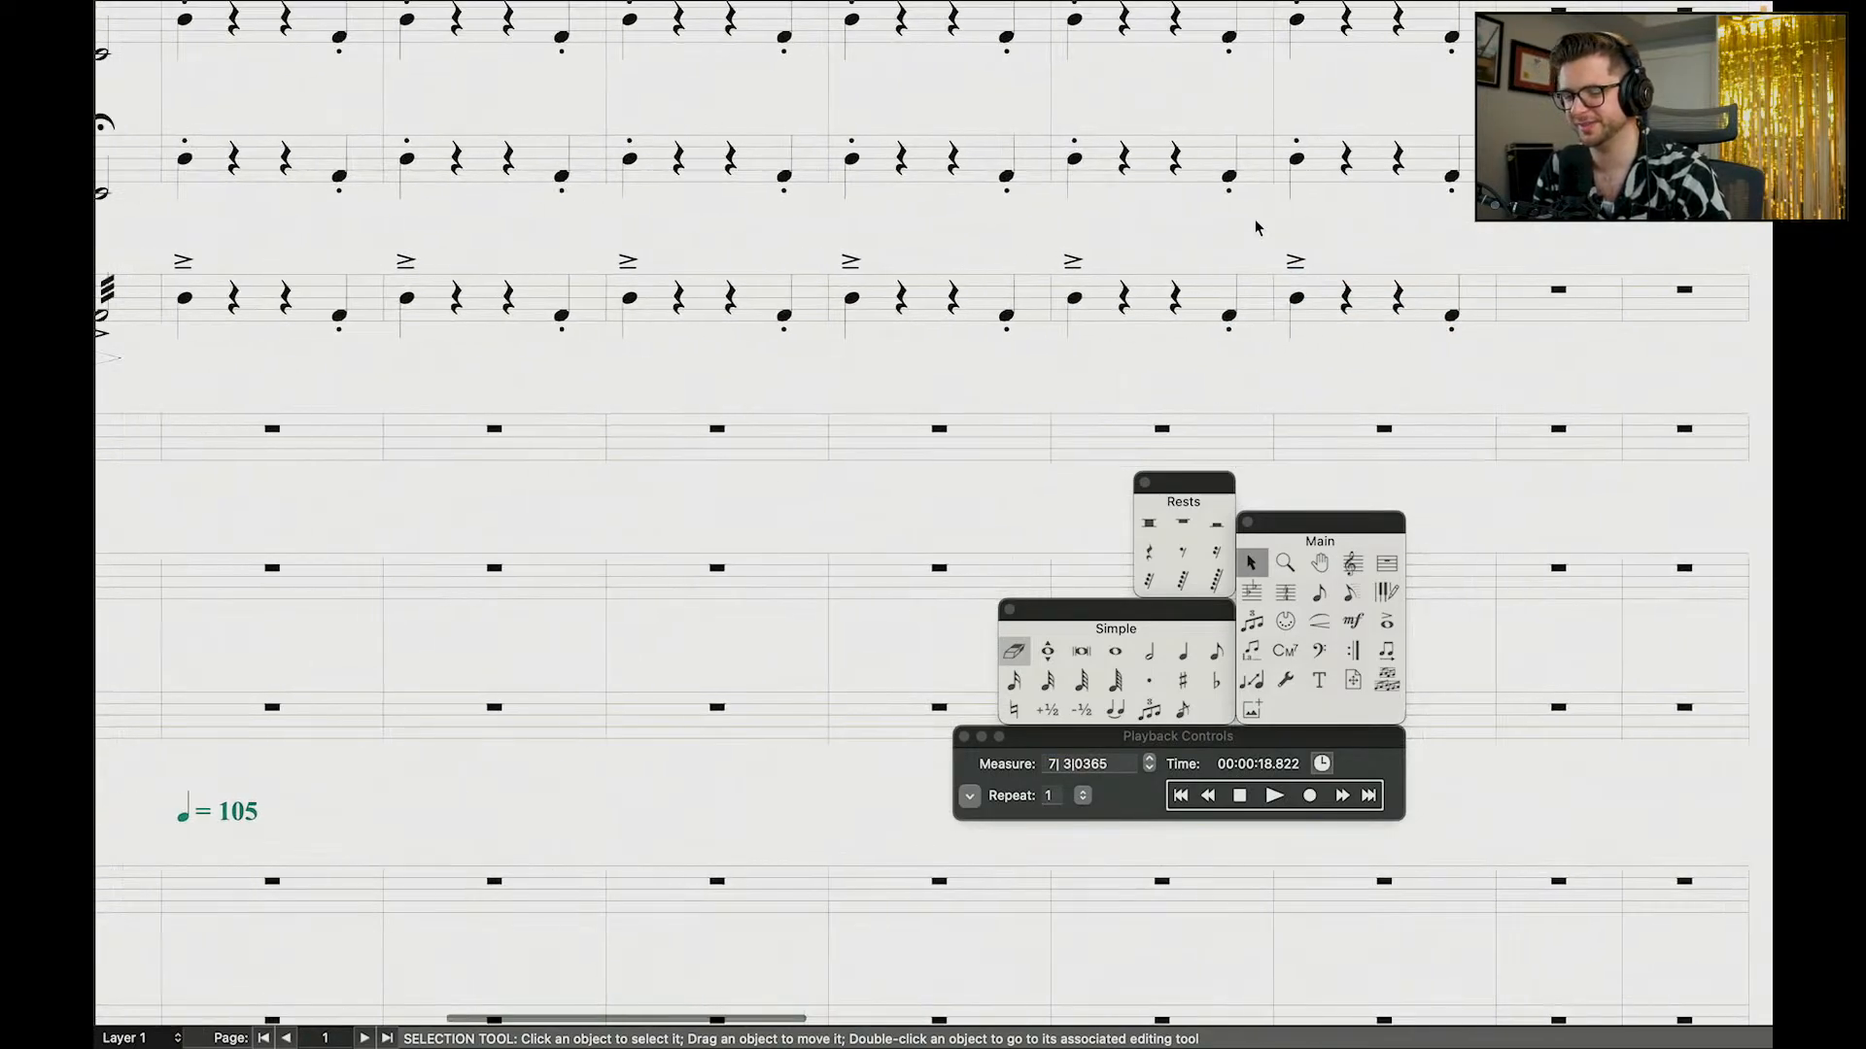
Step: Delete the accent-and-tenuto articulations from the first Timpani notes of measures 7 to 11, keeping the one in measure 6
drag(1373, 222, 379, 289)
click(415, 254)
drag(375, 220, 612, 227)
click(403, 261)
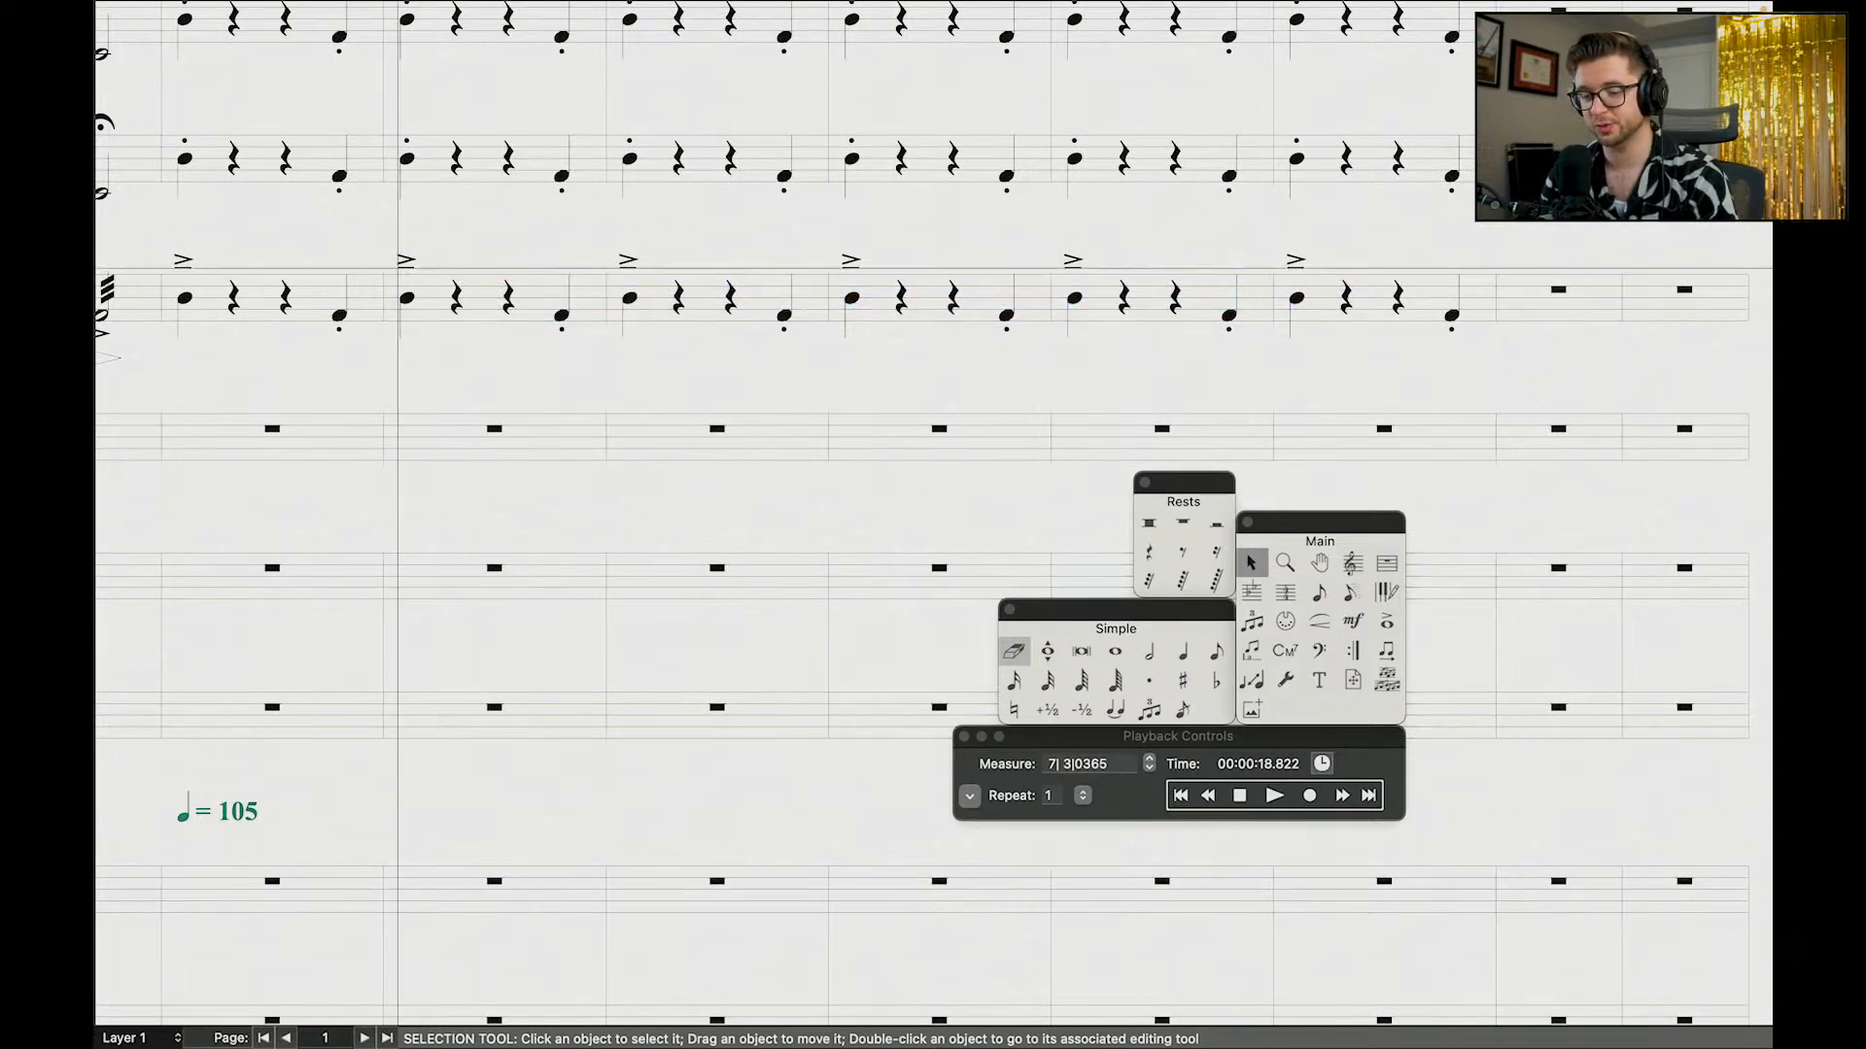
key(Delete)
click(627, 261)
key(Delete)
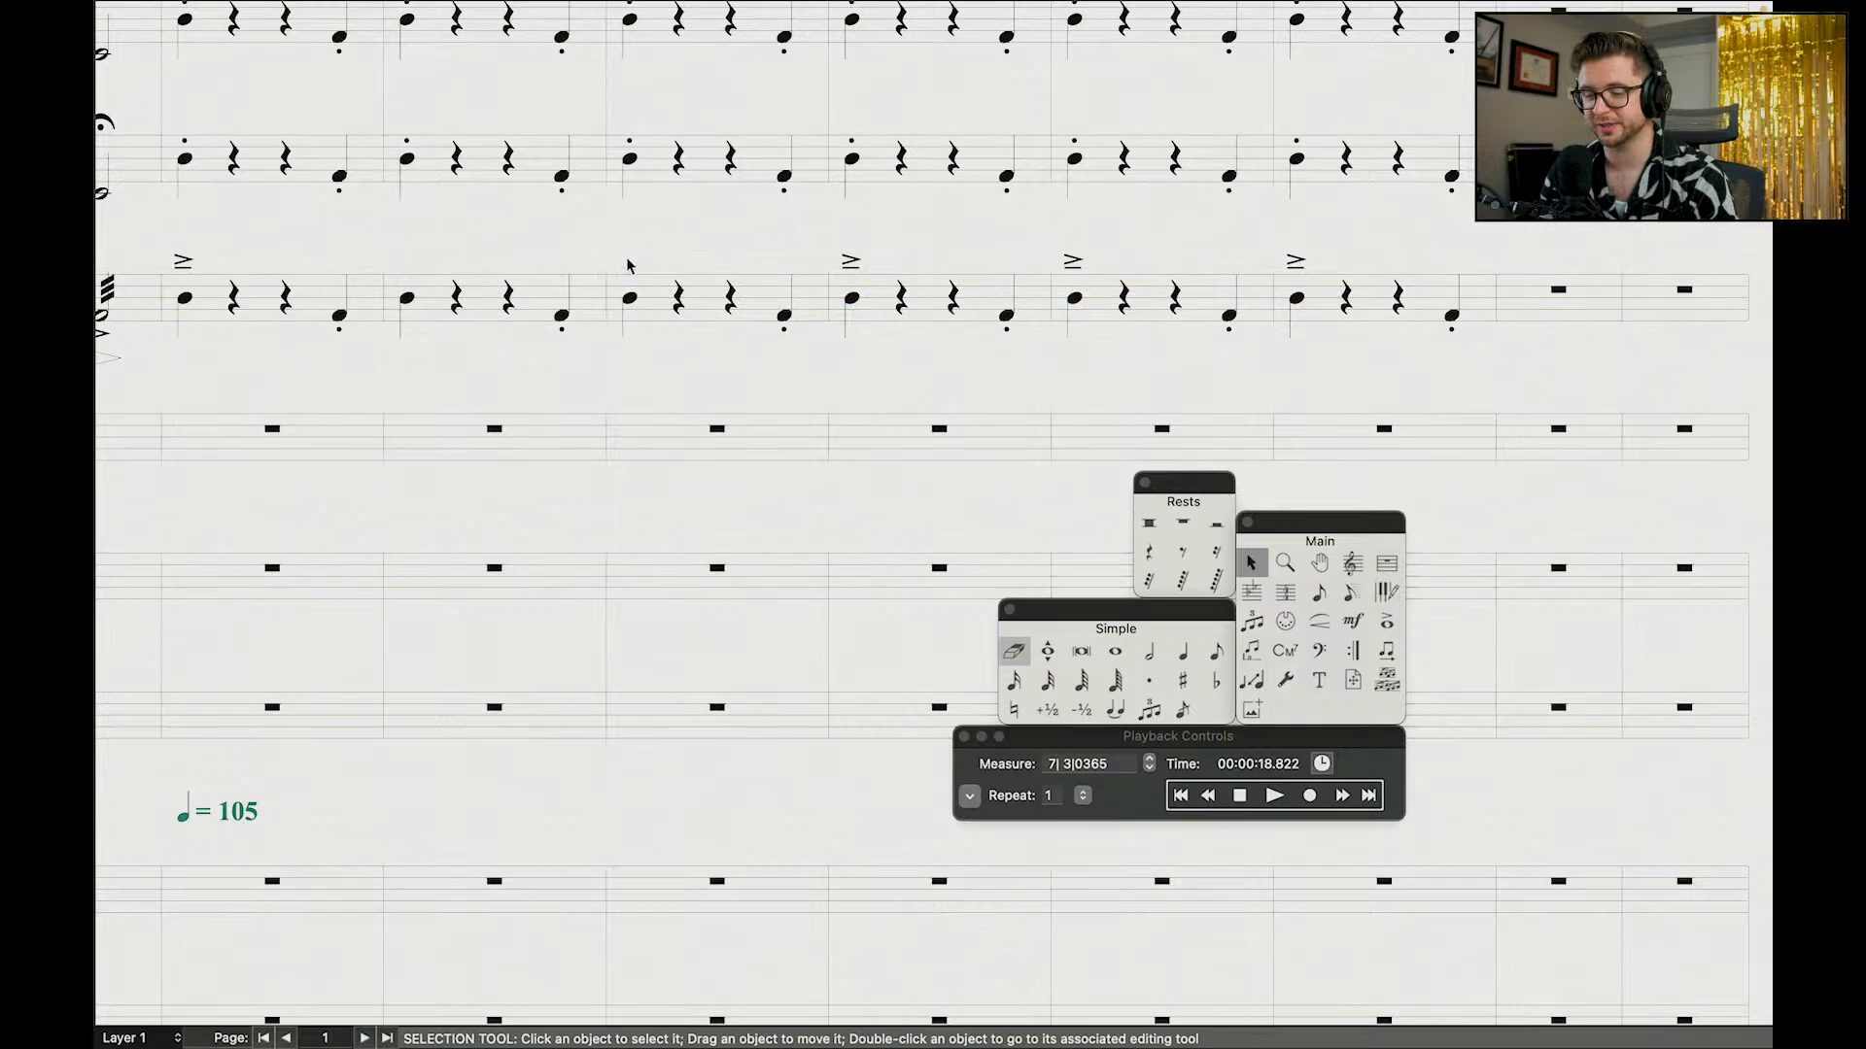
click(852, 262)
click(1074, 264)
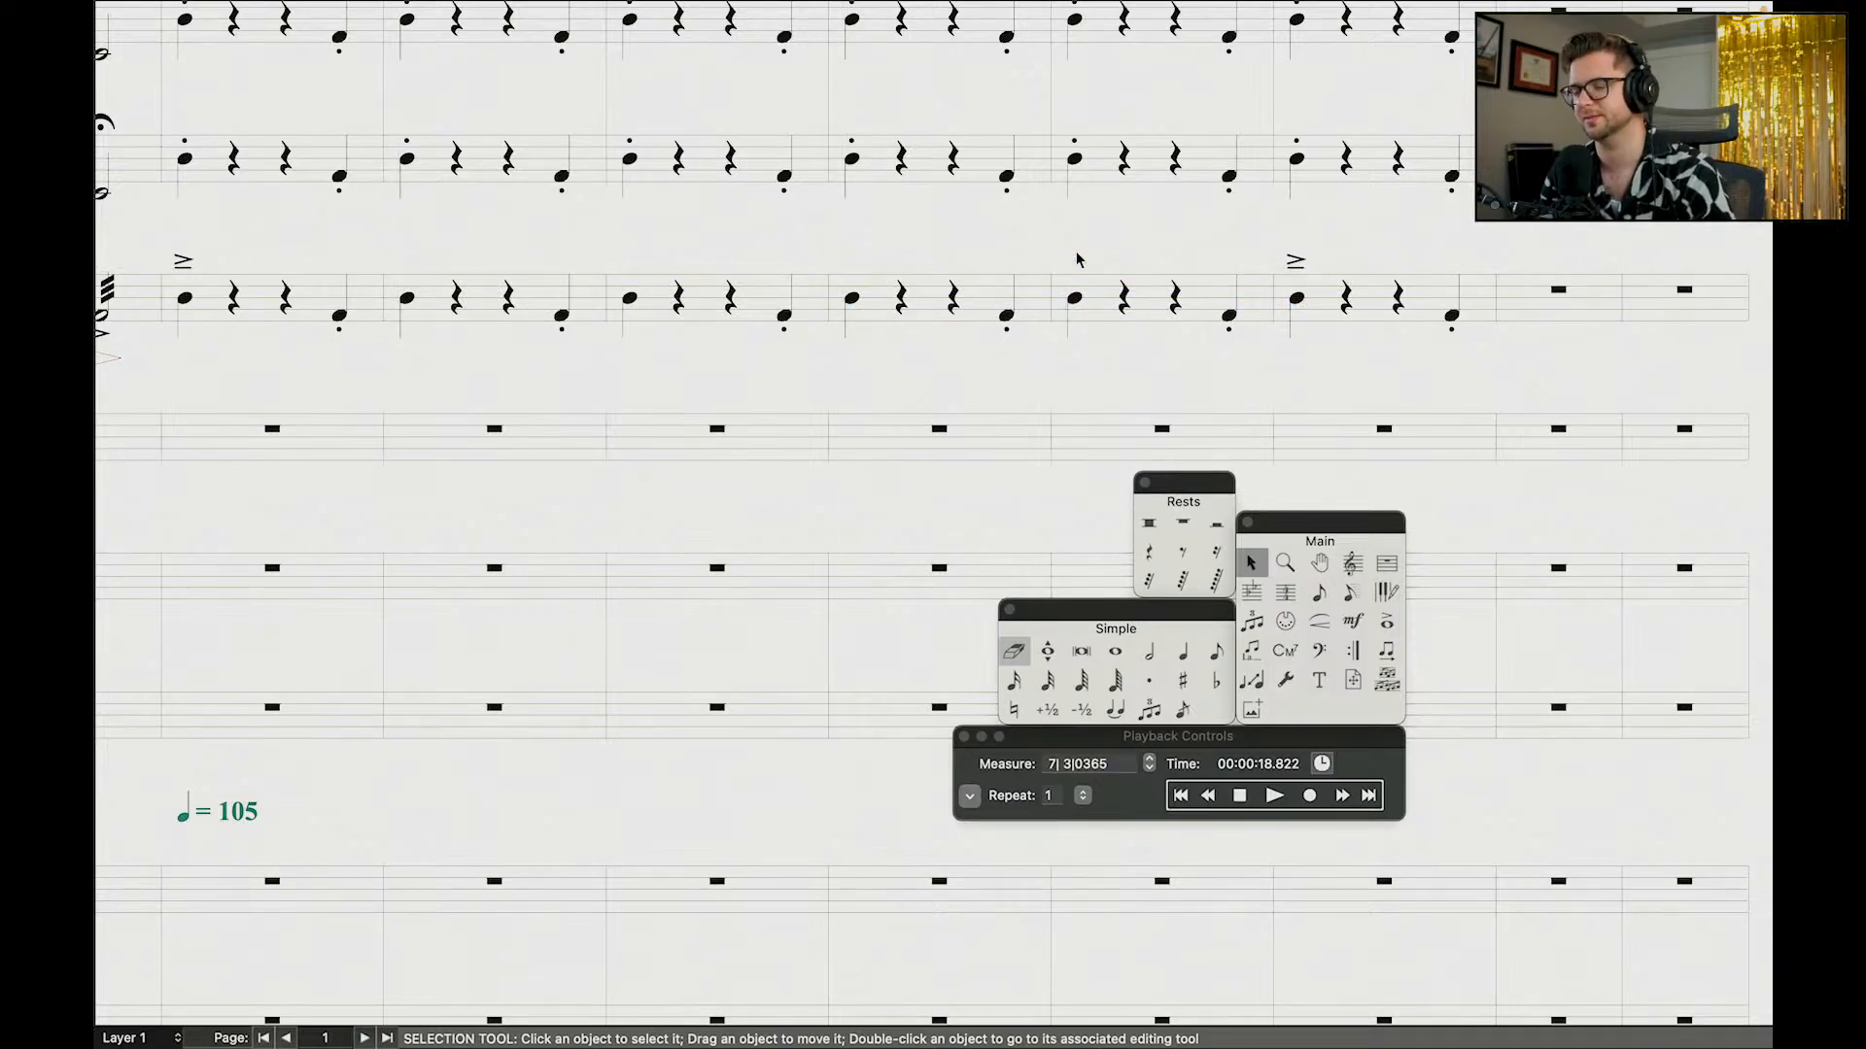
key(Delete)
click(1297, 264)
key(Delete)
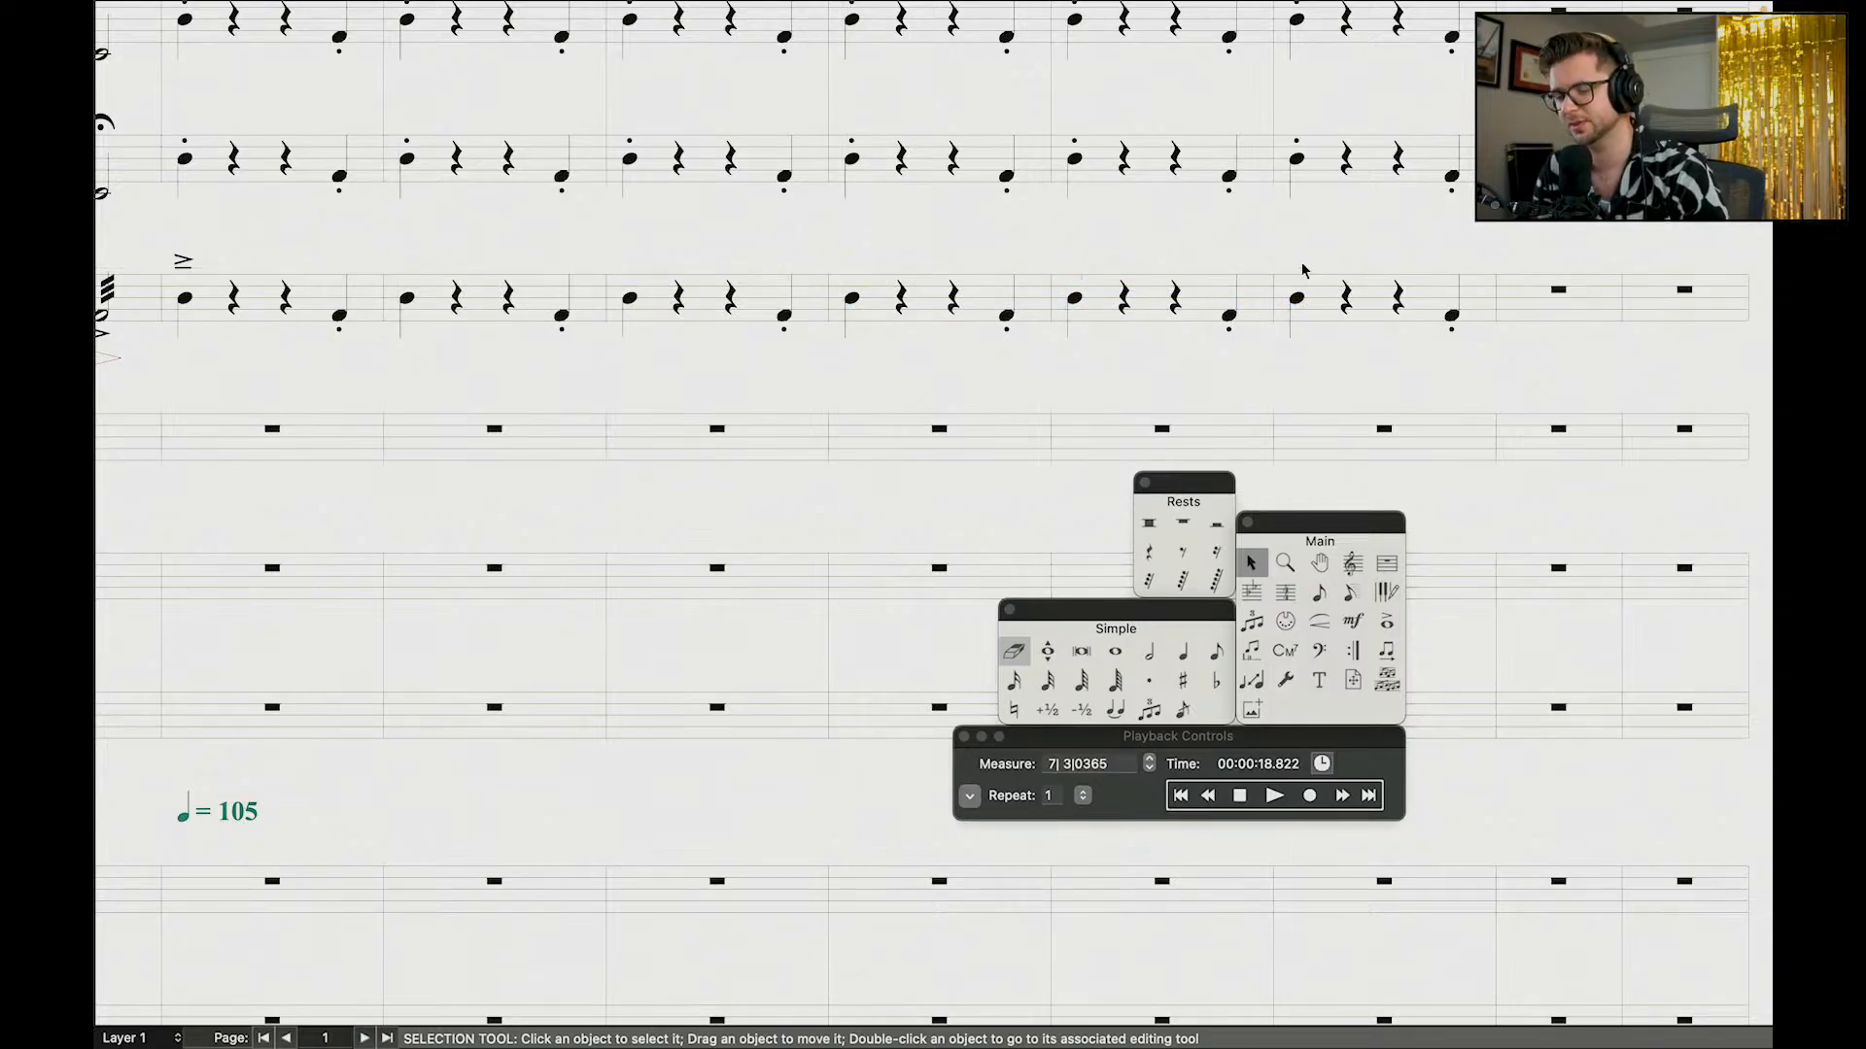
scroll(660, 100, left, 5)
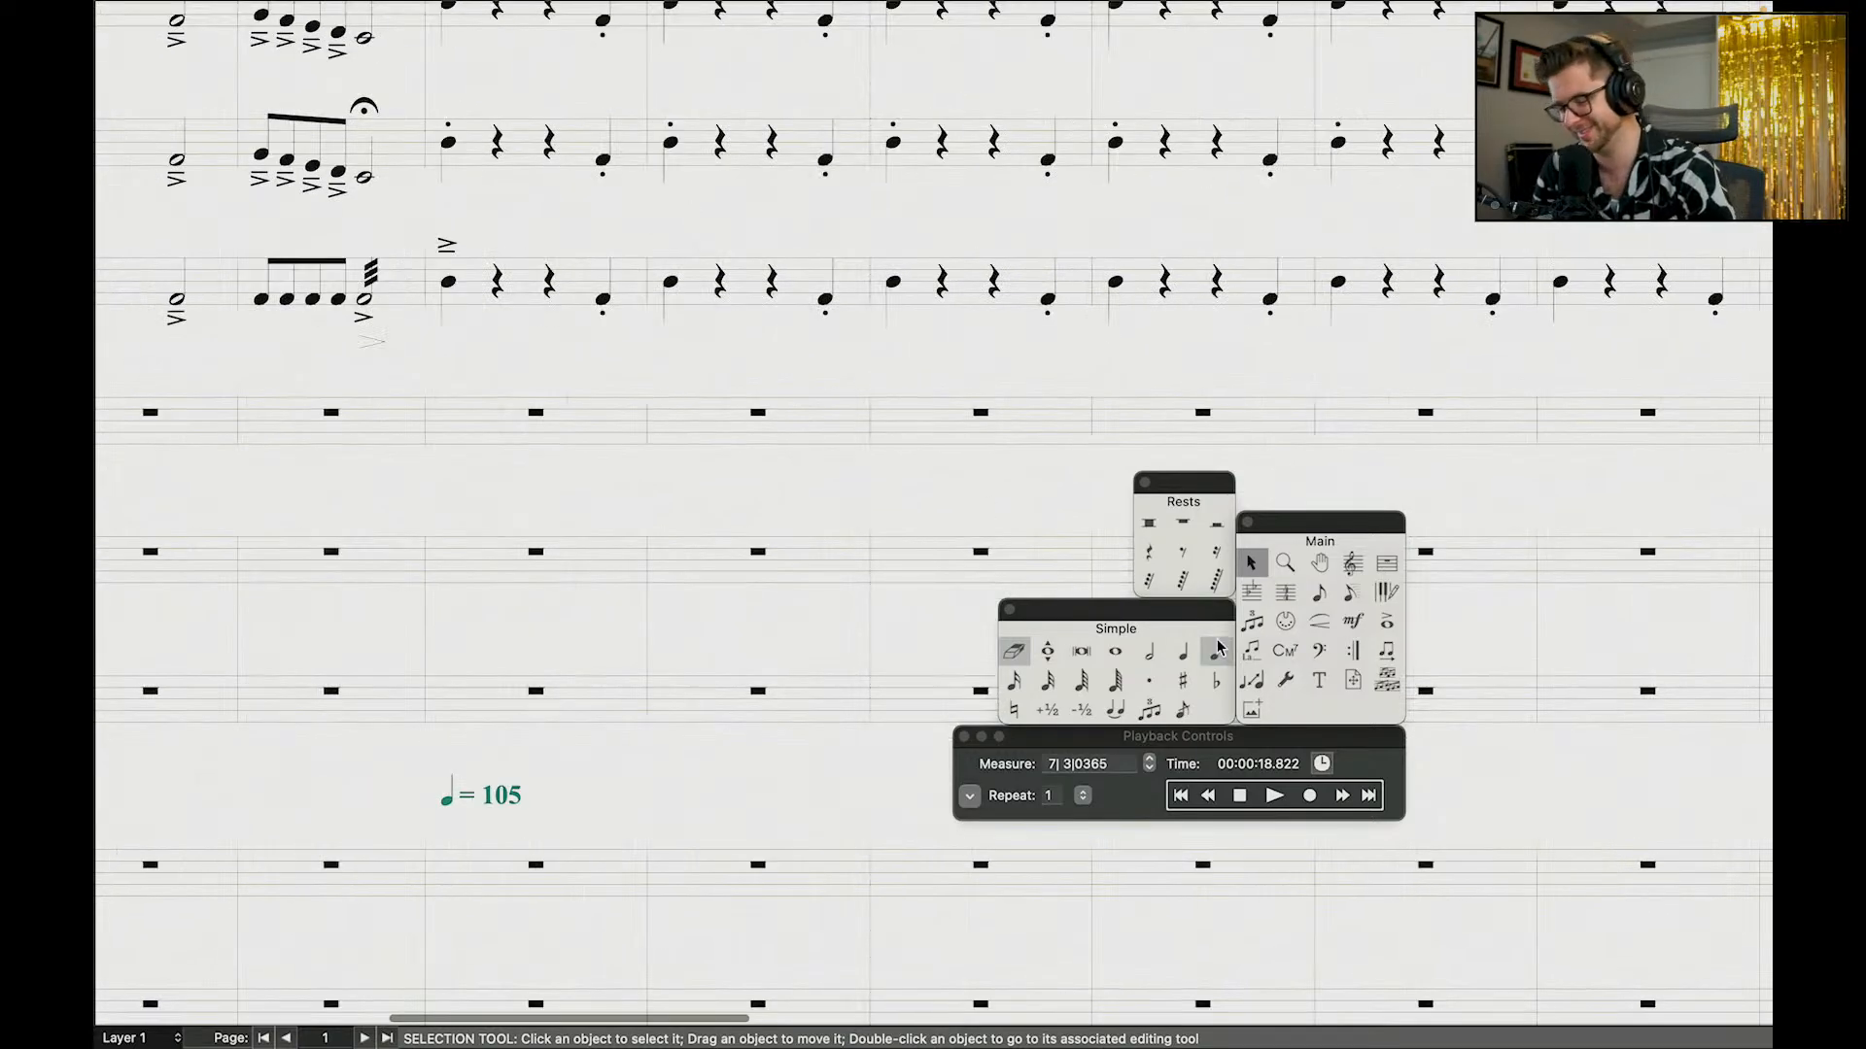
click(1386, 620)
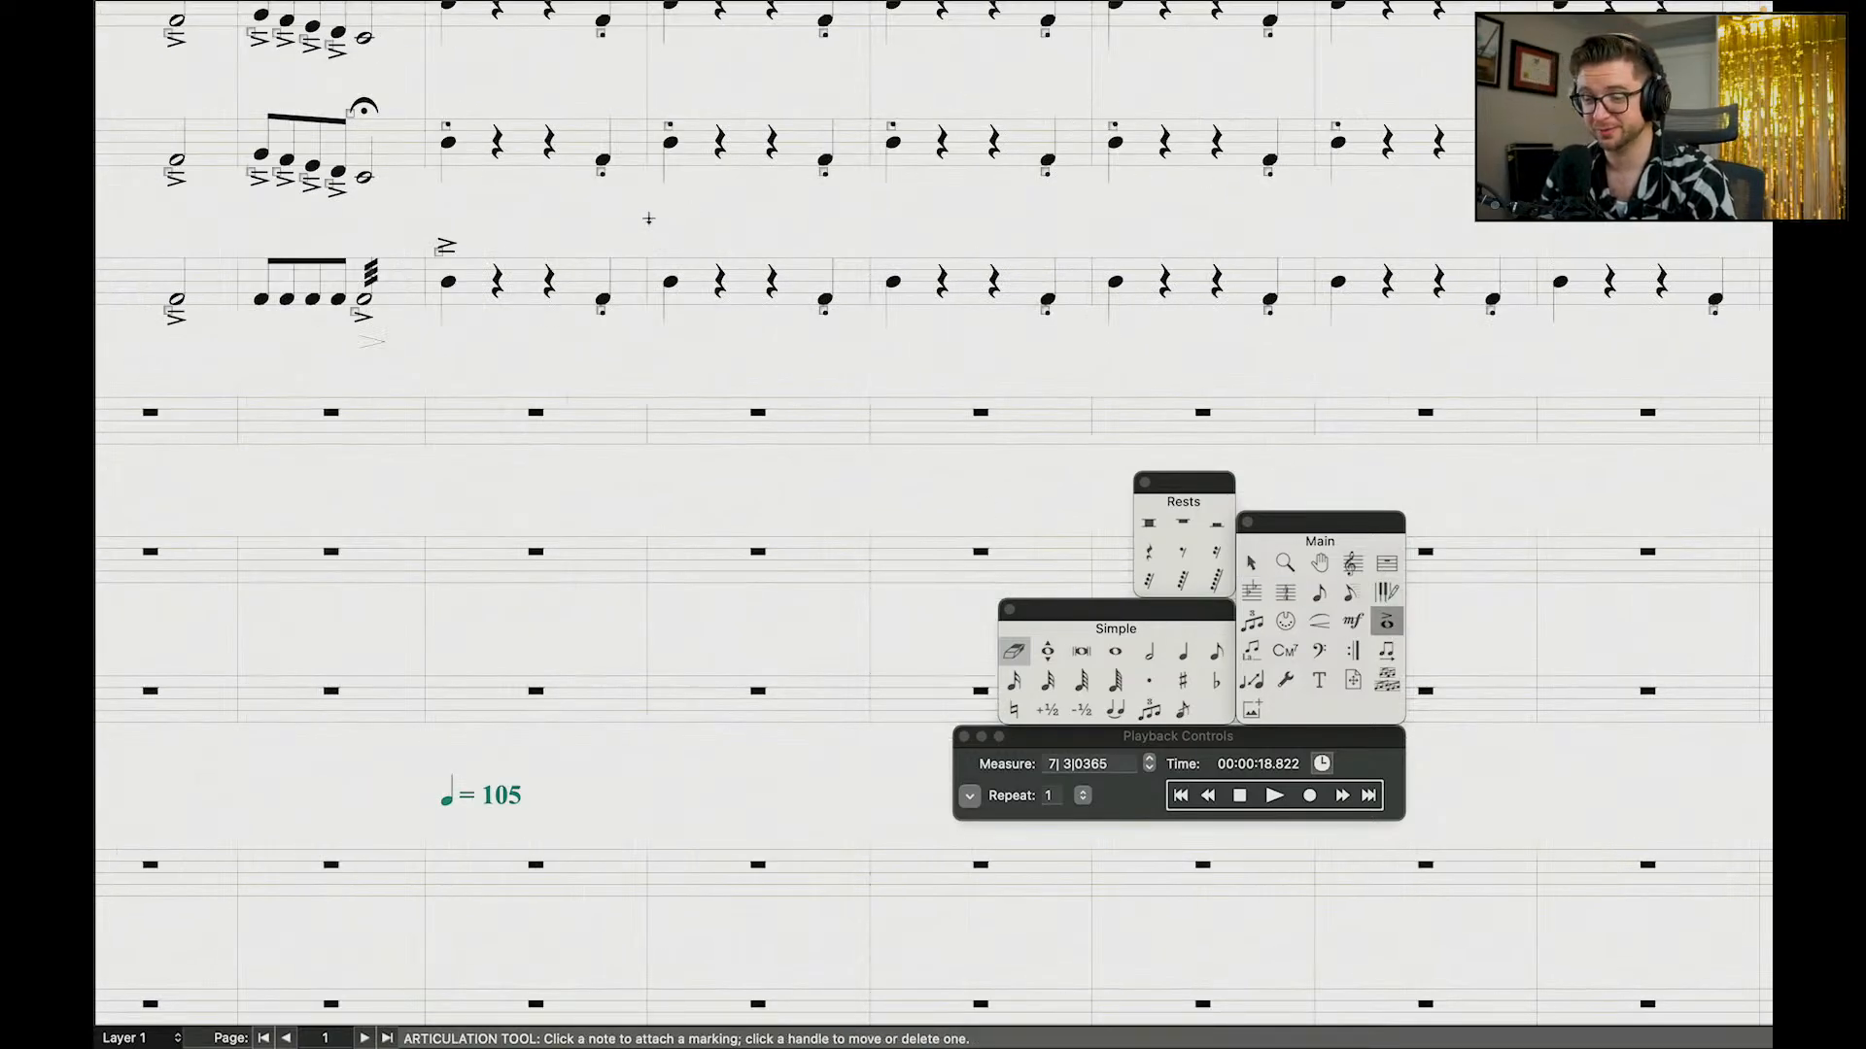
drag(649, 229, 704, 230)
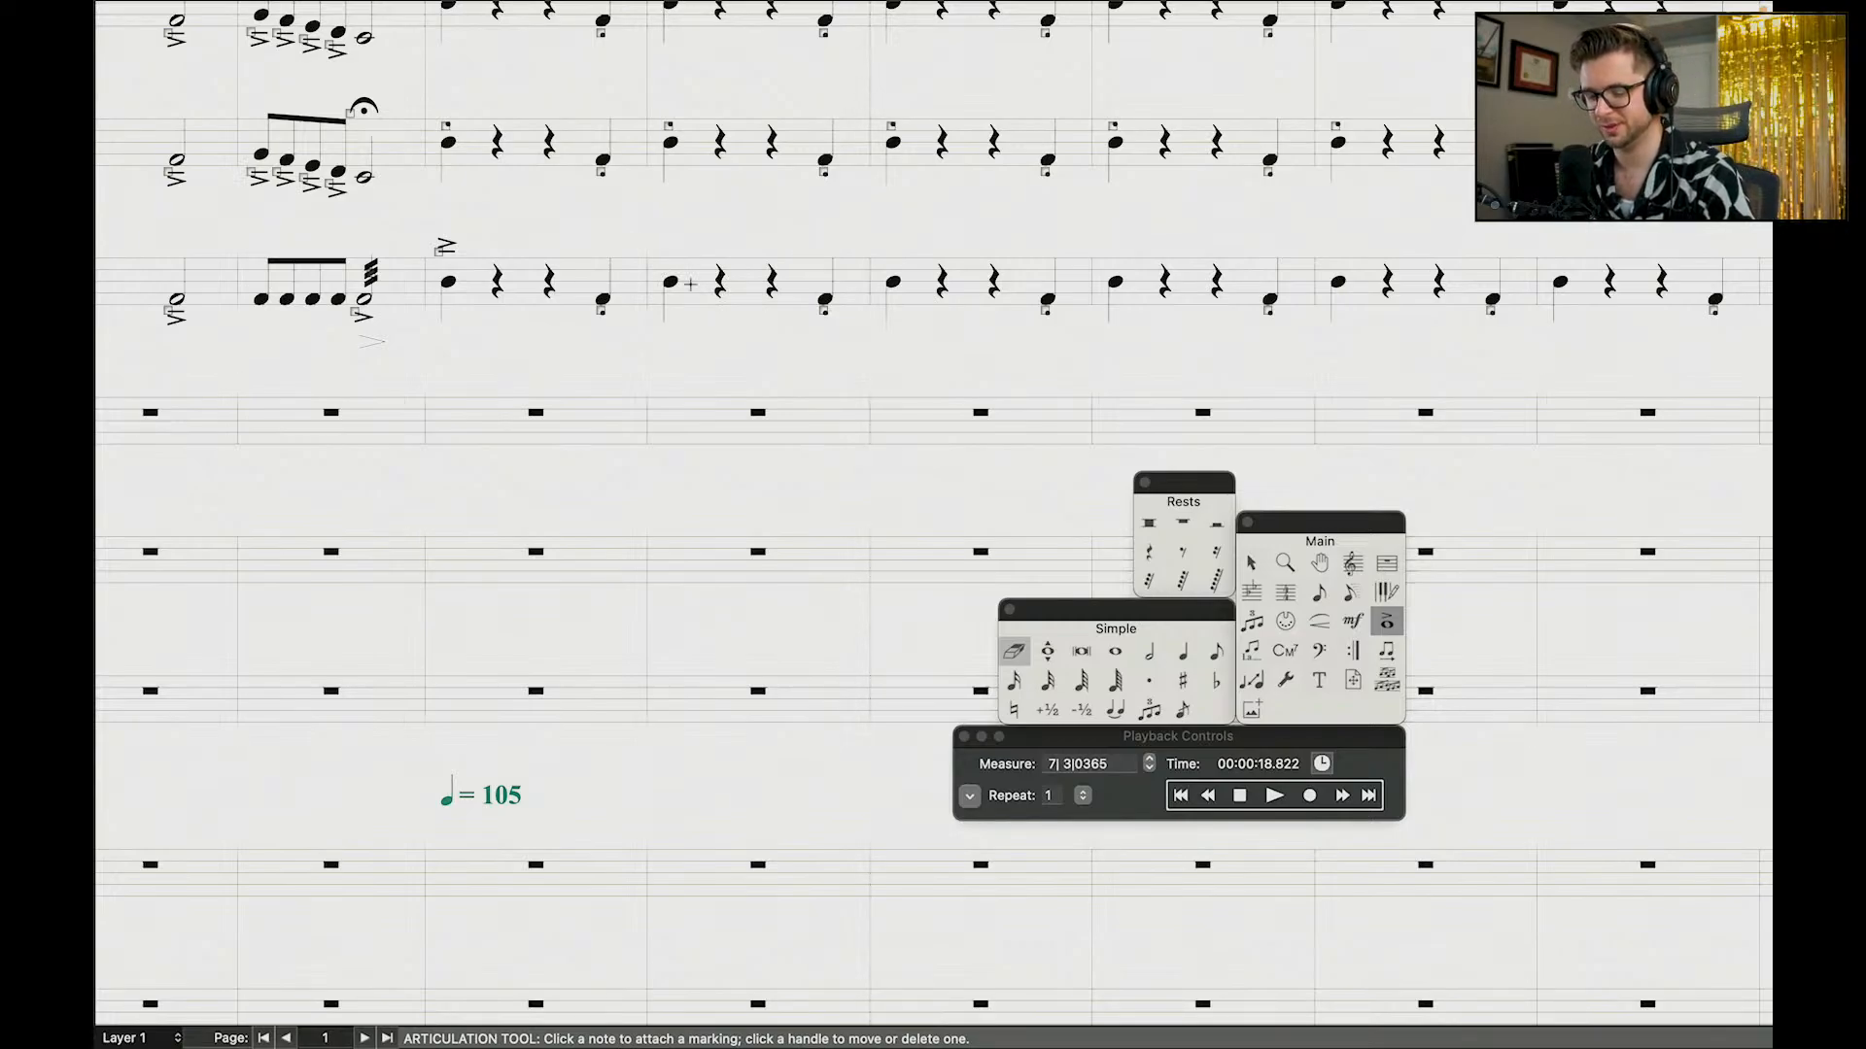
click(1249, 562)
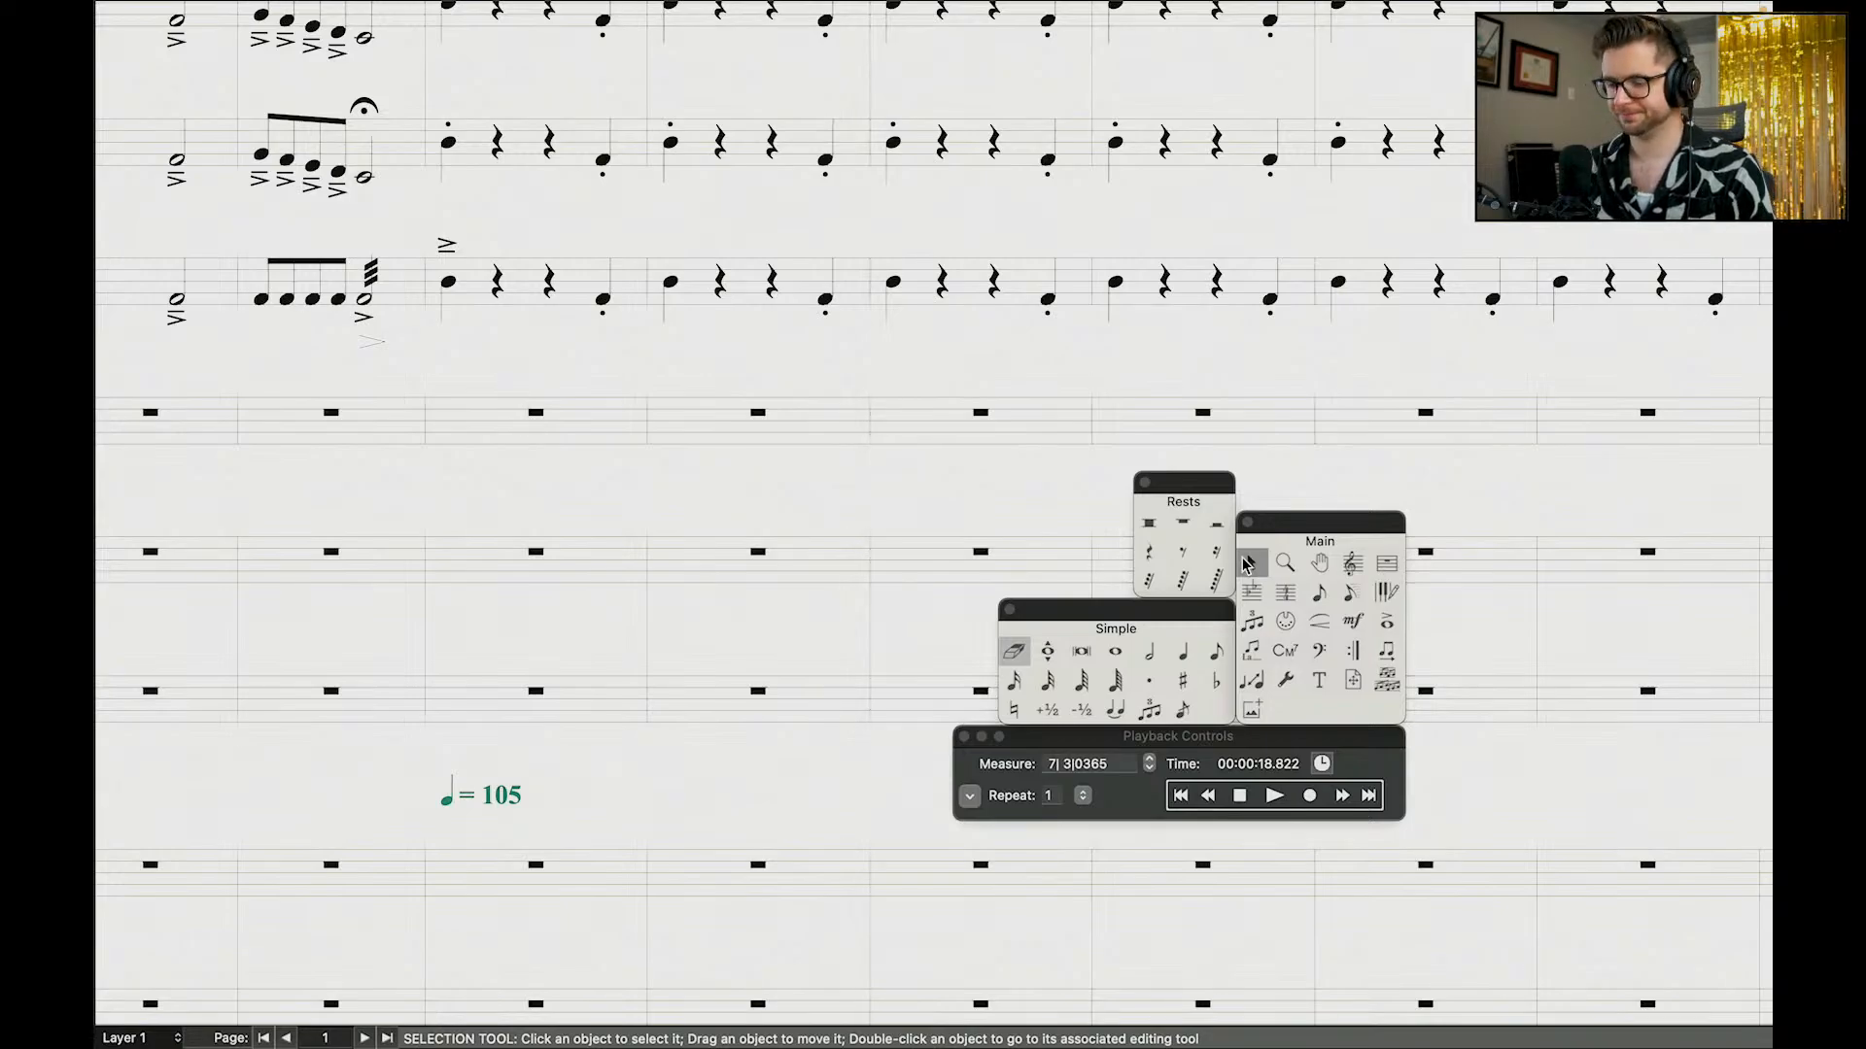
Step: Move the playback position to the start of measure 6 and examine measures 4 to 6 across the wind, Timpani and string staves
click(1209, 796)
click(1209, 797)
scroll(867, 532, down, 5)
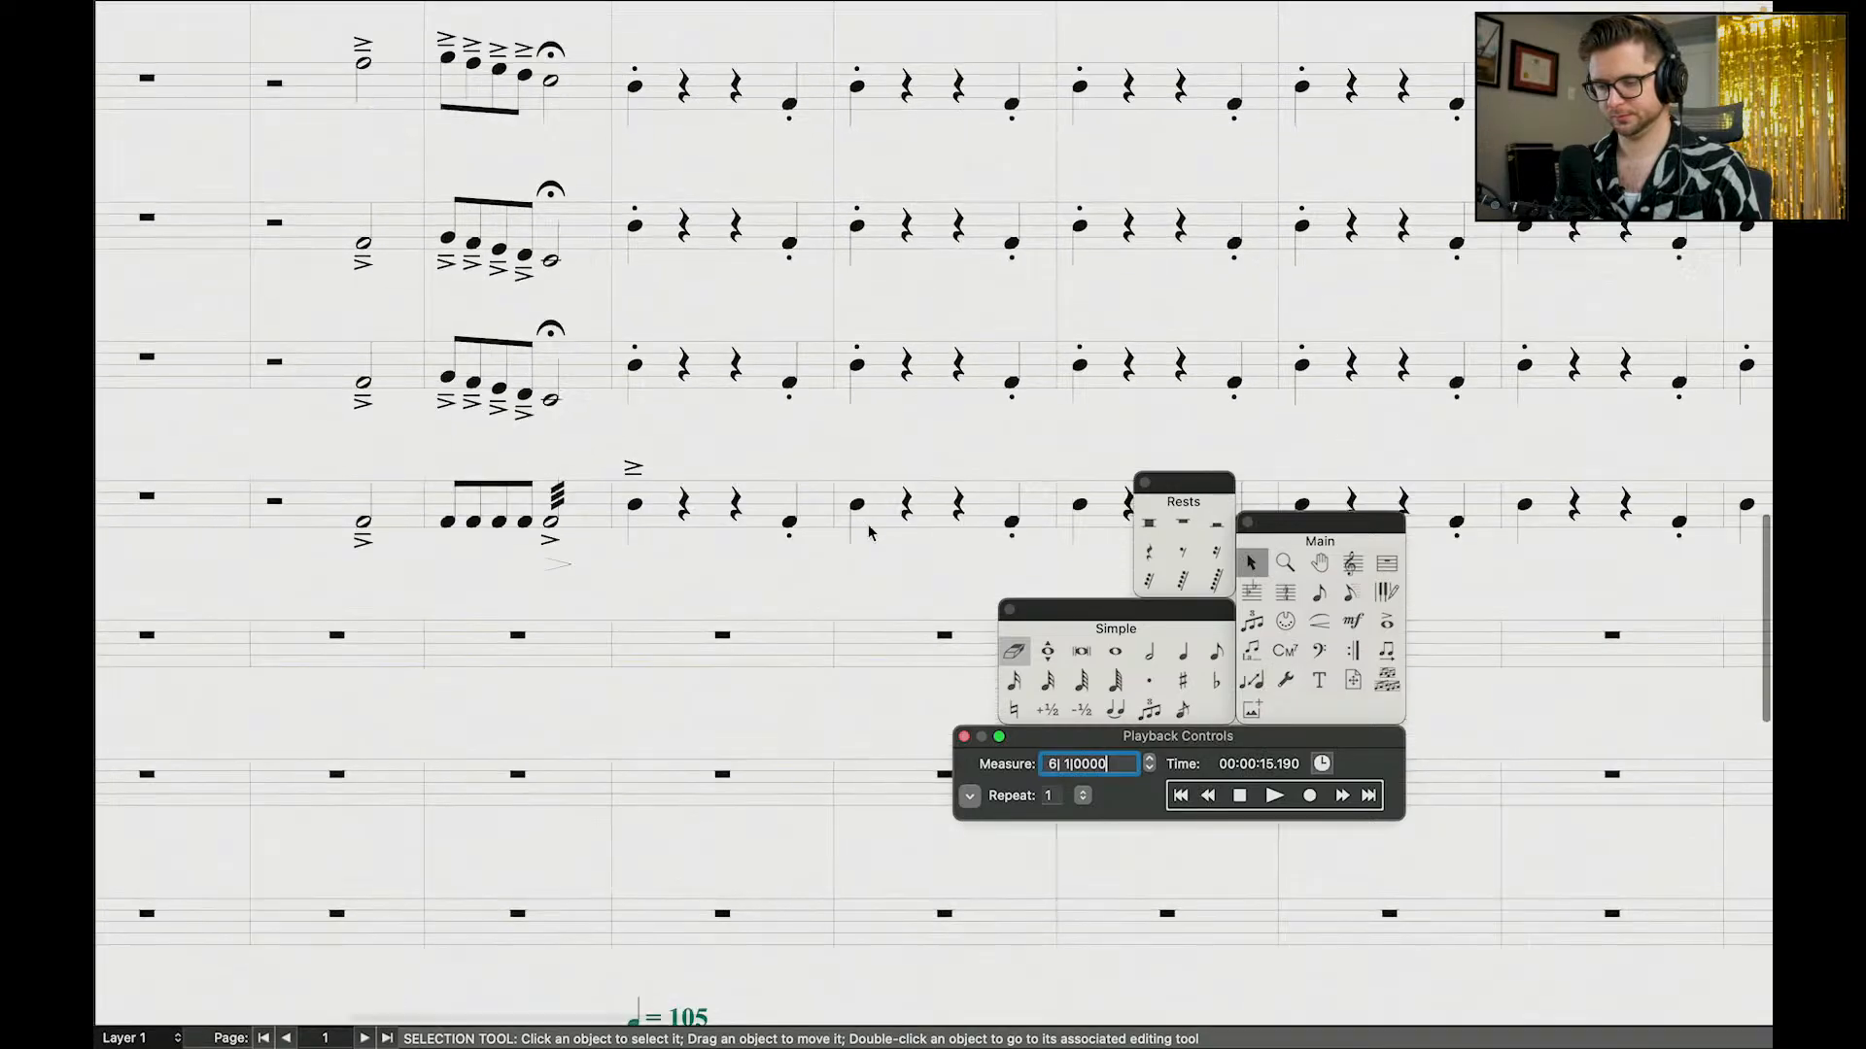
scroll(412, 416, up, 8)
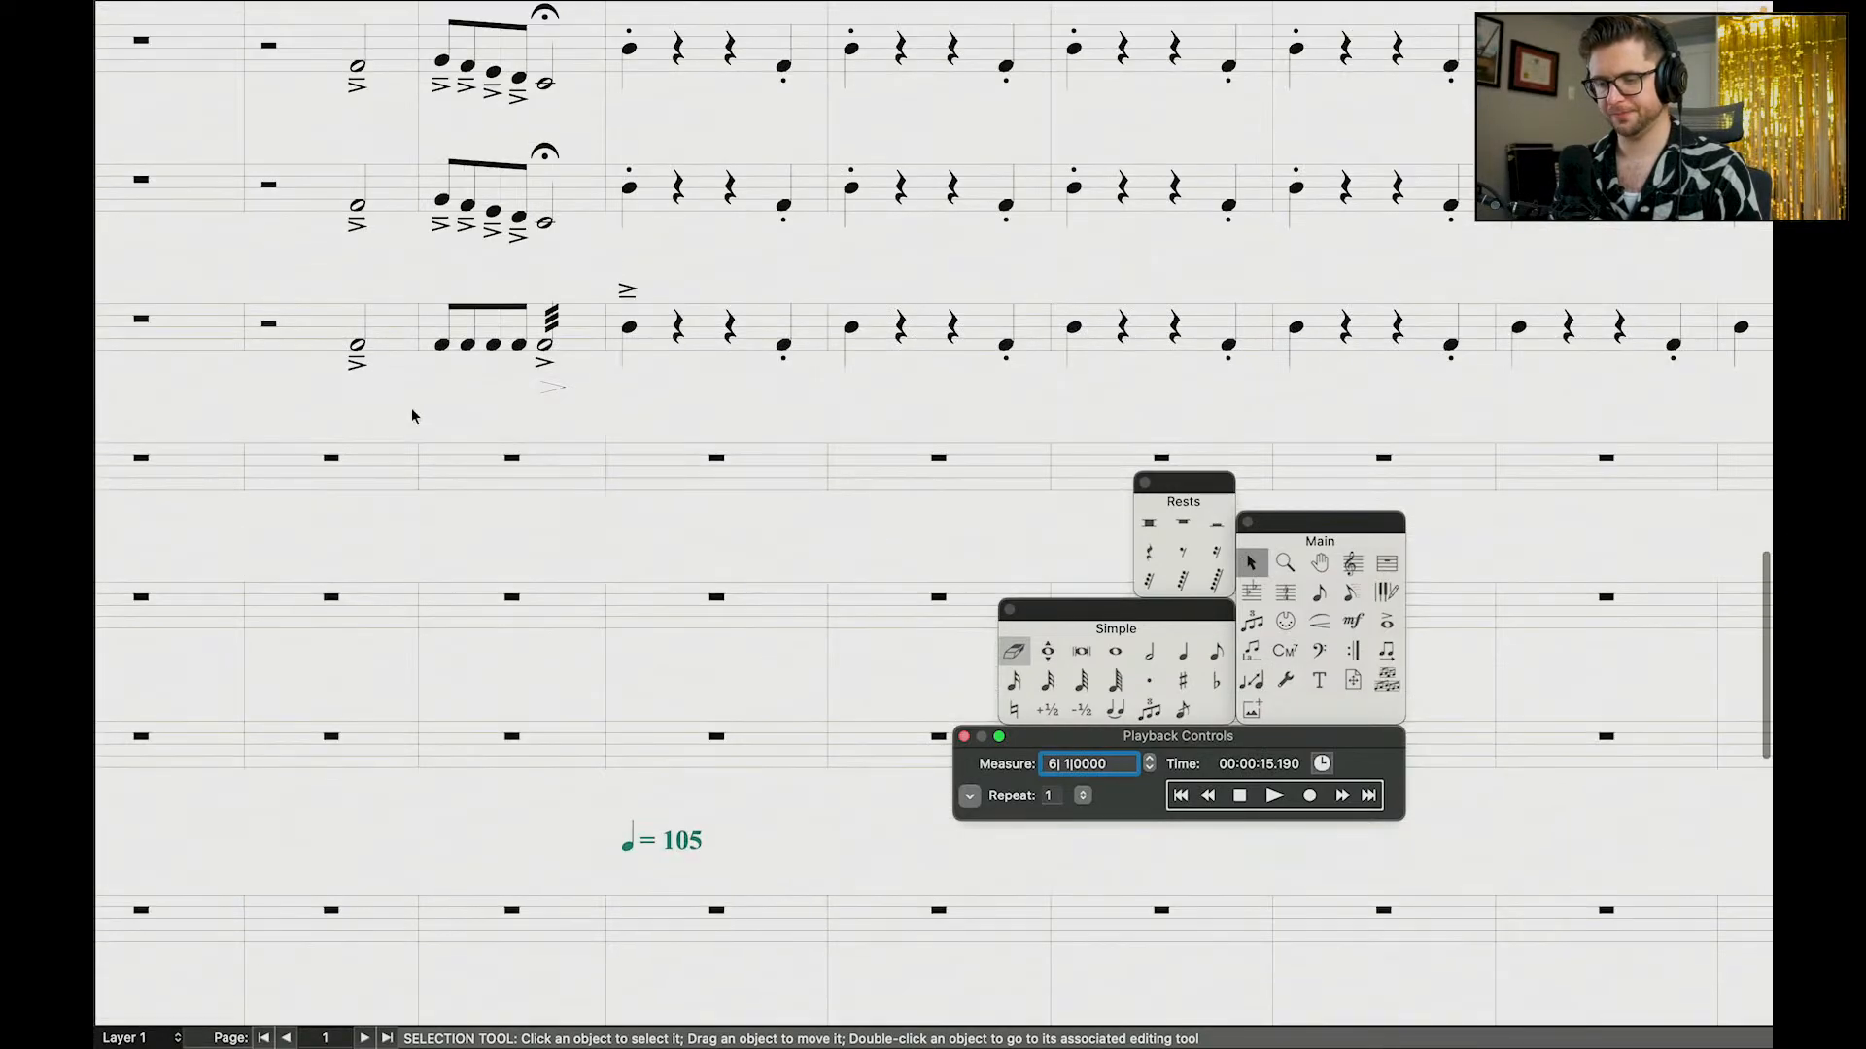
scroll(414, 412, down, 10)
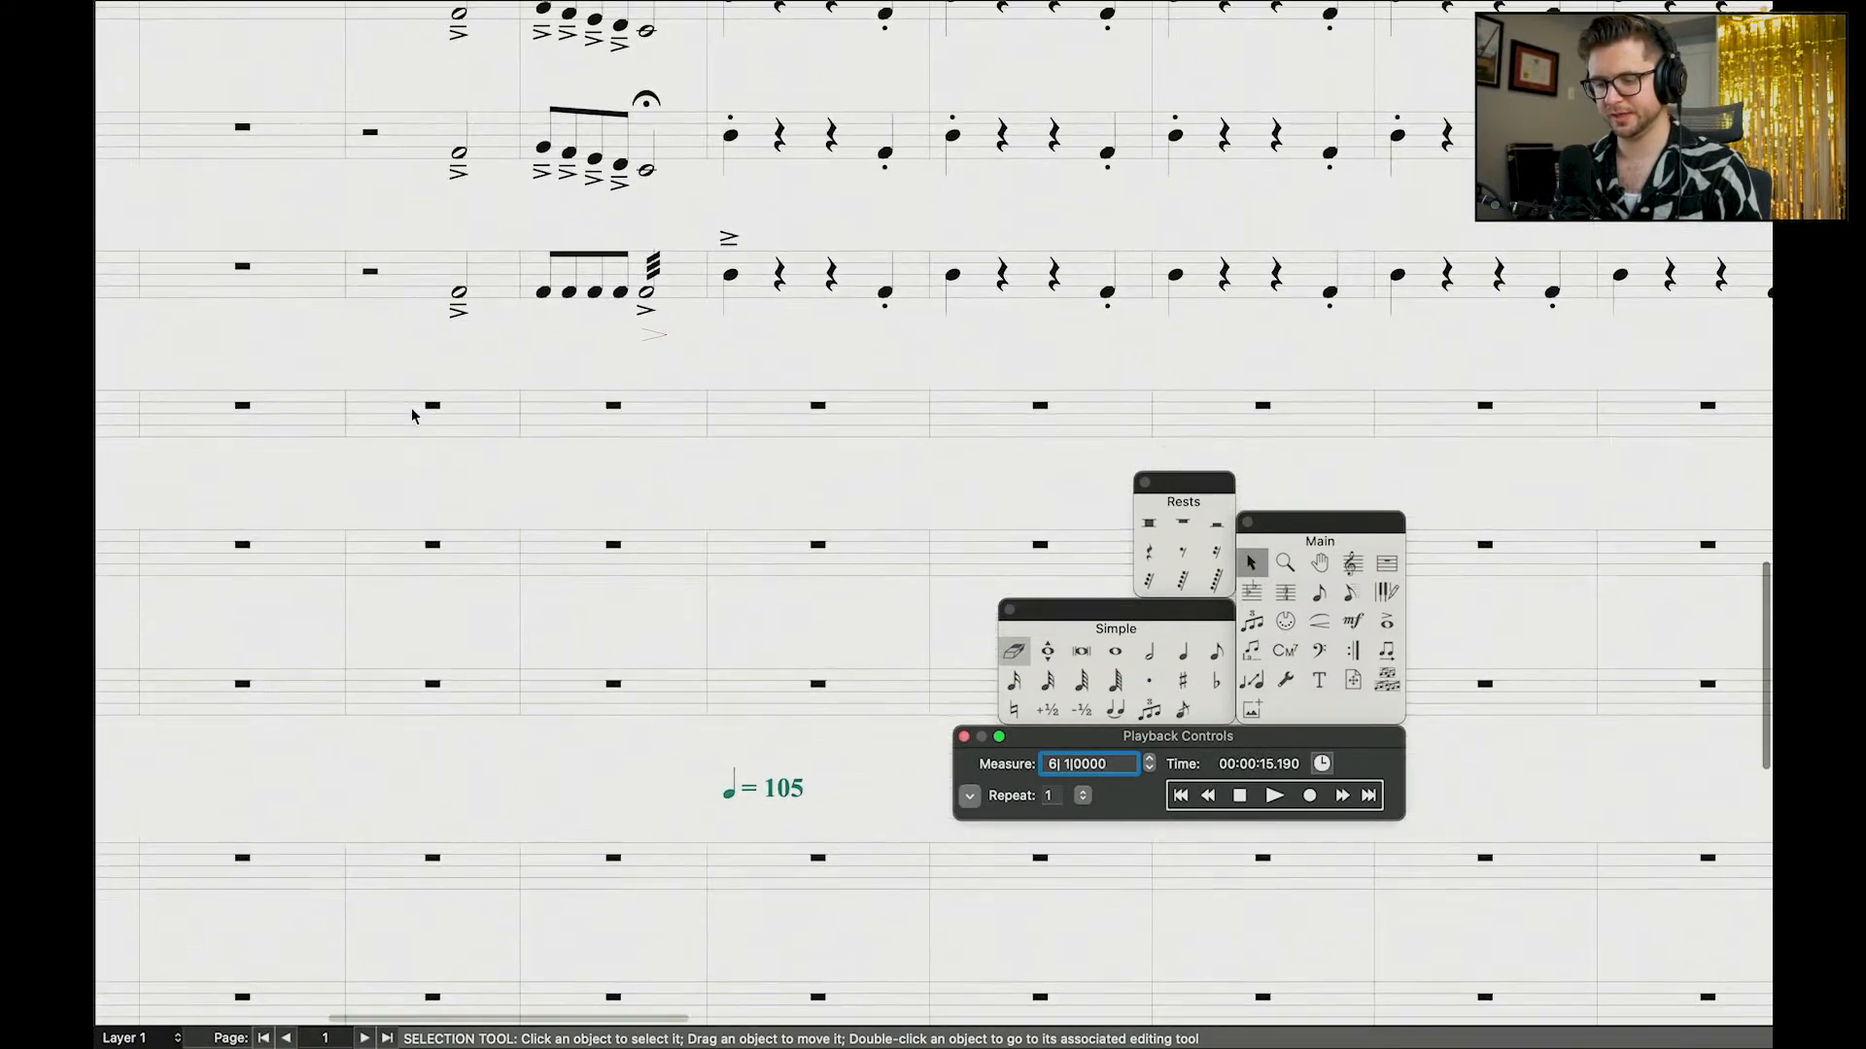
scroll(625, 292, left, 4)
scroll(625, 292, right, 2)
scroll(625, 291, down, 2)
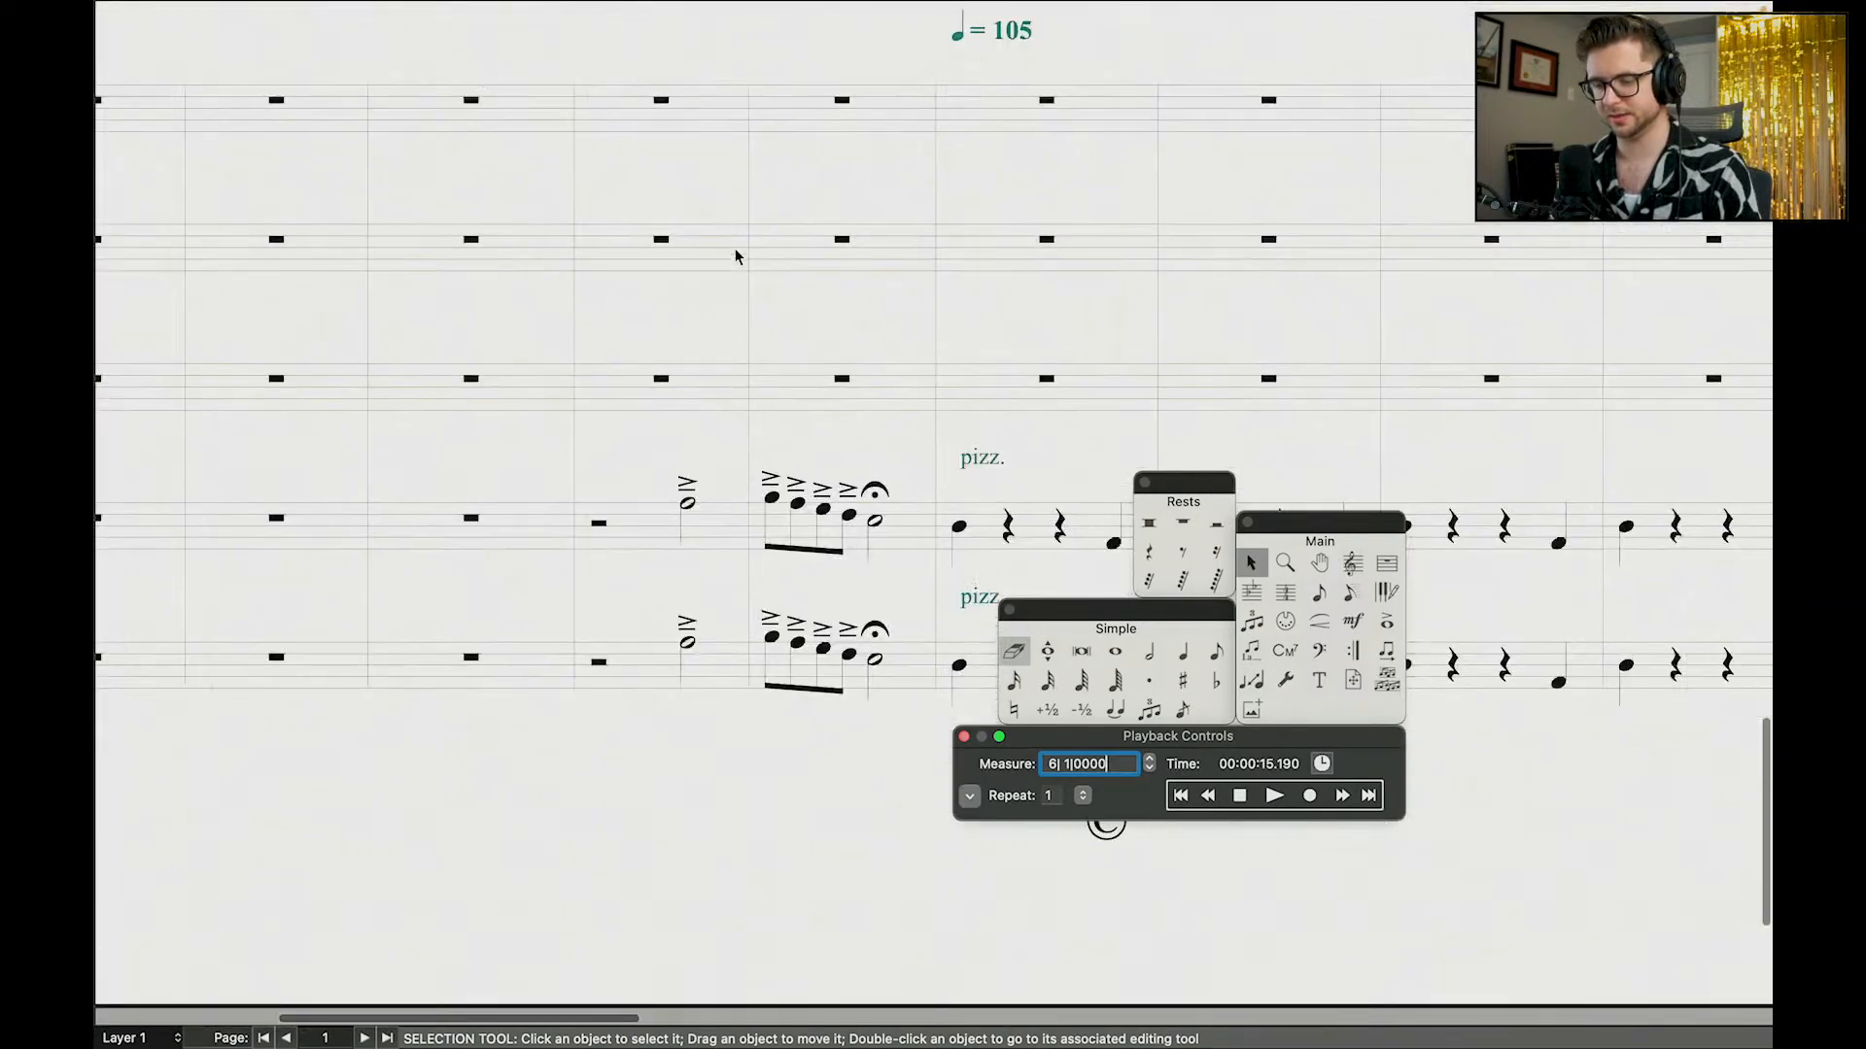
scroll(775, 275, up, 15)
scroll(776, 325, up, 9)
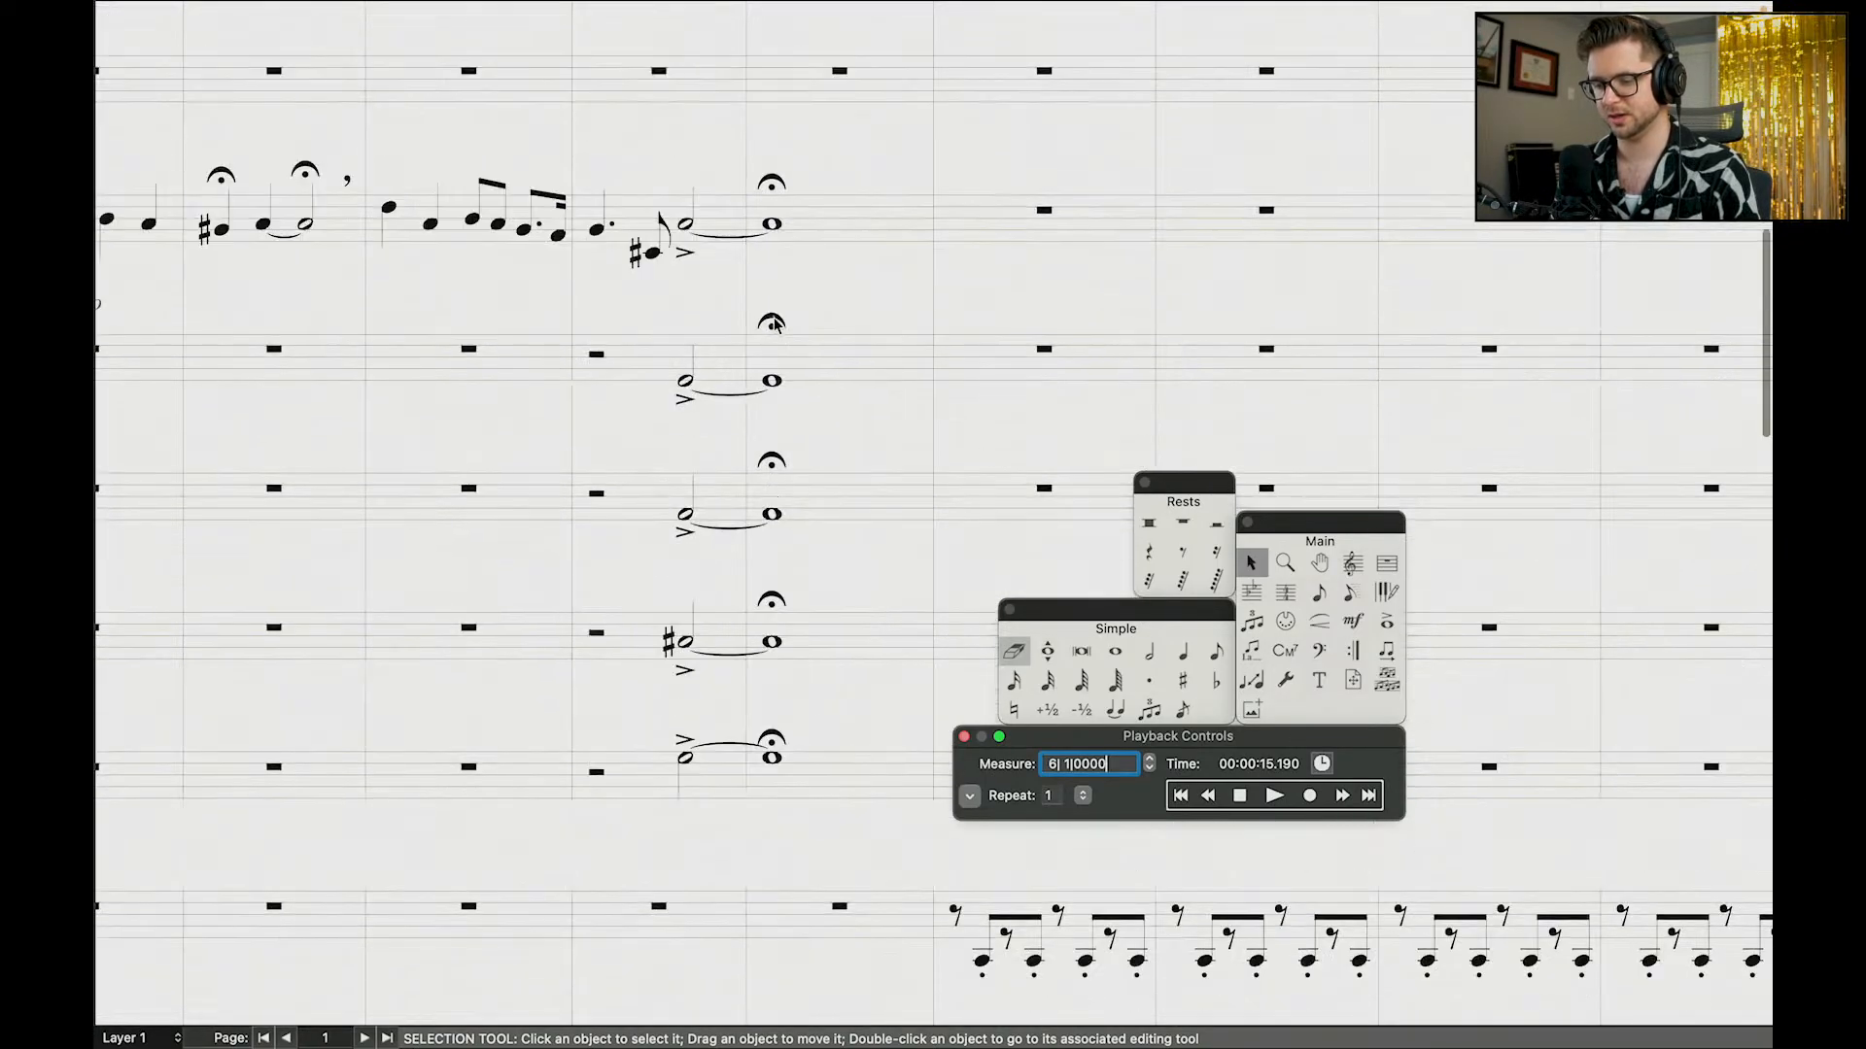
scroll(775, 325, down, 12)
Step: Copy measures 4 and 5 of the third and second staves above the Timpani into the Violin II and Viola staves
click(709, 270)
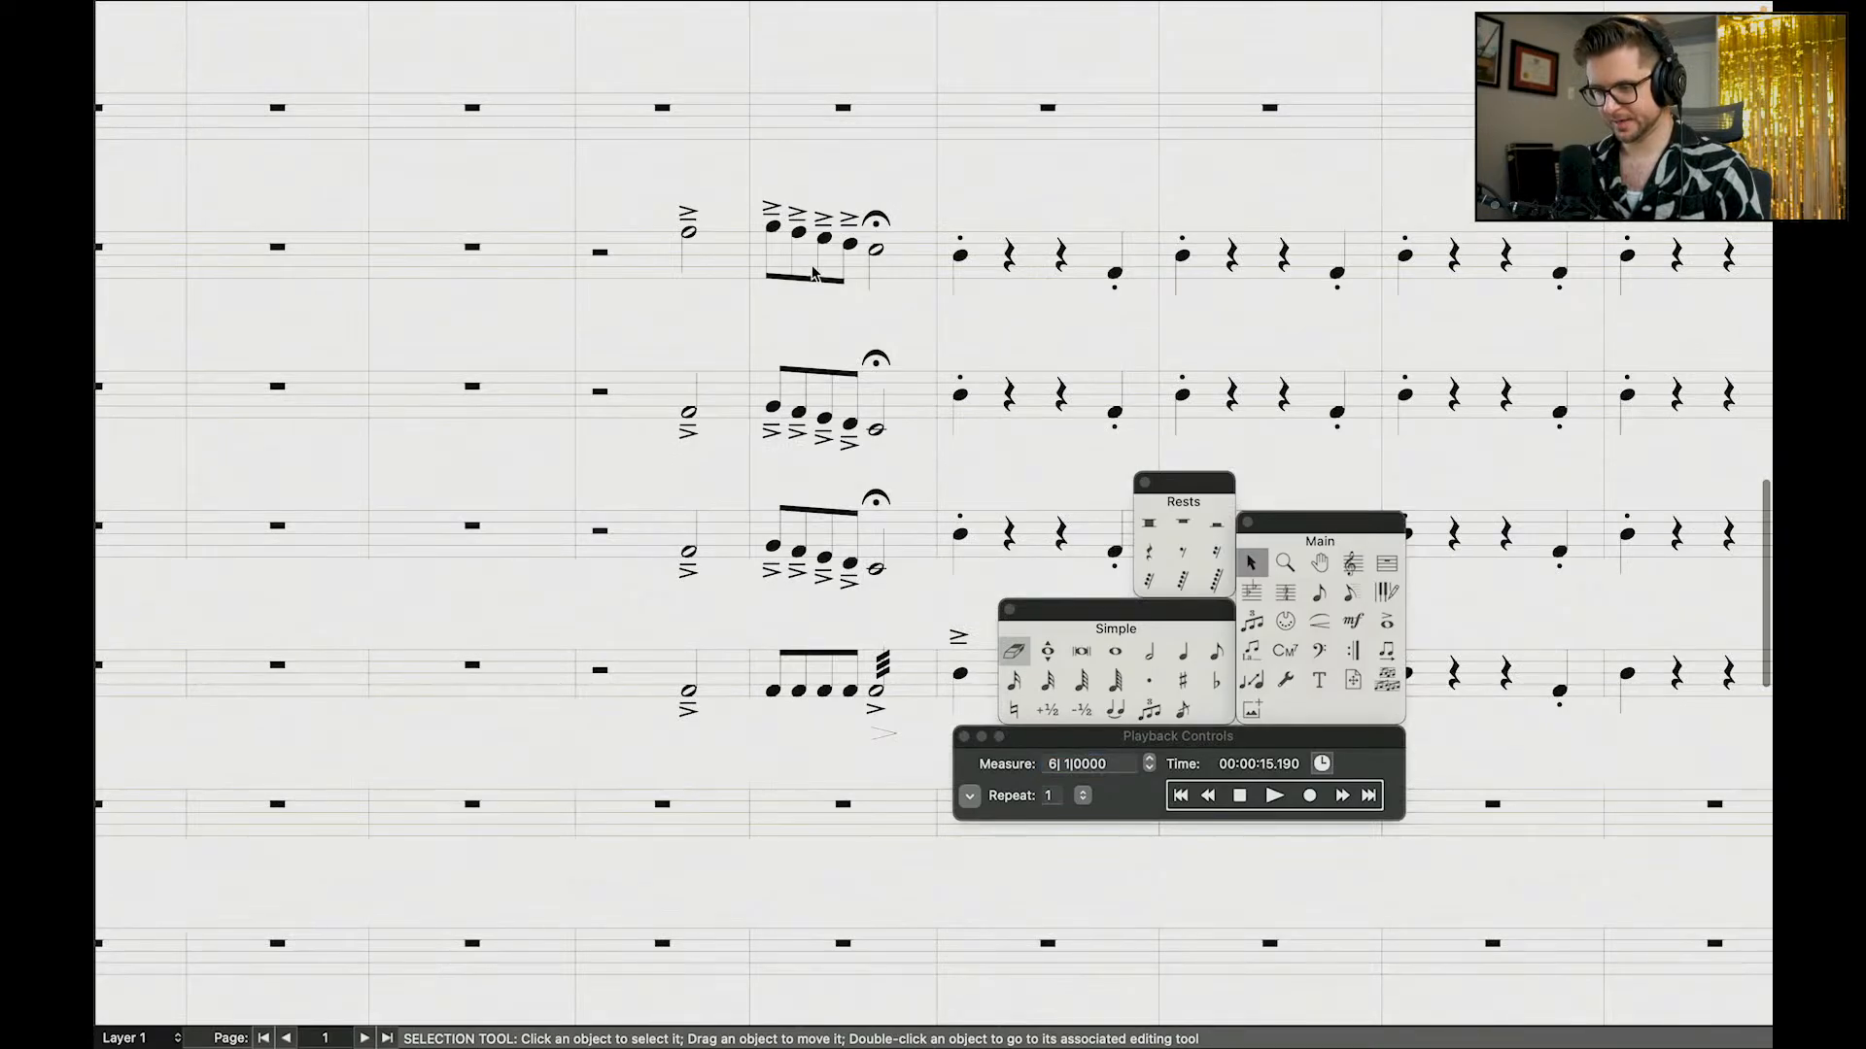
click(814, 273)
click(720, 276)
shift+click(864, 410)
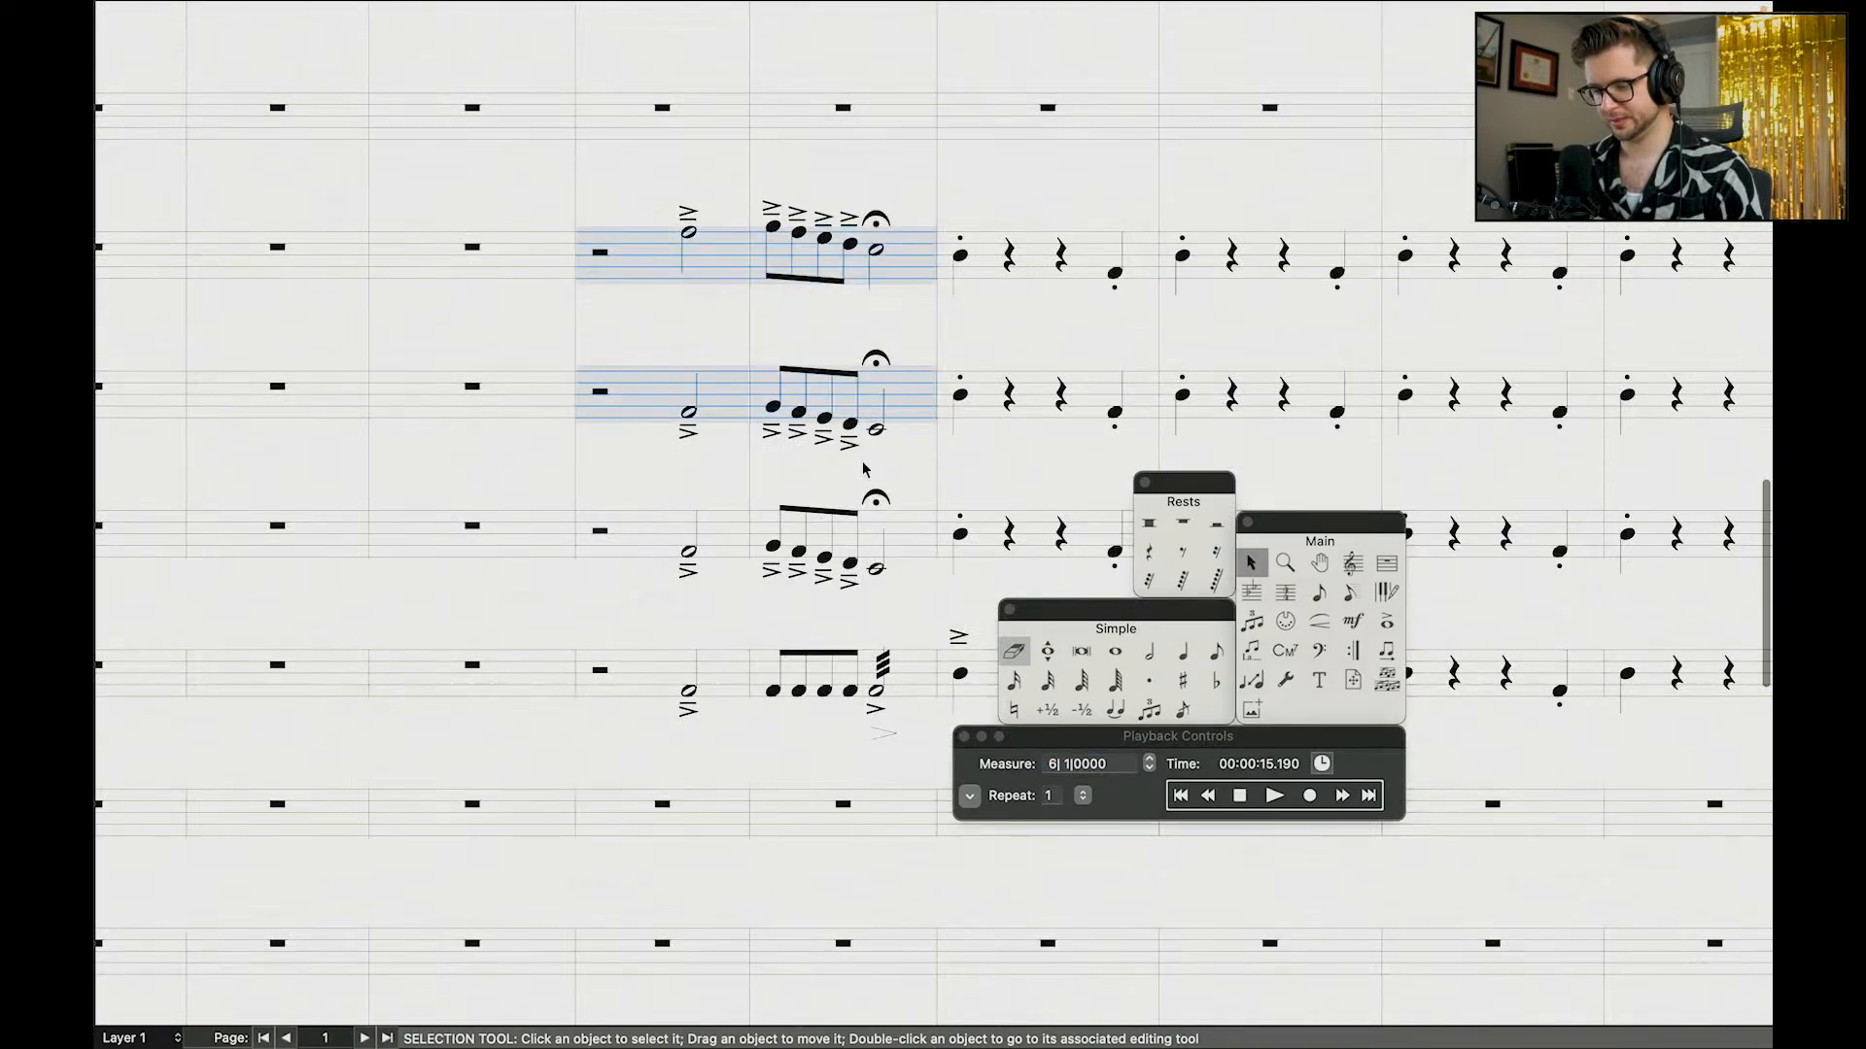
scroll(863, 492, down, 3)
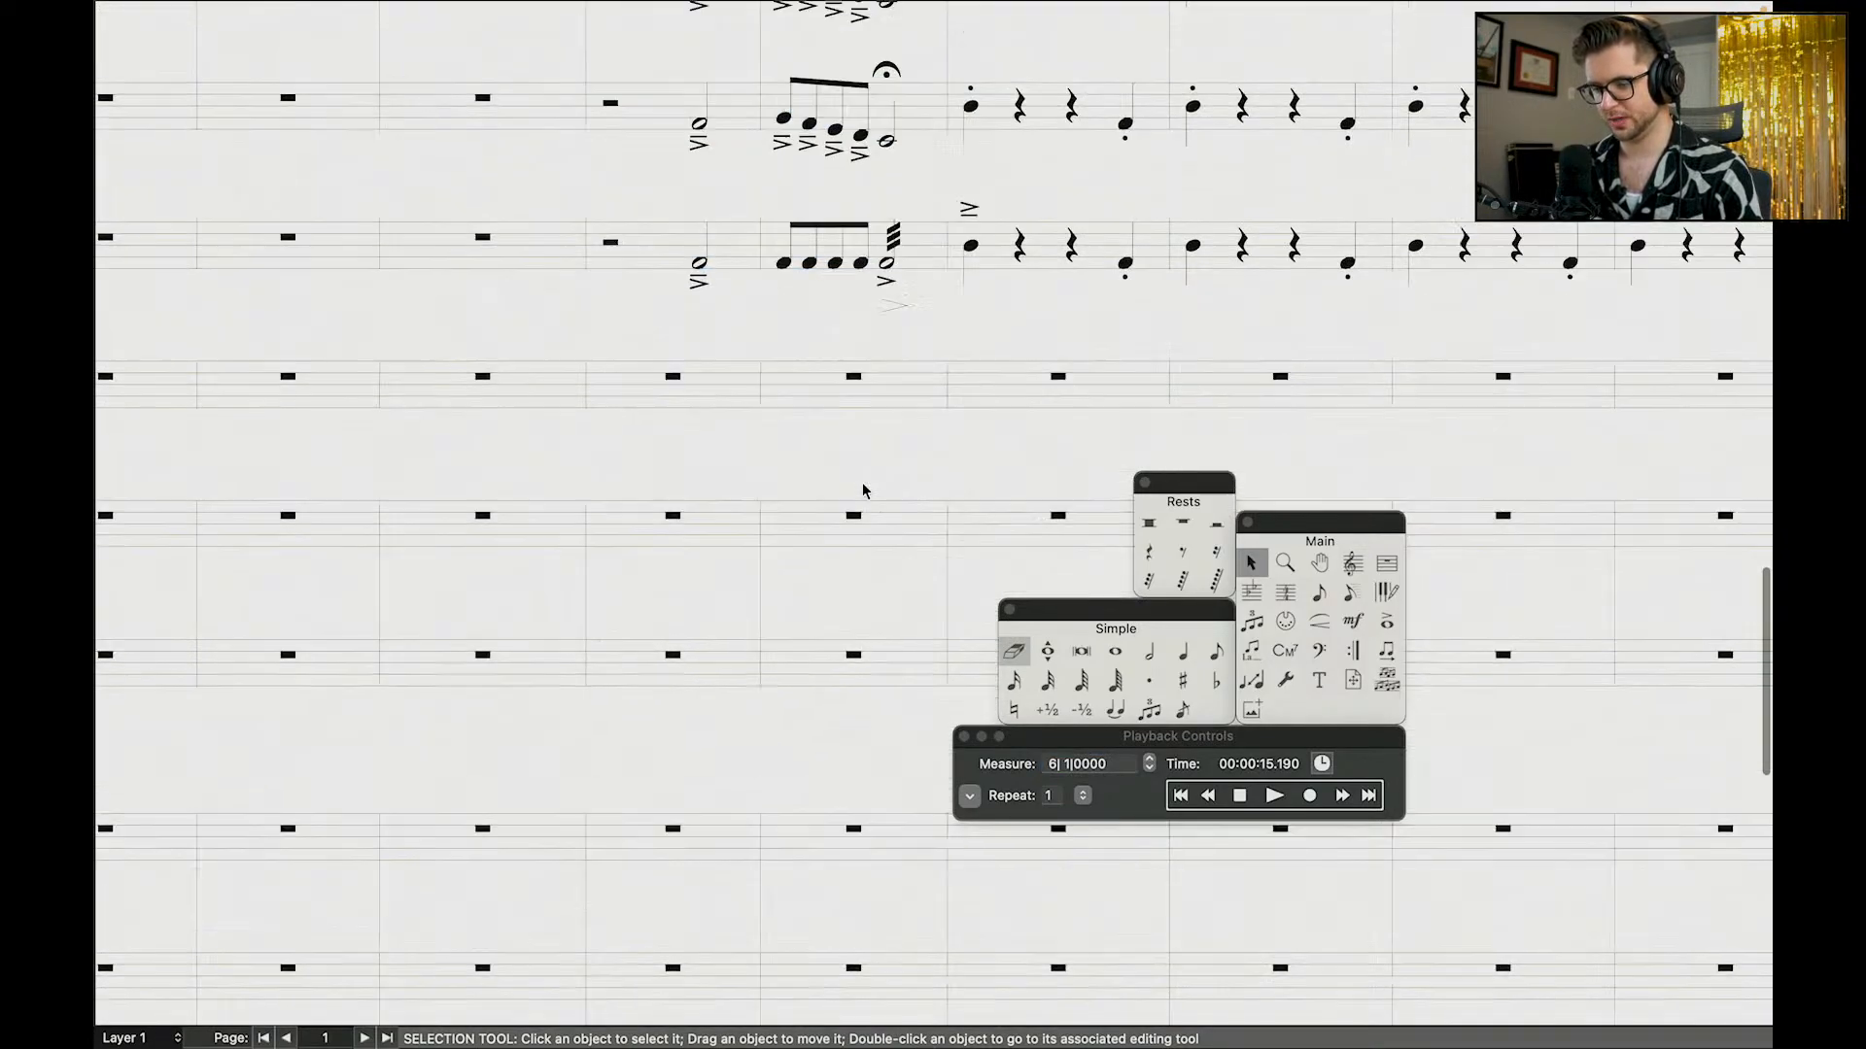
scroll(825, 699, up, 10)
scroll(804, 528, left, 3)
scroll(805, 522, up, 1)
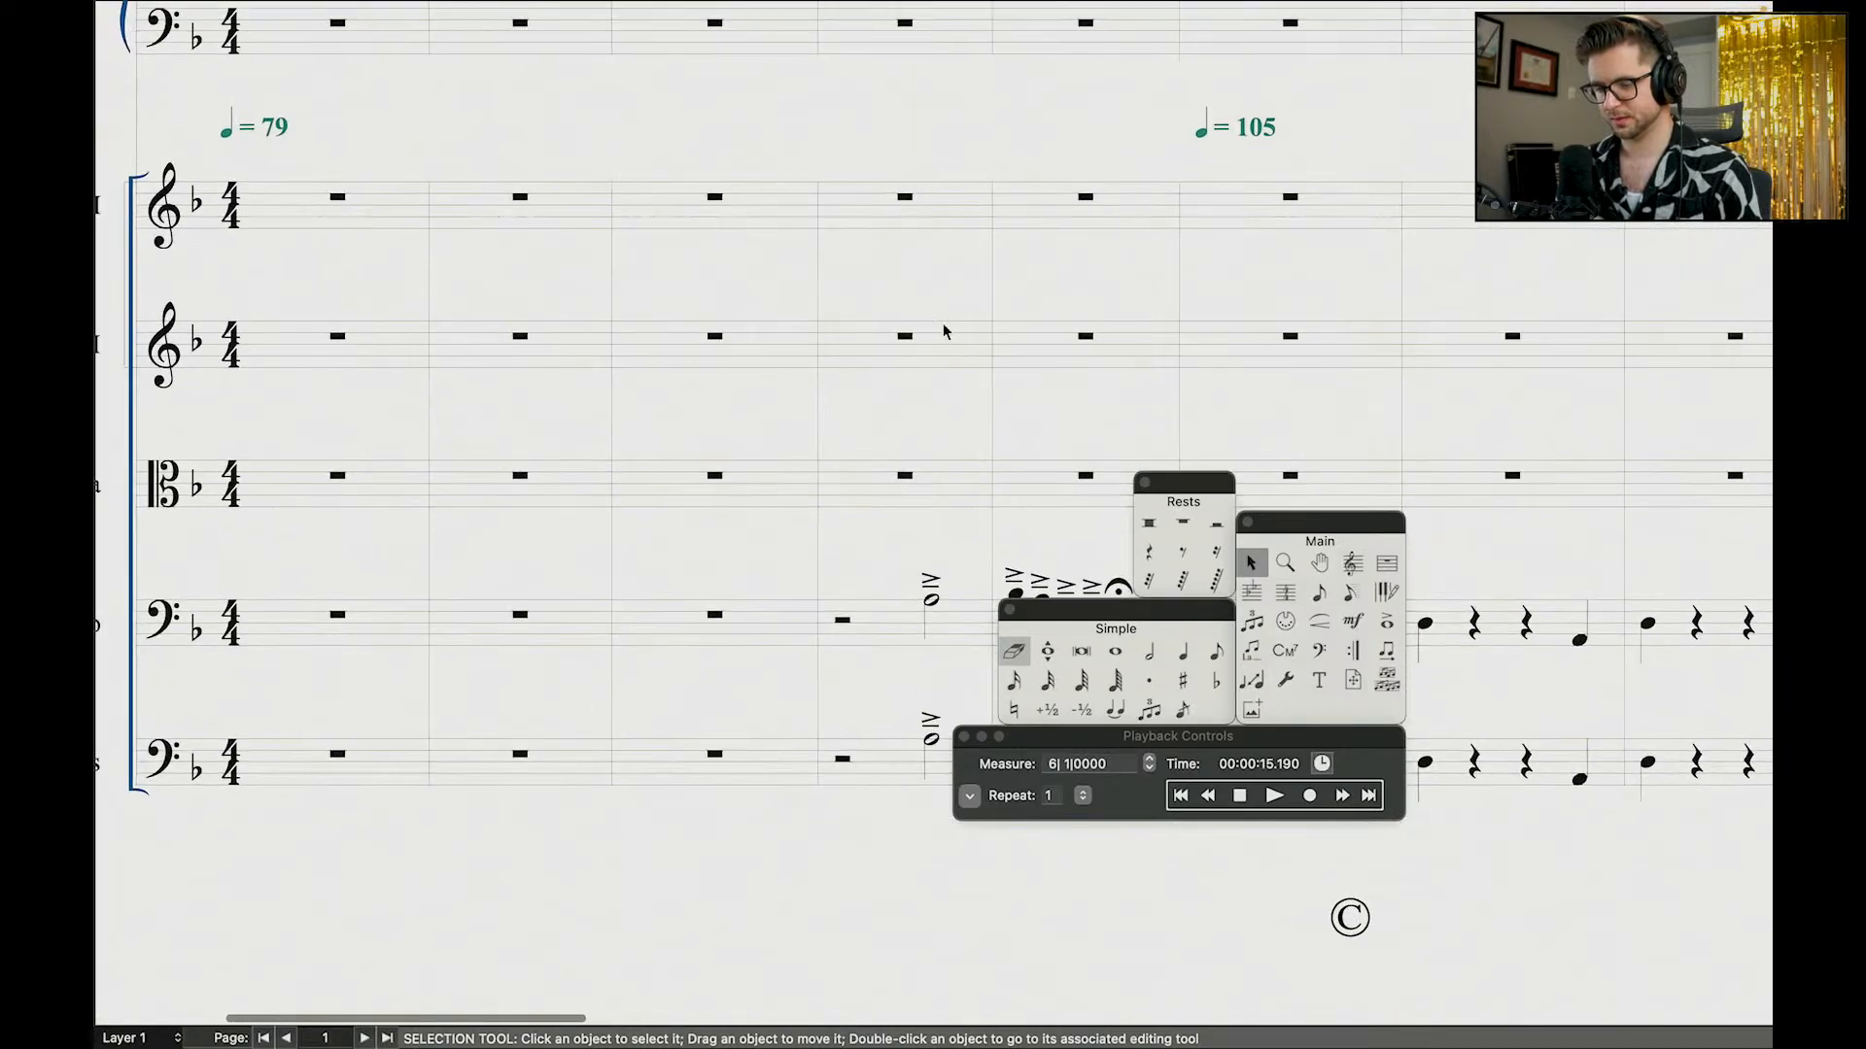
click(943, 326)
key(super+v)
scroll(974, 344, right, 5)
key(Escape)
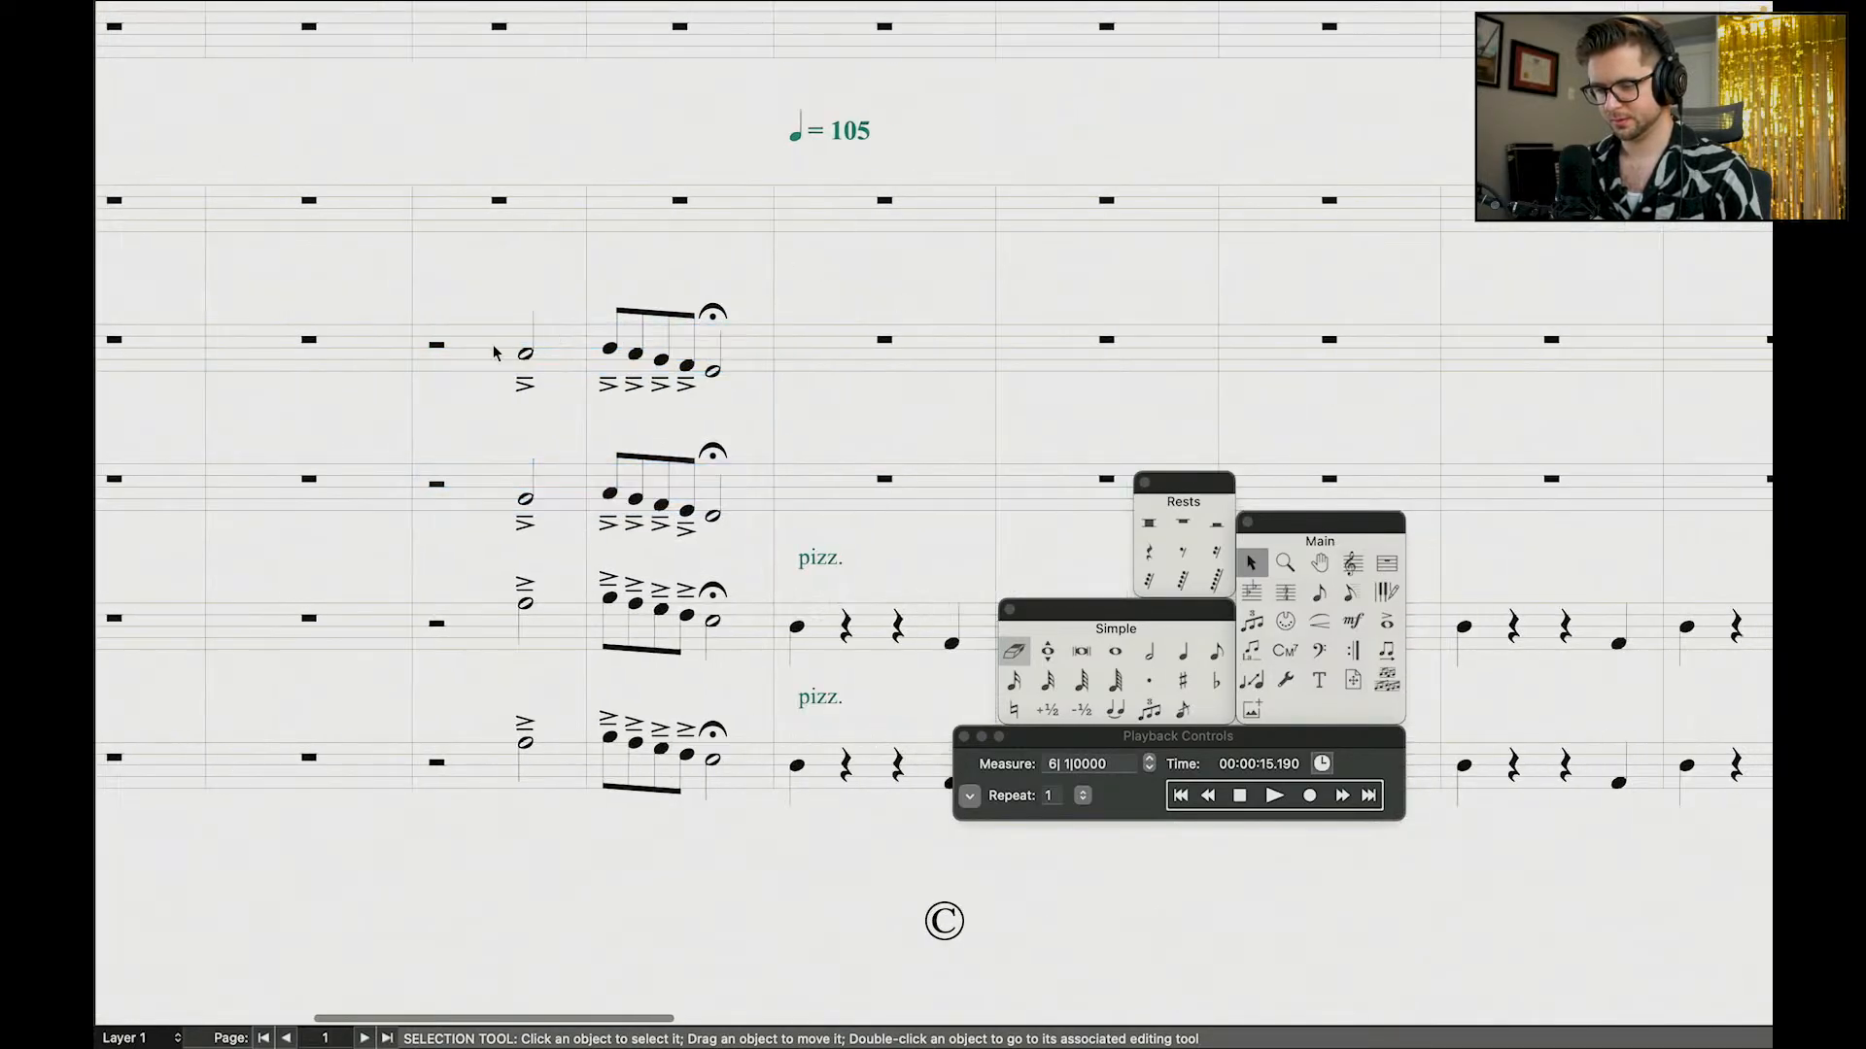
Step: Copy measures 4 and 5 of the Violin II staff into the Violin I staff
drag(493, 352, 633, 355)
click(523, 221)
key(super+v)
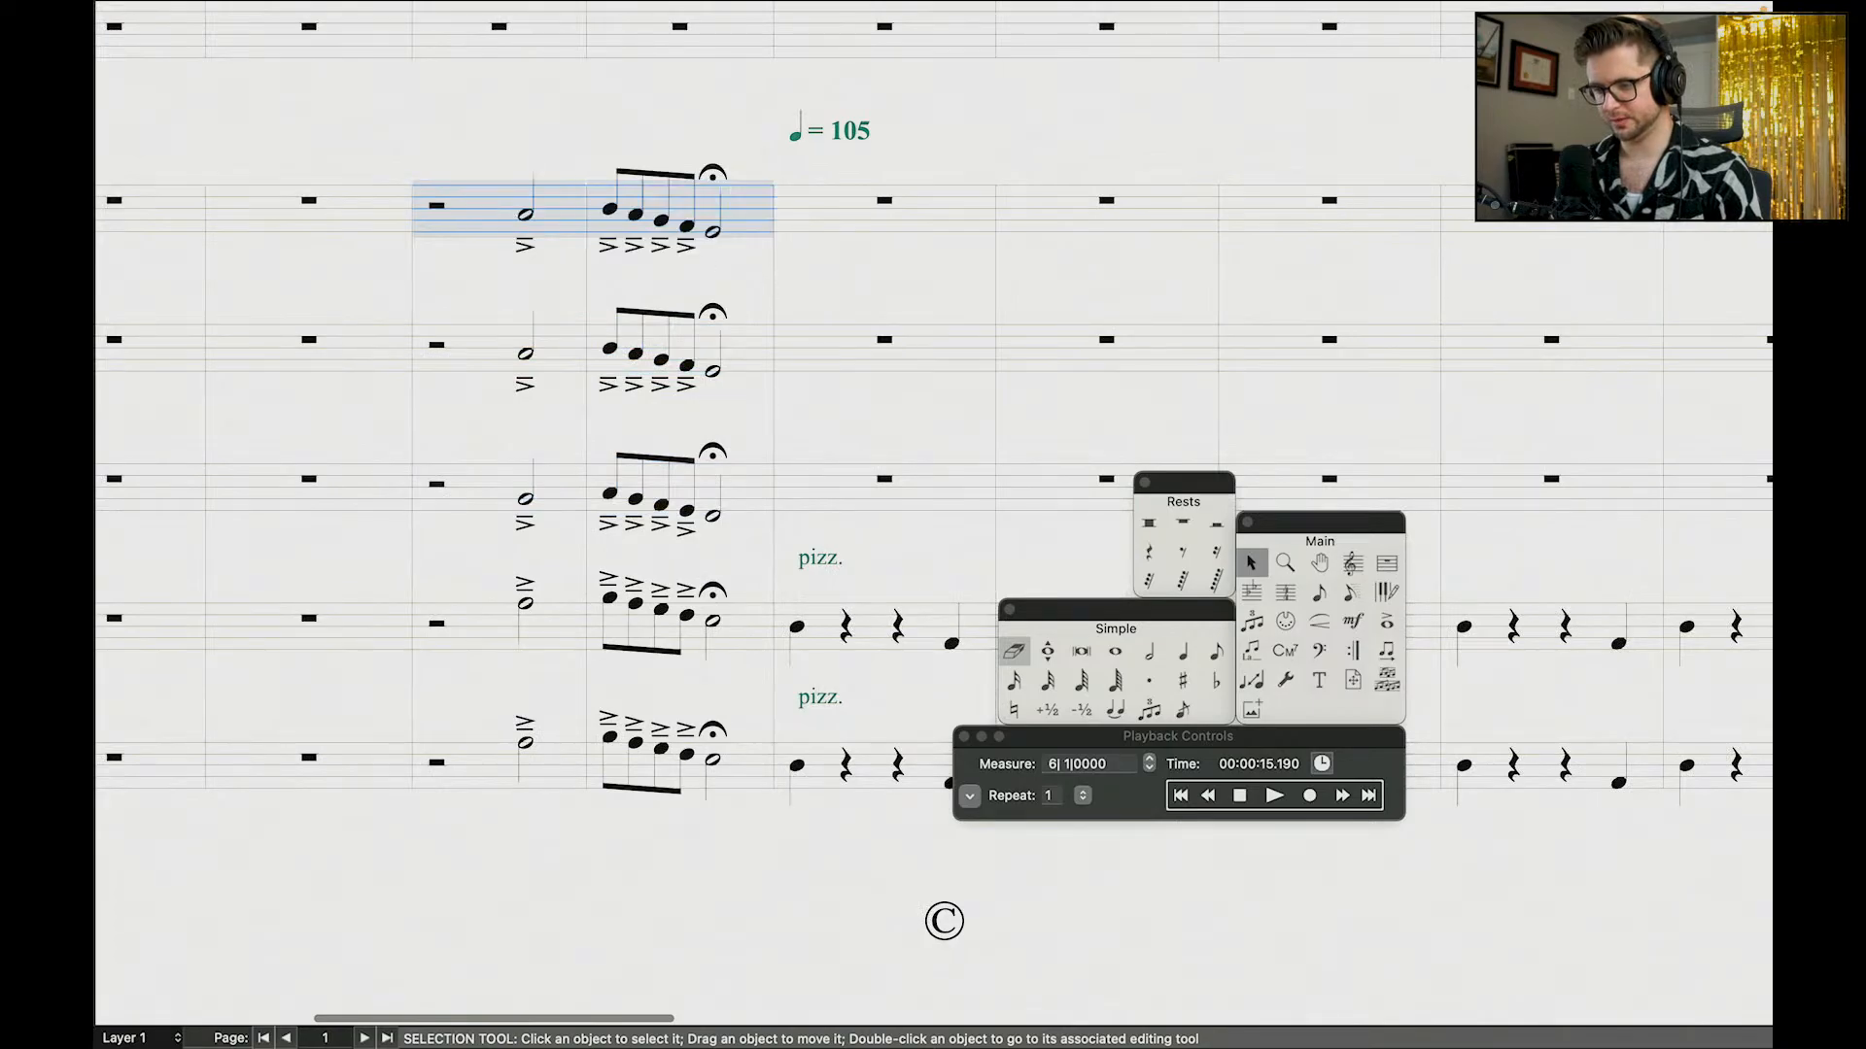
key(Escape)
click(559, 206)
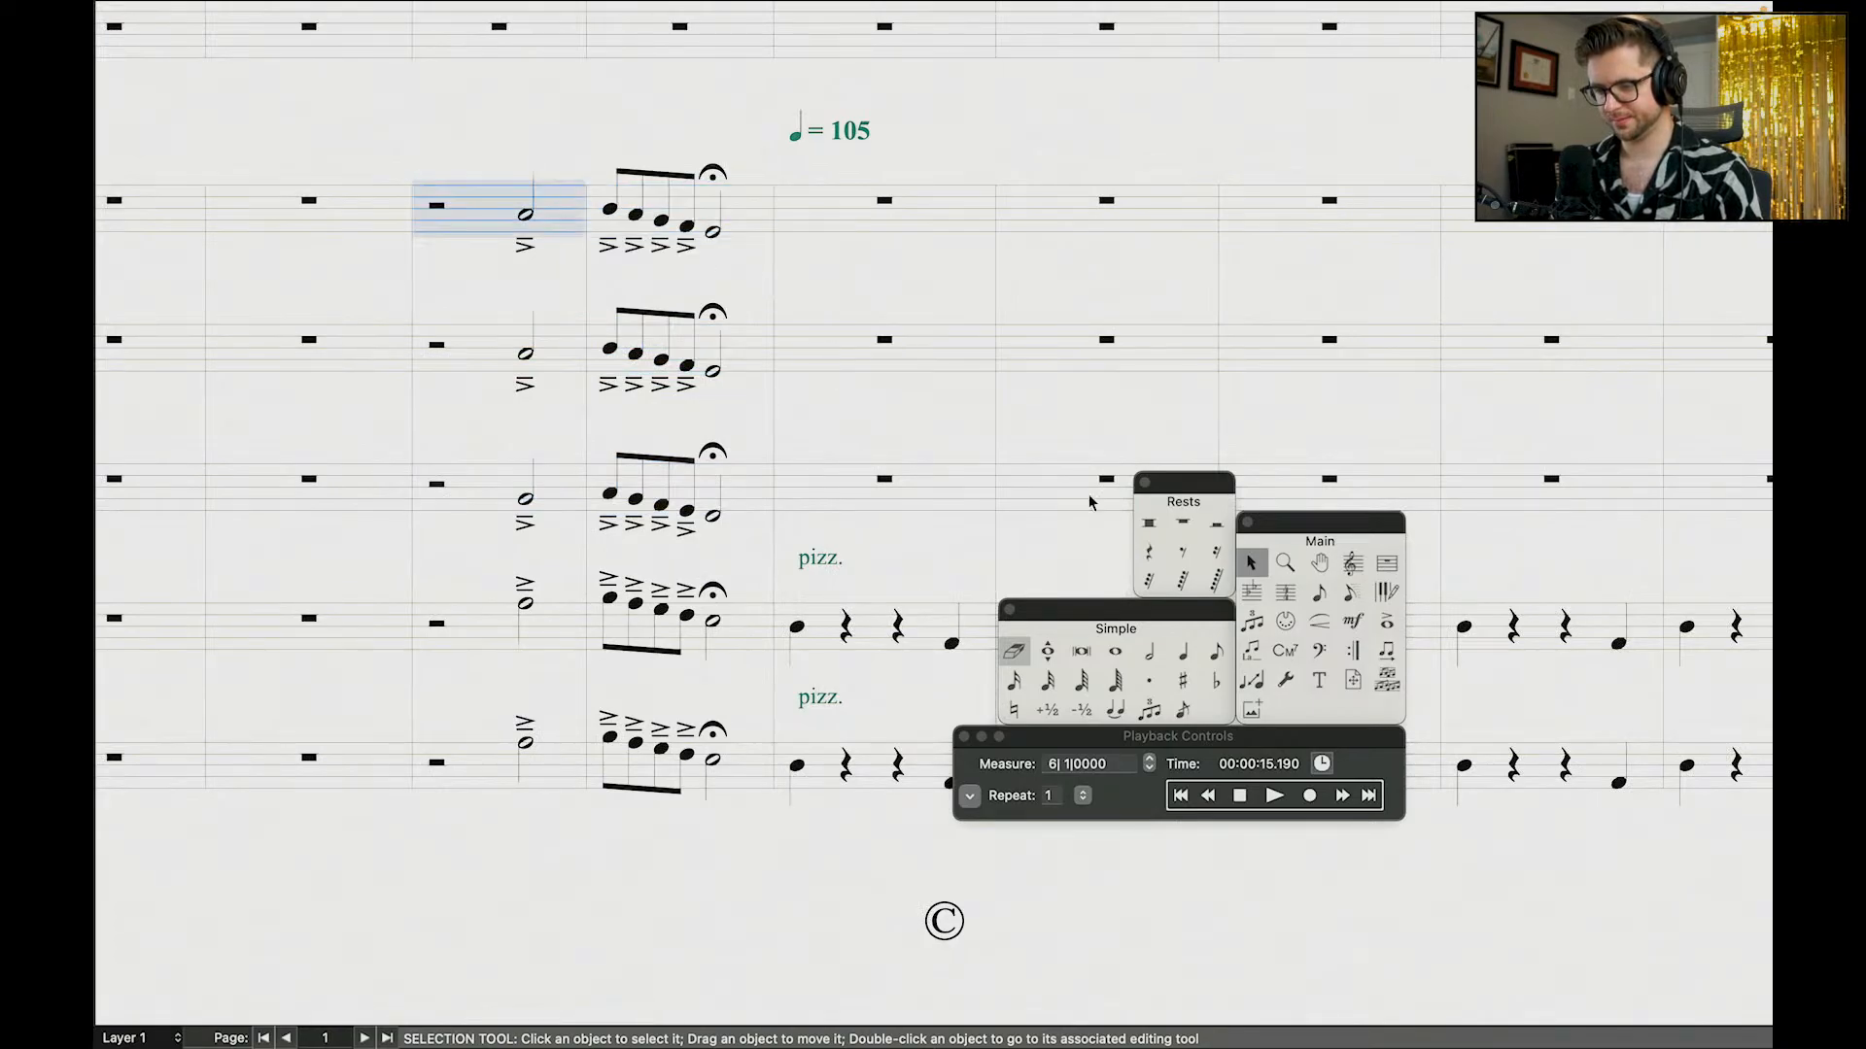
Step: Play back the score through measures 4 to 8, following the parts to check the added string and Timpani notes
click(1208, 795)
key(space)
scroll(699, 462, down, 15)
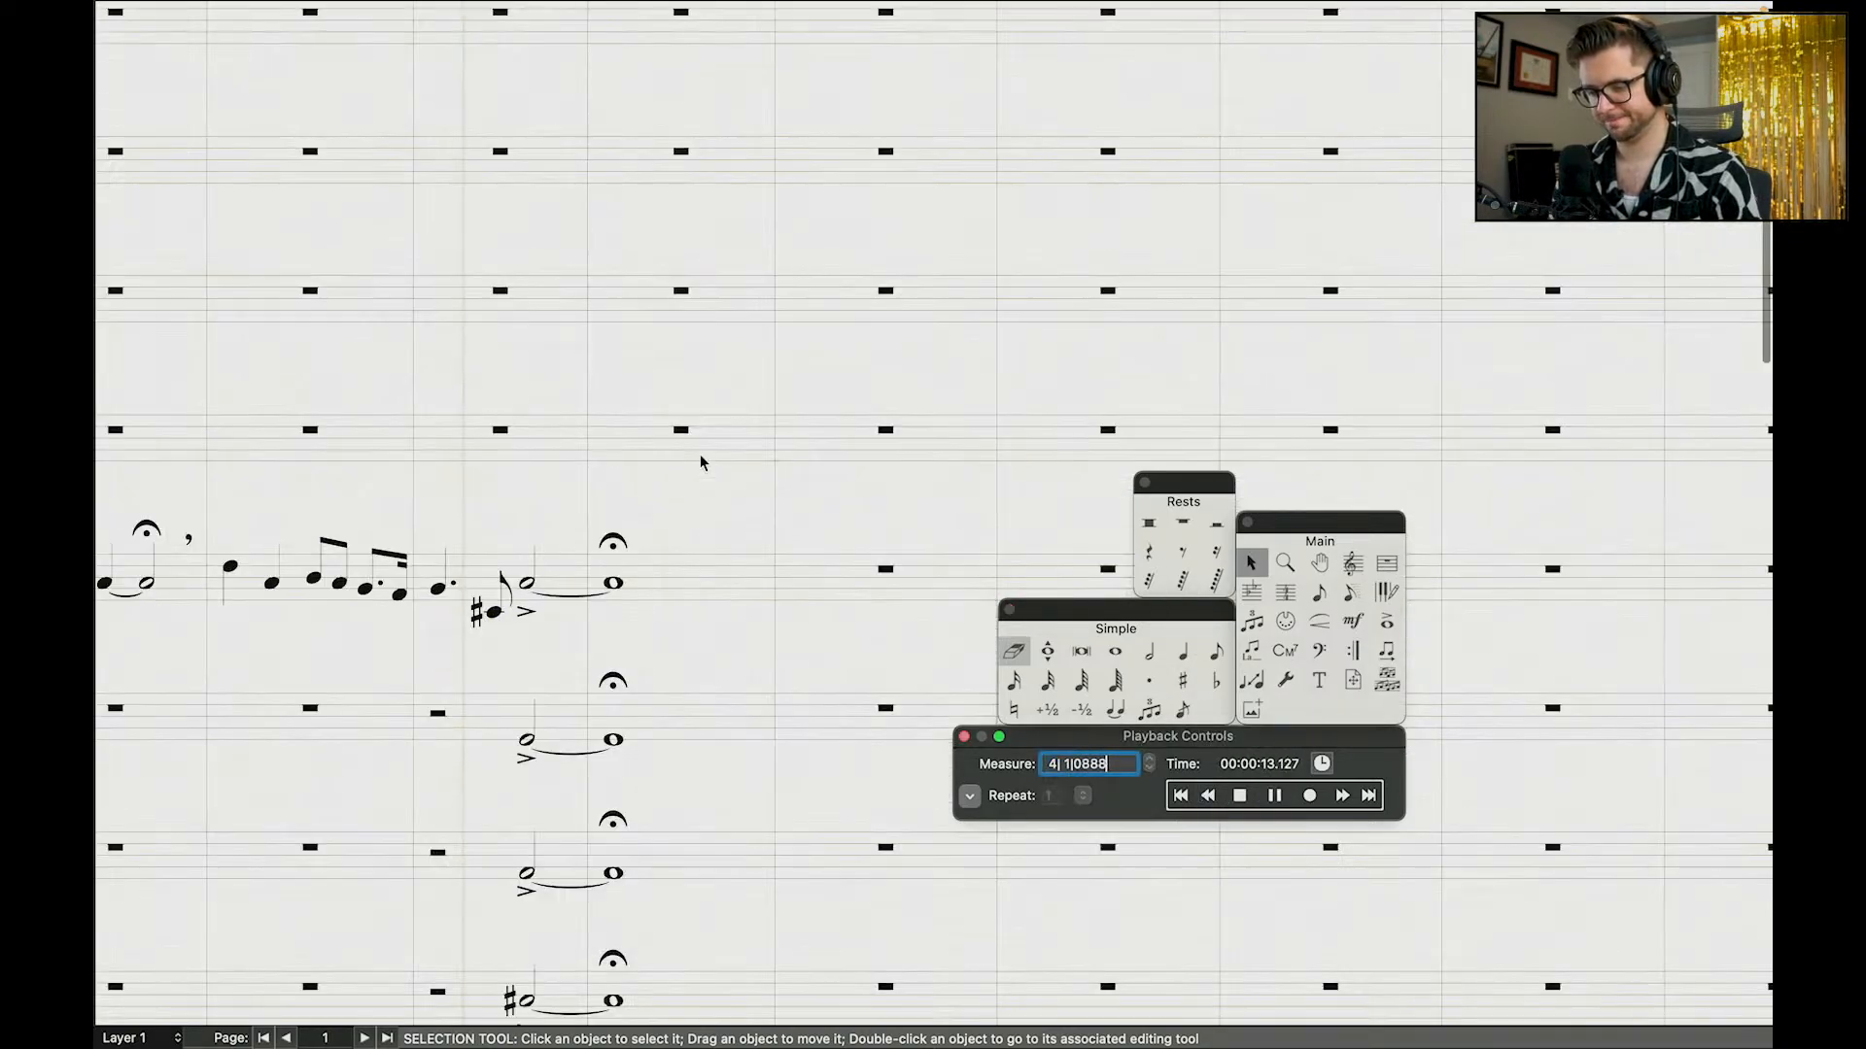
scroll(398, 444, down, 5)
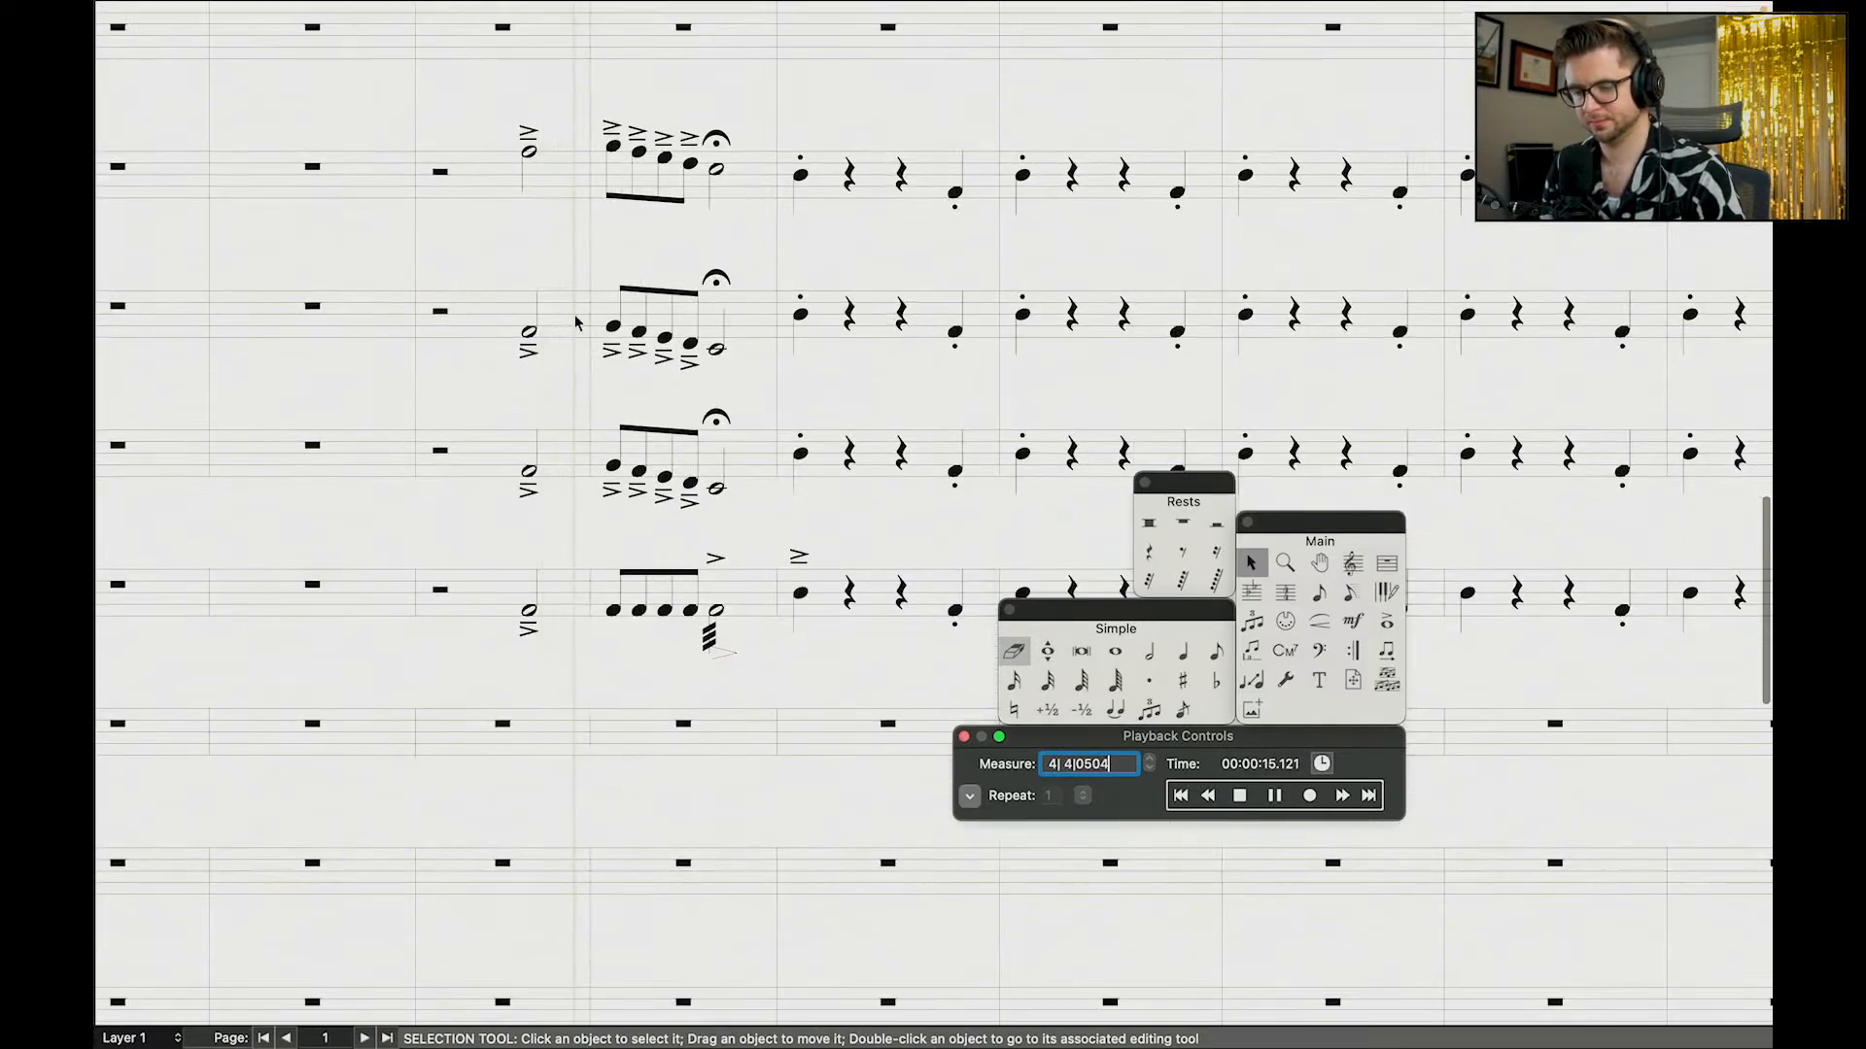
scroll(578, 321, down, 15)
scroll(578, 322, left, 10)
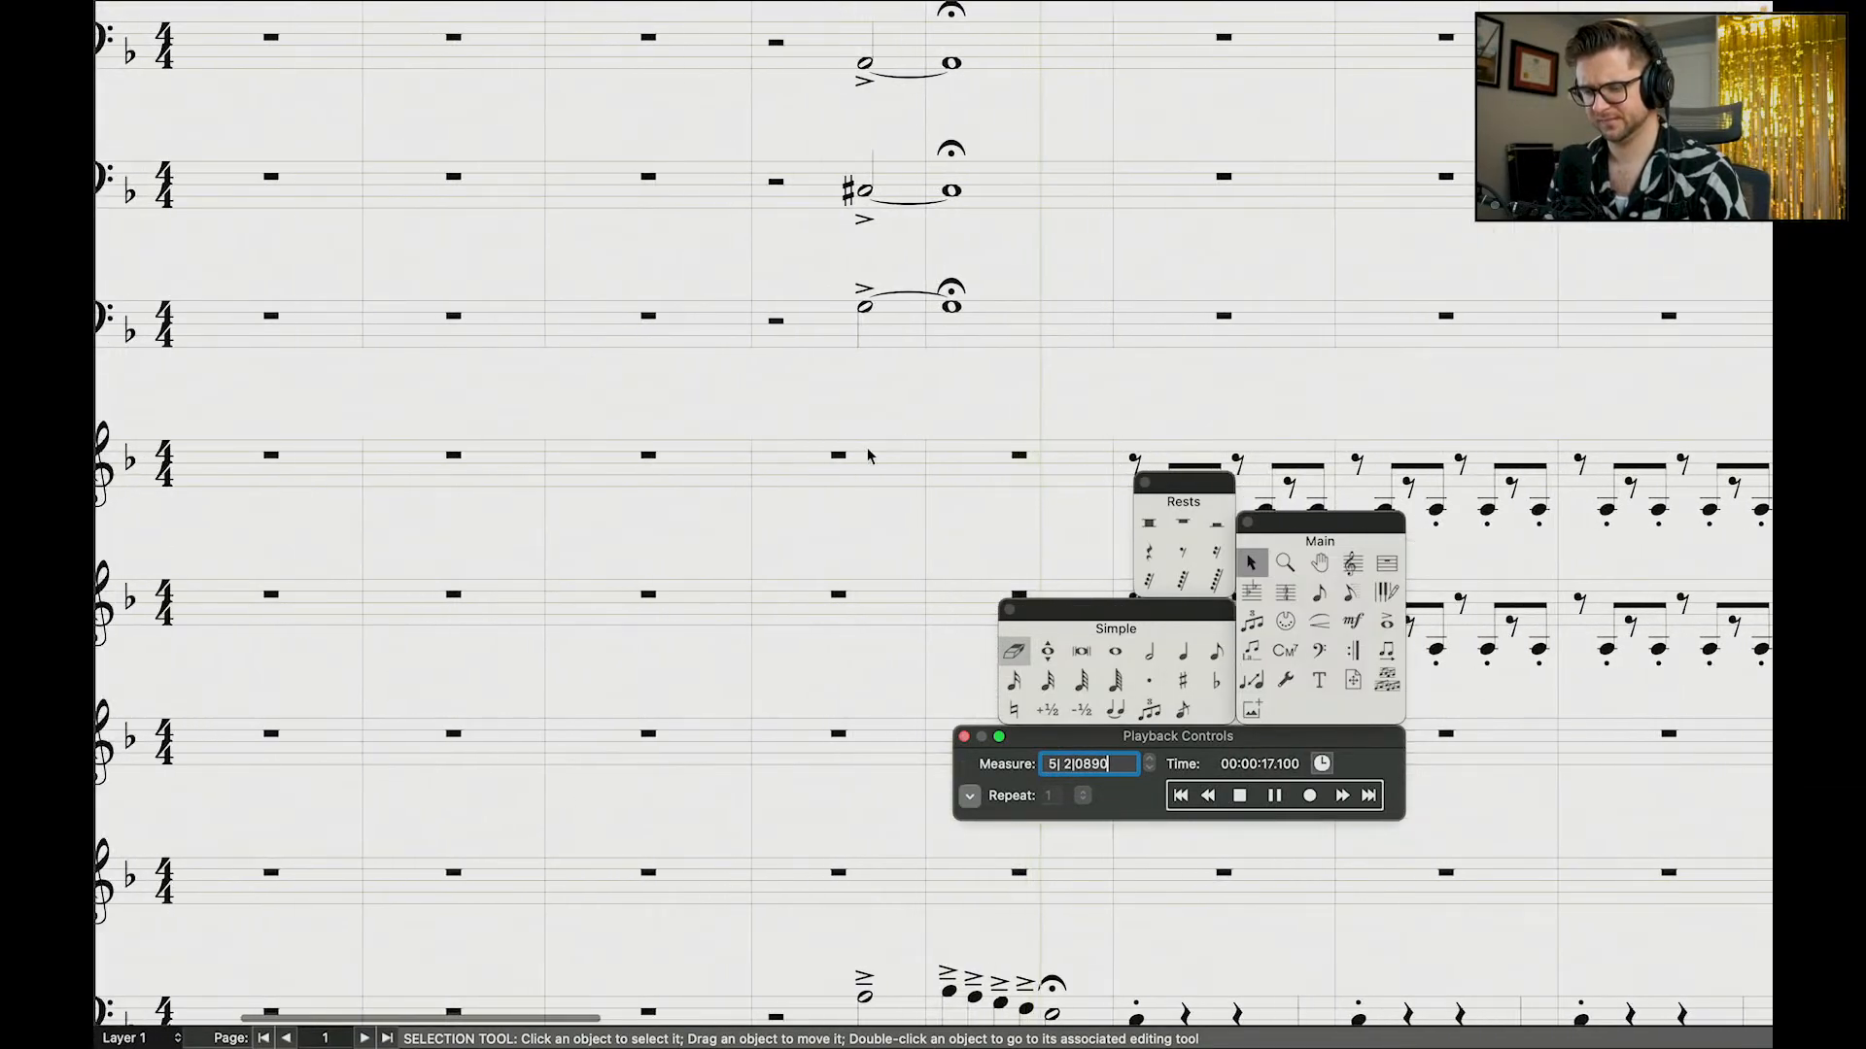
scroll(868, 457, down, 20)
scroll(920, 362, right, 8)
scroll(920, 363, down, 5)
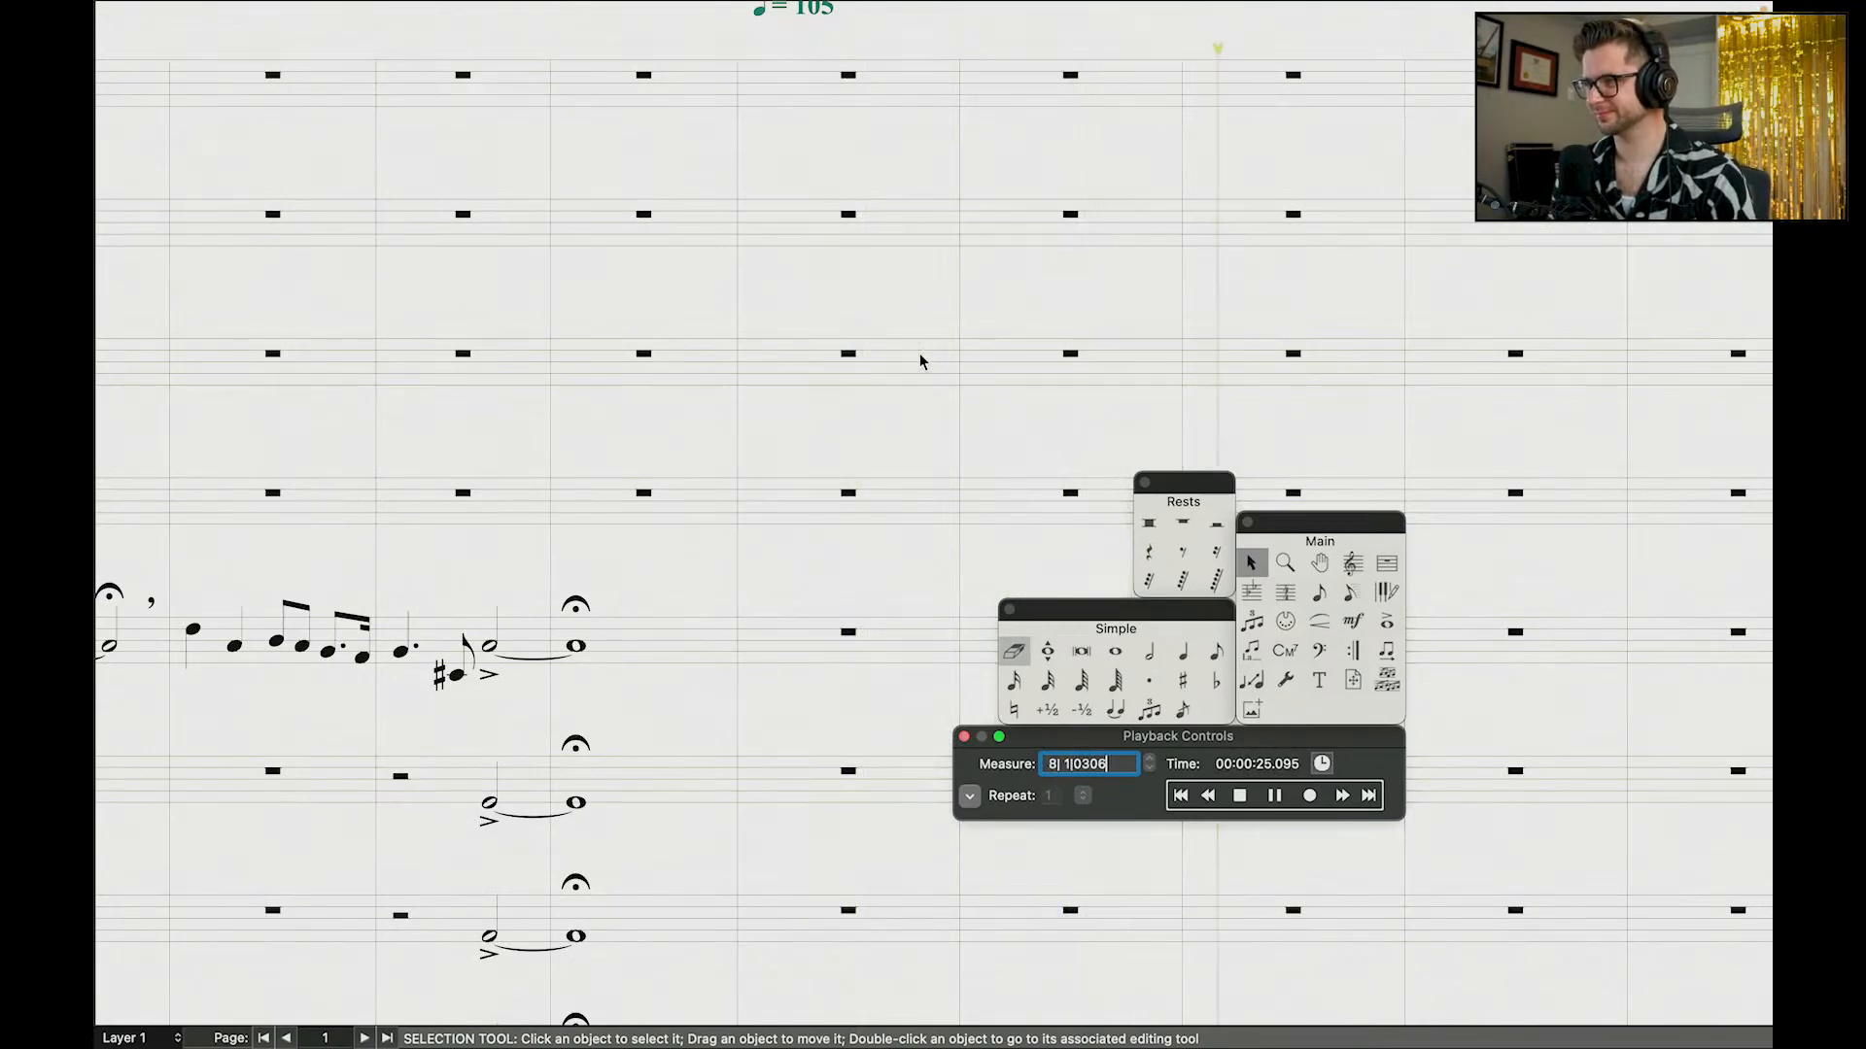
Step: Stop the playback and look over the woodwind and horn staves around the opening measures
key(space)
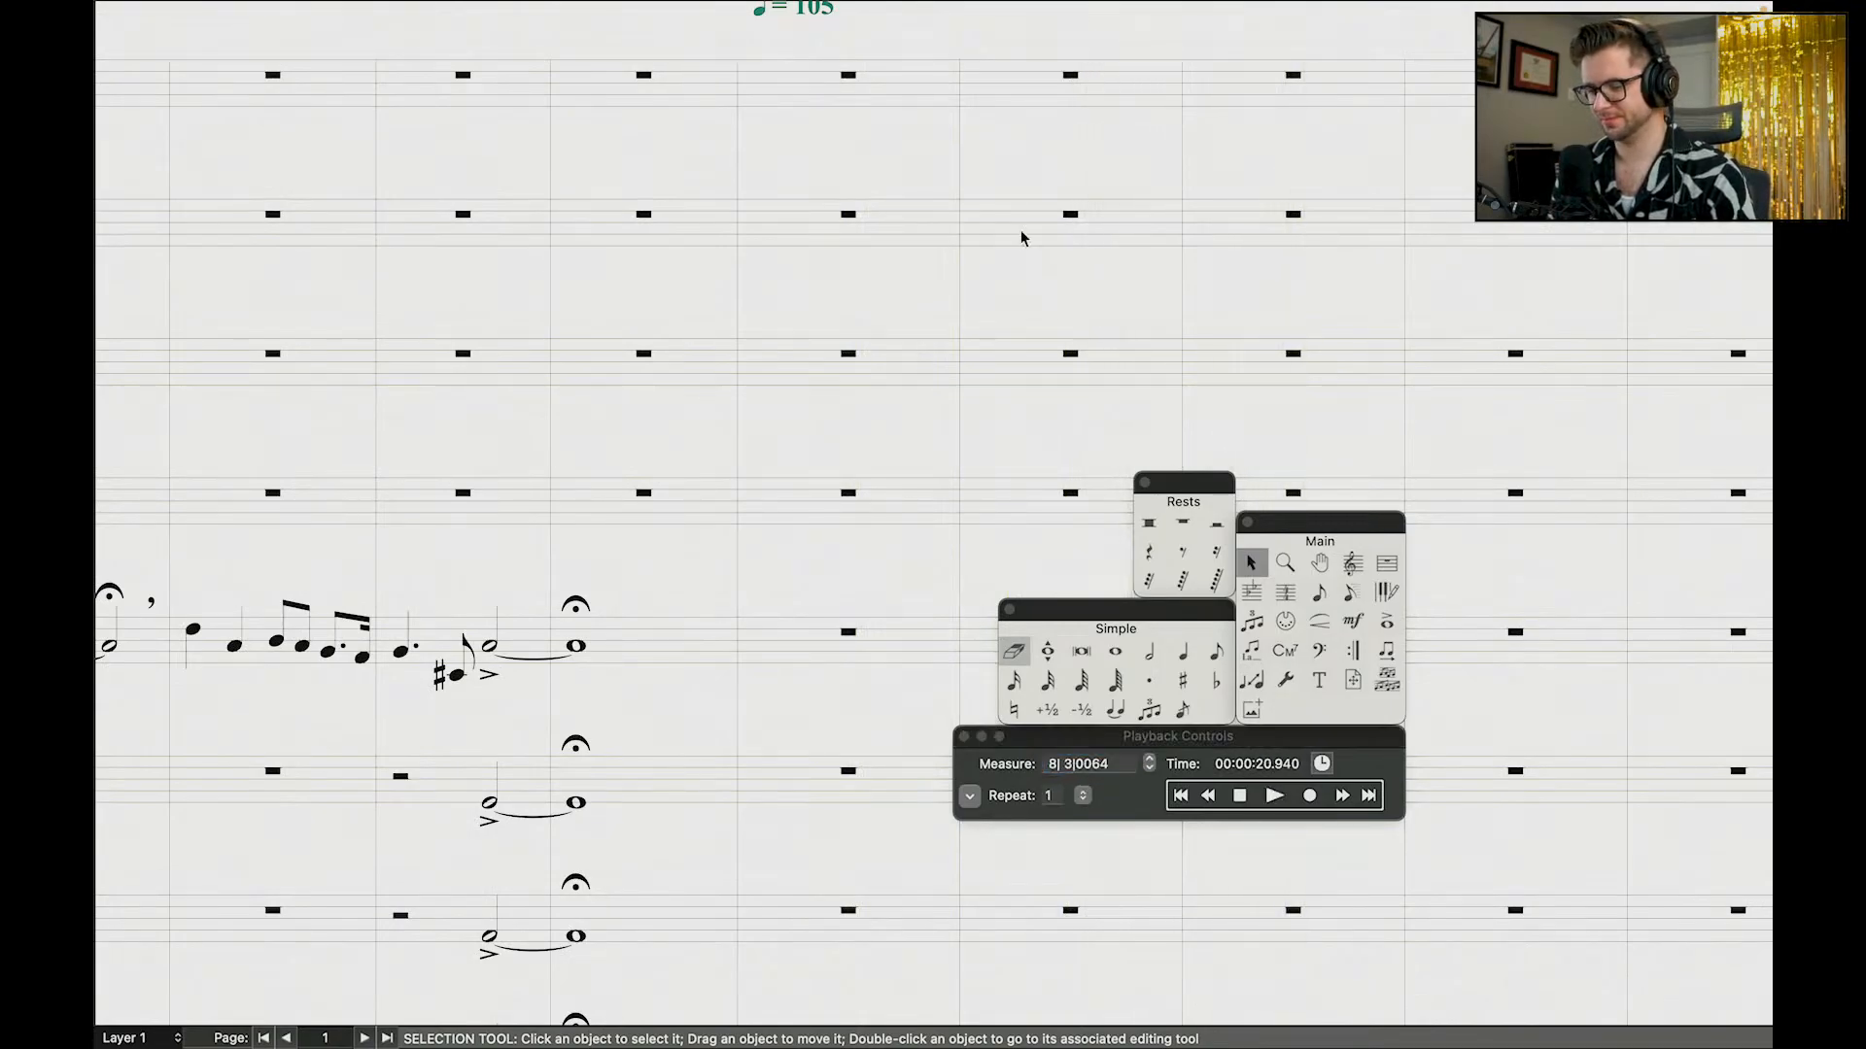
scroll(1022, 241, down, 5)
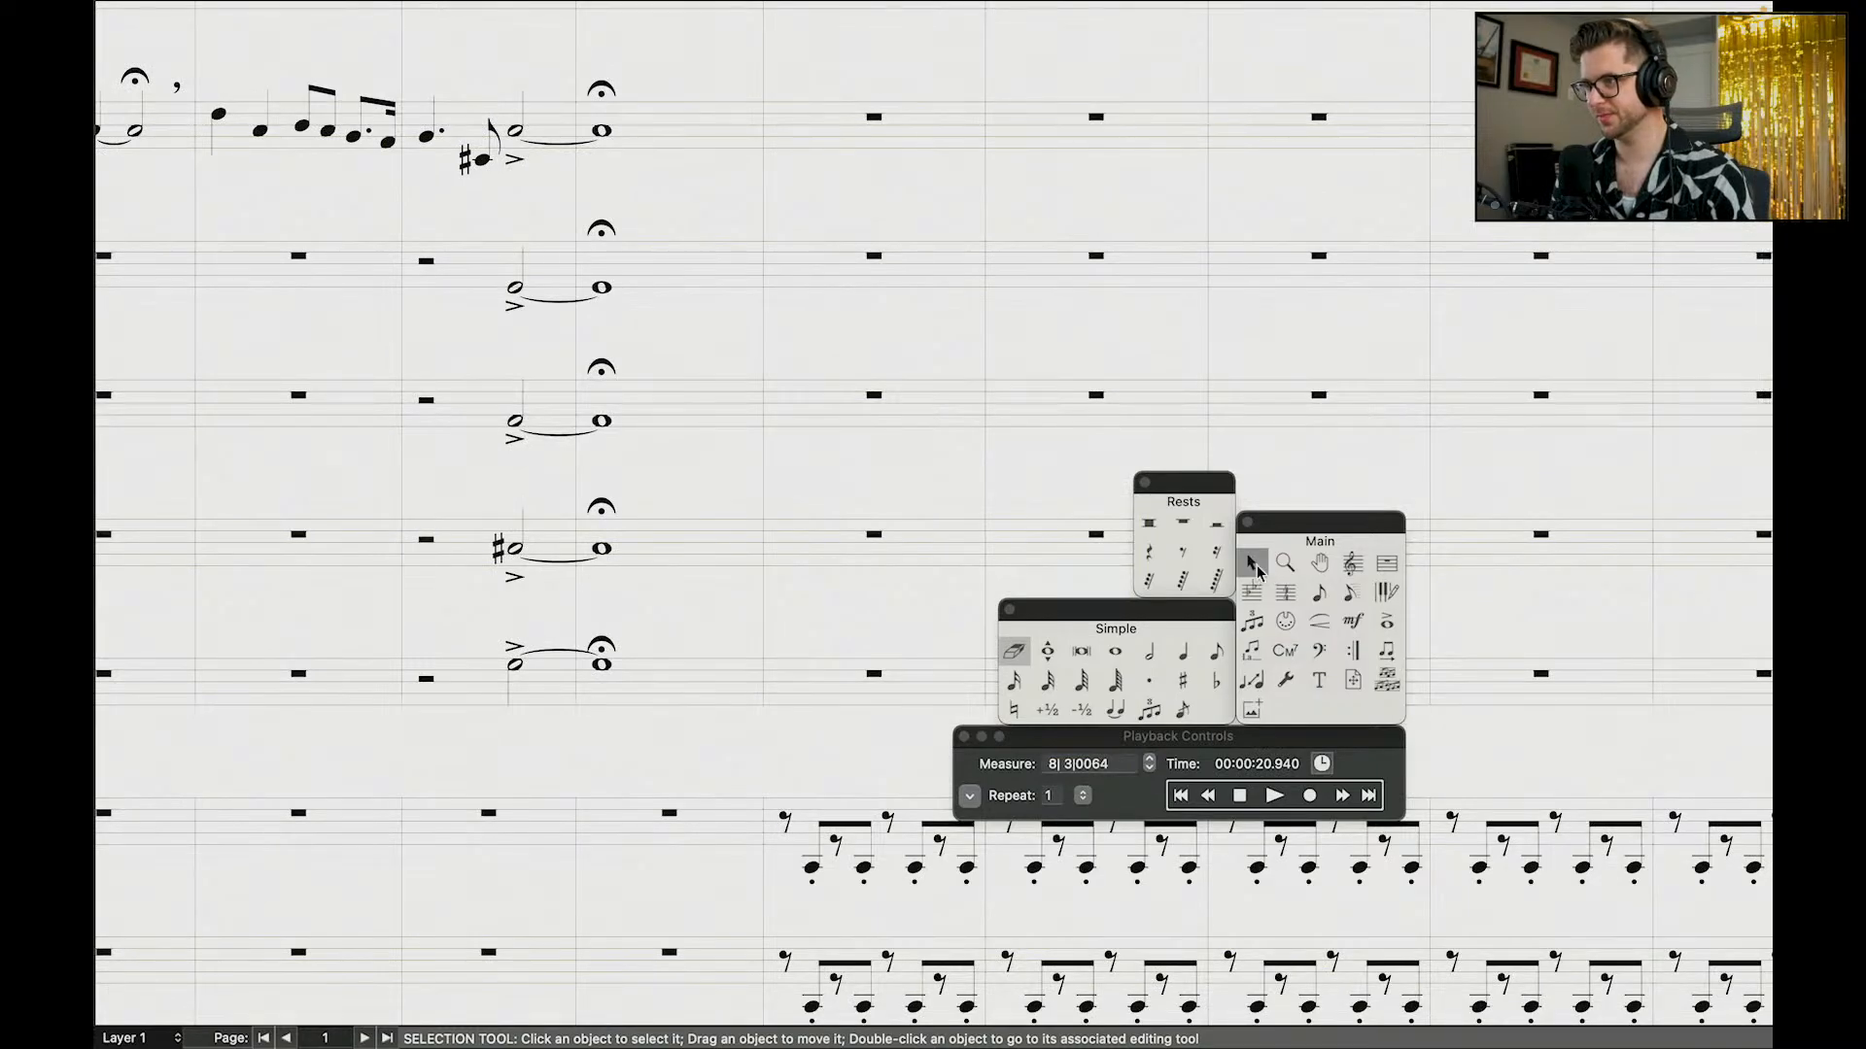
scroll(1201, 291, left, 3)
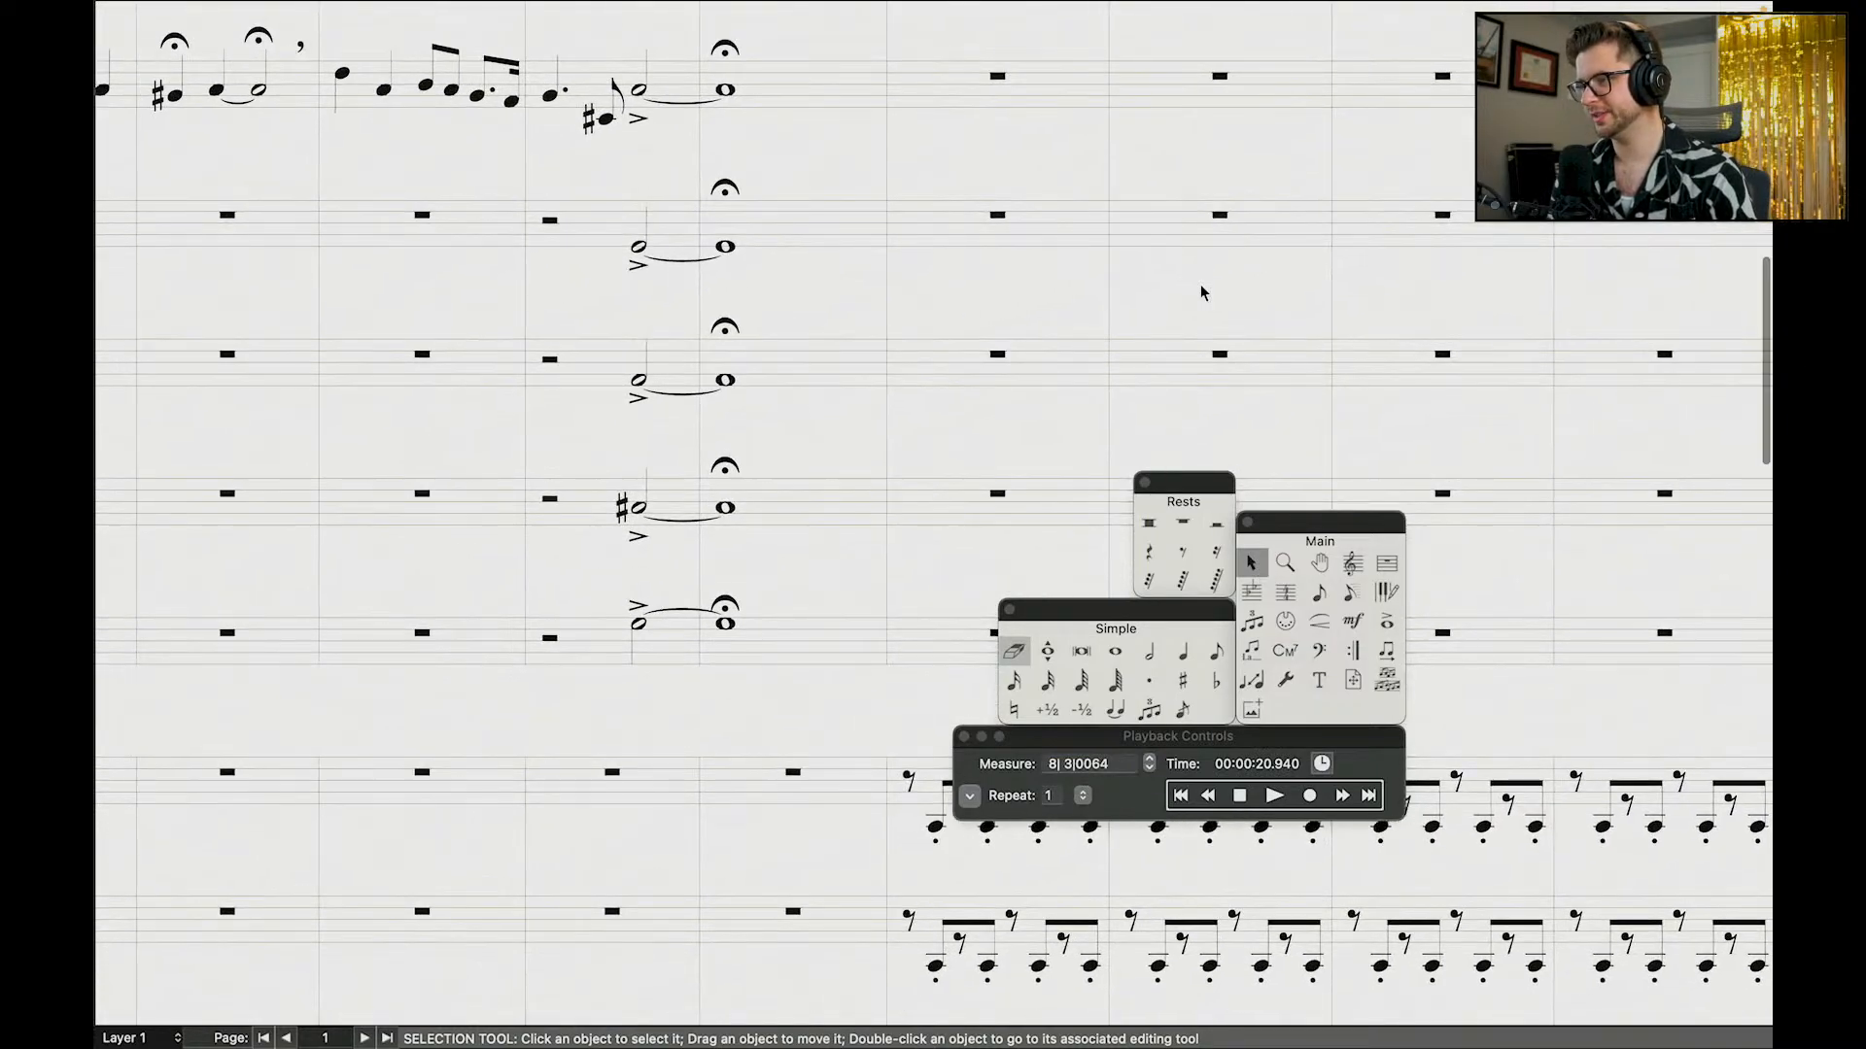
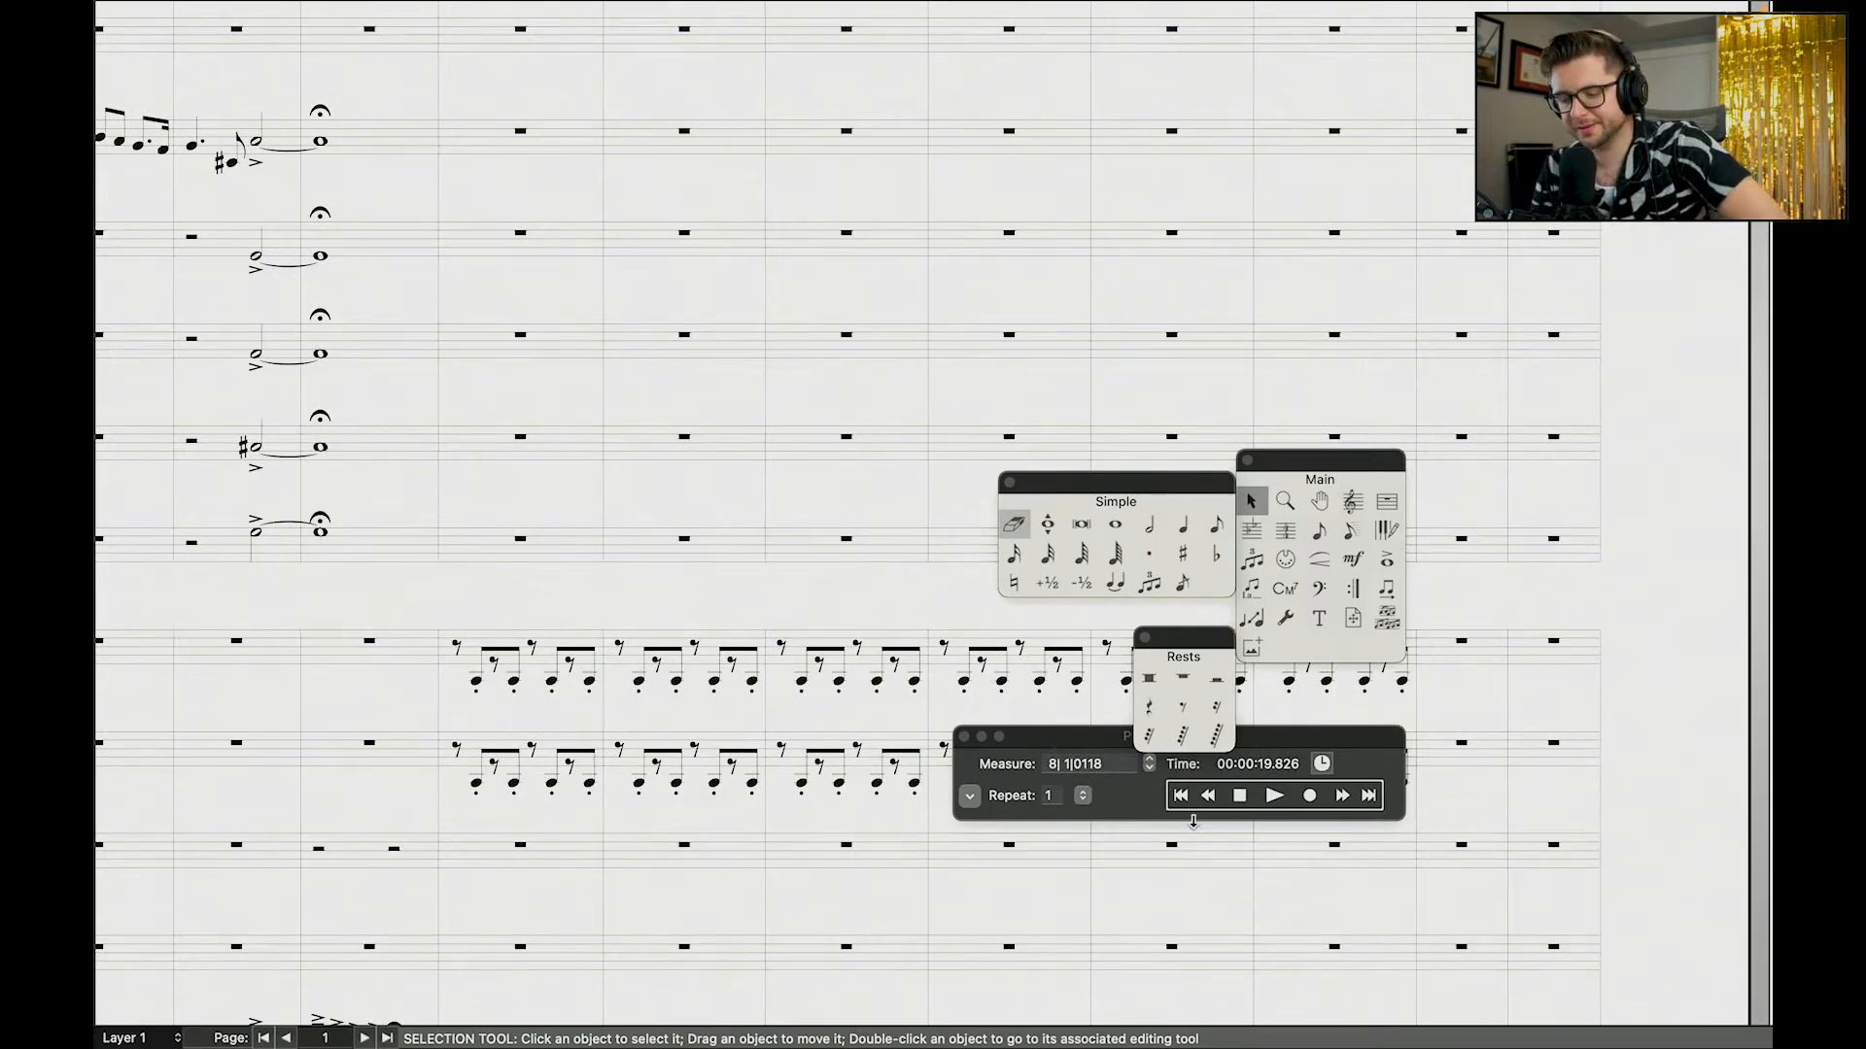
Step: Play the passage from measure 6 at the 105 tempo marking, stop it, and rewind to play it again
click(1208, 797)
click(1207, 797)
click(1208, 797)
click(1274, 795)
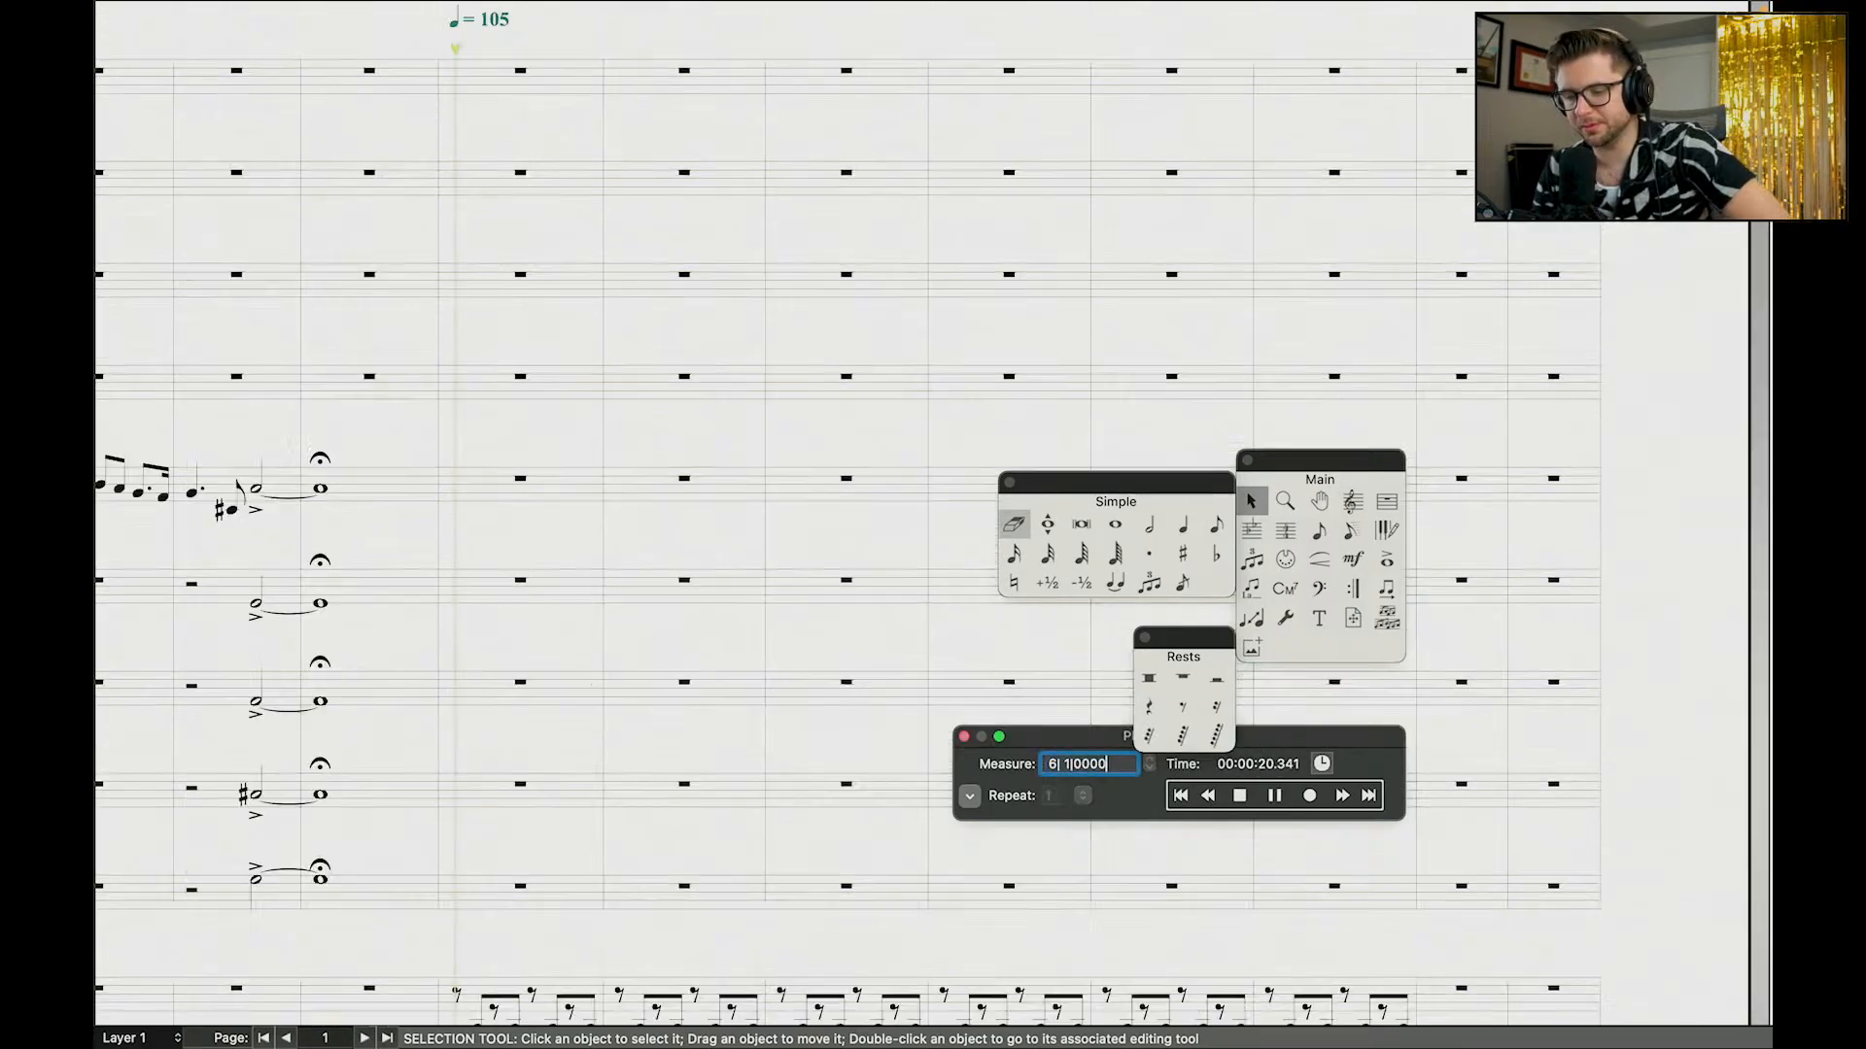
click(452, 290)
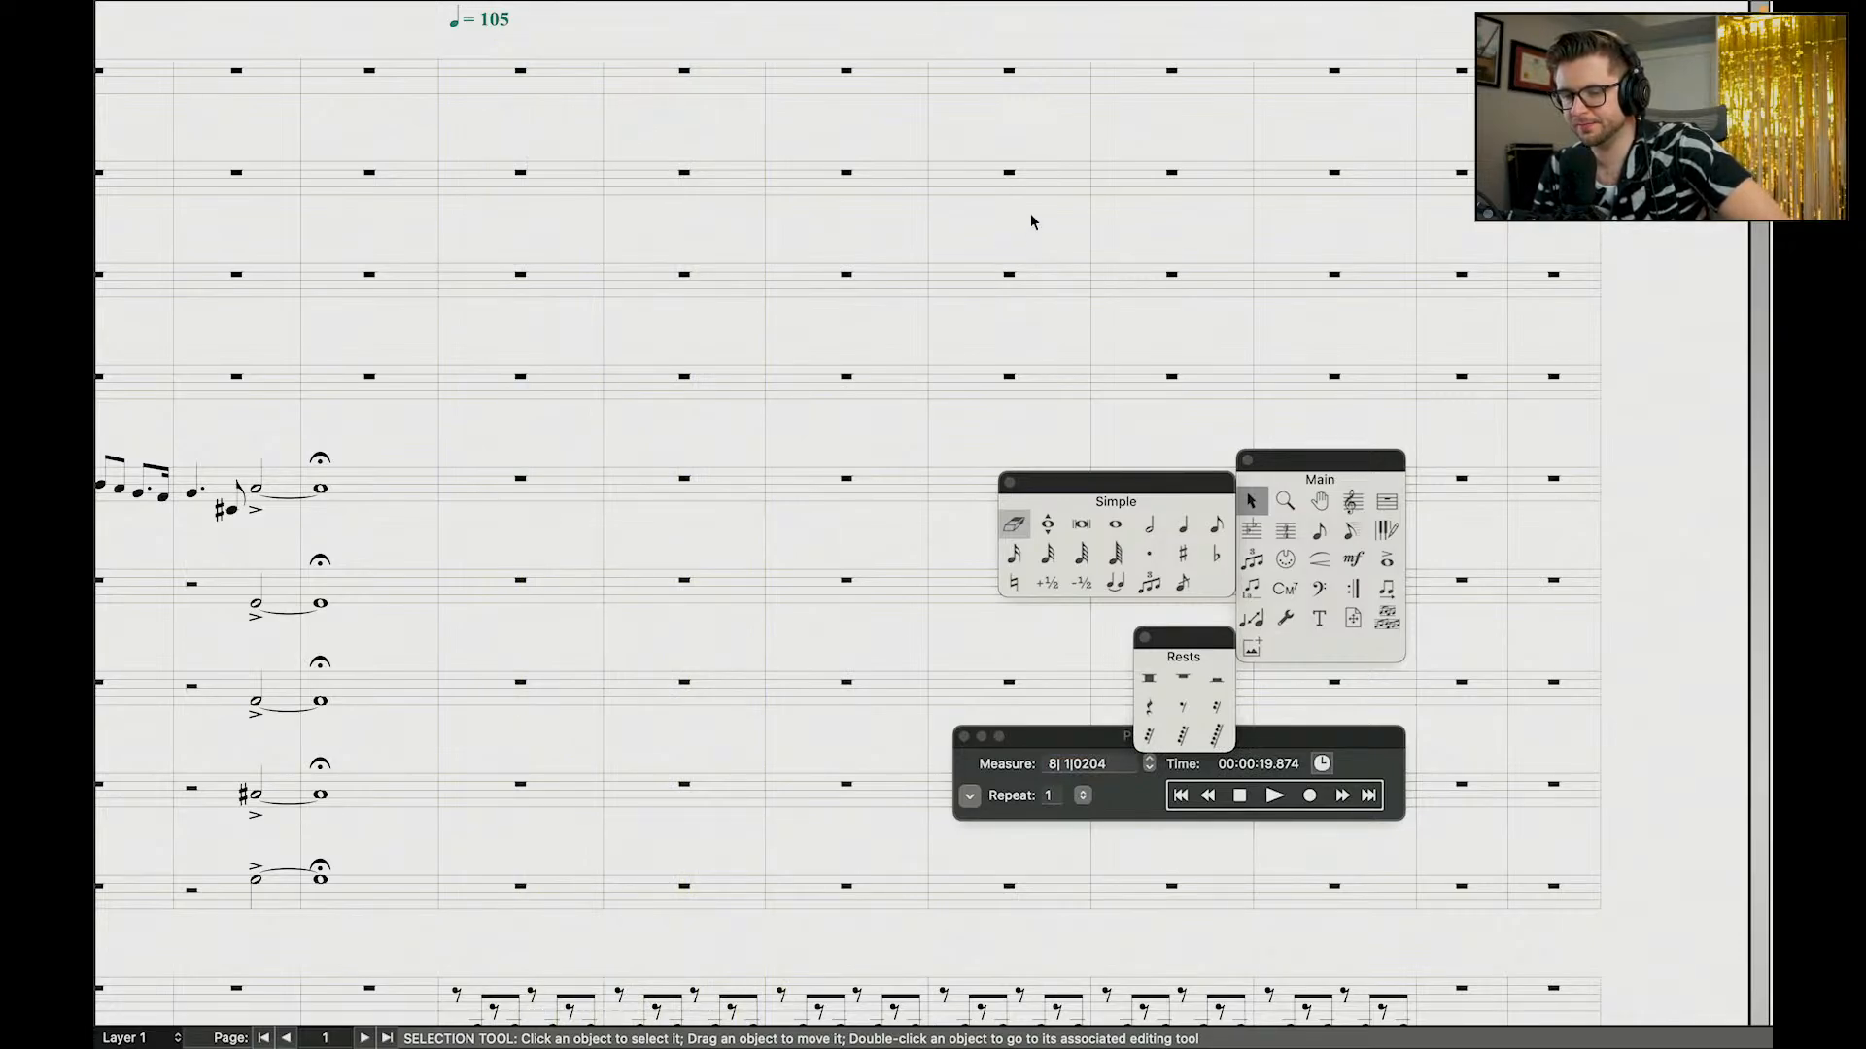
click(1208, 796)
click(1208, 796)
click(1274, 796)
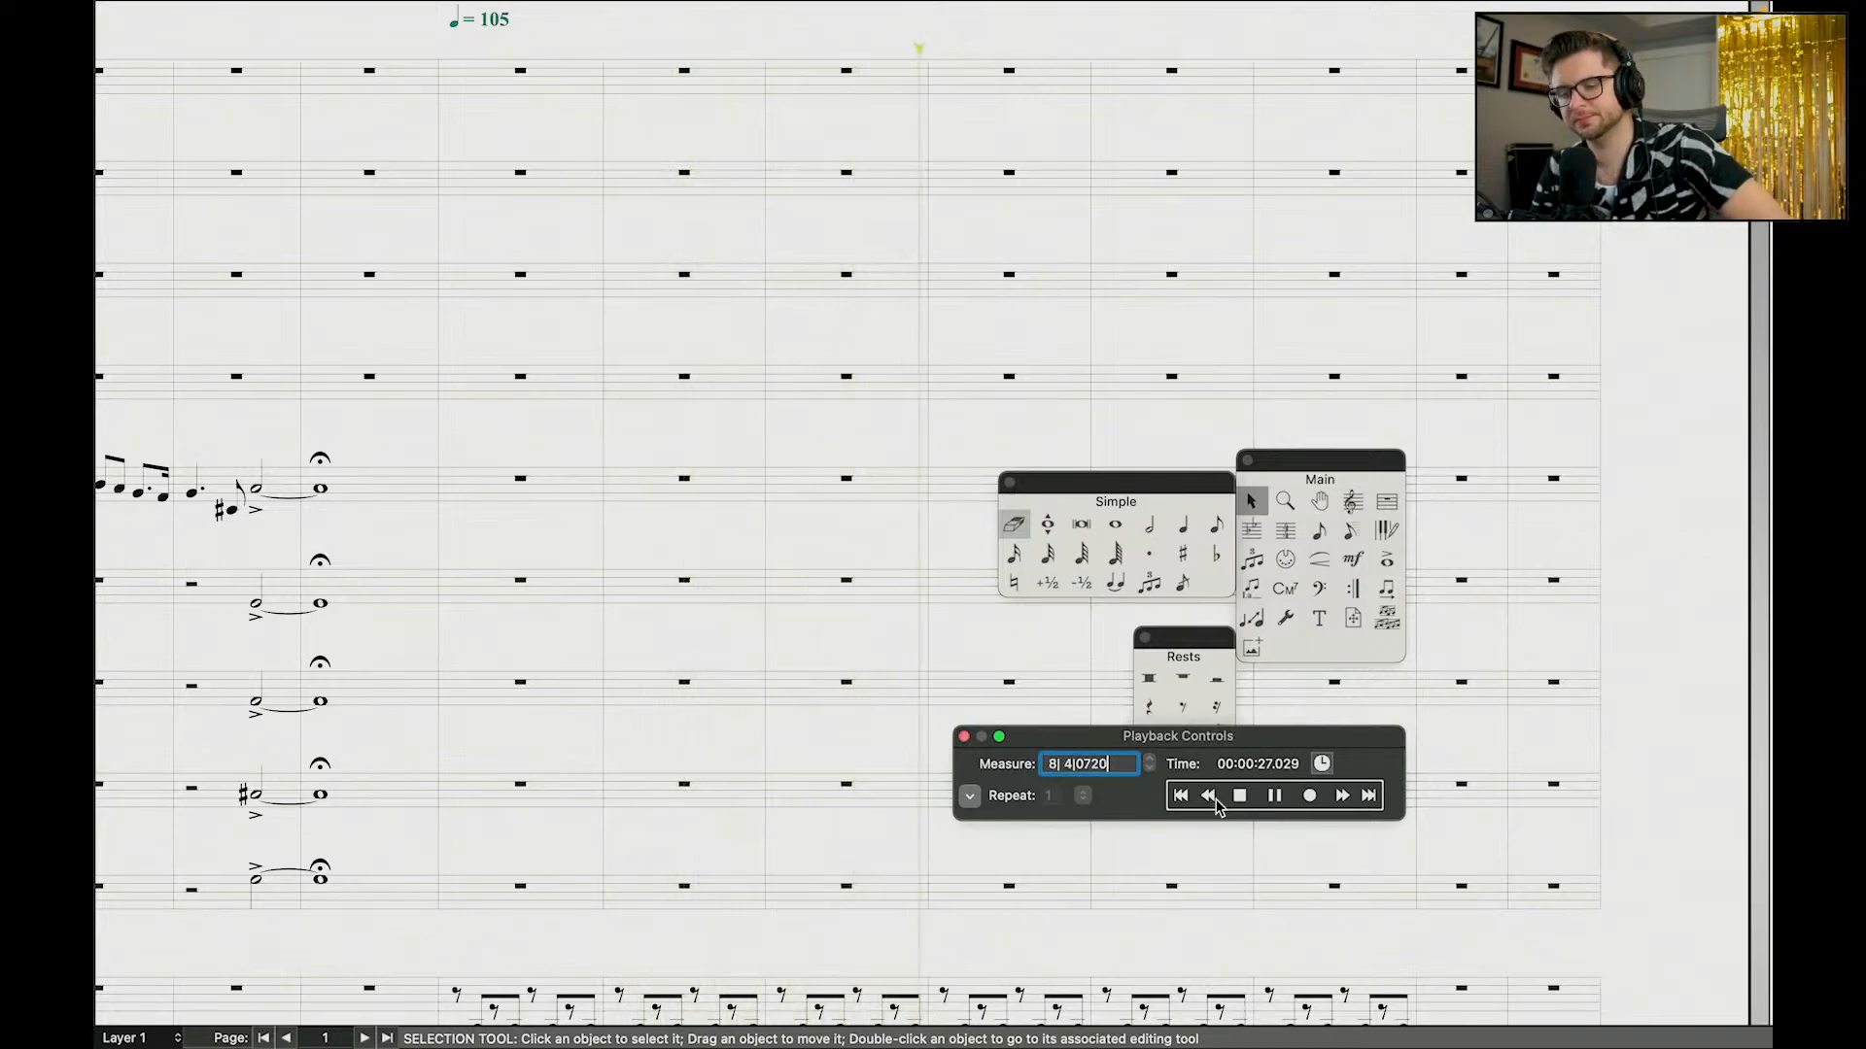
Step: Stop the playback and set the playback position to measure 6
click(1208, 796)
click(1209, 796)
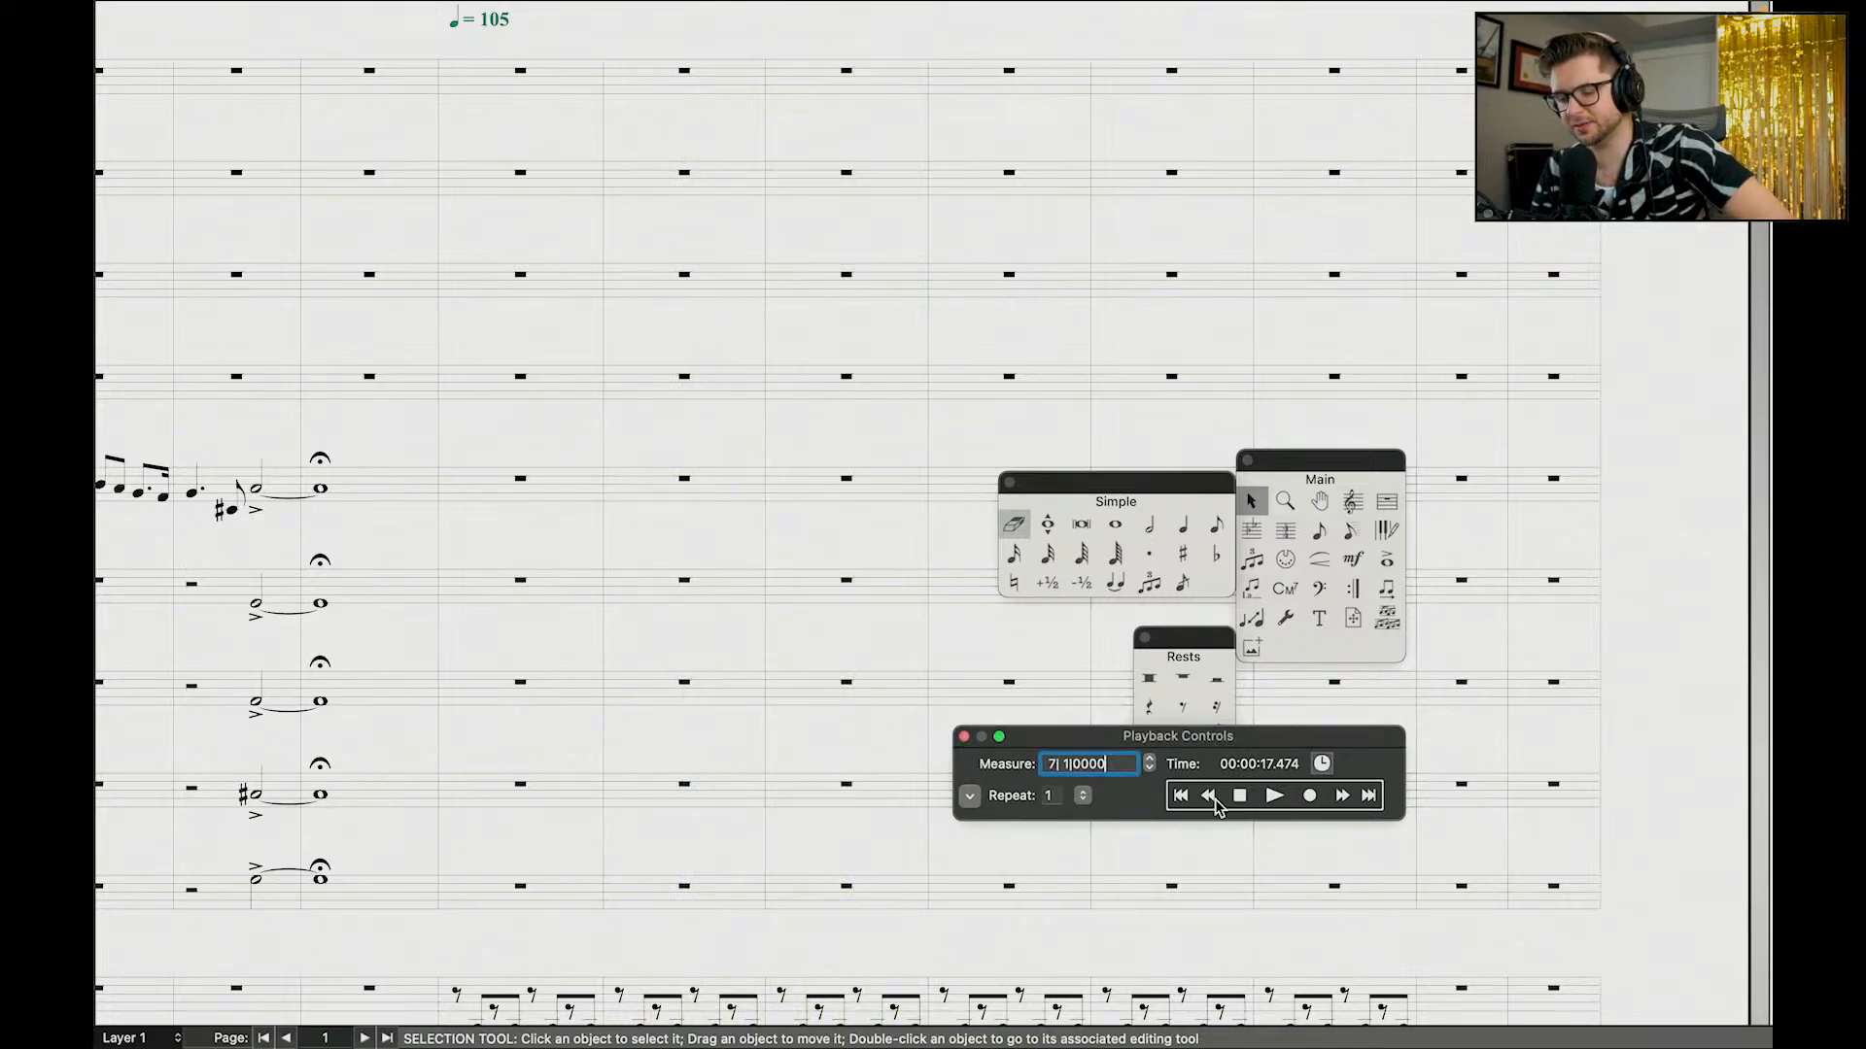
click(1209, 796)
click(1208, 795)
scroll(489, 268, down, 3)
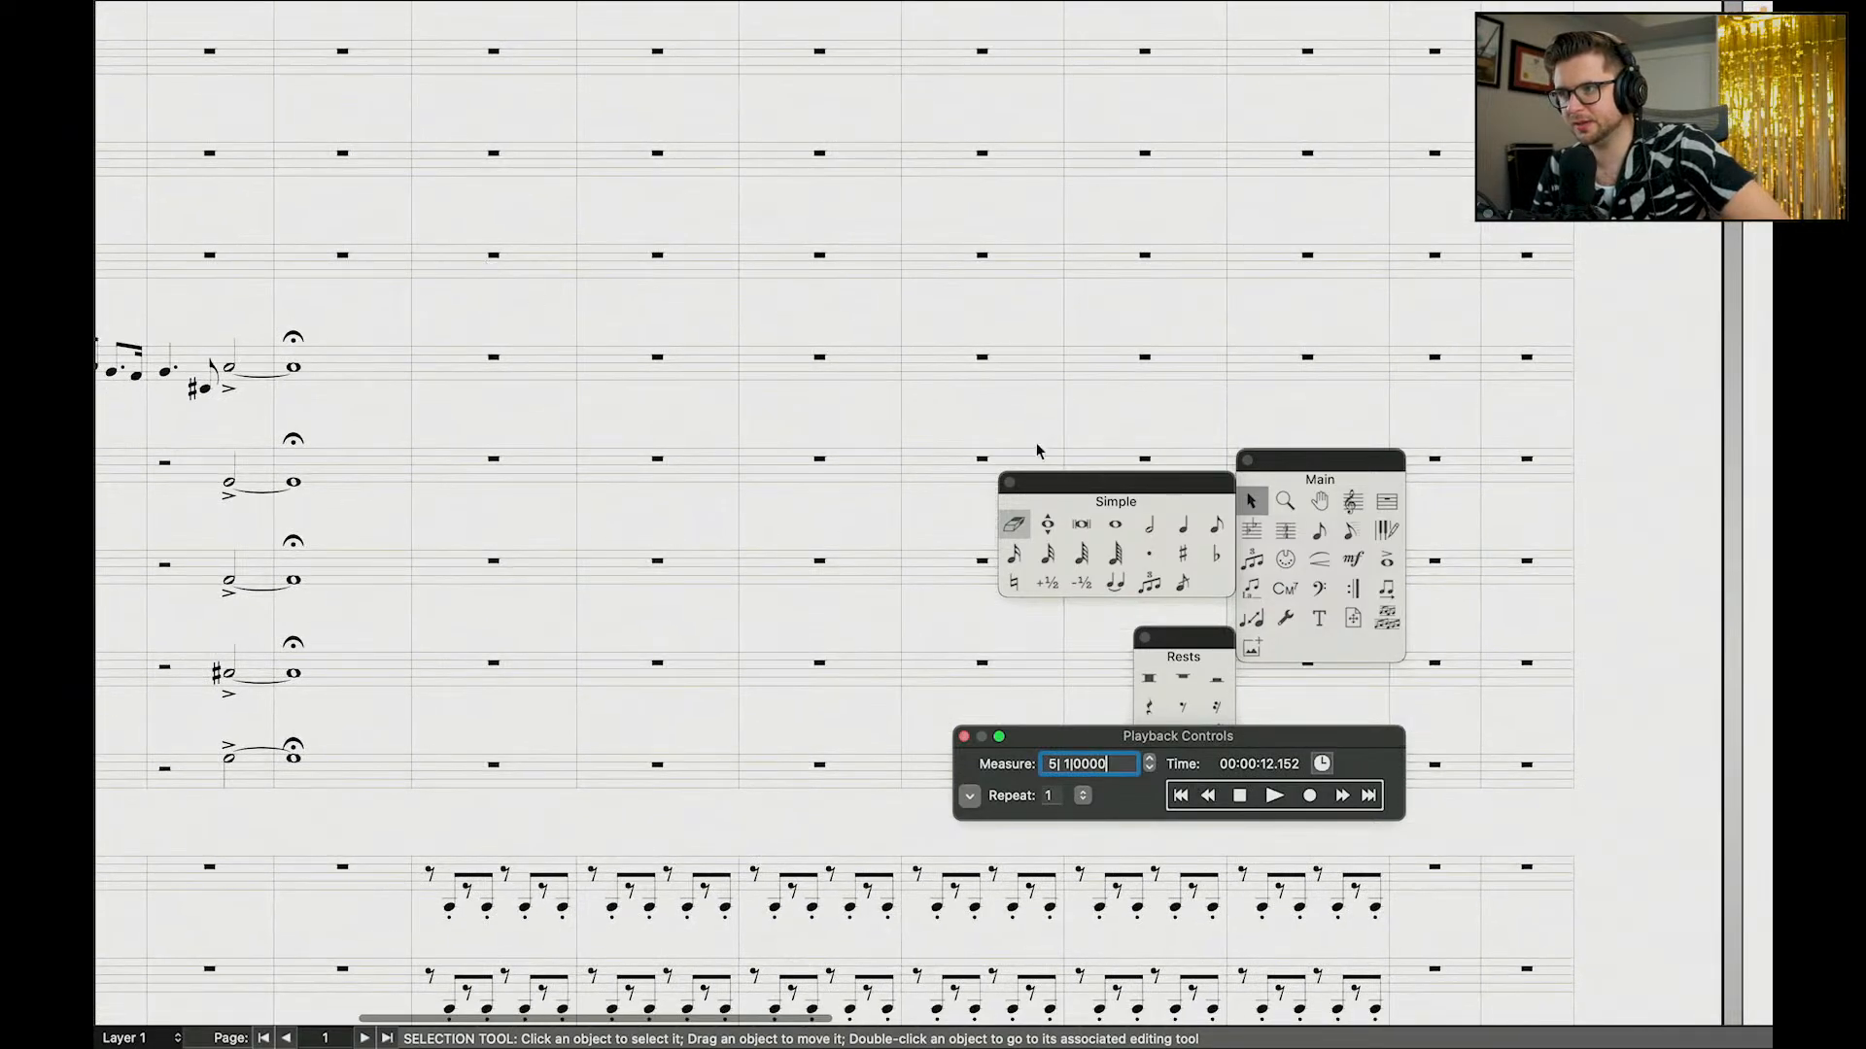
click(1341, 796)
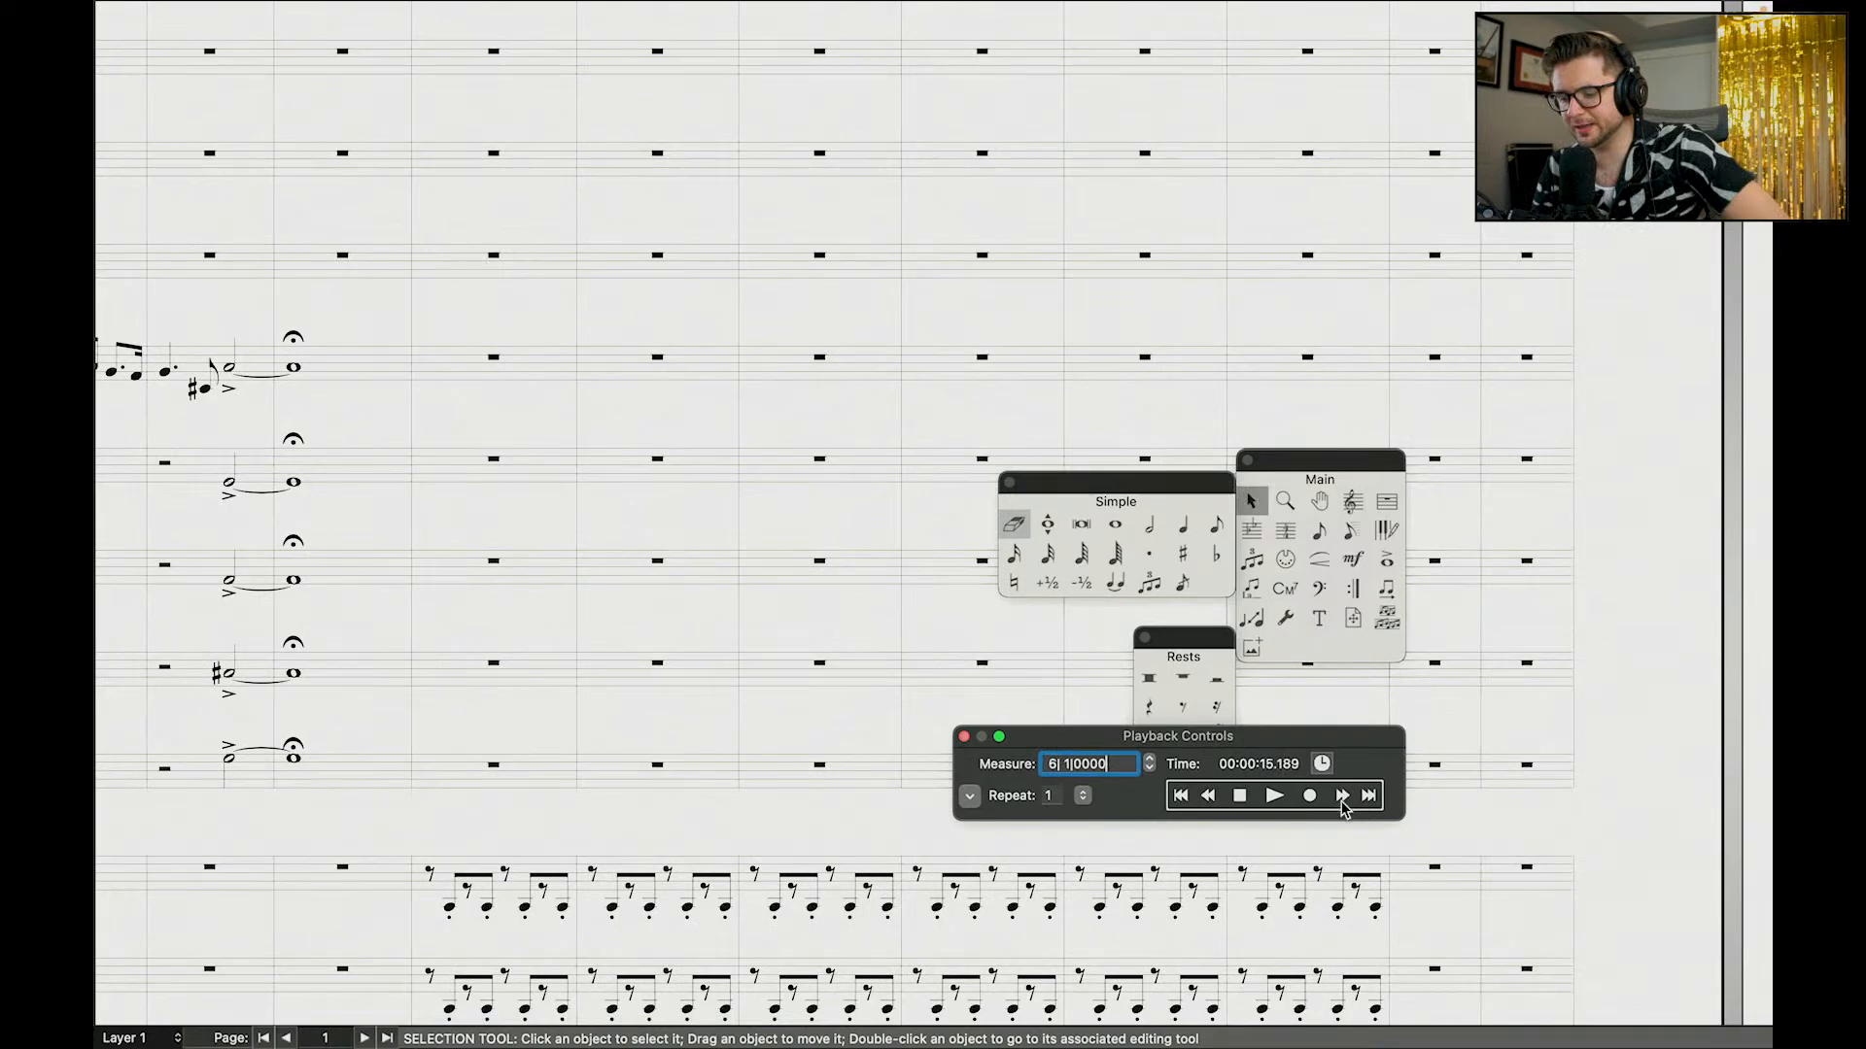
Step: Enter a half note in measure 4 tied to a whole note in measure 5 for Trumpet in C 1 and 2
scroll(748, 520, down, 3)
scroll(705, 627, left, 5)
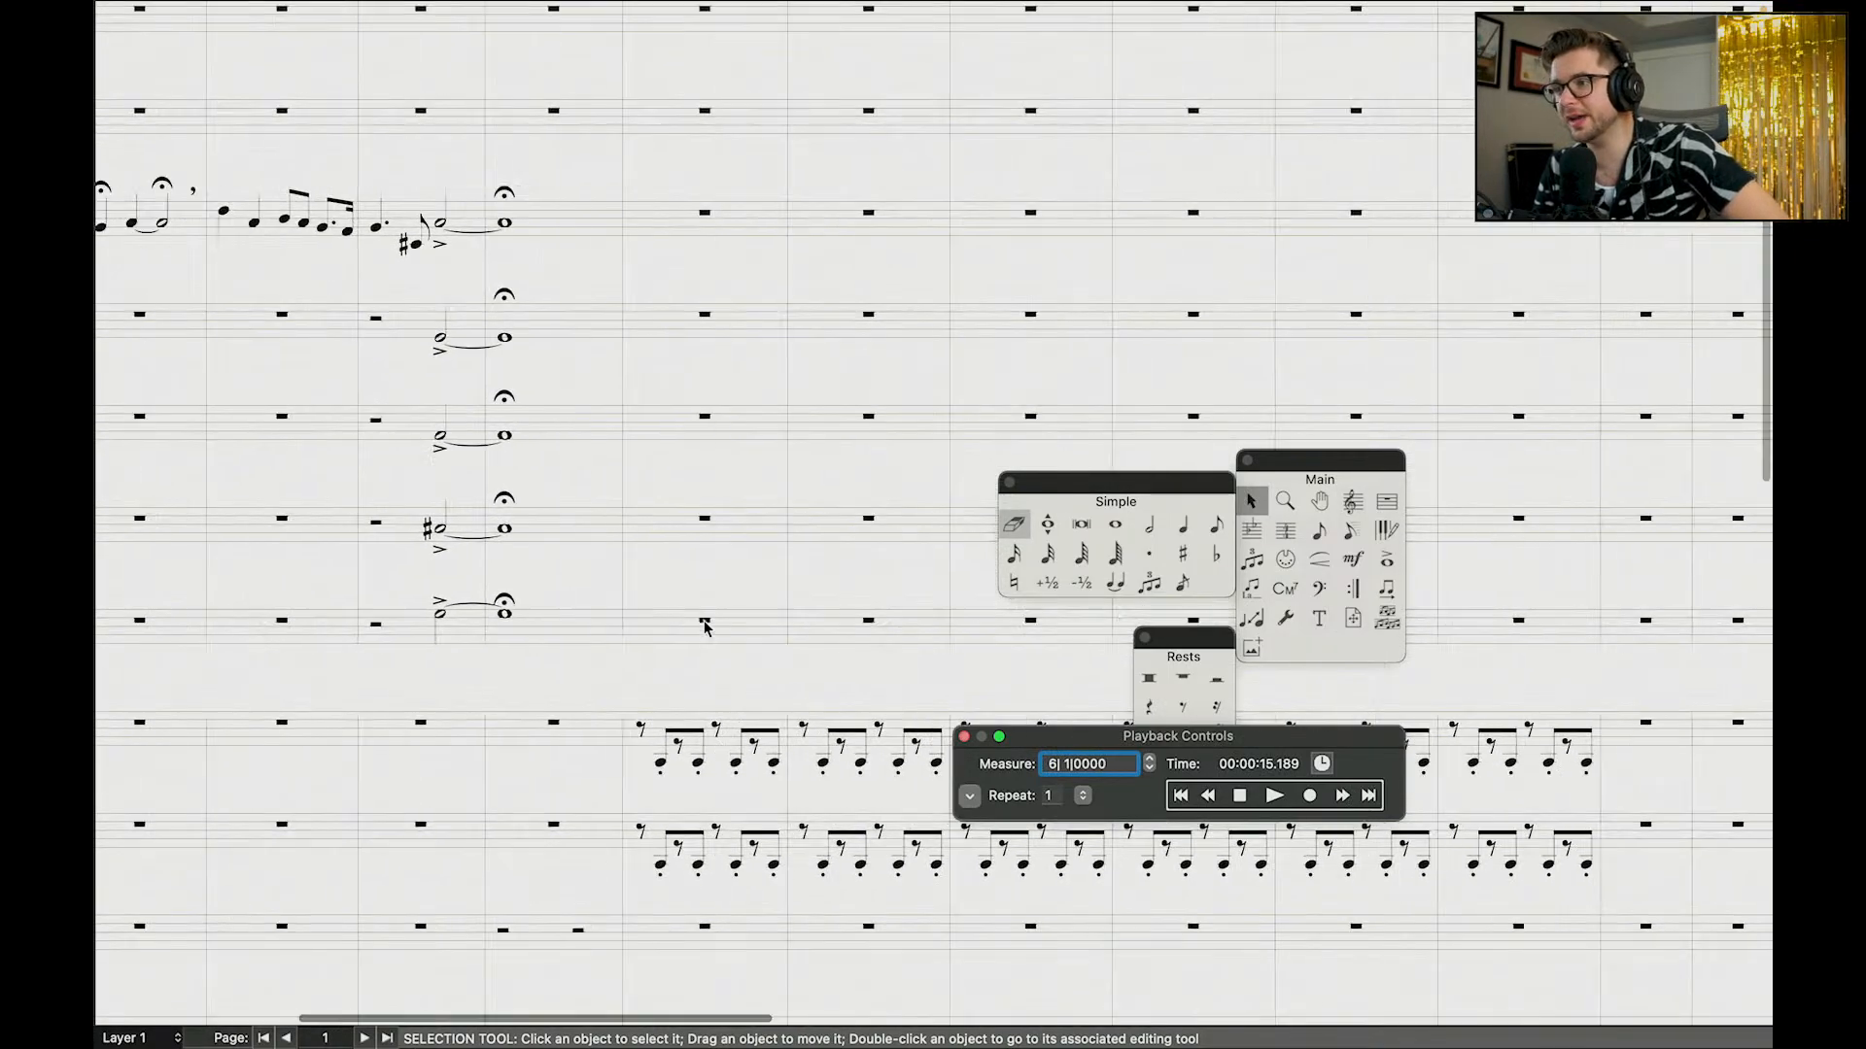
scroll(742, 457, down, 3)
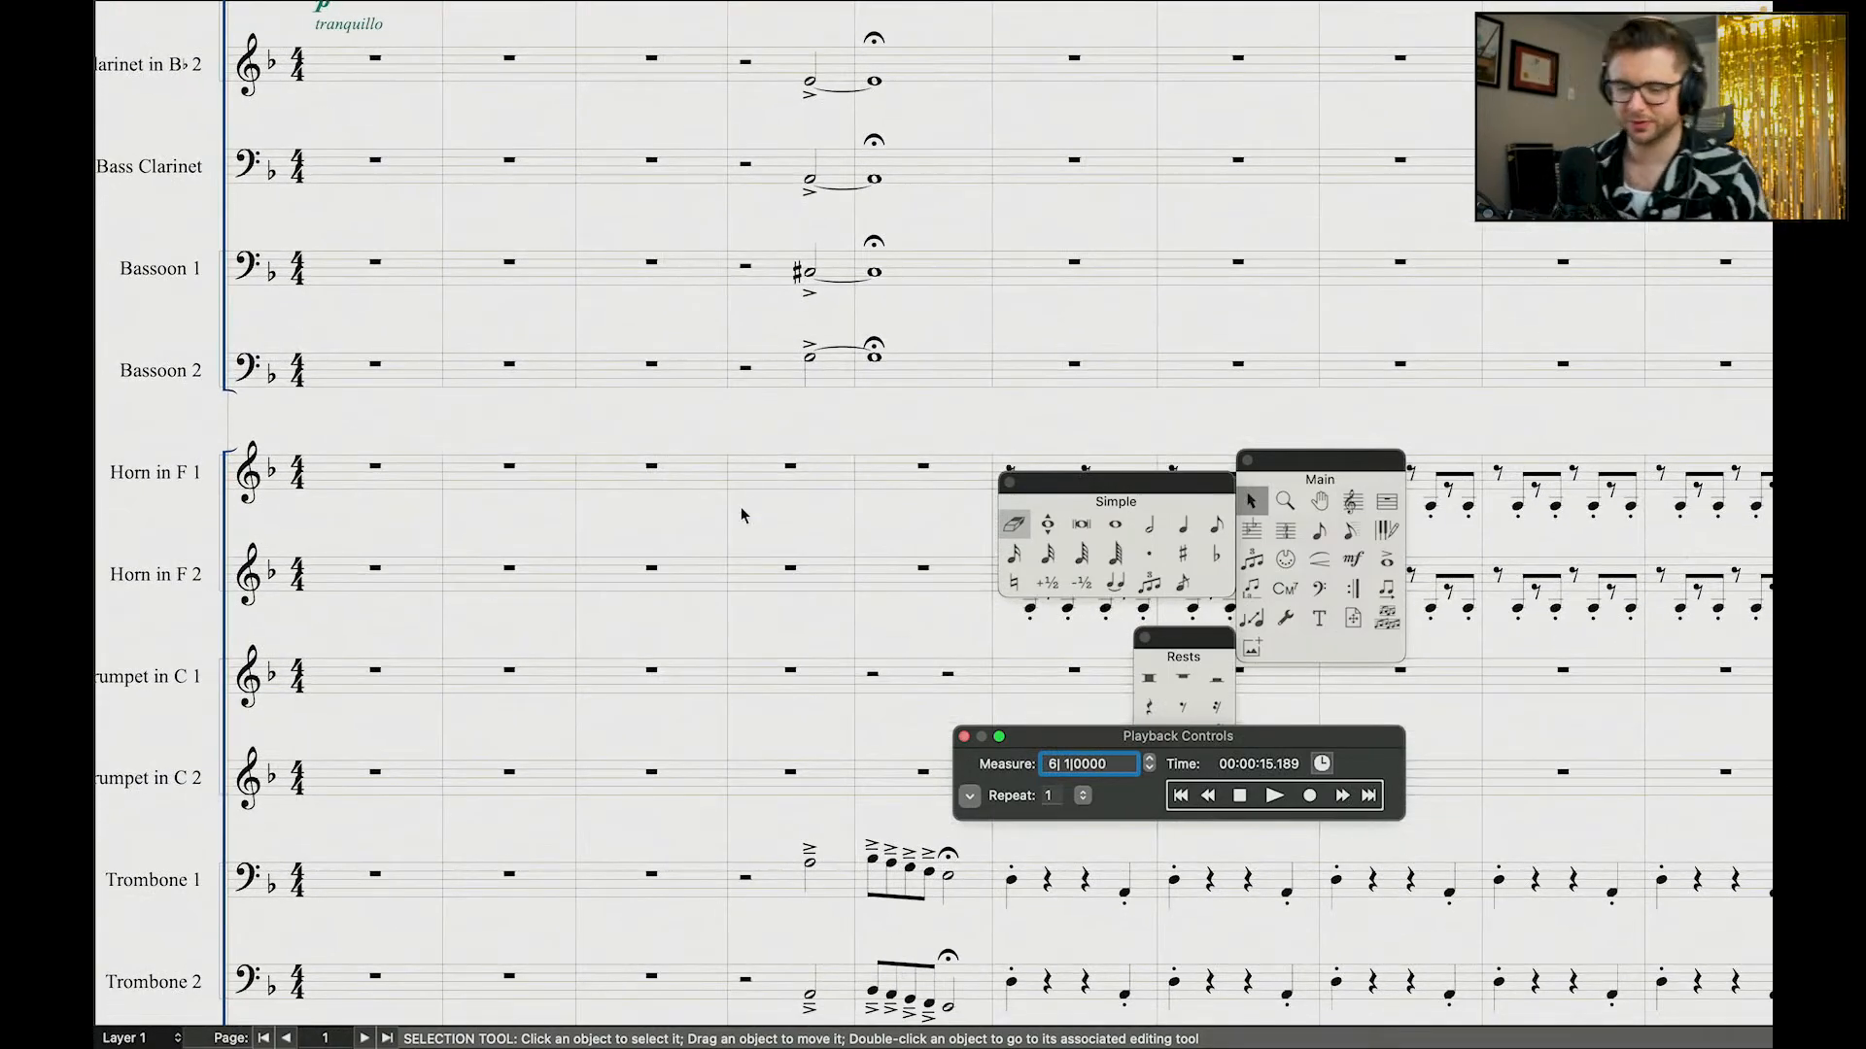
scroll(742, 515, down, 3)
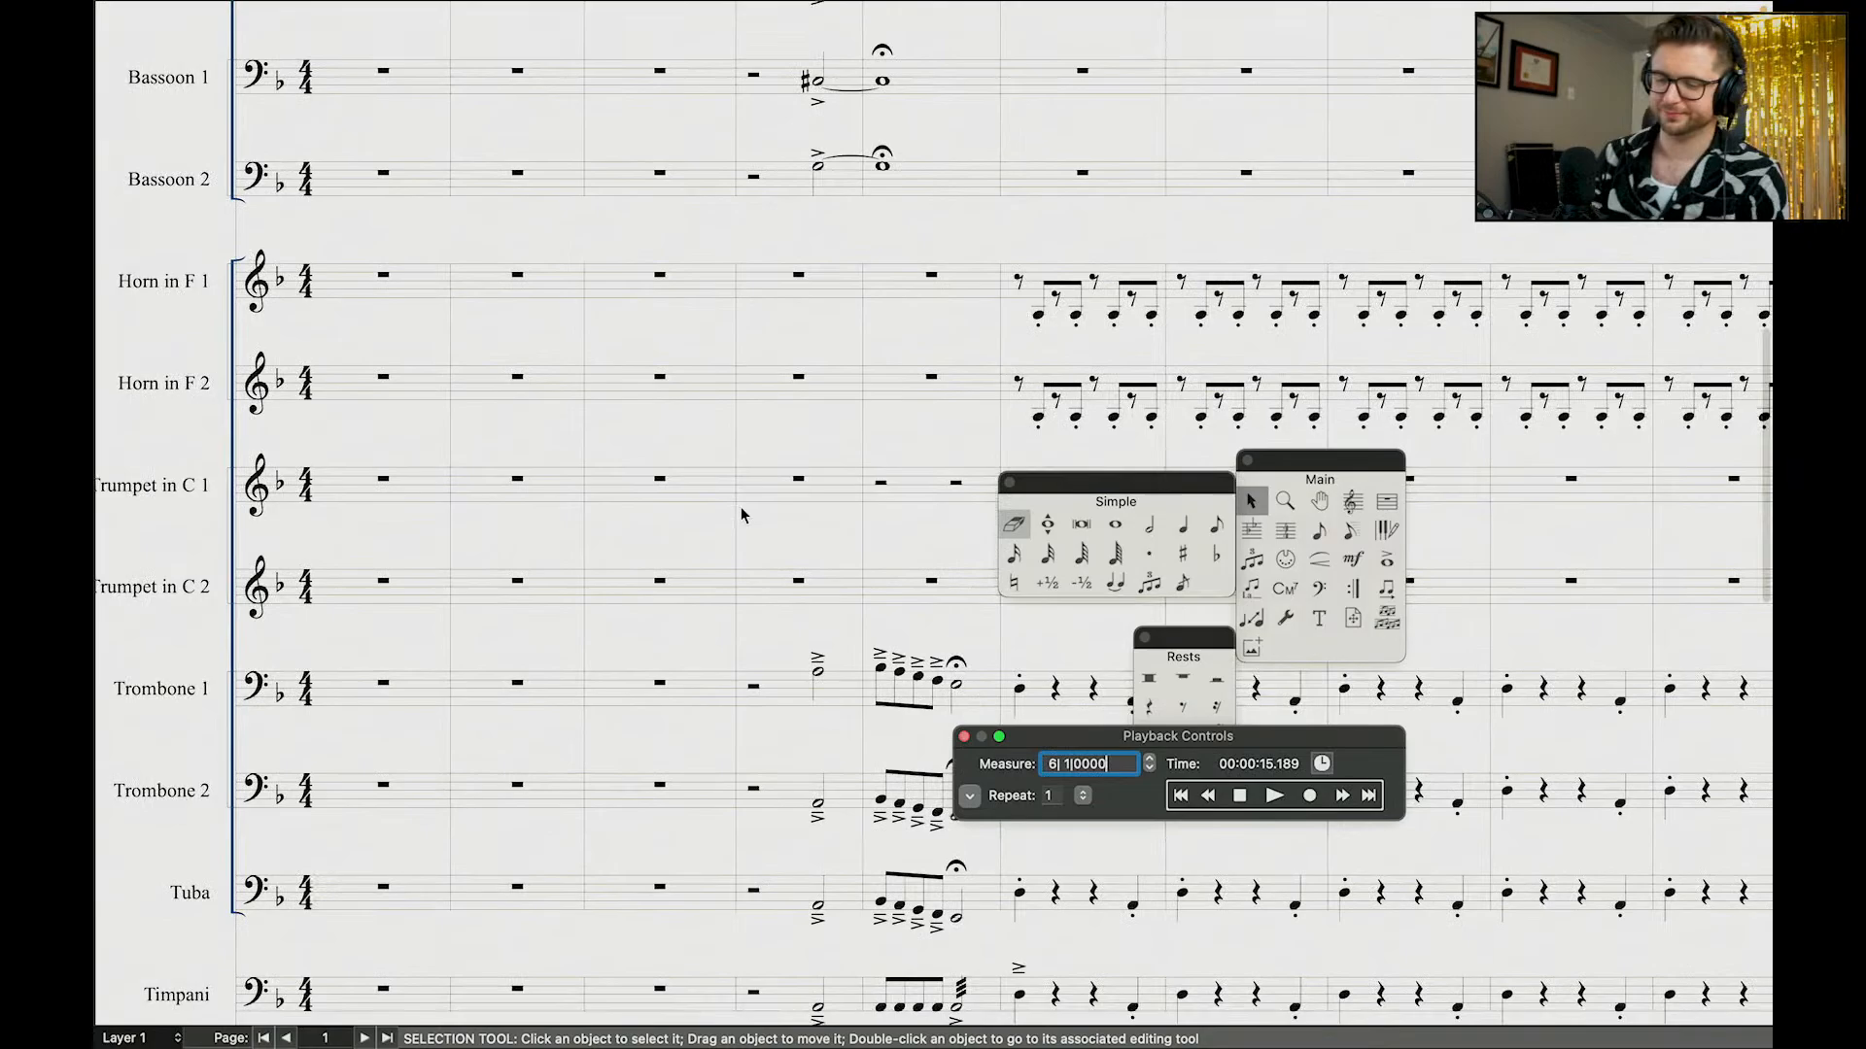
click(1149, 525)
click(812, 476)
click(754, 476)
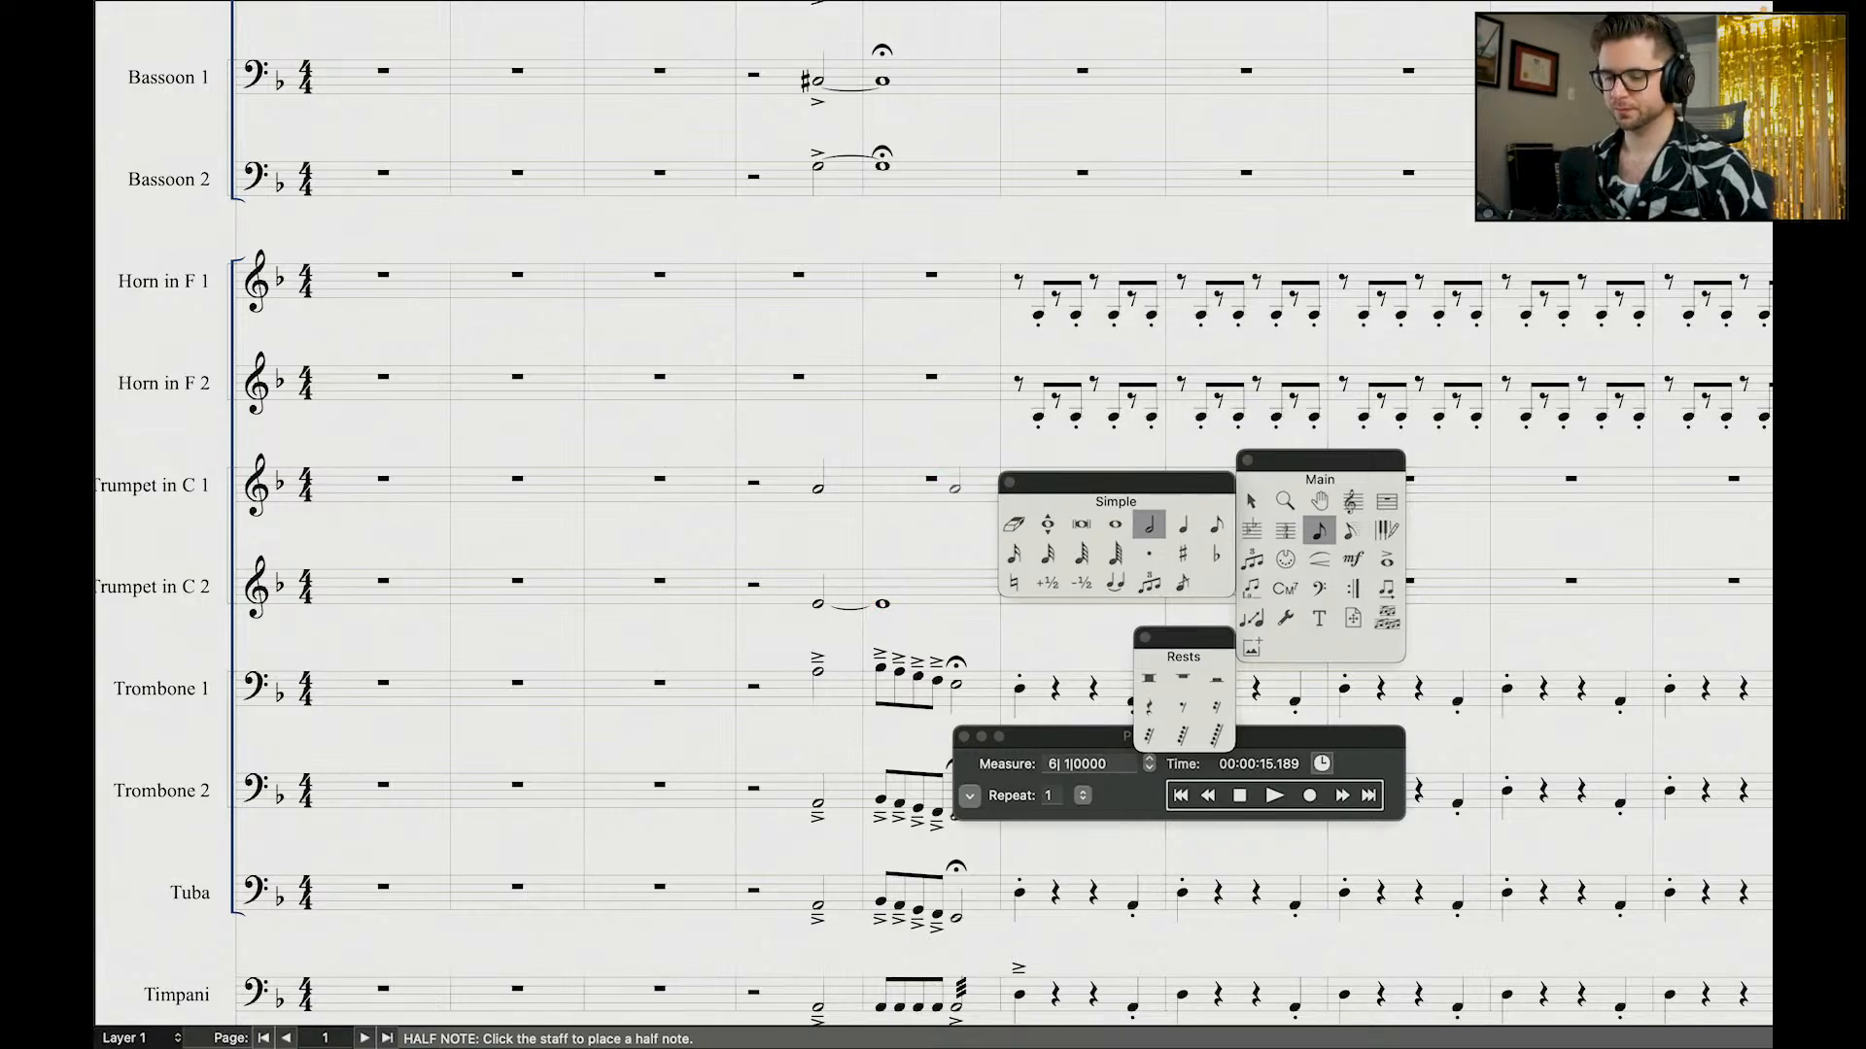
click(931, 488)
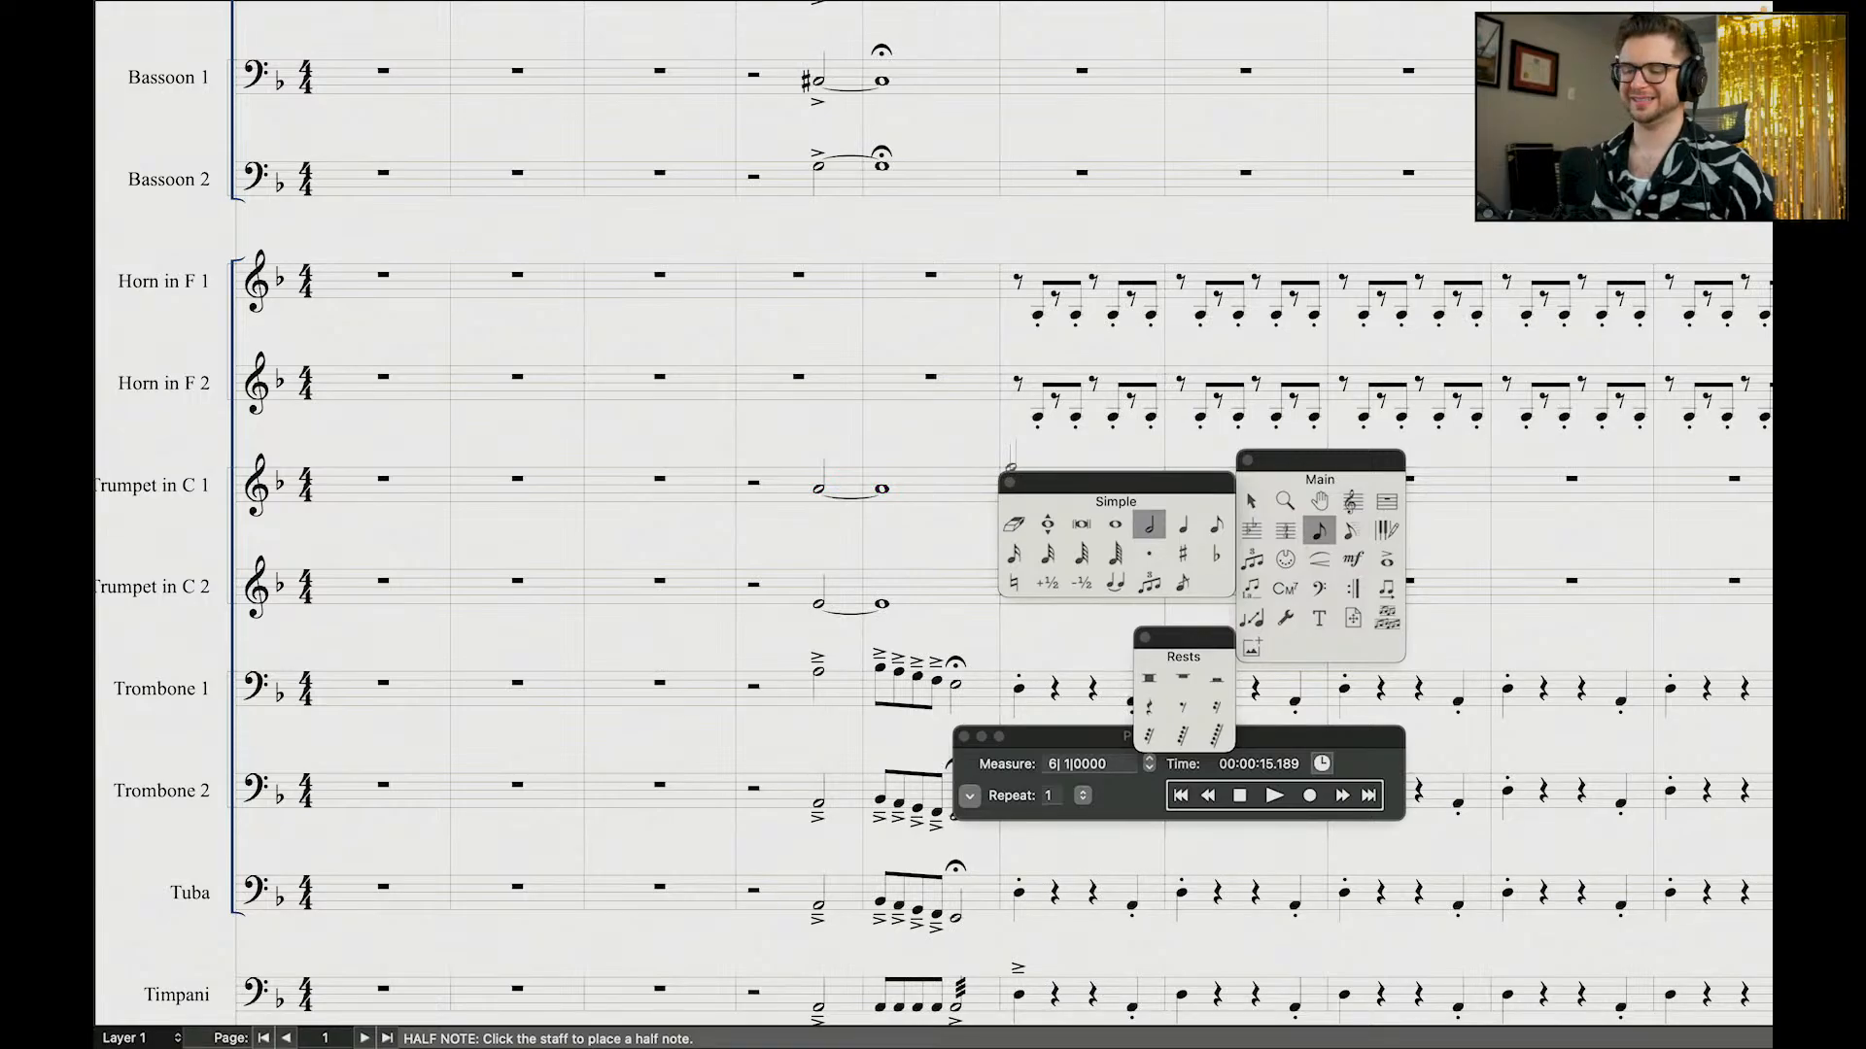
click(1259, 500)
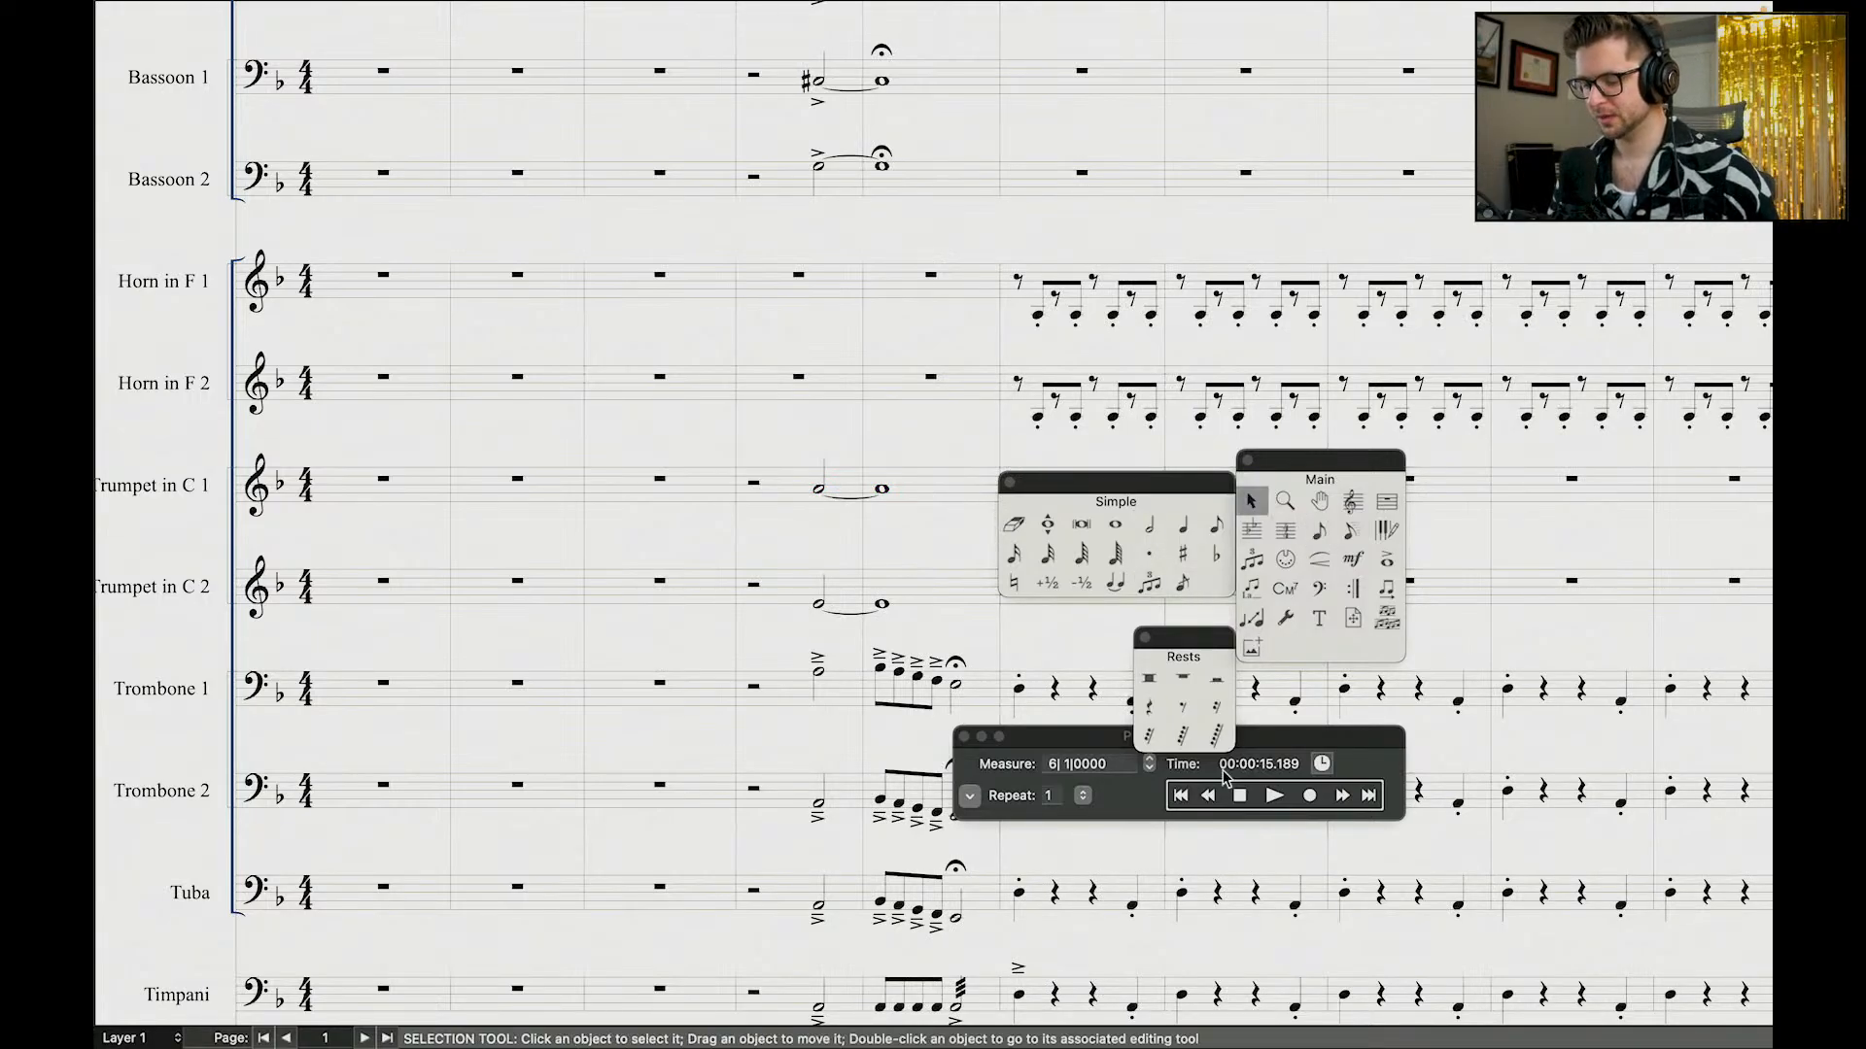
Step: Play back measure 5 to hear the new trumpet notes with the other brass, and stop
click(1208, 795)
scroll(554, 568, up, 12)
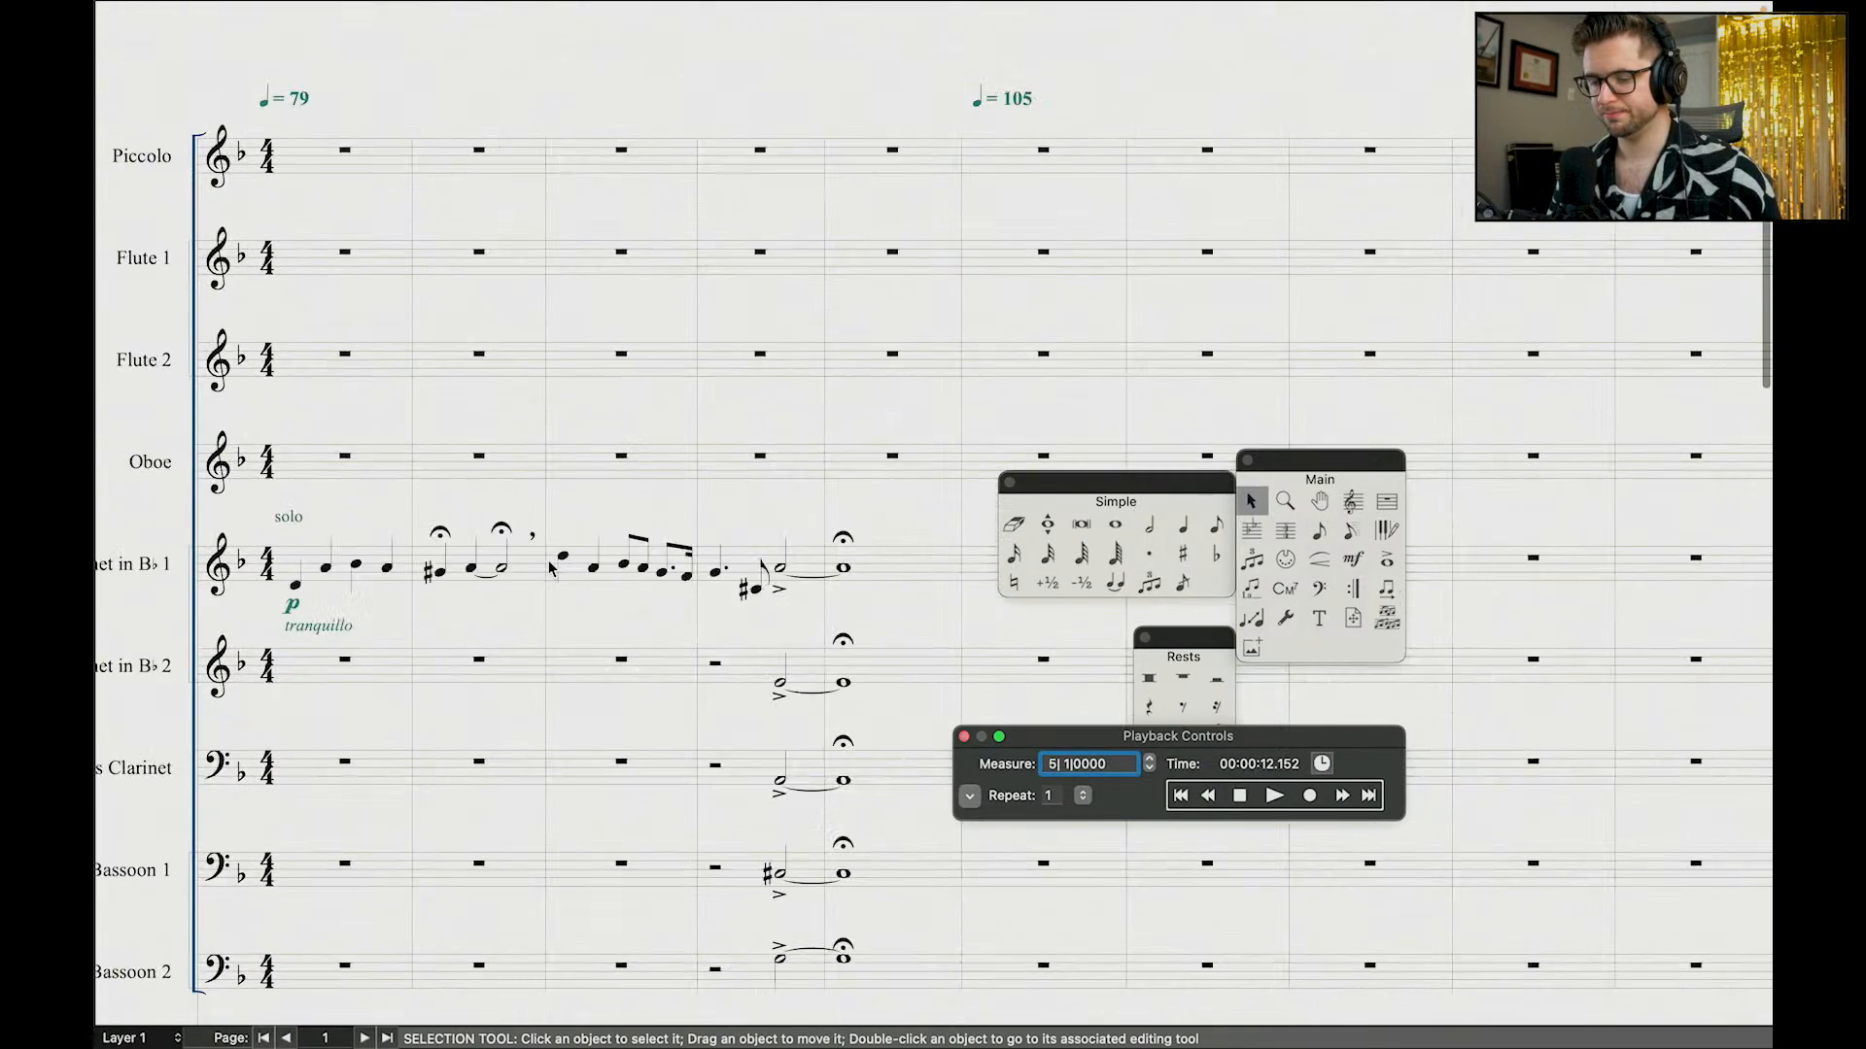
scroll(729, 554, down, 12)
key(space)
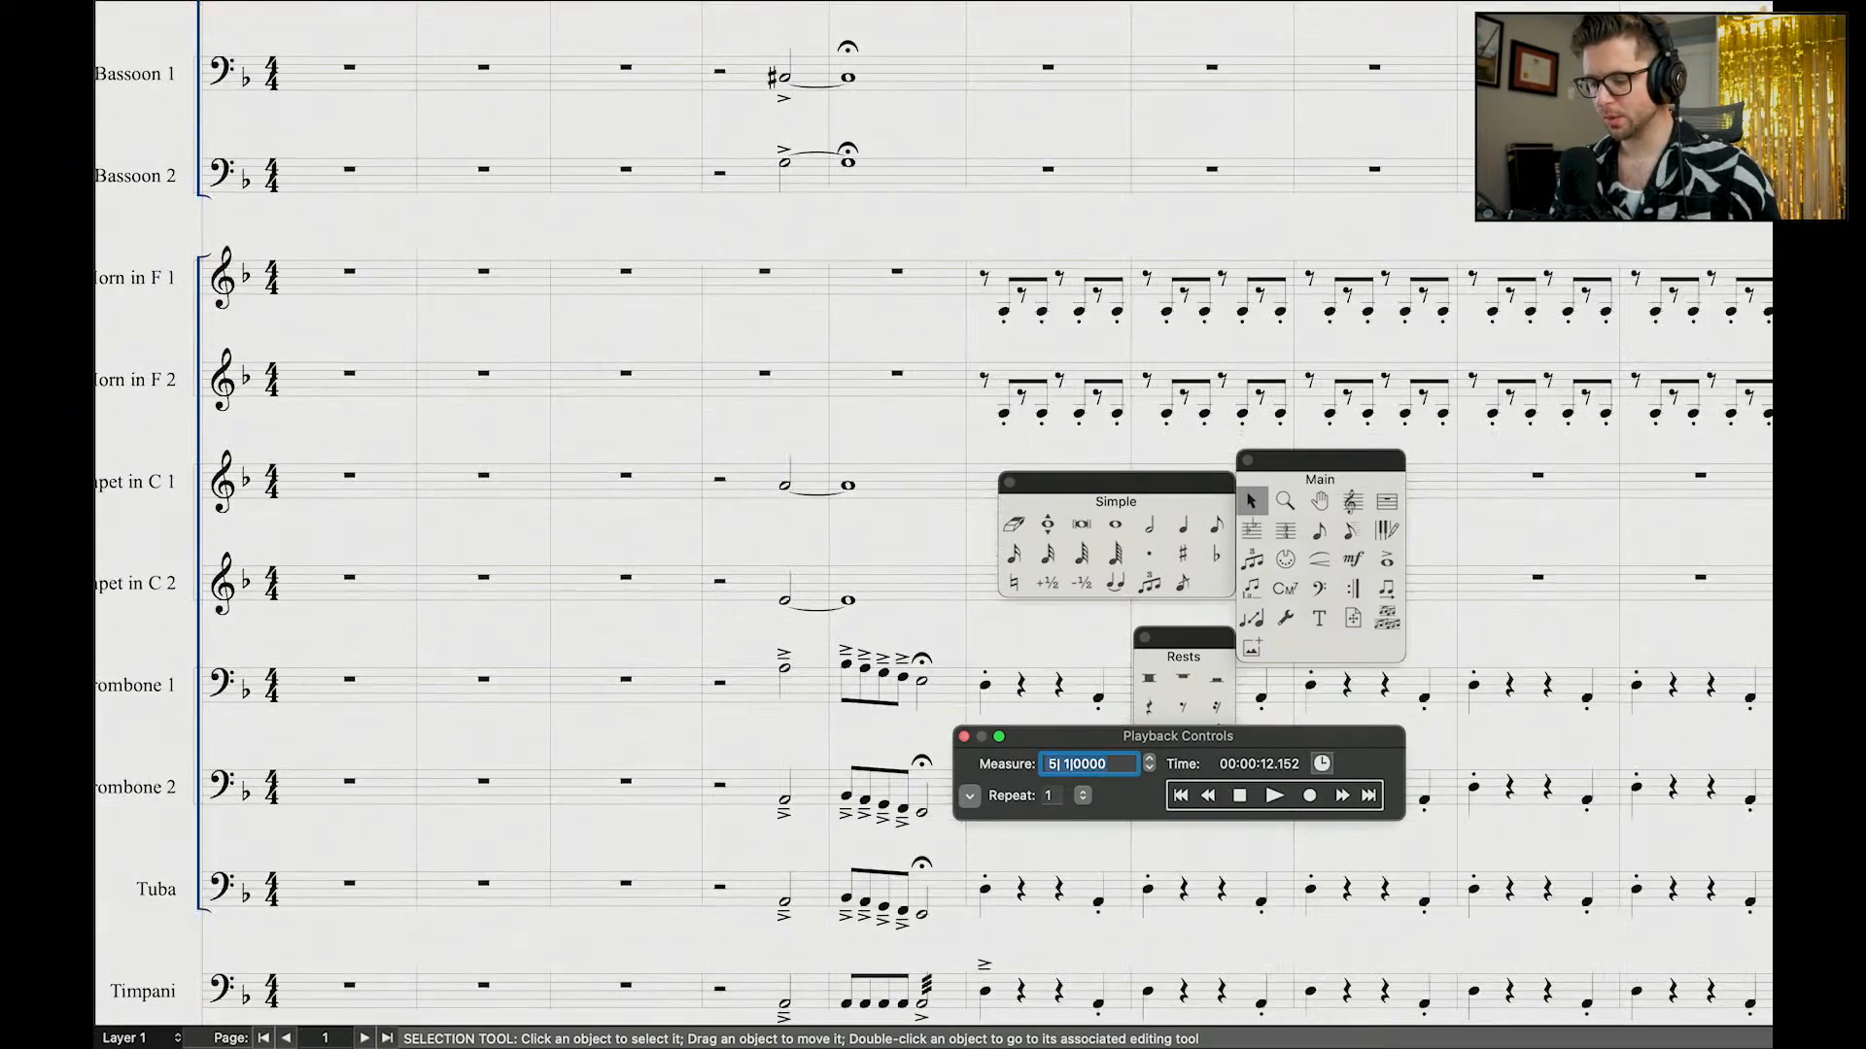
click(942, 441)
scroll(942, 441, down, 2)
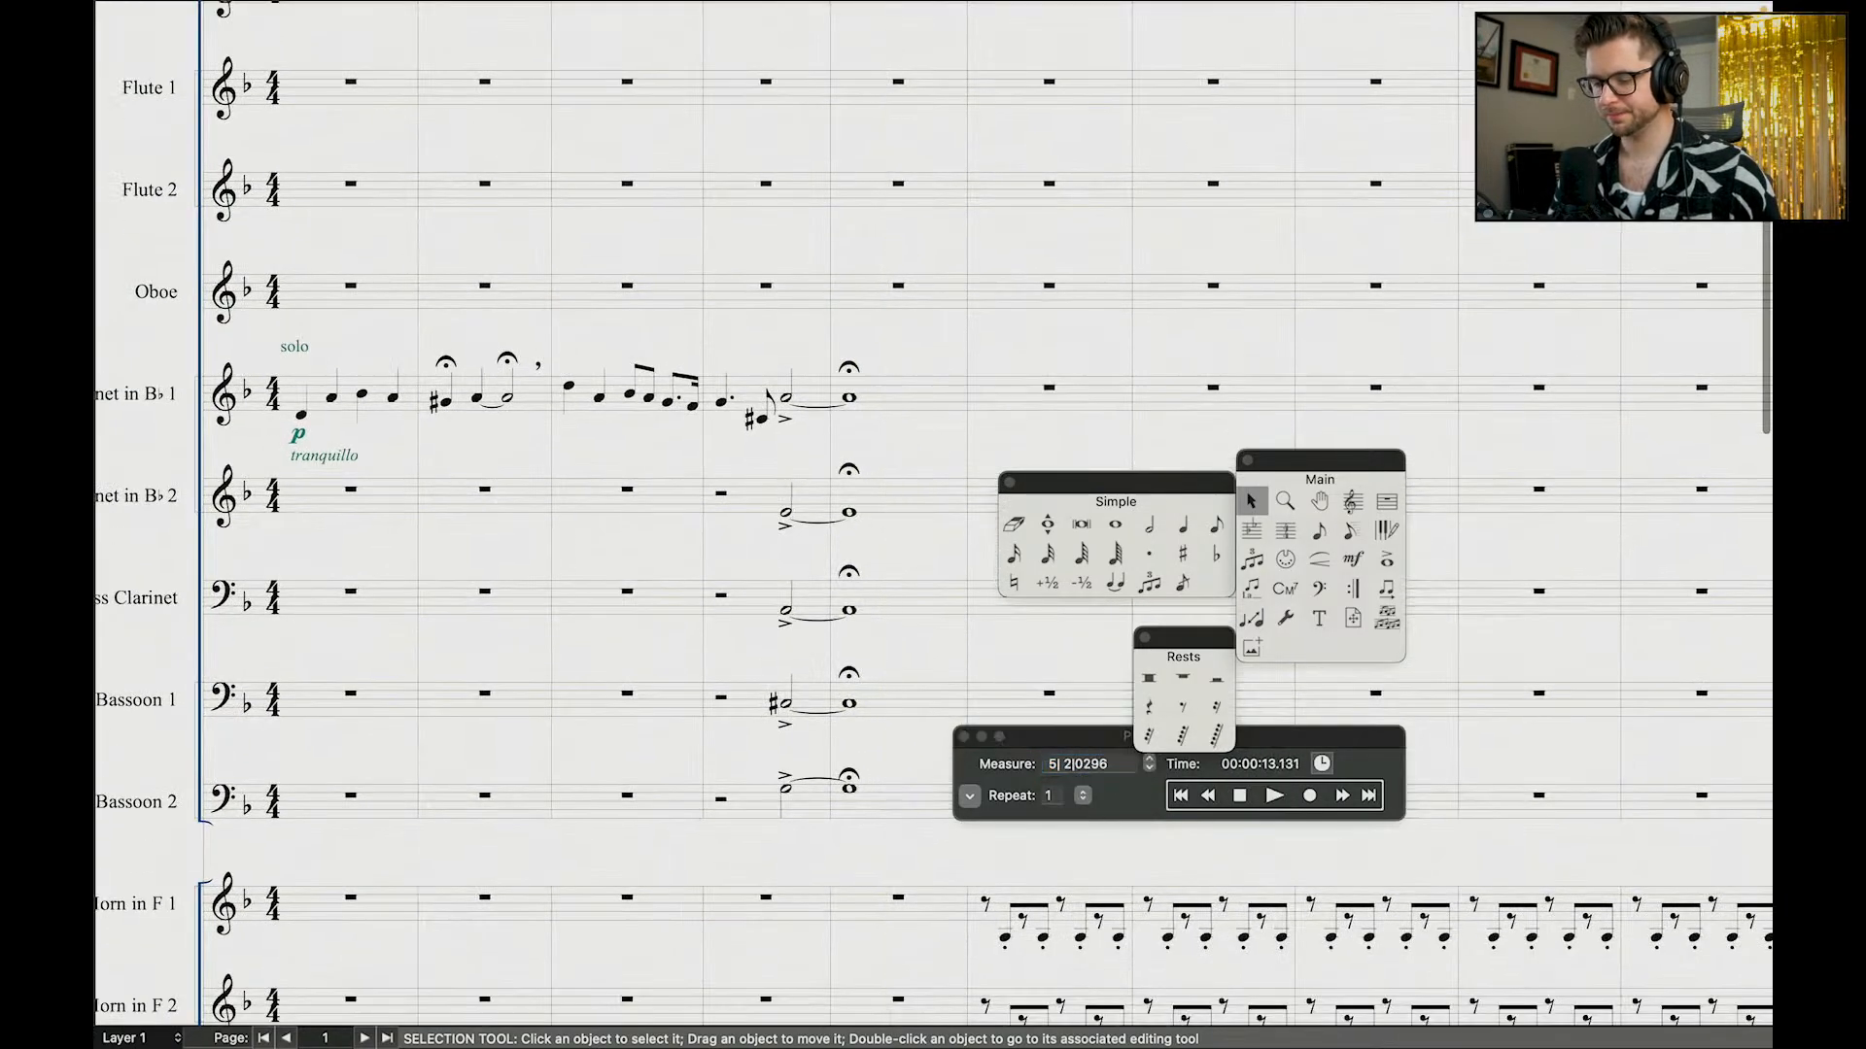
Step: Rewind and play the transition from measure 4 into the section at the 105 tempo marking, and stop
click(1206, 796)
click(1206, 796)
click(1274, 796)
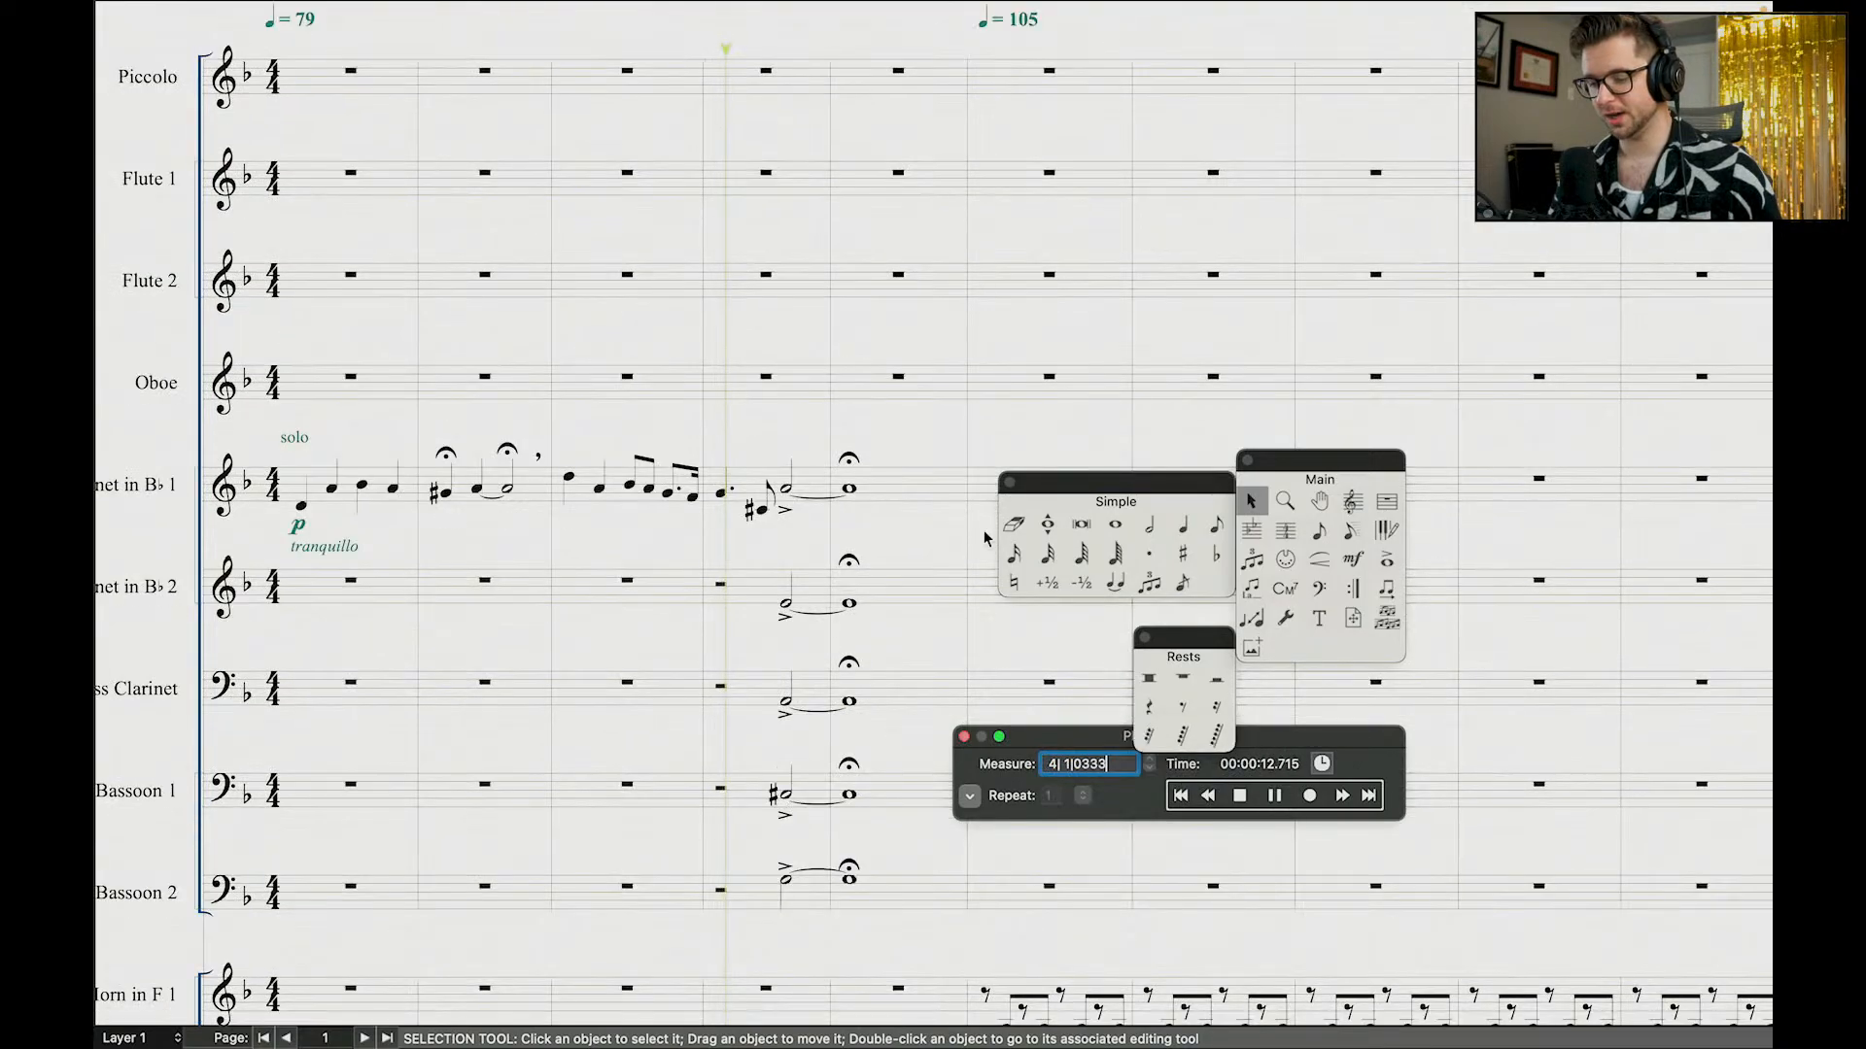
scroll(984, 537, down, 15)
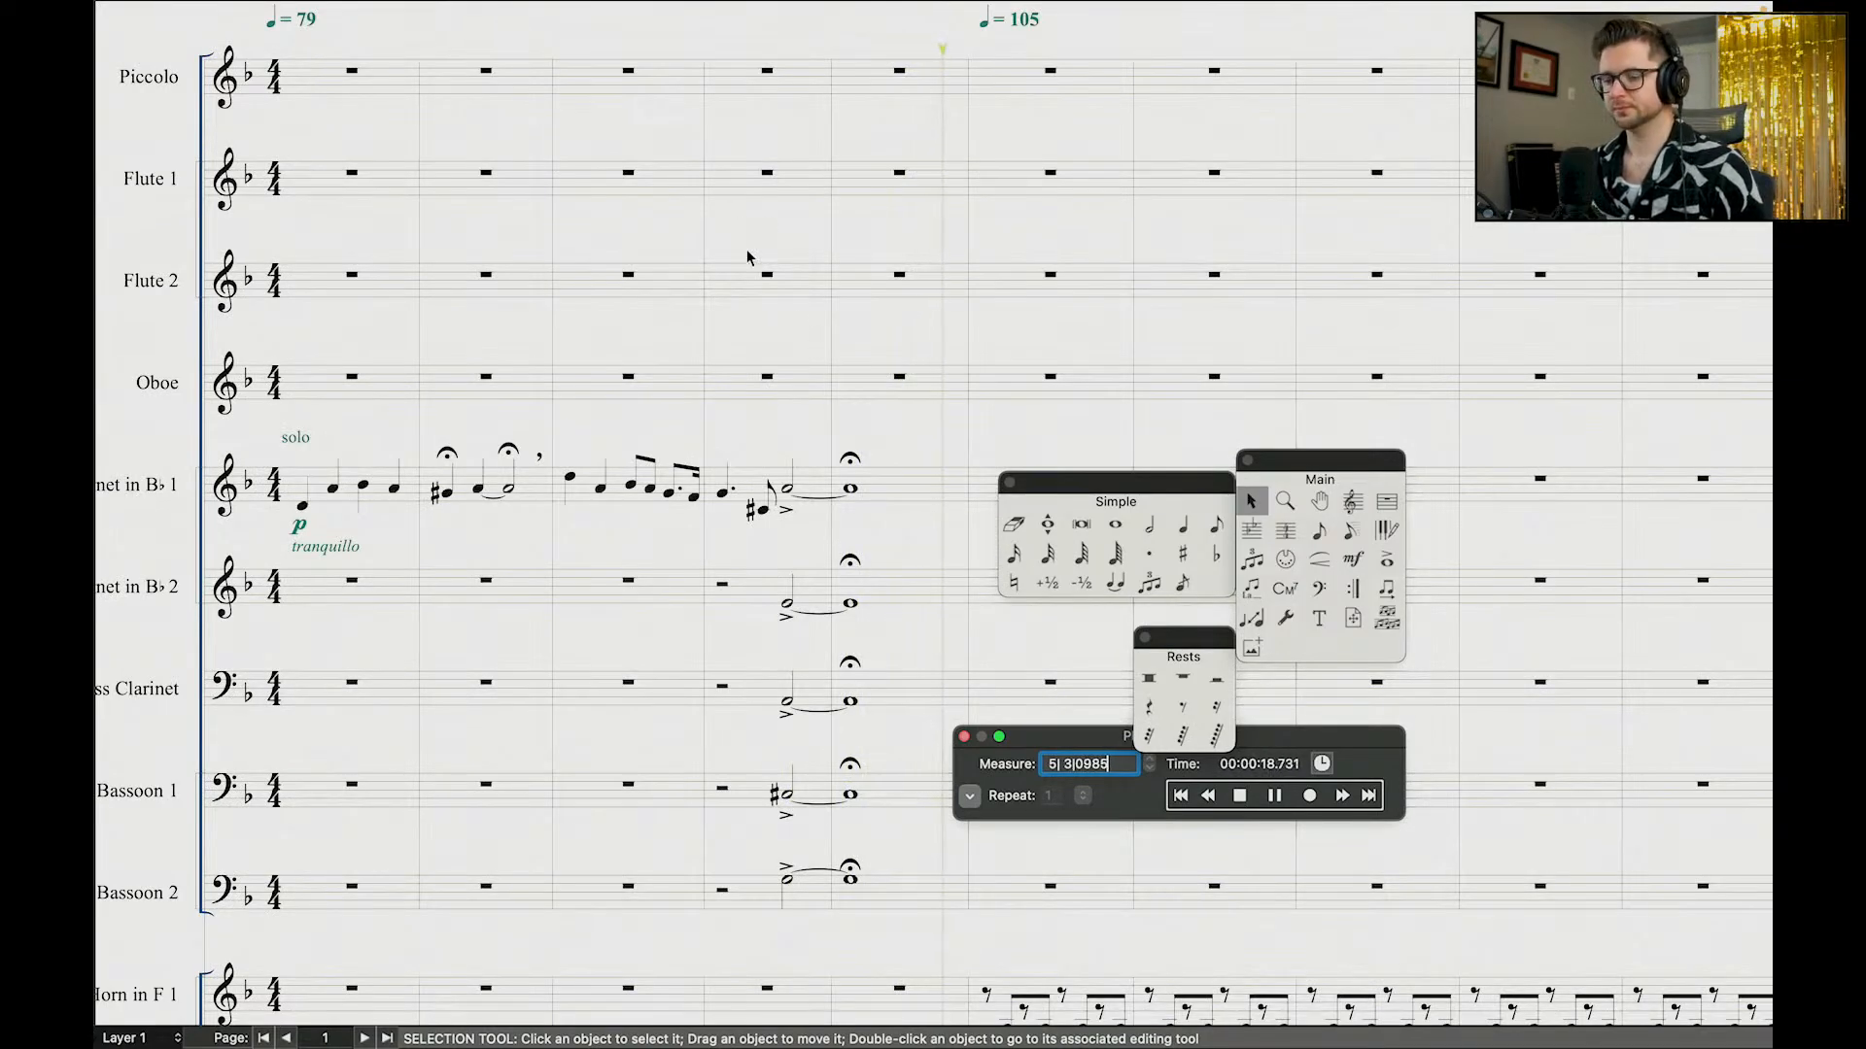
scroll(791, 302, down, 4)
scroll(792, 301, right, 3)
key(space)
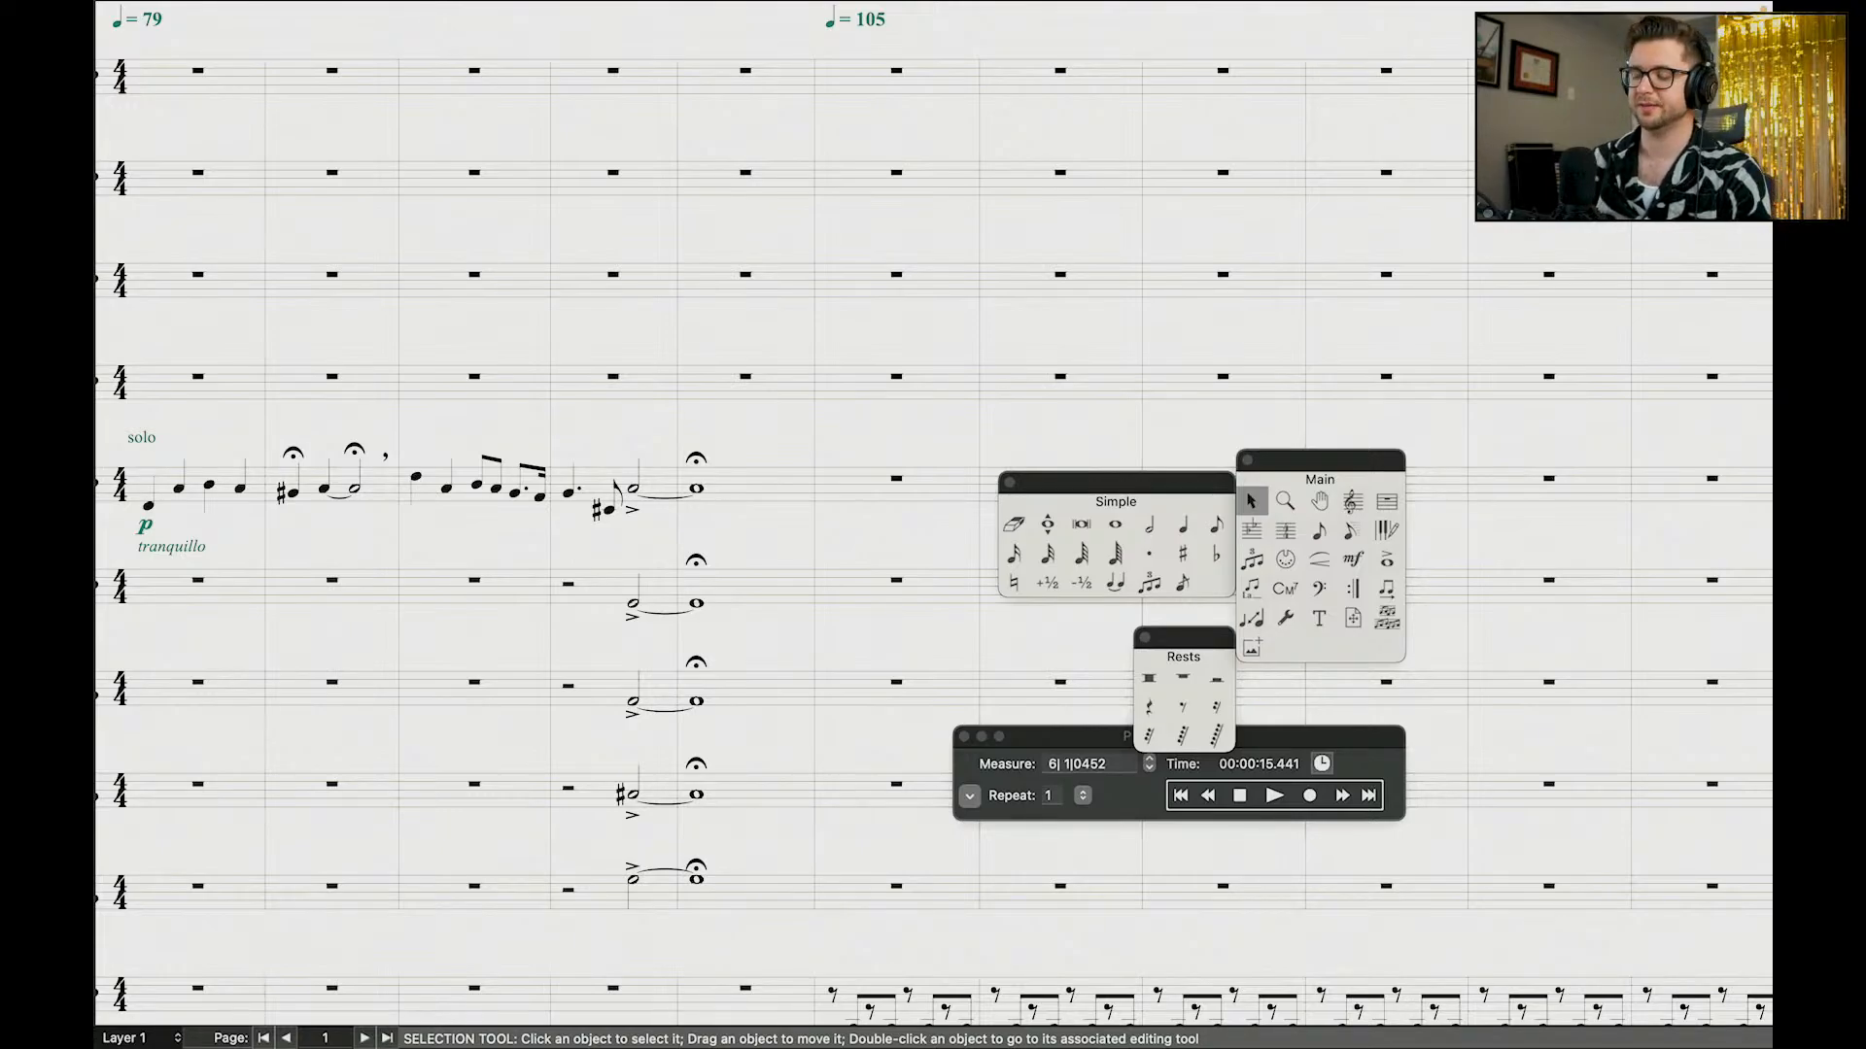
Step: Return the playback position to measure 5 and examine the brass and woodwind parts in measures 4 and 5
click(1180, 796)
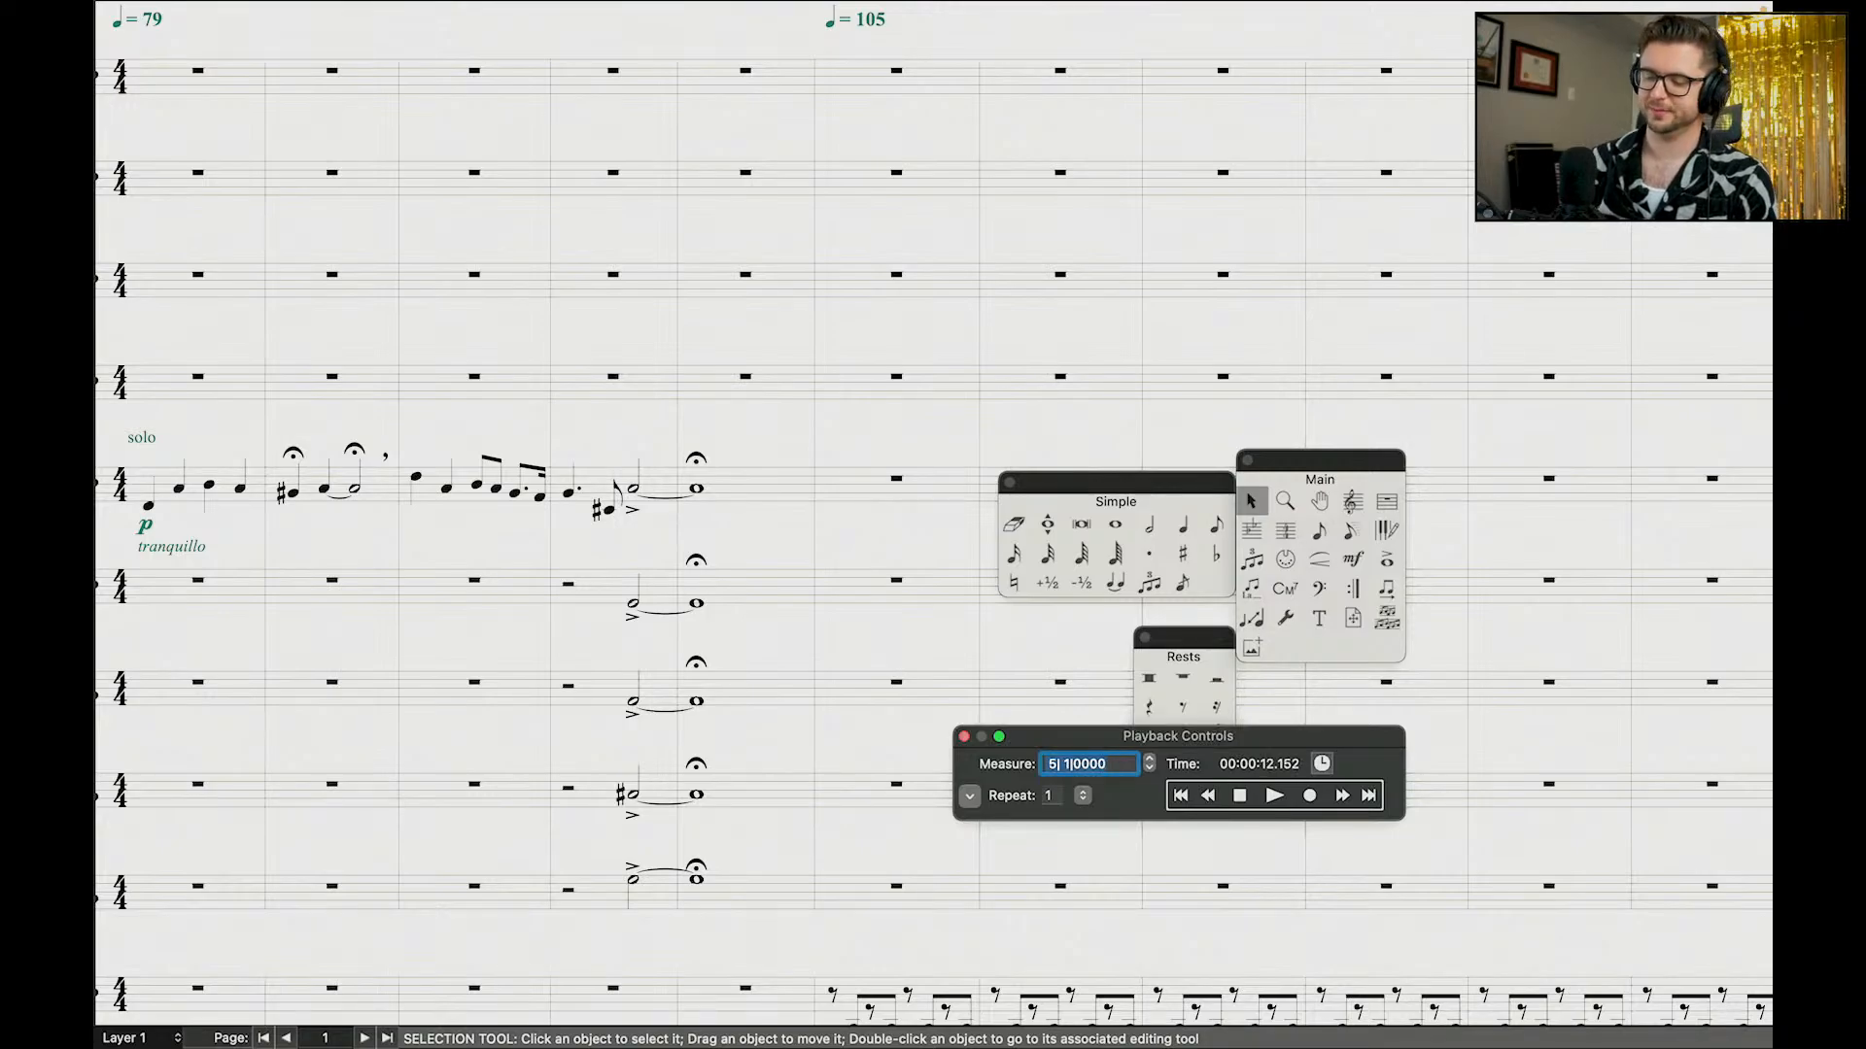
scroll(534, 358, down, 10)
scroll(636, 501, left, 8)
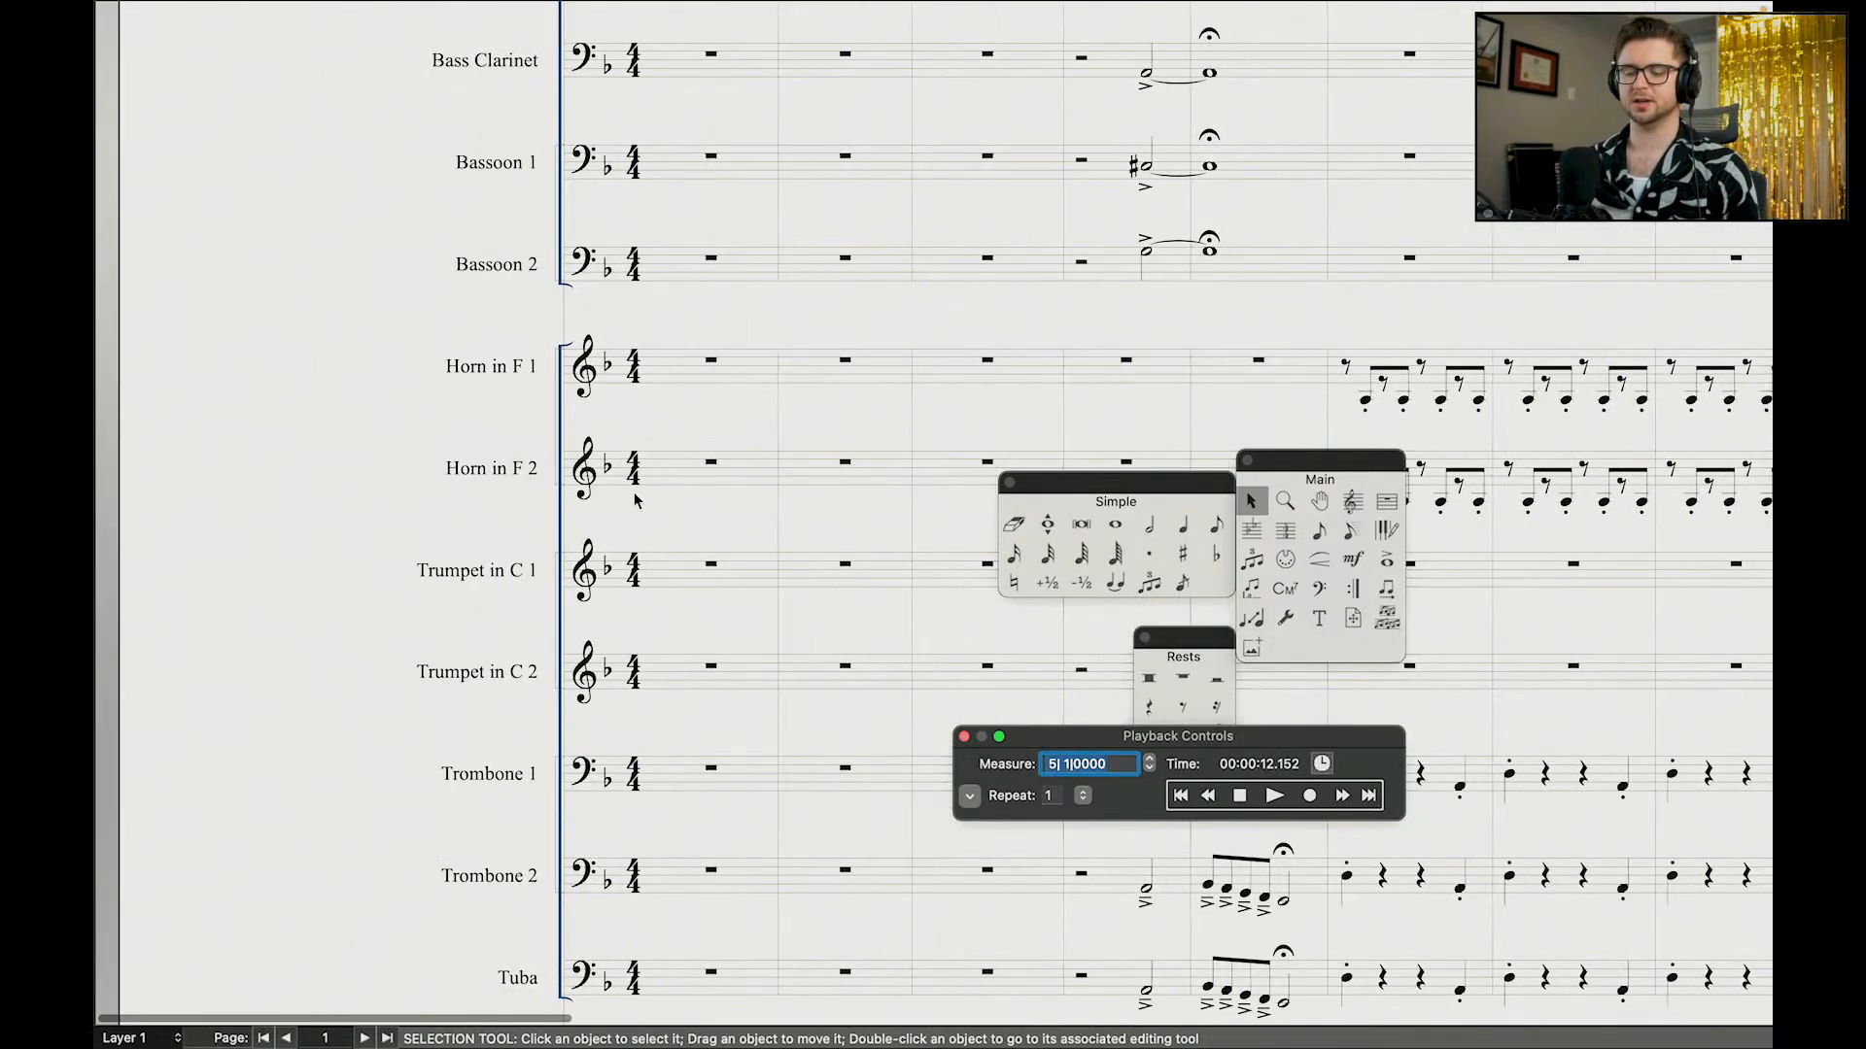
scroll(637, 501, right, 3)
scroll(945, 479, right, 3)
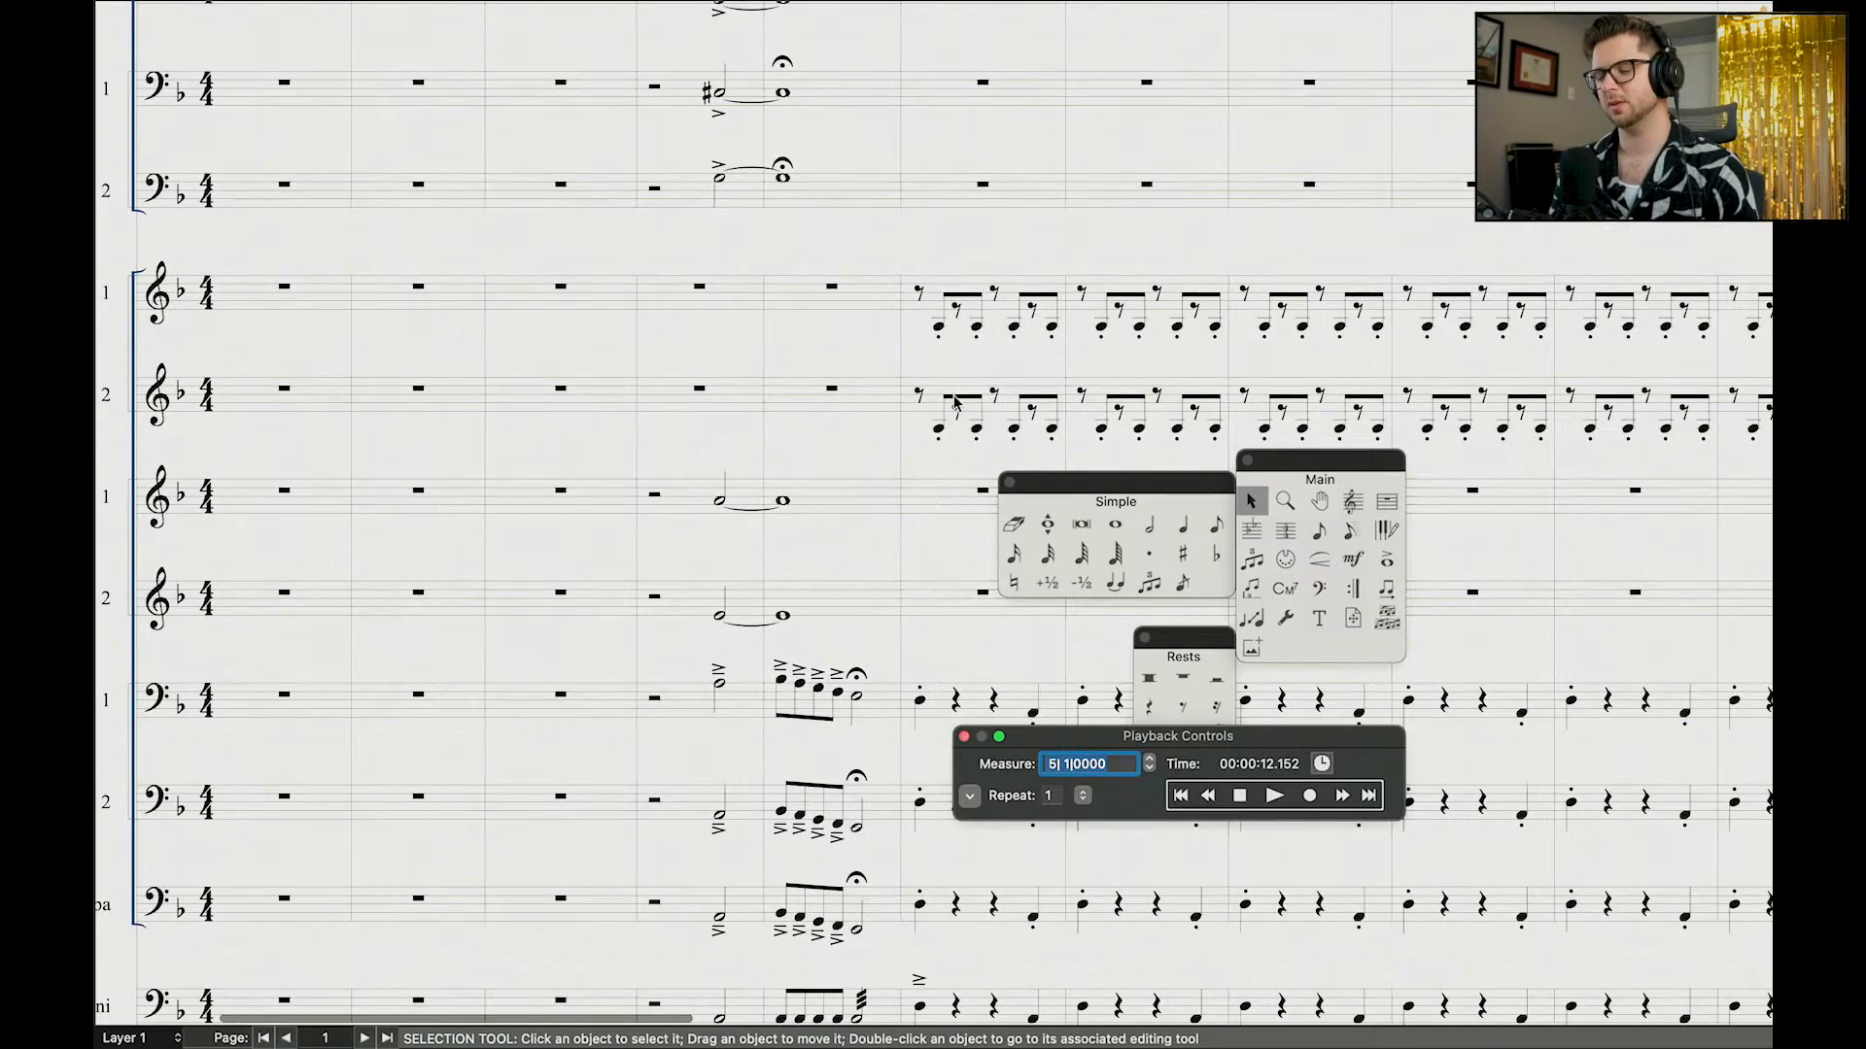
scroll(954, 401, down, 3)
scroll(1061, 170, right, 5)
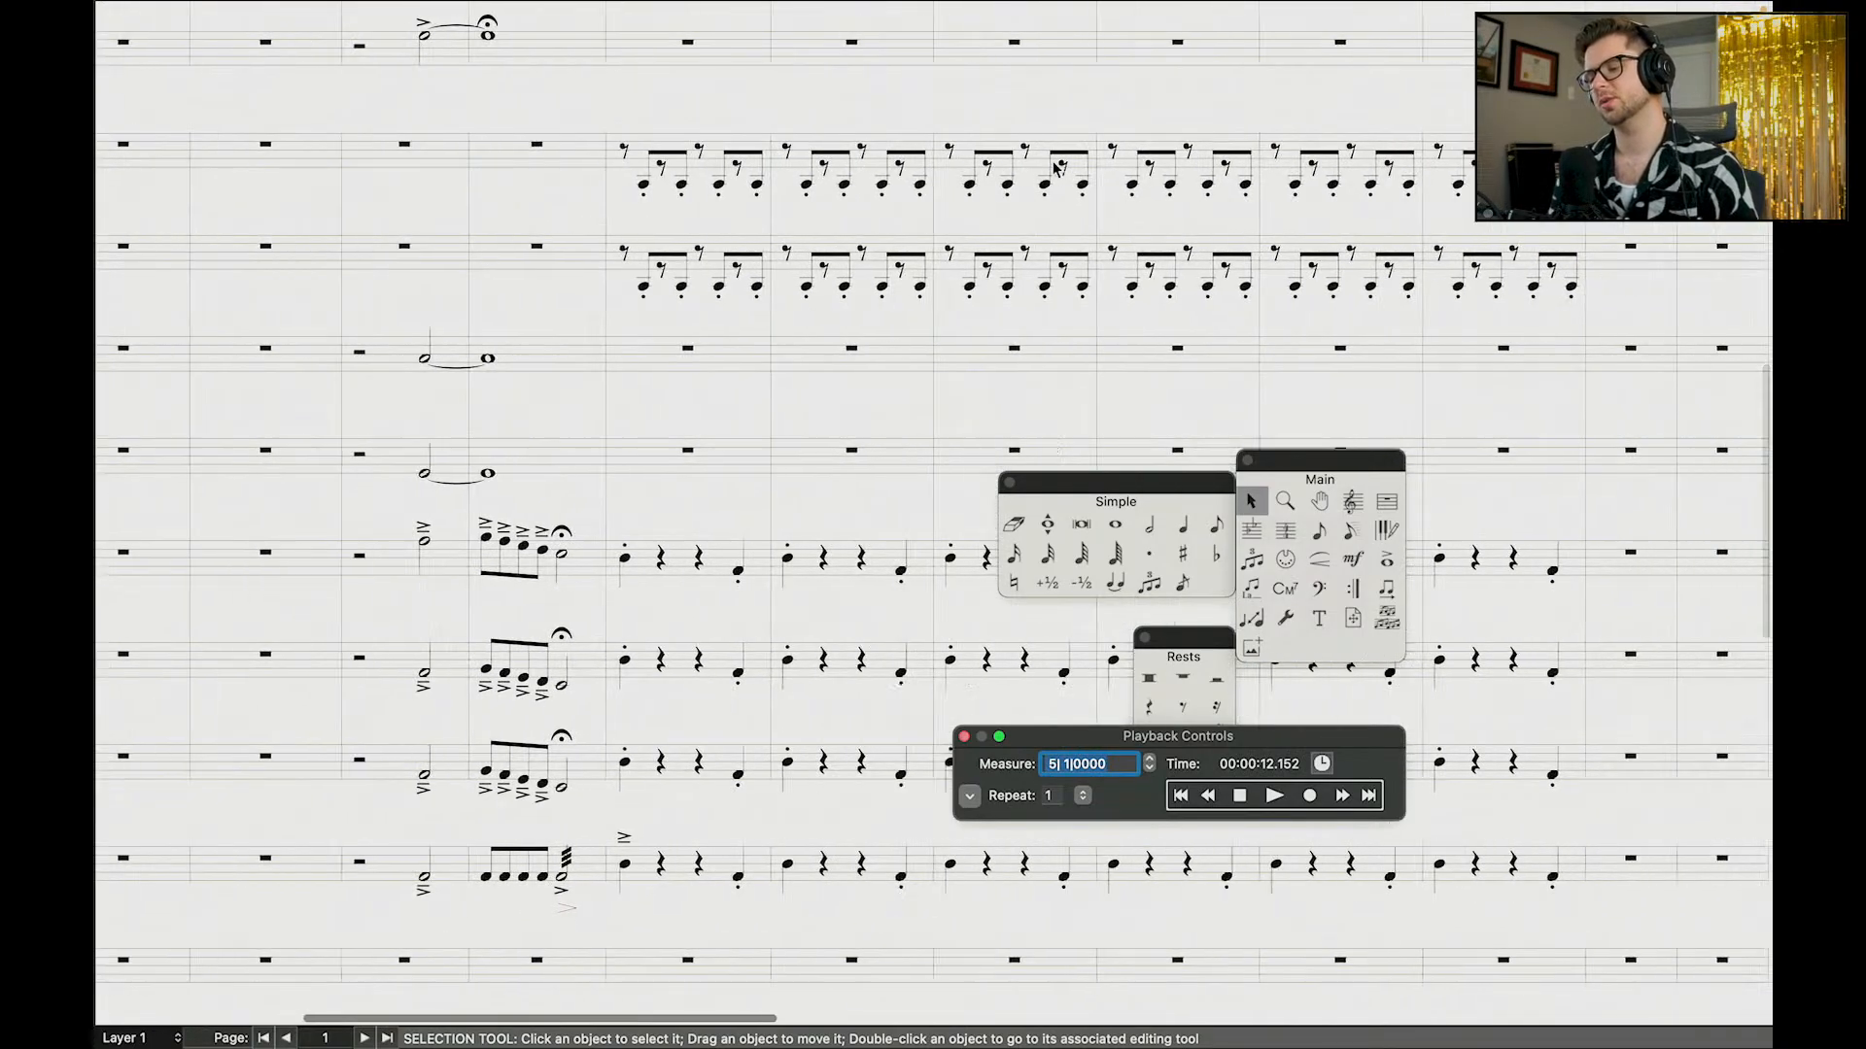
scroll(678, 309, left, 5)
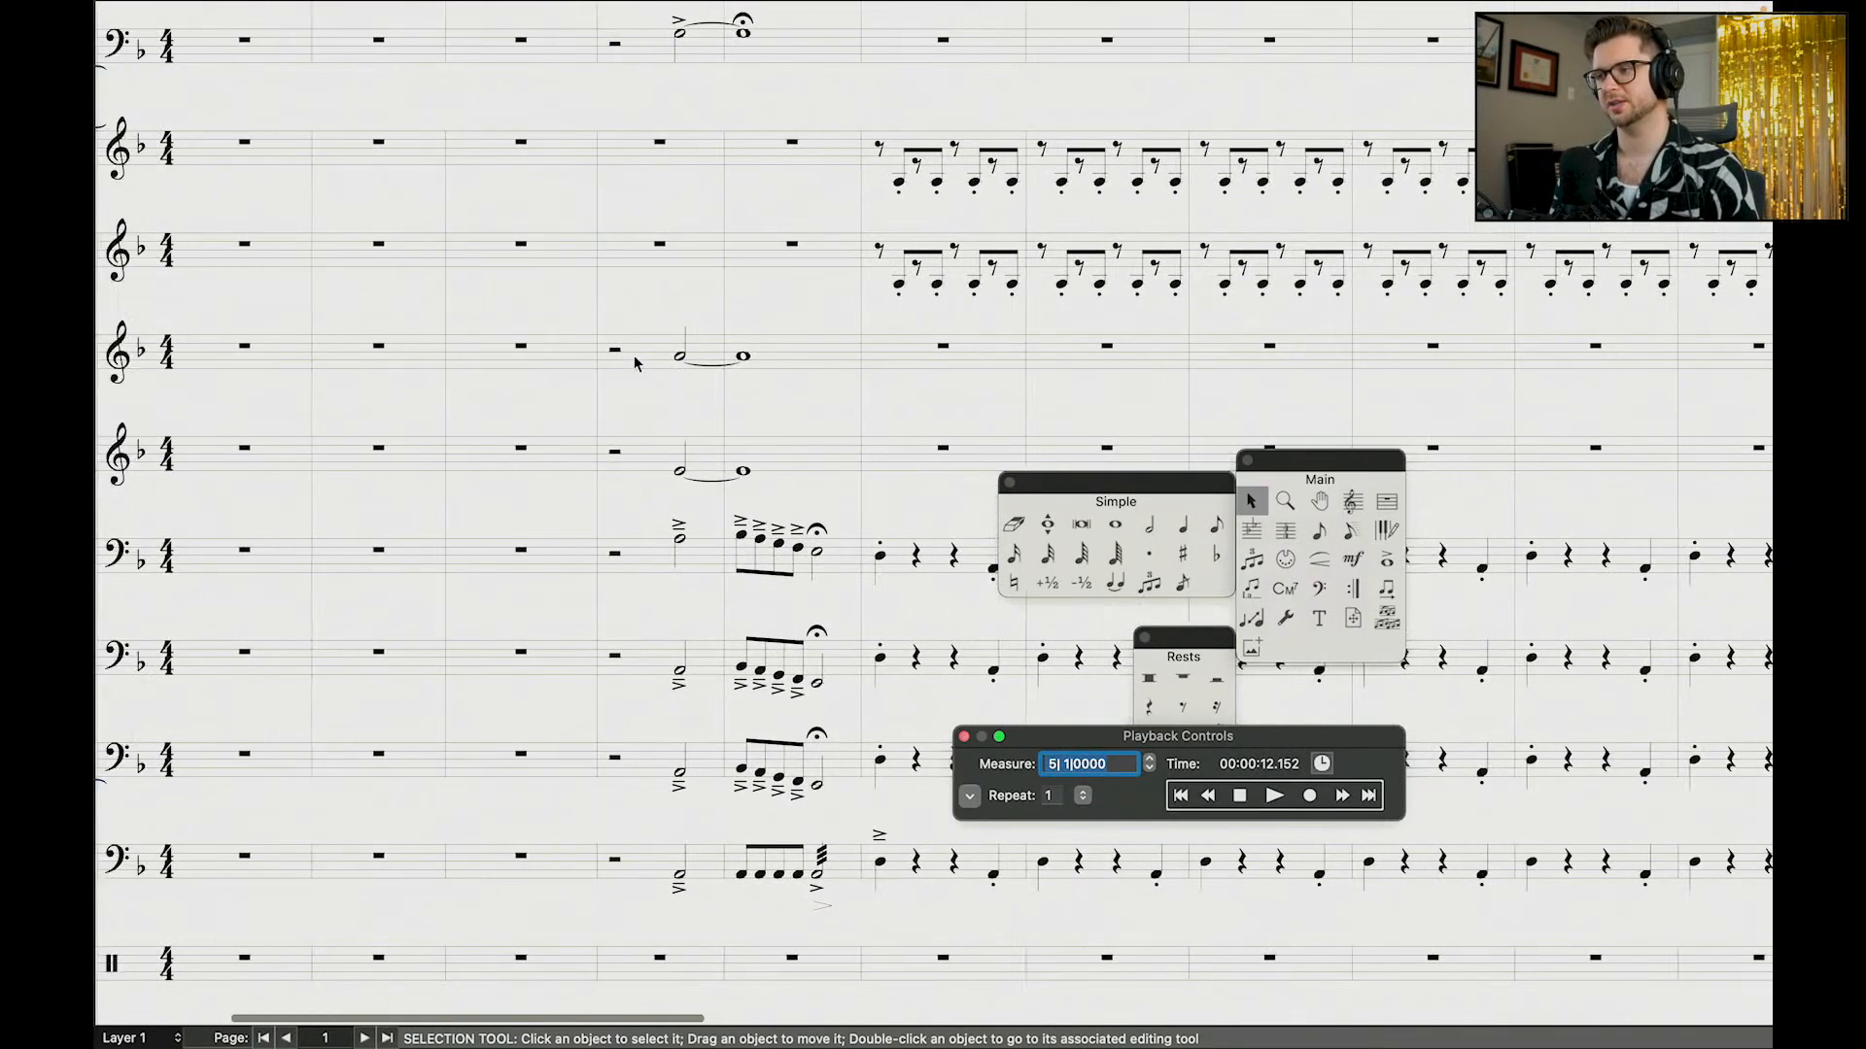
scroll(575, 379, up, 6)
scroll(575, 357, up, 10)
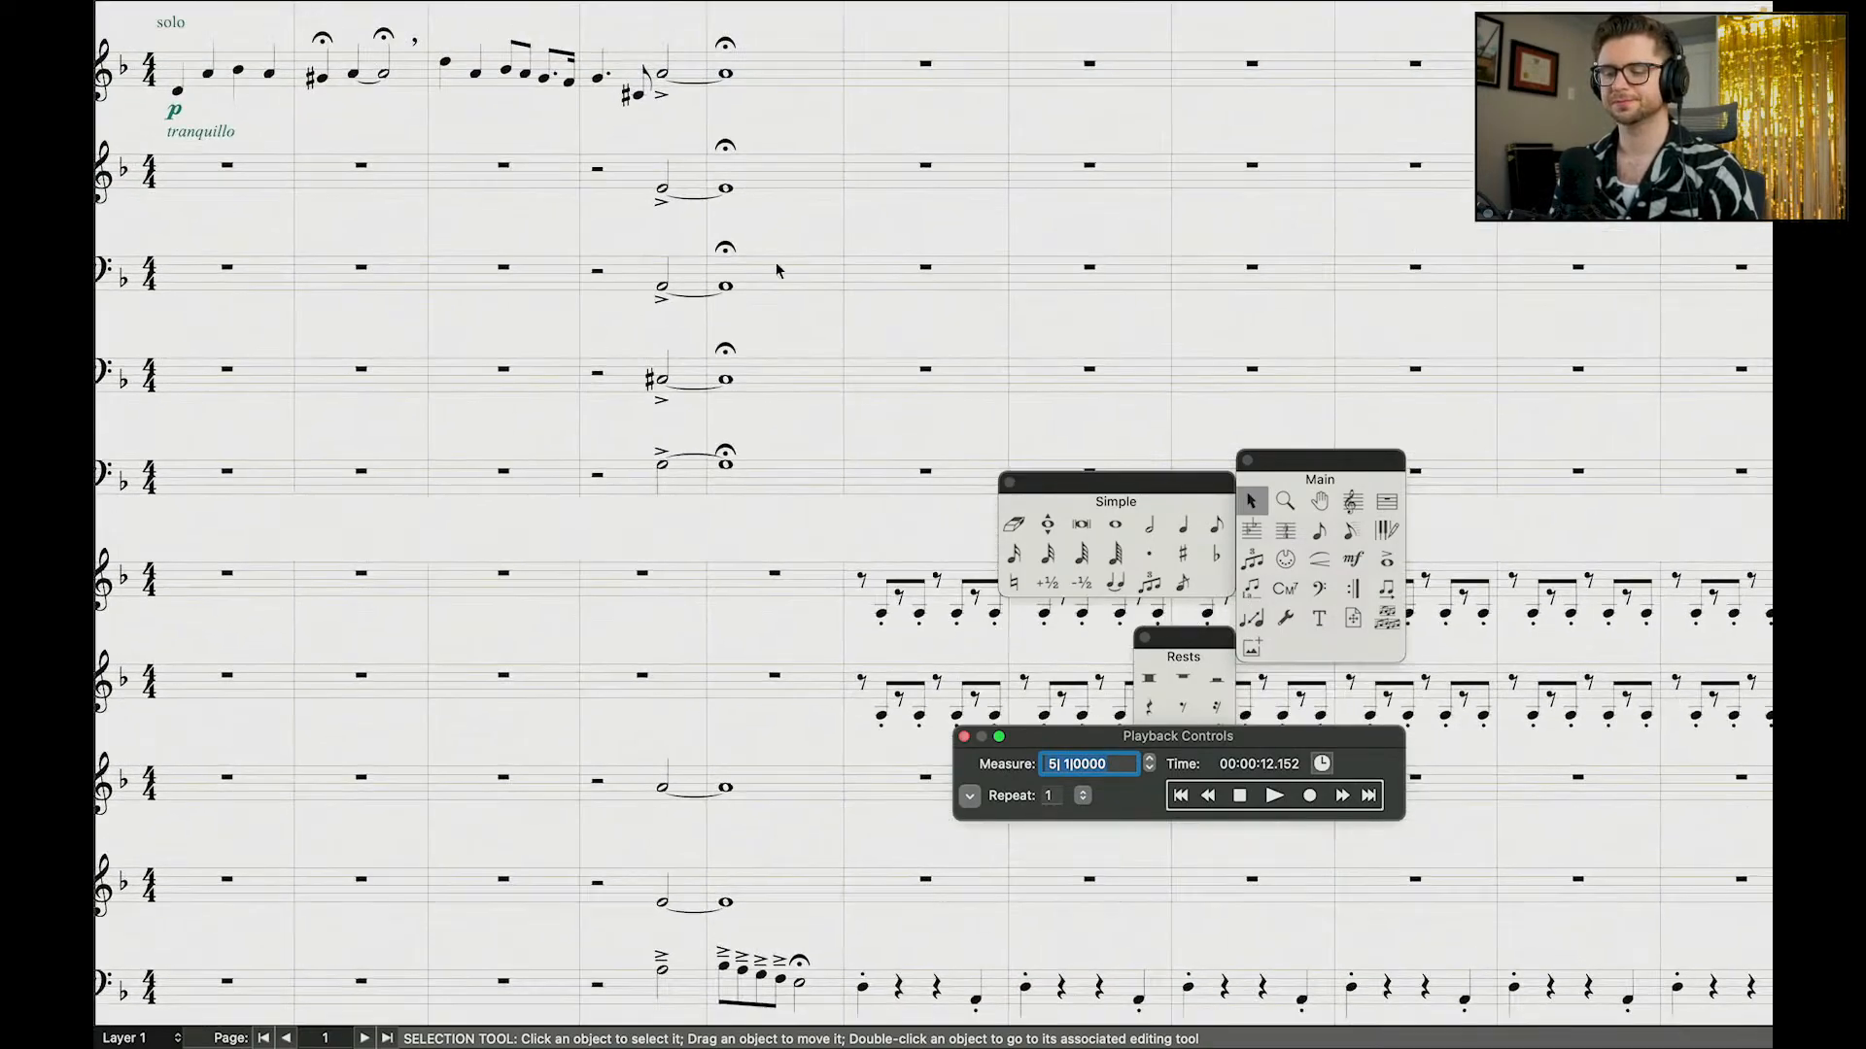
scroll(744, 264, left, 3)
scroll(747, 270, up, 1)
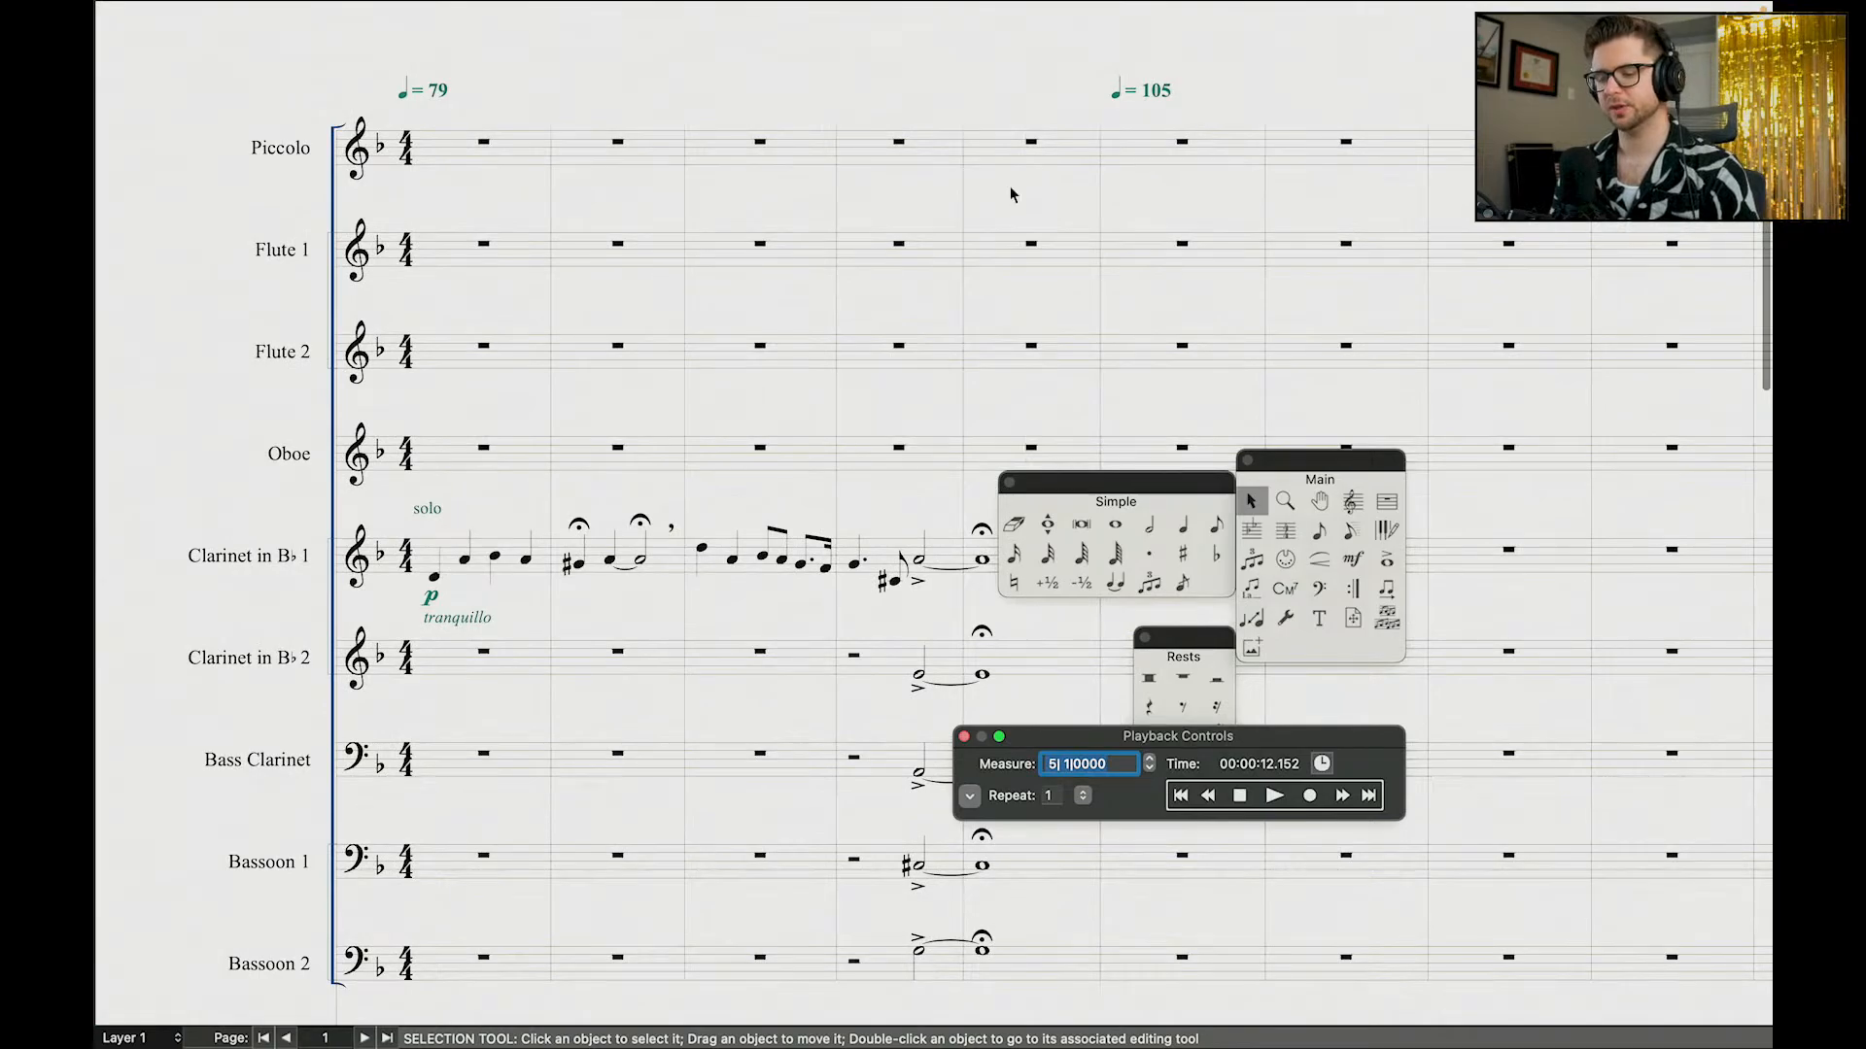
Step: Copy measures 4 and 5 of Clarinet in B♭ 2 and Bass Clarinet into the Flute 1 and Flute 2 staves
scroll(1010, 195, down, 2)
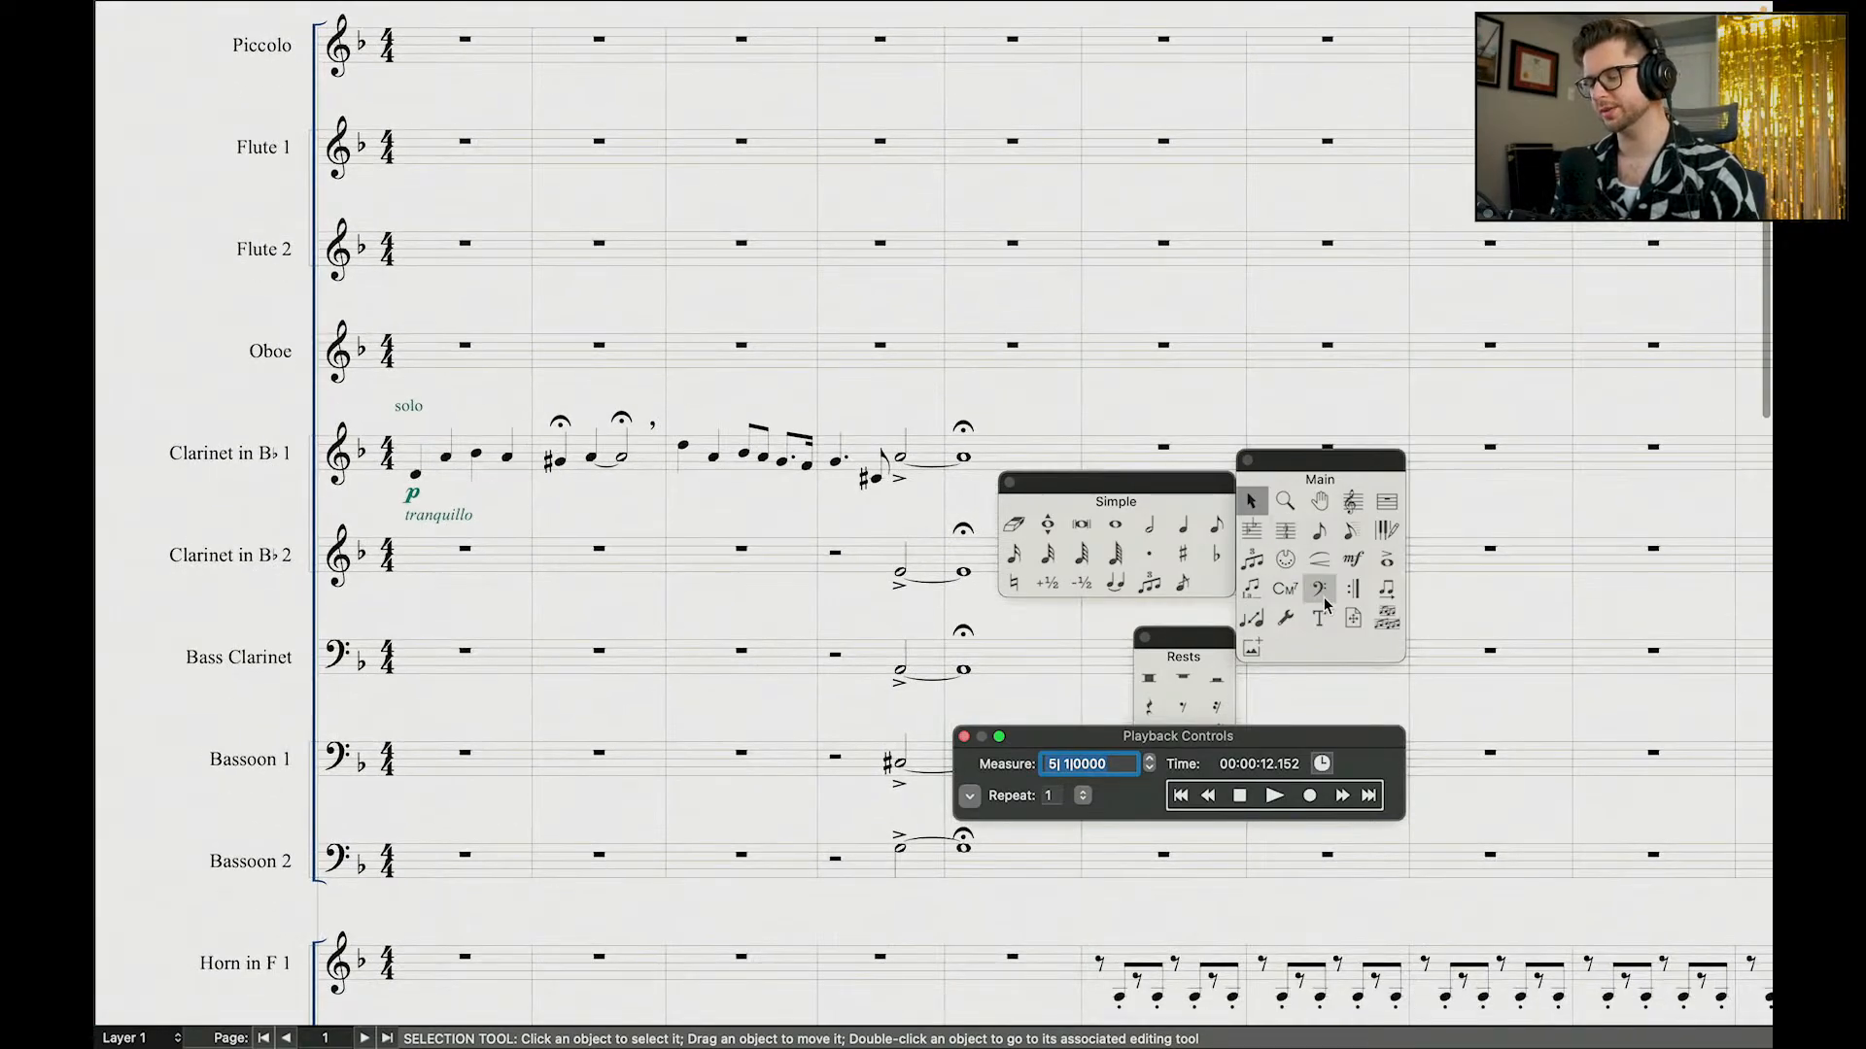
scroll(950, 452, down, 3)
click(864, 445)
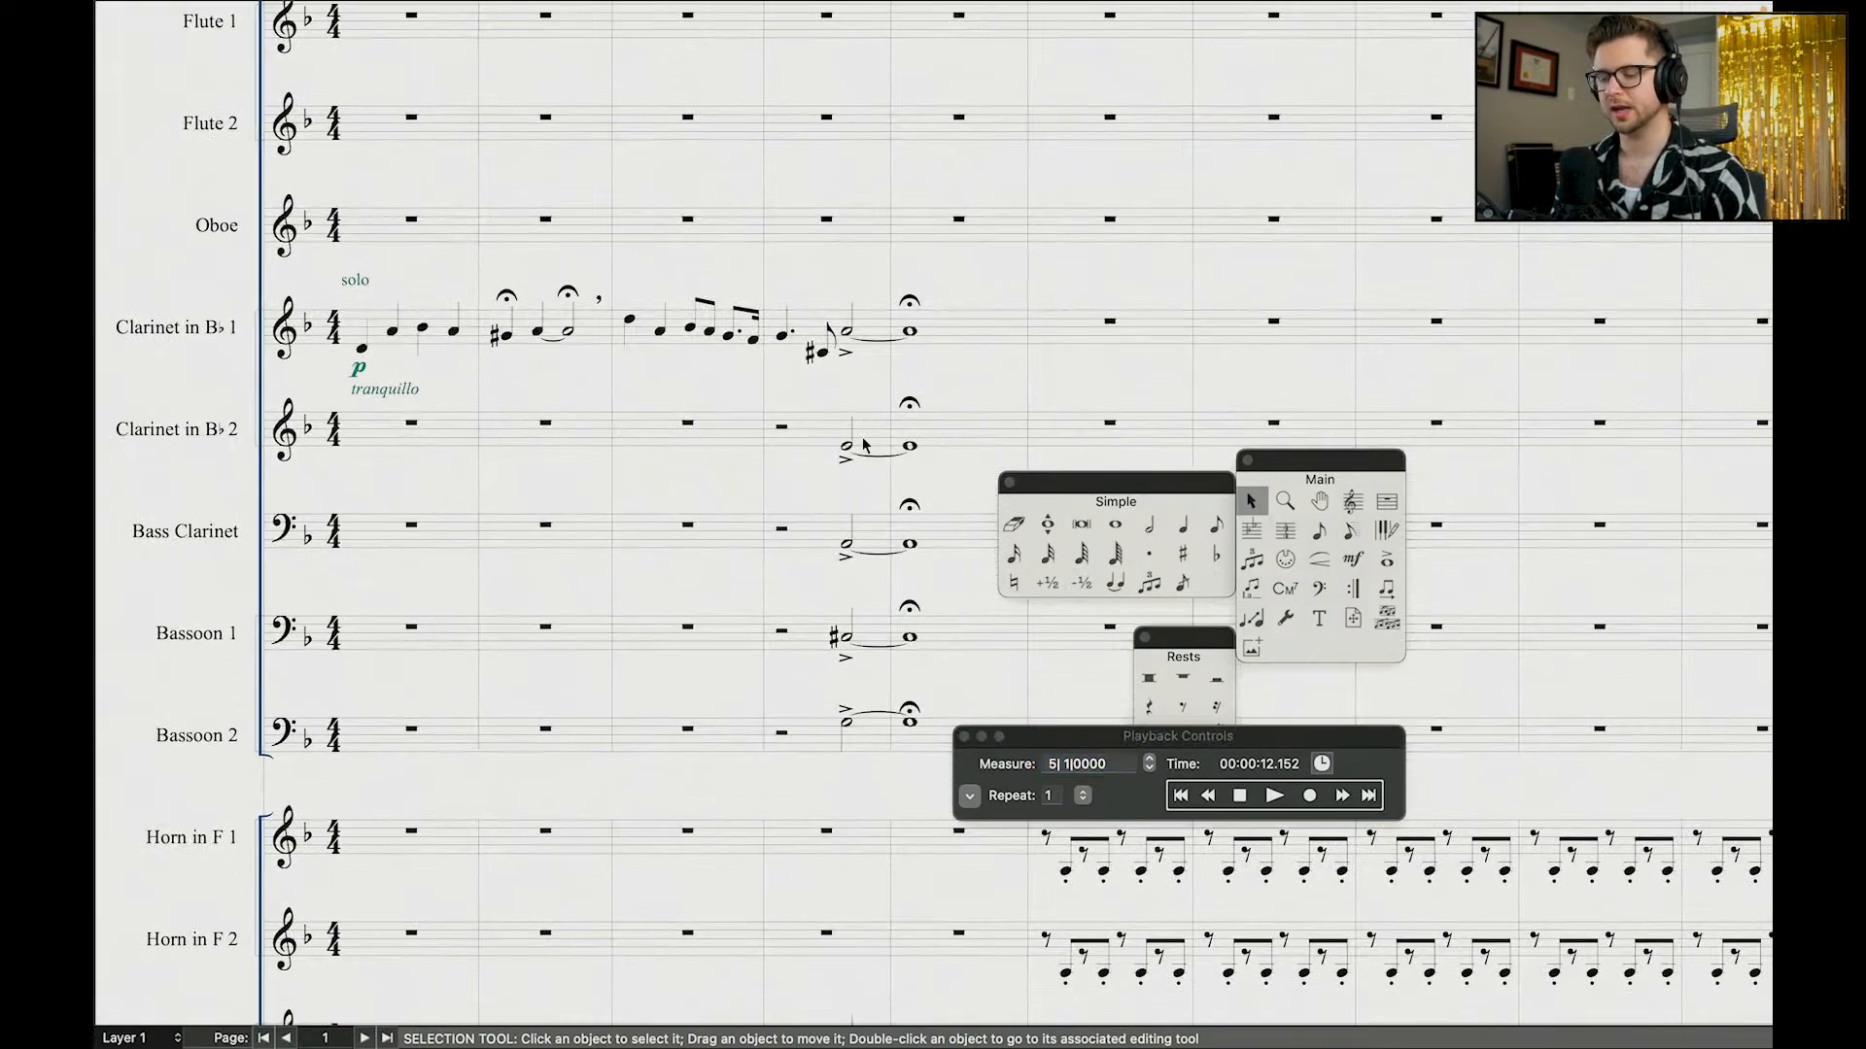
click(966, 528)
shift+click(861, 431)
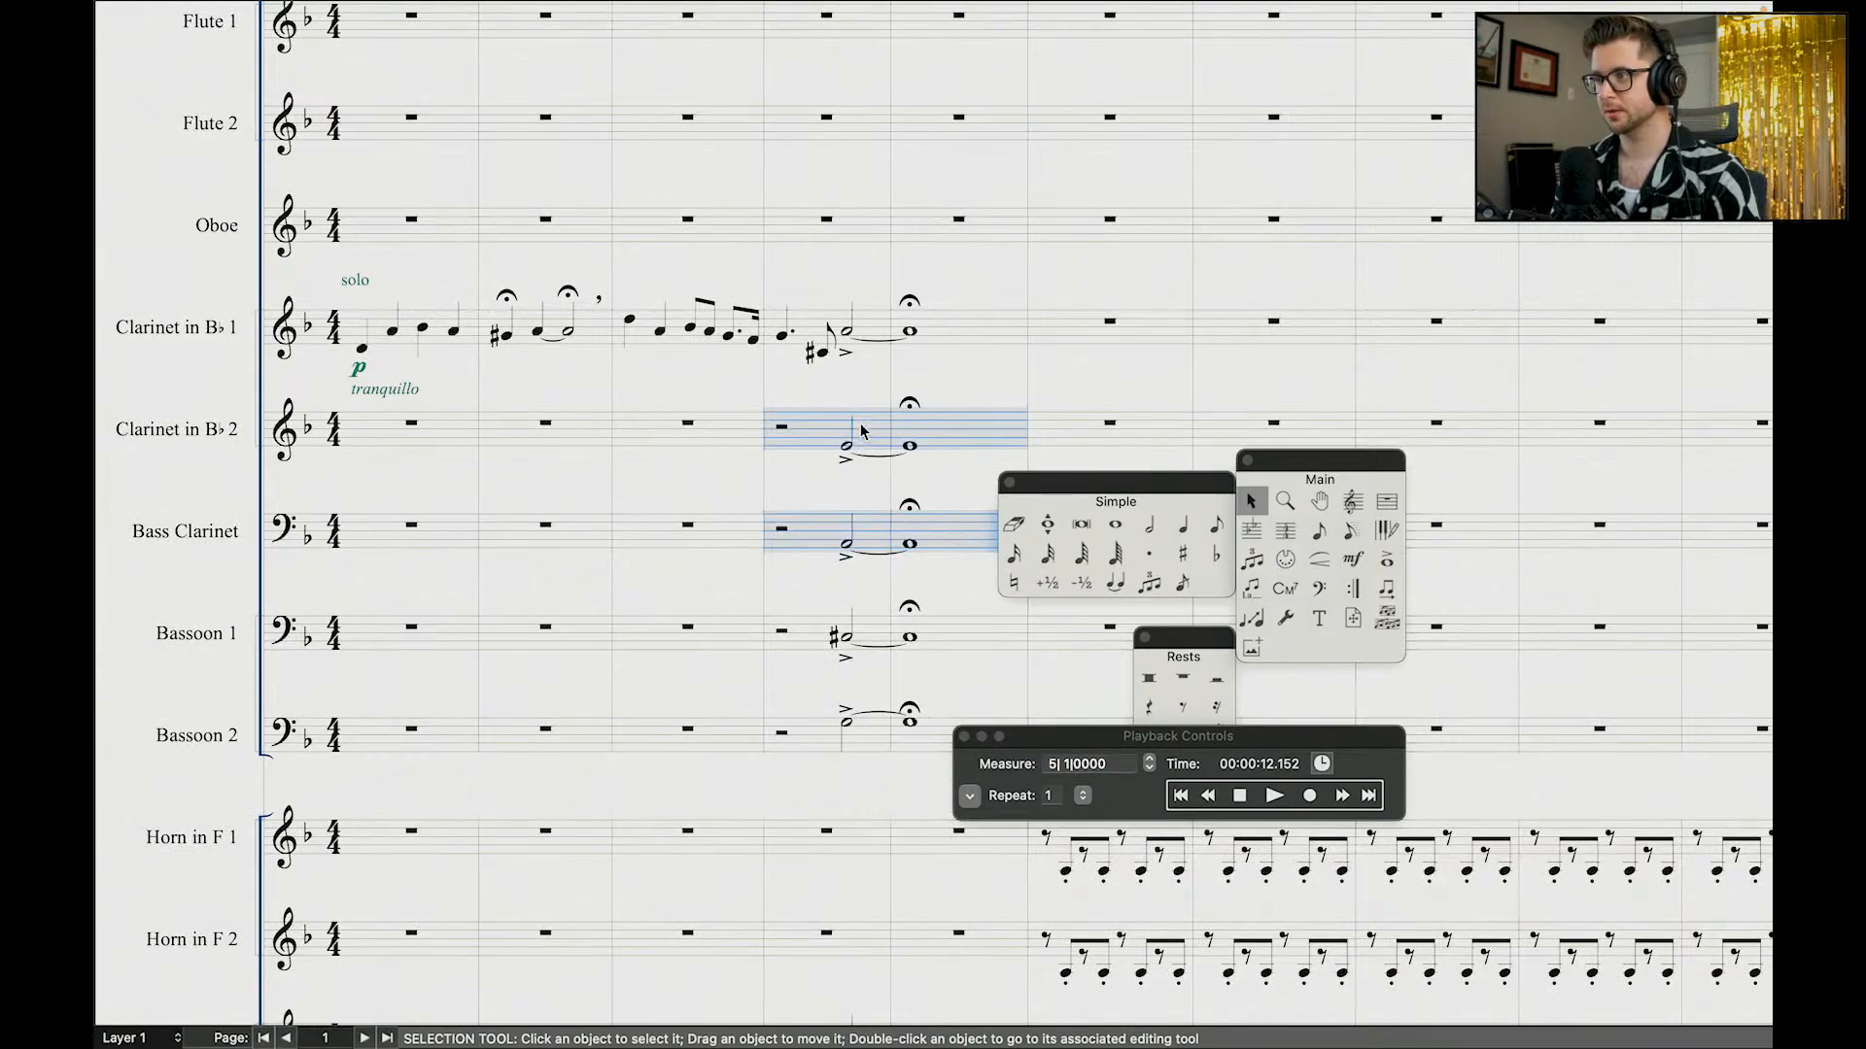
scroll(861, 430, up, 12)
scroll(783, 520, down, 4)
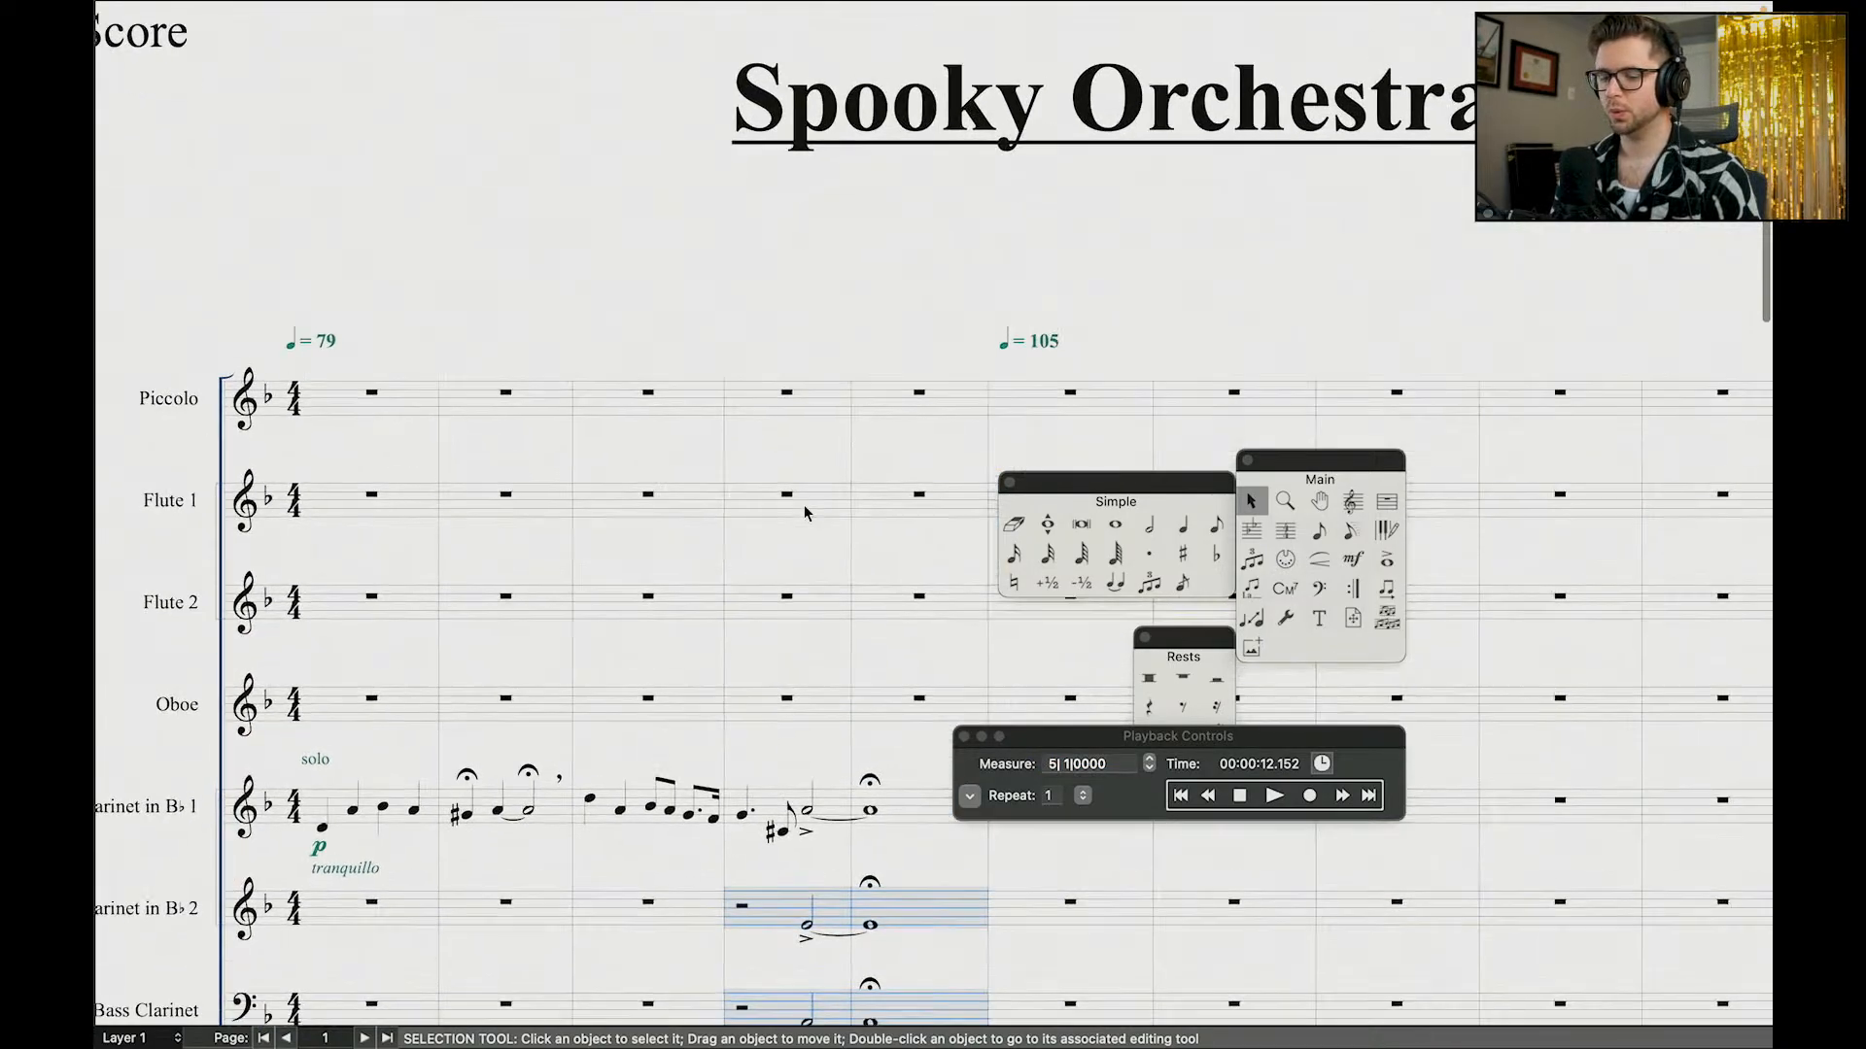
click(803, 443)
key(super+v)
click(785, 592)
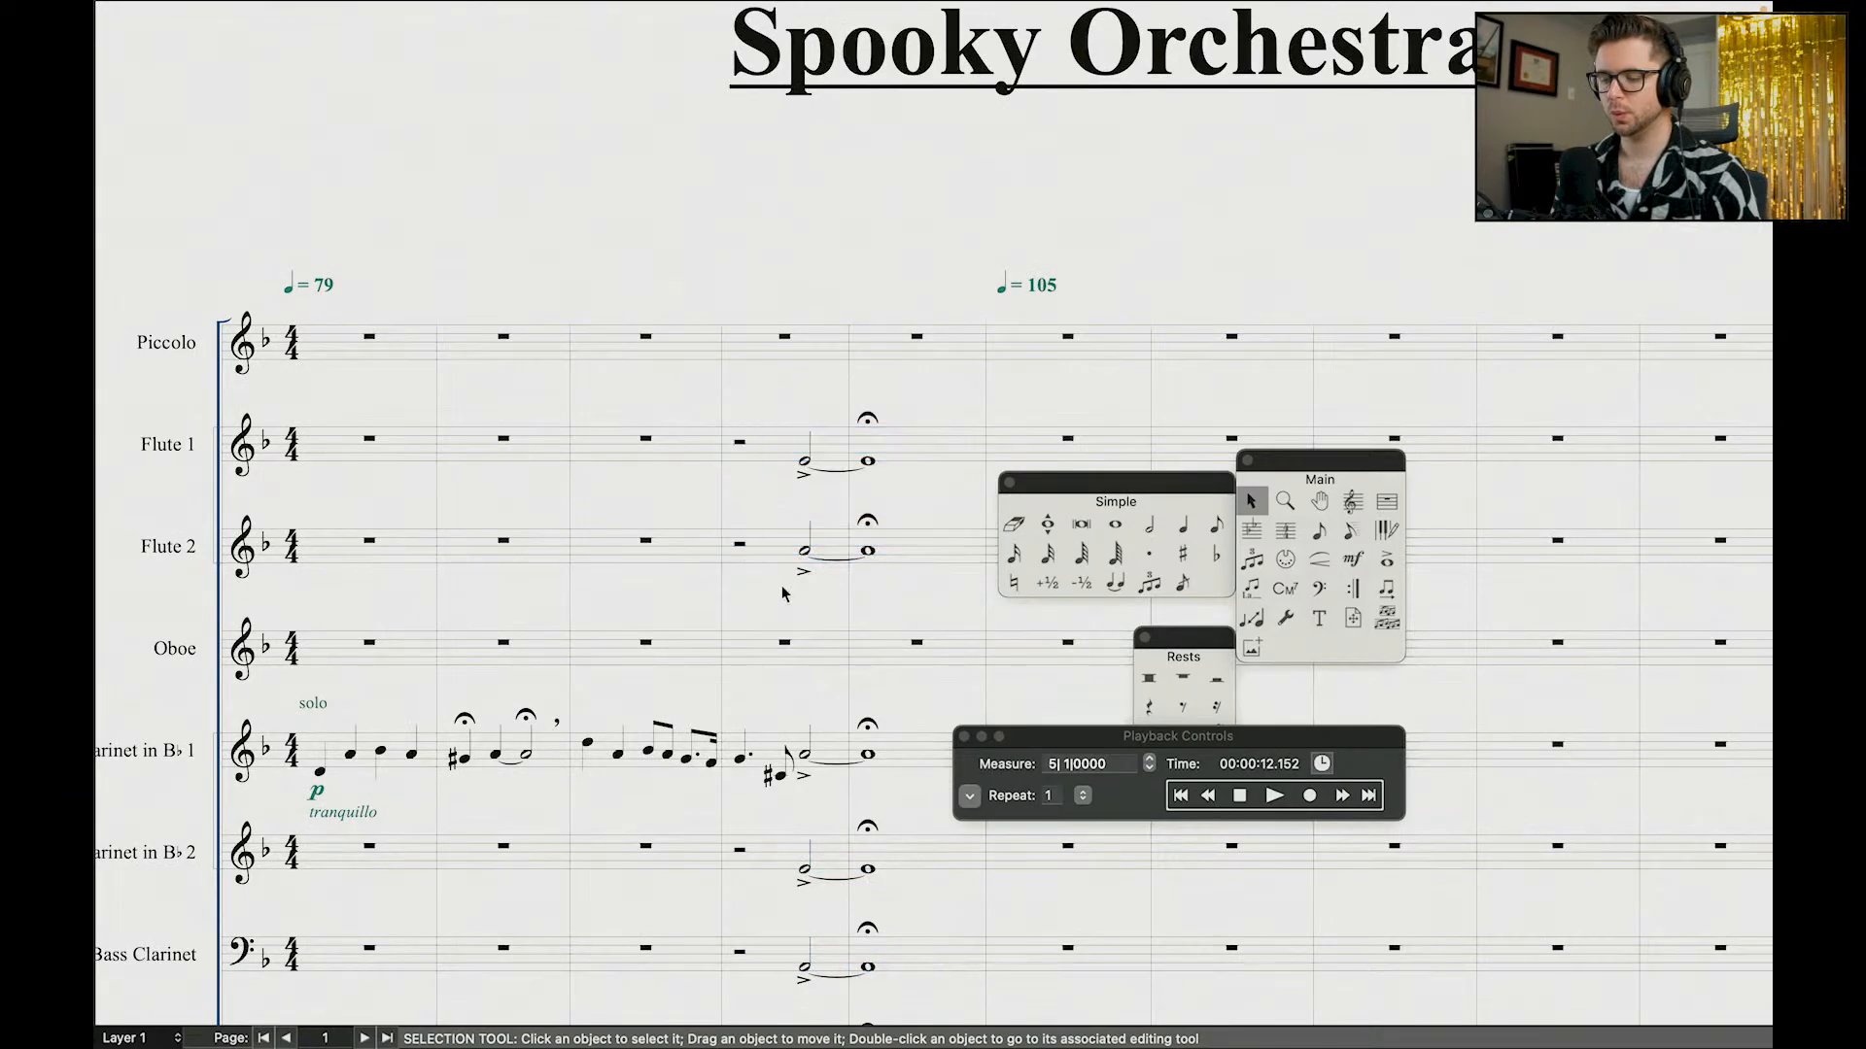
Step: Copy measure 4 of Bassoon 1 into measure 4 of the Oboe staff
scroll(783, 592, down, 10)
click(797, 625)
key(super+c)
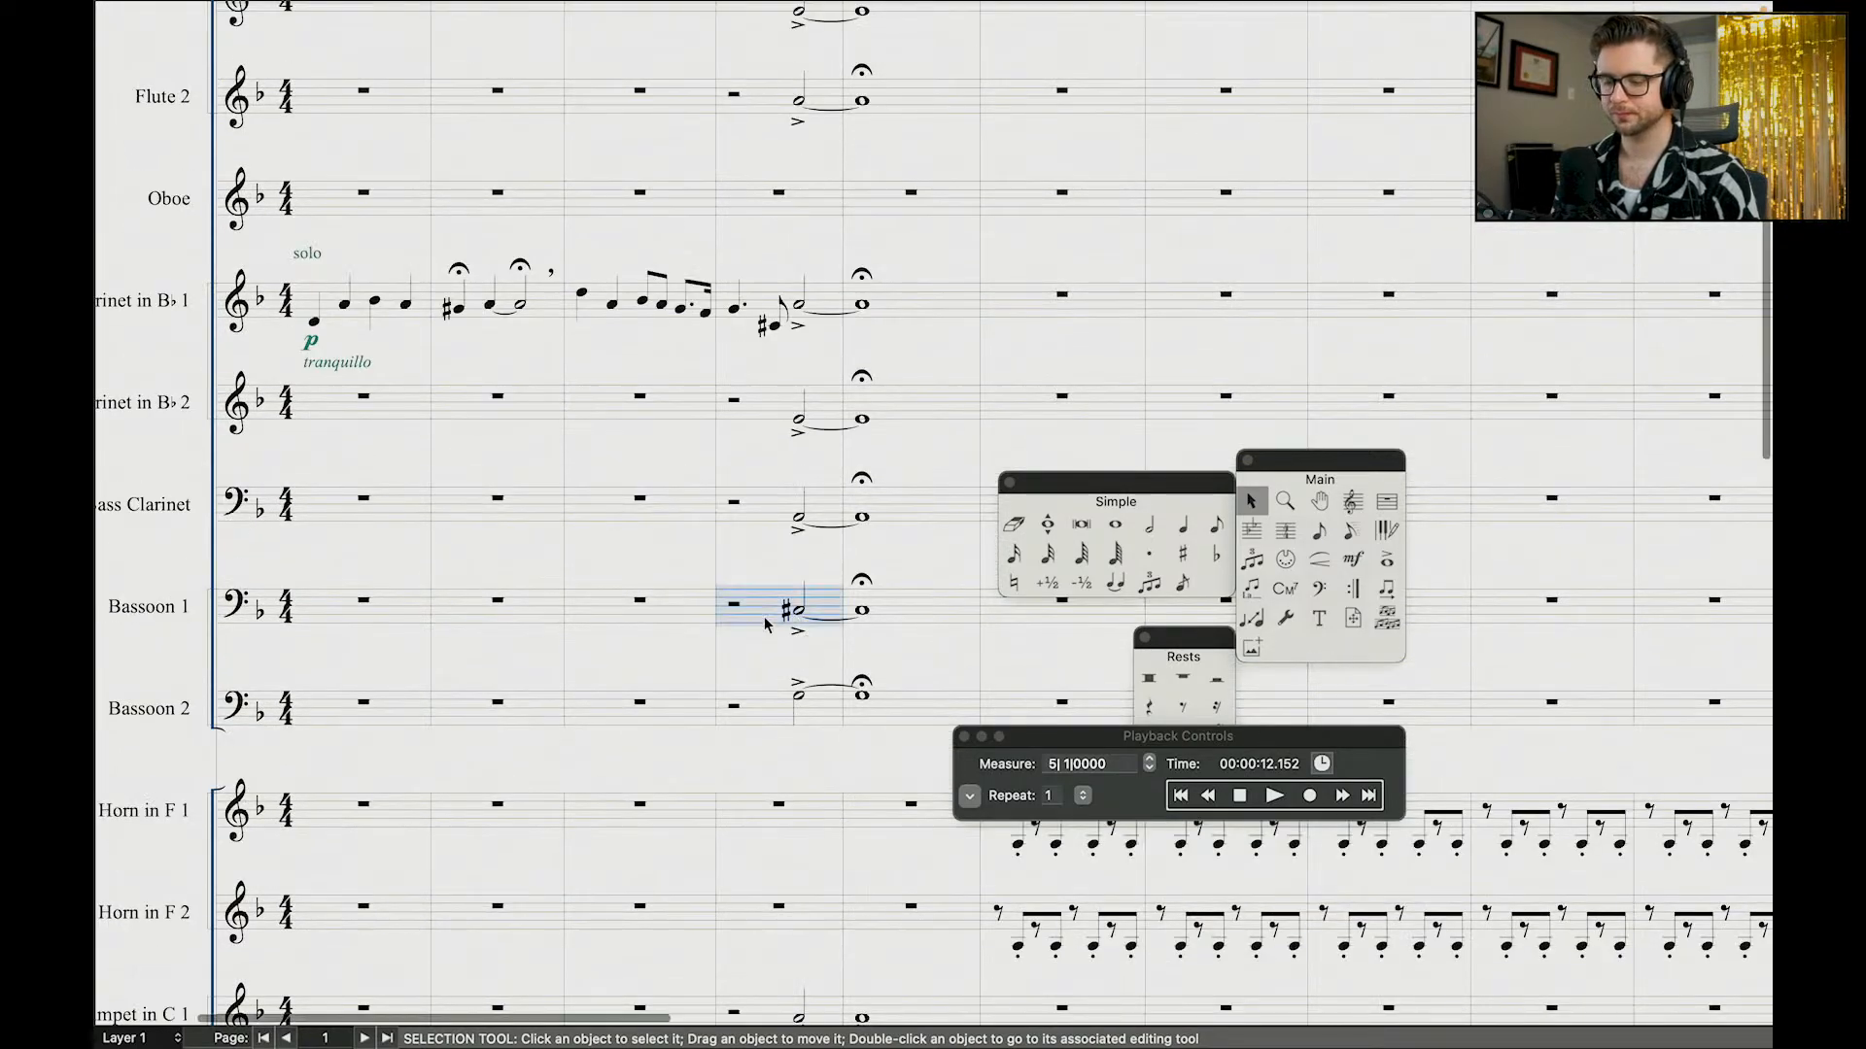
scroll(792, 583, up, 5)
click(787, 437)
key(super+v)
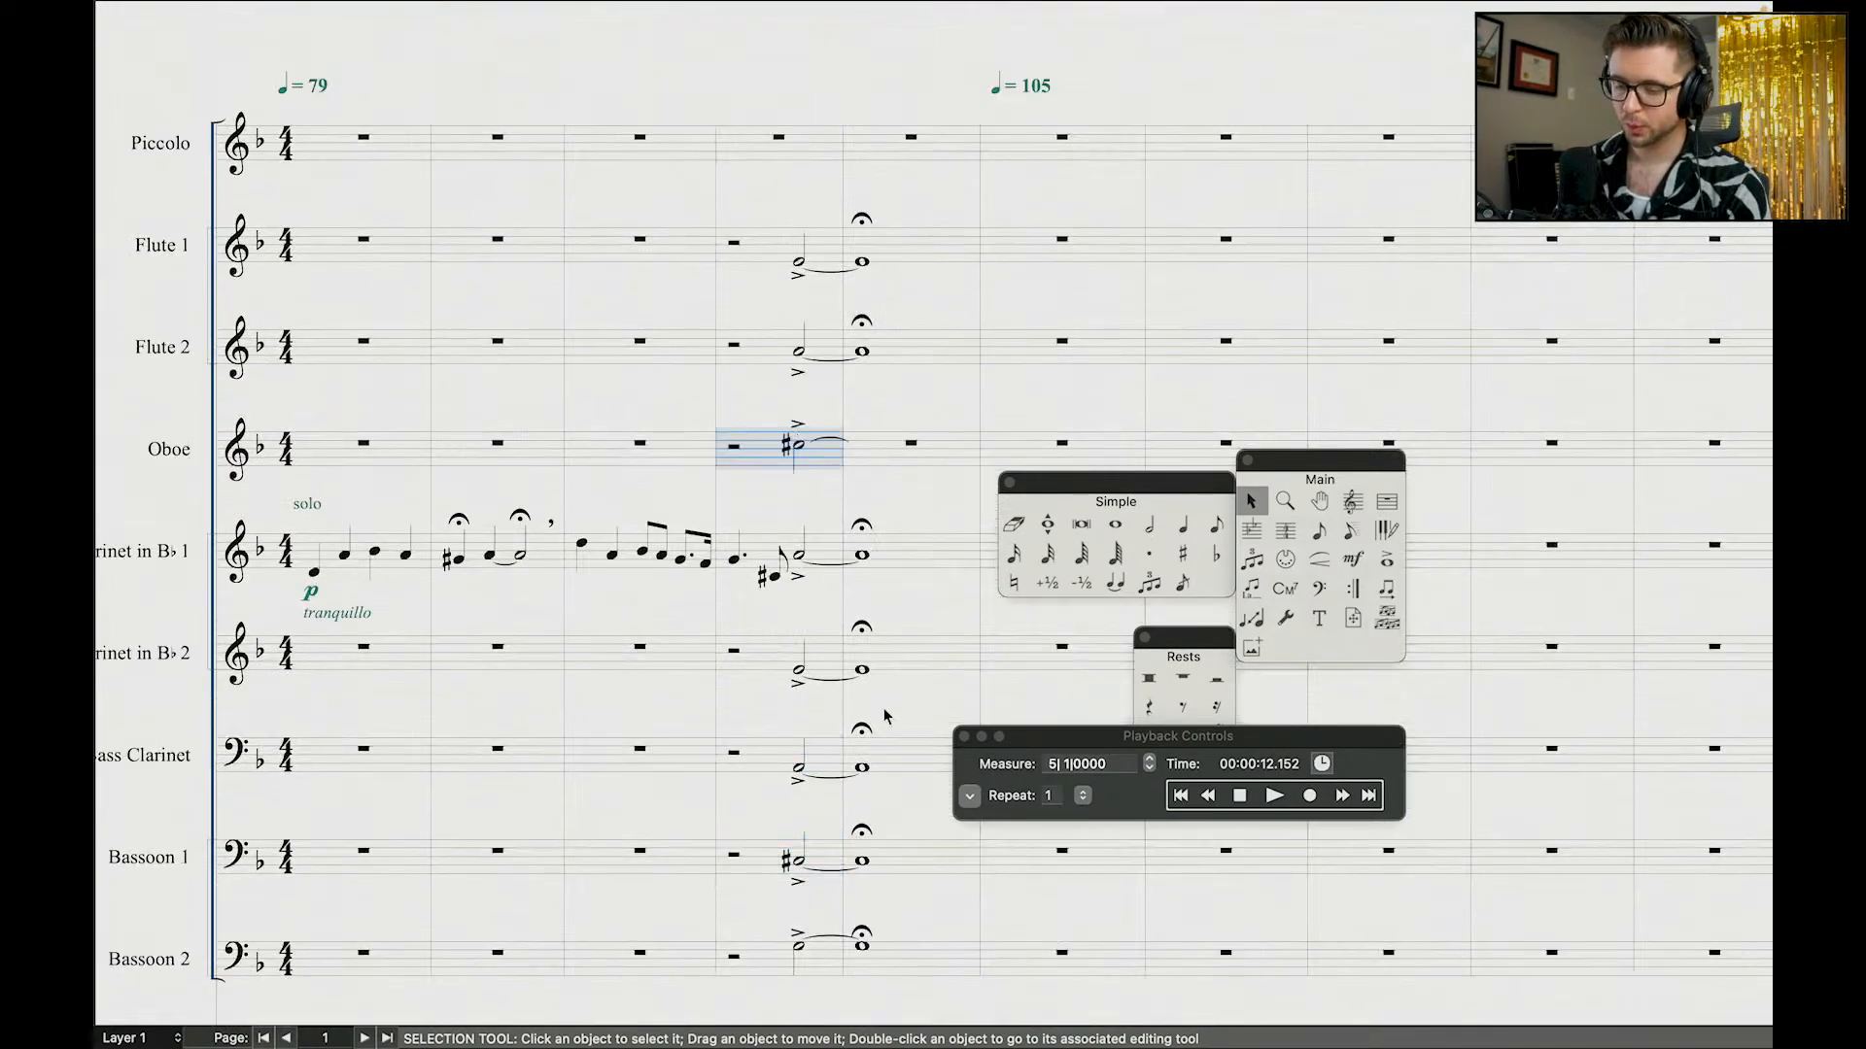
Step: Copy measure 5 of Bassoon 1, with its fermata whole note, into measure 5 of the Oboe staff
scroll(885, 717, down, 3)
click(902, 724)
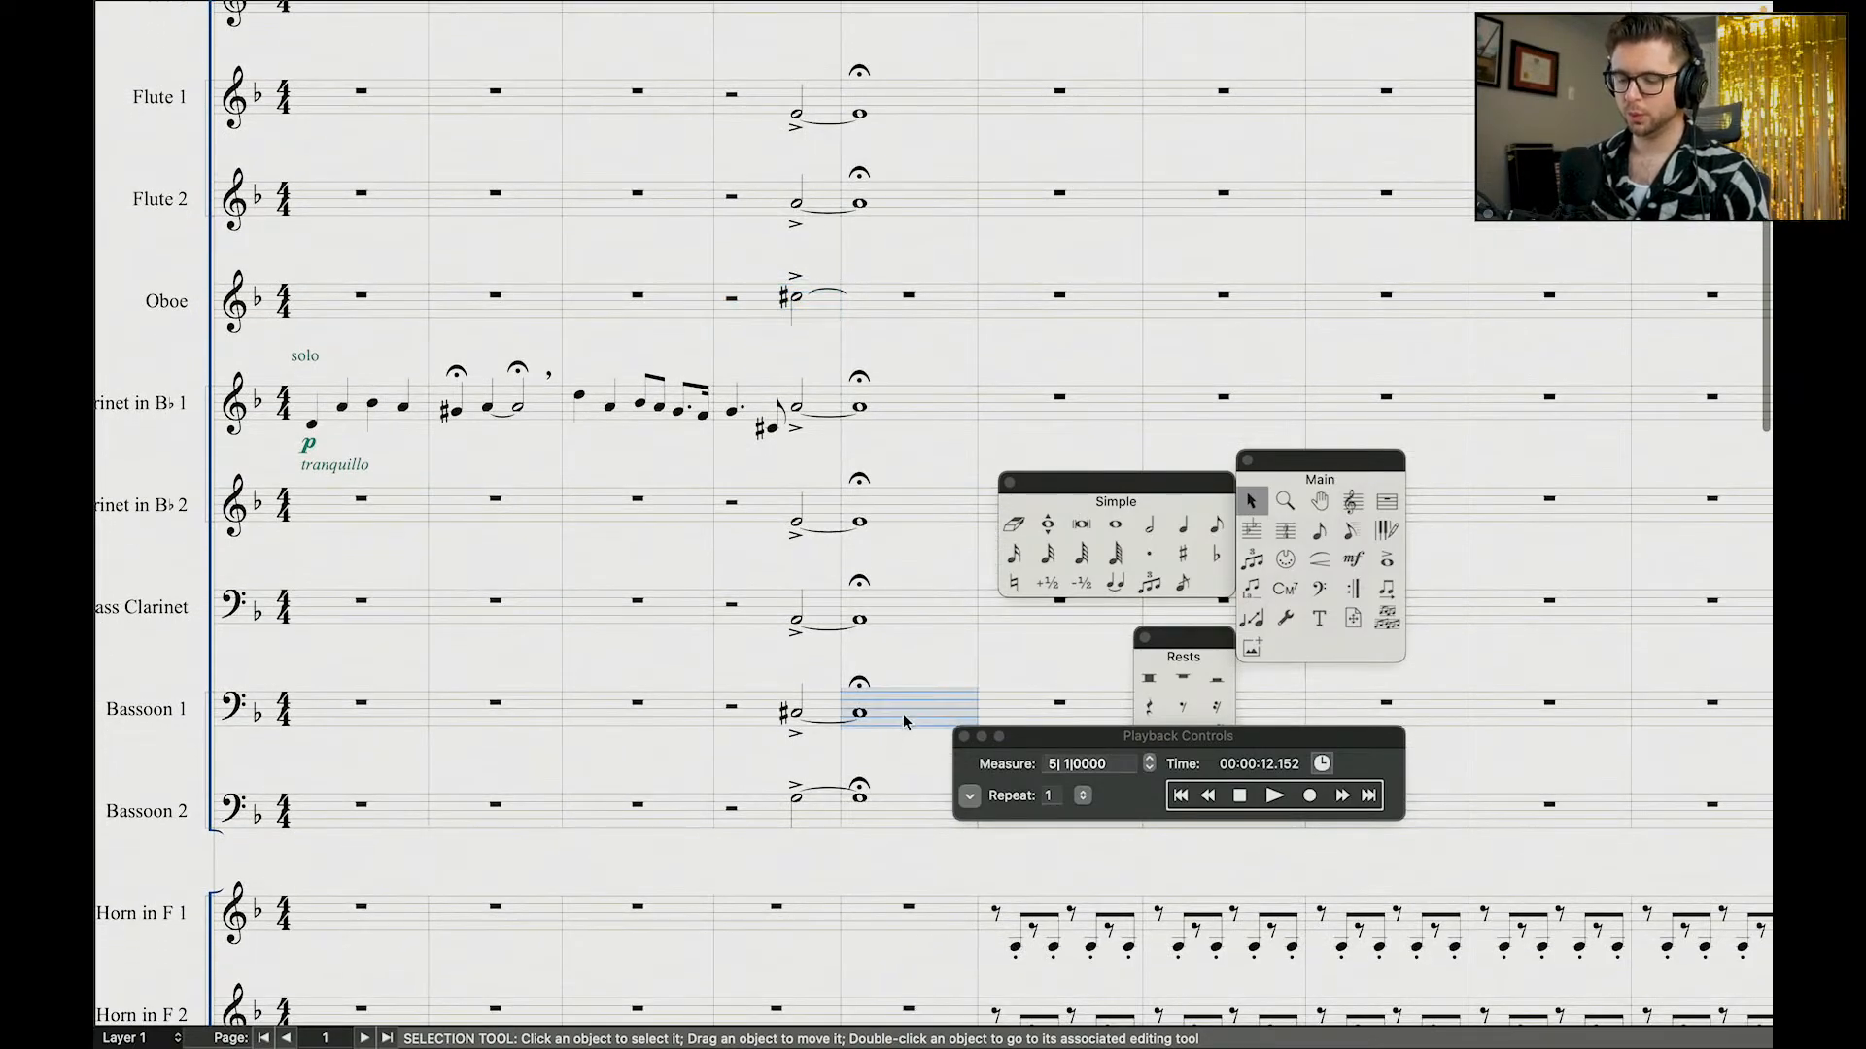
key(super+c)
click(908, 311)
key(super+v)
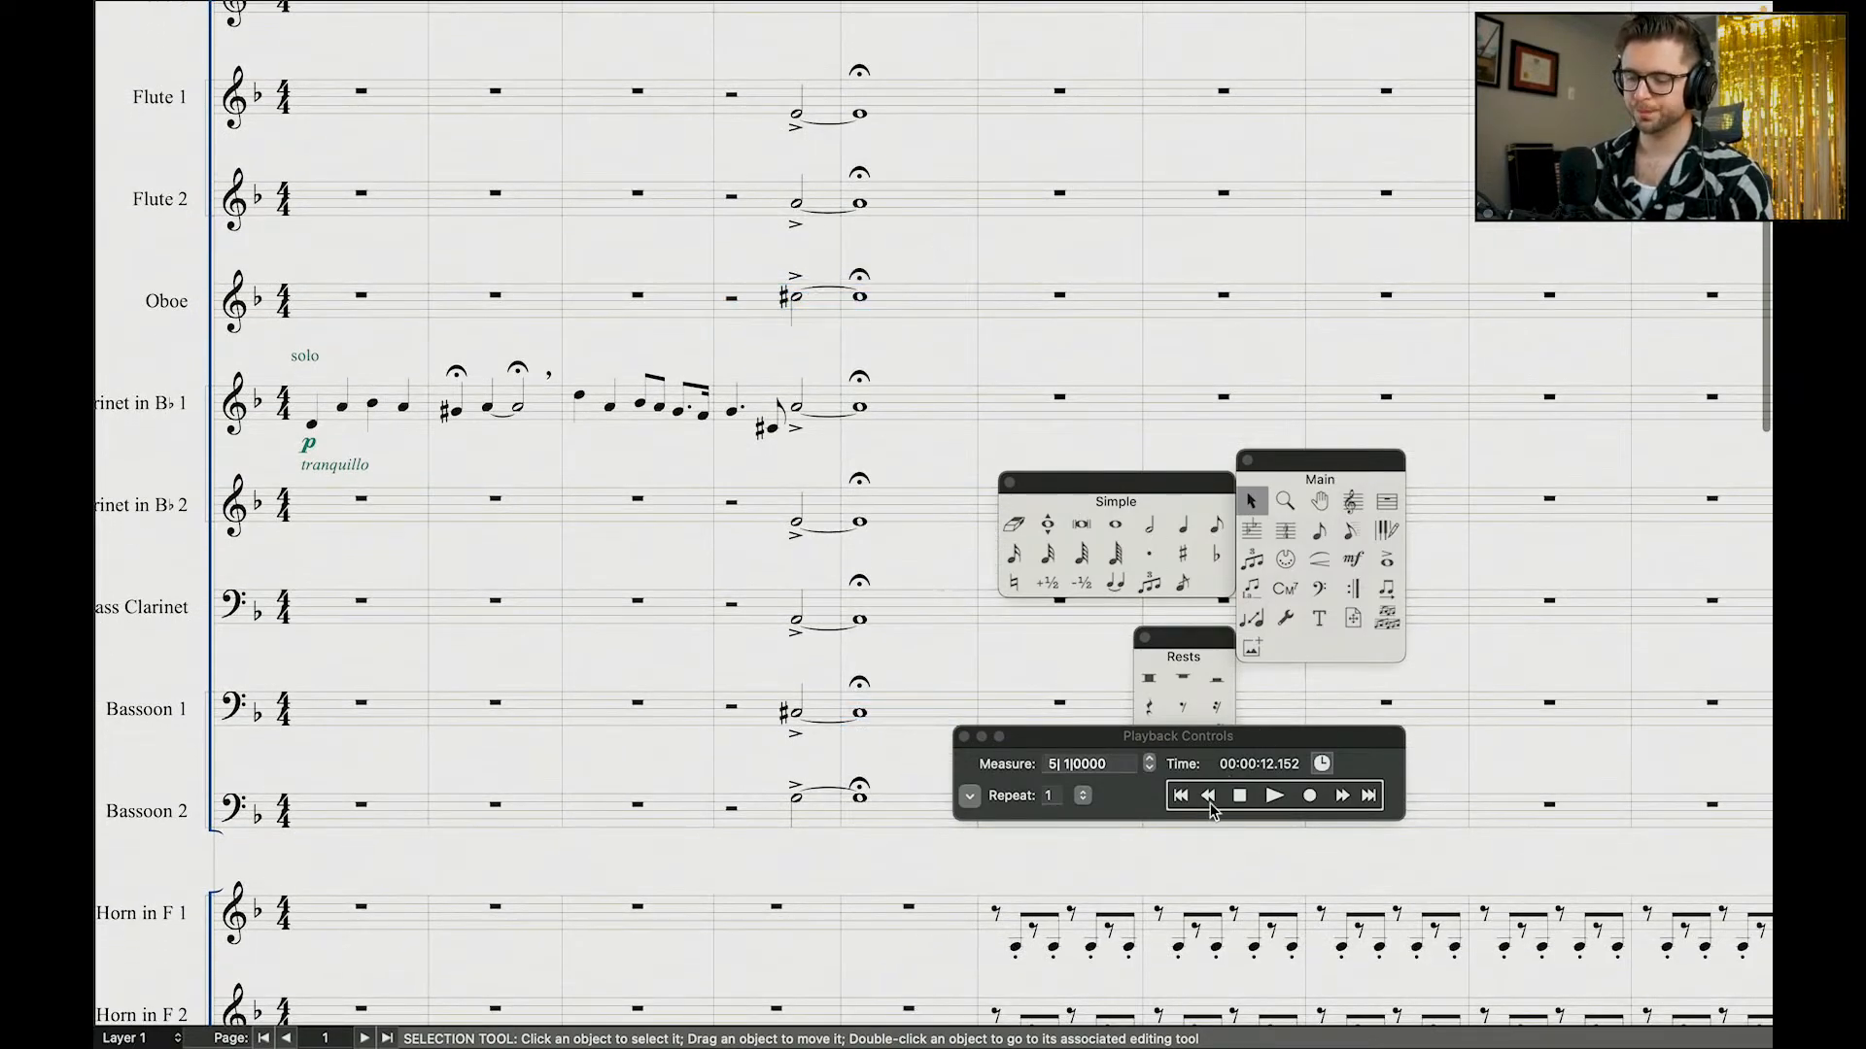
Step: Rewind to measure 4 and play the woodwind chord into the section at the 105 tempo marking, and stop
click(1207, 798)
click(1274, 796)
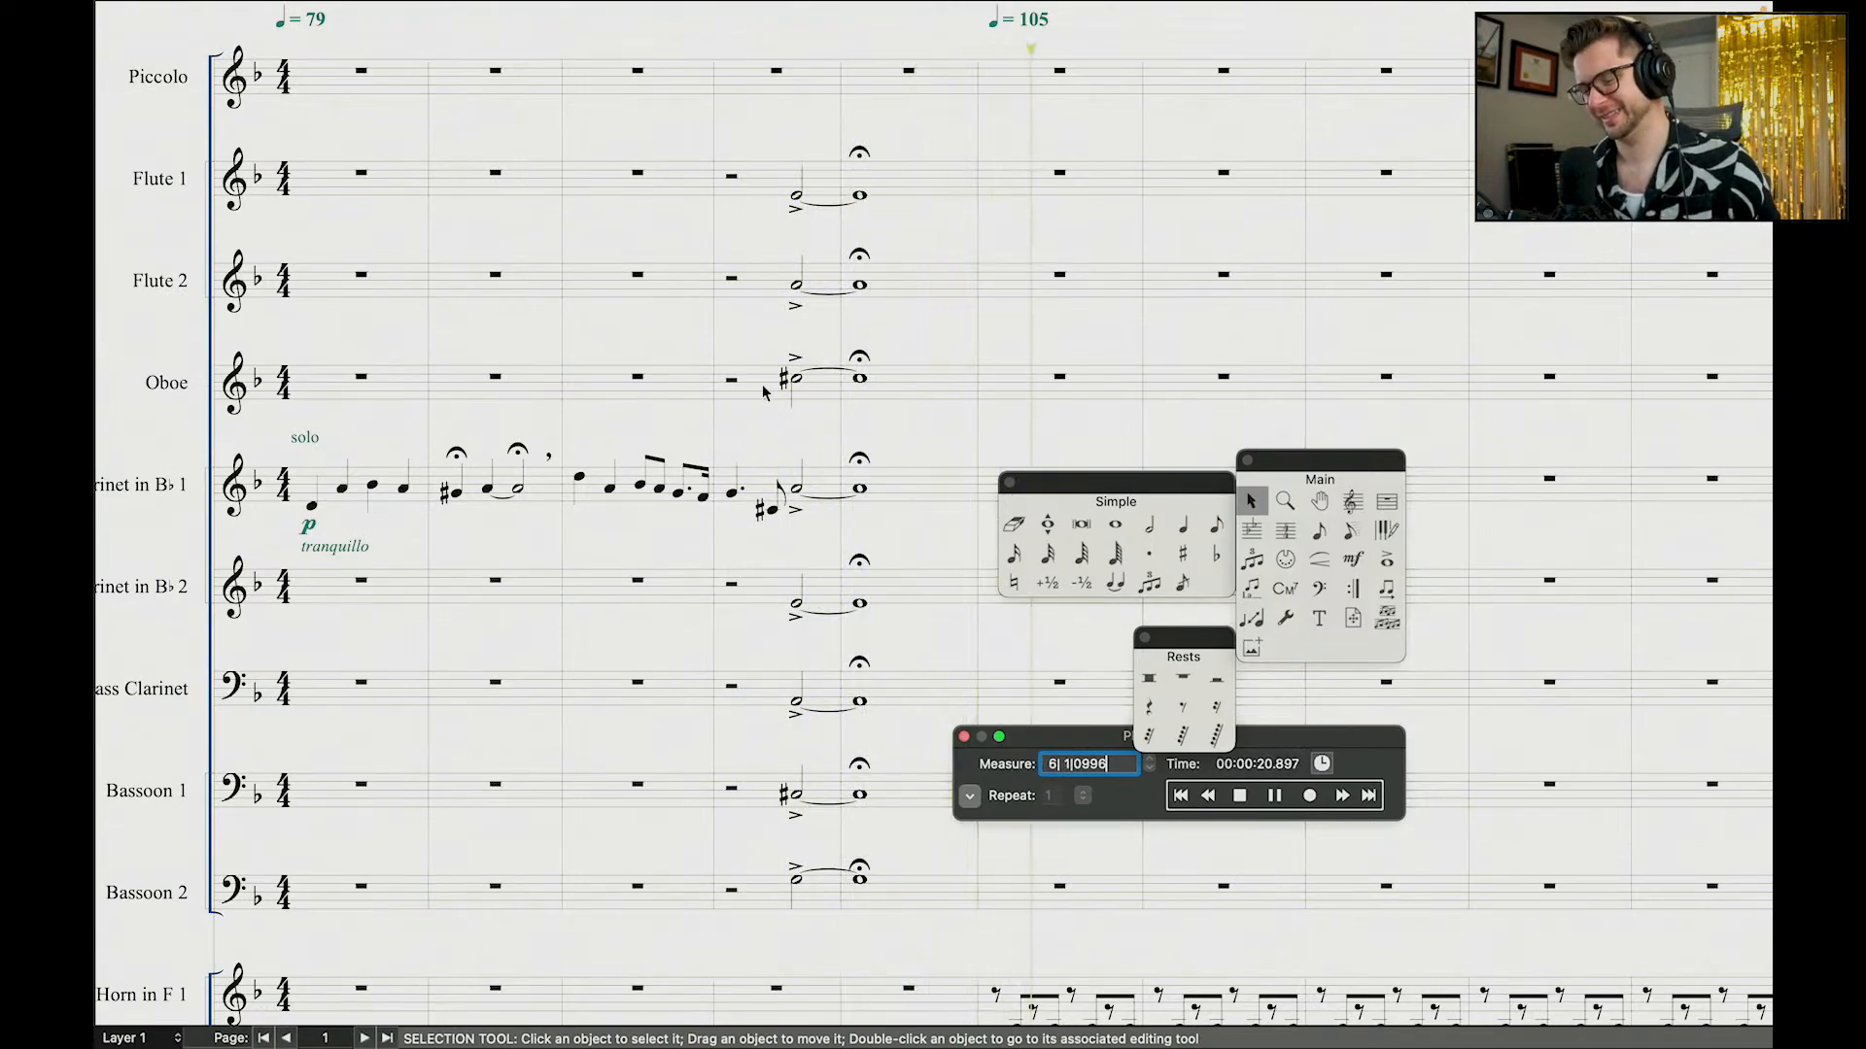
key(space)
scroll(1194, 240, down, 1)
Step: Copy measures 4 and 5 of Flute 1 into the Piccolo staff
scroll(1194, 244, up, 3)
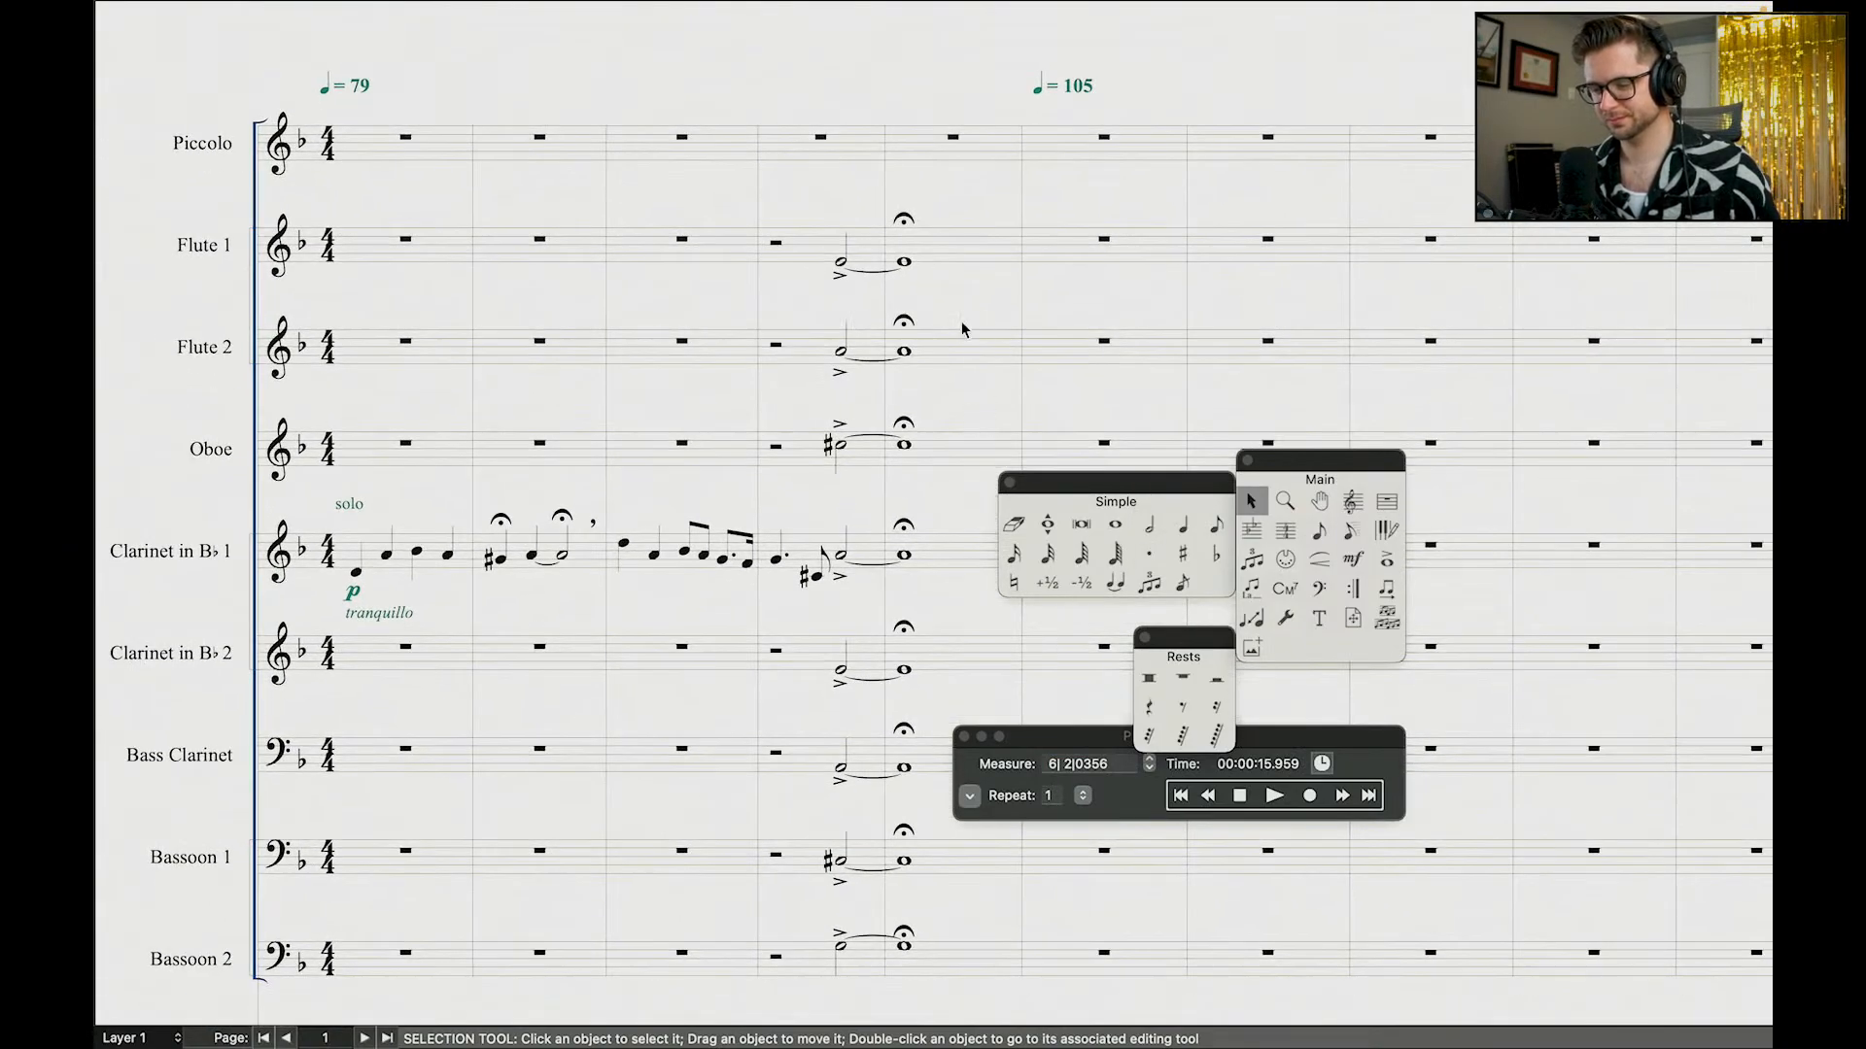
click(786, 252)
shift+click(1009, 253)
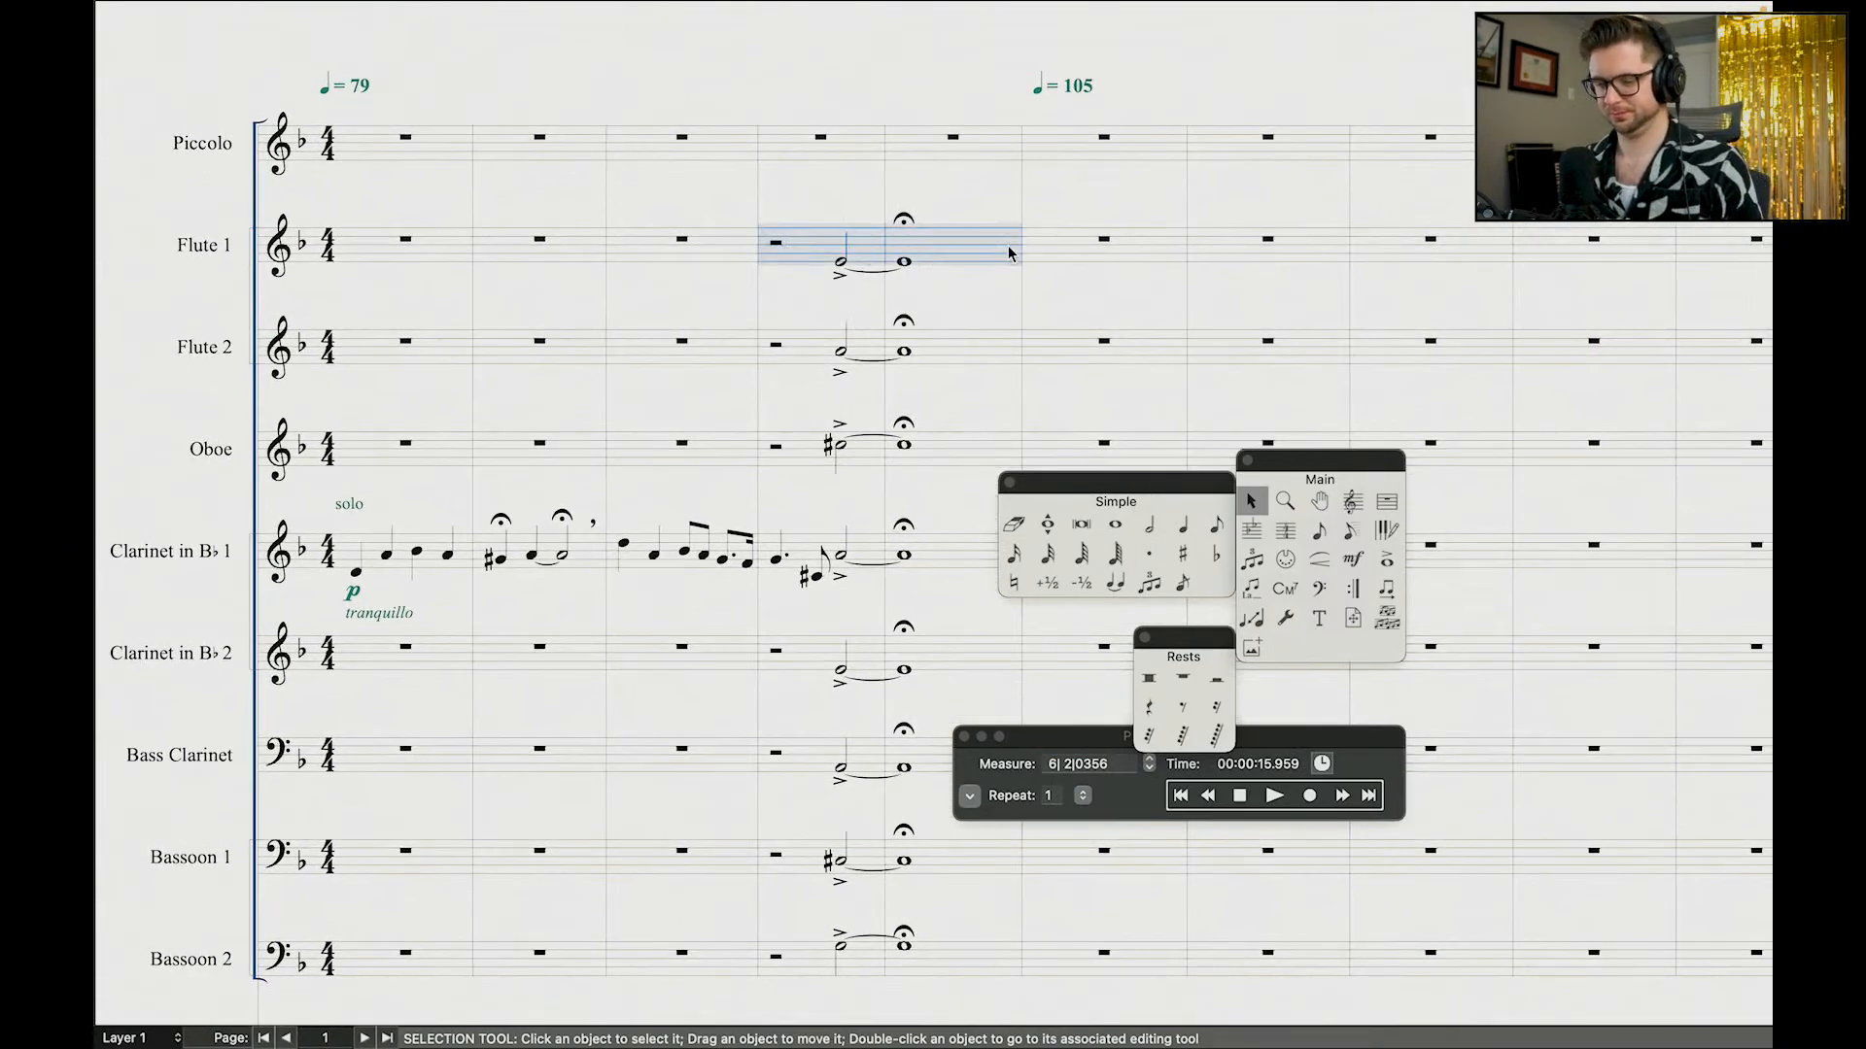
alt+click(864, 130)
Step: Return playback to measure 5 and play it to hear the new Piccolo notes with the ensemble, and stop
click(1210, 797)
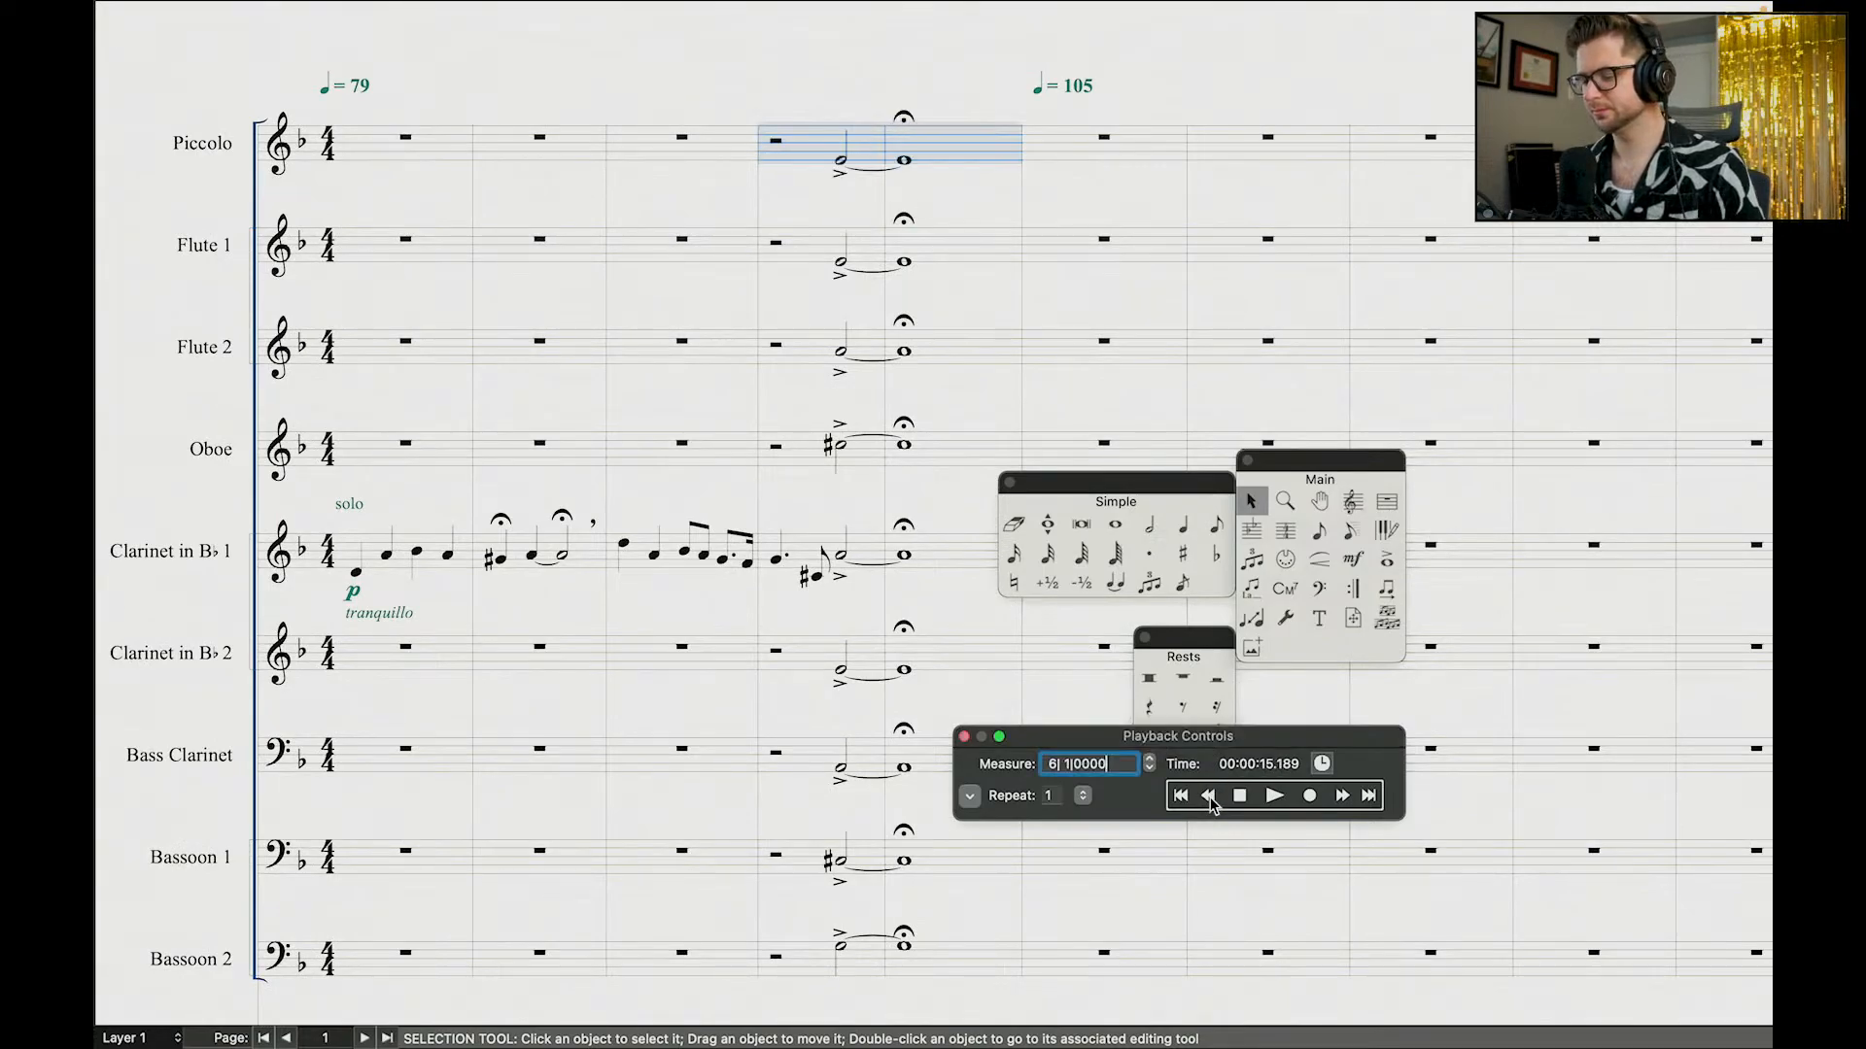
click(1274, 797)
click(845, 72)
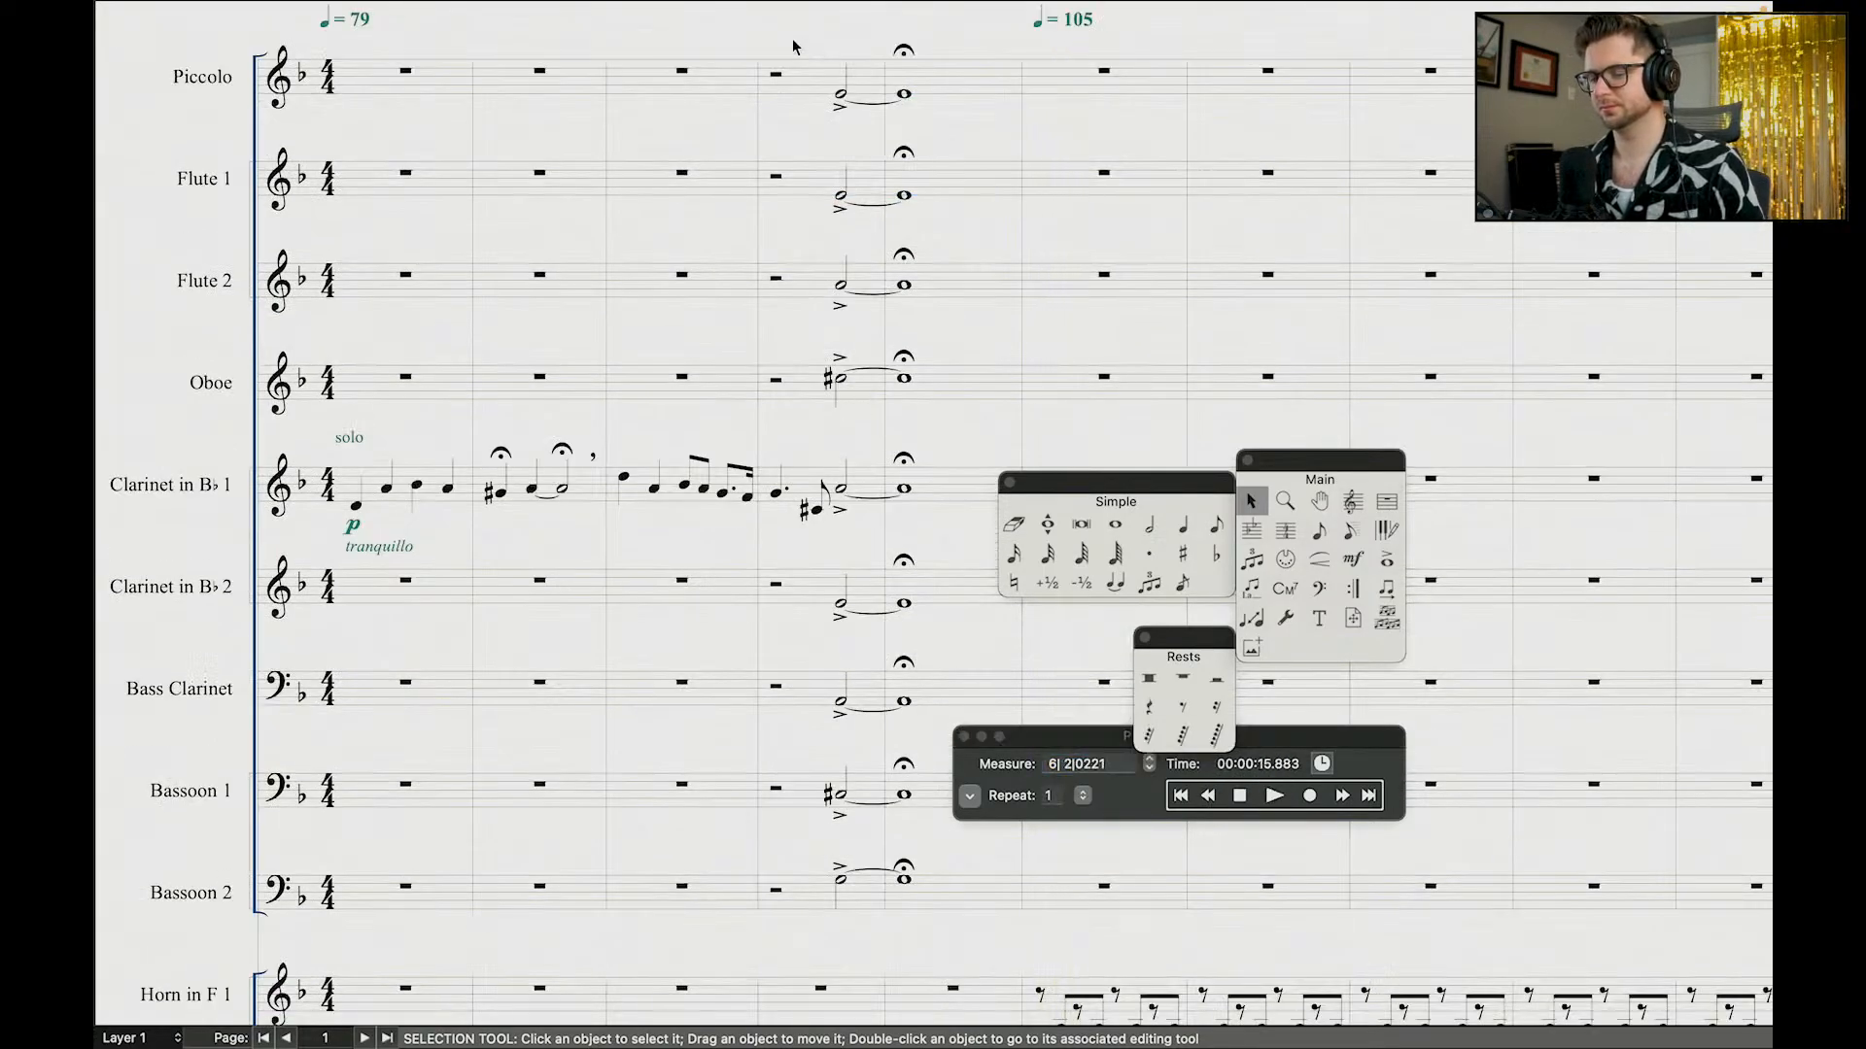
click(1210, 799)
click(1209, 799)
click(1274, 797)
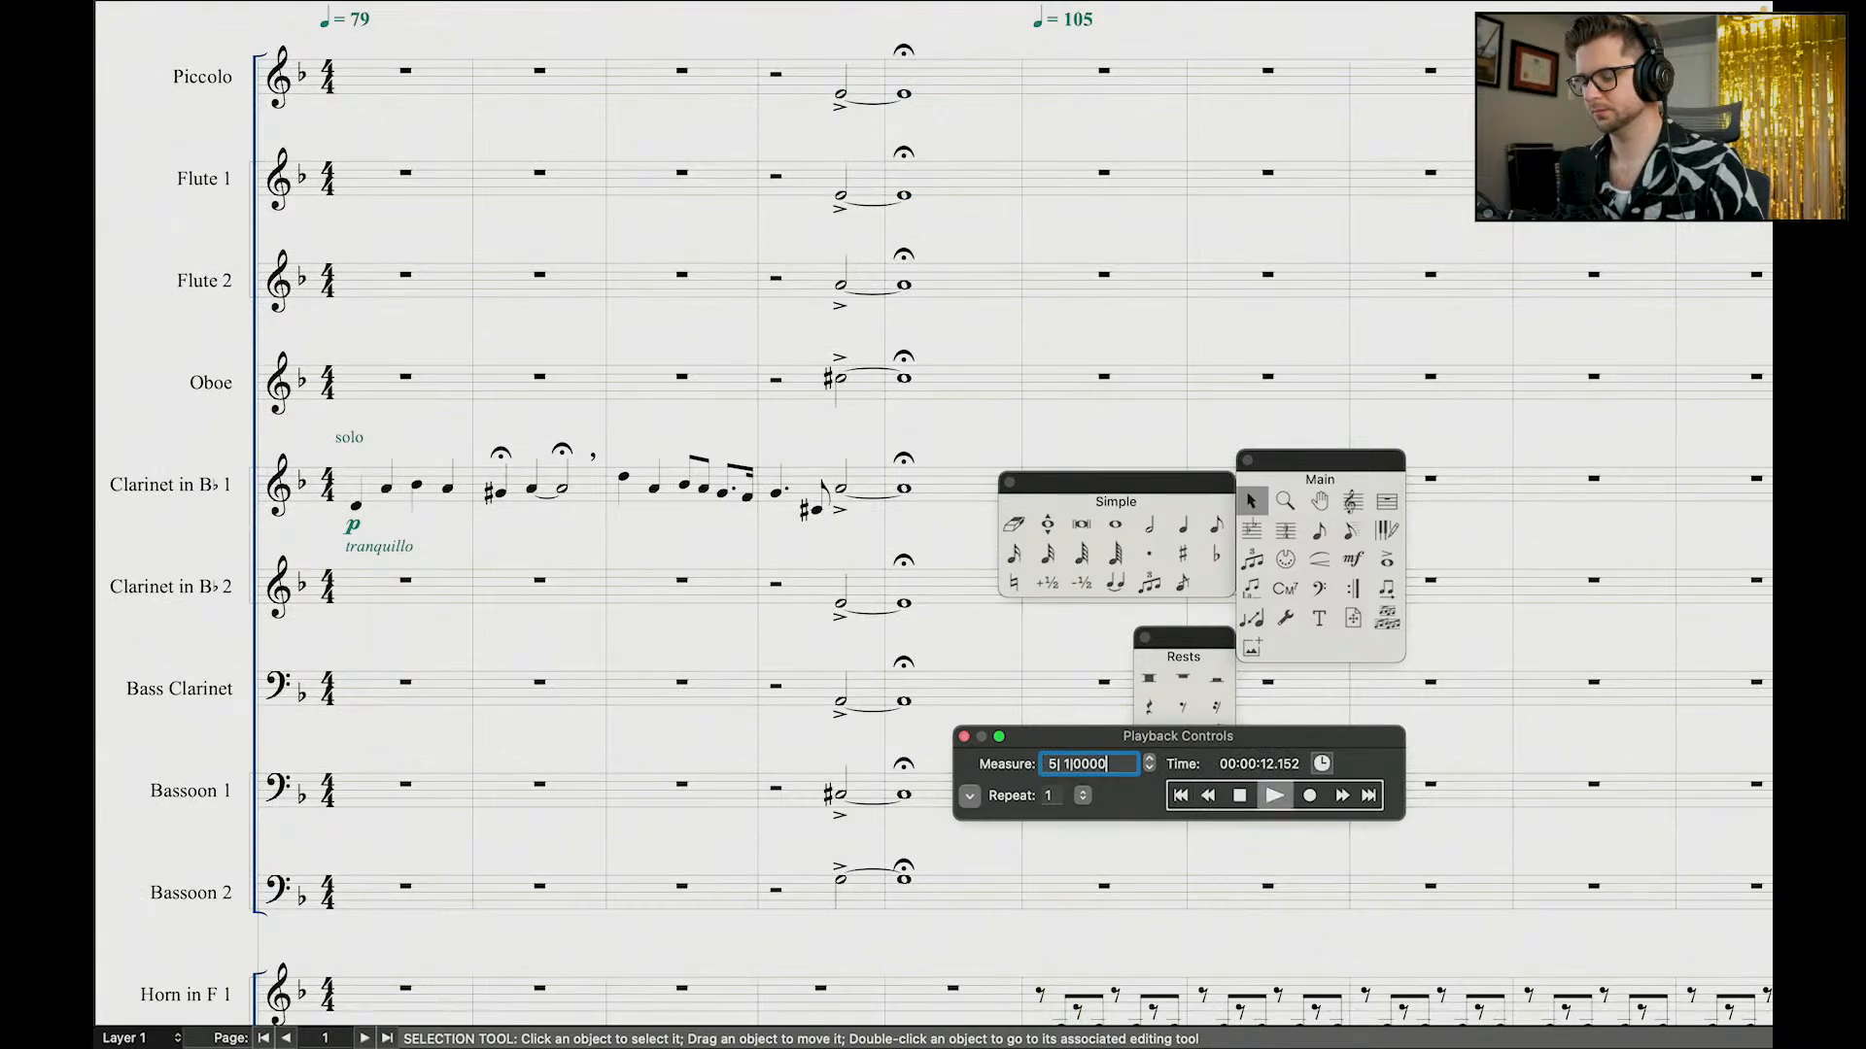
Step: Raise the Piccolo's tied half note in measure 4 and whole note in measure 5 to the same pitch just above the staff
click(785, 187)
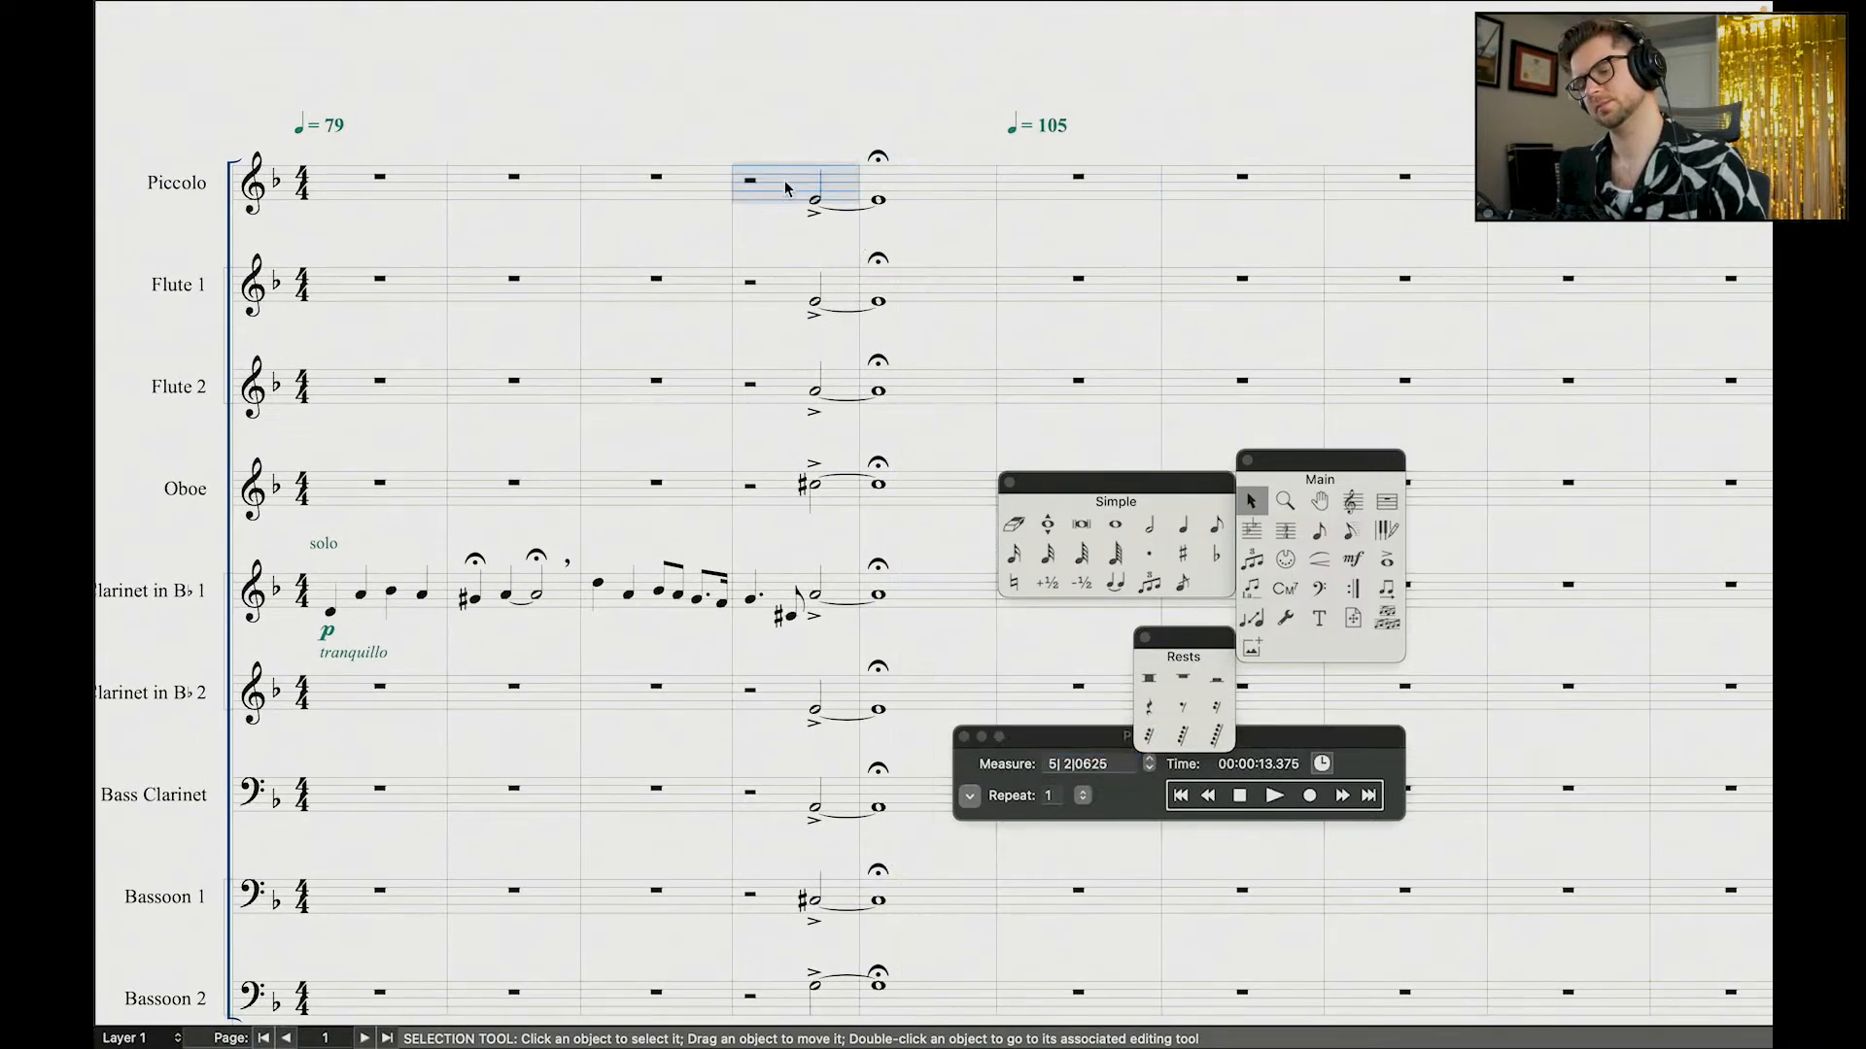
click(898, 216)
double_click(814, 205)
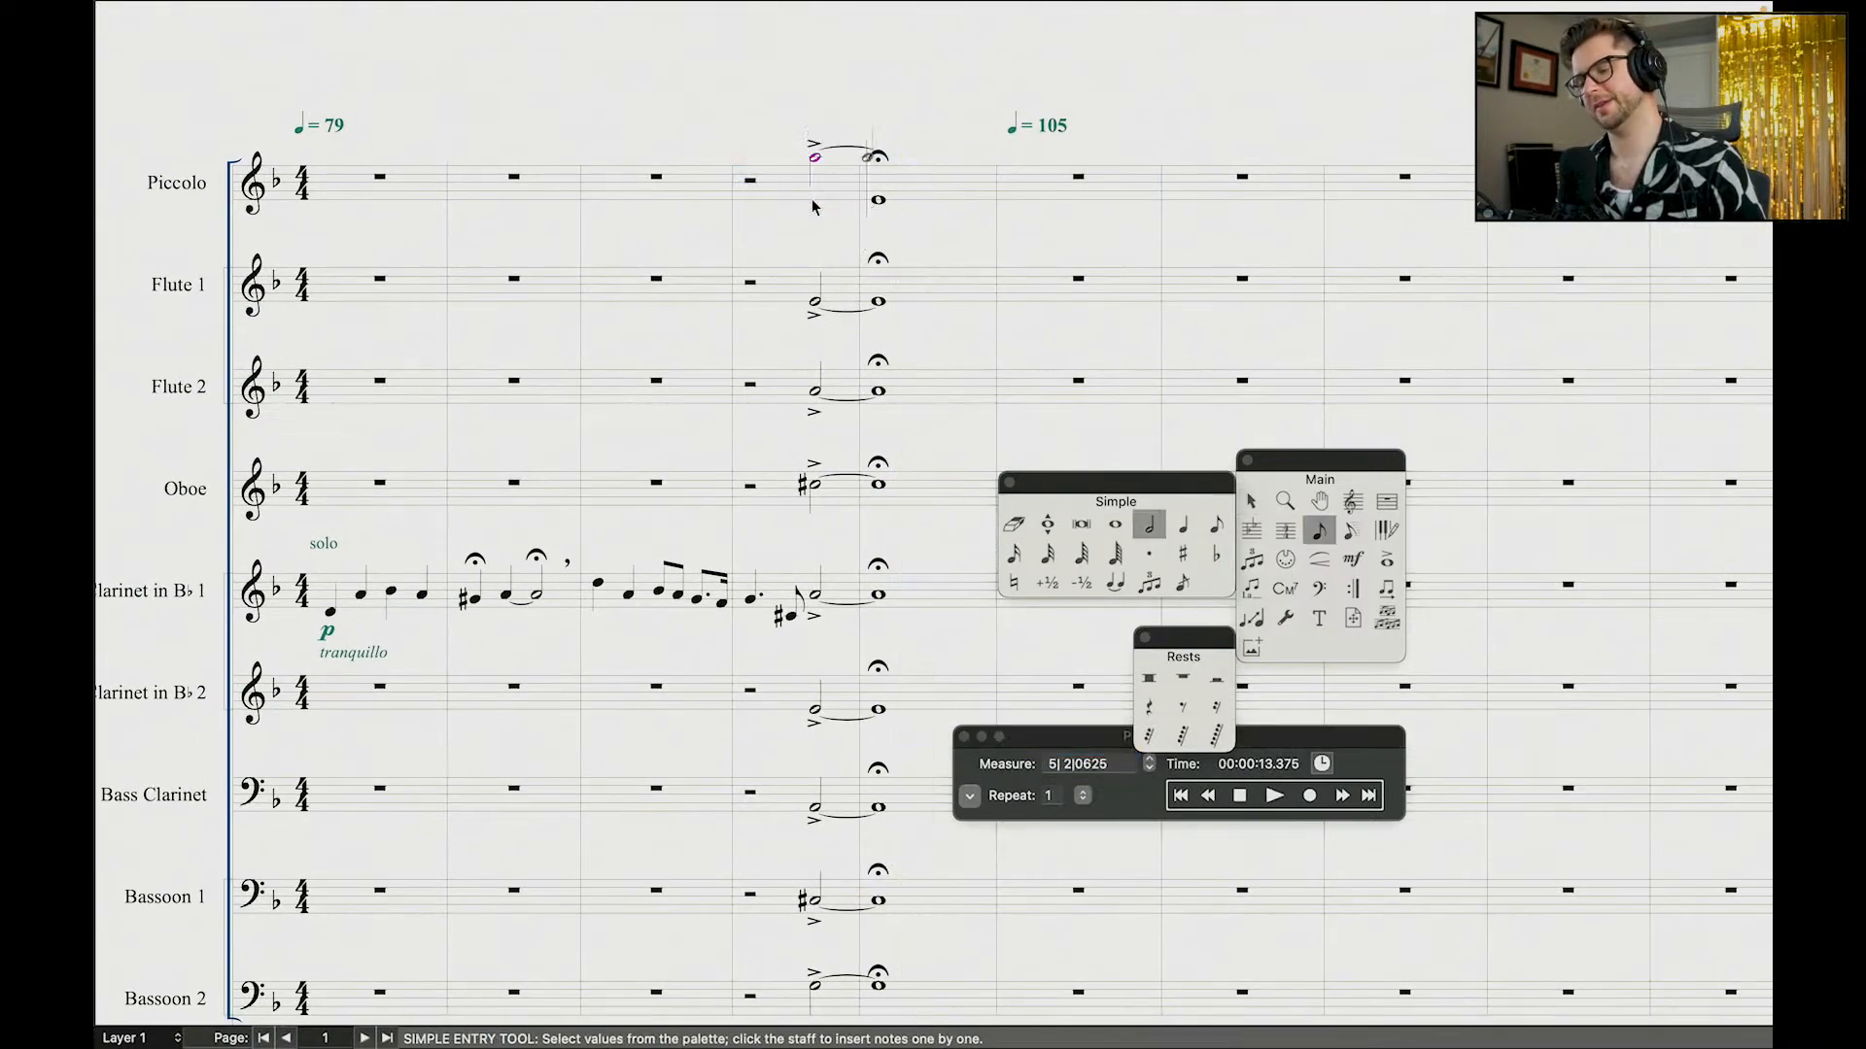
key(shift+Up)
key(Up)
key(Up)
key(Up)
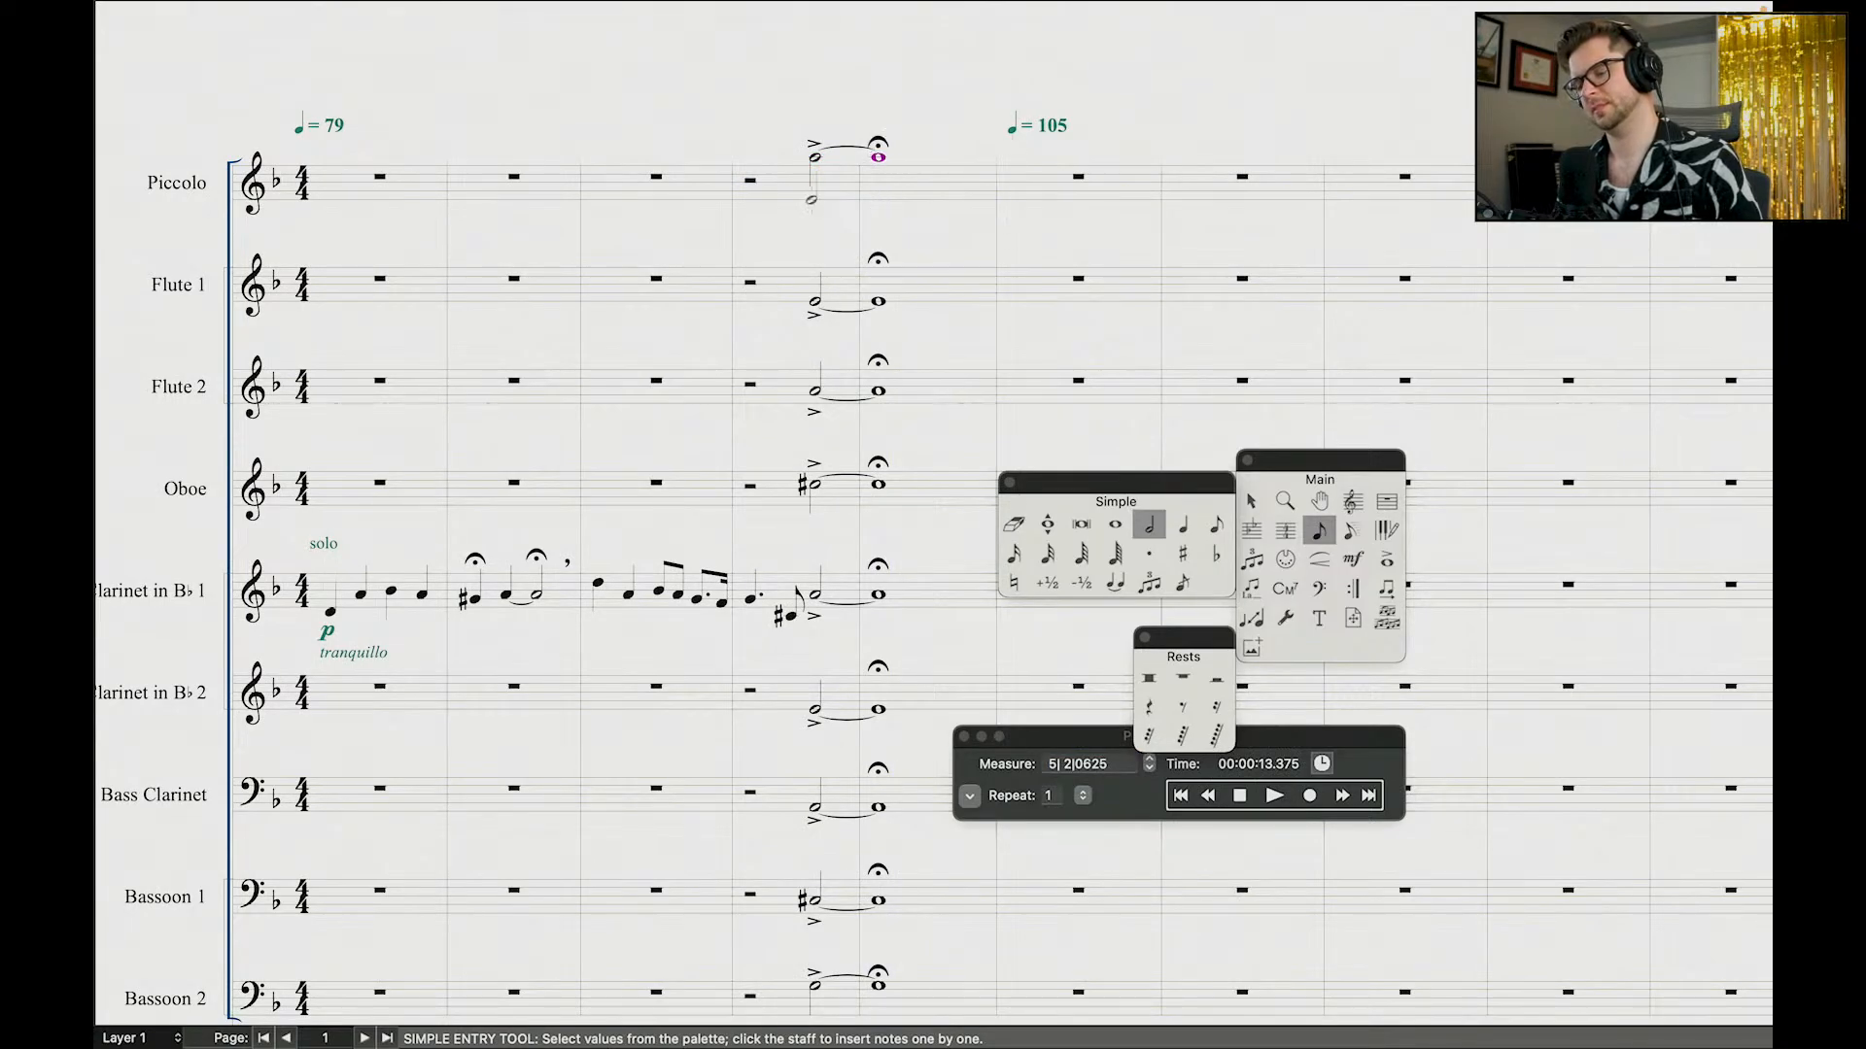
key(shift+Down)
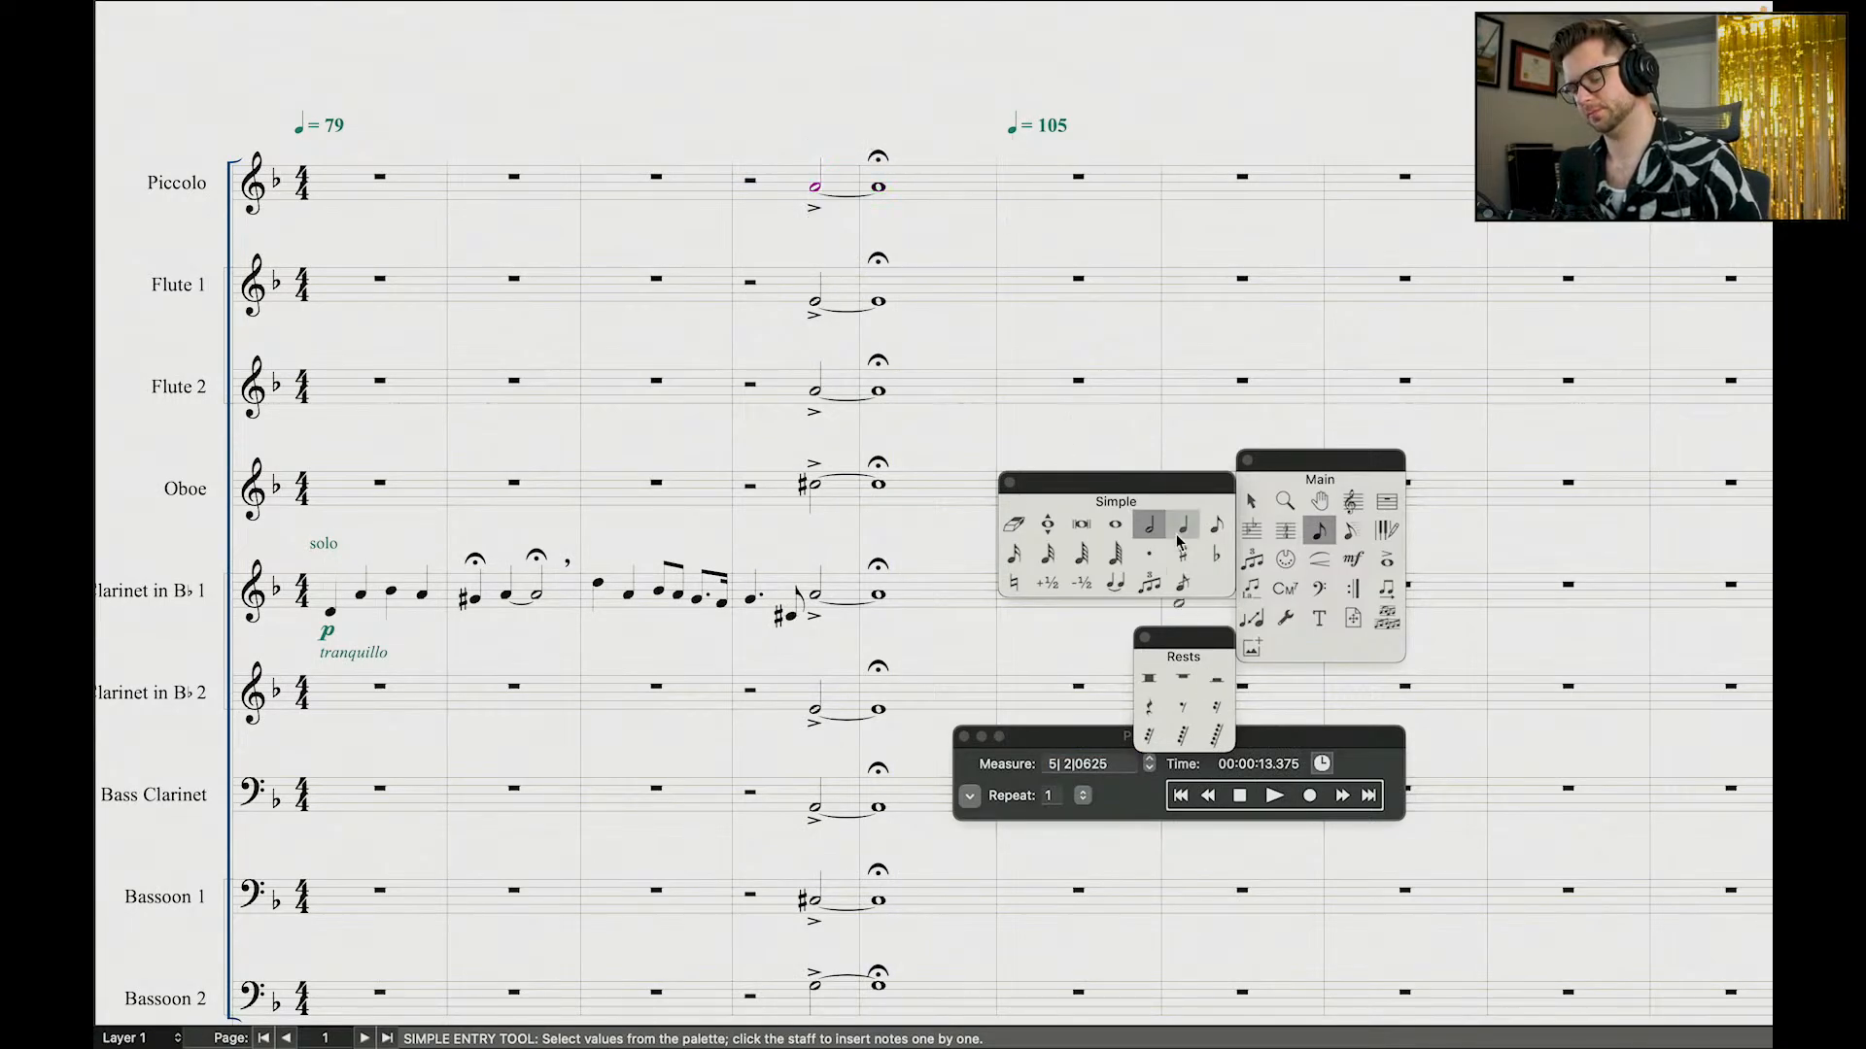
key(shift+Up)
key(Right)
key(shift+Up)
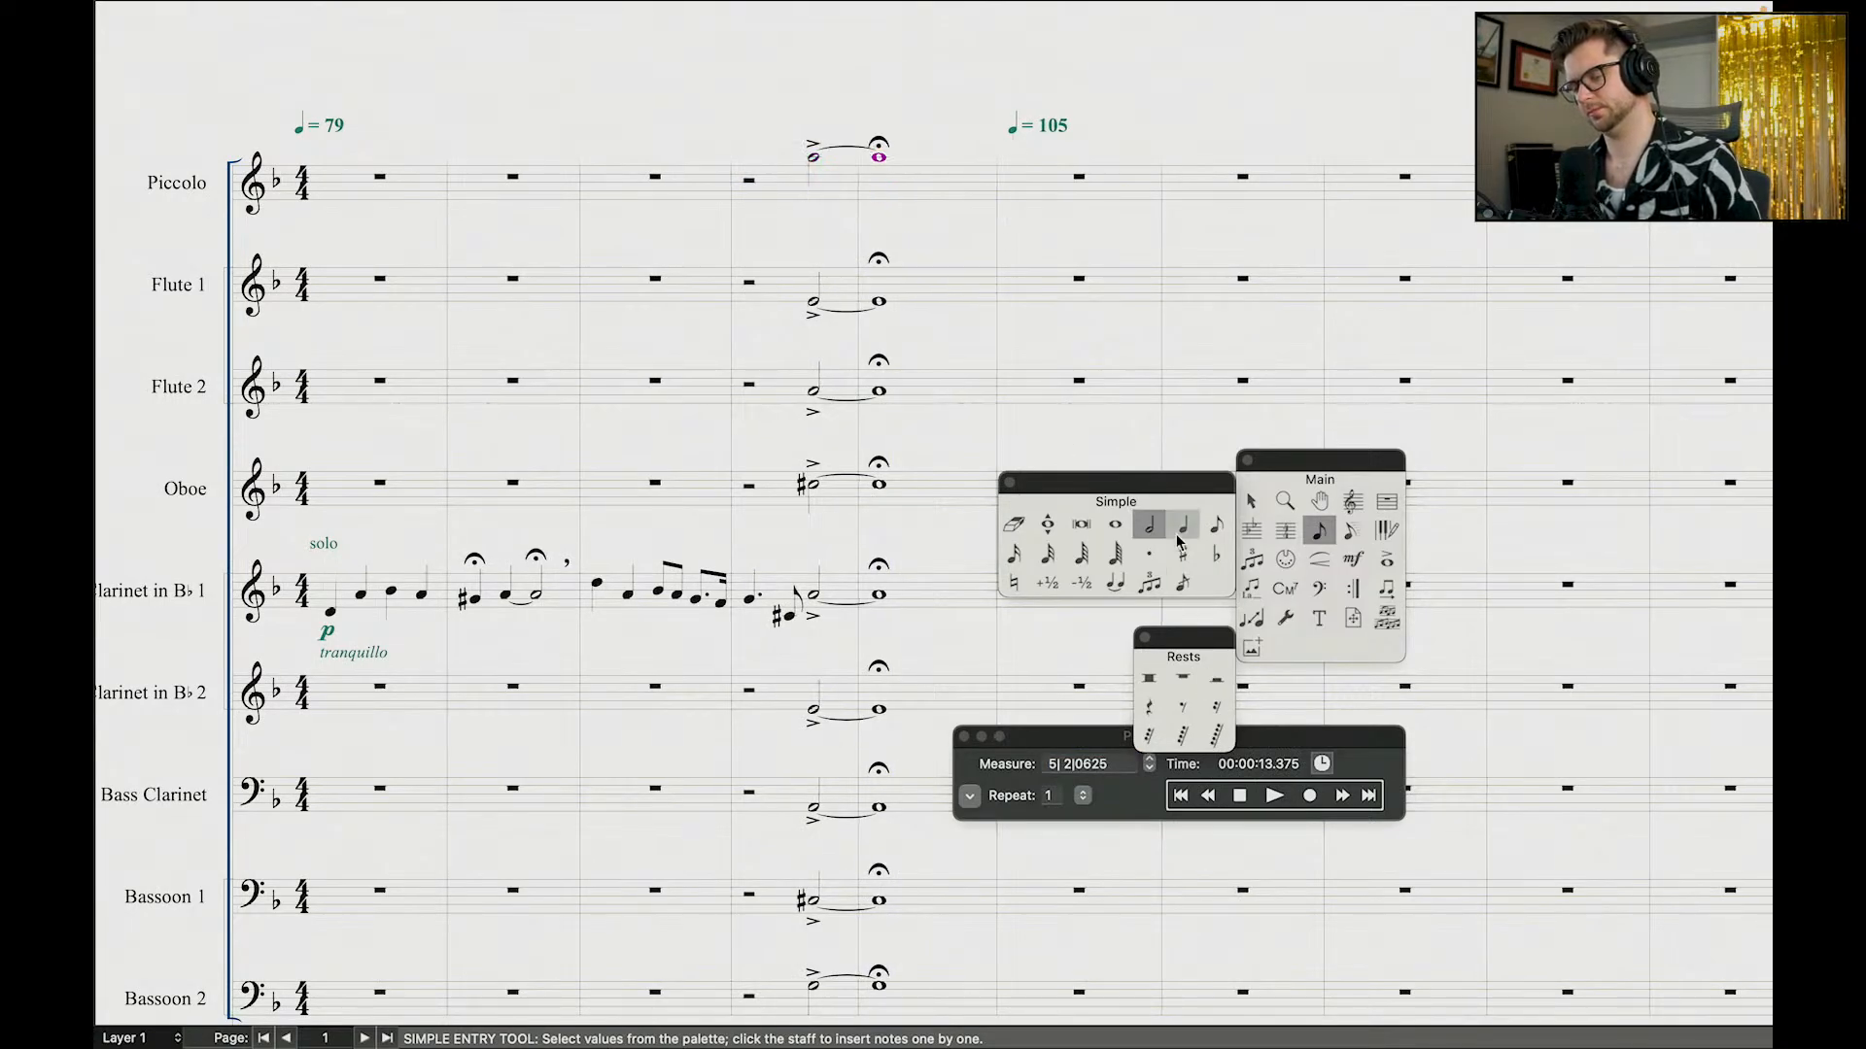
Step: Play from measure 4 into measure 6 to hear the raised Piccolo notes in the chord, and stop
click(1208, 796)
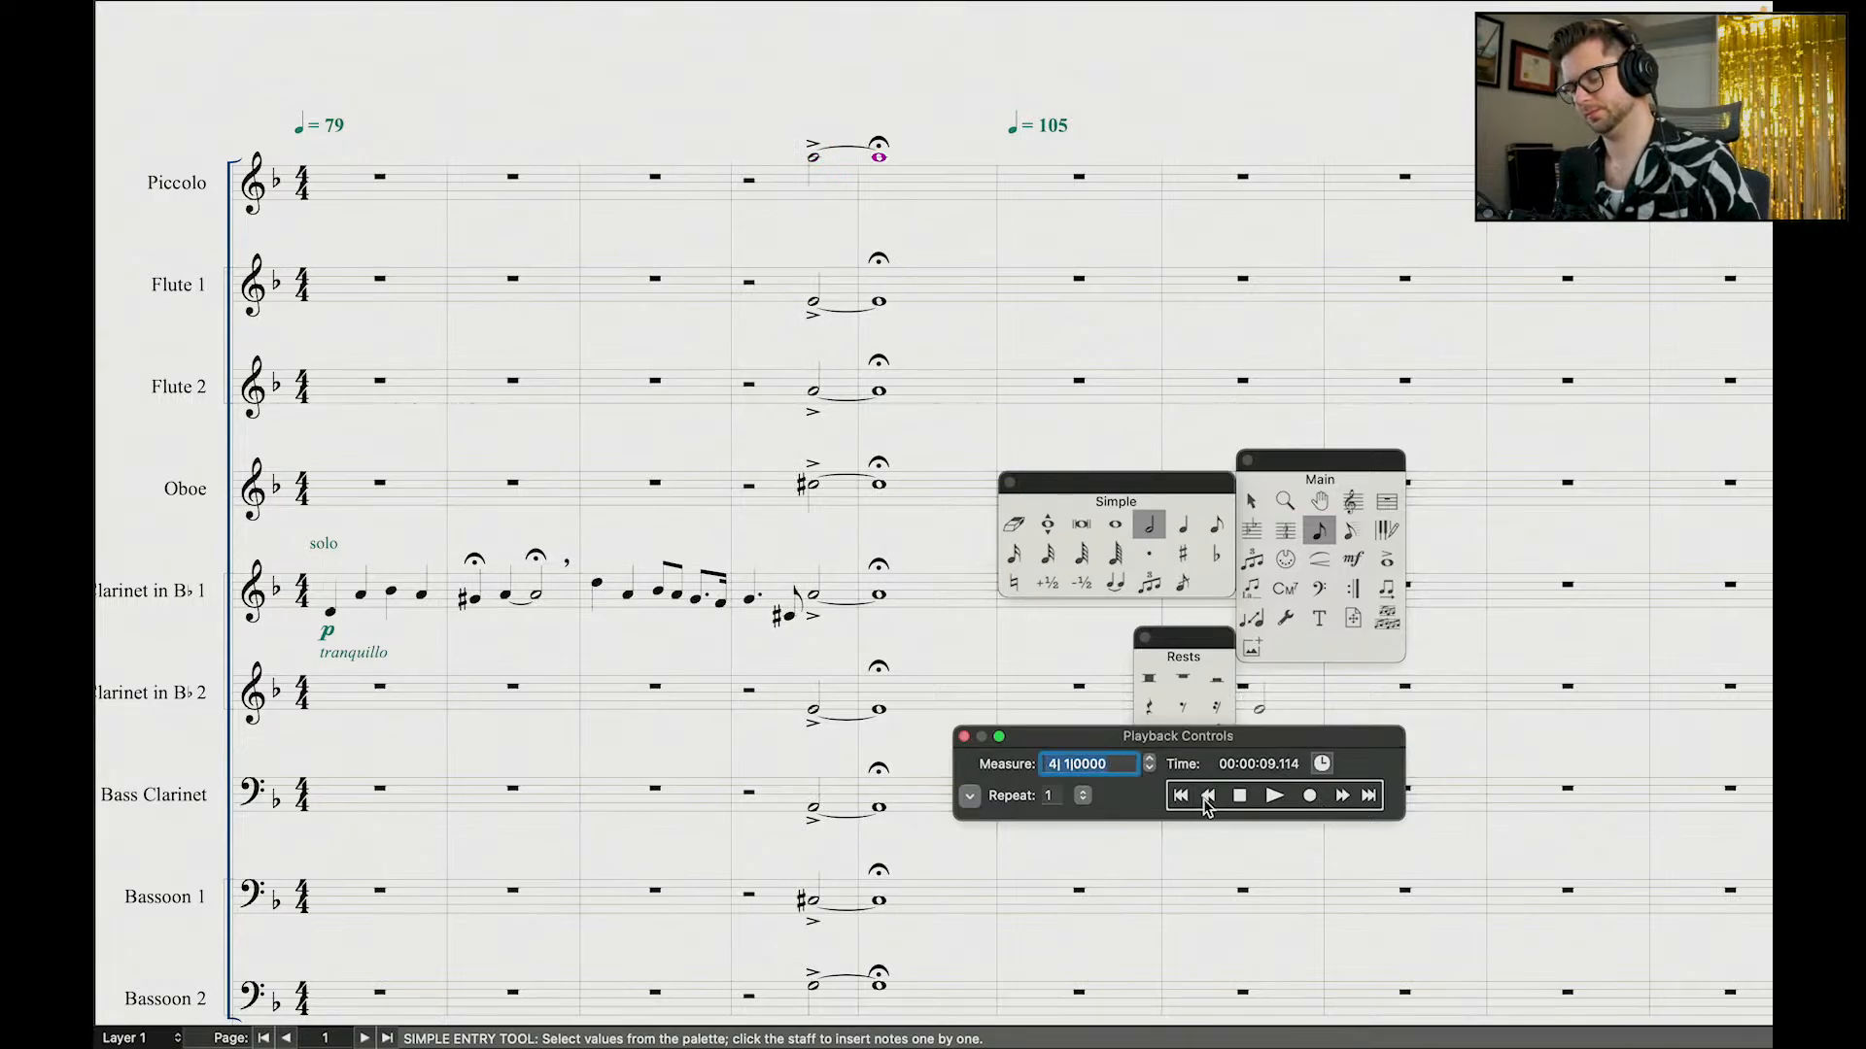
click(1273, 796)
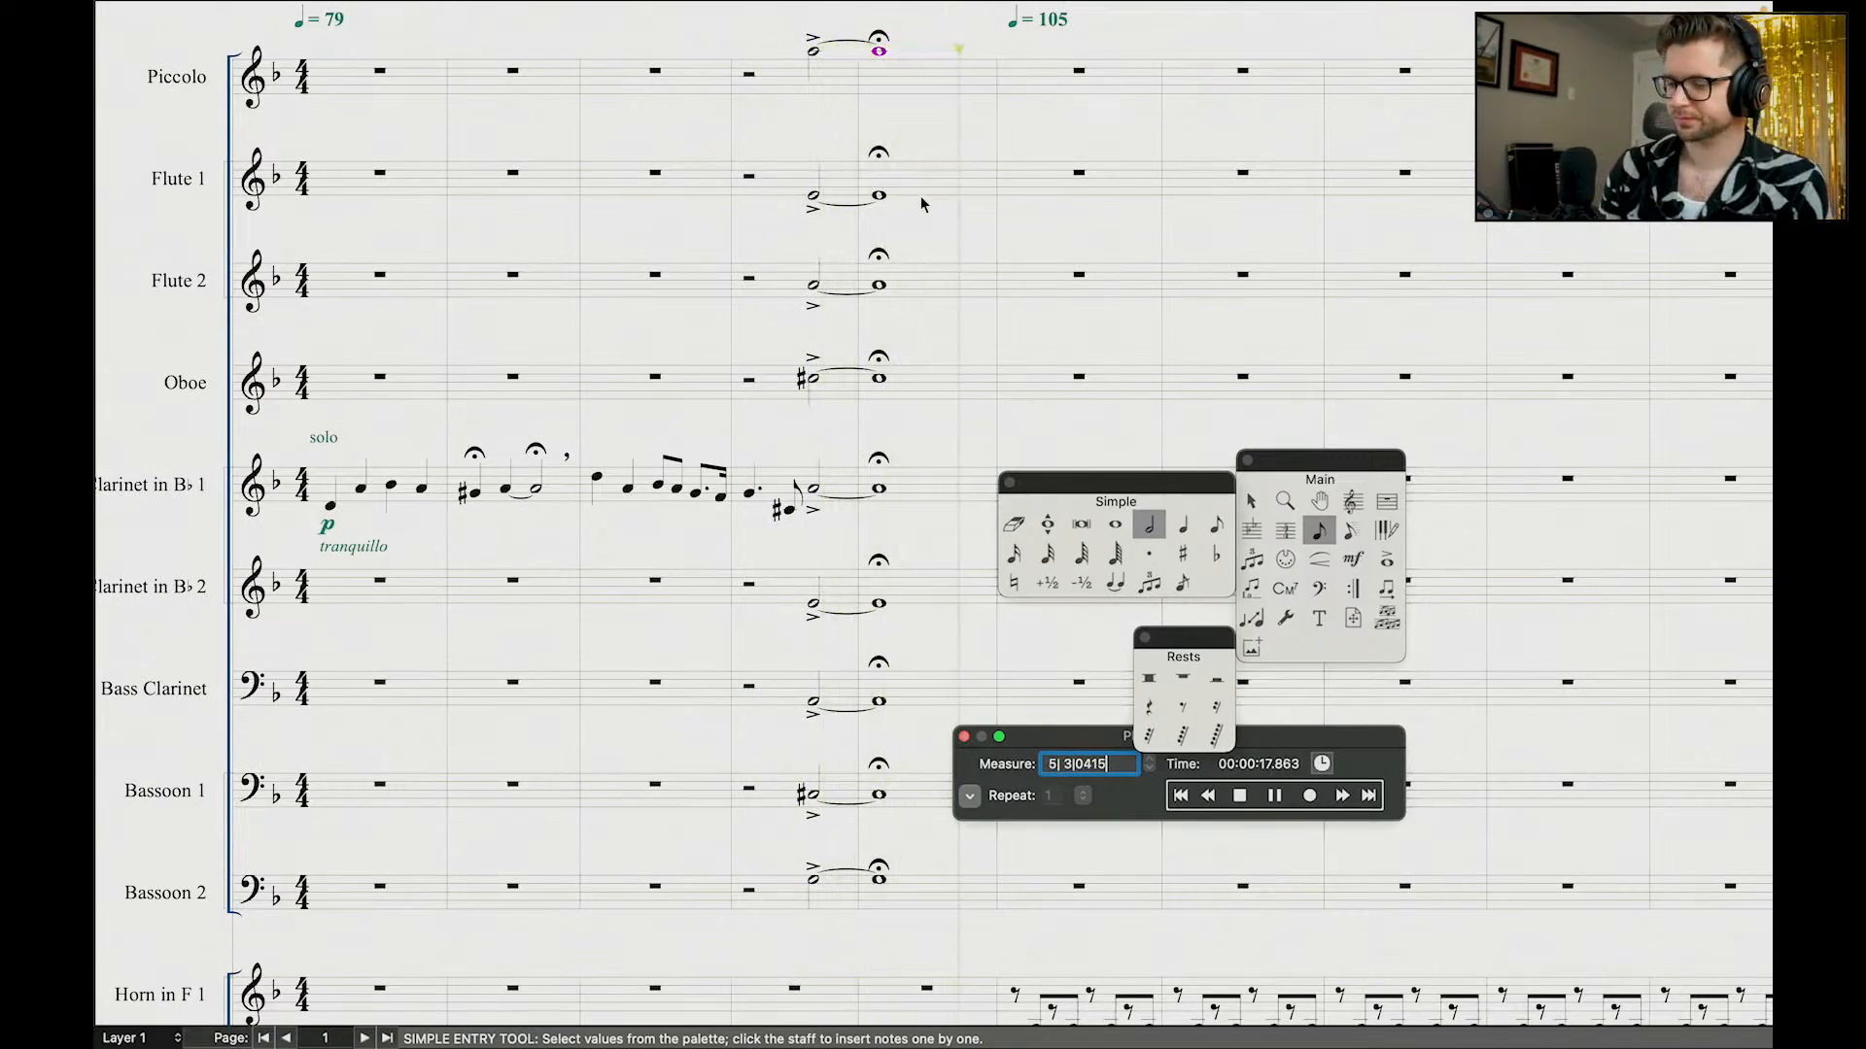
scroll(998, 176, right, 2)
scroll(998, 176, up, 1)
scroll(998, 176, right, 1)
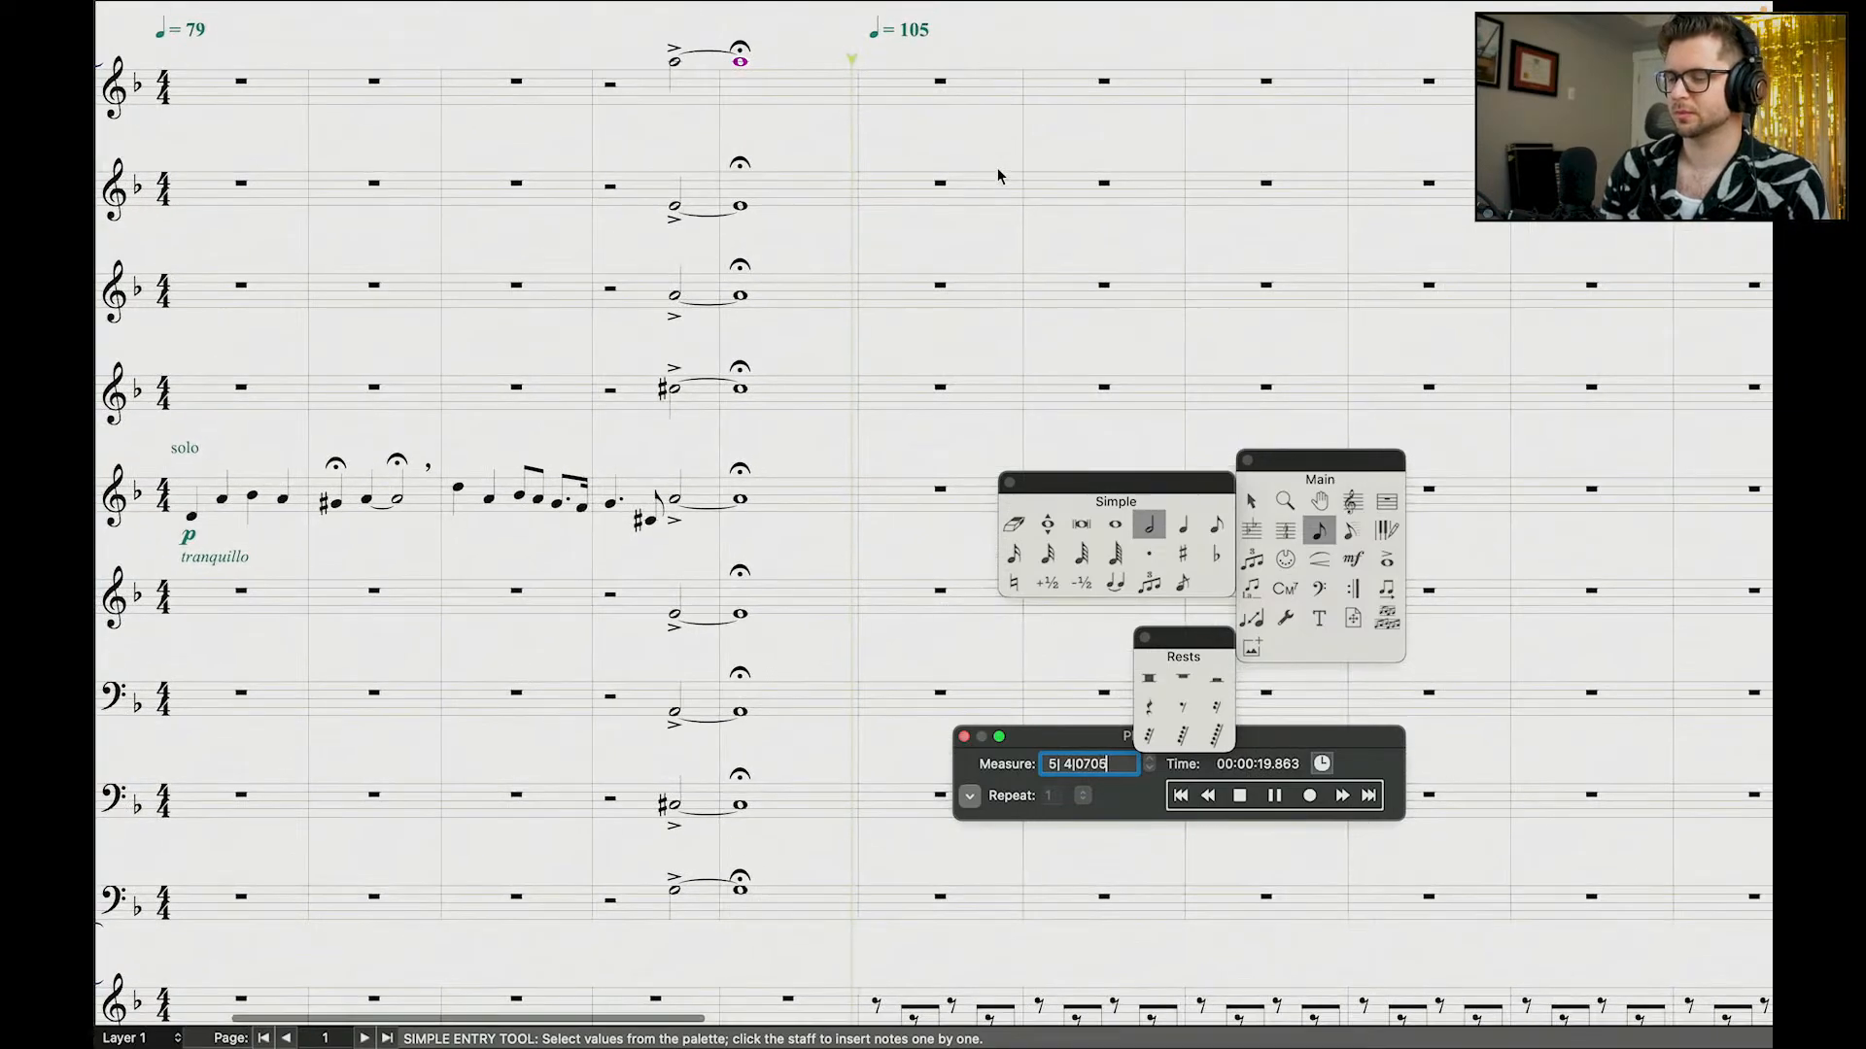
key(space)
scroll(989, 170, down, 5)
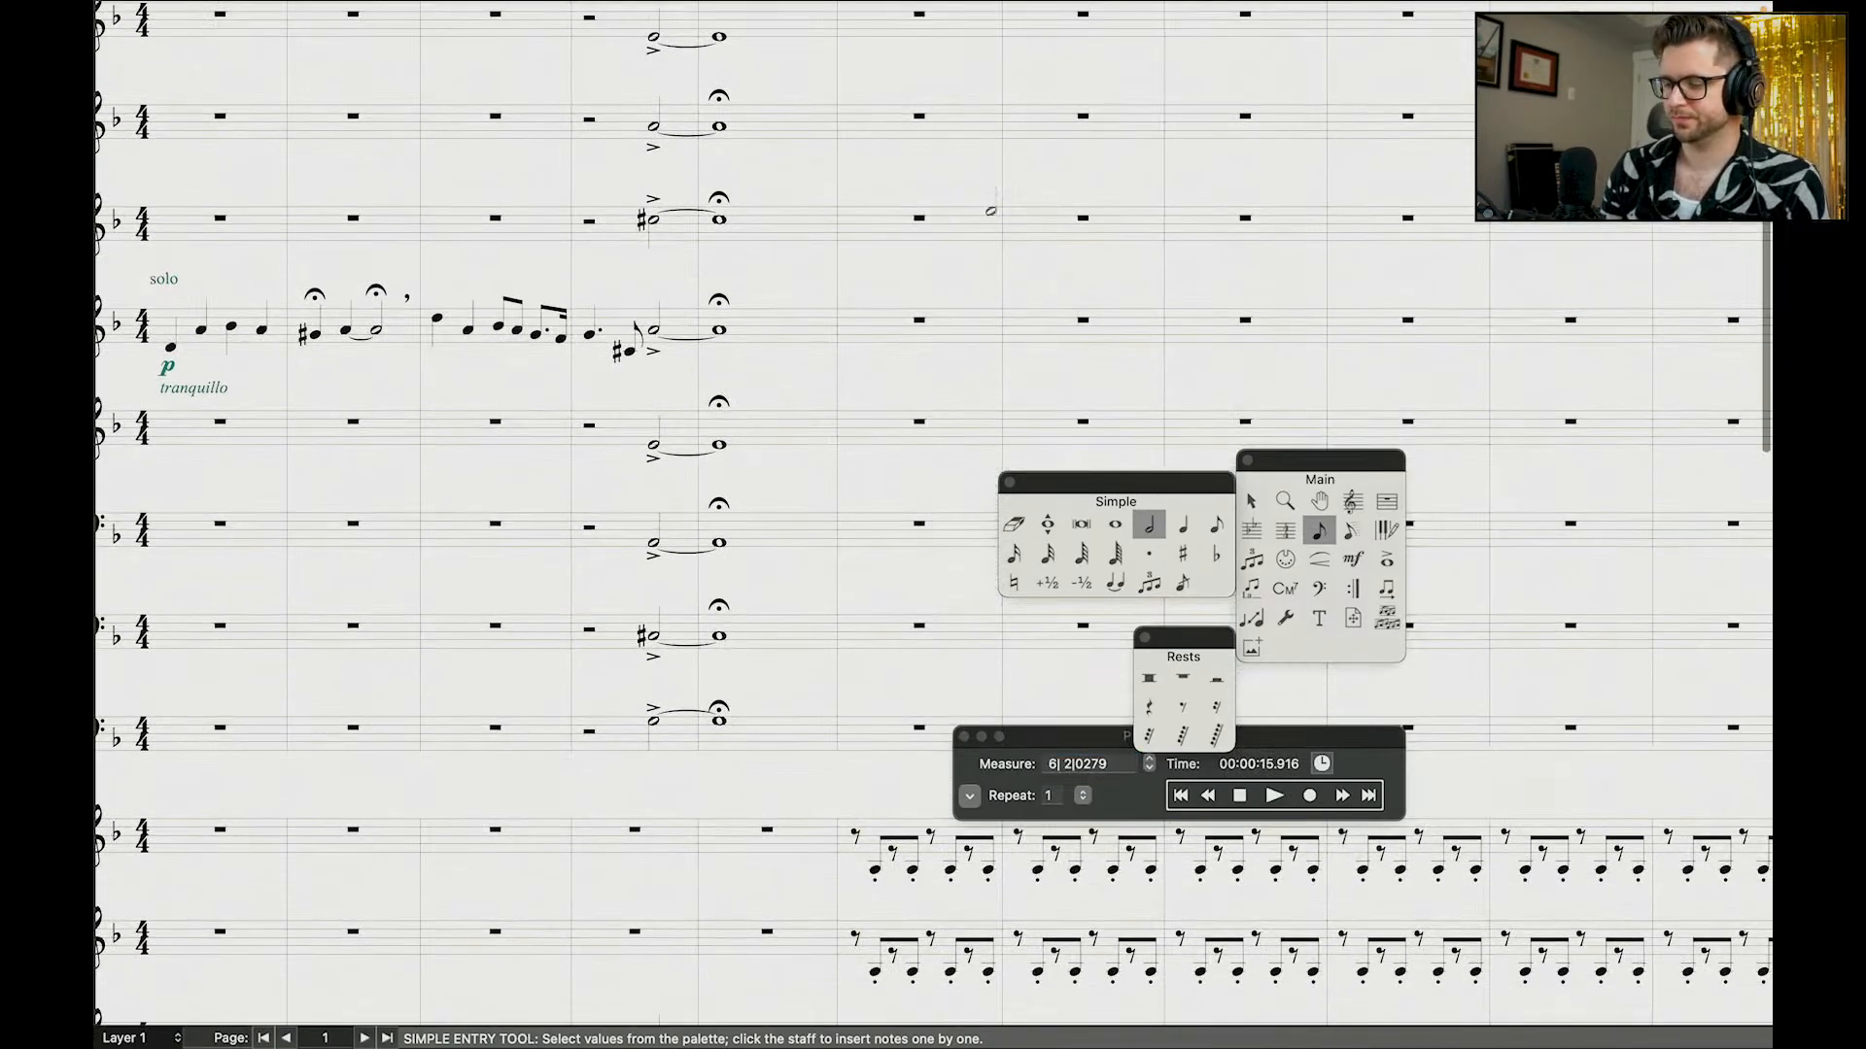
Step: Switch to the Selection tool, rewind to measure 5, play through the accompaniment up to measure 8, and stop
click(1252, 500)
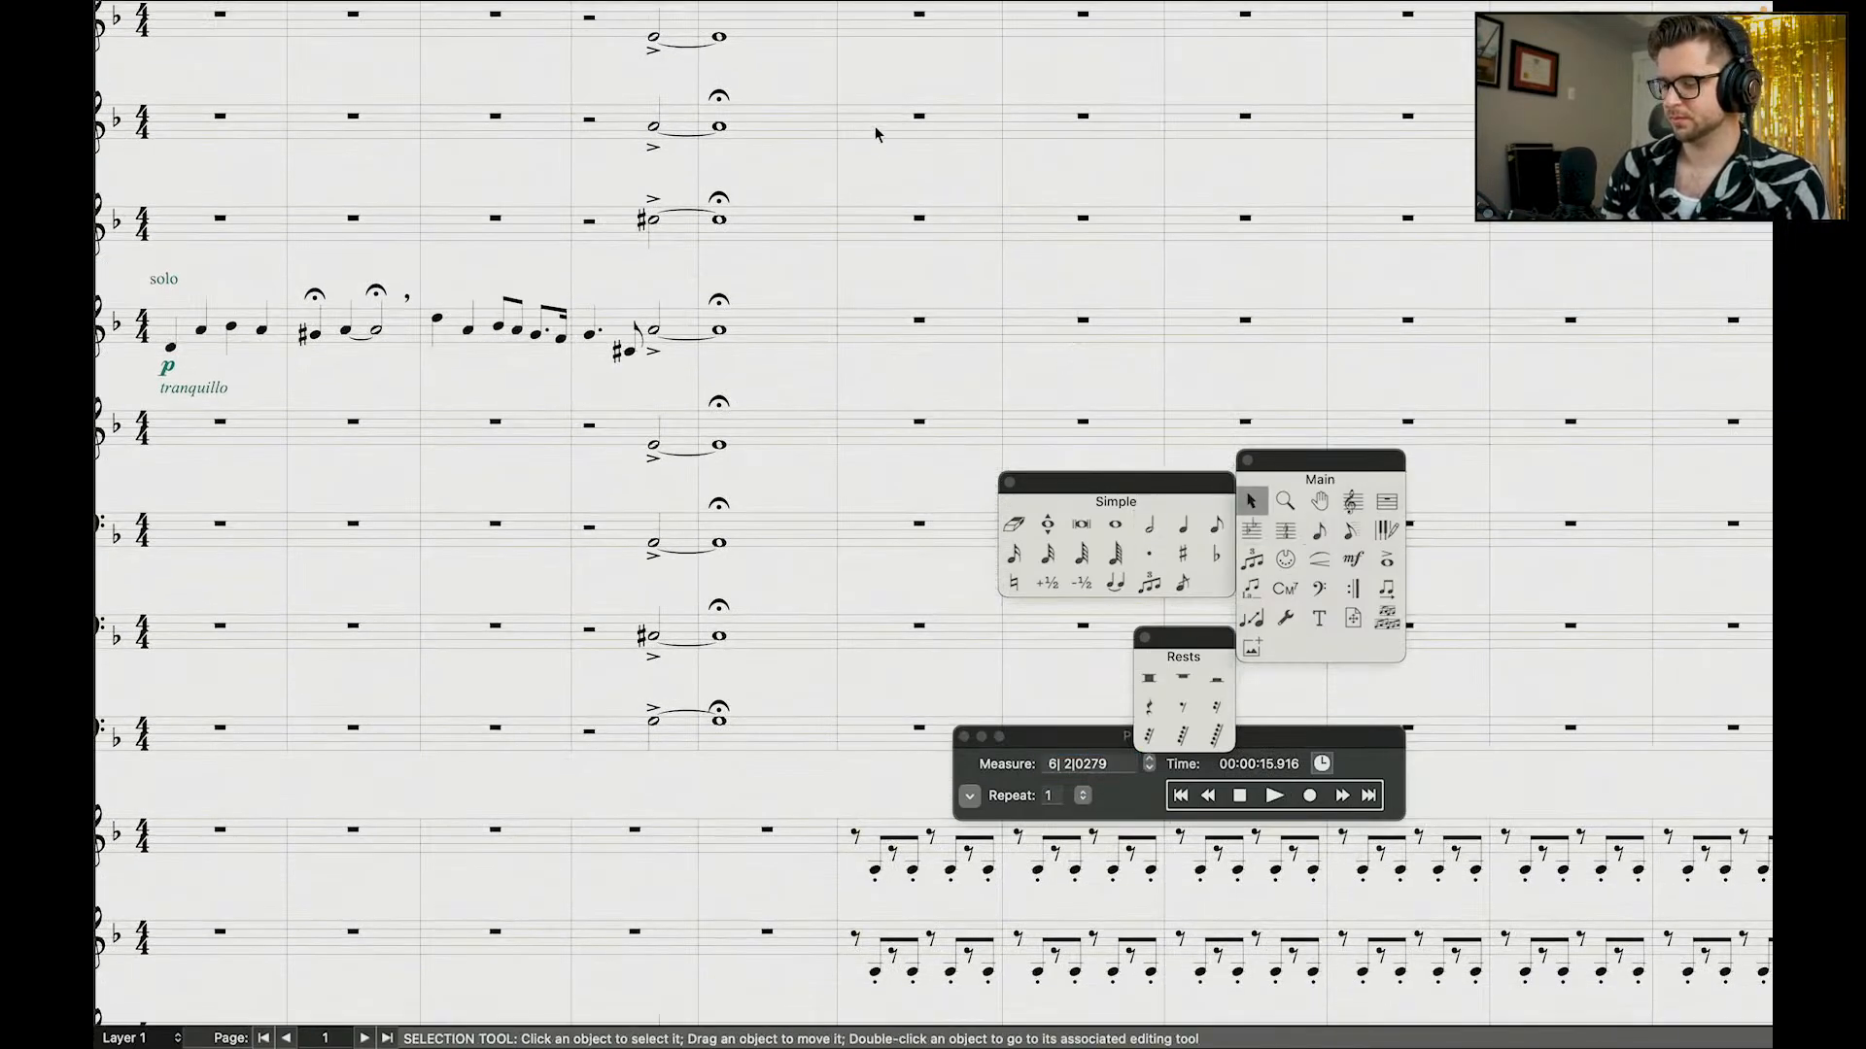
scroll(876, 134, up, 9)
click(1207, 796)
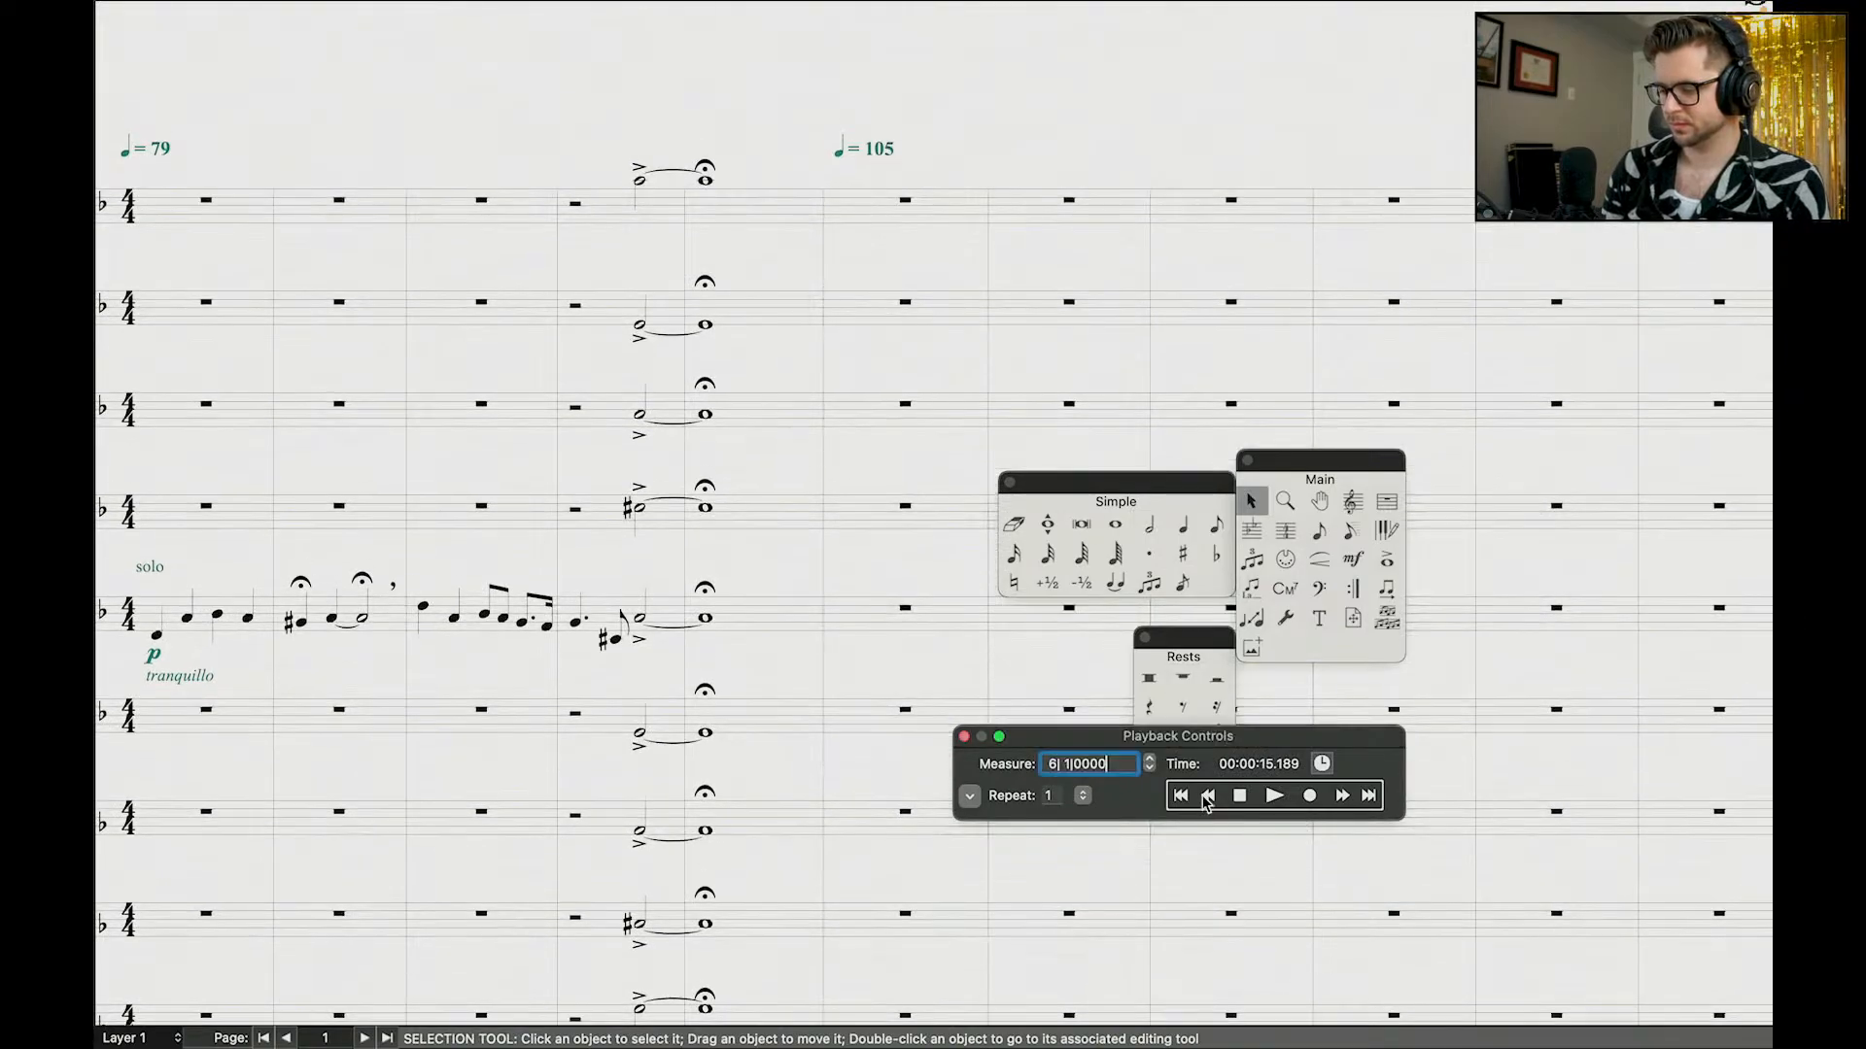
click(1206, 798)
key(space)
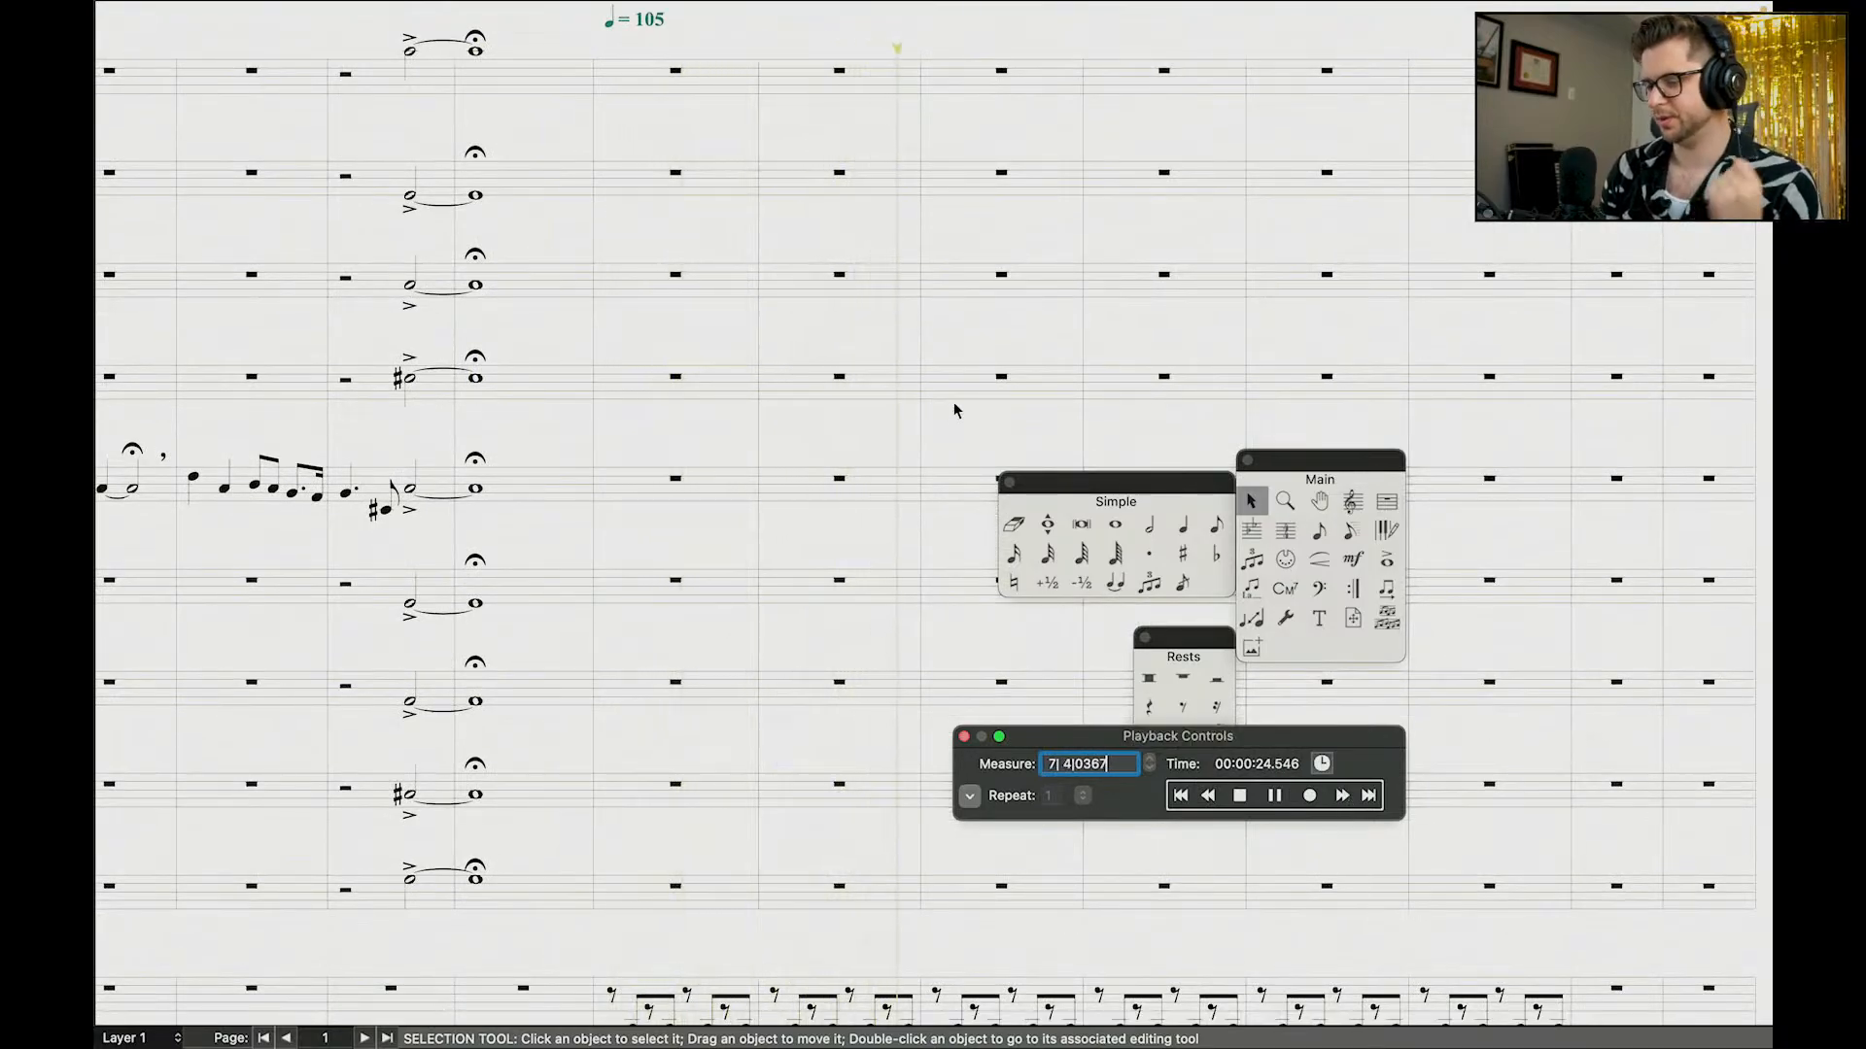
key(space)
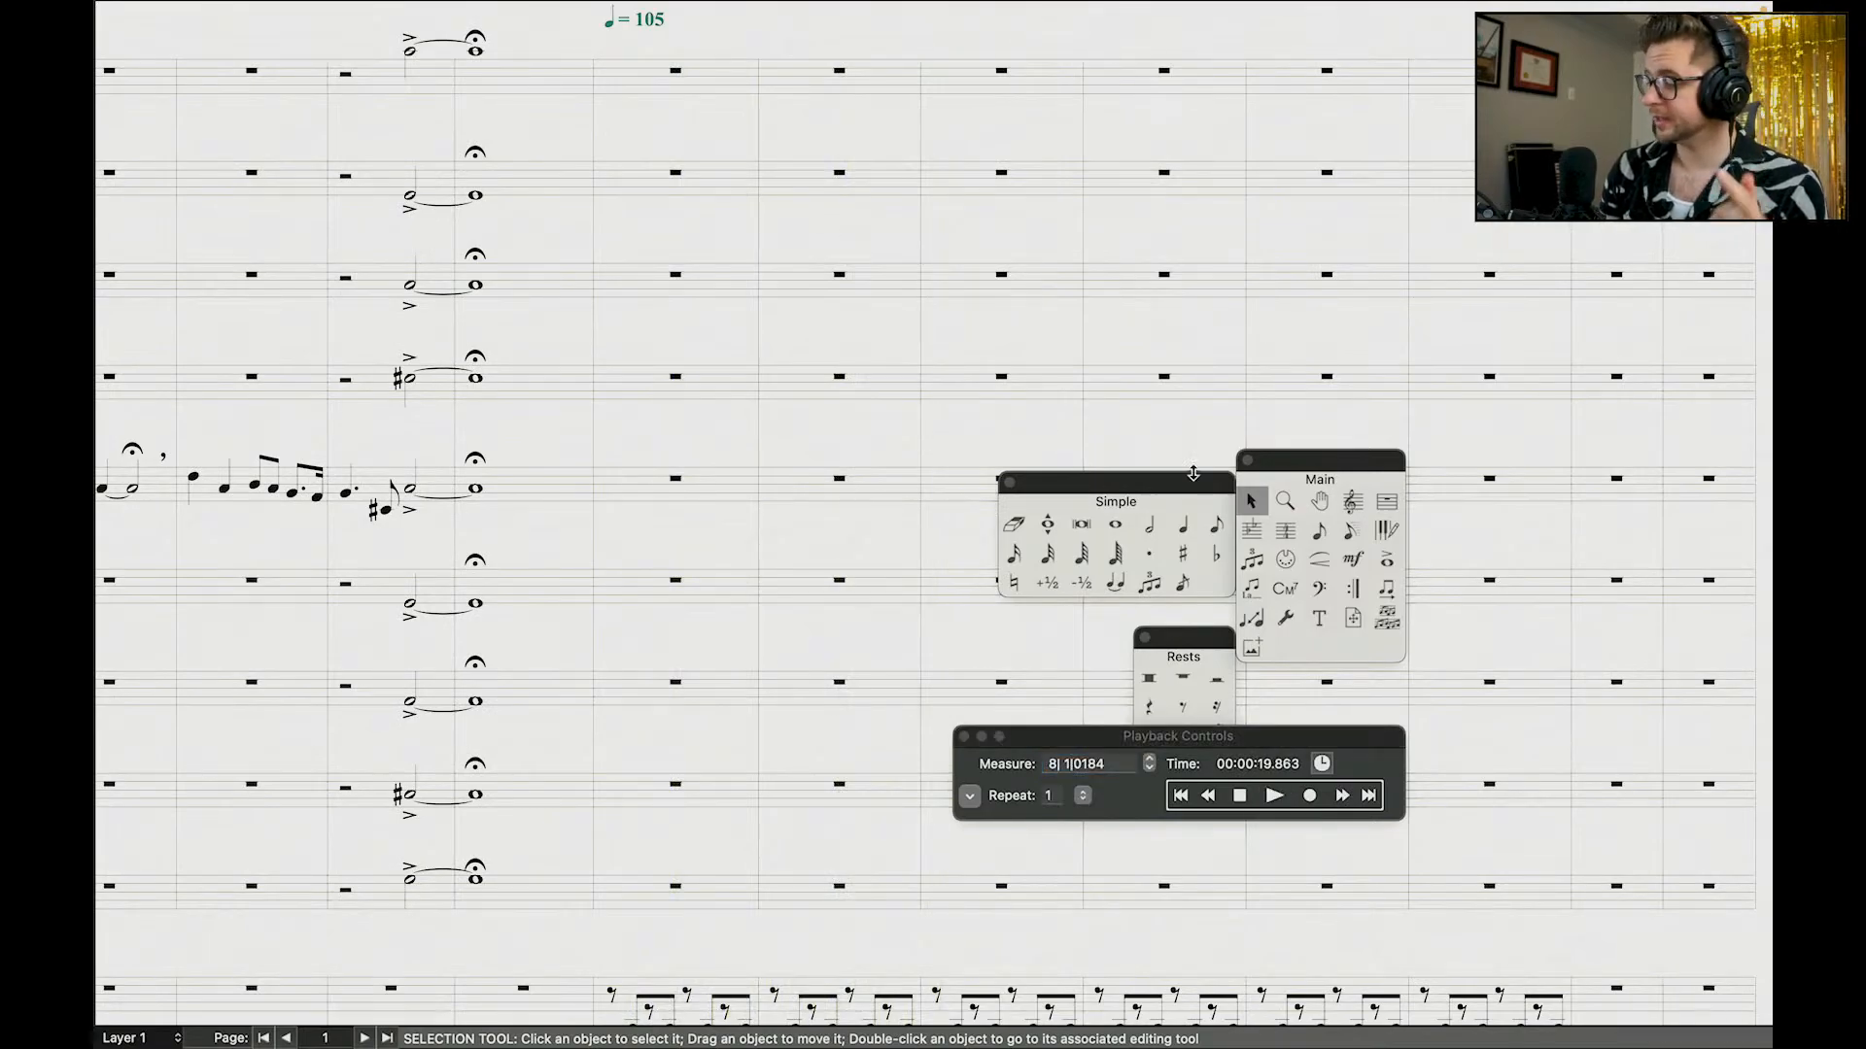
Step: Enter a half rest, a quarter rest and an eighth rest at the start of Piccolo measure 7
click(1215, 524)
click(1183, 525)
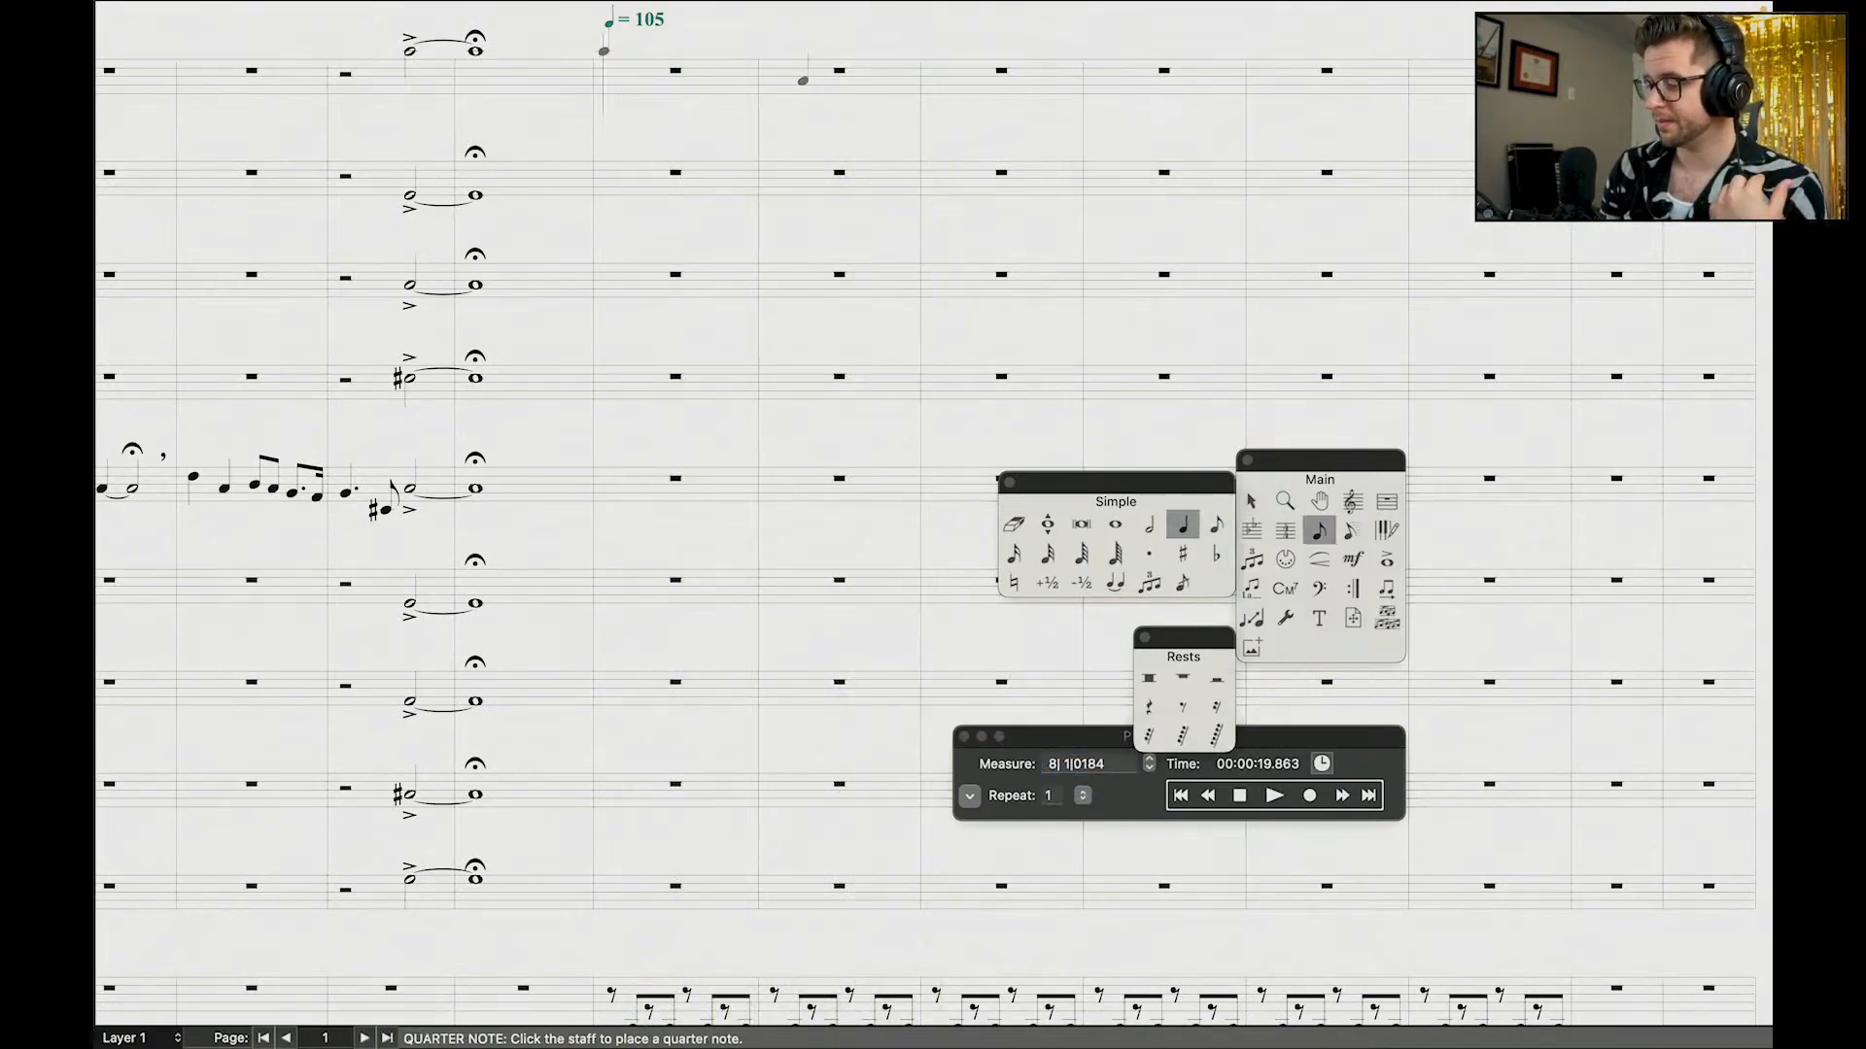
click(1149, 525)
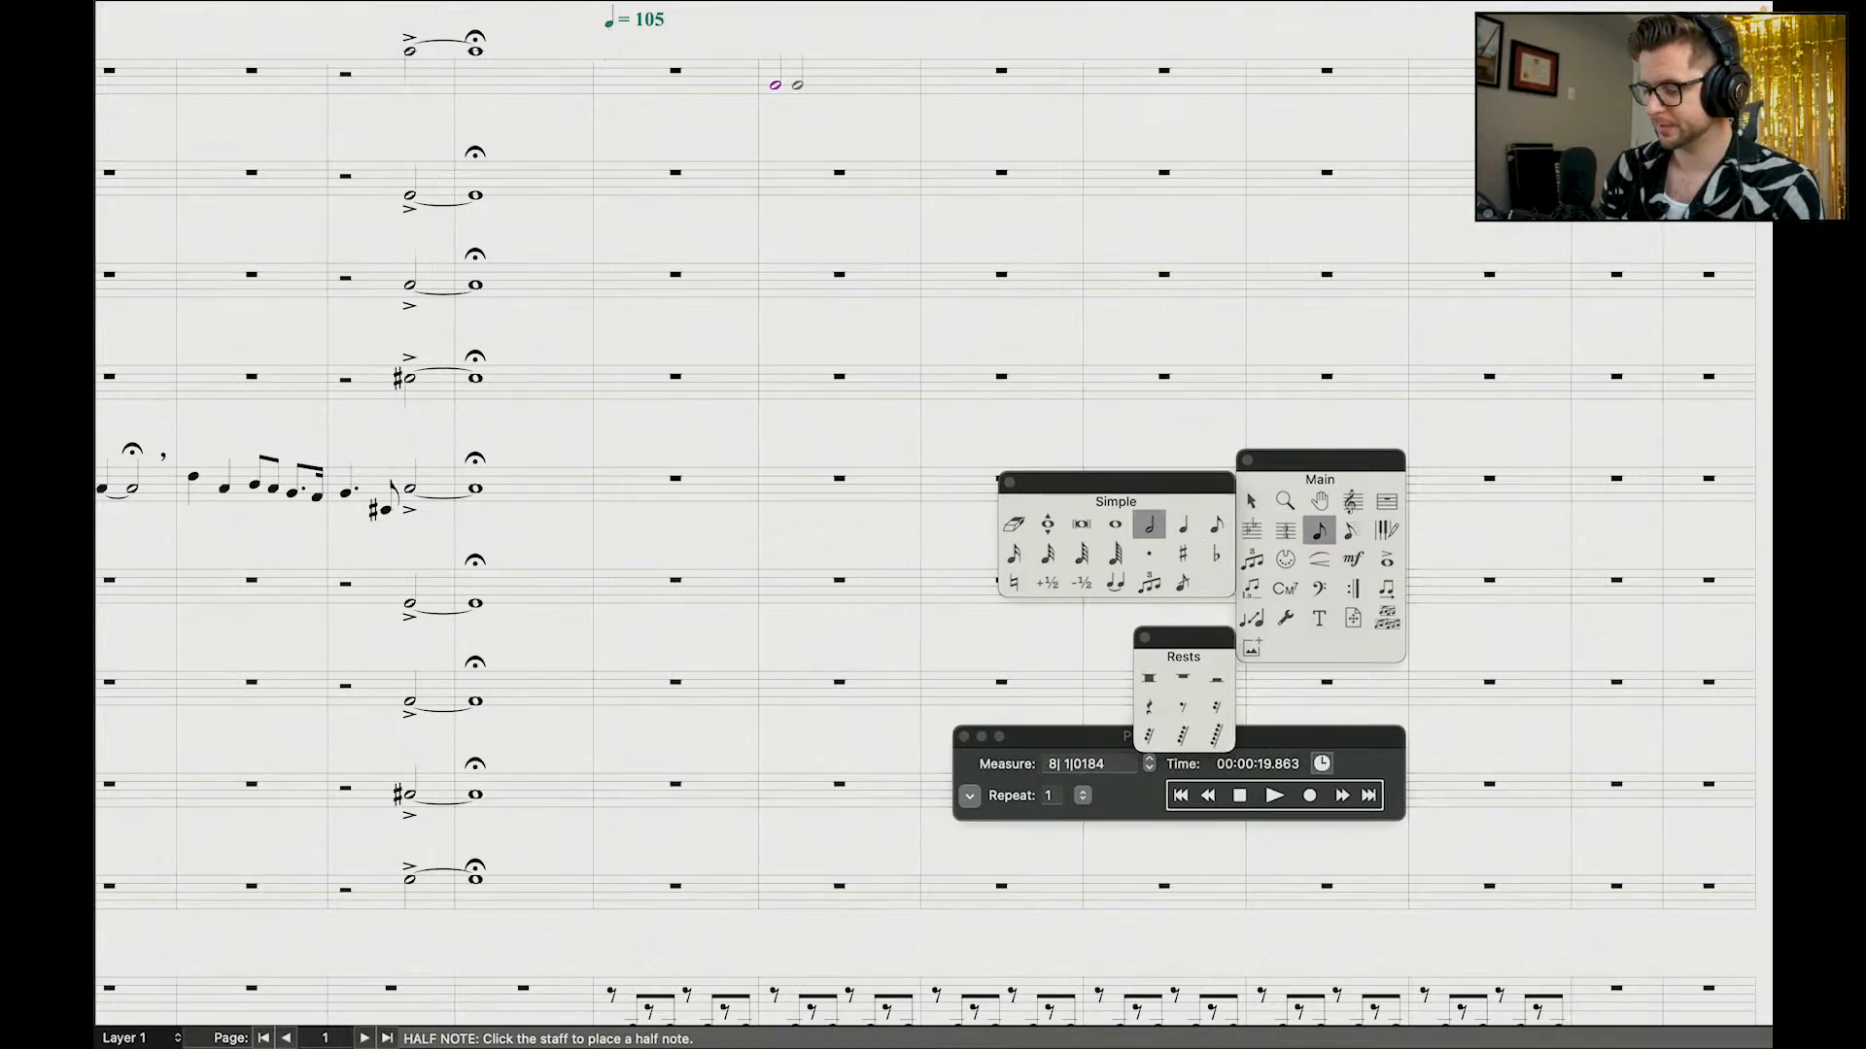
key(r)
click(1178, 530)
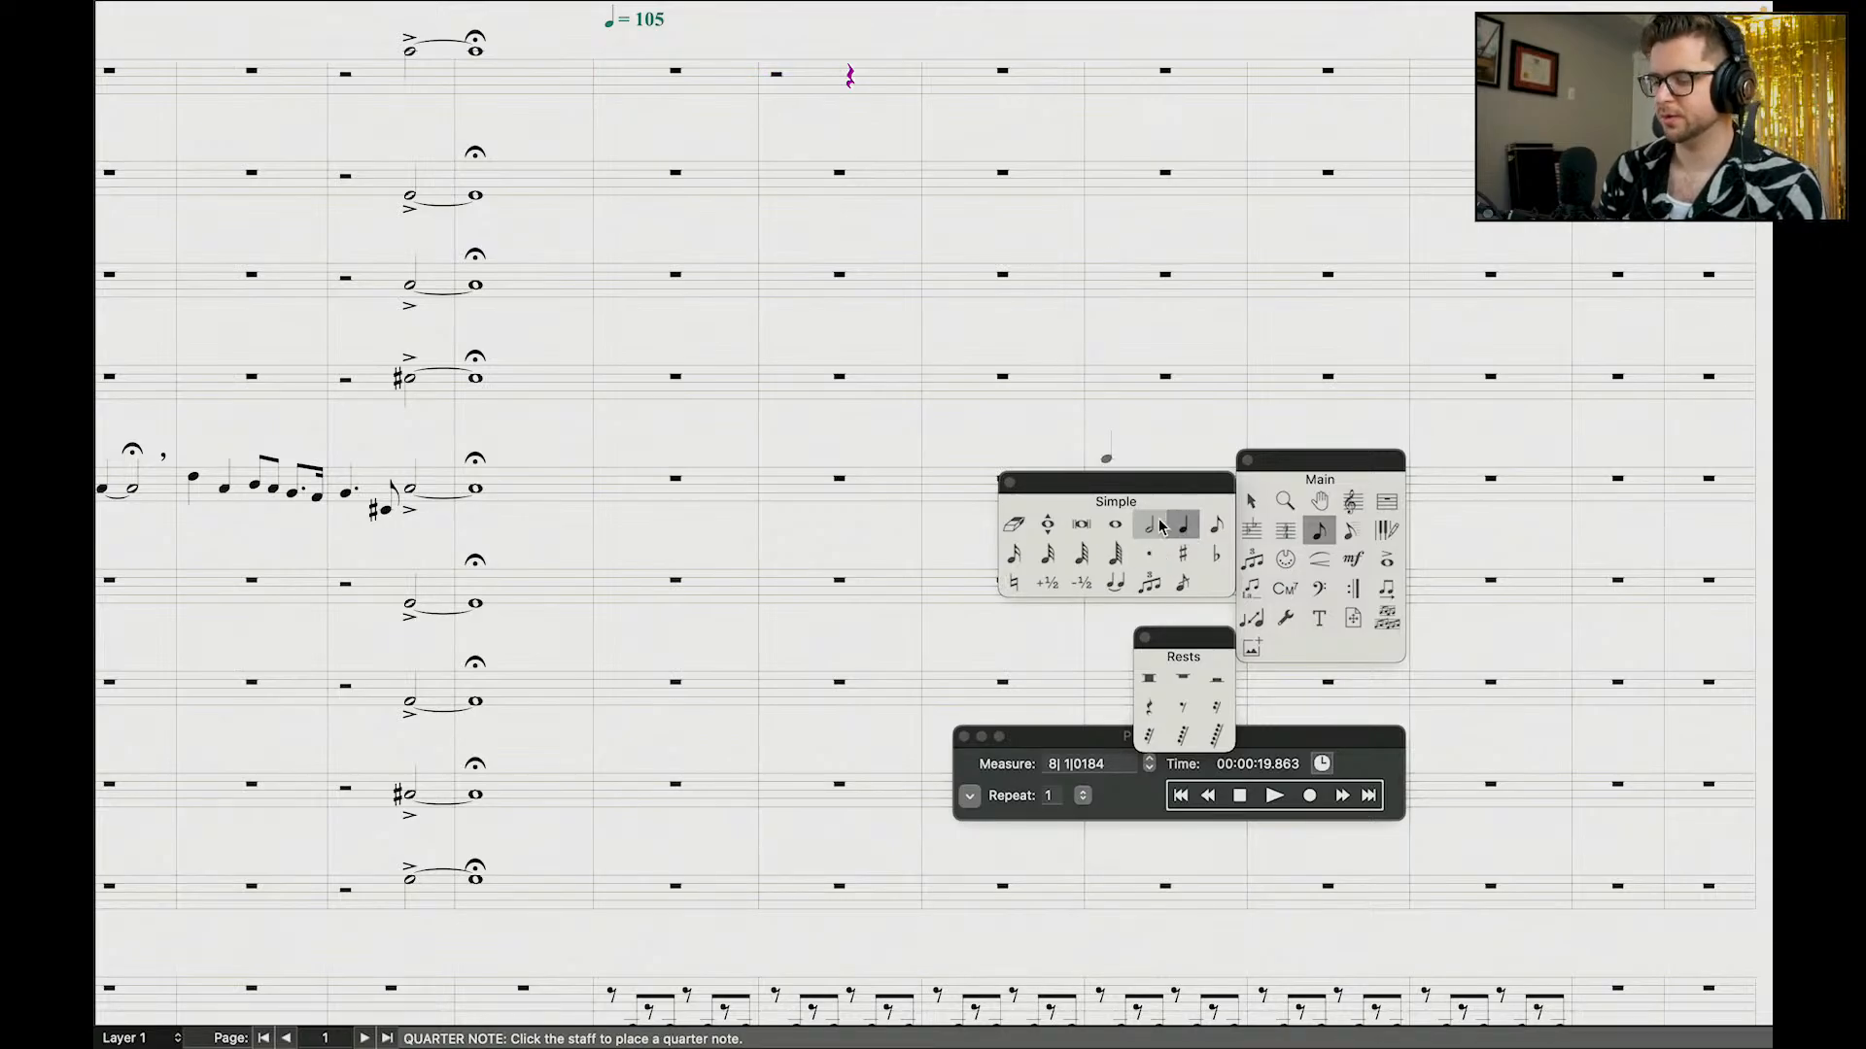
click(1216, 524)
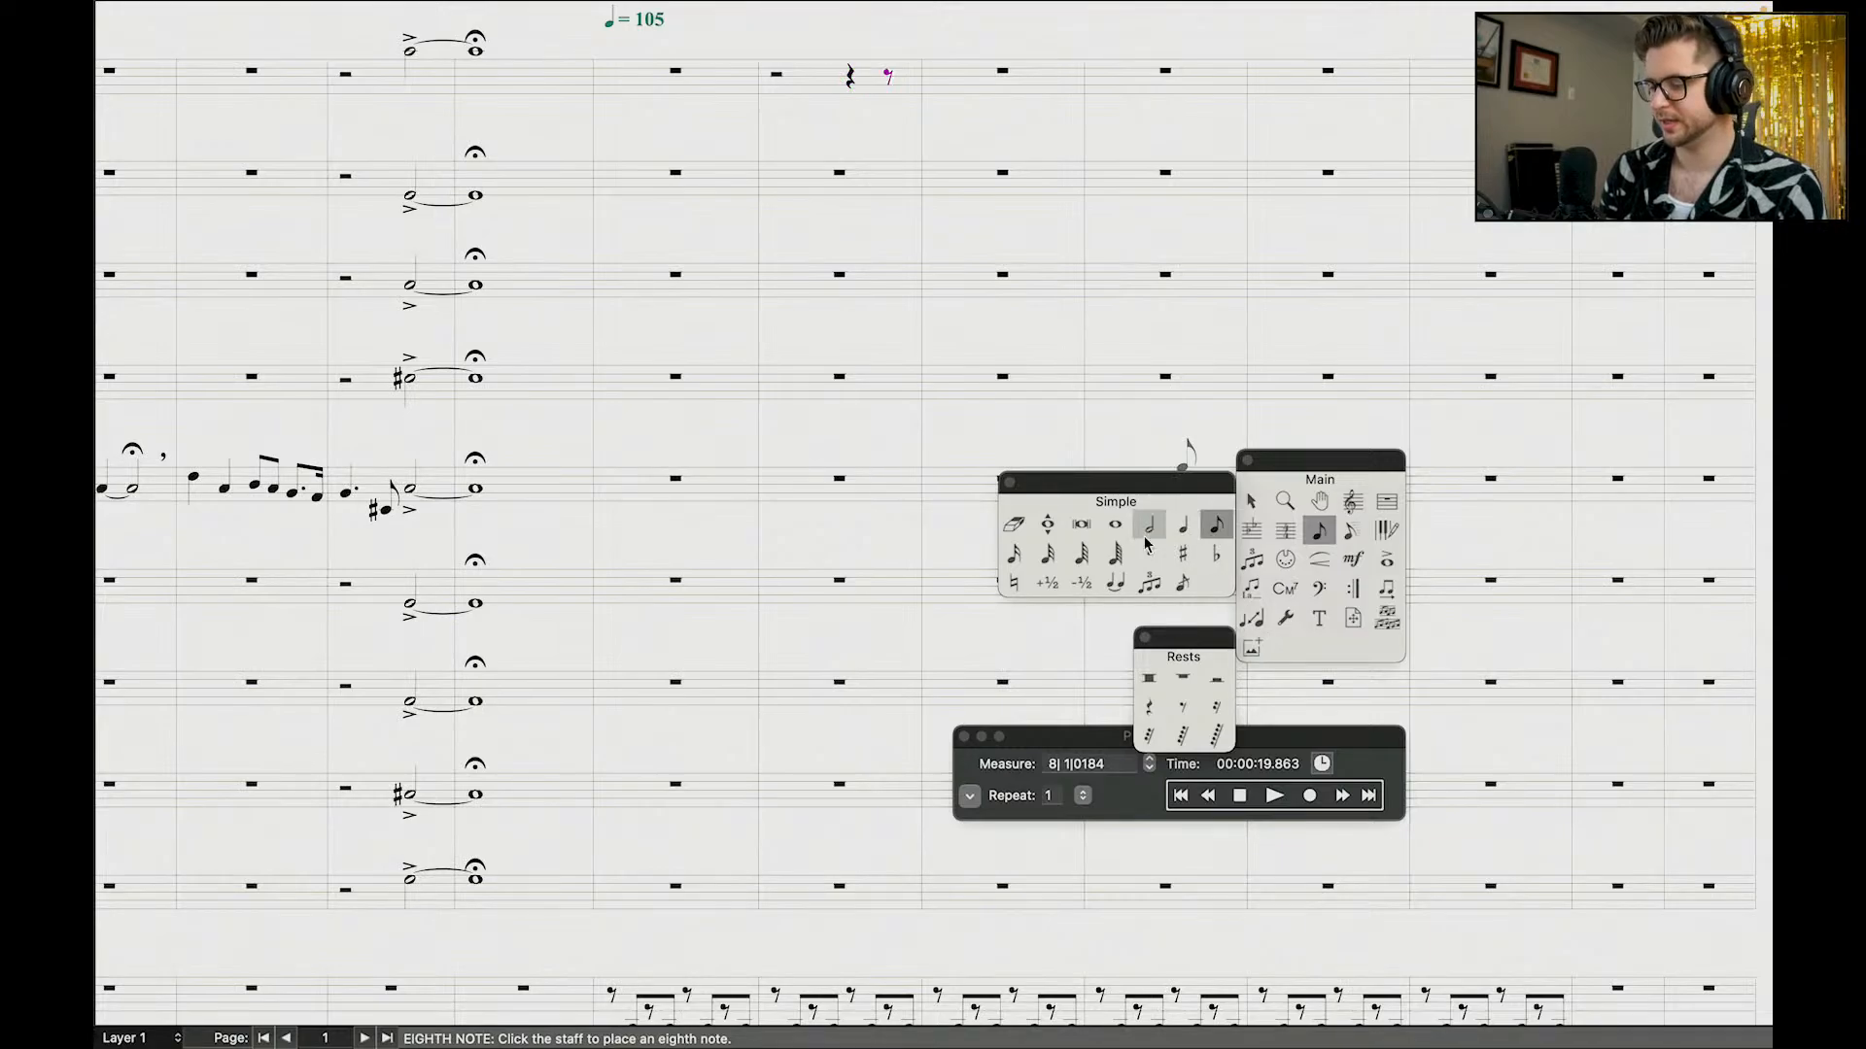
Step: Add two 16th notes at the end of Piccolo measure 7 and one at the start of measure 8, rising stepwise without accidentals
click(1014, 554)
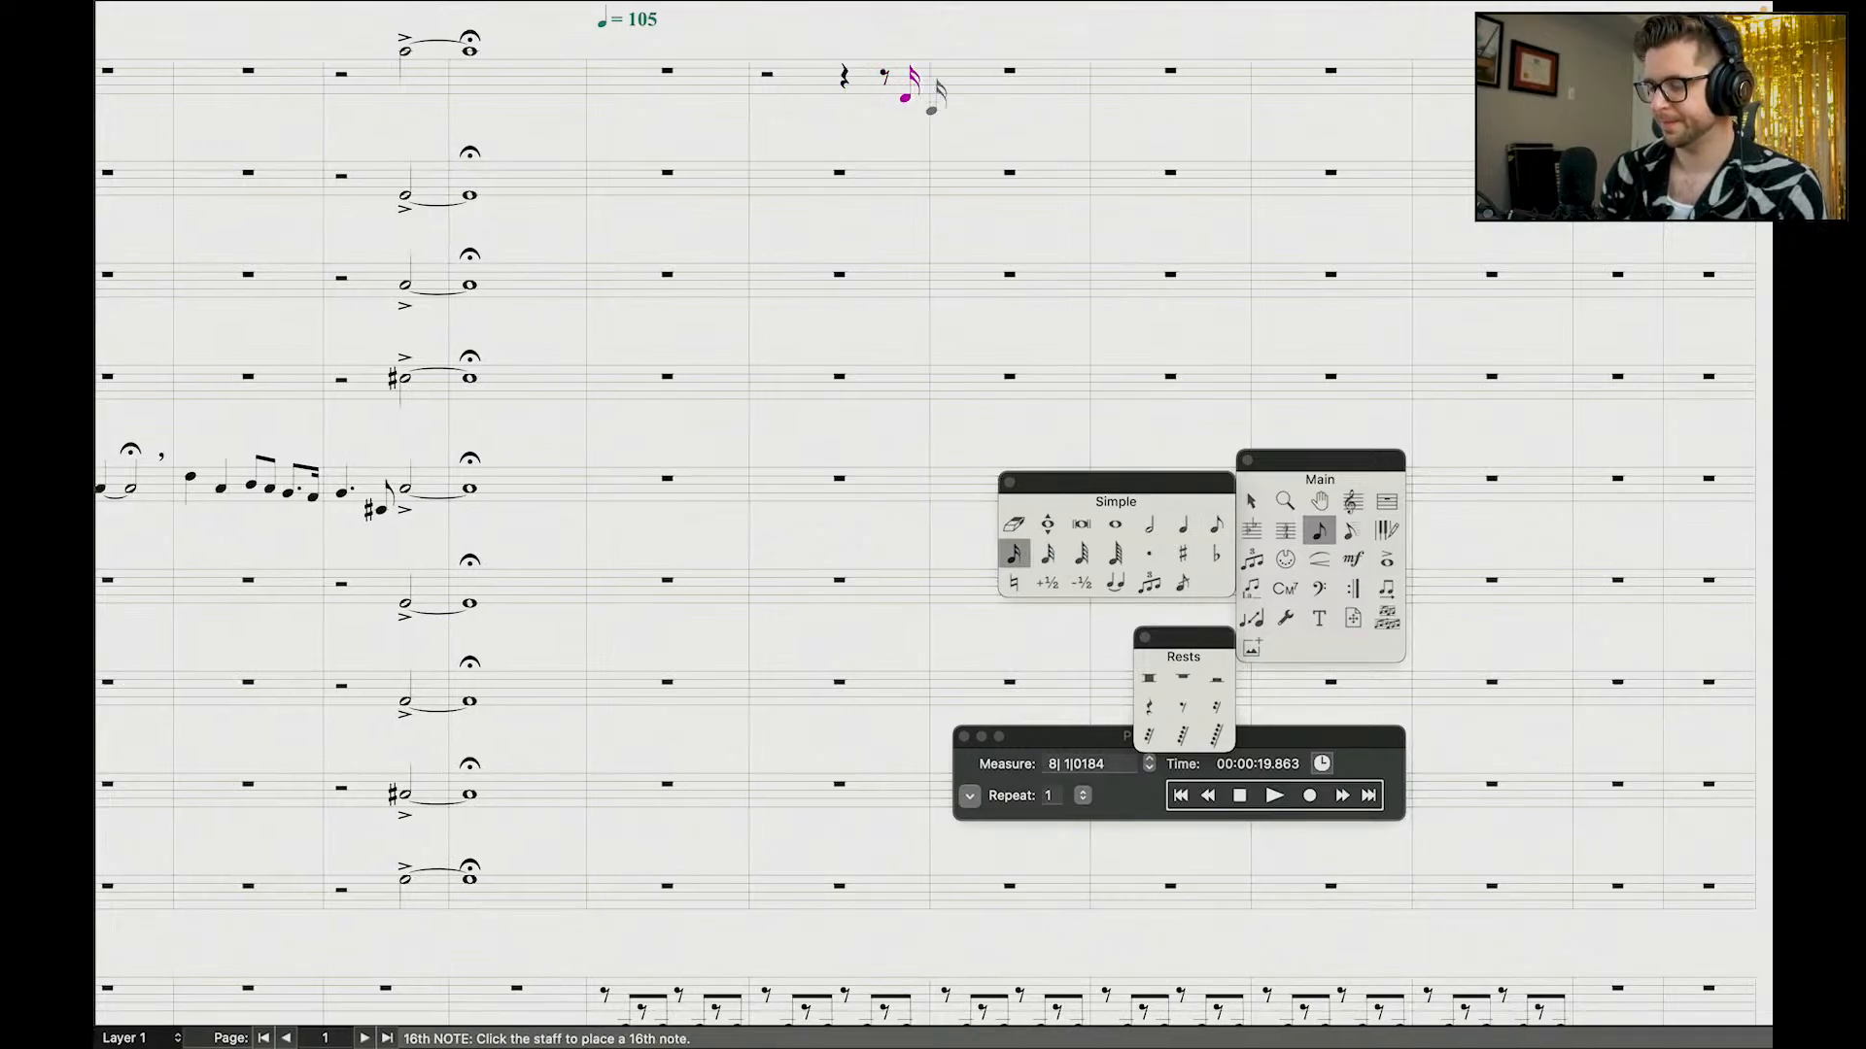
click(925, 93)
key(minus)
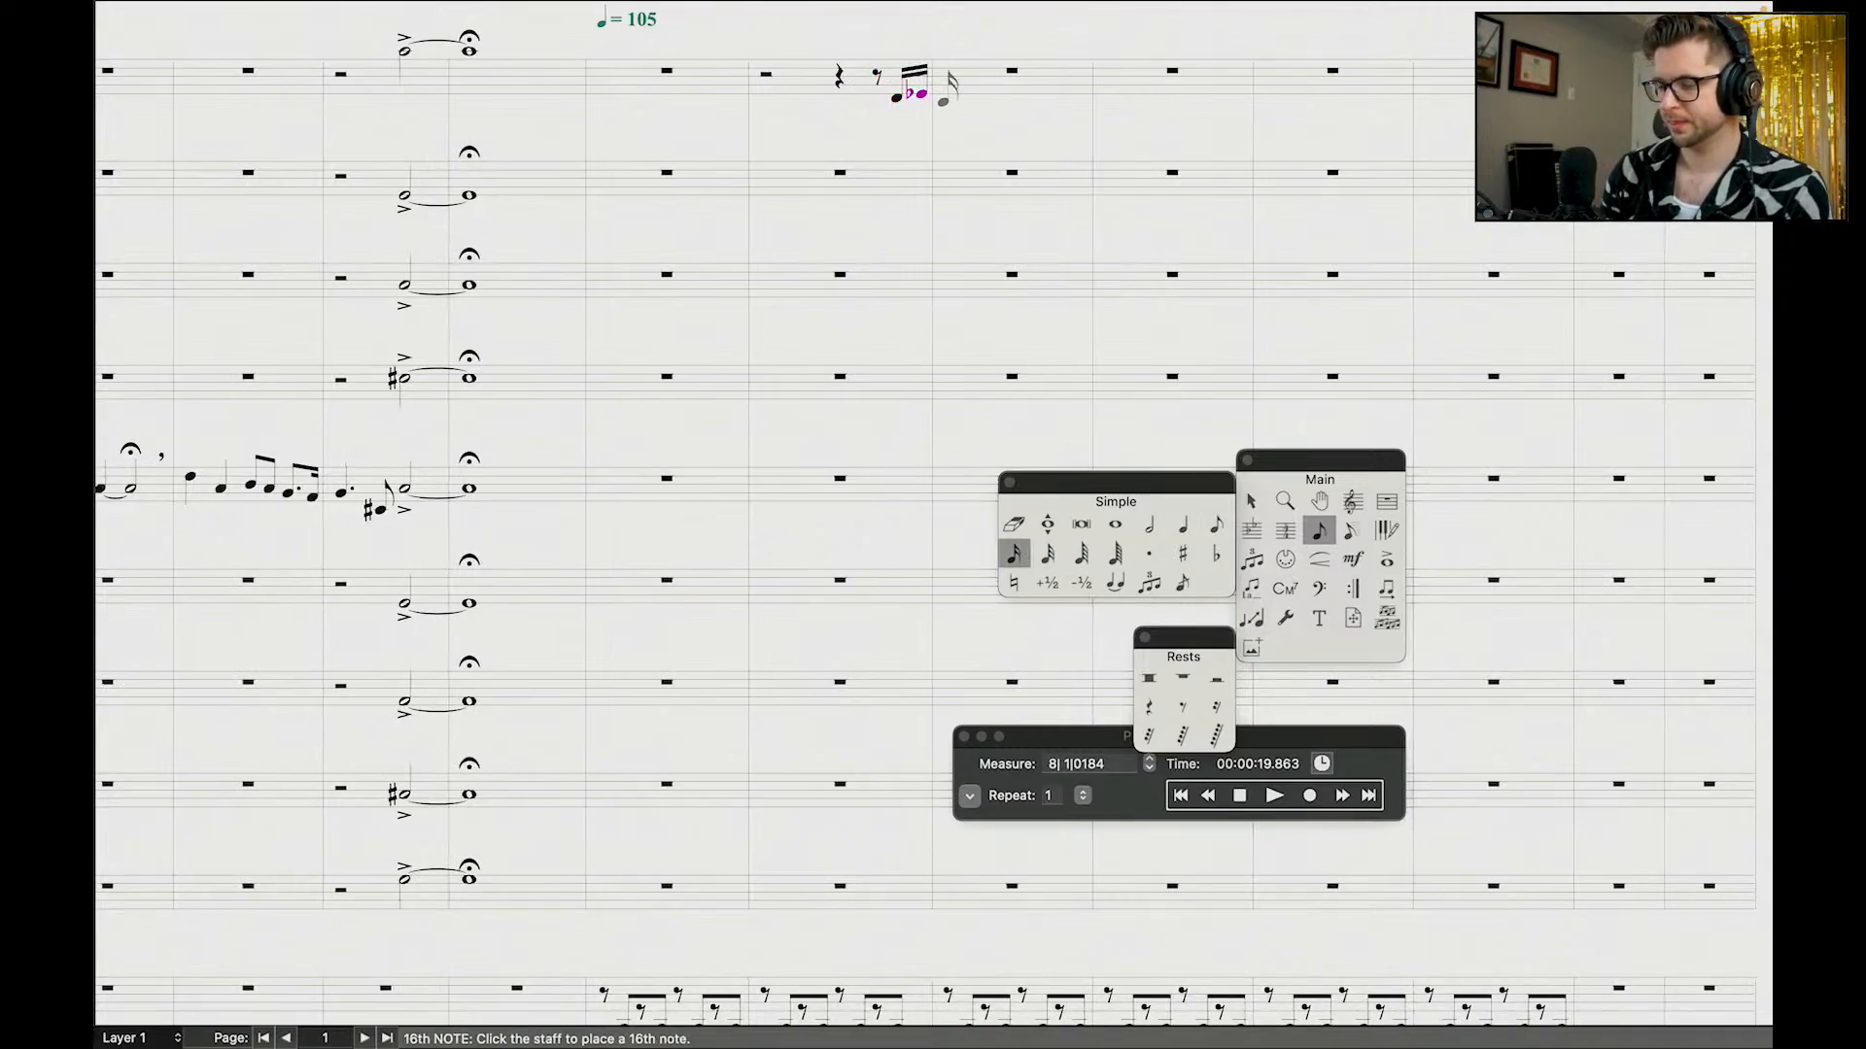
key(plus)
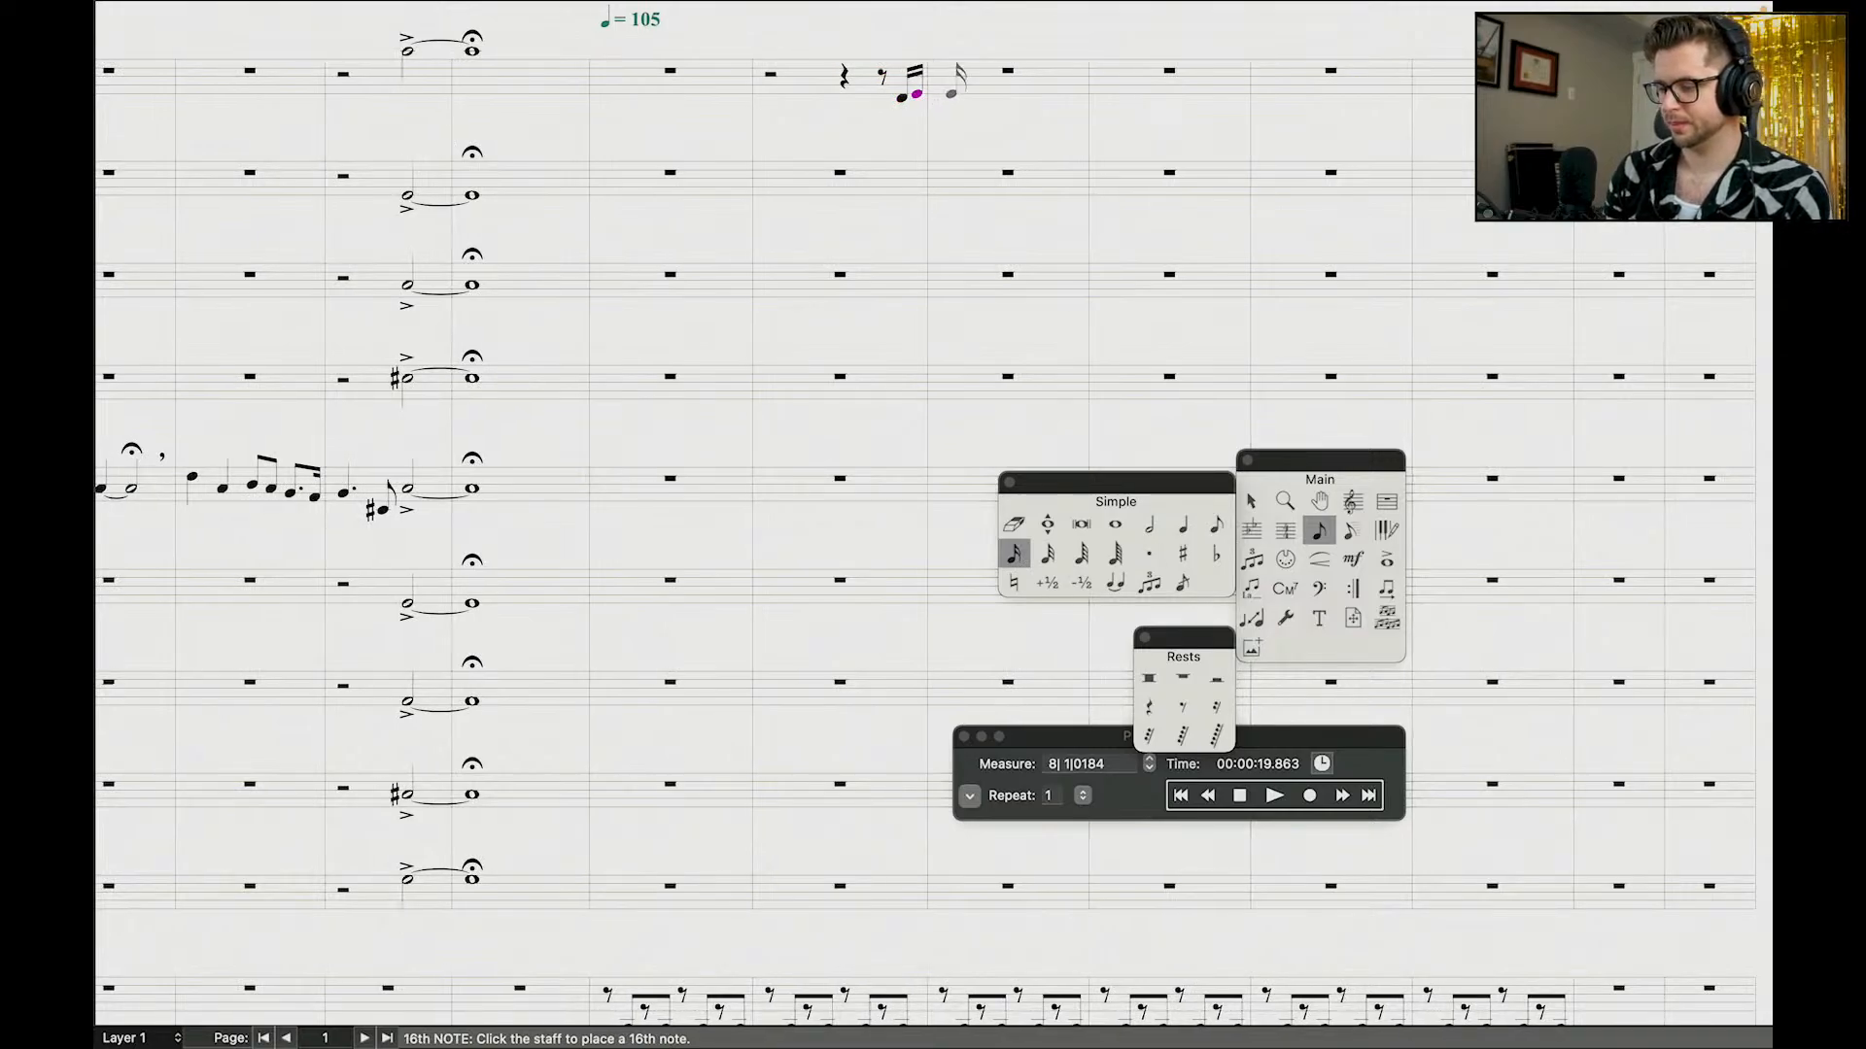
click(940, 88)
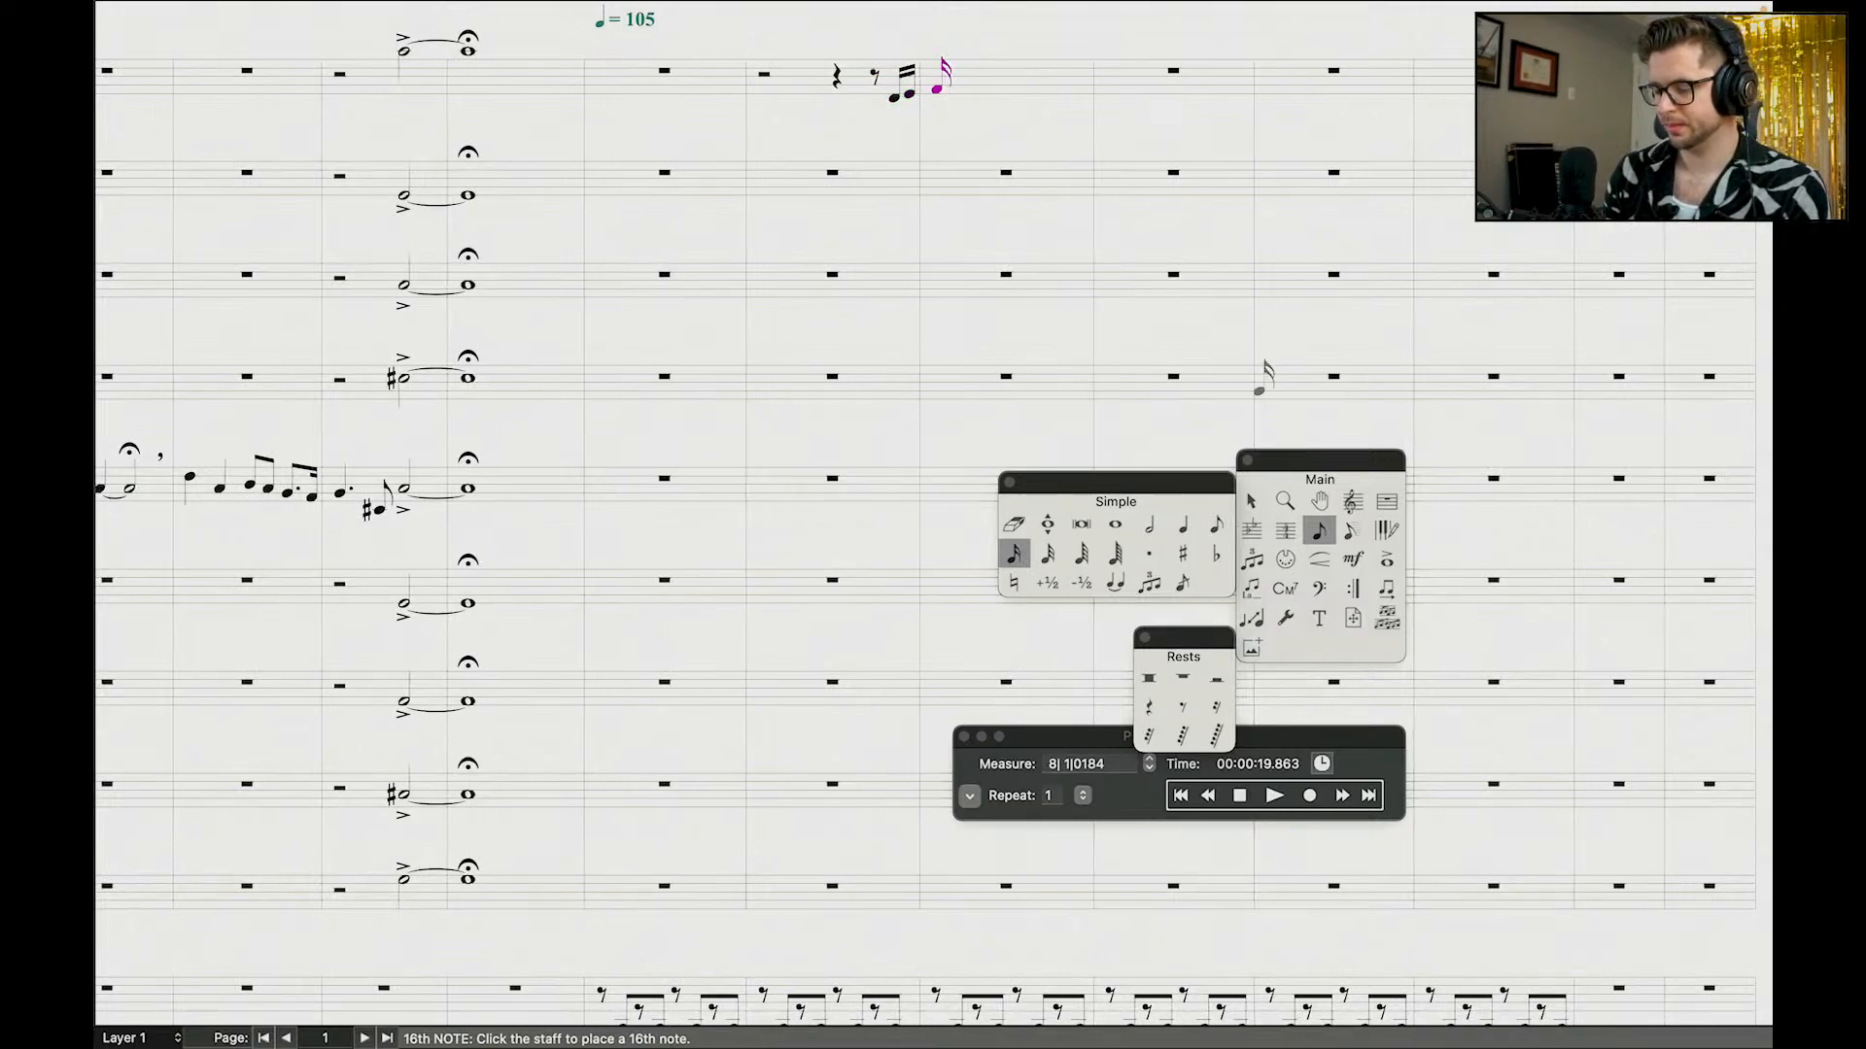
Step: Move the 16th-note figure in measures 7 and 8 from the Piccolo to the Oboe staff
click(1252, 504)
click(781, 93)
shift+click(1039, 76)
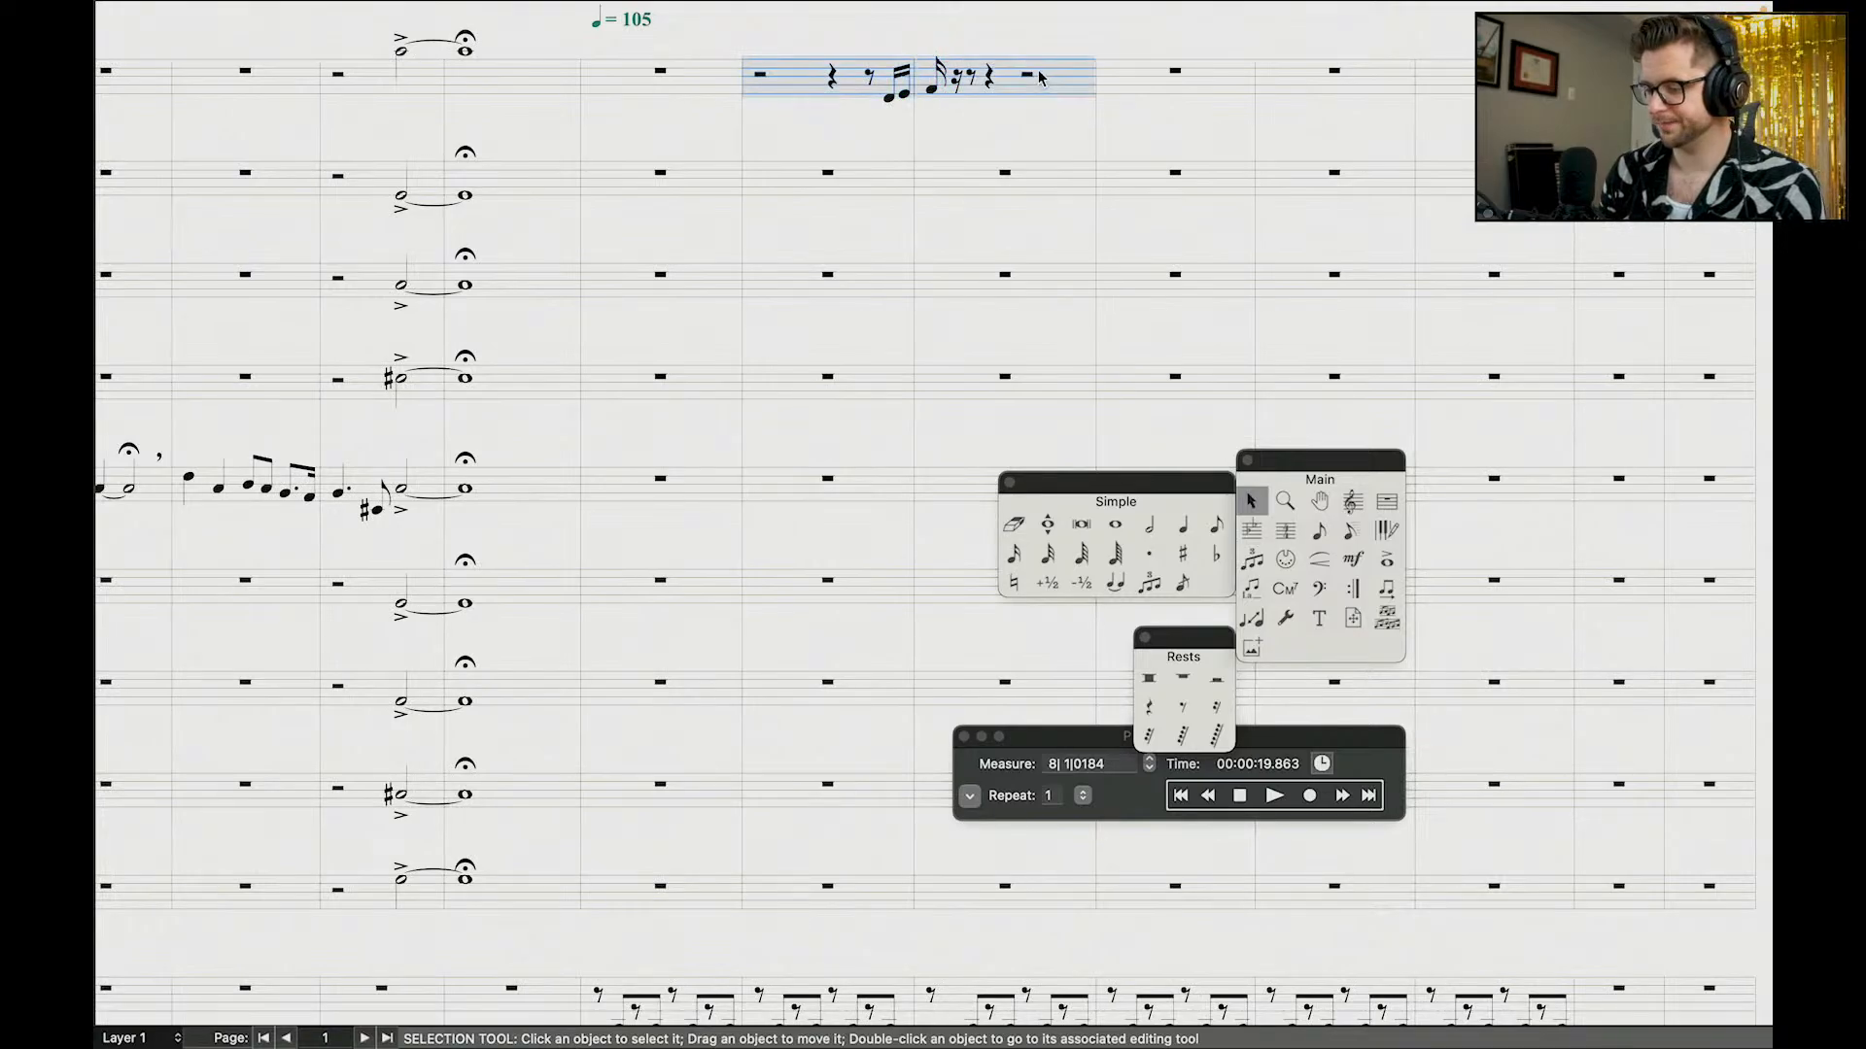
scroll(955, 145, left, 8)
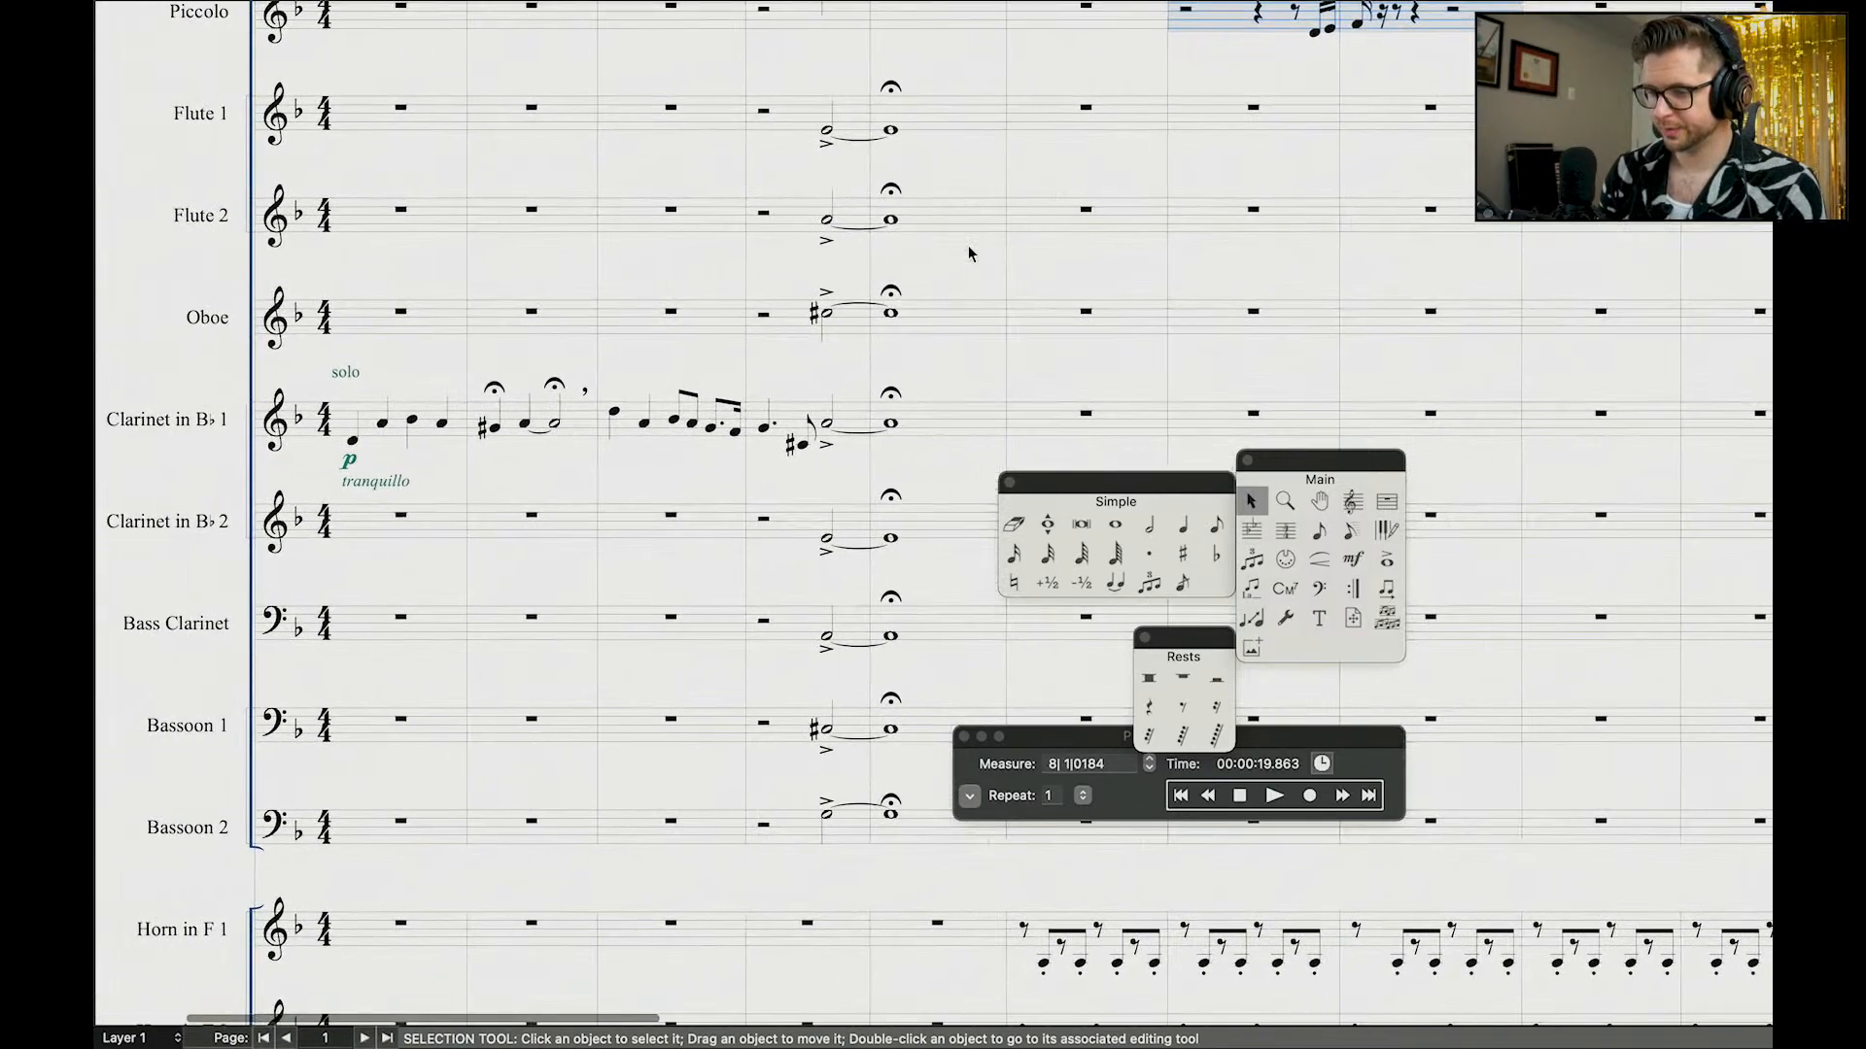
alt+click(1229, 340)
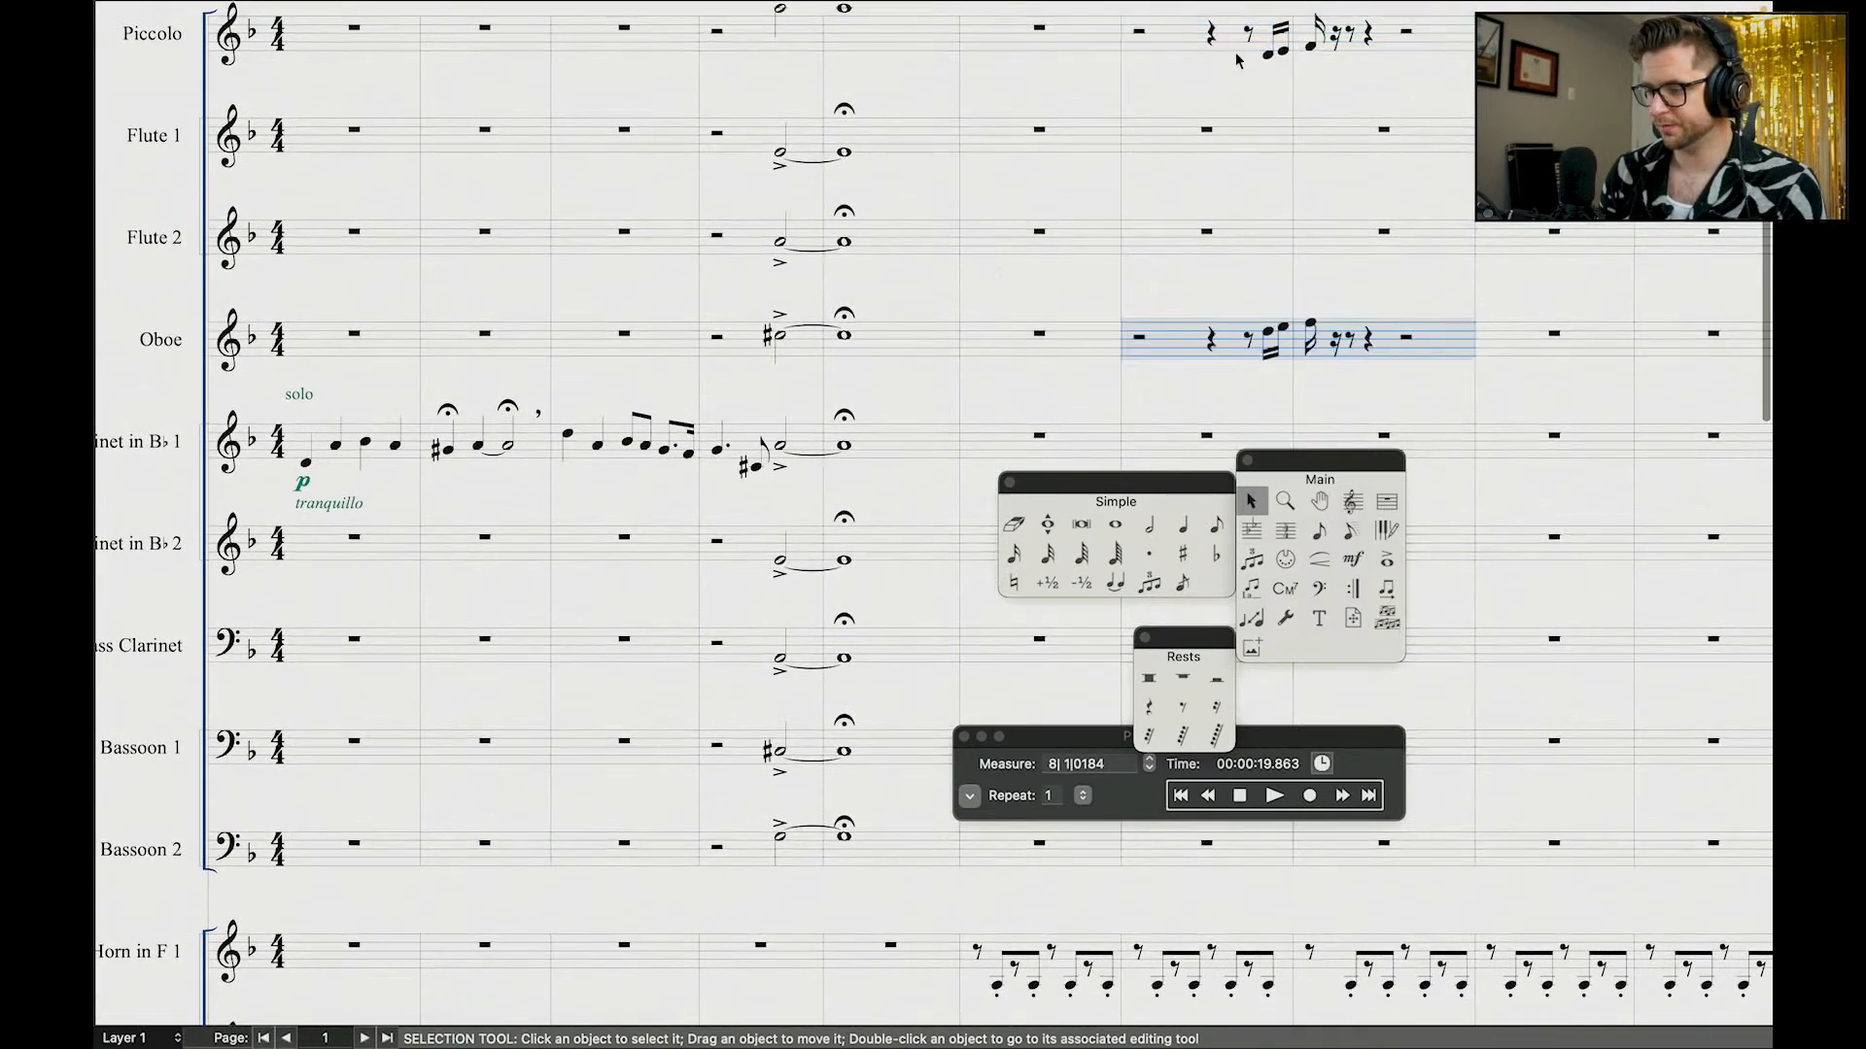
key(BackSpace)
scroll(1322, 195, down, 2)
scroll(1321, 195, right, 3)
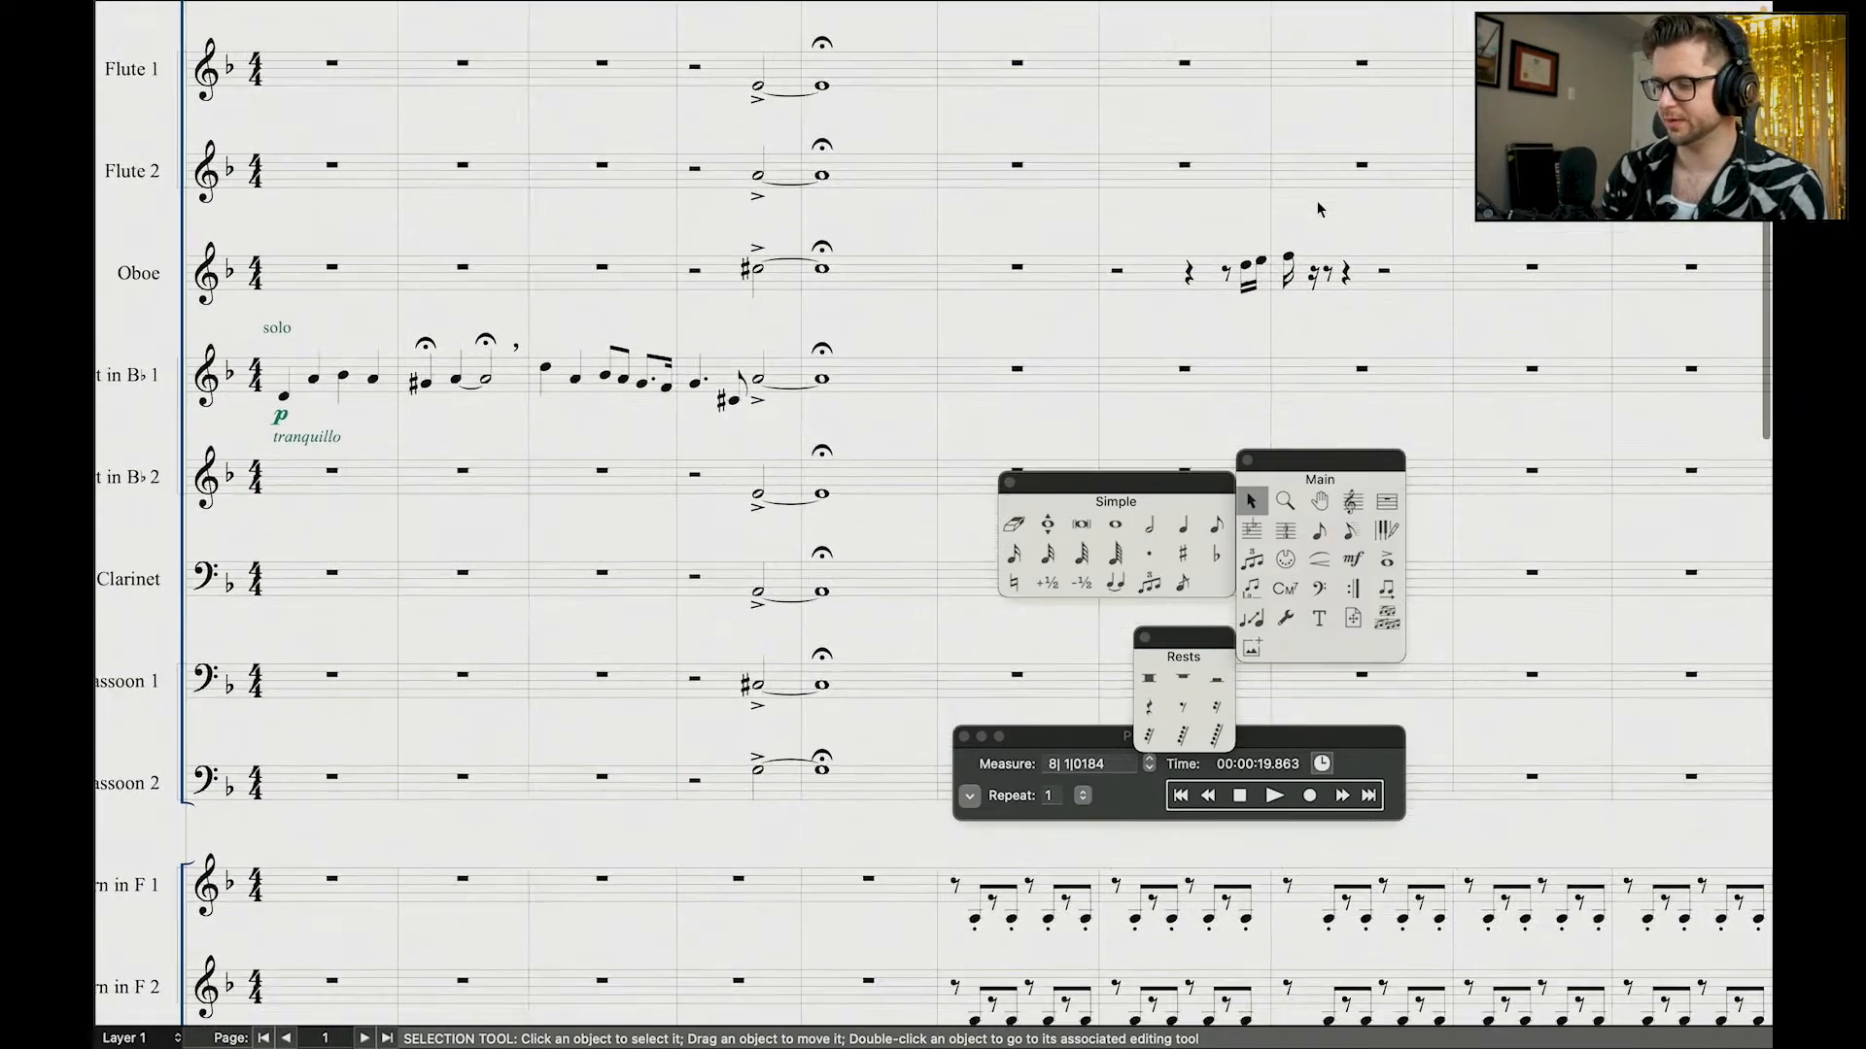
Step: Transpose the Oboe figure in measures 7 and 8 down an octave
scroll(1259, 282, right, 2)
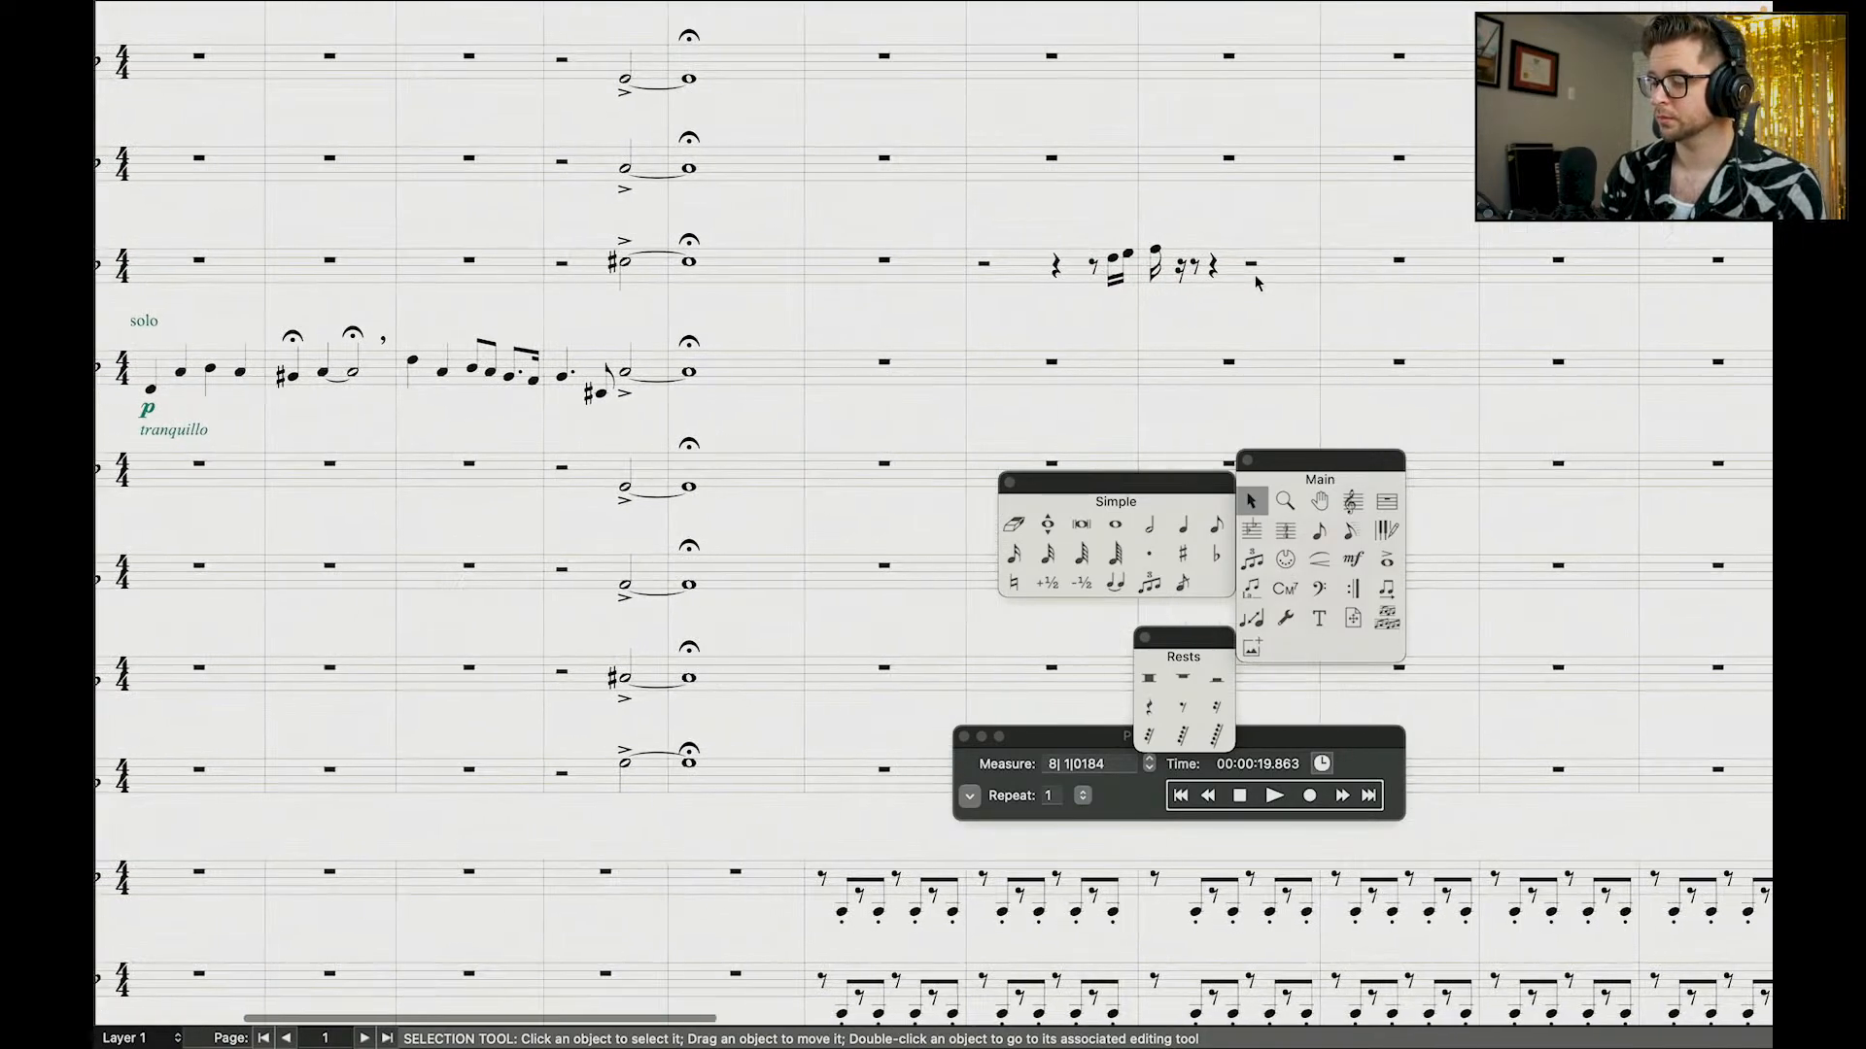
drag(1035, 278, 1229, 279)
key(8)
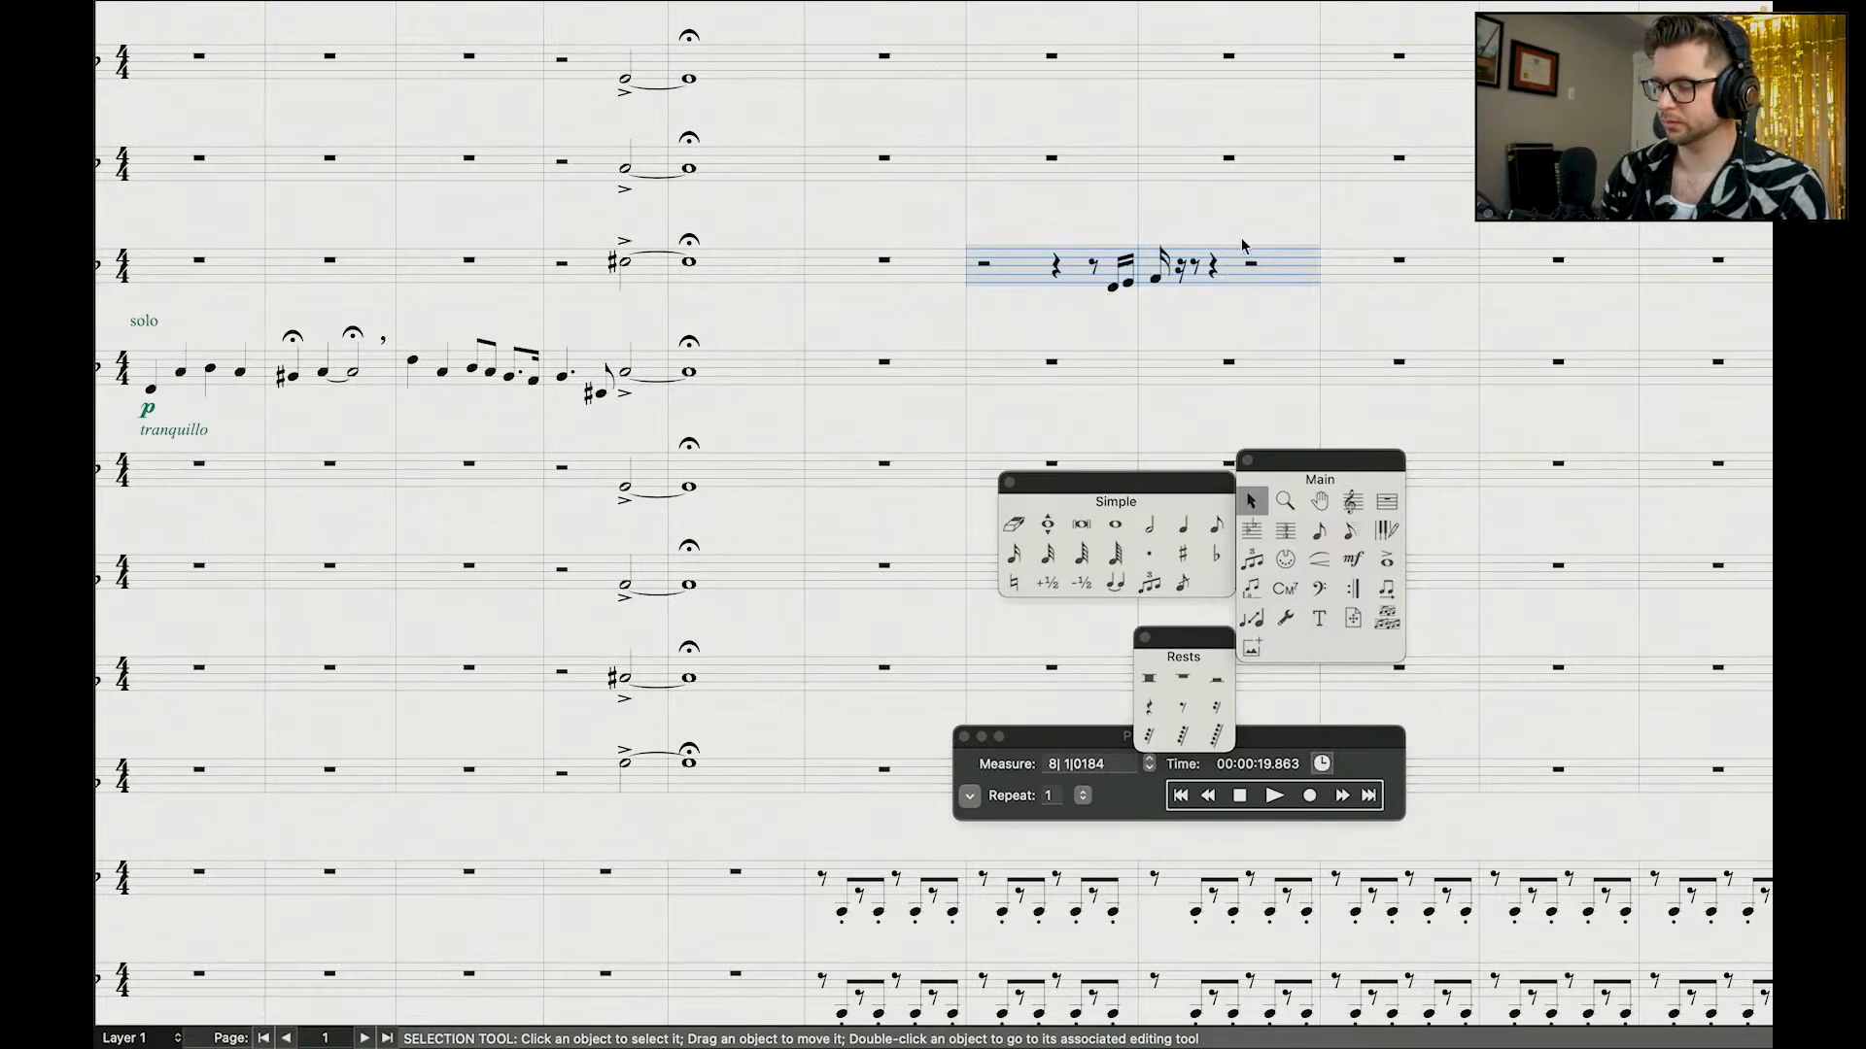
click(1241, 240)
Step: Delete the rests that follow the 16th note at the start of Oboe measure 8
click(1185, 528)
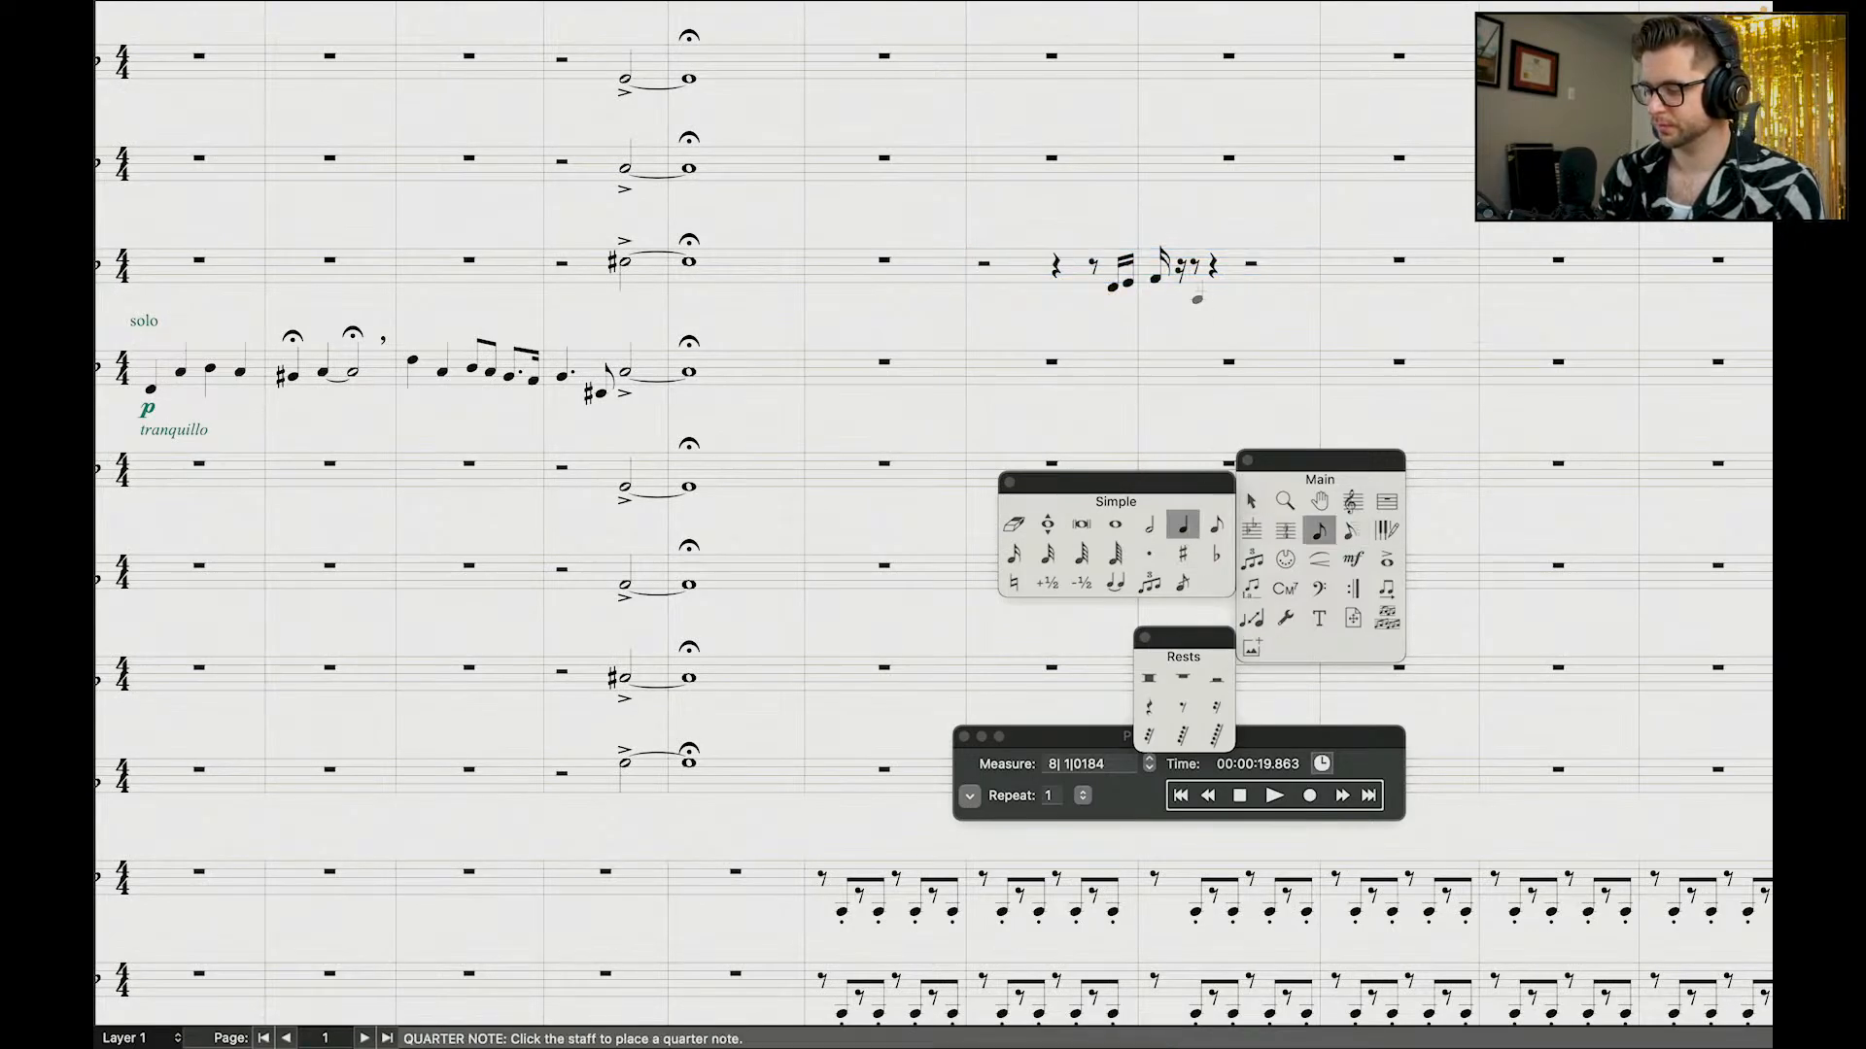
click(1215, 524)
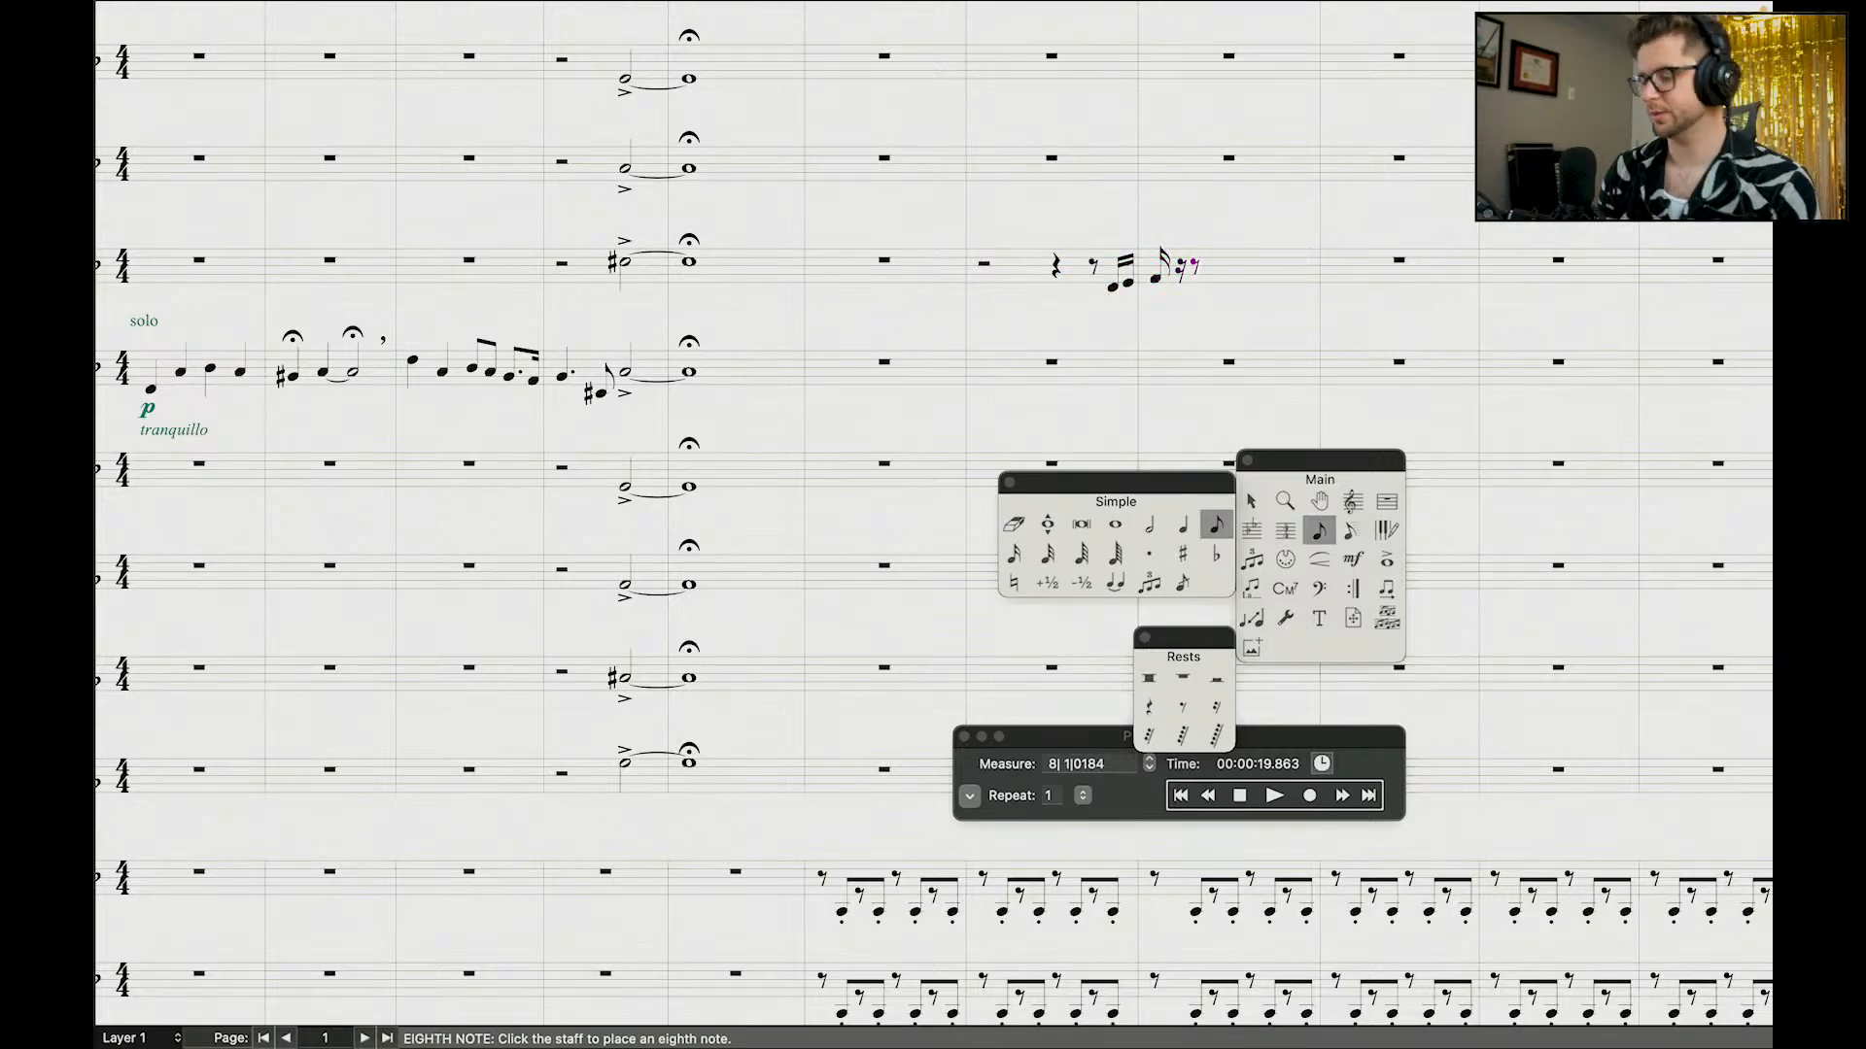
key(BackSpace)
key(BackSpace)
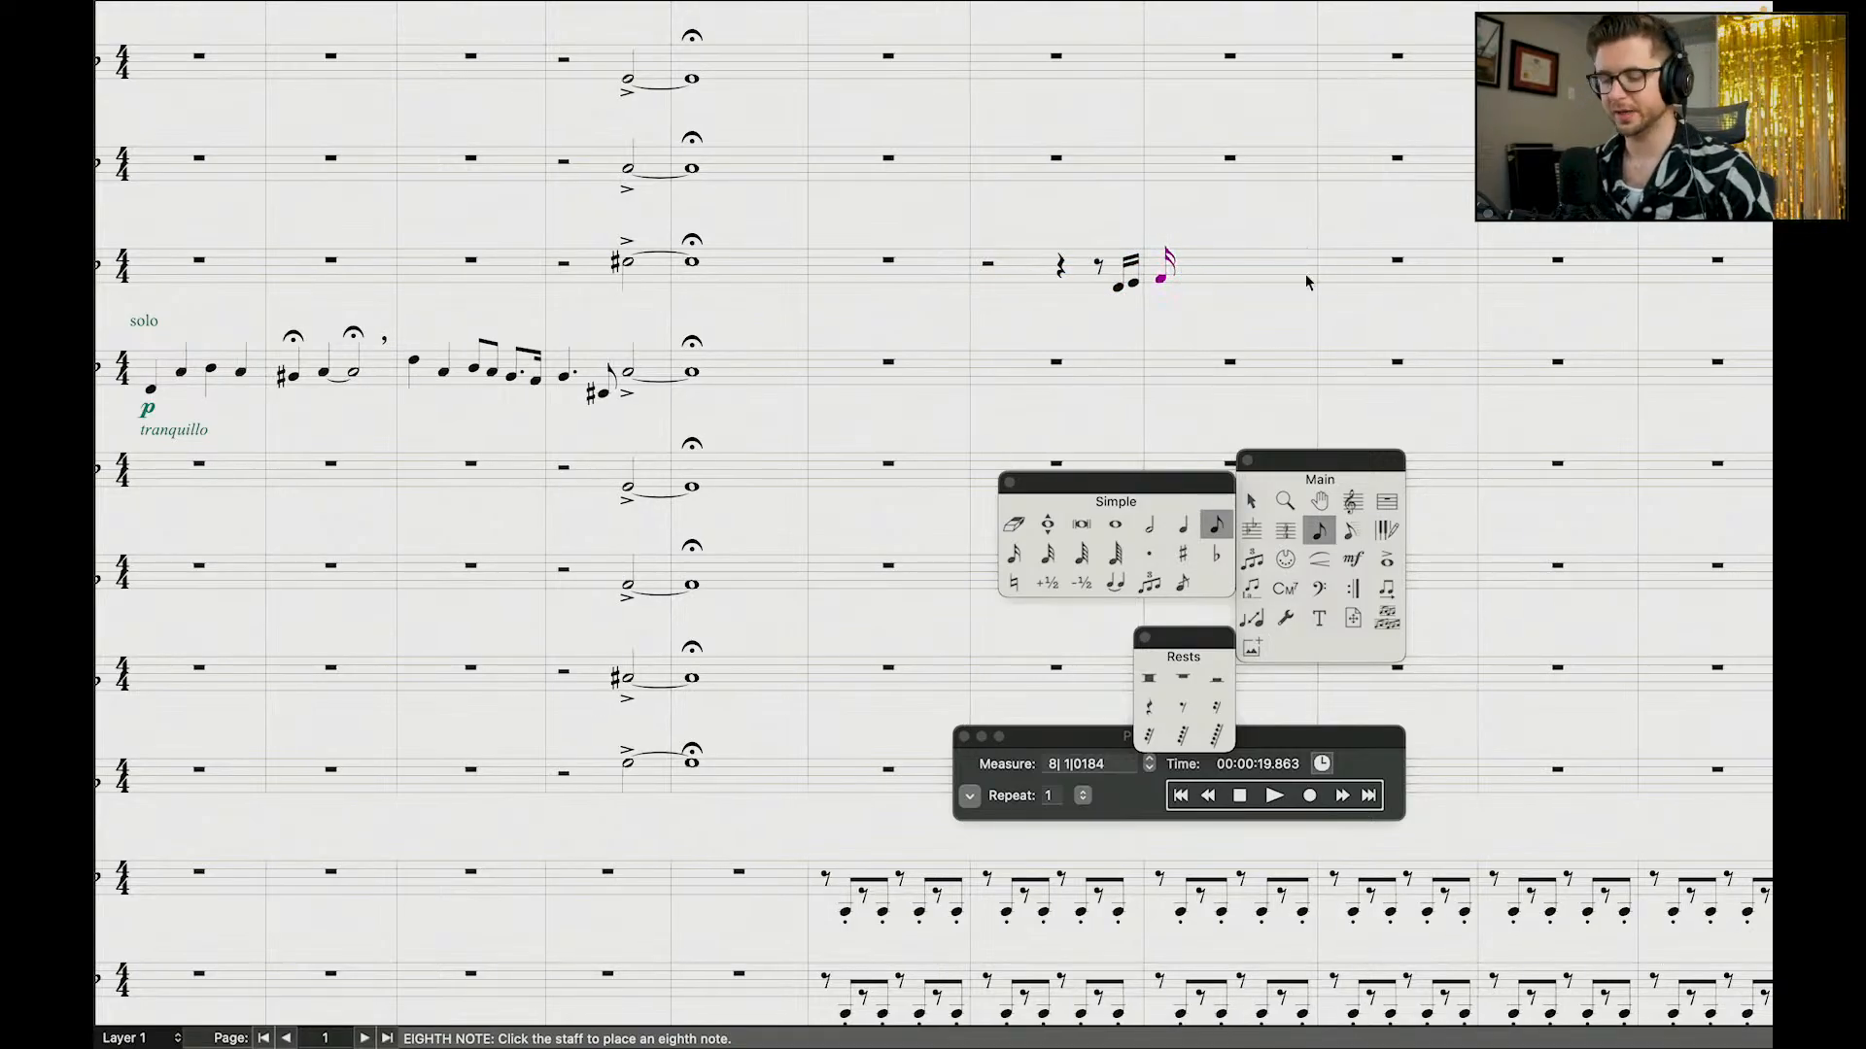
Step: Change the first note of Oboe measure 8 to a dotted eighth and add a 16th note one step above it
key(alt+5)
key(alt+4)
key(period)
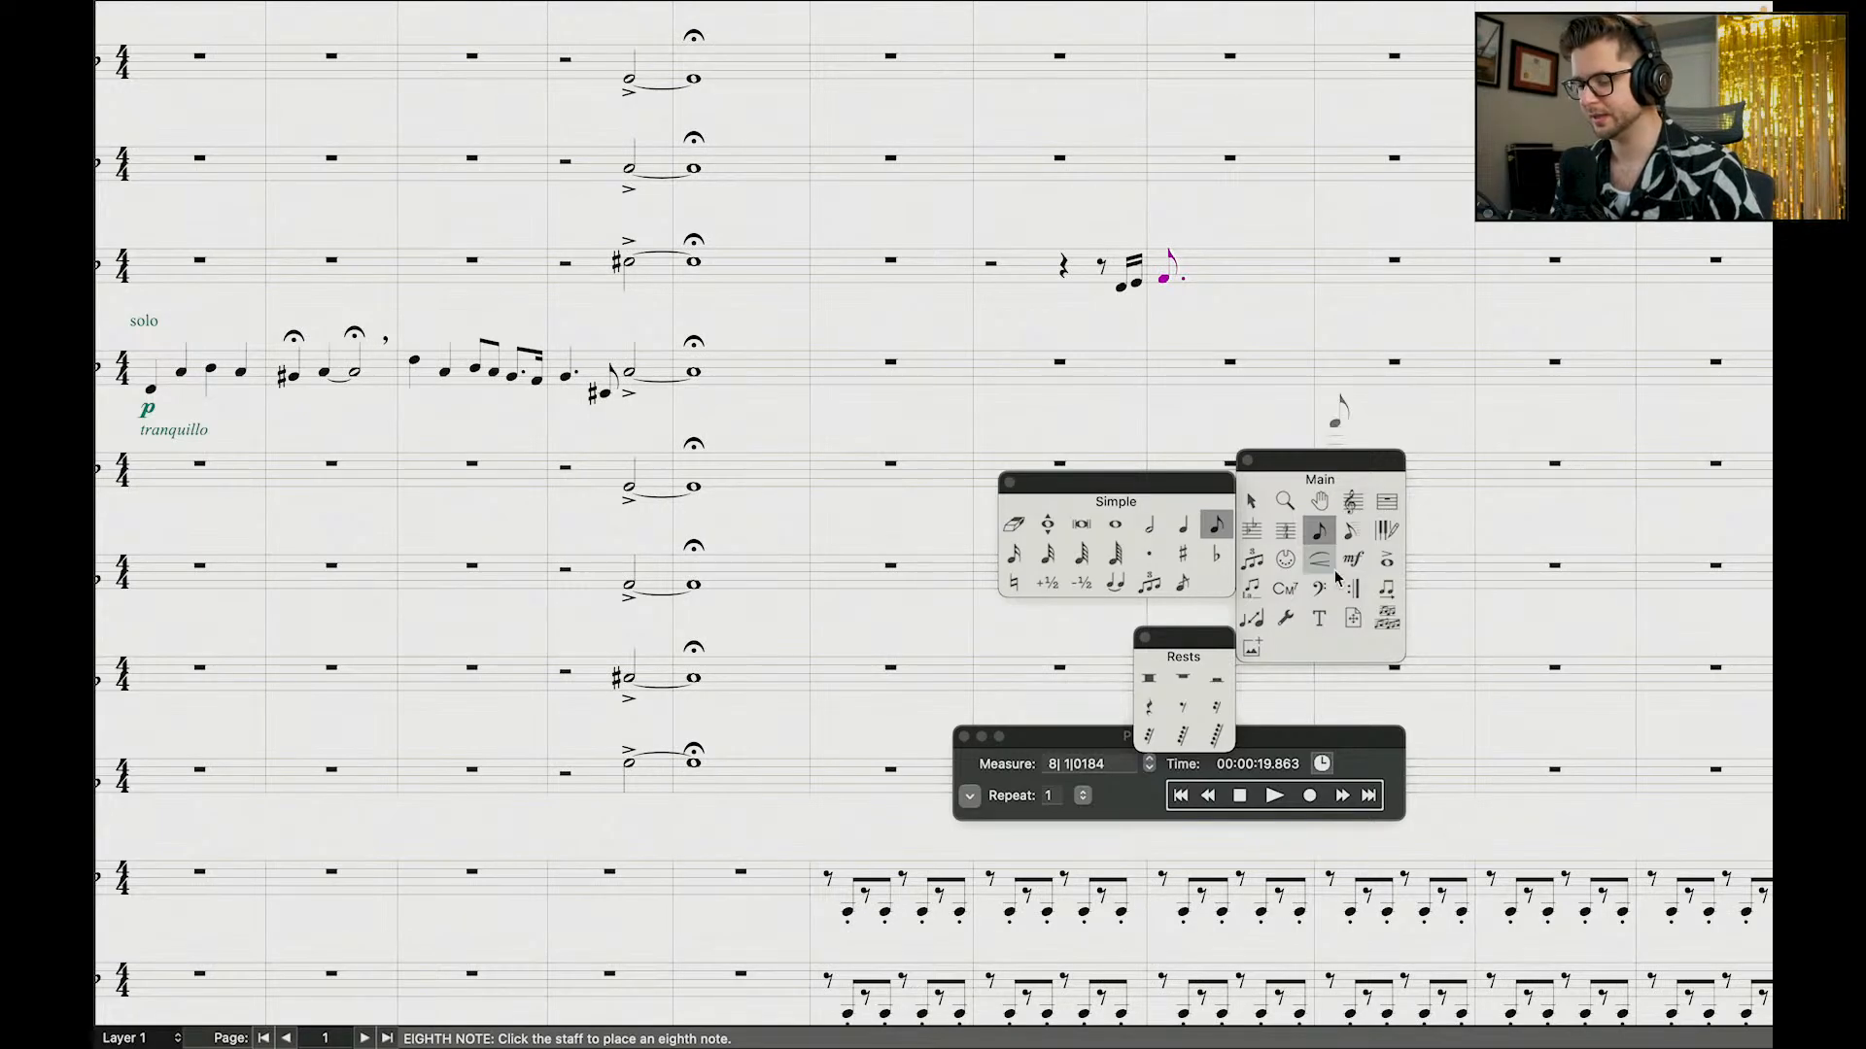
click(1013, 554)
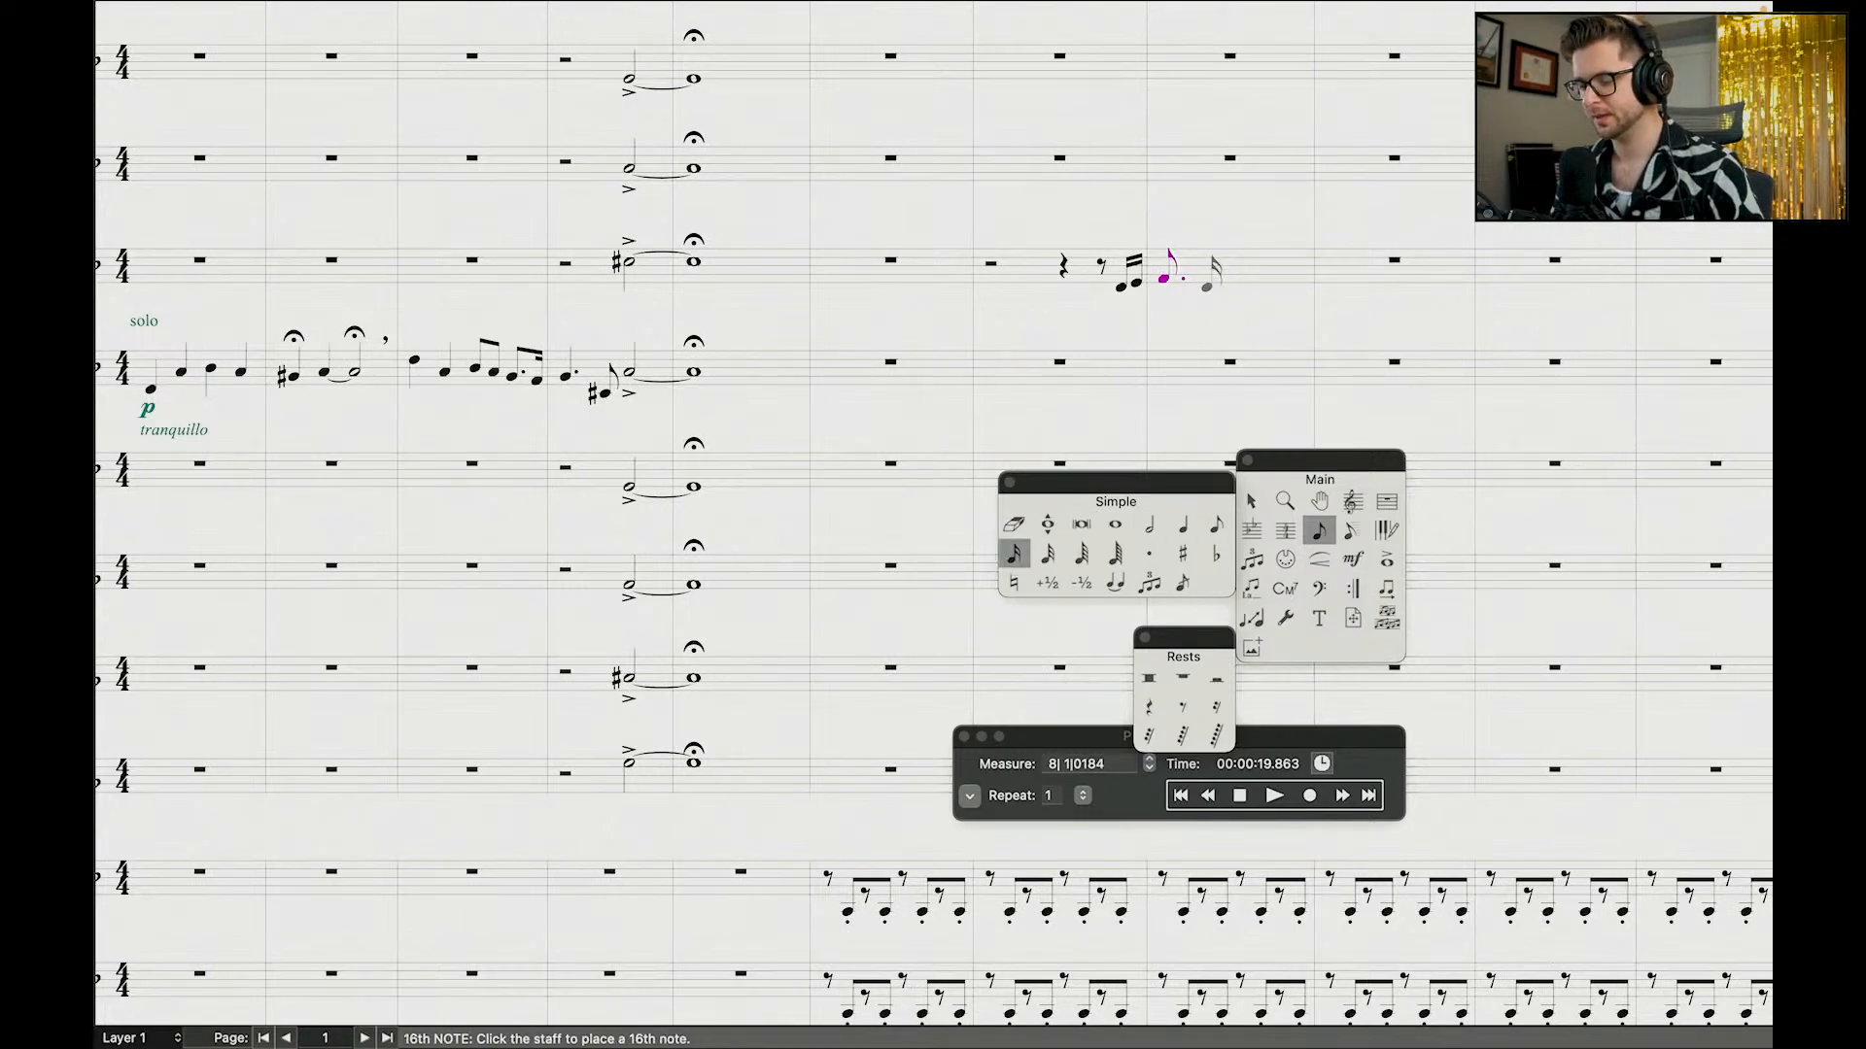
click(1208, 274)
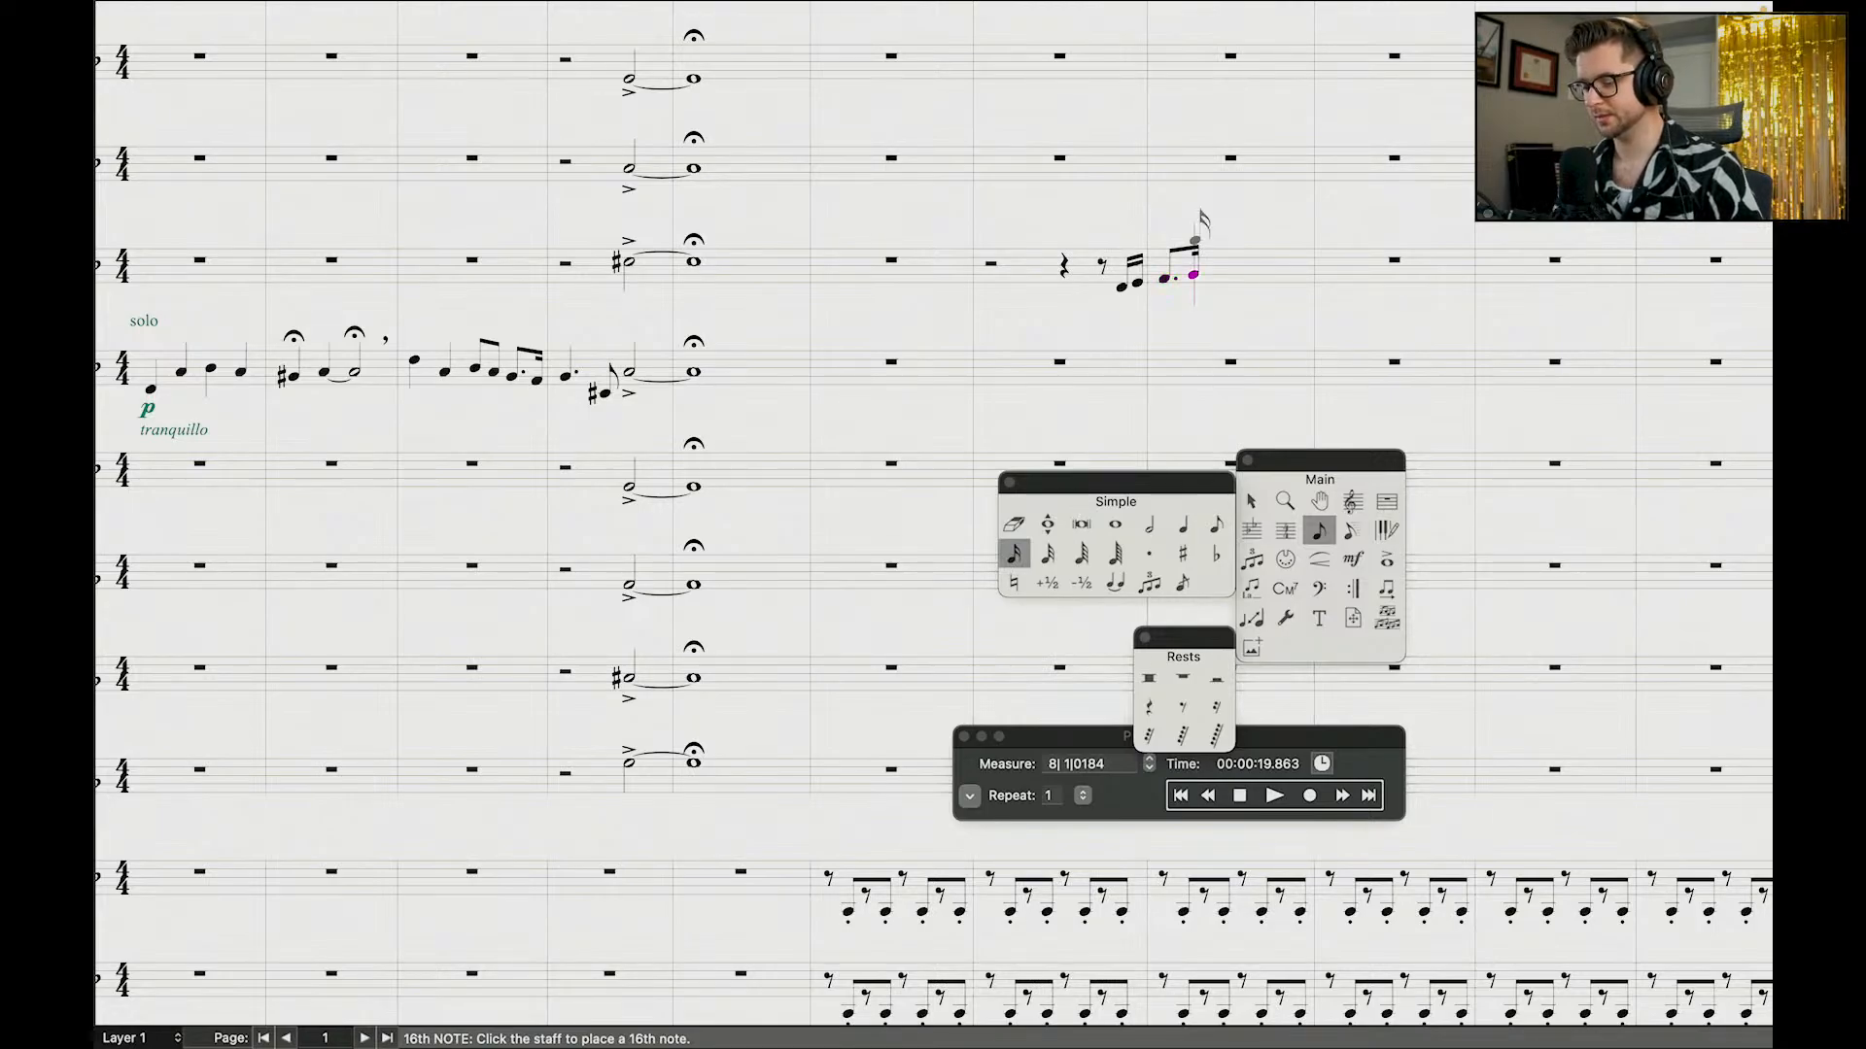
Step: Copy the dotted-eighth and 16th pair from beat 1 of Oboe measure 8 onto beats 2 and 3
click(1250, 501)
drag(1156, 228, 1156, 282)
click(1223, 209)
key(super+v)
click(1257, 230)
click(1244, 251)
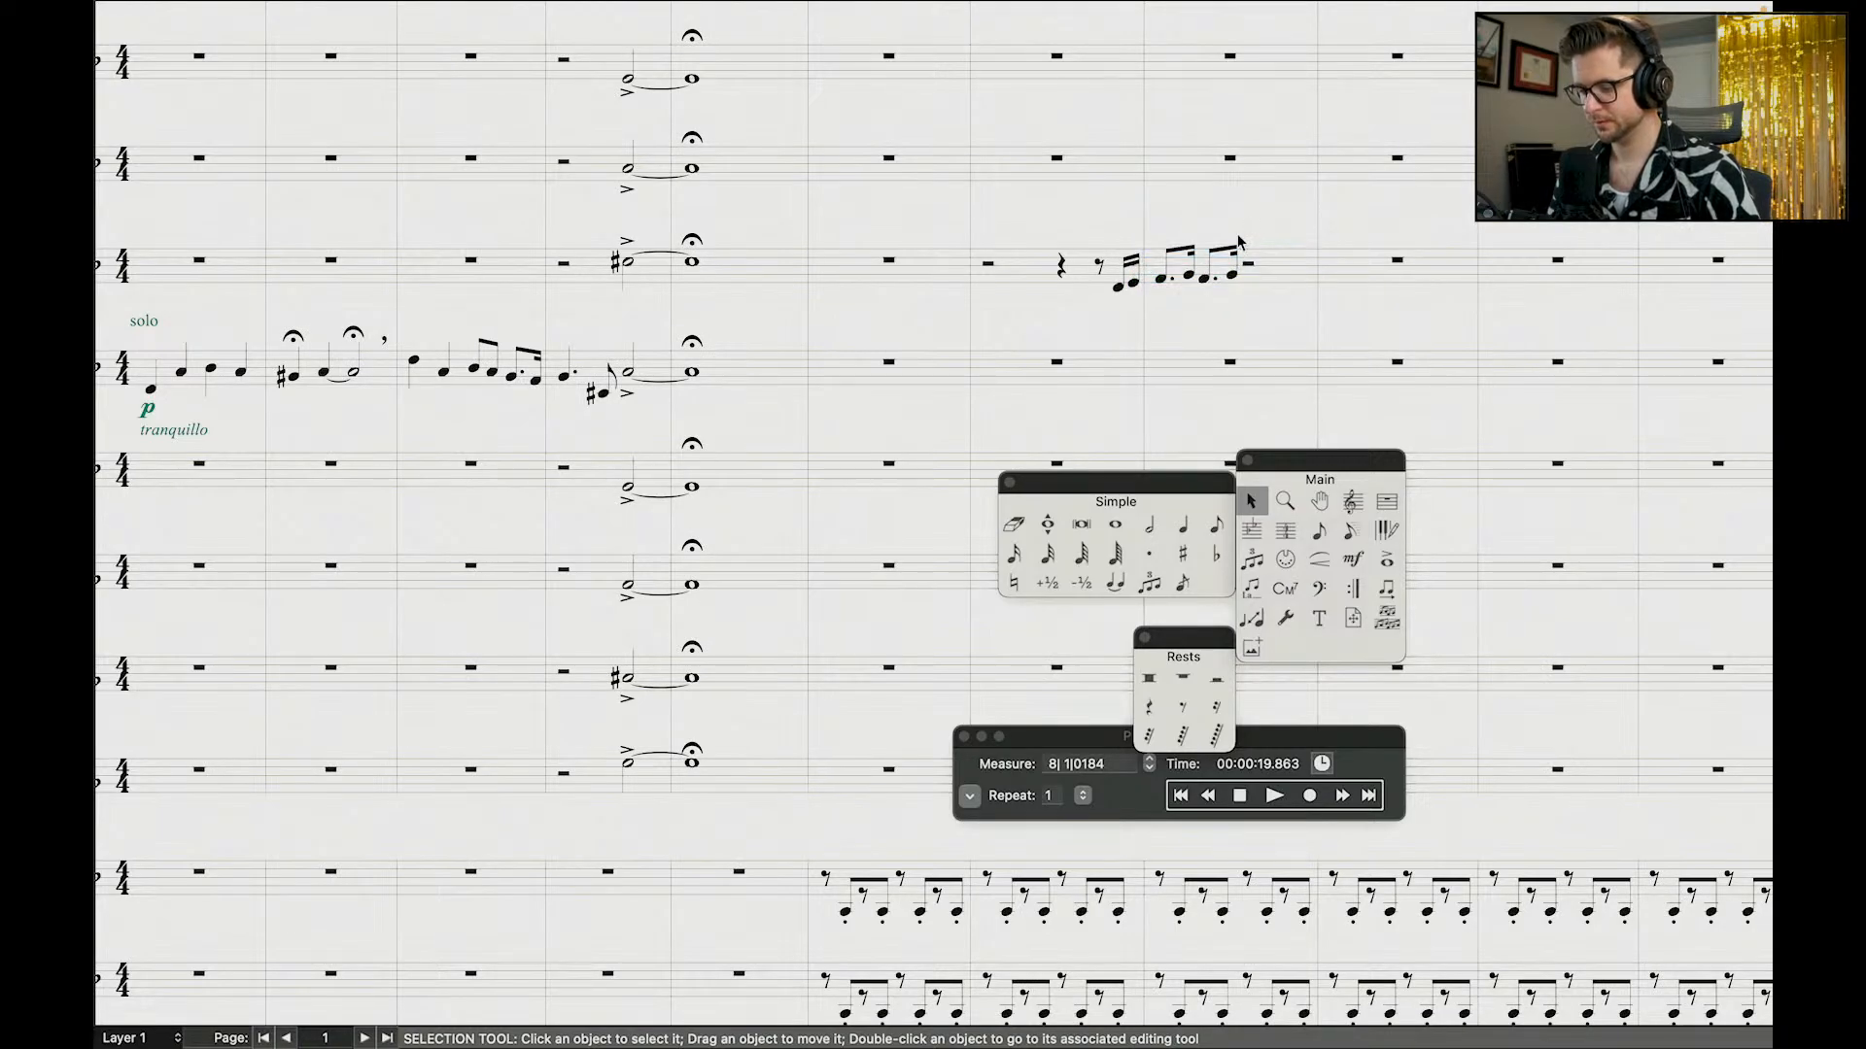
key(super+v)
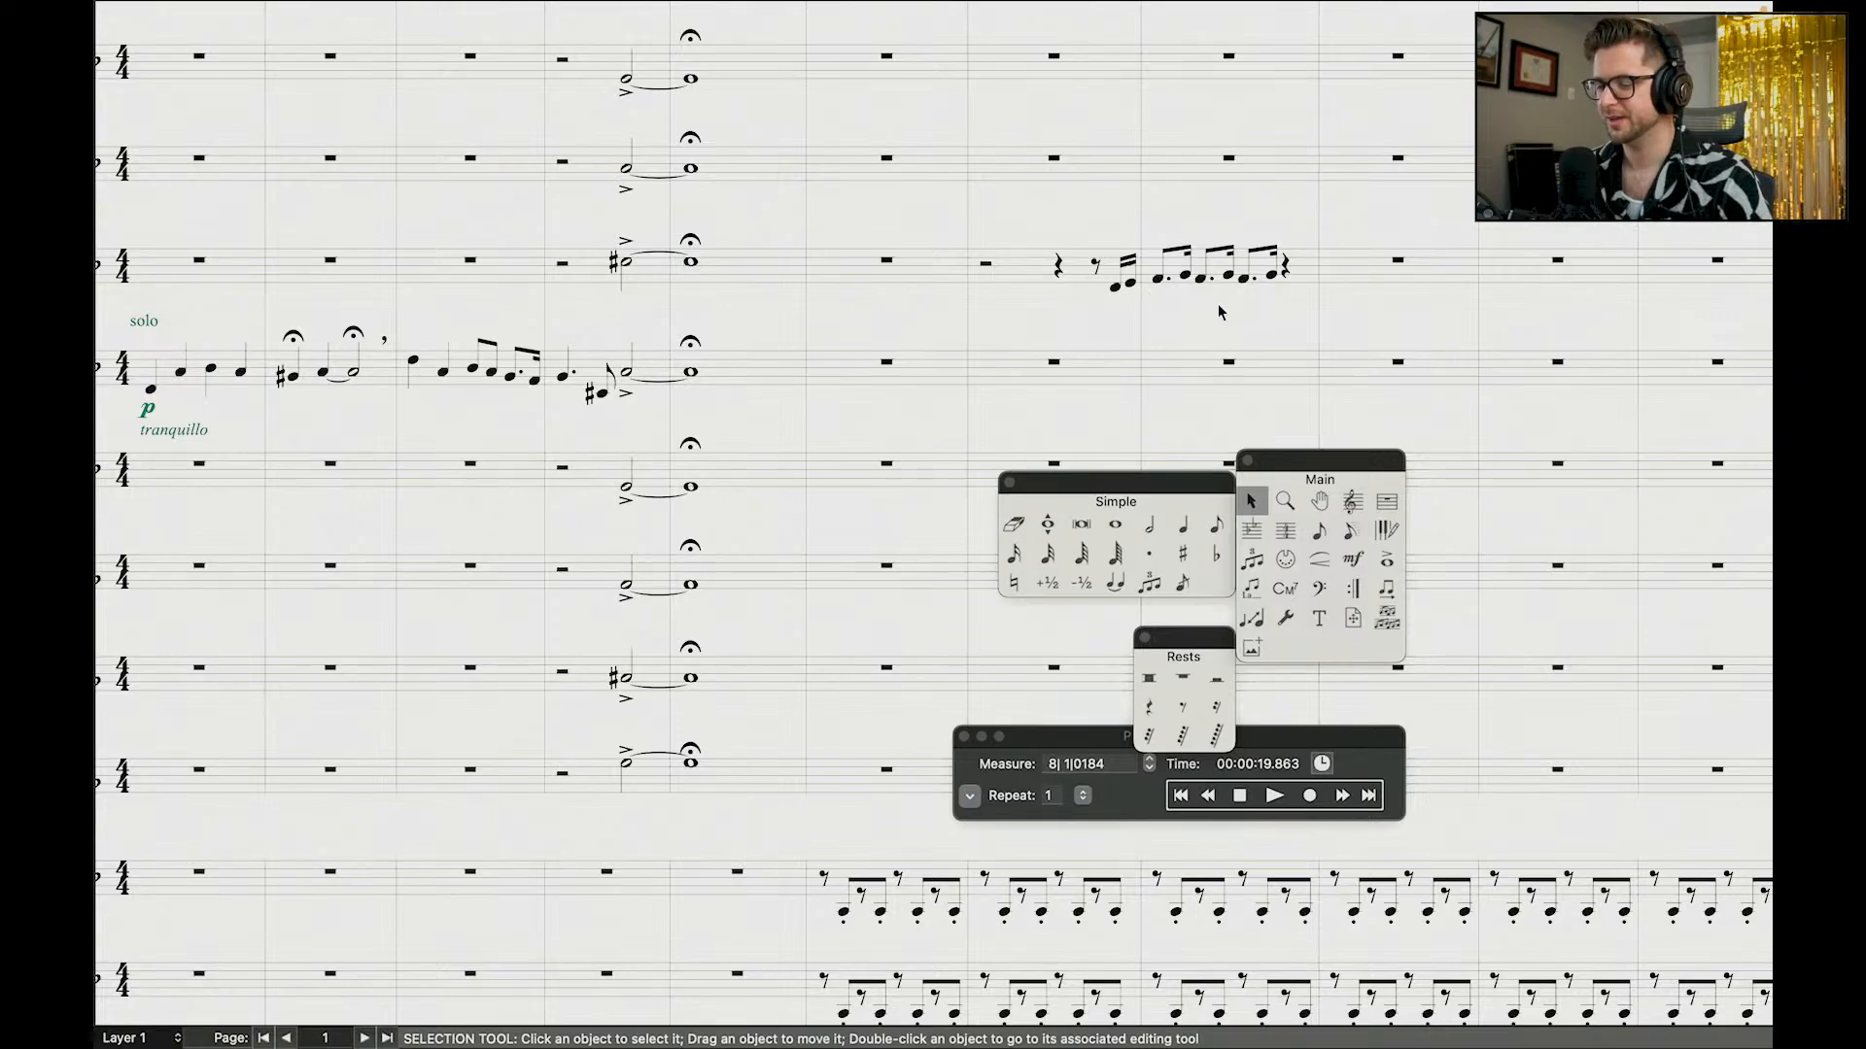
Step: Rewind playback to measure 7, play the Oboe figure through into measure 9, and stop
scroll(1222, 312, up, 3)
scroll(1222, 312, down, 3)
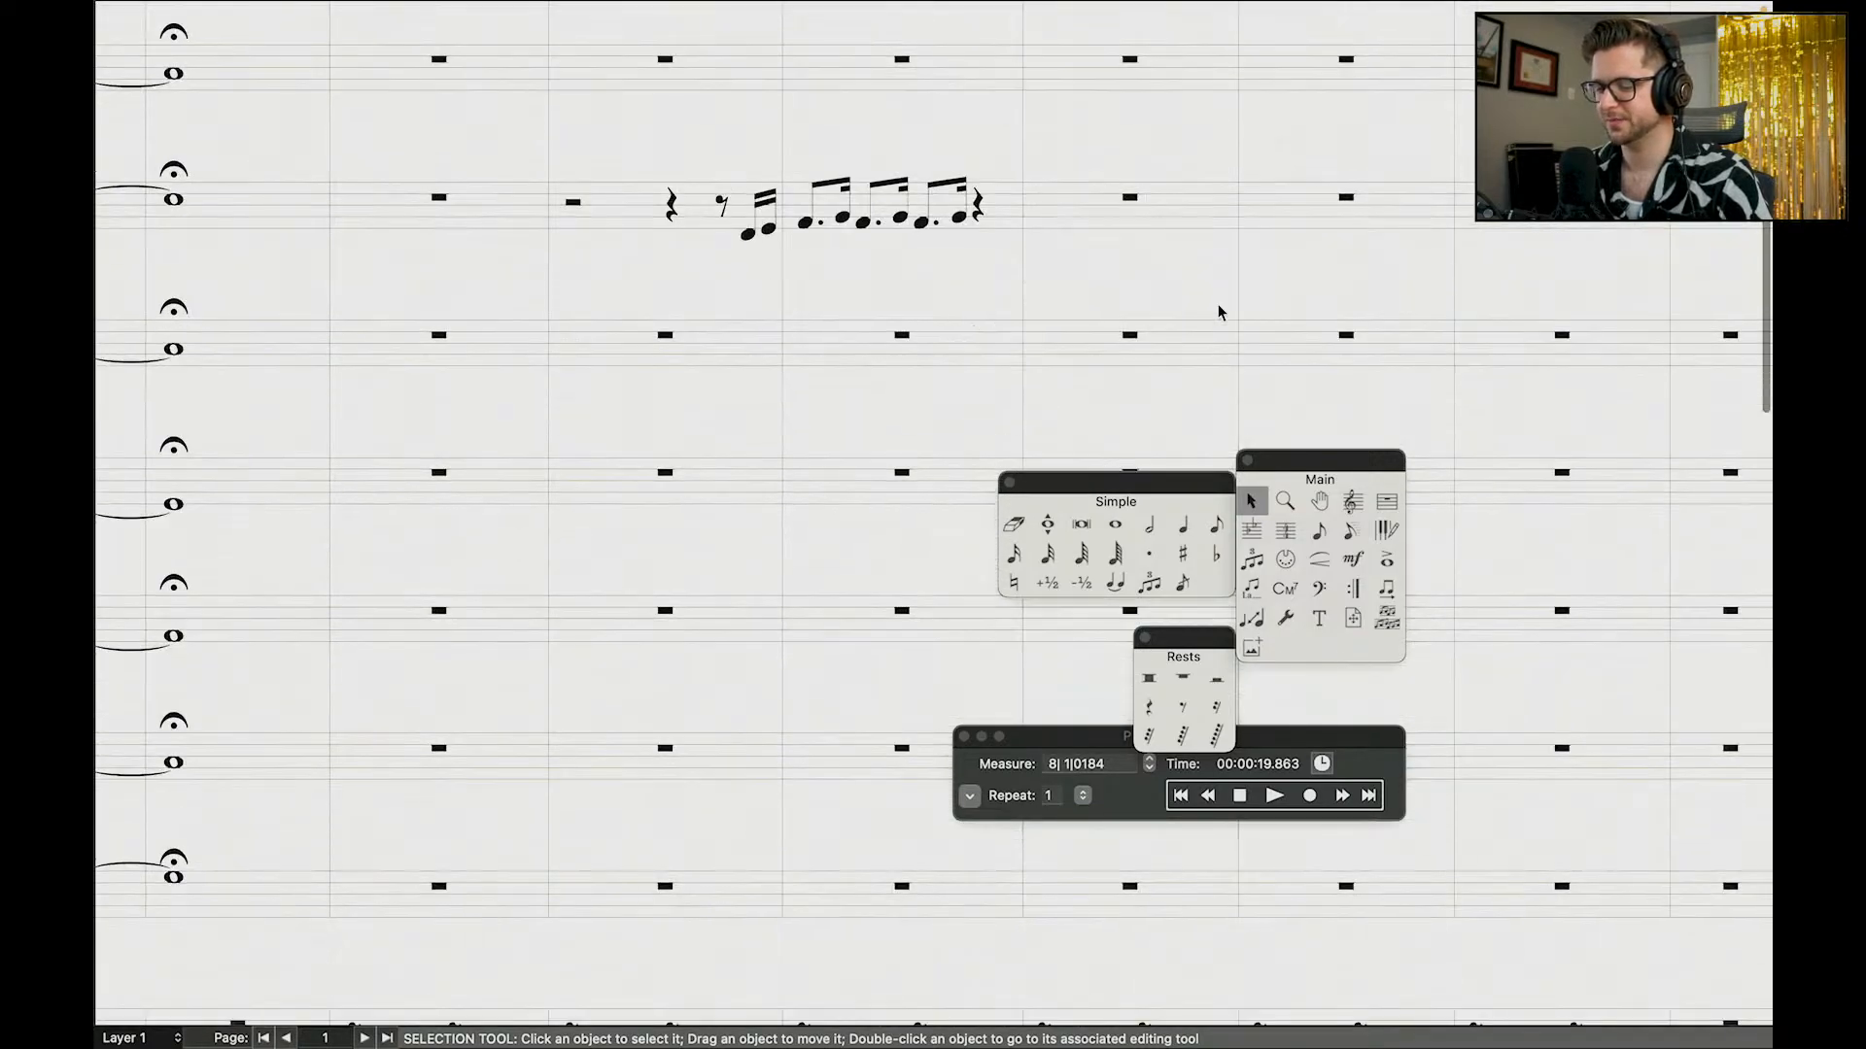
click(1236, 794)
click(1210, 797)
click(1212, 796)
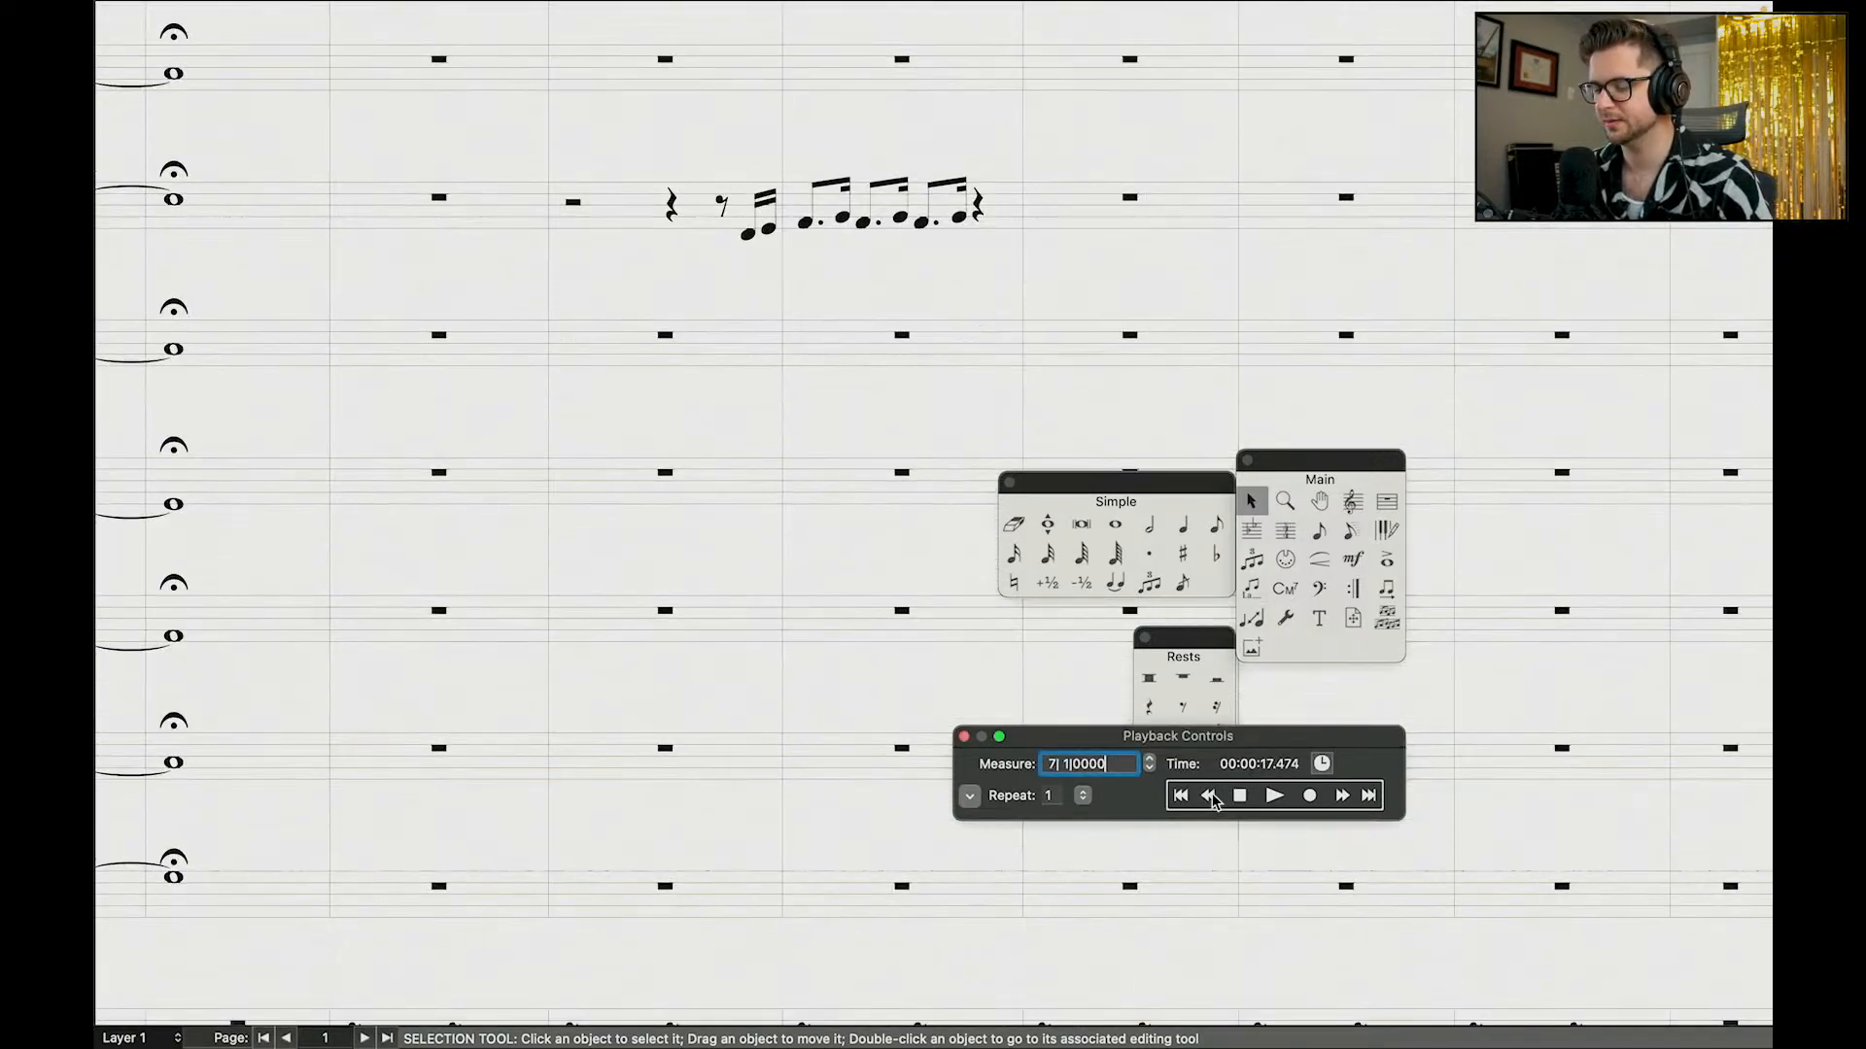
key(space)
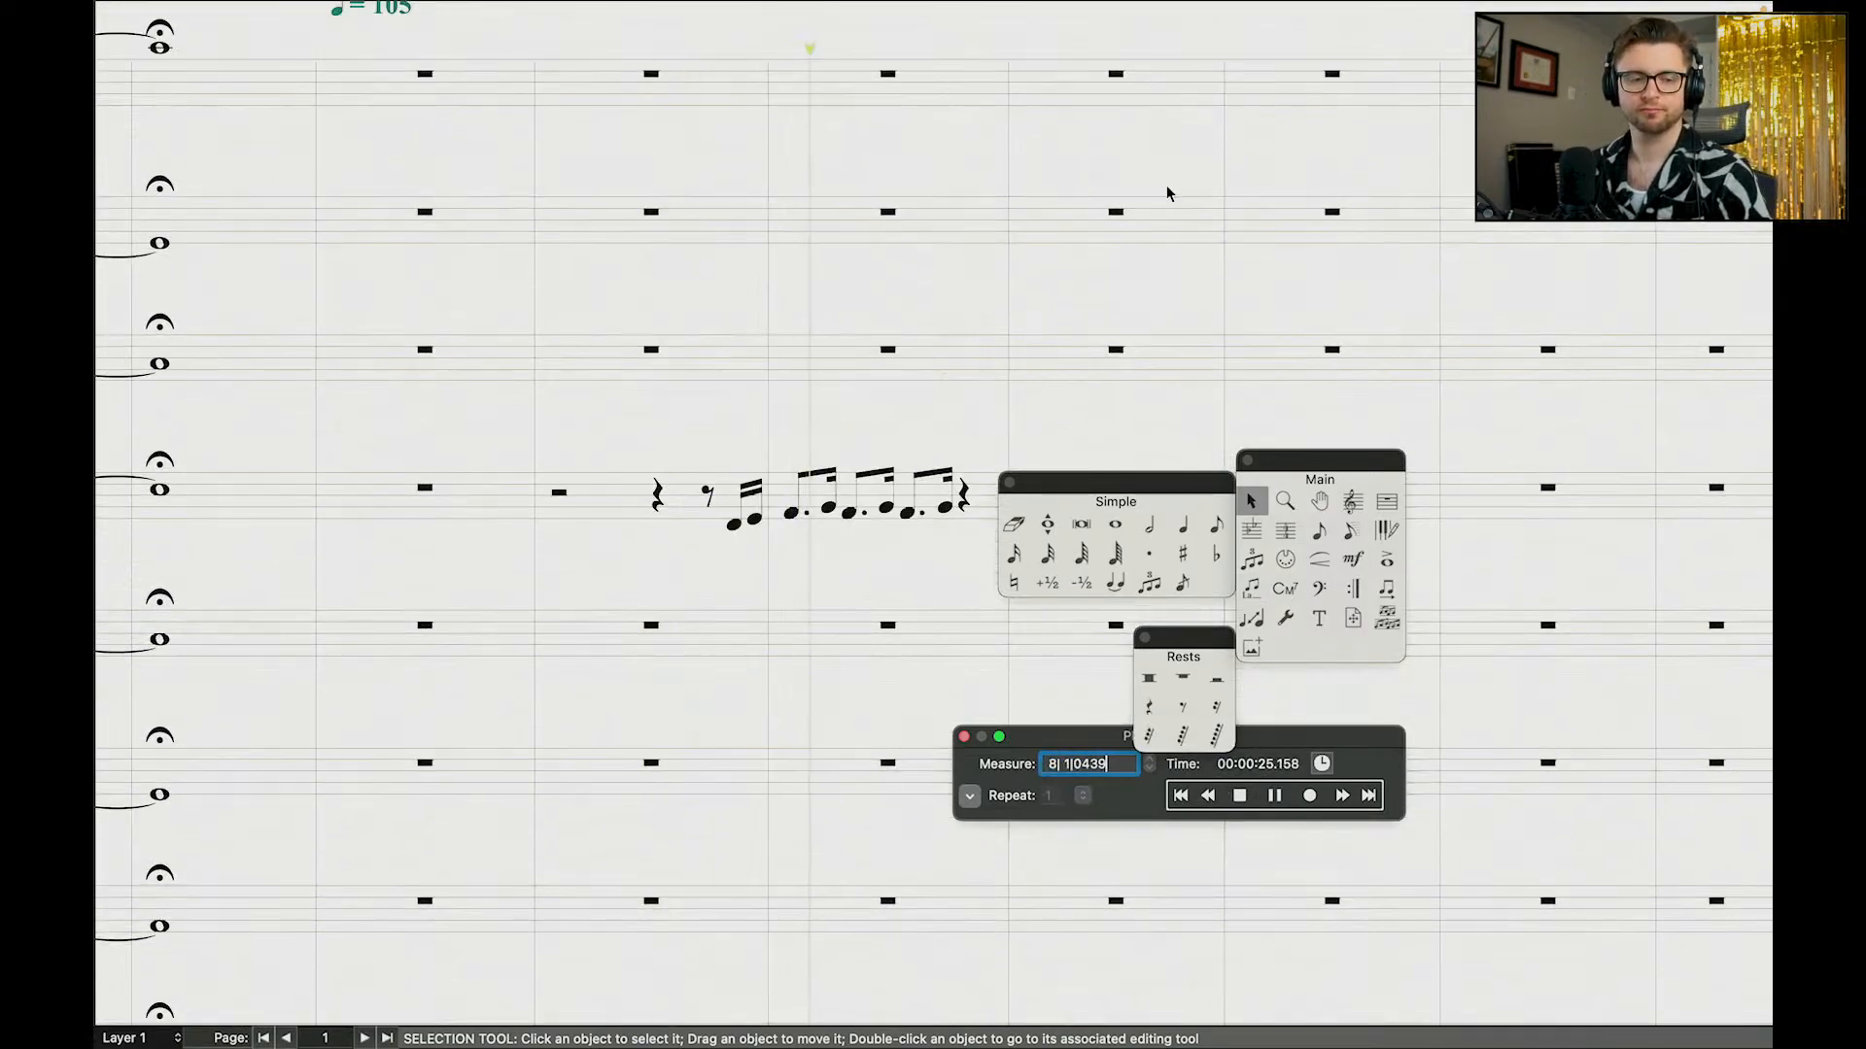
scroll(903, 234, down, 2)
scroll(932, 317, down, 3)
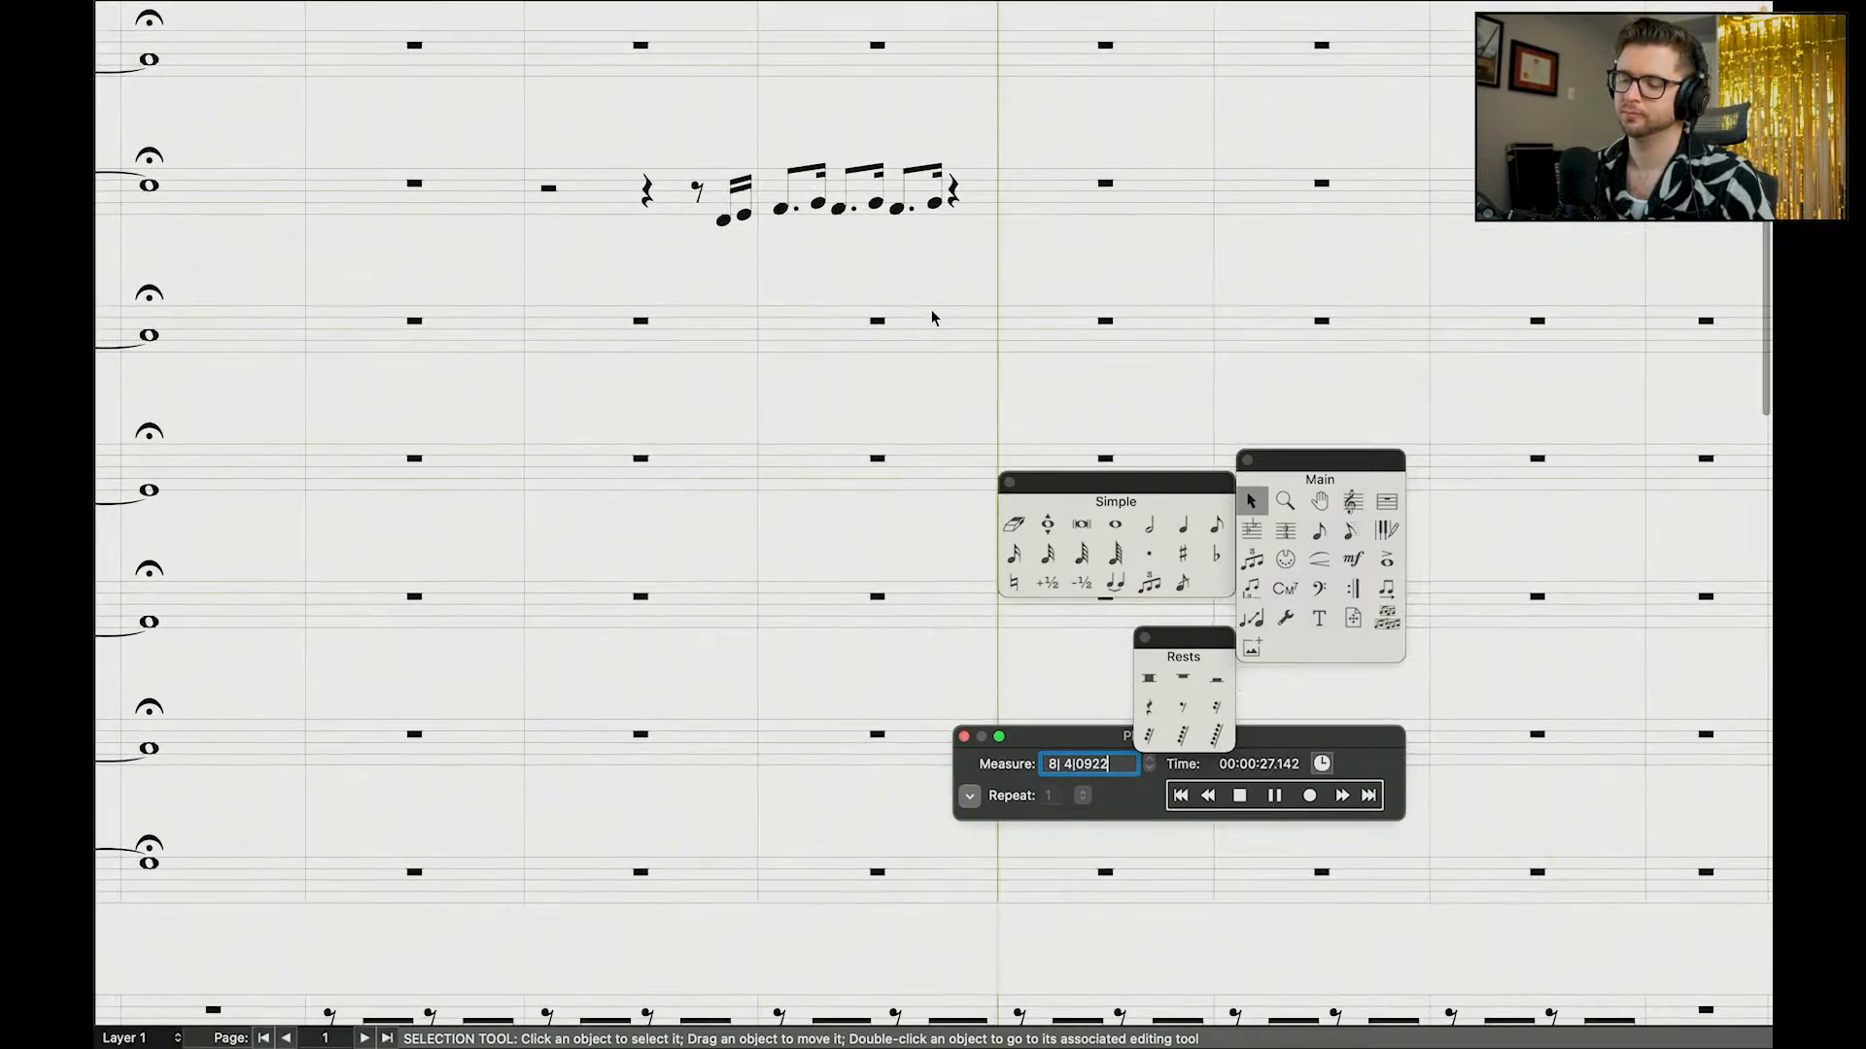
scroll(924, 291, up, 7)
key(space)
scroll(920, 528, down, 2)
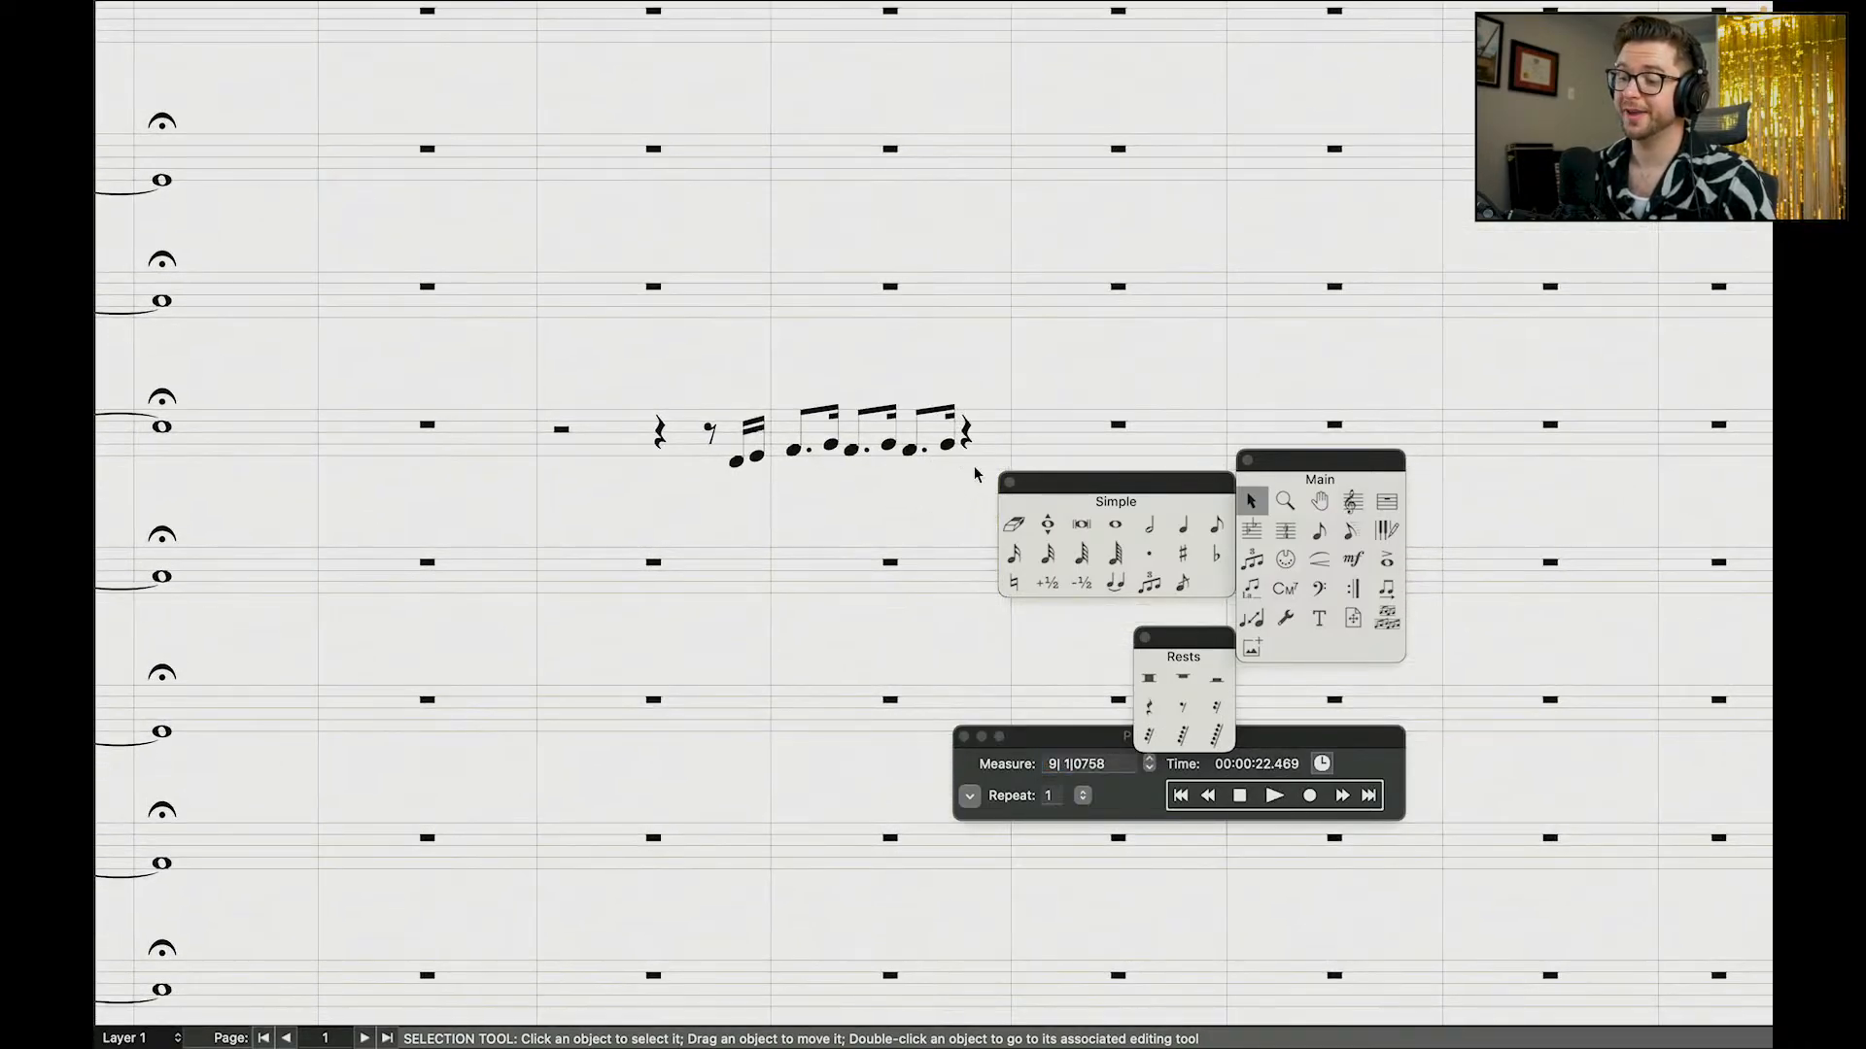
Step: Fill beat 4 of Oboe measure 8 with four descending 16th notes, F, E, D and C-sharp
scroll(975, 474, down, 3)
click(1013, 554)
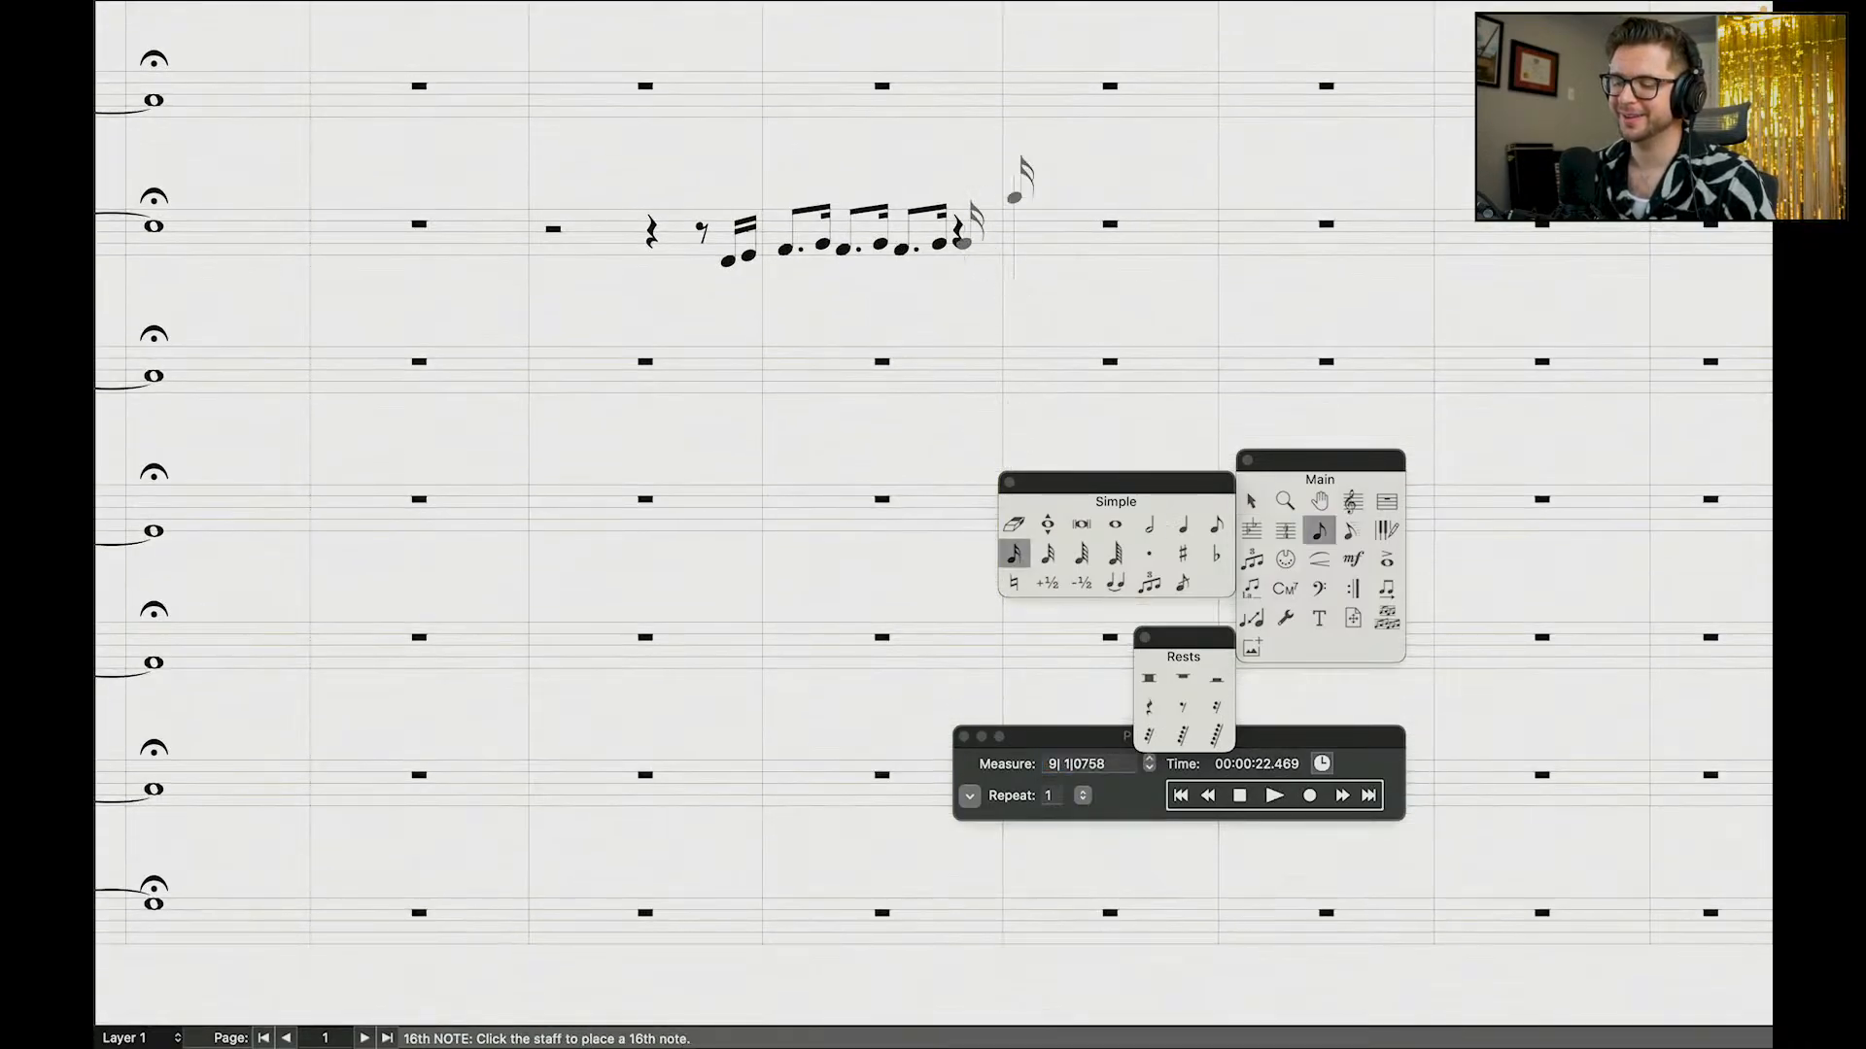
click(962, 241)
click(1061, 260)
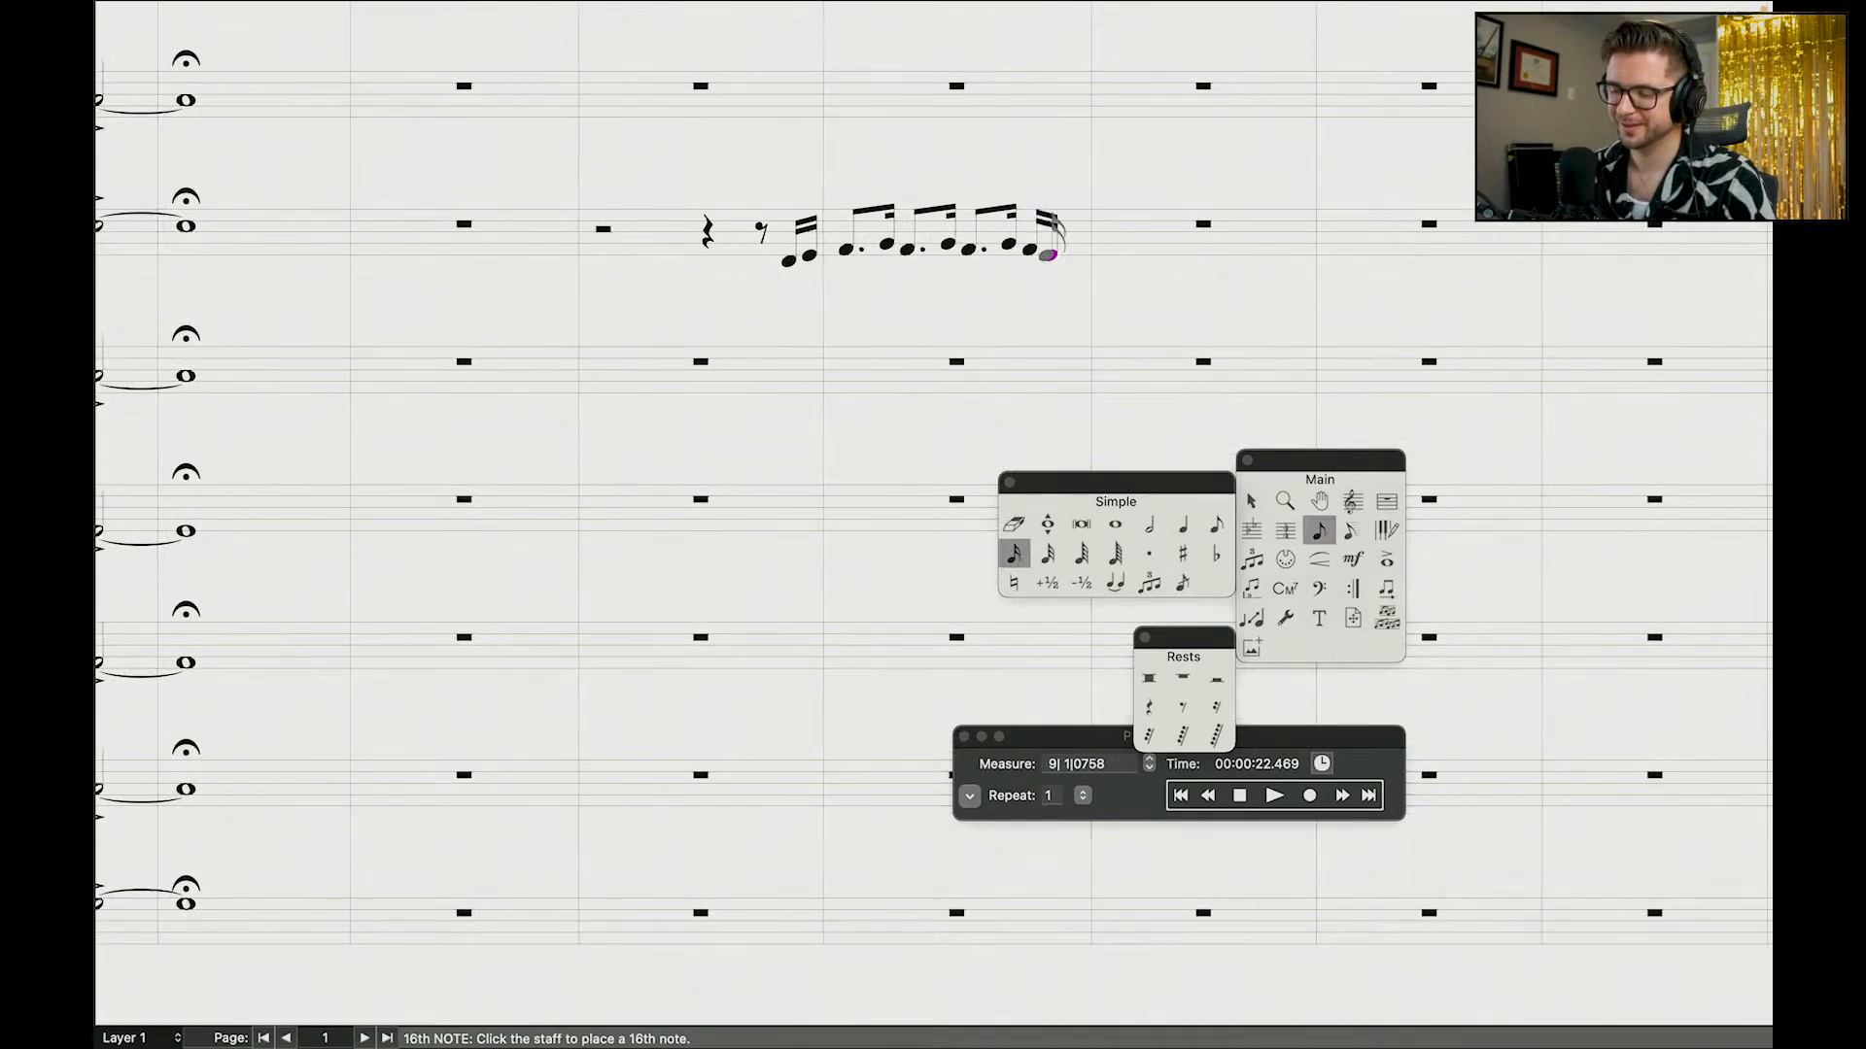
click(1084, 264)
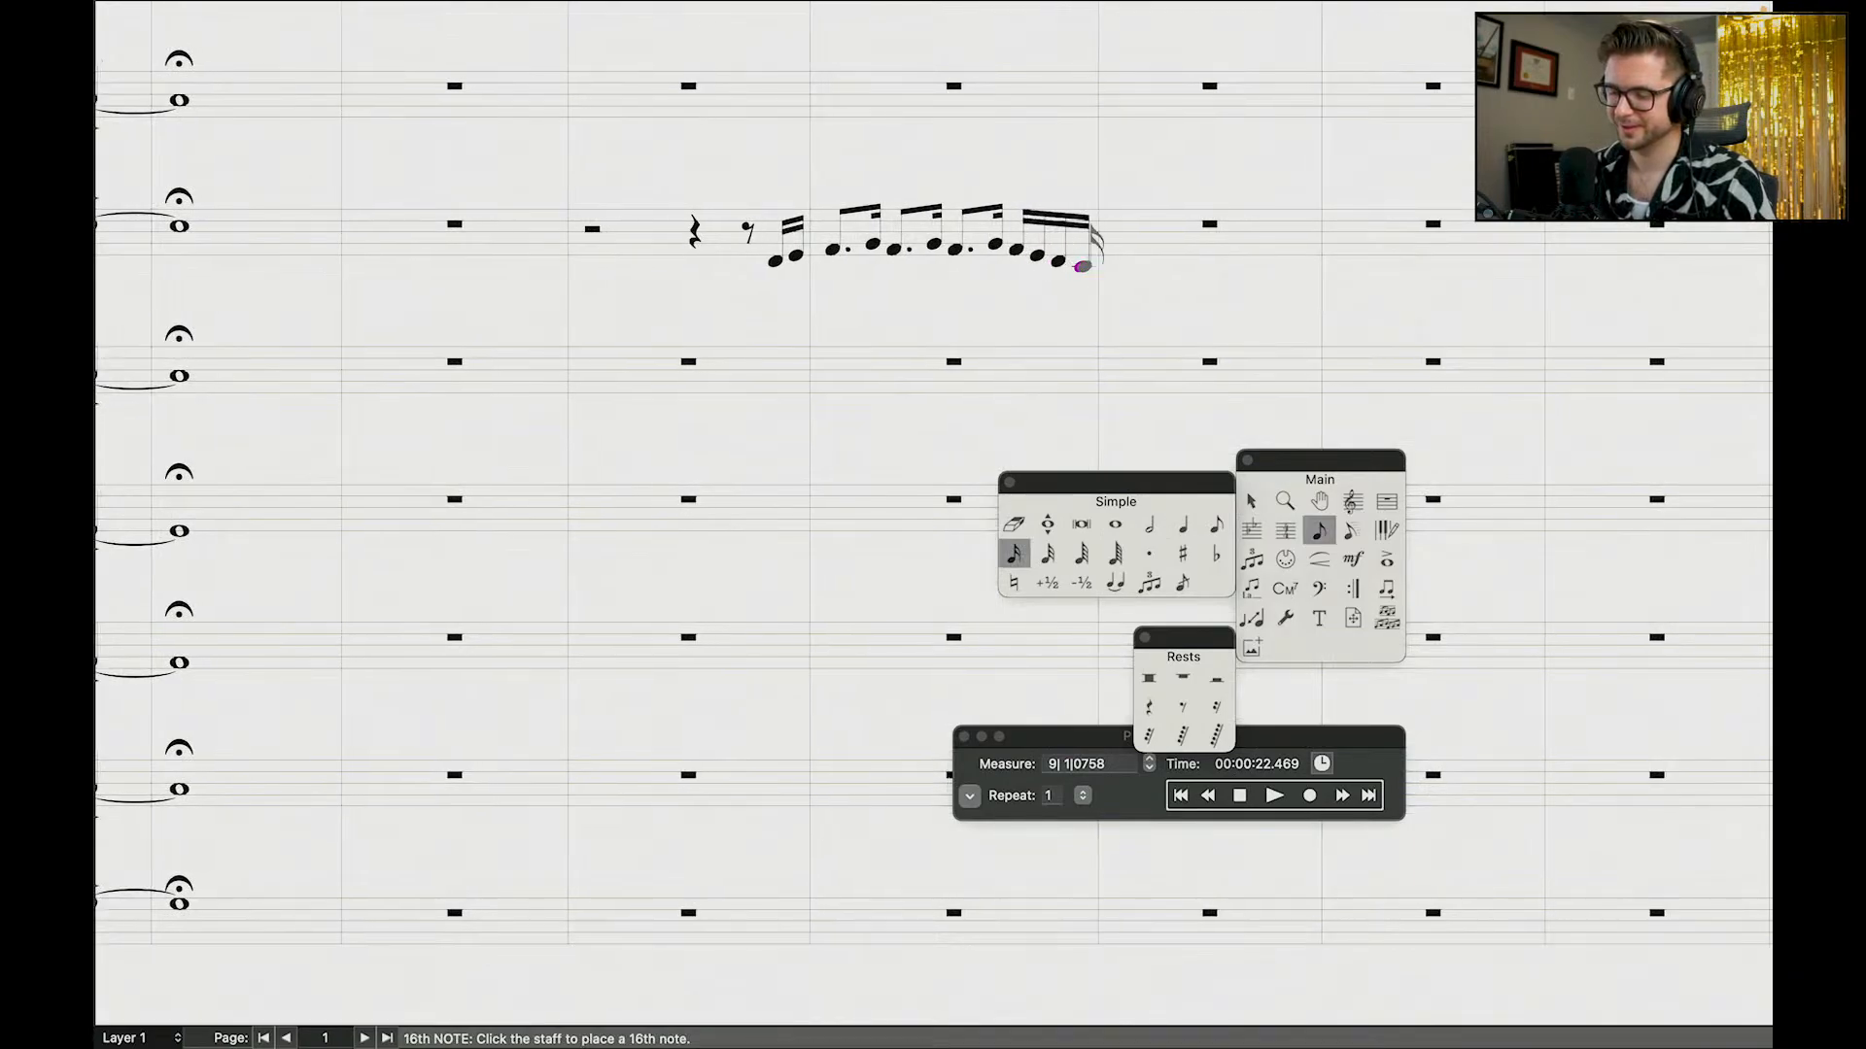
key(plus)
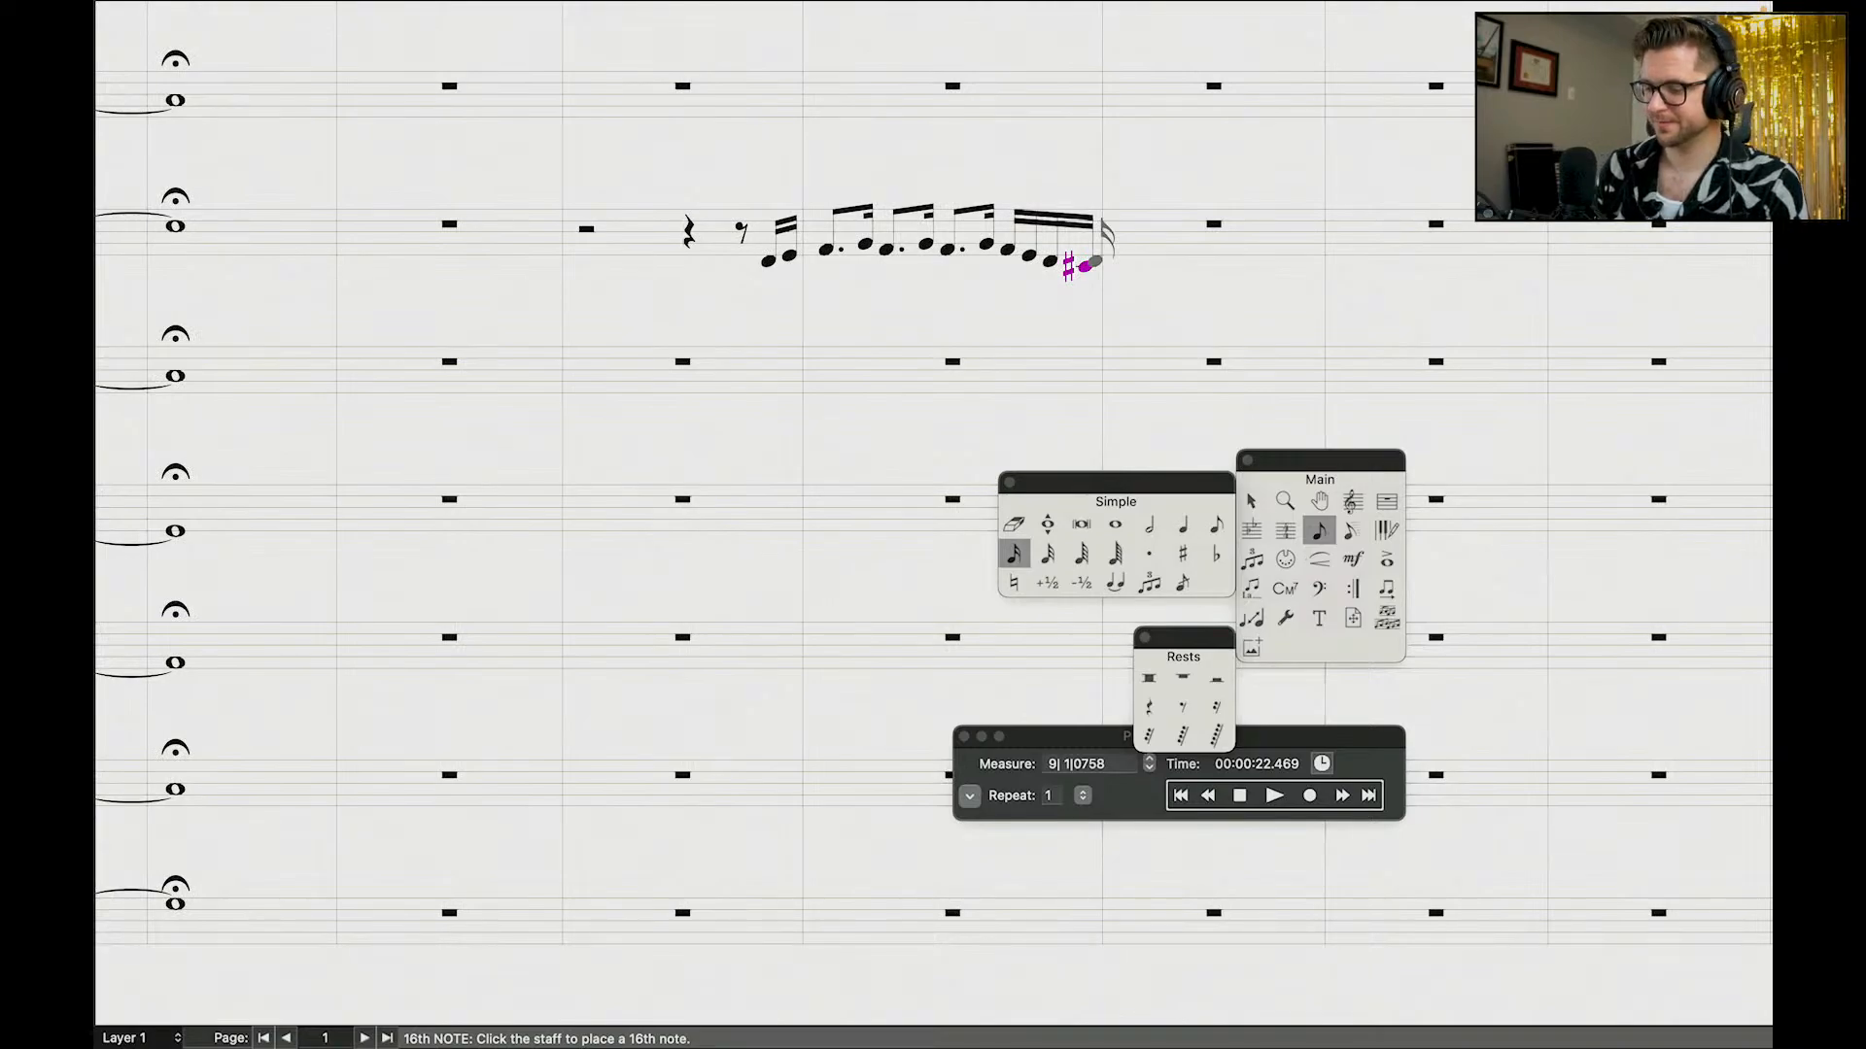
Step: Start Oboe measure 9 with a dotted eighth-note D followed by a 16th-note A above it
click(1215, 524)
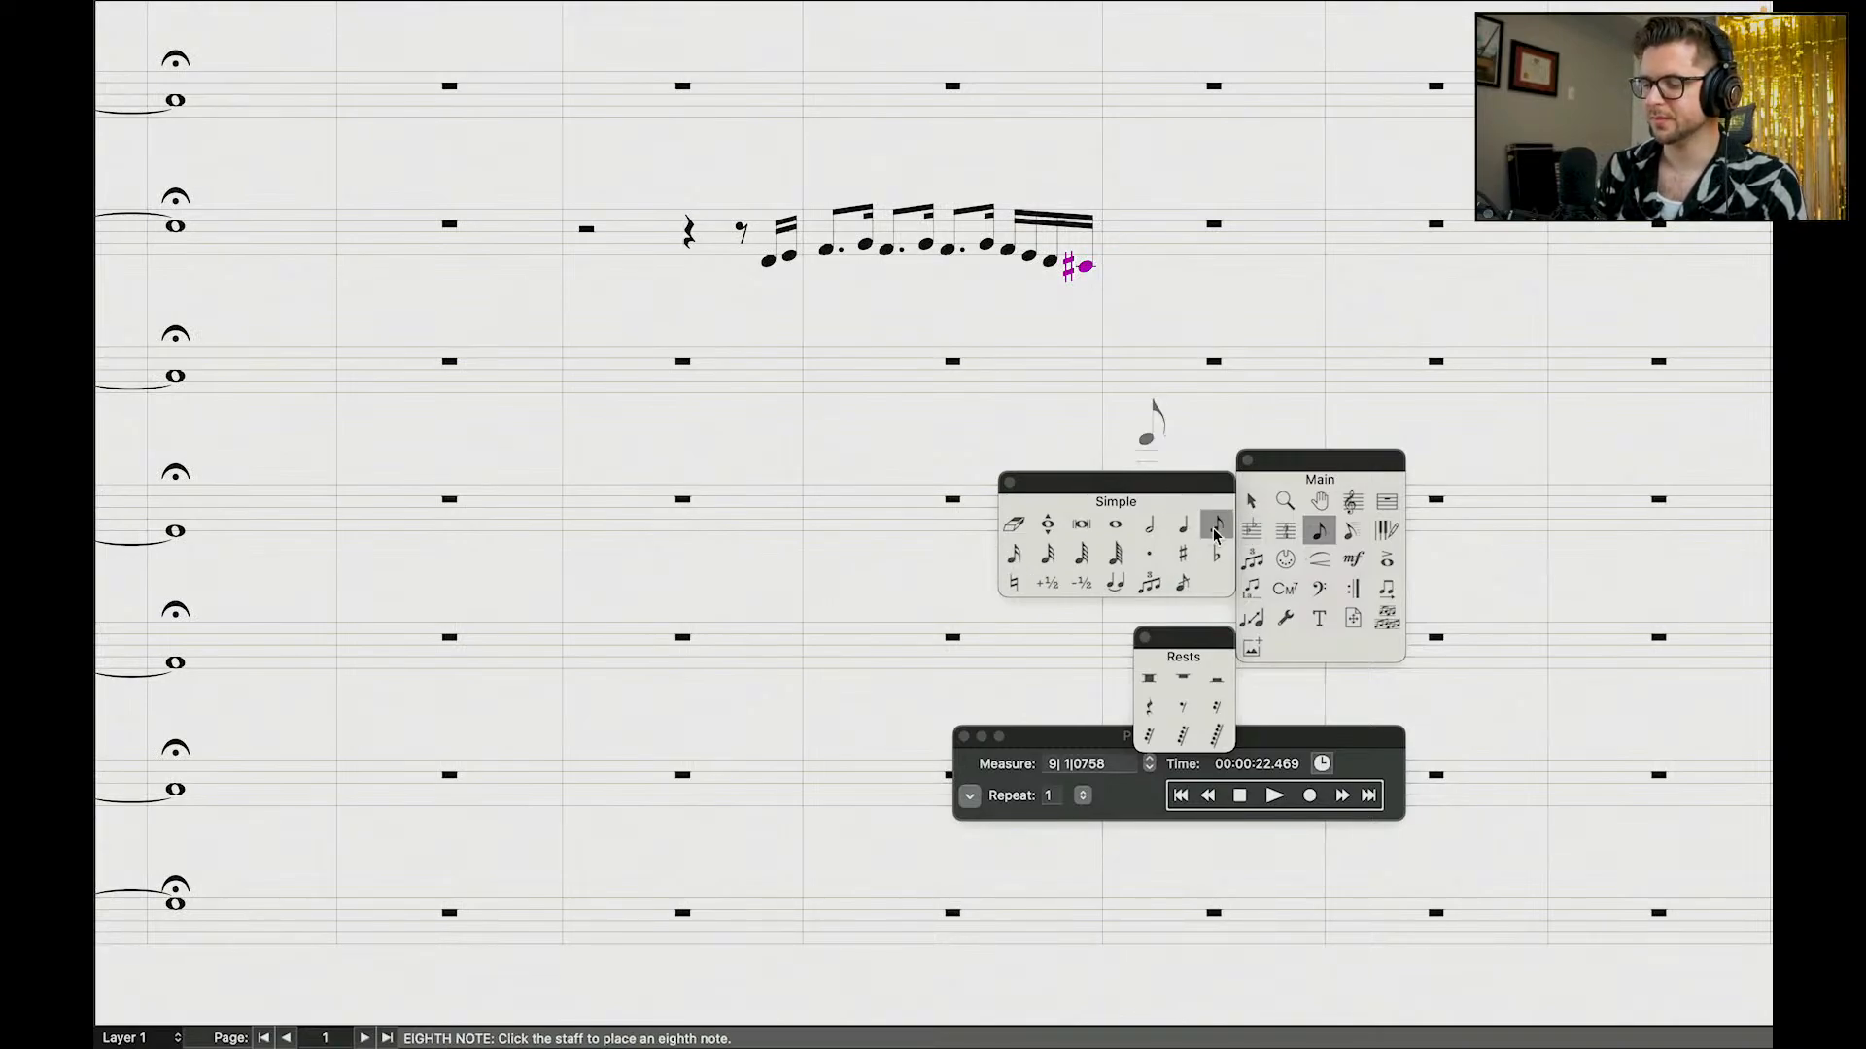
click(1123, 265)
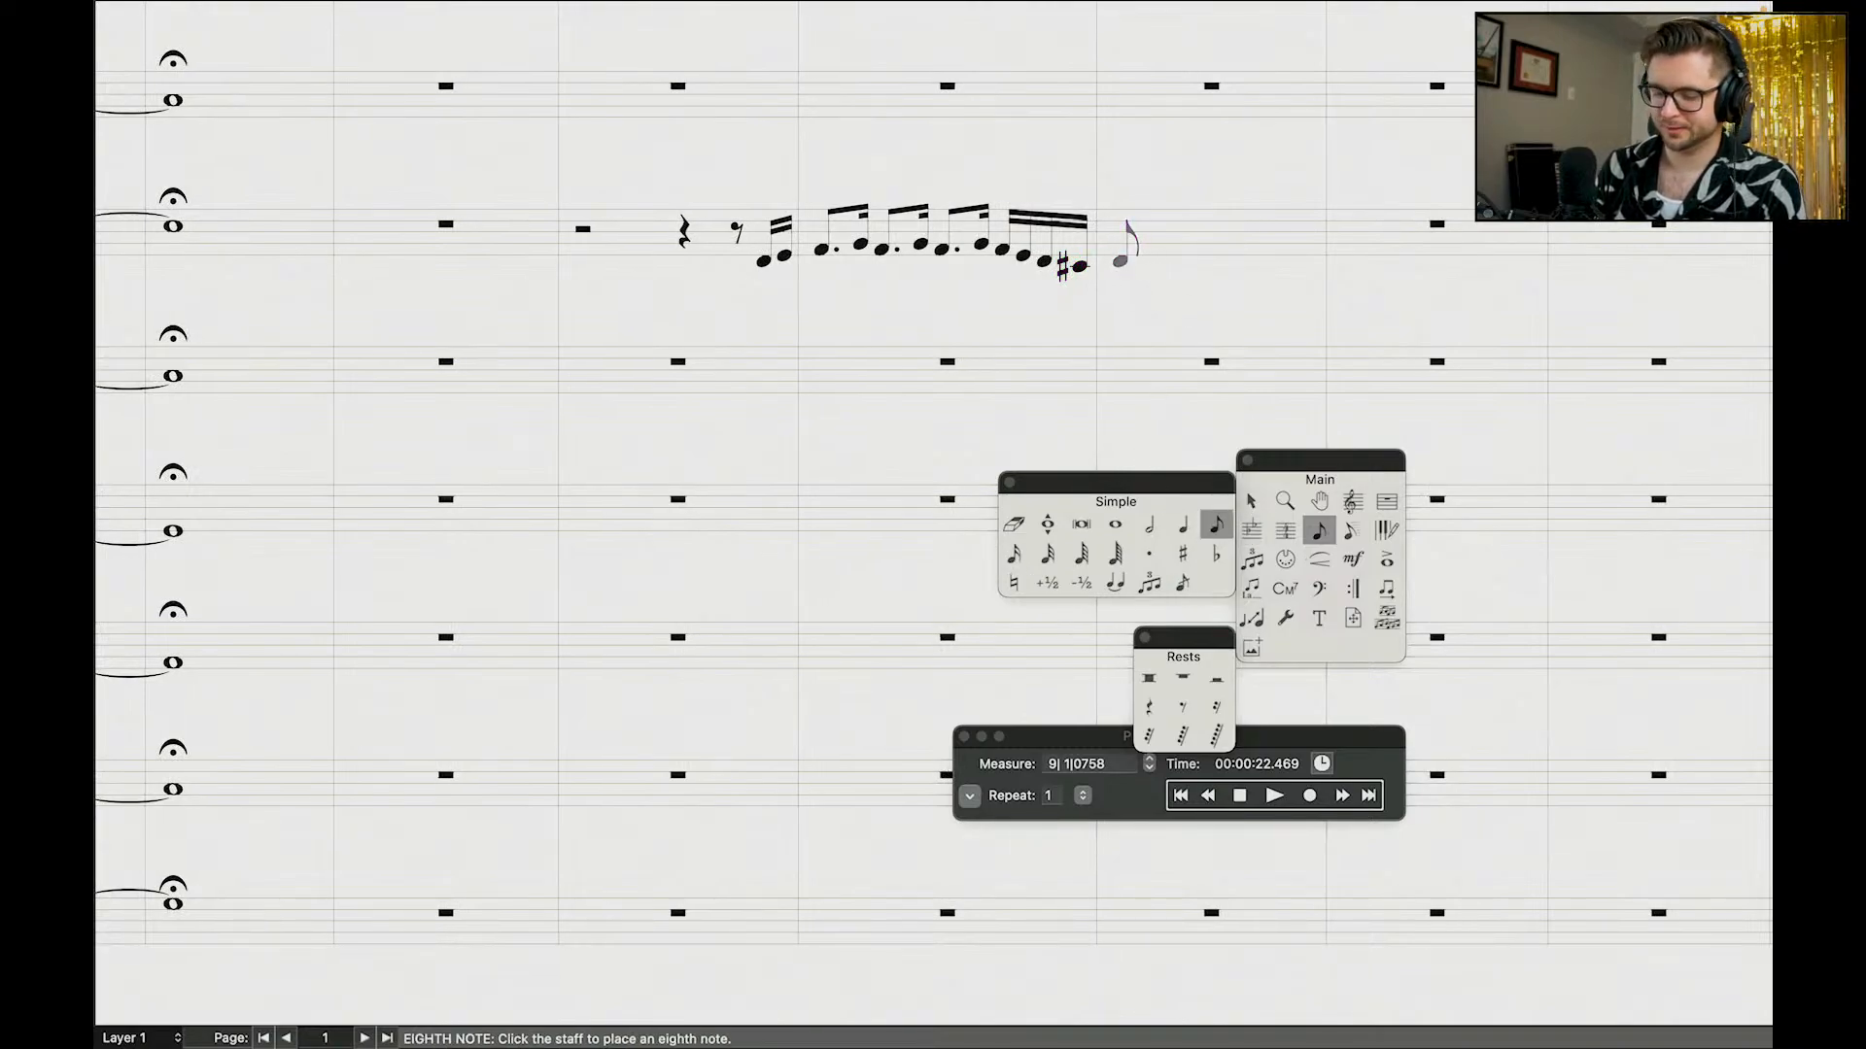
key(period)
click(1161, 243)
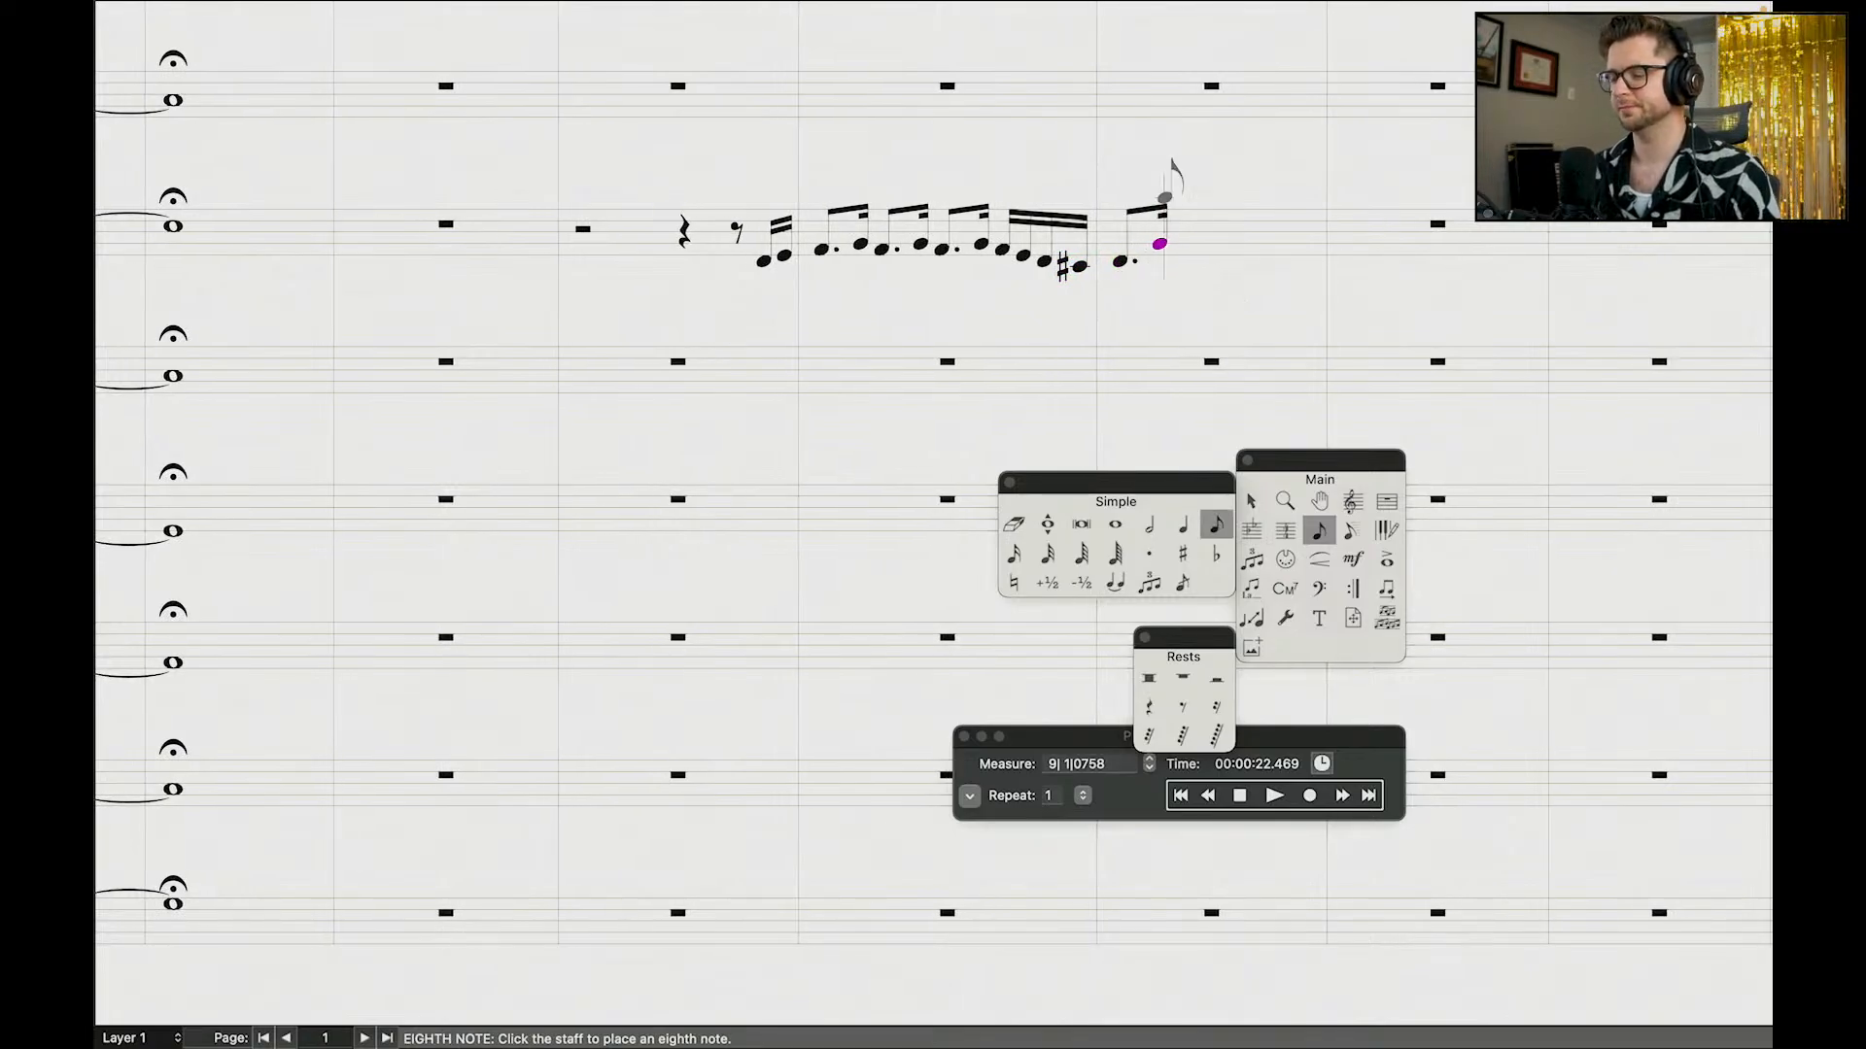
key(Up)
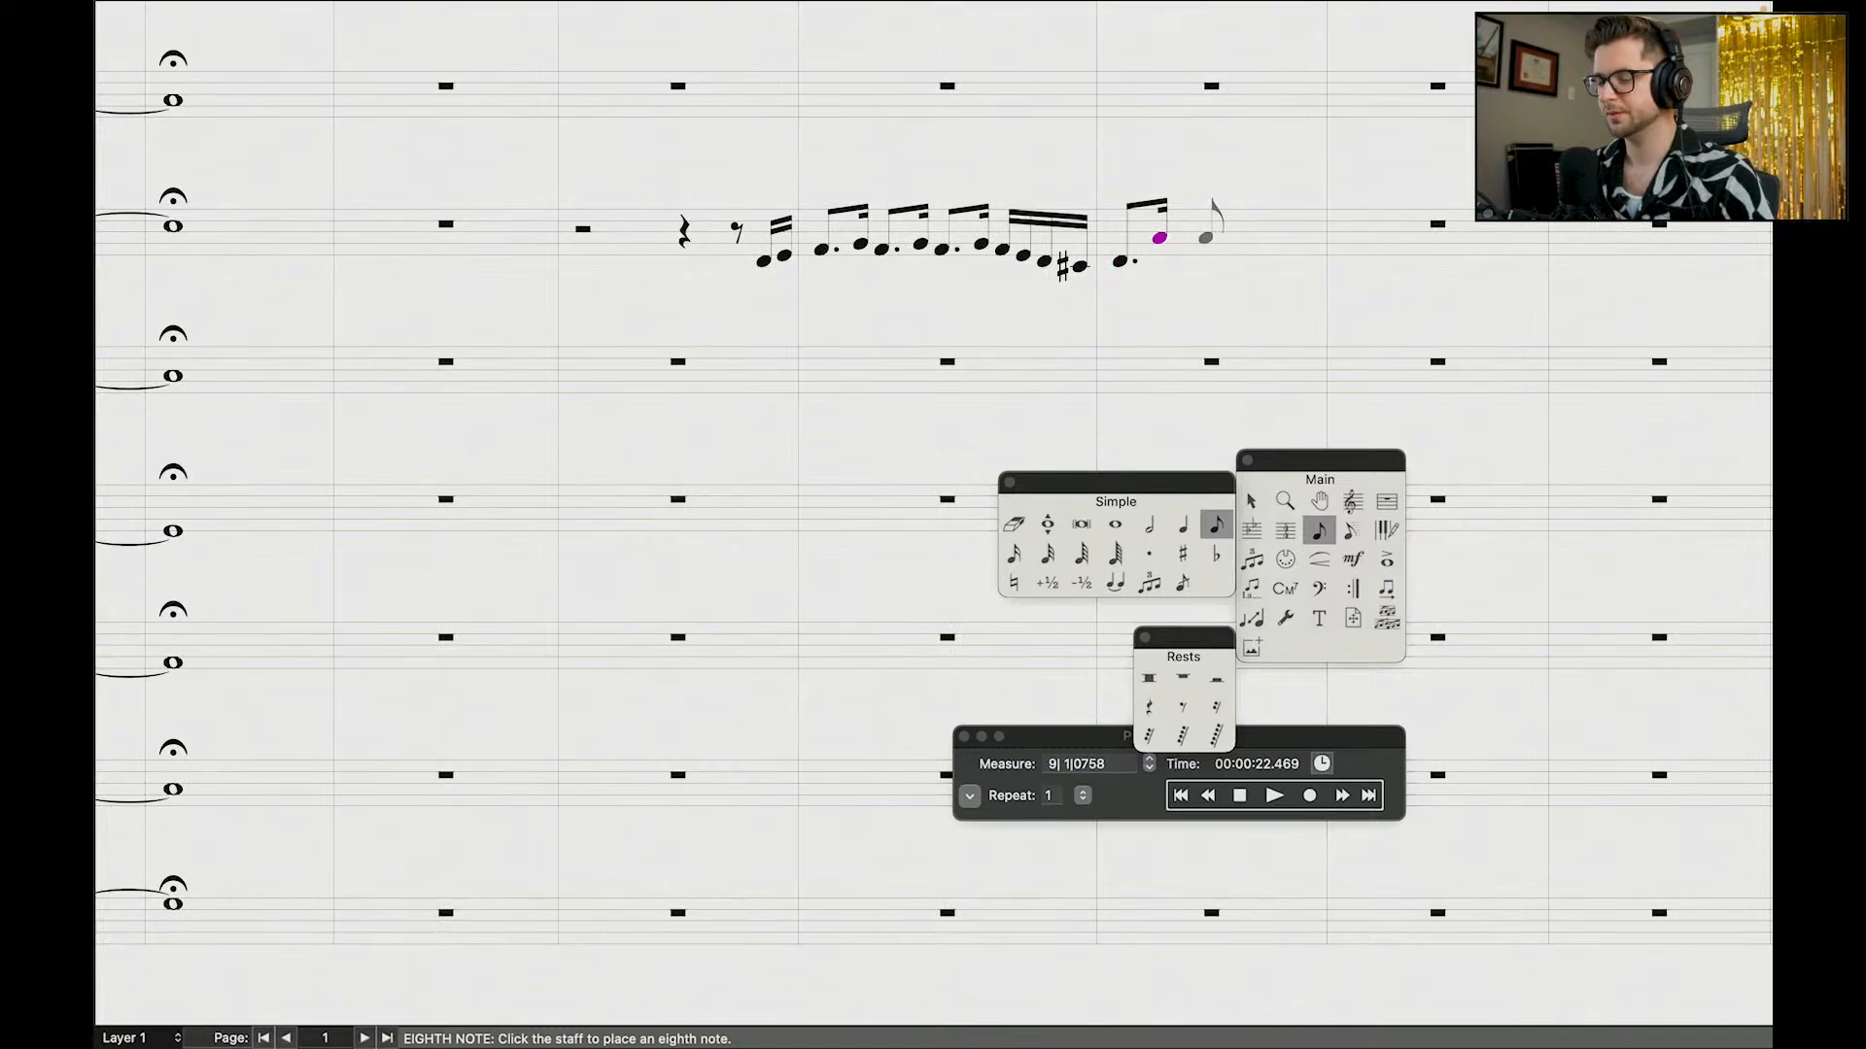
Step: Make the opening two notes of Oboe measure 9 plain eighths and follow them with two tied quarter-note As
click(1205, 237)
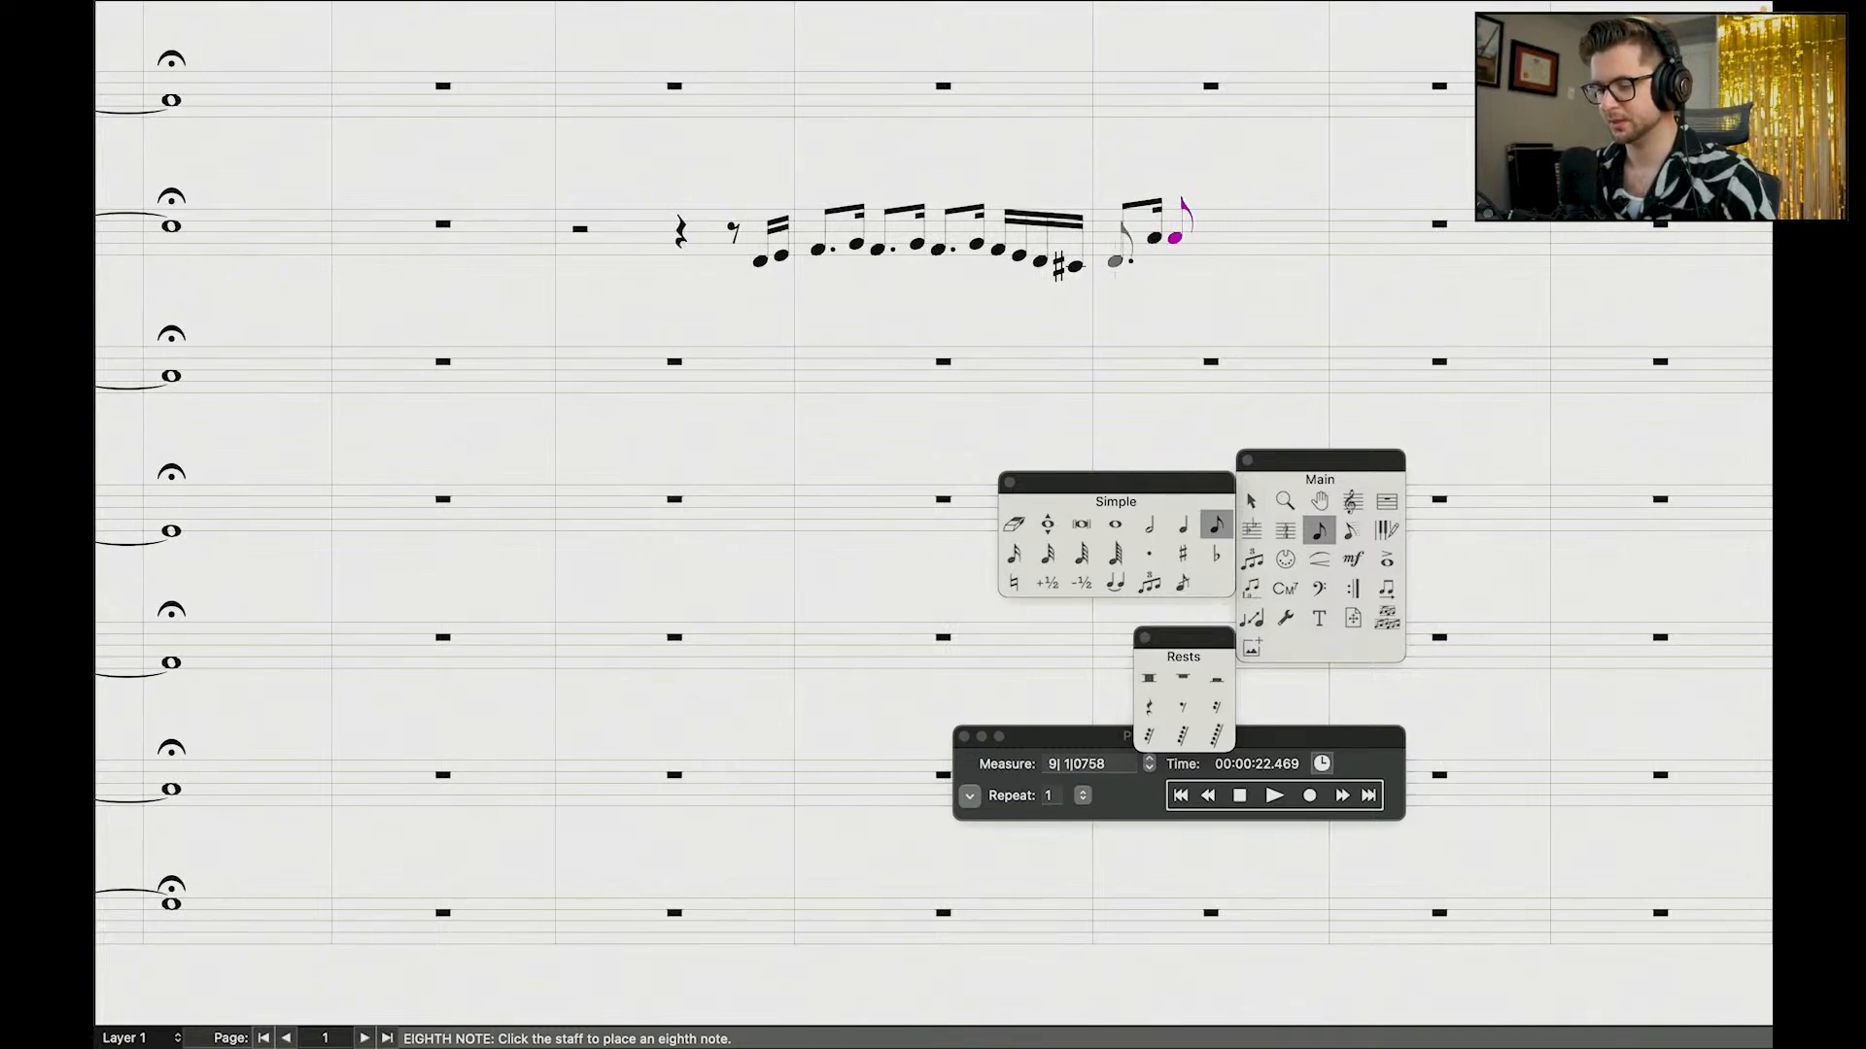
click(1116, 261)
click(1146, 238)
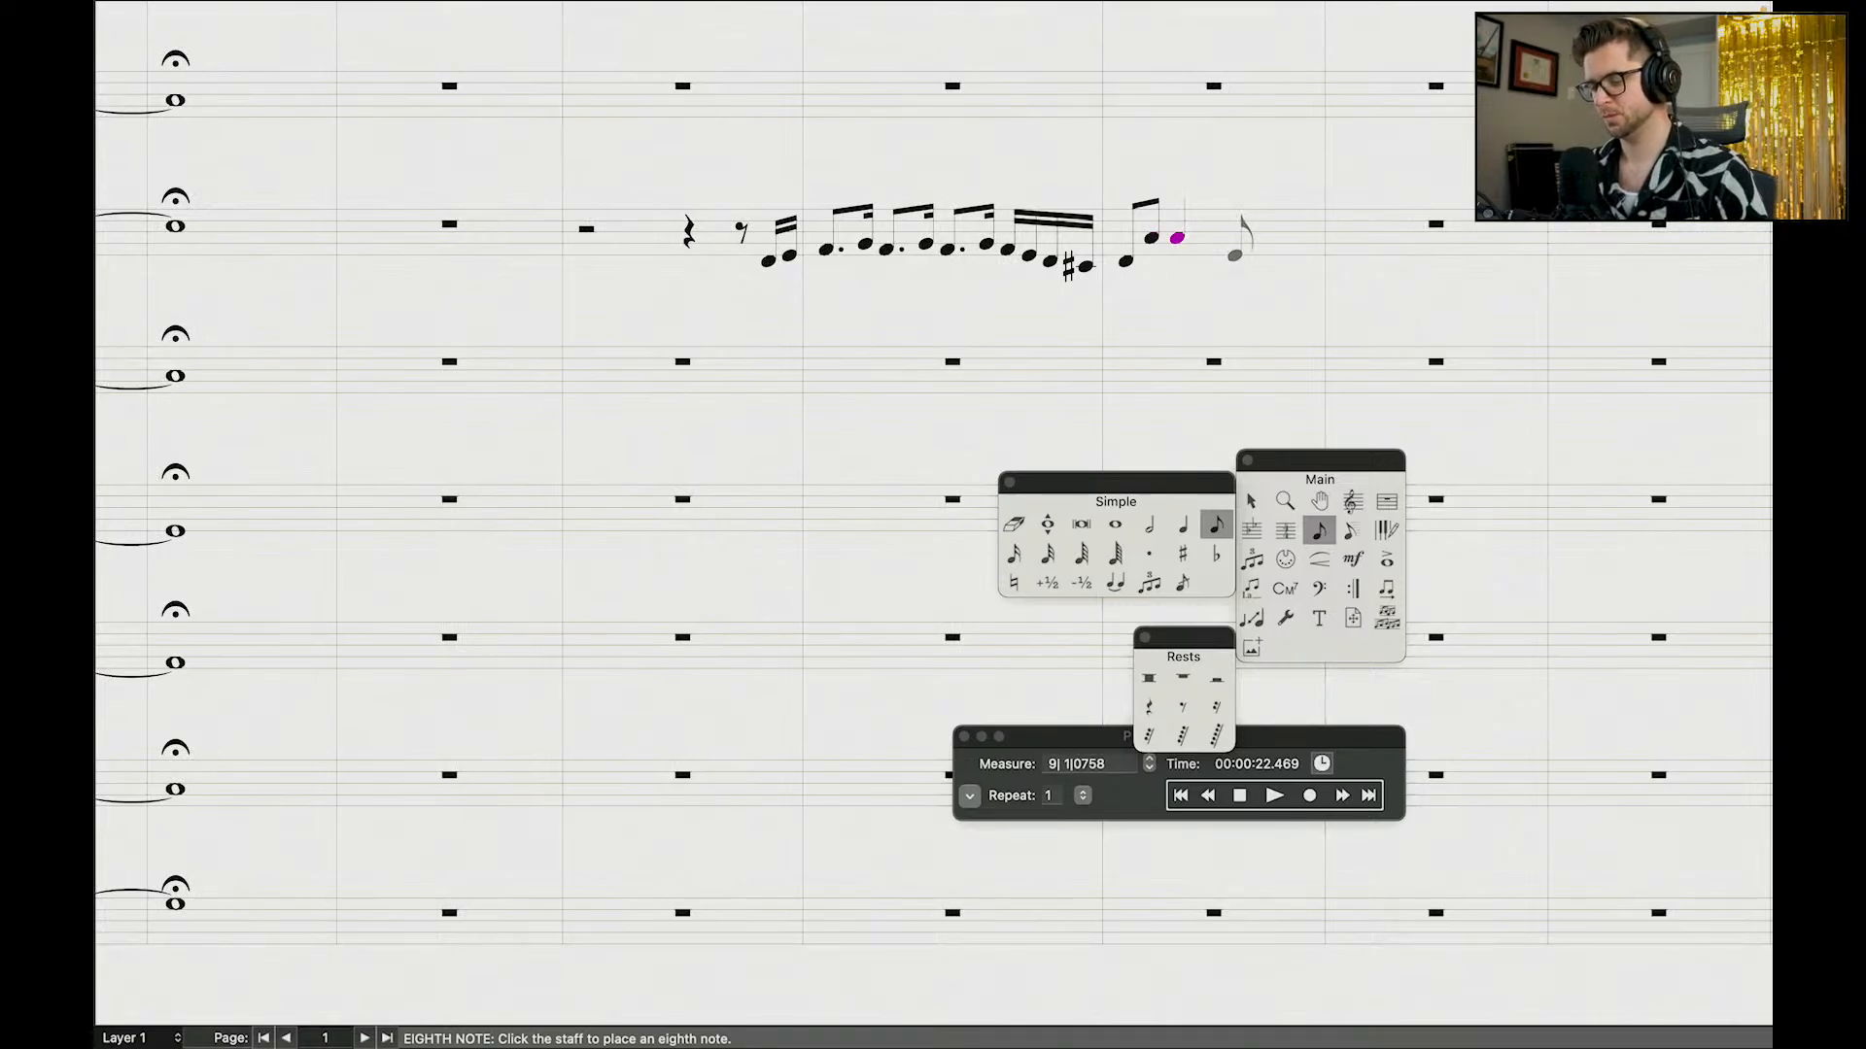
click(1250, 500)
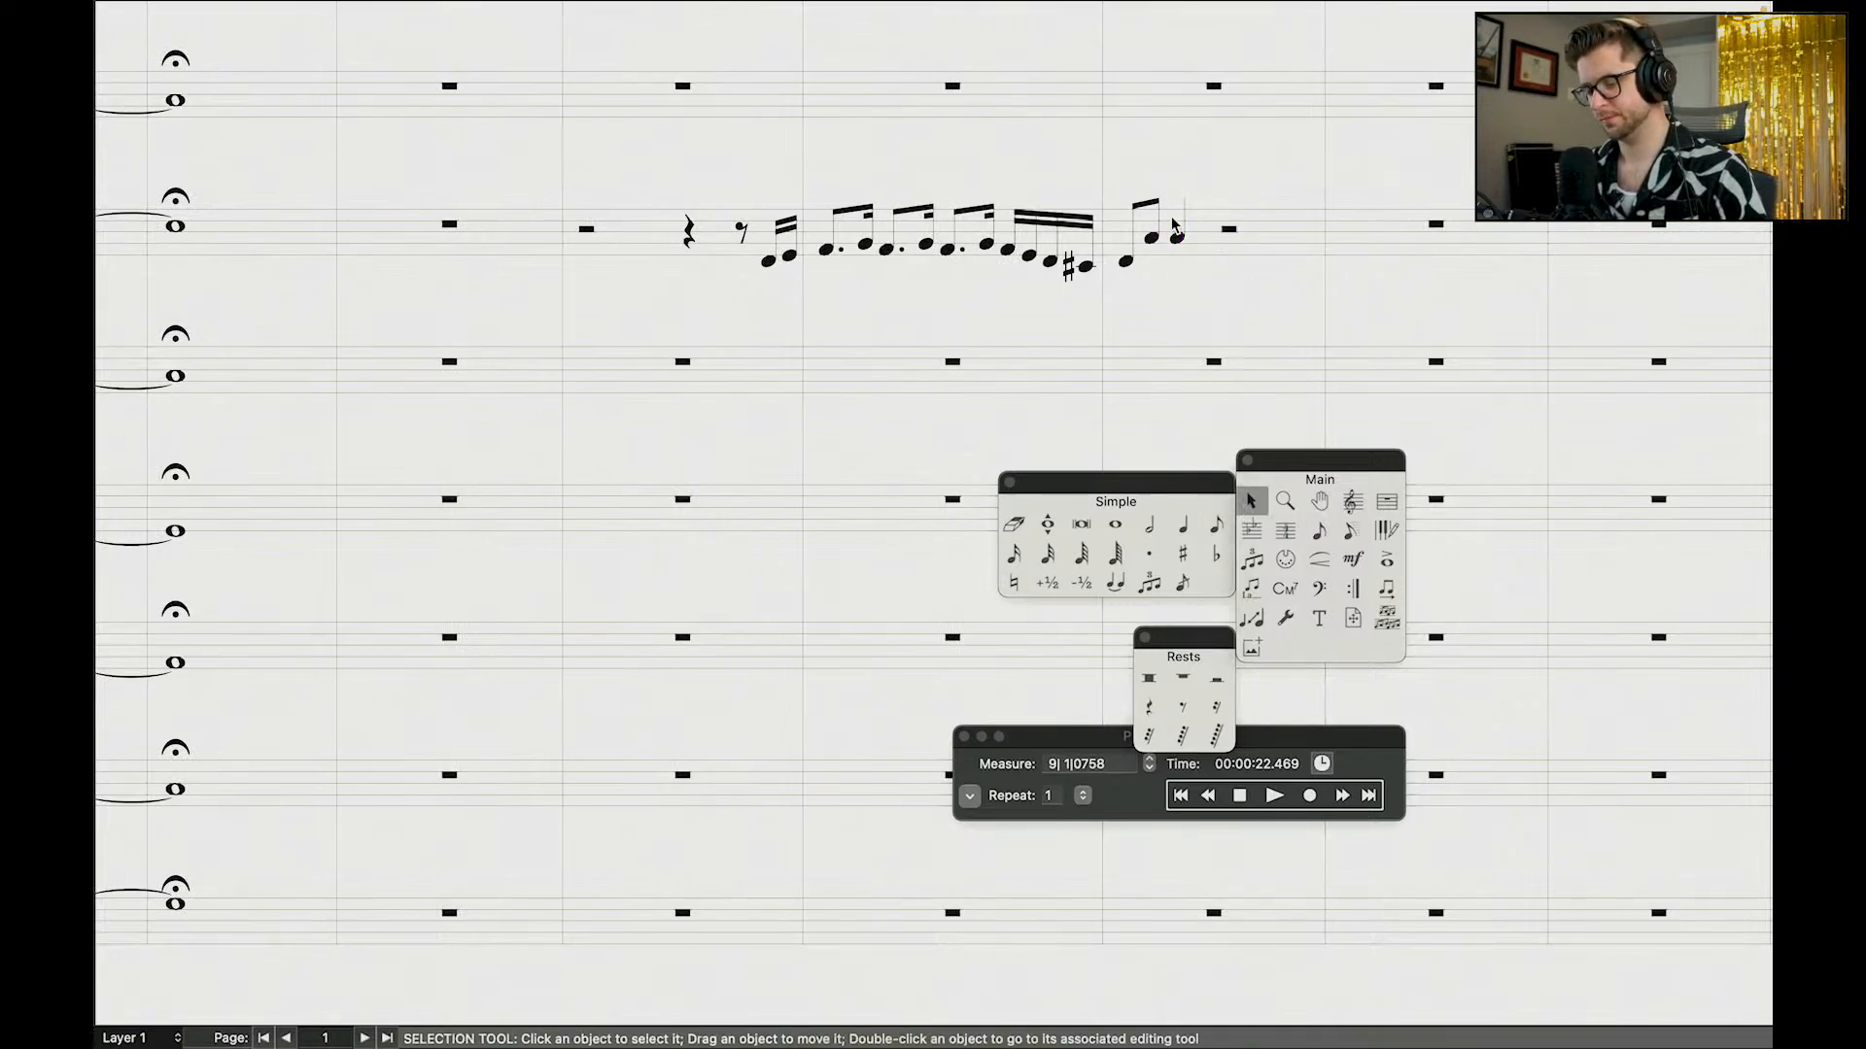
click(1183, 523)
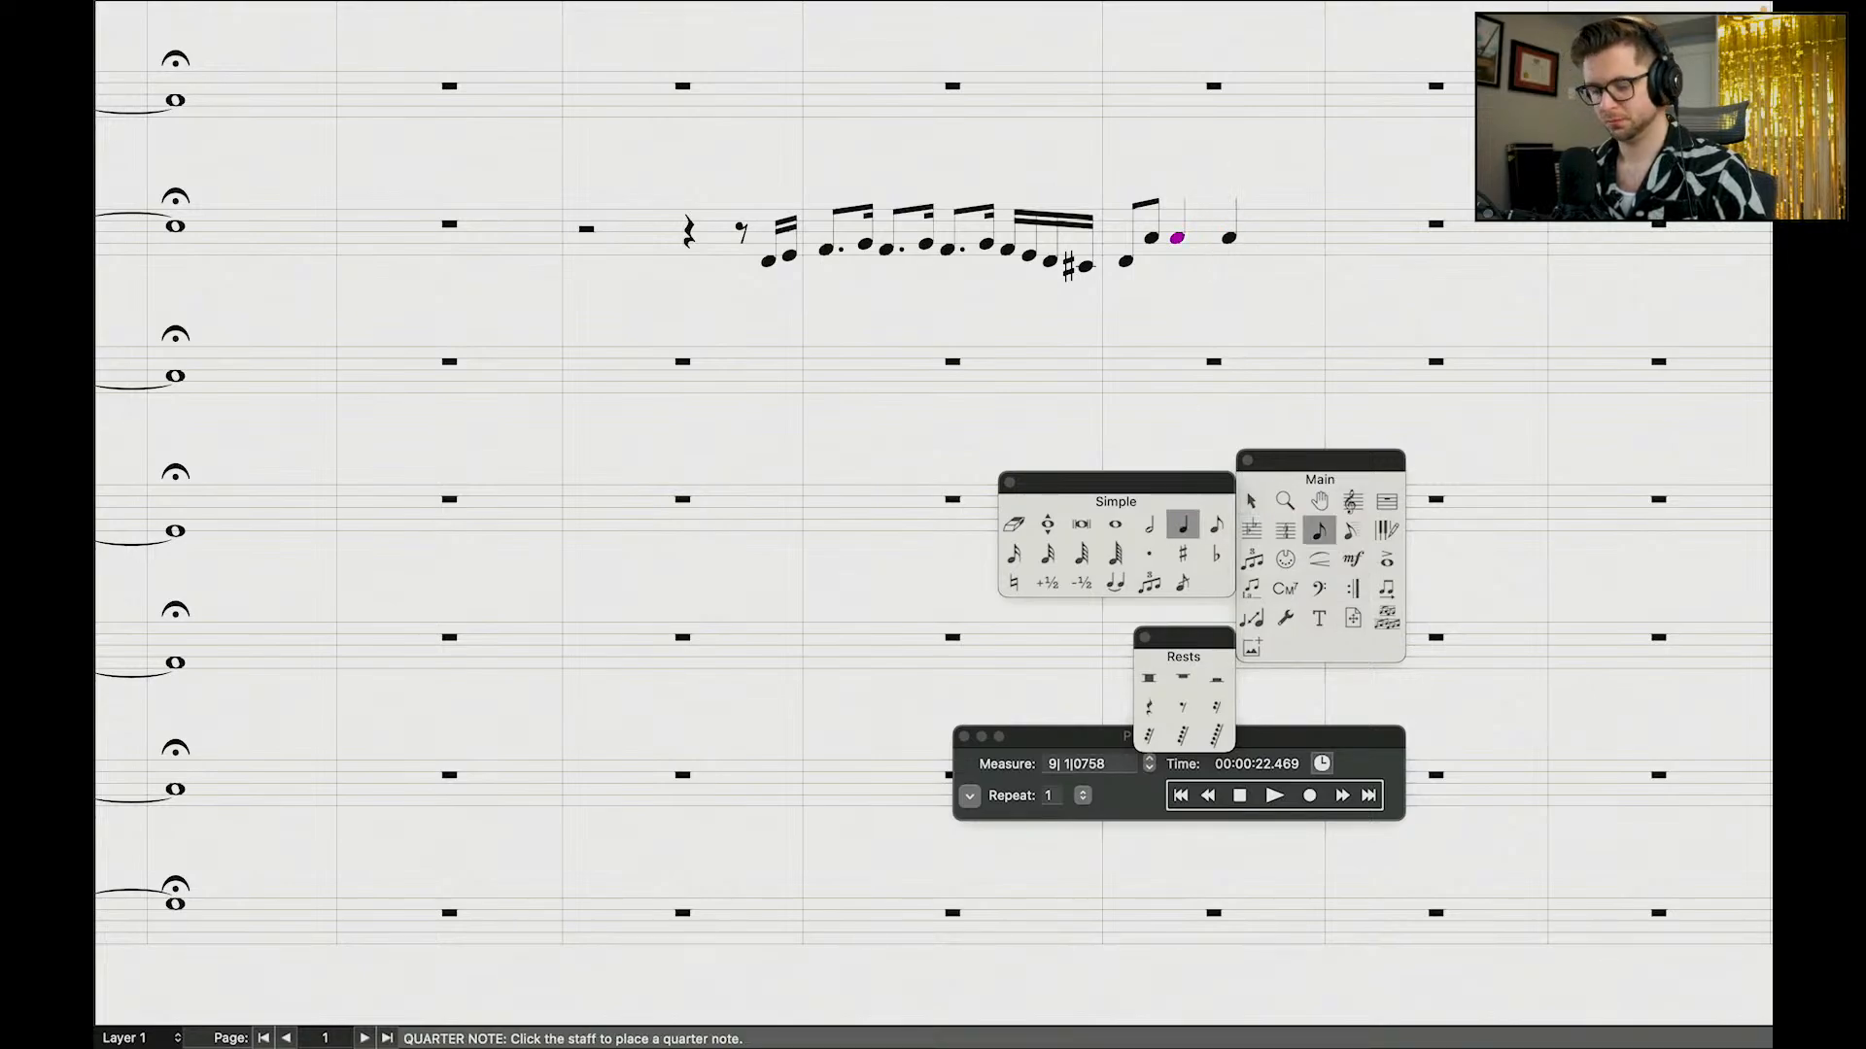
click(1269, 198)
Step: Rewind, play the Oboe phrase through measure 8 into measure 9, and stop
click(1208, 796)
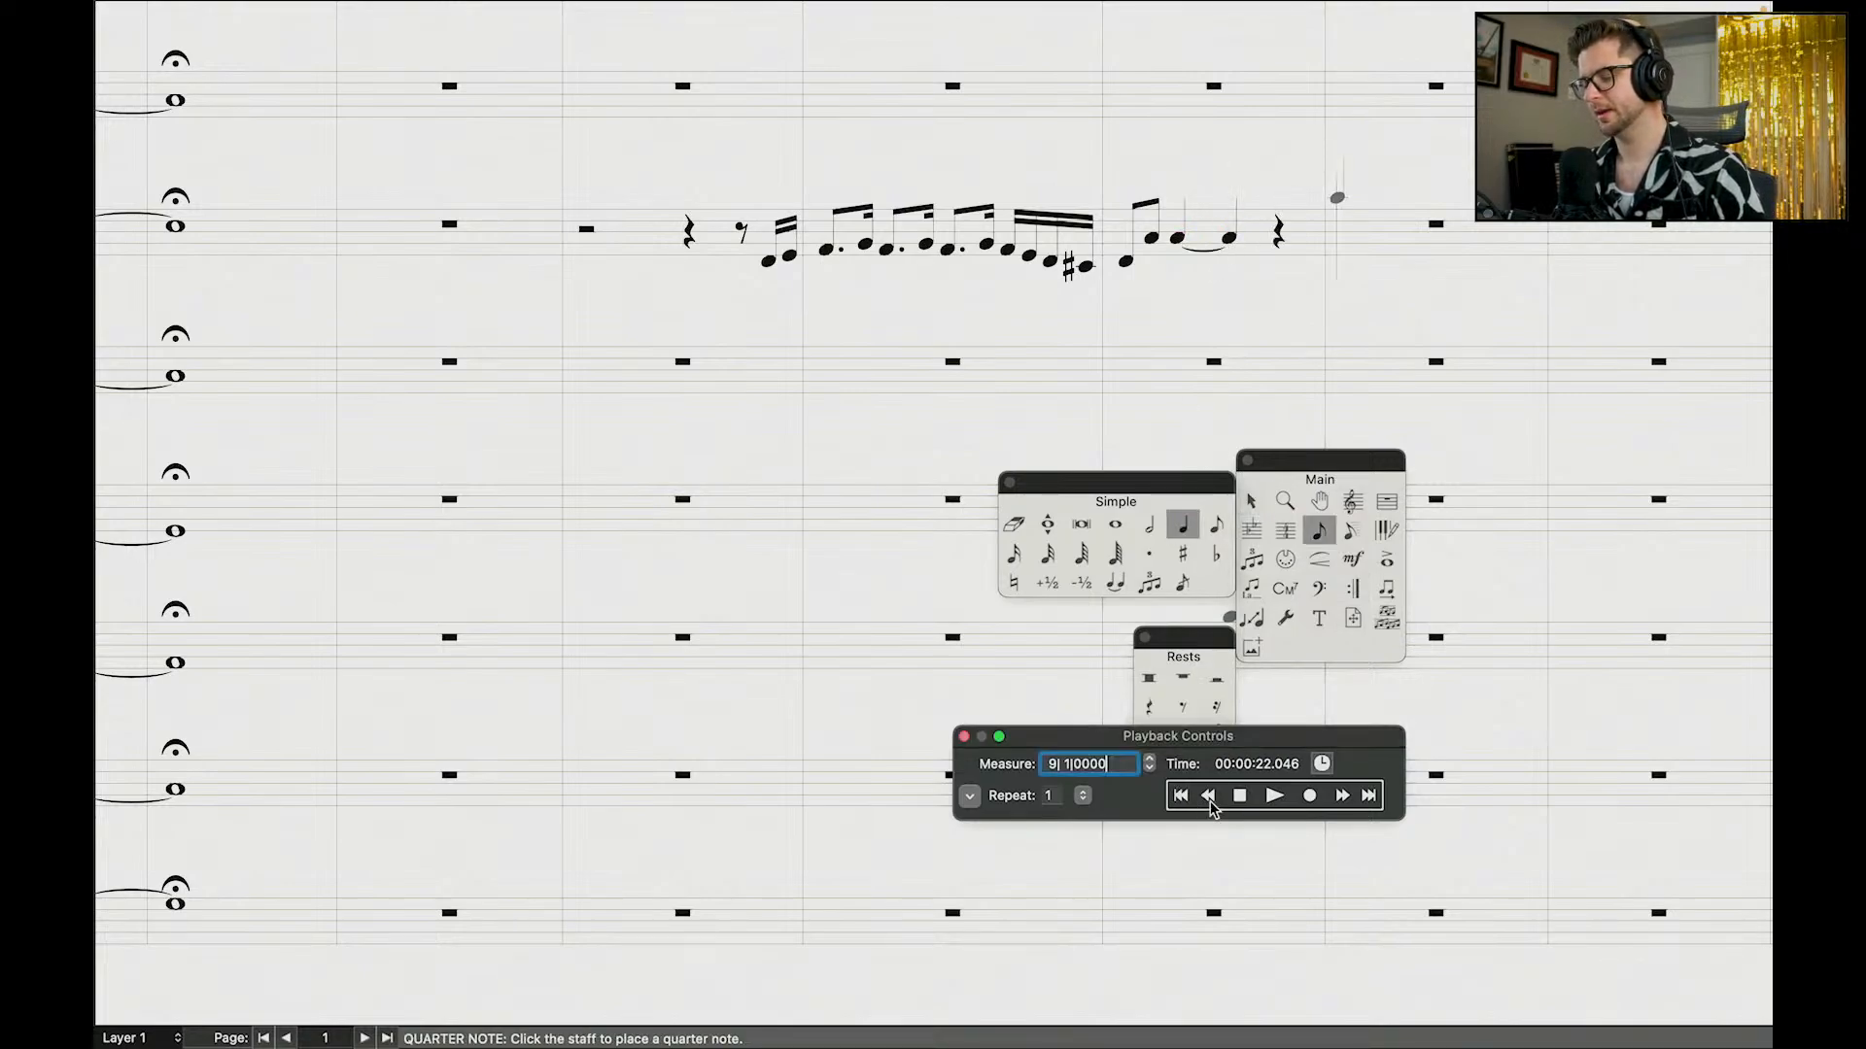
key(space)
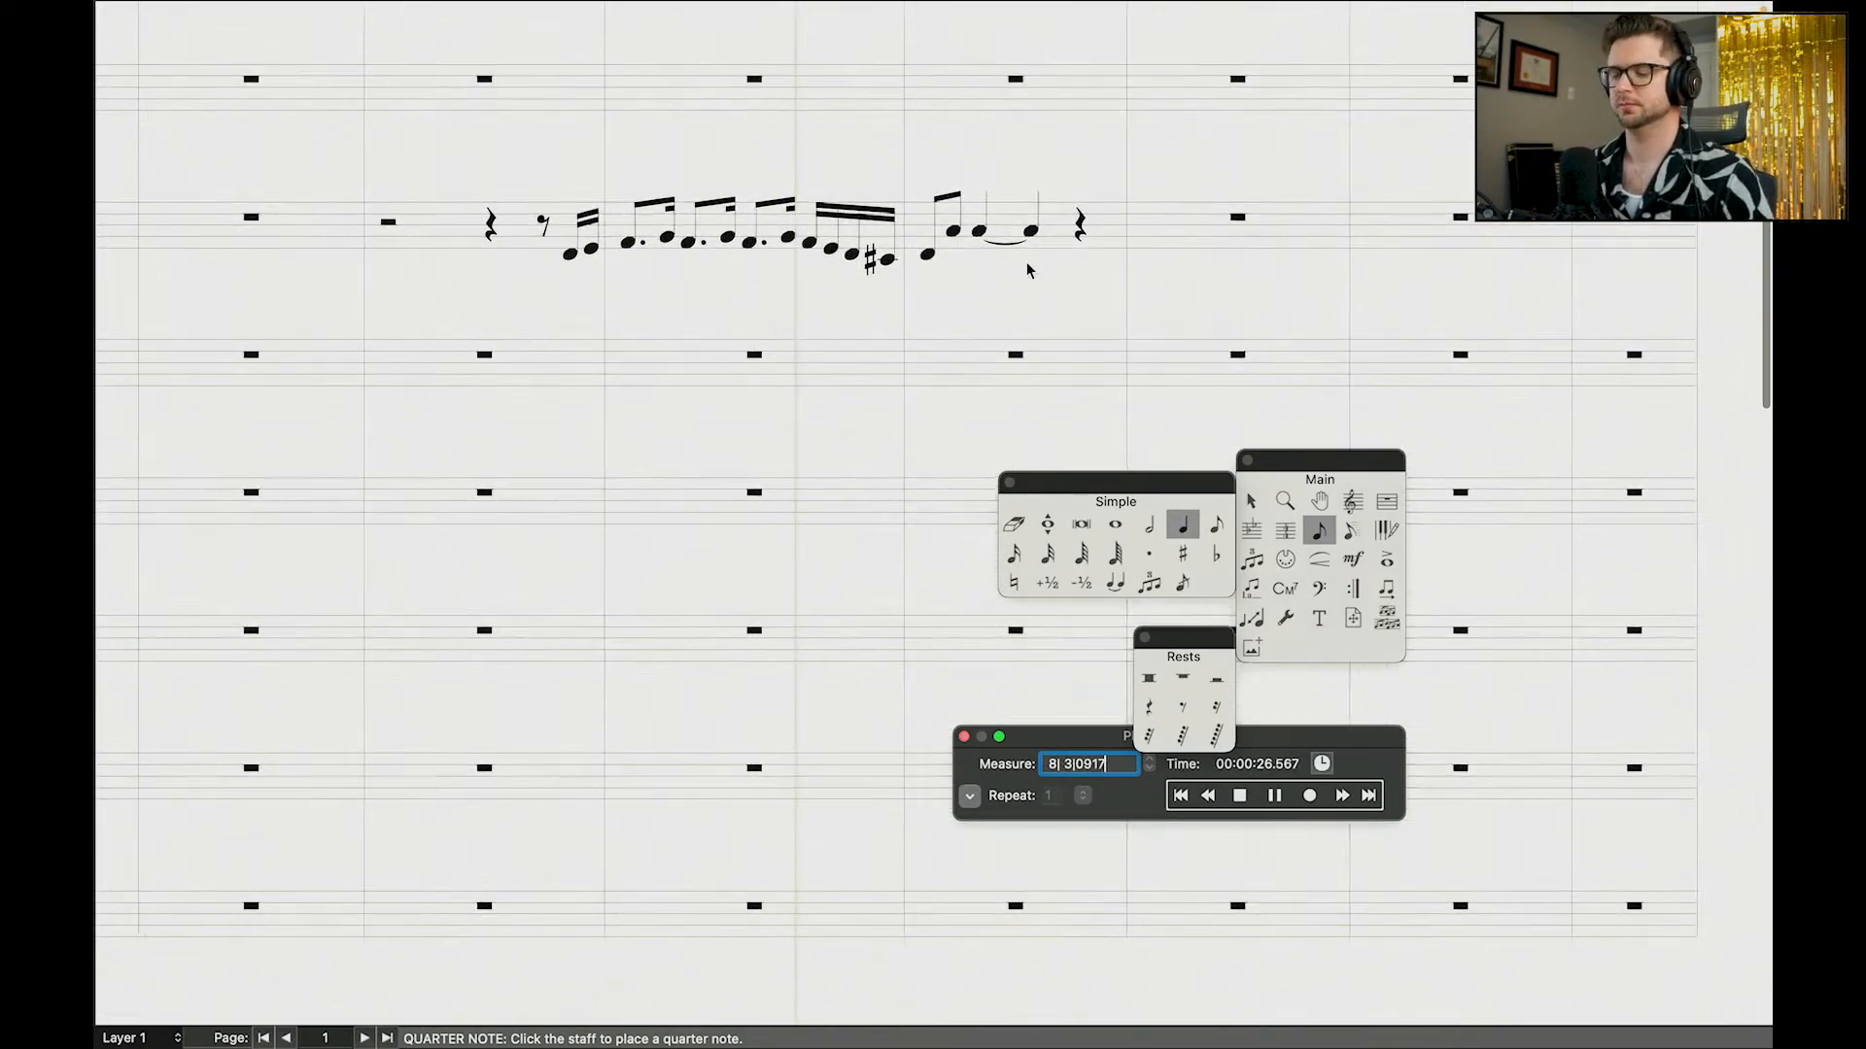
scroll(1129, 209, up, 5)
scroll(942, 316, down, 5)
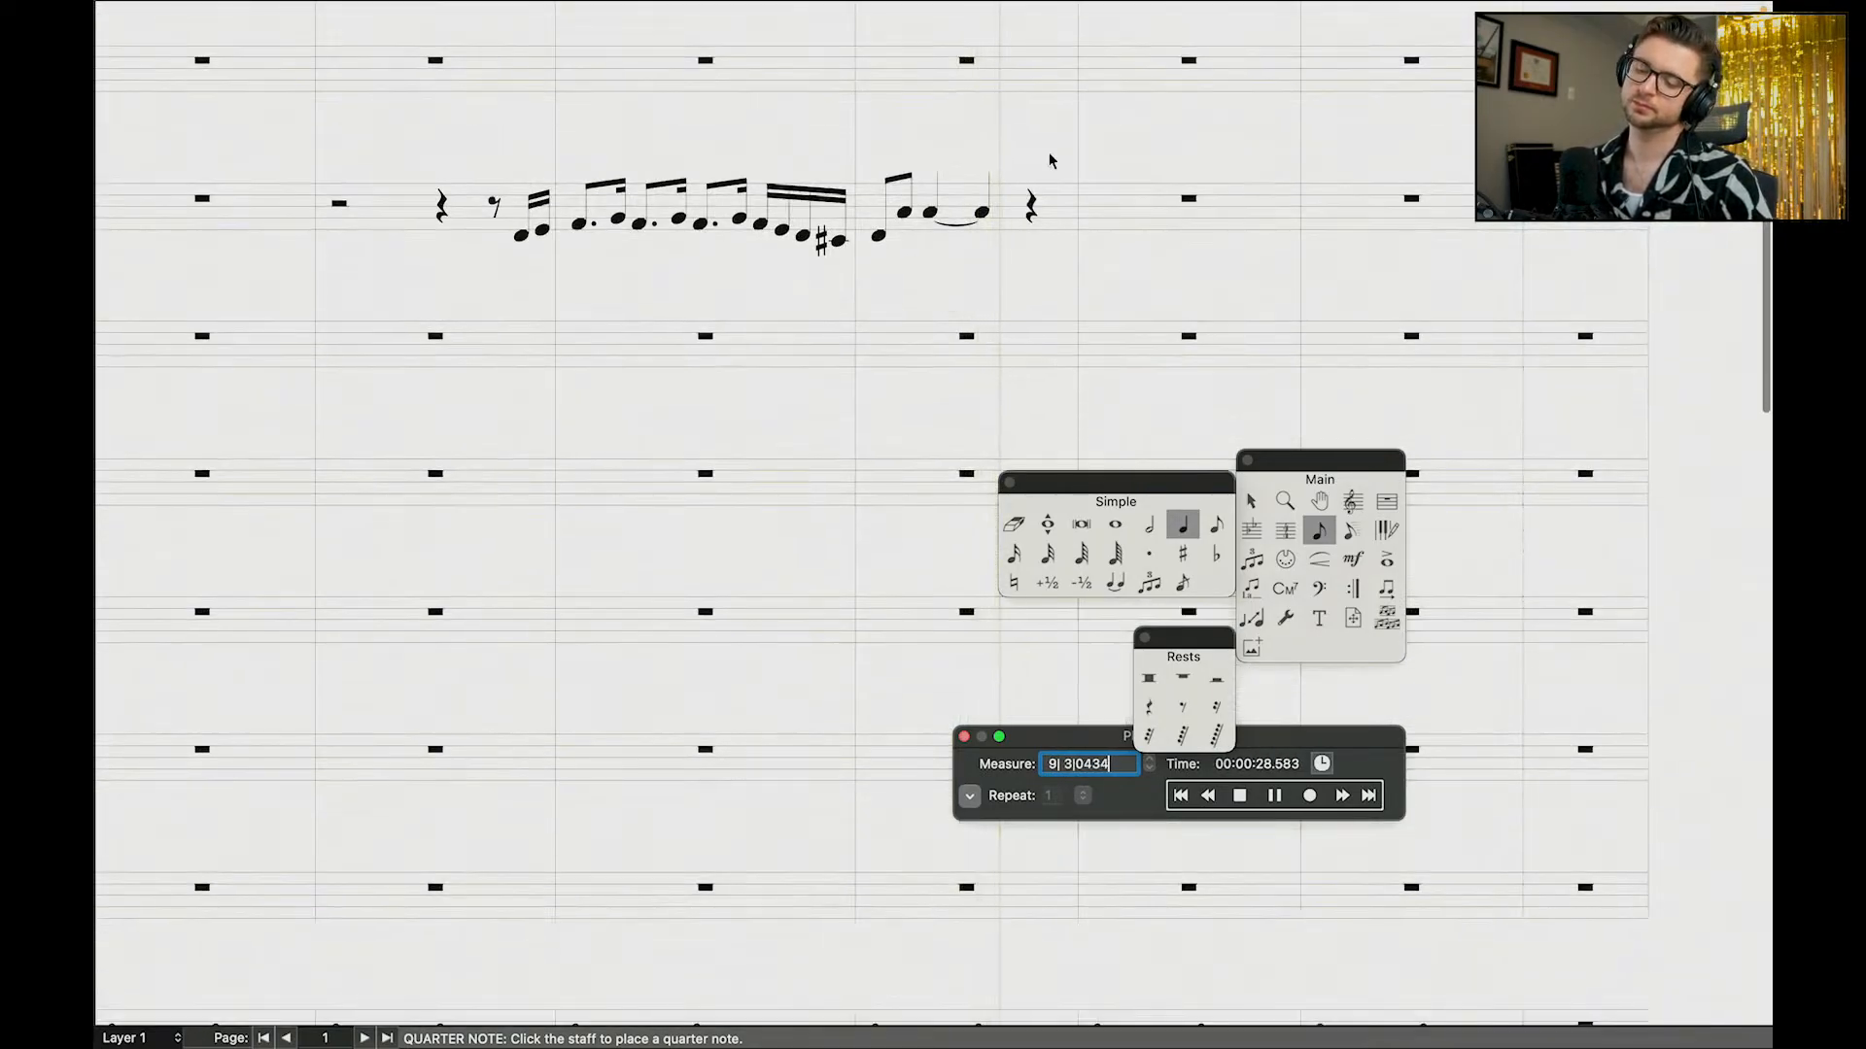
key(space)
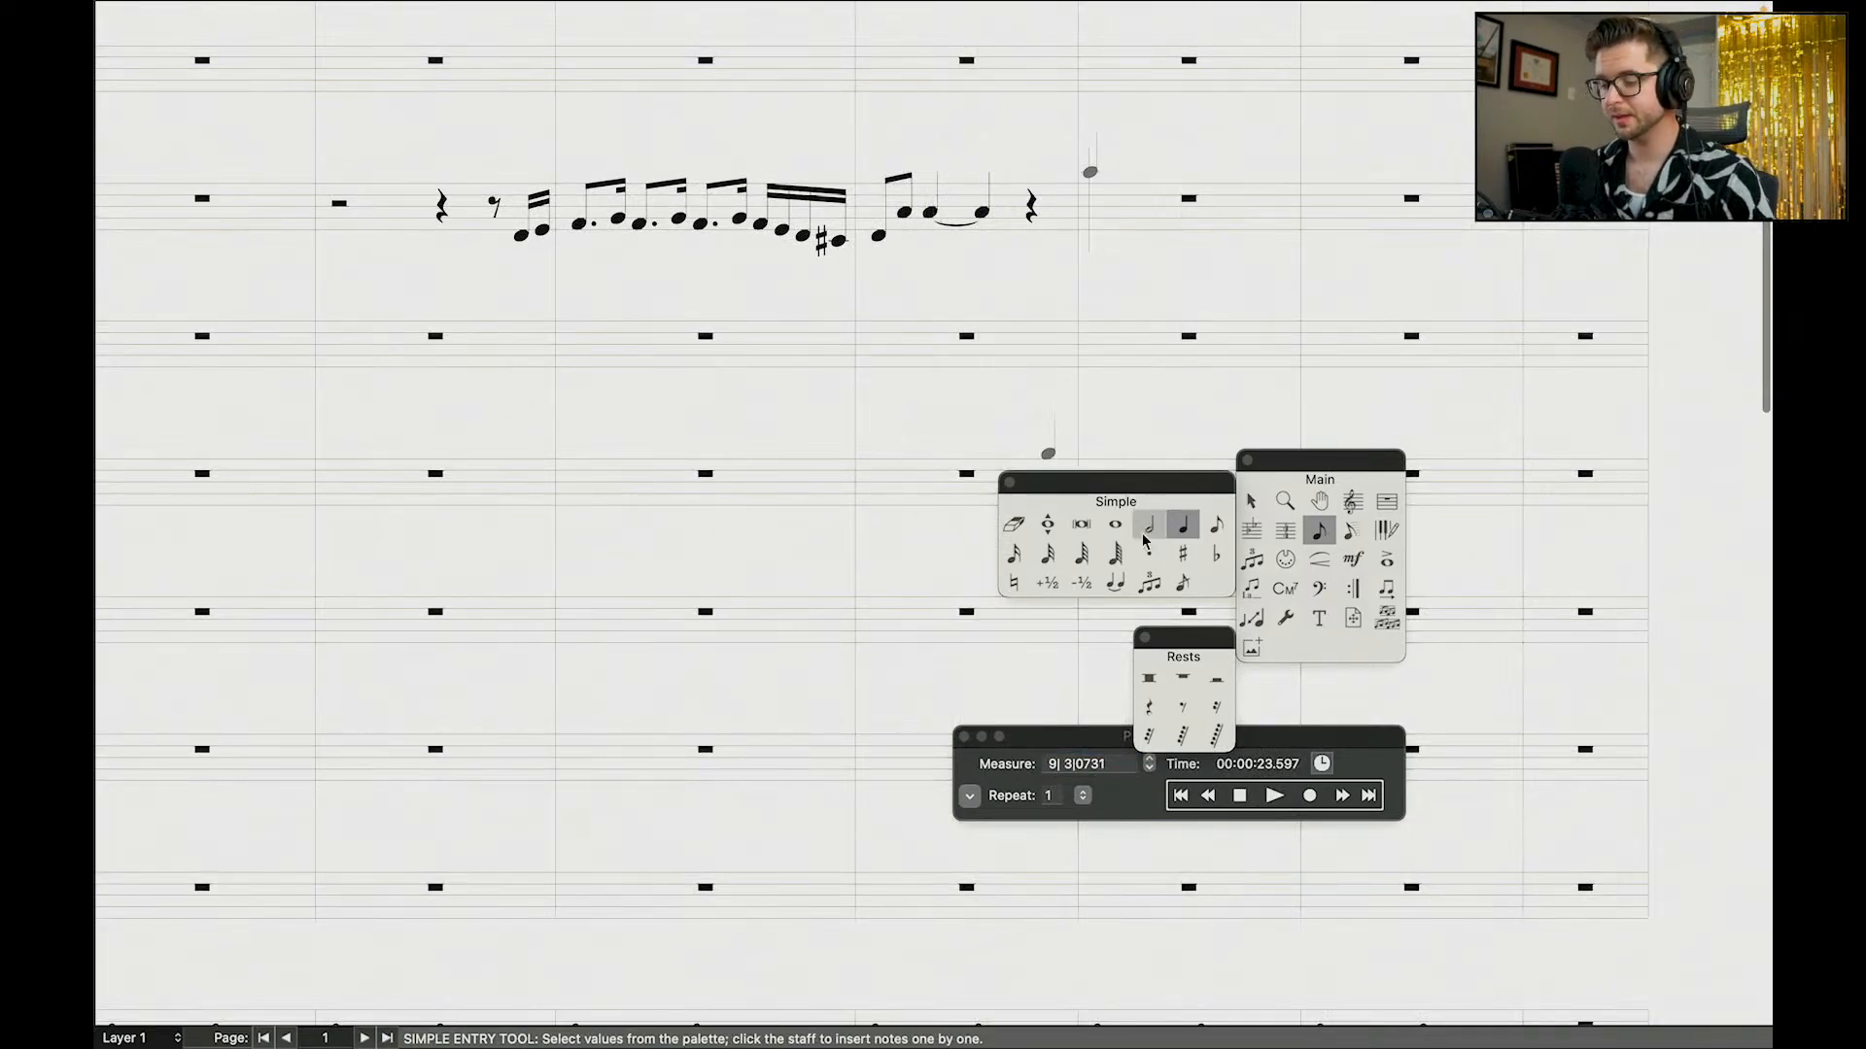
Step: Add a slur between the first two eighth notes of Oboe measure 9
click(1319, 559)
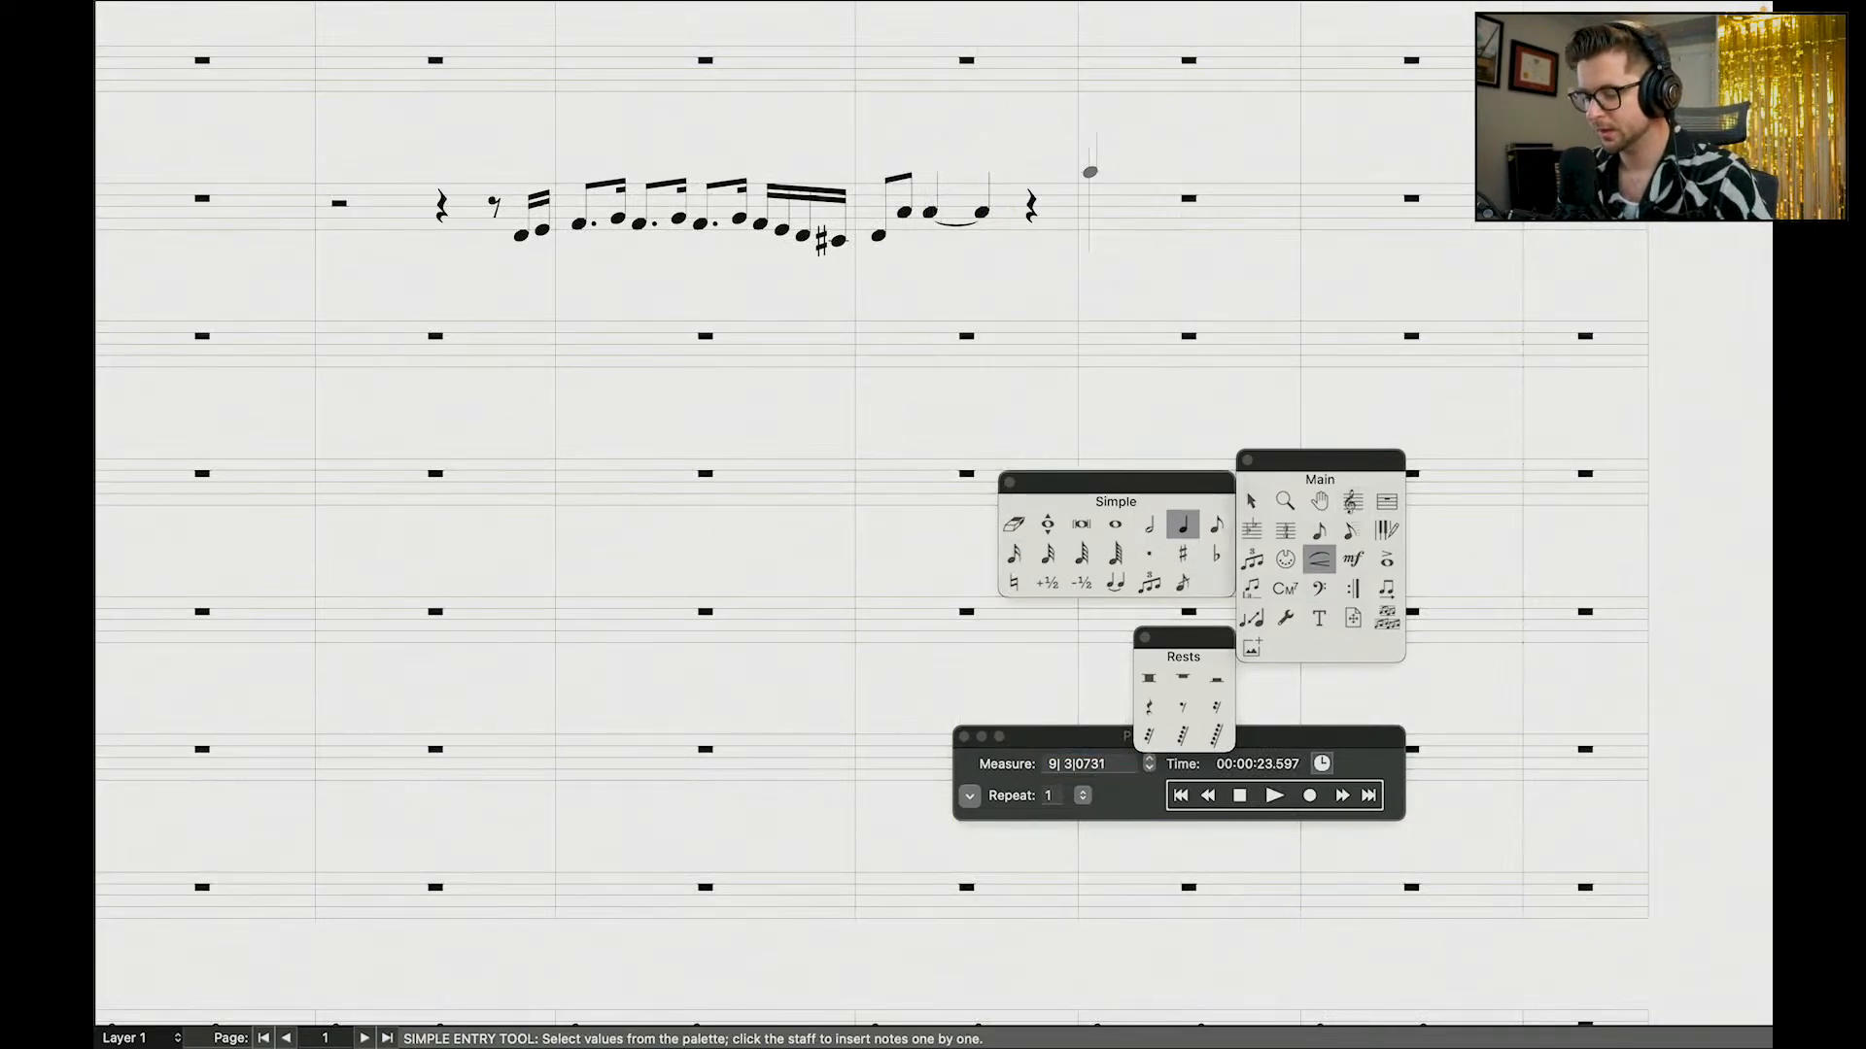
drag(835, 256, 836, 334)
click(716, 369)
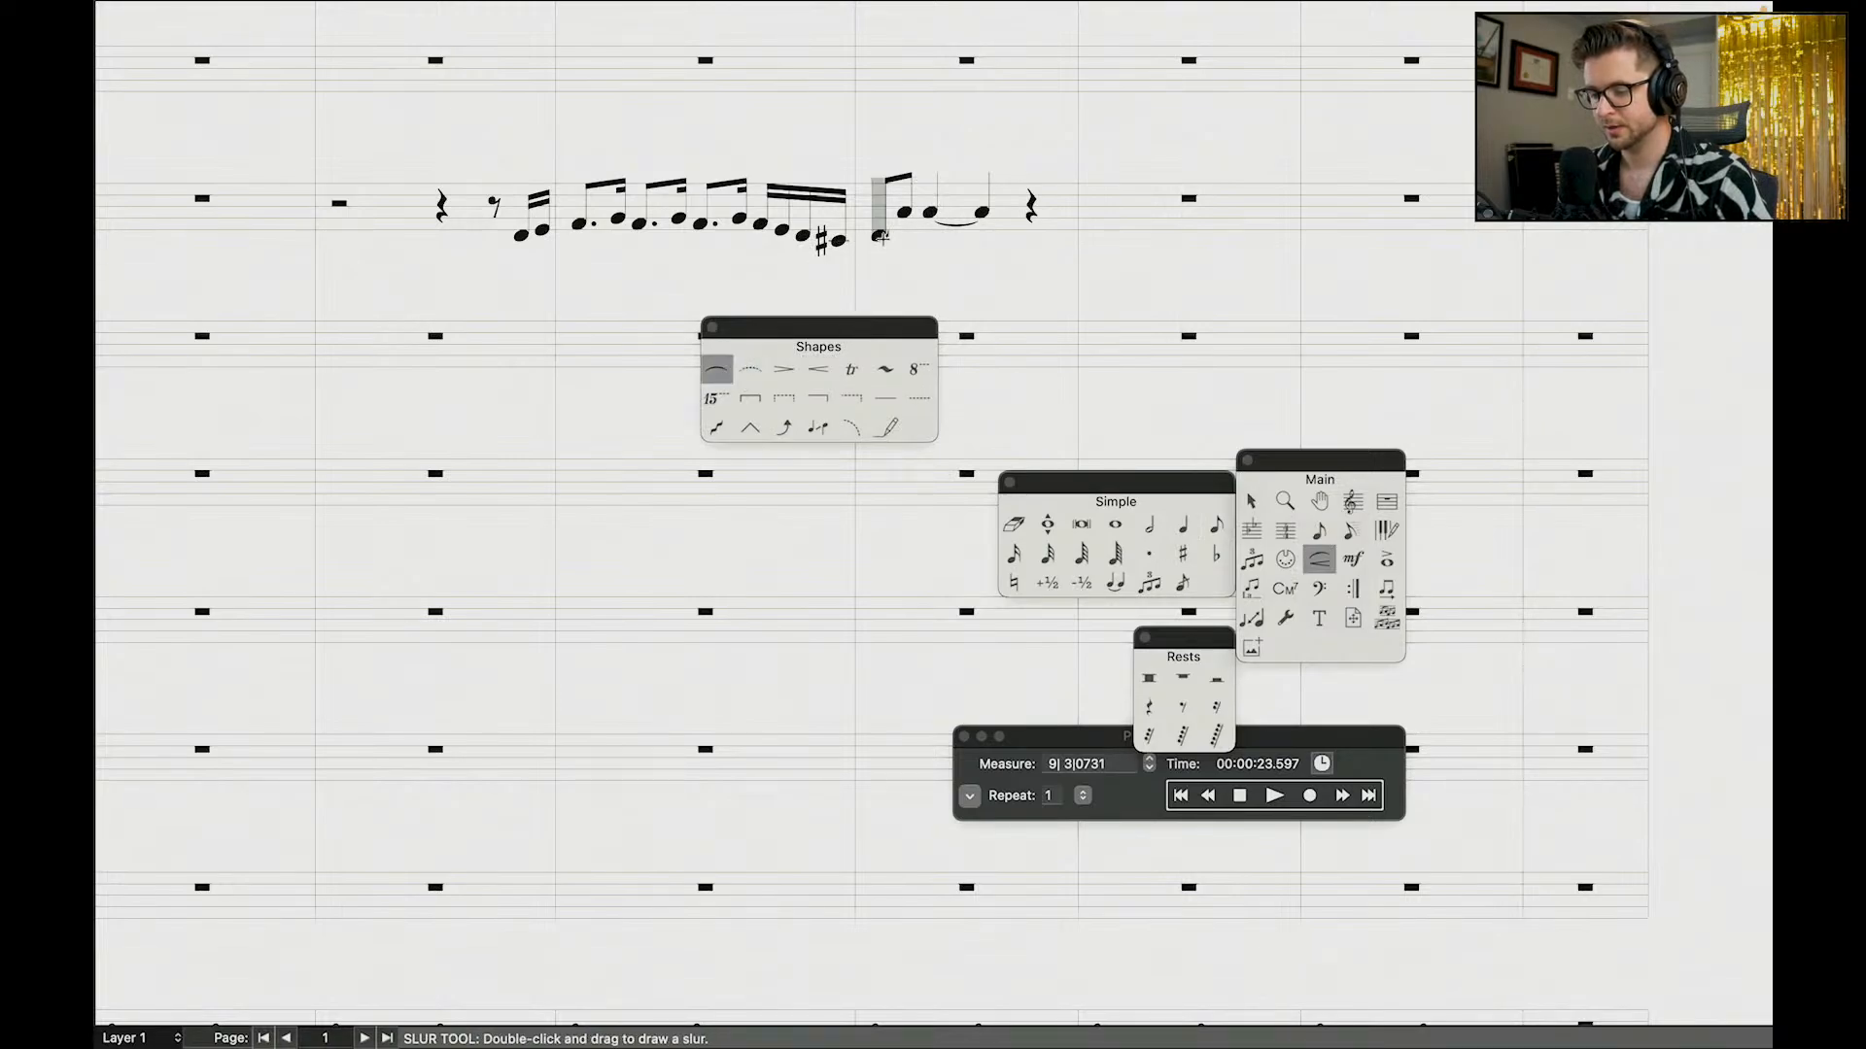
double_click(881, 236)
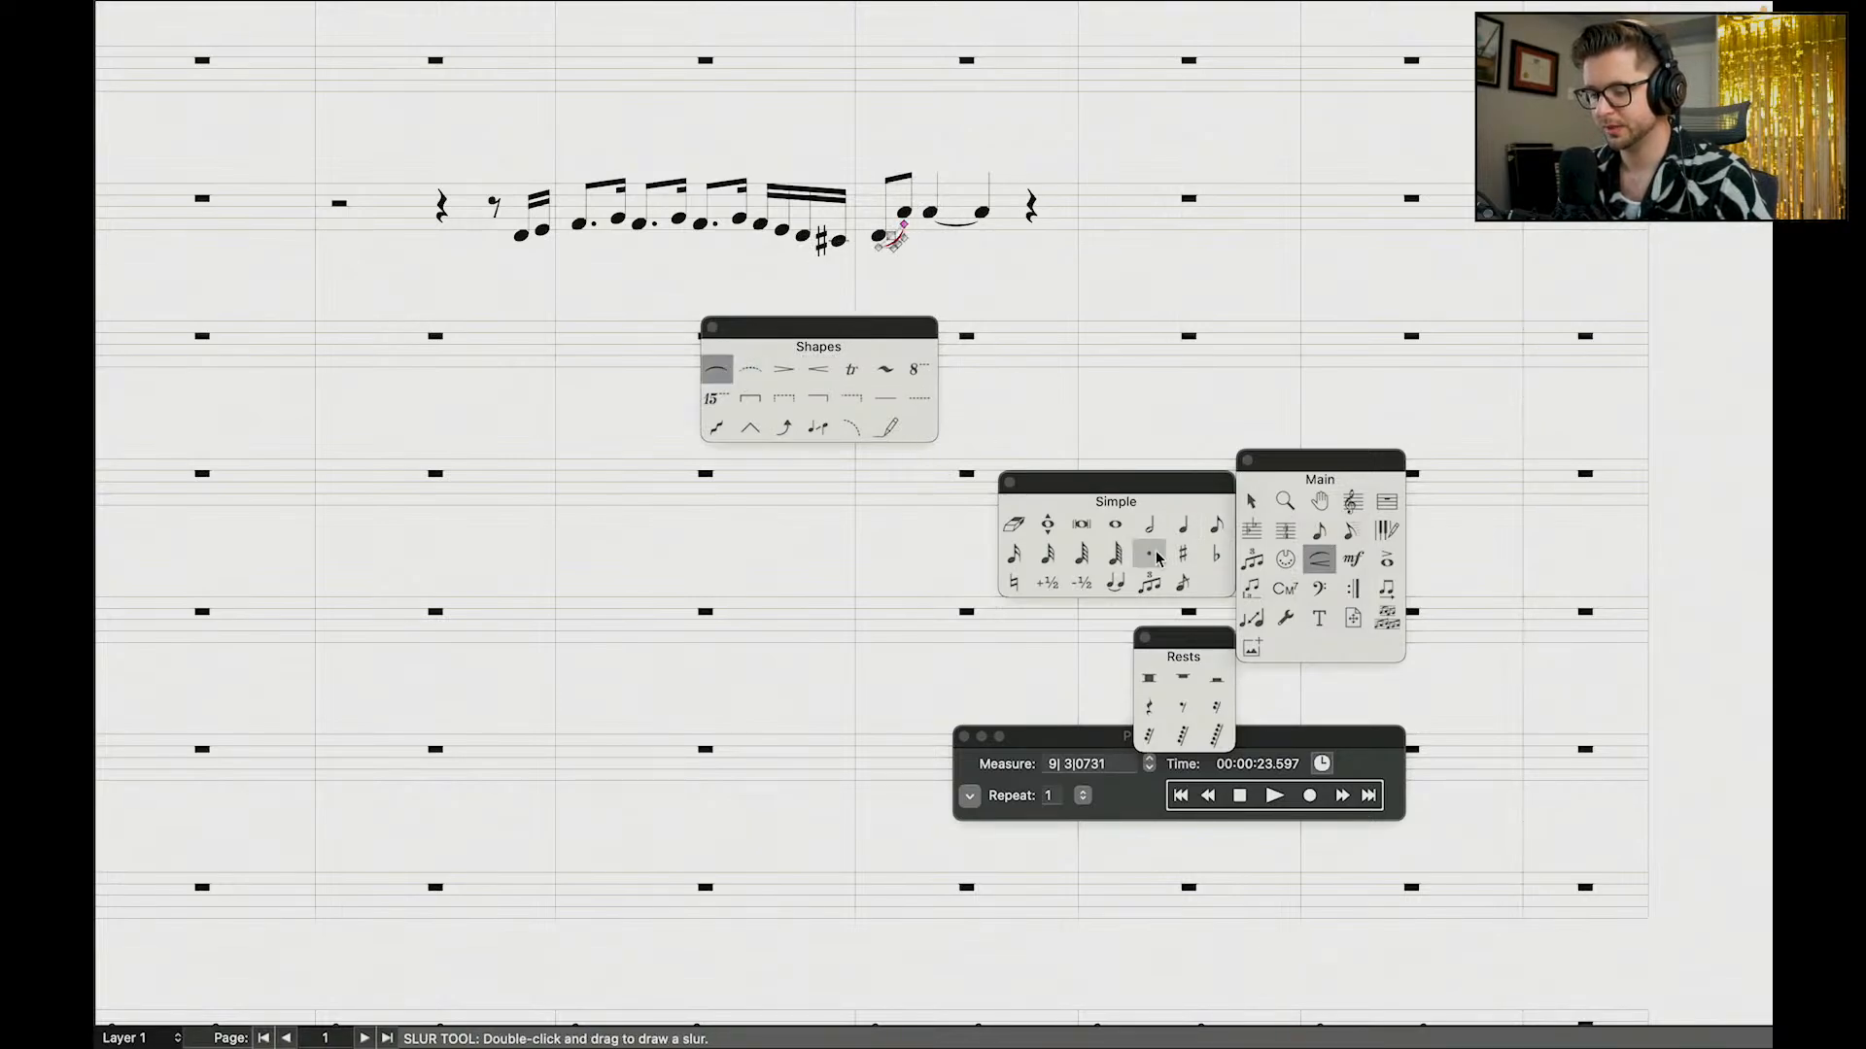
Step: Add a staccato articulation to the second eighth note of Oboe measure 9
click(1389, 559)
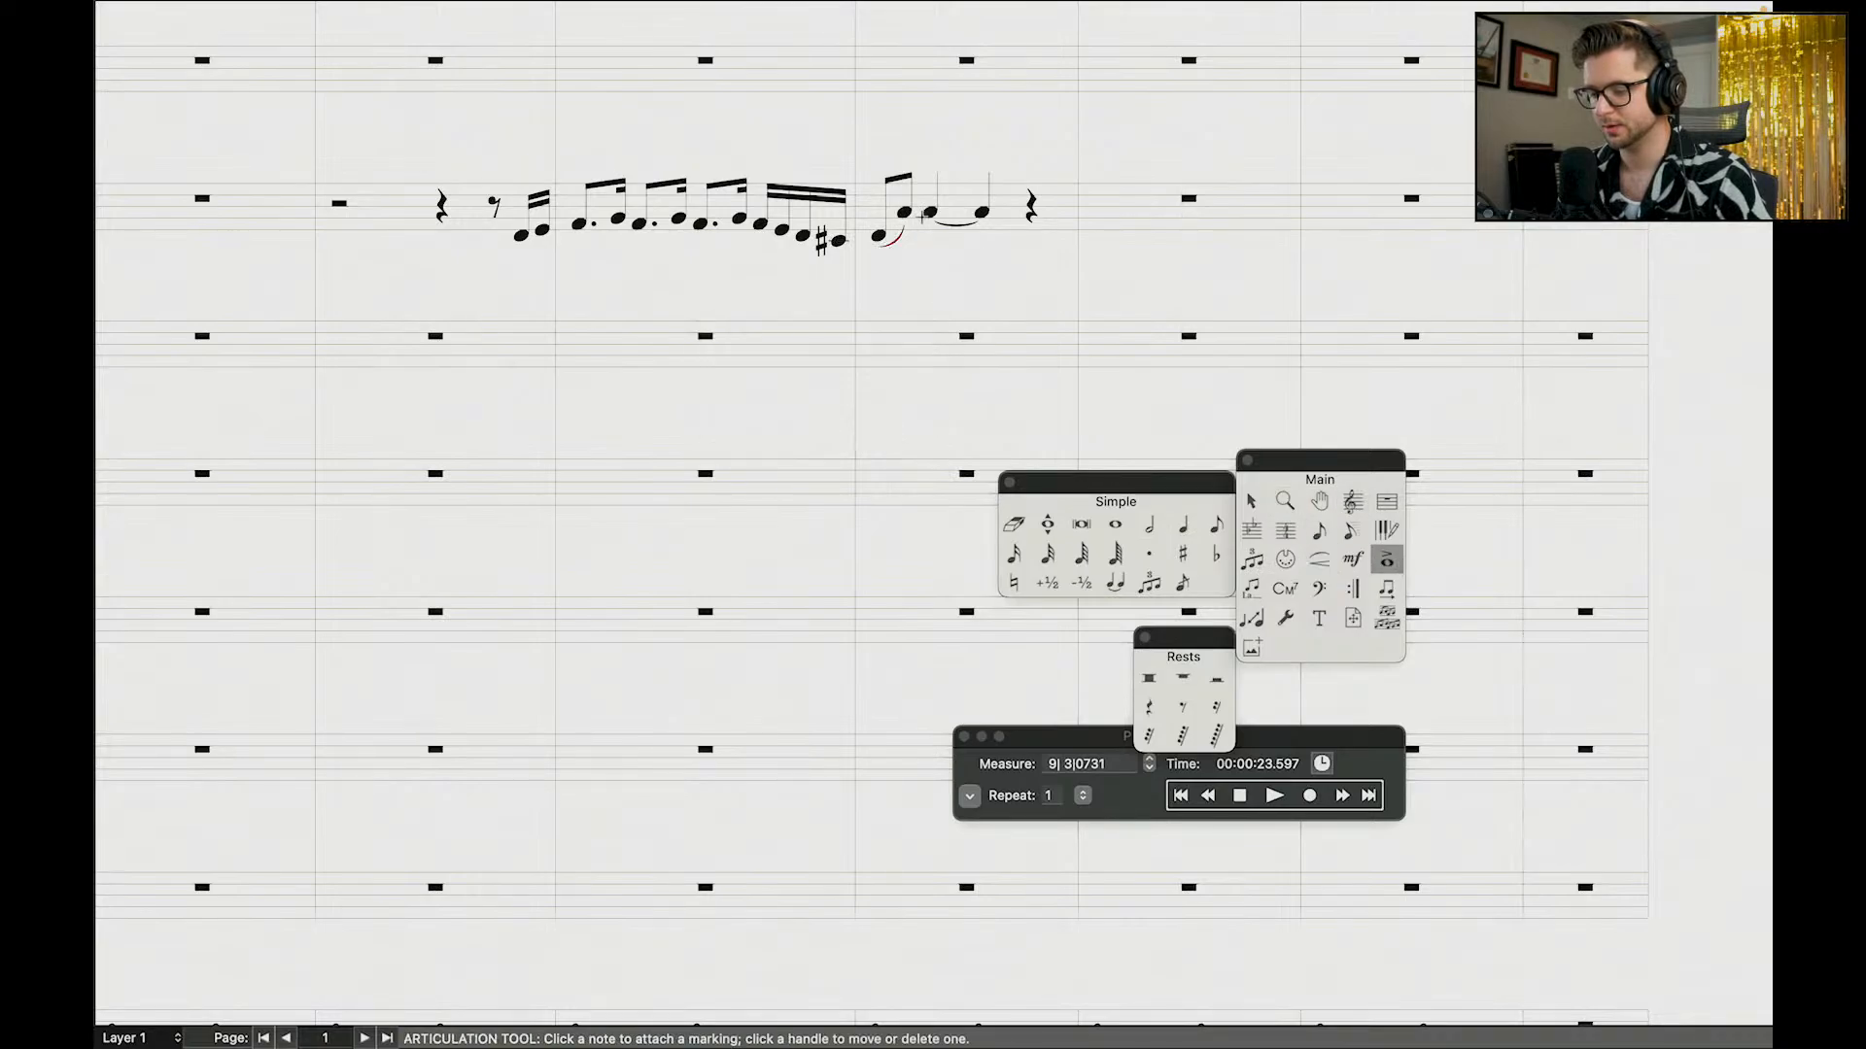
click(905, 213)
key(Return)
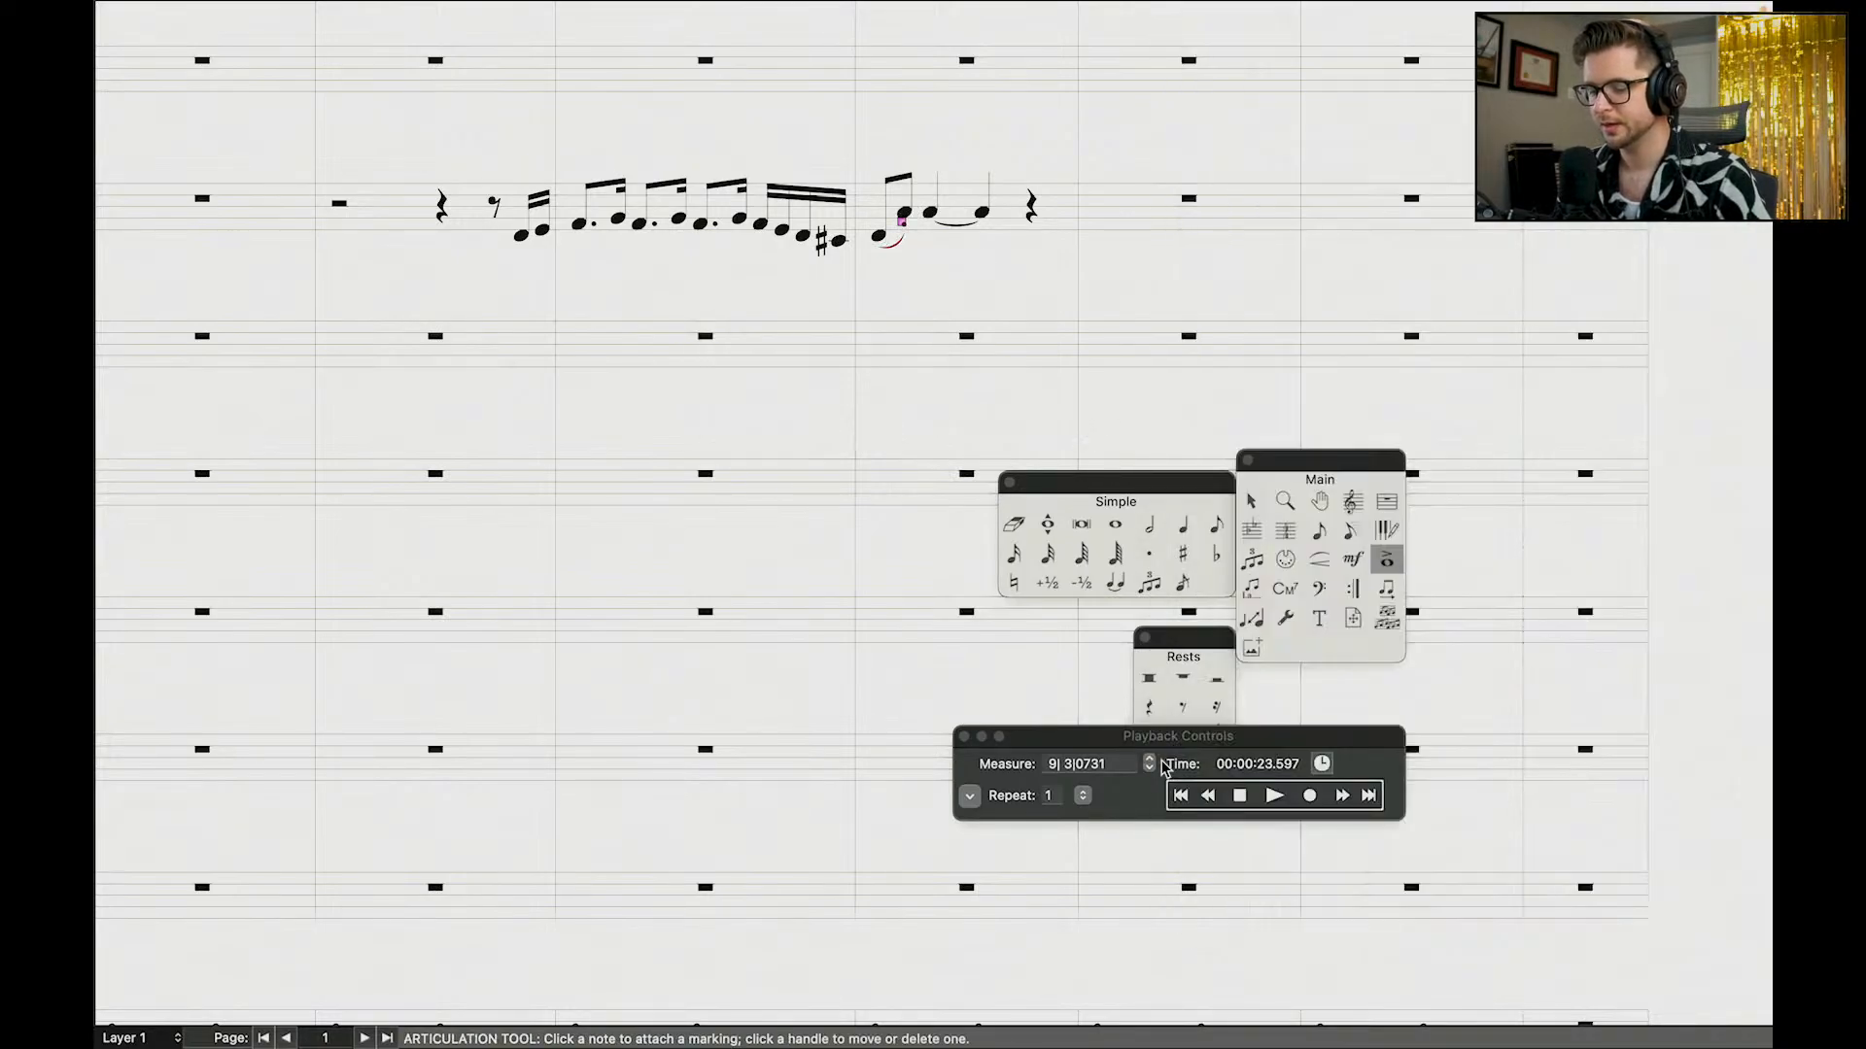
Step: Rewind, play the Oboe phrase through the end of measure 9, and stop at measure 10
click(1208, 795)
click(1274, 796)
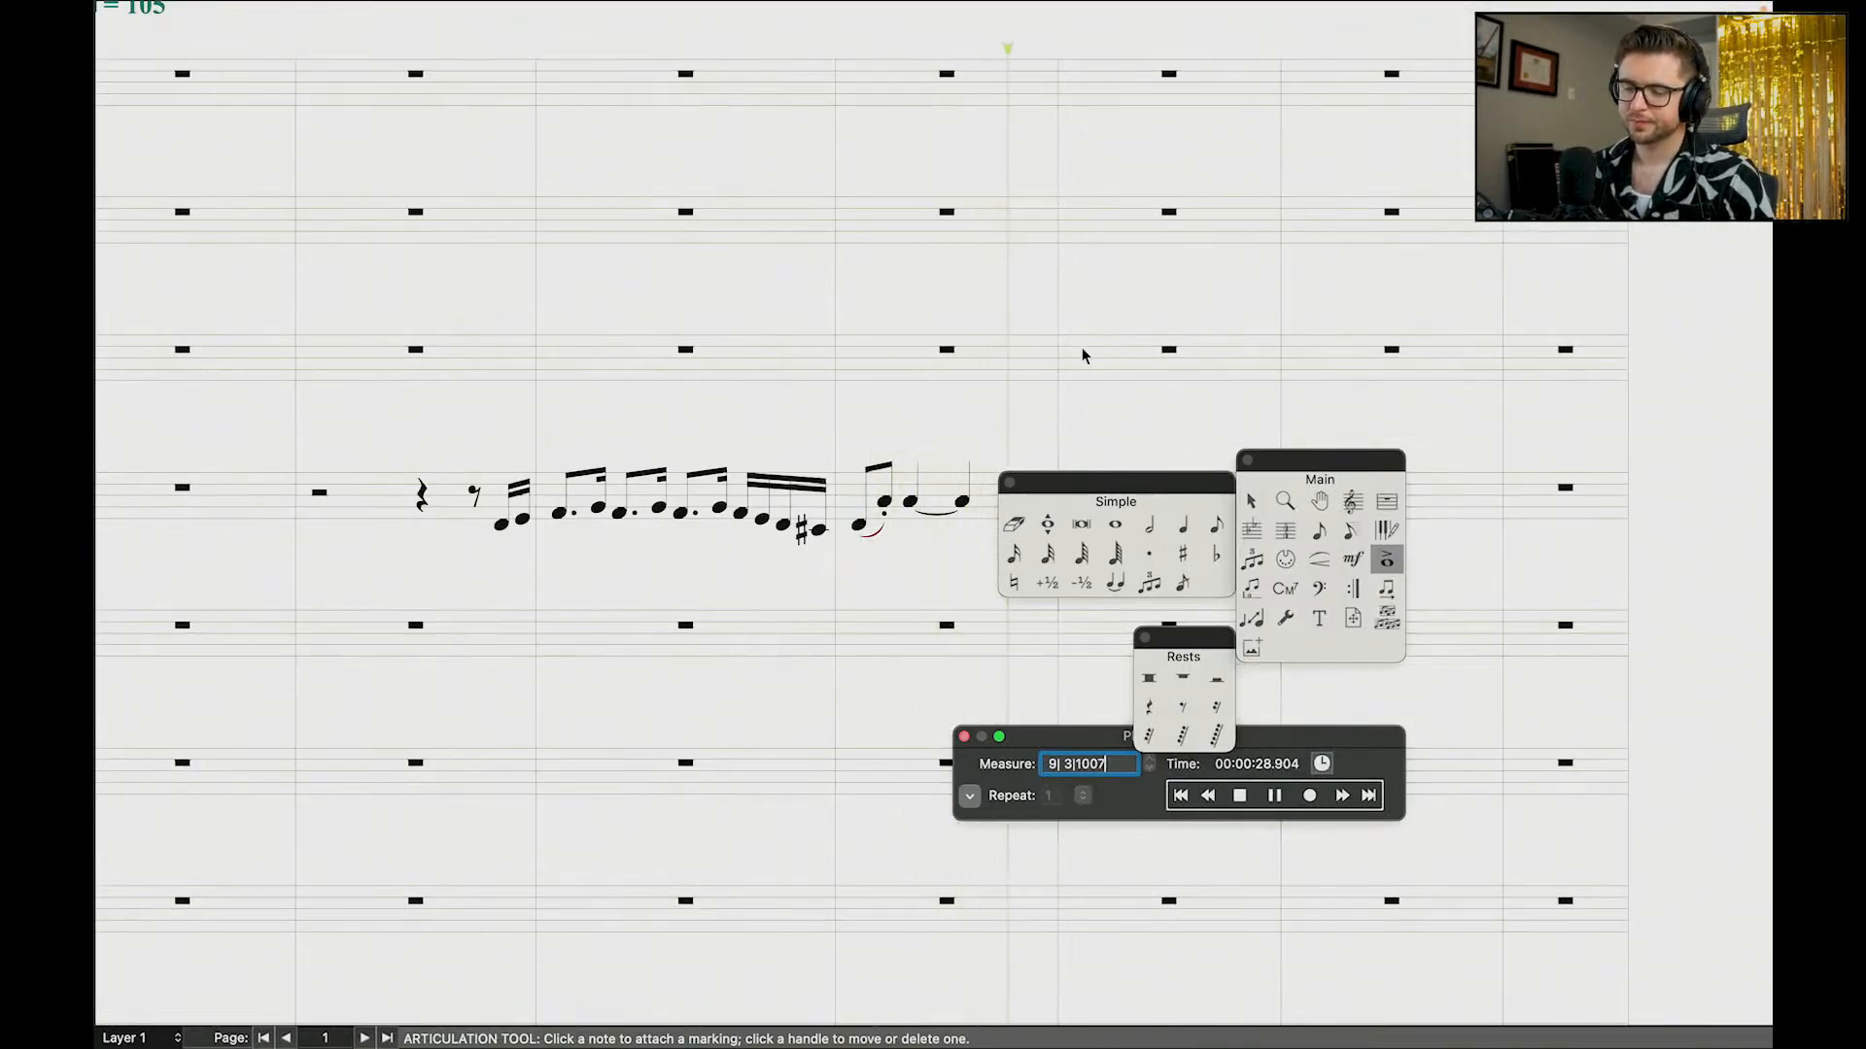
click(1085, 258)
Step: Copy the Oboe phrase from beat 4 of measure 7 through measure 8 and paste it starting on the last beat of measure 9
click(1252, 500)
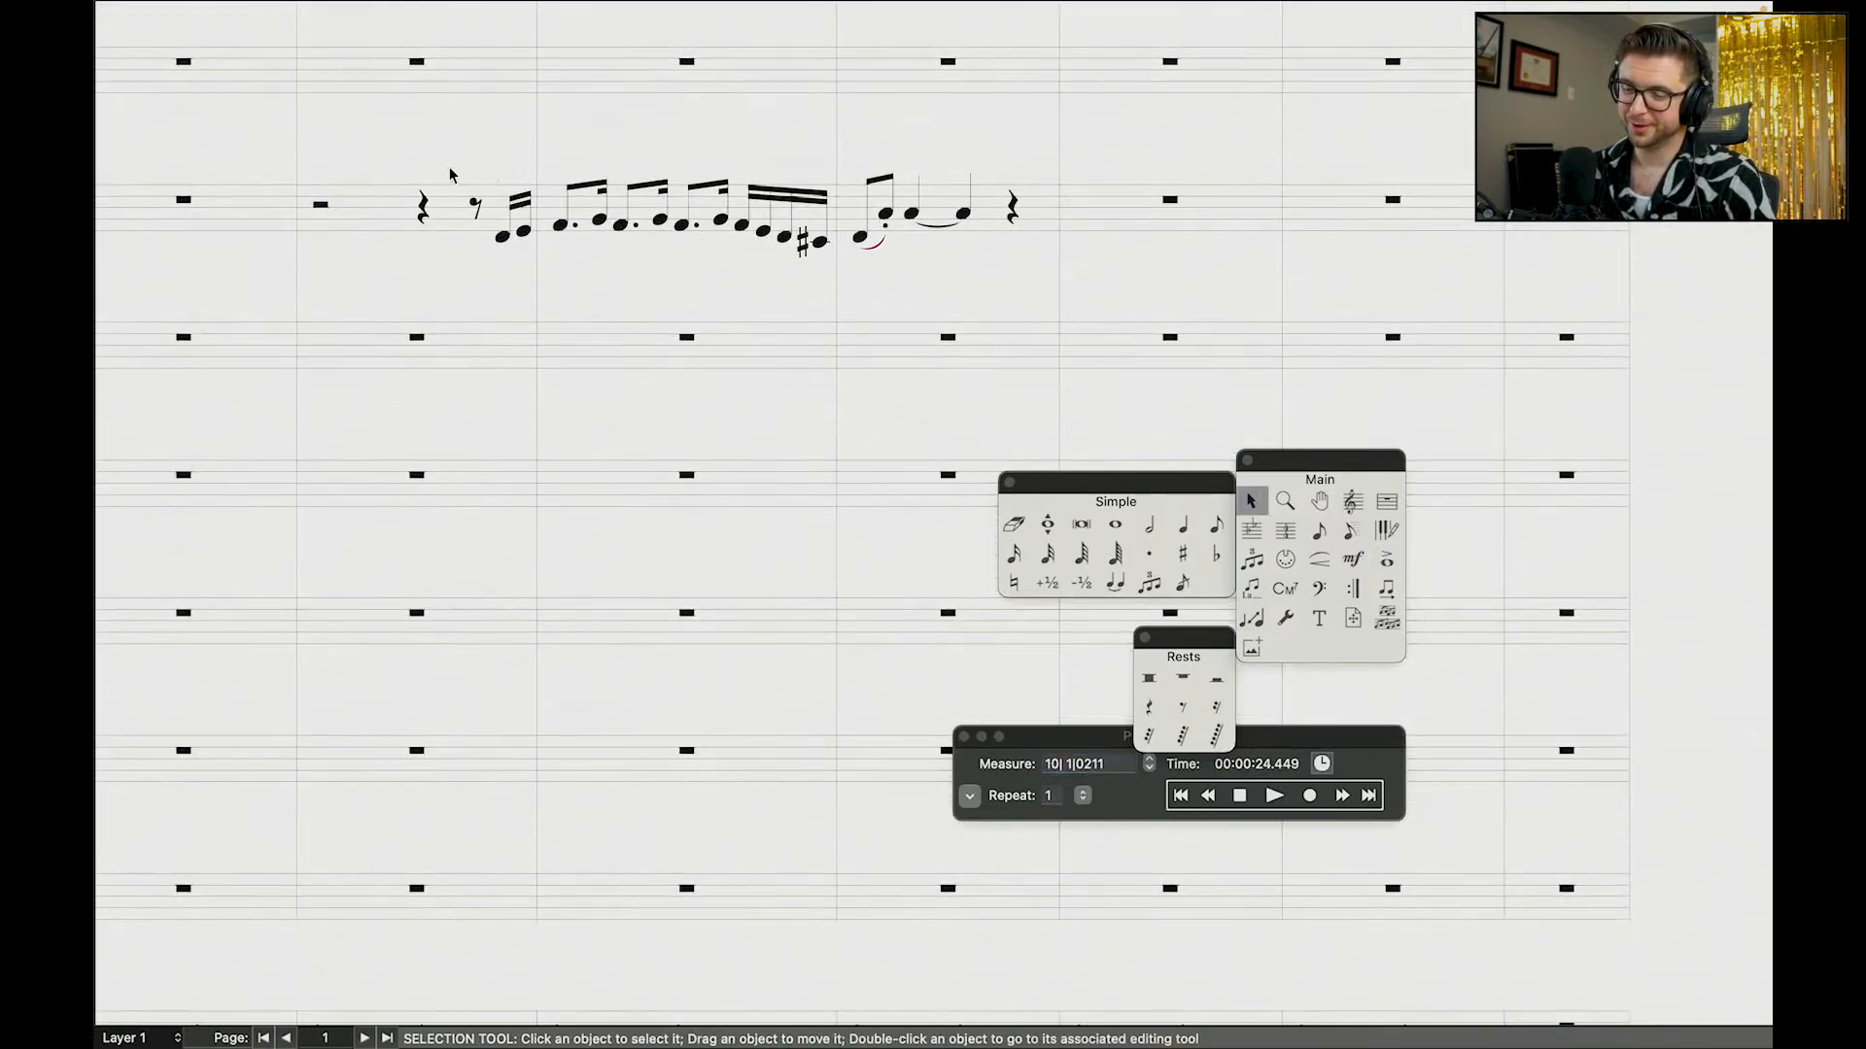
drag(450, 175, 838, 282)
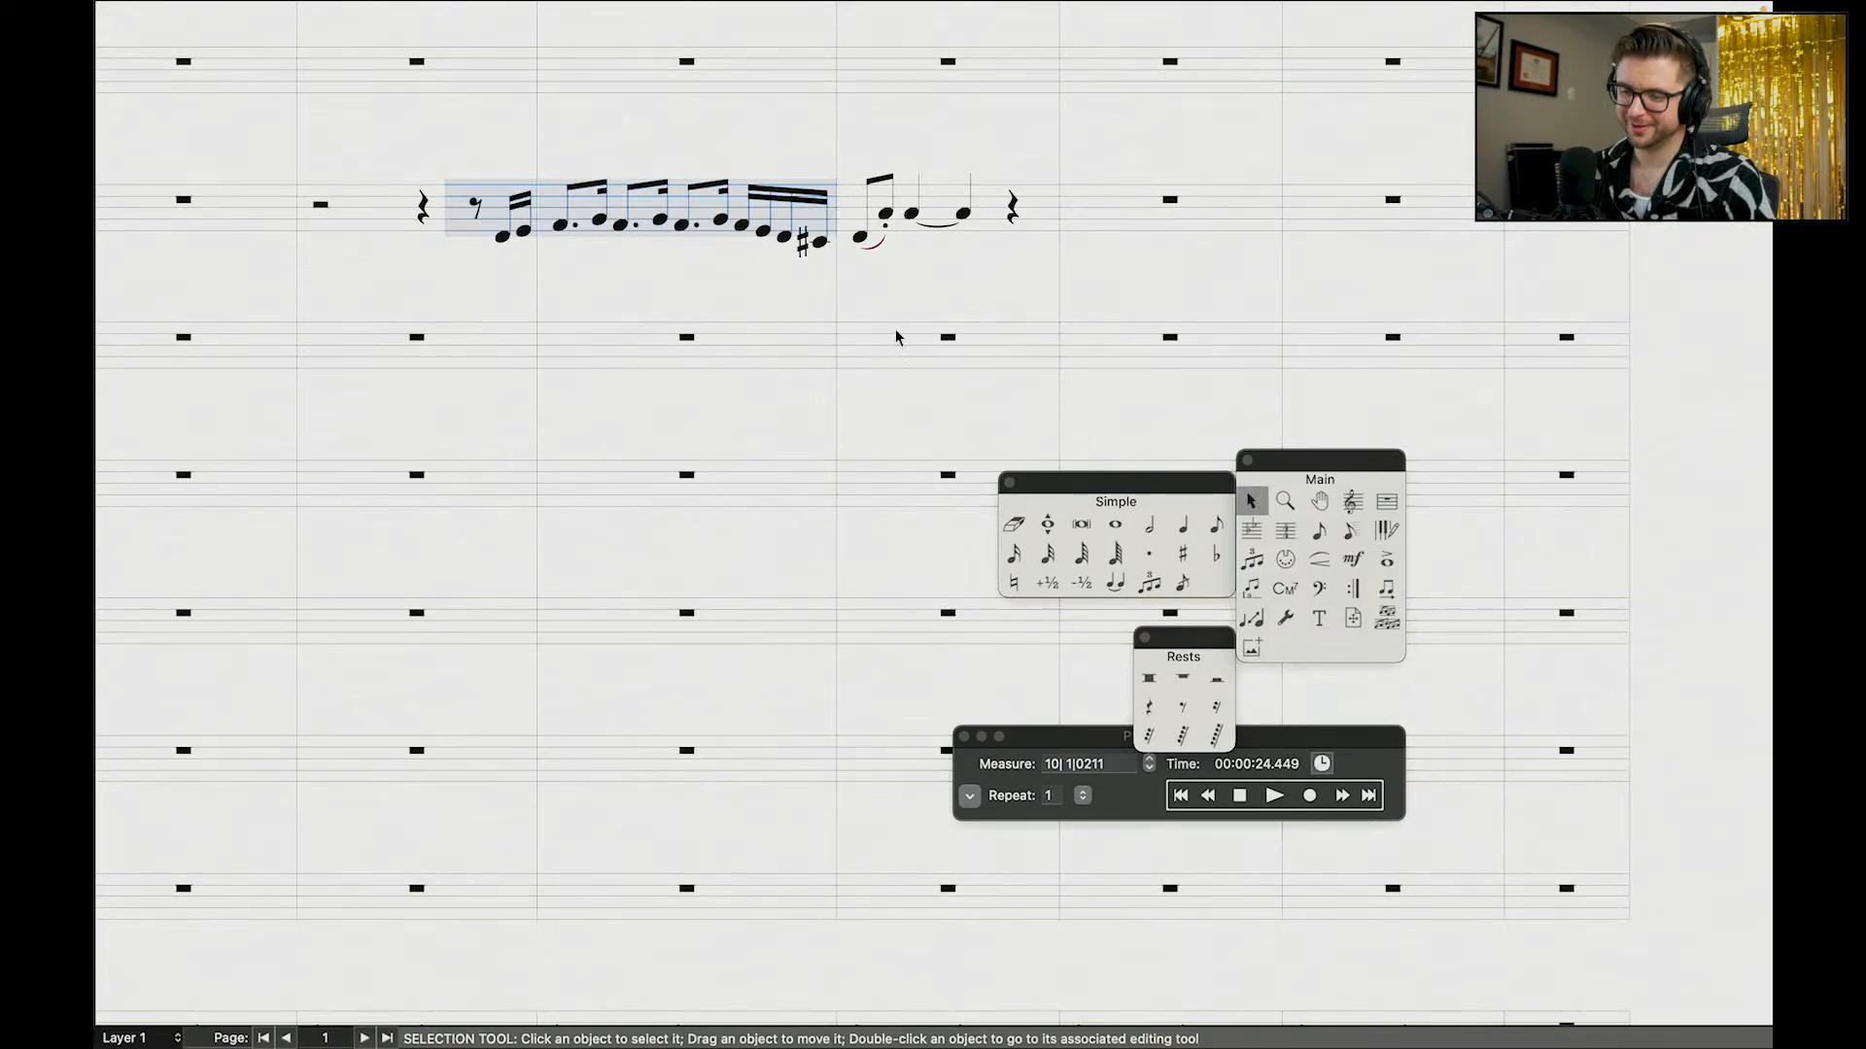
click(494, 142)
drag(460, 173, 840, 274)
click(1031, 130)
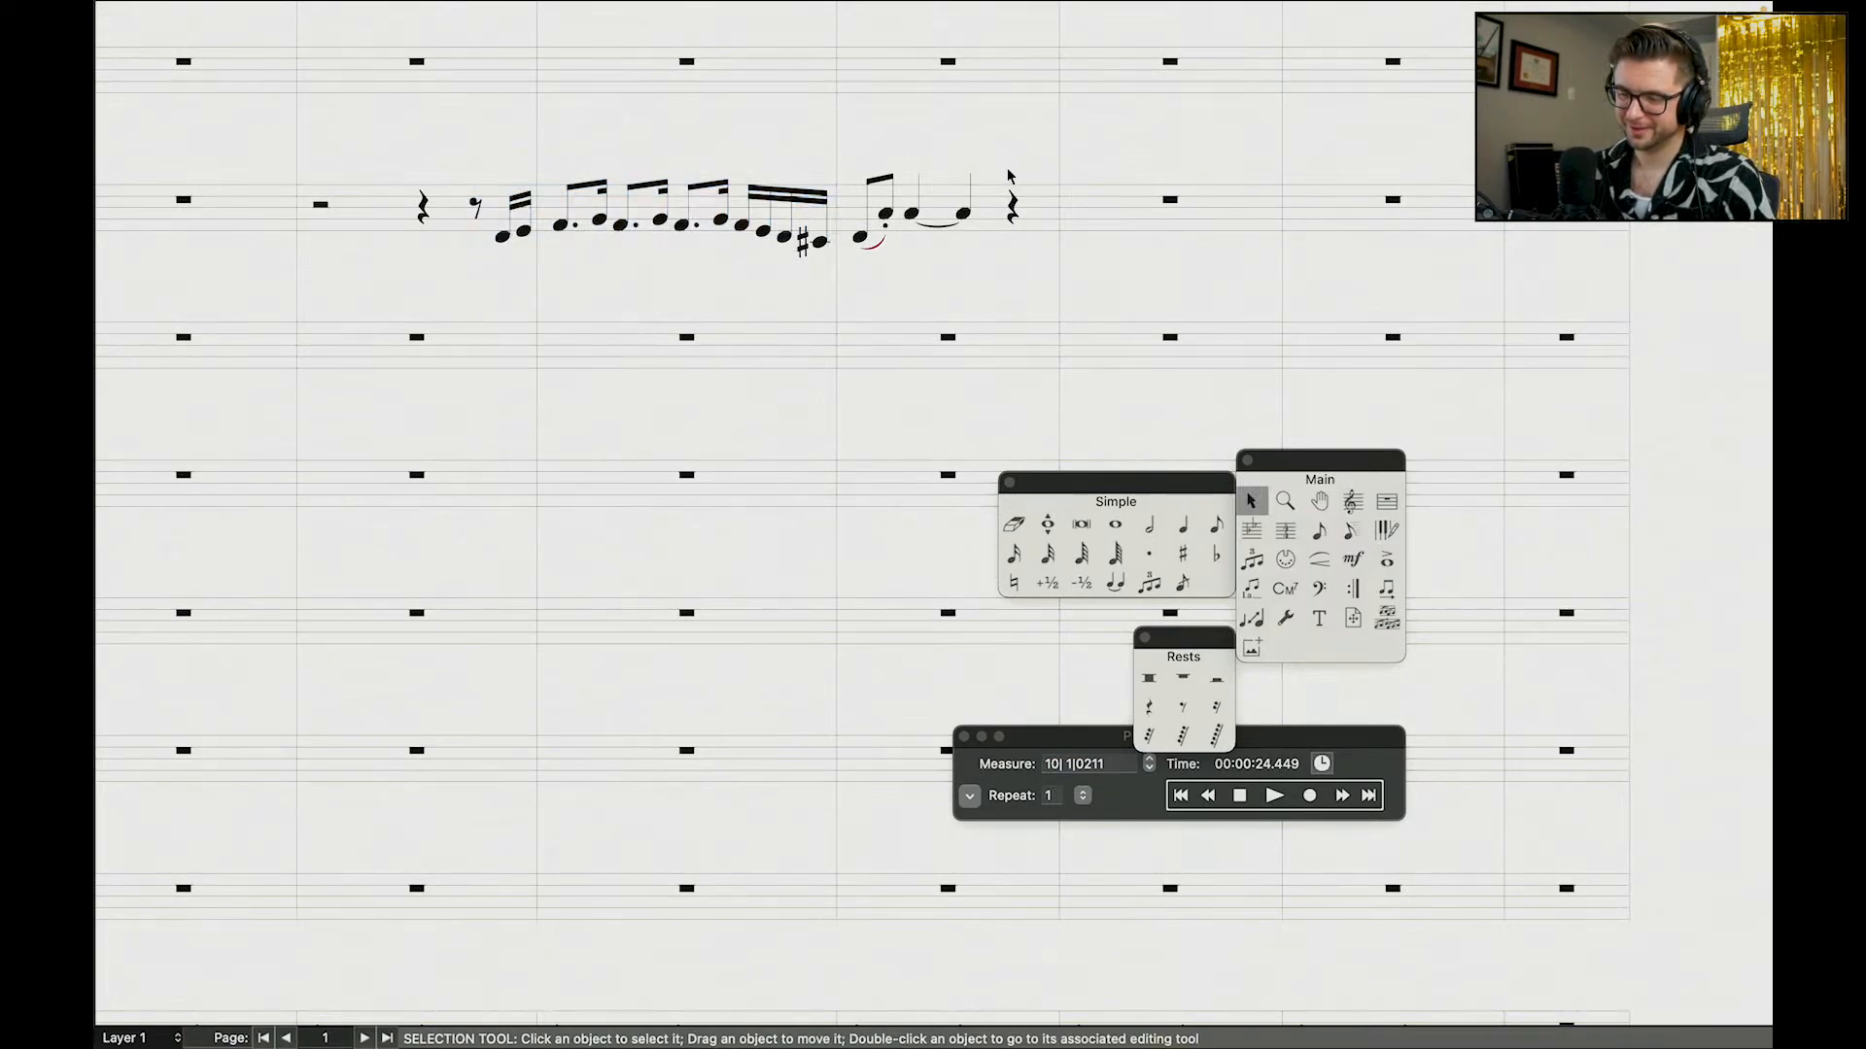
drag(1004, 177, 840, 210)
click(1016, 156)
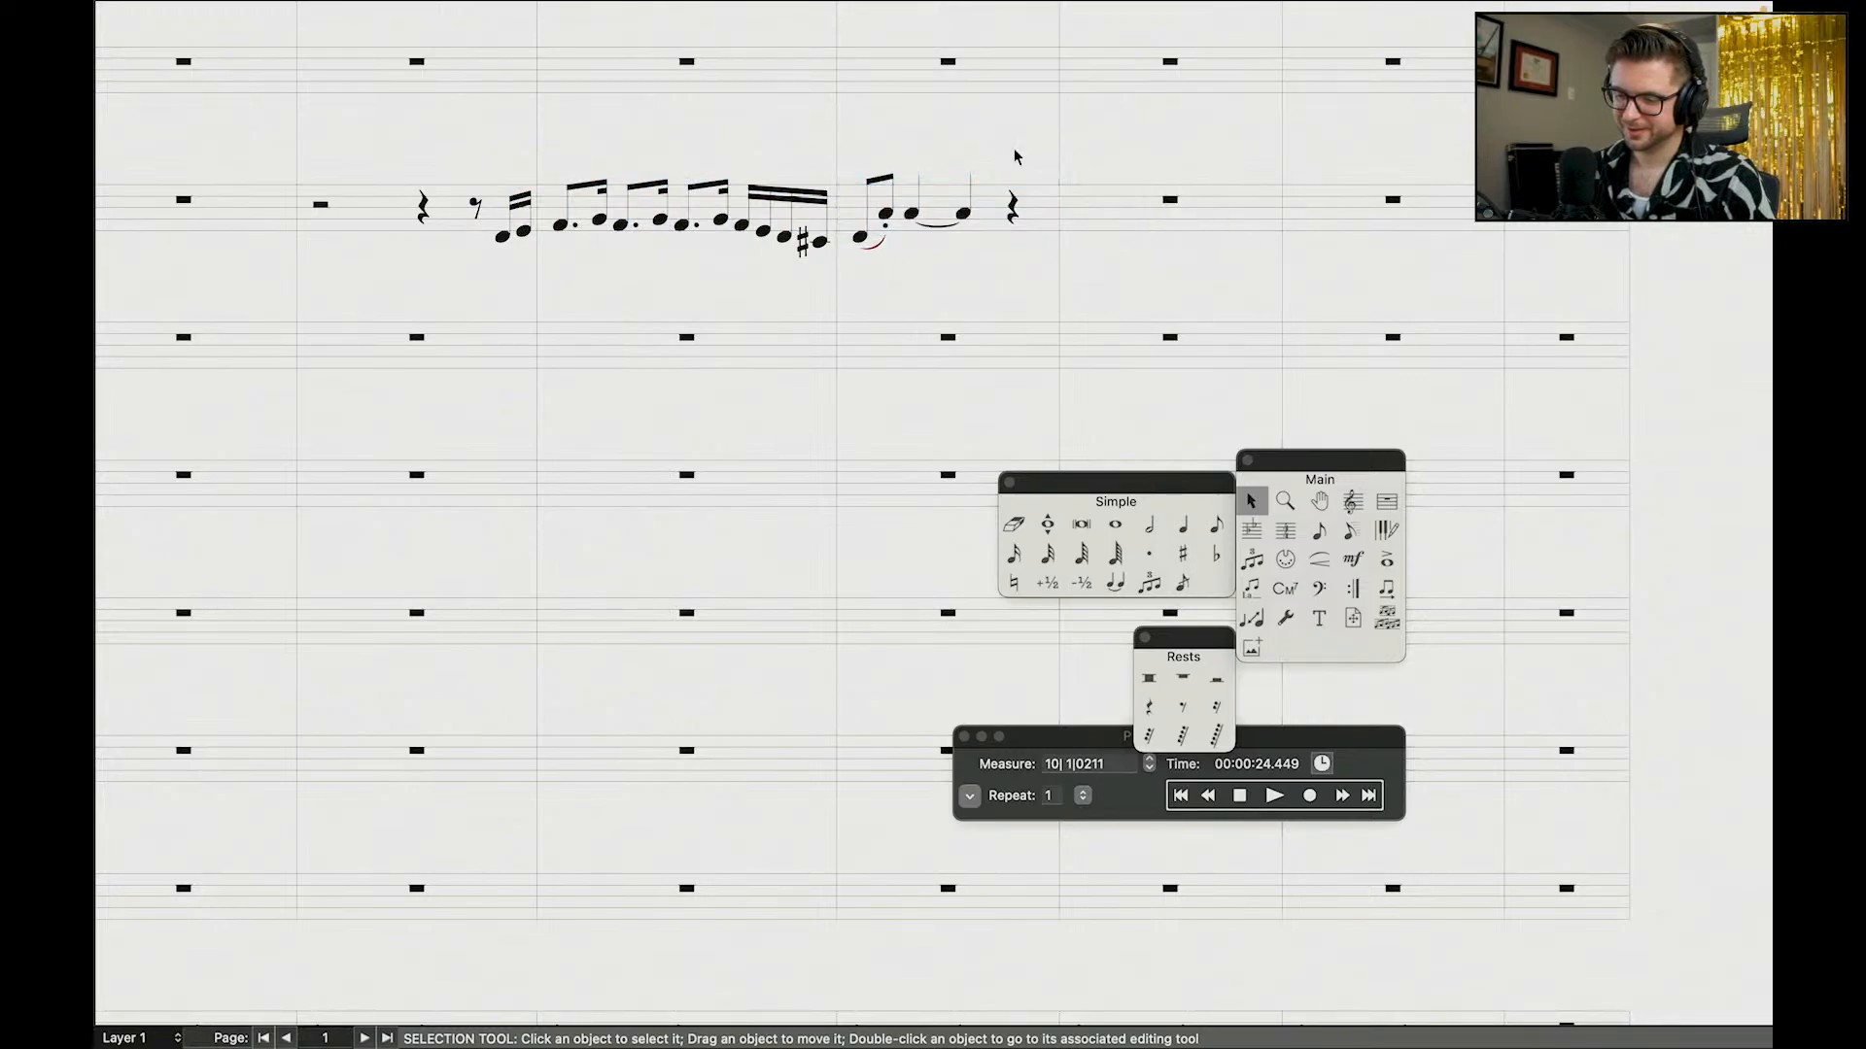
drag(1005, 167, 1063, 243)
key(super+v)
click(1023, 268)
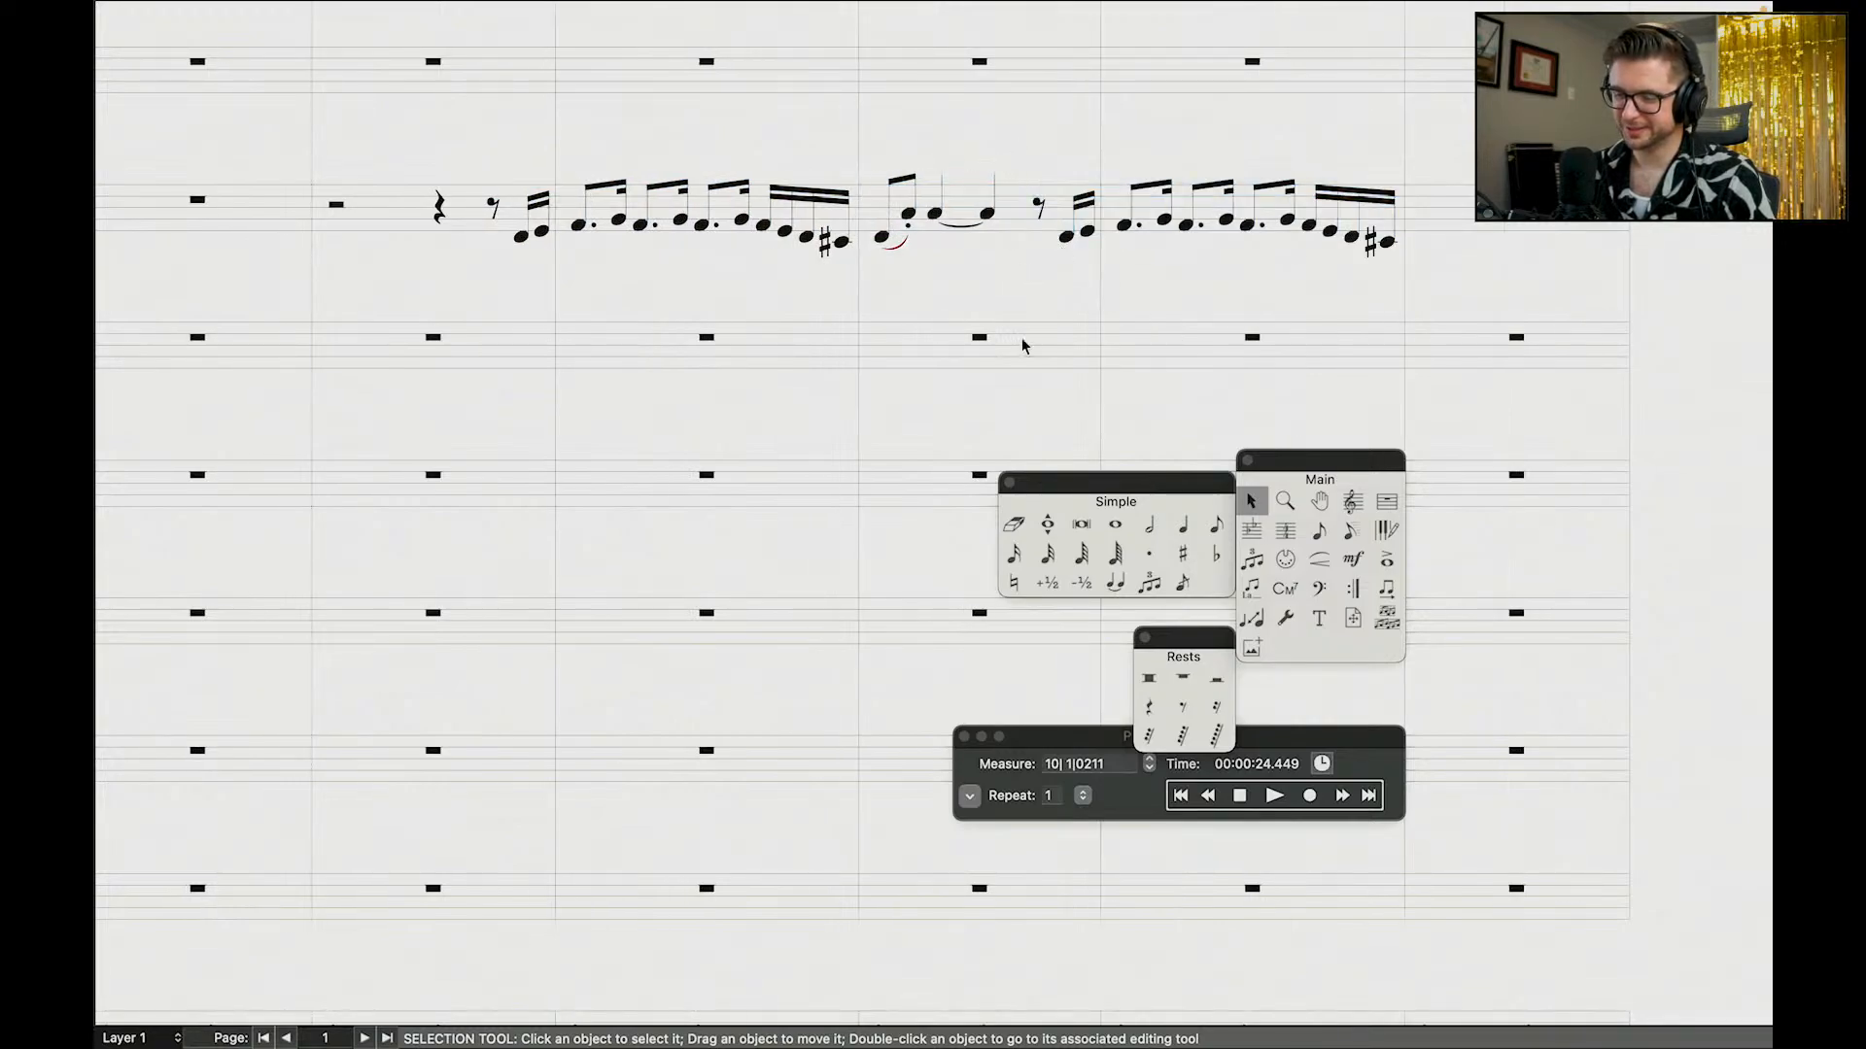
Step: Play the Oboe line through the repeated phrase in measure 10 and stop at the start of measure 11
key(space)
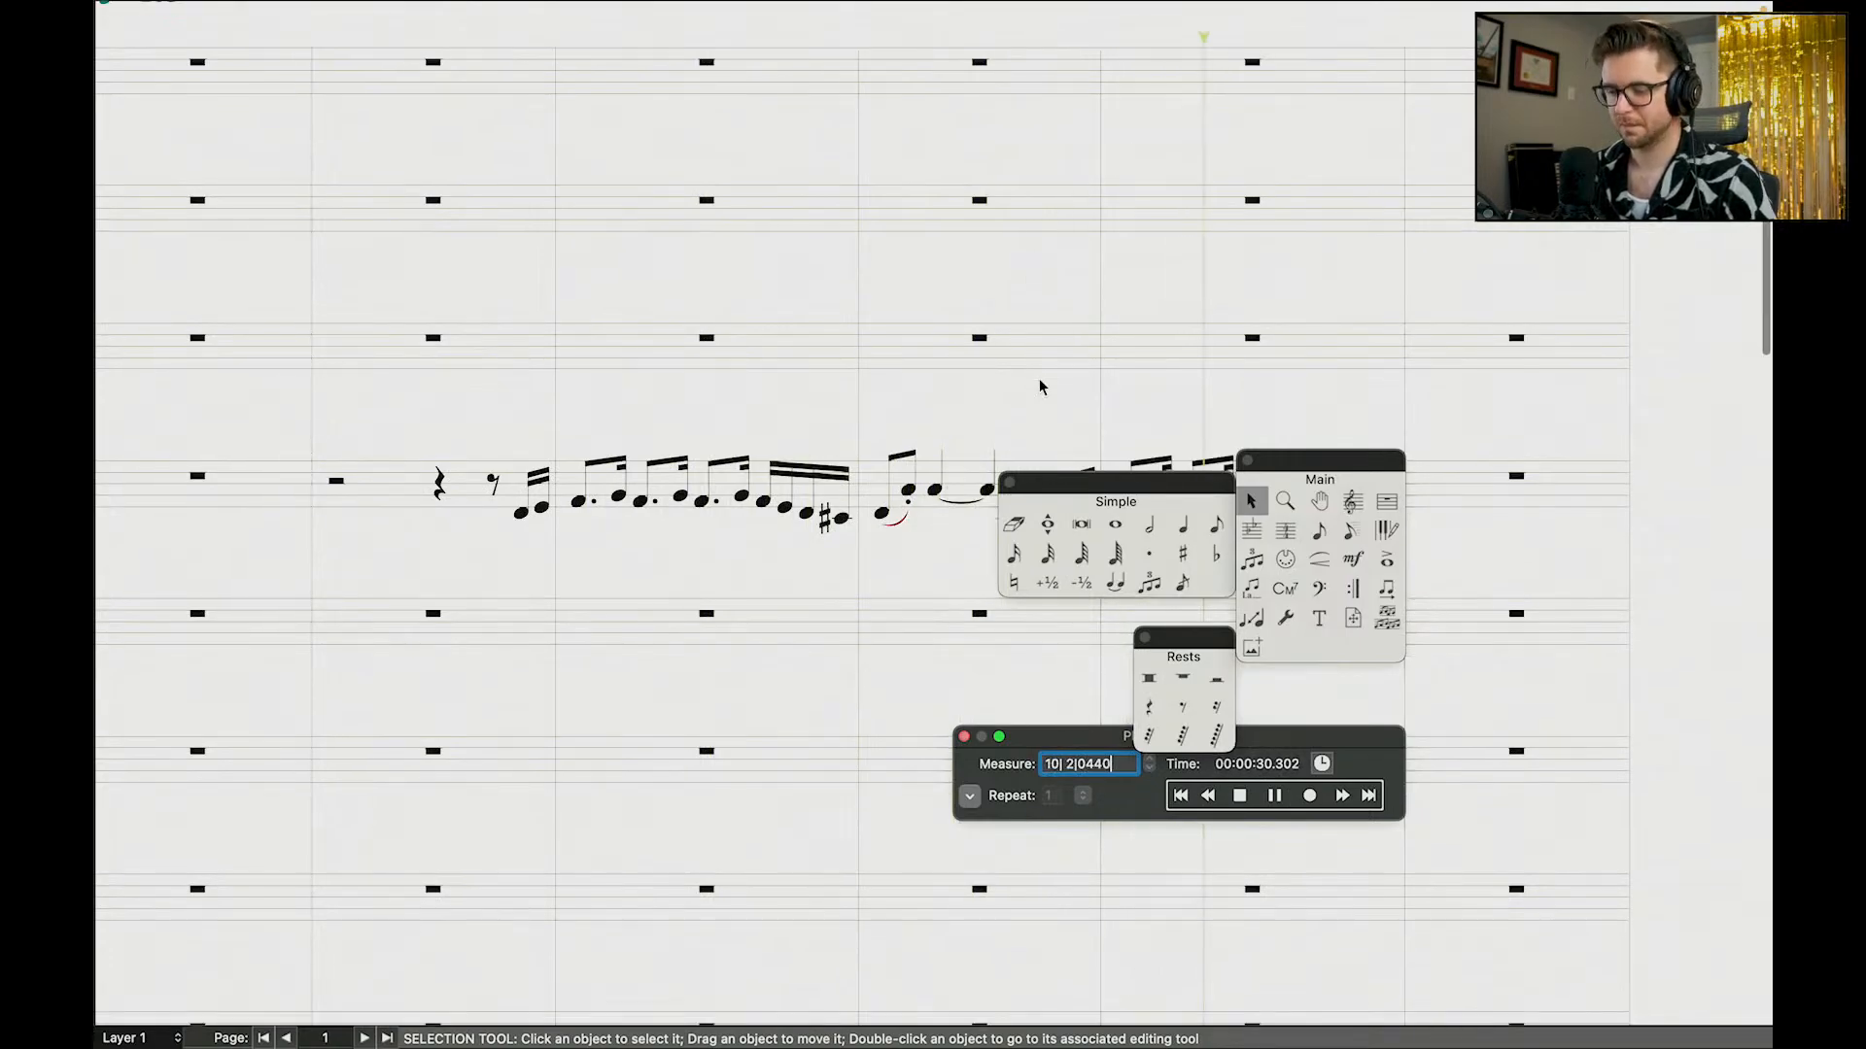
key(space)
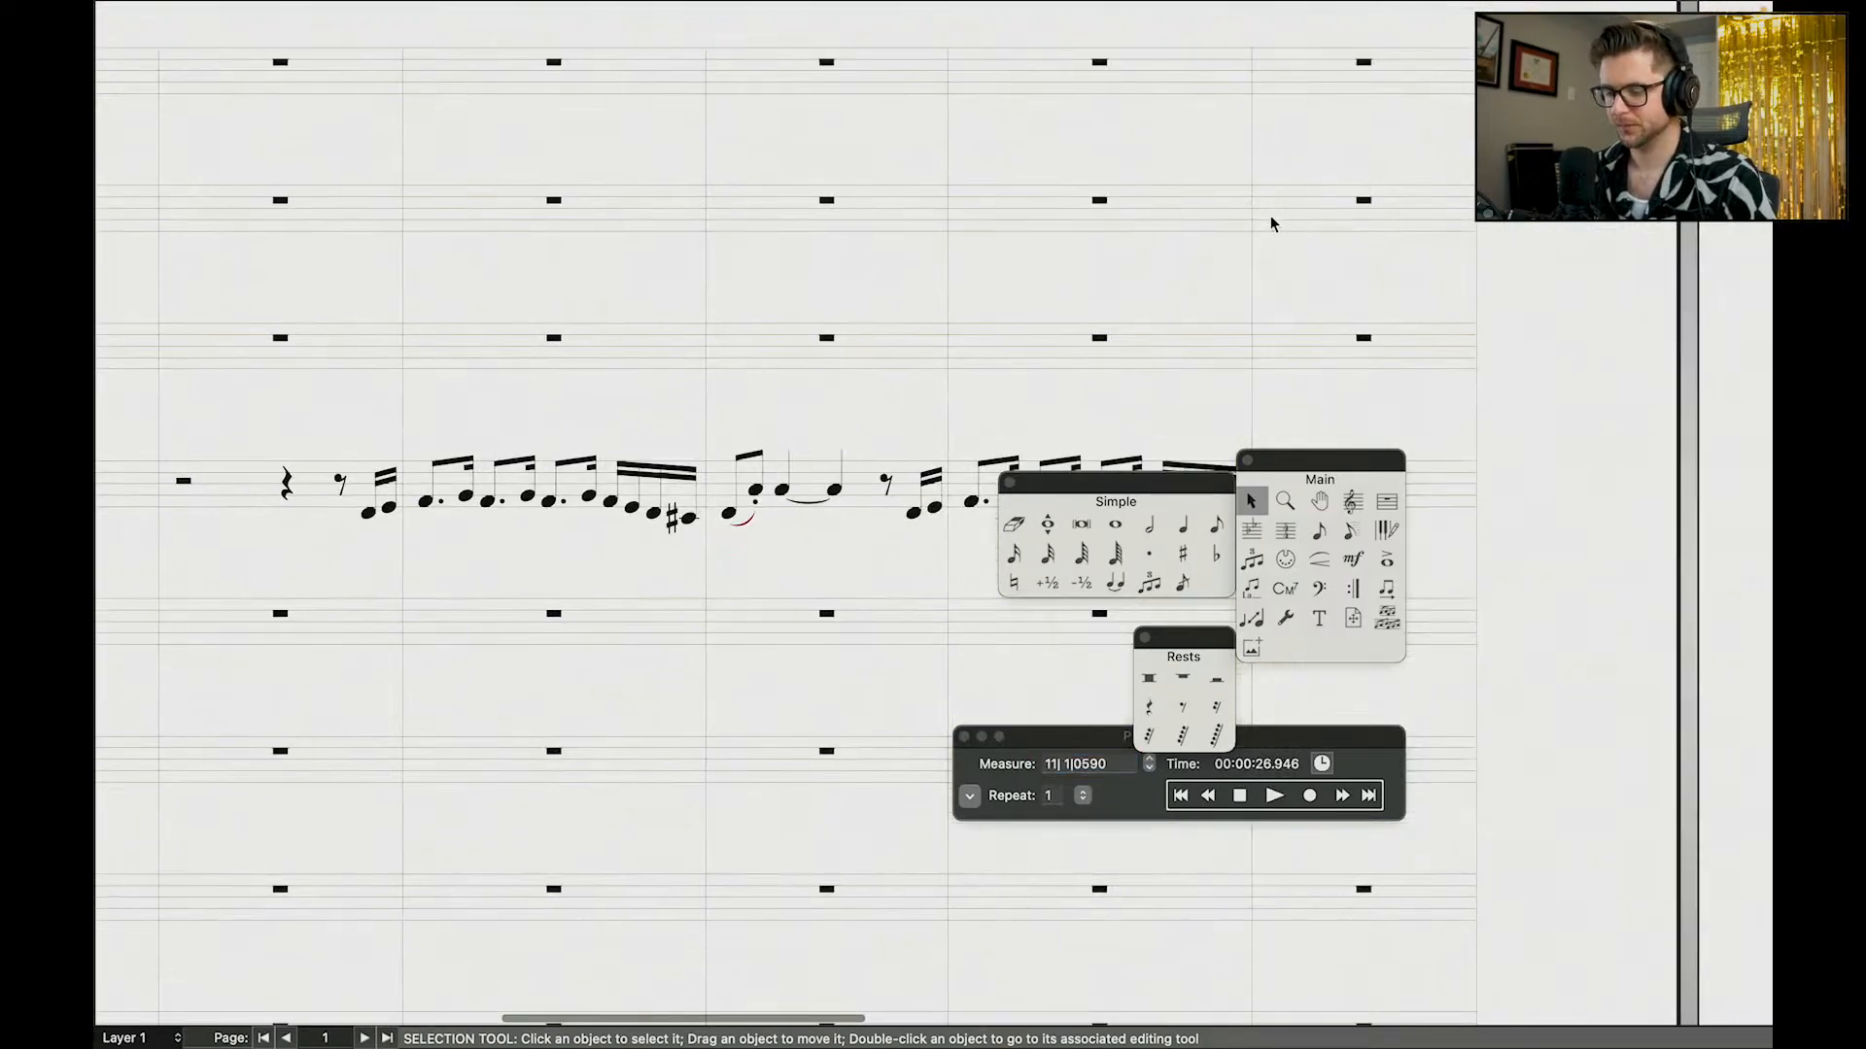
scroll(1361, 280, up, 5)
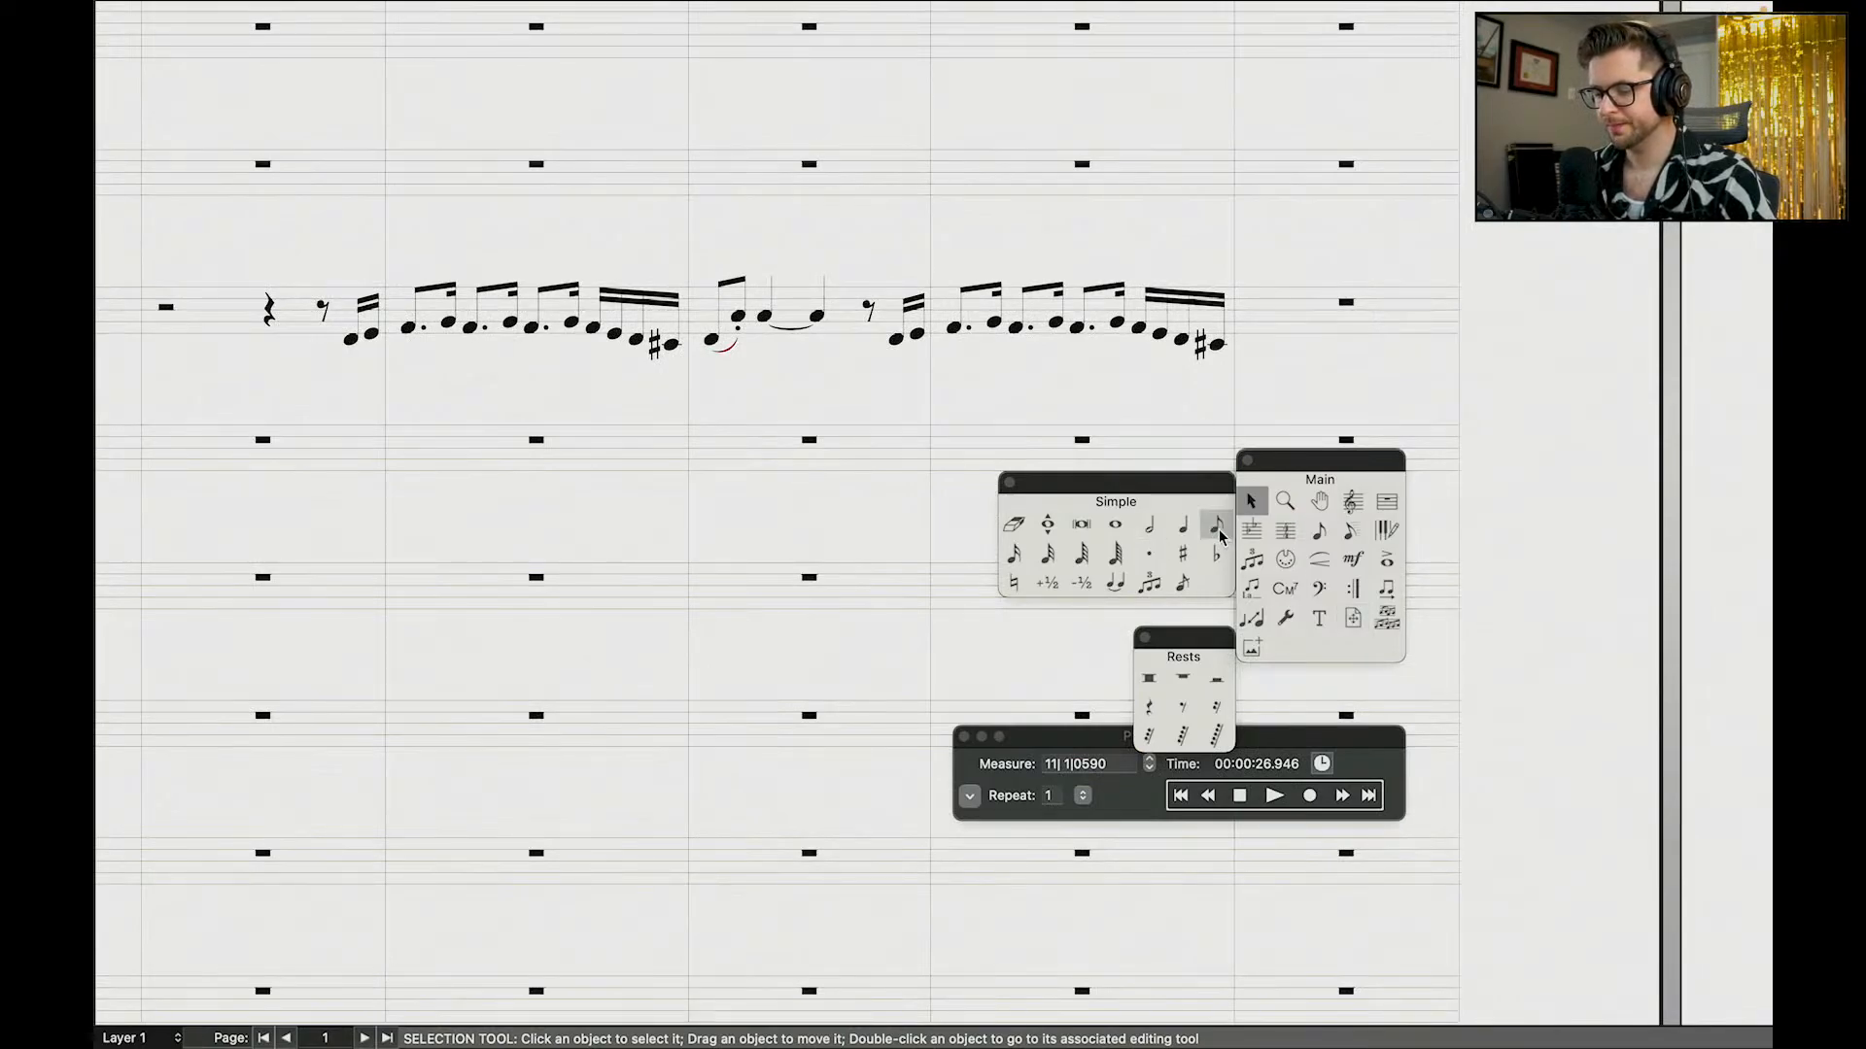
Step: Choose the 16th-note value, replay the passage from measure 9, and stop in measure 11
click(1011, 558)
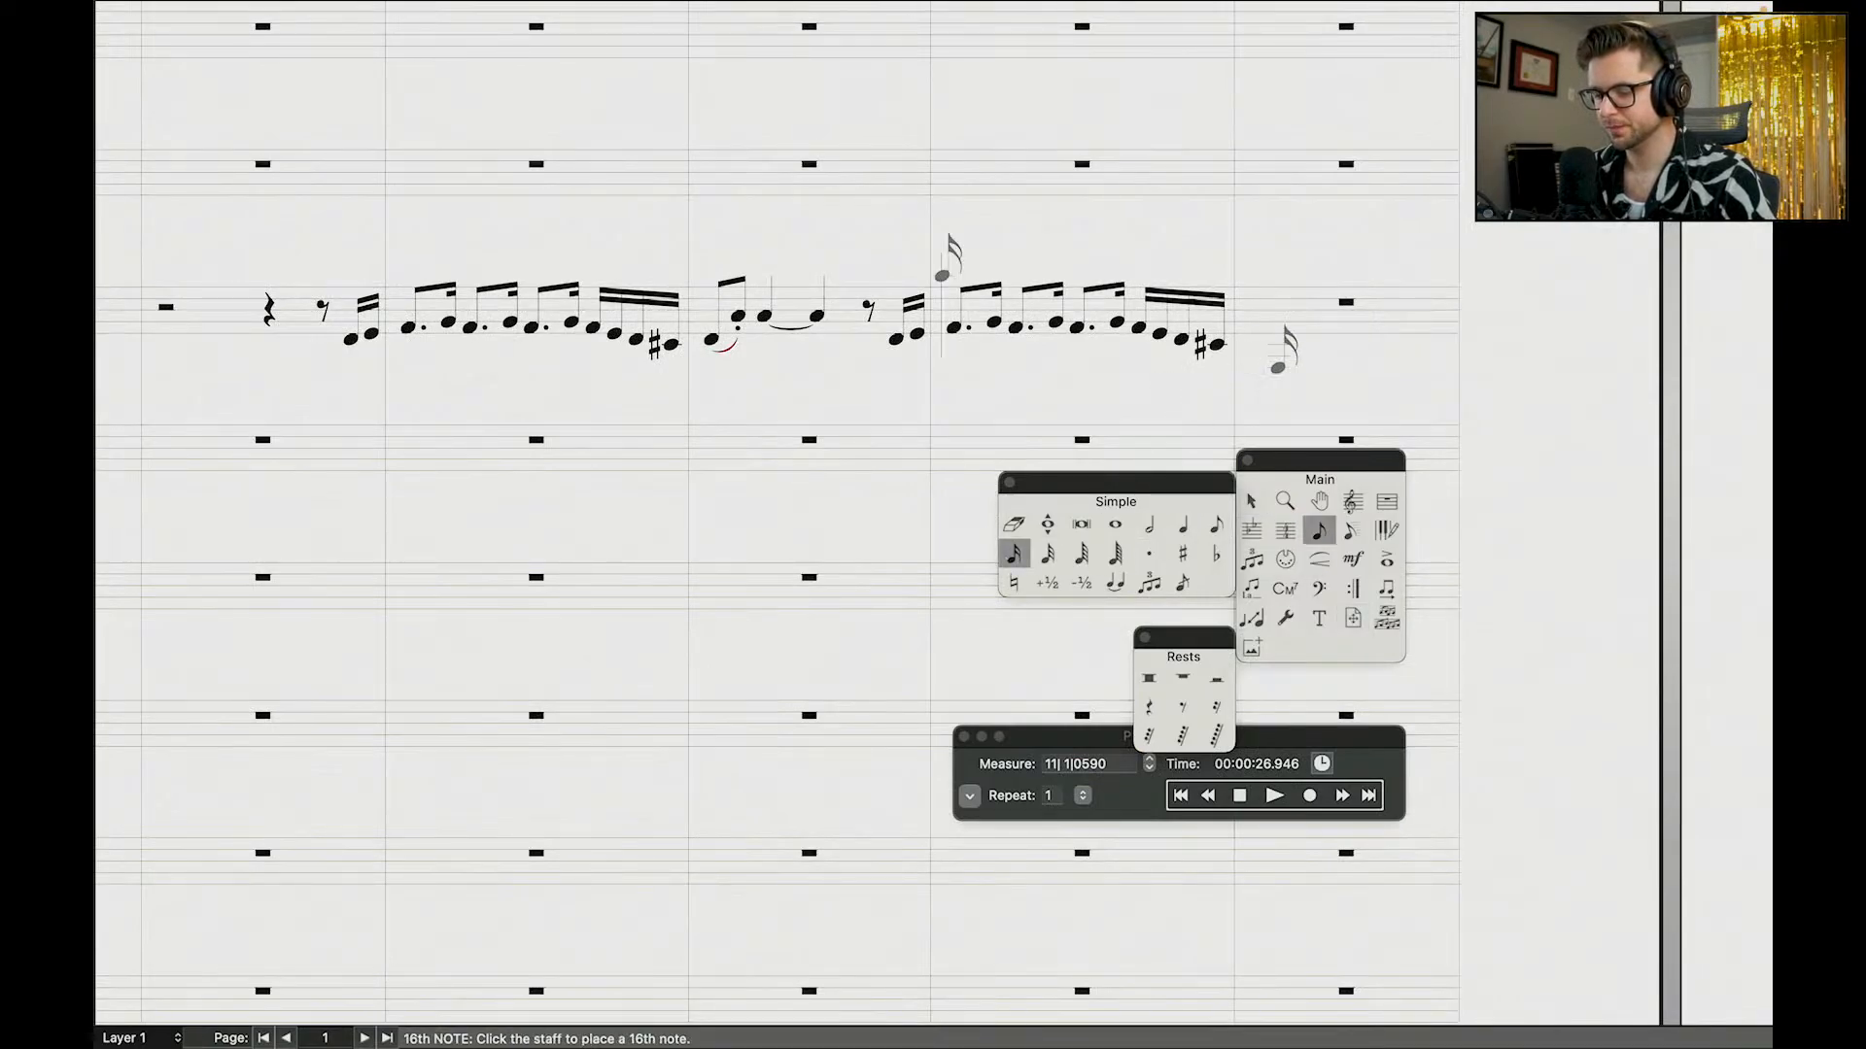
click(1208, 796)
click(1209, 798)
click(1208, 802)
click(1208, 801)
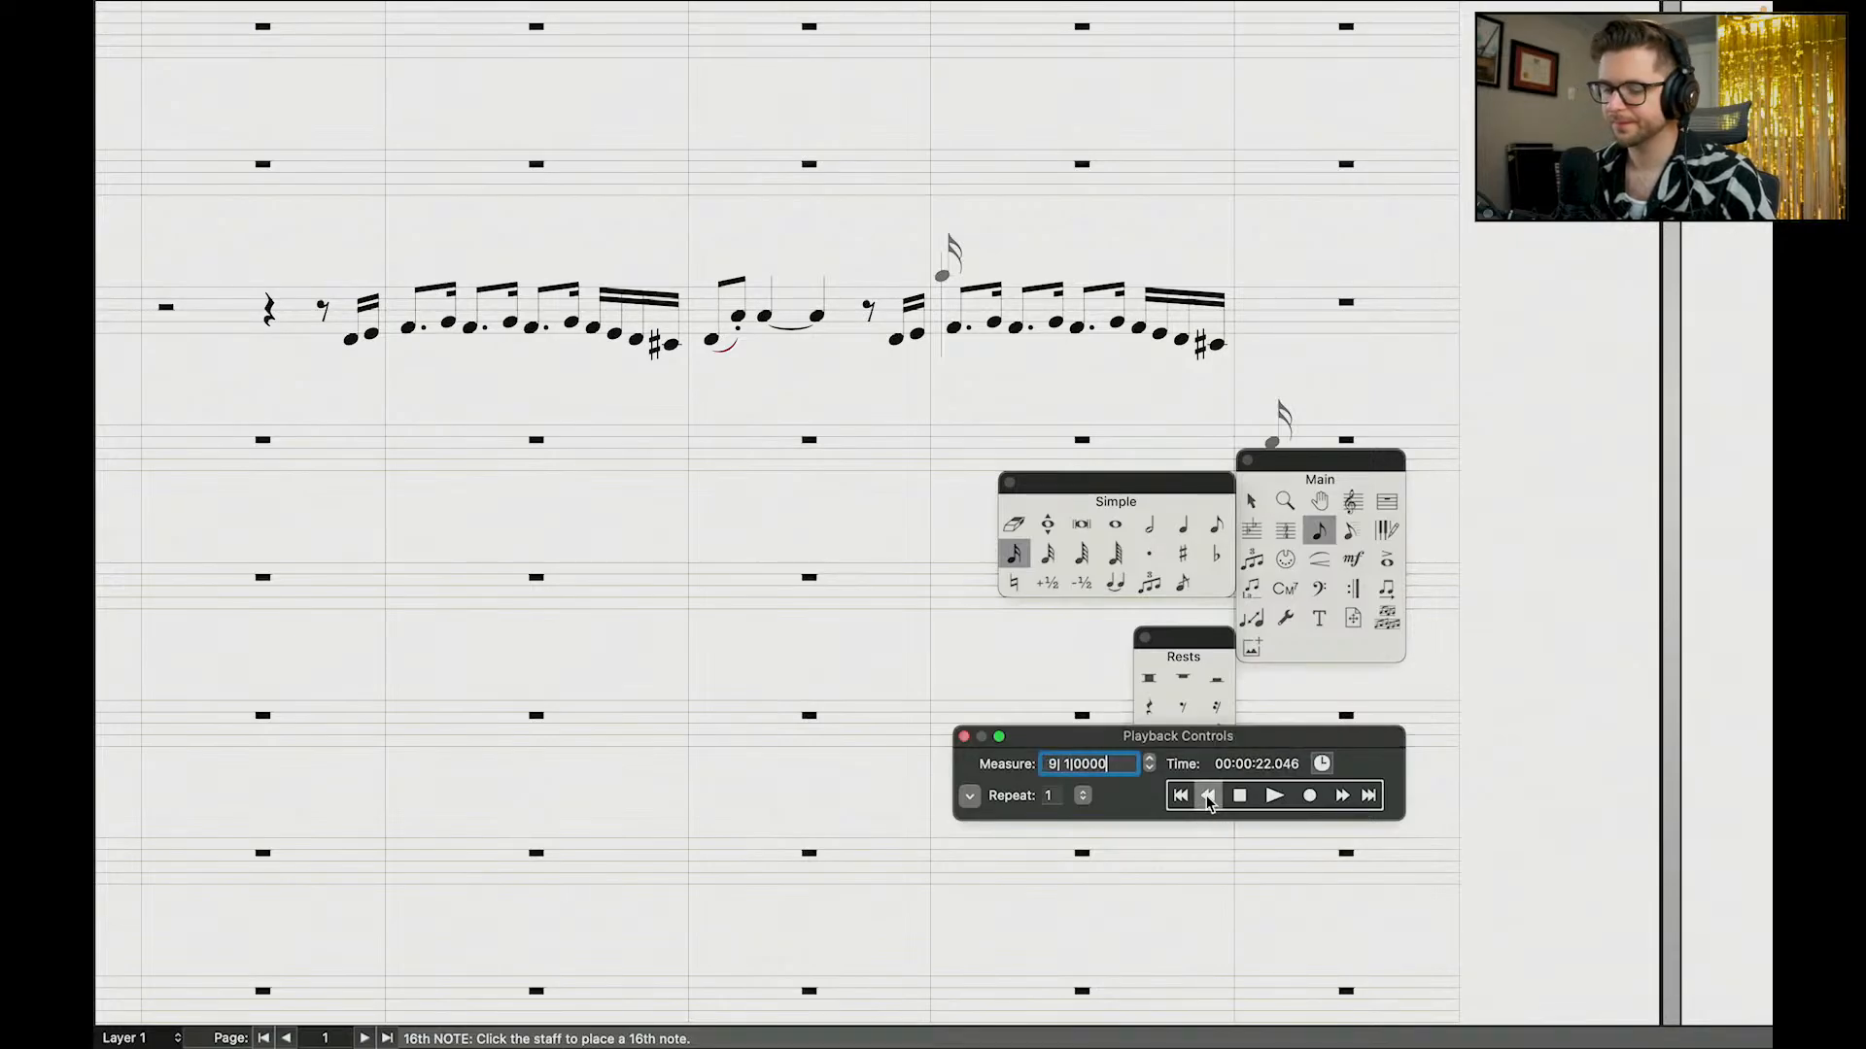
key(space)
scroll(1244, 129, down, 5)
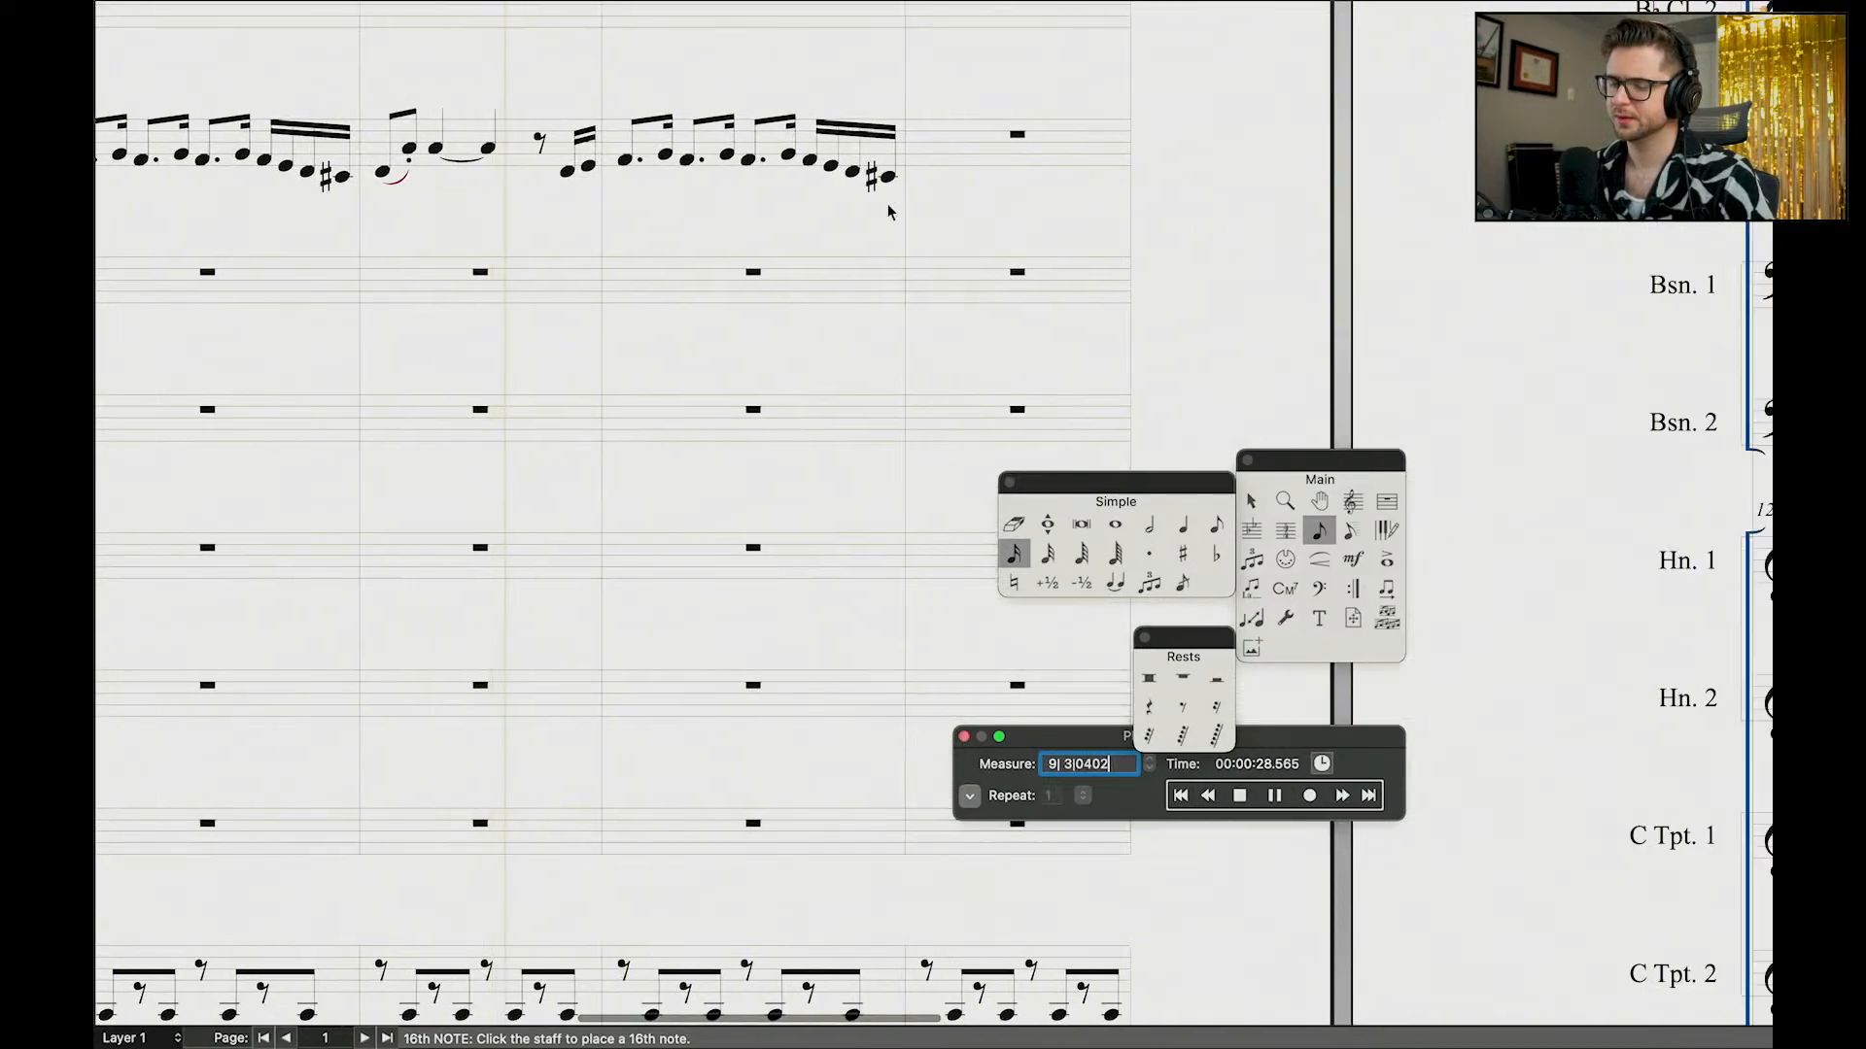
scroll(684, 239, up, 5)
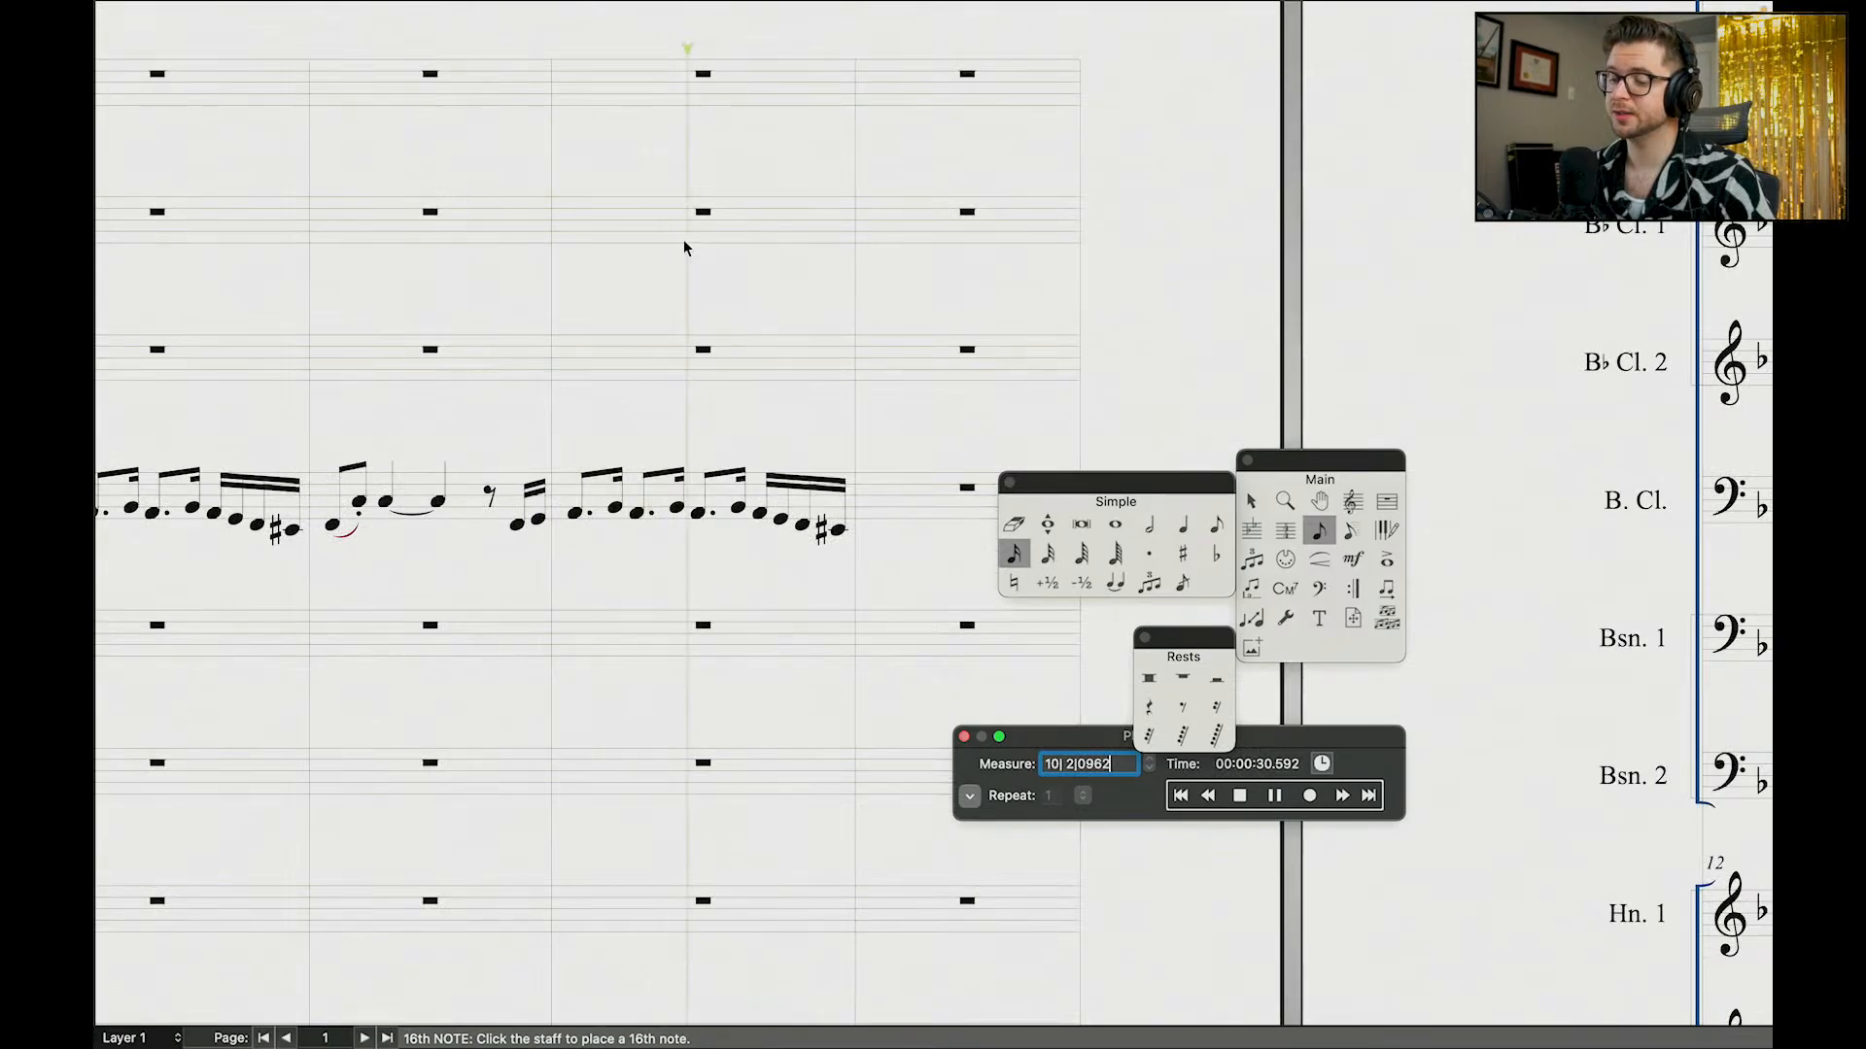
key(space)
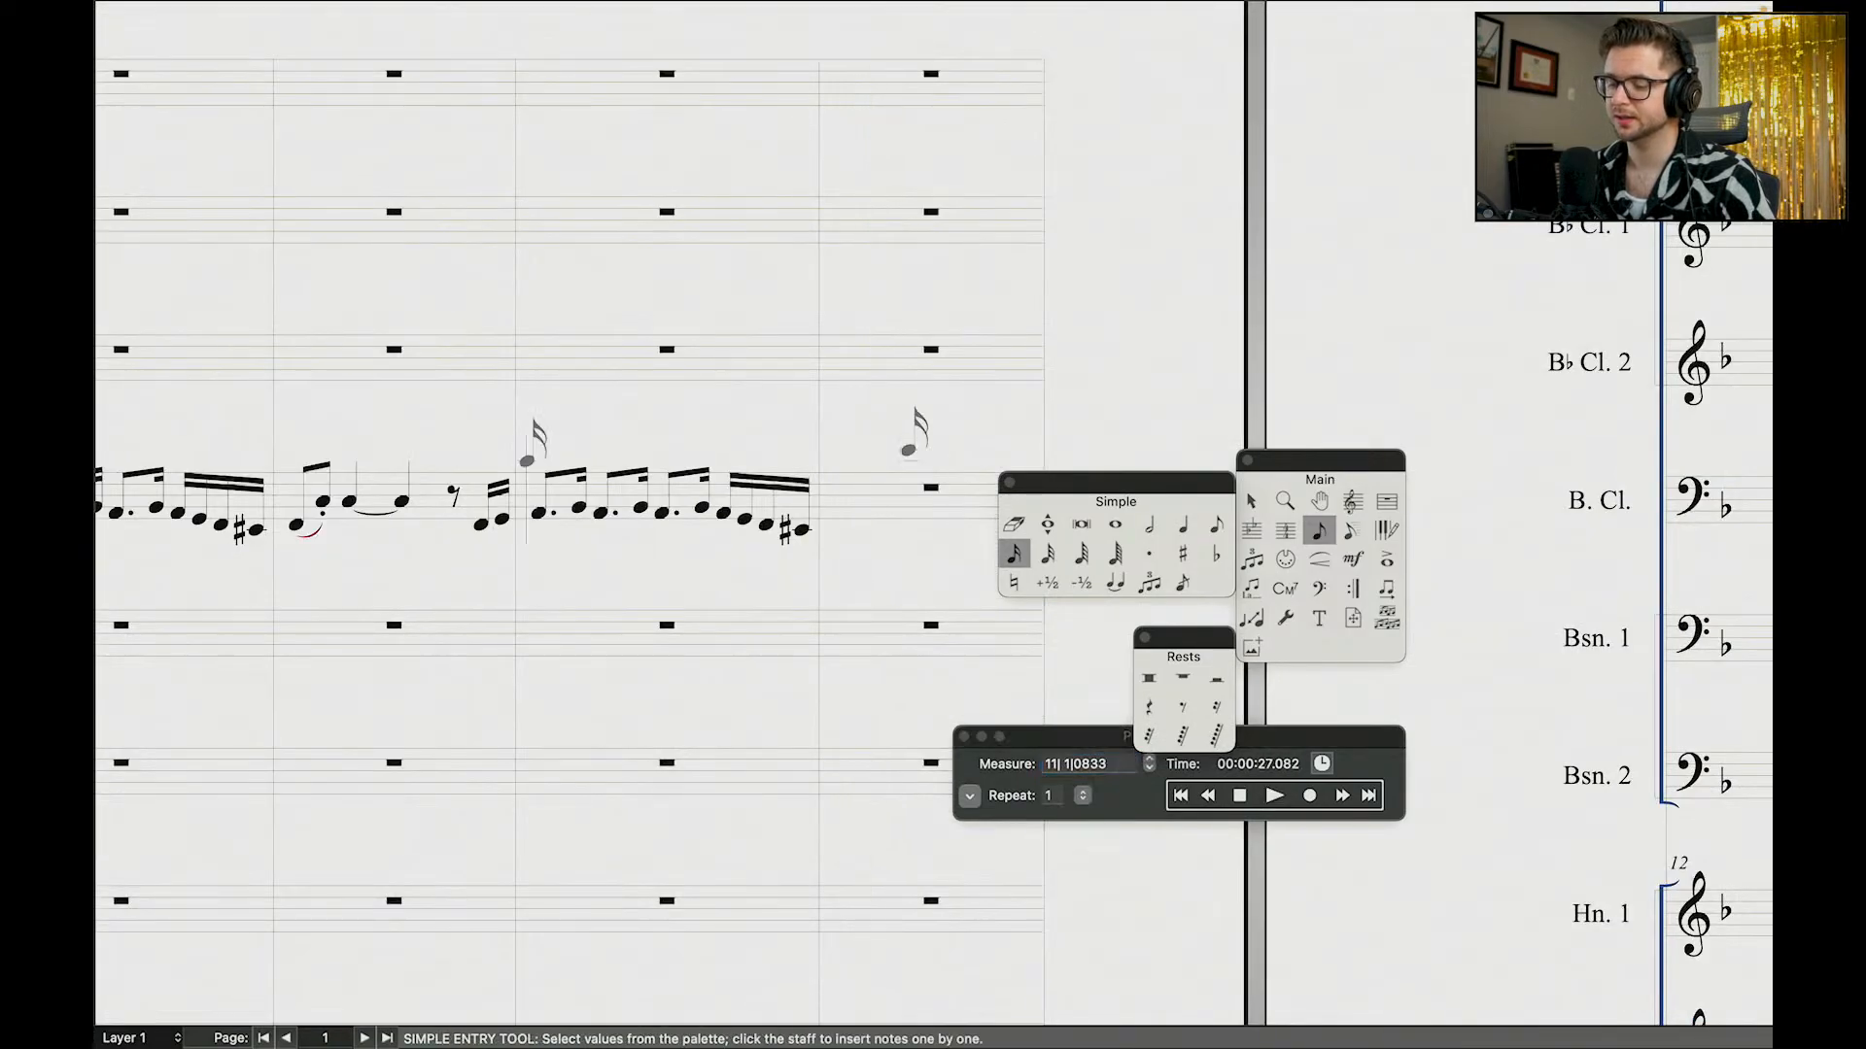
Step: Fill the first two beats of Oboe measure 11 with 16th notes D, C-sharp, D, E, F, E, F, G
scroll(908, 446, down, 4)
click(832, 338)
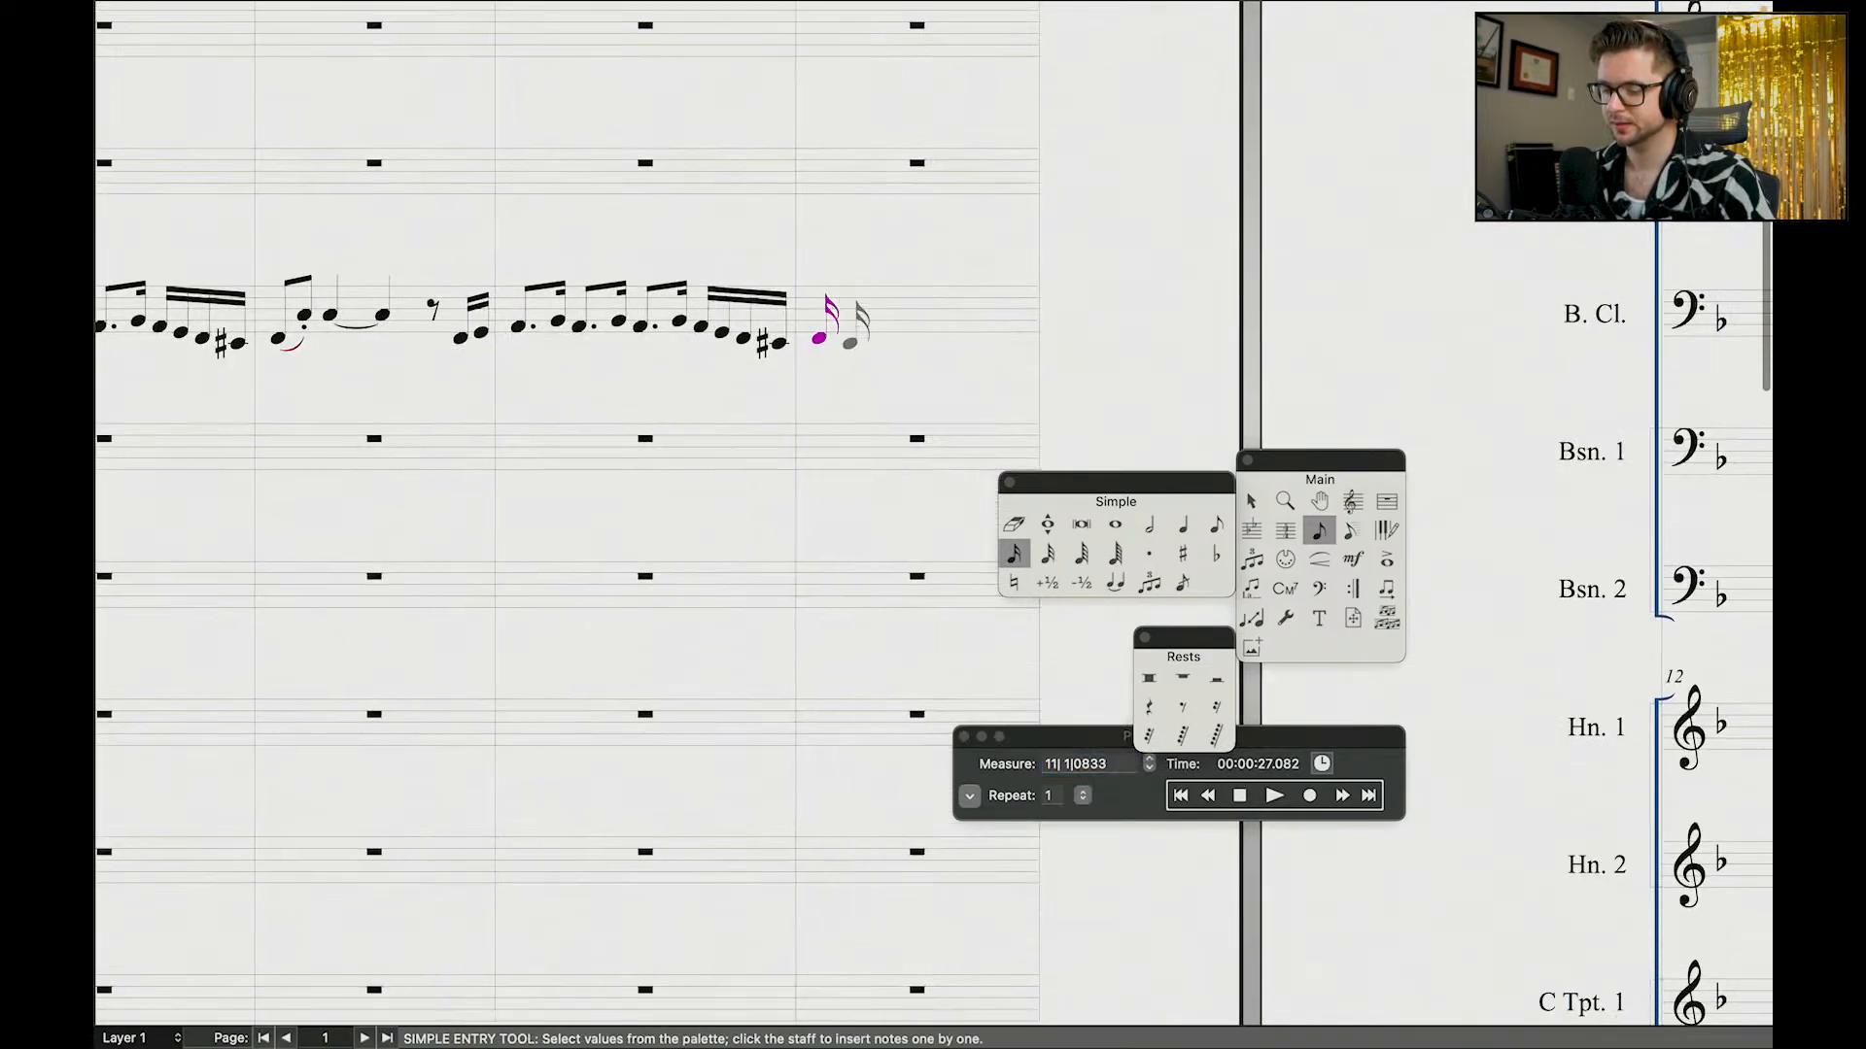
click(851, 343)
key(plus)
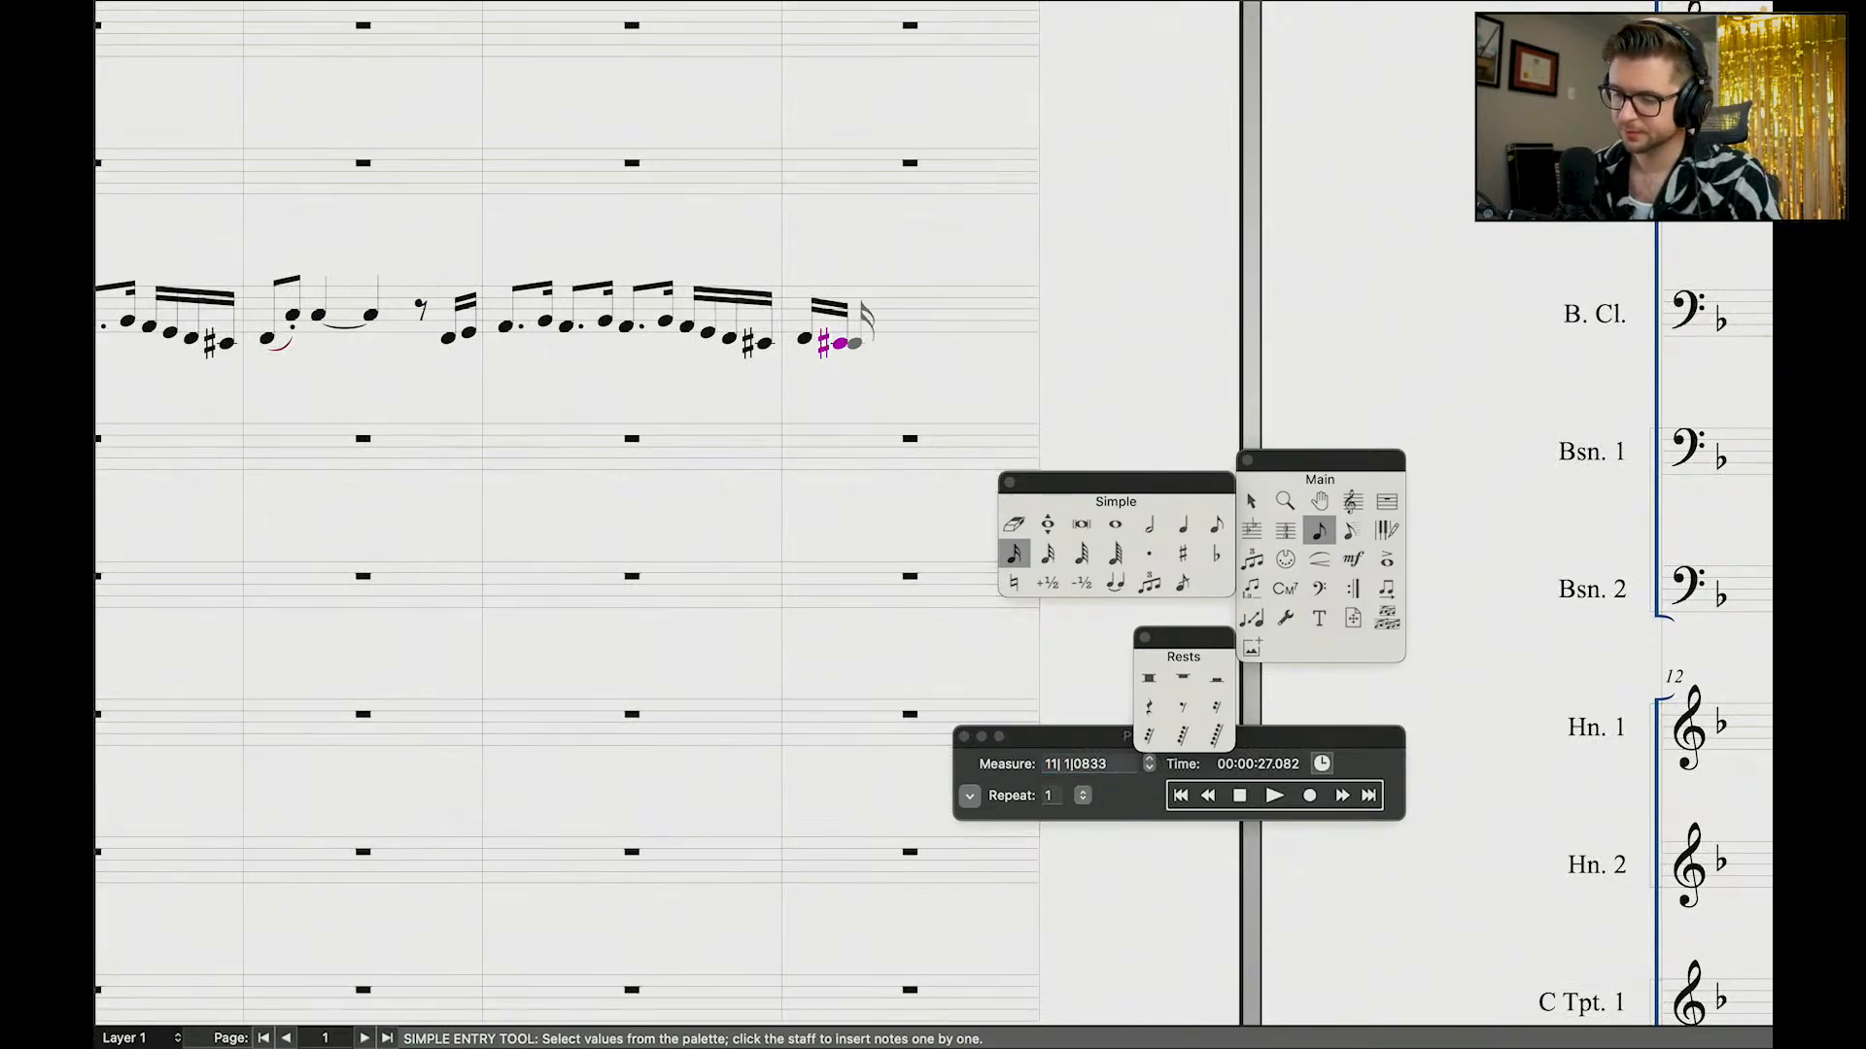
click(856, 340)
click(884, 332)
click(904, 327)
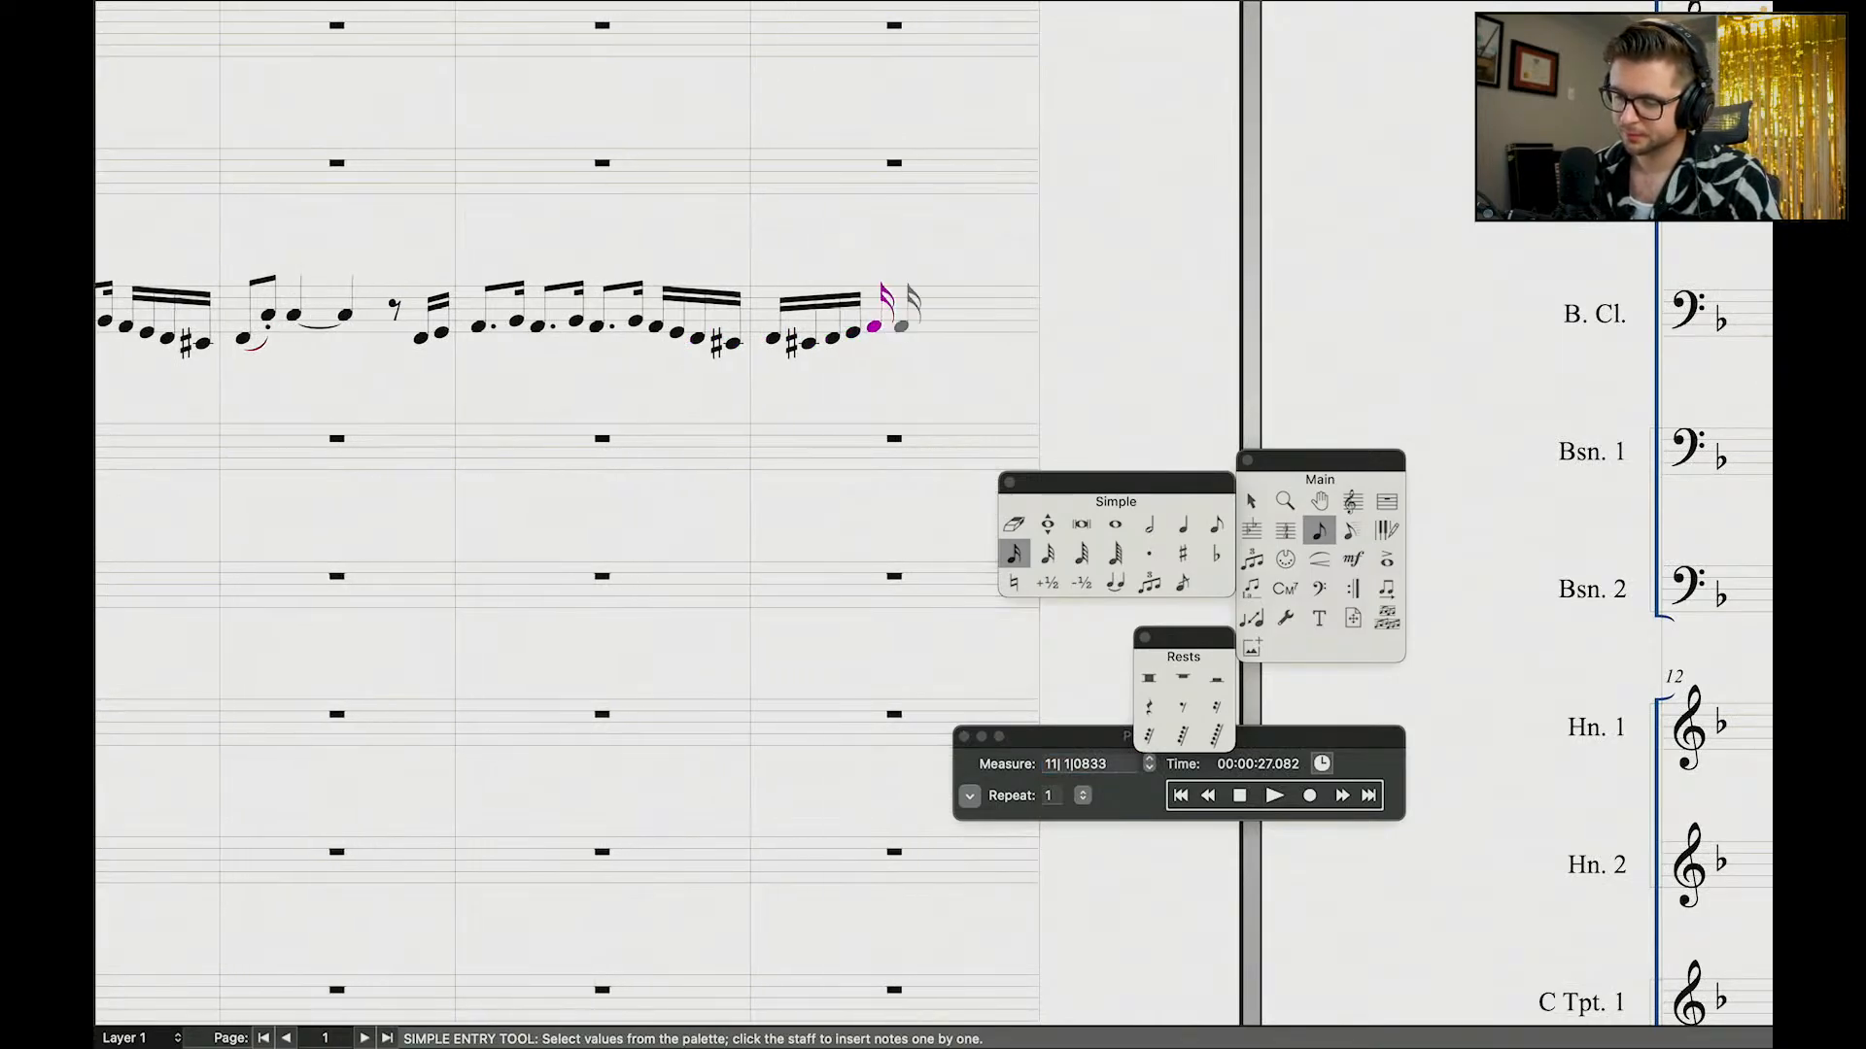
click(911, 333)
click(922, 326)
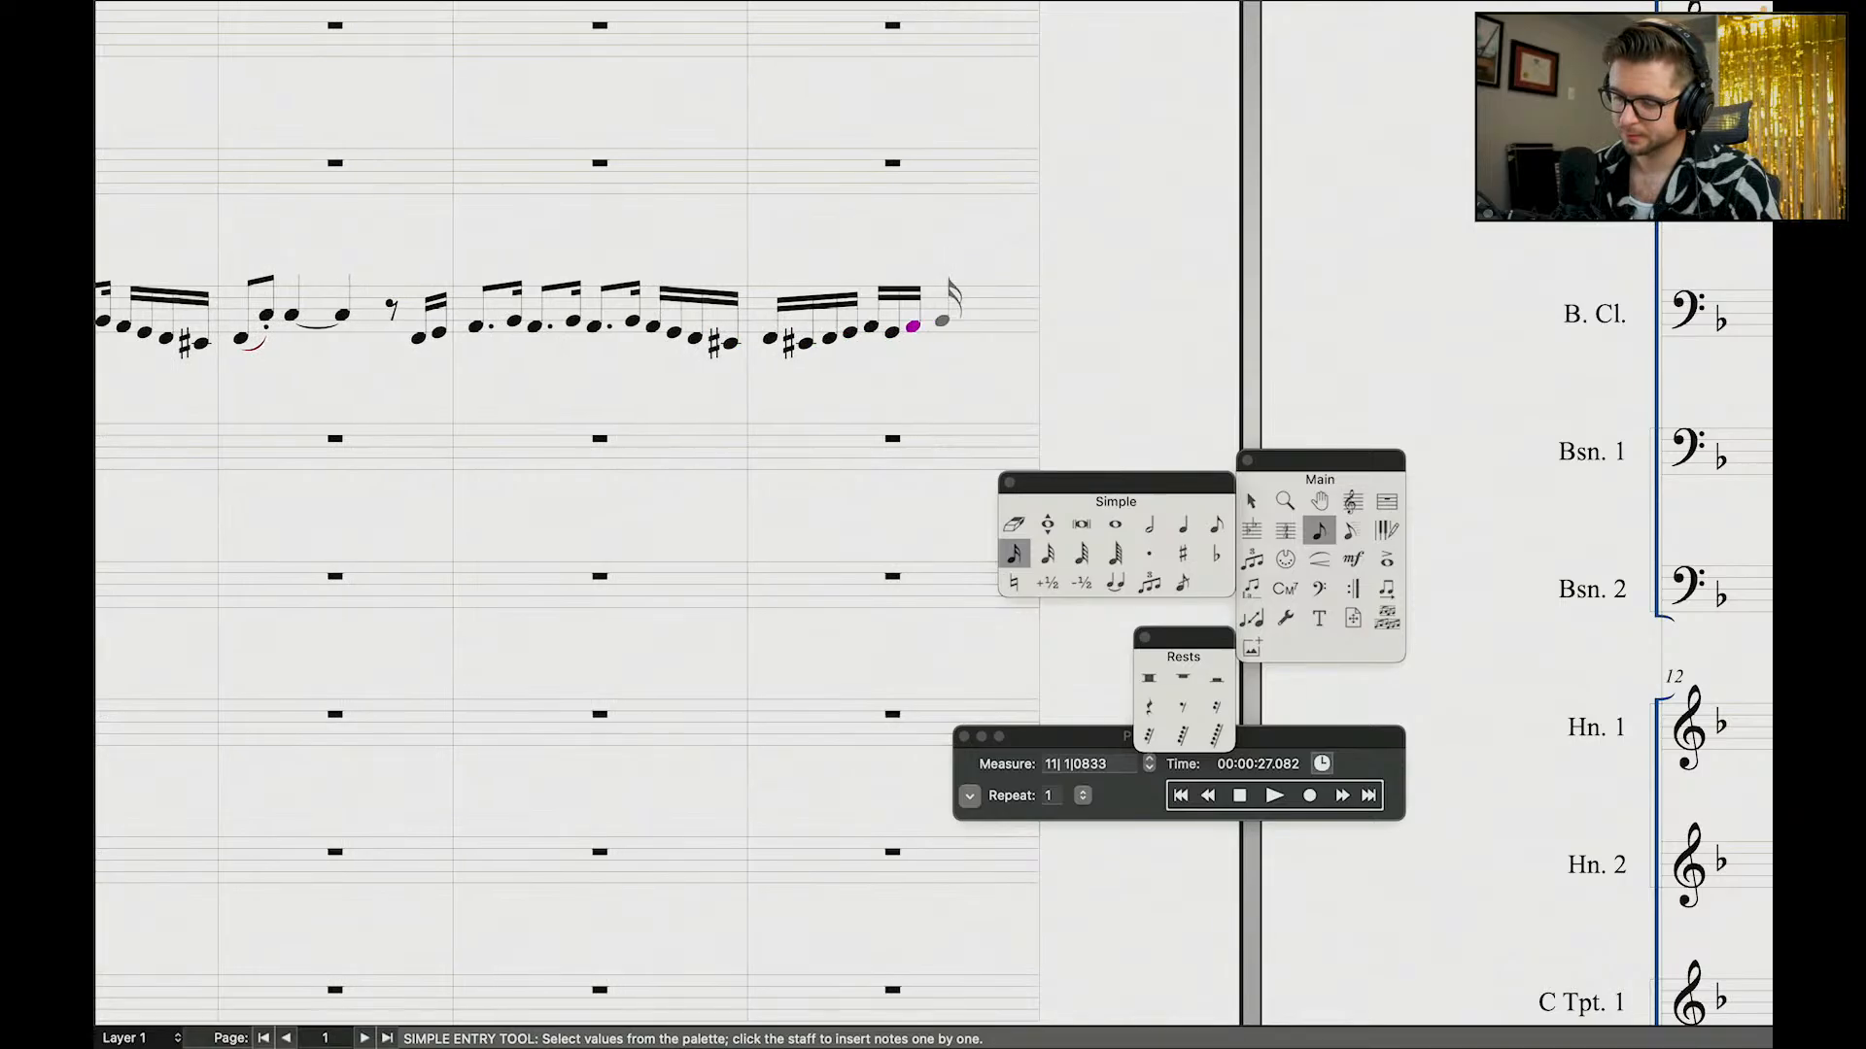
click(939, 321)
Step: Complete Oboe measure 11 with 16th notes A, B-flat, C, B-flat, A, G, F, E
click(958, 315)
click(965, 309)
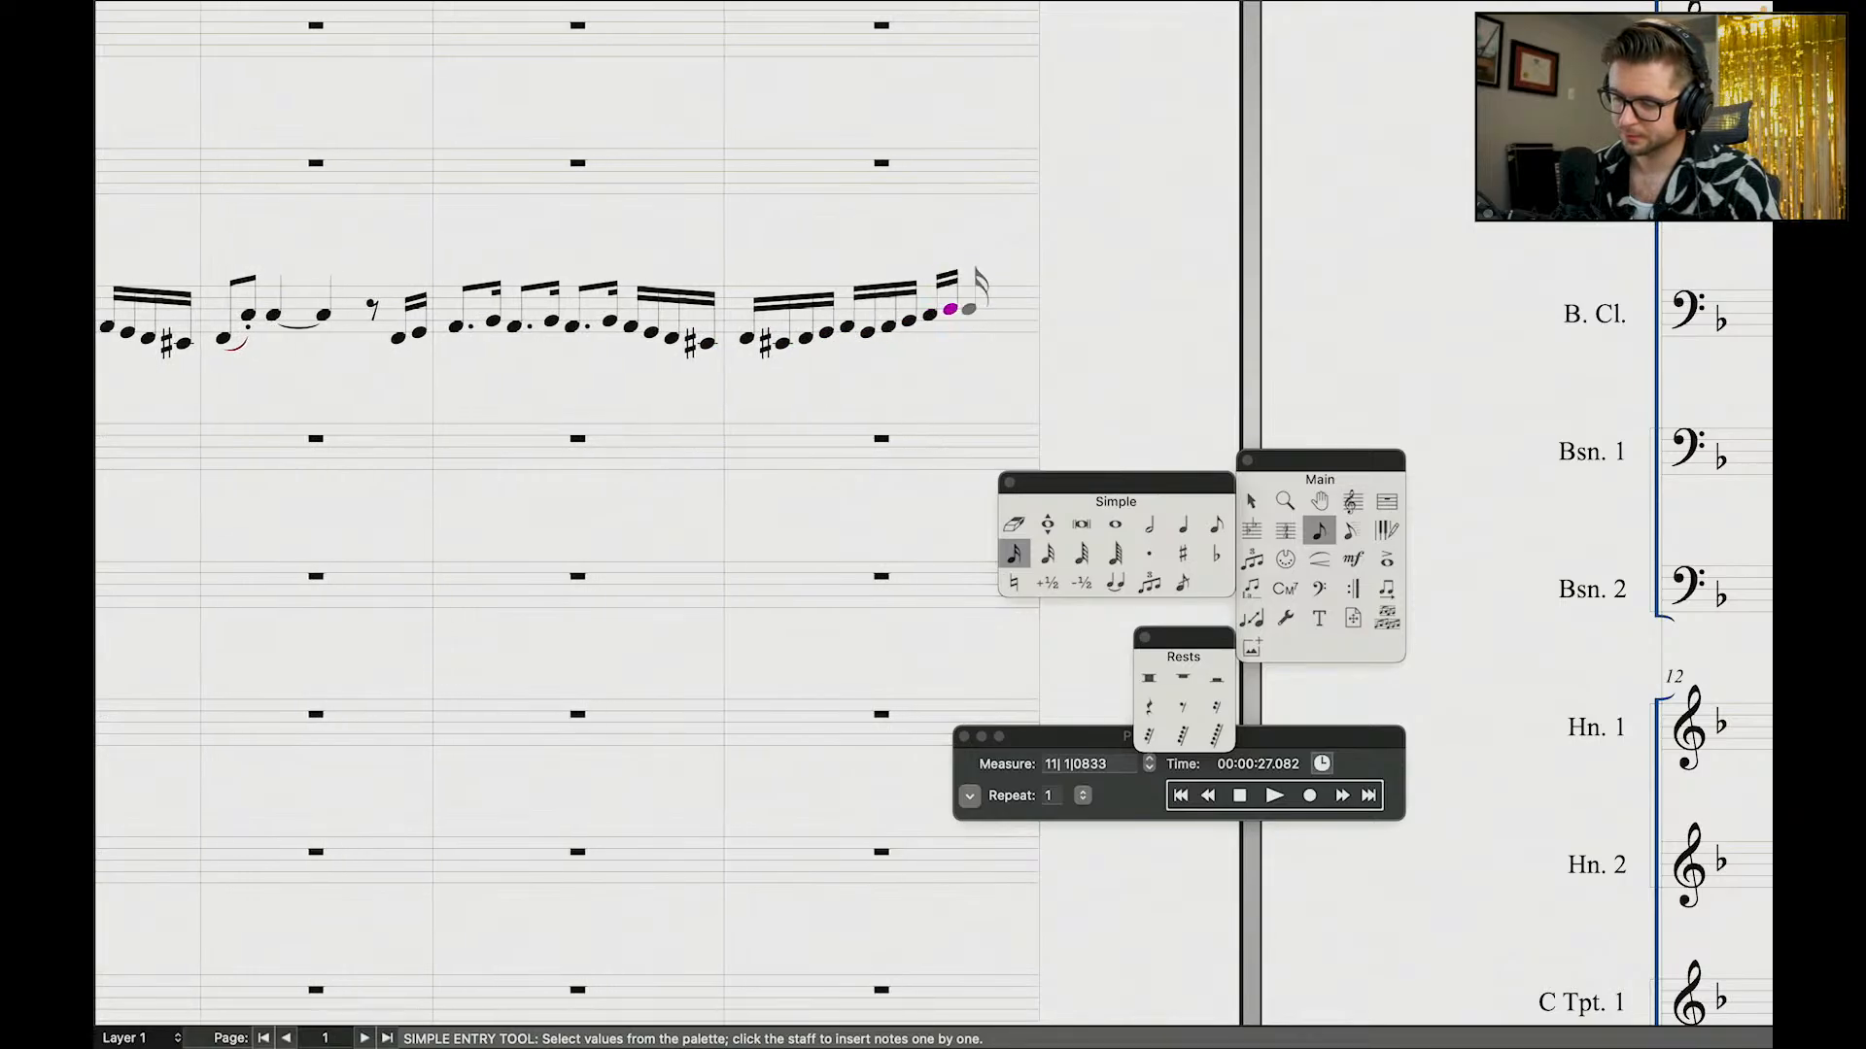
click(970, 304)
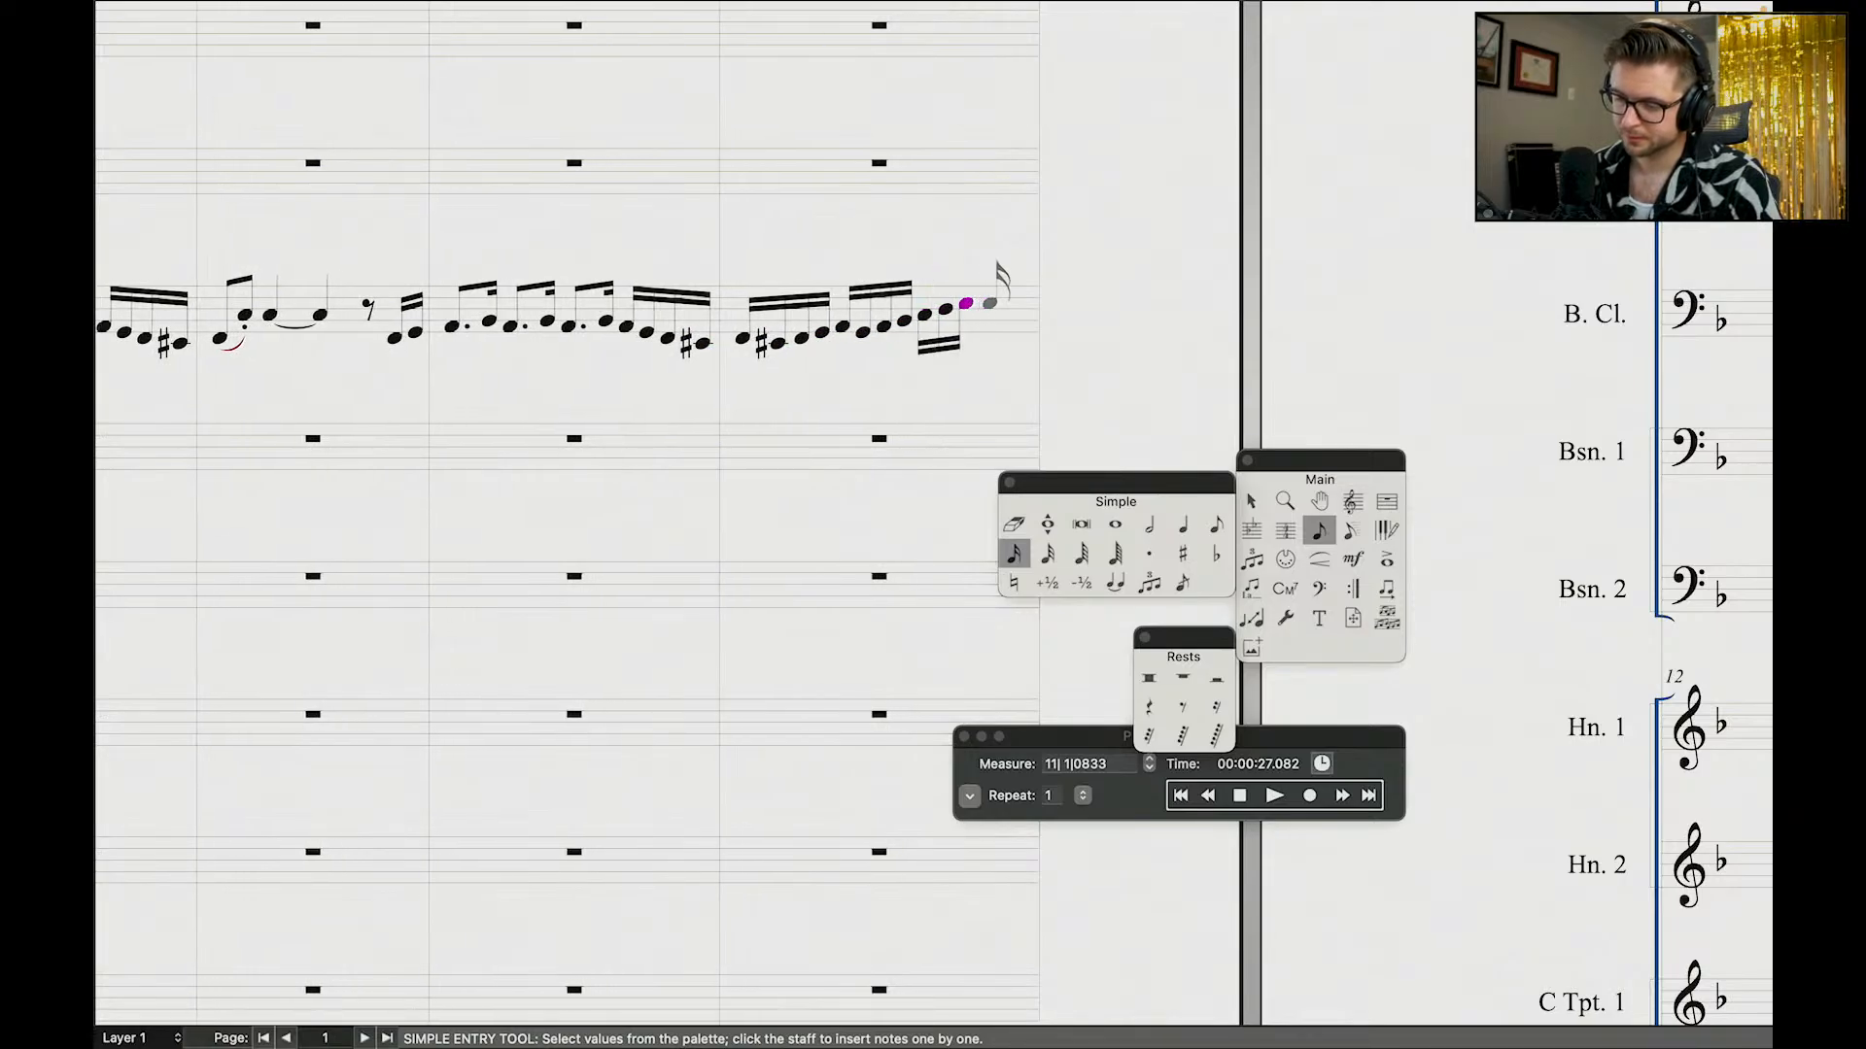
click(991, 305)
scroll(1045, 325, right, 10)
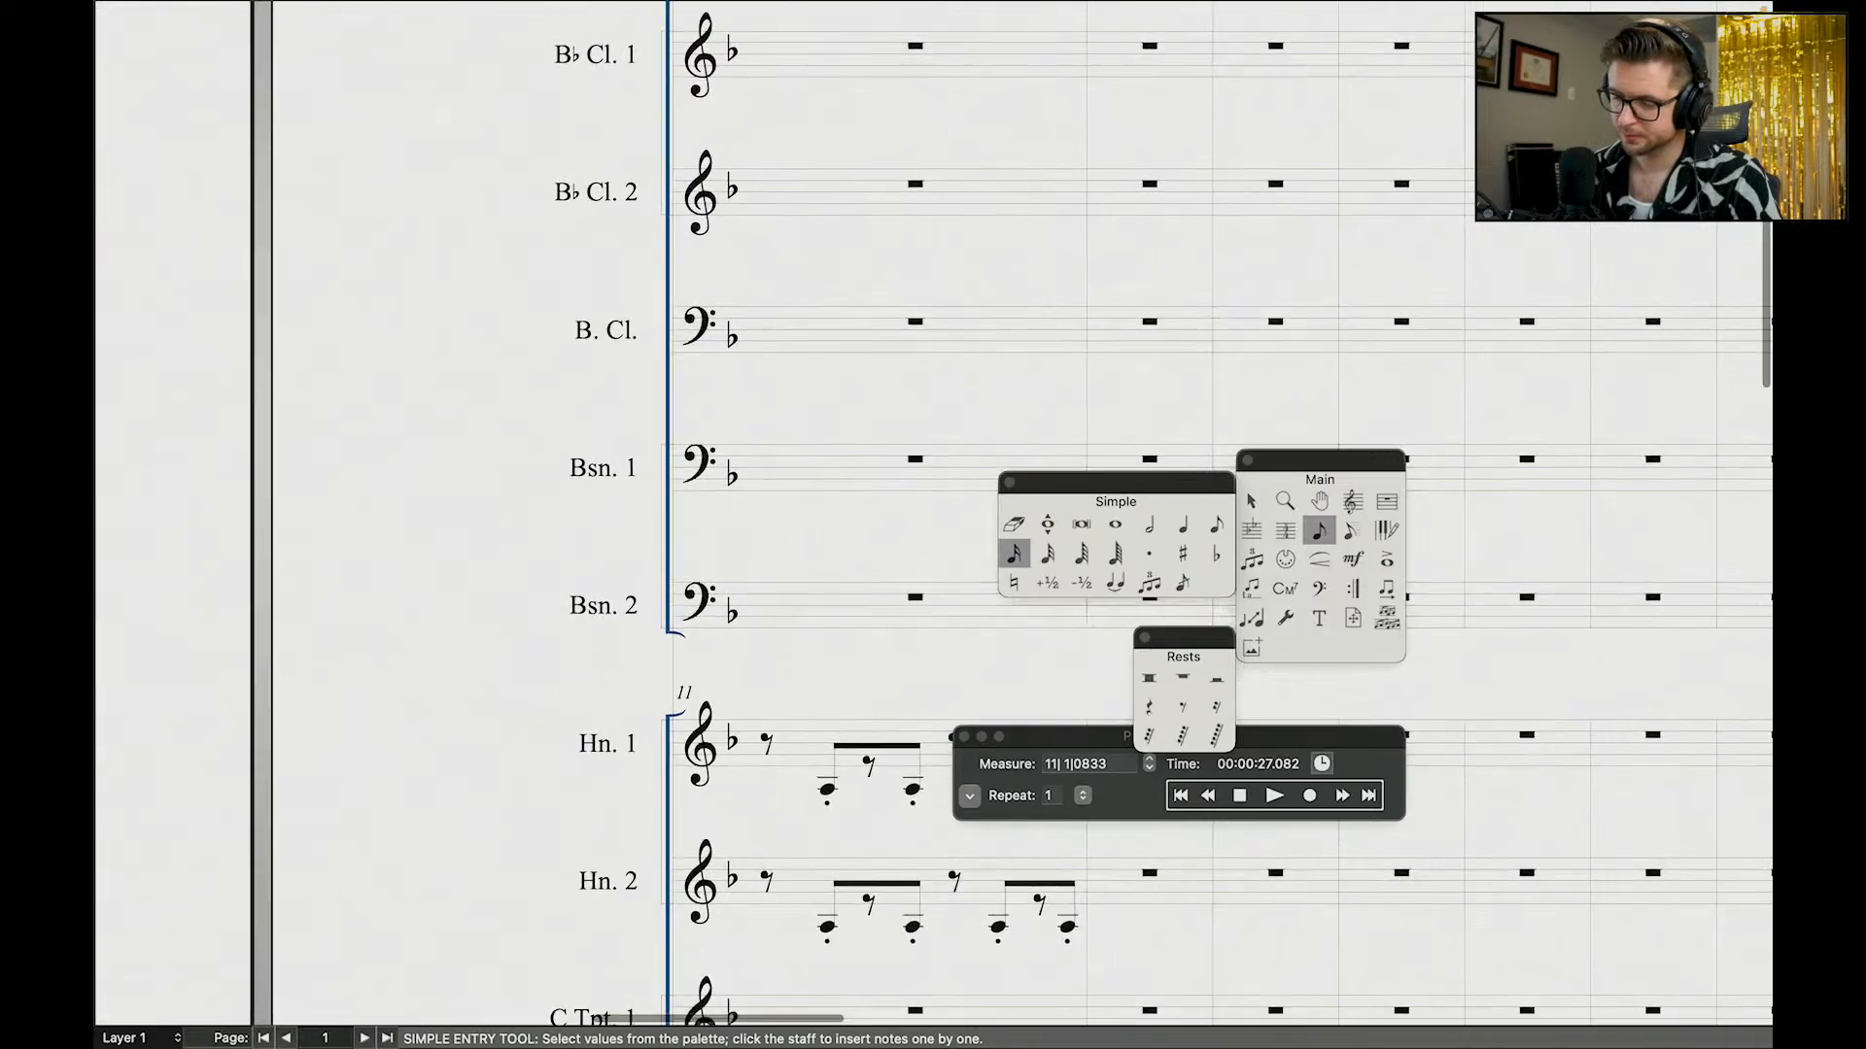
scroll(1040, 271, up, 5)
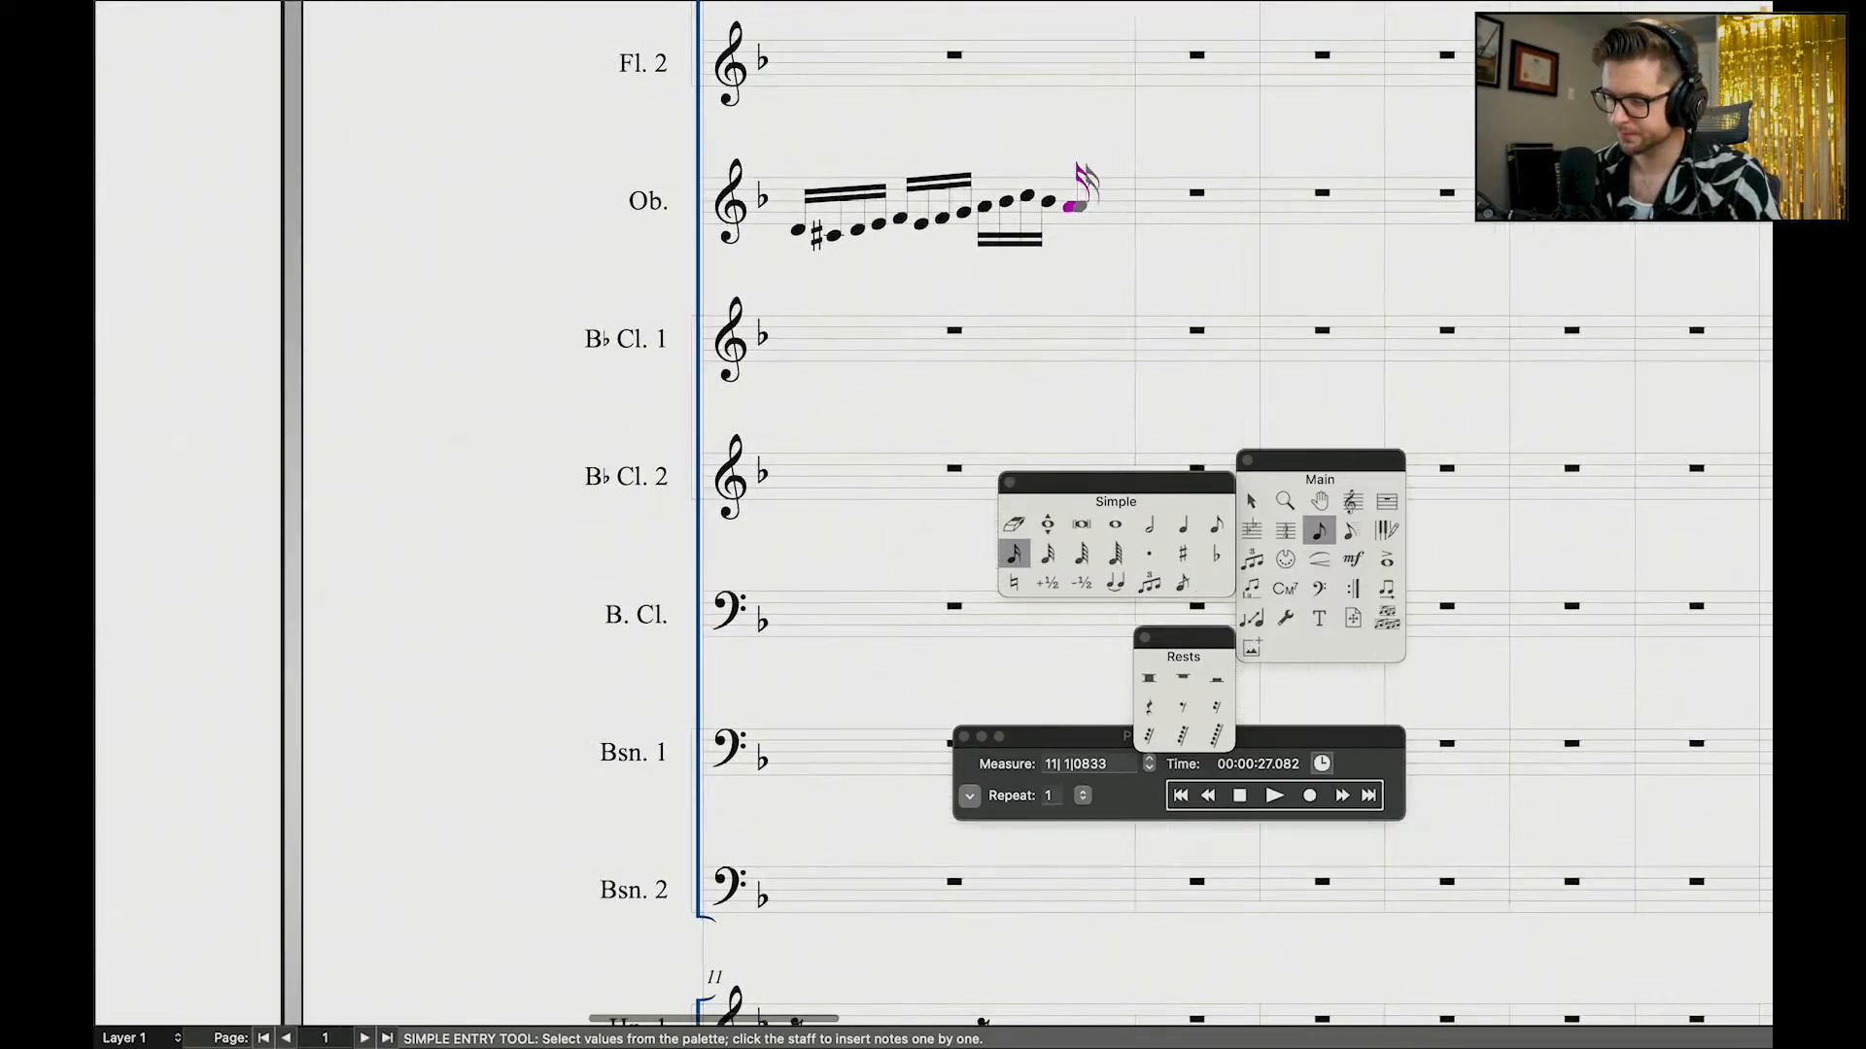
click(1086, 209)
key(Return)
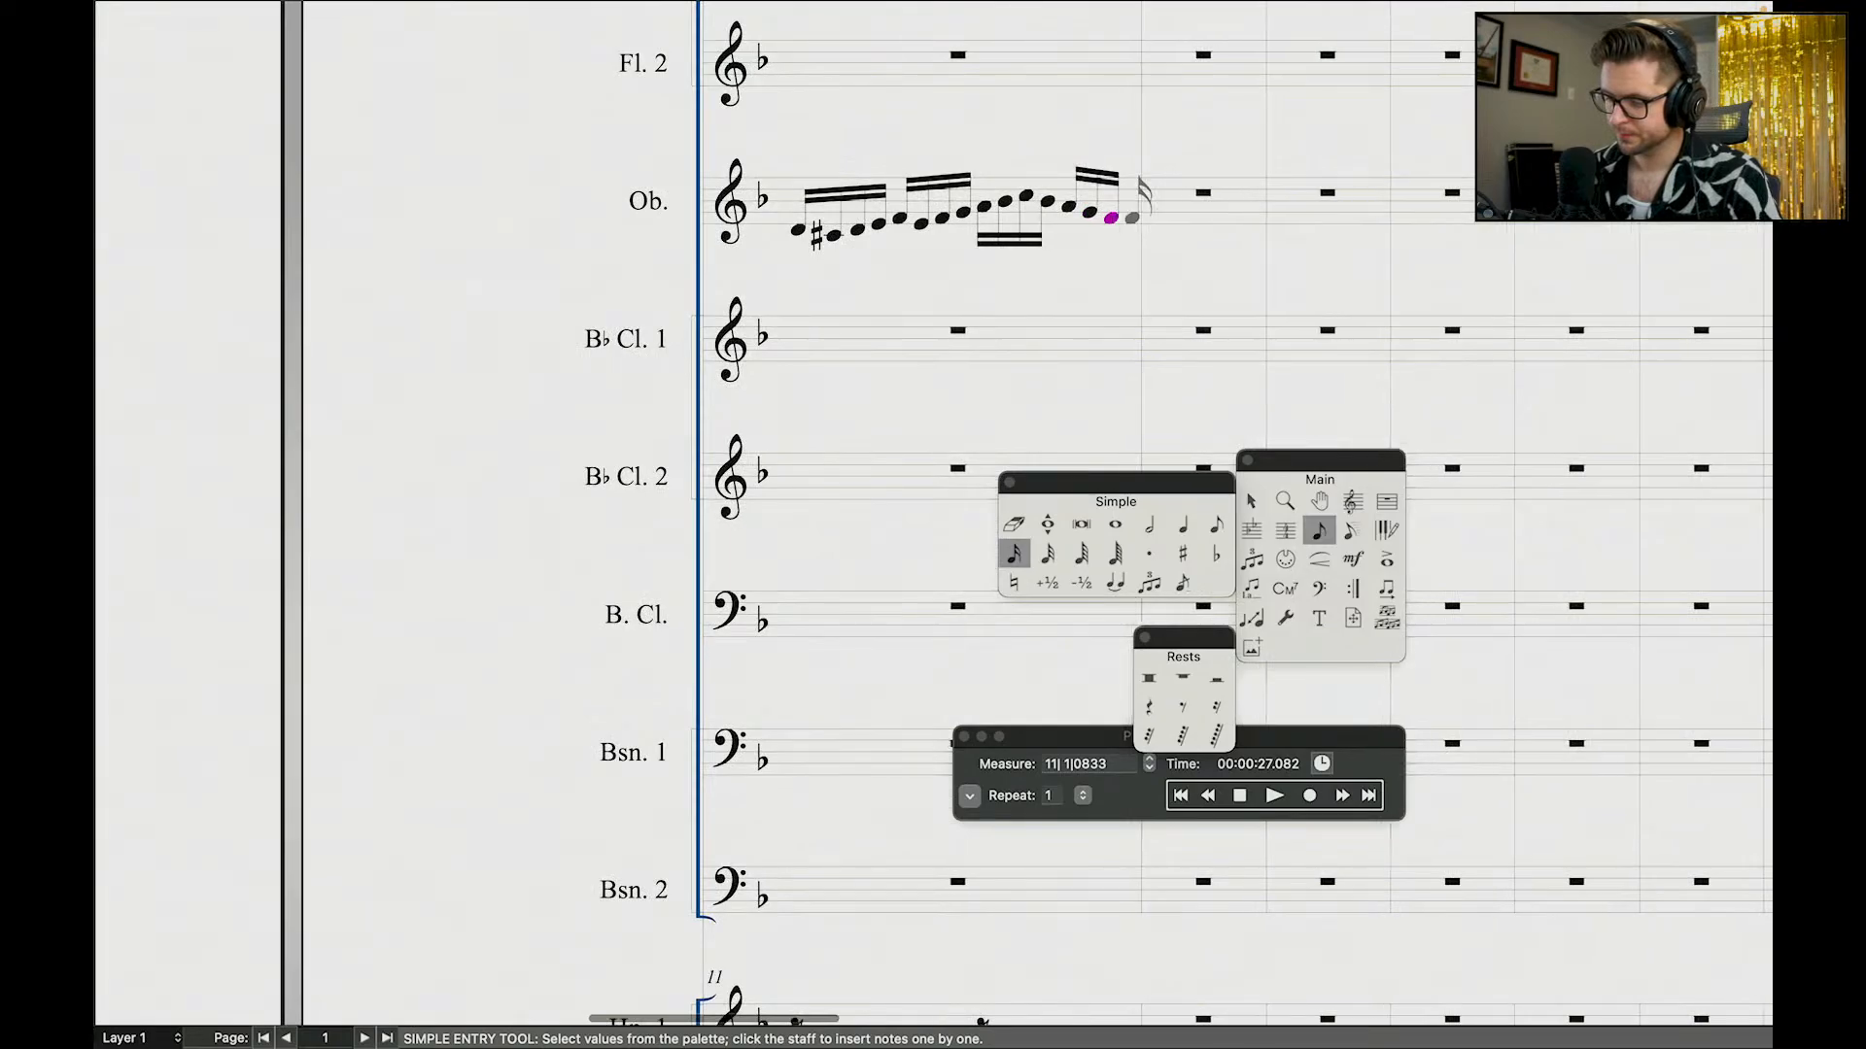
key(Down)
key(Return)
Step: Start Oboe measure 12 with a G and make it a quarter note
key(Up)
key(Up)
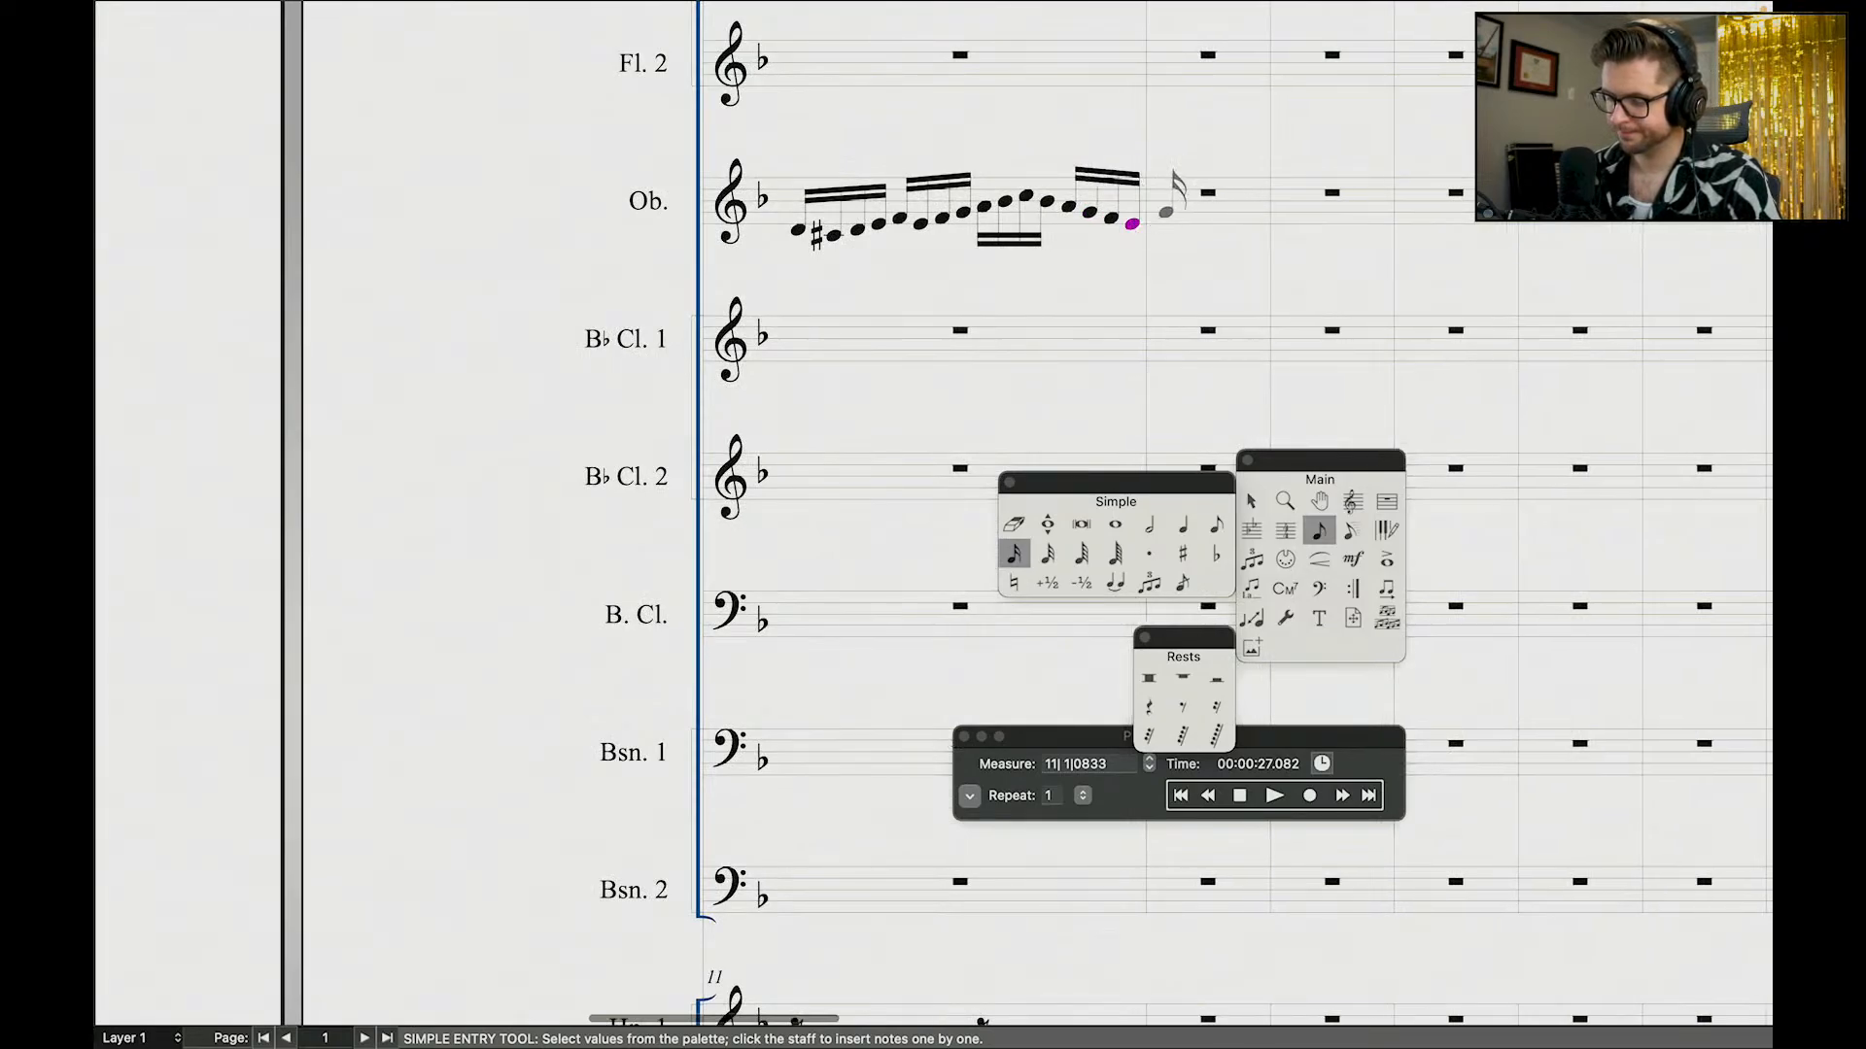
key(Down)
key(Up)
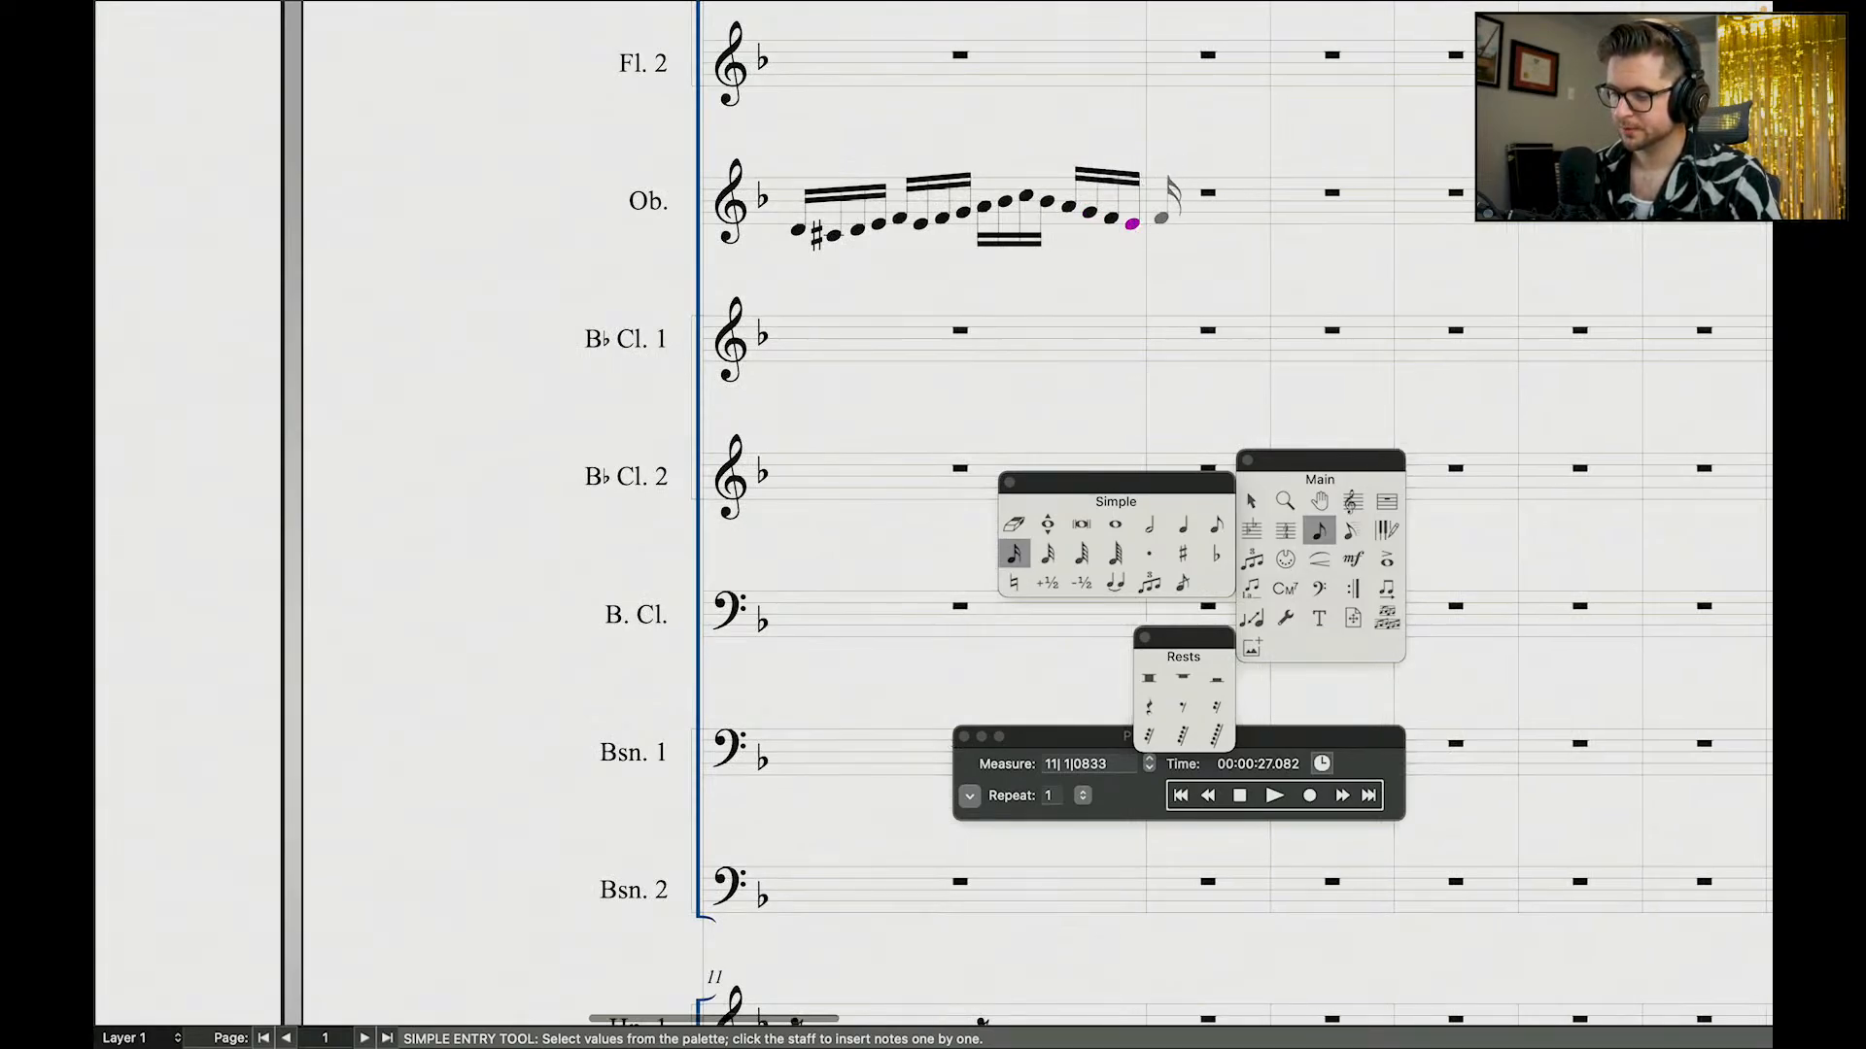
key(Return)
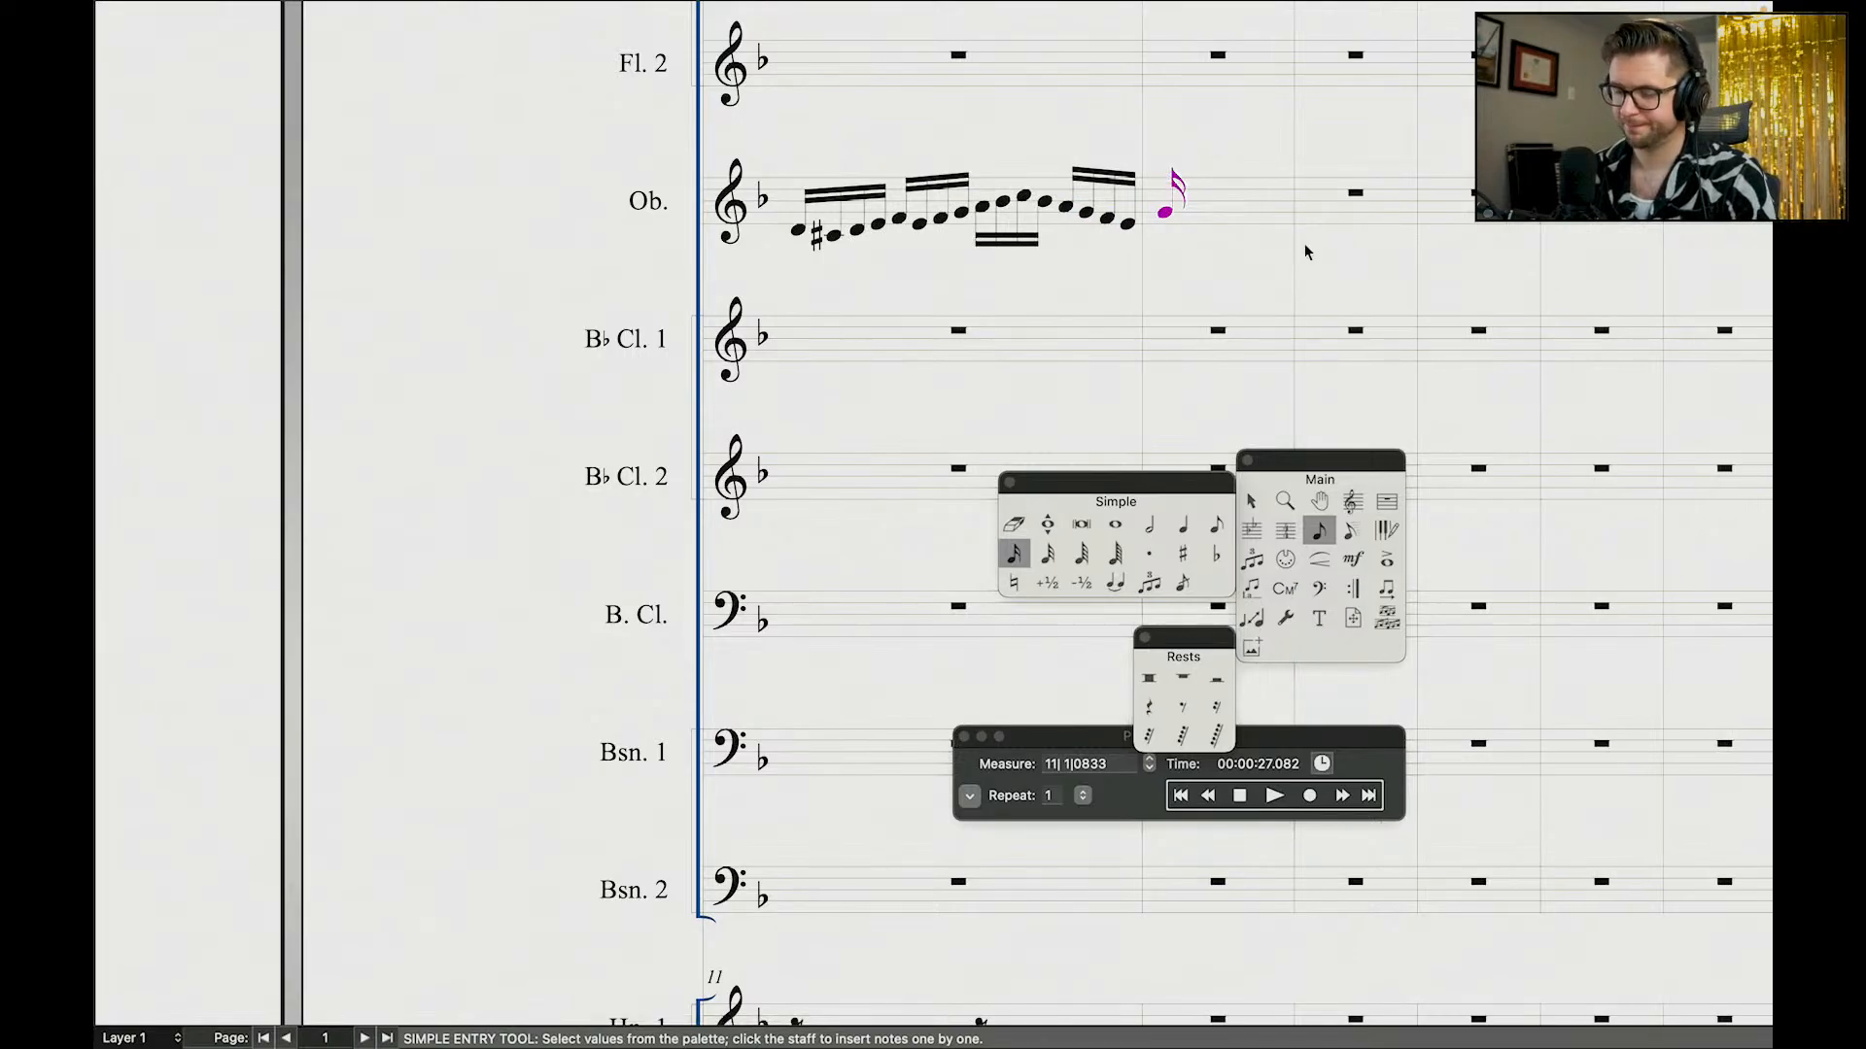
key(5)
key(6)
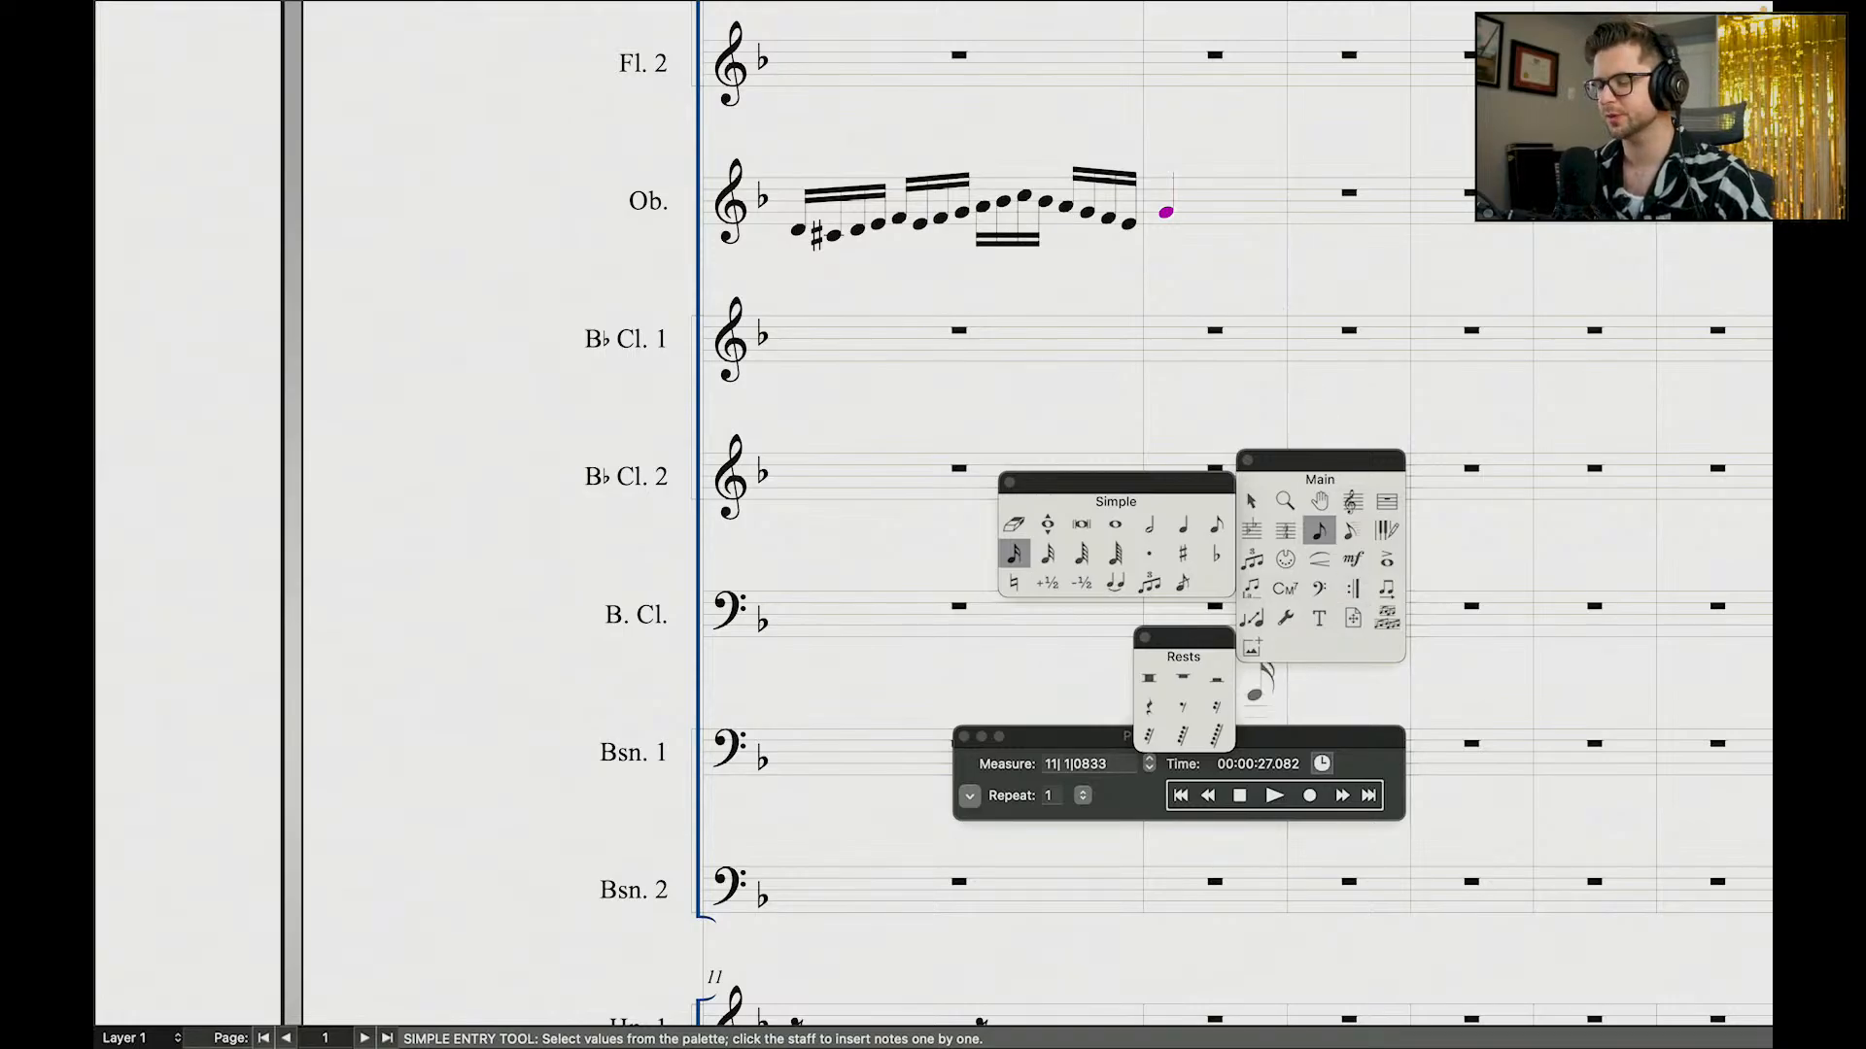
Step: Play the score from measure 9 through the Oboe's 16th-note run and stop in measure 12
click(1209, 797)
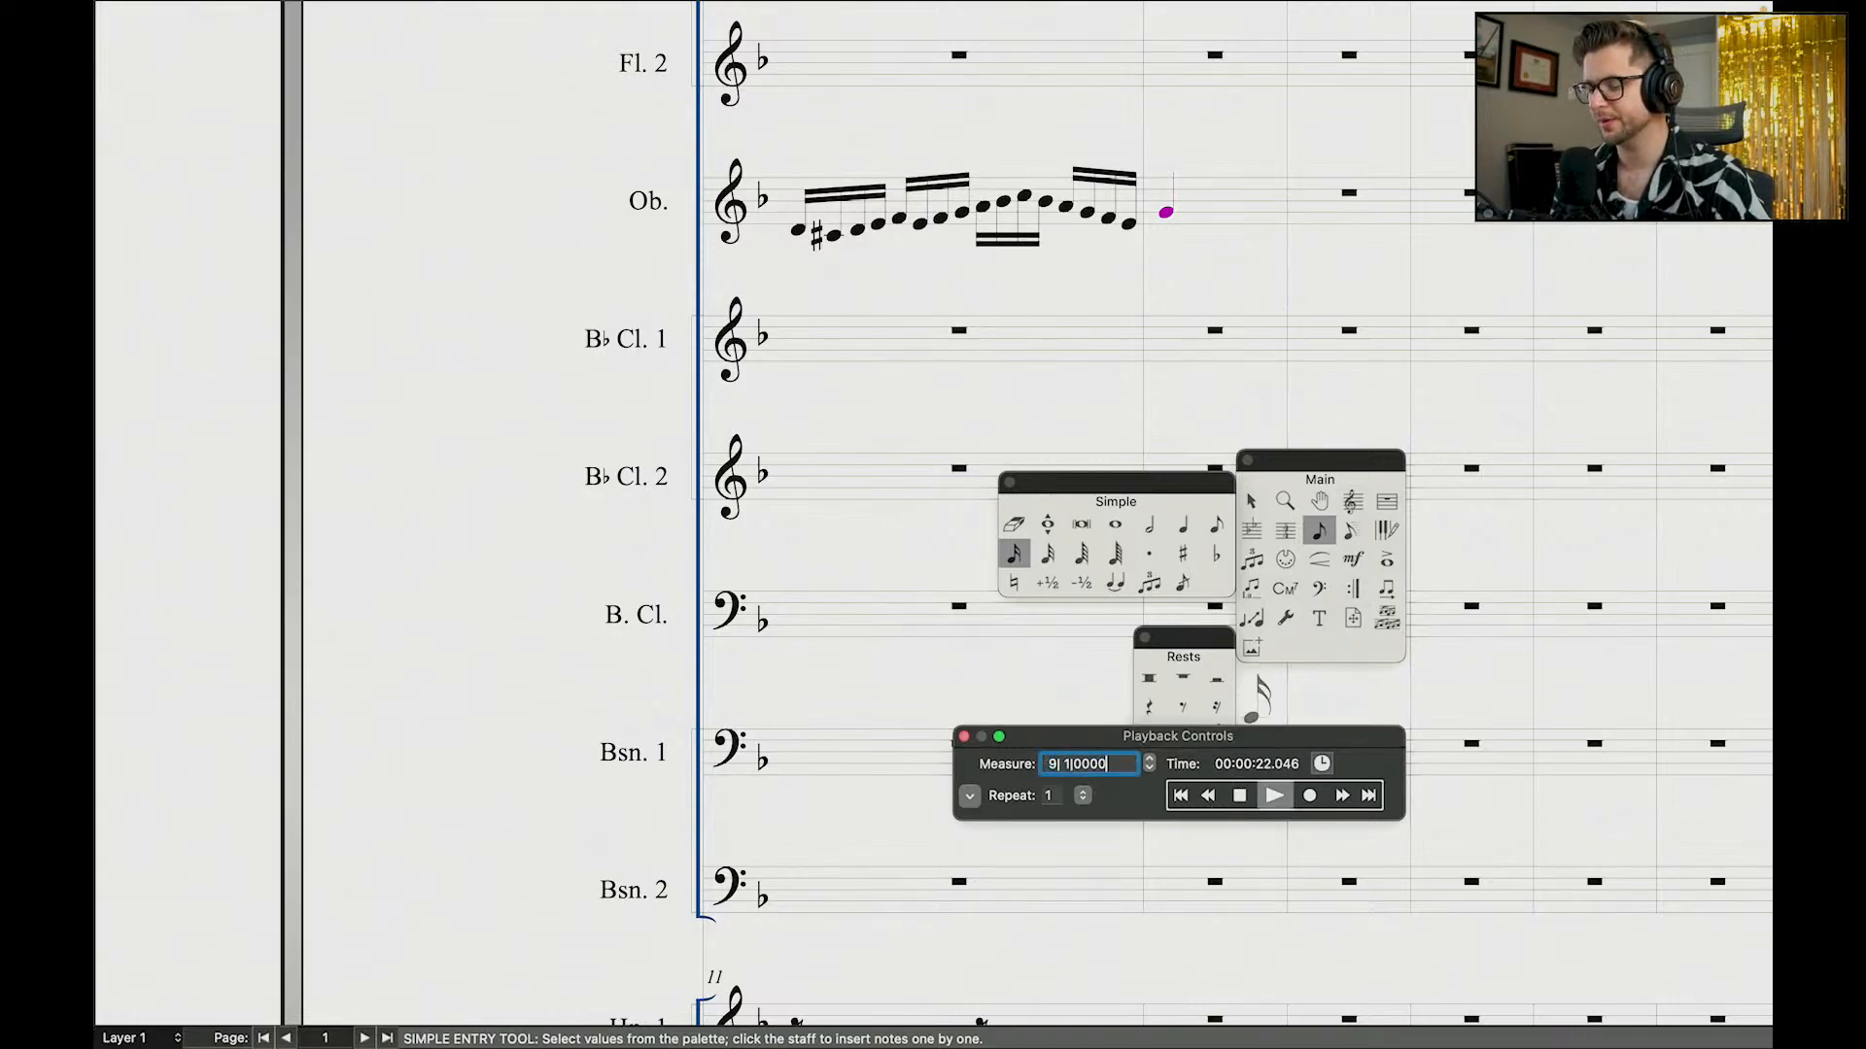
click(1274, 796)
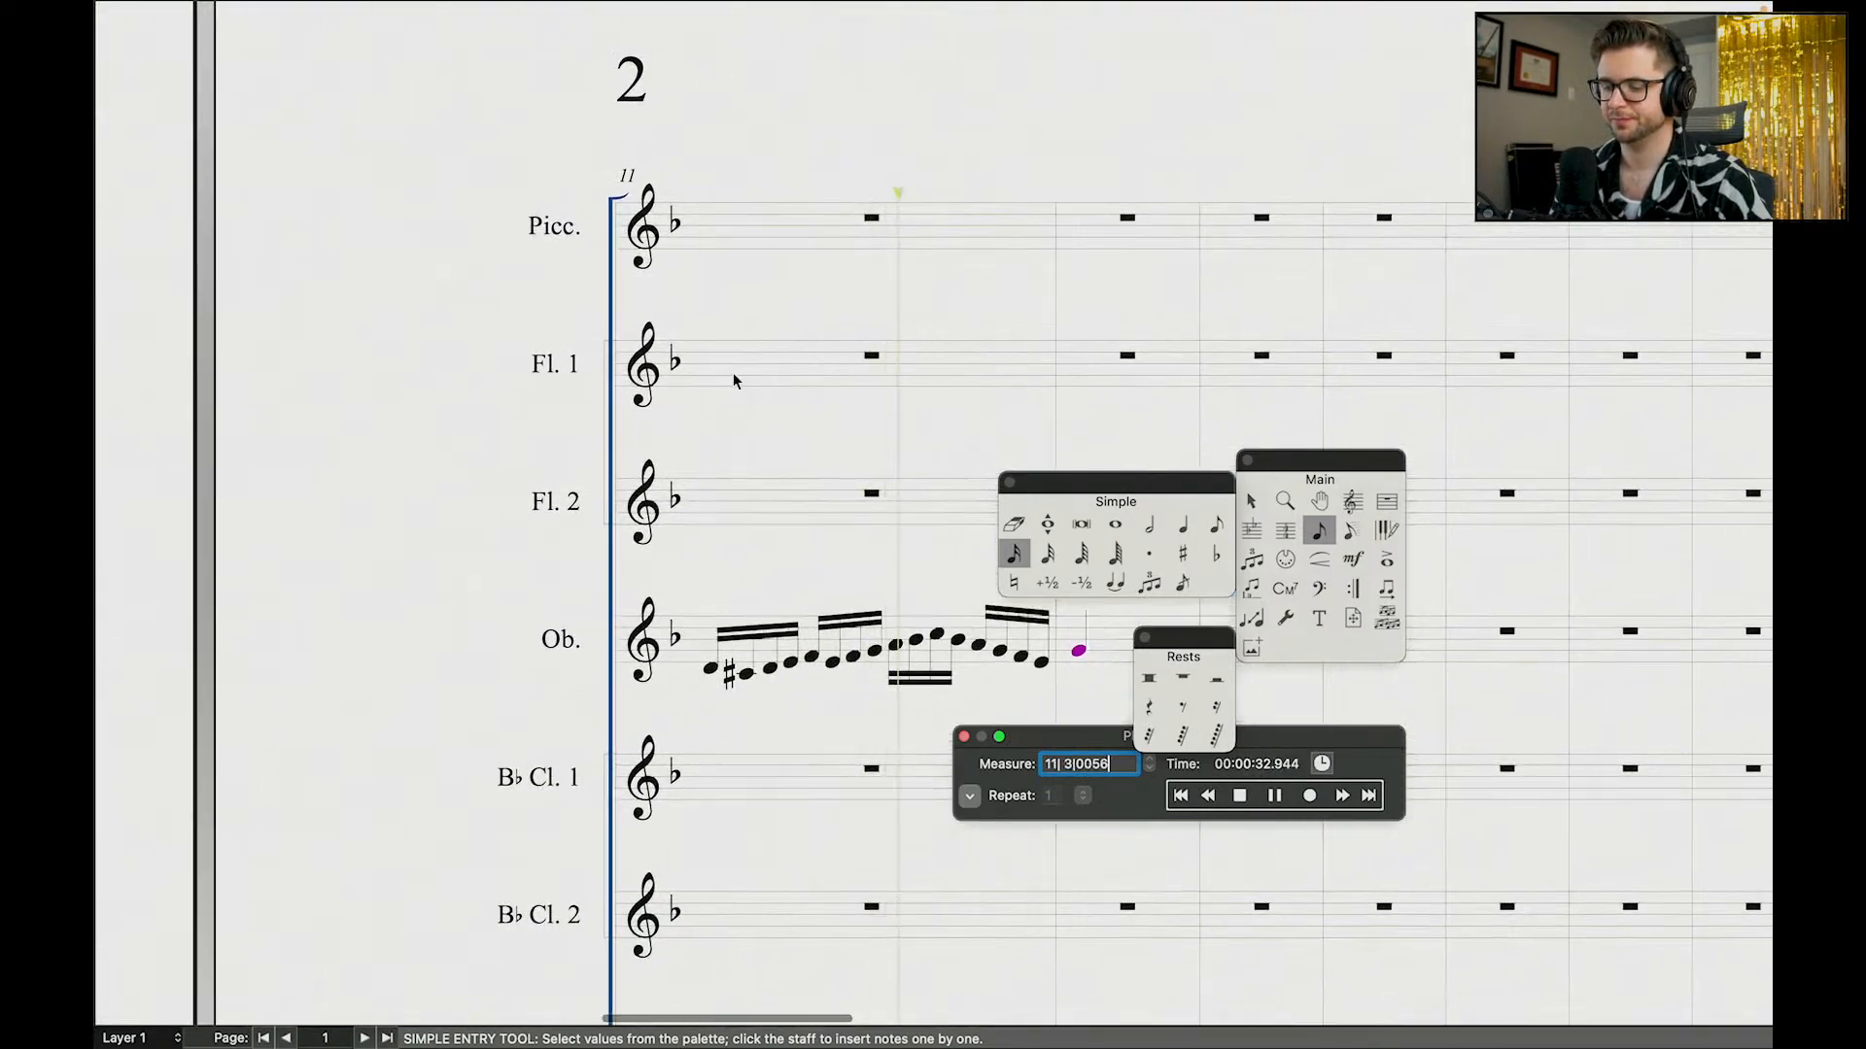
key(space)
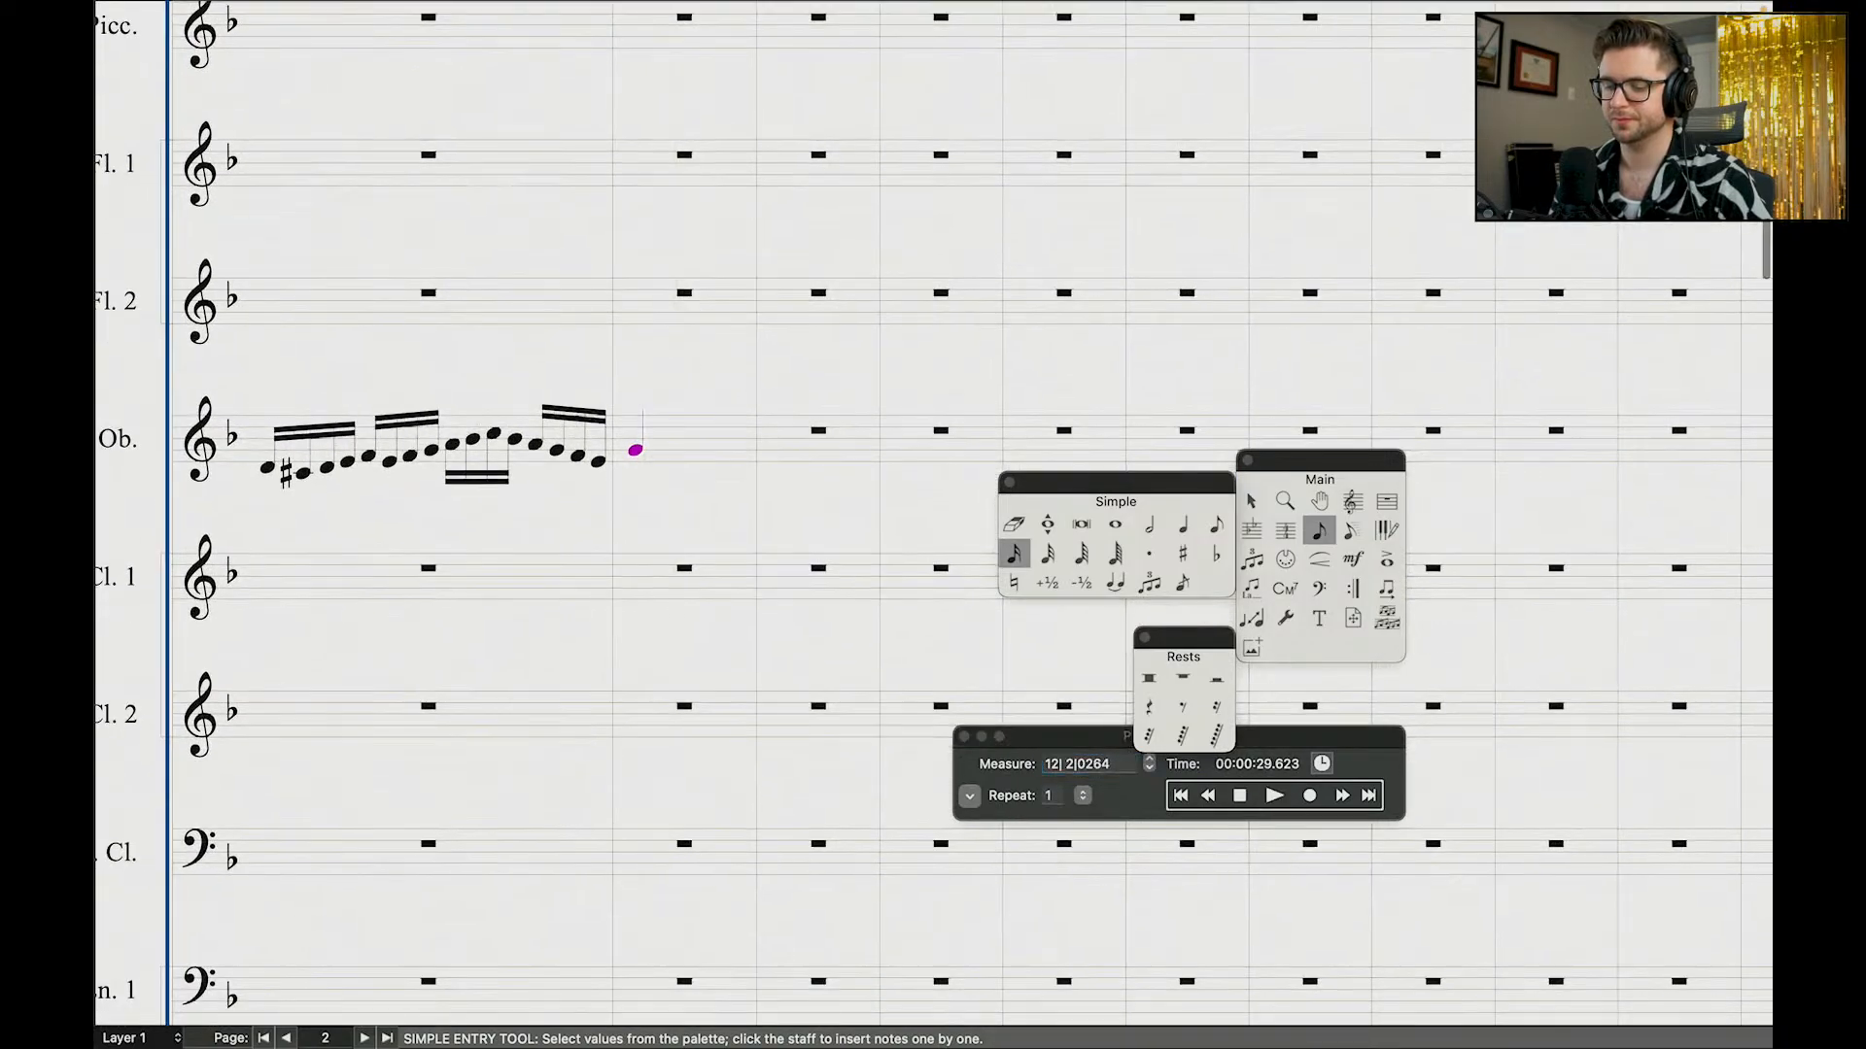
Step: Copy measure 11 of Trombone 1, Trombone 2, Tuba and Timpani into measure 12
click(1250, 500)
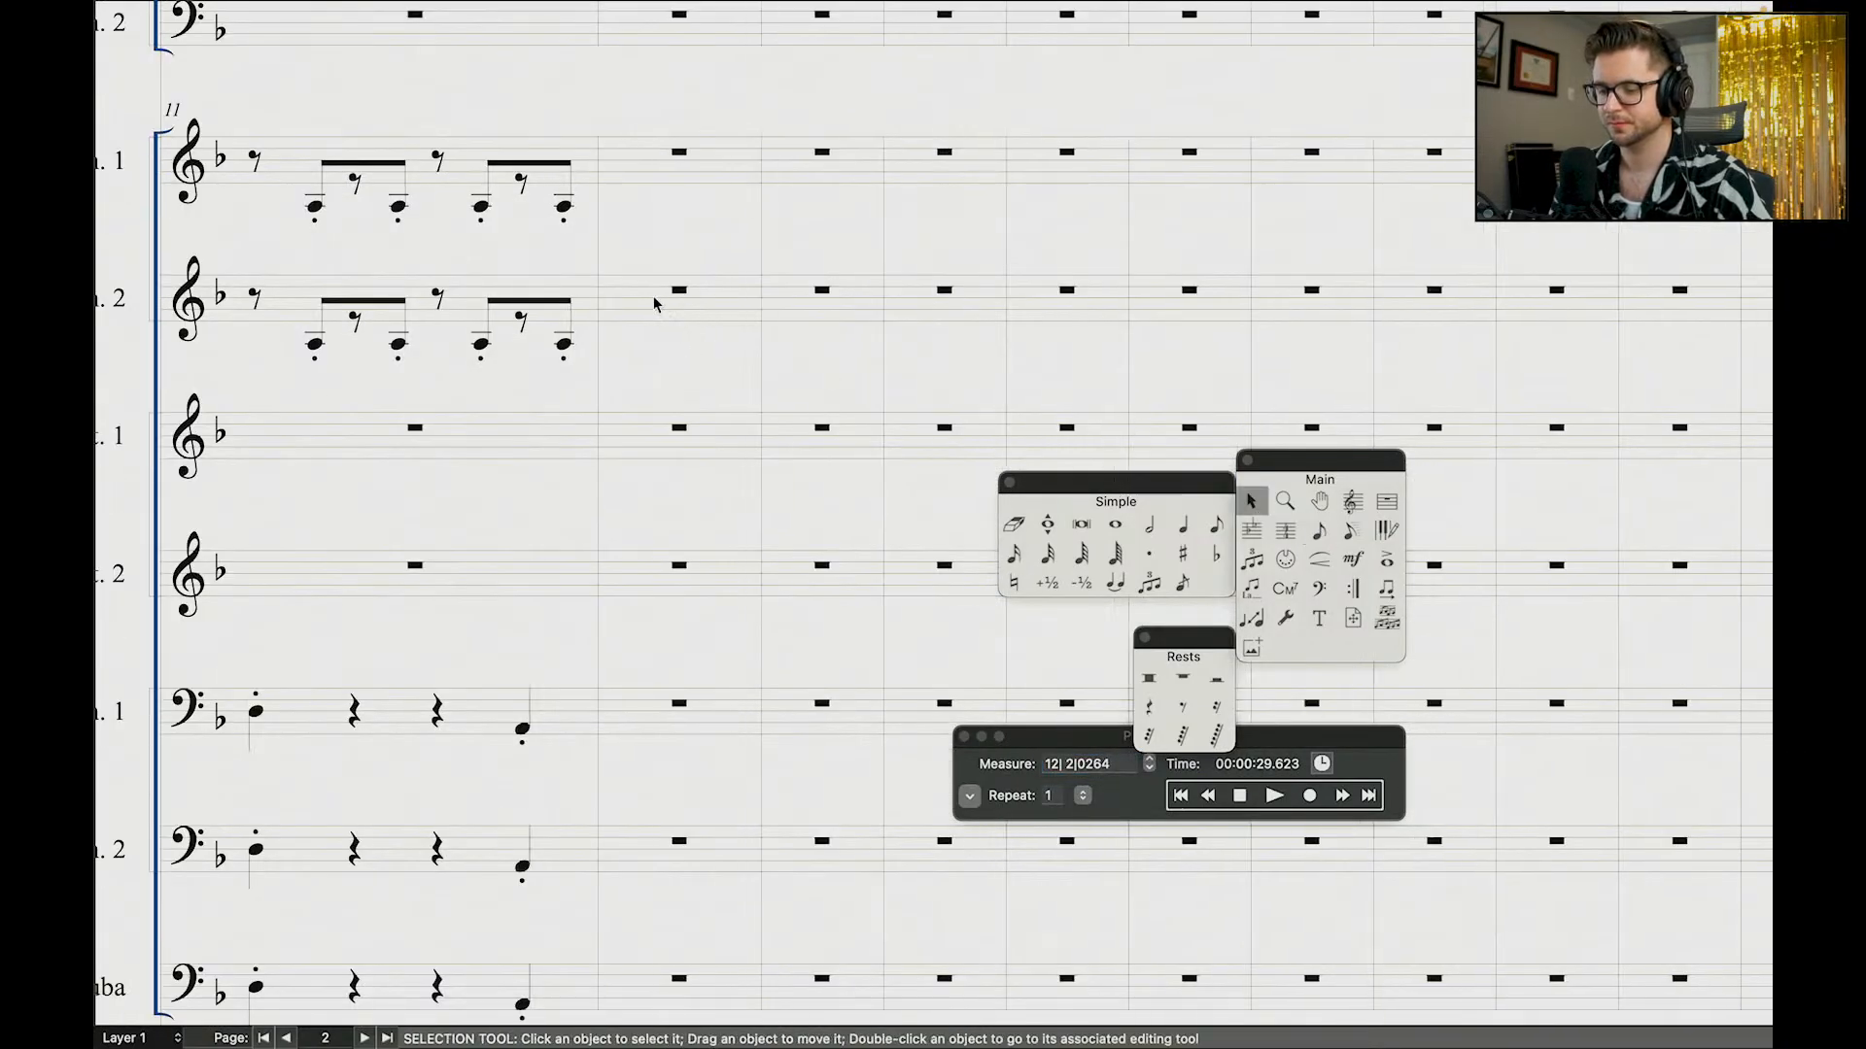
scroll(656, 301, down, 5)
click(666, 357)
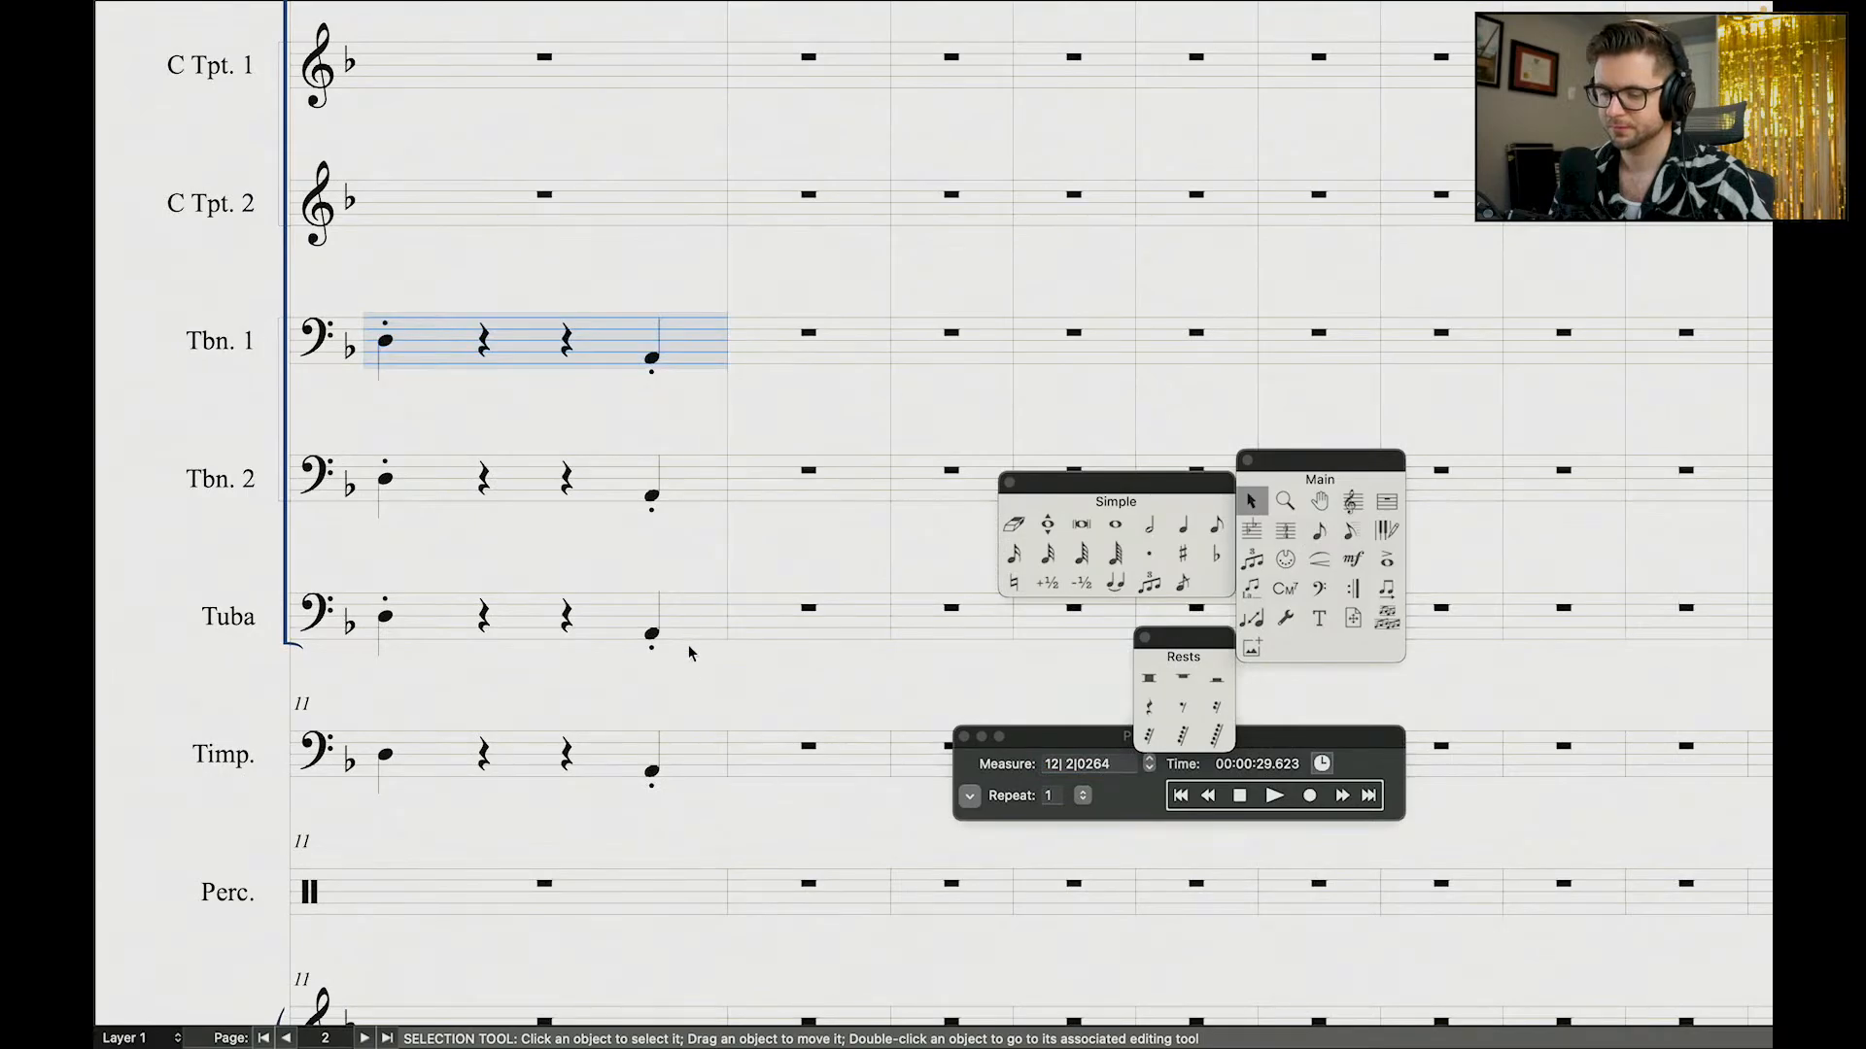
shift+click(682, 775)
alt+click(827, 348)
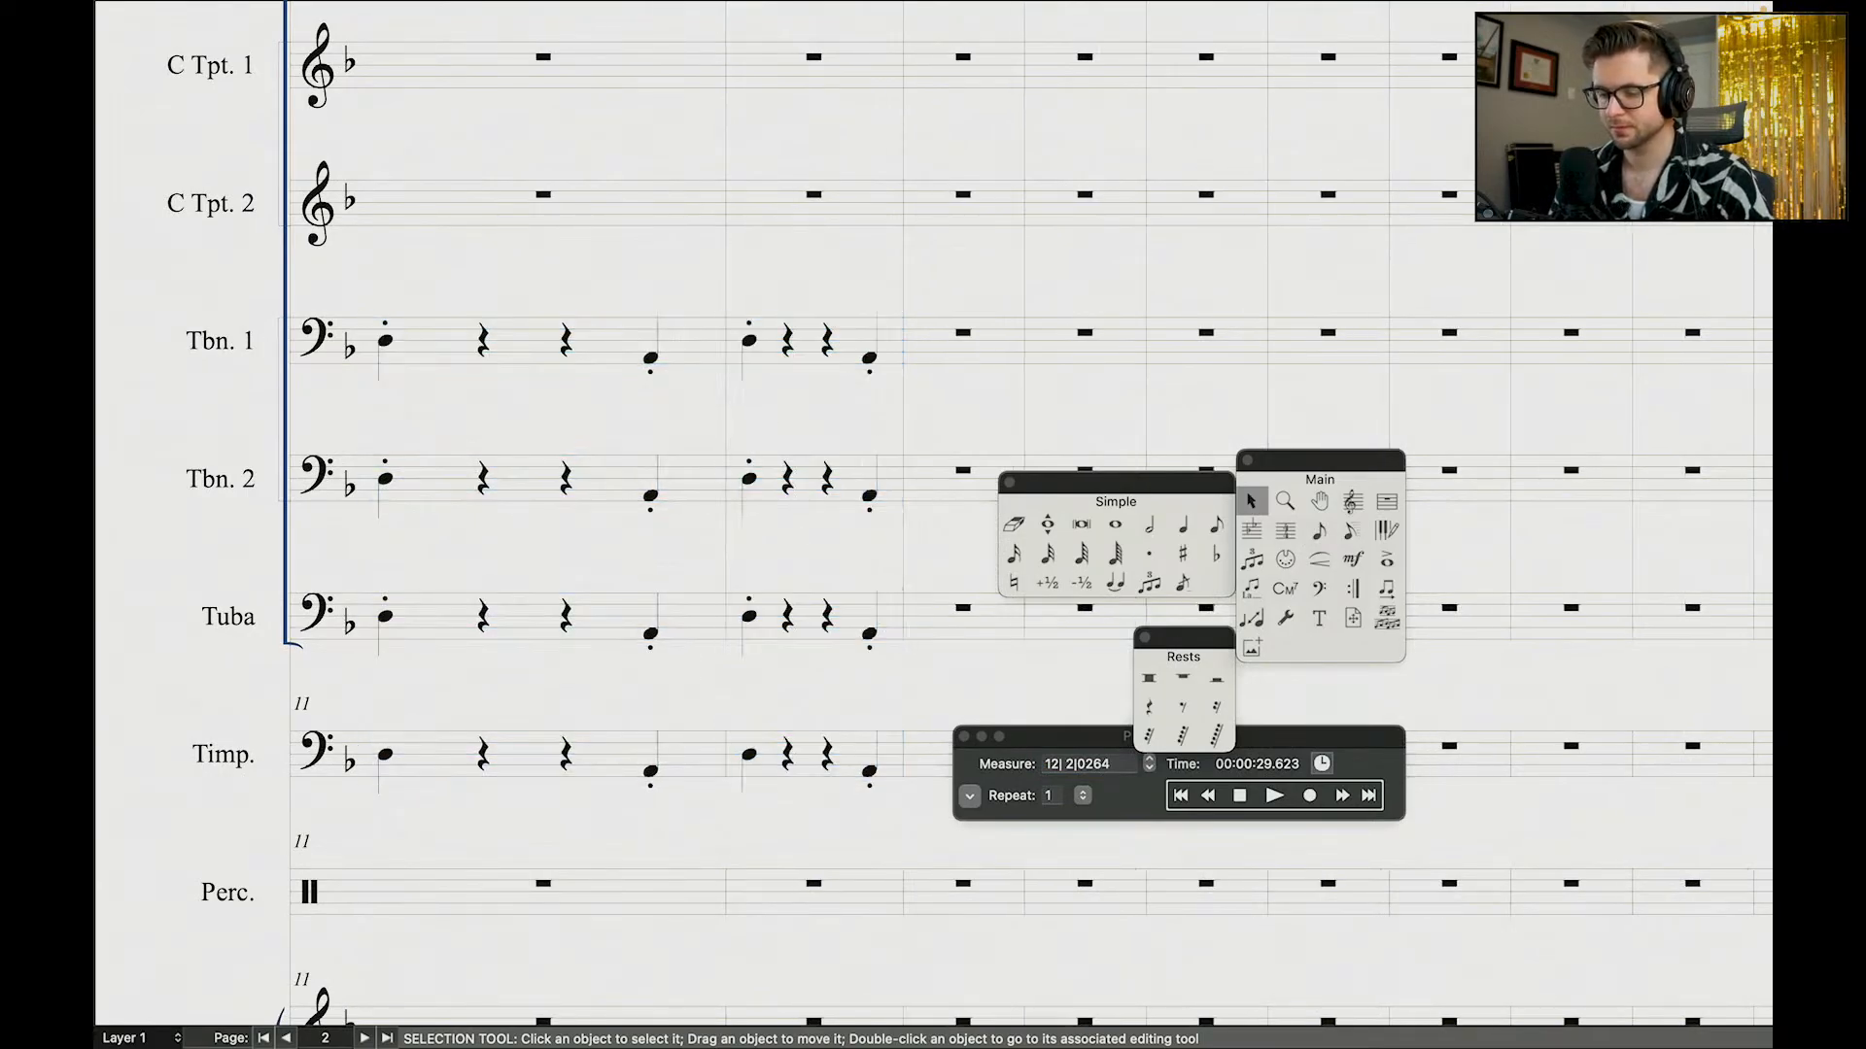
Step: Change the first note of measure 12 to a low G in Trombone 1, Trombone 2, Tuba and Timpani
double_click(749, 346)
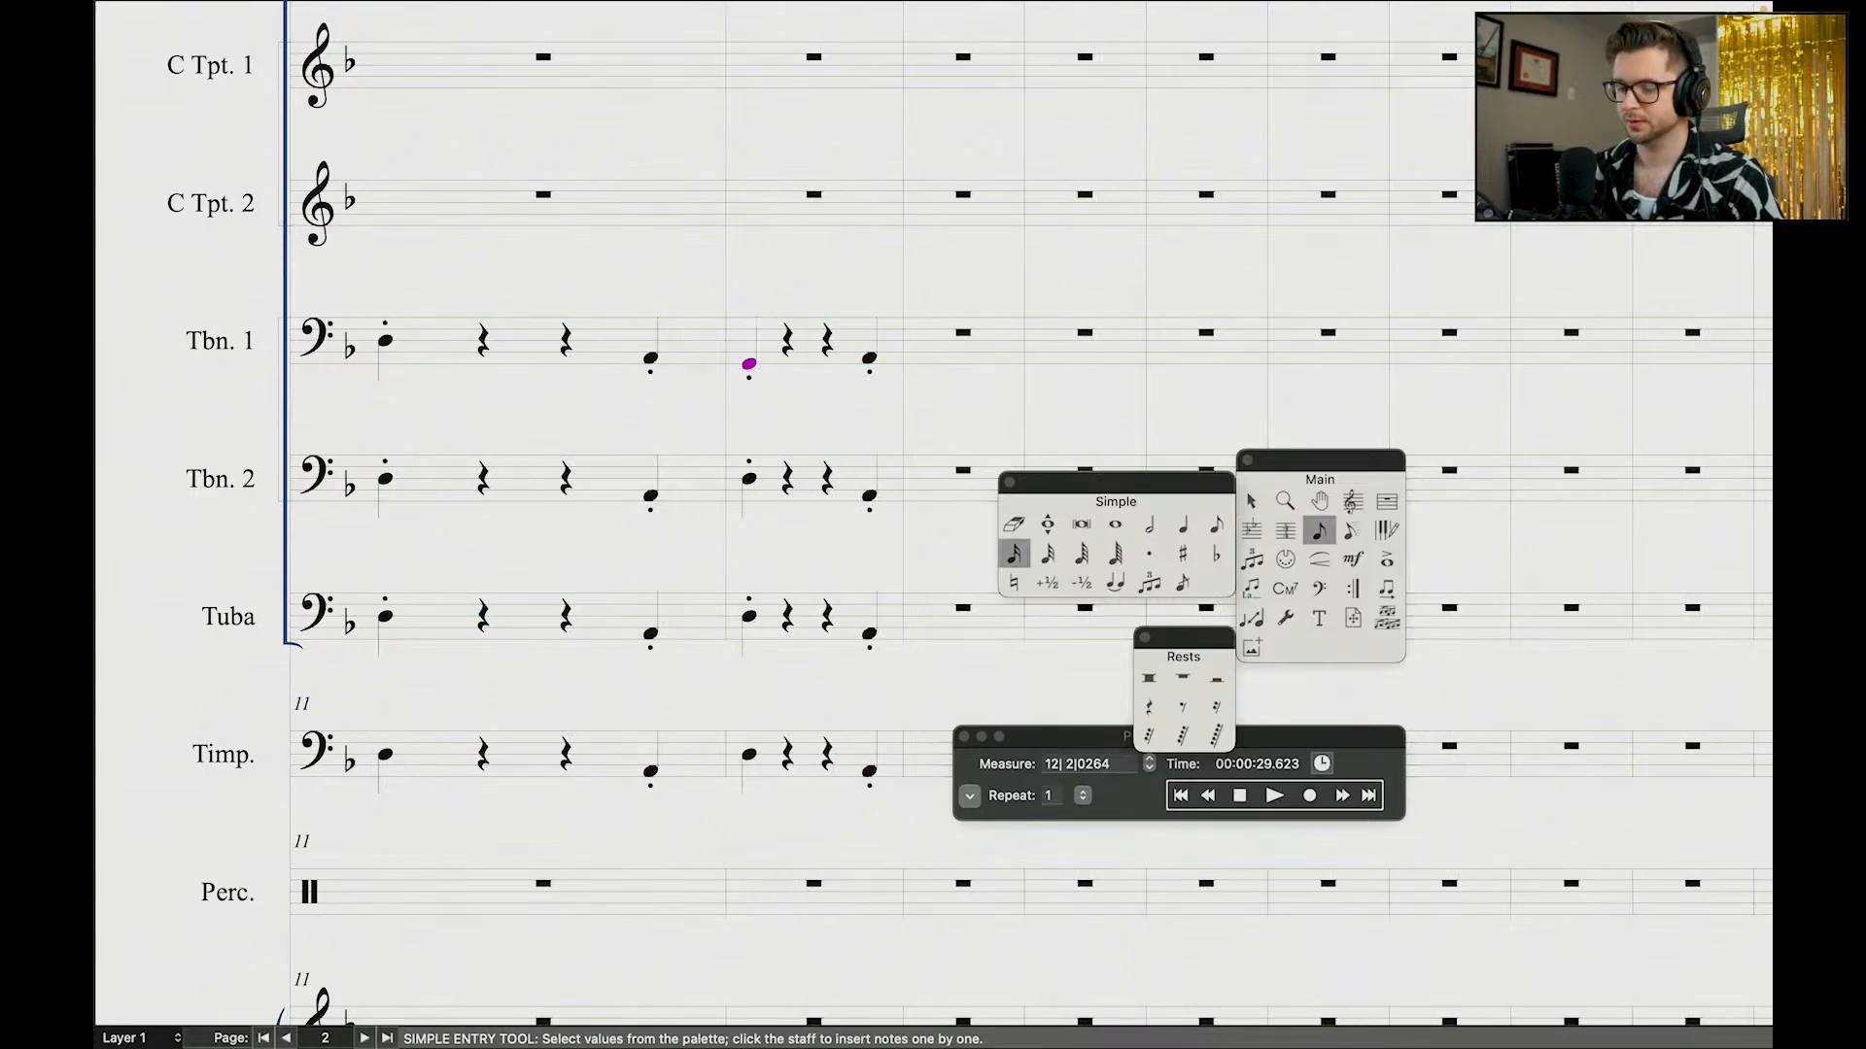
key(alt+g)
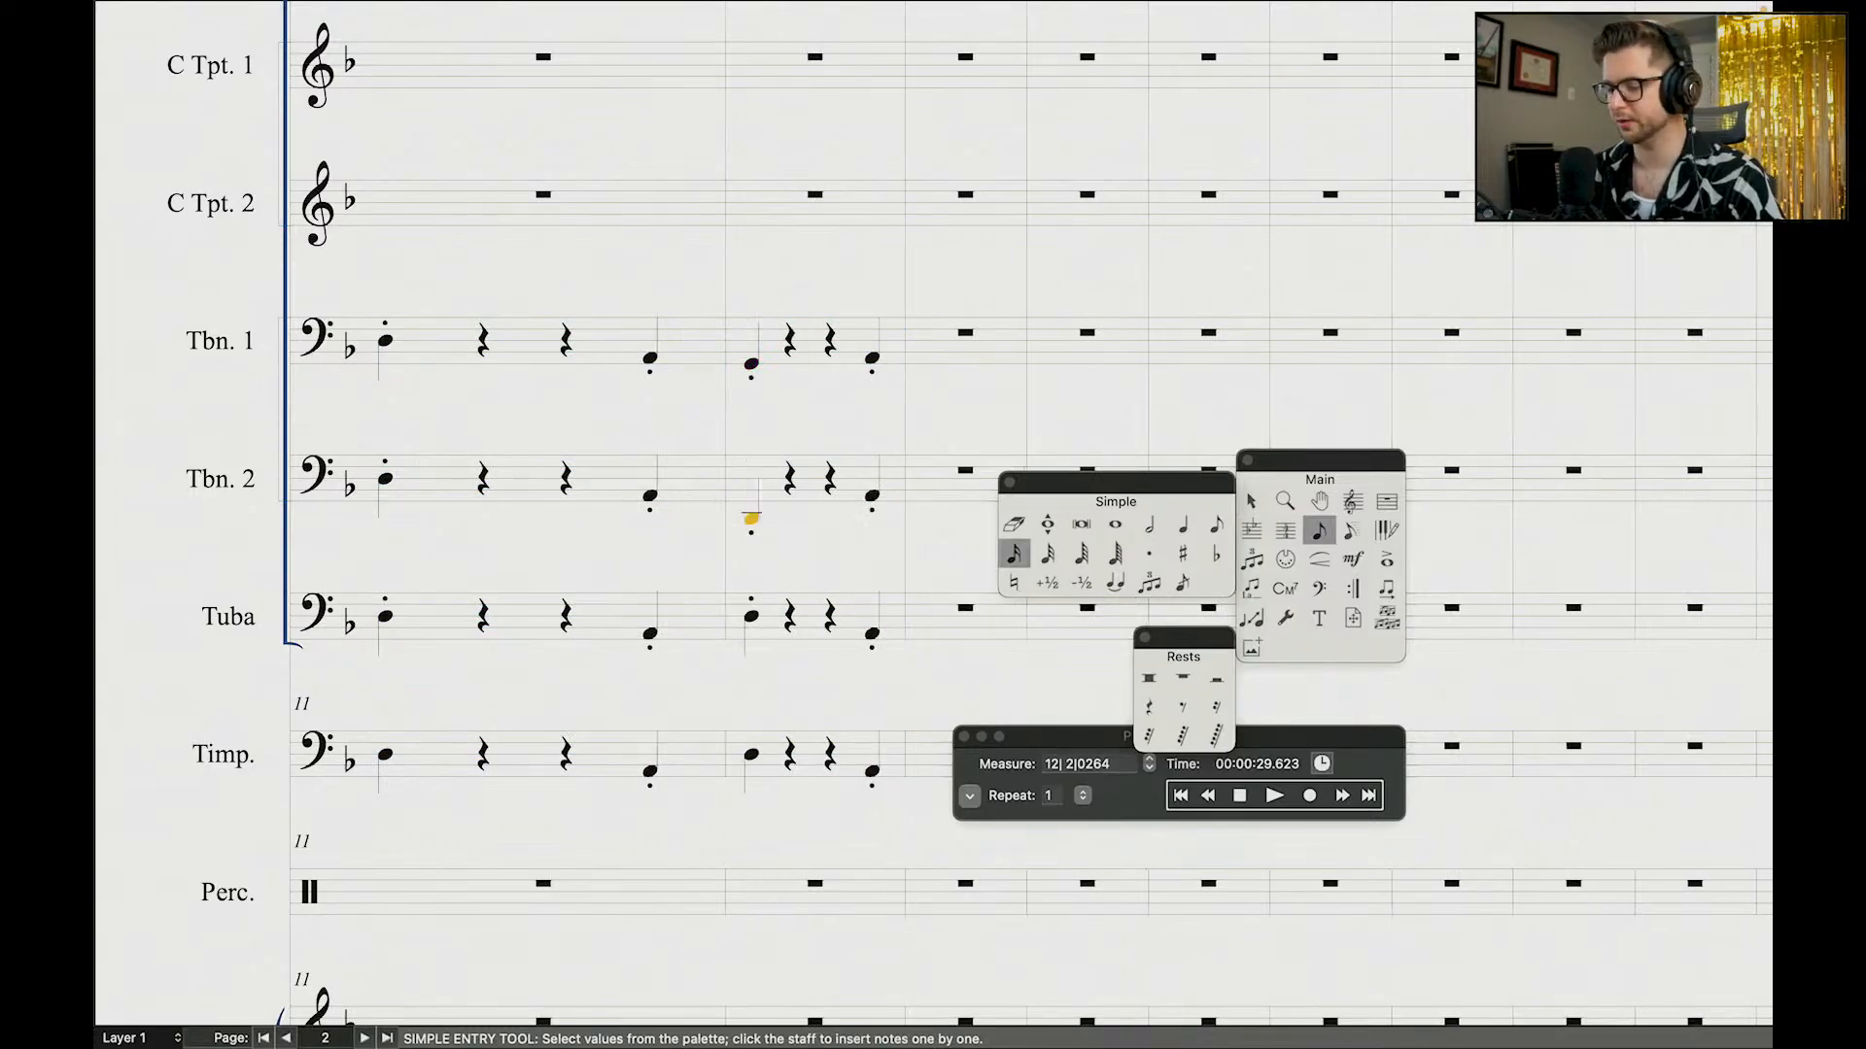
key(shift+Up)
key(shift+Down)
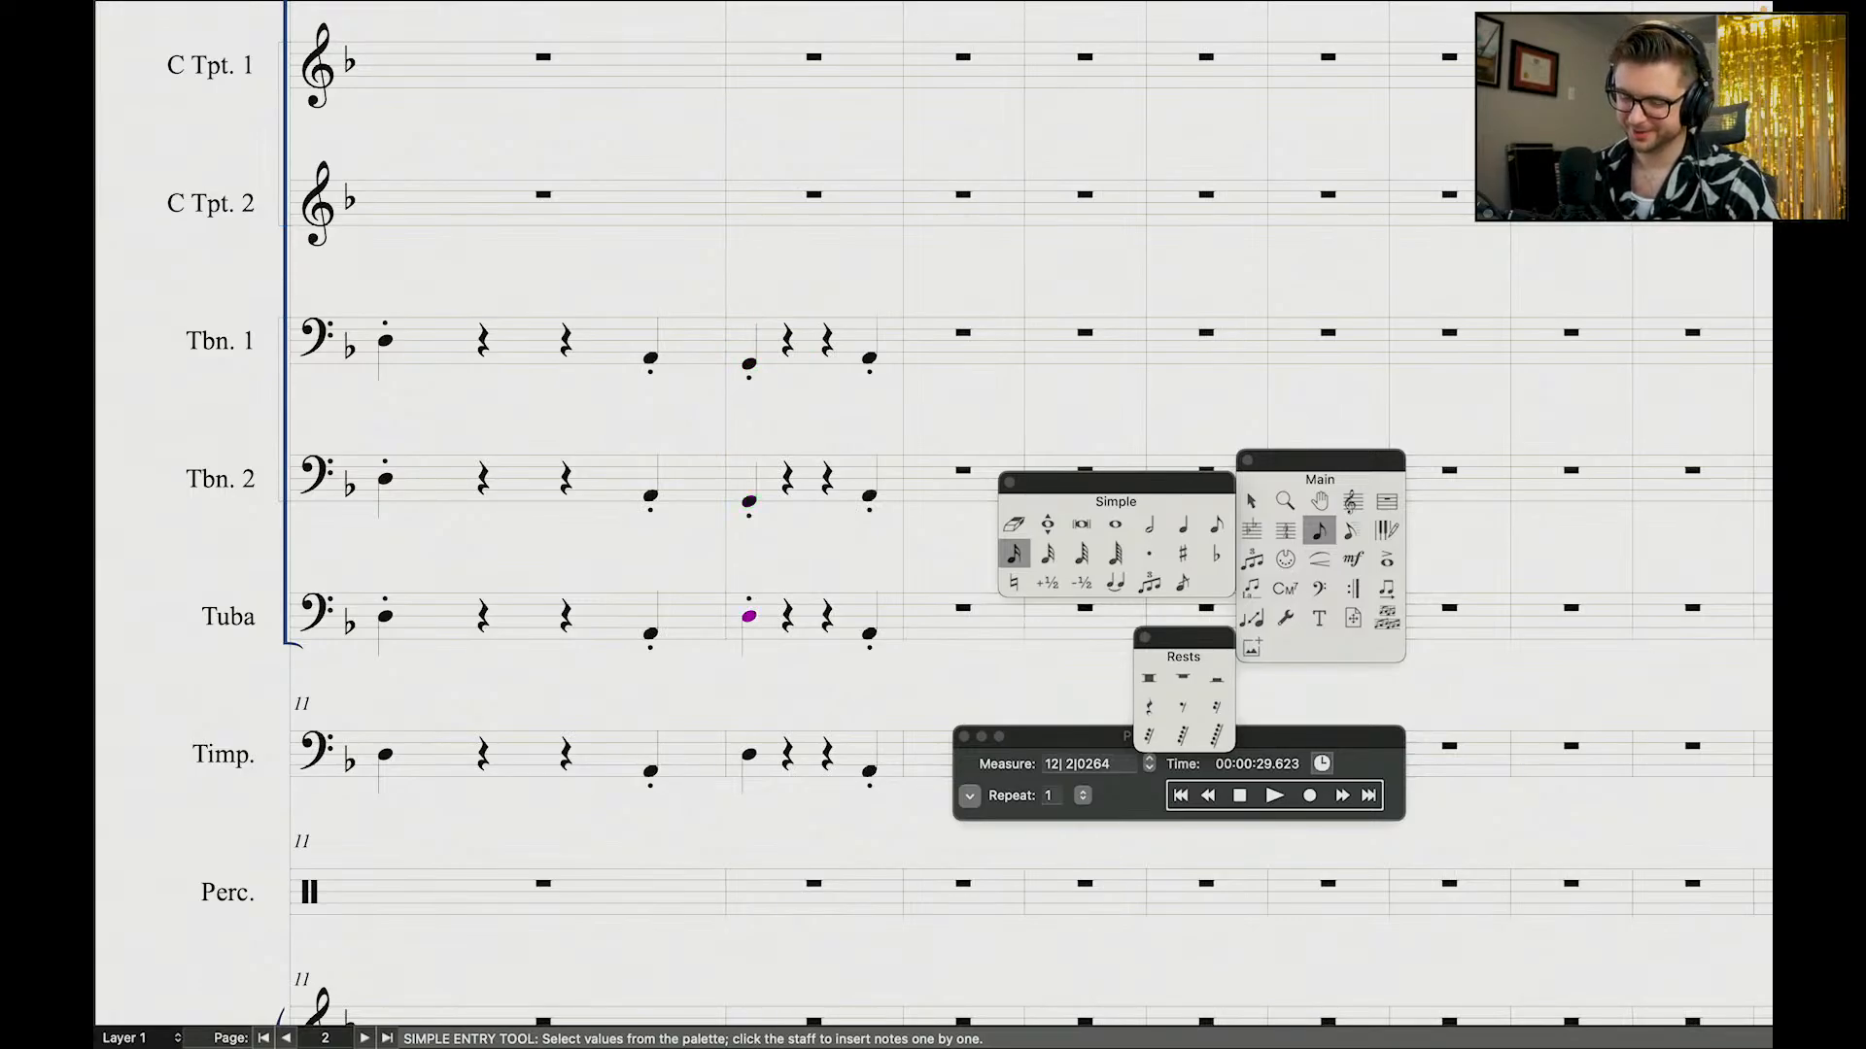
key(alt+g)
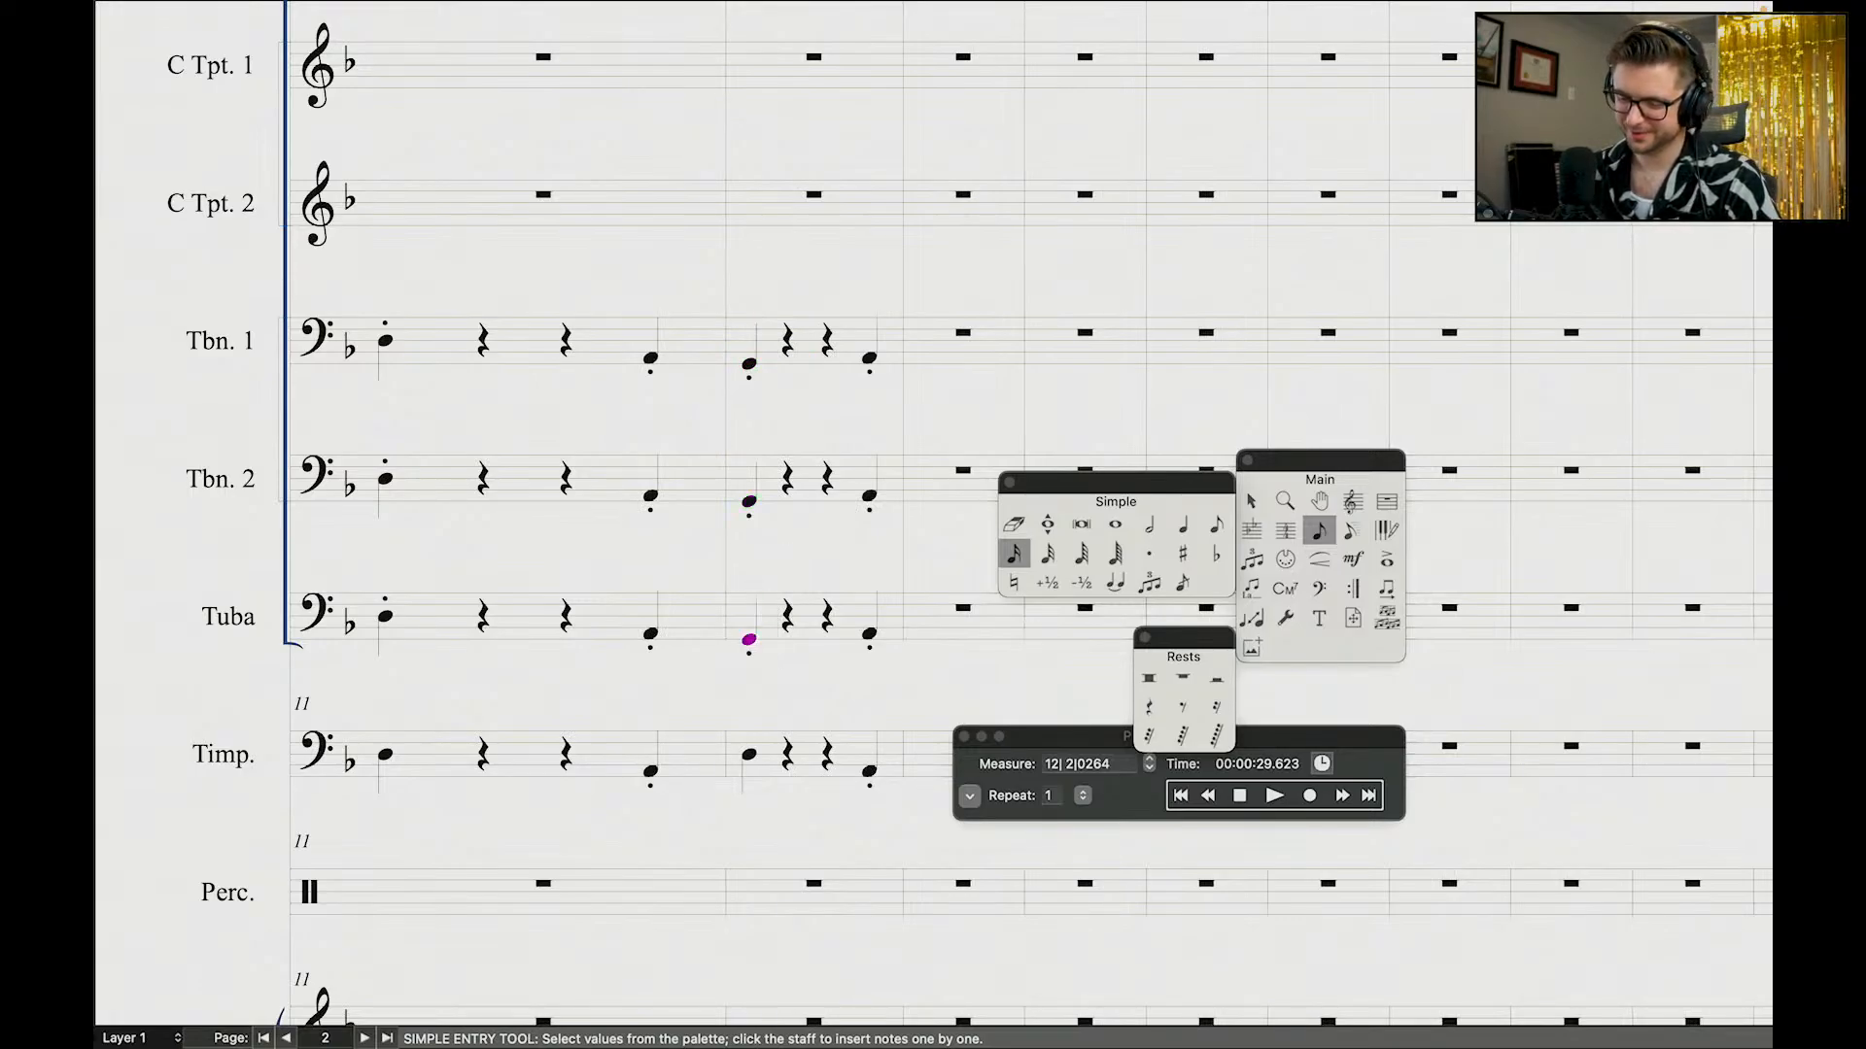
key(alt+g)
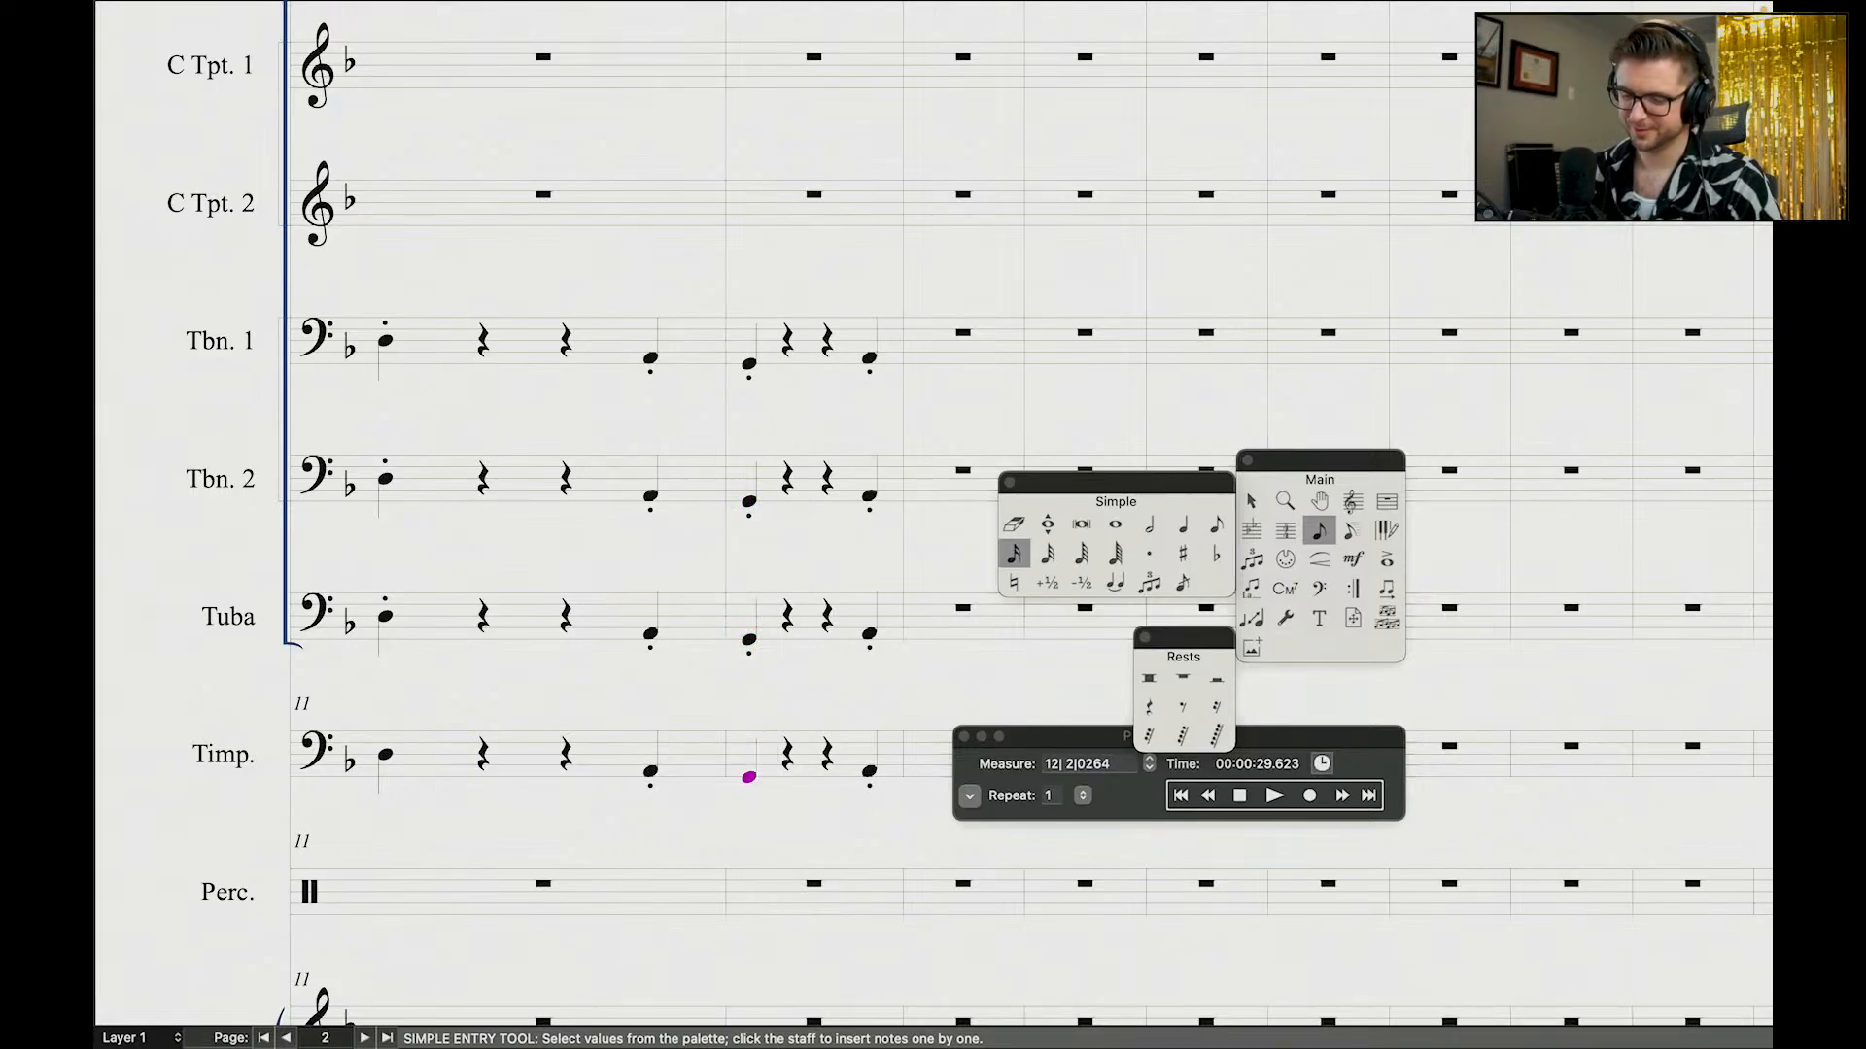
Step: Remove the staccato marks from the Timpani notes in measures 11 and 12
scroll(774, 541, down, 4)
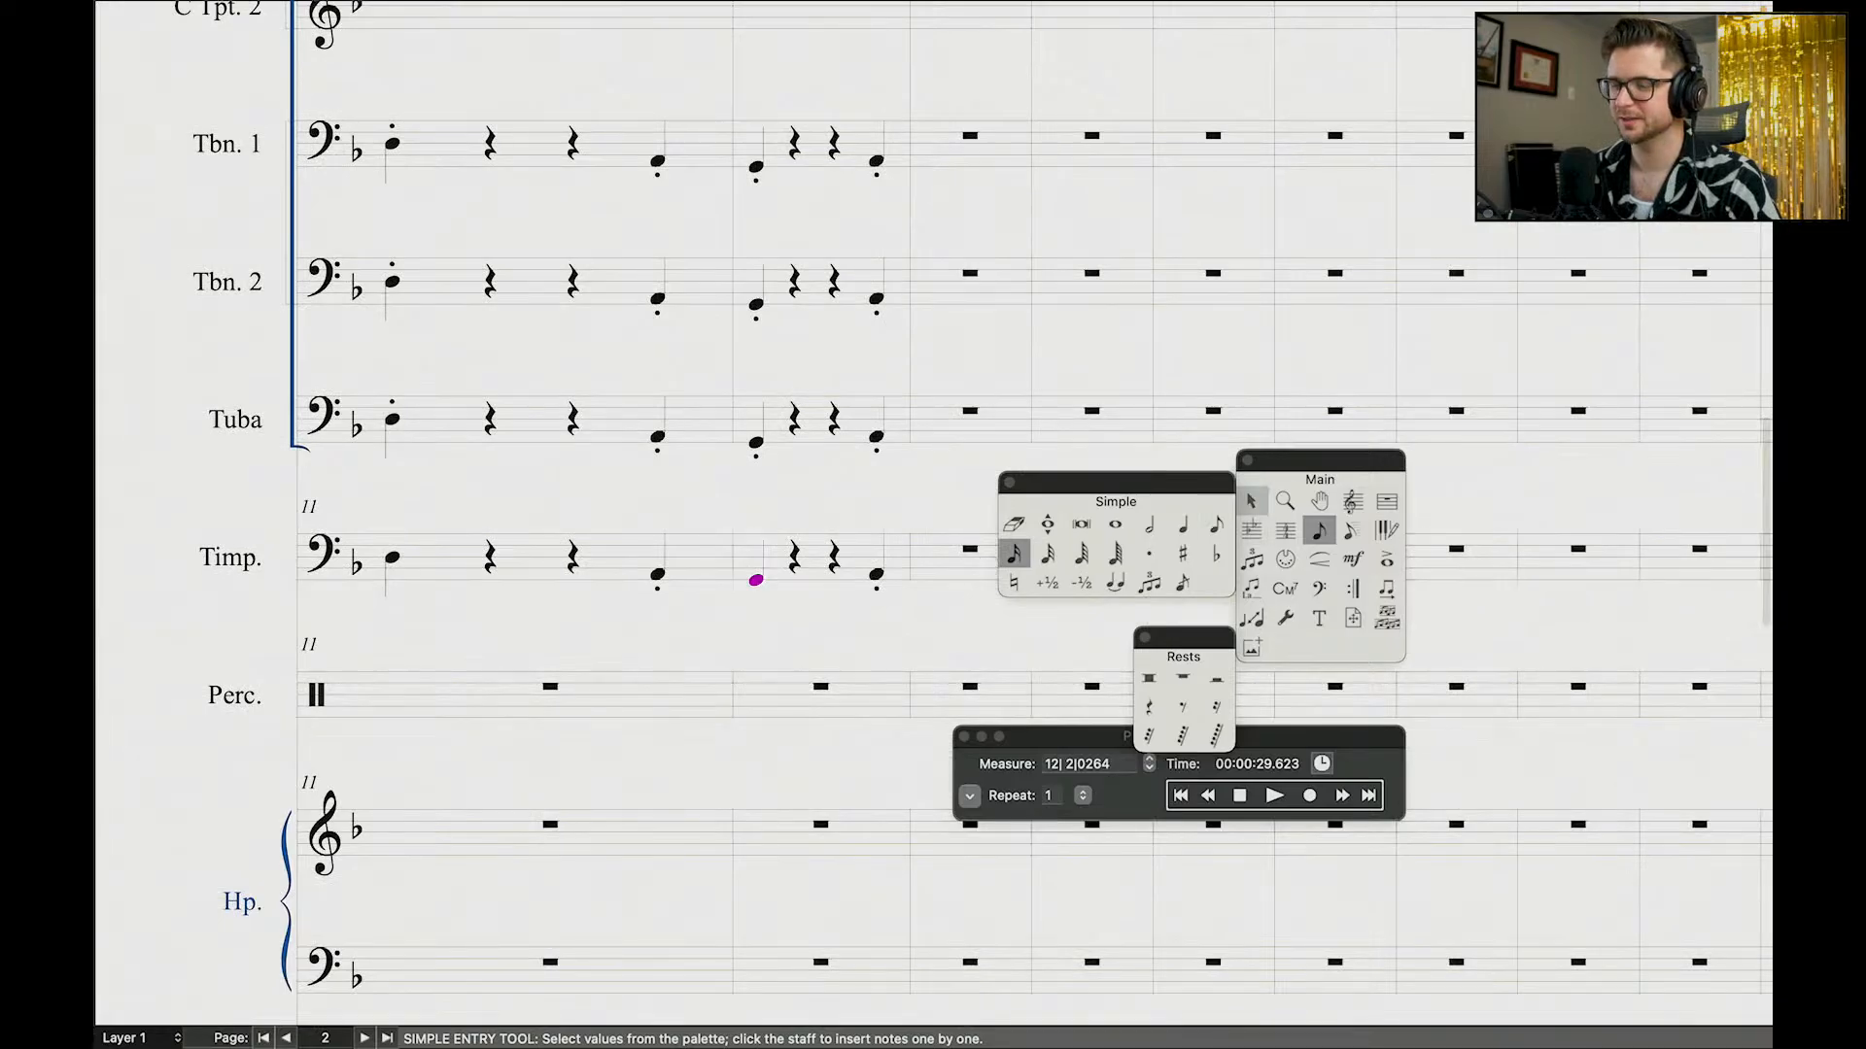
click(1252, 501)
scroll(880, 393, down, 1)
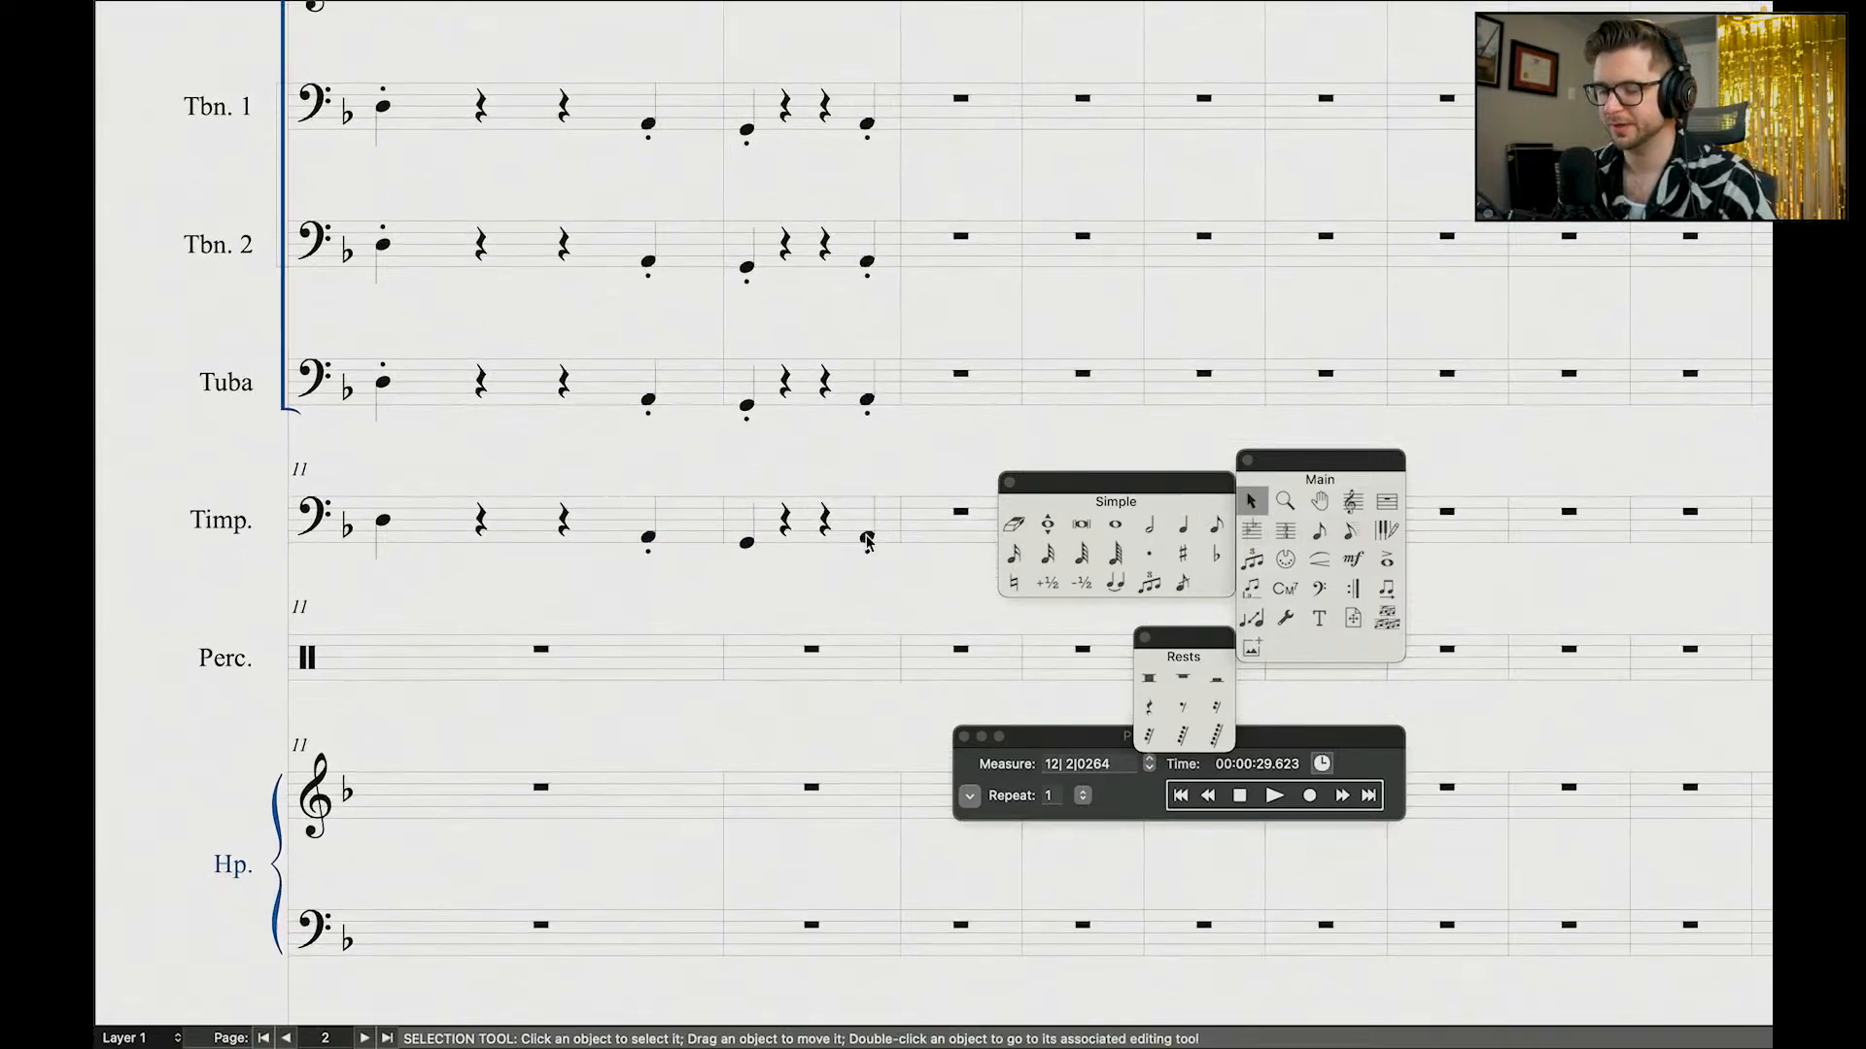
double_click(867, 551)
drag(906, 575, 568, 545)
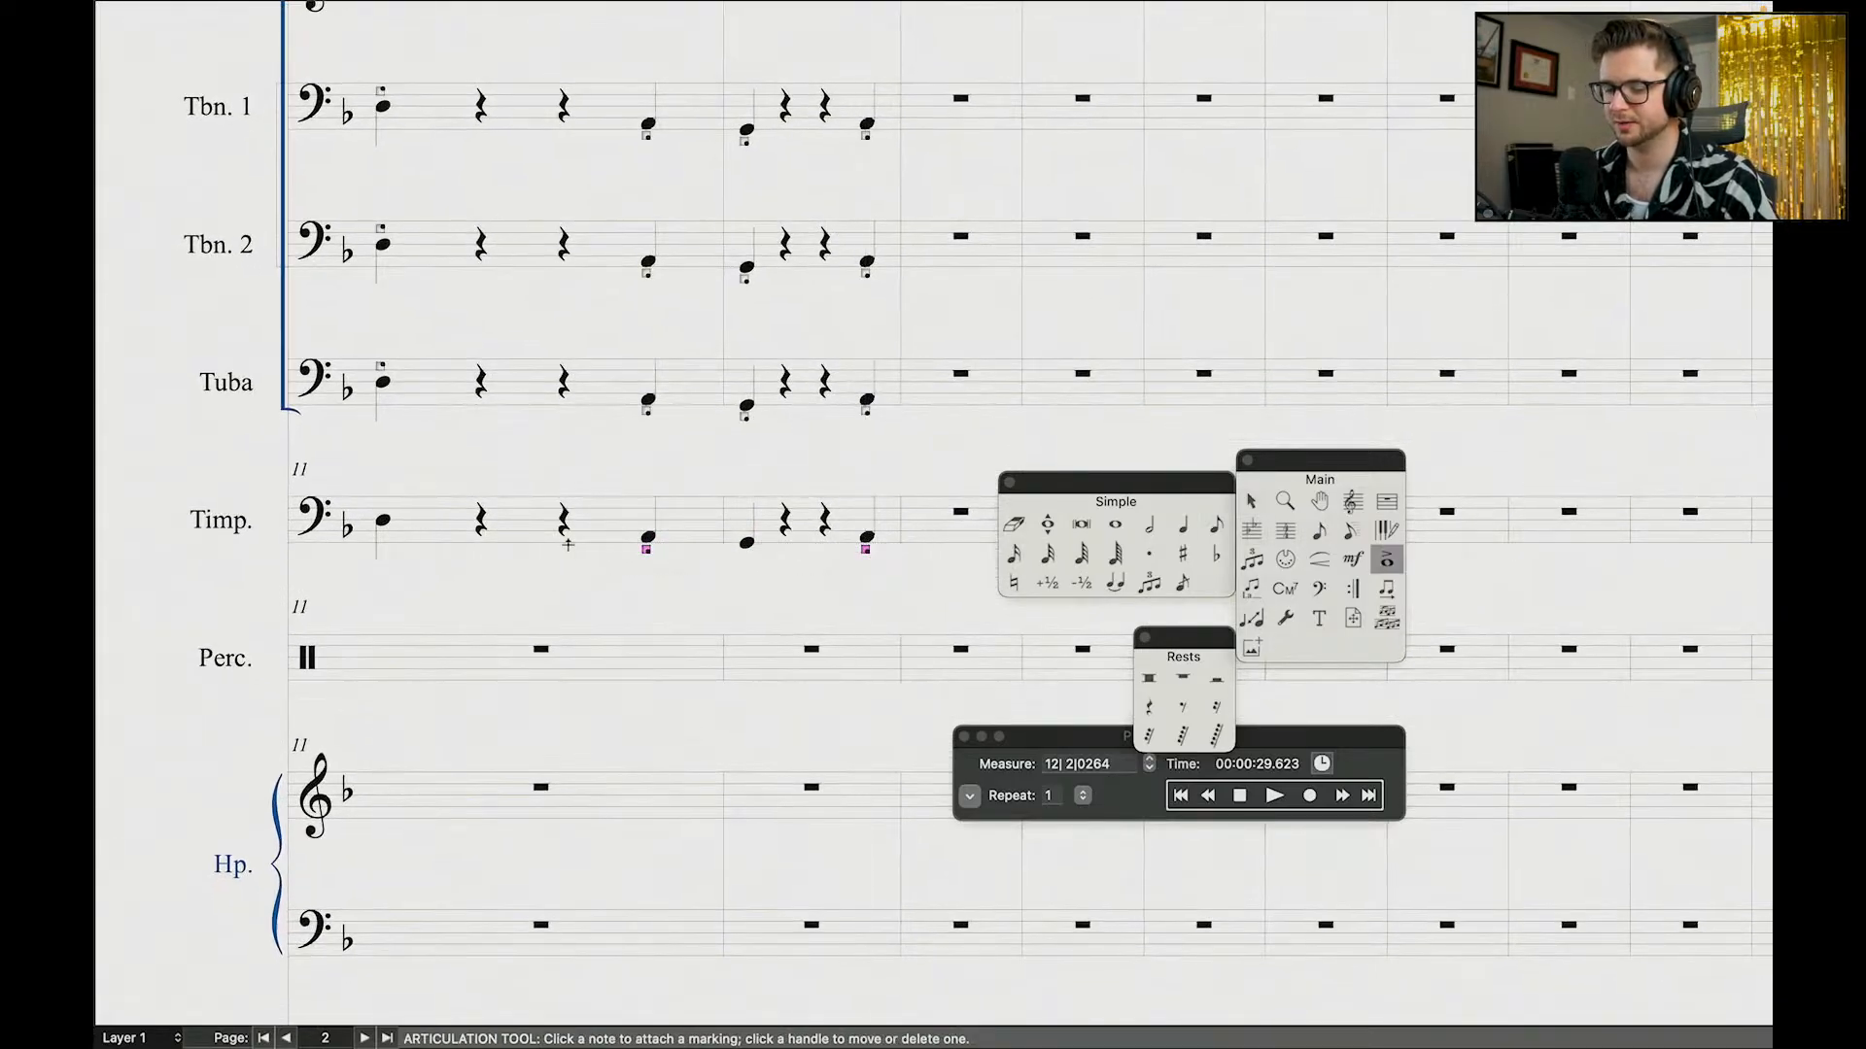
Step: Delete the staccato marks from the Timpani notes in measures 7 to 10
scroll(712, 515, left, 15)
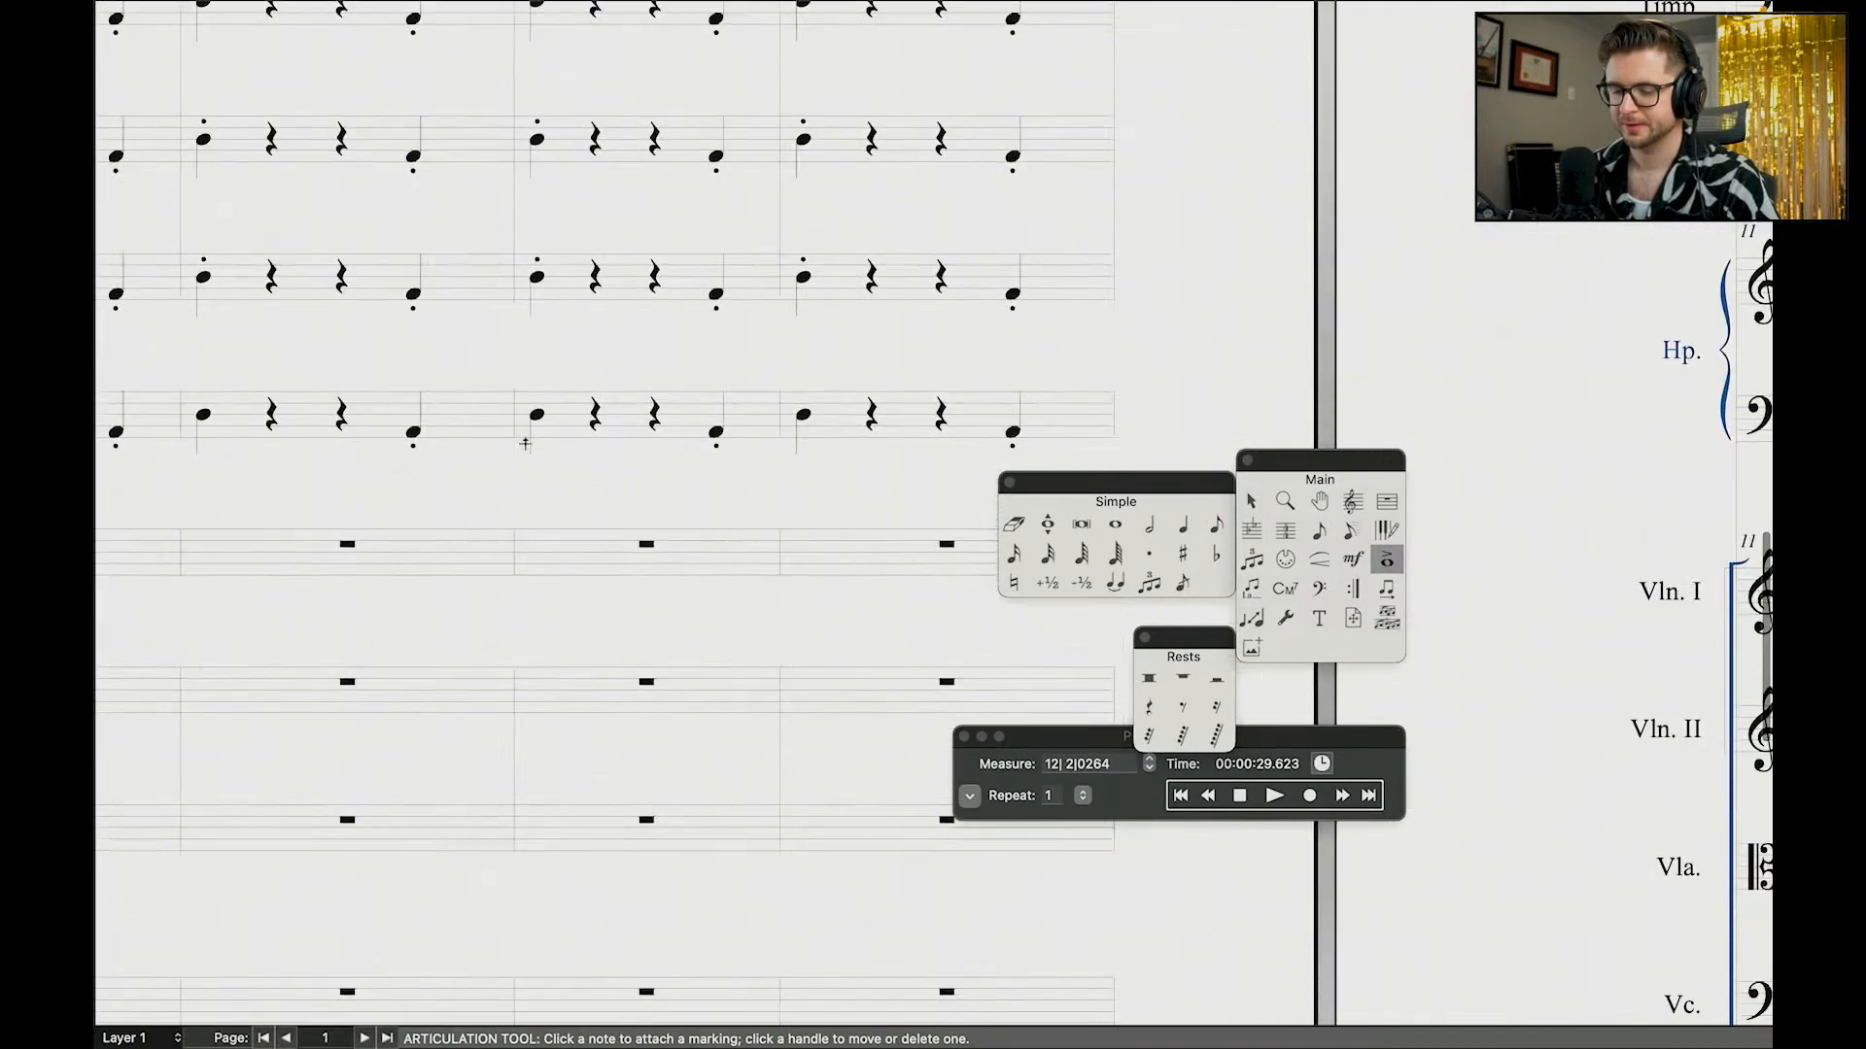
scroll(834, 440, down, 4)
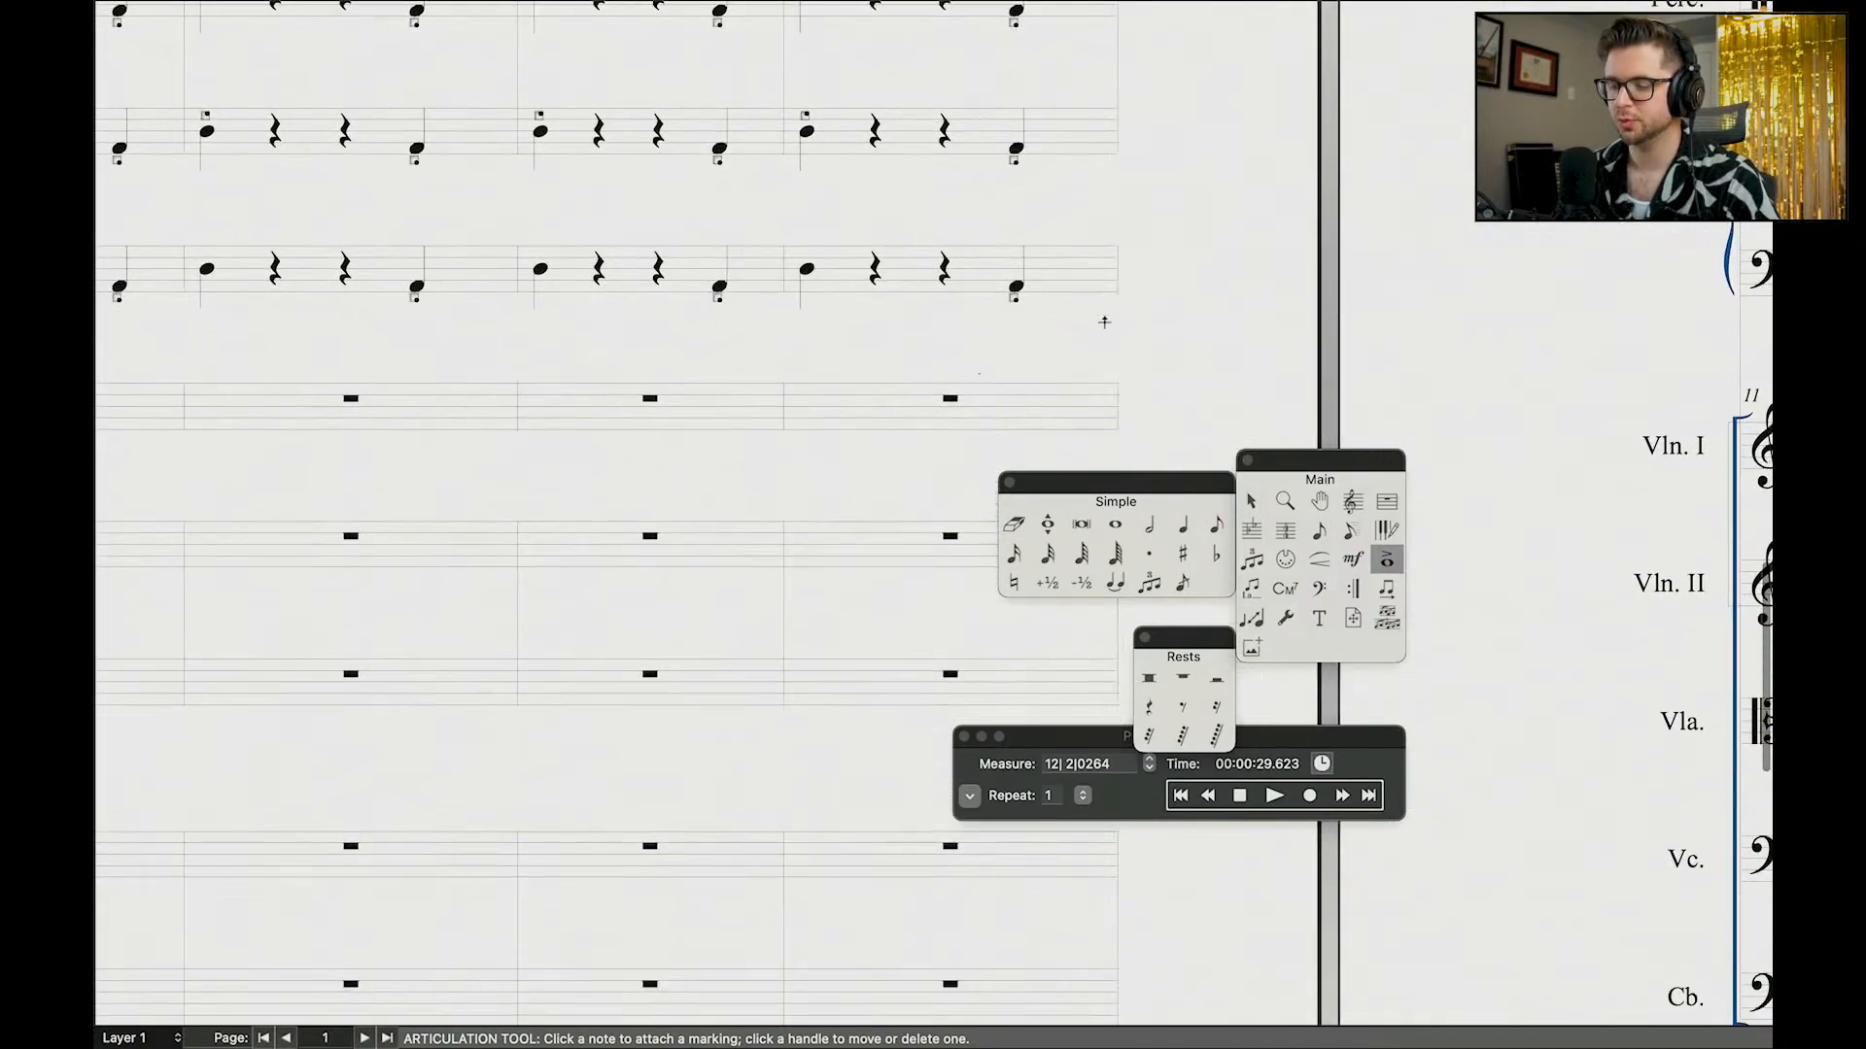
drag(1104, 321, 97, 272)
key(Delete)
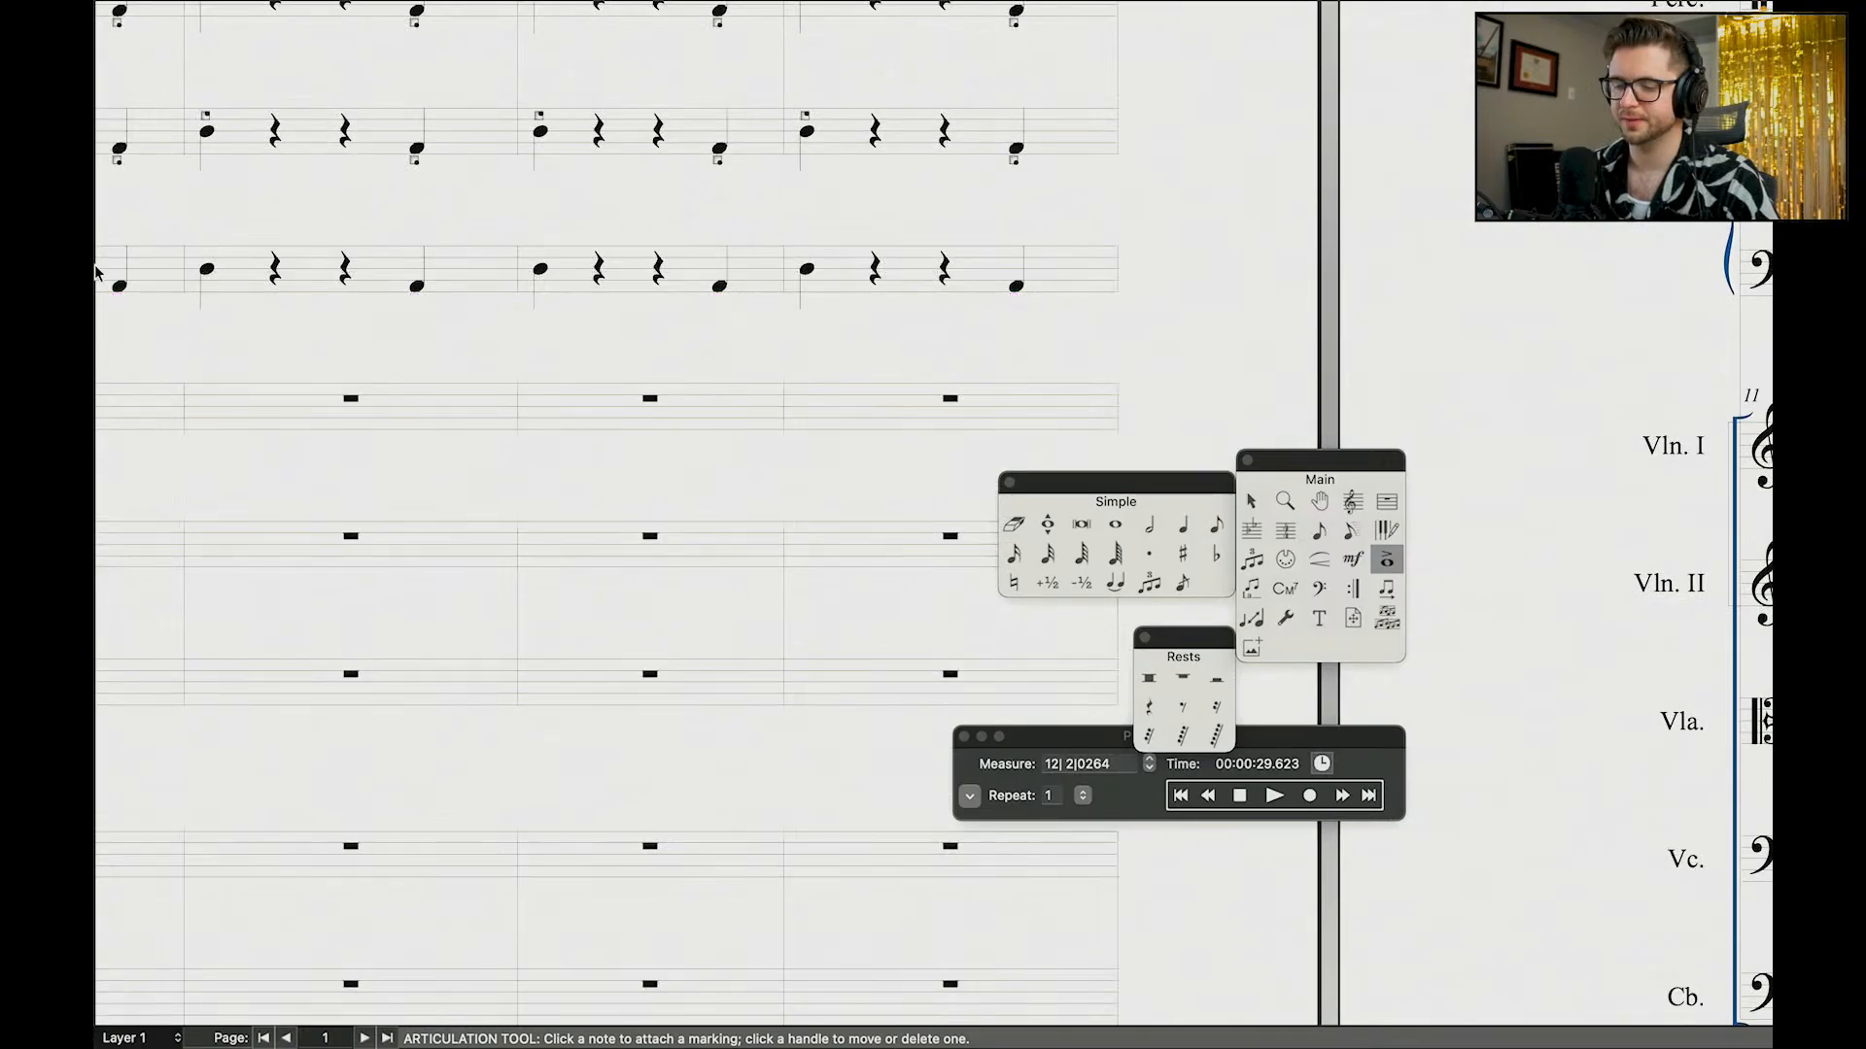
scroll(250, 388, left, 10)
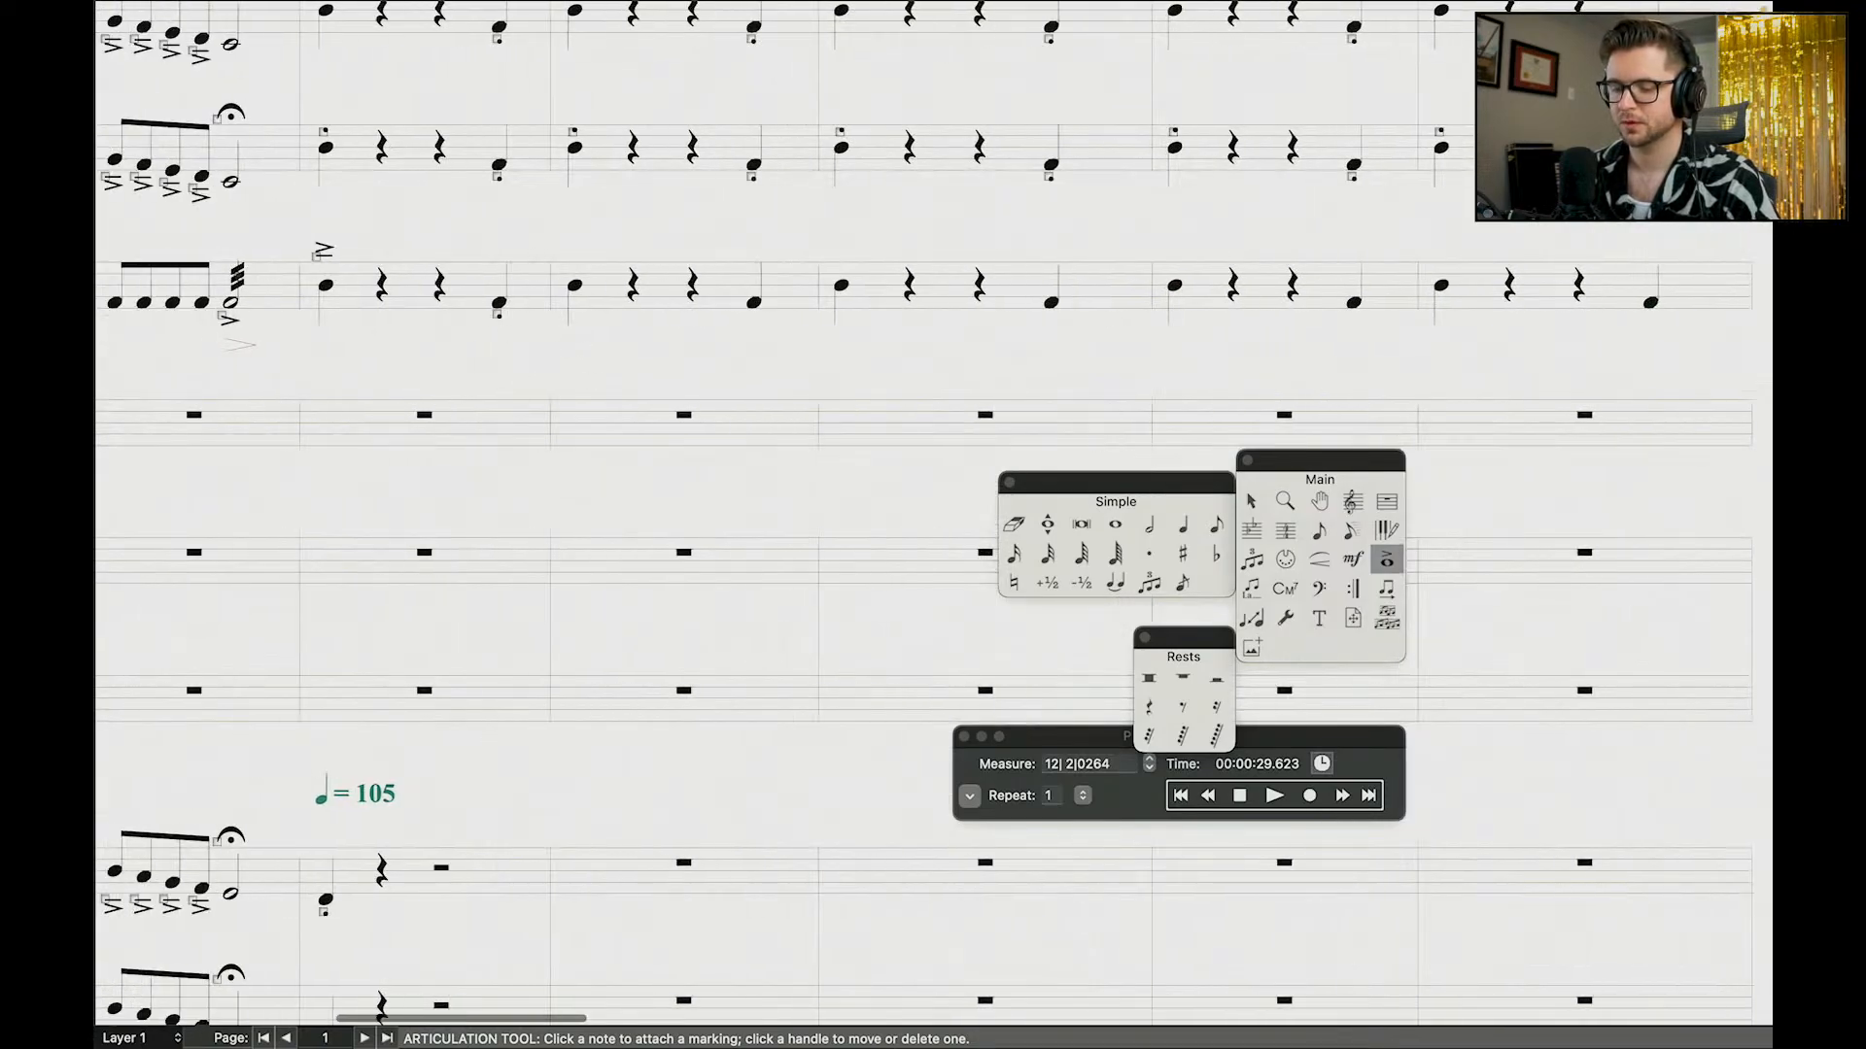
scroll(698, 358, right, 10)
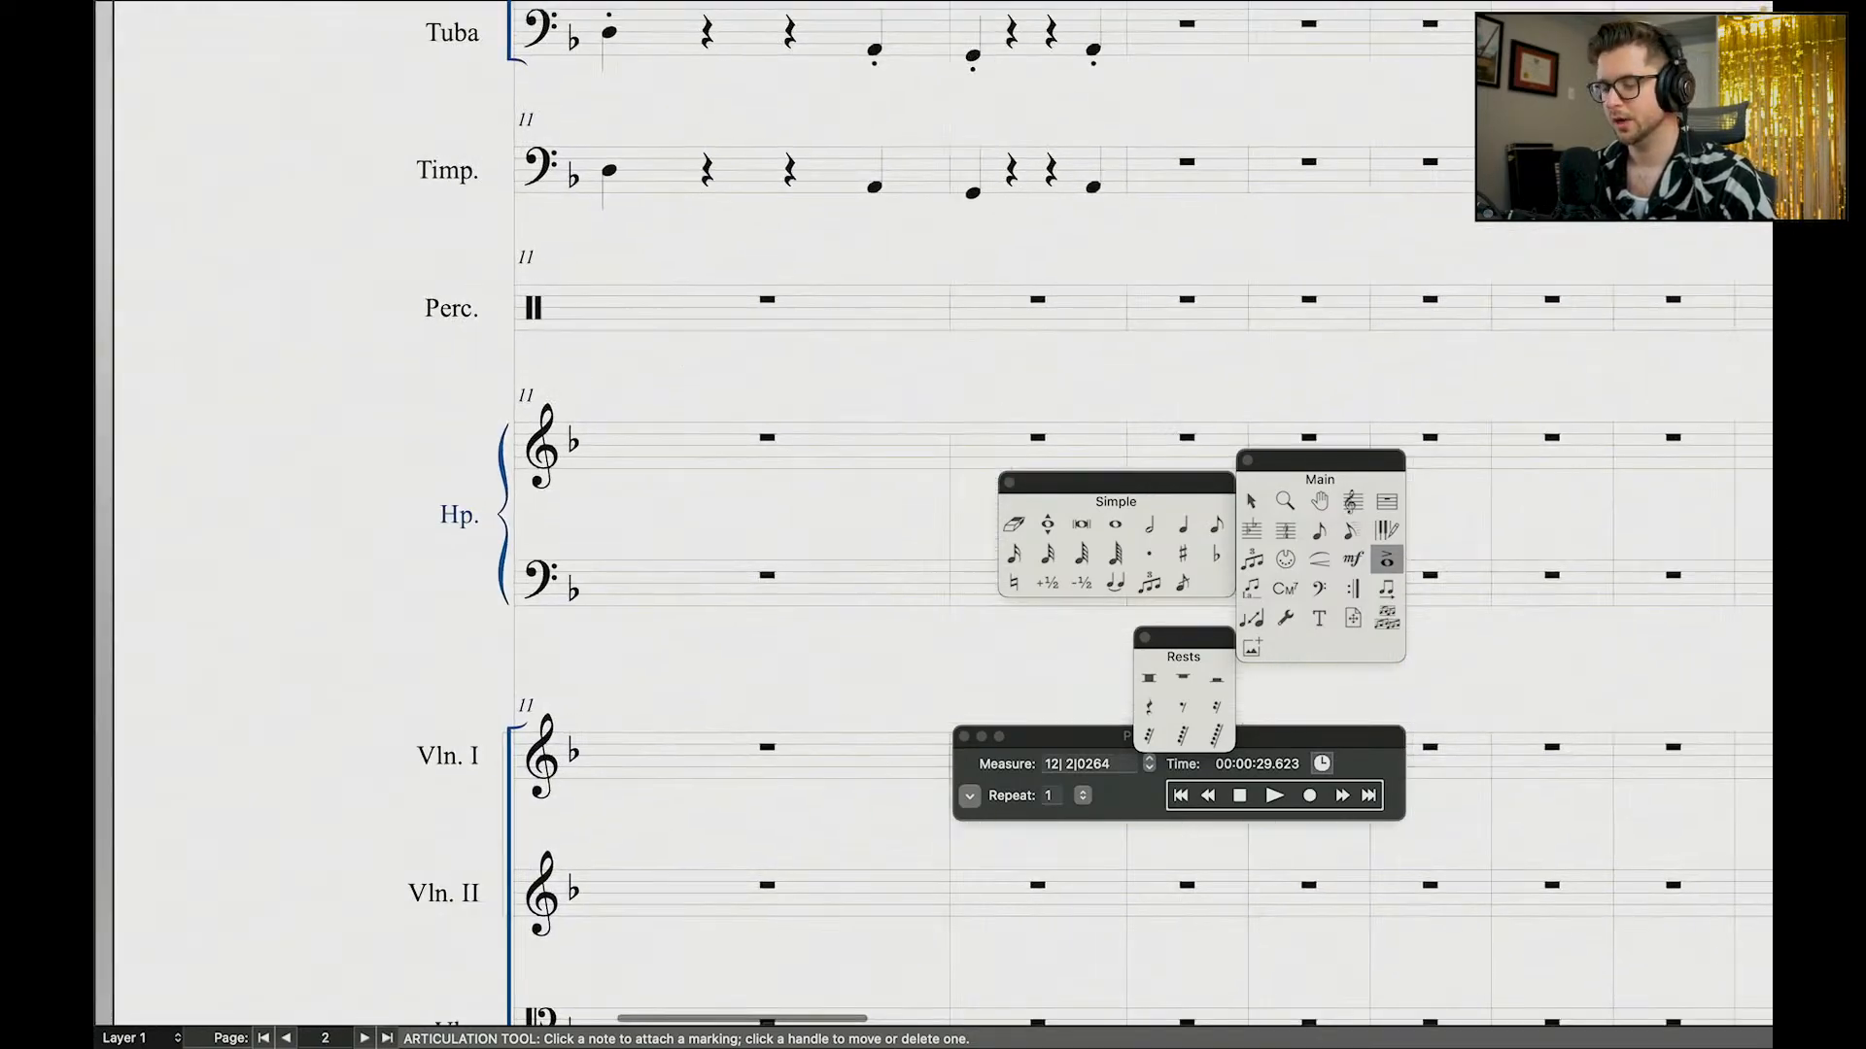
Step: Copy measure 11 of Horn 1 and Horn 2 into measure 12 and lower the pasted notes to G
scroll(701, 358, up, 10)
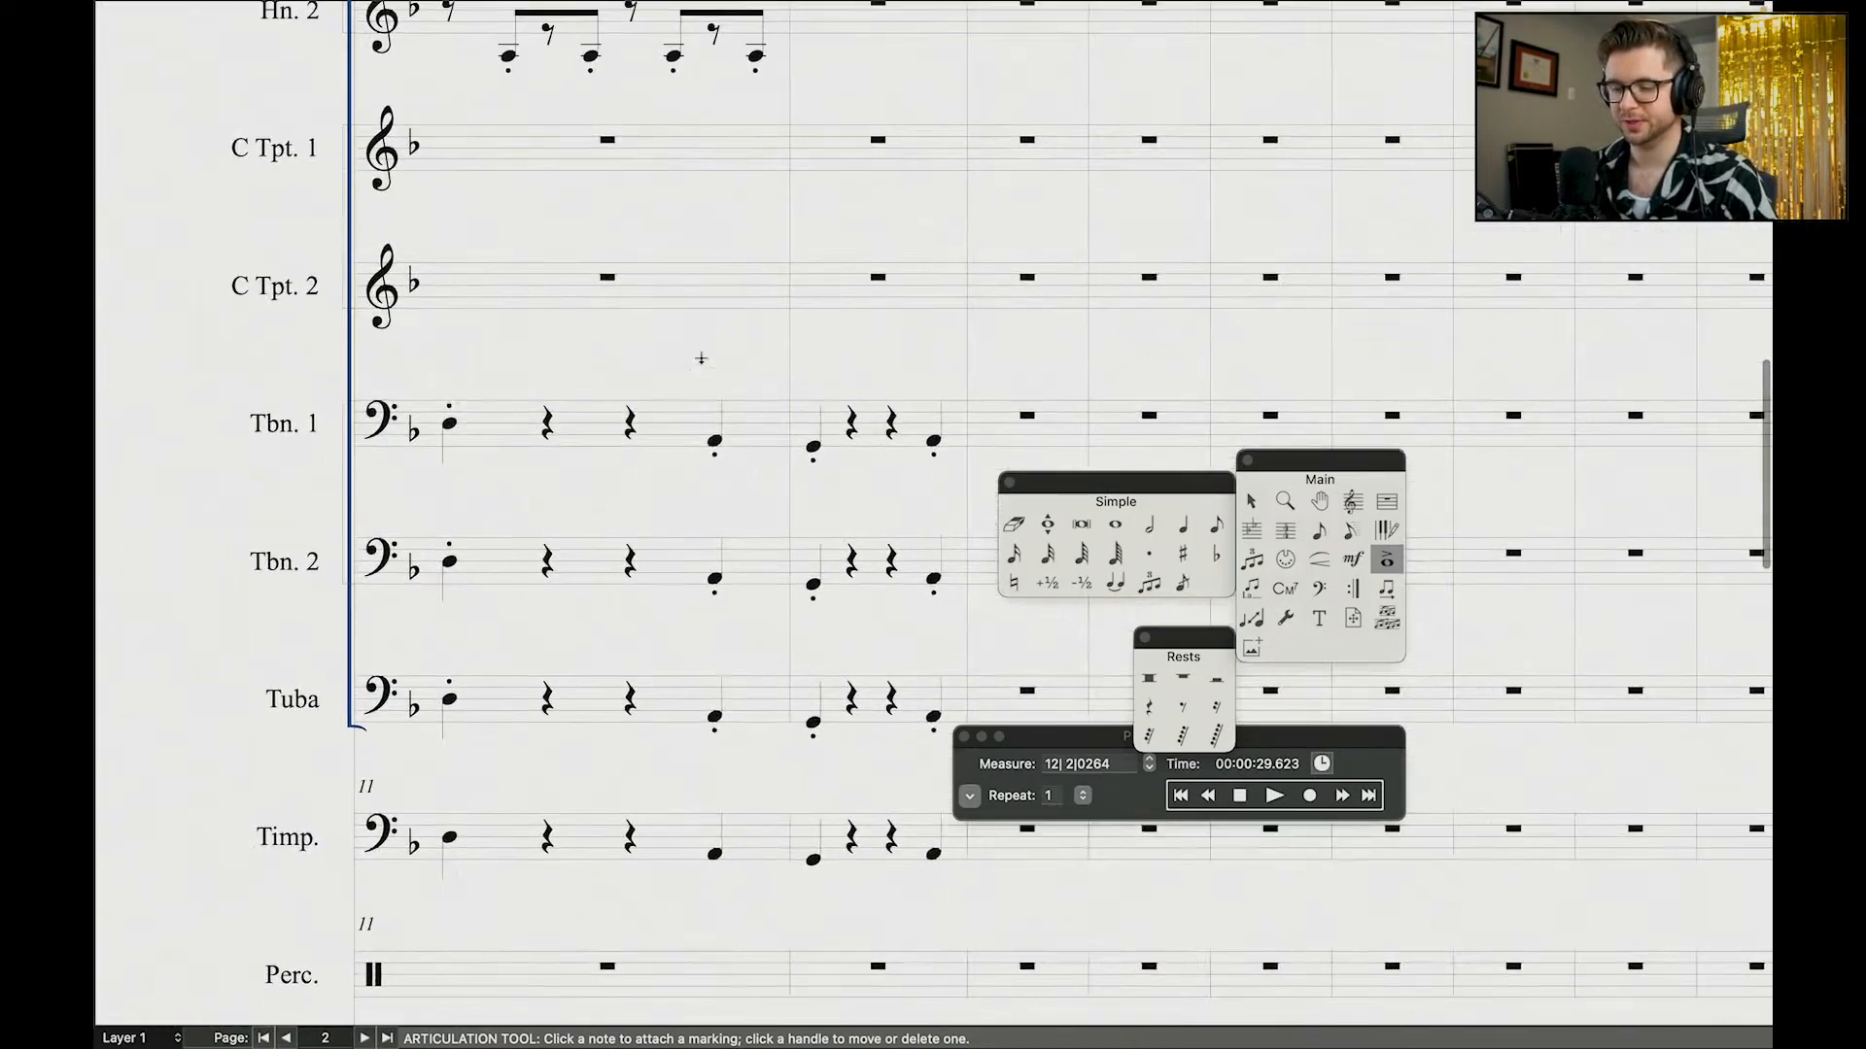
scroll(701, 358, up, 4)
scroll(701, 359, down, 5)
click(1250, 501)
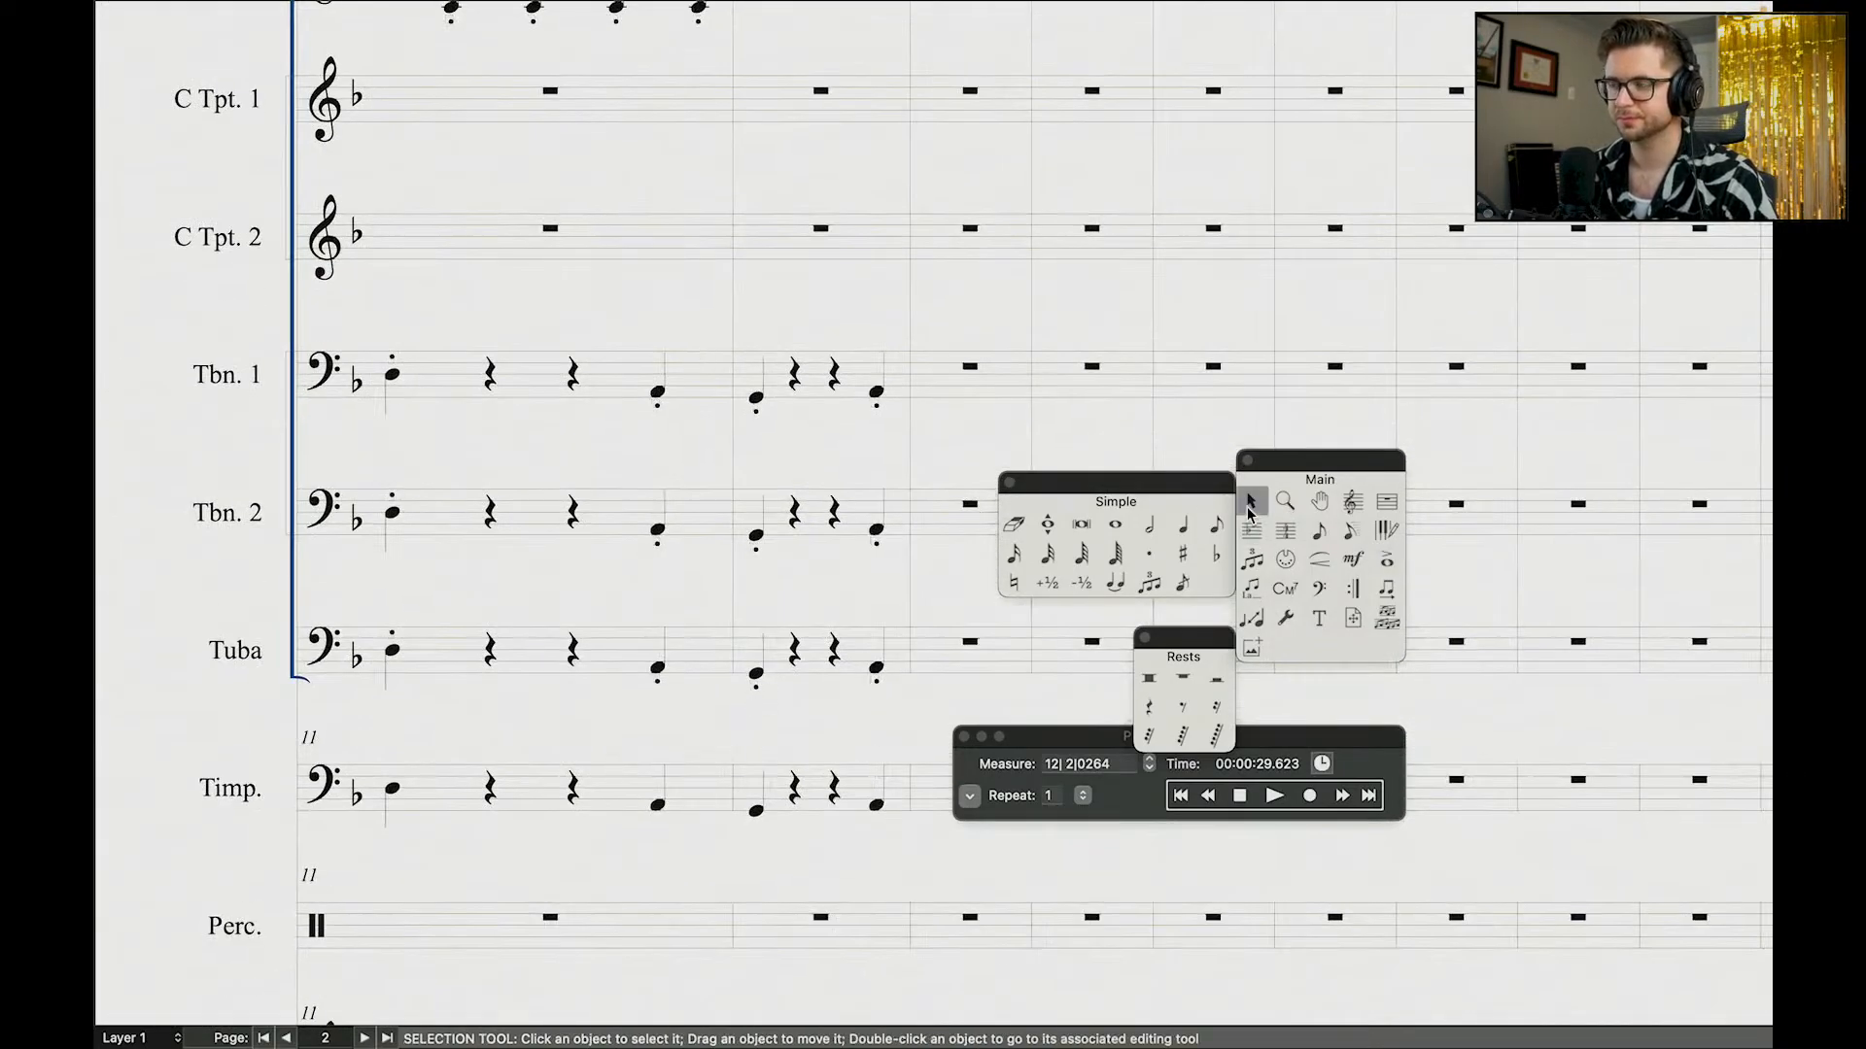
scroll(811, 147, up, 4)
click(597, 125)
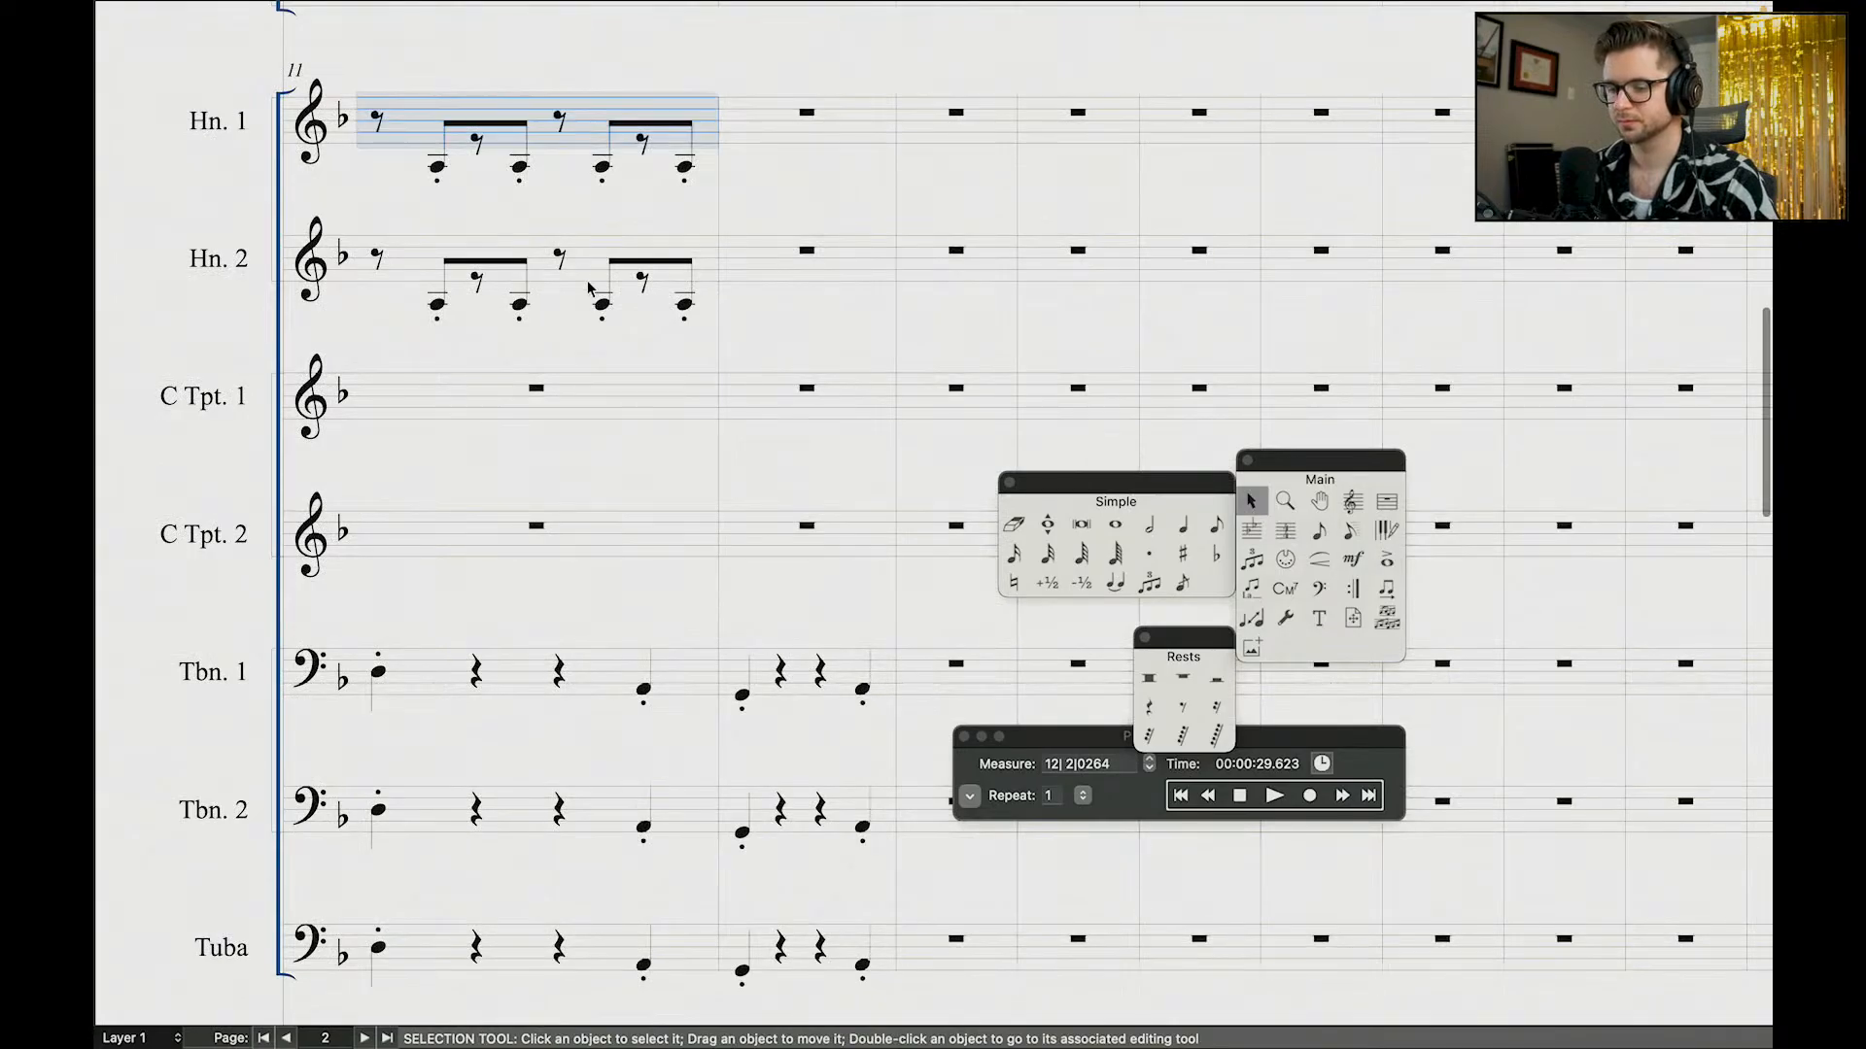
shift+click(593, 287)
key(super+c)
click(855, 137)
key(super+v)
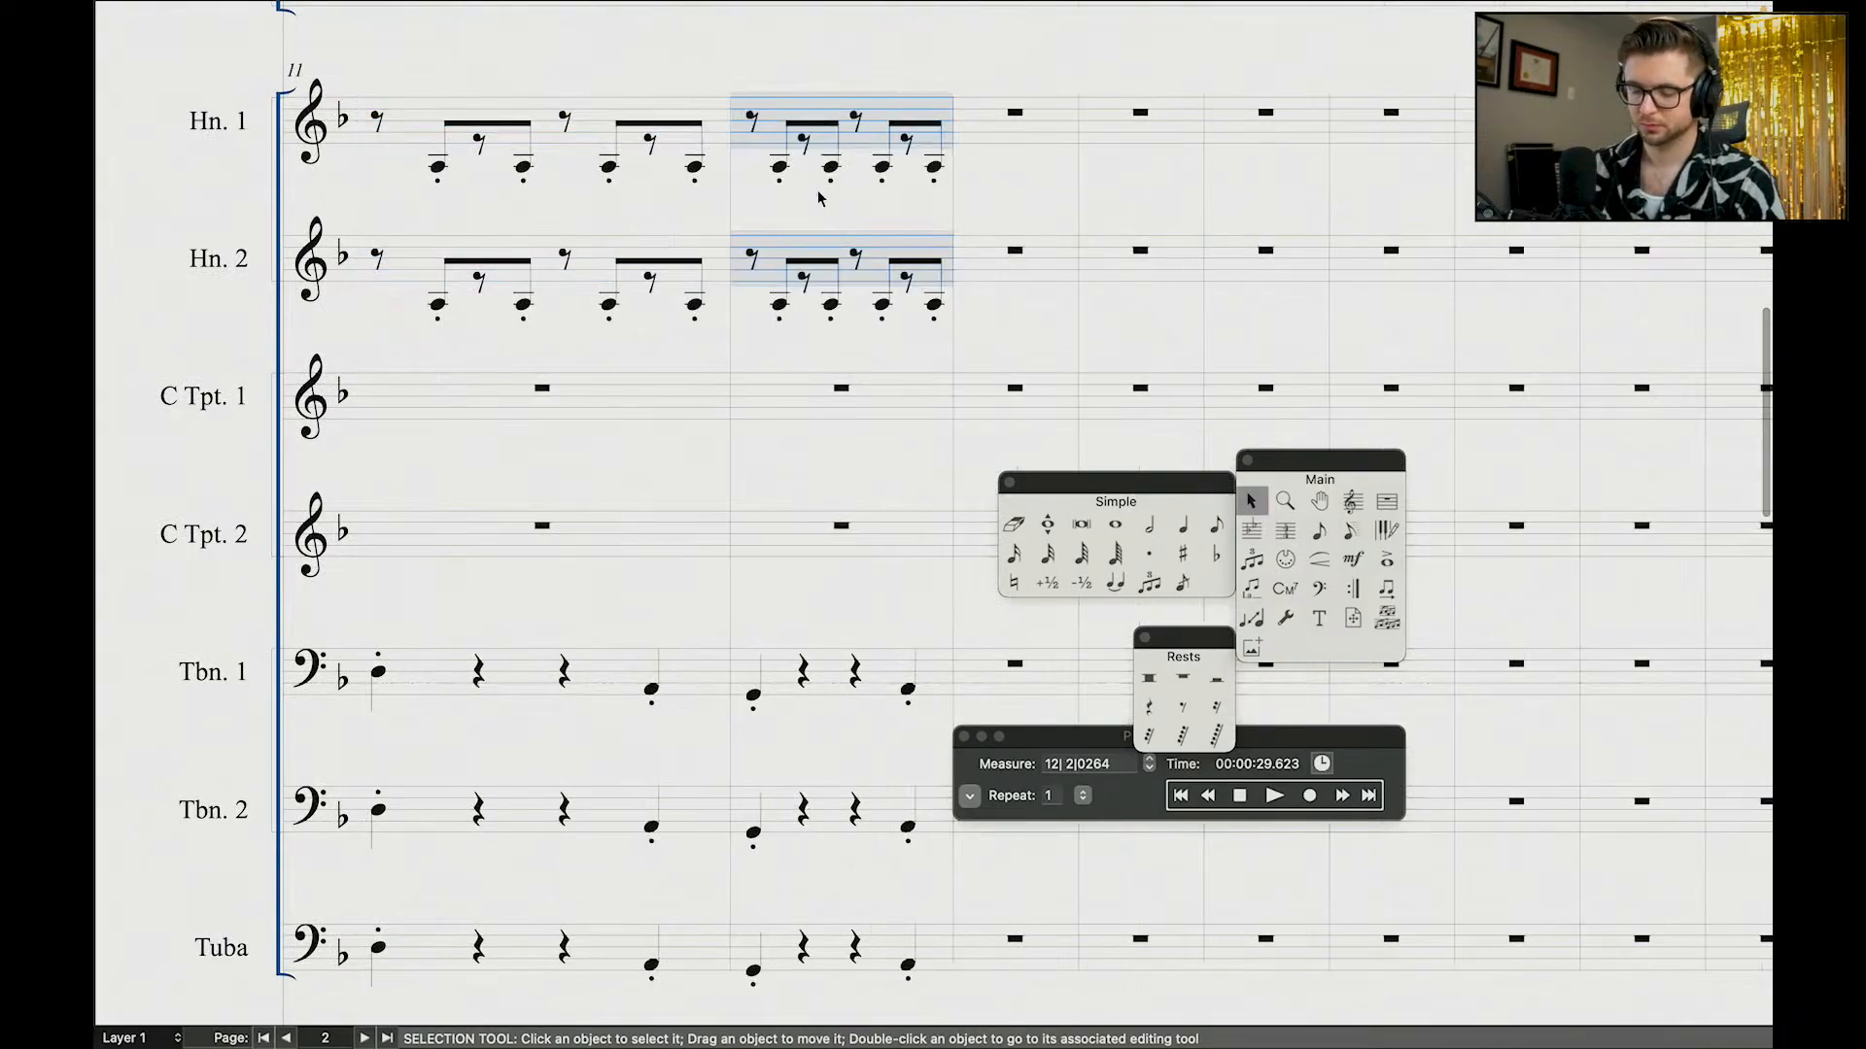
click(1171, 225)
Step: Rewind and play the score through measure 12 to hear the new horn and low brass parts
click(1205, 799)
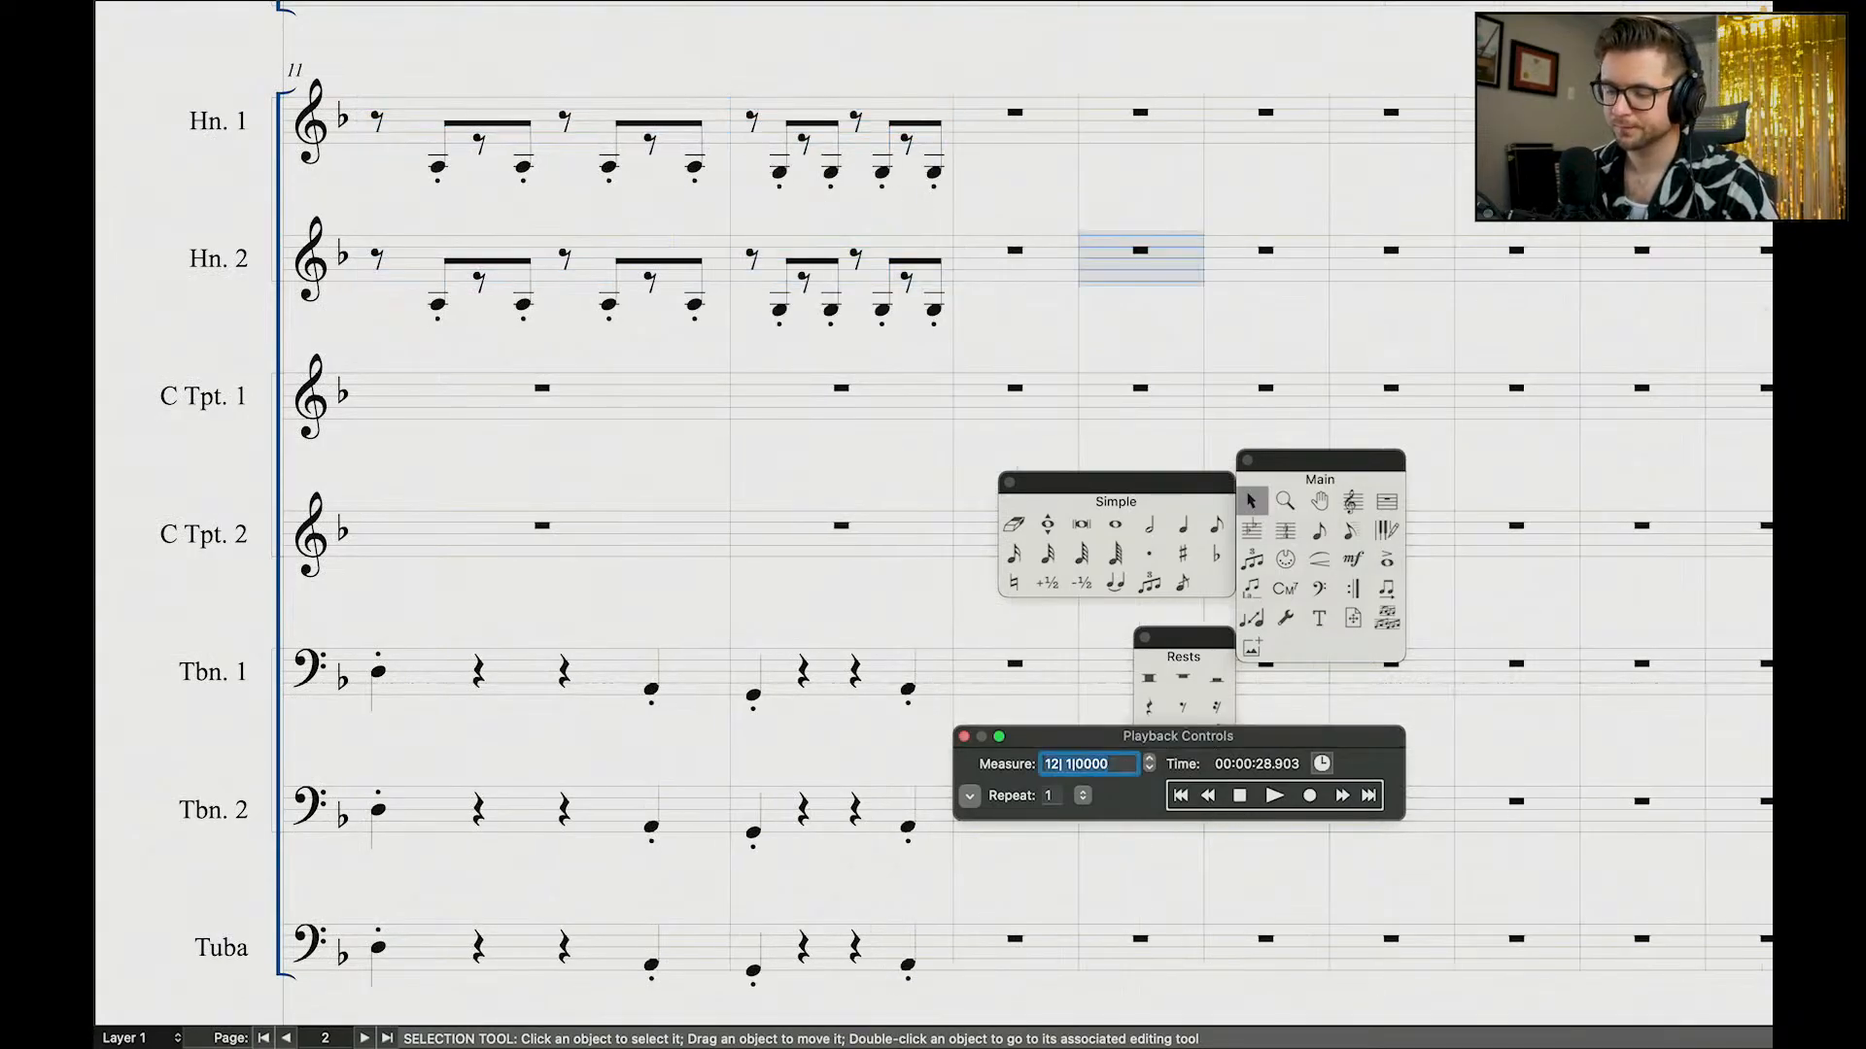
click(1274, 797)
click(820, 425)
click(1181, 796)
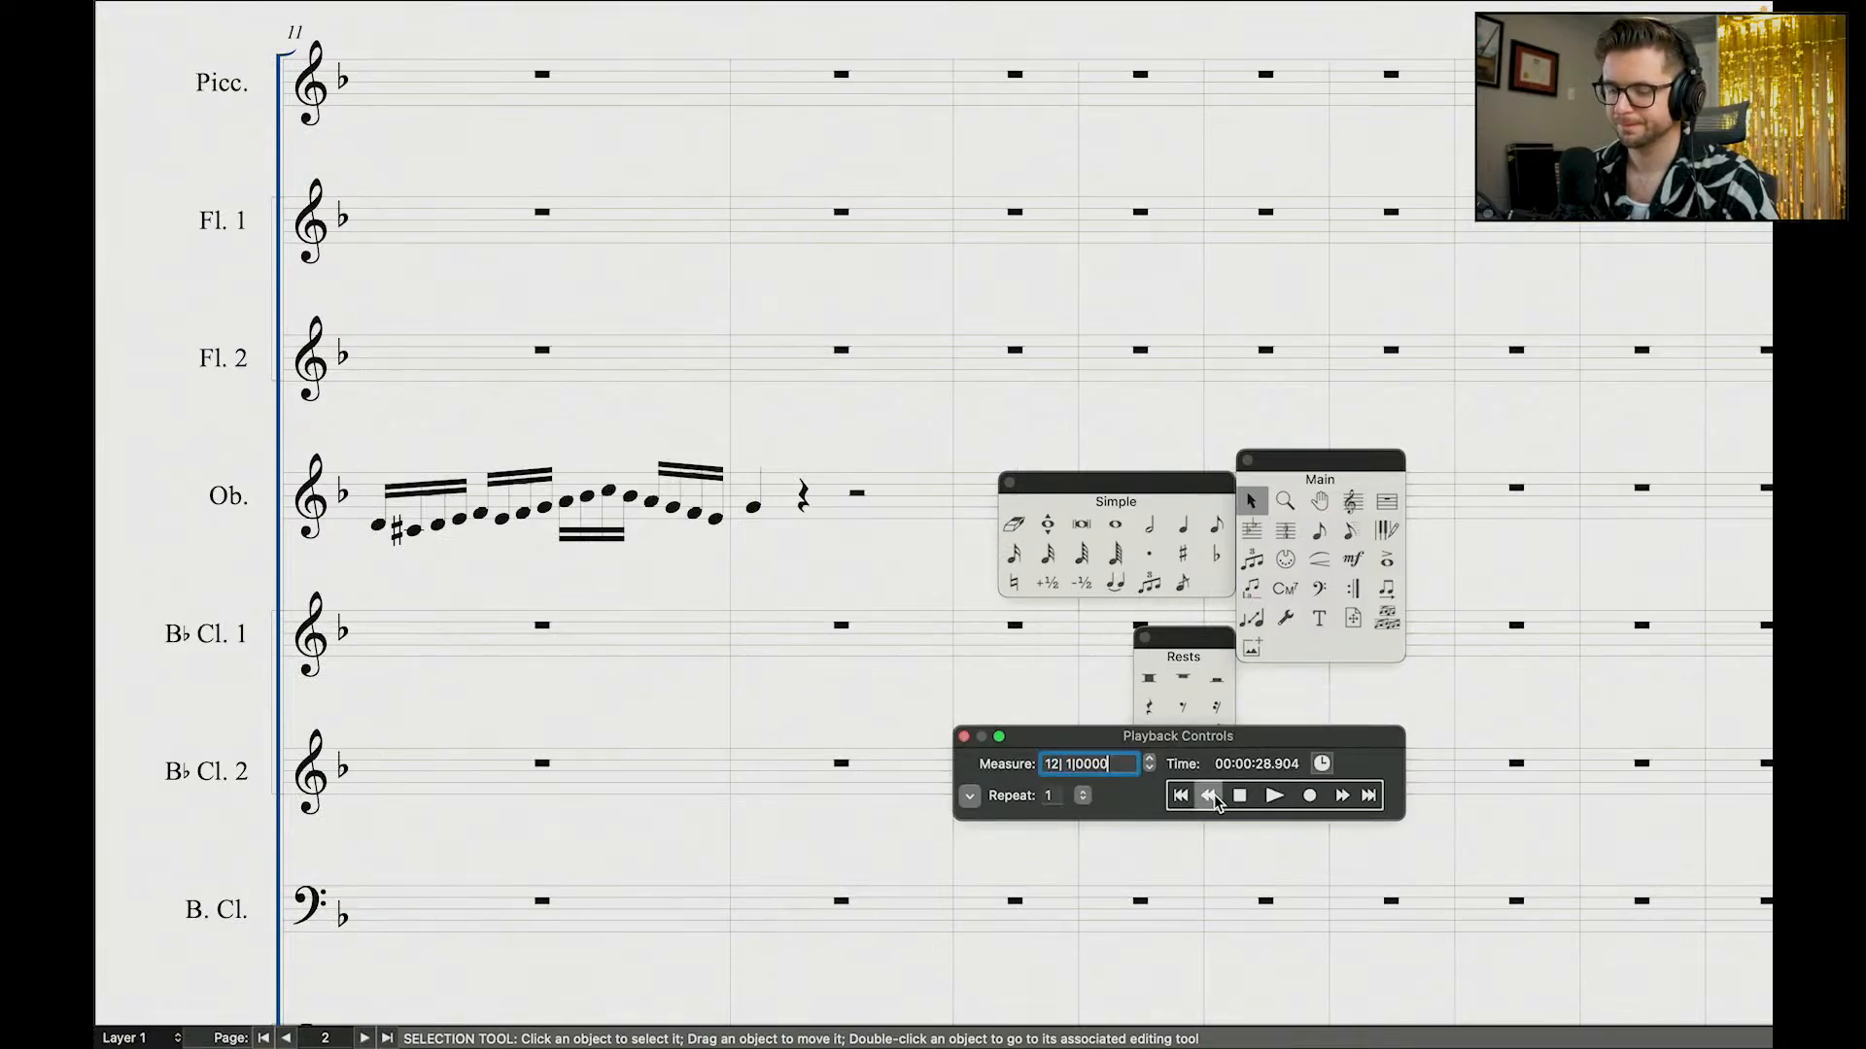
click(1274, 797)
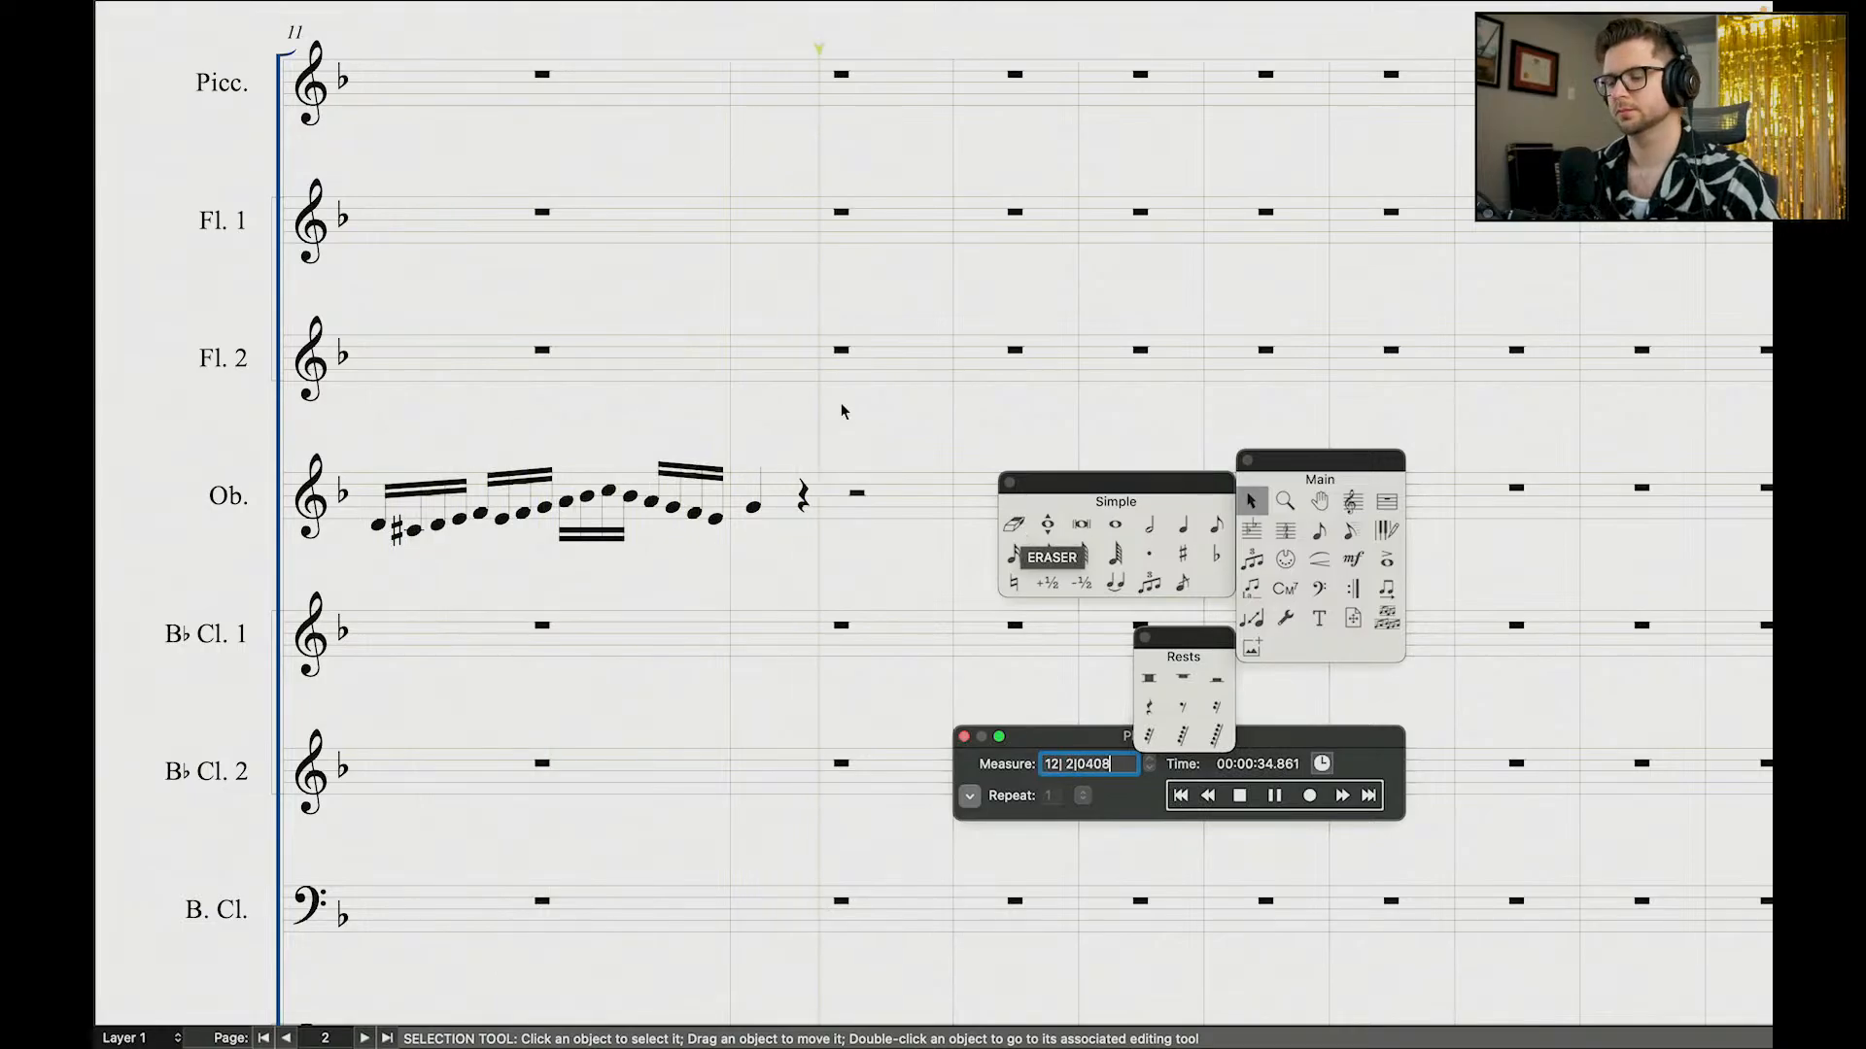
Step: Raise the last note of measure 12 to D in Trombone 1, Trombone 2, Tuba and Timpani
scroll(812, 427, down, 8)
scroll(864, 500, down, 8)
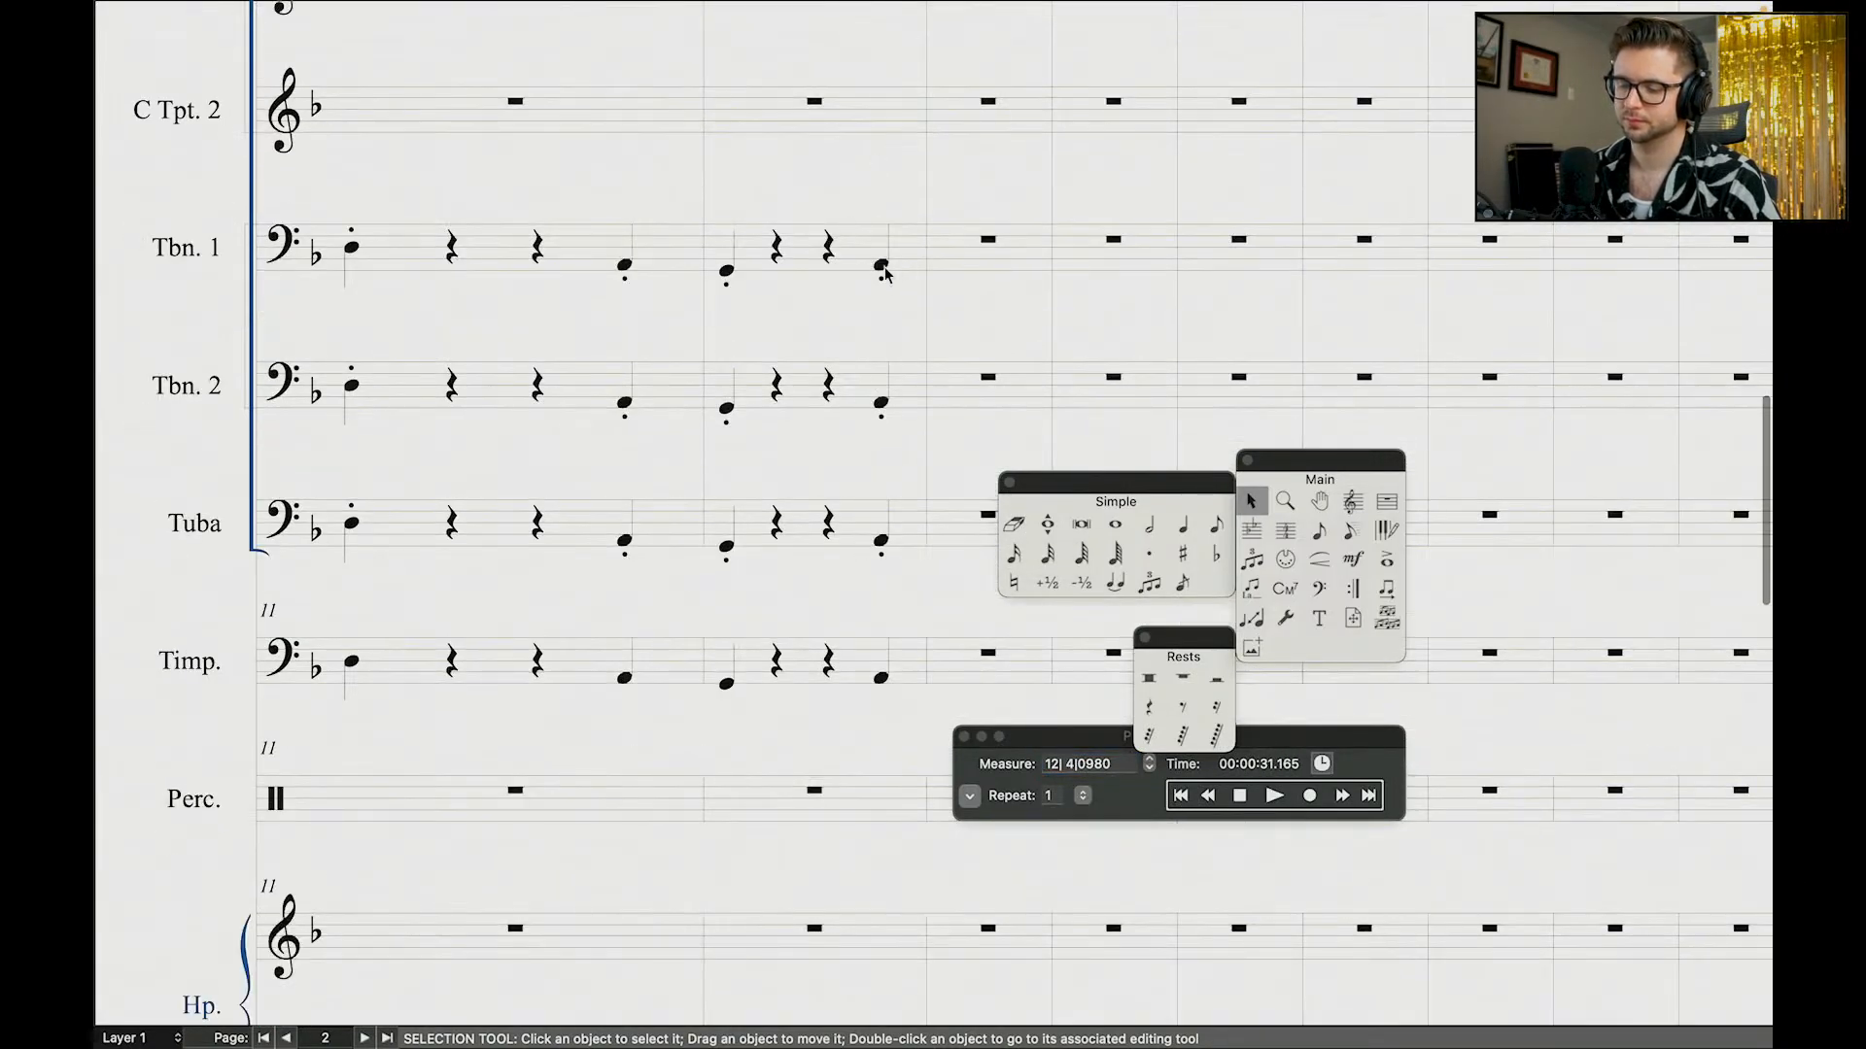
double_click(882, 267)
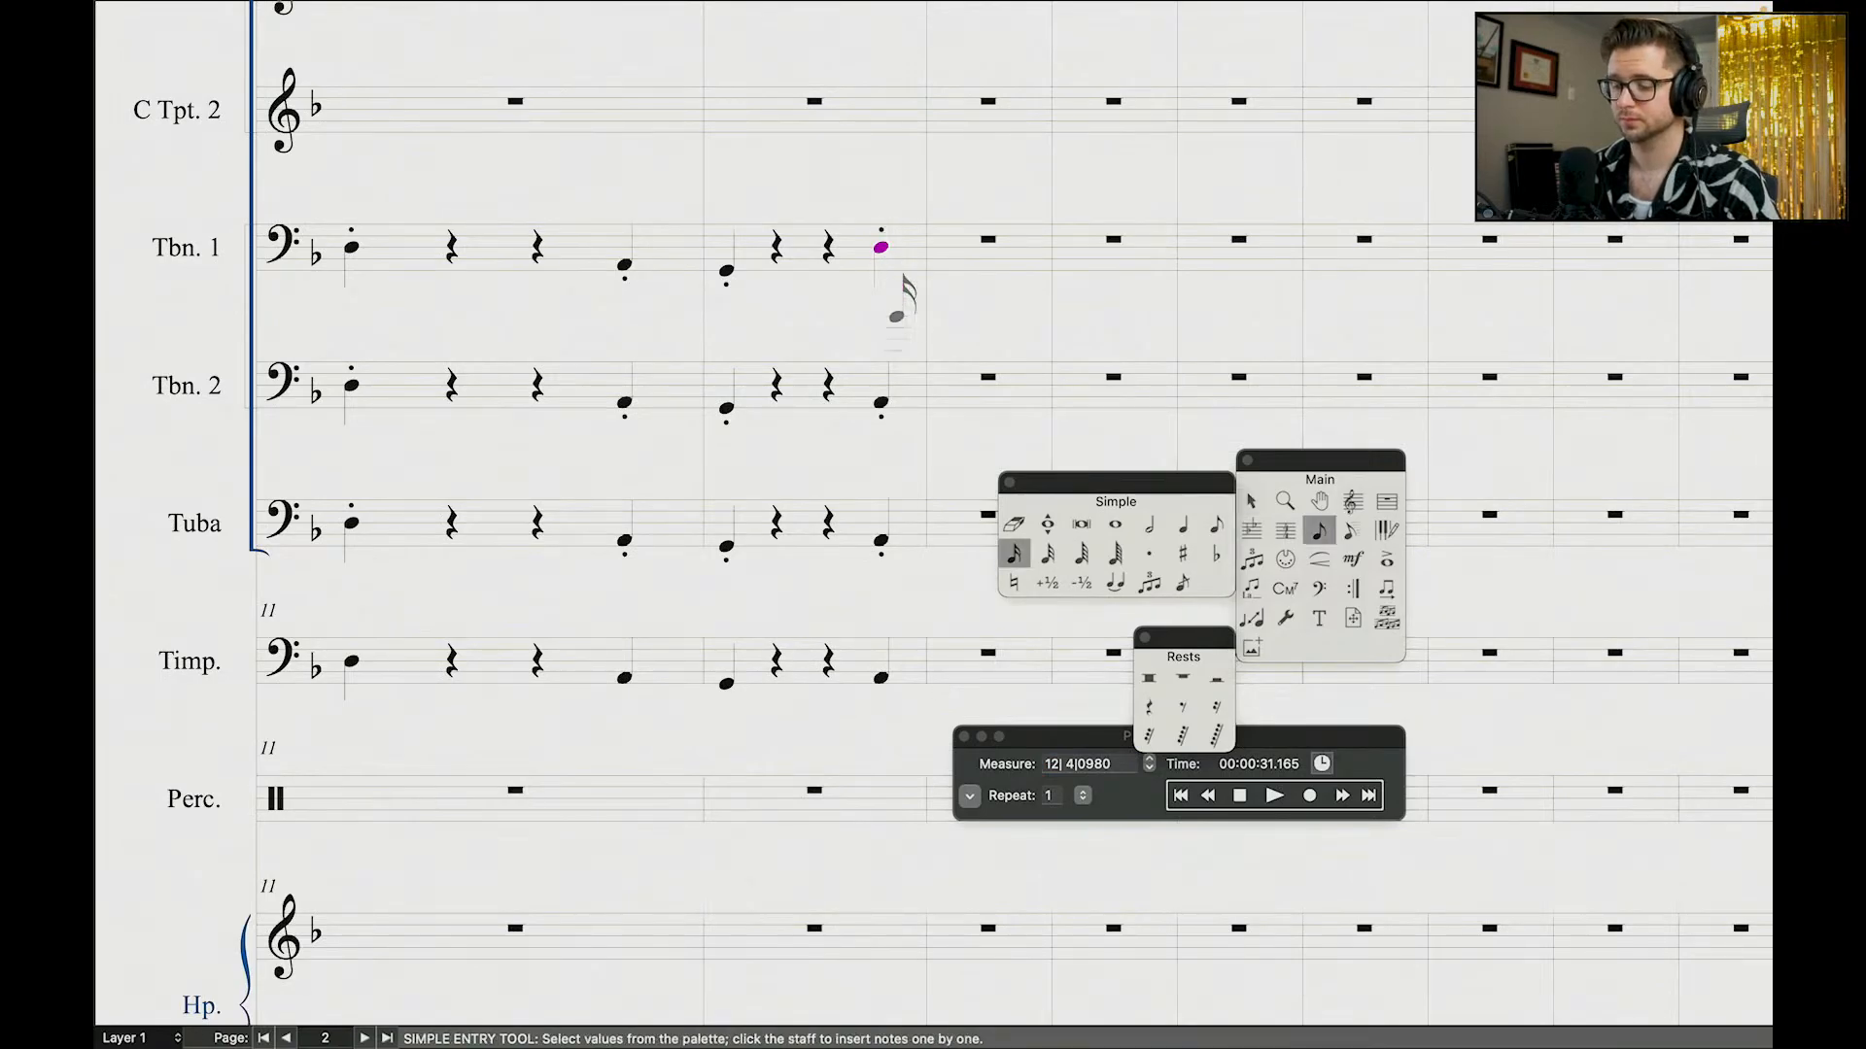
alt+click(881, 402)
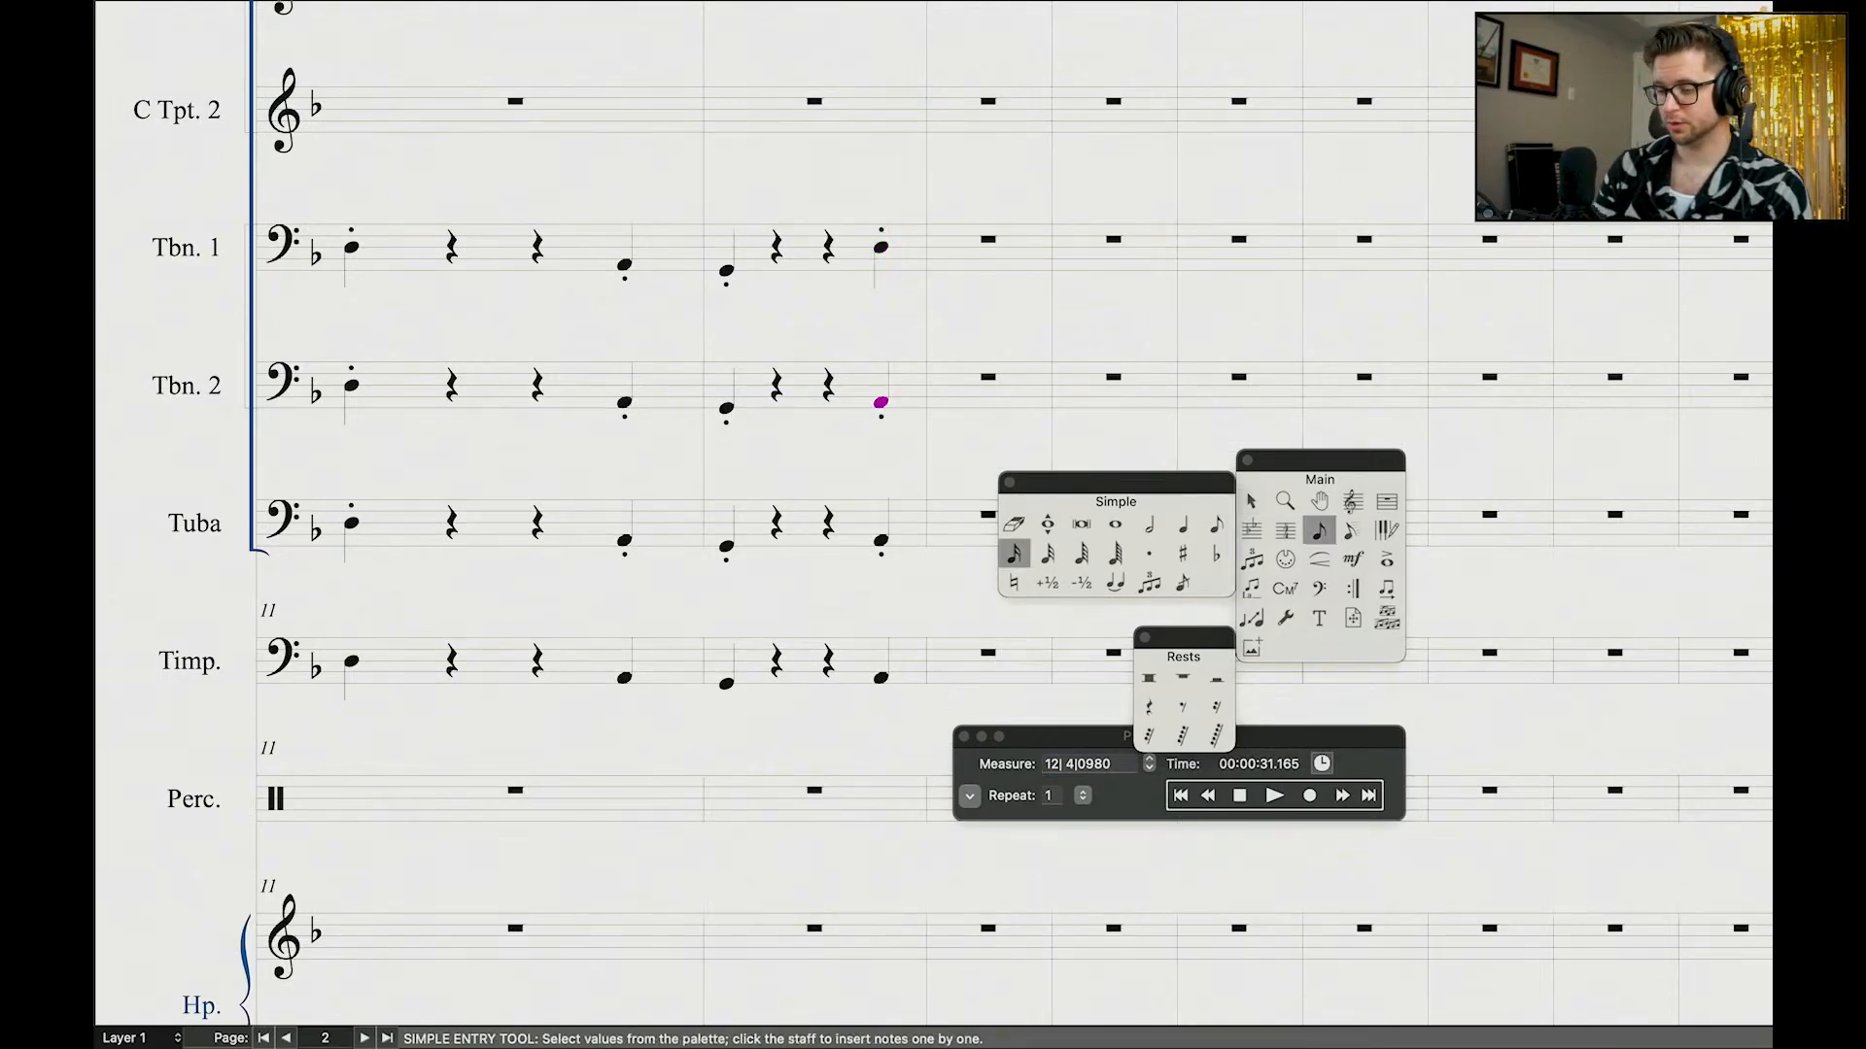
key(Up)
key(Up)
key(Up)
key(super+Down)
key(Up)
key(Up)
key(Up)
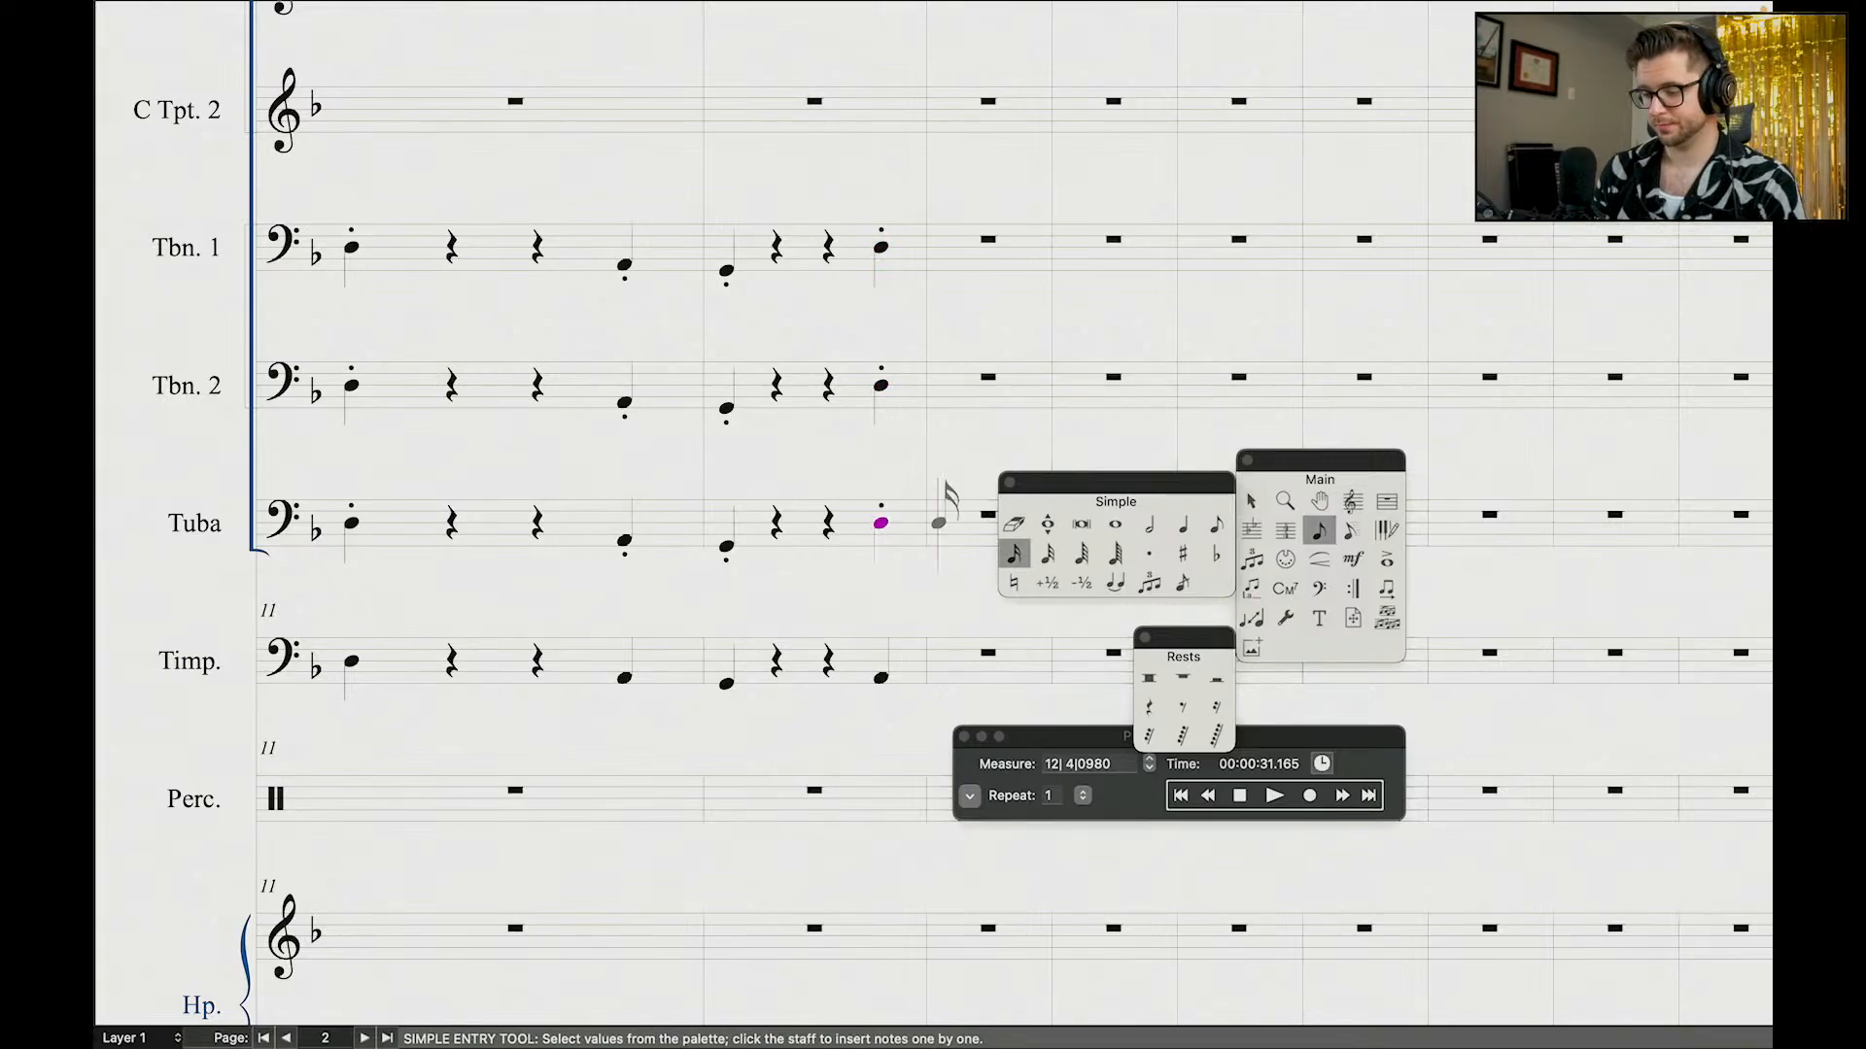
key(super+Down)
key(Up)
key(Up)
key(Up)
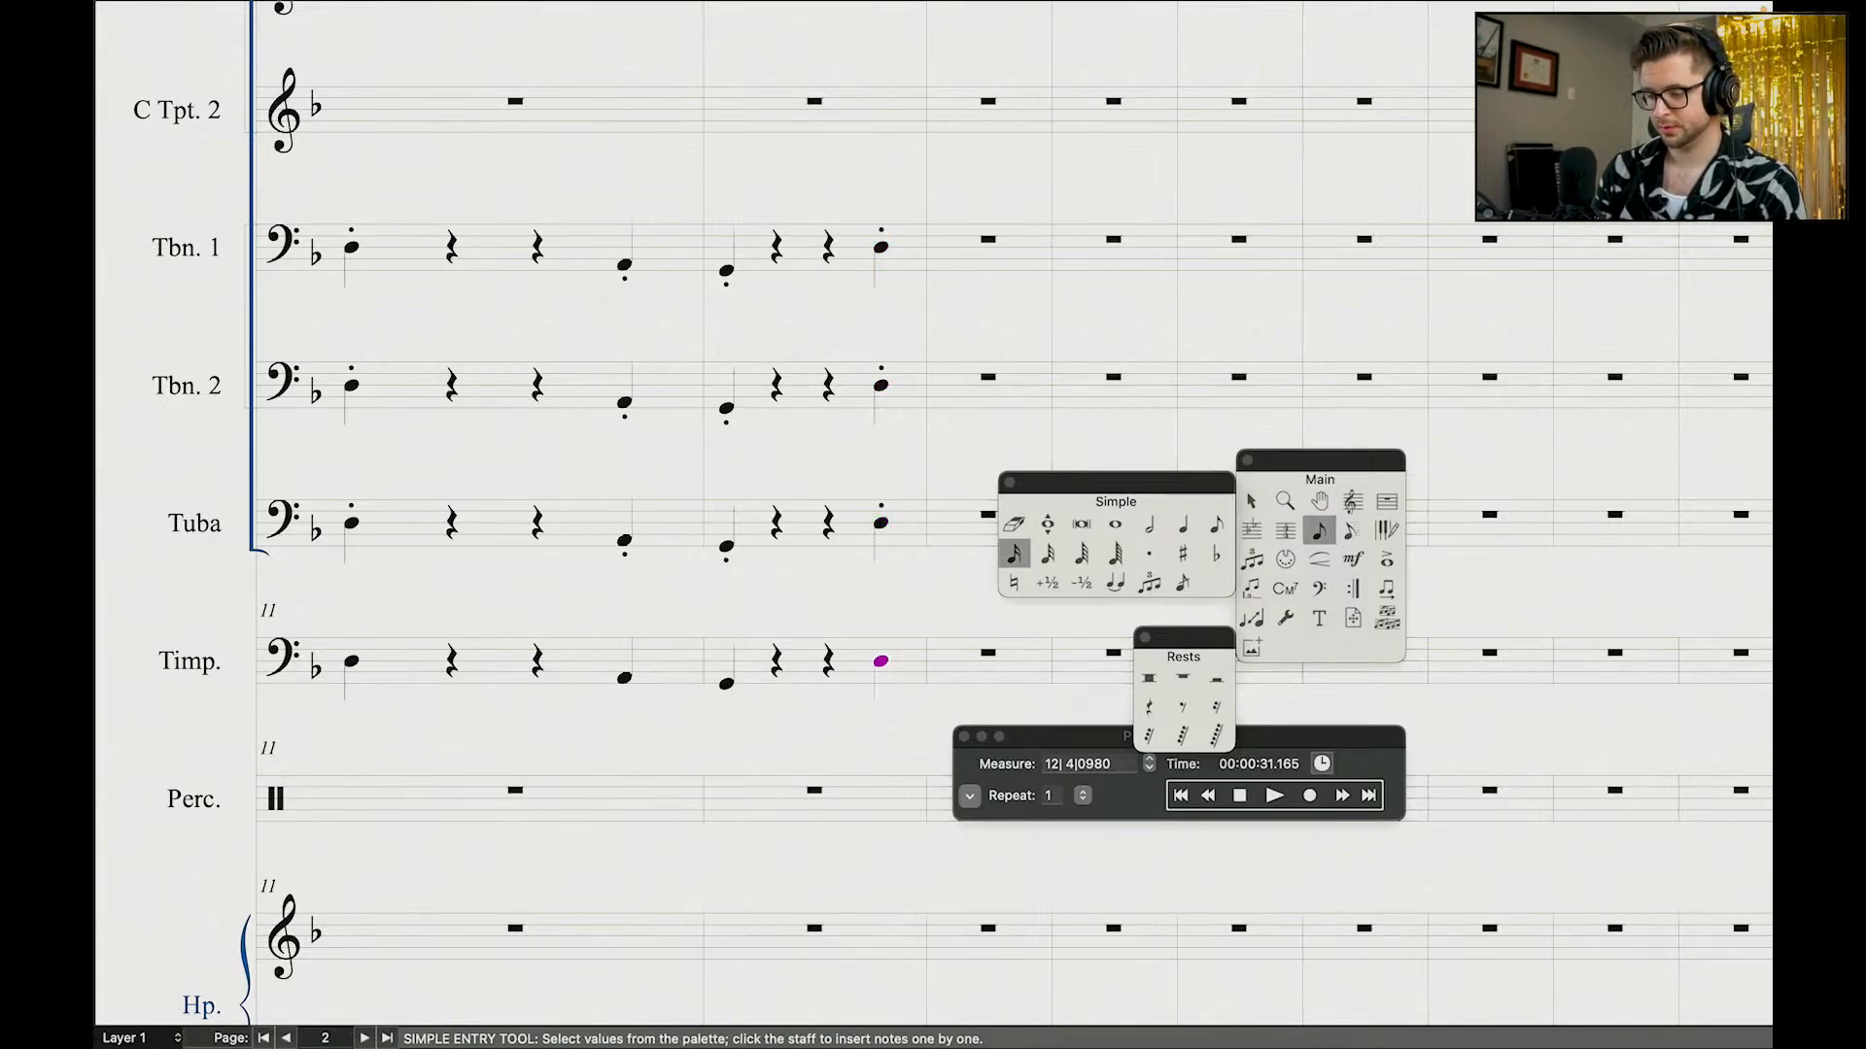
Step: Copy the Timpani's measure 12 into measure 12 of the Contrabass and Cello
scroll(991, 311, down, 3)
click(1251, 501)
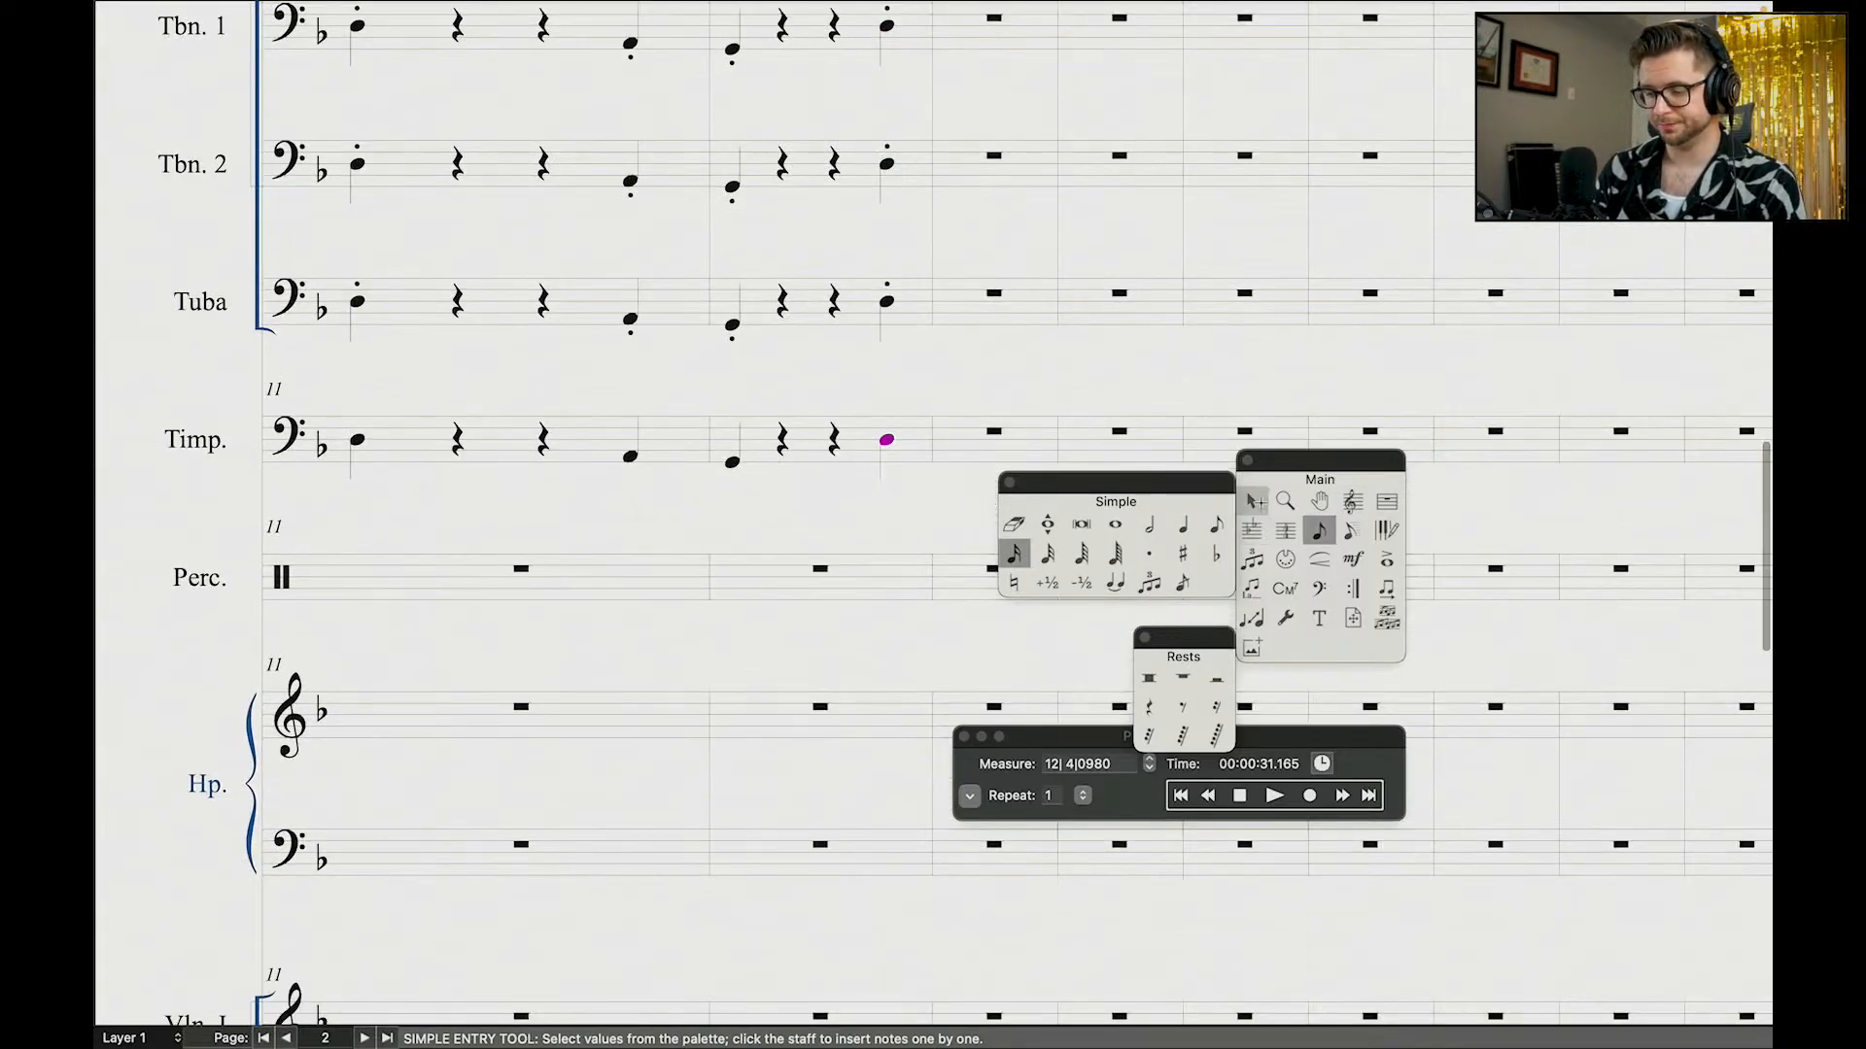
scroll(870, 333, down, 13)
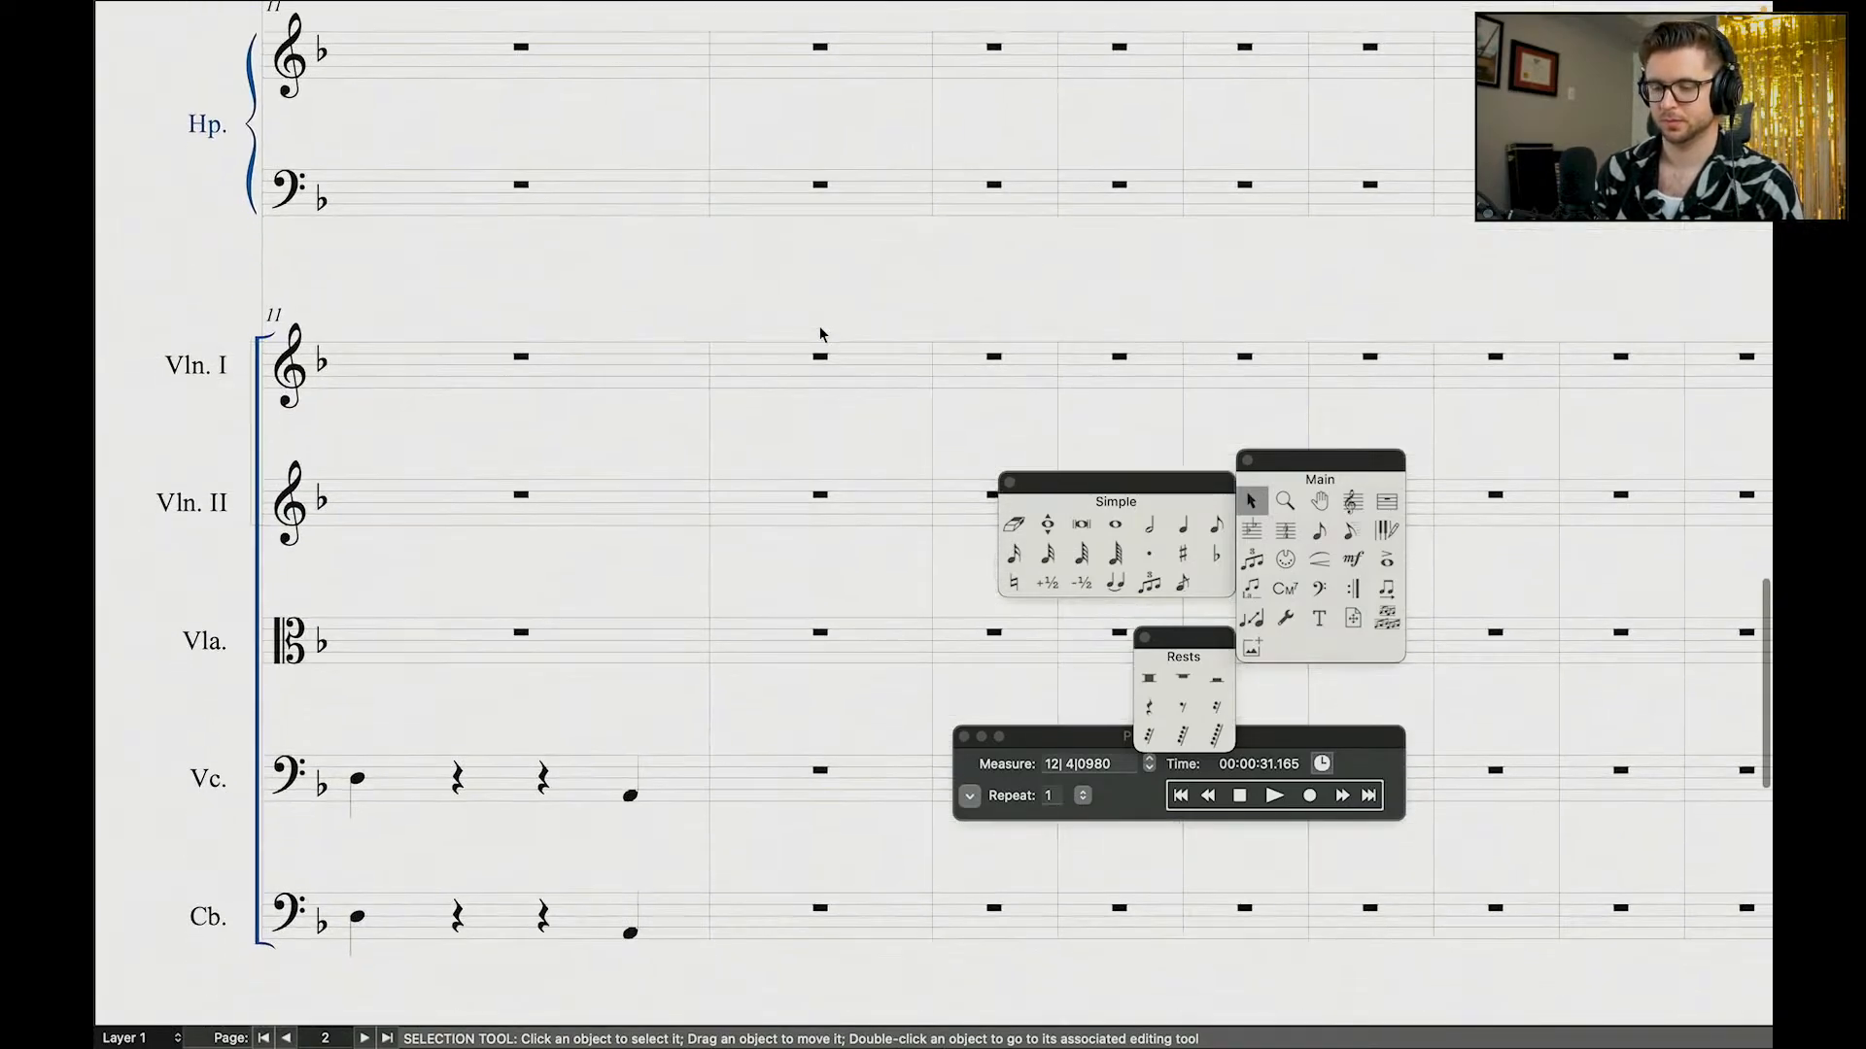
scroll(821, 334, down, 1)
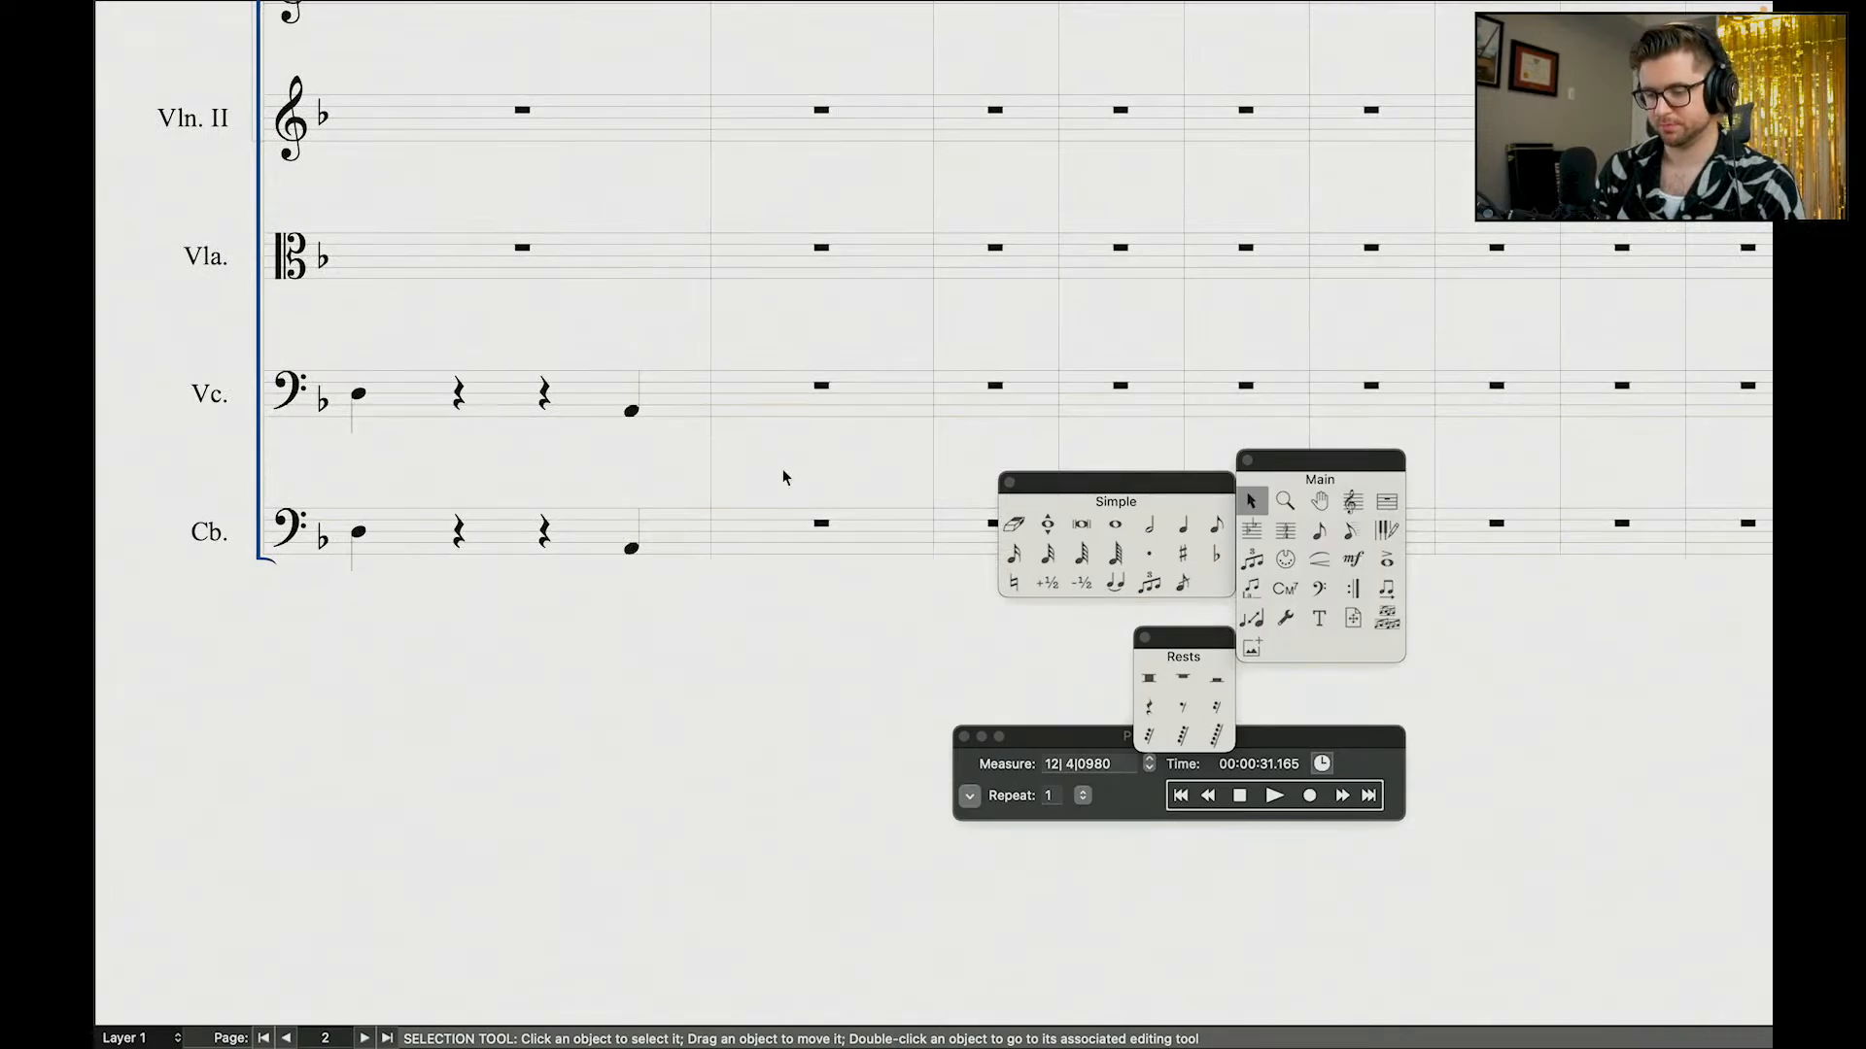
scroll(784, 474, up, 12)
click(806, 355)
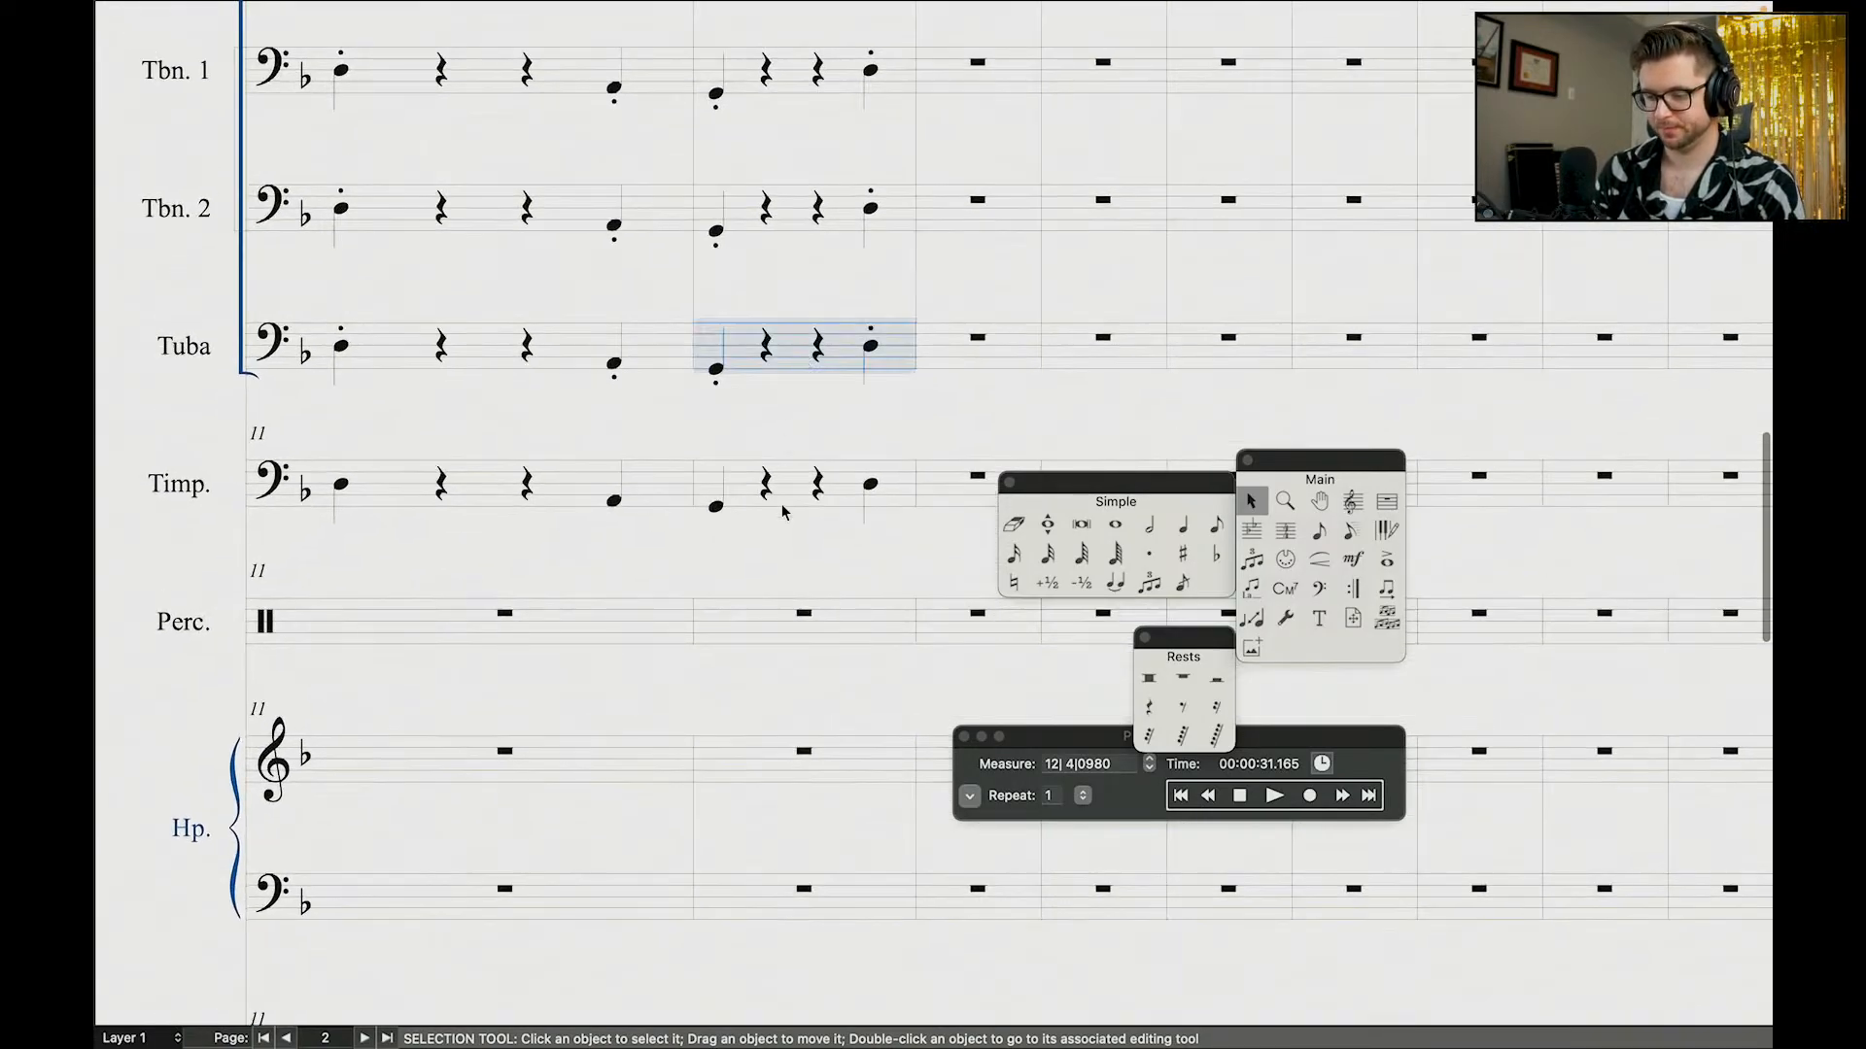
click(783, 505)
scroll(804, 492, down, 12)
click(747, 561)
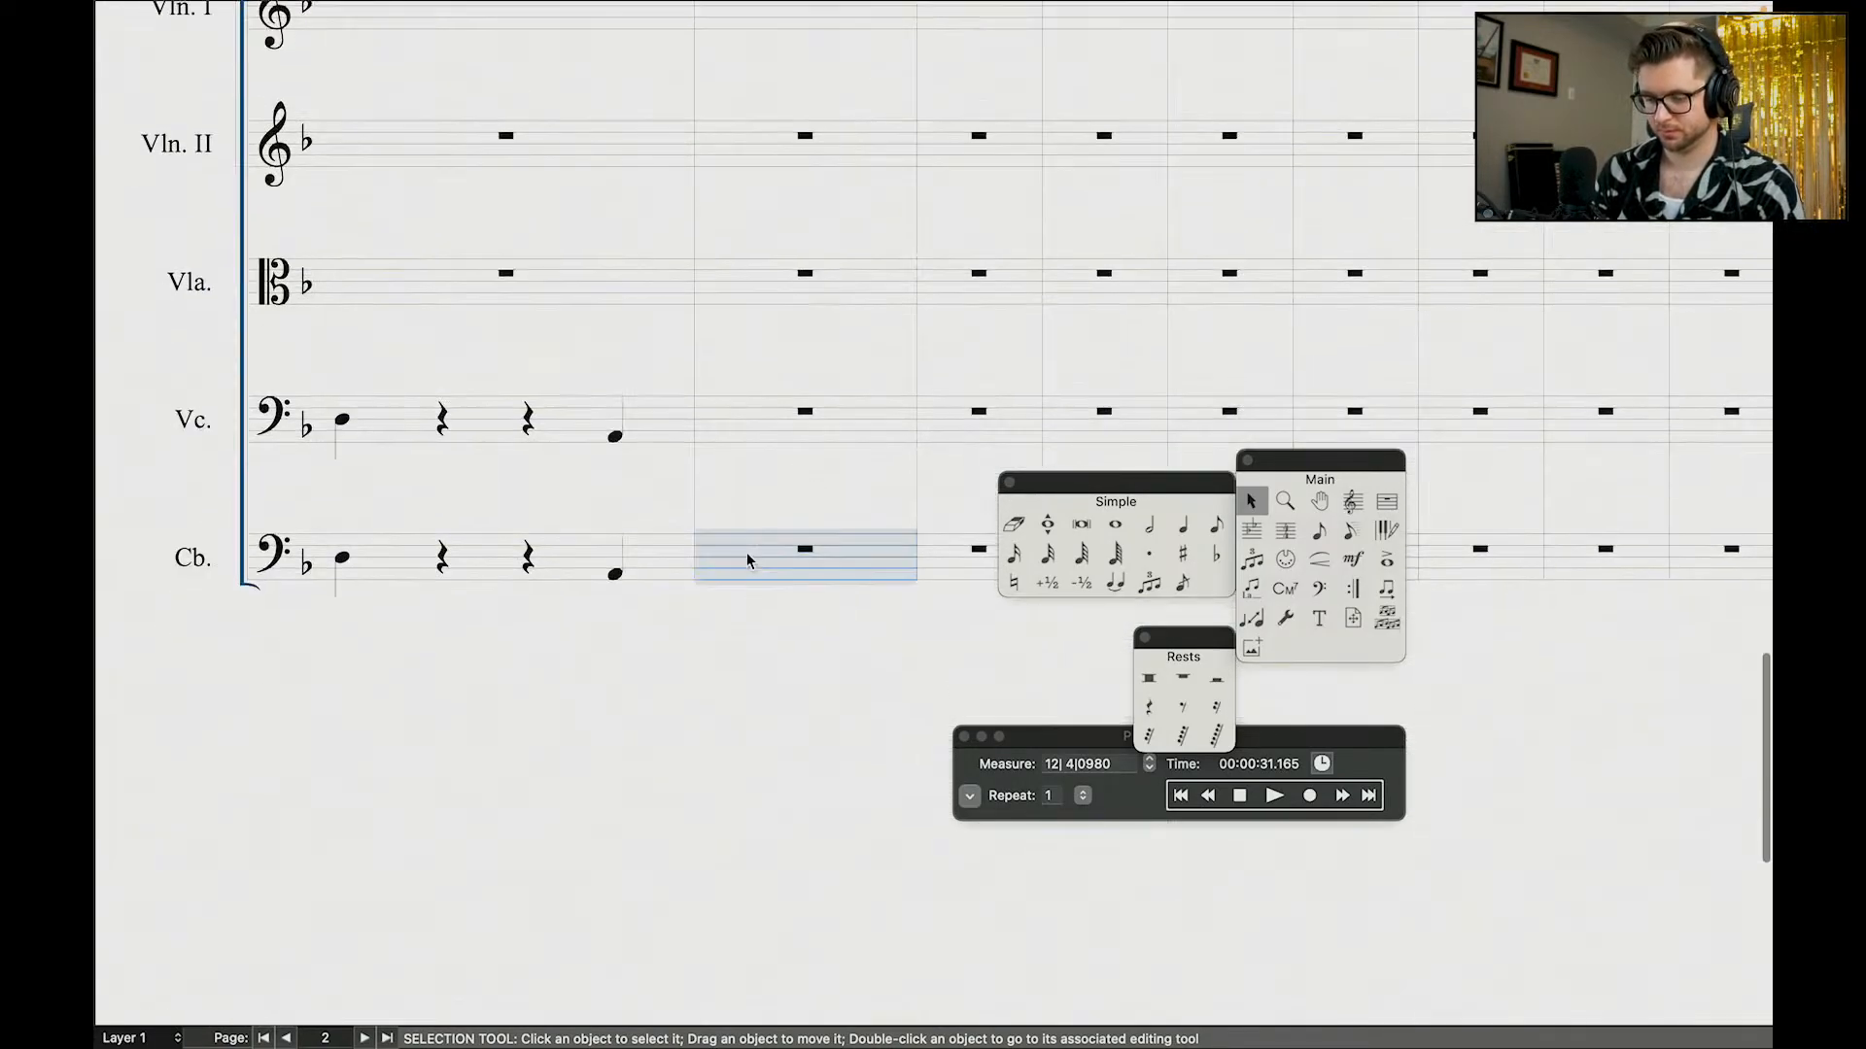
key(super+v)
click(769, 420)
key(super+v)
scroll(819, 360, up, 5)
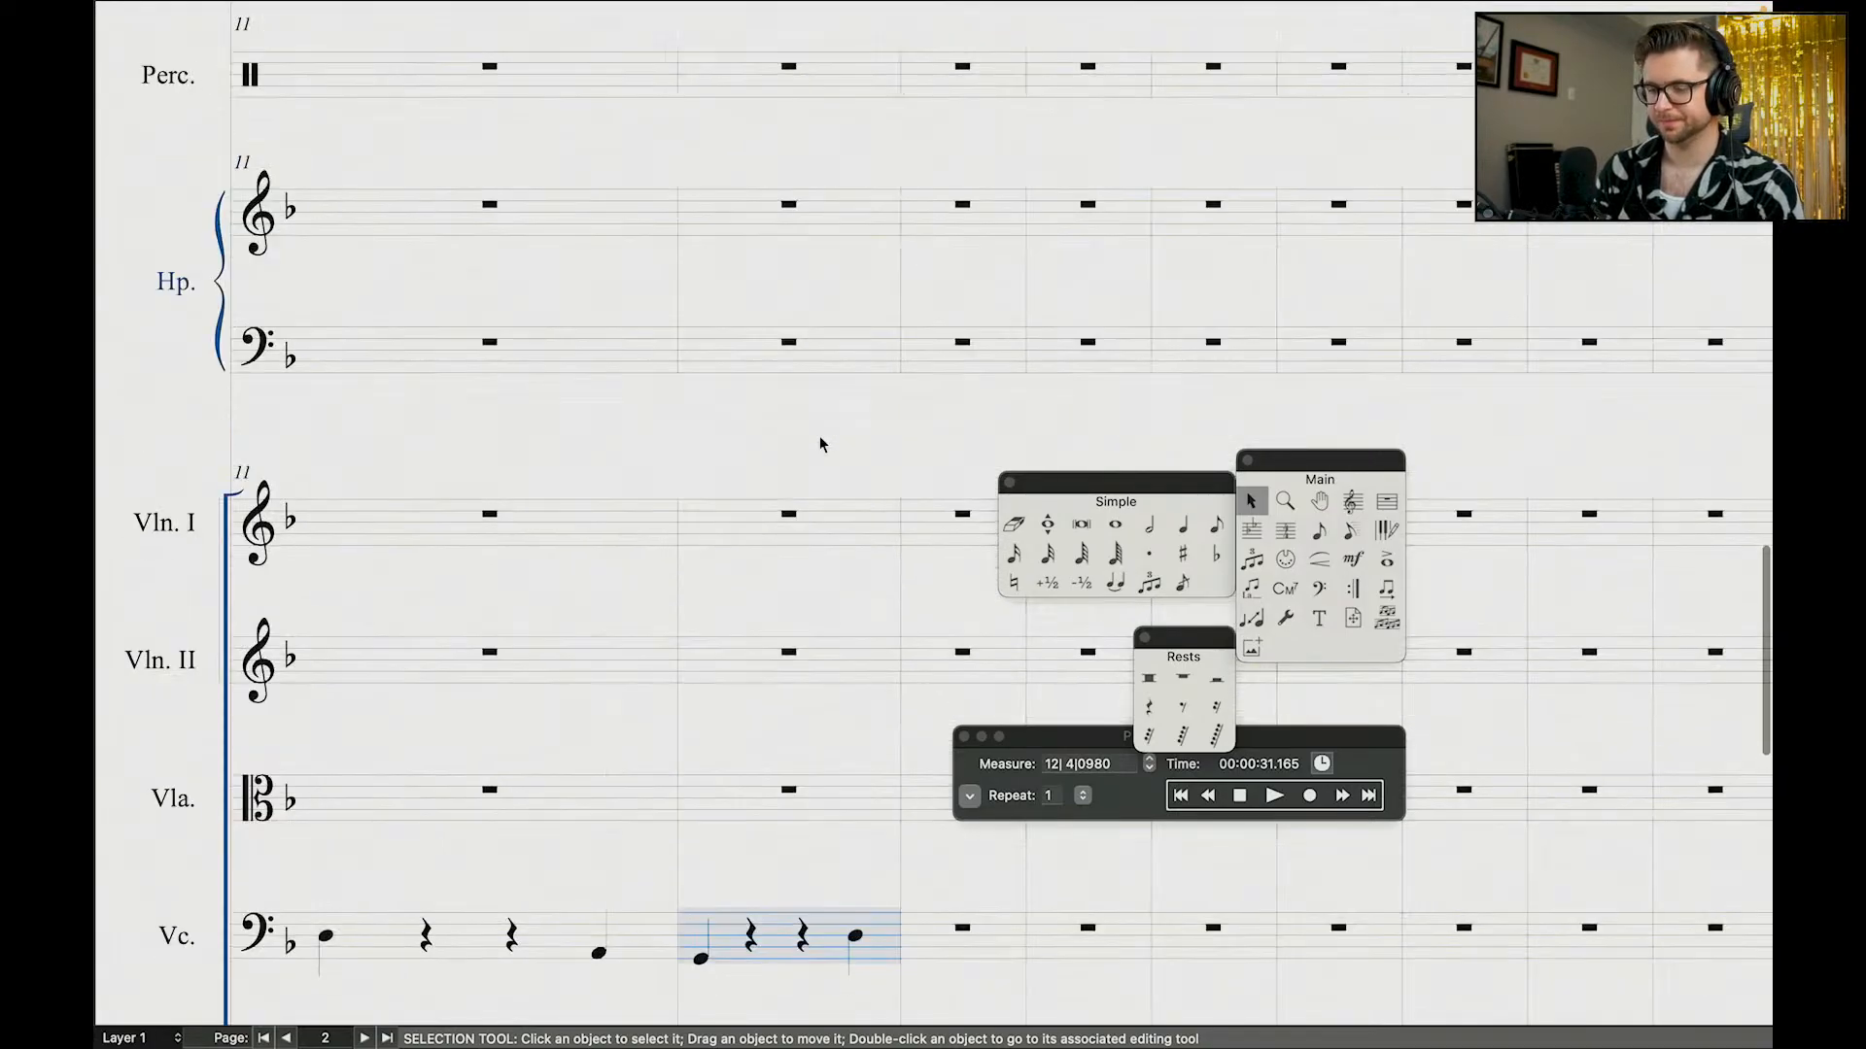
scroll(820, 445, up, 10)
scroll(802, 263, up, 10)
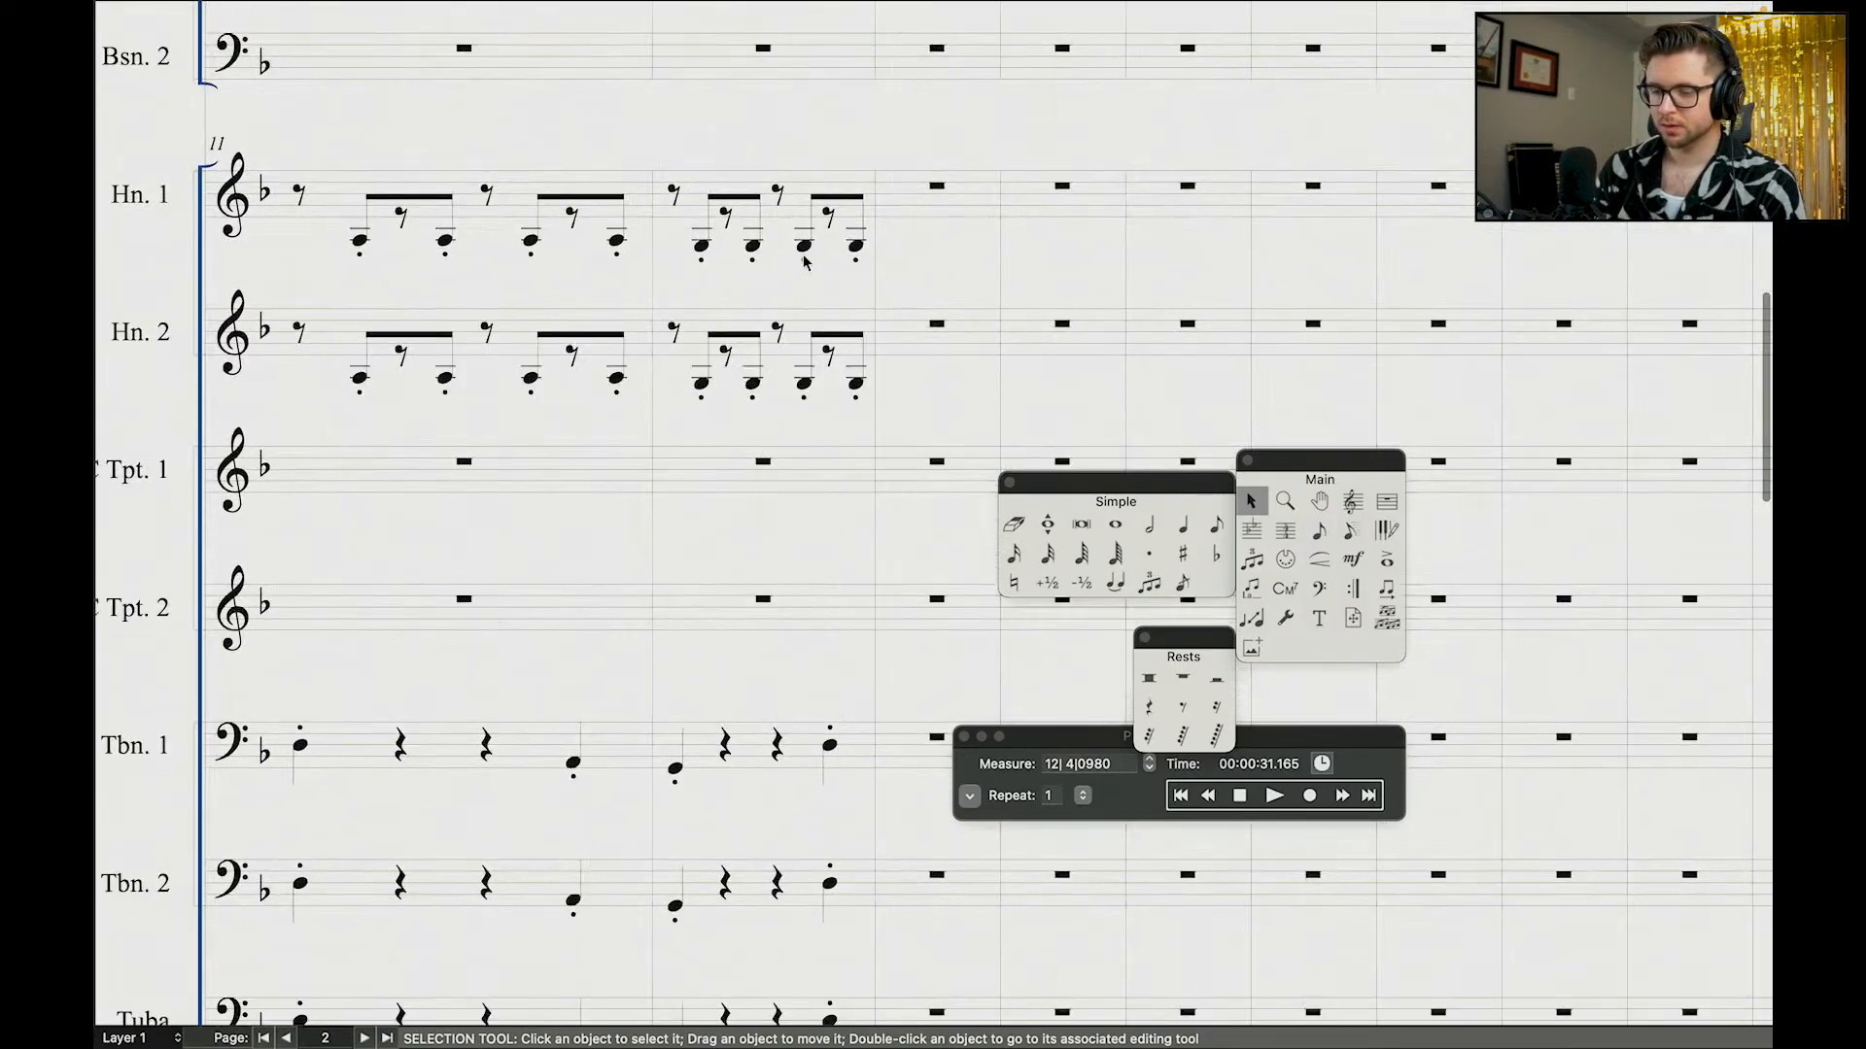
click(726, 311)
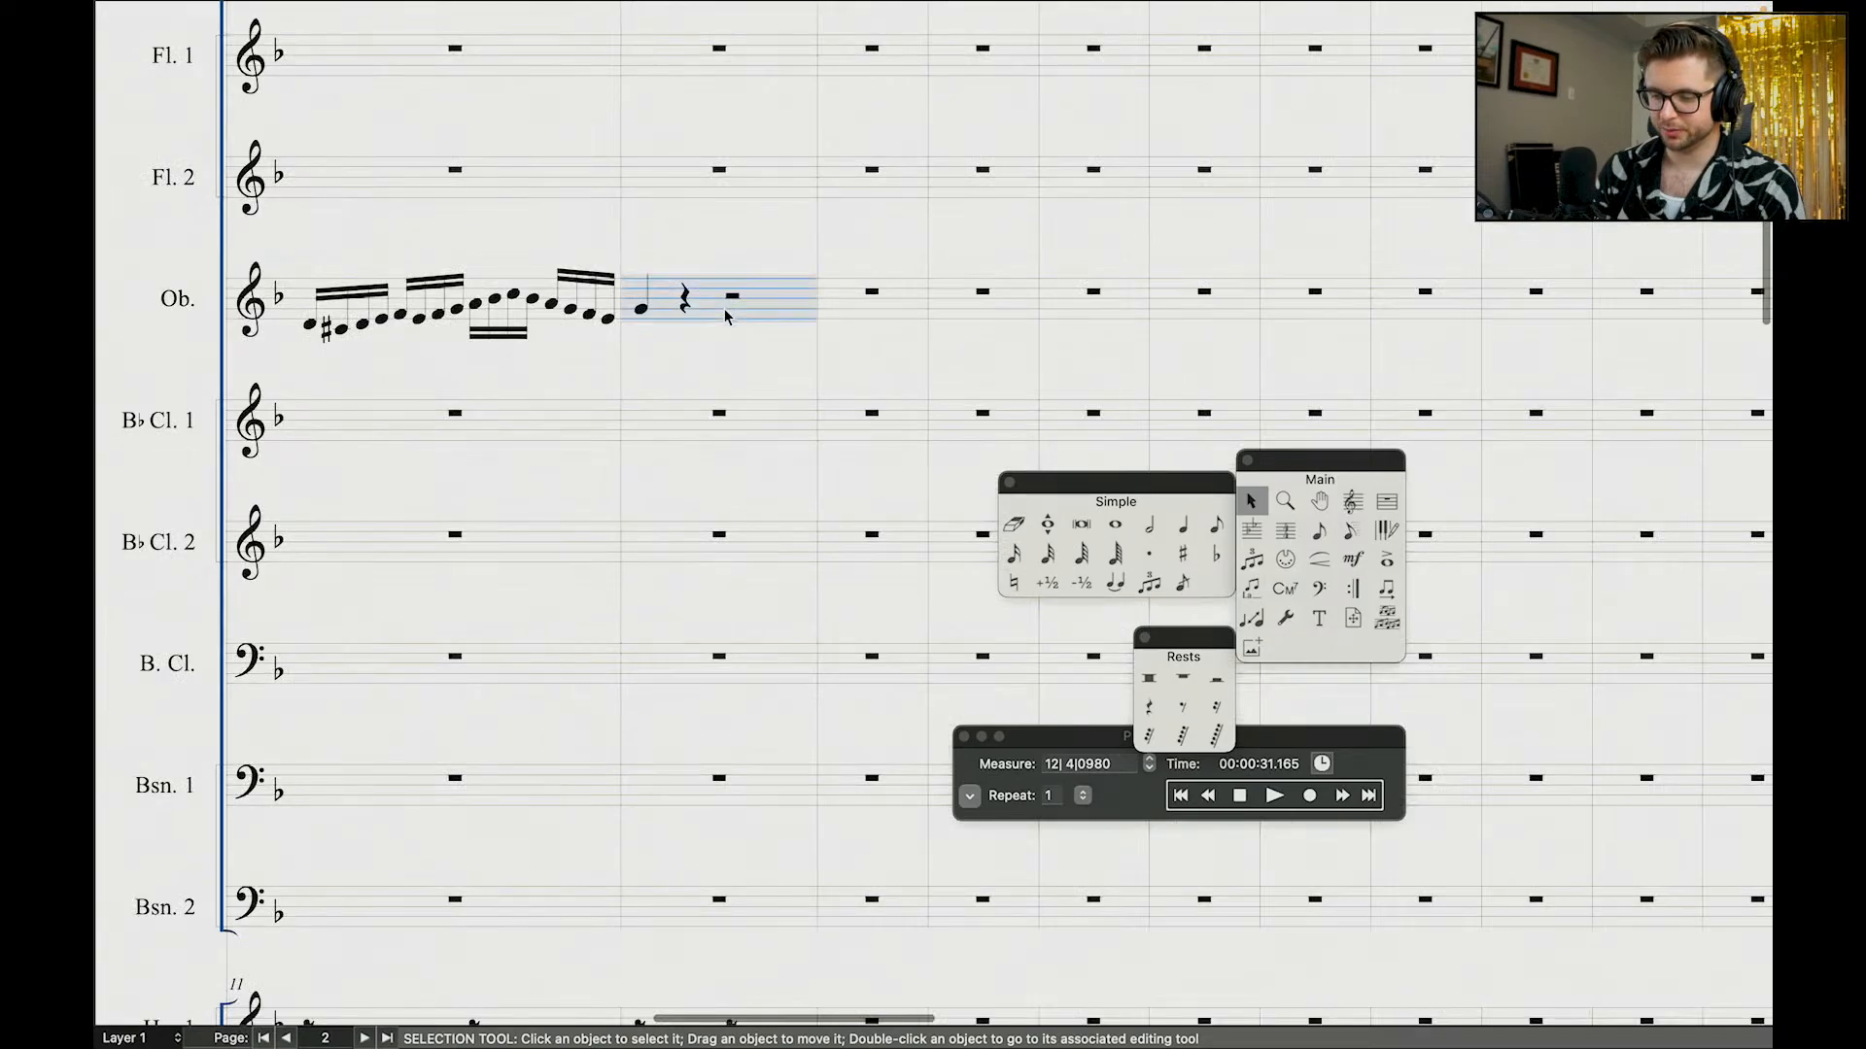
shift+click(511, 314)
scroll(510, 315, left, 8)
scroll(510, 315, down, 5)
scroll(508, 316, left, 8)
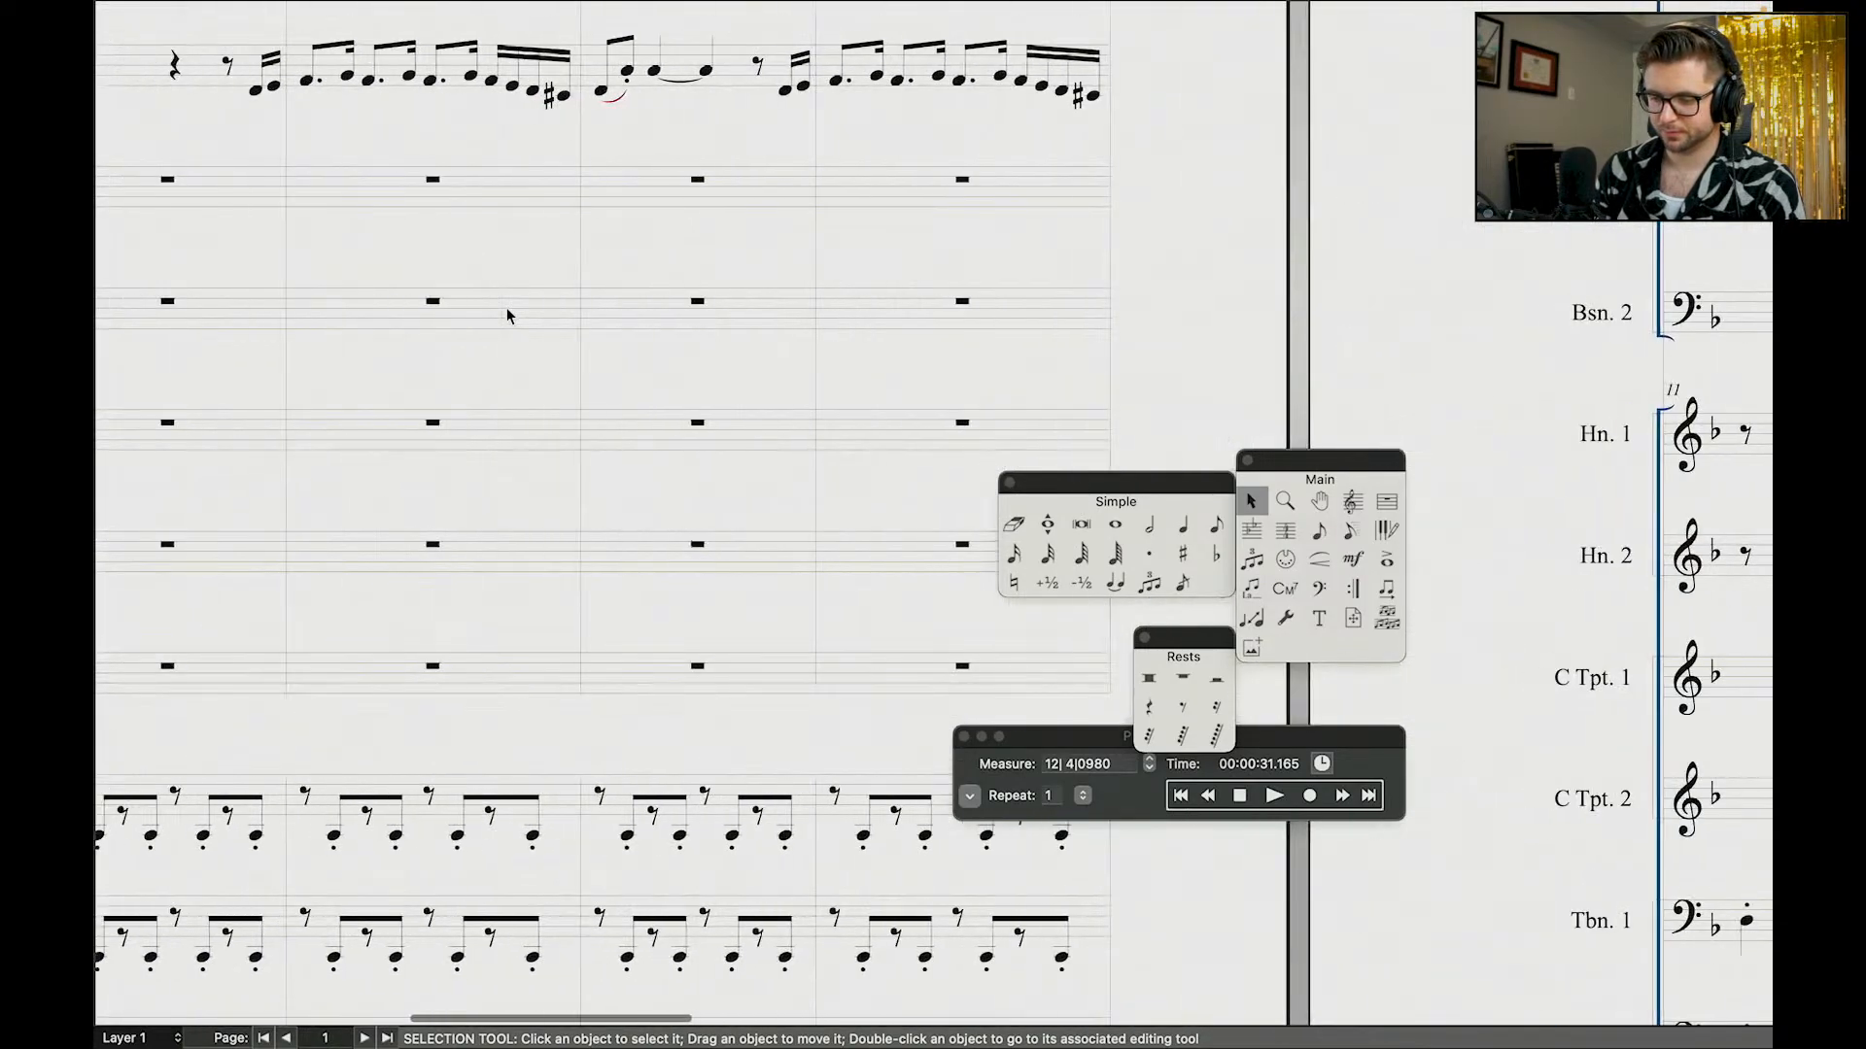
scroll(508, 314, up, 3)
shift+click(233, 306)
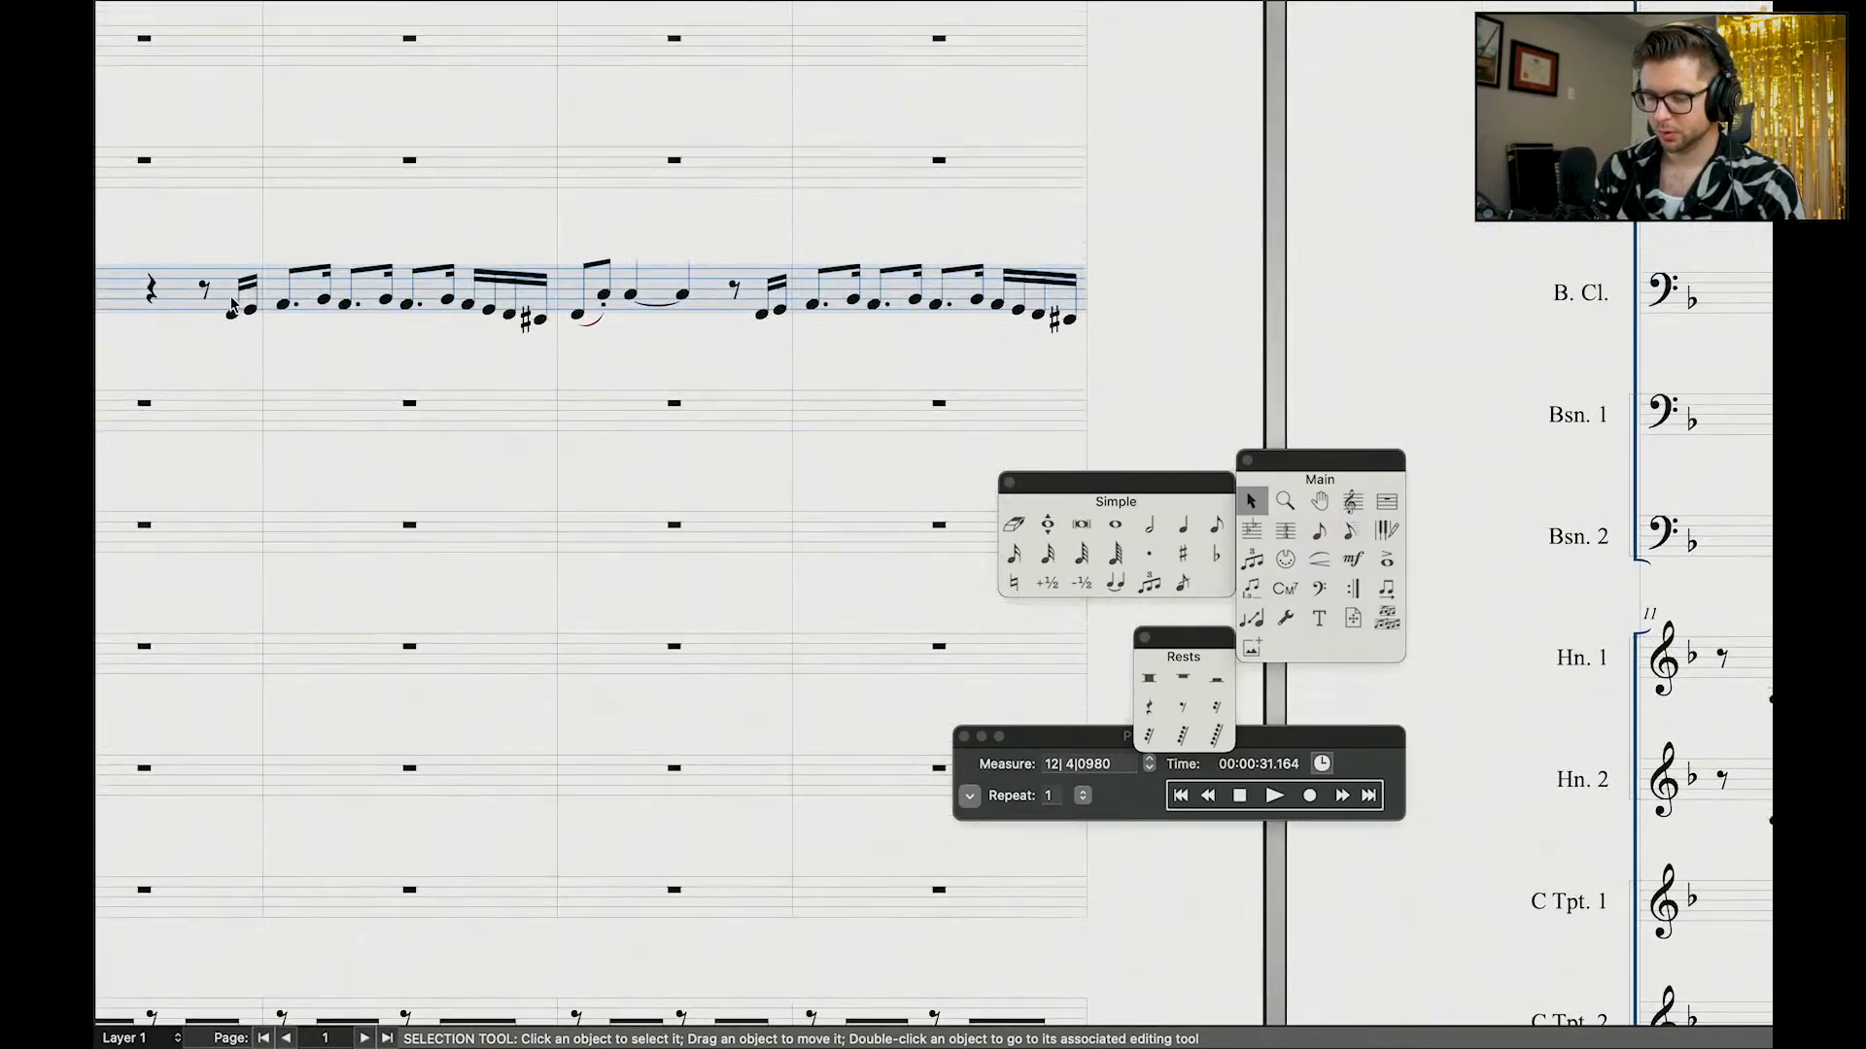
click(709, 194)
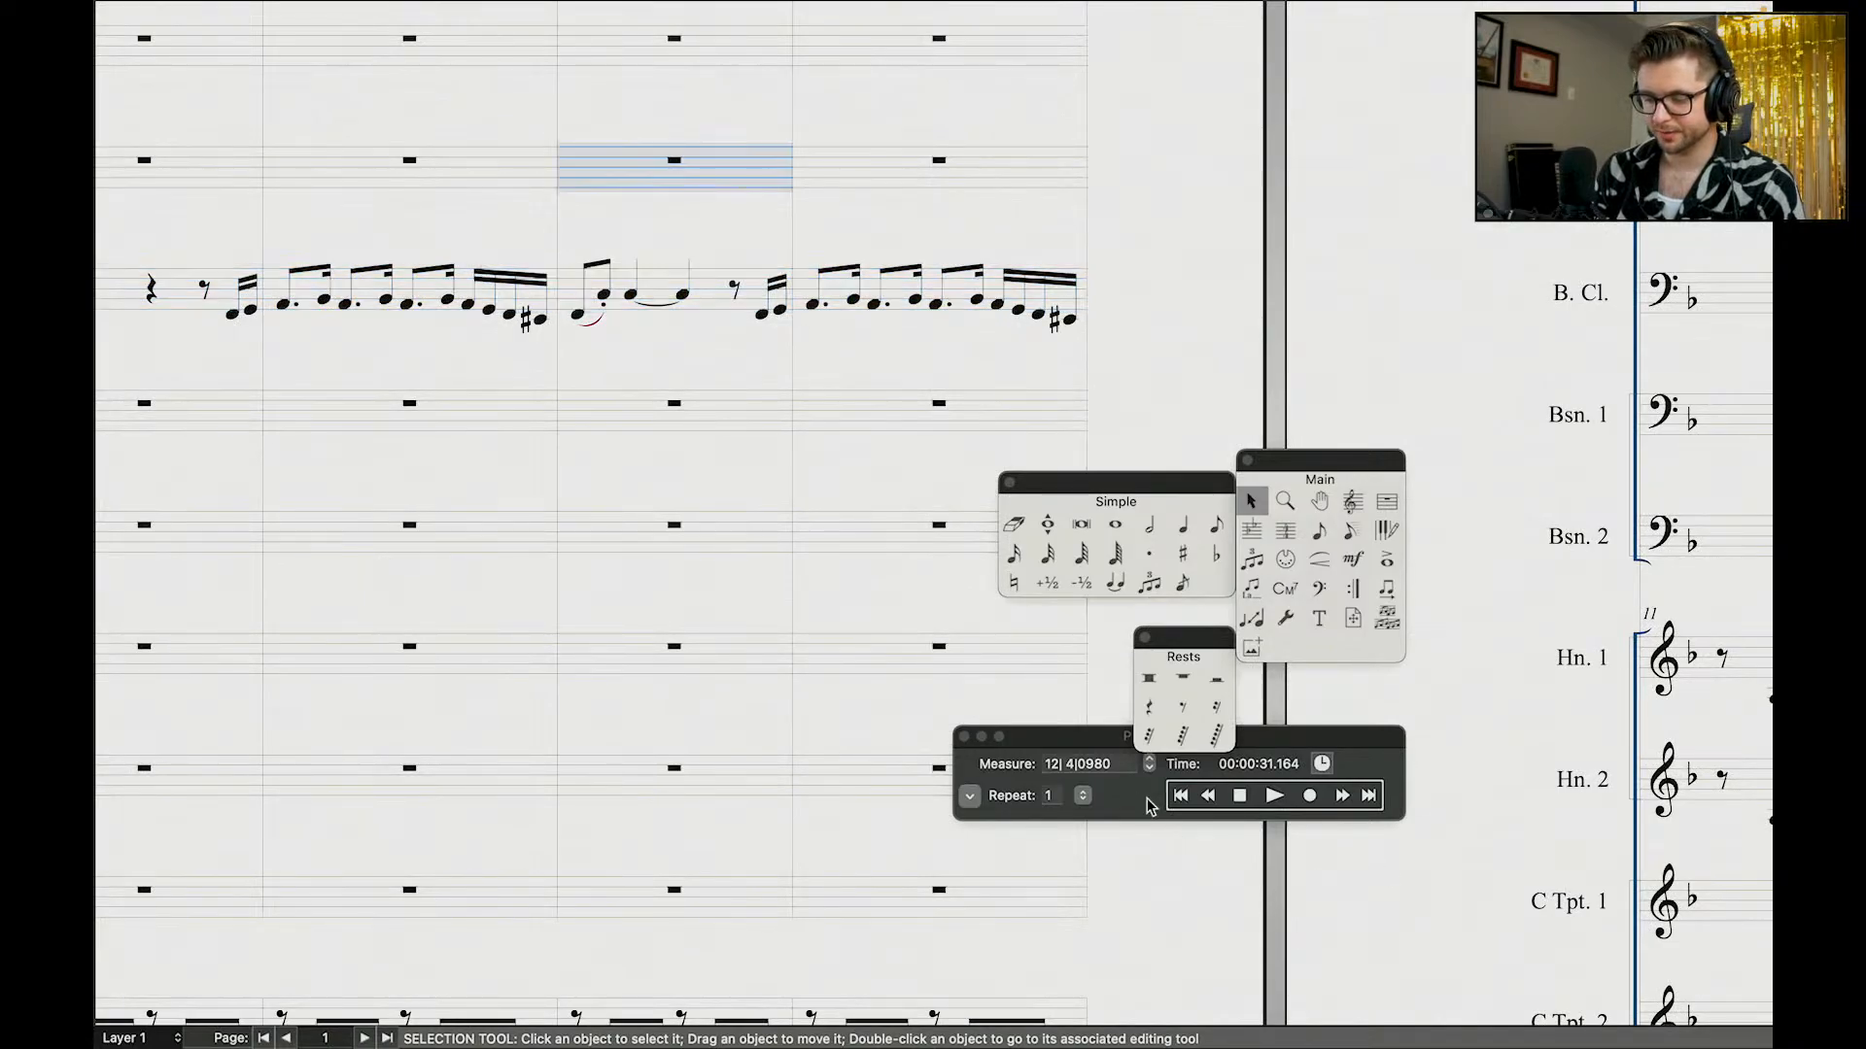
Step: Set the playback start to measure 8 and play the score through measure 12
click(1227, 803)
scroll(642, 504, left, 4)
click(659, 383)
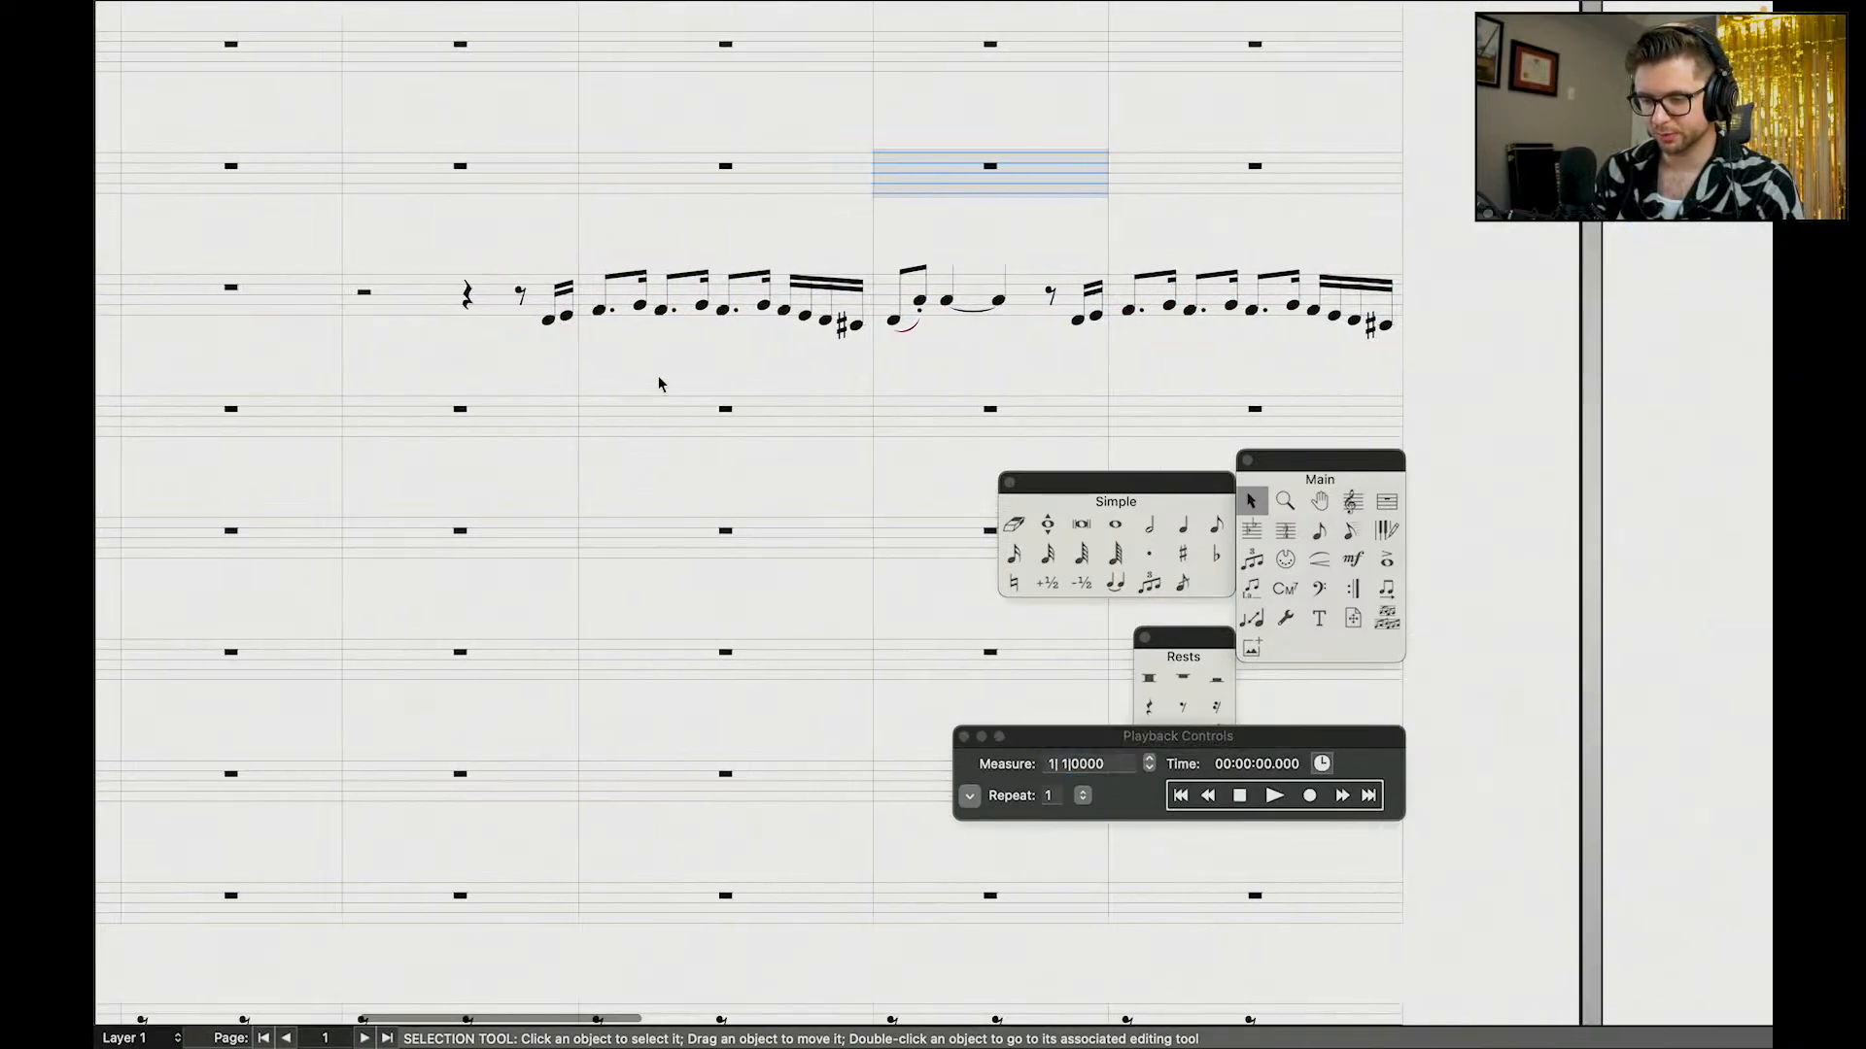
scroll(659, 383, up, 9)
scroll(661, 383, down, 4)
scroll(659, 384, down, 3)
click(741, 406)
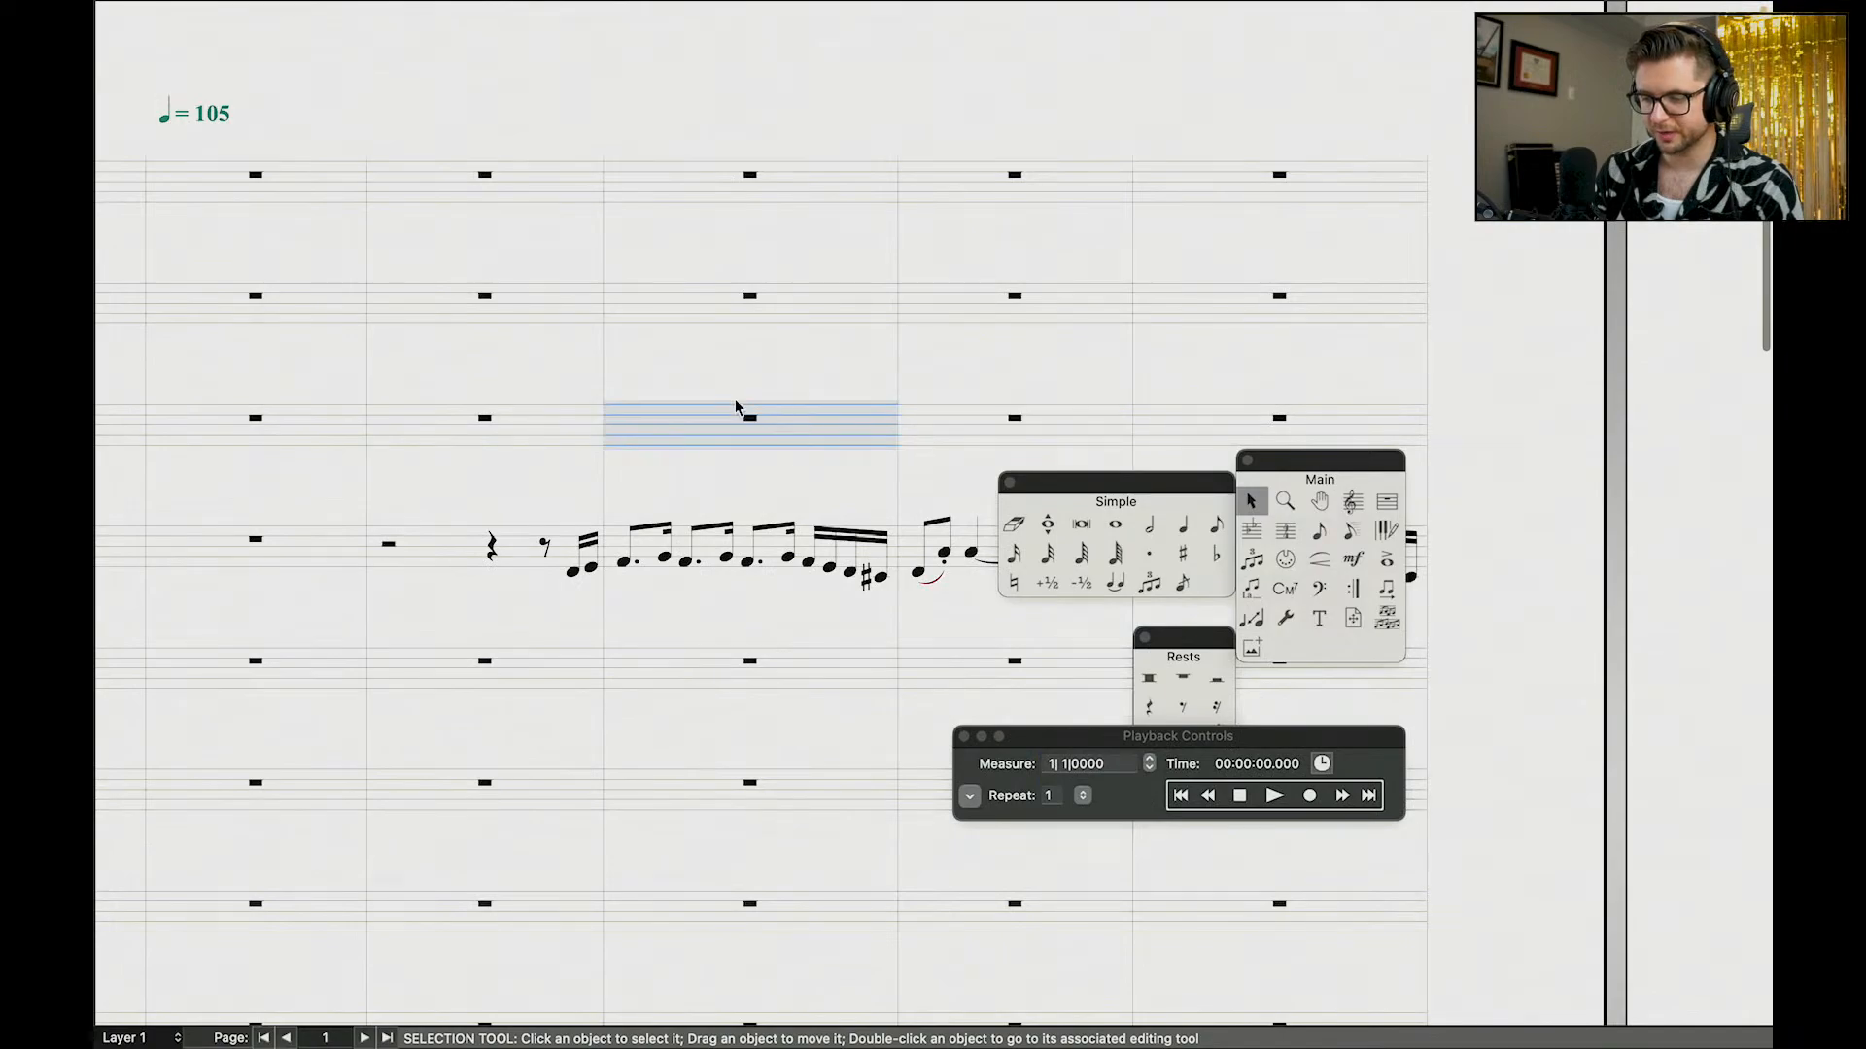
click(775, 367)
click(1053, 763)
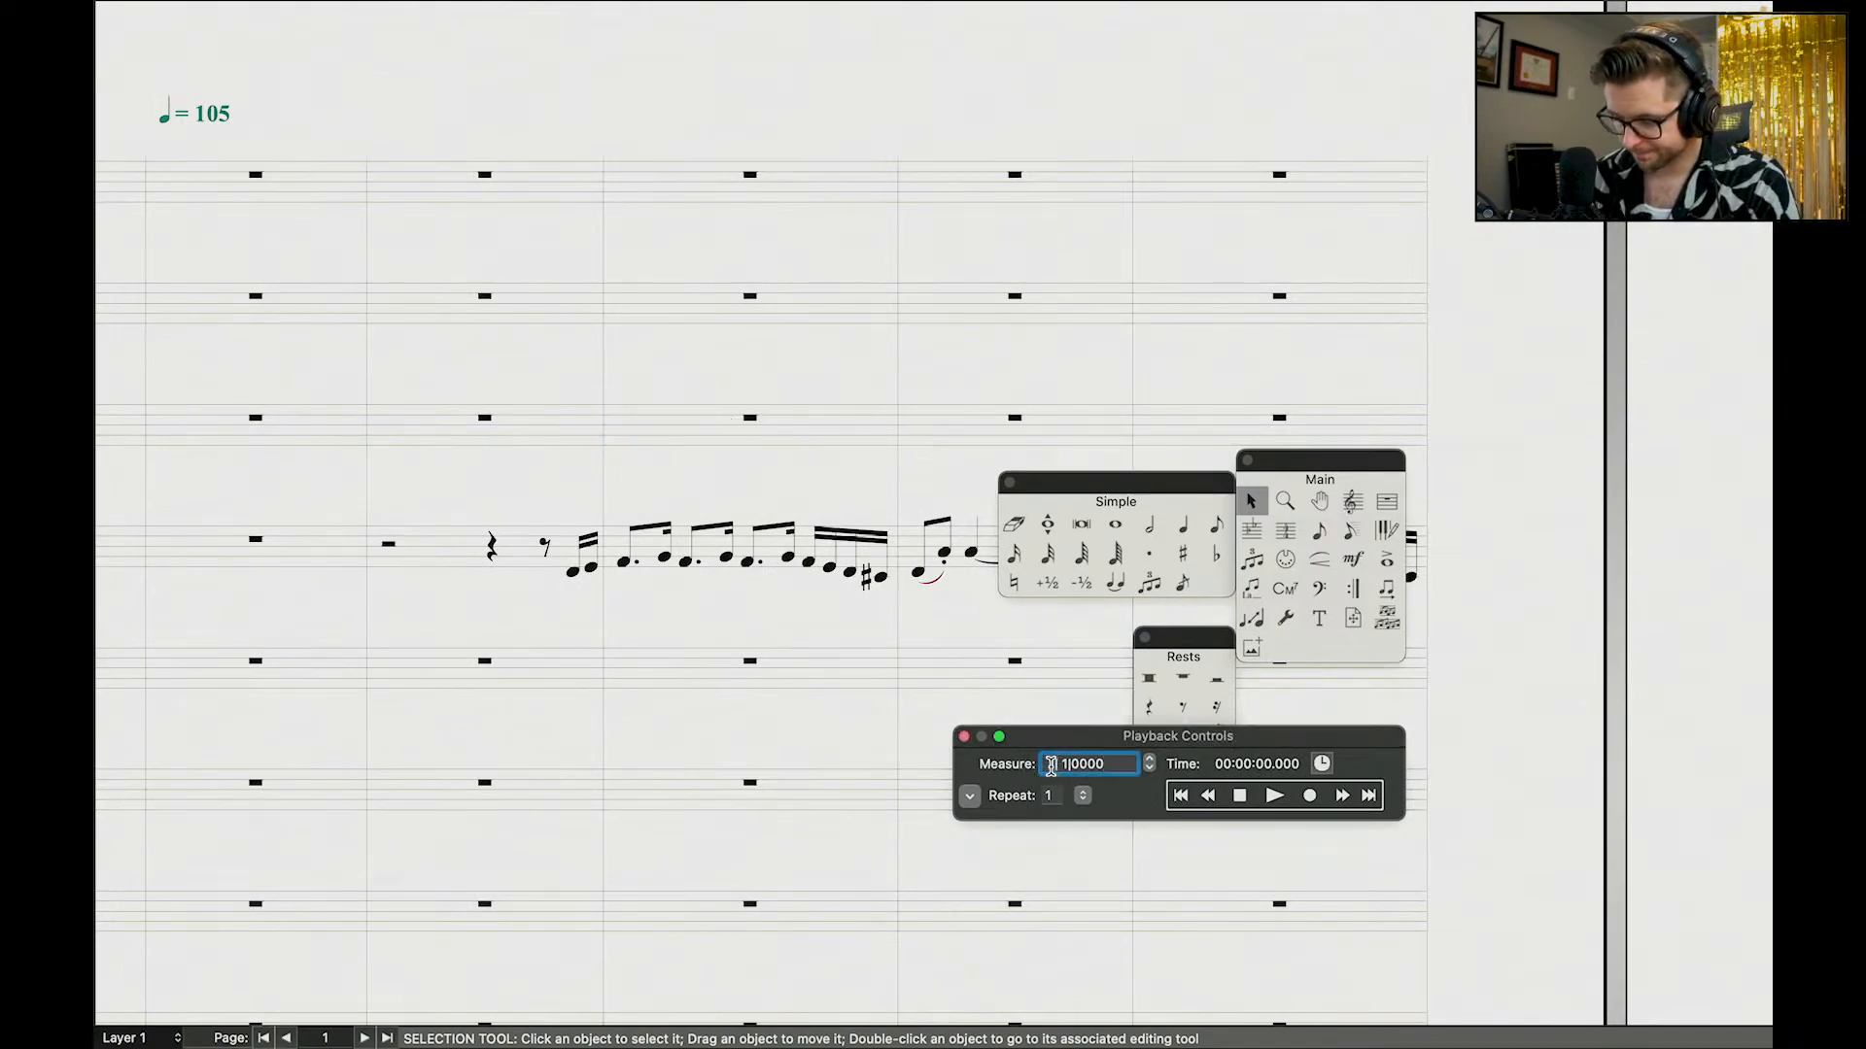
key(BackSpace)
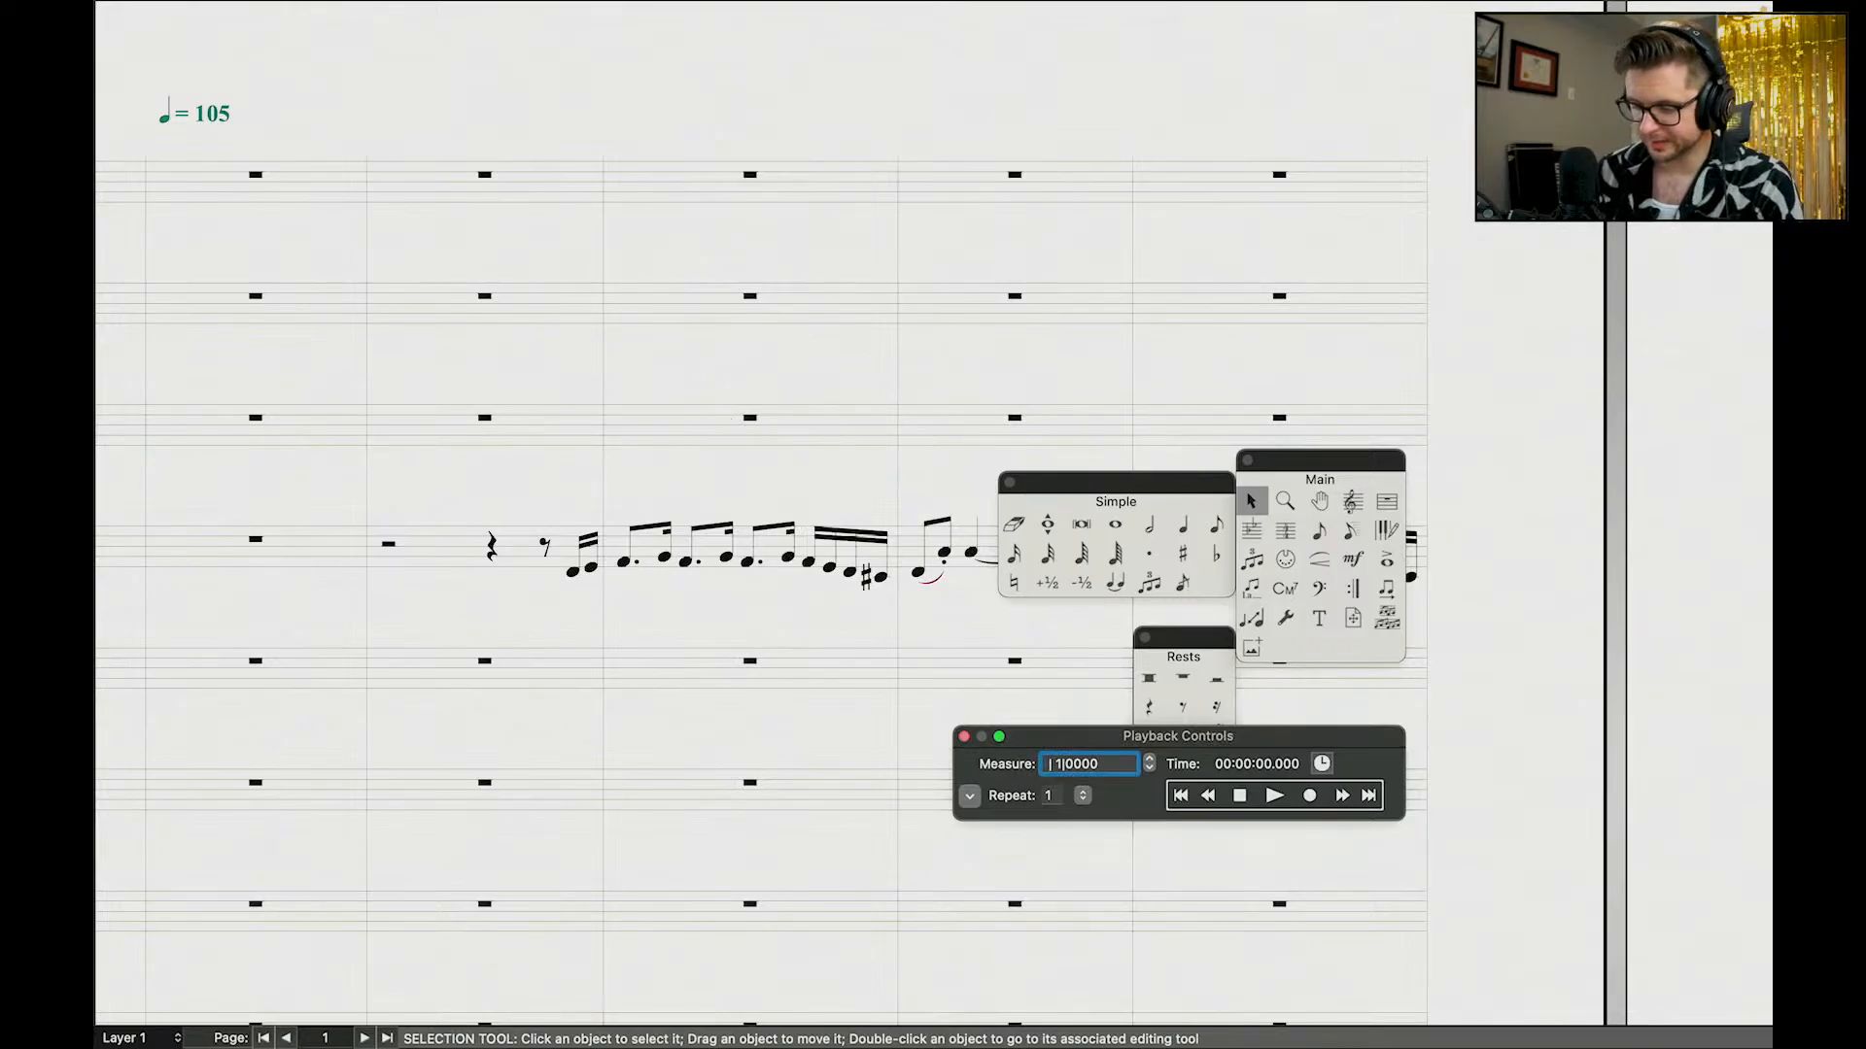
text(8)
key(Return)
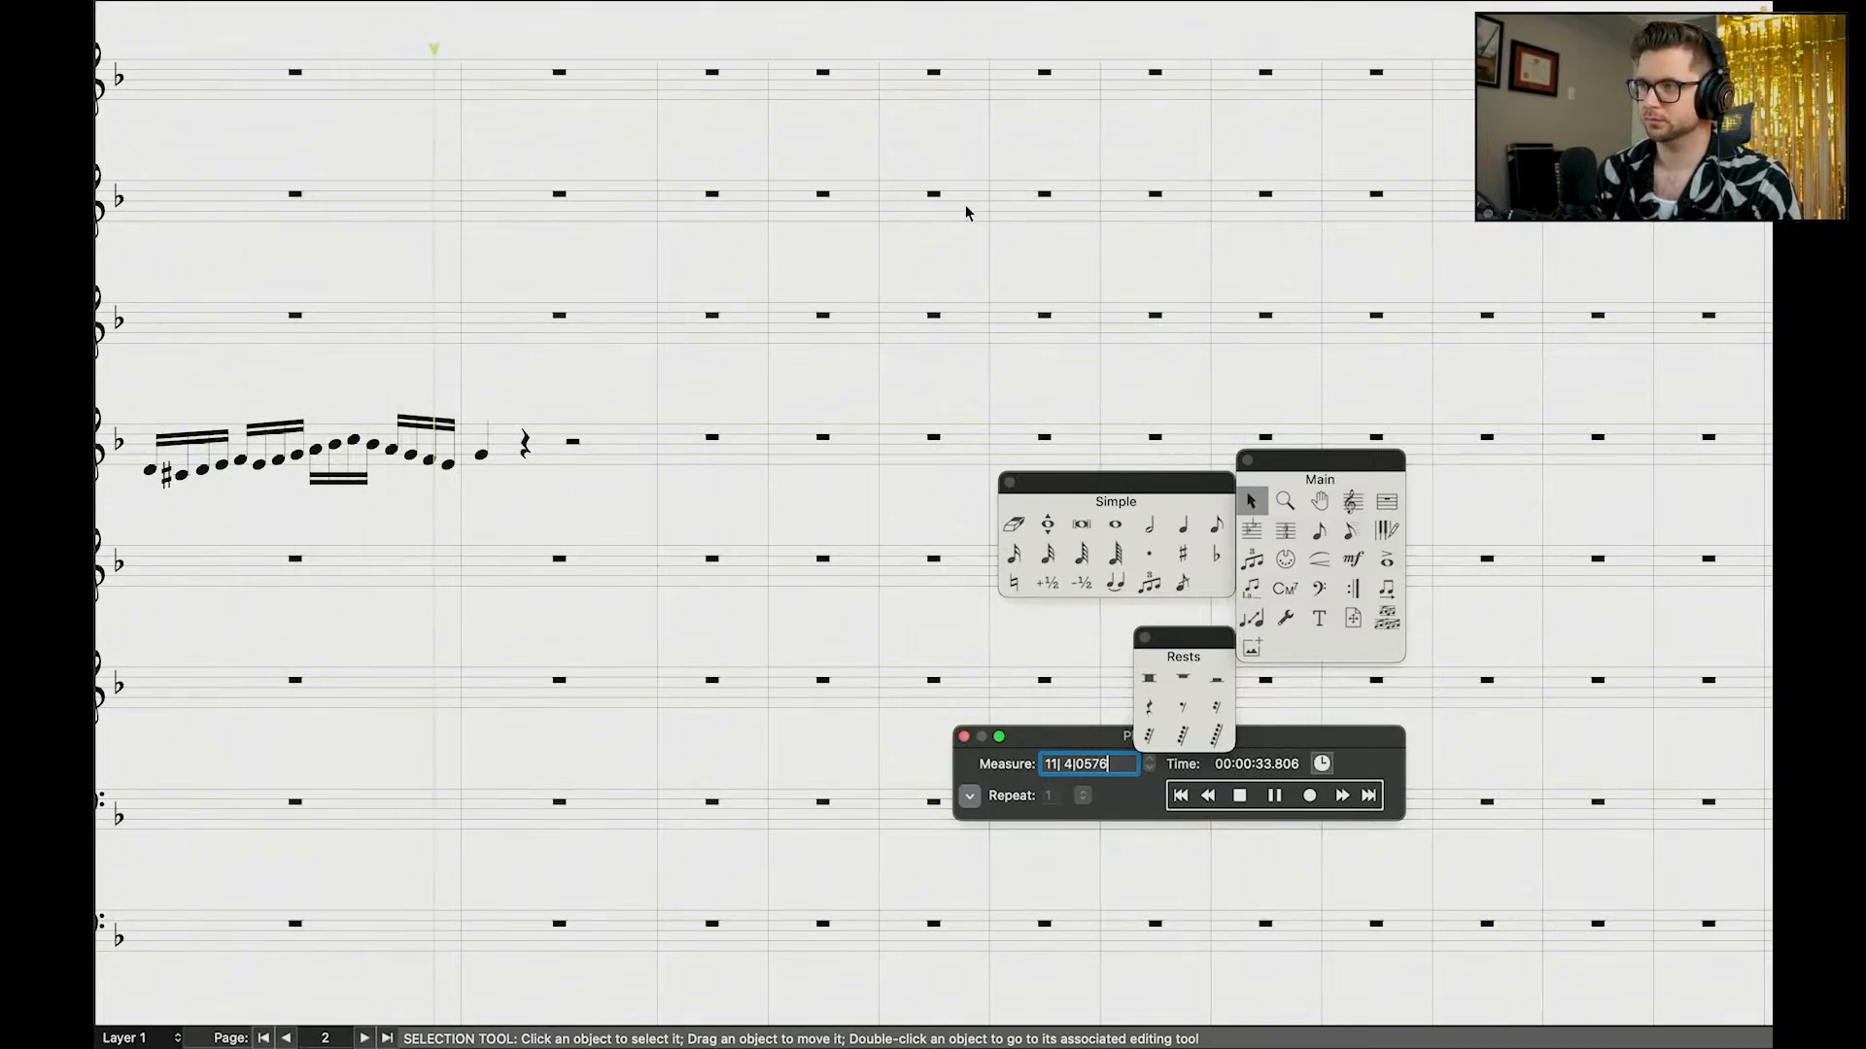
scroll(729, 316, down, 3)
key(space)
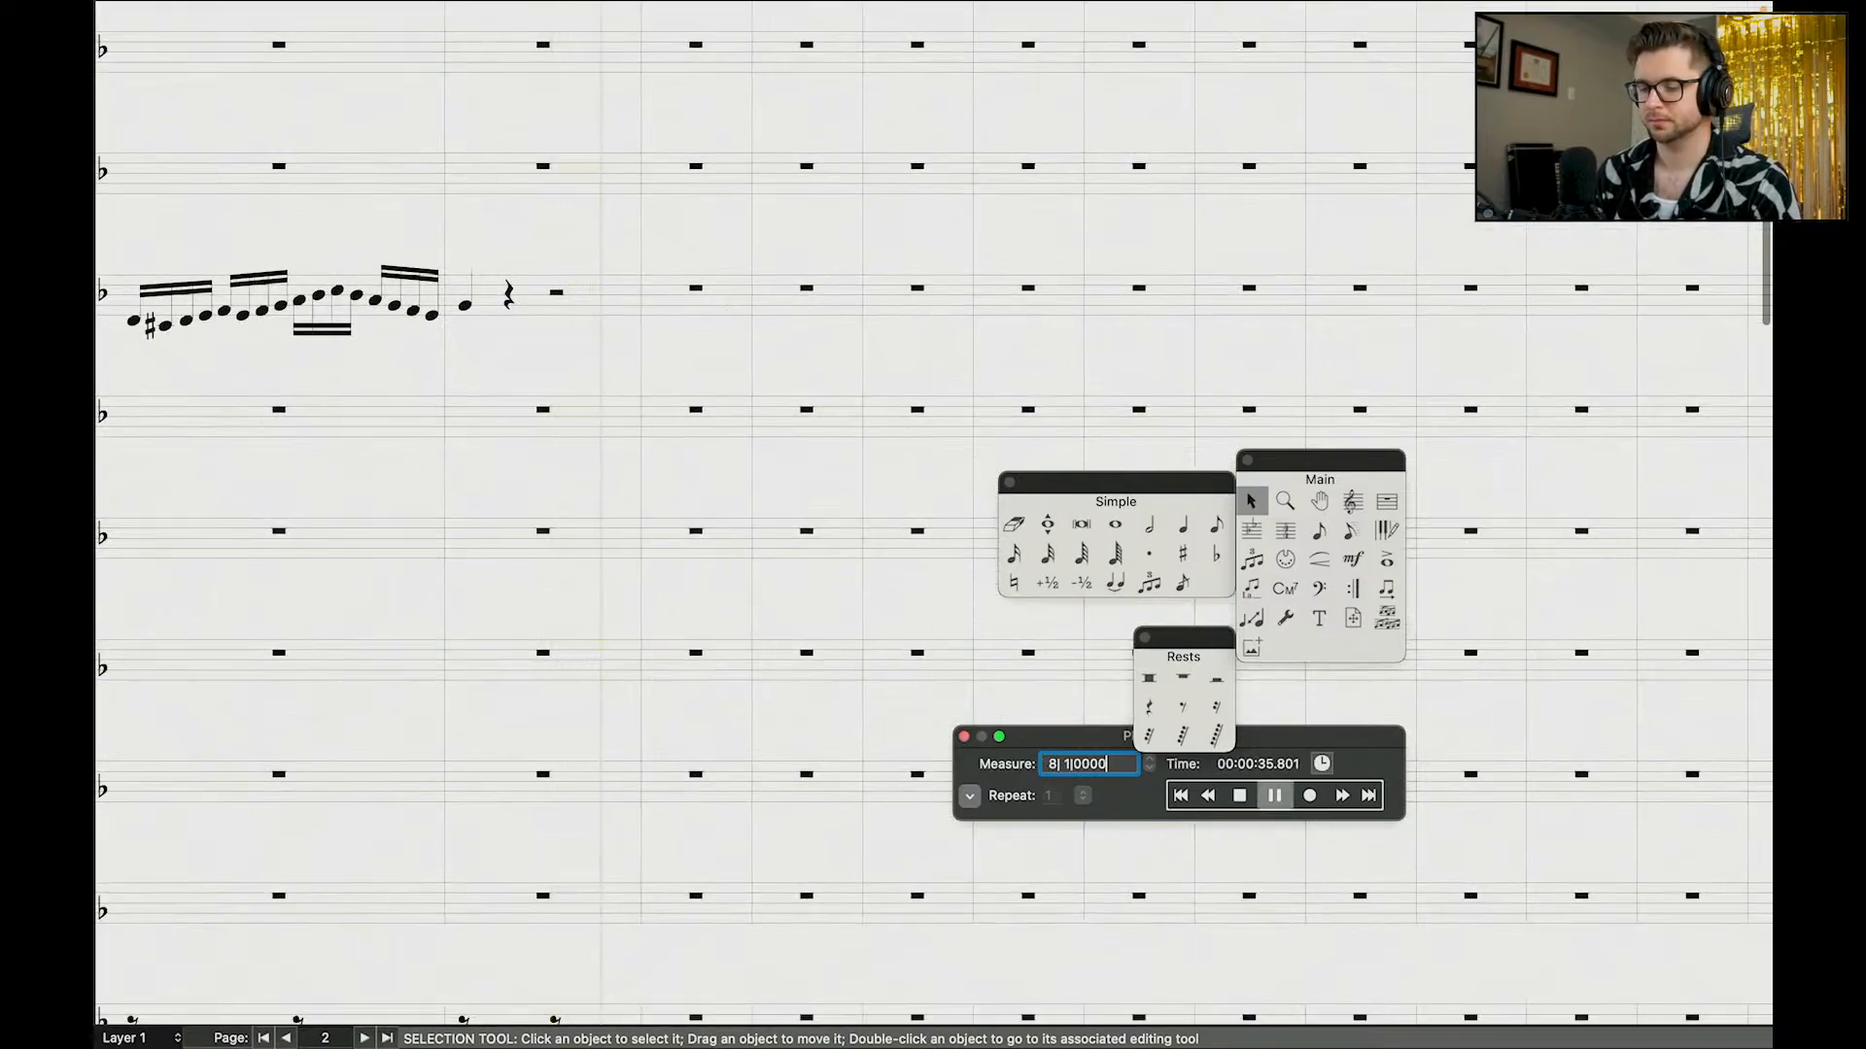
Step: Complete Oboe measure 12 with a quarter rest on beat 3 and sixteenth notes B-flat, A, G, F on beat 4
scroll(602, 357, left, 3)
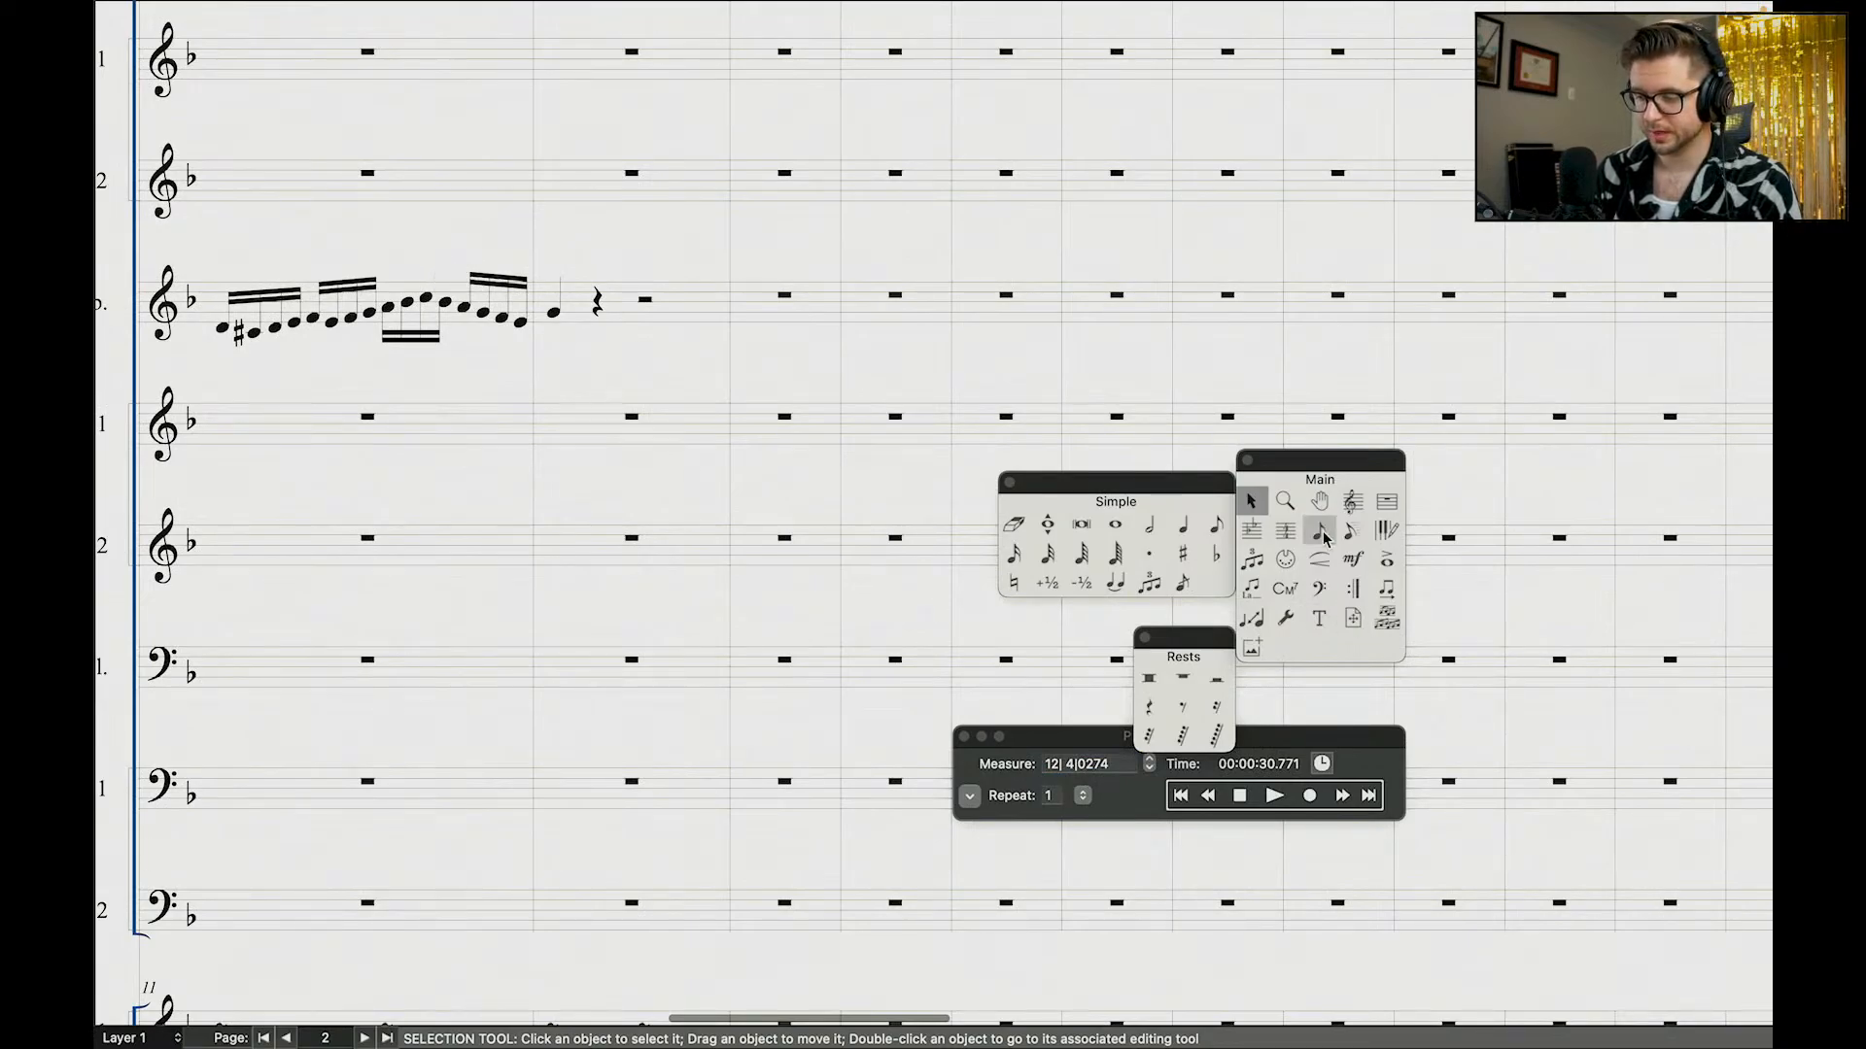
click(1217, 529)
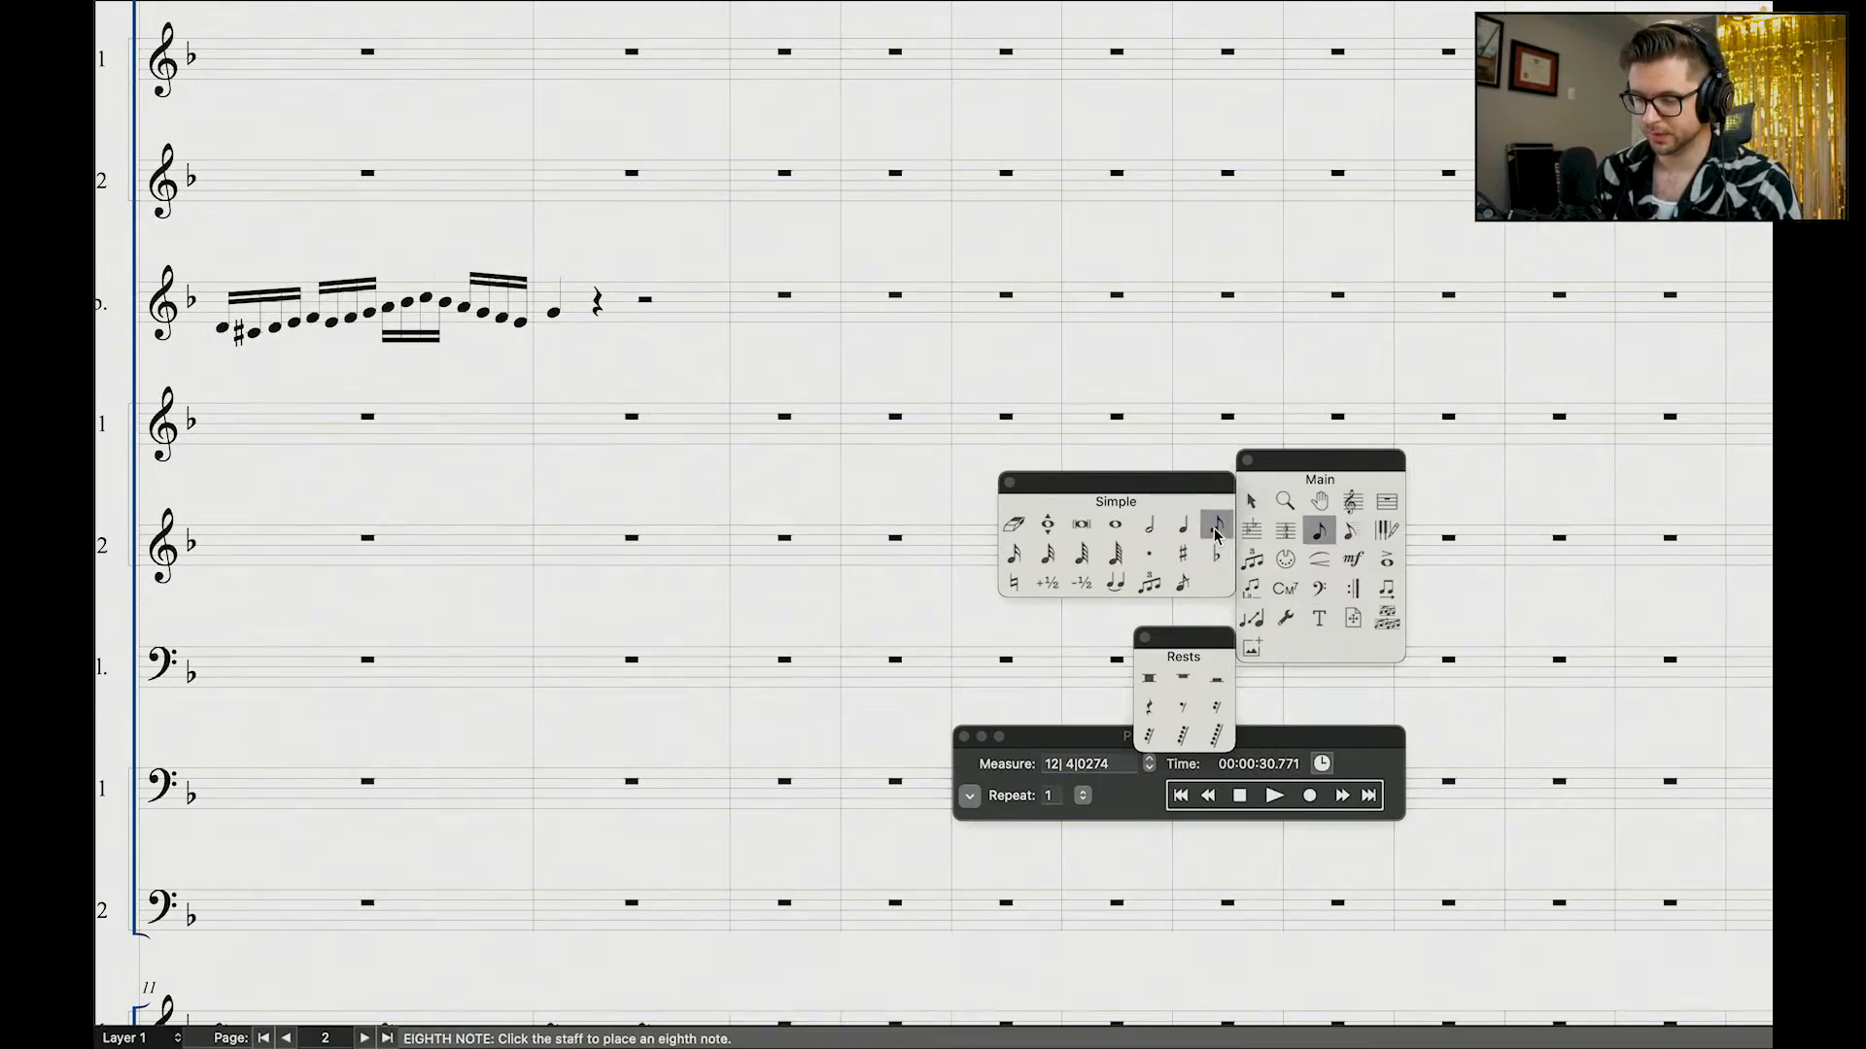
click(1185, 527)
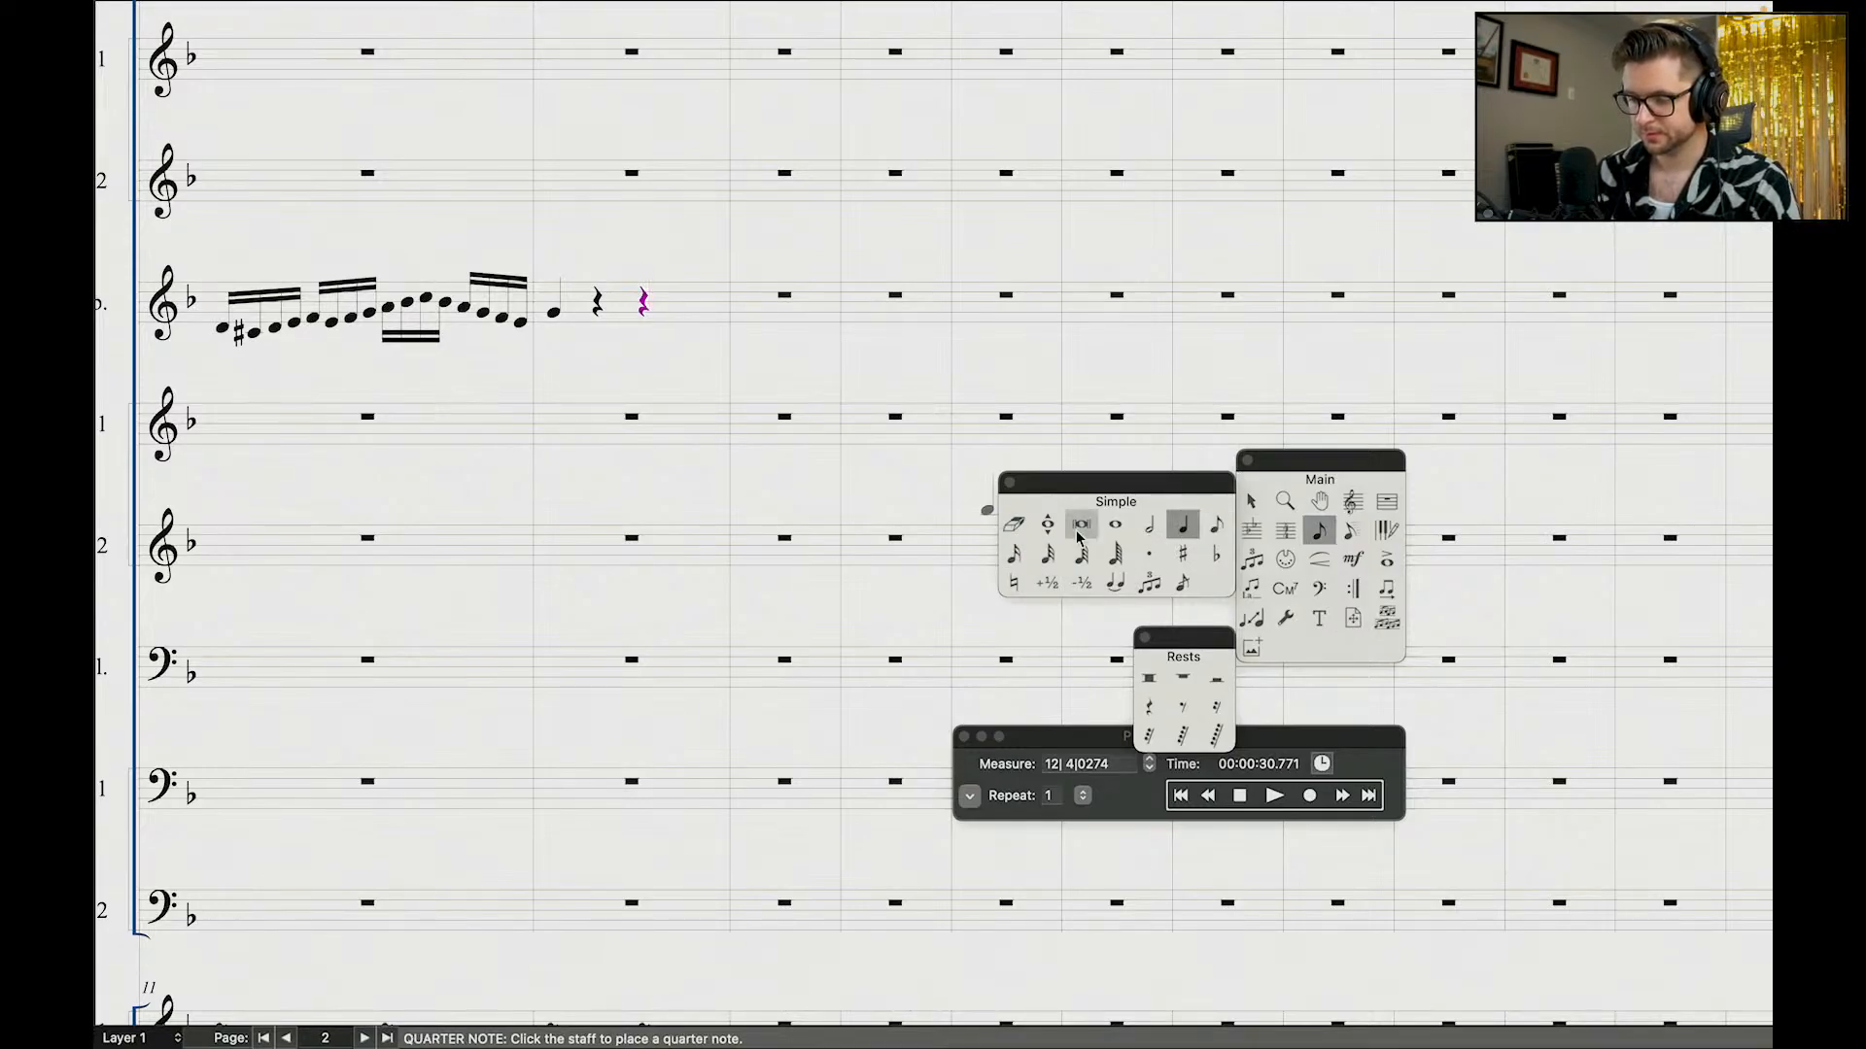
click(1013, 554)
click(686, 298)
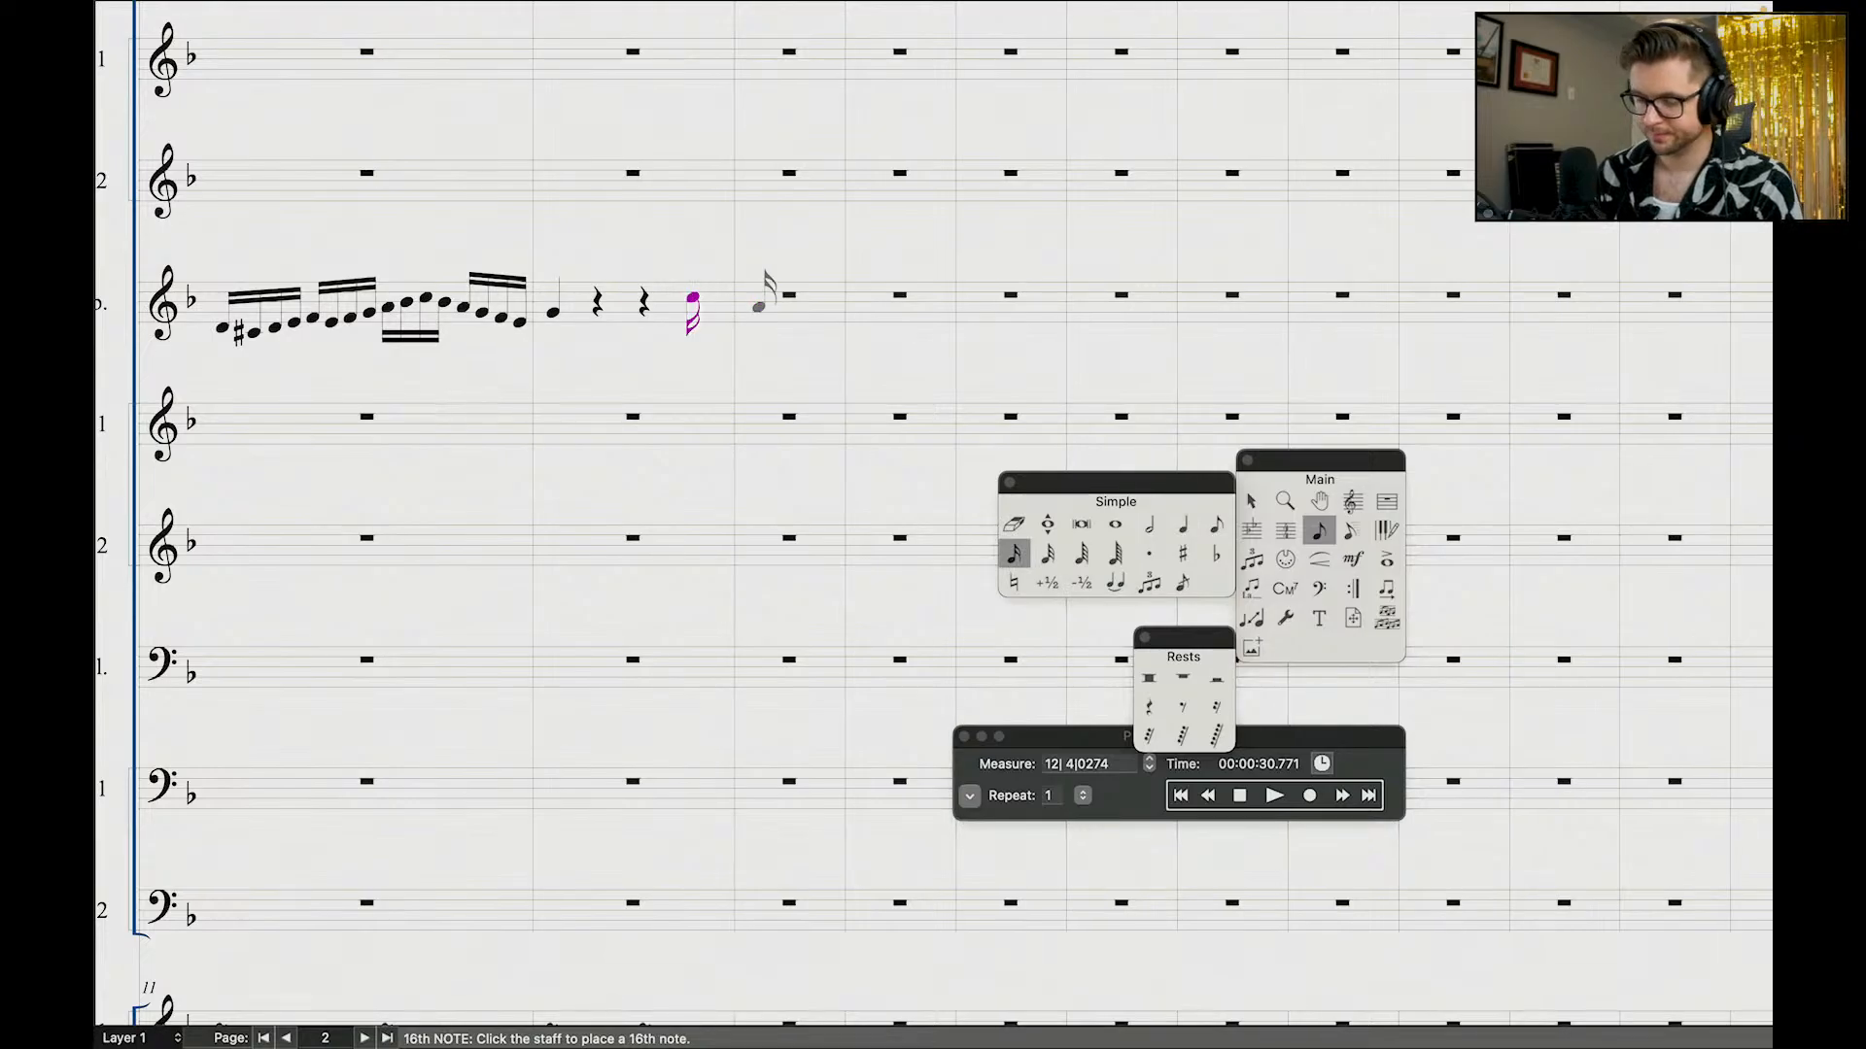
click(724, 311)
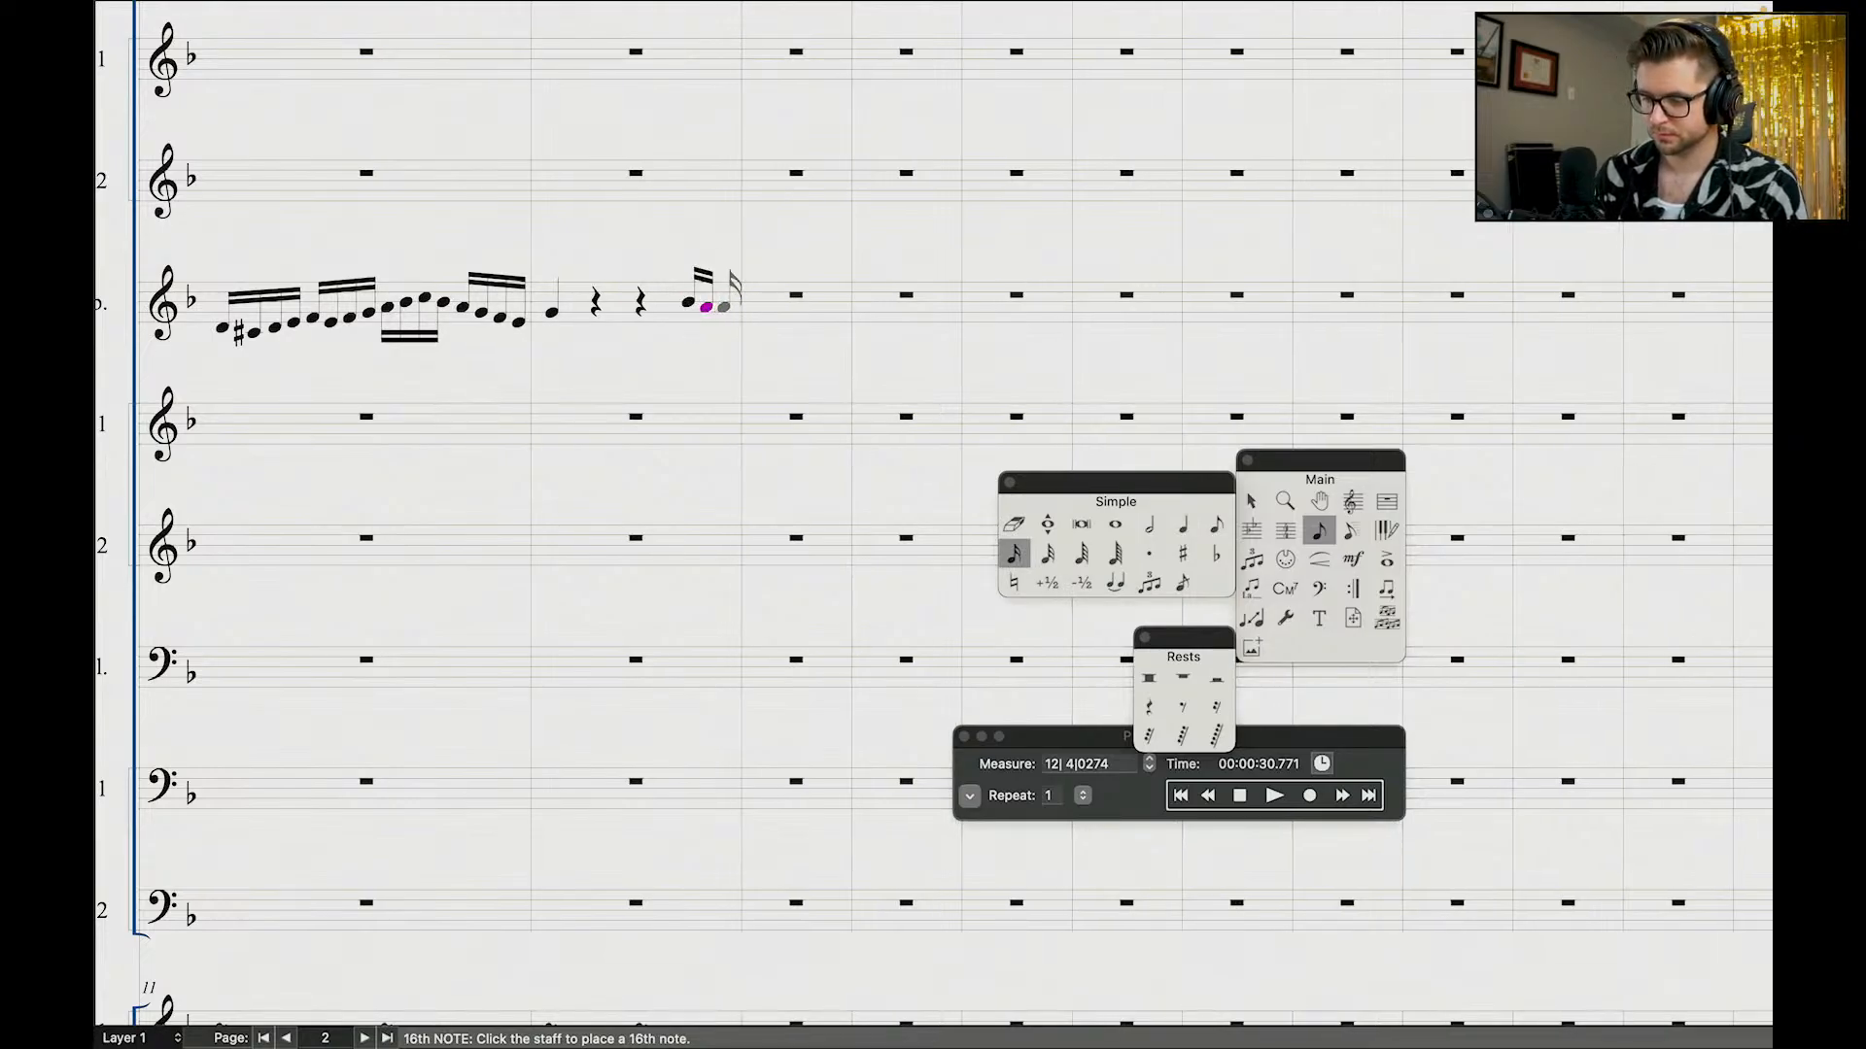
click(740, 316)
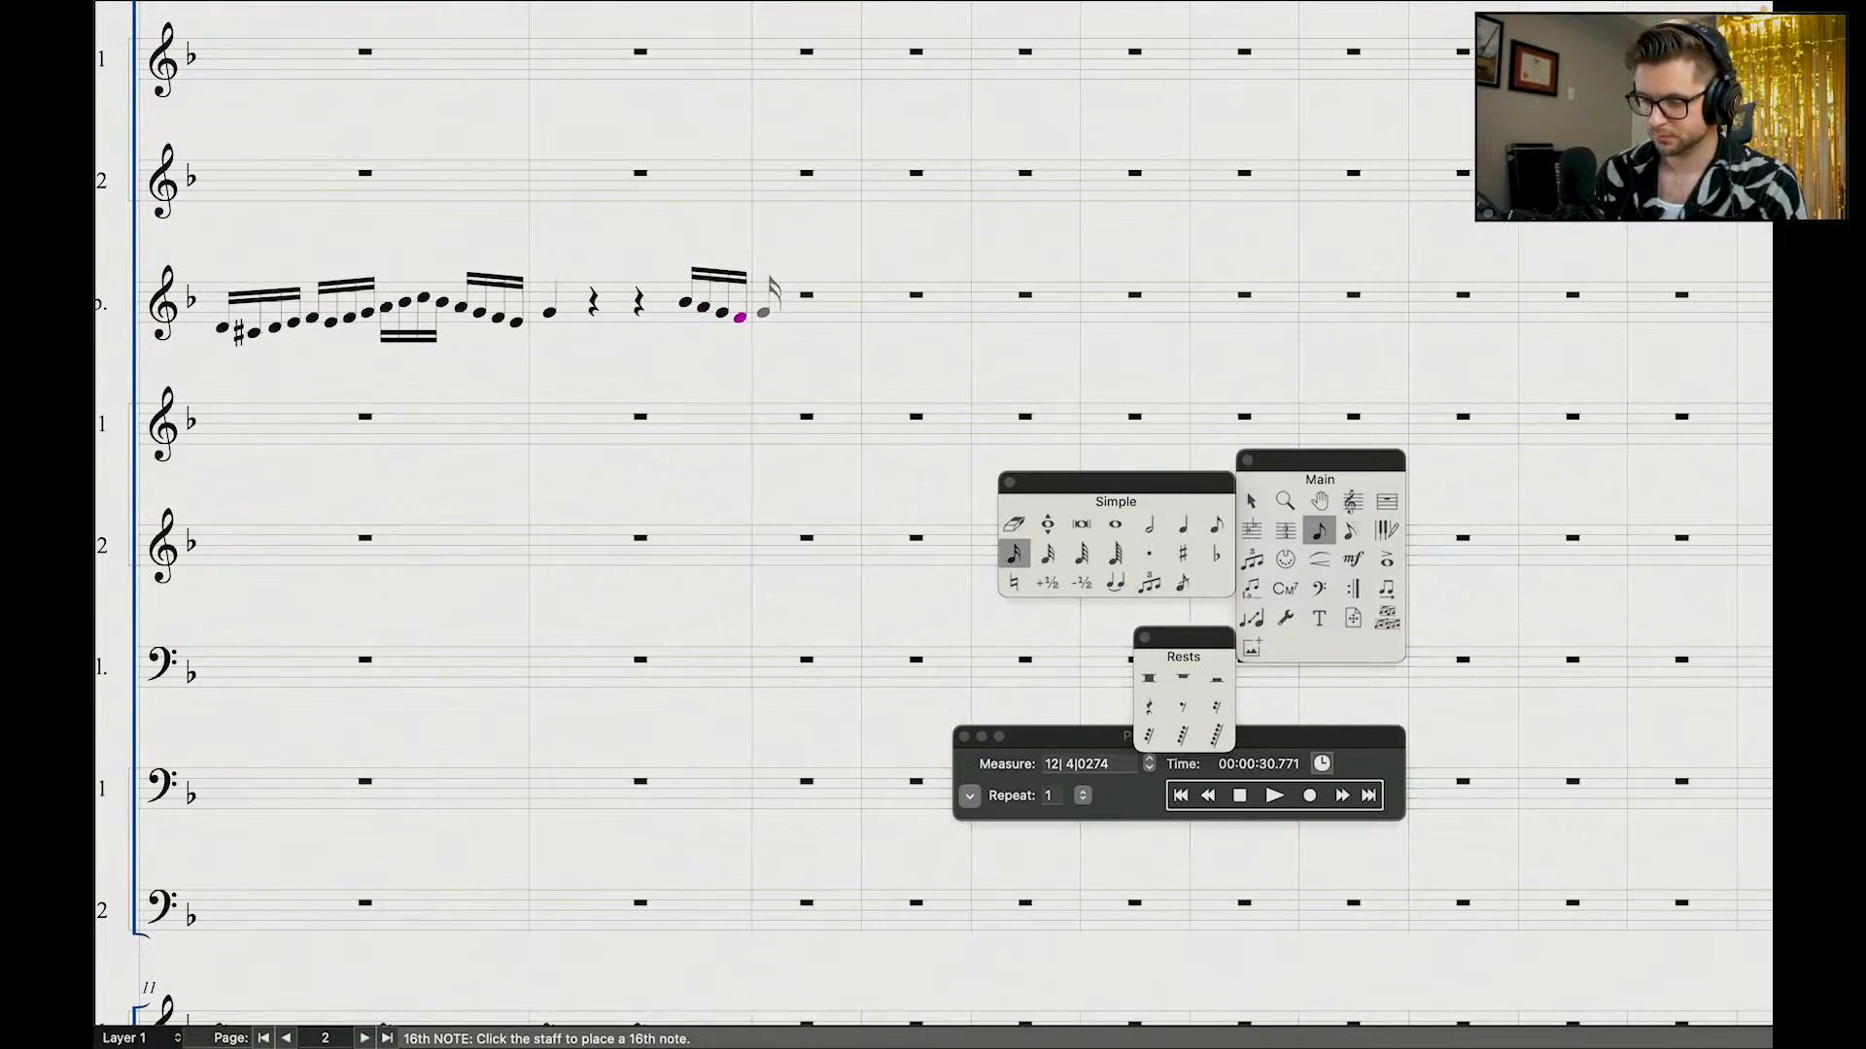
Step: Begin Oboe measure 13 with a dotted eighth G, a sixteenth A and a quarter G tied into the next G
click(768, 311)
key(alt+4)
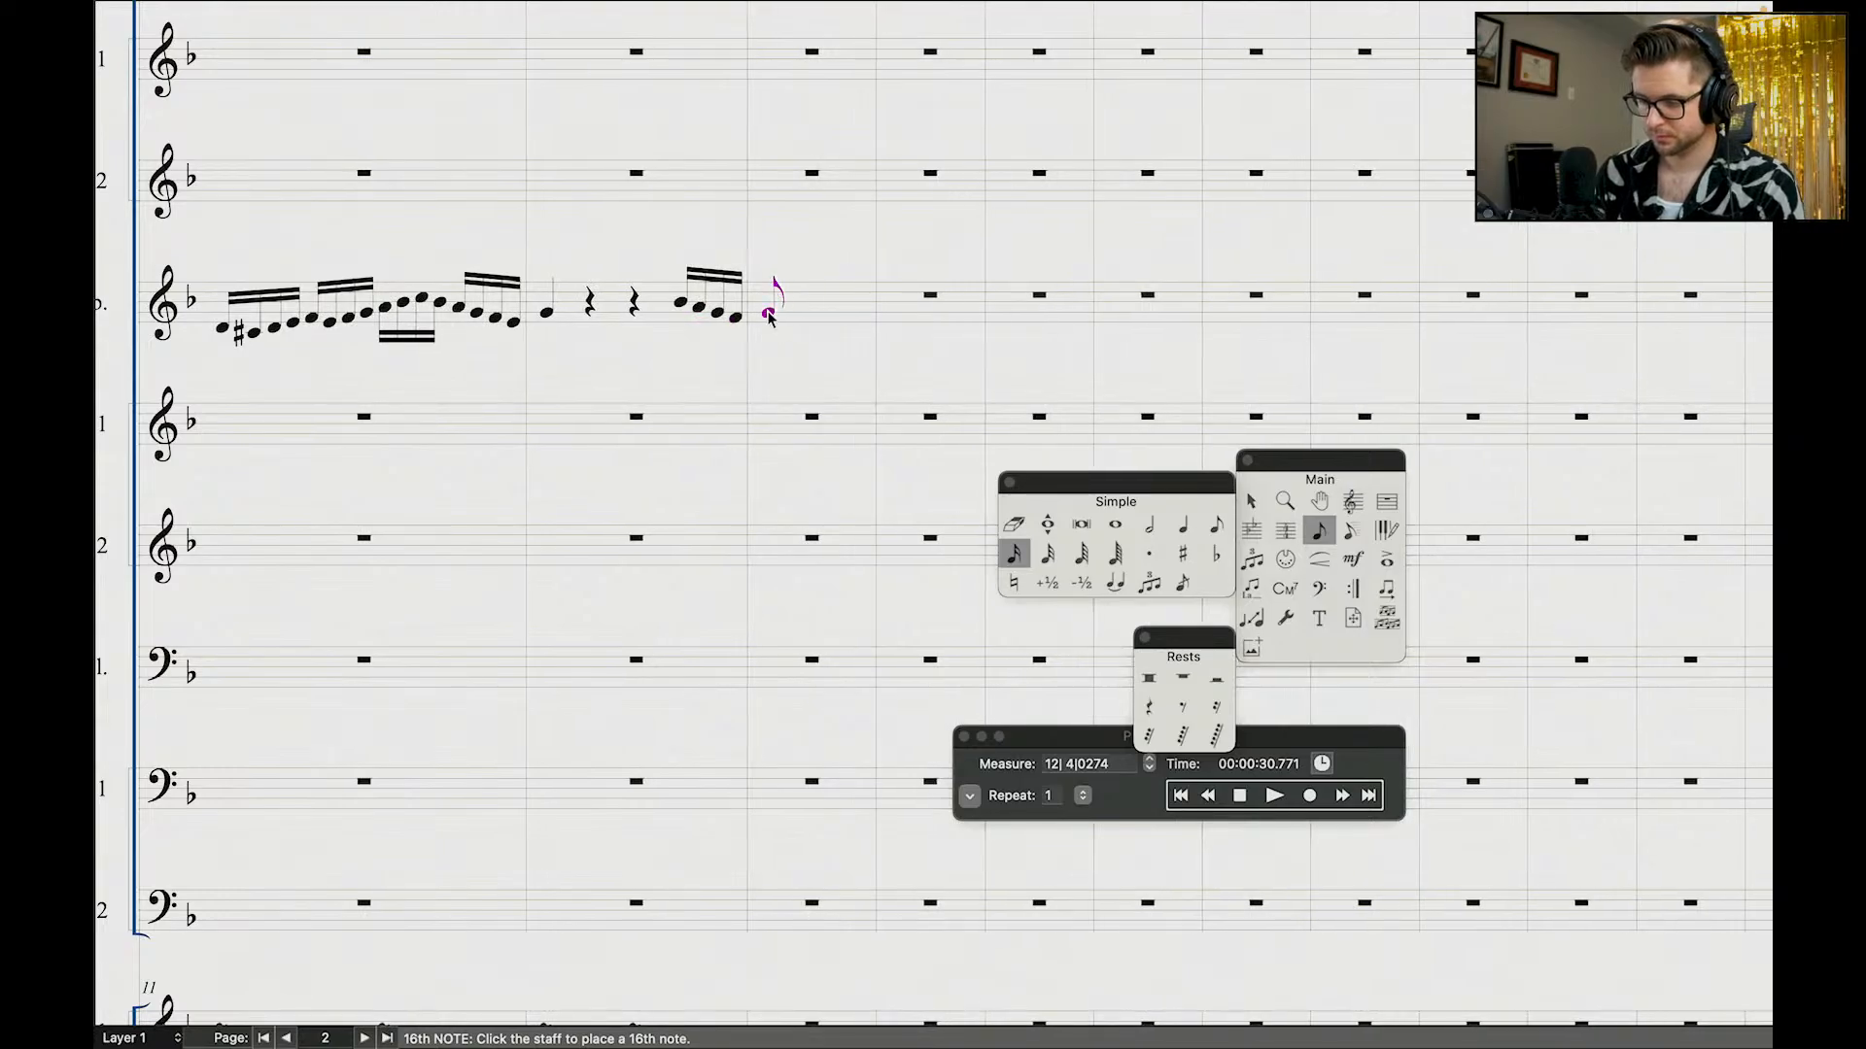
key(.)
click(795, 308)
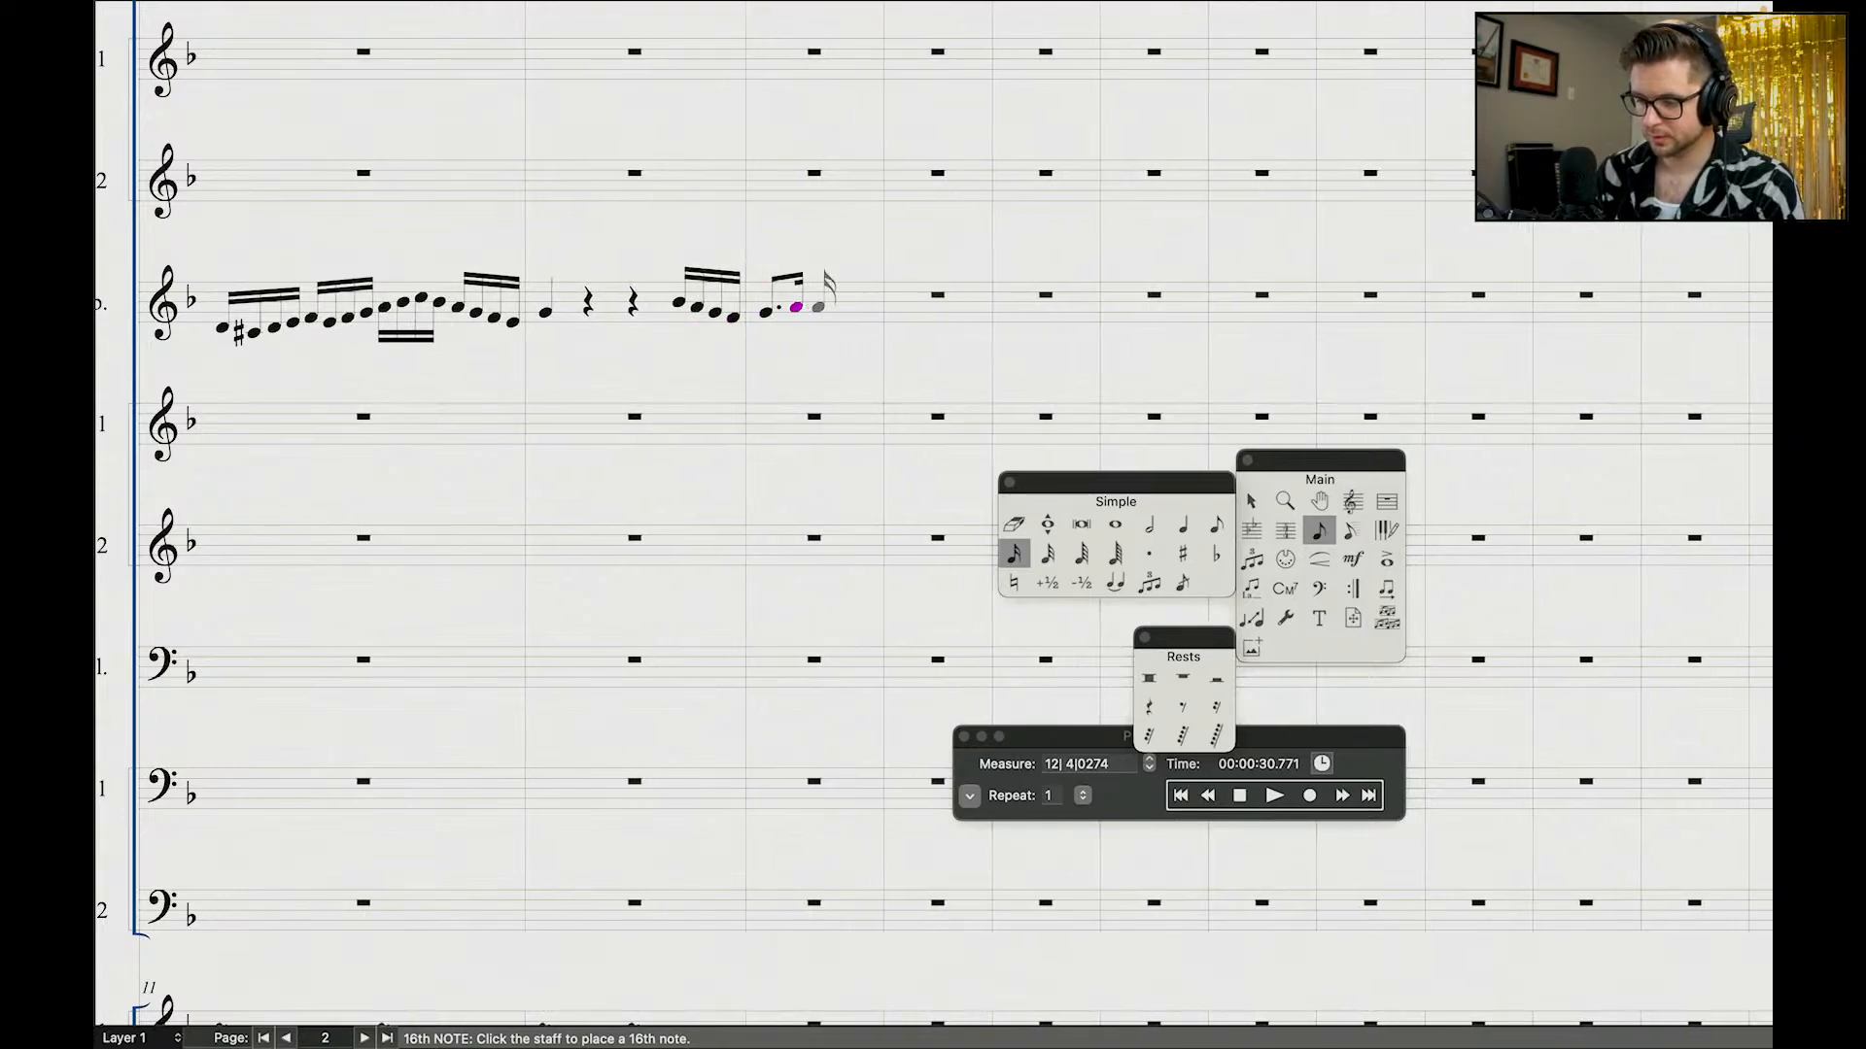
click(828, 309)
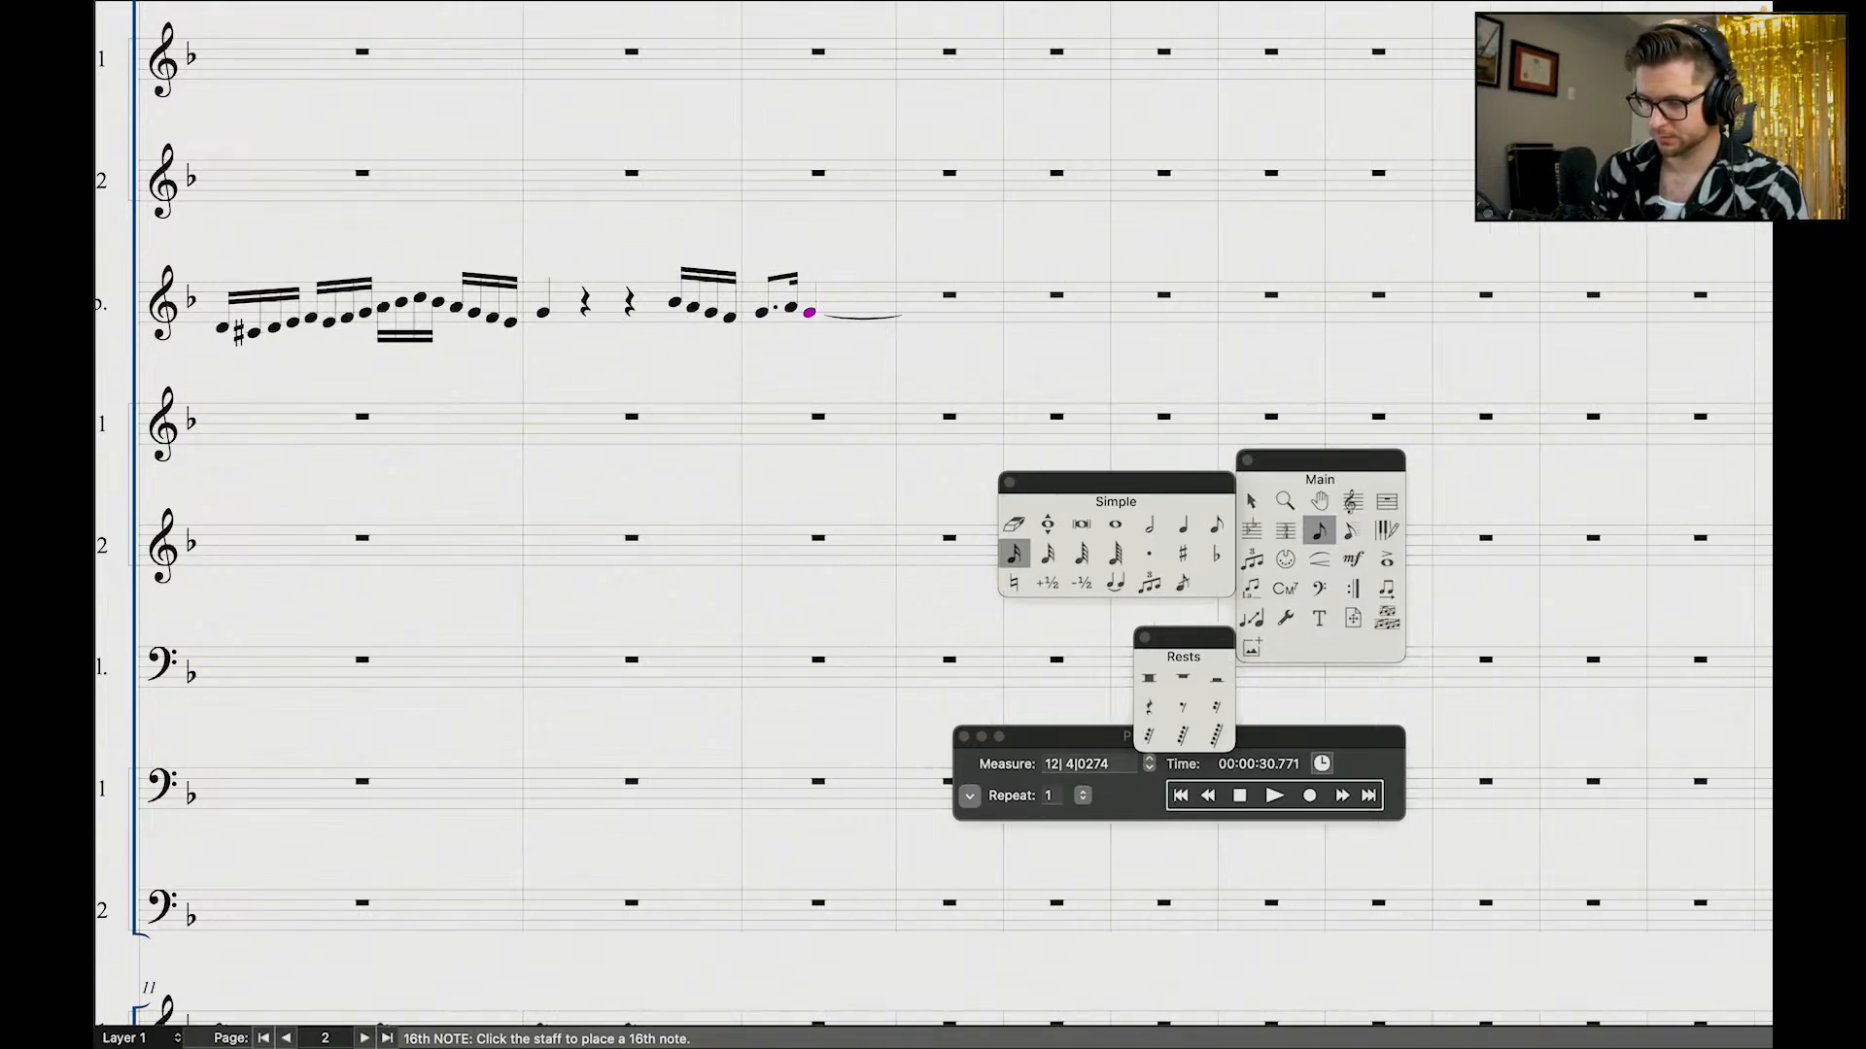
click(842, 309)
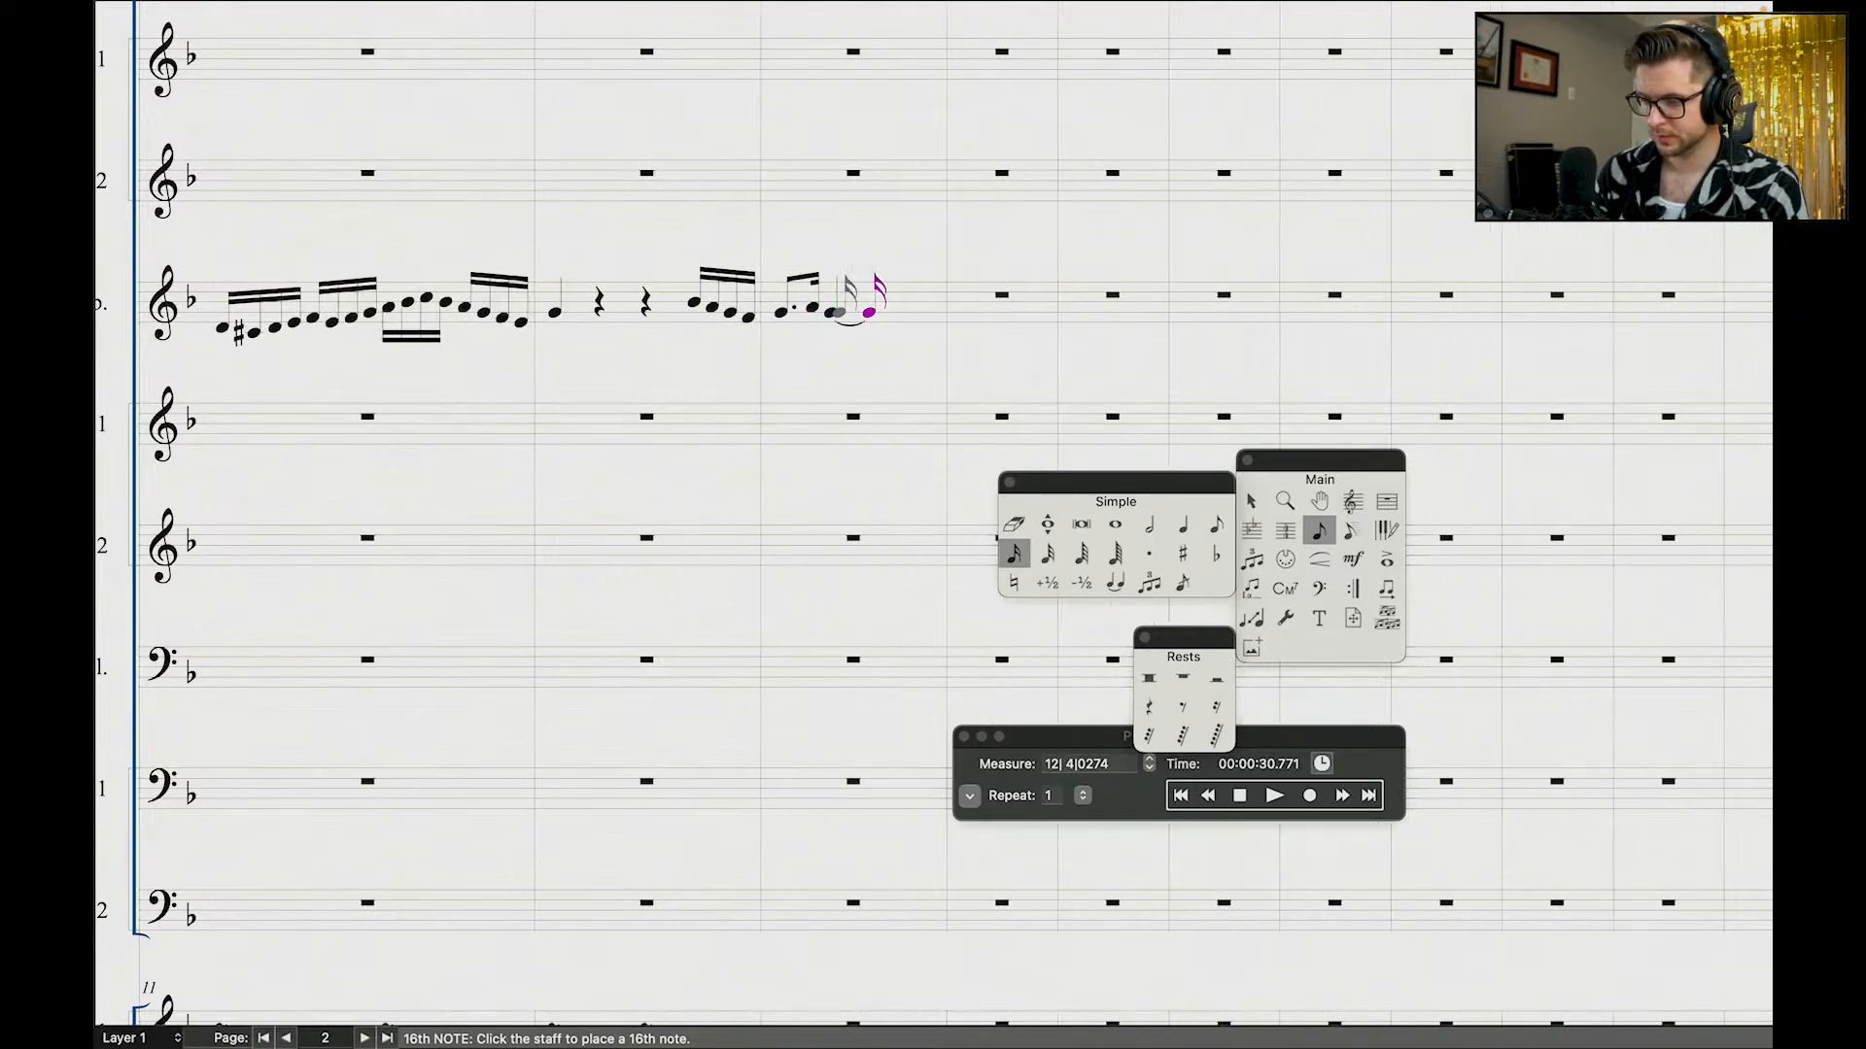
Step: Continue the Oboe after the tied G with sixteenth notes B-flat, A, G, F, E and D, plus a sixteenth D in measure 14
key(alt+4)
click(896, 302)
click(913, 307)
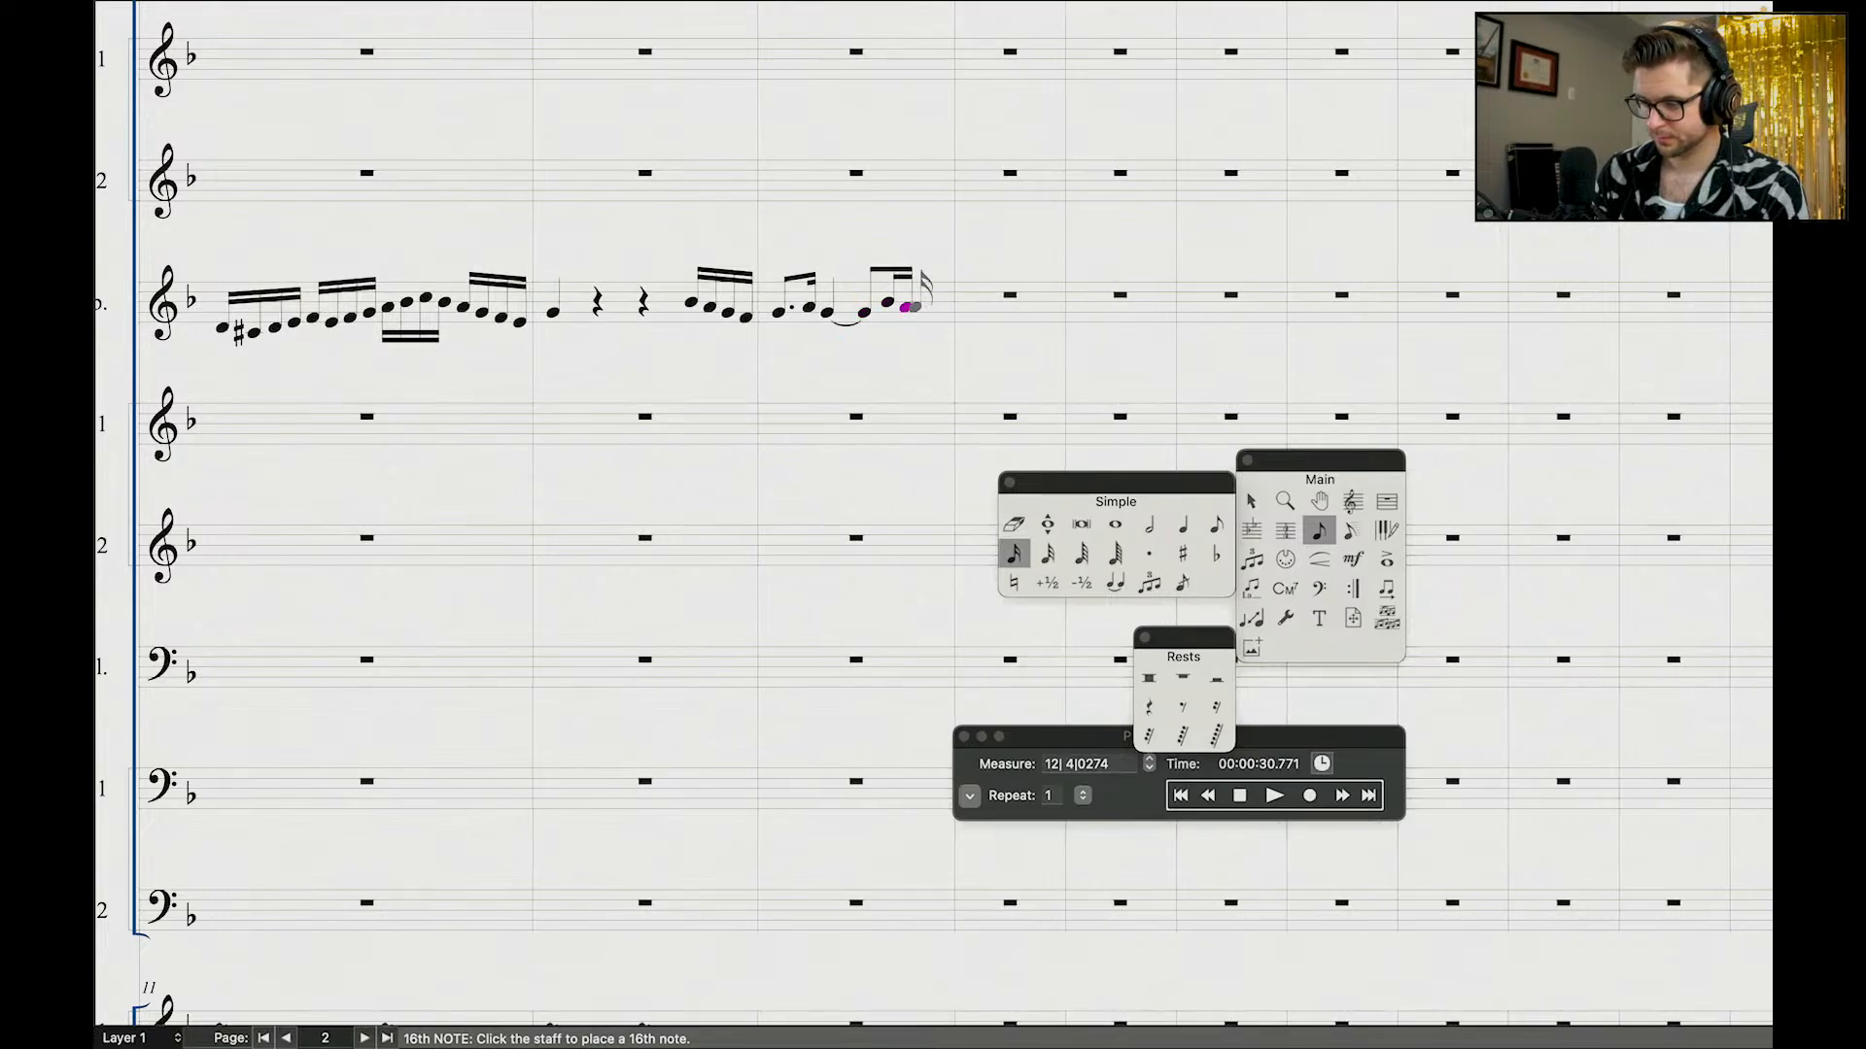
click(924, 313)
click(935, 317)
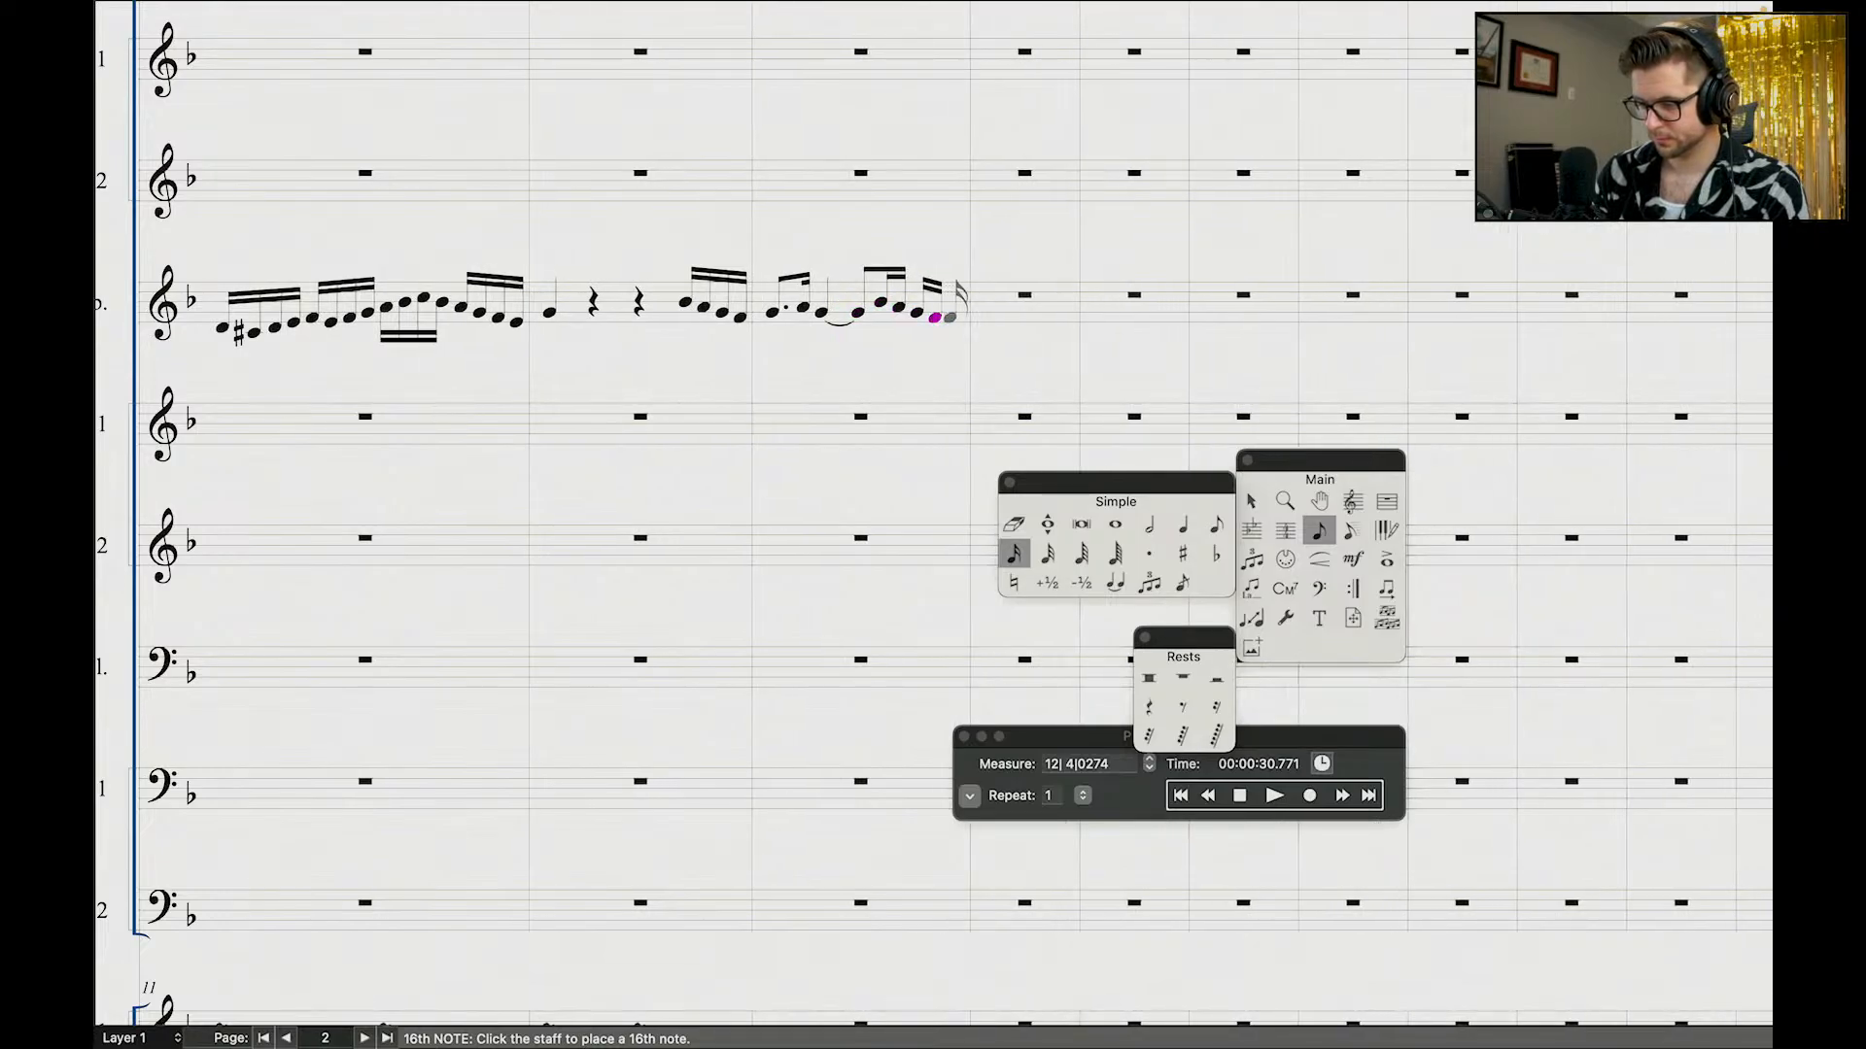
click(950, 322)
click(991, 328)
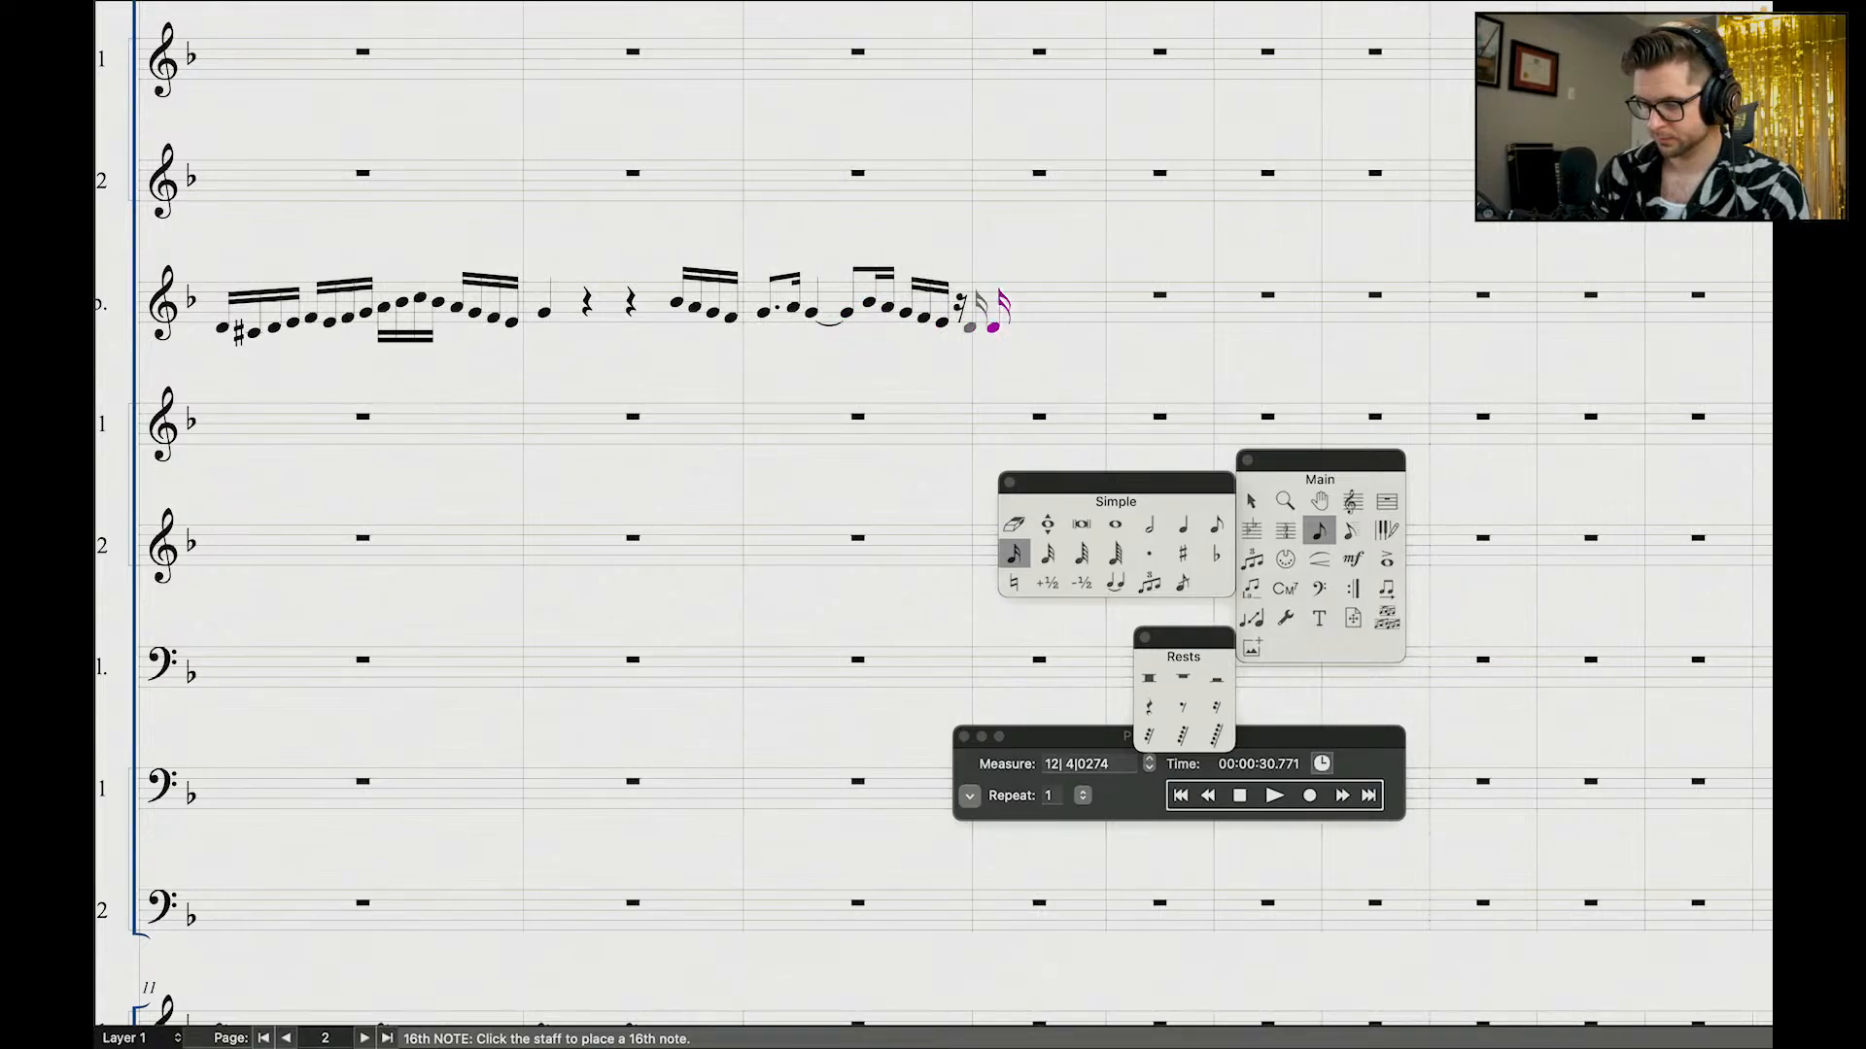
click(969, 328)
Step: Make the tied G in Oboe measure 13 a dotted eighth and delete the surplus sixteenth D in measure 14
key(Left)
key(Left)
key(Left)
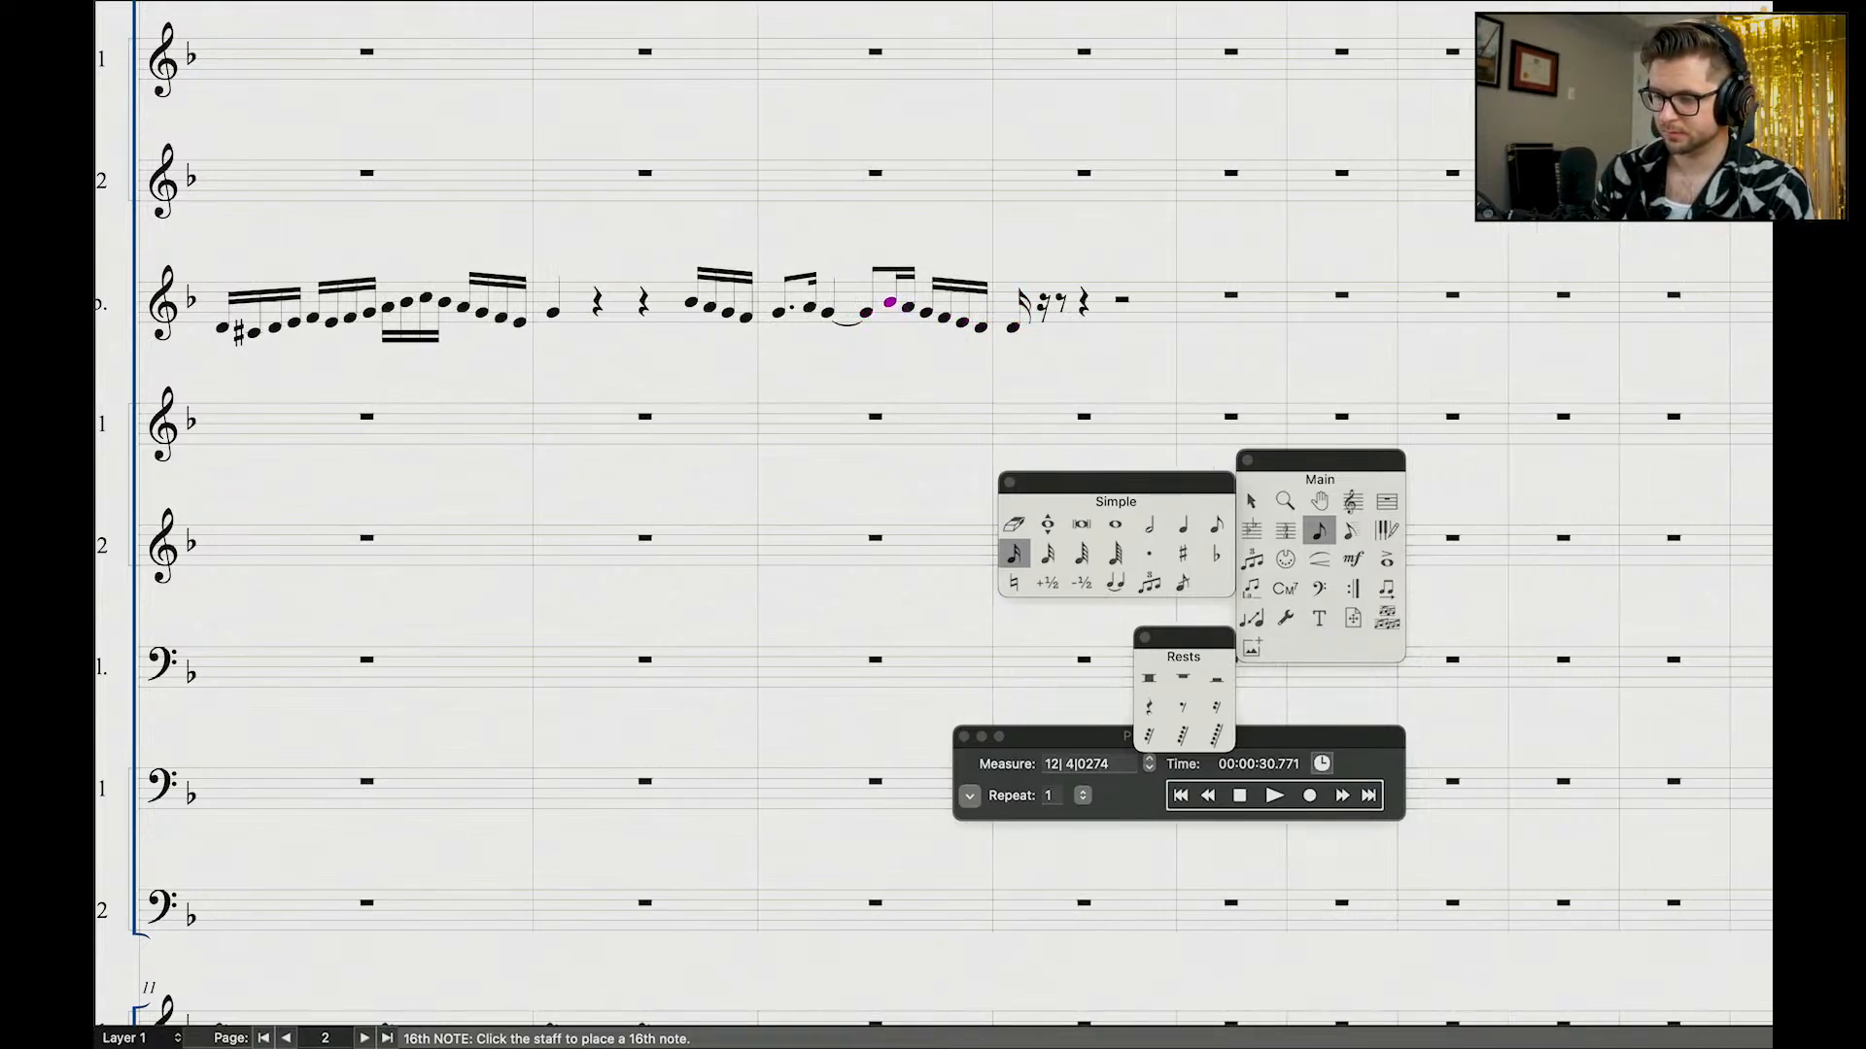
key(BackSpace)
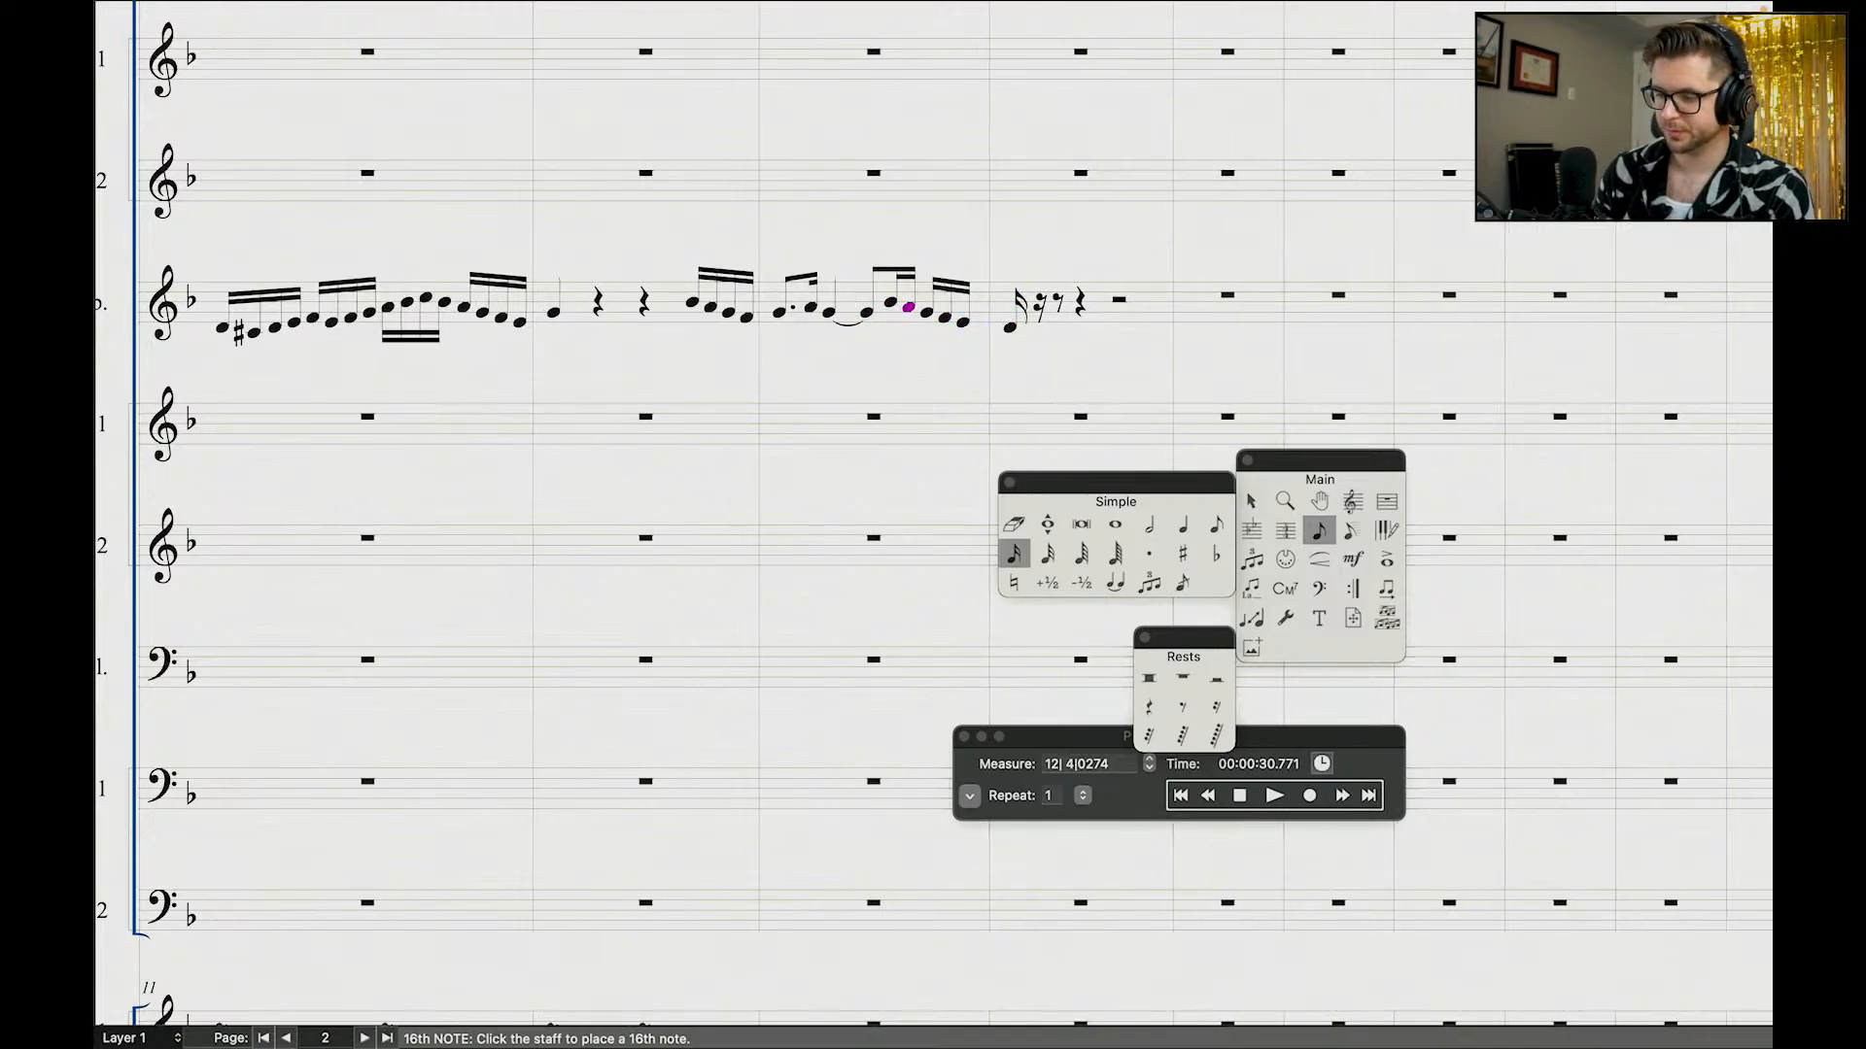
key(period)
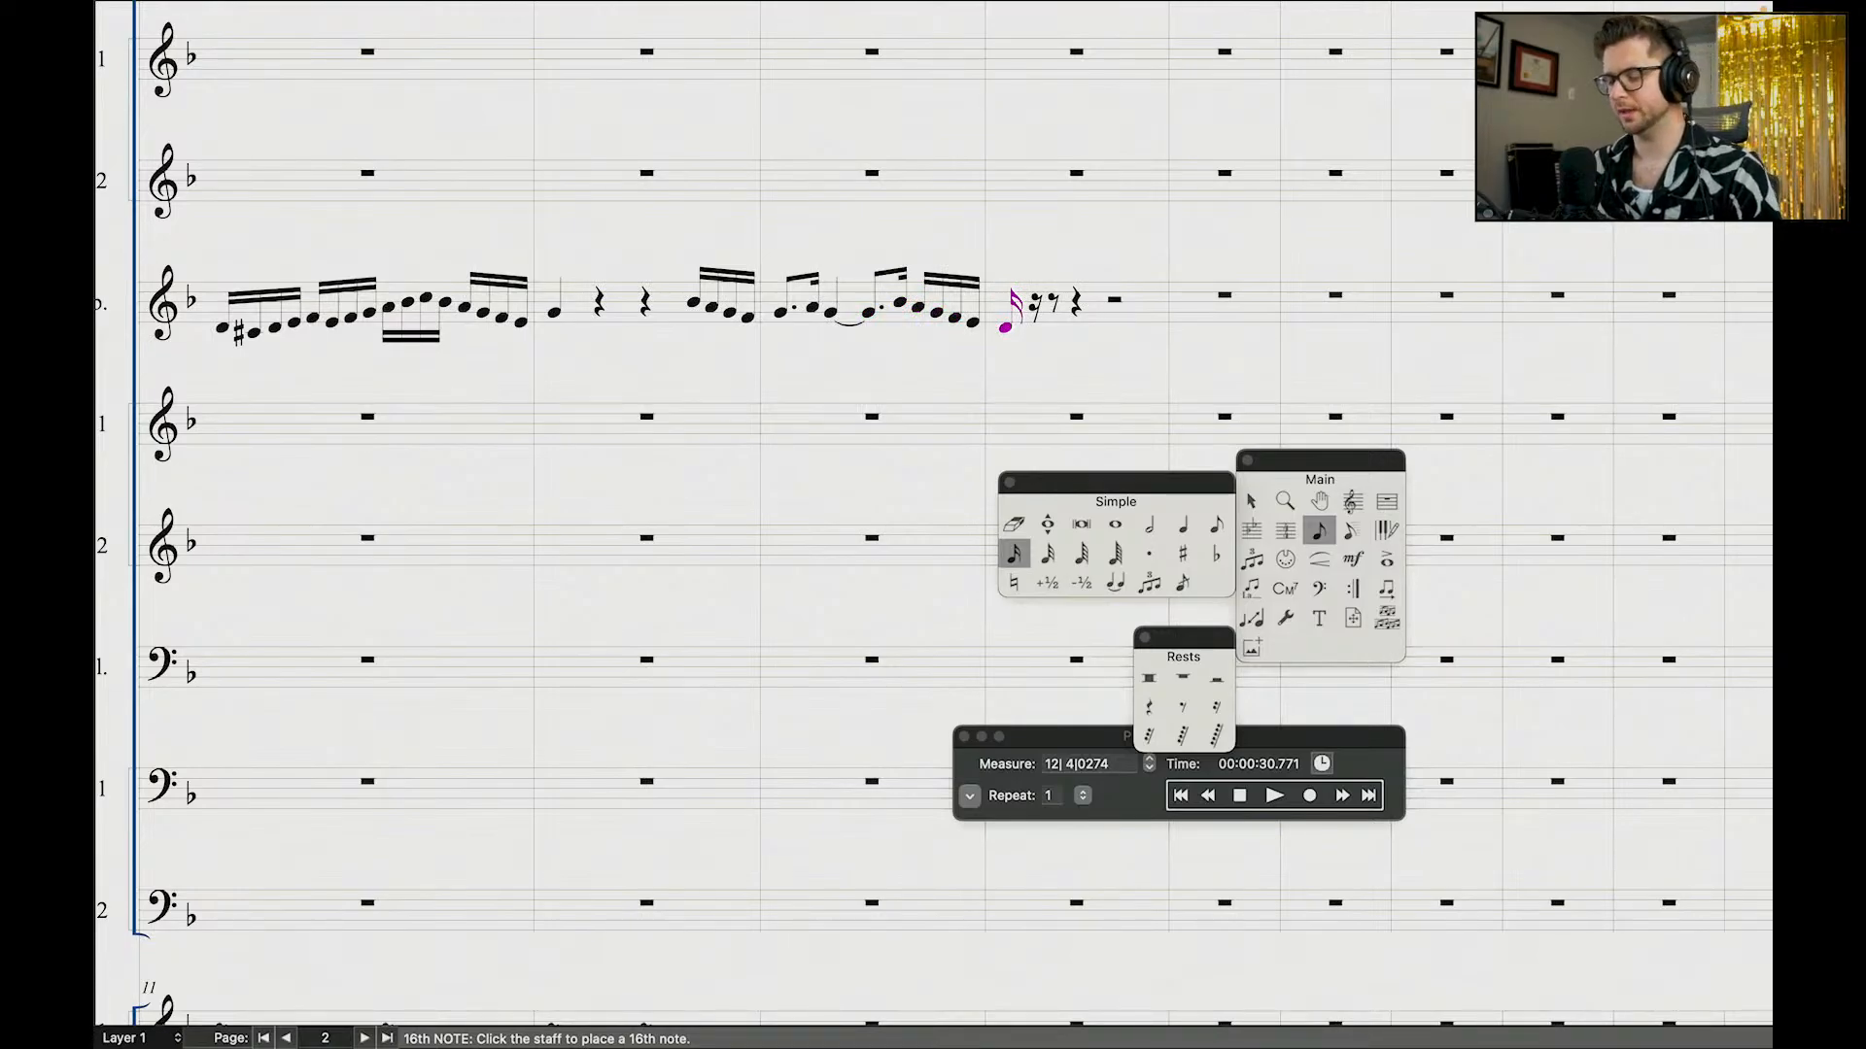
key(BackSpace)
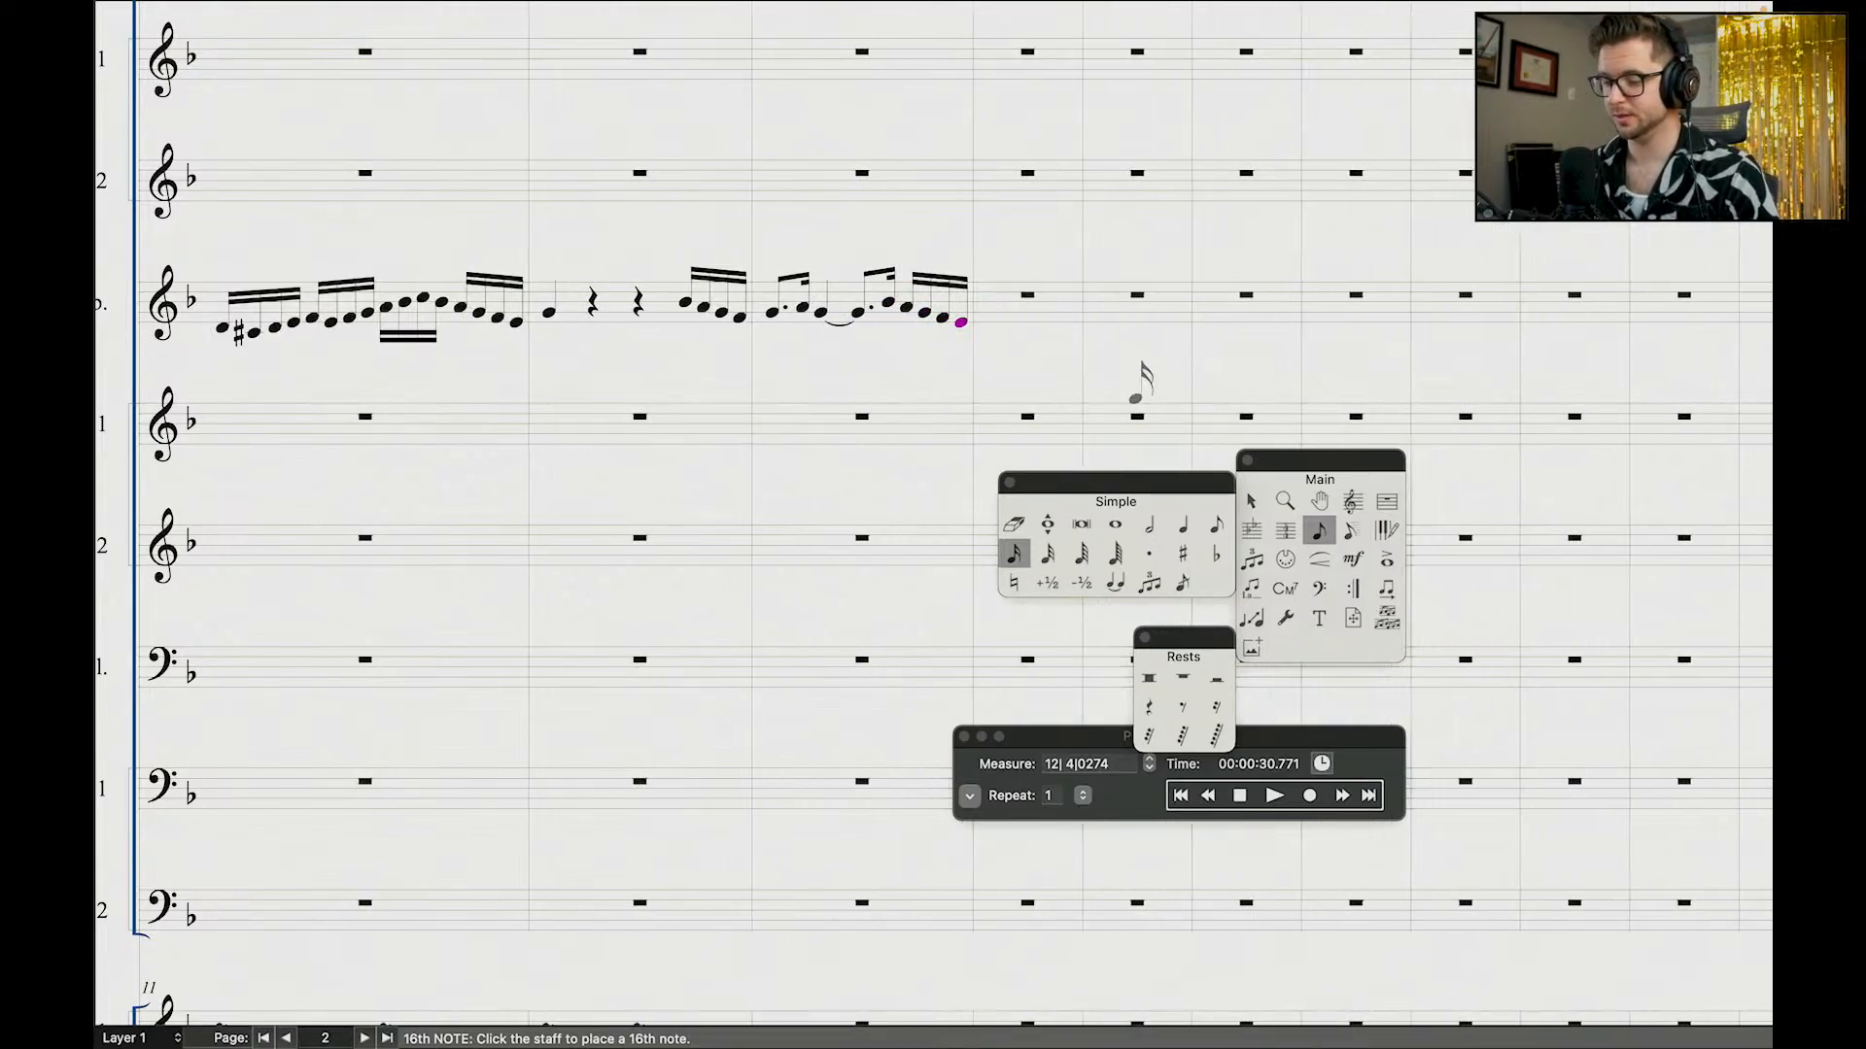
Step: Fill Oboe measure 14 with eighth notes D and A followed by a quarter A, twice
key(alt+5)
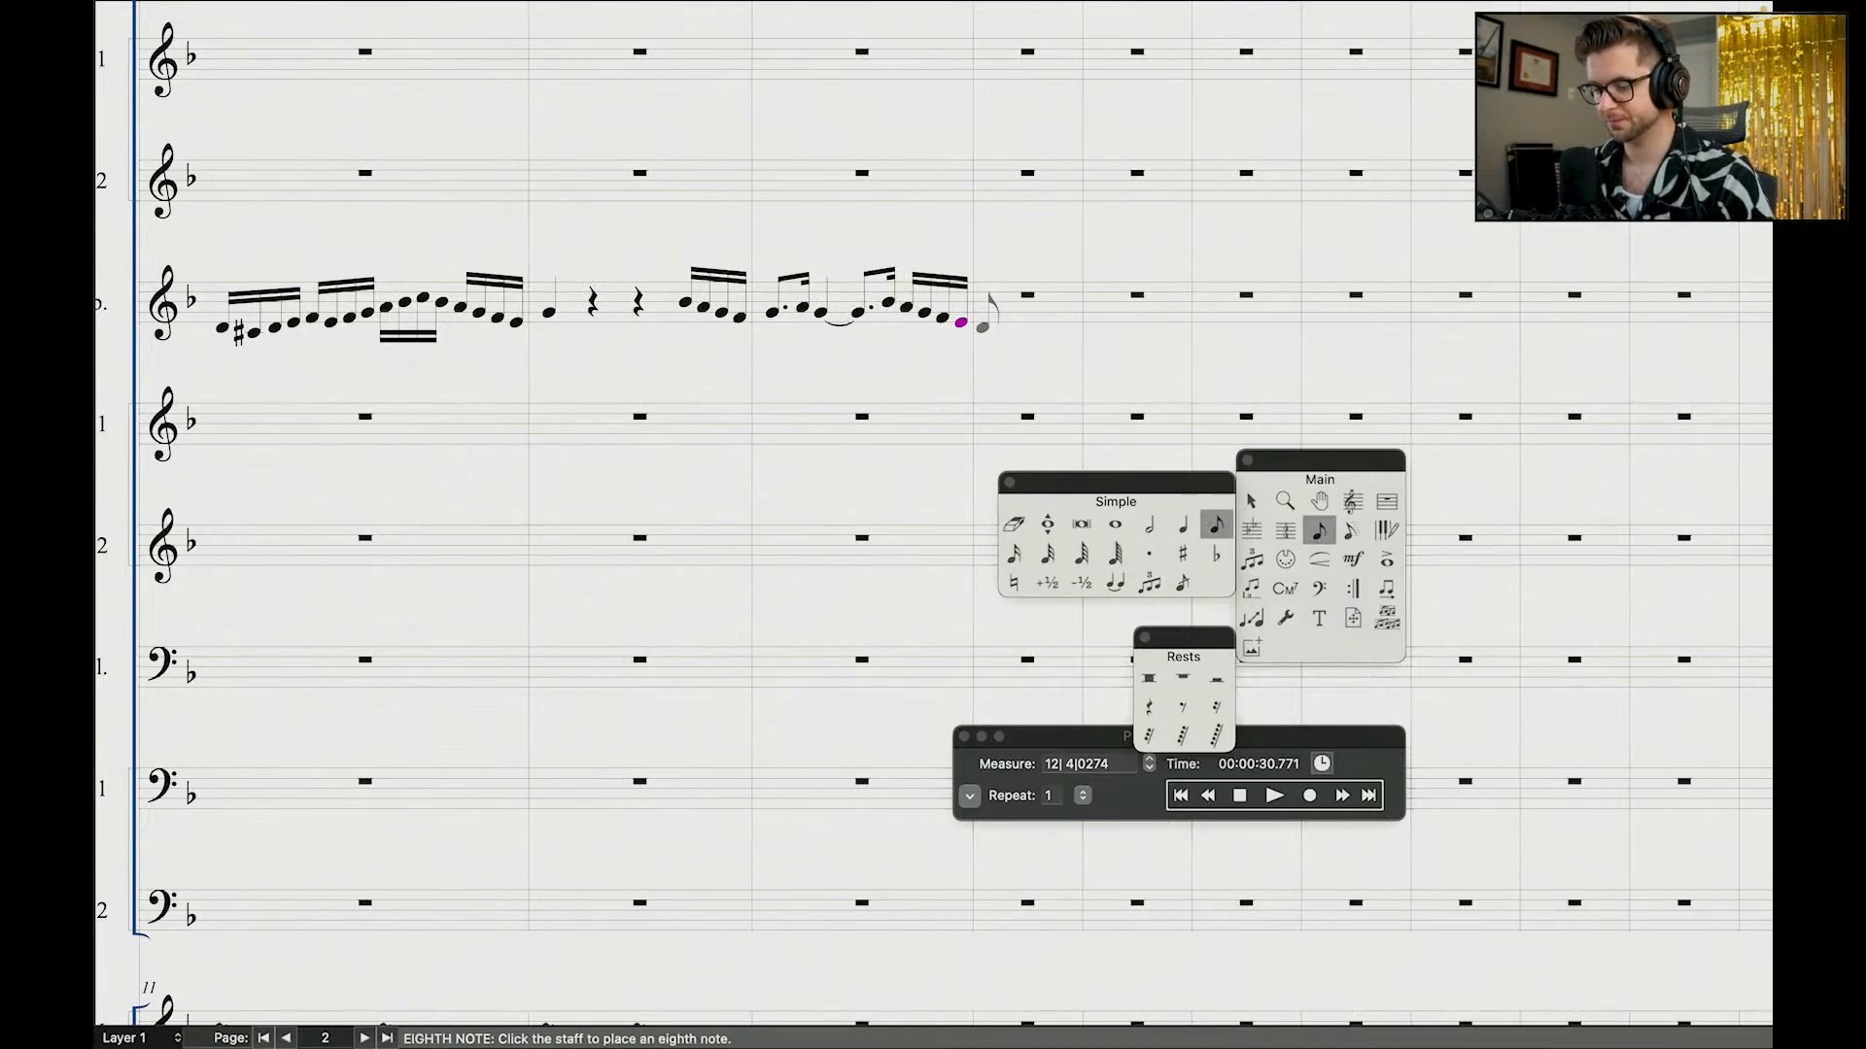
click(984, 326)
click(1007, 307)
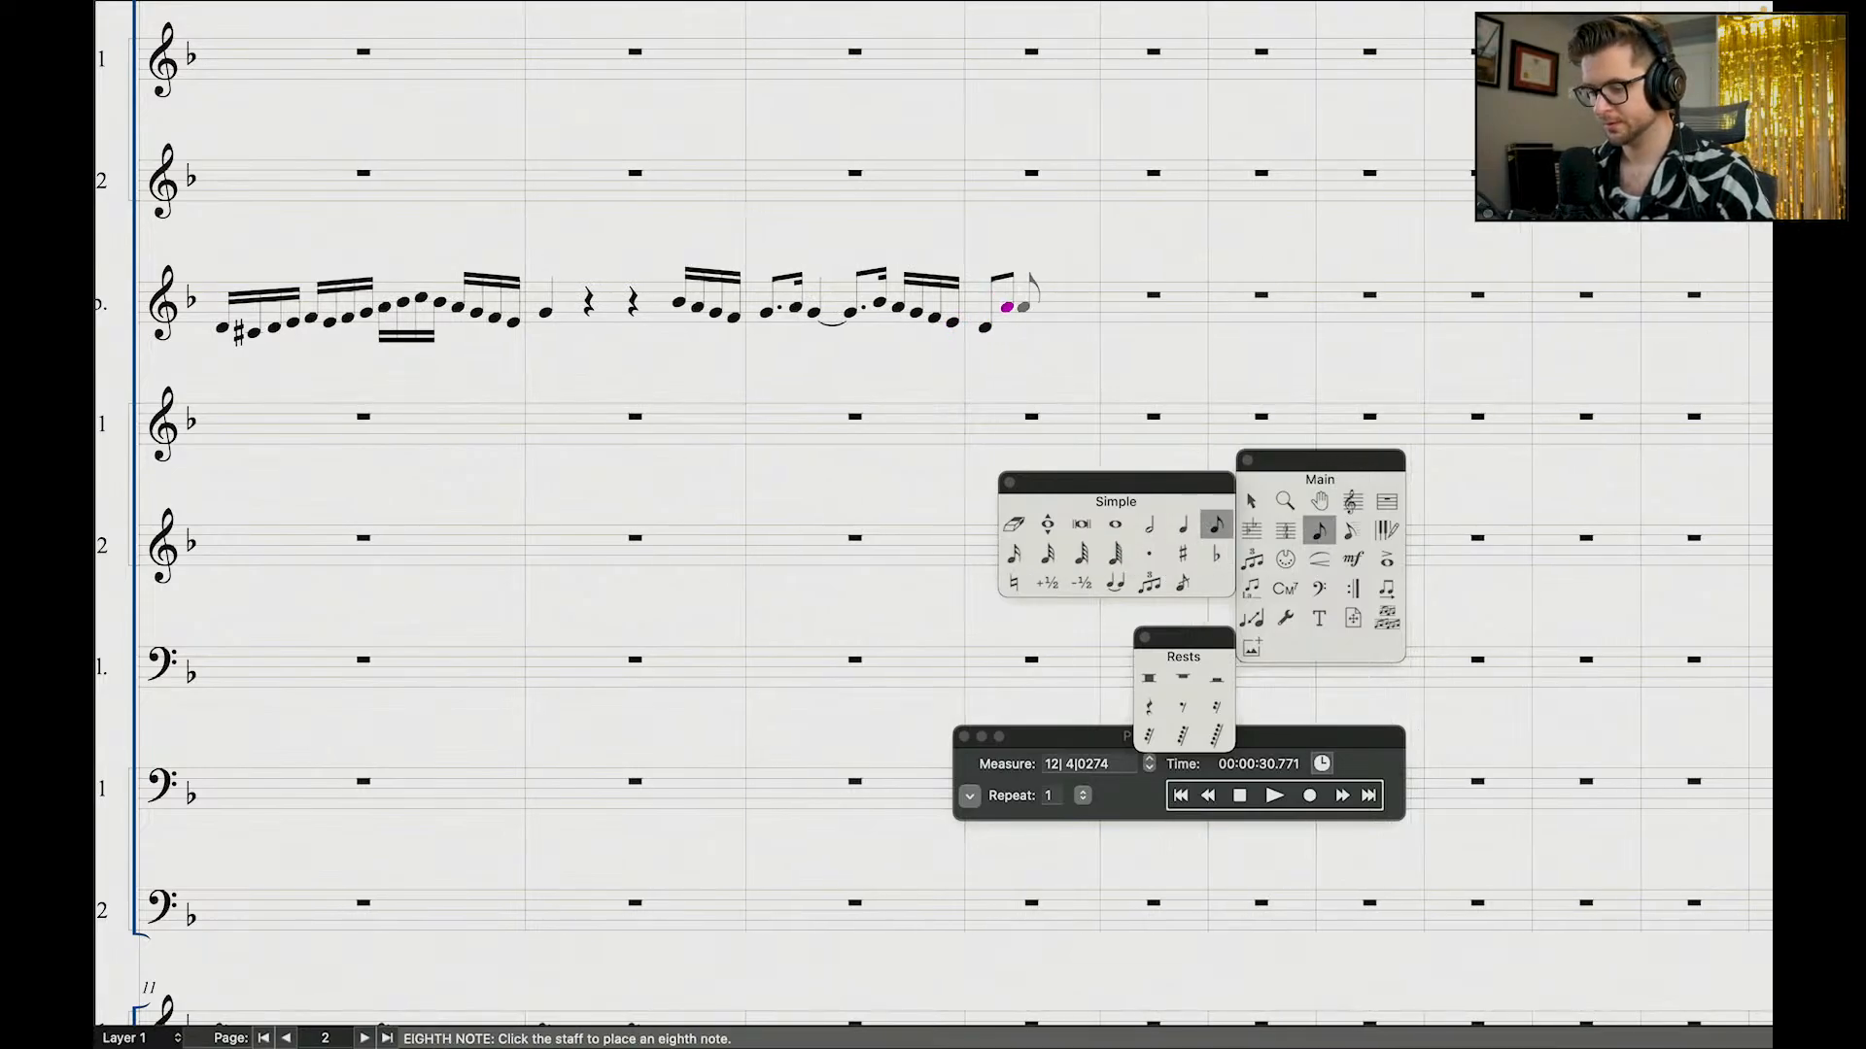
click(1057, 307)
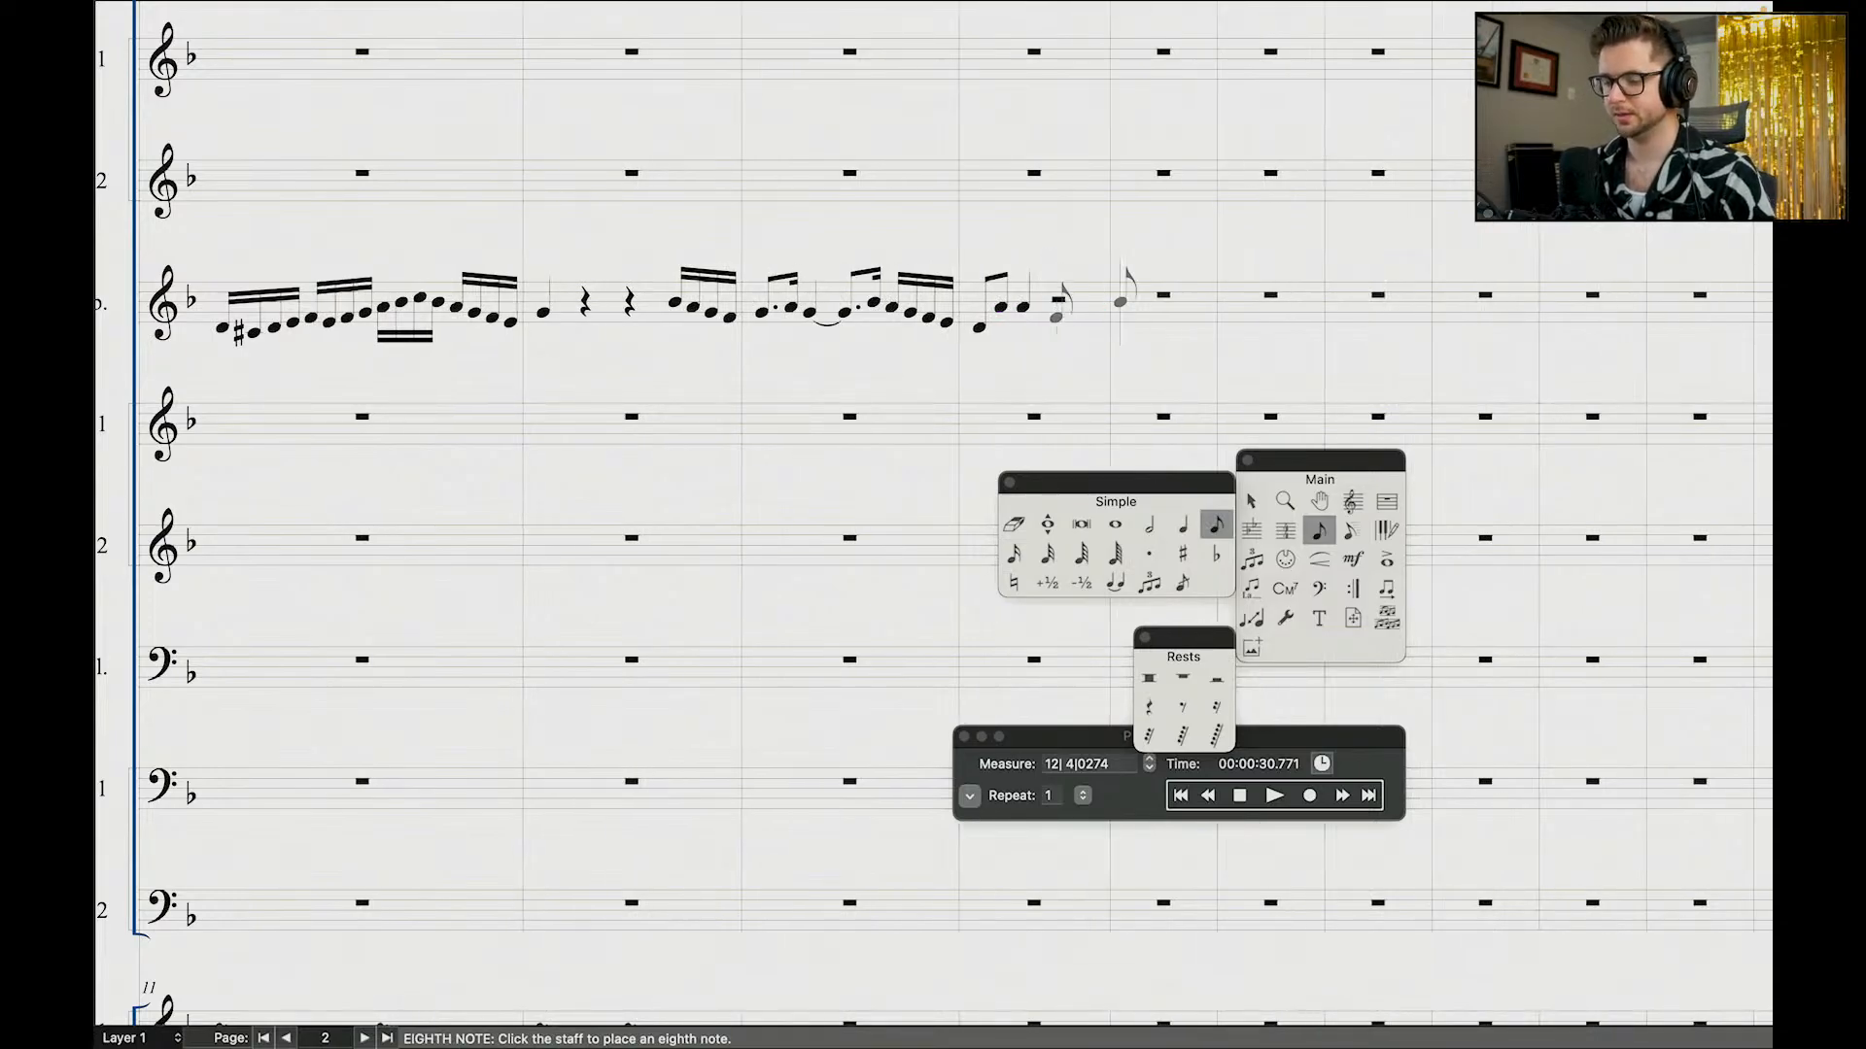
click(1053, 328)
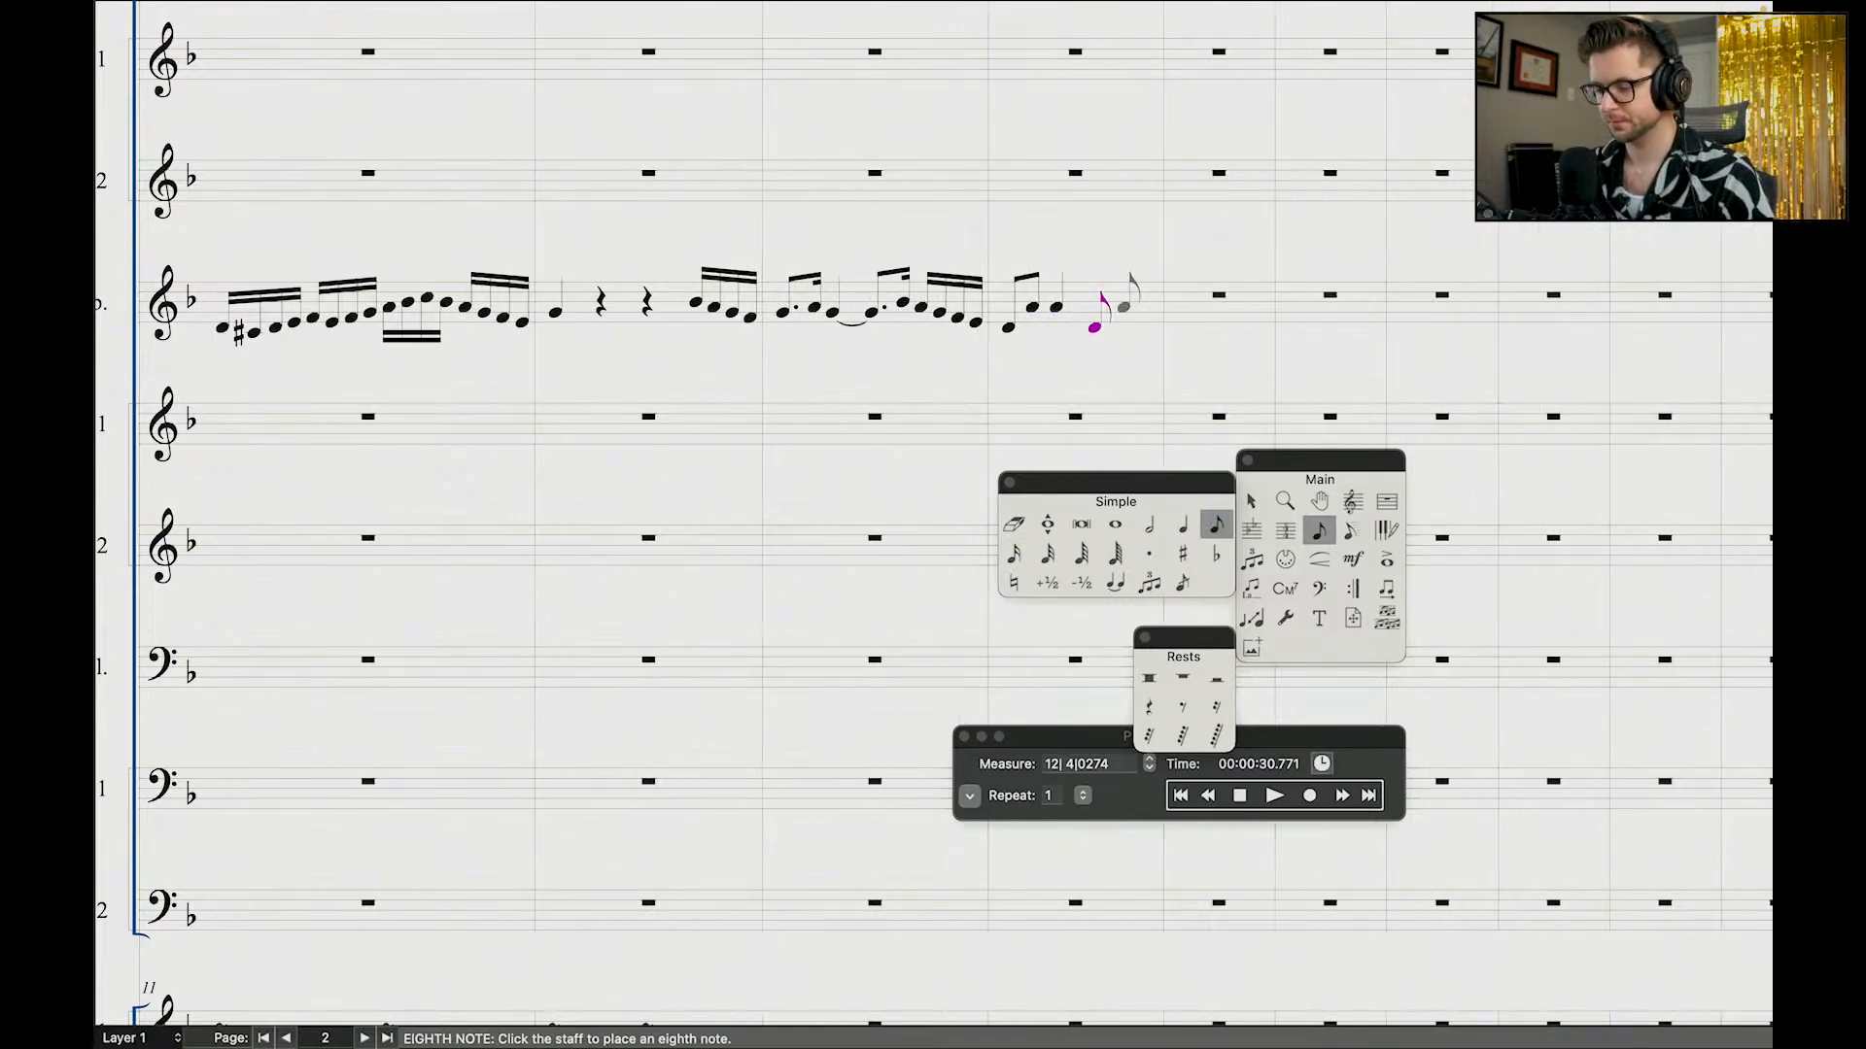
click(1135, 307)
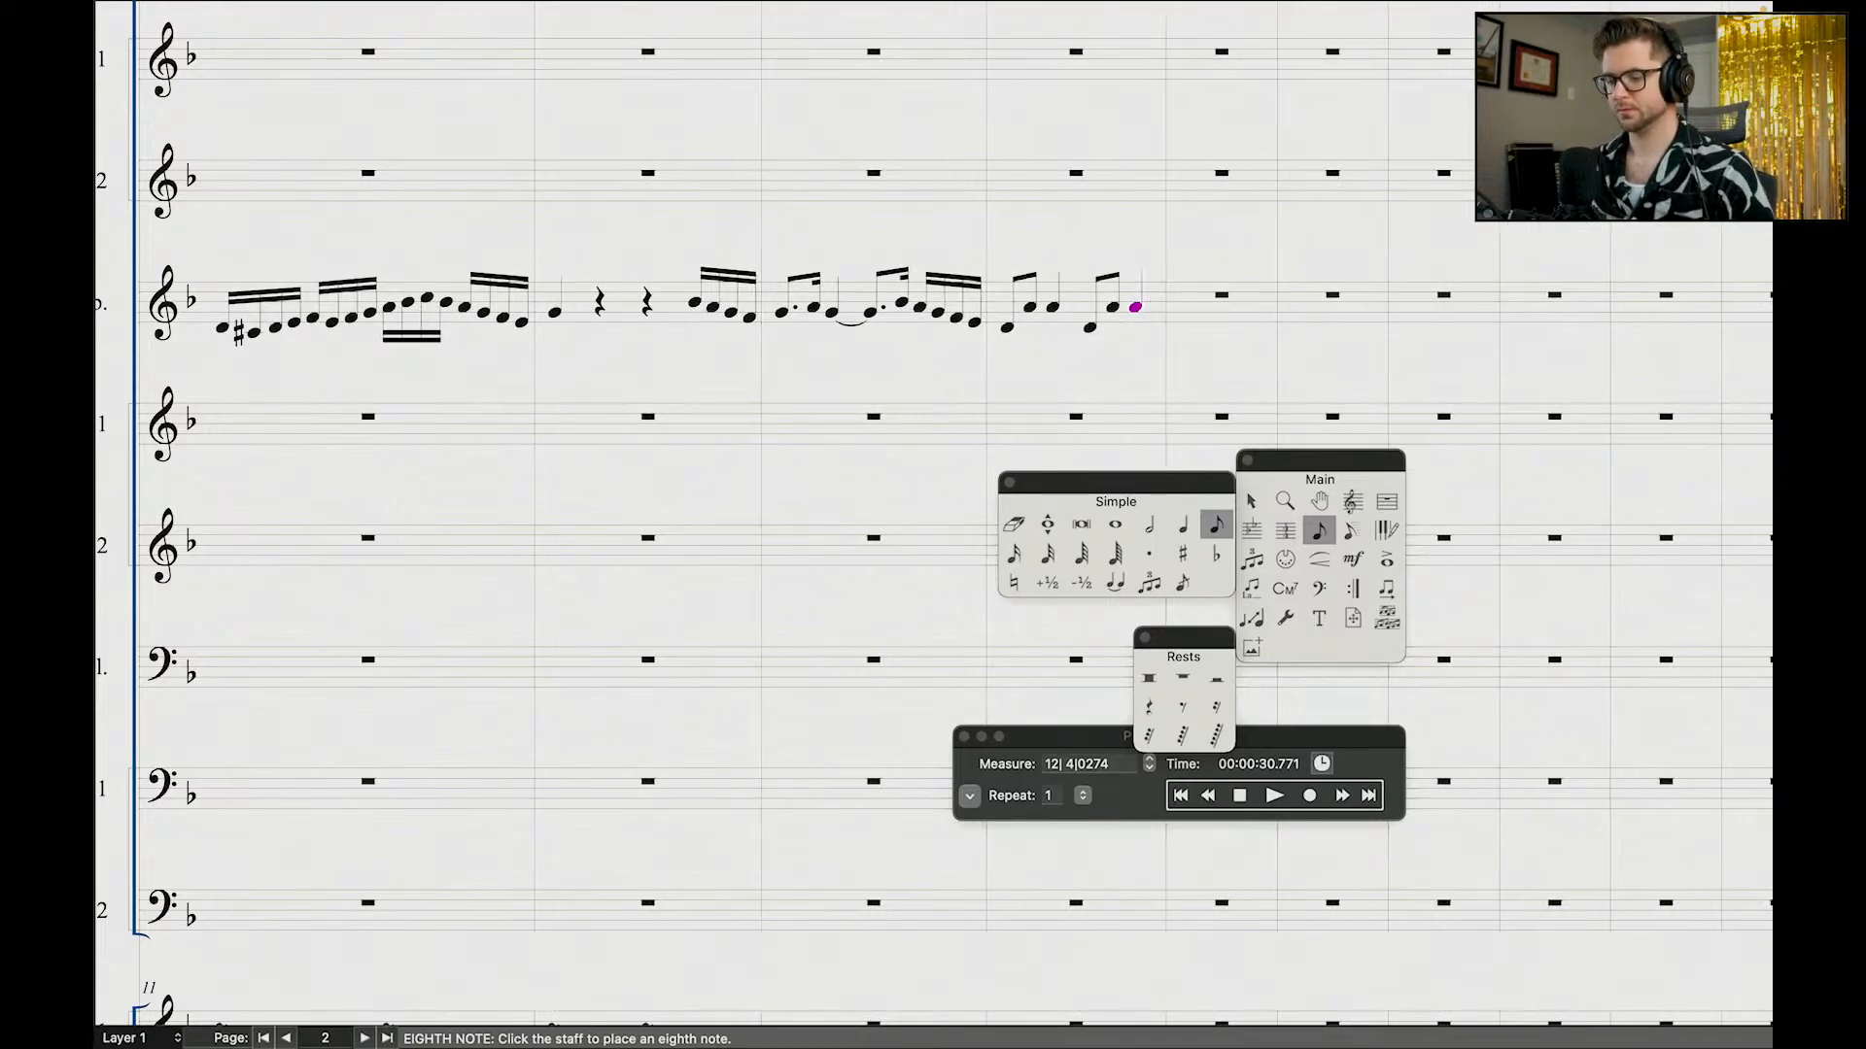
Step: Play back the score from measure 10 into measure 15
click(1206, 796)
click(1206, 796)
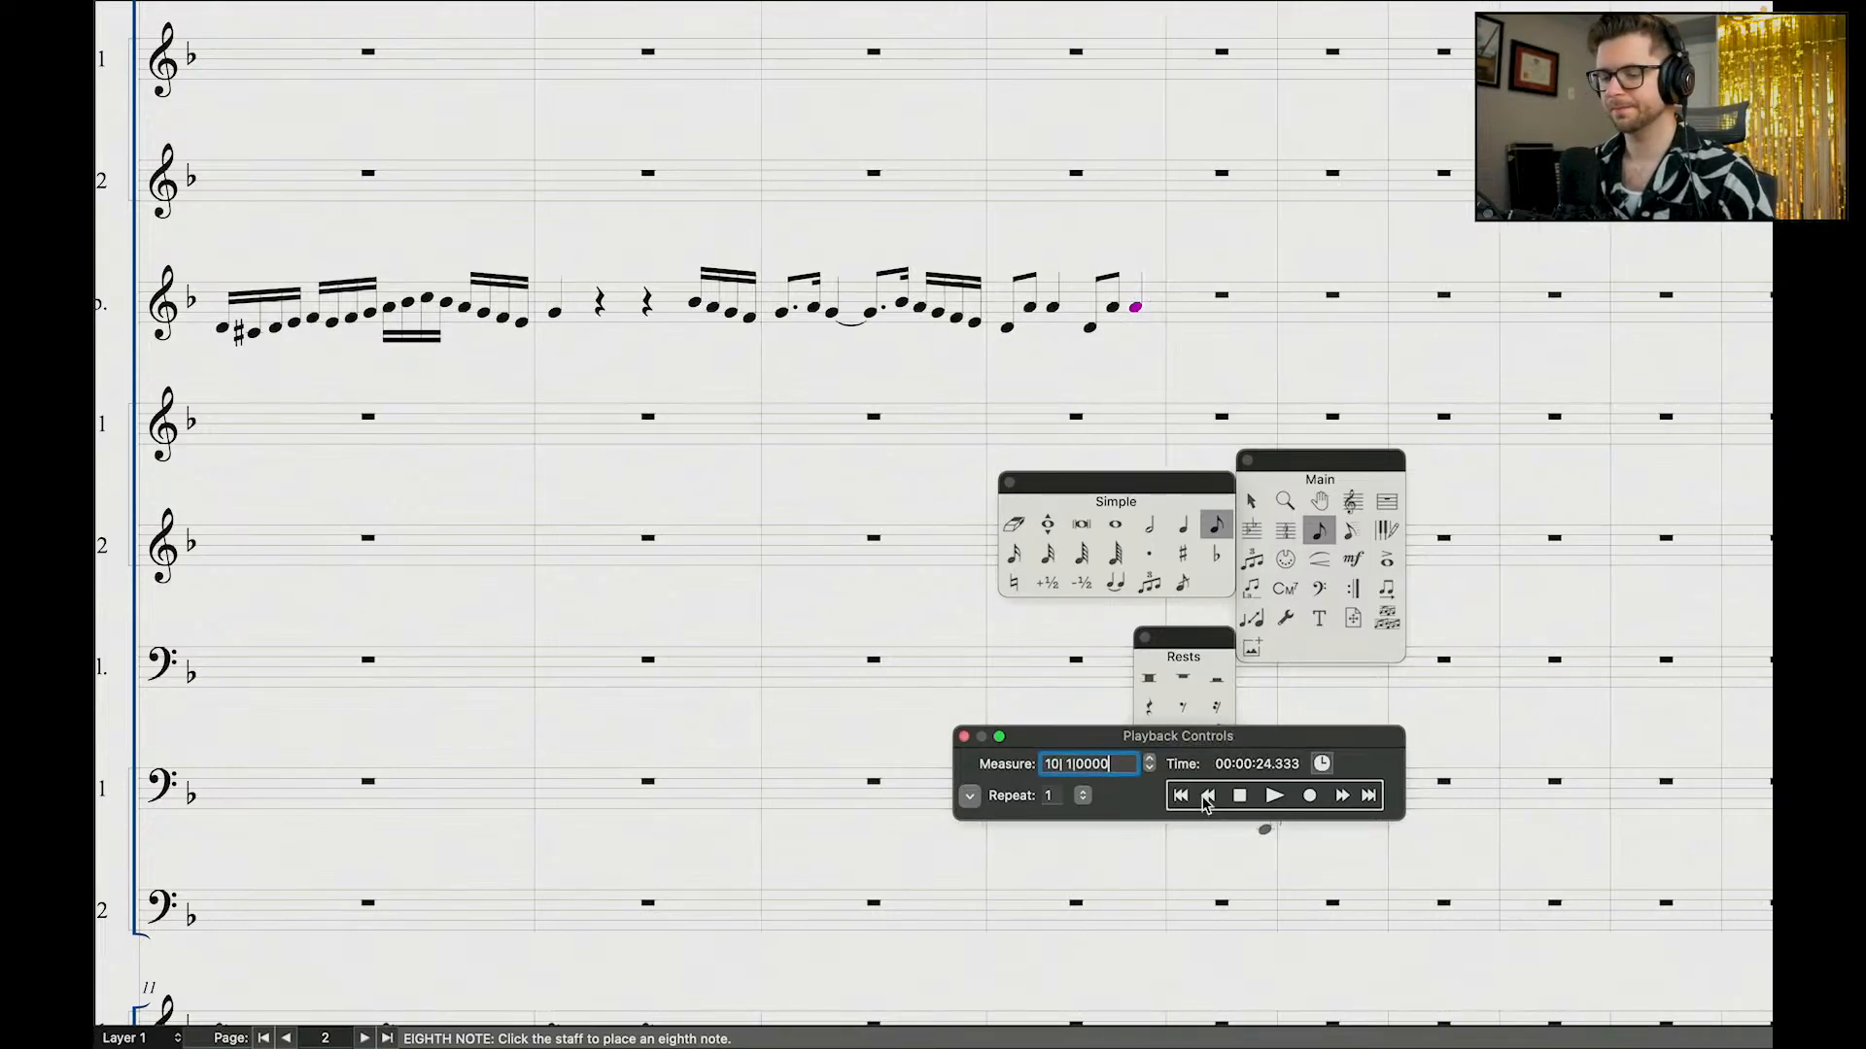
key(space)
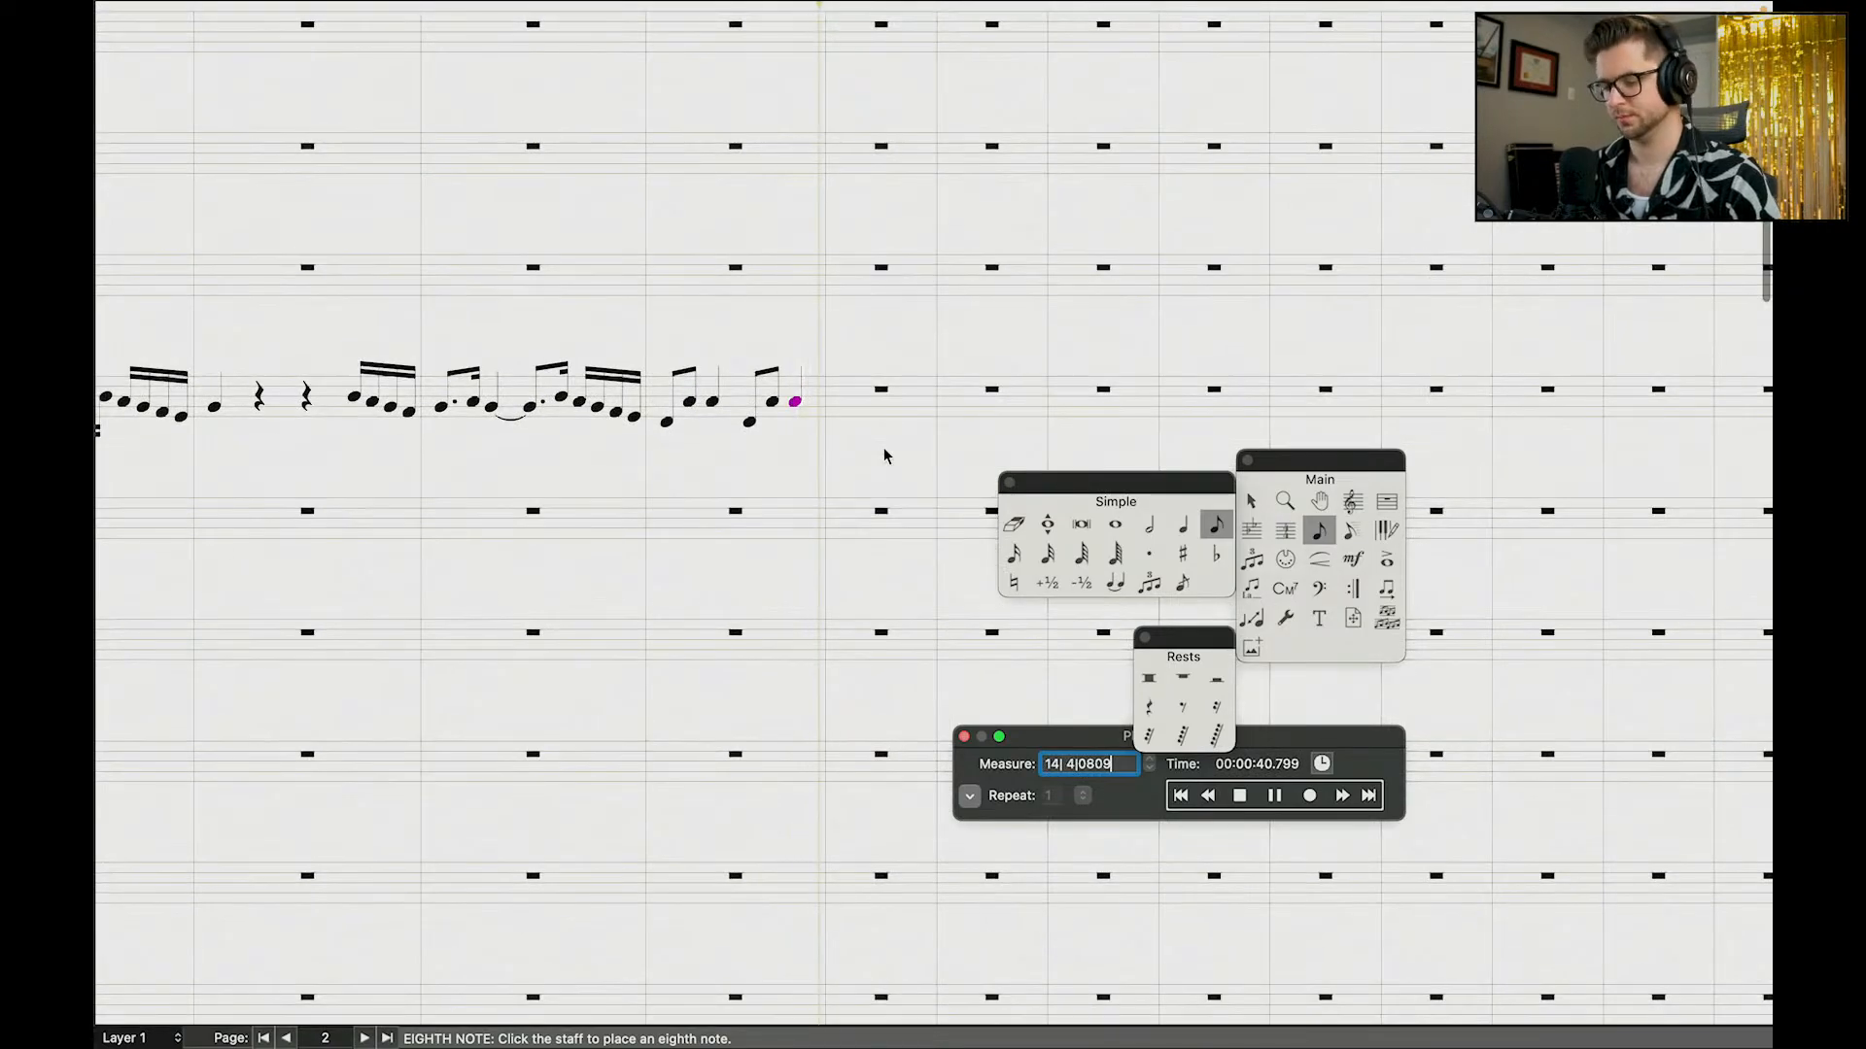
key(space)
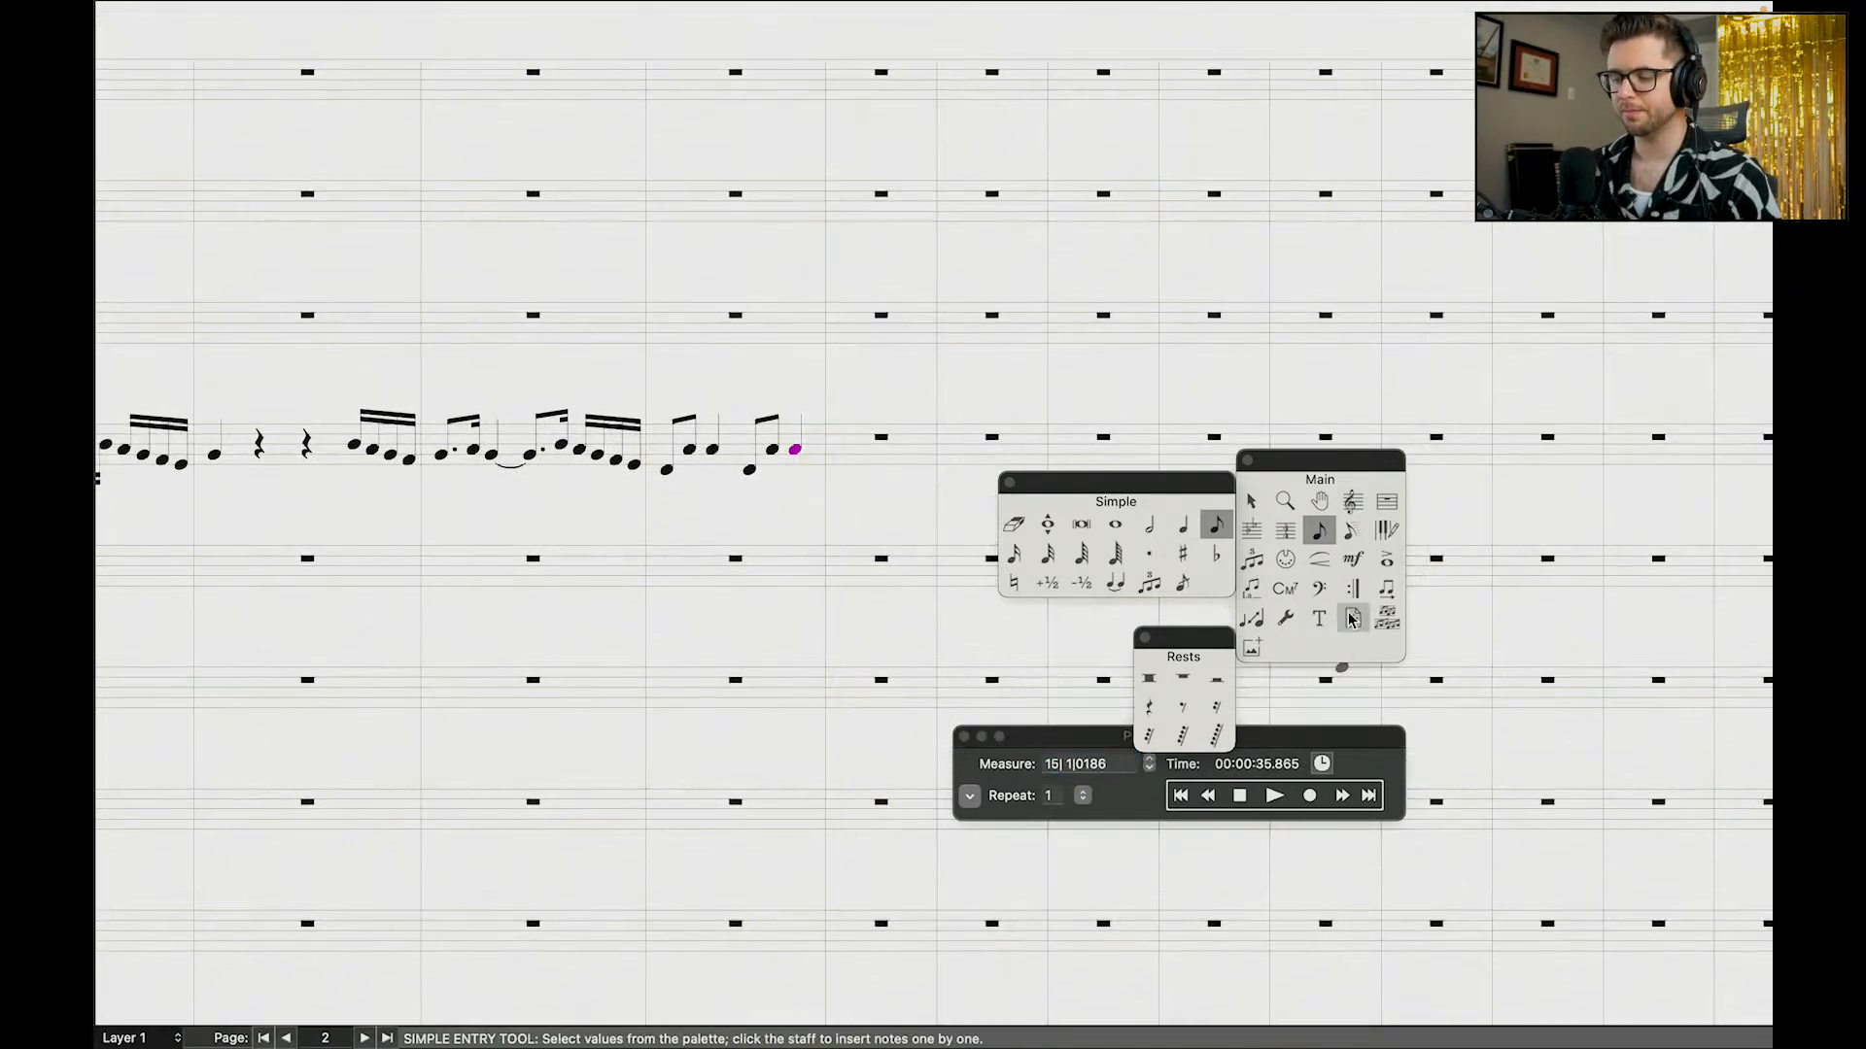
Step: Move the Rests palette clear of the playback controls and switch to the Selection tool
drag(1185, 642, 1186, 613)
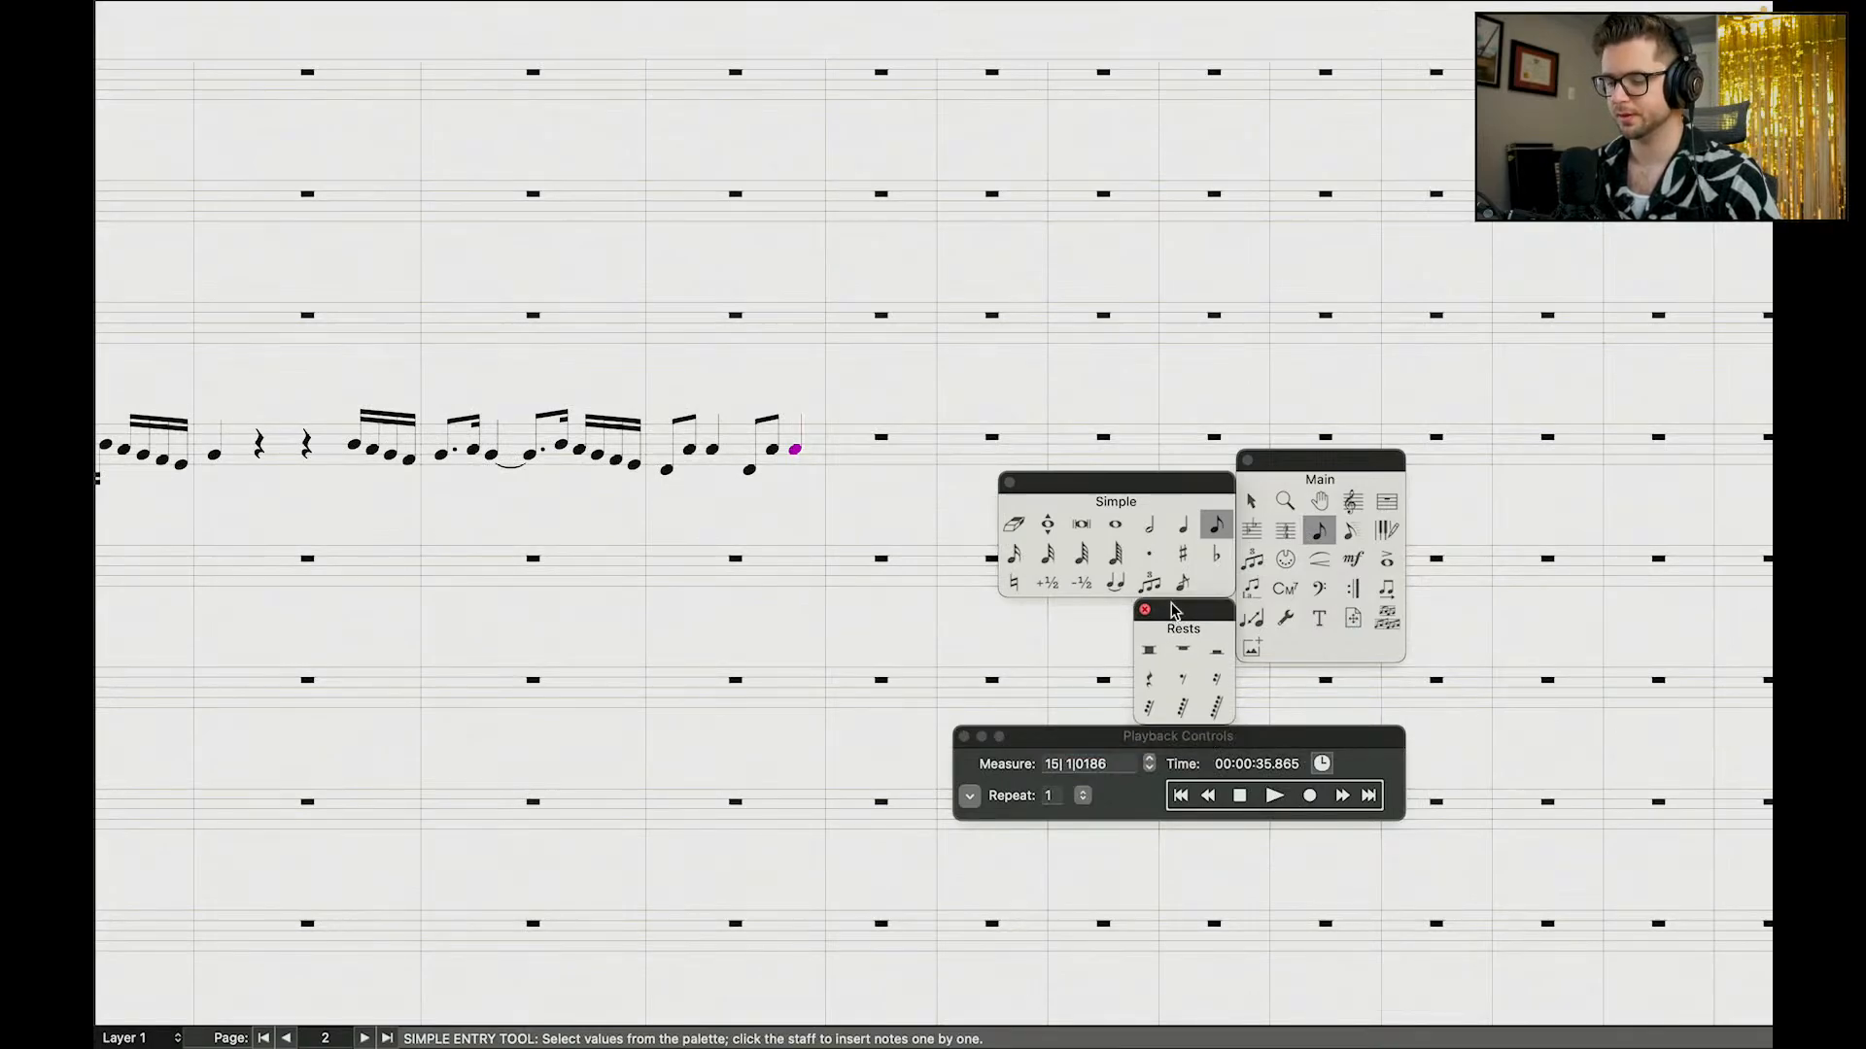
click(1251, 505)
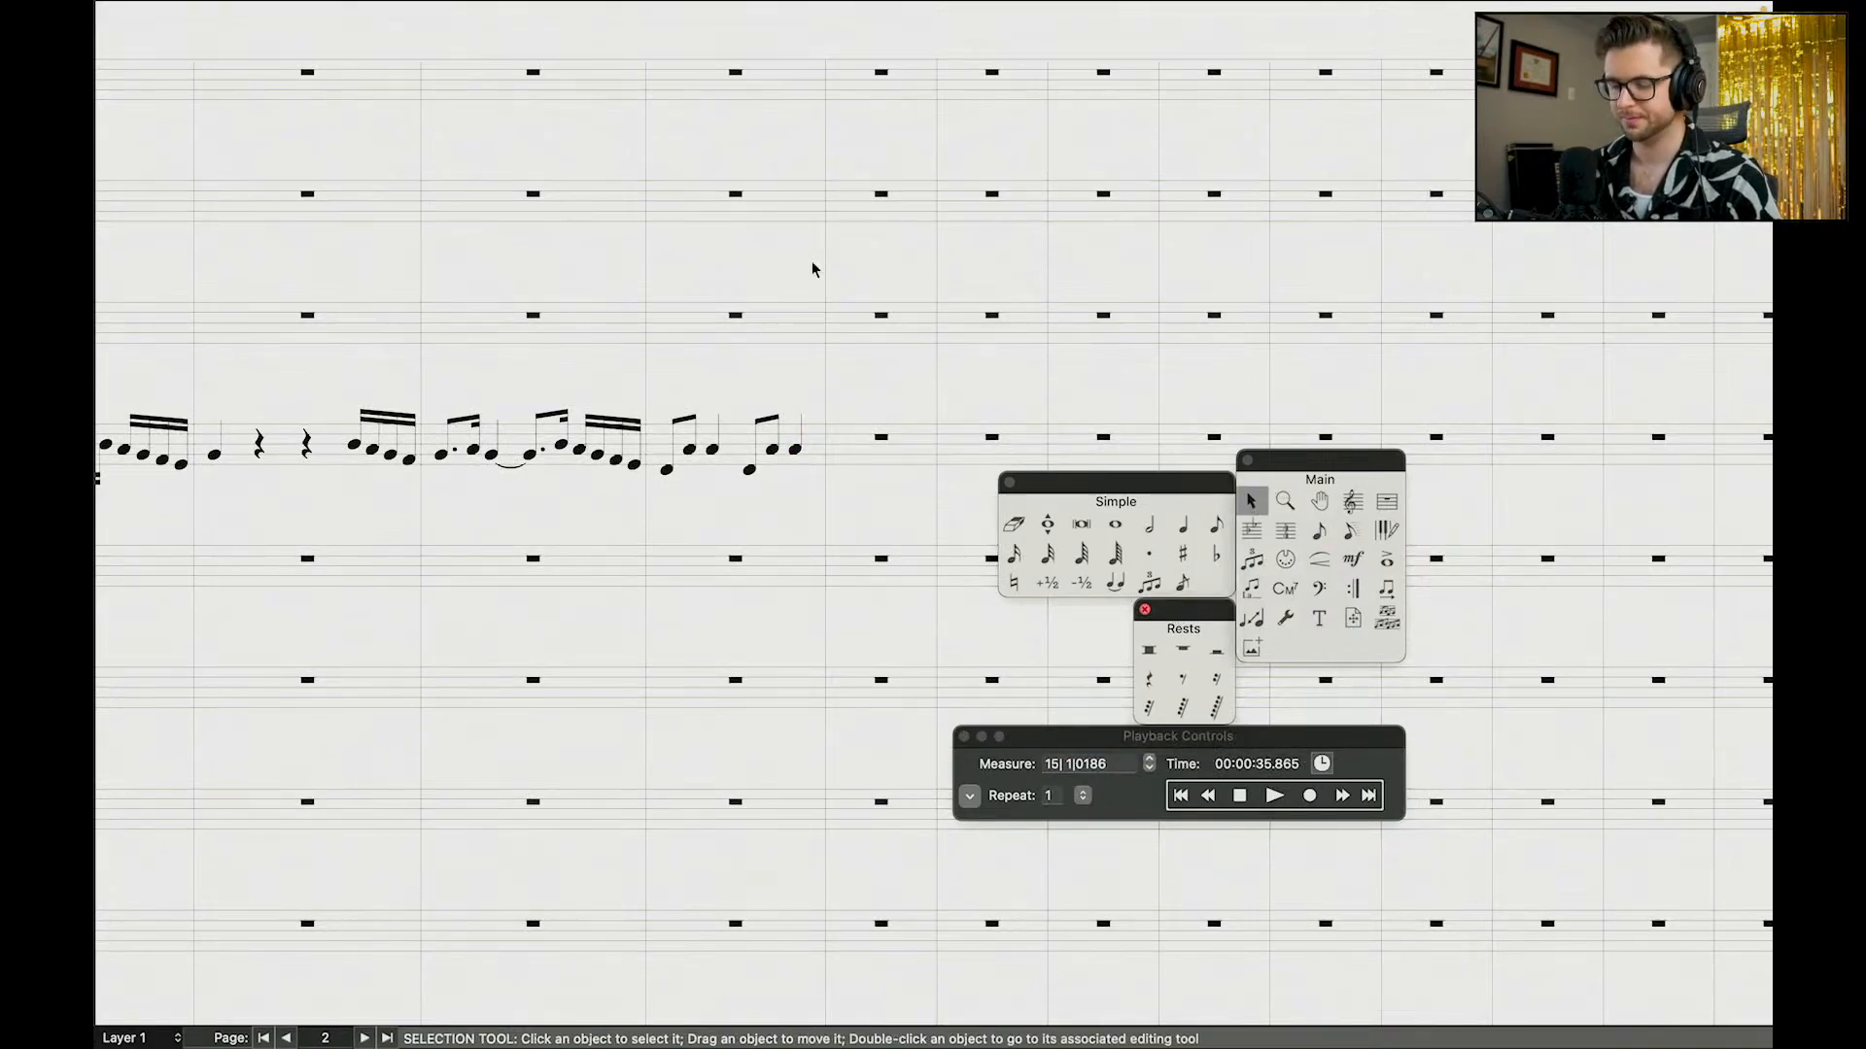
Step: Review the Oboe melody on page 2 against the surrounding staves and listen to it into measure 15
scroll(813, 269, down, 3)
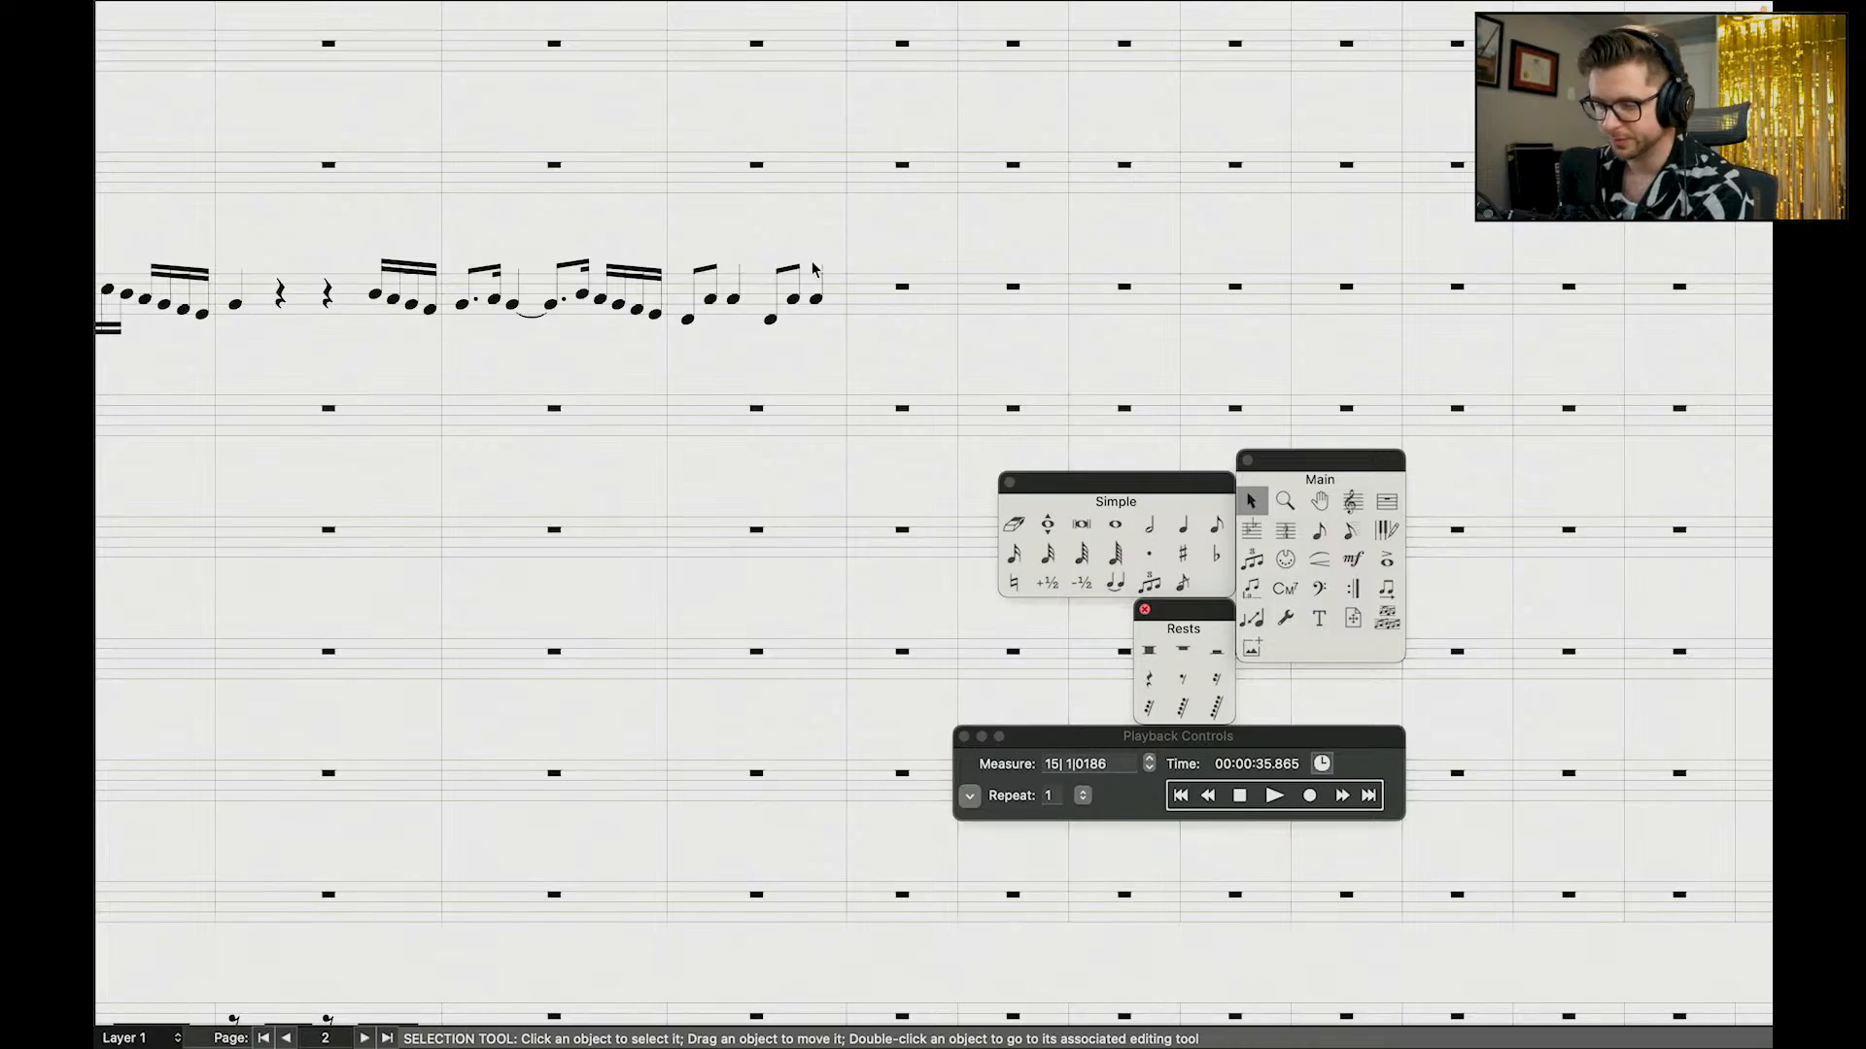
scroll(922, 392, up, 5)
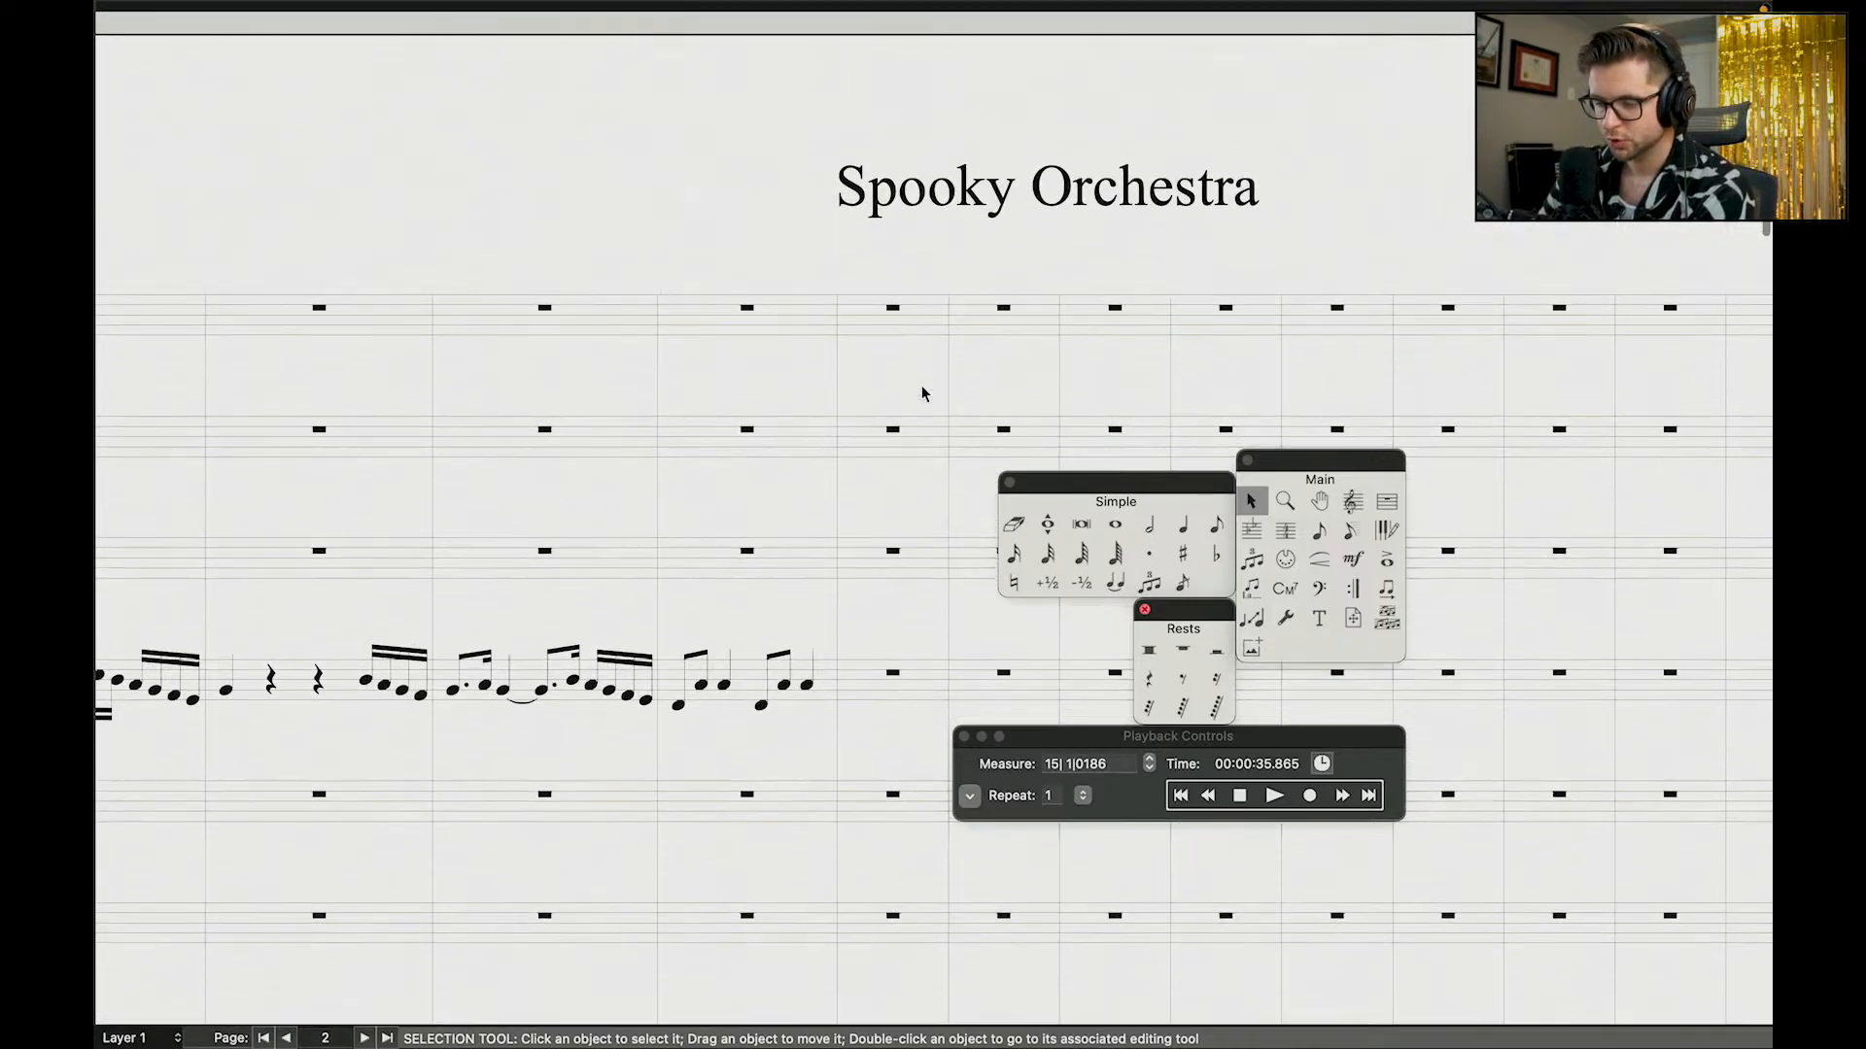
scroll(922, 385, left, 4)
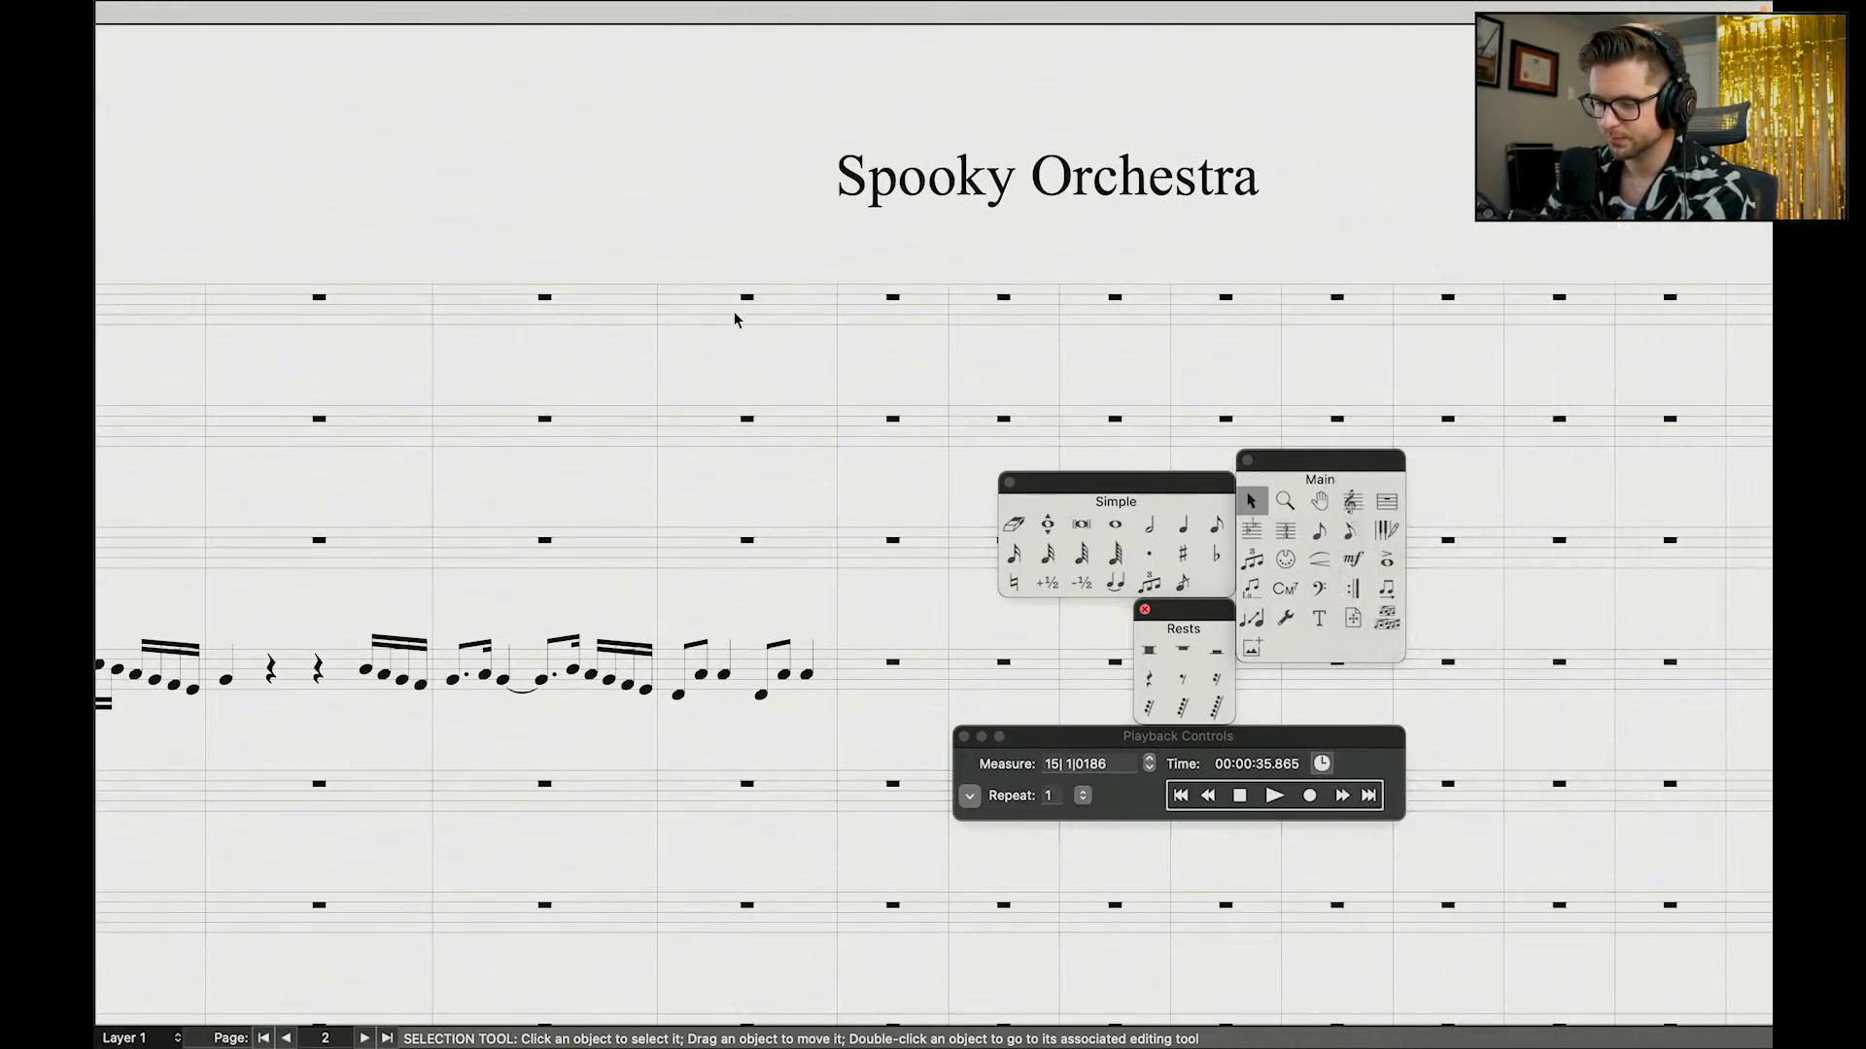
scroll(733, 311, left, 6)
scroll(733, 310, left, 1)
scroll(772, 313, right, 5)
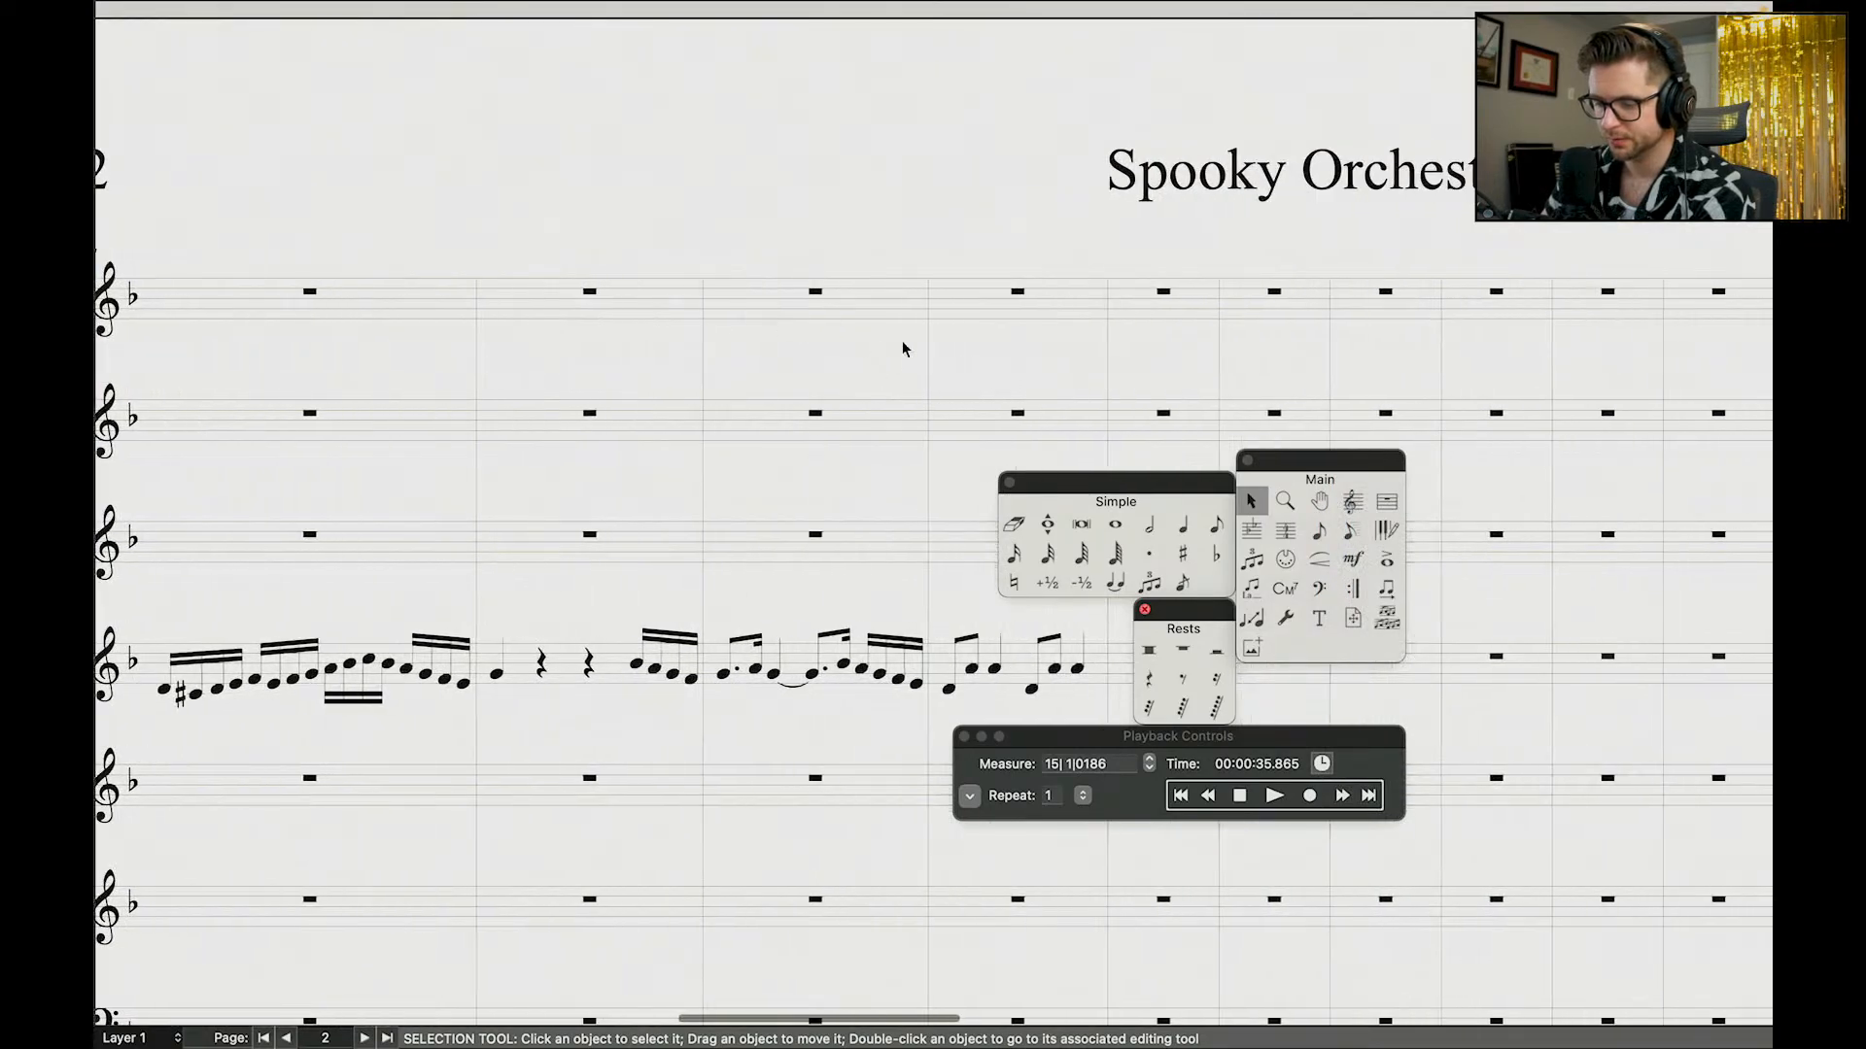
scroll(1046, 365, right, 1)
scroll(1047, 366, right, 1)
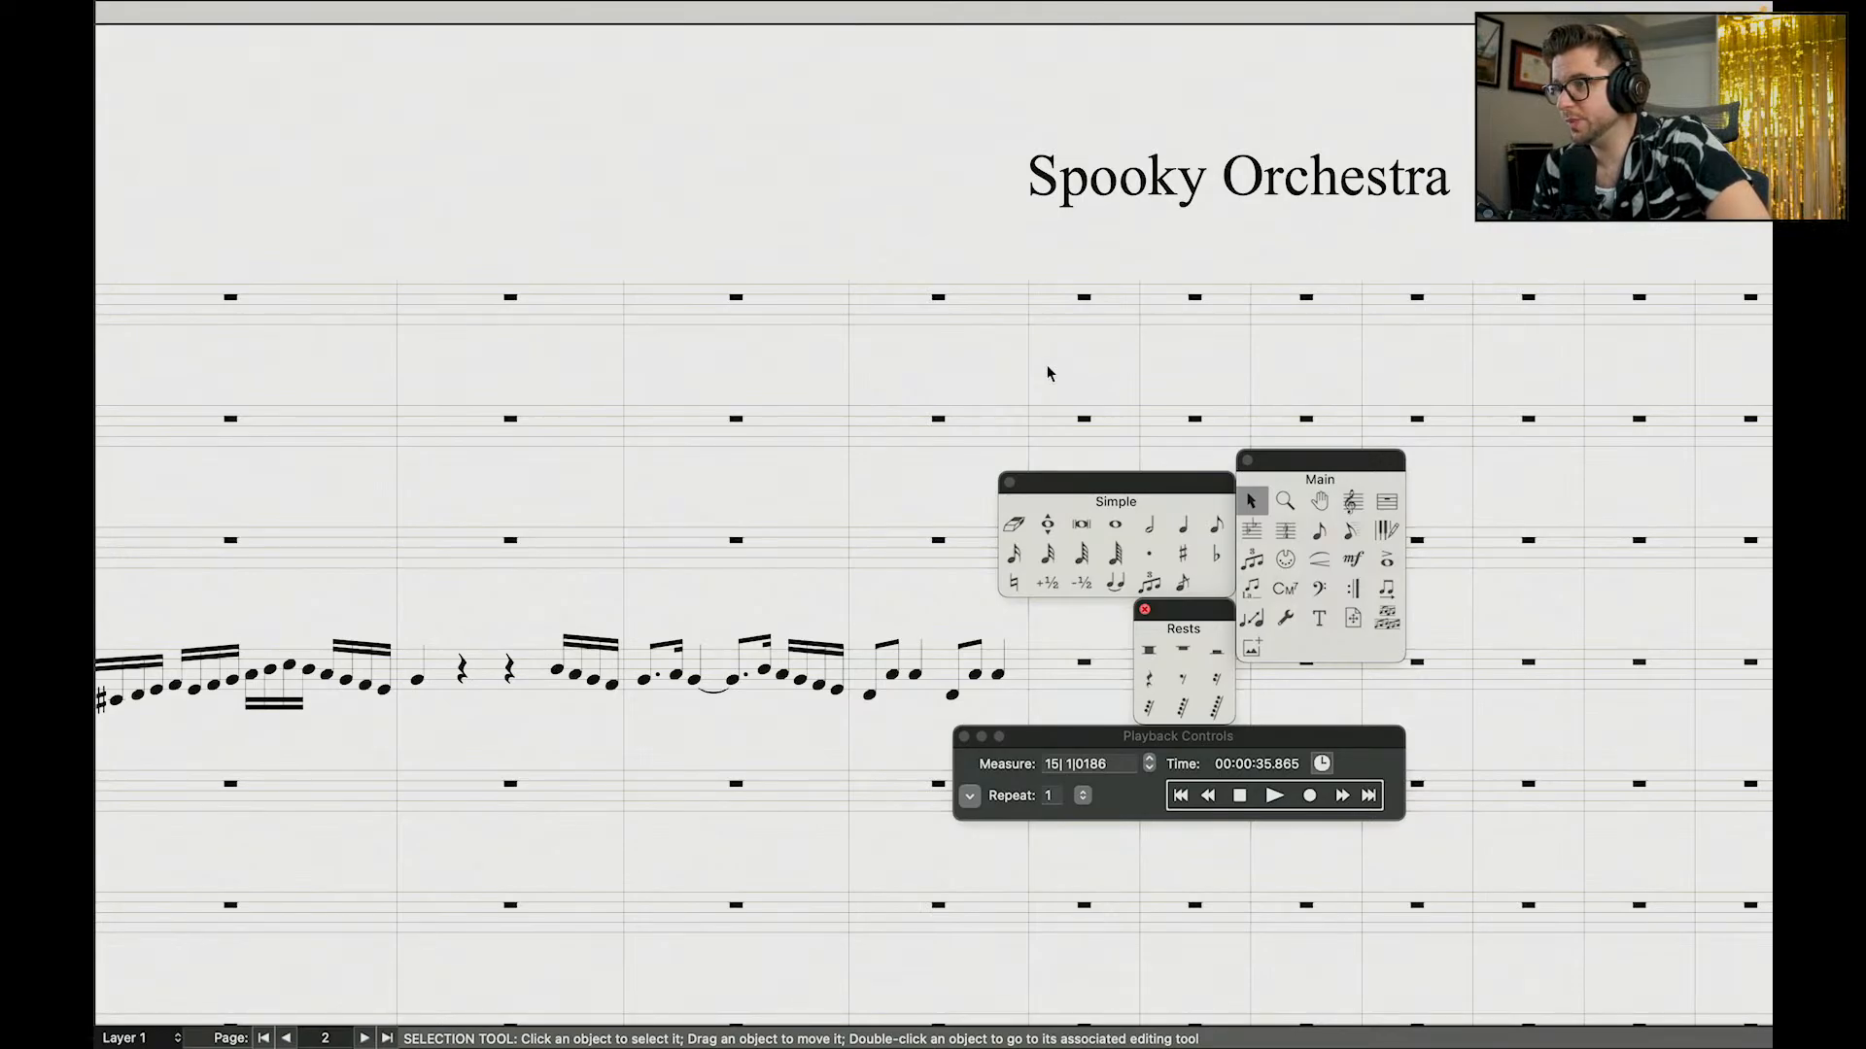
scroll(918, 366, down, 10)
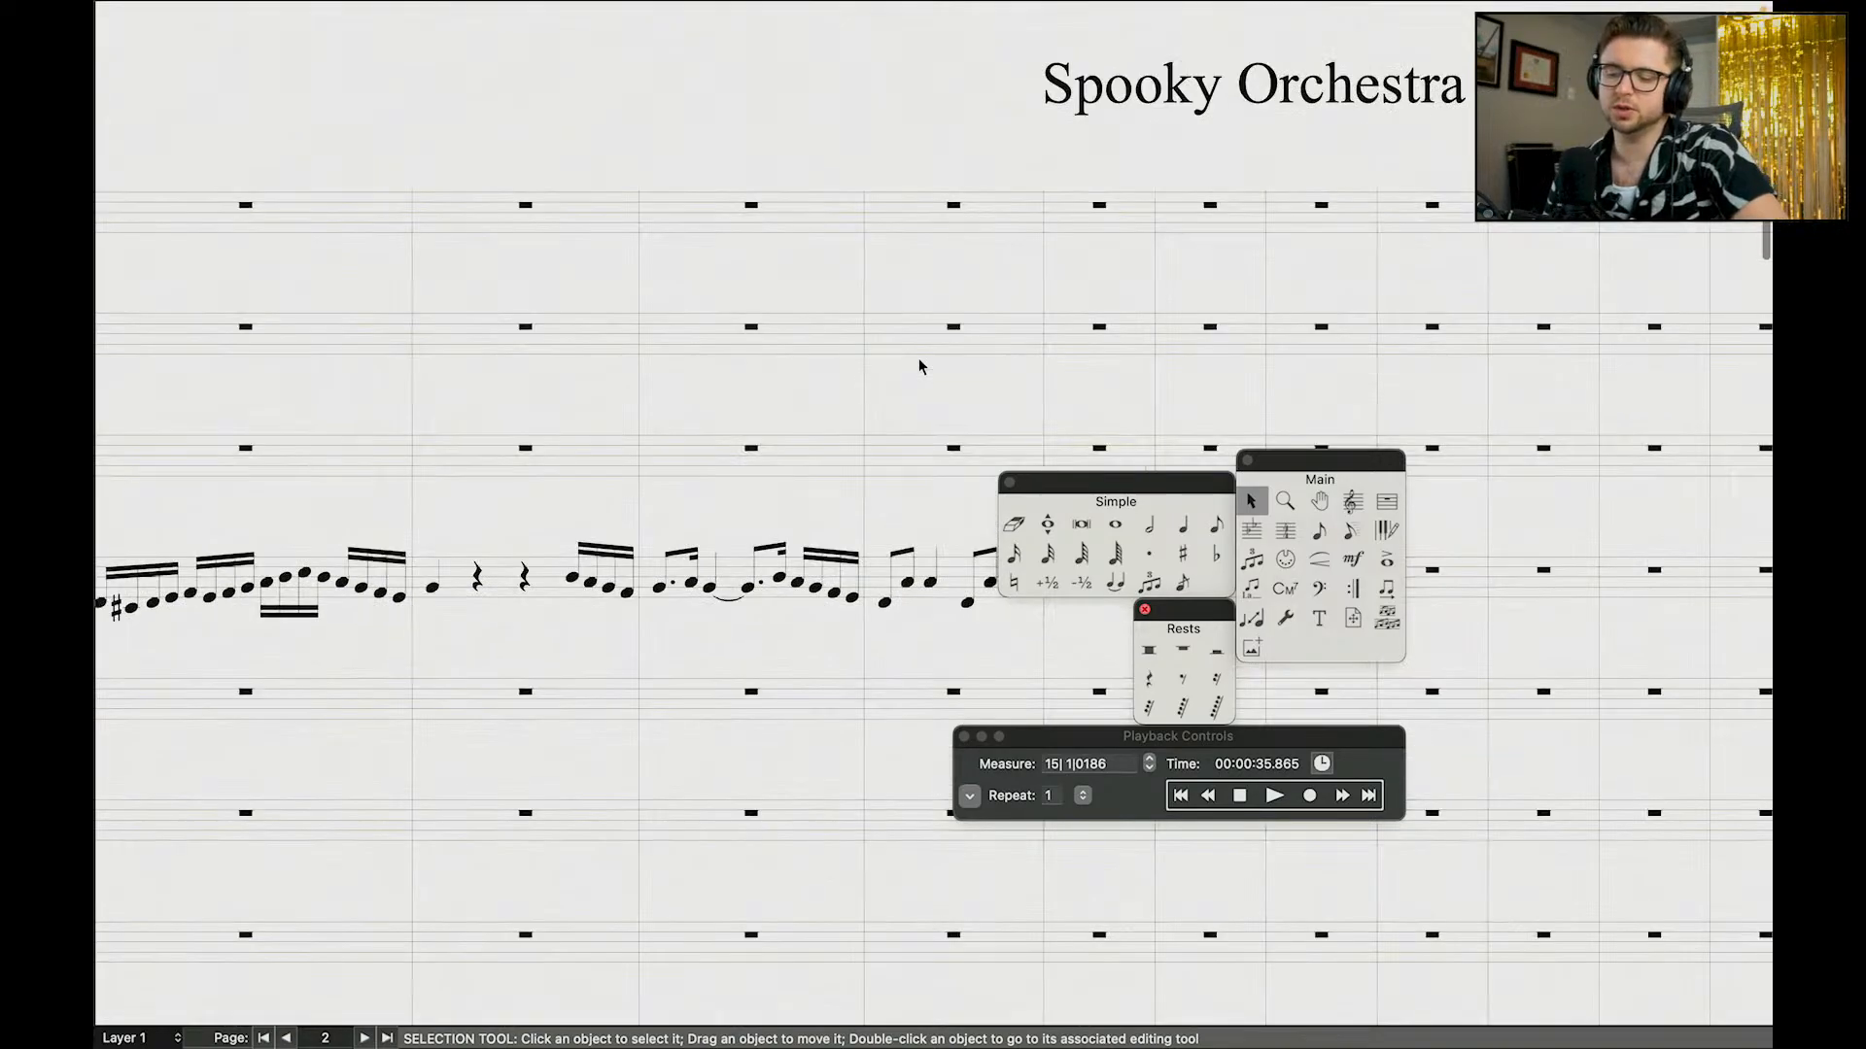
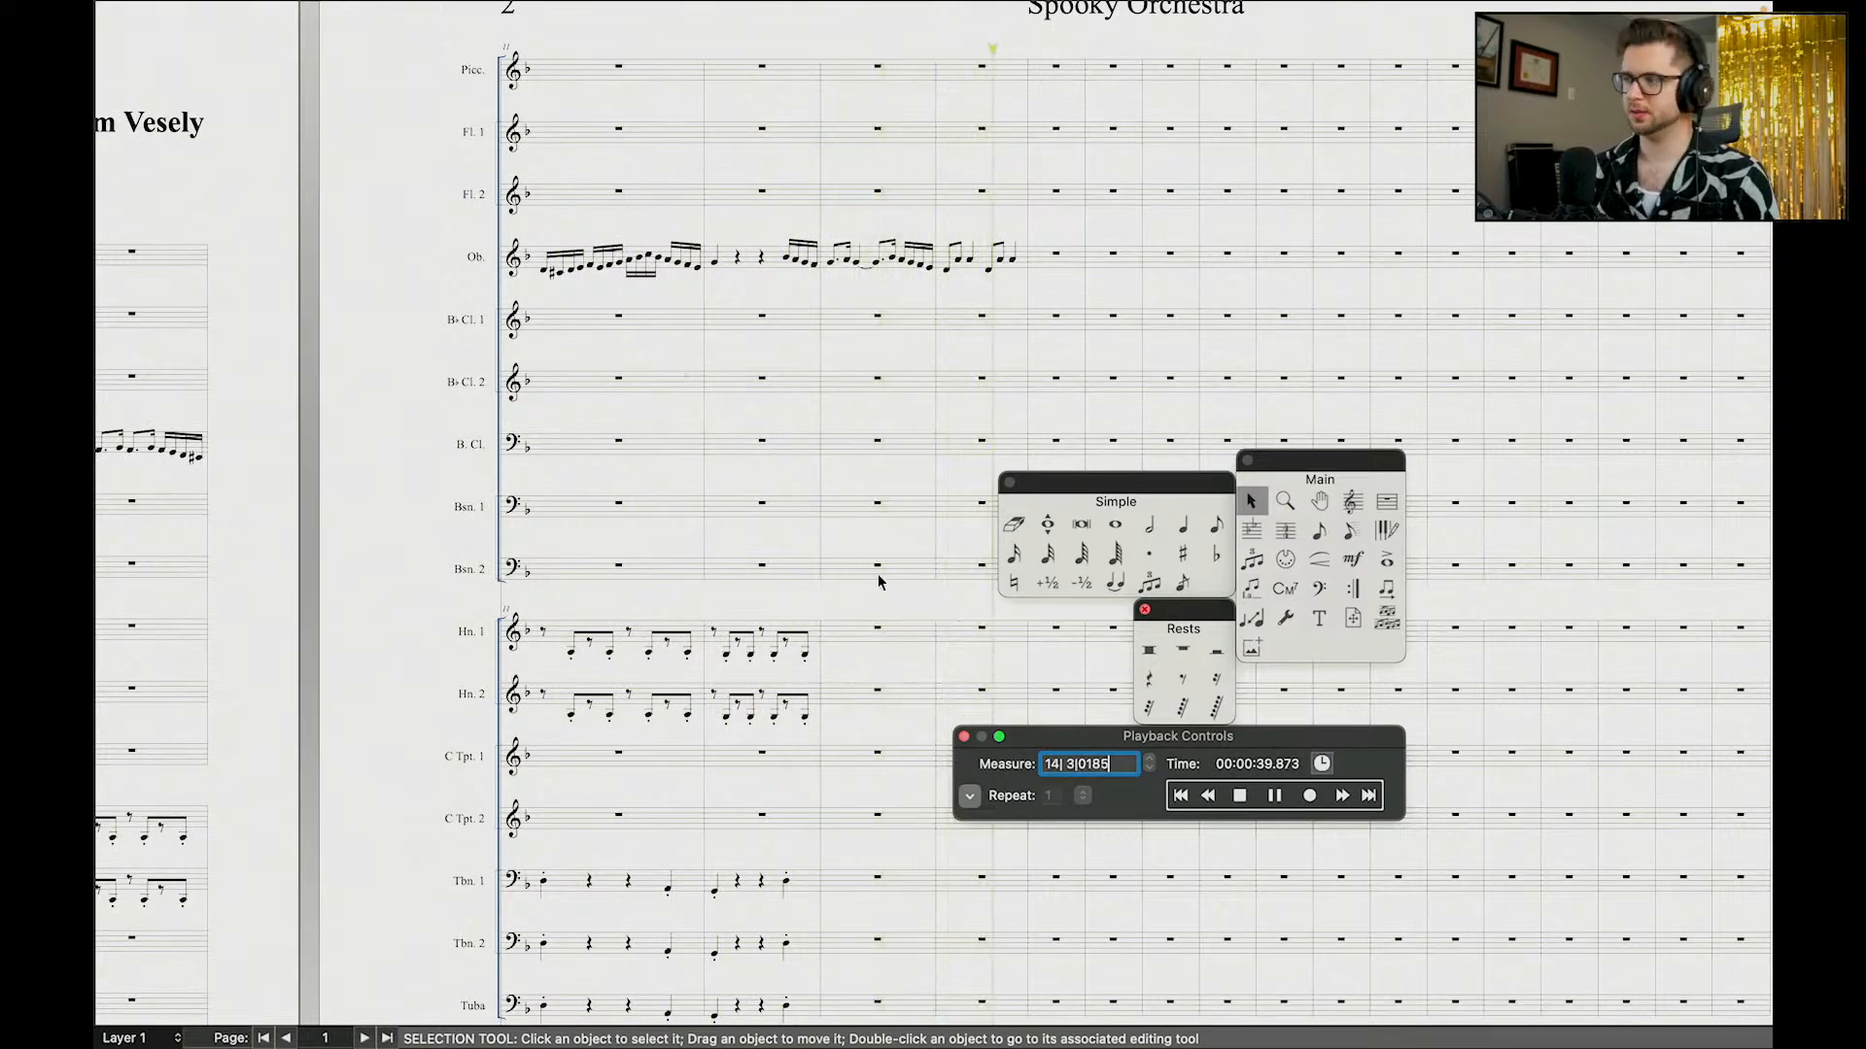
click(1005, 333)
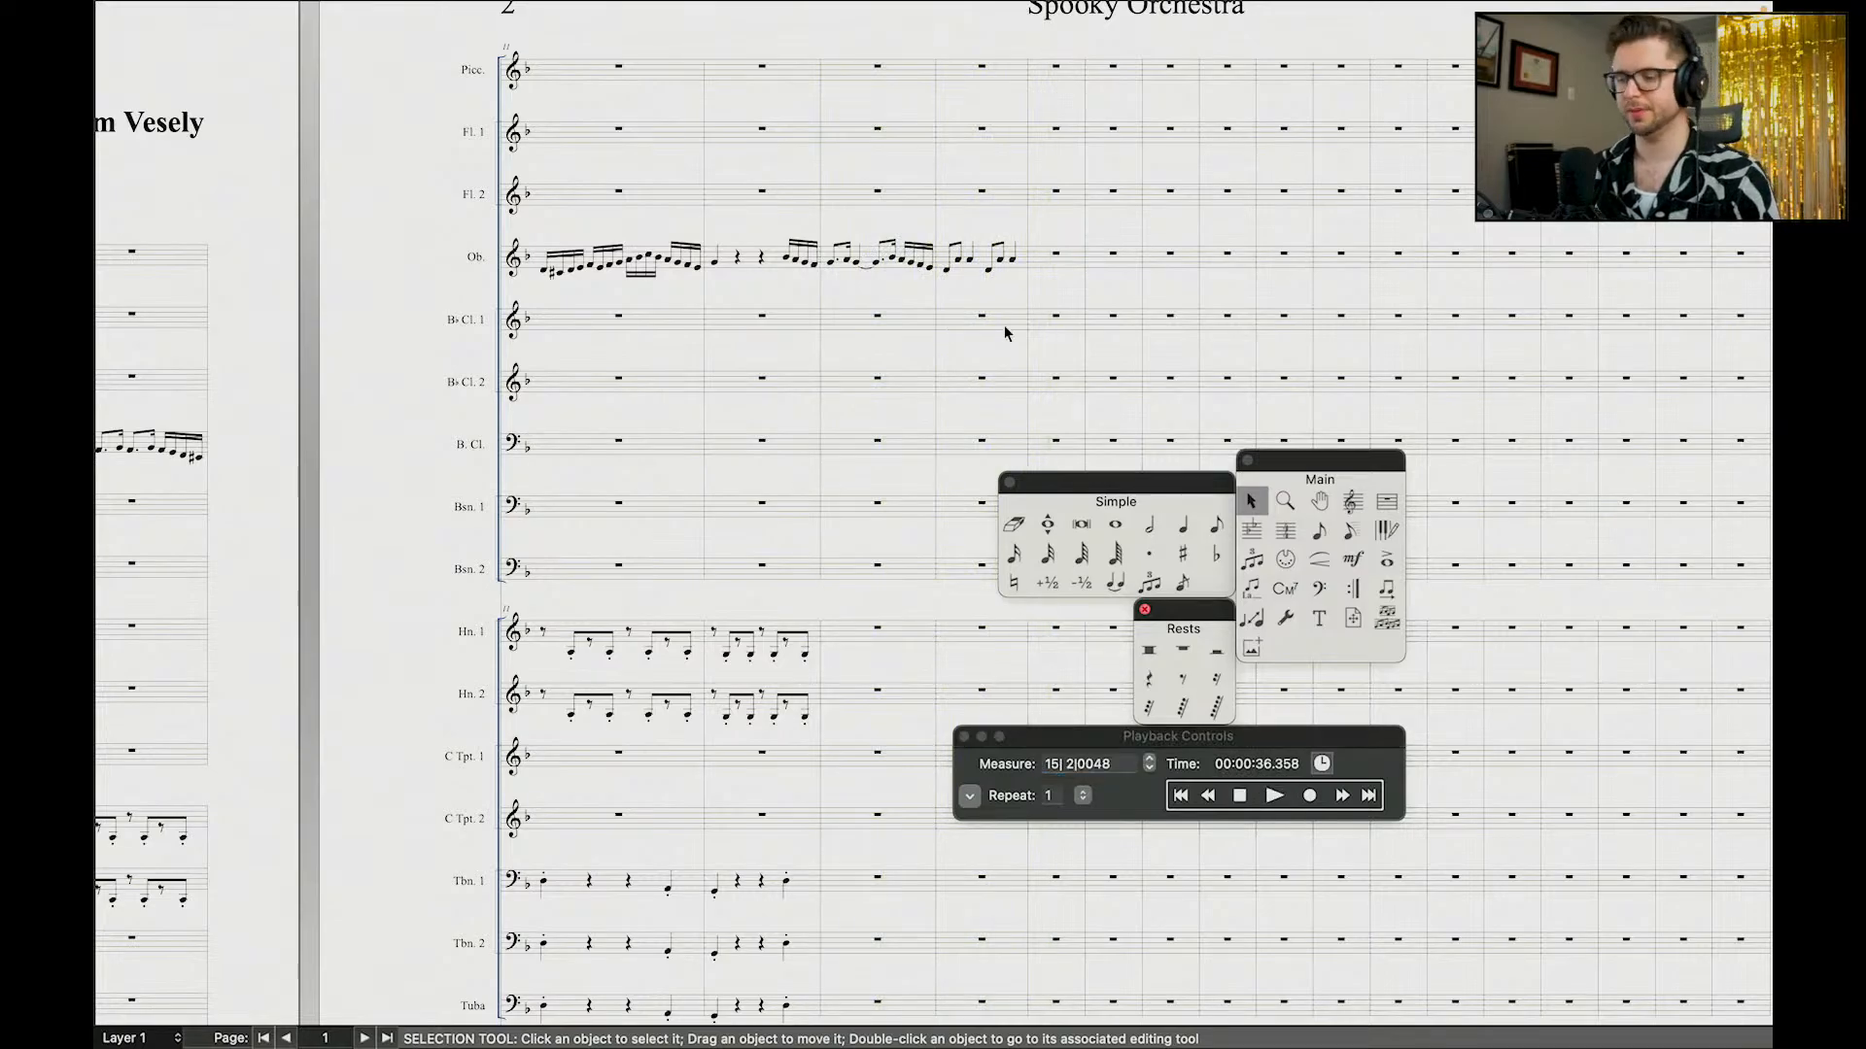
Step: Begin Oboe measure 15 with four eighth notes: D, A, D and A
scroll(1006, 331, down, 2)
scroll(1083, 234, up, 5)
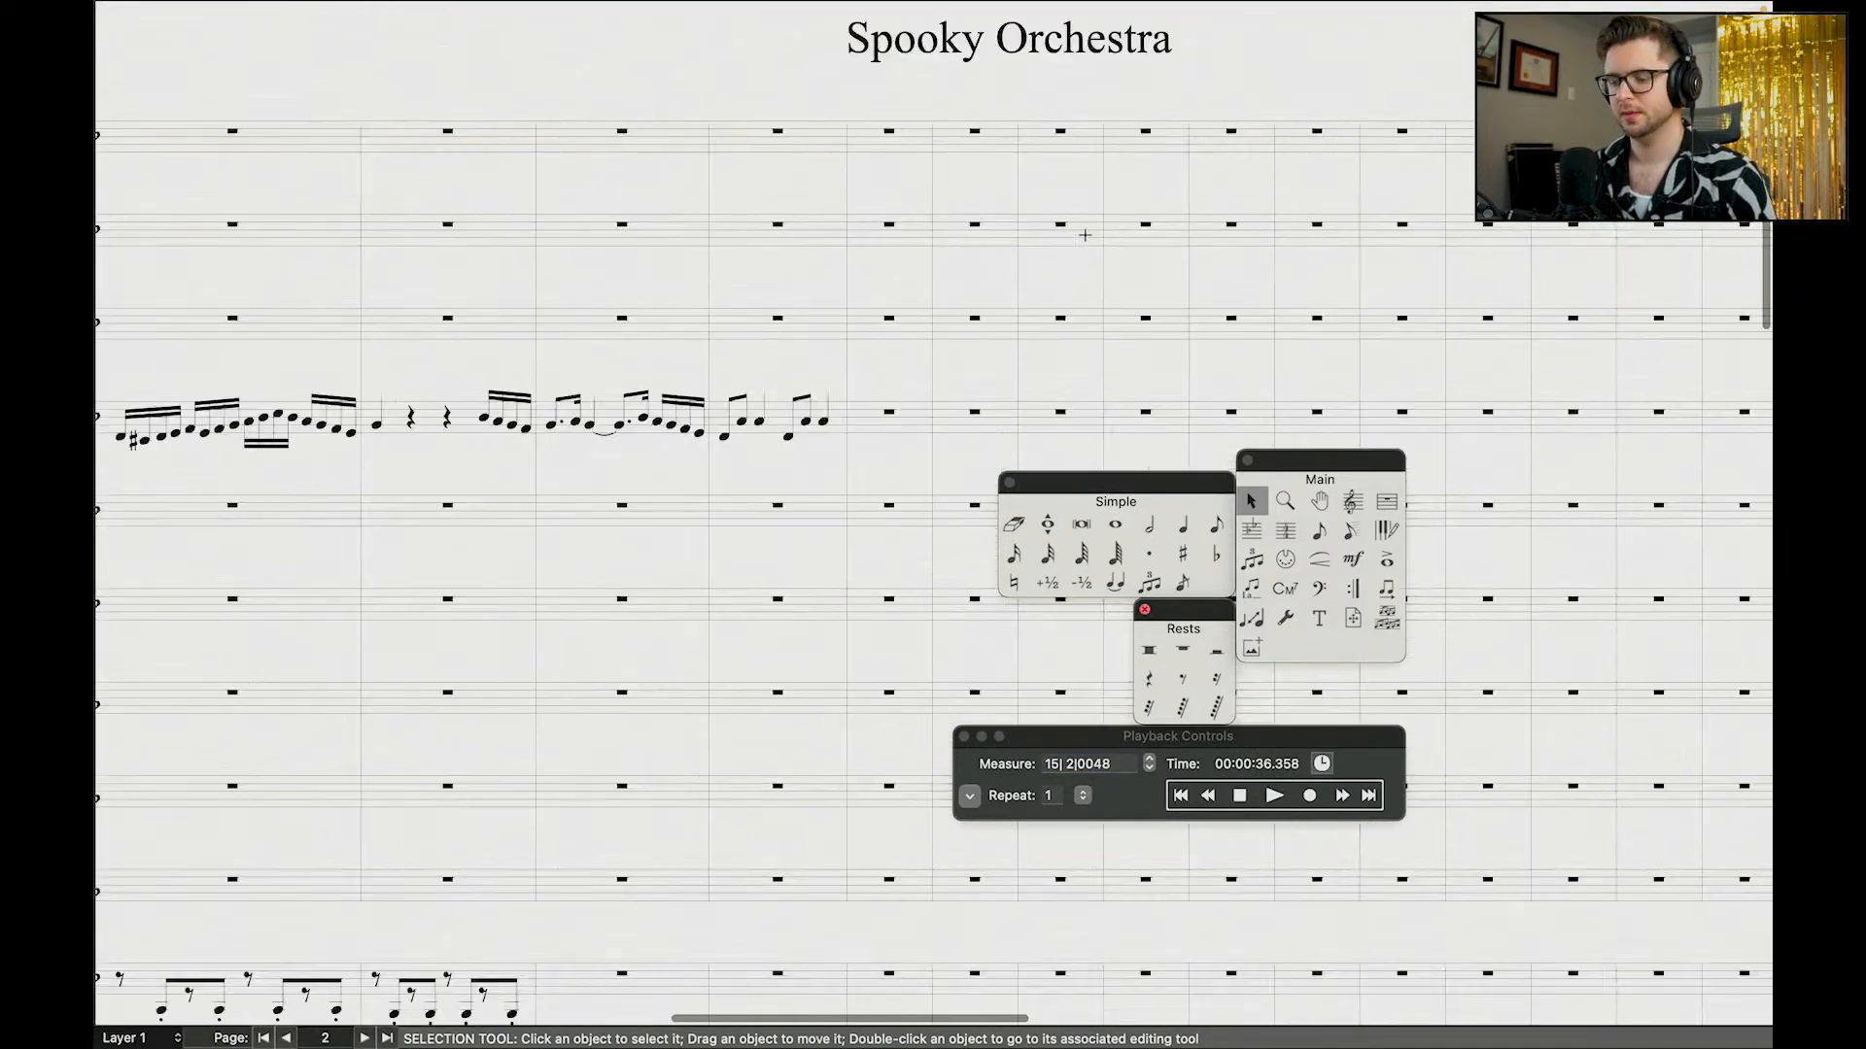
scroll(1085, 235, up, 1)
scroll(1083, 239, down, 2)
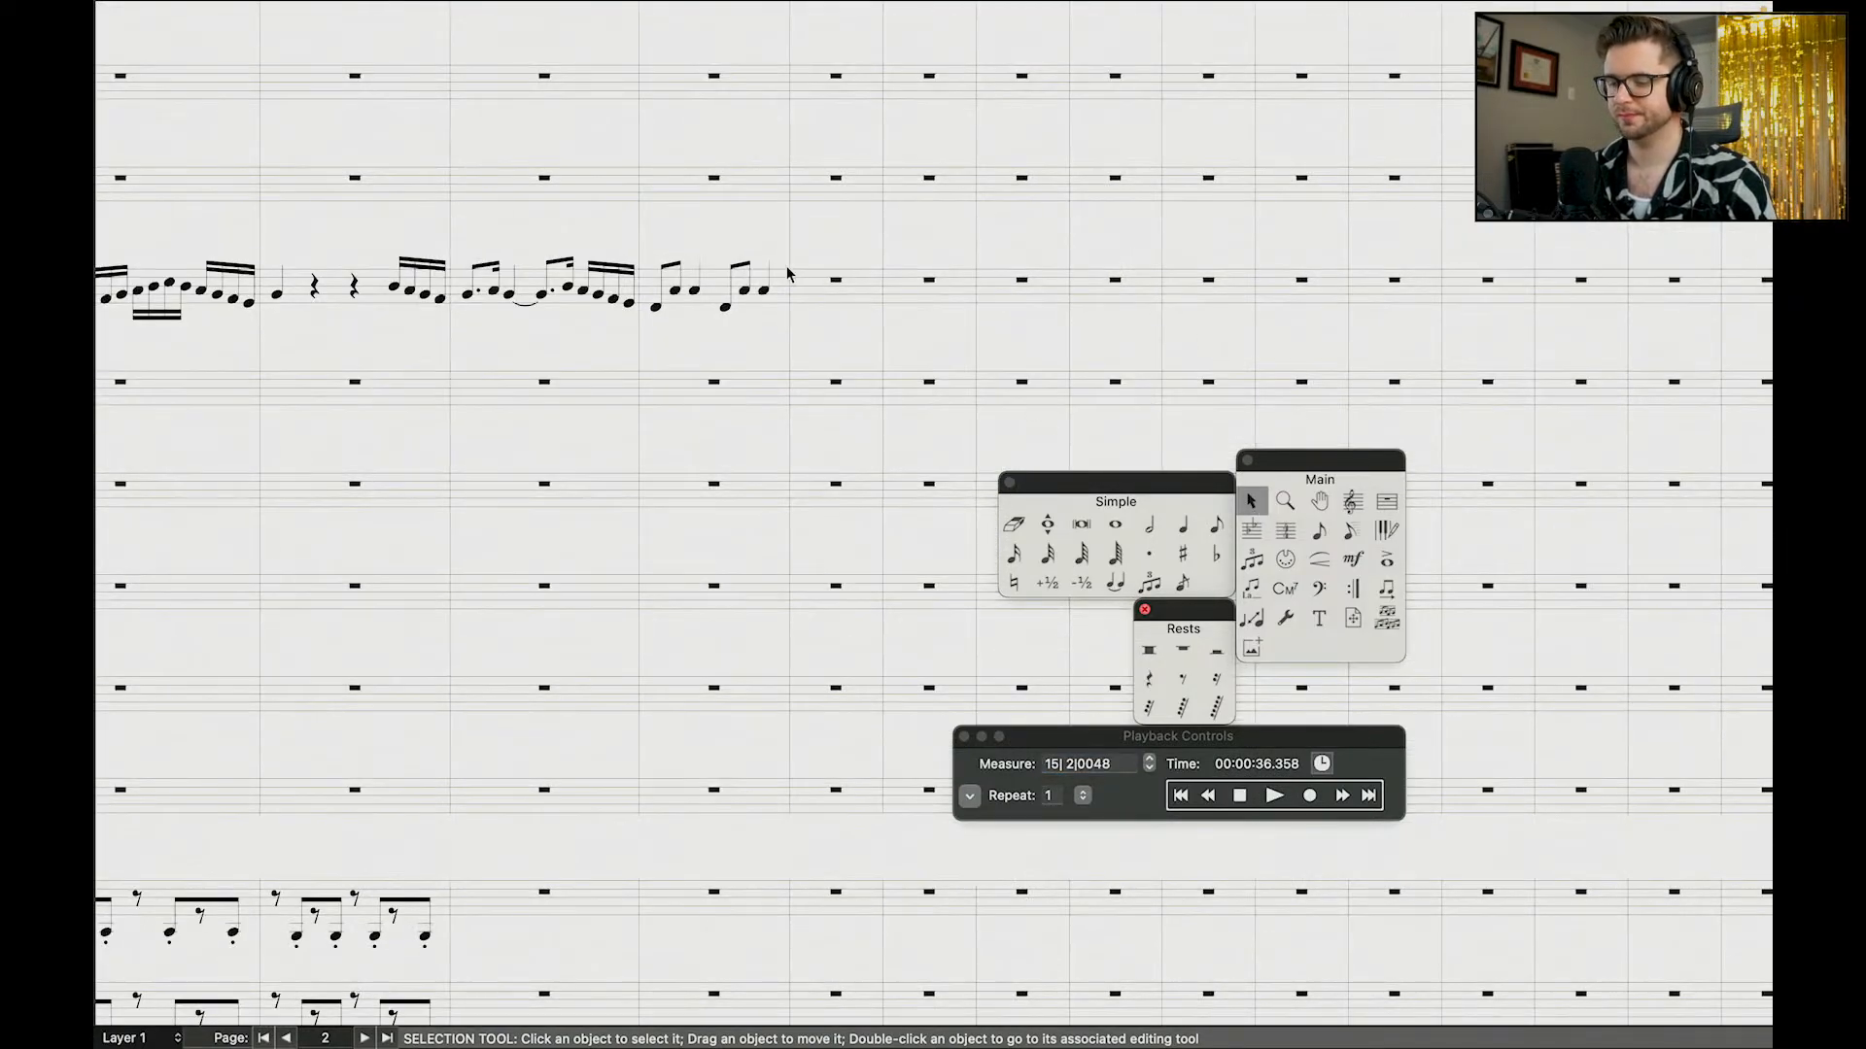
click(717, 285)
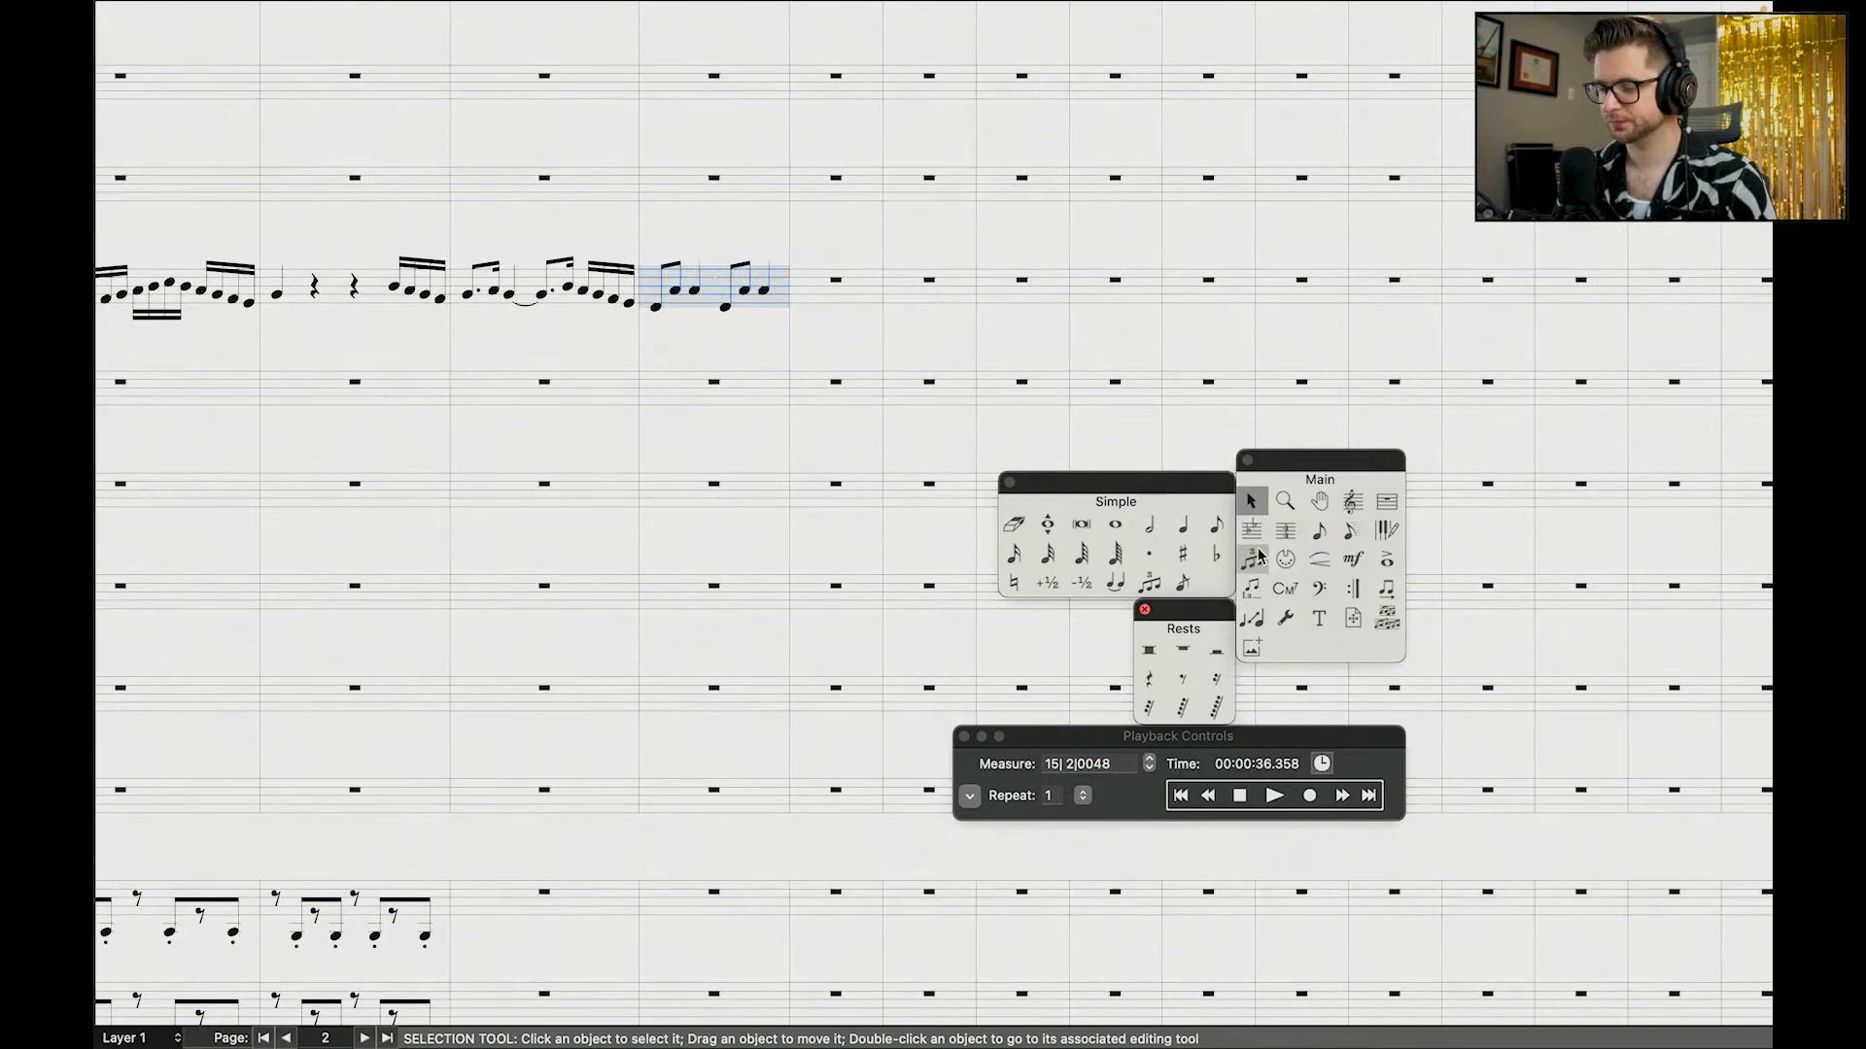
click(1215, 526)
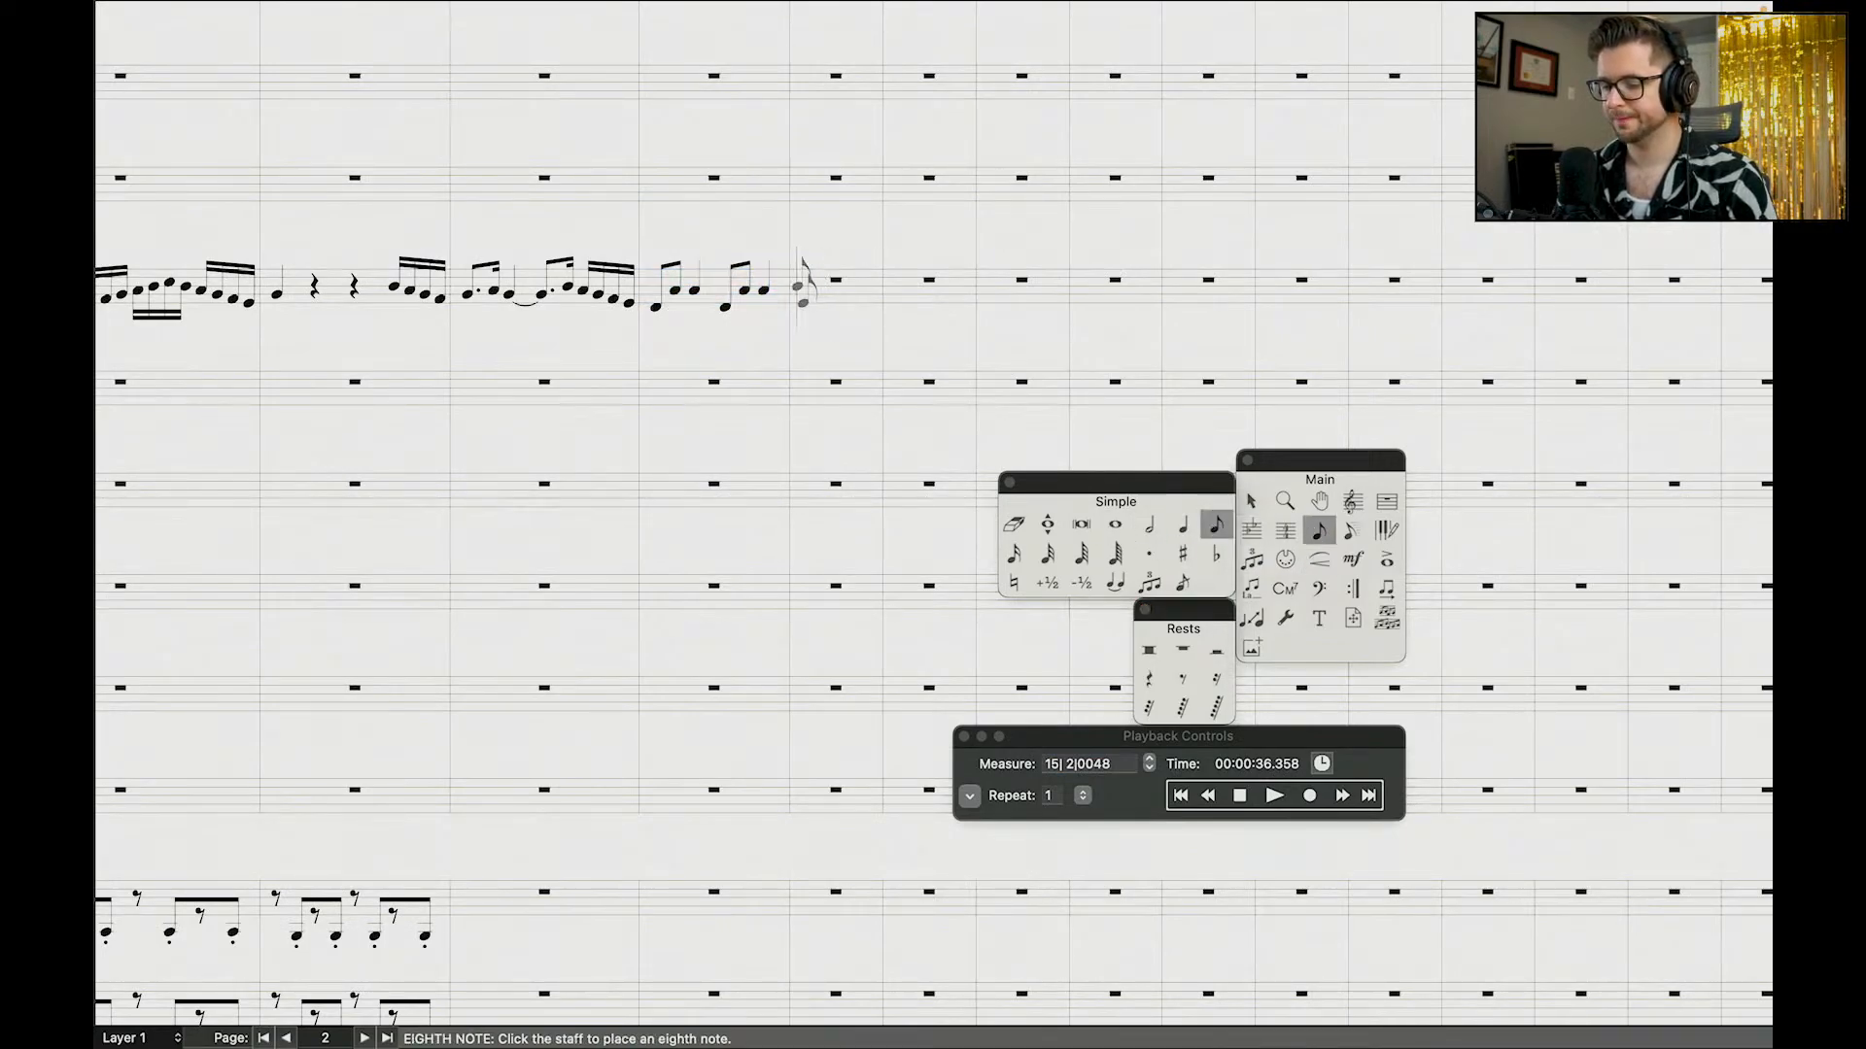
click(803, 296)
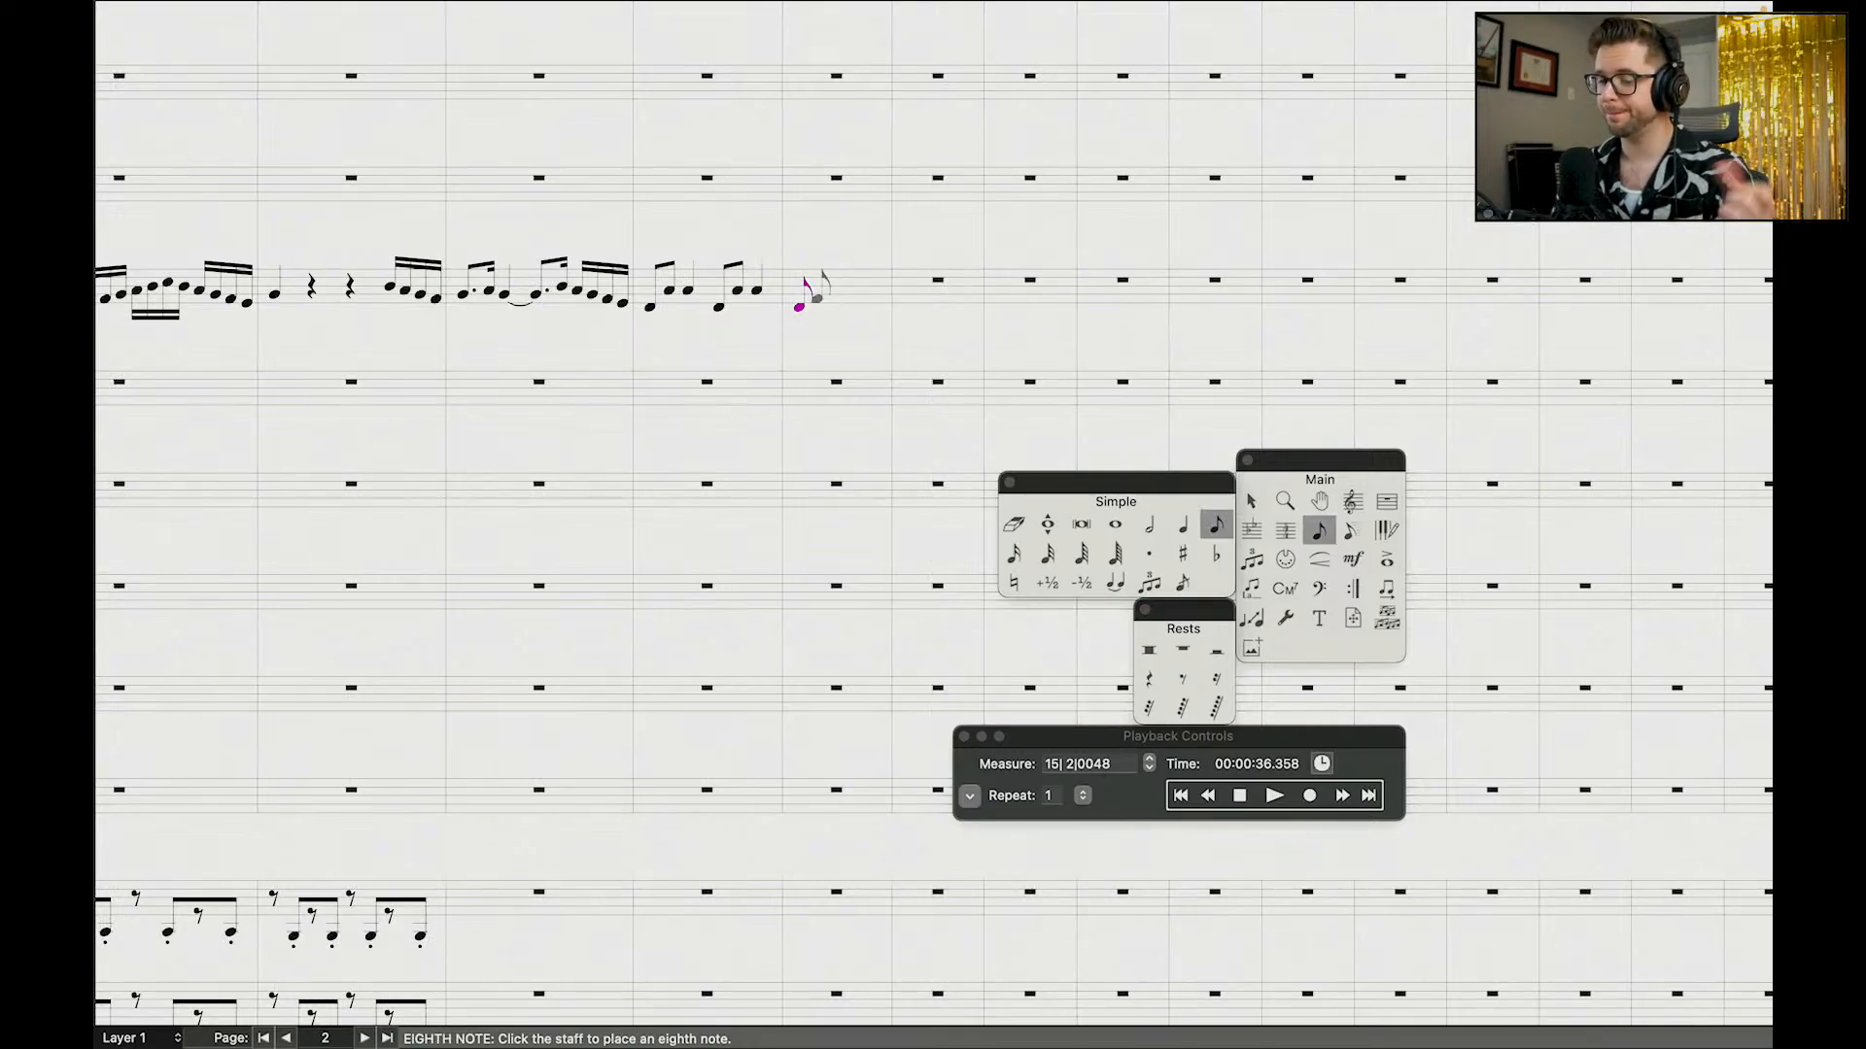
click(815, 286)
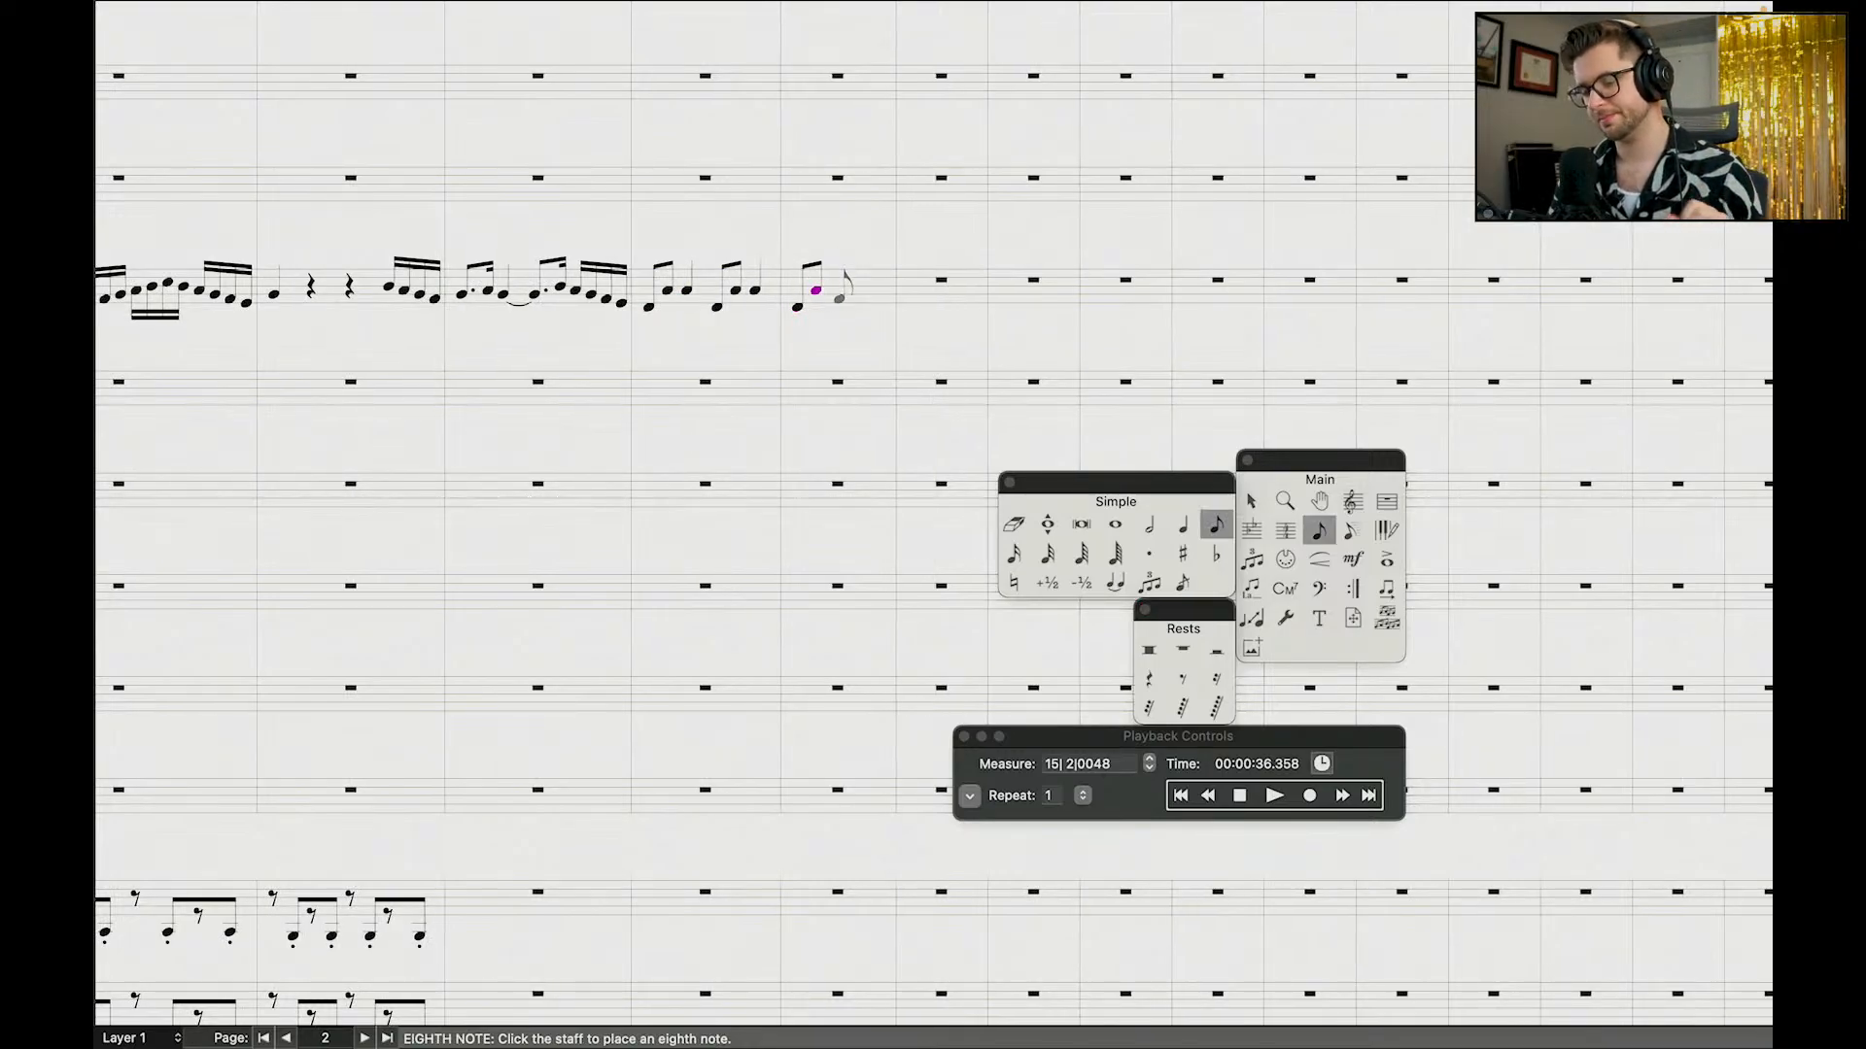
click(838, 302)
click(855, 289)
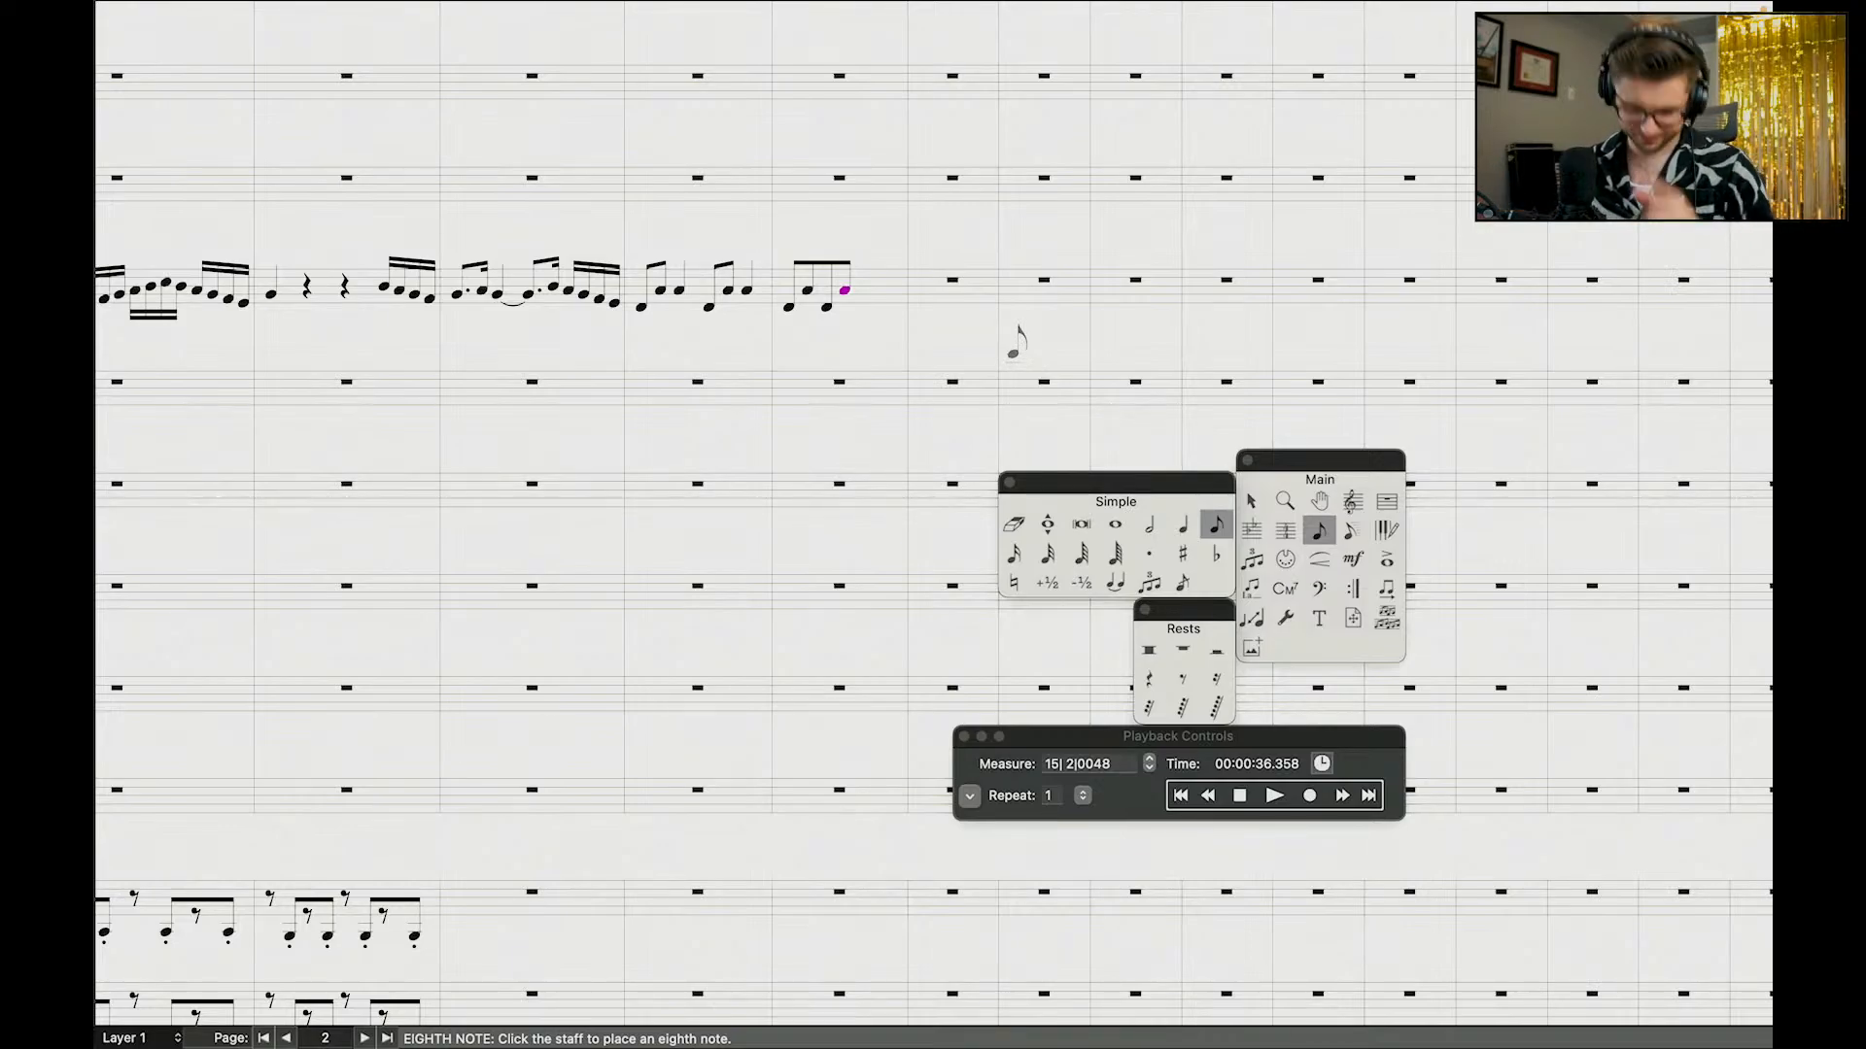
Step: Continue Oboe measure 15 with four sixteenth notes: B-flat, A, B-flat and C
click(1014, 554)
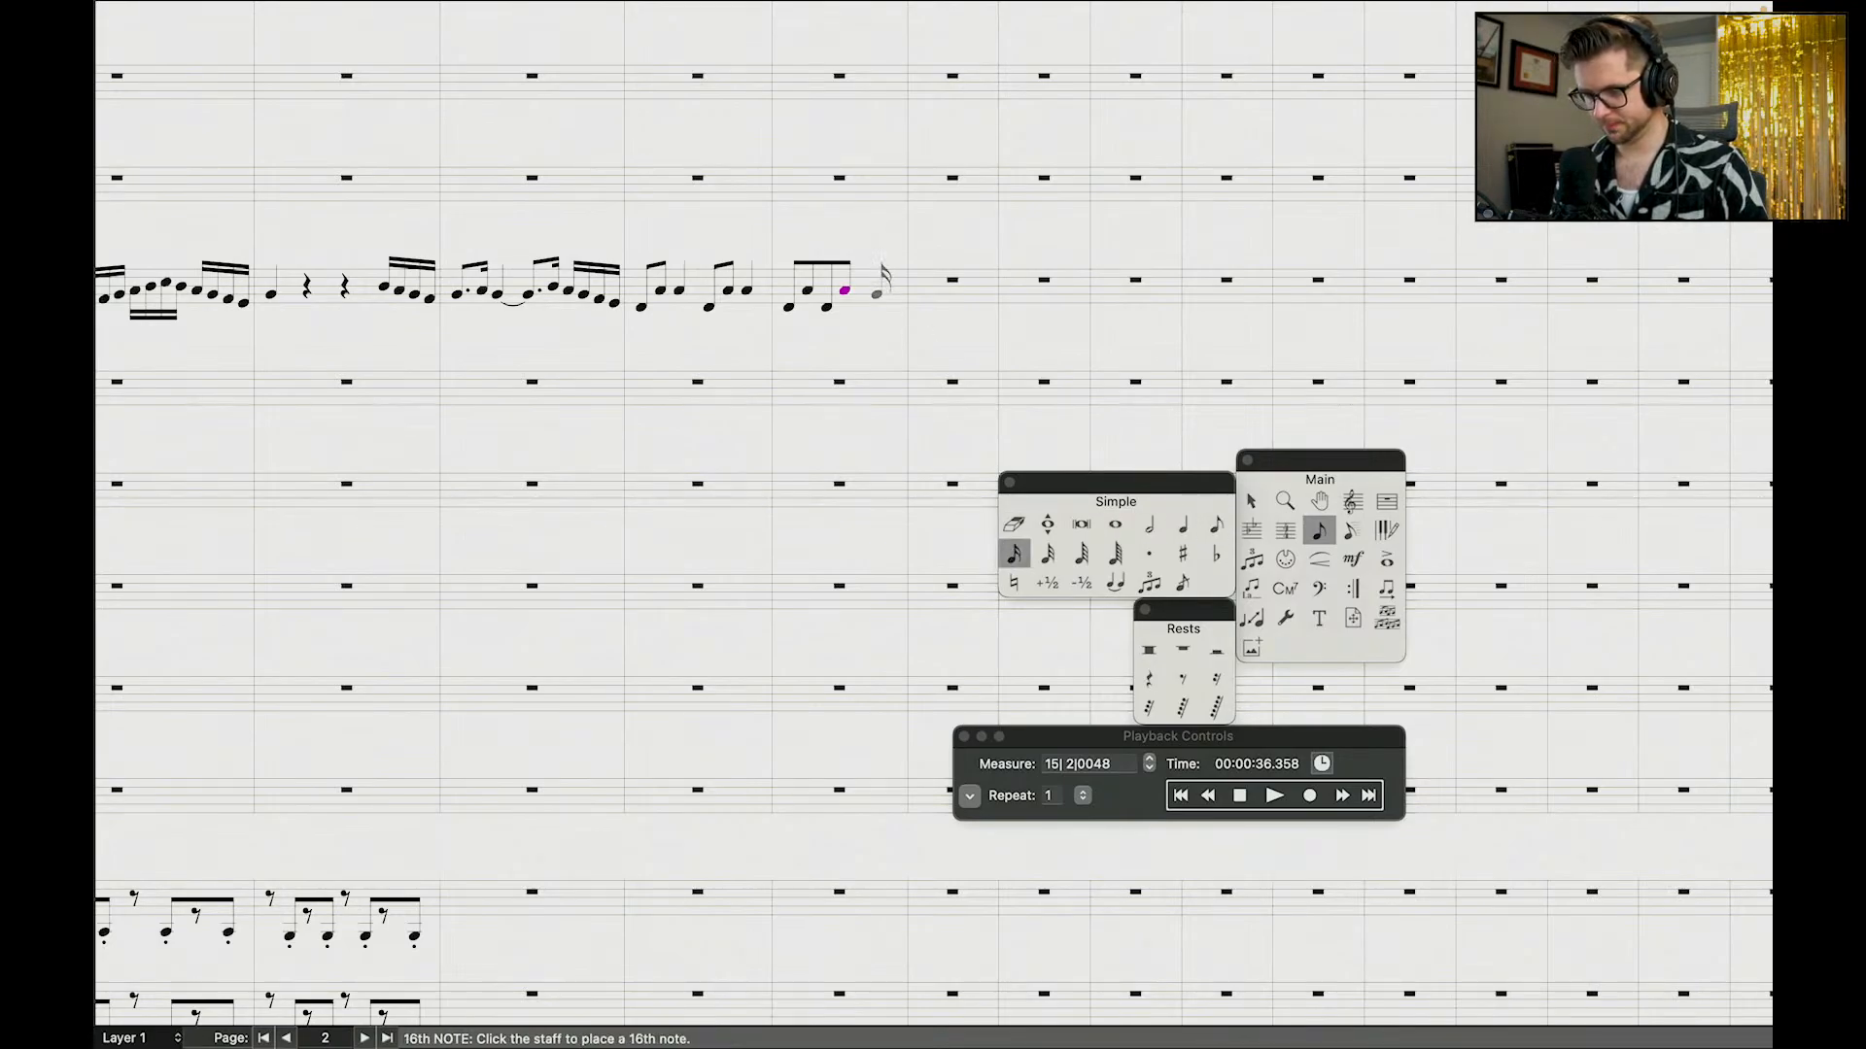
click(877, 291)
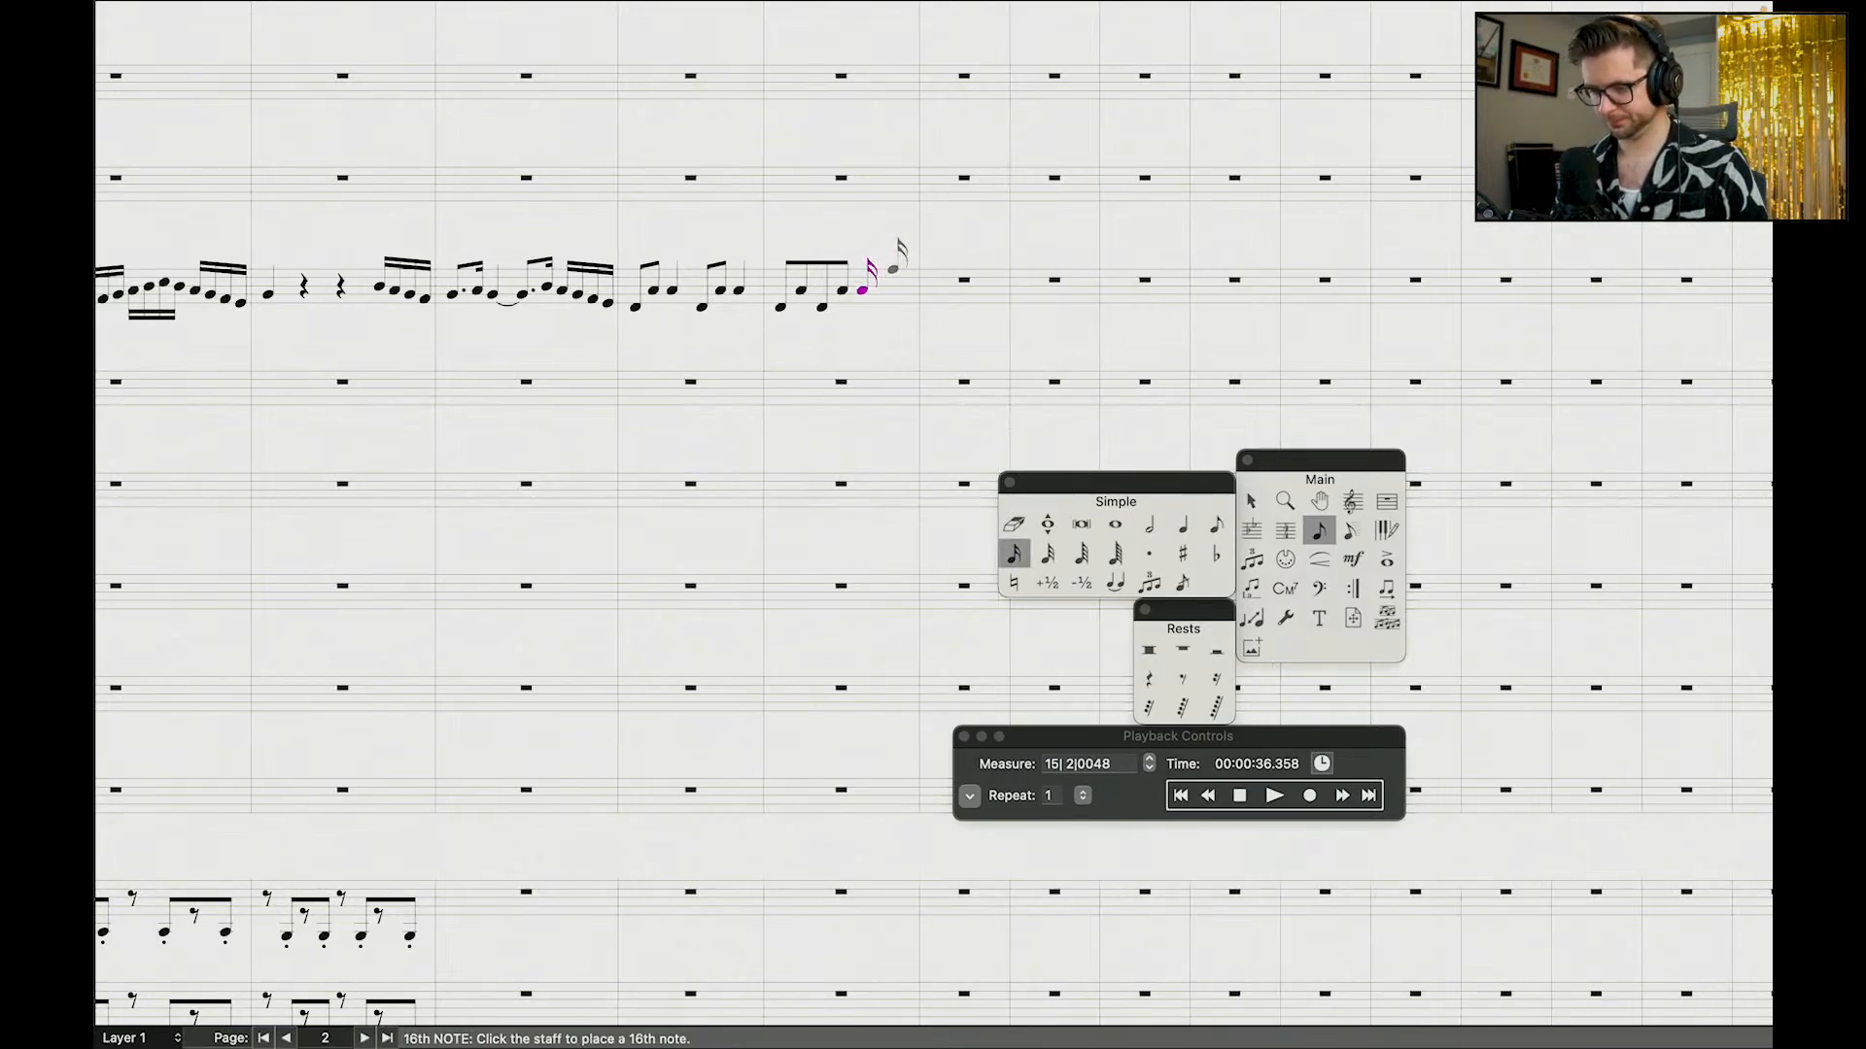
click(873, 290)
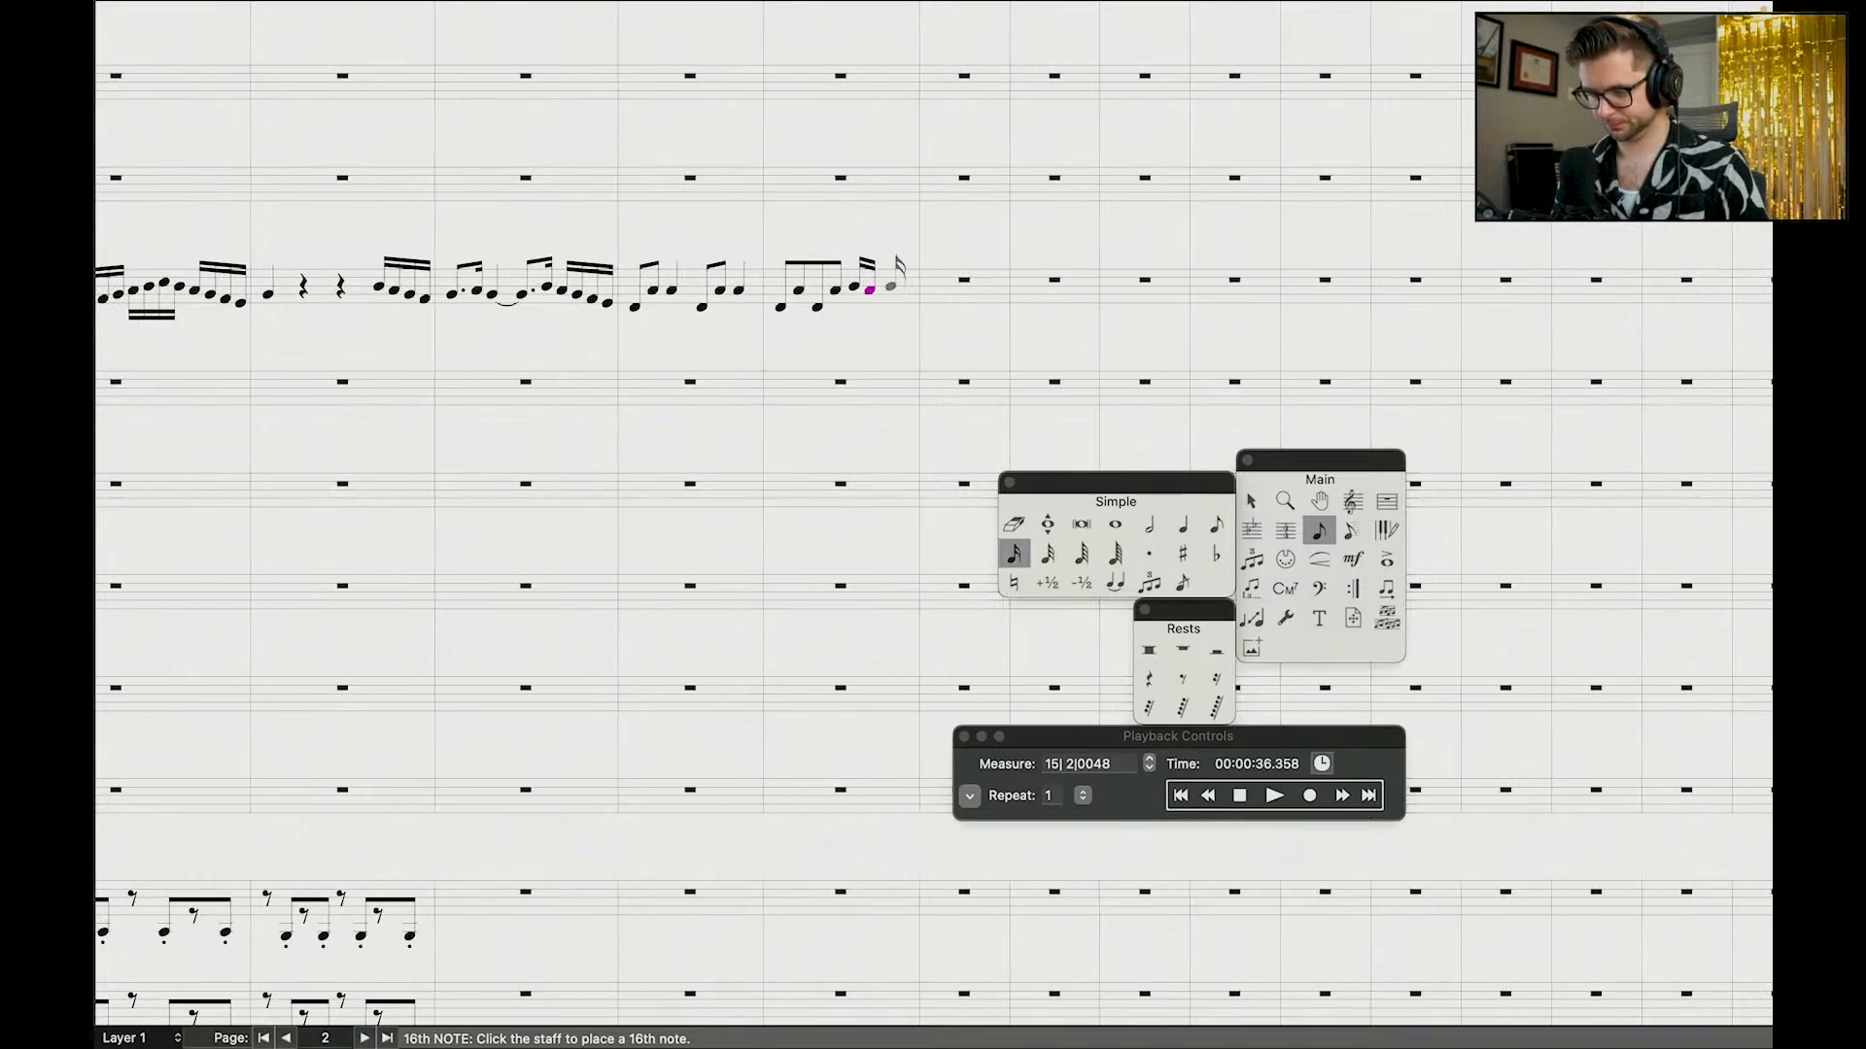
click(894, 286)
click(940, 283)
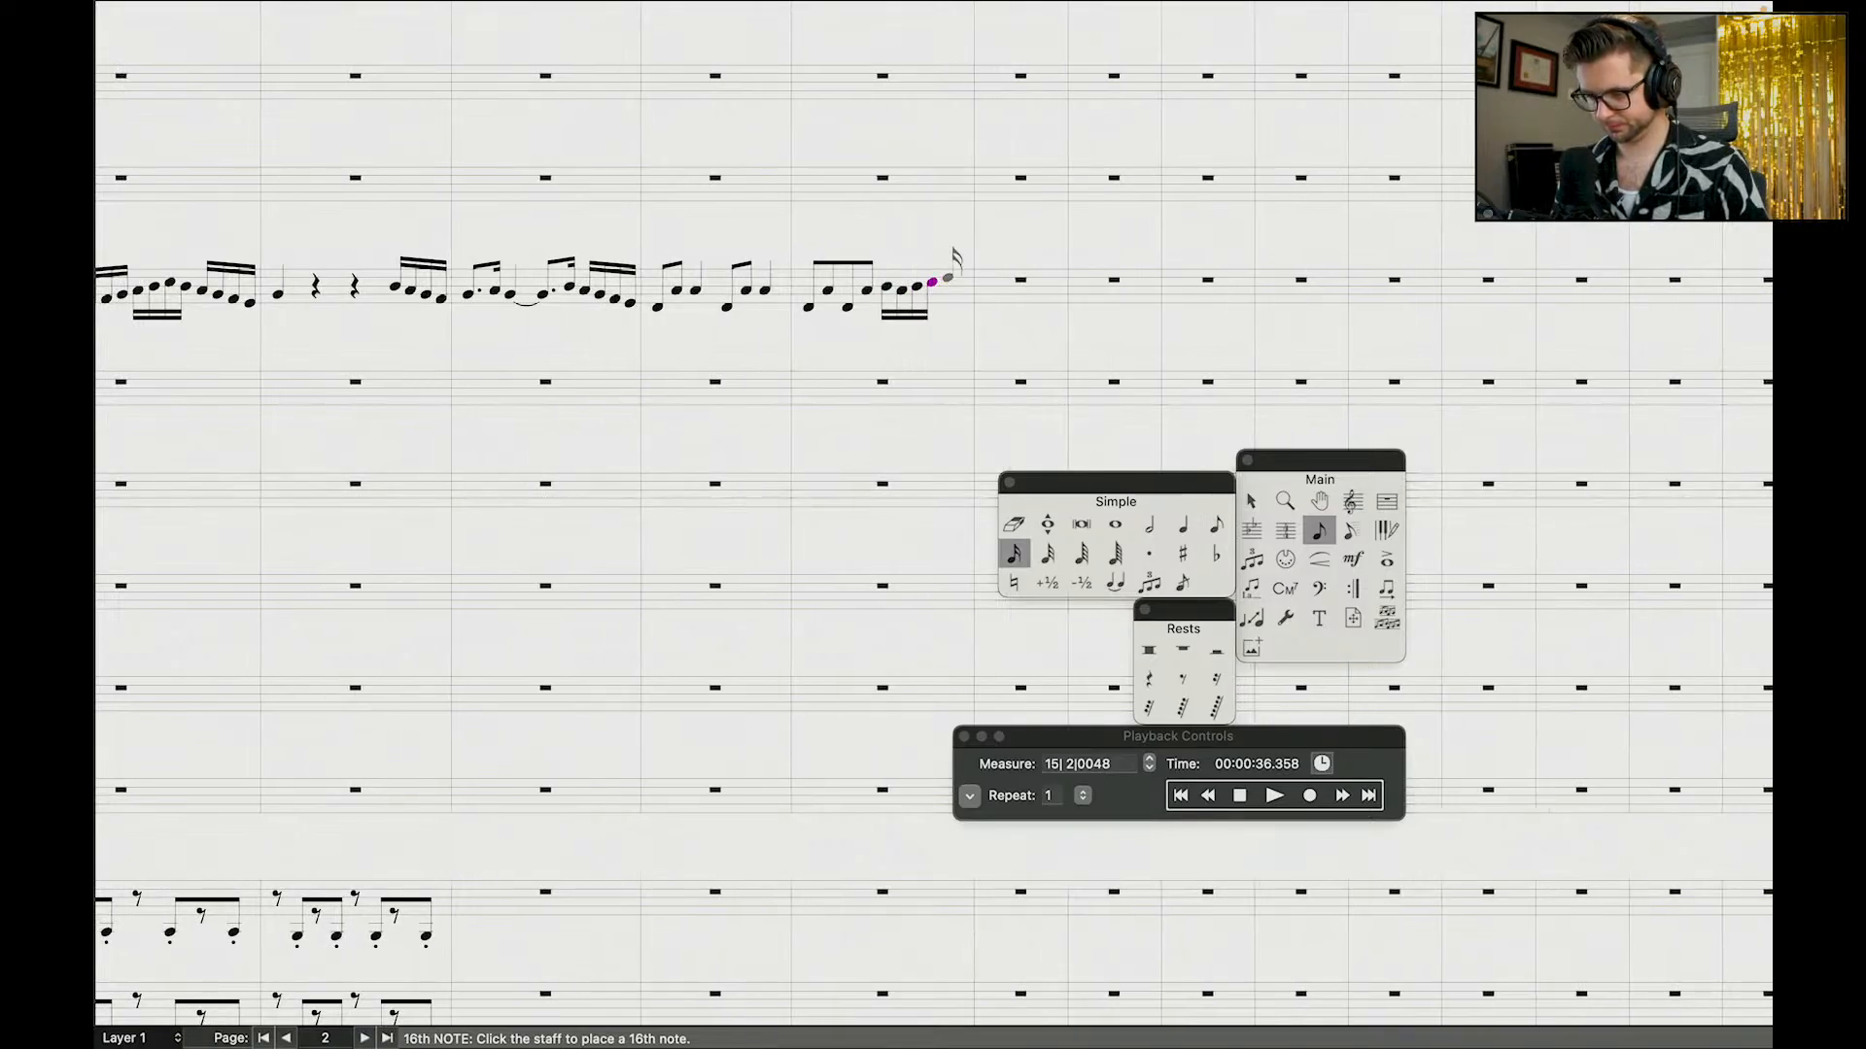
Step: Complete Oboe measure 15 with sixteenth notes C-sharp, B-flat, A and G
click(947, 279)
key(plus)
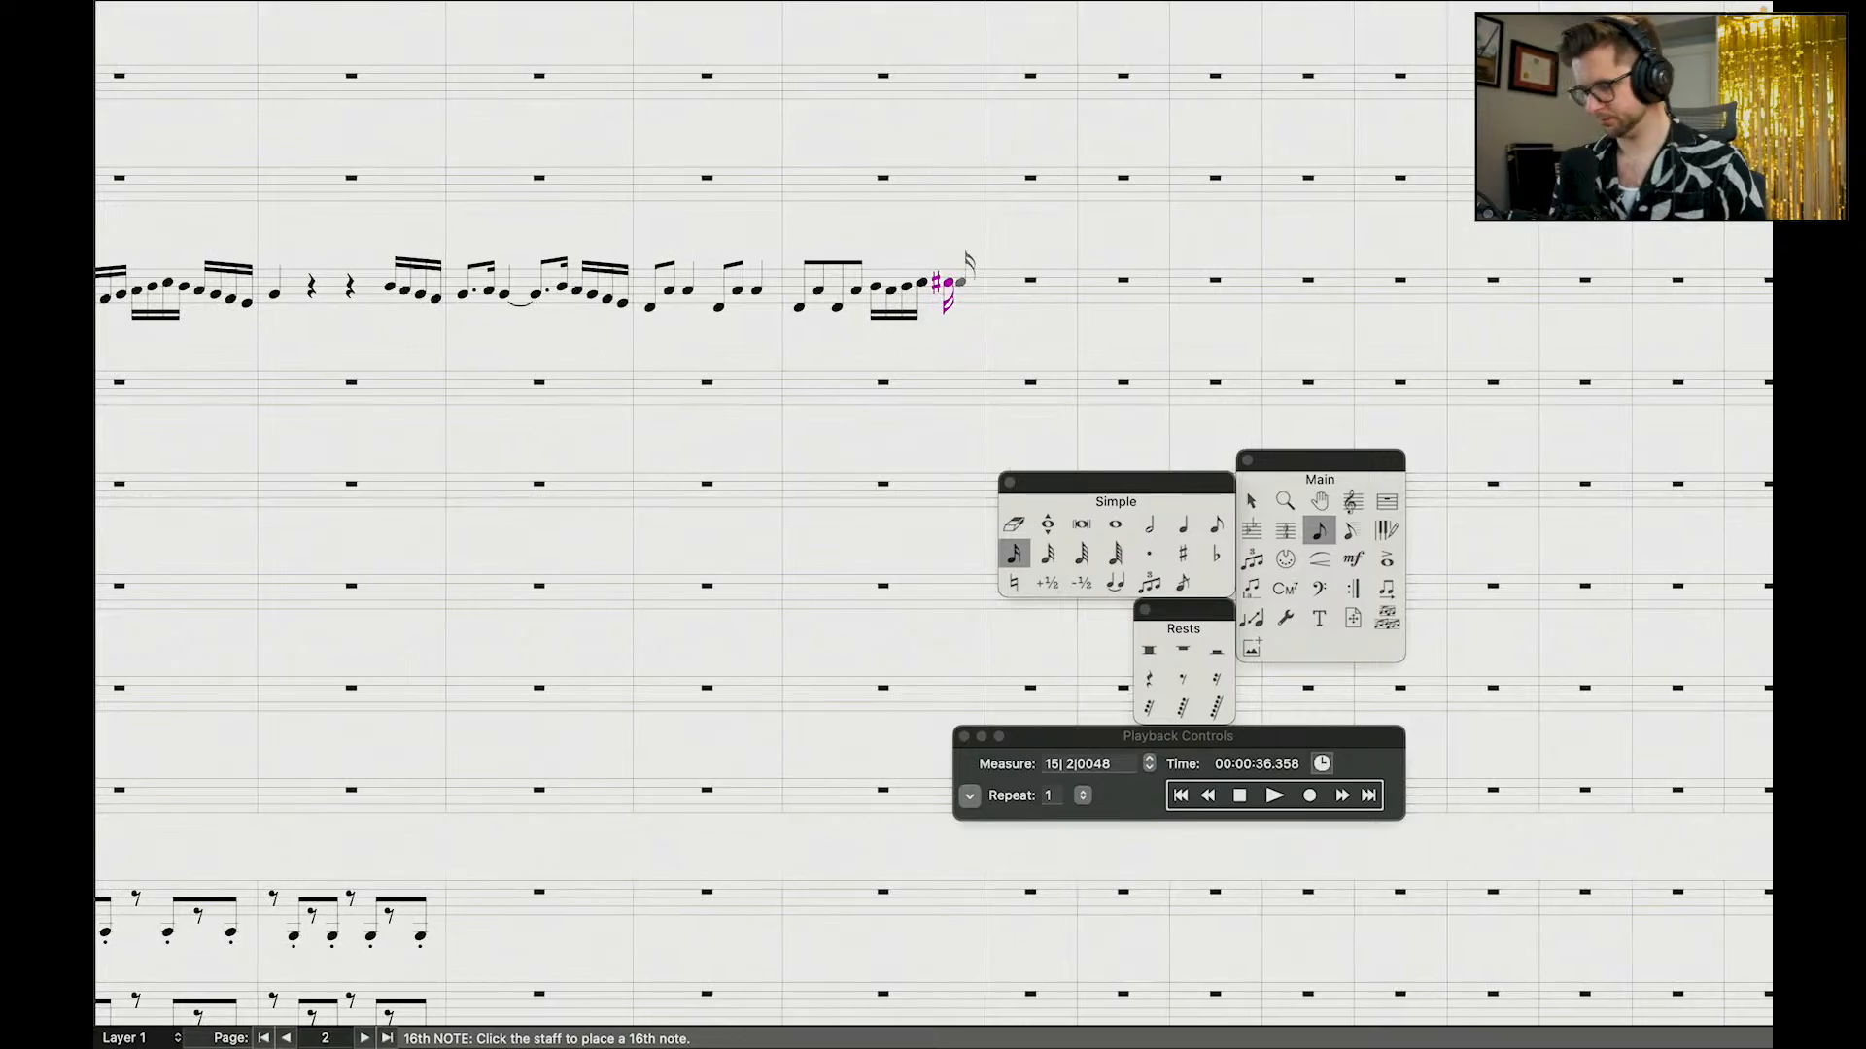
click(959, 290)
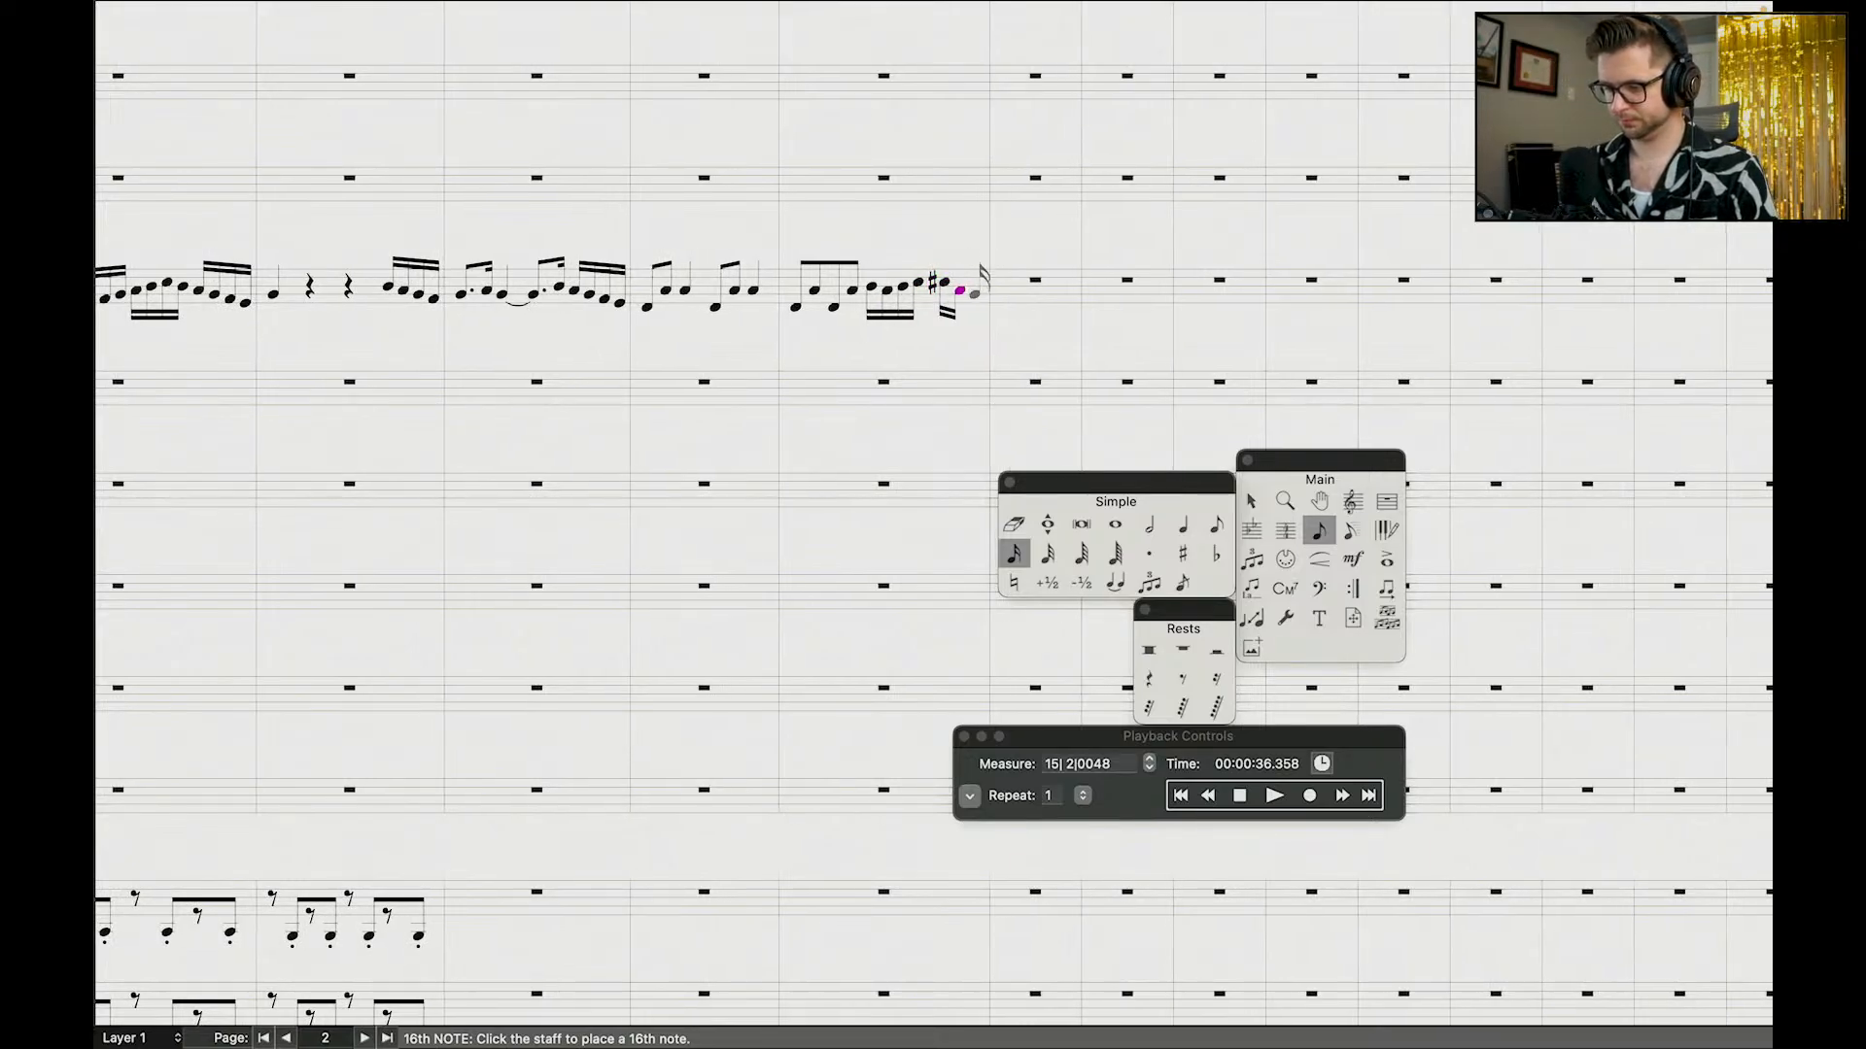
click(975, 290)
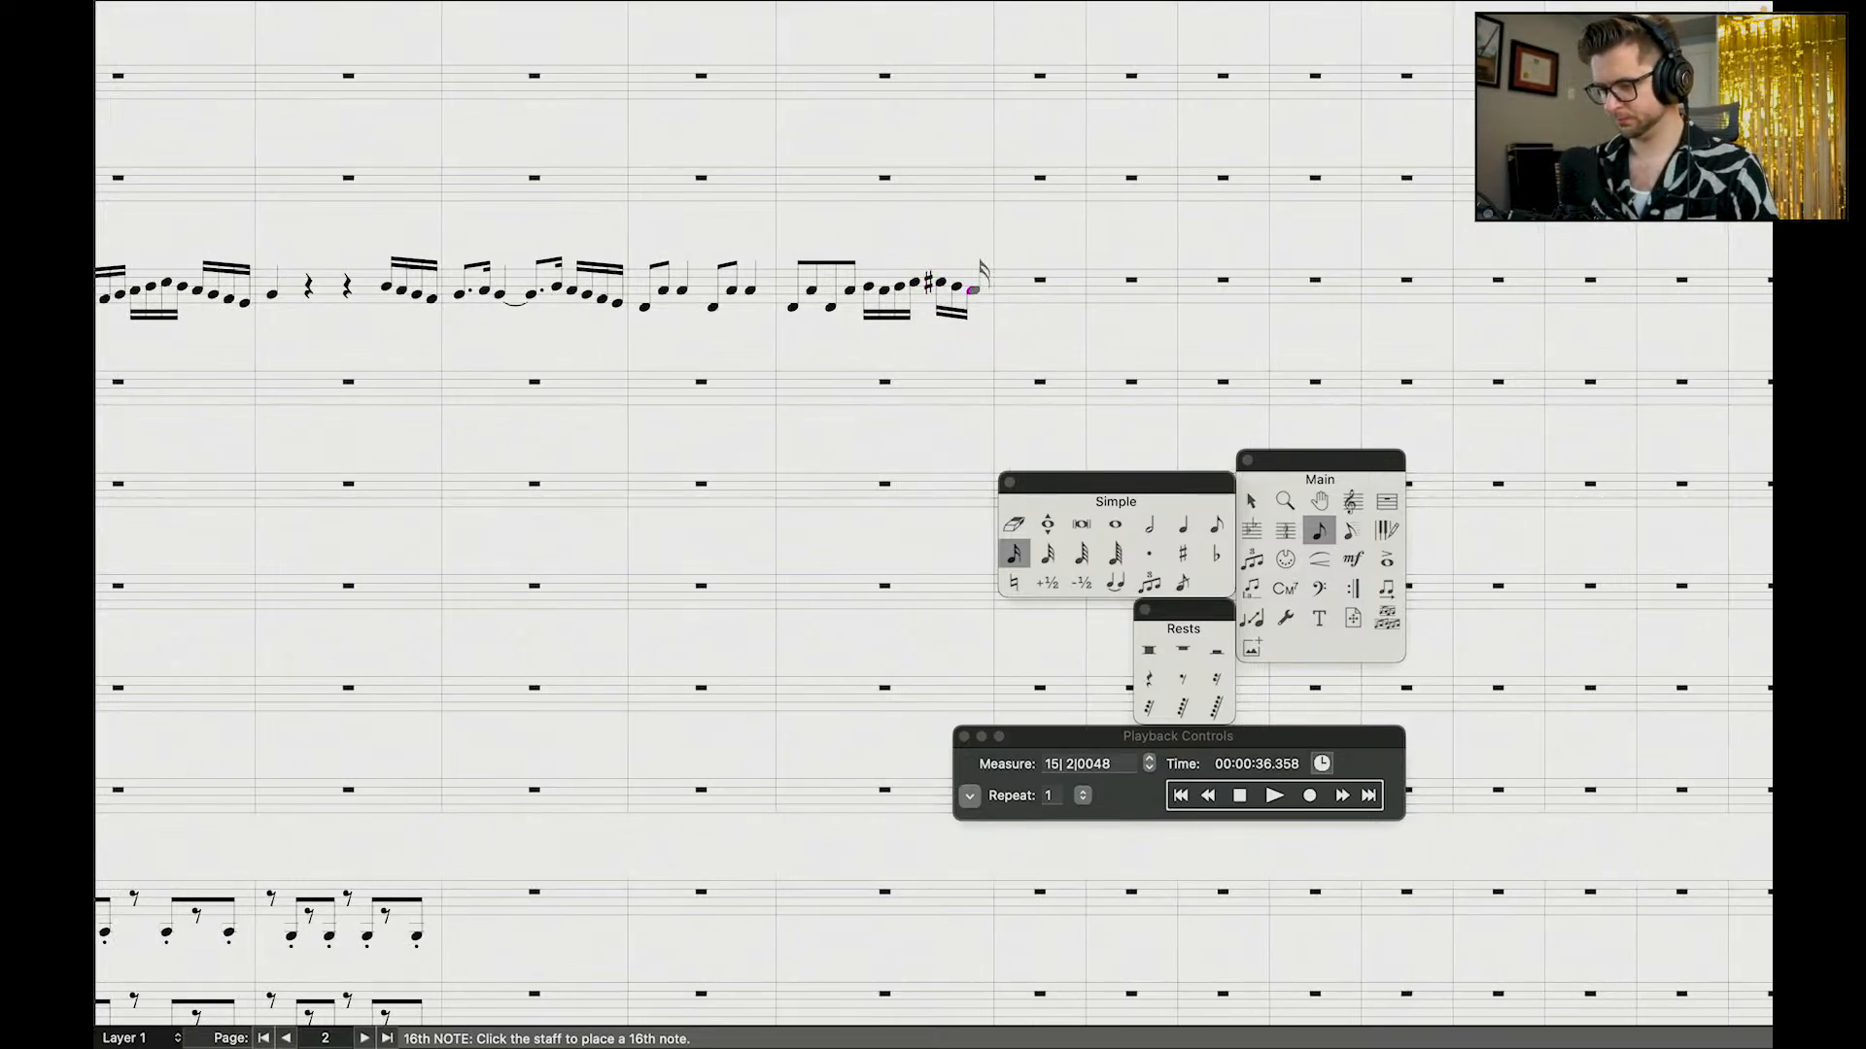
click(984, 292)
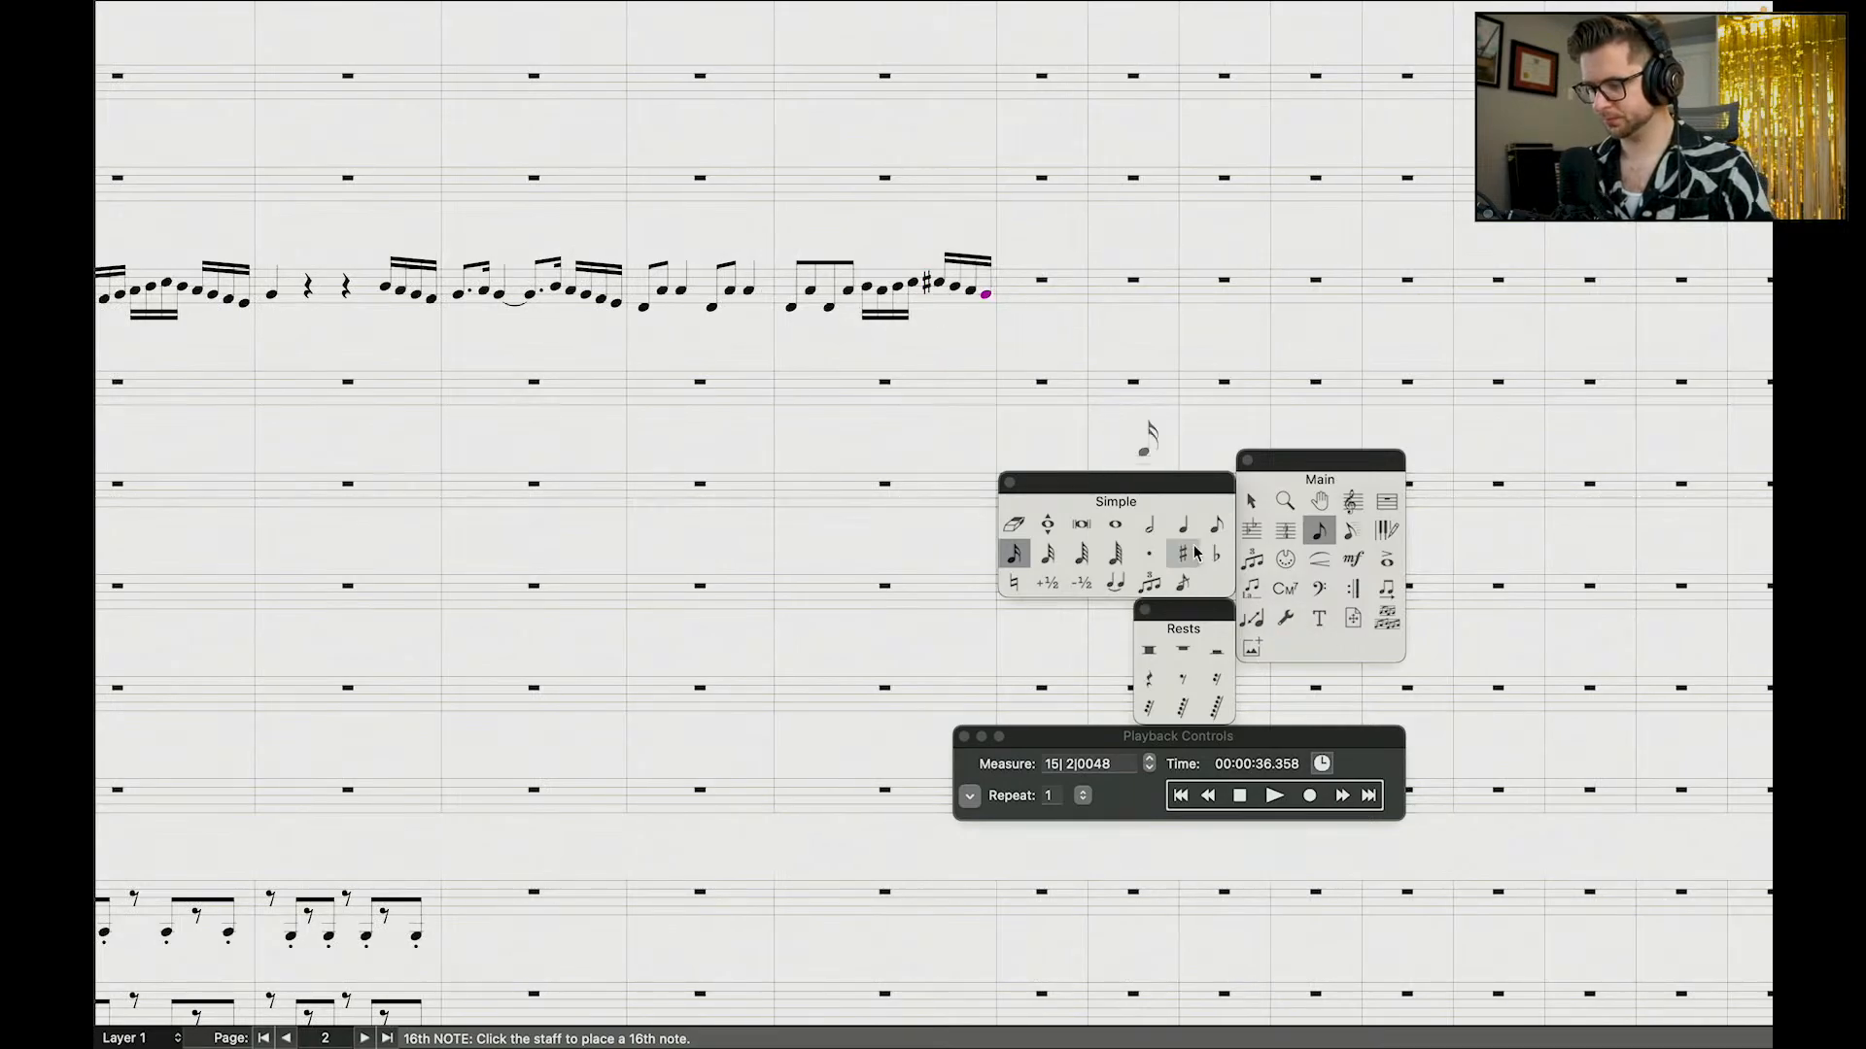
Step: Fill Oboe measure 16 with quarter notes B-flat, A, B-flat and A
click(1216, 525)
click(1007, 284)
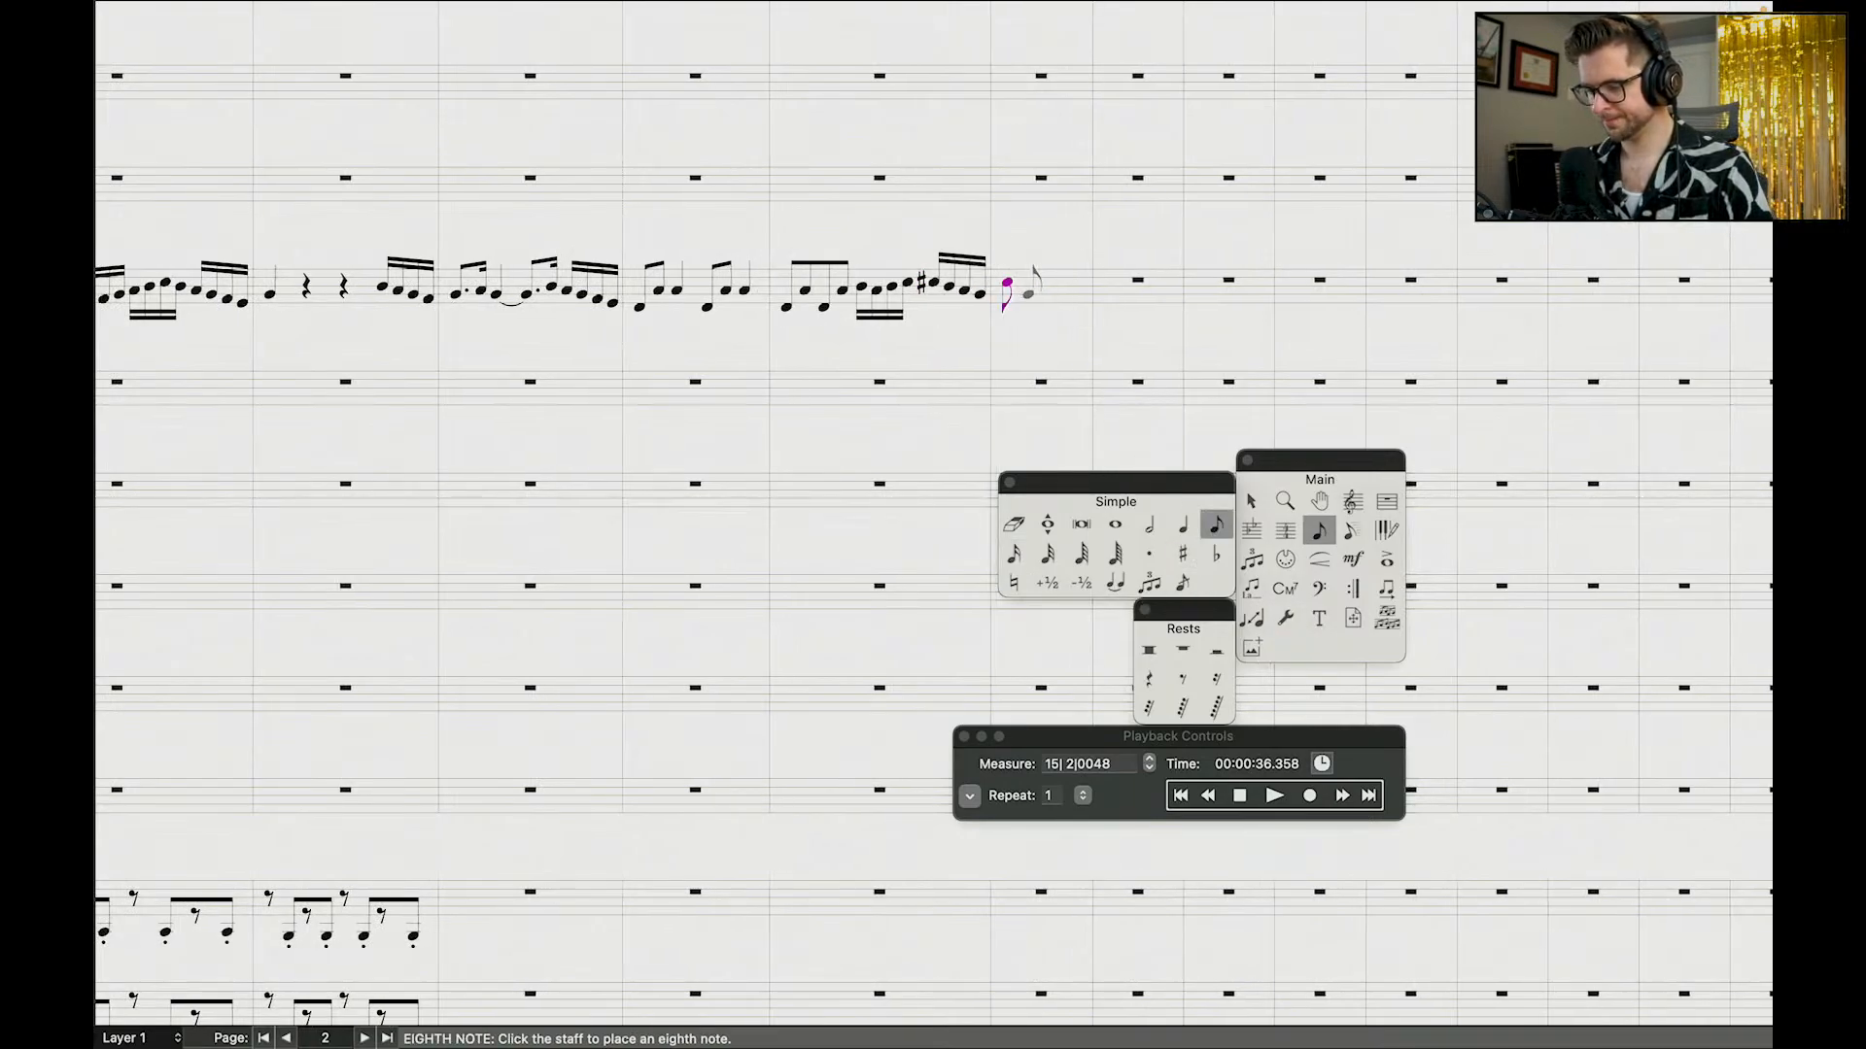
click(1182, 525)
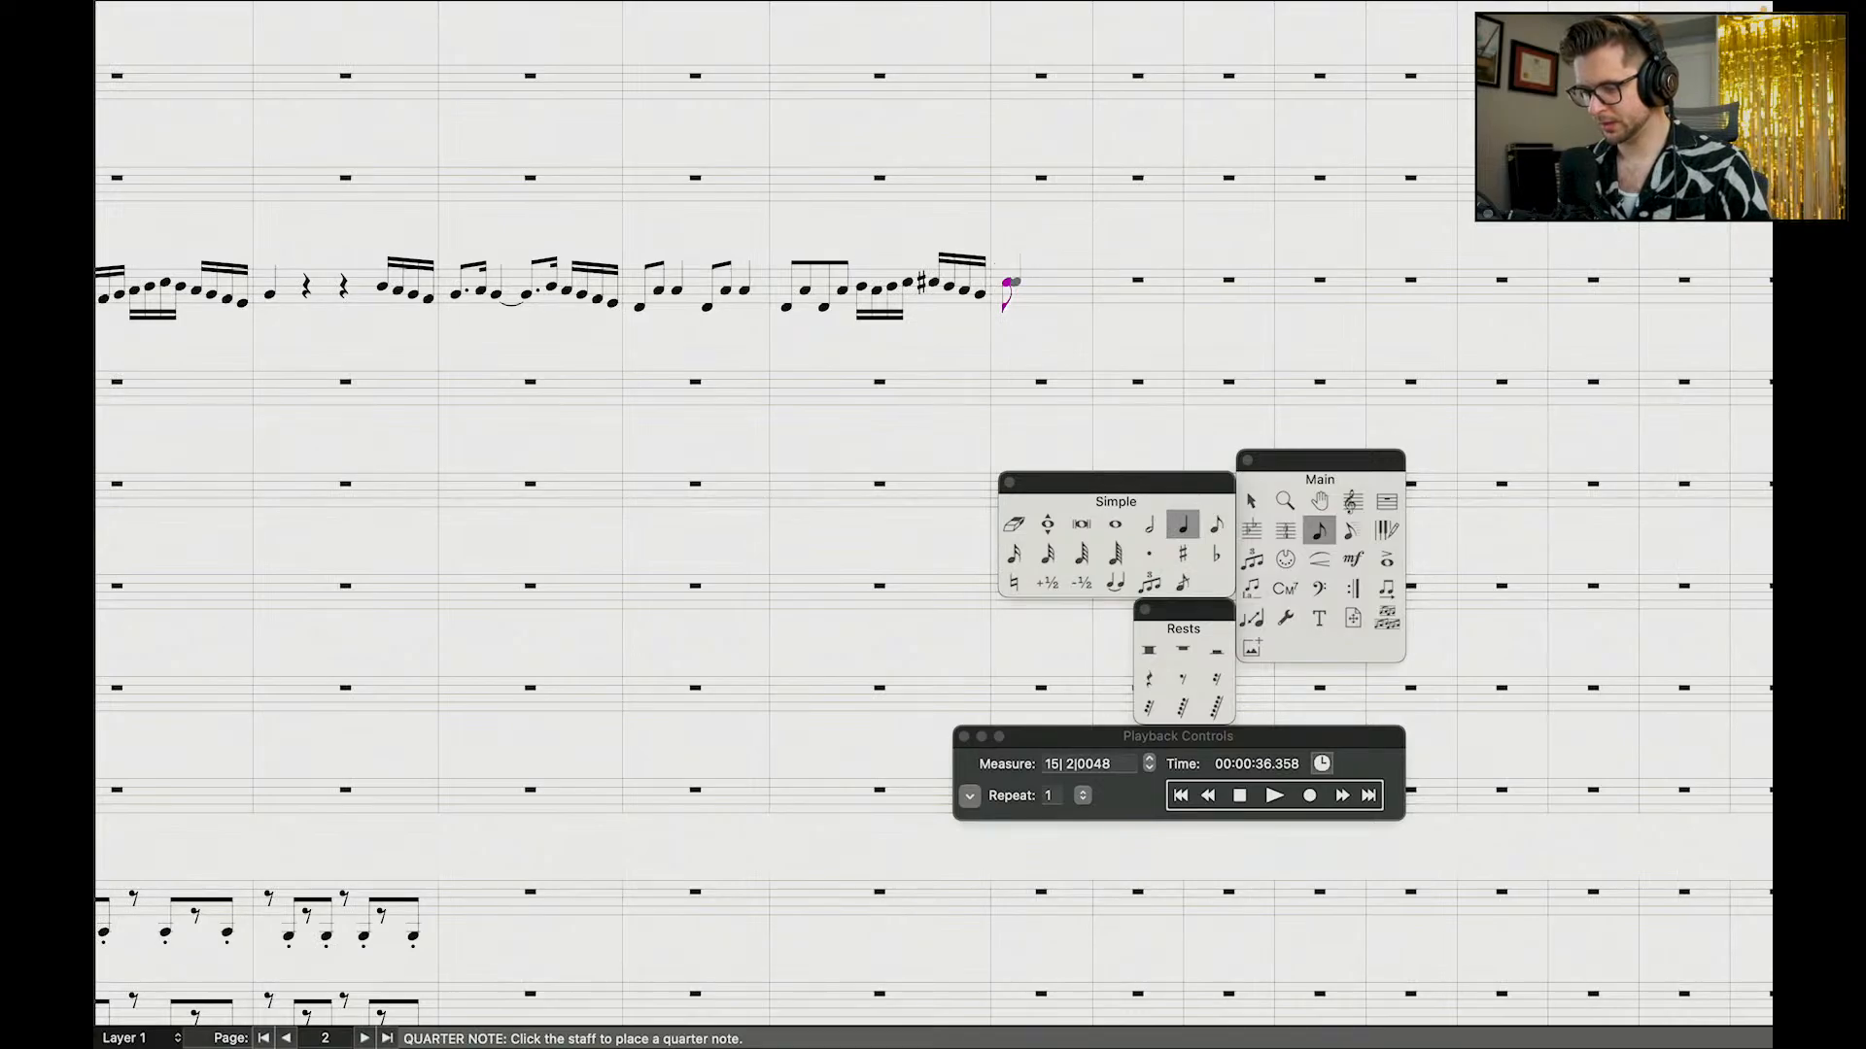
click(1011, 282)
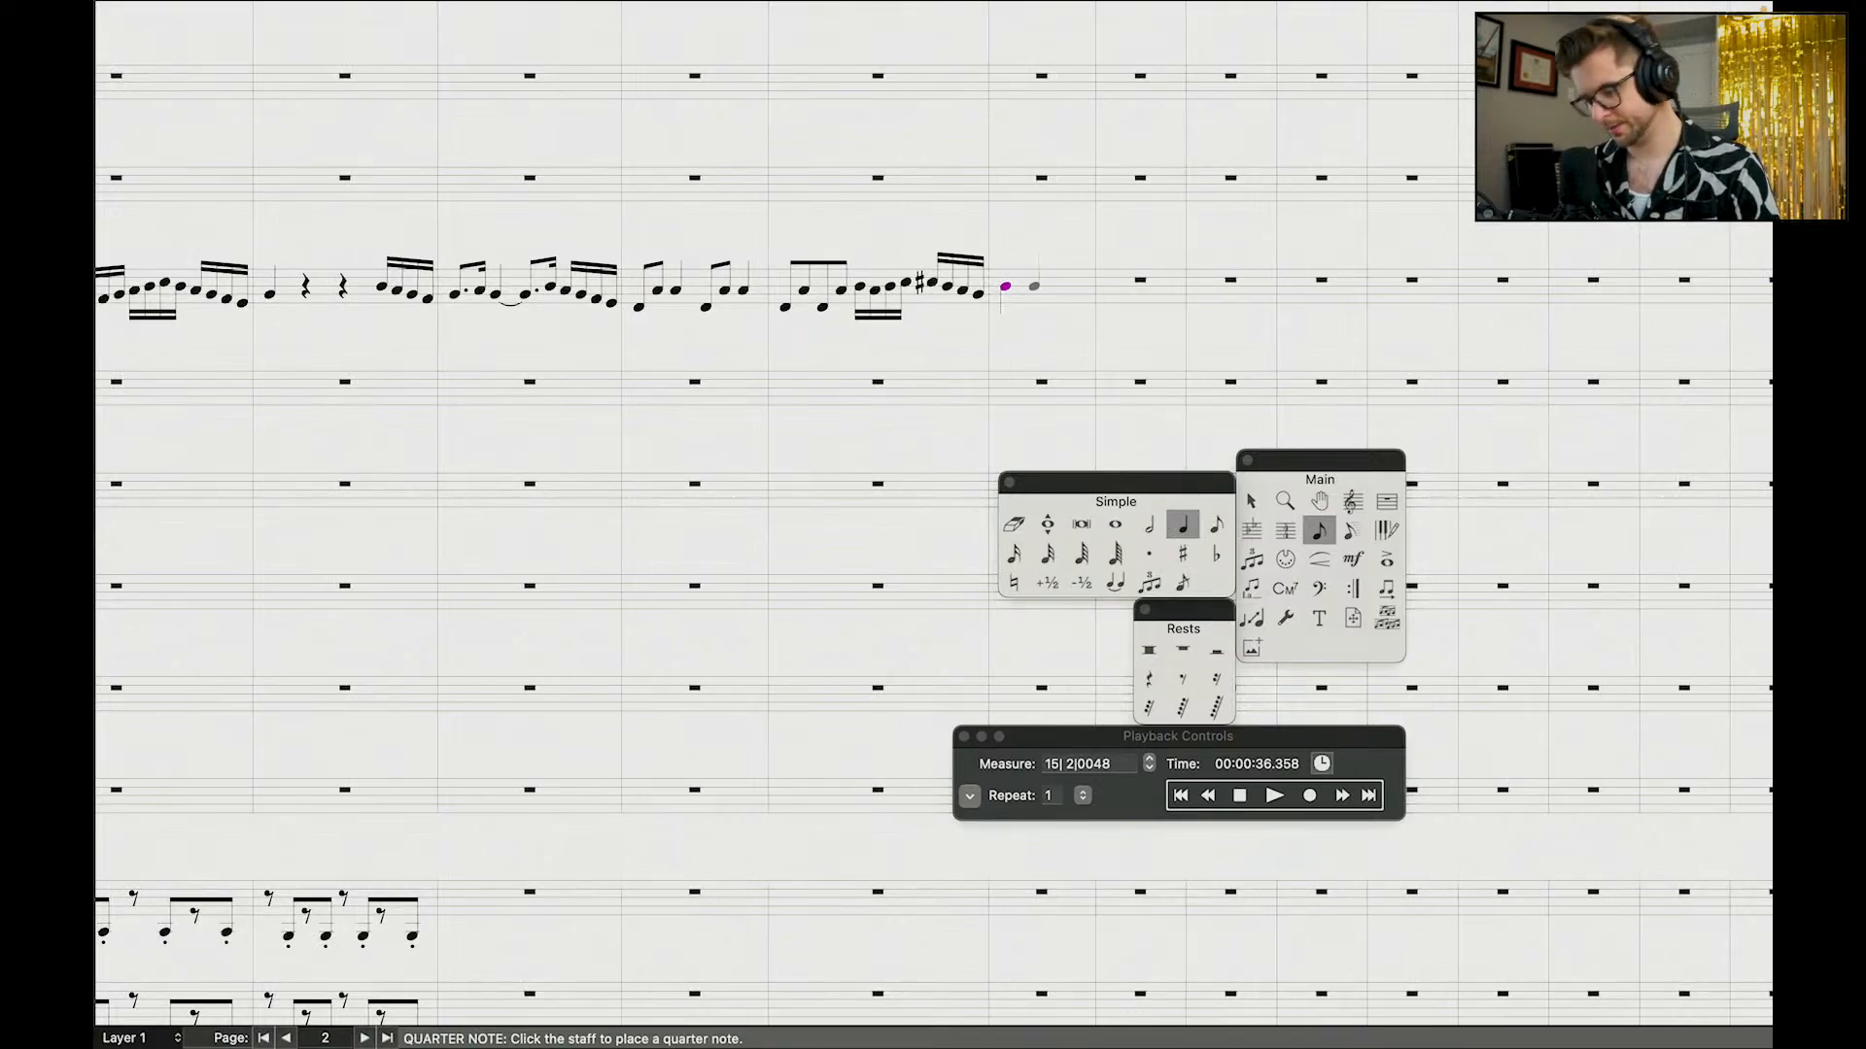
click(1033, 290)
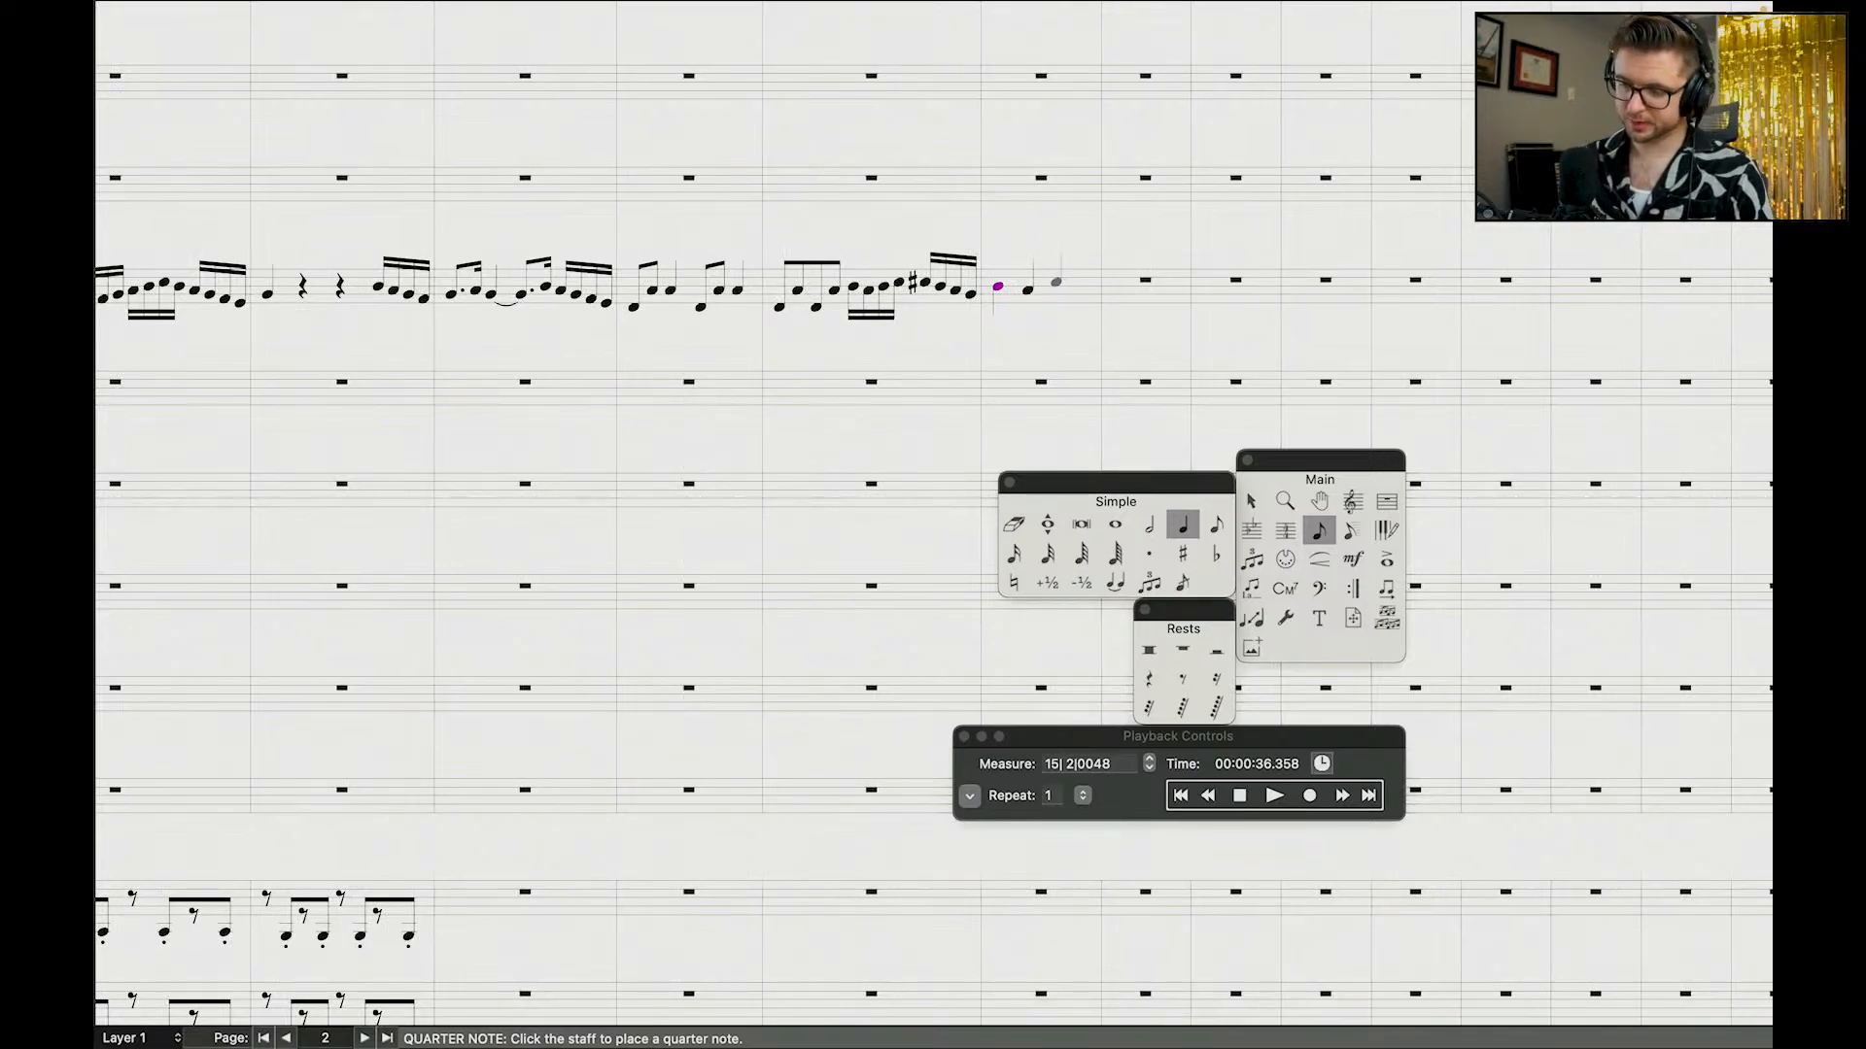
click(1070, 287)
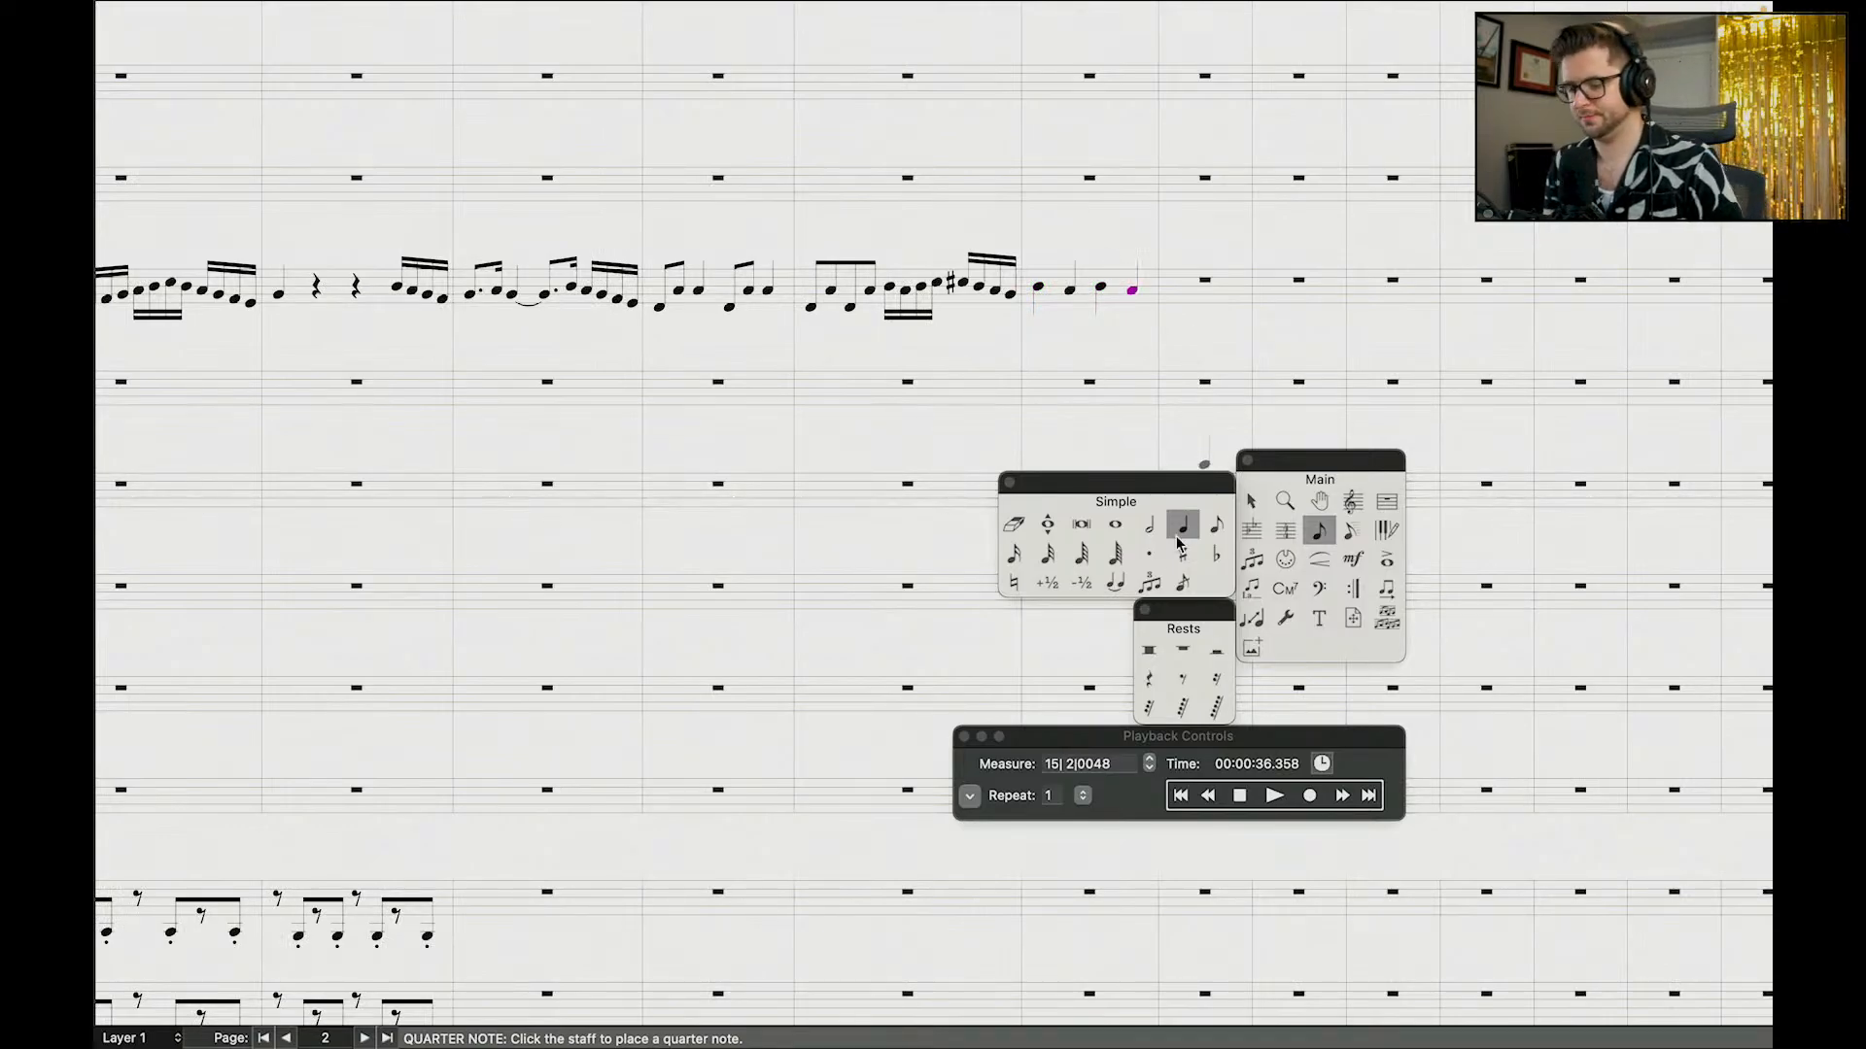
Step: Slur the two quarter-note pairs in Oboe measure 16 and add a staccato to the second note of each pair
click(1320, 562)
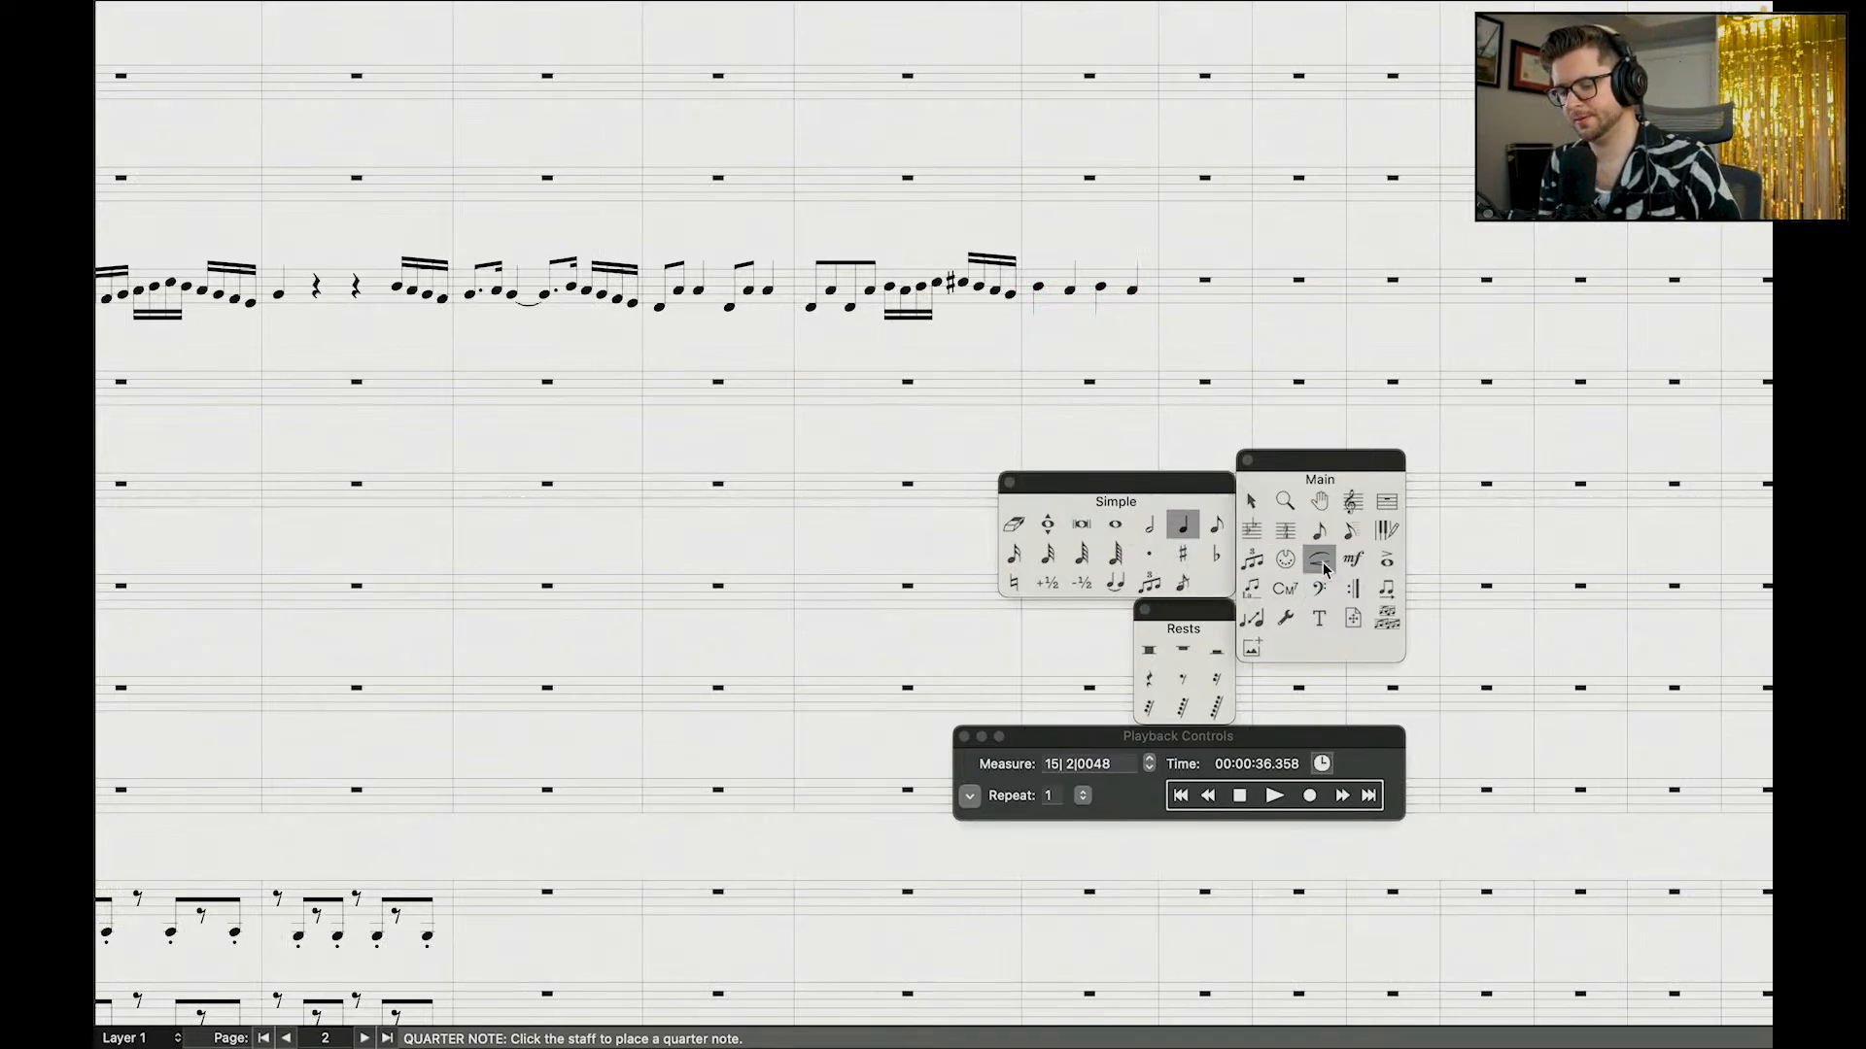
drag(1040, 283, 1133, 284)
click(1387, 559)
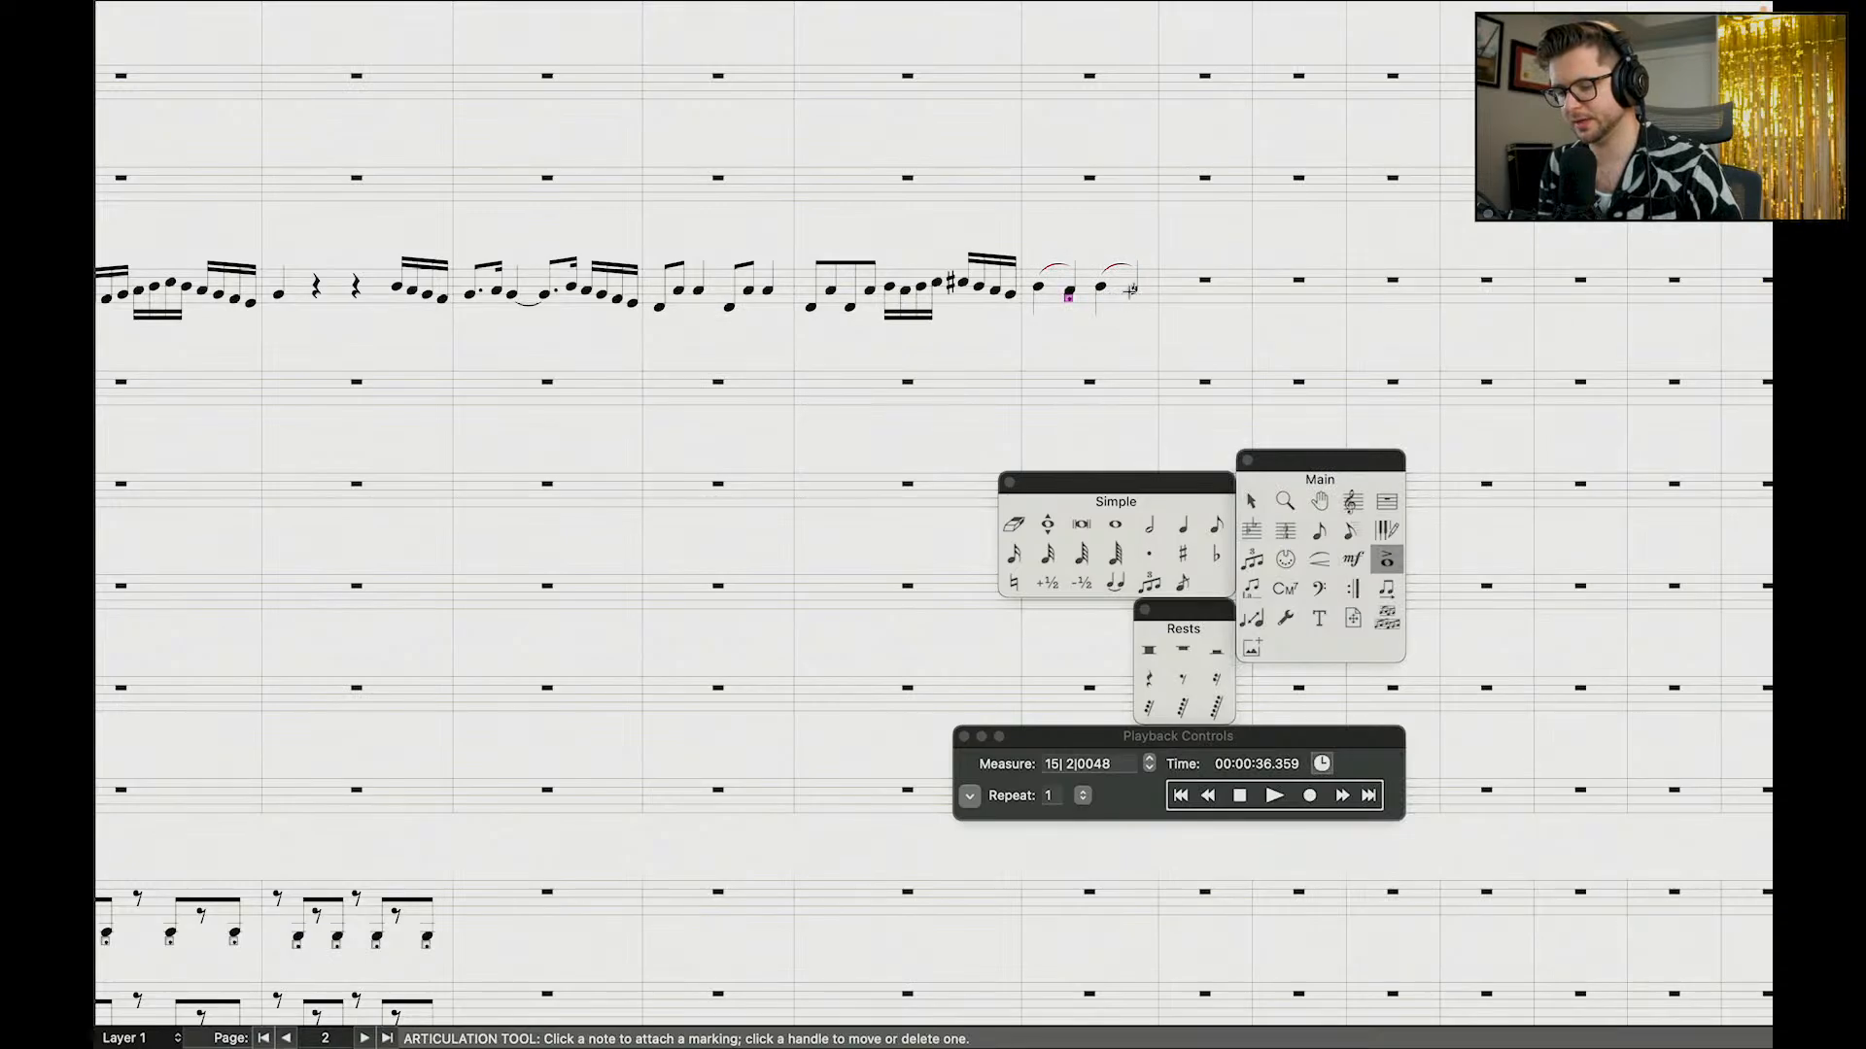
click(1130, 289)
Step: Play back the score from measure 14 to hear the end of the Oboe melody
click(1207, 796)
click(1207, 797)
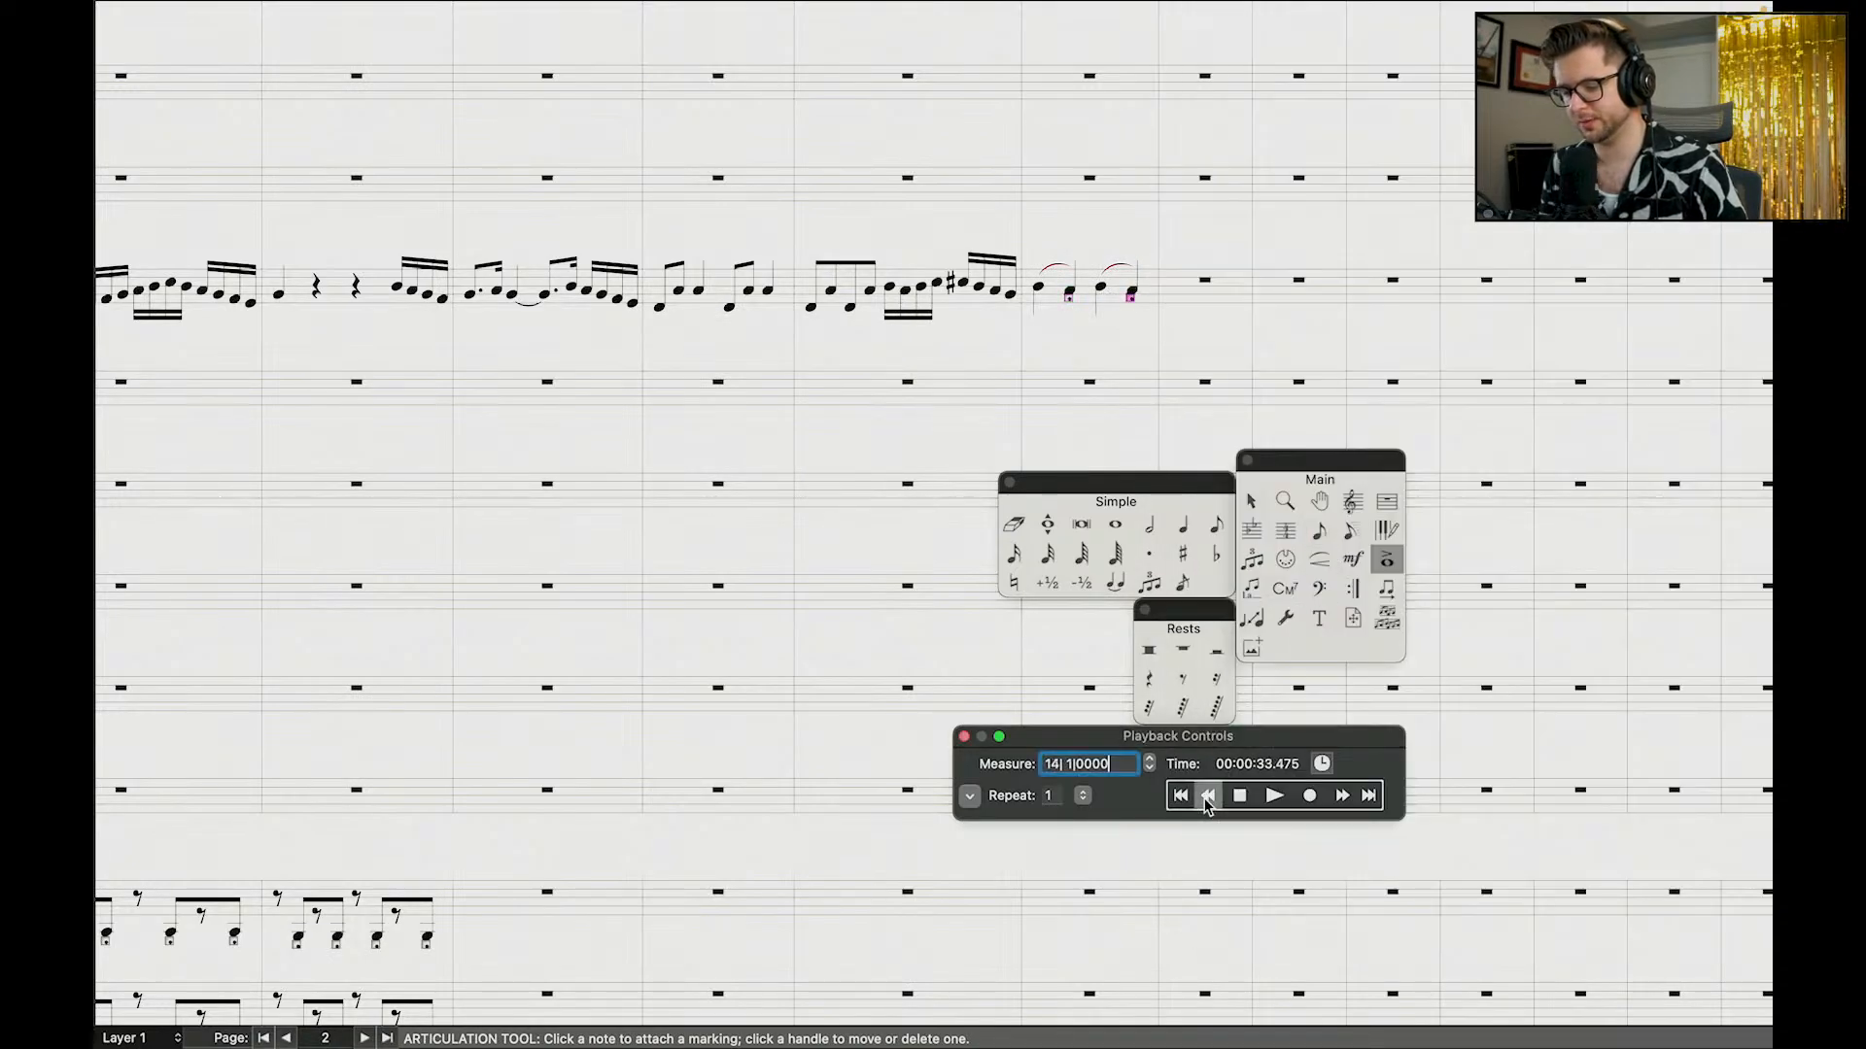
key(space)
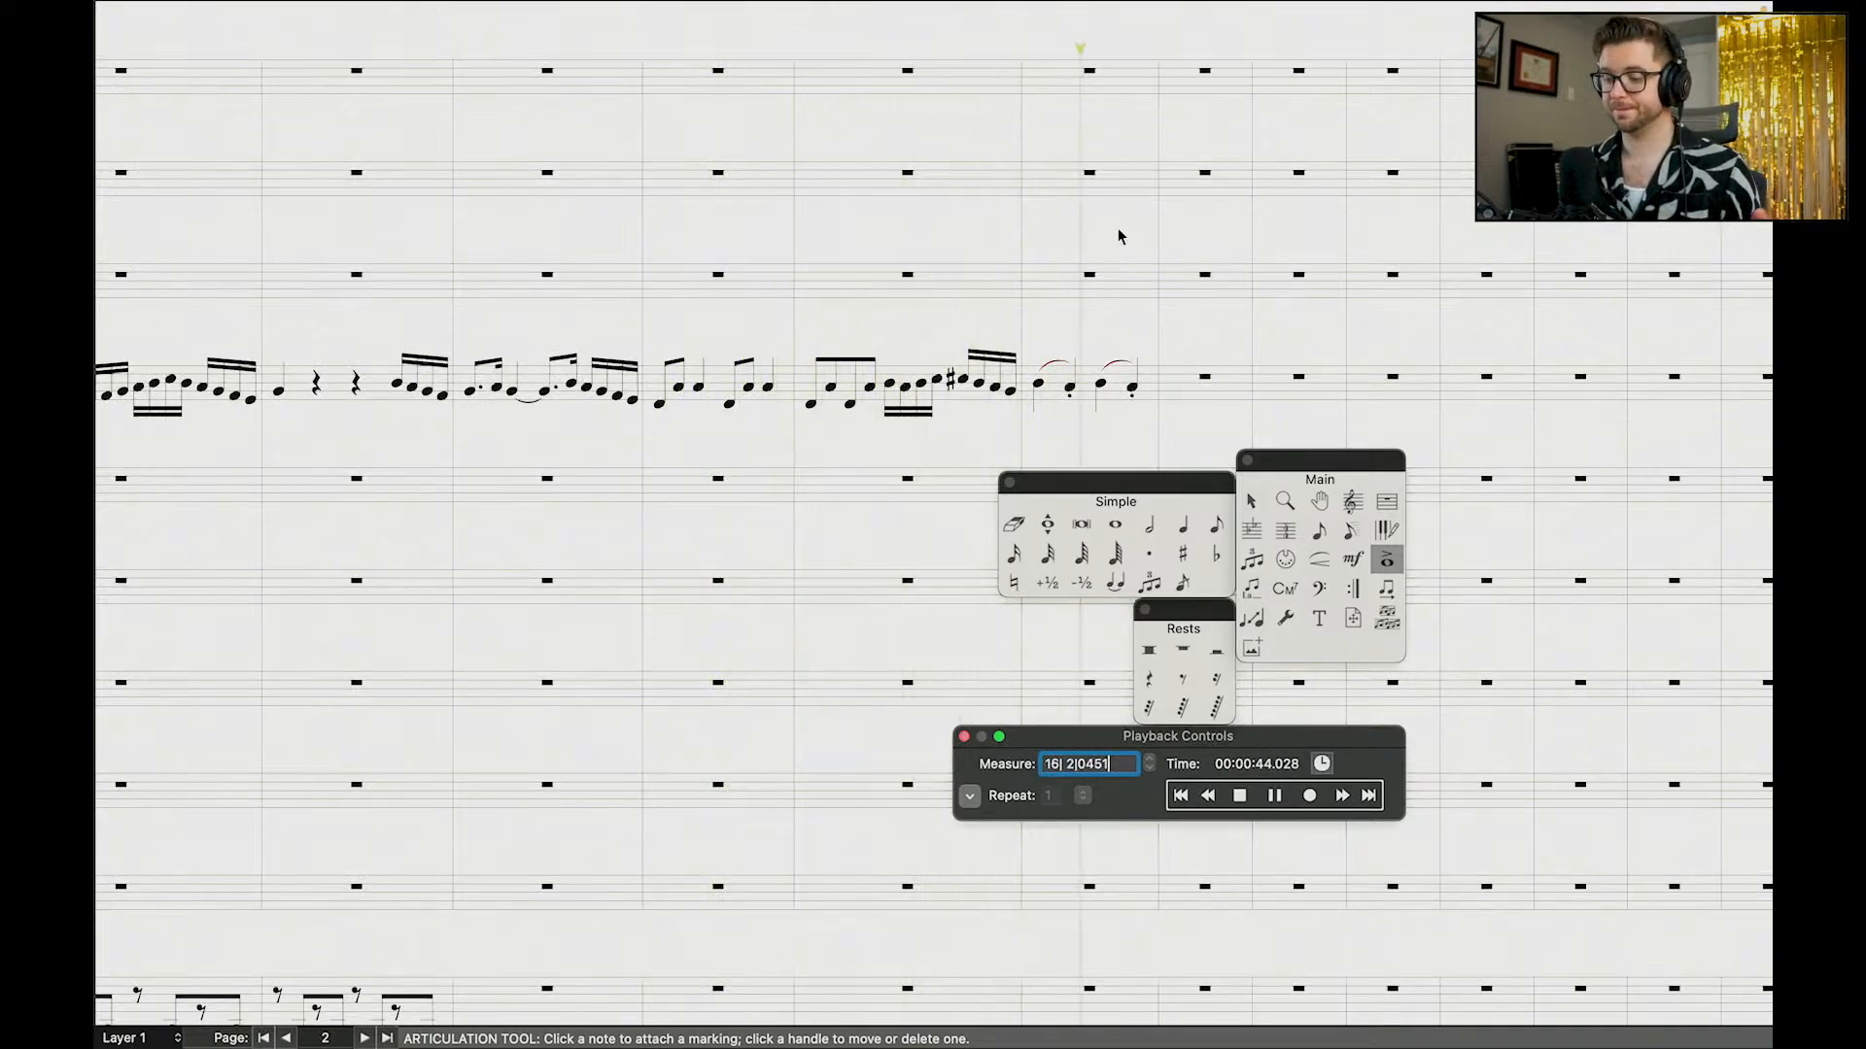
key(space)
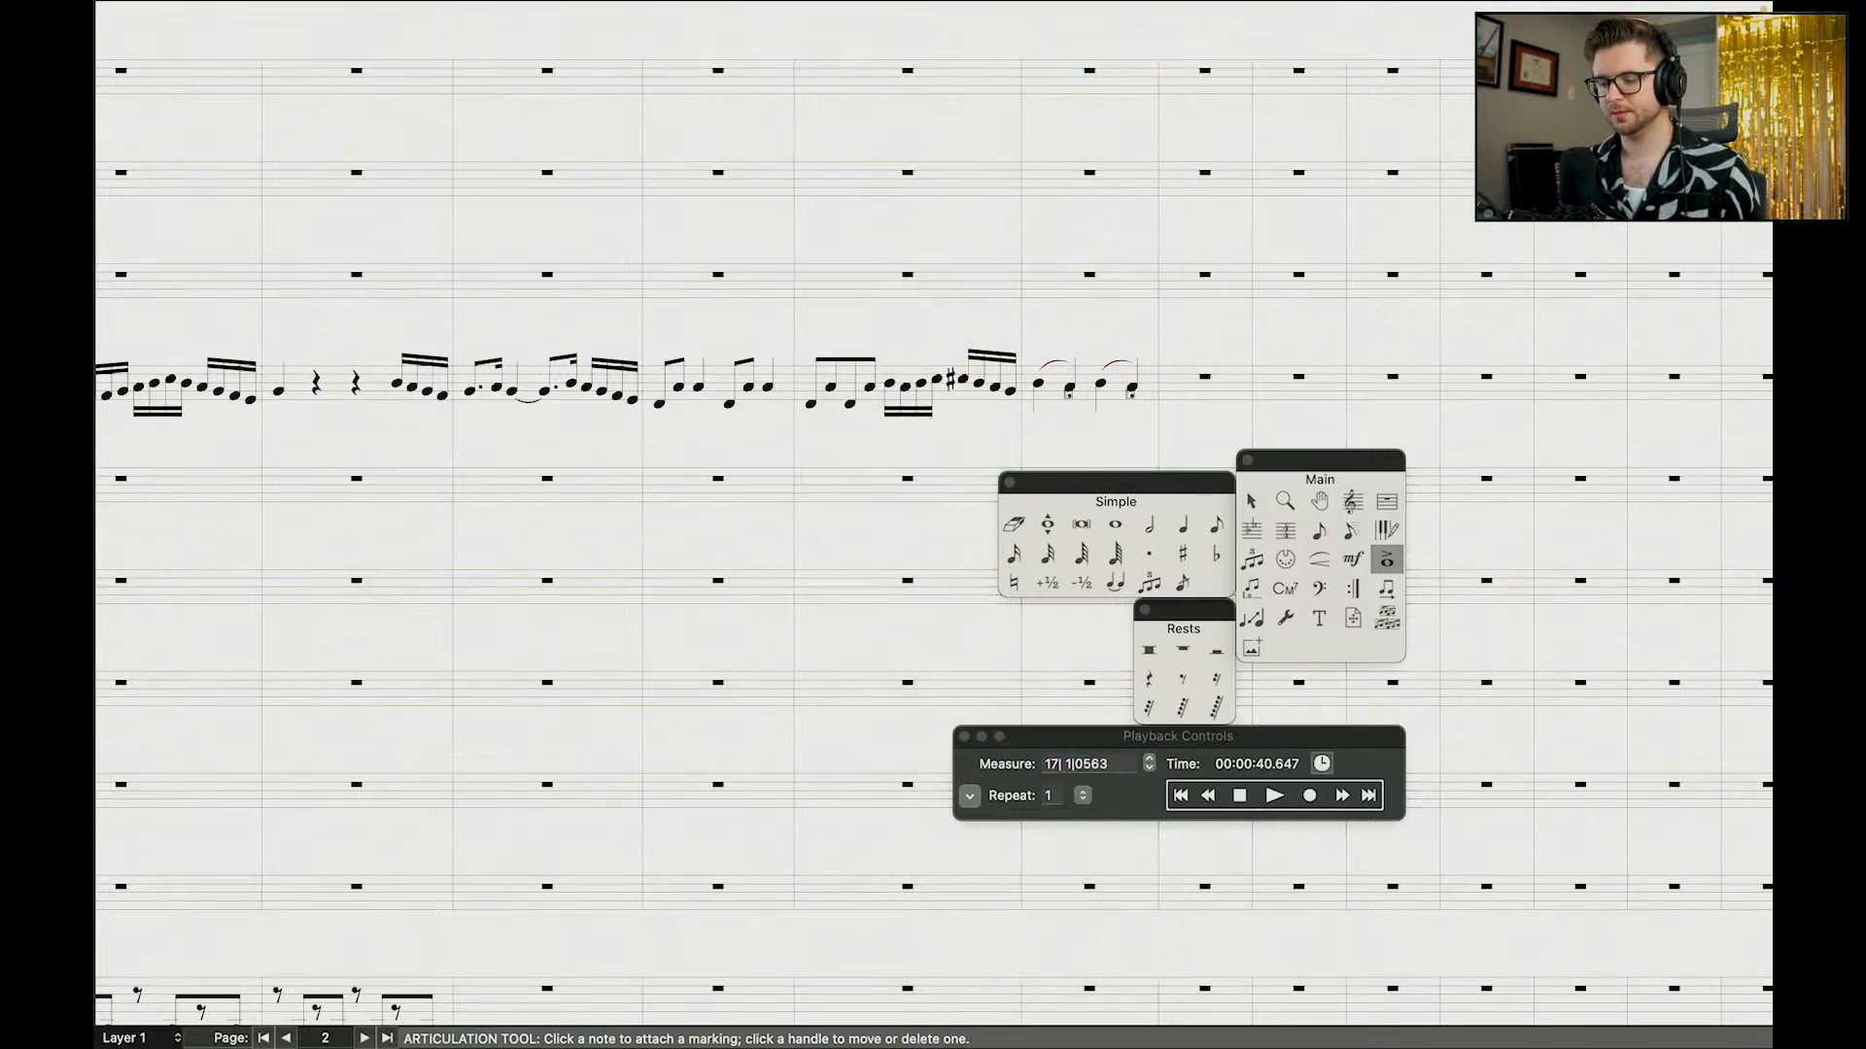
Step: Copy Oboe measure 16, with its slurs and staccatos, into Oboe measures 19 and 22
click(1250, 502)
click(1115, 394)
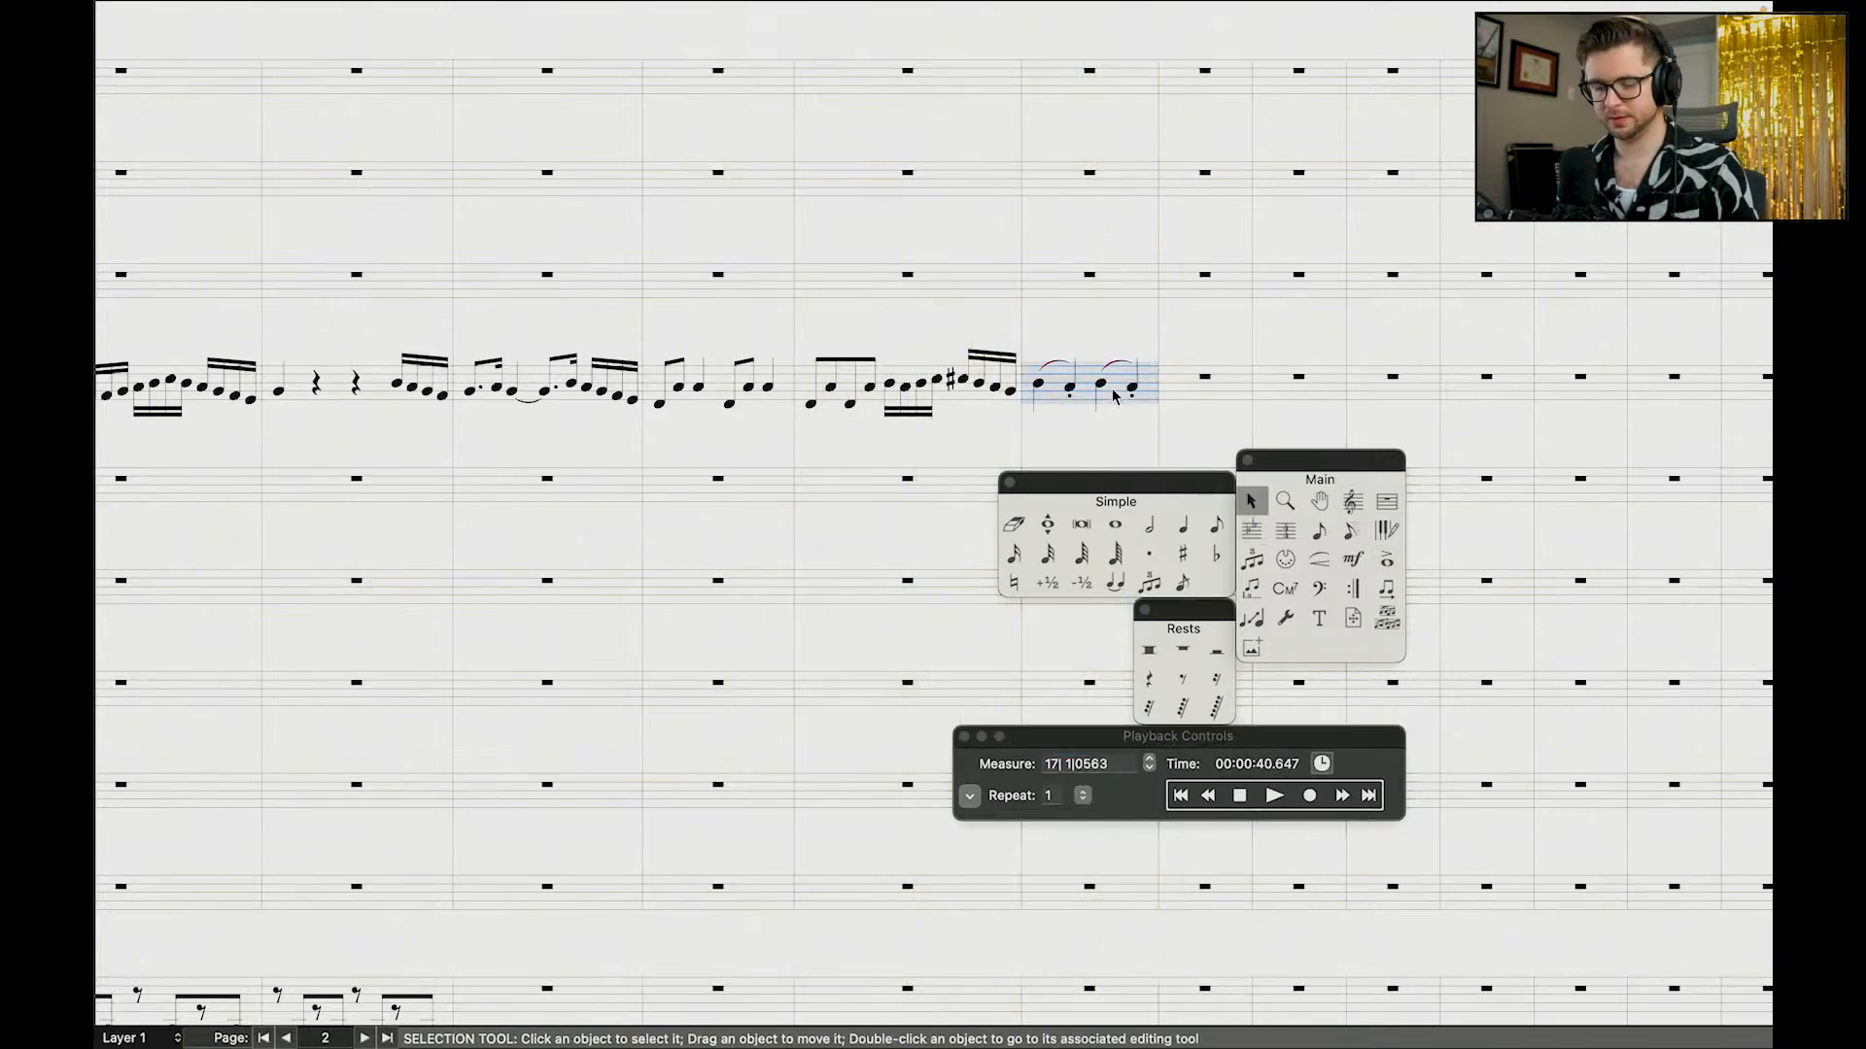
alt+click(1353, 394)
click(1509, 284)
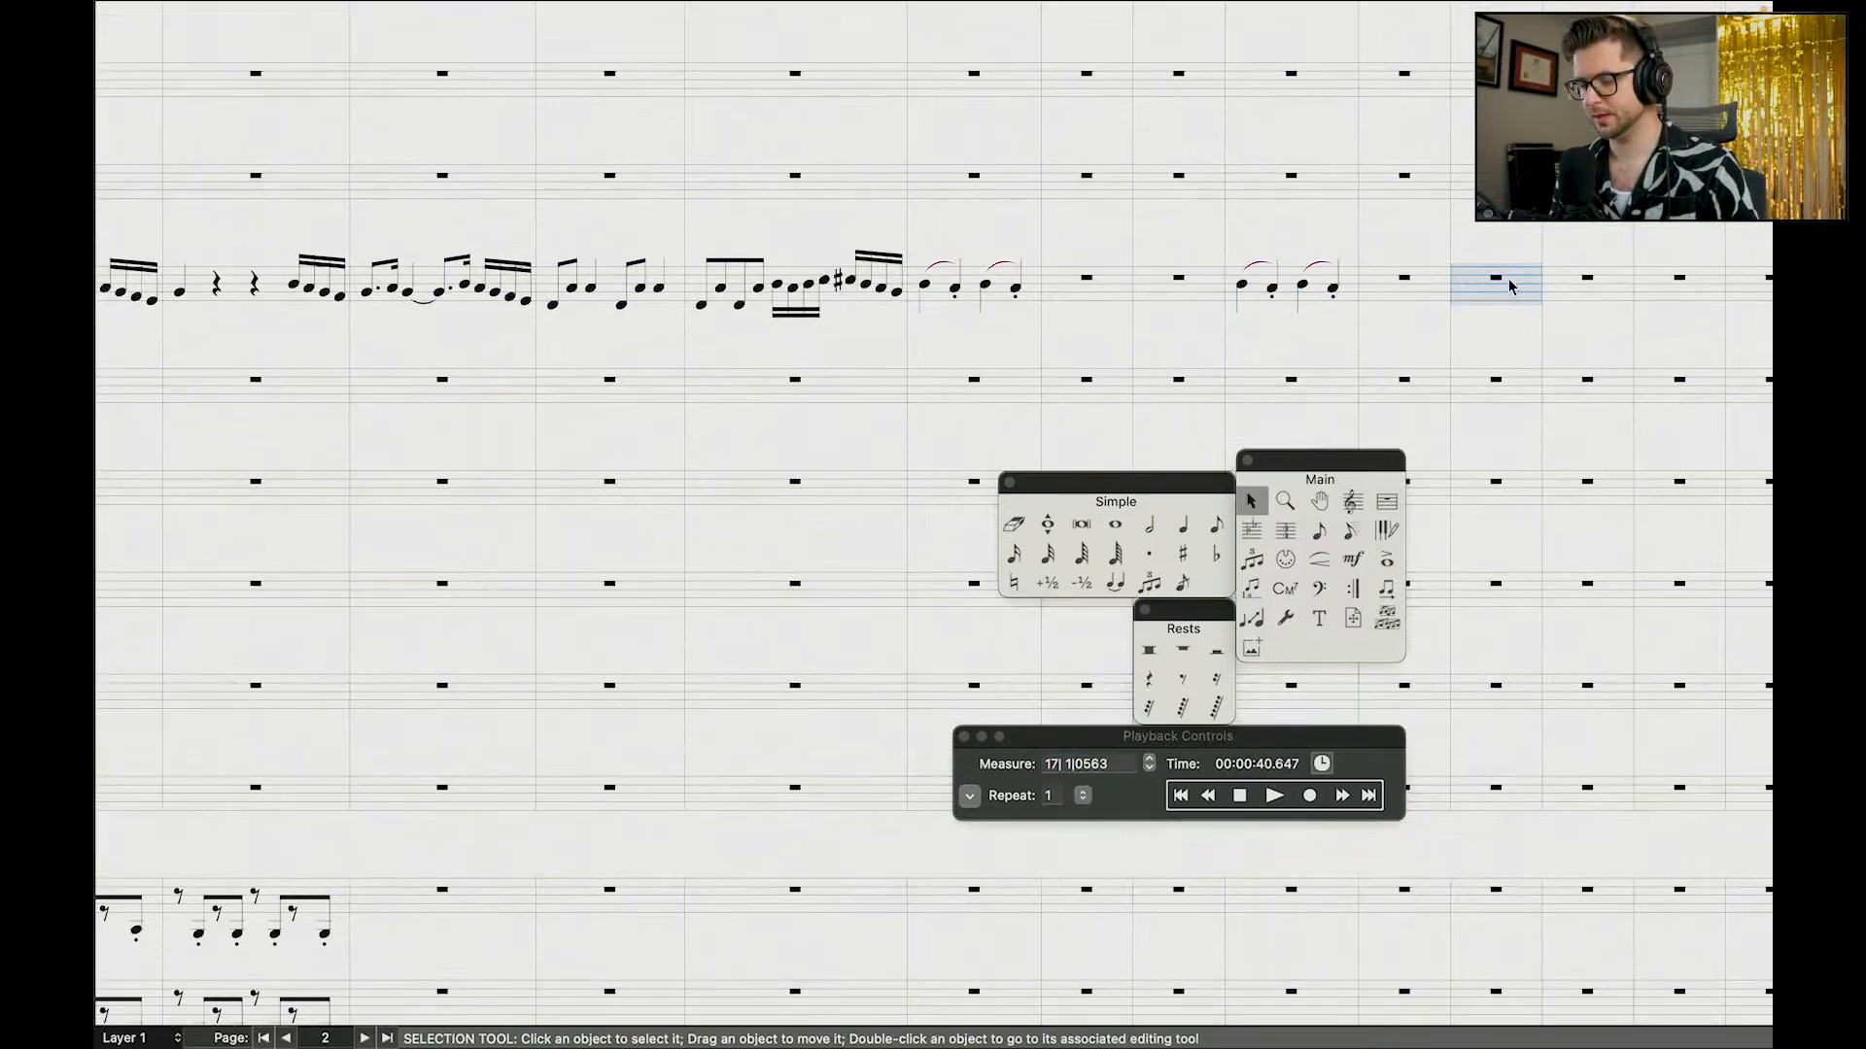
scroll(1511, 287, right, 1)
click(1511, 286)
key(super+v)
scroll(1513, 282, right, 3)
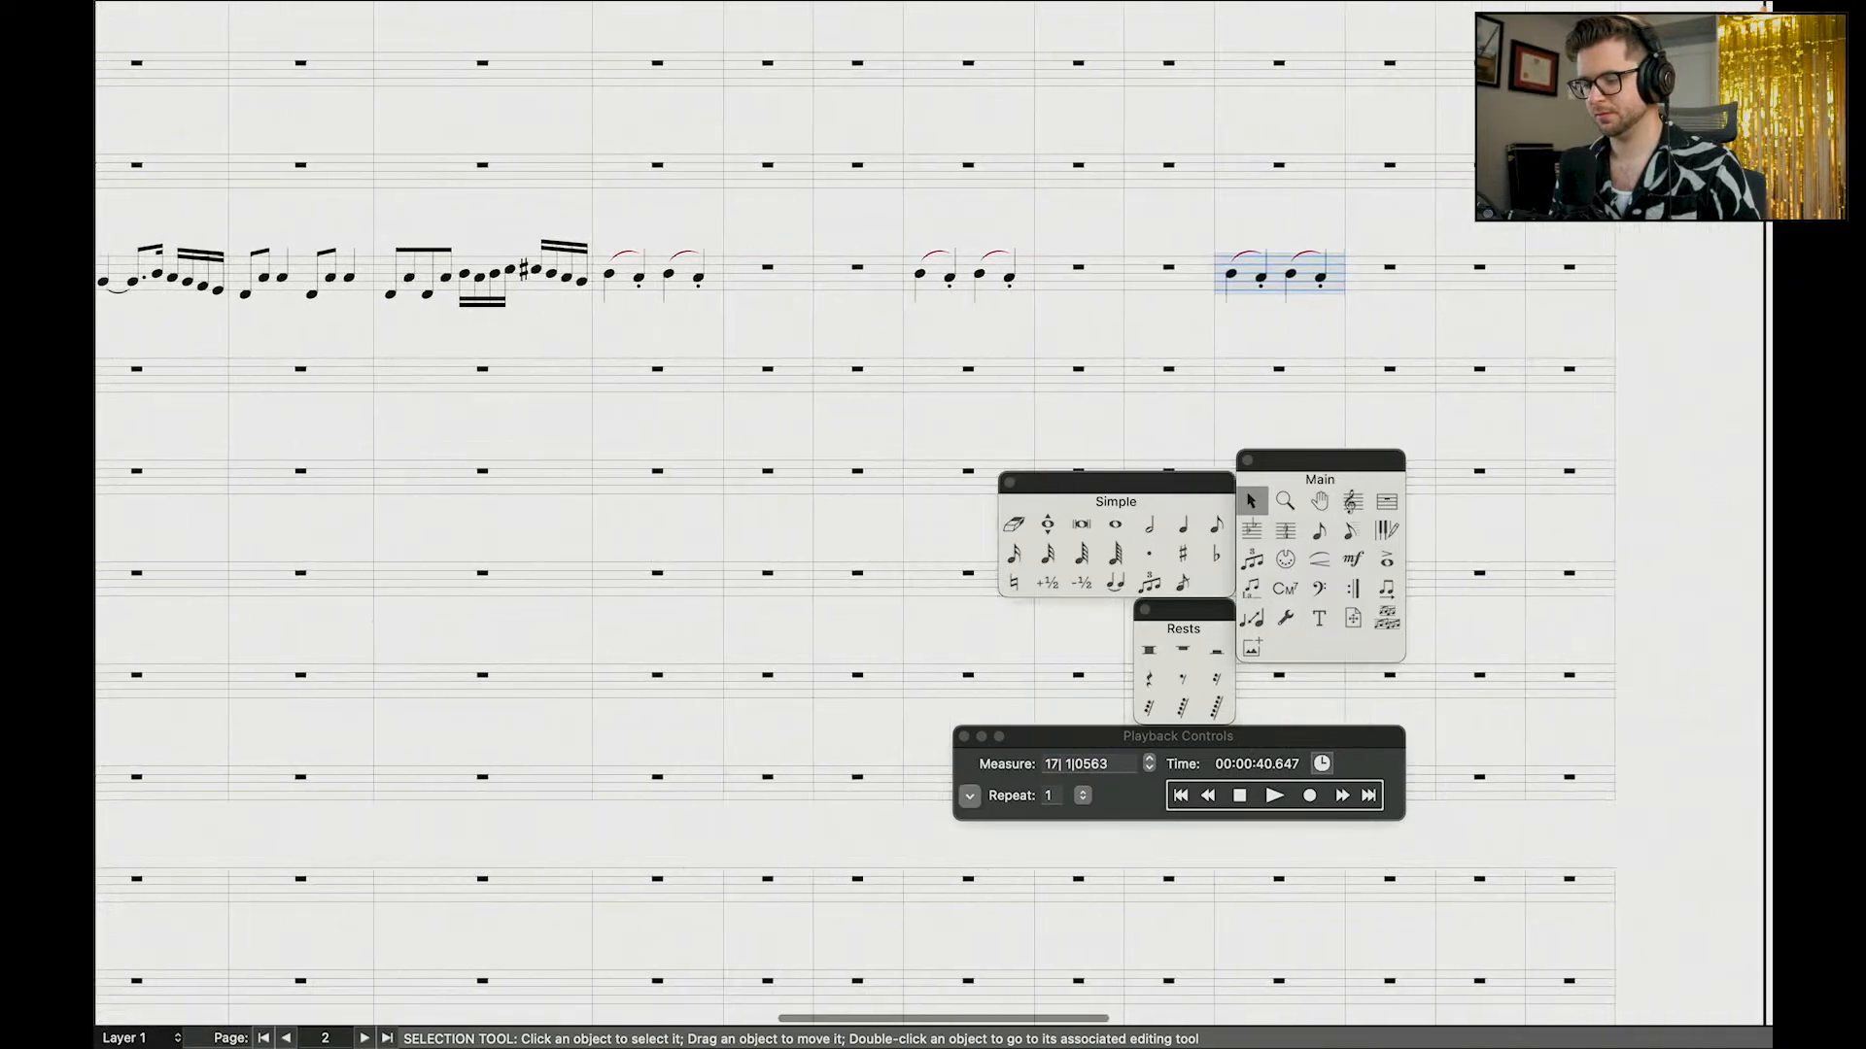
Step: Enter six eighth notes in Oboe measure 23: B-flat, A, B-flat, A, B-flat and A
click(1382, 212)
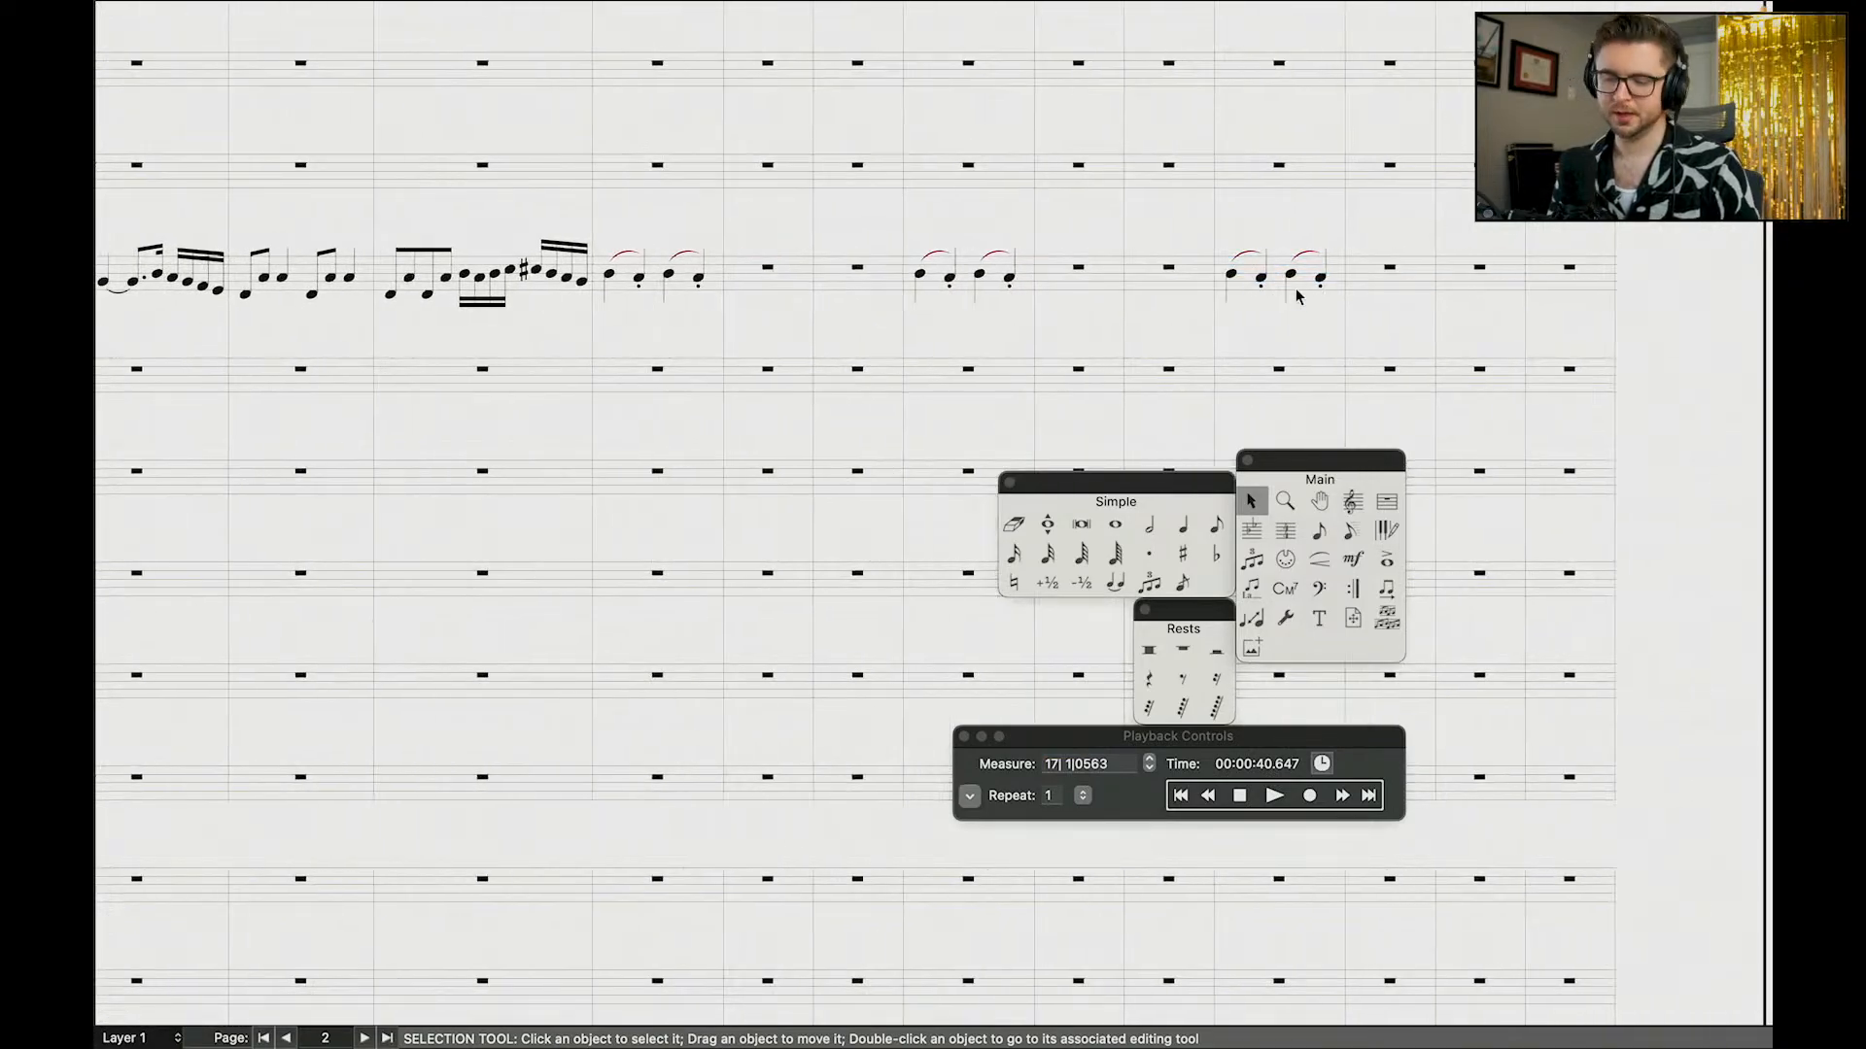
click(1348, 297)
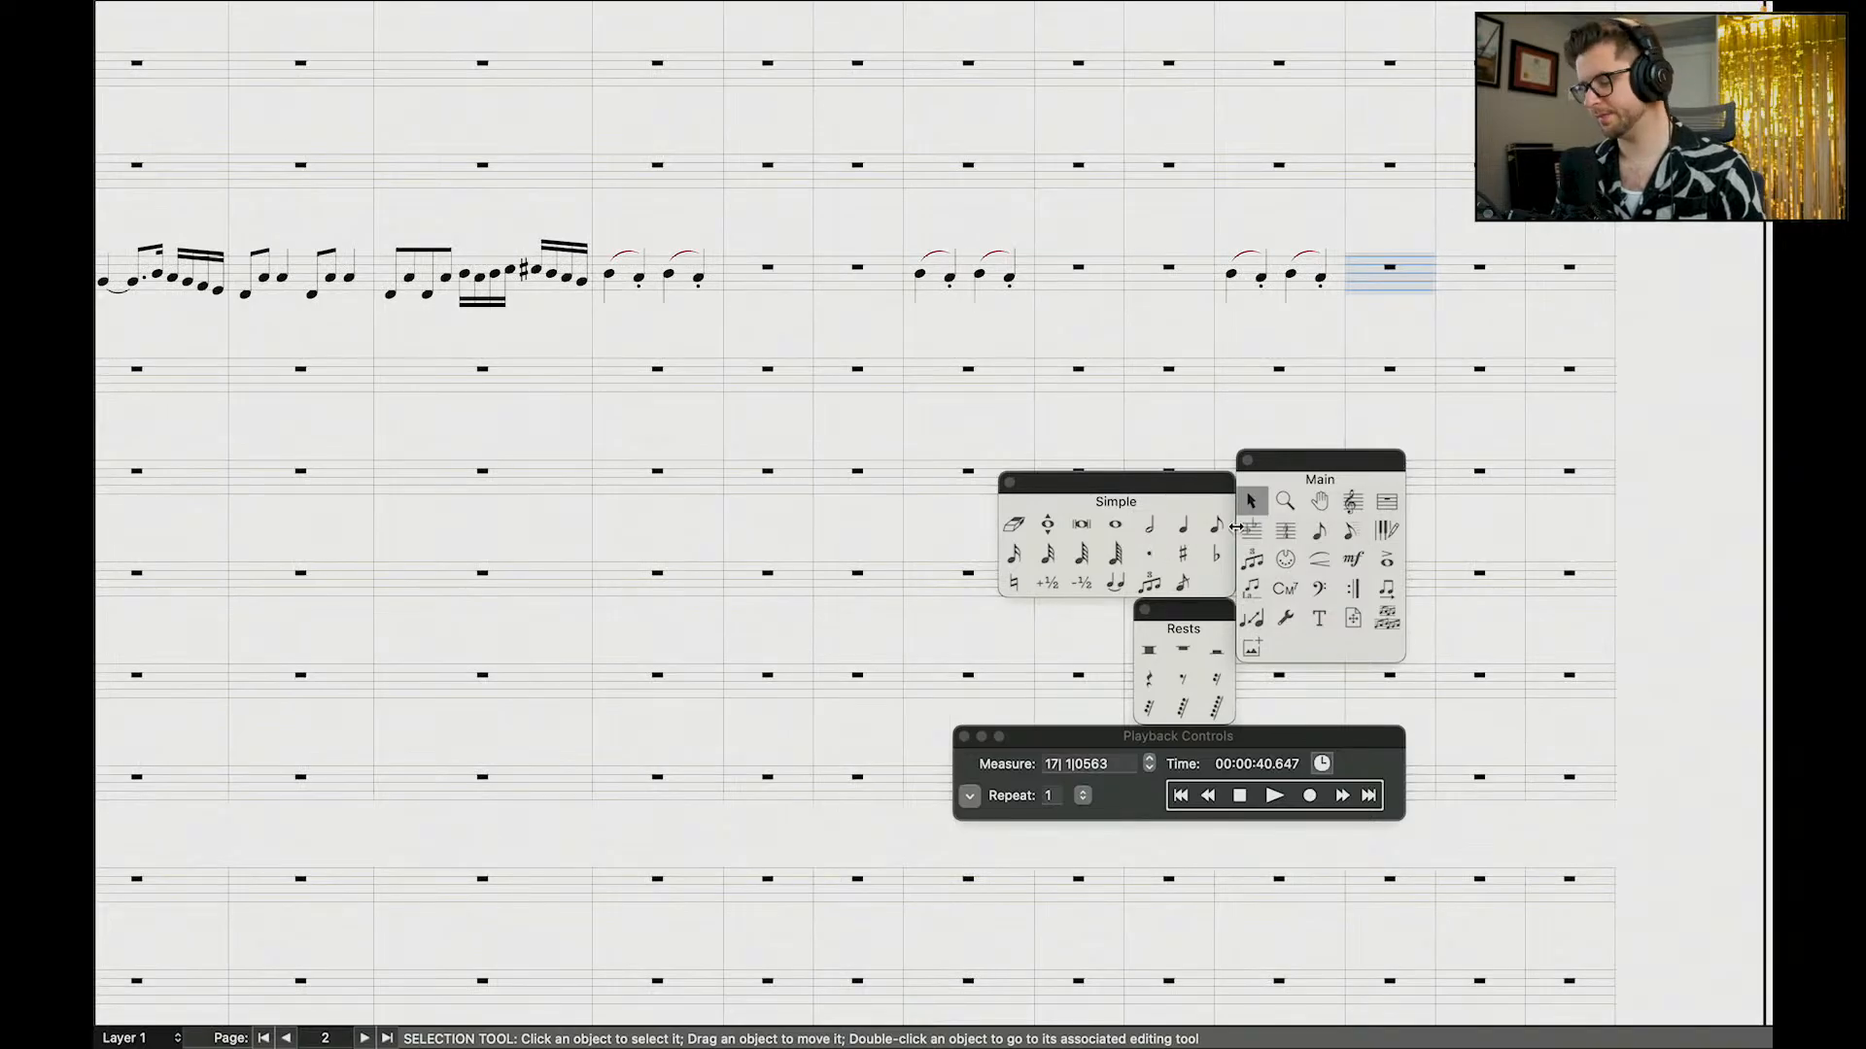
click(1226, 527)
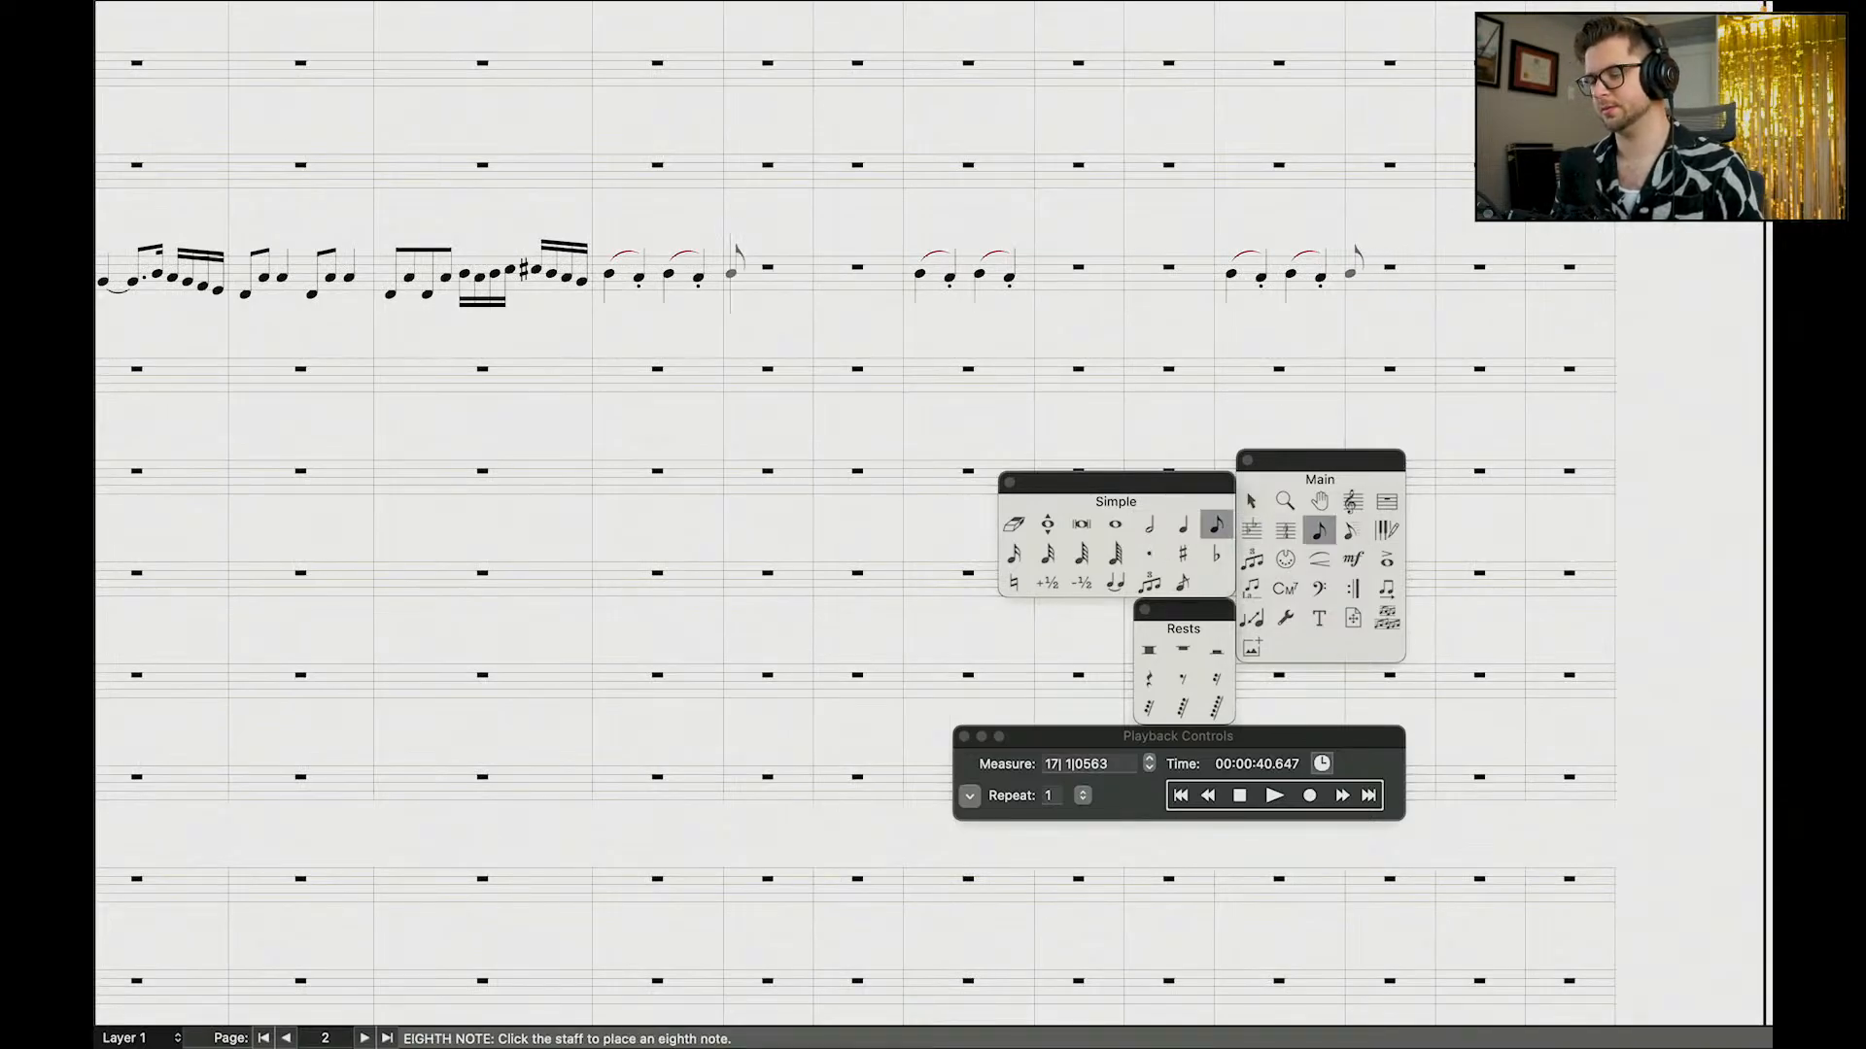
click(1351, 274)
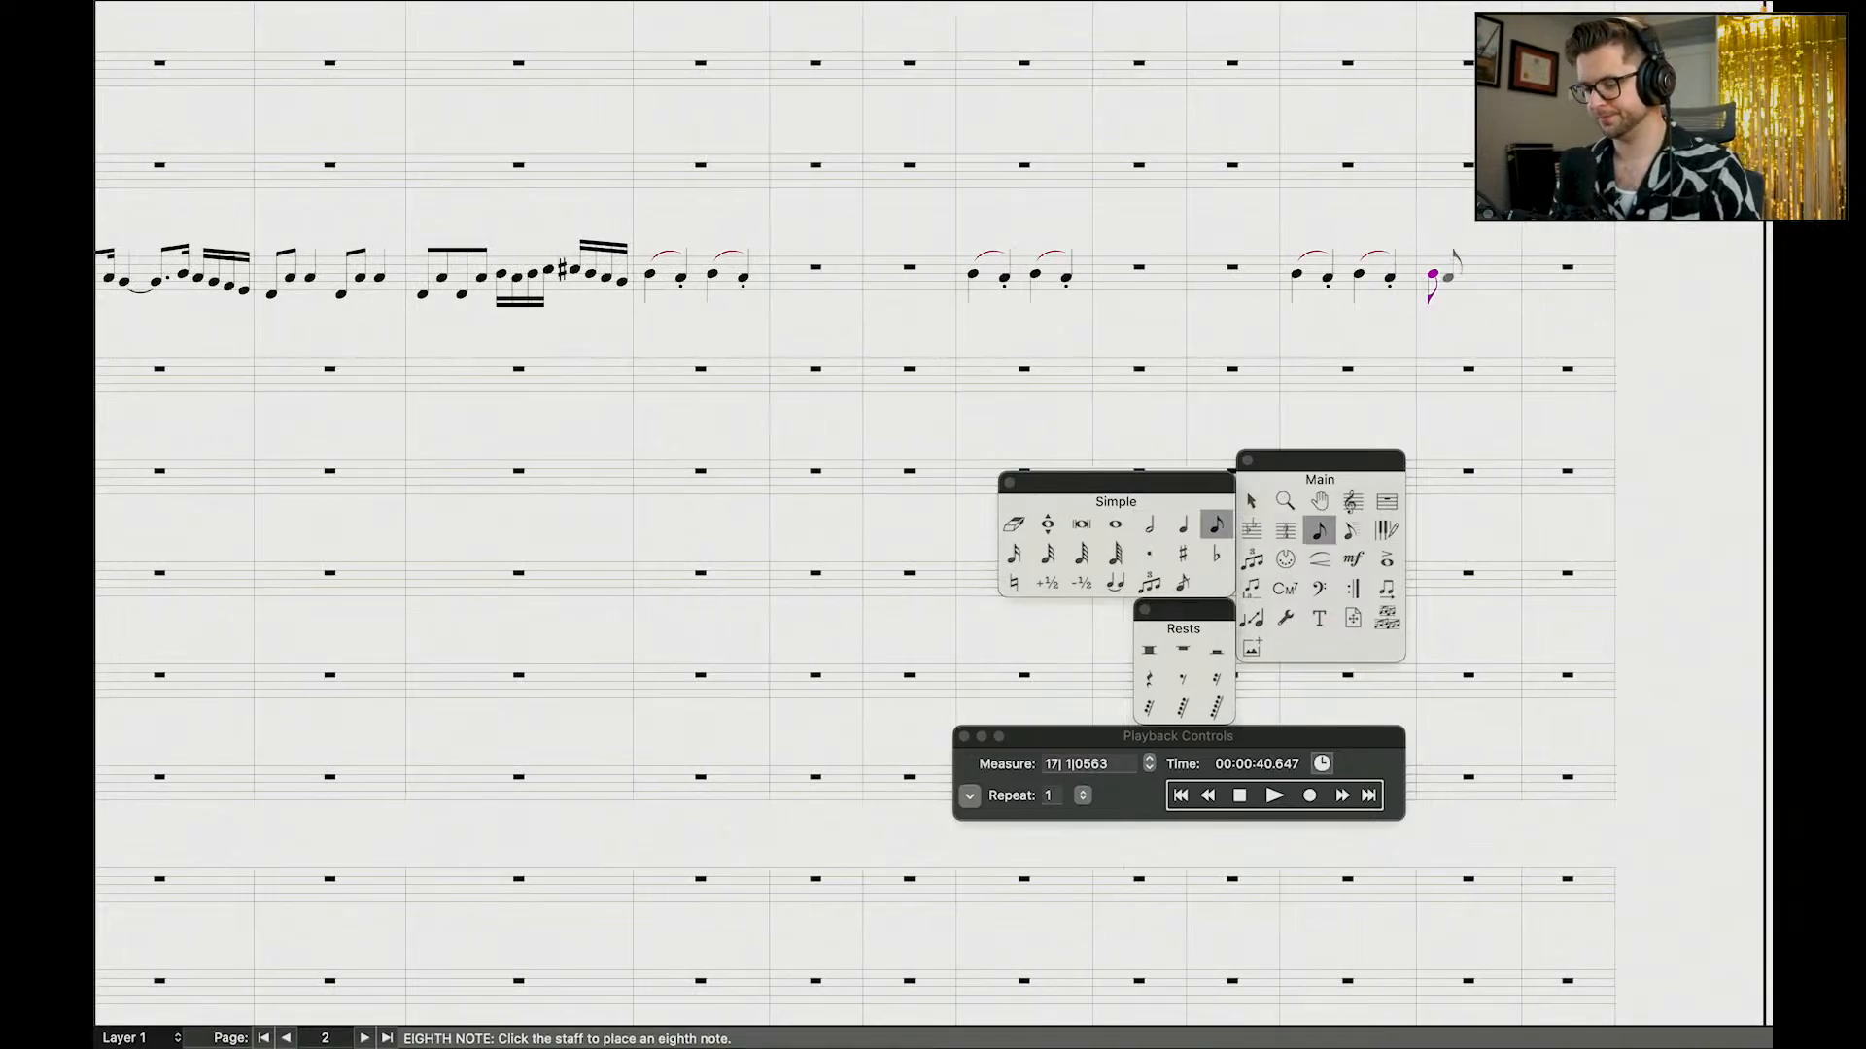
click(1447, 276)
click(1450, 272)
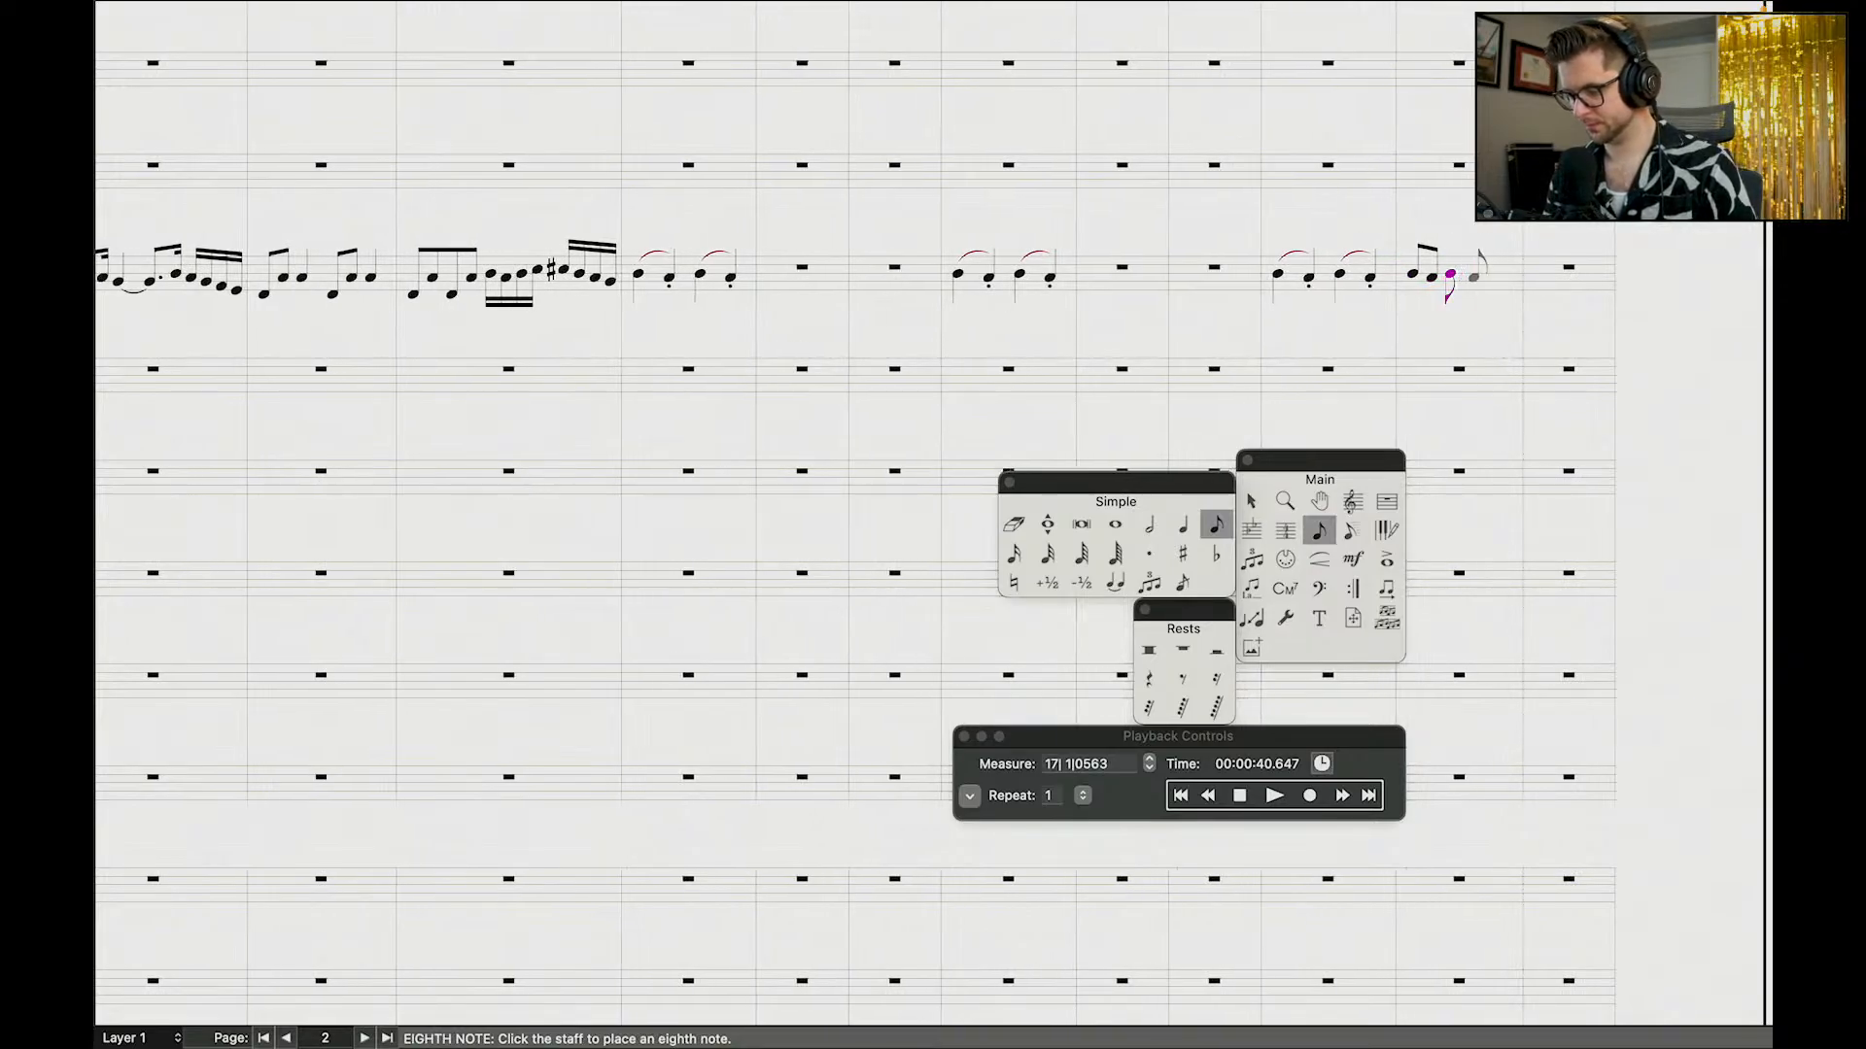
click(1474, 276)
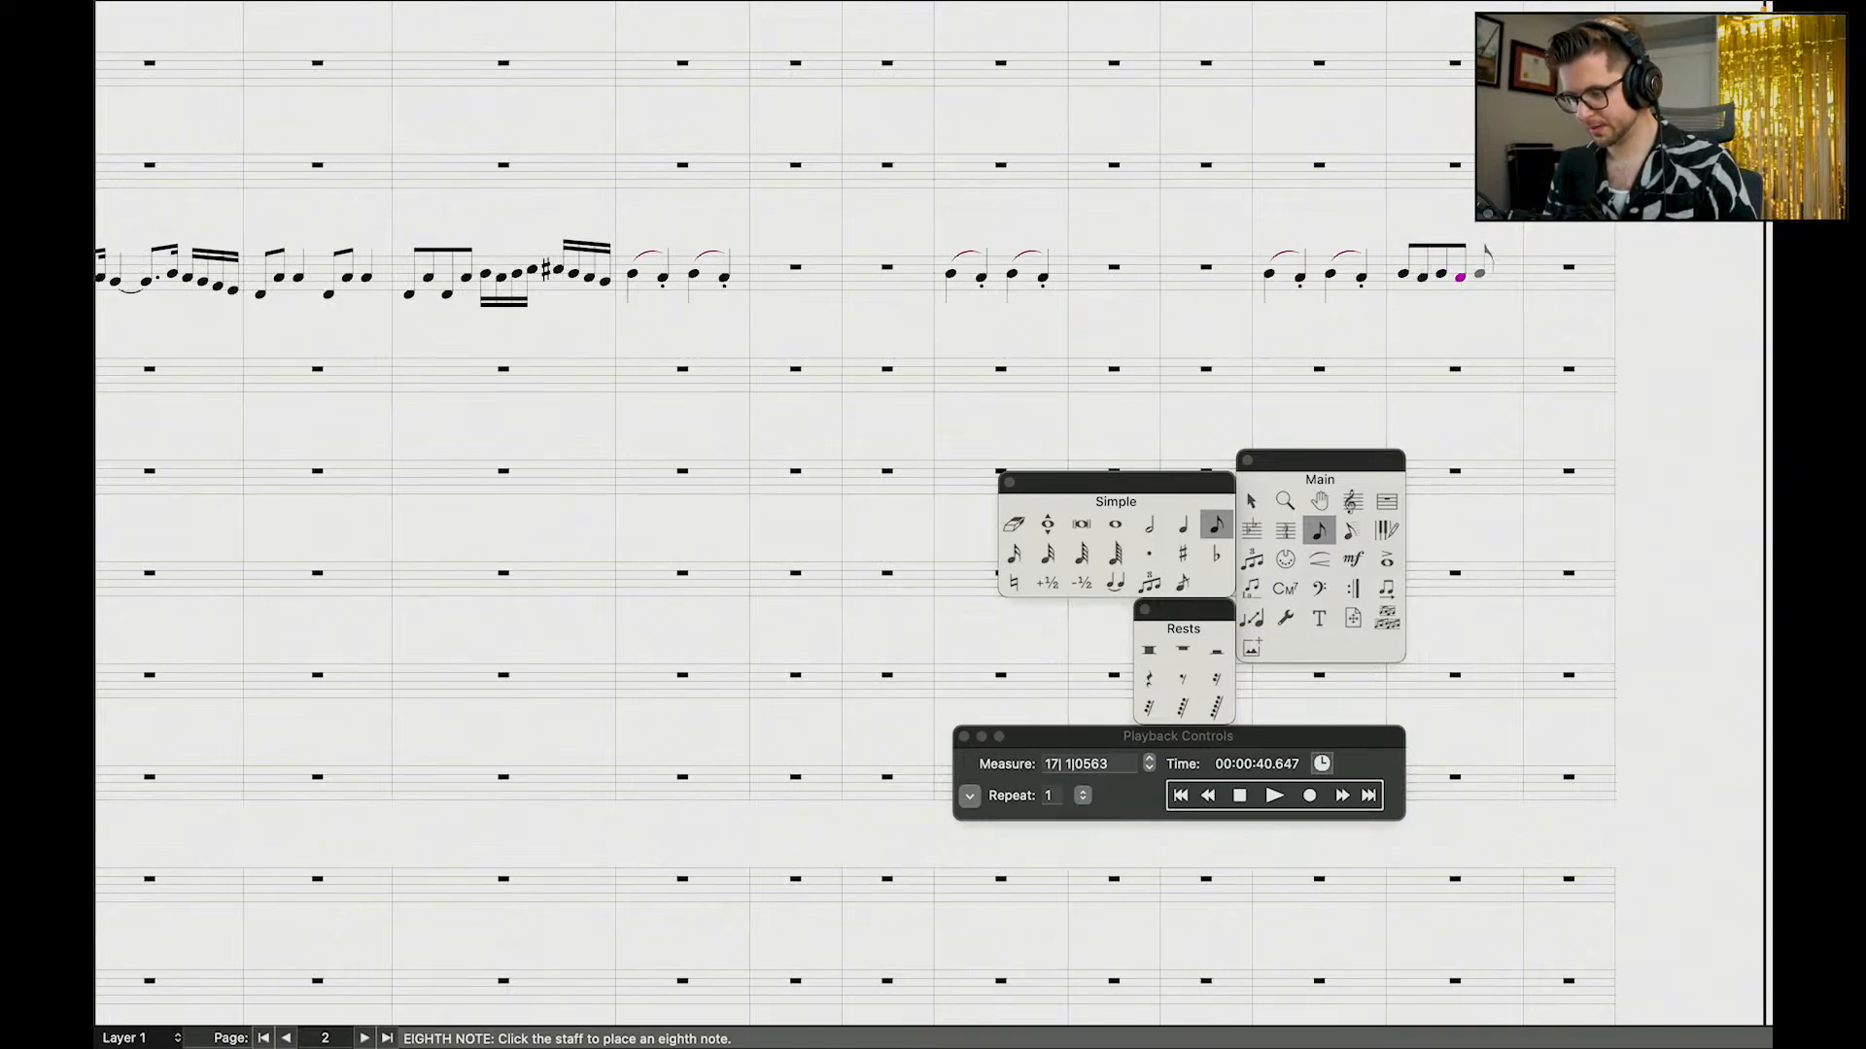
click(1479, 274)
click(1479, 275)
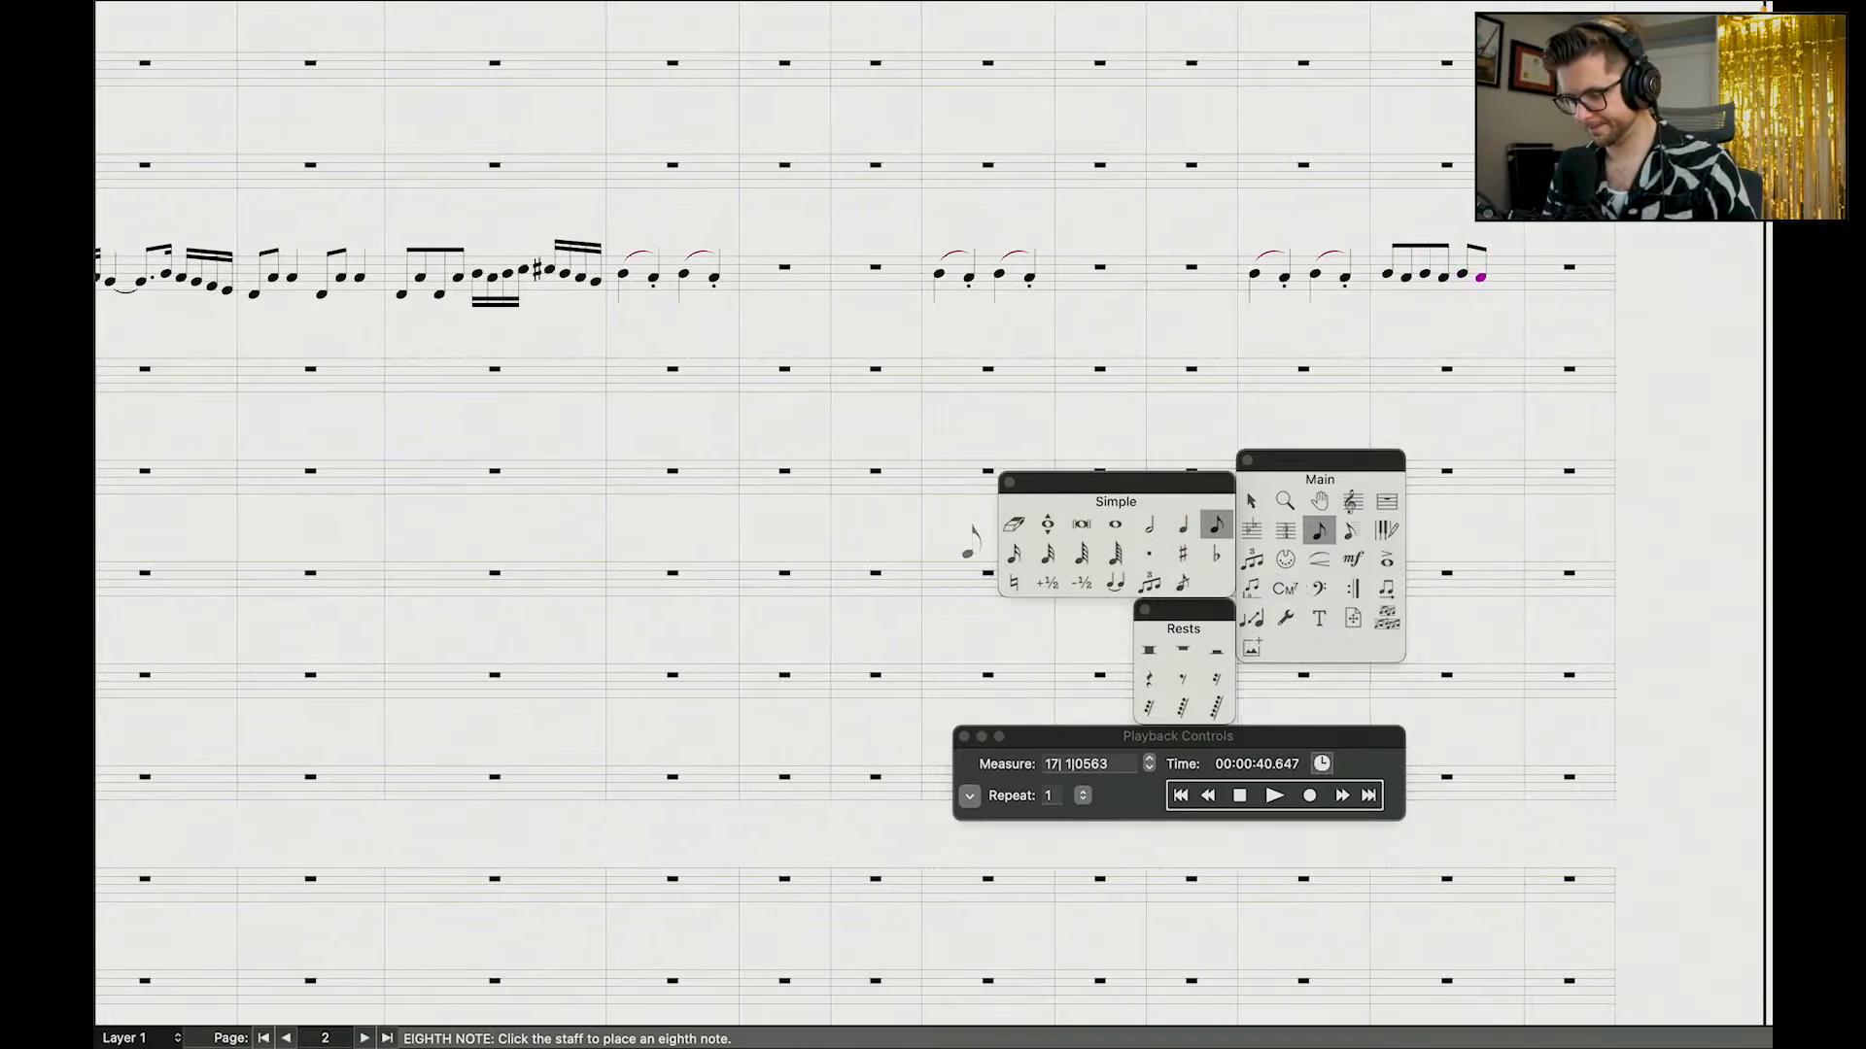
Step: Complete Oboe measure 23 with four sixteenth notes: G, F, E and F
click(1014, 554)
click(1500, 278)
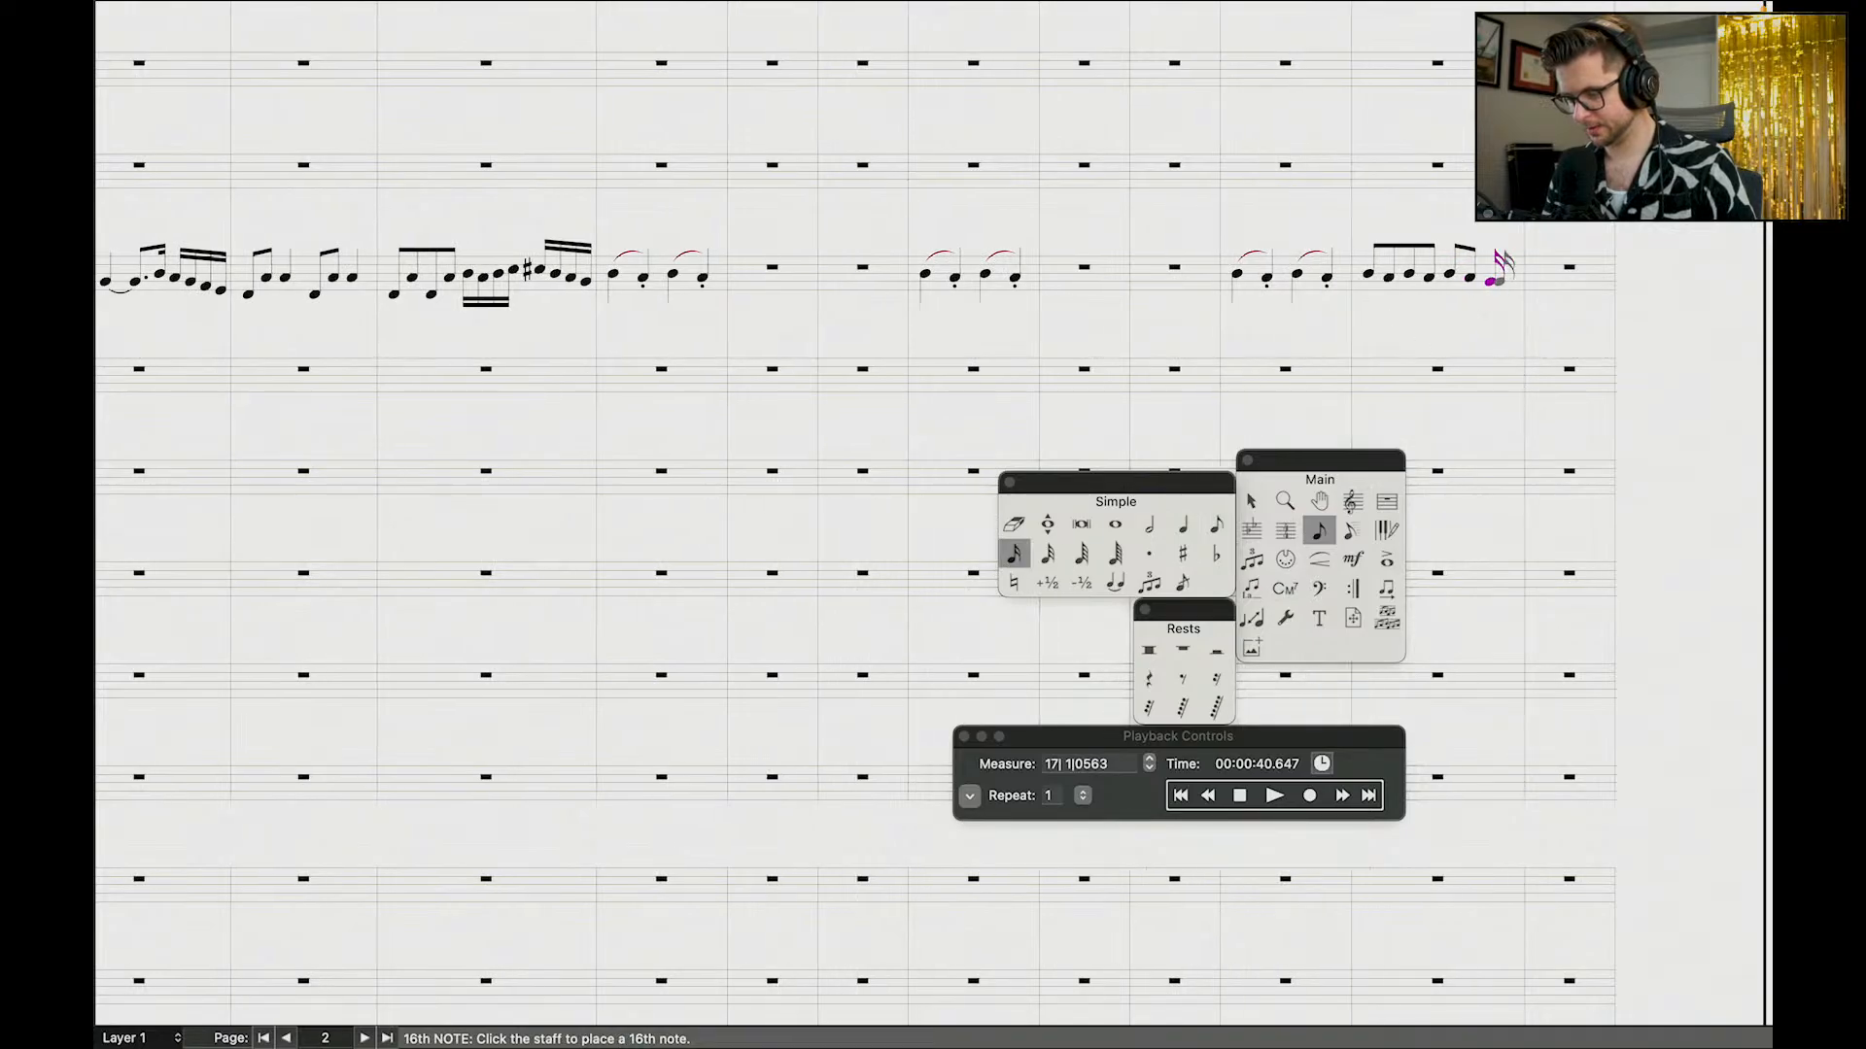
click(1505, 289)
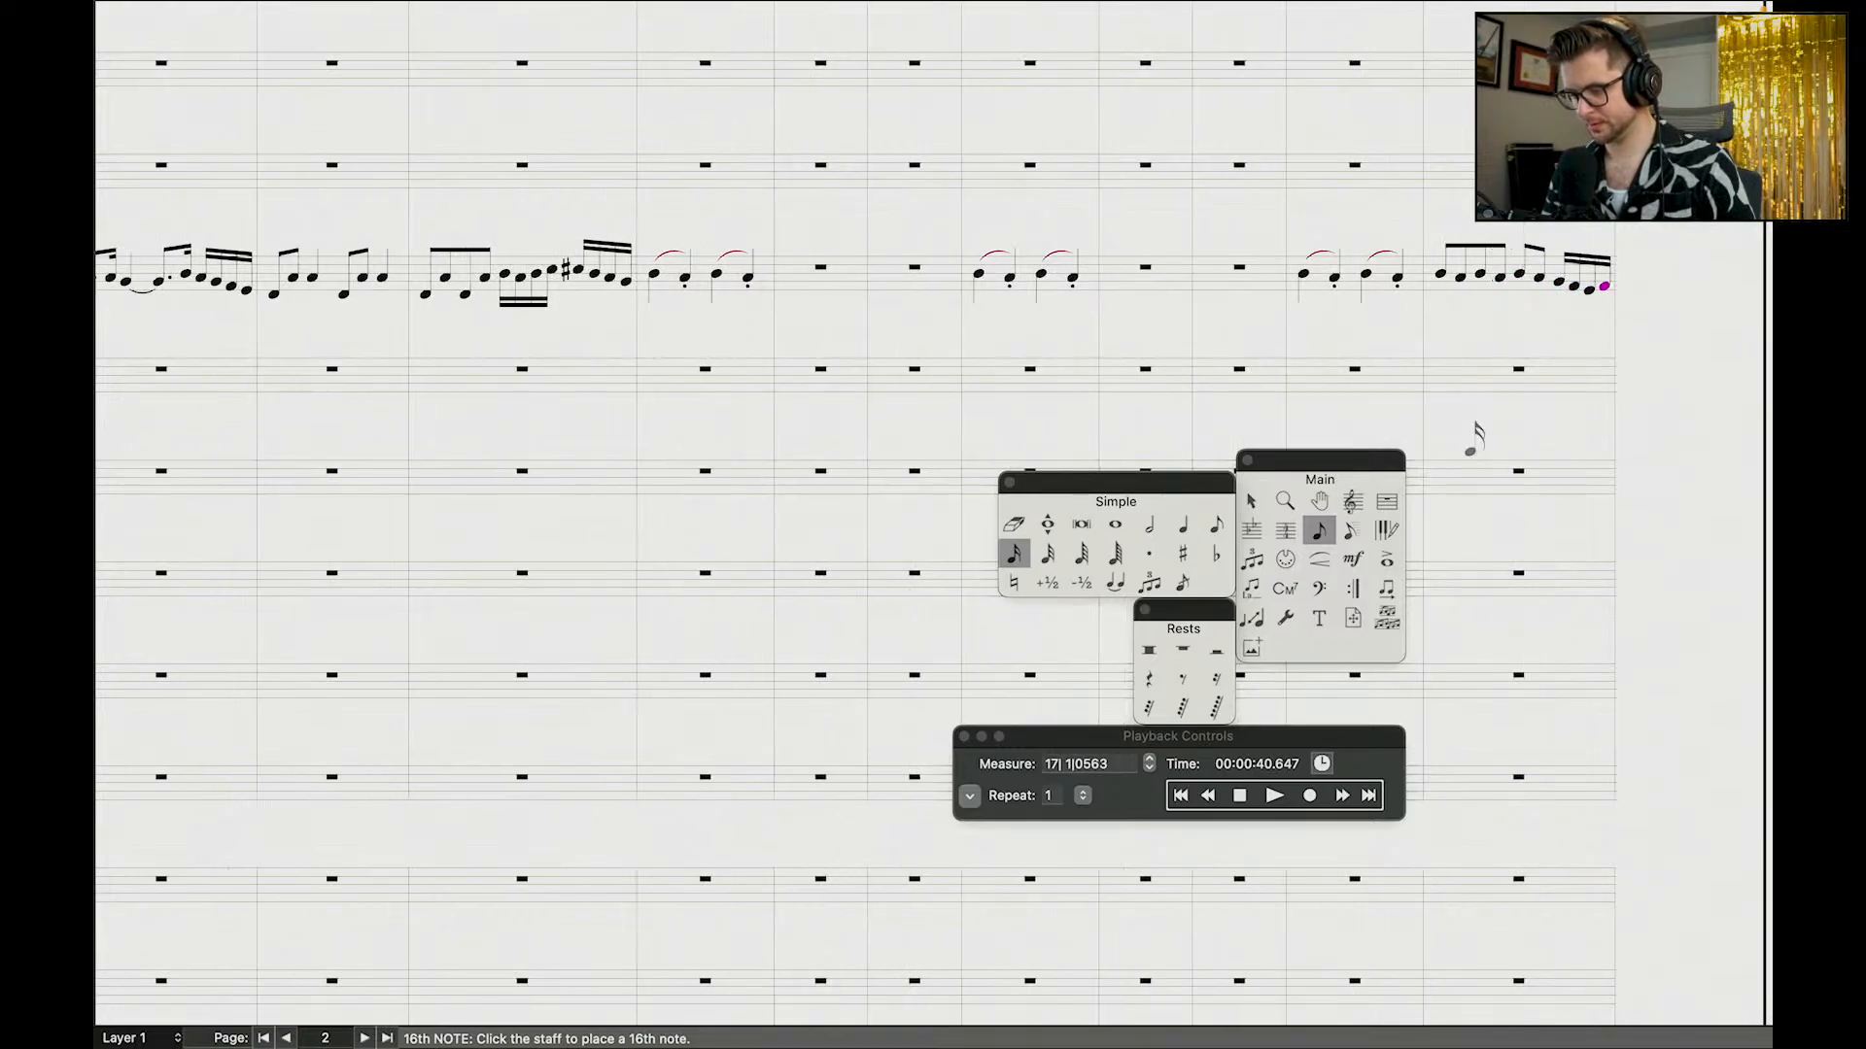
key(Escape)
Step: Play back the Oboe melody from several measures before measure 16 through the empty measures after it
scroll(1400, 400, down, 3)
scroll(1328, 308, left, 5)
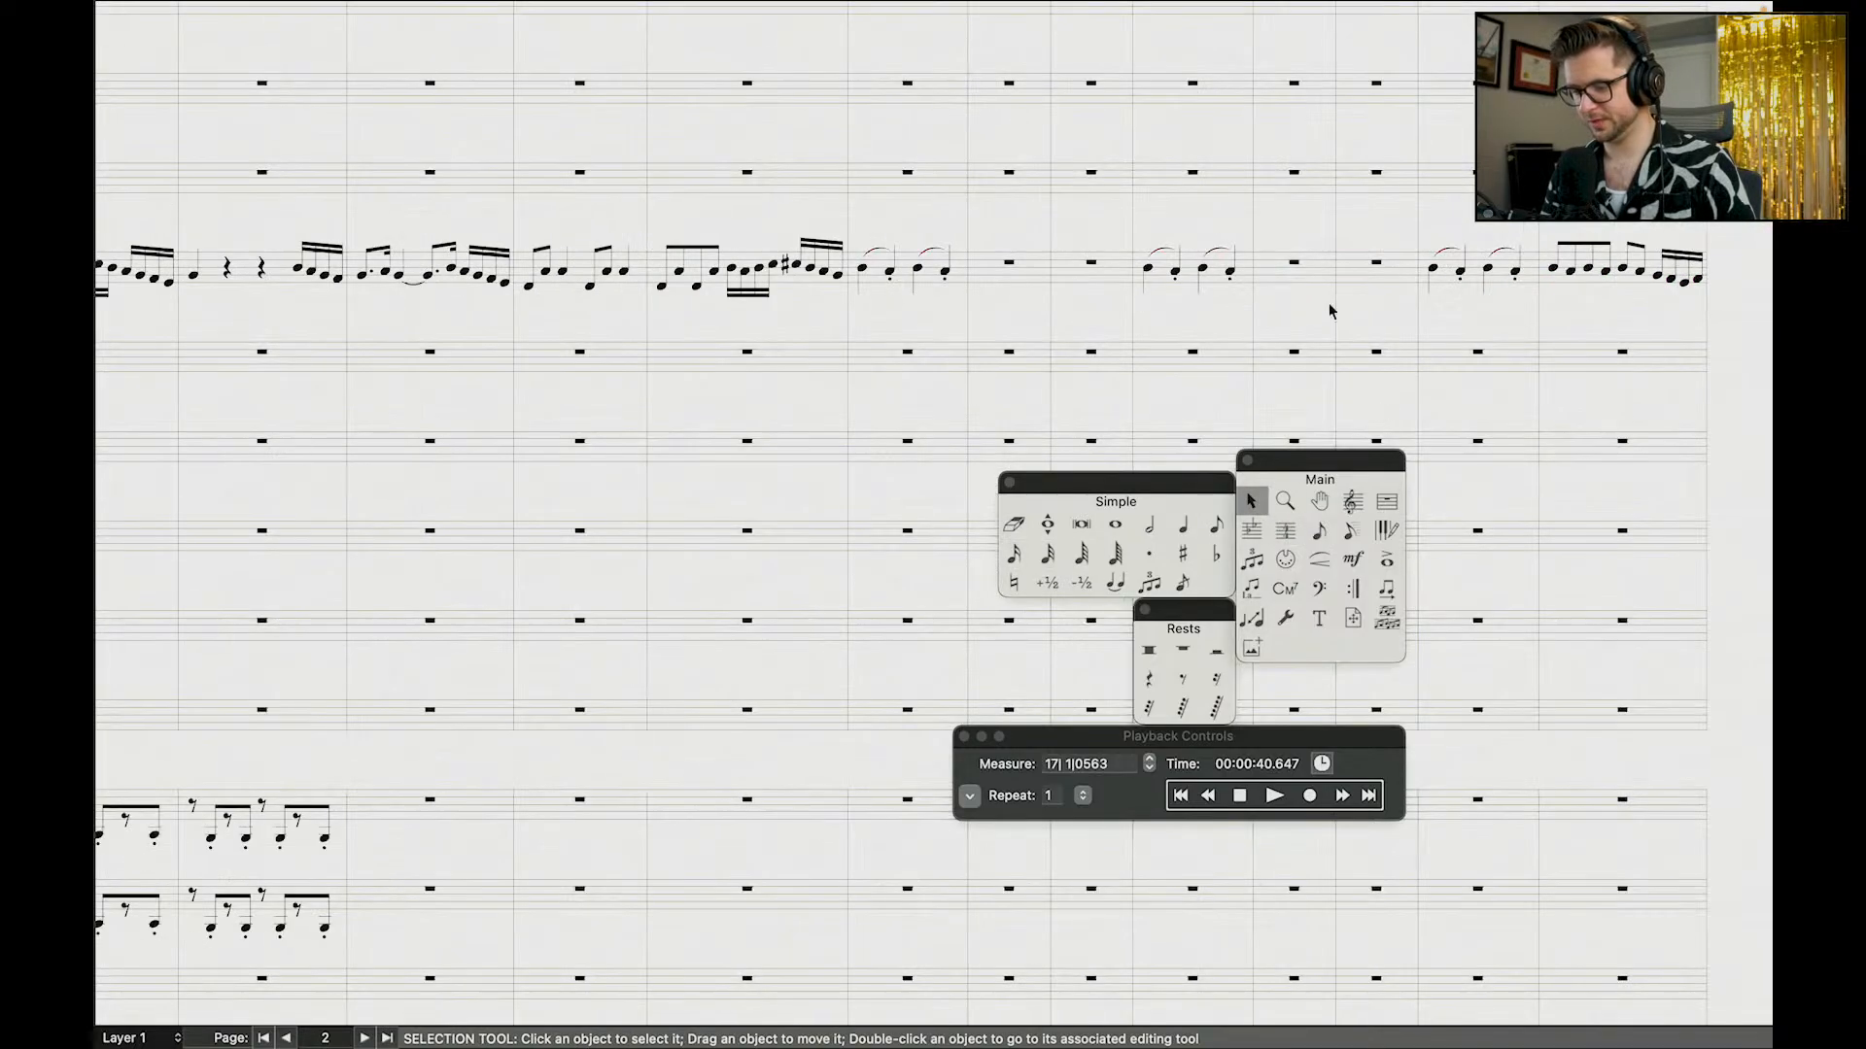
scroll(681, 227, left, 10)
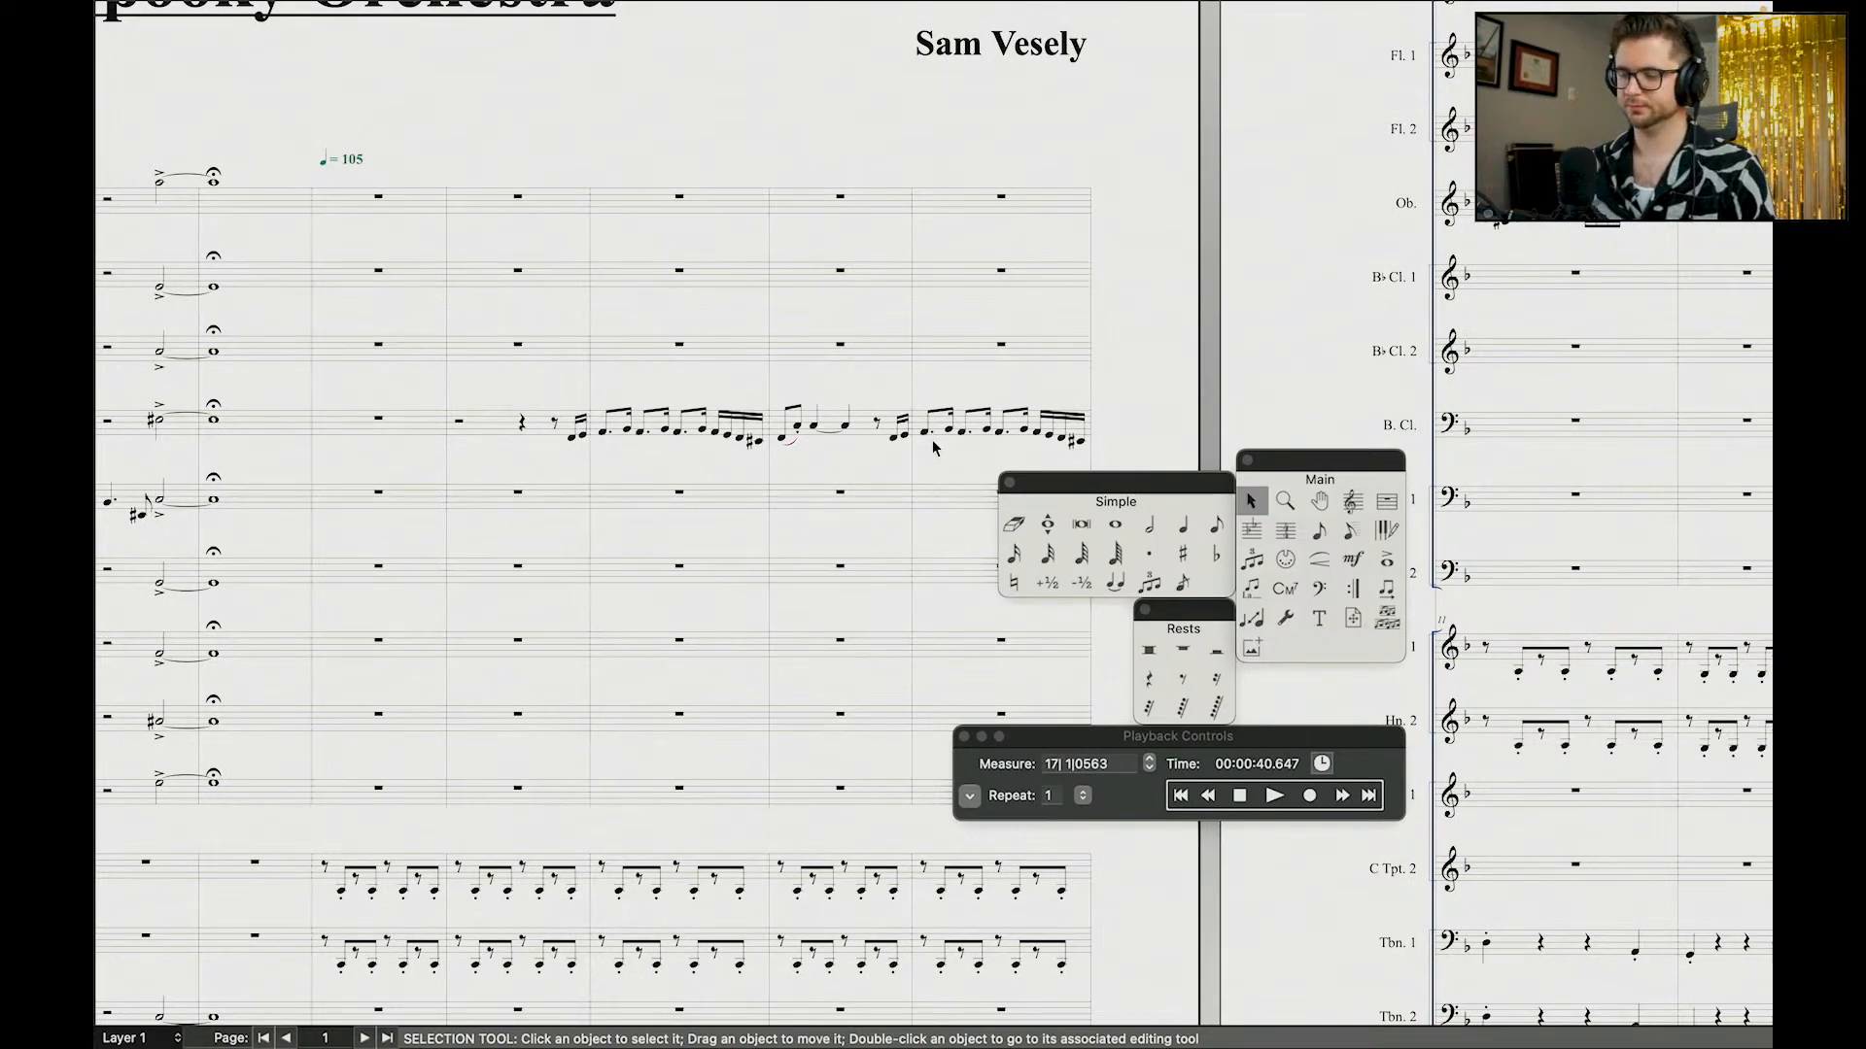
scroll(738, 381, right, 8)
scroll(937, 329, right, 4)
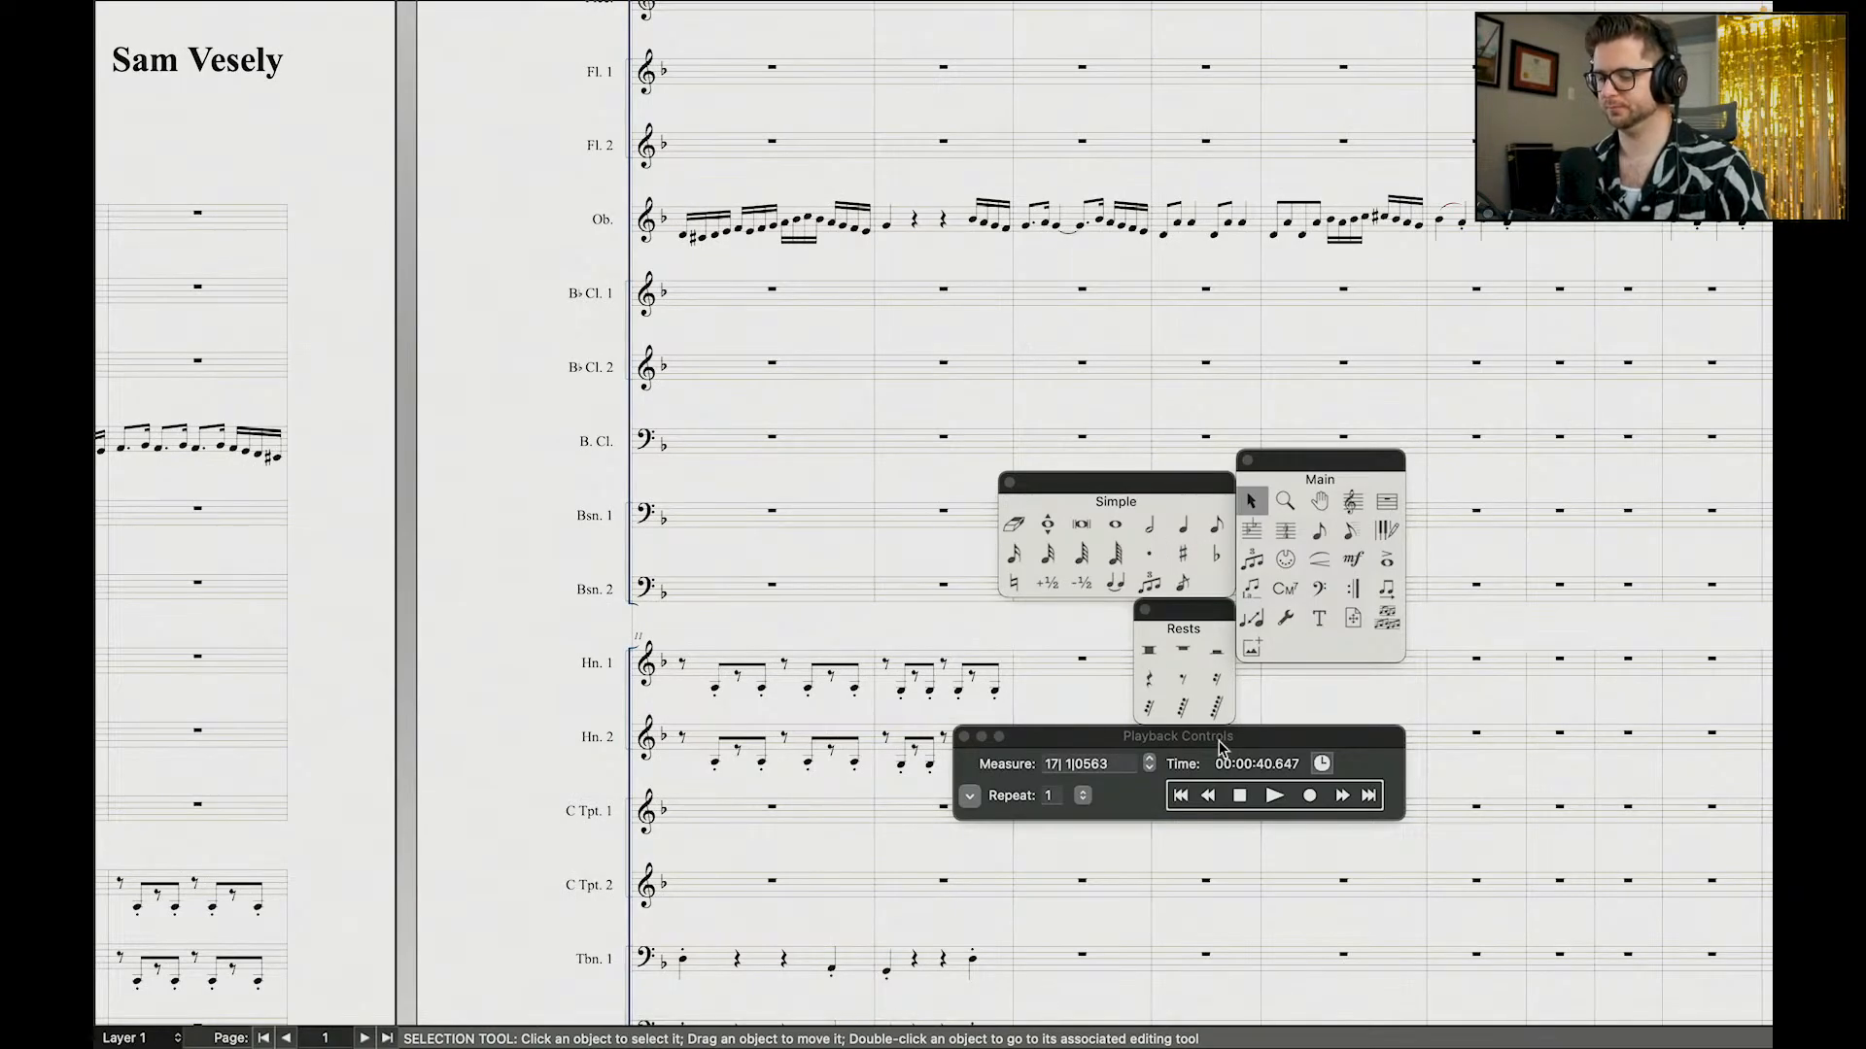
click(1212, 802)
click(1211, 802)
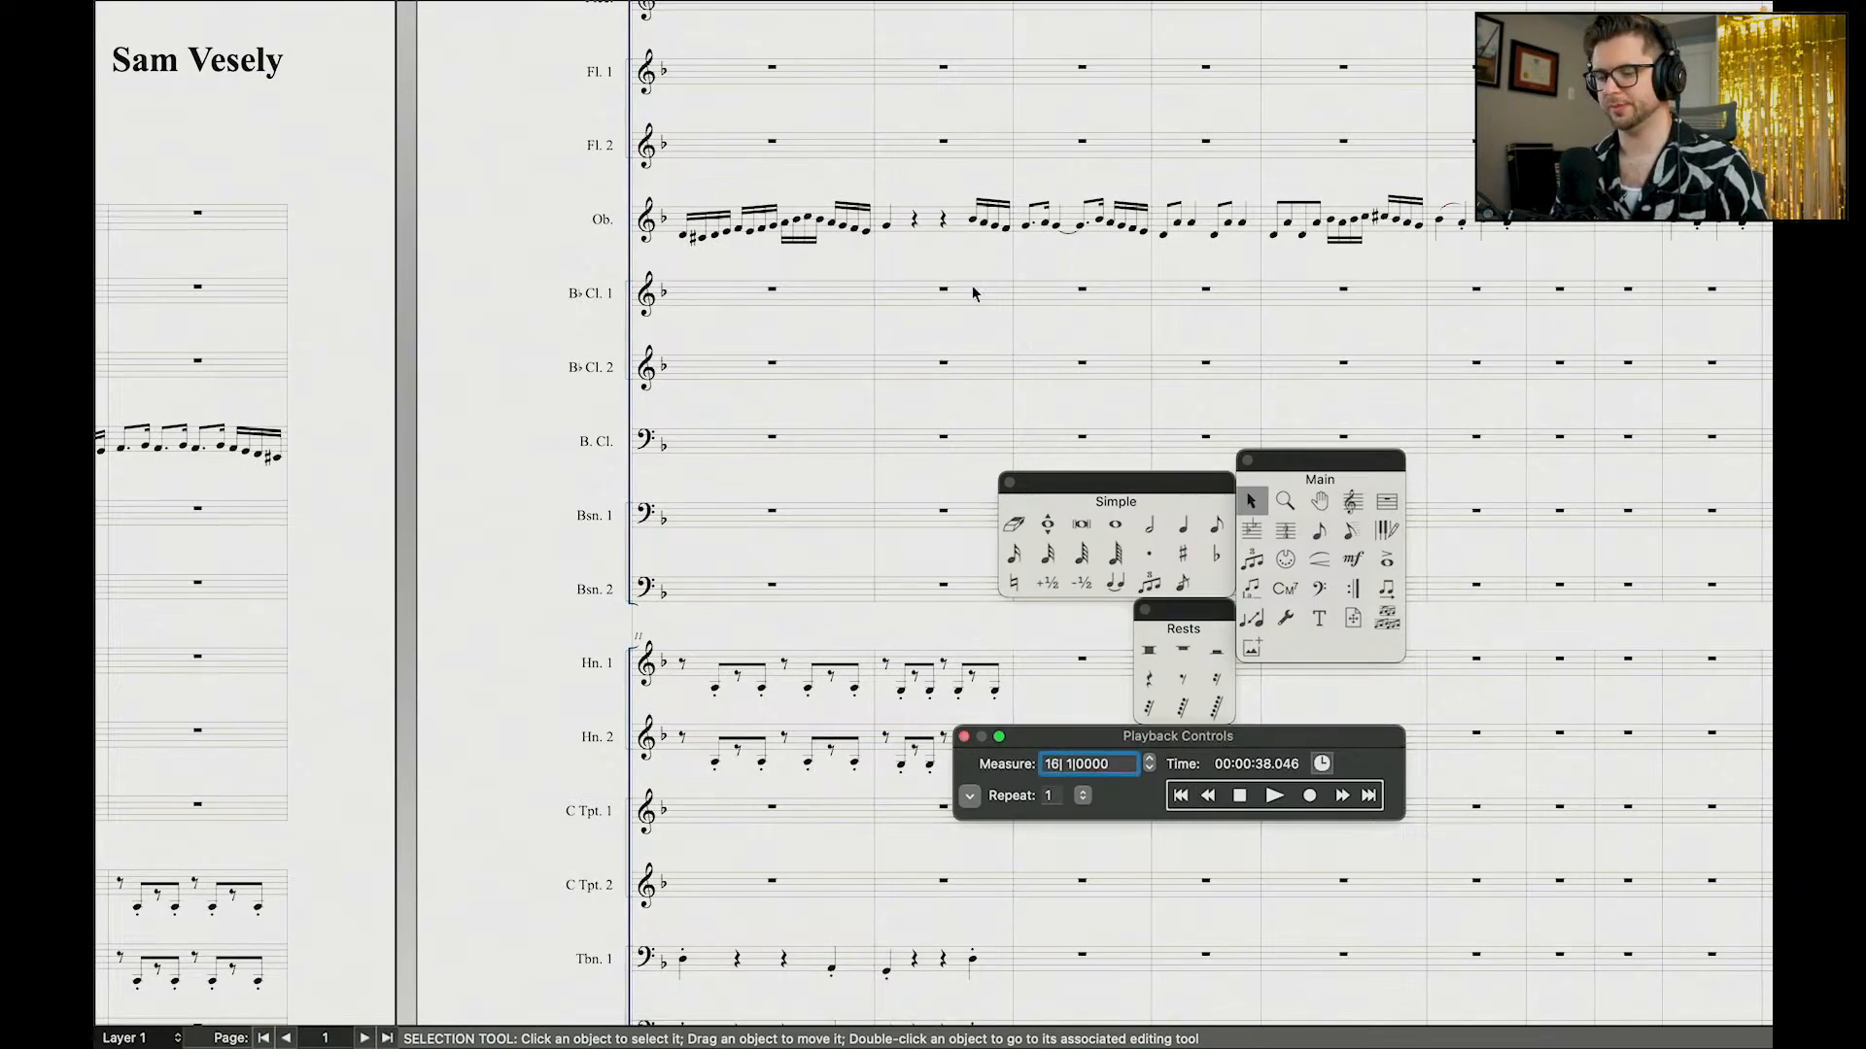
scroll(973, 289, left, 9)
scroll(973, 292, left, 2)
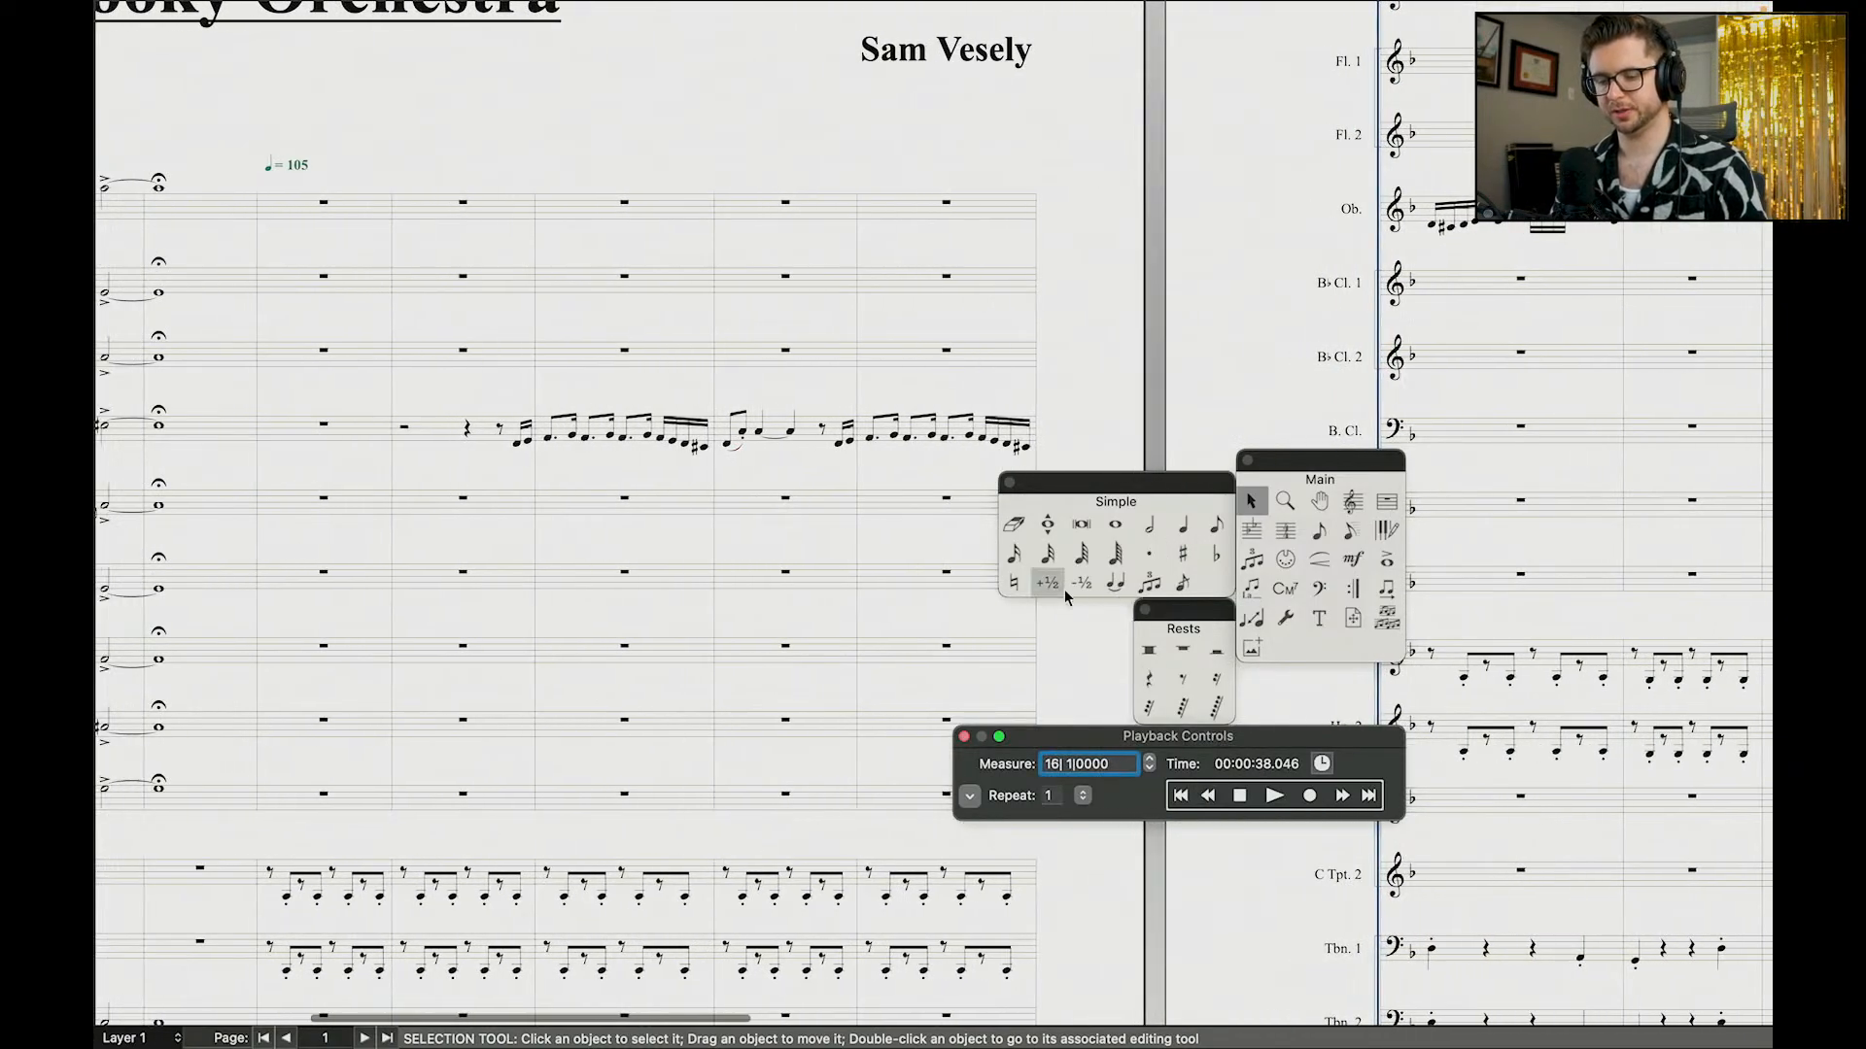
click(1215, 794)
click(1215, 795)
click(1215, 795)
click(1214, 795)
key(space)
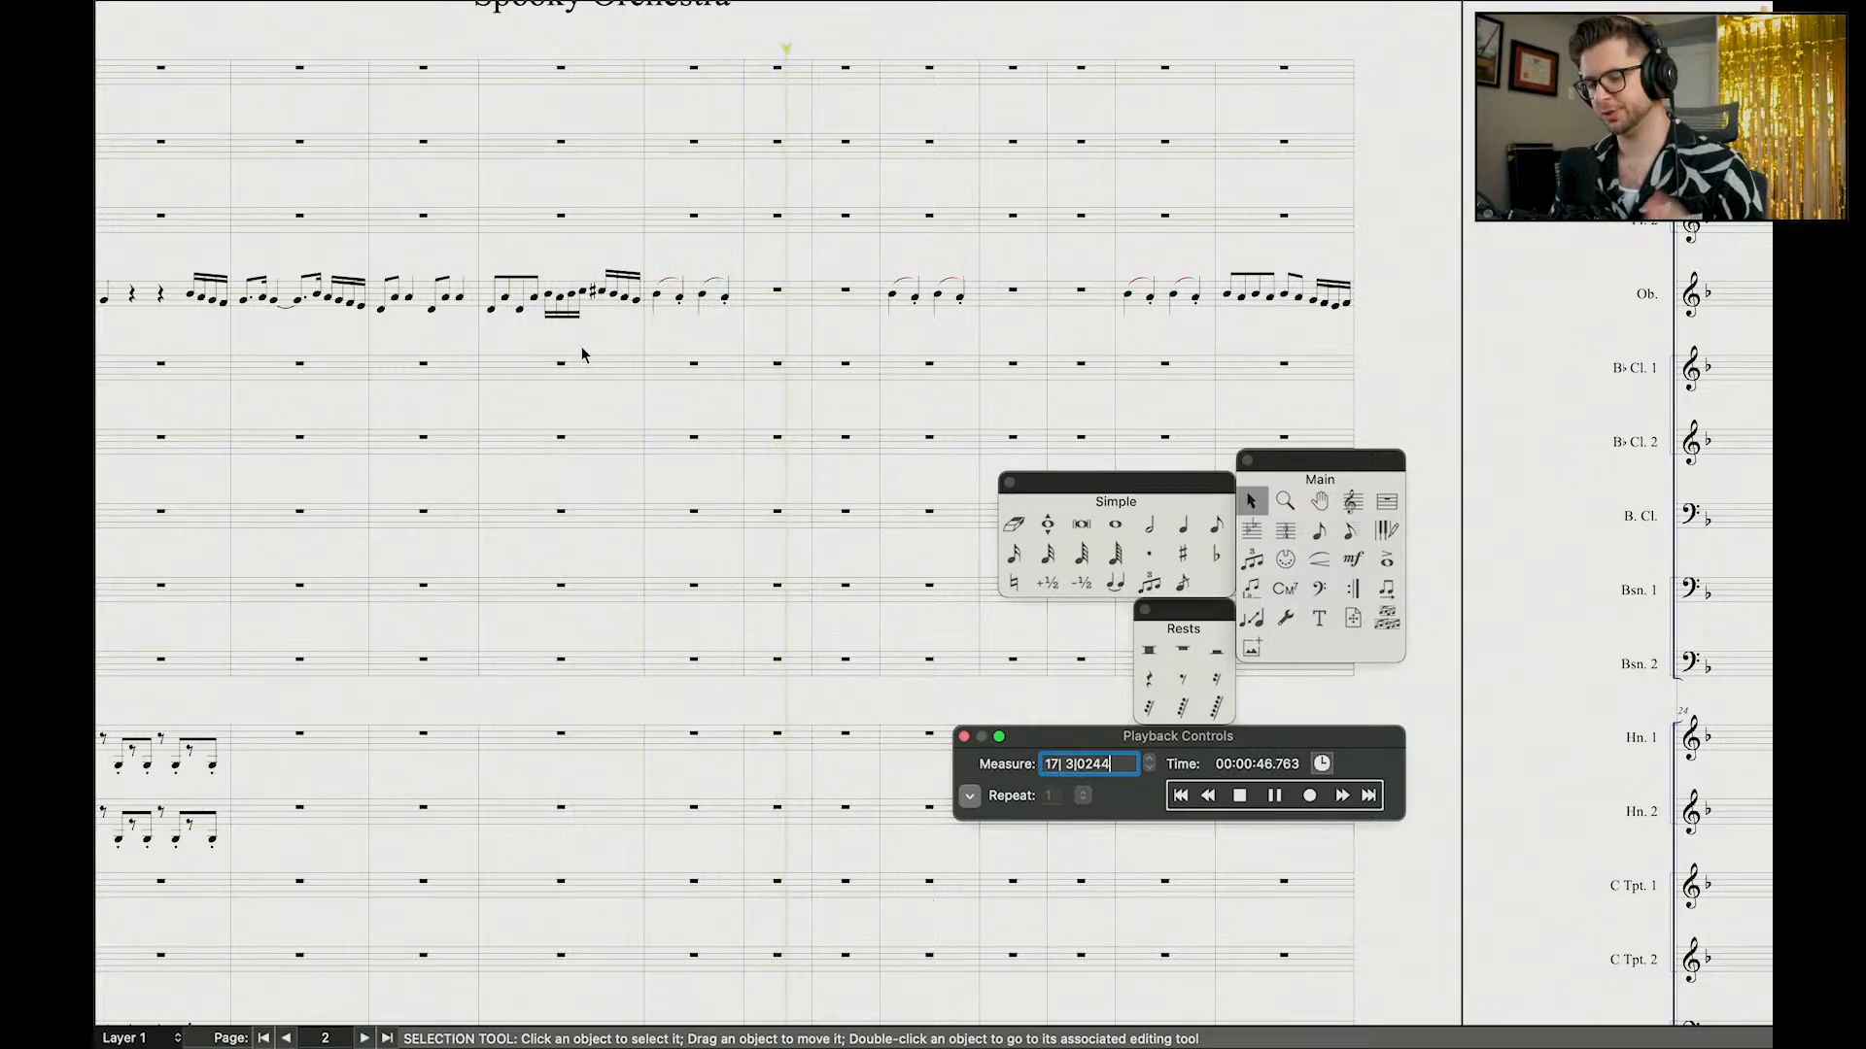
click(795, 342)
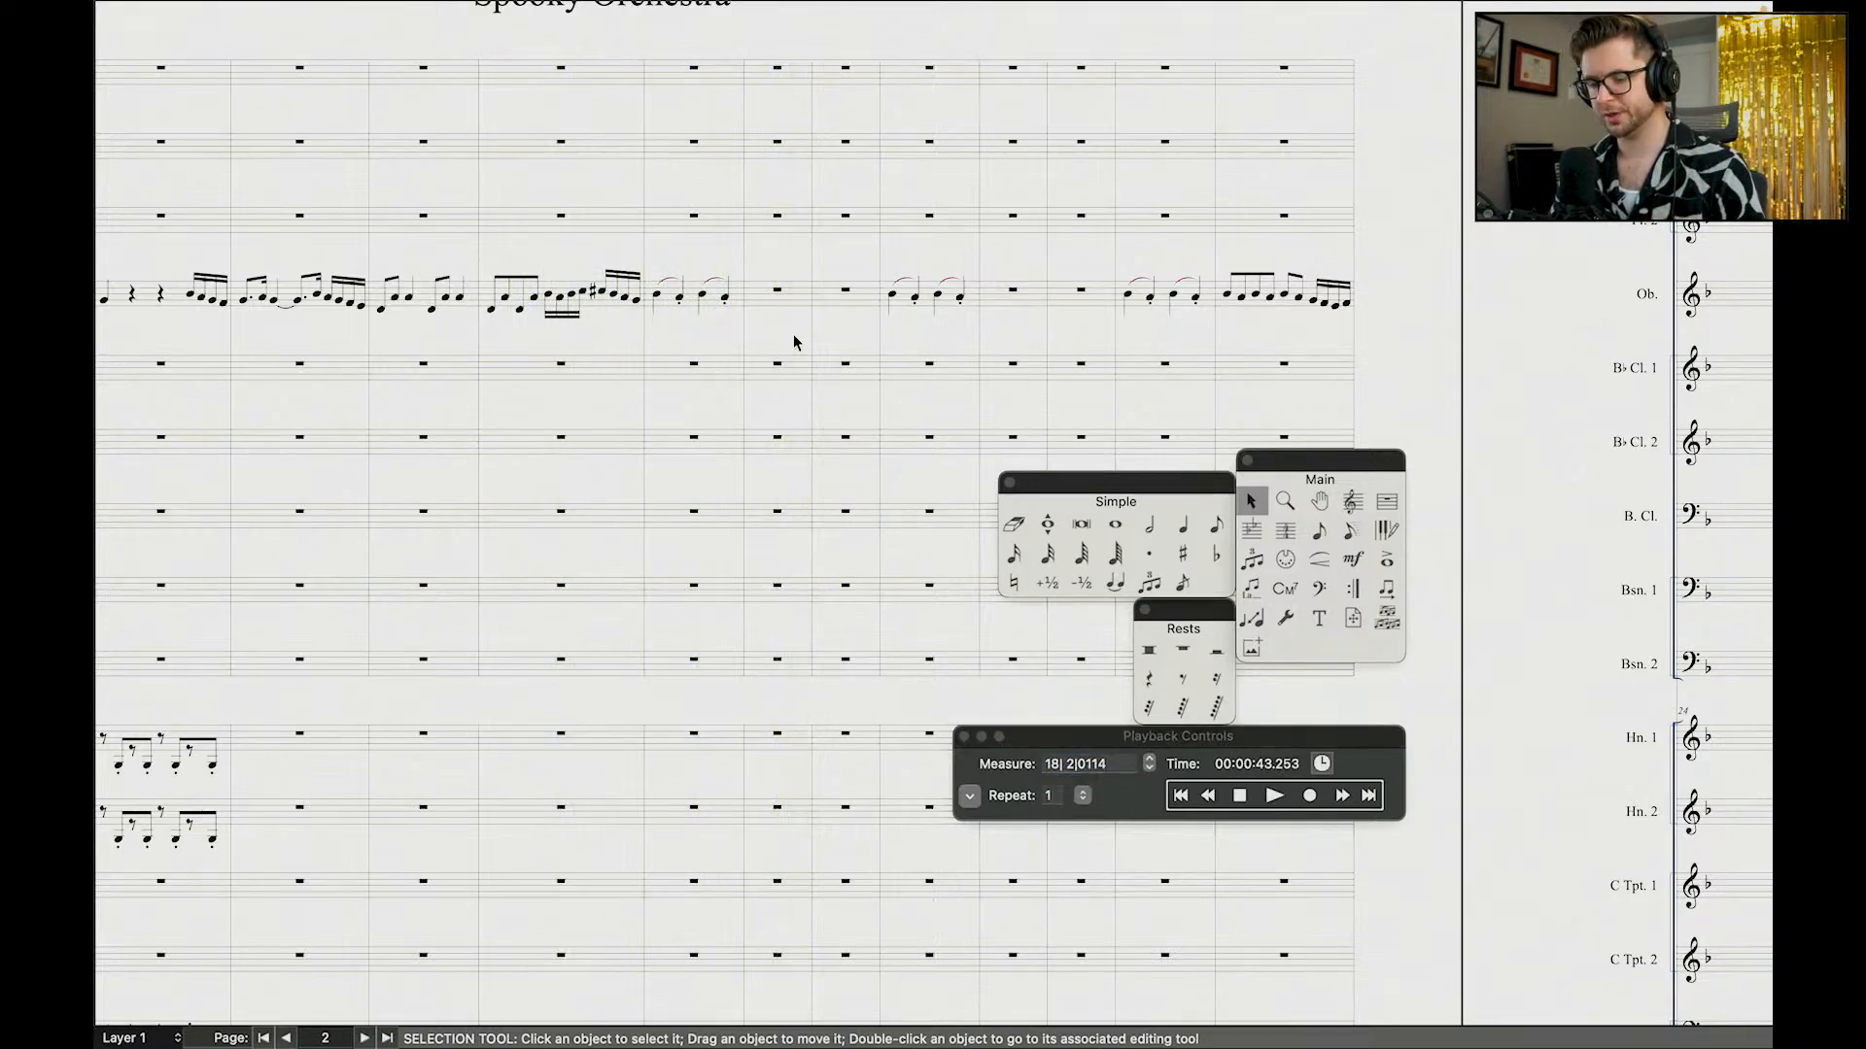
Step: Replay the passage from measure 17 to judge the gap before the next Oboe entry
click(1208, 795)
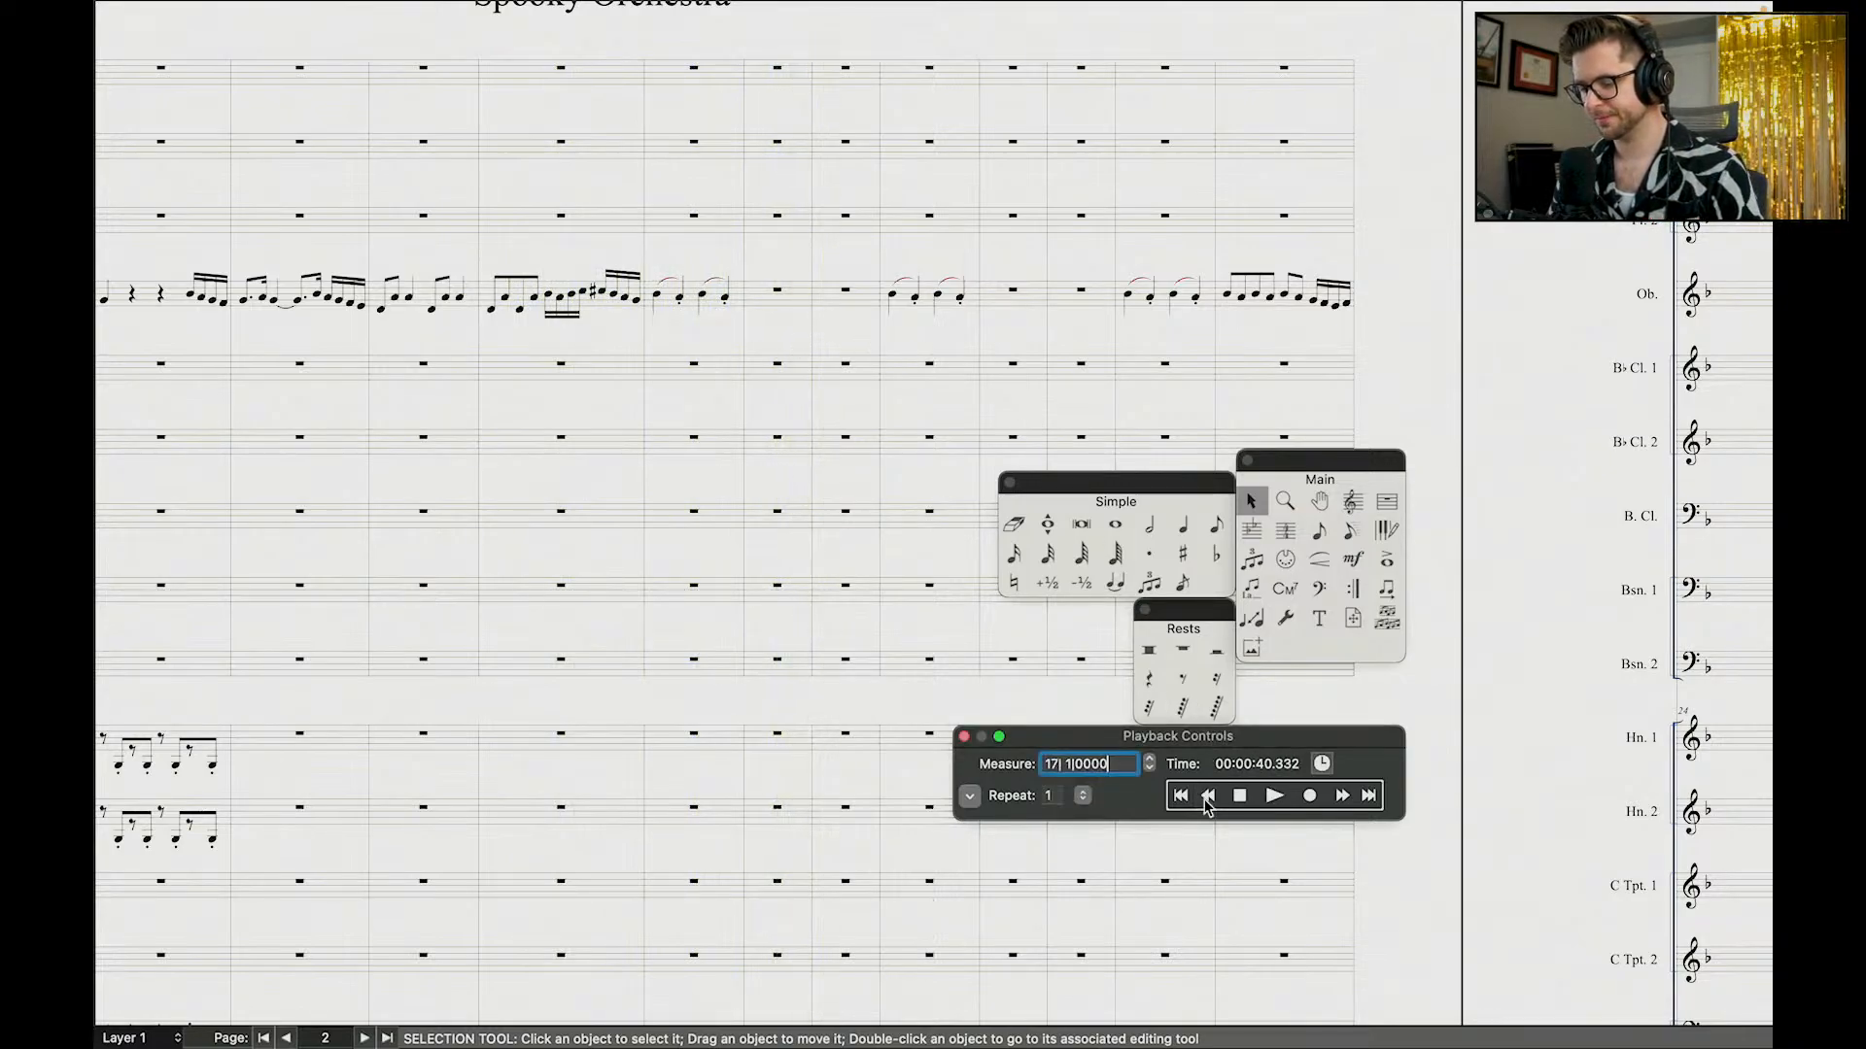
click(1274, 796)
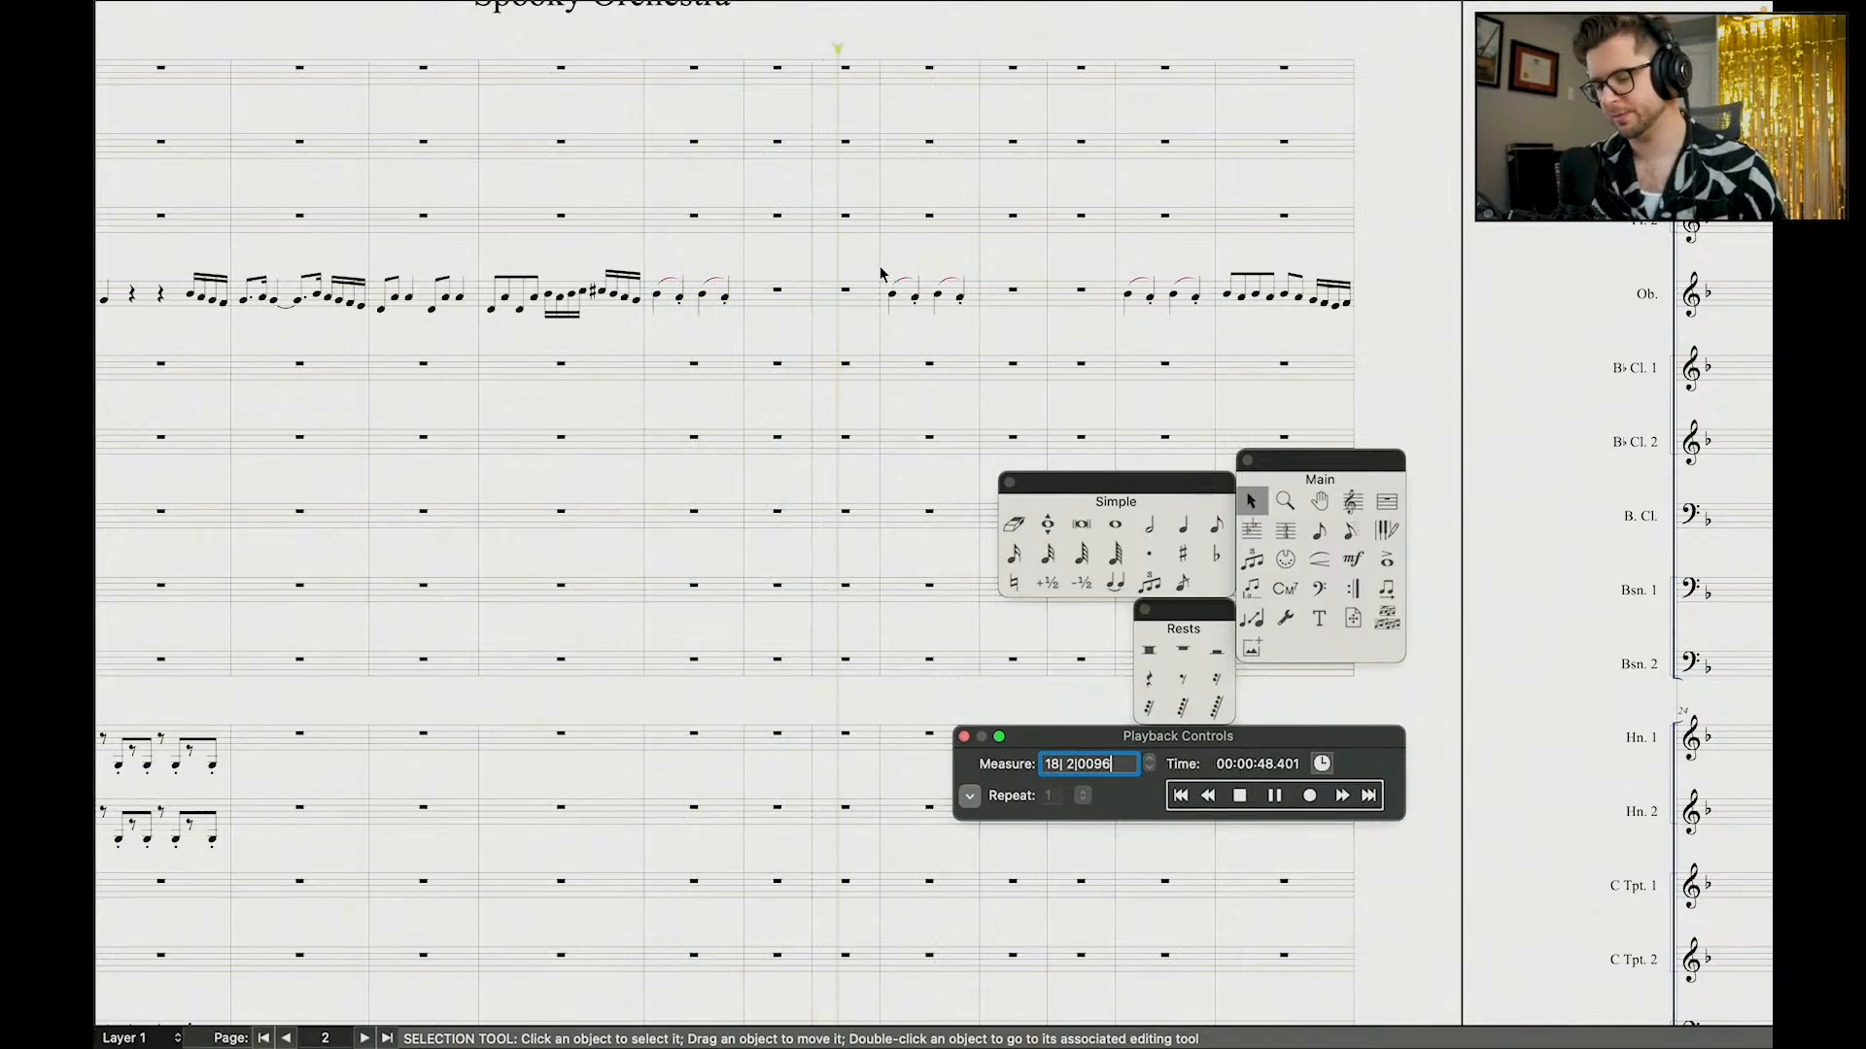
key(space)
Step: Move the slurred quarter-note figure from Oboe measure 19 to measure 18, clearing measure 19
click(931, 315)
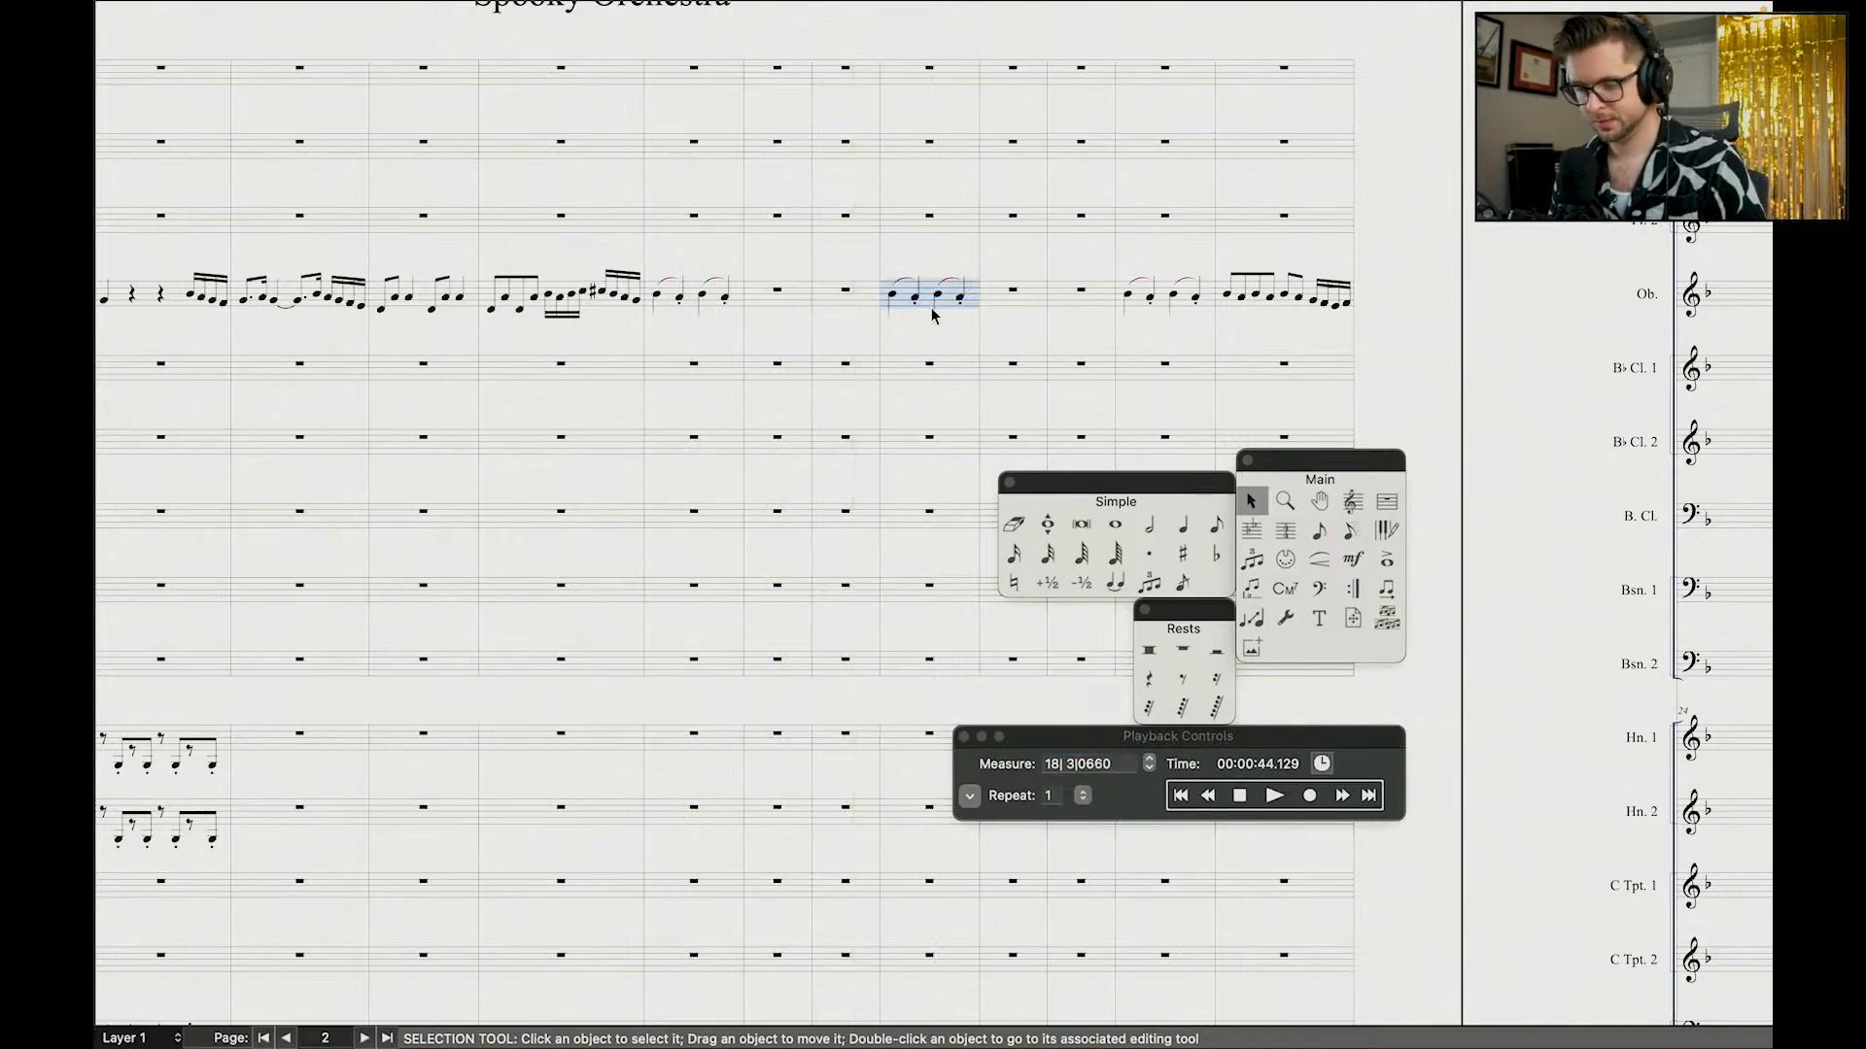
alt+click(855, 294)
click(938, 298)
key(Delete)
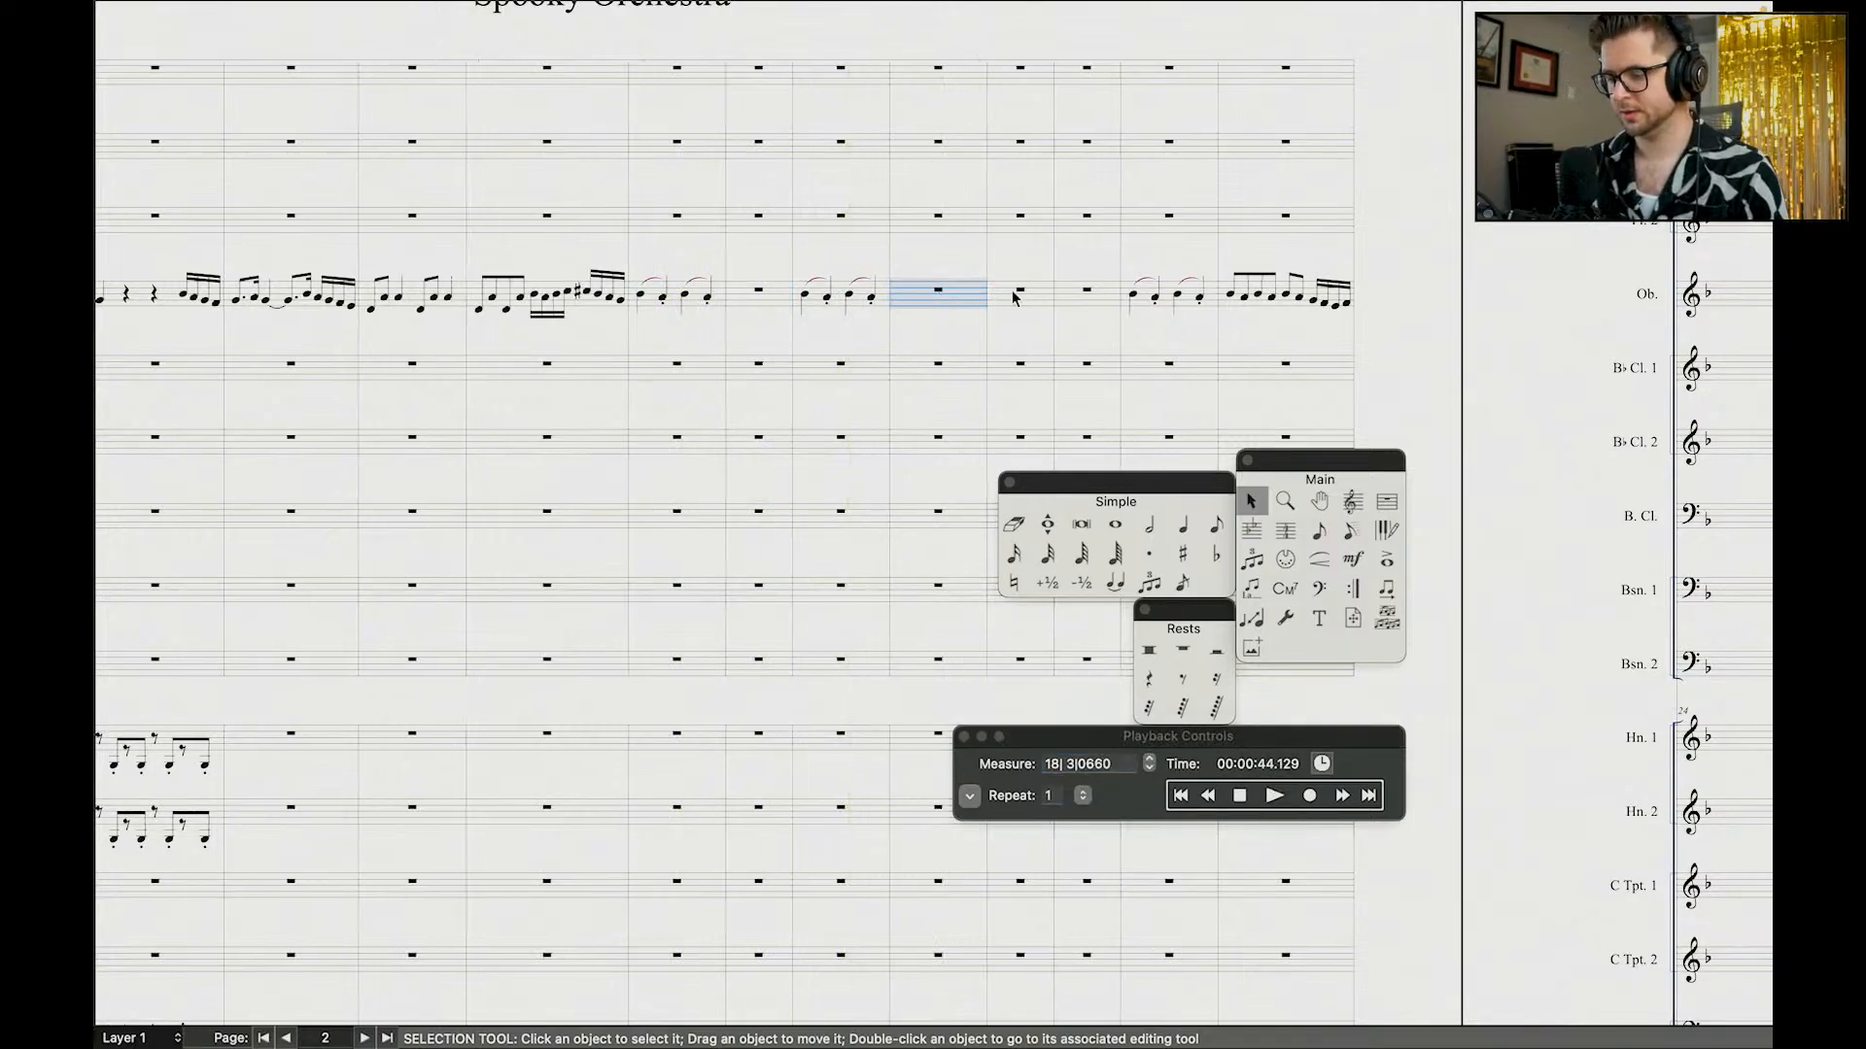
Step: Move the slurred quarter-note figure from Oboe measure 22 to measure 20, clearing measure 22
click(1150, 307)
alt+click(1017, 307)
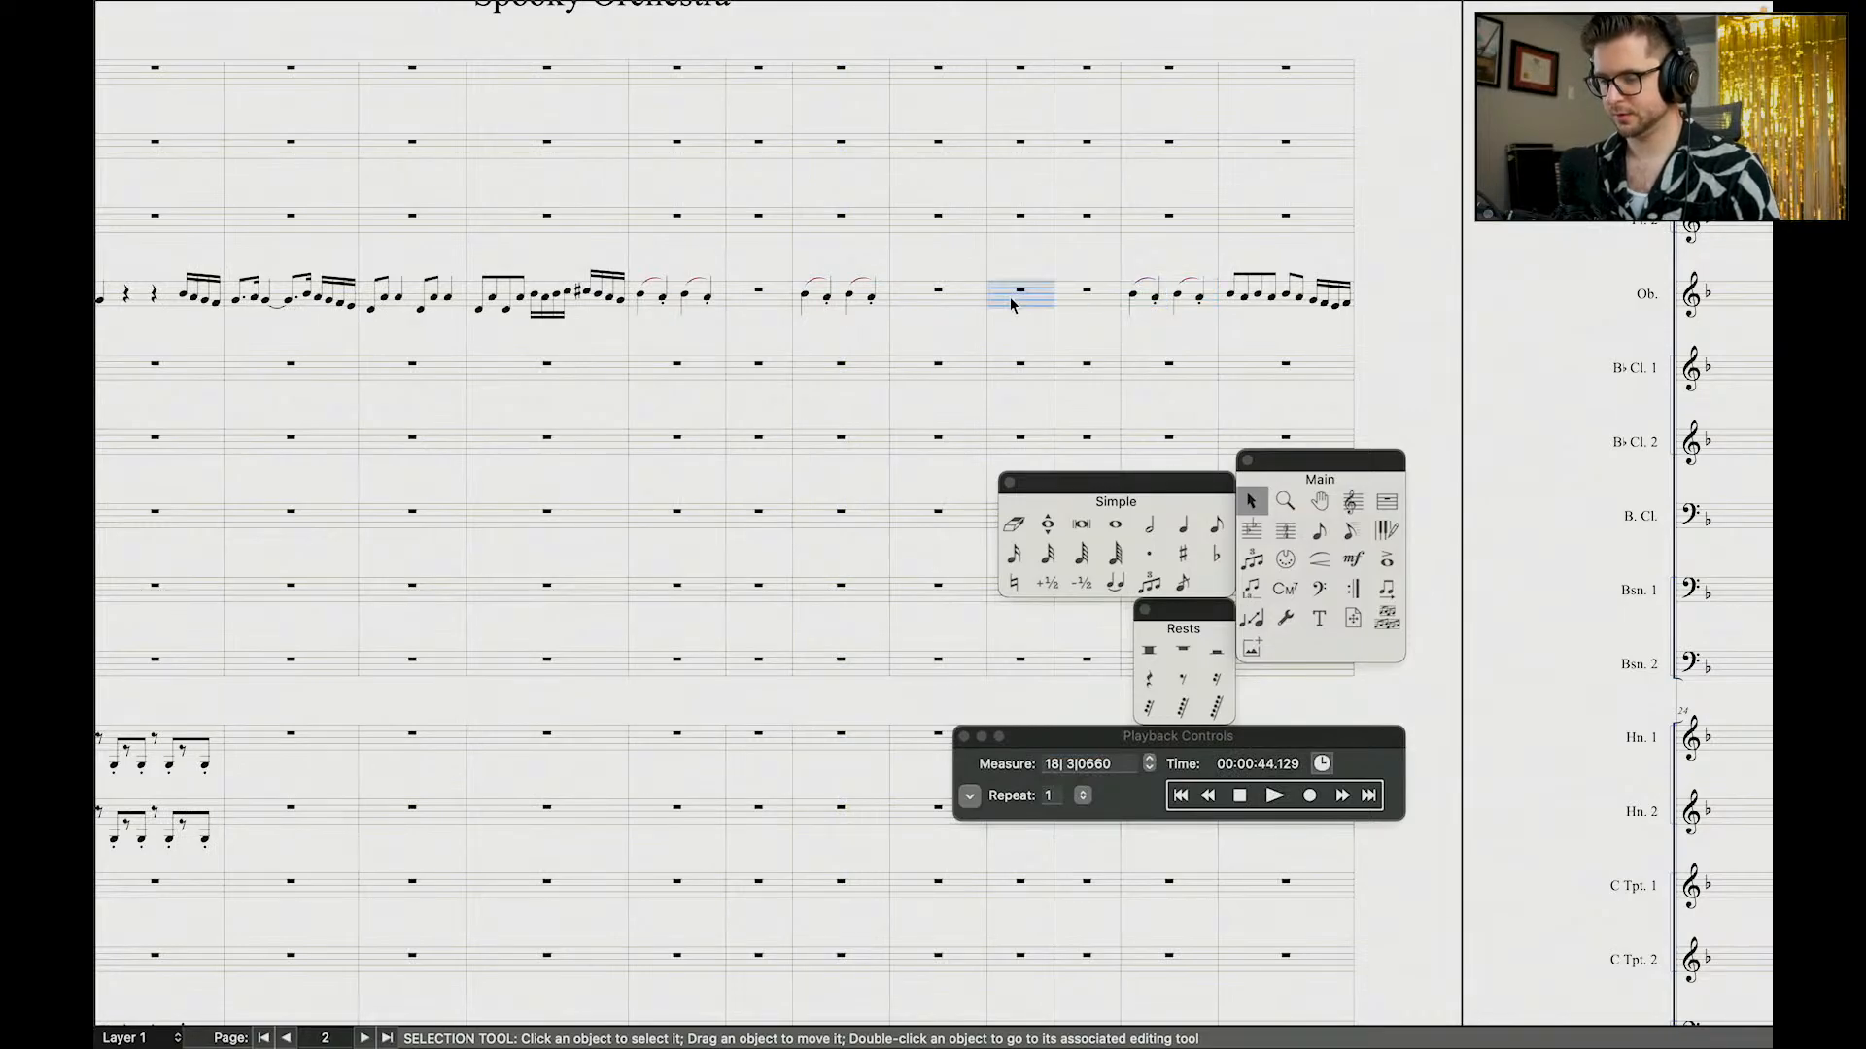
click(1190, 299)
key(Delete)
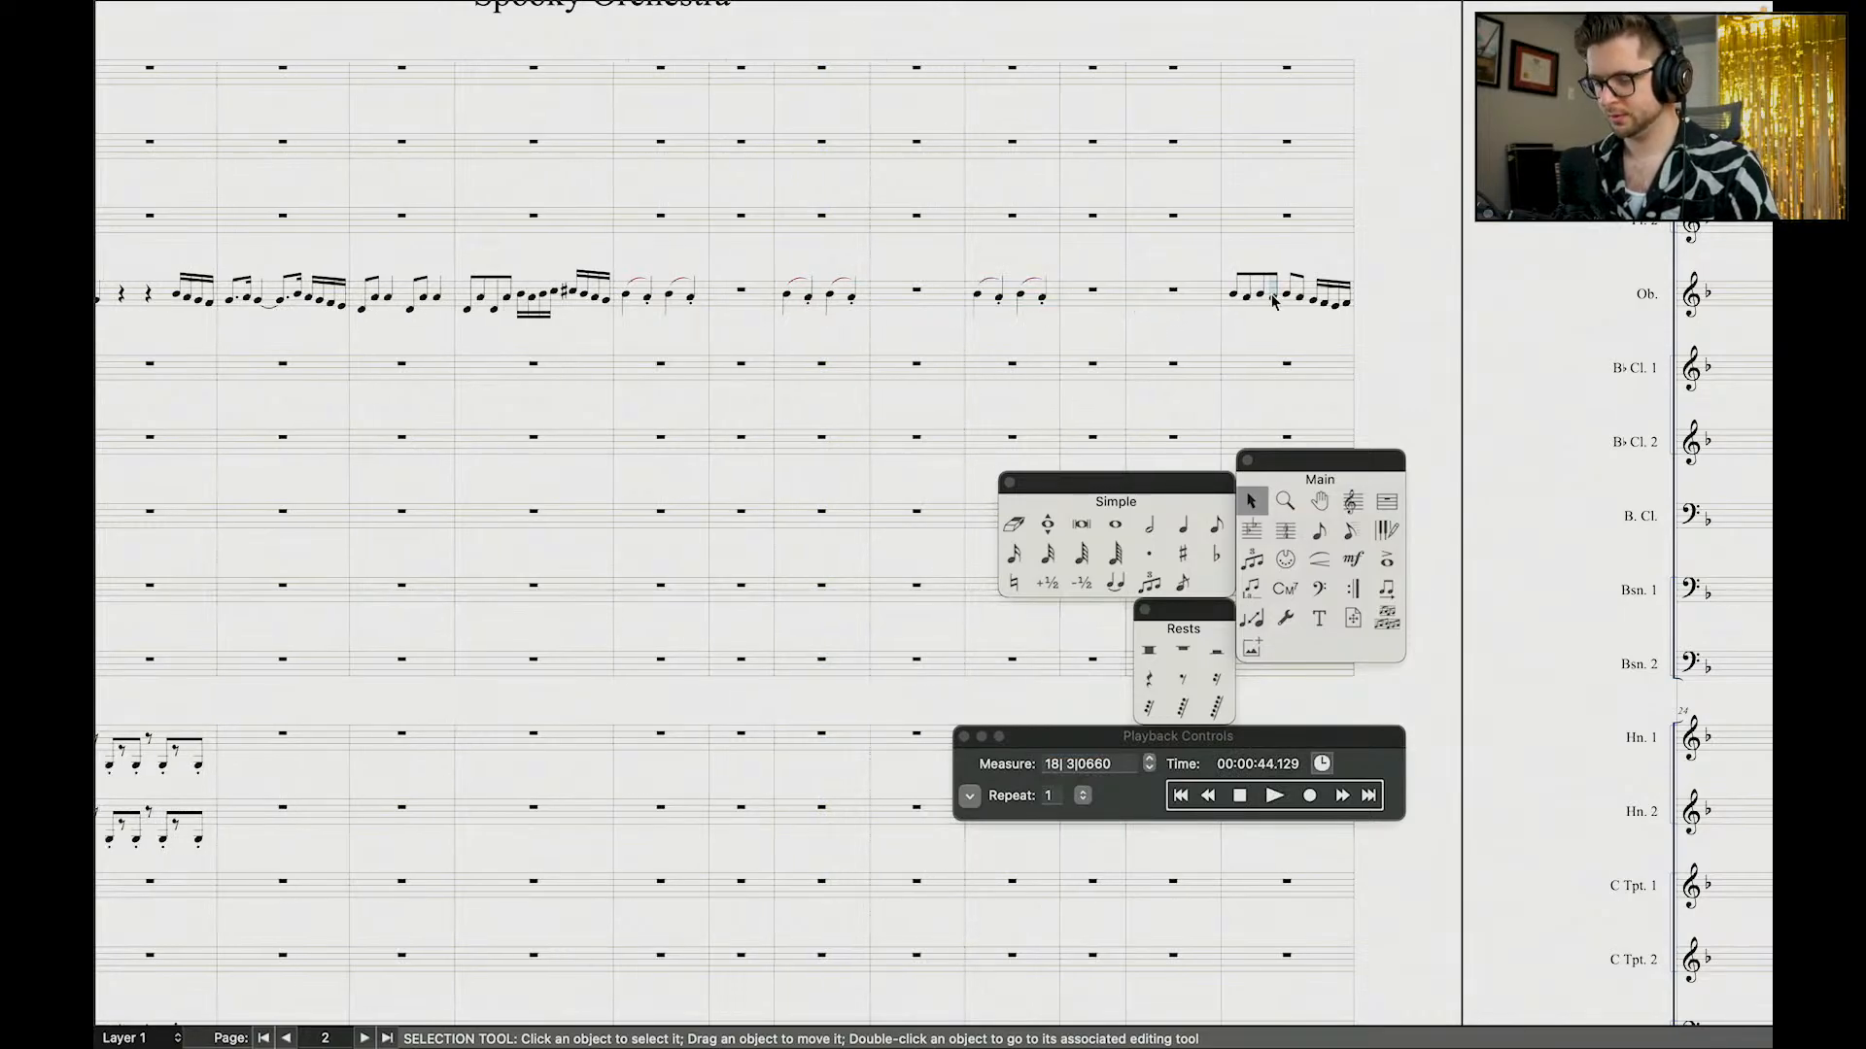
Step: Move the eighth- and sixteenth-note figure from Oboe measure 23 to measure 21, clearing measure 23
click(1273, 316)
alt+click(1092, 290)
click(1348, 278)
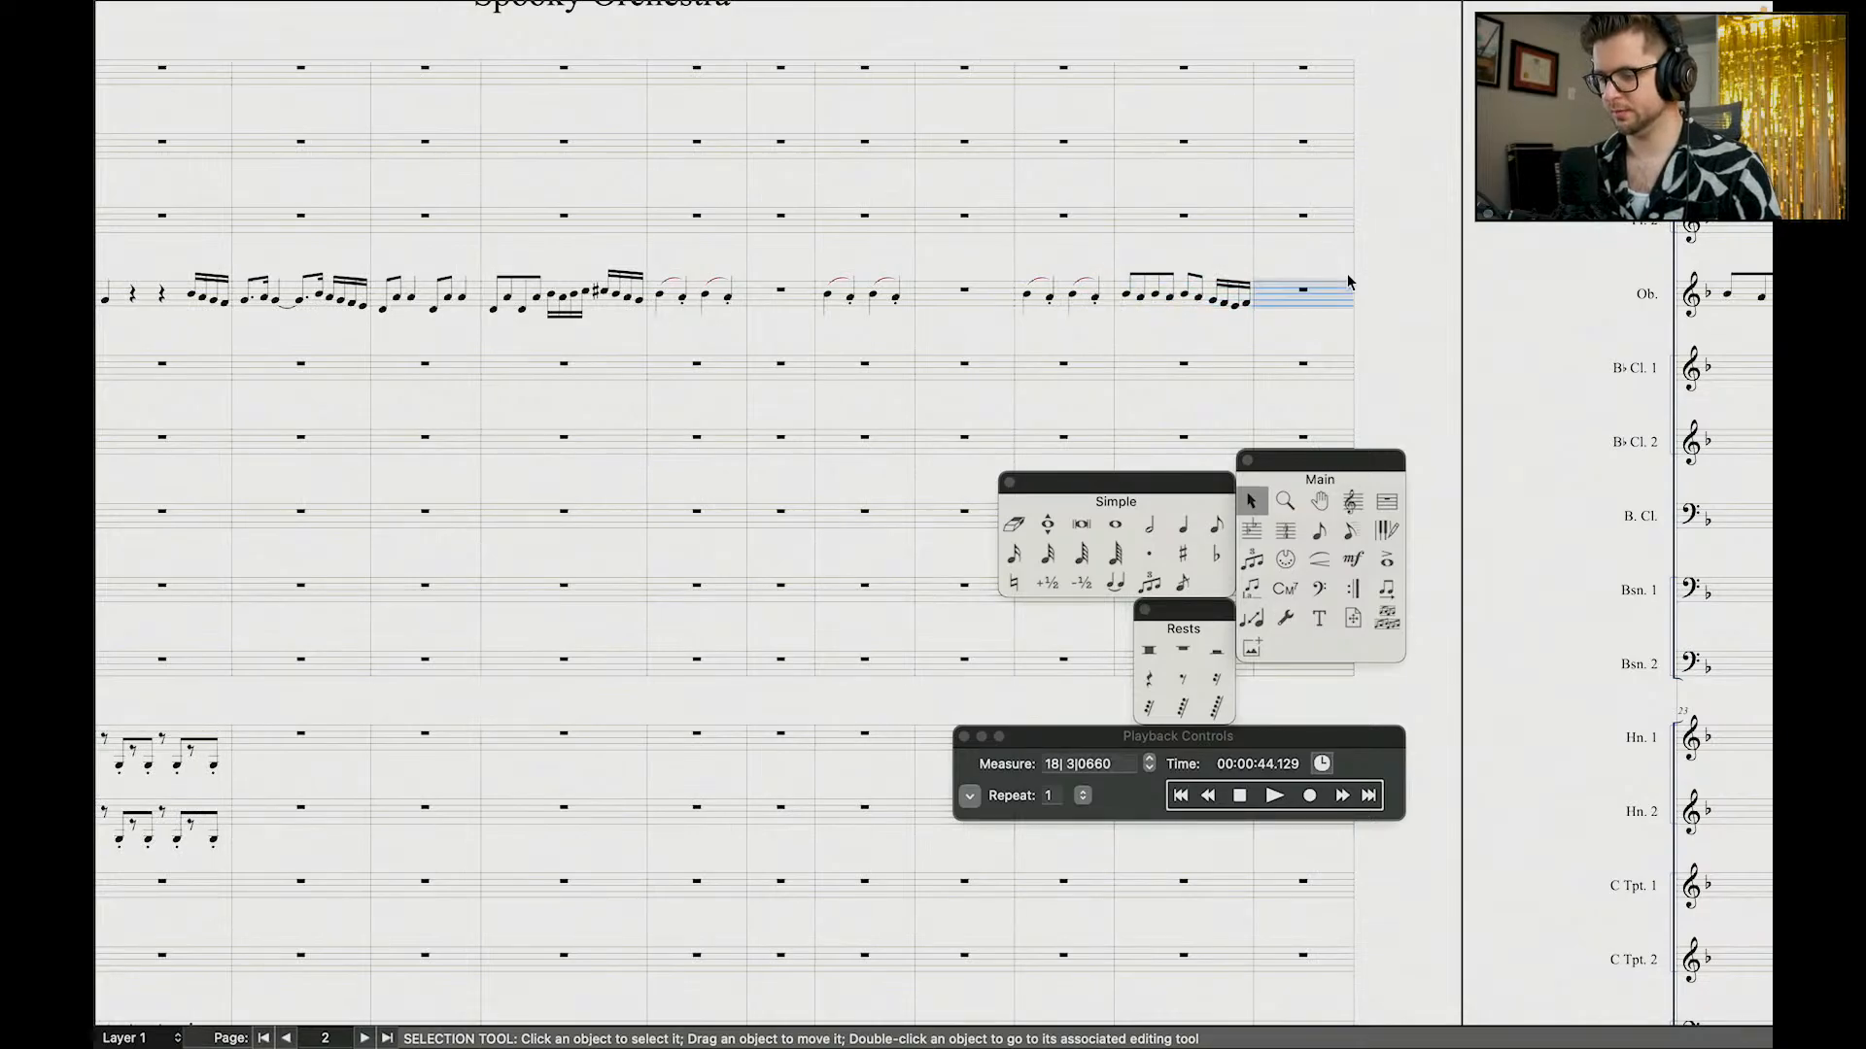
scroll(1348, 278, right, 5)
click(1400, 293)
key(Delete)
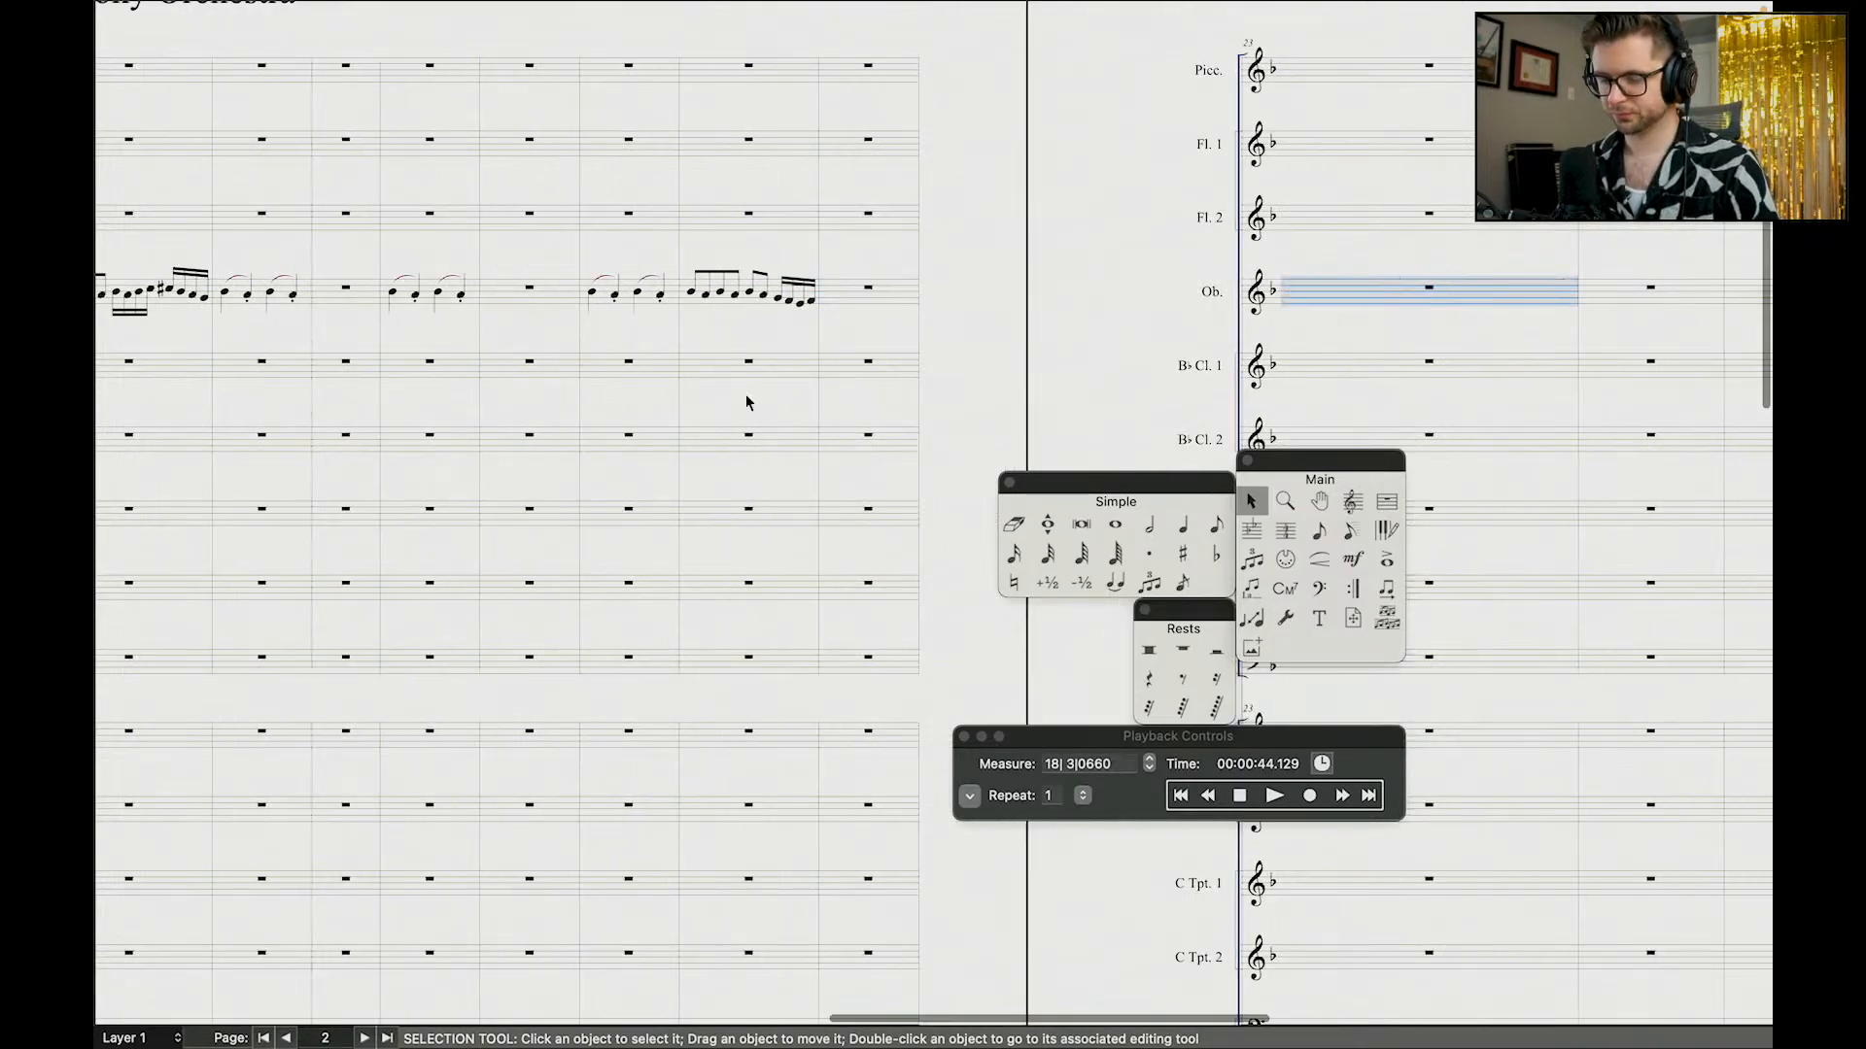
Step: Slur the three eighth-note pairs and the group of four sixteenth notes in Oboe measure 21
key(super+equal)
scroll(856, 282, down, 3)
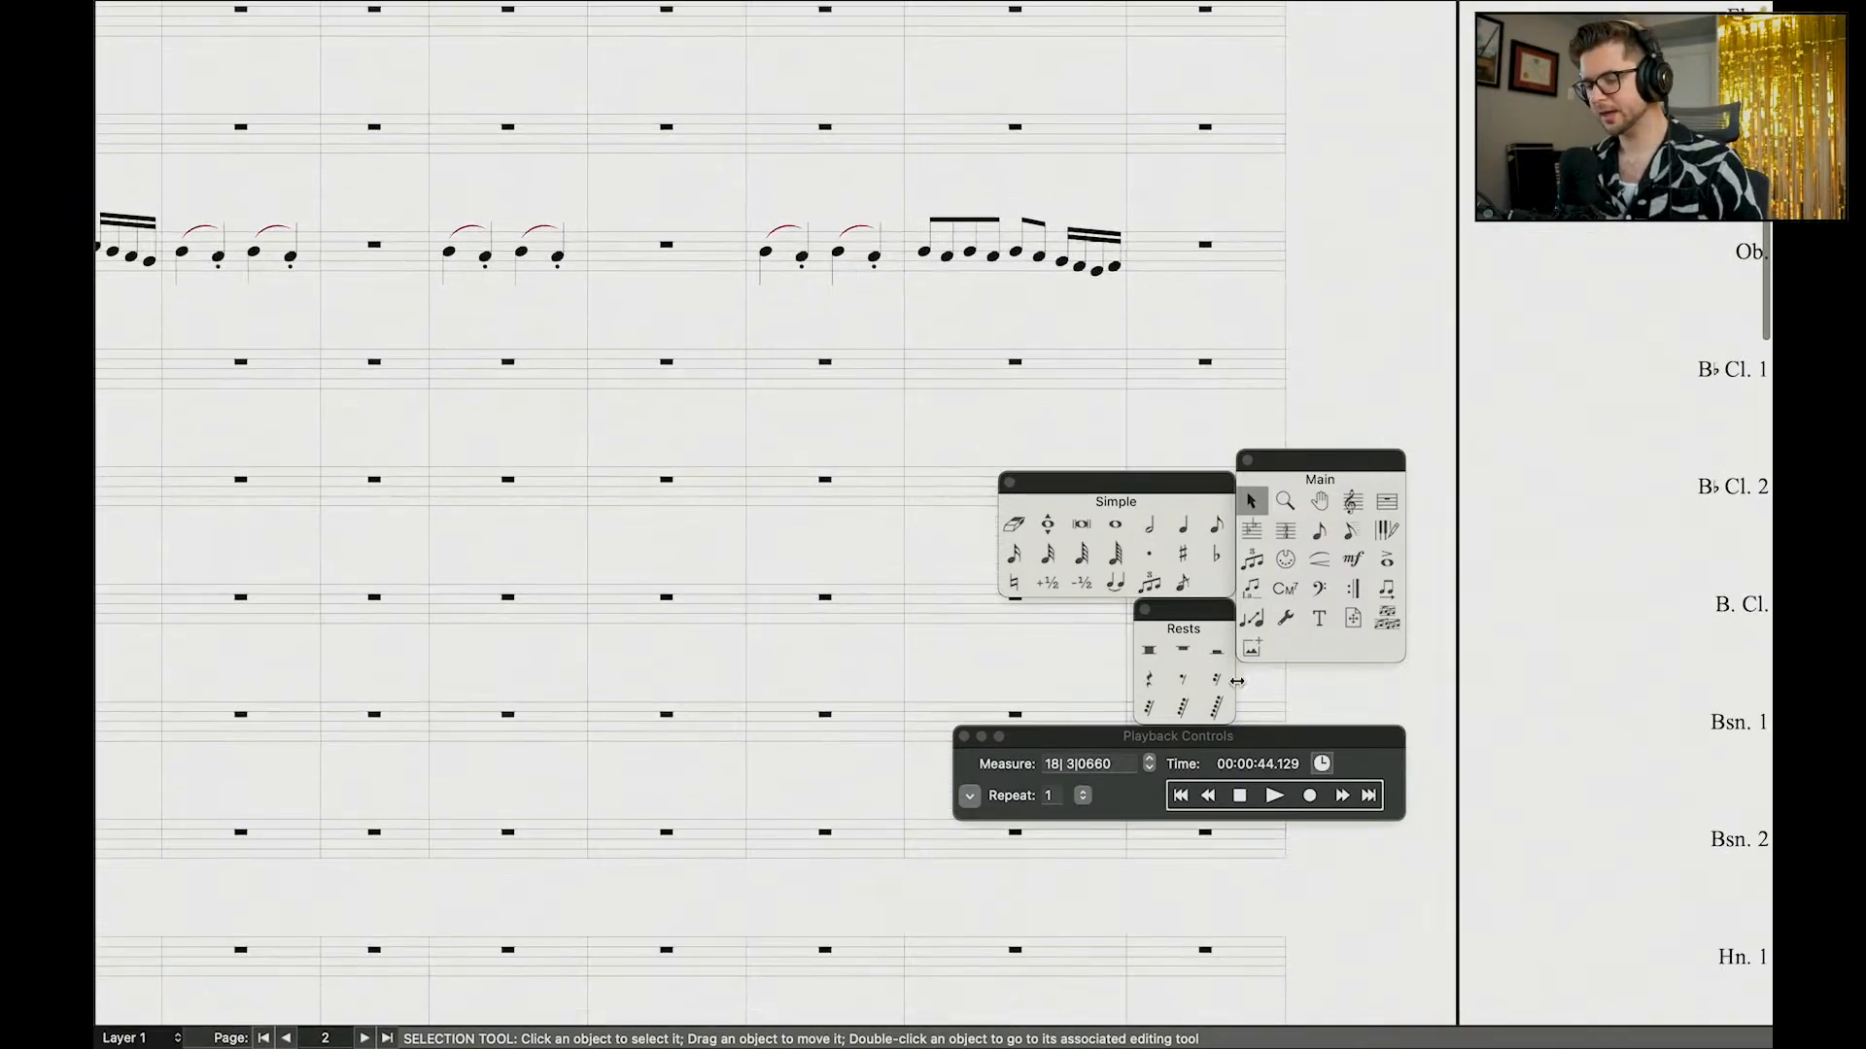
click(1318, 559)
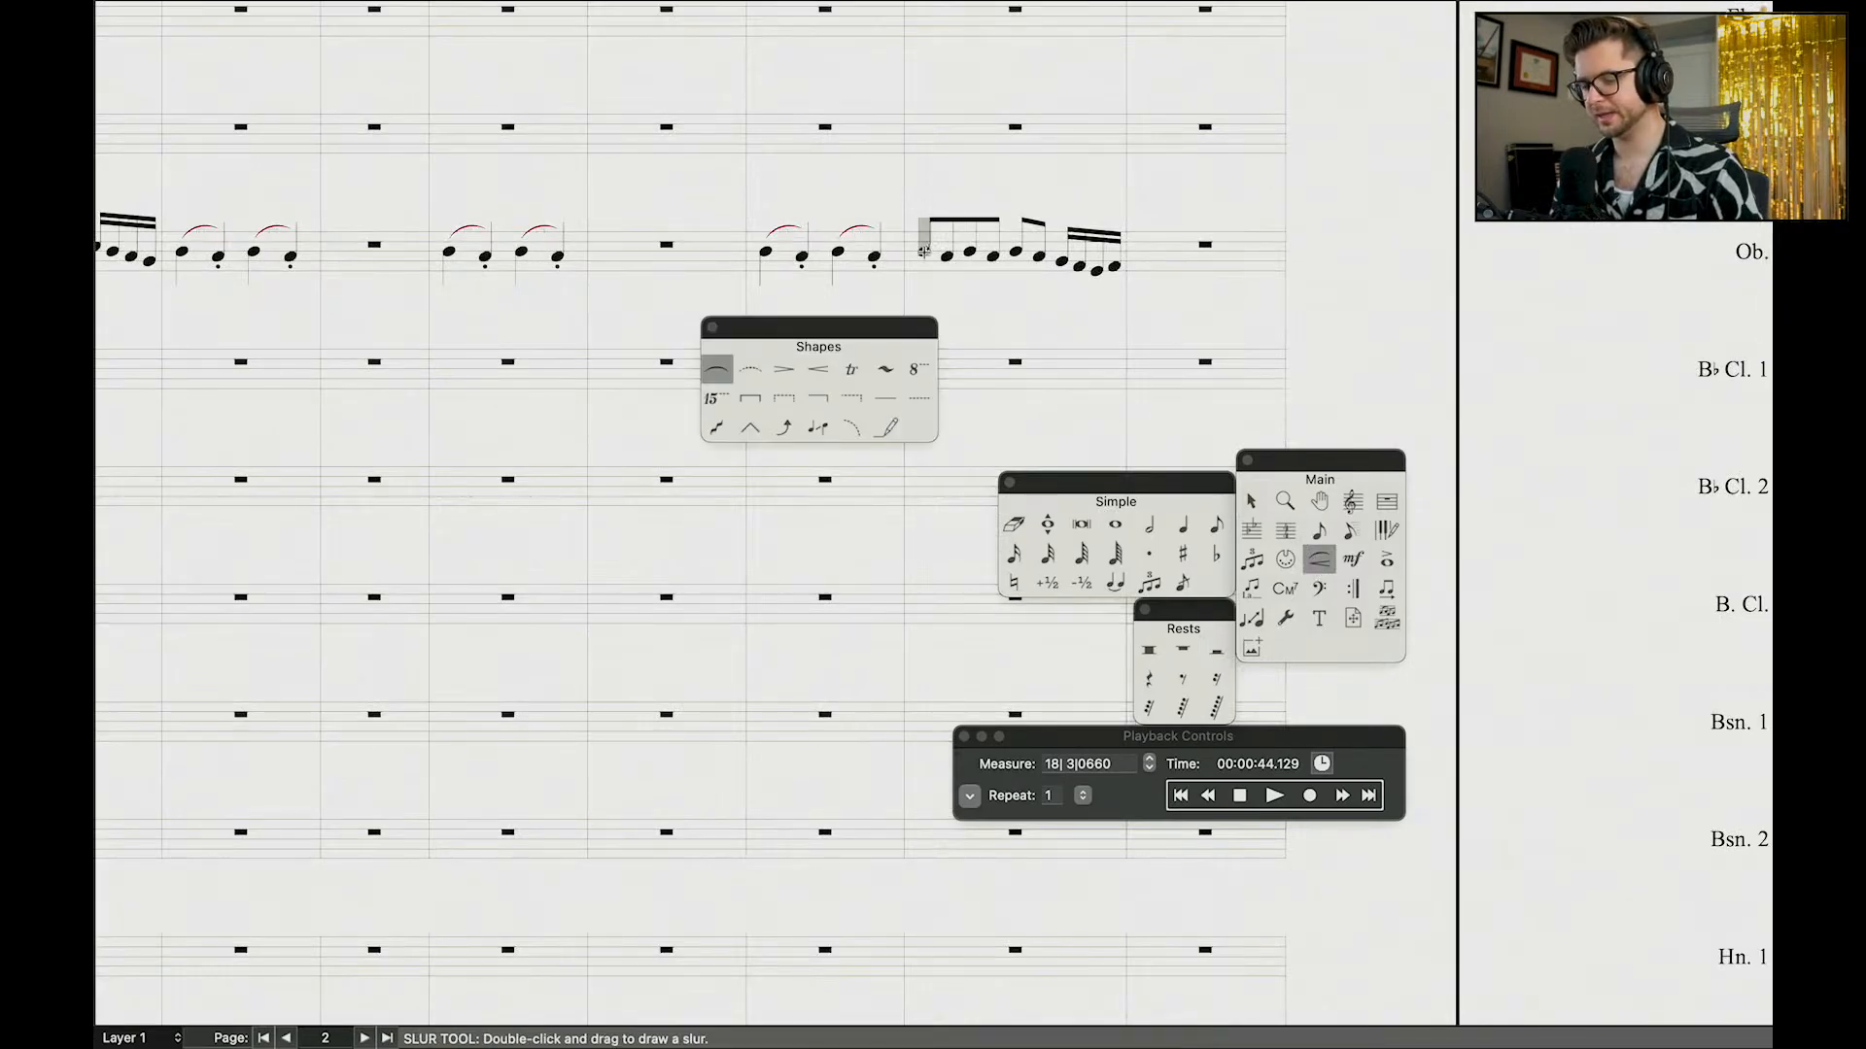
drag(924, 251, 1116, 265)
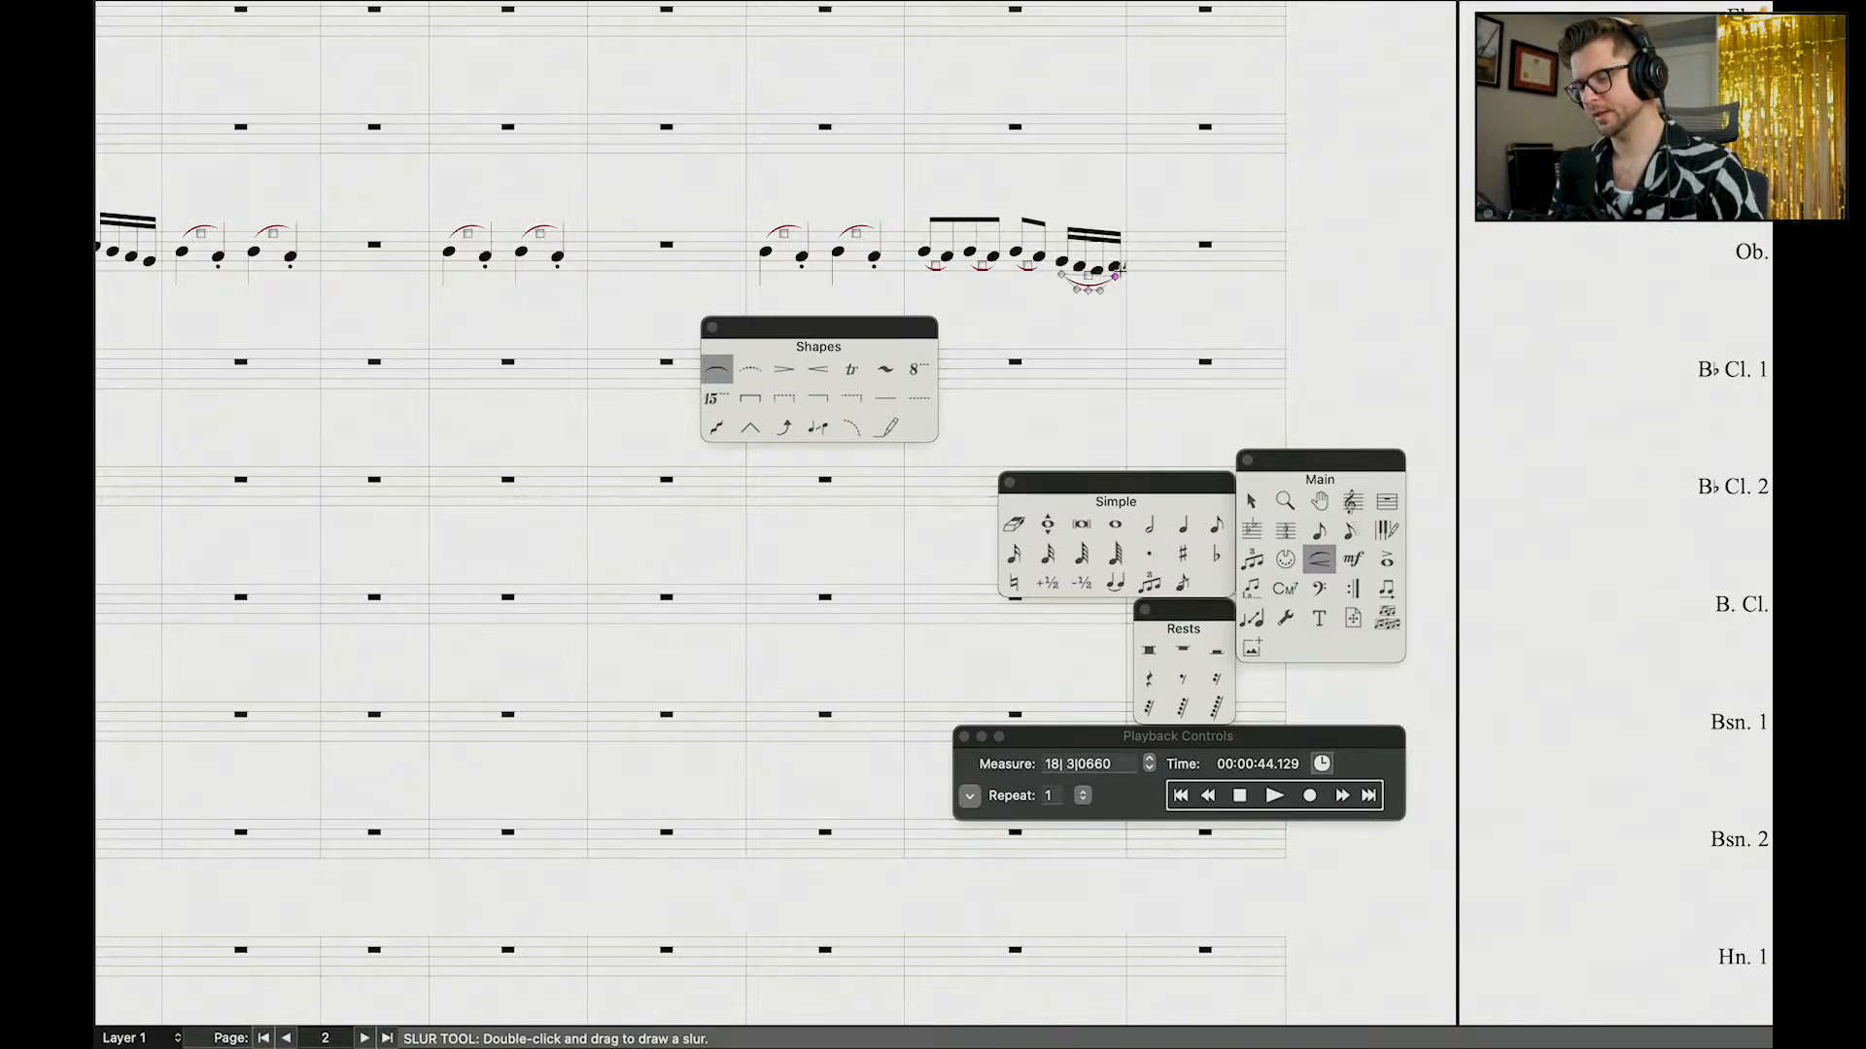
Step: Play back the score from measure 17 to review the Oboe phrase through measure 21
click(1207, 796)
click(1208, 796)
click(1273, 796)
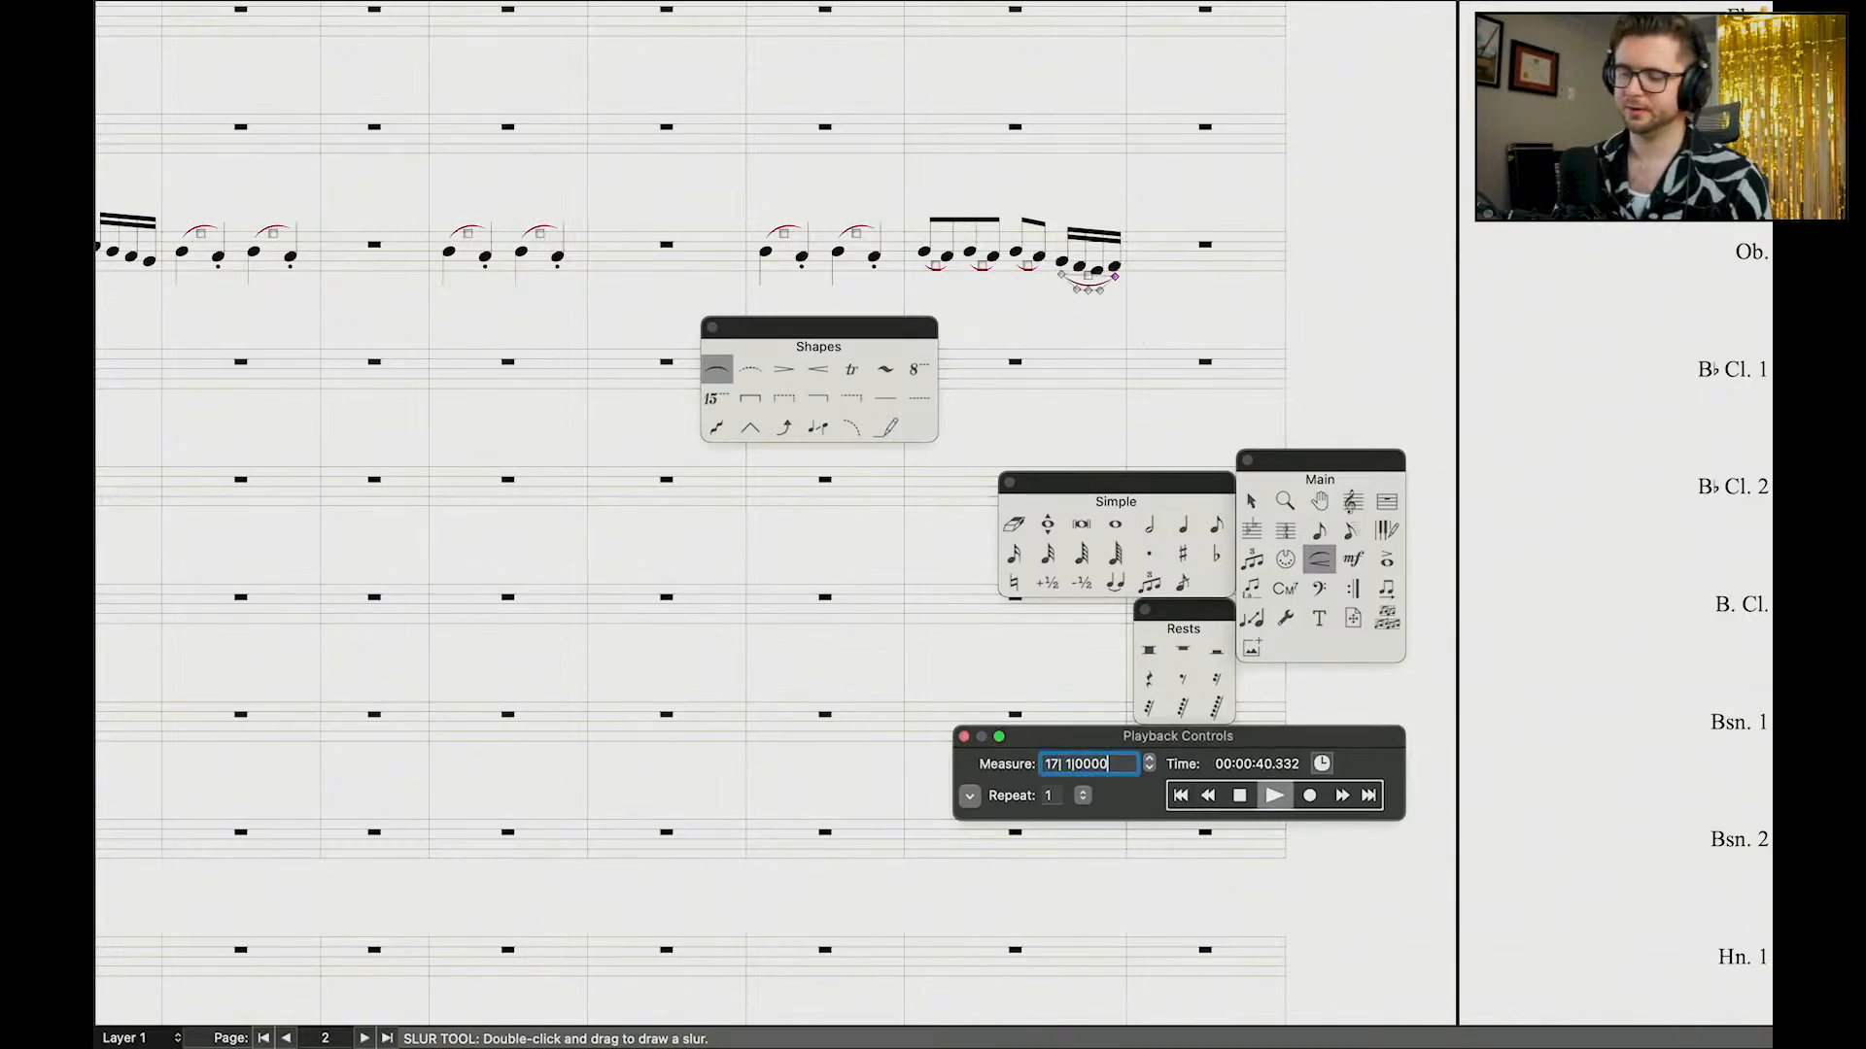
drag(841, 328, 1357, 333)
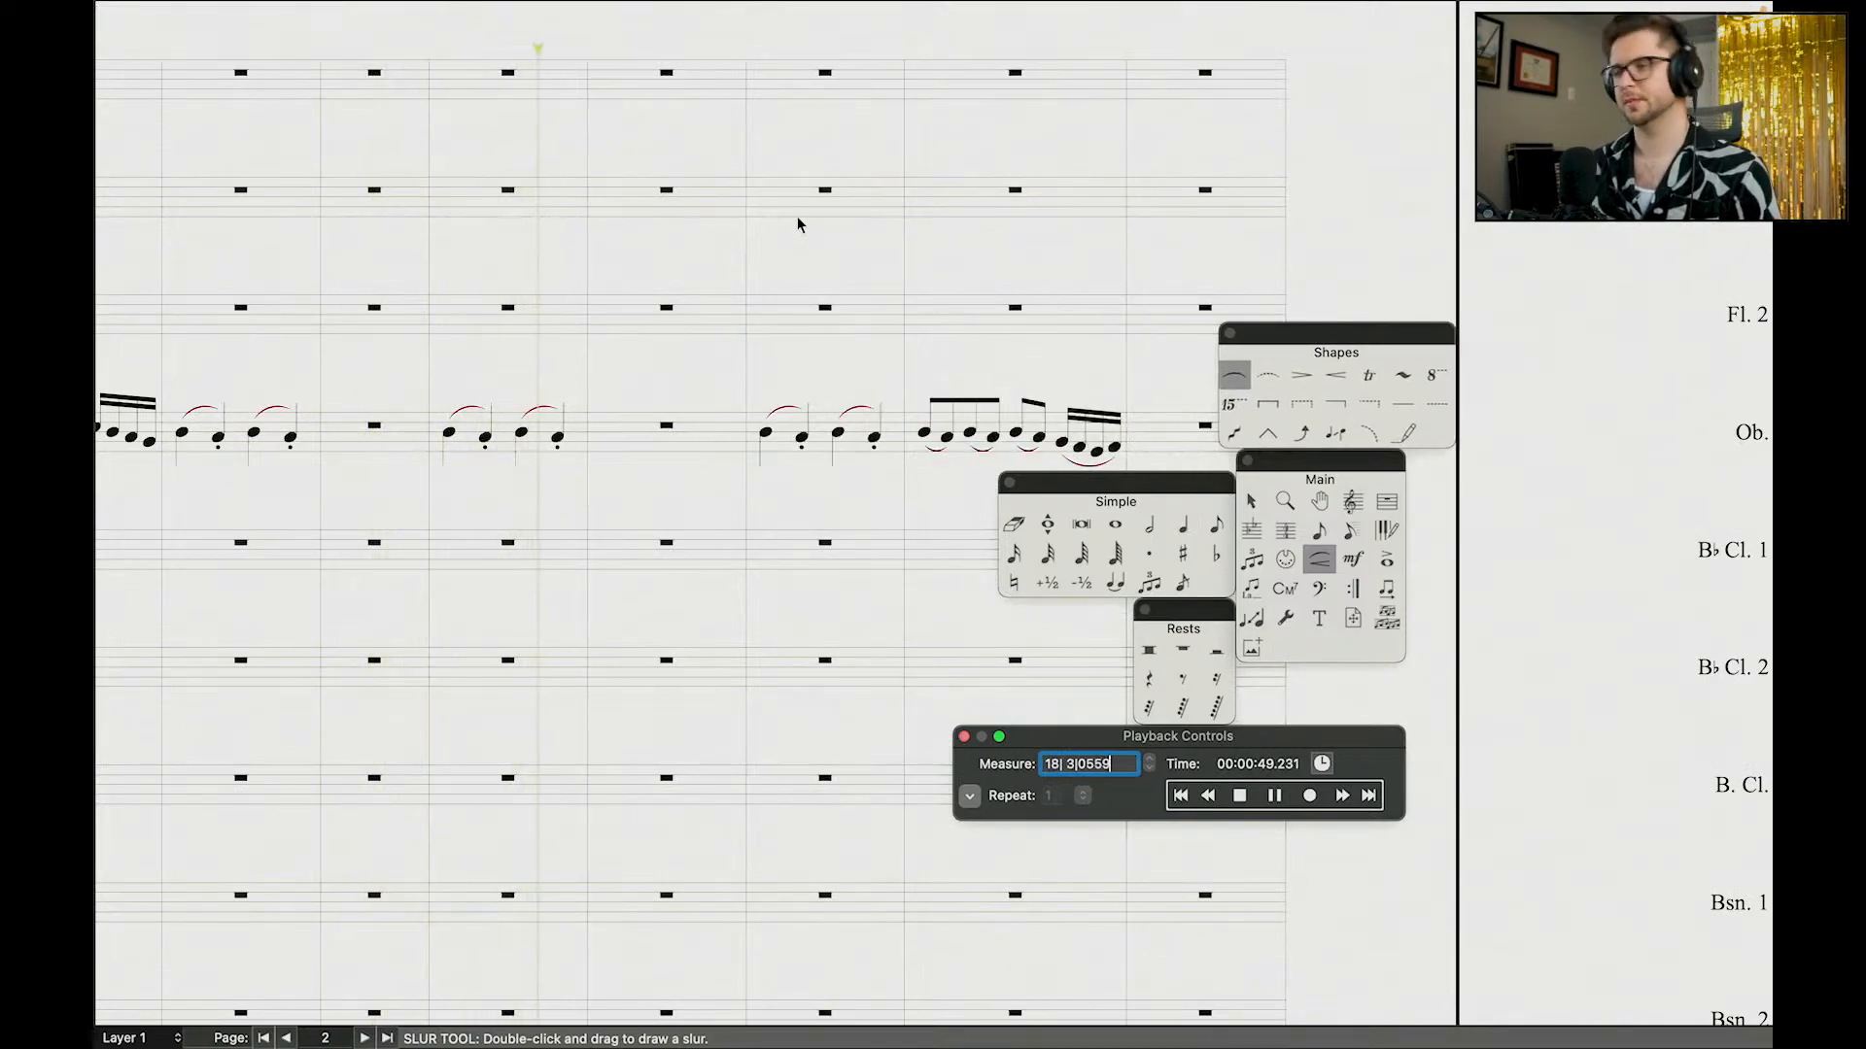
scroll(799, 220, down, 3)
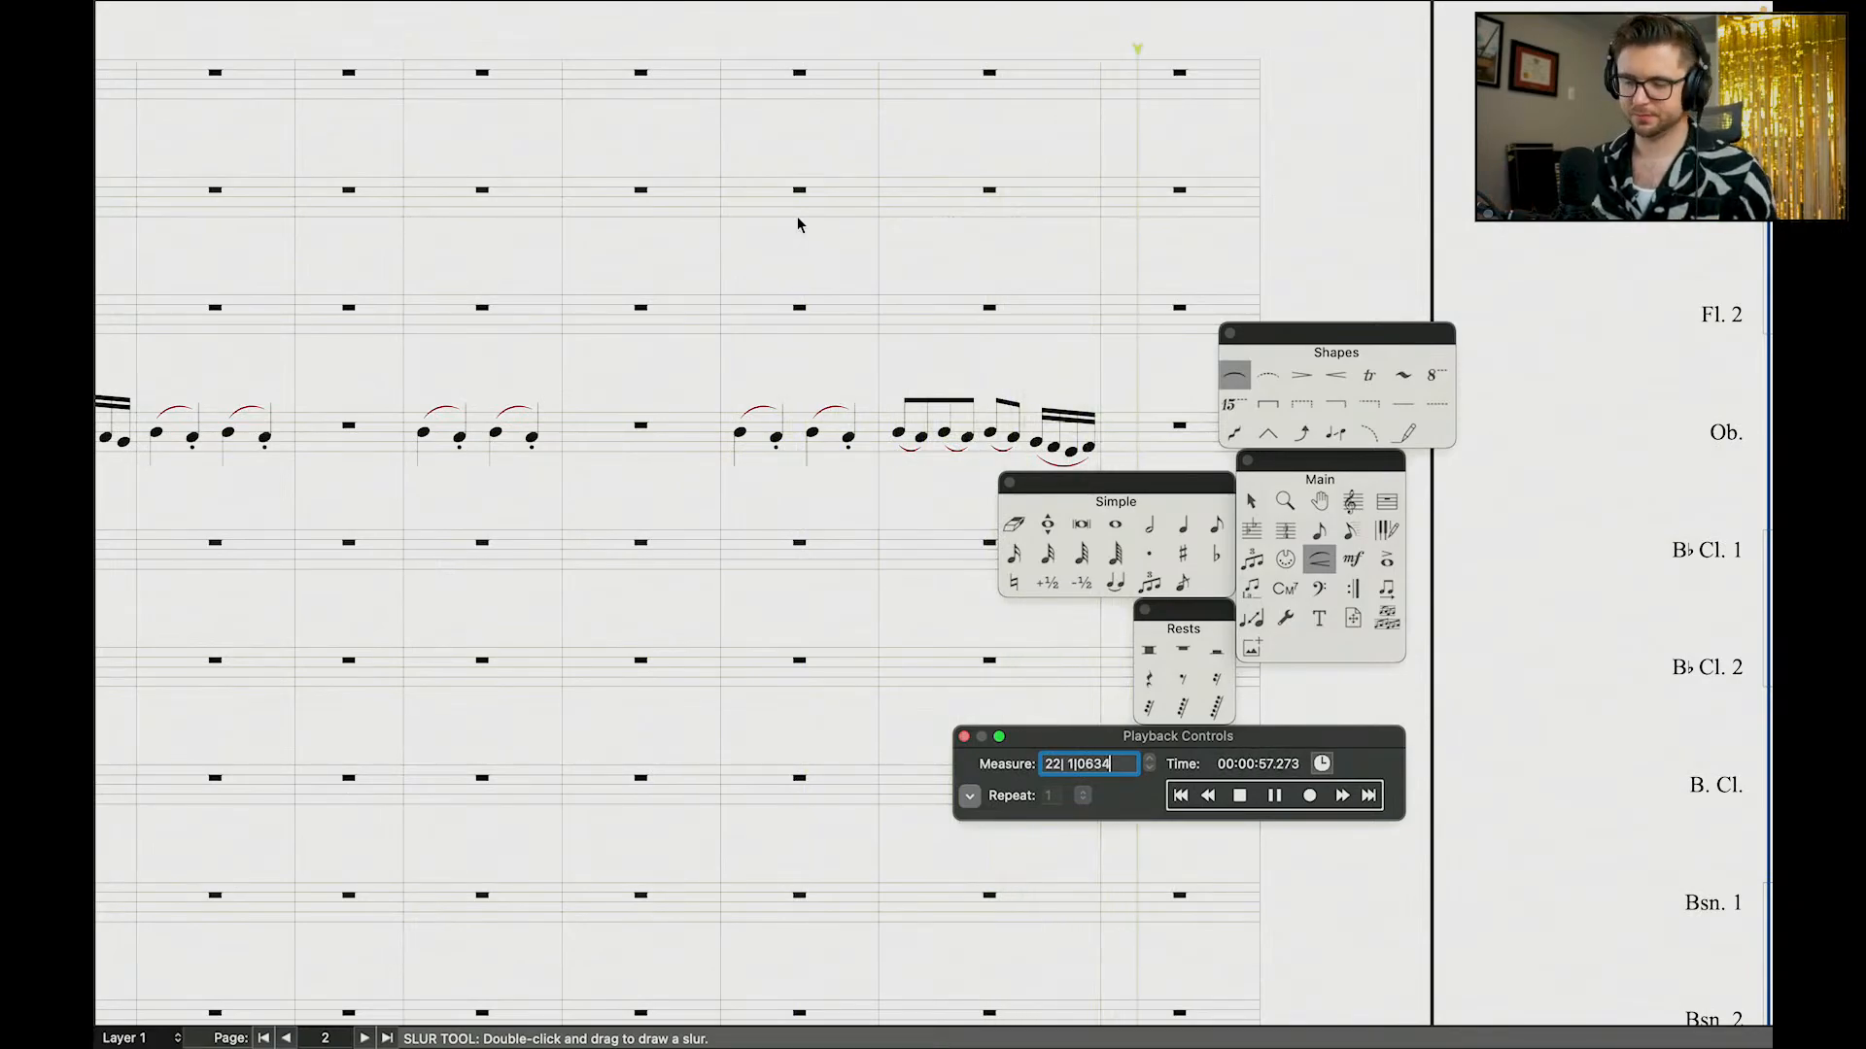
key(space)
scroll(746, 259, down, 5)
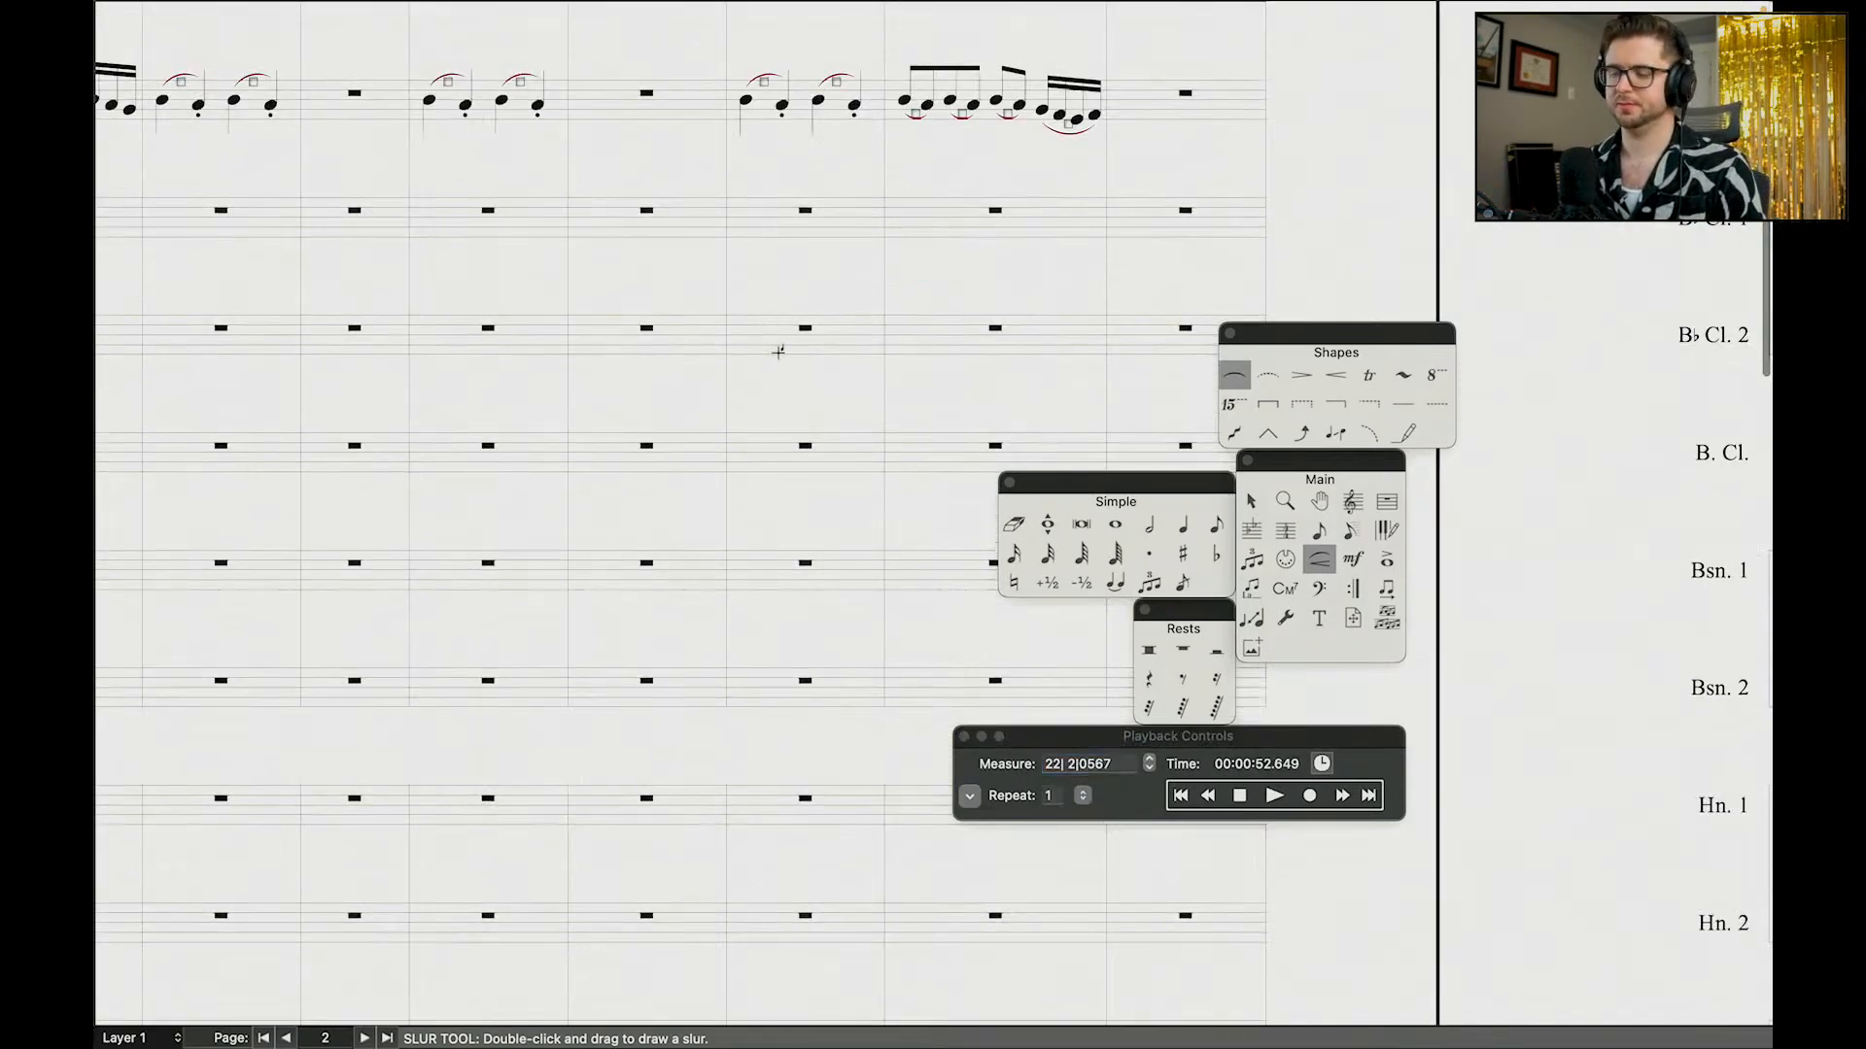
scroll(777, 352, down, 1)
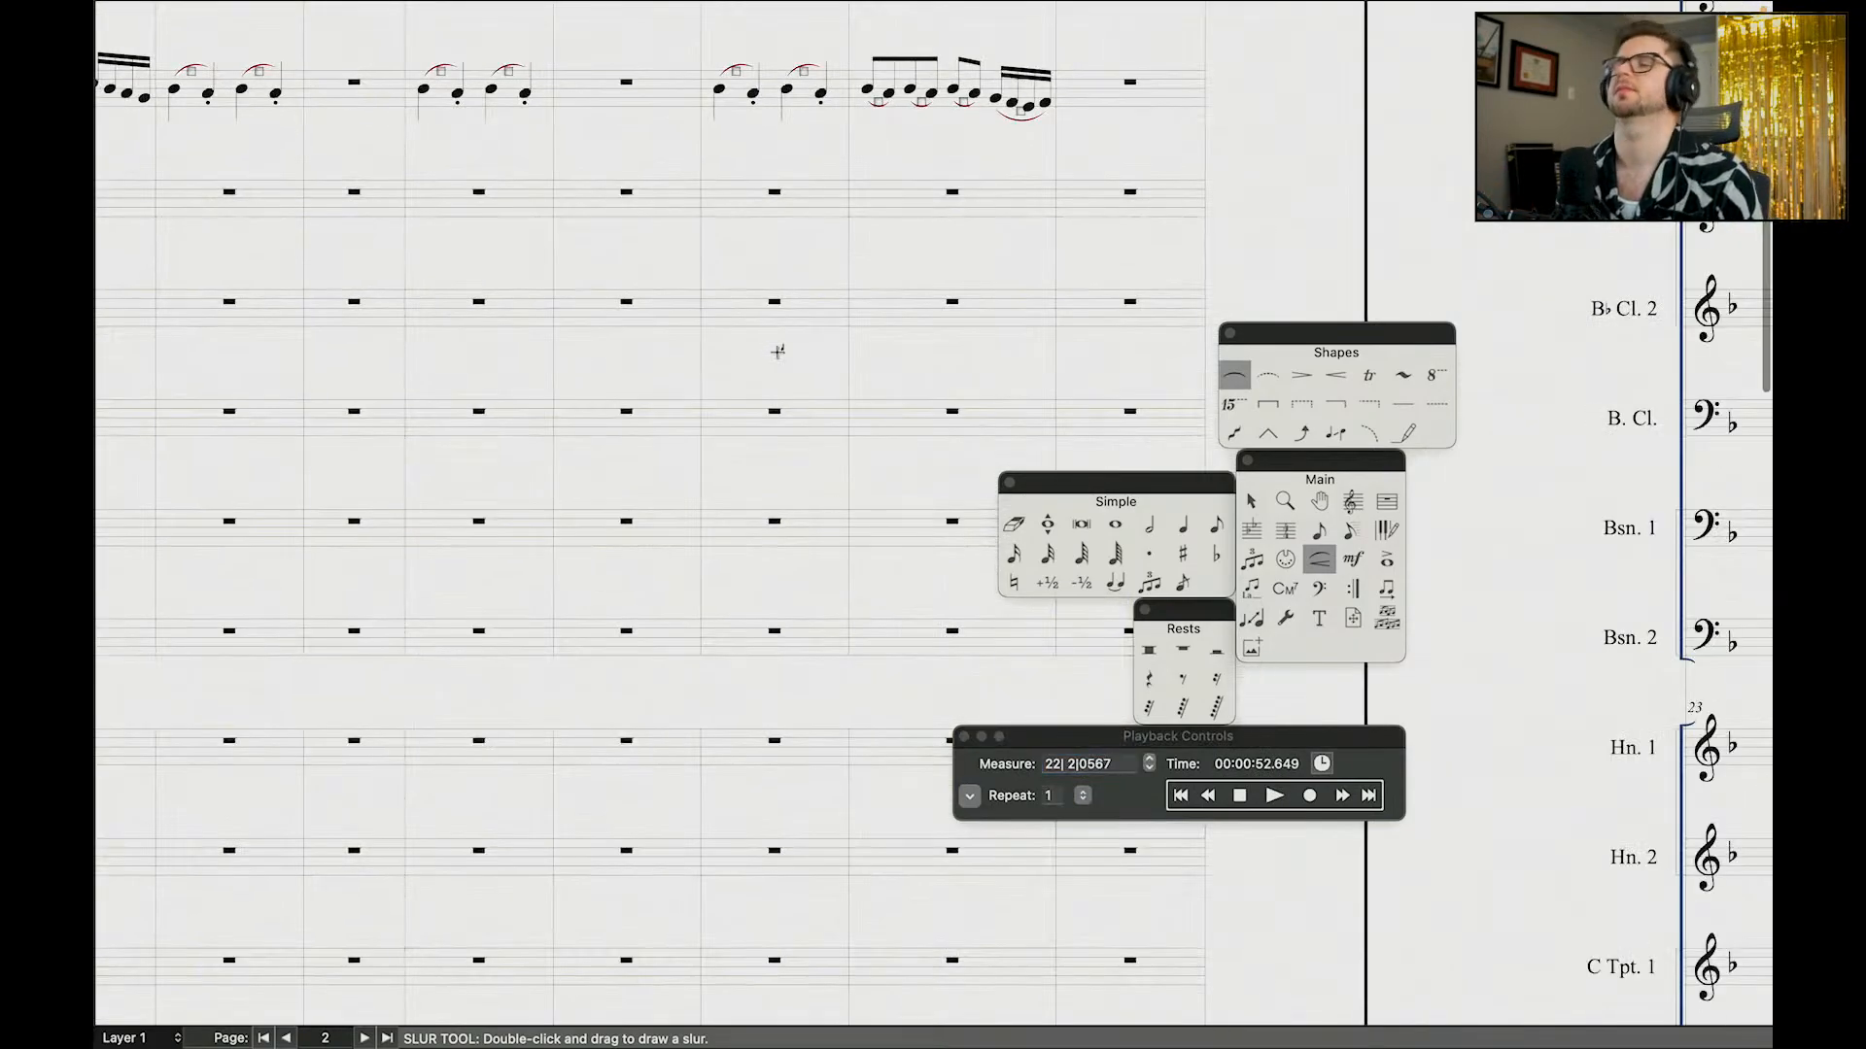
Step: Try to copy the dotted-rhythm figure from the Oboe passage in measures 8 to 10 into Oboe measure 22
click(1251, 501)
scroll(947, 211, left, 10)
scroll(942, 211, left, 5)
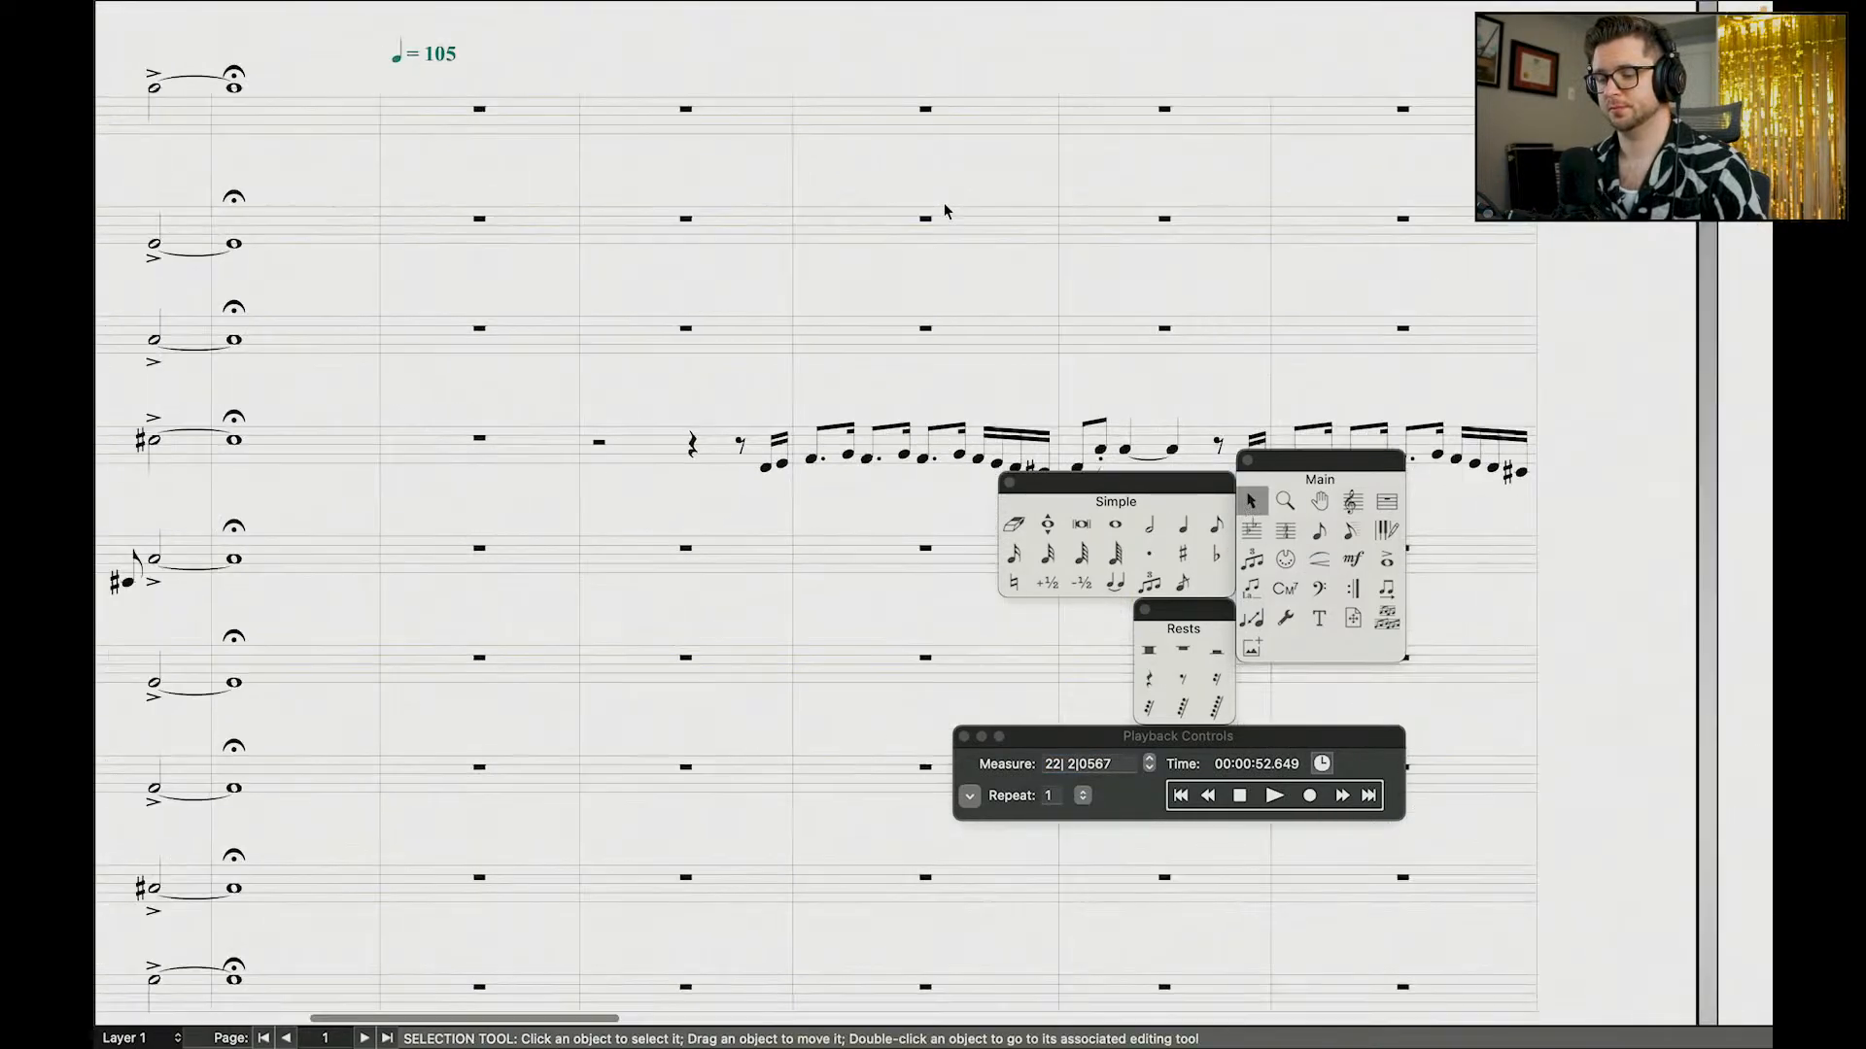
scroll(913, 234, down, 3)
click(886, 247)
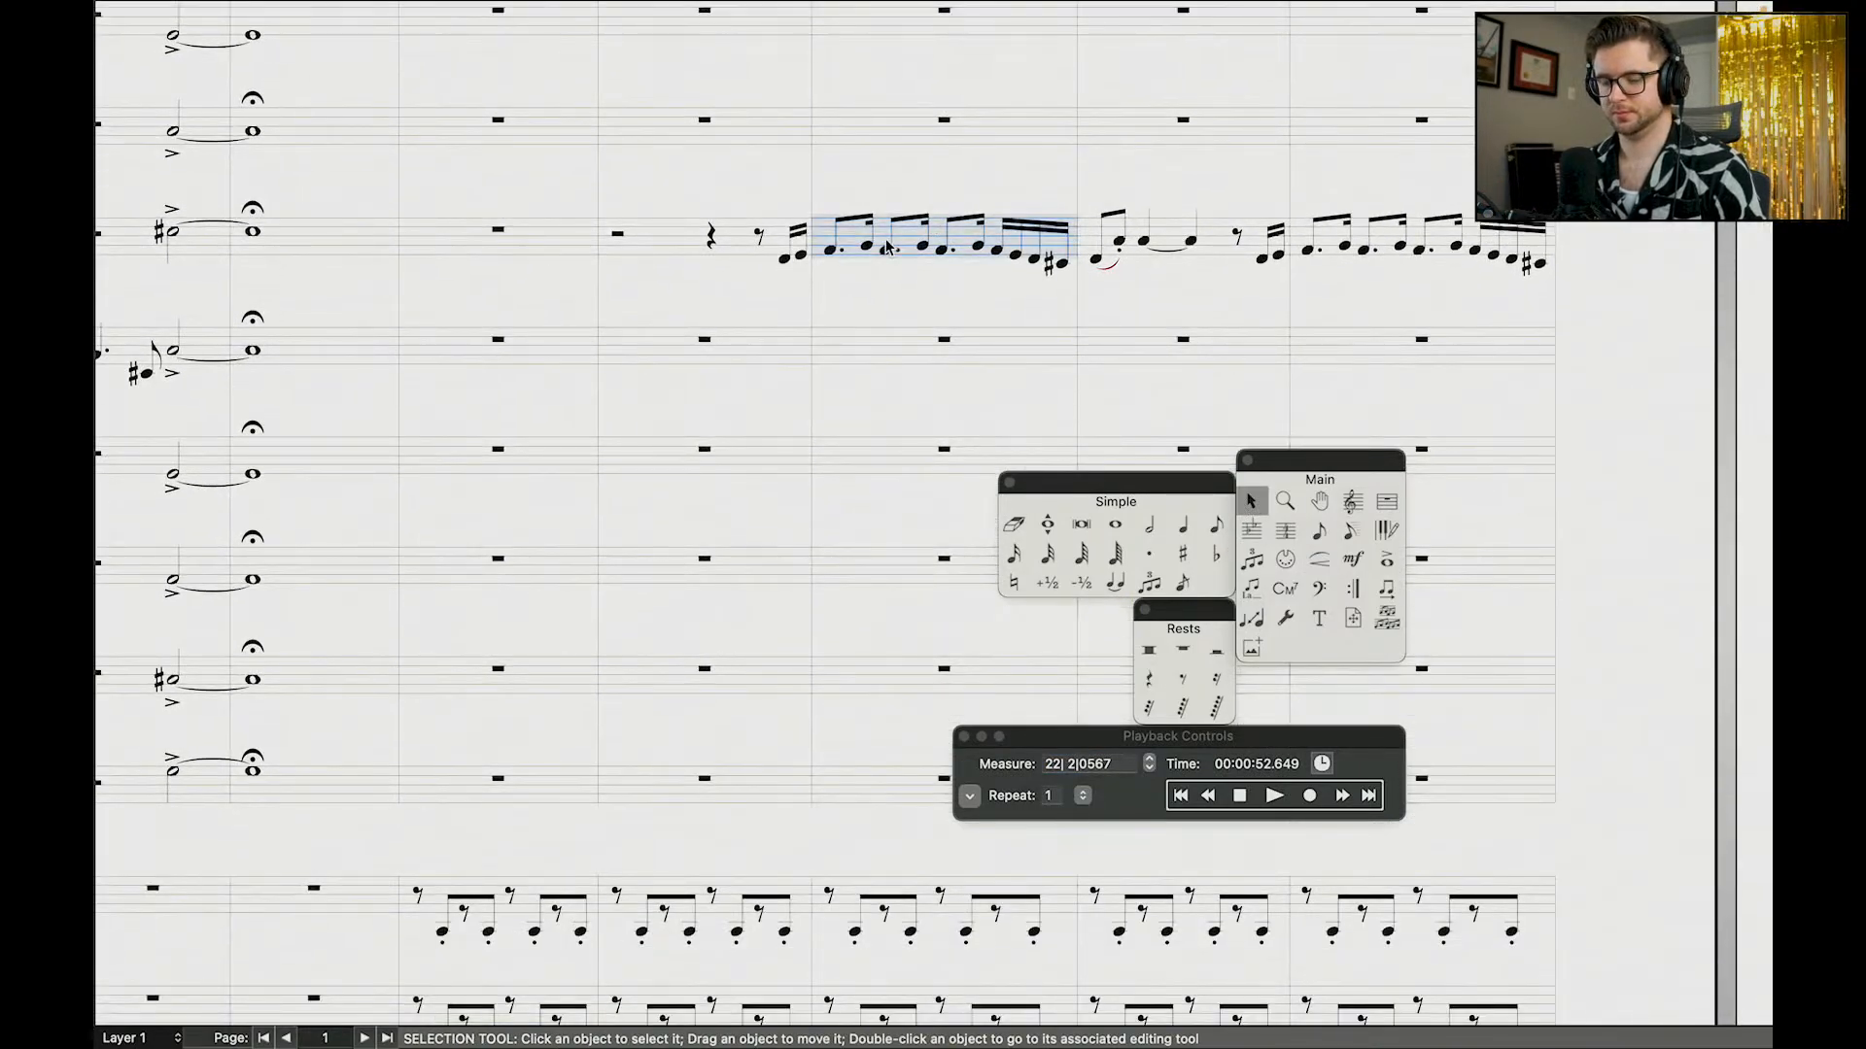
scroll(1038, 269, right, 1)
shift+click(1138, 223)
shift+click(1368, 231)
scroll(1368, 230, right, 10)
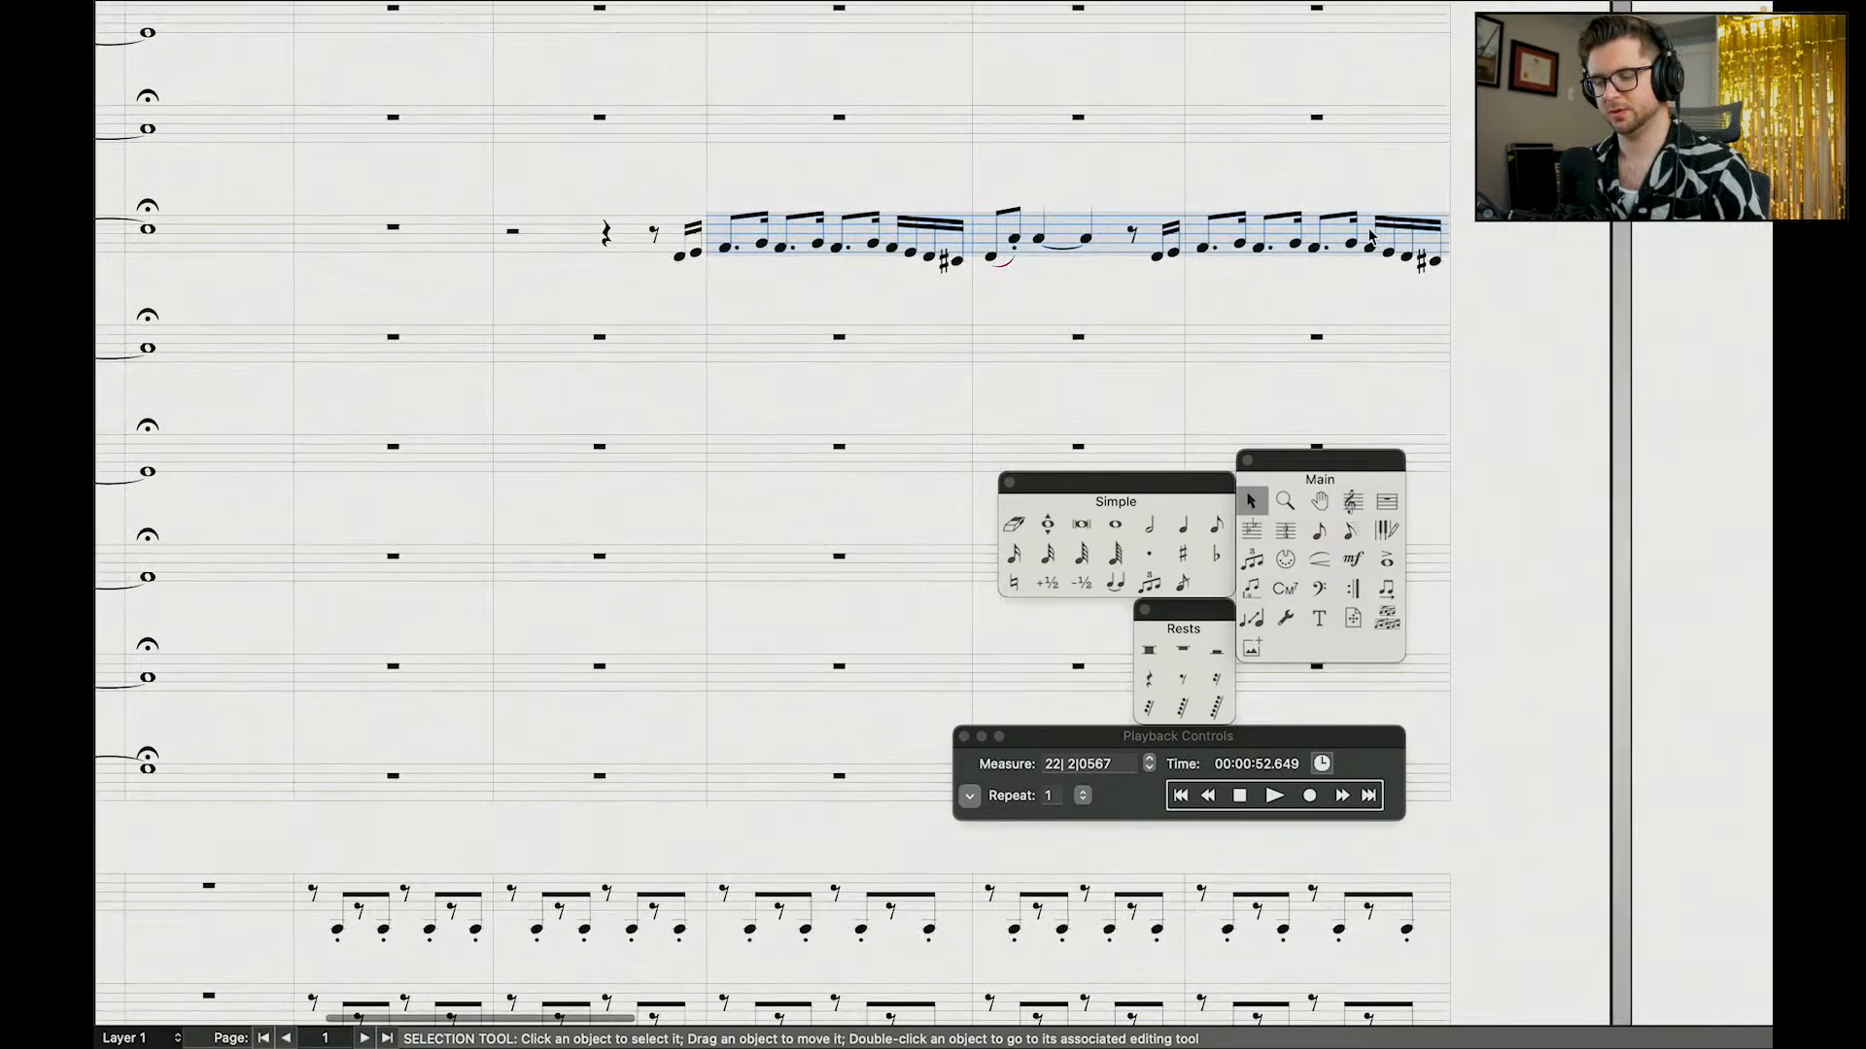
scroll(1369, 231, up, 1)
scroll(991, 389, up, 4)
scroll(984, 403, right, 10)
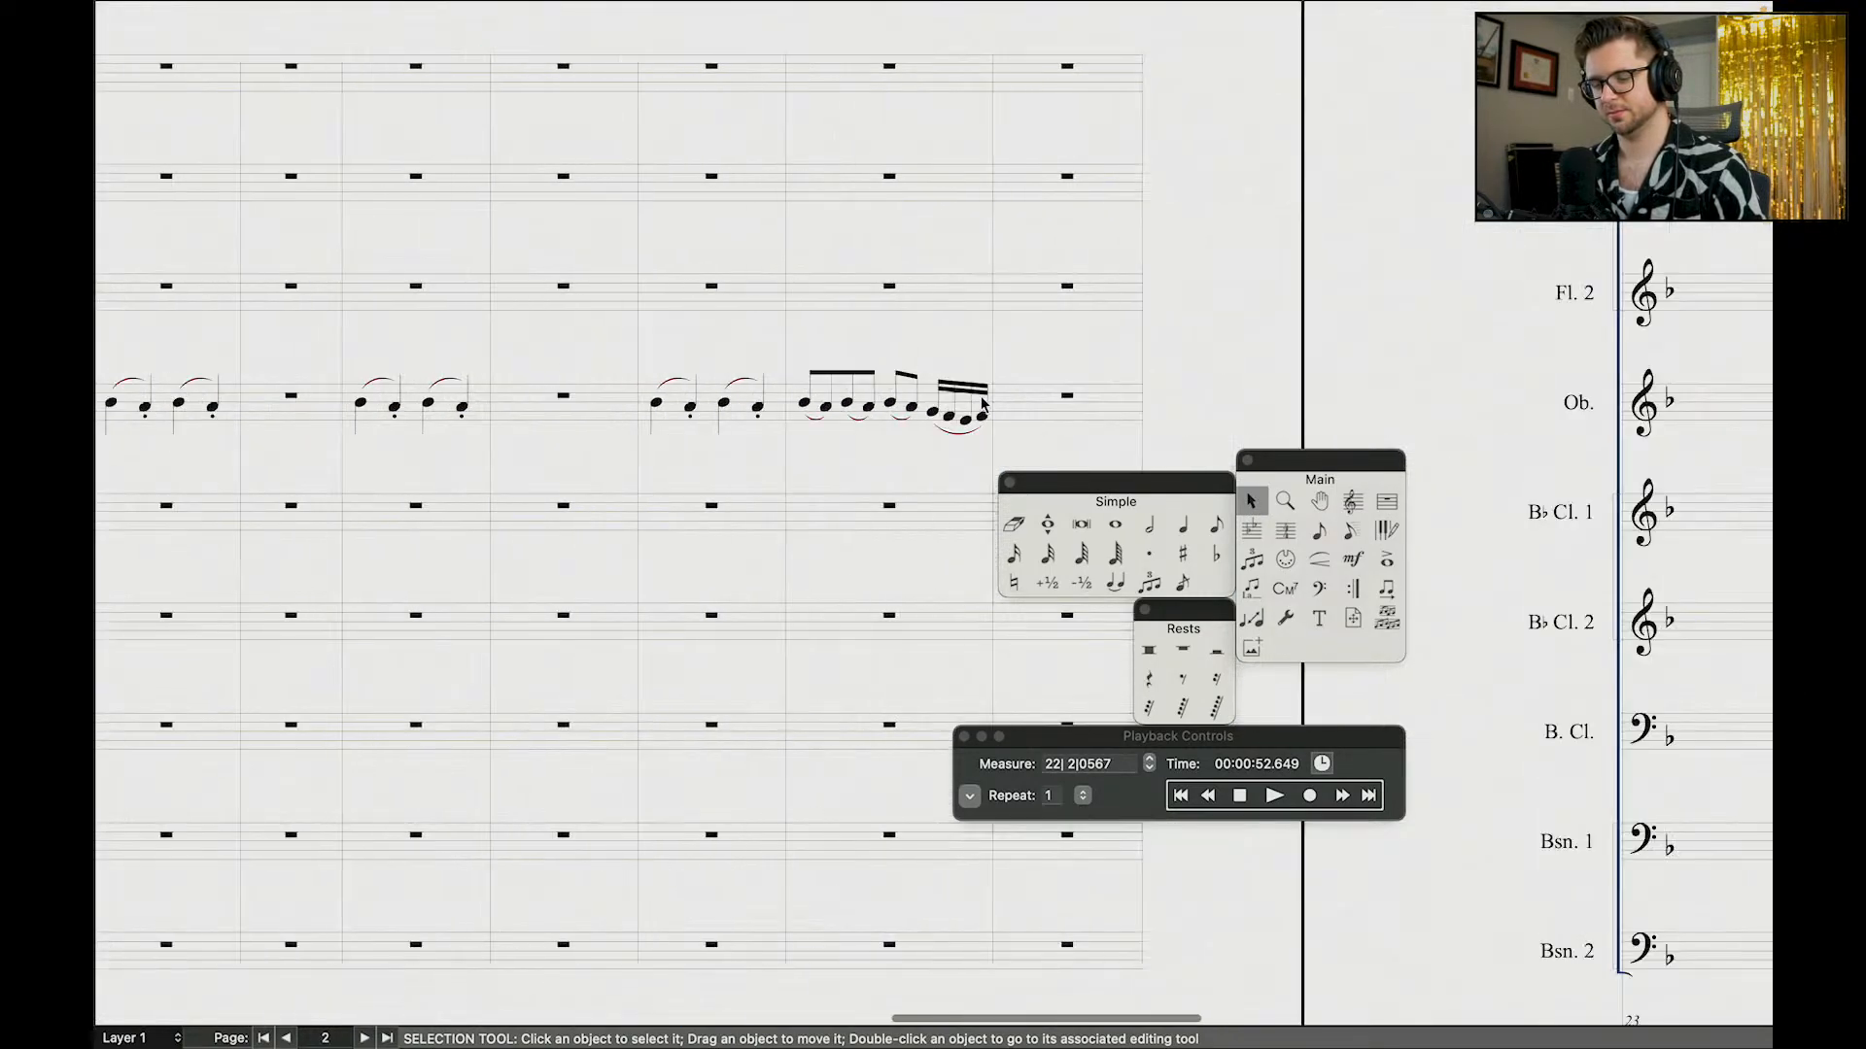
click(805, 397)
key(super+v)
click(727, 480)
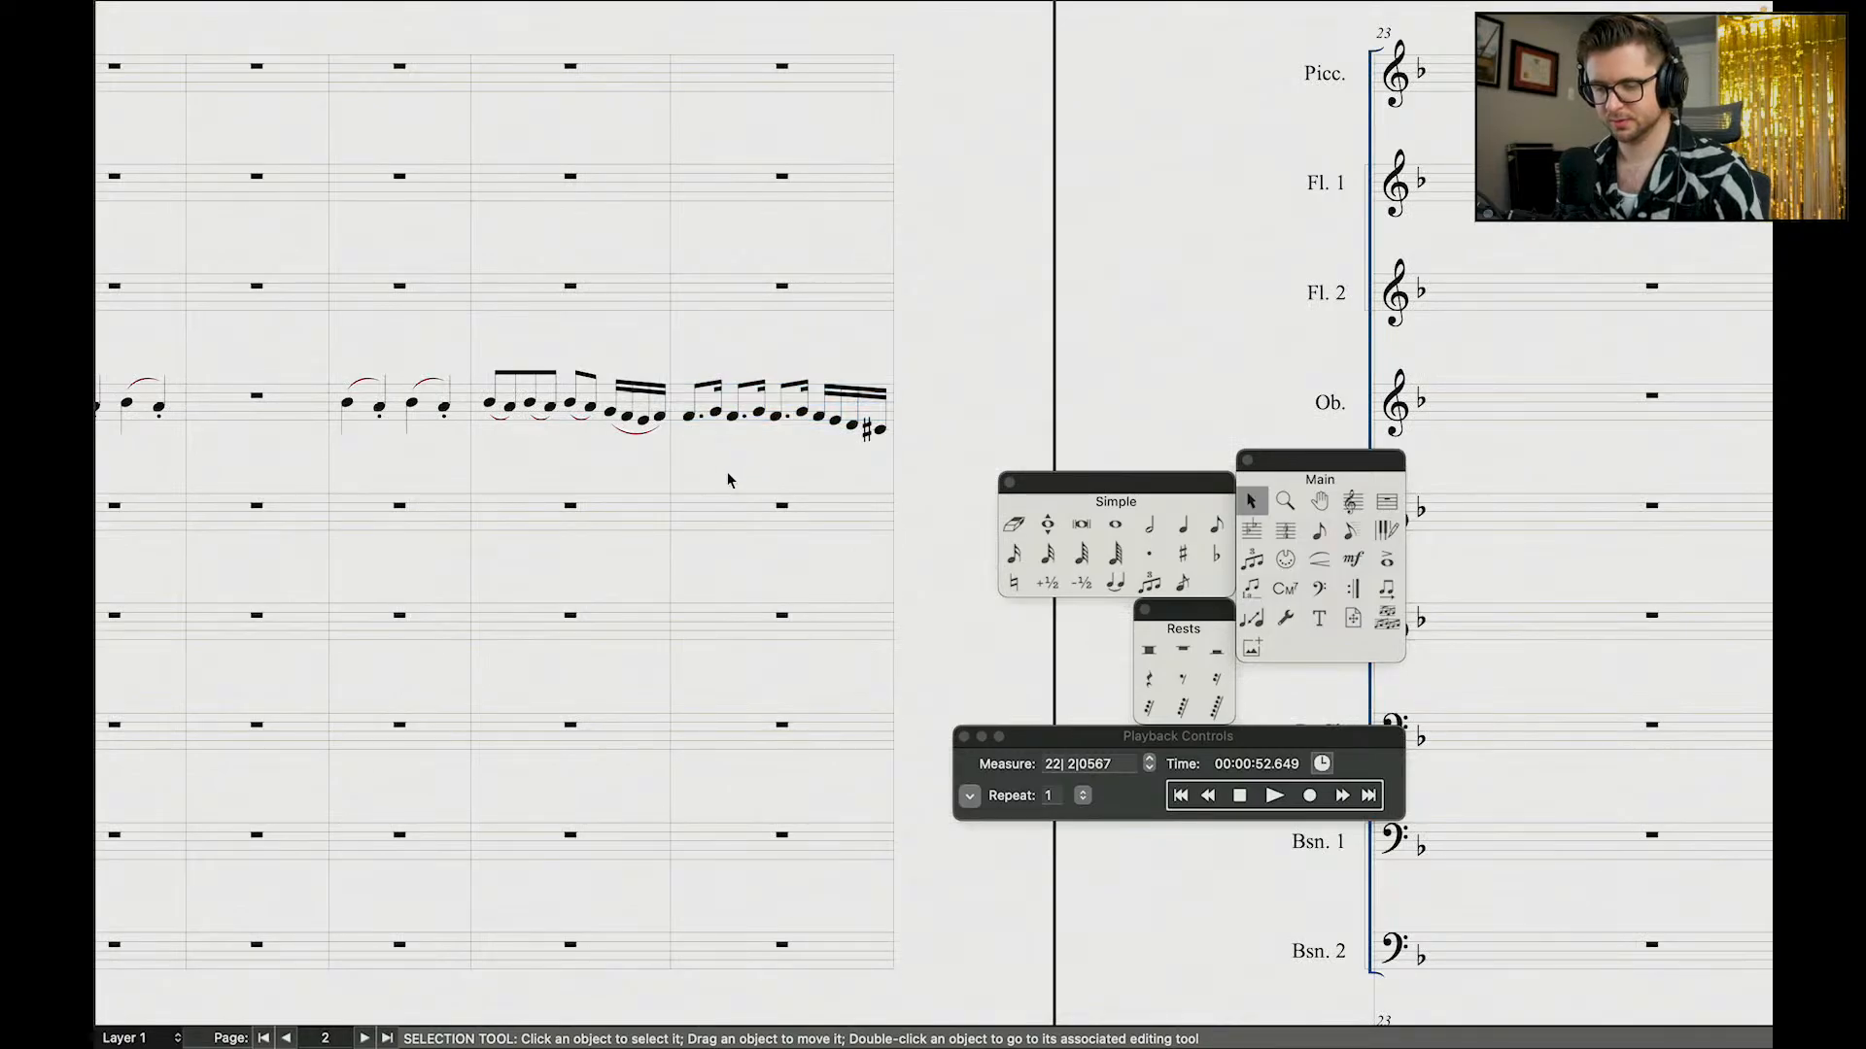
Step: Try raising the last sixteenth note of Oboe measure 21 by two steps
double_click(663, 418)
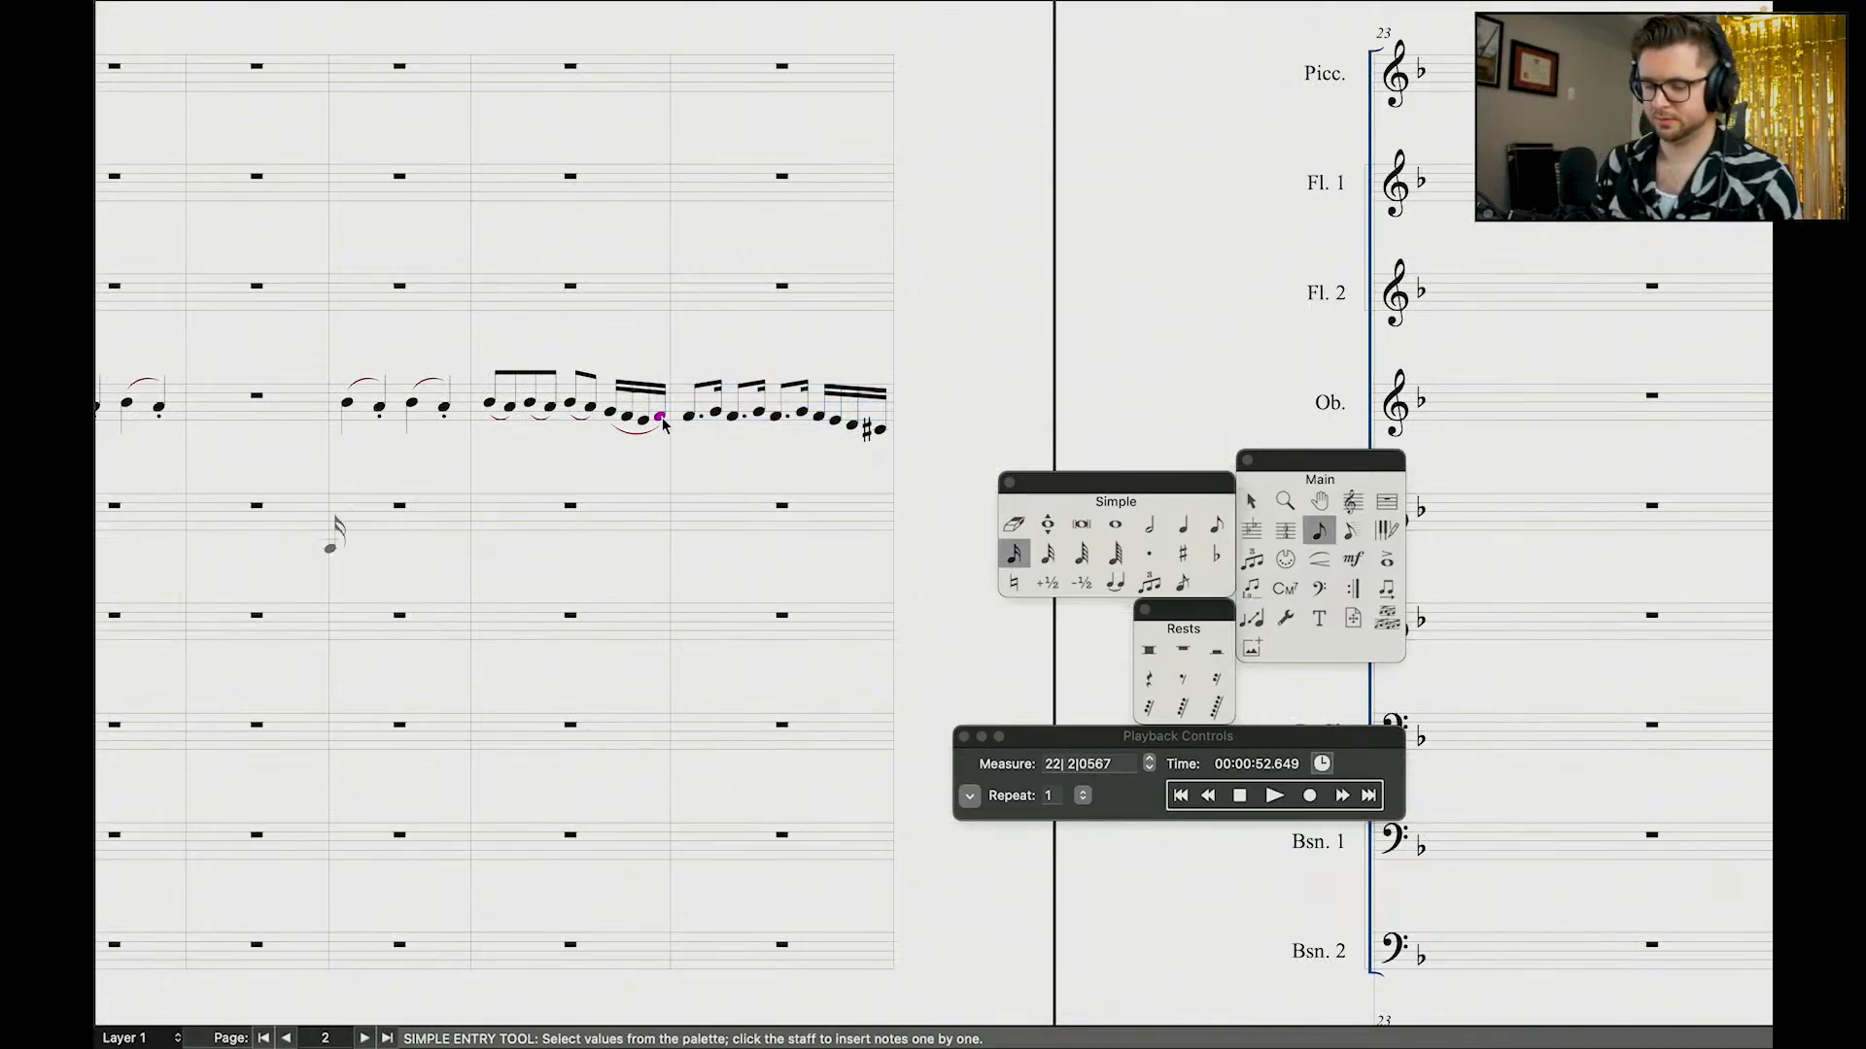
key(Up)
key(Up)
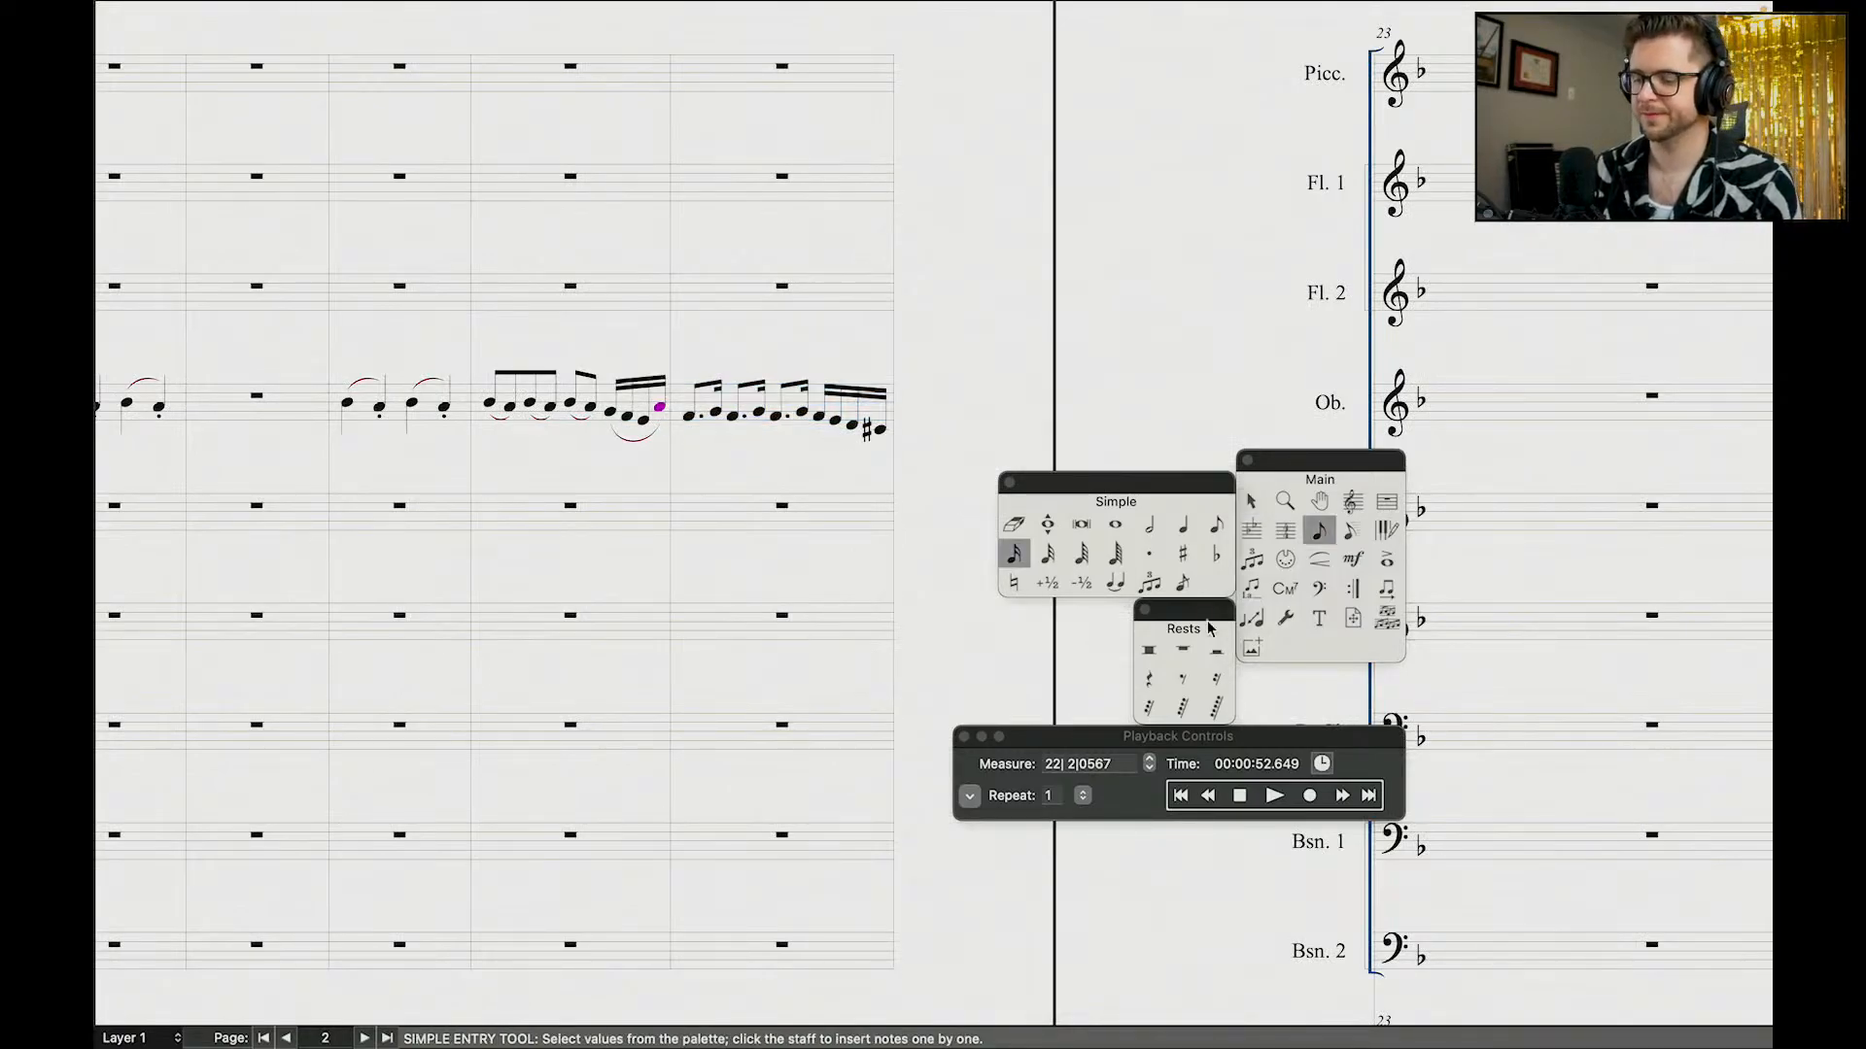
Step: Play back the transition from Oboe measure 21 into measure 22
click(1205, 801)
click(1205, 802)
key(space)
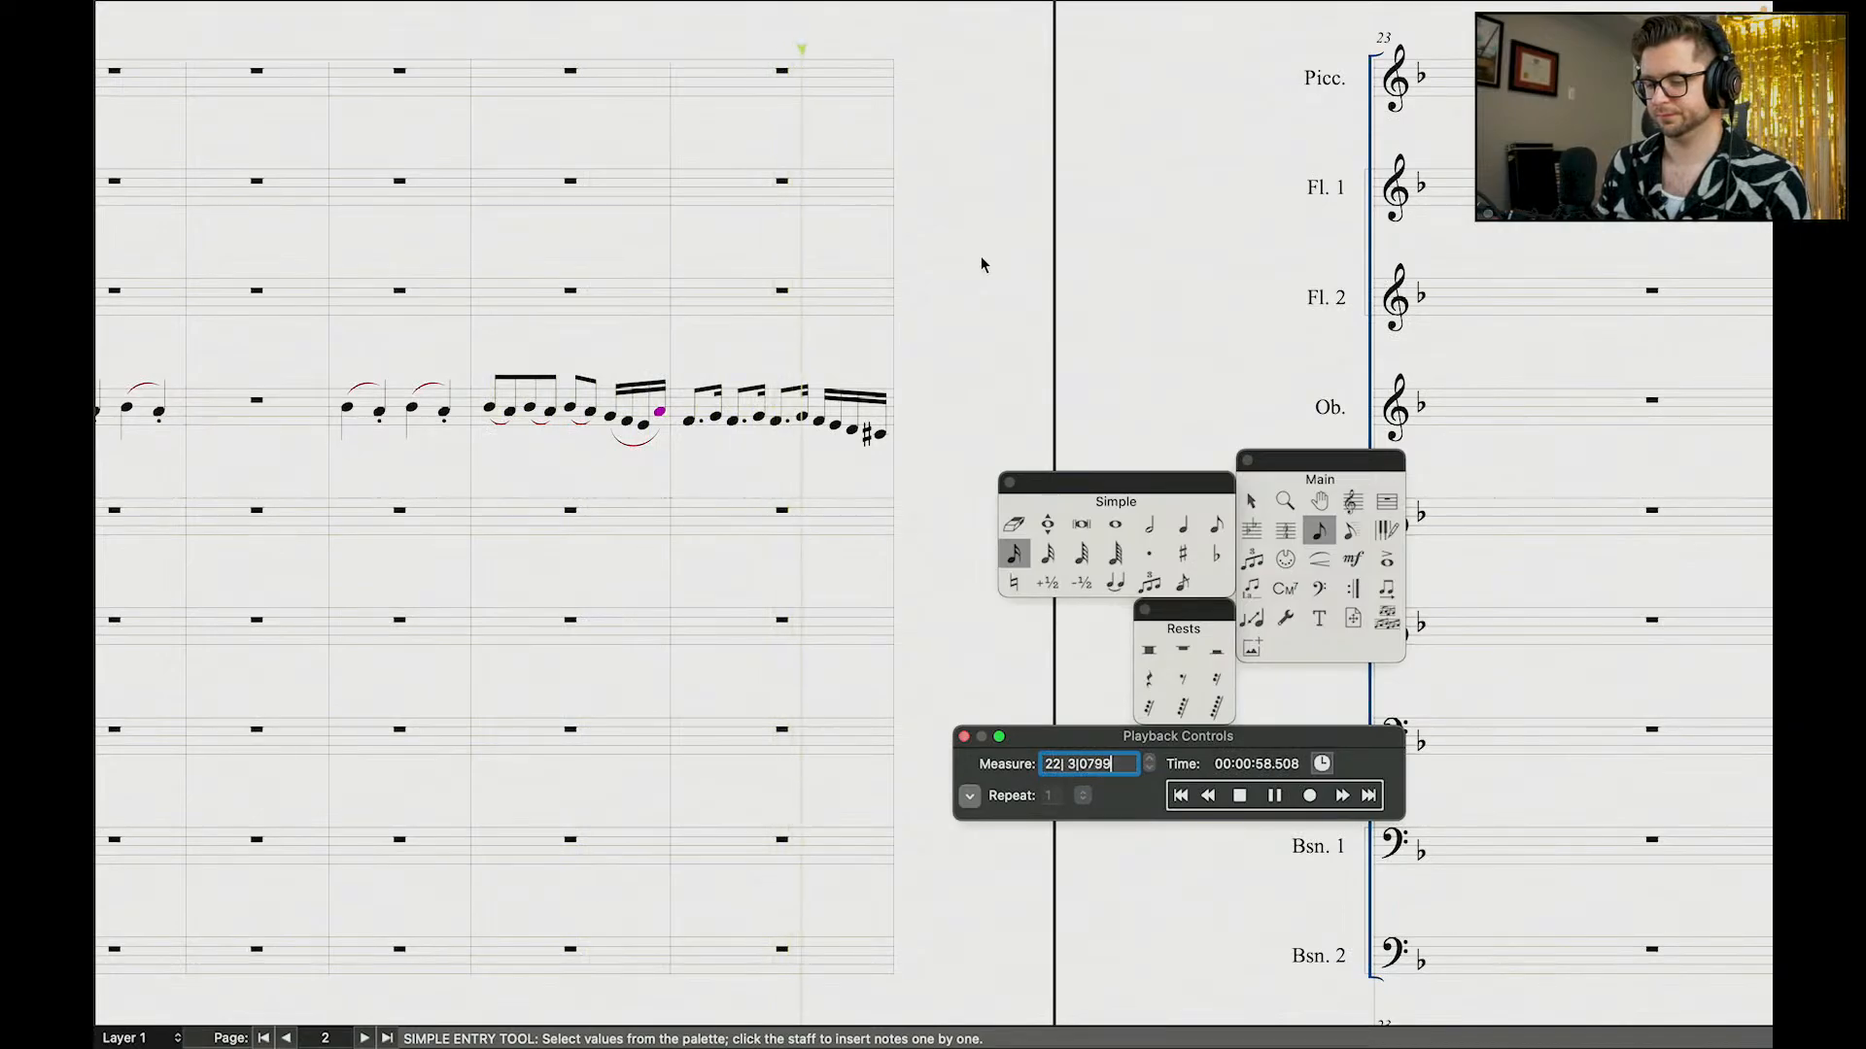
key(space)
Step: Undo the raised sixteenth note in Oboe measure 21 and the copied figure in measure 22
scroll(554, 337, left, 6)
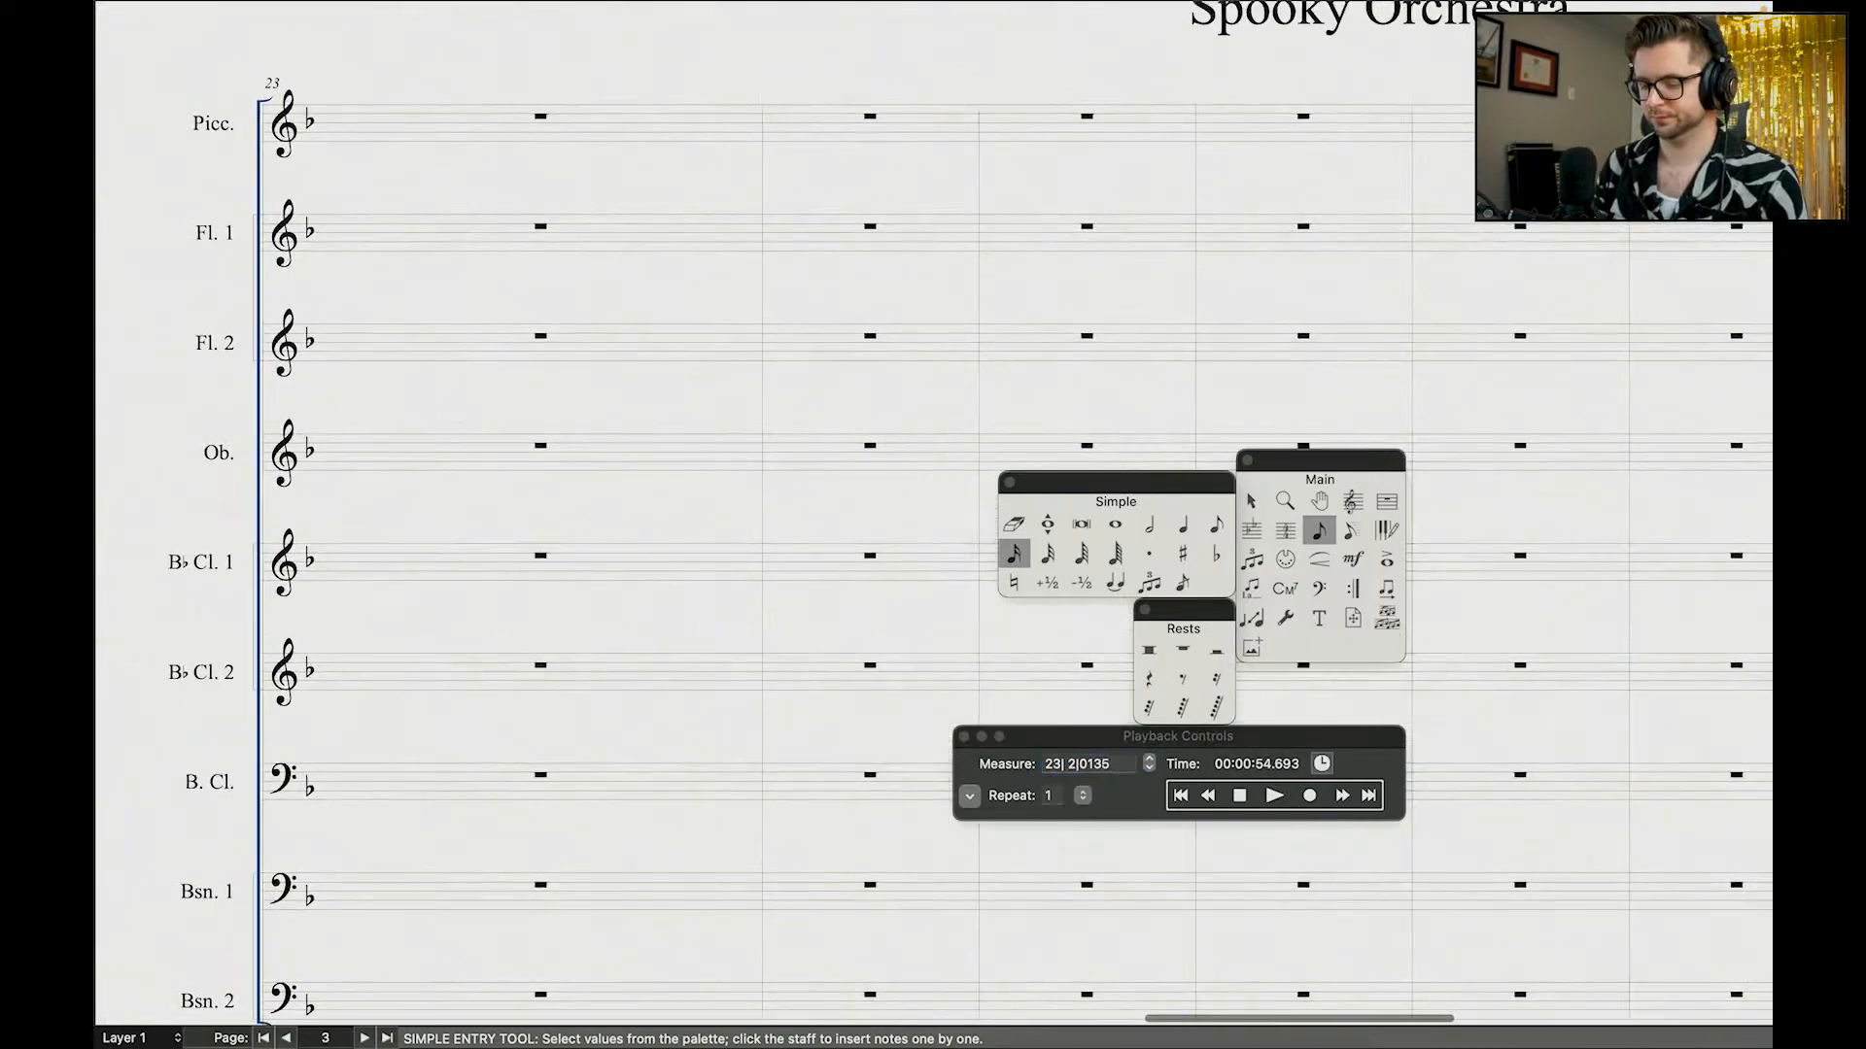
scroll(481, 394, left, 10)
scroll(481, 393, down, 2)
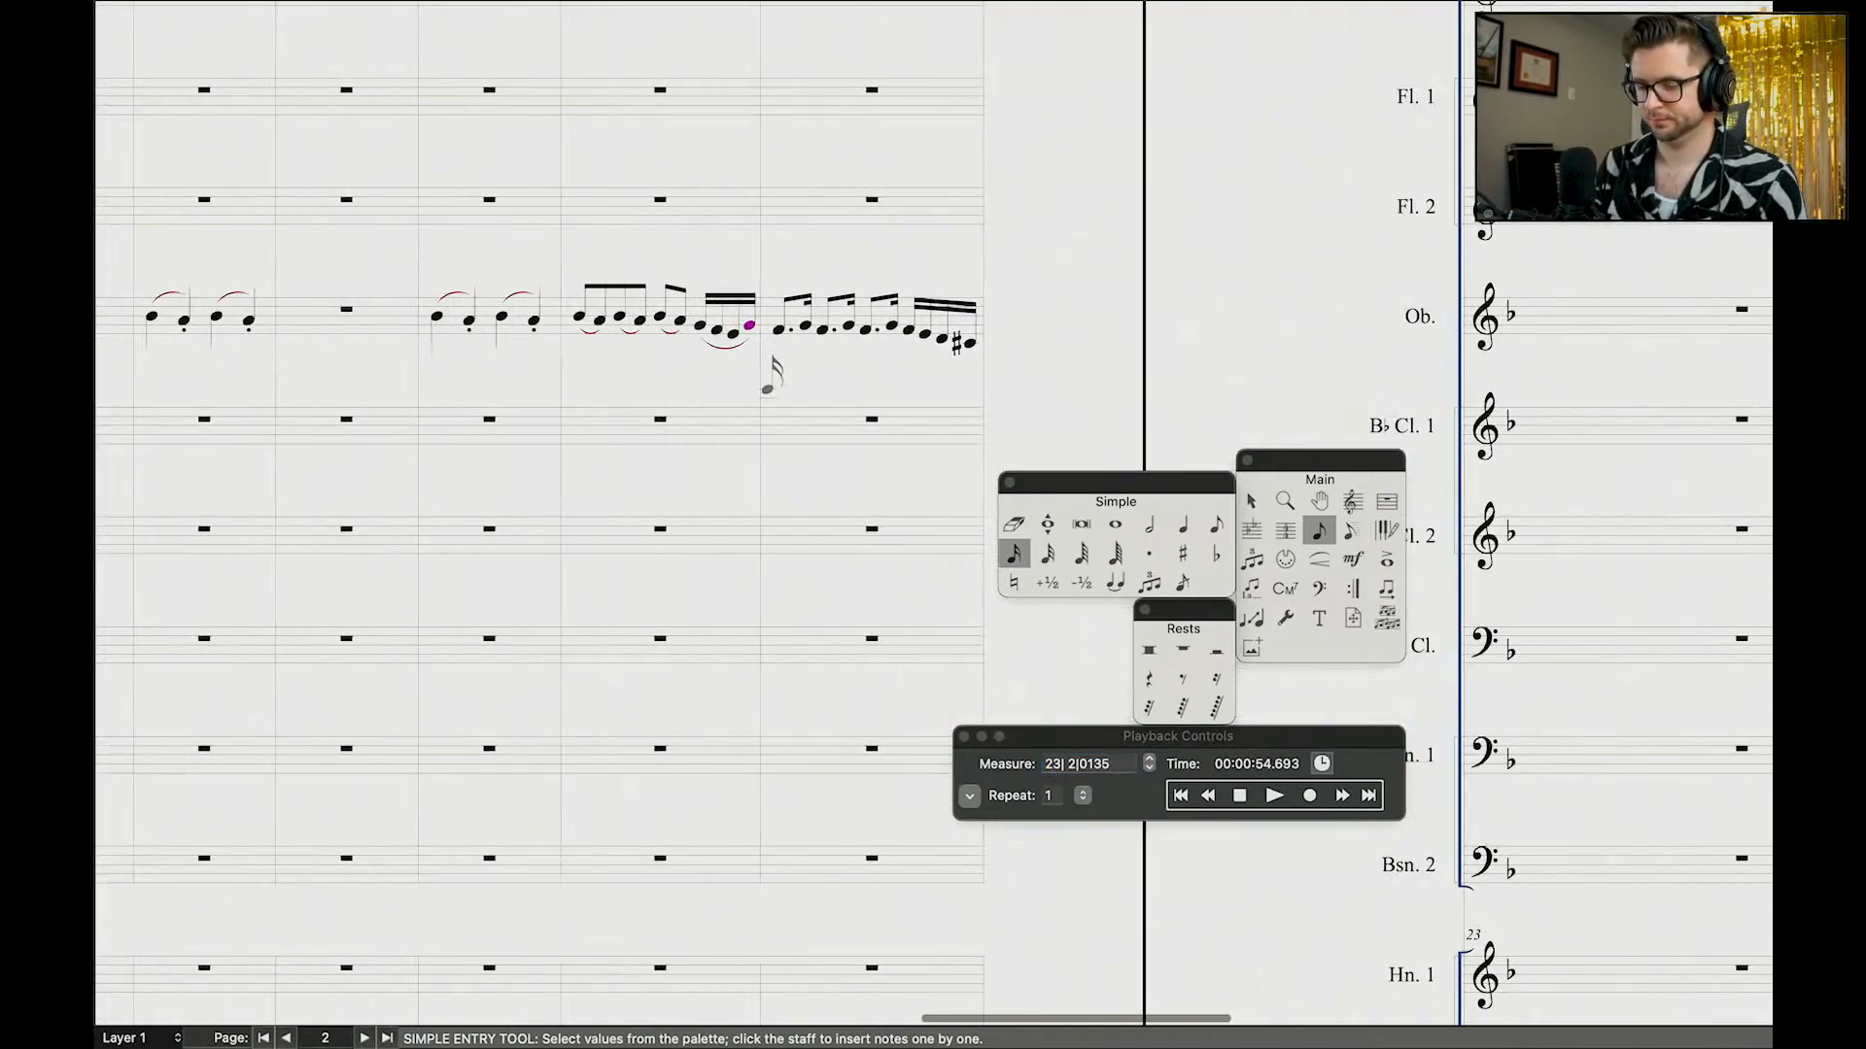
key(super+z)
click(1252, 503)
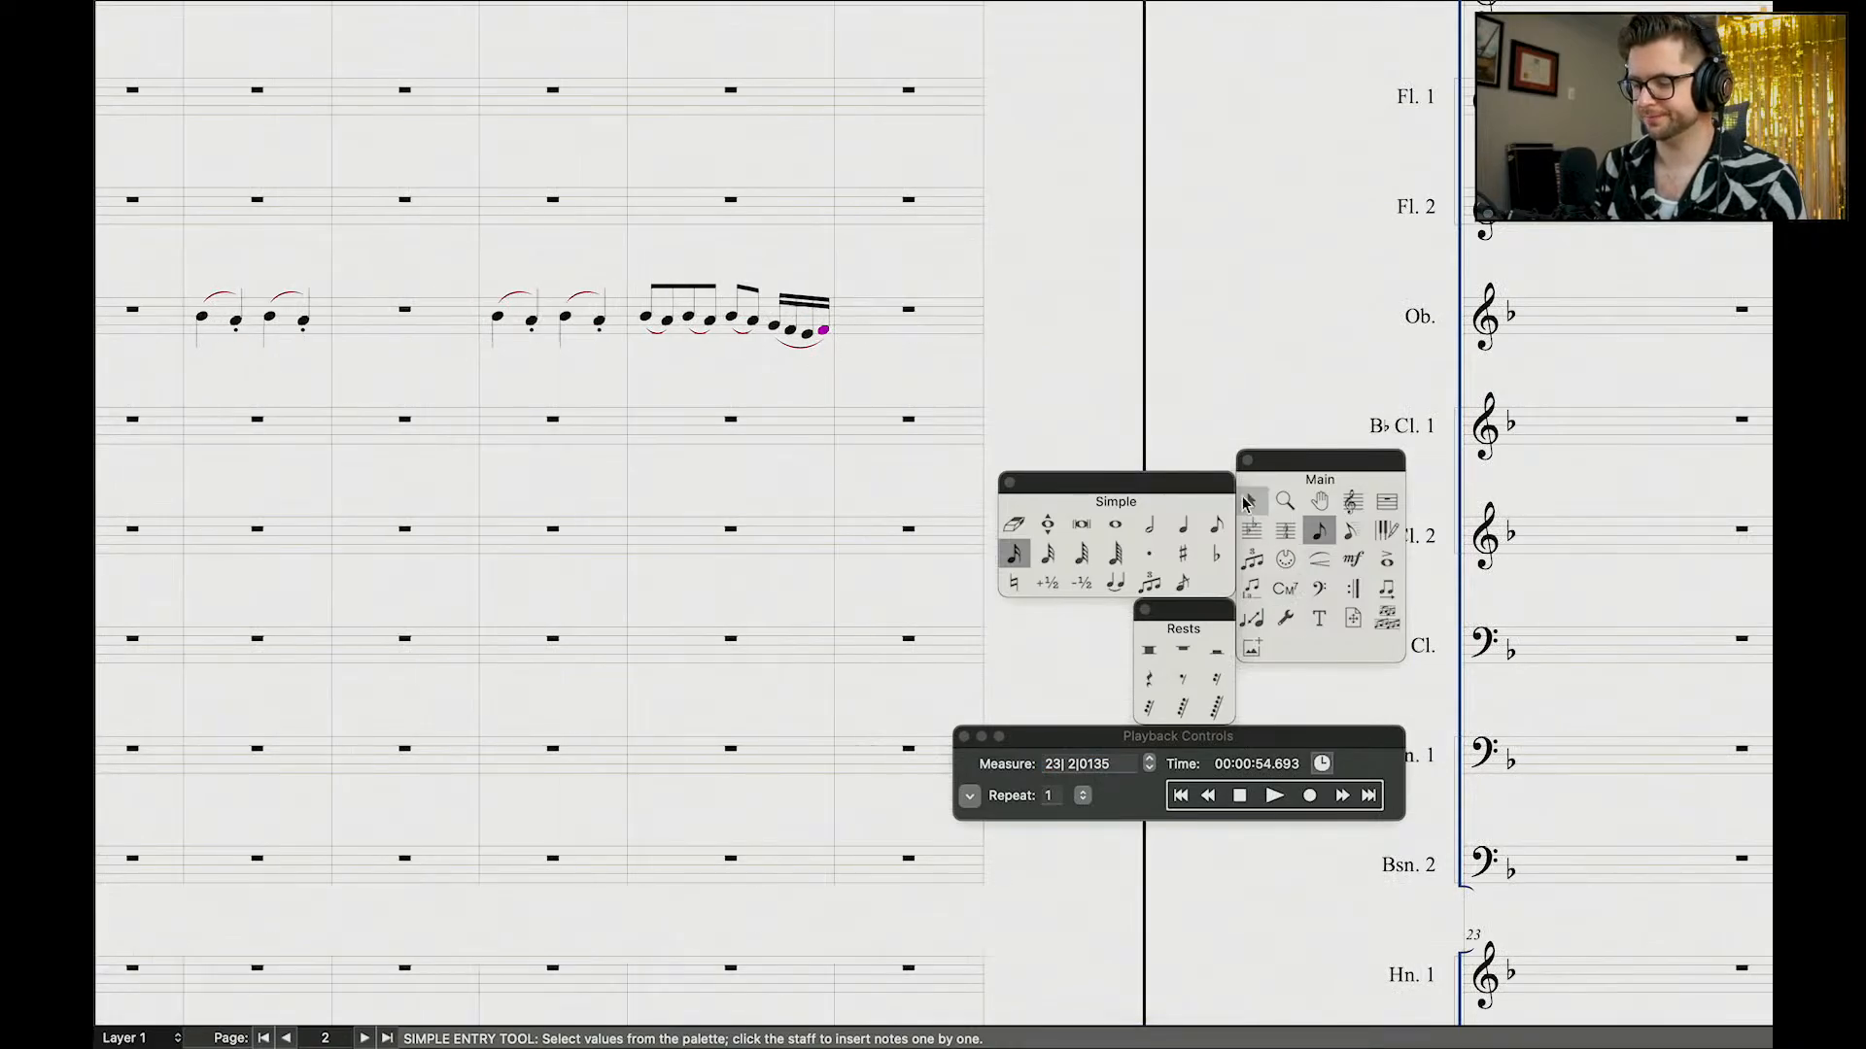
Step: Enter a low half note at the start of Oboe measure 22
click(1149, 525)
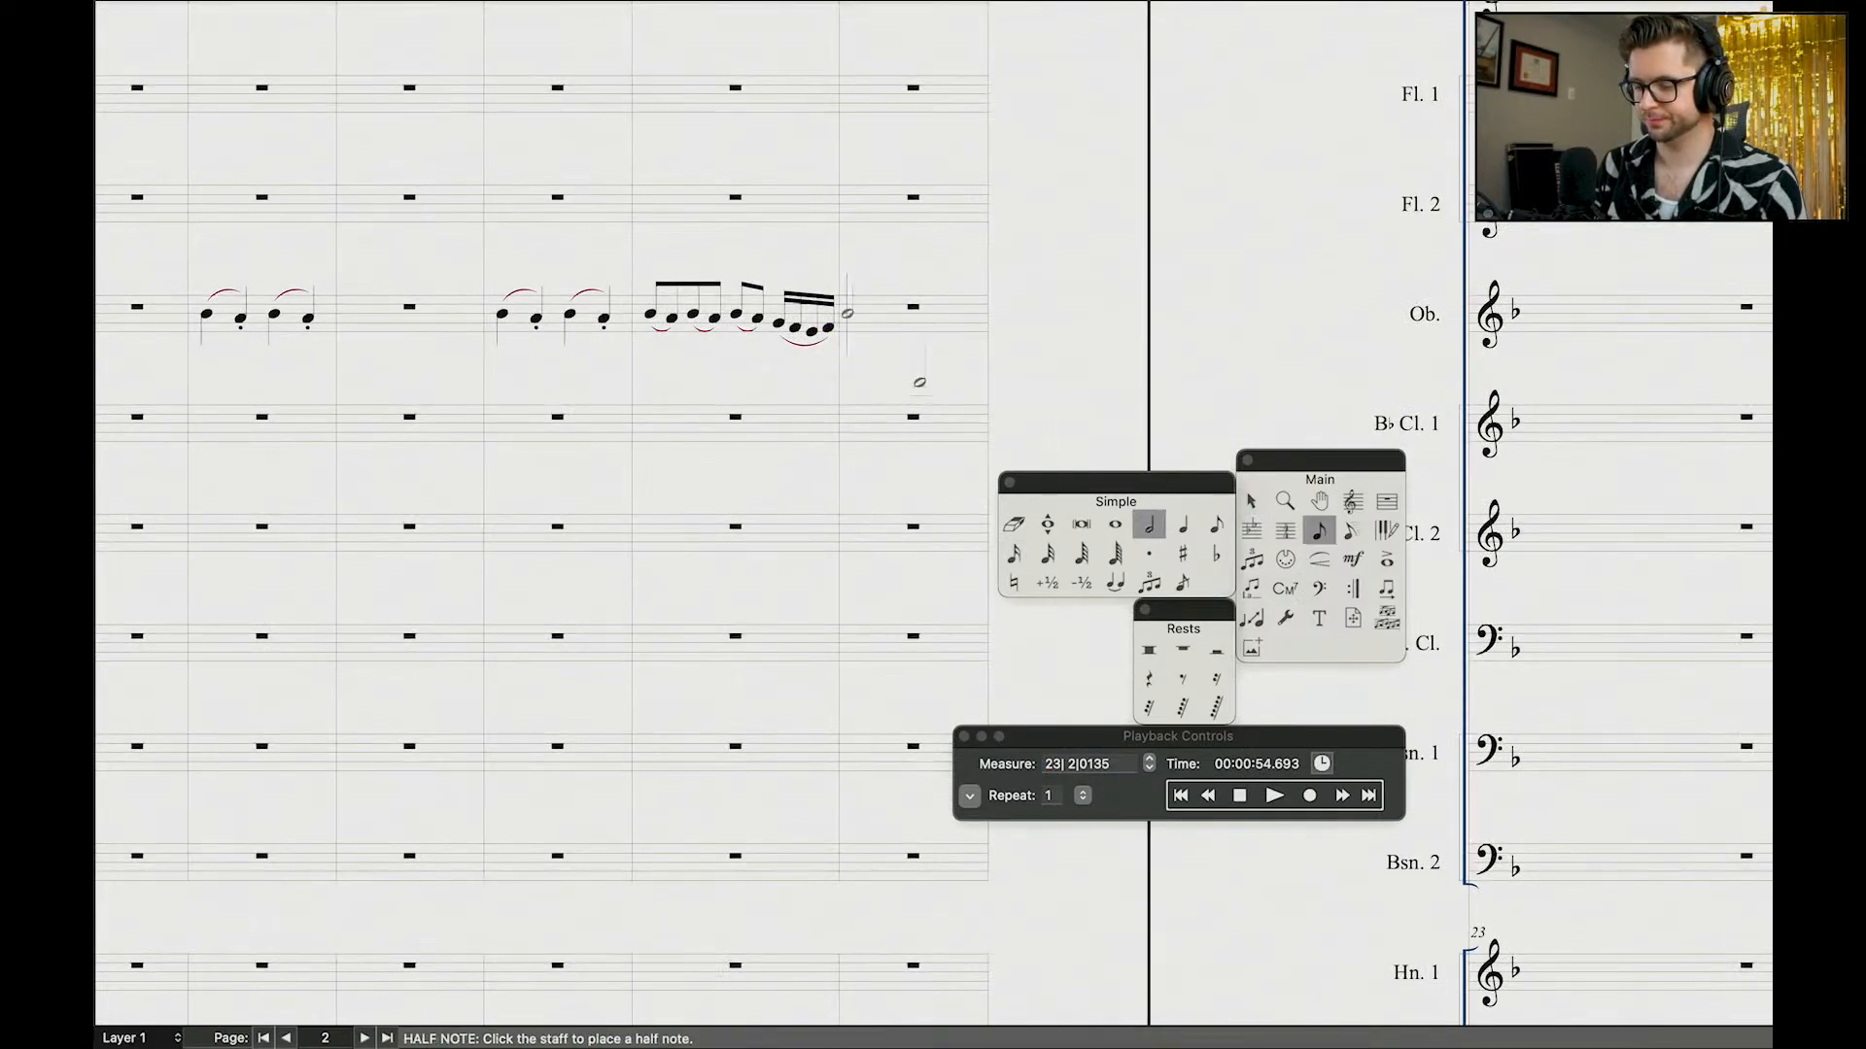
click(854, 335)
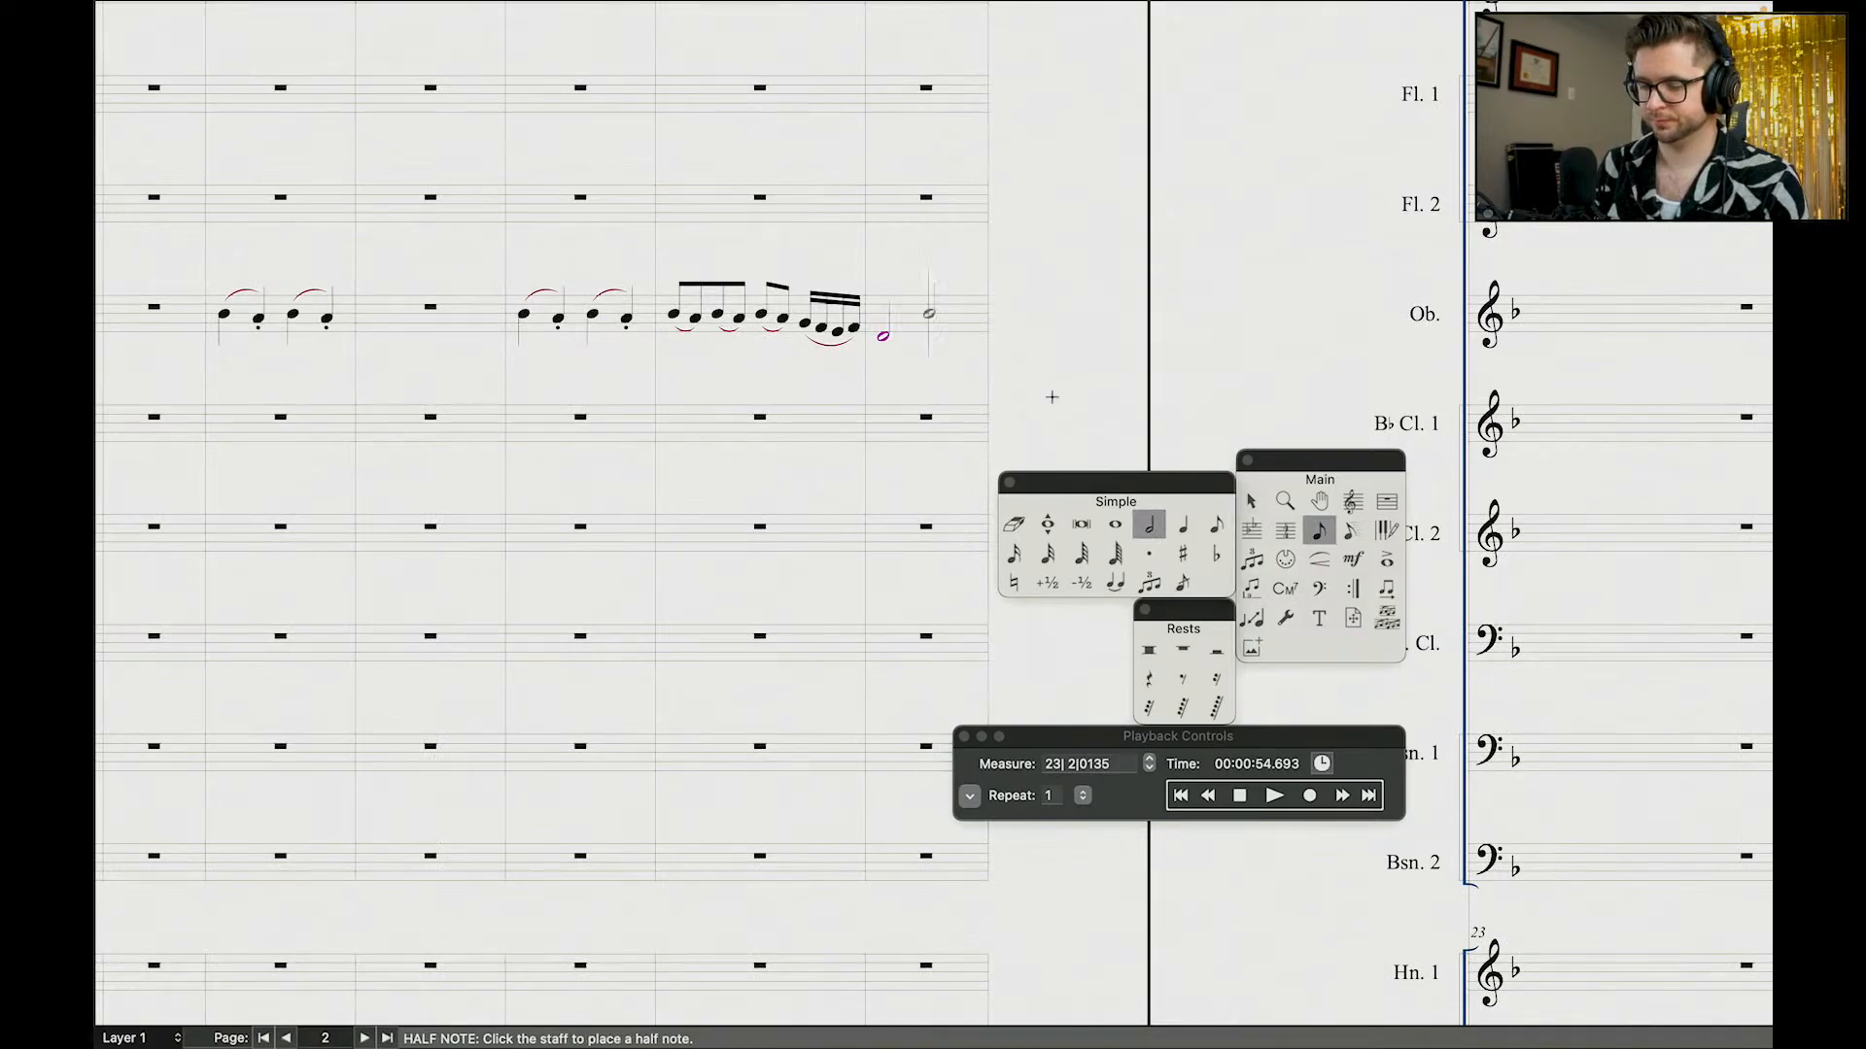
key(Right)
key(Right)
scroll(332, 516, left, 5)
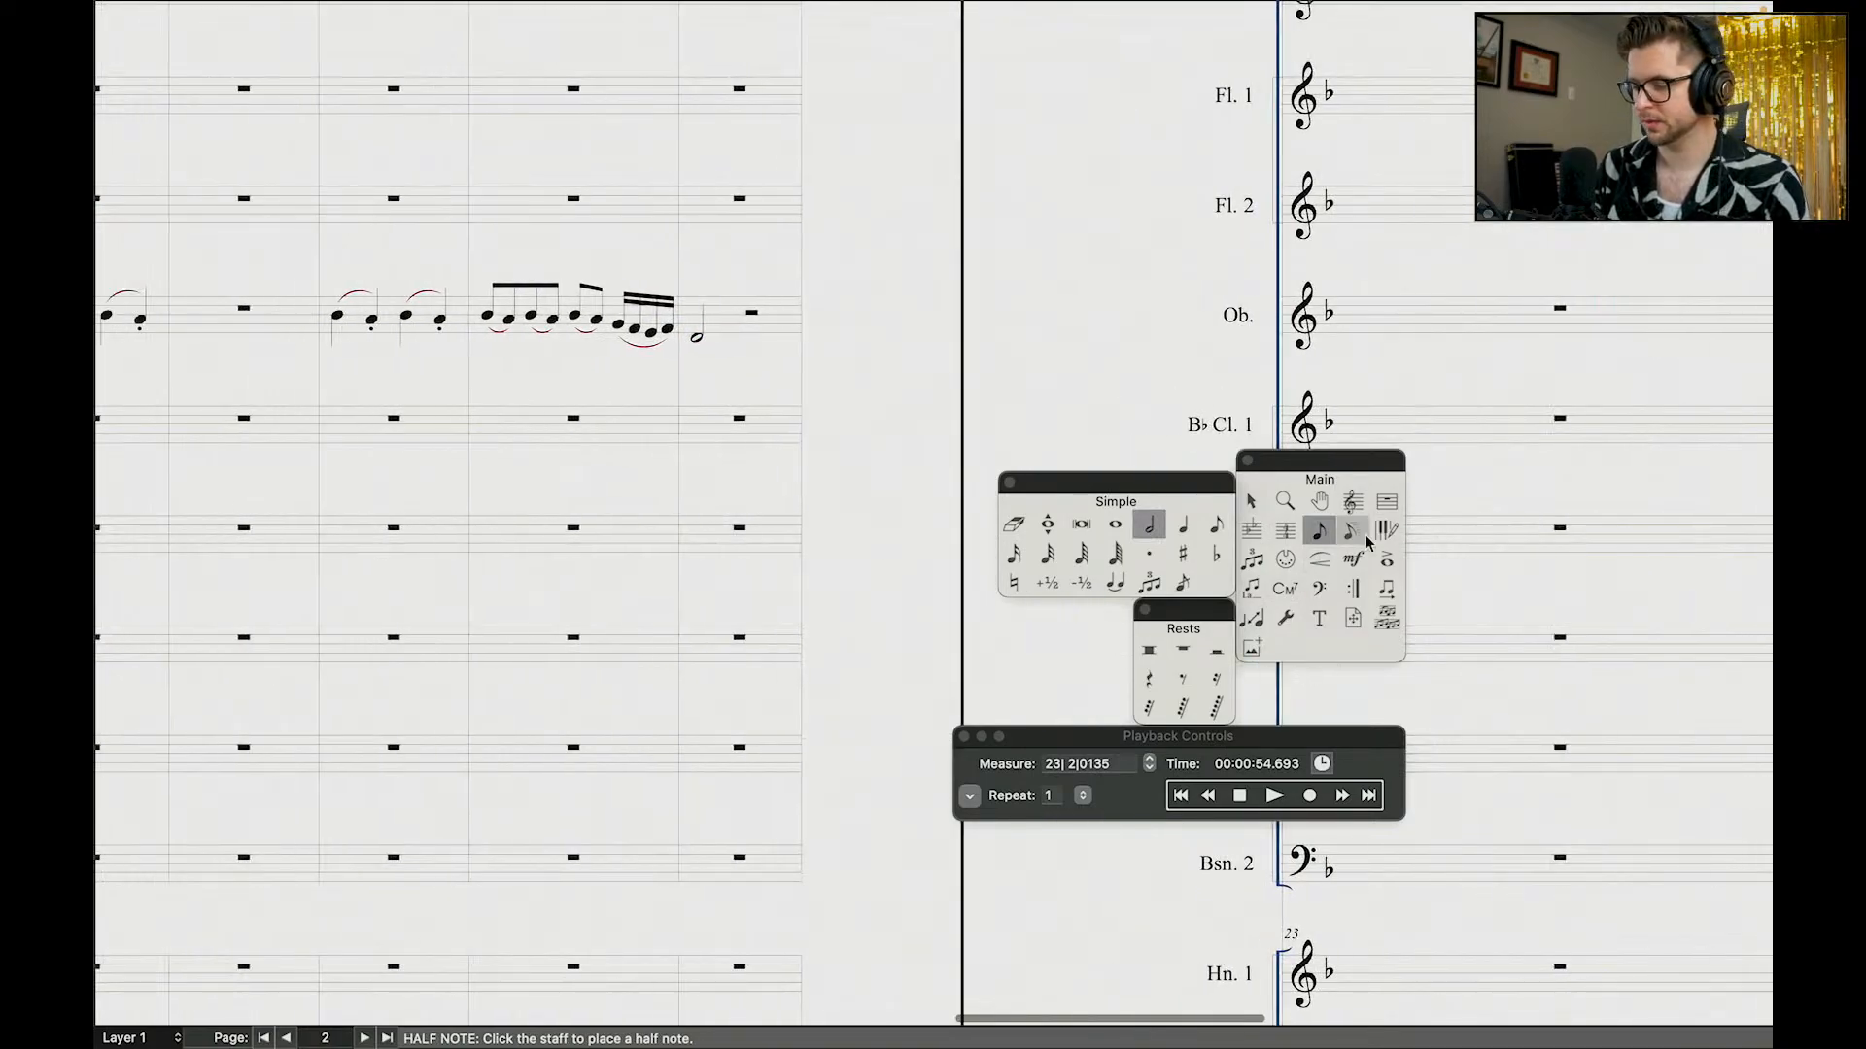
Step: Draw a decrescendo hairpin under the half note in Oboe measure 22
click(1319, 559)
click(1302, 374)
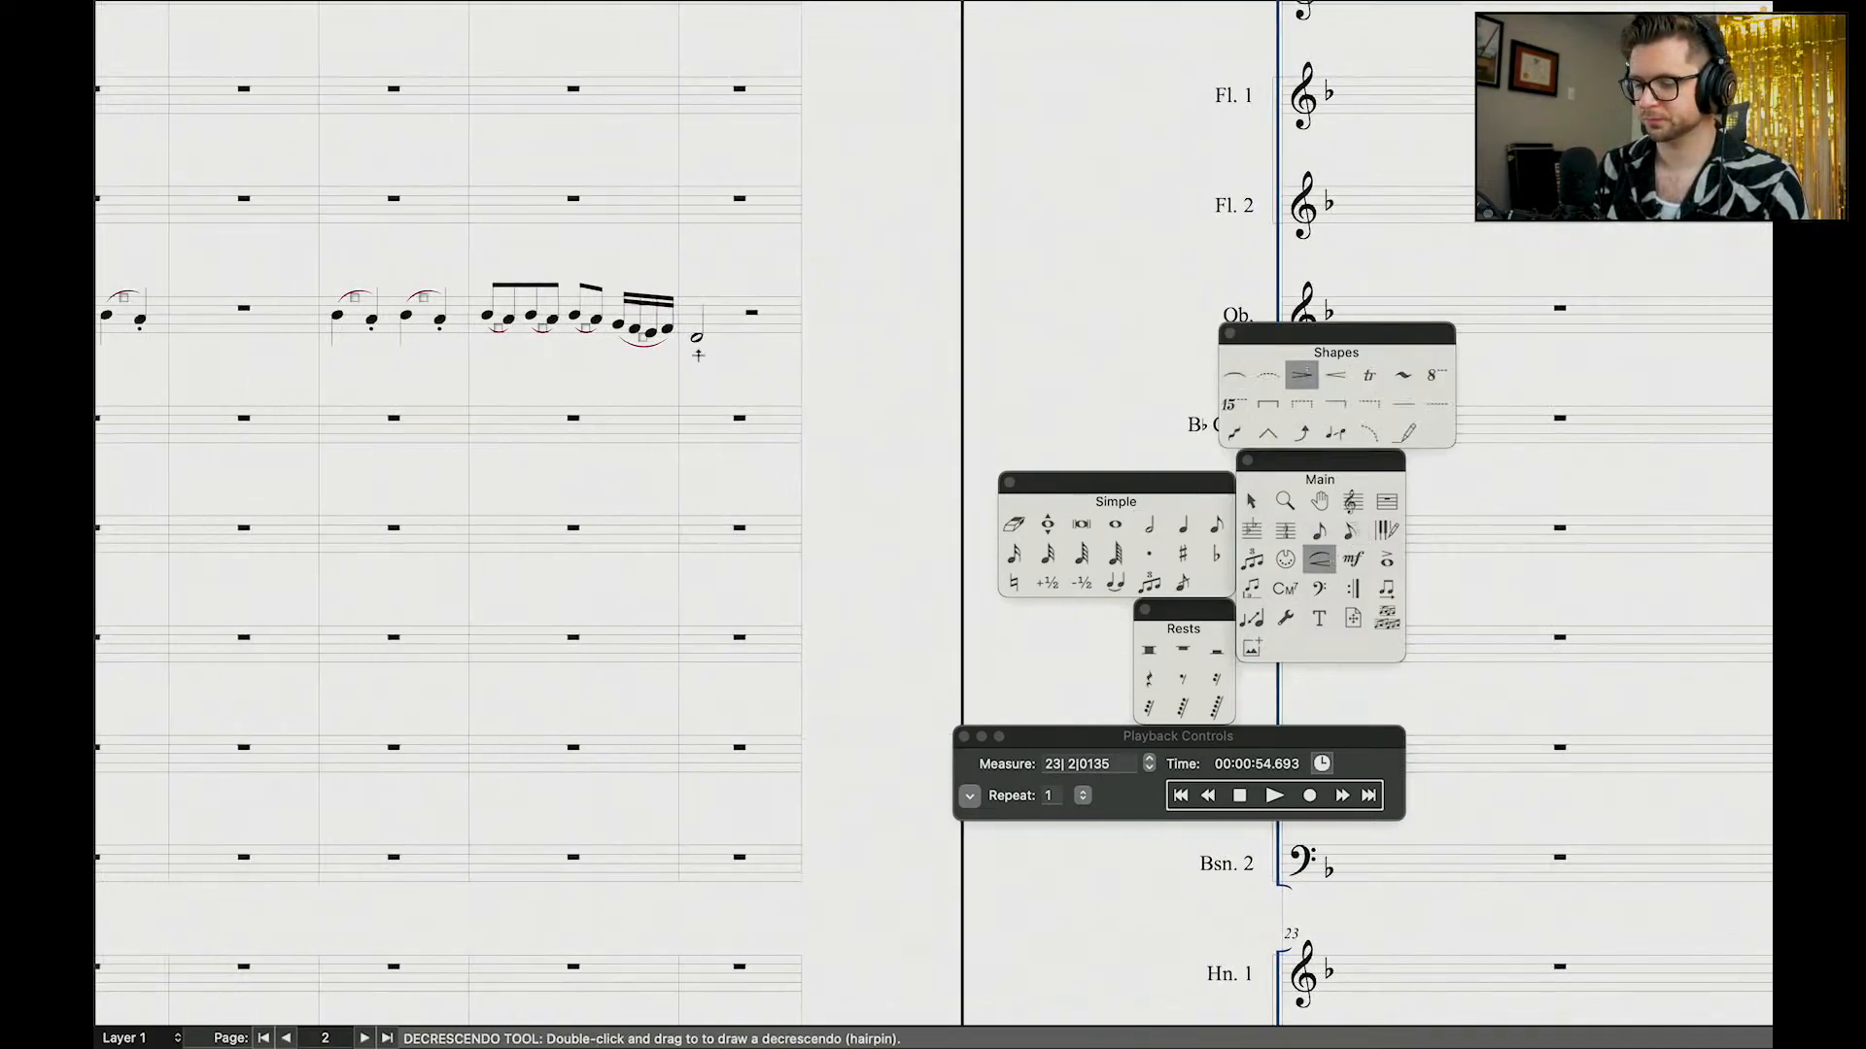
drag(755, 355, 747, 356)
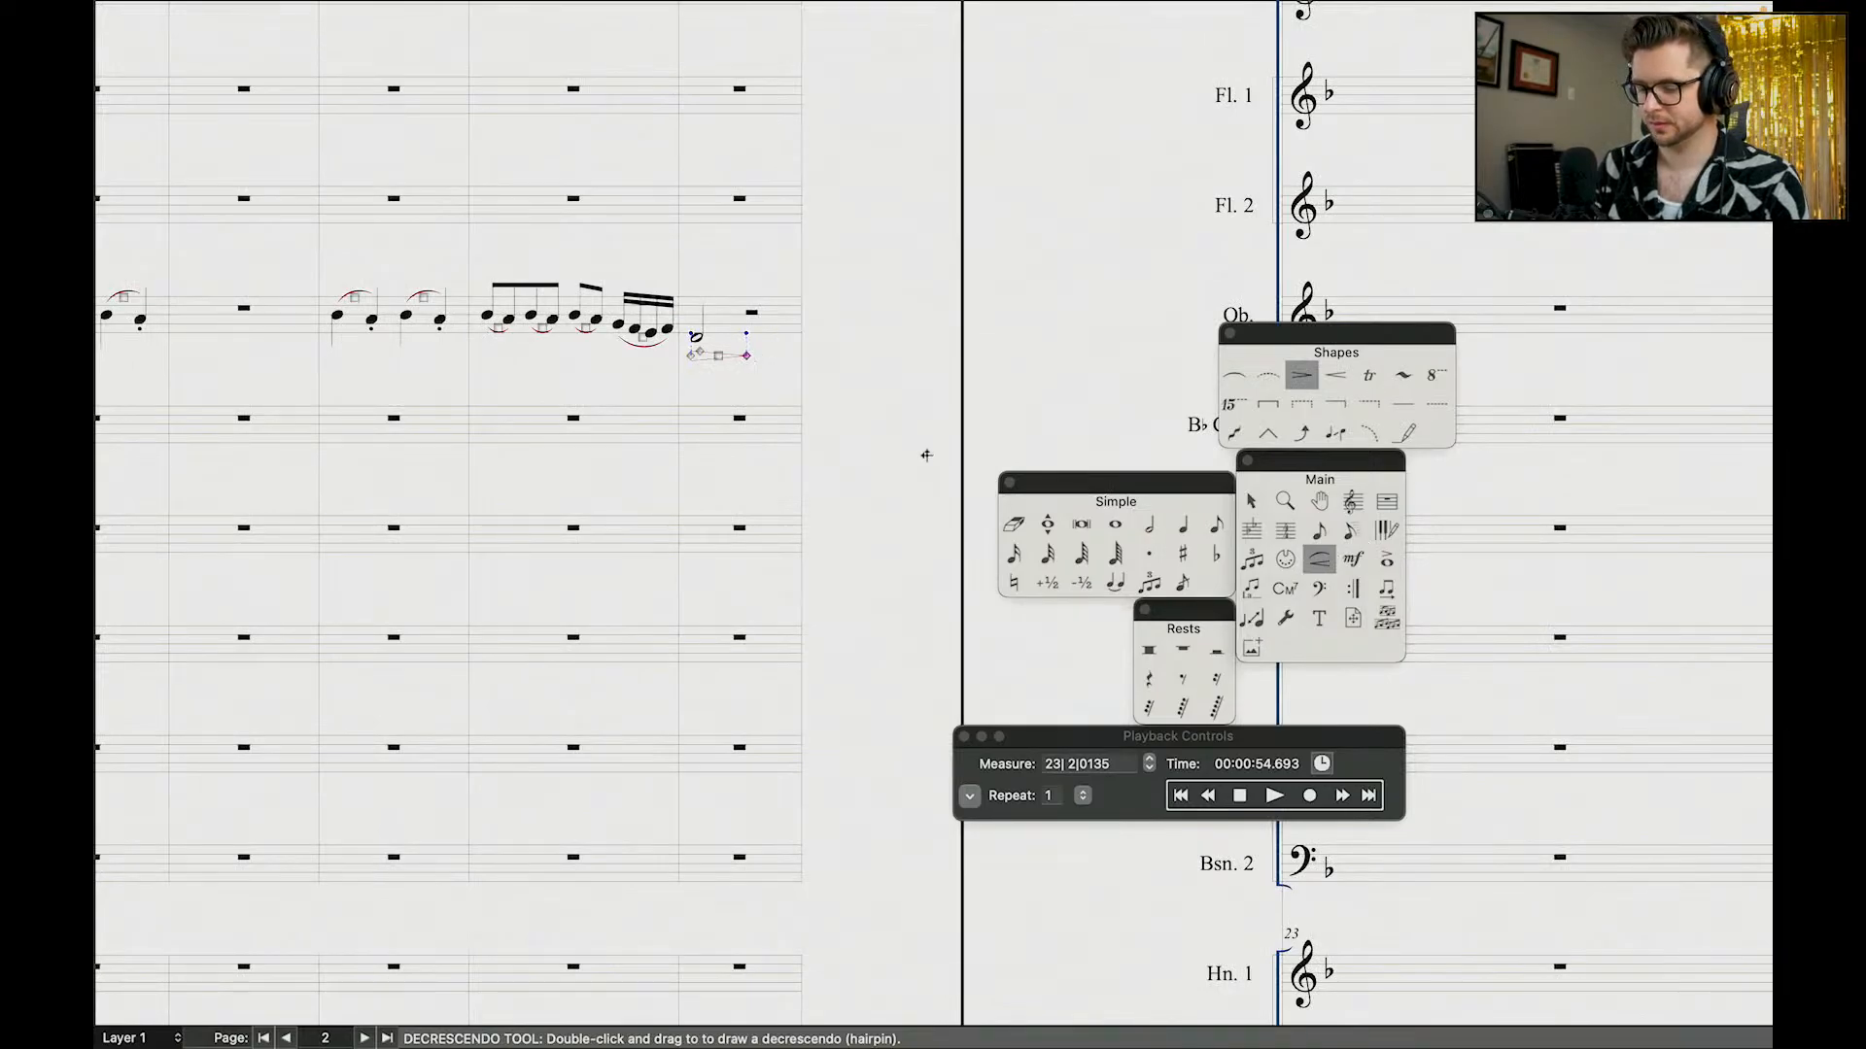
click(1251, 501)
scroll(1024, 444, left, 5)
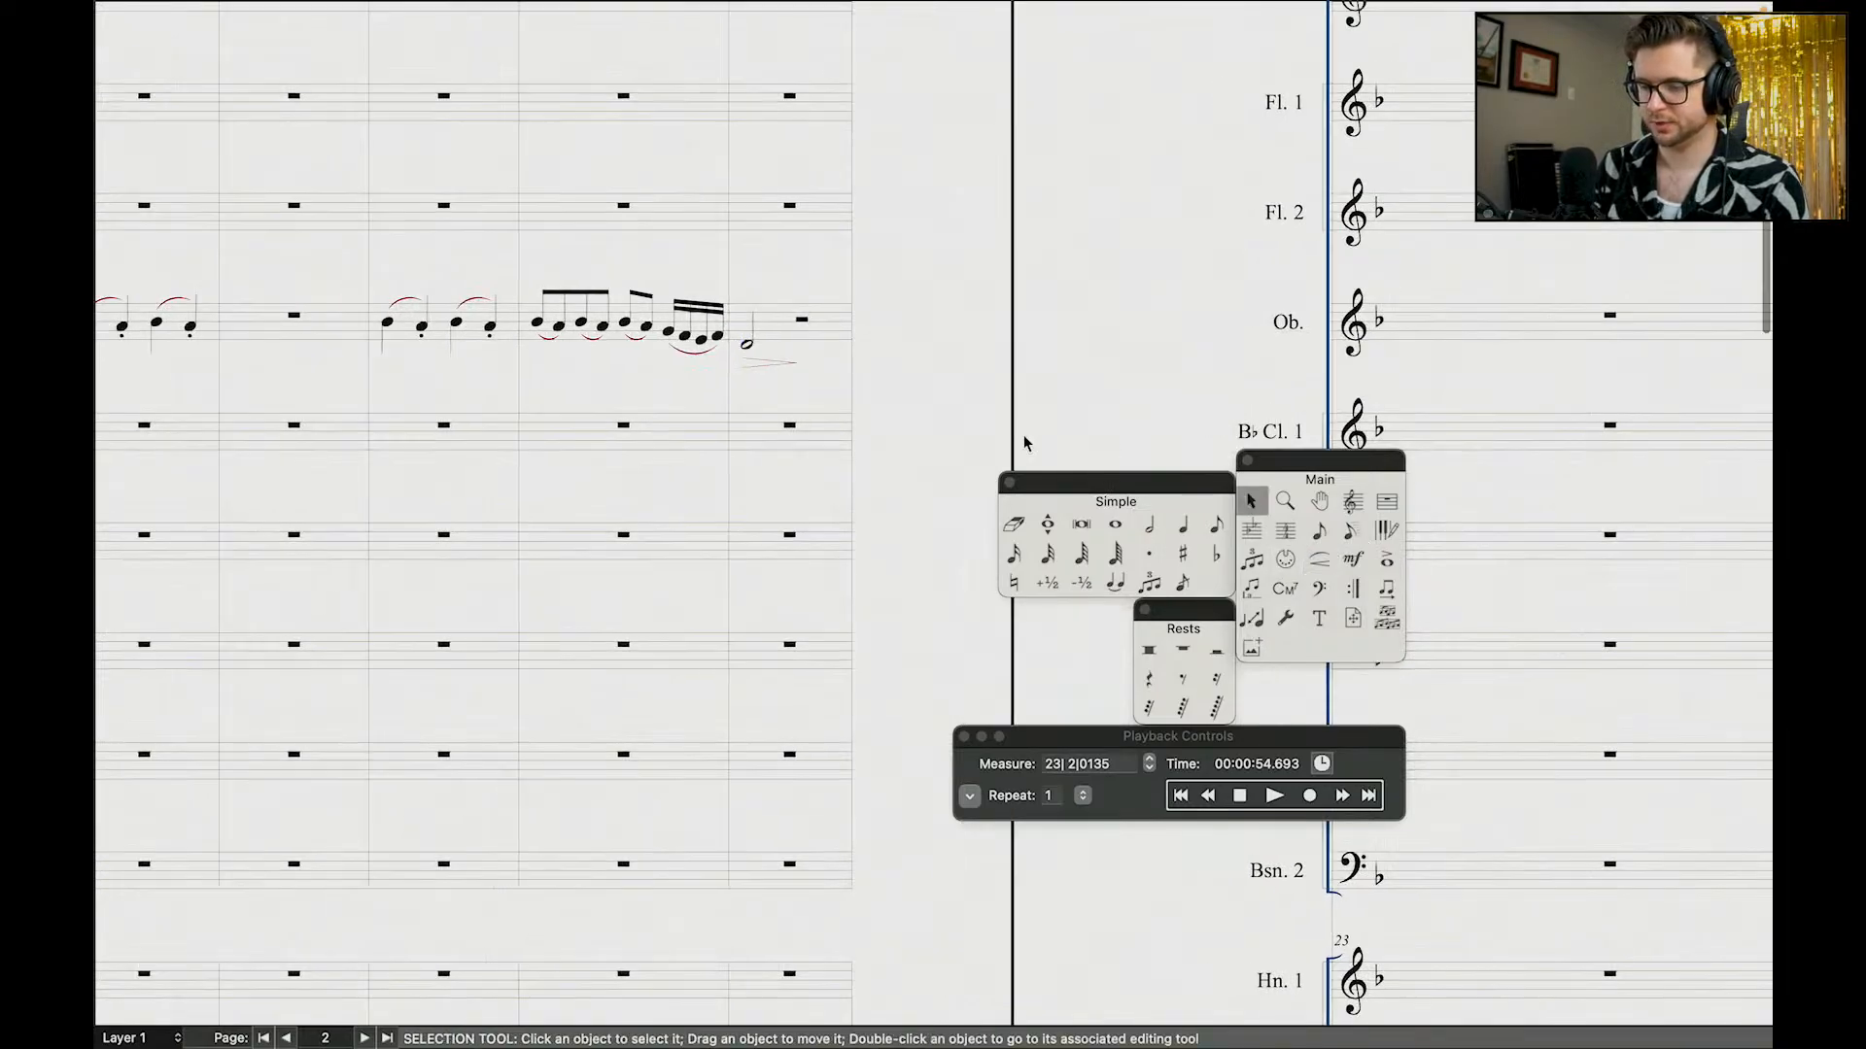
Step: Examine the completed Oboe line and the accompaniment staves in measures 11 to 22 on page 2
scroll(887, 429, left, 3)
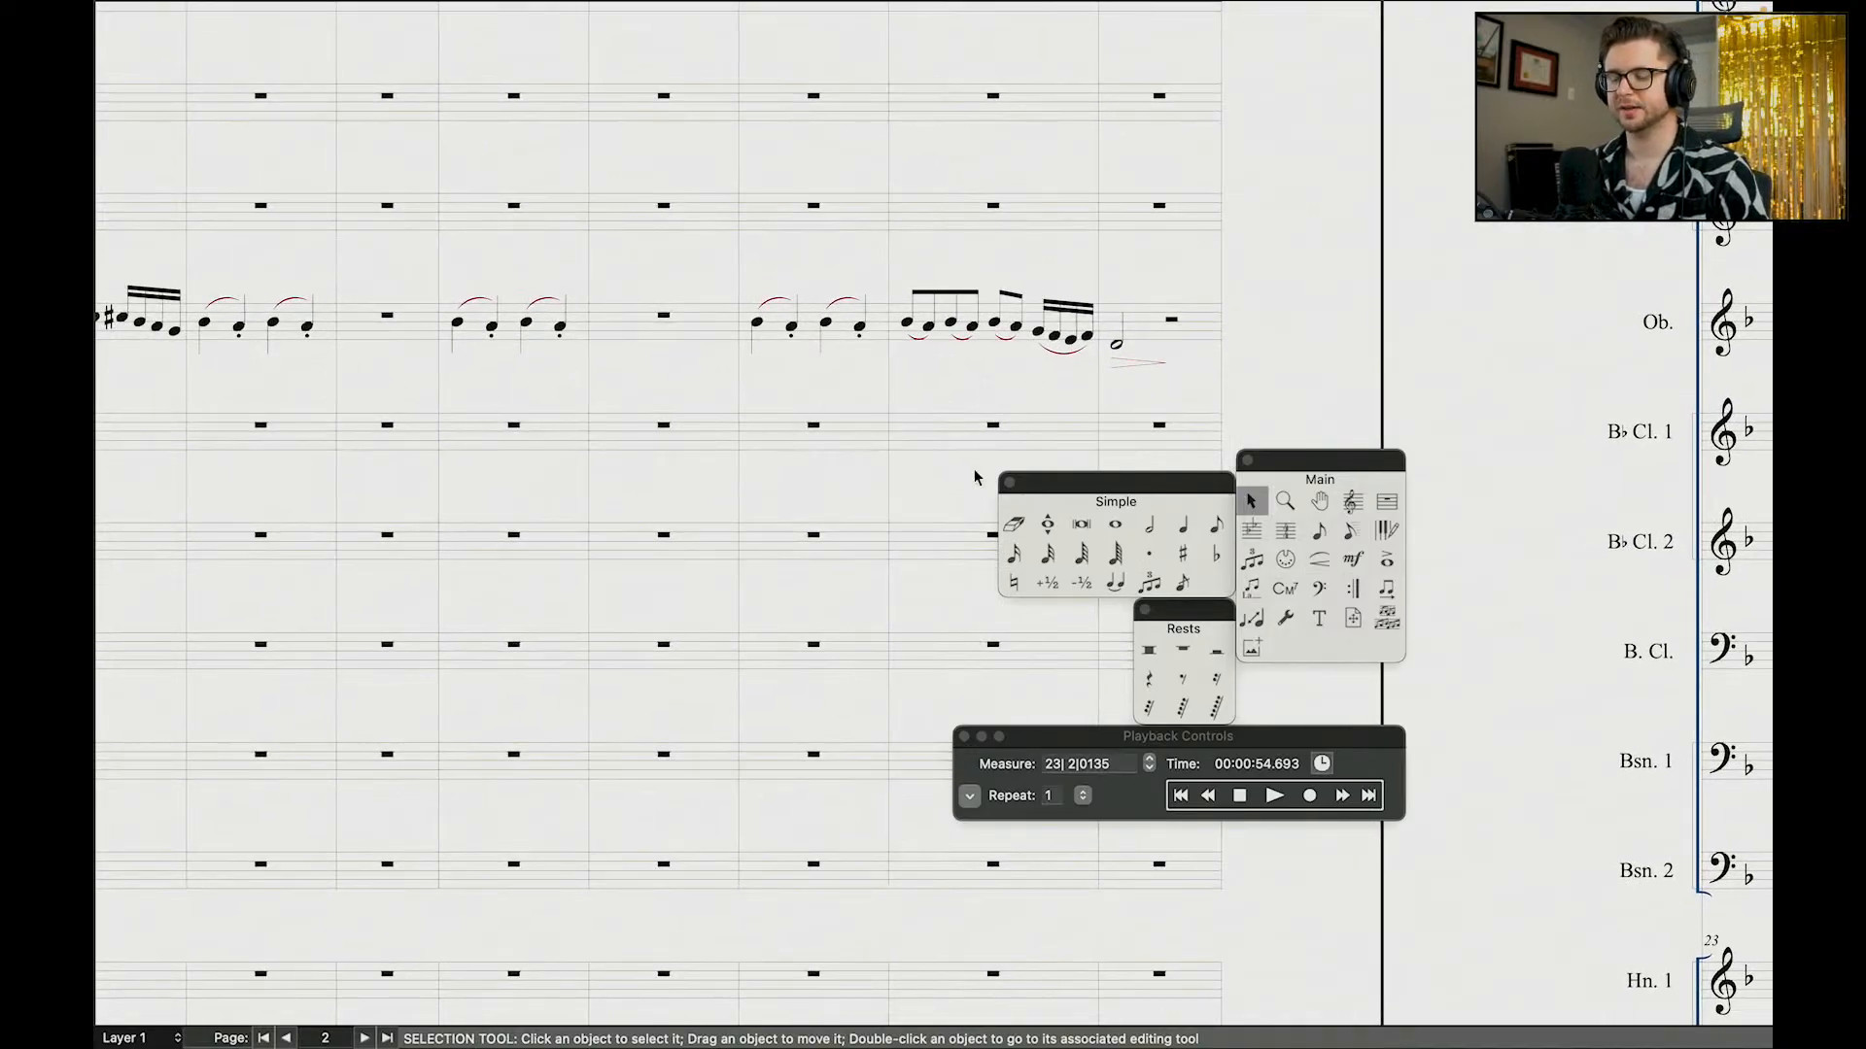
scroll(875, 153, down, 5)
scroll(875, 153, left, 6)
scroll(877, 155, up, 5)
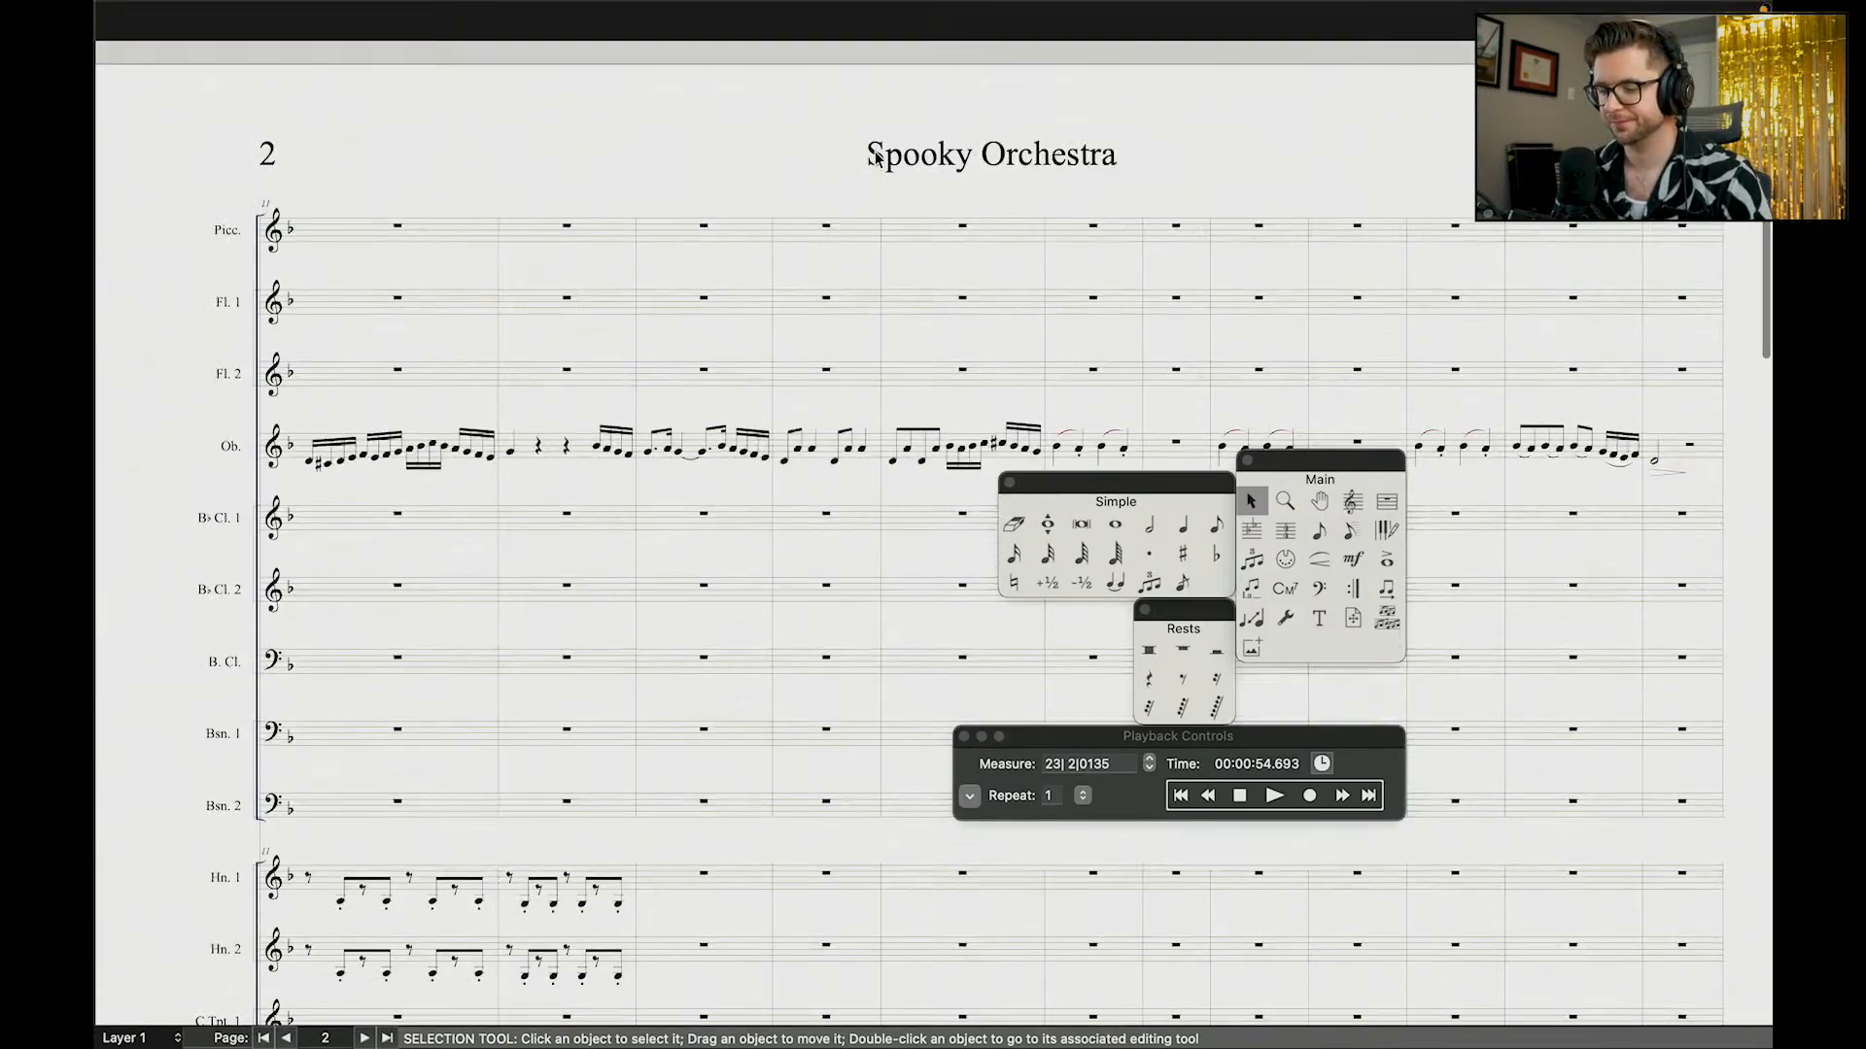
scroll(876, 160, right, 2)
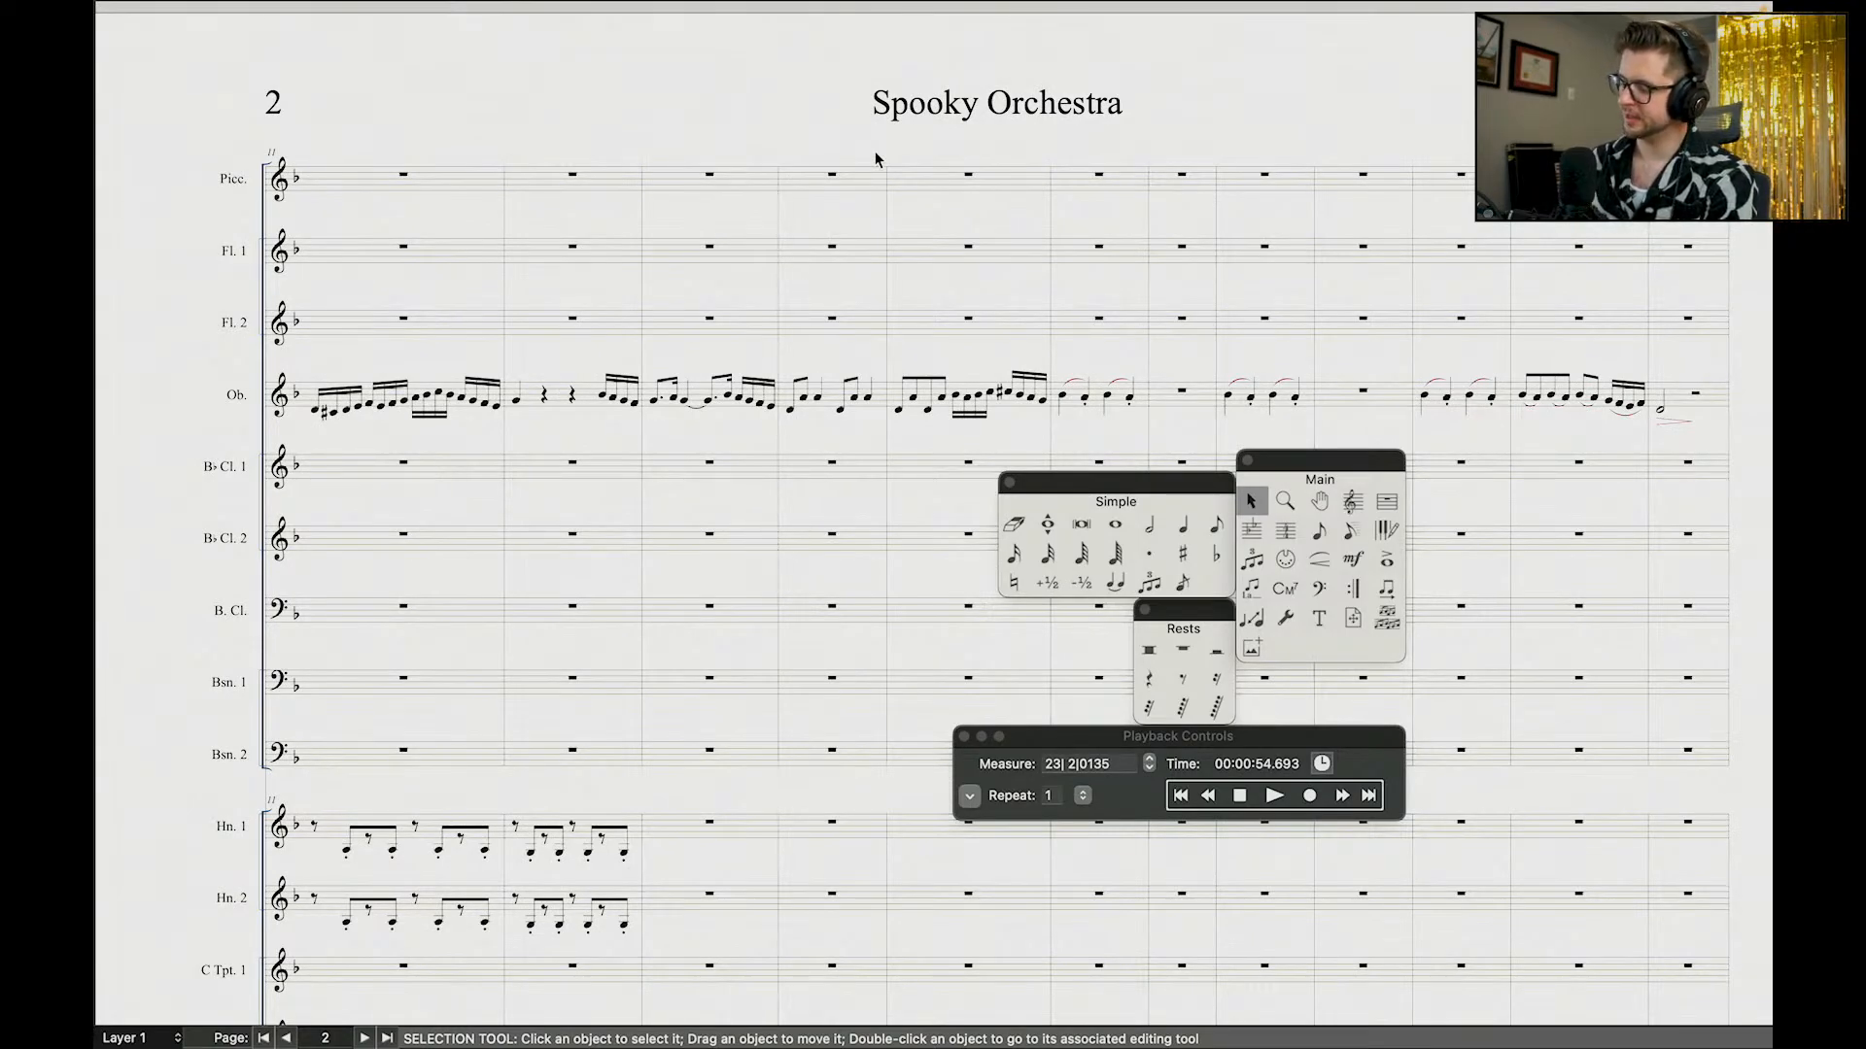
scroll(1396, 292, down, 5)
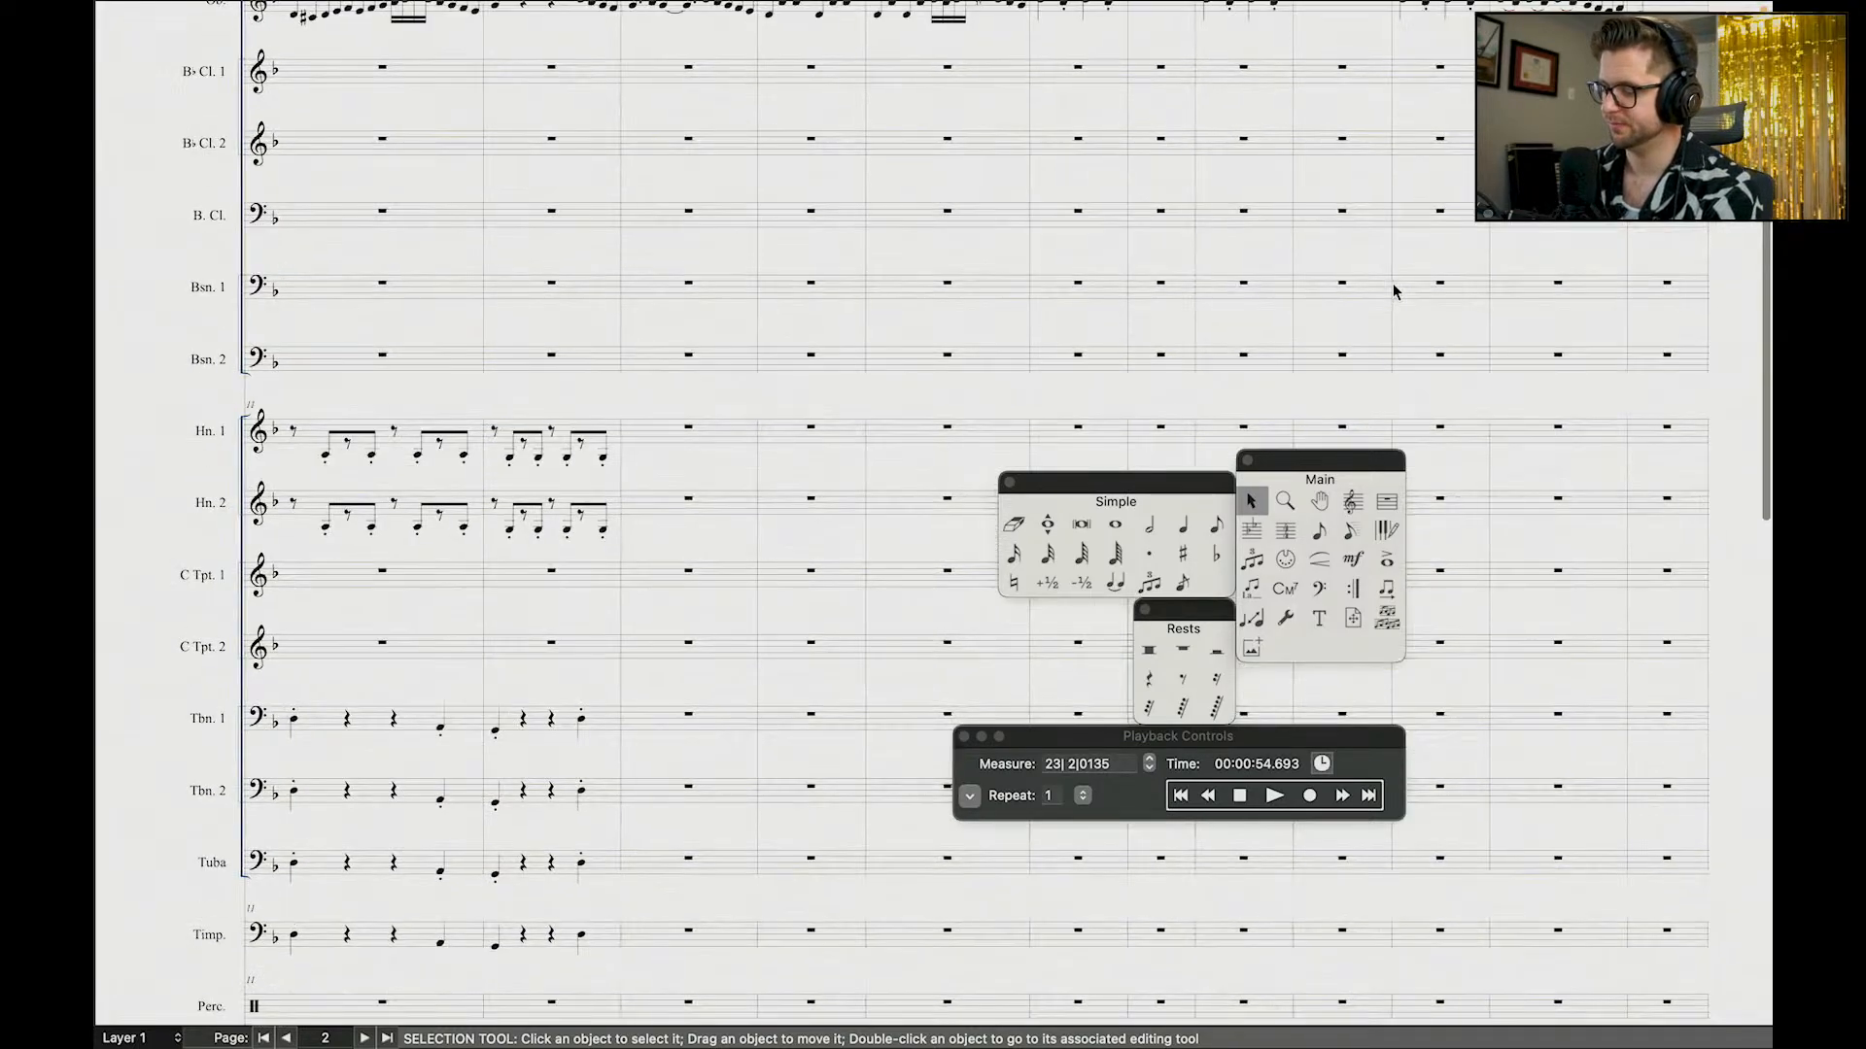
scroll(1396, 292, right, 10)
scroll(1394, 291, left, 8)
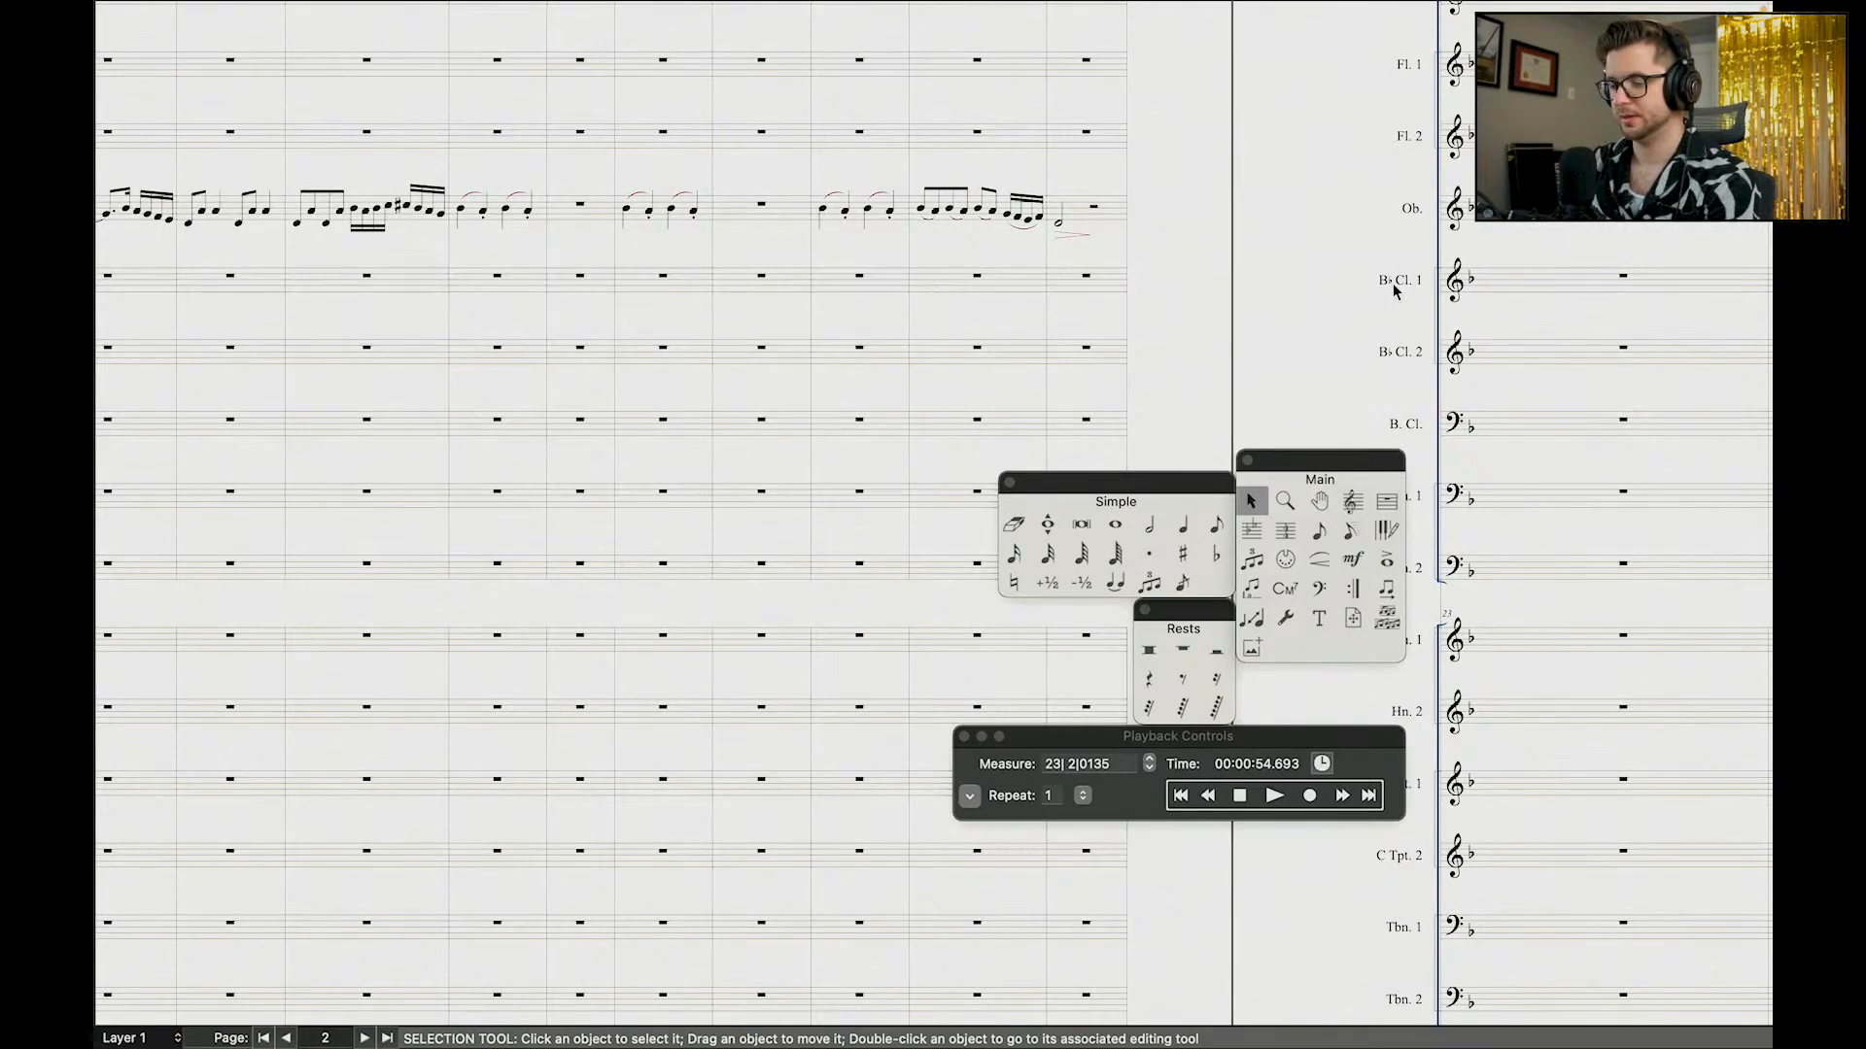
scroll(1394, 288, up, 4)
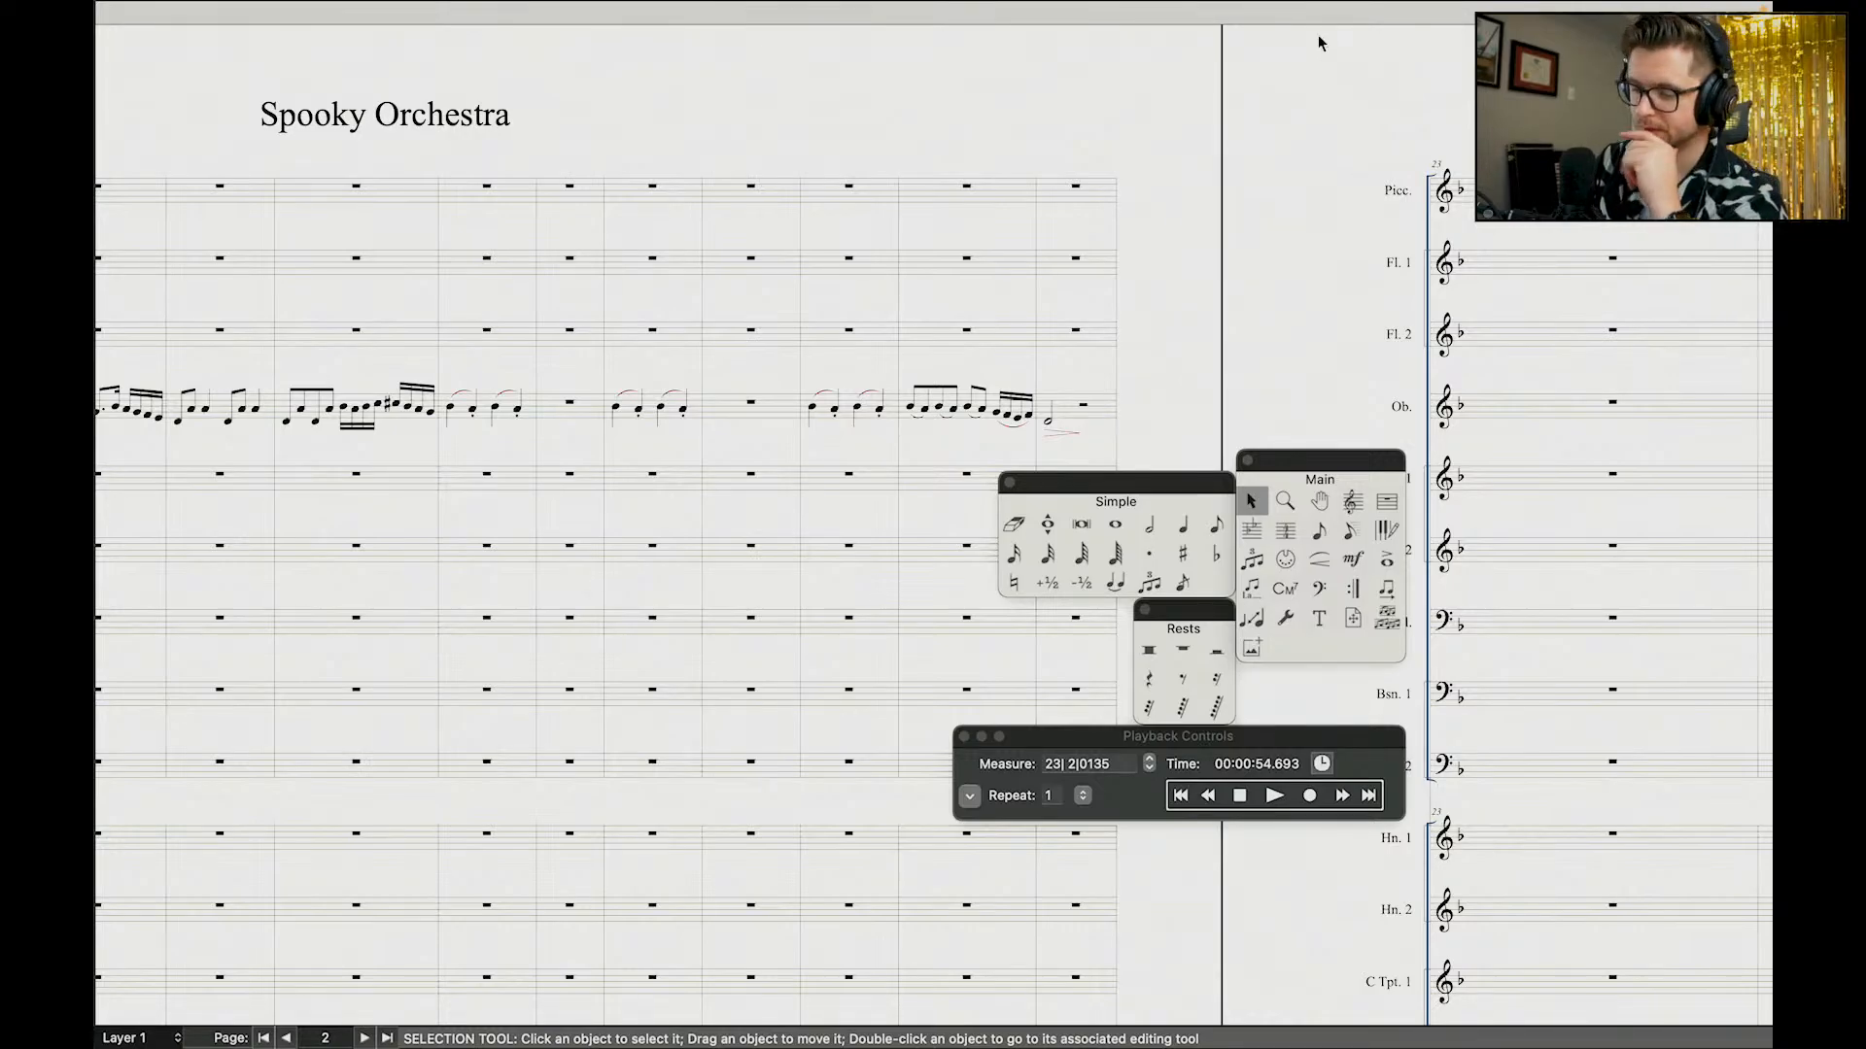
Step: Examine the horn, low brass, timpani and string accompaniment across pages 1 and 2
scroll(1183, 216, left, 10)
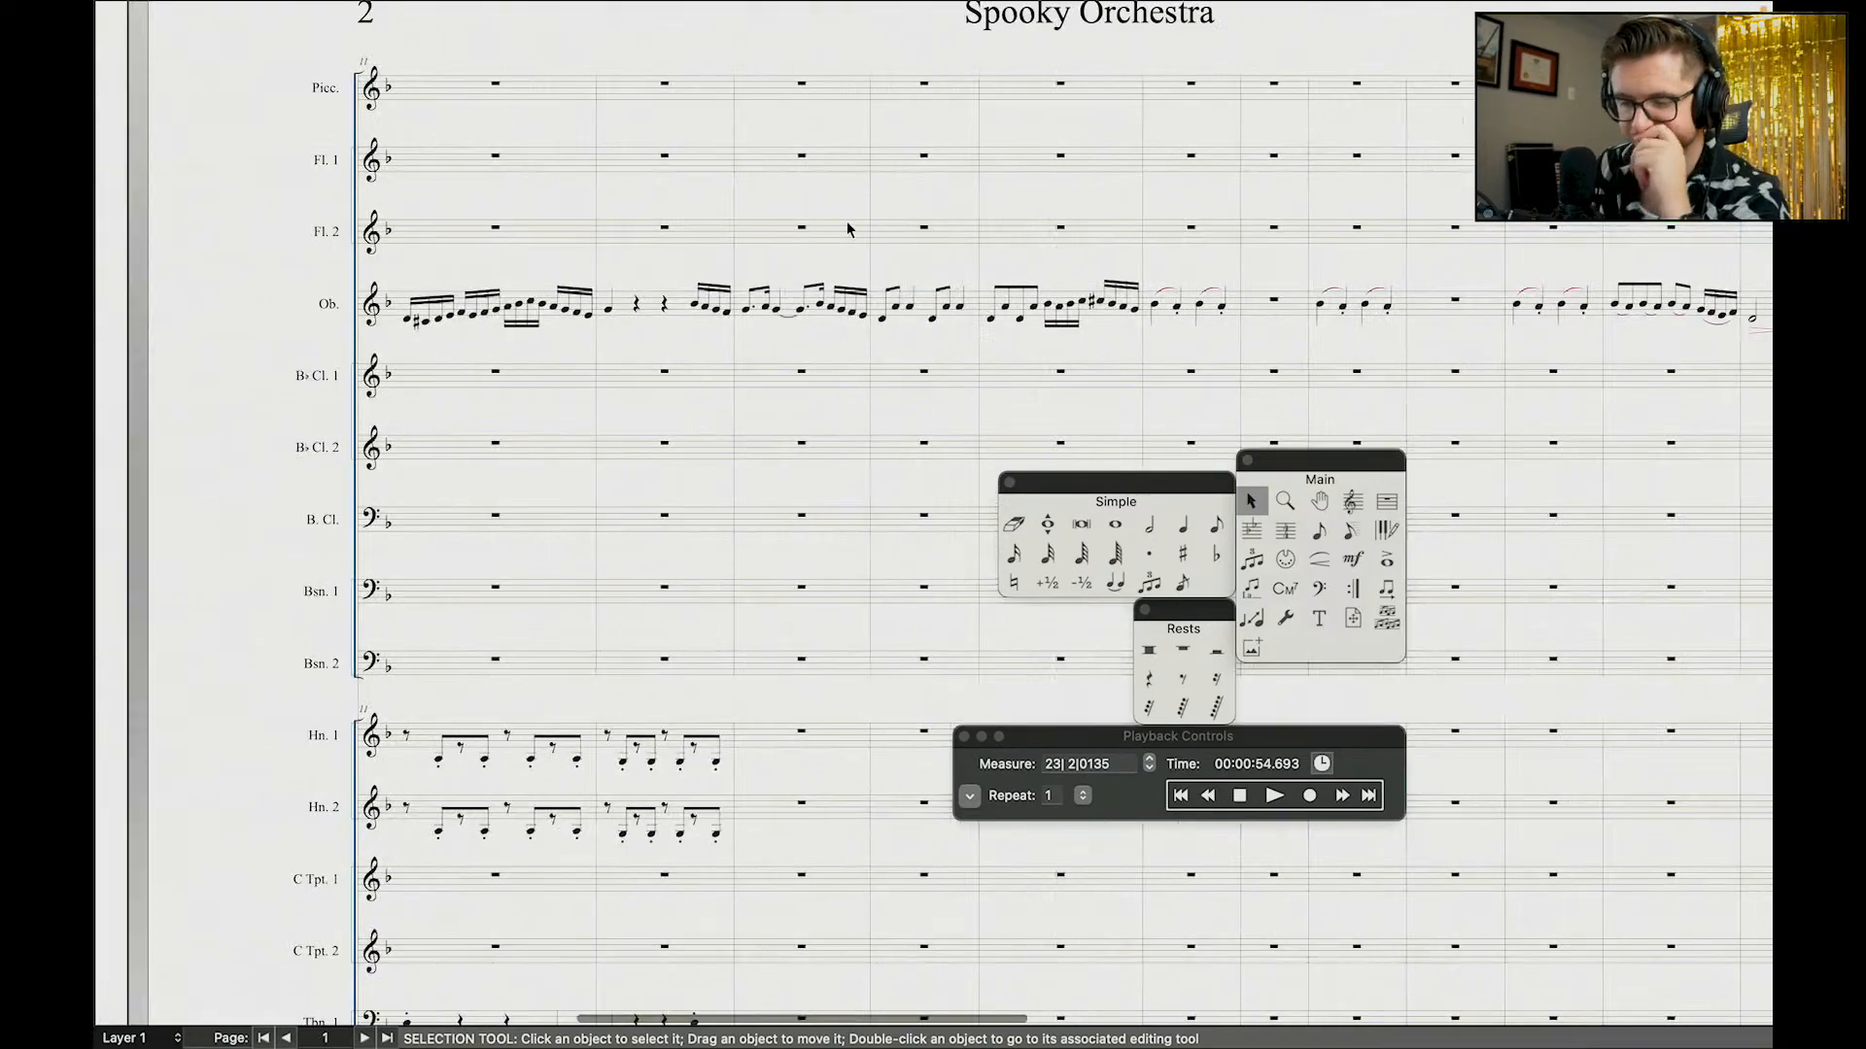
scroll(799, 246, down, 10)
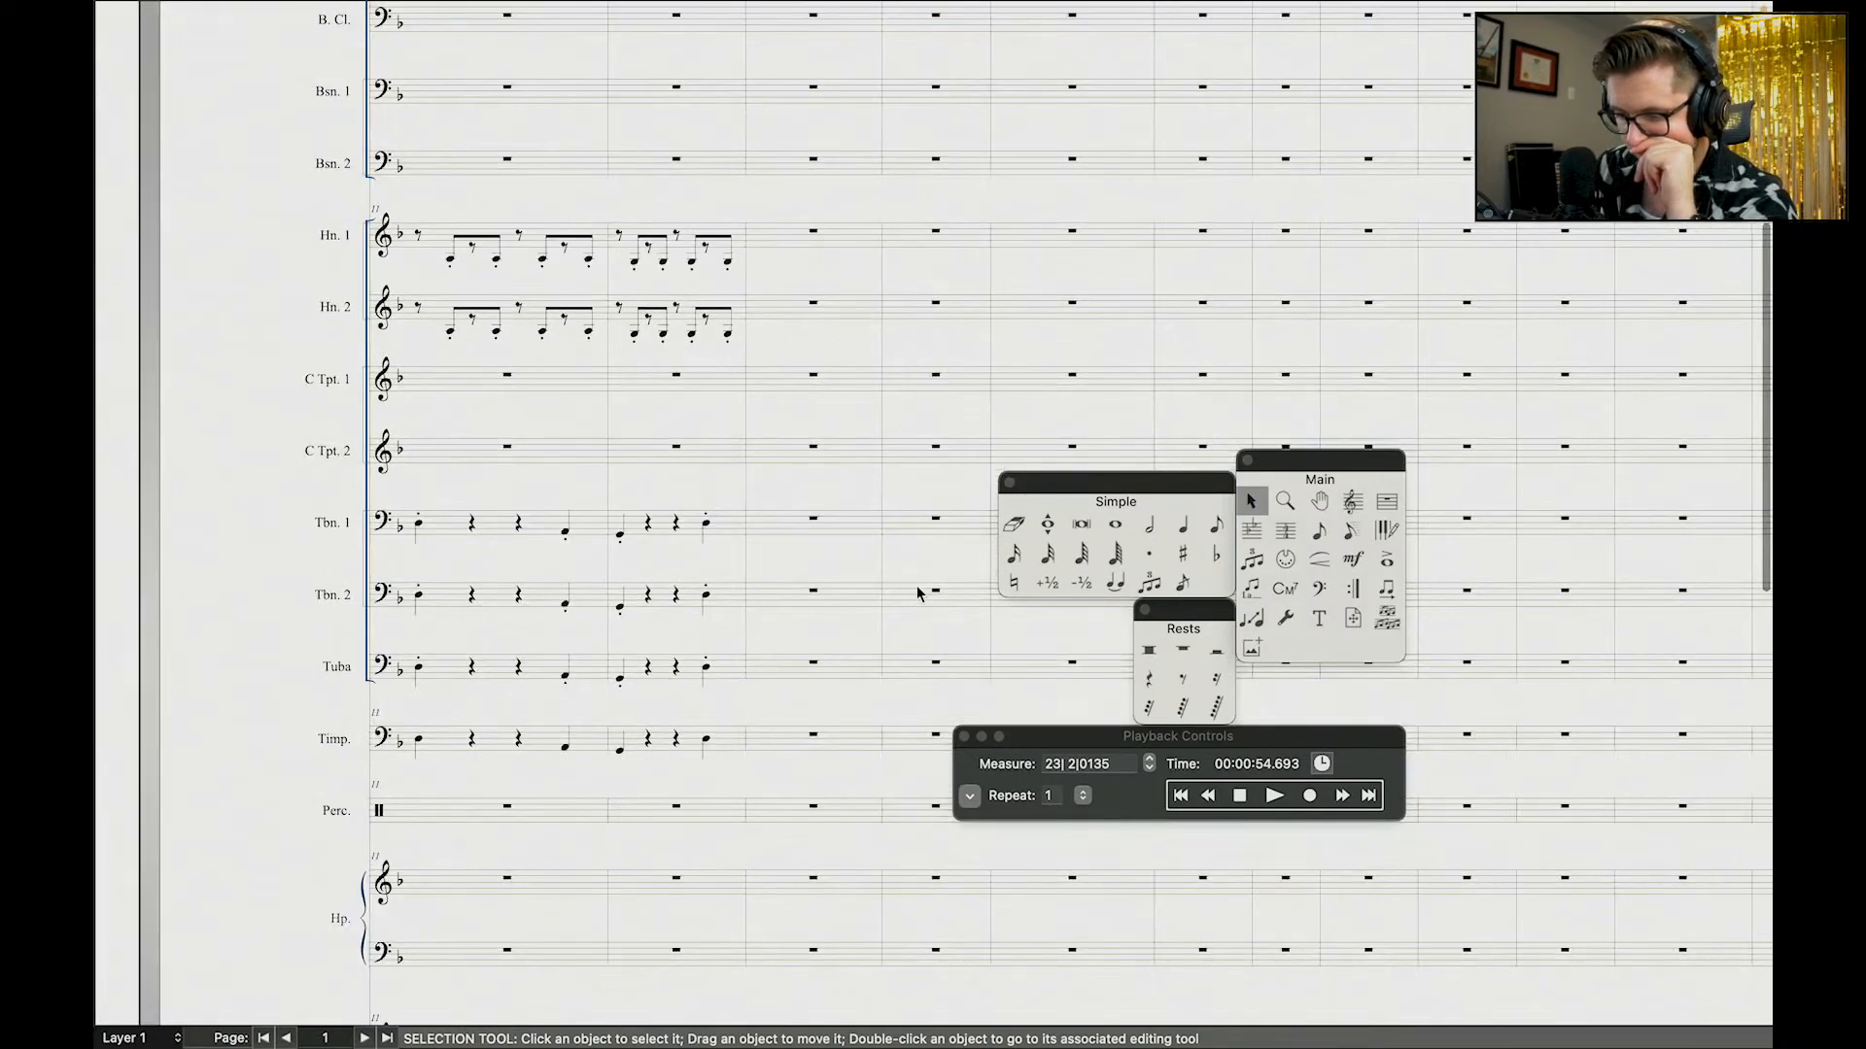
scroll(917, 591, down, 10)
scroll(862, 226, right, 5)
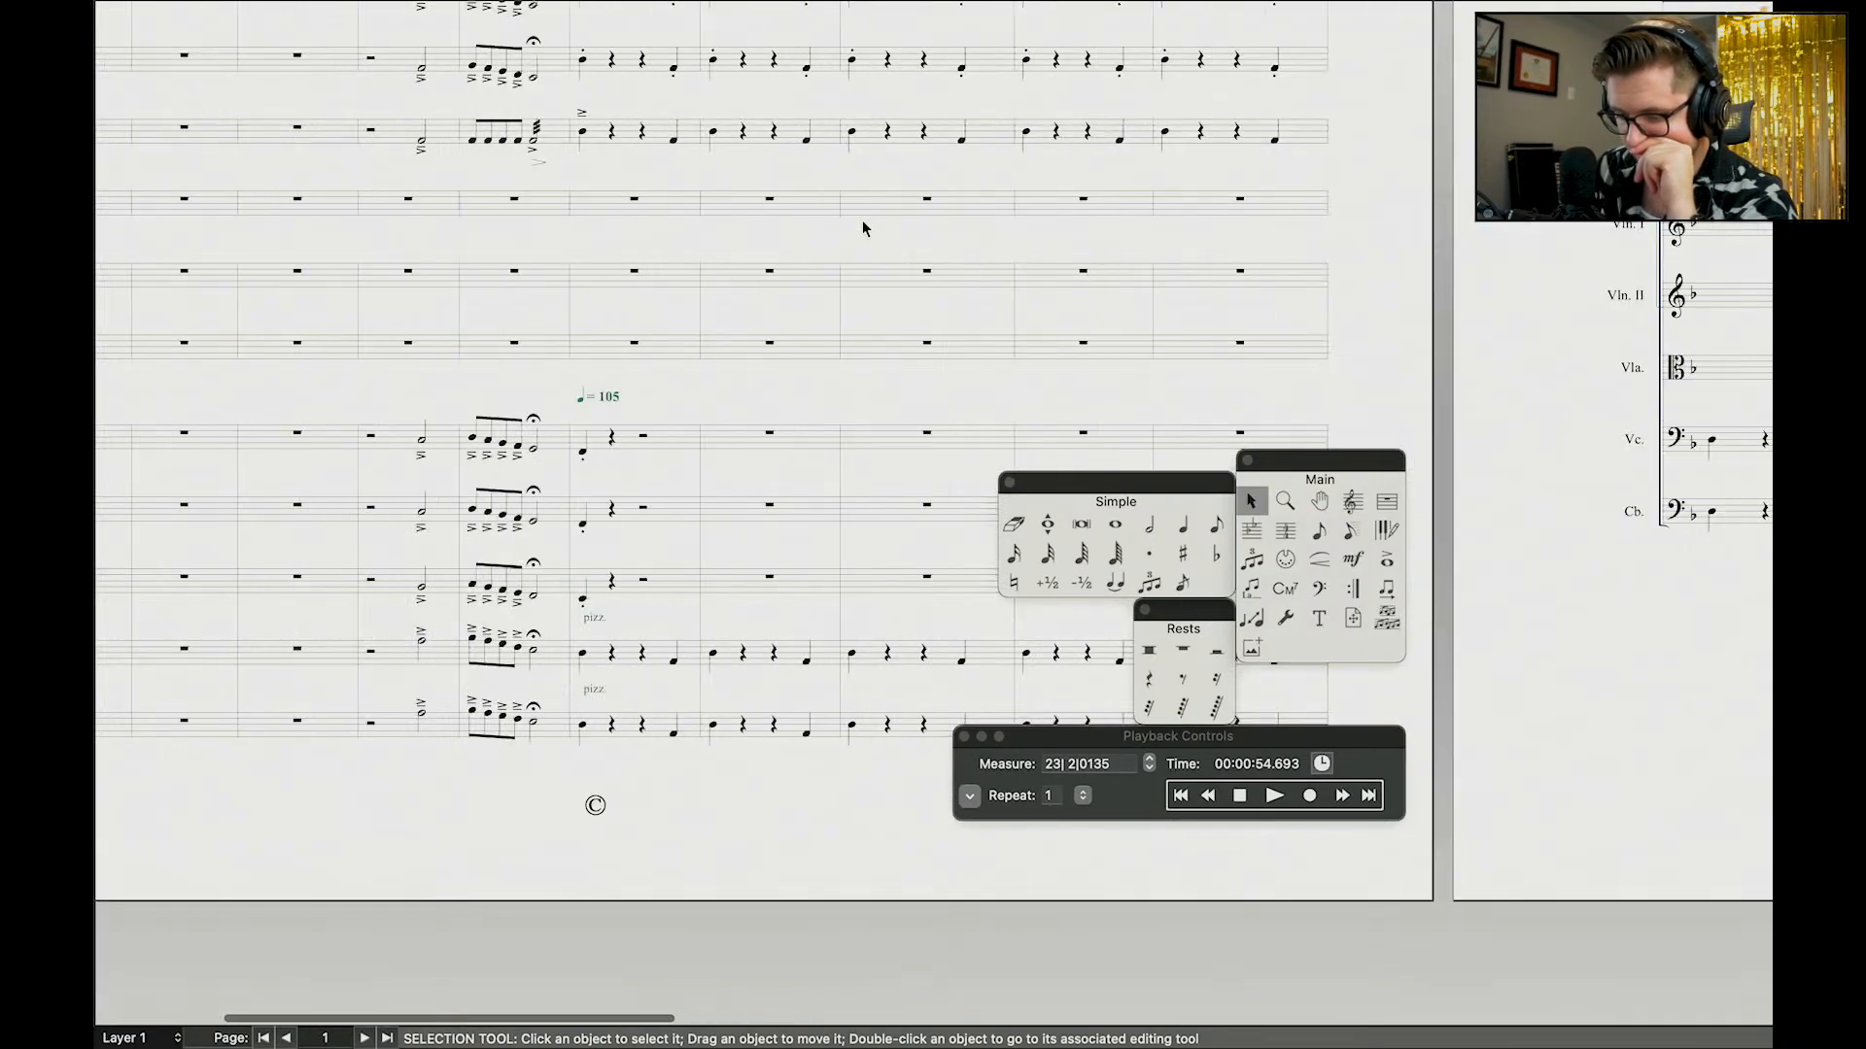
scroll(862, 226, up, 15)
scroll(862, 226, left, 5)
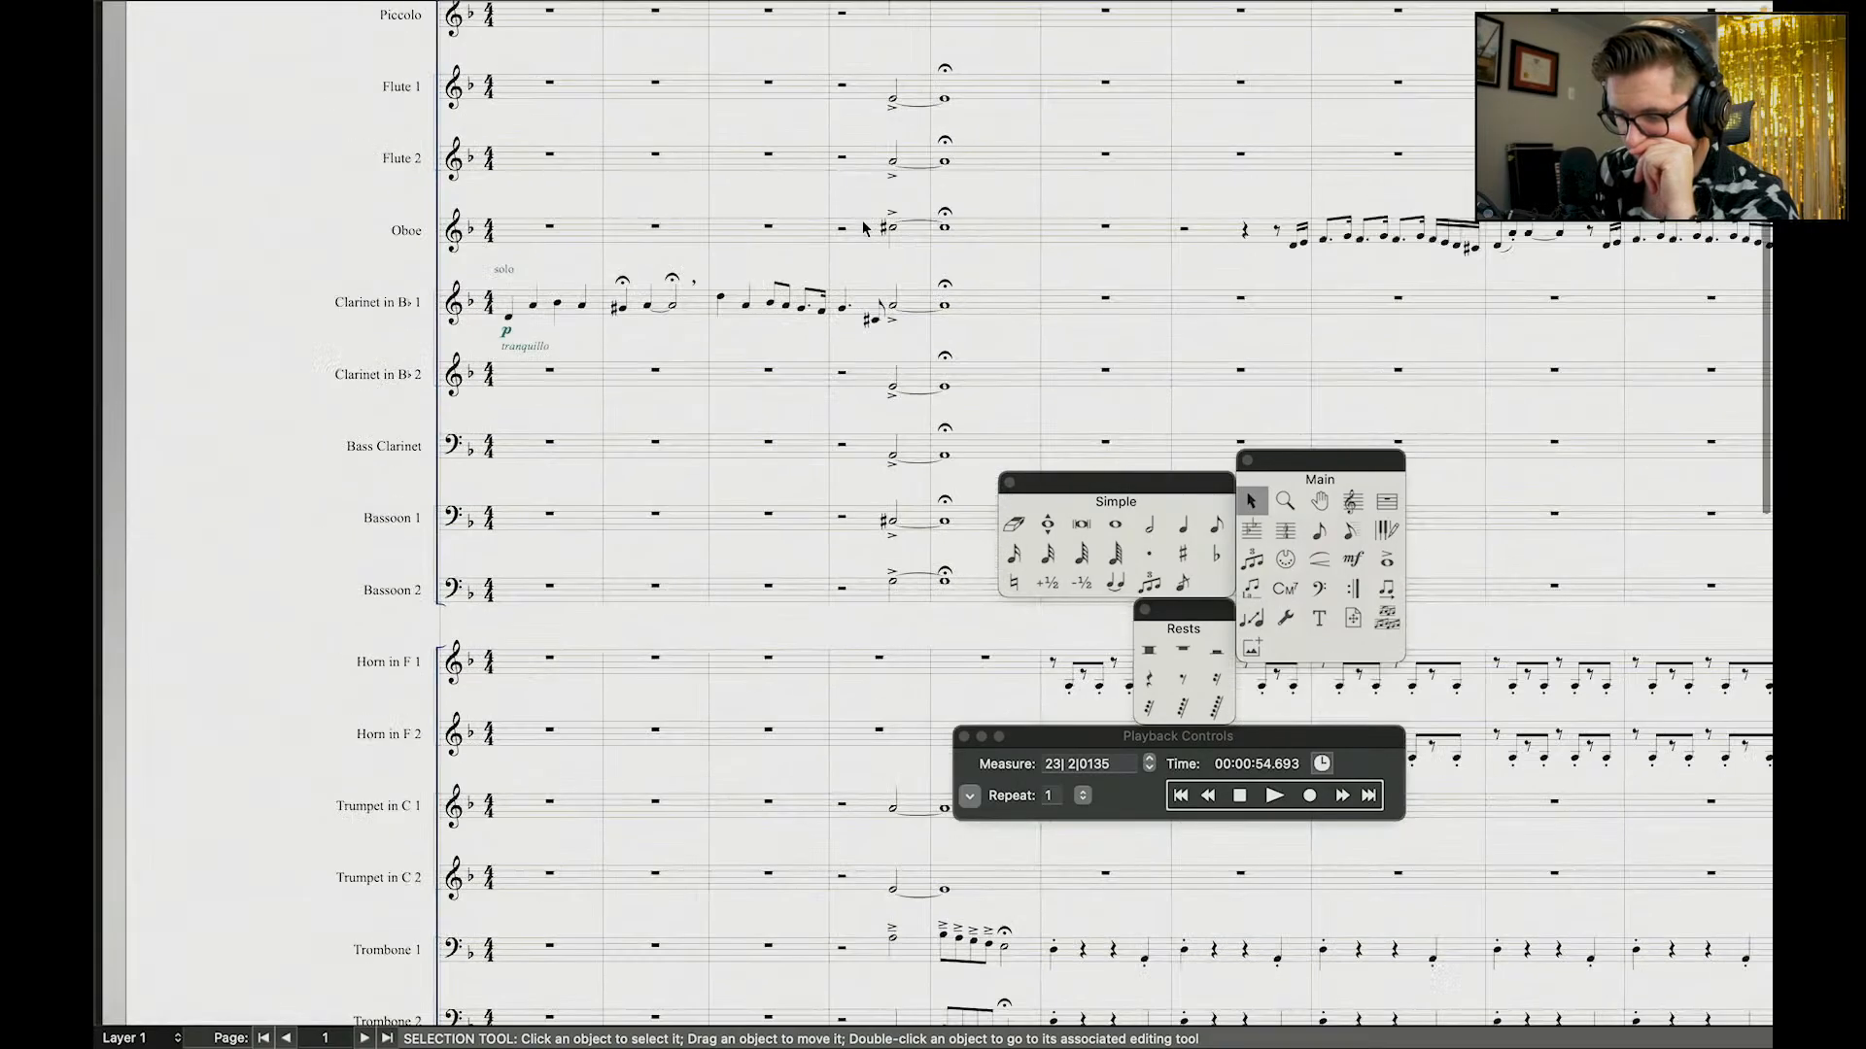
scroll(1021, 228, up, 4)
scroll(1021, 228, right, 4)
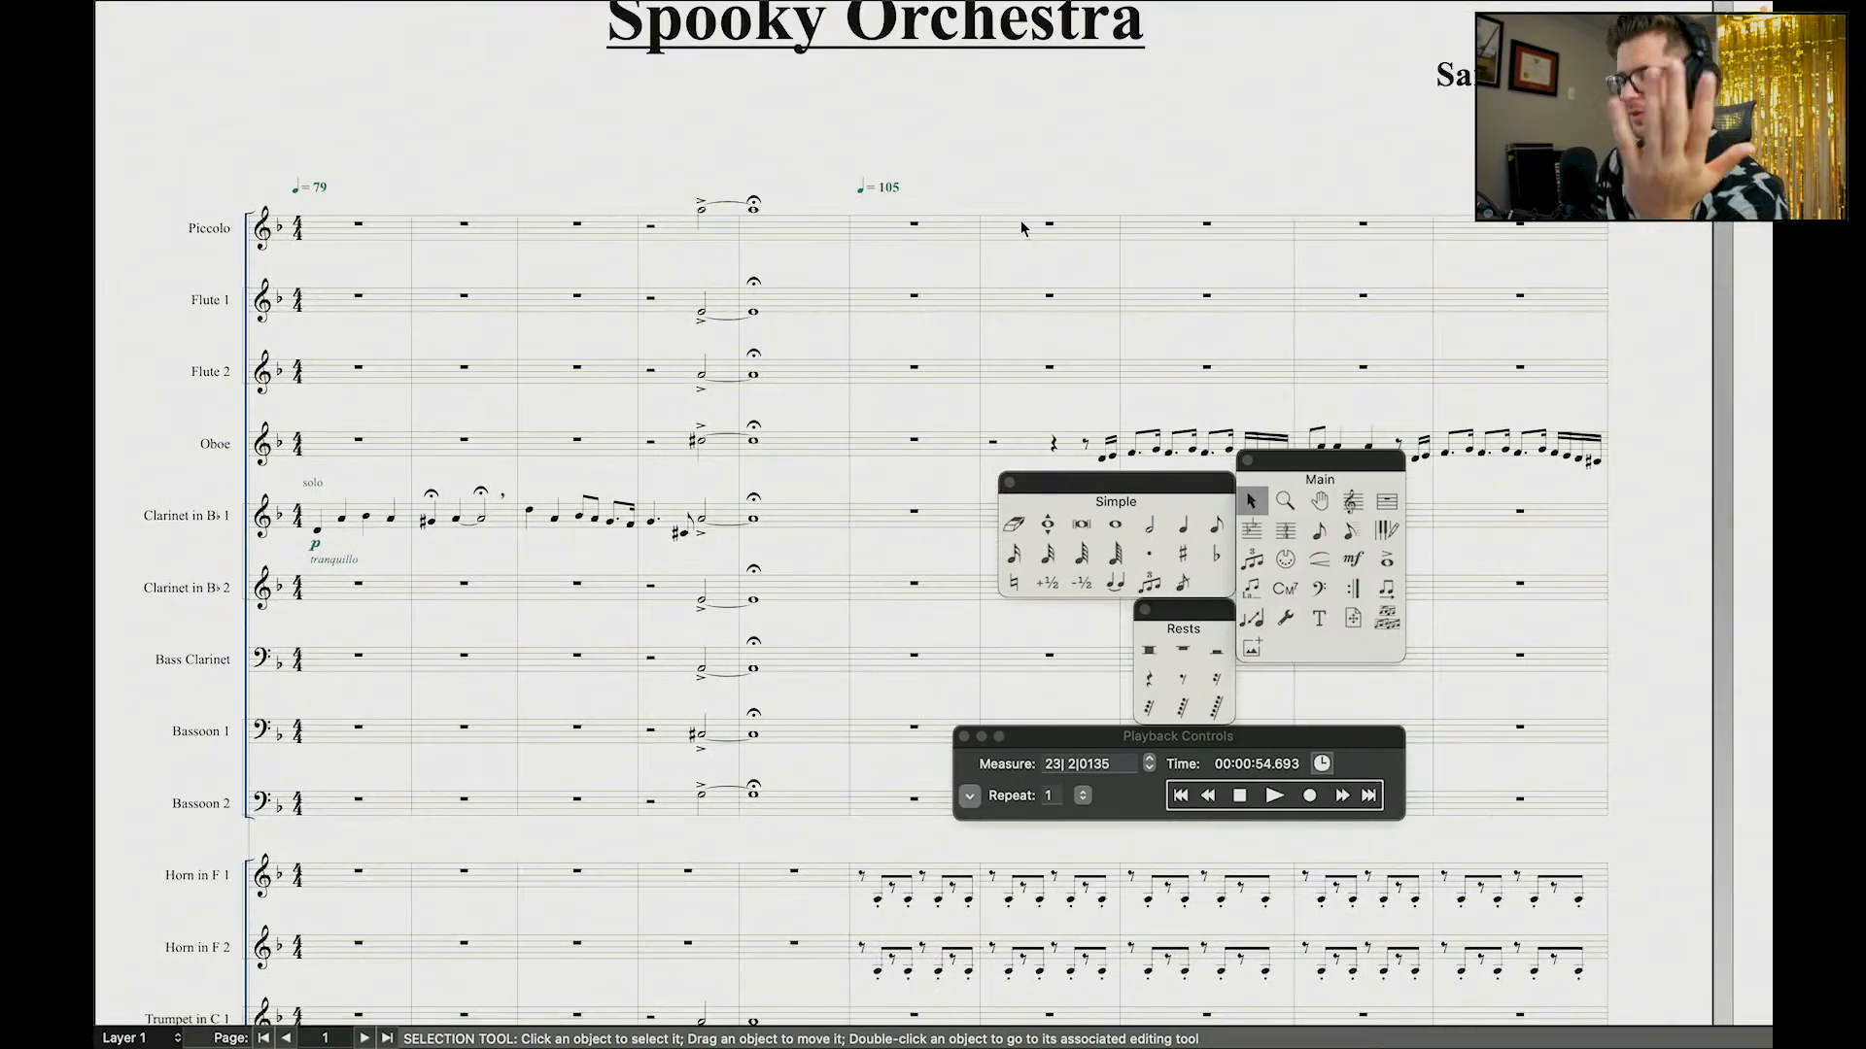
scroll(1021, 229, down, 6)
scroll(1021, 229, left, 2)
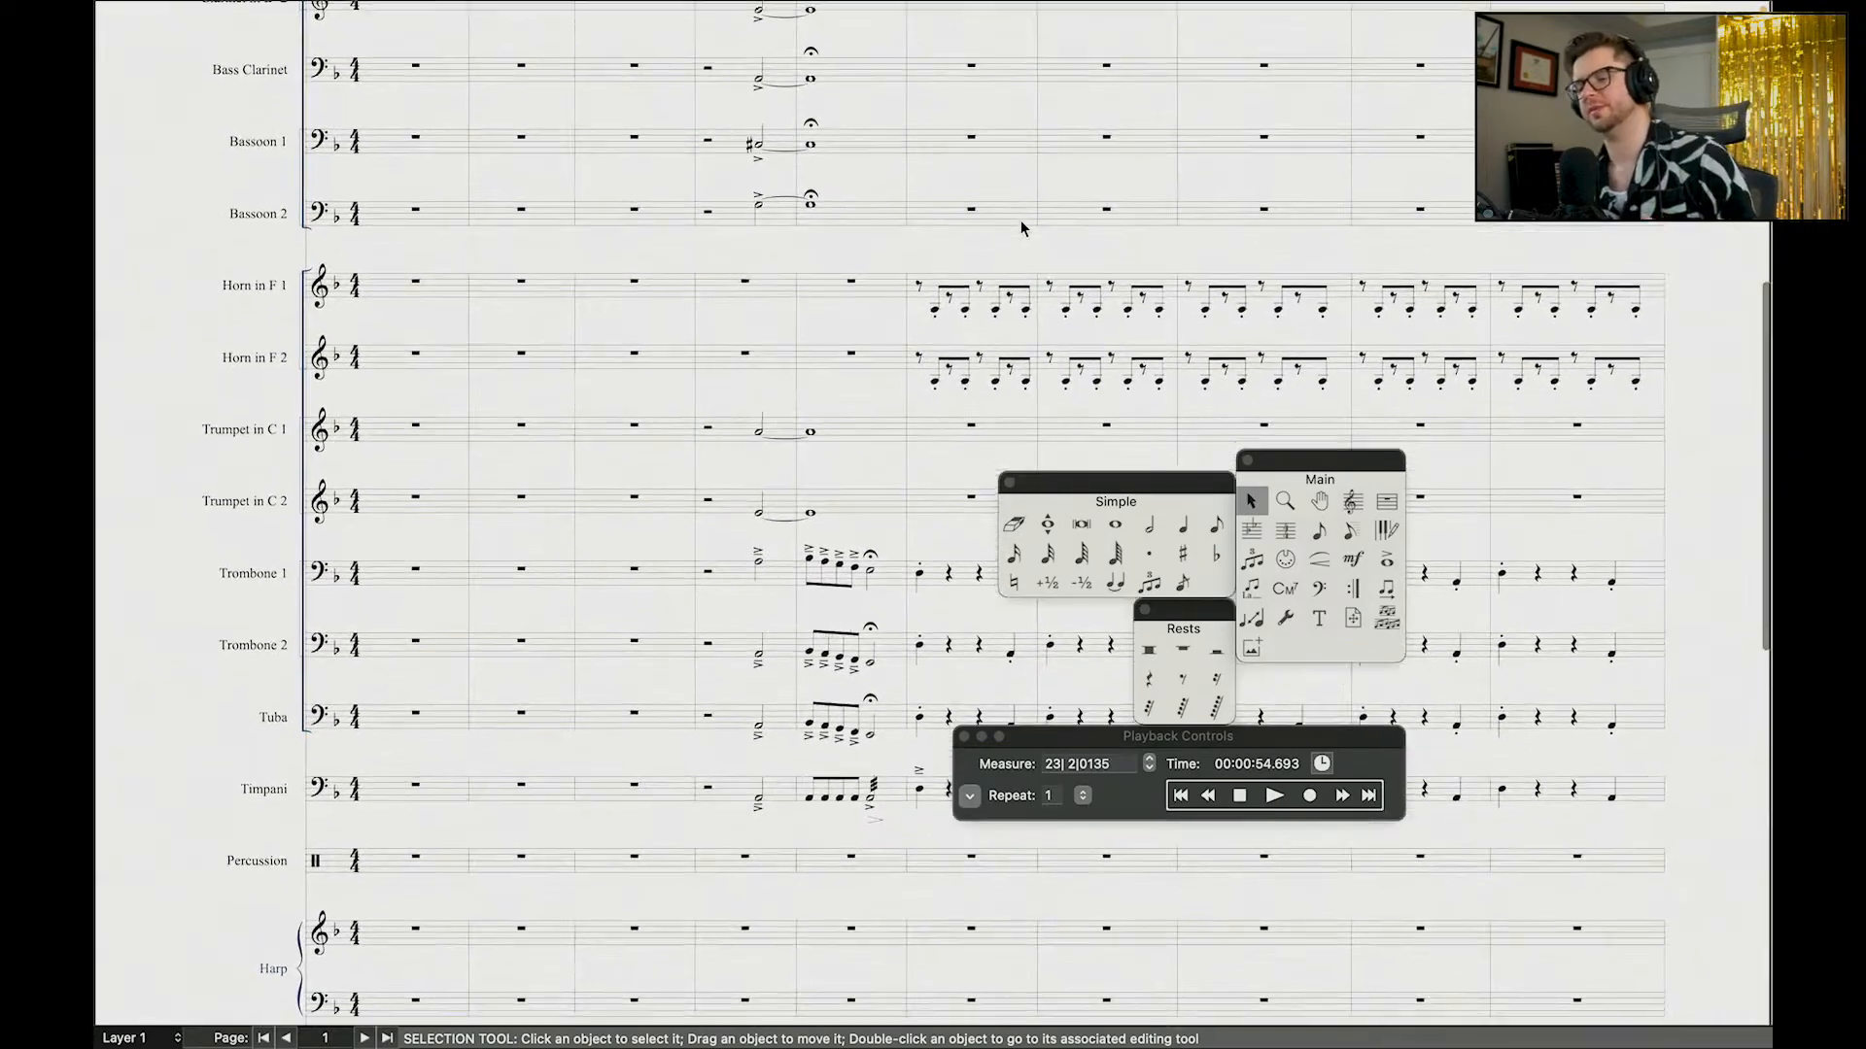
scroll(1020, 223, right, 5)
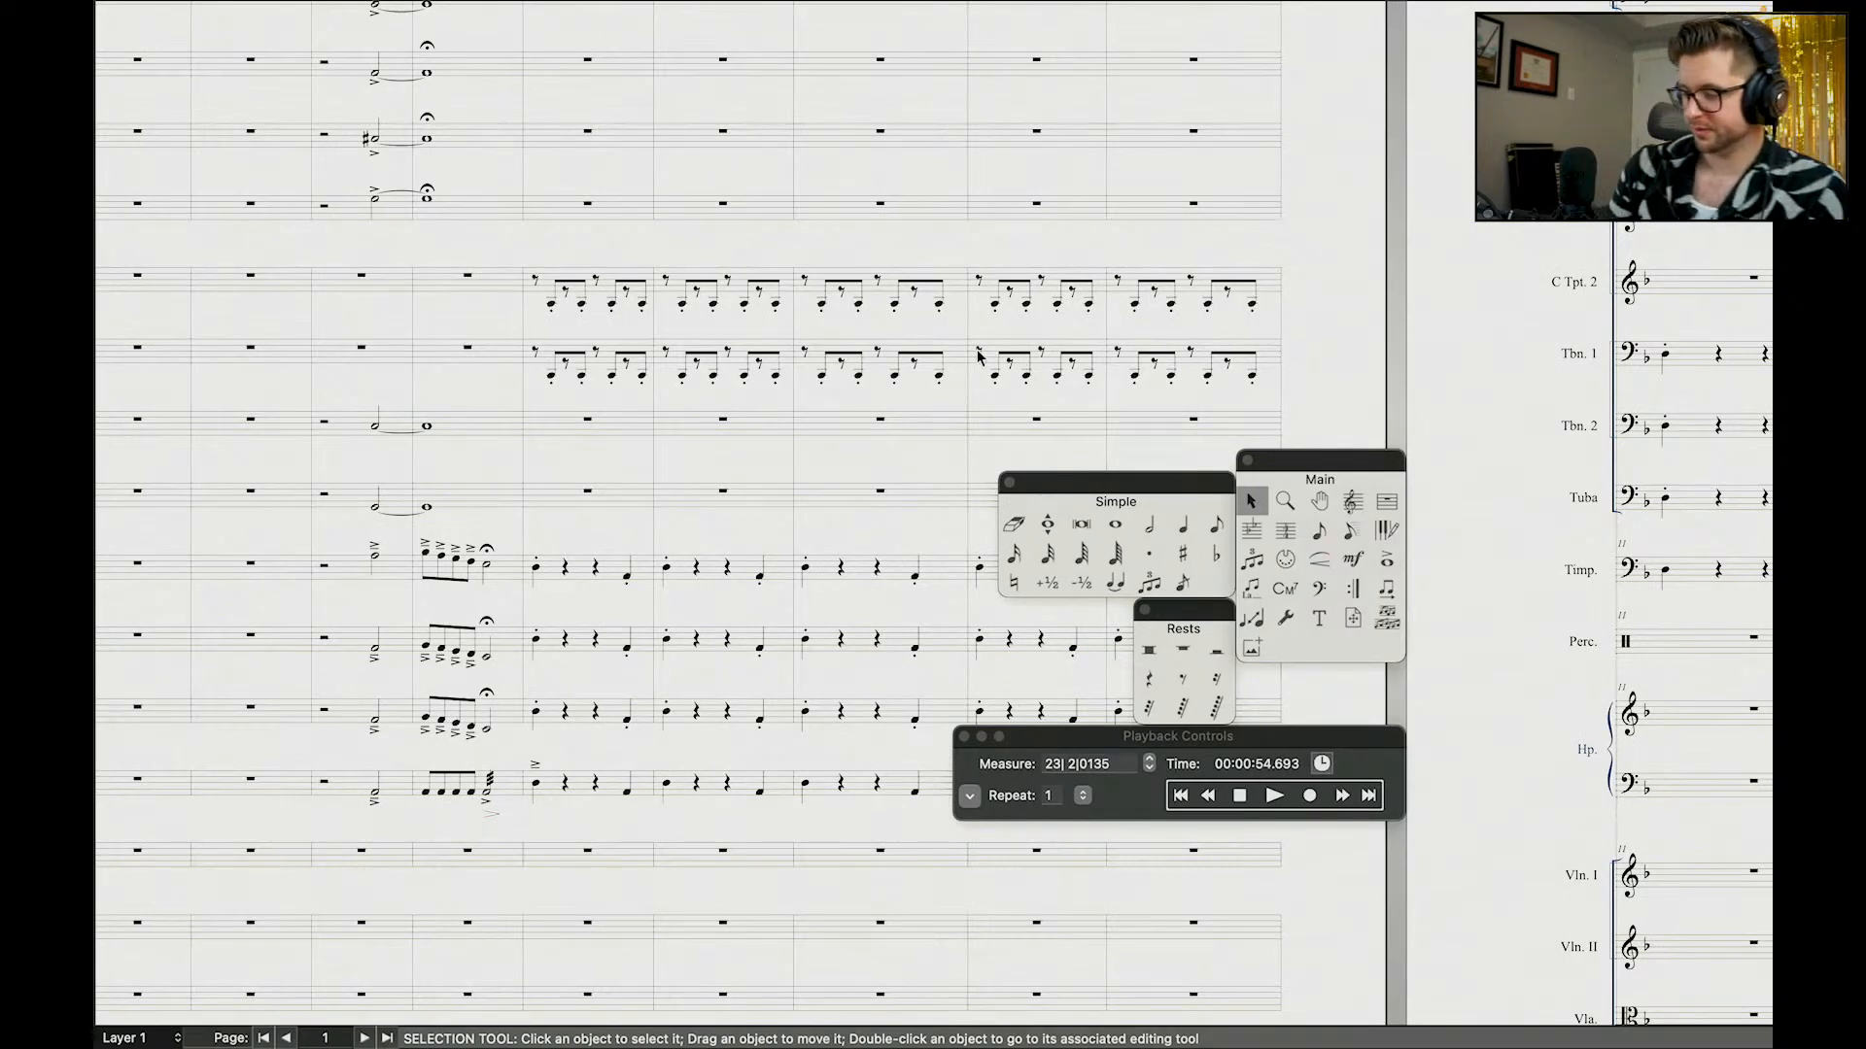
scroll(978, 356, down, 3)
scroll(979, 355, left, 1)
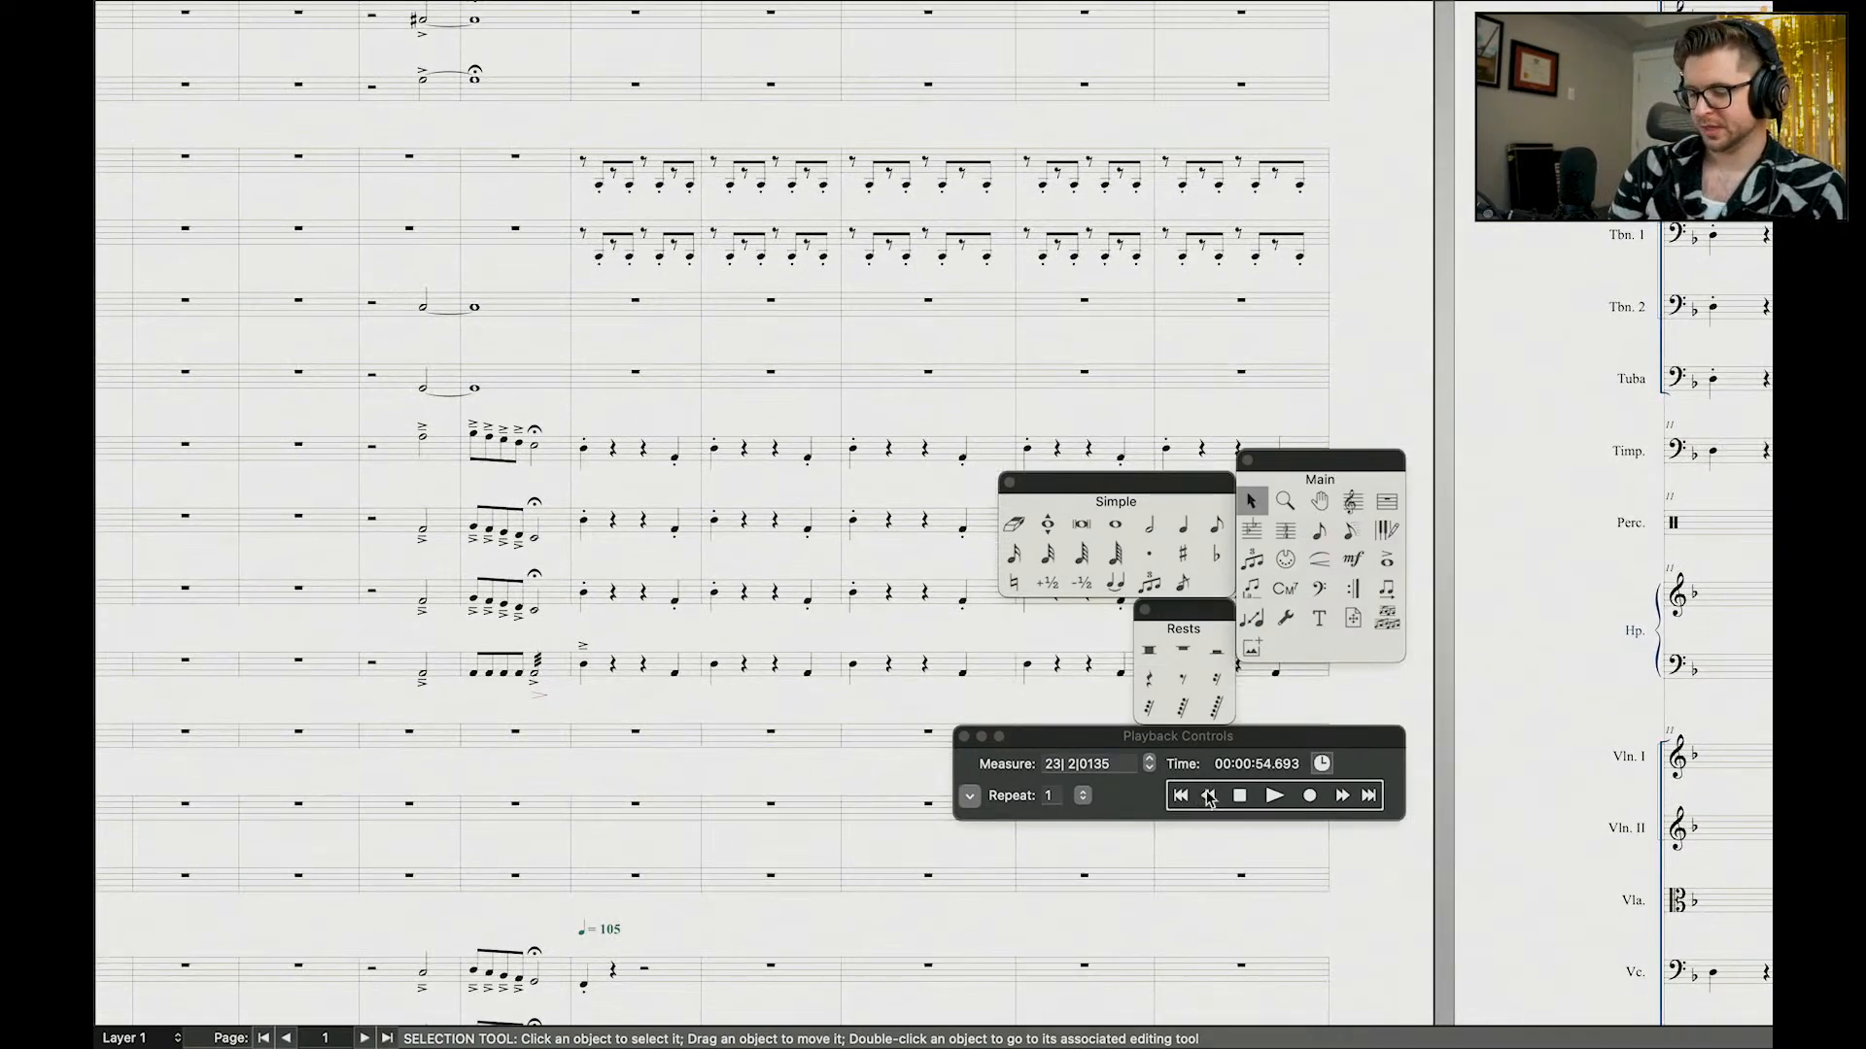
mouse_move(1516, 4)
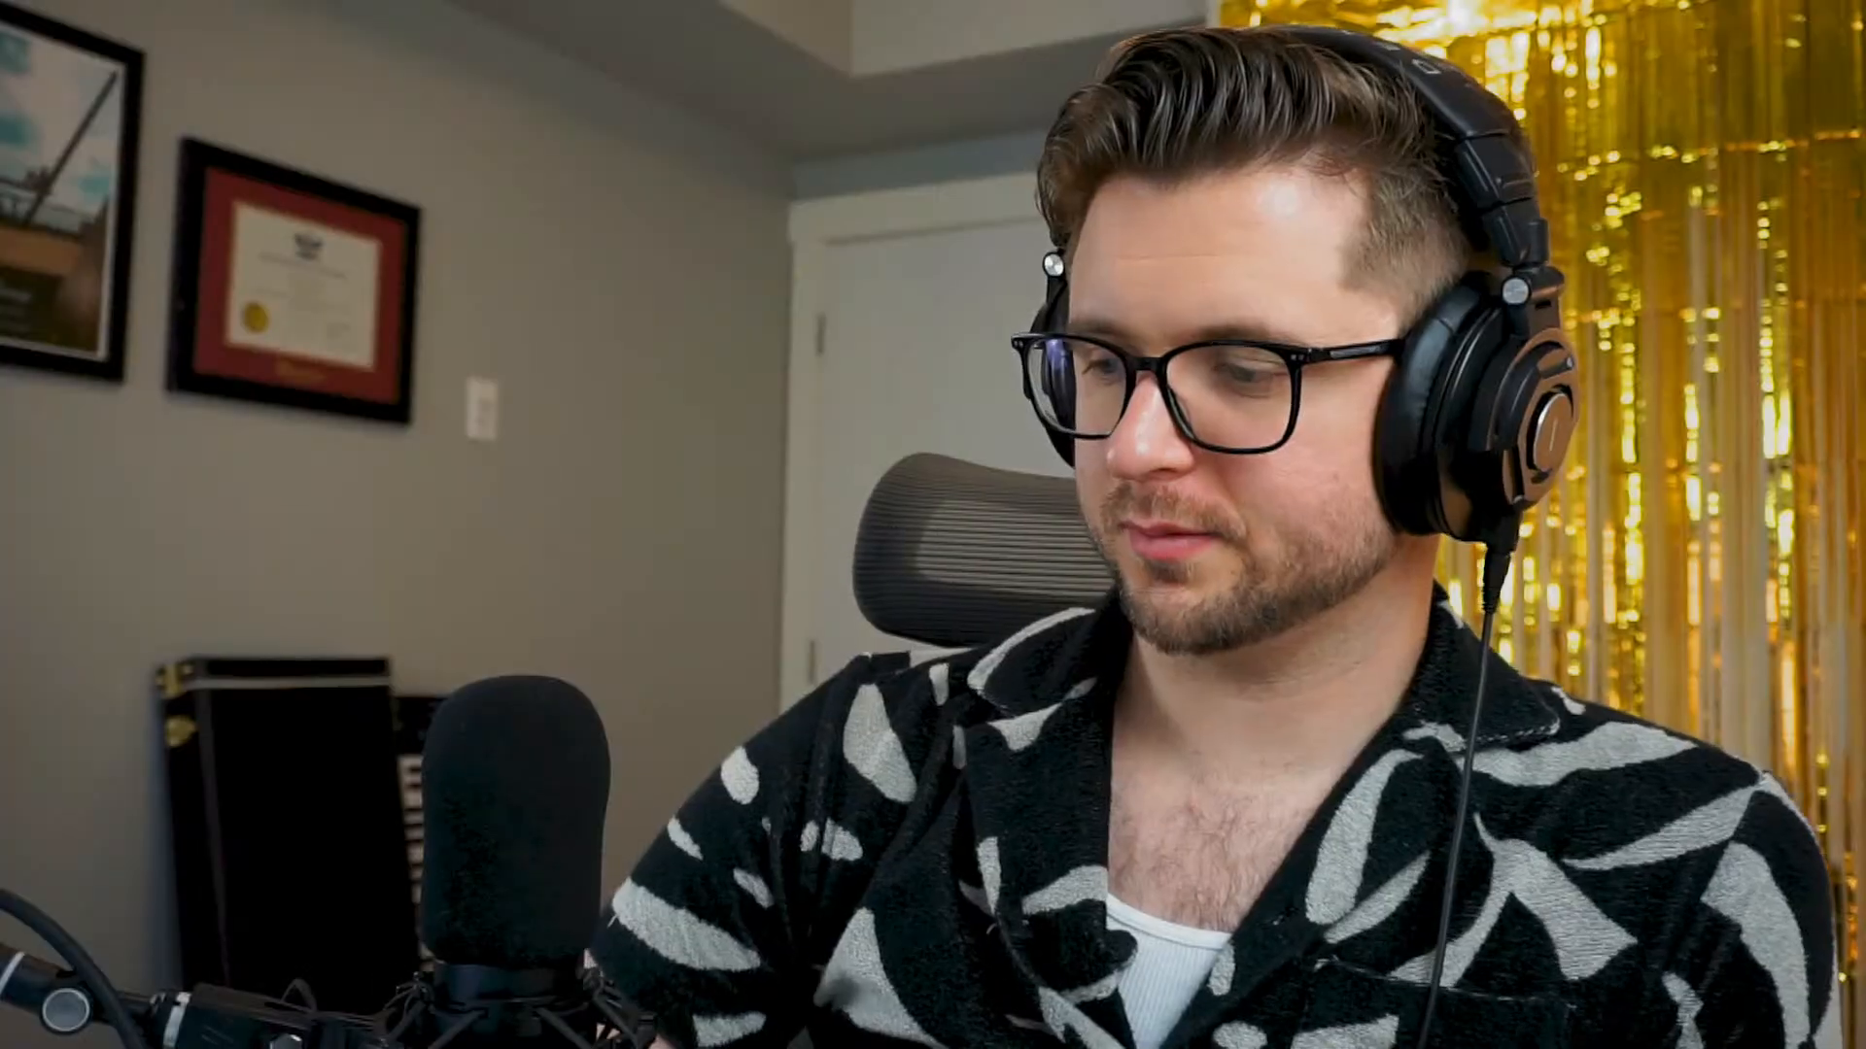